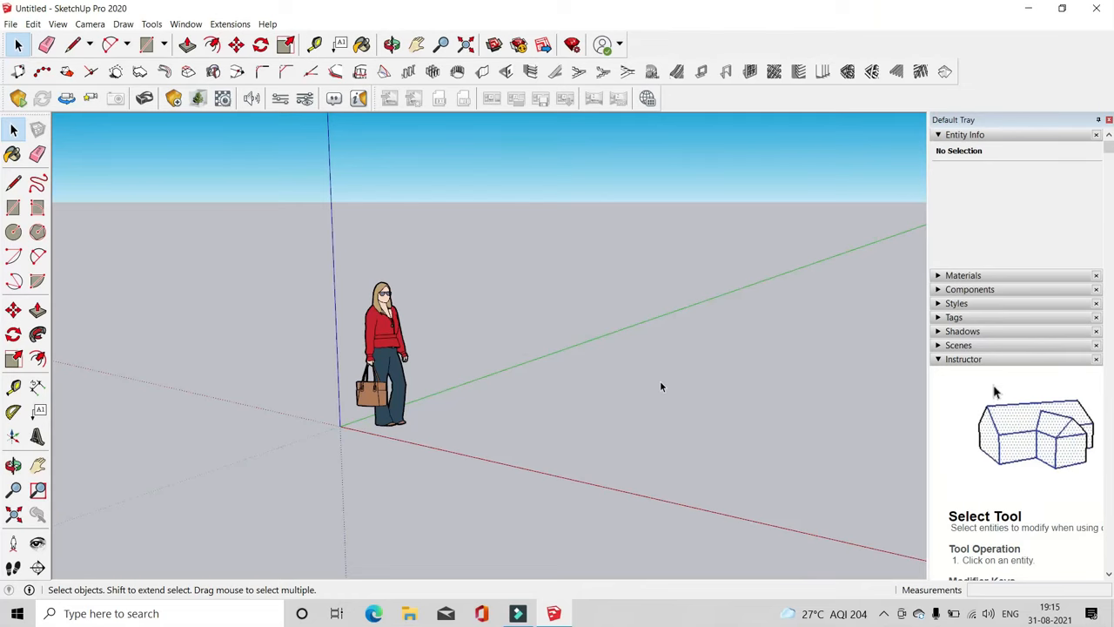
Import the floor plan SINGHANA OLD SITE.dwg into the empty model and dismiss the import results
click(13, 24)
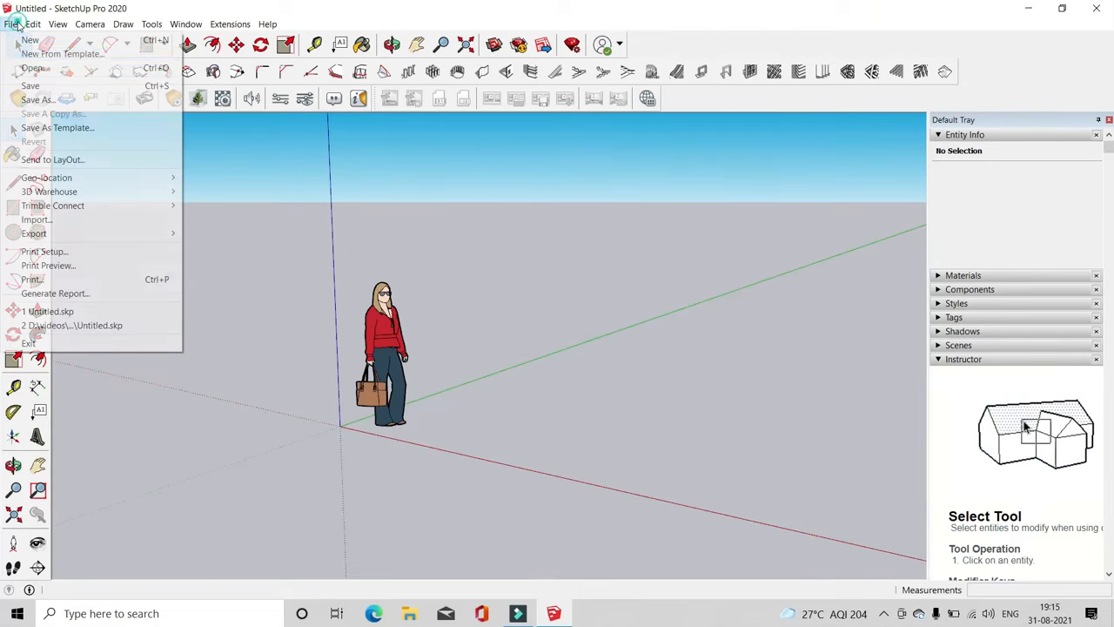
click(37, 220)
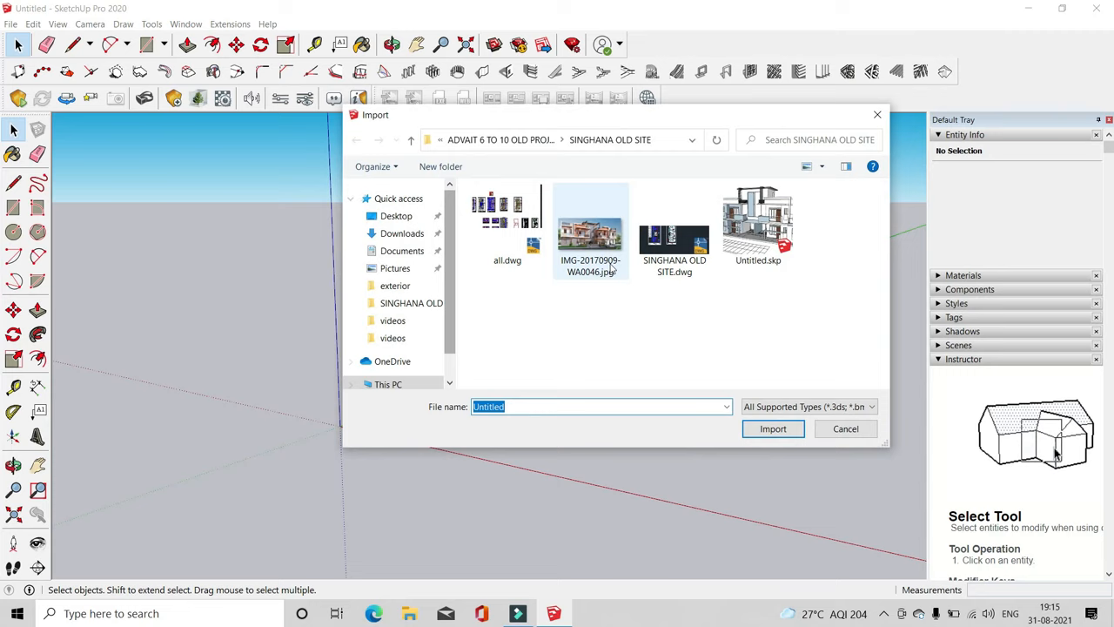
click(675, 249)
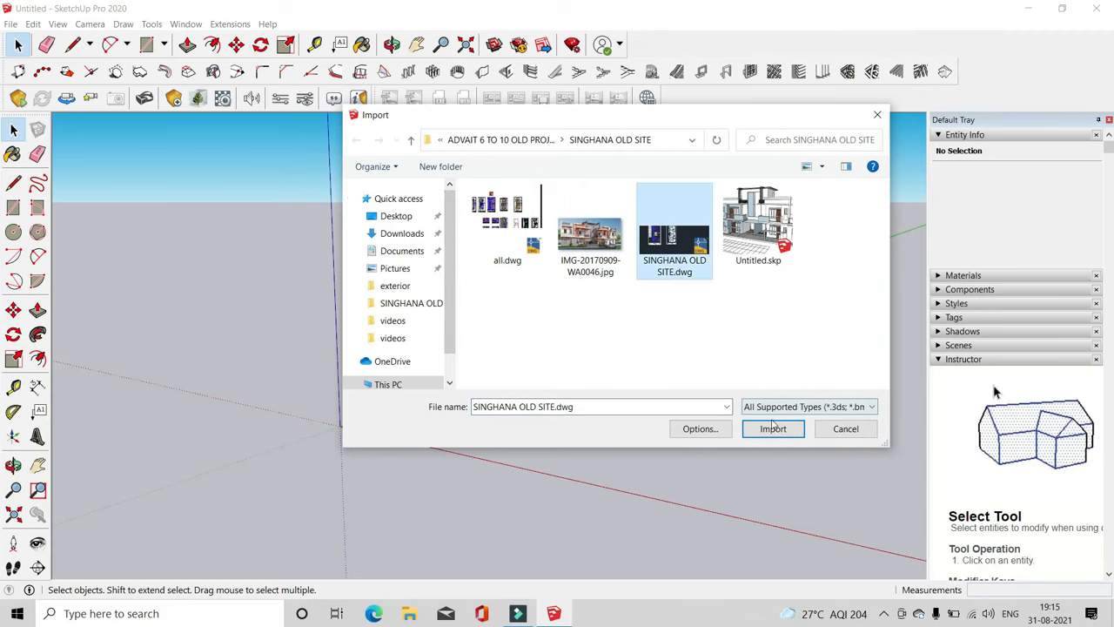
click(772, 429)
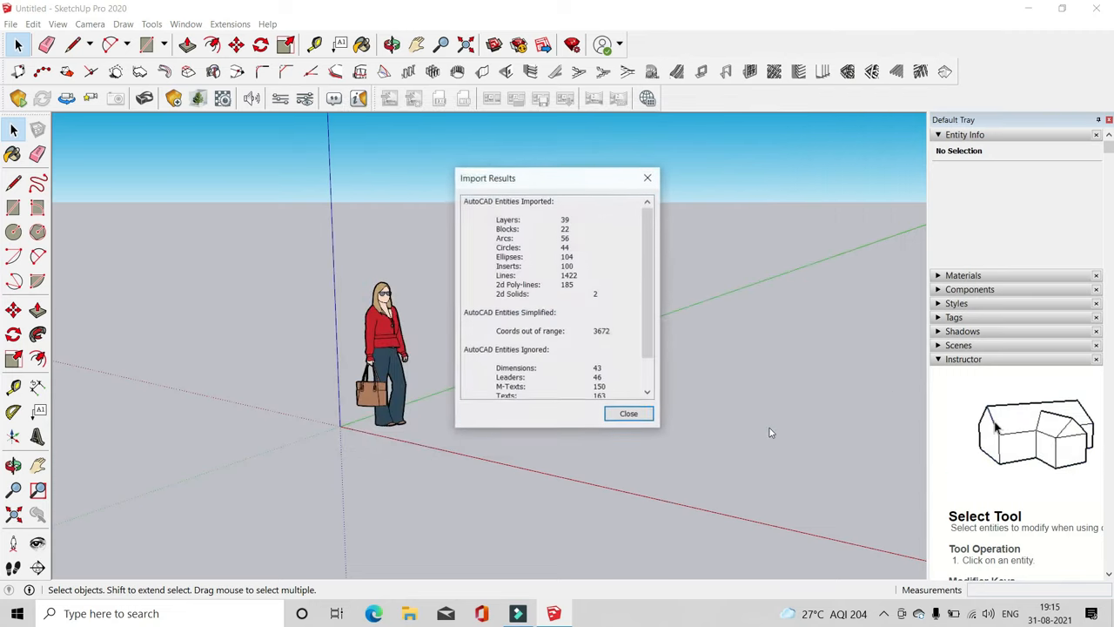
click(623, 415)
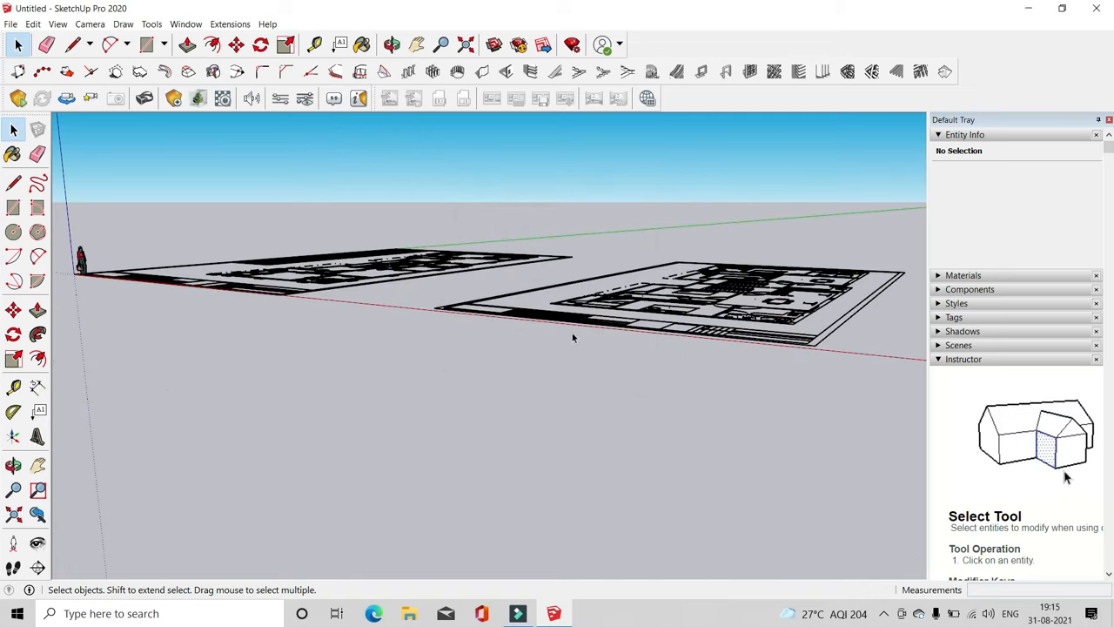
Trace the end outer wall of the nearer floor plan with a rectangle about 28' 8" by 9"
middle_drag(510, 424, 576, 427)
scroll(570, 431, up, 5)
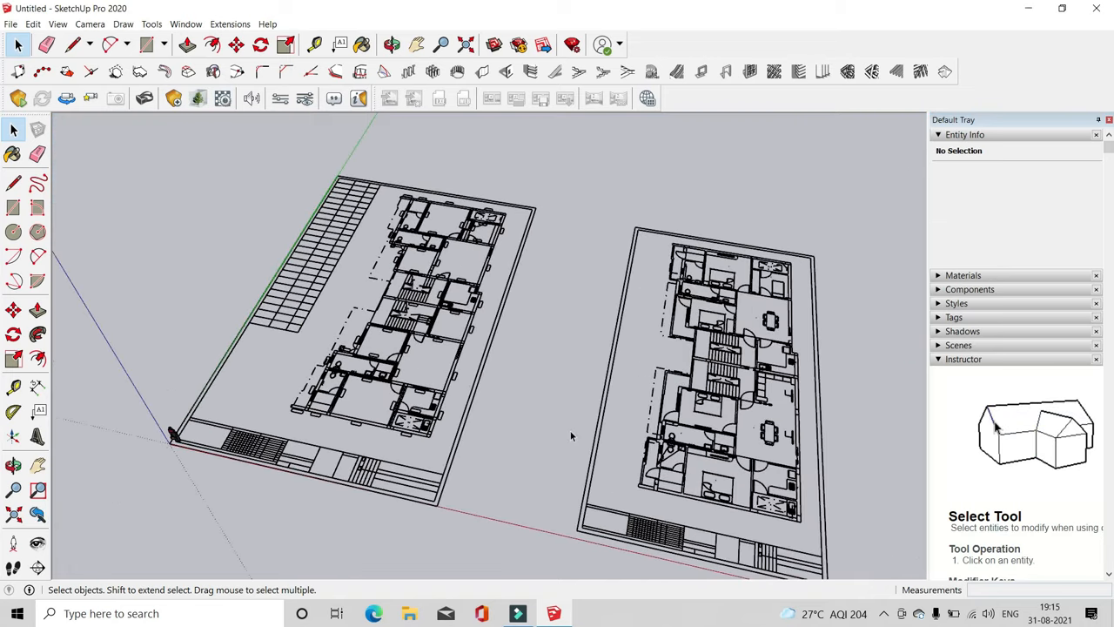
scroll(537, 442, down, 2)
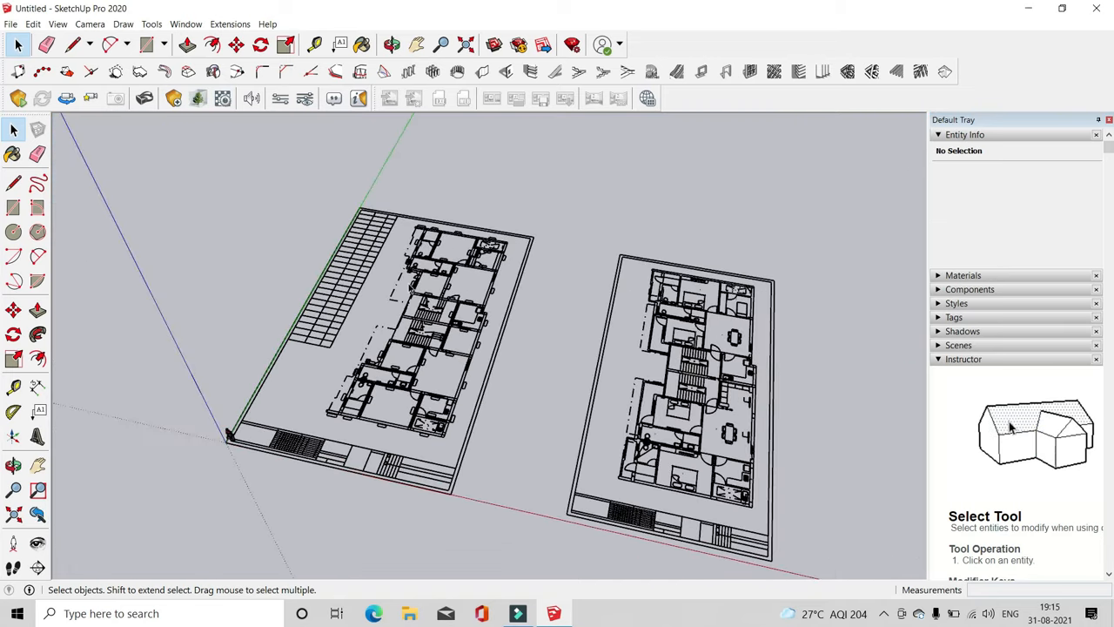
middle_drag(365, 339, 388, 357)
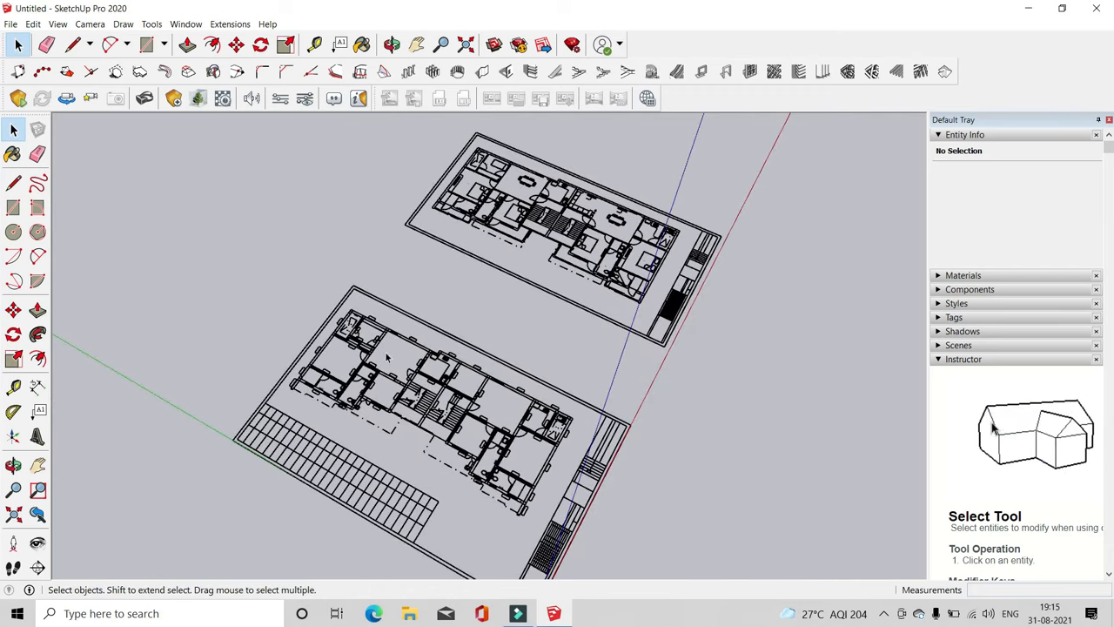
click(148, 45)
scroll(252, 417, up, 8)
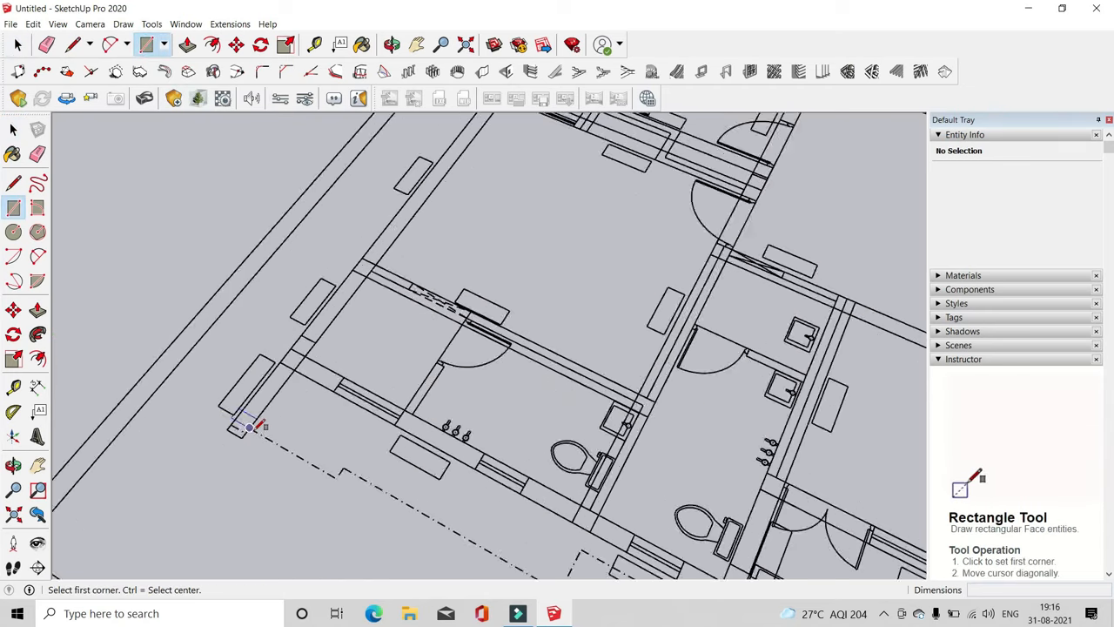
scroll(252, 426, up, 3)
scroll(261, 409, down, 1)
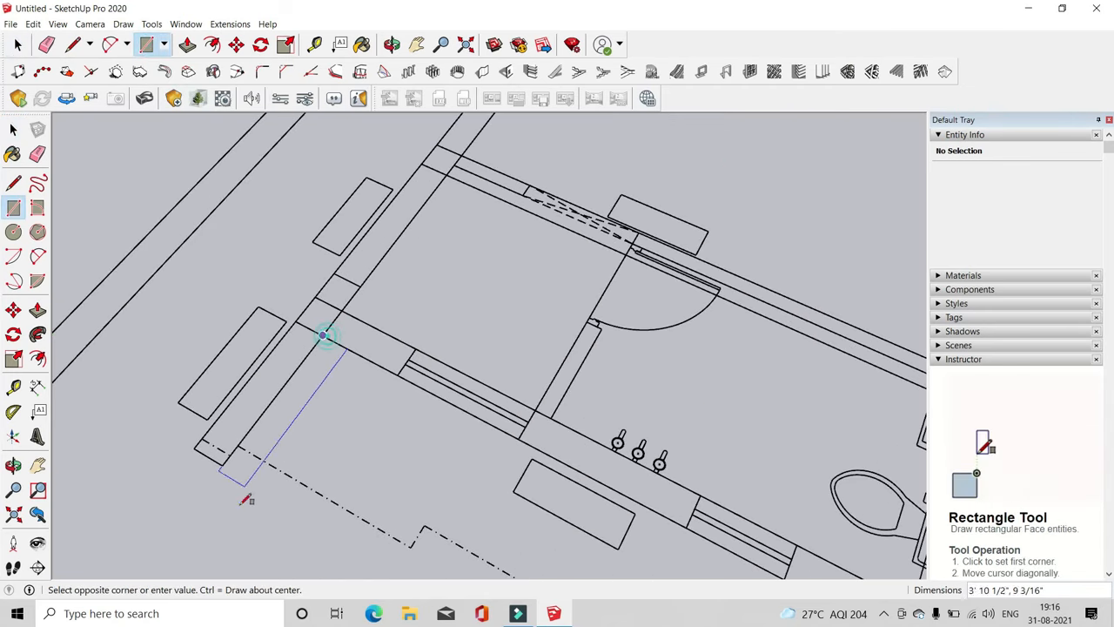
scroll(246, 499, down, 4)
scroll(461, 187, up, 4)
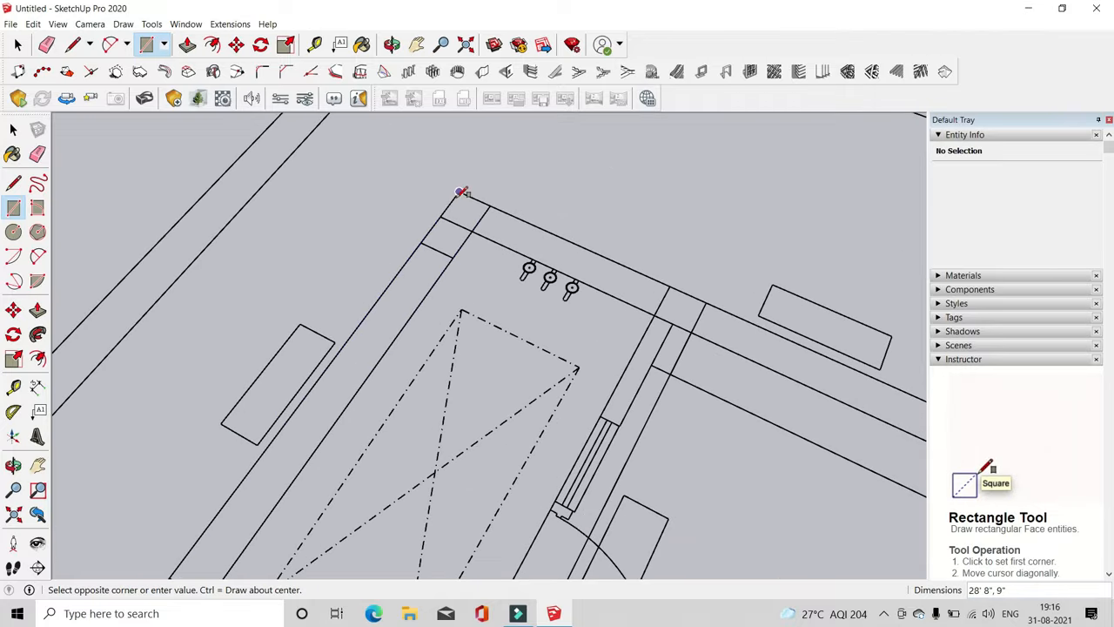
scroll(240, 252, down, 8)
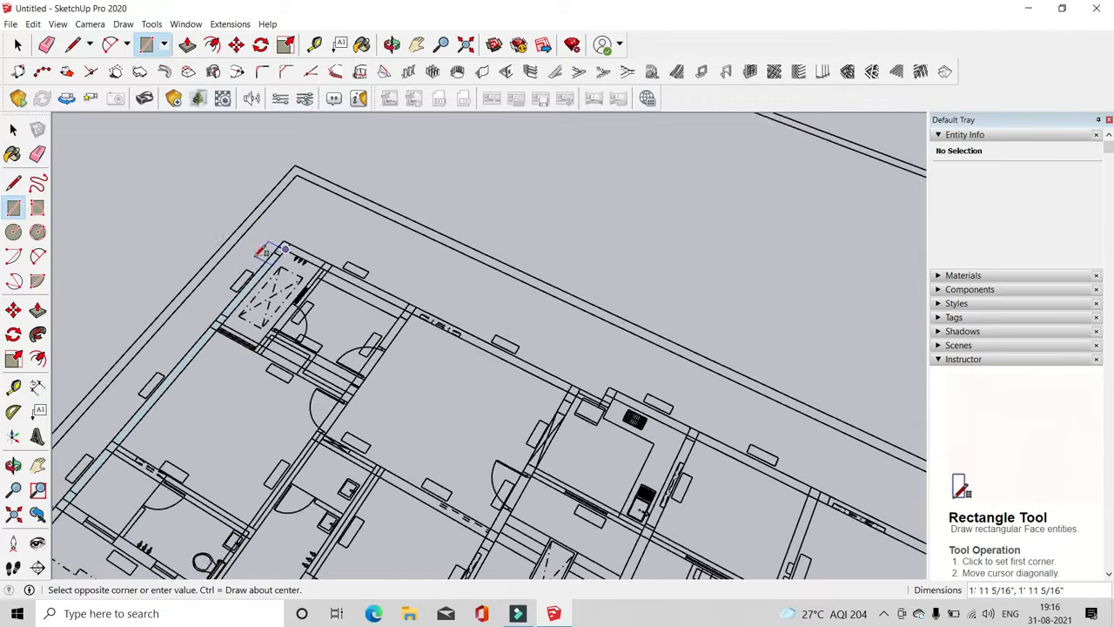
Trace the adjoining long outer wall with a rectangle about 13' 9" by 9", plus the short piece before the first window opening
scroll(370, 300, up, 3)
scroll(356, 266, up, 3)
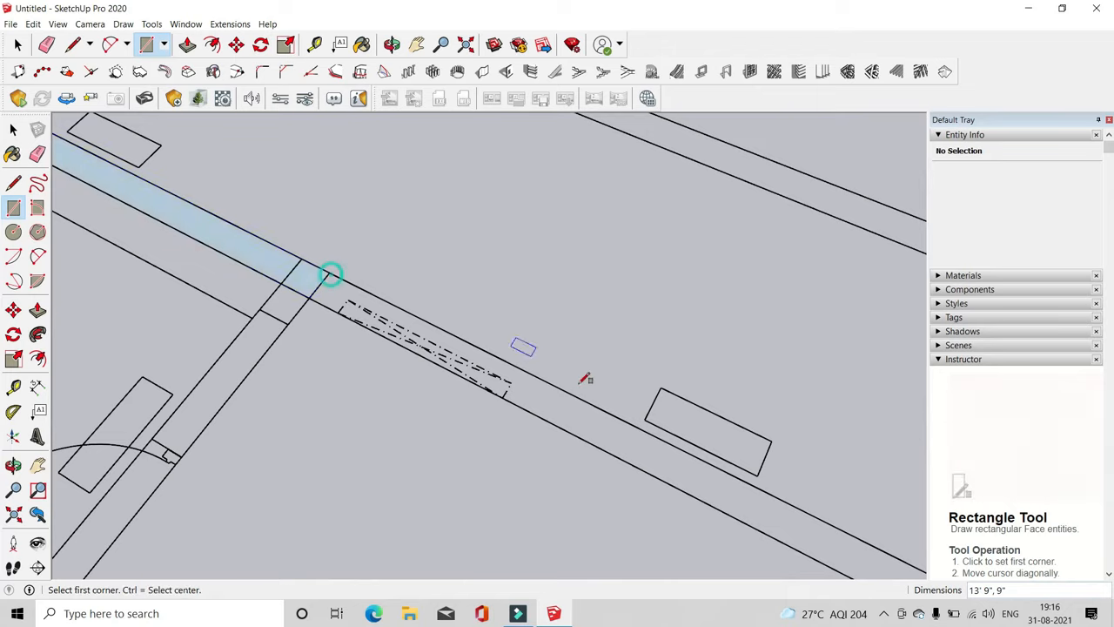
scroll(450, 375, down, 4)
scroll(447, 343, up, 3)
click(429, 349)
scroll(436, 346, up, 2)
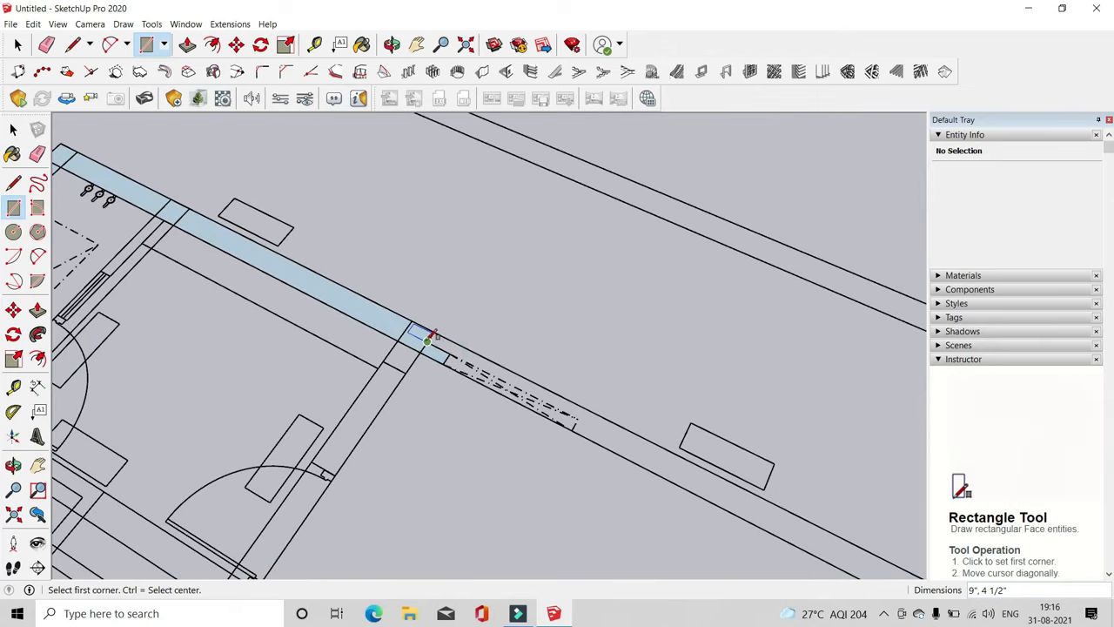
Trace the long outer wall past the window up to the kitchen as half-thickness strips, the outer one about 16' by 4 1/2"
click(428, 339)
scroll(391, 305, down, 3)
scroll(557, 380, up, 3)
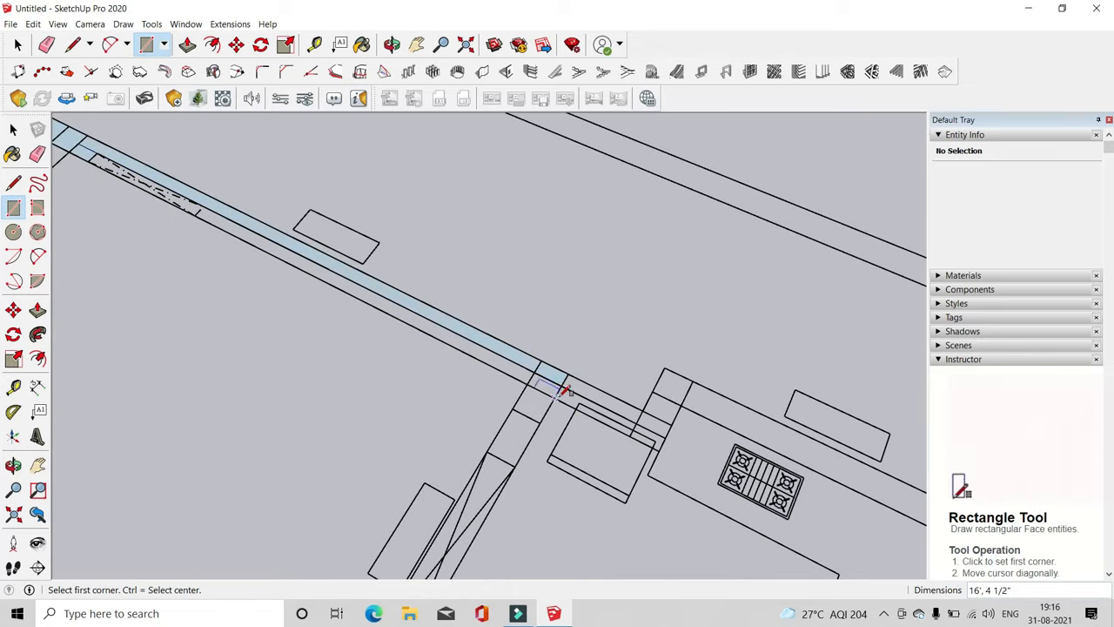
click(555, 397)
scroll(556, 398, down, 3)
scroll(335, 287, up, 4)
click(420, 309)
scroll(426, 322, down, 6)
scroll(341, 362, up, 6)
scroll(422, 322, down, 4)
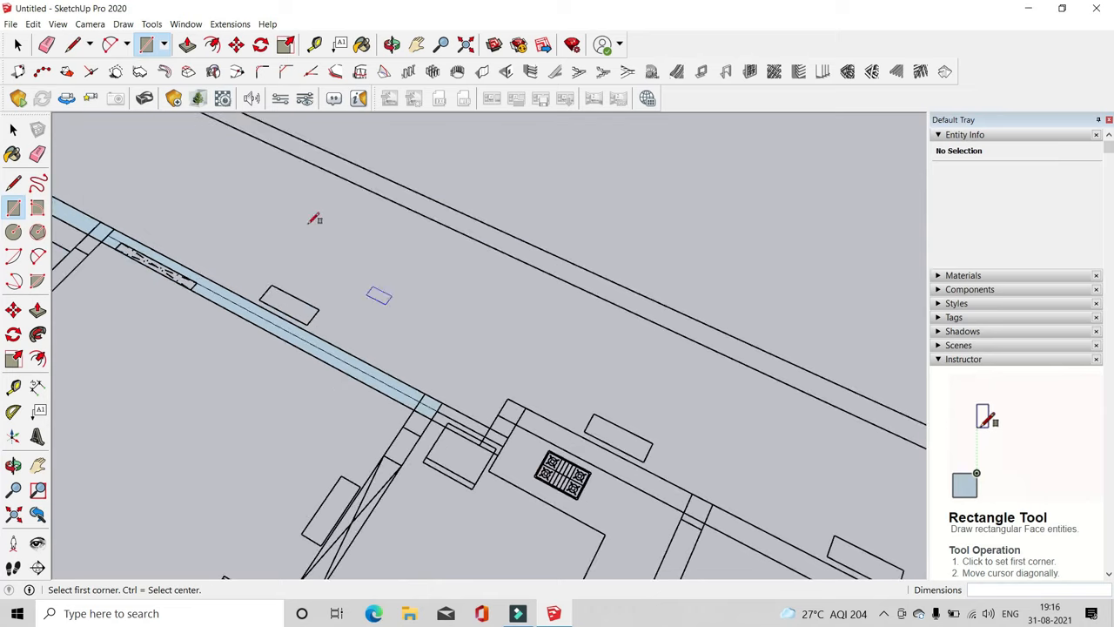
Push/Pull the traced strips of the long outer wall up to a height of 10 feet
click(188, 45)
click(387, 385)
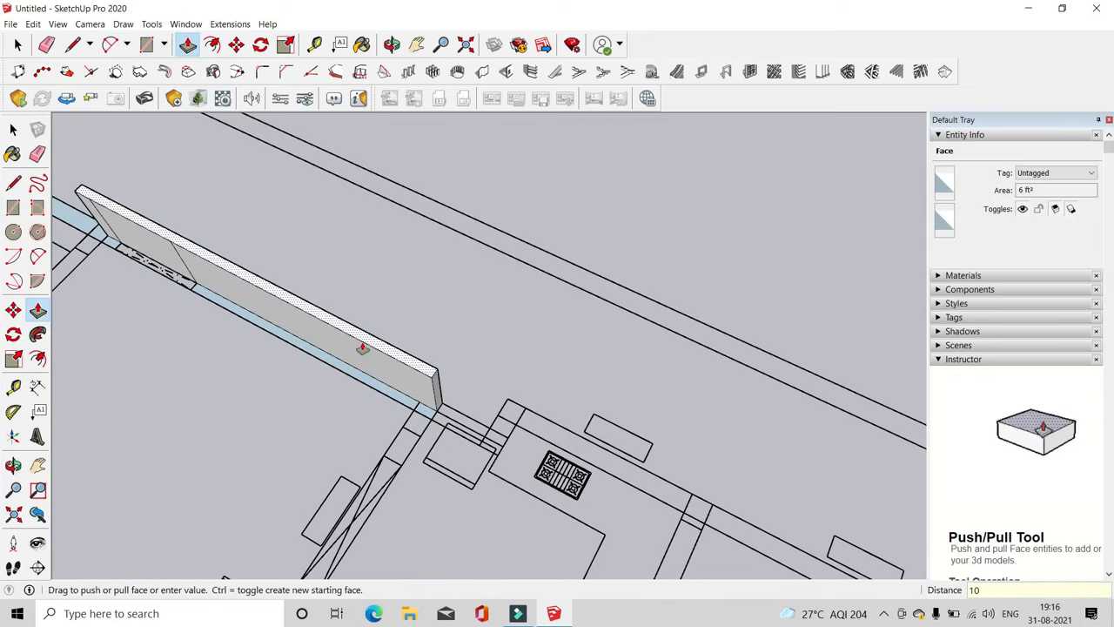
click(366, 354)
middle_drag(366, 354, 345, 295)
scroll(345, 294, up, 1)
double_click(345, 292)
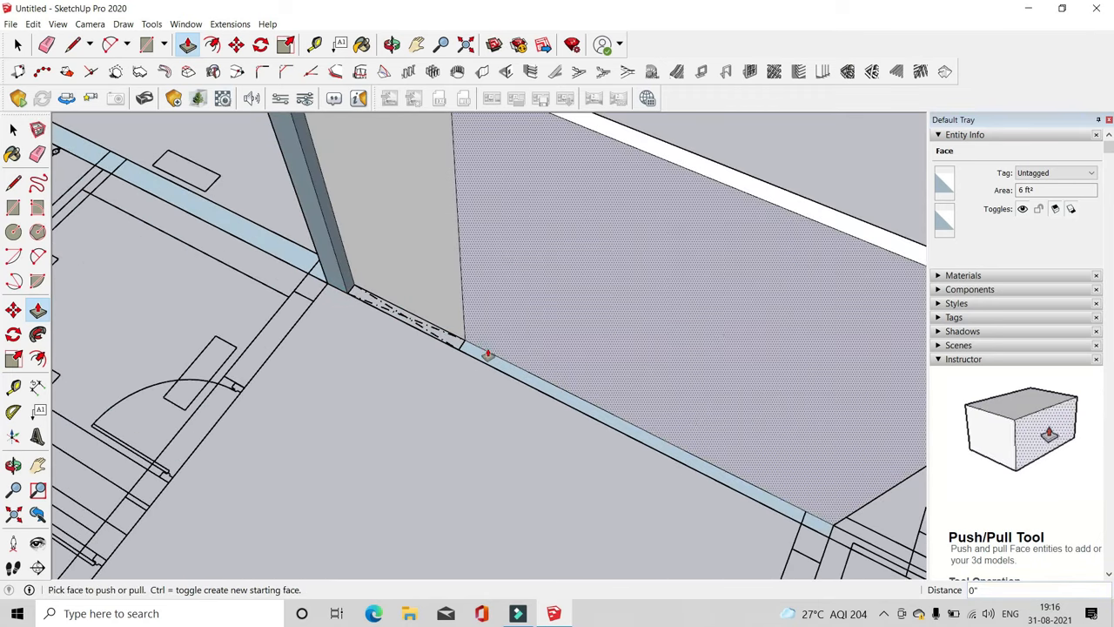
double_click(489, 354)
Pull the end outer wall's face up to the same height as the adjoining long wall
middle_drag(489, 355, 364, 261)
click(357, 266)
scroll(366, 250, down, 2)
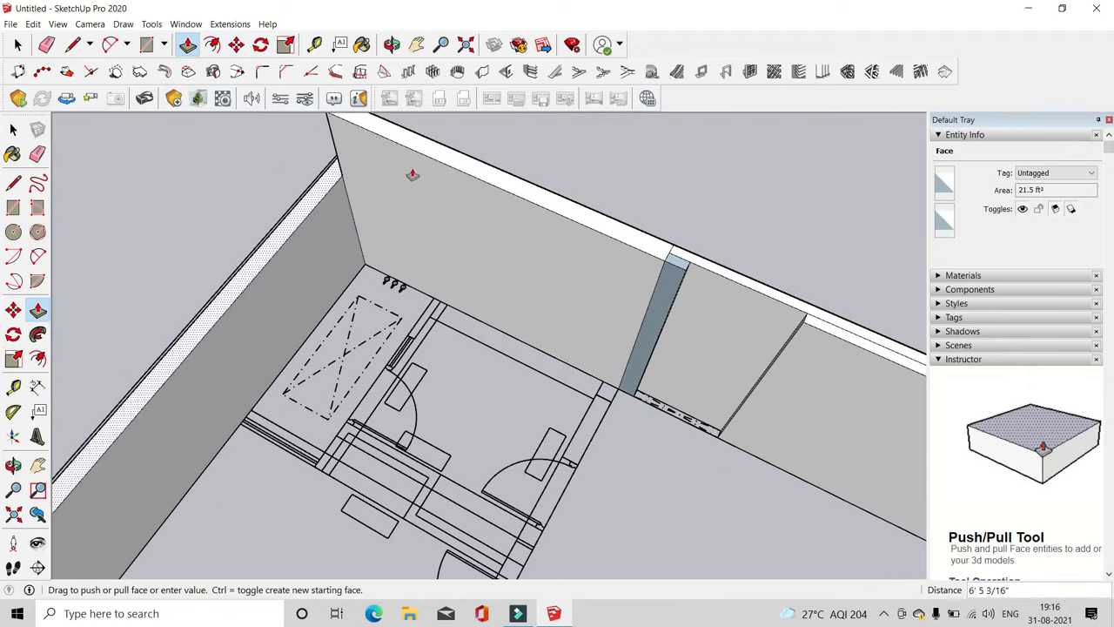
click(423, 158)
scroll(425, 181, down, 5)
Trace the kitchen's outer wall pieces behind the refrigerator with rectangles, including a stub about 1' 4" by 9"
key(r)
scroll(609, 319, up, 6)
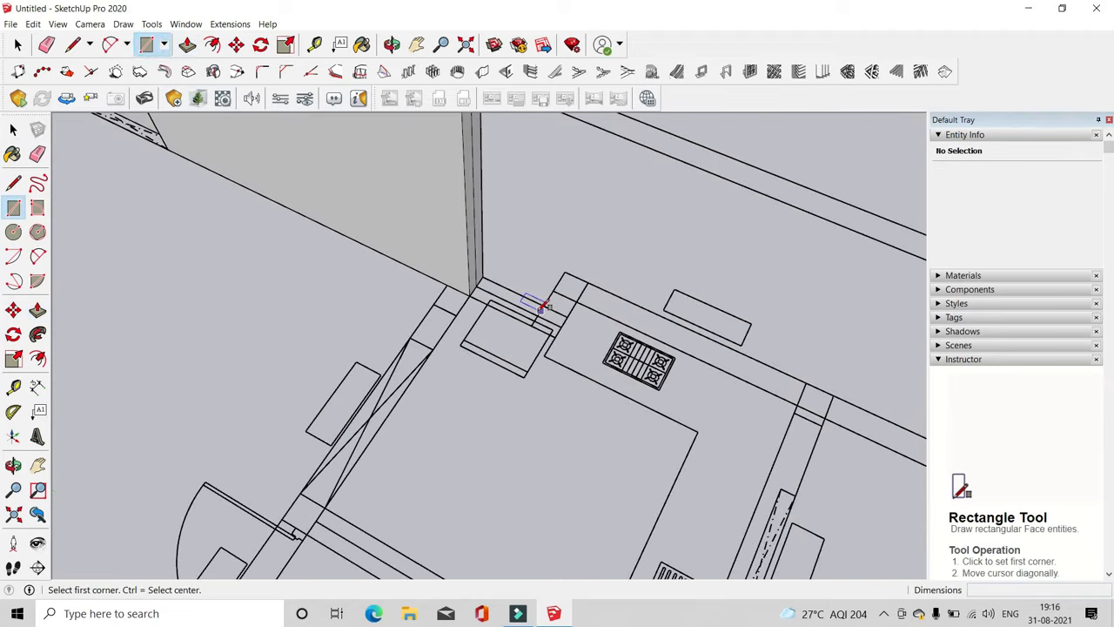
click(468, 294)
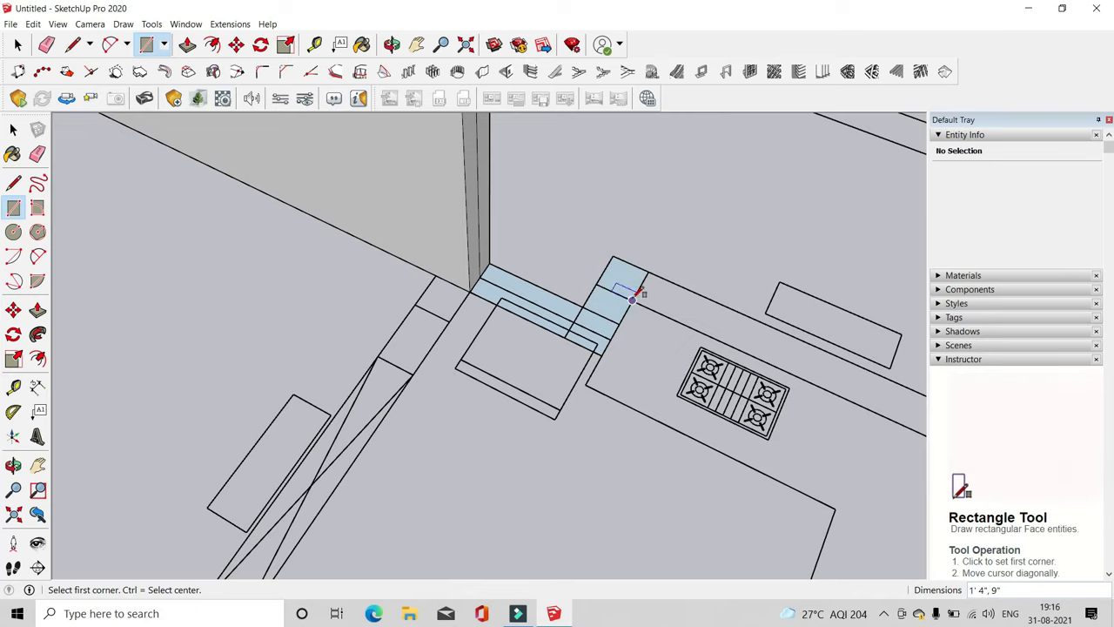
click(633, 299)
Trace the rest of the long outer wall from the kitchen to the far corner with rectangles
scroll(143, 263, down, 5)
click(584, 393)
scroll(579, 397, up, 4)
click(575, 423)
scroll(427, 340, down, 5)
scroll(653, 430, up, 3)
scroll(625, 450, down, 4)
scroll(590, 418, up, 5)
click(602, 414)
click(582, 435)
scroll(679, 484, down, 4)
scroll(292, 301, up, 5)
Trace the opposite end outer wall with a 9" wide rectangle from the far corner to the window-side corner
click(271, 299)
scroll(281, 266, down, 6)
scroll(528, 397, up, 4)
click(527, 396)
scroll(514, 301, down, 5)
scroll(476, 415, up, 3)
scroll(477, 416, up, 3)
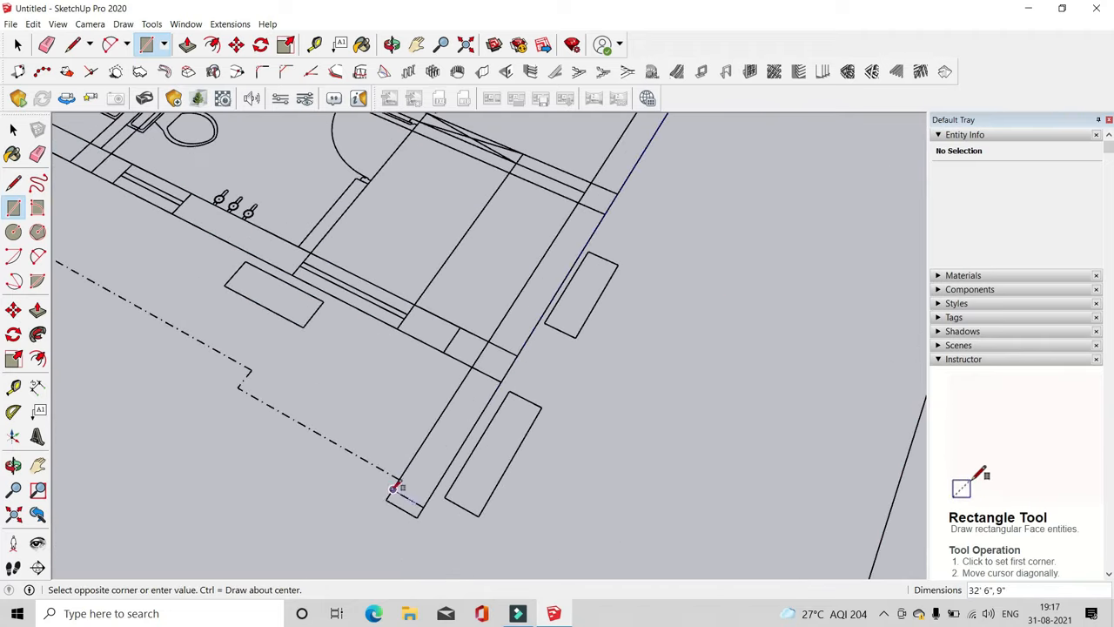
click(413, 310)
scroll(504, 383, down, 2)
Trace the short outer wall piece between the end wall's corner and the dressing area window
click(508, 393)
scroll(532, 374, down, 1)
scroll(569, 292, up, 1)
click(562, 314)
scroll(524, 280, up, 2)
Trace the upper bathroom partition beside the door with a rectangle about 6' 6" by 4 1/2"
click(518, 271)
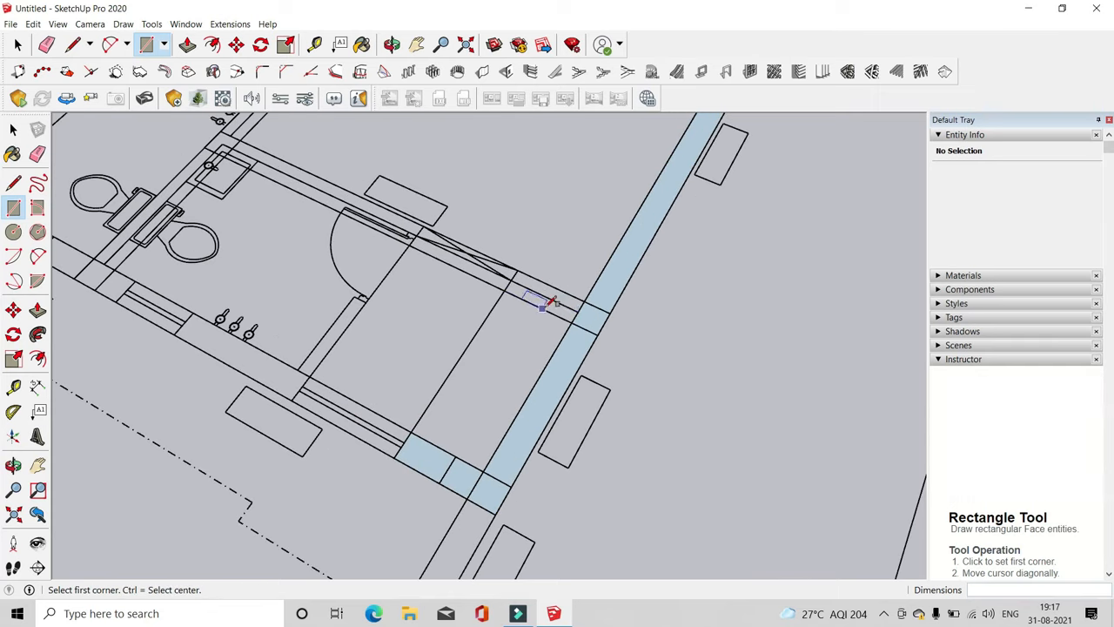
click(409, 235)
scroll(409, 235, down, 4)
scroll(409, 228, up, 4)
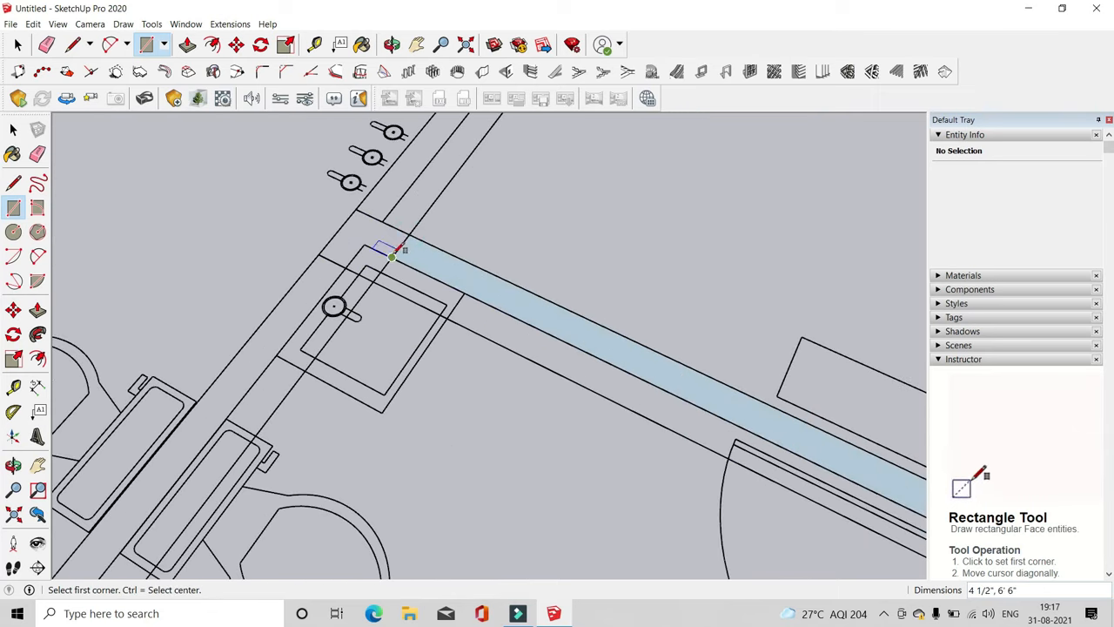
Trace the adjoining bathroom side wall about 10' 3" by 9", plus the short partition up to the nearby opening
click(409, 234)
scroll(407, 375, down, 5)
scroll(496, 226, up, 5)
click(497, 235)
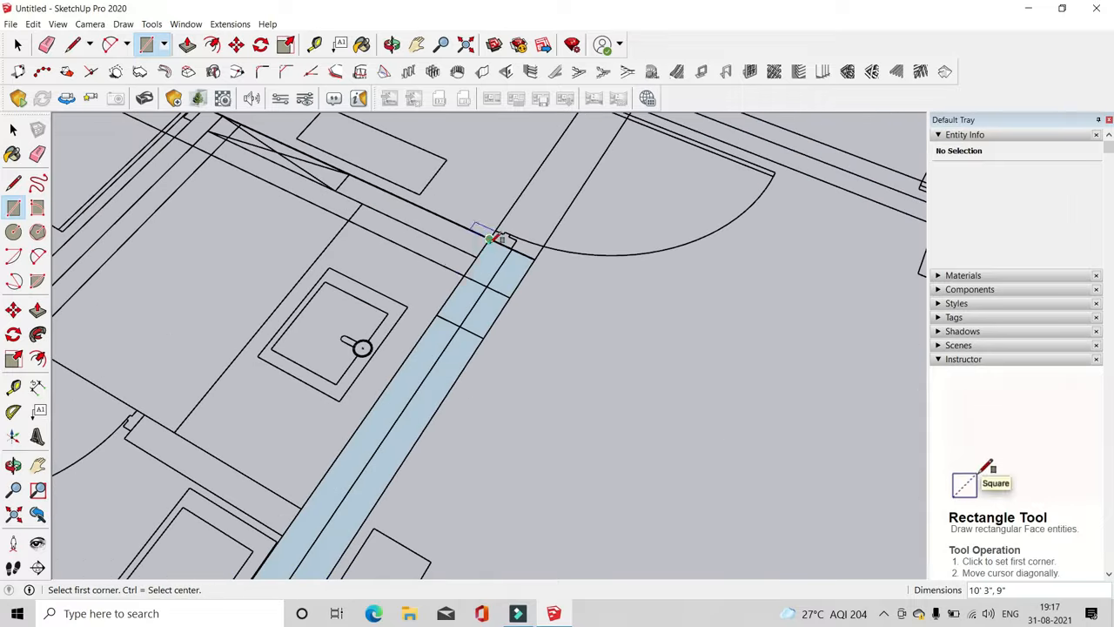
click(463, 271)
scroll(466, 272, down, 2)
click(403, 219)
scroll(391, 216, down, 2)
scroll(341, 197, up, 4)
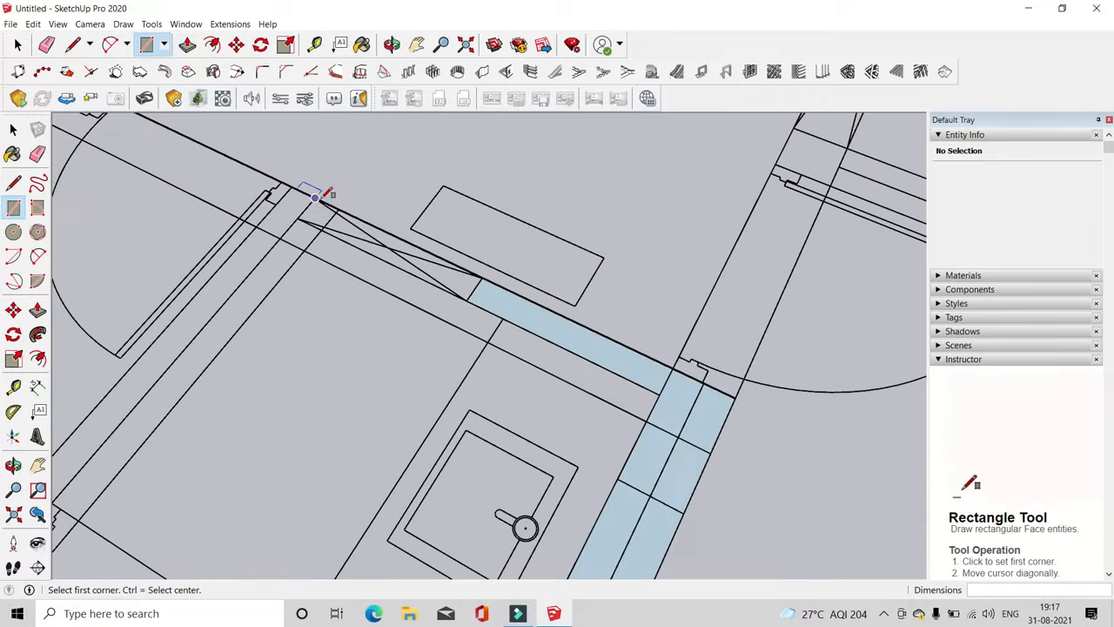
Trace the parallel partition on the other side of the bathroom down to the balcony door wall
click(319, 196)
scroll(582, 189, down, 5)
scroll(416, 346, up, 4)
click(421, 337)
scroll(421, 338, down, 3)
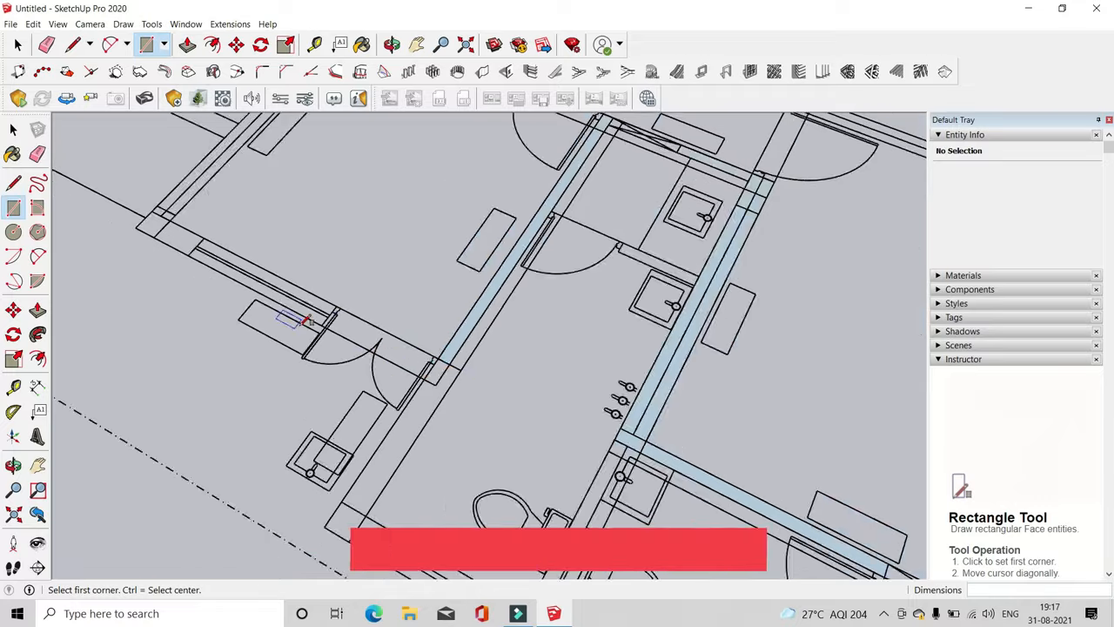
Trace the bathroom side wall from the balcony door down to the outer corner with rectangles
scroll(544, 391, up, 4)
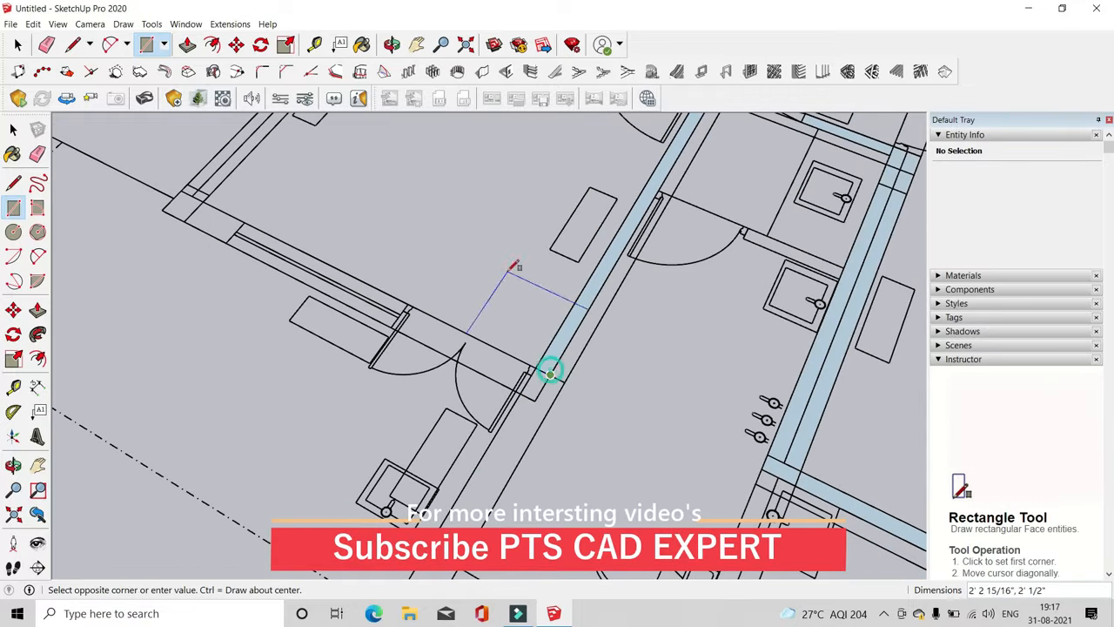
scroll(513, 266, down, 3)
scroll(554, 237, up, 3)
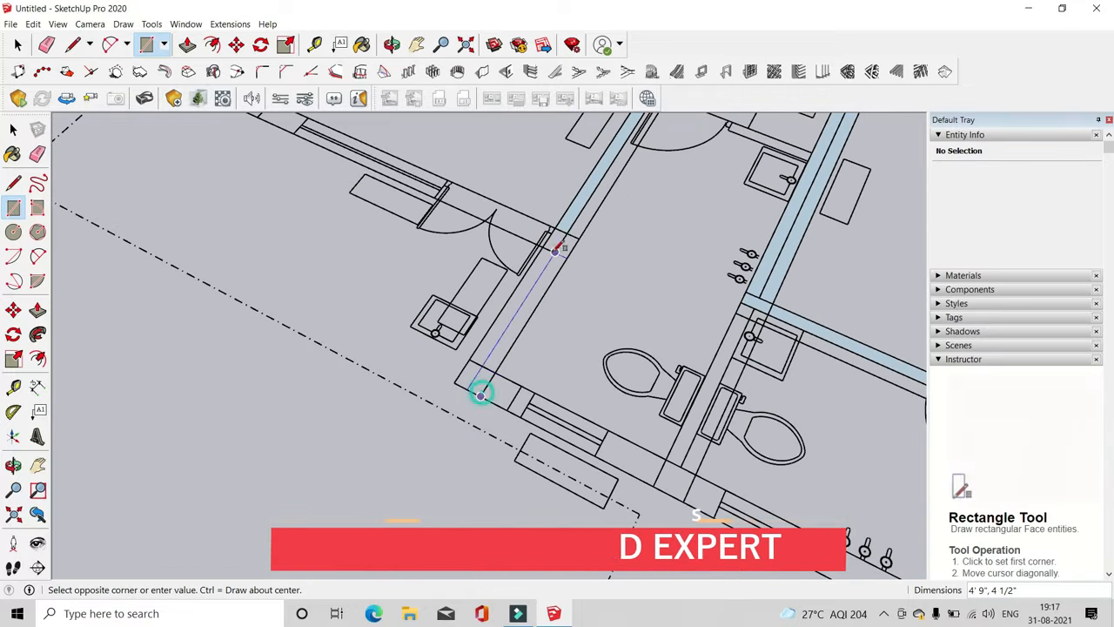
scroll(556, 240, up, 2)
click(550, 224)
Trace the bathrooms' outer wall pieces between the window openings, including a piece about 1' 1 1/2" by 9"
scroll(541, 300, down, 3)
scroll(501, 430, up, 4)
click(475, 369)
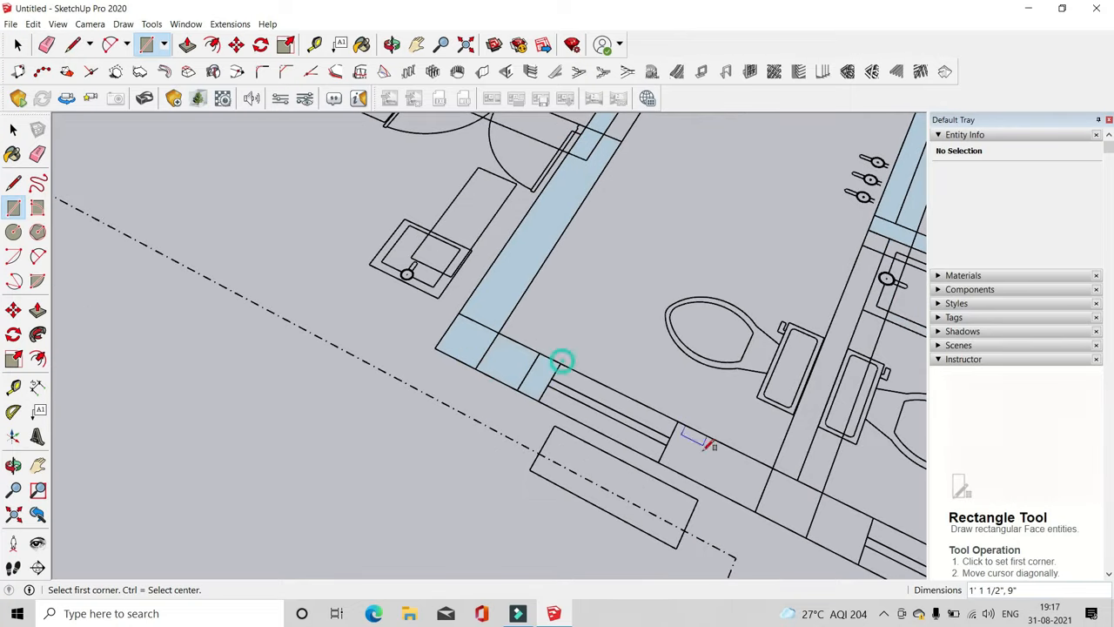
click(660, 460)
scroll(371, 320, down, 2)
scroll(680, 432, up, 2)
click(732, 464)
scroll(364, 366, down, 5)
scroll(512, 433, up, 3)
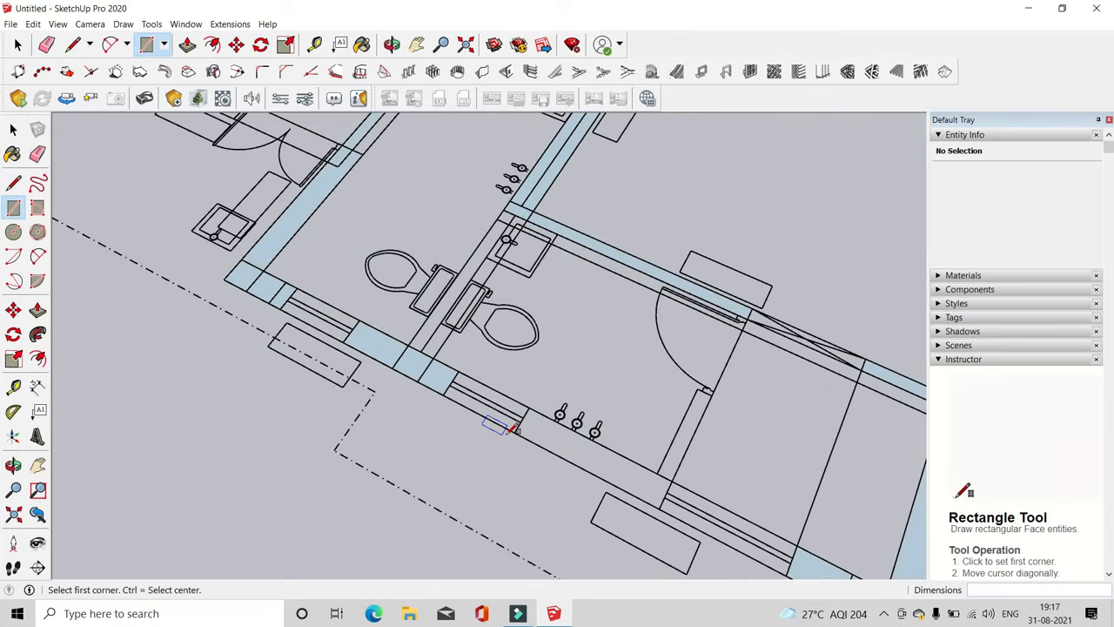
click(676, 481)
scroll(677, 482, down, 4)
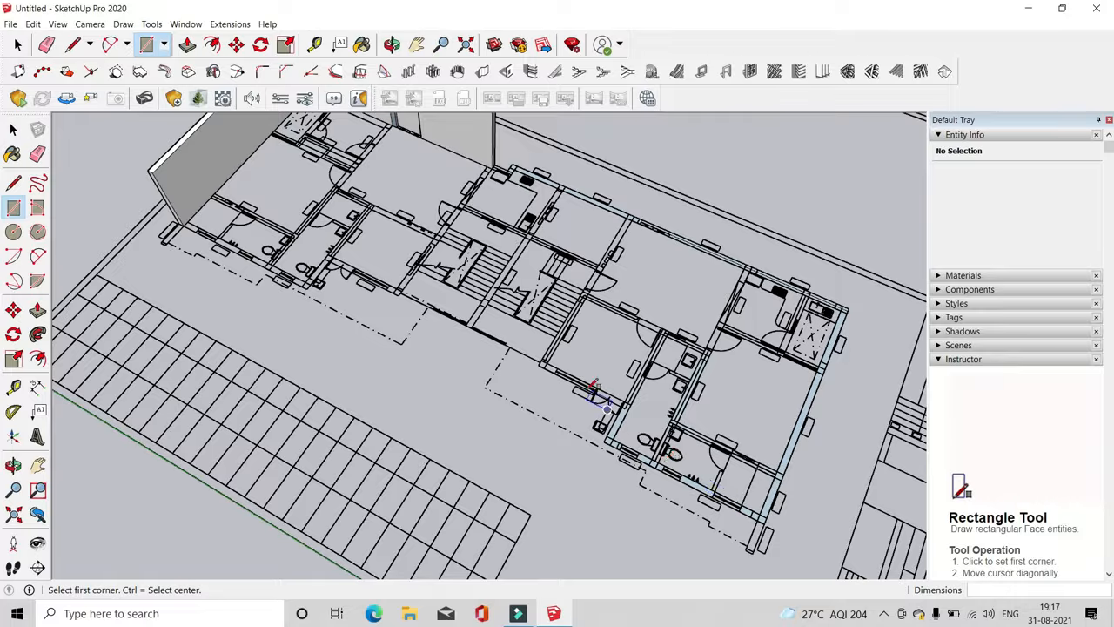
Trace the adjacent bedroom's outer wall piece near the window and balcony doors with a rectangle
scroll(636, 391, up, 4)
click(219, 234)
scroll(484, 374, down, 4)
scroll(364, 291, up, 4)
click(363, 291)
Try to trace the bedroom partition beside the staircase with a strip about 7' 4 1/2" by 4 1/8"
scroll(507, 458, down, 5)
scroll(557, 266, up, 4)
scroll(531, 328, down, 4)
scroll(569, 323, up, 5)
click(569, 323)
scroll(480, 276, down, 3)
scroll(458, 262, up, 3)
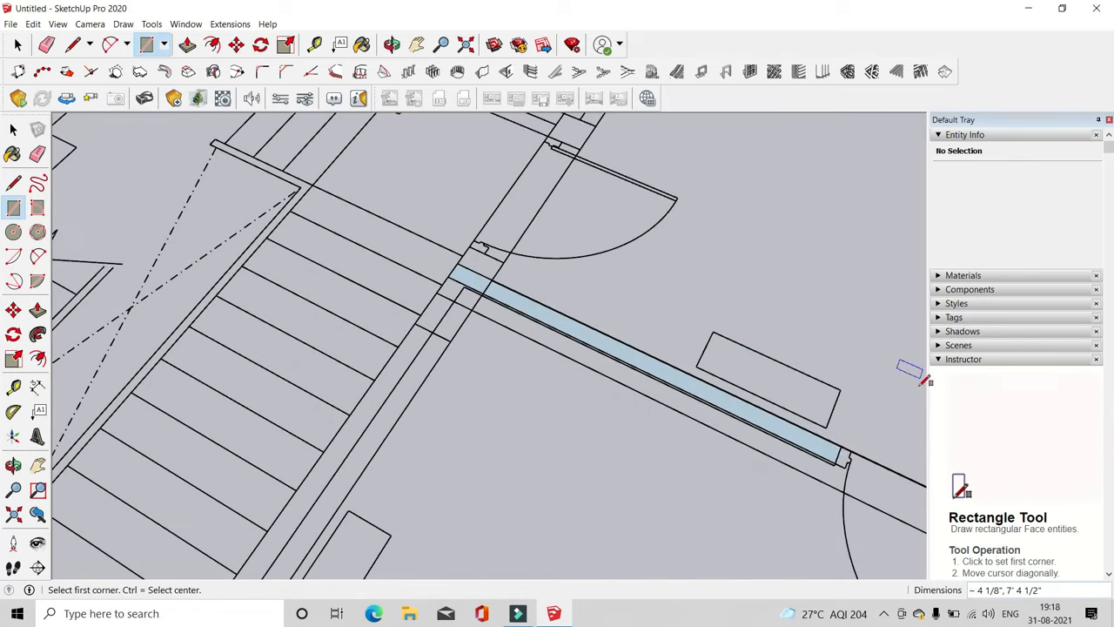
click(839, 462)
scroll(839, 462, down, 1)
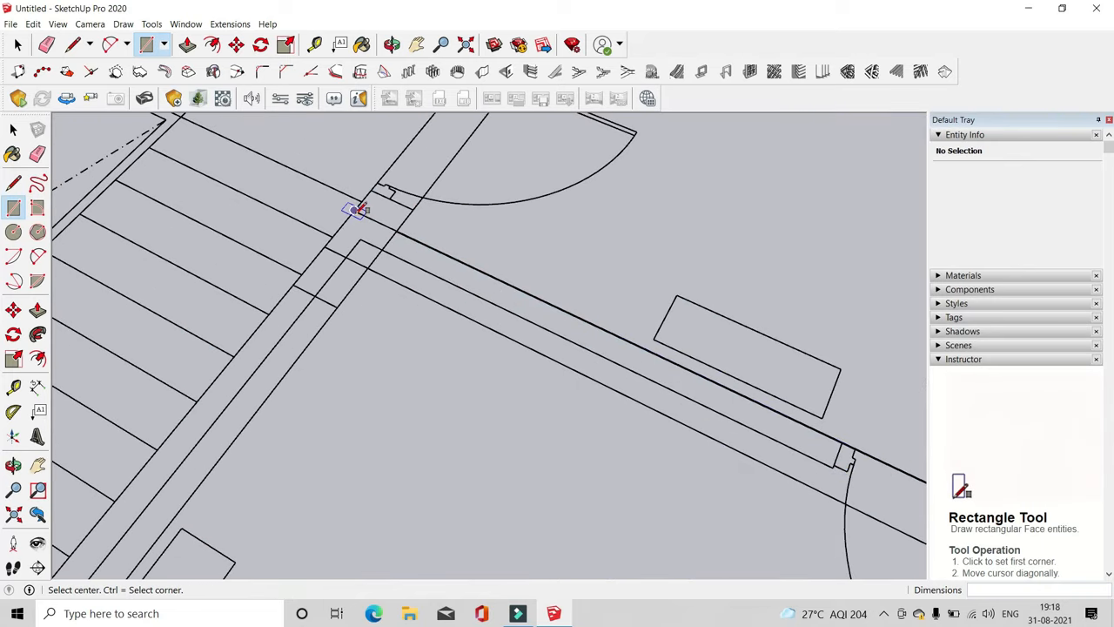
Trace the partition strip between the staircase wall and the bedroom door with a new rectangle
scroll(497, 286, down, 1)
click(771, 431)
scroll(393, 270, up, 1)
click(384, 243)
scroll(588, 192, down, 5)
scroll(418, 367, up, 5)
click(405, 352)
scroll(405, 351, down, 4)
scroll(574, 283, up, 4)
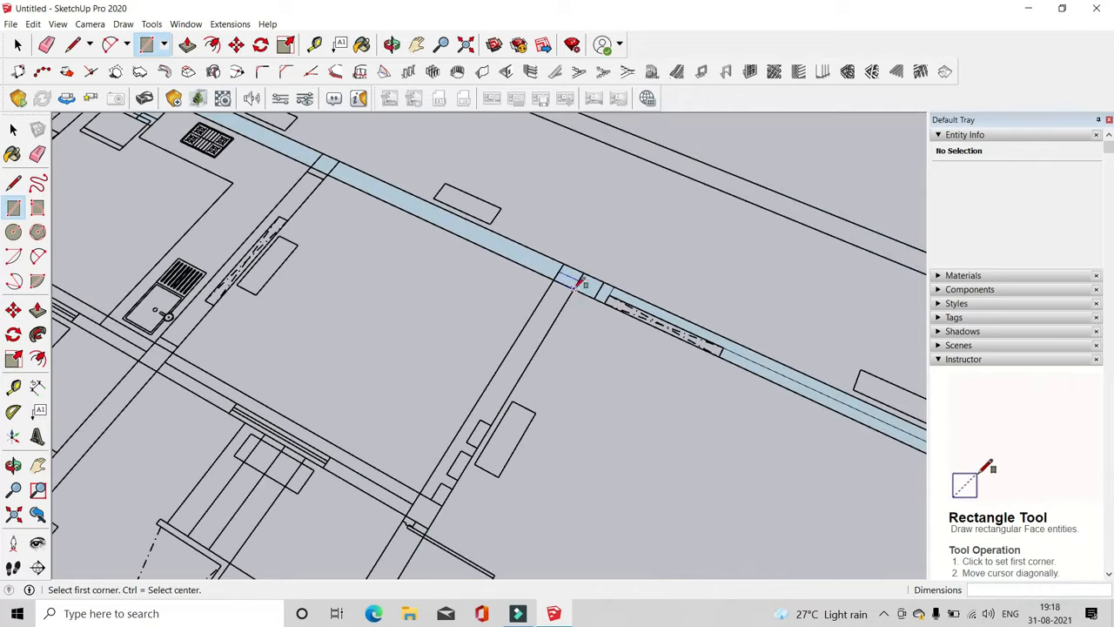
Trace the long partition with the shelves between the room beside the kitchen and the adjacent bedroom with a rectangle
click(566, 280)
scroll(566, 281, up, 2)
scroll(478, 403, up, 4)
click(480, 384)
scroll(570, 448, down, 5)
scroll(477, 306, up, 2)
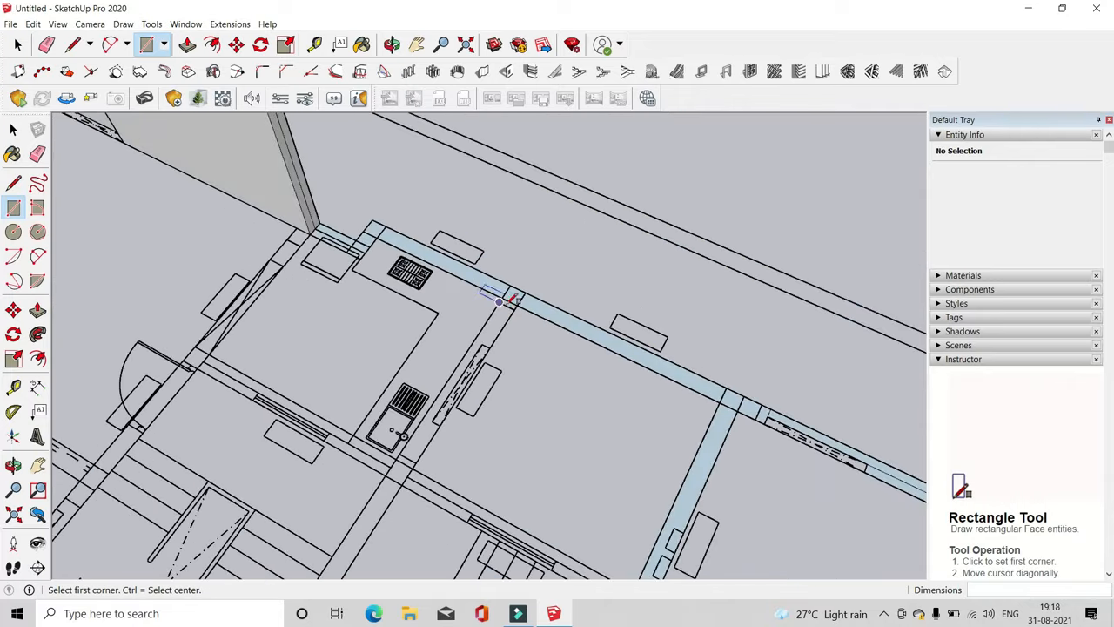
Trace the kitchen's side wall around its window and the wall strip beside the stair-side window with rectangles
scroll(514, 303, up, 1)
click(517, 305)
scroll(509, 309, down, 1)
scroll(477, 349, up, 1)
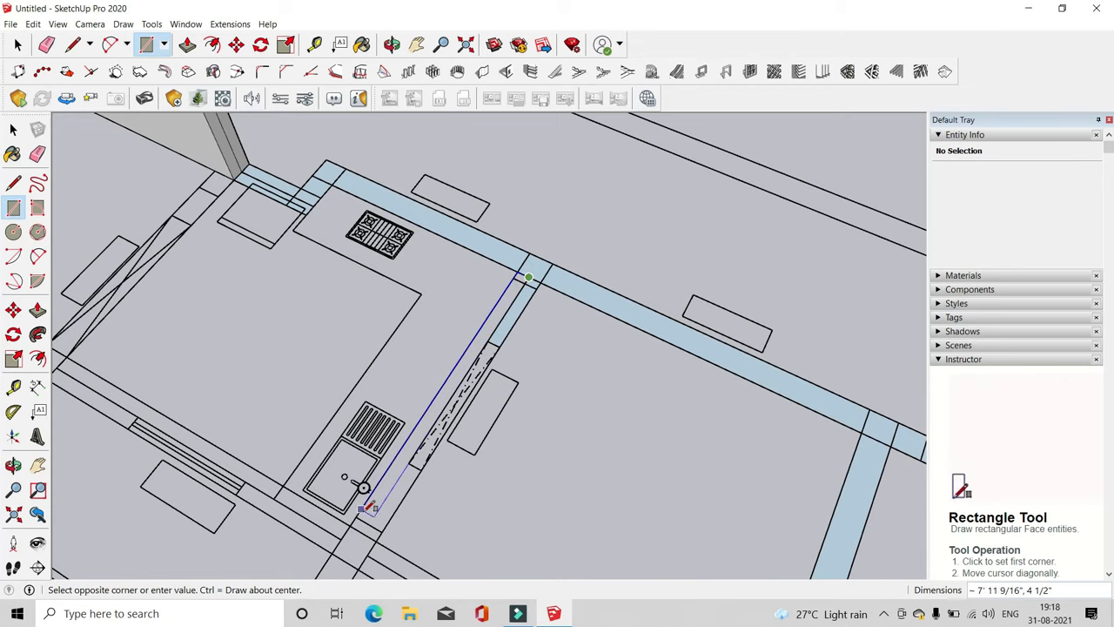
scroll(531, 317, down, 3)
scroll(589, 476, up, 2)
click(588, 476)
scroll(493, 456, up, 1)
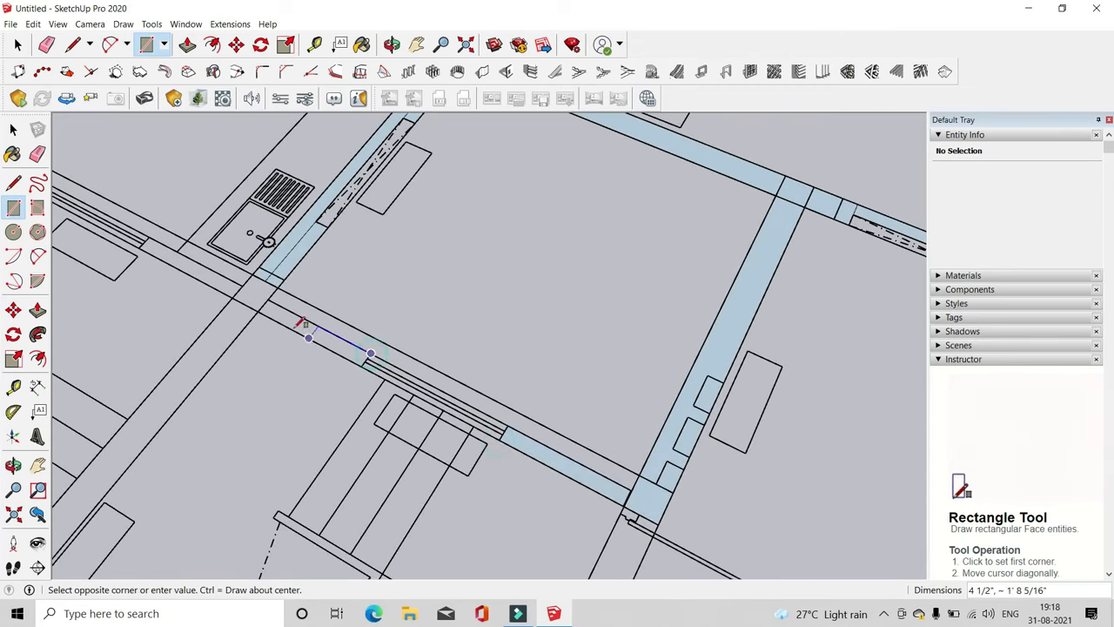
Trace the 9" wide wall running between the two staircases with a rectangle
scroll(456, 174, down, 3)
scroll(209, 415, up, 2)
scroll(209, 415, up, 1)
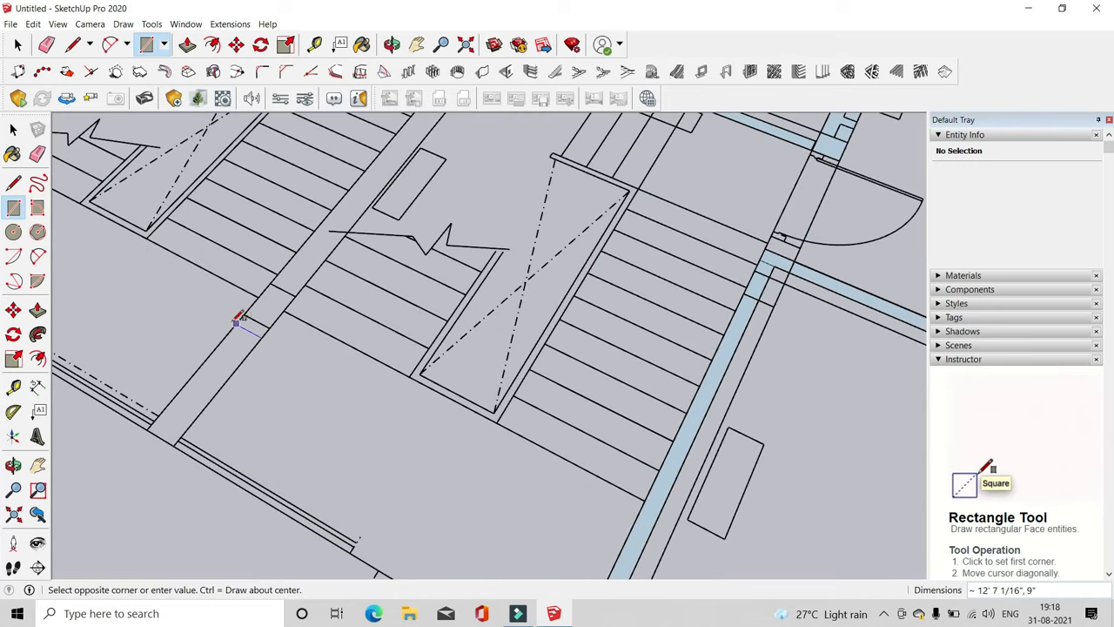
click(241, 320)
Trace the kitchen wall piece between the raised outer wall and the opening with a 2' by 9" rectangle
scroll(410, 378, down, 2)
scroll(410, 378, down, 3)
scroll(350, 251, up, 2)
scroll(600, 275, up, 3)
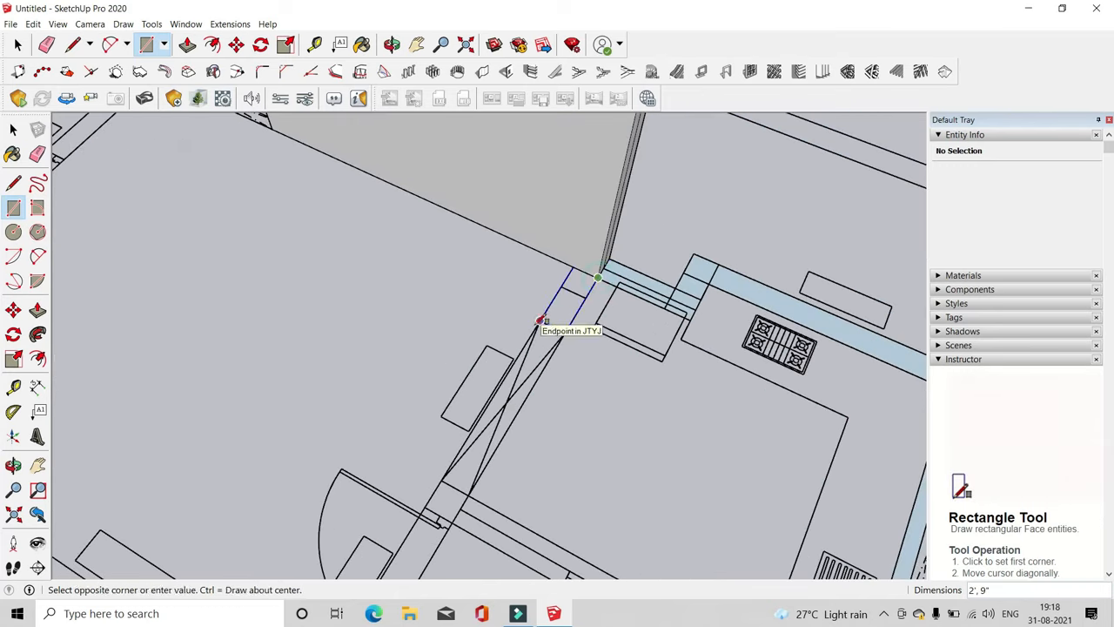
click(540, 321)
Trace the kitchen partition on the staircase side, including its junction piece by the entrance door and the part beyond the window
scroll(490, 383, down, 1)
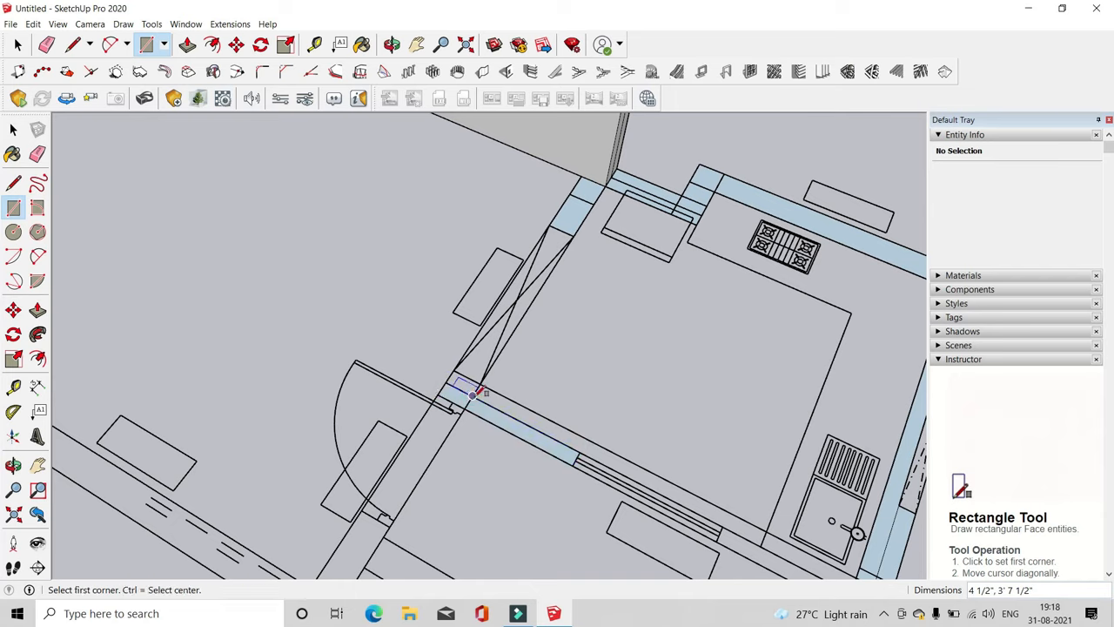
click(473, 395)
click(454, 372)
scroll(527, 381, down, 2)
scroll(642, 453, up, 2)
click(641, 492)
click(768, 540)
Trace the outer corner between the bedroom window and the staircase wall, including a piece about 1' 9" by 3 5/8"
scroll(621, 339, down, 3)
scroll(783, 226, down, 3)
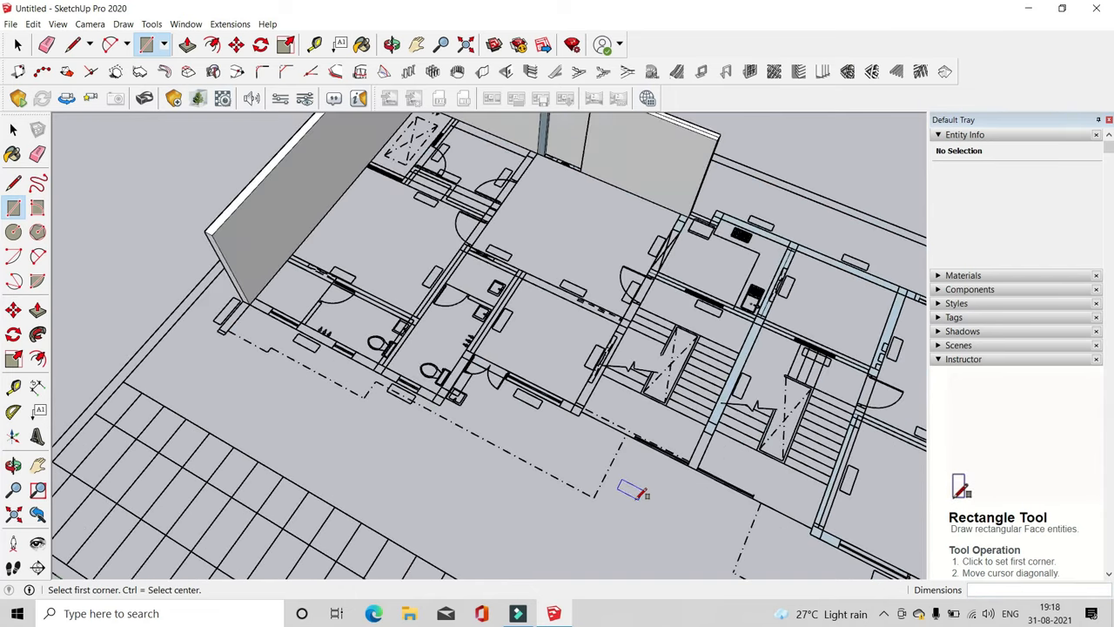
scroll(591, 450, up, 3)
click(567, 384)
scroll(555, 353, up, 3)
click(531, 362)
click(593, 378)
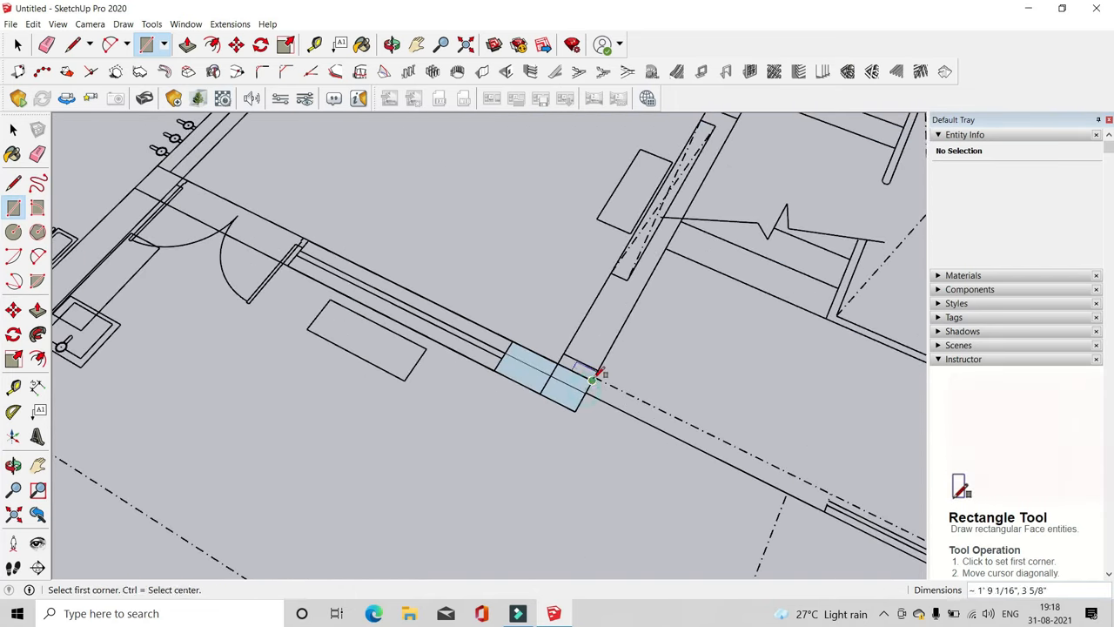
Trace the wall between the bedroom and the staircase, around its window and up to the entrance door
scroll(517, 448, down, 2)
scroll(621, 272, up, 3)
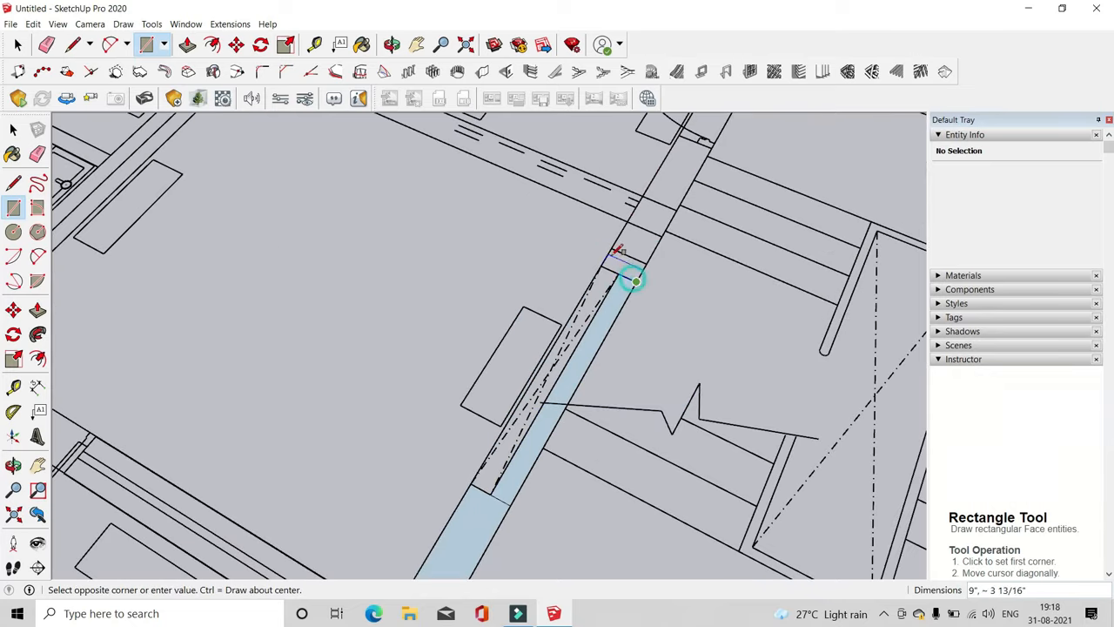
scroll(637, 235, down, 3)
scroll(647, 222, up, 2)
click(635, 200)
scroll(617, 346, down, 4)
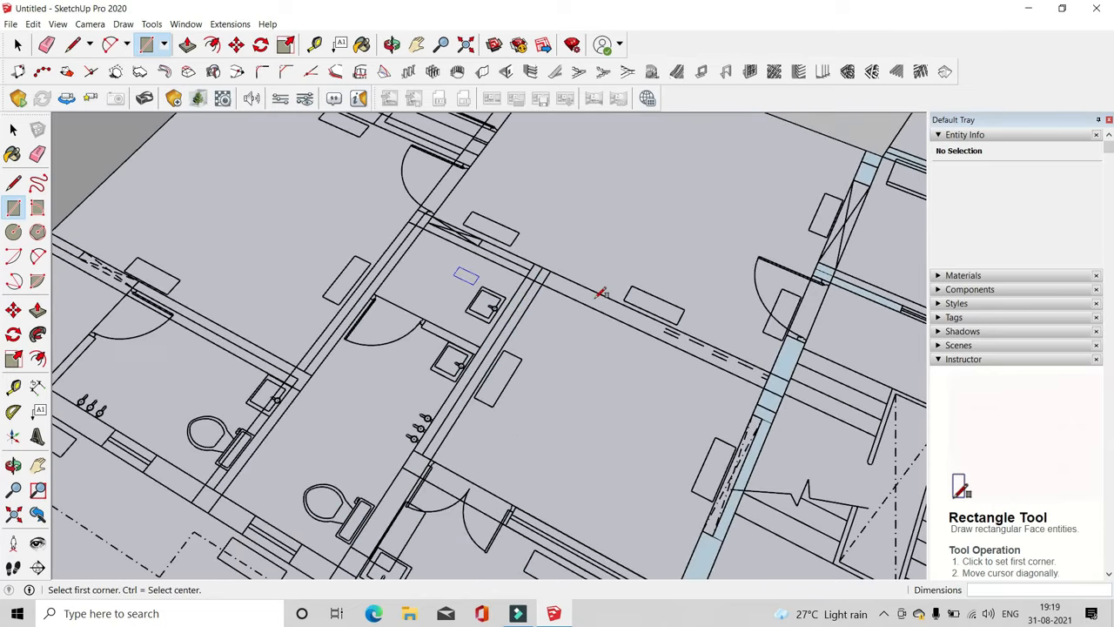
Trace the bedroom's inner wall from the staircase wall to the opening beside the washbasin area
click(767, 383)
scroll(496, 270, up, 3)
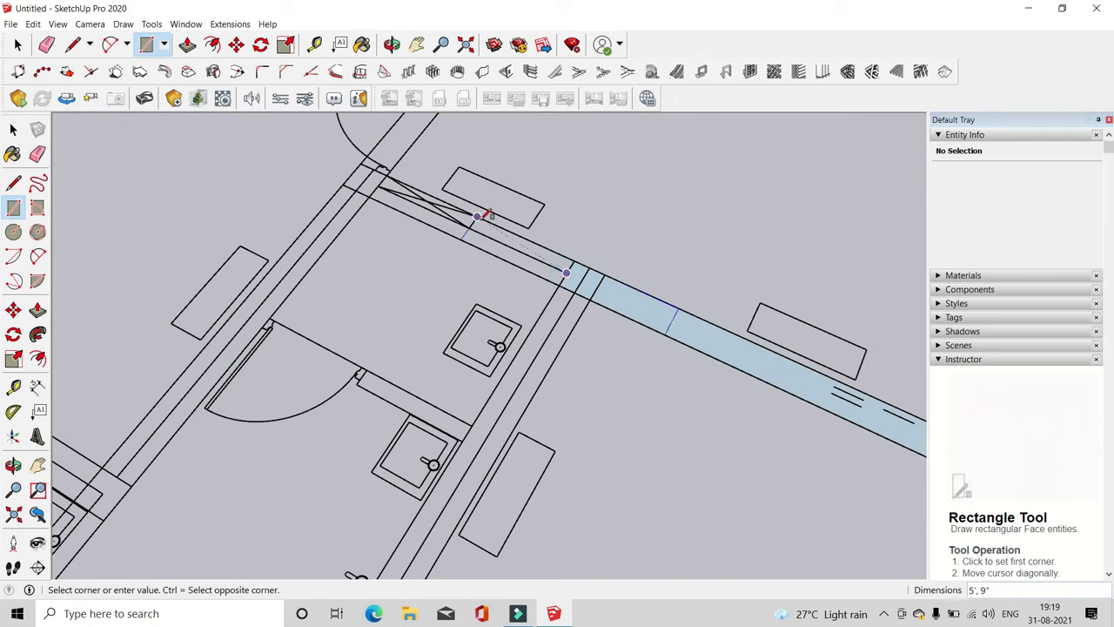
scroll(574, 273, down, 2)
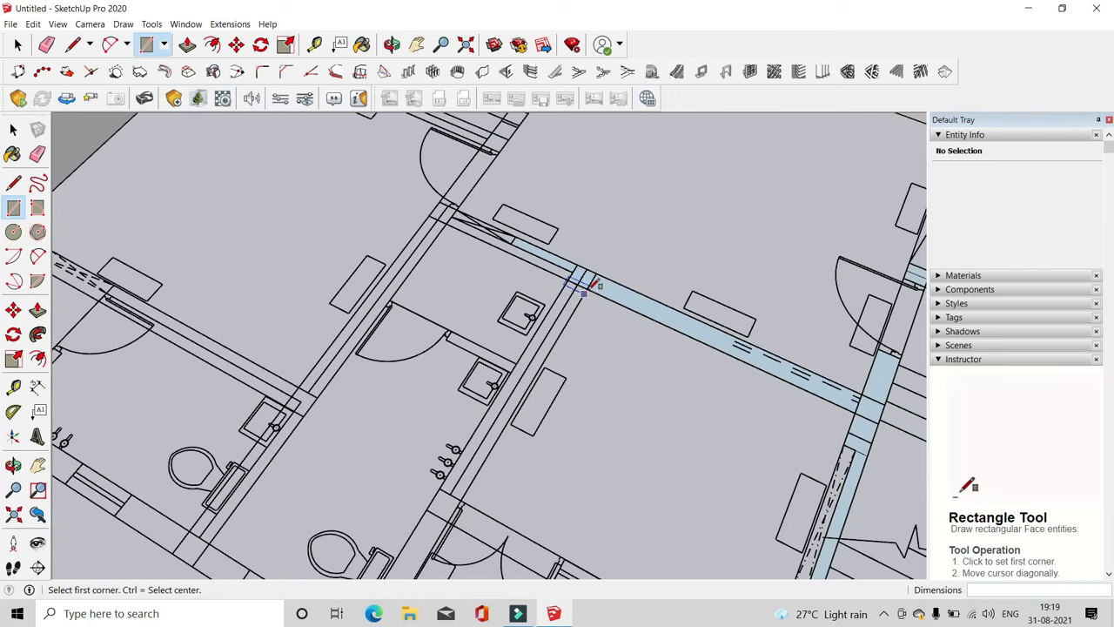
Trace the partition between the bedroom and the adjoining bathroom with rectangles
click(589, 290)
scroll(588, 248, down, 2)
scroll(521, 357, up, 3)
click(512, 343)
scroll(512, 341, down, 3)
Trace the bathroom's opposite long wall from the washbasin area opening to the outer wall with a rectangle
scroll(528, 294, up, 3)
scroll(481, 231, up, 1)
click(490, 233)
scroll(514, 217, down, 3)
scroll(412, 388, up, 3)
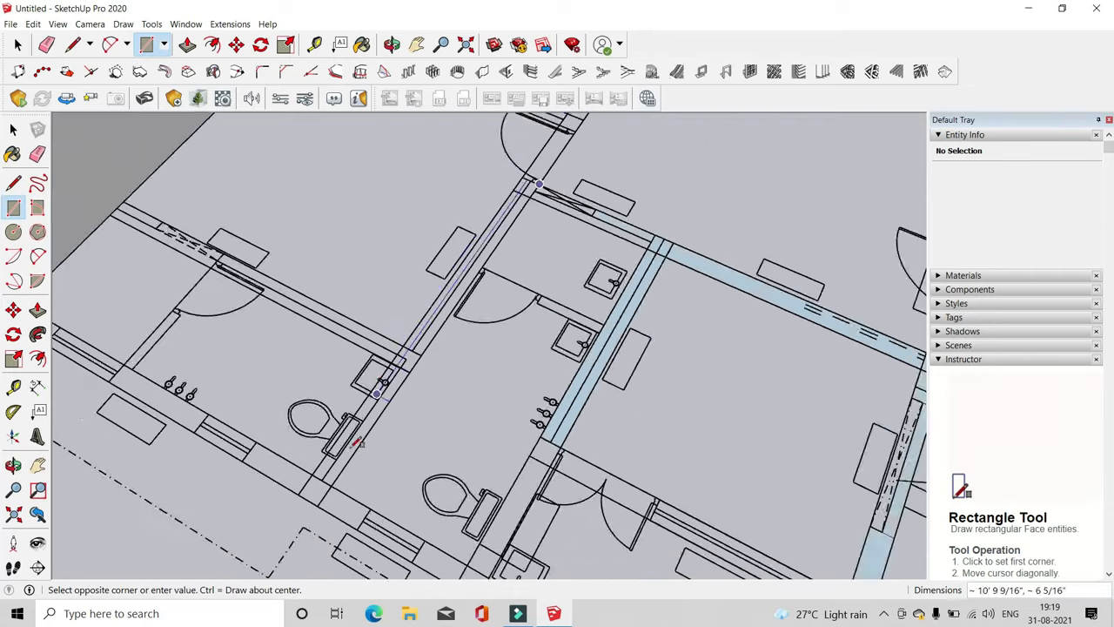
click(307, 484)
Trace the partition between the second bathroom and its bedroom, plus the short piece beyond the dashed opening
scroll(314, 477, down, 2)
scroll(431, 331, up, 2)
click(436, 348)
scroll(440, 345, down, 3)
scroll(218, 235, up, 3)
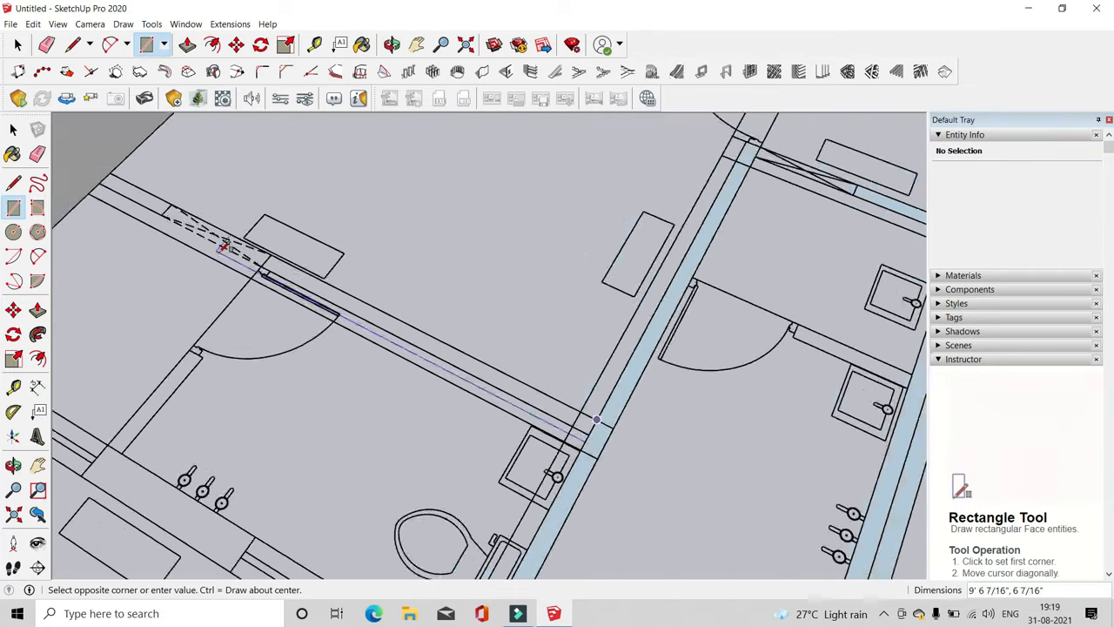
click(289, 270)
scroll(253, 248, up, 2)
click(239, 252)
click(128, 220)
Trace the wall section between the two neighbouring doors and a 4' 6" by 4 1/2" wall of the adjoining recess
scroll(223, 339, down, 2)
scroll(228, 361, down, 3)
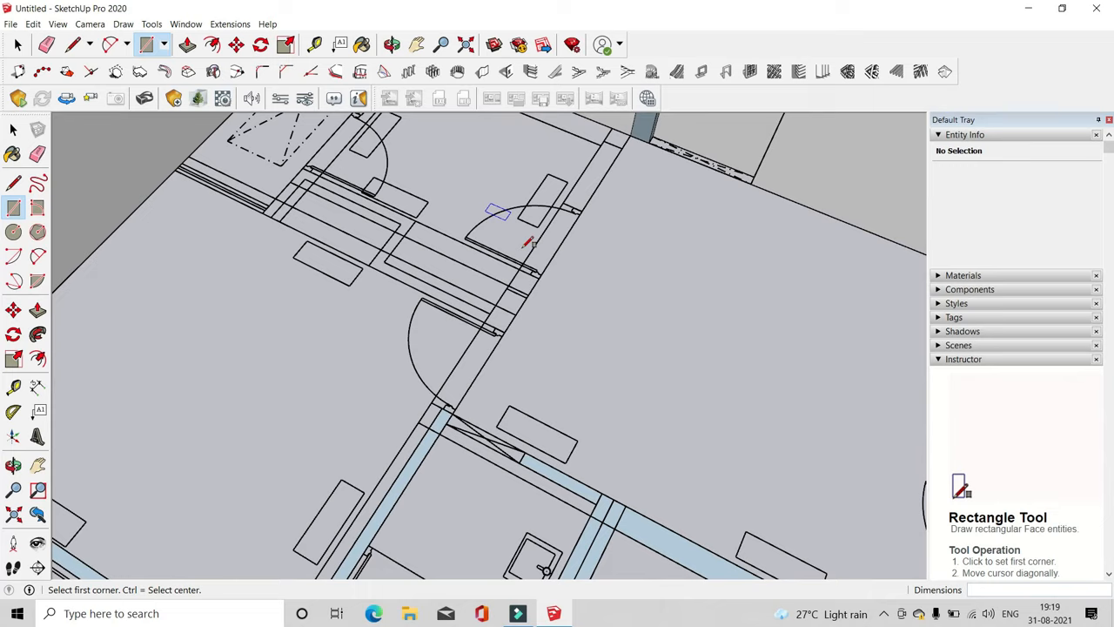
scroll(513, 358, up, 3)
click(455, 378)
scroll(456, 378, down, 3)
scroll(522, 400, up, 2)
scroll(406, 322, up, 1)
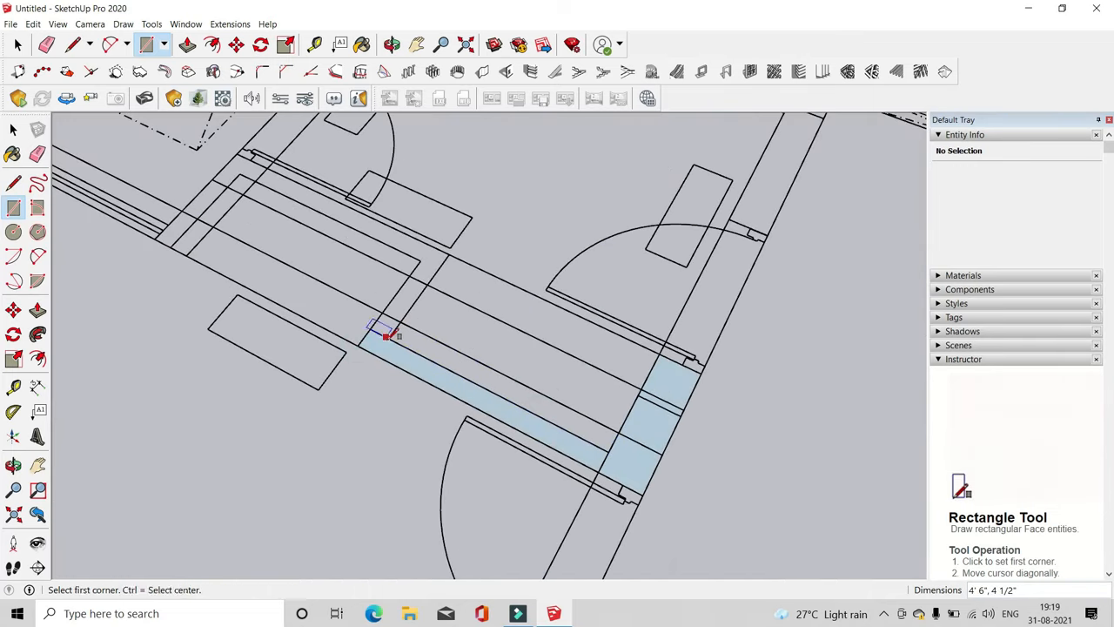
Trace the remaining stepped recess walls between the bedroom and the toilet, including a 2' 4 1/2" by 4 1/2" piece
click(450, 253)
scroll(450, 253, down, 2)
scroll(313, 205, up, 2)
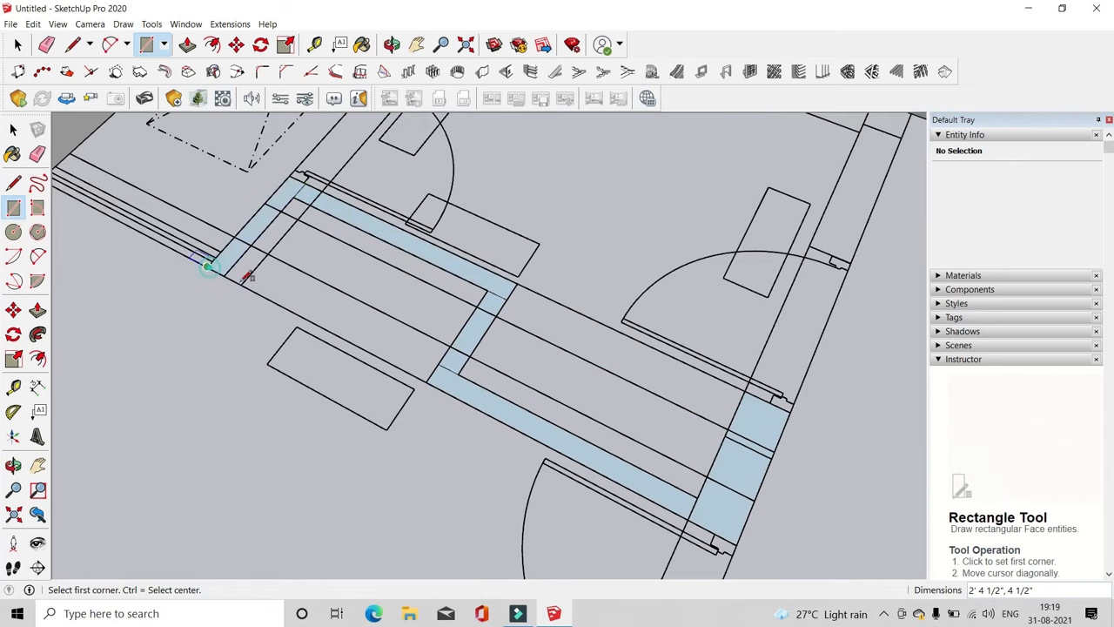
Trace the wall from the door to the outer wall, about 4' 1 1/2" by 9", and the piece beside the shower-side window
scroll(246, 279, down, 2)
scroll(579, 261, up, 2)
click(614, 216)
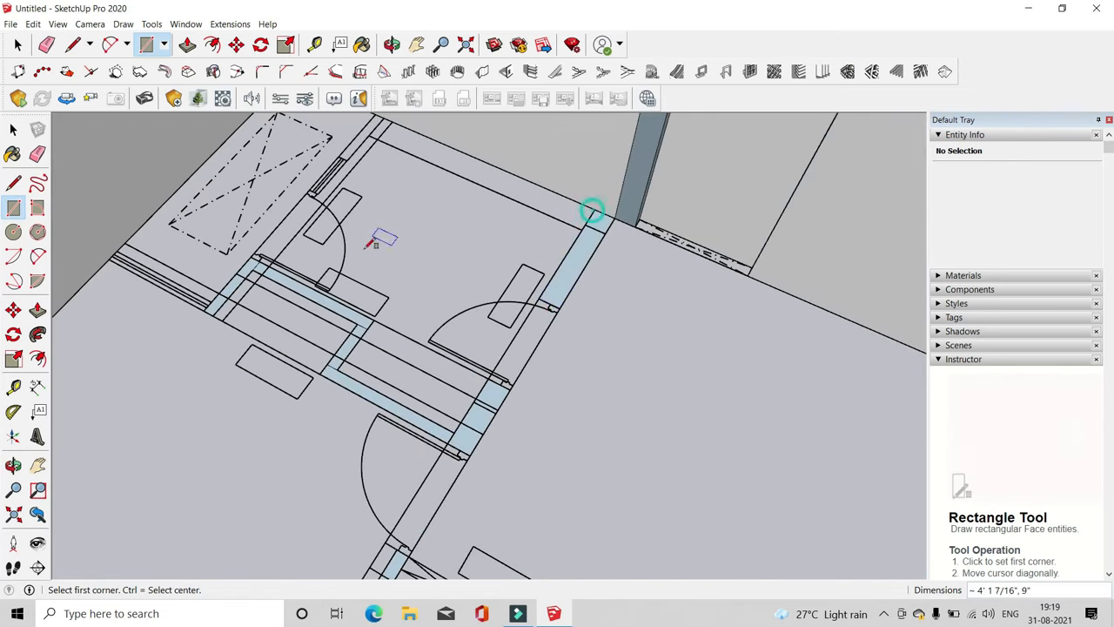
scroll(401, 139, up, 2)
click(356, 233)
Extrude the kitchen's outer wall, its corner pieces and the wall piece beside the opening to wall height with Push/Pull
scroll(261, 348, down, 6)
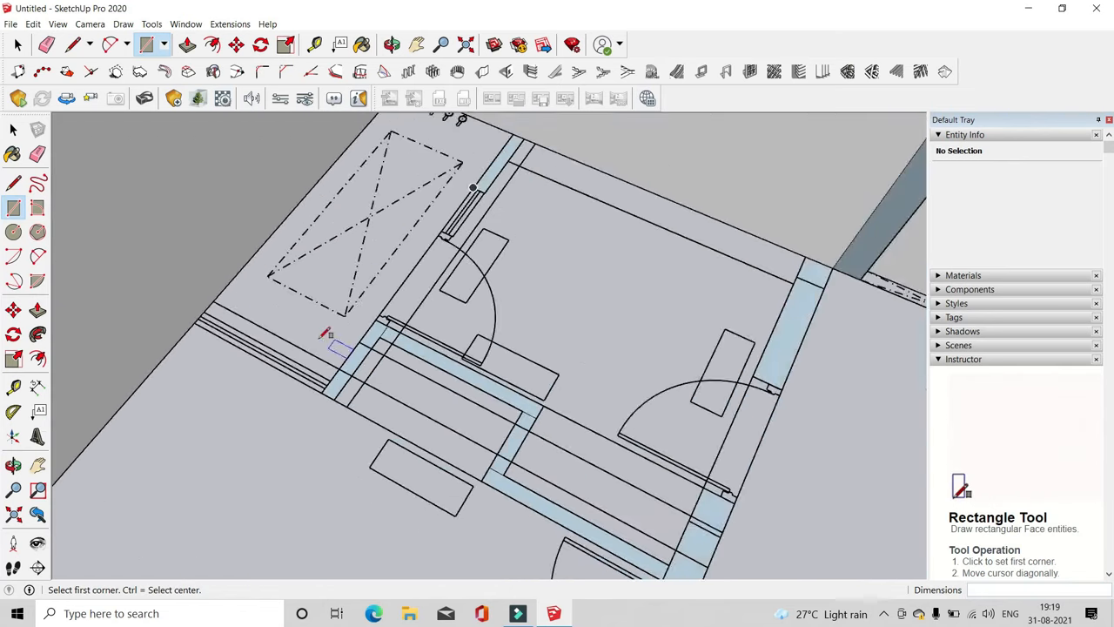
click(187, 44)
scroll(482, 331, up, 6)
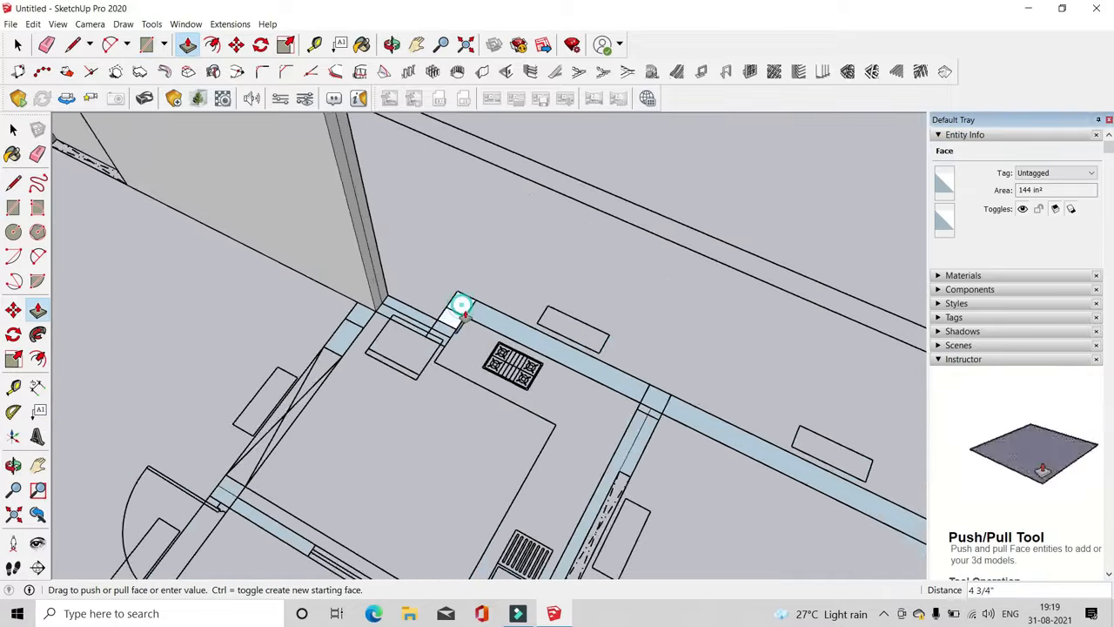
scroll(444, 315, up, 1)
double_click(441, 310)
double_click(383, 325)
scroll(522, 435, down, 1)
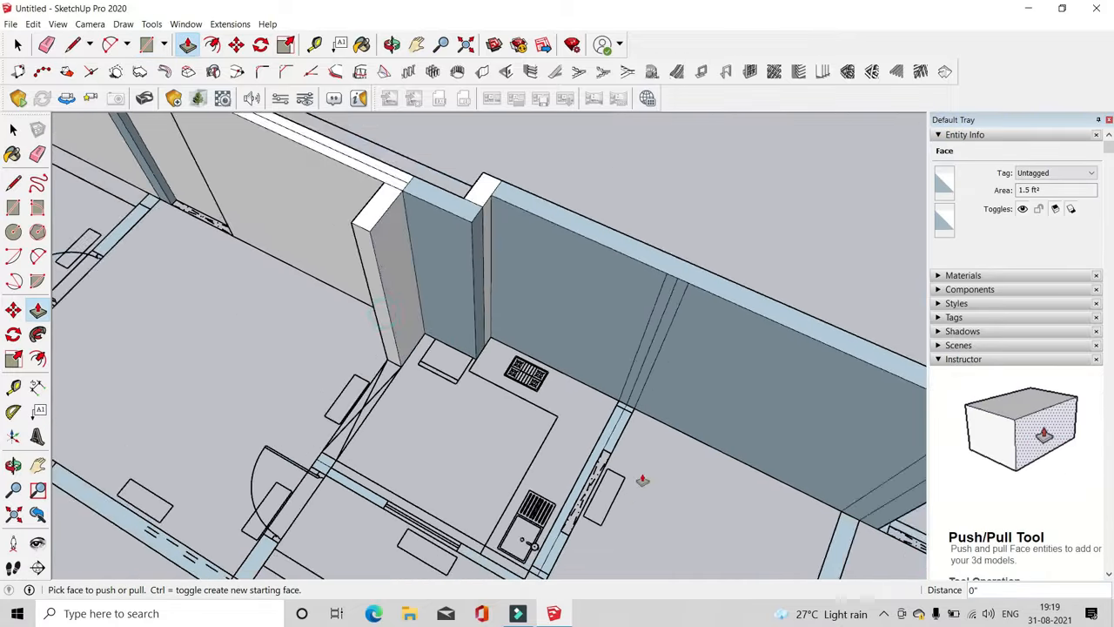
Extrude the kitchen's side wall pieces and the long wall between the staircases to the 10' wall height
scroll(641, 479, up, 2)
double_click(604, 421)
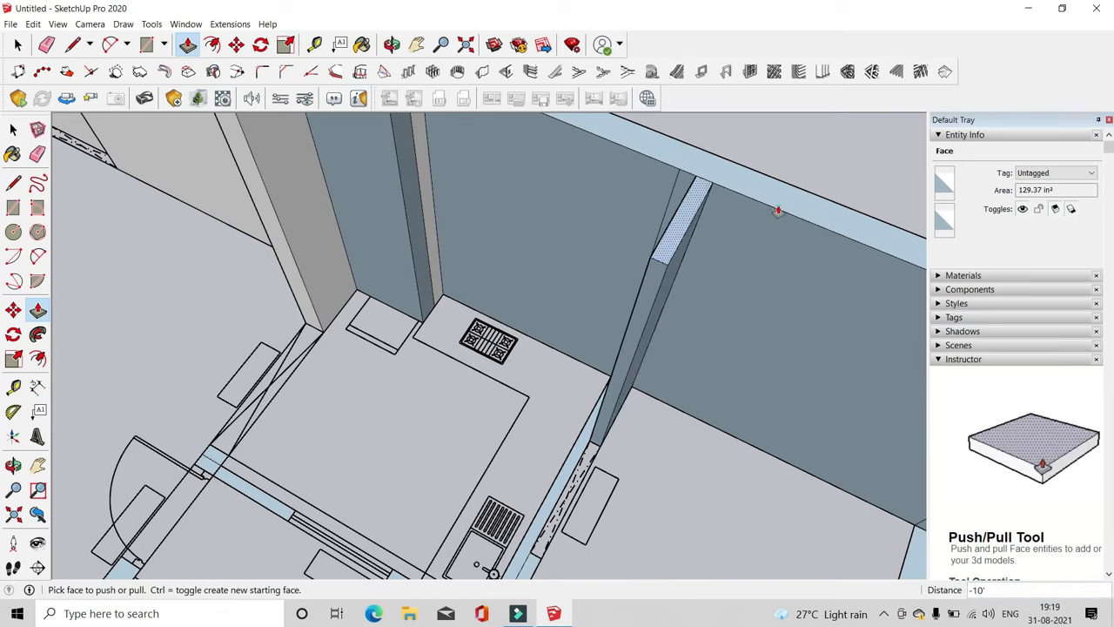
scroll(557, 462, up, 1)
double_click(552, 458)
scroll(527, 472, down, 2)
scroll(528, 472, up, 2)
double_click(582, 447)
double_click(542, 482)
scroll(542, 483, down, 1)
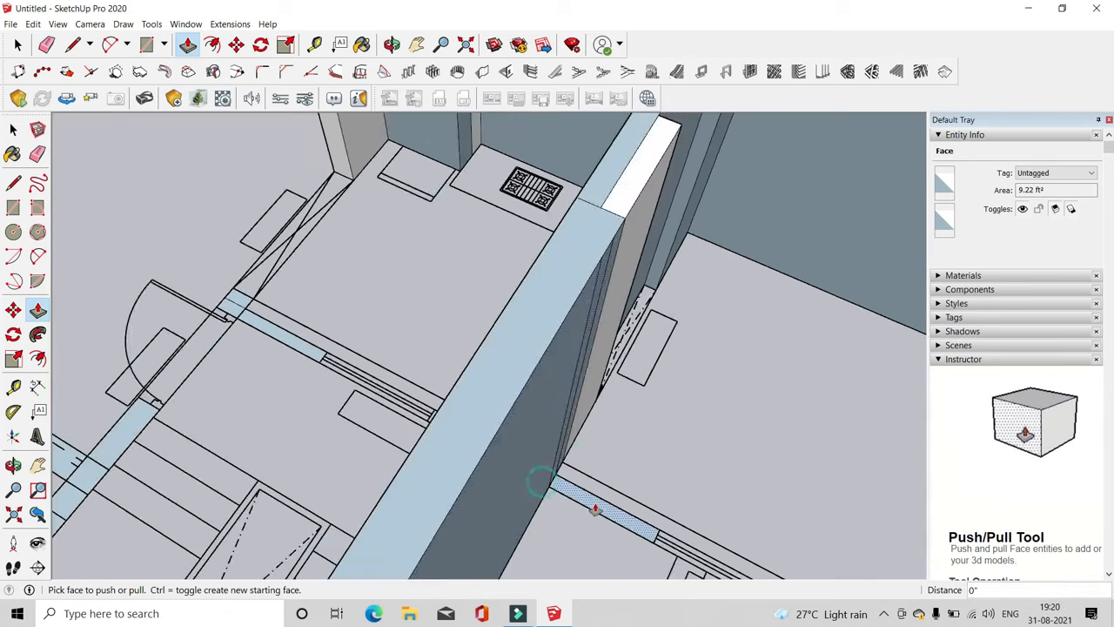
Extrude the wall strip beside the stair-side window and the kitchen partition pieces to wall height
scroll(596, 509, up, 1)
double_click(601, 510)
scroll(681, 420, down, 2)
drag(637, 474, 567, 380)
middle_drag(567, 383, 607, 421)
click(554, 400)
click(637, 356)
scroll(447, 391, up, 1)
double_click(410, 378)
Extrude the kitchen partition's junction piece, the wall beside the entrance door and the staircase-side bedroom wall to wall height
scroll(409, 383, down, 2)
middle_drag(322, 461, 482, 457)
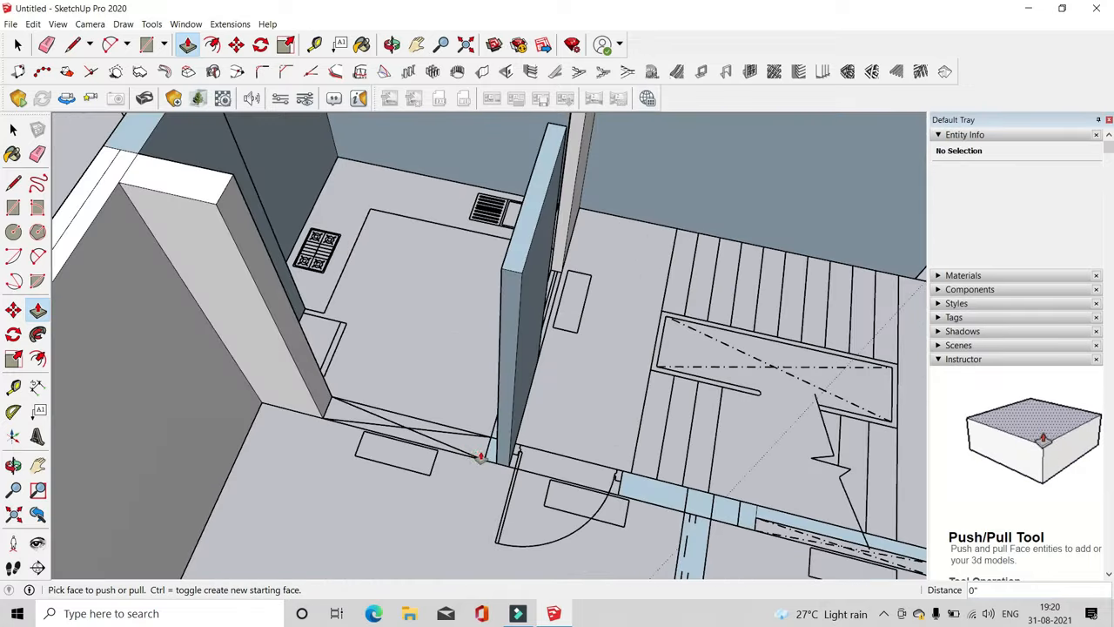
double_click(483, 456)
shift+middle_drag(673, 489, 582, 430)
double_click(581, 430)
shift+middle_drag(873, 500, 541, 421)
scroll(609, 405, up, 2)
double_click(534, 403)
double_click(541, 421)
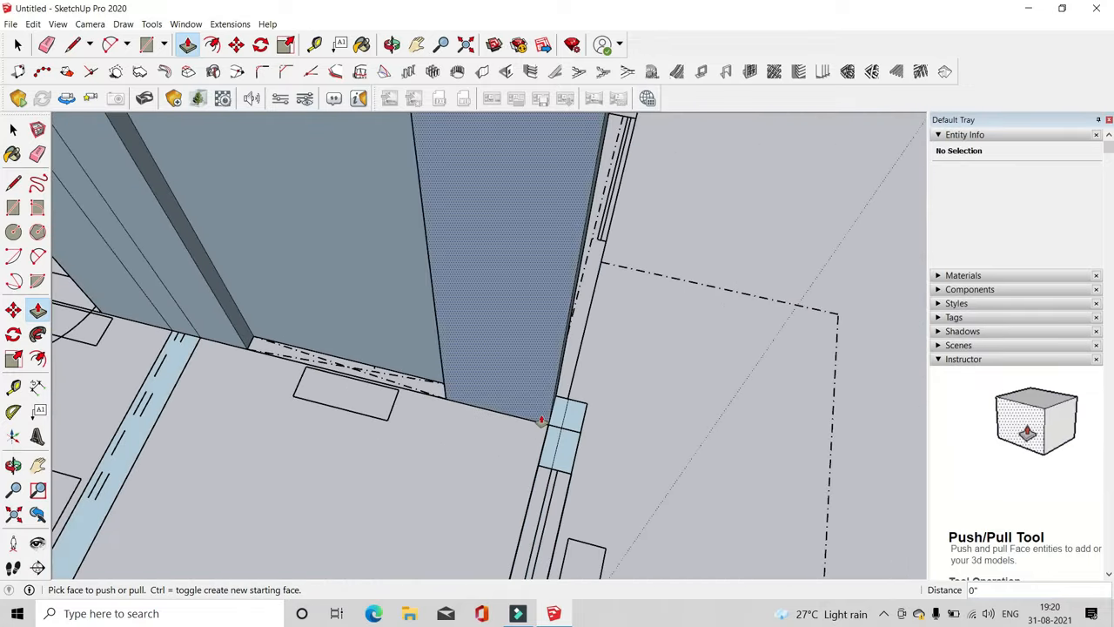
Extrude the bedroom's outer corner pieces and its long inner wall to wall height
scroll(569, 419, down, 6)
scroll(356, 317, up, 4)
double_click(472, 263)
scroll(453, 288, down, 2)
scroll(321, 432, up, 2)
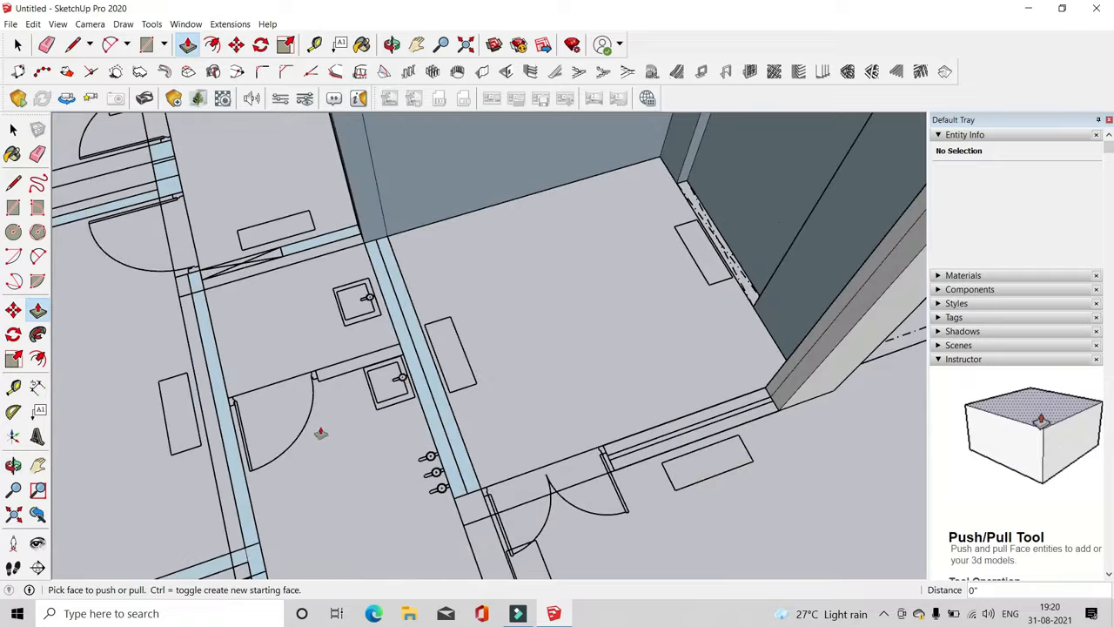
Extrude the long walls on both sides of the first bathroom and the wall beside the washbasin opening to wall height
scroll(467, 269, up, 2)
double_click(466, 266)
scroll(467, 269, down, 2)
scroll(403, 330, up, 3)
double_click(403, 331)
scroll(403, 330, down, 5)
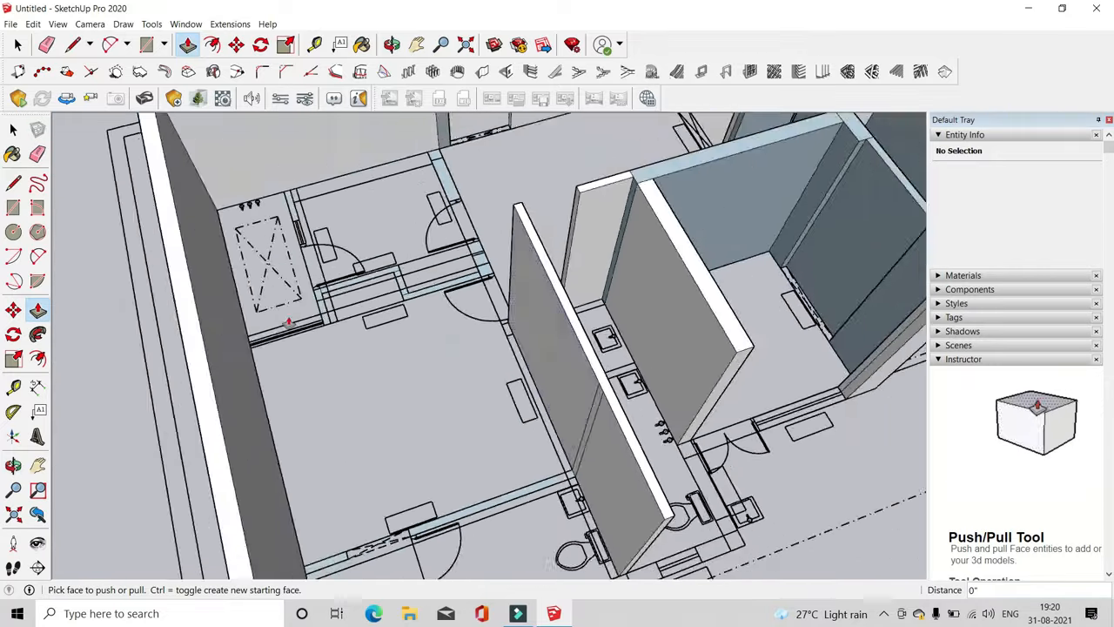
Extrude the wall sections between the bedroom and toilet doors to wall height
middle_drag(291, 323, 205, 335)
scroll(345, 340, up, 4)
double_click(358, 351)
scroll(358, 351, down, 2)
Extrude the stepped recess walls between the bedroom and the toilet to wall height
scroll(481, 362, up, 3)
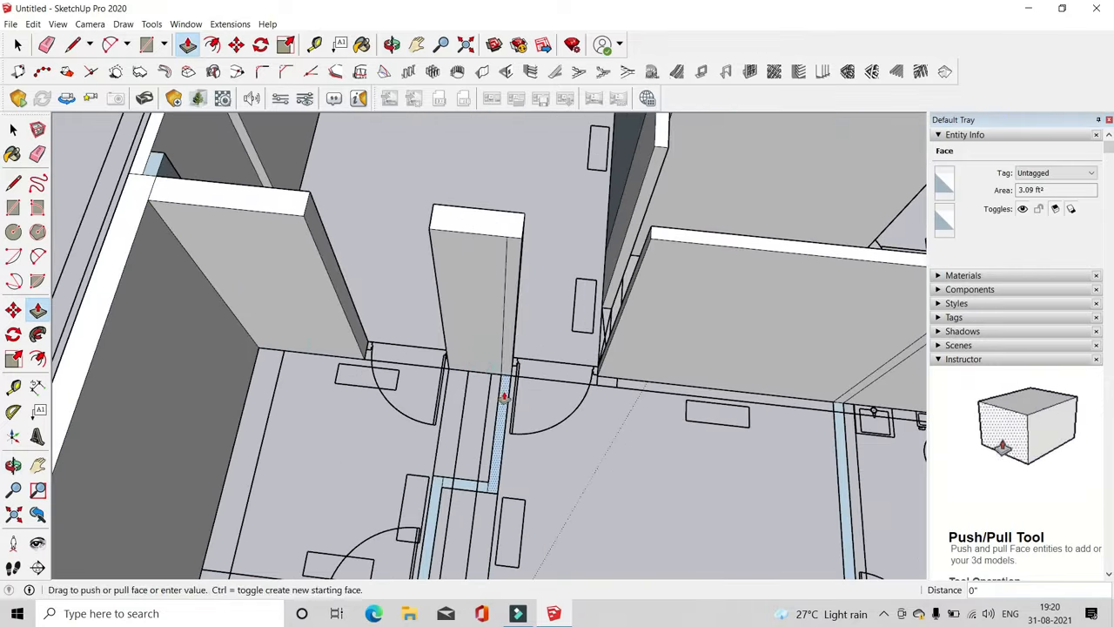
double_click(503, 396)
scroll(476, 451, up, 2)
middle_drag(440, 461, 252, 391)
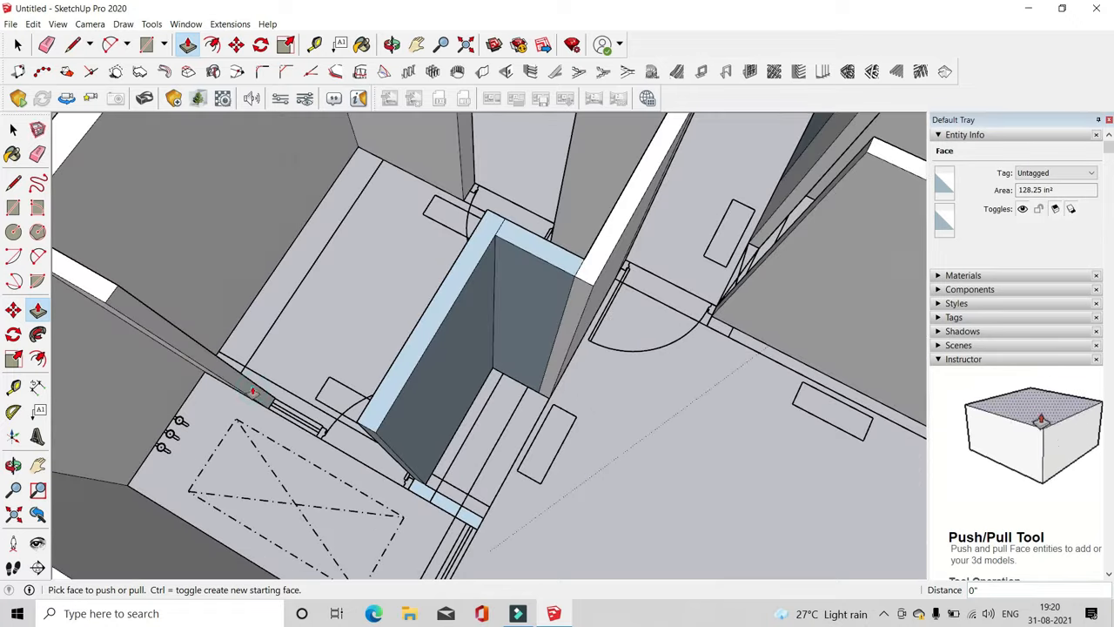
double_click(435, 497)
Extrude the second bathroom's partition and the short piece near the raised outer wall to wall height
scroll(423, 495, down, 5)
middle_drag(423, 495, 507, 395)
scroll(557, 383, up, 3)
click(343, 486)
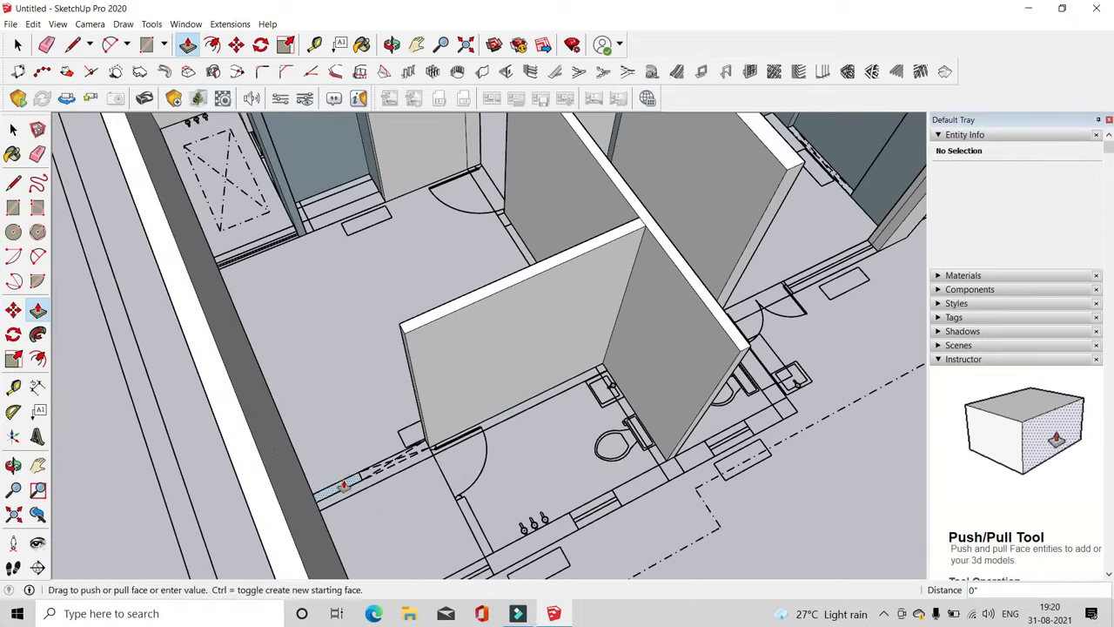
click(344, 485)
Extrude the long partition on the other side of the staircases and the adjoining strip by the stair window to wall height
scroll(344, 486, down, 5)
middle_drag(417, 470, 669, 502)
scroll(694, 443, down, 3)
scroll(626, 374, up, 6)
double_click(652, 360)
scroll(628, 346, down, 2)
double_click(629, 346)
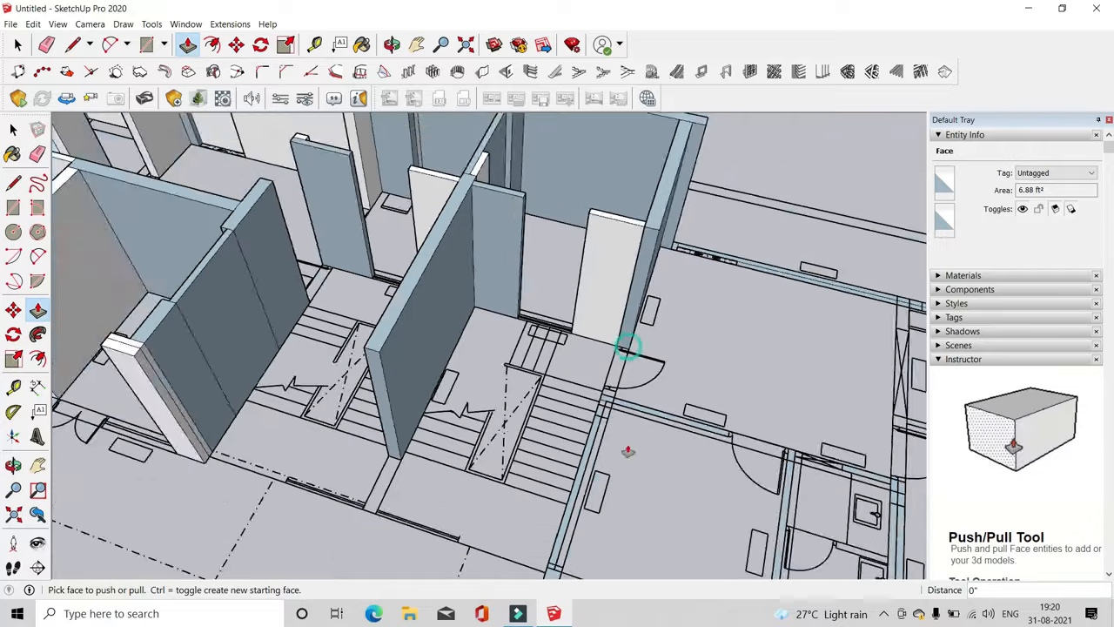
Extrude the staircase-side wall of the other wing's bedroom and its adjoining wall by the door to wall height
scroll(629, 451, up, 3)
double_click(627, 378)
double_click(572, 377)
scroll(261, 223, down, 4)
scroll(541, 348, up, 3)
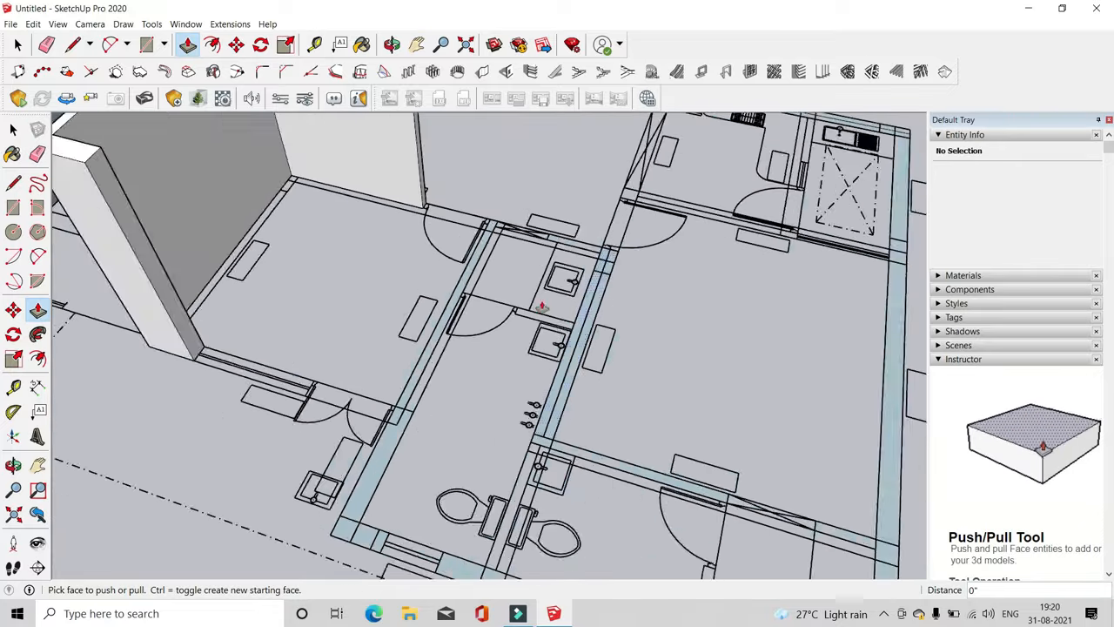
Extrude the other wing's bedroom-bathroom partition and the adjoining outer wall pieces up to the bathroom window to wall height
scroll(477, 243, up, 2)
double_click(480, 234)
scroll(481, 234, down, 3)
scroll(398, 423, up, 3)
double_click(398, 425)
scroll(398, 426, down, 3)
scroll(362, 481, up, 2)
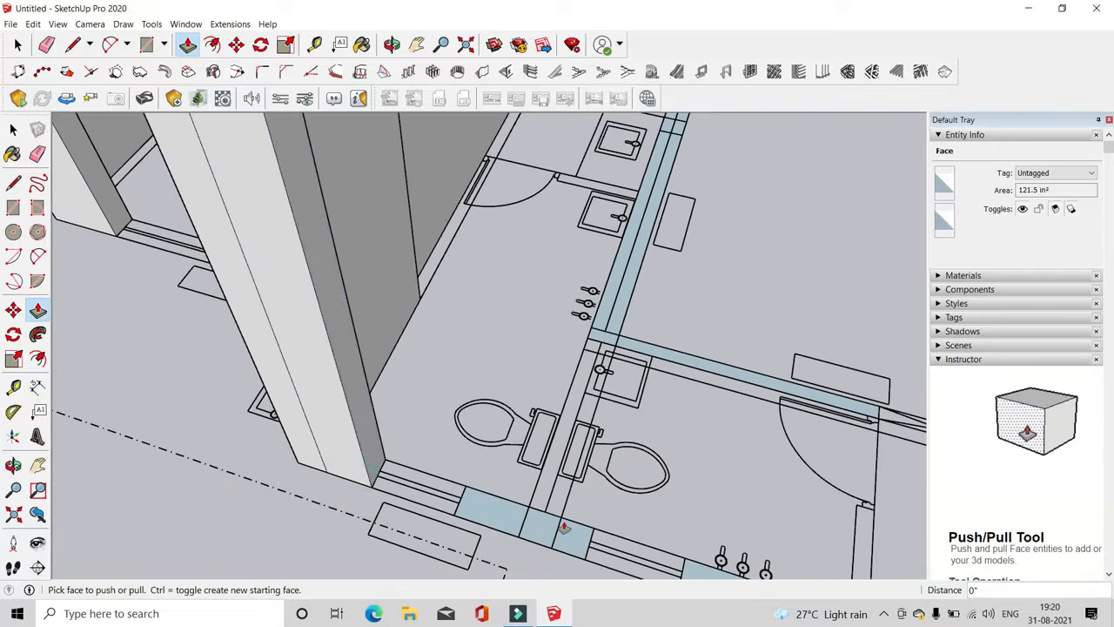
Extrude the outer wall pieces between and beyond the bathroom windows, up to the raised end wall, to wall height
double_click(564, 528)
scroll(563, 529, down, 5)
middle_drag(557, 452, 373, 378)
scroll(435, 392, up, 4)
double_click(493, 433)
middle_drag(492, 435, 287, 418)
double_click(432, 468)
Extrude the remaining inner partitions around the end bathroom and its neighbouring room to wall height
middle_drag(452, 435, 729, 402)
double_click(362, 543)
scroll(366, 538, down, 2)
middle_drag(540, 400, 348, 374)
scroll(331, 366, up, 4)
click(331, 364)
double_click(164, 375)
scroll(358, 253, down, 4)
middle_drag(358, 253, 496, 497)
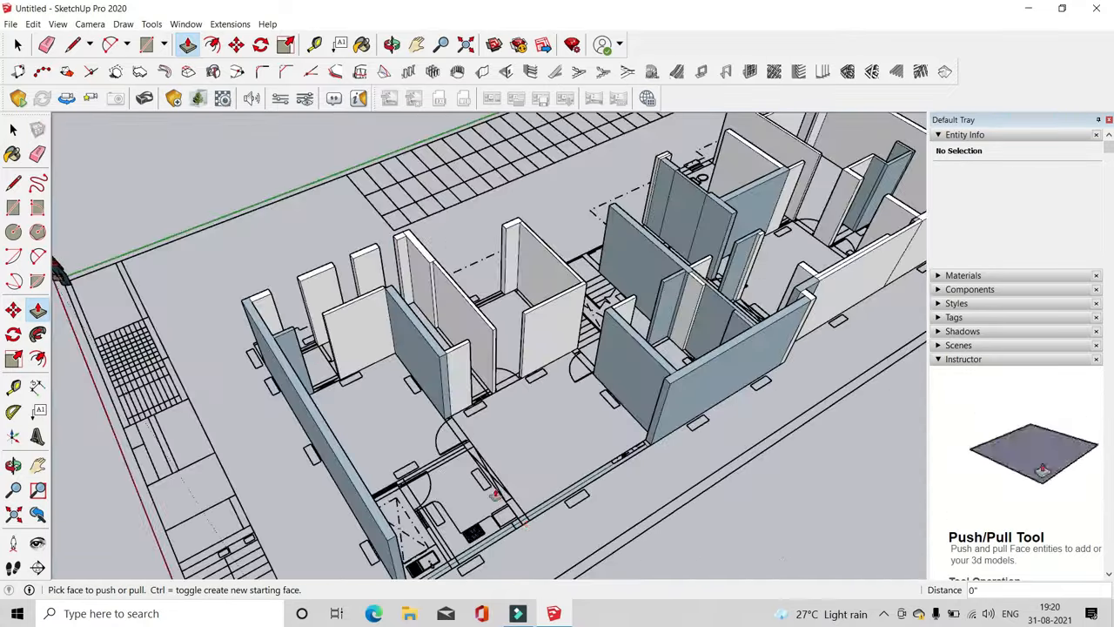
Extrude the remaining flat strips of the long outer wall beside the kitchen to wall height
scroll(495, 497, up, 5)
double_click(567, 406)
middle_drag(567, 406, 844, 290)
scroll(742, 292, up, 3)
scroll(704, 279, down, 6)
middle_drag(704, 278, 450, 374)
scroll(575, 363, down, 2)
scroll(450, 374, down, 2)
scroll(450, 374, up, 7)
middle_drag(908, 325, 287, 418)
middle_drag(487, 418, 221, 462)
scroll(221, 462, up, 2)
scroll(463, 441, down, 10)
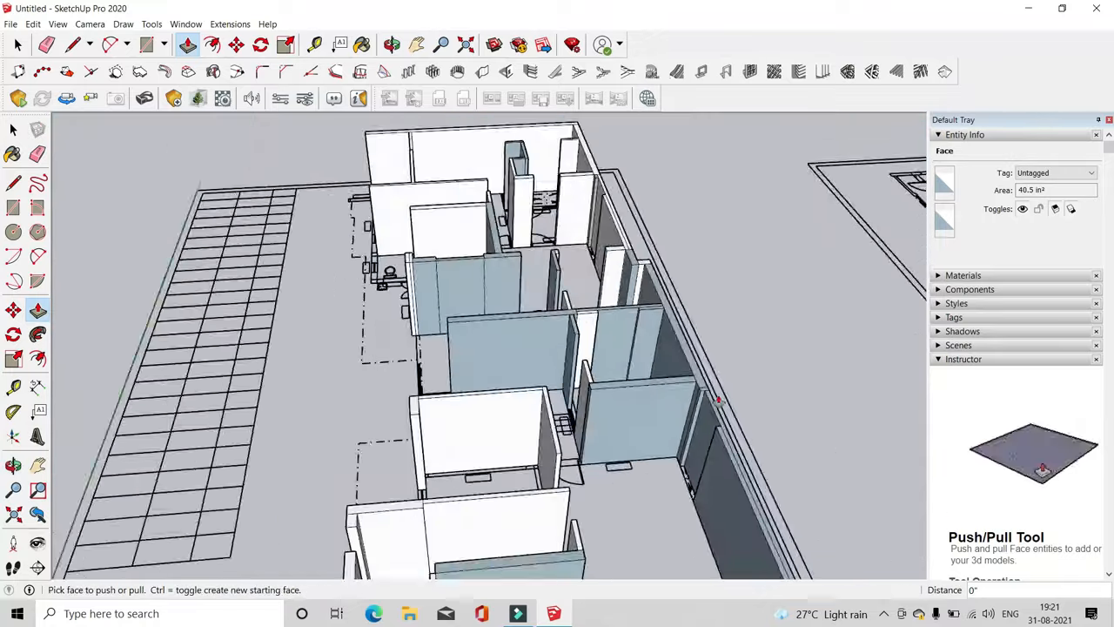
Examine the window and door gaps between the raised outer wall pieces of the bedroom and bathrooms
scroll(484, 334, up, 10)
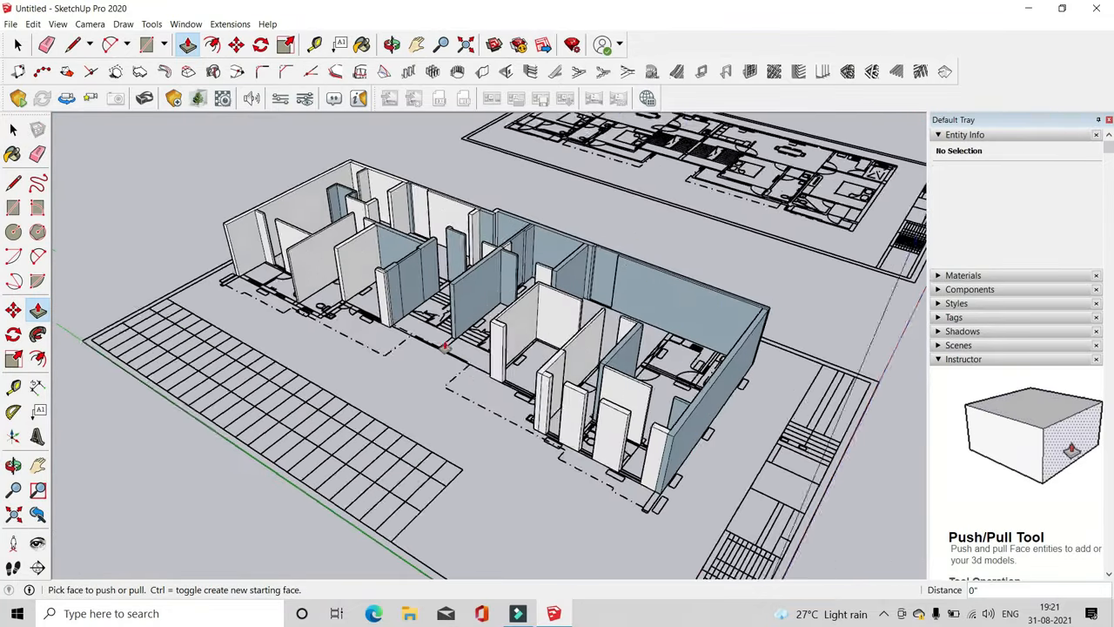
scroll(587, 396, down, 3)
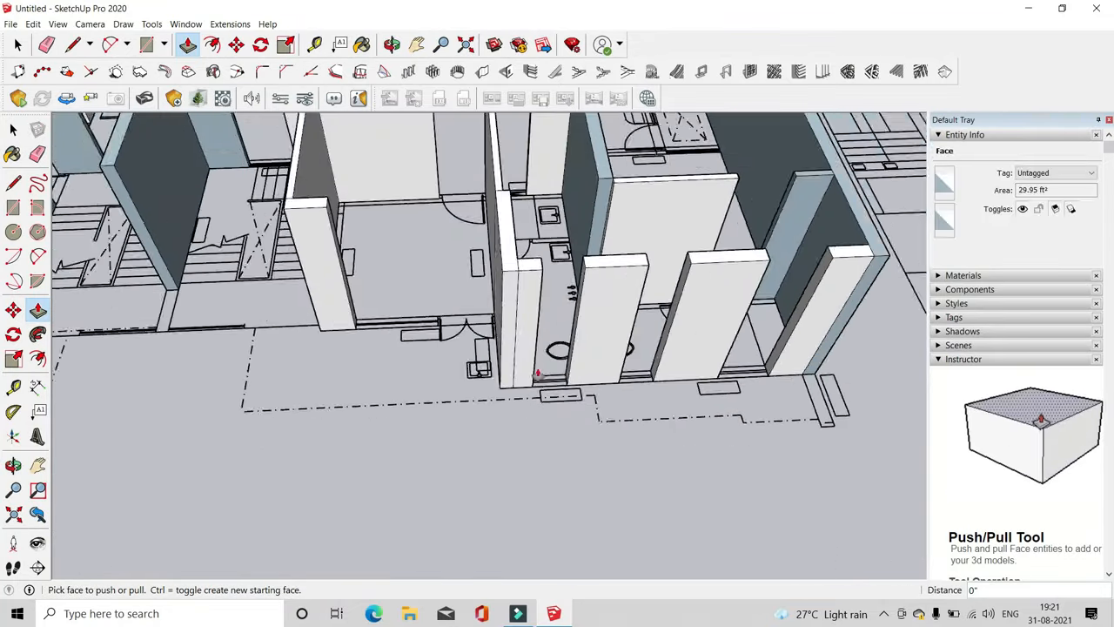
scroll(548, 377, up, 4)
scroll(418, 364, down, 3)
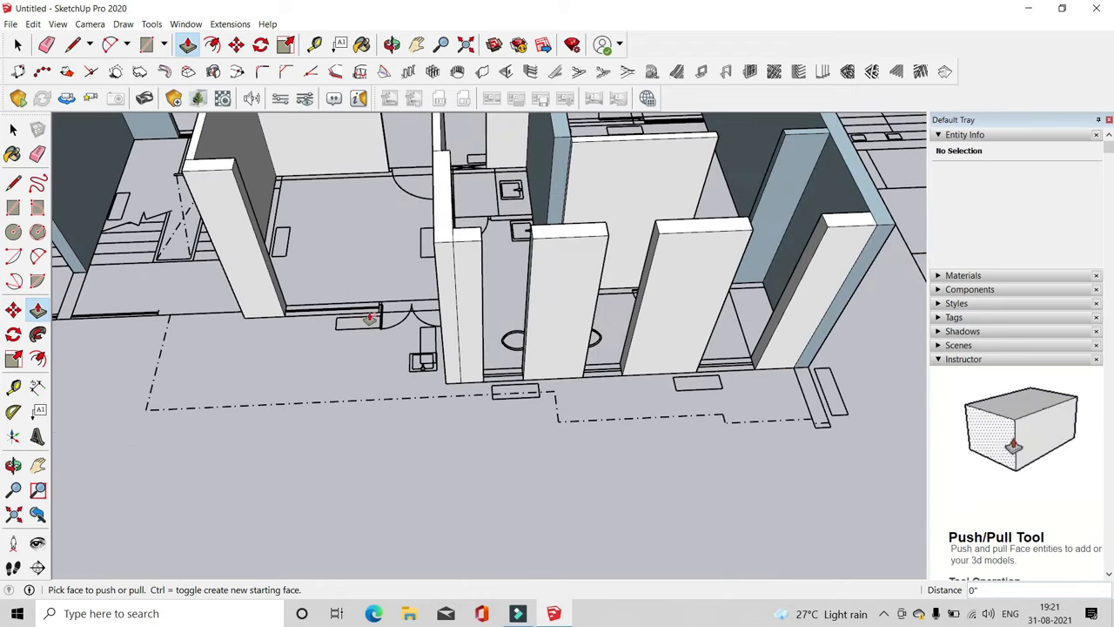
scroll(366, 324, up, 3)
scroll(358, 341, down, 2)
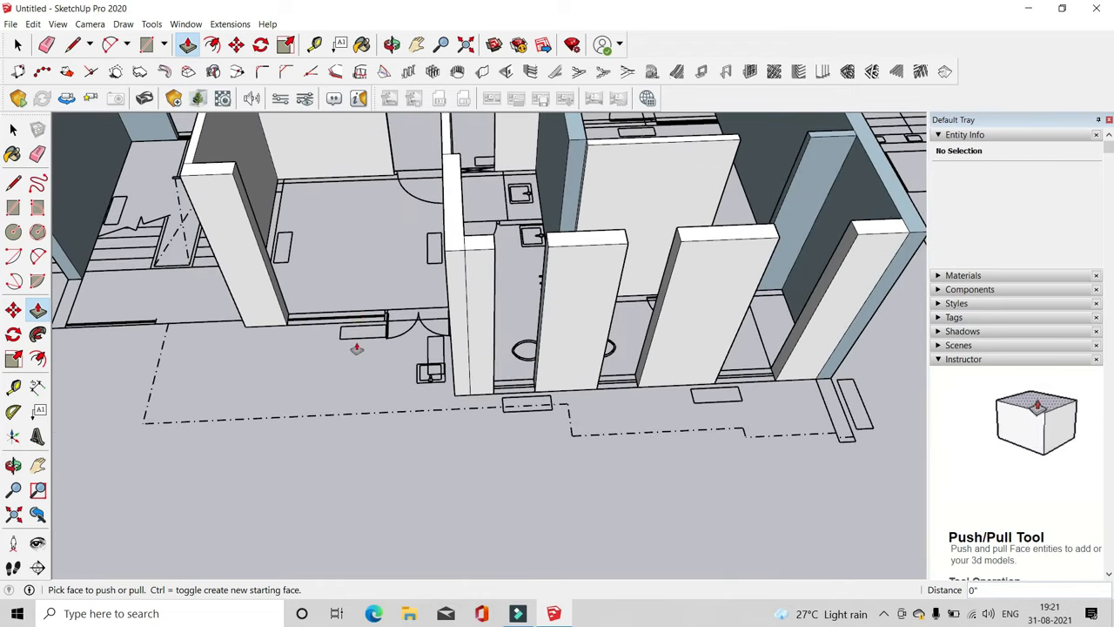
scroll(403, 394, down, 1)
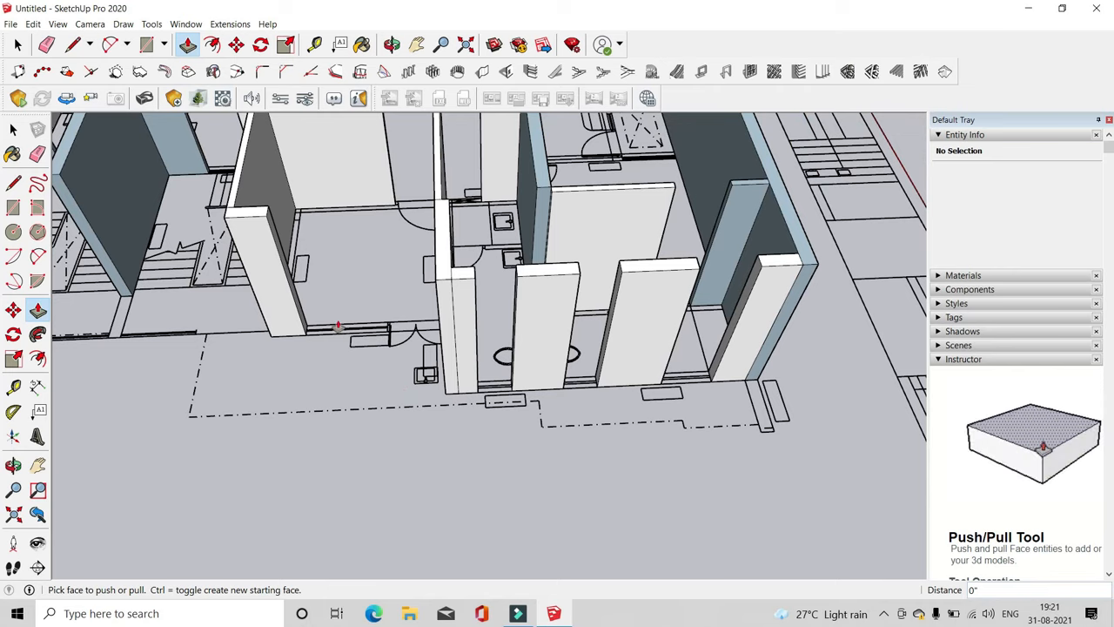
scroll(327, 331, up, 3)
middle_drag(343, 371, 468, 415)
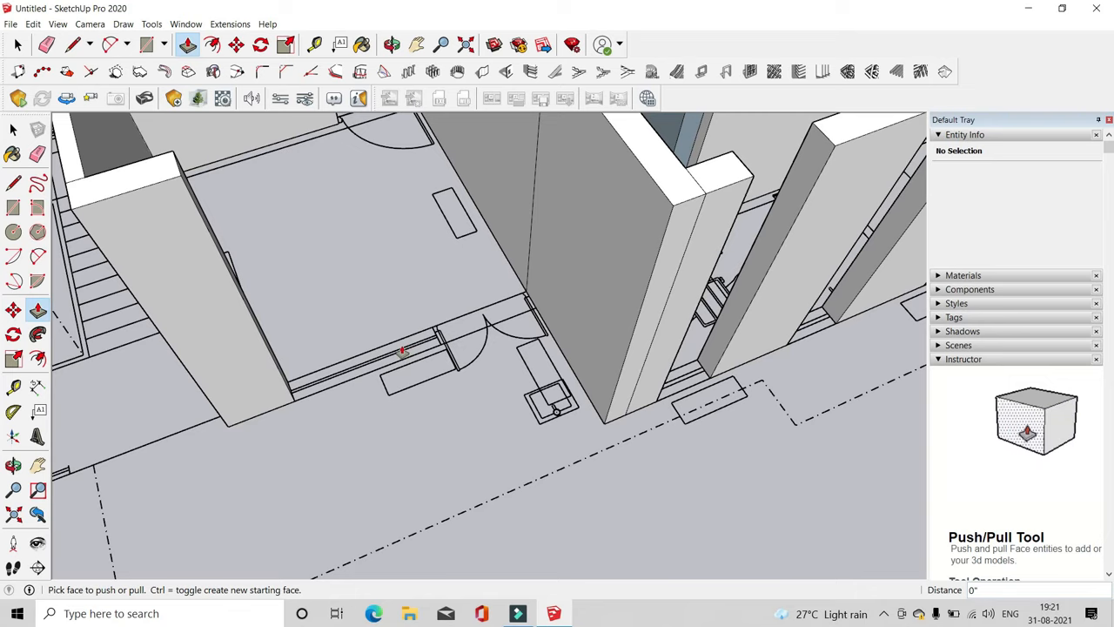
middle_drag(392, 396, 271, 413)
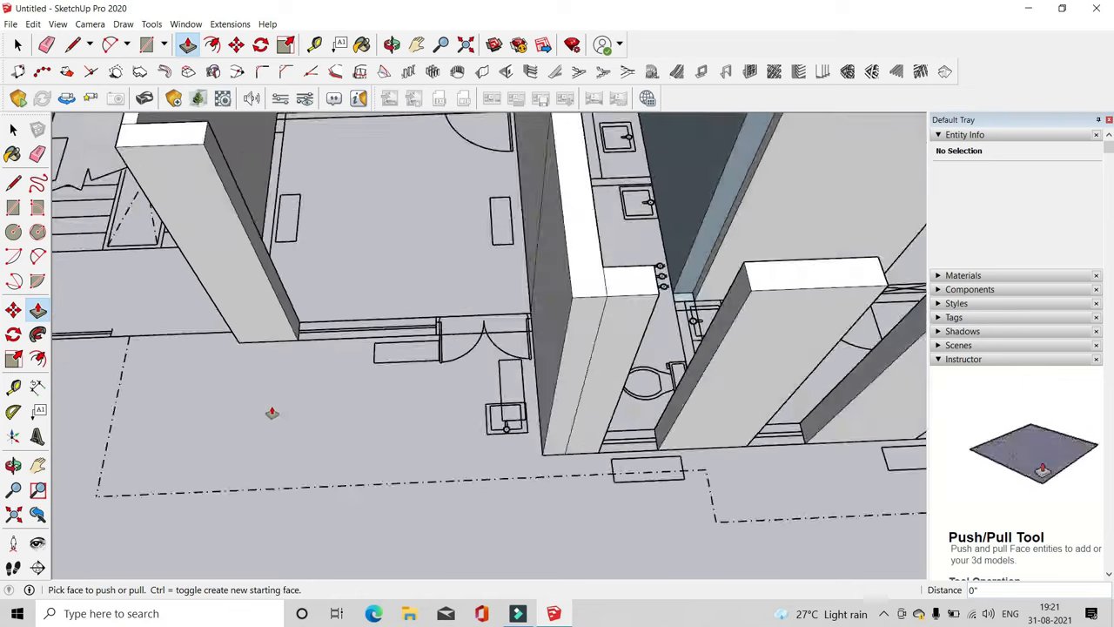
scroll(270, 412, down, 3)
scroll(270, 309, up, 2)
middle_drag(392, 348, 487, 319)
scroll(432, 331, up, 1)
scroll(452, 352, up, 2)
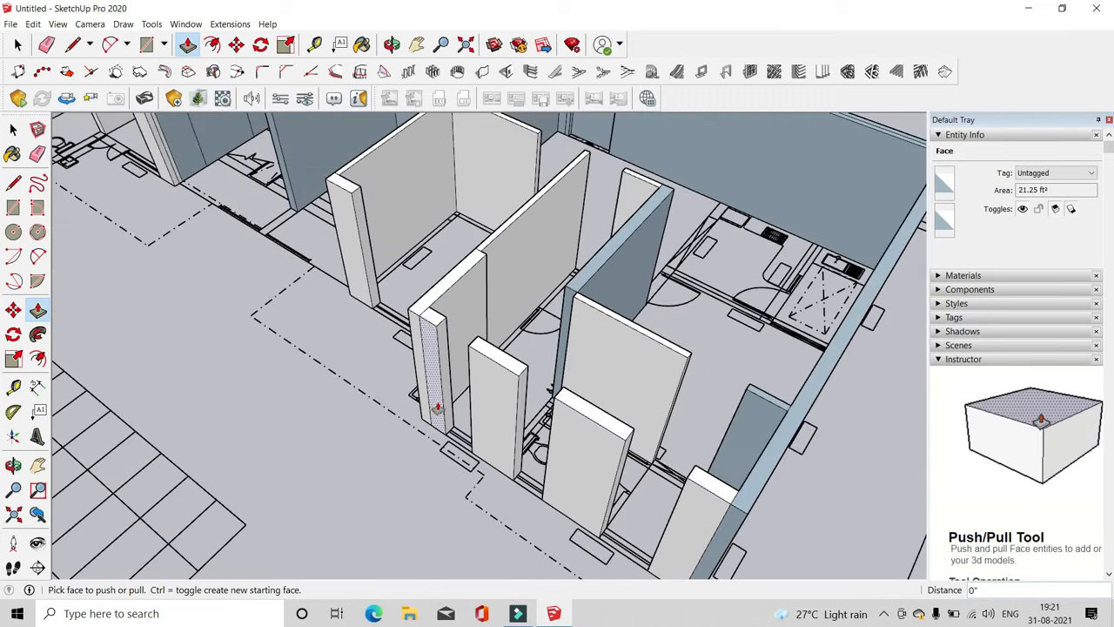
scroll(487, 378, down, 3)
middle_drag(246, 321, 412, 336)
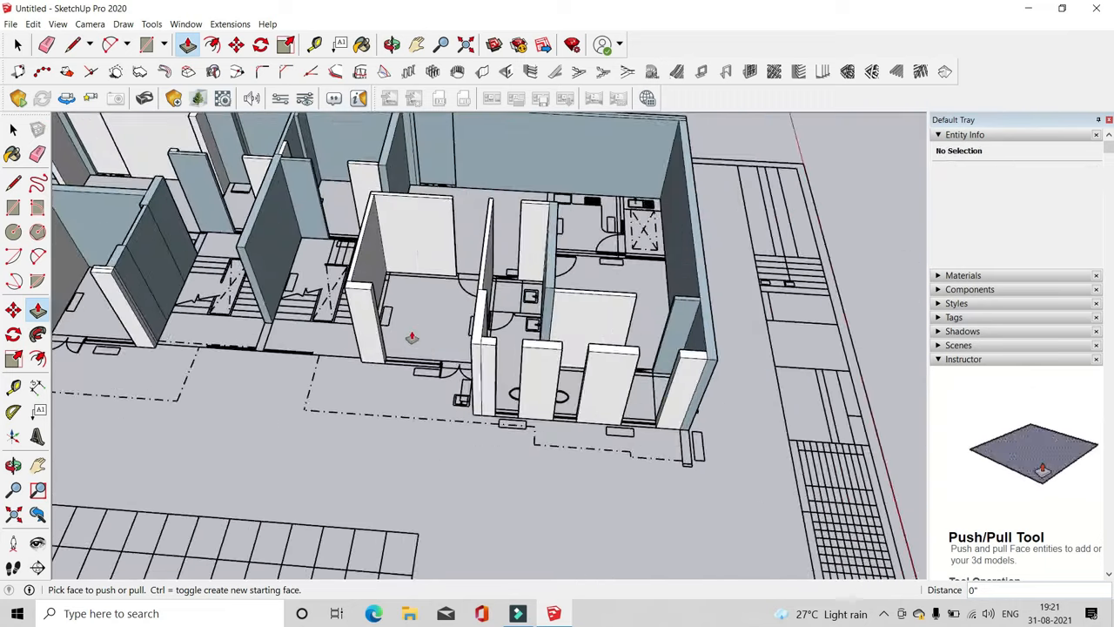
scroll(531, 388, up, 2)
middle_drag(537, 393, 783, 390)
scroll(783, 390, up, 2)
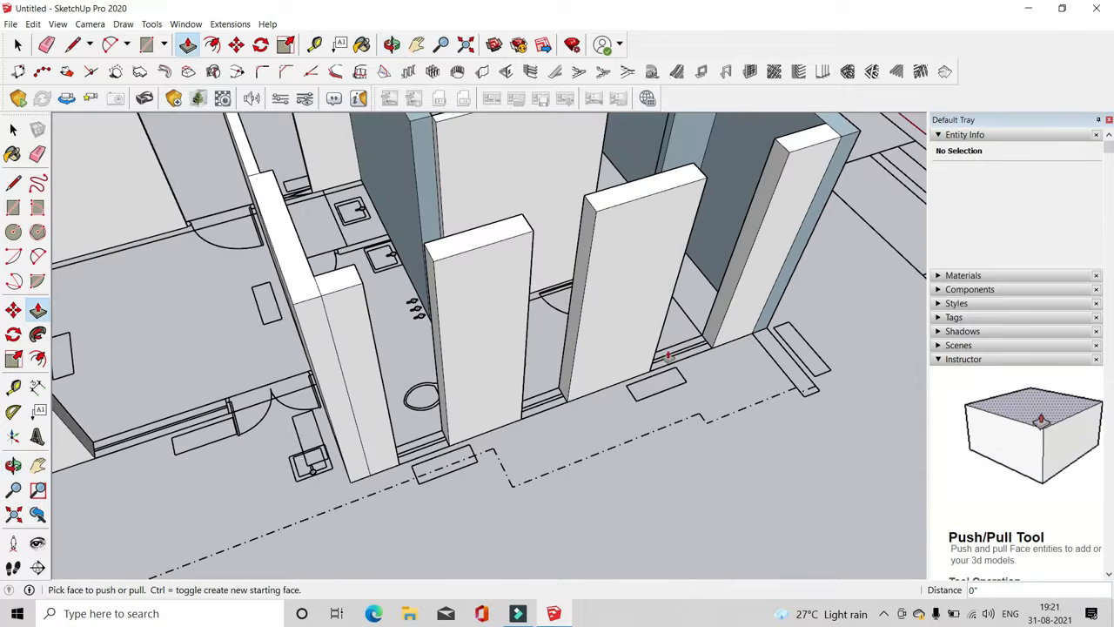
scroll(668, 355, down, 2)
Split the corner wall piece beside the end window 2' below its top and 2' above its base using Push/Pull copies
click(699, 325)
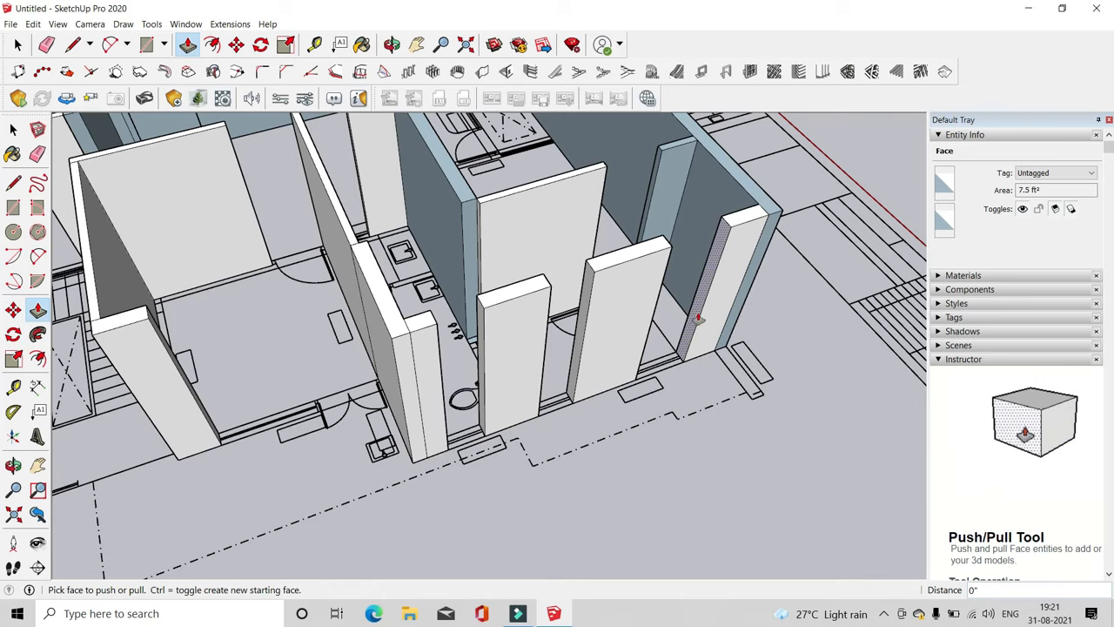
middle_drag(697, 302, 480, 409)
middle_drag(540, 456, 499, 221)
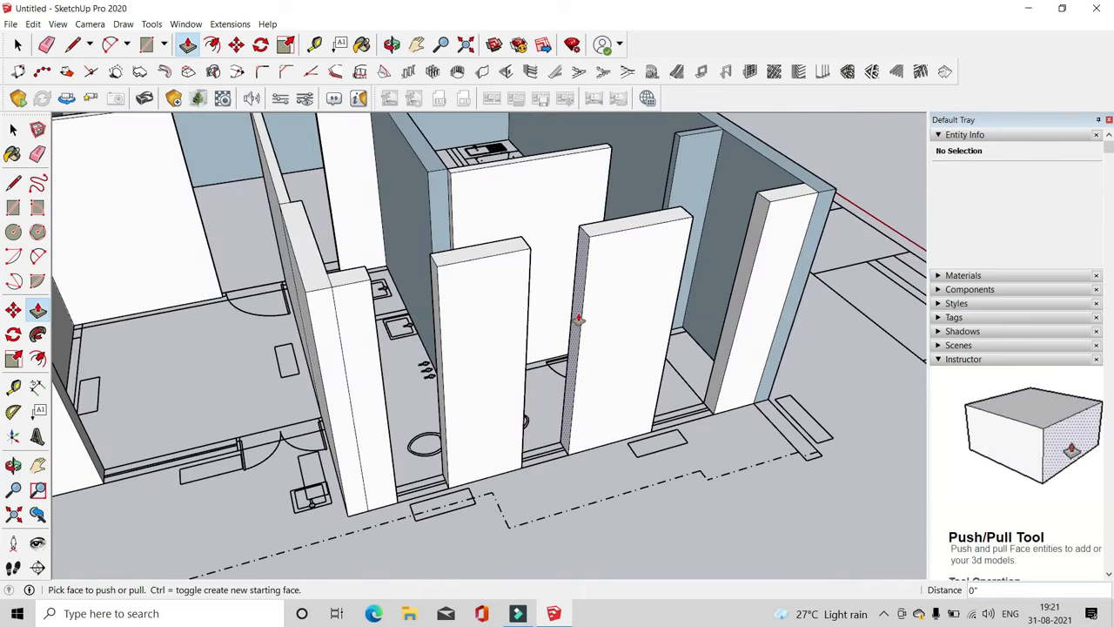
middle_drag(575, 317, 703, 392)
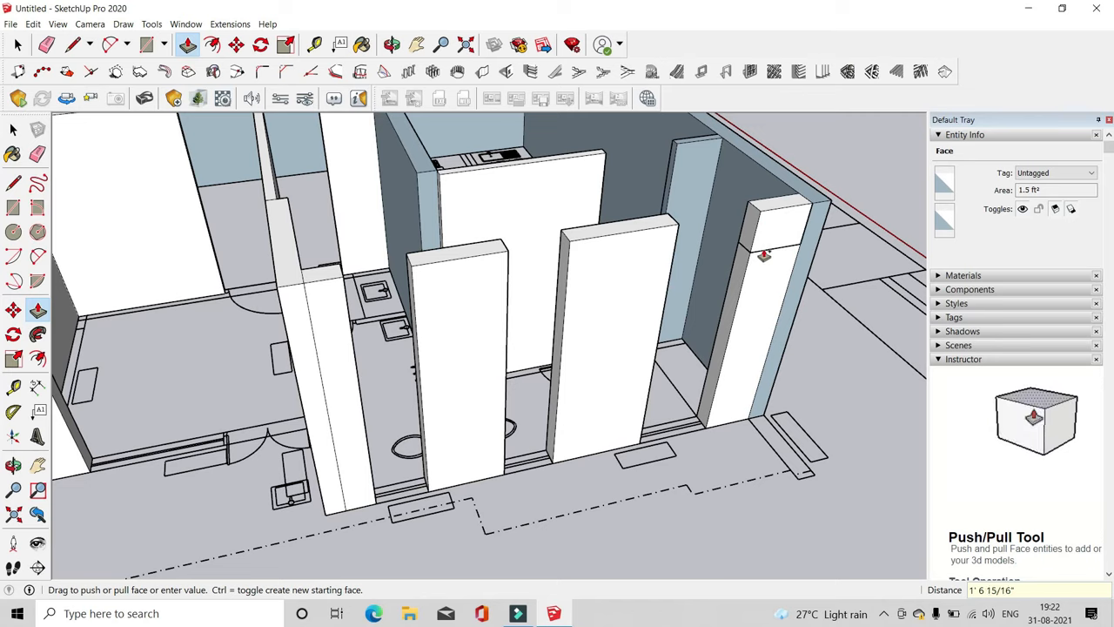
key(Return)
middle_drag(751, 318, 795, 363)
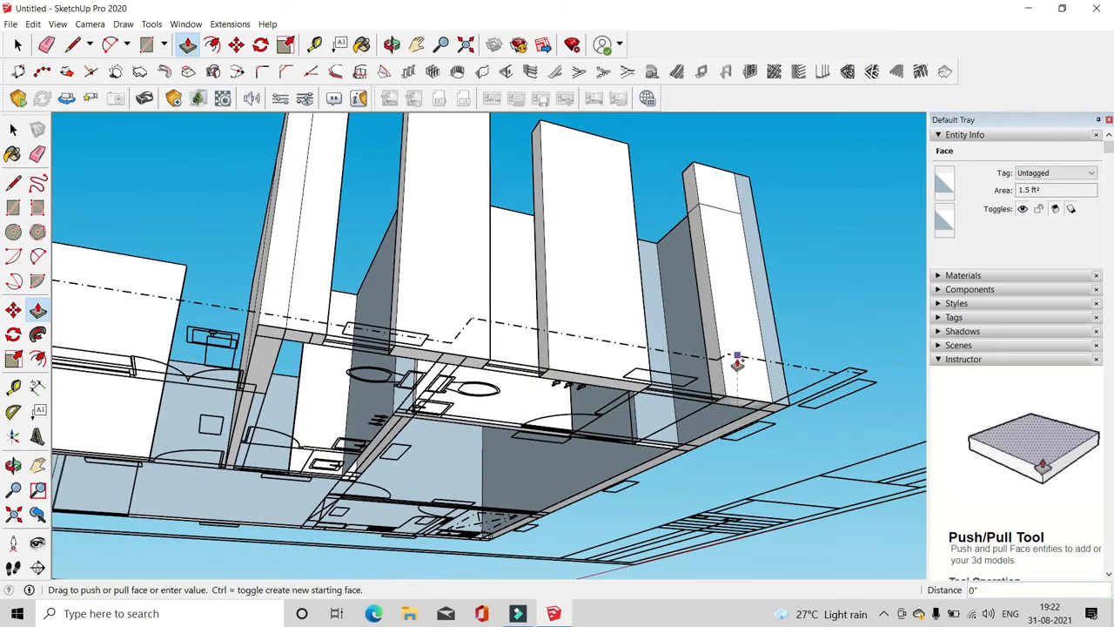
key(Escape)
mouse_move(737, 341)
middle_down()
mouse_move(751, 514)
mouse_move(738, 353)
middle_up()
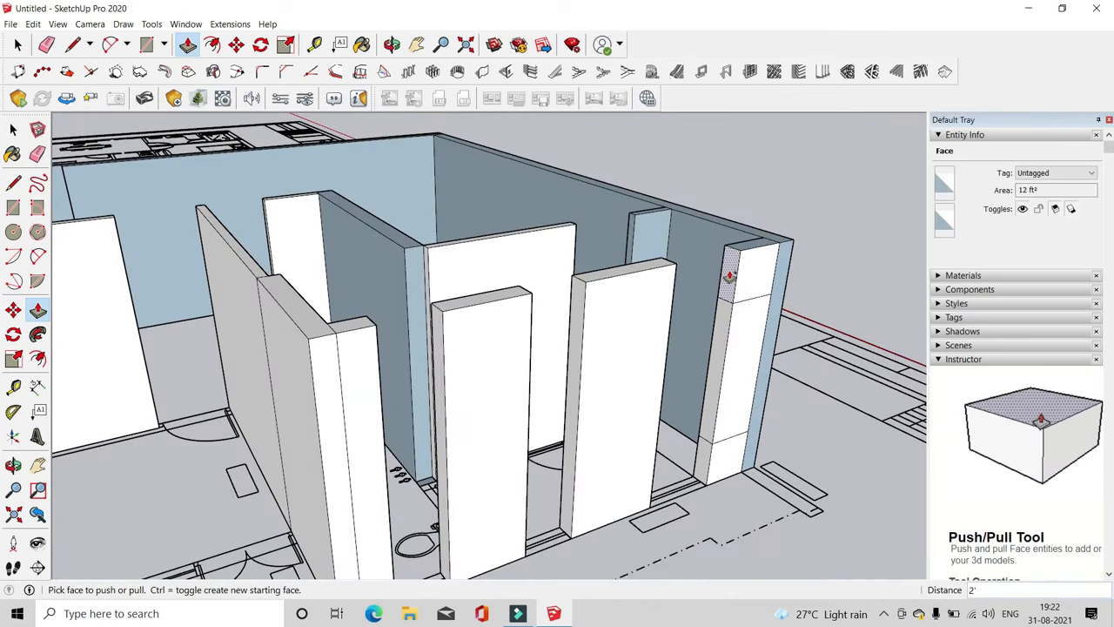
Extend the corner piece's top and bottom sections 3' across the window gap to the neighbouring wall piece as lintel and sill
click(665, 253)
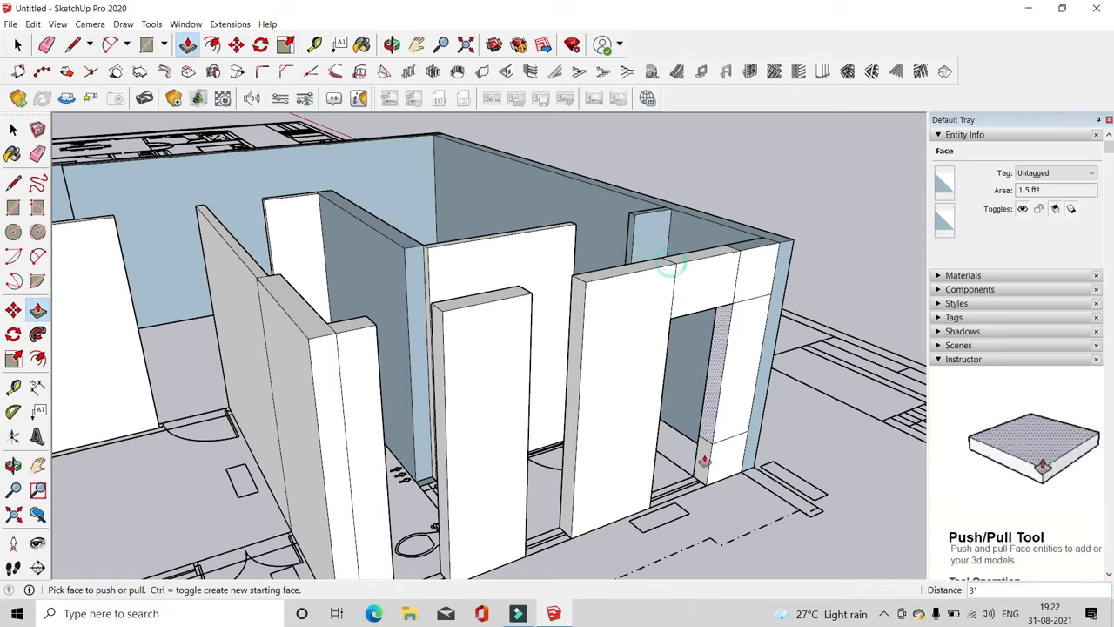
click(663, 377)
middle_drag(663, 376, 153, 63)
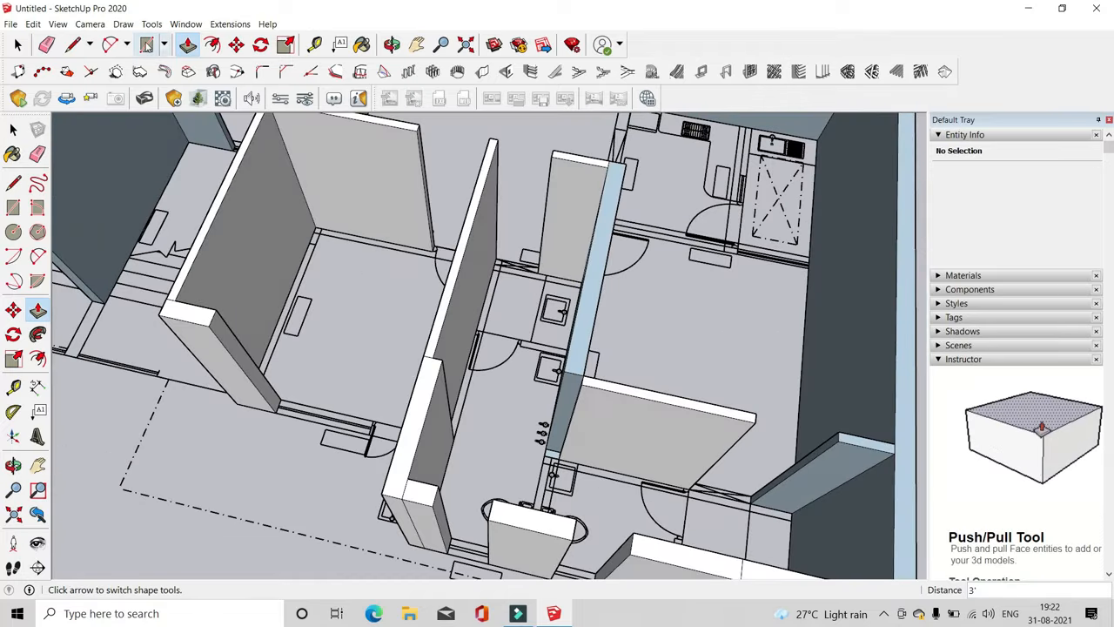
Draw a rectangle over the bedroom's outer window strip and extrude it 10' to wall height
click(147, 45)
scroll(282, 422, up, 5)
click(294, 424)
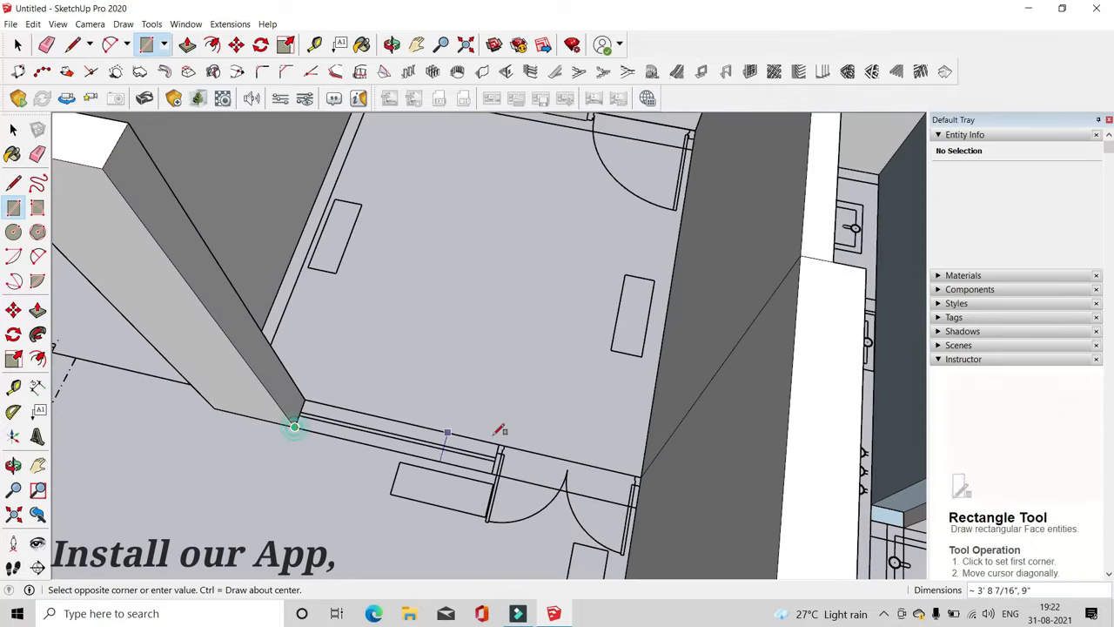
click(189, 45)
click(423, 451)
scroll(457, 422, down, 2)
click(628, 406)
scroll(374, 378, down, 1)
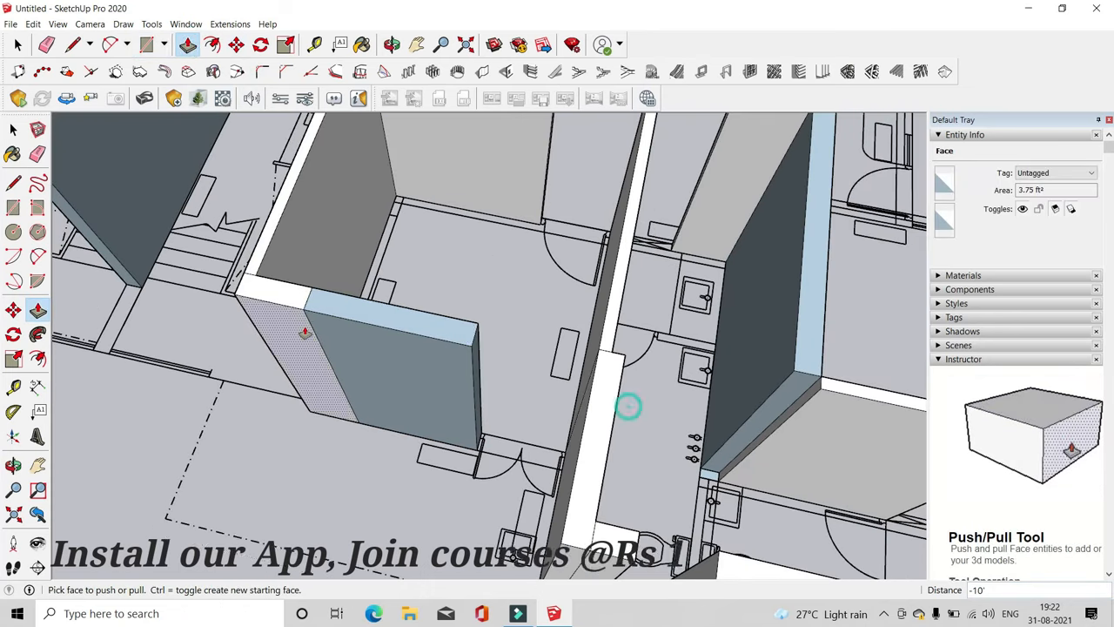
scroll(418, 413, down, 2)
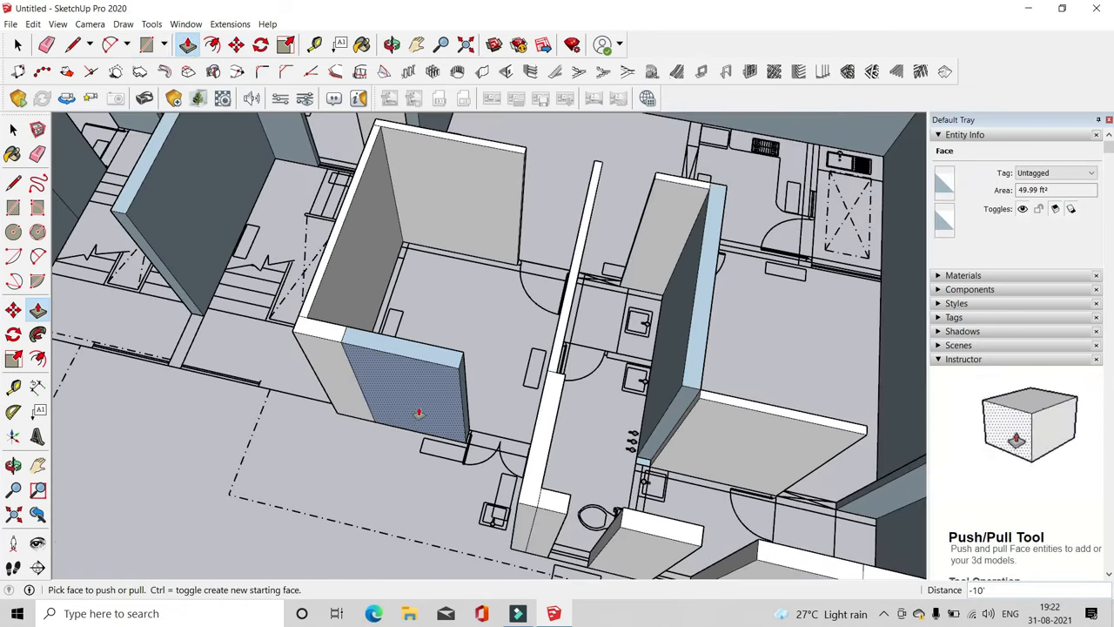
Split the new bedroom wall panel at the finished window's lintel level and at its sill level, 8' below the top
middle_drag(380, 364, 409, 310)
click(409, 311)
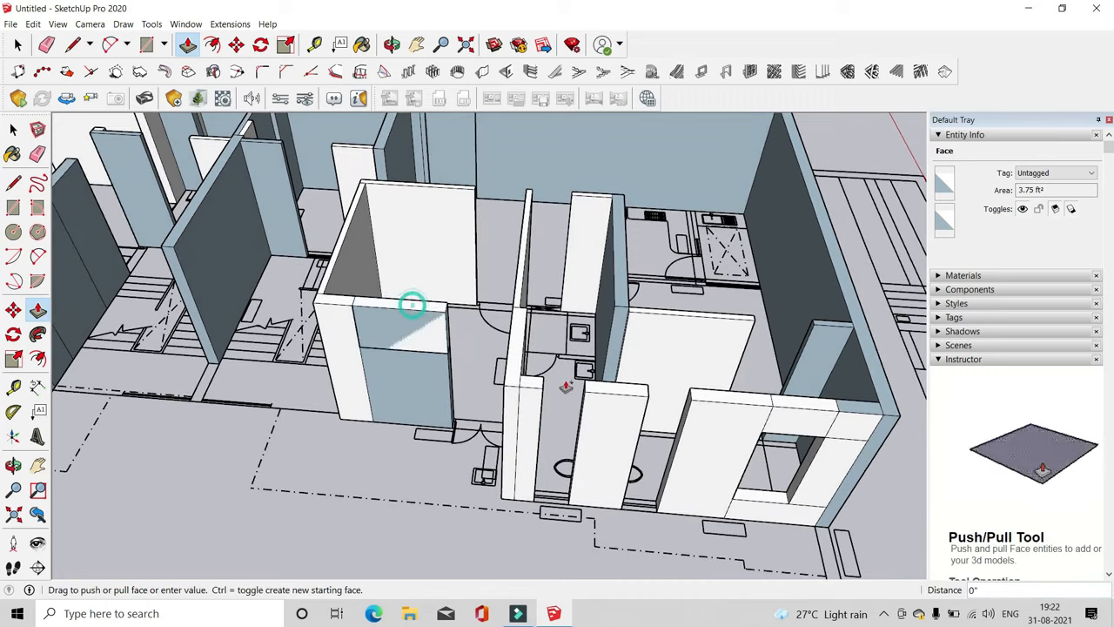
click(810, 438)
click(407, 306)
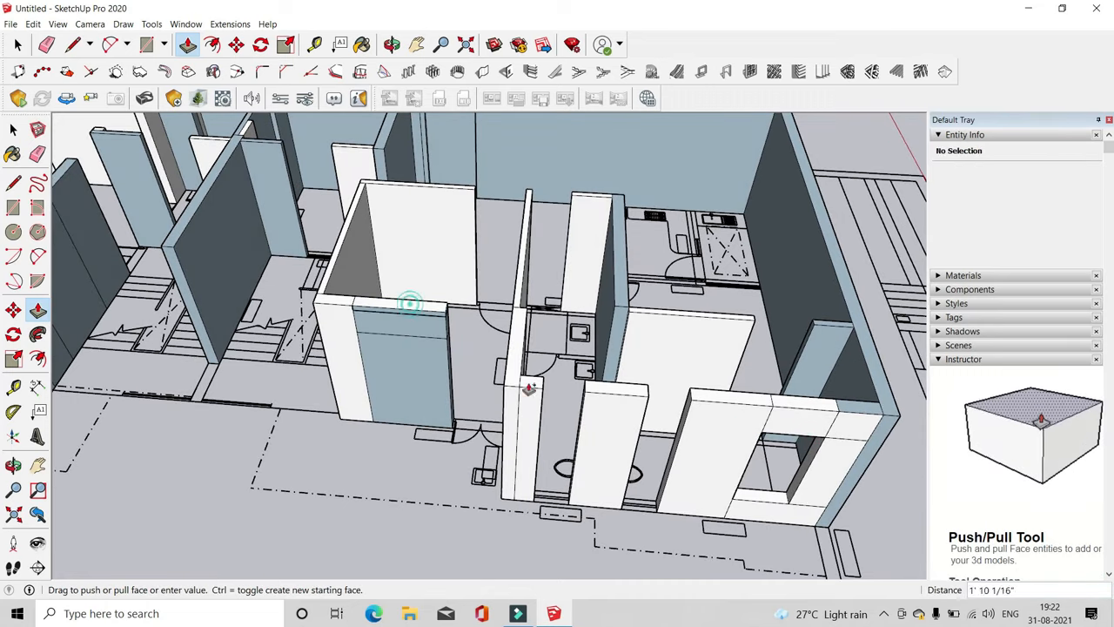
click(745, 505)
scroll(392, 358, up, 2)
scroll(392, 358, up, 1)
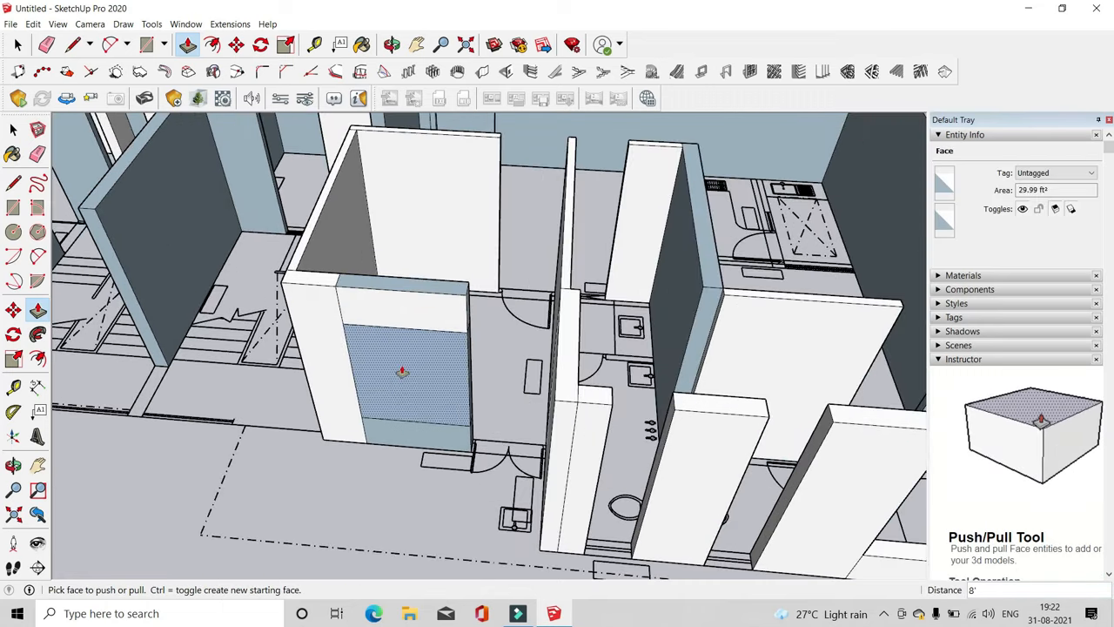
Push the middle section of the bedroom wall panel 9" through the wall to cut the window opening
middle_drag(418, 347, 388, 367)
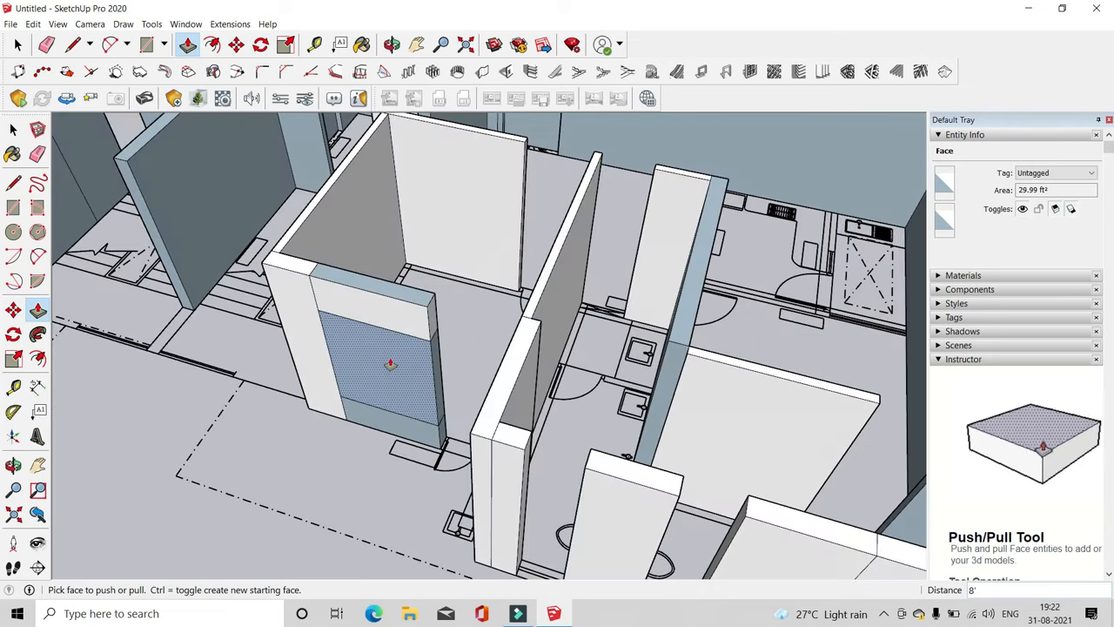
scroll(357, 333, up, 1)
scroll(359, 332, up, 1)
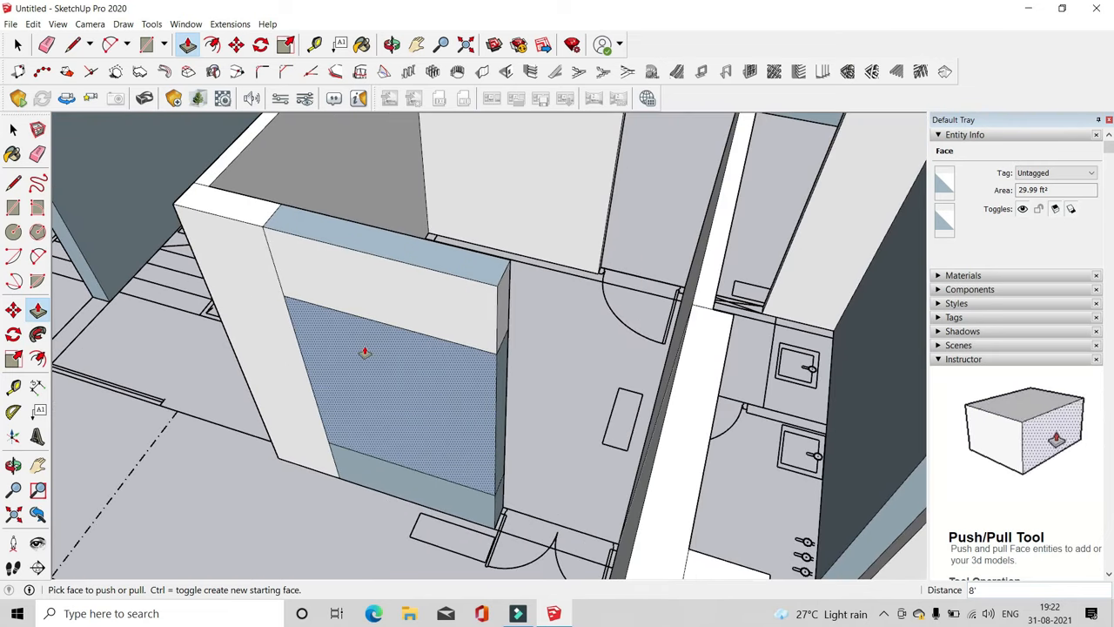
click(361, 351)
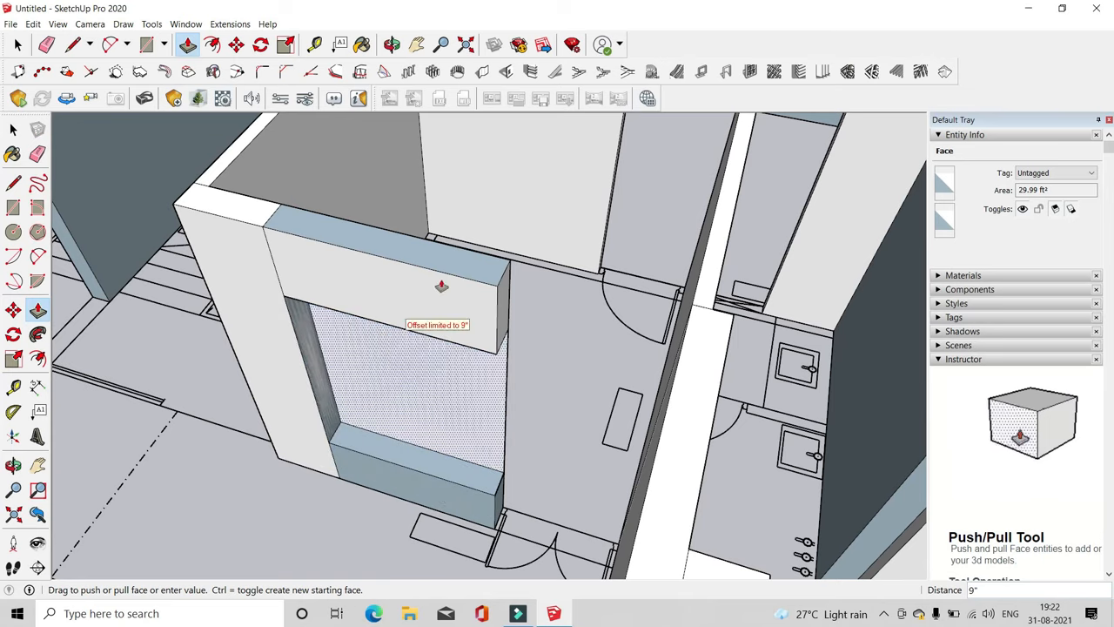
click(449, 252)
Erase the seam edges between the bedroom window's lintel, sill and adjoining wall piece
middle_drag(449, 251, 365, 393)
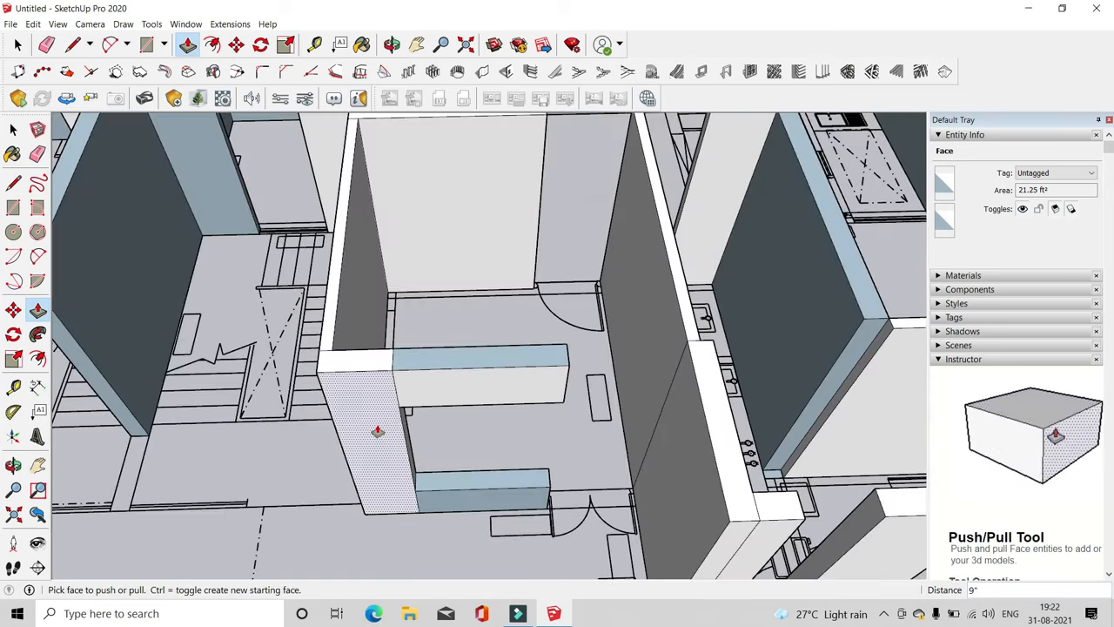
middle_drag(386, 433, 314, 437)
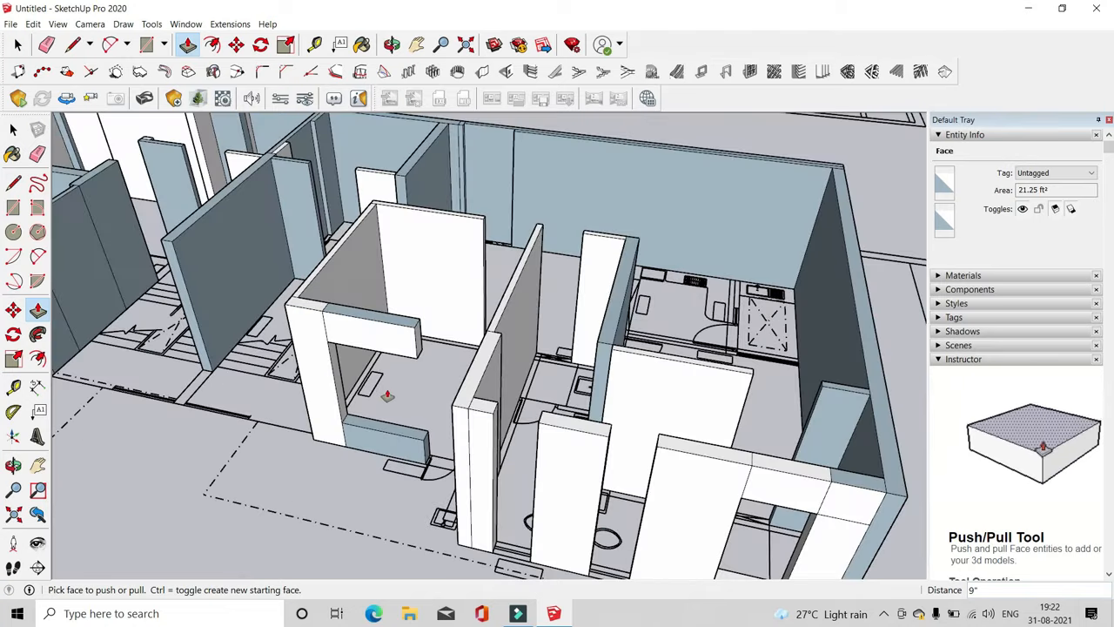
middle_drag(383, 393, 607, 465)
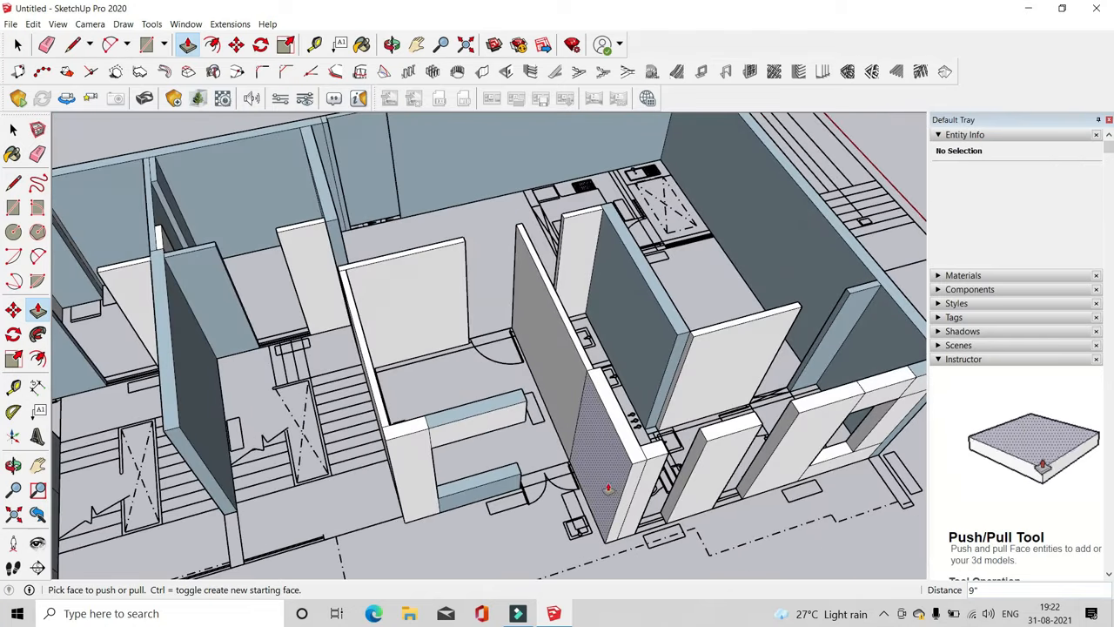
middle_drag(537, 447, 388, 448)
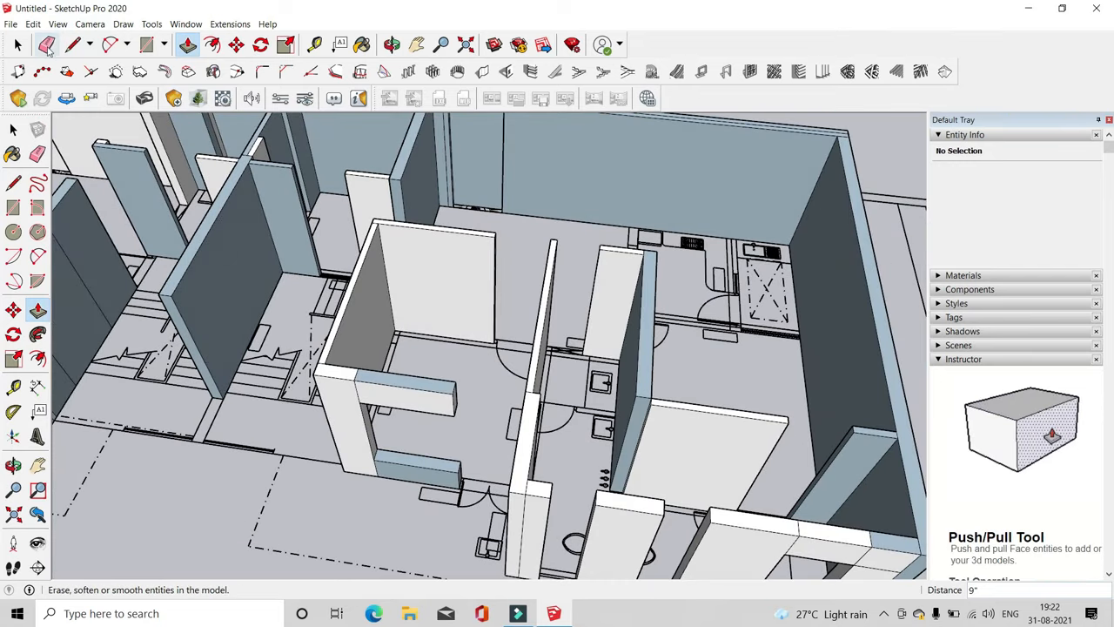
click(48, 50)
scroll(386, 395, up, 5)
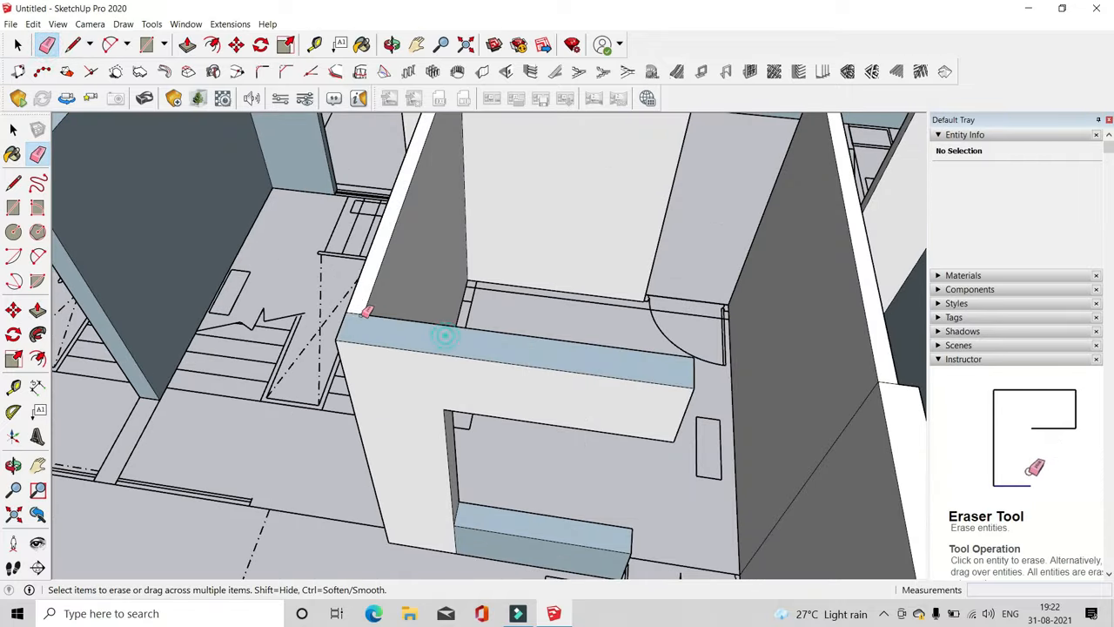
scroll(362, 317, up, 2)
middle_drag(362, 316, 410, 306)
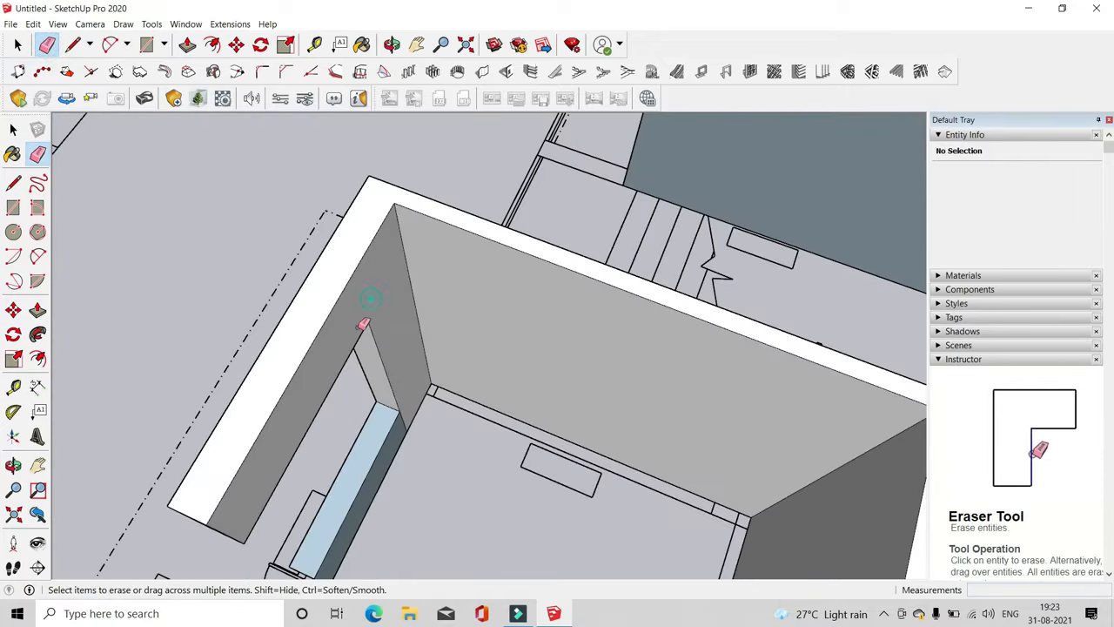
middle_drag(410, 420, 616, 282)
middle_drag(531, 438, 601, 487)
Split the wall piece beside the finished end window at that window's lintel level and at its sill level, 8' below the top
click(187, 44)
middle_drag(409, 339, 505, 323)
middle_drag(438, 311, 574, 348)
scroll(575, 347, down, 3)
middle_drag(276, 288, 609, 246)
scroll(609, 247, up, 2)
click(657, 209)
click(622, 192)
key(ctrl)
click(649, 280)
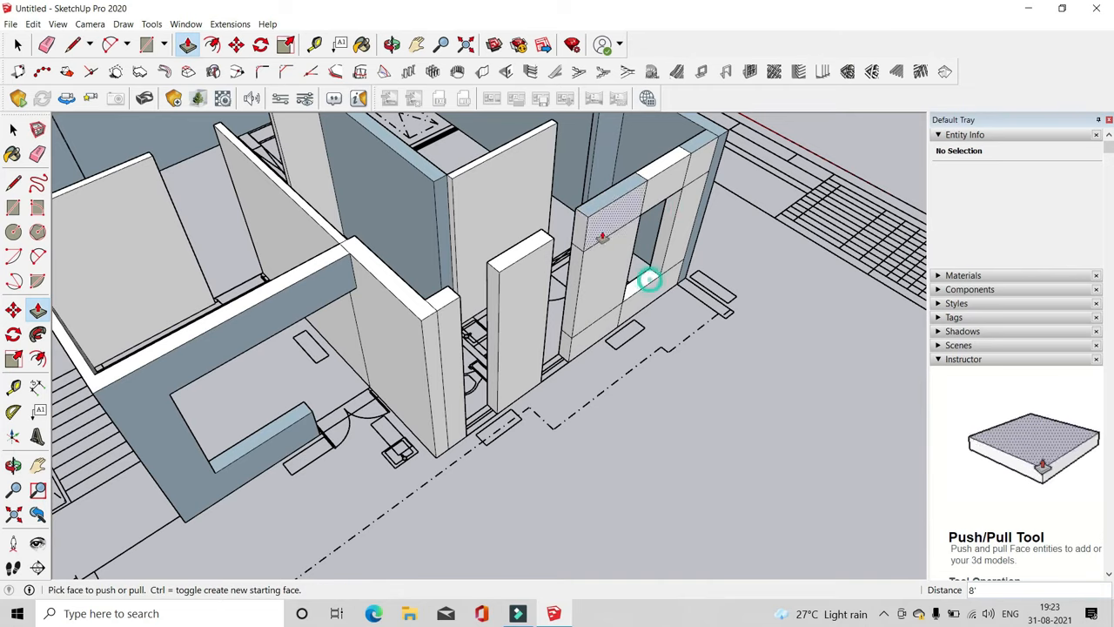
Extend the lintel and sill of the split wall piece across the window gap to the standalone wall pier
click(548, 241)
scroll(573, 314, up, 1)
click(564, 350)
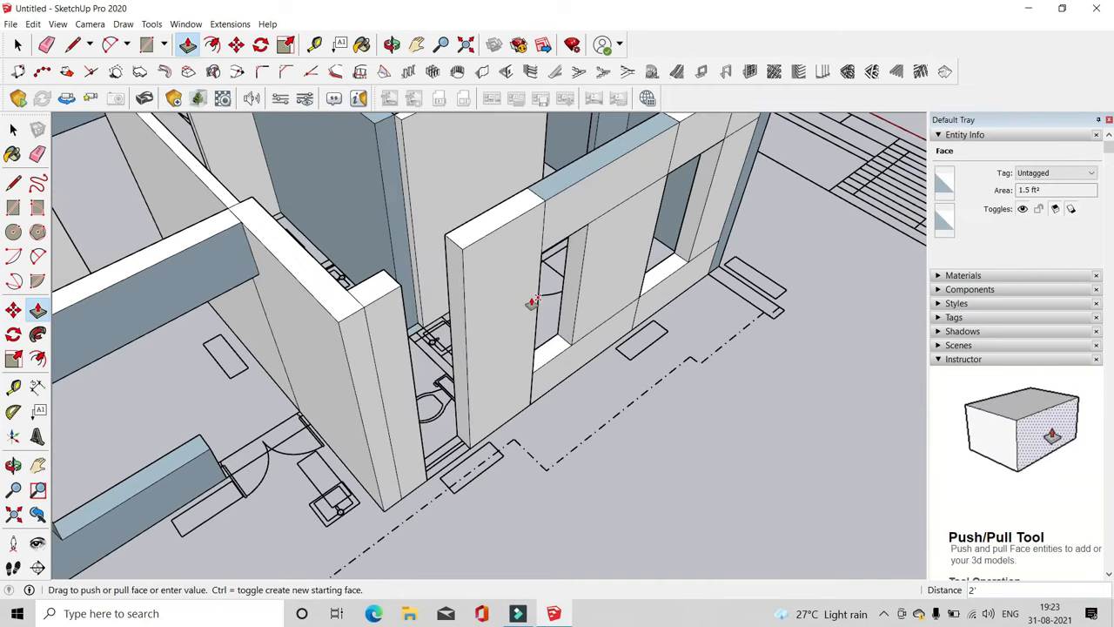
Split the standalone pier at the window's lintel and sill levels and extend its lintel and sill to the corner wall
middle_drag(538, 303, 521, 379)
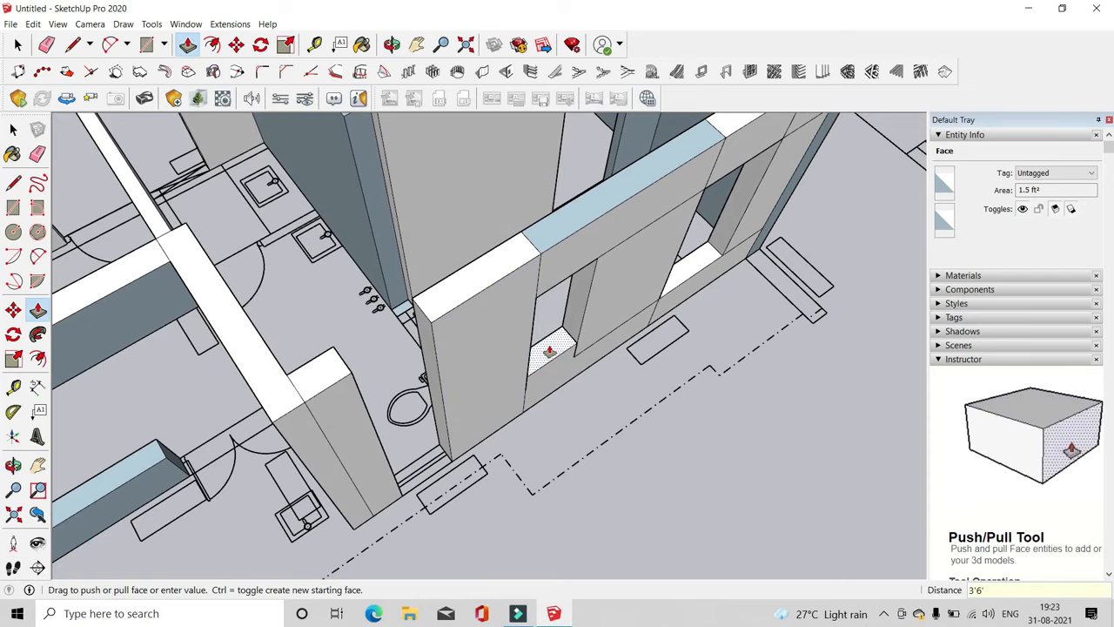
click(461, 281)
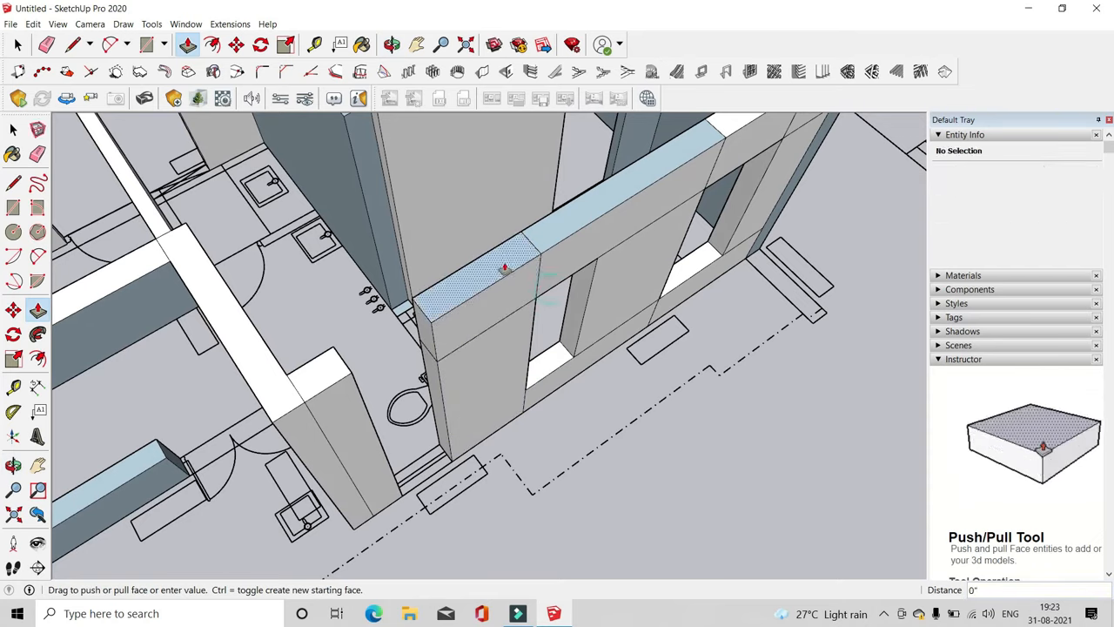
click(428, 338)
click(350, 369)
click(443, 450)
click(375, 425)
Erase the leftover seam edges on the wall pieces around the newly formed window
scroll(420, 409, down, 3)
middle_drag(419, 409, 340, 377)
scroll(139, 374, up, 5)
middle_drag(262, 366, 418, 344)
scroll(418, 343, down, 3)
scroll(409, 199, up, 1)
click(47, 45)
mouse_move(348, 244)
middle_down()
mouse_move(414, 295)
mouse_move(357, 285)
middle_up()
click(413, 296)
scroll(413, 296, down, 2)
scroll(424, 383, up, 2)
click(427, 415)
Split the front pier of the opposite end room at the finished windows' lintel level and at their sill level, 8' below the top
click(190, 47)
click(413, 246)
scroll(357, 285, down, 5)
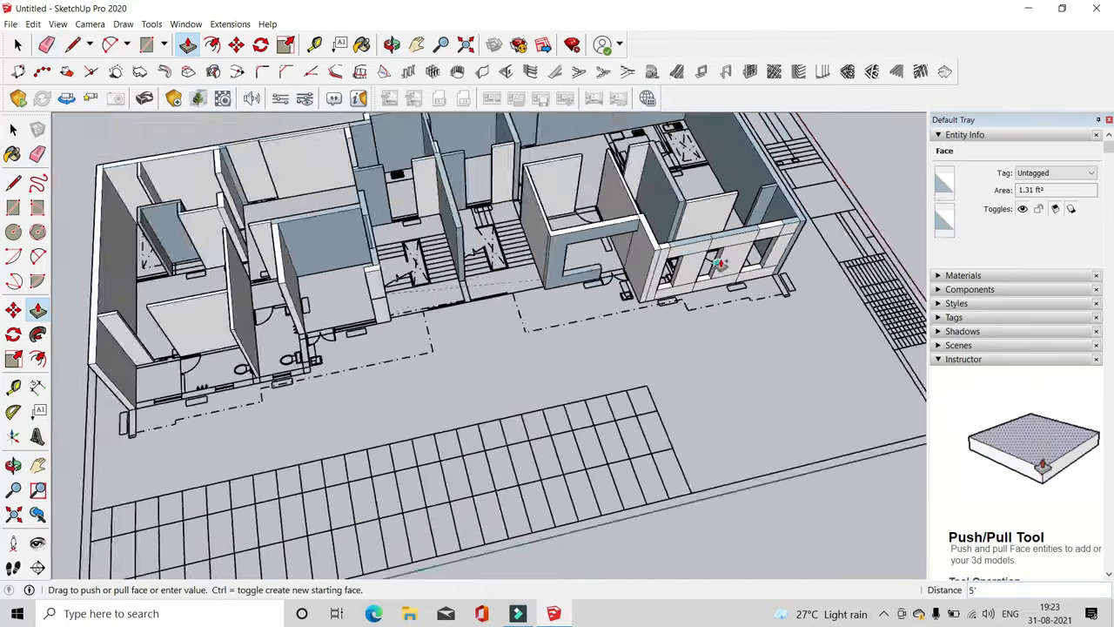
scroll(722, 243, up, 3)
click(721, 243)
middle_drag(270, 322, 394, 302)
click(366, 288)
key(Escape)
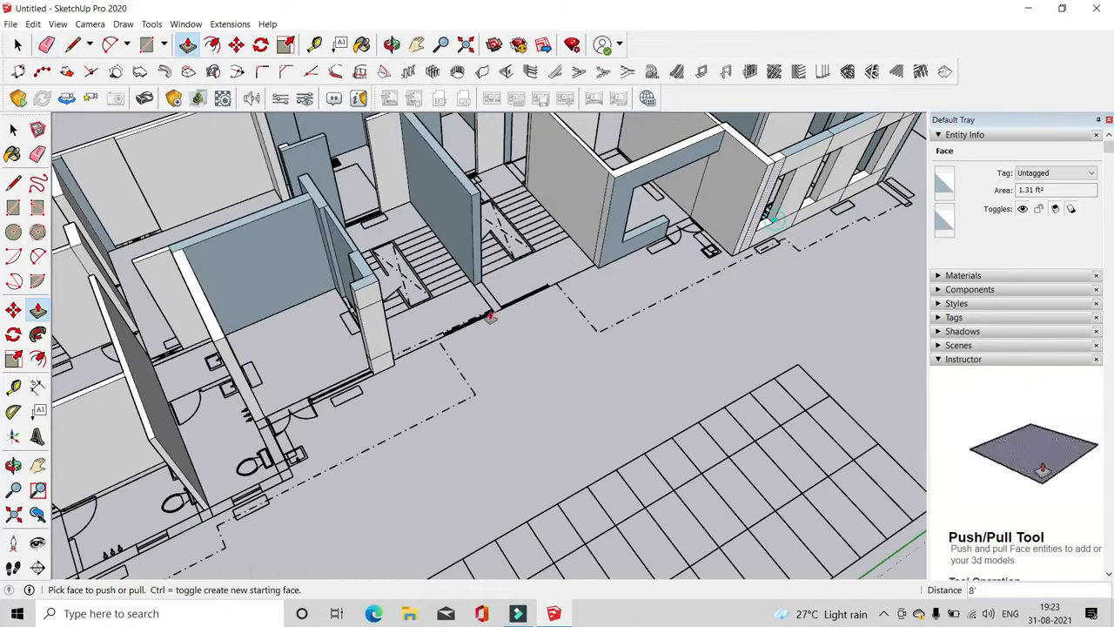
Extend the pier's lintel across the room's front opening to the side wall, and its sill to the end of the window
middle_drag(490, 313, 557, 304)
scroll(490, 266, up, 4)
click(495, 245)
scroll(390, 364, down, 1)
scroll(402, 470, up, 4)
click(412, 473)
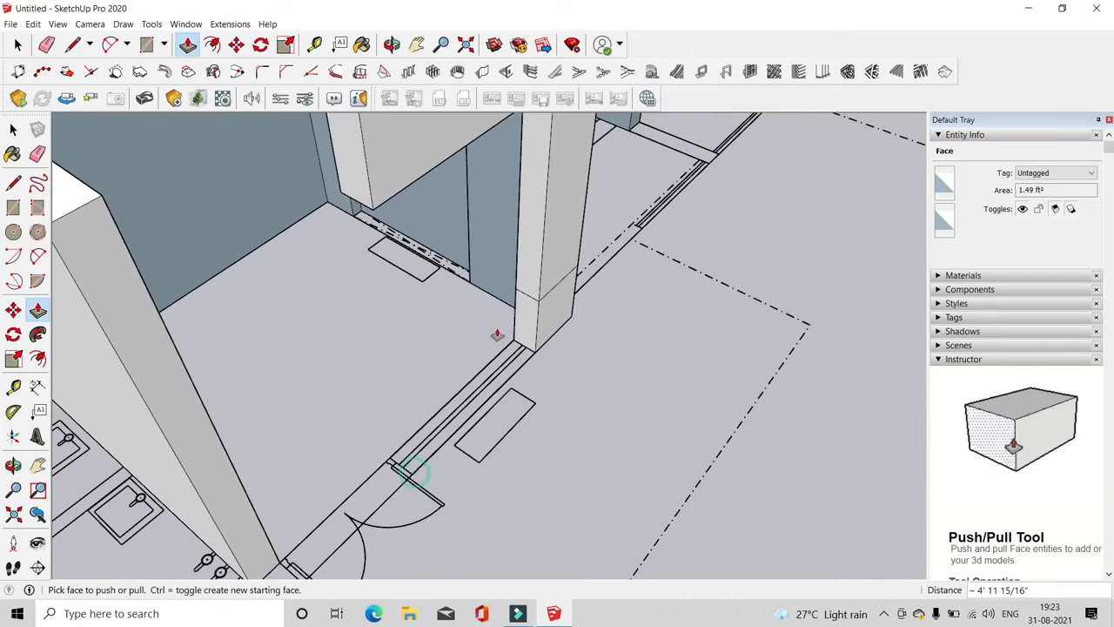
click(524, 333)
click(414, 475)
scroll(409, 474, down, 2)
click(240, 328)
click(244, 355)
click(261, 340)
Extend the side wall between this room and the bathroom out to the front corner of the plan
scroll(278, 344, down, 2)
middle_drag(442, 362, 154, 523)
scroll(292, 340, up, 3)
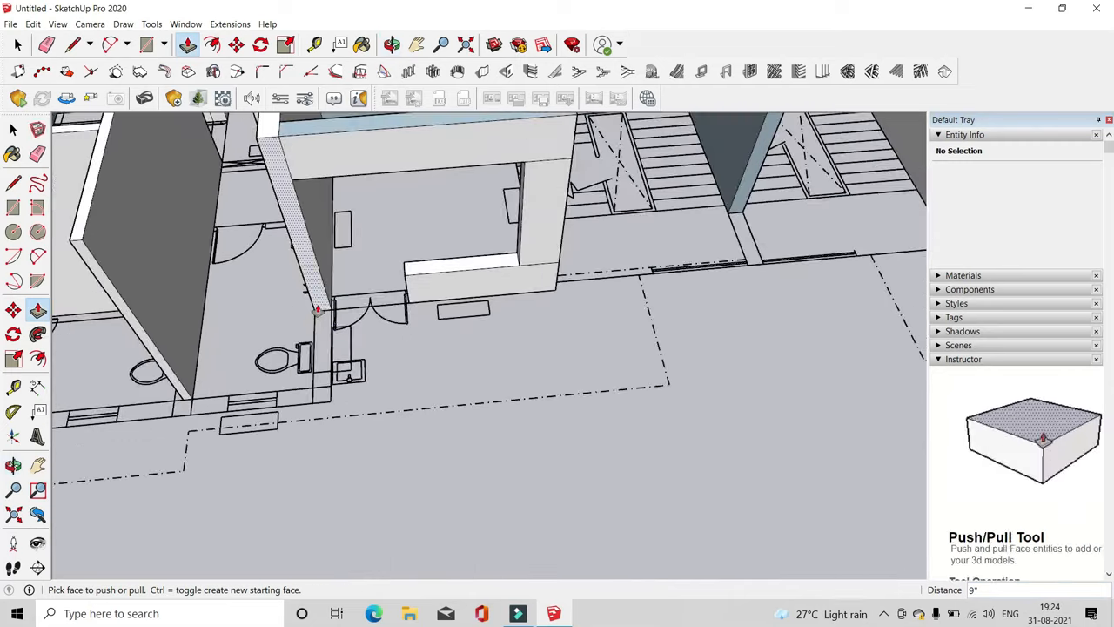
click(317, 309)
scroll(322, 348, up, 3)
click(279, 463)
scroll(287, 462, down, 3)
middle_drag(348, 452, 696, 418)
click(522, 497)
click(515, 547)
Extend the front wall from the new corner along the bathrooms in consecutive sections that stop at the window jambs
scroll(514, 531, down, 3)
middle_drag(509, 487, 440, 331)
scroll(439, 452, up, 1)
click(439, 458)
click(394, 482)
scroll(374, 490, down, 3)
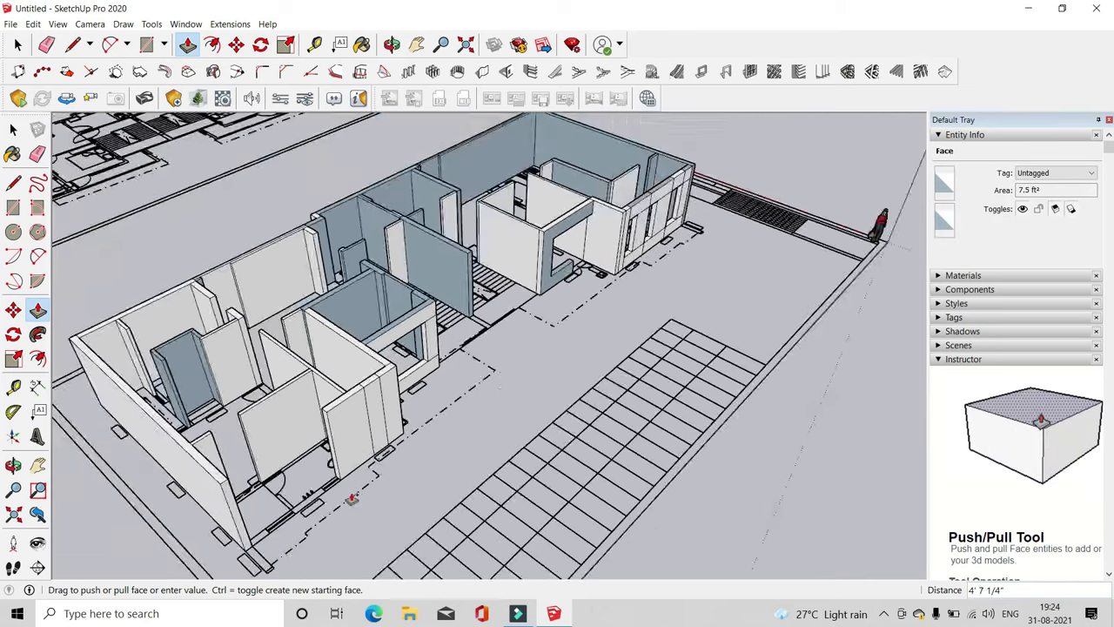
scroll(352, 497, up, 4)
click(320, 475)
click(311, 464)
click(246, 546)
click(247, 546)
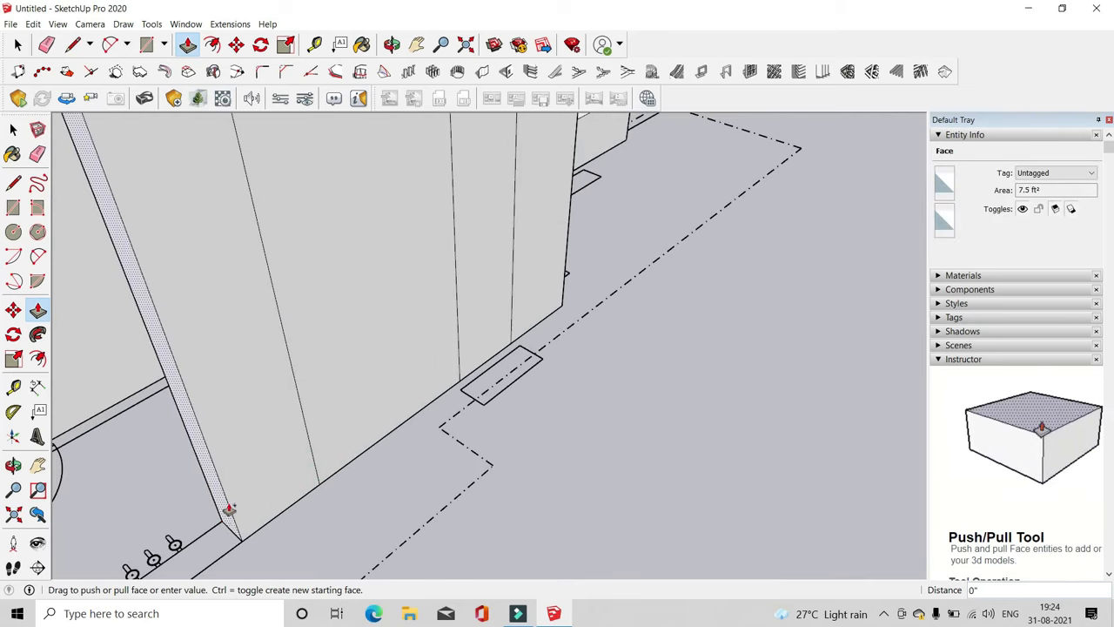
Extend the front wall by the last 3' window section and on to the end wall of the house
scroll(246, 539, down, 5)
scroll(253, 453, up, 6)
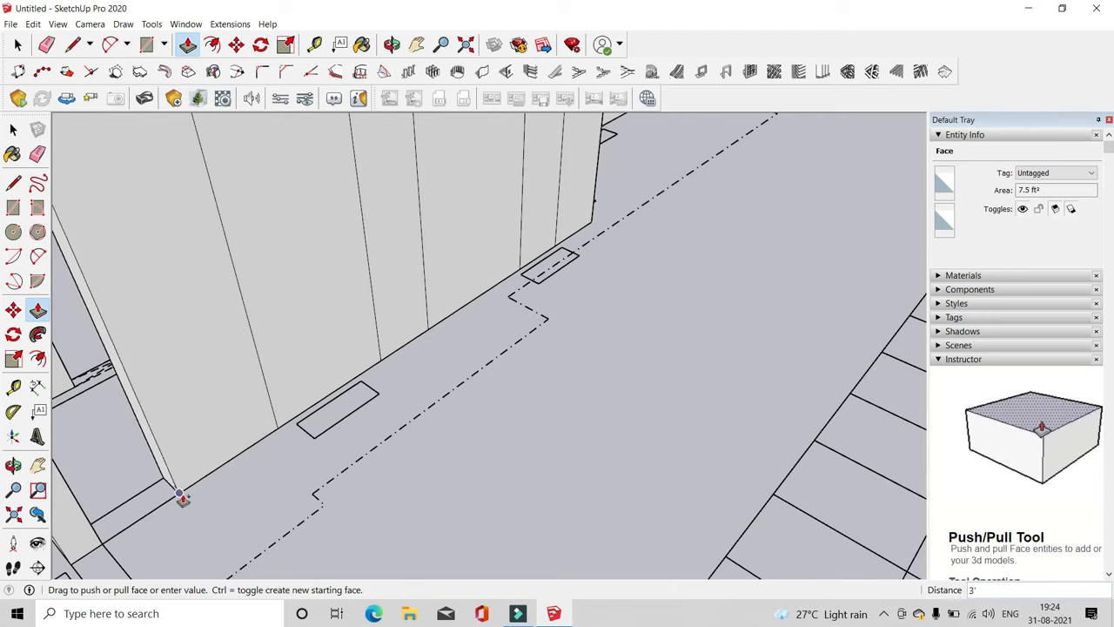
click(181, 495)
click(170, 483)
click(87, 557)
Split the two bathroom window sections of the front wall at the lintel level, 2' below the top
middle_drag(366, 408, 298, 320)
scroll(298, 319, down, 3)
scroll(318, 278, up, 1)
click(348, 244)
click(495, 227)
click(350, 245)
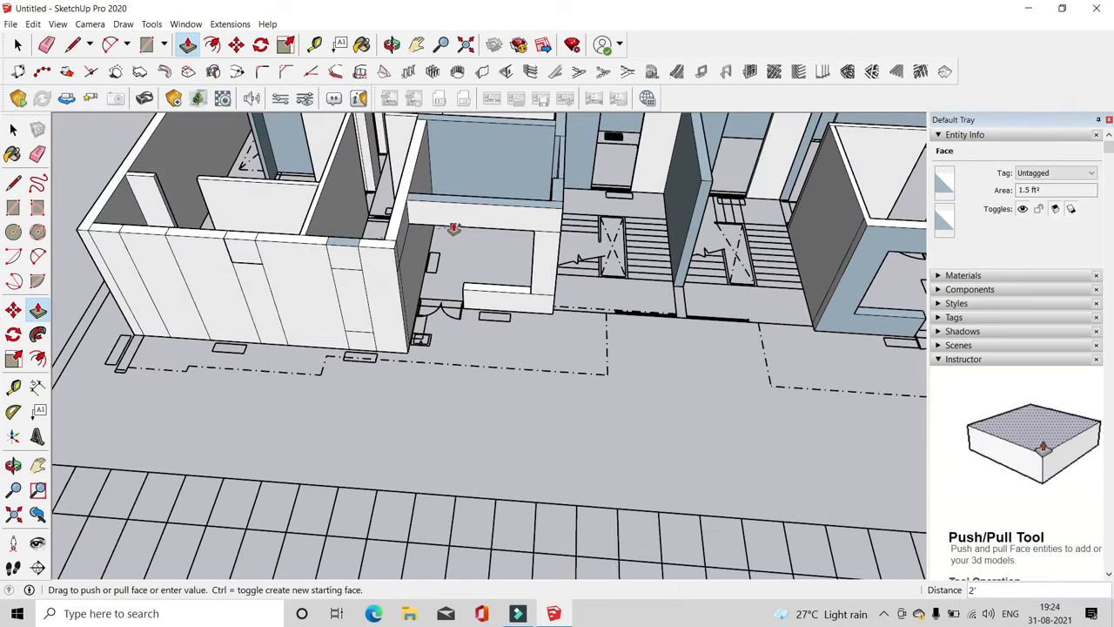
Split the remaining front window section at its lintel and sill levels and push the window panels through the wall to cut openings
double_click(117, 233)
click(255, 325)
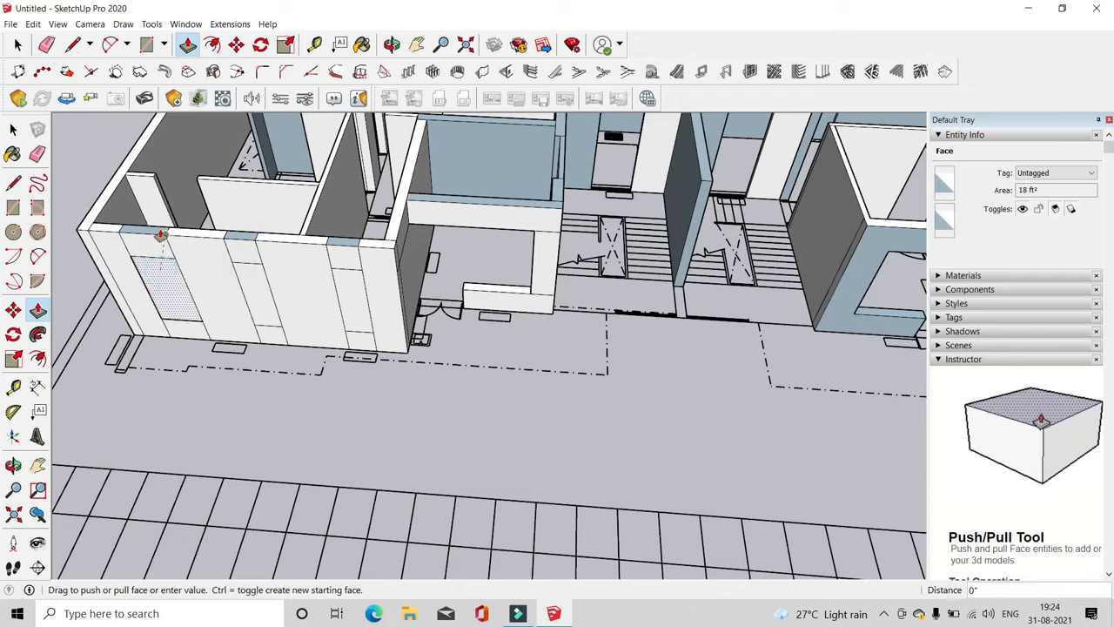
click(161, 235)
double_click(254, 289)
Draw a rectangle over the short bathroom partition beside the front wall and raise it to the full wall height
middle_drag(368, 289, 232, 513)
scroll(562, 484, up, 3)
scroll(604, 522, up, 4)
scroll(412, 562, up, 3)
click(146, 44)
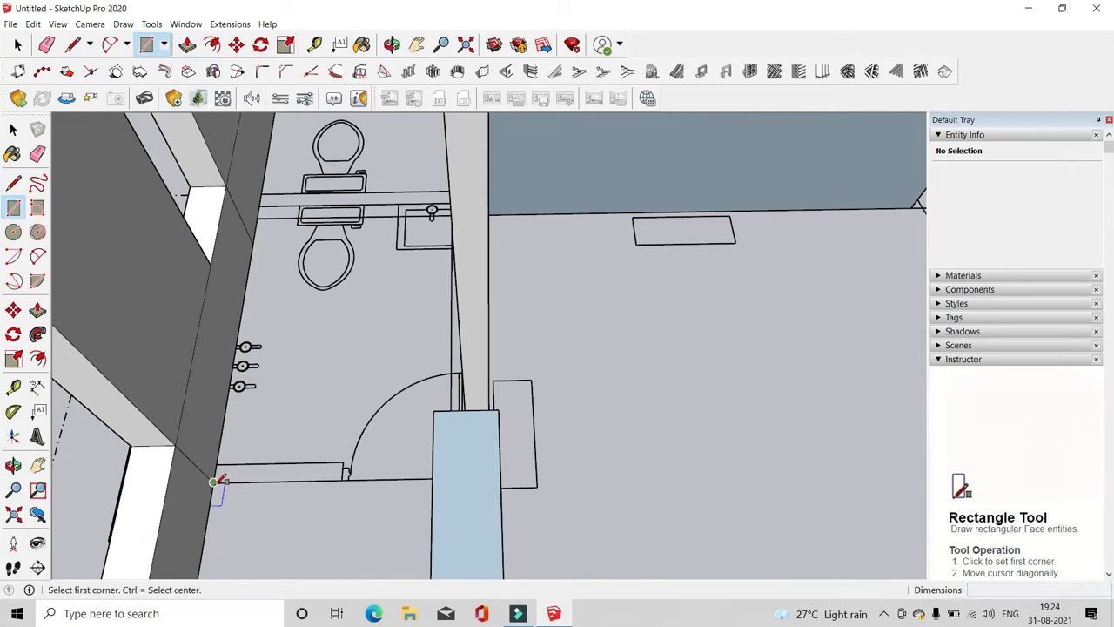
click(188, 44)
Split the short bathroom partition at the door lintel level and extend its lintel across the doorway to the bedroom wall
middle_drag(339, 462, 135, 301)
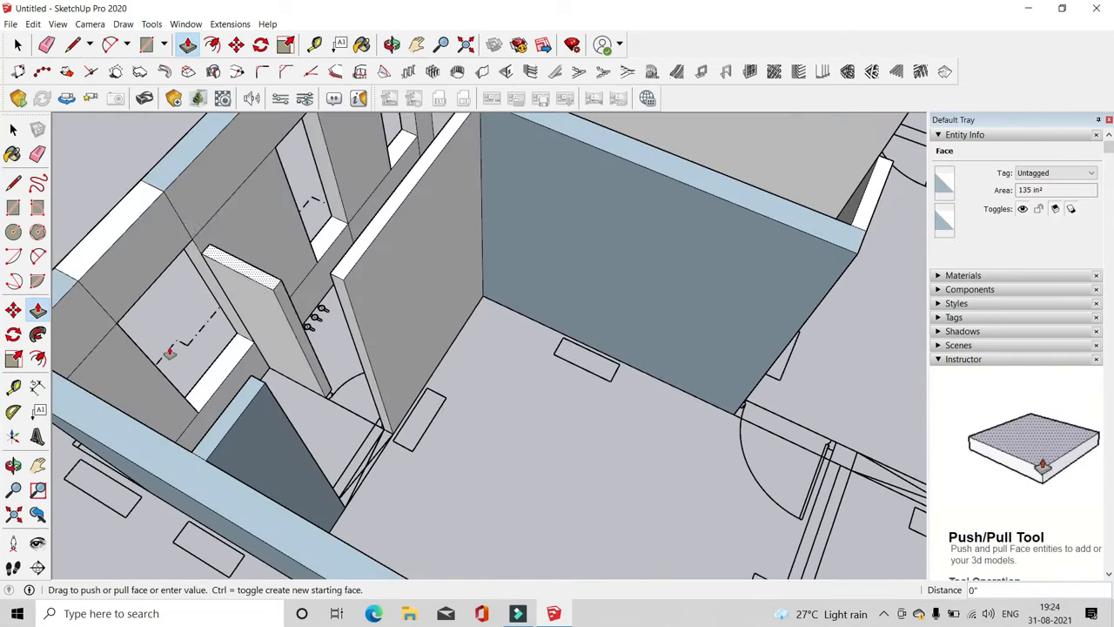
click(139, 221)
click(252, 241)
click(351, 263)
Split the bedroom's stub wall at the lintel level, 2' below the top, and extend its lintel 3' across the doorway
middle_drag(351, 264, 170, 286)
click(170, 285)
scroll(169, 286, down, 3)
click(244, 196)
scroll(237, 314, up, 2)
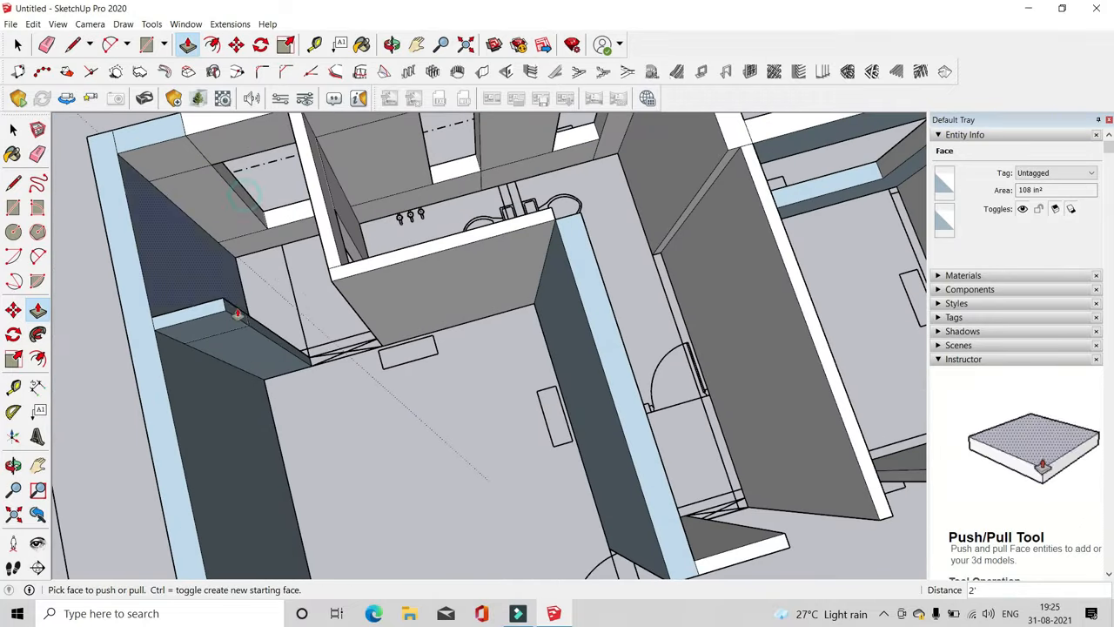
click(329, 270)
scroll(586, 310, down, 3)
Draw a rectangle at the wall junction beside the bedroom door and raise it 8' to the door lintel level
middle_drag(587, 311, 383, 435)
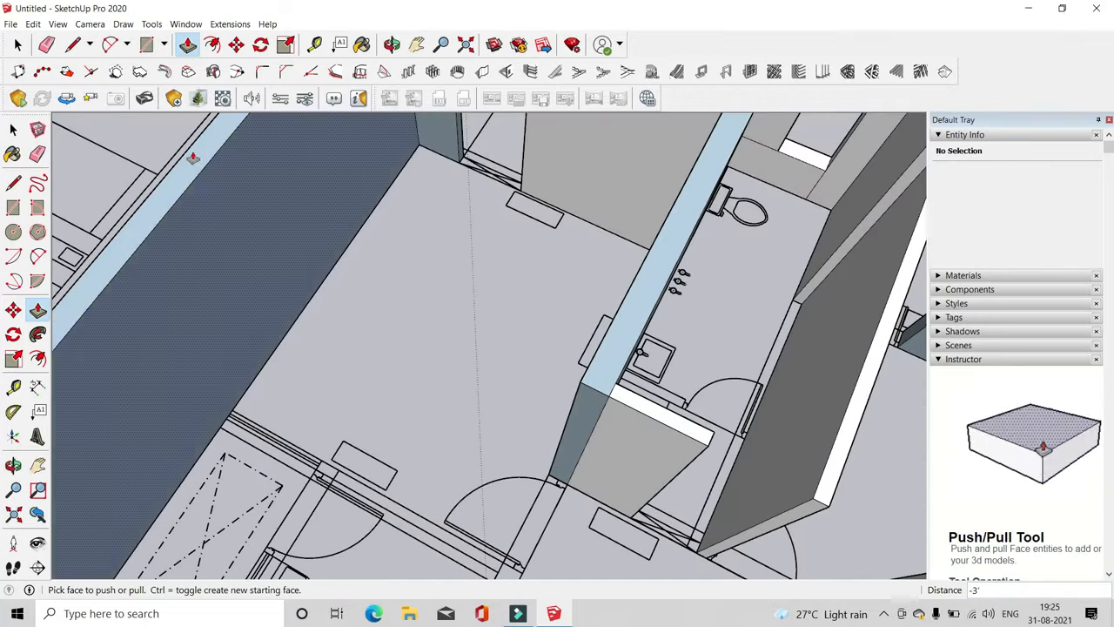
click(153, 46)
scroll(389, 339, down, 1)
scroll(471, 481, up, 4)
click(431, 496)
scroll(433, 496, down, 2)
middle_drag(434, 497, 503, 505)
click(188, 45)
click(478, 509)
scroll(522, 492, down, 2)
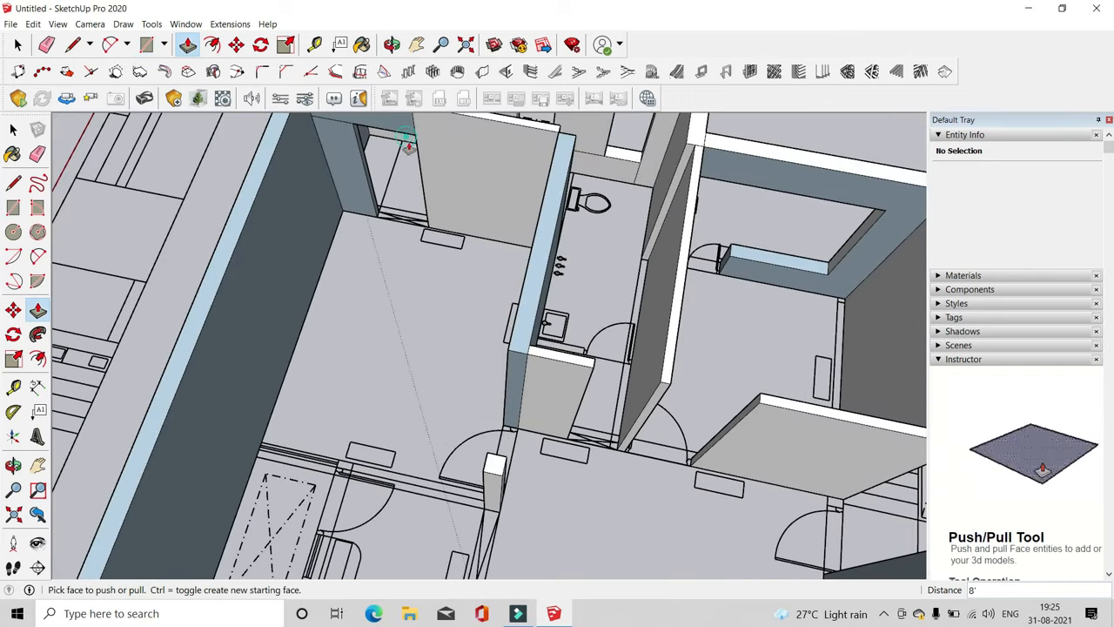
Raise the new column to the wall height and extend its lintel section across the bedroom doorway to the bedroom wall
middle_drag(562, 373, 583, 405)
scroll(489, 507, up, 2)
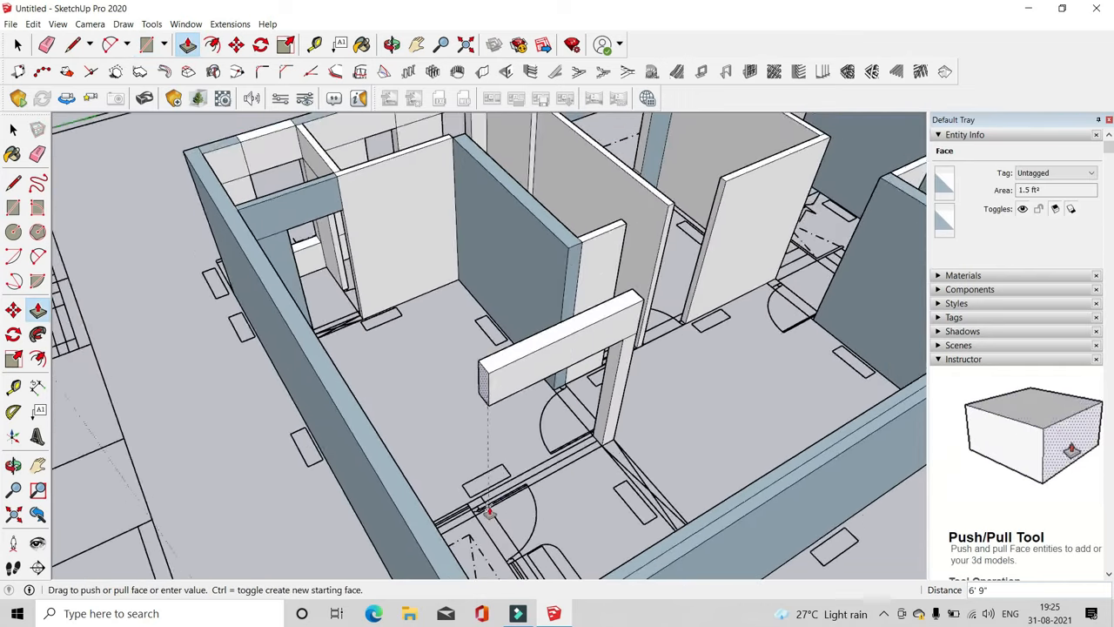
key(Escape)
middle_drag(592, 291, 783, 261)
scroll(623, 165, up, 3)
click(626, 167)
click(545, 180)
middle_drag(545, 179, 187, 335)
click(570, 472)
scroll(561, 505, down, 4)
scroll(528, 548, up, 5)
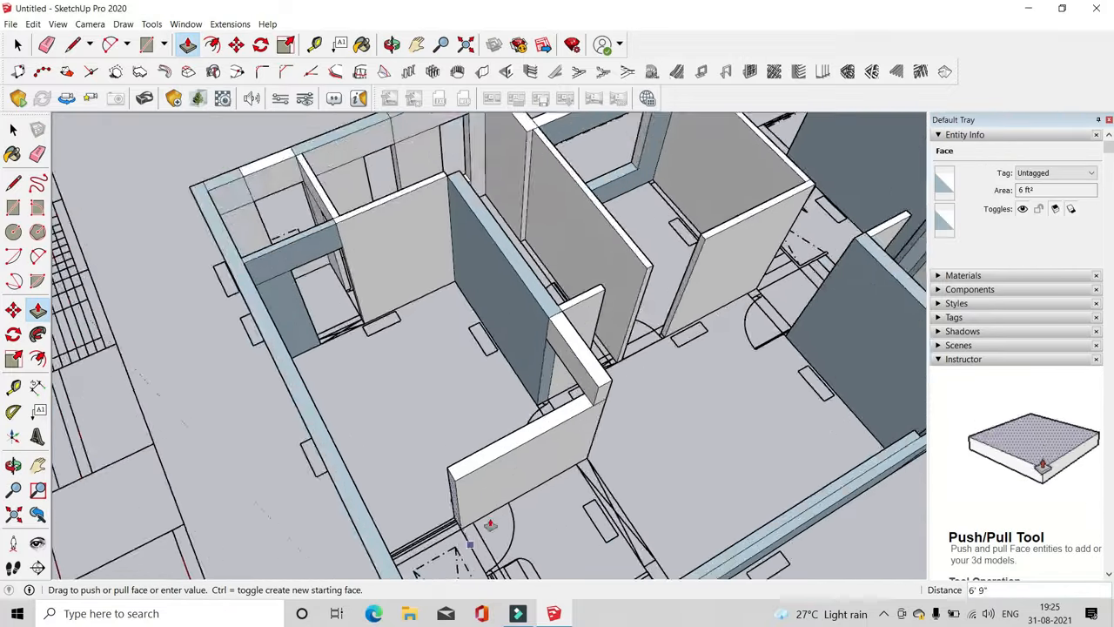
click(674, 418)
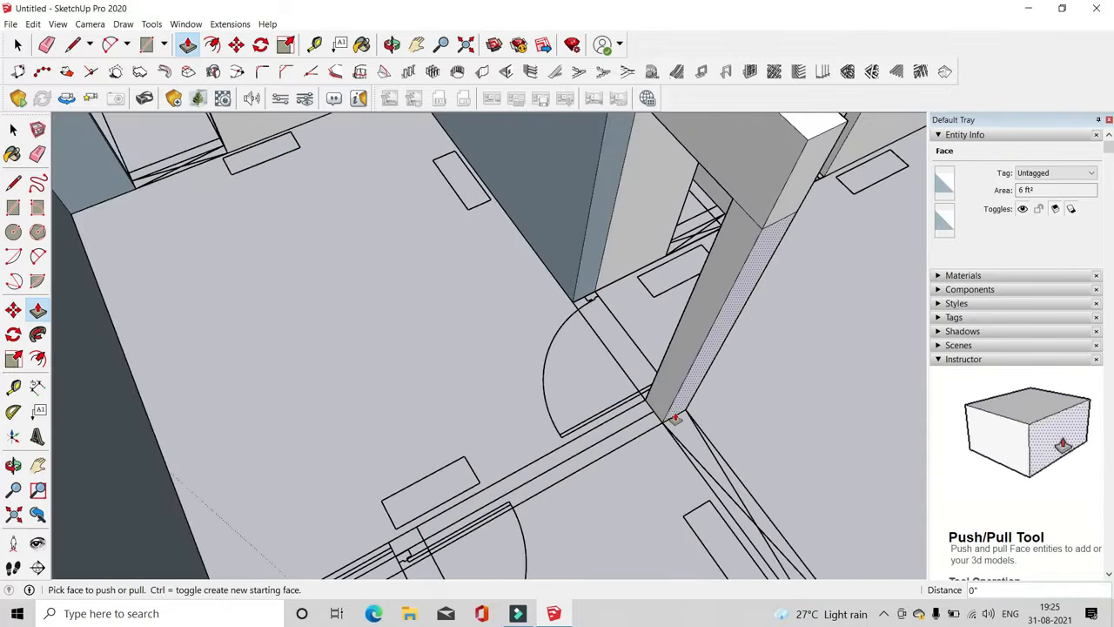
Reduce the column part below the lintel to the partition's thickness and extend it along the kitchen partition to the opening's jamb
click(739, 278)
click(655, 411)
click(666, 392)
scroll(596, 436, down, 4)
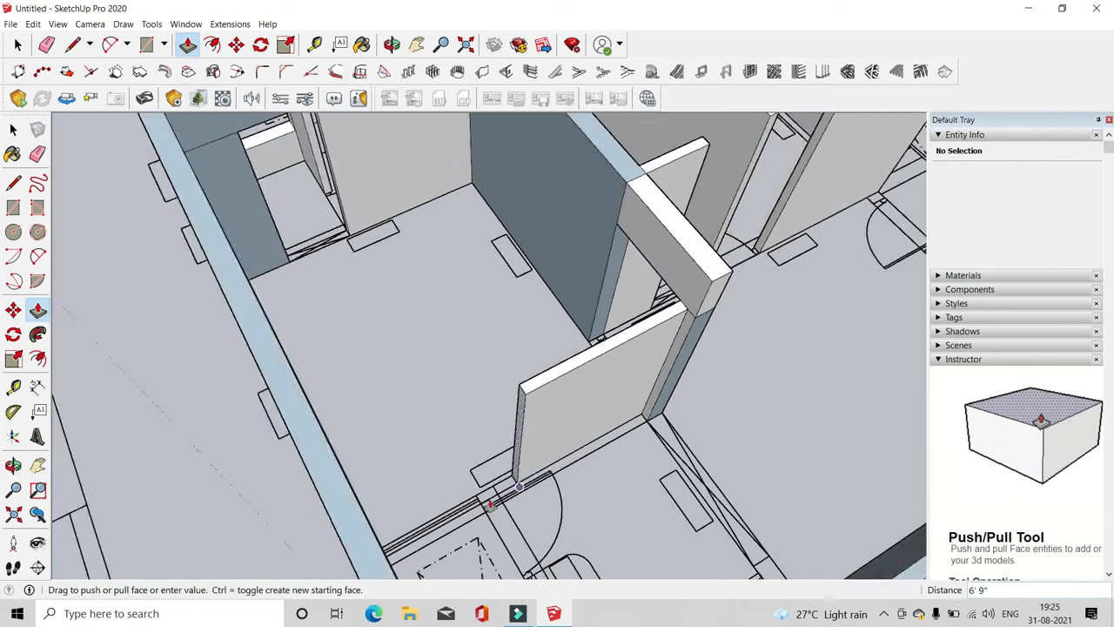
scroll(476, 507, up, 4)
click(476, 506)
scroll(478, 500, down, 2)
Split the kitchen partition at the sill level, 6' below its lintel level, and raise its top to the wall height
click(508, 353)
scroll(507, 352, down, 2)
scroll(392, 269, down, 3)
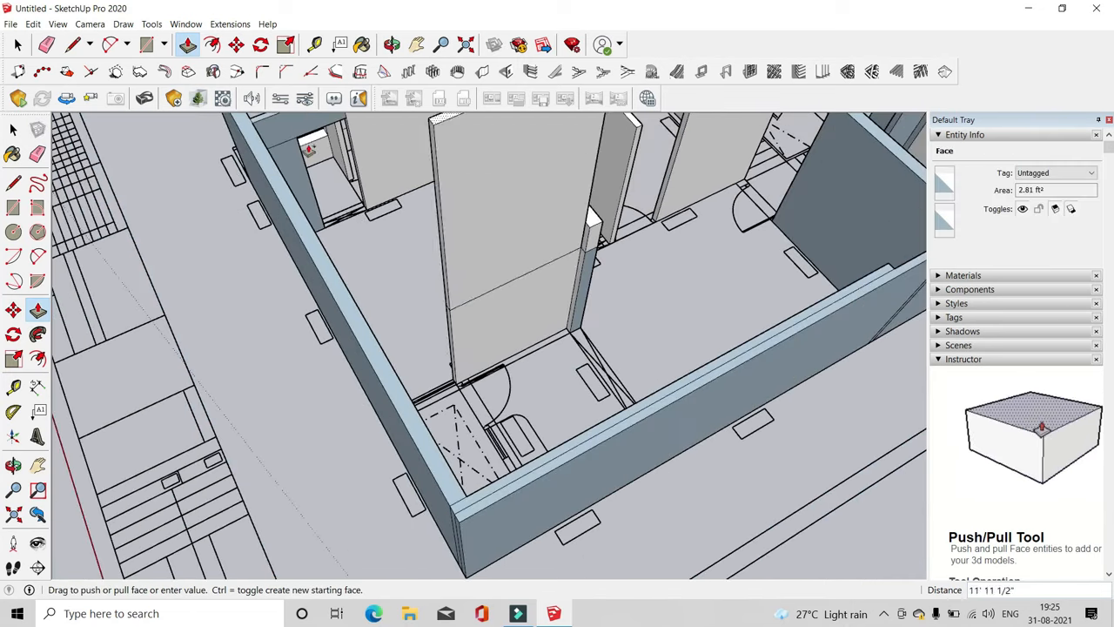
click(304, 144)
click(477, 311)
scroll(522, 348, down, 3)
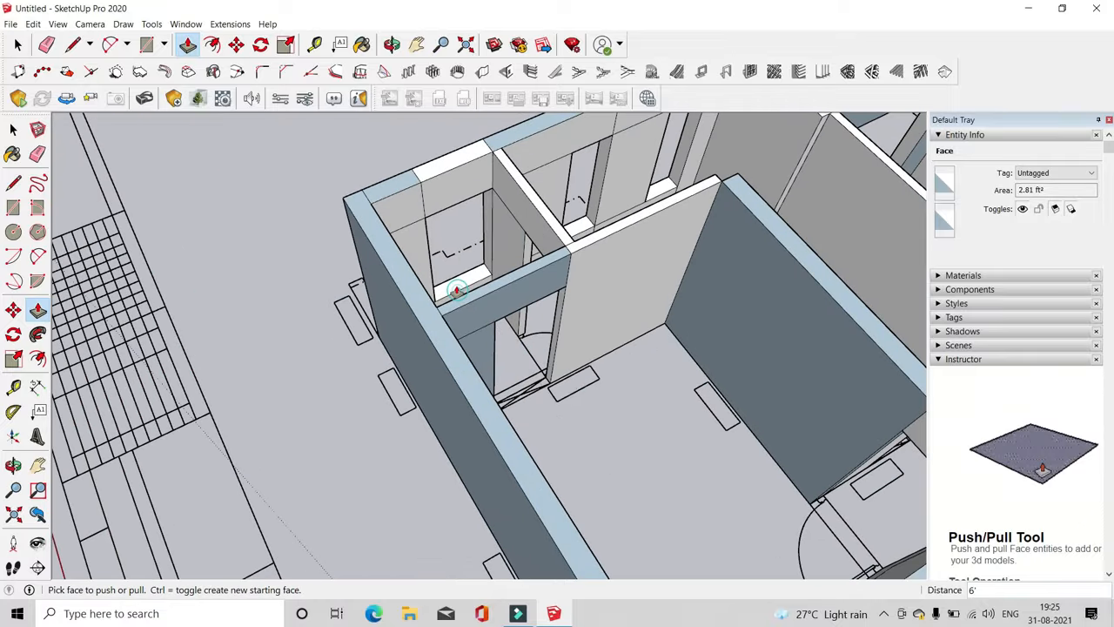
scroll(577, 389, up, 5)
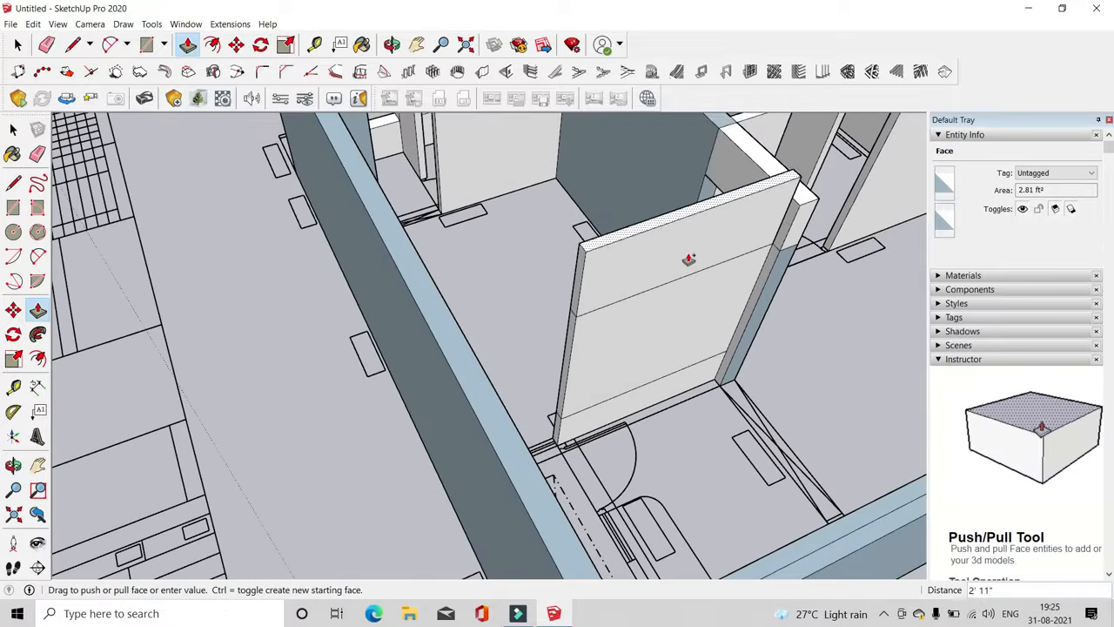
Extend the kitchen partition's lintel and sill 4' across the opening to the outer wall
scroll(561, 439, up, 2)
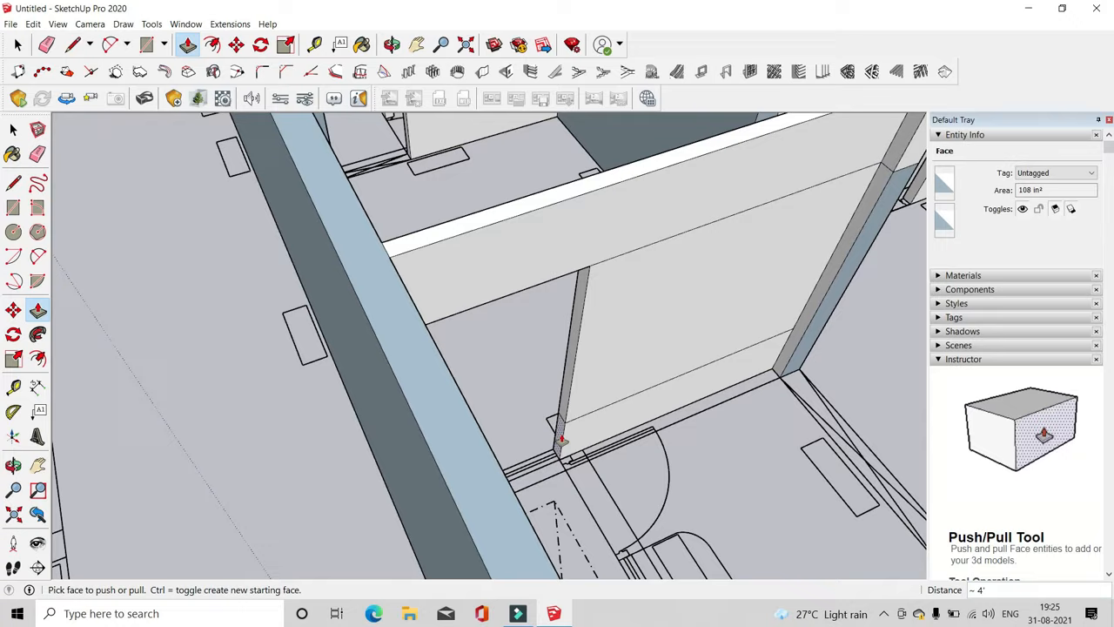
click(381, 249)
middle_drag(523, 374, 455, 421)
scroll(458, 410, down, 4)
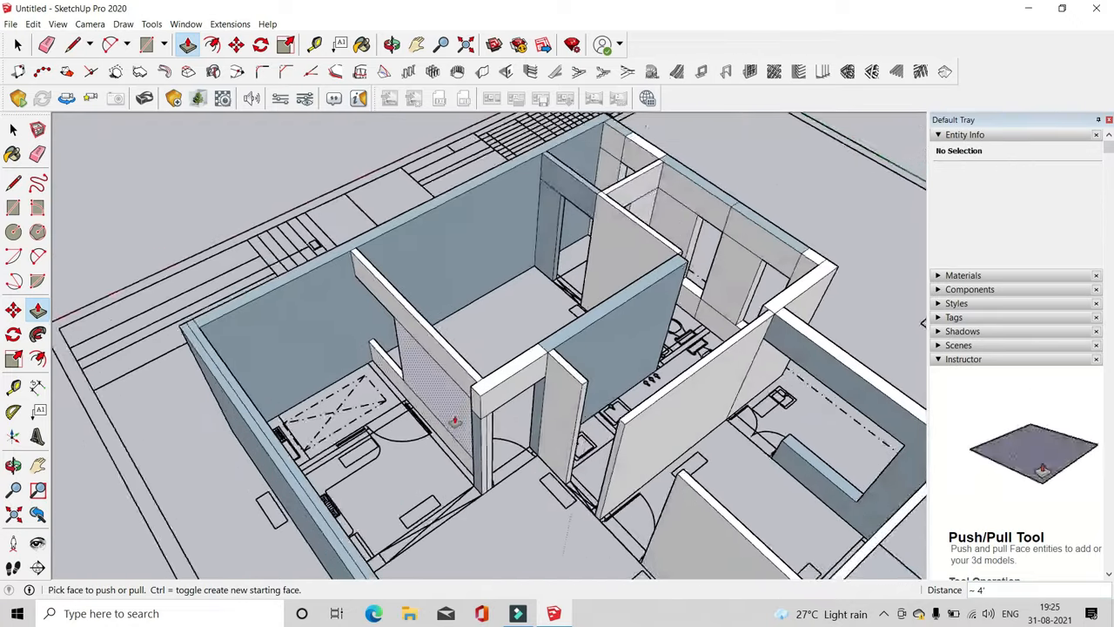
Extend the column's lintel along the kitchen's wide front opening to the outer wall, ending with a separate 2' section
click(479, 406)
scroll(440, 514, up, 2)
click(377, 575)
scroll(335, 348, down, 2)
scroll(331, 398, up, 3)
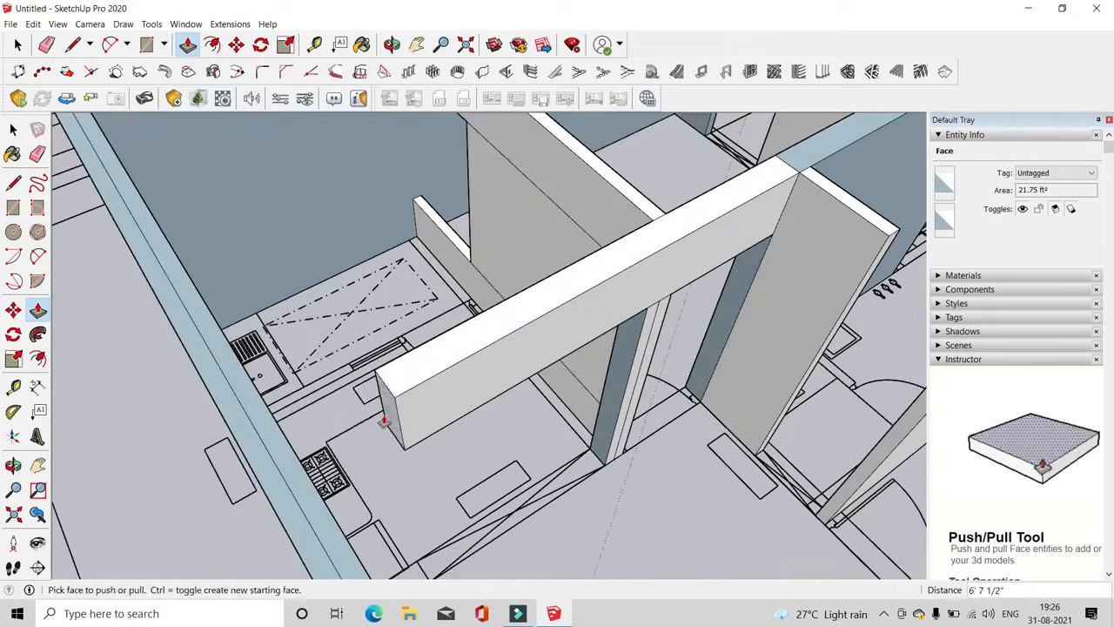
scroll(412, 502, up, 3)
scroll(447, 542, down, 8)
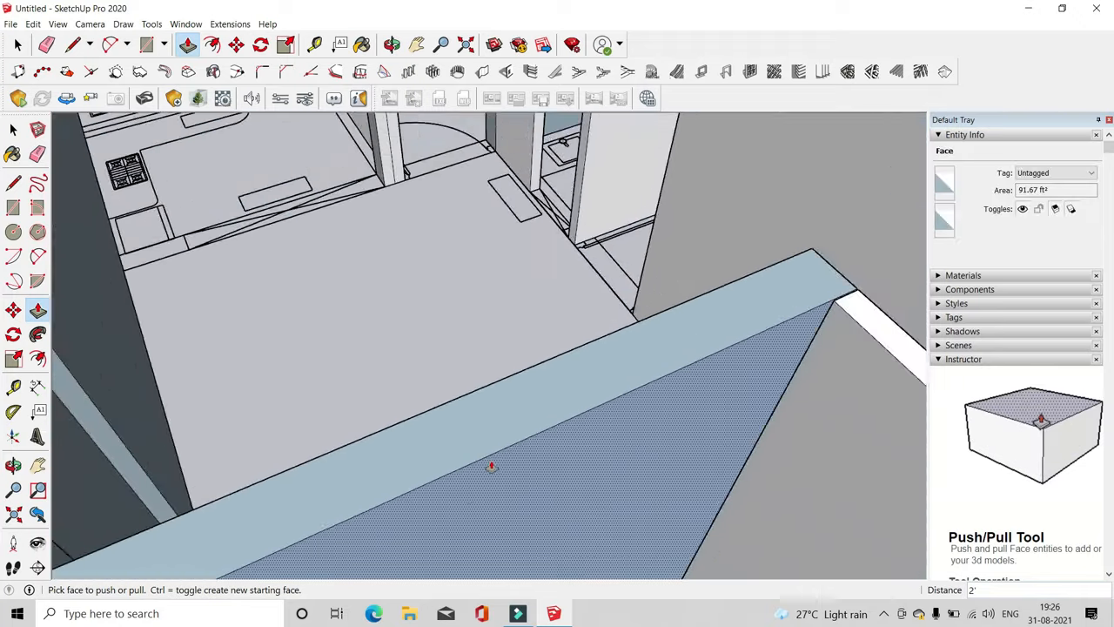
scroll(425, 428, up, 6)
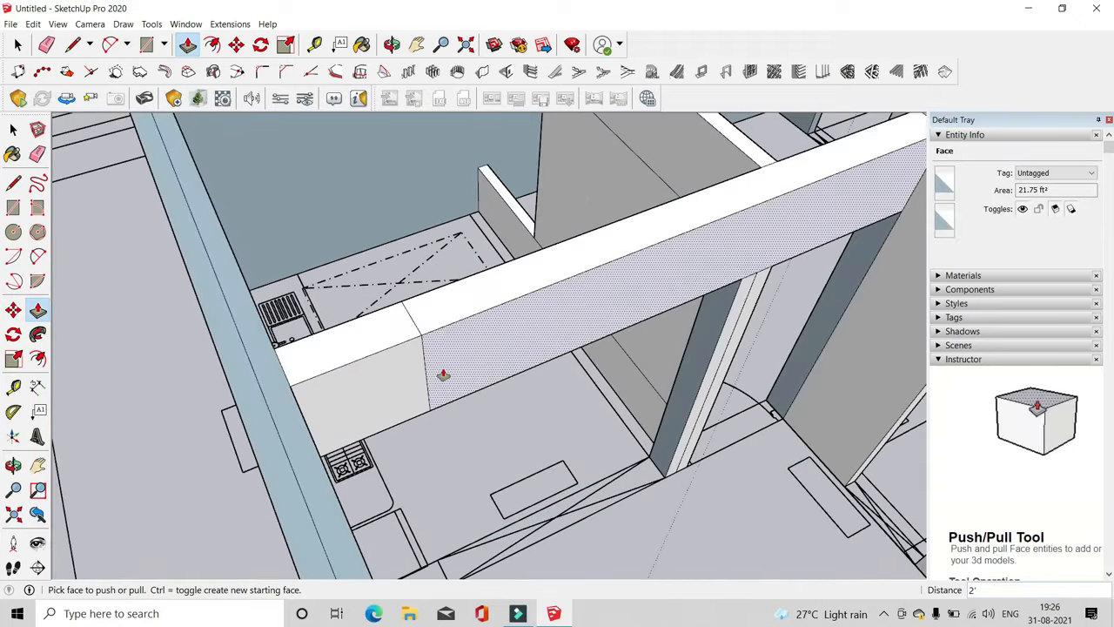
Pull the underside of the lintel's 2' end section down to the floor to form a pier at the outer wall
middle_drag(446, 375, 324, 35)
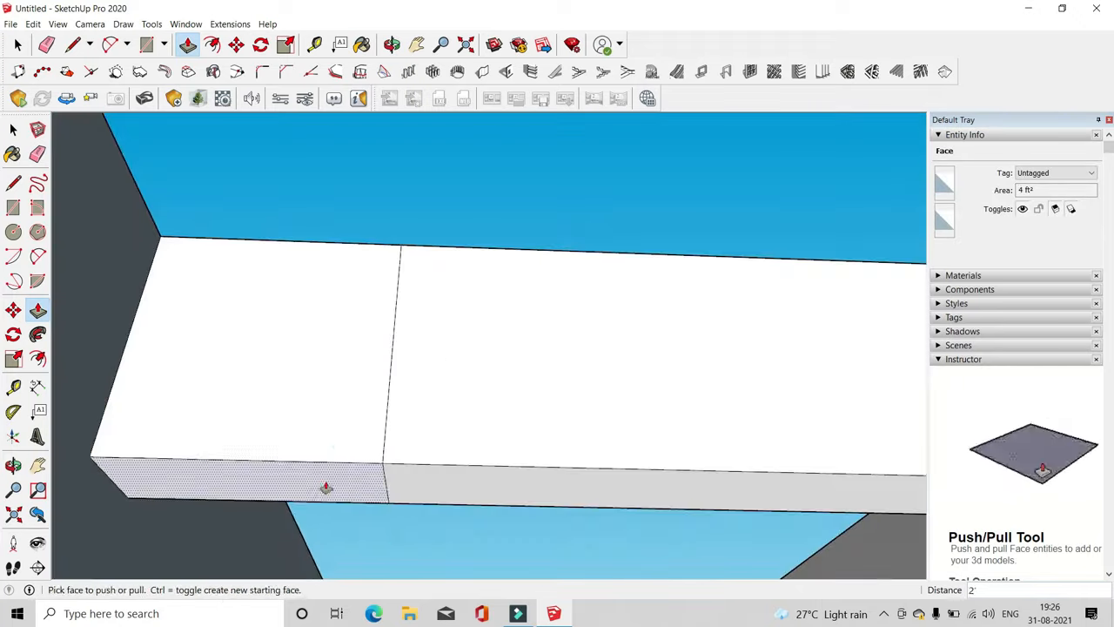
click(325, 487)
middle_drag(340, 200, 374, 513)
scroll(435, 491, down, 5)
click(469, 479)
Split the short wall at the bathroom entrance at the lintel level, 2' below the top, and extend its lintel to the facing wall
middle_drag(469, 479, 691, 577)
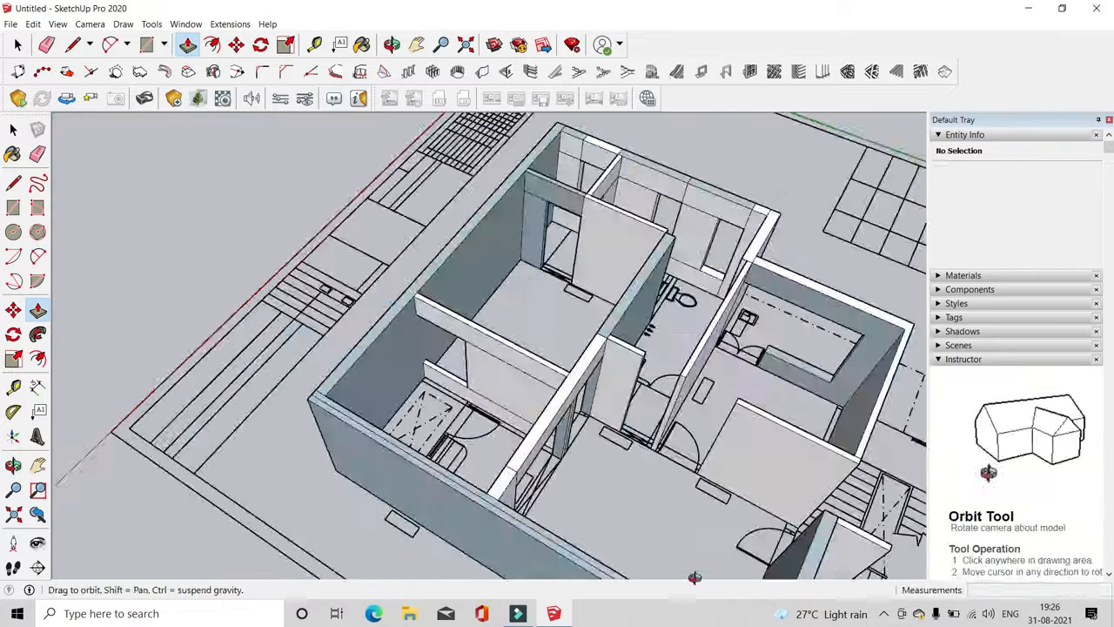
scroll(701, 513, up, 3)
middle_drag(709, 462, 330, 324)
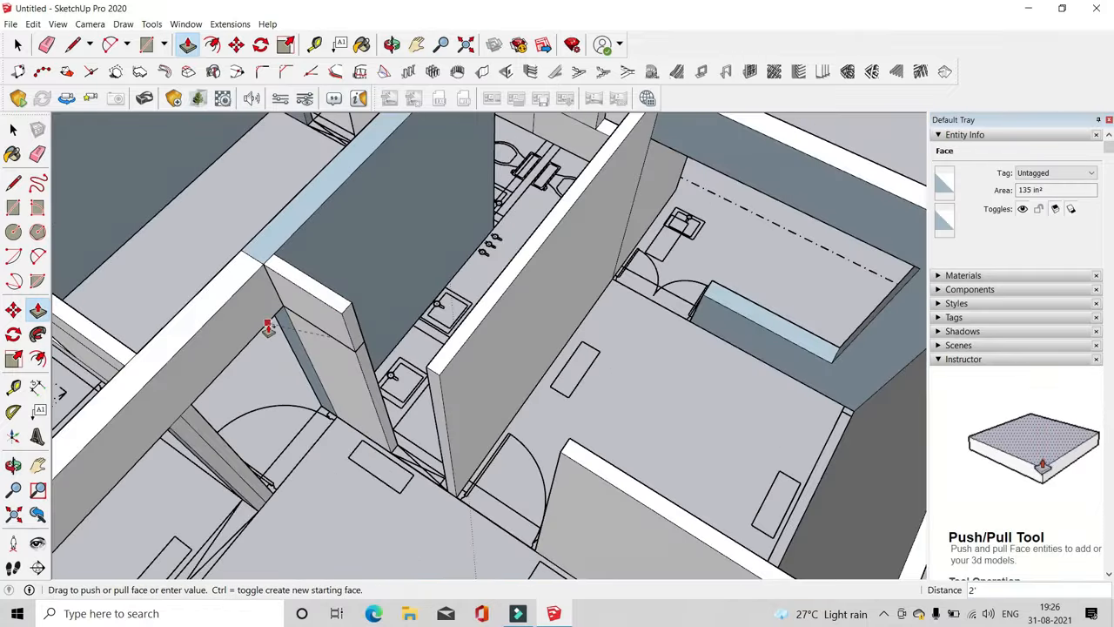
middle_drag(468, 452, 722, 344)
Split the end of the neighbouring room's partition at the lintel level and extend its lintel 3'3" across the doorway to the adjacent wall
click(722, 343)
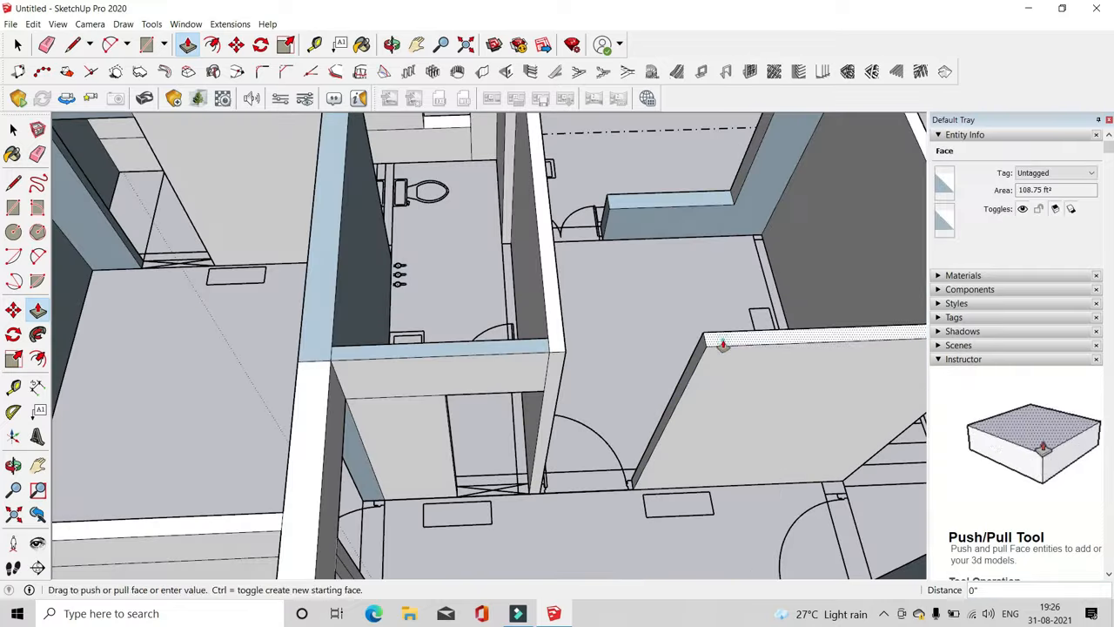
click(565, 323)
scroll(453, 384, down, 2)
middle_drag(450, 385, 709, 505)
scroll(721, 301, up, 2)
middle_drag(609, 287, 713, 189)
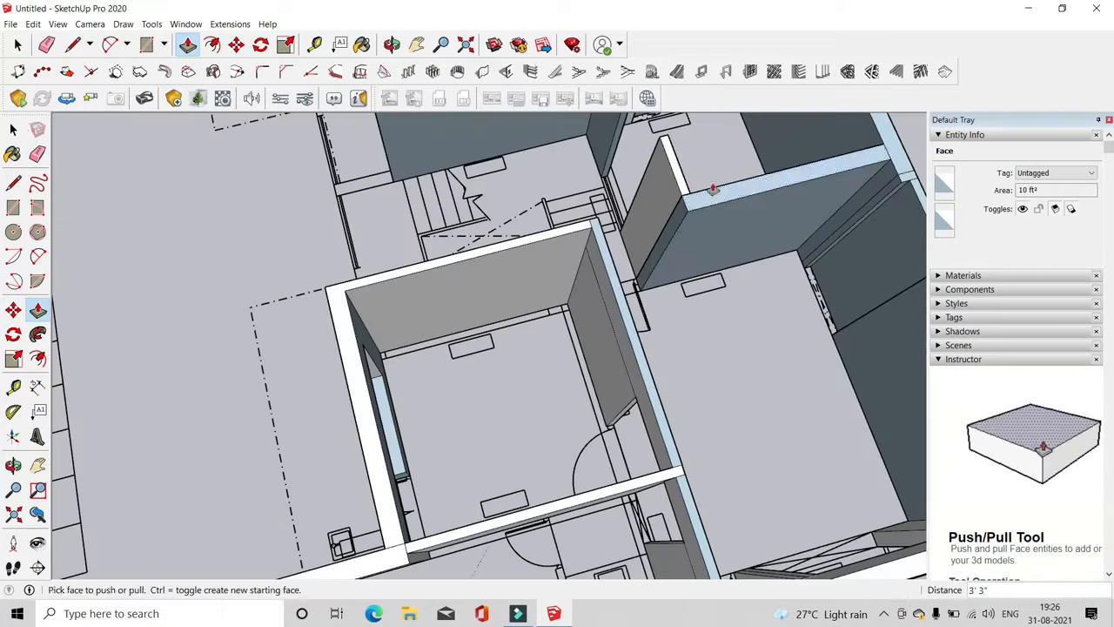
Extend the partition's lintel about 3'8 3/8" across the doorway beside the staircase to the facing wall
click(678, 228)
scroll(599, 226, up, 3)
click(599, 226)
middle_drag(600, 226, 905, 304)
scroll(619, 343, down, 3)
scroll(636, 216, up, 4)
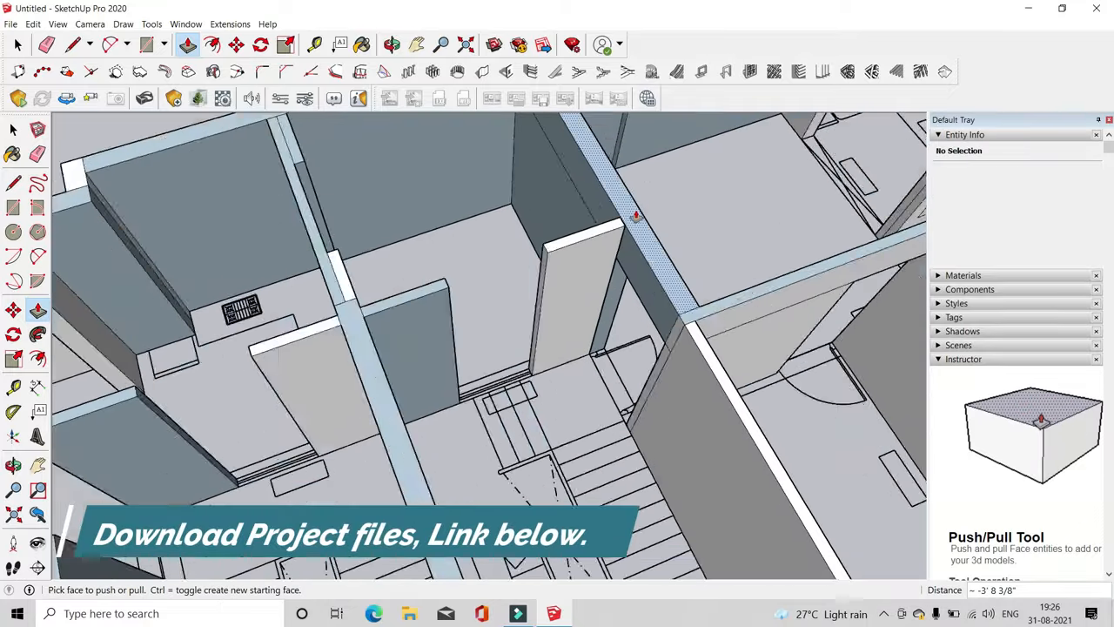
Push the full-height wall end beside the doorway in by about 3/16" so it sits flush with the adjoining wall
scroll(636, 216, up, 5)
middle_drag(636, 216, 664, 363)
click(748, 292)
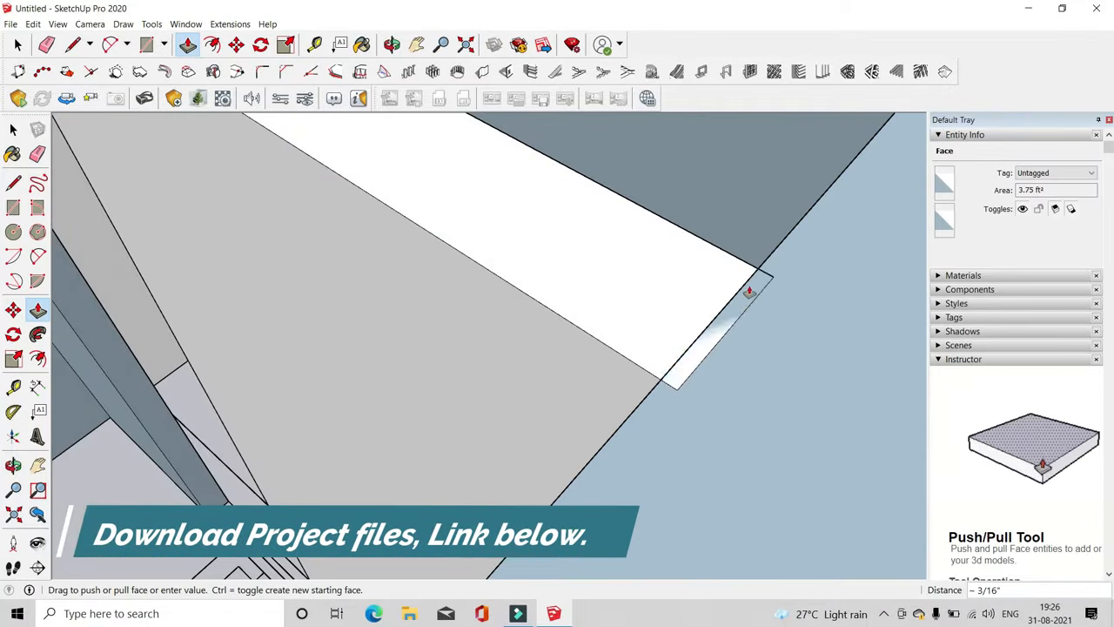
click(749, 292)
middle_drag(749, 293, 693, 428)
scroll(680, 440, down, 5)
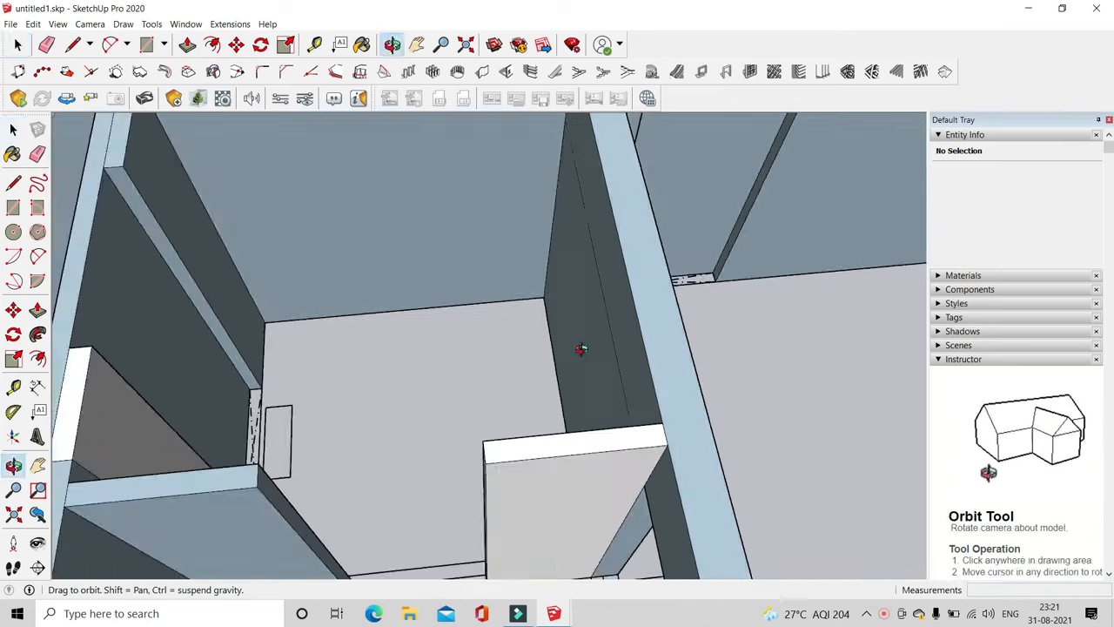
Split the short wall behind the staircase 2' below its top and extend its lintel across the opening to the facing wall
middle_drag(584, 348, 584, 455)
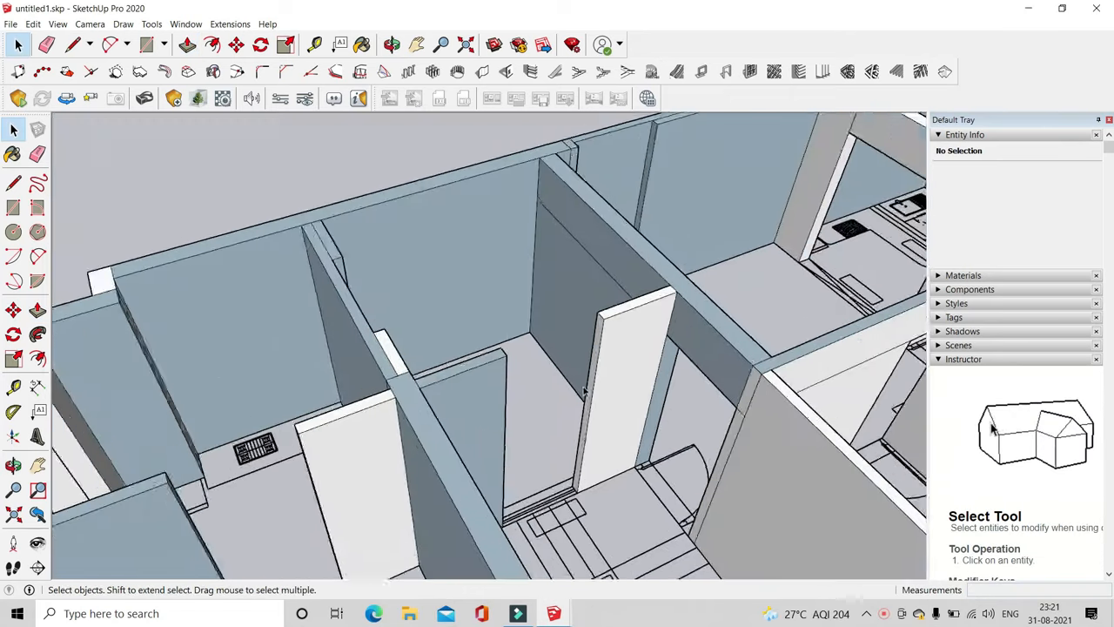
scroll(551, 354, down, 1)
click(181, 48)
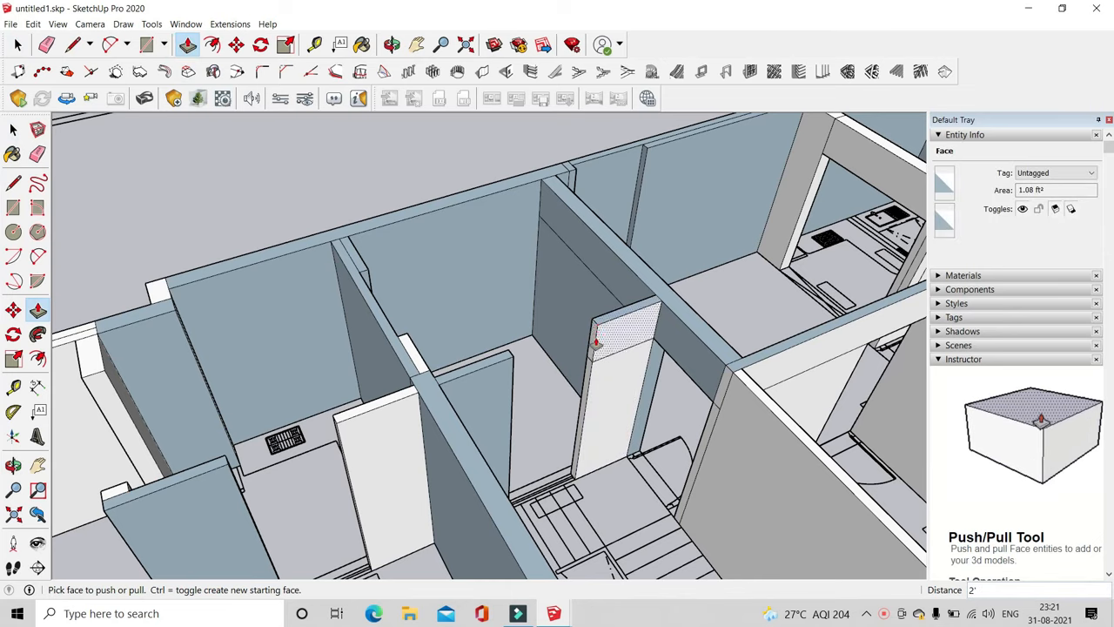
click(509, 364)
middle_drag(509, 364, 527, 392)
scroll(436, 401, up, 1)
click(435, 401)
scroll(532, 383, down, 6)
scroll(536, 377, up, 5)
scroll(447, 356, up, 5)
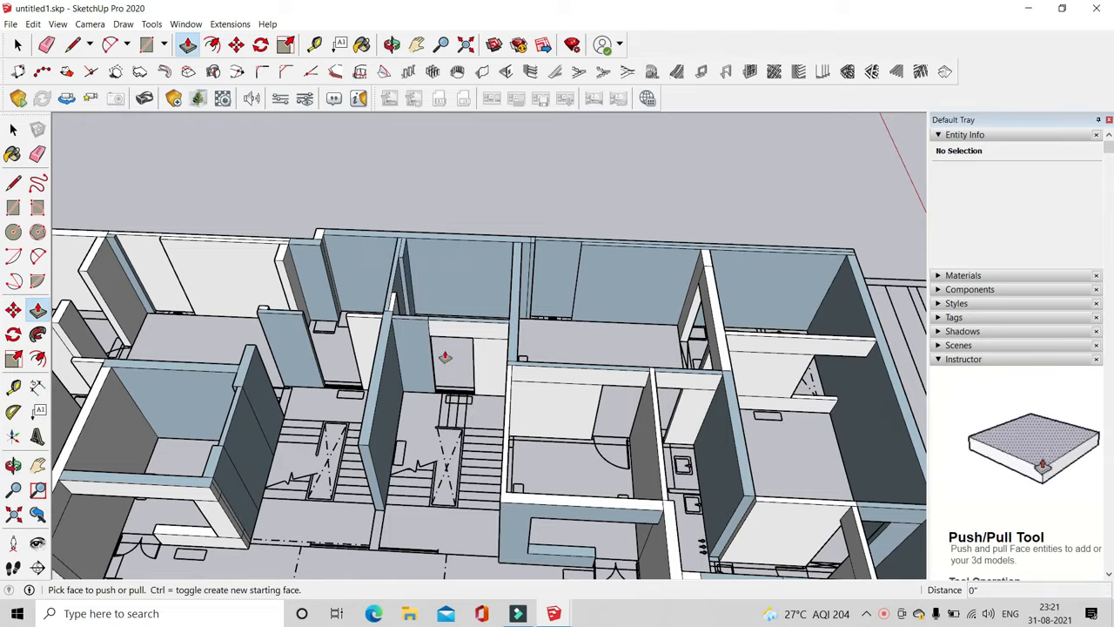
Split the same short wall 8' below its top and extend the lower part 3'6" across the opening as a sill
scroll(412, 321, down, 4)
scroll(589, 497, up, 4)
click(590, 497)
scroll(270, 203, up, 6)
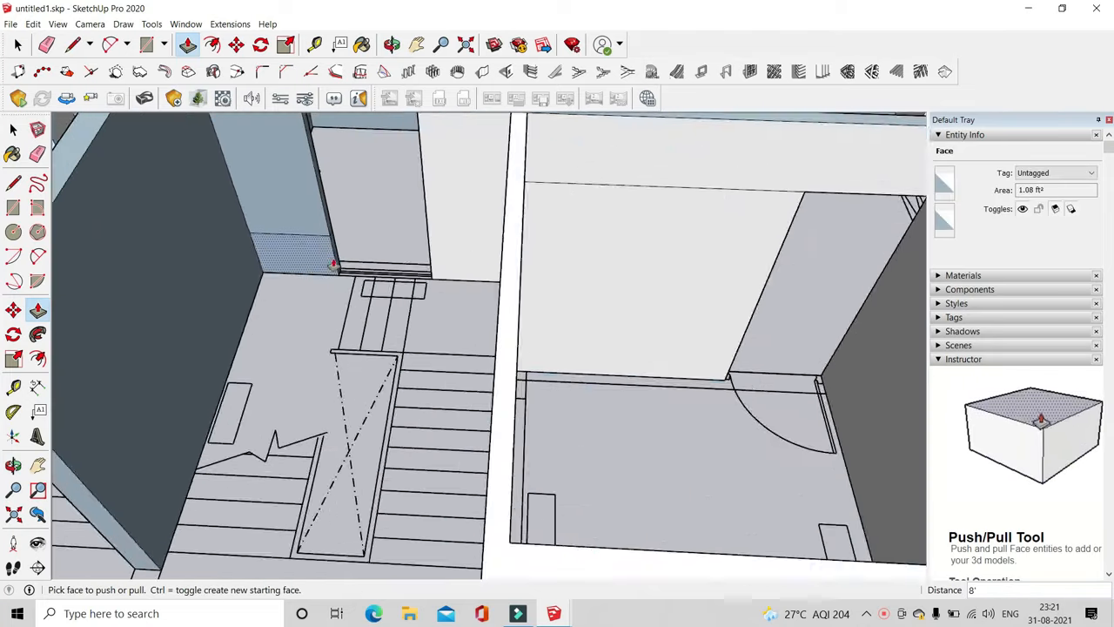
middle_drag(333, 261, 292, 257)
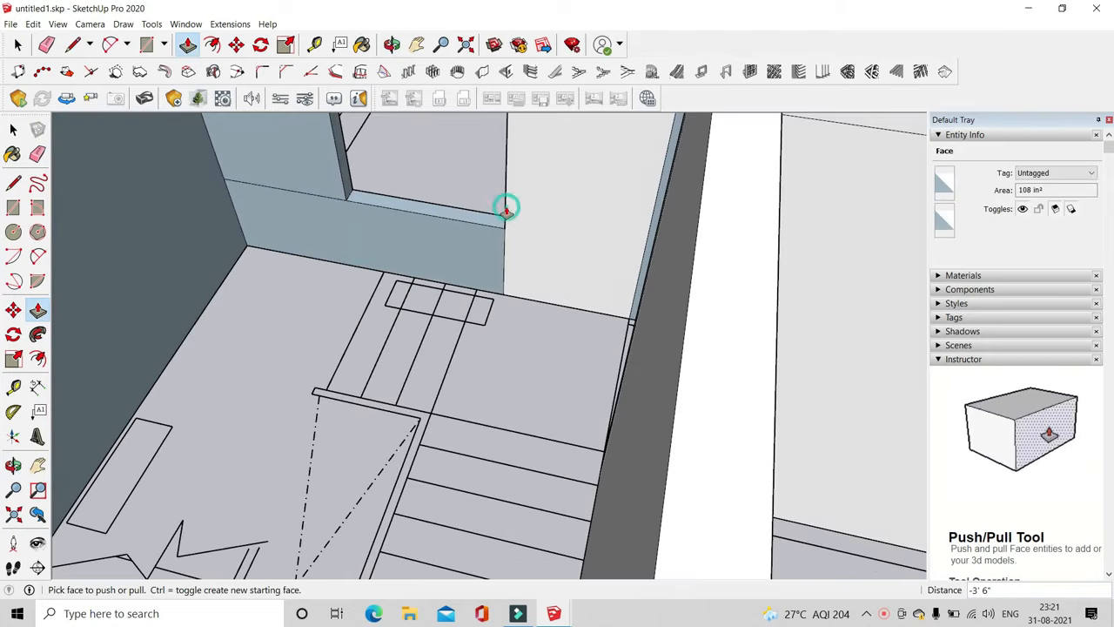
scroll(492, 357, down, 6)
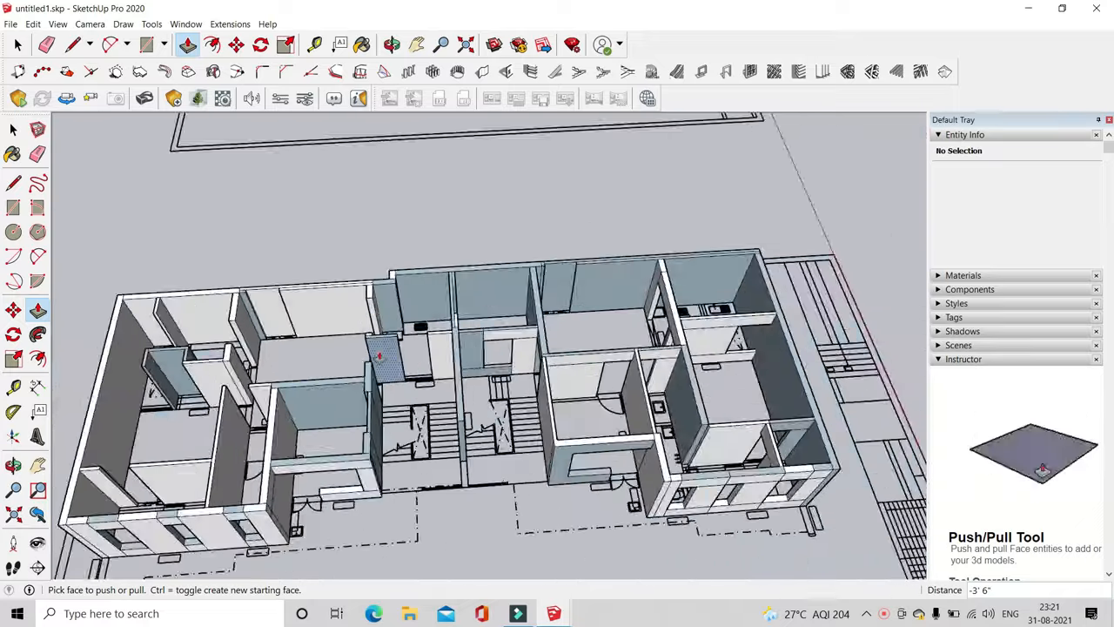
Form the matching lintel and sill across the other unit's kitchen window beside its staircase
scroll(507, 380, up, 8)
middle_drag(581, 358, 539, 348)
scroll(488, 300, down, 3)
middle_drag(487, 300, 548, 366)
scroll(565, 395, up, 3)
scroll(548, 366, down, 1)
Raise the missing column at the kitchen's front corner to wall height and extend the front opening's lintel across to it
click(549, 372)
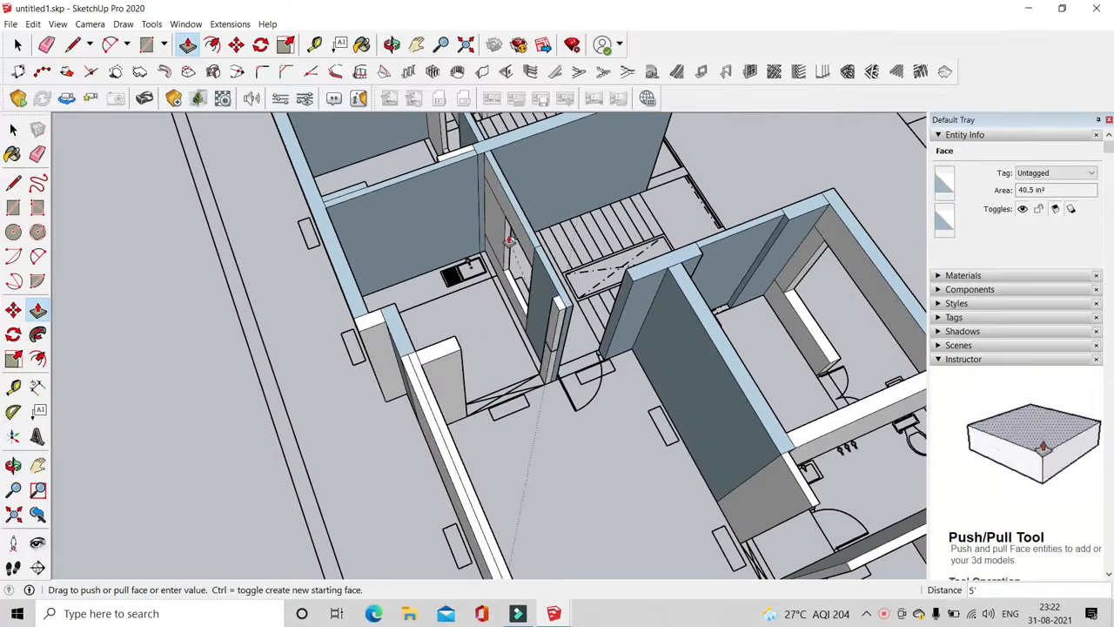
scroll(561, 371, up, 2)
click(525, 311)
middle_drag(375, 321, 517, 378)
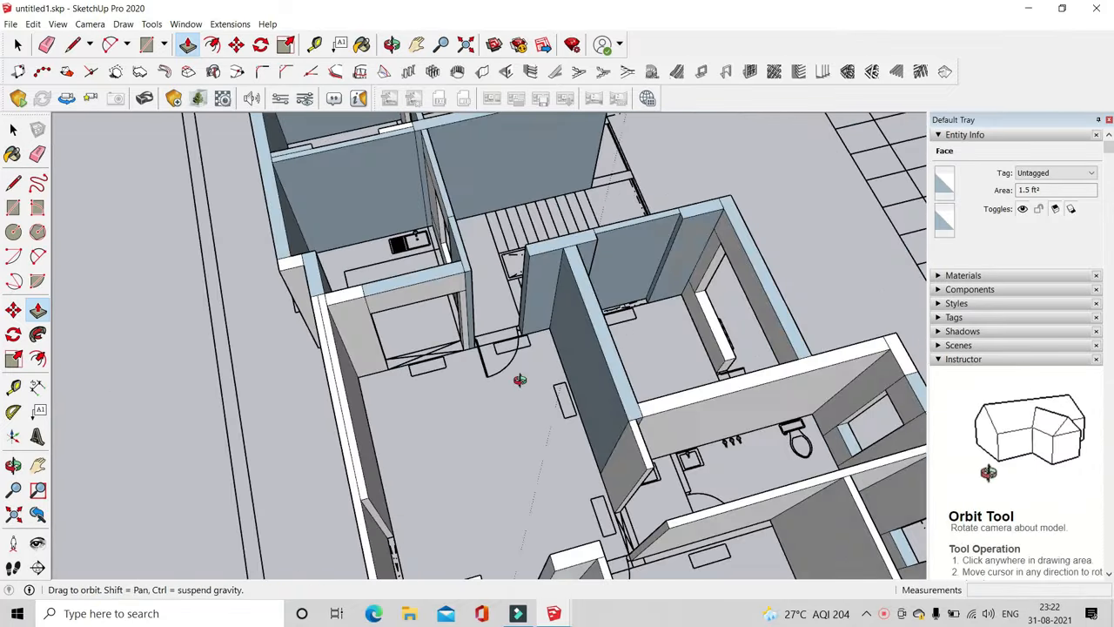
scroll(523, 260, up, 3)
click(404, 284)
Split the short wall at the bathroom entrance at lintel level and extend its lintel 2'6" across the doorway
scroll(418, 291, down, 3)
middle_drag(452, 300, 565, 313)
scroll(542, 316, down, 4)
scroll(589, 351, up, 5)
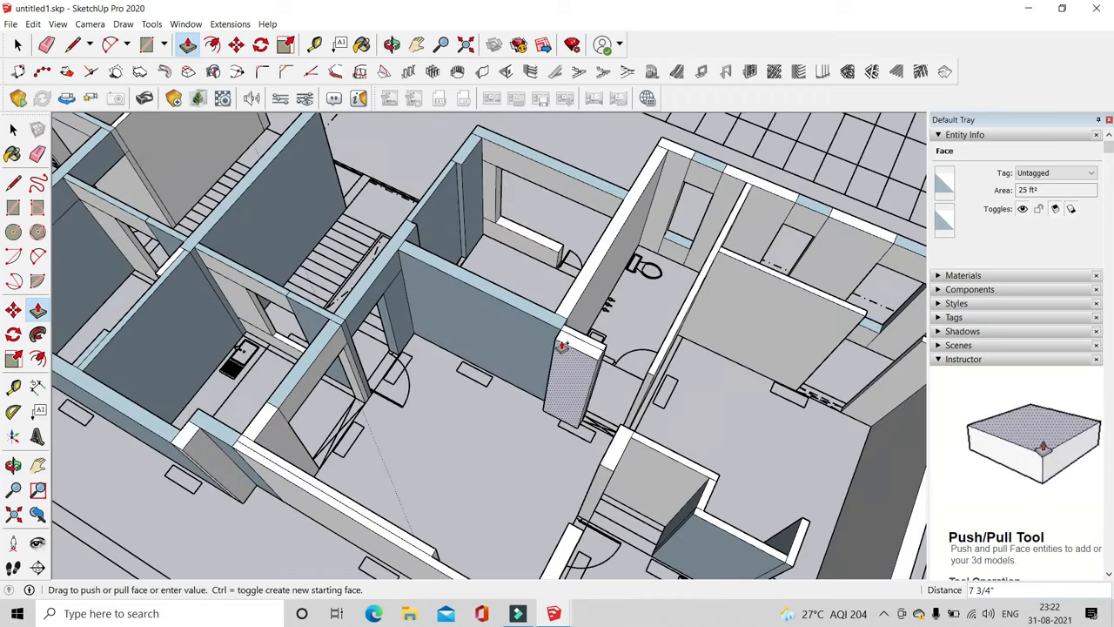
scroll(565, 368, up, 2)
middle_drag(609, 379, 703, 268)
scroll(323, 209, down, 3)
scroll(517, 315, up, 4)
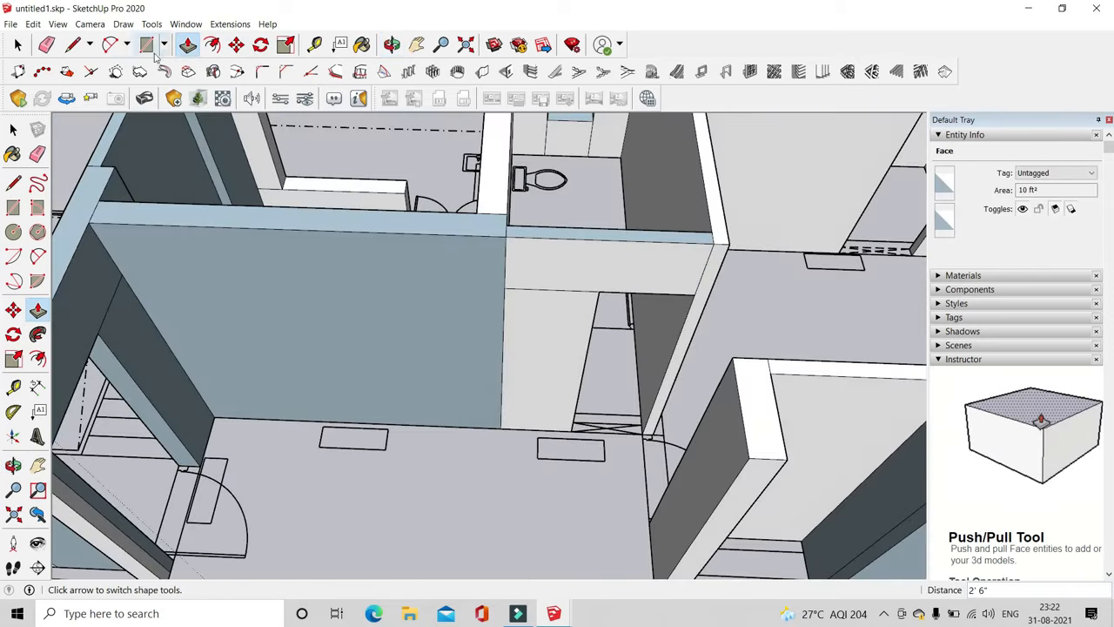
Draw a 4 1/2" line at lintel level on the adjoining wall's end and extend that lintel across the next doorway
scroll(724, 297, up, 3)
click(666, 291)
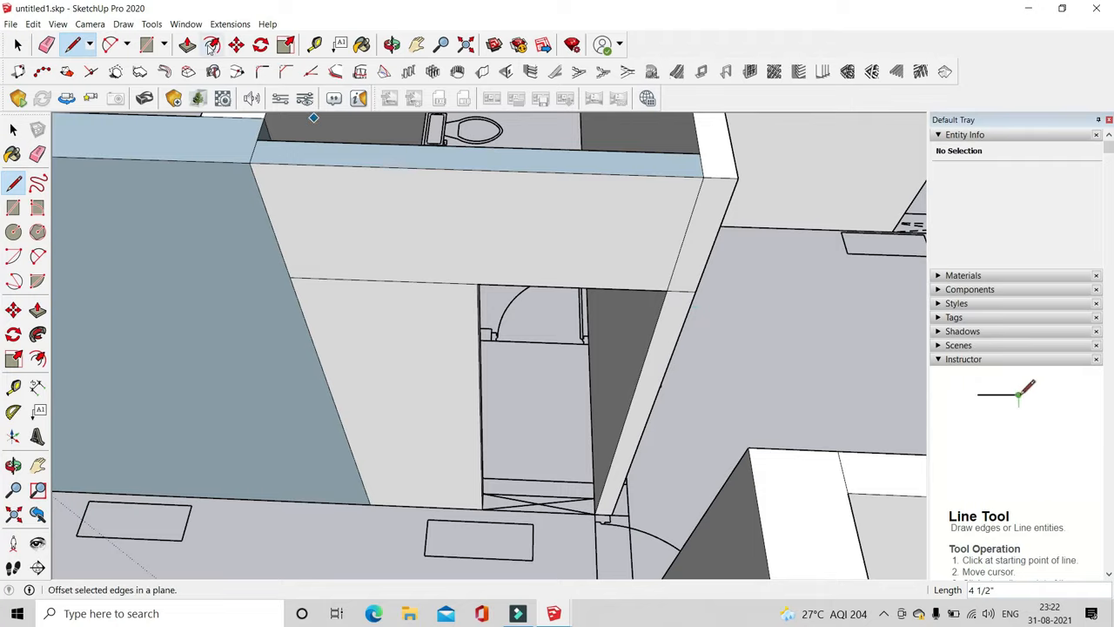
click(713, 244)
middle_drag(714, 244, 879, 305)
scroll(739, 209, down, 3)
middle_drag(738, 209, 583, 235)
click(675, 273)
Form the lintel across the doorway in the long wall leading to the corner bathroom's dressing area
scroll(606, 340, down, 5)
middle_drag(607, 339, 879, 414)
middle_drag(488, 382, 639, 326)
scroll(473, 326, down, 3)
scroll(397, 385, up, 2)
middle_drag(299, 323, 366, 400)
scroll(448, 363, up, 3)
scroll(418, 365, up, 2)
scroll(452, 349, down, 3)
middle_drag(452, 348, 656, 356)
Split the corner bathroom's inner partition at lintel level and extend its lintel across the shower doorway
scroll(328, 322, up, 3)
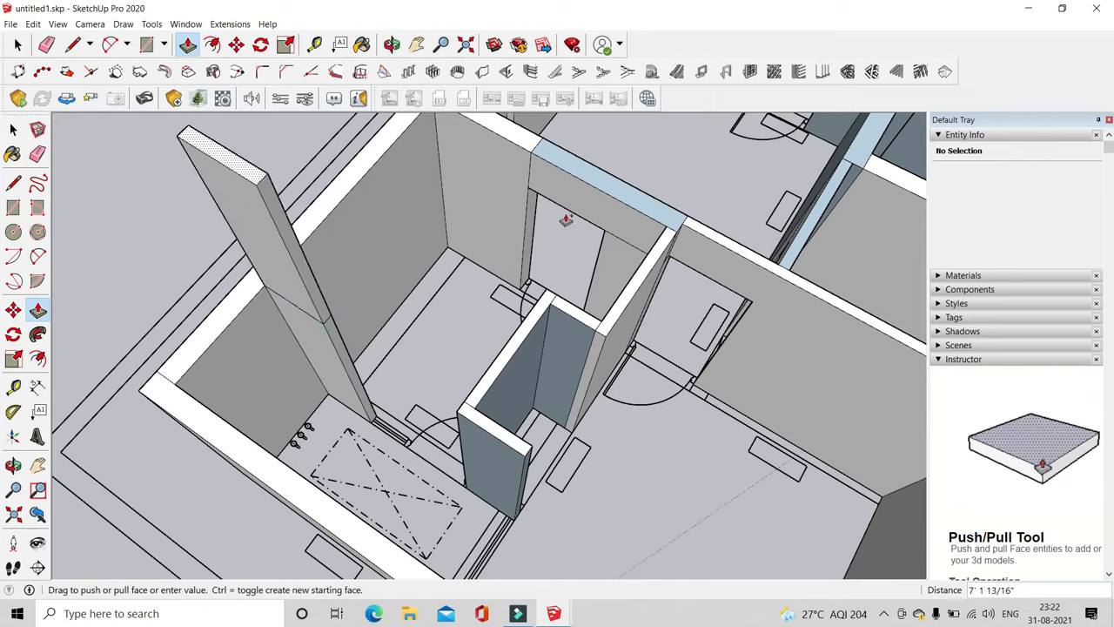
scroll(446, 277, down, 3)
middle_drag(557, 487, 358, 441)
scroll(357, 440, up, 4)
Draw a 4 1/2" by 4' rectangle over the window lines at the shower's end and start extruding it into a wall
click(146, 44)
scroll(360, 310, down, 1)
scroll(373, 393, up, 3)
middle_drag(374, 396, 348, 393)
scroll(335, 392, up, 2)
click(319, 393)
middle_drag(459, 403, 522, 392)
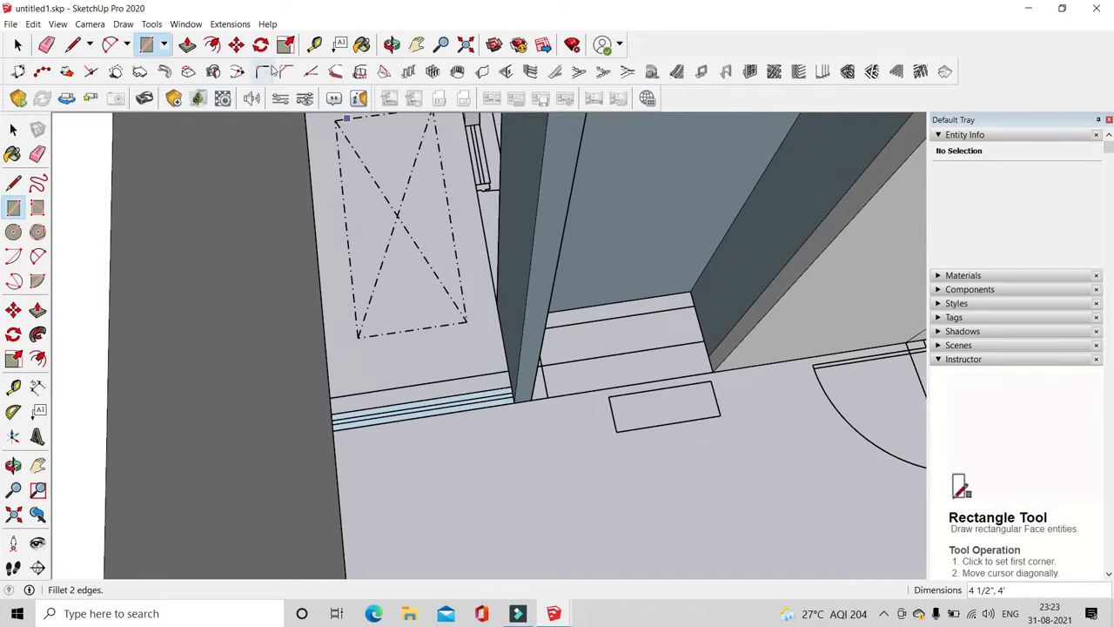
click(424, 429)
scroll(348, 392, down, 6)
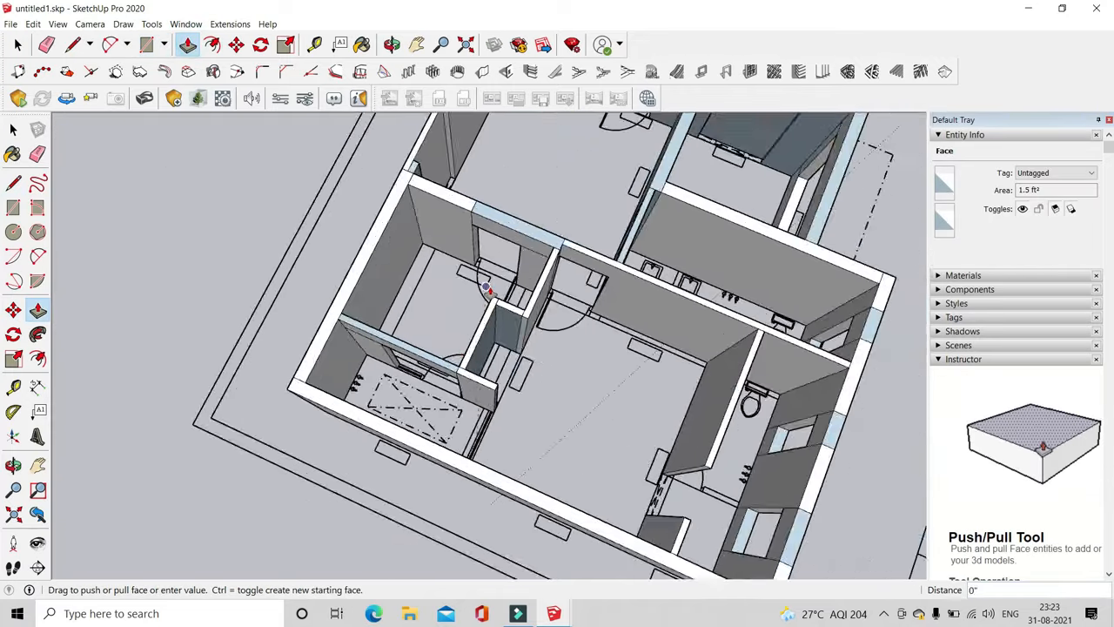
Push the new wall's middle panel through 4 1/2" to open a window, and level its lintel top with the adjoining walls
middle_drag(366, 348, 535, 281)
scroll(637, 466, up, 1)
click(637, 463)
middle_drag(557, 348, 402, 395)
scroll(406, 395, up, 2)
click(410, 378)
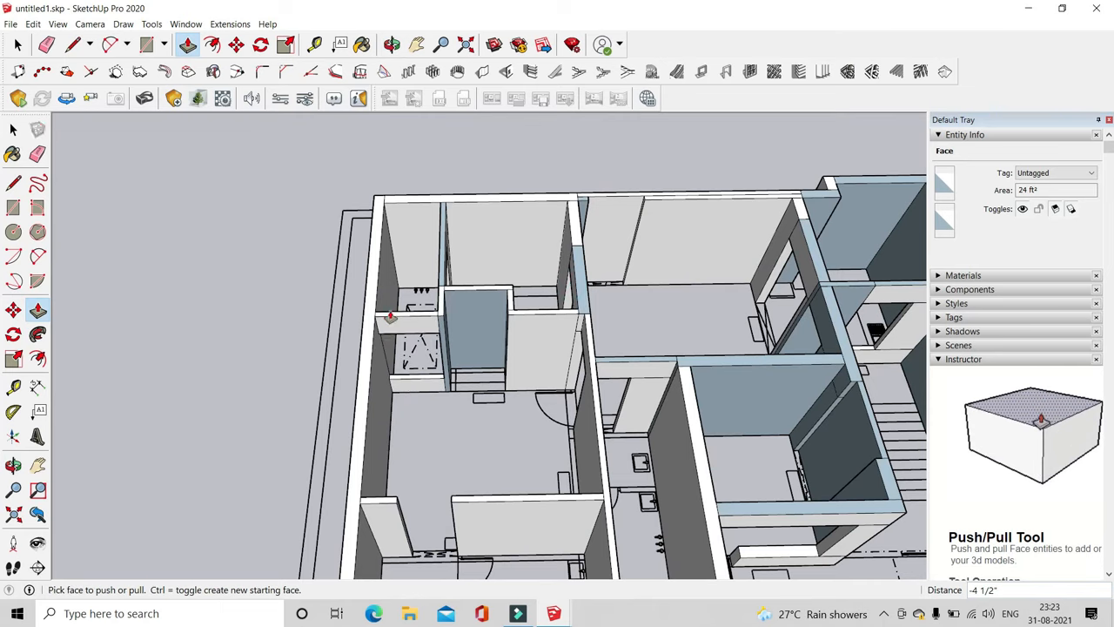
click(390, 313)
scroll(383, 314, up, 3)
scroll(368, 322, up, 2)
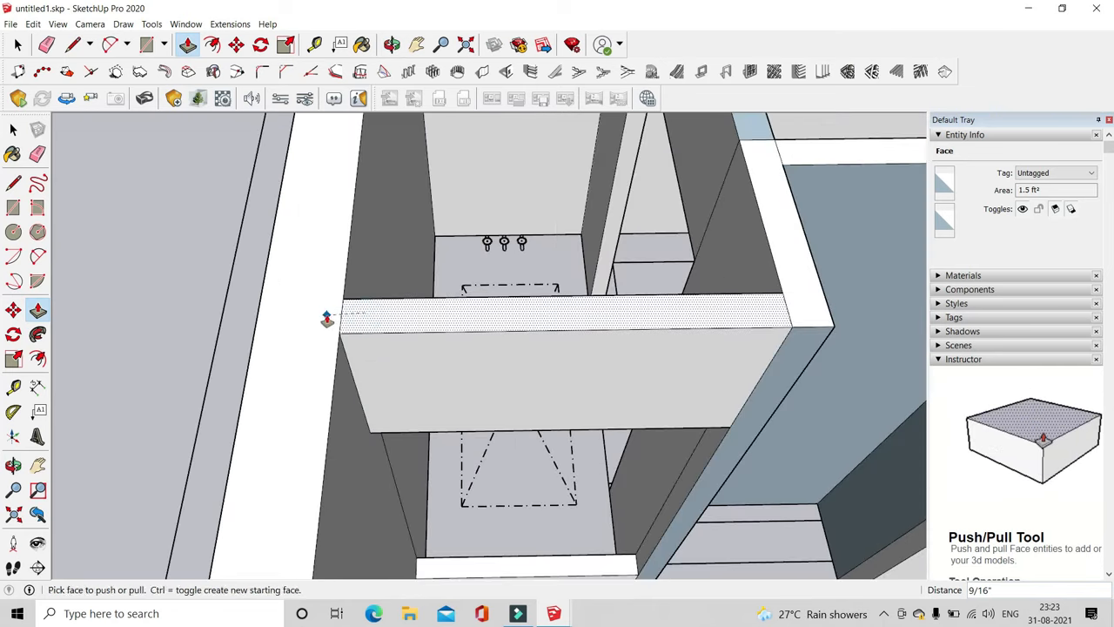
Erase the leftover seam edges on the corner bathroom's partitions, their lintel and the wall tops
mouse_move(304, 323)
middle_down()
mouse_move(488, 347)
mouse_move(461, 320)
middle_up()
scroll(534, 270, up, 1)
drag(529, 261, 538, 291)
scroll(636, 361, down, 1)
middle_drag(636, 361, 619, 336)
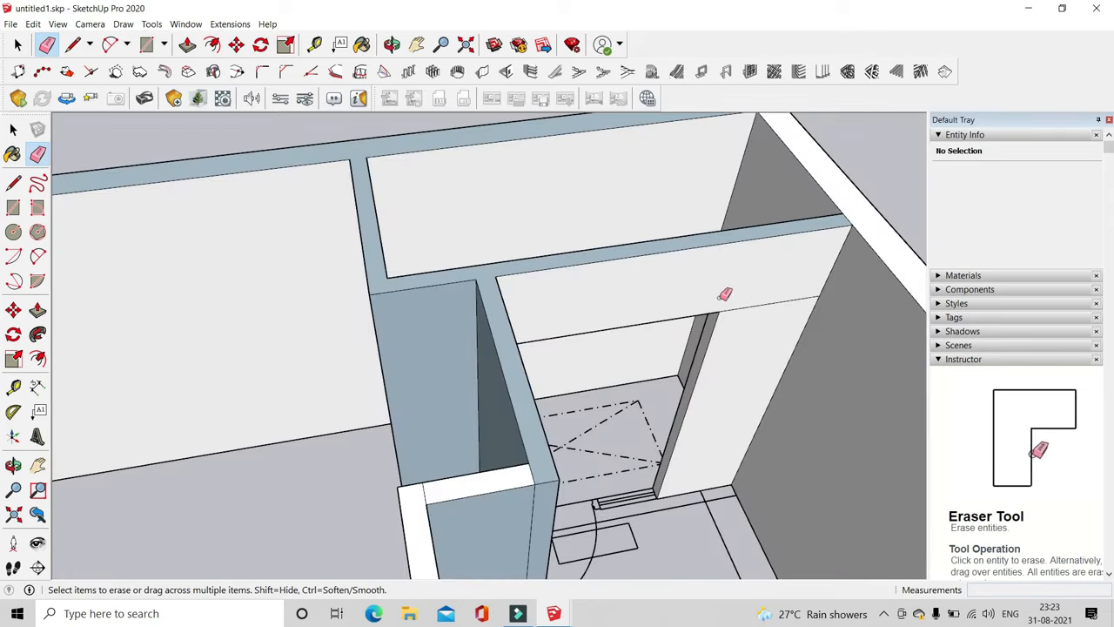
drag(721, 296, 716, 332)
middle_drag(716, 331, 526, 310)
scroll(526, 310, down, 2)
scroll(458, 381, up, 5)
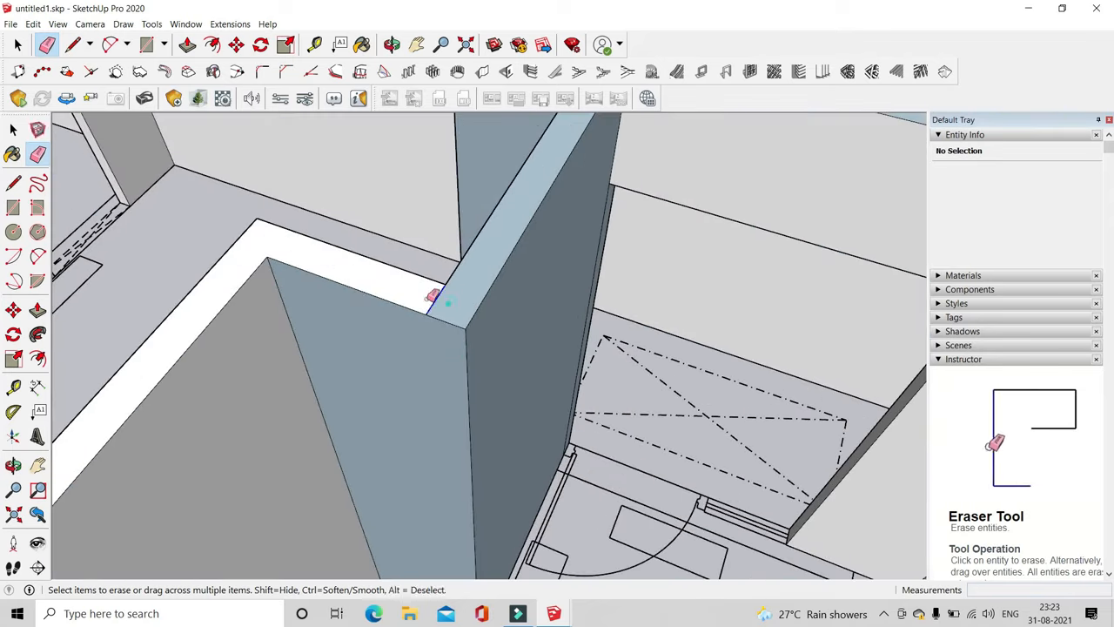
scroll(546, 279, down, 5)
scroll(540, 296, up, 6)
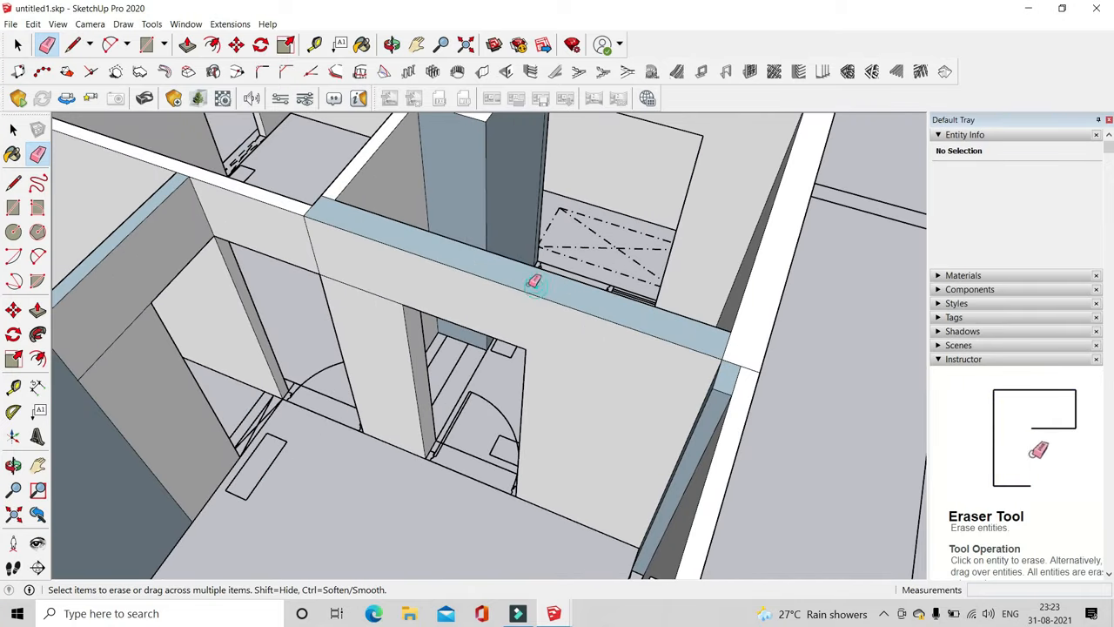
Erase the seam edges along the long doorway wall's top and lintel and on the adjoining side wall
click(315, 209)
scroll(320, 204, up, 1)
click(328, 197)
scroll(218, 209, up, 2)
scroll(228, 247, down, 1)
mouse_move(182, 336)
mouse_down()
mouse_move(159, 383)
mouse_move(129, 374)
mouse_up()
click(99, 332)
click(161, 417)
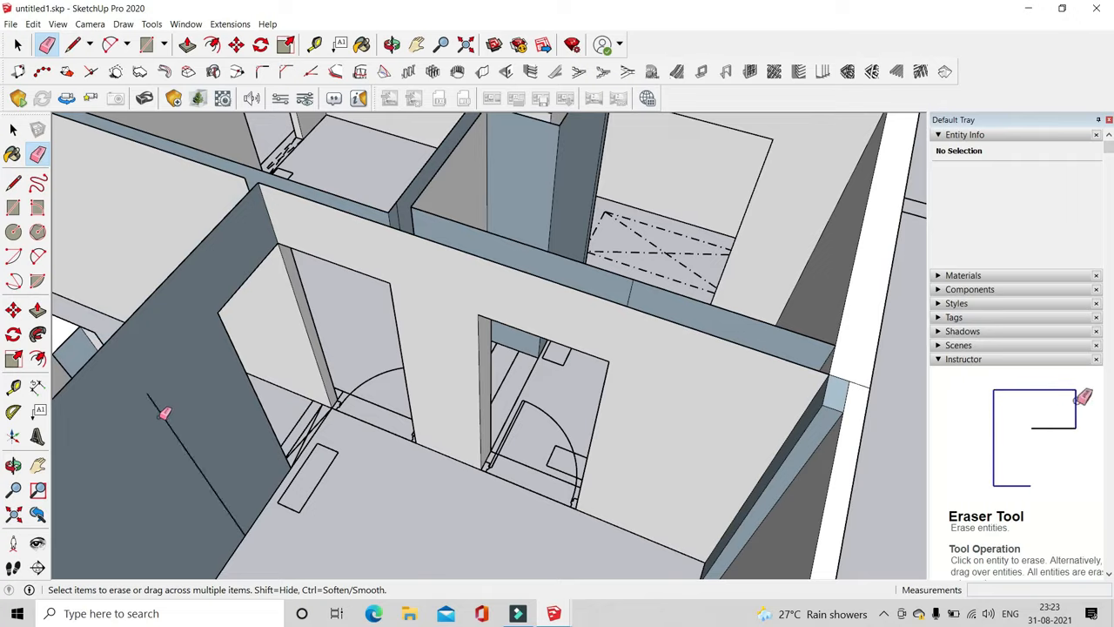
Erase the seam edges around the three windows on the front facade and across the facade wall's top
scroll(165, 414, down, 5)
mouse_move(218, 348)
middle_down()
mouse_move(557, 374)
mouse_move(661, 333)
middle_up()
scroll(338, 305, down, 6)
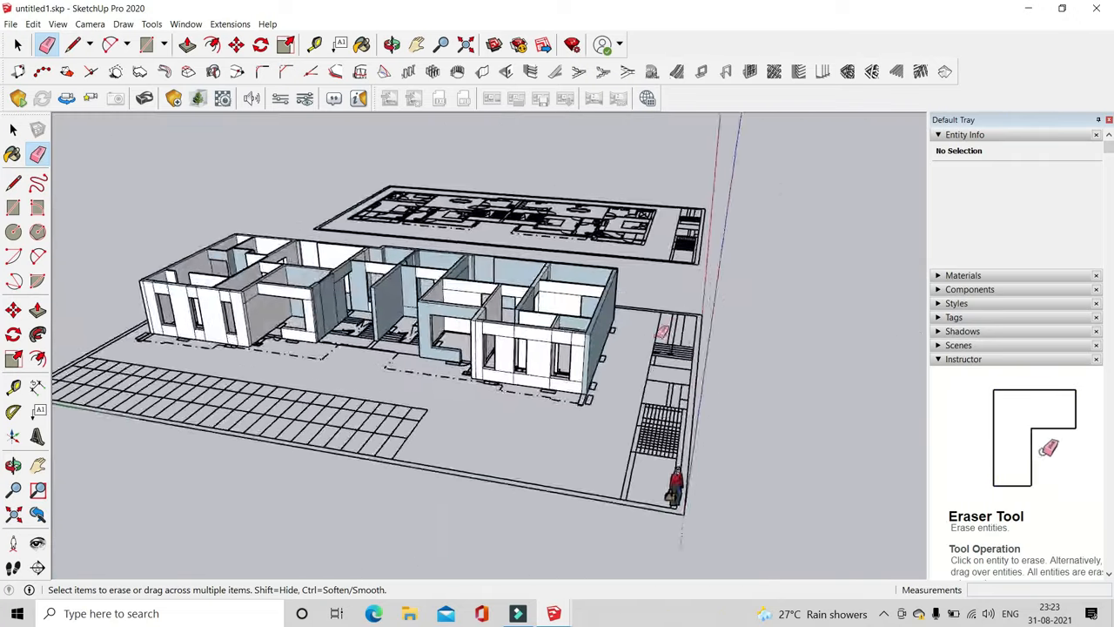
scroll(542, 342, up, 5)
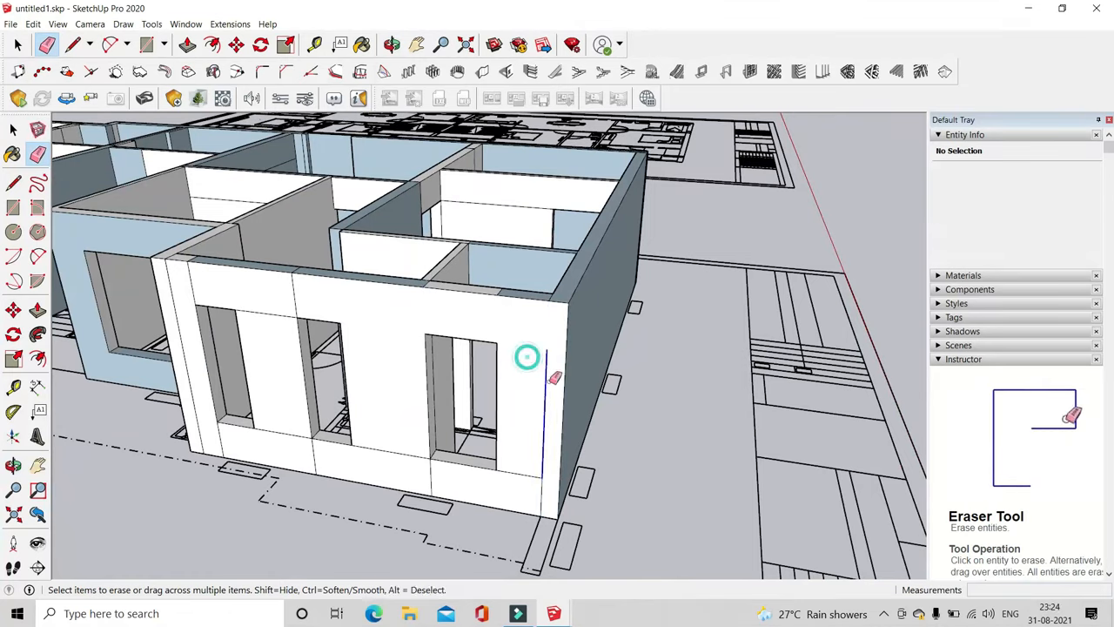
middle_drag(552, 379, 649, 357)
scroll(467, 348, up, 4)
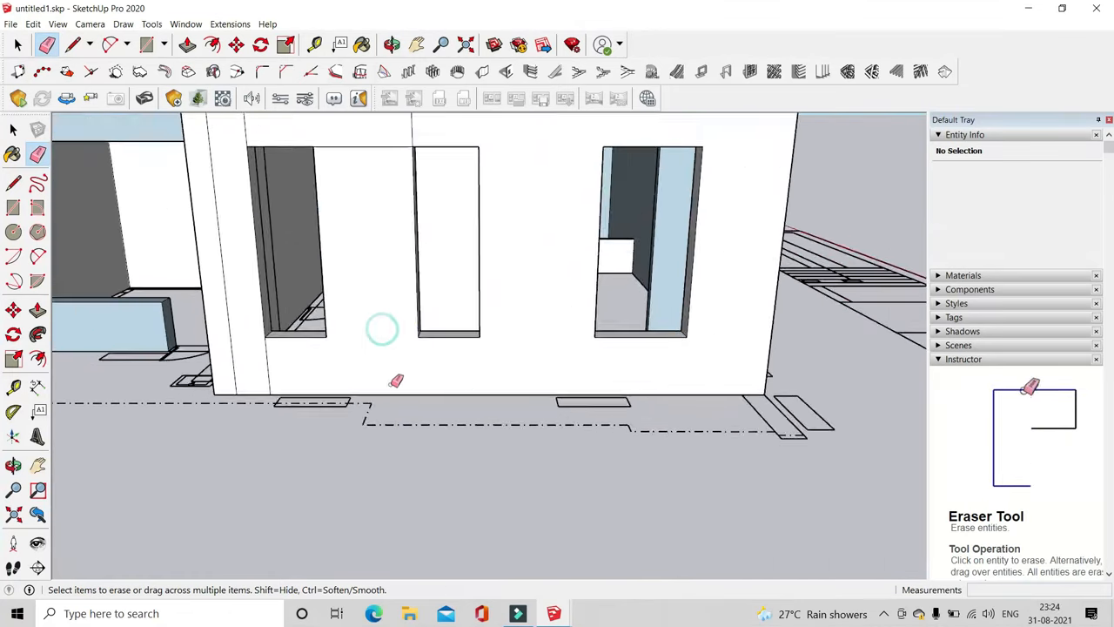
middle_drag(456, 440, 523, 314)
middle_drag(394, 318, 509, 376)
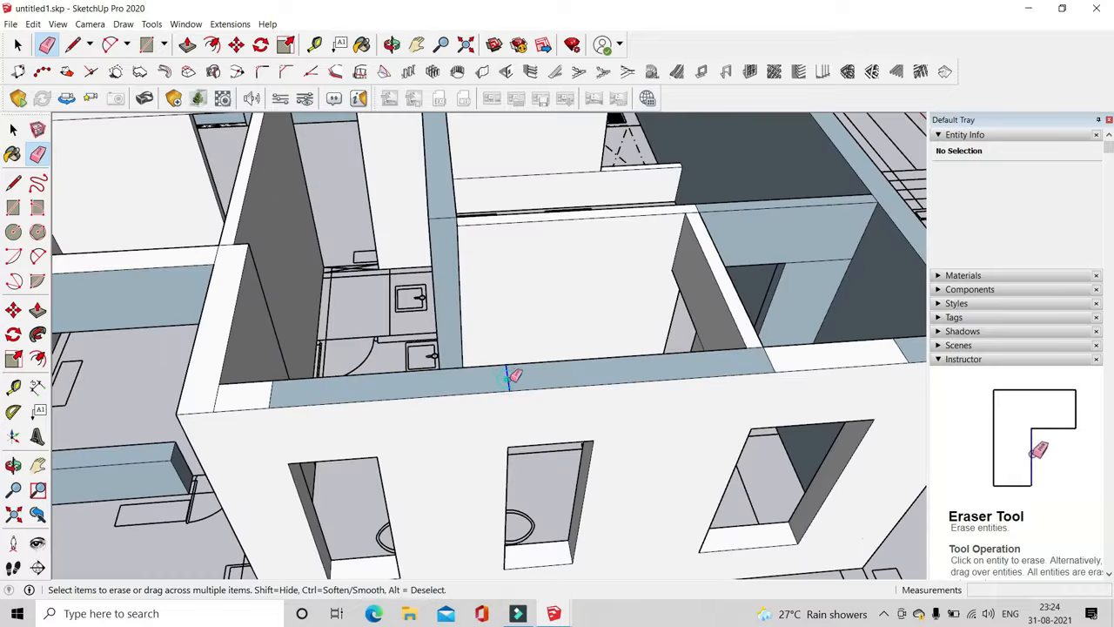
scroll(758, 339, down, 6)
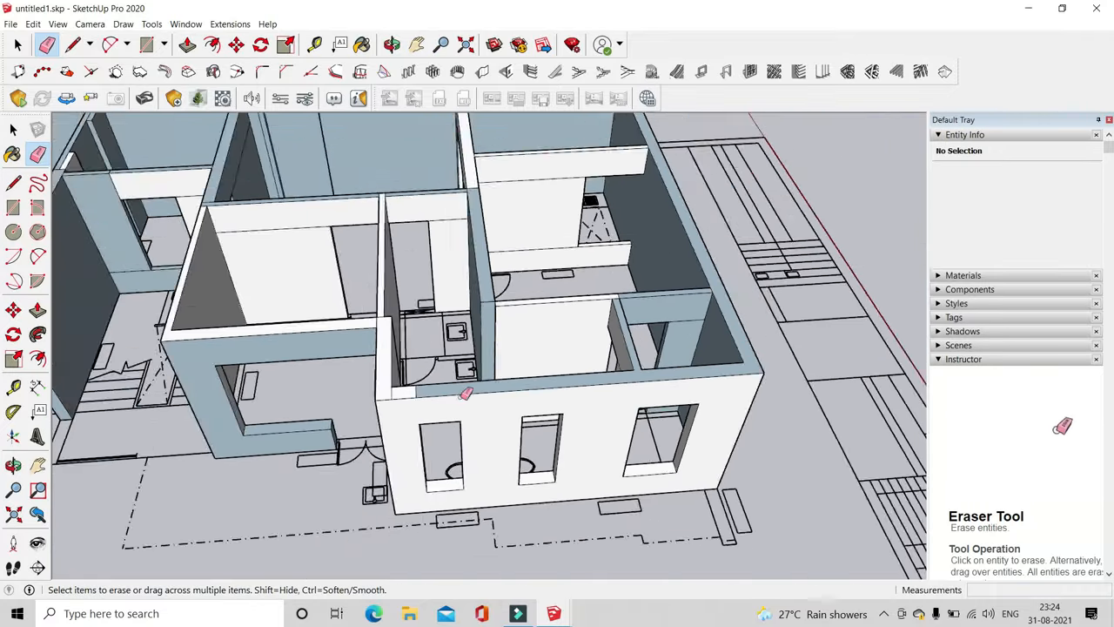
Pull the small floor face at the end of the partition between the two toilets up to wall height
scroll(344, 392, up, 6)
middle_drag(320, 259, 888, 397)
click(188, 45)
scroll(534, 412, up, 2)
click(529, 400)
scroll(527, 396, down, 4)
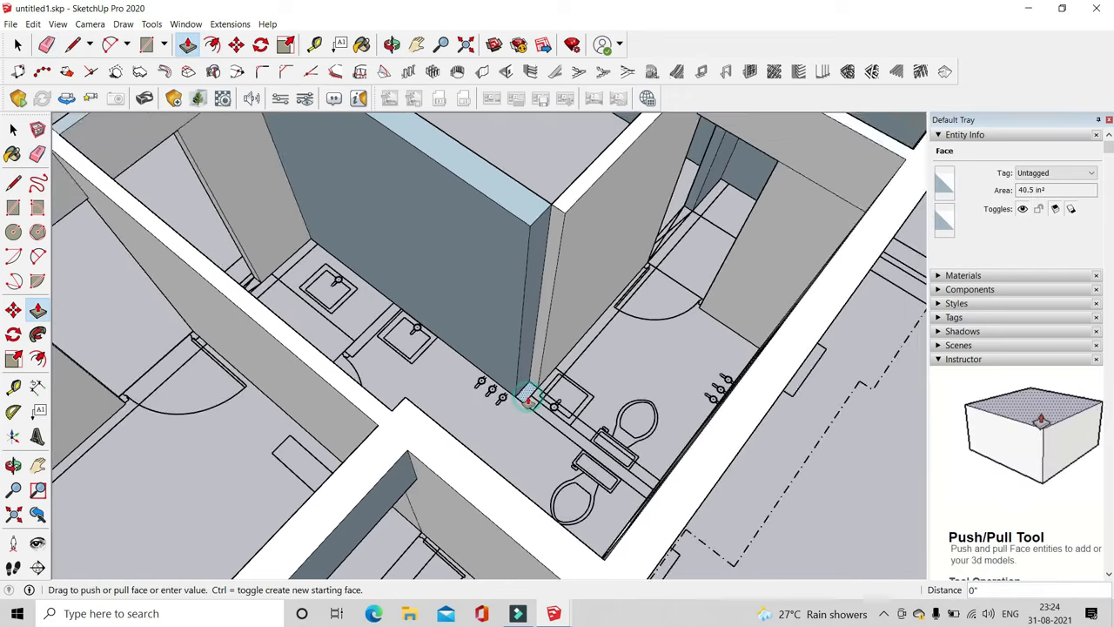
click(641, 300)
scroll(525, 339, up, 2)
middle_drag(518, 320, 519, 360)
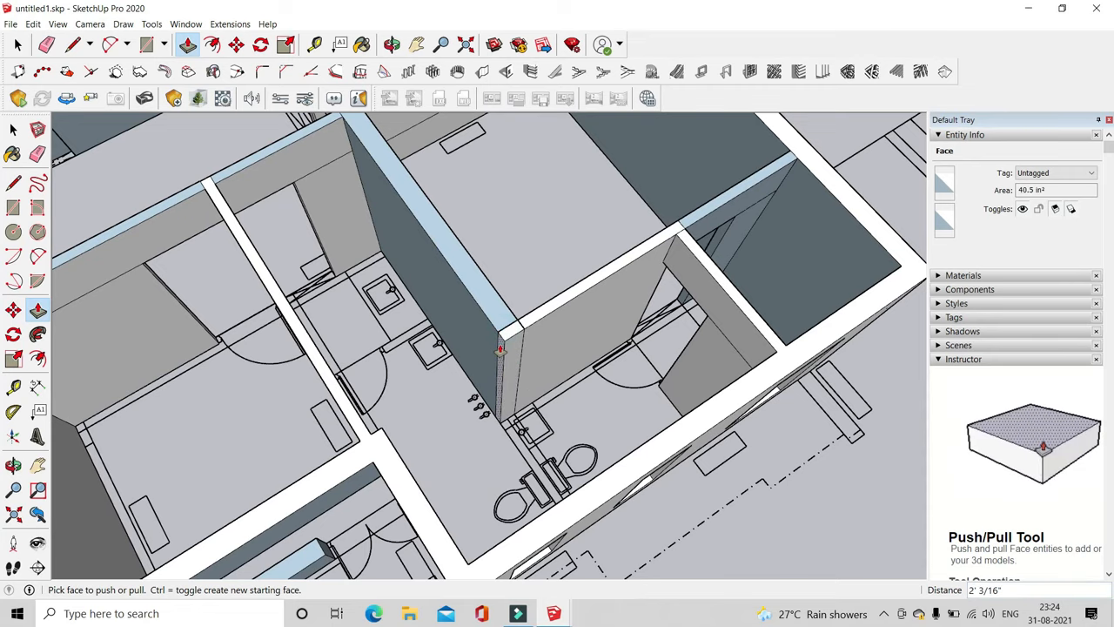
Extend the toilet partition 5' to the outer wall and try to erase the seam on top of its junction
scroll(510, 446, up, 3)
click(517, 442)
scroll(659, 434, down, 2)
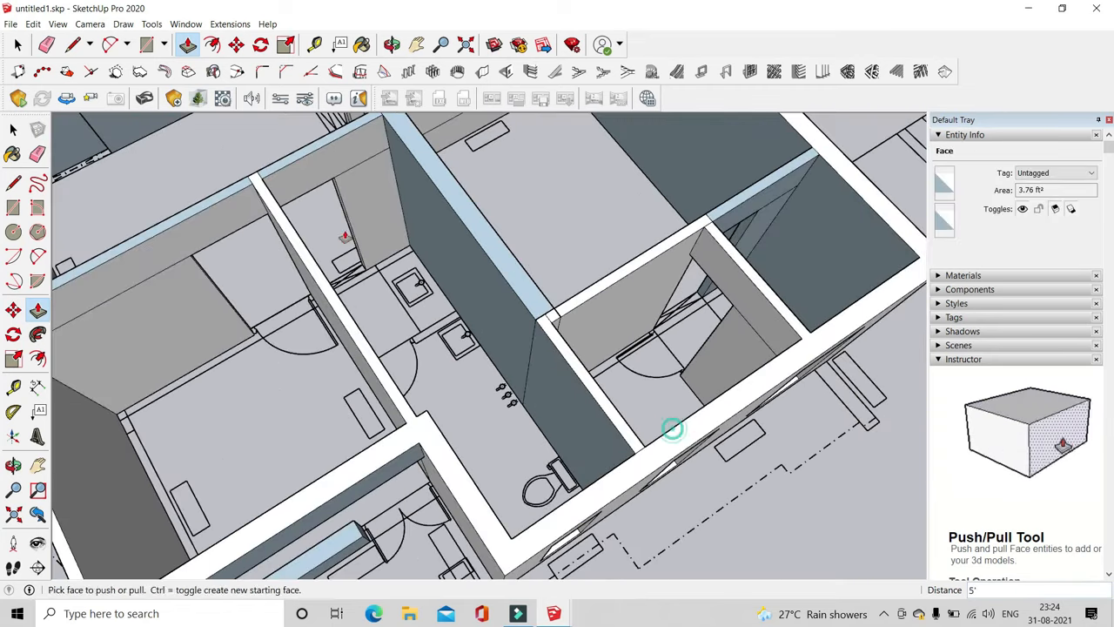
click(46, 44)
scroll(583, 300, up, 5)
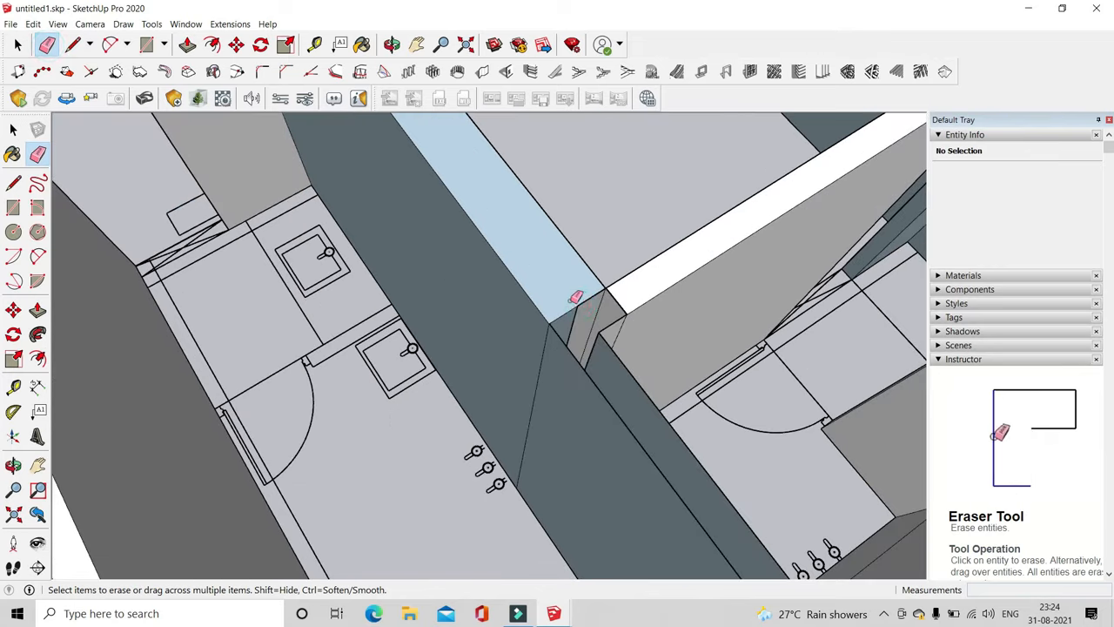
Level the uneven top faces where the toilet partition meets the neighbouring walls, using Push/Pull
click(187, 45)
scroll(577, 301, up, 8)
middle_drag(365, 305, 551, 350)
middle_drag(491, 234, 450, 350)
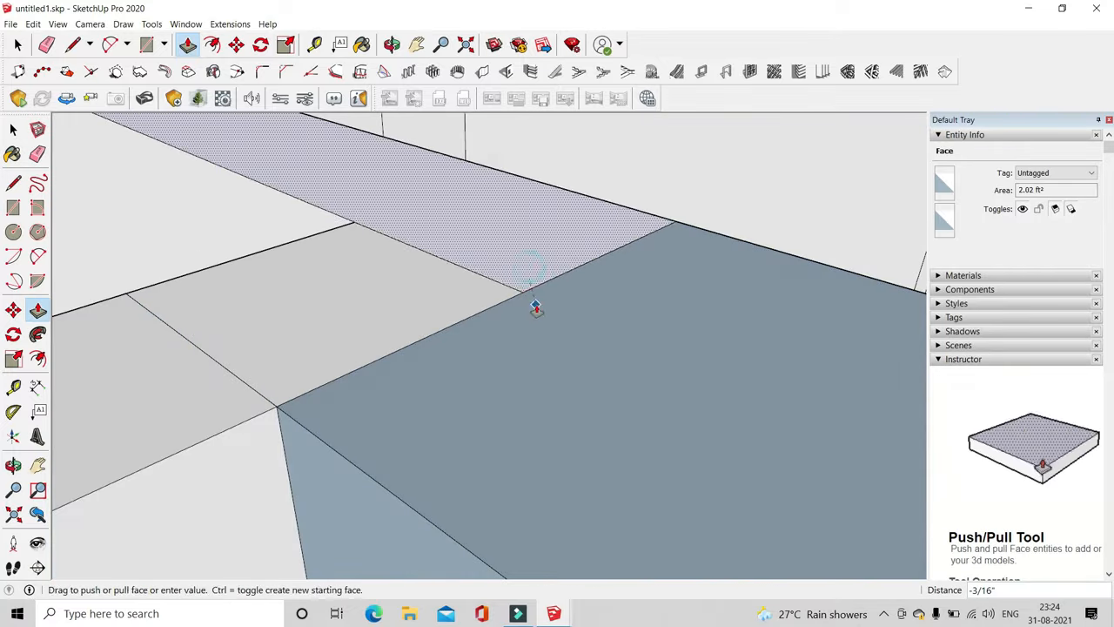
click(531, 301)
click(519, 265)
middle_drag(505, 303, 444, 383)
click(418, 190)
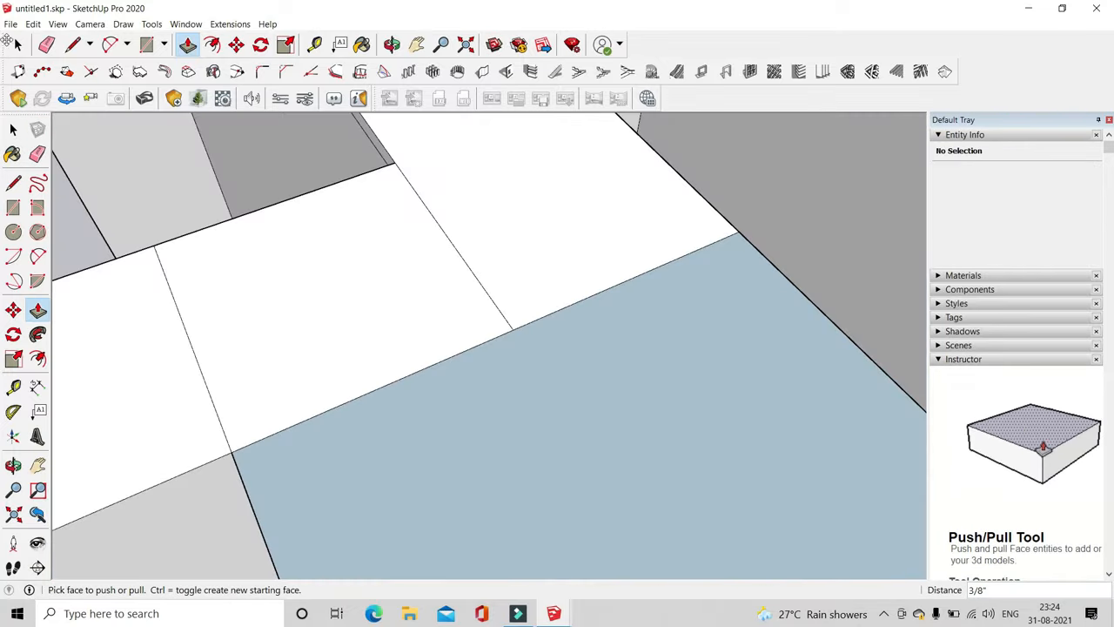
Erase the remaining seam lines across the levelled wall tops at the toilet partition's junction
click(501, 313)
click(193, 359)
mouse_move(193, 360)
middle_down()
mouse_move(386, 391)
mouse_move(406, 301)
mouse_move(572, 277)
mouse_move(648, 283)
middle_up()
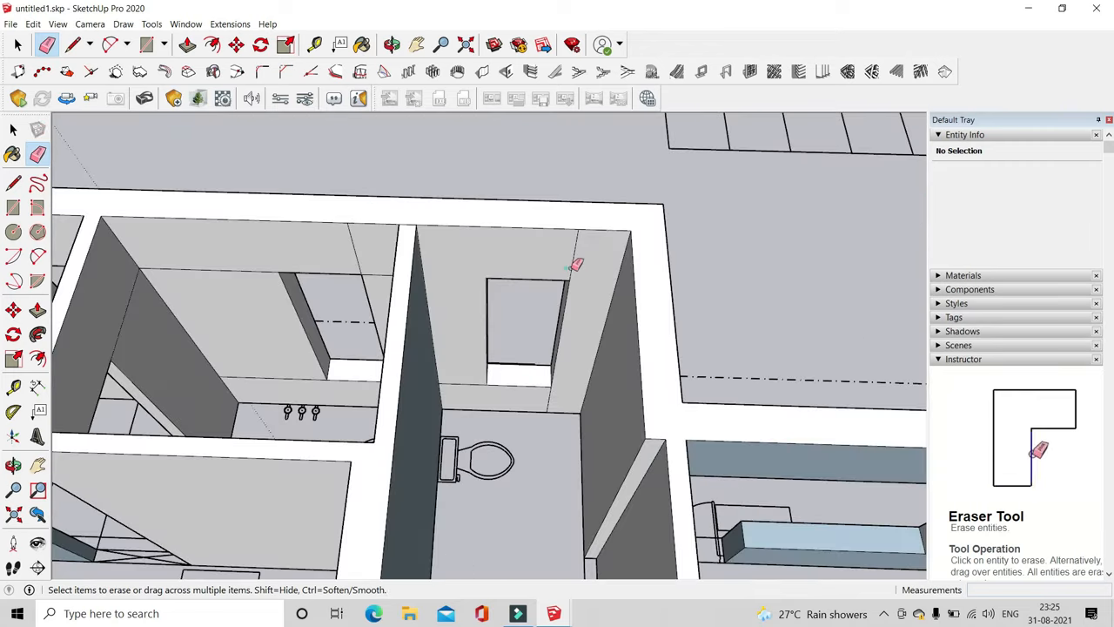
Erase the seam lines above, below and beside the window openings on the toilets' outer wall
click(572, 268)
scroll(544, 374, up, 3)
click(550, 403)
scroll(435, 370, down, 3)
middle_drag(418, 365, 505, 343)
scroll(470, 327, up, 2)
click(404, 338)
middle_drag(426, 327, 440, 261)
click(441, 389)
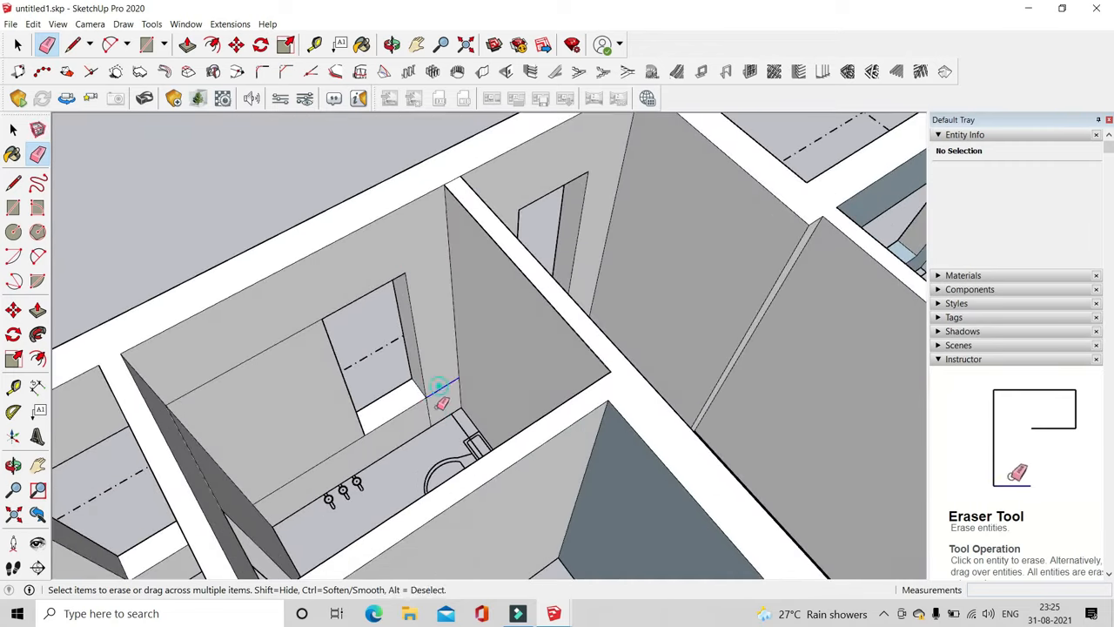
middle_drag(438, 398, 453, 295)
click(343, 405)
click(303, 236)
Erase the seams on the wall beside the adjoining room's door opening and at its top junction
scroll(343, 253, down, 3)
mouse_move(343, 253)
middle_down()
mouse_move(537, 239)
mouse_move(758, 269)
mouse_move(534, 222)
middle_up()
click(507, 340)
scroll(507, 339, down, 3)
middle_drag(507, 339, 482, 343)
scroll(513, 340, up, 3)
click(575, 328)
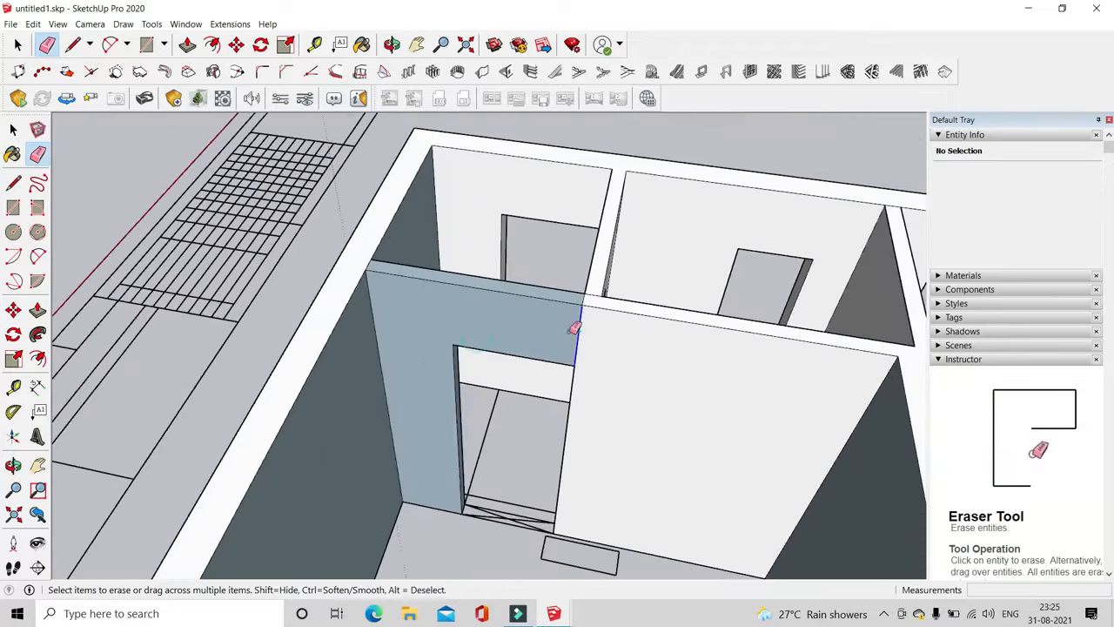
scroll(576, 322, up, 3)
click(584, 299)
Erase the seam lines where the partitions meet on the wall tops around the building's corner room
scroll(492, 365, down, 2)
scroll(312, 298, down, 2)
mouse_move(311, 297)
middle_down()
mouse_move(526, 296)
mouse_move(635, 410)
mouse_move(634, 315)
mouse_move(417, 392)
middle_up()
scroll(635, 410, down, 3)
scroll(634, 410, up, 3)
scroll(635, 316, up, 1)
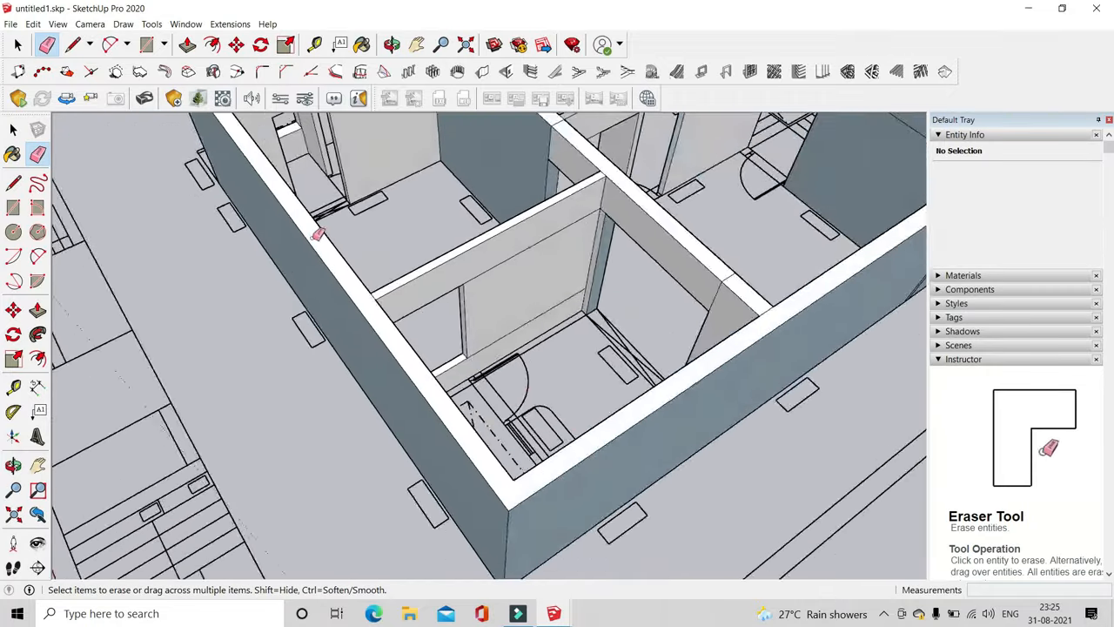
scroll(330, 252, up, 3)
click(366, 308)
middle_drag(351, 308, 314, 348)
click(614, 268)
mouse_move(614, 267)
middle_down()
mouse_move(484, 227)
mouse_move(638, 307)
middle_up()
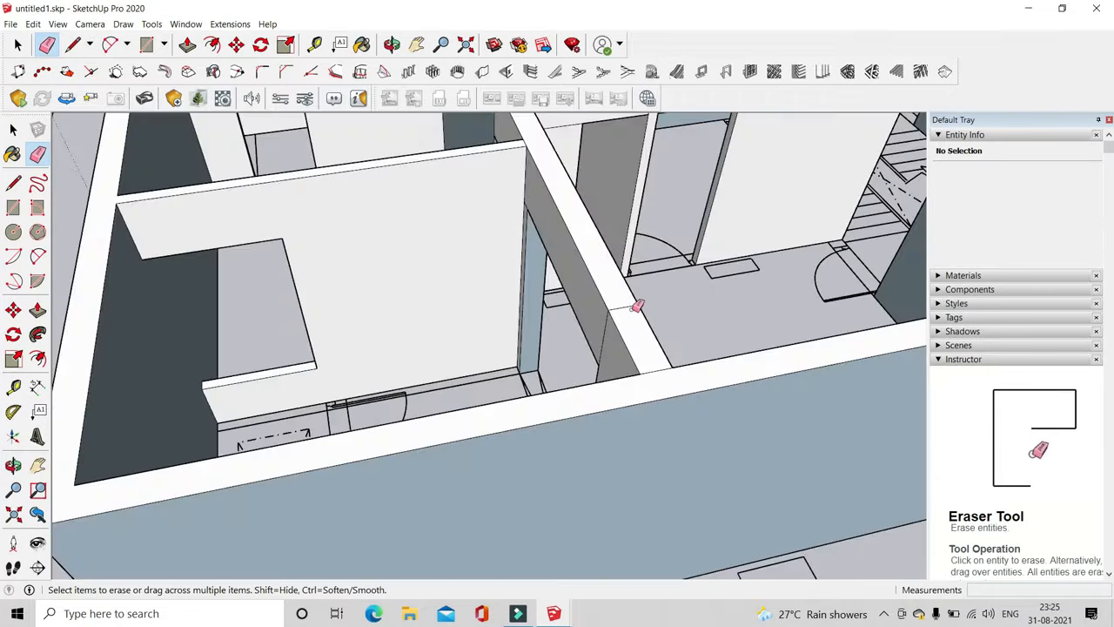
Erase the remaining seams on the passage walls around the neighbouring doorways
middle_drag(731, 314, 835, 300)
click(228, 249)
mouse_move(330, 252)
middle_down()
mouse_move(407, 230)
mouse_move(481, 160)
middle_up()
scroll(672, 245, down, 10)
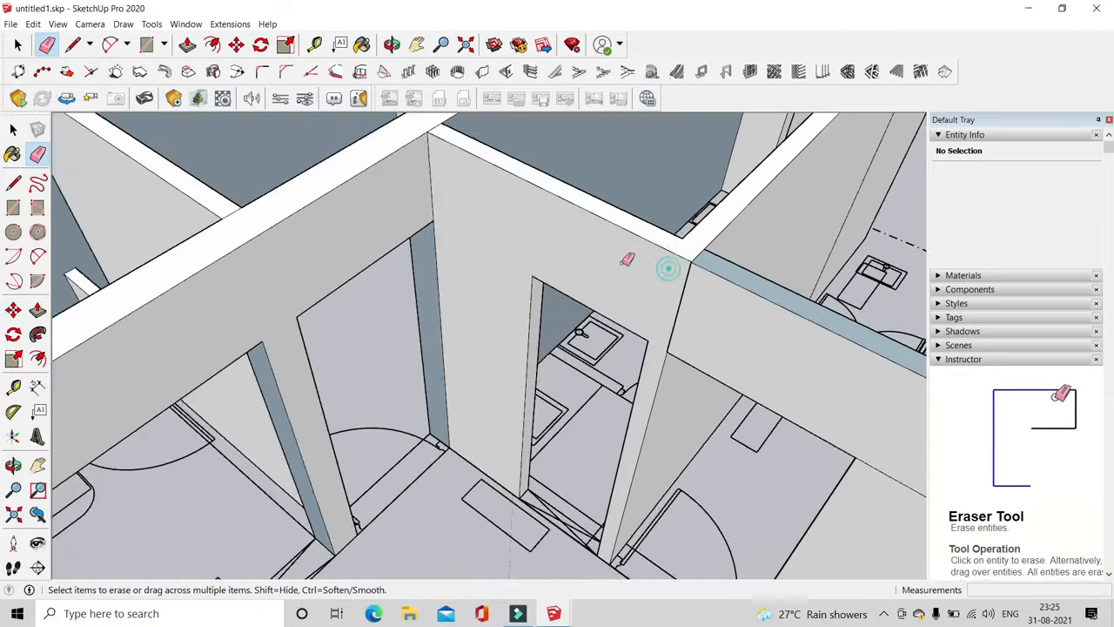
scroll(614, 261, up, 5)
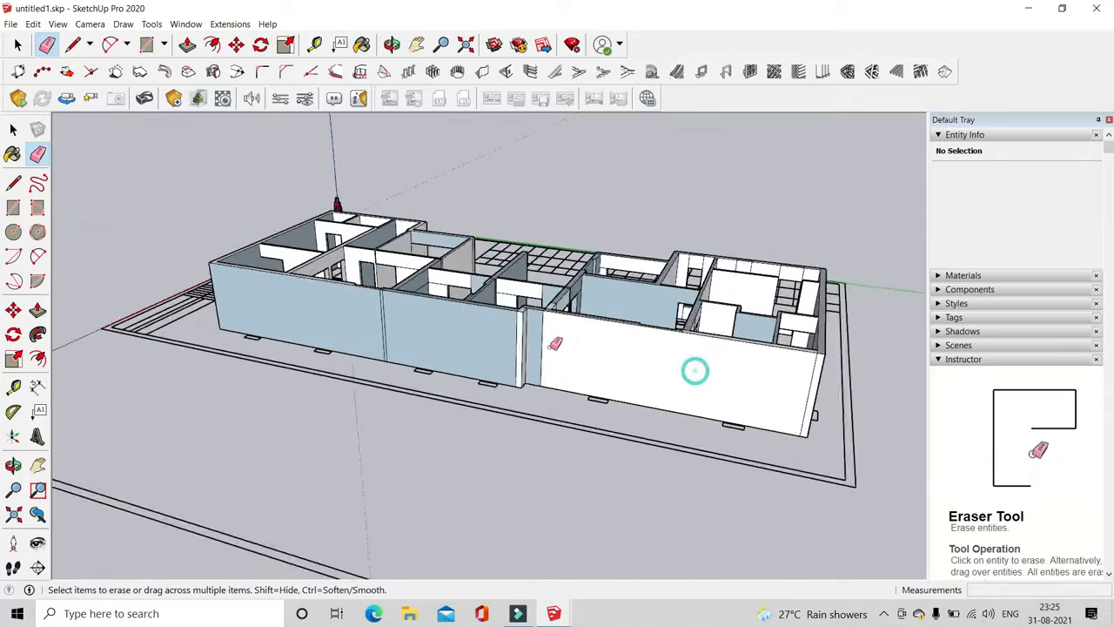
Erase the vertical seams at the balcony's outer corner and along the wall beside the staircase
middle_drag(329, 309, 721, 398)
scroll(722, 397, up, 3)
middle_drag(392, 346, 504, 347)
scroll(363, 205, up, 5)
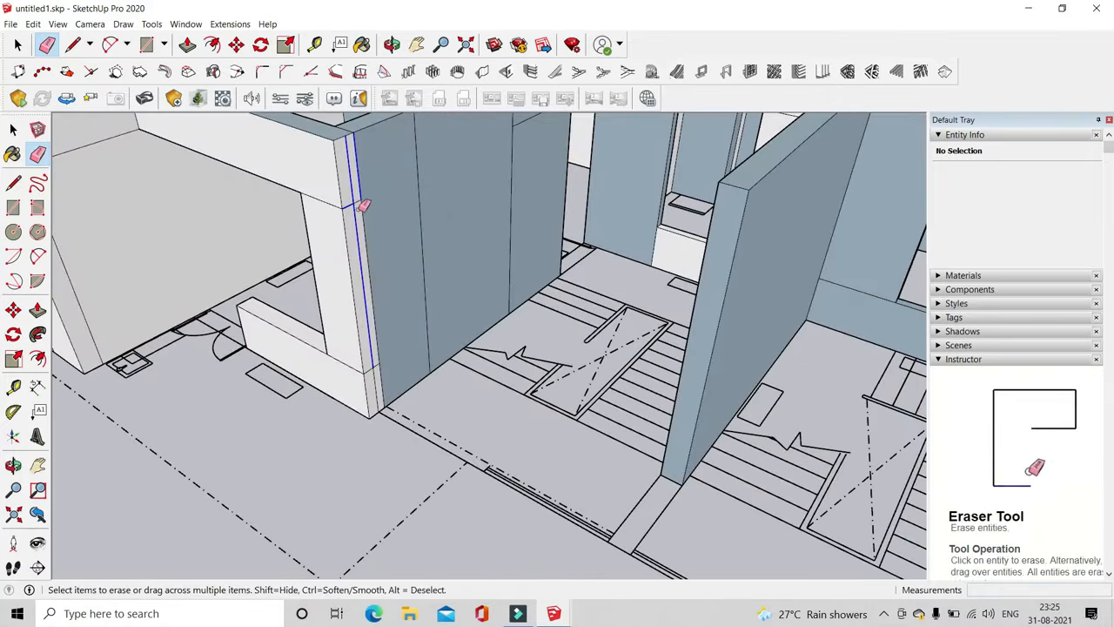
scroll(526, 198, down, 3)
middle_drag(507, 180, 369, 249)
scroll(433, 357, up, 5)
middle_drag(432, 357, 267, 305)
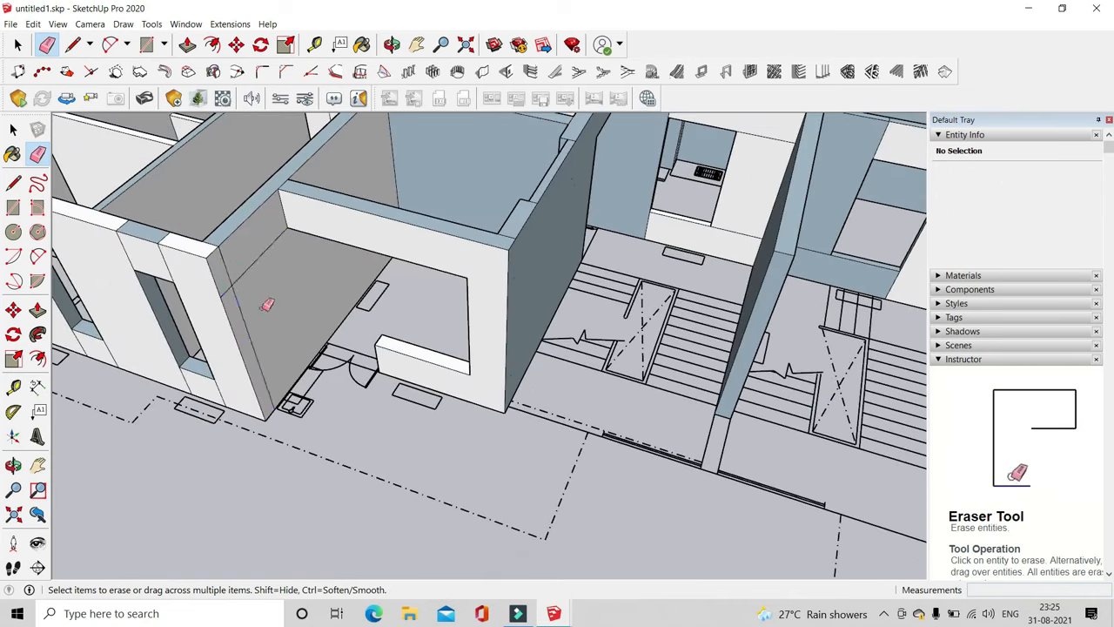
Erase the lintel-level line on the balcony's inner side wall and the seam at its outer corner
scroll(419, 288, down, 3)
scroll(228, 266, up, 4)
click(263, 266)
scroll(228, 244, up, 3)
click(201, 217)
Erase the seams around the window nearest the balcony on the front wall, including those on the wall top
scroll(256, 219, down, 3)
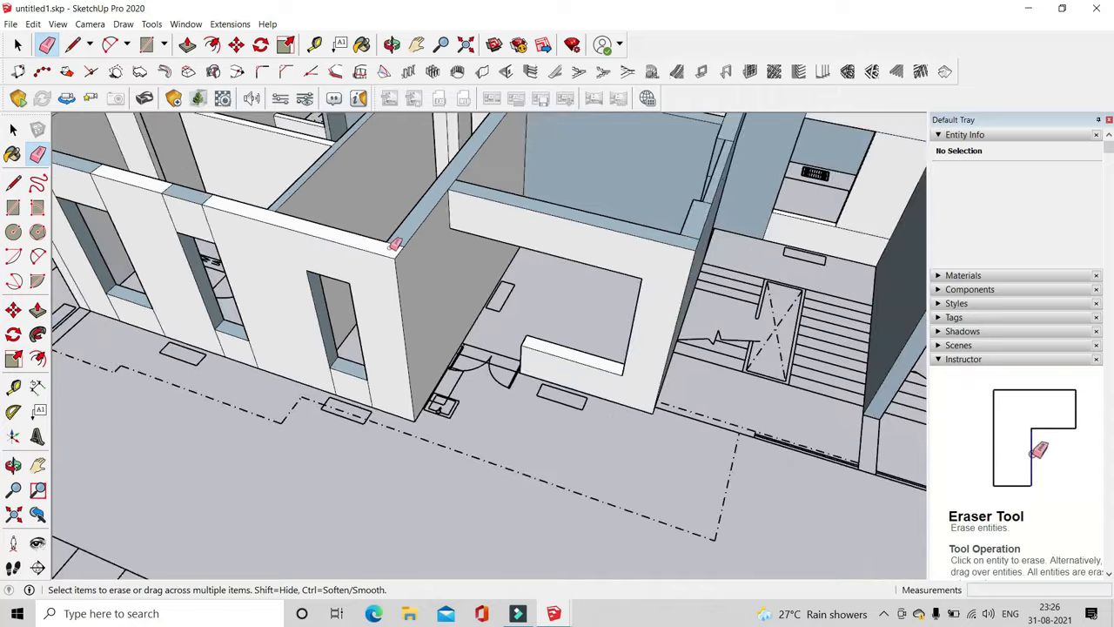
scroll(357, 366, up, 4)
click(393, 365)
drag(386, 370, 318, 359)
scroll(510, 363, down, 4)
scroll(301, 300, up, 4)
drag(311, 304, 230, 287)
scroll(296, 261, down, 4)
scroll(365, 201, up, 3)
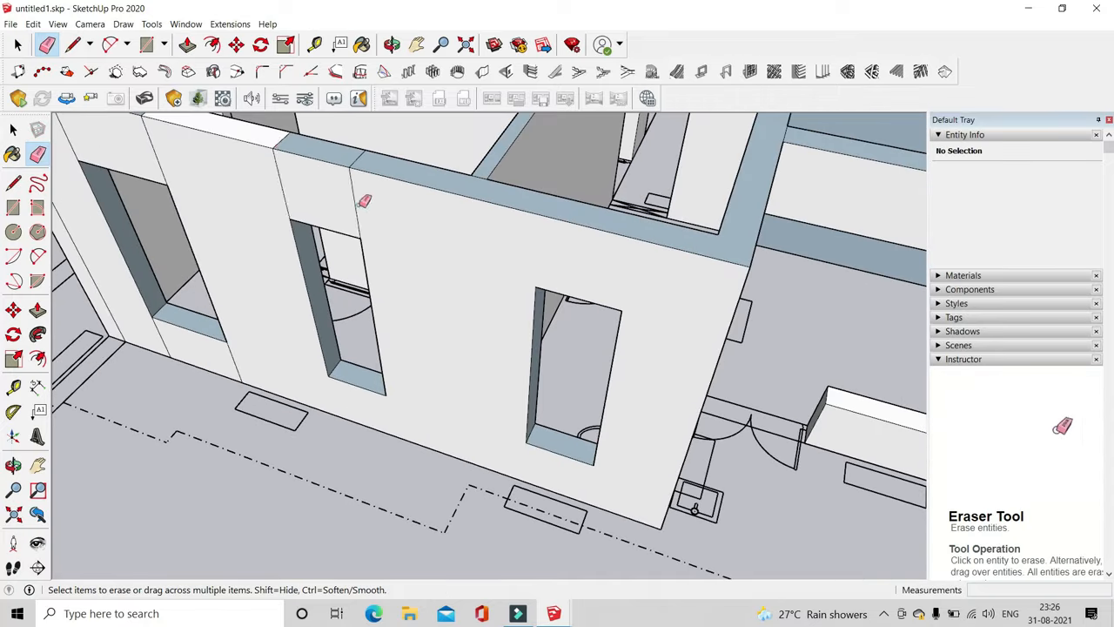
Erase the vertical and wall-top seams around the front wall's middle window
click(279, 142)
click(357, 163)
key(ctrl+z)
click(358, 162)
scroll(455, 259, down, 3)
scroll(380, 260, up, 3)
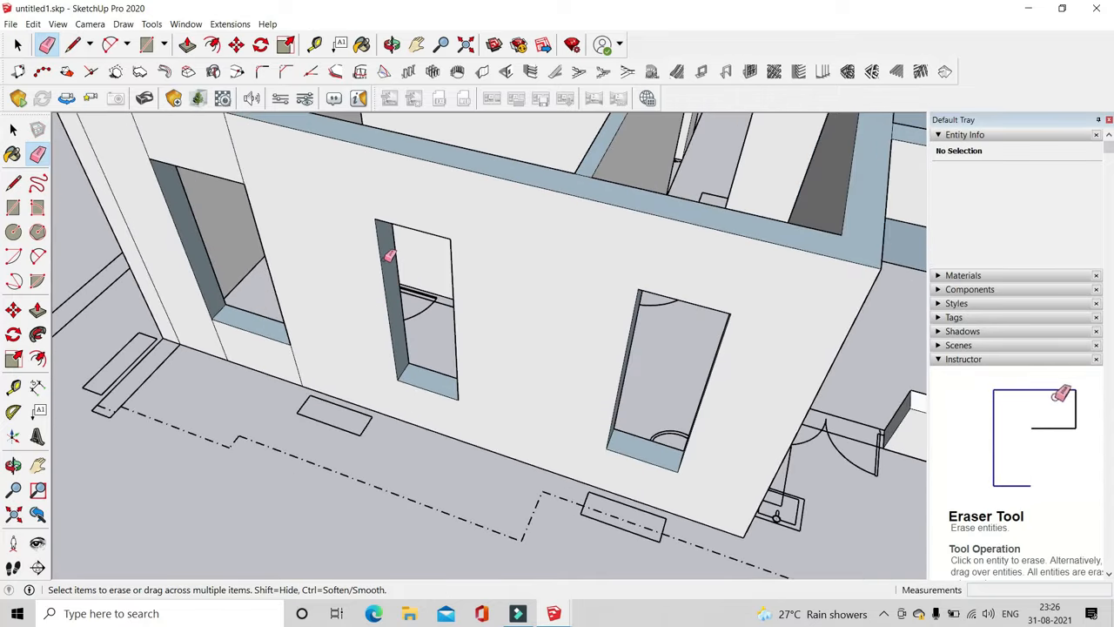
Erase the seams around the front wall's third window and on the wall next to the building's corner
scroll(380, 261, down, 3)
scroll(449, 269, down, 4)
scroll(513, 248, up, 5)
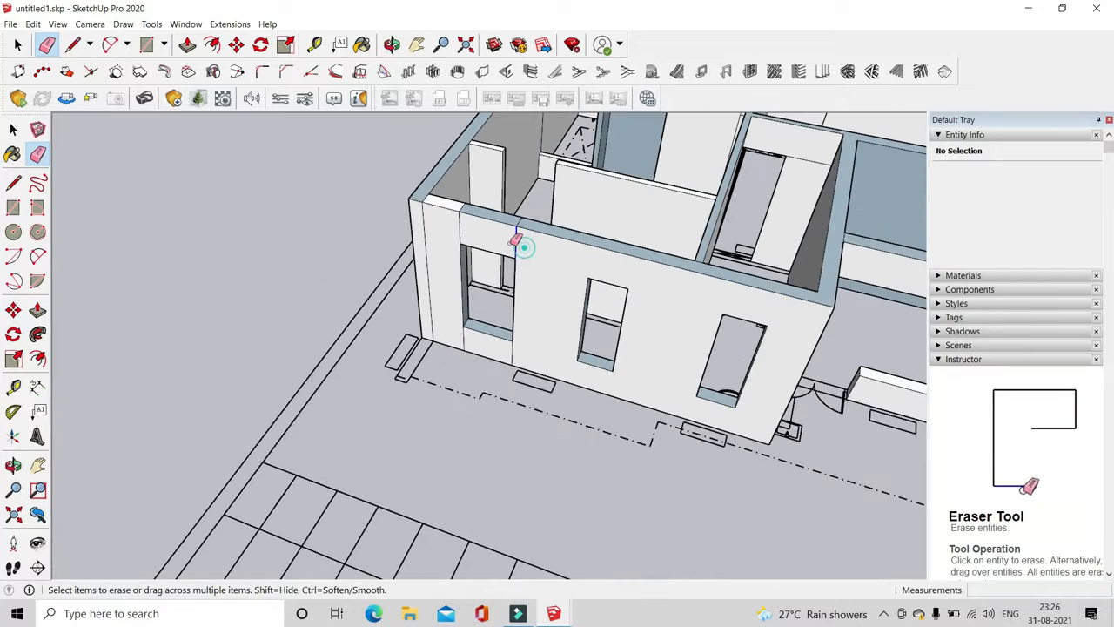
scroll(510, 237, up, 3)
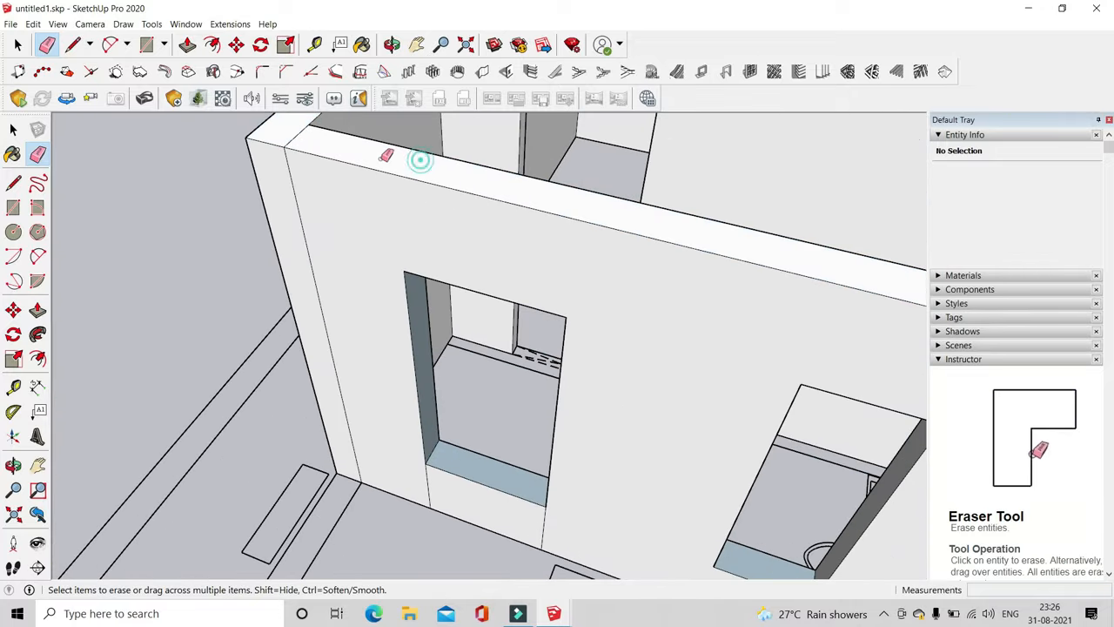
middle_drag(316, 192, 553, 433)
drag(513, 419, 554, 437)
Erase the seam lines around the window openings in the walls behind the two staircases
scroll(406, 293, down, 8)
mouse_move(409, 300)
middle_down()
mouse_move(485, 197)
mouse_move(480, 266)
middle_up()
scroll(480, 267, down, 4)
scroll(699, 300, up, 3)
middle_drag(699, 300, 445, 186)
scroll(445, 186, up, 6)
scroll(468, 244, up, 2)
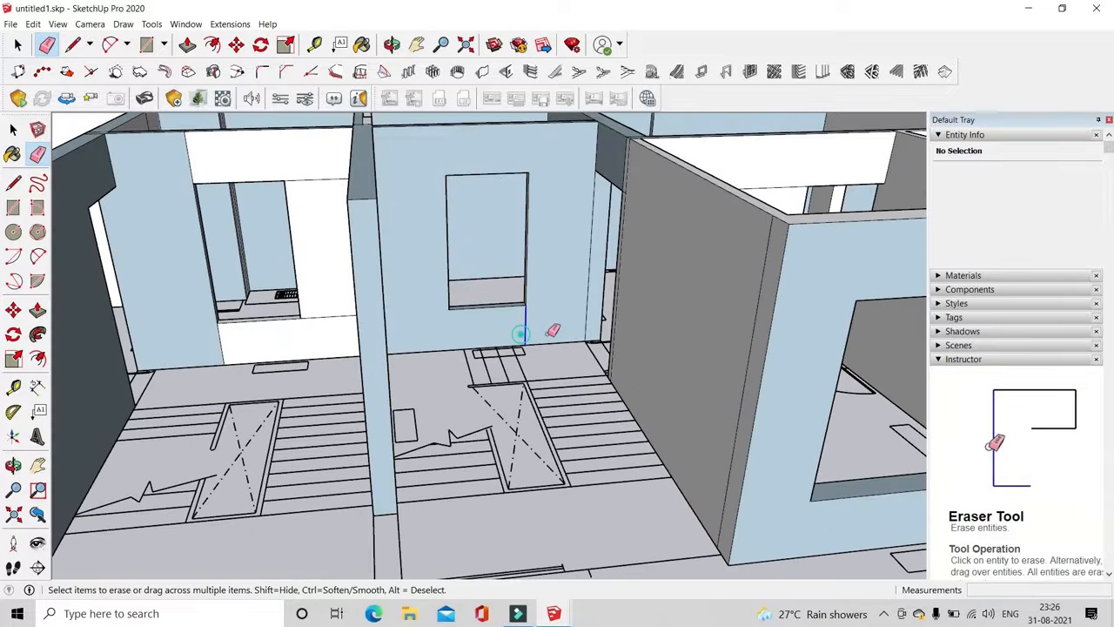
scroll(552, 331, down, 4)
scroll(453, 321, up, 5)
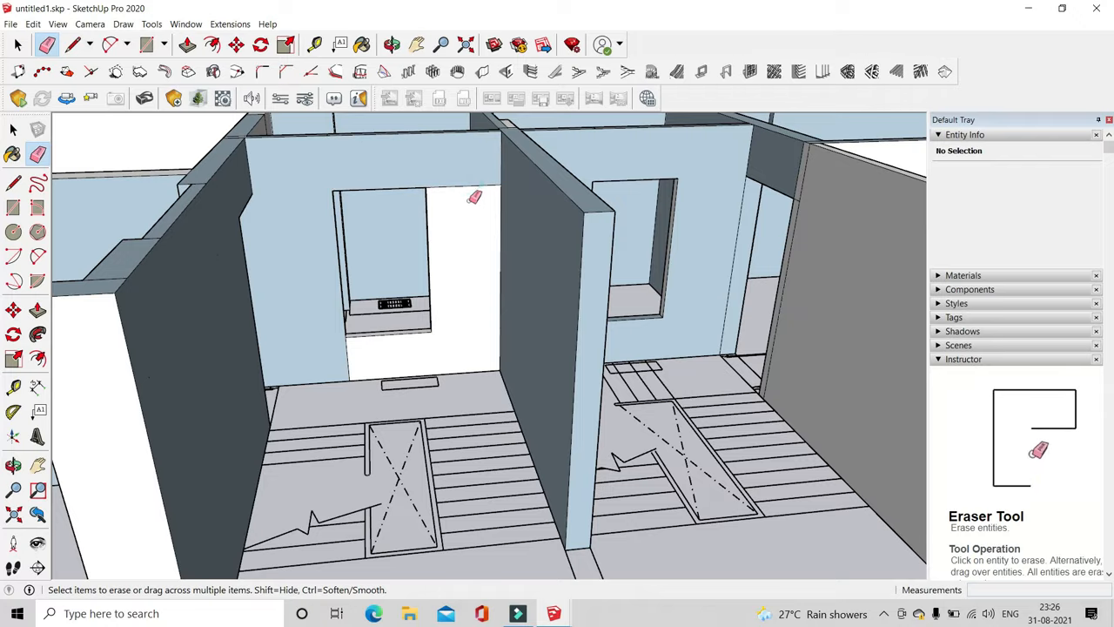
Erase the seams on the wall tops near the outer wall's step and on the adjoining partition
scroll(475, 248, down, 9)
mouse_move(218, 271)
middle_down()
mouse_move(705, 204)
mouse_move(371, 331)
mouse_move(323, 199)
mouse_move(793, 284)
mouse_move(611, 291)
mouse_move(577, 386)
middle_up()
scroll(397, 326, down, 3)
scroll(612, 291, up, 3)
scroll(570, 401, up, 3)
scroll(684, 364, up, 1)
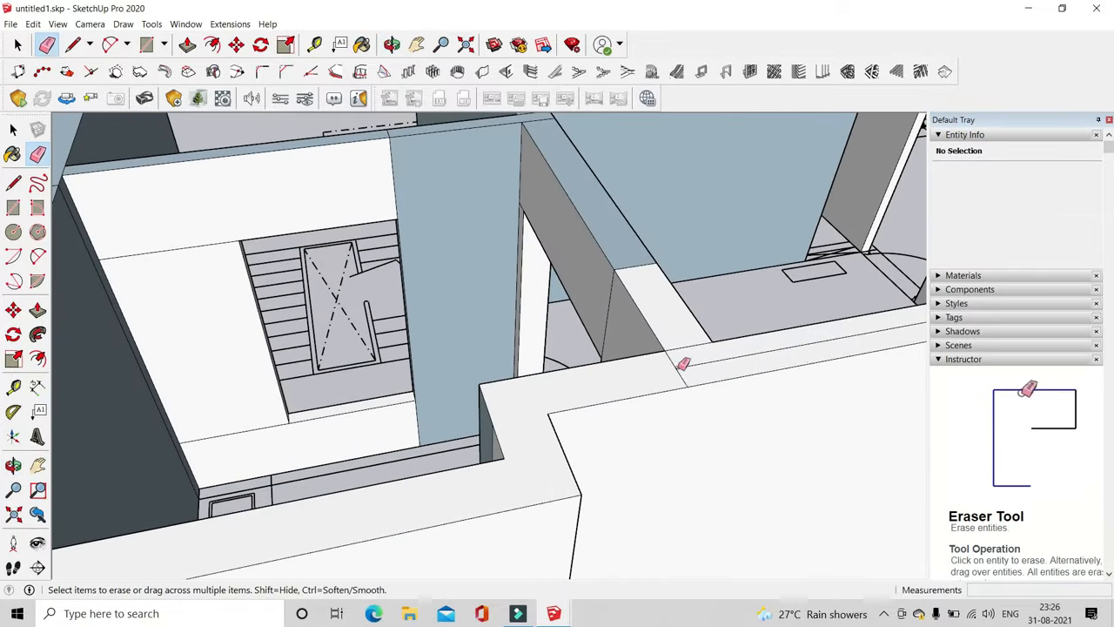
mouse_move(644, 261)
middle_down()
mouse_move(450, 288)
mouse_move(313, 270)
middle_up()
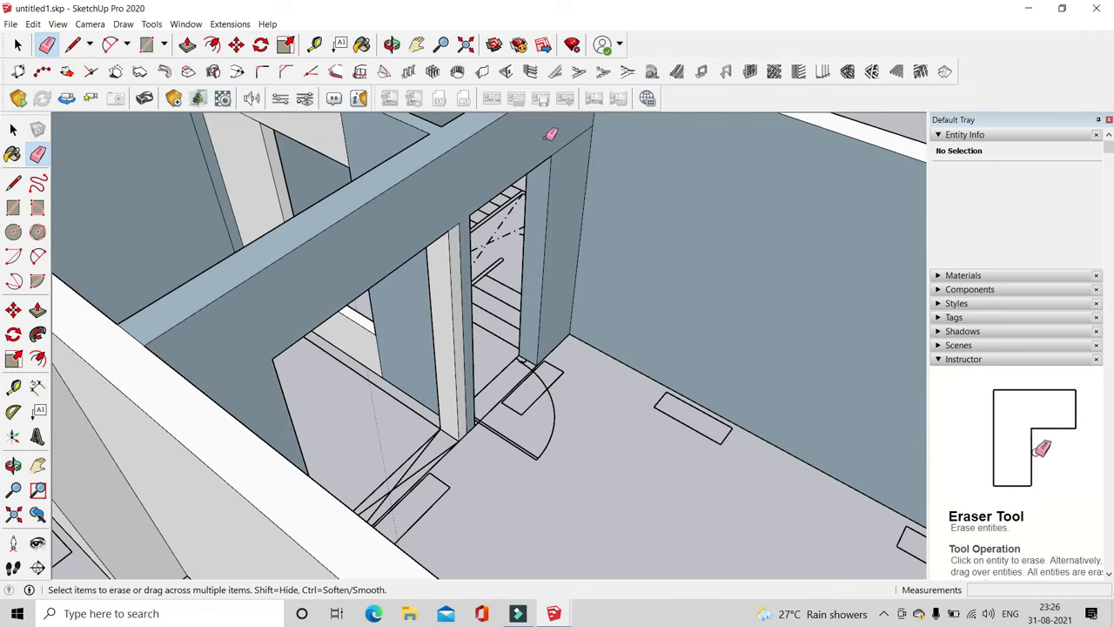
scroll(422, 237, up, 5)
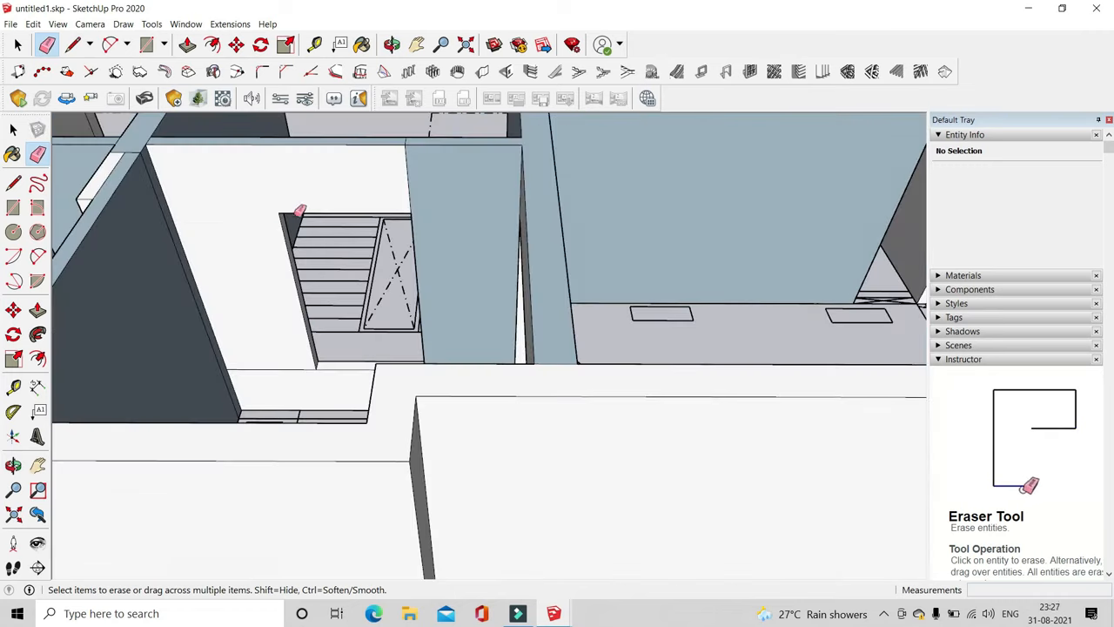
scroll(426, 174, up, 5)
Erase the leftover seams on the partitions and wall tops inside the rooms along the rear wall
scroll(526, 211, down, 6)
middle_drag(351, 279, 530, 263)
scroll(282, 261, up, 2)
click(281, 279)
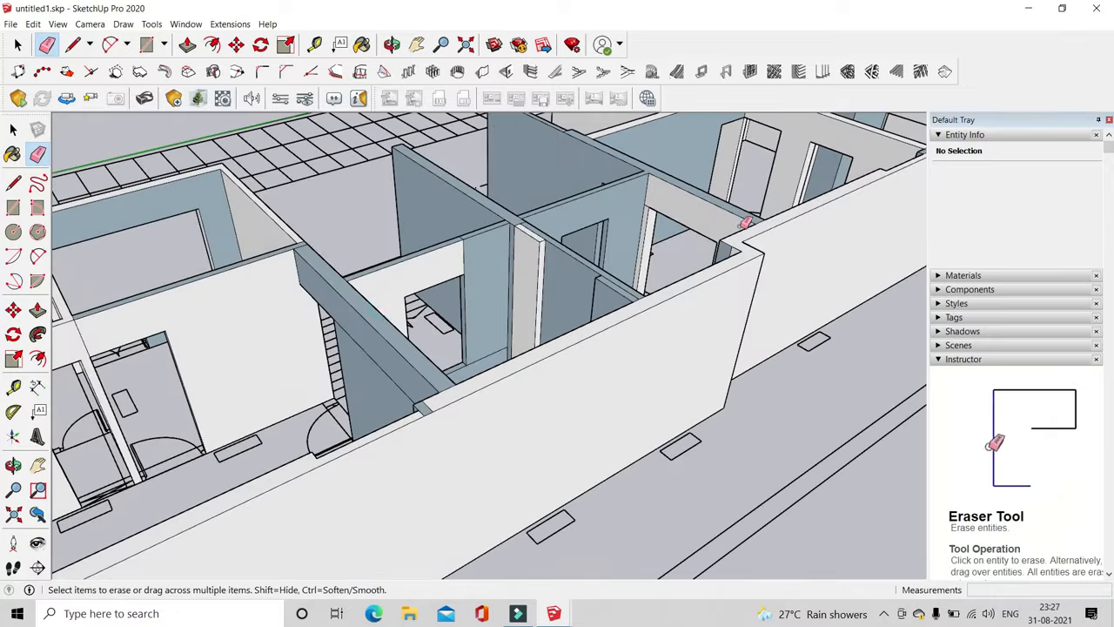
middle_drag(746, 223, 614, 249)
scroll(502, 232, up, 4)
scroll(424, 248, down, 4)
mouse_move(424, 248)
middle_down()
mouse_move(463, 328)
mouse_move(427, 366)
middle_up()
click(458, 383)
click(418, 277)
Erase the short line beneath the window overlooking the staircase and check the other walls for leftover seams
middle_drag(481, 254, 308, 373)
scroll(309, 376, up, 2)
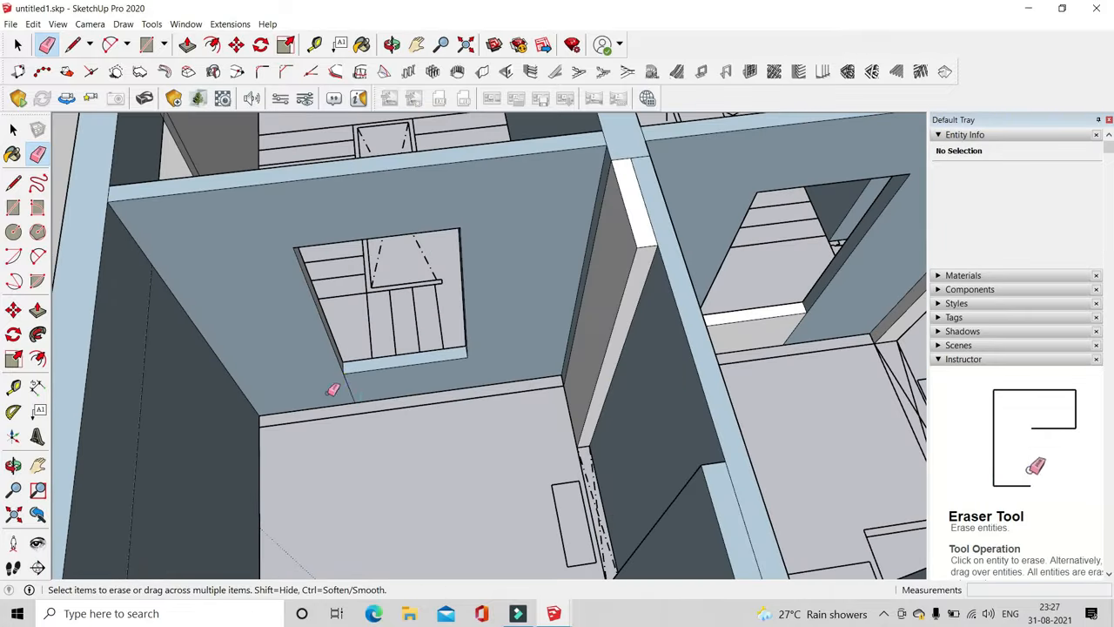
click(346, 391)
scroll(572, 372, down, 6)
scroll(440, 326, up, 6)
scroll(238, 324, down, 4)
middle_drag(238, 324, 726, 309)
scroll(592, 227, up, 4)
scroll(592, 226, down, 4)
scroll(522, 348, up, 3)
mouse_move(531, 357)
middle_down()
mouse_move(539, 281)
mouse_move(533, 348)
middle_up()
Select all the connected wall geometry of the house and make it a group
click(18, 45)
scroll(675, 290, down, 4)
scroll(675, 290, up, 2)
triple_click(703, 290)
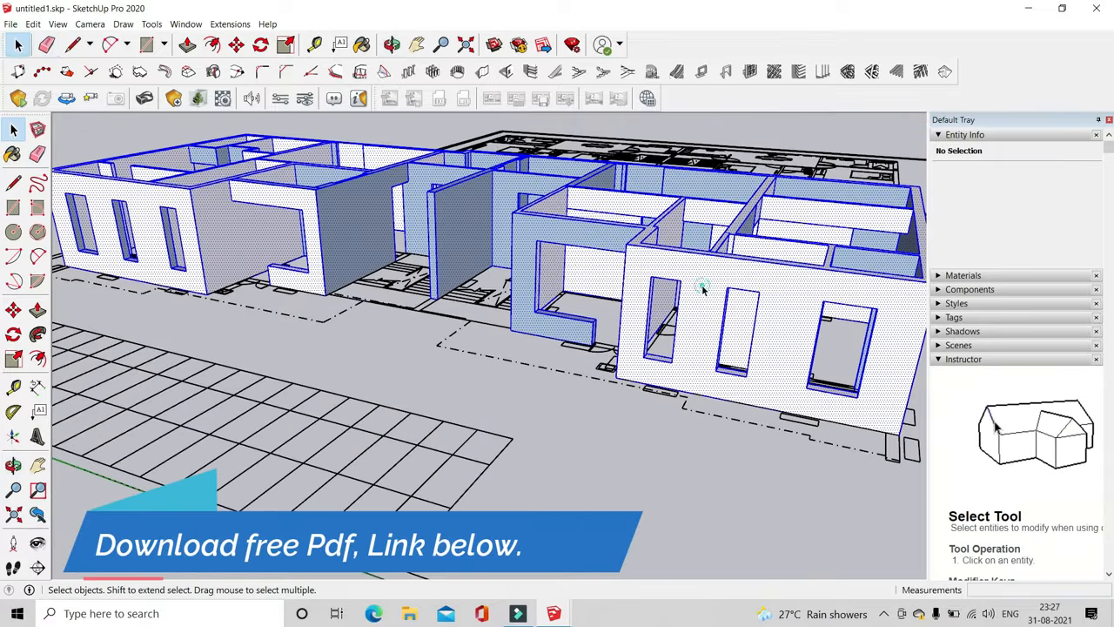
right_click(714, 288)
click(676, 395)
click(883, 613)
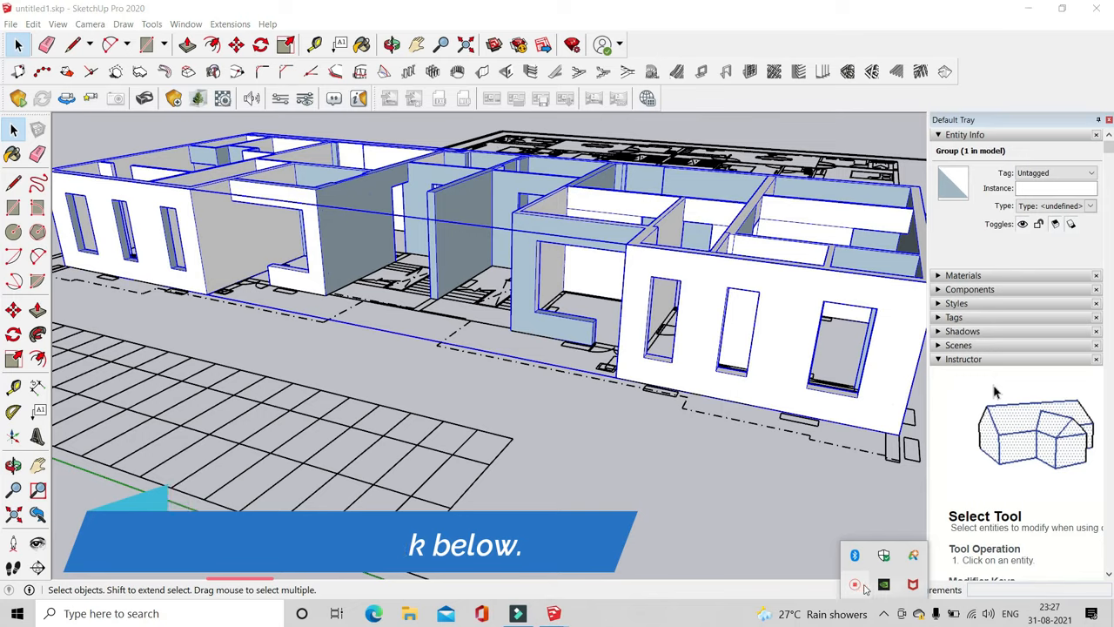
click(854, 584)
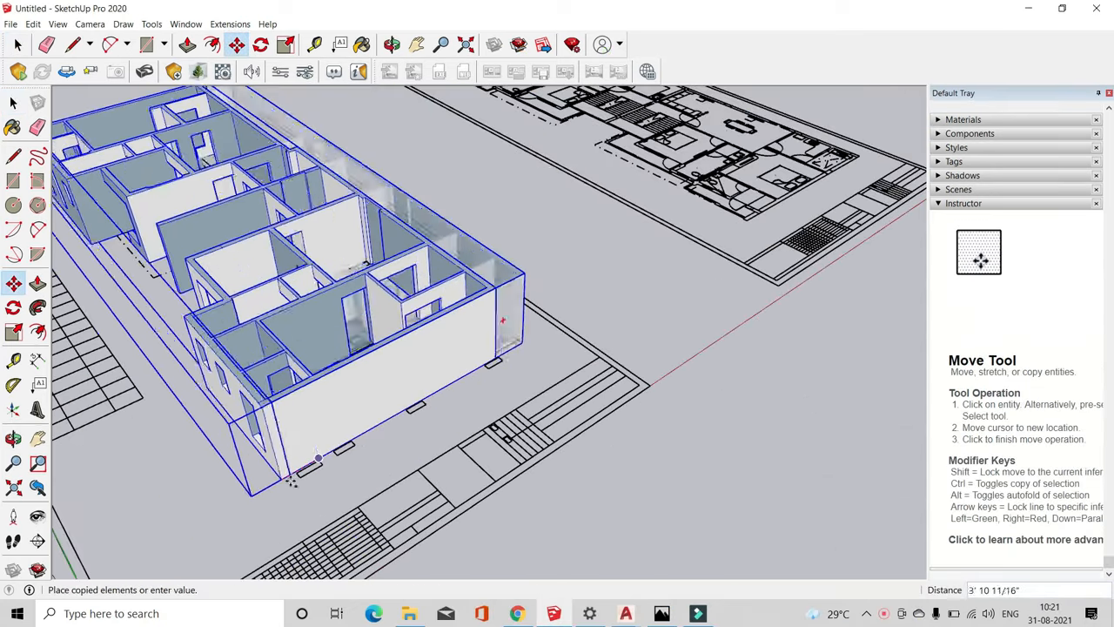
Place the copy of the wall group on the second floor plan, aligning its base corner with the plan
scroll(666, 304, up, 6)
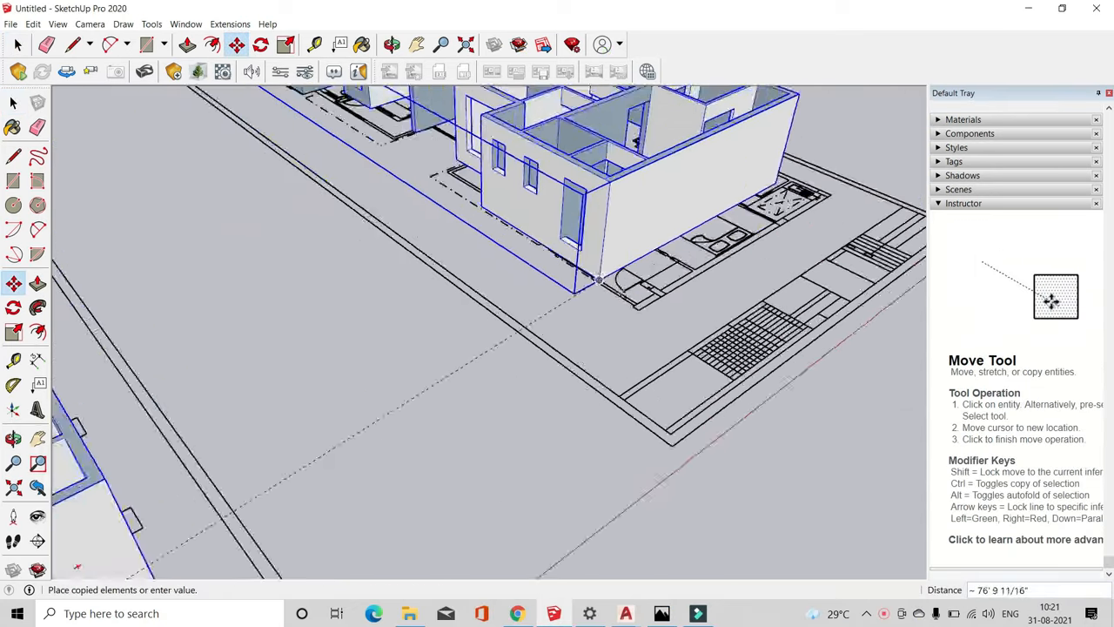
middle_drag(691, 299, 722, 447)
scroll(696, 413, down, 3)
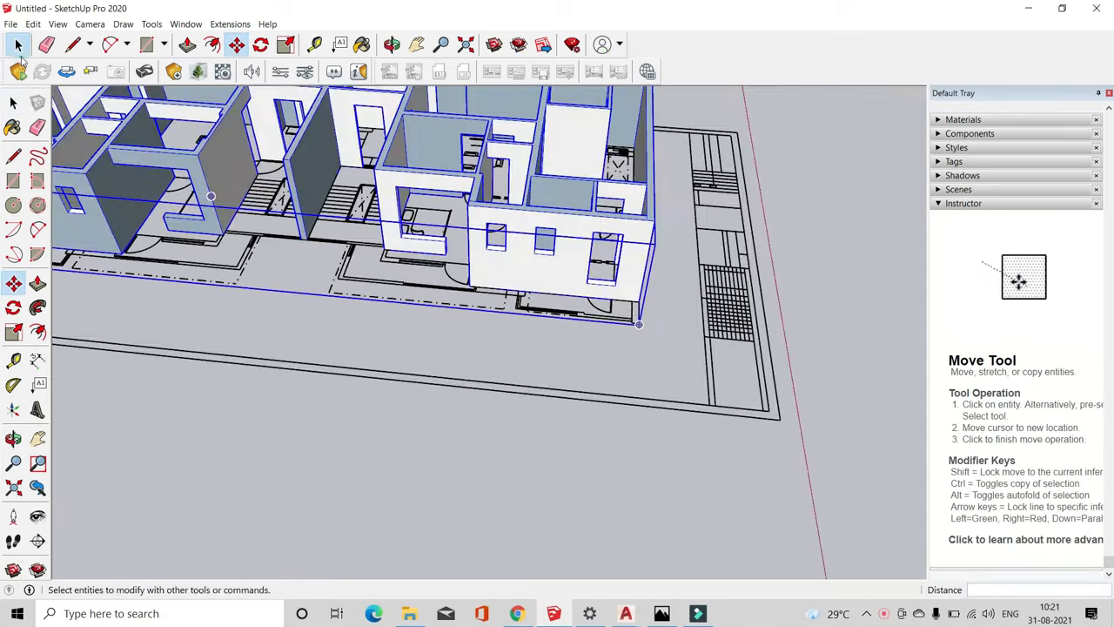
Open the copied wall group for editing and push the wall face at its front corner by 2'
click(18, 46)
click(581, 373)
scroll(592, 294, up, 5)
double_click(604, 281)
middle_drag(604, 287, 504, 391)
click(190, 51)
scroll(687, 339, up, 2)
click(701, 315)
click(667, 362)
scroll(722, 374, down, 4)
middle_drag(827, 444, 486, 319)
scroll(435, 356, down, 4)
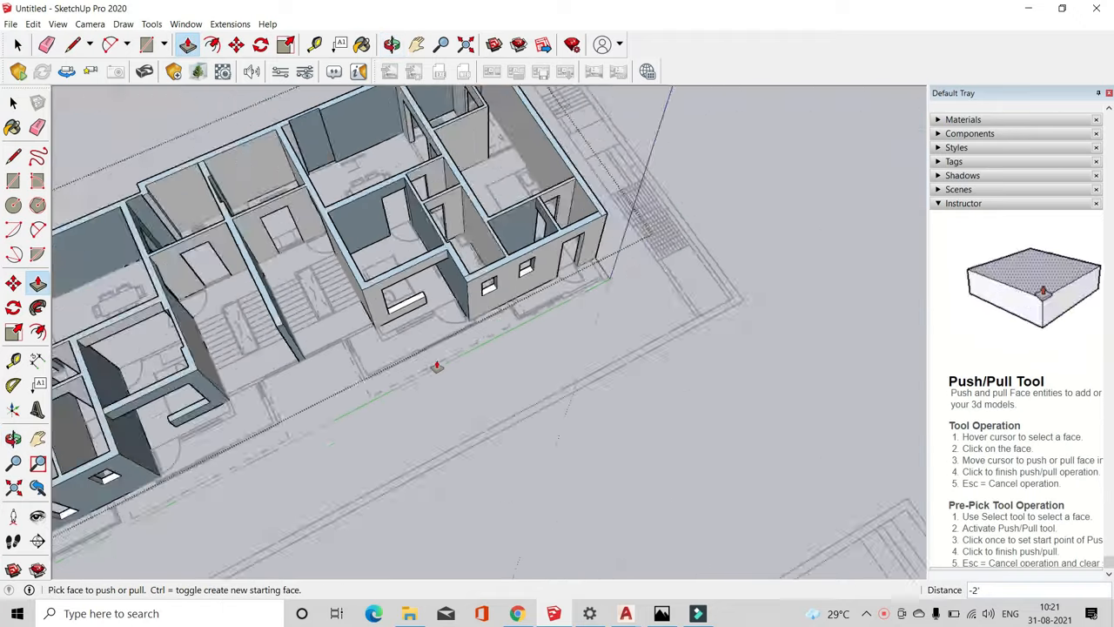
Examine the copied walls against the second floor plan and the original building, including from the top view
middle_drag(438, 365, 328, 290)
middle_drag(496, 295, 557, 383)
middle_drag(453, 406, 723, 423)
scroll(418, 339, down, 2)
click(17, 44)
scroll(280, 231, down, 3)
middle_drag(280, 231, 385, 214)
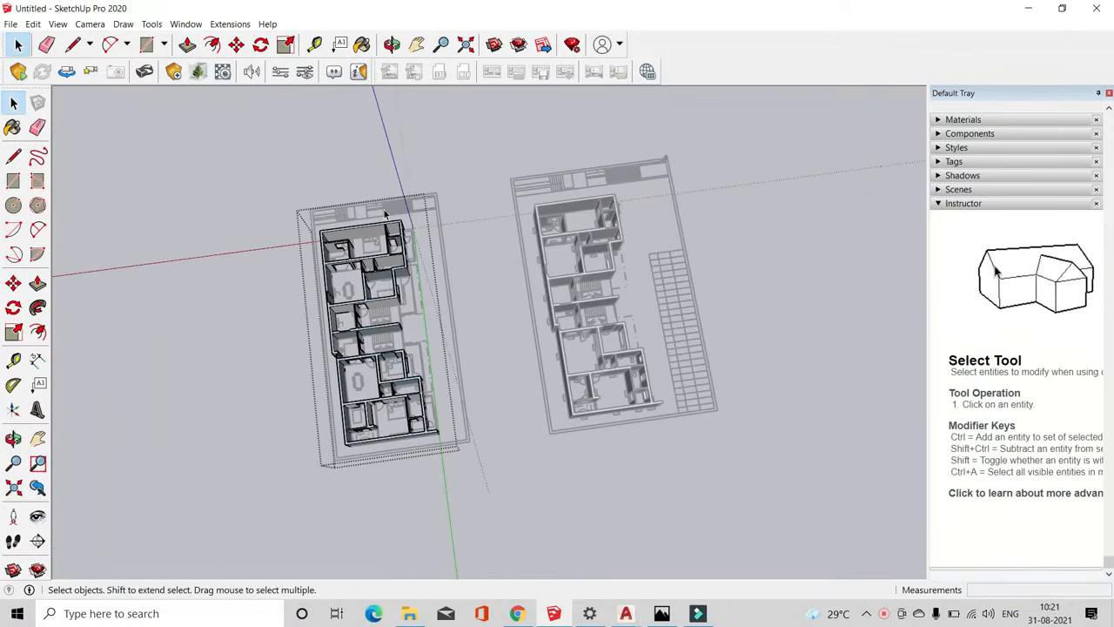
drag(451, 265, 452, 266)
scroll(395, 248, up, 4)
middle_drag(394, 248, 375, 340)
scroll(418, 395, down, 2)
scroll(275, 278, up, 3)
mouse_move(274, 279)
middle_down()
mouse_move(287, 229)
mouse_move(277, 282)
middle_up()
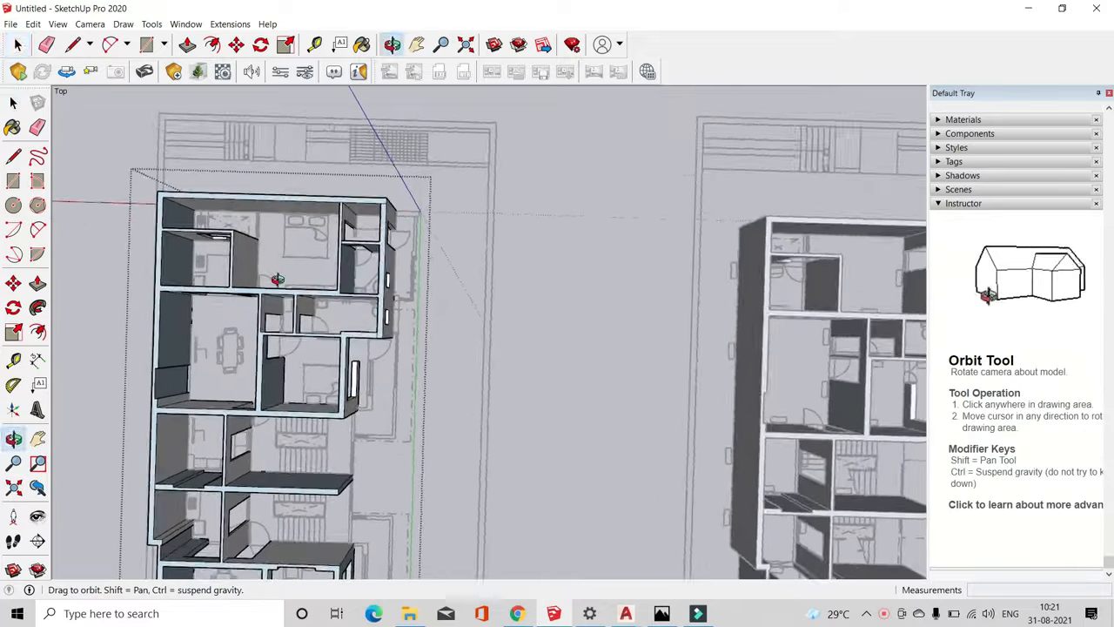
Extend the balcony's front wall and sill by 2' with Push/Pull to follow the second floor plan
scroll(141, 274, up, 3)
middle_drag(647, 349, 465, 427)
scroll(677, 351, up, 8)
scroll(511, 474, up, 3)
key(p)
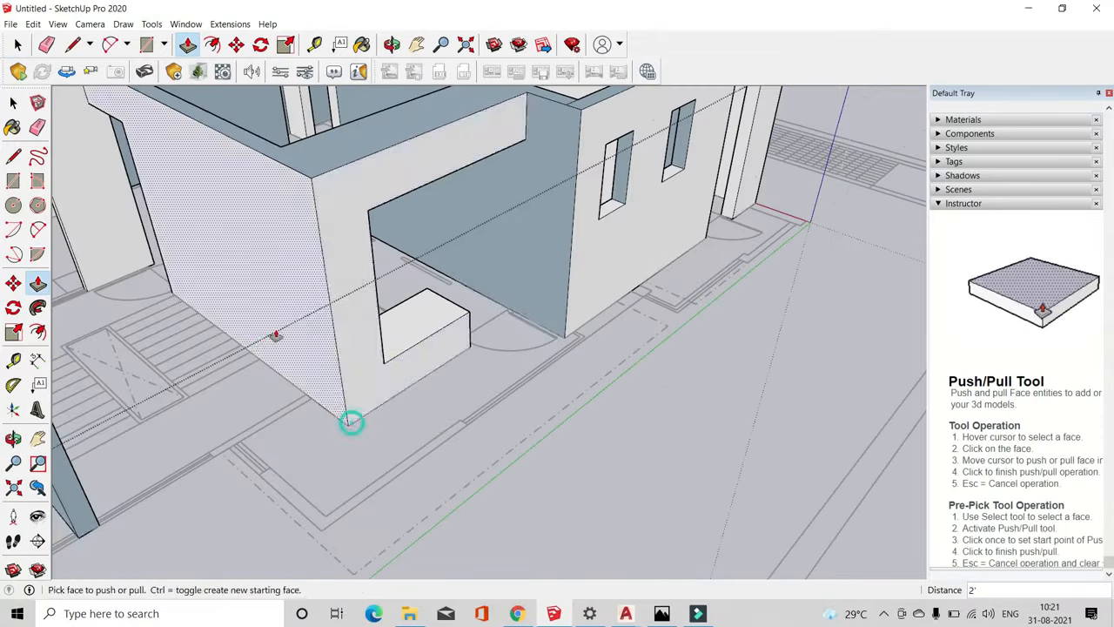
middle_drag(276, 336, 770, 370)
click(719, 298)
Extend the front wall and sill of the other flat's balcony outward to the second floor plan line with Push/Pull
scroll(621, 261, down, 6)
middle_drag(487, 295, 313, 348)
scroll(313, 349, up, 3)
middle_drag(609, 348, 392, 400)
scroll(447, 383, up, 4)
click(543, 369)
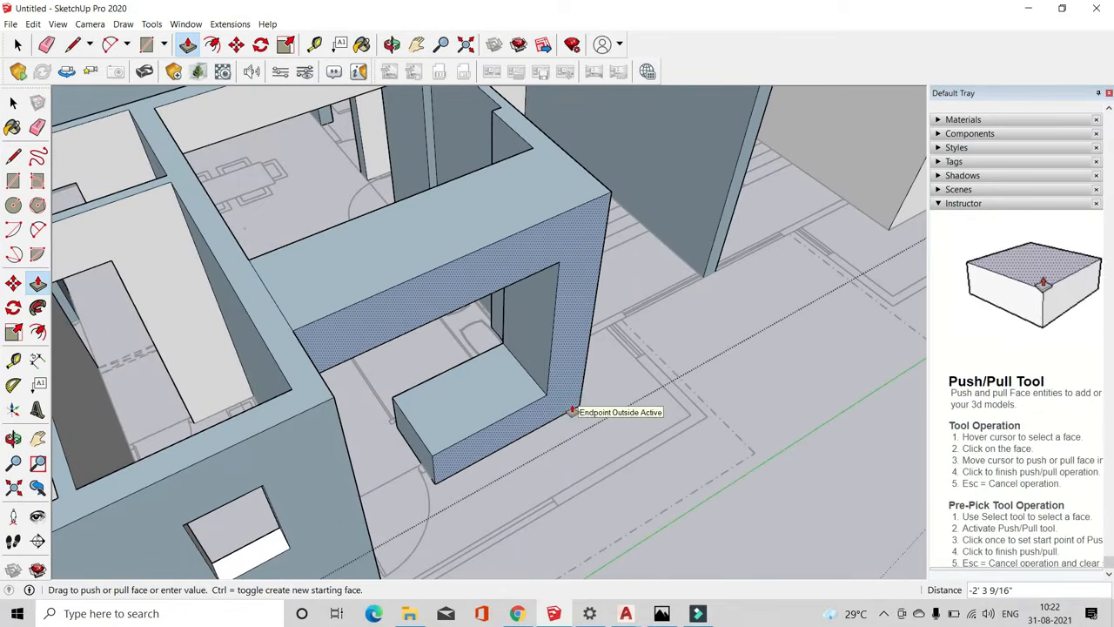
middle_drag(537, 424, 957, 344)
click(398, 415)
Push the inner faces of the extended balcony wall and sill outward by 2' to thin them back to wall thickness
middle_drag(522, 487, 661, 401)
scroll(584, 326, down, 3)
scroll(612, 487, down, 3)
click(604, 445)
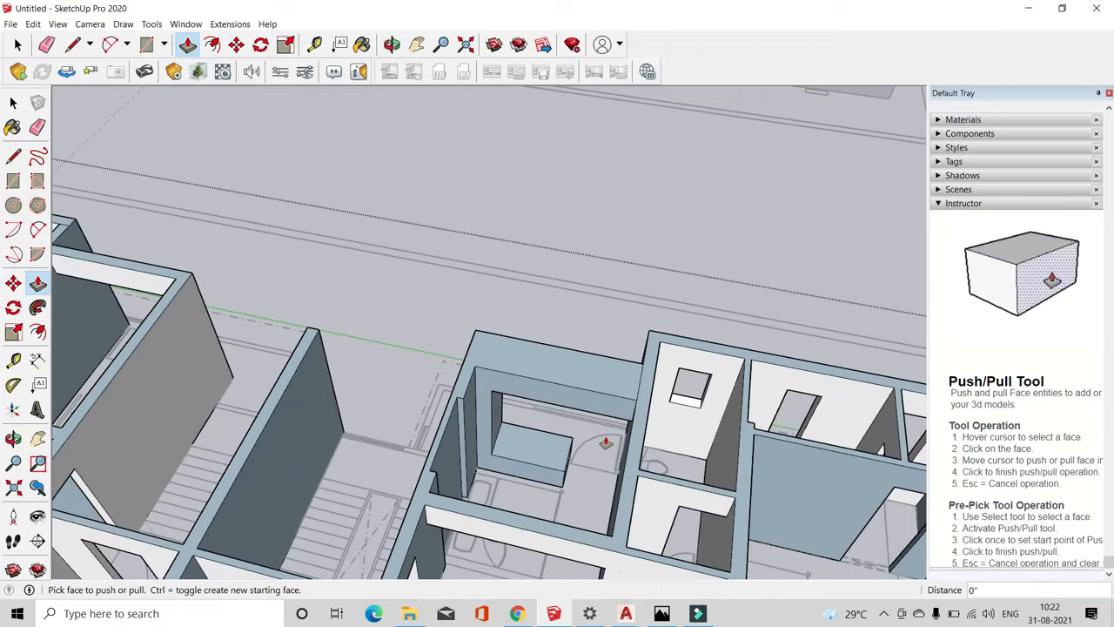
scroll(522, 478, up, 6)
click(504, 487)
click(602, 438)
scroll(458, 388, down, 5)
middle_drag(375, 384, 418, 405)
scroll(698, 465, down, 3)
middle_drag(699, 465, 8, 396)
middle_drag(871, 387, 408, 388)
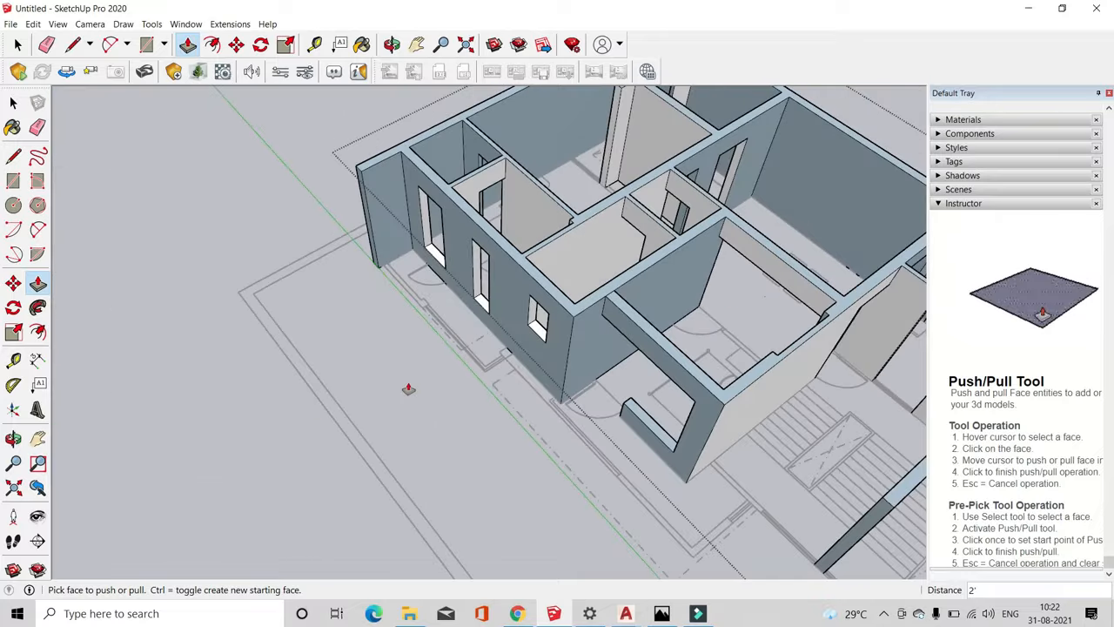
Draw a rectangle over the plan's wall strip between this balcony and the staircase, and raise it to wall height with Push/Pull
scroll(430, 323, down, 3)
scroll(534, 428, up, 5)
key(r)
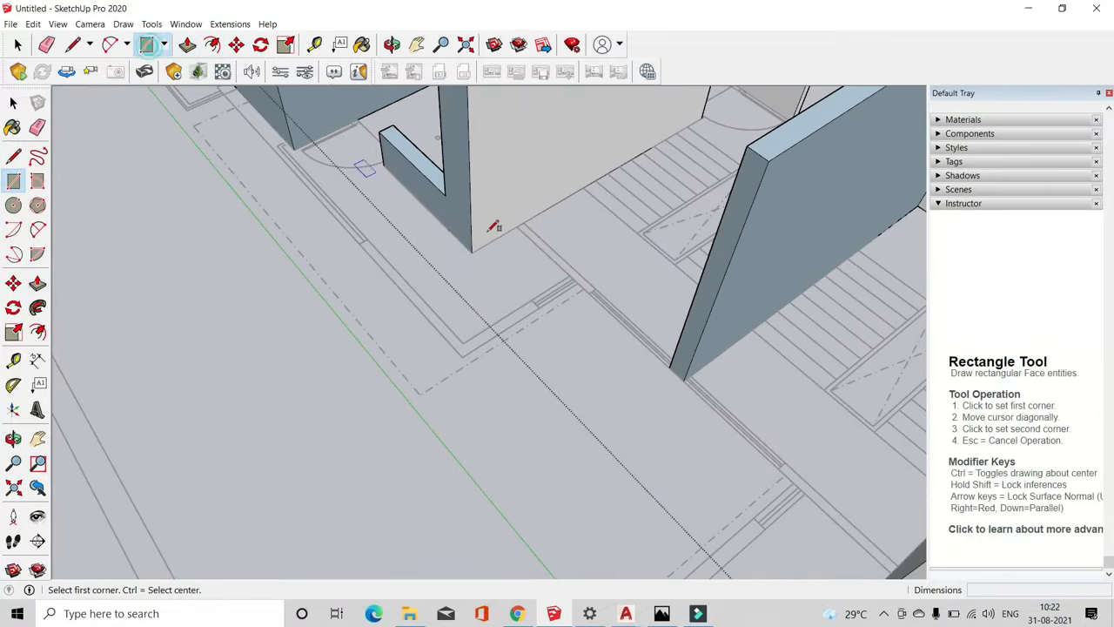
scroll(492, 229, up, 2)
key(p)
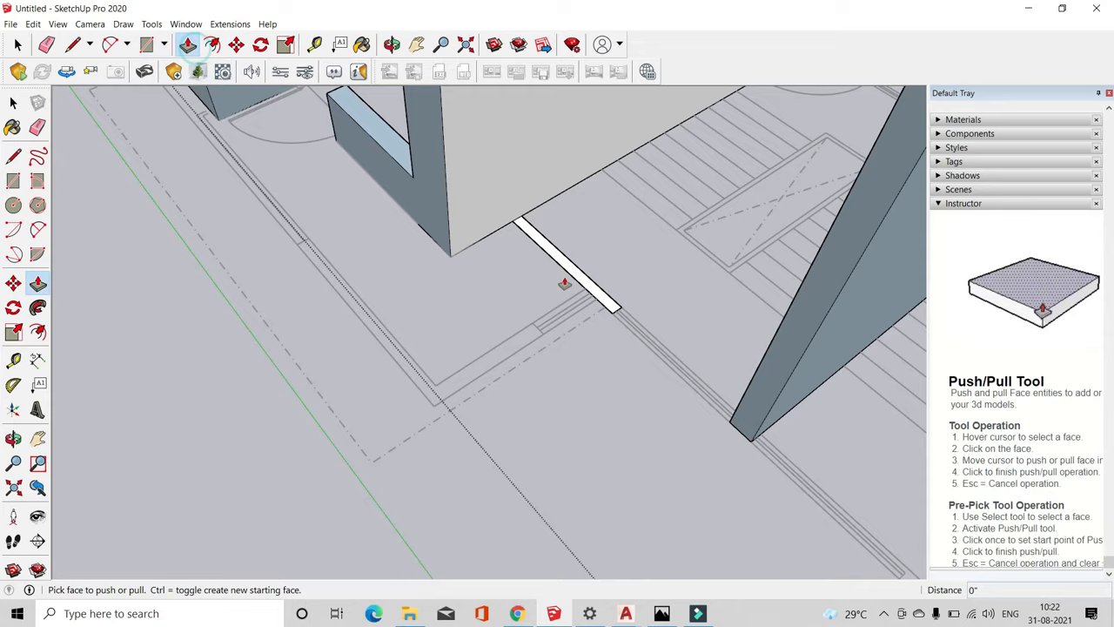
scroll(522, 223, down, 4)
scroll(580, 297, up, 3)
scroll(581, 297, up, 2)
click(561, 266)
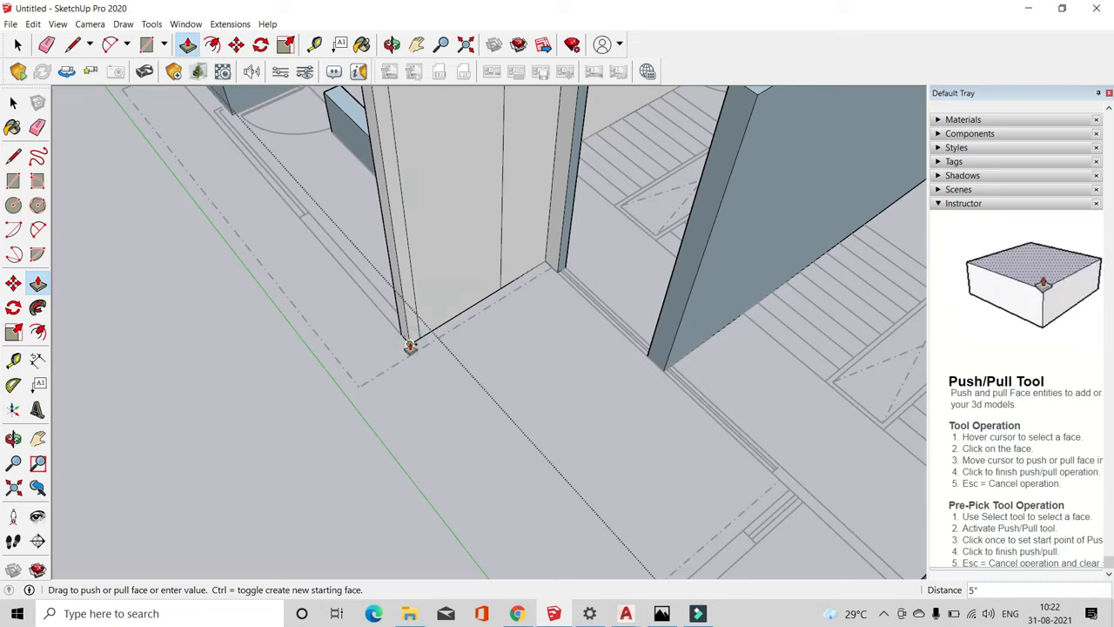
Extend the new wall around the balcony's side and front along the plan outline with Push/Pull
click(410, 346)
middle_drag(410, 347, 520, 408)
scroll(543, 403, up, 3)
click(545, 401)
scroll(545, 401, down, 3)
click(374, 458)
scroll(374, 458, down, 3)
middle_drag(373, 457, 427, 468)
scroll(427, 467, up, 3)
click(432, 470)
scroll(437, 473, down, 3)
scroll(397, 532, up, 4)
key(Escape)
Draw rectangles over the corner balcony's plan: 9" square column outlines and a 4 1/2" by 5' parapet strip
scroll(529, 377, down, 4)
middle_drag(530, 377, 227, 586)
scroll(374, 498, up, 3)
middle_drag(374, 497, 457, 169)
middle_drag(475, 418, 572, 577)
scroll(535, 446, up, 5)
middle_drag(535, 446, 498, 584)
scroll(537, 559, down, 5)
scroll(537, 562, up, 6)
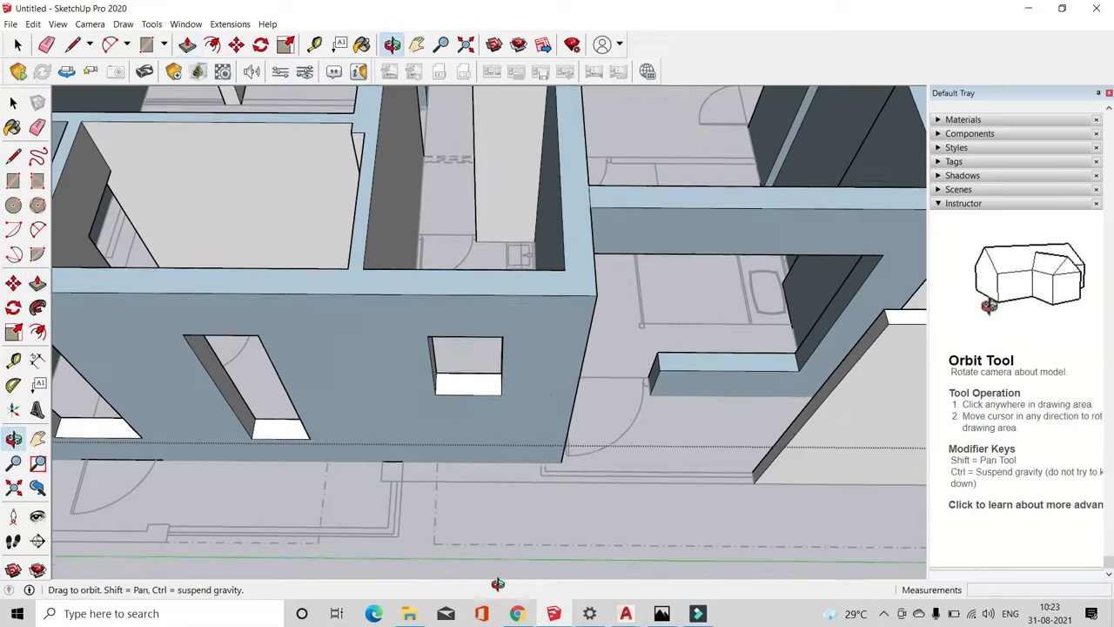
click(146, 45)
scroll(392, 466, up, 3)
click(375, 486)
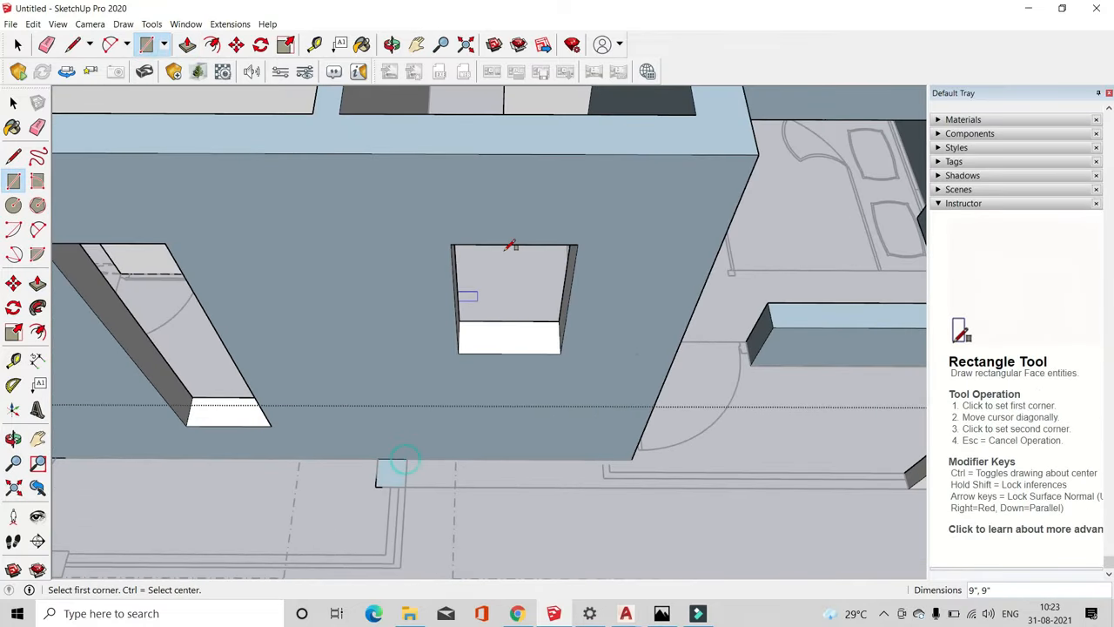
scroll(508, 250, down, 3)
scroll(261, 429, up, 1)
scroll(263, 424, down, 3)
scroll(181, 426, up, 3)
click(177, 424)
scroll(326, 421, up, 2)
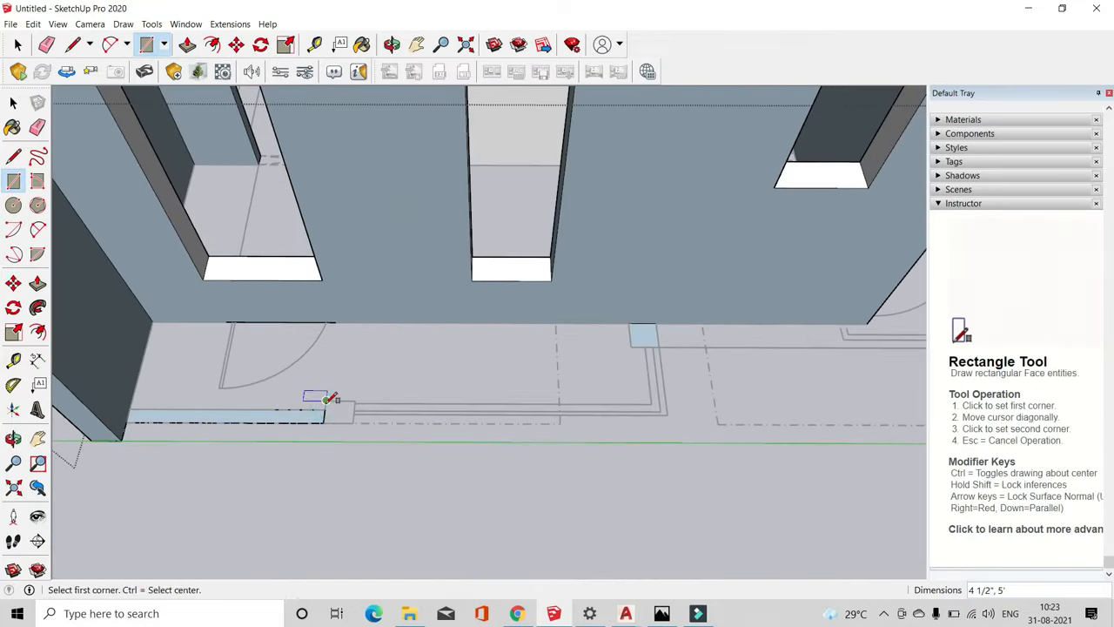
Pull the corner balcony's parapet strip and both column squares up by 3' 6"
click(188, 43)
scroll(363, 391, down, 6)
middle_drag(162, 340, 558, 438)
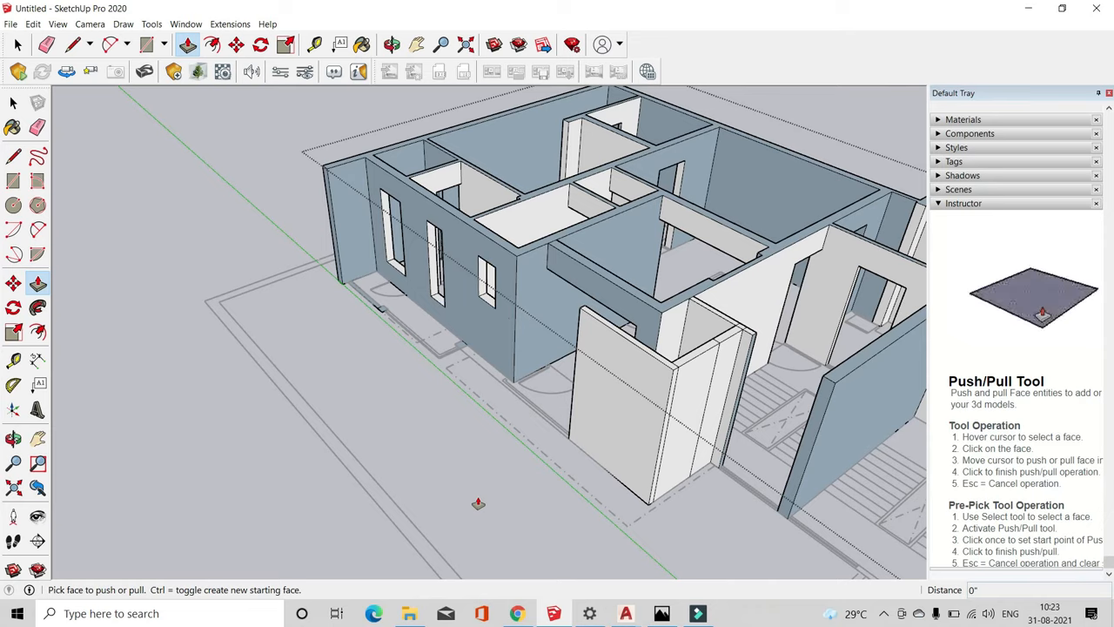
scroll(382, 305, up, 5)
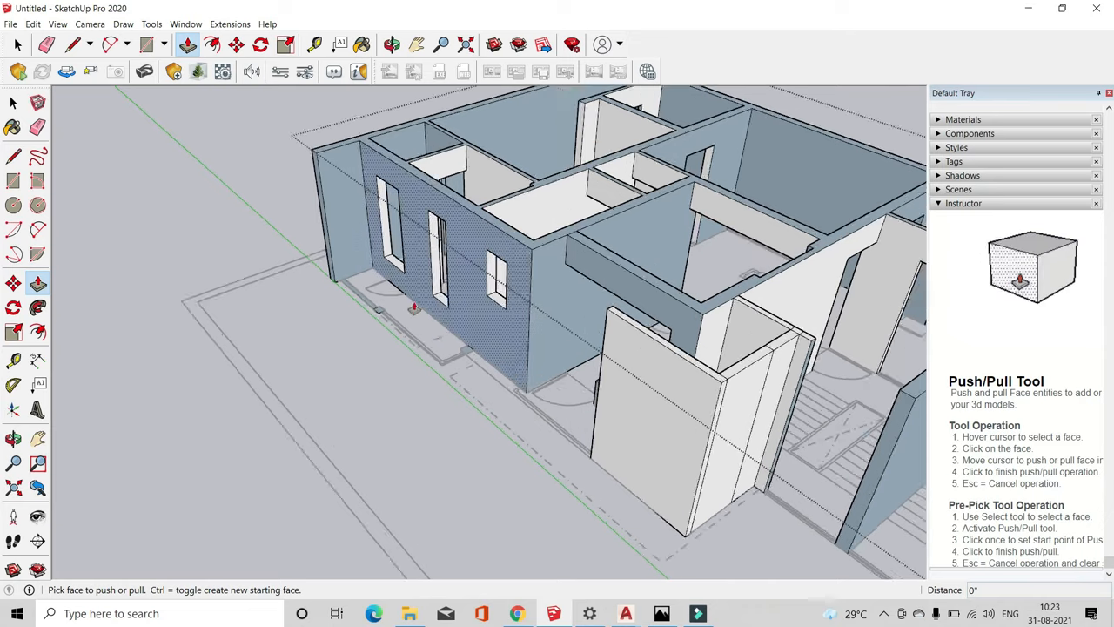
key(Return)
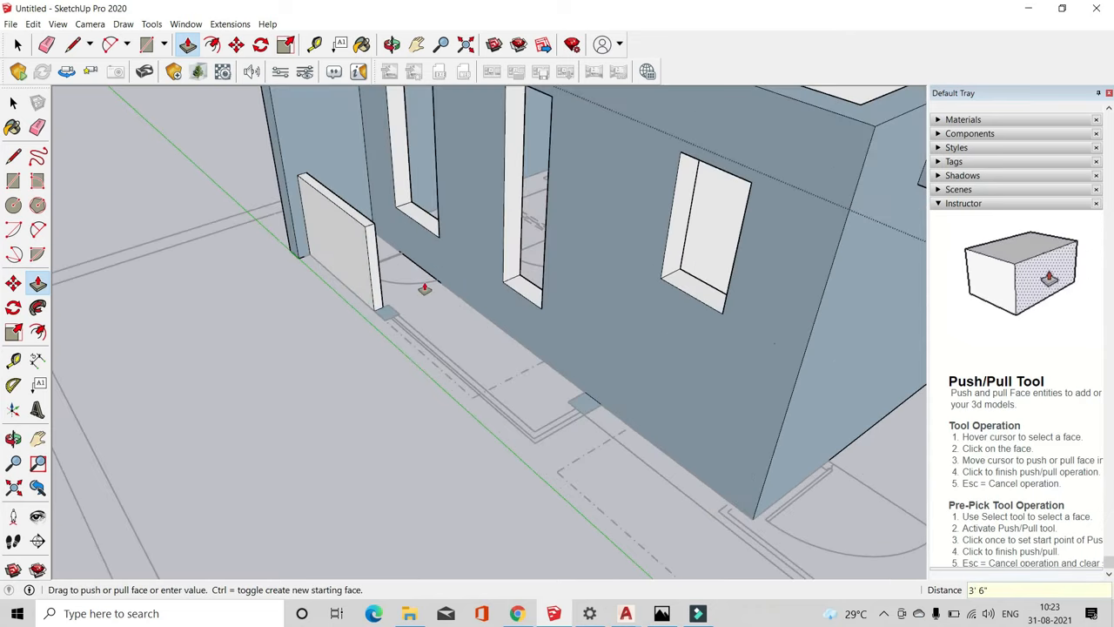
double_click(388, 317)
double_click(587, 402)
scroll(591, 403, down, 3)
middle_drag(365, 357, 436, 416)
scroll(436, 416, down, 4)
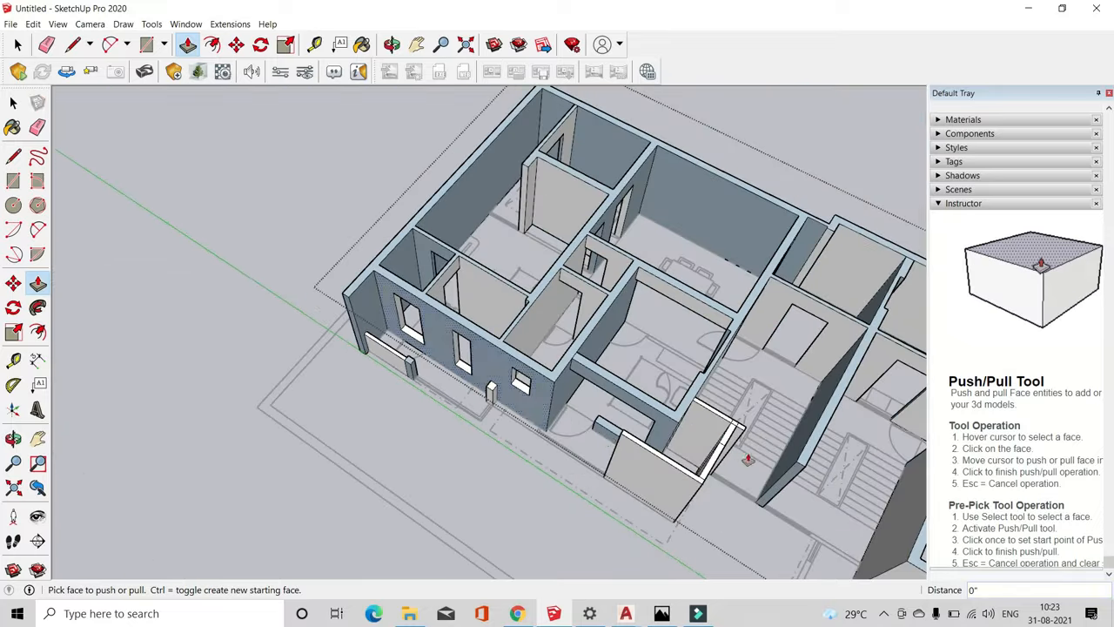
Lower the tops of the staircase-side balcony's front and side walls to the height of the small column
middle_drag(746, 457, 552, 409)
scroll(549, 404, up, 5)
click(552, 387)
scroll(541, 478, down, 4)
scroll(427, 357, up, 1)
click(398, 365)
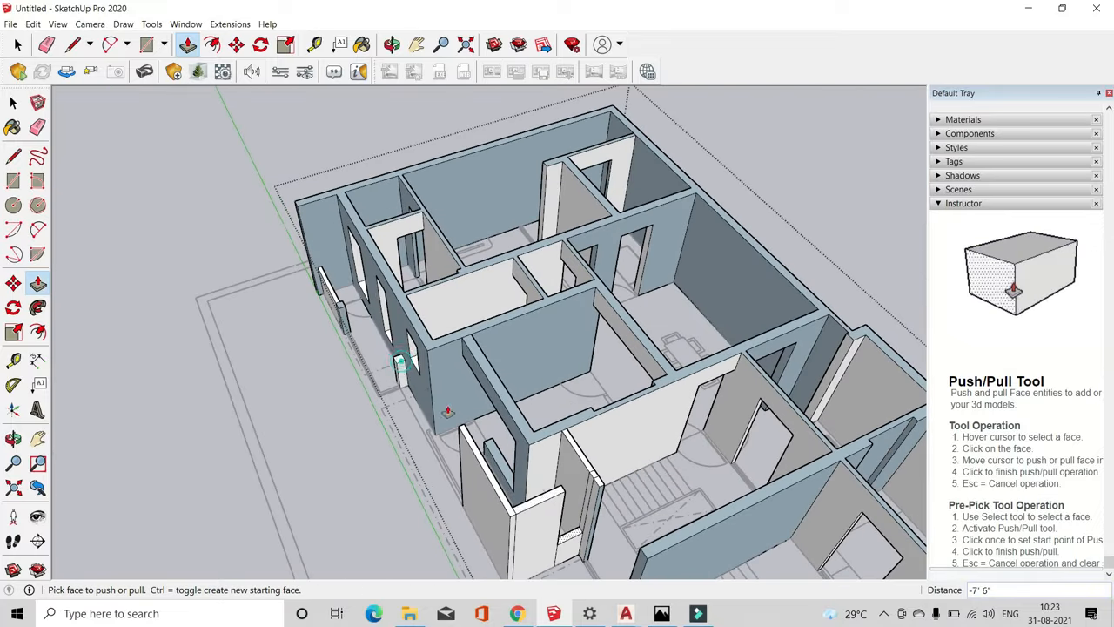
scroll(531, 487, up, 1)
double_click(535, 497)
double_click(486, 515)
scroll(479, 505, down, 1)
Erase the leftover dividing edges on the staircase-side balcony's low walls, undoing the unwanted erasure
click(47, 45)
scroll(487, 448, up, 3)
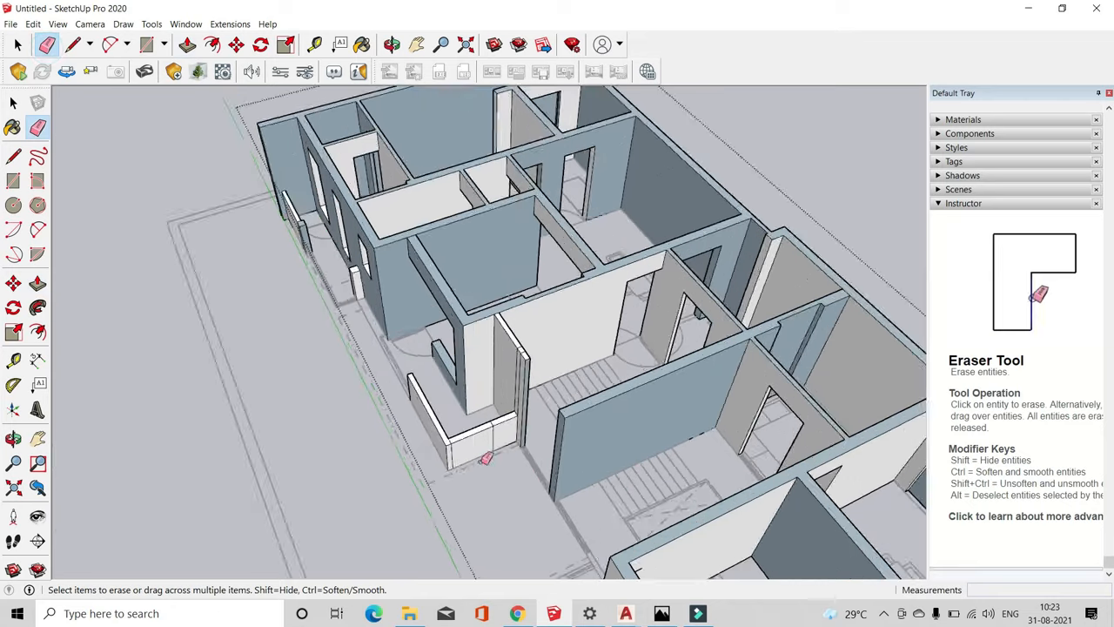
scroll(506, 424, up, 3)
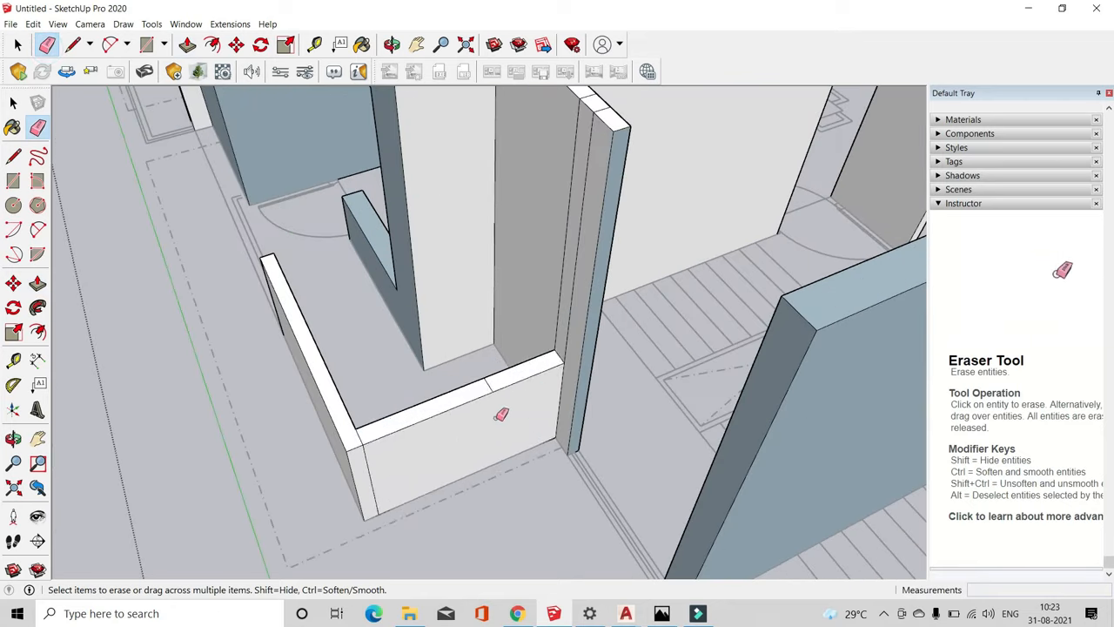
drag(491, 387, 407, 443)
key(ctrl+z)
mouse_move(351, 433)
middle_down()
mouse_move(647, 391)
mouse_move(497, 490)
mouse_move(687, 356)
middle_up()
scroll(392, 354, down, 5)
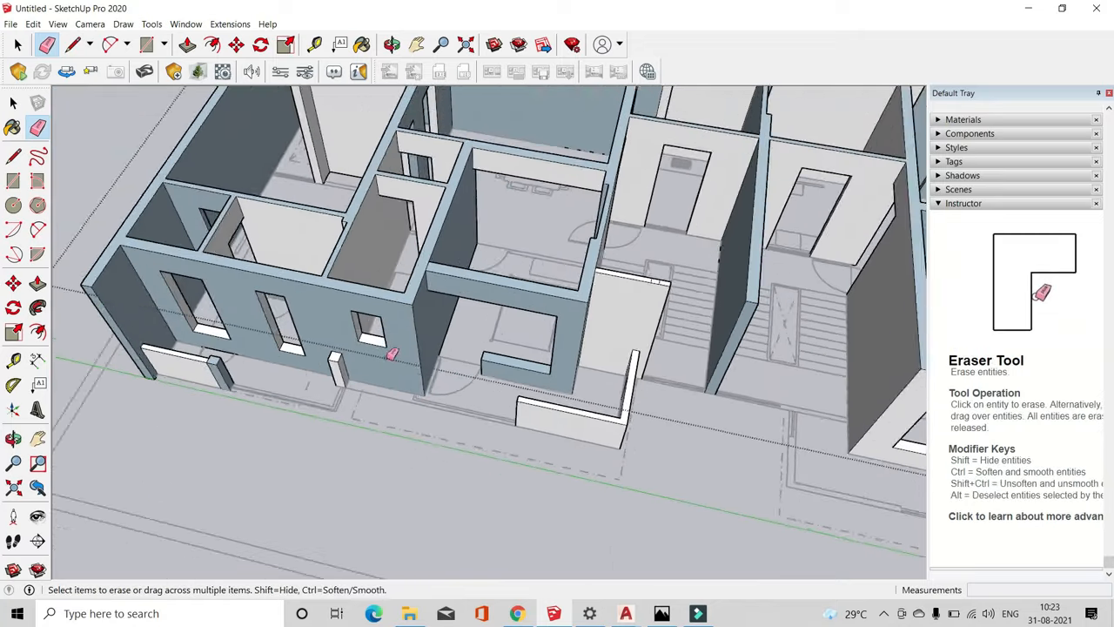
Push the sill of the outermost window facing the corner balcony down by 2' to turn it into a door opening
scroll(391, 354, up, 6)
middle_drag(374, 331, 468, 449)
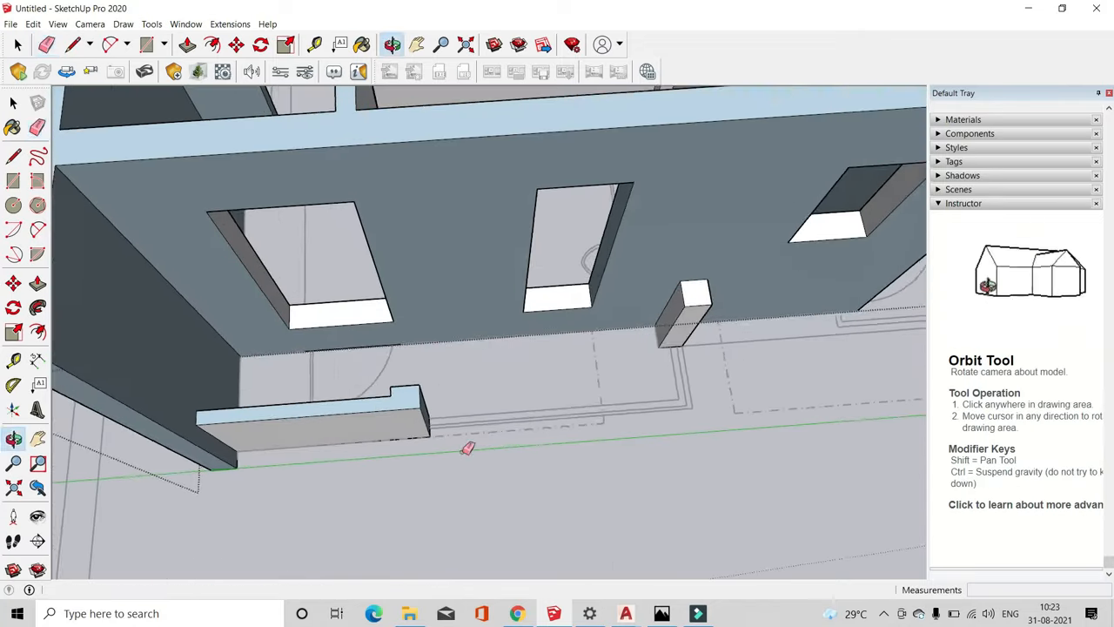
scroll(467, 448, down, 1)
click(187, 45)
click(371, 331)
click(425, 353)
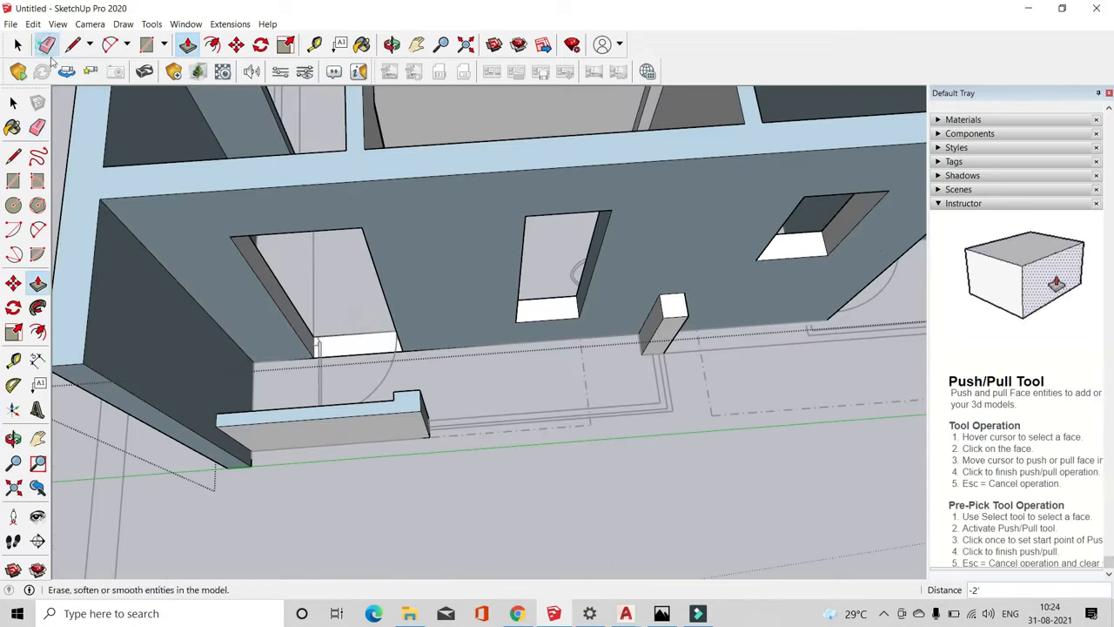
click(46, 44)
mouse_move(368, 355)
middle_down()
mouse_move(639, 356)
mouse_move(328, 371)
middle_up()
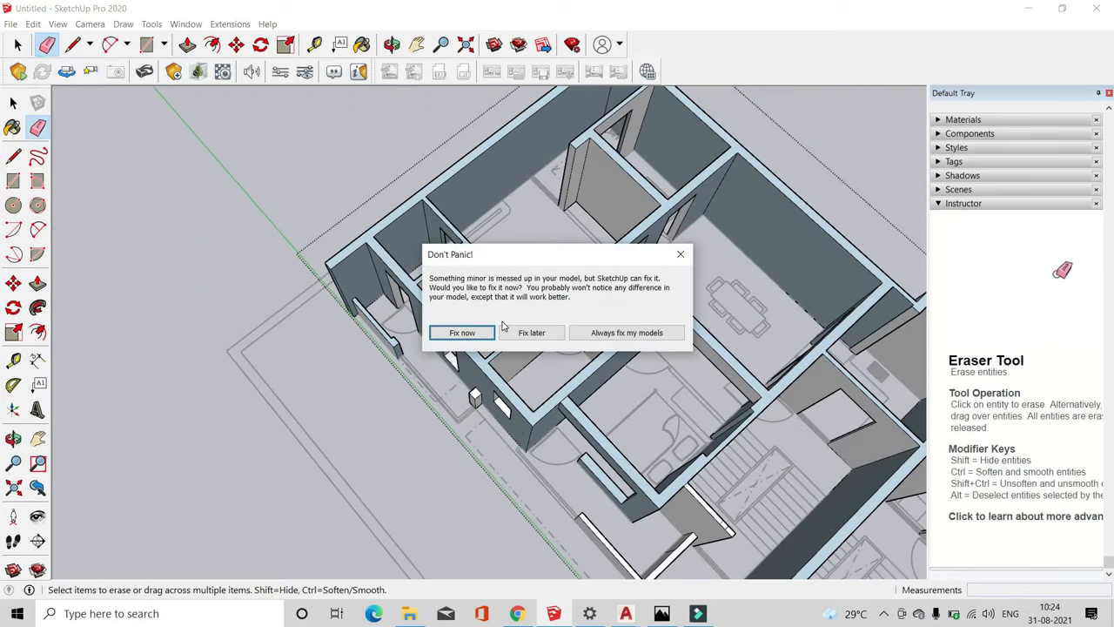
Fix the reported model problems and reopen the wall group for editing
click(479, 333)
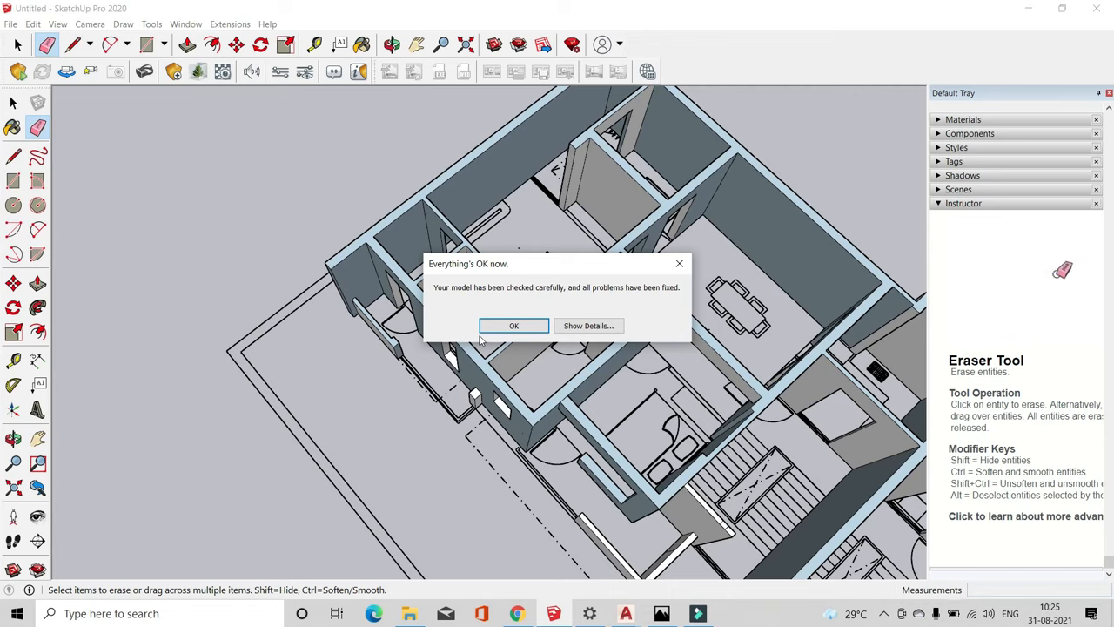
click(512, 327)
scroll(398, 397, down, 3)
scroll(551, 499, up, 6)
middle_drag(417, 165, 364, 150)
key(p)
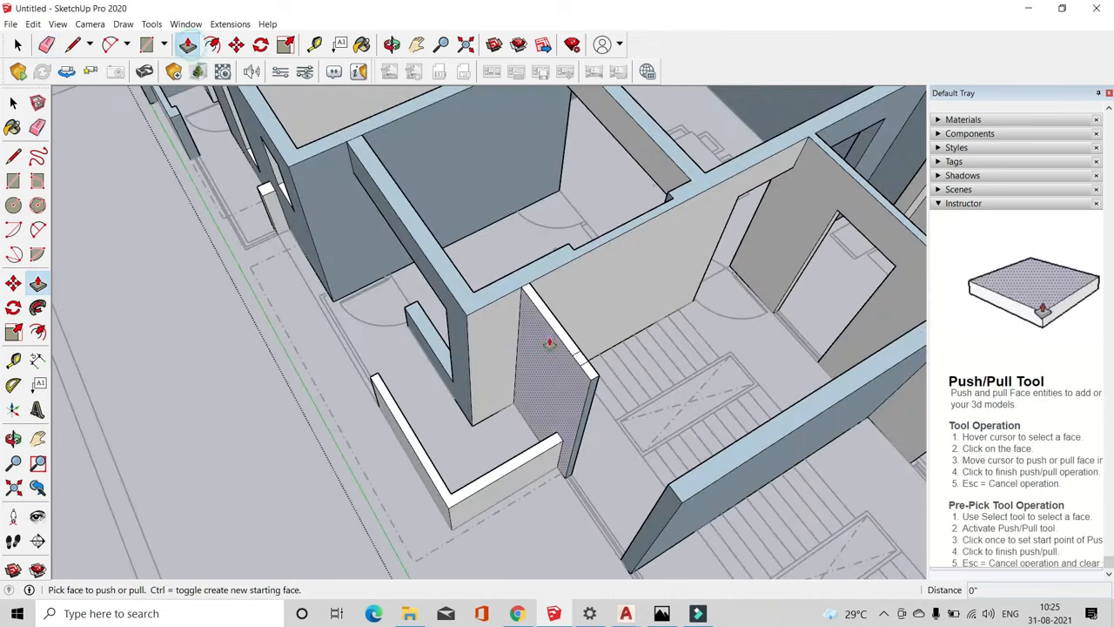
Draw rectangles over the side wall, parapet strip and column of the corner balcony near the origin
mouse_move(591, 374)
middle_down()
mouse_move(679, 378)
mouse_move(409, 474)
mouse_move(403, 327)
mouse_move(554, 278)
middle_up()
scroll(403, 327, down, 5)
scroll(747, 440, up, 5)
click(144, 50)
scroll(706, 454, up, 3)
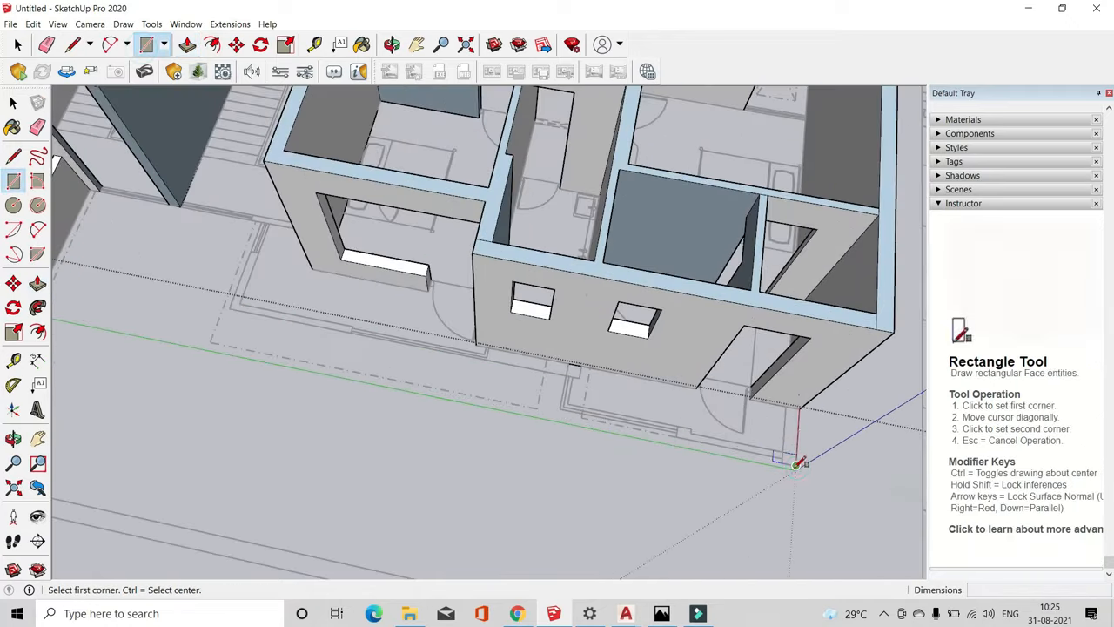
click(799, 463)
scroll(785, 409, up, 2)
click(788, 398)
scroll(775, 474, up, 2)
click(790, 468)
scroll(710, 448, up, 1)
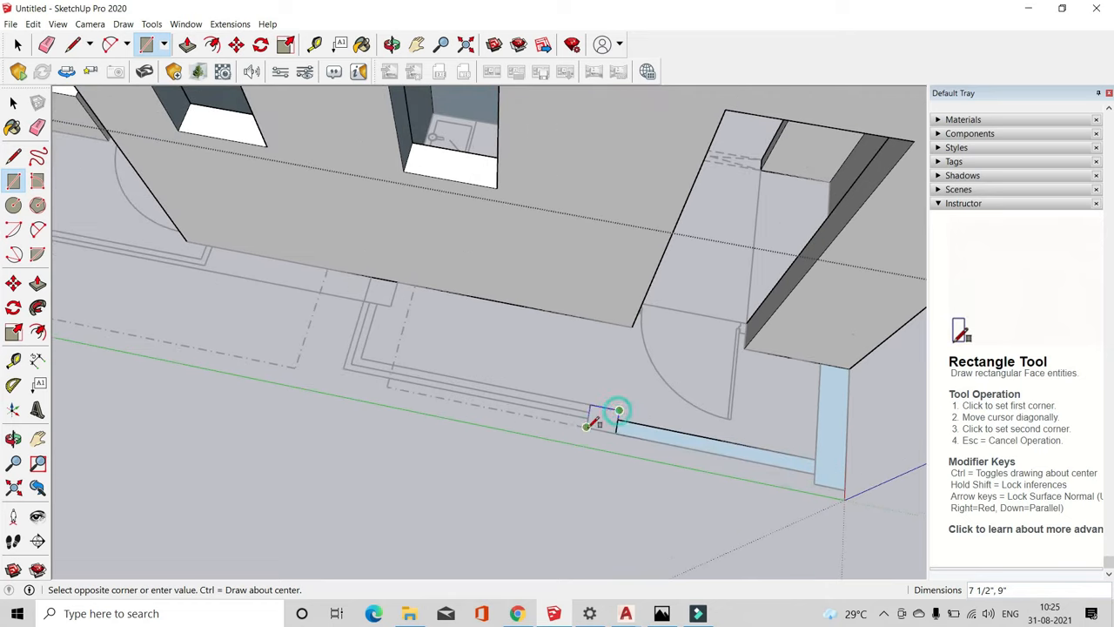
click(589, 427)
Draw two rectangles forming an L along the front and side parapet lines of the origin flat's staircase-side balcony
scroll(589, 426, down, 4)
scroll(473, 337, up, 2)
click(468, 341)
scroll(897, 429, down, 6)
key(Escape)
scroll(458, 360, up, 4)
click(474, 341)
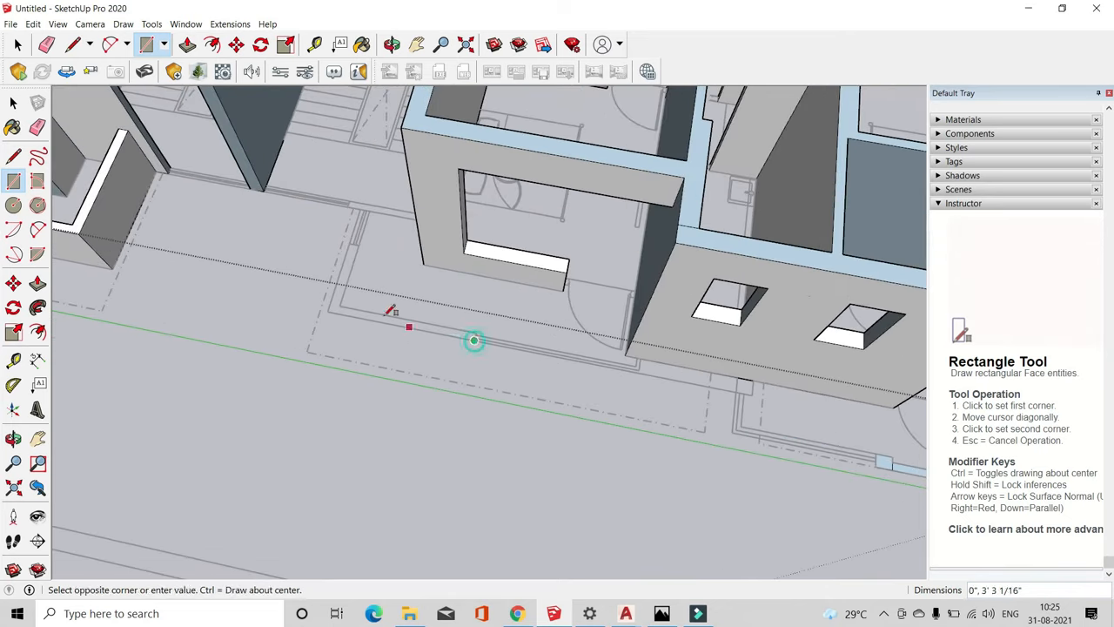
scroll(333, 314, up, 2)
click(332, 314)
click(350, 213)
middle_drag(357, 218, 531, 344)
scroll(387, 284, up, 2)
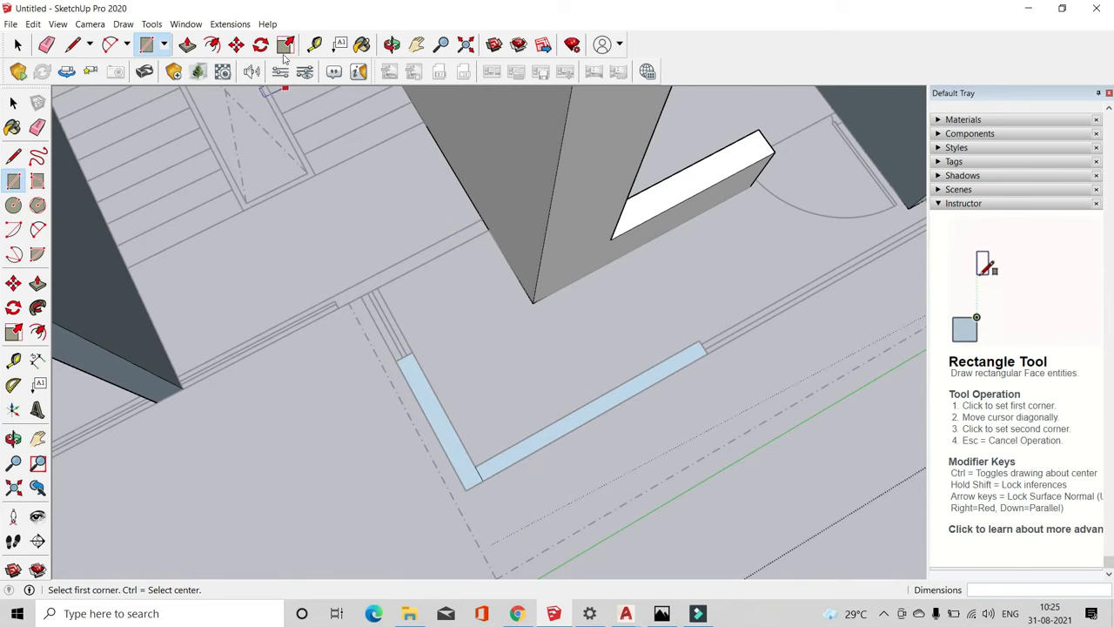
Raise the L-shaped parapet and the origin corner balcony's wall outlines to 3' 6" with Push/Pull
click(188, 45)
scroll(549, 373, down, 6)
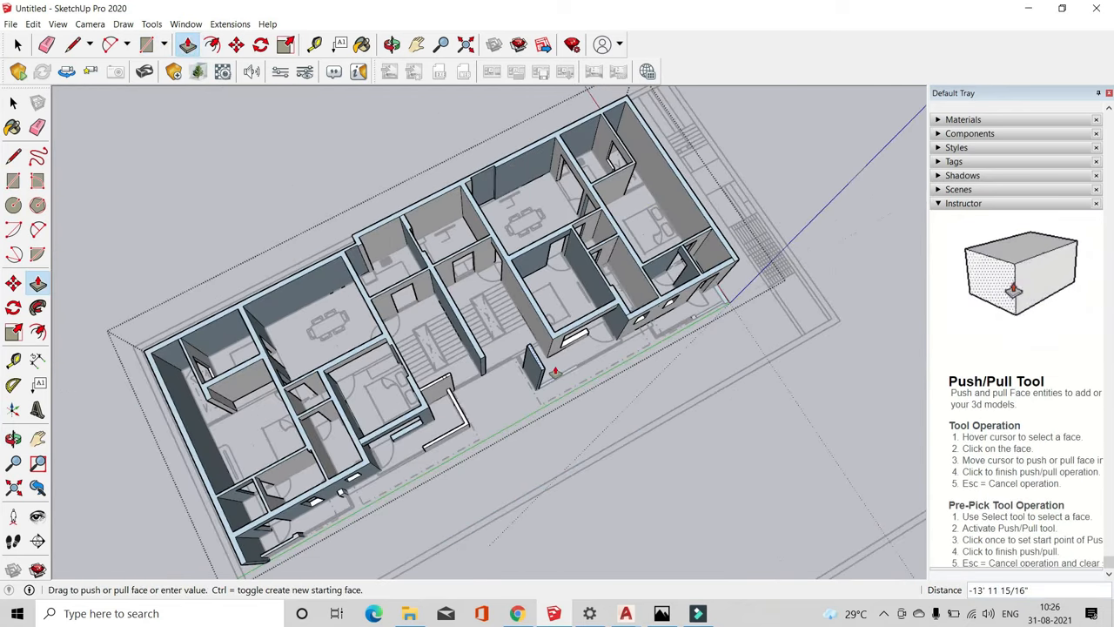
scroll(555, 374, down, 4)
middle_drag(482, 428, 494, 381)
scroll(496, 381, up, 3)
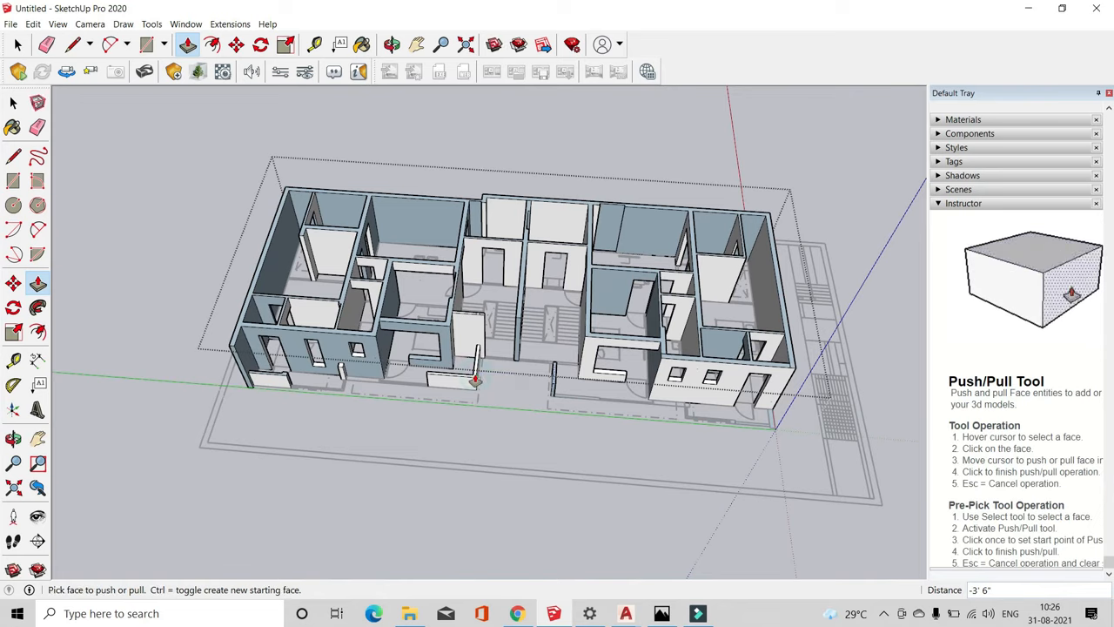
scroll(530, 403, down, 3)
scroll(447, 378, up, 7)
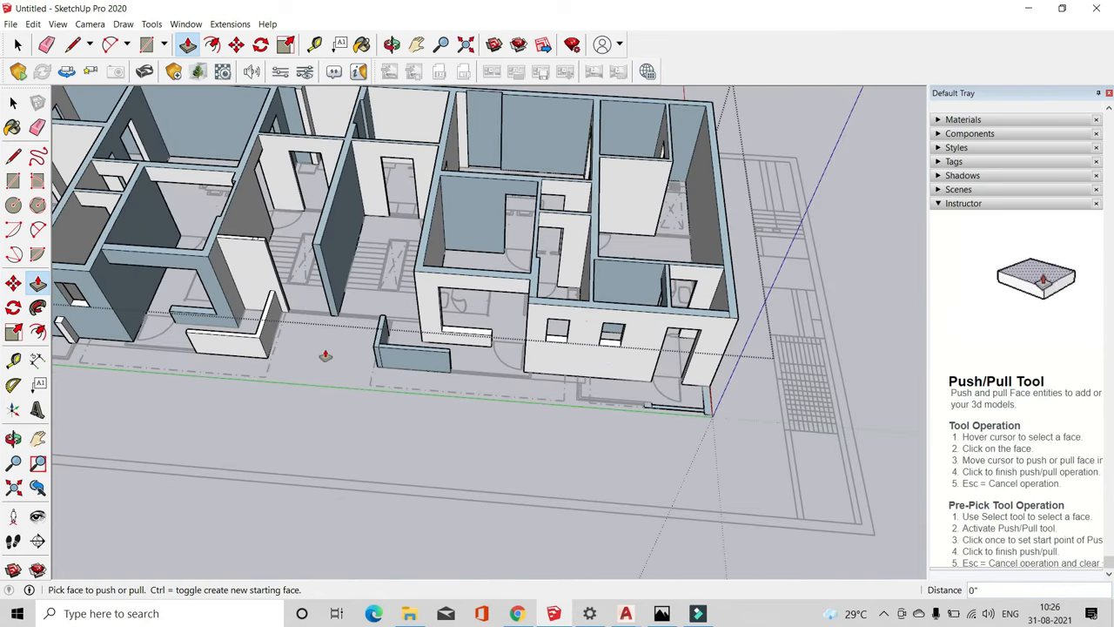
scroll(589, 383, up, 6)
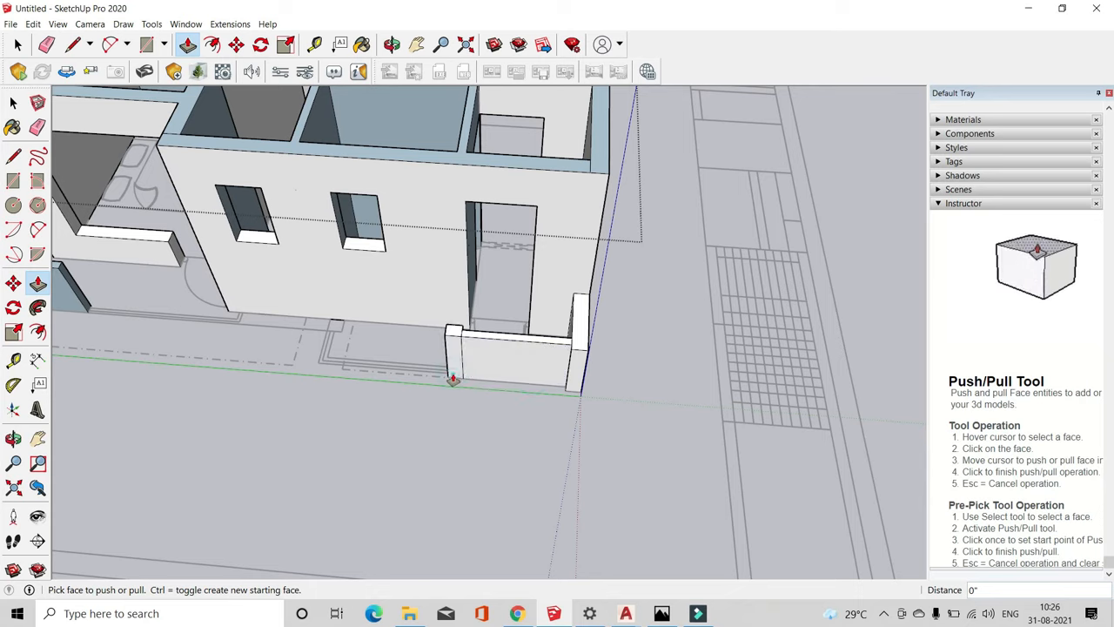
Erase the leftover dividing edges on the origin corner balcony's walls and on the L-shaped parapet
click(47, 44)
scroll(505, 261, up, 3)
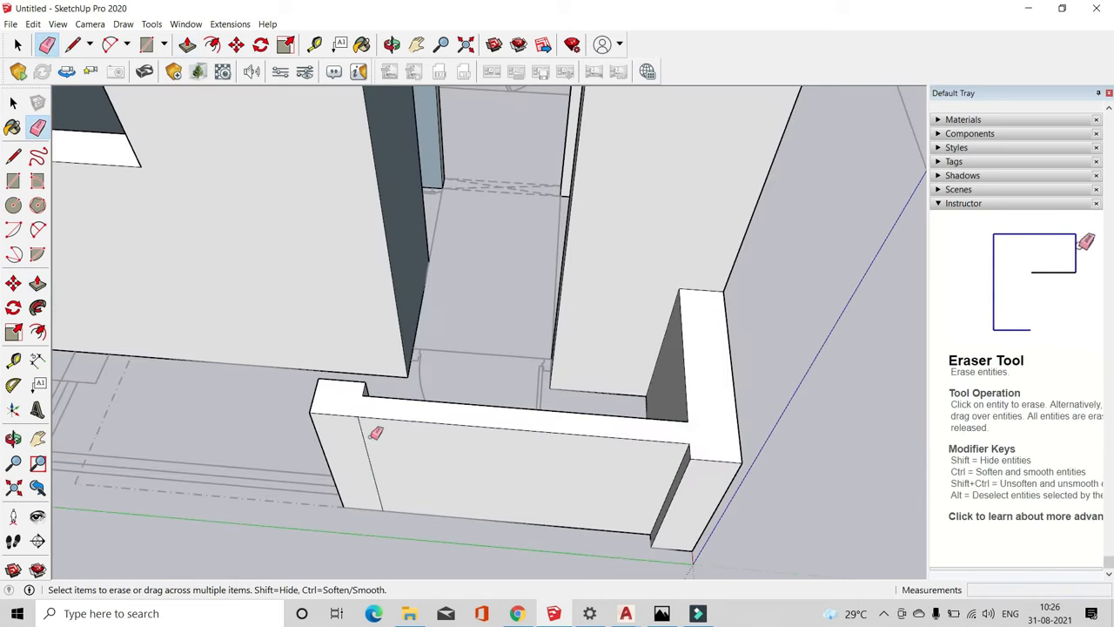
middle_drag(621, 447, 597, 492)
scroll(457, 403, down, 10)
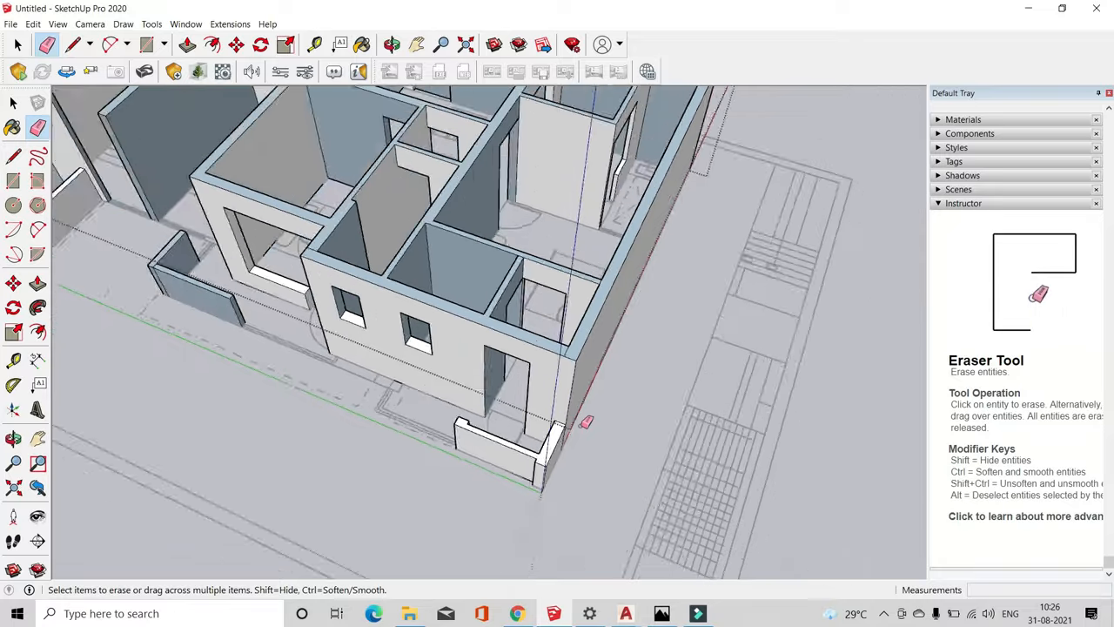
scroll(457, 403, up, 10)
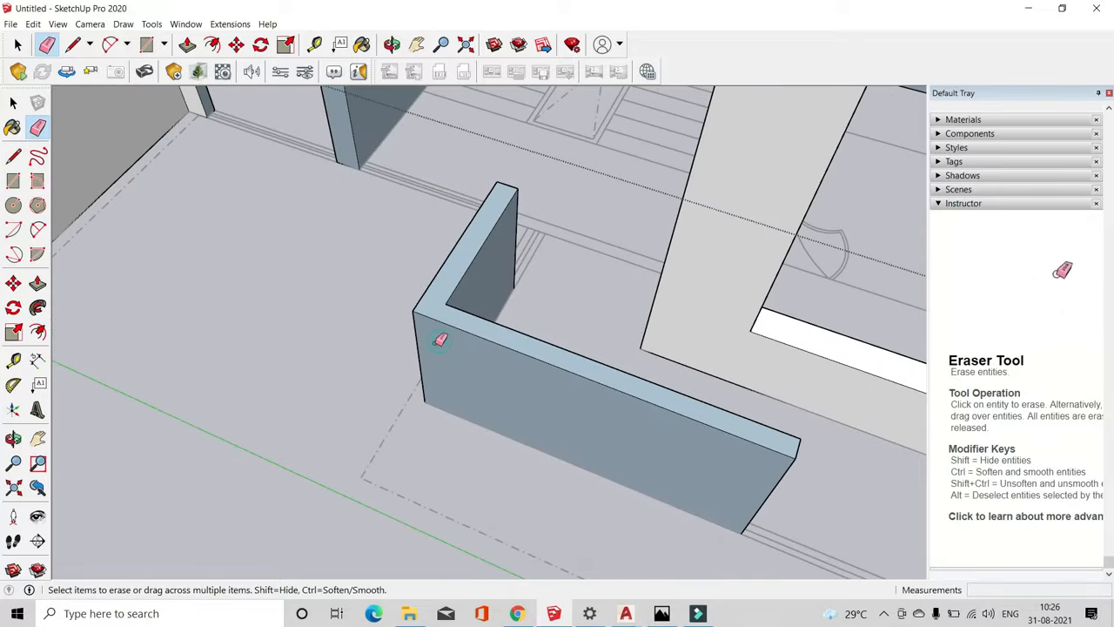
middle_drag(440, 340, 585, 391)
scroll(585, 391, down, 8)
scroll(296, 324, up, 7)
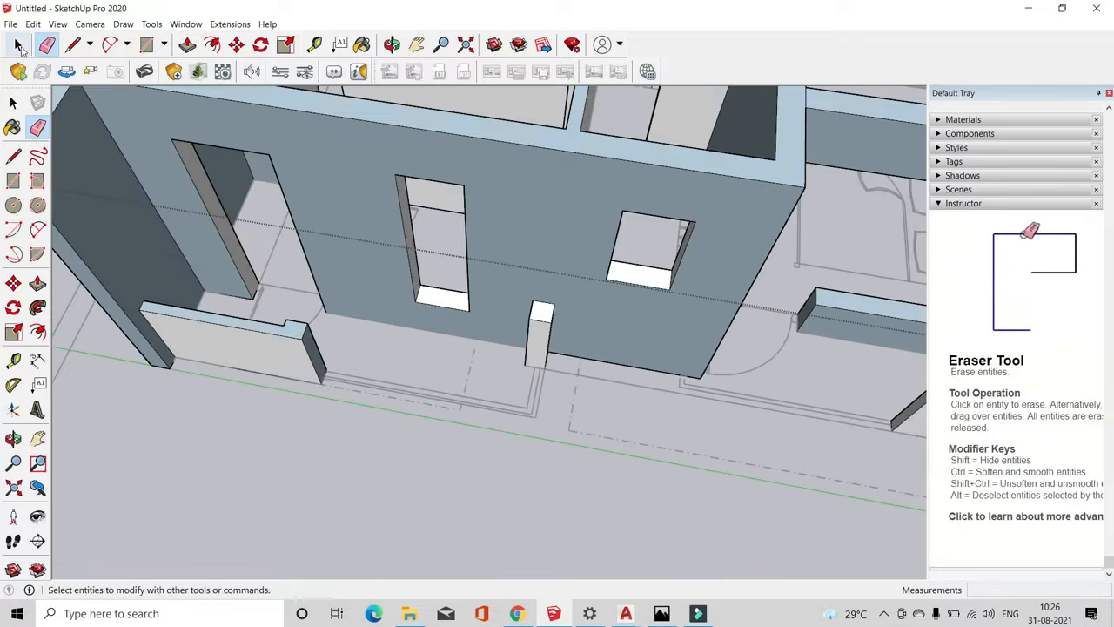
Close the wall group and examine the staircase area and the balconies of both flats
click(19, 46)
scroll(218, 441, down, 6)
mouse_move(217, 441)
middle_down()
mouse_move(456, 340)
mouse_move(470, 392)
middle_up()
scroll(522, 383, down, 2)
middle_drag(557, 383, 608, 531)
scroll(558, 385, up, 5)
scroll(611, 537, down, 4)
scroll(611, 537, up, 3)
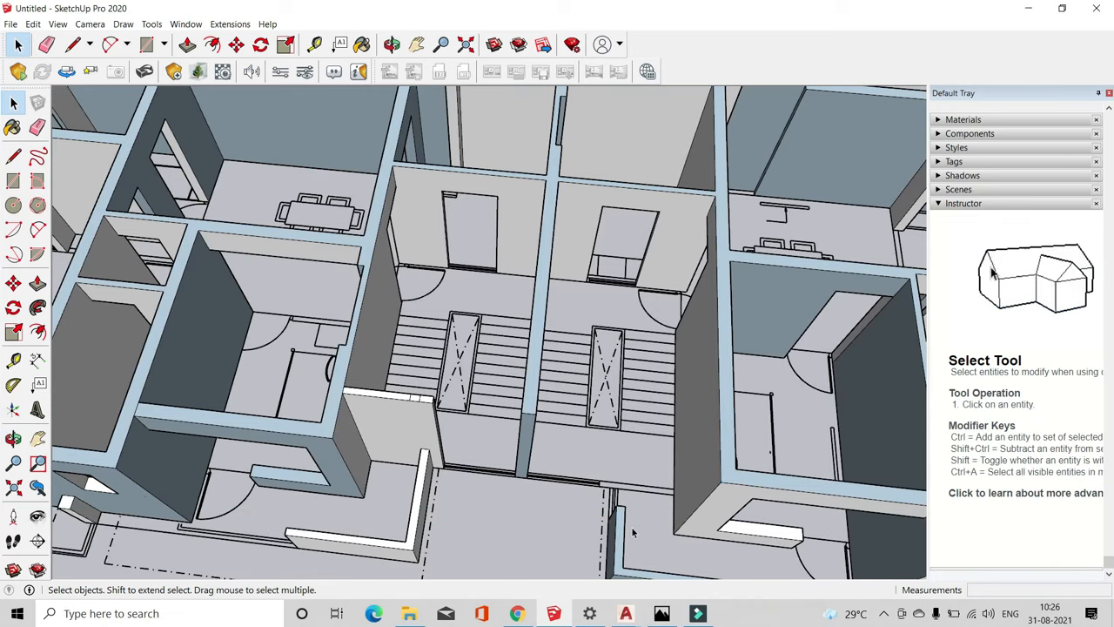
click(148, 44)
scroll(662, 477, up, 2)
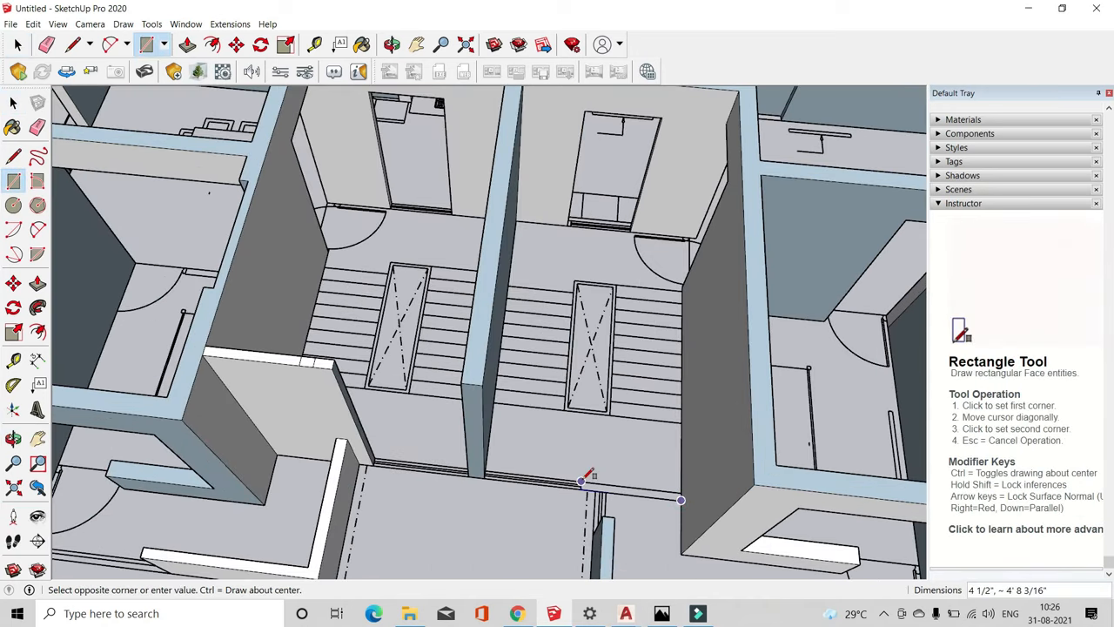
scroll(580, 481, up, 1)
click(581, 481)
scroll(361, 348, down, 2)
click(188, 45)
click(569, 460)
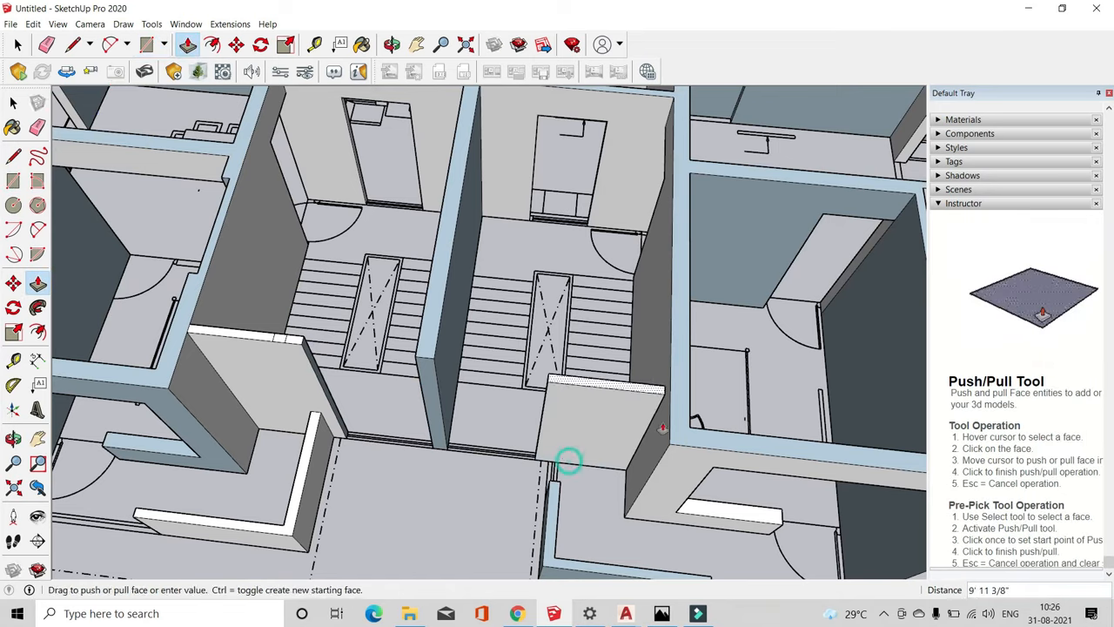
click(674, 424)
click(47, 45)
scroll(199, 283, up, 3)
click(188, 348)
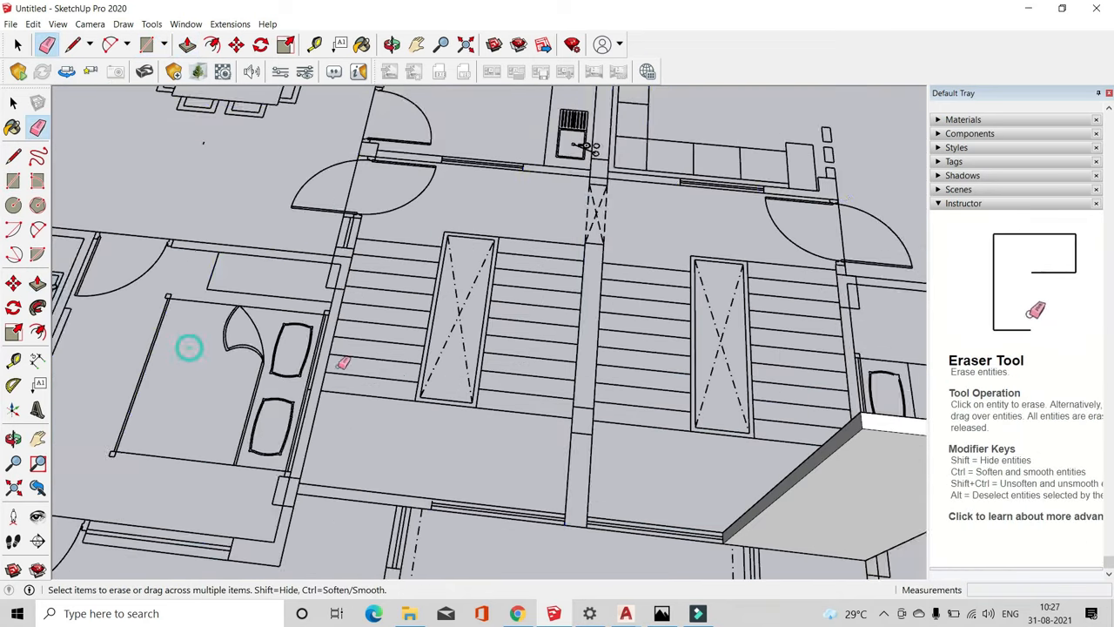
key(ctrl+z)
Open the second-floor wall group for editing and erase the leftover edges on top of the short wall closing the staircase side
click(17, 44)
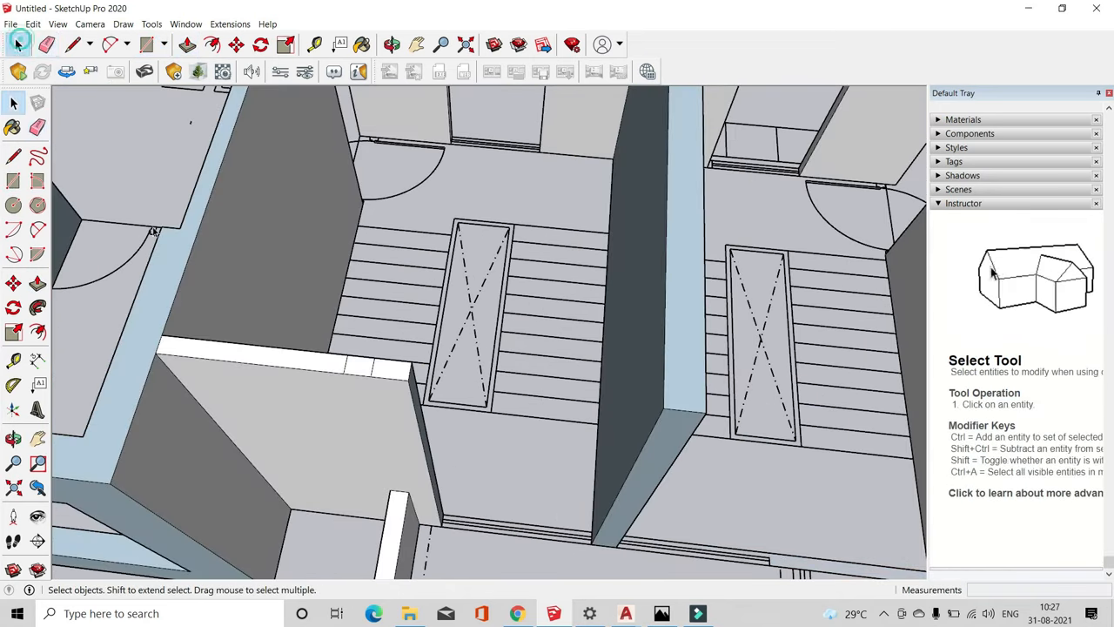
click(47, 45)
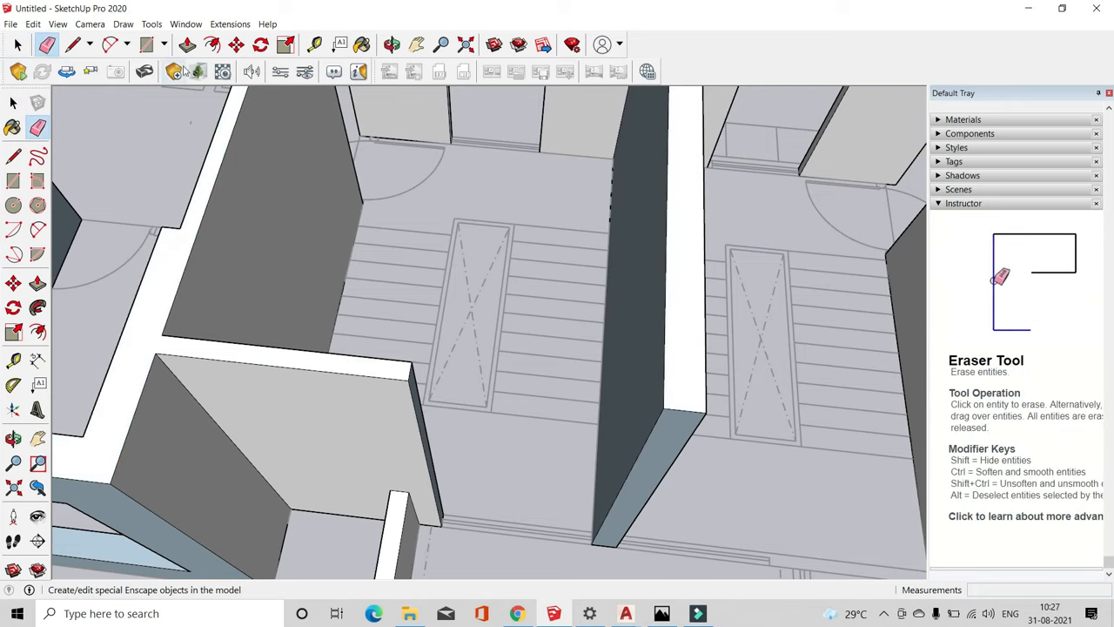
Draw a 4 1/2" by about 4' 8" rectangle for the short wall beside the second staircase, raise it to wall height and erase the seam
scroll(222, 162, down, 3)
scroll(571, 413, up, 3)
click(543, 421)
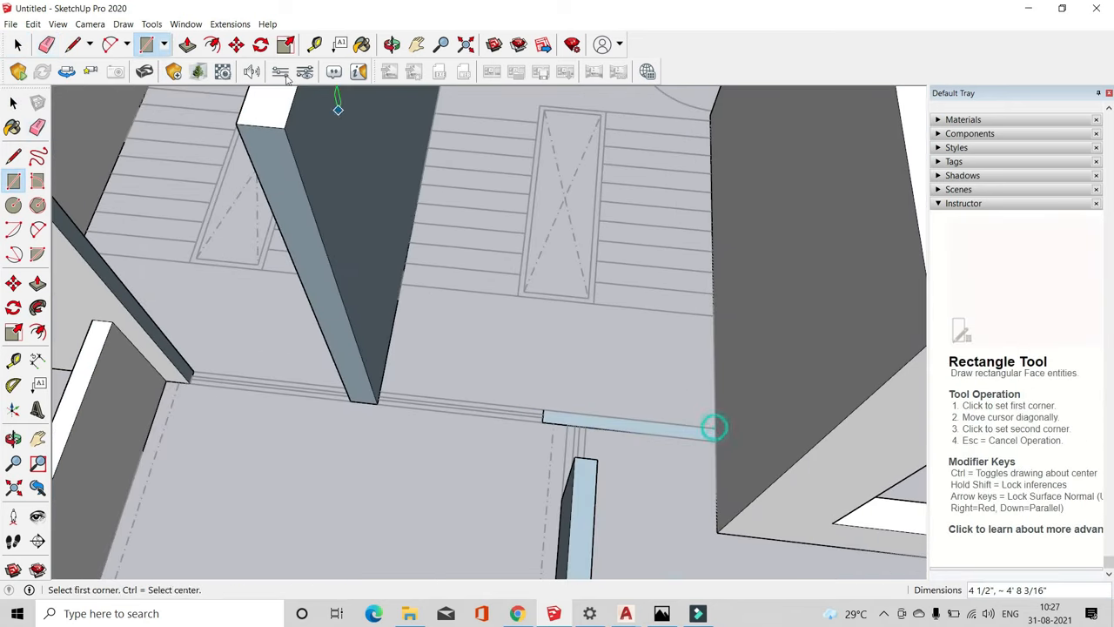
click(713, 427)
key(p)
scroll(538, 410, down, 2)
click(731, 362)
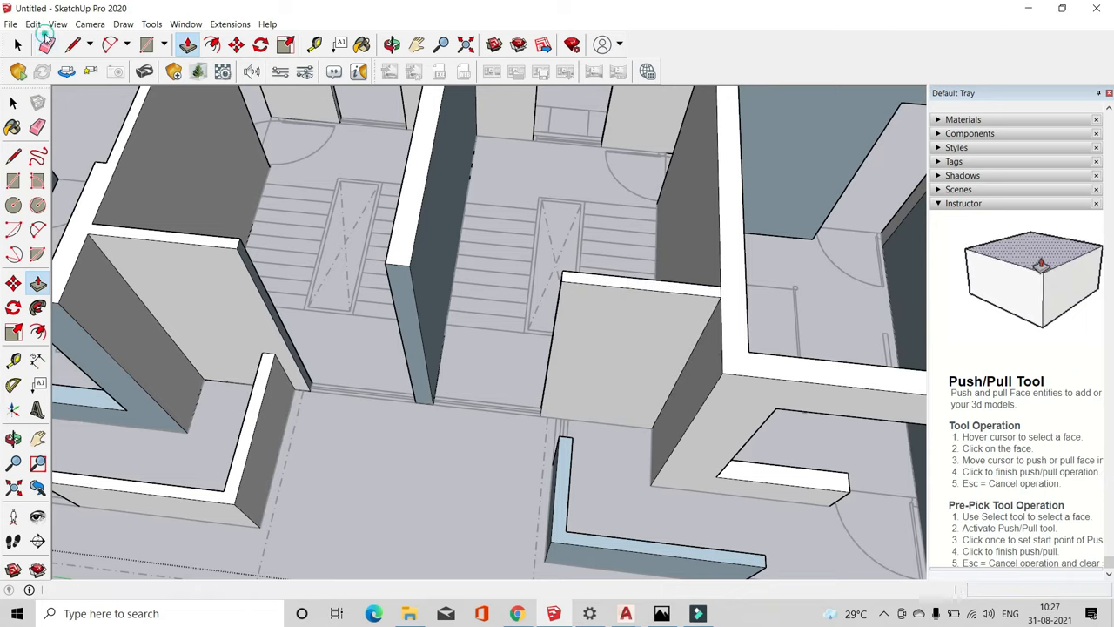
click(46, 43)
scroll(736, 283, up, 2)
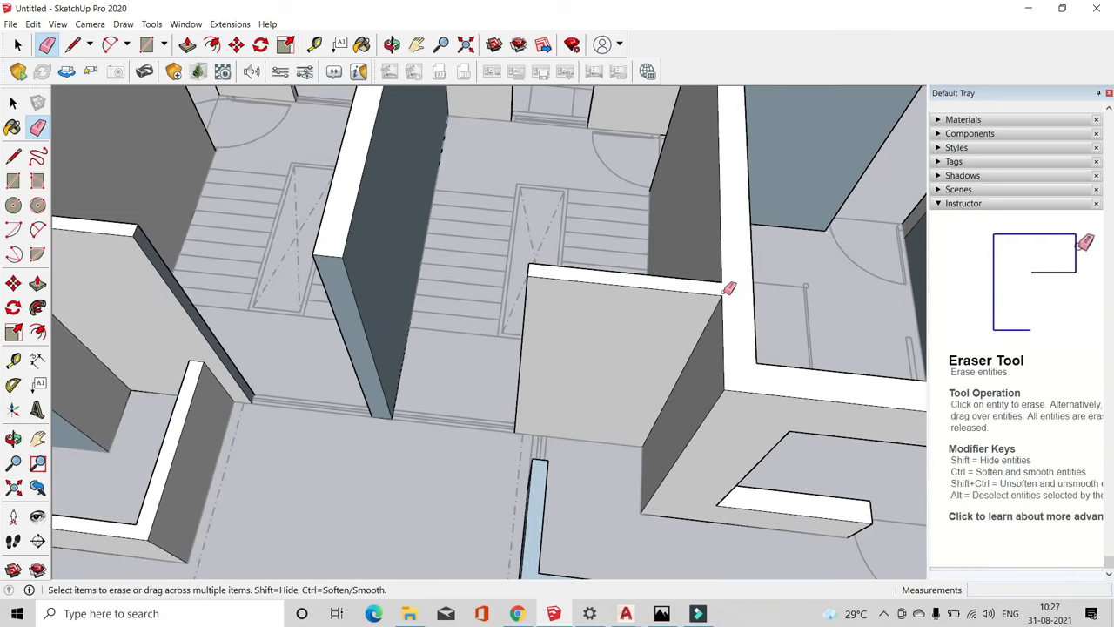
Extend the upper strip of the new short wall across the staircase opening to the dividing wall as a lintel with Push/Pull
click(187, 44)
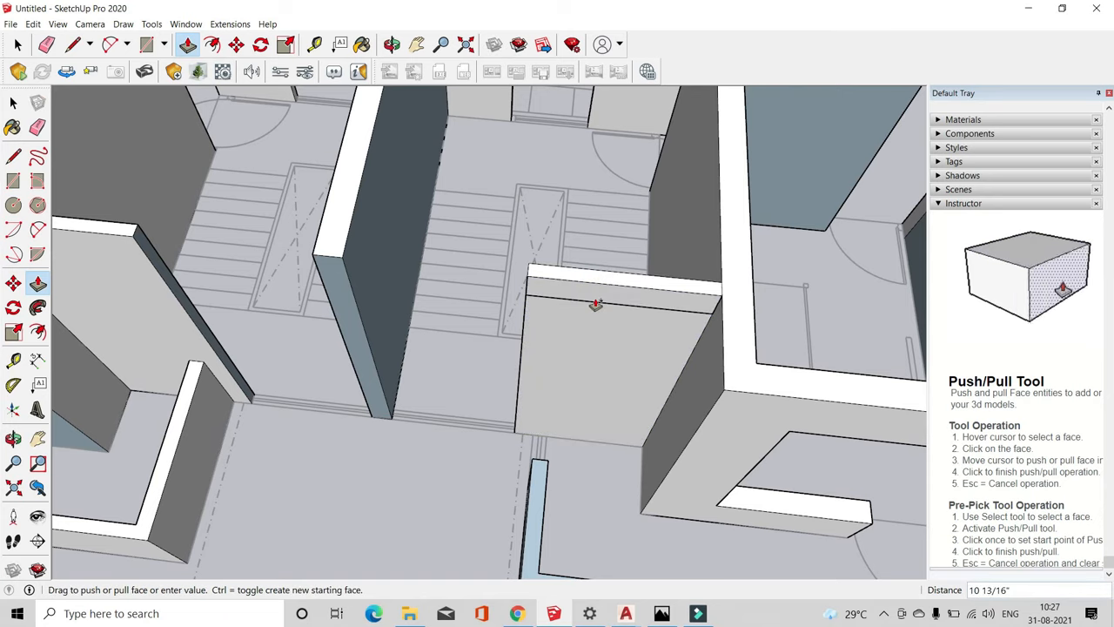
middle_drag(404, 193, 729, 219)
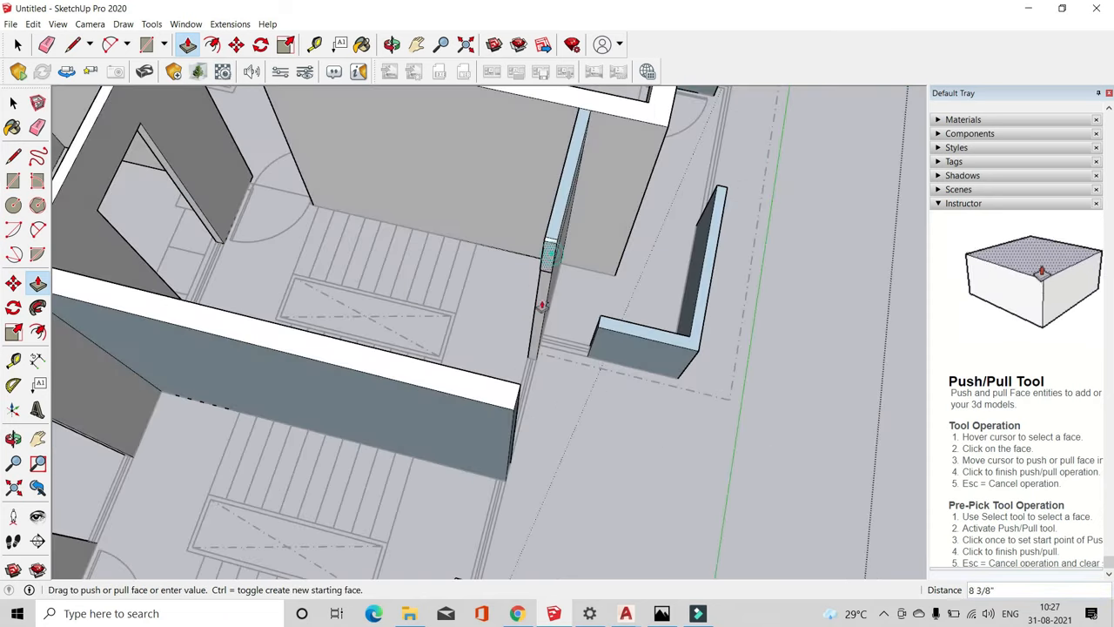
scroll(521, 370, down, 10)
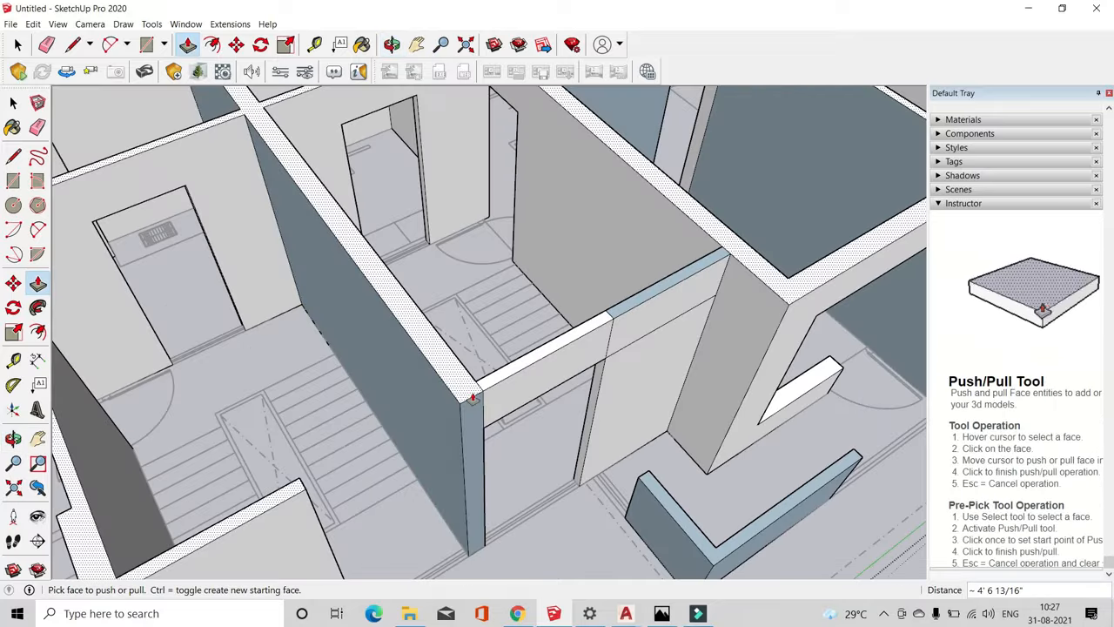
Mark the lintel's lower edge on the other short wall's end and pull its upper part across the first staircase opening to the dividing wall
key(l)
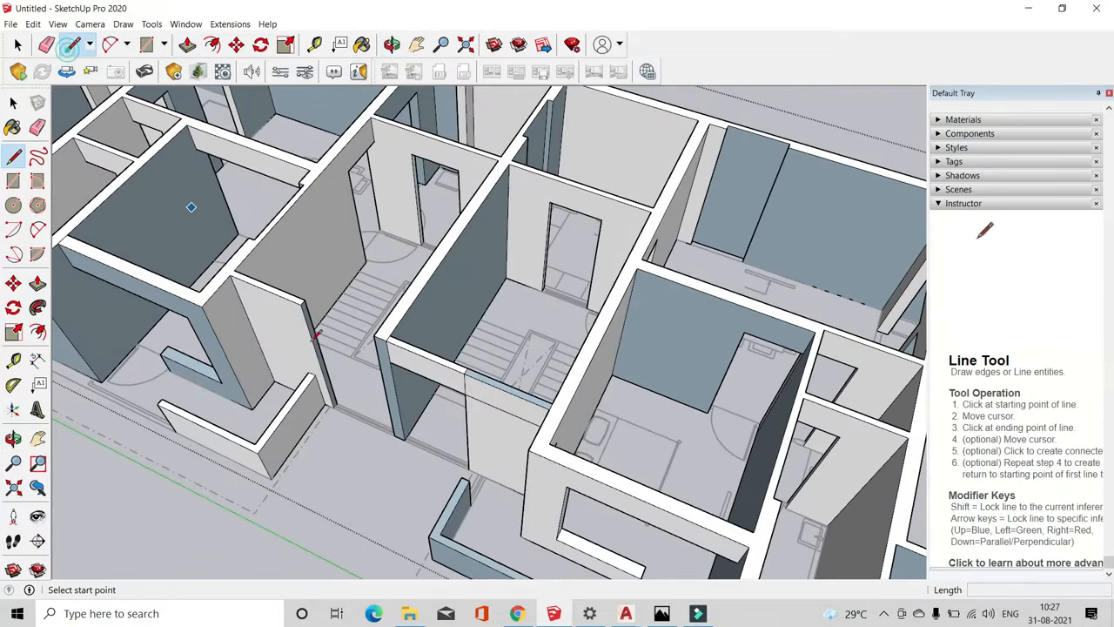
click(396, 360)
scroll(396, 361, up, 5)
click(244, 294)
scroll(244, 294, up, 2)
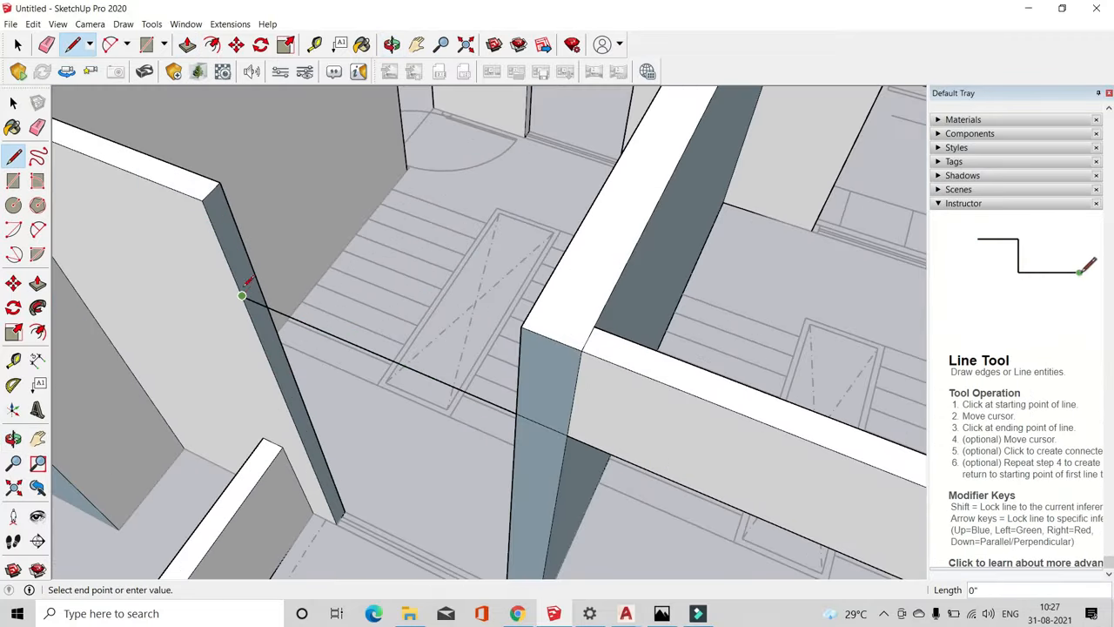
key(e)
click(186, 45)
click(224, 217)
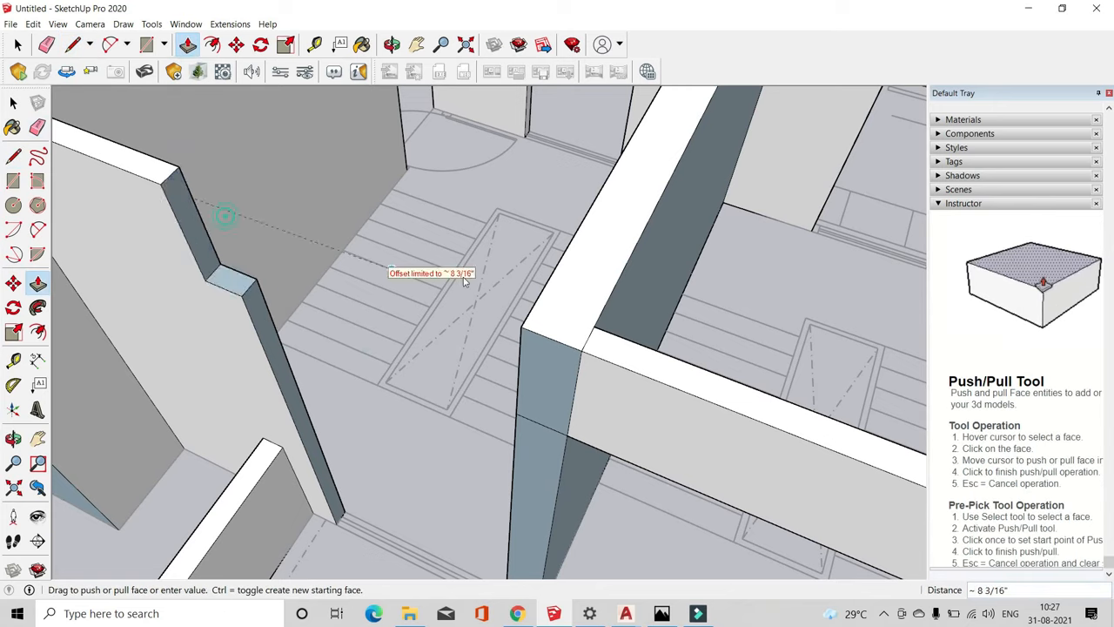
click(558, 264)
Erase the leftover edges where the staircase lintels meet the dividing wall and the adjoining short walls
click(47, 45)
click(577, 380)
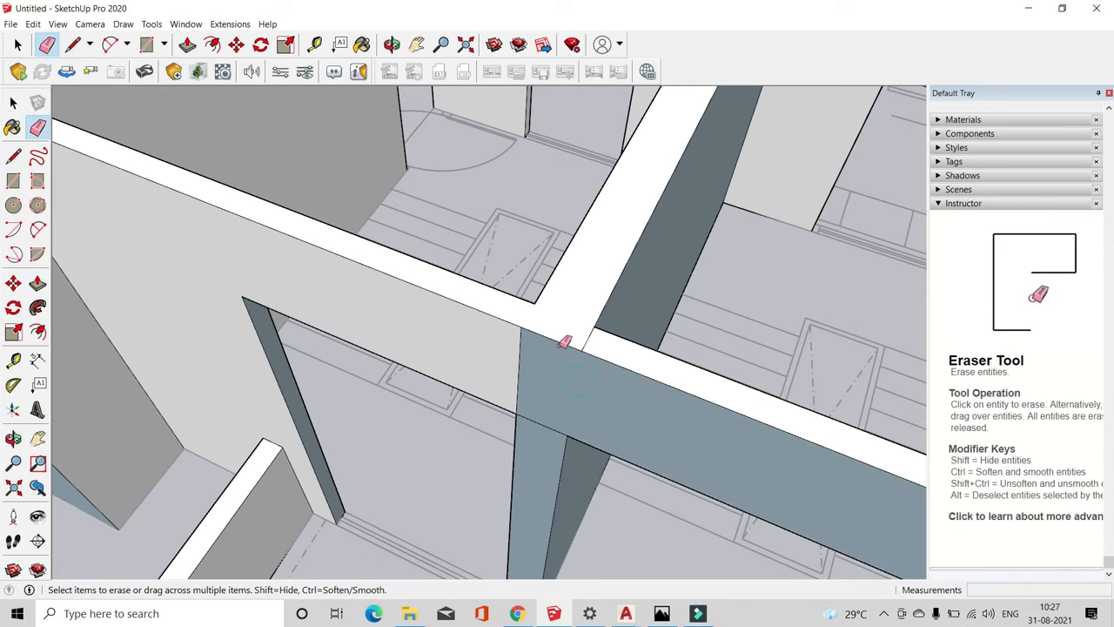
click(520, 361)
scroll(378, 373, down, 3)
click(624, 428)
scroll(634, 390, up, 2)
mouse_move(634, 391)
middle_down()
mouse_move(9, 336)
mouse_move(9, 348)
middle_up()
click(420, 549)
mouse_move(420, 549)
middle_down()
mouse_move(565, 363)
mouse_move(600, 338)
middle_up()
drag(405, 458, 371, 460)
middle_drag(371, 460, 432, 237)
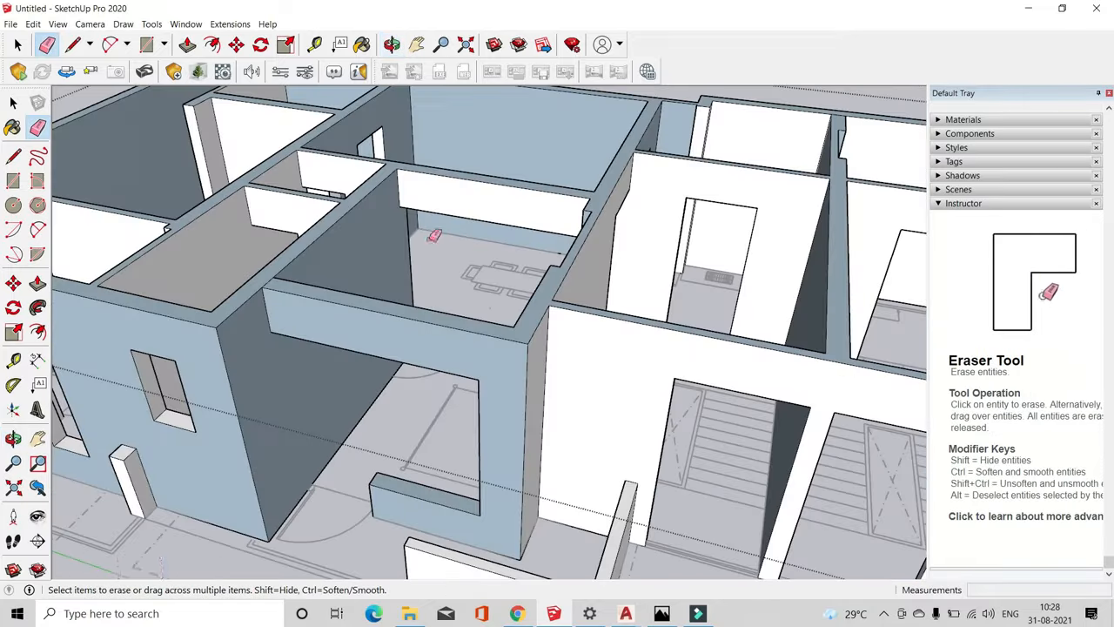
Close the wall group and examine the staircase openings and walls of the floor model without balconies
key(space)
scroll(522, 287, down, 5)
mouse_move(522, 287)
middle_down()
mouse_move(542, 291)
mouse_move(487, 478)
middle_up()
scroll(487, 479, down, 2)
scroll(529, 427, up, 7)
middle_drag(529, 427, 552, 393)
scroll(365, 401, down, 7)
click(499, 435)
scroll(418, 331, up, 7)
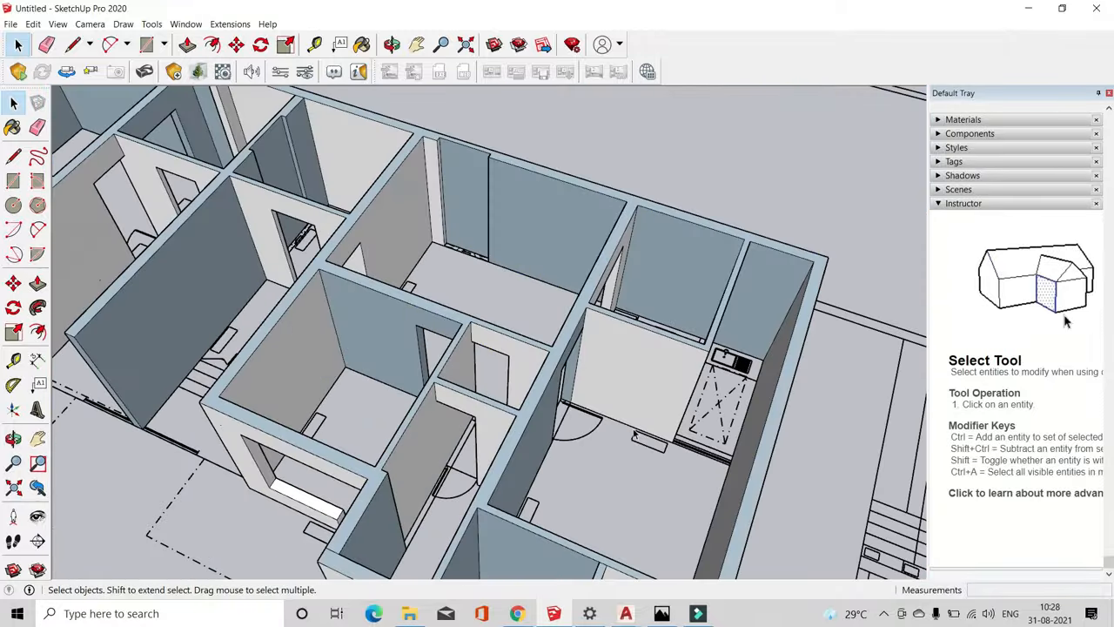
scroll(634, 434, down, 5)
scroll(560, 427, up, 6)
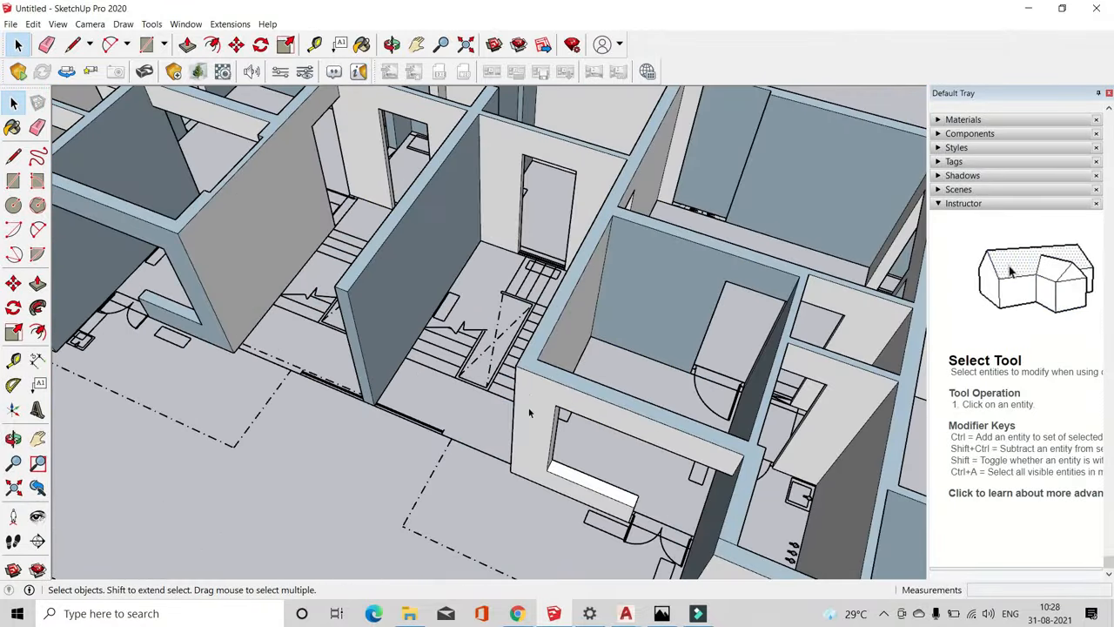
scroll(534, 385, down, 5)
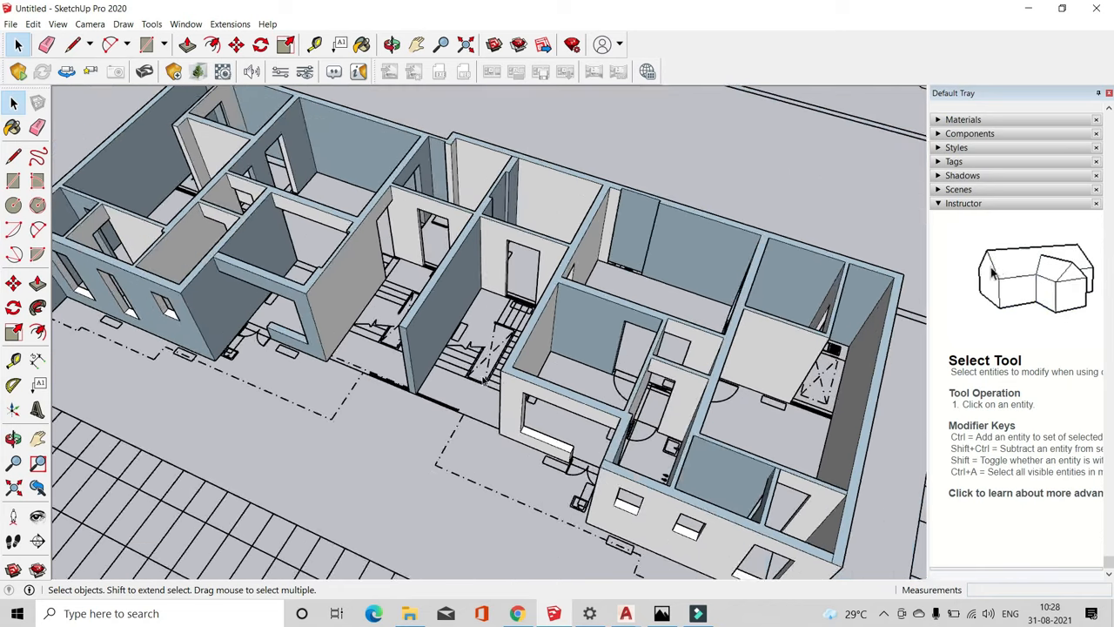
scroll(133, 152, down, 3)
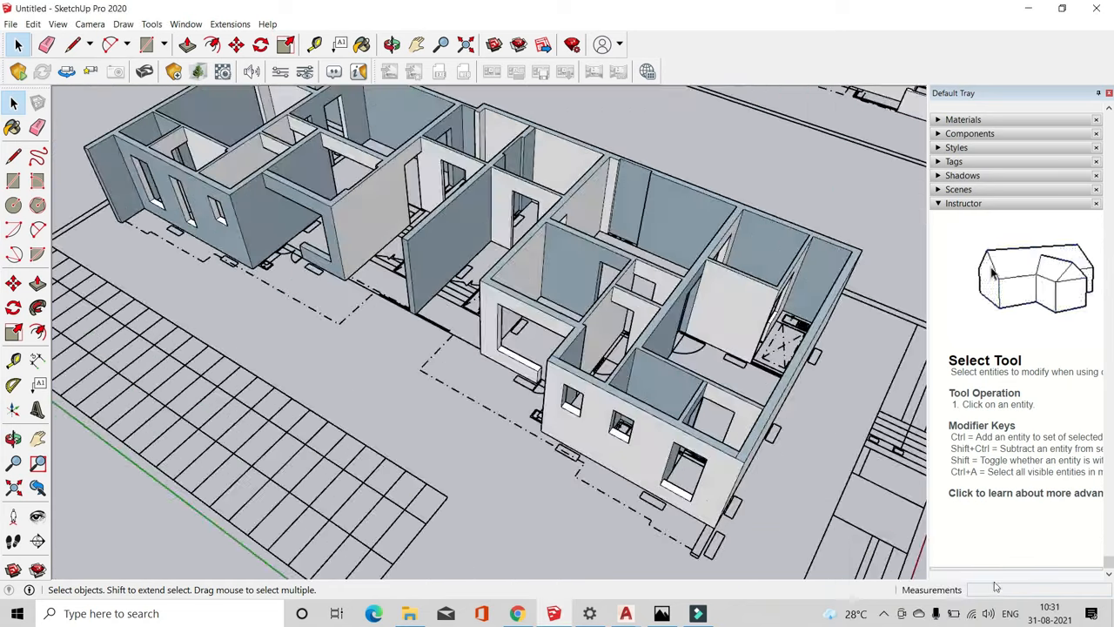
middle_drag(487, 331, 540, 305)
scroll(487, 331, up, 3)
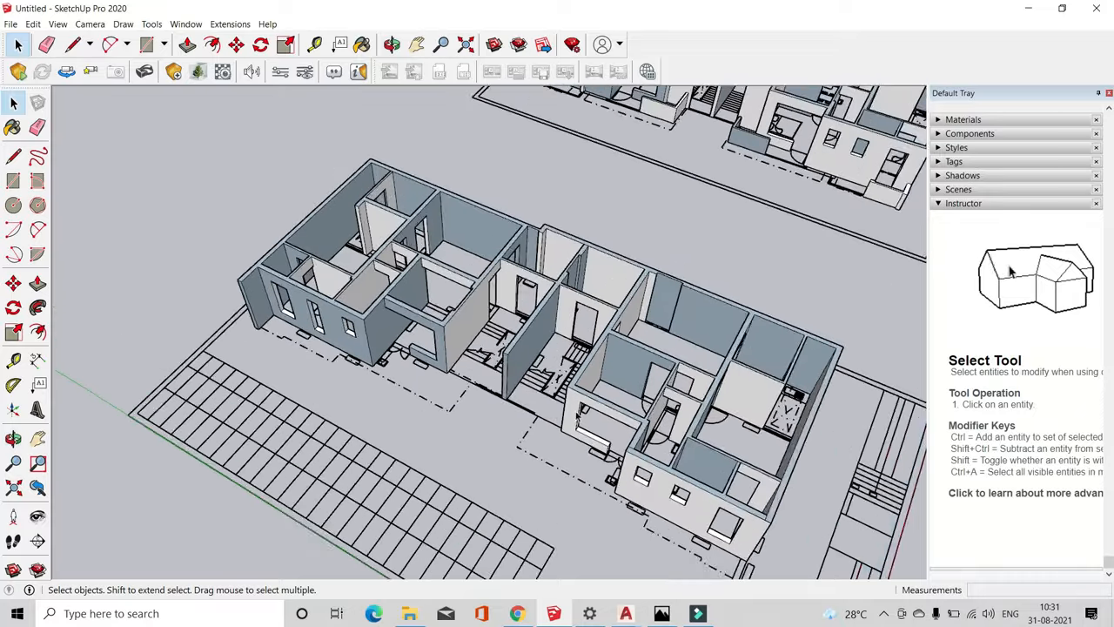
In the wall group without balconies, outline a 4 1/2" strip on the staircase side wall and pull its top 9' 3" to the dividing wall as a lintel
scroll(412, 346, up, 3)
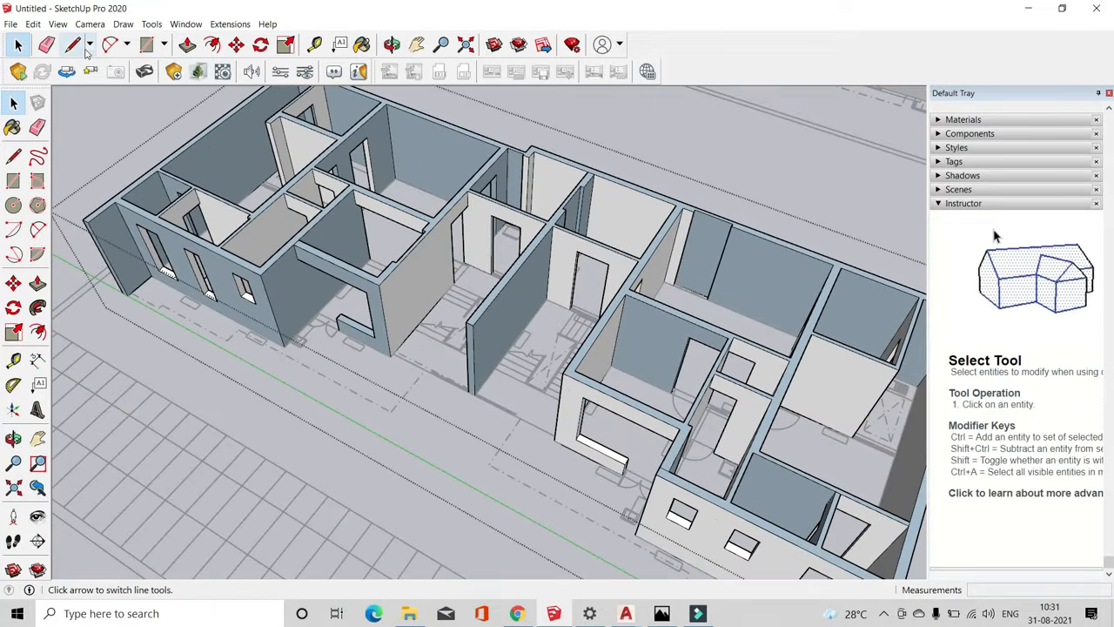
click(74, 44)
scroll(403, 386, up, 5)
click(414, 444)
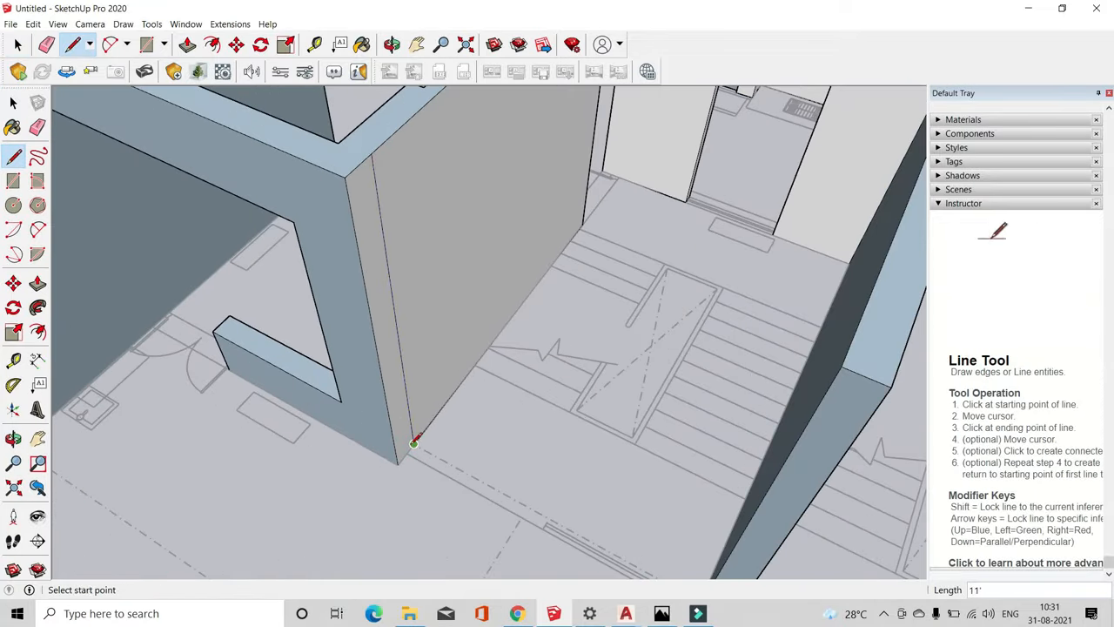
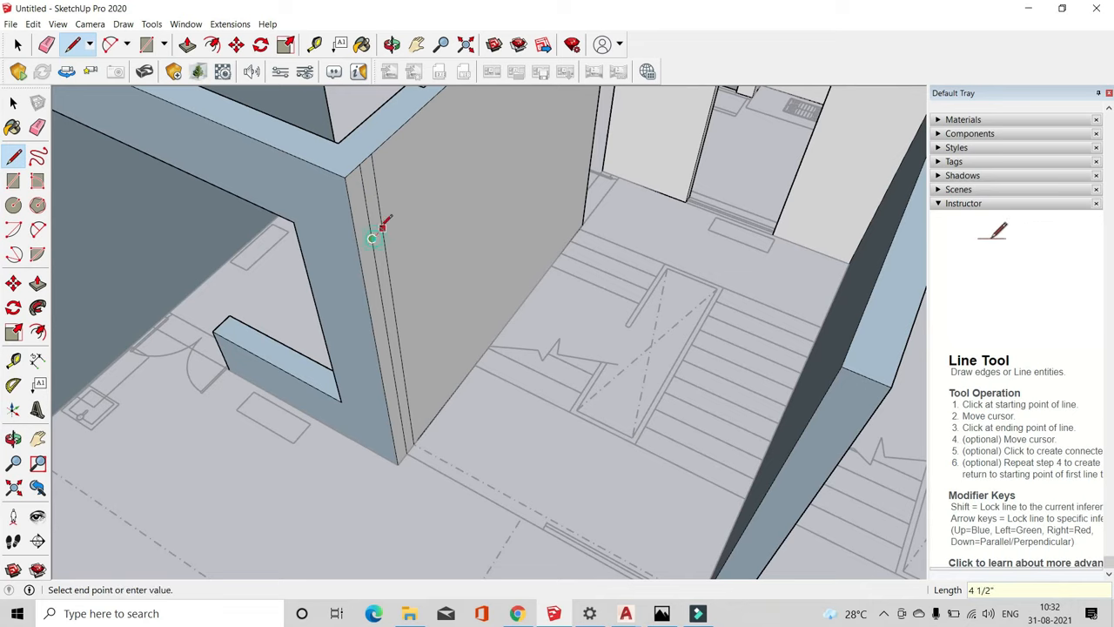
click(188, 45)
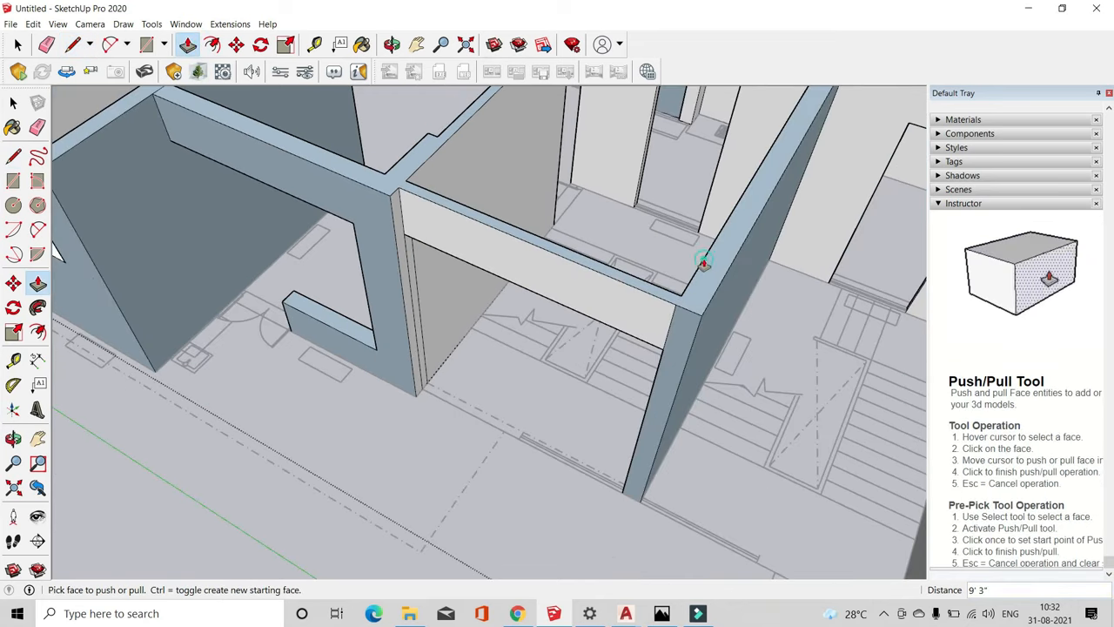
Mark the lintel's outline on the dividing wall's other side and pull it across the second staircase opening to the far wall
scroll(704, 261, down, 3)
scroll(646, 435, up, 4)
middle_drag(647, 435, 766, 470)
scroll(426, 391, down, 4)
scroll(425, 390, up, 3)
middle_drag(609, 405, 623, 439)
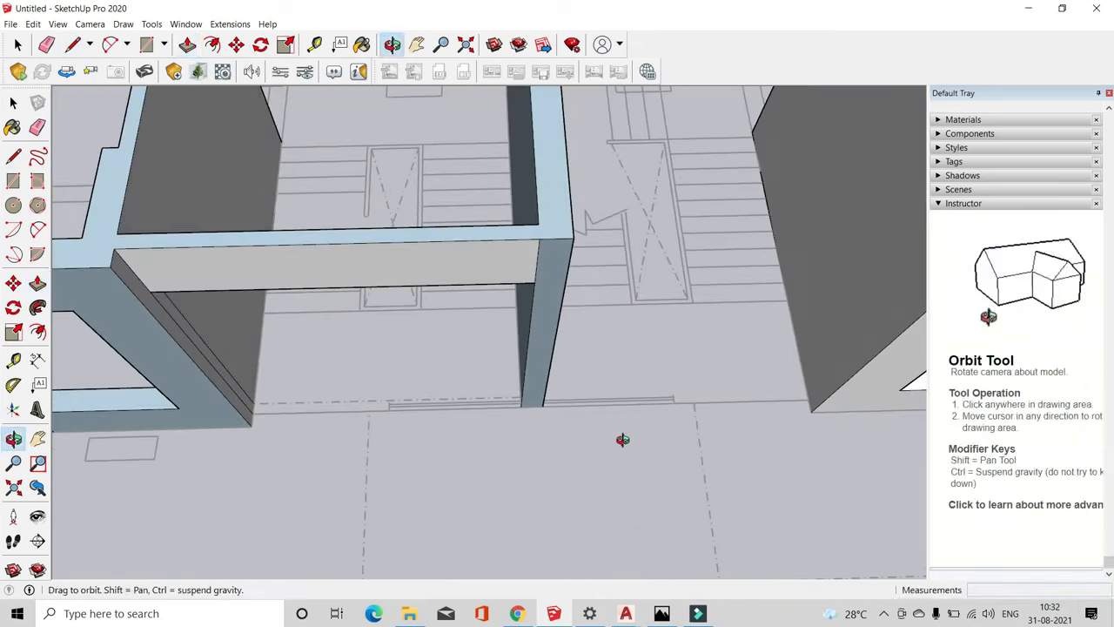
key(l)
middle_drag(149, 104, 306, 335)
scroll(427, 210, up, 1)
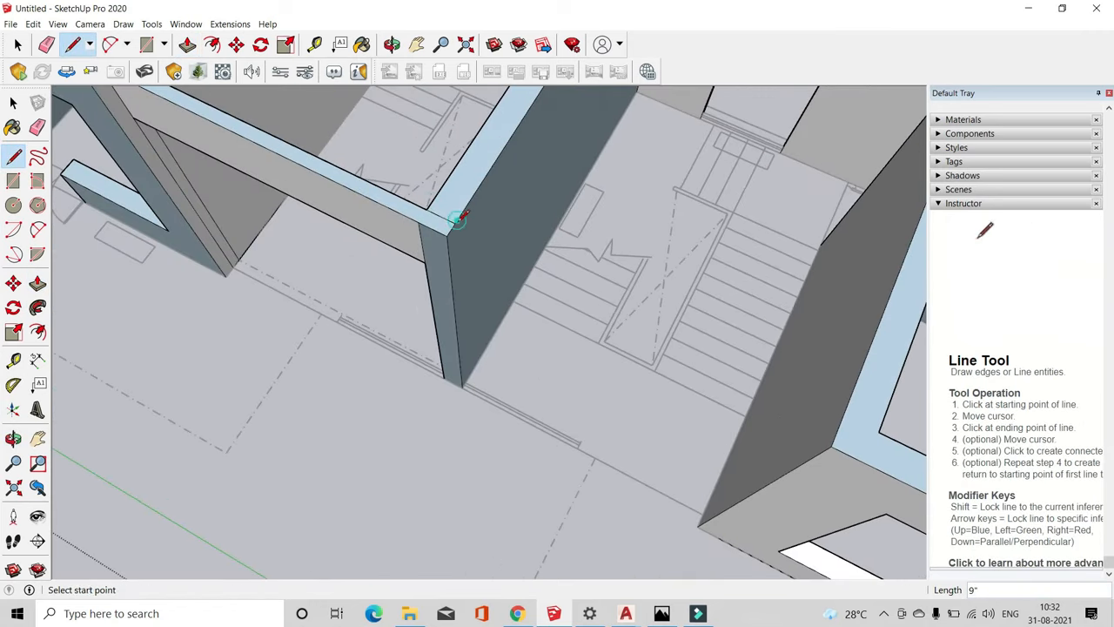
click(188, 47)
click(453, 255)
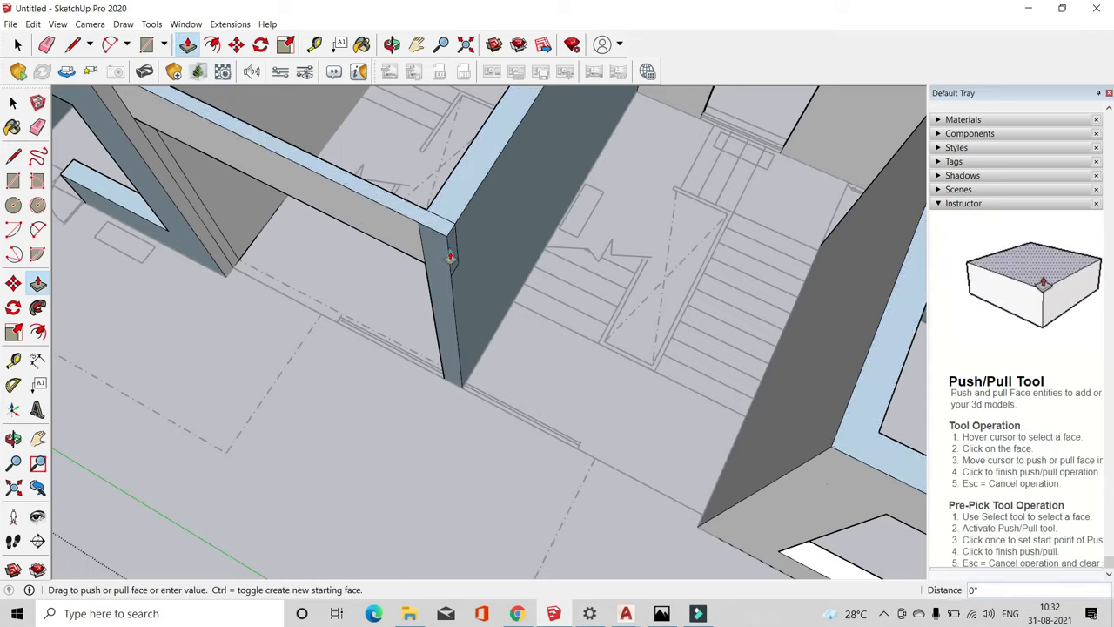
scroll(494, 263, down, 2)
Erase the leftover dividing edges at the junctions of the two new staircase lintels
key(e)
scroll(485, 252, up, 3)
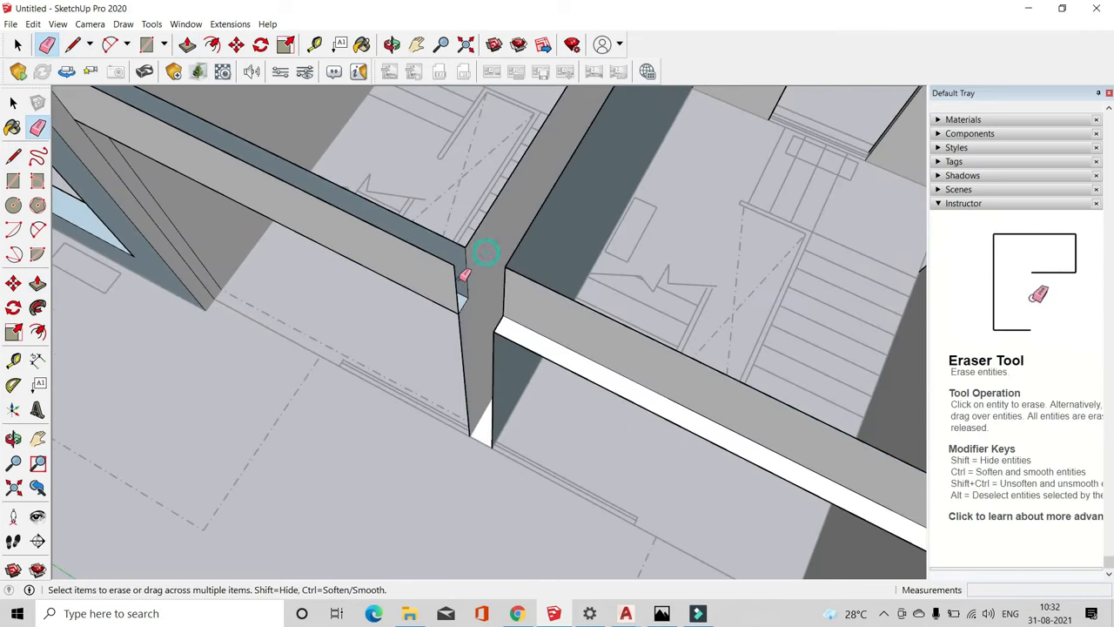
middle_drag(477, 275, 485, 251)
scroll(402, 275, down, 2)
mouse_move(251, 215)
middle_down()
mouse_move(750, 243)
mouse_move(444, 357)
middle_up()
Close the wall group and examine the finished staircase lintels and both floor models
key(space)
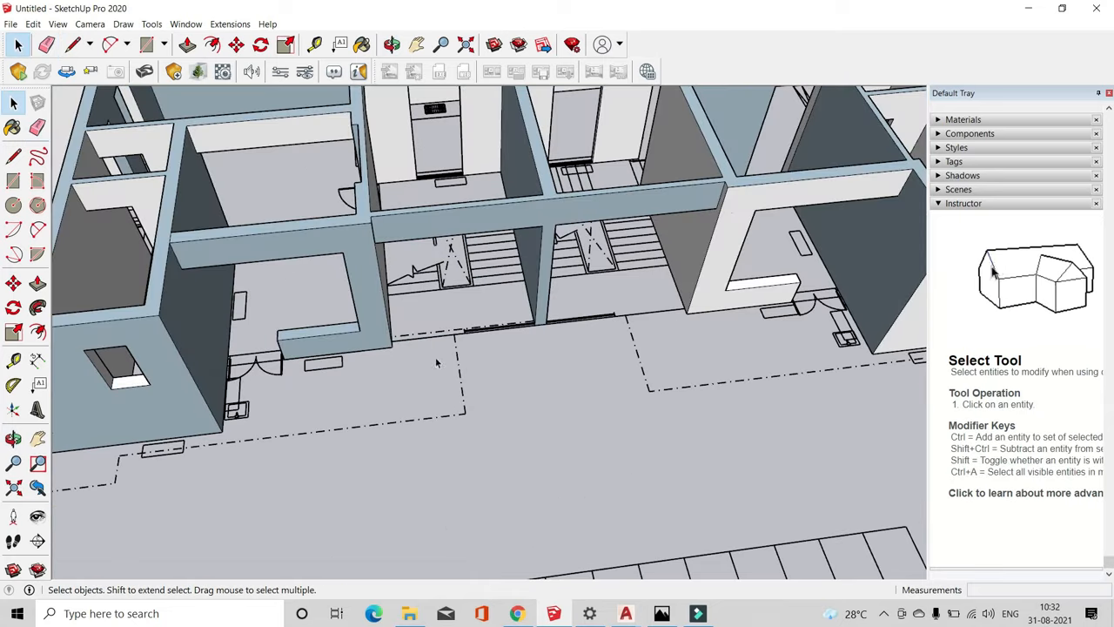
scroll(458, 398, down, 3)
middle_drag(524, 374, 555, 427)
scroll(458, 397, up, 3)
scroll(470, 339, down, 4)
middle_drag(461, 326, 526, 302)
scroll(481, 295, down, 4)
scroll(527, 301, up, 4)
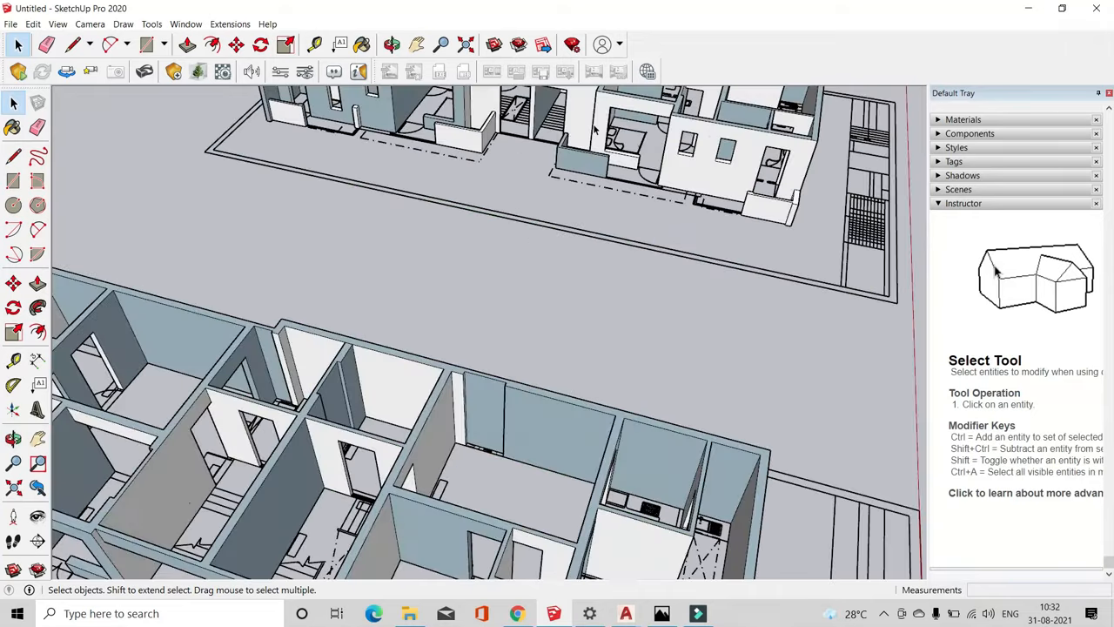
Select the wall groups of both floors and hide them so that only the imported plans show
scroll(527, 301, down, 3)
shift+click(517, 379)
right_click(518, 378)
click(534, 415)
scroll(522, 326, down, 4)
Draw a rectangle over one flat of the second floor plan, from its rear outer corner to the staircase-side corner of the balcony outline
click(148, 45)
middle_drag(436, 179, 442, 252)
scroll(440, 137, up, 4)
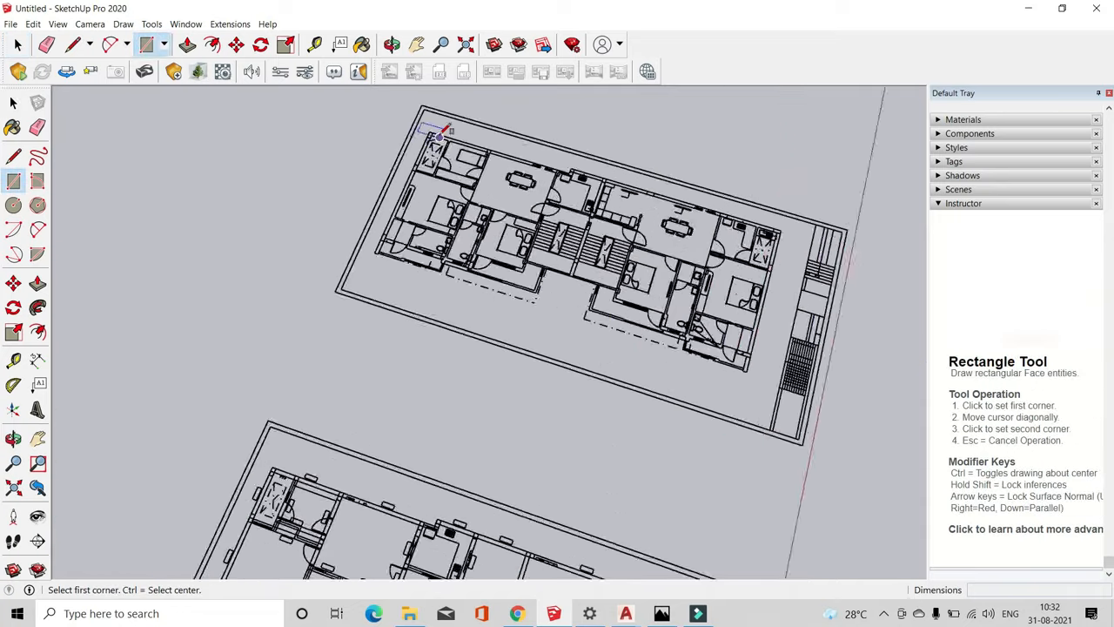
scroll(435, 137, up, 4)
click(420, 129)
scroll(422, 132, down, 3)
scroll(588, 402, up, 5)
click(588, 402)
scroll(410, 385, down, 3)
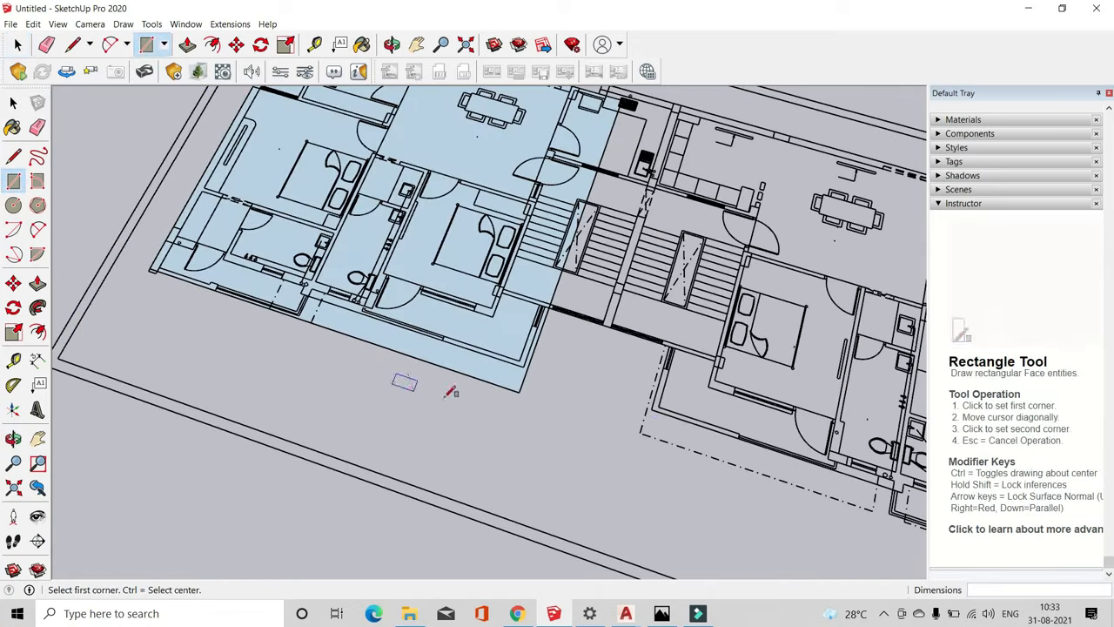
Draw a matching rectangle over the other flat, from its staircase-side balcony outline corner to the opposite rear corner
click(640, 433)
scroll(640, 425, down, 4)
scroll(831, 239, up, 4)
click(849, 262)
scroll(411, 395, up, 4)
scroll(413, 393, down, 3)
Fill in the remaining kitchen areas behind the staircases with additional rectangles along the plan's rear wall lines
scroll(510, 219, up, 4)
click(497, 208)
scroll(577, 391, down, 3)
scroll(395, 165, up, 4)
scroll(426, 168, up, 6)
click(430, 166)
scroll(426, 174, down, 3)
click(260, 163)
scroll(266, 187, down, 4)
scroll(615, 253, up, 2)
click(674, 280)
scroll(601, 253, down, 8)
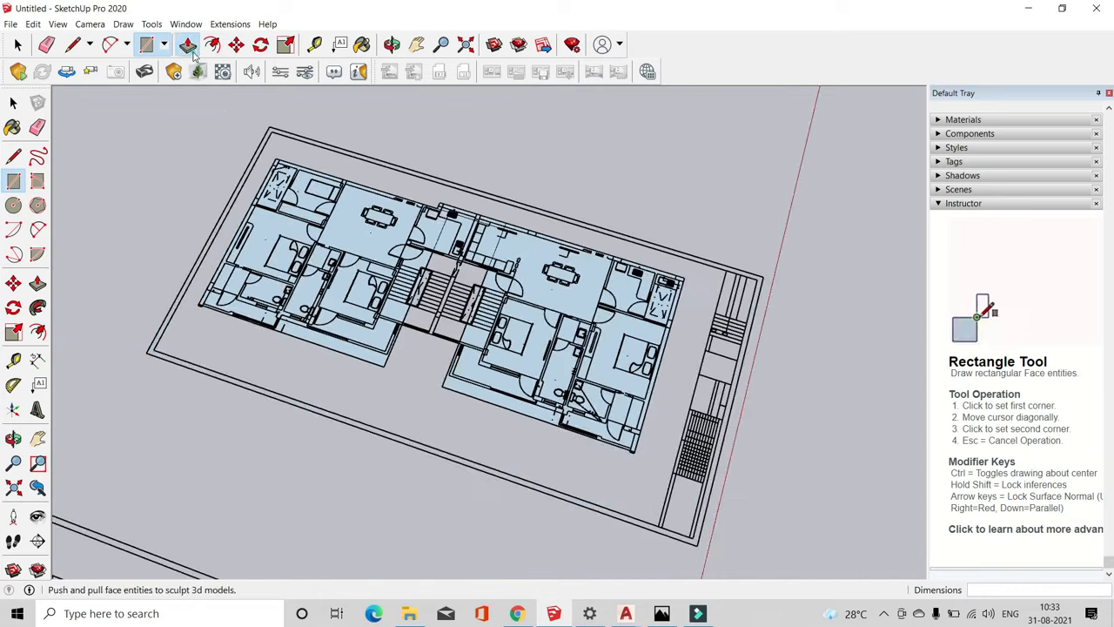
Extrude the flat and kitchen faces drawn over the second floor plan 6" with Push/Pull to form the slab
click(188, 44)
scroll(305, 322, up, 6)
click(302, 300)
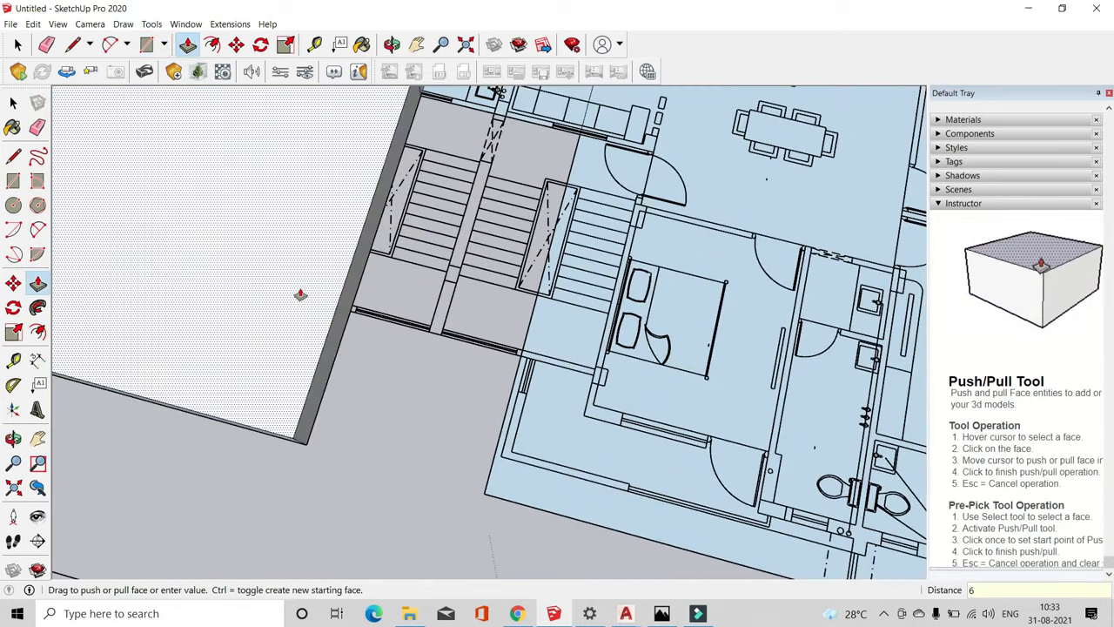
key(Return)
scroll(561, 320, down, 3)
double_click(545, 168)
double_click(646, 201)
middle_drag(647, 201, 69, 161)
scroll(709, 452, up, 2)
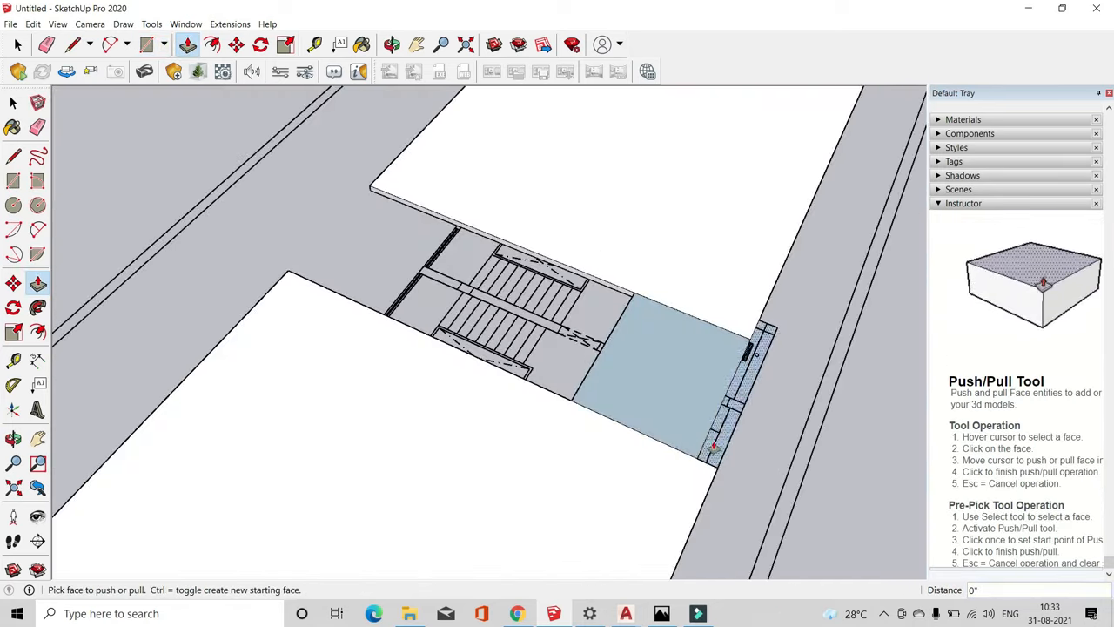
Erase the dividing lines on top of the slab and make the whole connected slab a group
click(47, 48)
middle_drag(736, 416, 701, 383)
click(687, 470)
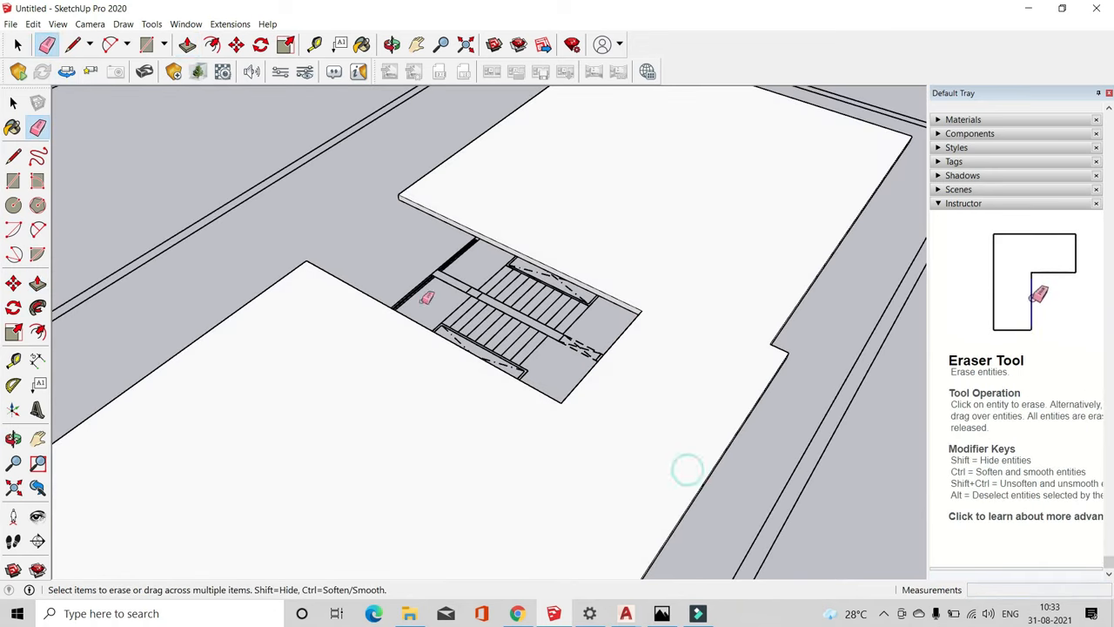
double_click(612, 174)
click(656, 277)
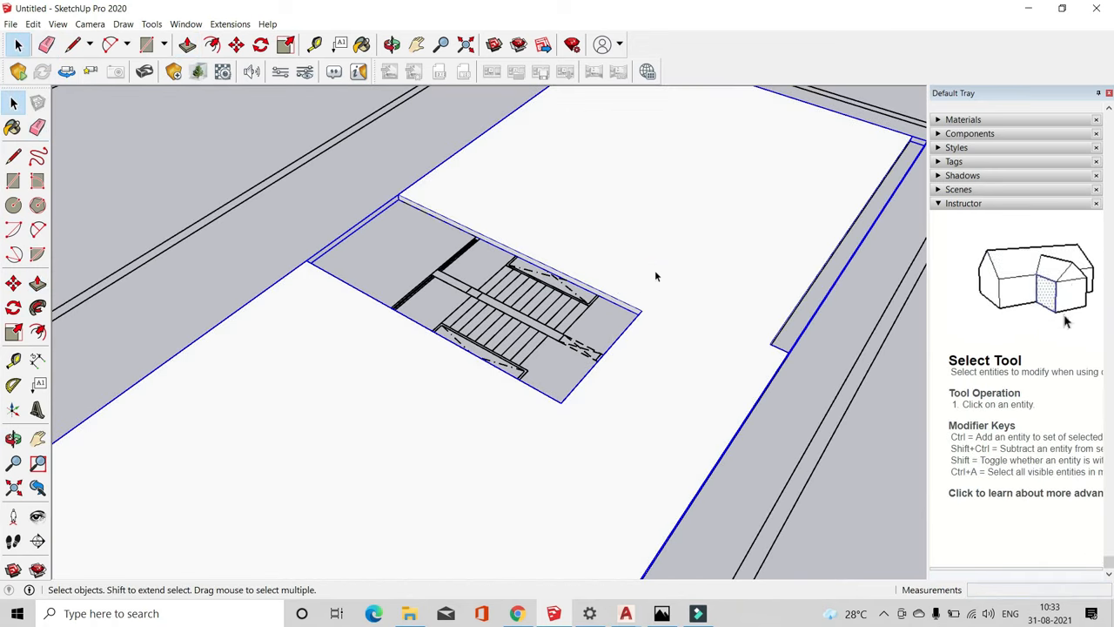
Open the slab group for editing and erase the leftover seam lines on its underside
right_click(594, 302)
click(624, 311)
middle_drag(628, 522, 650, 227)
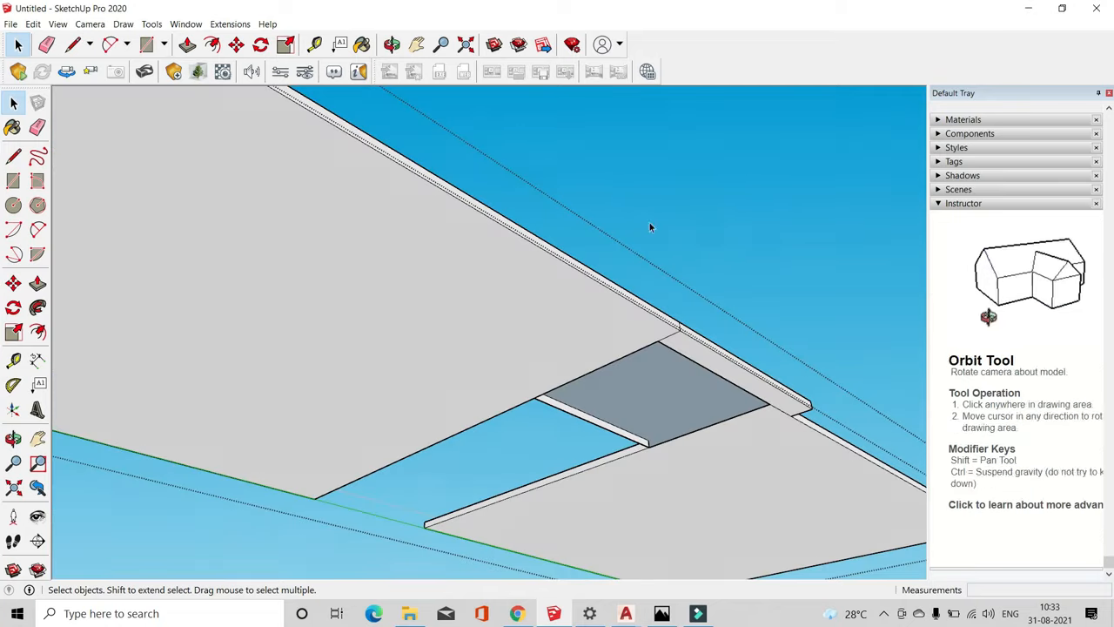
click(46, 44)
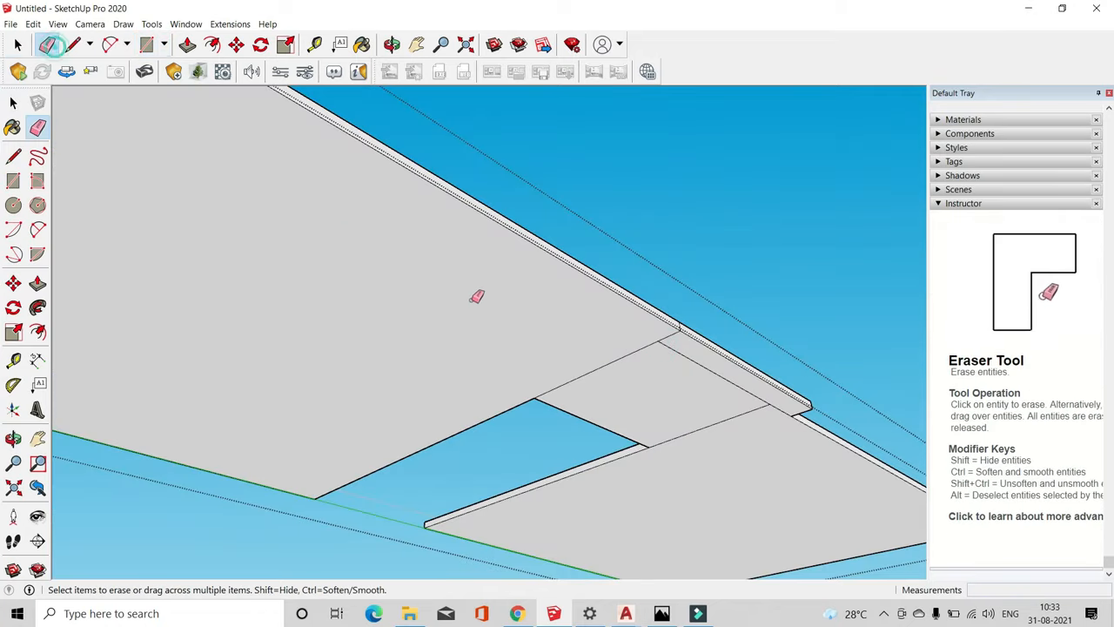
middle_drag(750, 397, 723, 453)
click(675, 354)
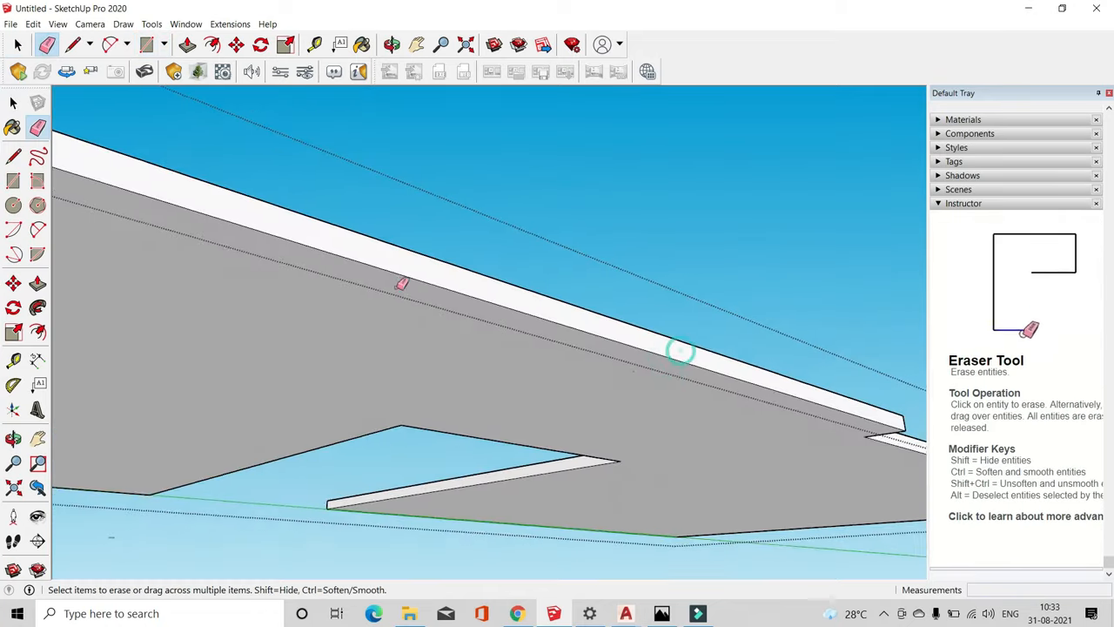
Close the slab group and unhide all hidden geometry so both floors' walls show again
middle_drag(403, 284, 523, 218)
scroll(597, 308, down, 5)
middle_drag(597, 308, 505, 514)
click(18, 45)
click(366, 253)
middle_drag(453, 331, 783, 557)
click(32, 24)
mouse_move(66, 219)
click(251, 248)
Select the second floor's wall group and move it up 6" so it sits on top of the slab
scroll(471, 321, down, 3)
scroll(548, 452, up, 4)
scroll(548, 392, down, 3)
middle_drag(548, 392, 574, 331)
click(609, 383)
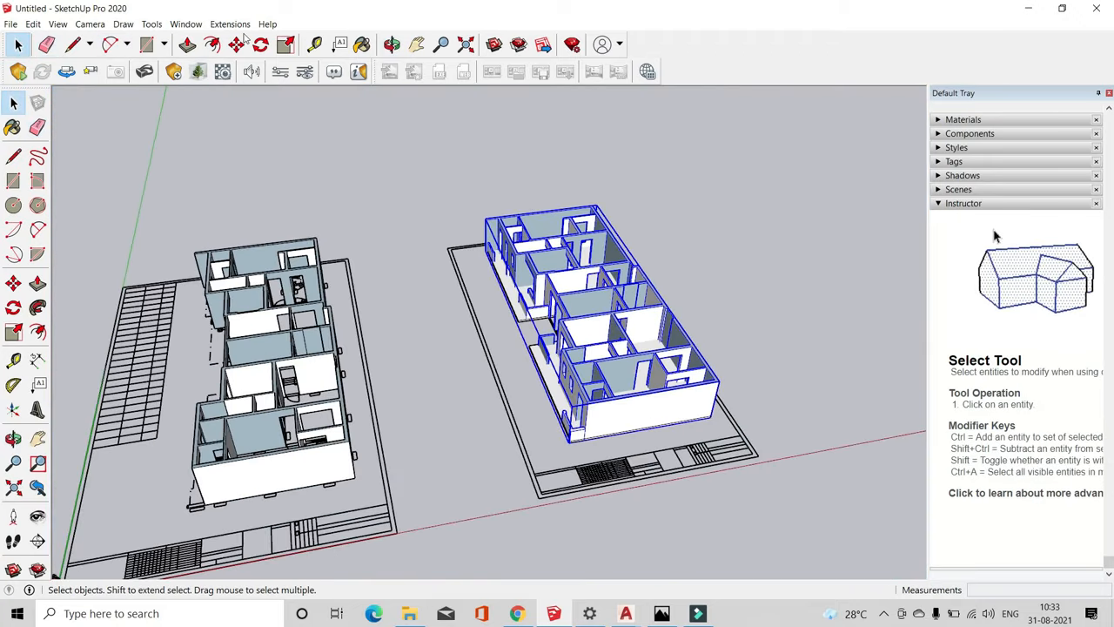
click(236, 44)
scroll(608, 444, up, 10)
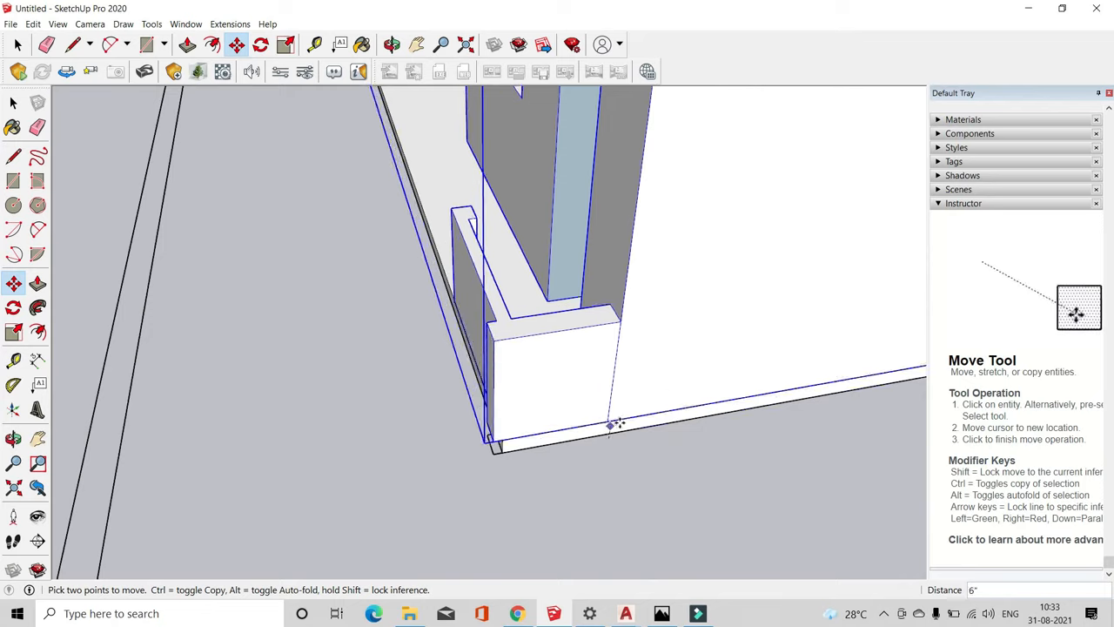
scroll(609, 425, up, 3)
Inside the slab group, draw a rectangle beneath the projecting corner pillar and extrude it to the slab's thickness
click(17, 45)
middle_drag(435, 287, 600, 148)
middle_drag(513, 440, 466, 390)
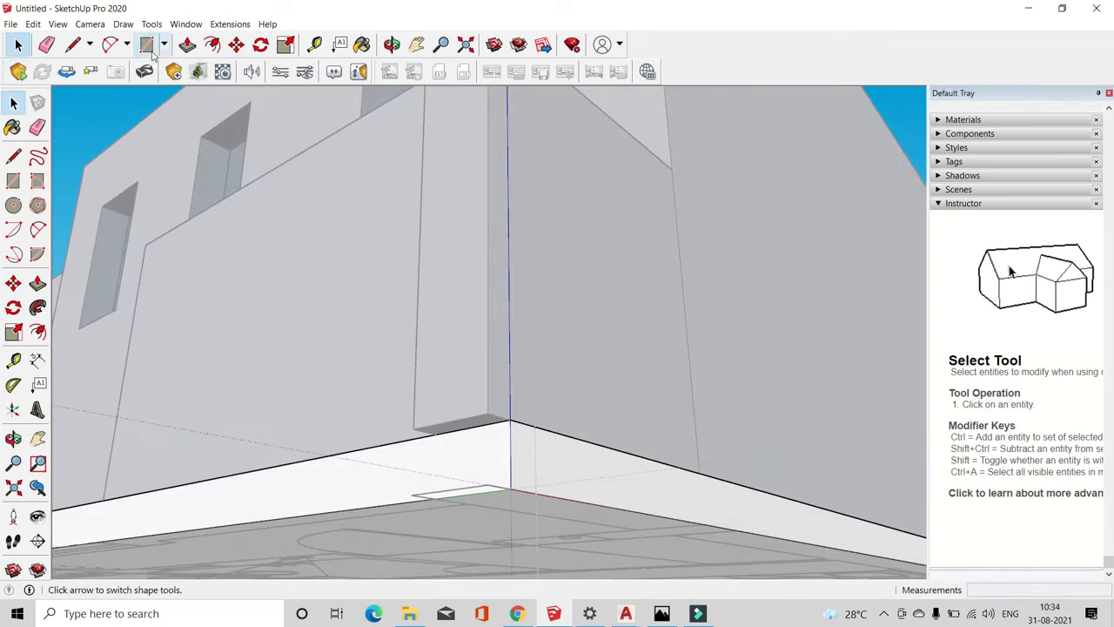
click(146, 44)
click(187, 45)
click(482, 445)
click(488, 391)
middle_drag(487, 331, 400, 487)
Fill the slab beneath the pillar at the other end with a rectangle extruded 6", and erase the leftover edges
click(17, 46)
middle_drag(365, 409, 534, 206)
middle_drag(492, 249, 435, 365)
click(146, 44)
scroll(545, 240, up, 5)
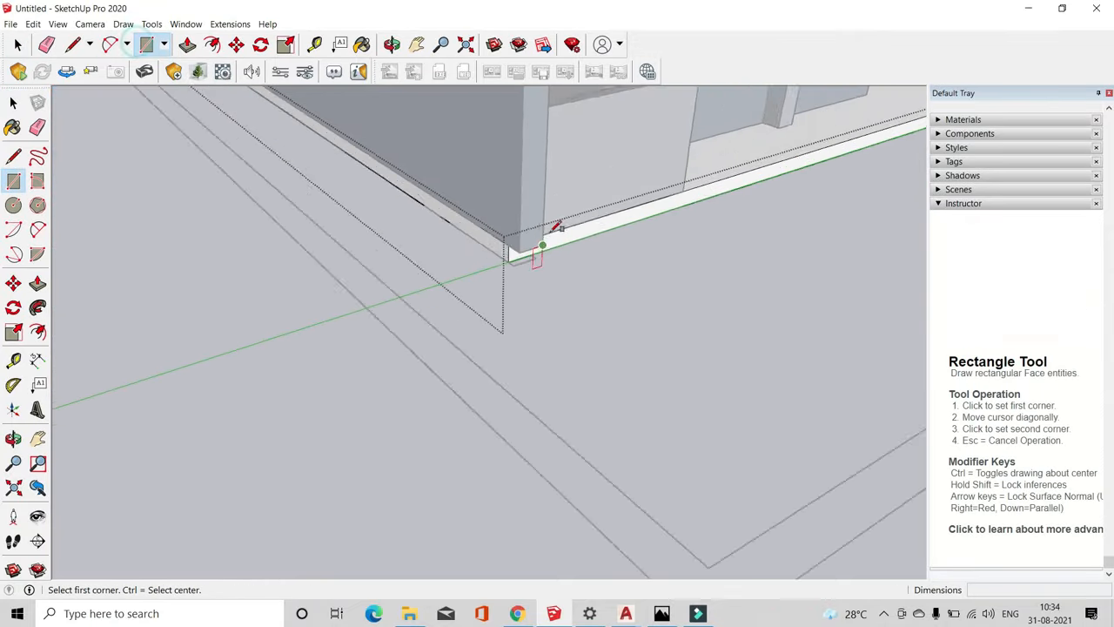
click(426, 296)
click(188, 45)
click(473, 299)
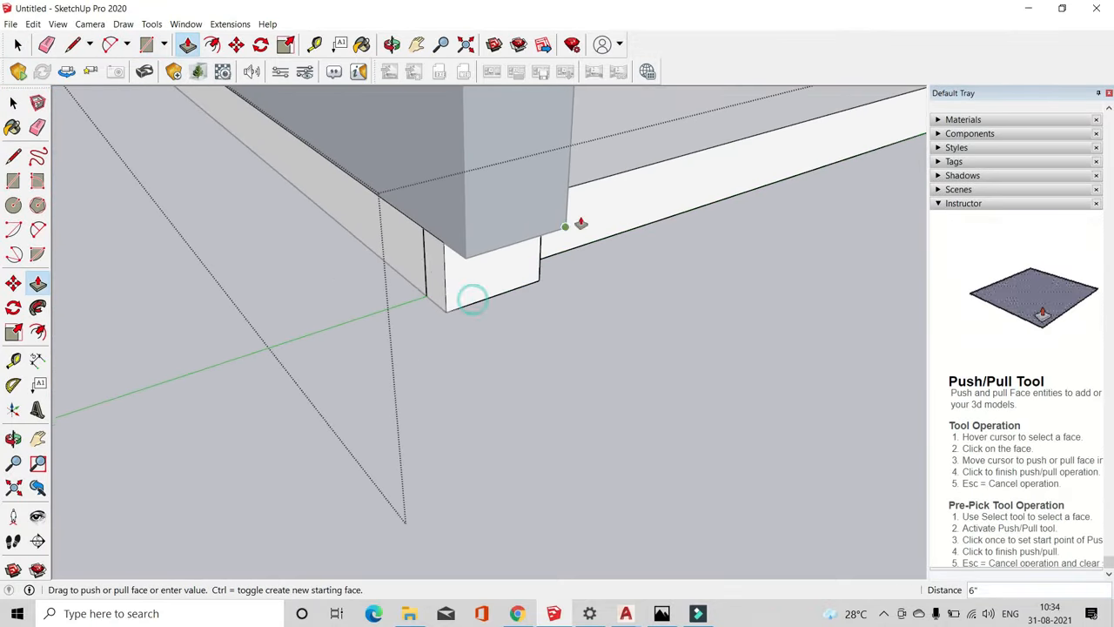
click(47, 45)
middle_drag(460, 291, 256, 281)
click(17, 45)
click(191, 260)
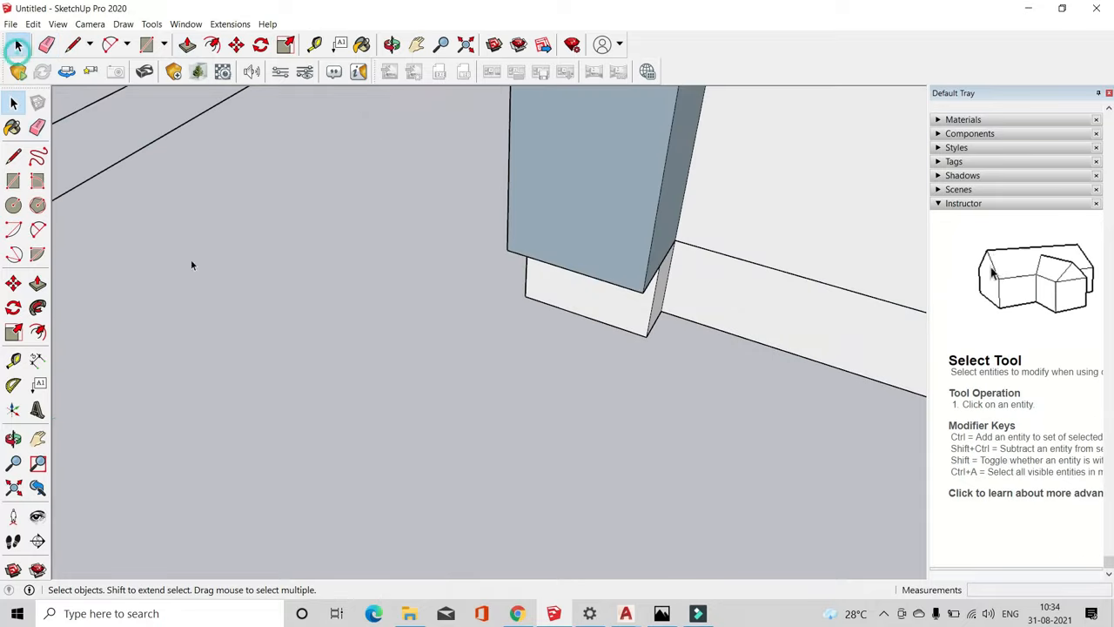
Select the second floor's walls with their slab and move them corner to corner onto the ground floor walls
scroll(299, 376, down, 6)
scroll(344, 404, down, 6)
scroll(463, 398, up, 3)
middle_drag(463, 398, 411, 470)
scroll(455, 385, down, 4)
scroll(510, 409, down, 3)
click(549, 407)
scroll(500, 395, up, 10)
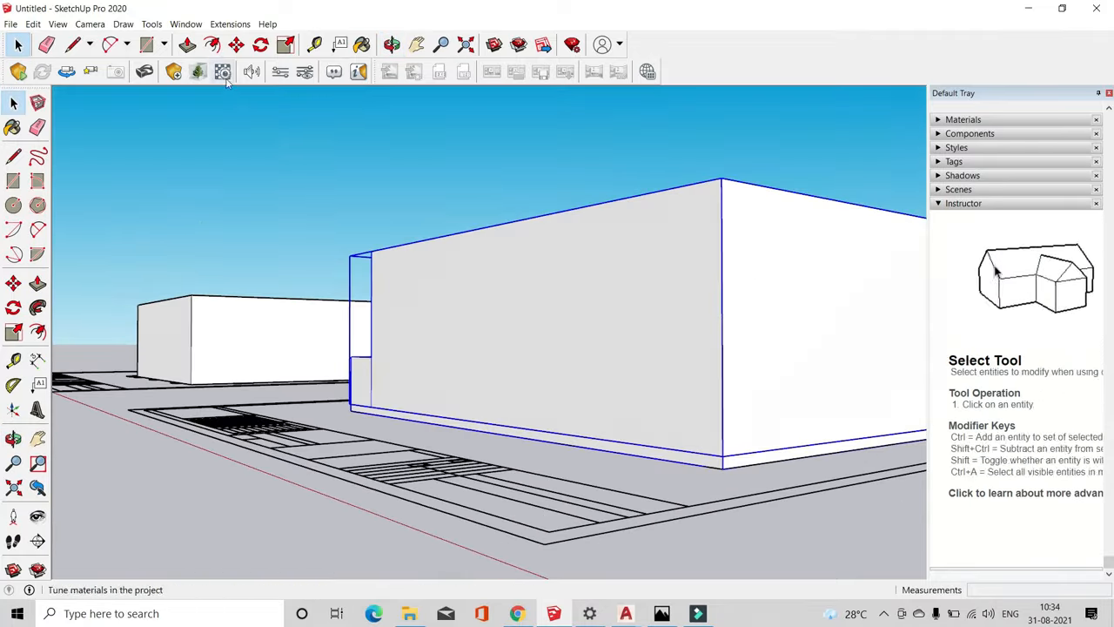
key(m)
click(726, 466)
middle_drag(728, 418, 736, 497)
scroll(697, 452, down, 8)
scroll(475, 300, up, 6)
scroll(561, 465, up, 4)
click(571, 449)
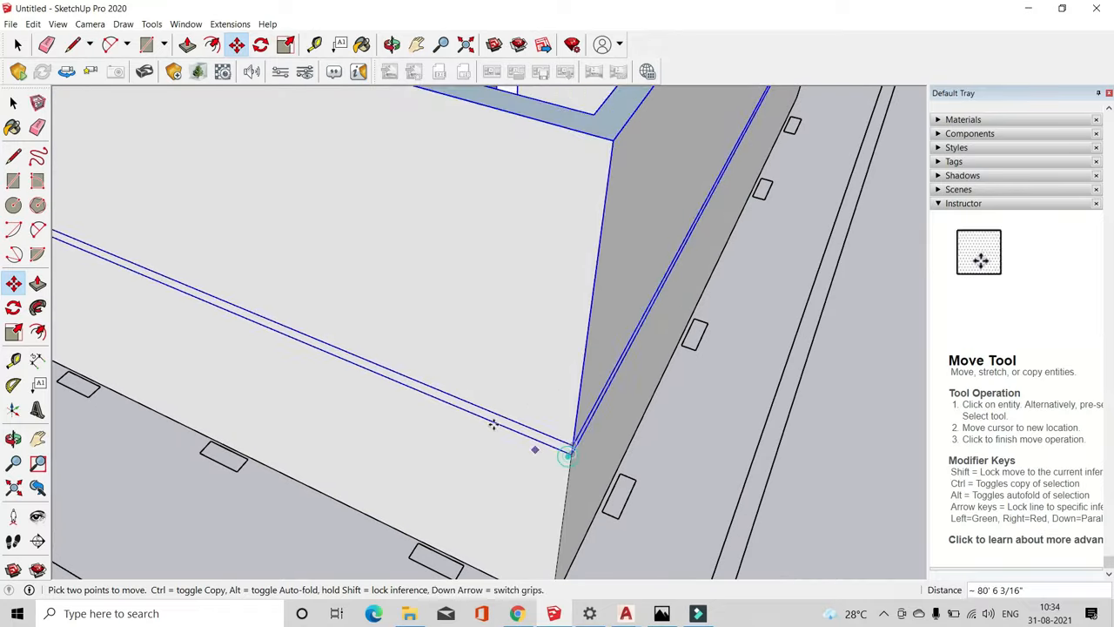
key(space)
Copy the second floor slab from its outer corner up to the top of the second floor walls as a roof slab
scroll(507, 402, down, 10)
middle_drag(392, 374, 648, 380)
scroll(462, 321, up, 3)
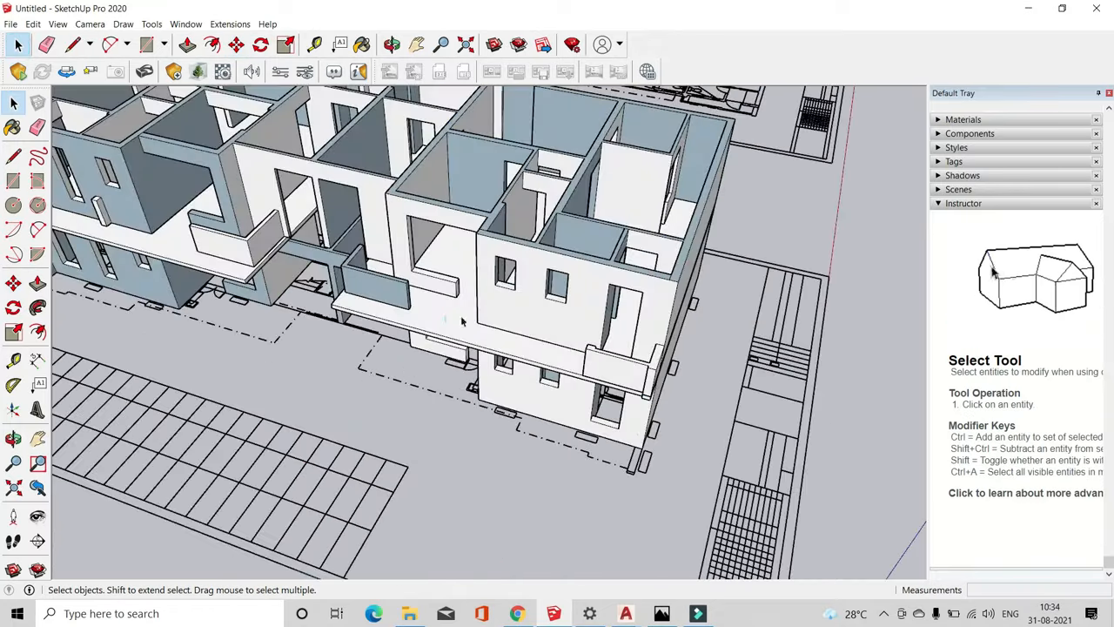
click(237, 45)
middle_drag(649, 261, 316, 264)
scroll(405, 282, up, 4)
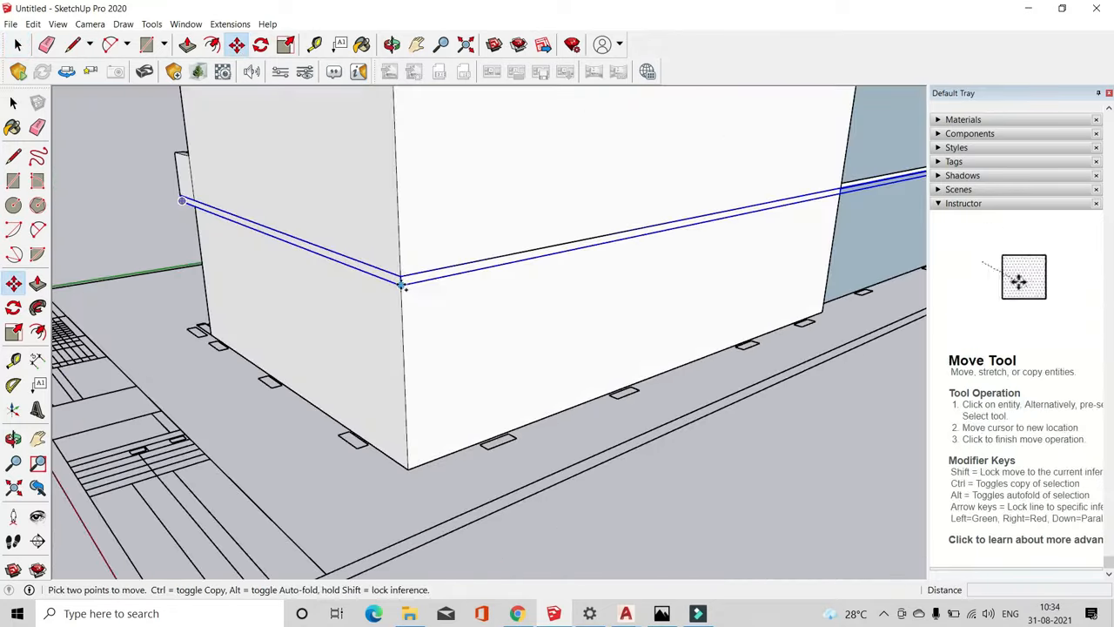
click(404, 285)
key(ctrl)
middle_drag(417, 295, 518, 435)
scroll(529, 426, up, 2)
click(15, 52)
Inspect the stacked floors and the roof slab from the front of the building
scroll(522, 305, down, 5)
middle_drag(452, 304, 679, 174)
scroll(526, 375, up, 2)
middle_drag(527, 375, 590, 329)
scroll(543, 342, down, 3)
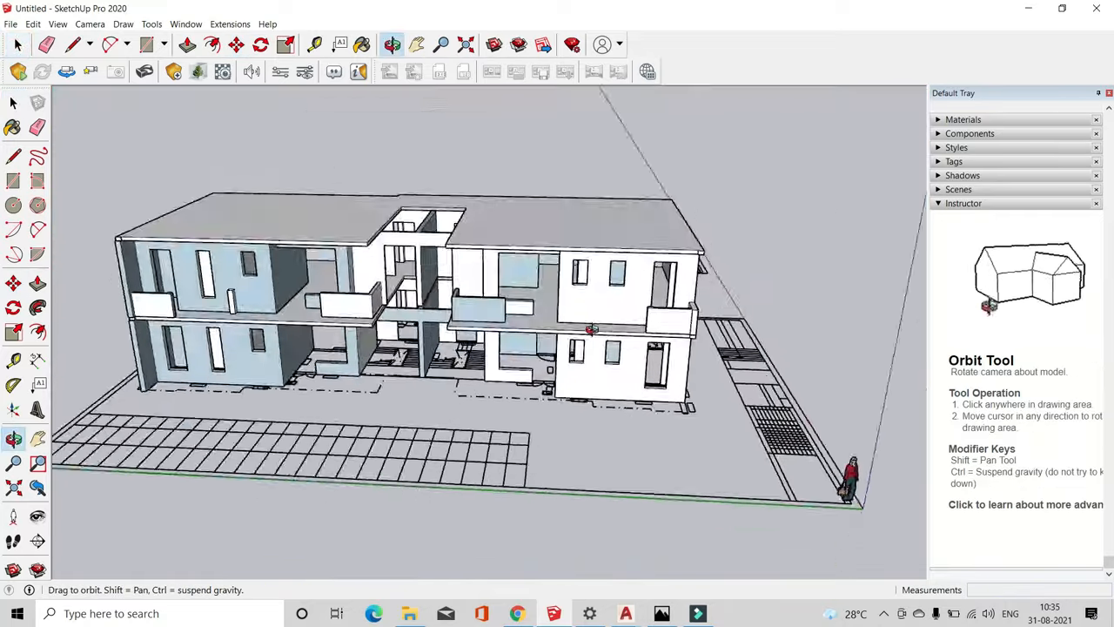
middle_drag(584, 426, 566, 422)
scroll(191, 388, up, 4)
middle_drag(191, 388, 330, 416)
On the uncovered second floor plan, draw a rectangle over the central wall between the two staircases, up to the dashed opening
scroll(331, 416, down, 3)
scroll(331, 416, down, 4)
mouse_move(335, 374)
middle_down()
mouse_move(304, 365)
mouse_move(348, 366)
middle_up()
scroll(440, 127, up, 7)
click(147, 44)
scroll(662, 359, up, 5)
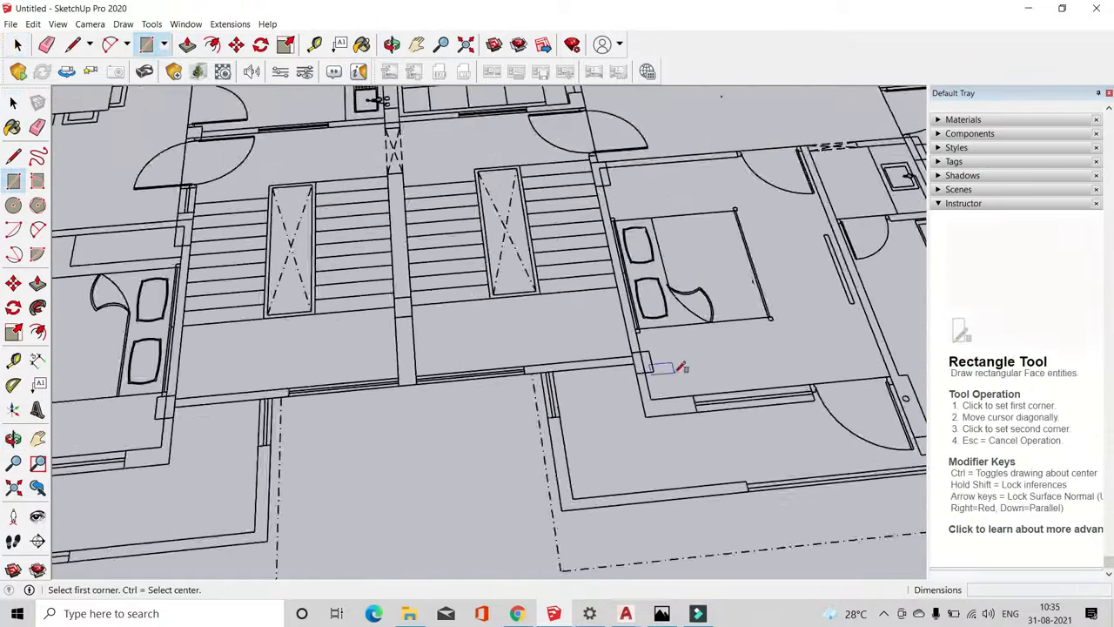
middle_drag(651, 453, 574, 322)
scroll(573, 322, down, 3)
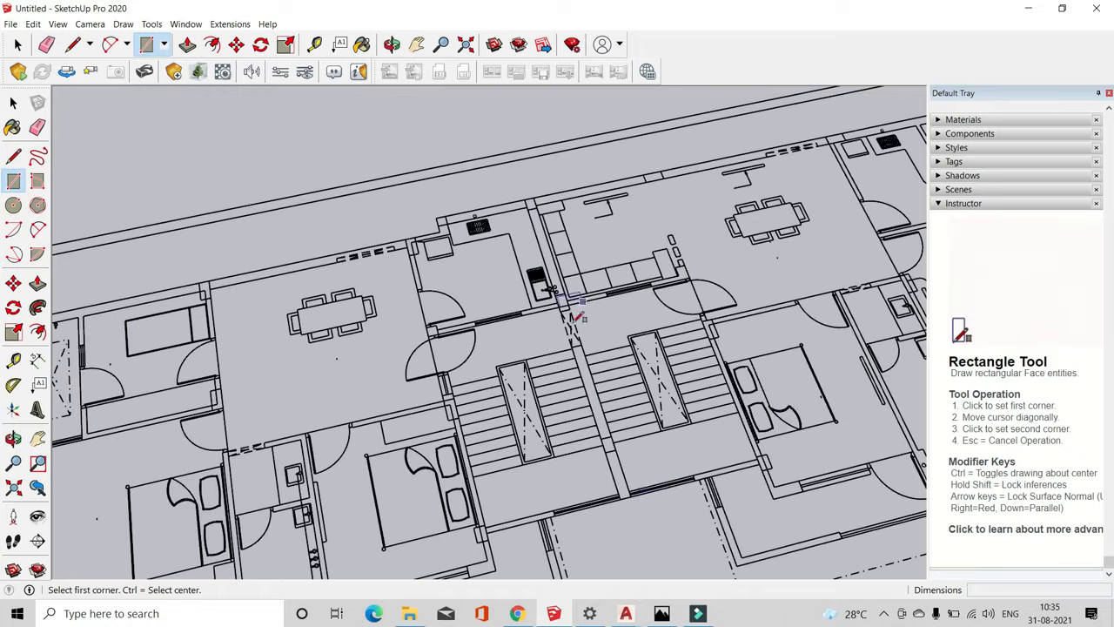
scroll(618, 491, up, 3)
click(616, 490)
scroll(522, 174, up, 3)
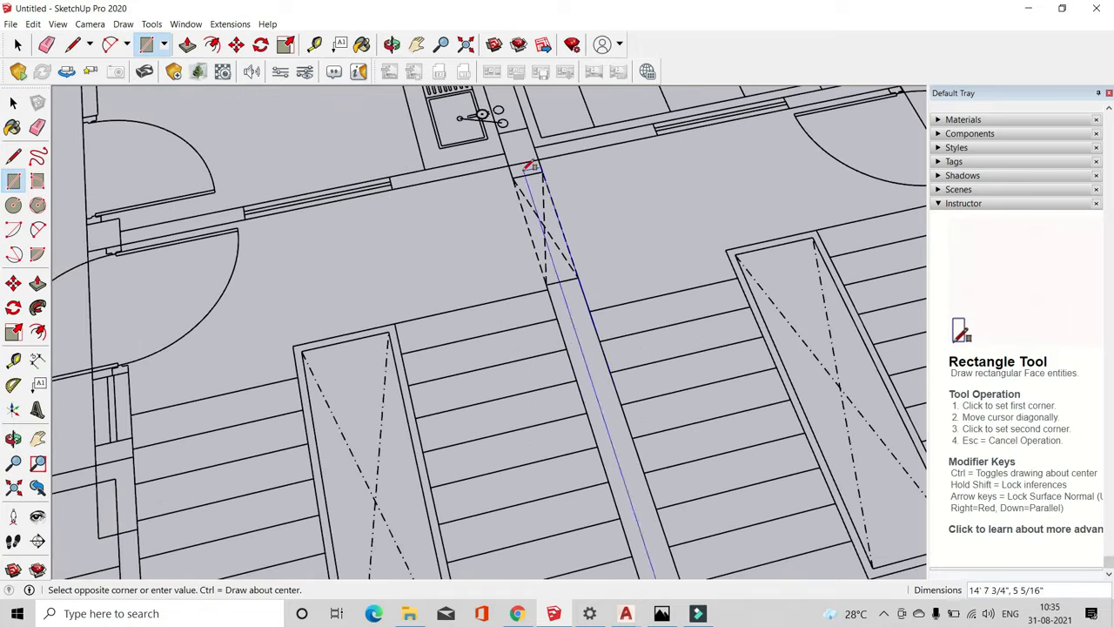
scroll(549, 289, up, 3)
click(549, 285)
Draw rectangles over the wall stub beyond the dashed opening and the adjoining kitchen wall up to the left window
scroll(579, 342, down, 3)
scroll(547, 194, up, 3)
click(565, 199)
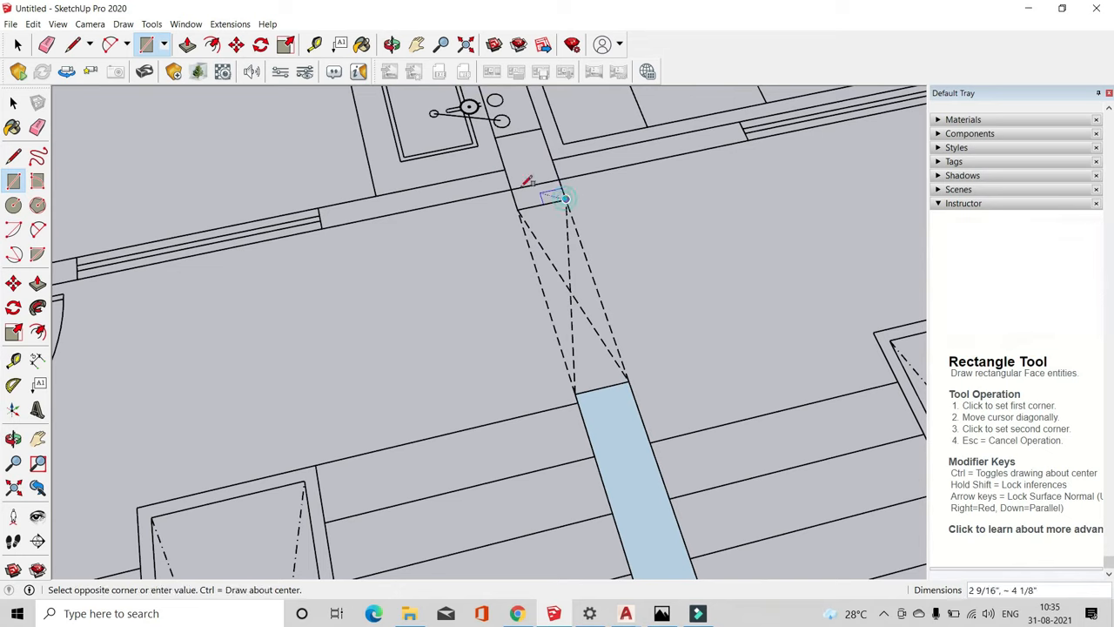
click(512, 187)
scroll(513, 185, down, 2)
click(427, 191)
scroll(426, 191, up, 2)
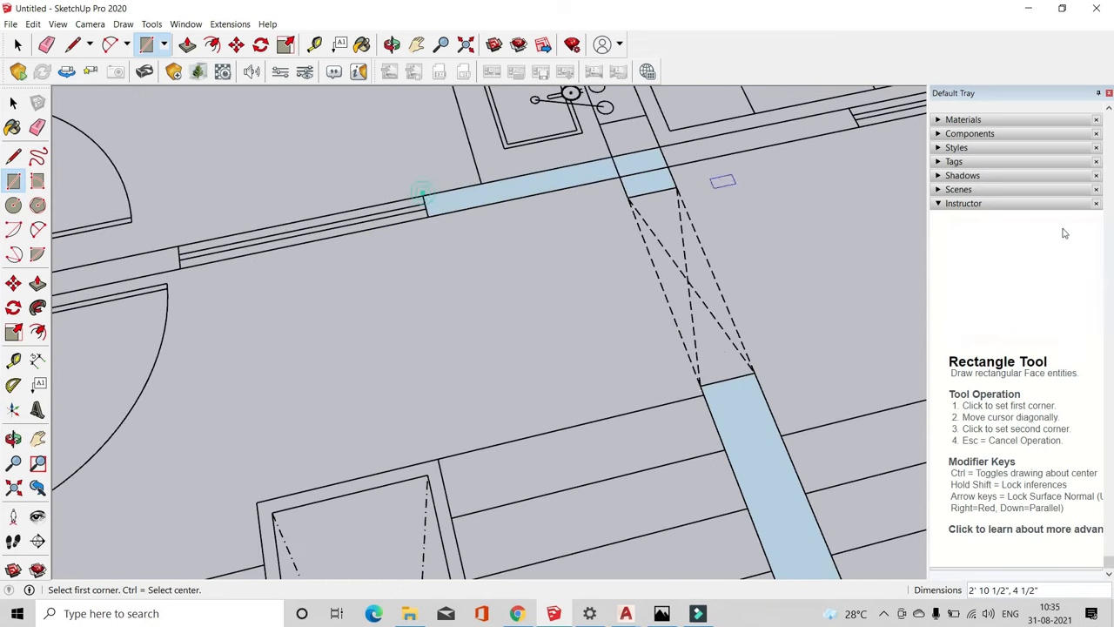
Draw rectangles over the kitchen wall beyond the left window and the column next to the flat's door
scroll(577, 212, down, 3)
scroll(403, 229, up, 3)
click(418, 230)
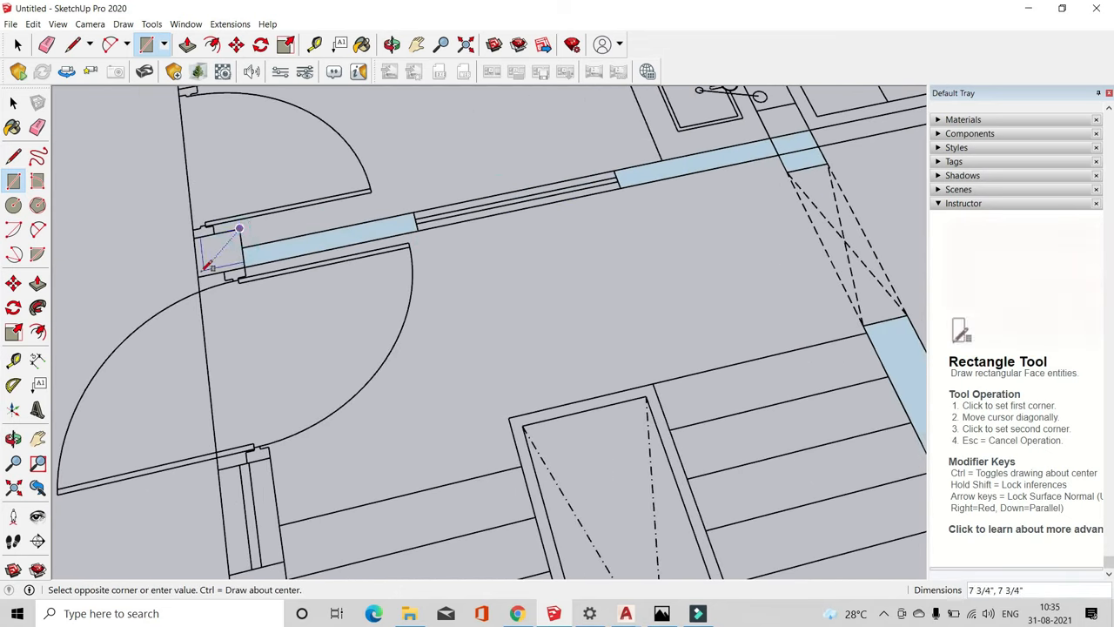
click(200, 275)
scroll(237, 192, down, 5)
middle_drag(230, 225, 201, 266)
Draw rectangles over the kitchen wall segments on both sides of the right staircase's rear window
scroll(347, 192, up, 5)
click(327, 212)
scroll(440, 190, up, 1)
click(480, 170)
scroll(286, 299, down, 2)
scroll(564, 197, up, 2)
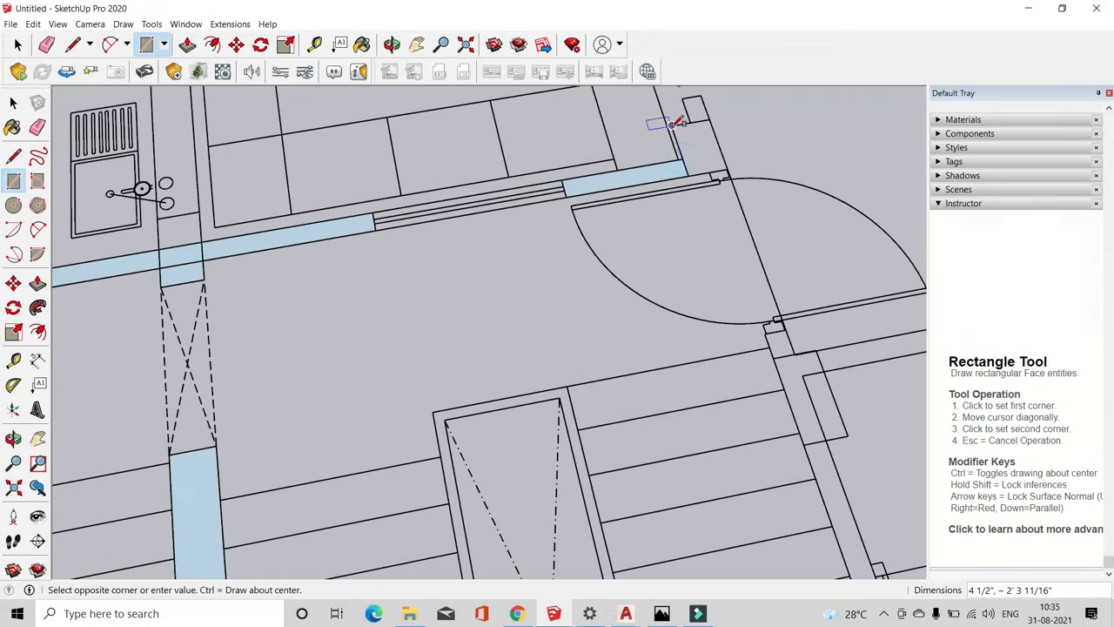
Try drawing a single rectangle along the right staircase's side wall, and undo it
scroll(583, 235, down, 2)
scroll(656, 269, up, 2)
click(654, 271)
scroll(544, 205, down, 4)
scroll(632, 392, up, 4)
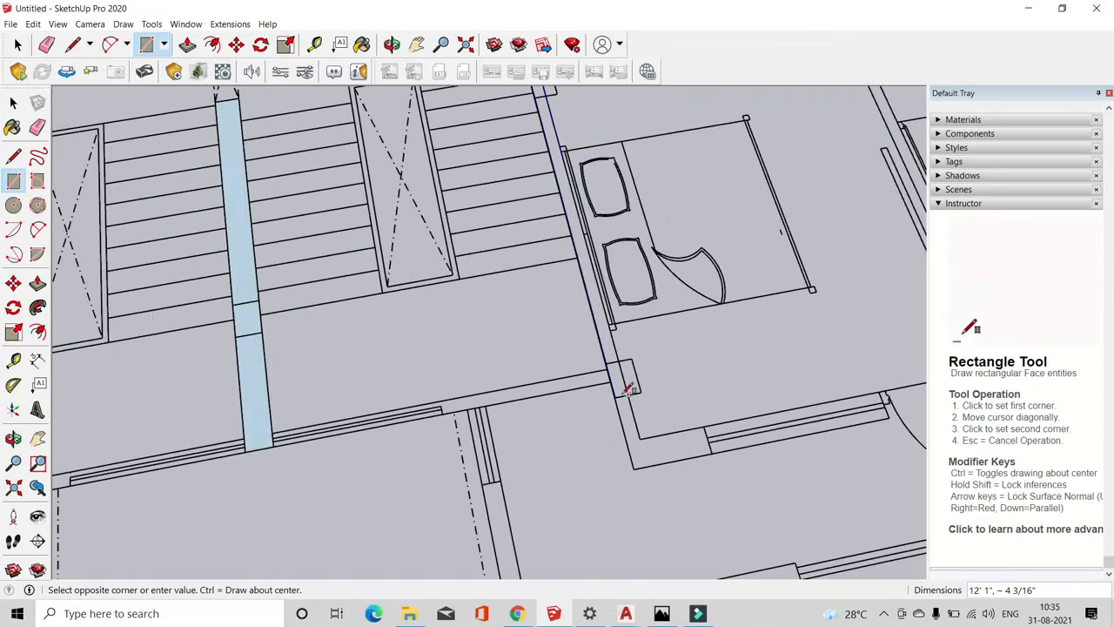
key(ctrl+z)
Fill in the right staircase's side wall with rectangles, from the front column to the door jamb
scroll(619, 346, up, 1)
click(618, 343)
scroll(641, 457, down, 4)
scroll(572, 192, up, 5)
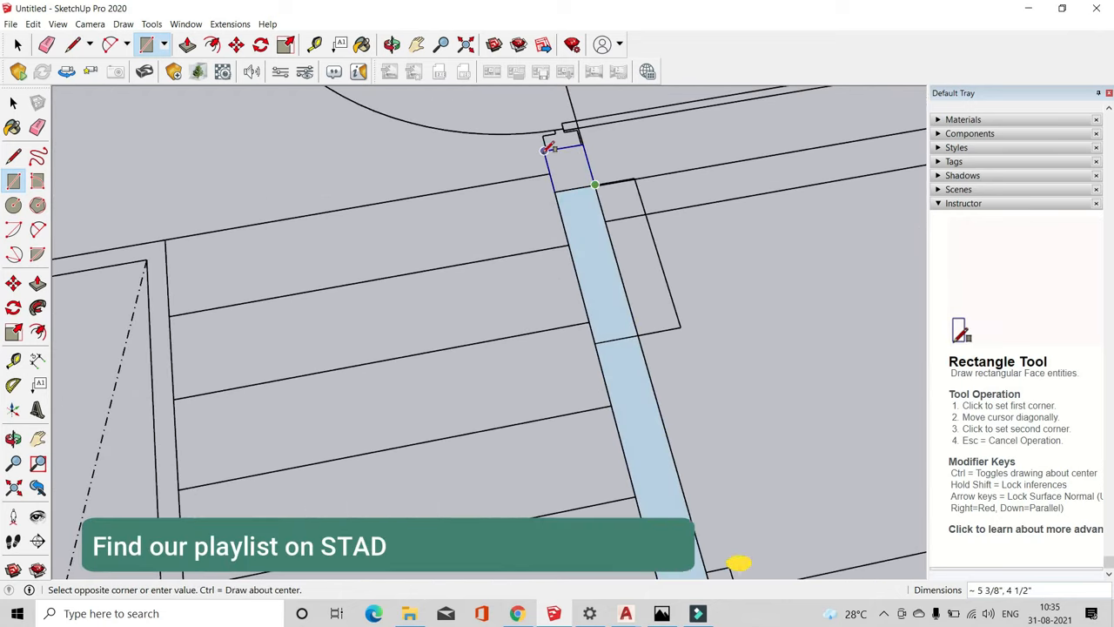
click(598, 180)
scroll(473, 154, down, 3)
scroll(568, 267, up, 3)
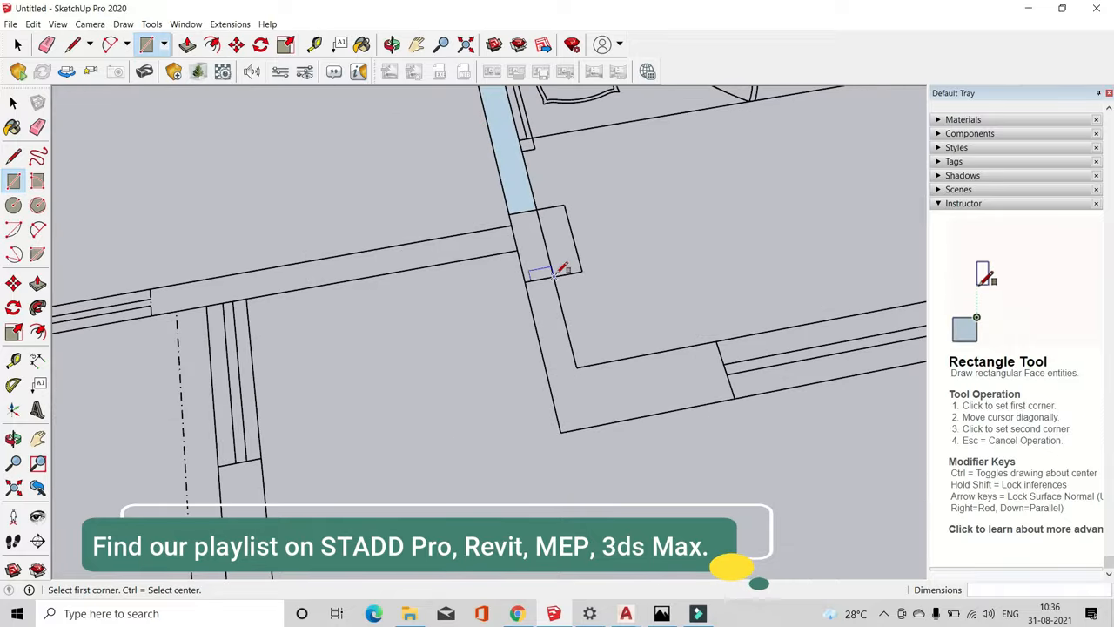
Draw a rectangle over the right staircase's front wall between the side wall column and the window
scroll(634, 418, down, 3)
scroll(599, 336, up, 2)
click(599, 335)
scroll(462, 349, up, 1)
click(462, 344)
Draw a matching rectangle over the left staircase's front wall from the window to the side wall
scroll(462, 343, up, 2)
scroll(339, 428, down, 3)
click(338, 427)
scroll(209, 438, up, 2)
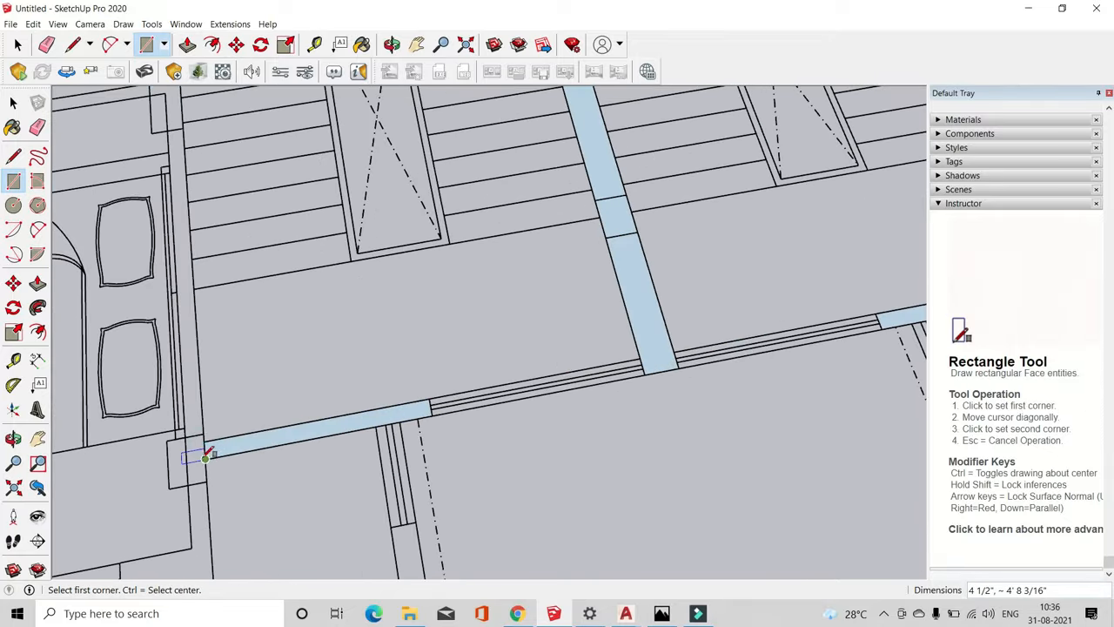
click(206, 459)
Fill in the left staircase's side wall and column with rectangles up to the window beside the door
scroll(293, 442, down, 4)
scroll(231, 280, up, 5)
click(257, 344)
scroll(475, 505, down, 2)
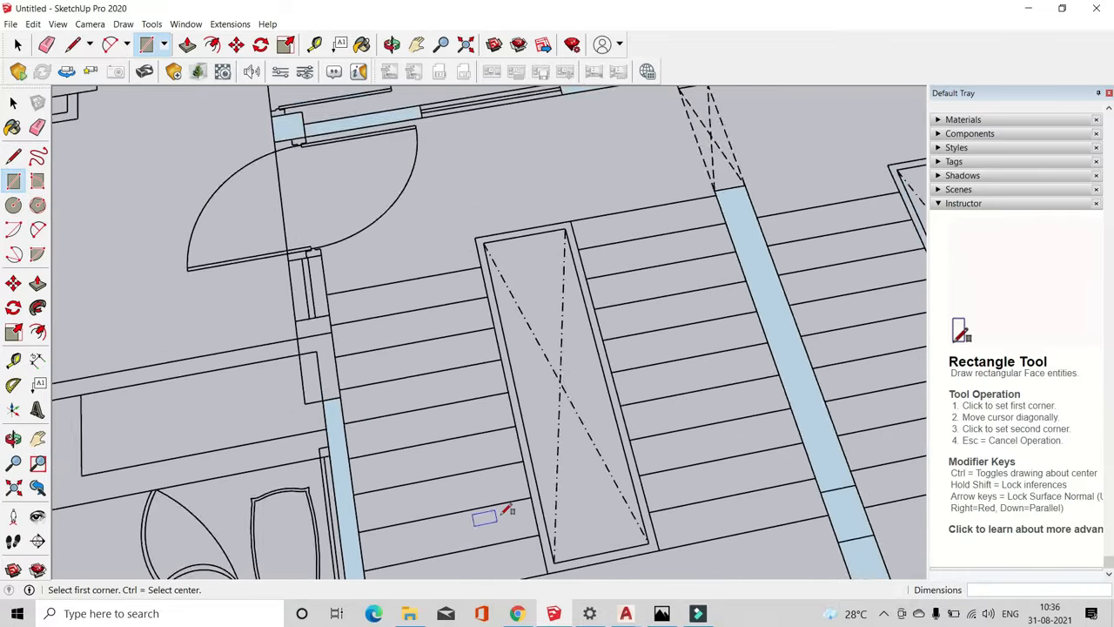
scroll(344, 396, up, 1)
click(277, 285)
scroll(347, 352, down, 3)
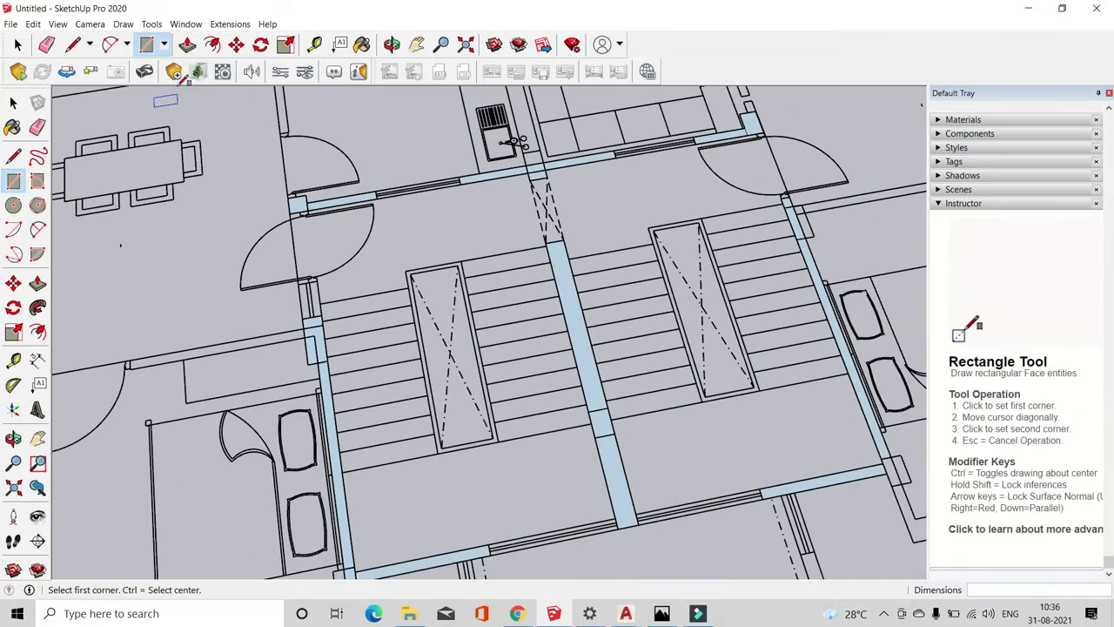
Extrude the central and right rear staircase walls and columns up 10'
key(p)
scroll(567, 179, up, 2)
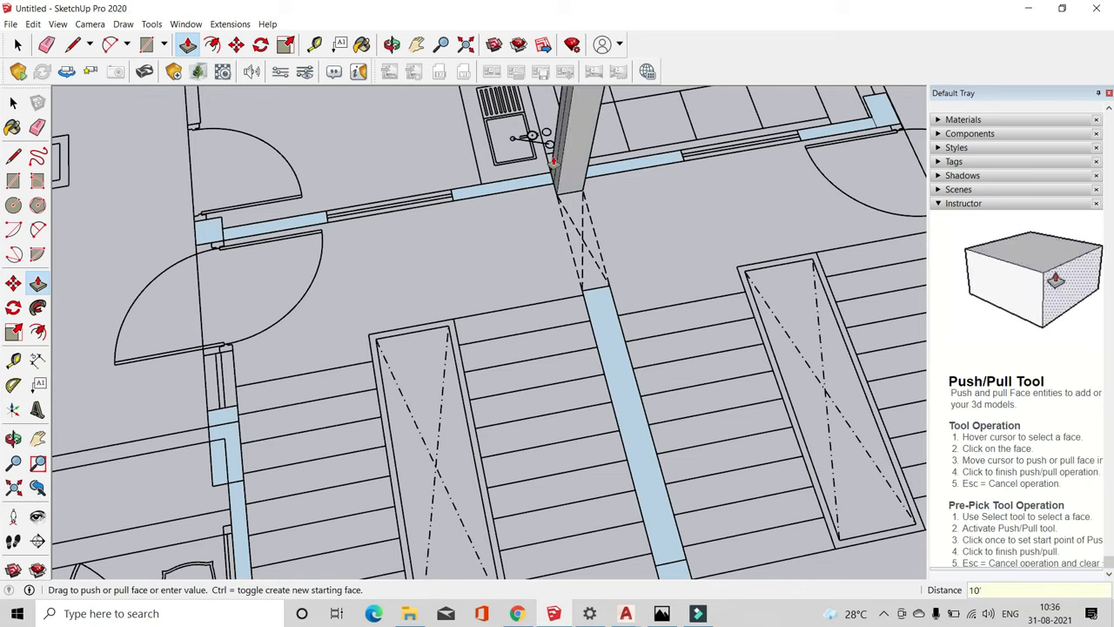
key(Return)
scroll(553, 165, down, 3)
scroll(738, 137, up, 3)
click(740, 135)
scroll(729, 150, down, 4)
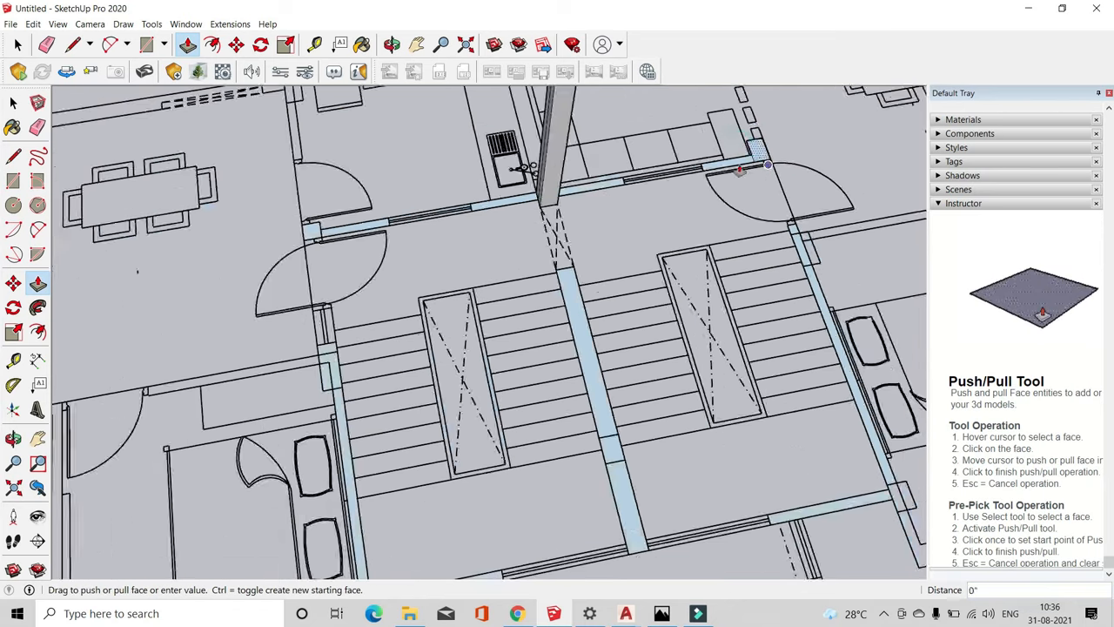
scroll(624, 241, up, 3)
double_click(550, 259)
Raise the left staircase's rear wall and corner column to the same 10' height
scroll(550, 258, down, 3)
middle_drag(542, 268, 457, 318)
scroll(455, 317, up, 4)
double_click(455, 319)
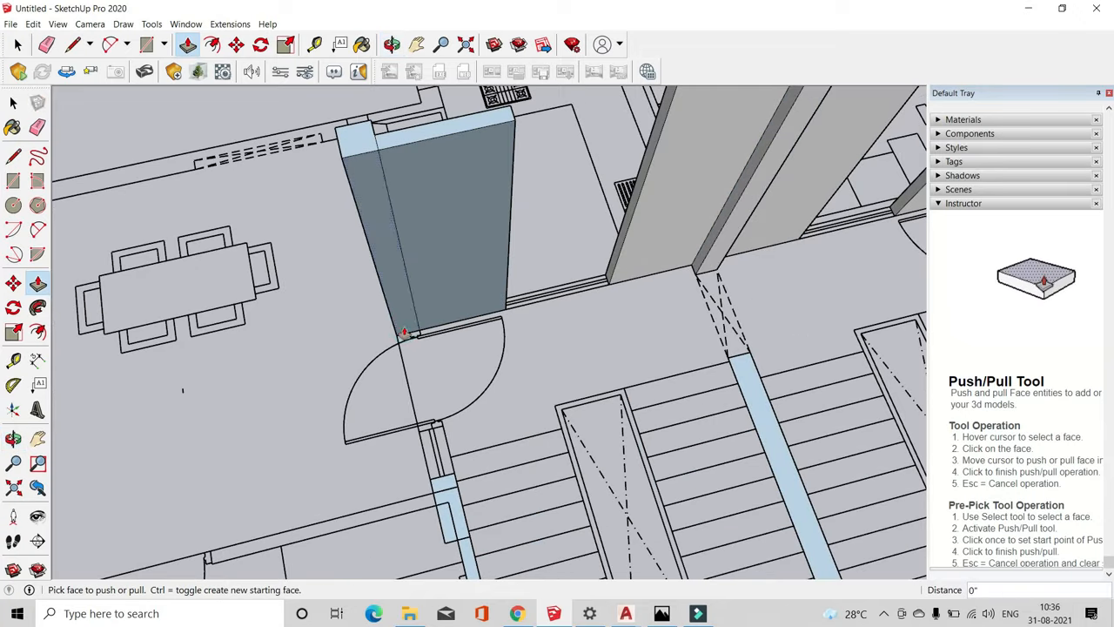
Extrude the right staircase's side wall and the dividing wall between the two staircases up 10'
scroll(403, 333, down, 3)
scroll(758, 310, up, 3)
double_click(758, 311)
middle_drag(758, 310, 791, 278)
scroll(705, 176, up, 2)
double_click(705, 177)
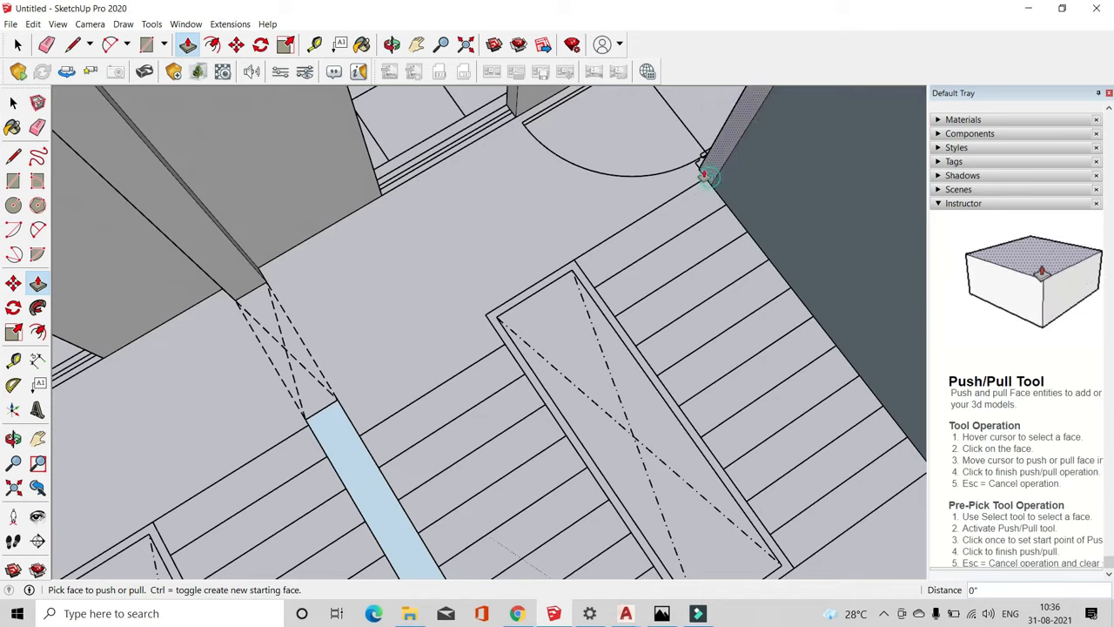
scroll(705, 177, down, 4)
scroll(628, 389, up, 4)
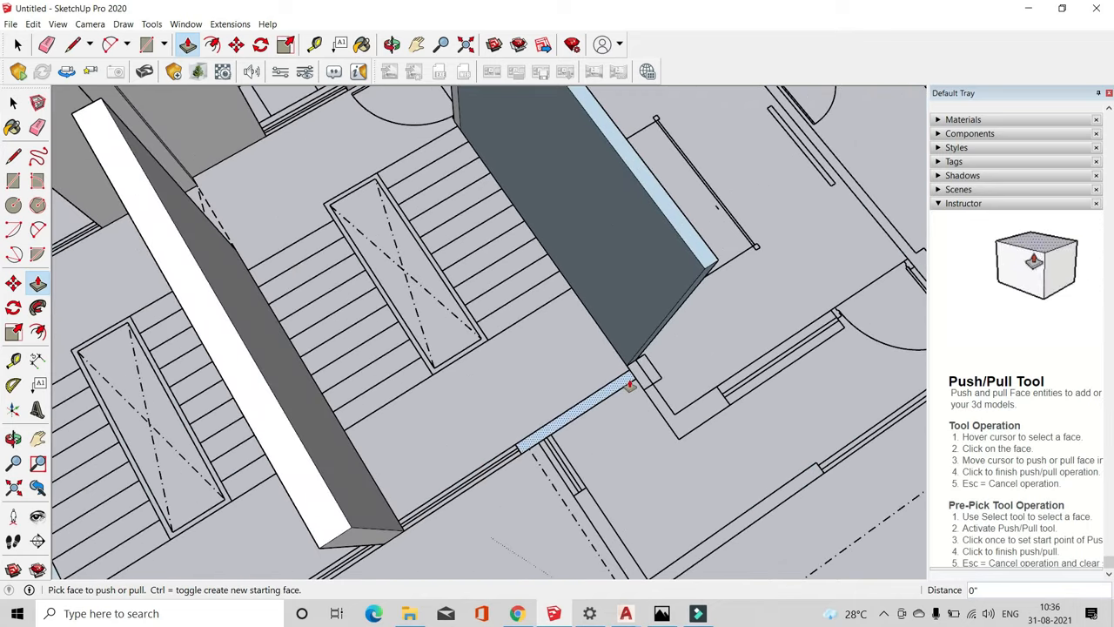
Extrude the right staircase's front wall 10' and close the gap where it meets the side wall
double_click(628, 385)
scroll(593, 335, down, 2)
scroll(606, 377, up, 2)
double_click(604, 377)
middle_drag(604, 378, 300, 277)
scroll(593, 472, up, 3)
click(604, 432)
middle_drag(564, 426, 478, 557)
click(532, 310)
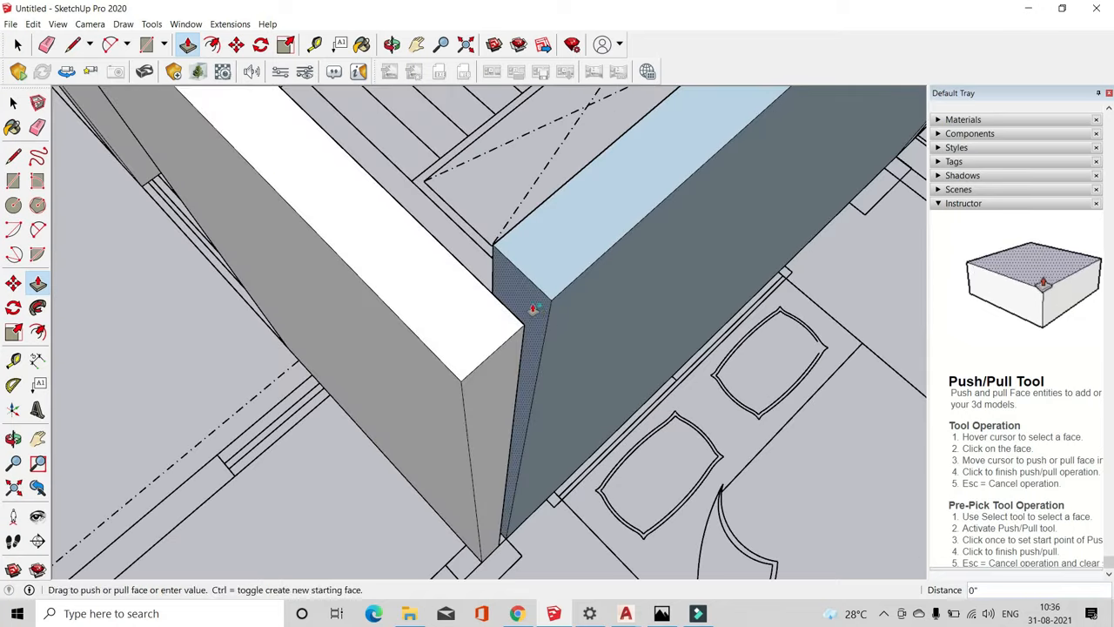
Extrude the left staircase's front wall beside the window to the 10' wall height
scroll(568, 432, down, 6)
scroll(514, 348, up, 4)
click(409, 328)
click(520, 338)
scroll(520, 339, down, 3)
middle_drag(519, 338, 778, 388)
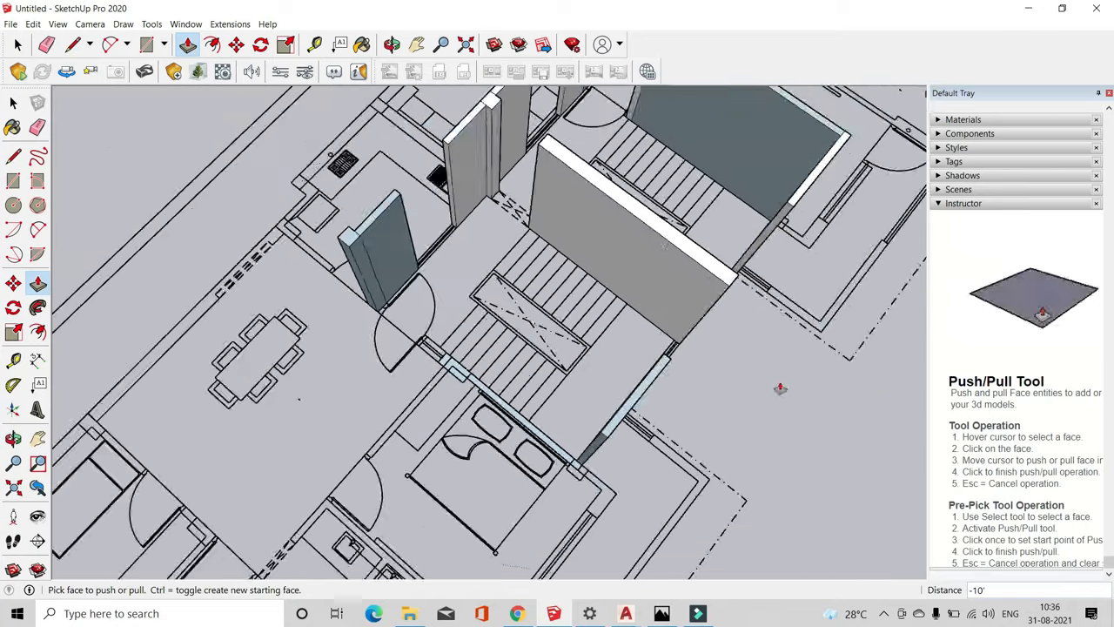
Extrude the left staircase's side wall and its adjoining column up 10'
scroll(483, 365, up, 4)
click(483, 365)
double_click(484, 365)
scroll(484, 366, down, 4)
middle_drag(723, 490, 595, 350)
scroll(594, 350, up, 2)
scroll(594, 351, down, 2)
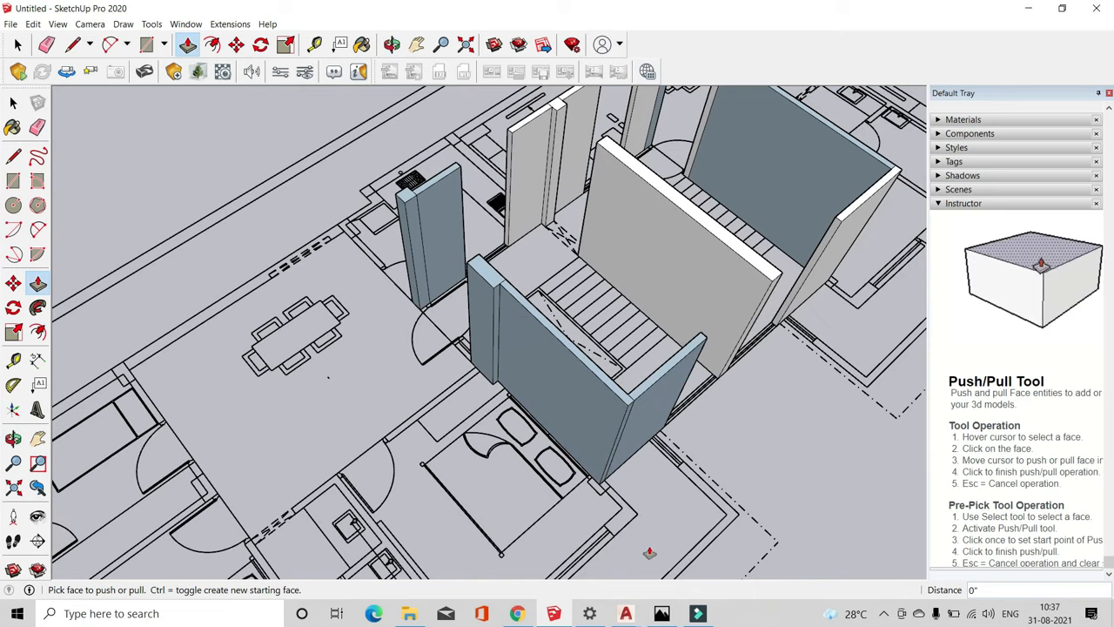
scroll(588, 470, down, 2)
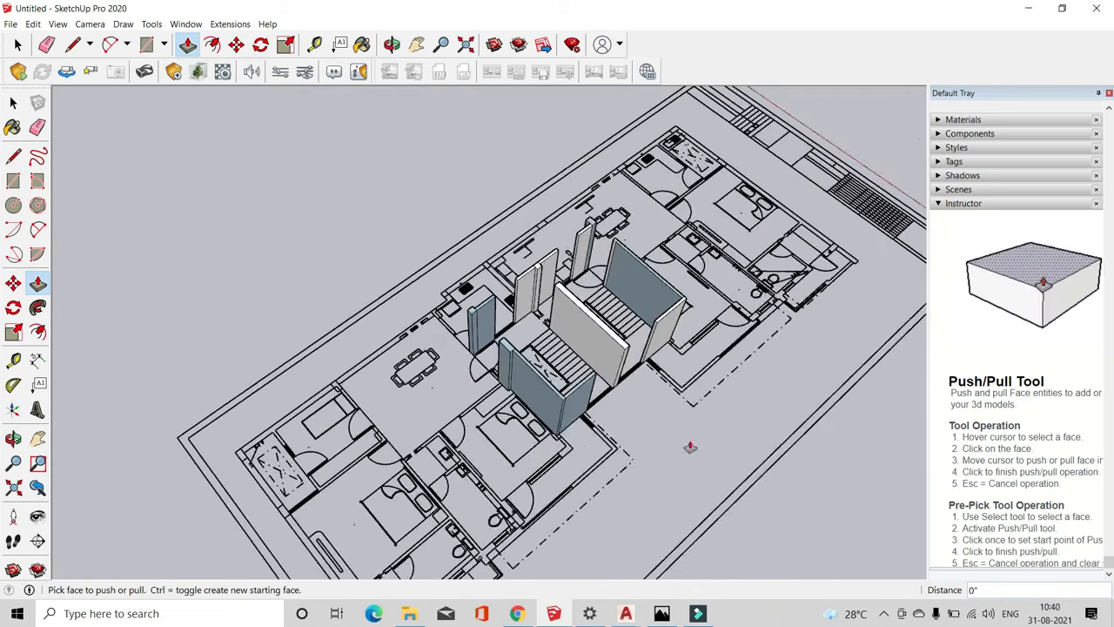
Mark a 2' band along the top of the left front wall and pull it across the window opening to the dividing wall
middle_drag(678, 443, 435, 348)
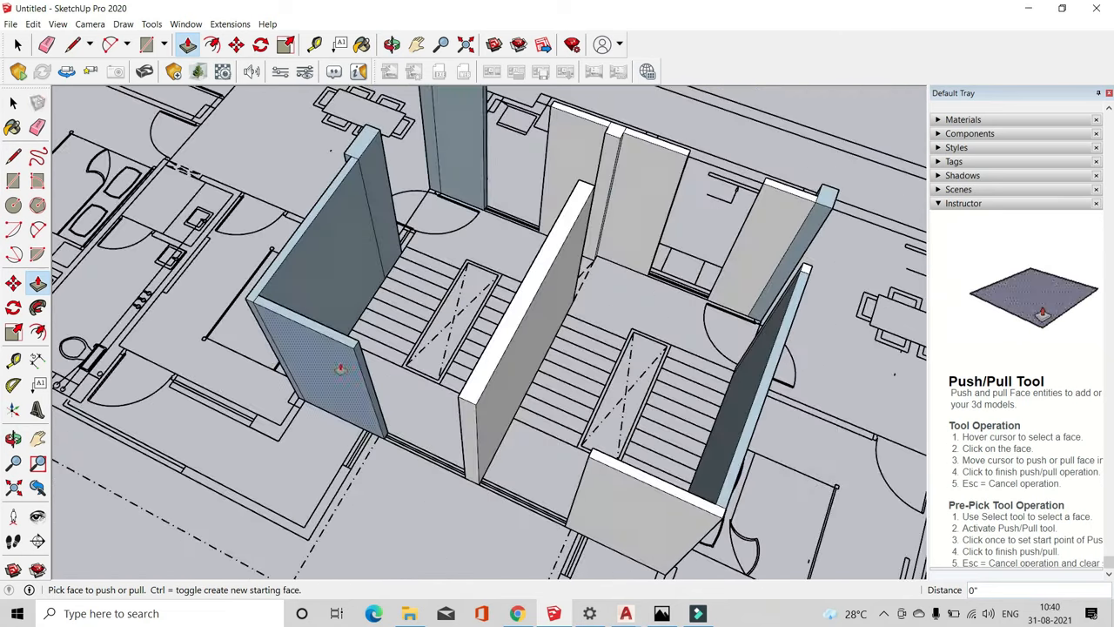
click(348, 348)
click(353, 364)
scroll(627, 461, down, 3)
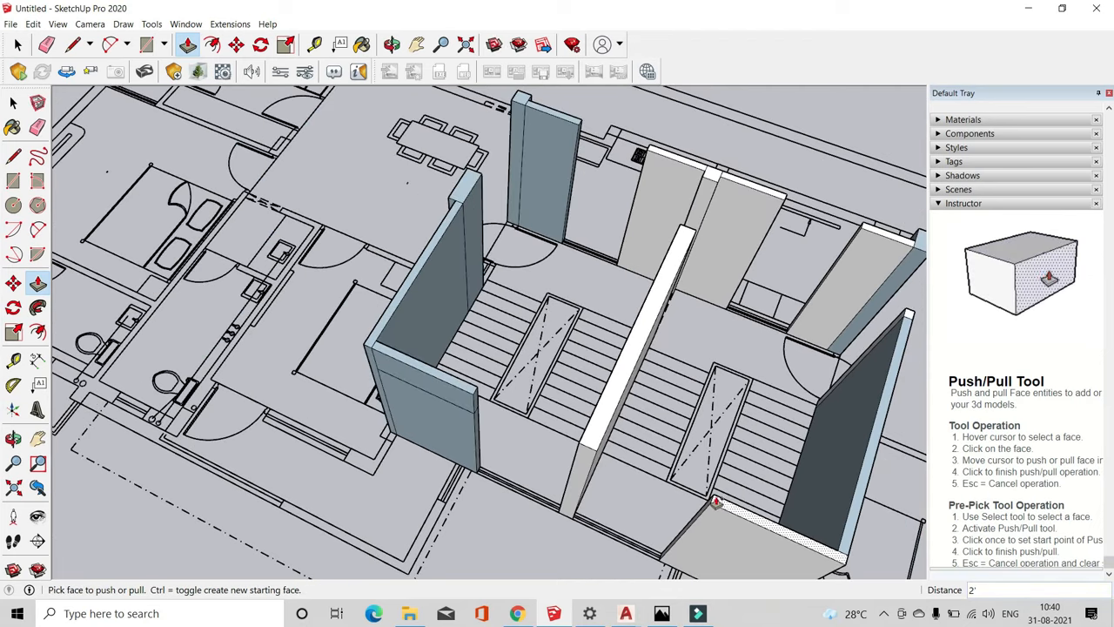
click(697, 492)
scroll(475, 408, up, 3)
click(474, 408)
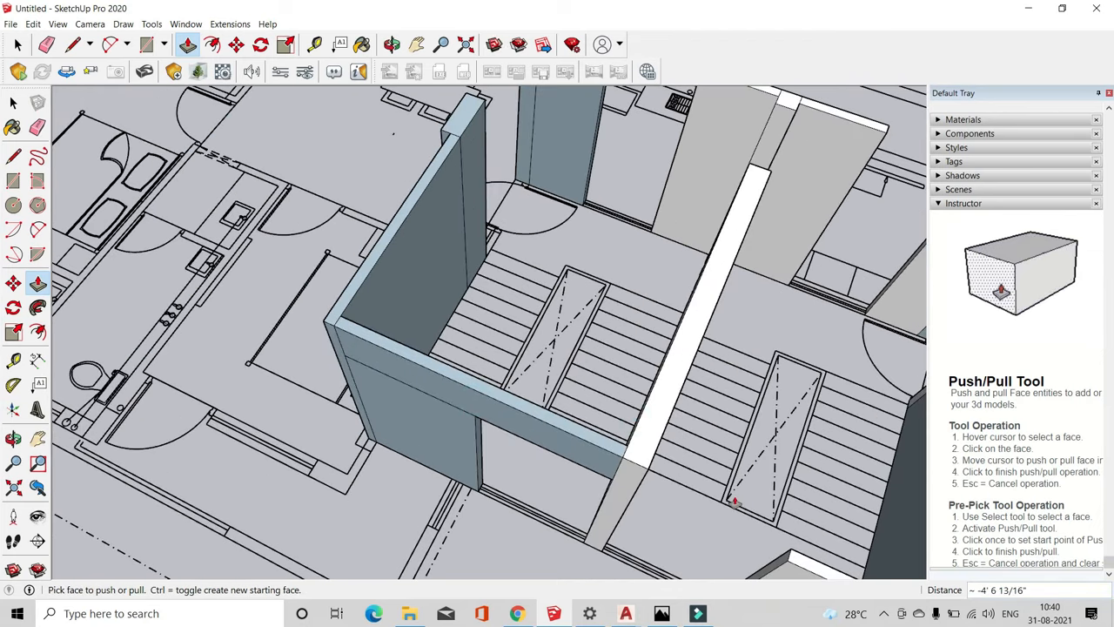
Build the matching 2' lintel over the right staircase's front window and clean up leftover edges on the walls
middle_drag(734, 500, 736, 519)
click(736, 520)
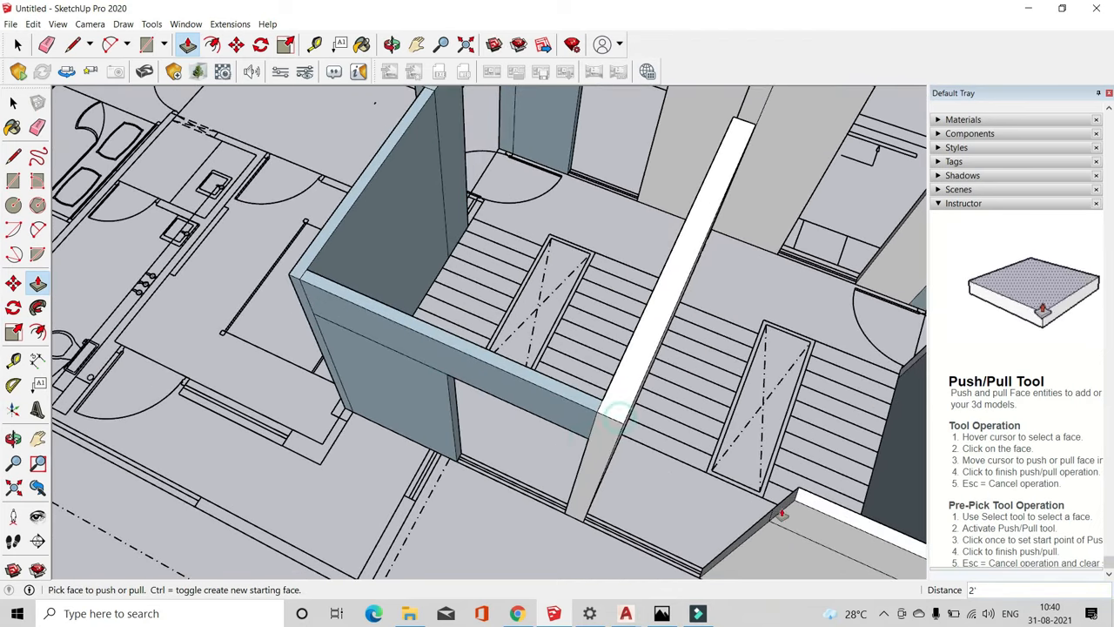
click(47, 44)
scroll(560, 346, up, 2)
middle_drag(671, 485, 442, 287)
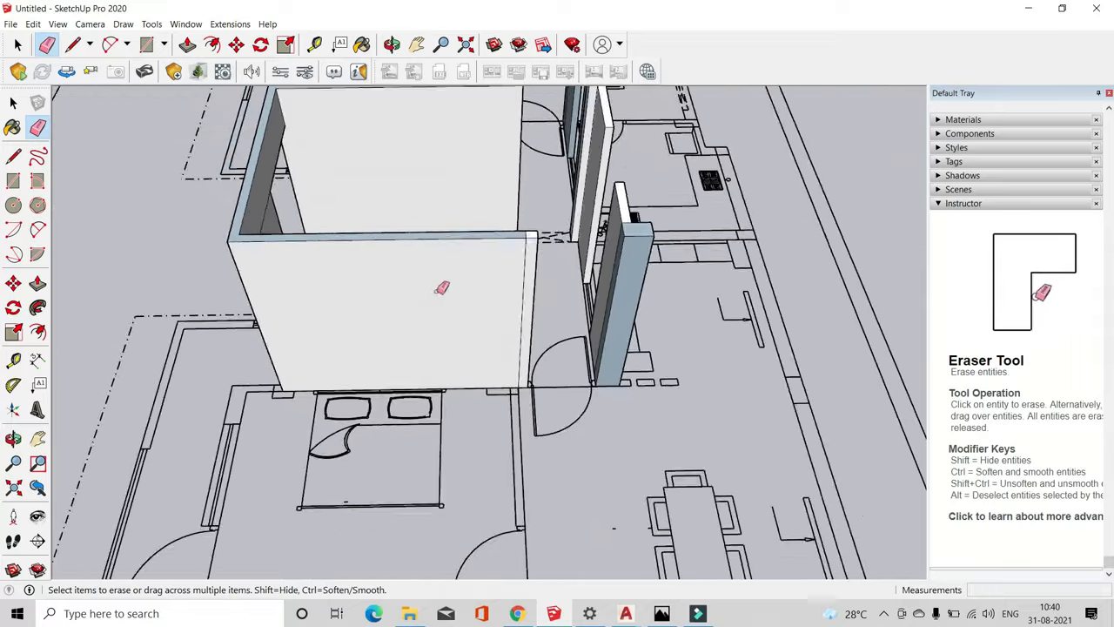
scroll(442, 287, up, 2)
mouse_move(559, 228)
middle_down()
mouse_move(405, 299)
mouse_move(377, 279)
middle_up()
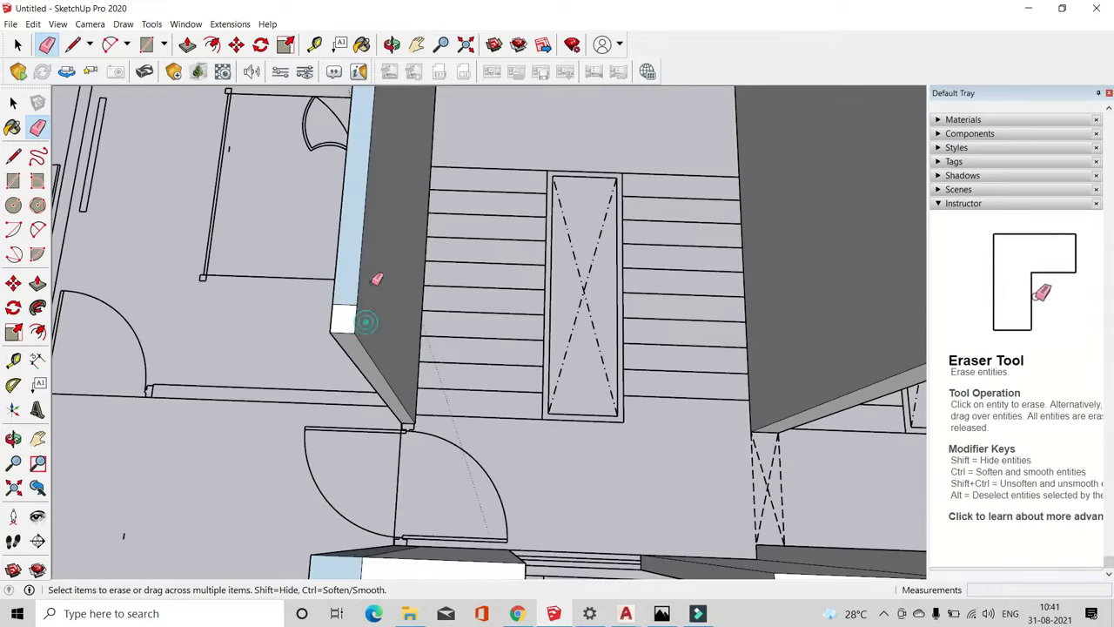
Extend a lintel over the right staircase's side door, joining the side wall to the rear corner column
click(188, 45)
scroll(343, 319, down, 6)
mouse_move(639, 226)
middle_down()
mouse_move(615, 424)
mouse_move(663, 334)
middle_up()
scroll(663, 333, up, 2)
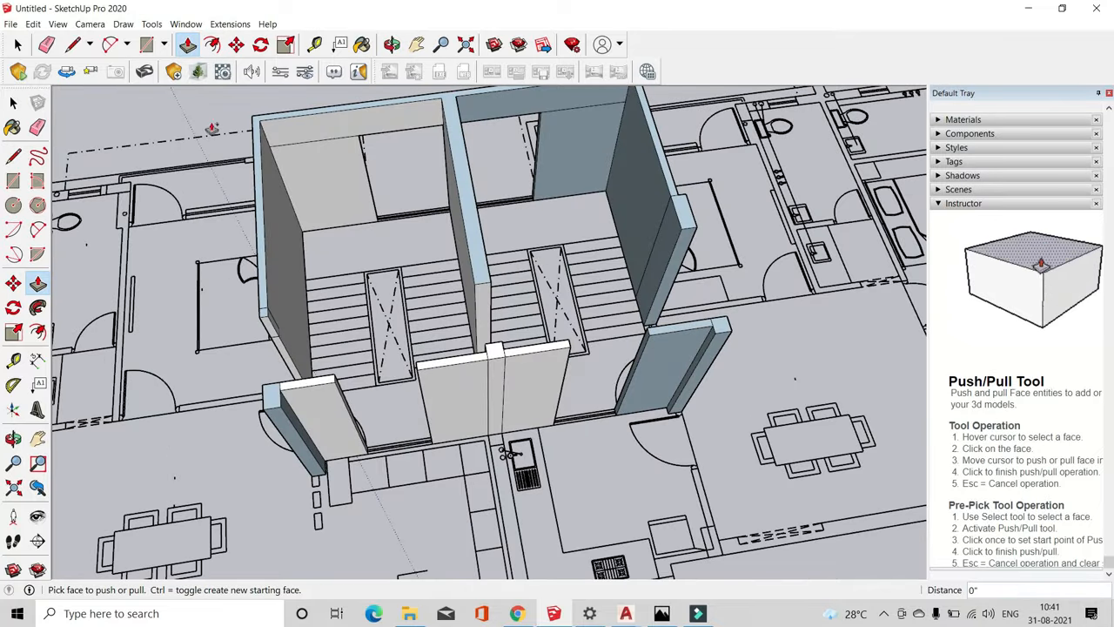
scroll(268, 322, up, 3)
mouse_move(356, 265)
middle_down()
mouse_move(228, 253)
mouse_move(455, 249)
mouse_move(530, 340)
middle_up()
Erase the seam lines around the right side door's lintel so the side wall and column form one face
click(47, 44)
scroll(233, 207, up, 2)
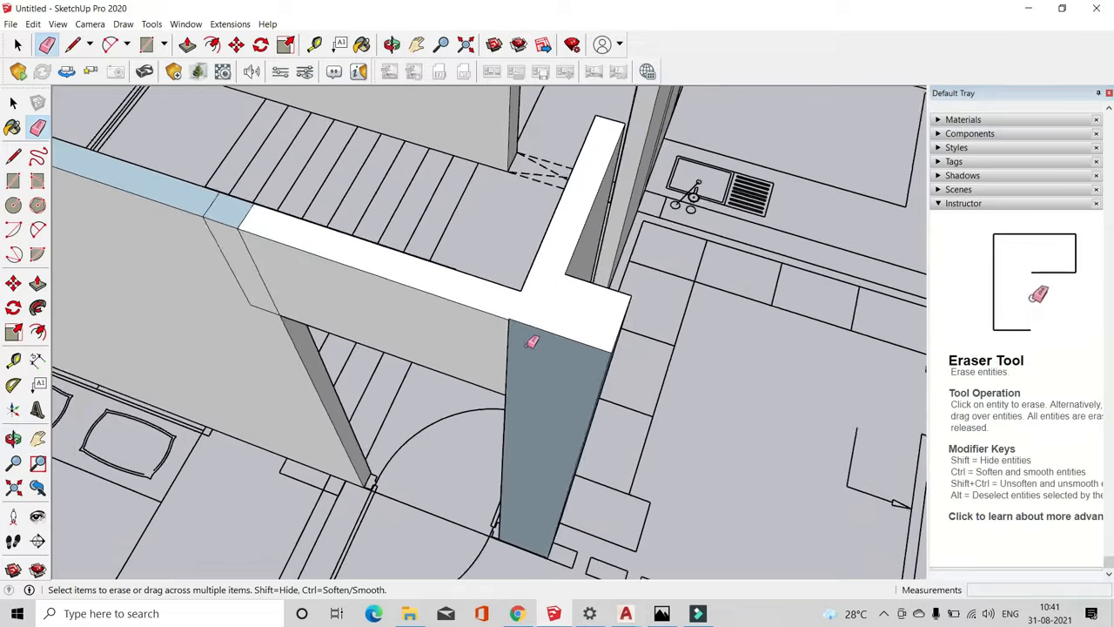
scroll(530, 341, up, 2)
click(187, 45)
click(519, 344)
click(46, 44)
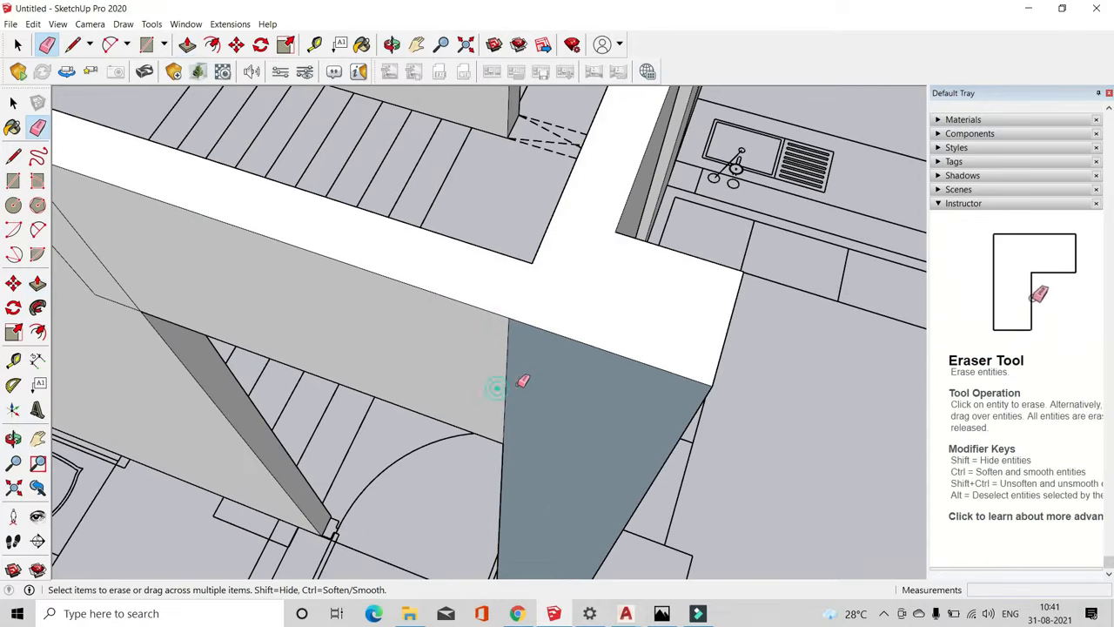
middle_drag(581, 392, 282, 316)
scroll(254, 186, up, 3)
drag(249, 189, 224, 181)
scroll(453, 320, down, 4)
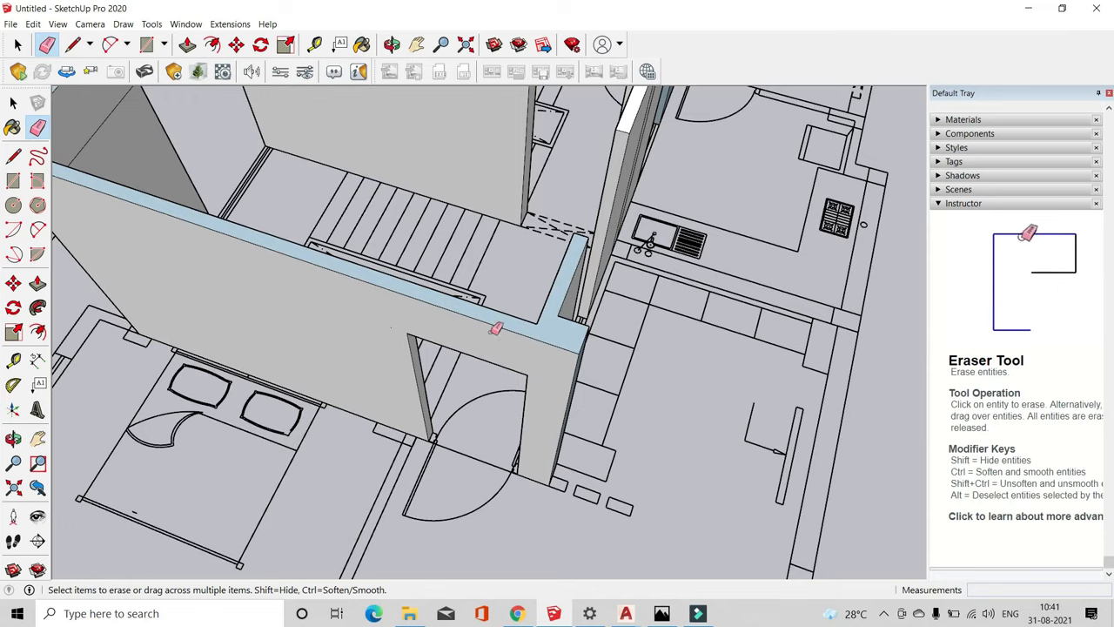
Mark a 2' band at the top of the rear central column and pull it across the dashed opening to the dividing wall
scroll(571, 389, down, 3)
middle_drag(619, 408, 179, 391)
scroll(493, 104, down, 3)
scroll(574, 109, up, 5)
scroll(799, 148, down, 3)
middle_drag(662, 253, 235, 348)
scroll(235, 349, up, 2)
click(188, 44)
click(225, 382)
scroll(235, 383, down, 2)
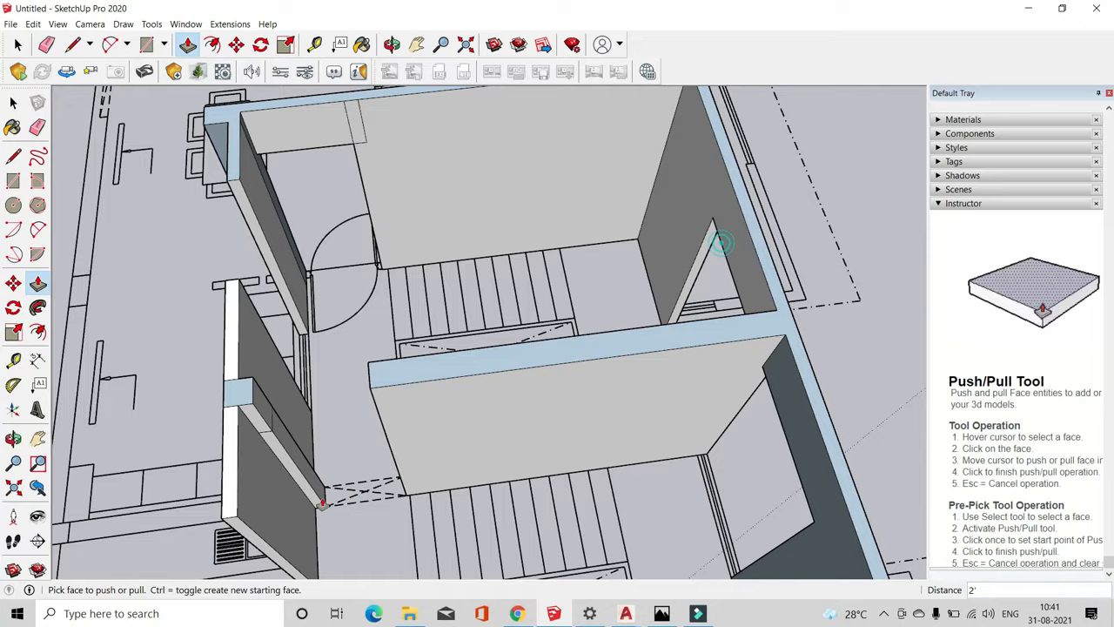
middle_drag(322, 503, 252, 365)
click(246, 332)
Erase the seam lines where the new lintel meets the dividing wall
click(47, 44)
scroll(308, 409, up, 2)
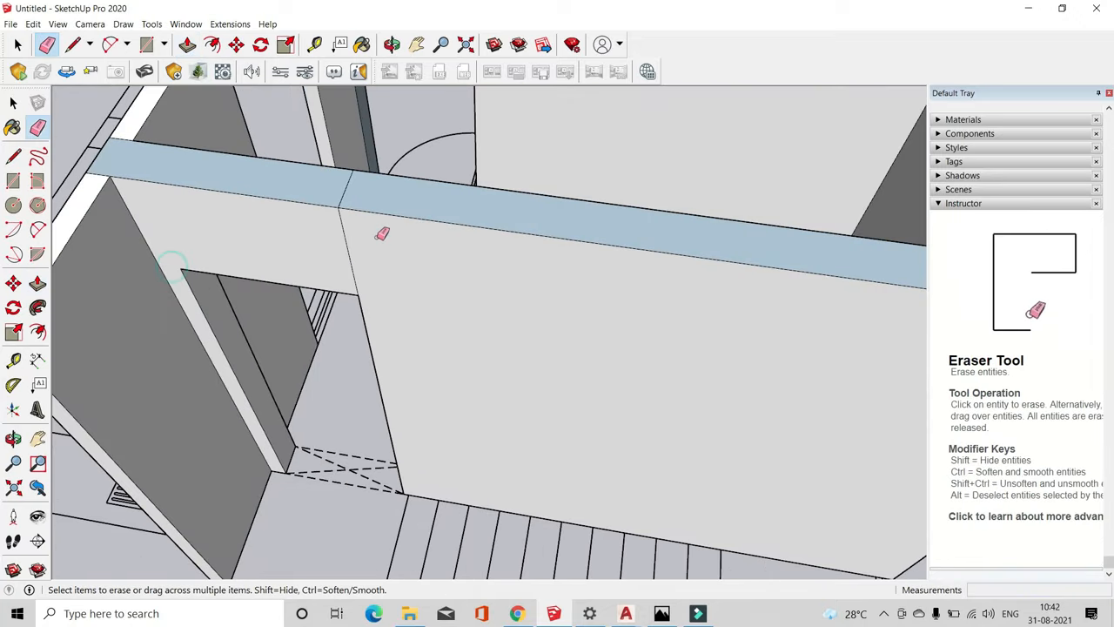
scroll(529, 362, down, 3)
scroll(286, 250, up, 6)
drag(479, 193, 468, 245)
scroll(468, 245, down, 4)
middle_drag(468, 244, 298, 233)
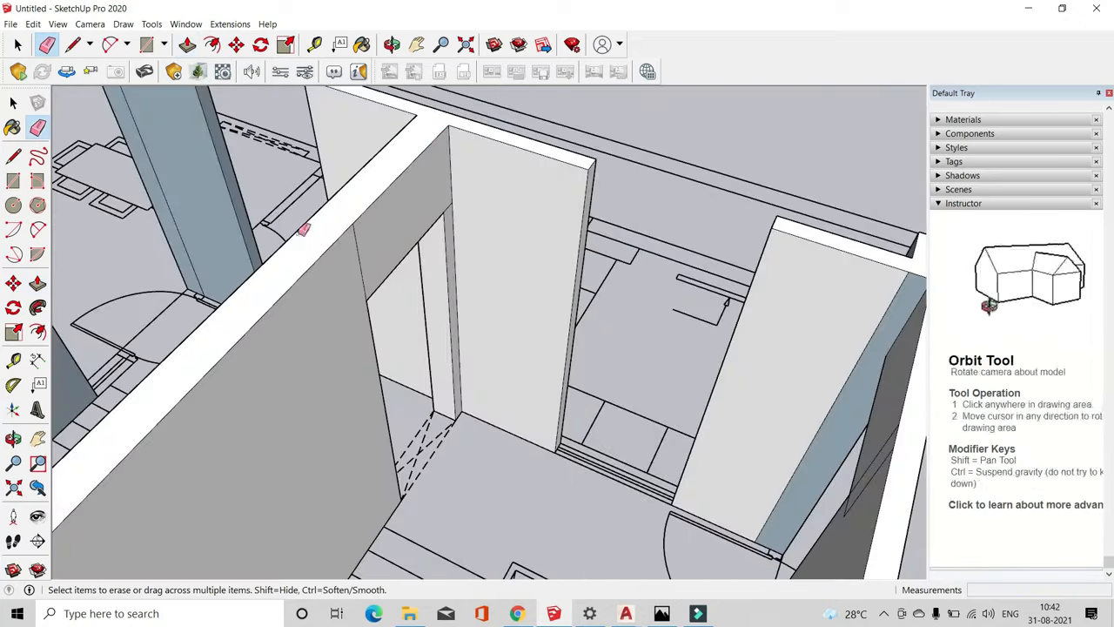
Pull a low sill wall 1' 6" from the column base to the door jamb under the left staircase's side window
scroll(367, 265, down, 3)
mouse_move(388, 291)
middle_down()
mouse_move(310, 392)
mouse_move(572, 304)
mouse_move(296, 376)
mouse_move(577, 342)
mouse_move(241, 322)
middle_up()
scroll(501, 347, down, 8)
scroll(413, 238, up, 5)
mouse_move(412, 238)
middle_down()
mouse_move(294, 365)
mouse_move(547, 249)
mouse_move(420, 341)
mouse_move(490, 316)
mouse_move(226, 368)
middle_up()
scroll(419, 342, down, 3)
mouse_move(656, 375)
middle_down()
mouse_move(445, 418)
mouse_move(555, 470)
mouse_move(712, 374)
middle_up()
click(187, 45)
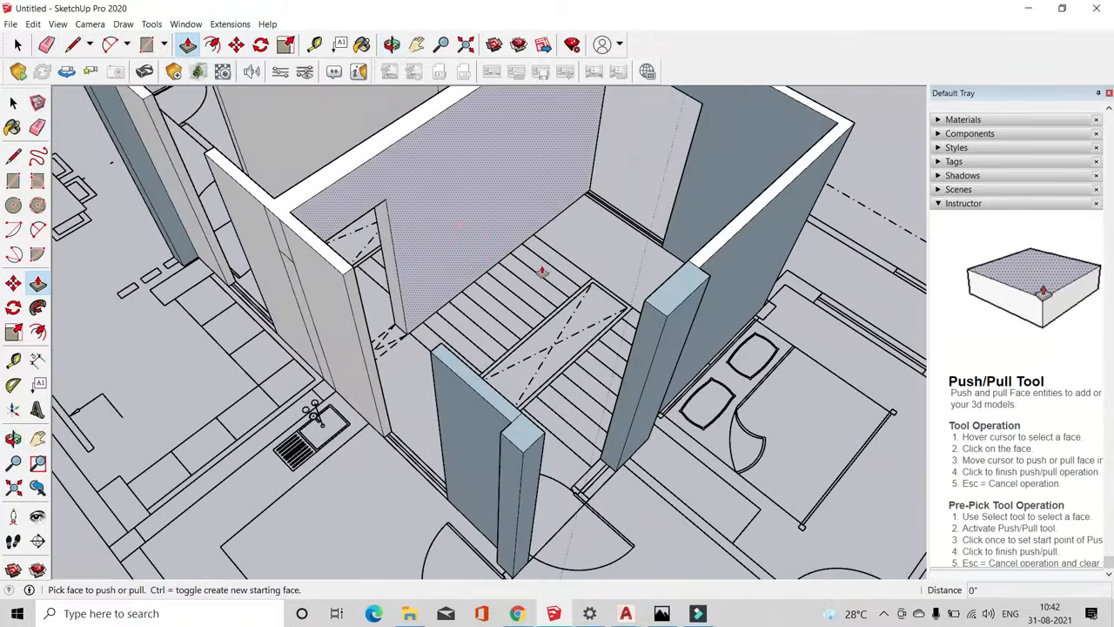
middle_drag(679, 324, 617, 333)
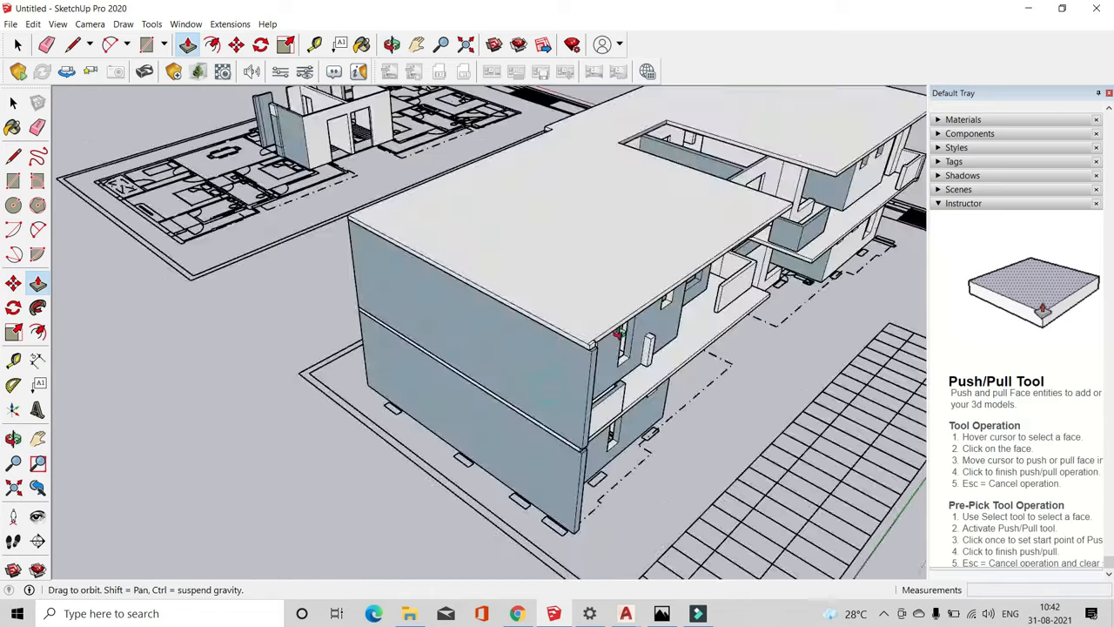
scroll(234, 447, up, 5)
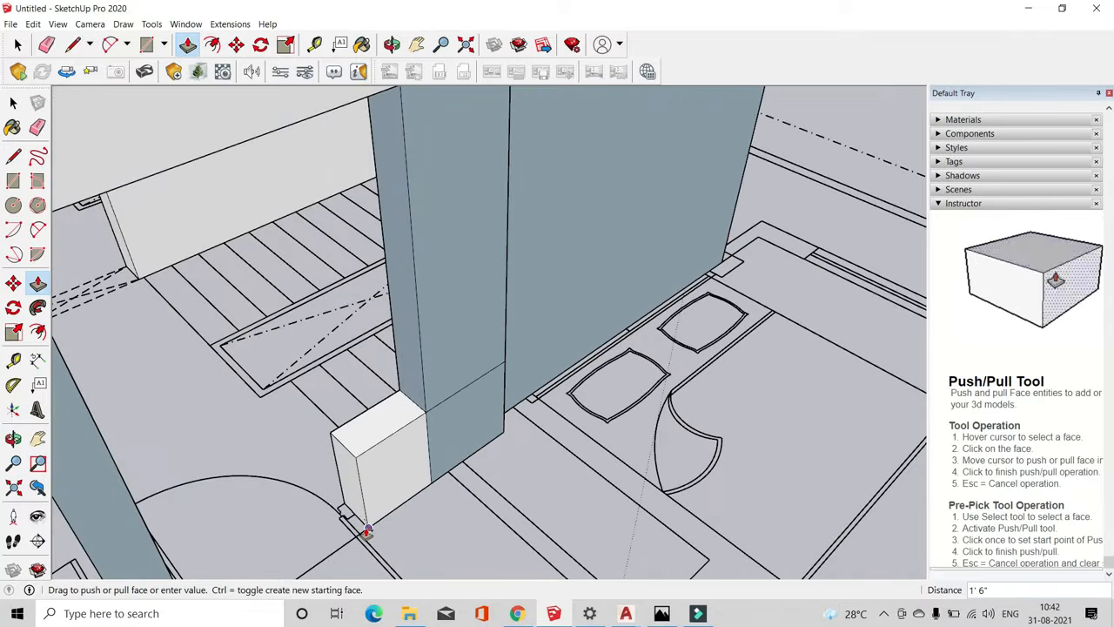
Extend the lintel over the left staircase's side window and door to the rear corner column
scroll(367, 531, down, 5)
scroll(181, 419, up, 4)
middle_drag(348, 461, 632, 512)
scroll(373, 388, down, 3)
middle_drag(374, 388, 584, 429)
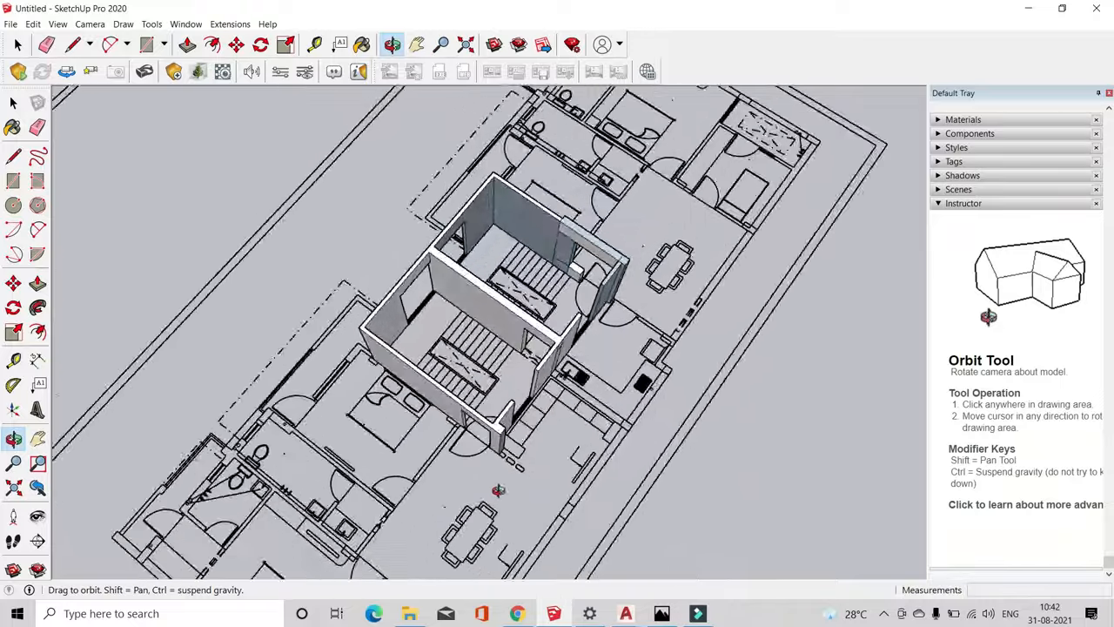
middle_drag(498, 490, 516, 403)
middle_drag(406, 488, 450, 532)
scroll(435, 529, down, 4)
middle_drag(609, 487, 610, 461)
Erase the seam lines on the left staircase's side wall, lintel and rear corner column
key(e)
scroll(517, 182, up, 3)
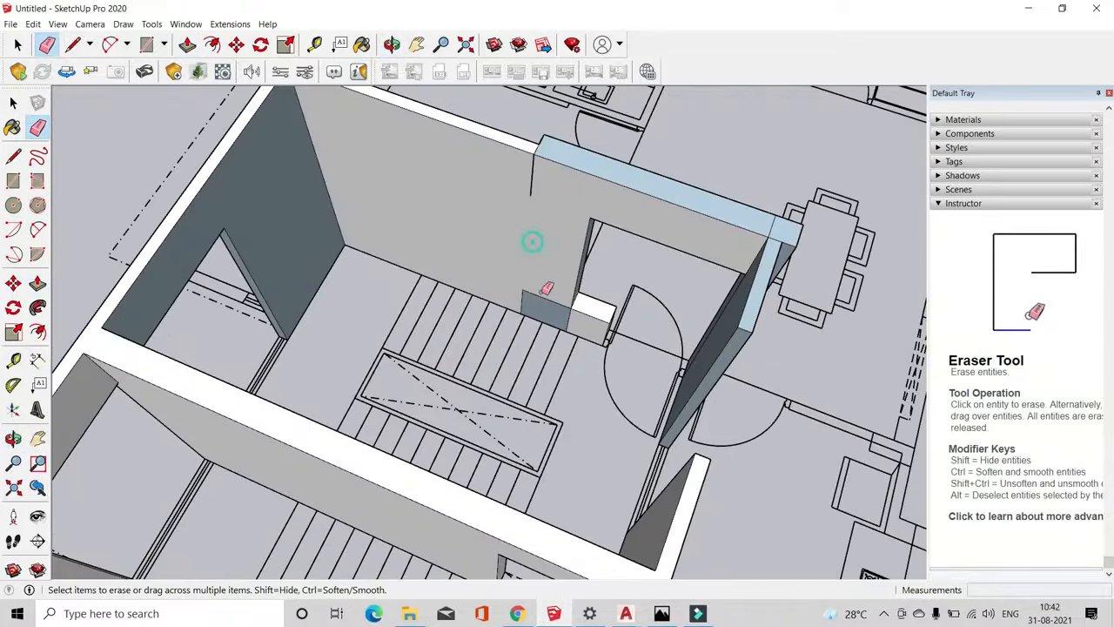
scroll(539, 164, up, 4)
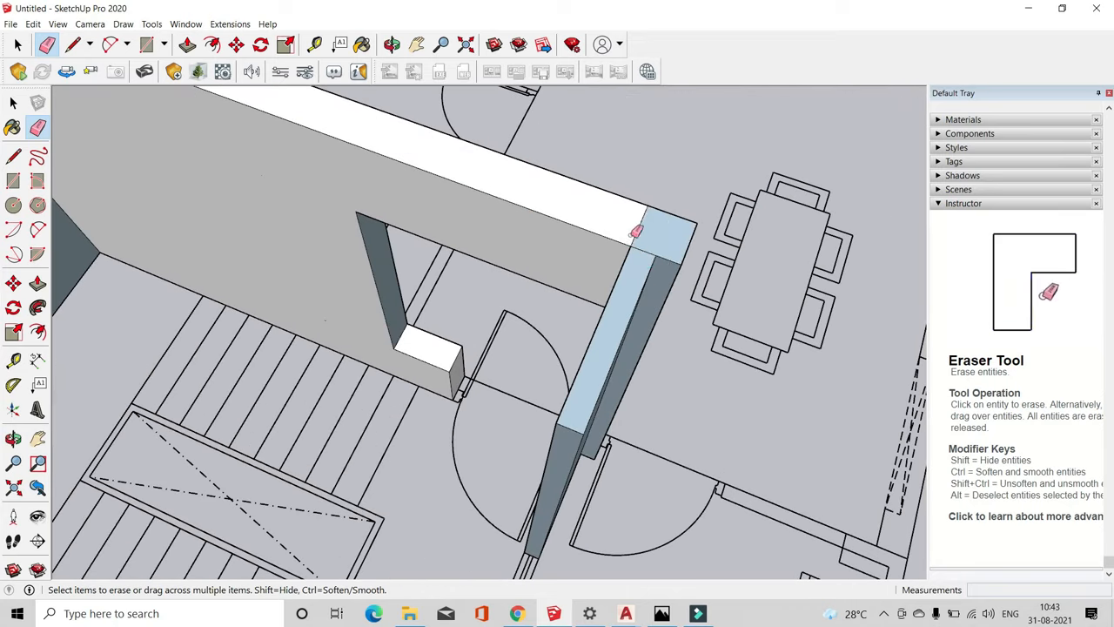
mouse_move(642, 253)
middle_down()
mouse_move(440, 241)
mouse_move(296, 256)
middle_up()
click(296, 256)
scroll(525, 371, down, 3)
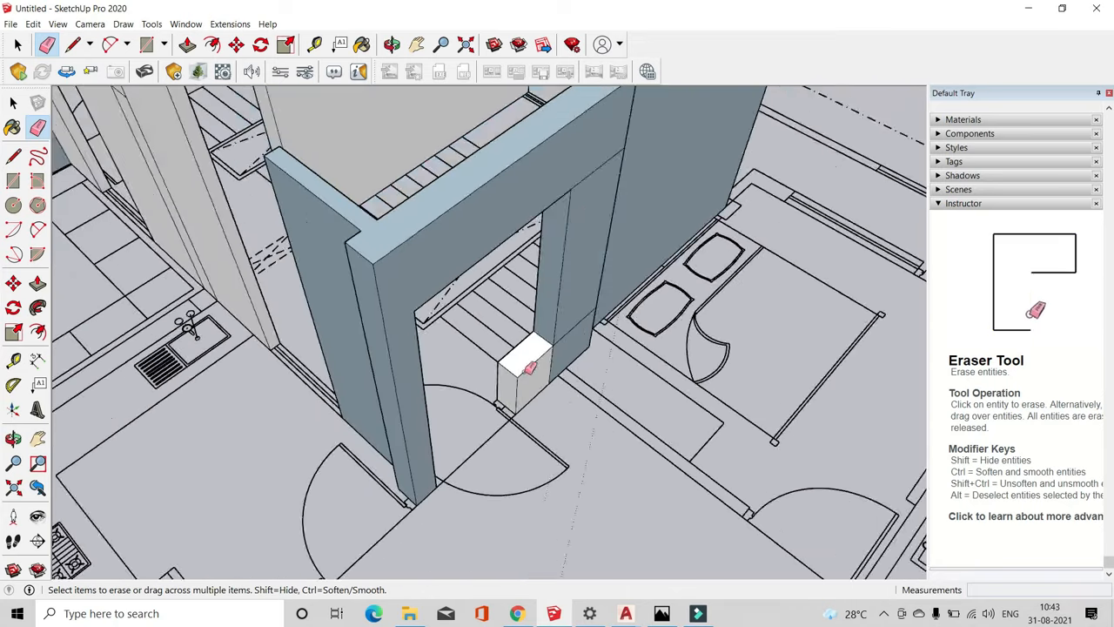
middle_drag(525, 371, 501, 376)
middle_drag(475, 140, 435, 374)
Erase the column and lintel seam lines on the outer face of the central rear wall
scroll(398, 323, down, 6)
scroll(583, 410, up, 4)
middle_drag(583, 409, 271, 328)
scroll(465, 301, up, 4)
scroll(542, 368, down, 4)
middle_drag(542, 368, 296, 374)
scroll(709, 349, up, 3)
middle_drag(709, 348, 99, 247)
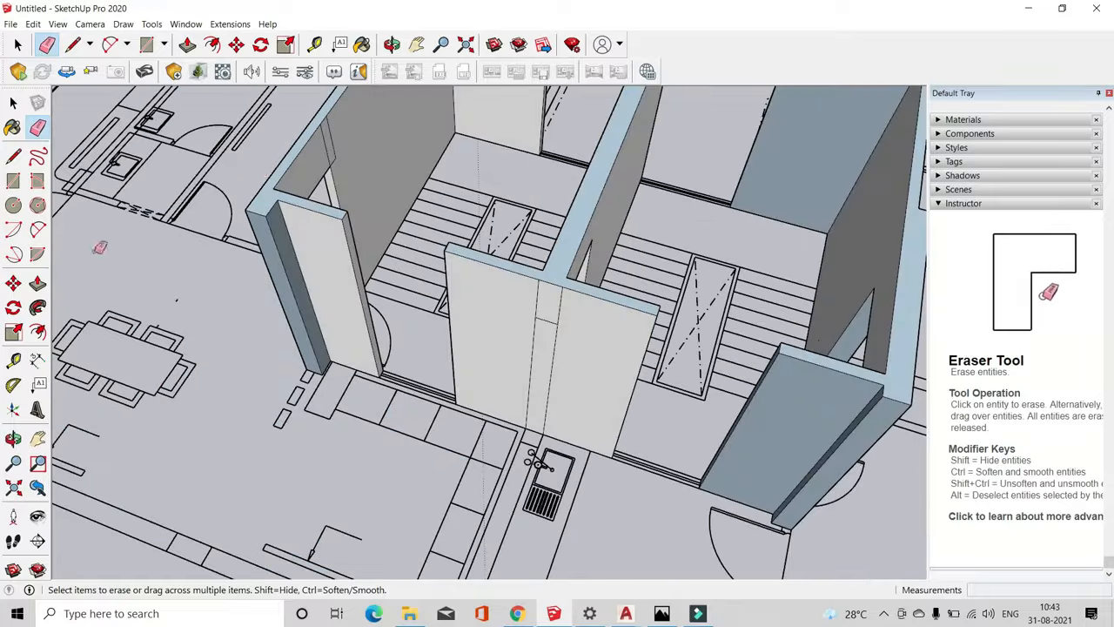
middle_drag(624, 346, 524, 358)
scroll(517, 348, up, 3)
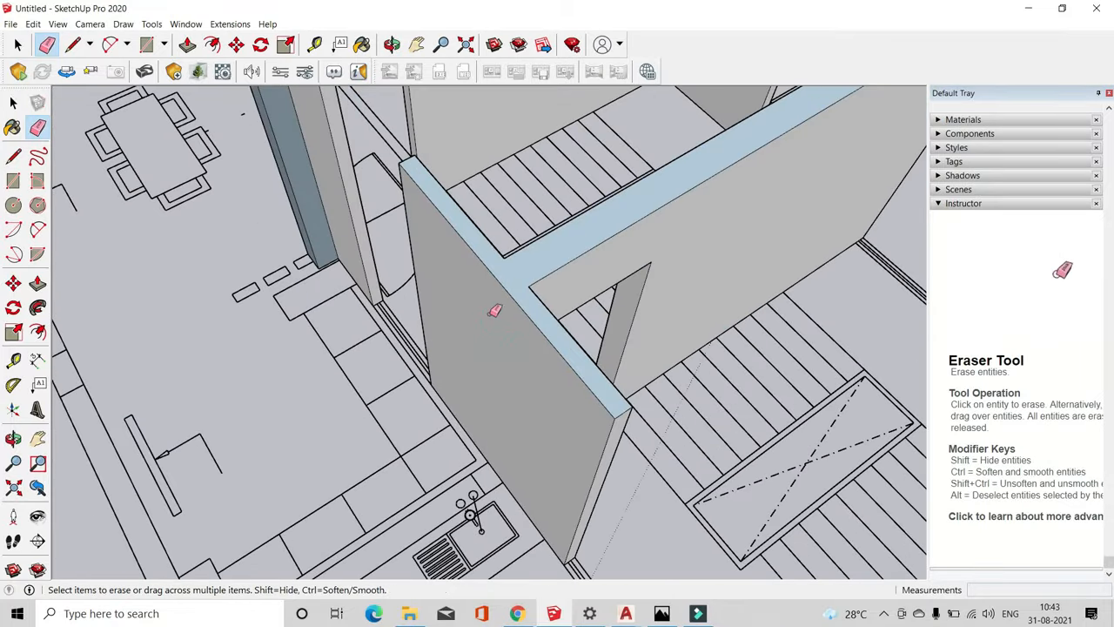
Draw lines across the tops of the rear wall ends beside the right window to split off small end faces
click(75, 46)
scroll(483, 300, down, 3)
scroll(447, 133, up, 5)
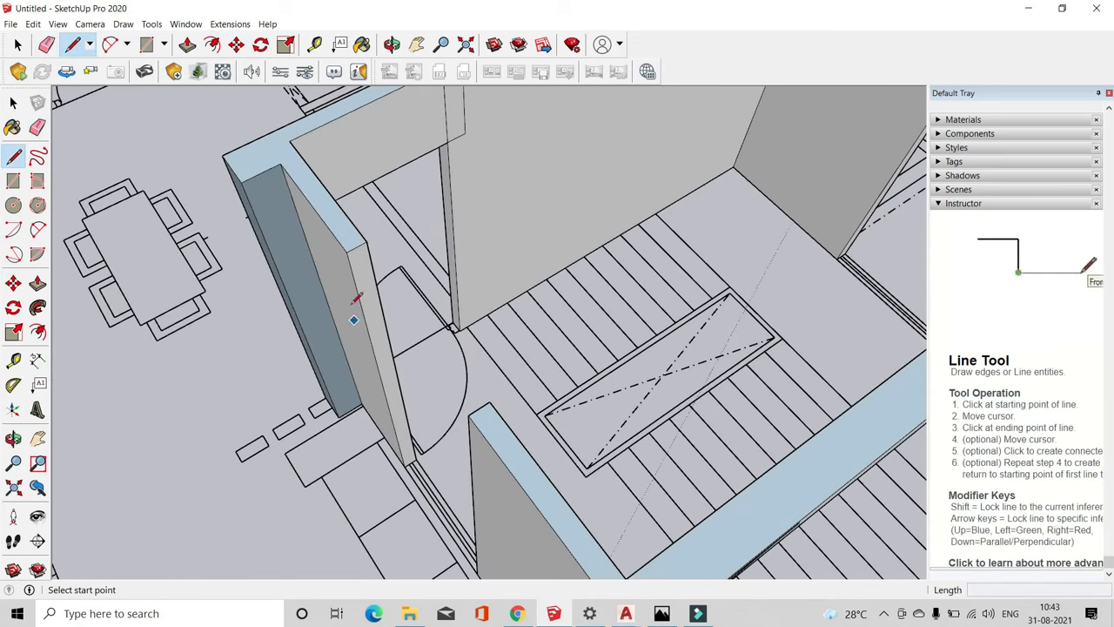
middle_drag(340, 242, 539, 476)
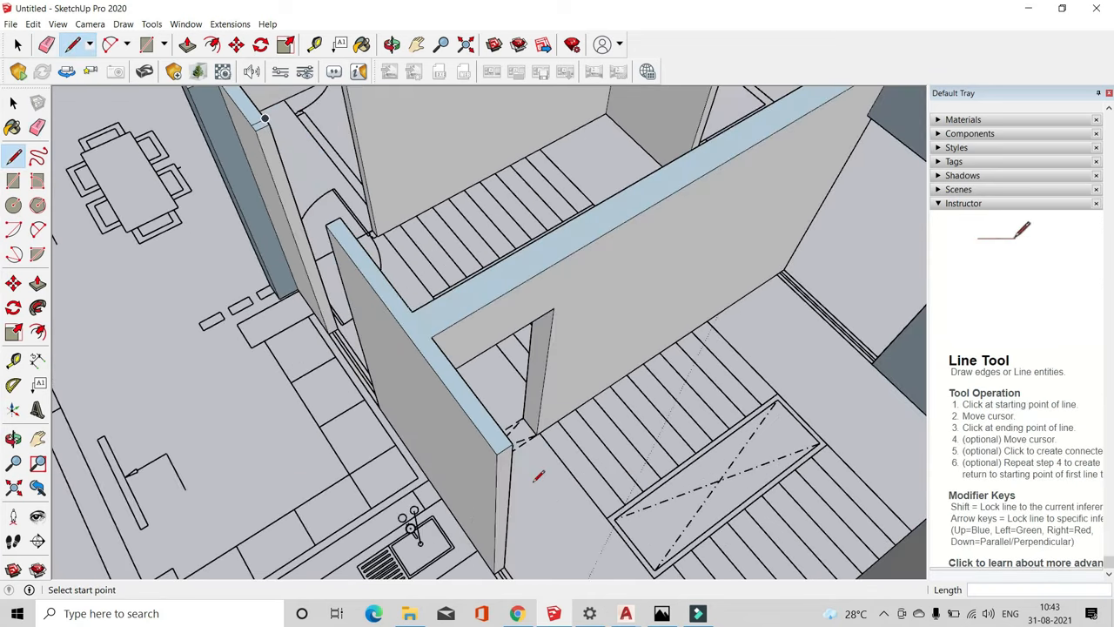
scroll(500, 445, up, 1)
Push the split end face at the rear wall's window down 2' and extend the resulting lintel 3' 6" across the opening
click(188, 44)
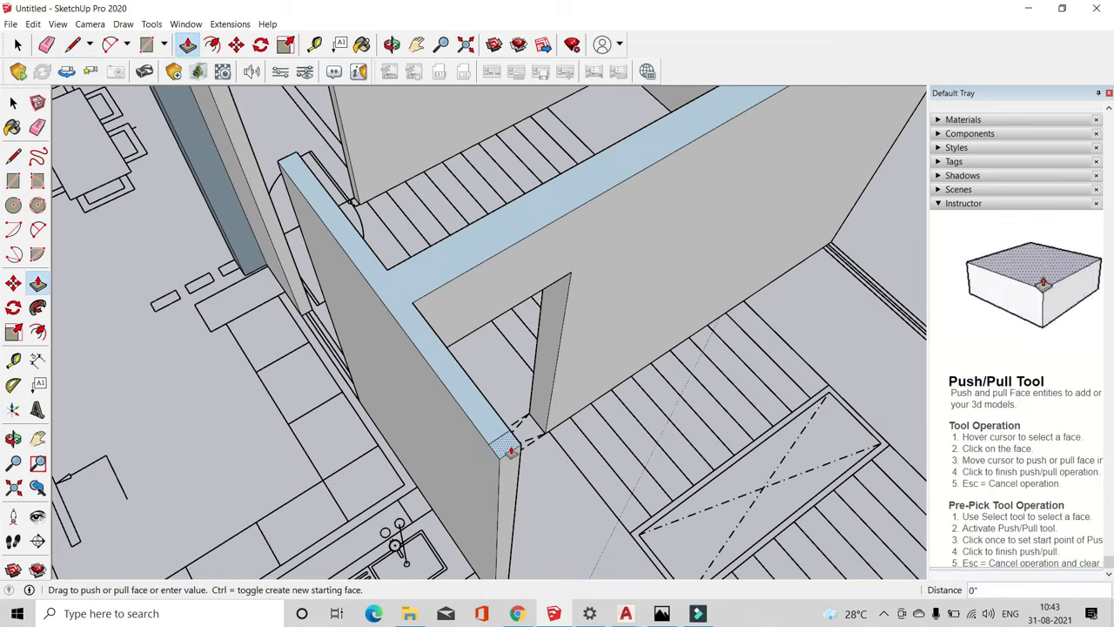
scroll(509, 448, down, 3)
scroll(485, 435, up, 5)
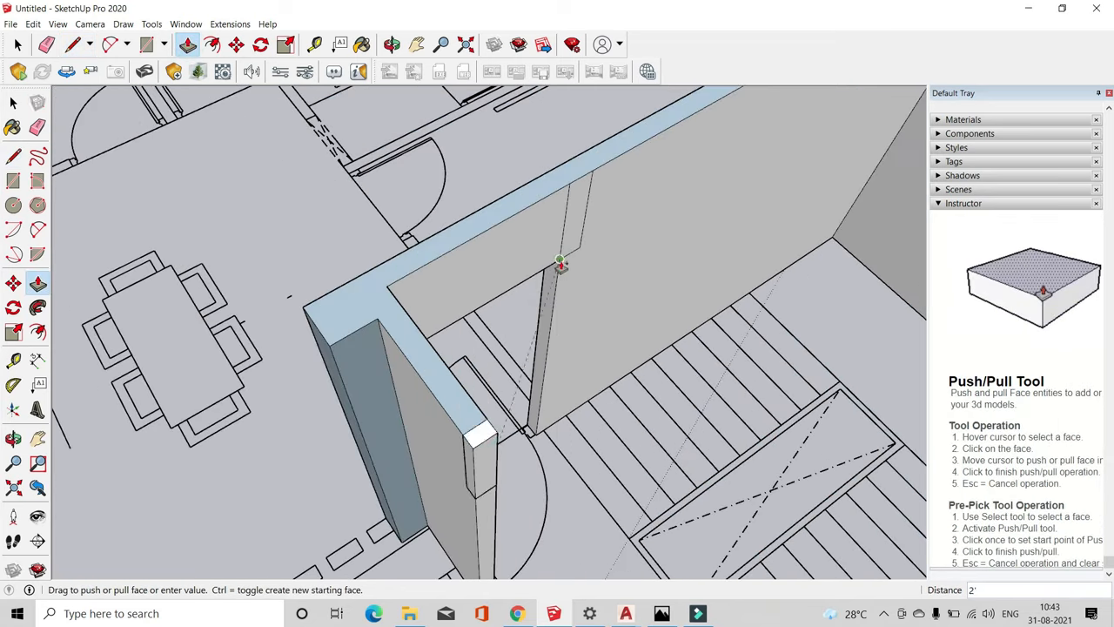
scroll(535, 470, down, 3)
scroll(583, 509, up, 2)
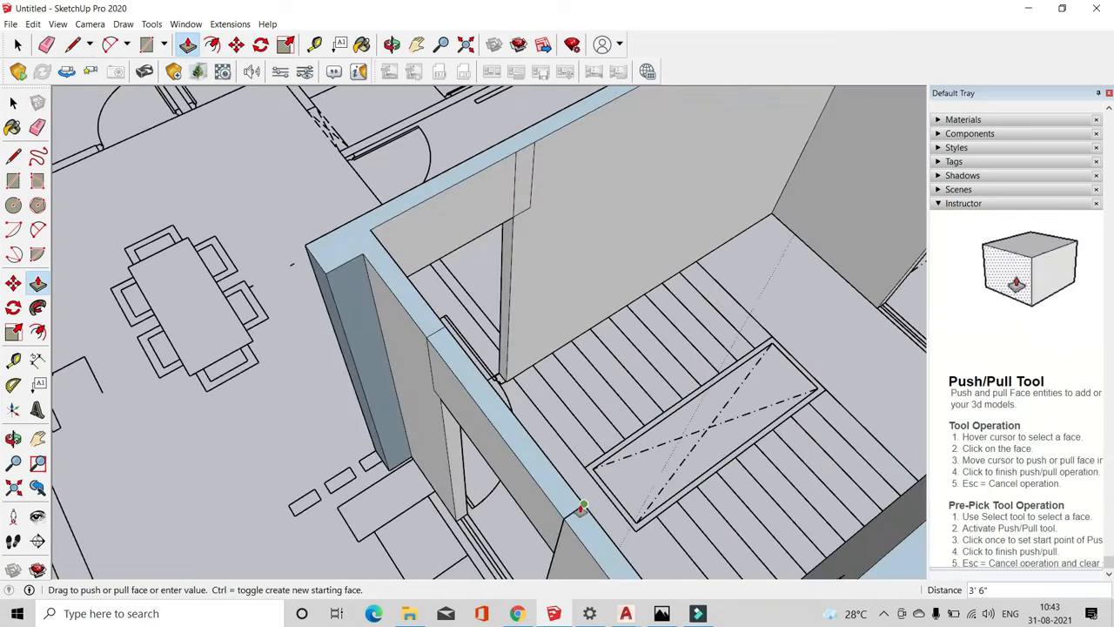
Pull the undersides of both rear window lintels down to fill the openings with wall panels reaching the floor
scroll(579, 501, down, 3)
scroll(540, 452, up, 3)
scroll(557, 474, down, 1)
middle_drag(565, 487, 576, 201)
click(641, 288)
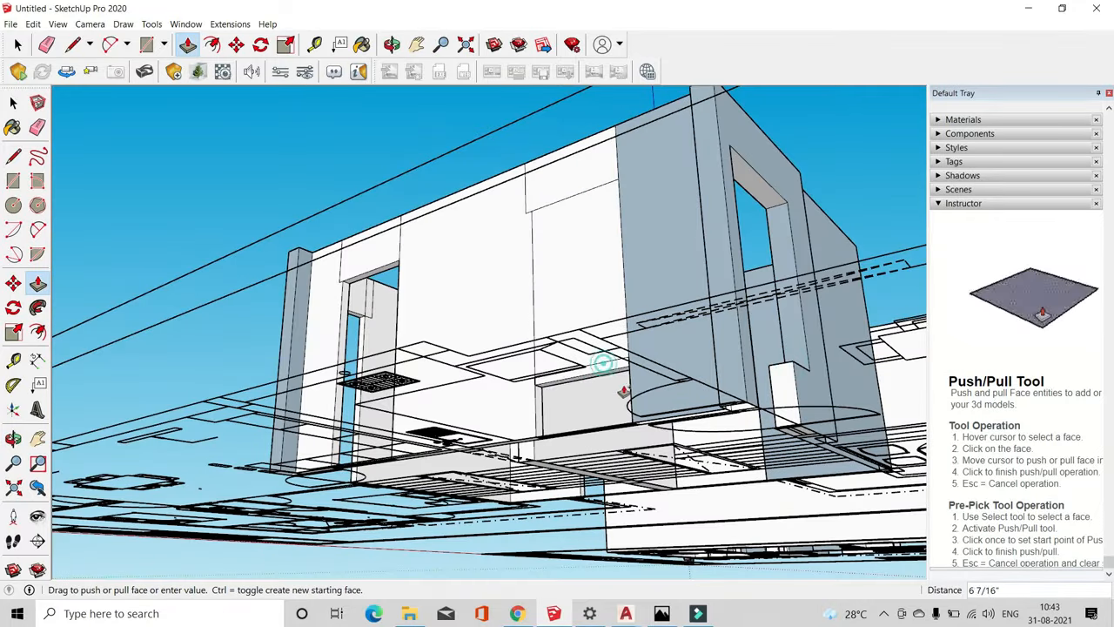
click(647, 427)
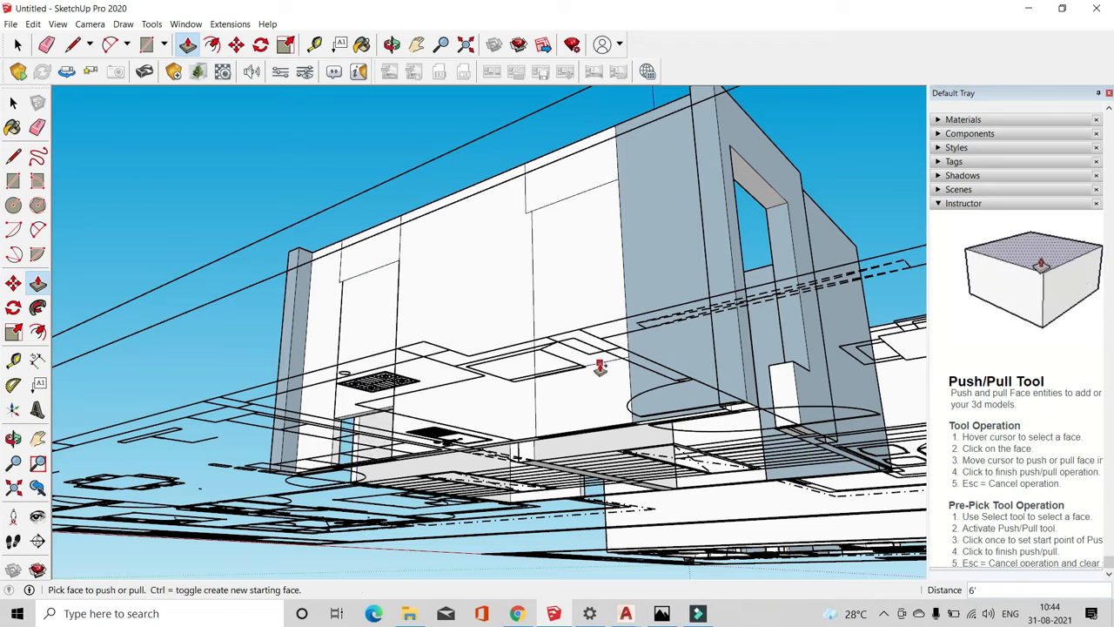
scroll(375, 410, up, 3)
click(375, 413)
Push the middle panels through the rear wall by 4 1/2" to cut both window openings above their sills
middle_drag(375, 413, 400, 562)
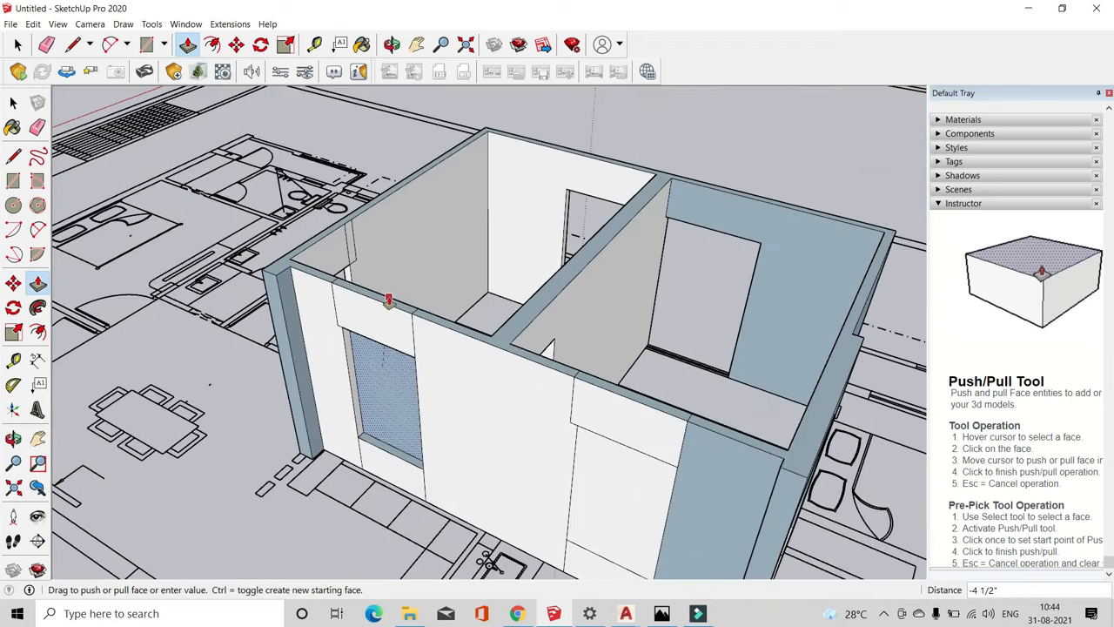
click(389, 300)
middle_drag(388, 300, 478, 404)
click(463, 320)
middle_drag(463, 320, 470, 374)
Erase the lintel and sill seam lines around the first rear window on the wall's outer face
key(e)
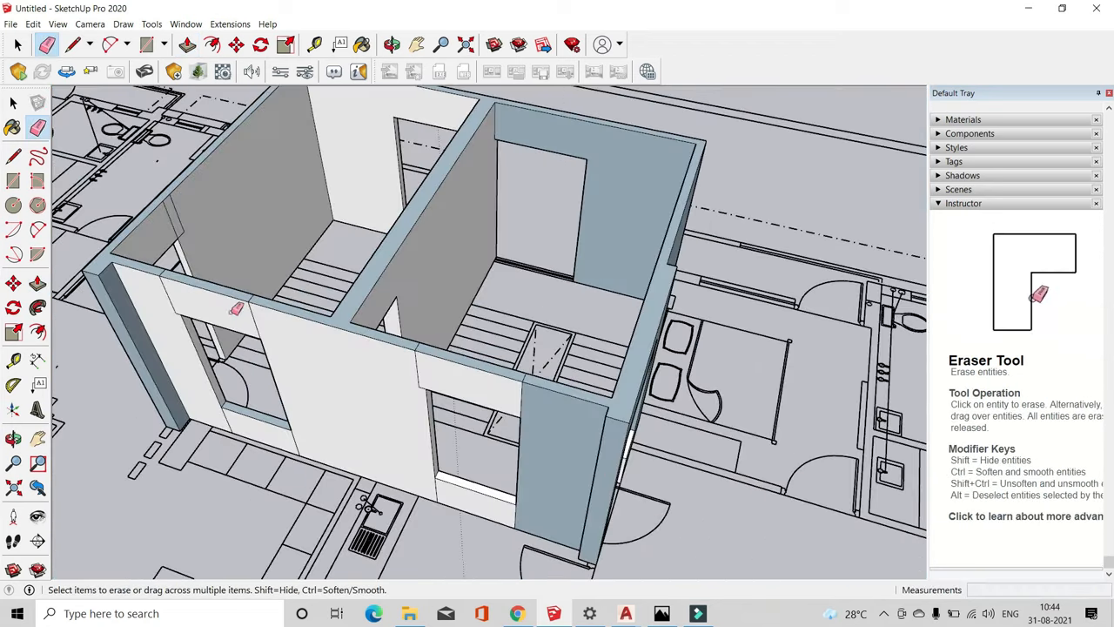
scroll(248, 316, up, 2)
scroll(164, 316, down, 2)
scroll(168, 315, up, 5)
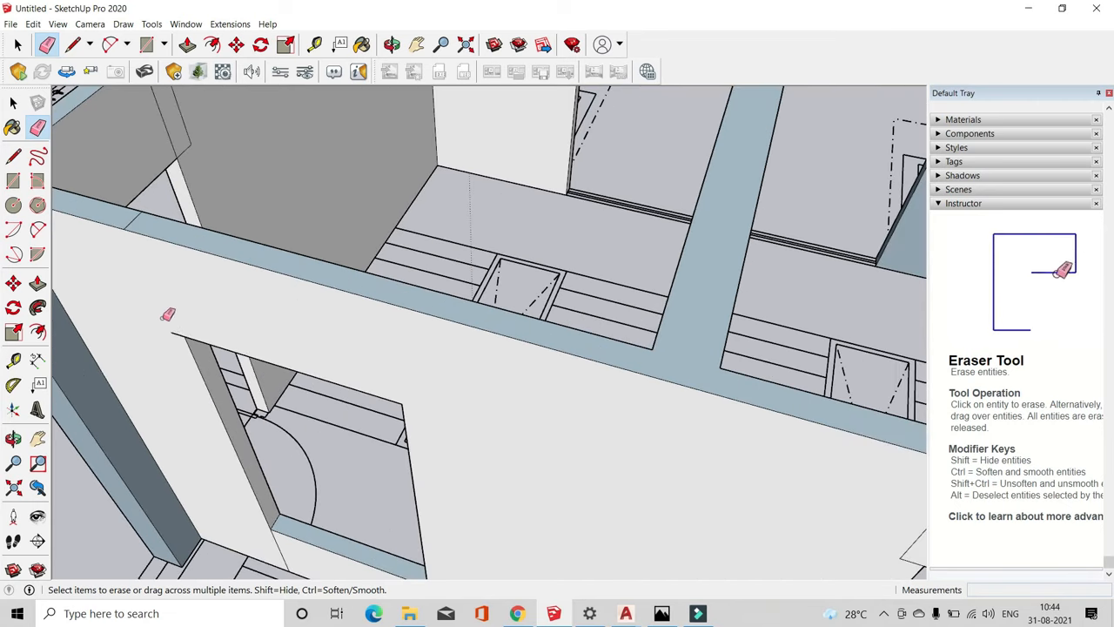
click(130, 219)
scroll(132, 218, down, 2)
scroll(385, 495, up, 4)
click(382, 500)
Erase the lintel and sill seam lines around the second rear window on the wall's outer face
scroll(198, 330, down, 5)
scroll(541, 350, up, 3)
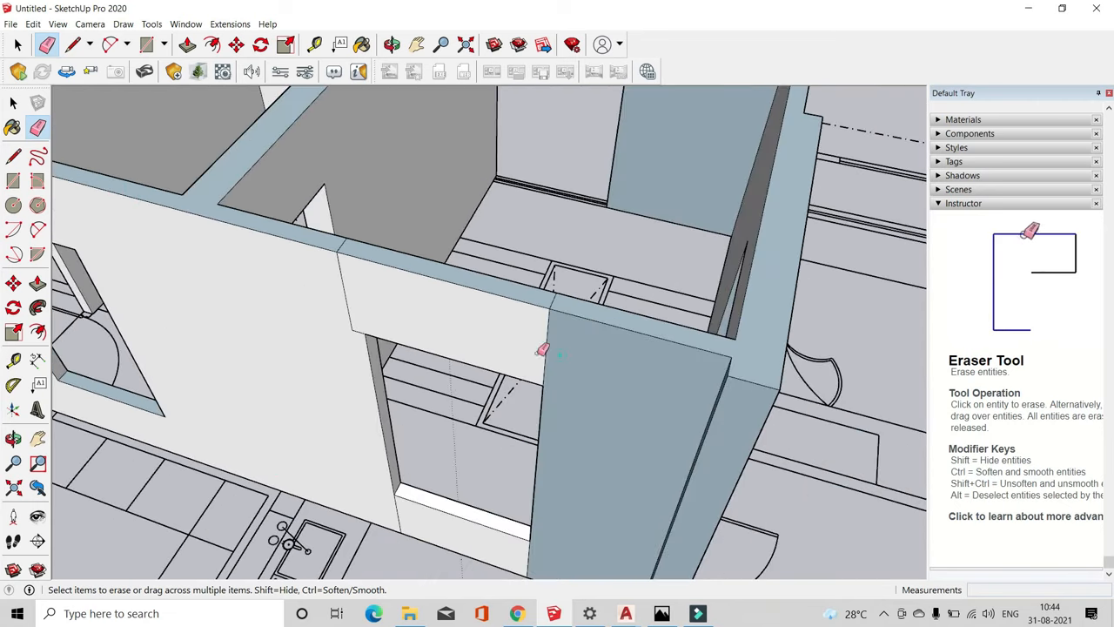
click(355, 331)
scroll(341, 248, up, 2)
scroll(657, 288, down, 5)
scroll(574, 409, up, 2)
Erase the lintel and sill seam lines around the rear window on the inner face of the staircase room
mouse_move(527, 392)
middle_down()
mouse_move(955, 463)
mouse_move(765, 272)
middle_up()
click(761, 273)
scroll(701, 221, up, 2)
click(672, 225)
scroll(639, 314, up, 3)
click(601, 360)
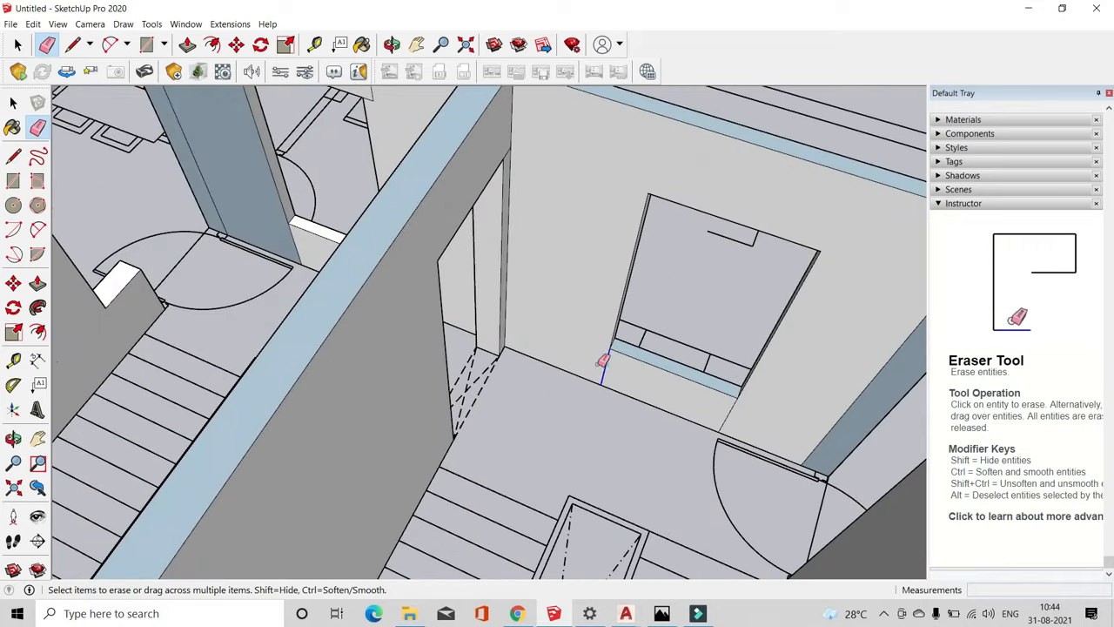
scroll(710, 406, down, 3)
scroll(522, 296, up, 4)
scroll(439, 352, down, 5)
Erase the remaining window seam lines on the inner wall faces of the neighbouring staircase room
middle_drag(439, 352, 368, 150)
scroll(383, 392, up, 3)
mouse_move(391, 405)
middle_down()
mouse_move(280, 383)
mouse_move(588, 426)
mouse_move(628, 499)
middle_up()
click(588, 426)
scroll(592, 425, down, 3)
scroll(404, 373, up, 3)
click(416, 408)
scroll(412, 401, down, 2)
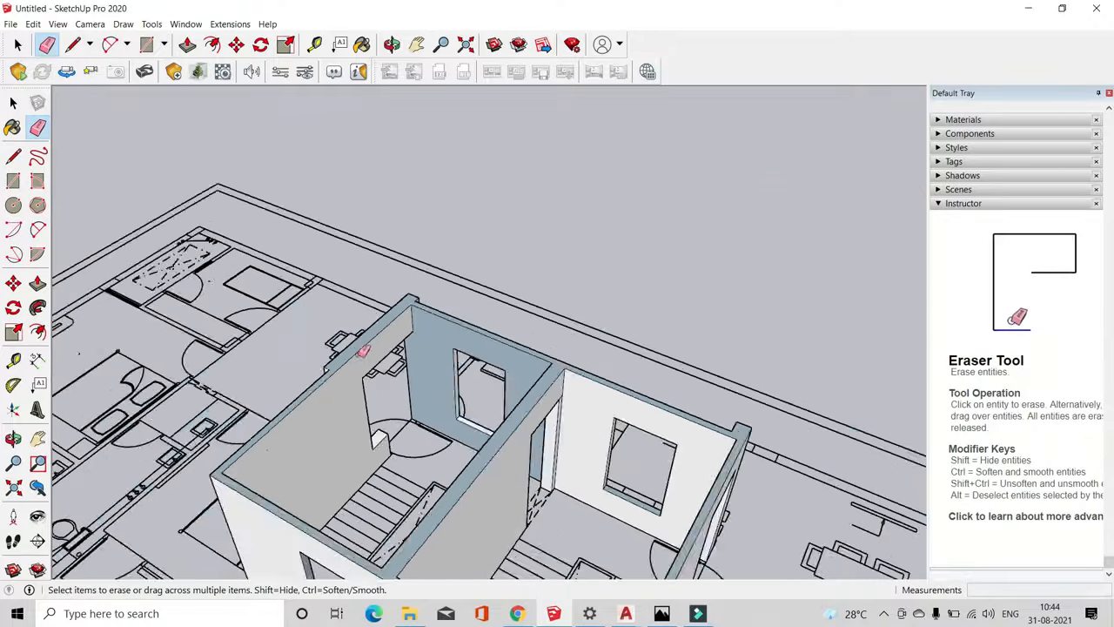
Select all the connected staircase walls and make them a group
scroll(363, 350, down, 5)
middle_drag(362, 350, 100, 385)
scroll(409, 391, up, 7)
middle_drag(291, 435, 554, 460)
scroll(554, 460, down, 5)
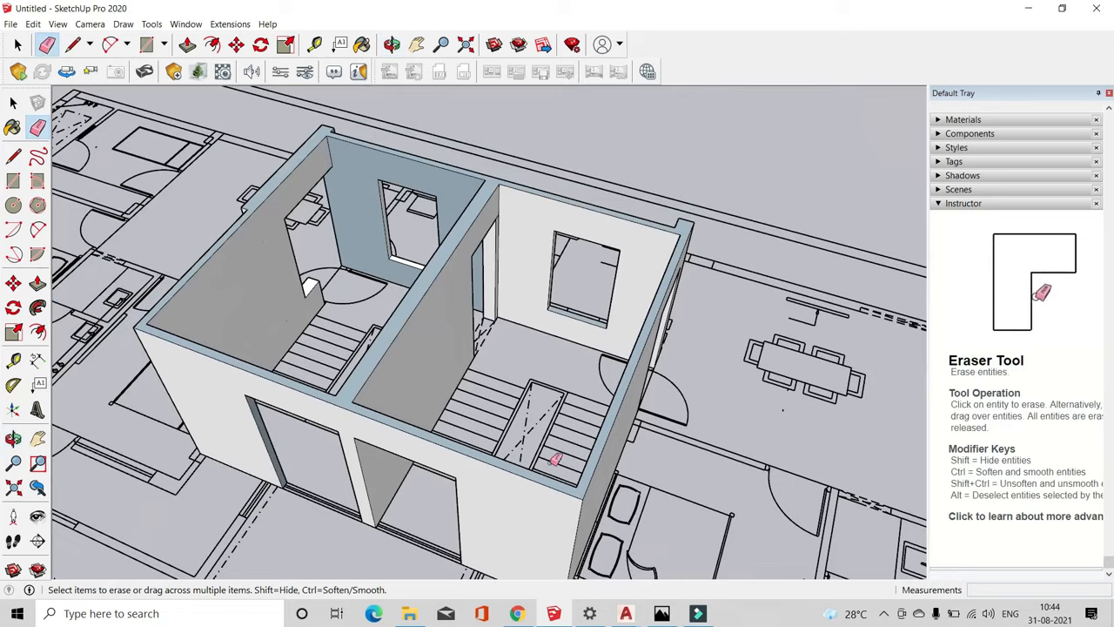
scroll(554, 459, down, 3)
key(space)
scroll(453, 353, up, 3)
triple_click(479, 324)
right_click(484, 319)
click(533, 429)
drag(555, 205, 583, 234)
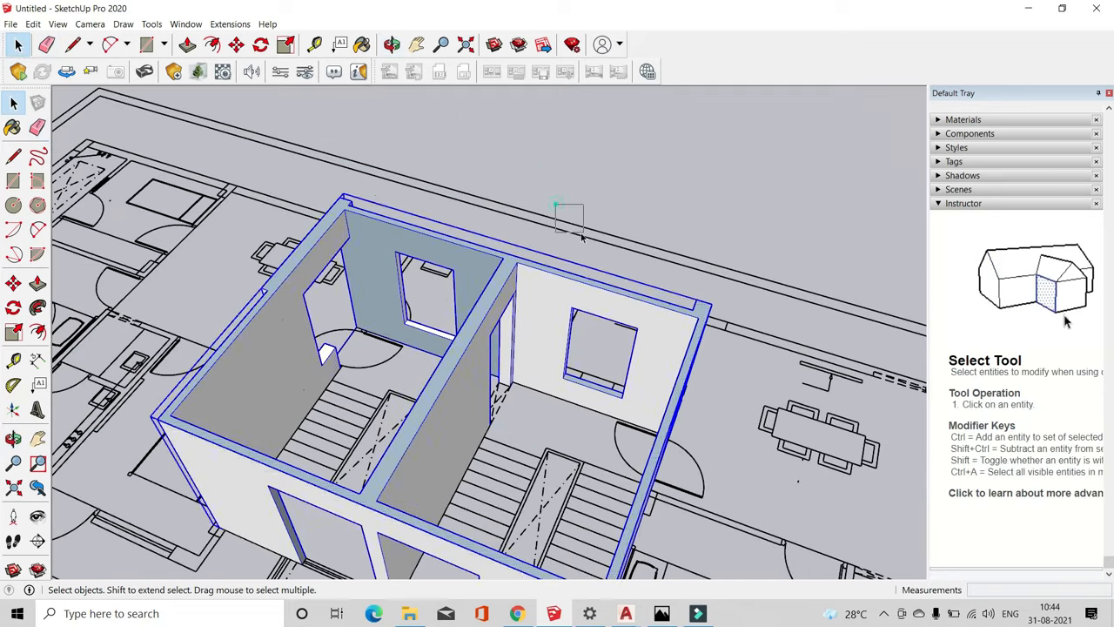
Draw a 20' by 16' rectangle over the staircase wall tops and pull it up into a roof slab
scroll(746, 302, up, 5)
click(701, 303)
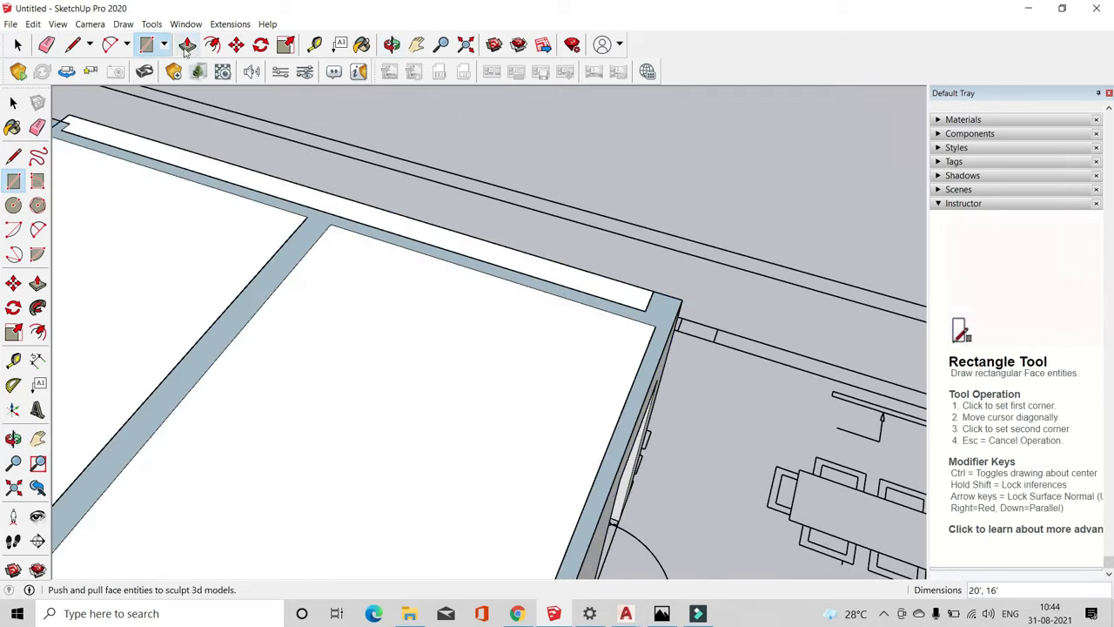
click(187, 44)
scroll(466, 211, down, 5)
click(385, 338)
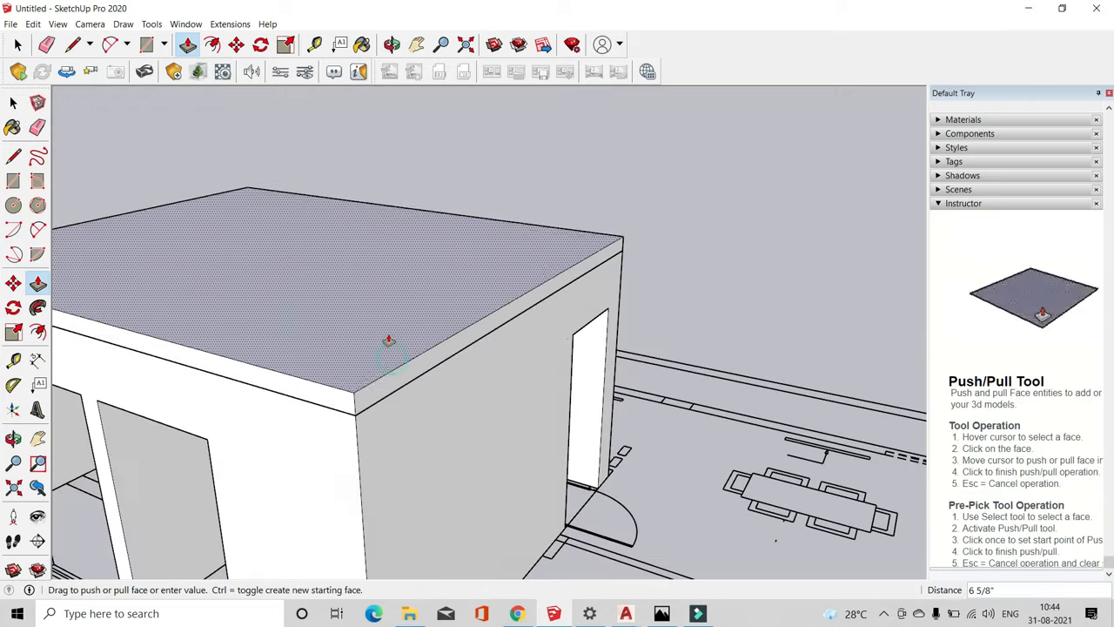
Select the whole staircase roof slab and make it a group
middle_drag(202, 197, 288, 318)
key(space)
click(296, 316)
right_click(297, 315)
click(342, 425)
Open the staircase roof slab group and extend its side faces outward 6" each as an overhang
double_click(522, 235)
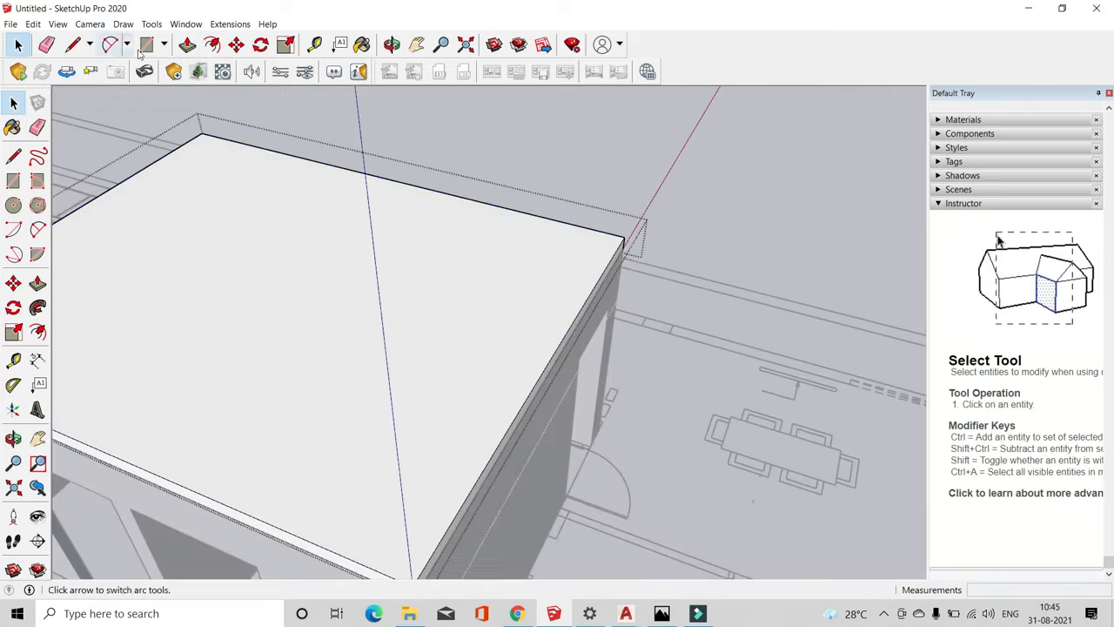
click(187, 44)
scroll(461, 250, down, 2)
scroll(350, 361, up, 2)
click(361, 417)
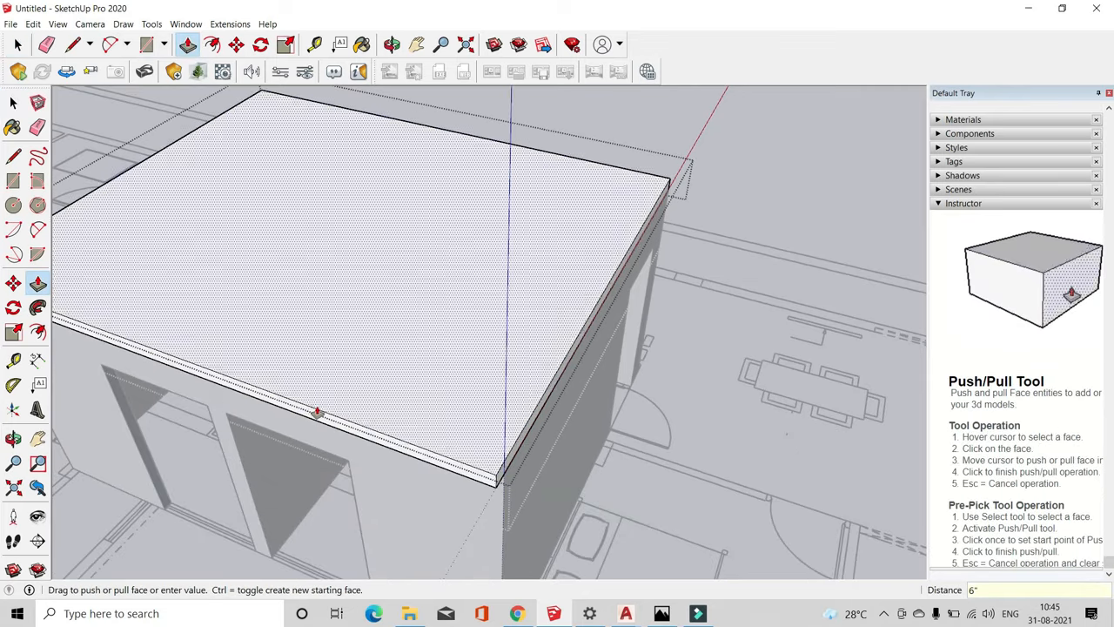
click(552, 490)
middle_drag(551, 490, 749, 405)
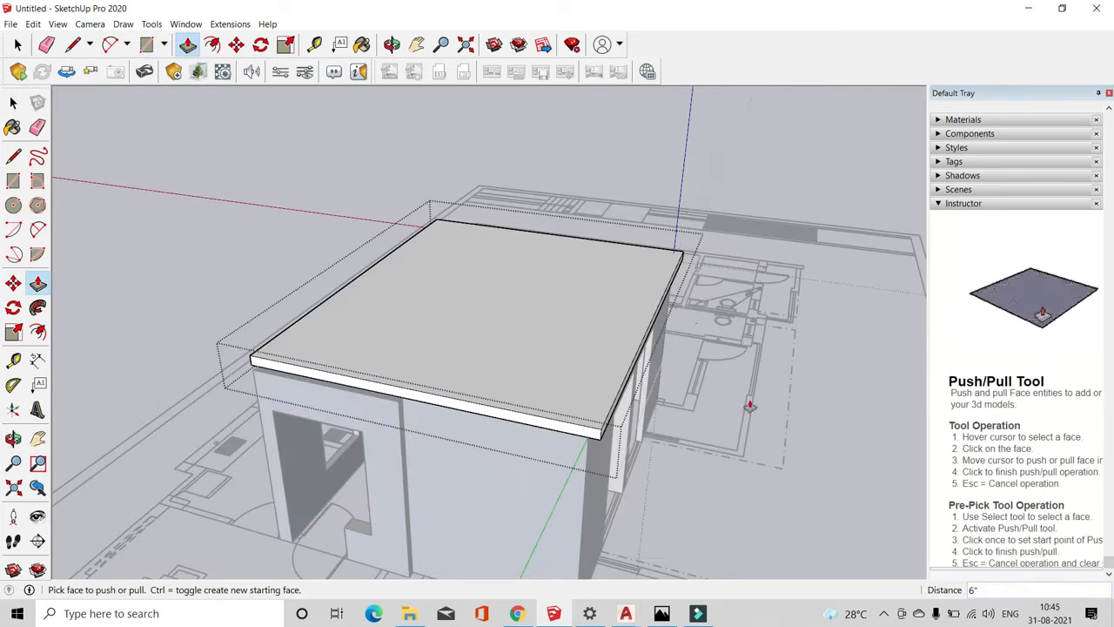
click(592, 433)
middle_drag(592, 433, 736, 376)
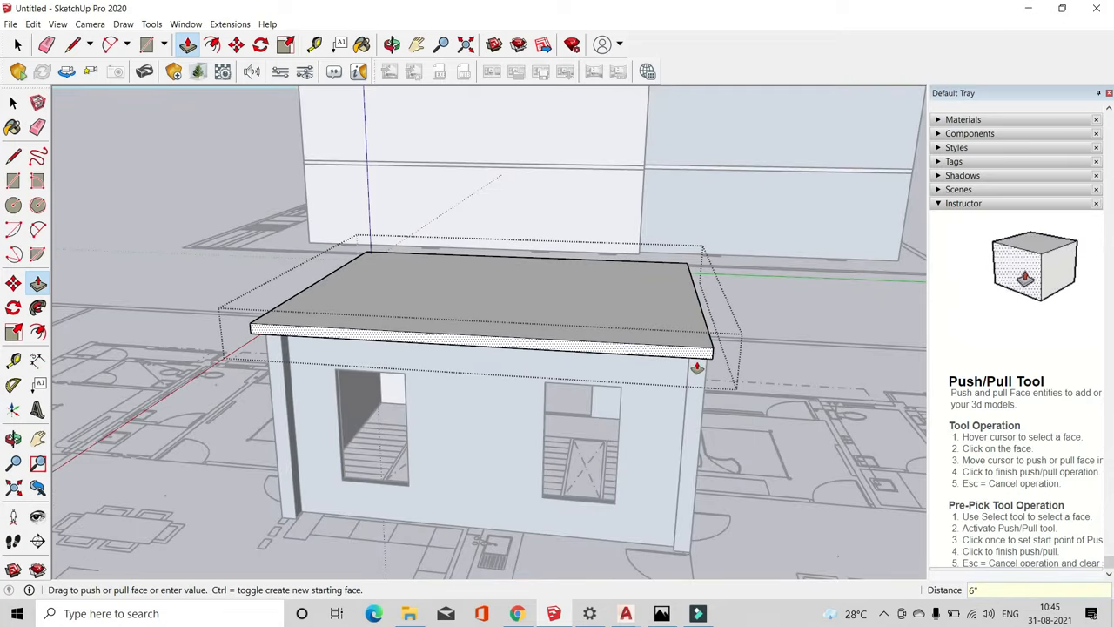
click(18, 44)
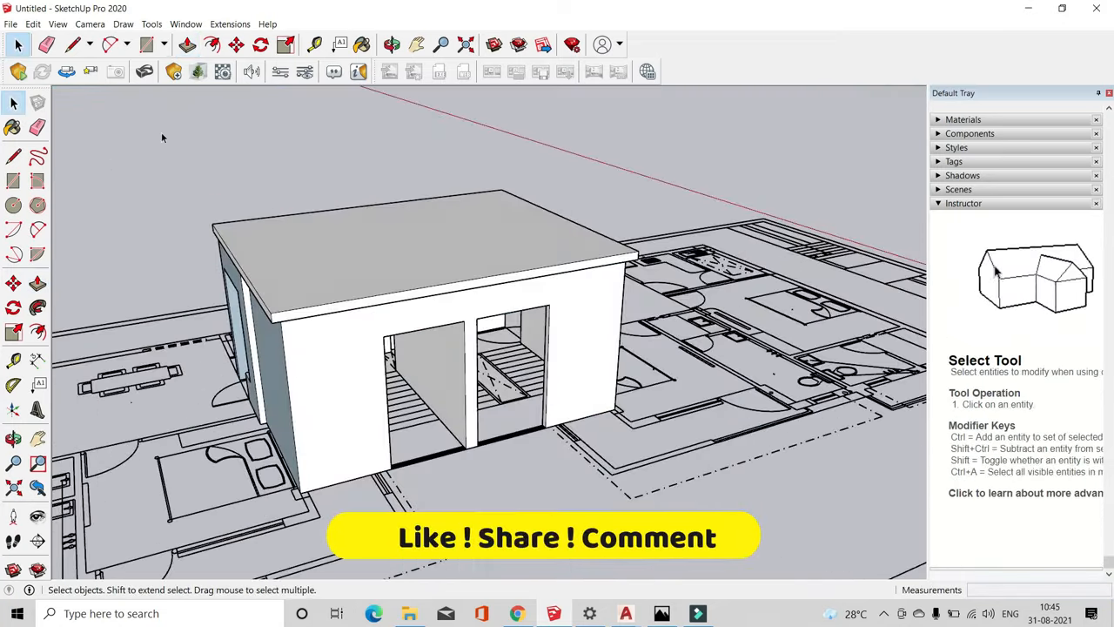
Try to move the staircase walls and roof onto the house's roof slab, shifting them along its front edge to the stair opening
click(146, 44)
click(18, 45)
scroll(301, 488, up, 5)
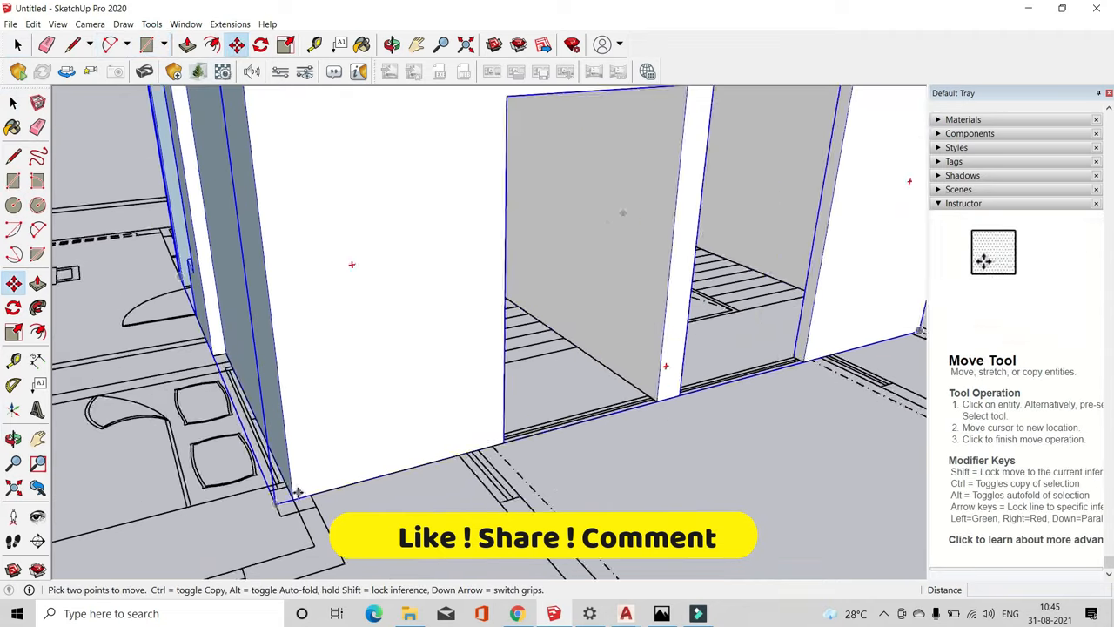
middle_drag(350, 264, 406, 340)
click(390, 331)
scroll(387, 341, down, 9)
scroll(383, 386, down, 5)
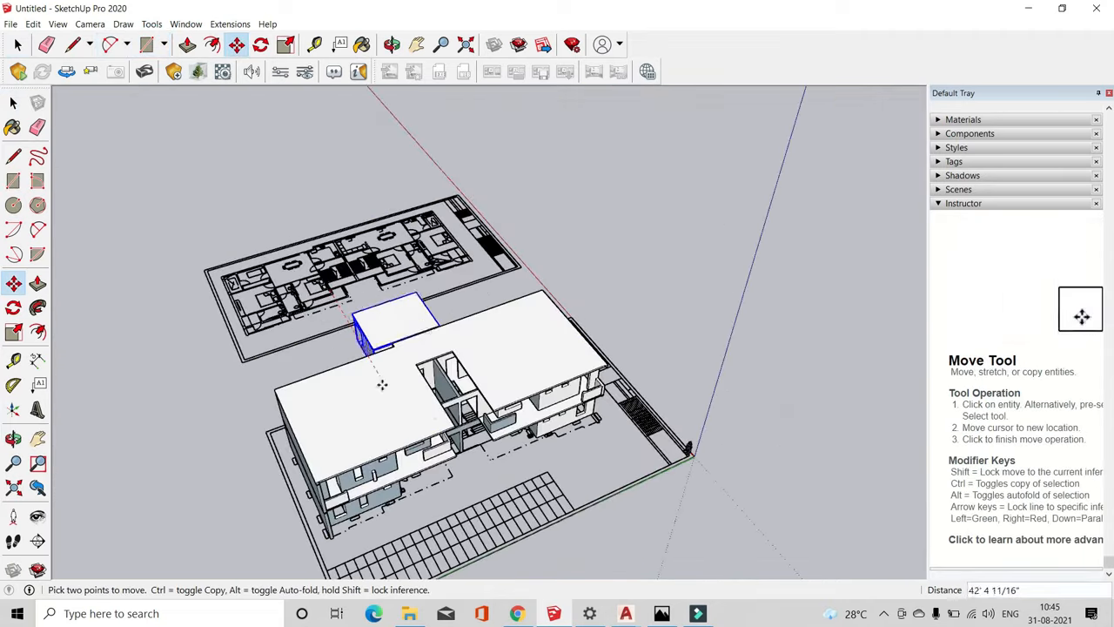
scroll(453, 388, up, 8)
click(468, 391)
middle_drag(470, 388, 606, 339)
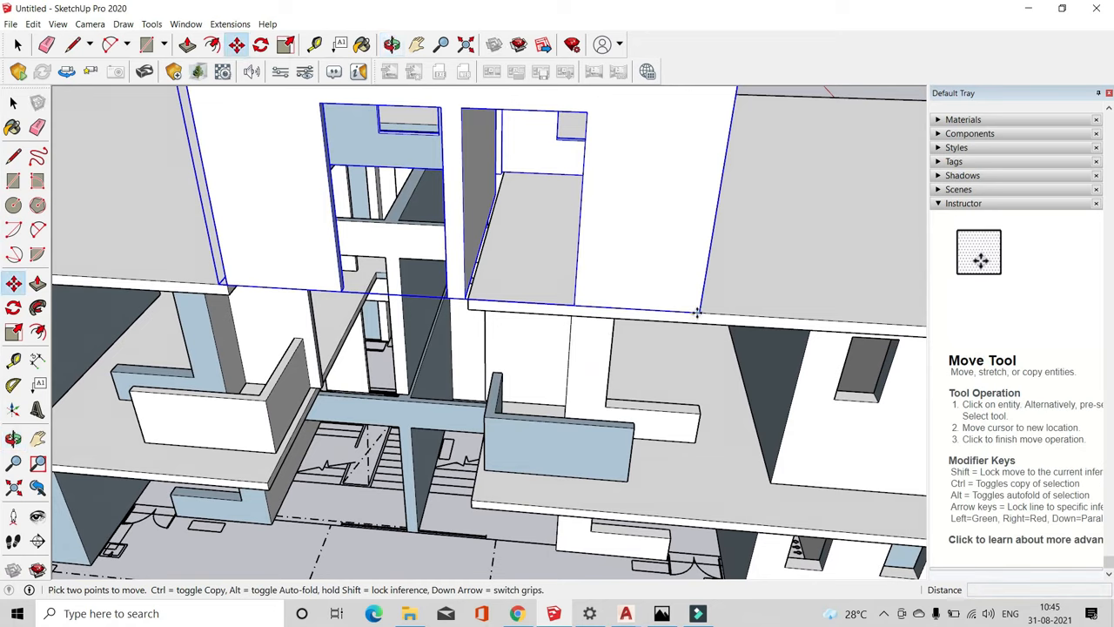
click(697, 311)
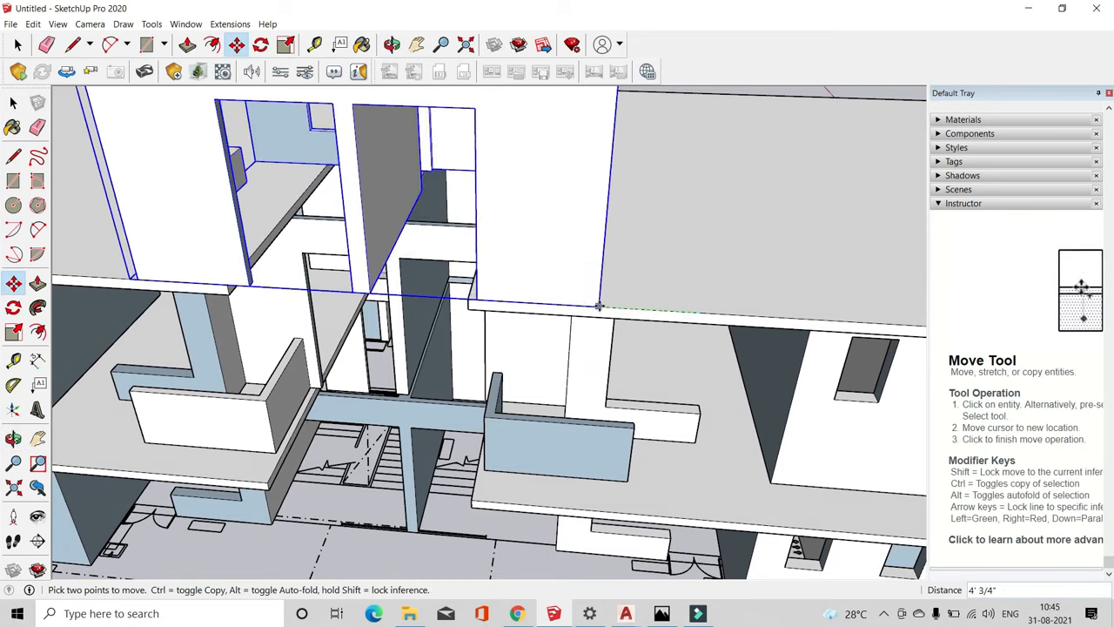
click(599, 306)
Move the staircase block onto the house, using the floor plan's front corner as base point and the roof slab's matching corner as target
scroll(253, 280, up, 4)
scroll(231, 273, down, 1)
middle_drag(386, 336, 587, 452)
scroll(586, 470, down, 7)
scroll(556, 285, up, 6)
scroll(556, 287, down, 2)
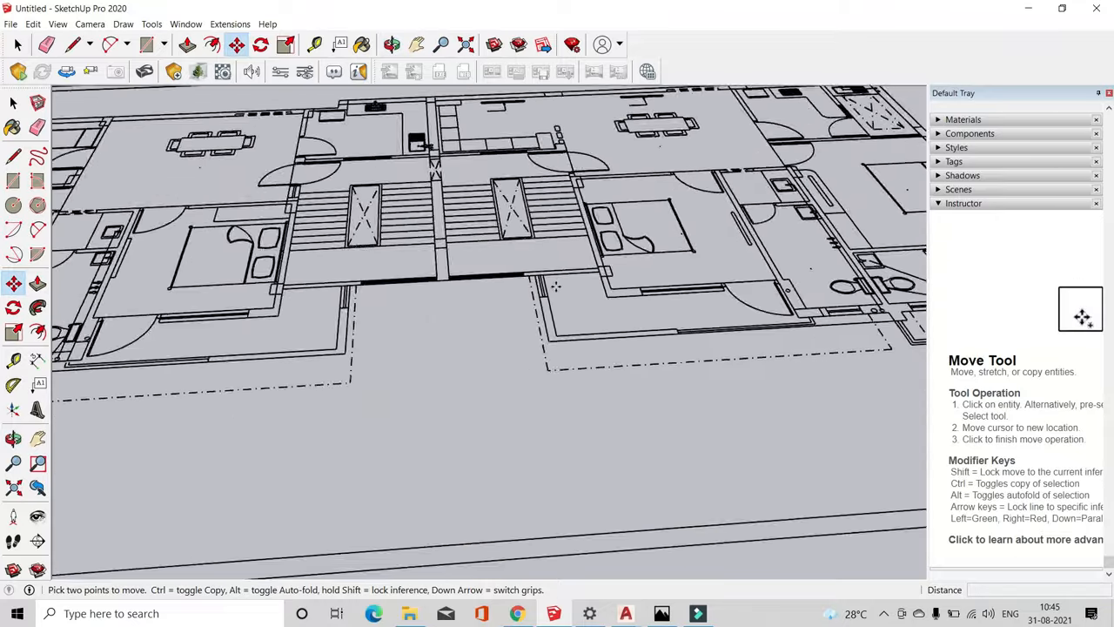
scroll(555, 286, down, 5)
scroll(199, 326, up, 3)
click(139, 363)
scroll(253, 303, down, 3)
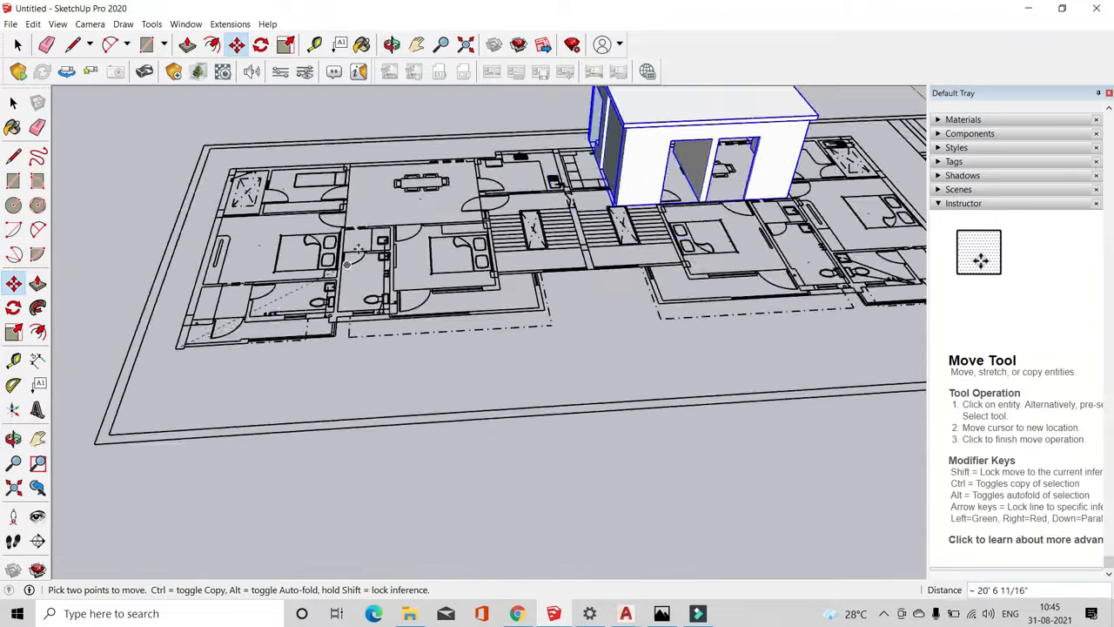
scroll(540, 174, down, 5)
scroll(376, 326, up, 8)
scroll(395, 349, up, 3)
scroll(499, 348, down, 3)
click(500, 348)
scroll(203, 330, down, 8)
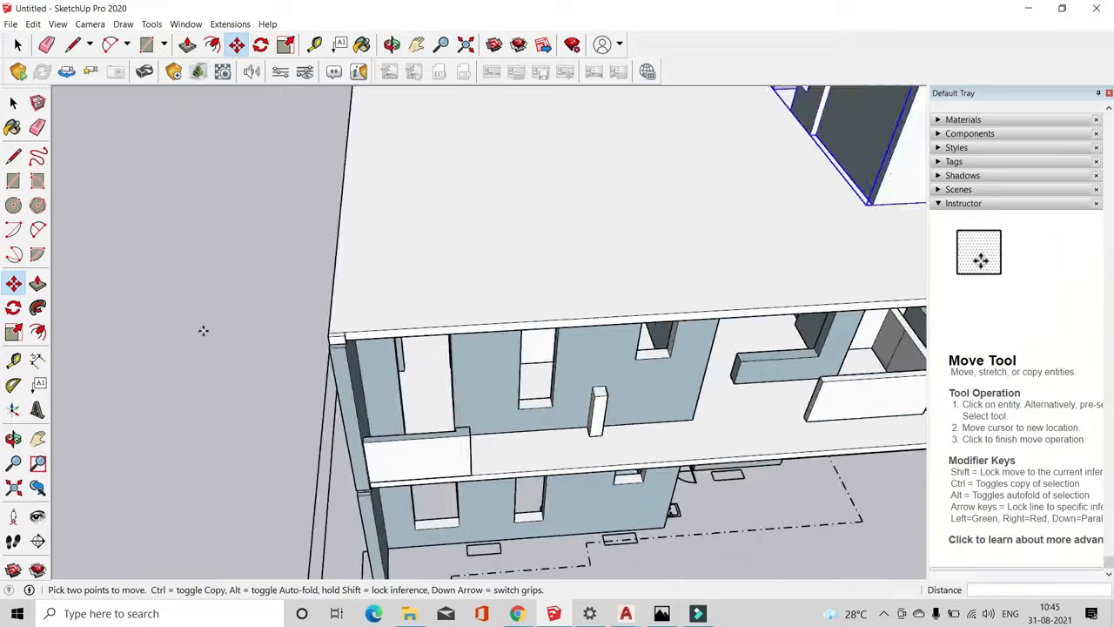
Extend the bottom of the central wall between the staircase openings down to the beam below
scroll(536, 289, up, 3)
click(18, 47)
middle_drag(462, 401, 475, 442)
middle_drag(383, 180, 317, 109)
scroll(514, 194, up, 5)
click(188, 46)
scroll(492, 374, down, 4)
scroll(423, 251, up, 1)
click(423, 248)
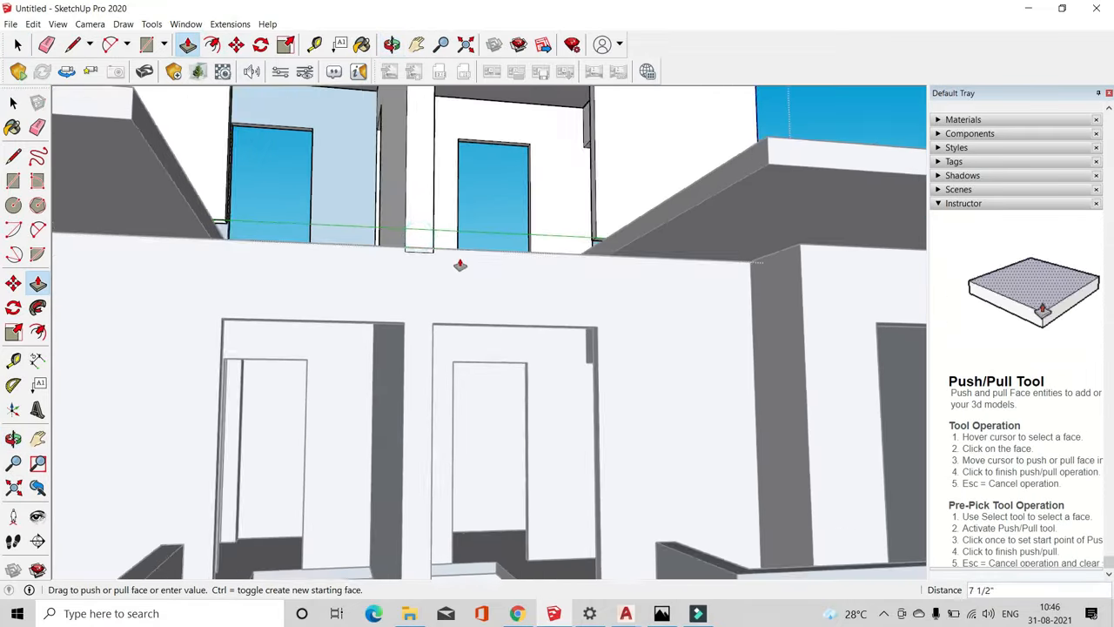
middle_drag(460, 263, 505, 562)
click(13, 103)
Open the staircase wall group and align the left front opening's jamb with the edge of the roof slab
scroll(383, 349, down, 4)
middle_drag(382, 348, 169, 462)
scroll(335, 360, up, 6)
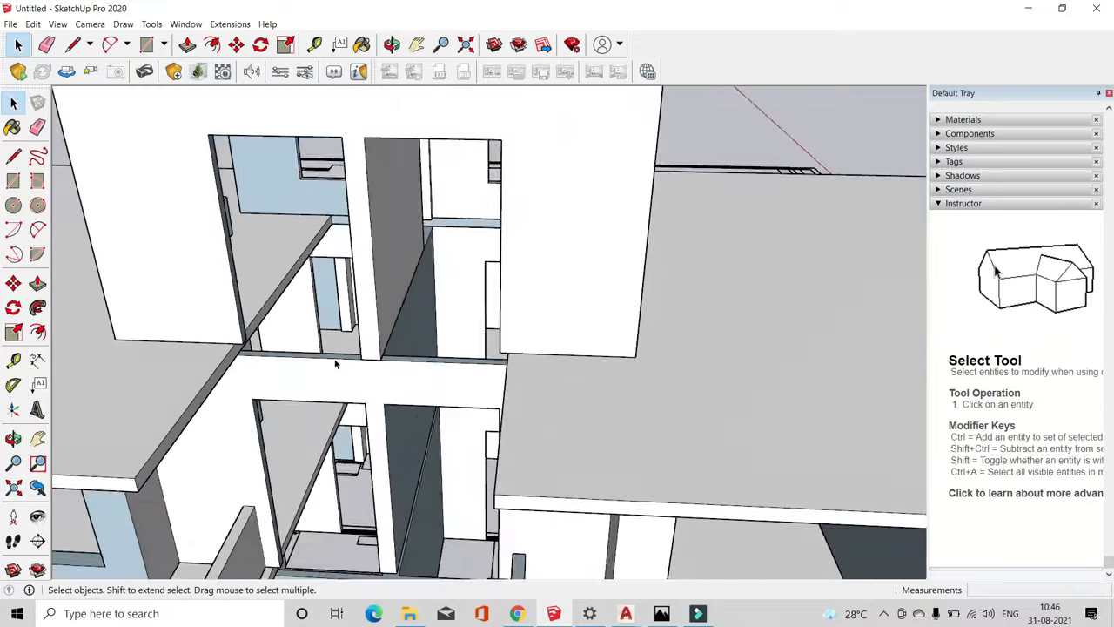
key(p)
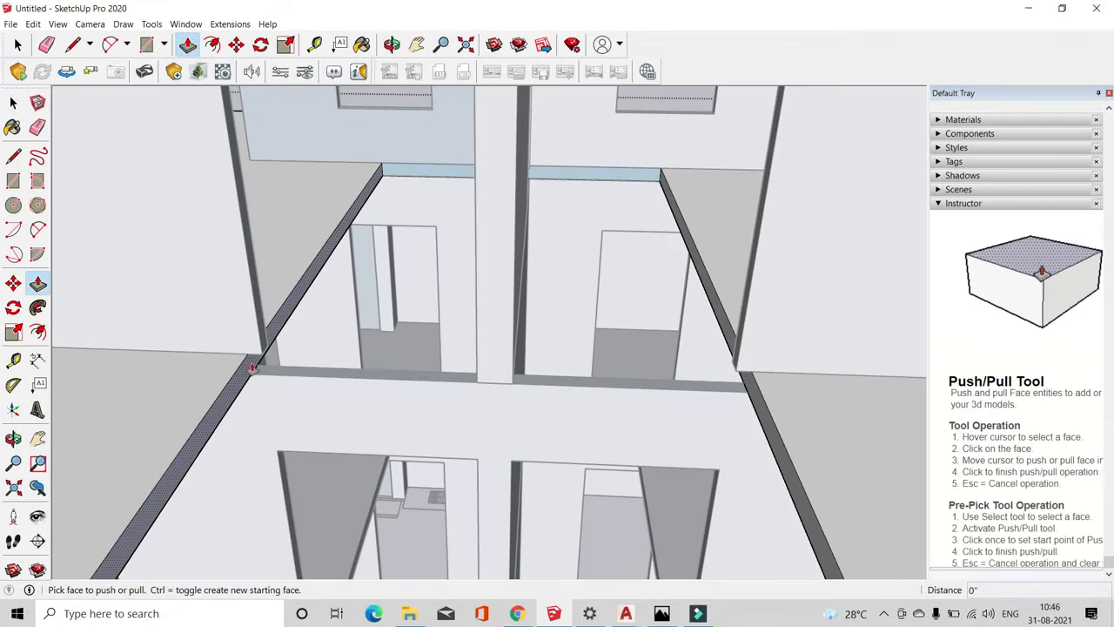
click(17, 44)
click(139, 189)
double_click(139, 189)
click(188, 44)
scroll(252, 334, up, 3)
click(252, 334)
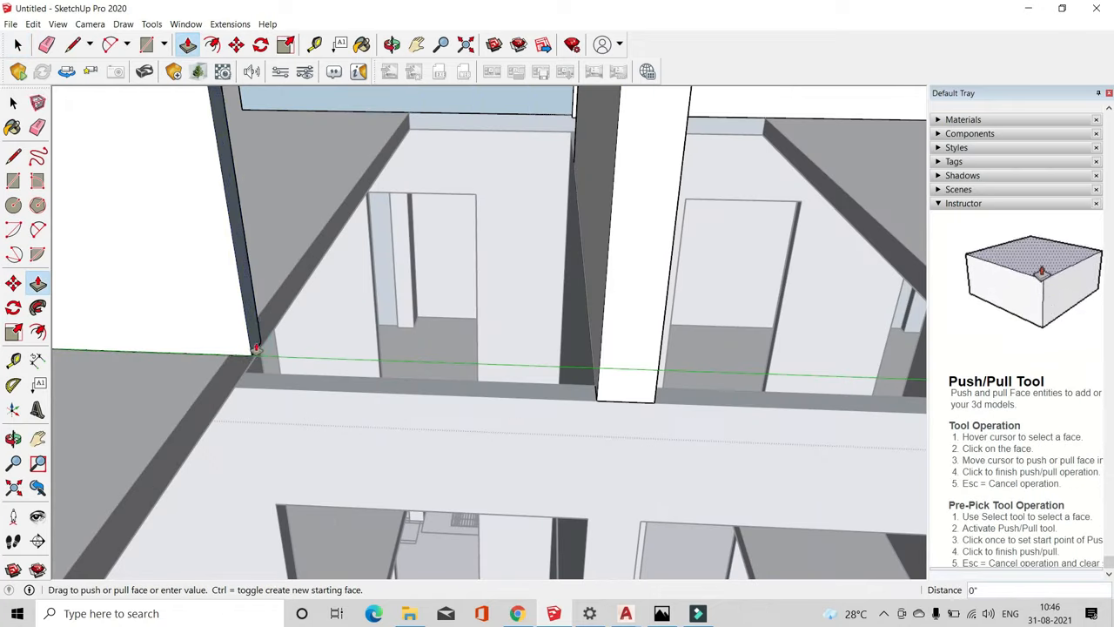
click(260, 350)
scroll(261, 382, down, 3)
middle_drag(400, 406, 741, 383)
click(771, 412)
click(17, 45)
click(510, 313)
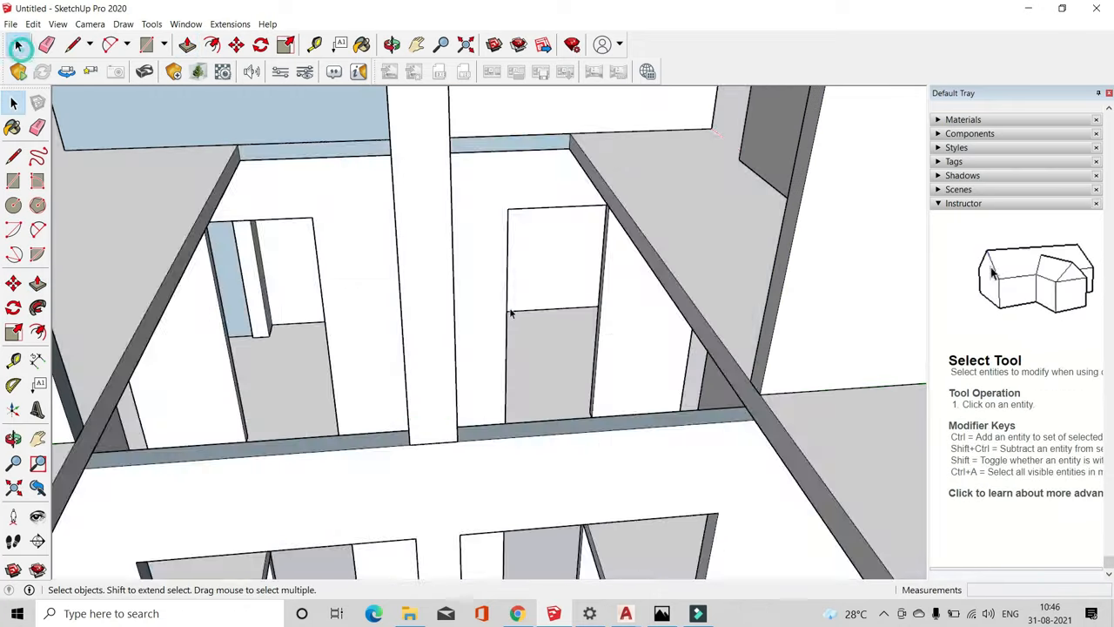
Draw a rectangle at ground level from the house's front corner to the opposite corner of its footprint
scroll(493, 317, down, 8)
middle_drag(617, 177, 731, 188)
scroll(731, 187, down, 2)
click(147, 44)
scroll(283, 422, up, 6)
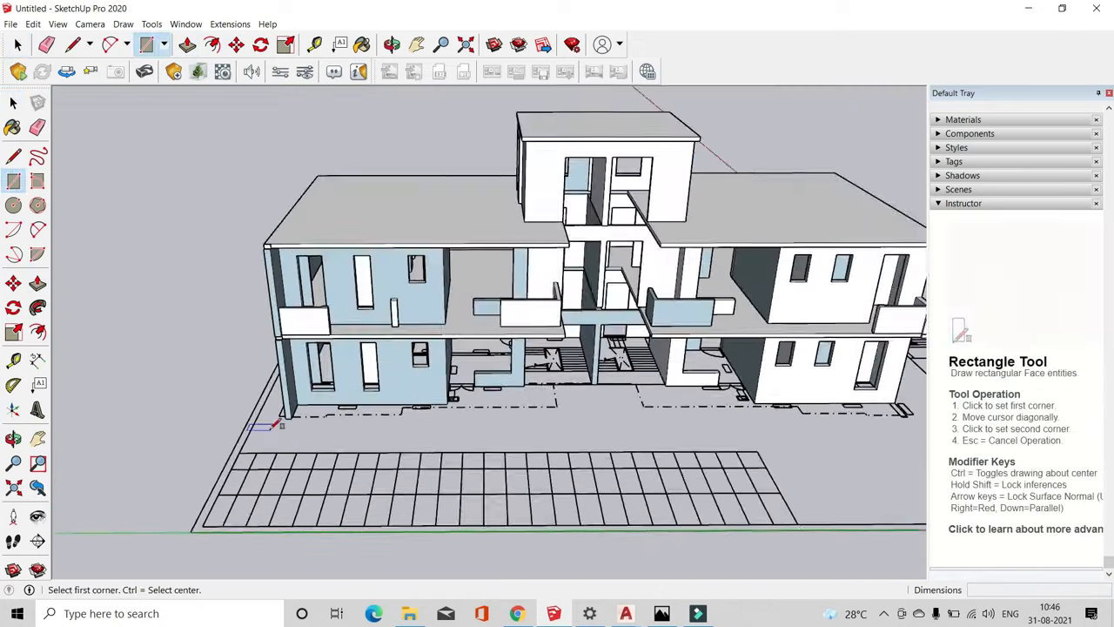
middle_drag(396, 513, 366, 522)
scroll(271, 489, down, 5)
middle_drag(270, 489, 113, 531)
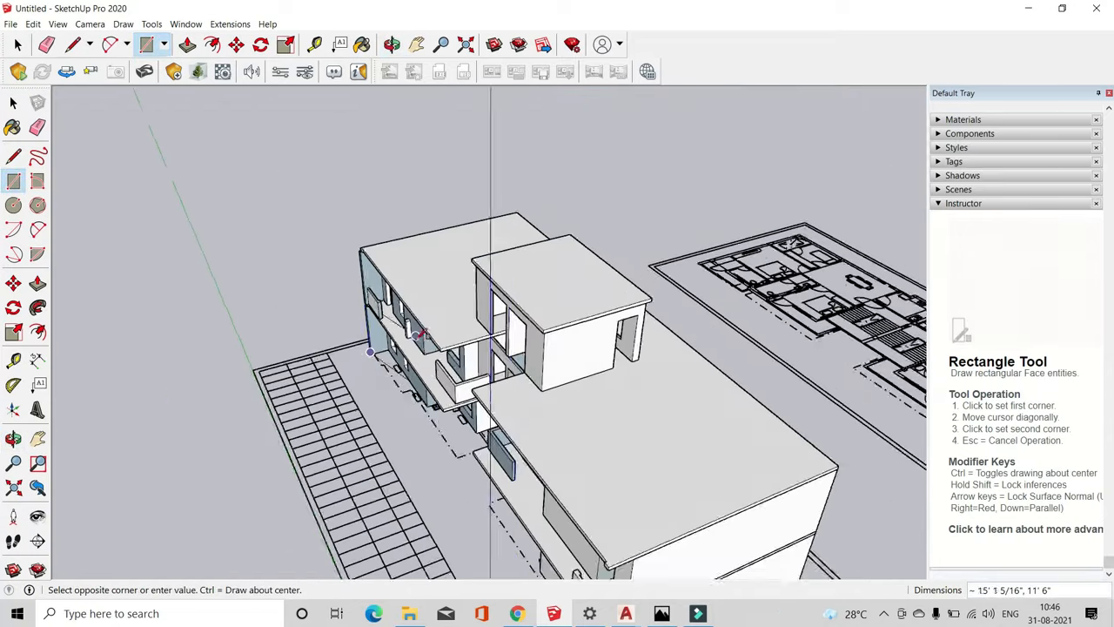
scroll(616, 448, up, 4)
click(615, 449)
Extrude the footprint rectangle 6" downward to form the plinth slab beneath the house
middle_drag(613, 447, 296, 313)
text(p)
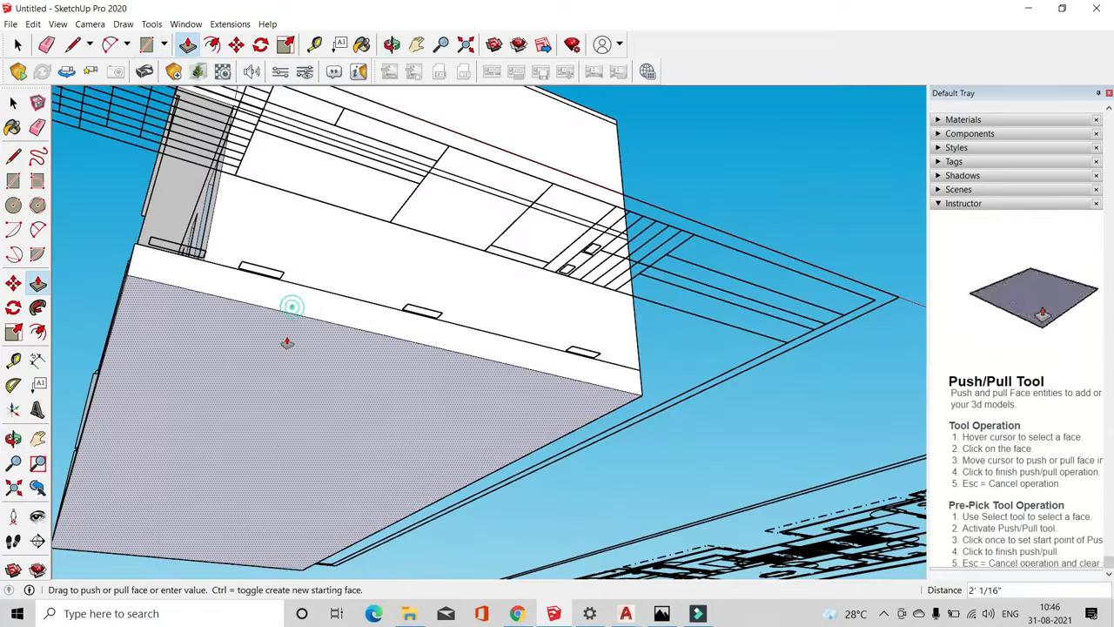
text(6)
key(Return)
click(18, 48)
middle_drag(453, 305, 537, 525)
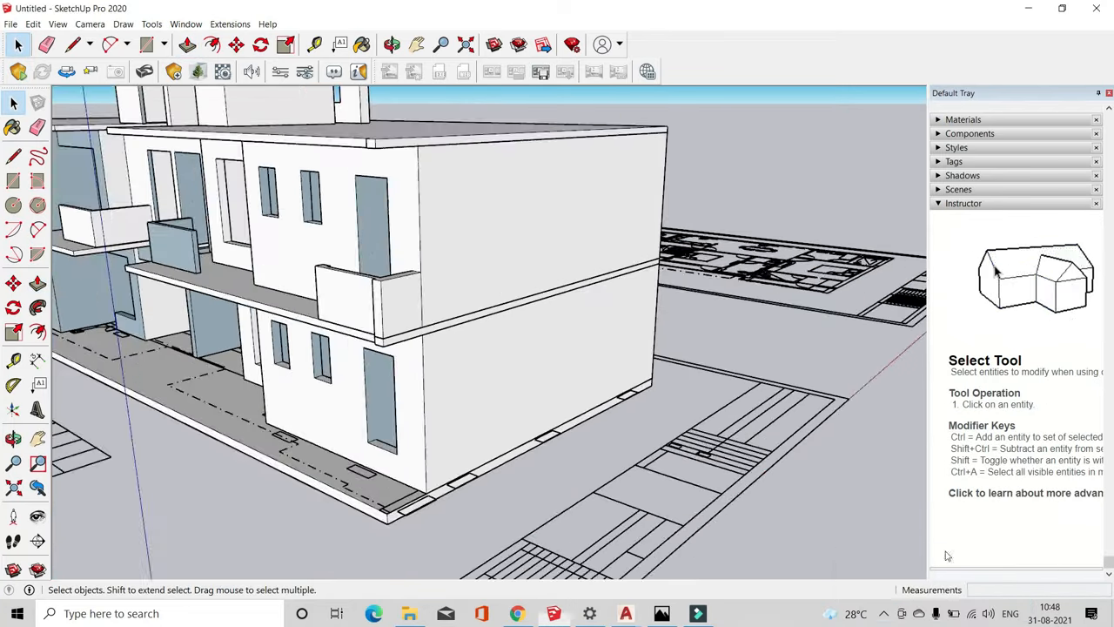
Select the plinth slab beneath the house and make it a group
scroll(564, 304, down, 5)
middle_drag(564, 392, 564, 302)
scroll(564, 302, up, 4)
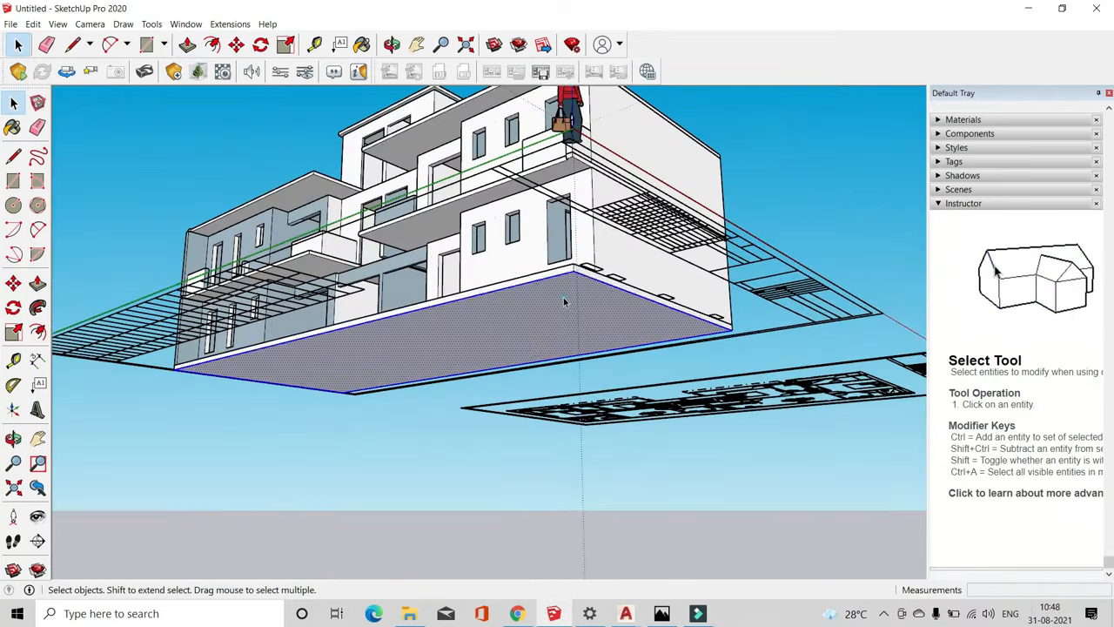
right_click(564, 301)
click(590, 409)
middle_drag(592, 412, 651, 494)
Draw a ground rectangle in front of the house, from the plinth's front corner to beyond the plot's opposite front corner
scroll(653, 488, down, 2)
middle_drag(557, 444, 603, 369)
scroll(635, 468, up, 2)
key(r)
scroll(775, 369, down, 4)
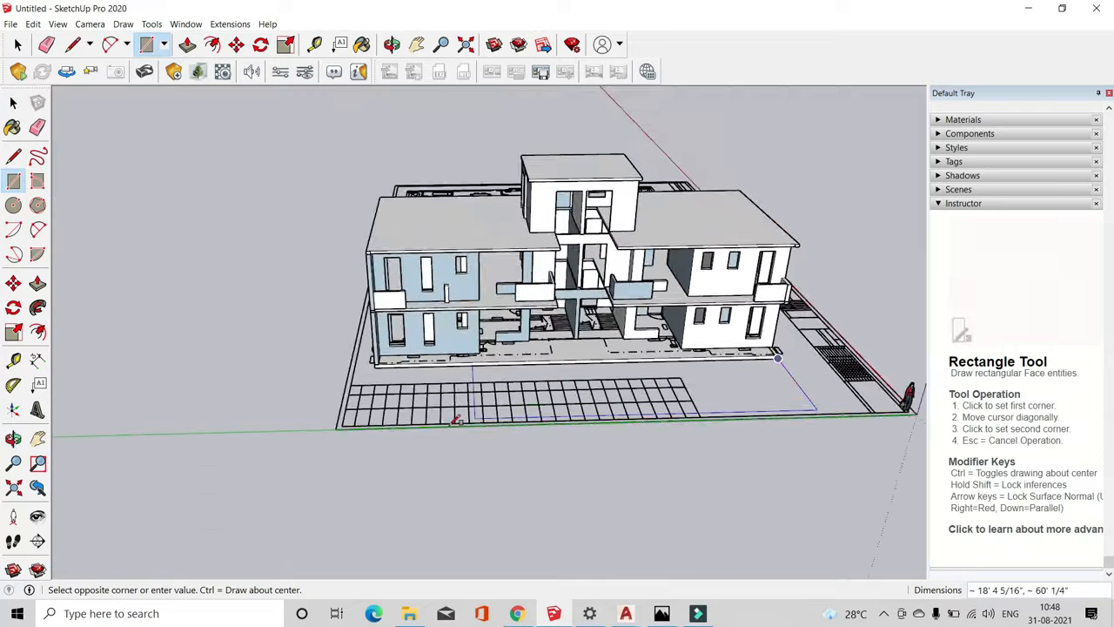
scroll(338, 424, up, 4)
scroll(273, 456, down, 4)
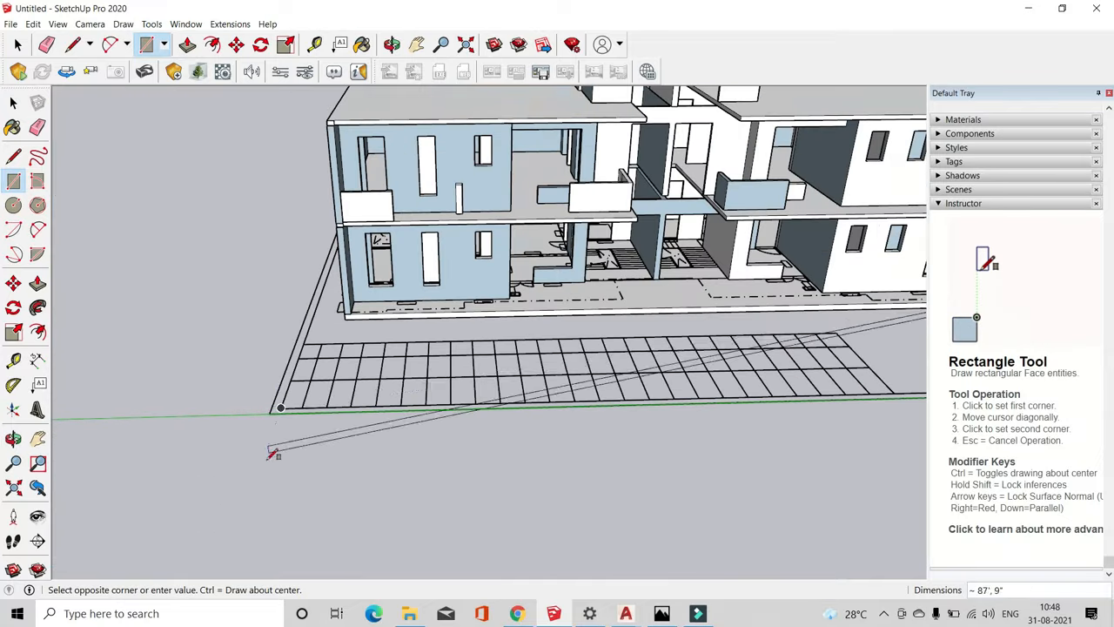
scroll(398, 488, down, 1)
click(398, 488)
Extrude the front ground rectangle downward into a slab and bring its side face in line with the plinth's corner
click(187, 45)
middle_drag(501, 396, 515, 178)
click(515, 178)
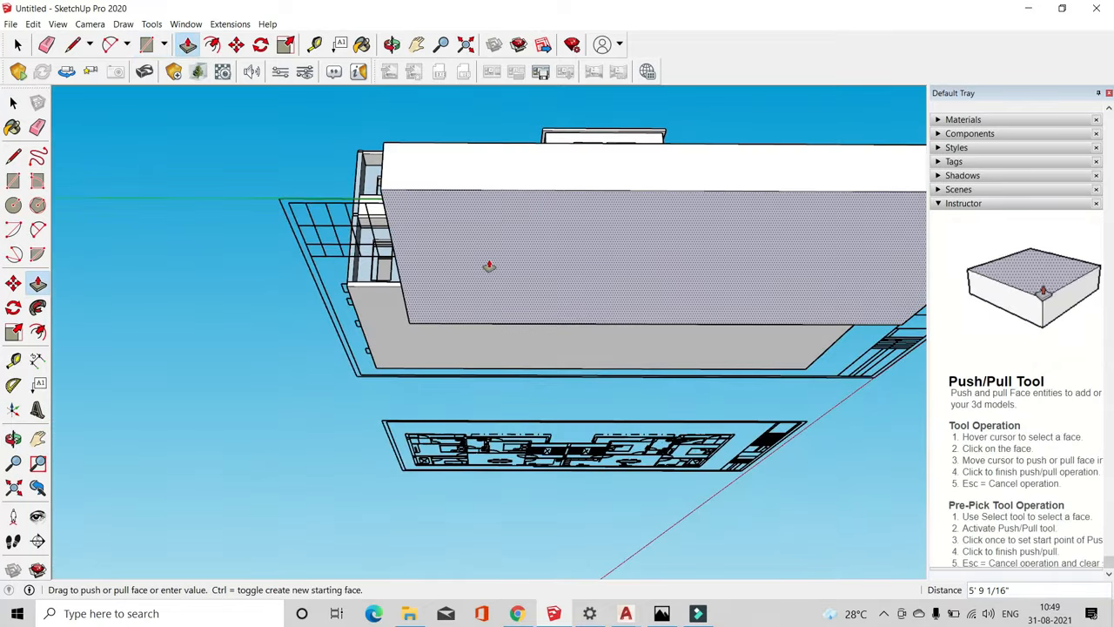
middle_drag(489, 266, 766, 446)
click(766, 442)
scroll(514, 398, up, 3)
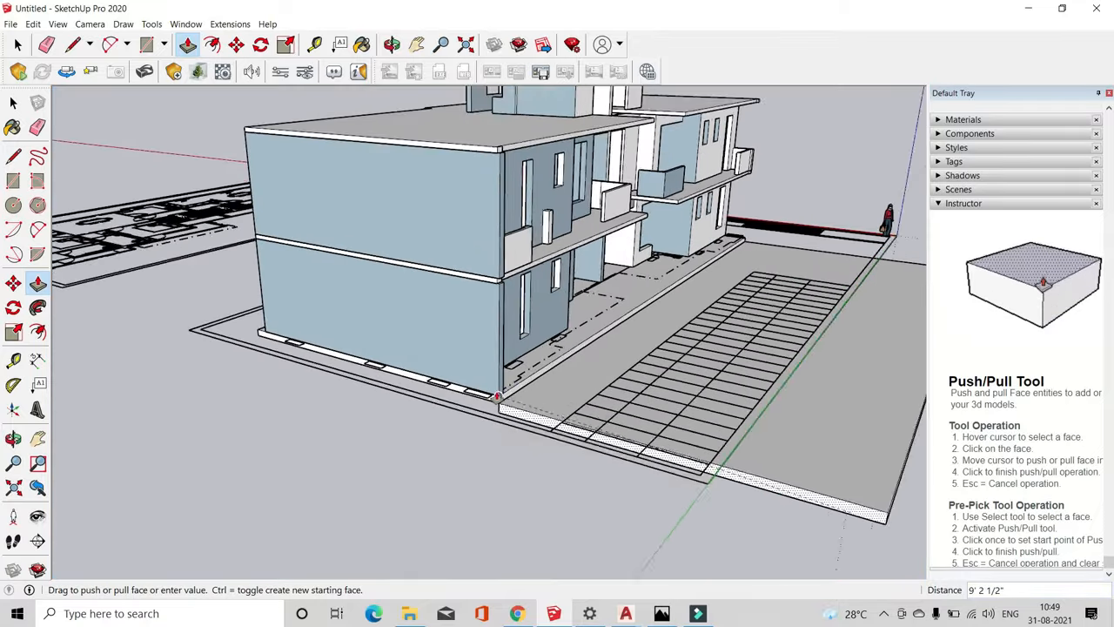
click(480, 390)
Extend the rear face of the ground slab beneath the house to the plinth's back edge
middle_drag(502, 440, 646, 307)
scroll(514, 357, down, 2)
click(514, 365)
scroll(554, 357, down, 2)
scroll(445, 333, up, 2)
middle_drag(446, 333, 482, 433)
click(466, 447)
scroll(466, 447, up, 1)
middle_drag(541, 397, 383, 488)
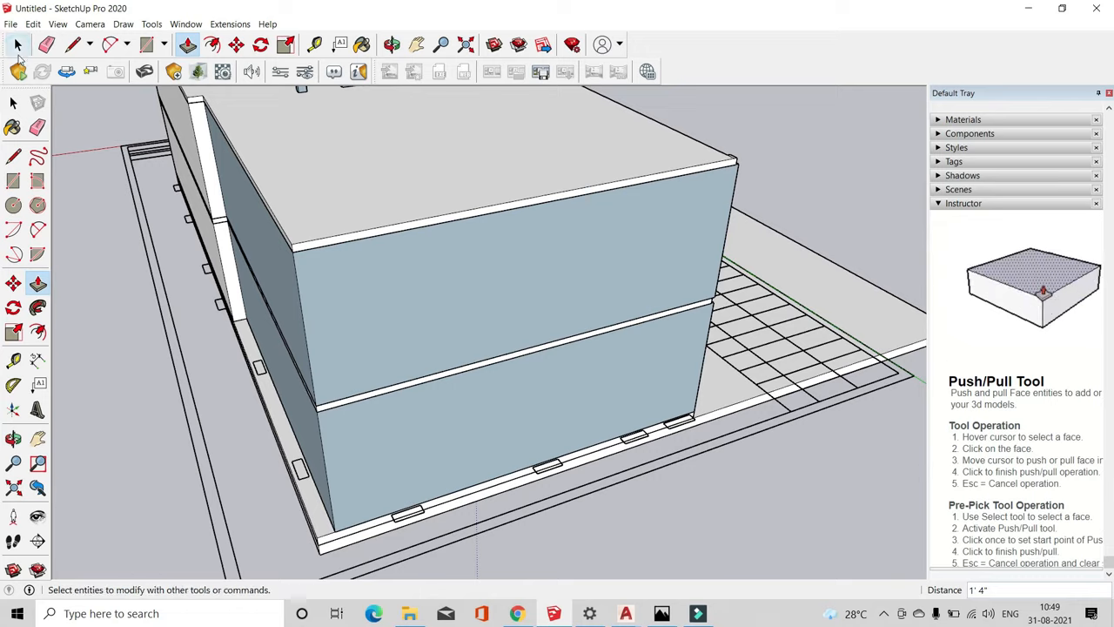
Select the whole ground slab and make it a group
click(18, 44)
middle_drag(610, 365, 488, 374)
scroll(522, 366, down, 3)
triple_click(741, 423)
right_click(742, 429)
click(796, 352)
Open the ground slab group and extend both of its end faces outward by the same distance beyond the house
middle_drag(845, 380, 174, 398)
scroll(411, 433, up, 2)
double_click(412, 433)
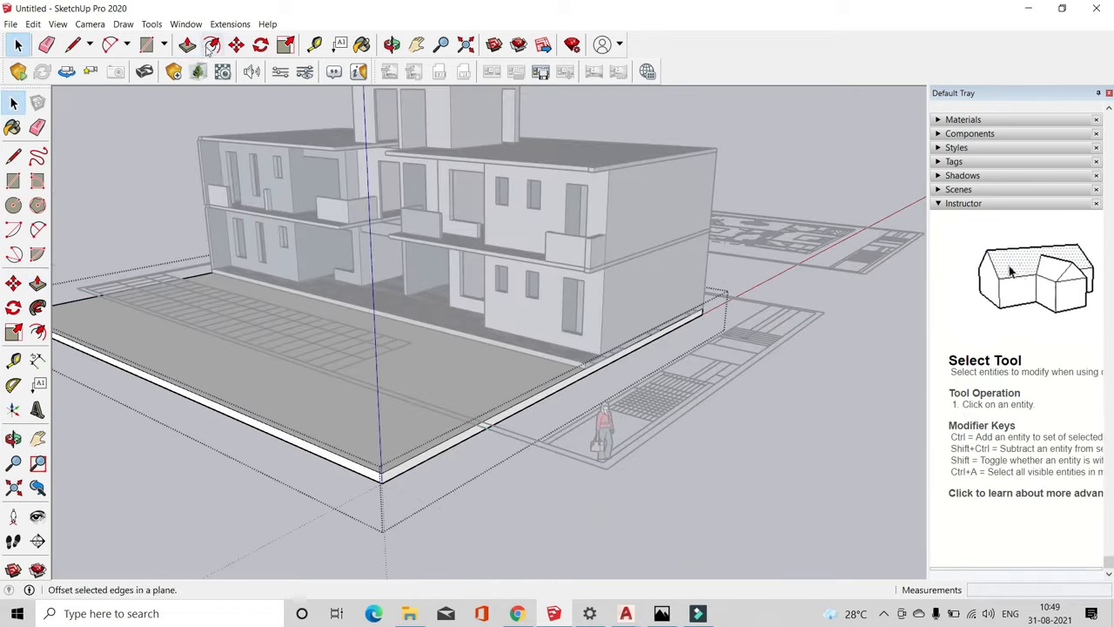
key(p)
click(442, 449)
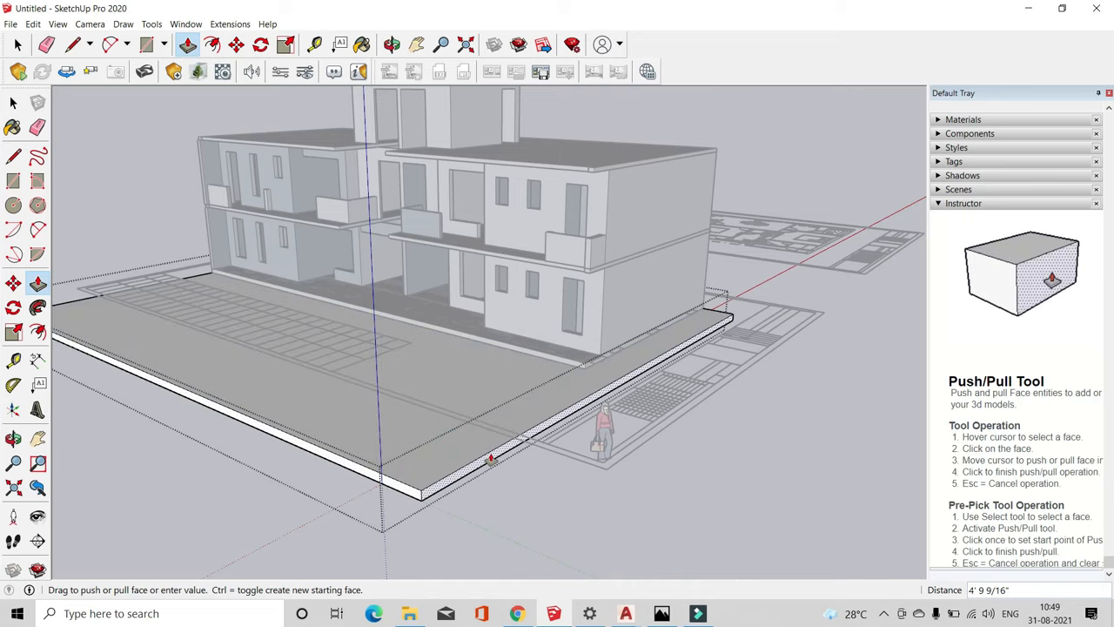
key(Return)
middle_drag(491, 460, 861, 460)
middle_drag(348, 453, 589, 299)
double_click(694, 377)
click(19, 54)
click(174, 165)
Examine the house from several angles, checking the ground slab, the front openings and the staircase block
scroll(409, 366, down, 2)
middle_drag(417, 378, 522, 331)
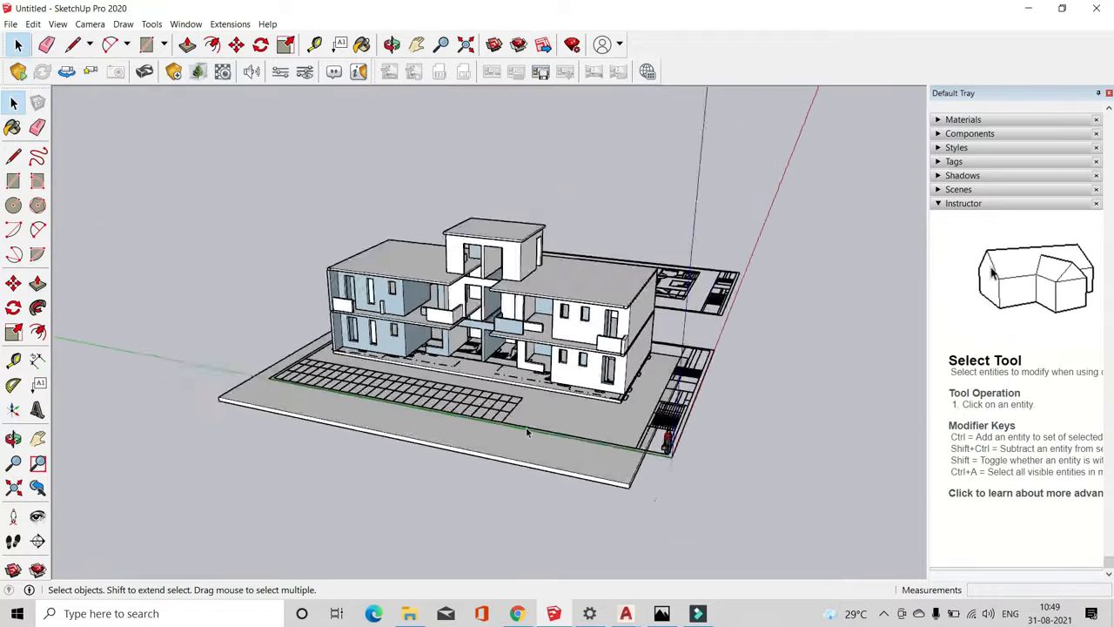
scroll(596, 400, up, 4)
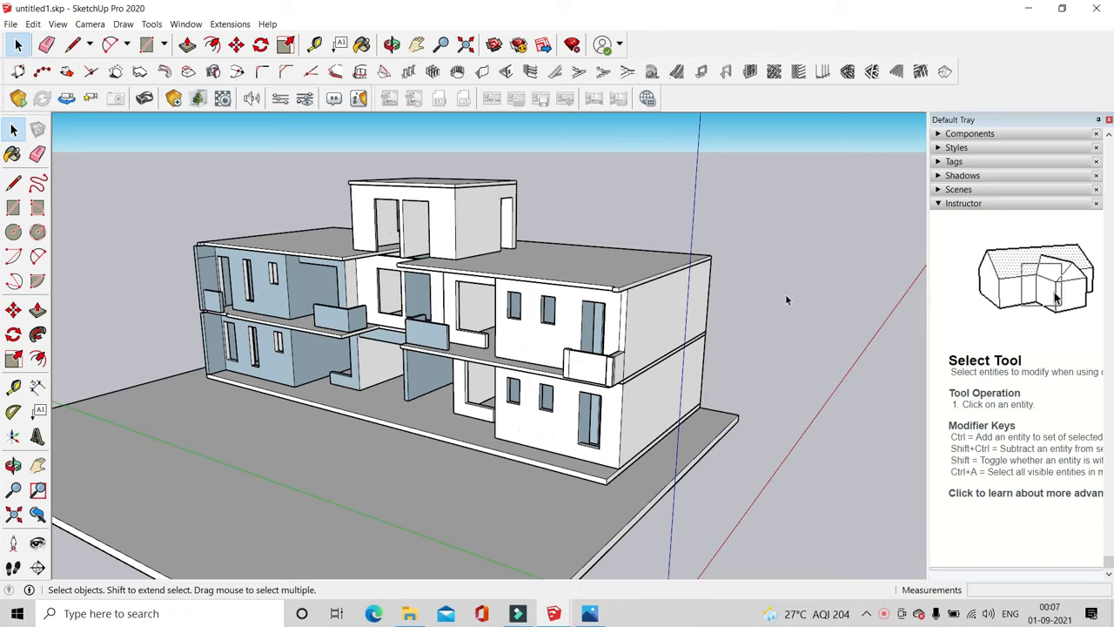
key(o)
drag(773, 289, 564, 264)
middle_drag(564, 264, 609, 357)
scroll(600, 349, down, 2)
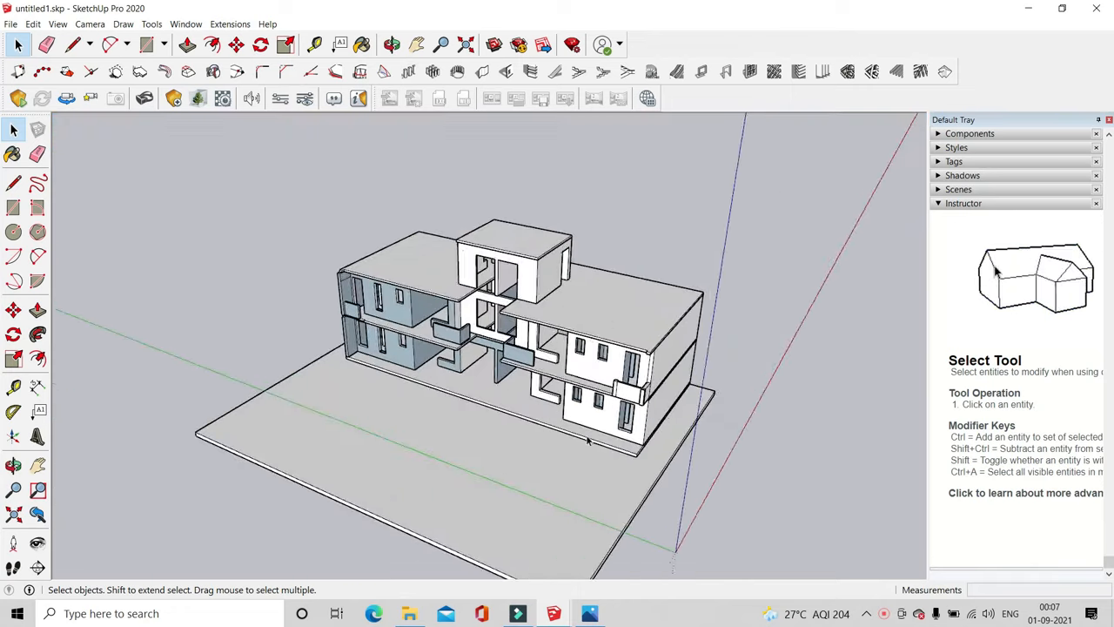
scroll(587, 441, up, 2)
scroll(647, 363, down, 2)
middle_drag(542, 350, 614, 373)
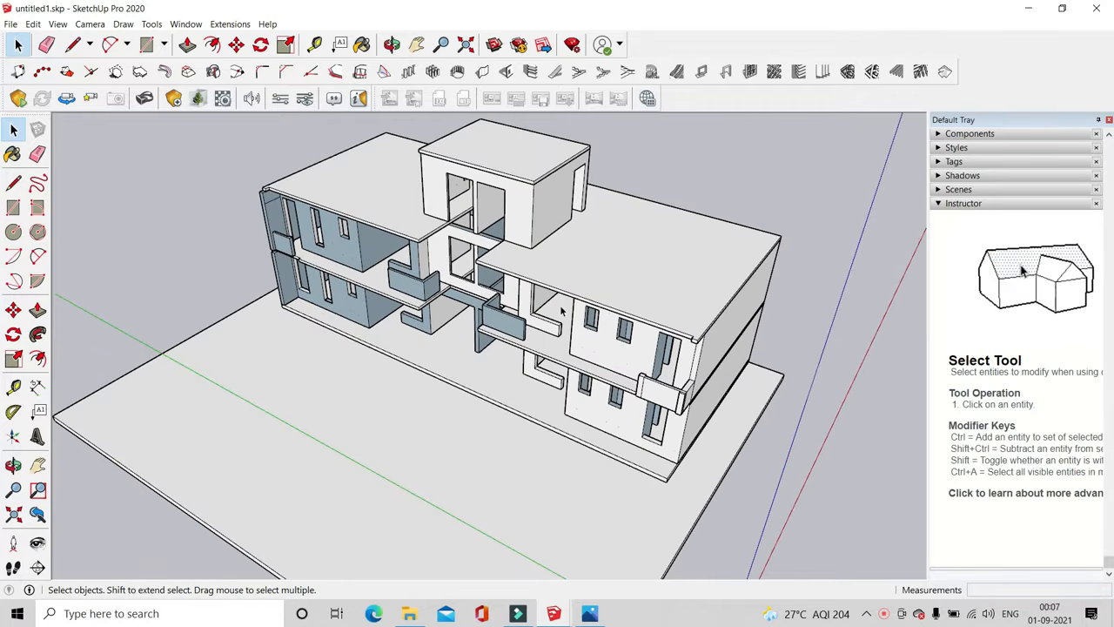
scroll(674, 343, down, 3)
scroll(597, 366, up, 4)
middle_drag(617, 377, 611, 454)
scroll(611, 454, down, 2)
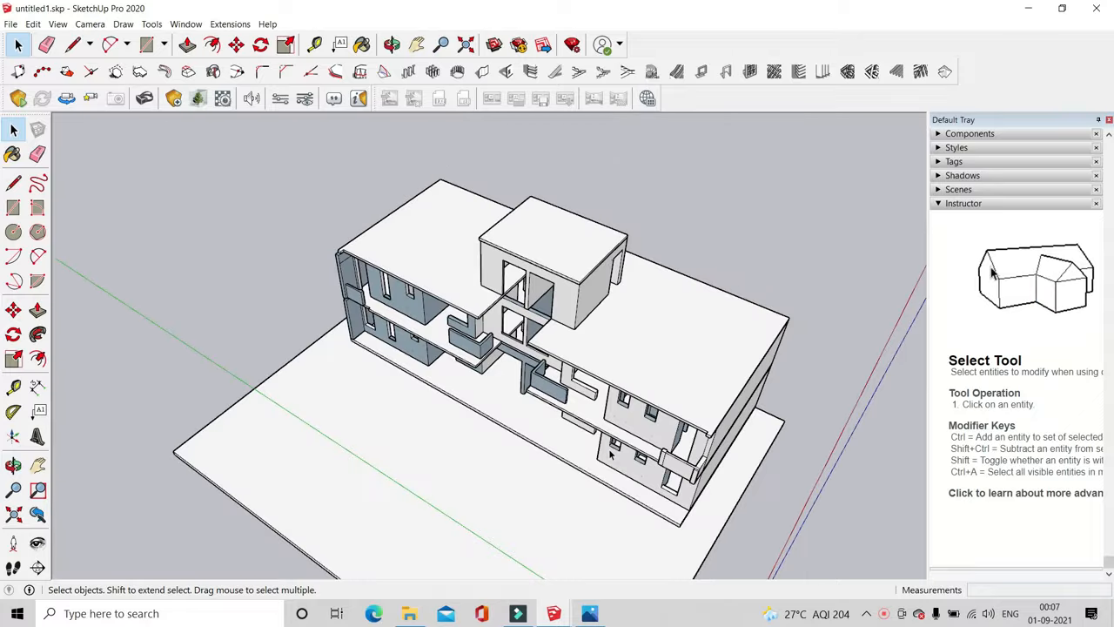
scroll(577, 294, up, 5)
mouse_move(628, 310)
middle_down()
mouse_move(641, 323)
mouse_move(612, 293)
middle_up()
scroll(564, 390, down, 1)
middle_drag(564, 390, 651, 341)
scroll(574, 348, down, 2)
middle_drag(551, 369, 561, 382)
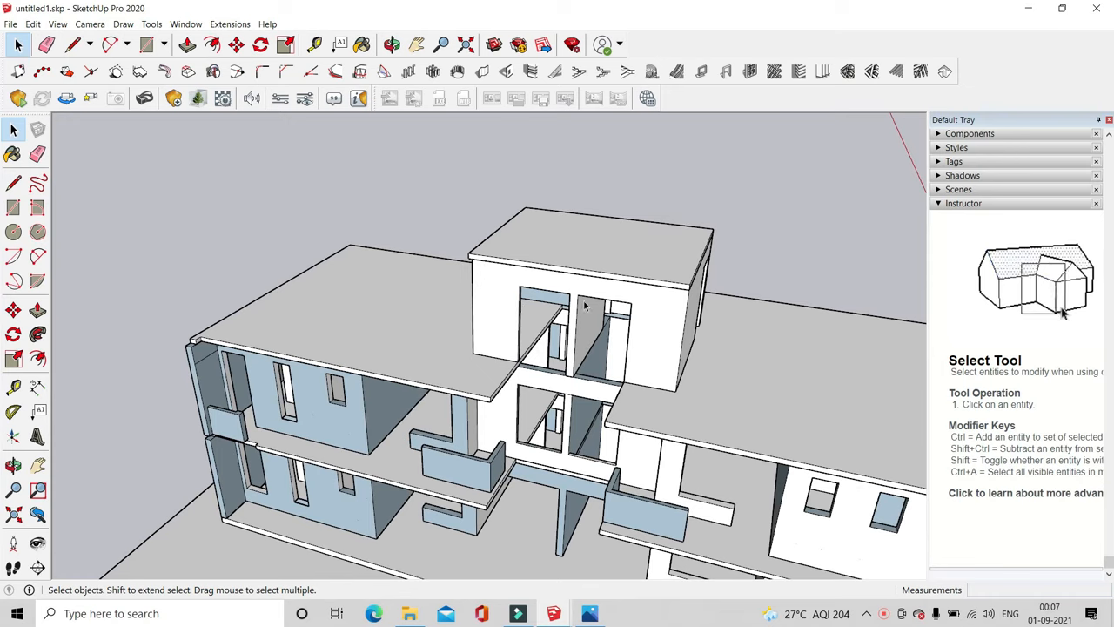
Open the staircase wall group and draw a 2' by 9" rectangle across the beam between the upper and lower openings
scroll(585, 305, up, 5)
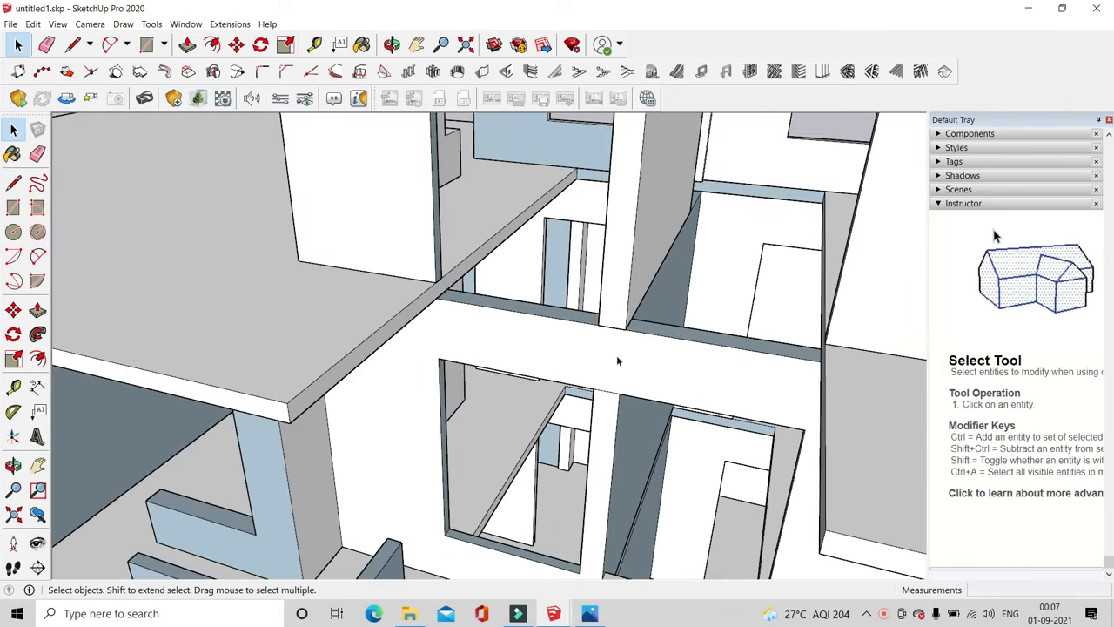
double_click(522, 359)
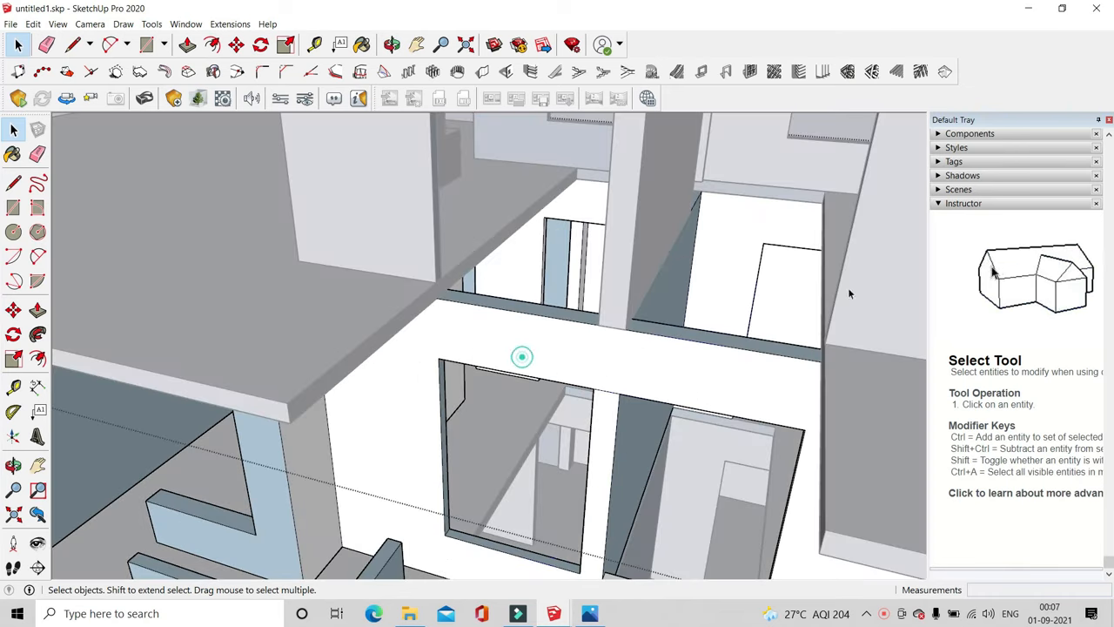
click(147, 45)
scroll(606, 386, up, 2)
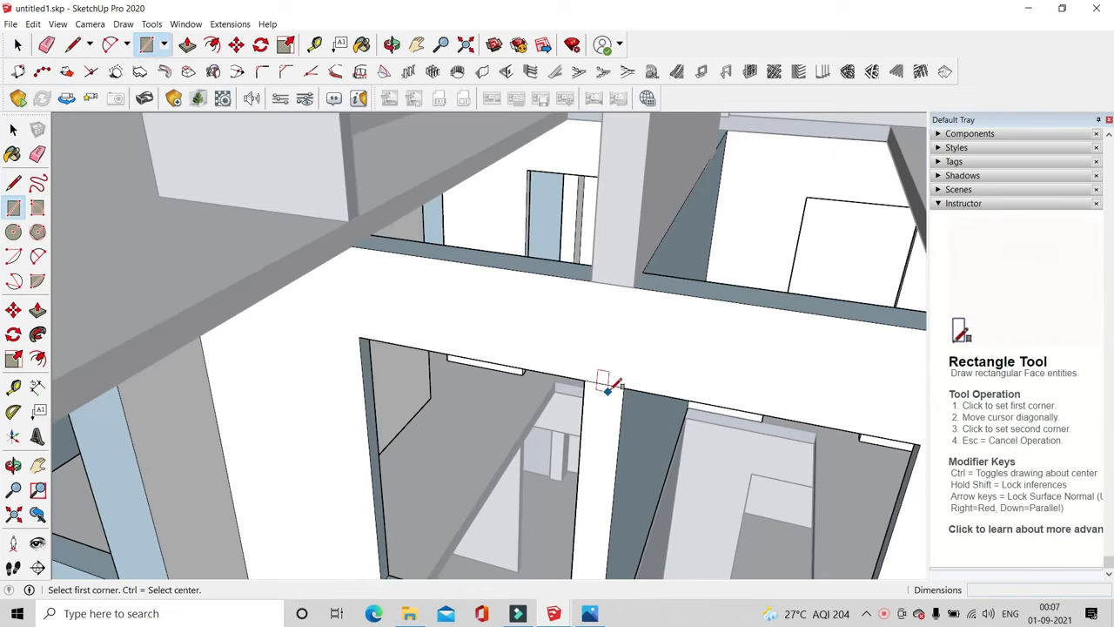
click(595, 283)
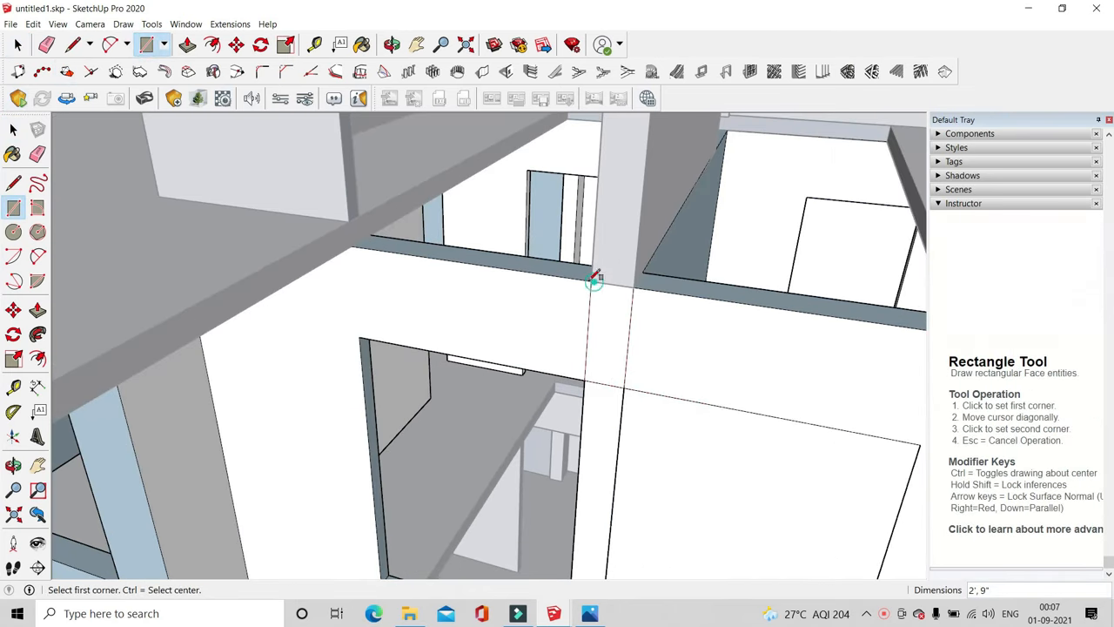
Try to delete the face filling the staircase opening beside the new rectangle
click(17, 46)
click(690, 470)
key(Delete)
scroll(557, 299, down, 2)
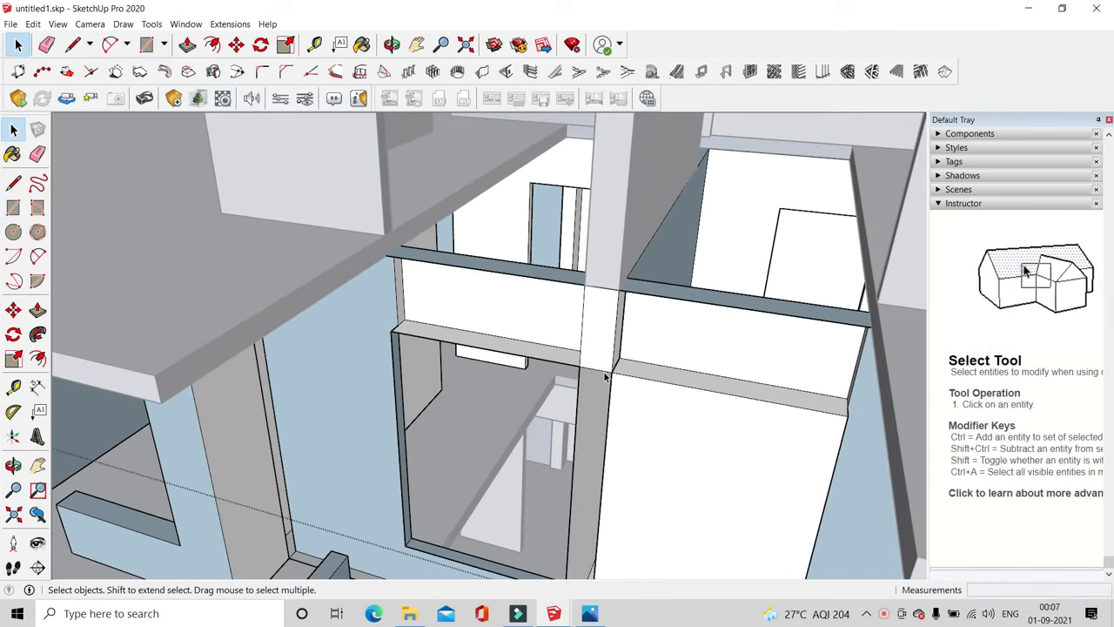
Delete the selected leftover geometry covering the front openings of the stair tower
key(Delete)
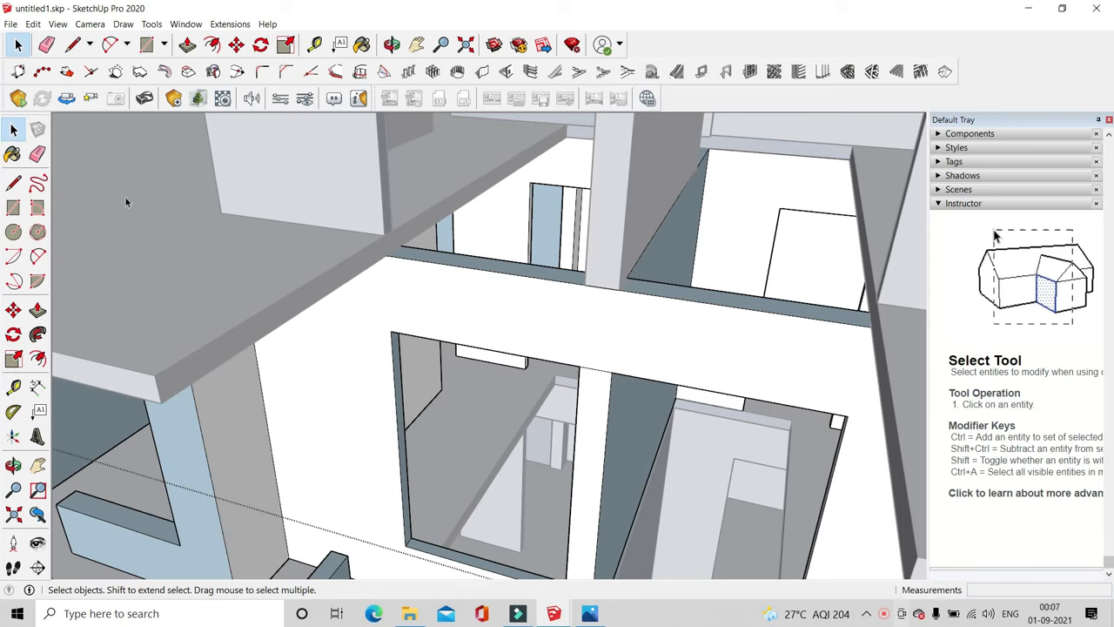
click(190, 46)
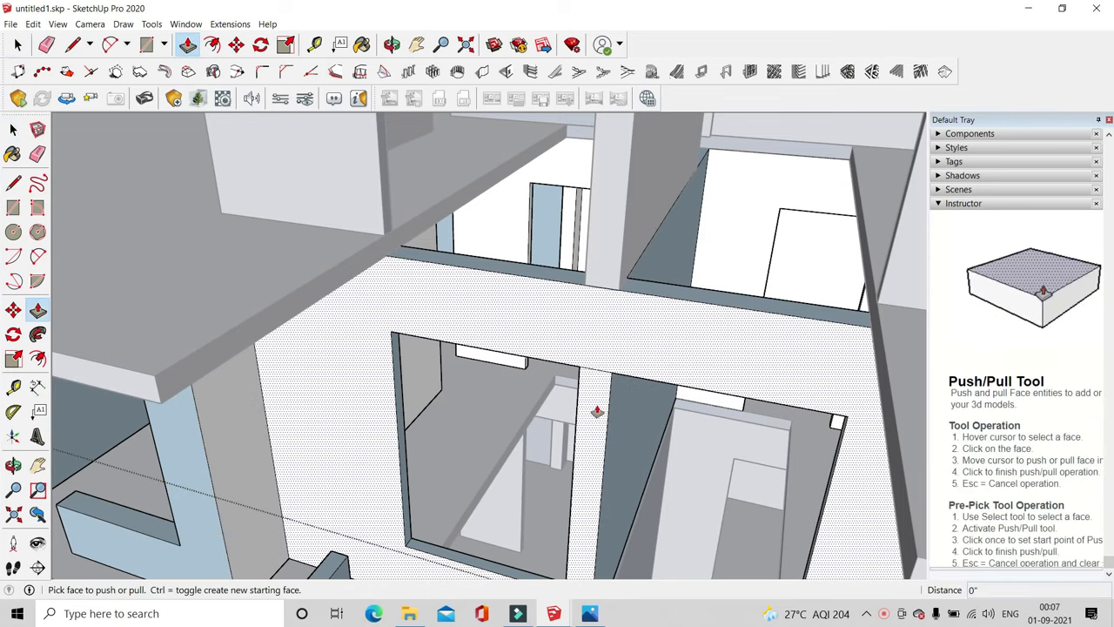
middle_drag(706, 440, 544, 396)
scroll(589, 340, up, 4)
middle_drag(589, 340, 572, 465)
scroll(572, 458, down, 4)
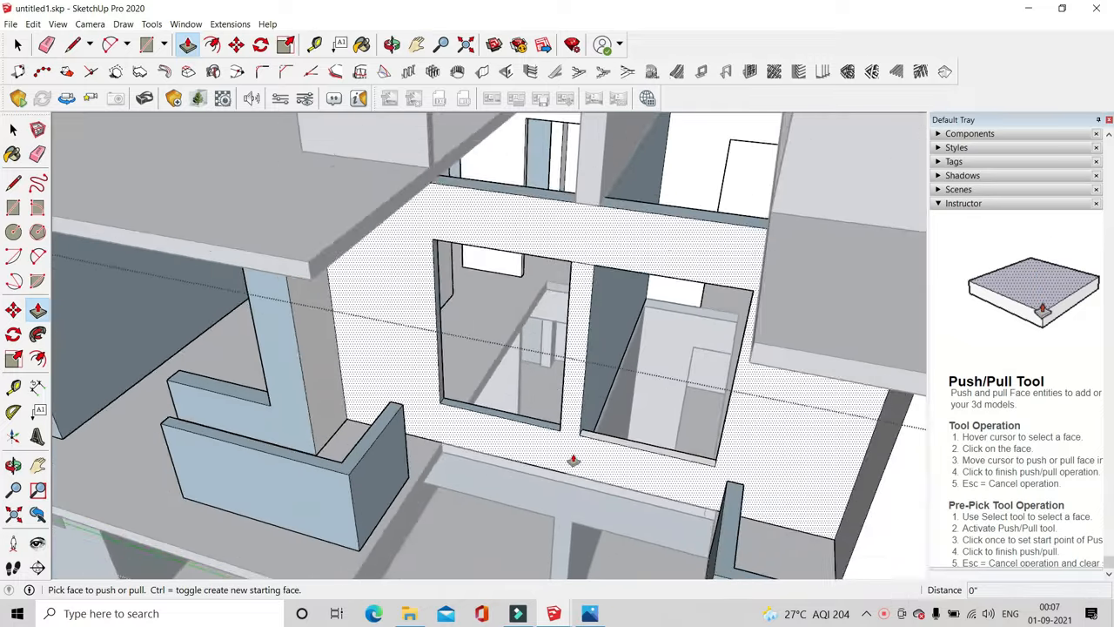
Examine the junction of the header wall and the mullion between the stair tower's two front openings
scroll(596, 335, up, 4)
scroll(596, 335, up, 5)
middle_drag(600, 395, 533, 383)
click(66, 48)
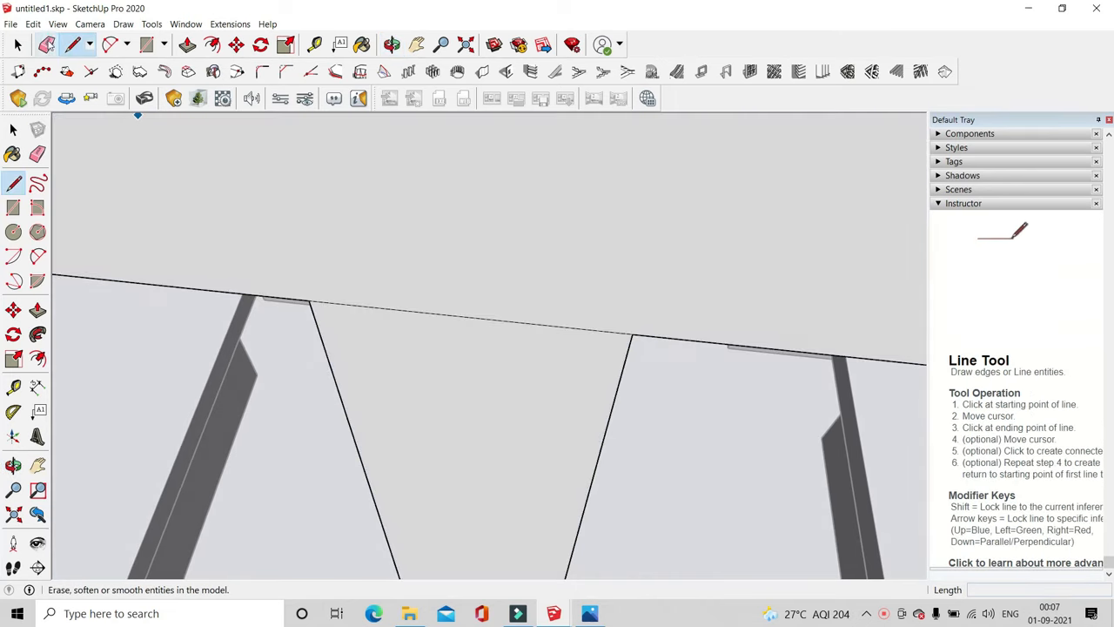
click(47, 46)
scroll(494, 346, down, 3)
mouse_move(614, 432)
middle_down()
mouse_move(545, 294)
mouse_move(543, 371)
middle_up()
scroll(539, 374, down, 3)
scroll(489, 220, up, 3)
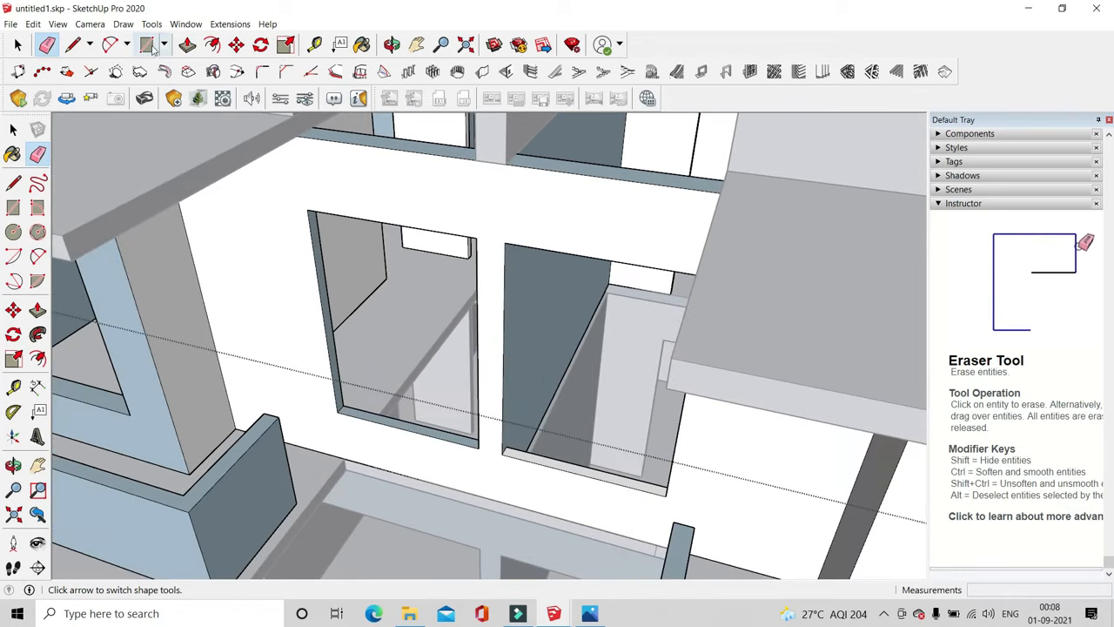
Push the underside of the header above both front openings up 2' to the slab, leaving only the central mullion
click(186, 47)
scroll(340, 324, down, 3)
middle_drag(401, 183, 482, 557)
scroll(482, 557, down, 2)
scroll(534, 132, up, 2)
scroll(492, 208, up, 6)
middle_drag(450, 340, 461, 131)
click(484, 533)
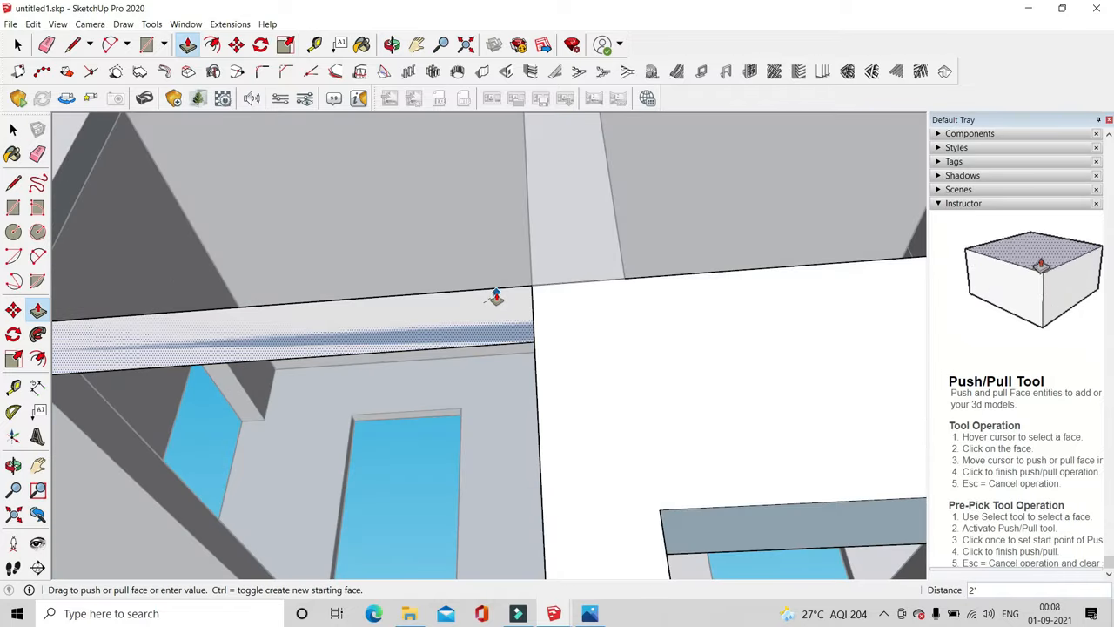
click(495, 297)
double_click(655, 279)
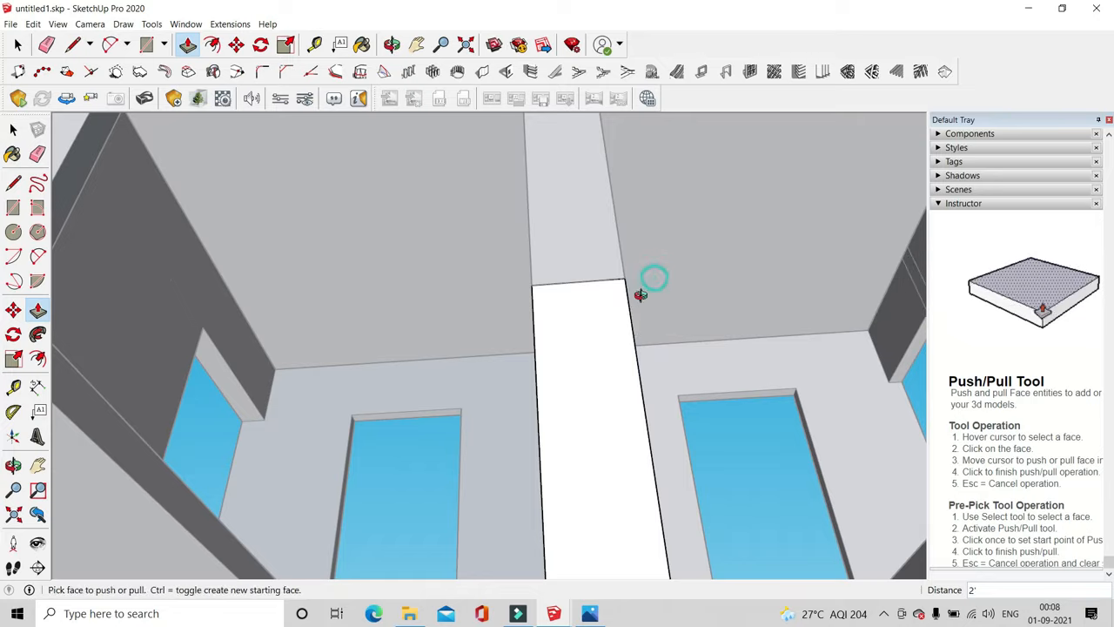
Inspect the stair tower's walls, openings and roof slab from several outside angles
middle_drag(640, 295, 528, 366)
scroll(540, 337, down, 5)
scroll(520, 477, up, 3)
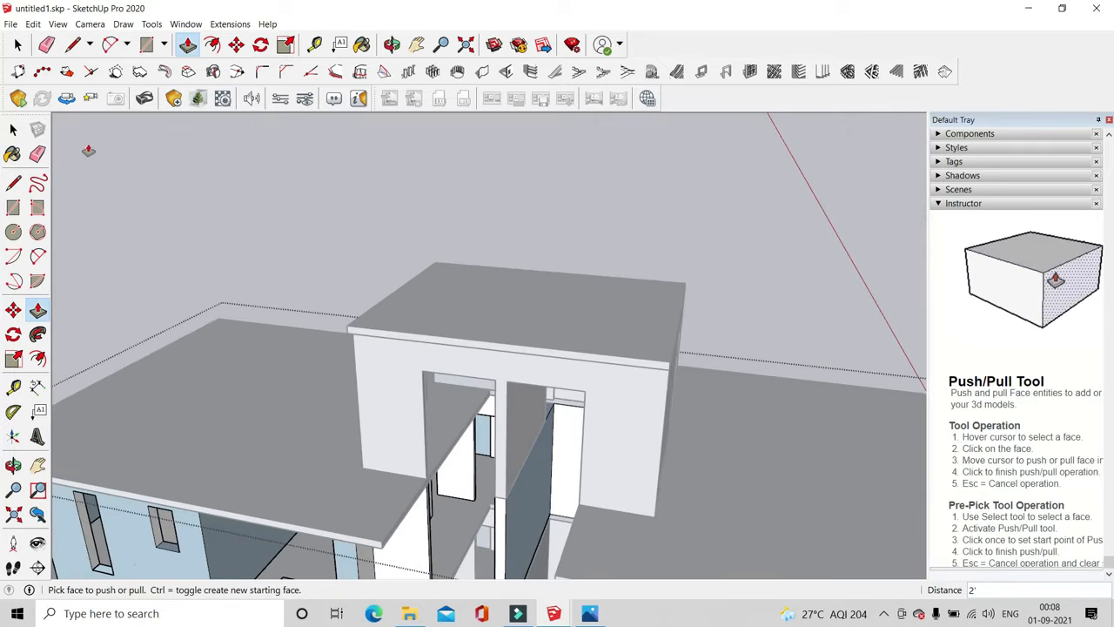
click(18, 43)
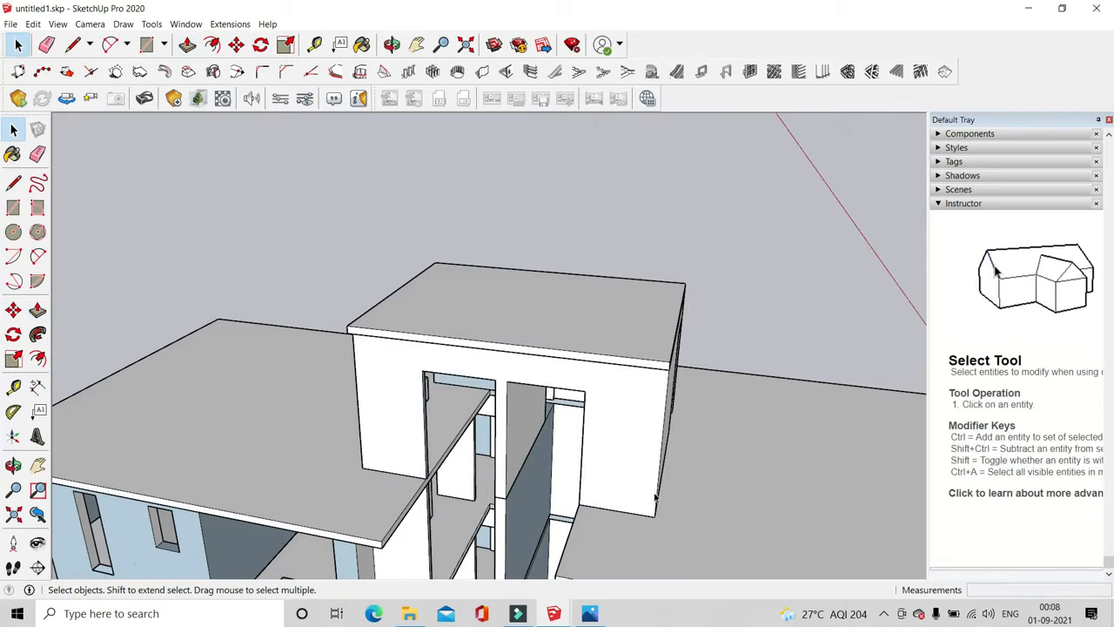
scroll(540, 368, down, 3)
middle_drag(540, 368, 557, 402)
scroll(548, 326, down, 3)
middle_drag(547, 326, 582, 495)
scroll(582, 495, up, 2)
scroll(565, 313, up, 3)
middle_drag(556, 304, 524, 413)
scroll(516, 290, up, 2)
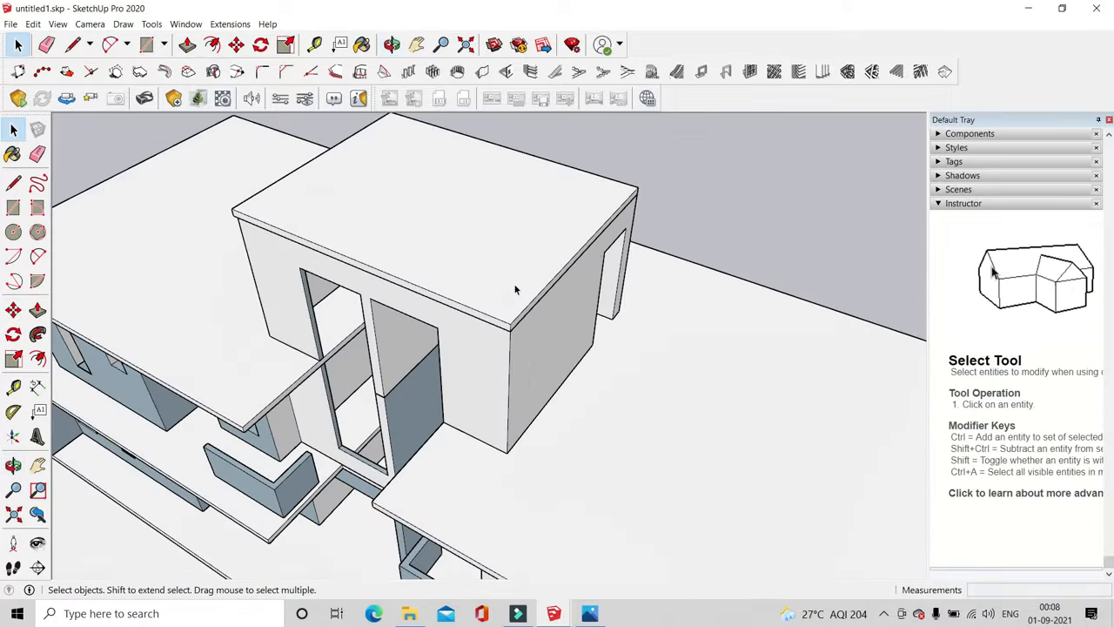
scroll(515, 290, up, 2)
middle_drag(522, 353, 466, 246)
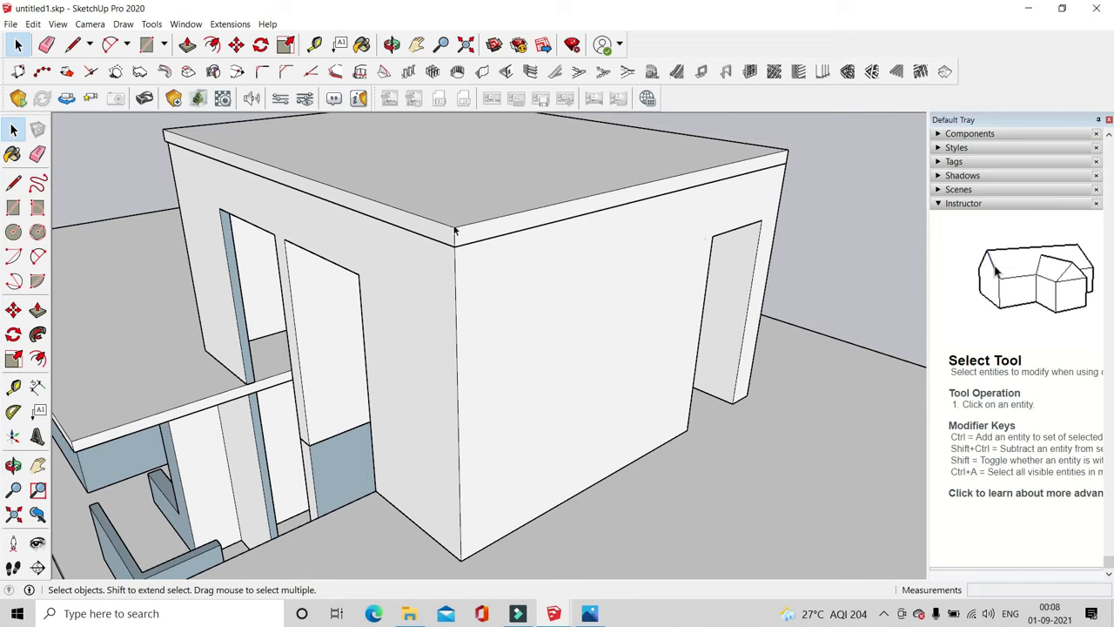
Open the stair tower's roof slab group, pull its side faces outward 1' to form an overhang, and leave the group
scroll(512, 381, down, 3)
scroll(482, 249, up, 4)
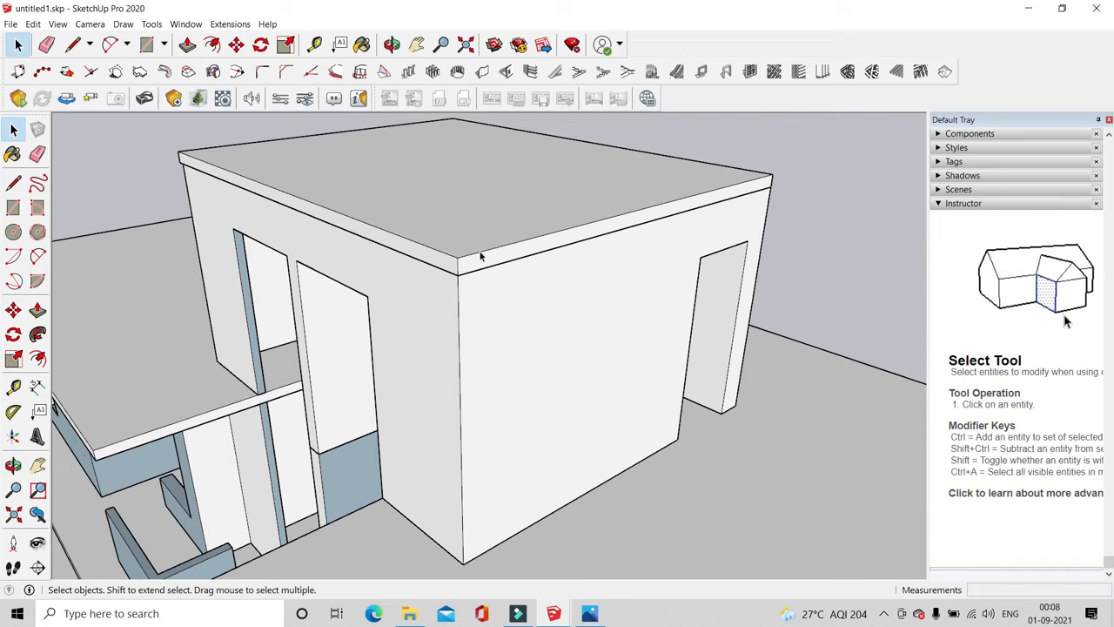
double_click(480, 254)
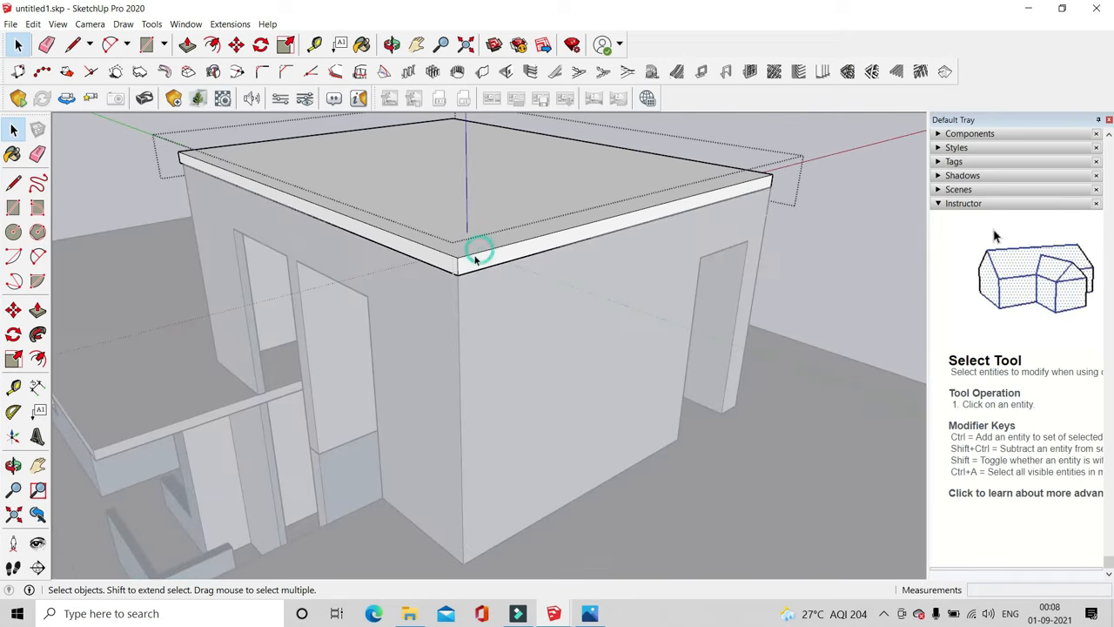
click(188, 44)
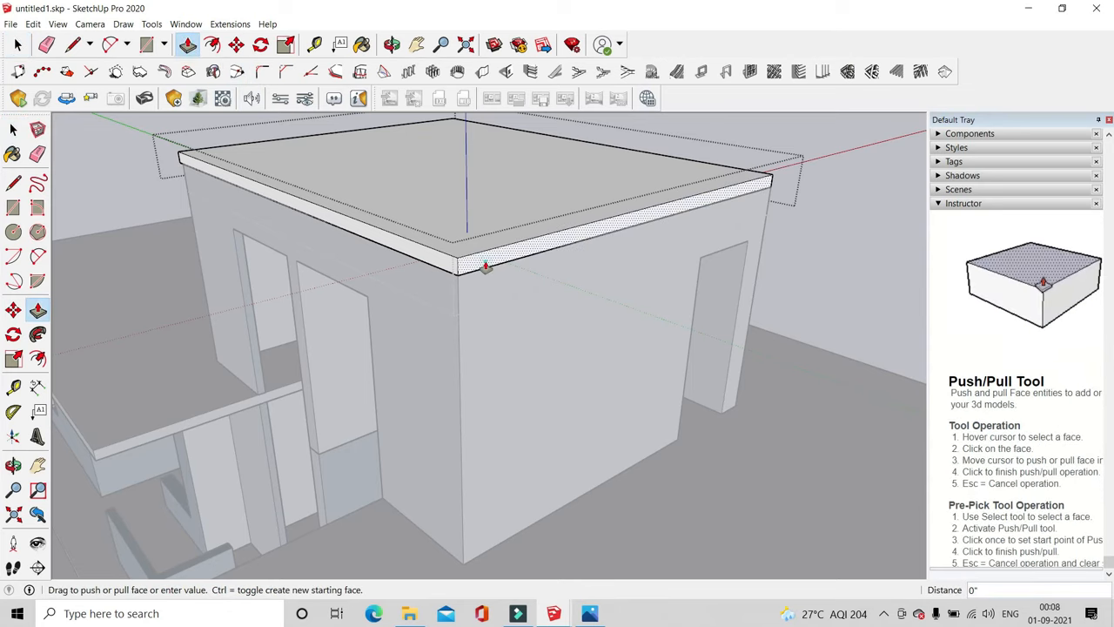
drag(486, 268, 525, 277)
mouse_move(525, 277)
middle_down()
mouse_move(530, 199)
mouse_move(599, 112)
mouse_move(532, 258)
middle_up()
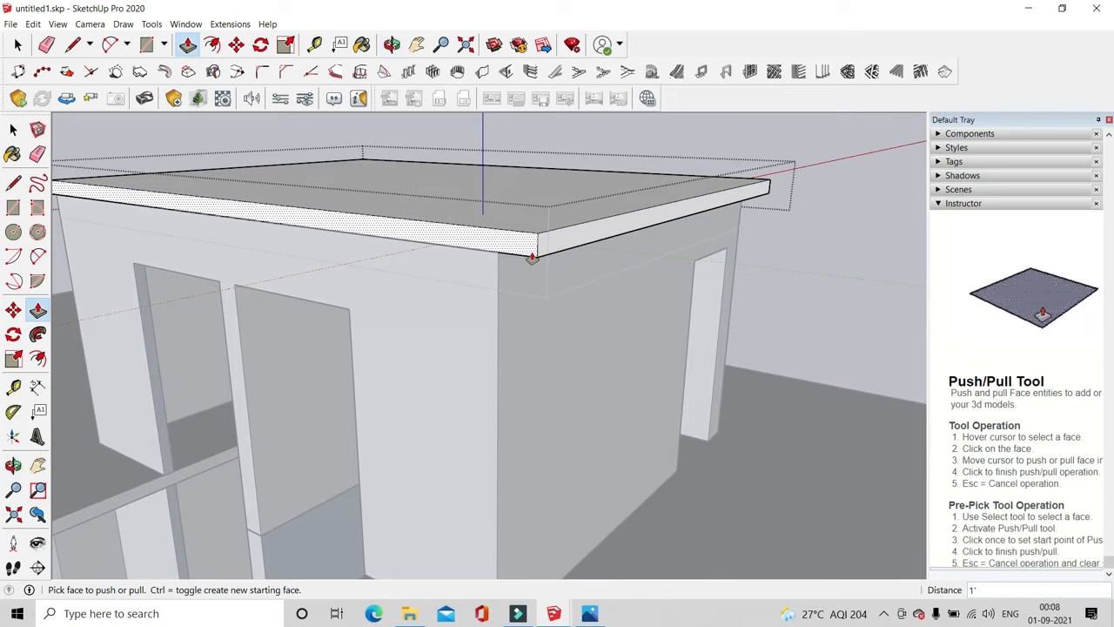
double_click(521, 247)
scroll(517, 248, down, 2)
middle_drag(461, 251, 1013, 351)
scroll(666, 375, up, 2)
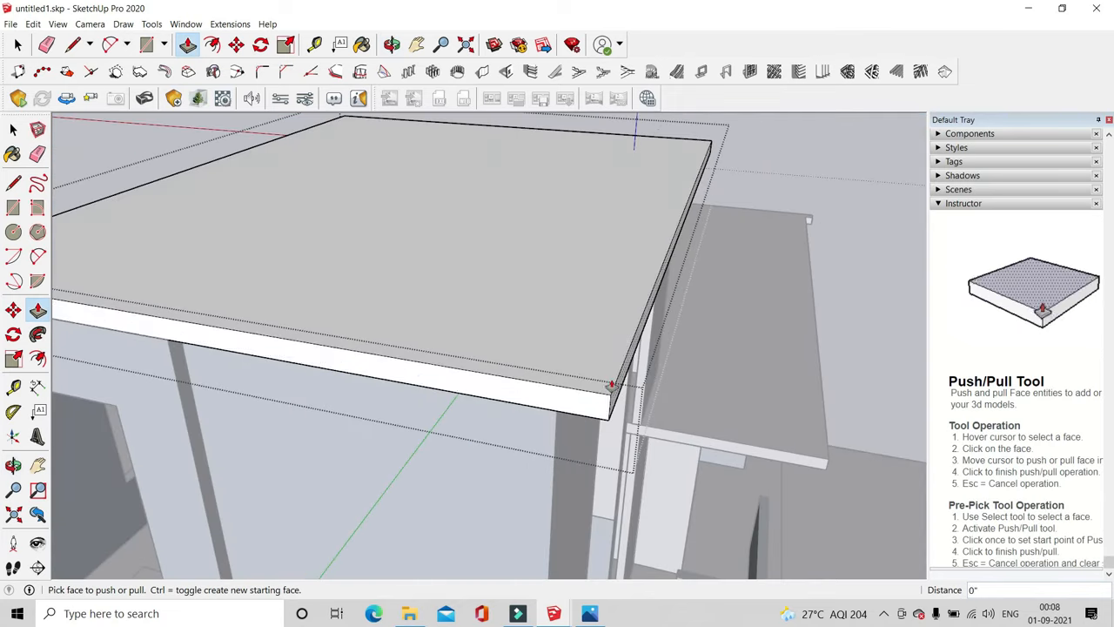
scroll(612, 384, down, 5)
middle_drag(562, 353, 738, 261)
middle_drag(756, 204, 438, 221)
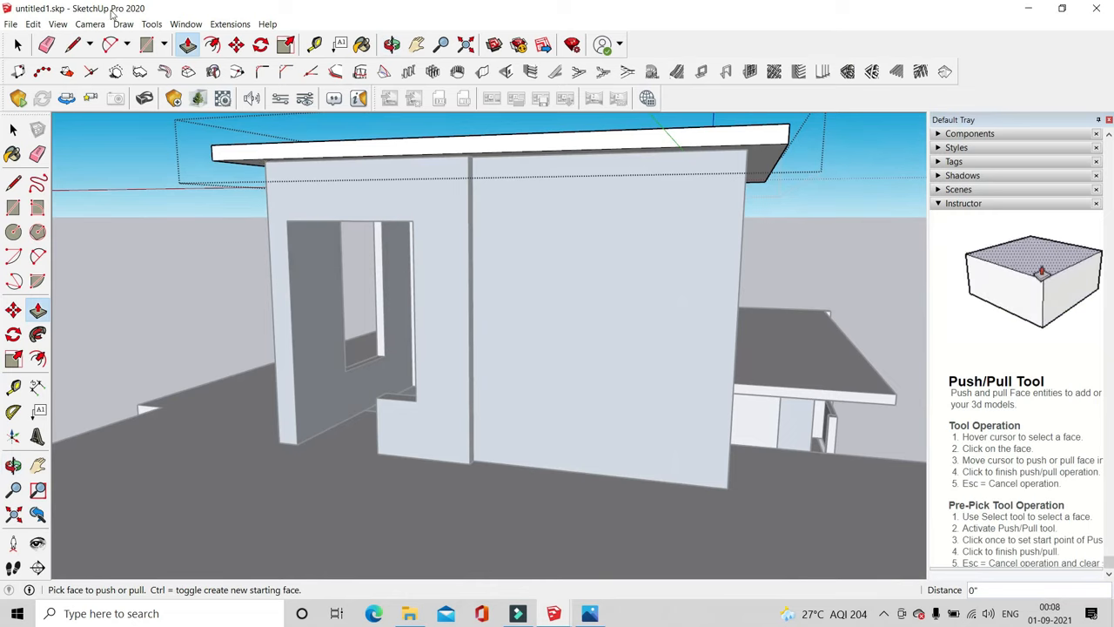
click(22, 46)
click(106, 215)
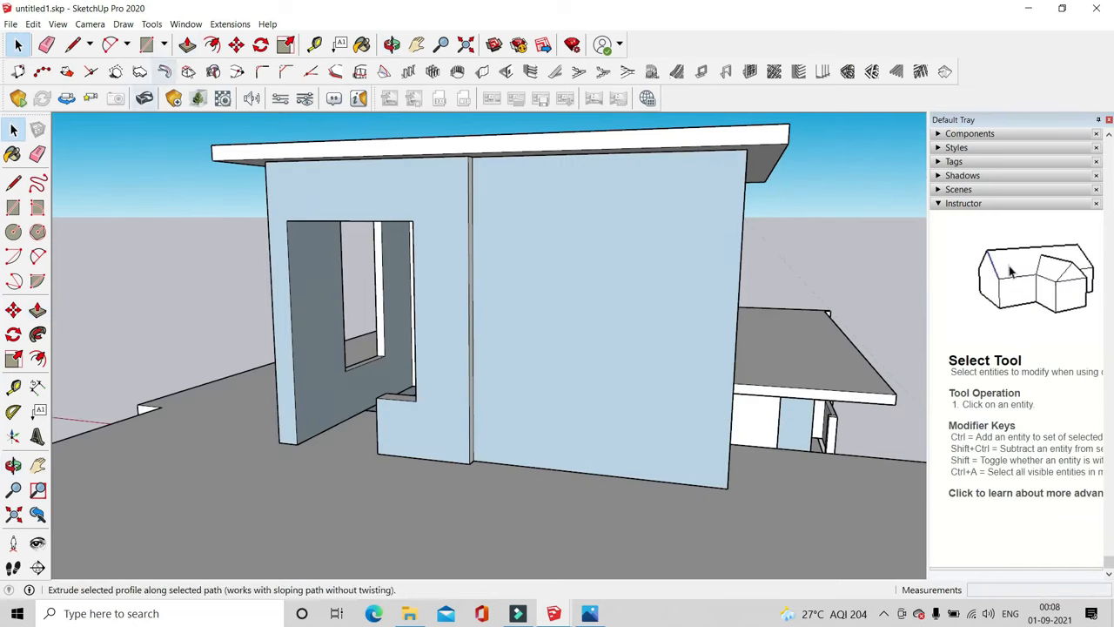
Draw a 6" by 22' 4 1/2" rectangle over the front edge face of the stair tower's roof slab
middle_drag(630, 350, 363, 377)
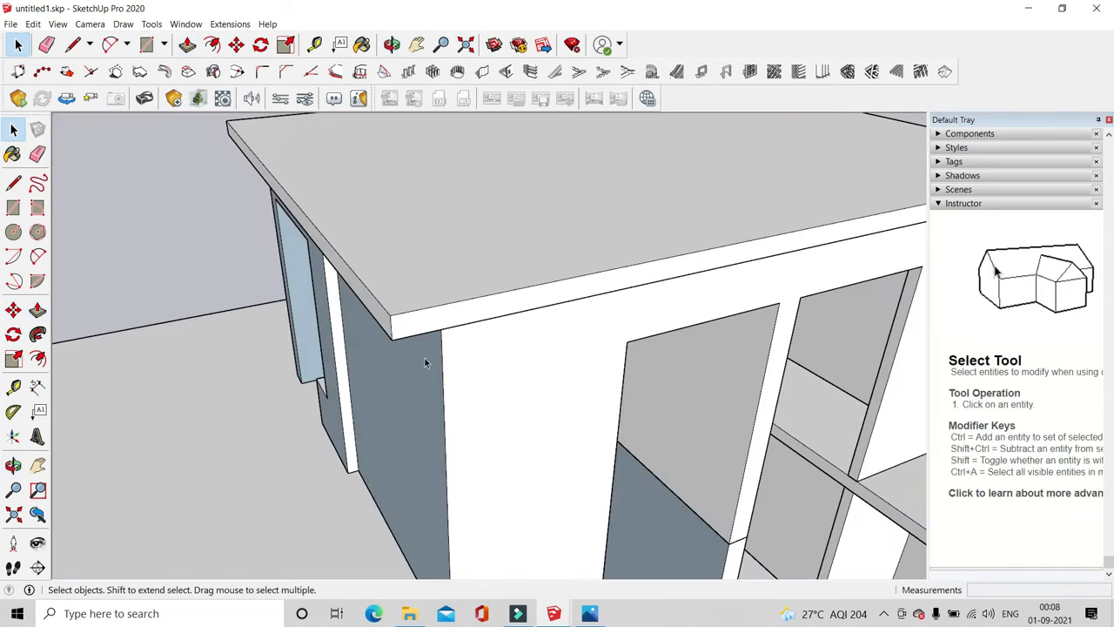
scroll(424, 358, down, 1)
click(146, 46)
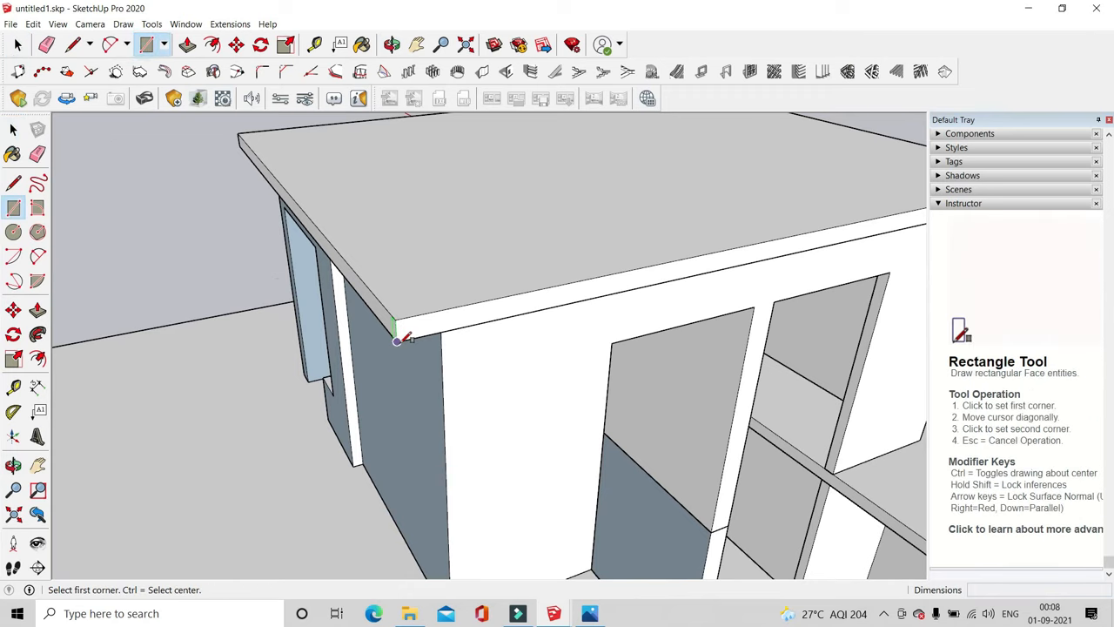
click(398, 339)
scroll(199, 311, down, 5)
scroll(427, 269, up, 5)
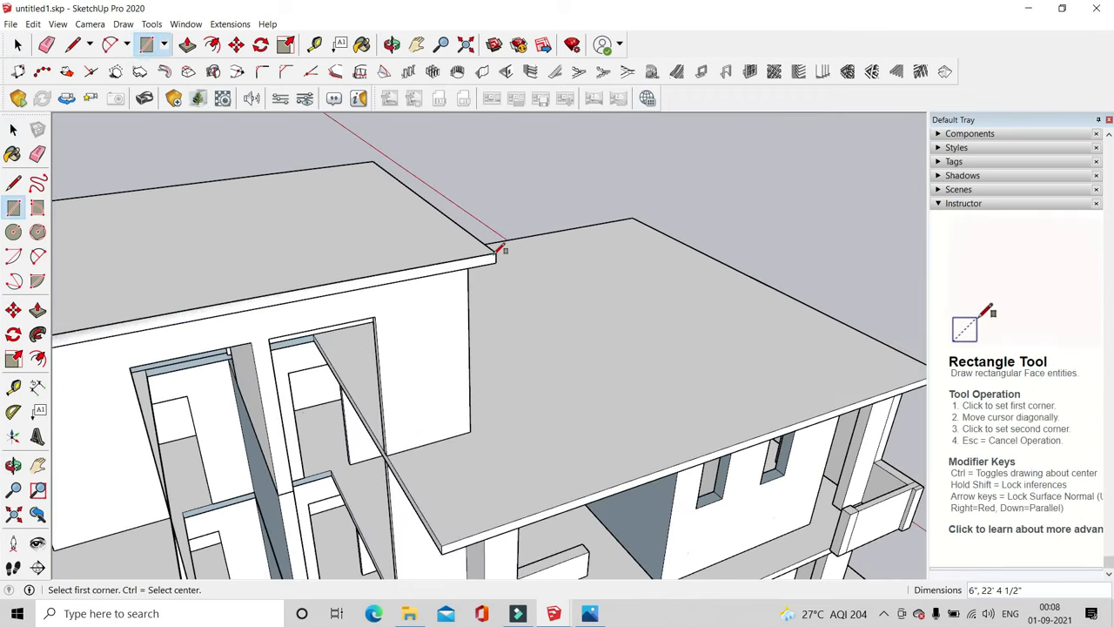
scroll(358, 148, down, 3)
Extrude the rectangle on the roof slab's front edge outward 3" as a fascia strip
click(187, 44)
scroll(296, 312, up, 6)
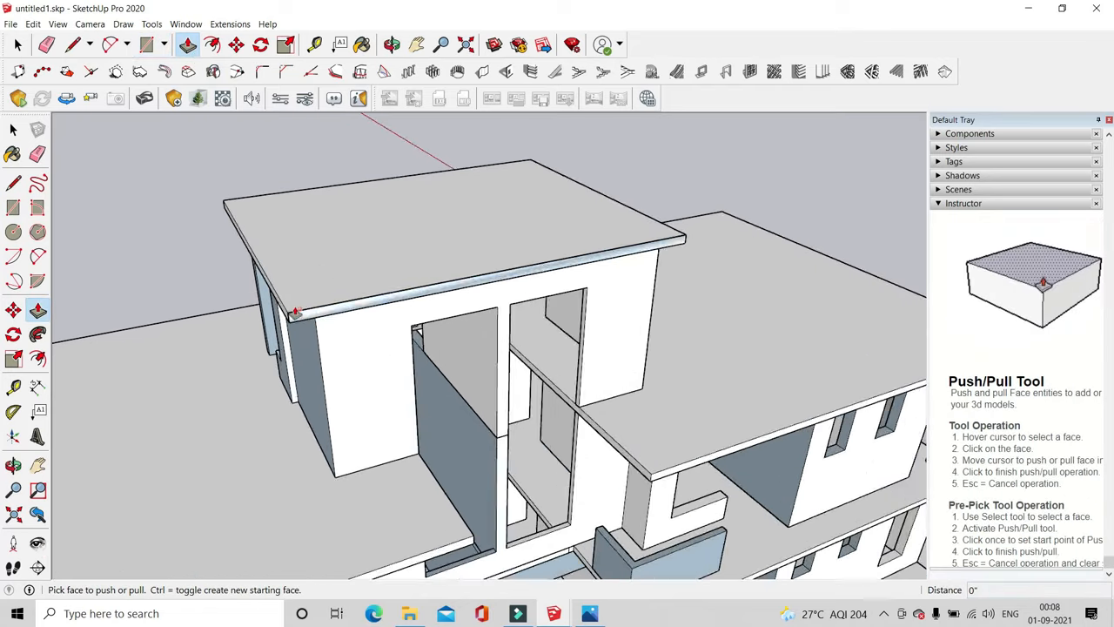
click(307, 325)
key(Return)
middle_drag(309, 325, 353, 363)
scroll(348, 363, up, 4)
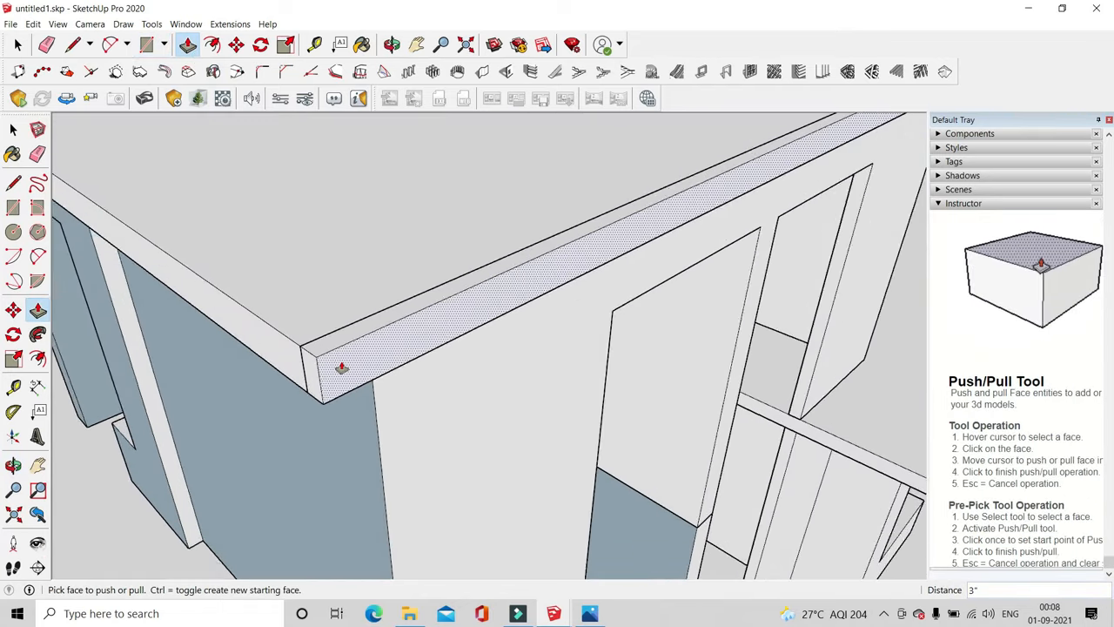
scroll(340, 367, up, 1)
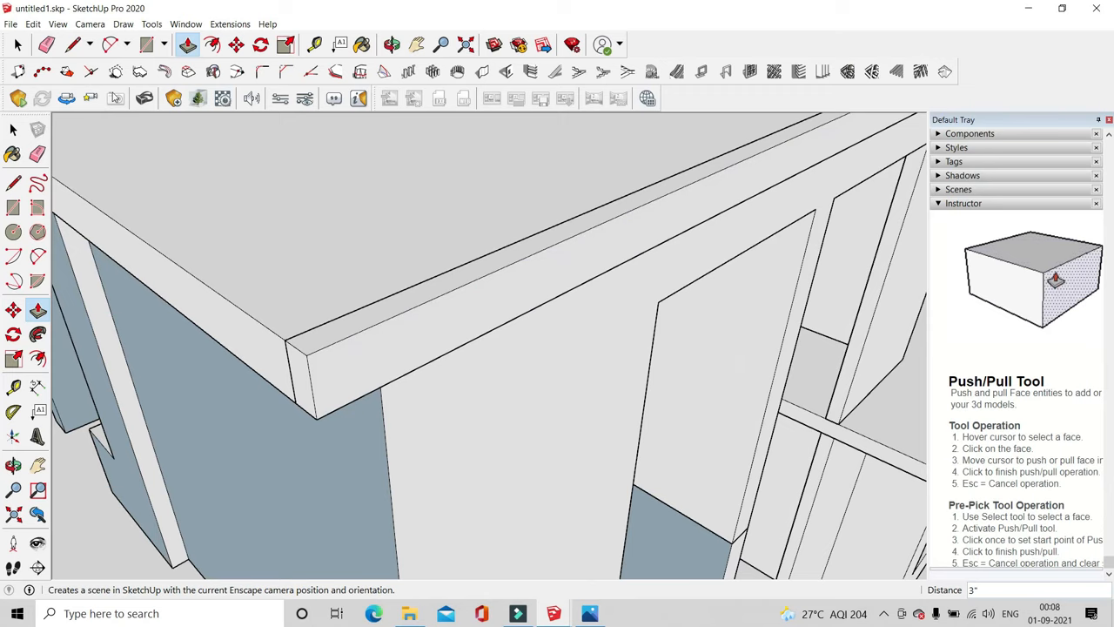
Offset the fascia strip's front face inward by 1"
click(213, 48)
scroll(337, 433, up, 3)
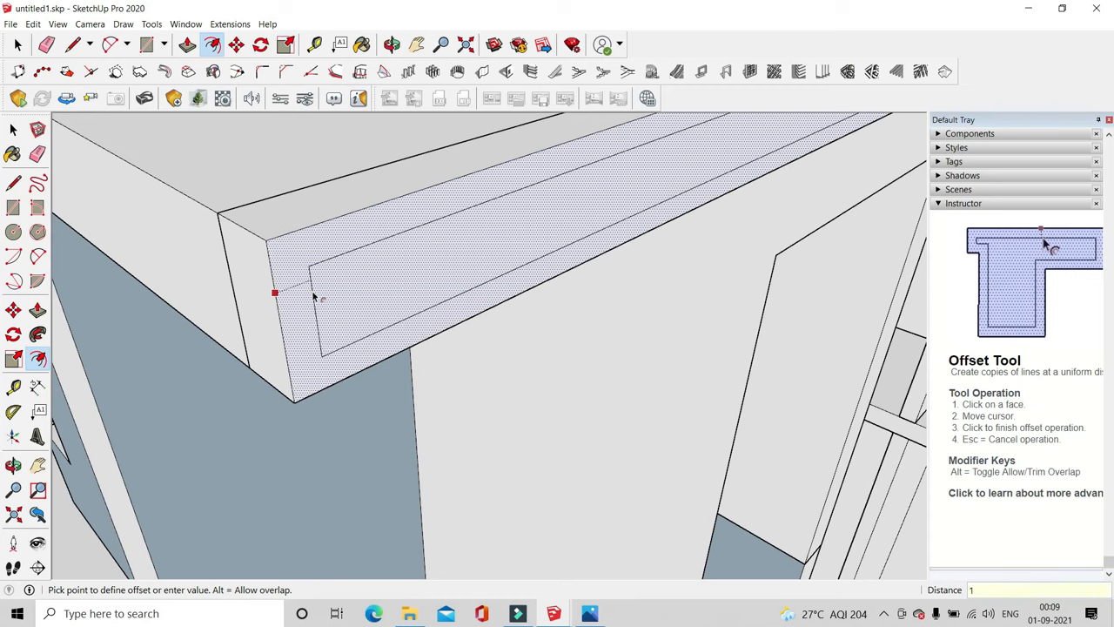
key(Return)
Draw short 1" lines joining the offset outline's corners to the end edges at both ends of the fascia
click(72, 44)
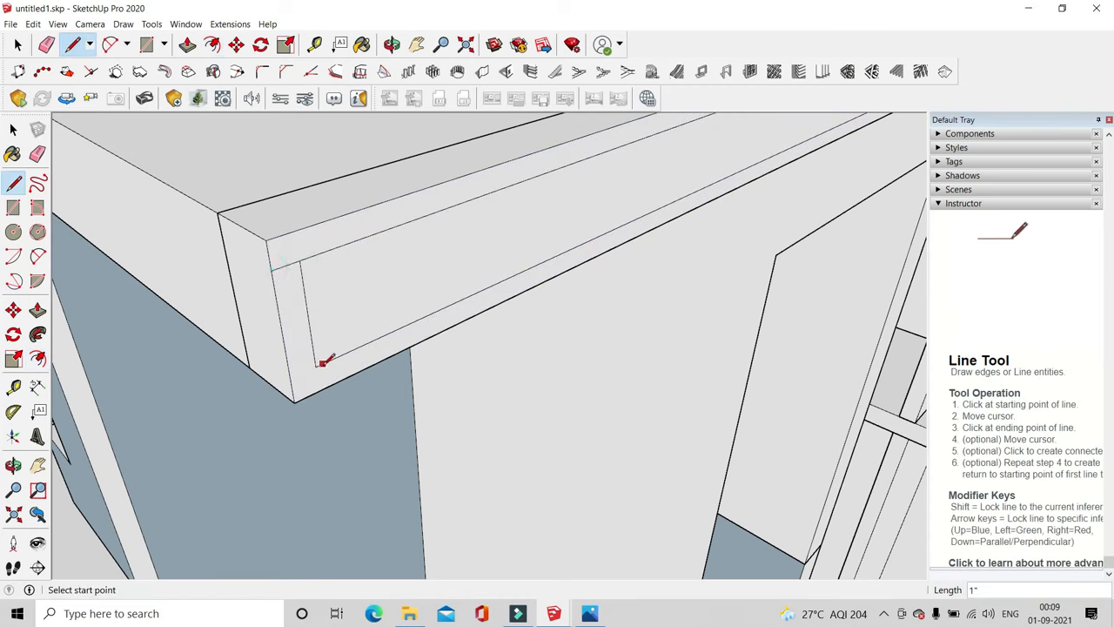
scroll(401, 366, down, 3)
middle_drag(400, 357, 252, 348)
scroll(249, 348, down, 5)
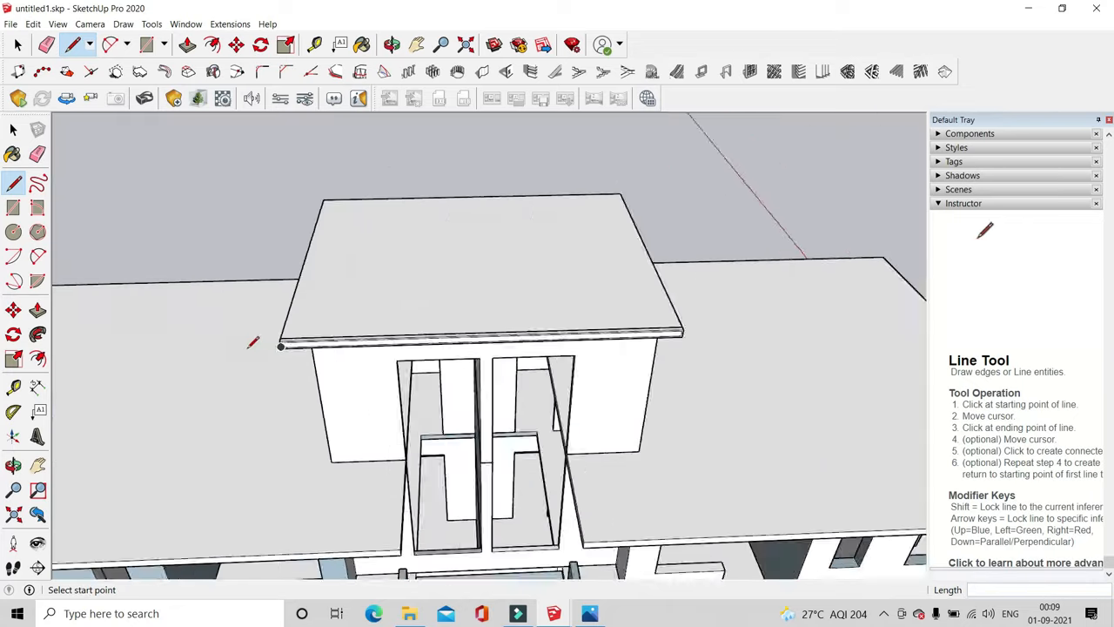
scroll(539, 335, up, 4)
scroll(554, 325, up, 5)
scroll(514, 332, down, 4)
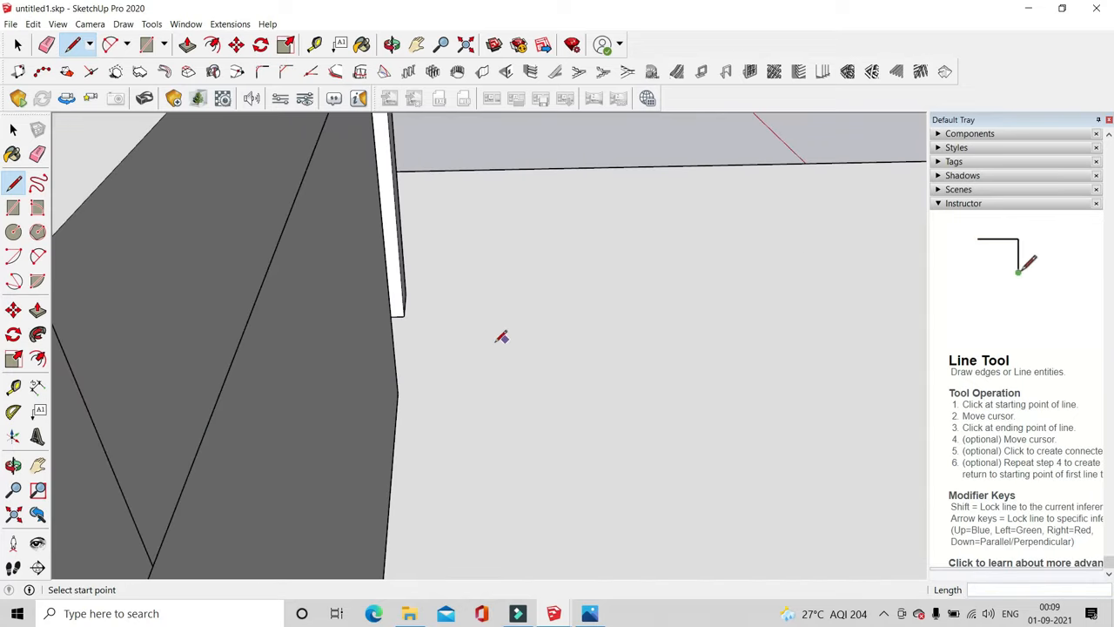
scroll(402, 376, up, 2)
scroll(402, 376, up, 1)
click(410, 366)
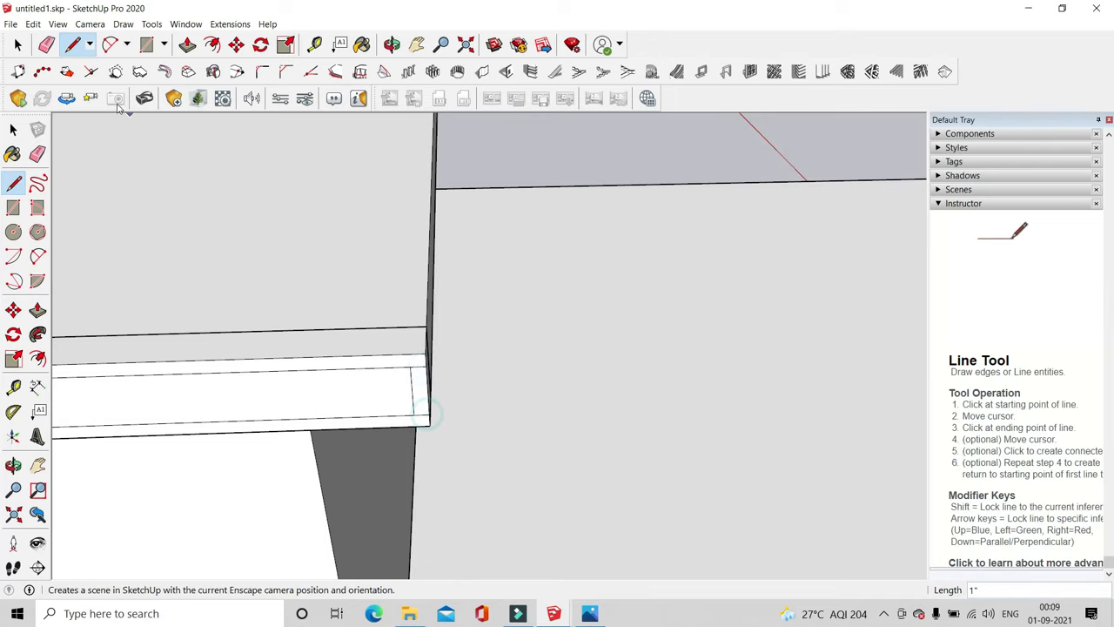
Erase the offset outline's short vertical edges at the fascia ends so the middle band runs full length
key(e)
scroll(522, 400, down, 6)
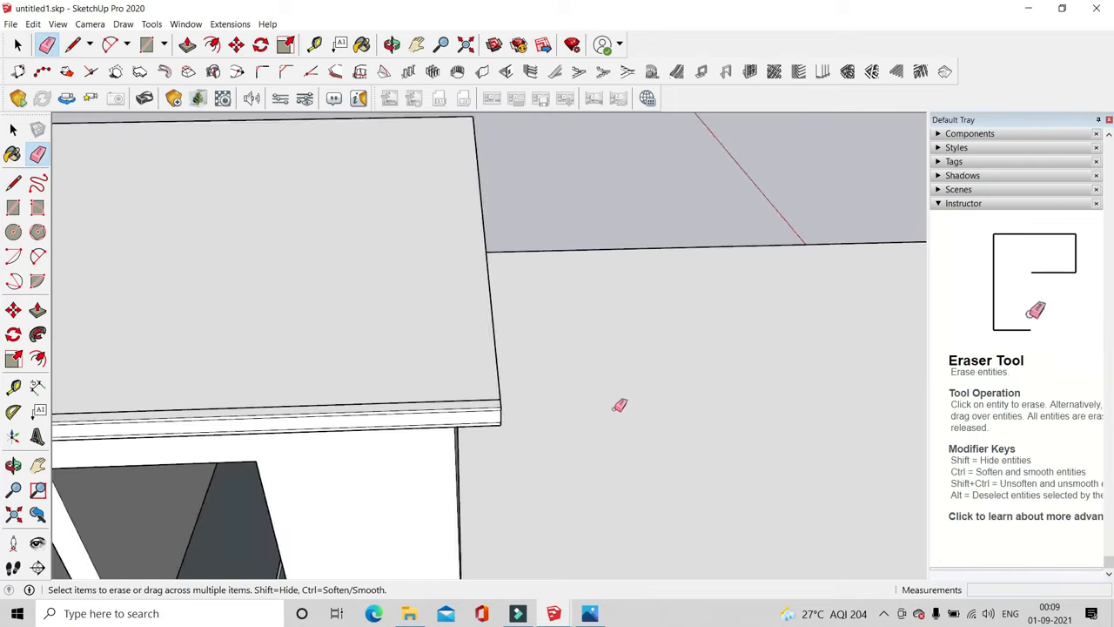
scroll(301, 400, up, 6)
mouse_move(306, 391)
middle_down()
mouse_move(472, 366)
mouse_move(443, 423)
middle_up()
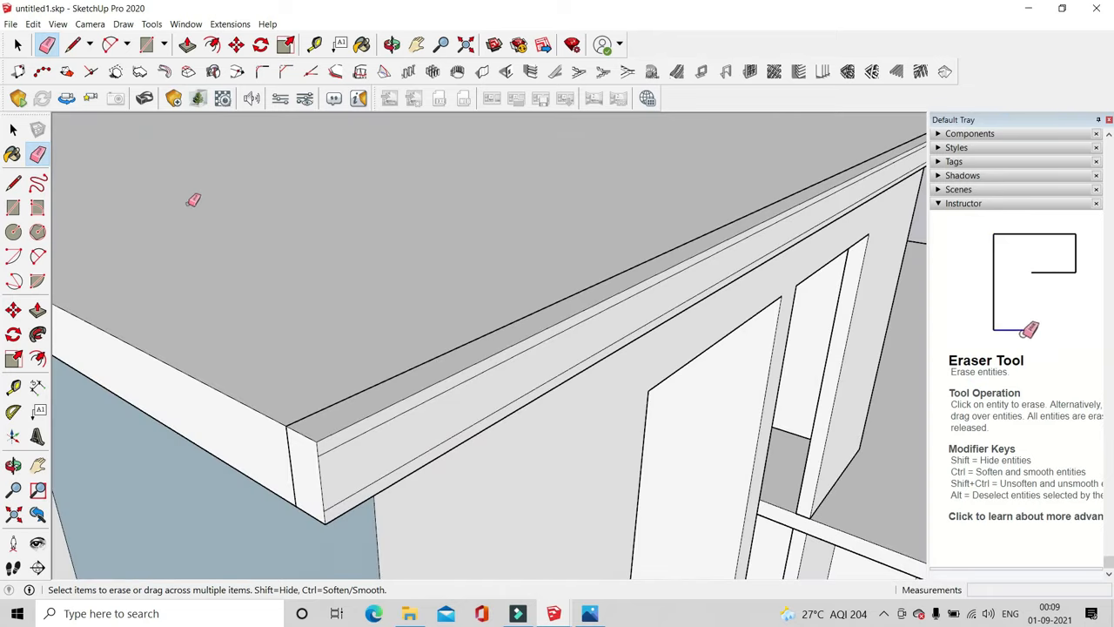
Push the fascia's middle band inward 1" to form a continuous groove along the roof edge
click(187, 45)
scroll(377, 504, up, 3)
click(311, 473)
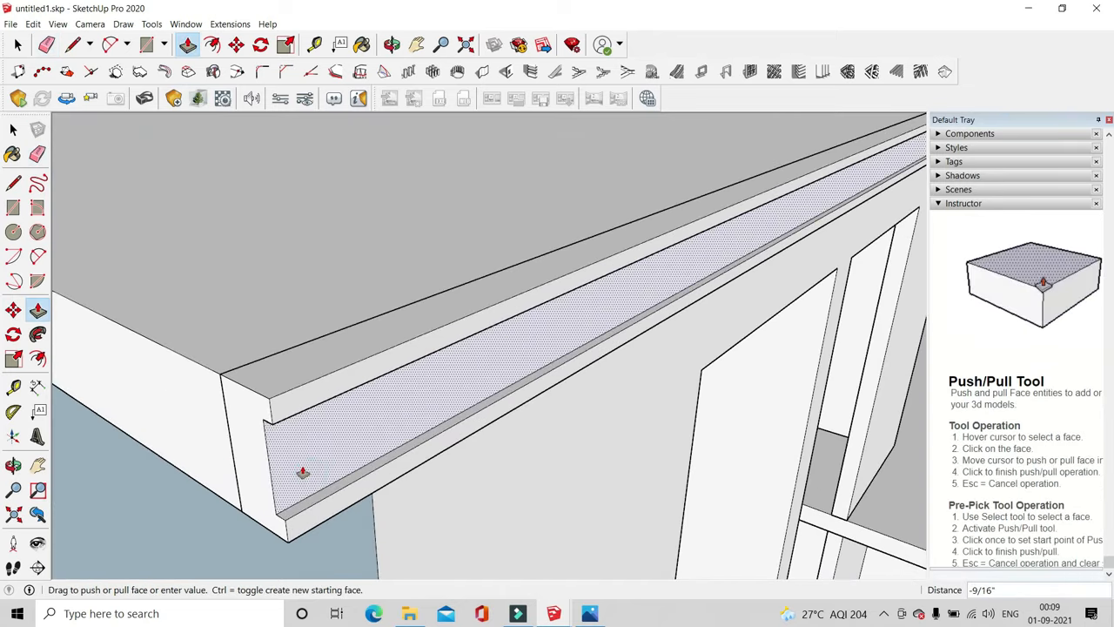
key(Return)
scroll(378, 385, down, 3)
middle_drag(377, 386, 607, 442)
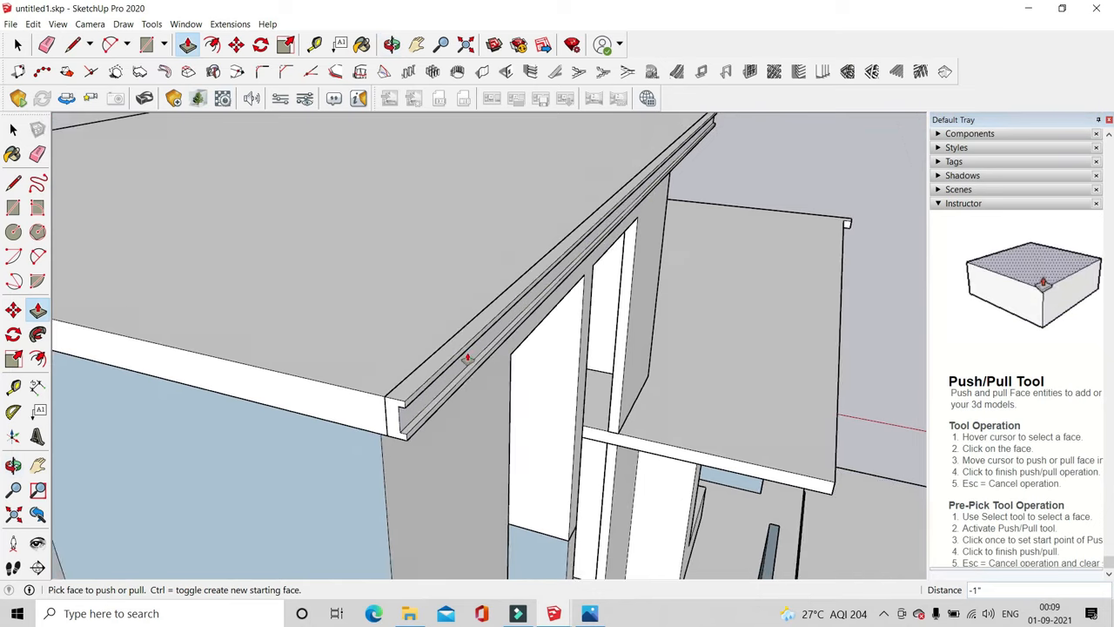
scroll(468, 357, down, 3)
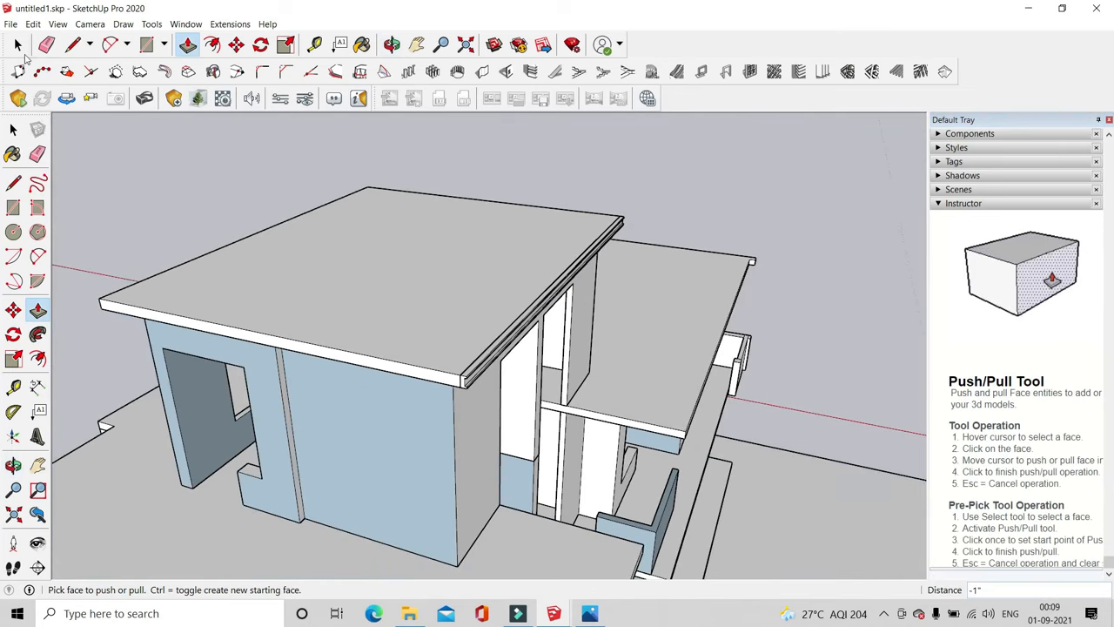
Group the whole grooved fascia strip on the front roof edge and open the group for editing
click(18, 44)
middle_drag(456, 306, 369, 305)
scroll(369, 303, up, 3)
click(284, 262)
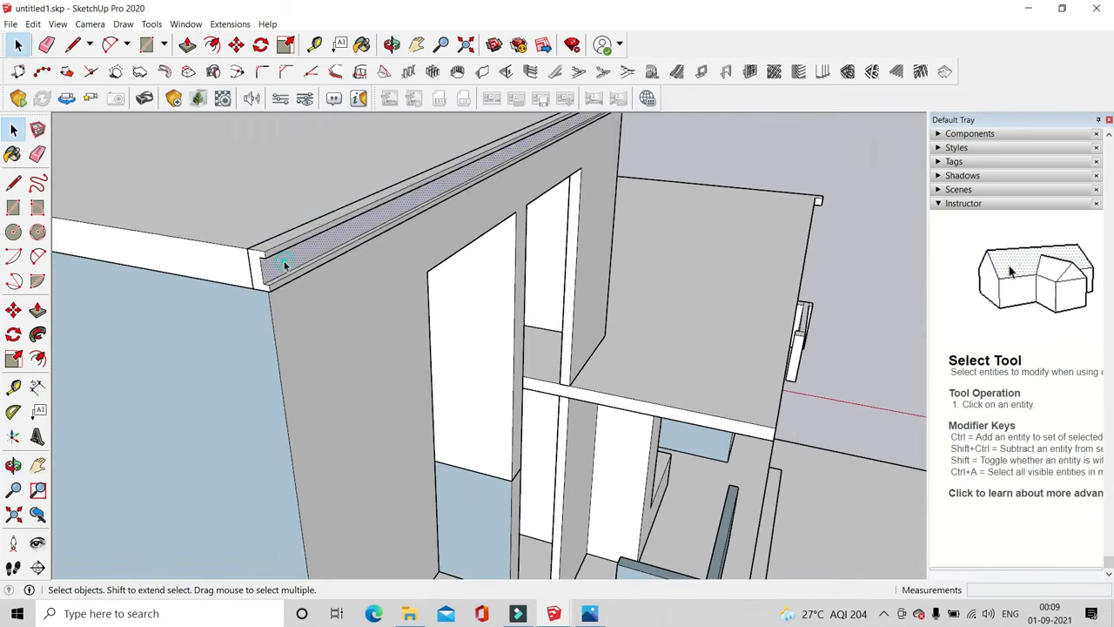
triple_click(283, 262)
right_click(284, 261)
click(329, 371)
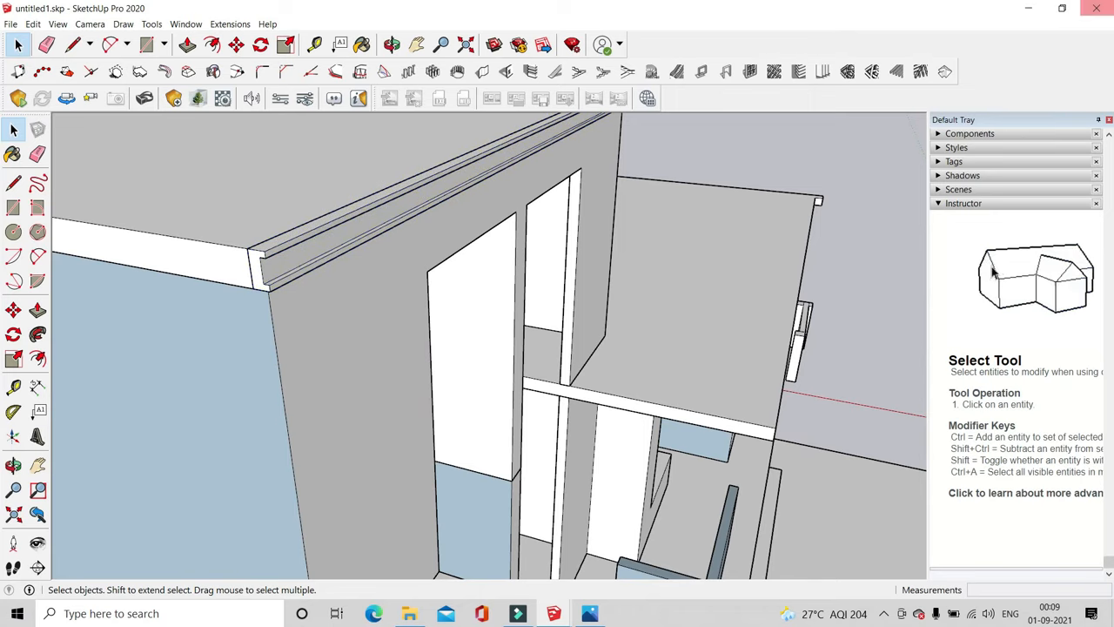
middle_drag(319, 378, 245, 236)
double_click(245, 236)
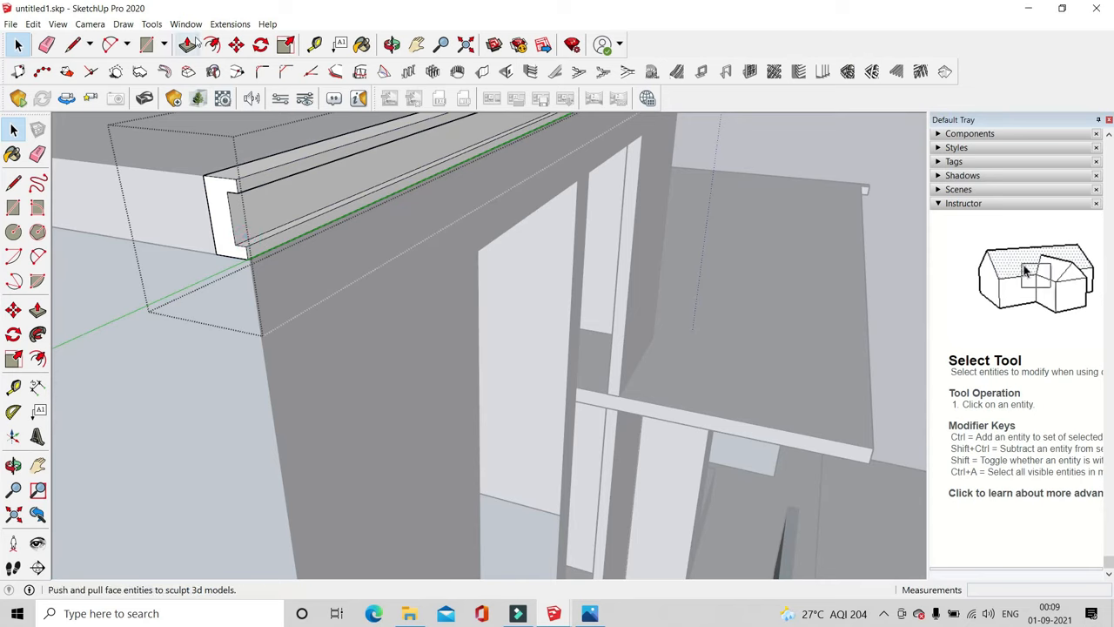
Extend the fascia strip's end past the front-left roof corner and pull its inner face along the left roof edge to the rear corner
click(189, 45)
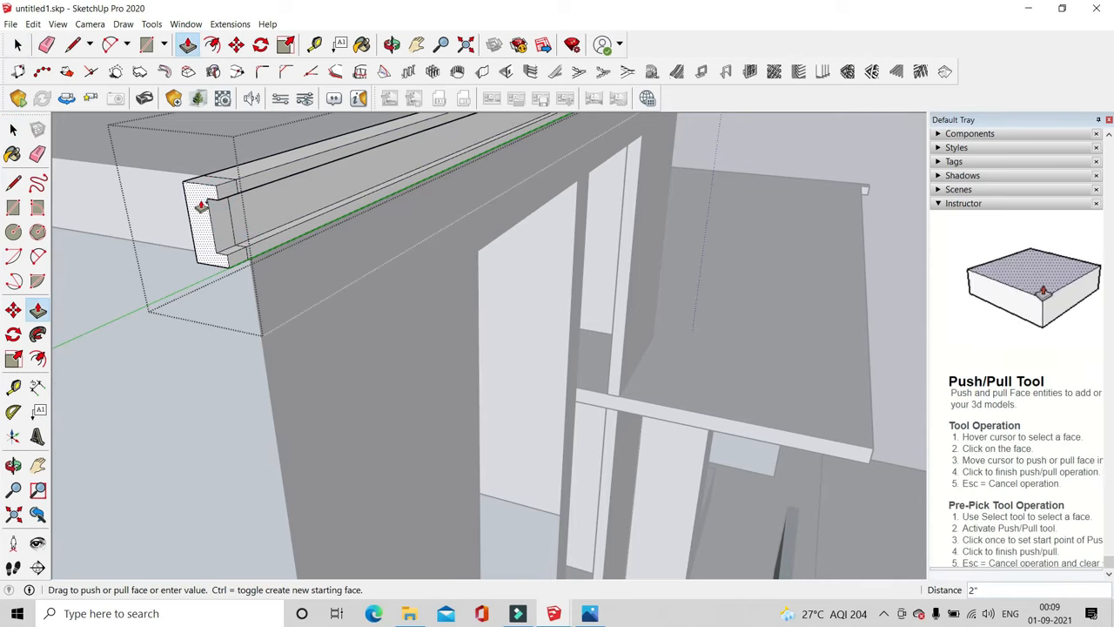
middle_drag(200, 206, 448, 461)
click(448, 461)
scroll(447, 454, down, 10)
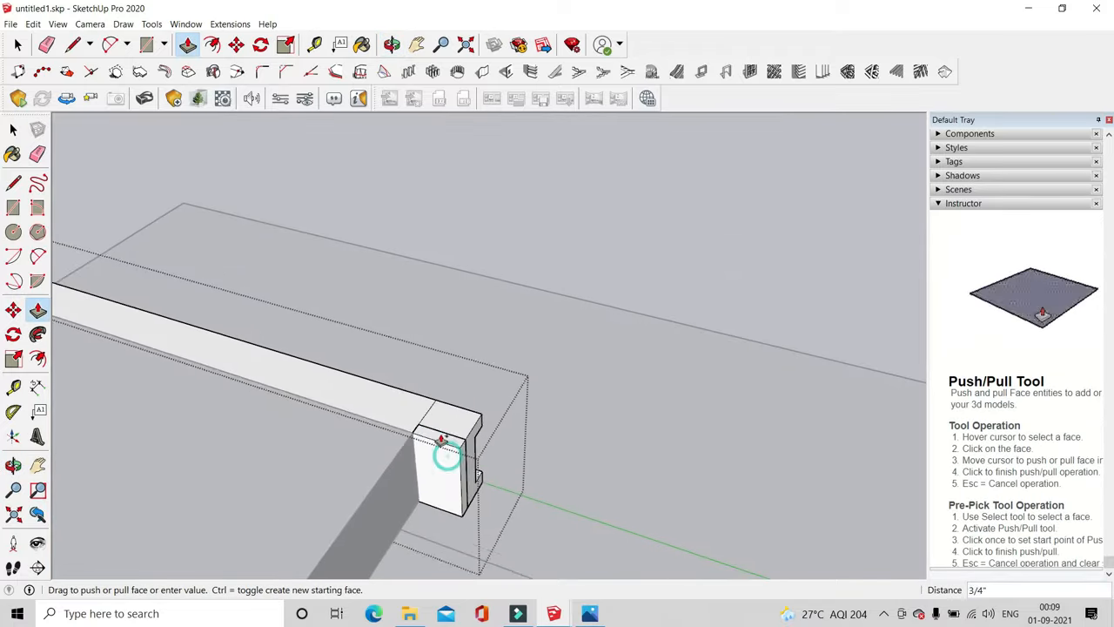
scroll(435, 398, up, 8)
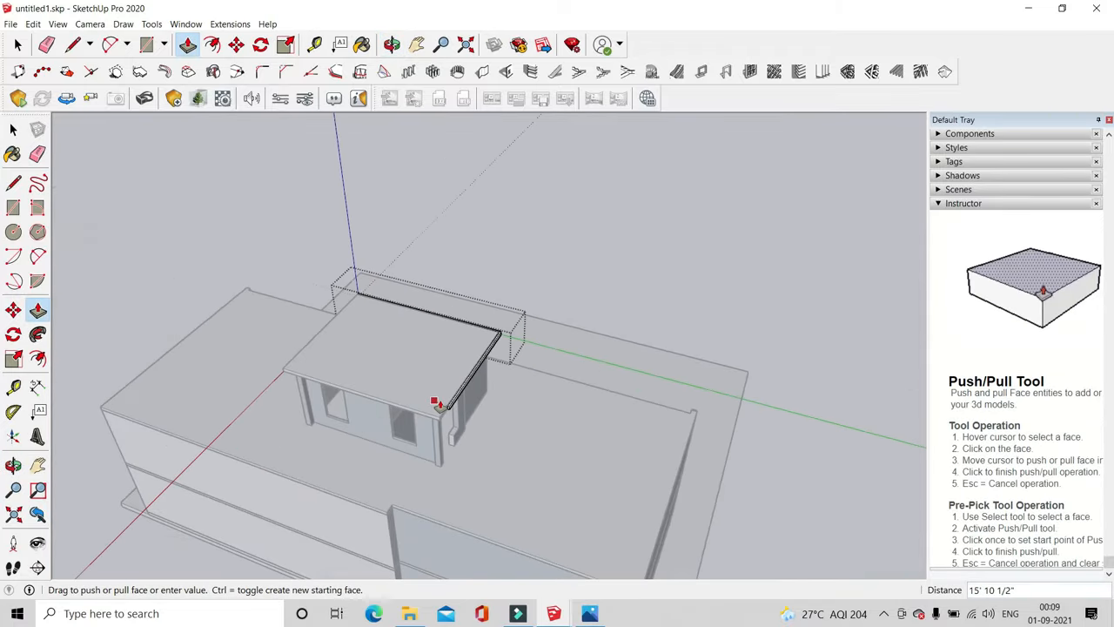
Extend the strip past the rear-left corner and pull its inner face 22' 4 1/2" along the rear roof edge
click(452, 456)
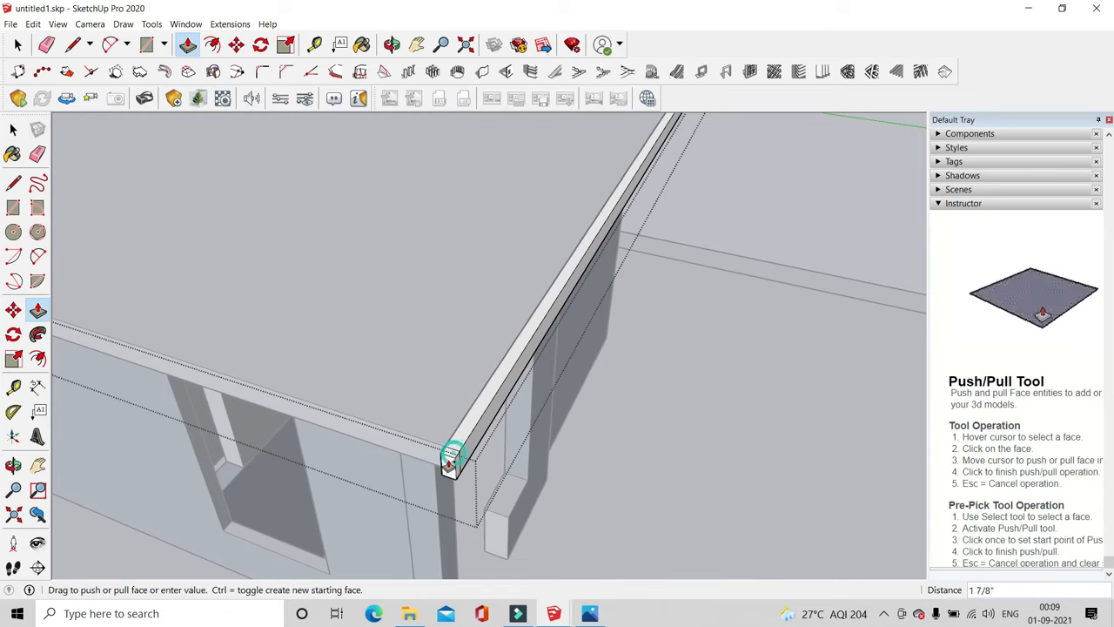
middle_drag(459, 450, 537, 455)
scroll(510, 461, down, 6)
scroll(543, 431, up, 8)
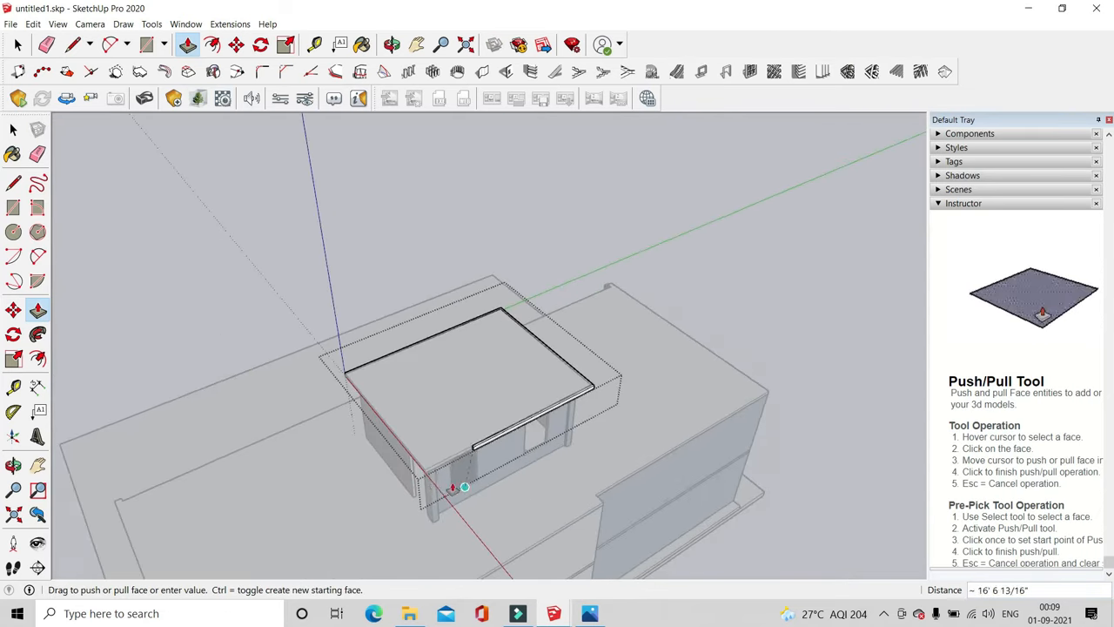
scroll(407, 450, up, 2)
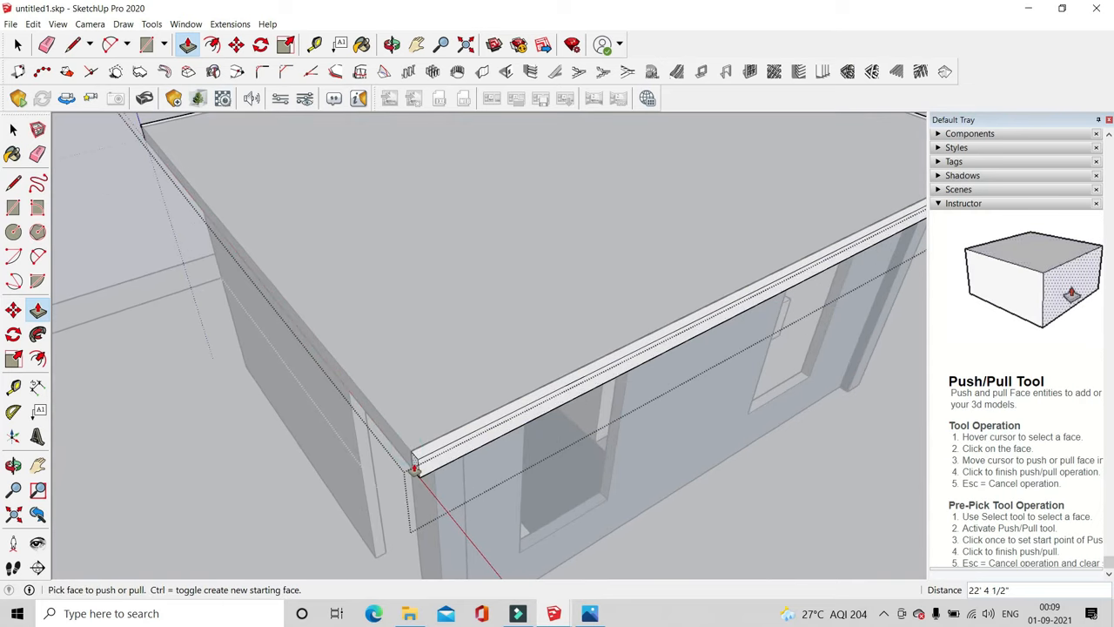
Extend the strip 3" past the rear-right corner and pull it 18' 3" along the right roof edge to the front
middle_drag(405, 469, 833, 281)
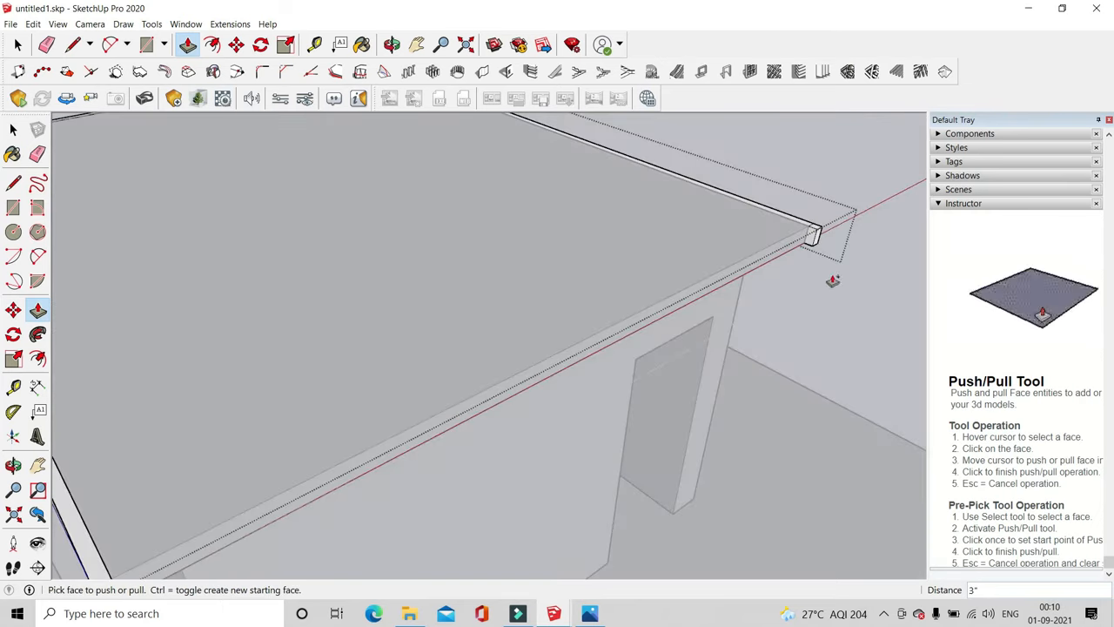
scroll(706, 339, down, 4)
scroll(478, 442, up, 4)
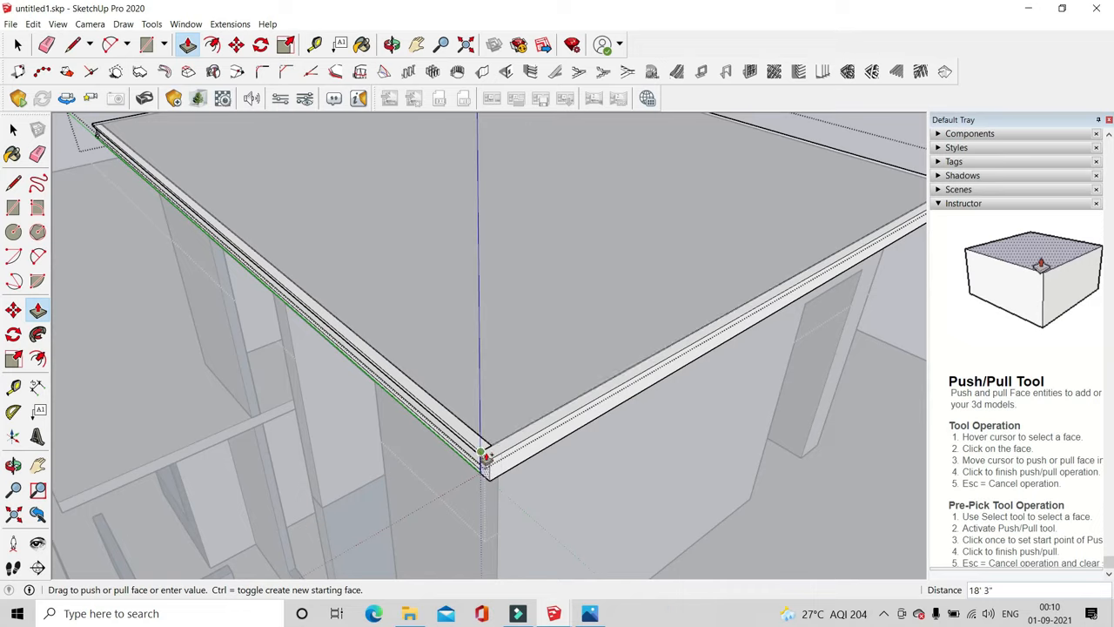
middle_drag(473, 466, 922, 278)
Close the fascia ring at the front-right corner with a 3" Push/Pull of the strip's end face
scroll(599, 492, up, 4)
middle_drag(601, 435, 662, 492)
scroll(626, 470, down, 4)
click(608, 434)
click(624, 412)
middle_drag(652, 442, 232, 473)
scroll(95, 455, up, 4)
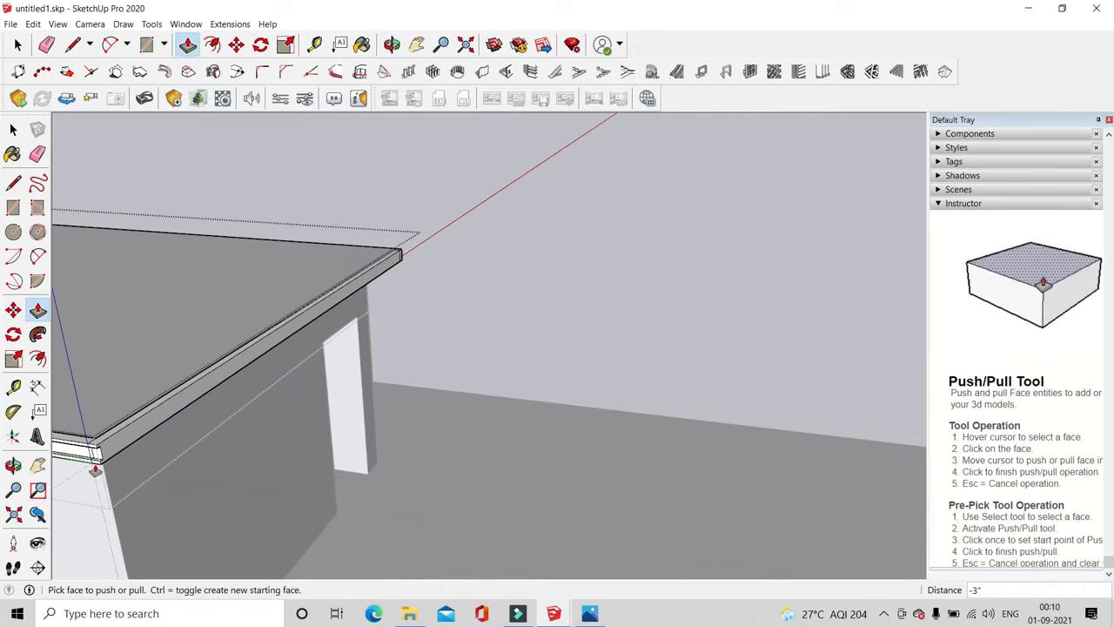
Draw a line along the left side fascia face, continuing the front groove's upper edge to the rear strip
middle_drag(95, 456, 191, 270)
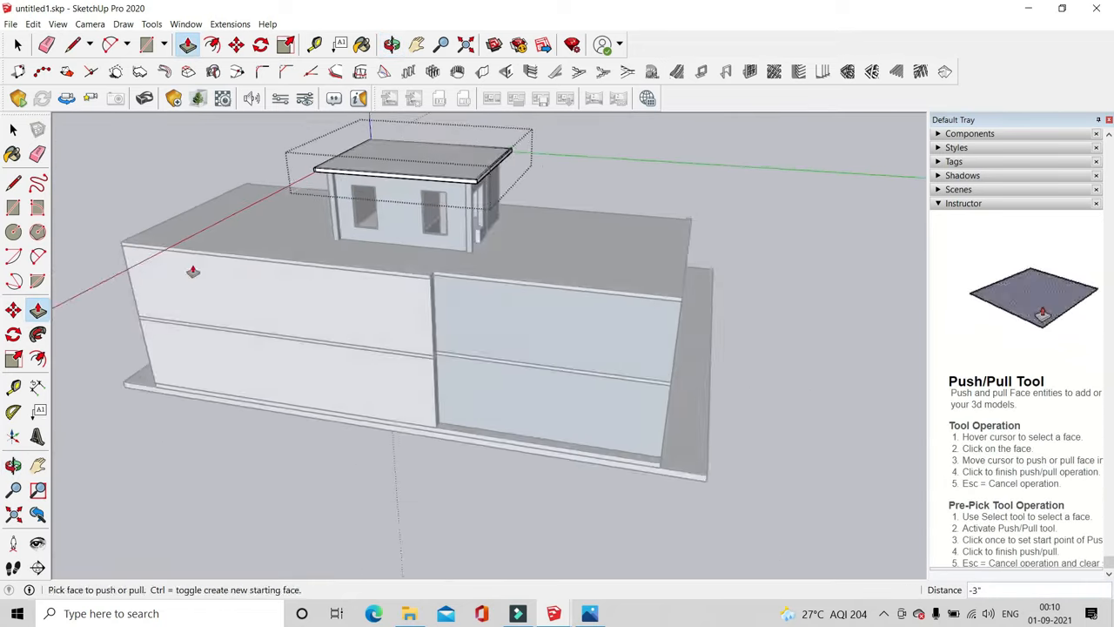
scroll(217, 244, up, 3)
scroll(602, 157, up, 2)
middle_drag(601, 156, 282, 372)
scroll(420, 256, up, 3)
middle_drag(420, 256, 359, 389)
scroll(360, 389, up, 2)
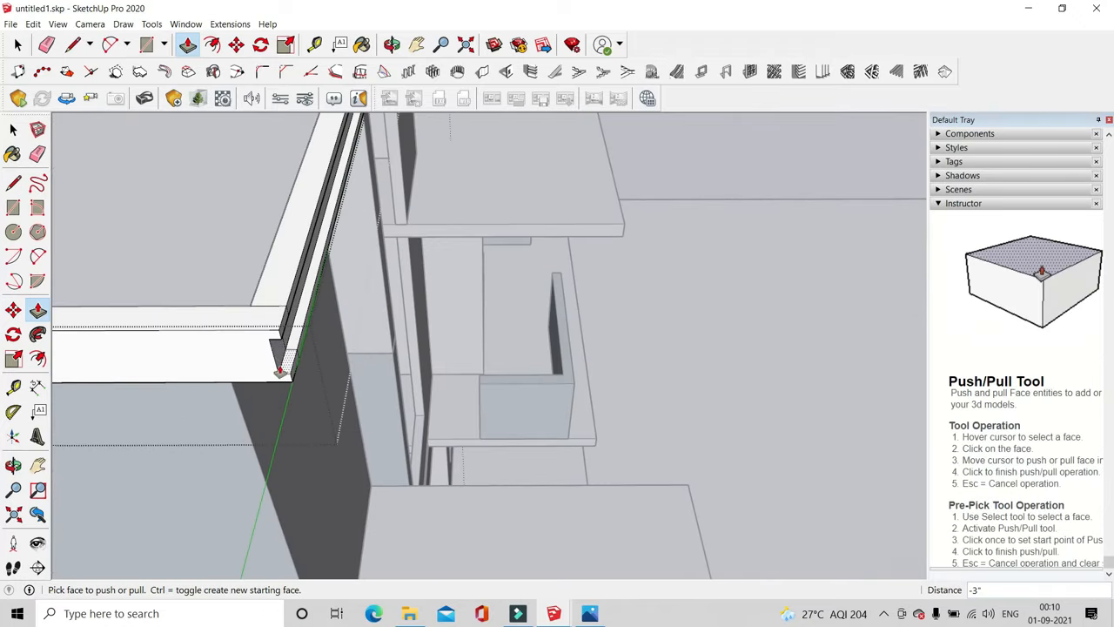
scroll(275, 357, up, 2)
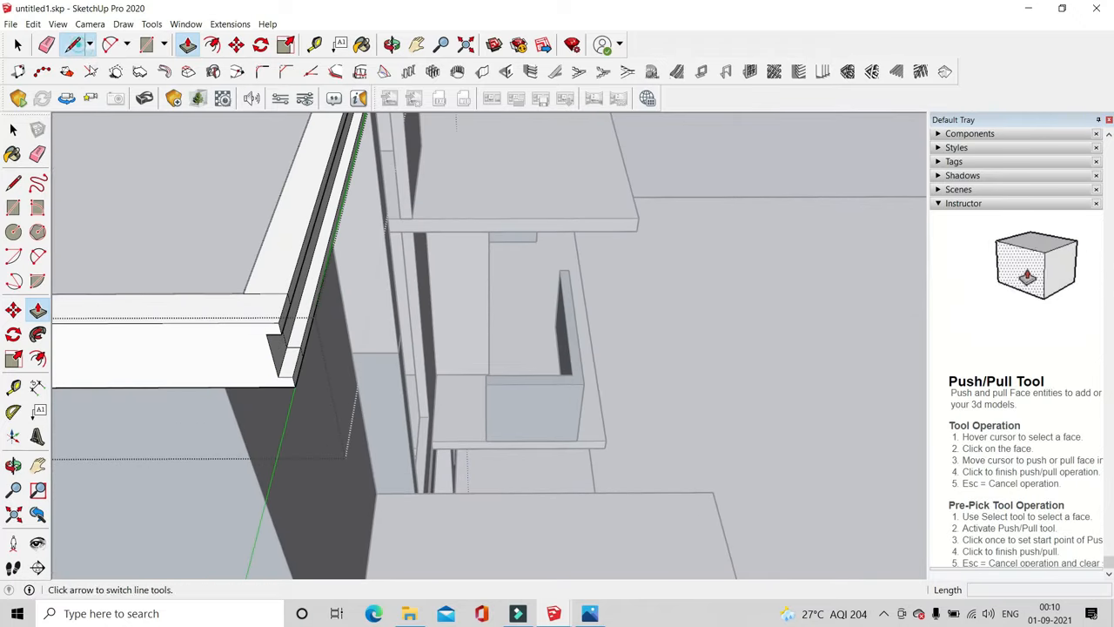
click(77, 45)
click(266, 335)
scroll(667, 332, down, 6)
scroll(460, 318, up, 5)
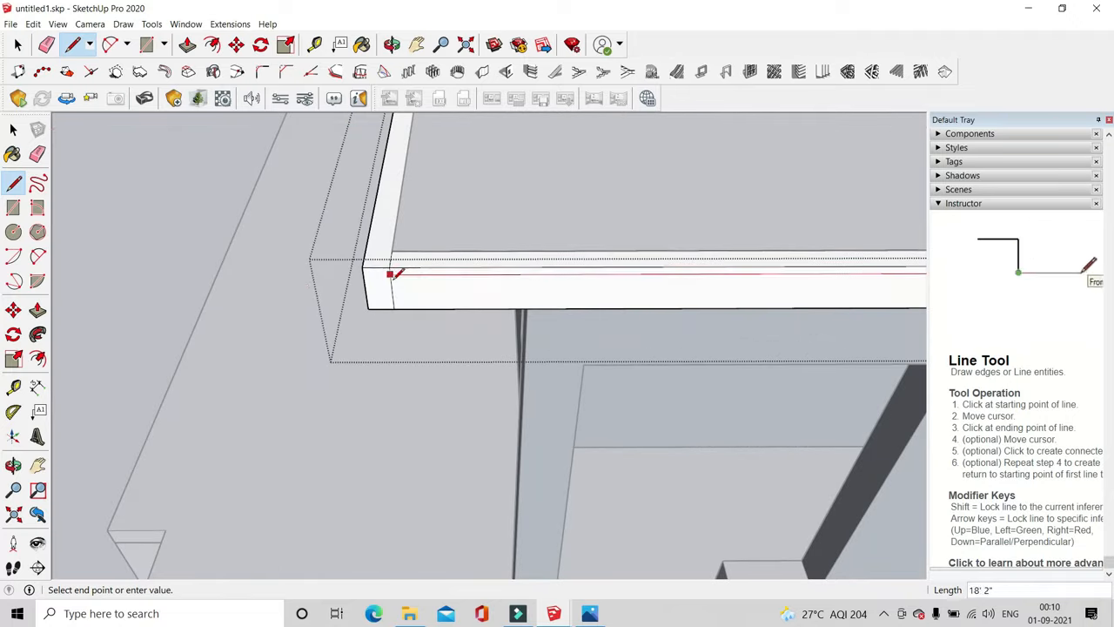
click(390, 274)
scroll(390, 274, down, 6)
scroll(742, 263, up, 3)
scroll(459, 369, down, 1)
Draw the matching lower groove line along the left side fascia and push the band between the two lines inward
click(643, 346)
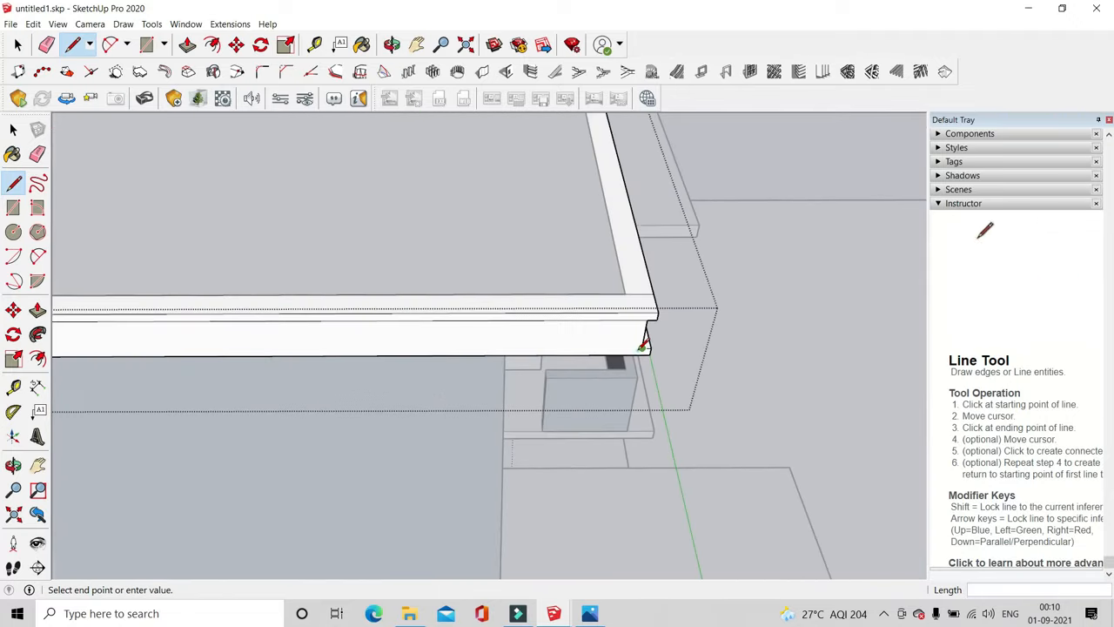
scroll(643, 346, down, 4)
scroll(341, 331, up, 5)
scroll(396, 304, down, 2)
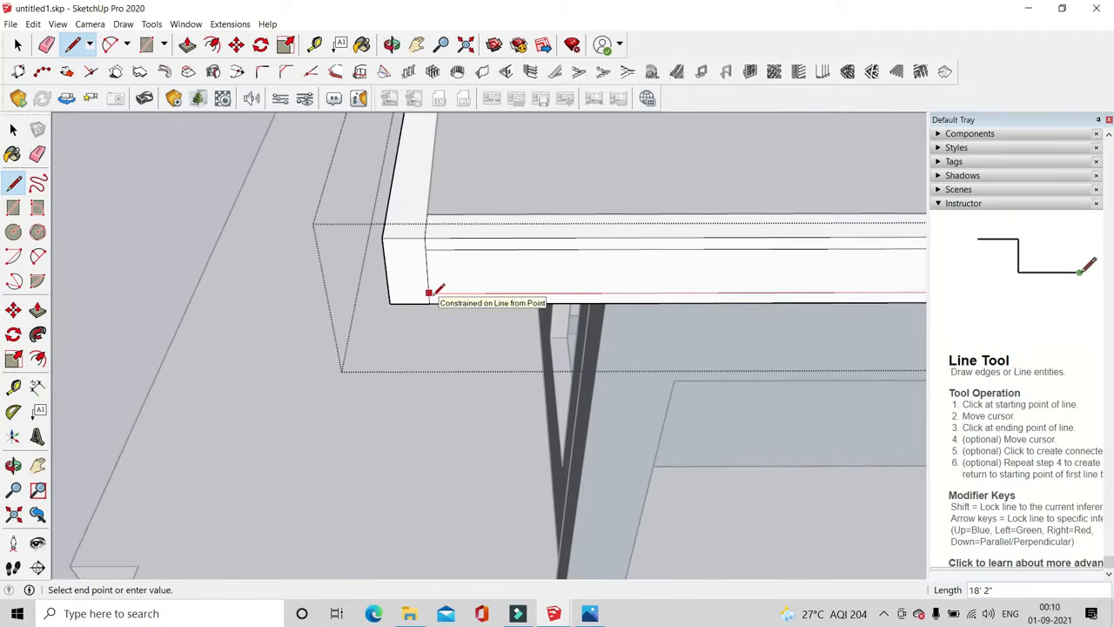
click(187, 45)
middle_drag(454, 265, 808, 194)
Draw a line along the rear fascia face from the left groove's upper corner to the far end
click(74, 45)
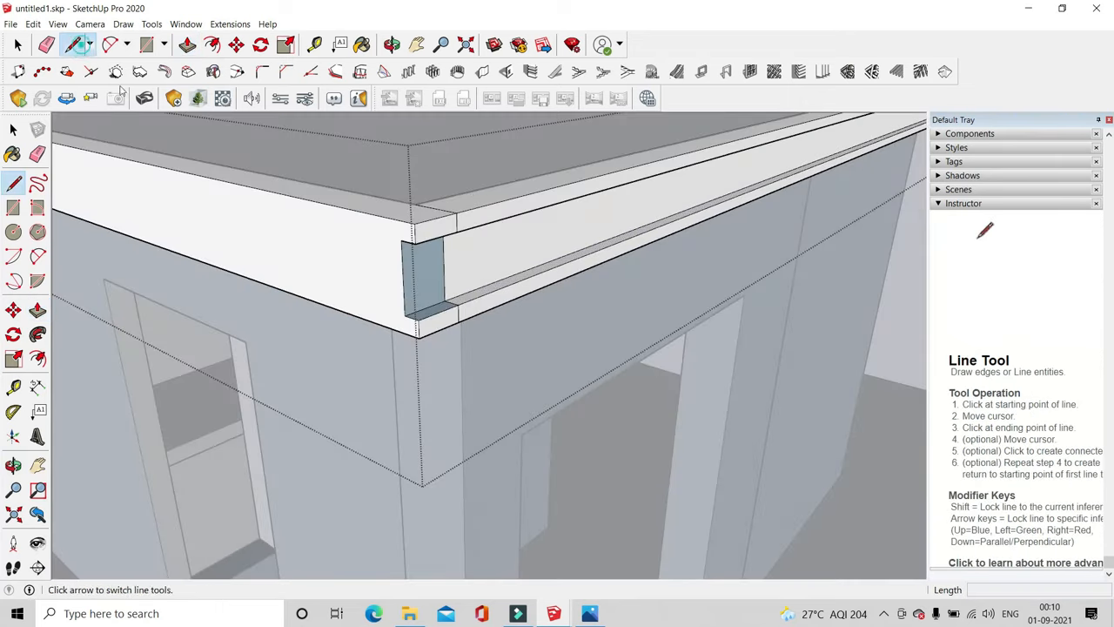
click(410, 322)
scroll(666, 390, down, 8)
middle_drag(263, 287, 425, 327)
scroll(422, 327, up, 5)
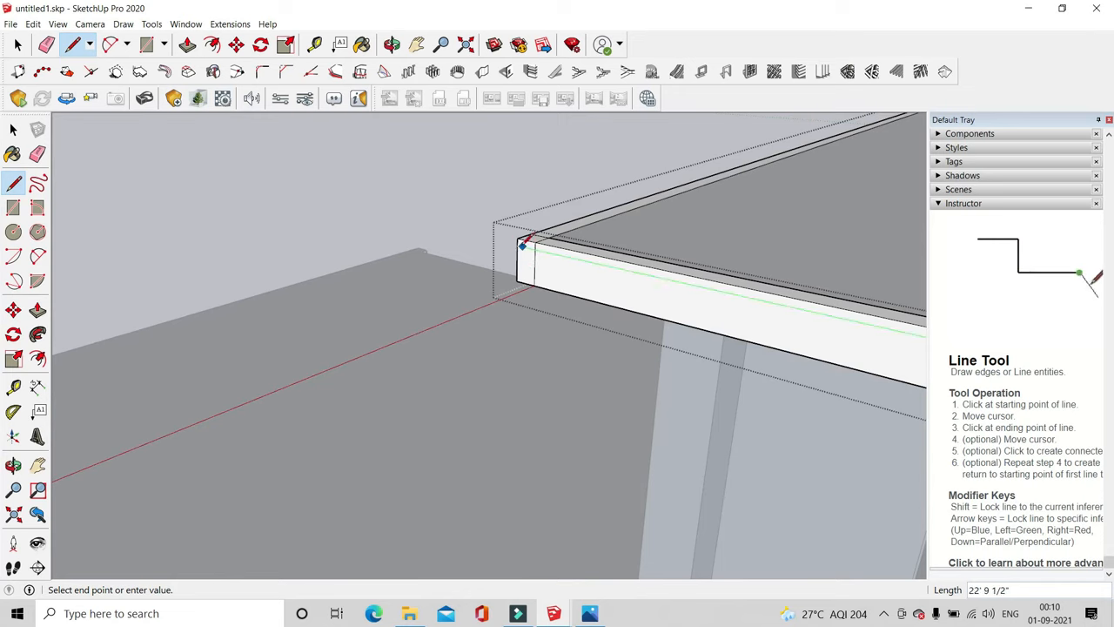
click(520, 246)
scroll(360, 234, down, 8)
scroll(648, 294, up, 5)
Draw the matching lower groove line along the rear fascia and push the main band between the lines inward
click(680, 321)
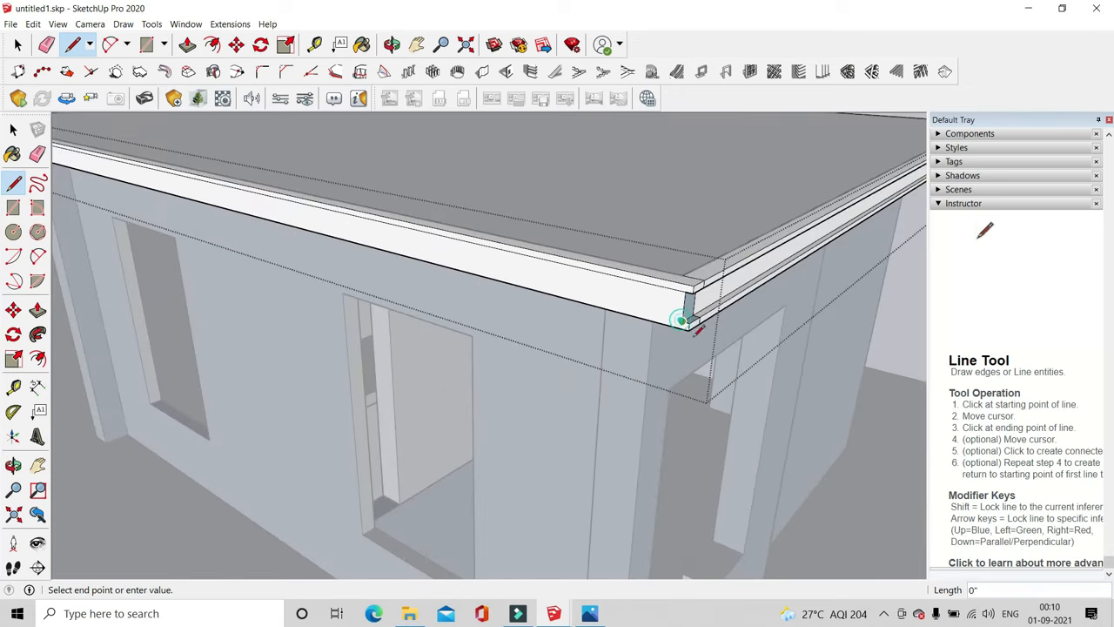
scroll(694, 335, down, 3)
scroll(111, 174, up, 6)
click(125, 187)
click(187, 45)
click(181, 178)
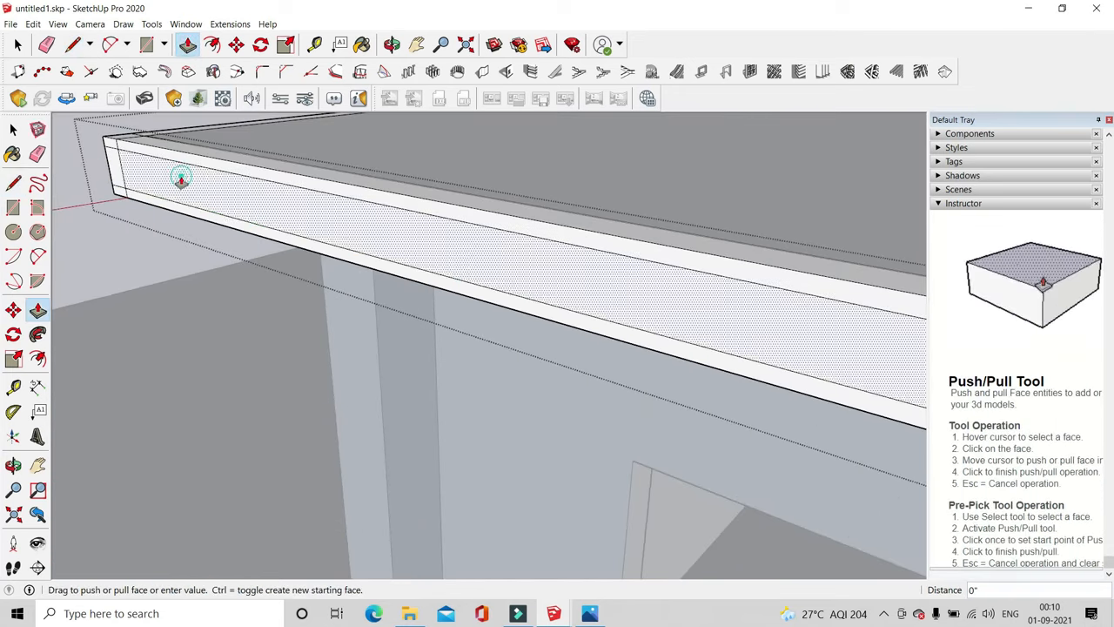
key(Escape)
click(175, 194)
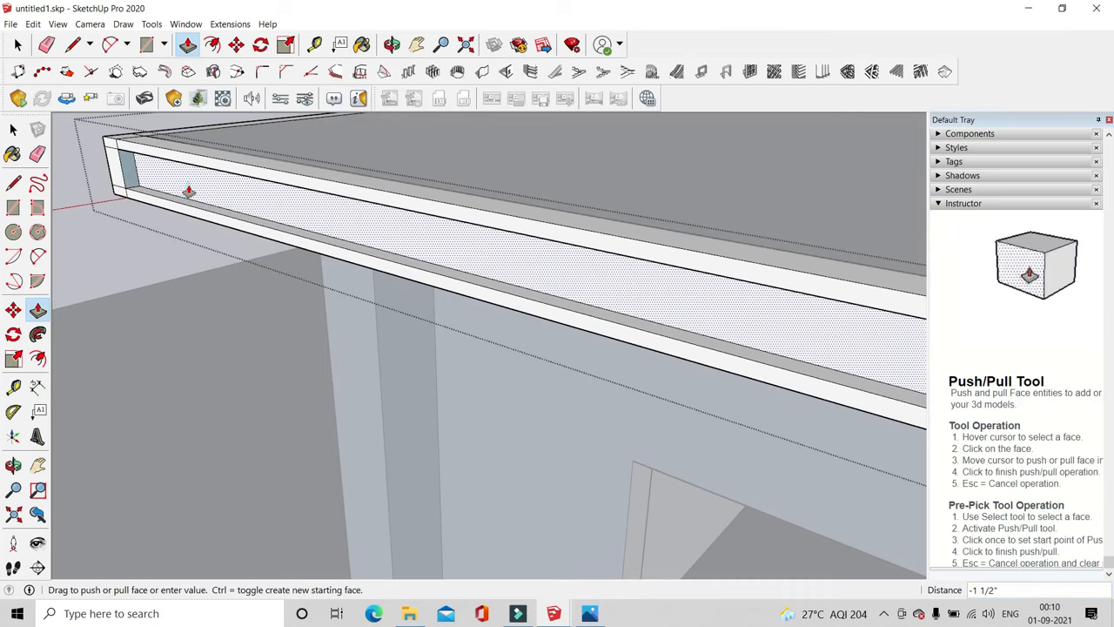
click(179, 189)
Push the rear band's remaining end segment inward to the same depth and erase the leftover vertical edge in the groove
double_click(119, 170)
middle_drag(118, 170, 318, 264)
scroll(331, 261, up, 4)
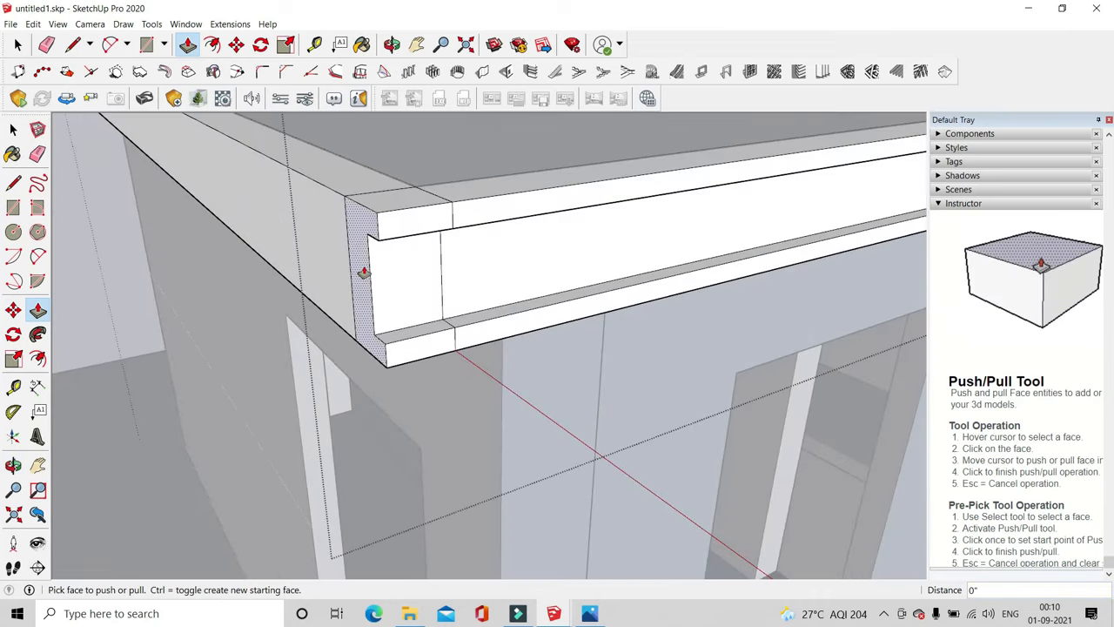
click(363, 272)
key(Escape)
key(e)
click(440, 272)
Draw a line along the right side fascia face, joining the upper edges of the rear and front grooves
click(73, 44)
click(370, 235)
scroll(374, 239, down, 7)
middle_drag(374, 240, 699, 369)
scroll(699, 369, down, 3)
scroll(393, 323, up, 3)
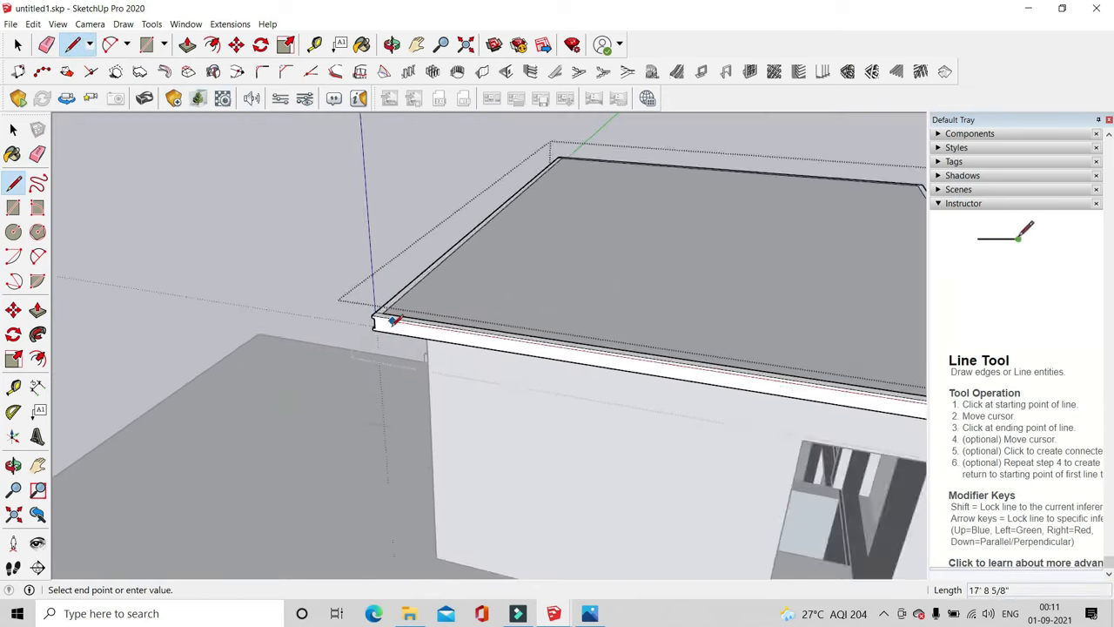
scroll(393, 322, up, 3)
click(358, 308)
Draw the lower groove line along the right side fascia and push the band between the lines inward 1"
click(356, 328)
scroll(282, 303, down, 6)
scroll(674, 375, up, 5)
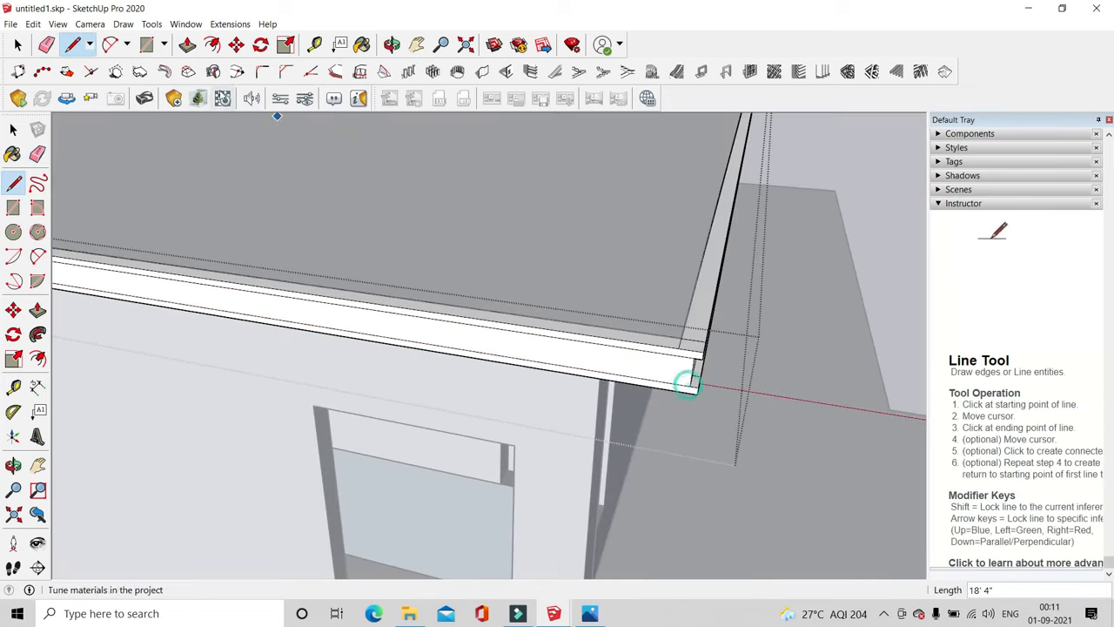
click(688, 383)
key(p)
click(539, 356)
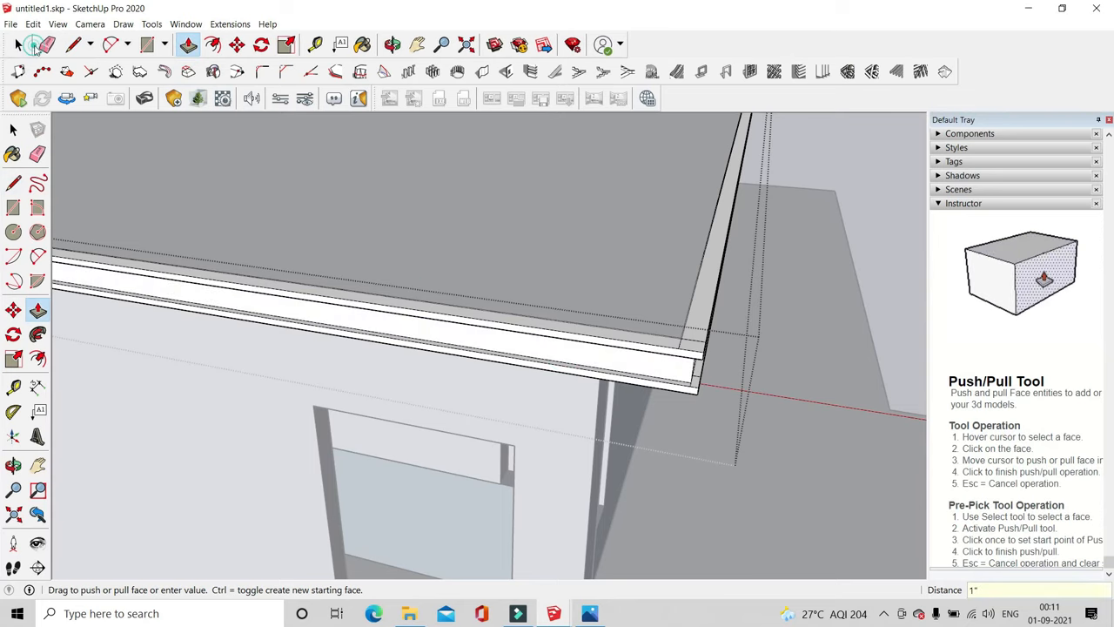
Erase the leftover seam edge on the fascia's underside at the rear-right roof corner
click(47, 44)
scroll(779, 400, up, 2)
middle_drag(728, 332, 705, 410)
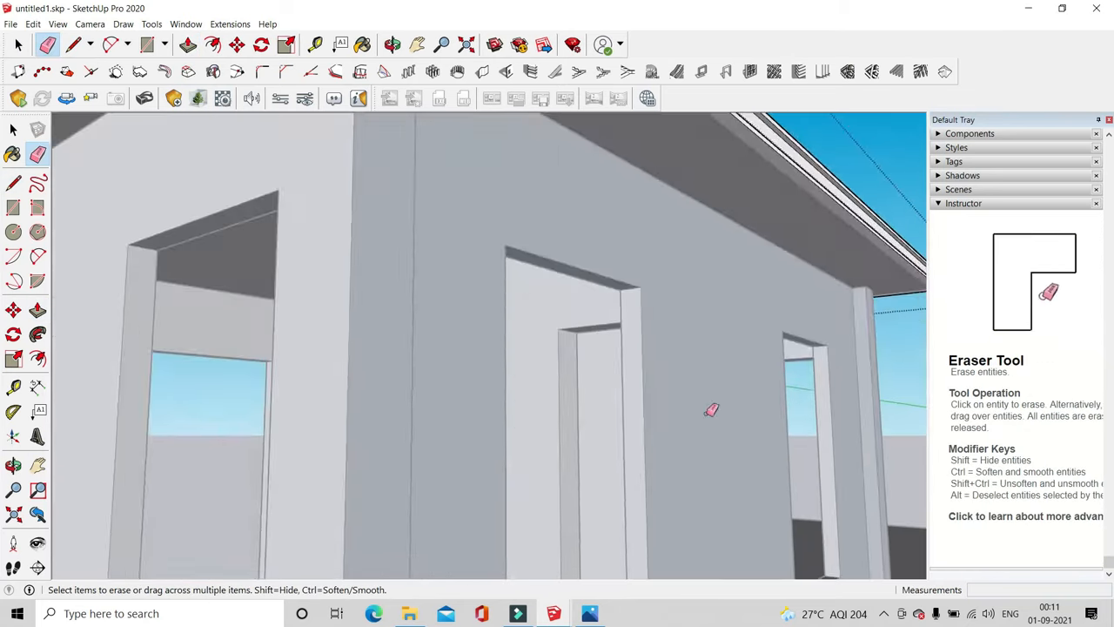
scroll(705, 410, down, 3)
scroll(537, 151, up, 3)
scroll(586, 290, down, 3)
scroll(576, 237, up, 3)
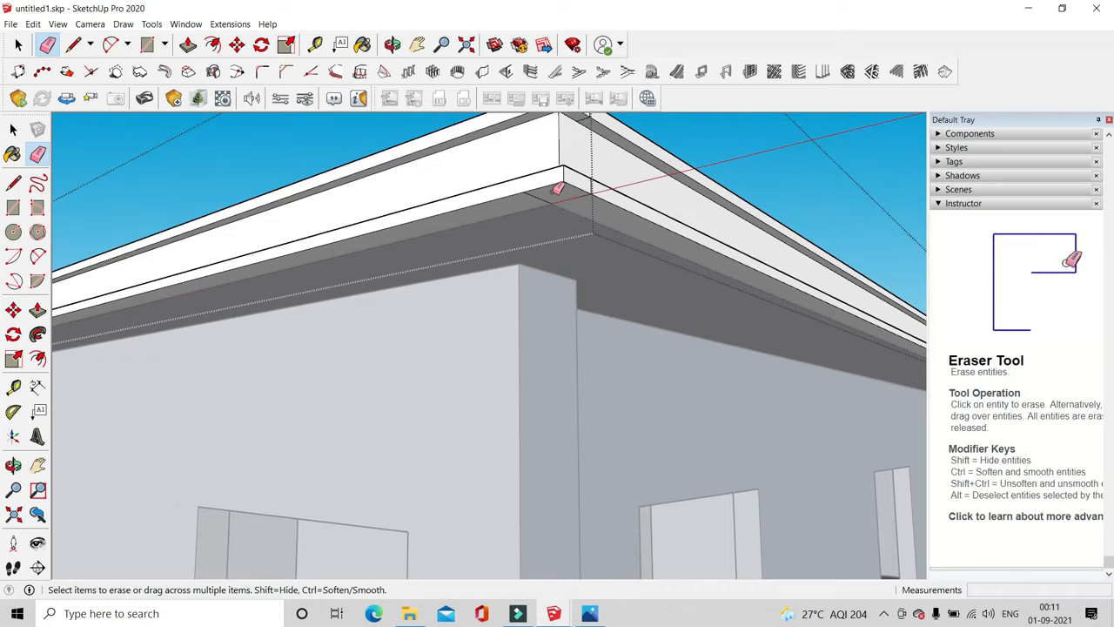
click(552, 195)
Erase the leftover seam edges on the fascia's faces at the front-right roof corner
scroll(635, 353, down, 3)
scroll(617, 355, up, 1)
mouse_move(614, 334)
middle_down()
mouse_move(352, 408)
mouse_move(622, 415)
mouse_move(634, 485)
middle_up()
scroll(621, 415, up, 3)
scroll(655, 440, up, 1)
click(656, 443)
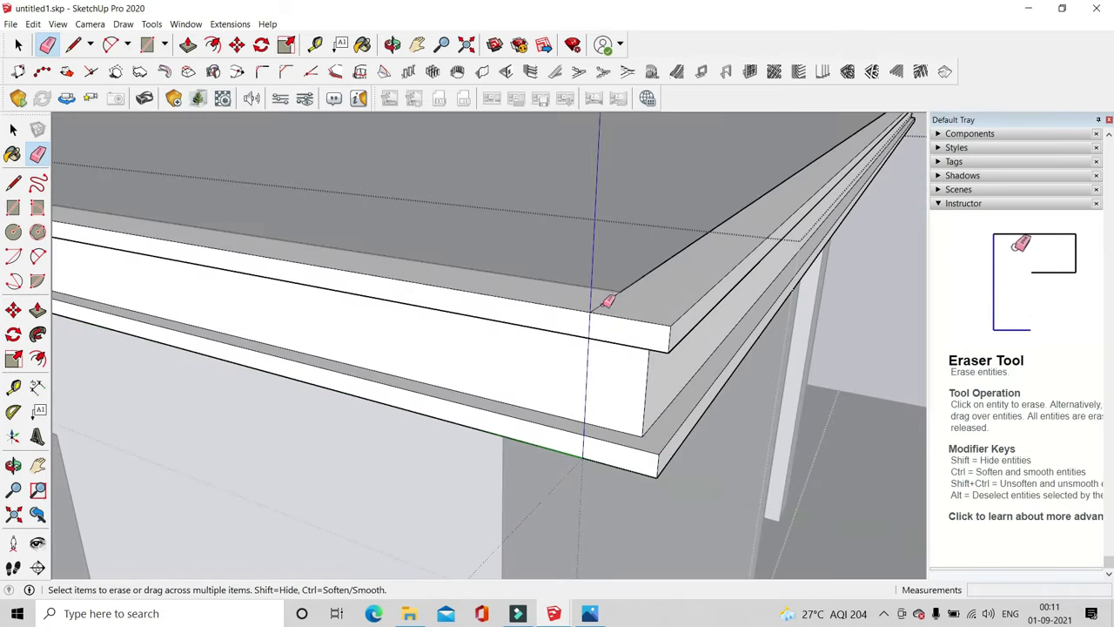
Erase the leftover seam edges on the fascia's upper and lower lips at the front-left roof corner
middle_drag(700, 459, 636, 232)
scroll(647, 190, up, 2)
middle_drag(399, 447, 766, 324)
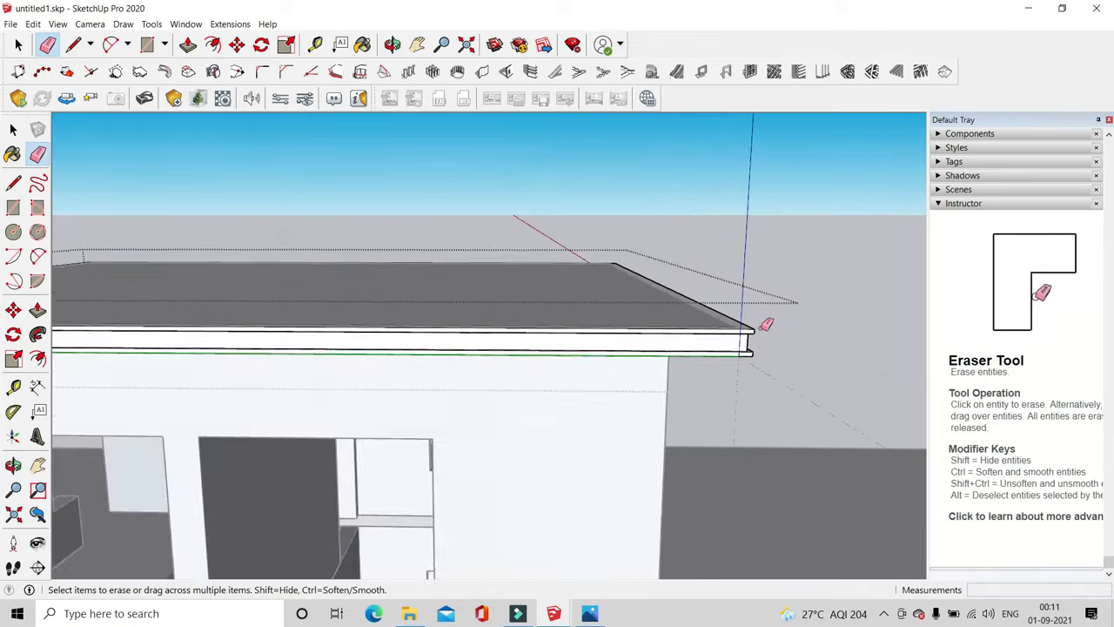
scroll(761, 329, down, 3)
scroll(105, 323, up, 5)
scroll(261, 358, down, 3)
middle_drag(261, 358, 467, 403)
scroll(400, 361, up, 2)
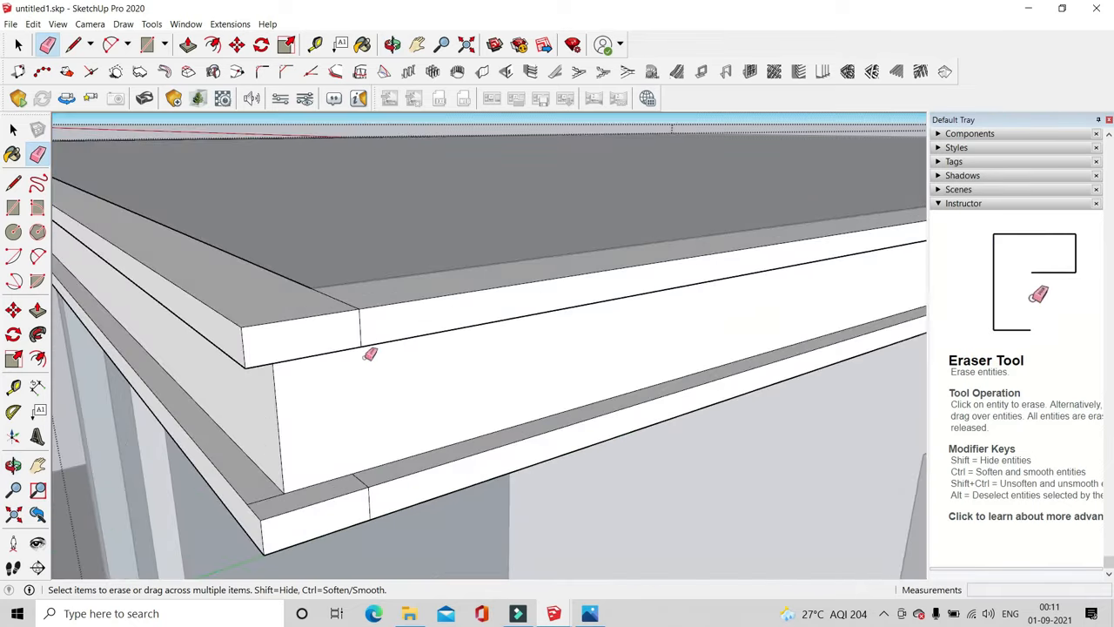
scroll(355, 437, up, 2)
click(357, 499)
Finish editing the fascia group and return to the whole model
middle_drag(662, 296, 405, 356)
mouse_move(443, 135)
middle_down()
mouse_move(586, 323)
mouse_move(447, 293)
mouse_move(593, 351)
middle_up()
key(space)
scroll(391, 300, down, 7)
click(200, 226)
middle_drag(199, 226, 458, 356)
Examine the stair tower's roof, the front balconies and the upper-floor walls of the house
scroll(624, 440, down, 4)
middle_drag(625, 444, 563, 458)
scroll(336, 321, down, 4)
scroll(564, 459, up, 6)
scroll(521, 414, up, 4)
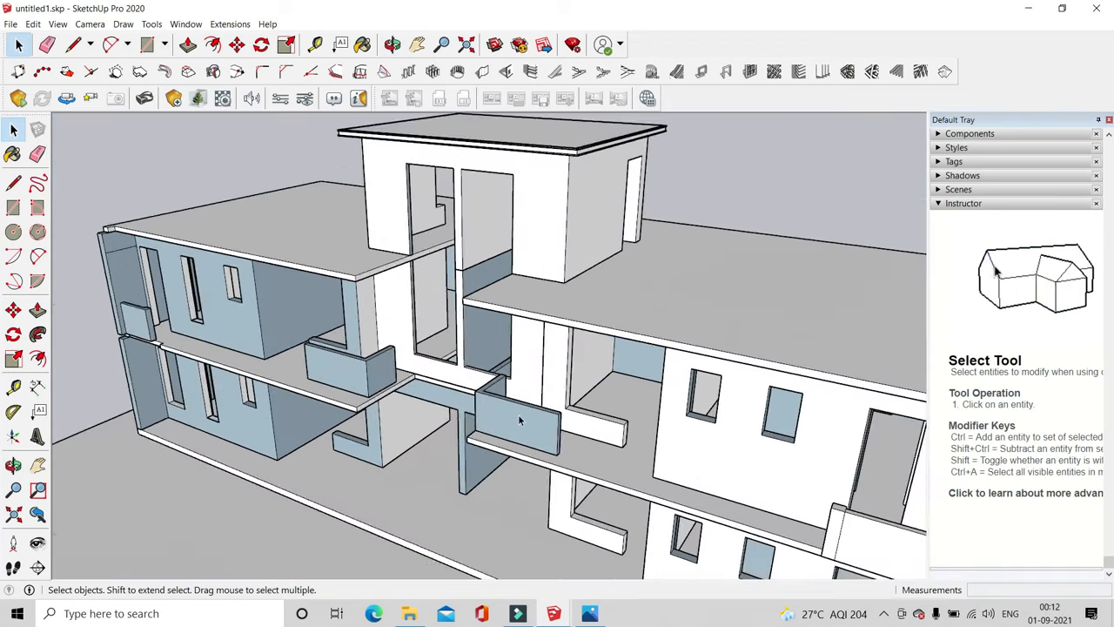
scroll(520, 413, down, 2)
middle_drag(523, 413, 706, 476)
scroll(641, 449, up, 5)
middle_drag(642, 449, 716, 477)
scroll(539, 316, down, 5)
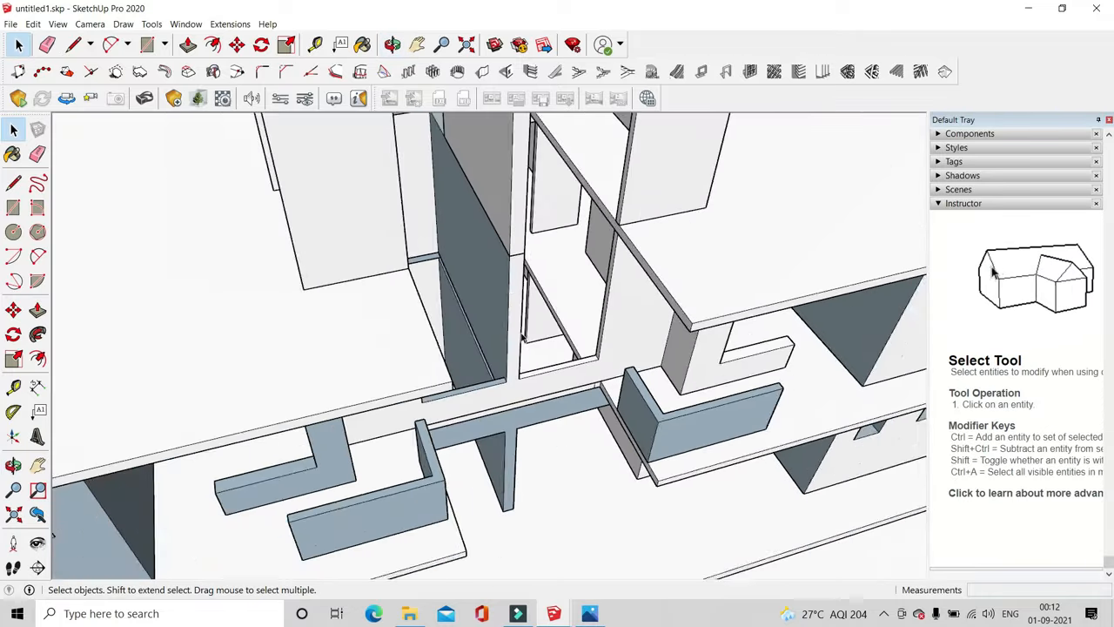
middle_drag(539, 316, 774, 395)
scroll(774, 396, up, 3)
scroll(628, 330, up, 2)
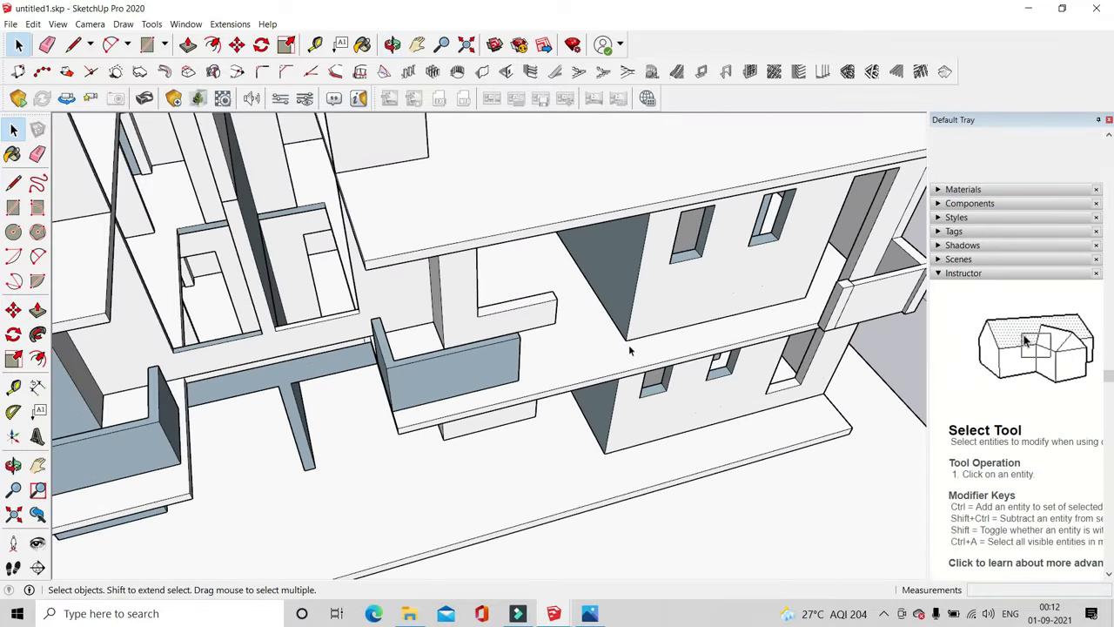
Draw guide lines on the right wing from between the upper windows down the wall and across the slab to its front edge
middle_drag(721, 345, 671, 206)
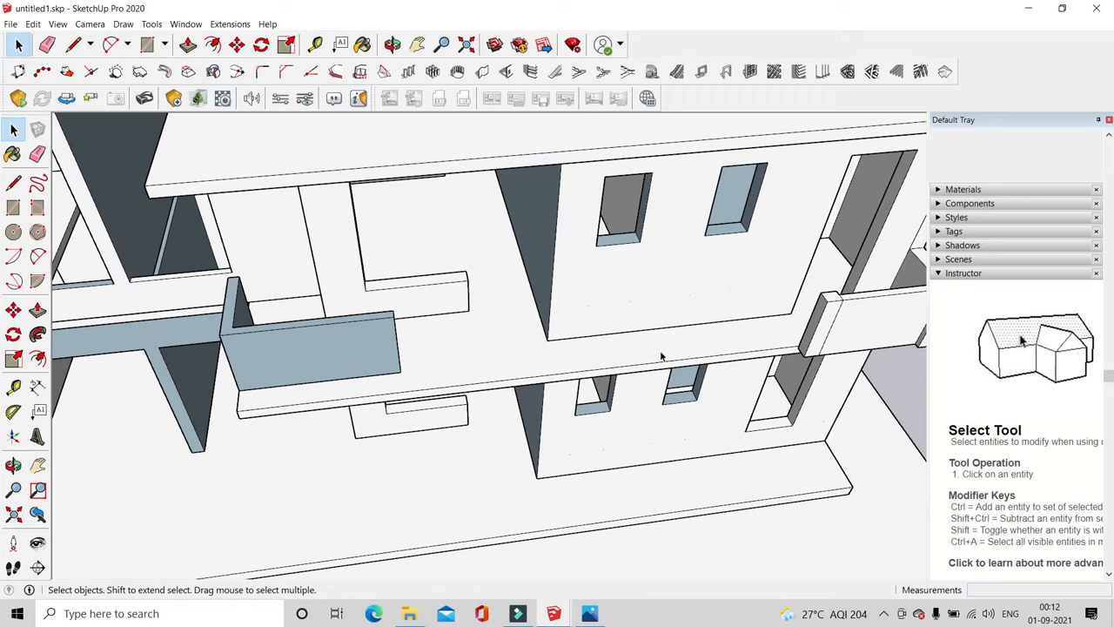
click(73, 44)
scroll(632, 249, up, 3)
click(715, 227)
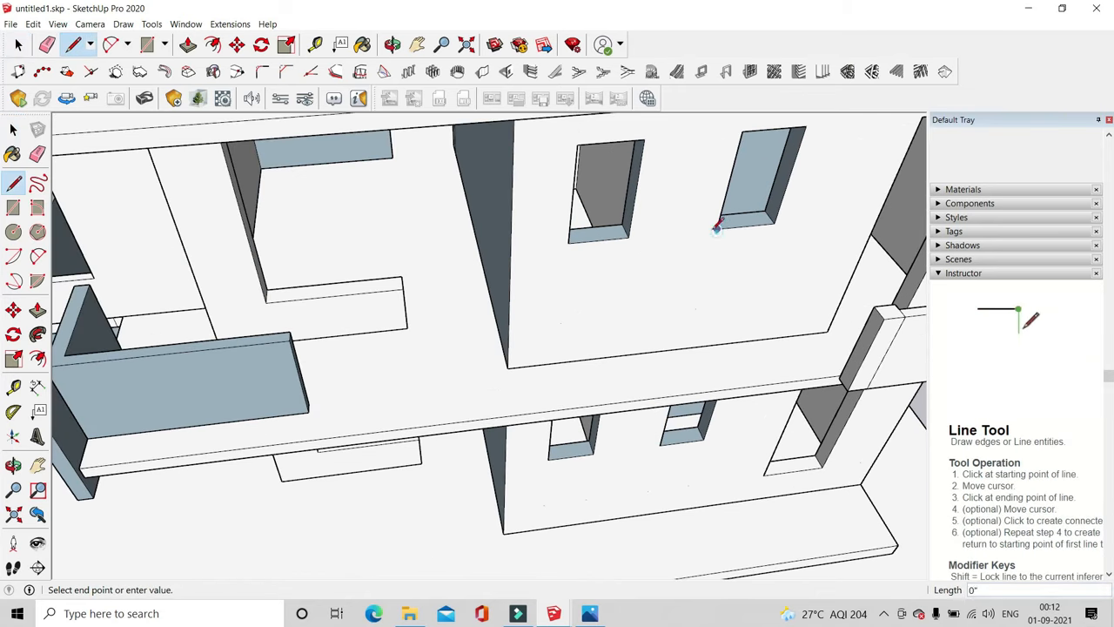
key(Escape)
click(672, 232)
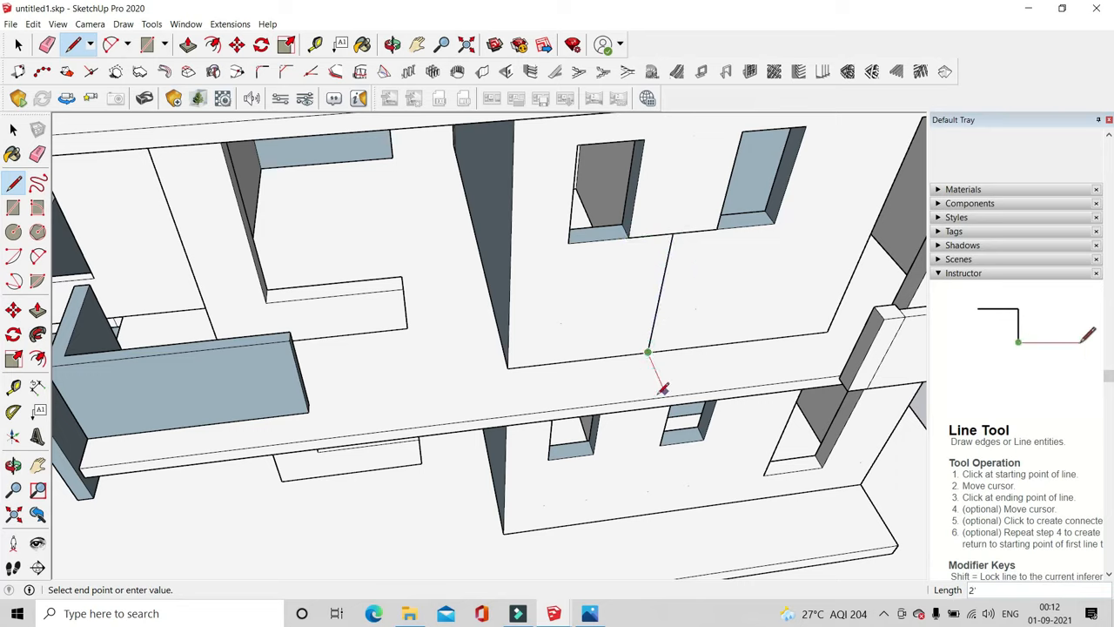
key(Escape)
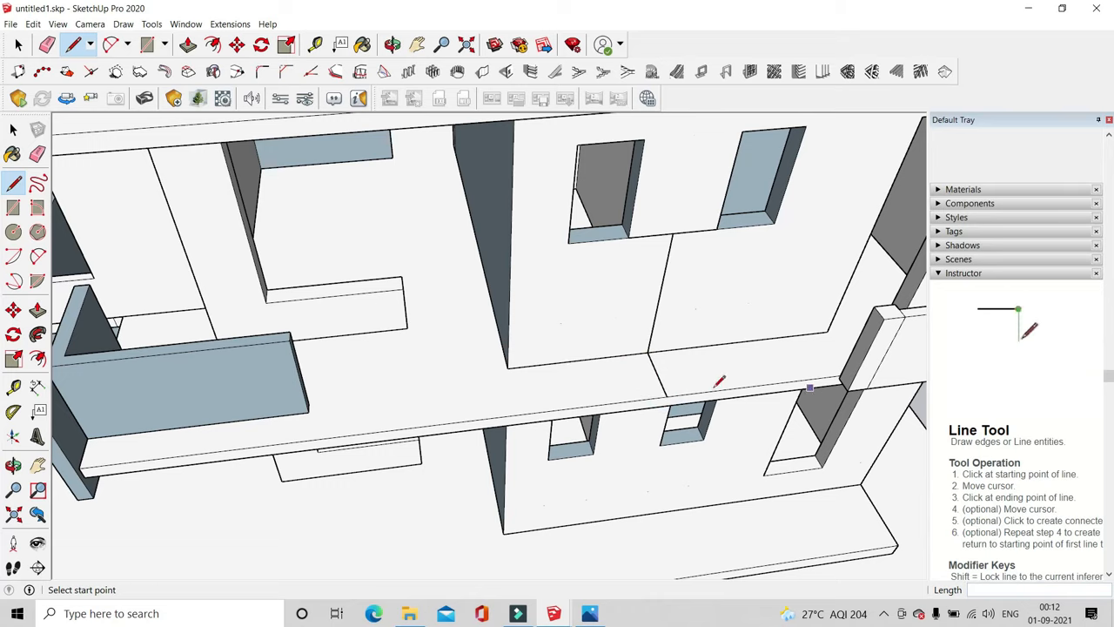
Open the upper-floor slab for editing and split its front face where the guide line meets the edge
click(17, 45)
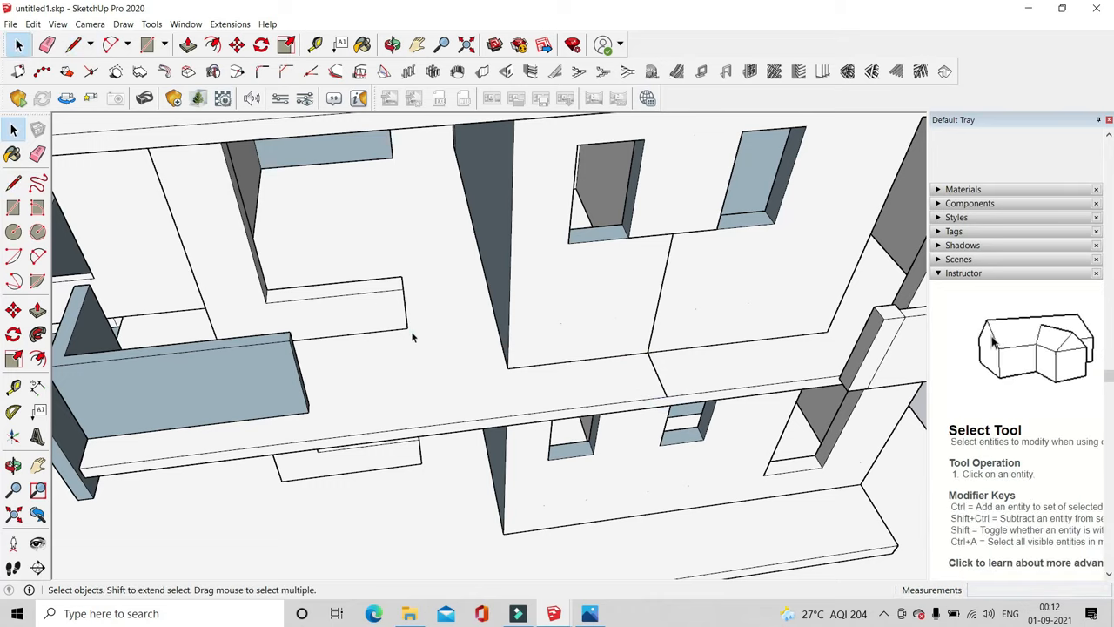
double_click(412, 330)
click(86, 50)
scroll(661, 388, up, 5)
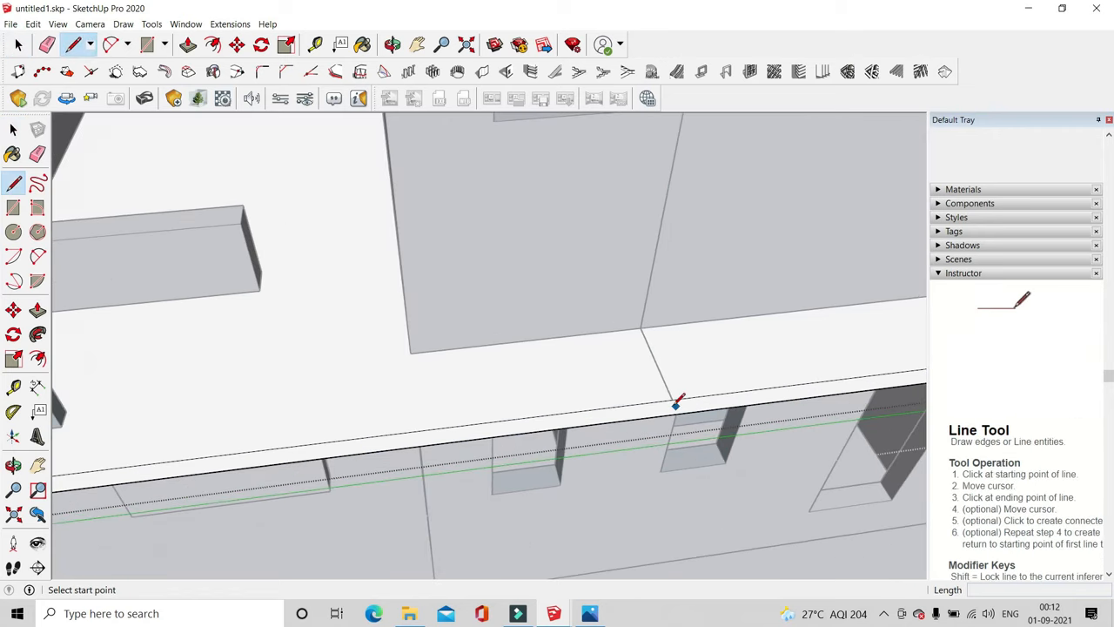
click(667, 414)
scroll(691, 352, down, 1)
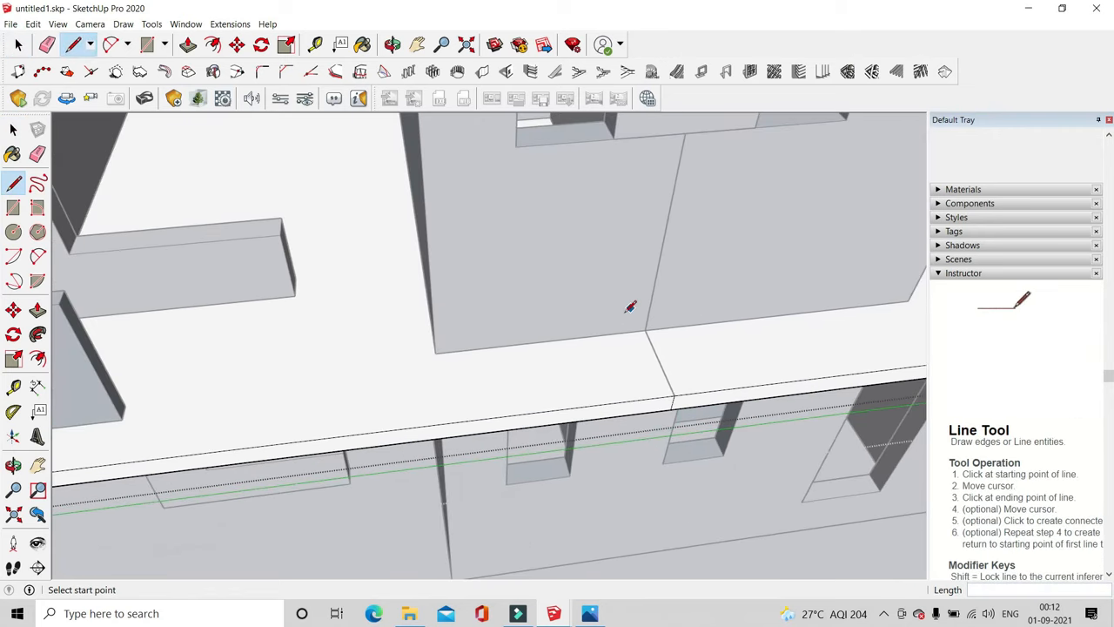
scroll(627, 311, down, 1)
Push the split slab edge on the stair side of the right wing back to the wall line with Push/Pull
click(190, 46)
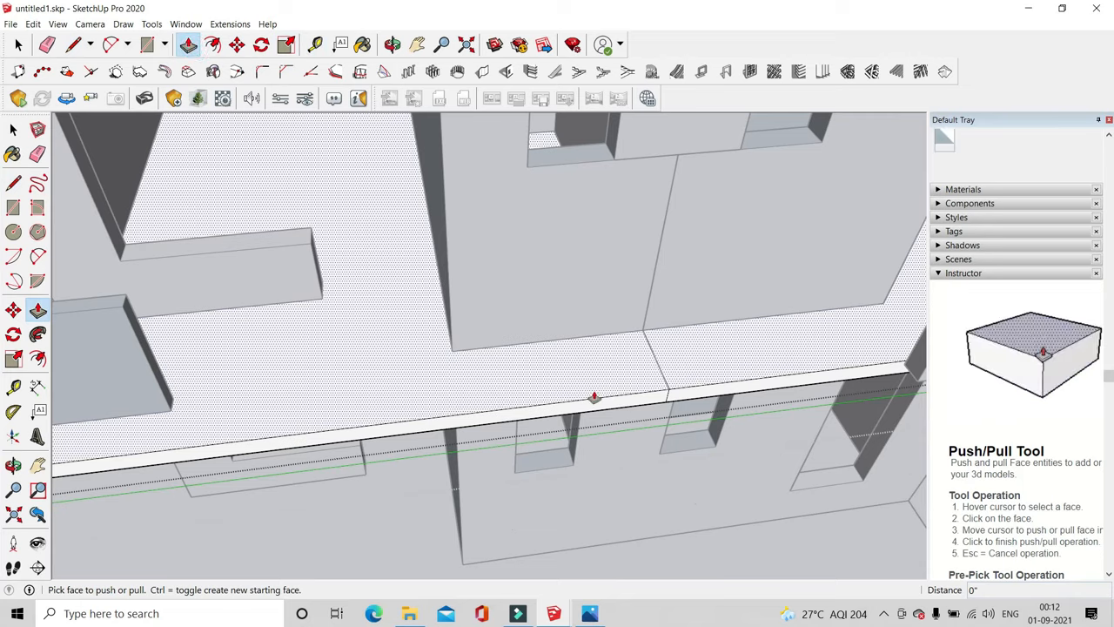
click(597, 401)
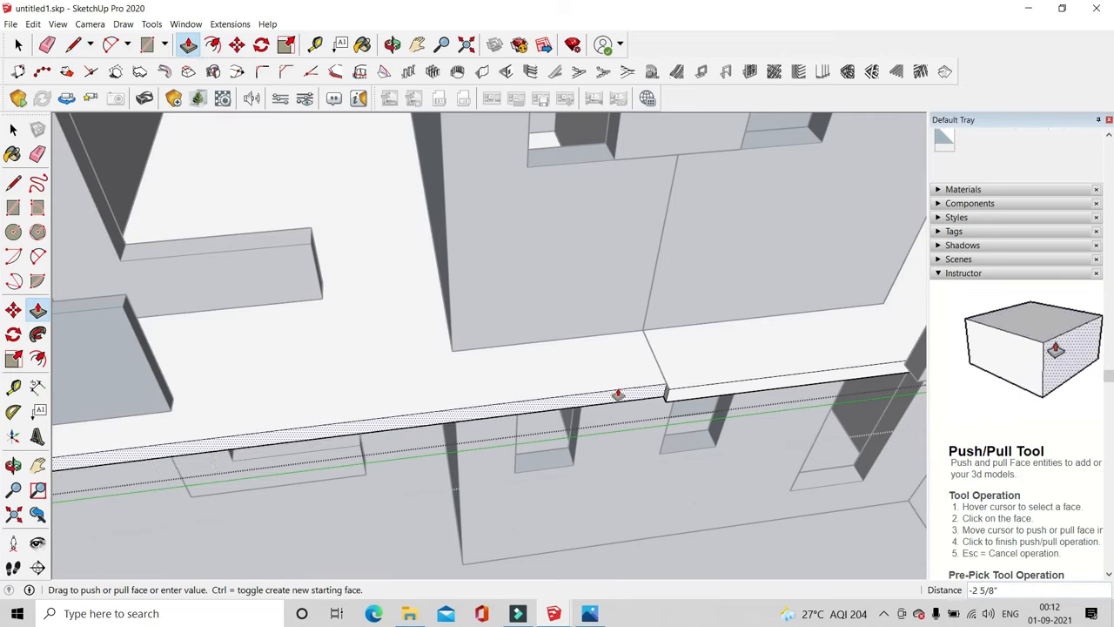
click(642, 335)
key(space)
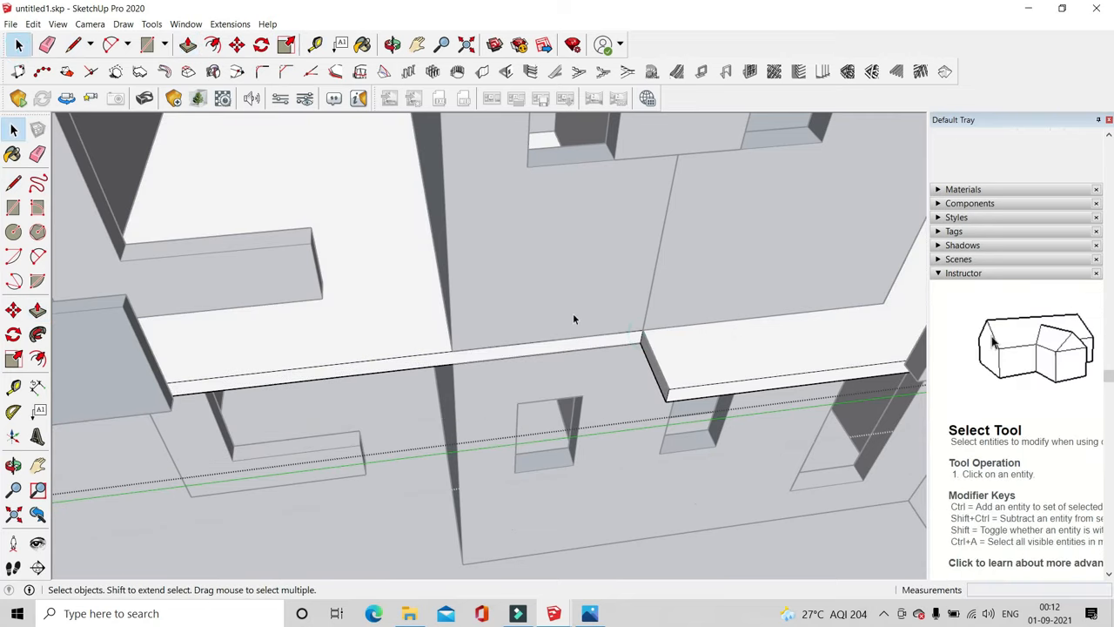
Draw matching guide lines on the left wing, down from between the upper windows and 3' across the slab to its edge
scroll(570, 316, down, 5)
mouse_move(662, 423)
middle_down()
mouse_move(641, 316)
mouse_move(667, 406)
middle_up()
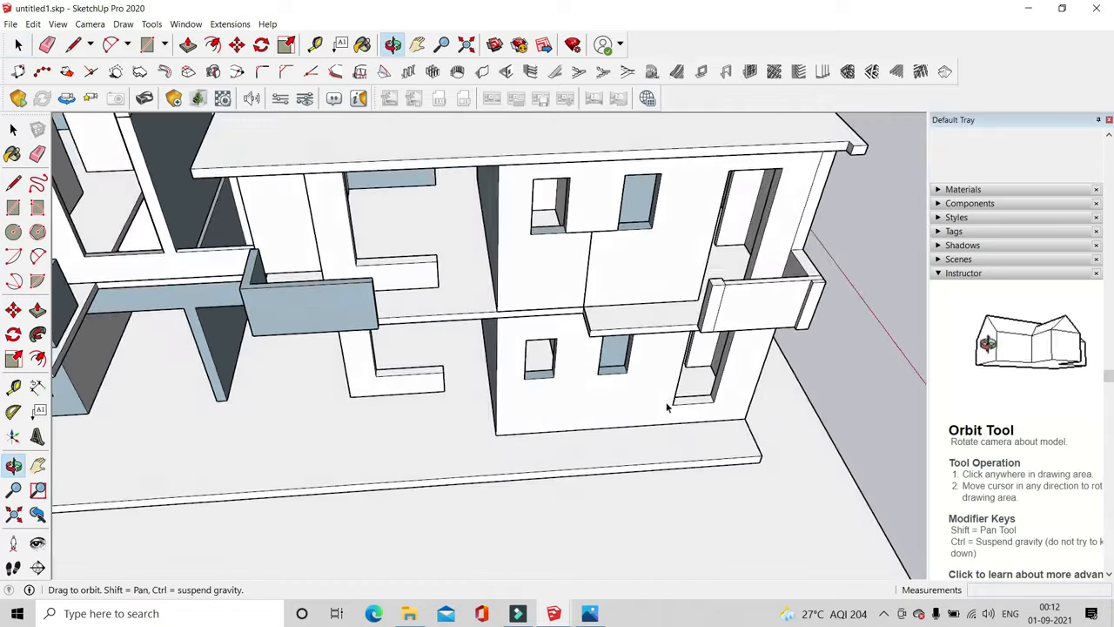
scroll(667, 407, down, 6)
scroll(252, 360, up, 5)
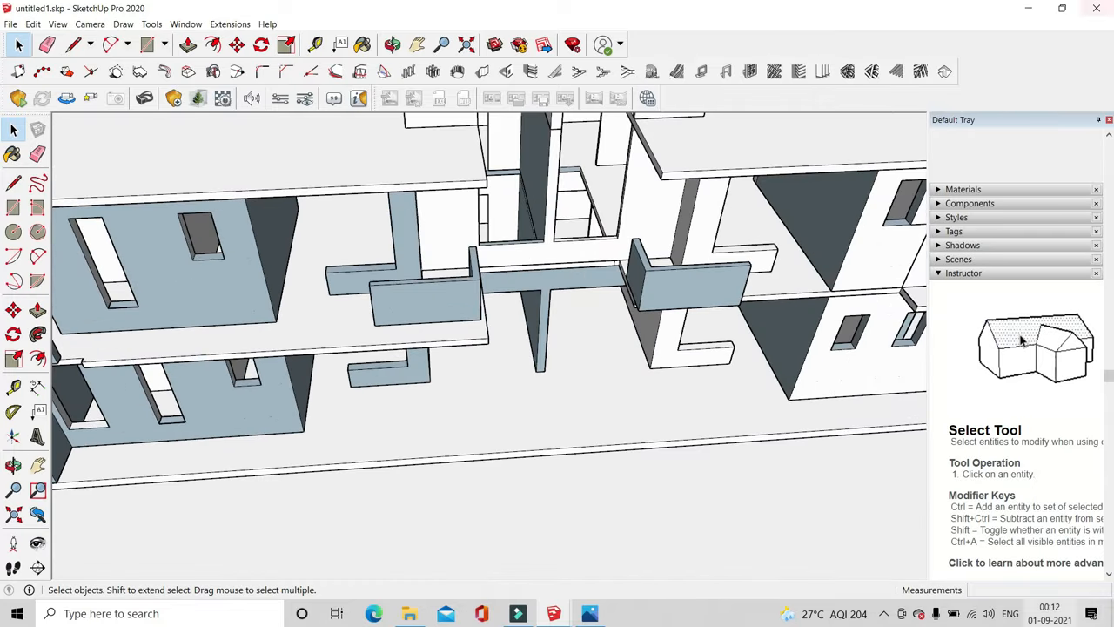
scroll(230, 362, down, 2)
middle_drag(331, 392, 200, 289)
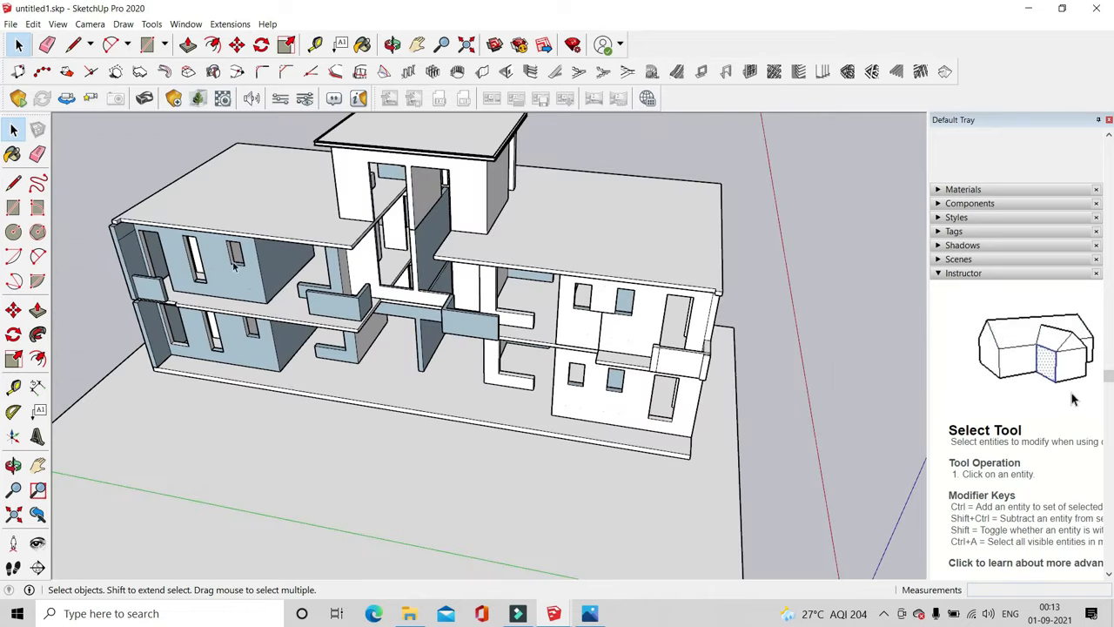
scroll(216, 272, up, 4)
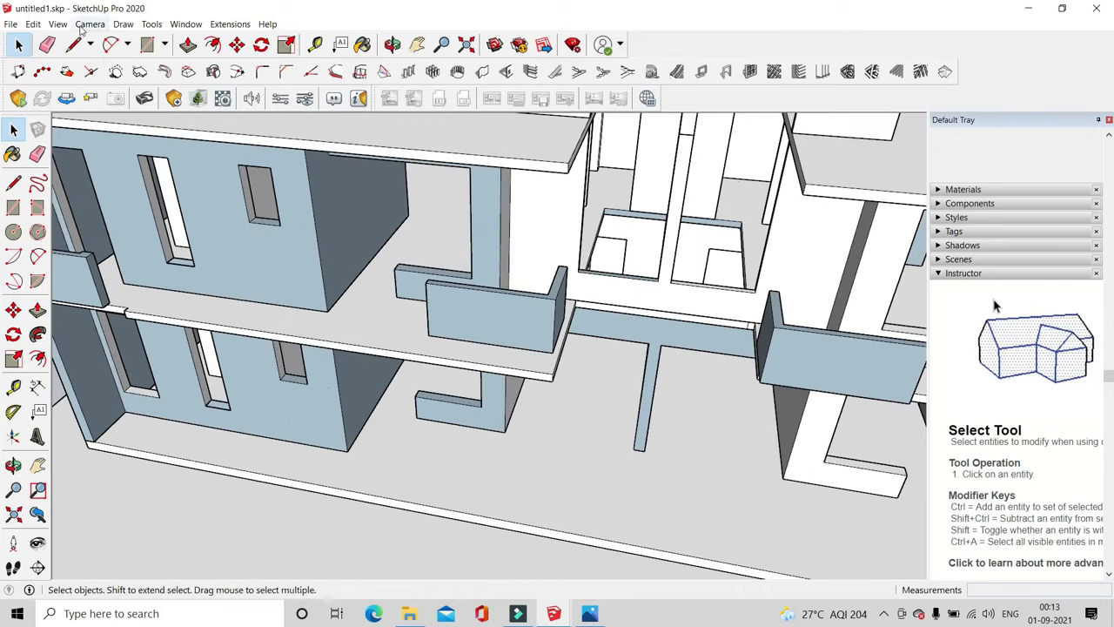
click(73, 44)
scroll(221, 162, up, 3)
click(243, 223)
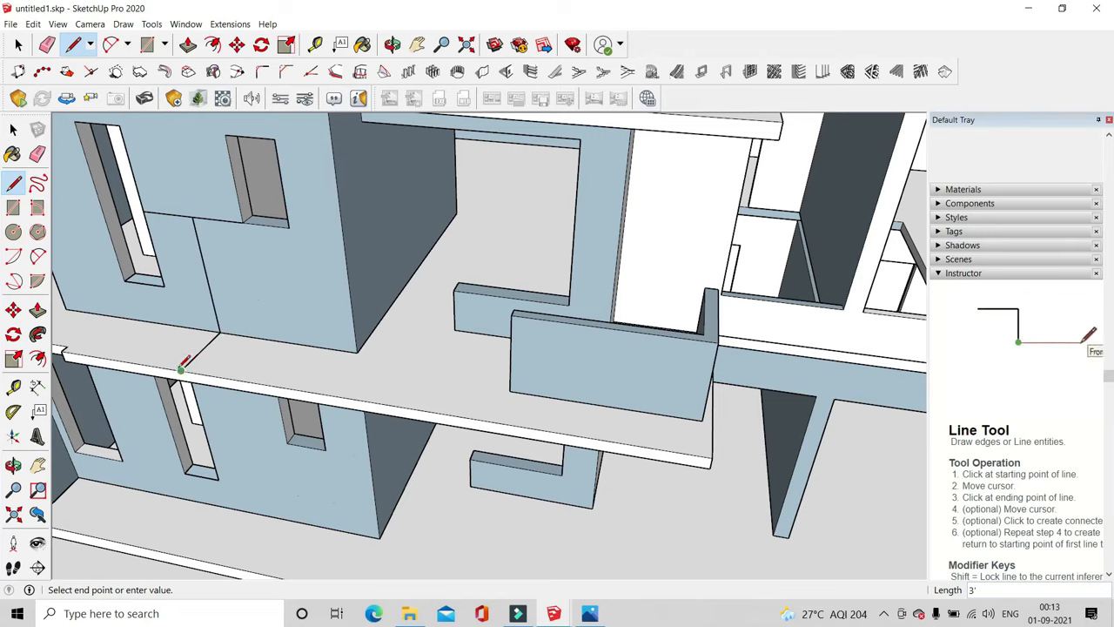
Open the left wing's slab, split its front edge at the guide line and push the part toward the stair back 3'
click(18, 44)
click(266, 357)
click(74, 44)
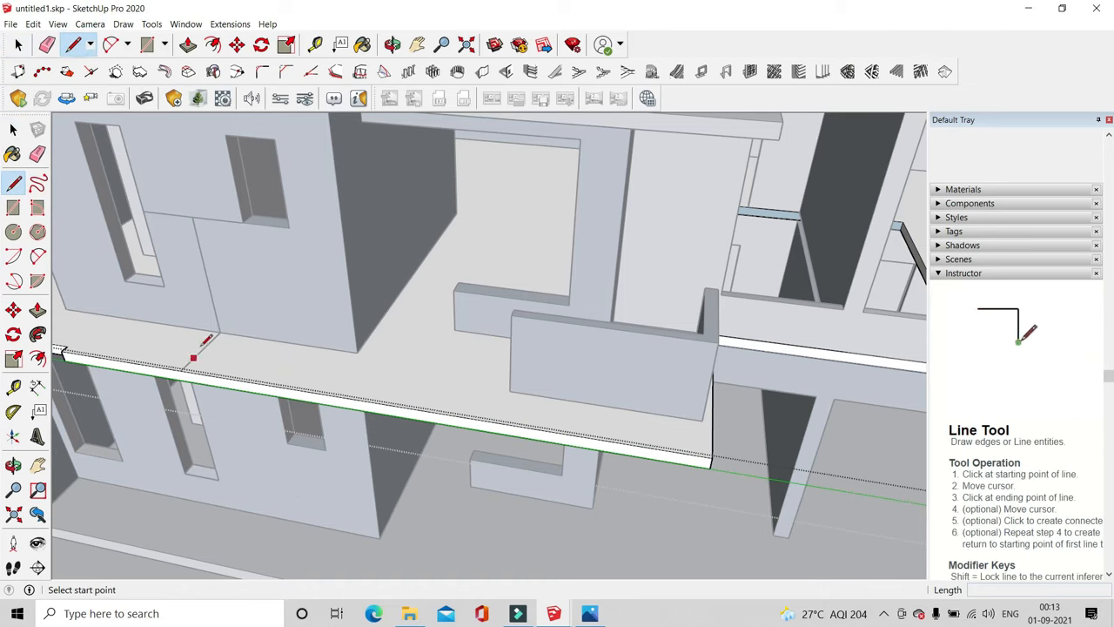
click(219, 332)
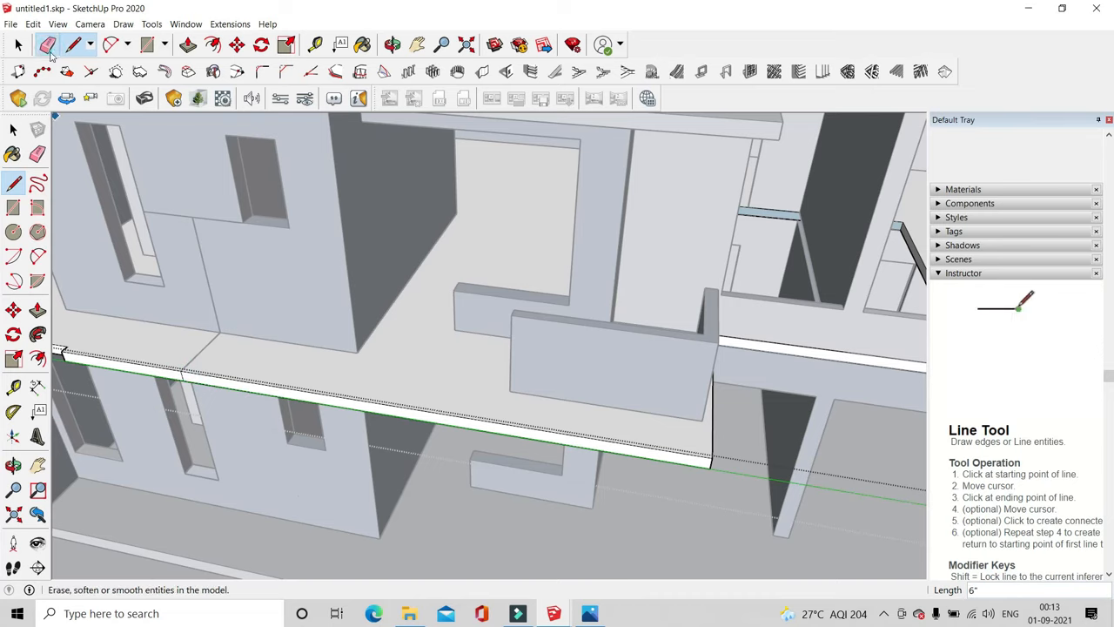
click(49, 49)
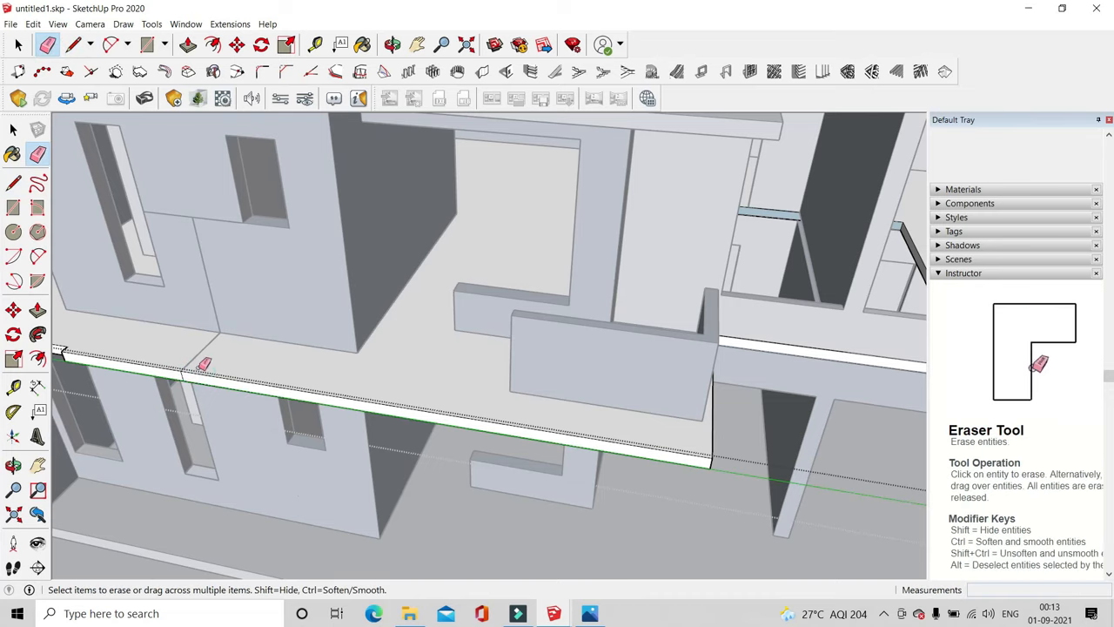
click(188, 44)
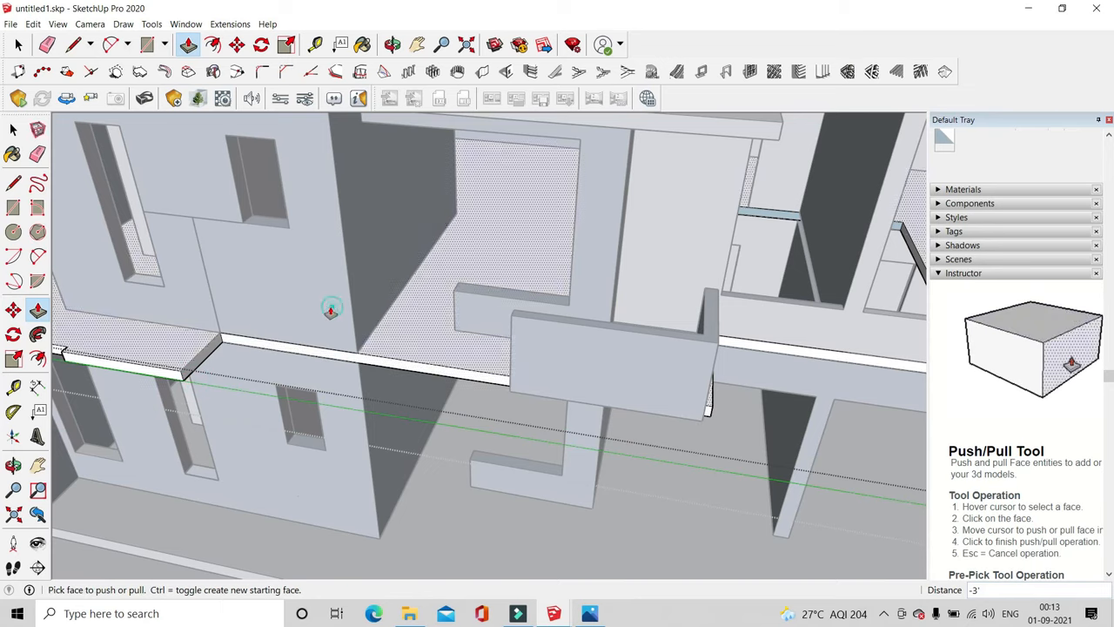
Leave the slab group and delete the guide lines on the upper walls of both wings
click(18, 45)
scroll(289, 351, down, 1)
scroll(289, 350, down, 3)
click(286, 524)
click(226, 284)
key(Delete)
scroll(227, 286, down, 1)
scroll(864, 395, up, 1)
click(856, 386)
key(Delete)
Draw a 9" square at the facade's slab corner beside the right balcony's side wall
scroll(461, 349, down, 3)
middle_drag(461, 348, 423, 435)
scroll(423, 435, up, 2)
scroll(511, 478, down, 1)
middle_drag(511, 478, 507, 418)
scroll(507, 418, up, 10)
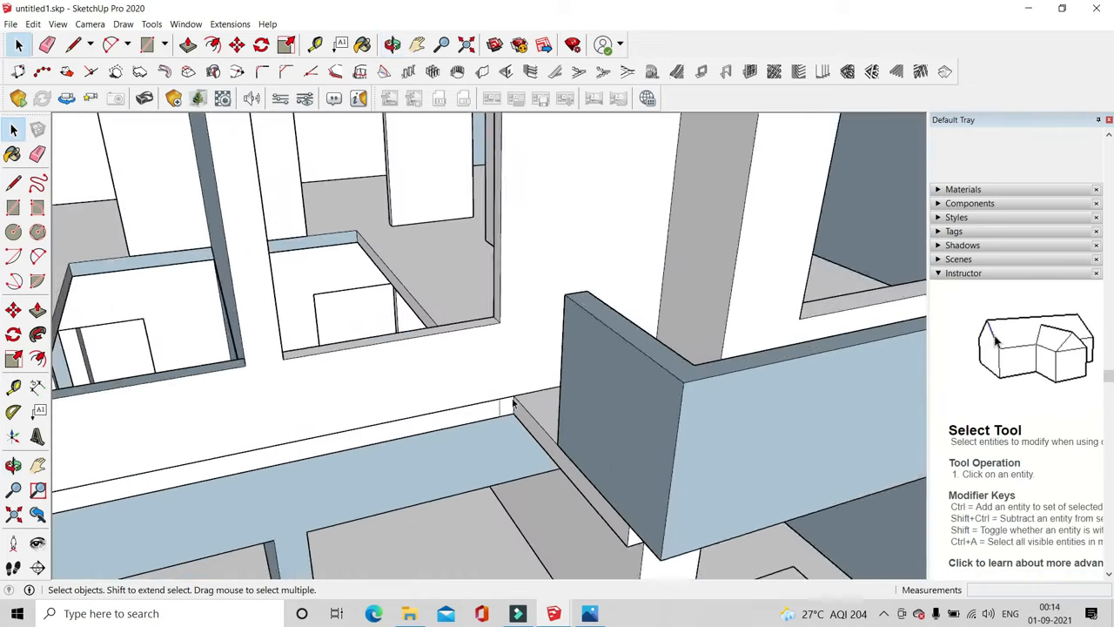
click(73, 44)
scroll(514, 406, up, 1)
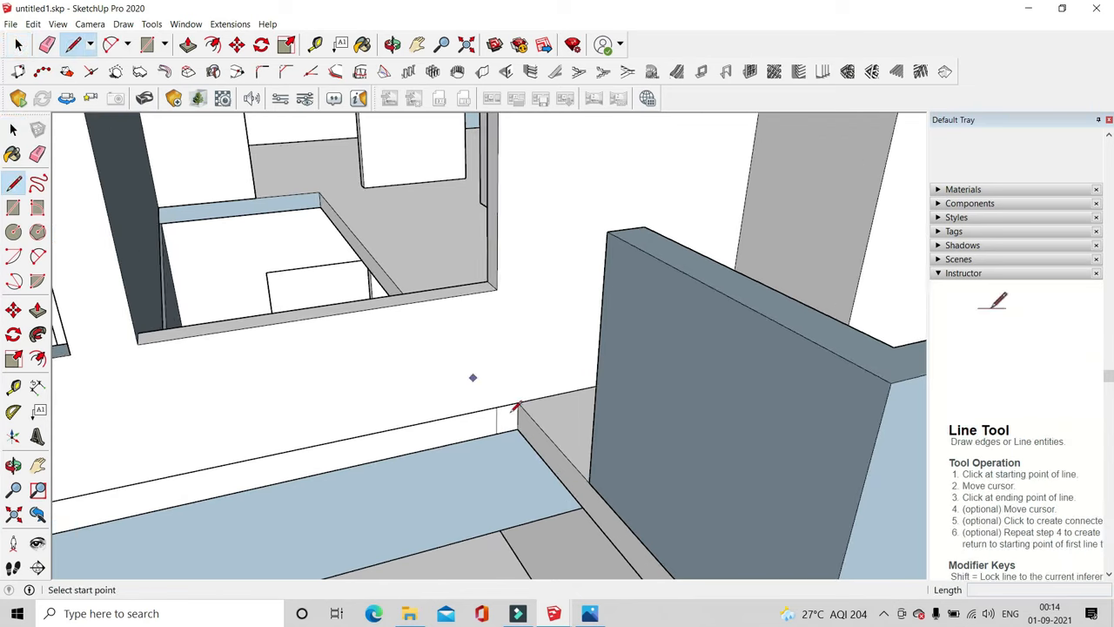
click(517, 403)
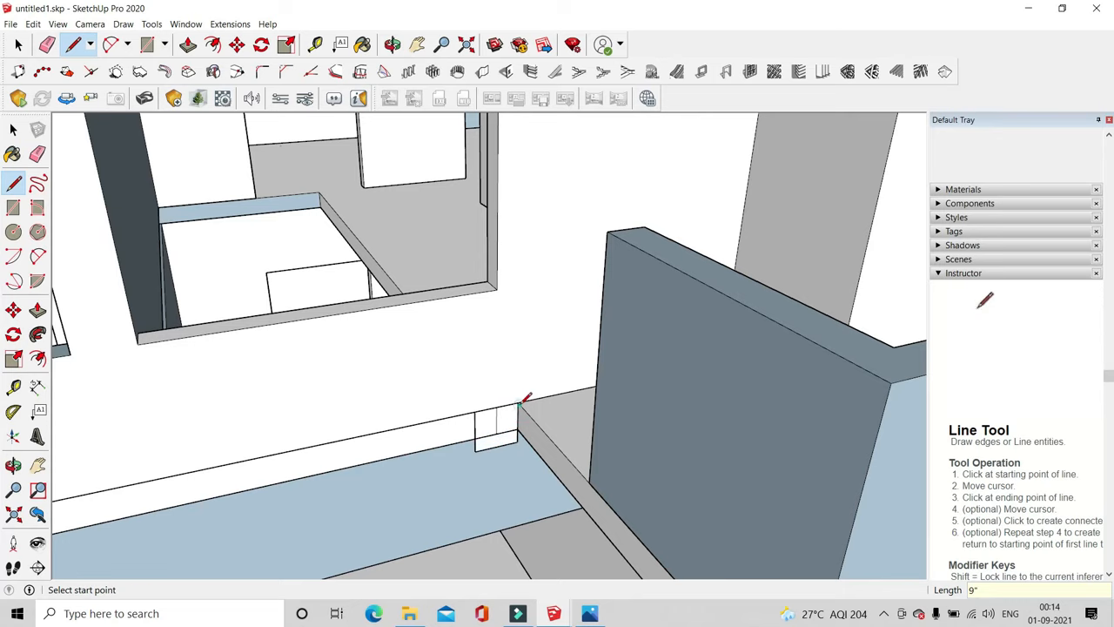
Extrude the square with Push/Pull into a beam about 20' long running along the right wing's recessed slab edge
click(188, 44)
click(489, 438)
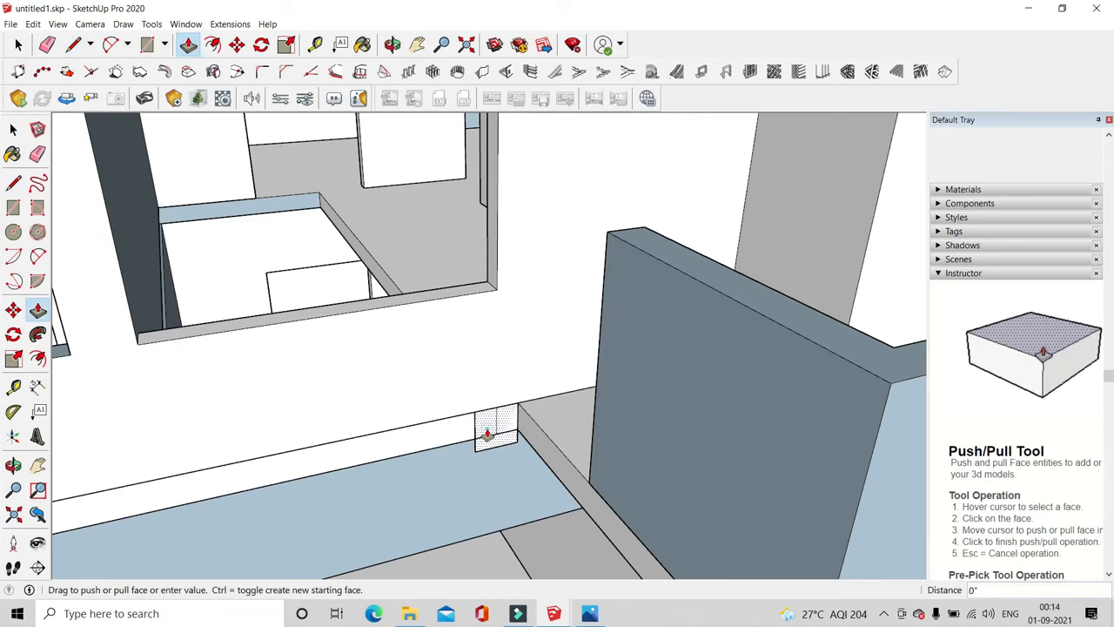
scroll(429, 366, down, 3)
scroll(429, 366, down, 2)
scroll(587, 488, up, 5)
scroll(490, 427, down, 3)
middle_drag(490, 427, 383, 192)
scroll(403, 321, up, 2)
click(401, 301)
click(379, 314)
Pull the beam's end beside the projecting balcony slab up 11' 6" to form a post reaching the roof
middle_drag(391, 293, 336, 361)
scroll(472, 397, down, 4)
middle_drag(472, 397, 418, 474)
scroll(380, 415, down, 6)
scroll(540, 421, up, 4)
middle_drag(641, 423, 316, 456)
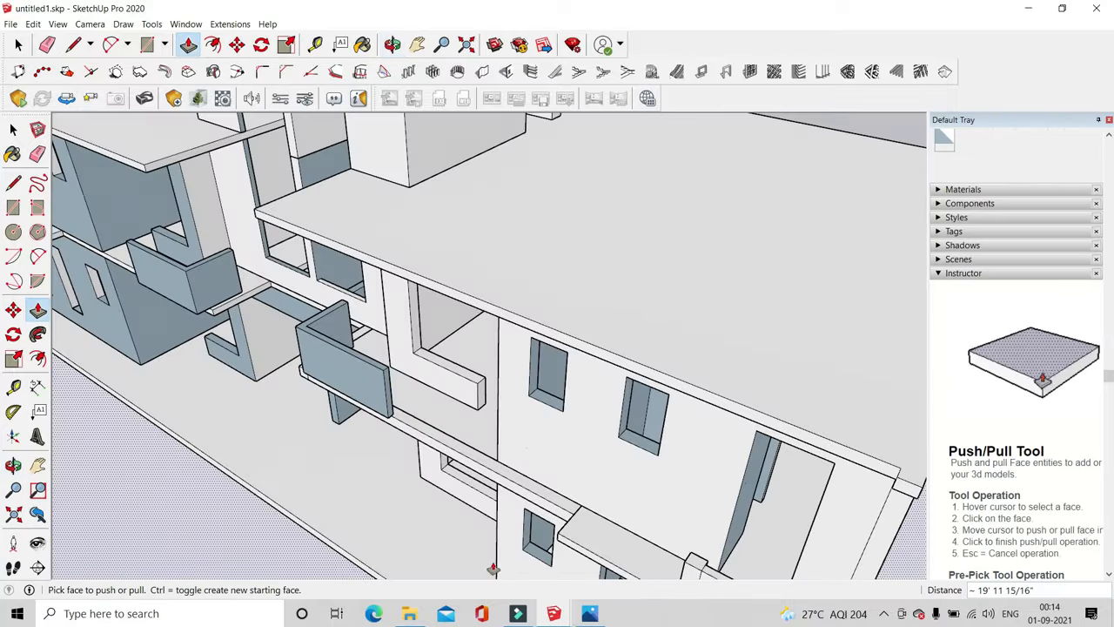
scroll(580, 506, up, 7)
click(577, 504)
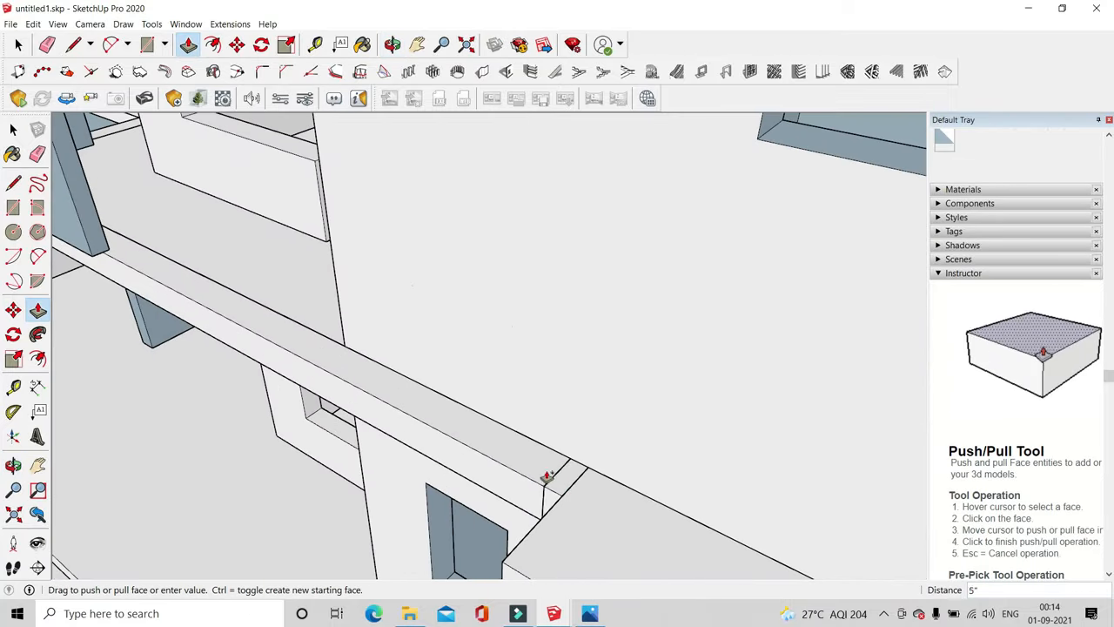
scroll(545, 477, down, 8)
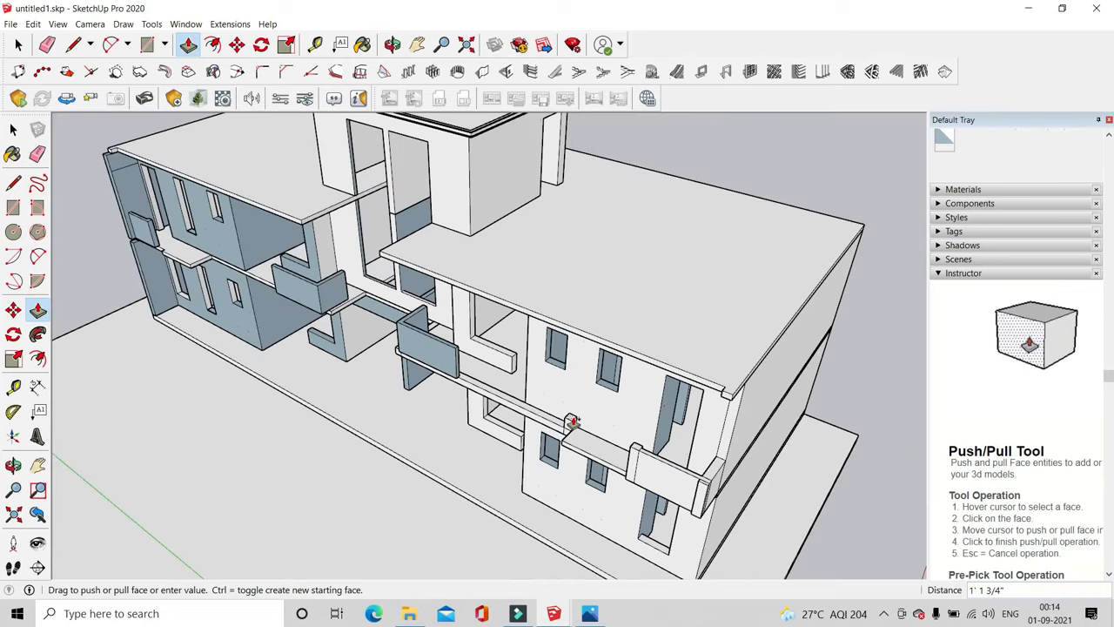
scroll(575, 374, up, 2)
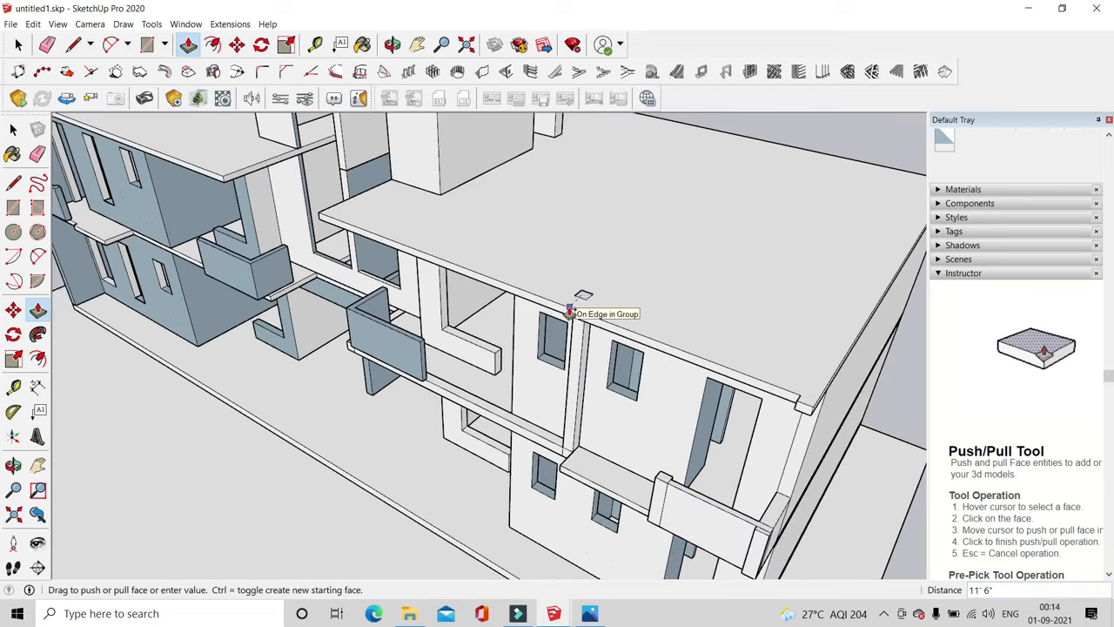
click(18, 43)
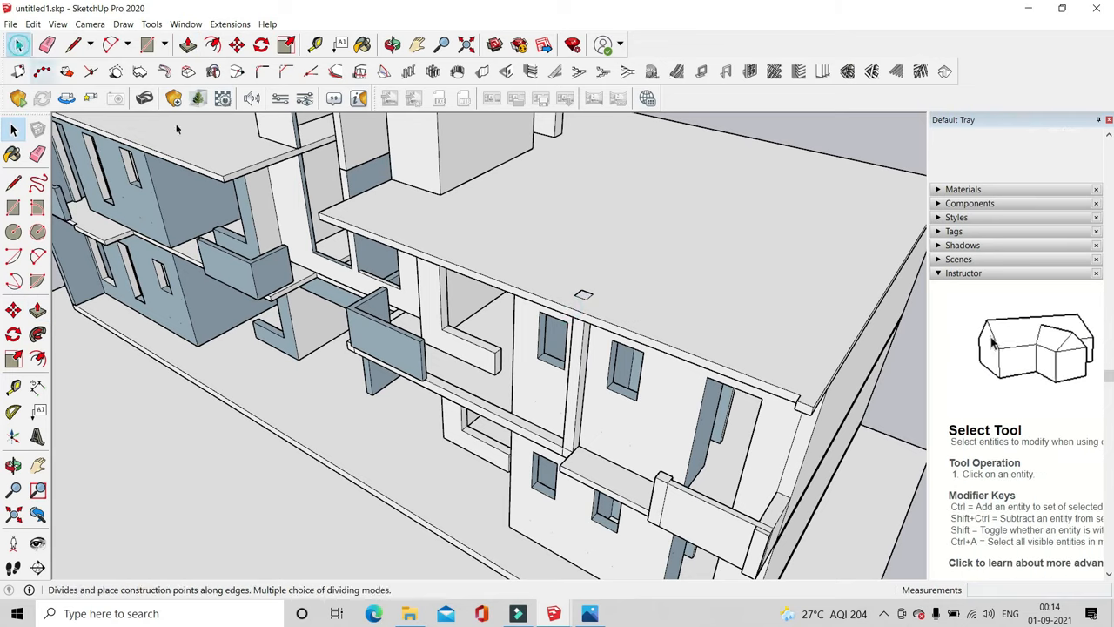
Open the roof slab for editing and push the right wing's front roof edge back 2' behind the post
click(646, 310)
click(188, 44)
scroll(557, 315, up, 4)
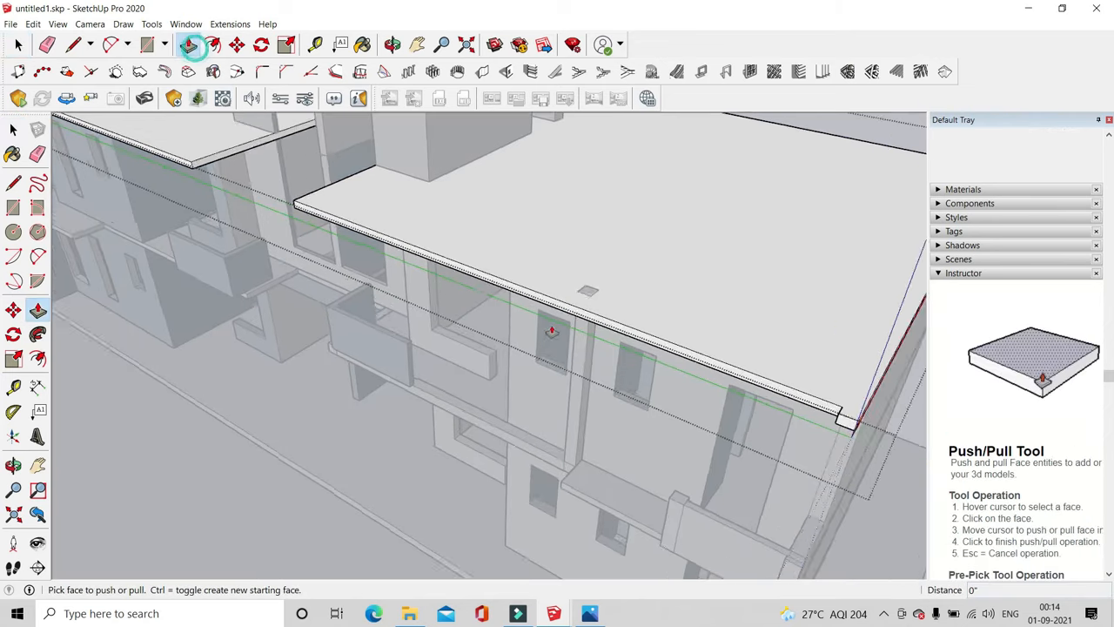
click(591, 300)
click(612, 280)
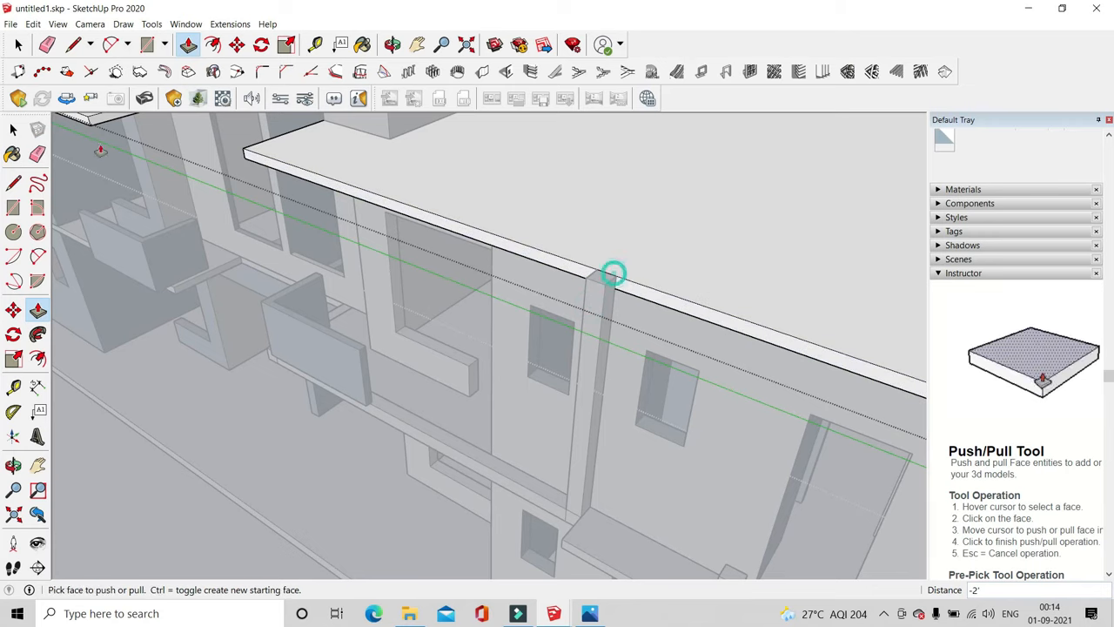
click(17, 43)
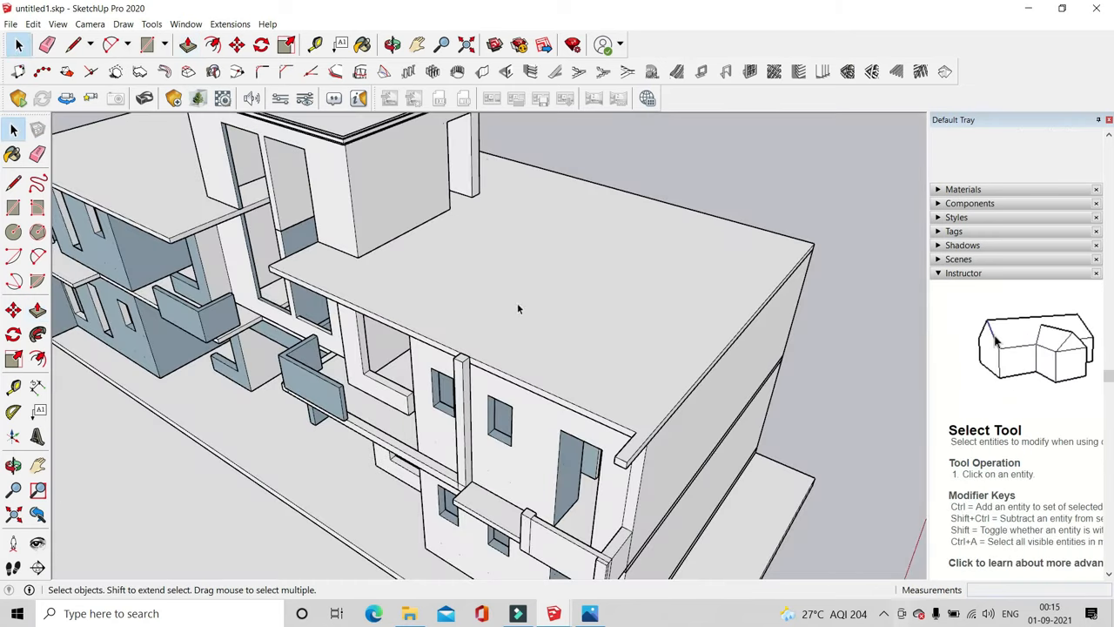
Extend the post beside the right balcony 3' 6" upward above the roof slab with Push/Pull
scroll(385, 525, up, 5)
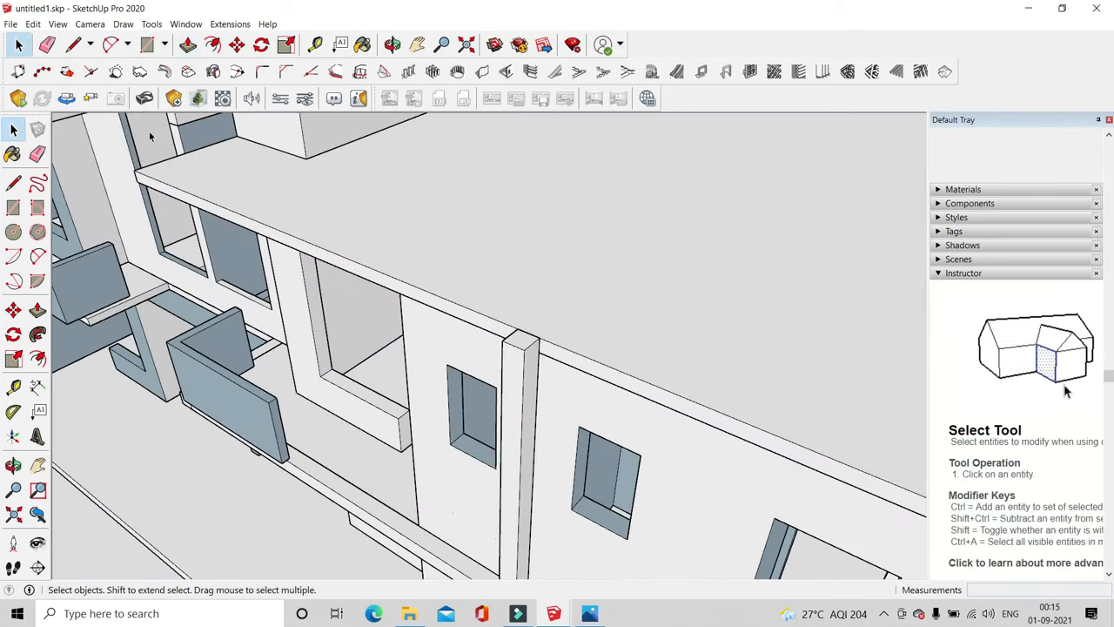
click(191, 43)
click(520, 339)
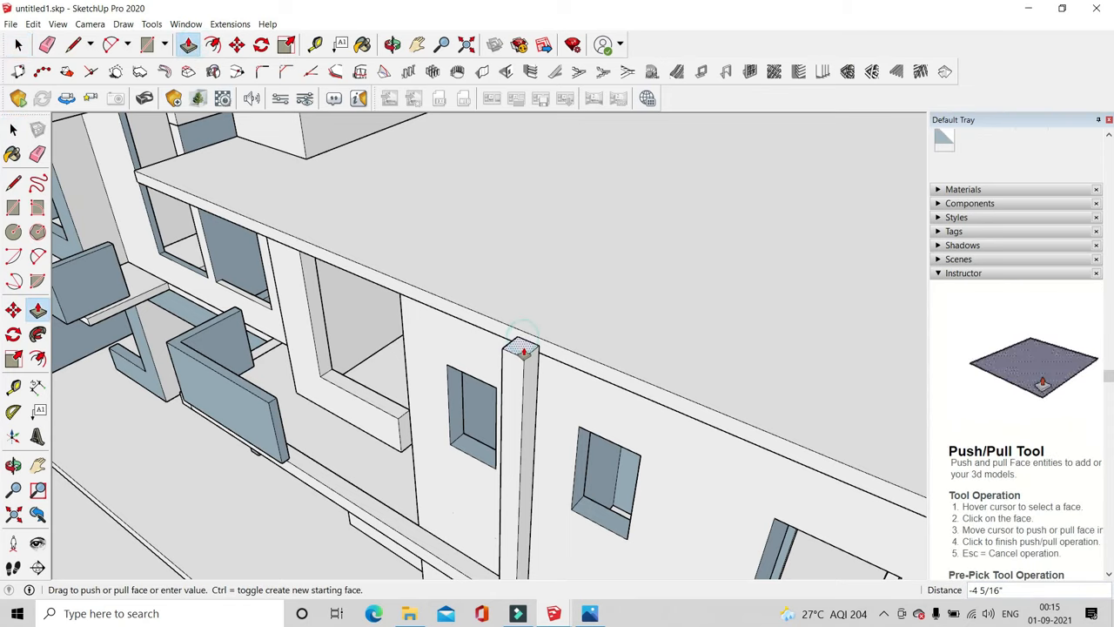
scroll(528, 350, down, 2)
scroll(761, 401, down, 2)
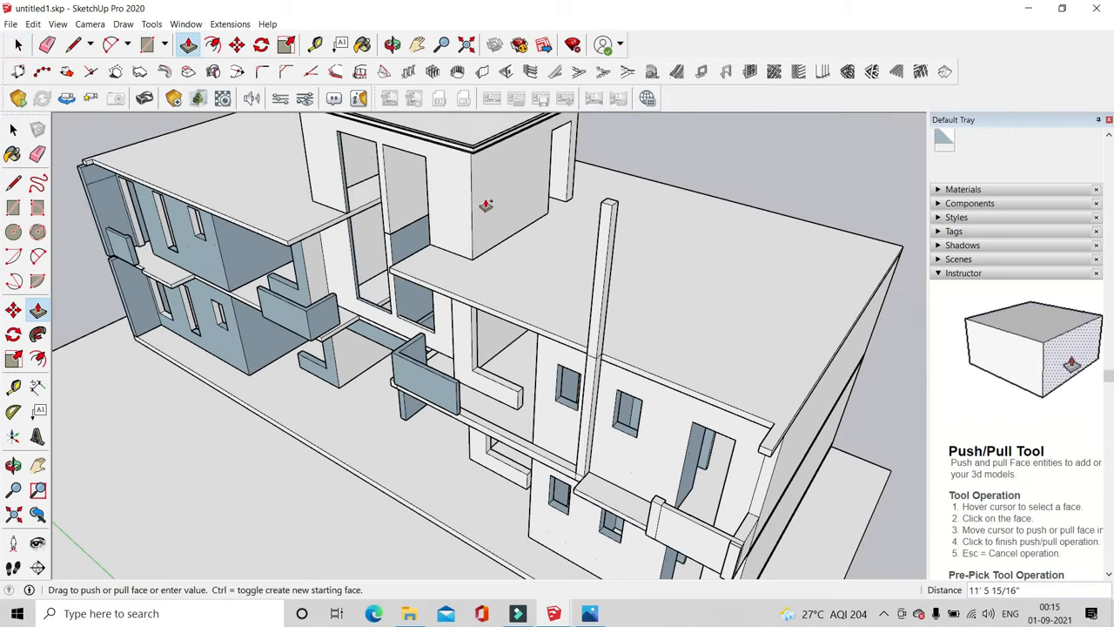
scroll(316, 226, down, 2)
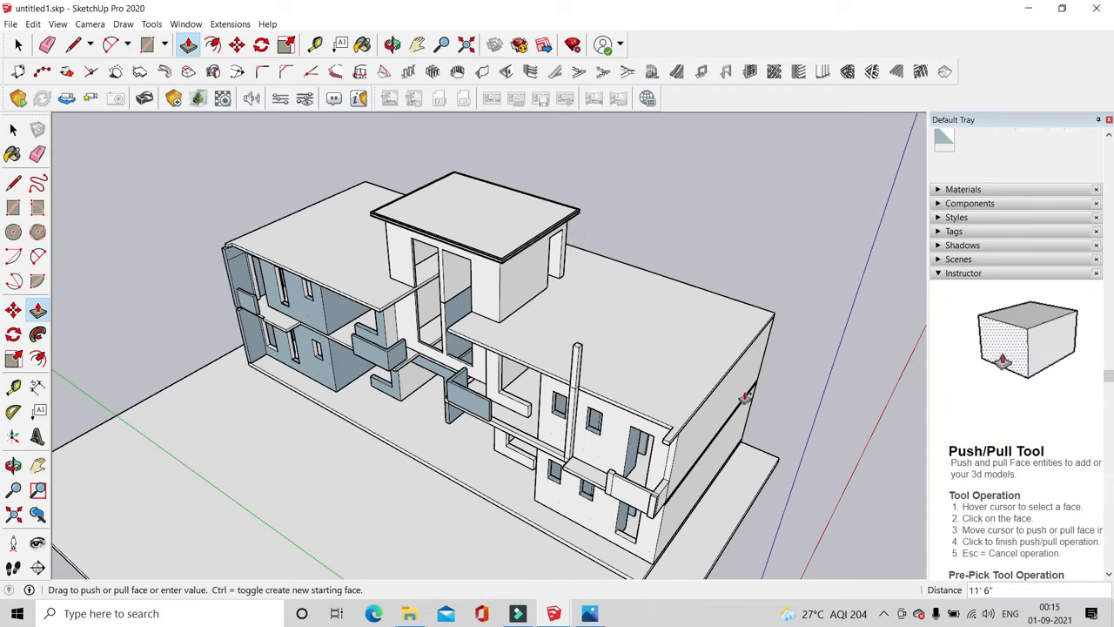
middle_drag(649, 413, 642, 383)
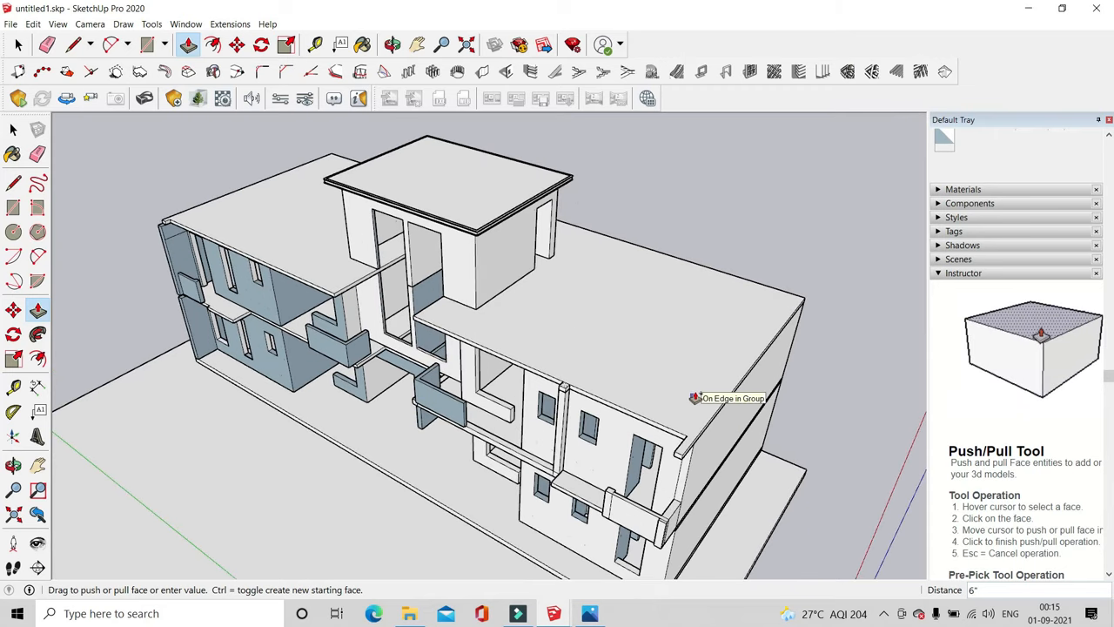
middle_drag(694, 403, 658, 399)
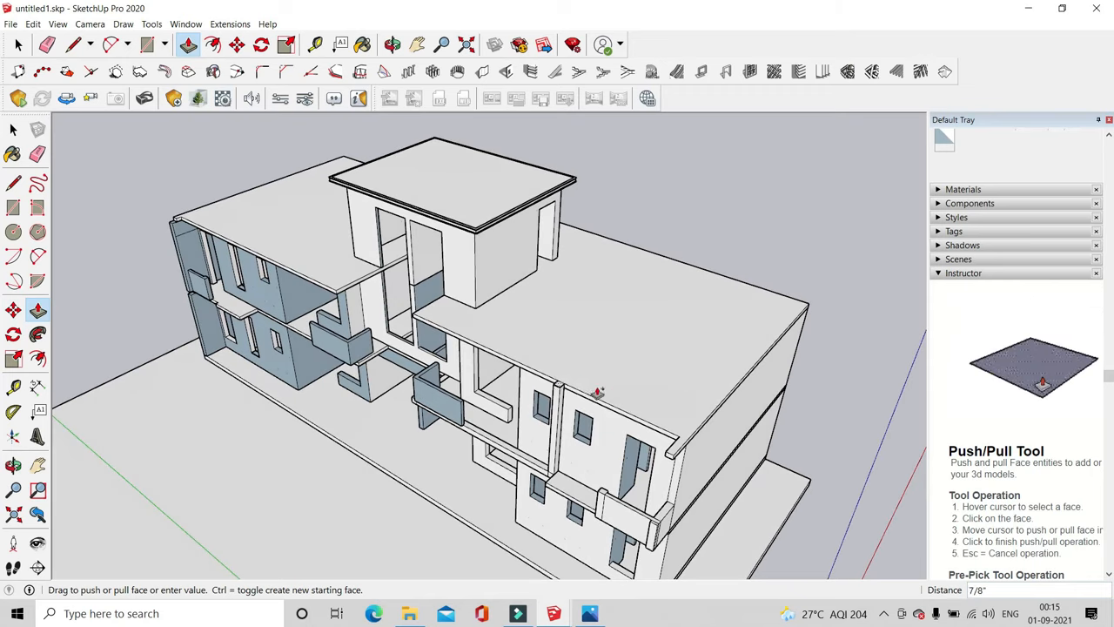
scroll(552, 333, up, 2)
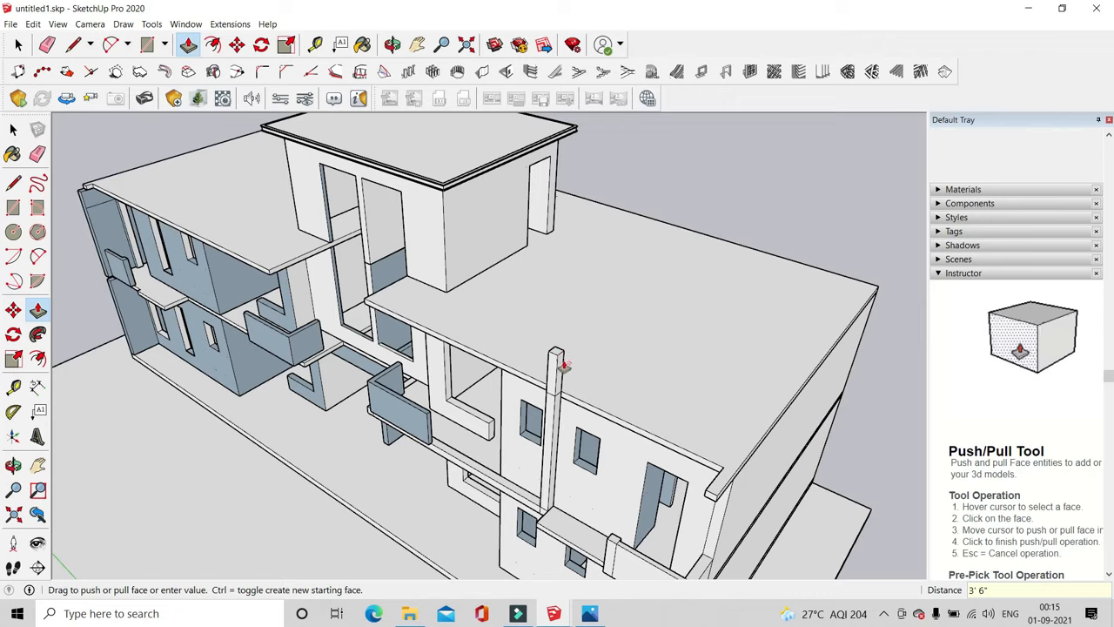
click(563, 365)
Extrude a separate 9" segment on top of the raised post
scroll(563, 366, up, 2)
middle_drag(565, 378, 626, 309)
scroll(665, 305, up, 2)
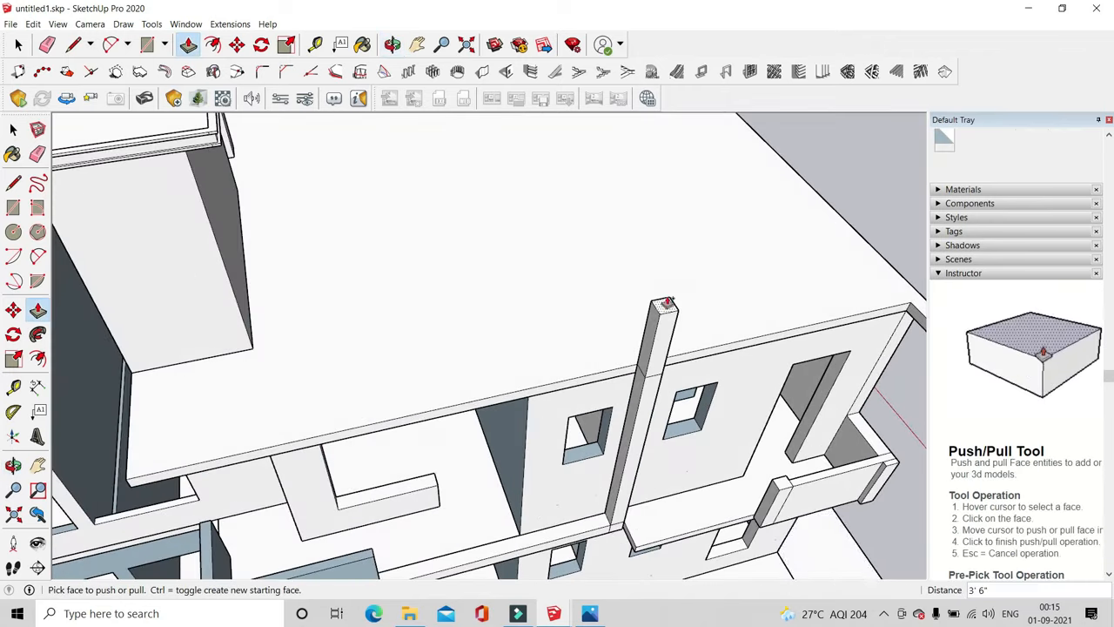
click(666, 307)
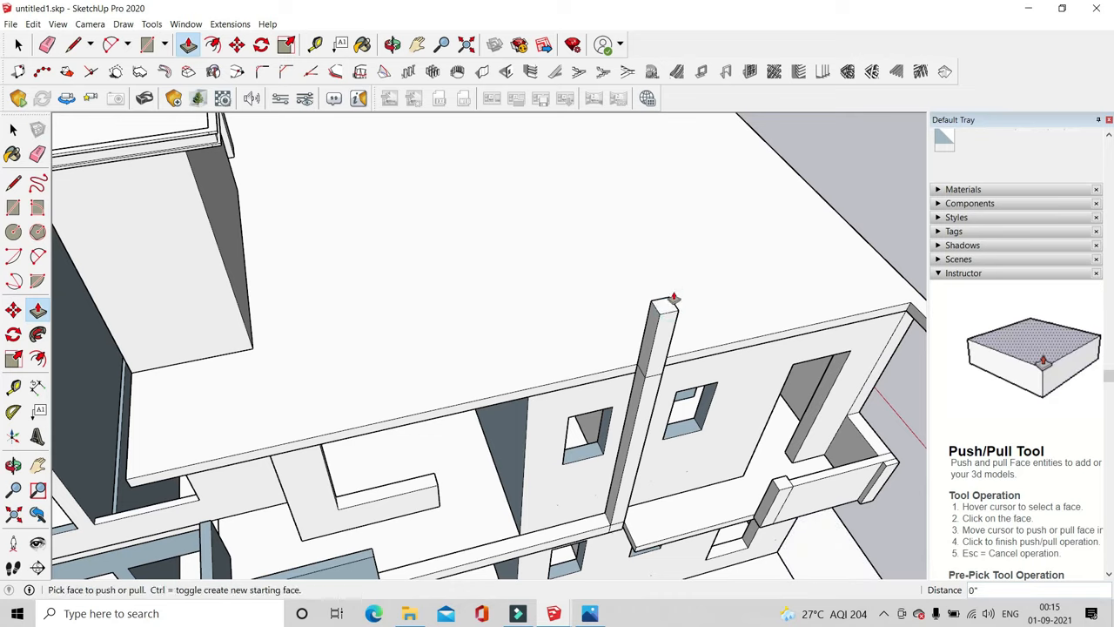
key(Escape)
middle_drag(675, 272, 102, 109)
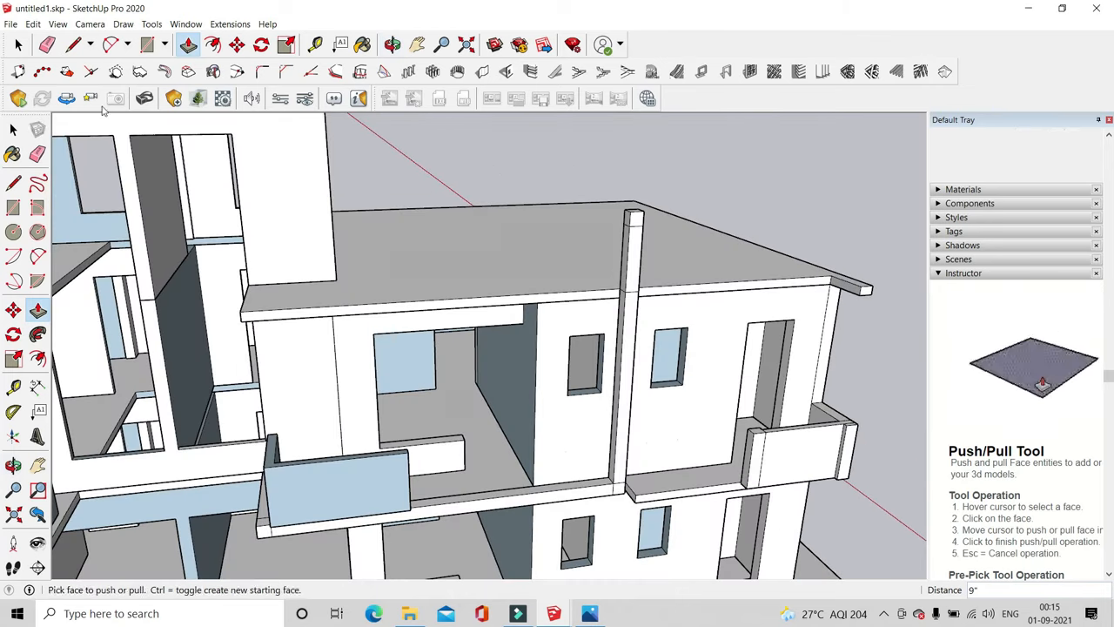
Select the whole connected post and beam and make them a group
click(19, 45)
scroll(613, 461, up, 2)
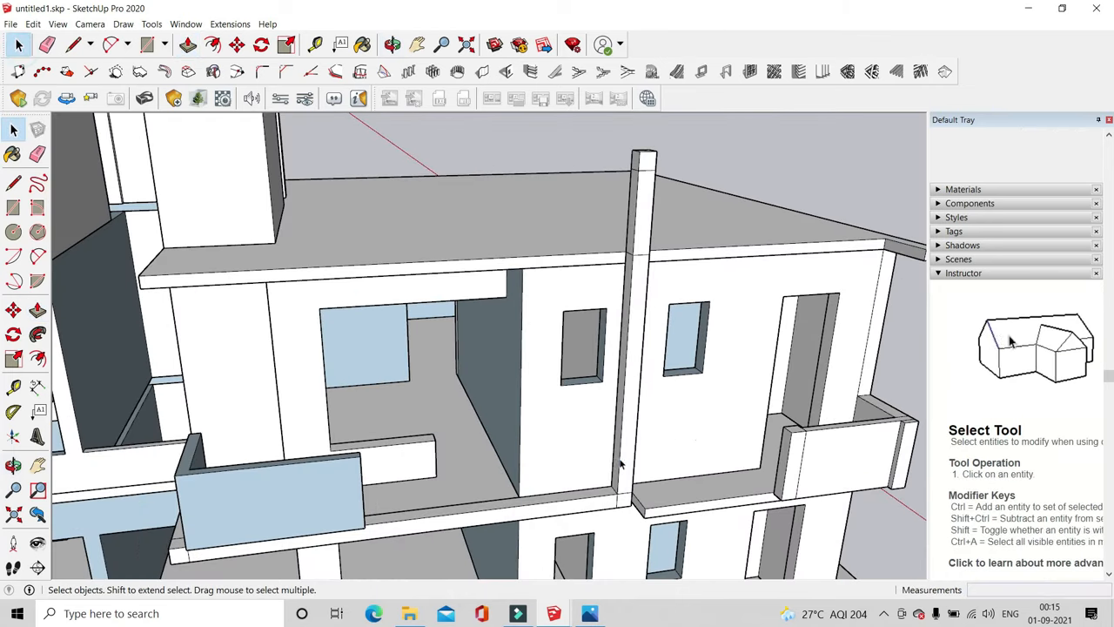
triple_click(620, 464)
right_click(621, 459)
click(671, 383)
click(818, 187)
middle_drag(818, 187, 533, 511)
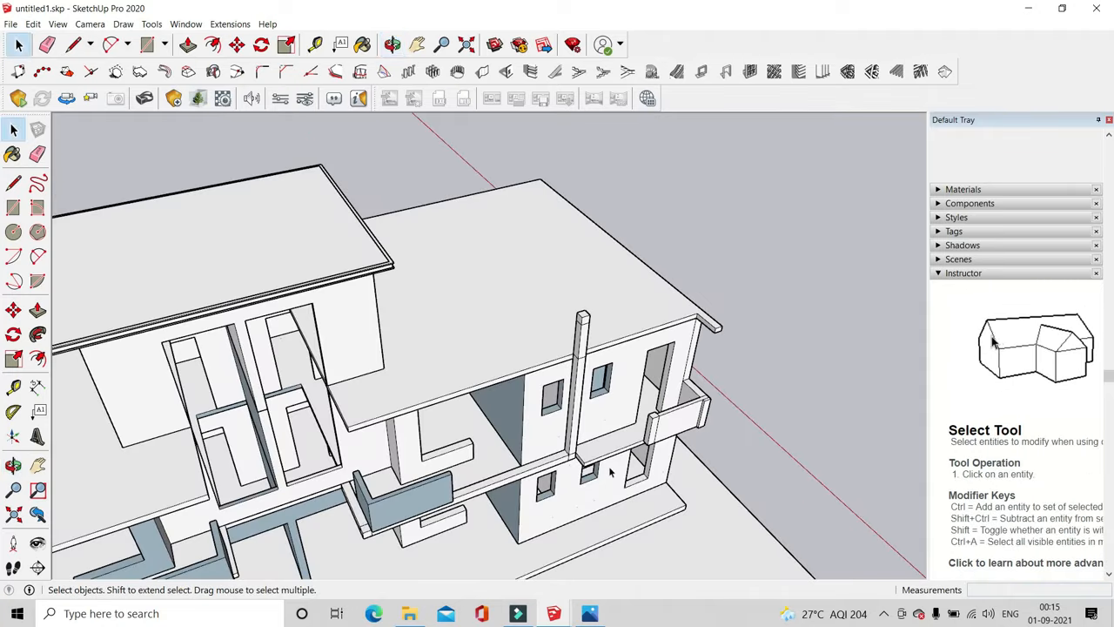
Open the floor slab for editing and pull the right balcony slab's front edge outward past the parapet wall
scroll(609, 469, up, 9)
middle_drag(575, 455, 515, 450)
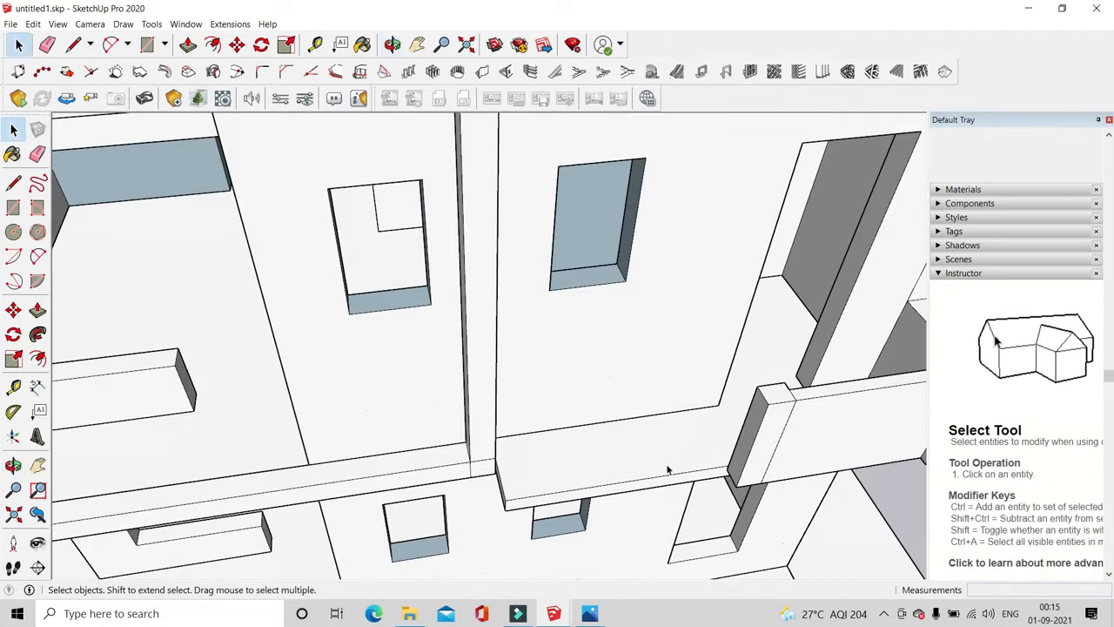
middle_drag(712, 489, 696, 259)
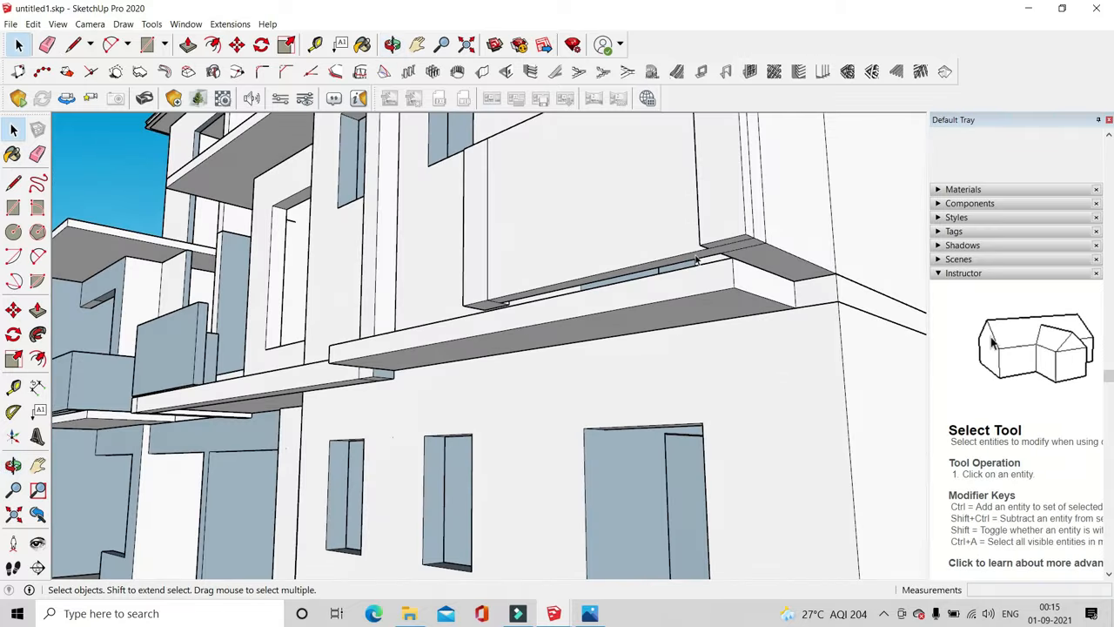
double_click(734, 280)
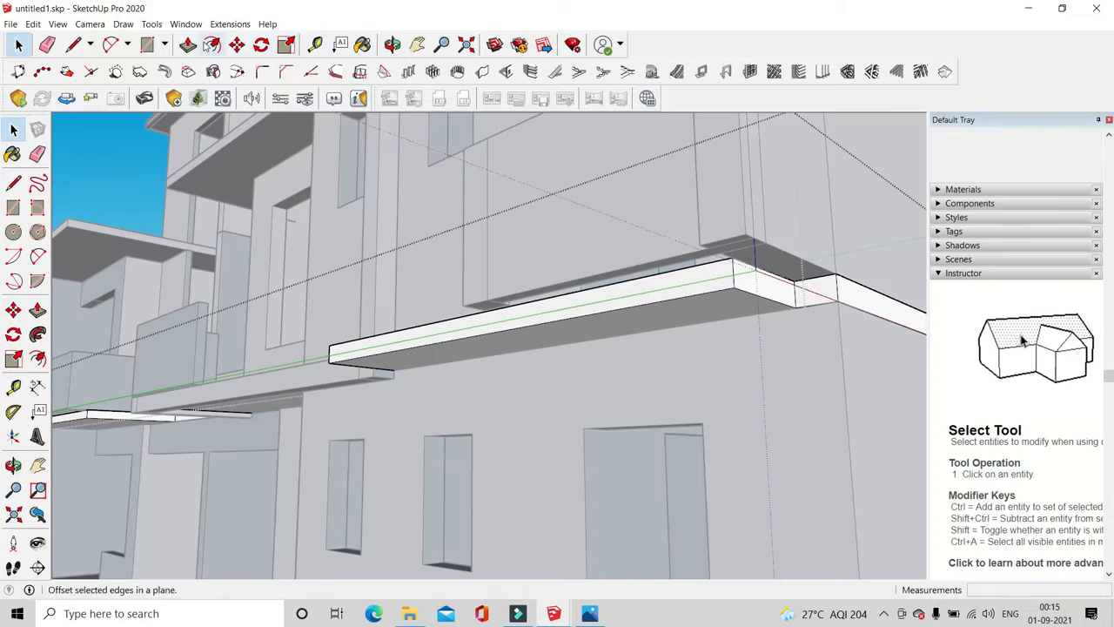
click(188, 45)
scroll(722, 273, up, 2)
click(722, 270)
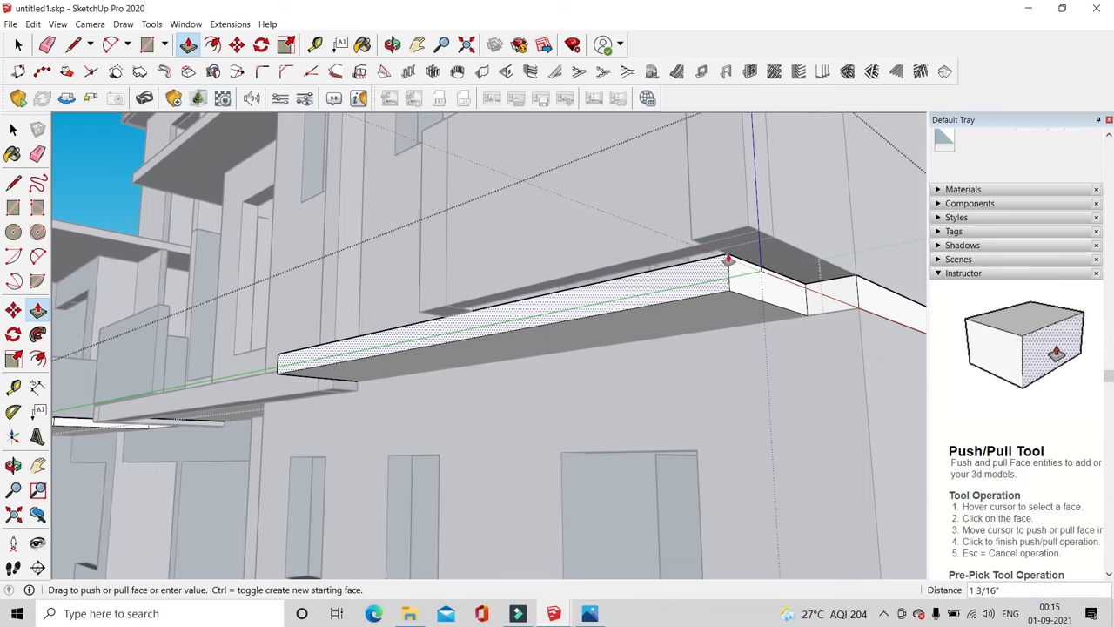
click(721, 234)
click(718, 261)
click(755, 230)
middle_drag(755, 231, 289, 251)
click(20, 45)
middle_drag(383, 346, 838, 422)
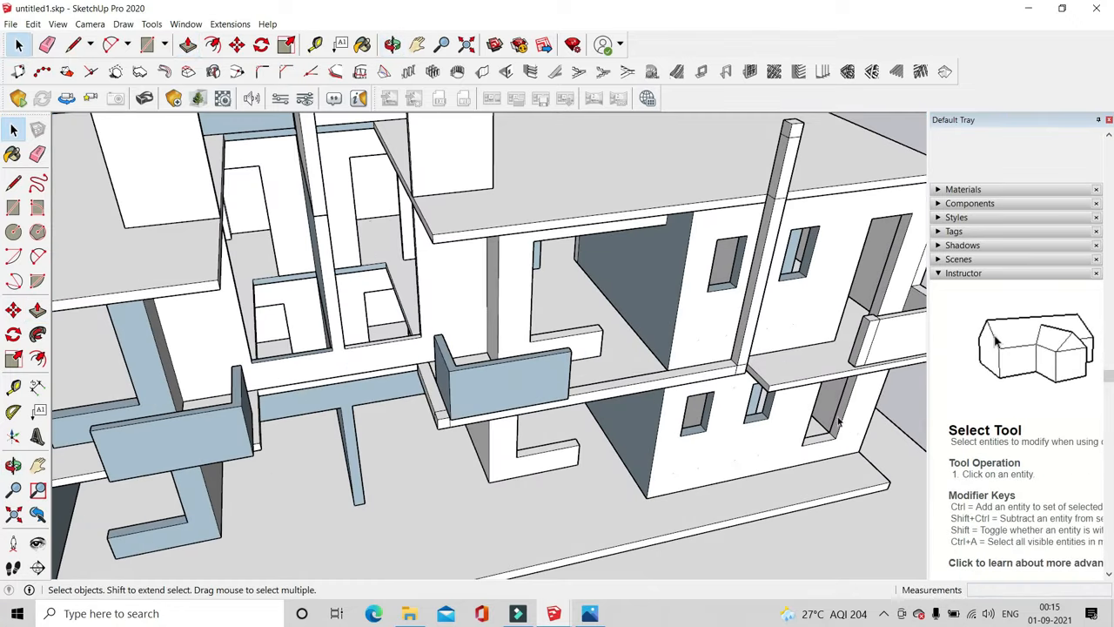
click(73, 45)
scroll(559, 304, up, 5)
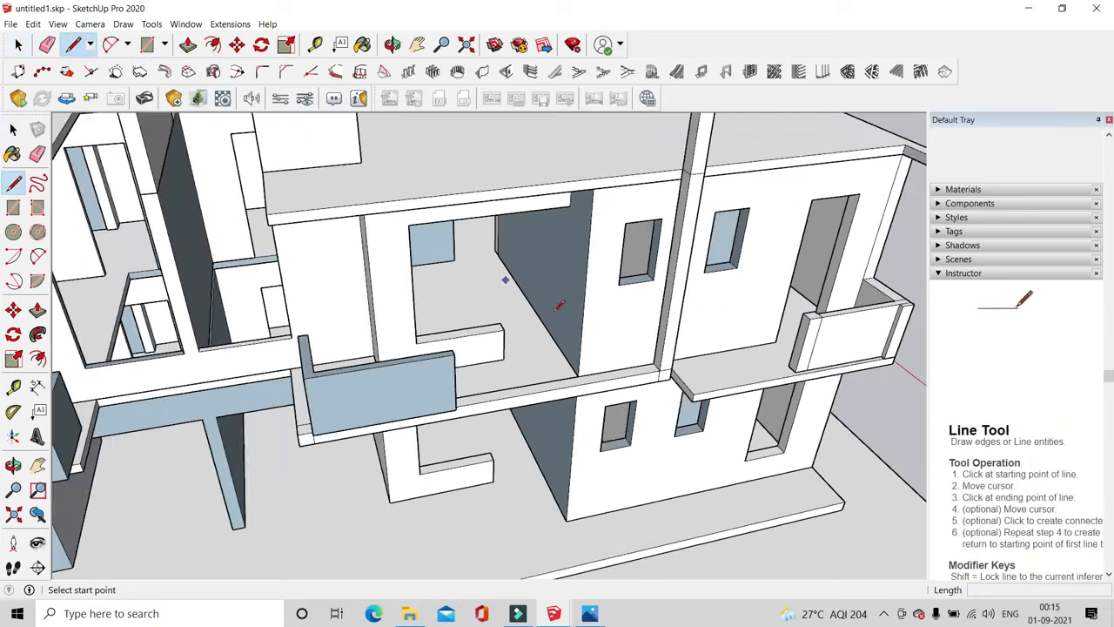
scroll(751, 373, up, 8)
middle_drag(699, 368, 462, 293)
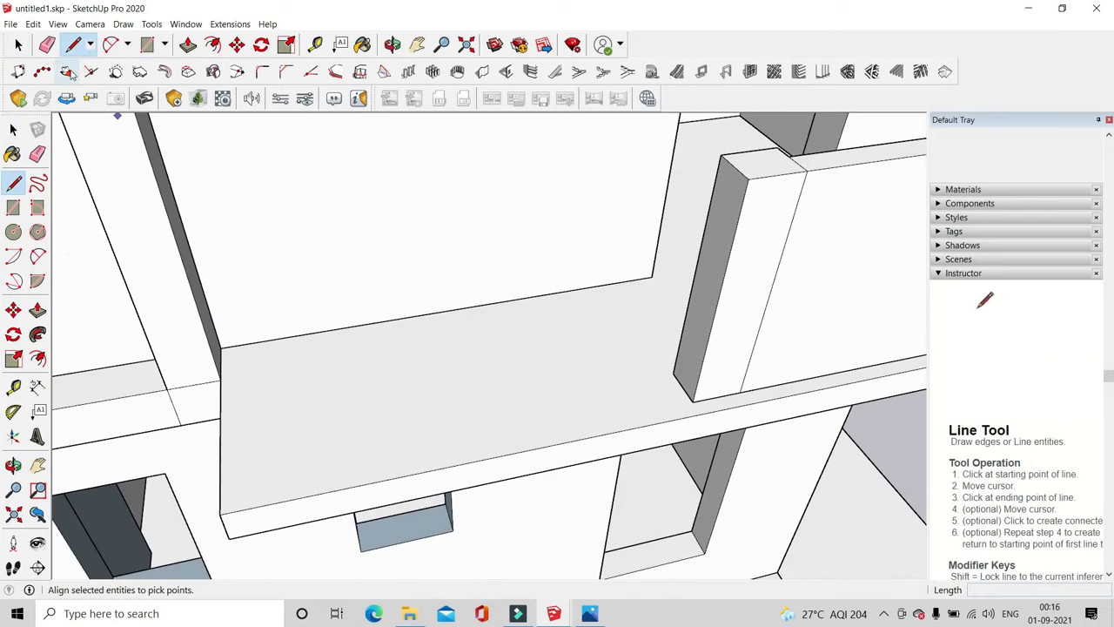
click(19, 45)
Reopen the floor slab and push the right balcony slab's front edge back 3" in line with the parapet wall
middle_drag(420, 249, 677, 296)
scroll(677, 296, up, 4)
scroll(631, 268, down, 2)
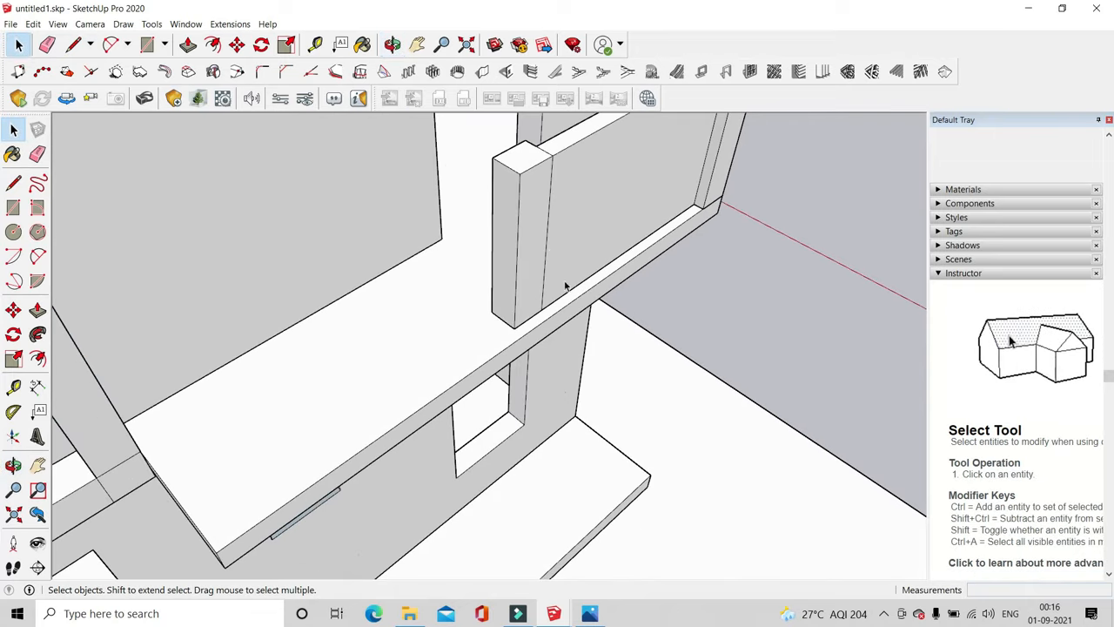
double_click(576, 305)
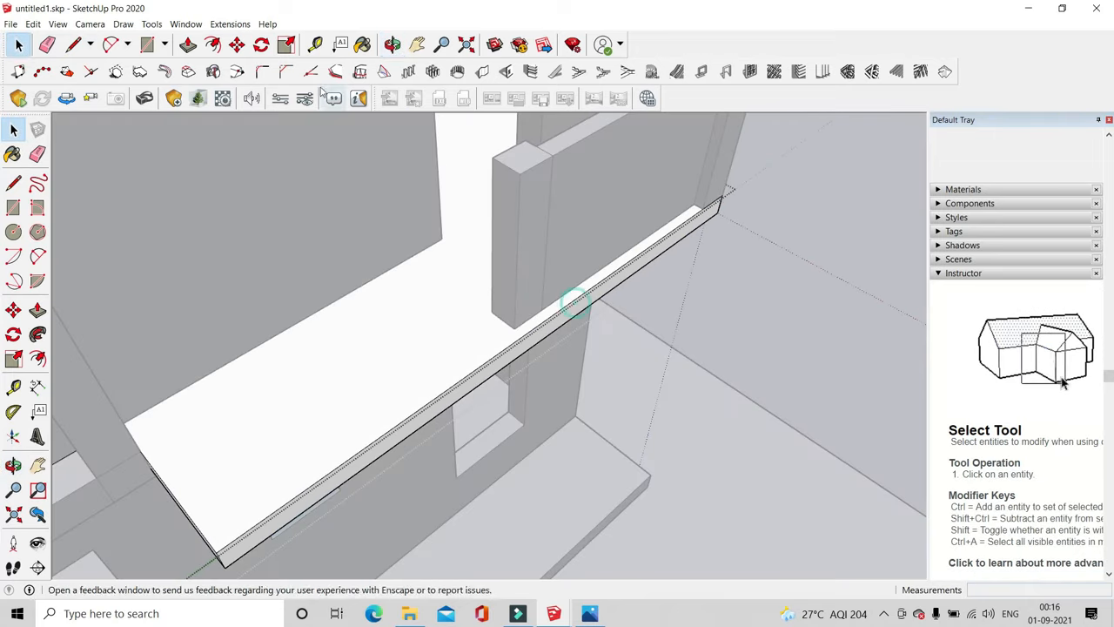
click(188, 45)
scroll(483, 348, up, 1)
click(525, 352)
click(535, 293)
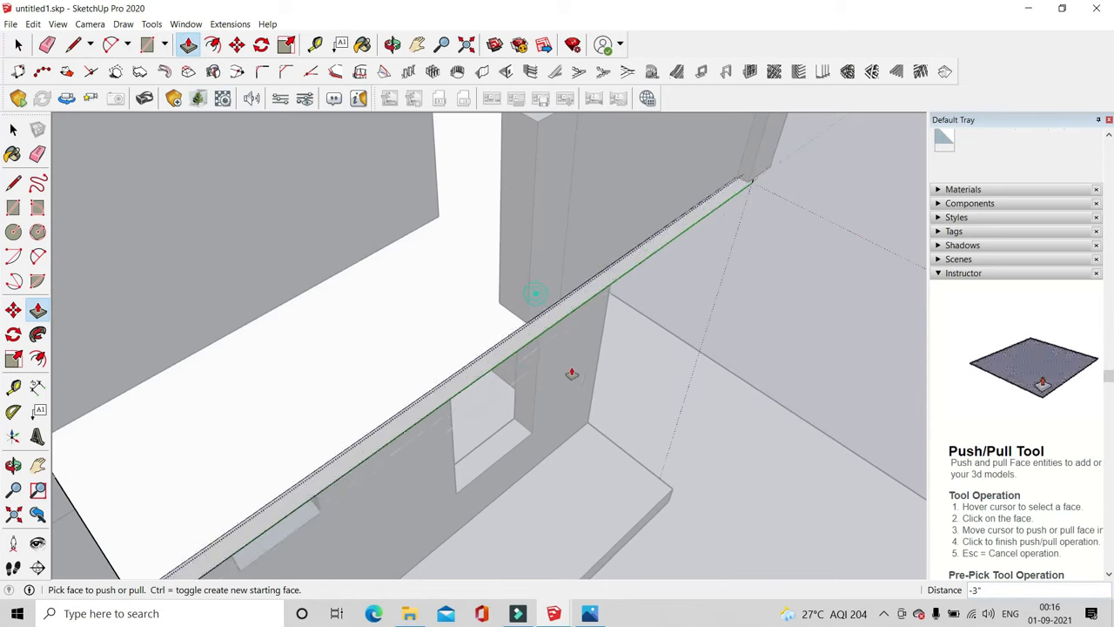
scroll(572, 374, down, 3)
click(18, 44)
key(Escape)
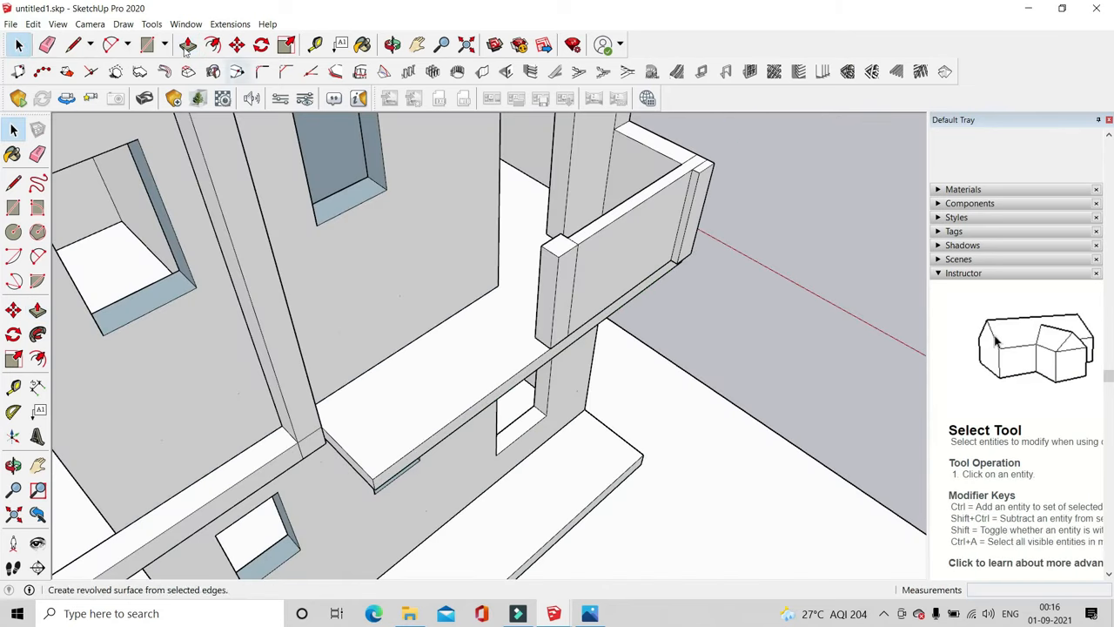
Outline a 6' 6" strip along the balcony slab's front edge beside the short pillar and pull it up into a low parapet
click(72, 44)
scroll(522, 352, up, 3)
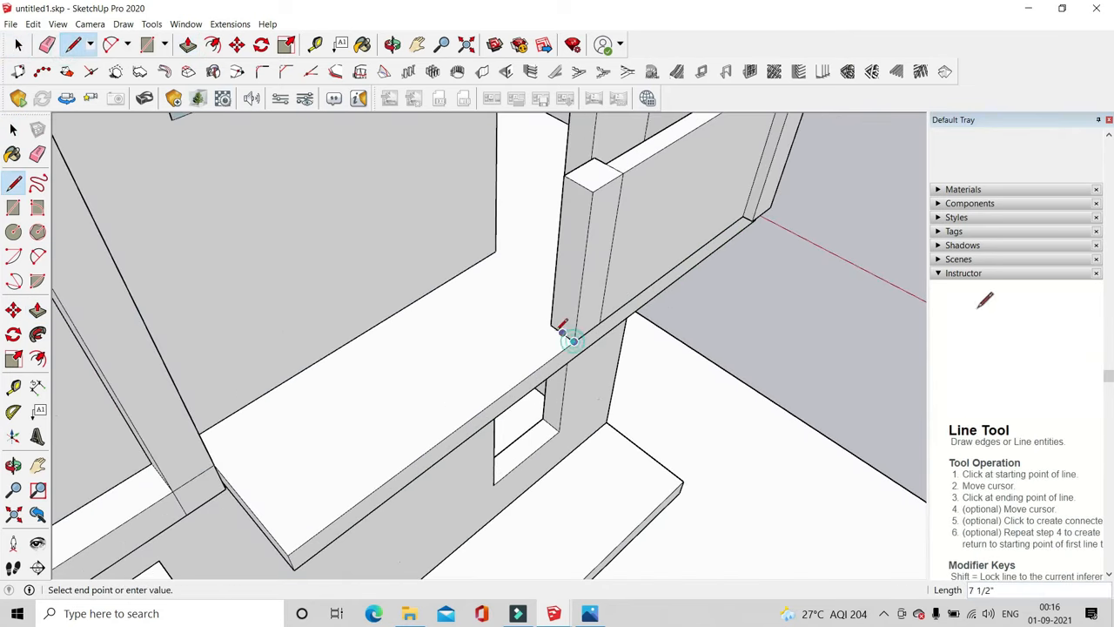
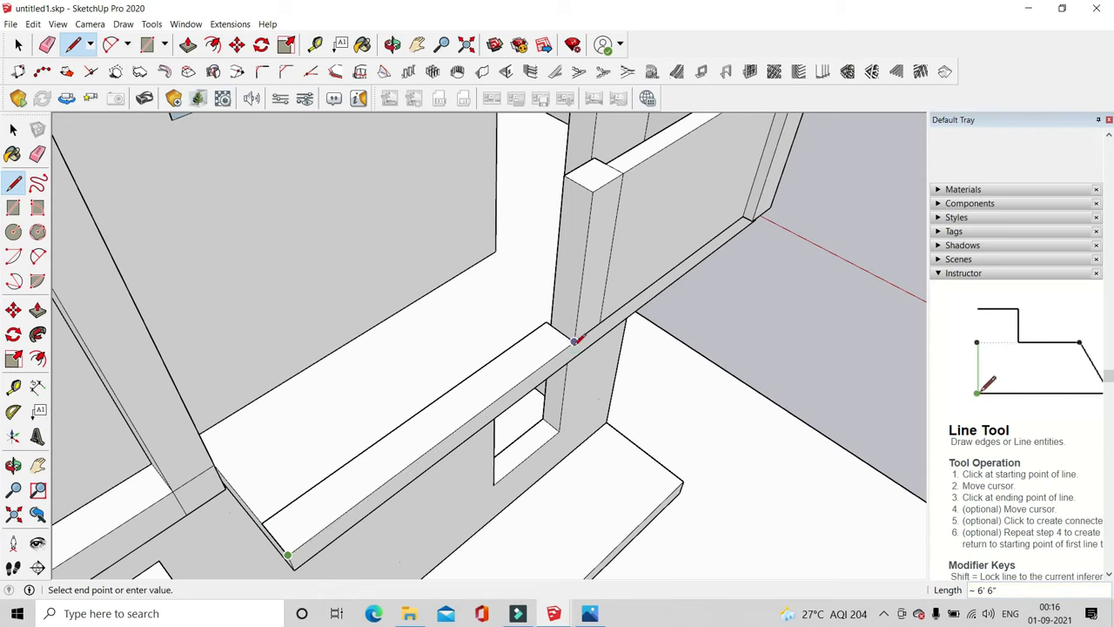
click(190, 44)
click(510, 350)
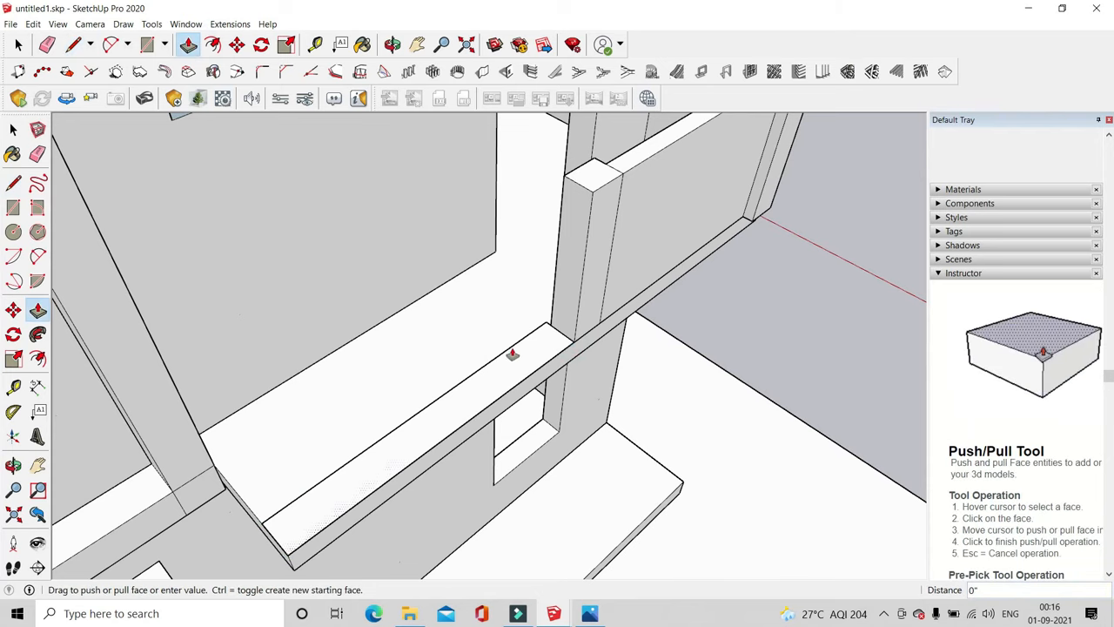
click(514, 339)
Extend the low parapet around the balcony slab's corner and along its open side back toward the tall post
middle_drag(520, 351, 610, 413)
click(418, 425)
click(411, 423)
scroll(465, 427, up, 3)
middle_drag(465, 428, 585, 418)
click(515, 441)
scroll(465, 393, down, 3)
middle_drag(465, 393, 237, 277)
click(303, 284)
Erase the leftover seam edges at the corner of the L-shaped low parapet
click(48, 44)
scroll(445, 346, up, 2)
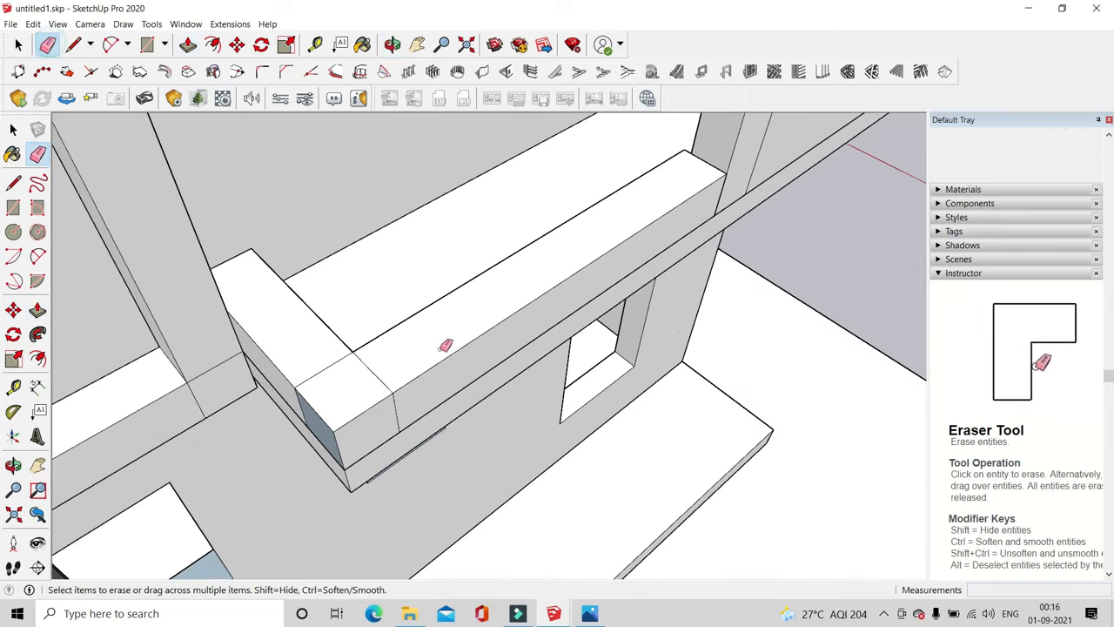
click(316, 366)
scroll(386, 402, up, 2)
click(398, 405)
middle_drag(252, 466, 300, 426)
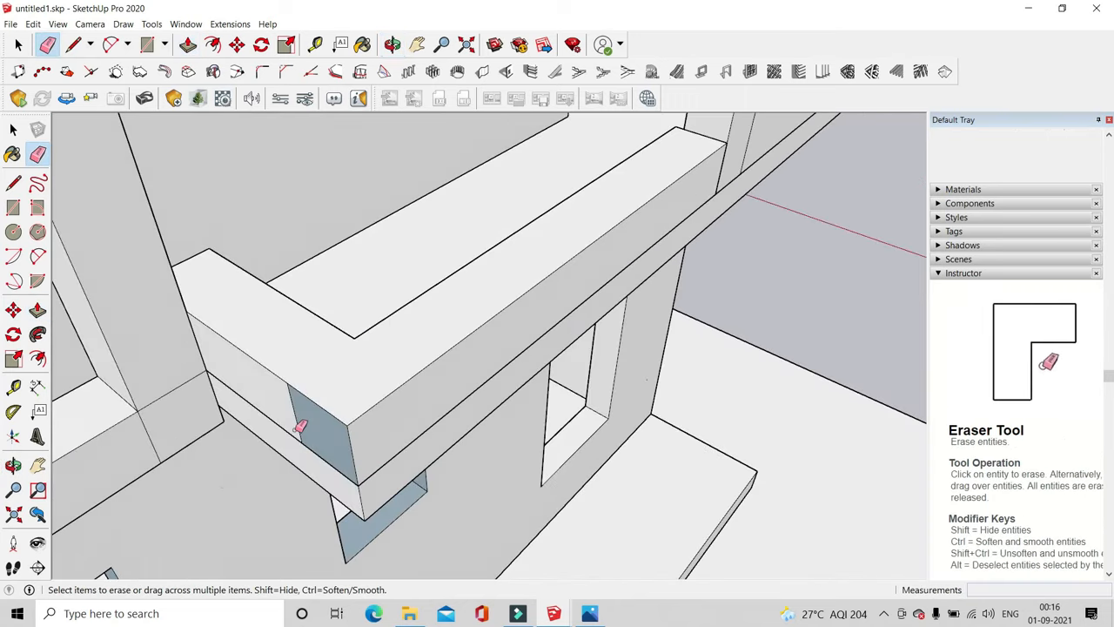
click(297, 417)
scroll(401, 390, down, 1)
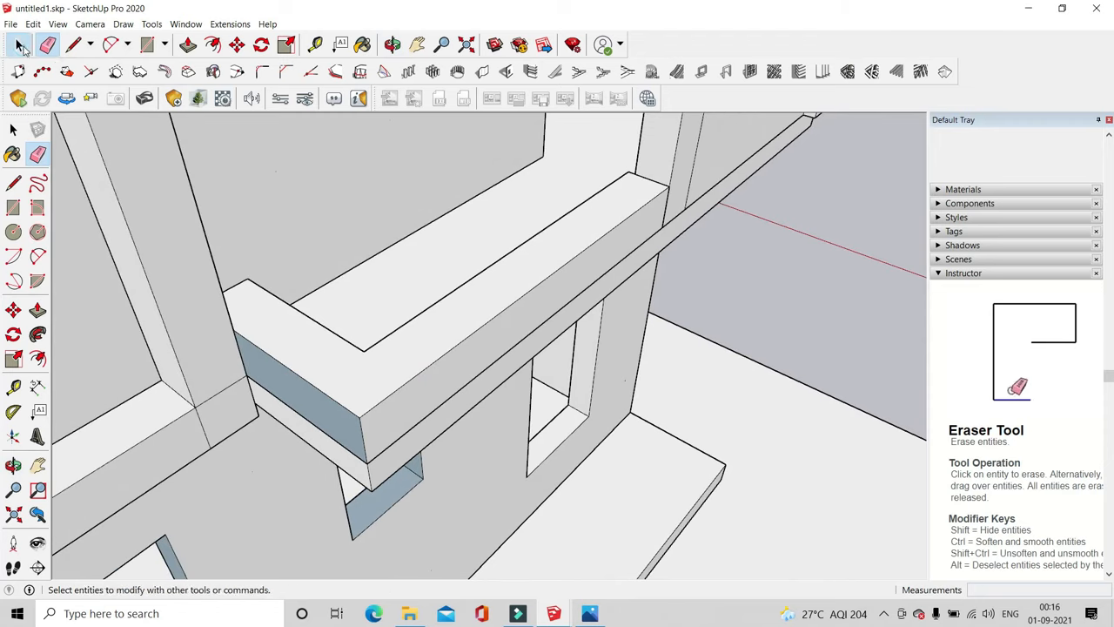
Select the entire L-shaped low parapet and make it a group
click(22, 47)
triple_click(376, 346)
right_click(376, 346)
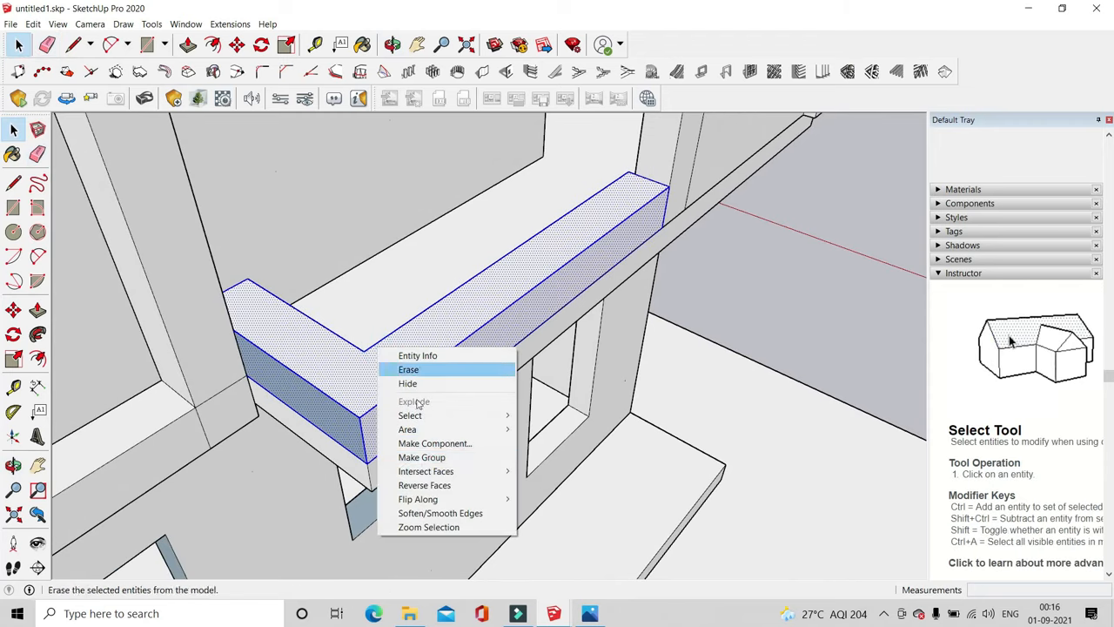
click(452, 459)
mouse_move(708, 296)
middle_down()
mouse_move(723, 353)
mouse_move(618, 419)
mouse_move(579, 219)
mouse_move(609, 226)
middle_up()
middle_drag(657, 346, 594, 405)
scroll(594, 396, down, 5)
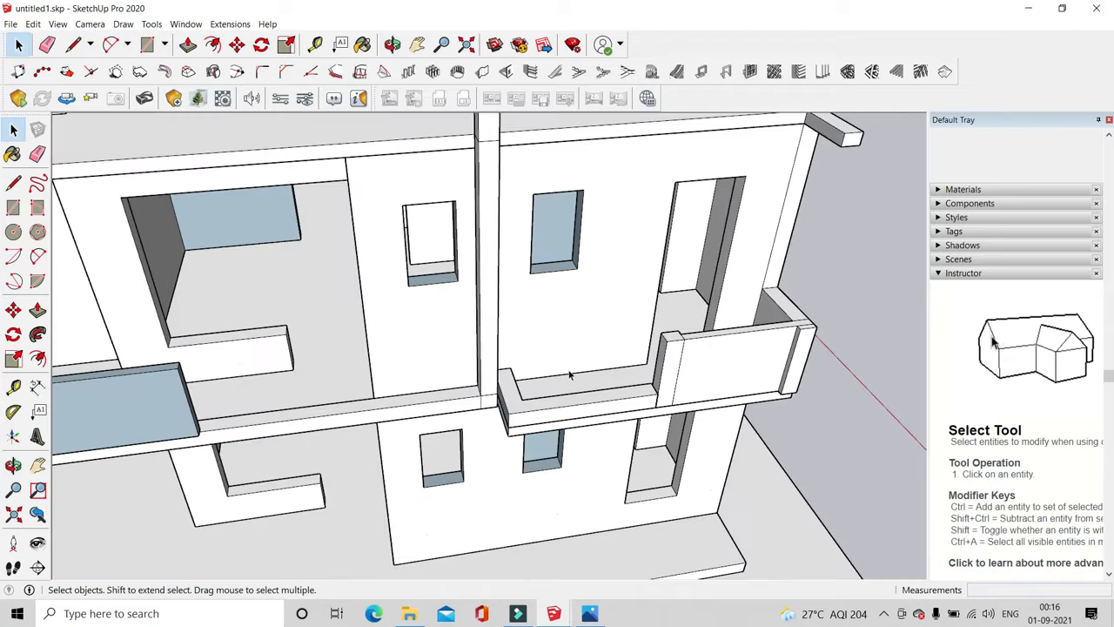
scroll(602, 283, up, 1)
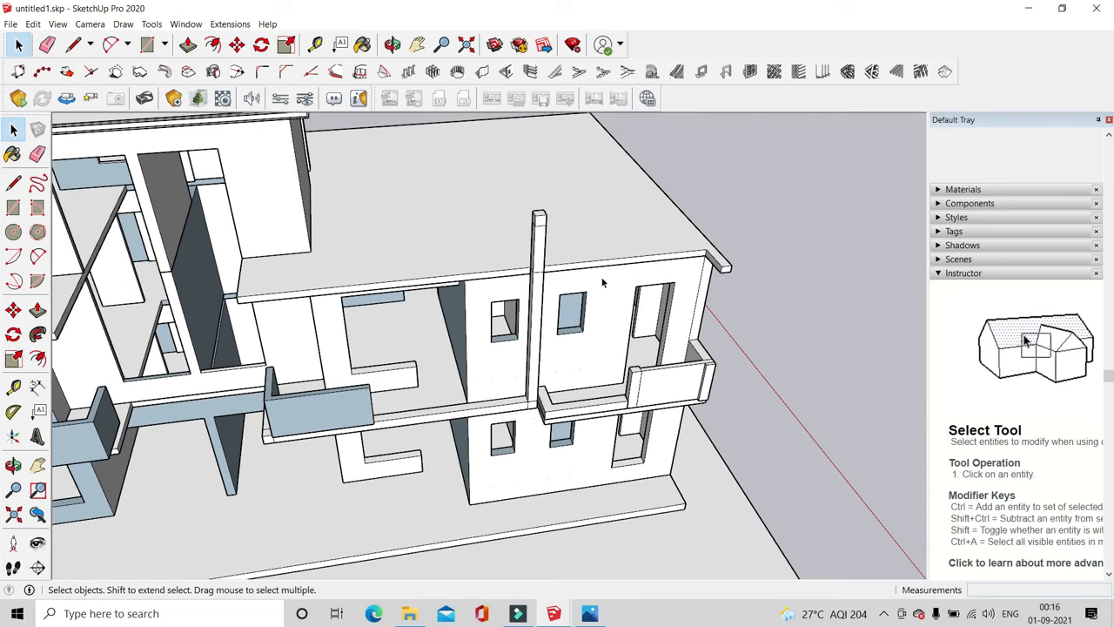
Draw a rectangle on the roof slab's projecting front corner and pull it up 3' 6" to start a roof parapet
middle_drag(629, 300, 674, 424)
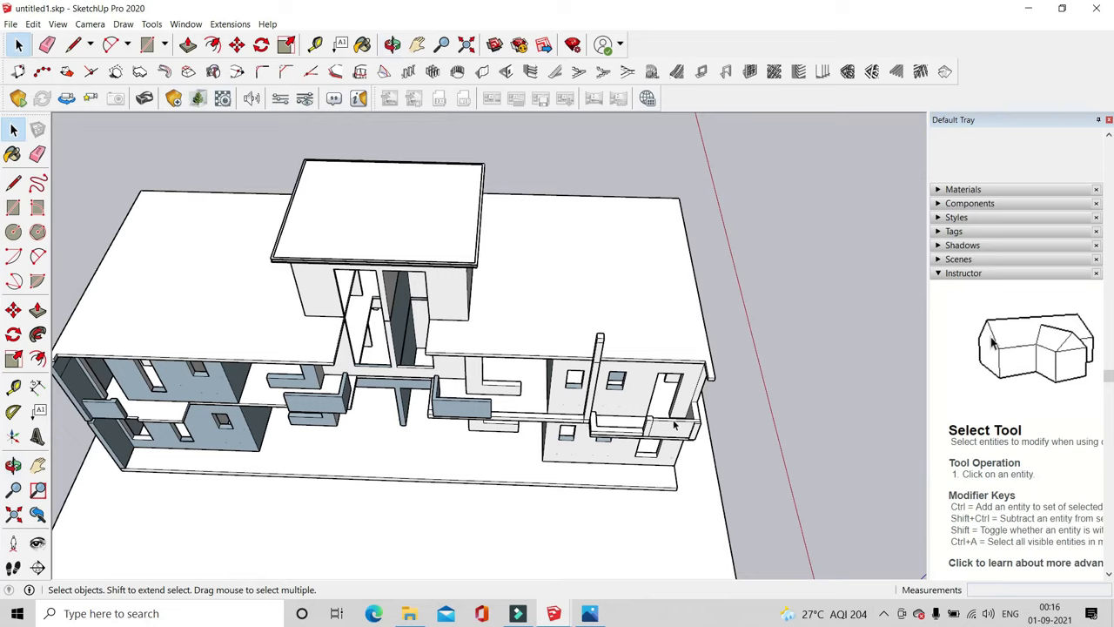
click(79, 44)
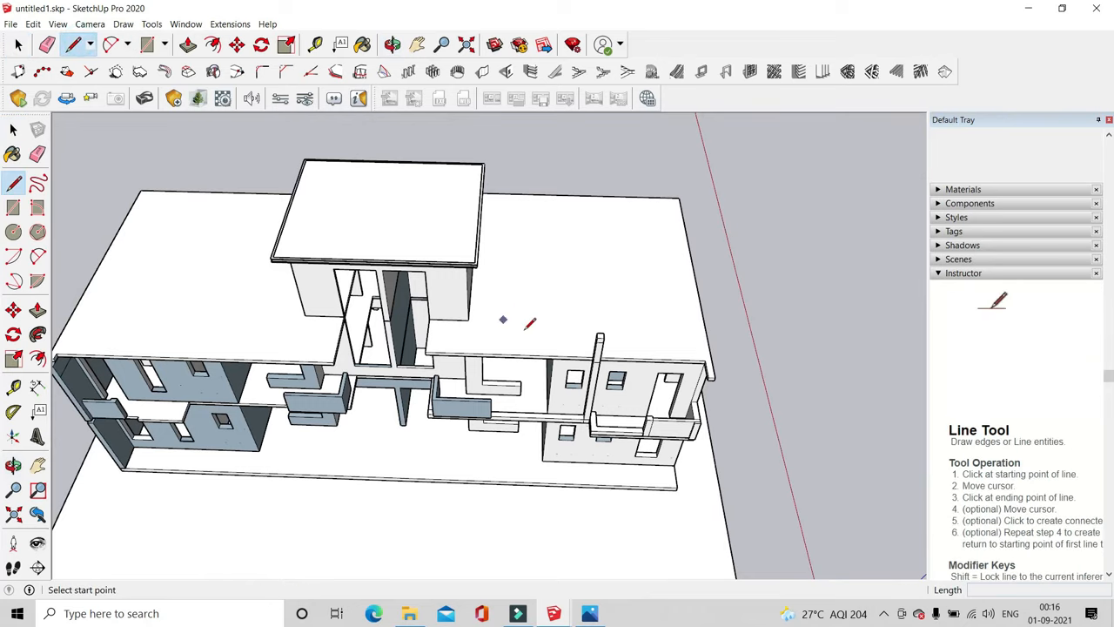
scroll(775, 445, up, 3)
scroll(597, 314, up, 2)
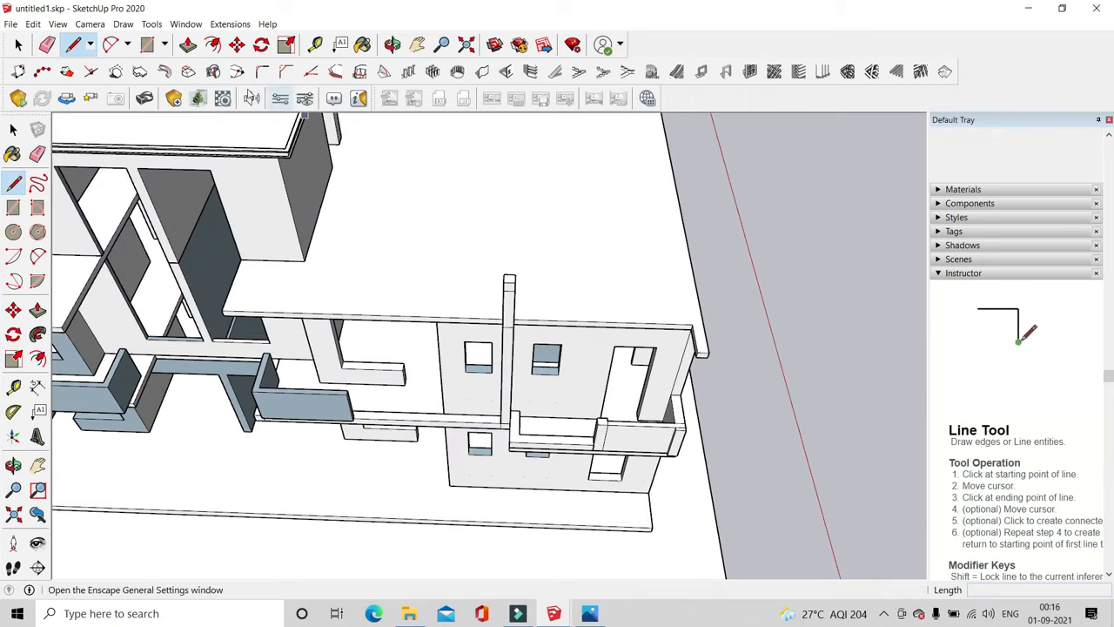
click(147, 45)
scroll(715, 348, up, 3)
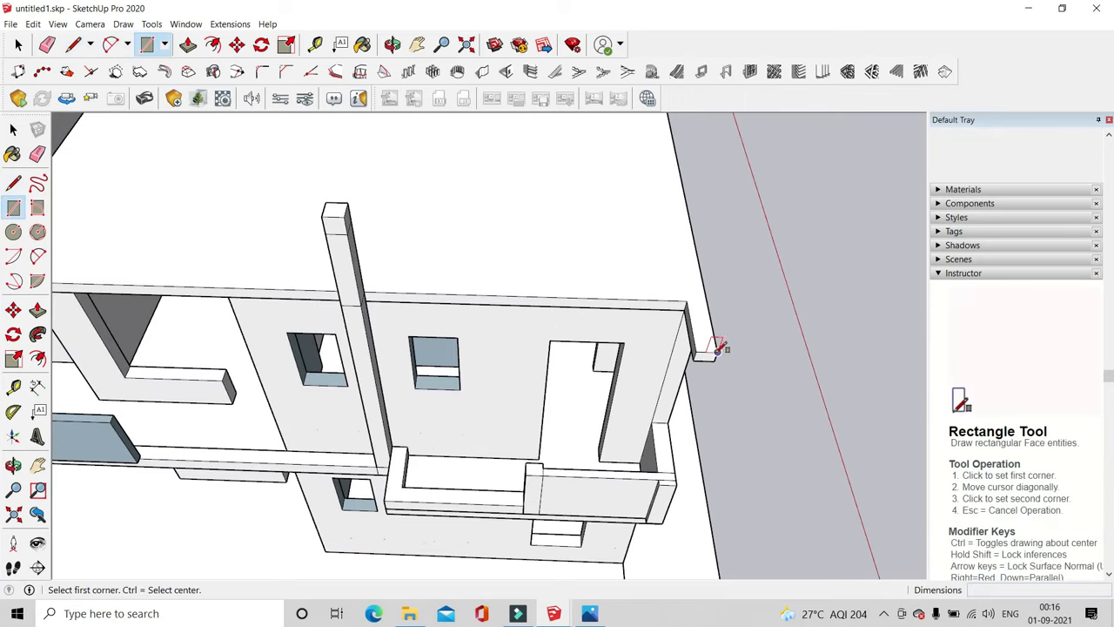
middle_drag(688, 298, 365, 366)
click(188, 45)
click(495, 448)
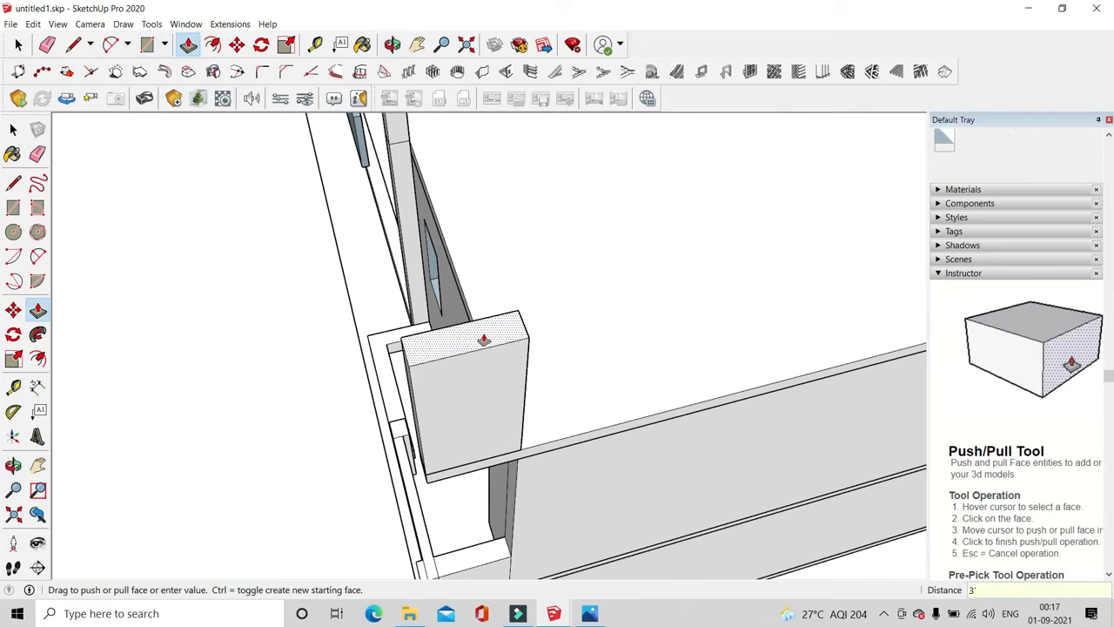
click(483, 339)
middle_drag(484, 339, 408, 366)
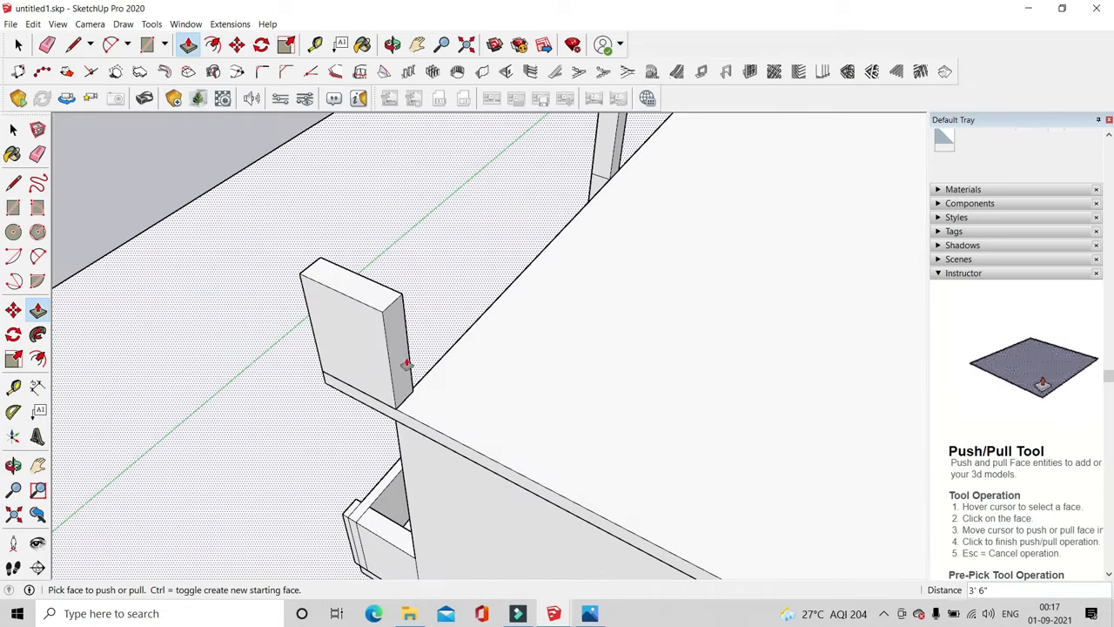
Extend the raised parapet block along the roof slab's side edge to the rear corner
click(403, 357)
scroll(519, 389, down, 4)
click(474, 383)
scroll(503, 392, down, 4)
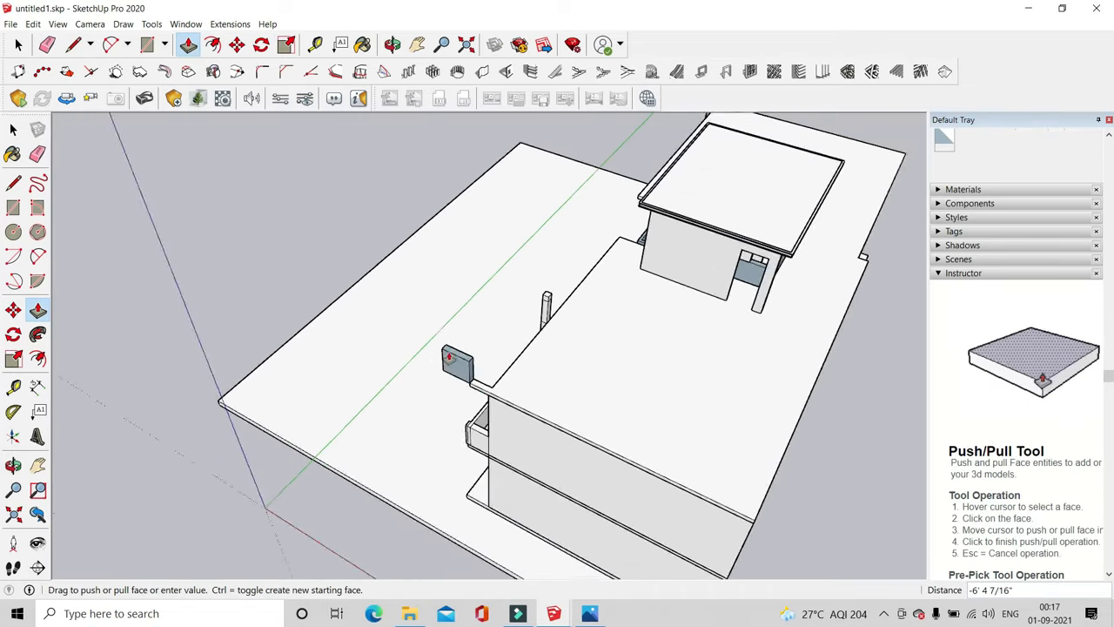
scroll(627, 409, up, 2)
scroll(628, 450, up, 2)
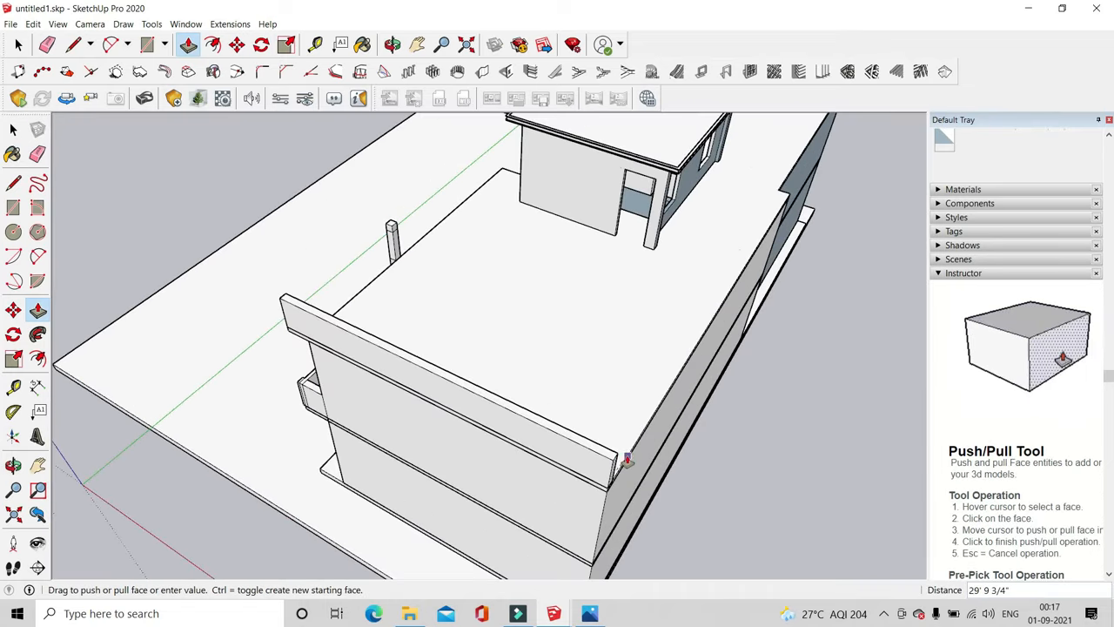
scroll(628, 461, up, 5)
Turn the parapet around the rear corner and extend it about 45' 6" along the rear edge to the jog
middle_drag(591, 487, 305, 483)
click(577, 493)
key(Return)
click(435, 454)
scroll(485, 356, down, 8)
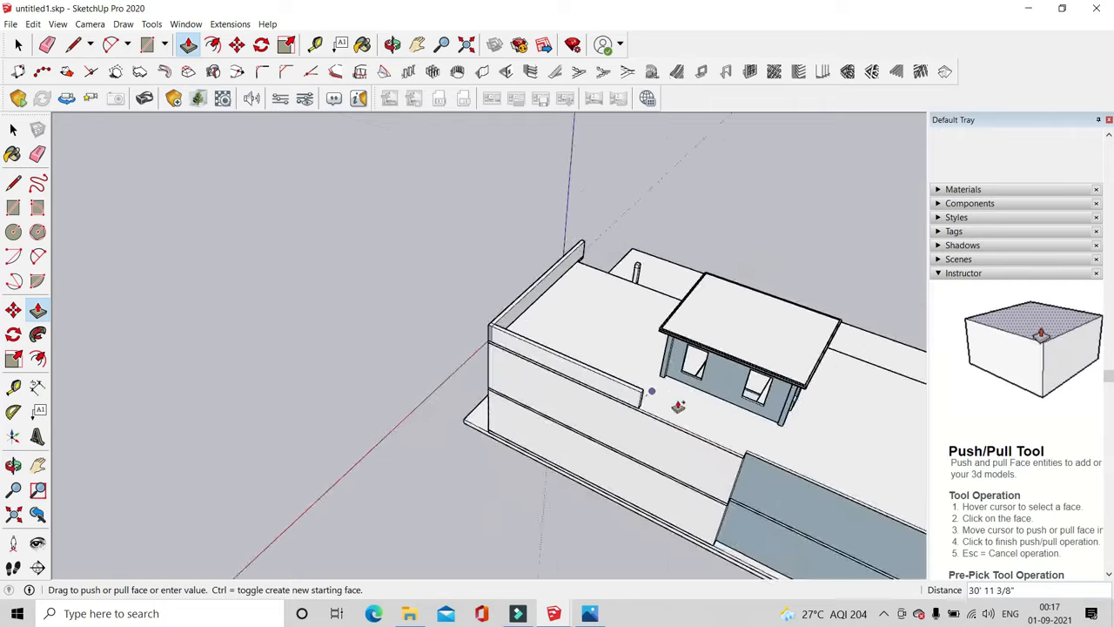
scroll(678, 405, up, 5)
scroll(522, 348, down, 5)
middle_drag(610, 374, 189, 393)
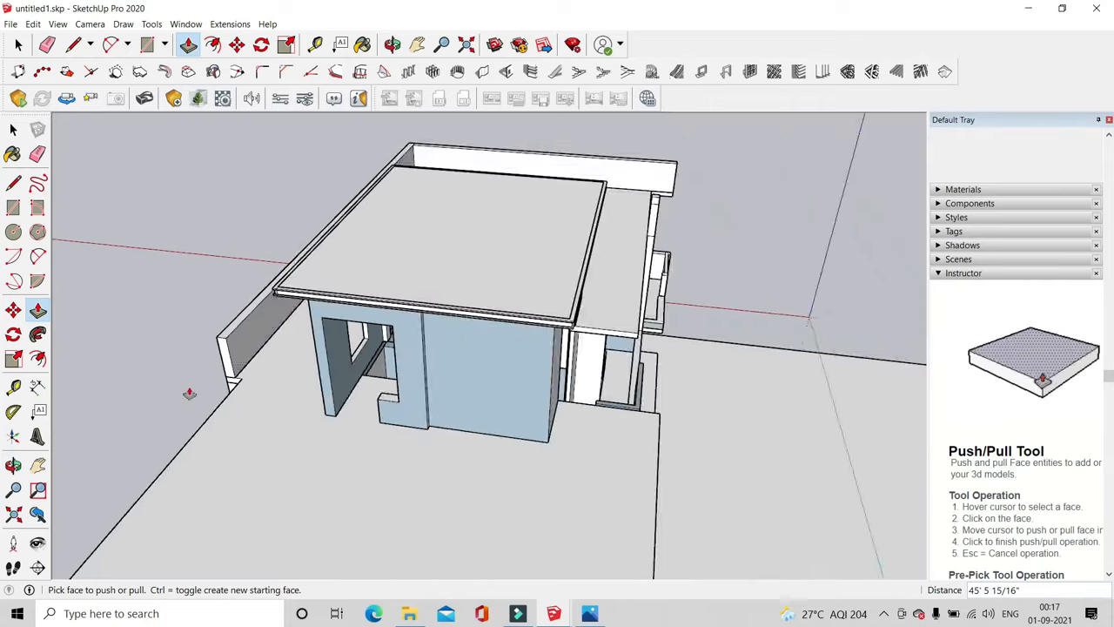
Carry the parapet around the rear jog with a 9" corner piece and extend it 31' along the remaining rear edge
scroll(231, 370, up, 8)
click(359, 343)
text(9)
key(Return)
middle_drag(501, 369, 449, 383)
click(447, 382)
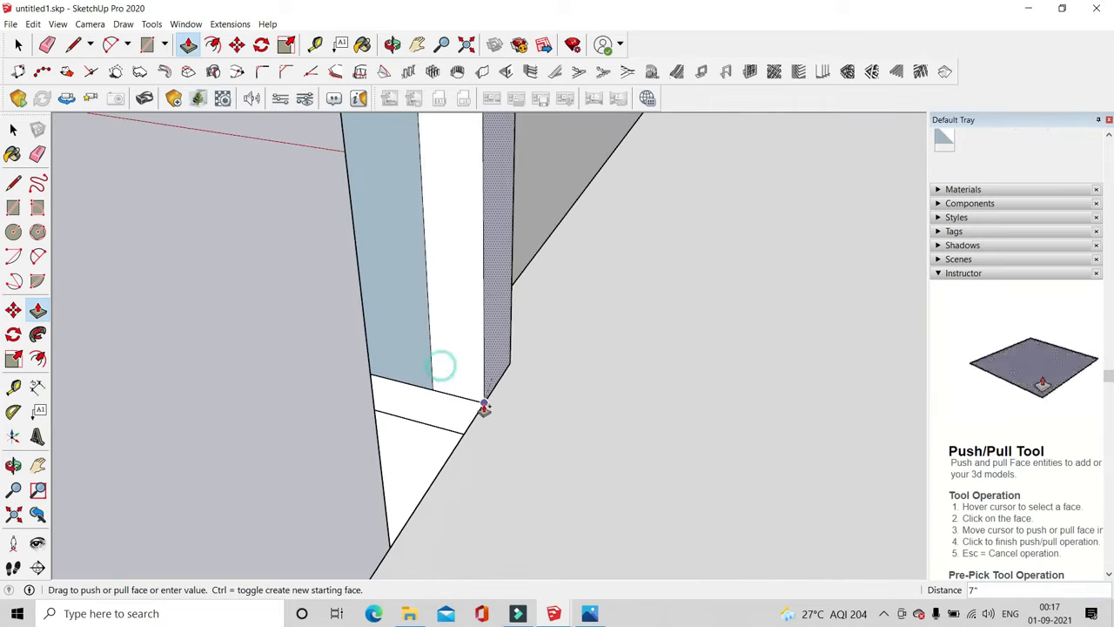
click(489, 384)
key(Return)
middle_drag(510, 401, 609, 466)
click(527, 392)
scroll(575, 398, down, 5)
scroll(638, 476, up, 1)
click(640, 477)
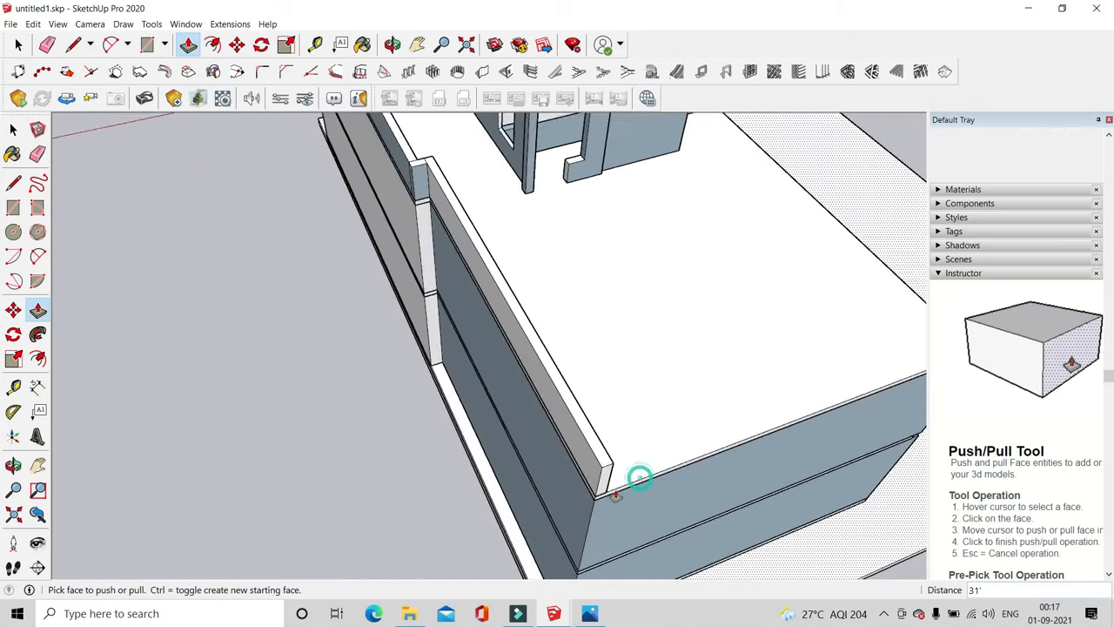
Pull a 9" corner piece at the far rear corner and extend the parapet forward along the opposite side edge
scroll(640, 477, up, 2)
click(585, 474)
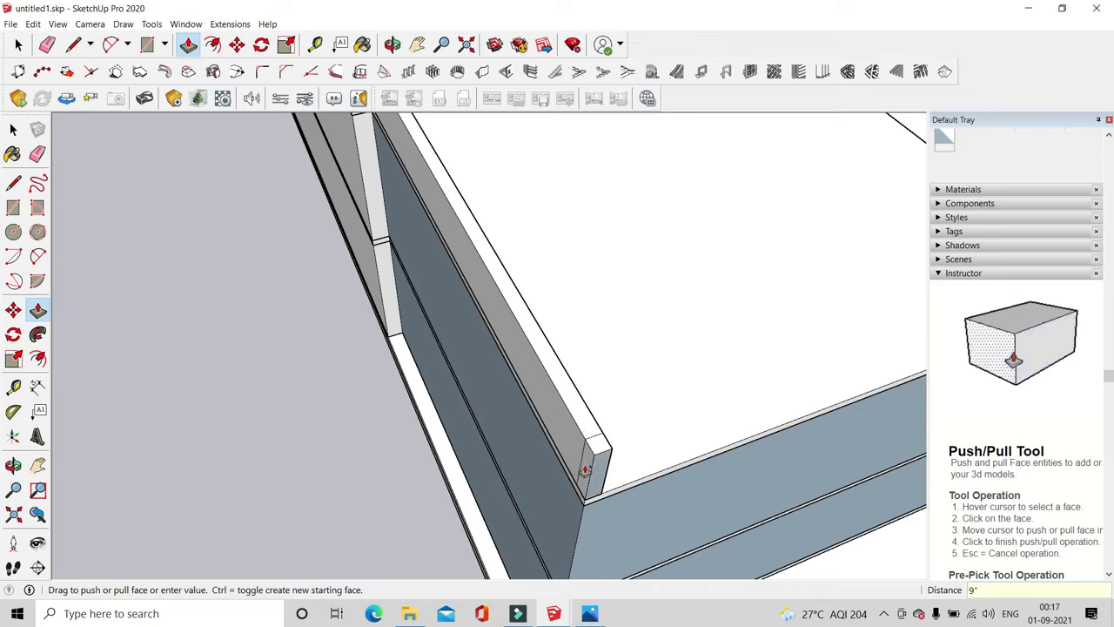
key(Return)
middle_drag(585, 470, 510, 505)
click(511, 507)
scroll(450, 413, down, 5)
middle_drag(450, 412, 418, 453)
scroll(538, 466, up, 5)
scroll(535, 466, up, 2)
click(588, 492)
scroll(588, 492, down, 5)
Select the entire roof parapet and make it a group
click(13, 129)
triple_click(382, 353)
right_click(381, 354)
click(442, 461)
click(206, 339)
Join the upper window and door heads with a line, and draw a vertical line from it up across the roof slab's edge
scroll(488, 365, down, 5)
middle_drag(540, 357, 415, 368)
scroll(808, 354, up, 4)
middle_drag(808, 354, 586, 396)
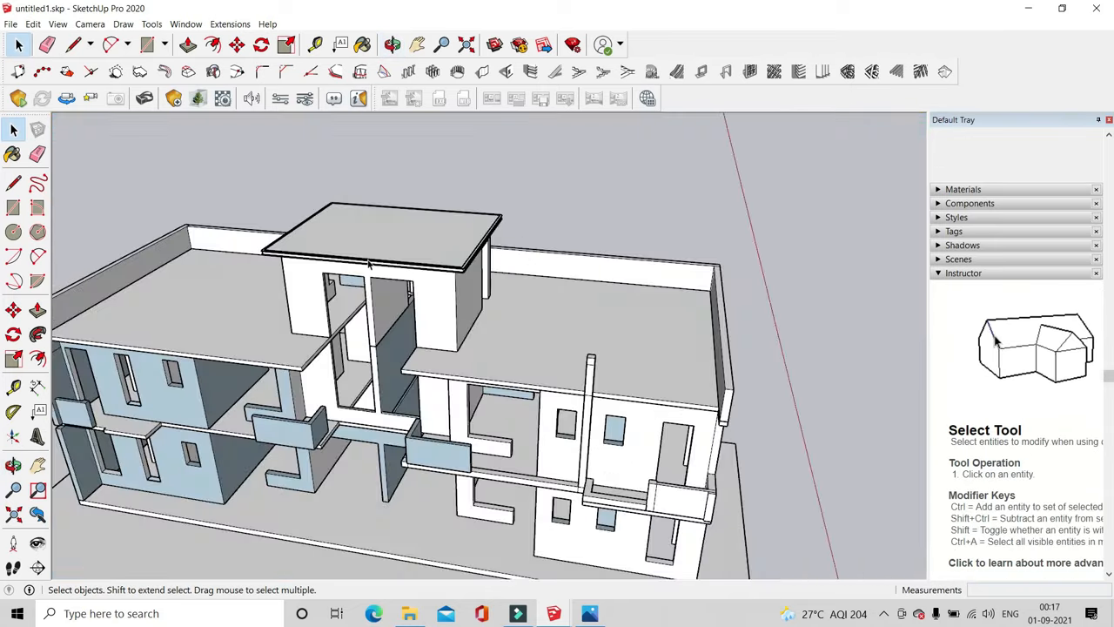
scroll(527, 419, up, 3)
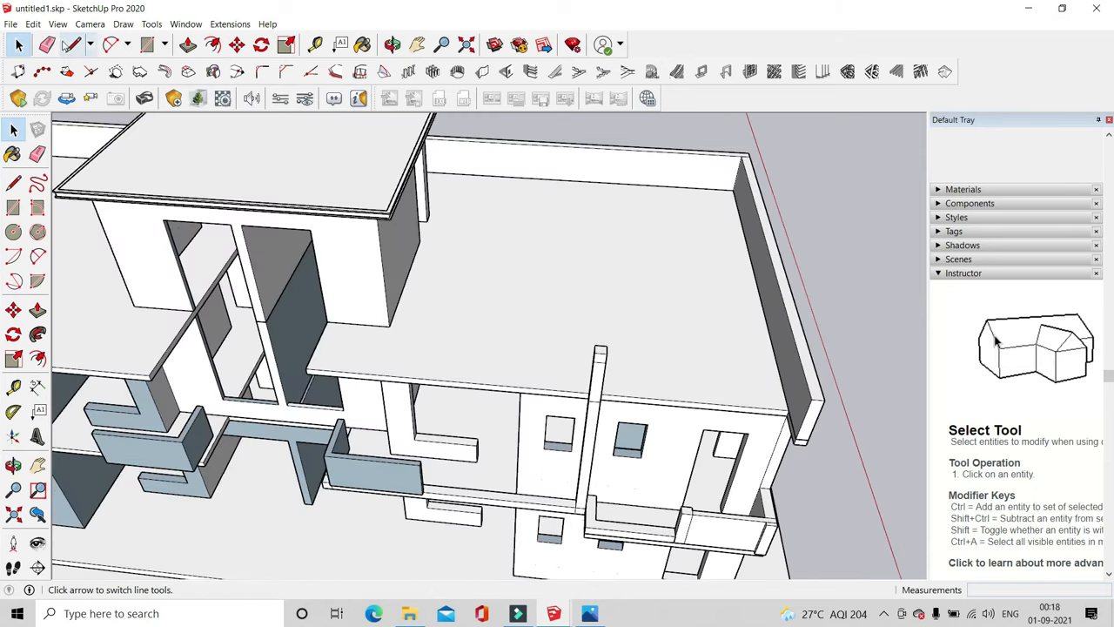
click(70, 45)
scroll(680, 455, up, 2)
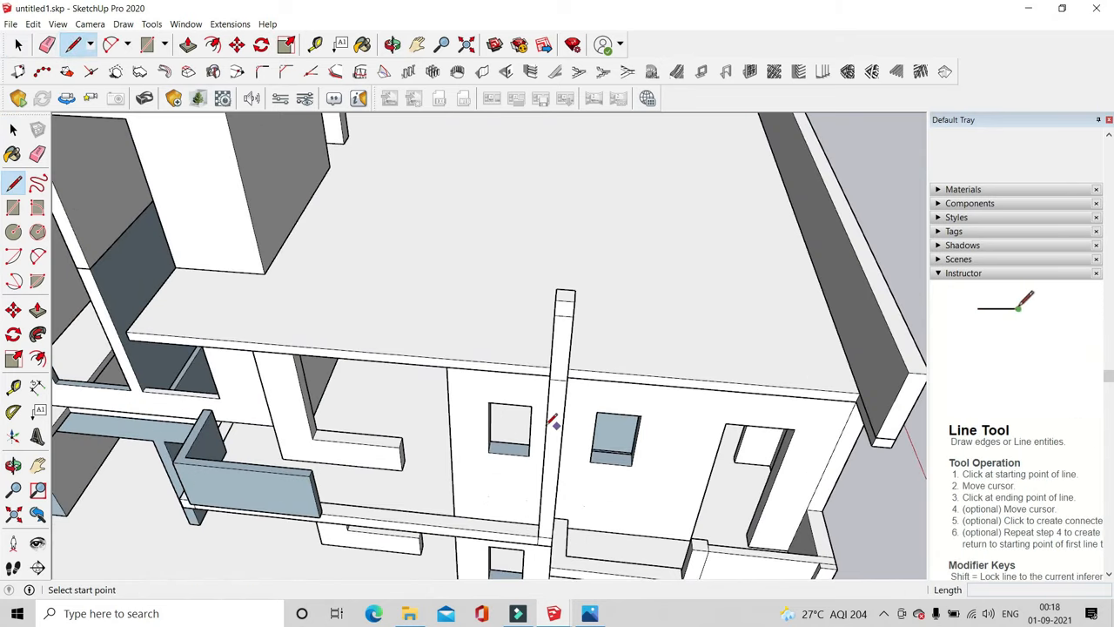
click(642, 416)
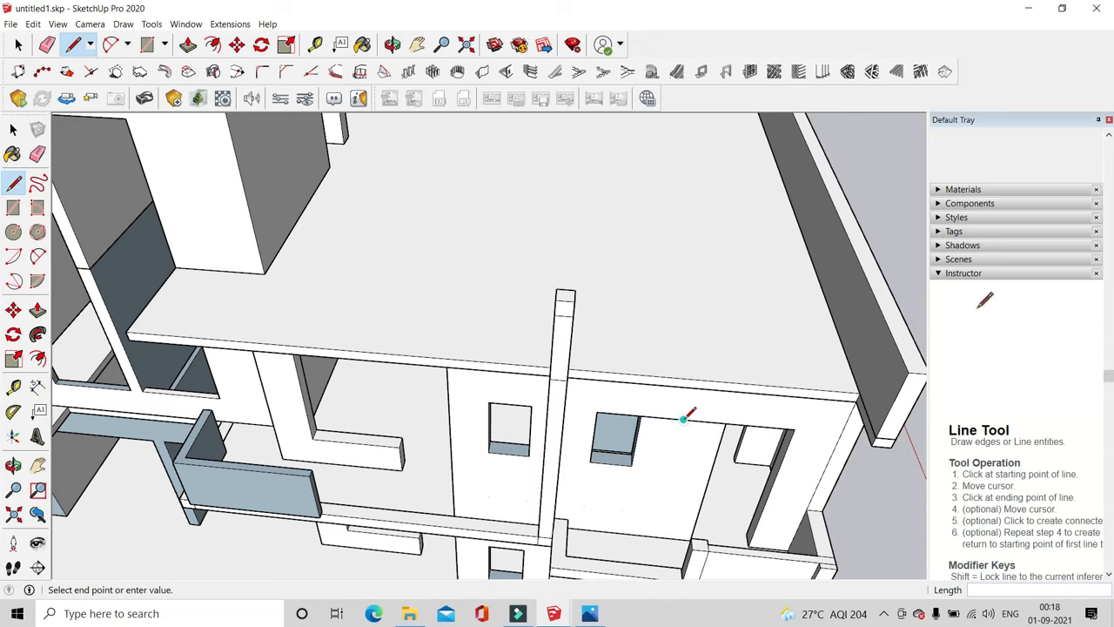
middle_drag(707, 399, 609, 357)
middle_drag(676, 361, 703, 323)
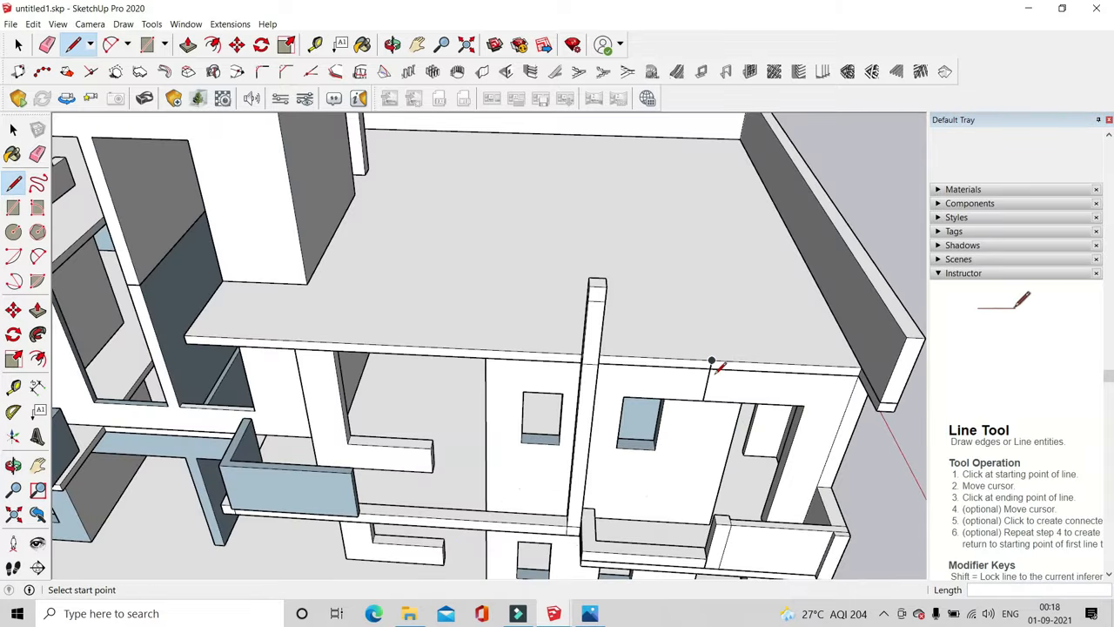
scroll(714, 364, up, 3)
scroll(723, 356, down, 2)
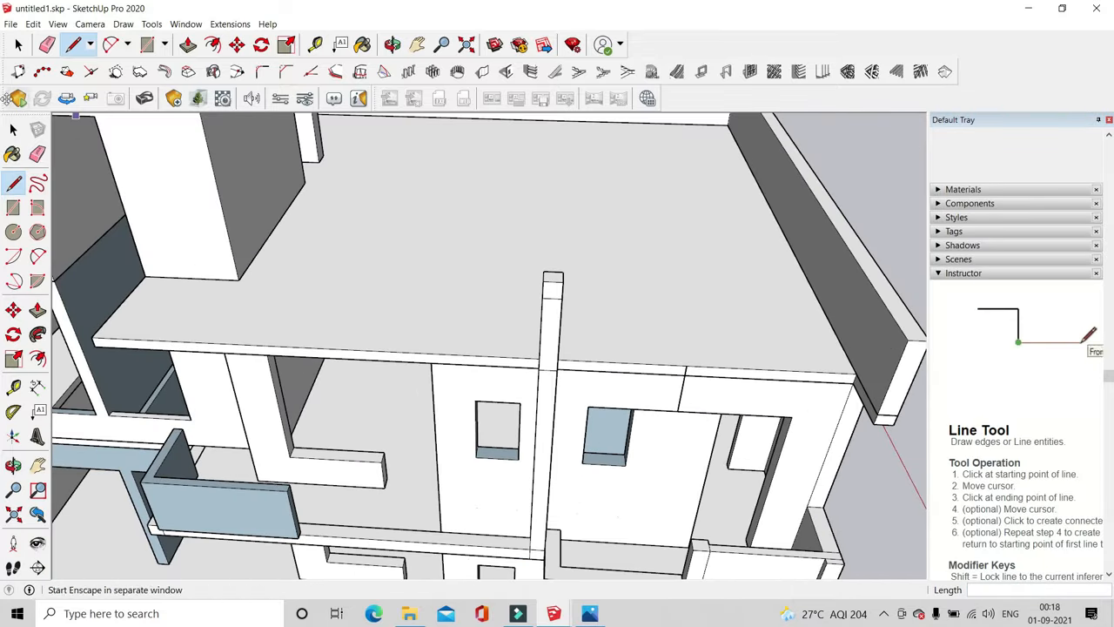
Draw a rectangle 6" high and about 6' 2" long on the roof slab's front edge, starting beside the side parapet
click(17, 46)
middle_drag(697, 418, 653, 401)
scroll(481, 314, down, 3)
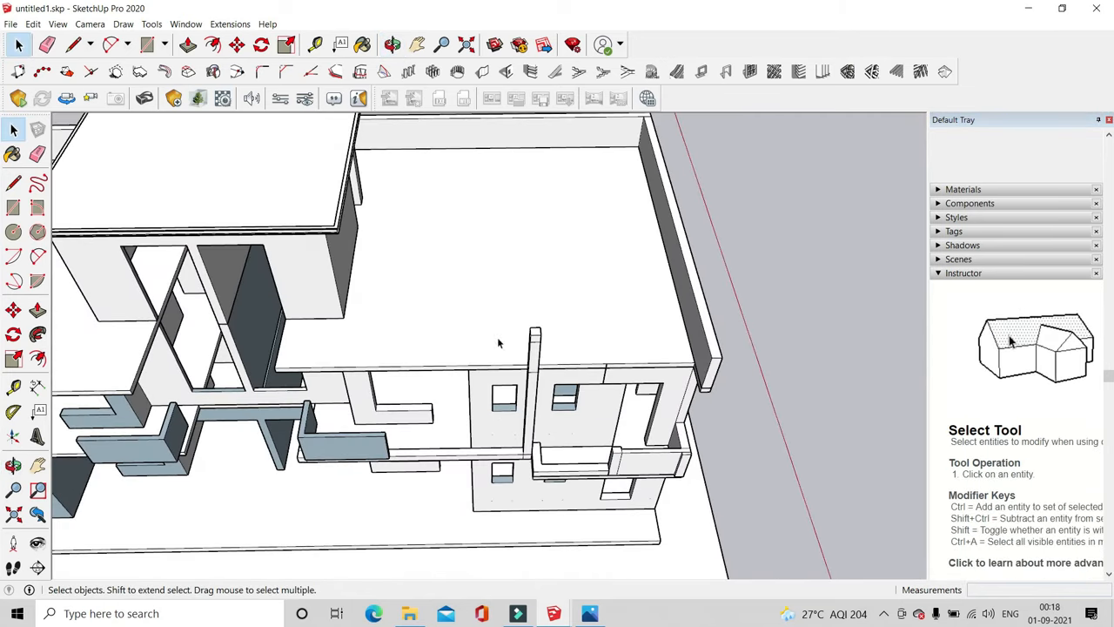
click(147, 45)
scroll(701, 368, up, 4)
click(709, 373)
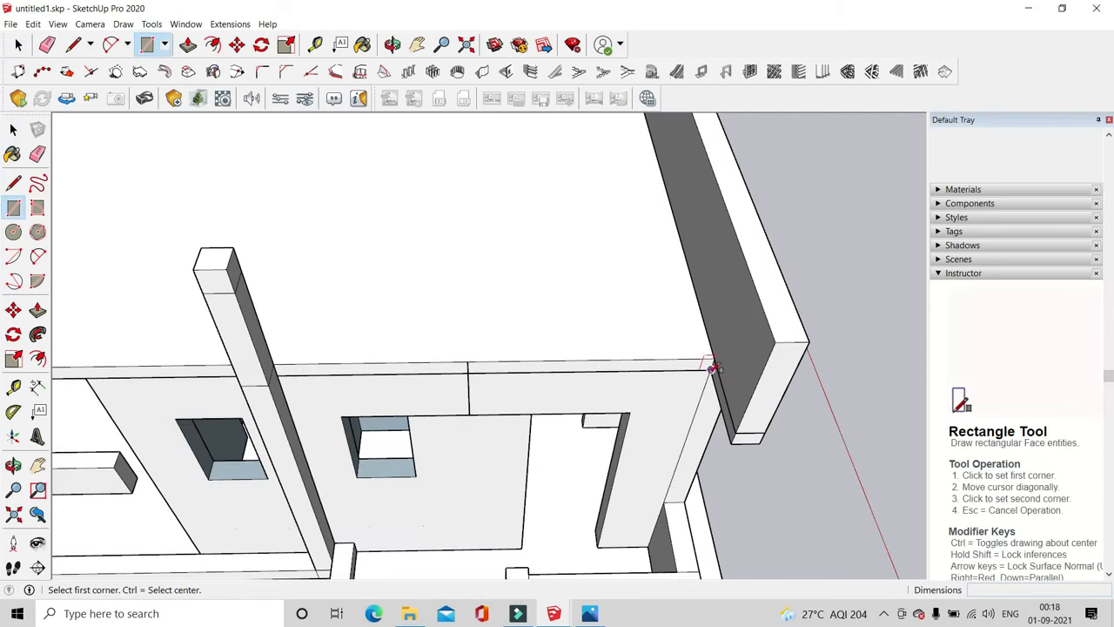
scroll(478, 364, up, 2)
scroll(478, 362, up, 1)
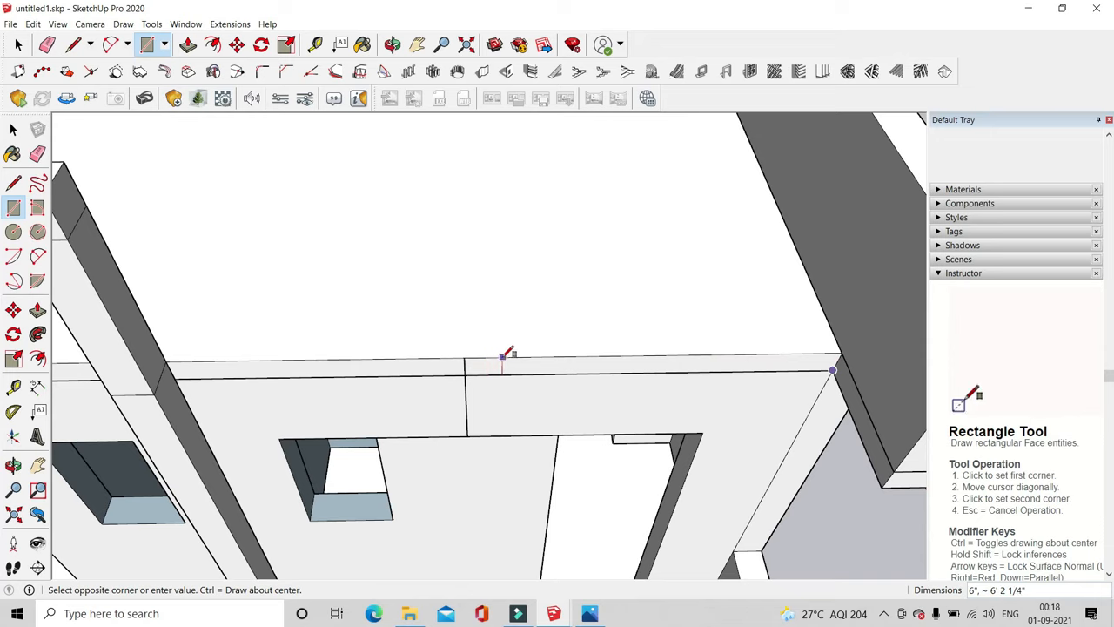
Pull the rectangle on the roof slab's front edge outward 2' 6" into a canopy flush with the side parapet's end
click(188, 45)
click(559, 367)
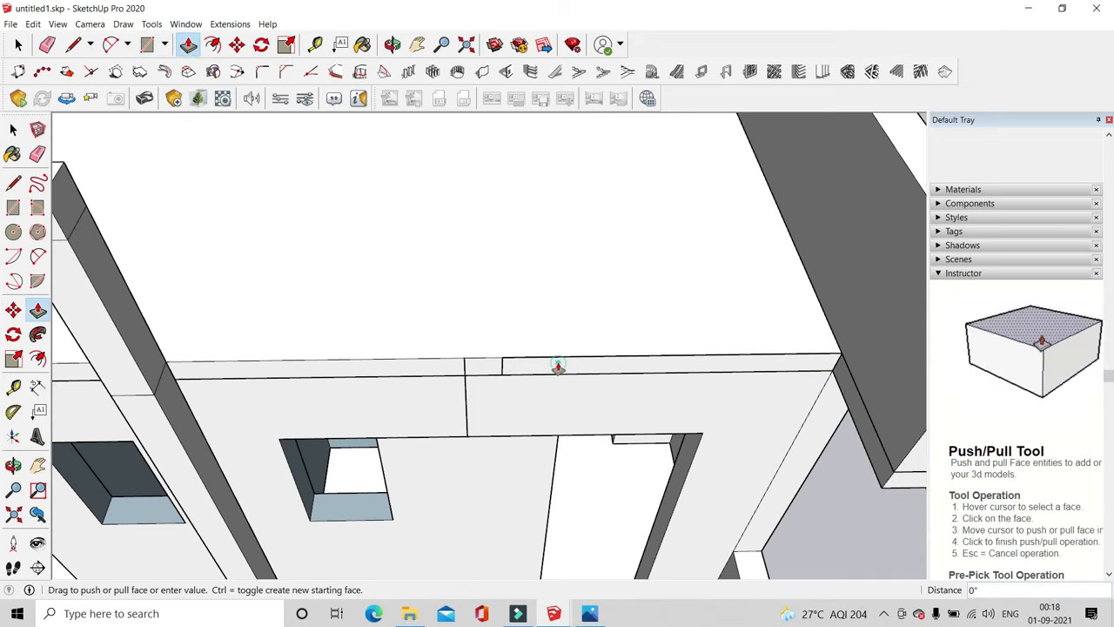
scroll(642, 403, down, 3)
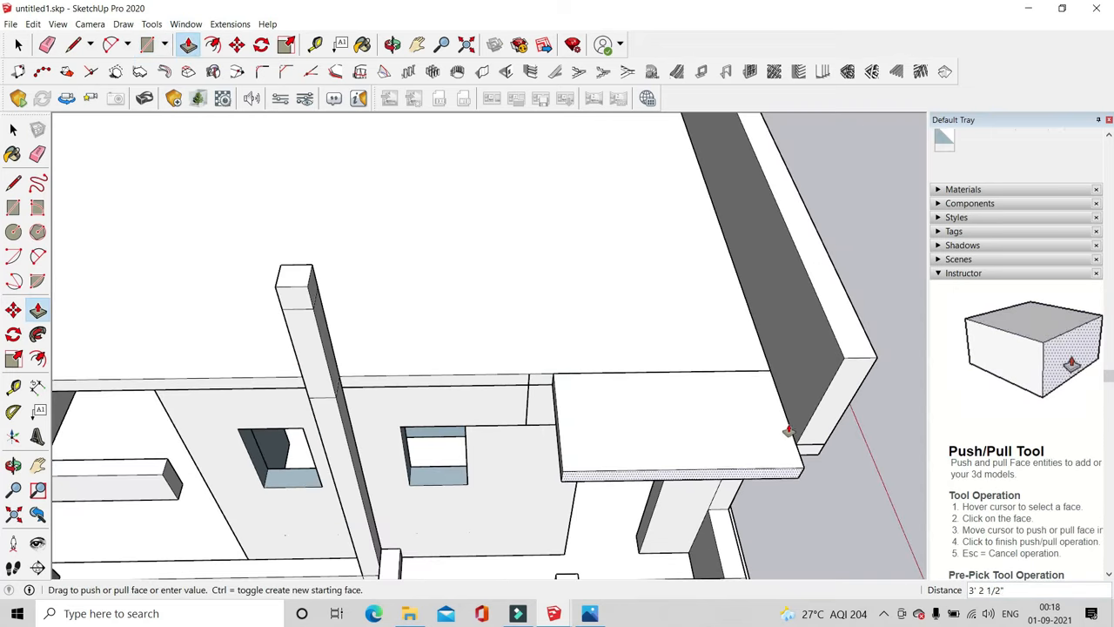
scroll(806, 450, up, 2)
click(824, 396)
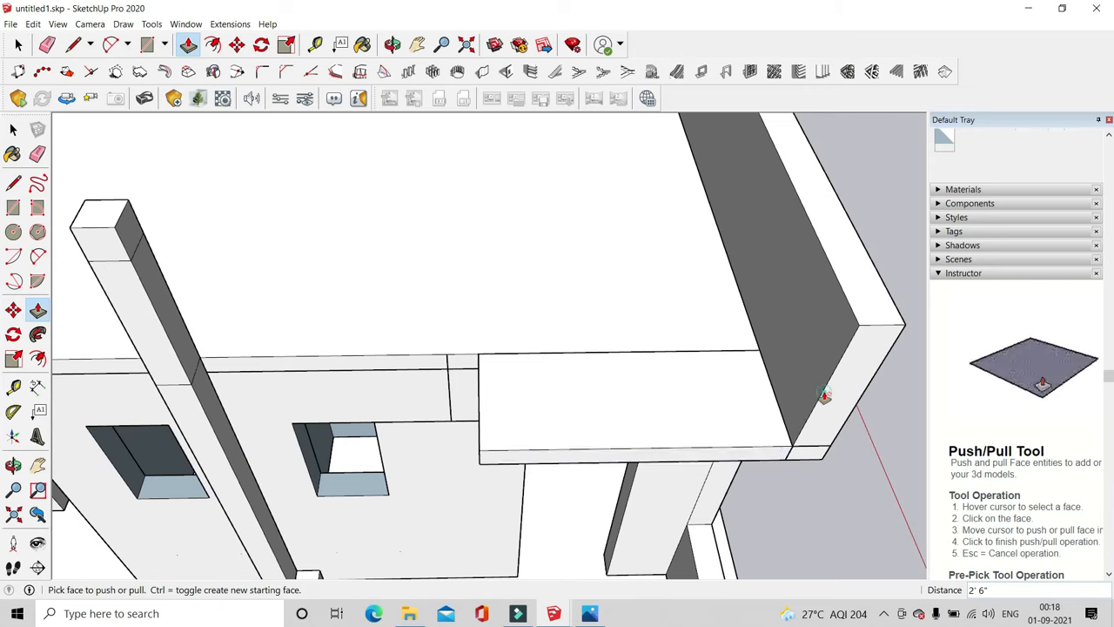
Extend the canopy's open end toward the tall post so that it reaches over the upper window
scroll(709, 370, down, 2)
middle_drag(609, 380, 700, 369)
click(612, 339)
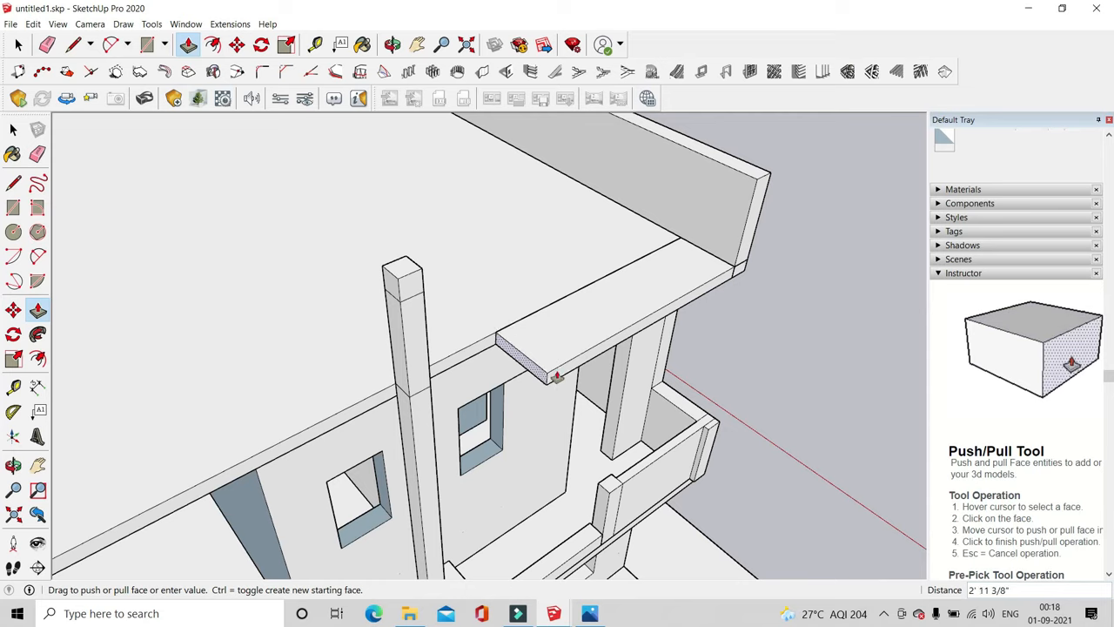
middle_drag(560, 378, 450, 318)
click(450, 395)
middle_drag(450, 395, 124, 145)
Select the canopy above the balcony door and make it a group
click(18, 44)
middle_drag(448, 304, 503, 351)
click(503, 351)
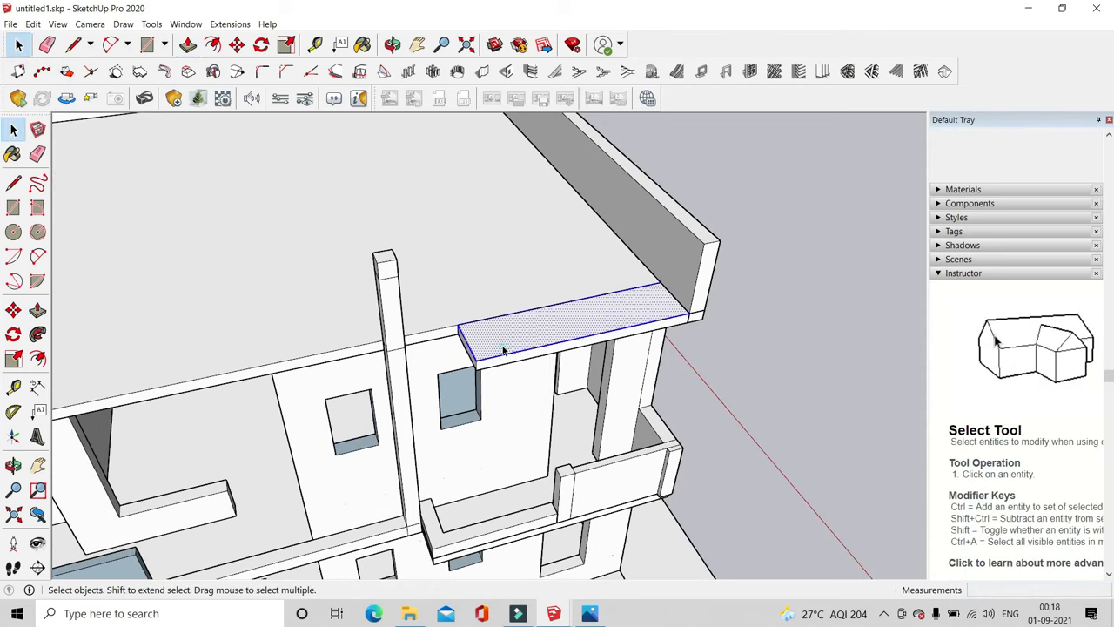
right_click(503, 351)
click(577, 457)
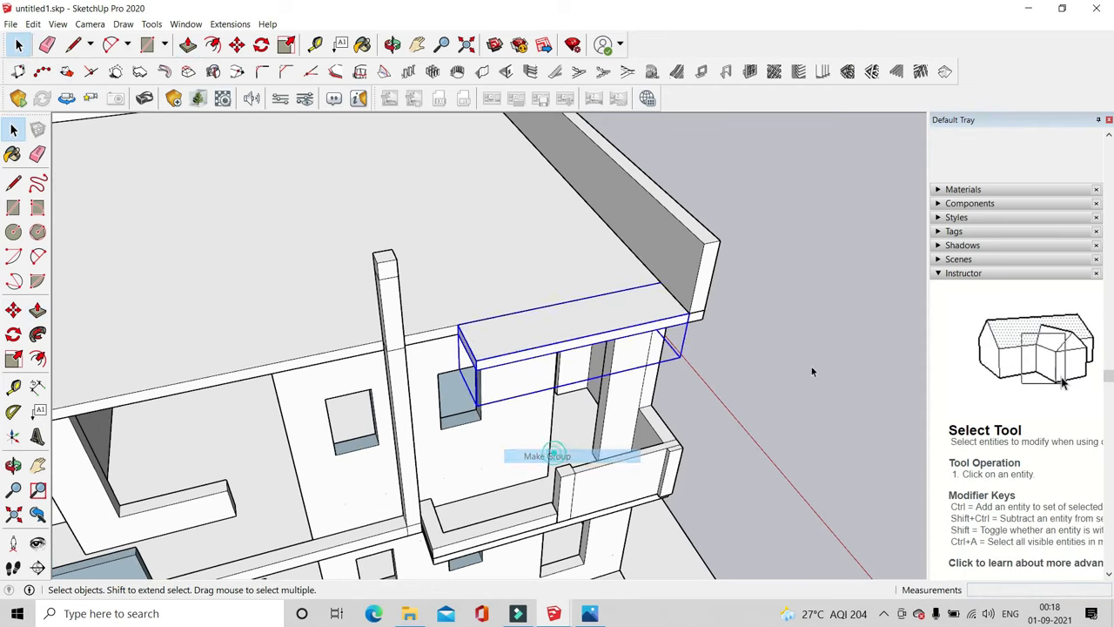
middle_drag(811, 367, 610, 289)
drag(610, 289, 681, 258)
scroll(684, 256, down, 7)
scroll(356, 235, up, 4)
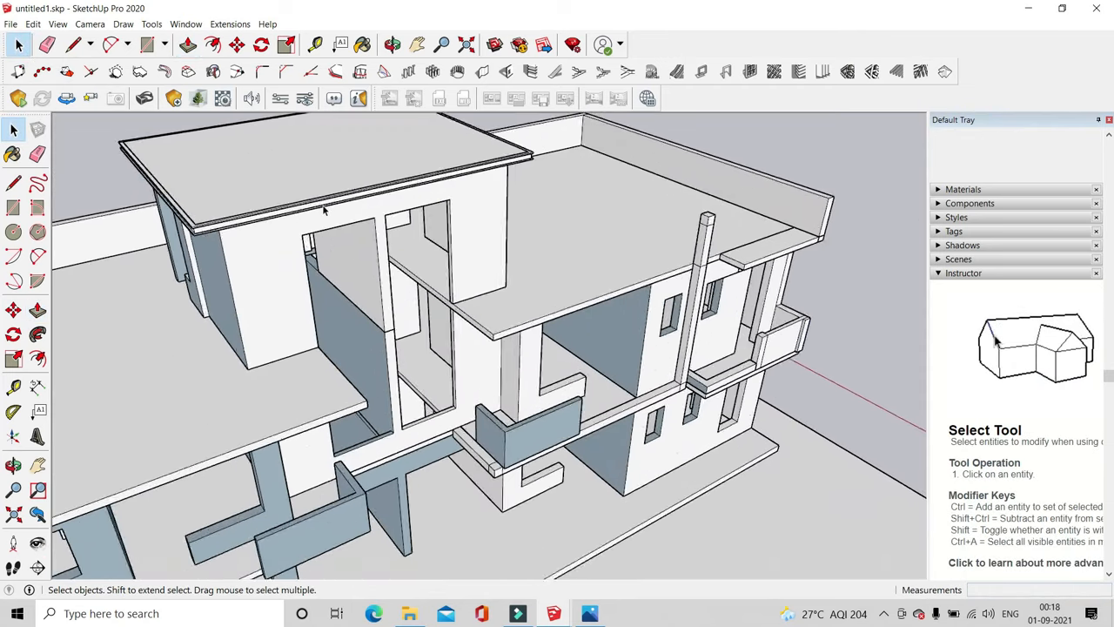
scroll(373, 198, down, 3)
scroll(727, 251, up, 6)
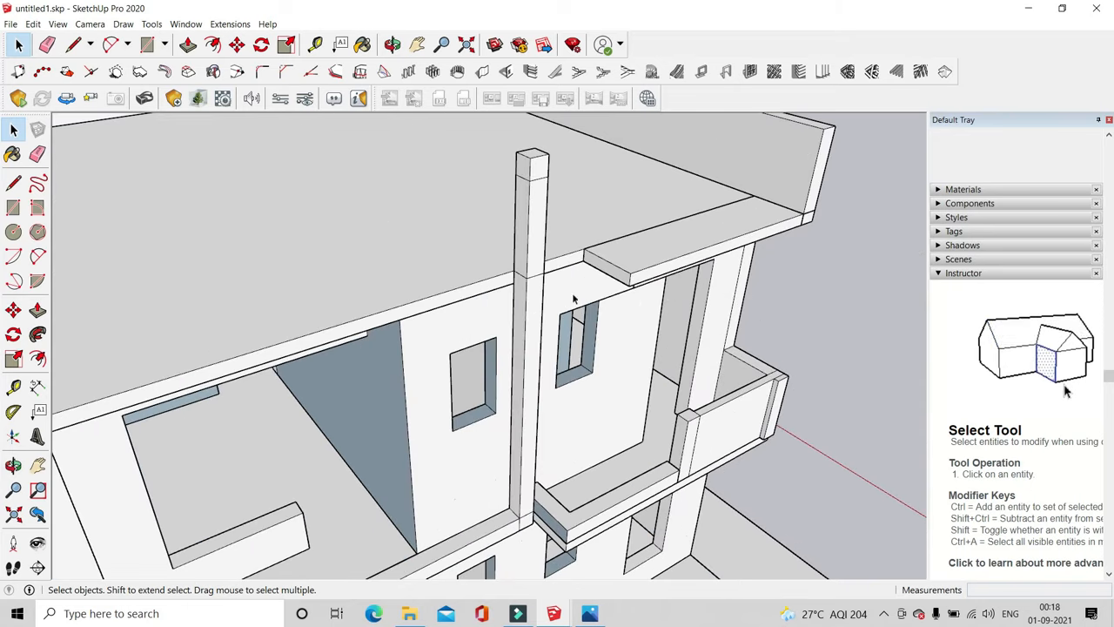
Draw a 6" by about 9' 9" rectangle over the canopy's front edge and pull out a fascia around its front and open end
click(148, 44)
scroll(582, 257, up, 3)
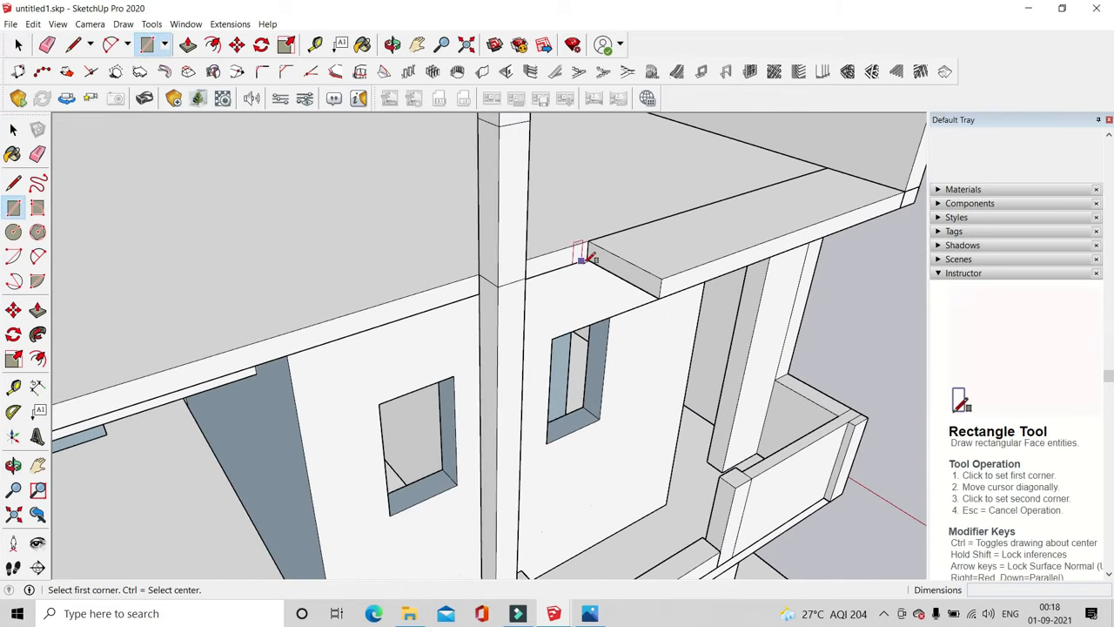
middle_drag(579, 283, 831, 198)
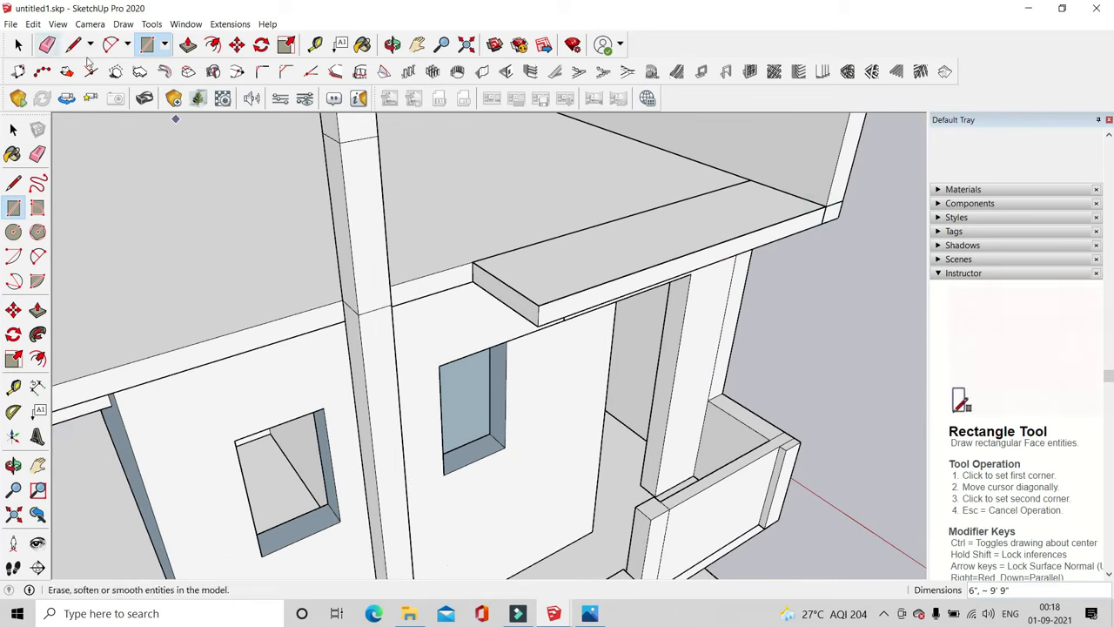
click(188, 44)
scroll(473, 306, up, 3)
scroll(575, 344, up, 2)
middle_drag(577, 345, 522, 531)
Offset the outlines of the fascia's front and end faces inward by 1"
click(212, 44)
double_click(470, 378)
double_click(572, 406)
Extend the offset lines to the fascia's edges with 1" lines and erase the short vertical segments, keeping only the horizontal bands
click(71, 47)
scroll(512, 390, up, 2)
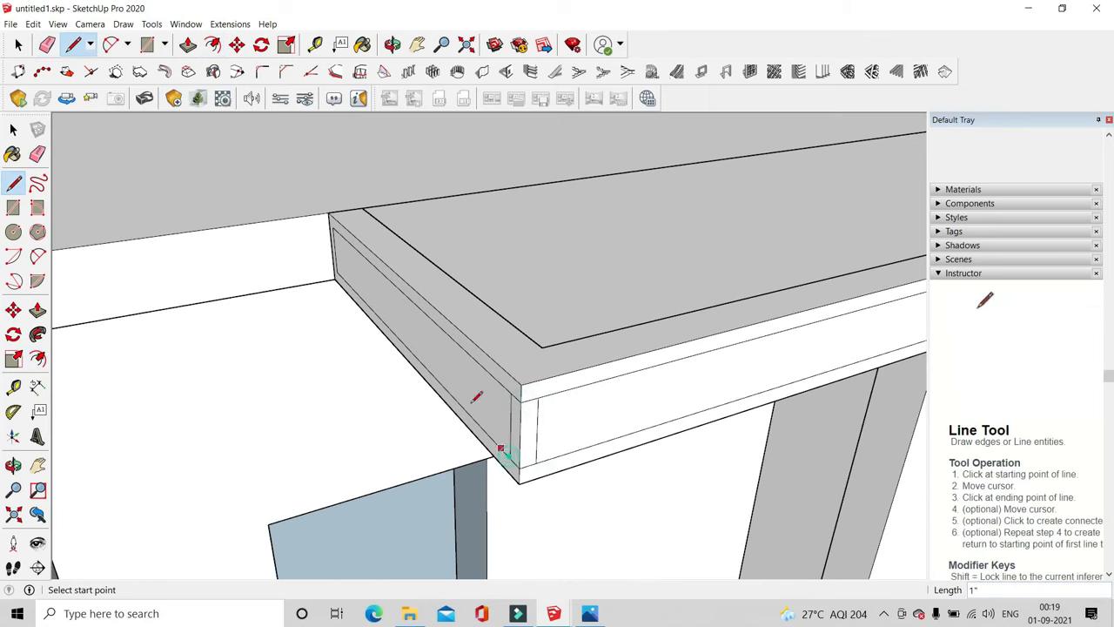
scroll(333, 228, up, 3)
click(295, 236)
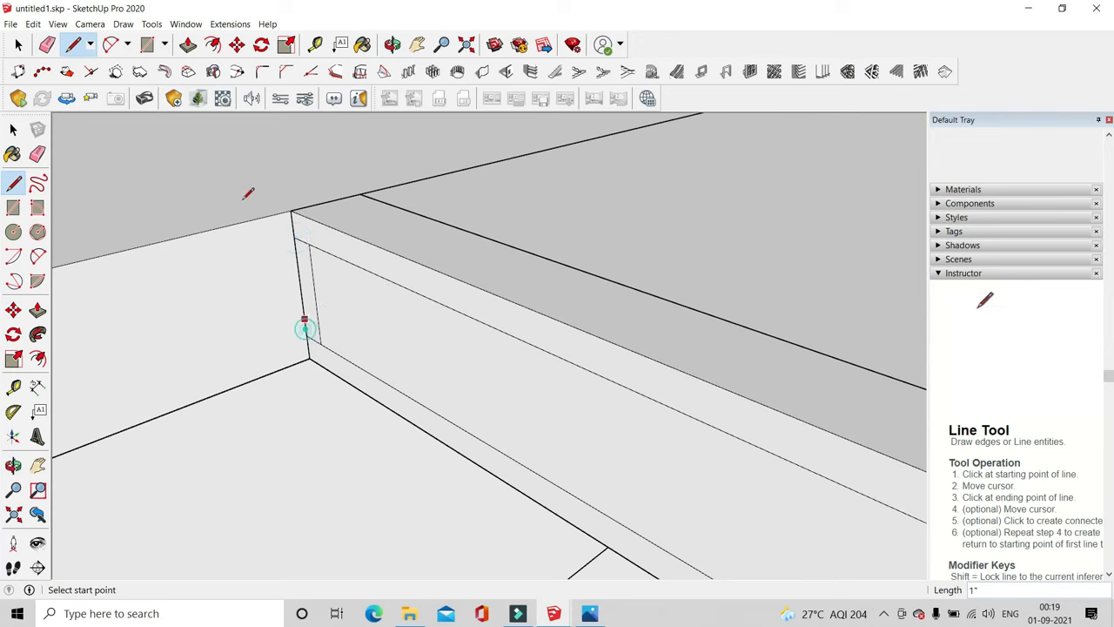
key(e)
mouse_move(291, 255)
middle_down()
mouse_move(463, 318)
mouse_move(580, 423)
middle_up()
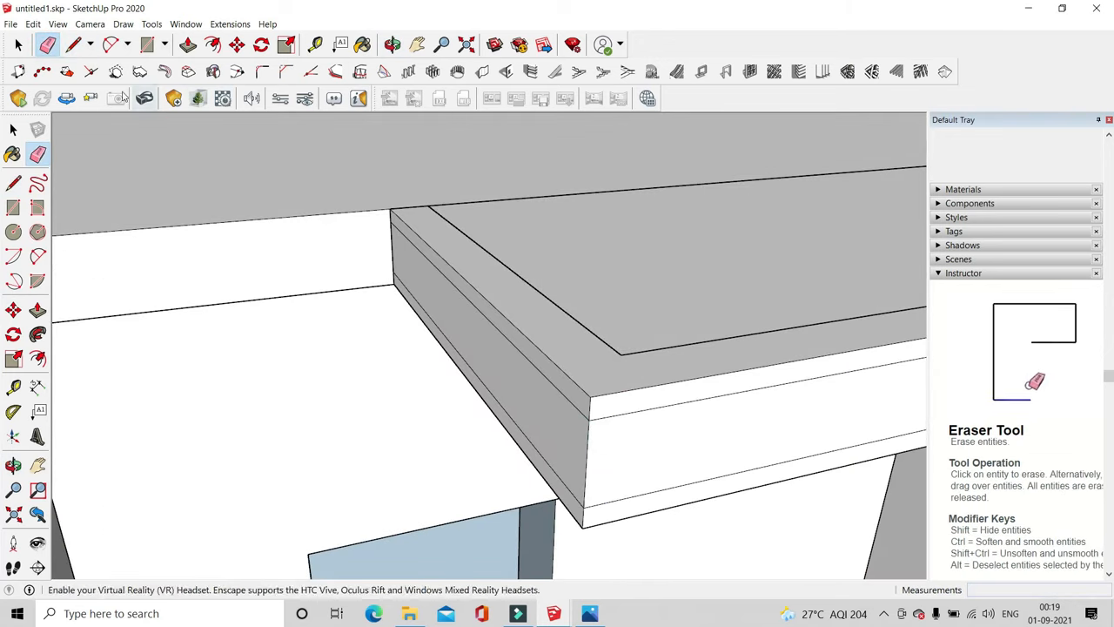
Extend the offset lines to the far end of the canopy's front fascia and erase the short vertical segment there
click(73, 45)
scroll(281, 224, down, 5)
mouse_move(688, 248)
middle_down()
mouse_move(566, 271)
mouse_move(557, 283)
middle_up()
scroll(817, 338, up, 3)
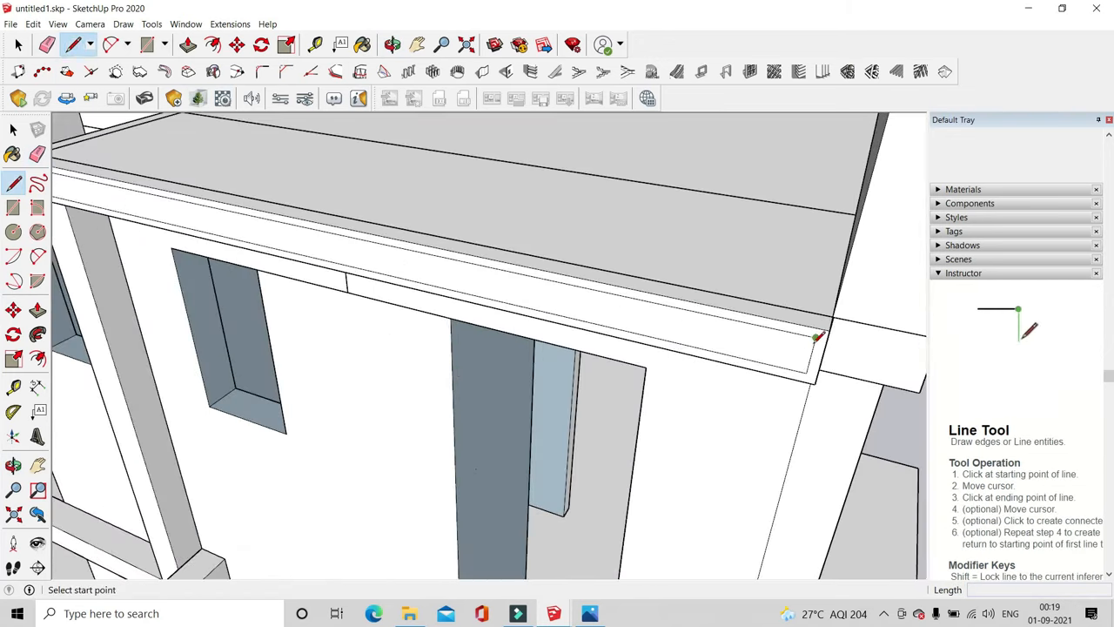
click(50, 49)
click(808, 357)
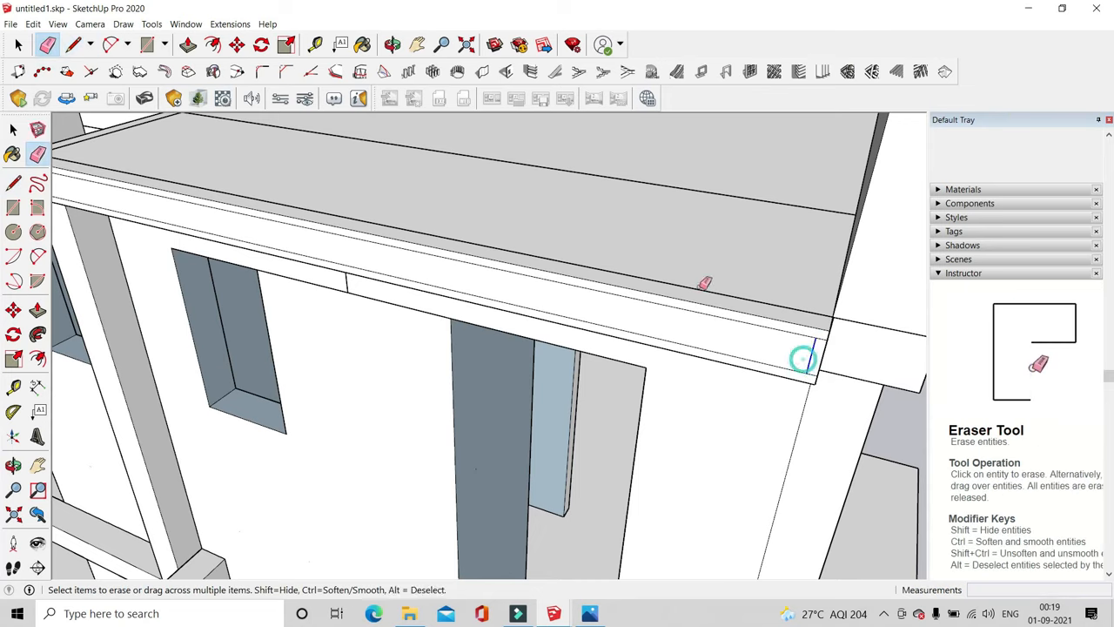
Push the middle bands of the fascia's front and end faces inward by 1" to form a groove
click(188, 45)
click(470, 270)
key(Return)
scroll(476, 275, down, 5)
middle_drag(348, 292, 465, 308)
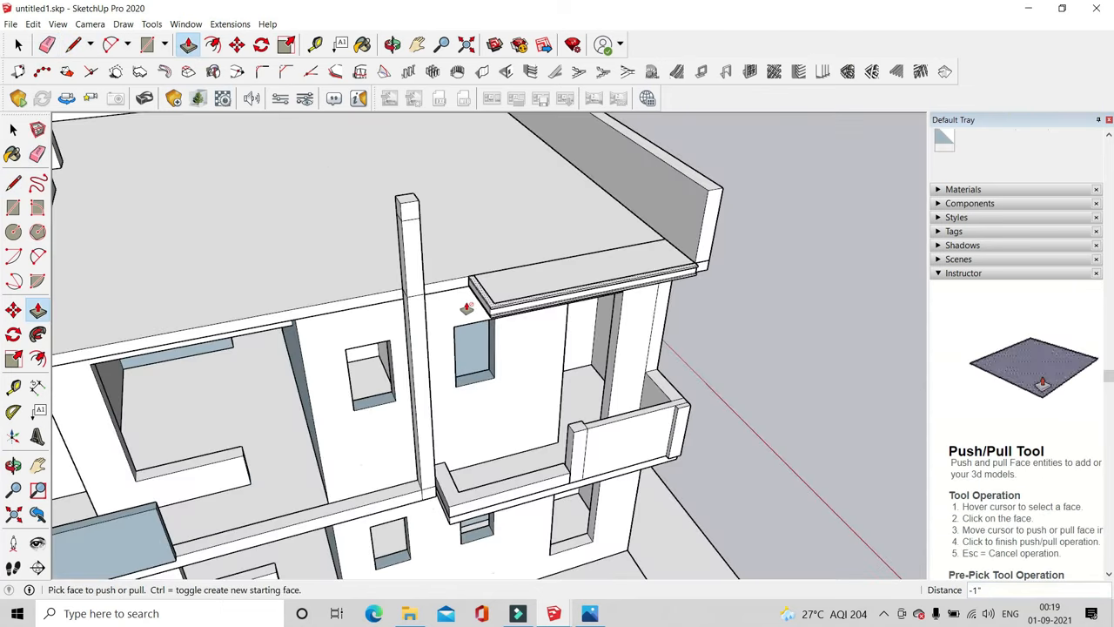
scroll(470, 308, up, 5)
click(519, 311)
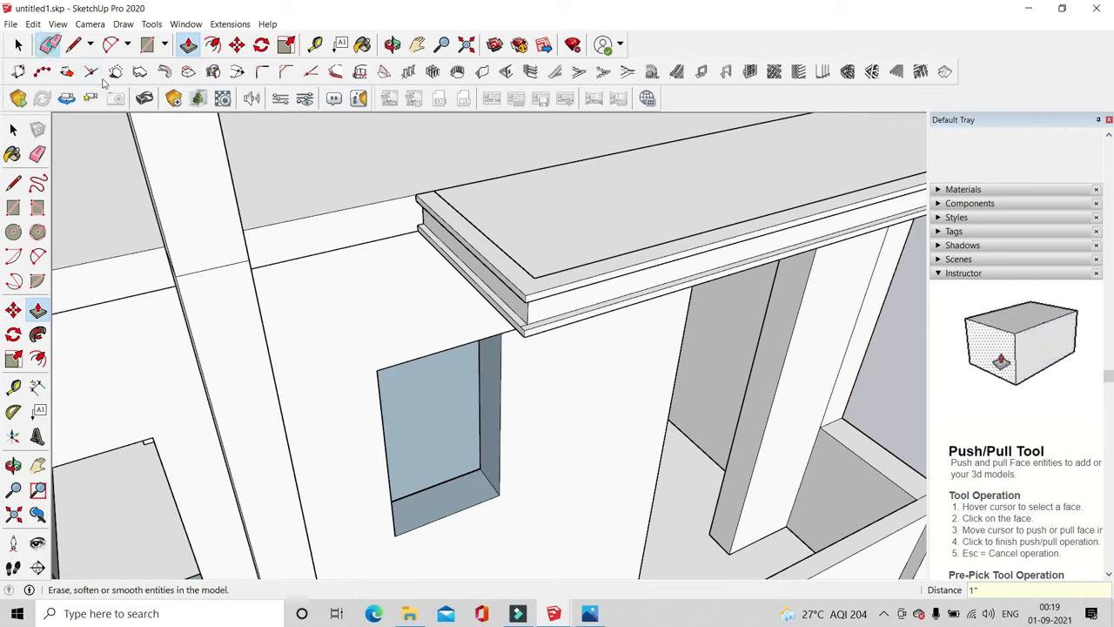
Erase the leftover edge where the front and end grooves meet at the fascia's corner
click(47, 45)
scroll(534, 322, up, 3)
mouse_move(535, 323)
middle_down()
mouse_move(569, 117)
mouse_move(534, 166)
mouse_move(517, 457)
middle_up()
click(530, 167)
scroll(517, 458, down, 1)
Select the whole grooved fascia and make it a group
click(17, 46)
scroll(374, 209, down, 3)
triple_click(469, 318)
right_click(468, 319)
click(513, 426)
click(858, 363)
scroll(610, 348, down, 6)
middle_drag(610, 348, 475, 153)
Draw a short guide line from the middle of the canopy's back edge onto the roof slab
key(l)
scroll(533, 241, up, 3)
click(532, 241)
middle_drag(531, 241, 522, 159)
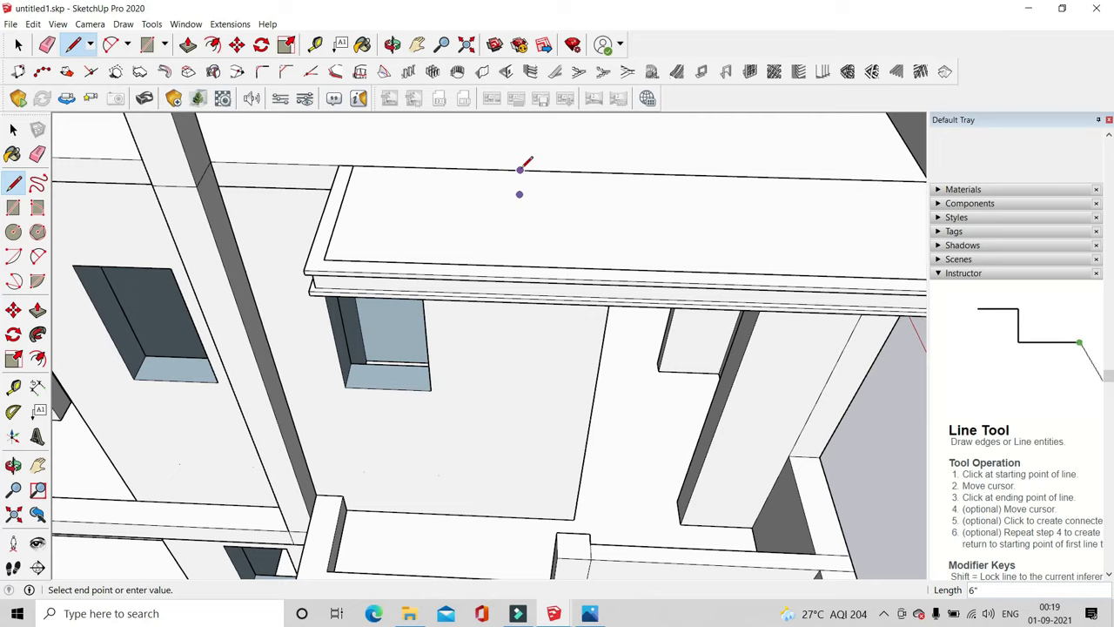
click(520, 147)
middle_drag(585, 279, 687, 283)
key(space)
scroll(652, 415, down, 5)
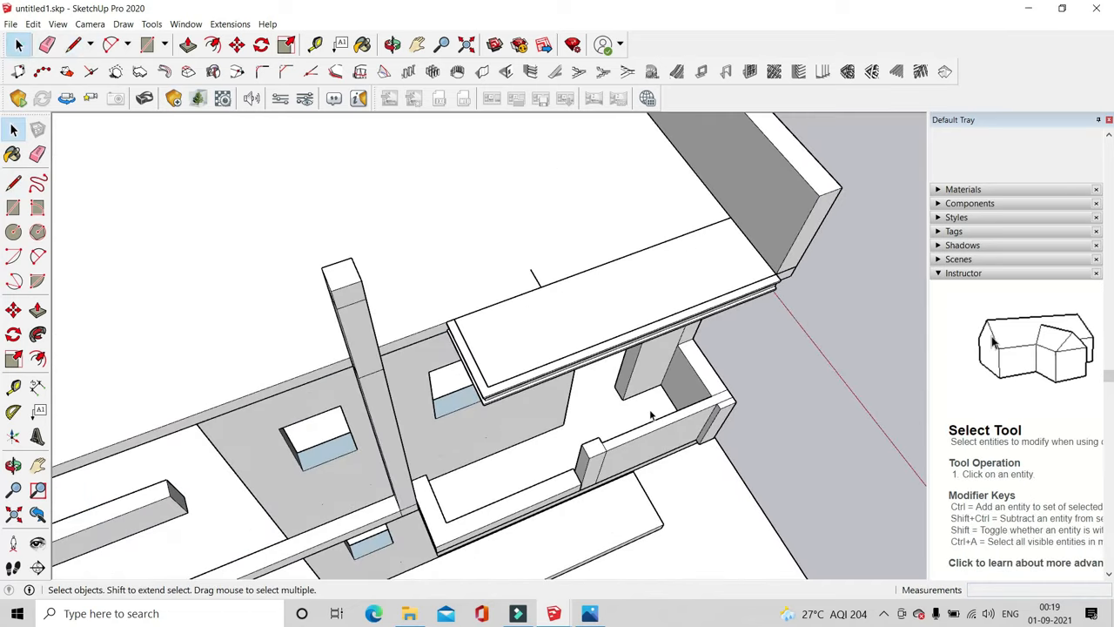
scroll(638, 396, up, 3)
scroll(668, 437, down, 2)
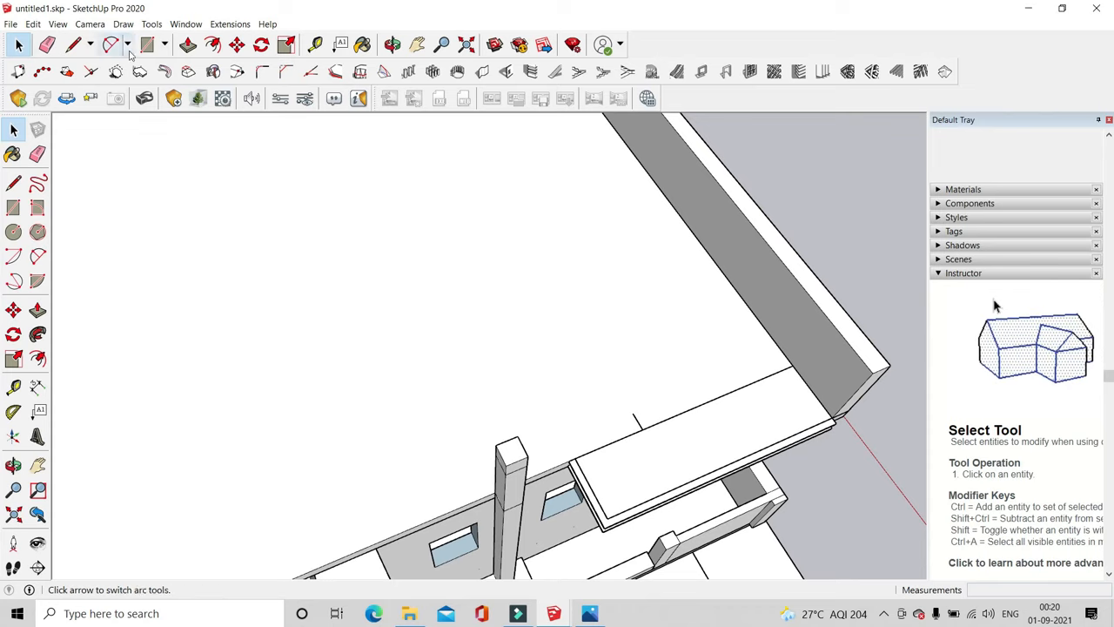
Draw the outline of a 9" wide strip from the guide line's end across the canopy to its front fascia
click(73, 45)
scroll(663, 383, up, 3)
click(615, 401)
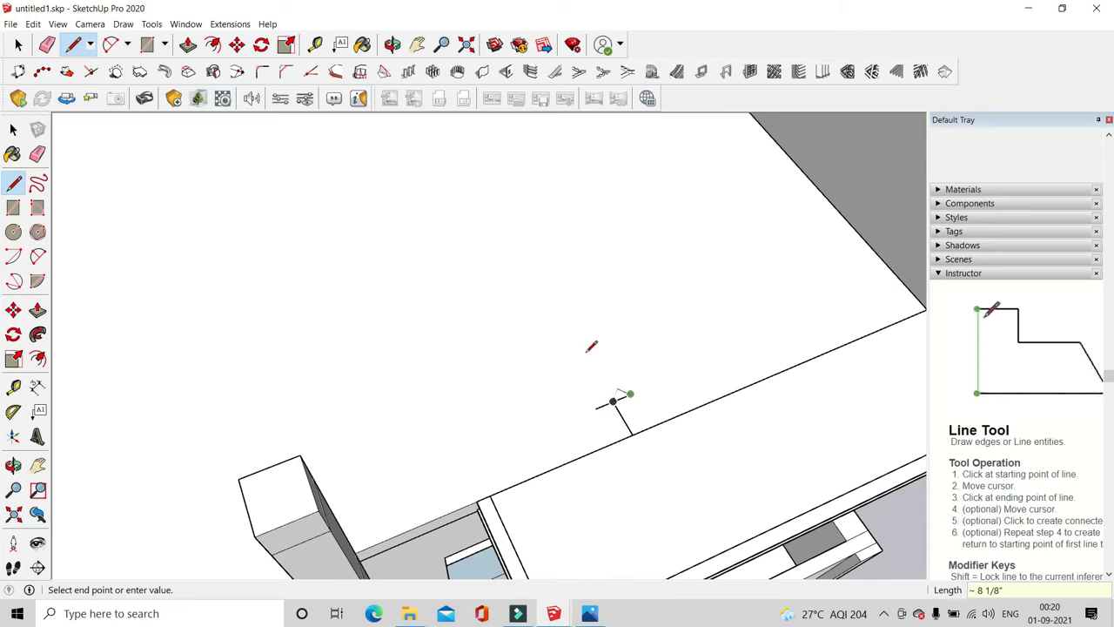
scroll(591, 346, down, 2)
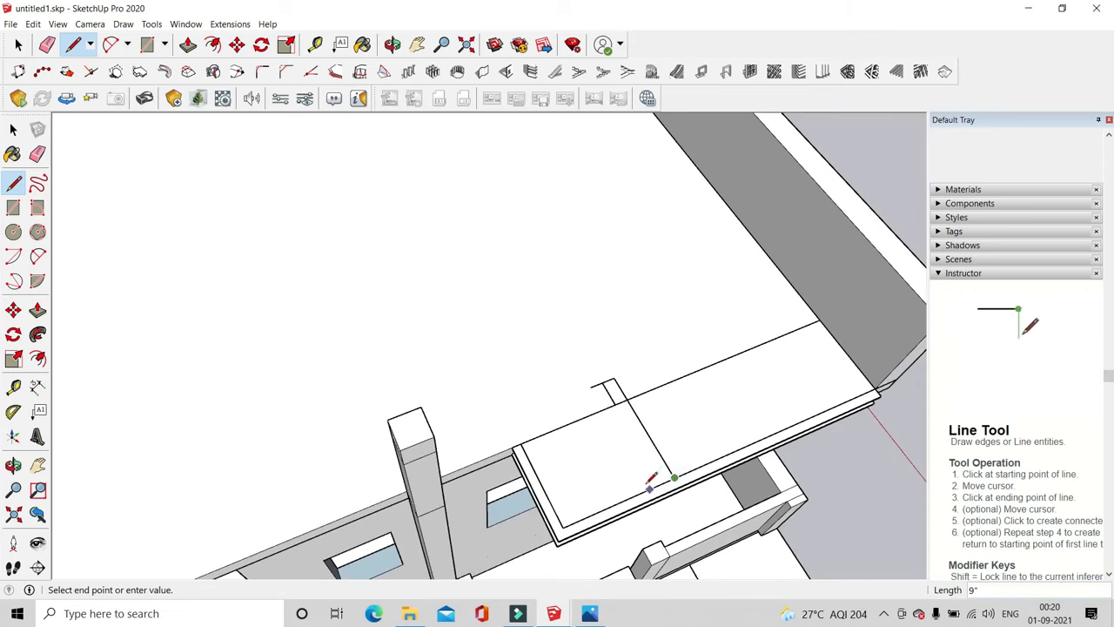
click(593, 388)
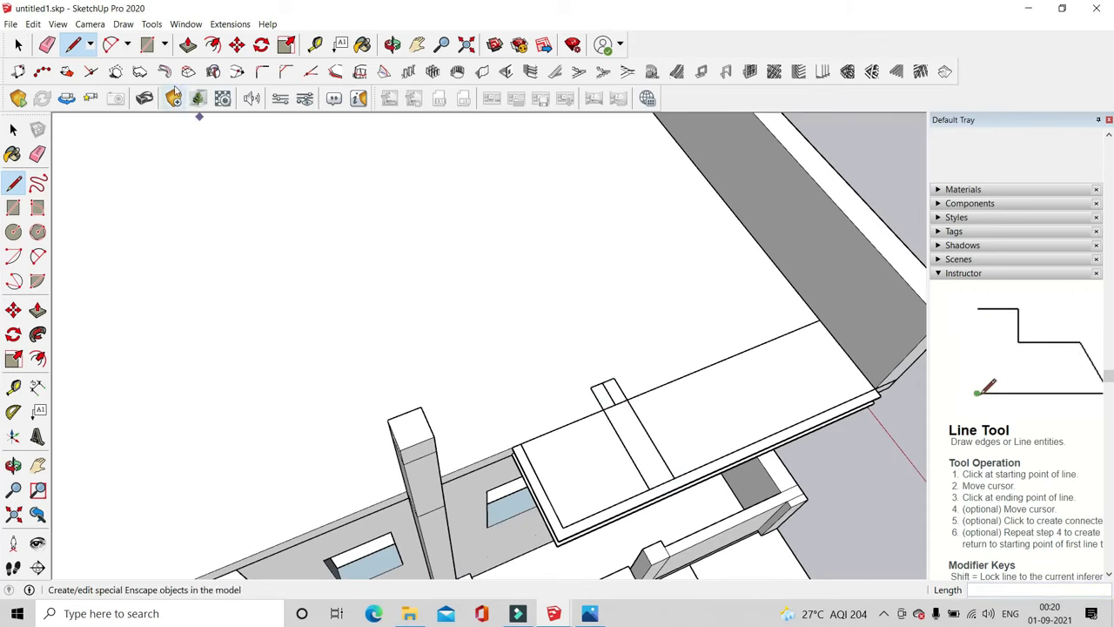
click(189, 46)
click(649, 454)
key(Escape)
scroll(621, 351, down, 6)
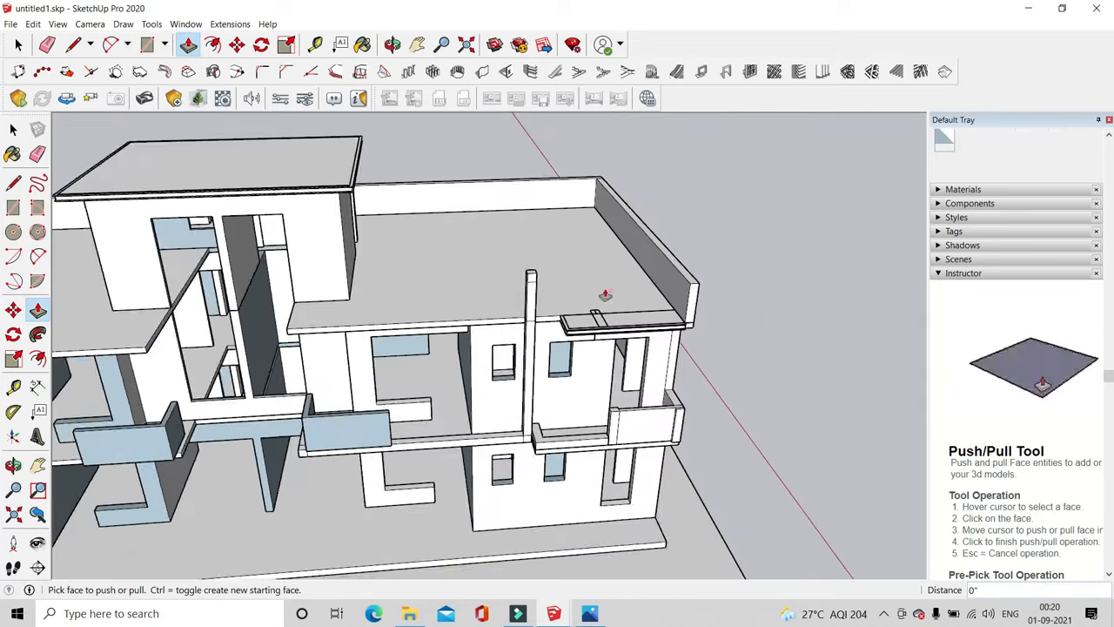
Select the connected house geometry and make it a group
click(19, 45)
scroll(585, 280, down, 3)
triple_click(609, 461)
right_click(609, 462)
click(731, 371)
right_click(629, 443)
click(685, 370)
Erase the leftover guide line inside the strip outline behind the canopy
scroll(685, 373, up, 3)
mouse_move(685, 372)
middle_down()
mouse_move(736, 406)
mouse_move(731, 487)
middle_up()
scroll(574, 336, up, 5)
click(47, 45)
scroll(701, 277, up, 1)
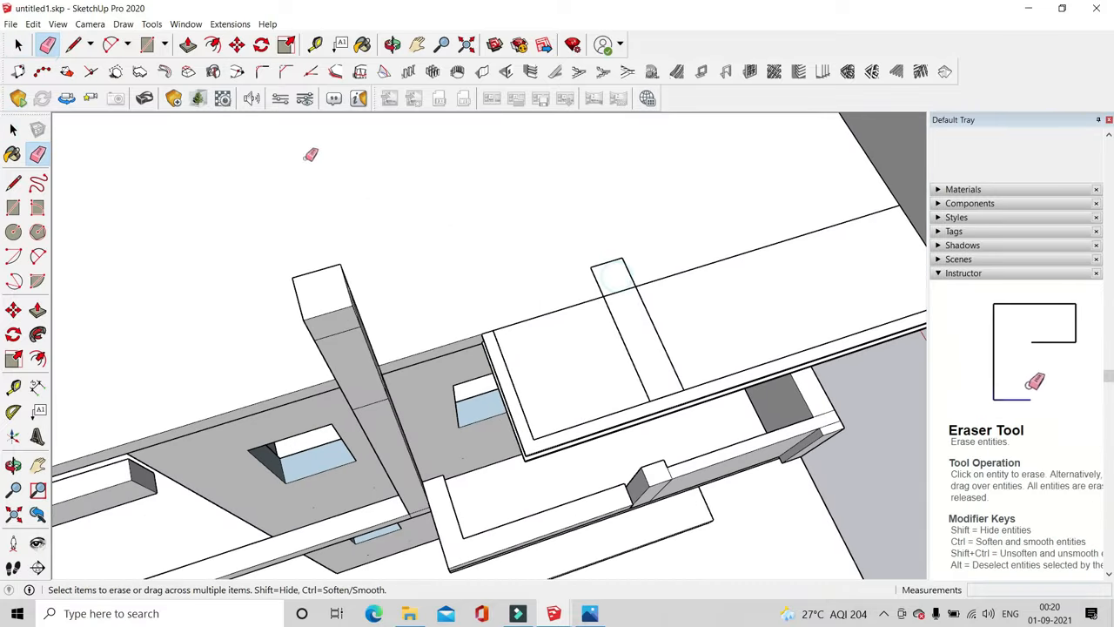
Draw a rectangle over the strip, pull it up 9" and extend it along the canopy's front as an L-shaped parapet
key(p)
key(r)
click(620, 260)
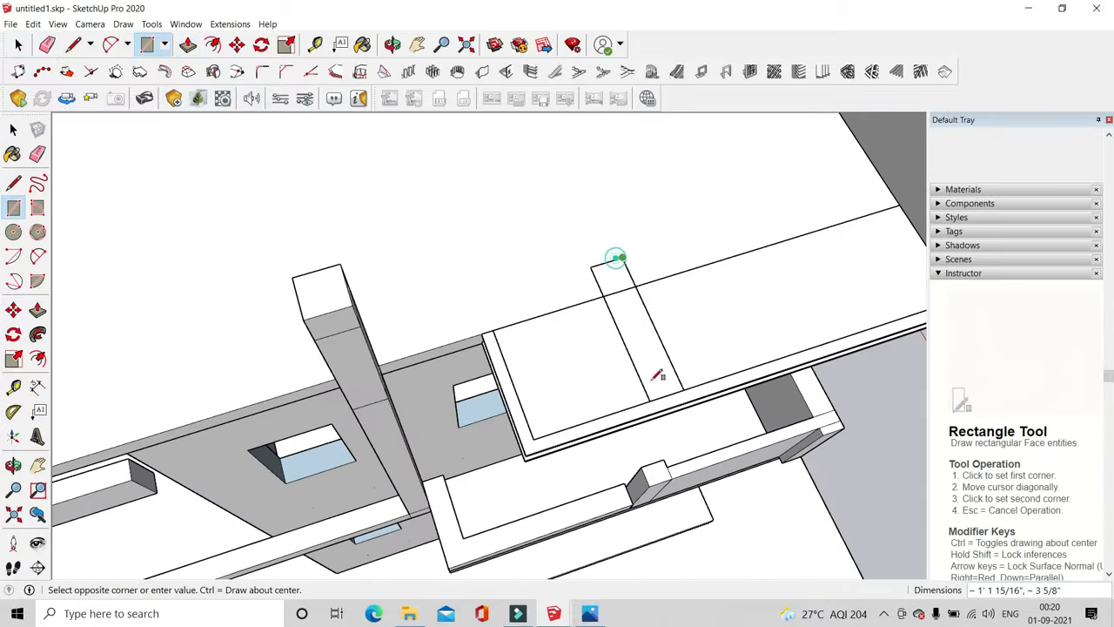
click(649, 398)
click(188, 44)
click(651, 340)
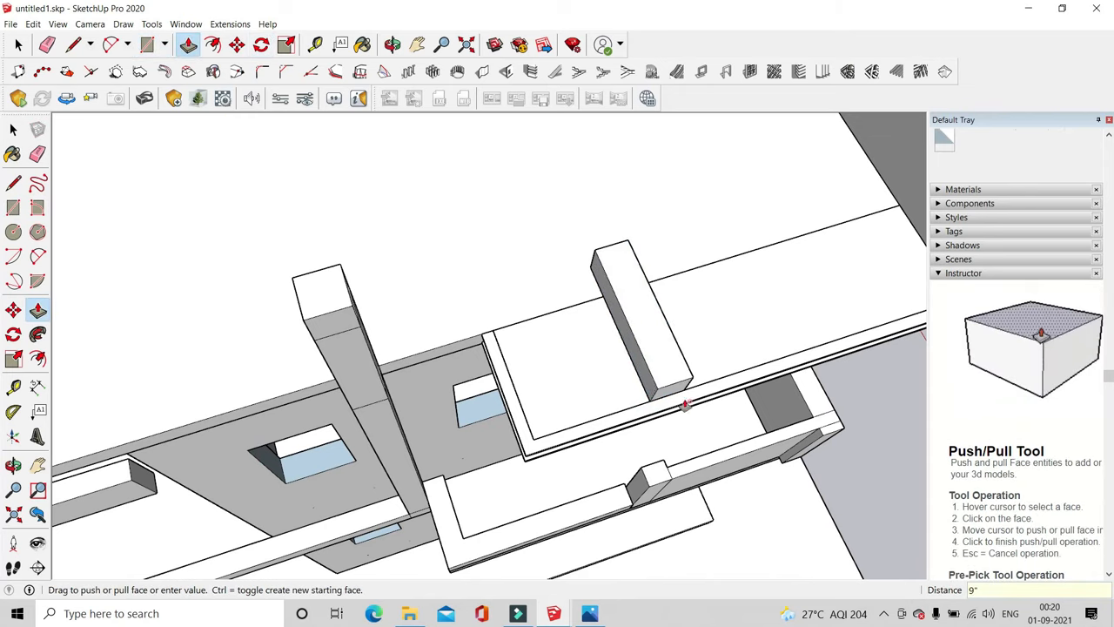
middle_drag(666, 362, 843, 467)
Erase the seam edges where the two arms of the L-shaped parapet meet
click(49, 45)
scroll(557, 396, up, 2)
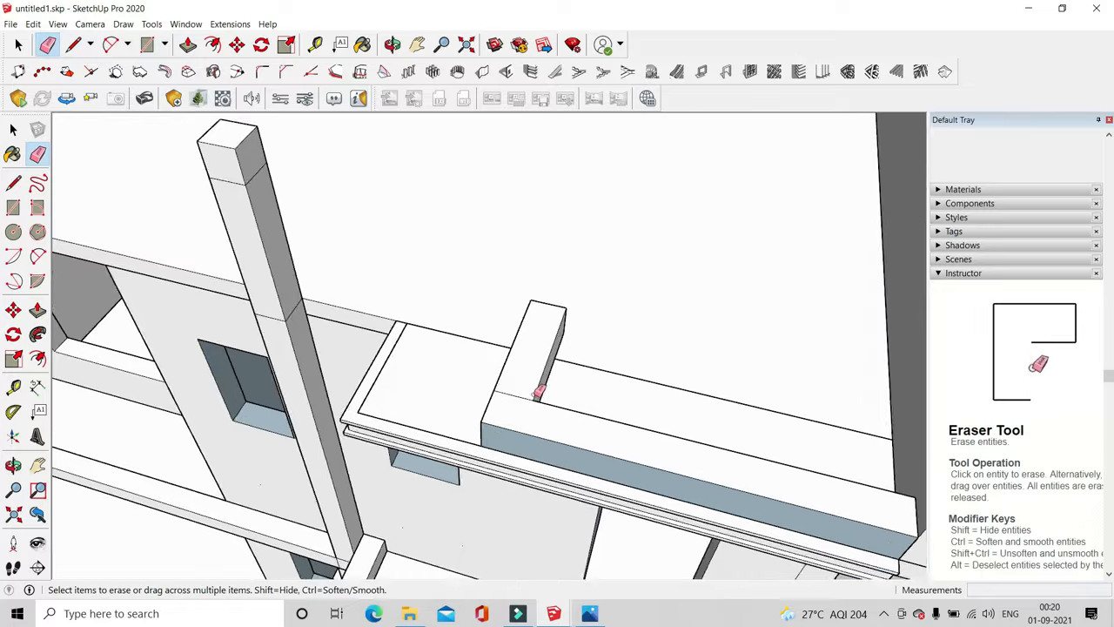
middle_drag(537, 395, 679, 361)
click(554, 369)
scroll(554, 366, down, 3)
Select the whole L-shaped parapet on the canopy and make it a group
click(18, 45)
scroll(571, 373, up, 2)
triple_click(569, 369)
right_click(570, 369)
click(643, 478)
drag(836, 429, 851, 464)
scroll(629, 387, down, 2)
middle_drag(628, 387, 702, 391)
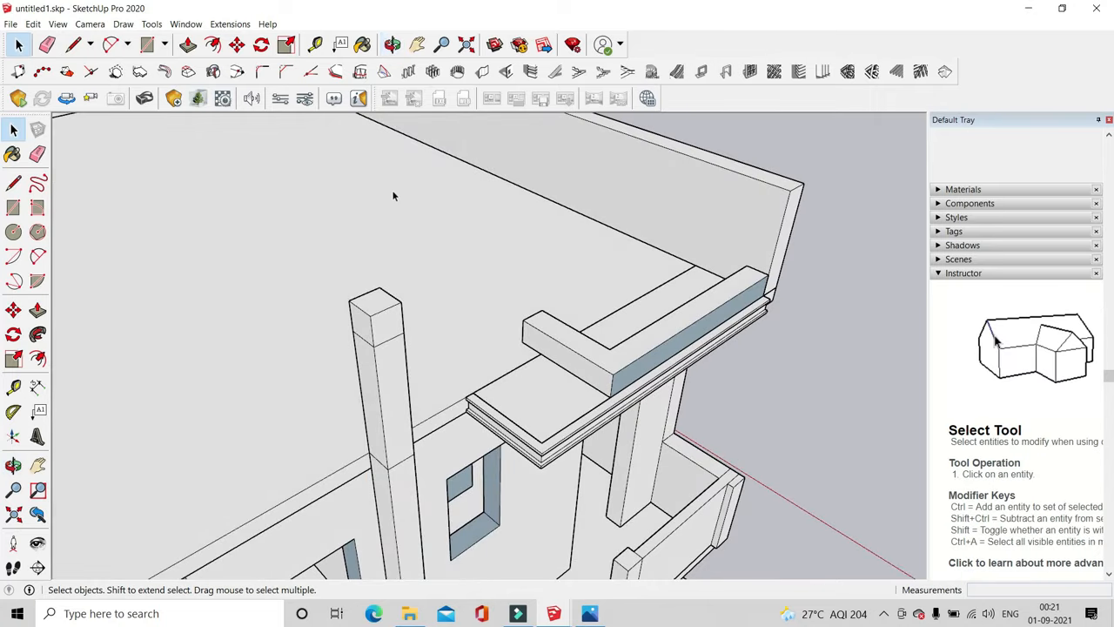
Draw a 1" upright line from the middle of the parapet's end edge, add a small square profile on it and erase the upright
click(73, 44)
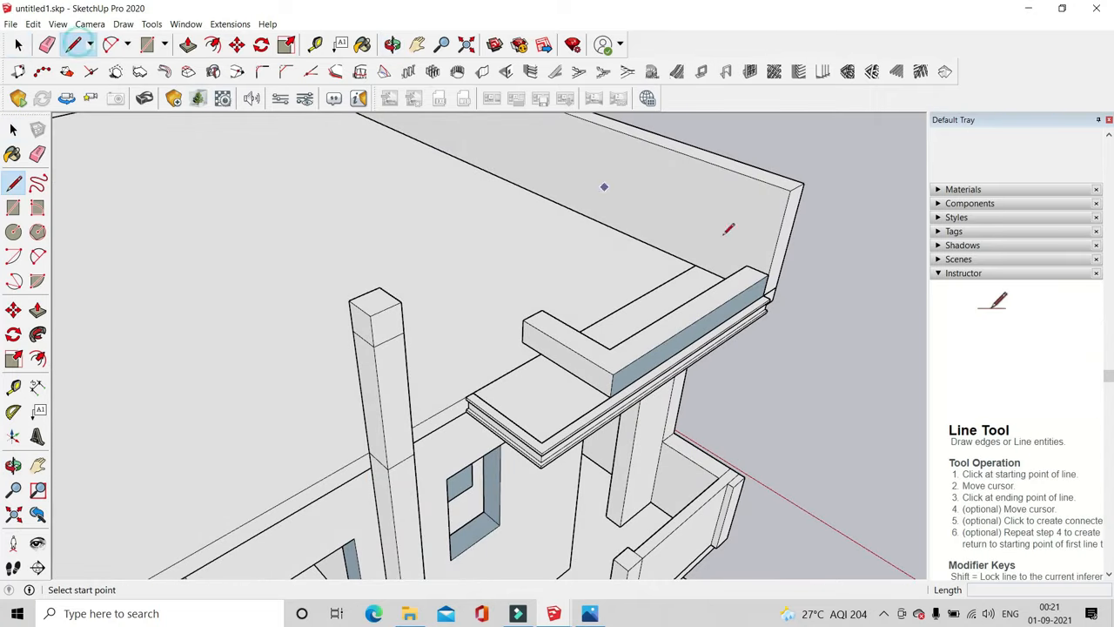
scroll(729, 229, up, 5)
click(670, 307)
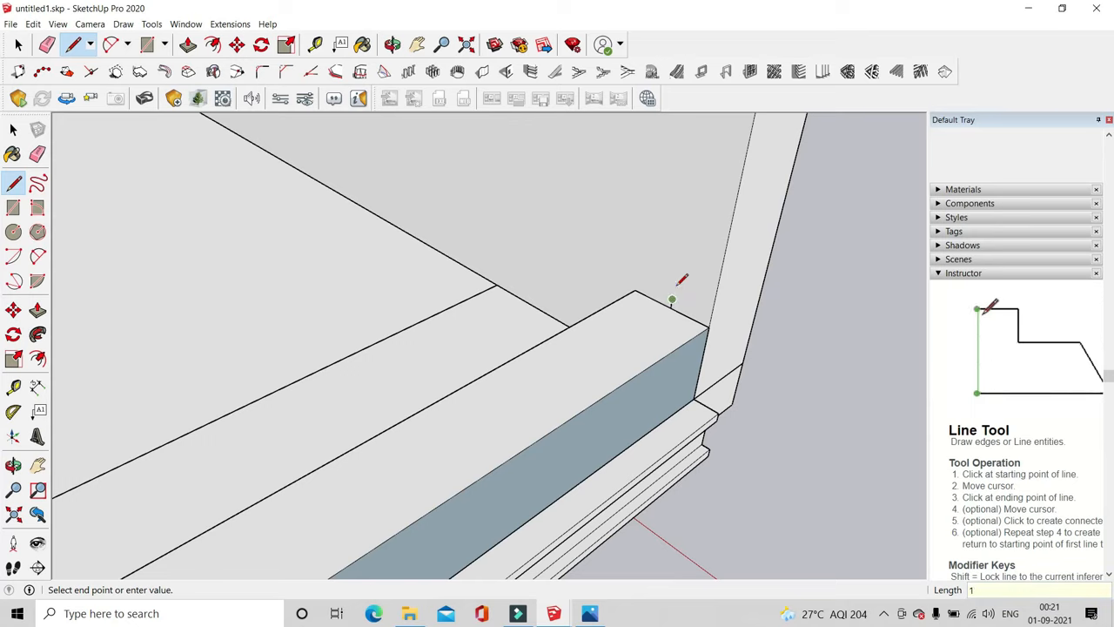
scroll(676, 280, up, 1)
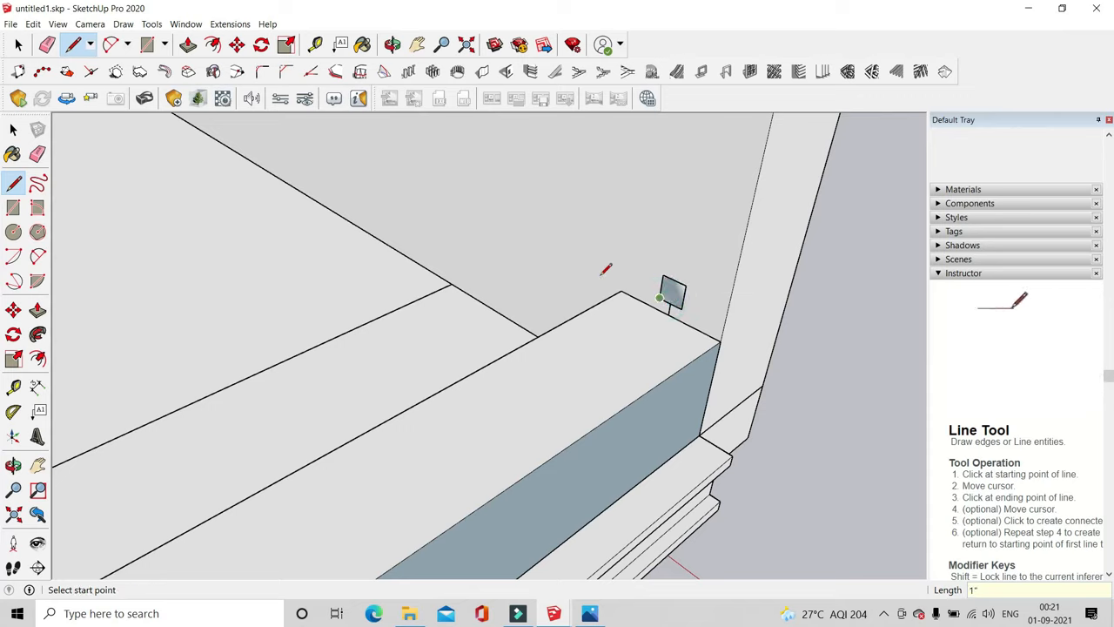
click(47, 42)
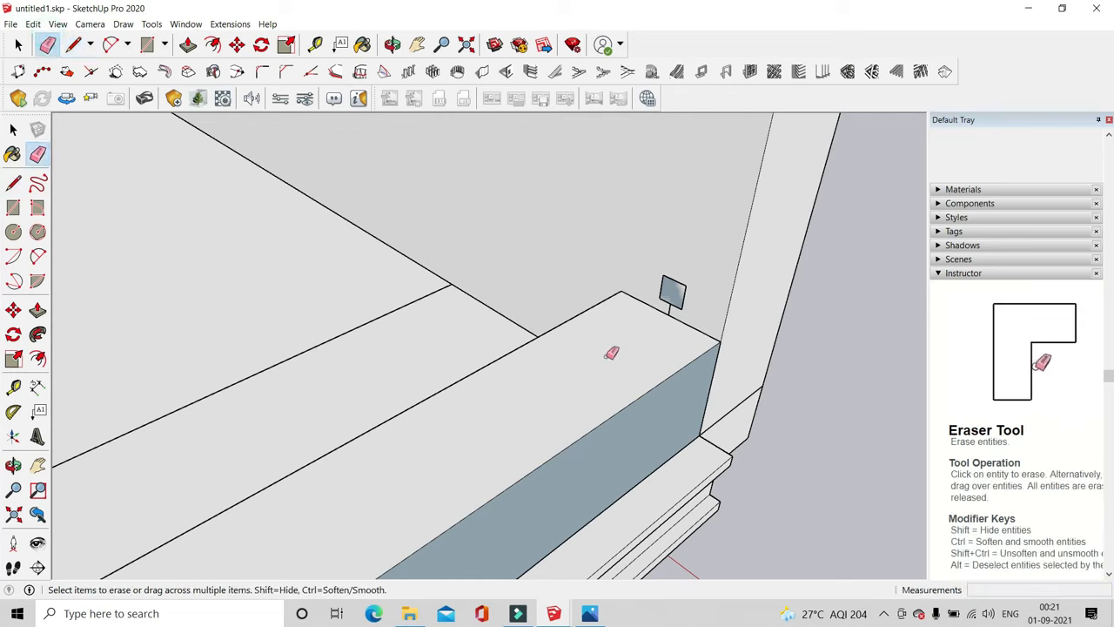
scroll(612, 353, up, 2)
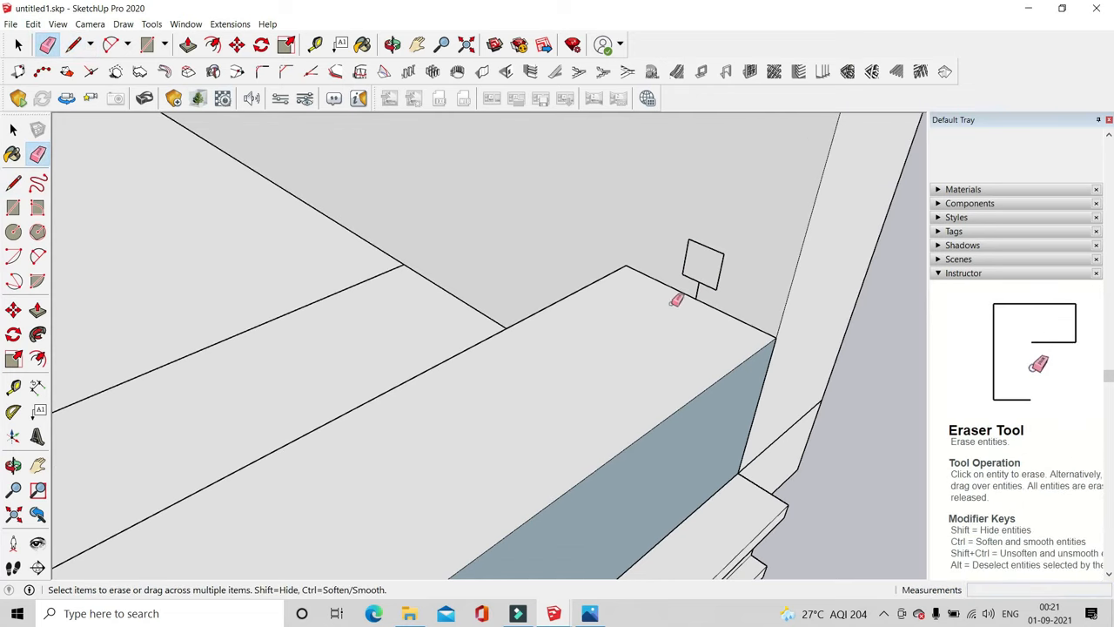
Extrude the square profile along the front parapet to the centre of its side arm, adding 1" at the corner
click(188, 45)
click(706, 260)
scroll(661, 296, down, 7)
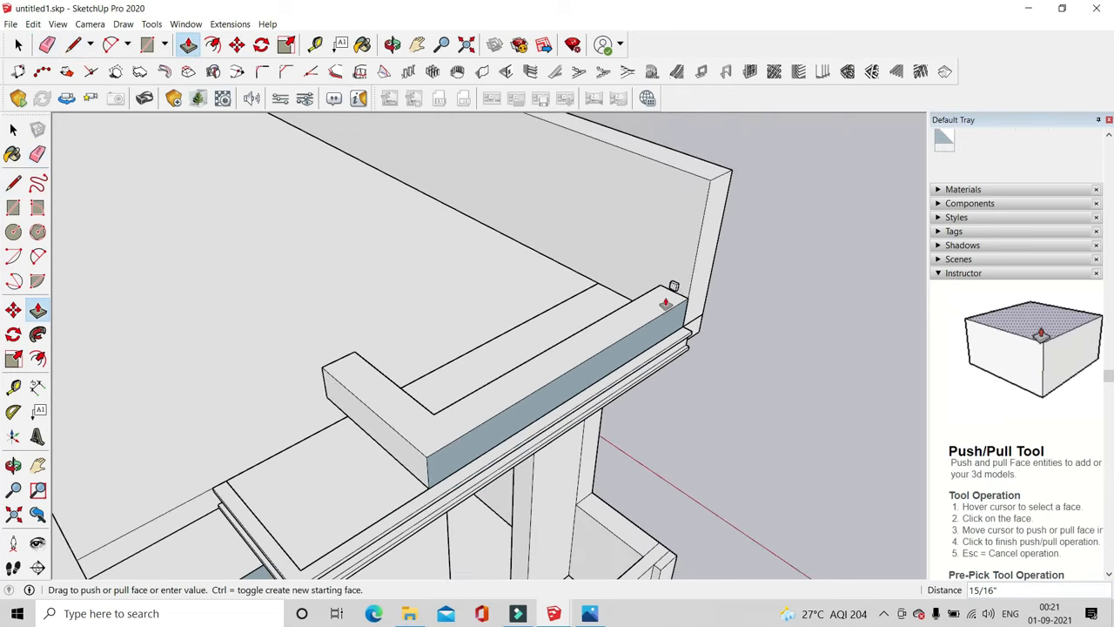
scroll(514, 420, up, 3)
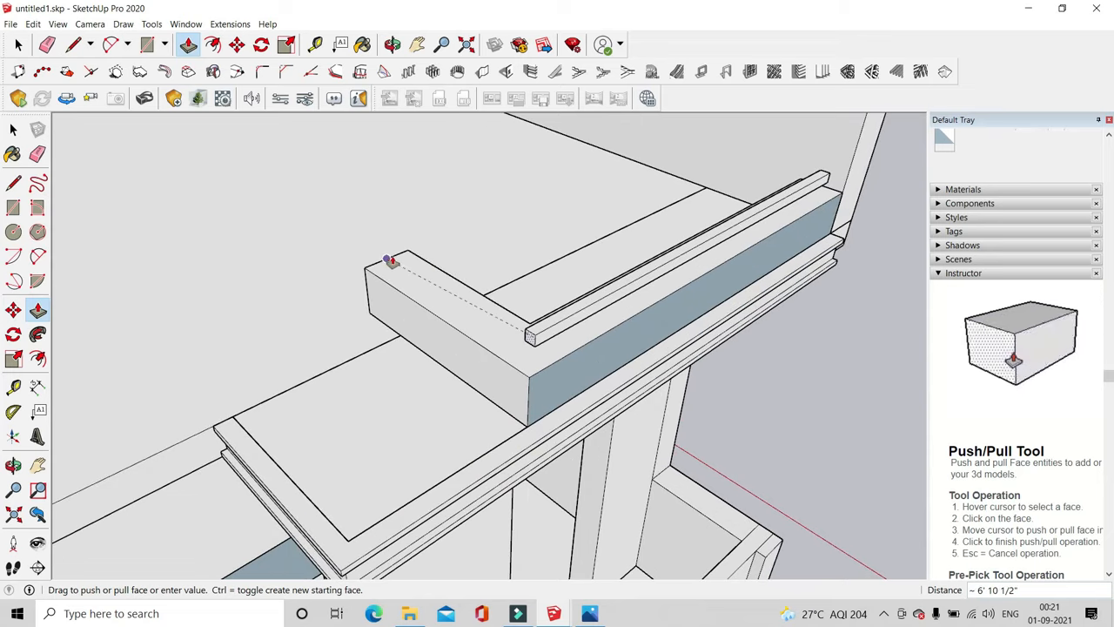
click(391, 262)
scroll(550, 355, up, 3)
click(523, 338)
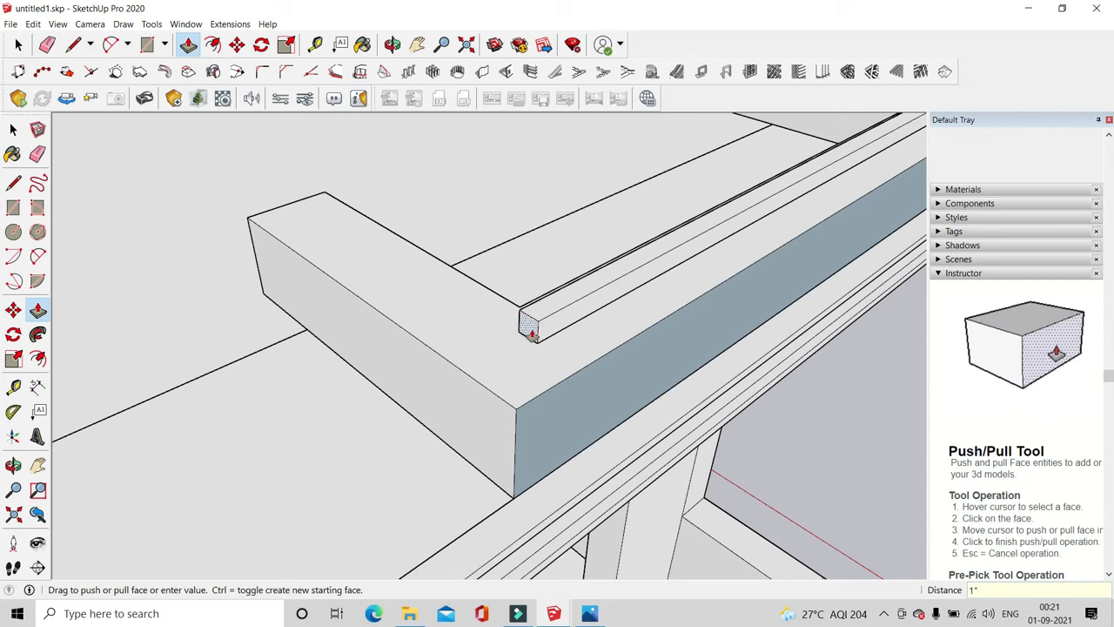
Pull the rail's corner face 2' 9 1/2" along the parapet's side arm to its end
middle_drag(500, 366, 458, 325)
scroll(401, 400, down, 1)
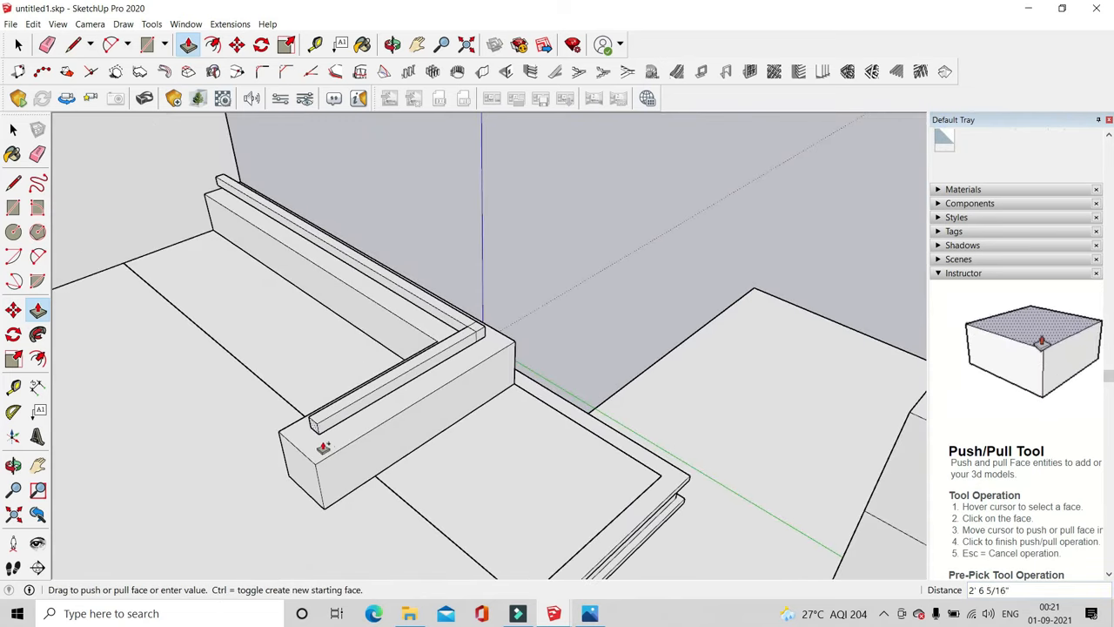
scroll(311, 454, up, 1)
click(304, 461)
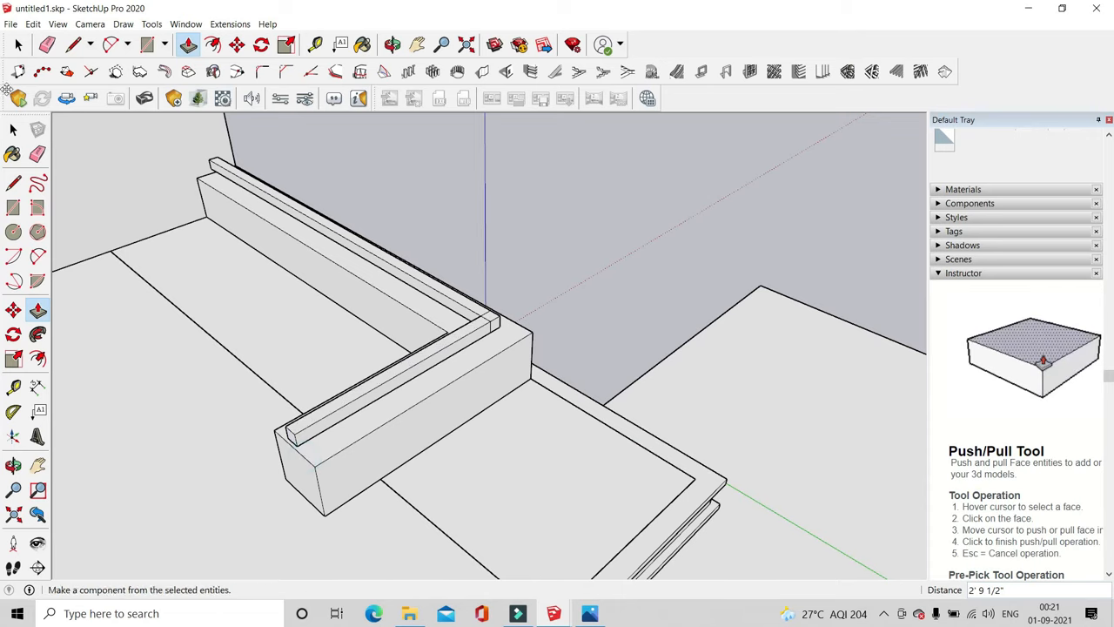
Erase the seam edges at the corner of the L-shaped rail
click(47, 44)
scroll(461, 266, up, 3)
scroll(608, 416, down, 3)
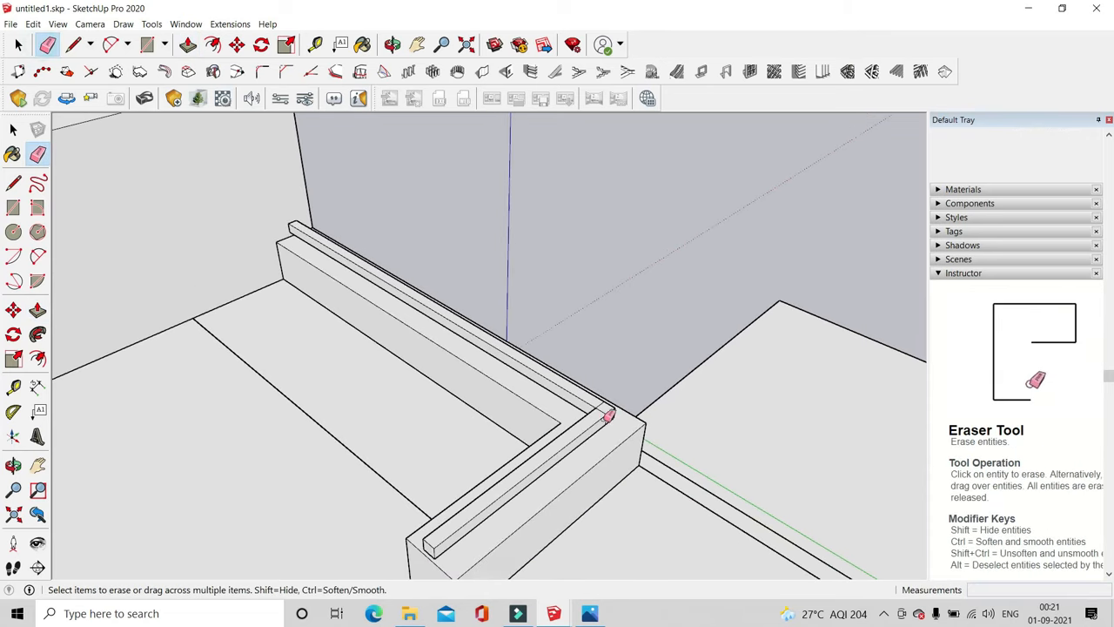
scroll(607, 416, up, 2)
middle_drag(598, 410, 539, 485)
click(495, 461)
scroll(498, 459, down, 2)
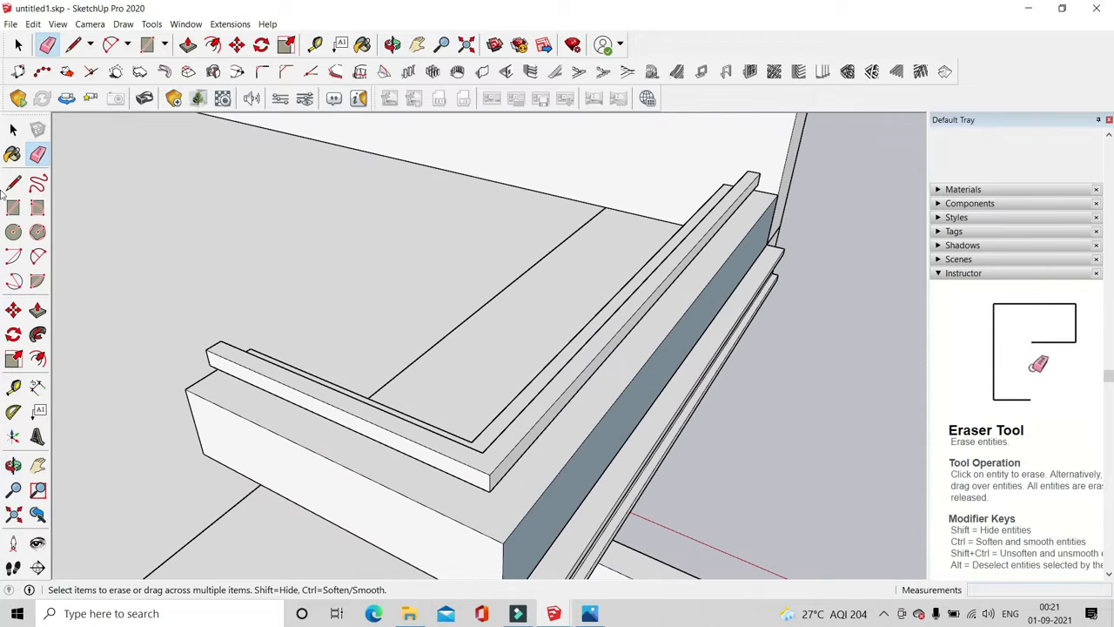
Group the whole L-shaped rail and turn it into a component named "ms pip"
click(17, 44)
scroll(503, 449, up, 1)
triple_click(501, 463)
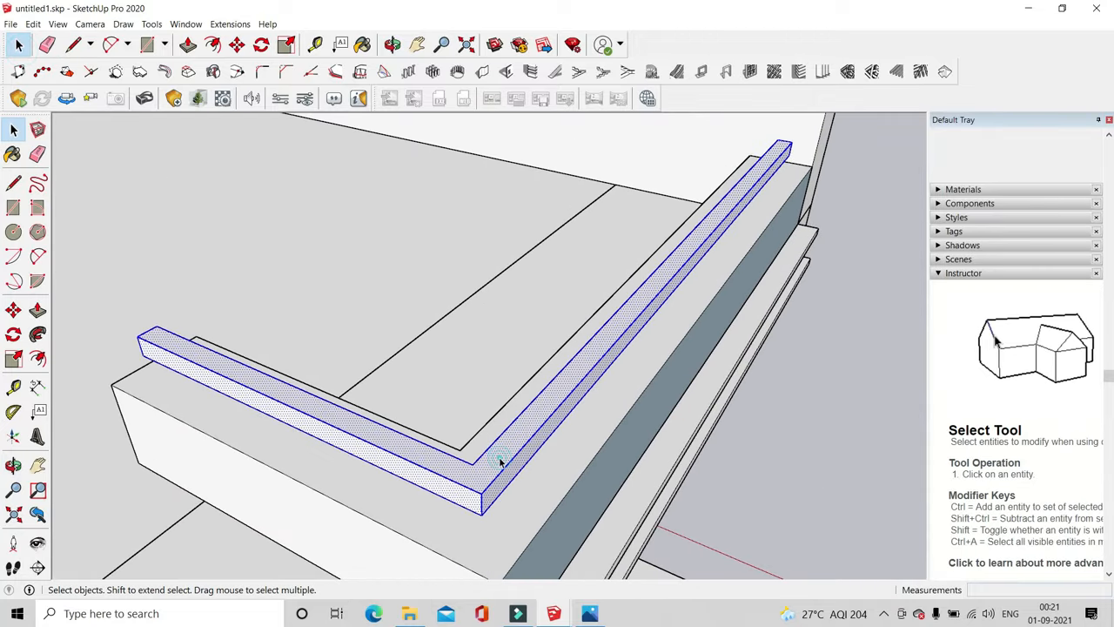
right_click(499, 460)
click(586, 379)
right_click(551, 425)
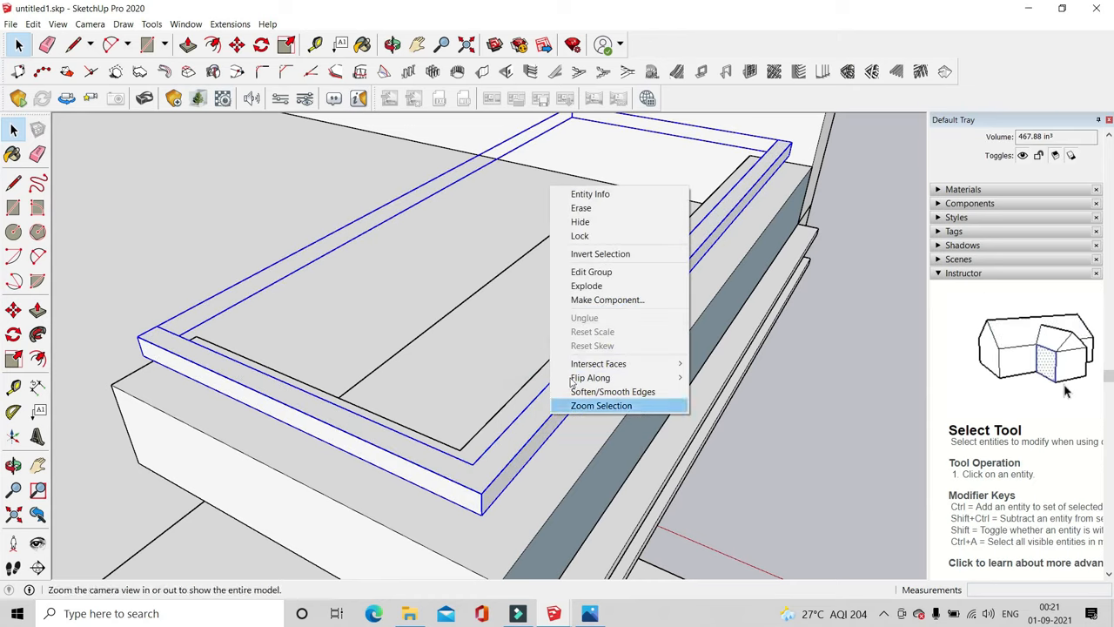
click(597, 299)
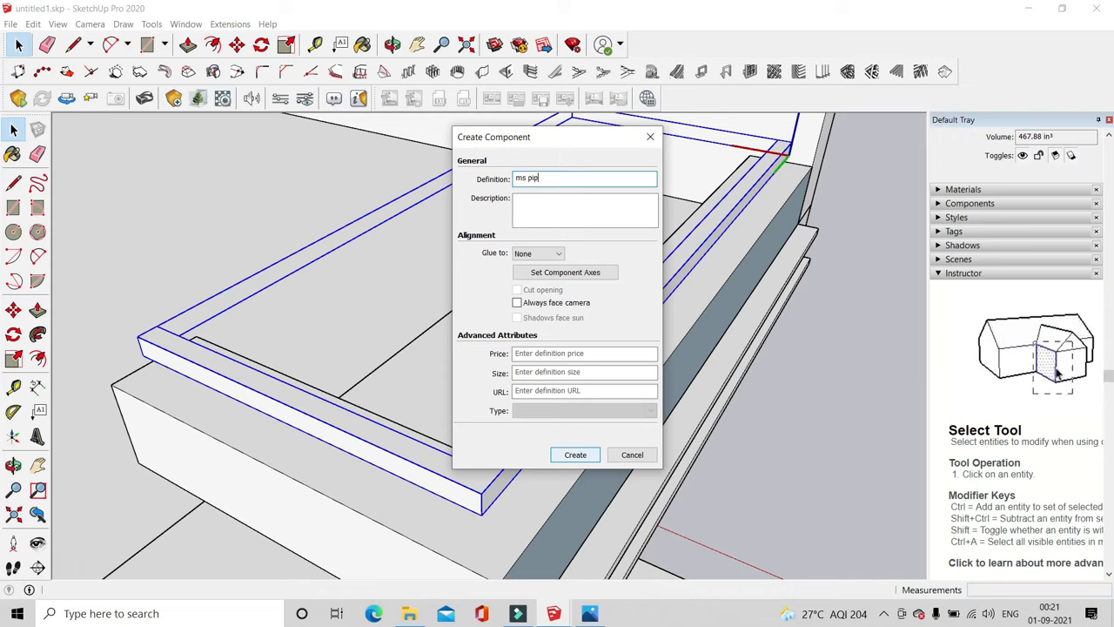
click(576, 454)
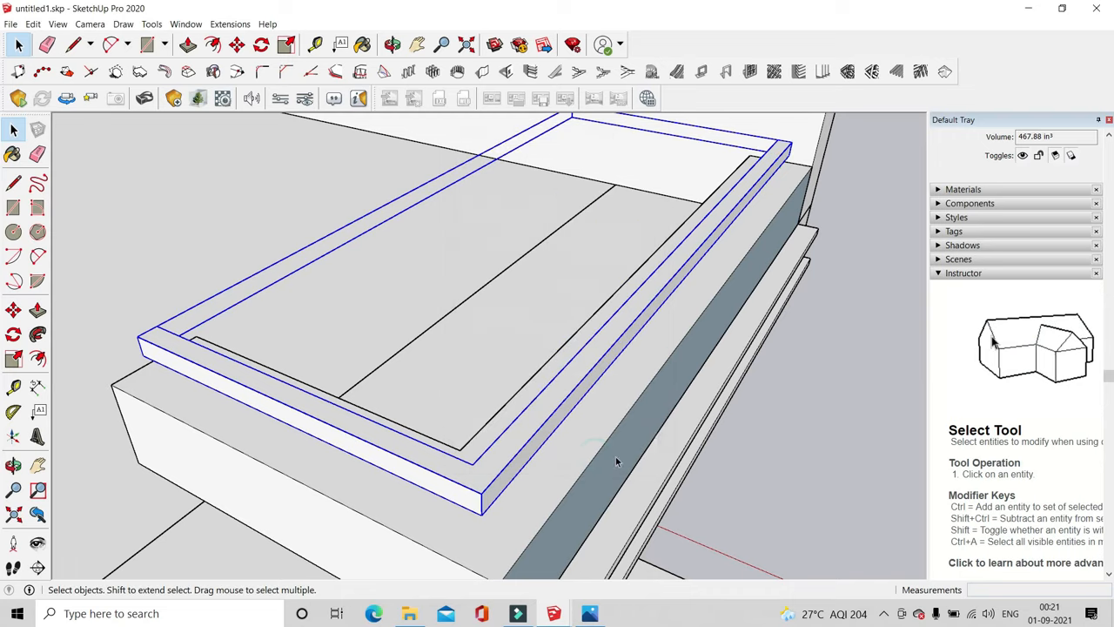
Copy the rail component 2" upward from its end corner
click(237, 44)
scroll(783, 150, up, 4)
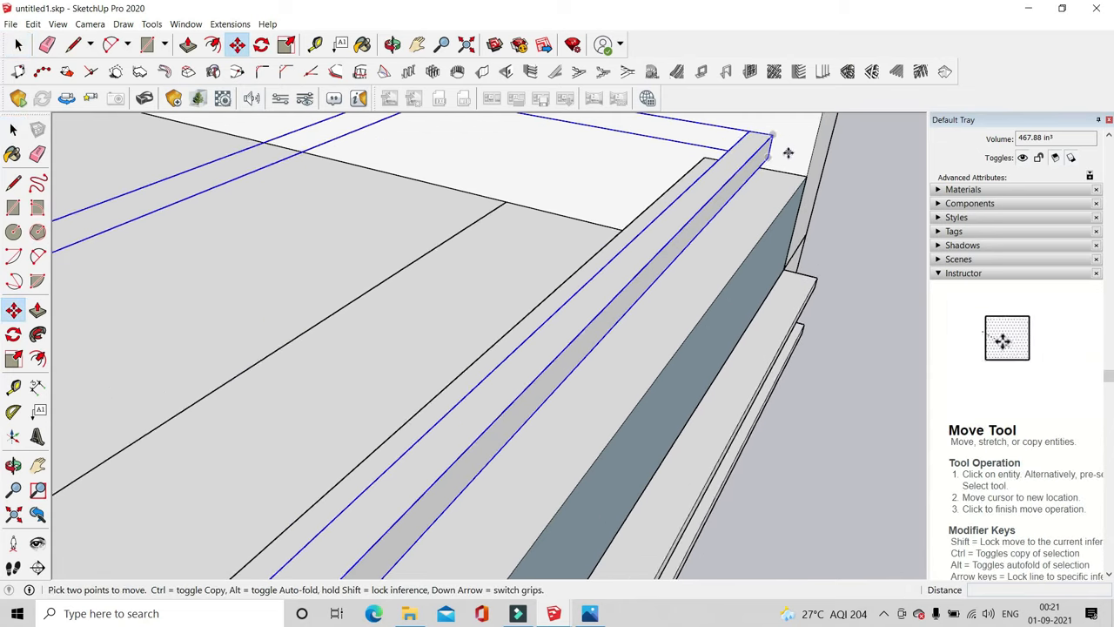
click(768, 141)
key(ctrl)
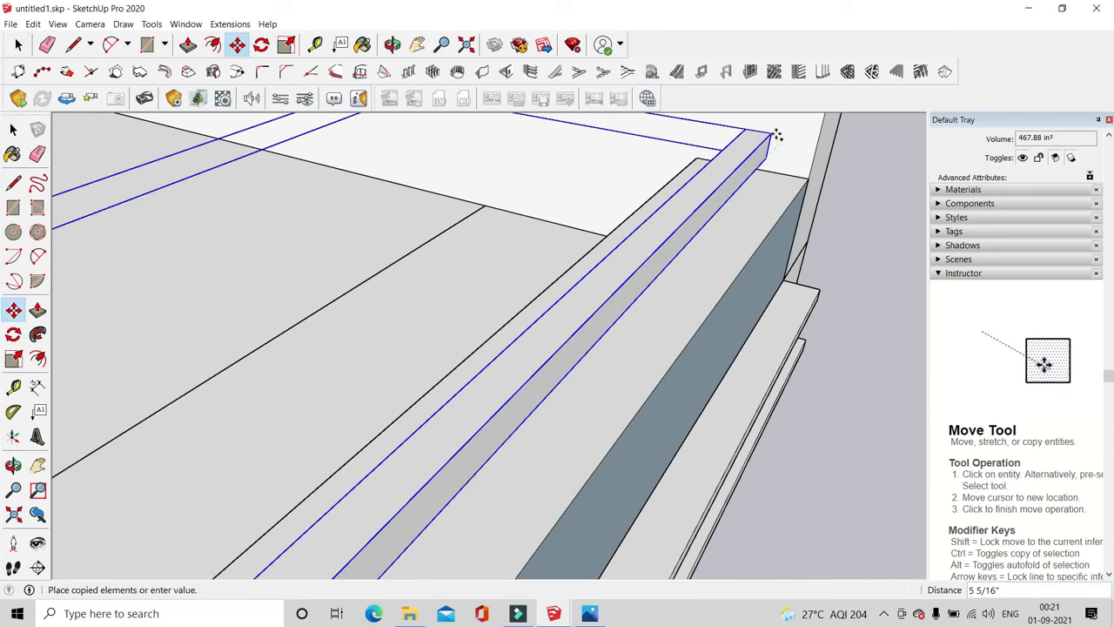
text(2)
key(Return)
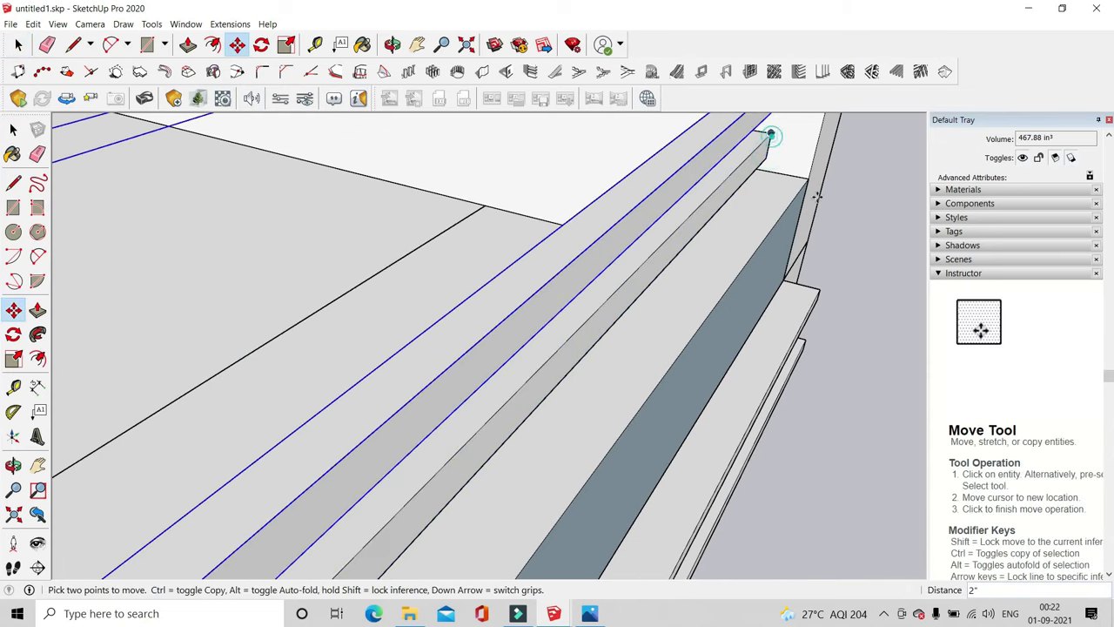
Copy the L-shaped rail repeatedly upward at even spacing to stack the pipe railing above the parapet
middle_drag(818, 196, 876, 206)
click(903, 200)
key(ctrl)
click(914, 169)
scroll(738, 267, down, 4)
scroll(739, 267, up, 1)
click(734, 286)
key(ctrl)
click(739, 262)
click(745, 235)
key(ctrl)
click(751, 209)
click(751, 210)
click(755, 186)
shift+middle_drag(787, 133, 756, 221)
click(720, 280)
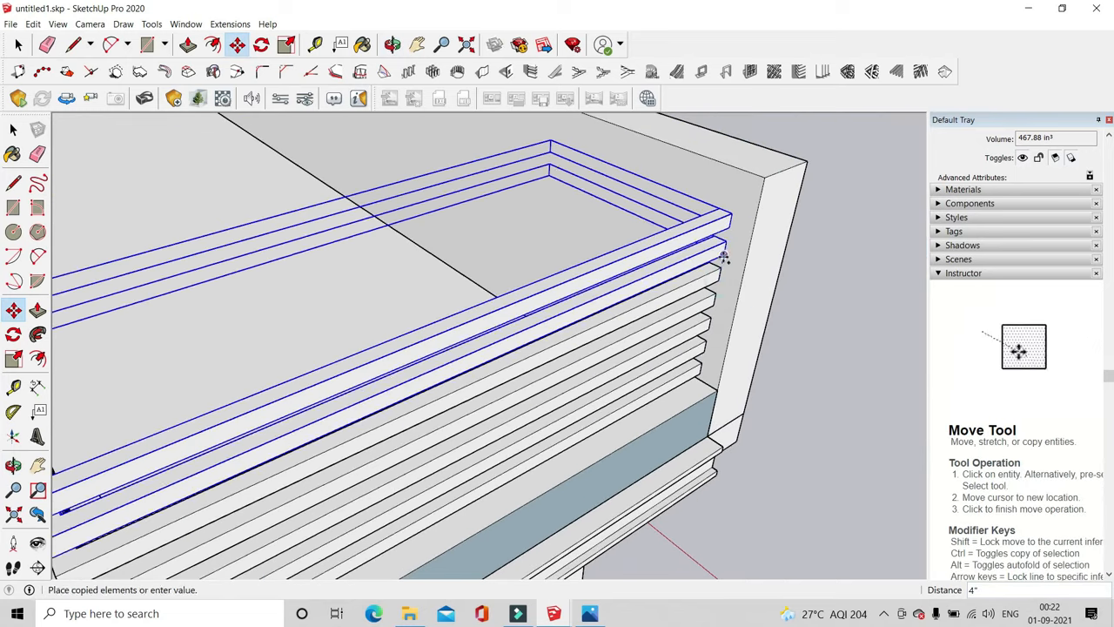
click(724, 256)
click(724, 257)
key(ctrl)
click(727, 230)
scroll(506, 287, down, 1)
click(17, 45)
Draw edges closing a 9" by 5' face on the roof between the column and the railing parapet
scroll(861, 405, down, 4)
middle_drag(876, 424, 596, 450)
scroll(645, 527, down, 1)
middle_drag(645, 527, 493, 505)
scroll(495, 461, up, 2)
scroll(638, 463, down, 1)
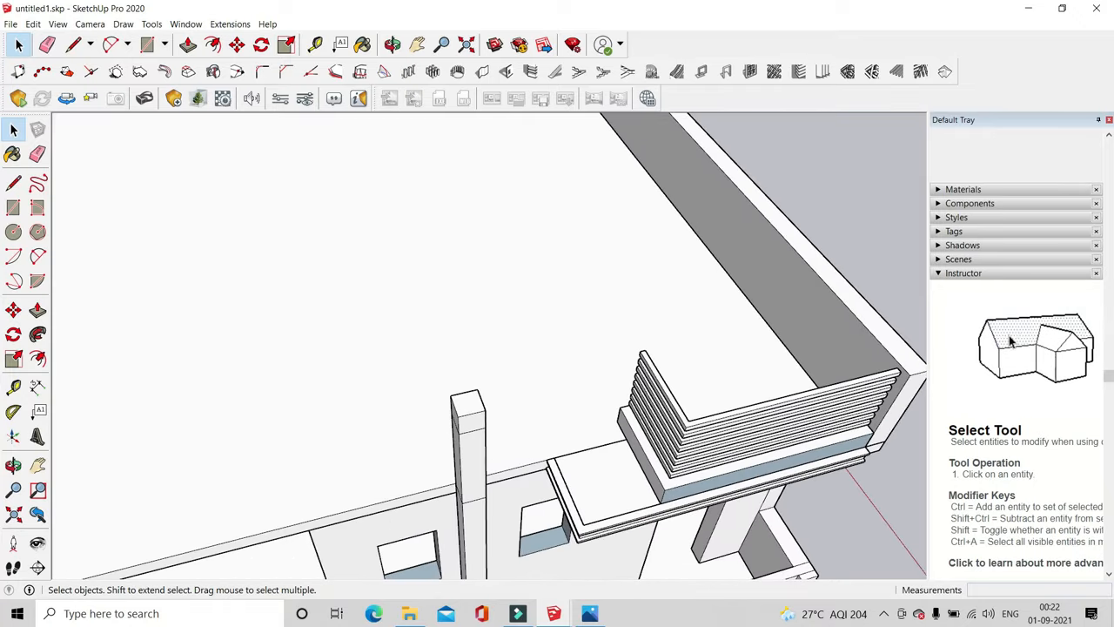
click(147, 44)
middle_drag(555, 455, 362, 474)
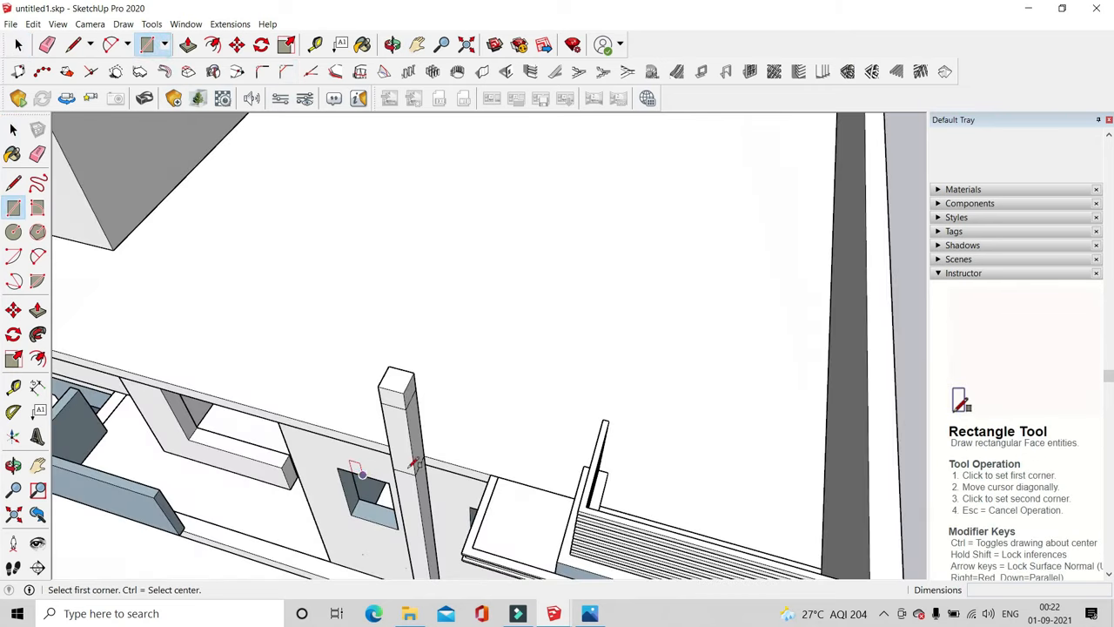
click(75, 46)
middle_drag(366, 368, 432, 445)
click(421, 469)
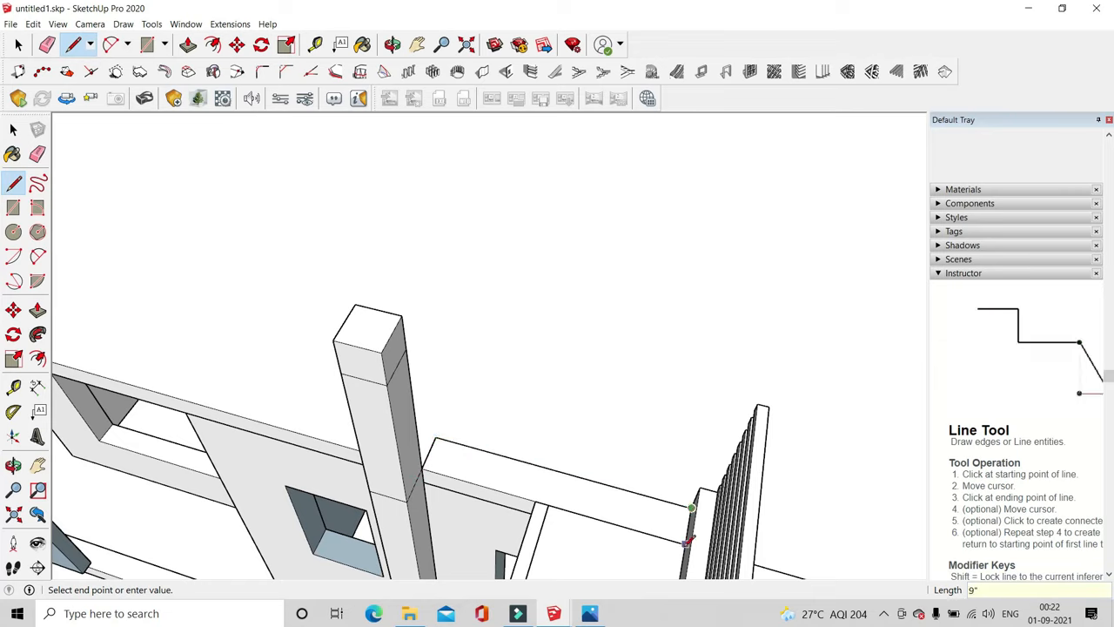
click(422, 467)
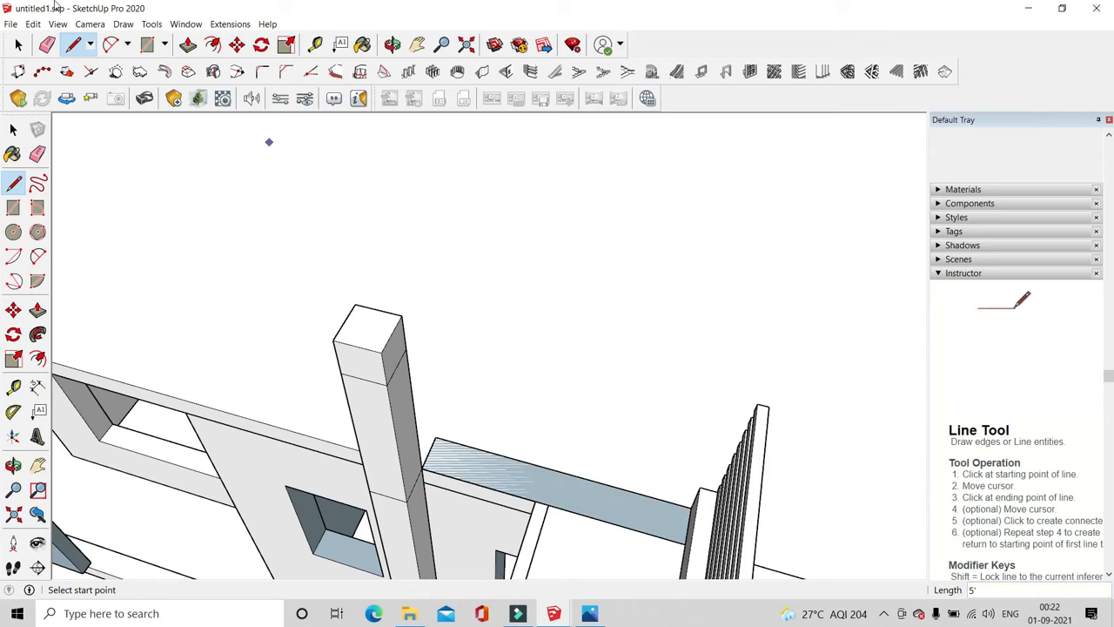
Pull the new face up into a wall beside the column, align its top with the roof parapet, and raise it 3"
click(188, 45)
middle_drag(460, 473, 429, 372)
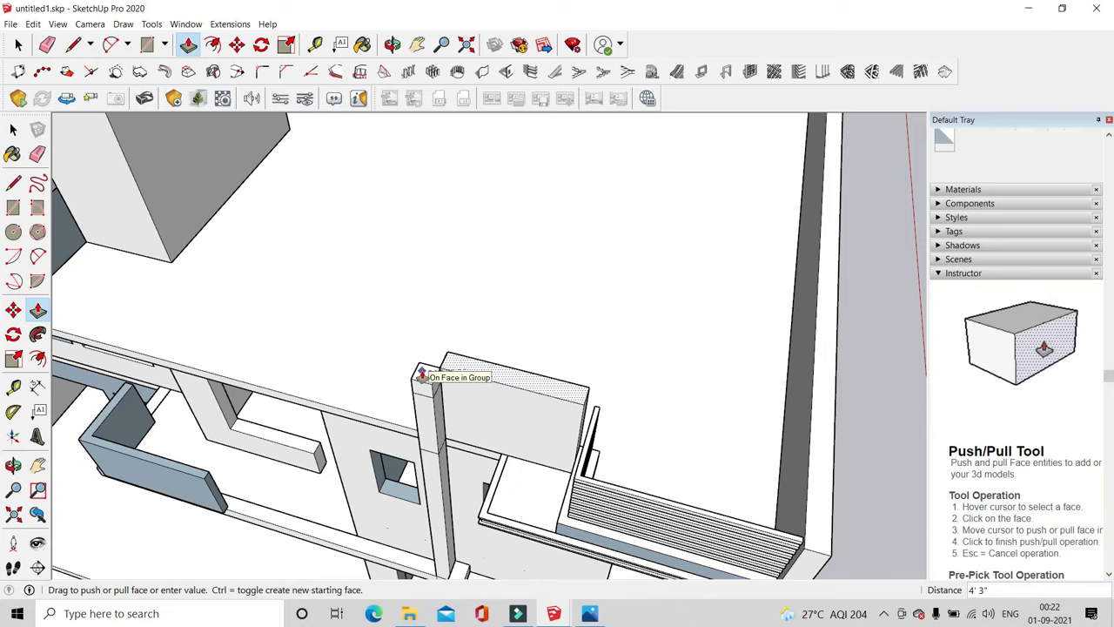
click(585, 492)
middle_drag(570, 447, 786, 412)
click(551, 425)
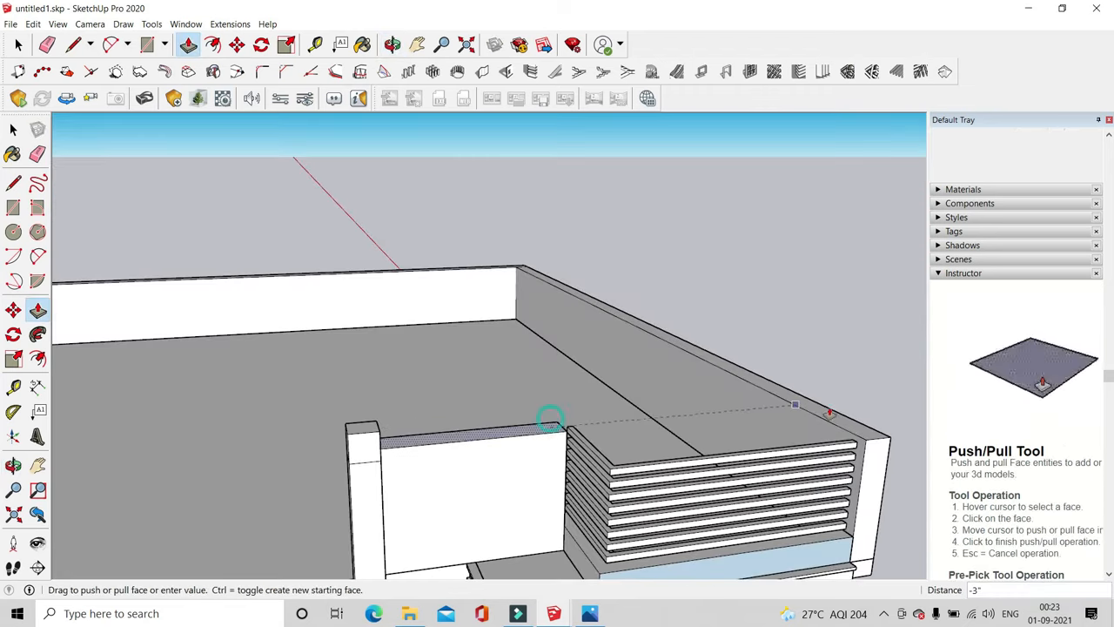
click(832, 411)
scroll(575, 429, up, 1)
click(543, 427)
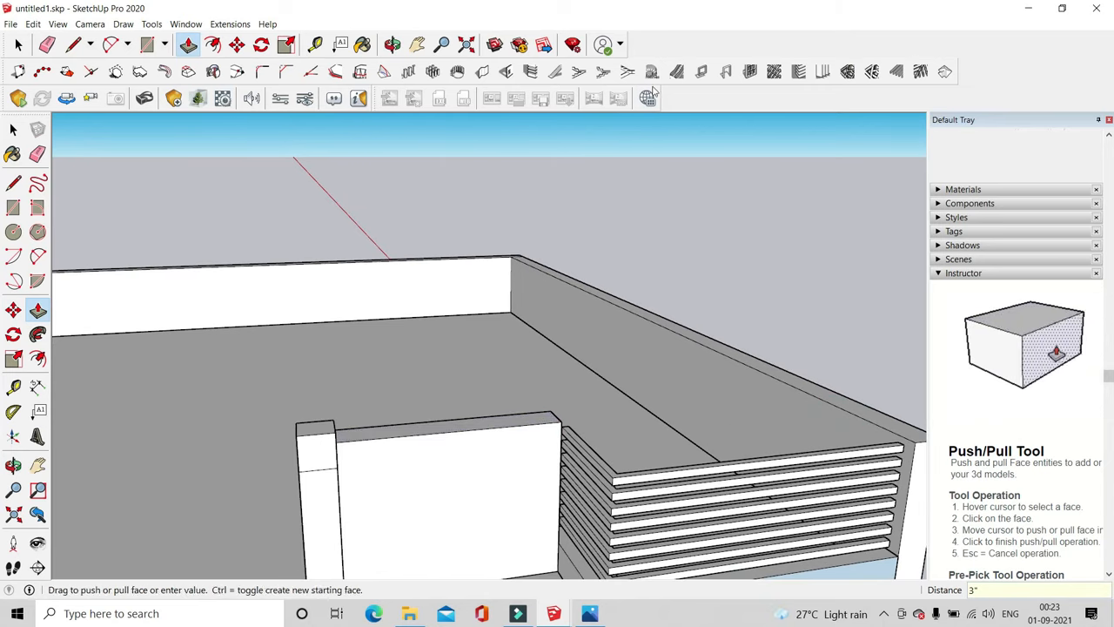
Select the whole wall between the column and the railing and make it a group
click(18, 45)
click(508, 474)
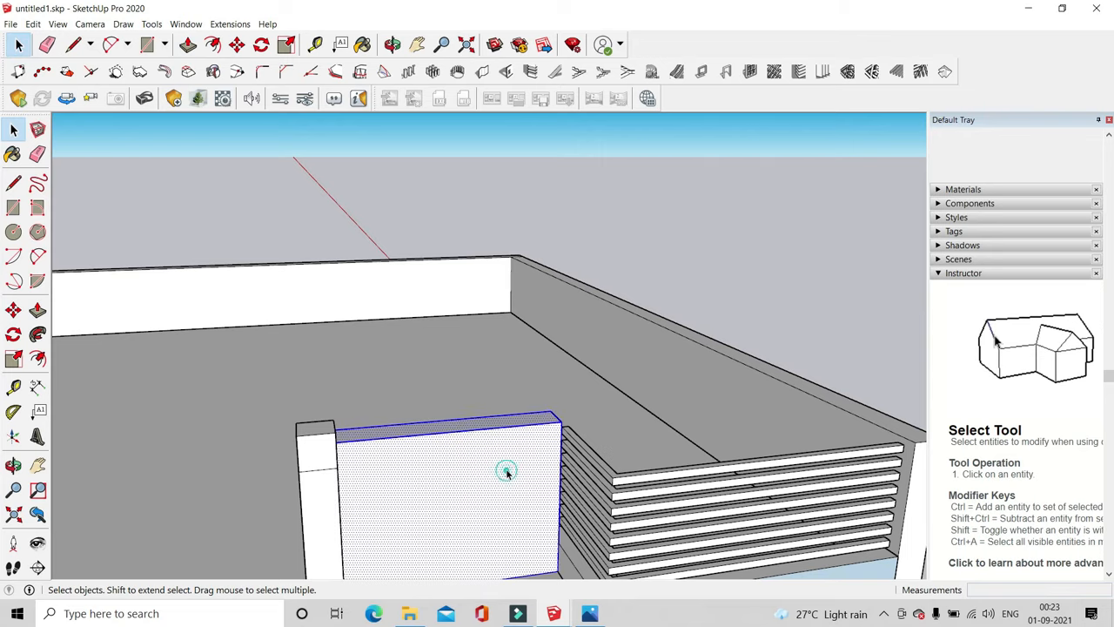
right_click(508, 475)
click(557, 388)
Open the rail component and move its end face back so all the rails stop at the new wall's near face
middle_drag(783, 301, 693, 414)
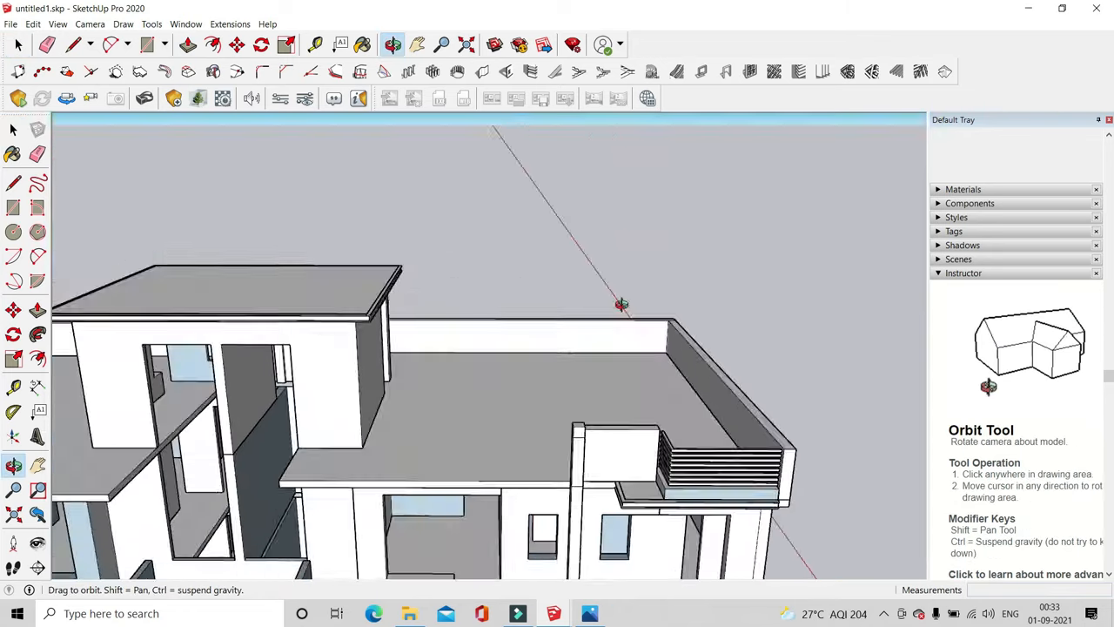
middle_drag(622, 303, 414, 500)
scroll(631, 466, up, 3)
middle_drag(498, 538, 422, 452)
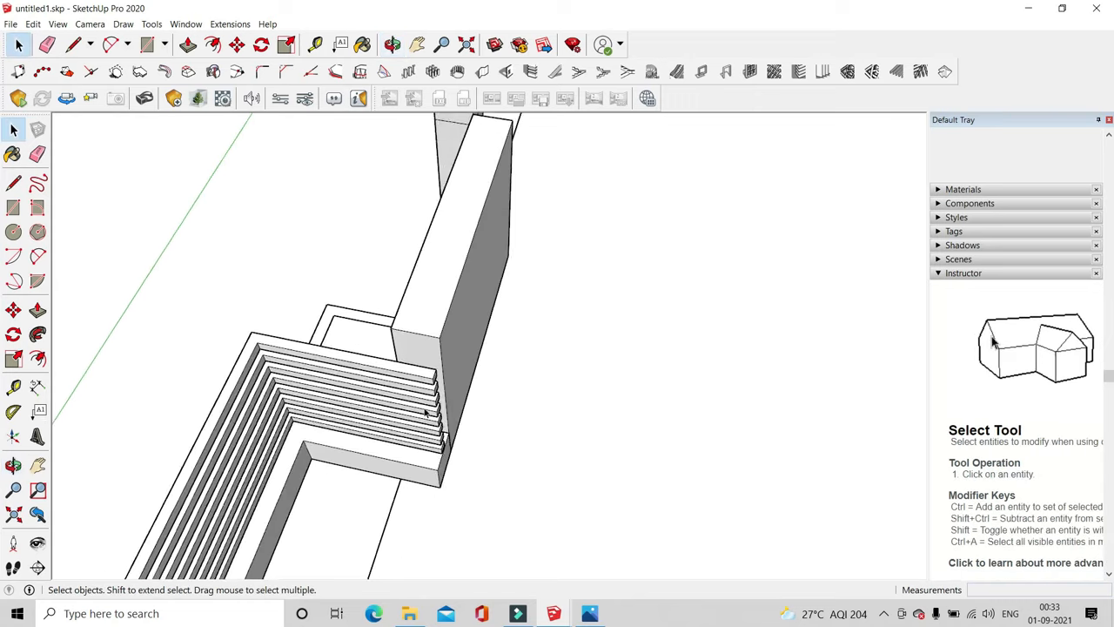
scroll(426, 385, up, 1)
click(425, 369)
scroll(430, 393, up, 1)
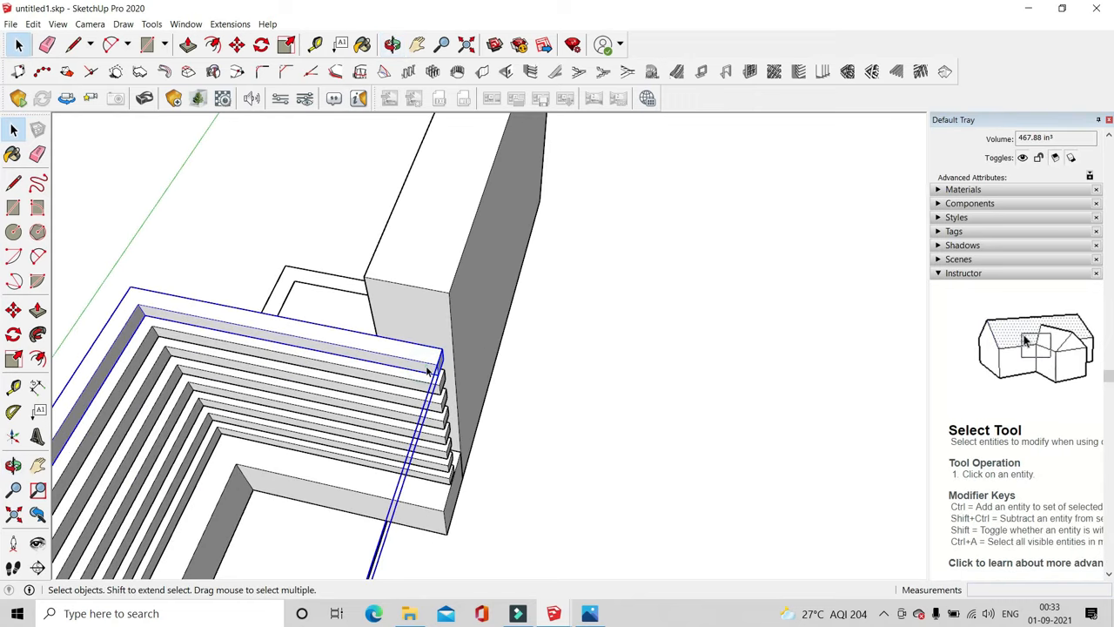
double_click(426, 372)
click(237, 44)
scroll(444, 357, up, 2)
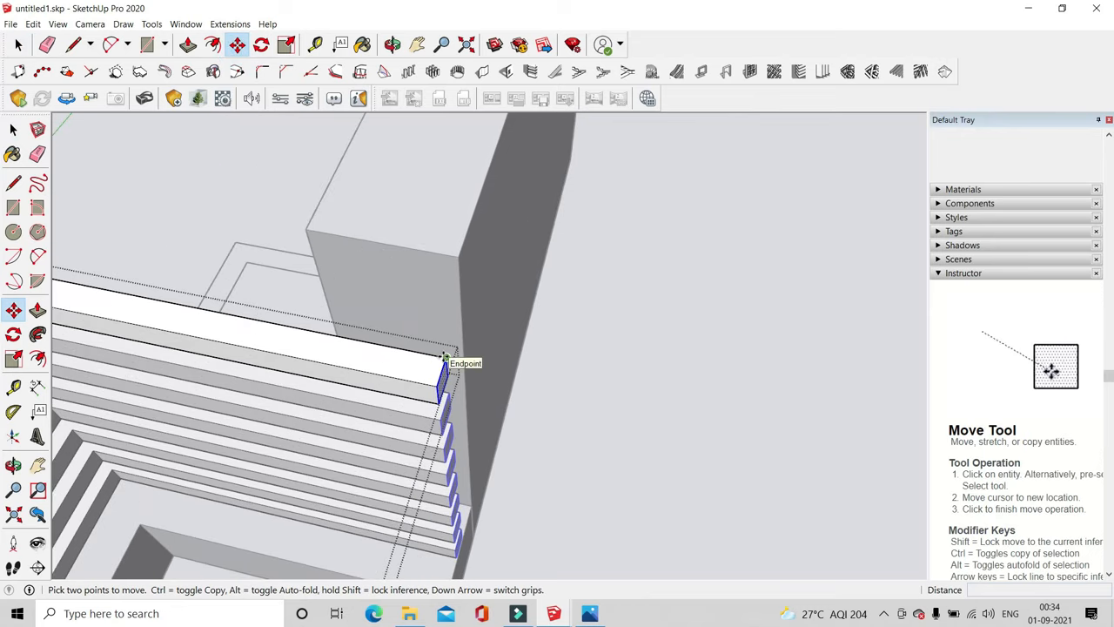
middle_drag(449, 345, 472, 412)
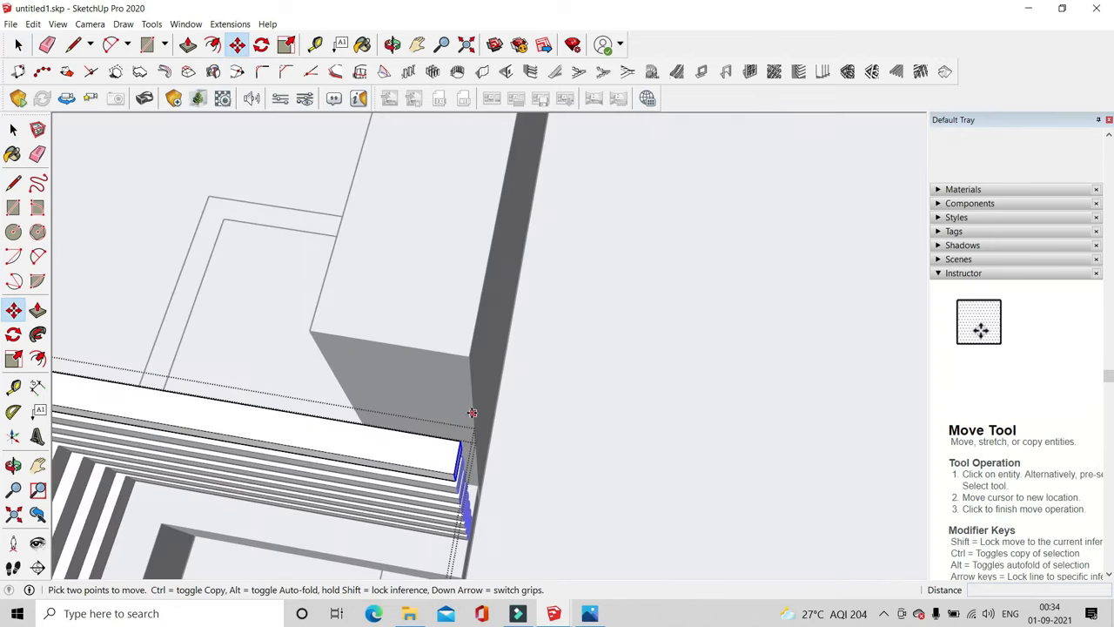
click(471, 405)
middle_drag(336, 386, 383, 322)
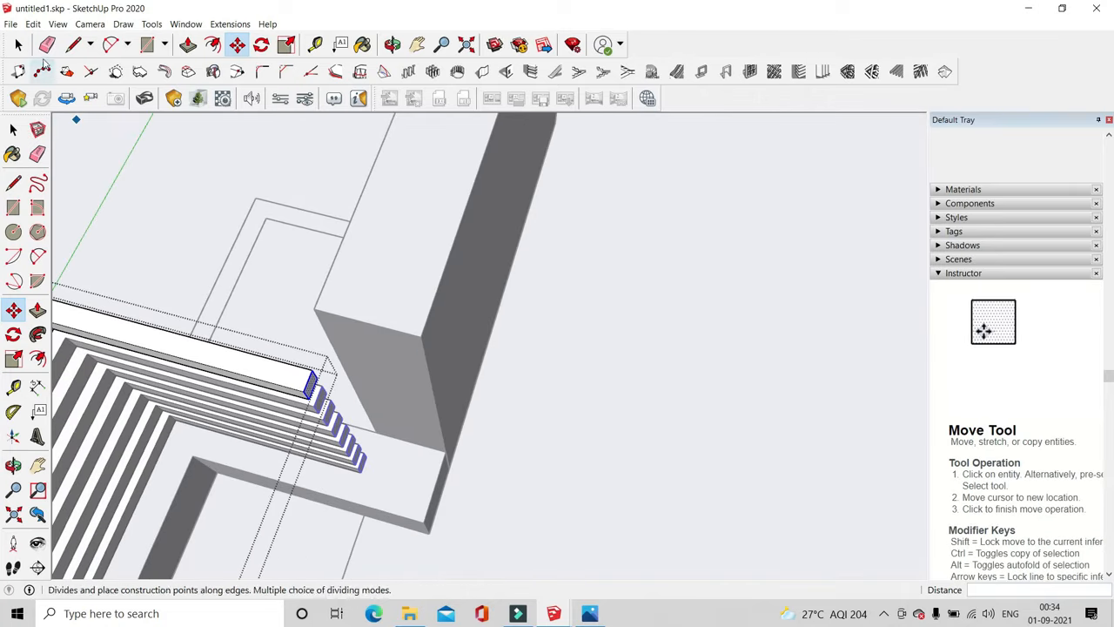
Push the end face of the parapet under the rails back to the new wall
click(21, 44)
middle_drag(383, 409, 324, 454)
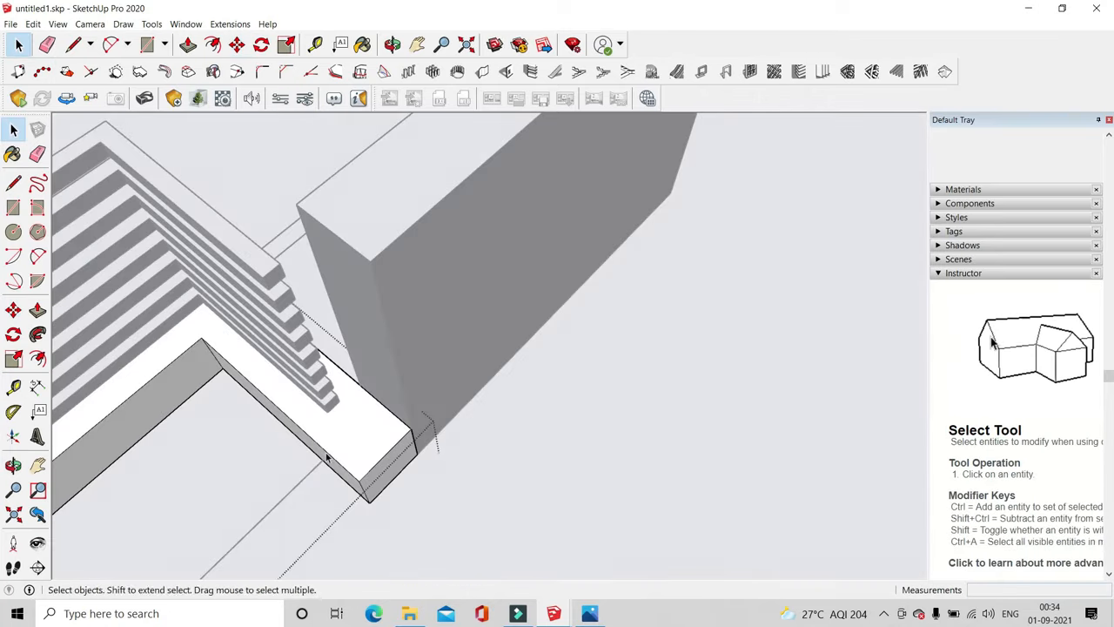
click(188, 45)
click(400, 462)
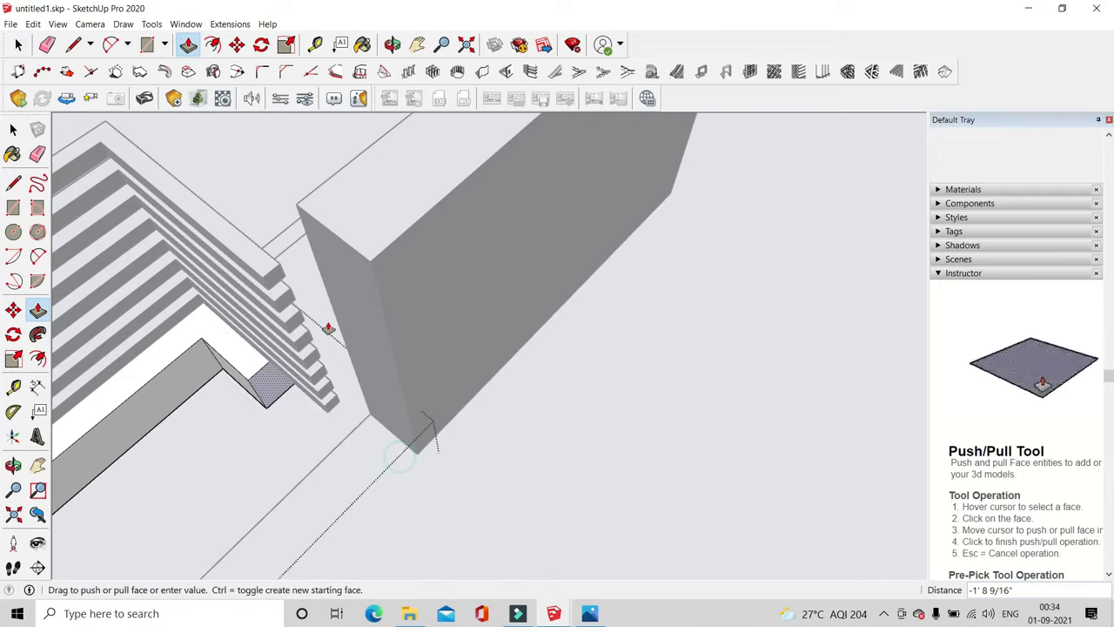
click(339, 323)
Open the wall group and pull its end face to the end of the parapet beside the rails
click(19, 45)
click(518, 248)
middle_drag(517, 248, 420, 418)
scroll(420, 418, down, 1)
middle_drag(497, 366, 452, 381)
triple_click(434, 364)
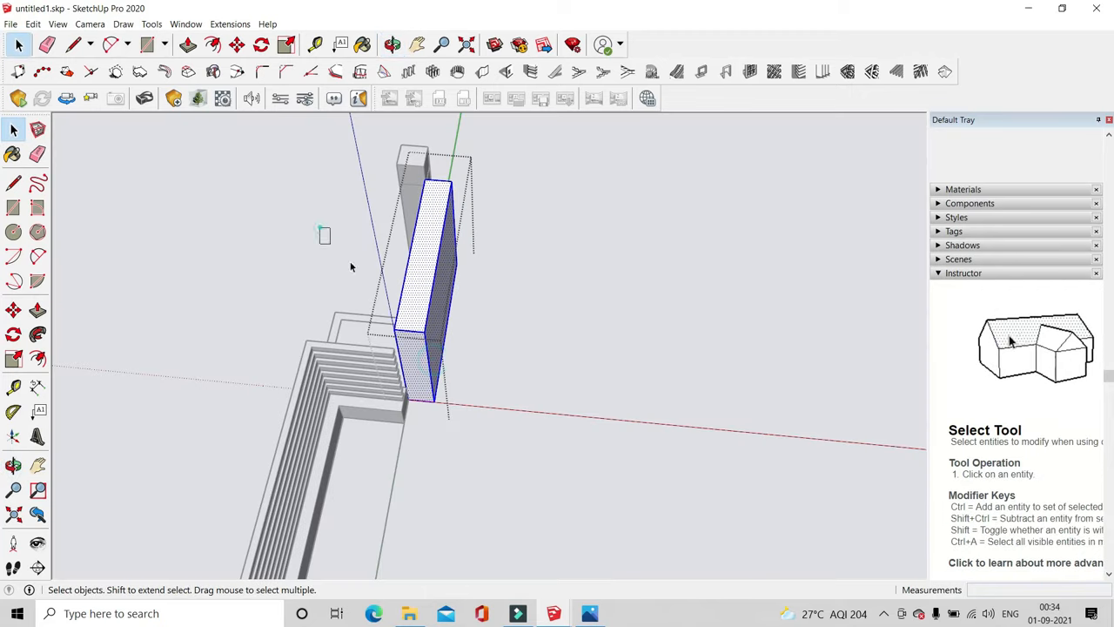
scroll(351, 266, up, 2)
click(319, 228)
click(187, 49)
scroll(406, 378, up, 2)
click(415, 410)
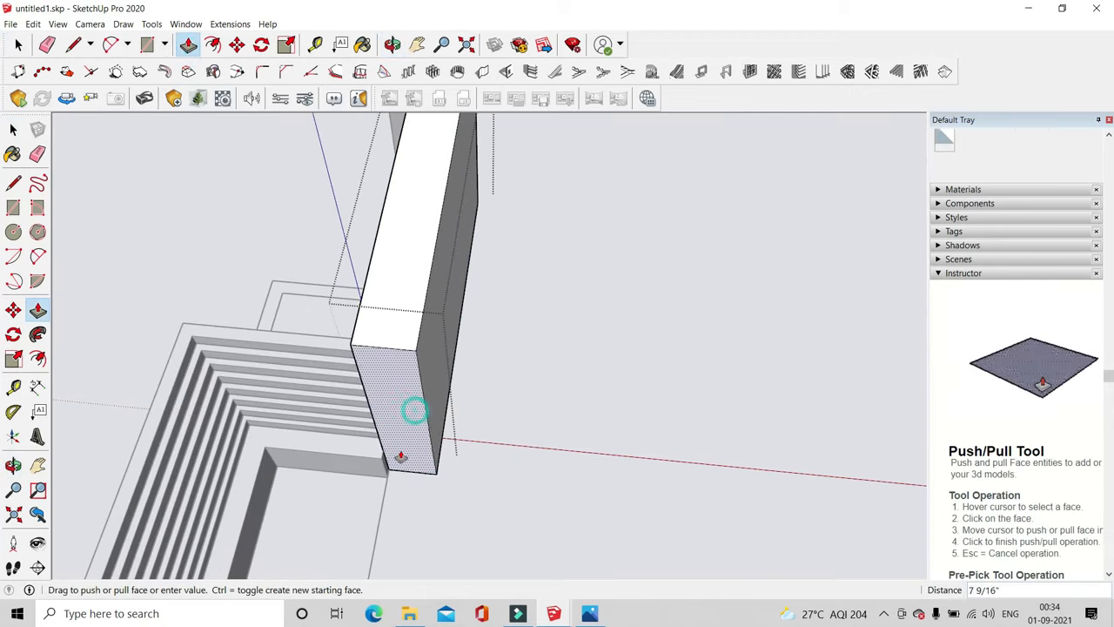
click(373, 459)
click(18, 49)
click(169, 148)
Open the column group and pull the roof-side faces of its two upper sections out 9" to meet the wall's thickness
middle_drag(510, 271, 769, 253)
scroll(769, 253, up, 1)
middle_drag(639, 216, 585, 296)
scroll(627, 216, down, 2)
middle_drag(656, 287, 581, 401)
mouse_move(578, 328)
mouse_down()
mouse_move(784, 333)
mouse_move(651, 418)
mouse_move(902, 353)
mouse_move(589, 328)
mouse_up()
key(space)
middle_drag(589, 328, 552, 211)
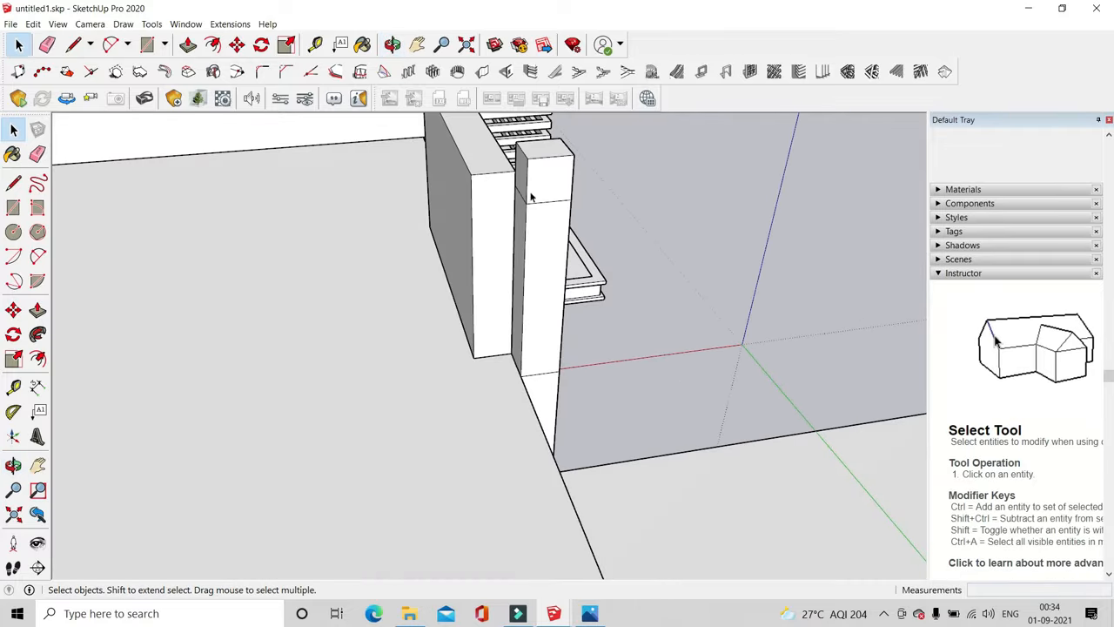
mouse_move(531, 287)
middle_down()
mouse_move(538, 267)
mouse_move(632, 299)
mouse_move(514, 287)
middle_up()
click(581, 244)
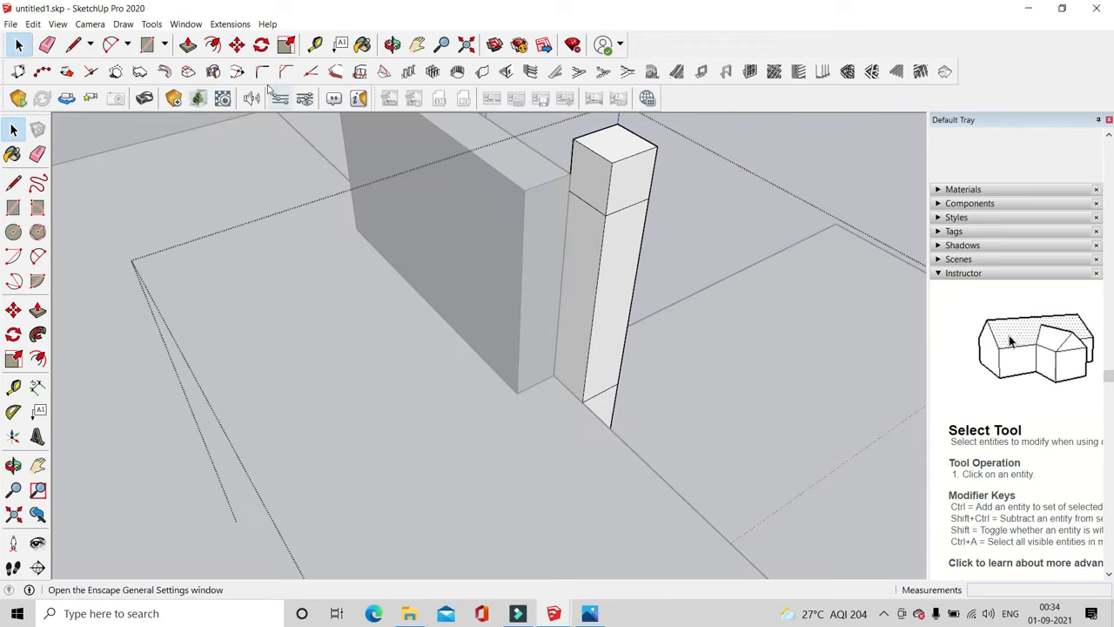
click(188, 45)
click(579, 223)
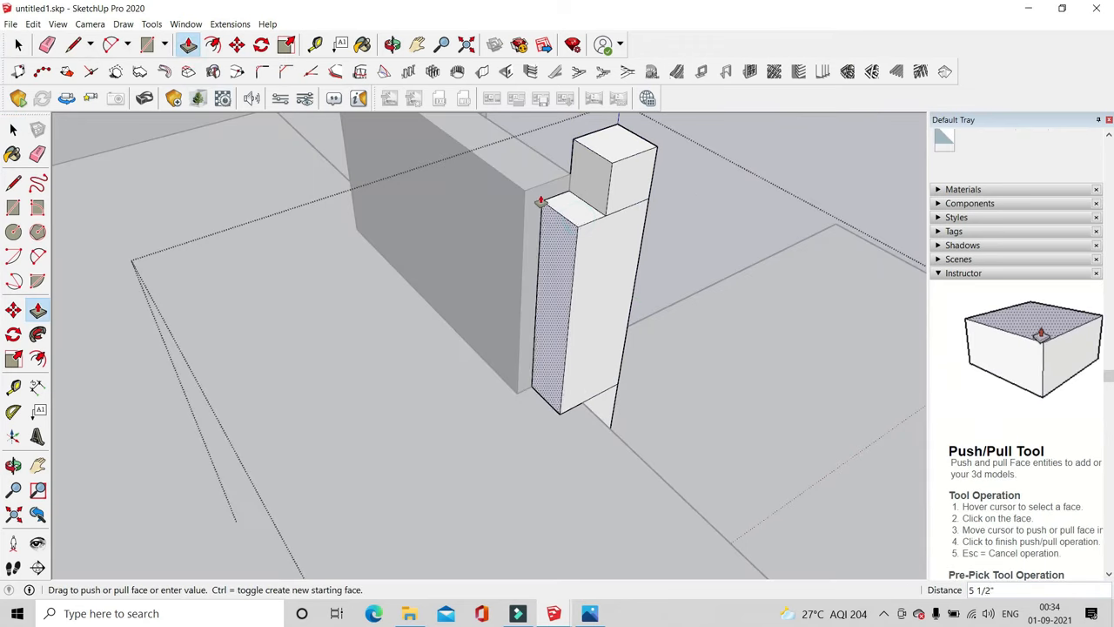
click(525, 195)
click(585, 172)
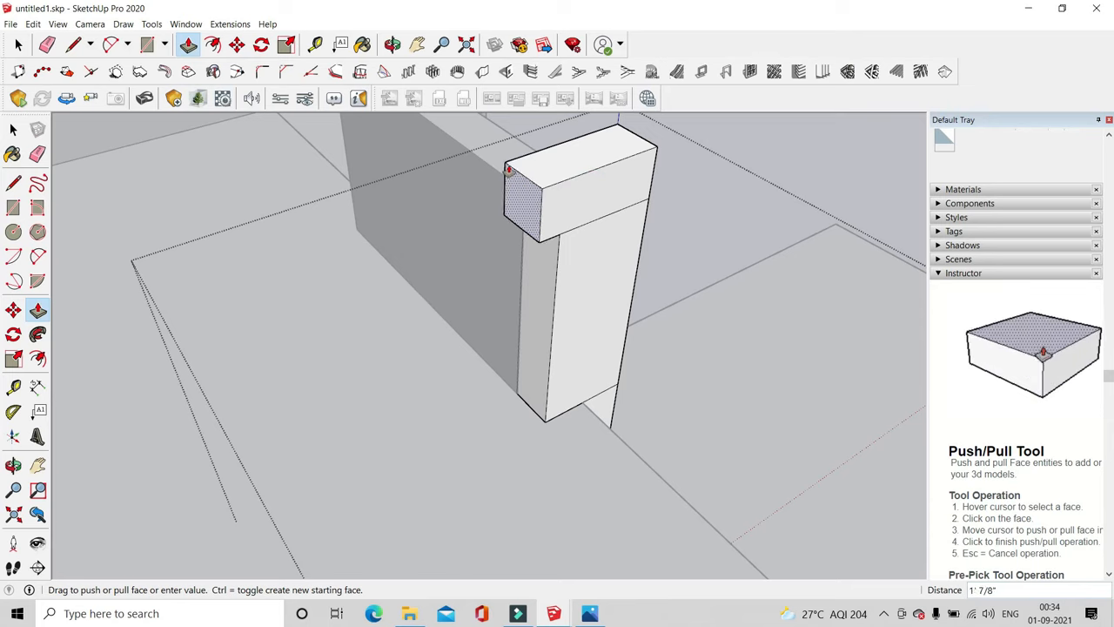
click(557, 253)
middle_drag(557, 254, 350, 288)
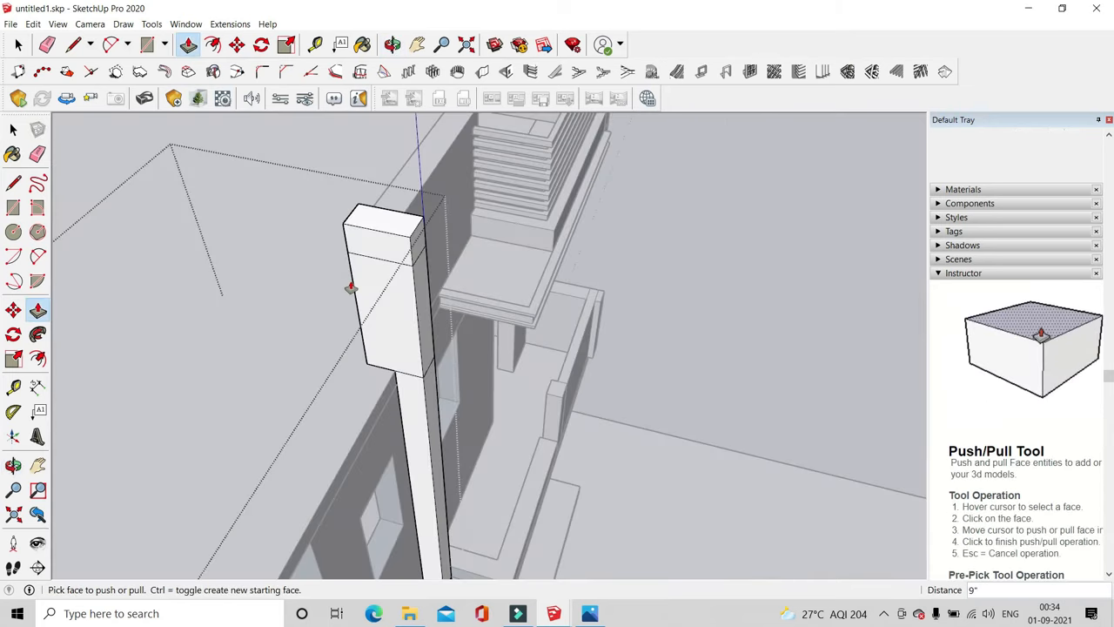
Pull the column's top block sideways 2' into a projecting beam and extend the beam's end by another 2'
middle_drag(479, 338, 581, 275)
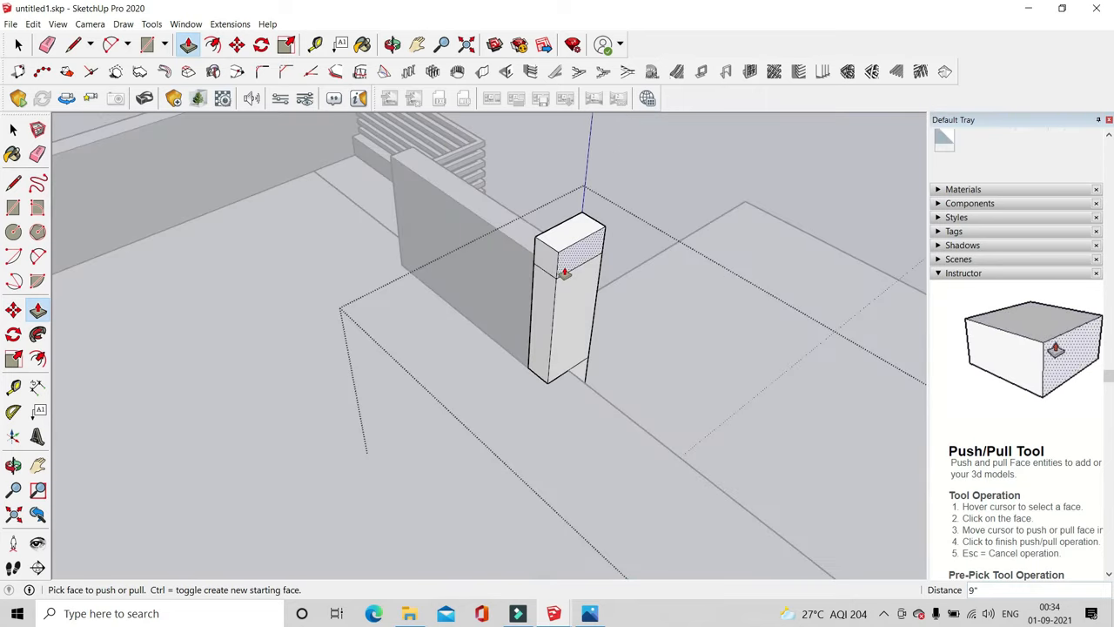
click(569, 273)
middle_drag(572, 256, 252, 323)
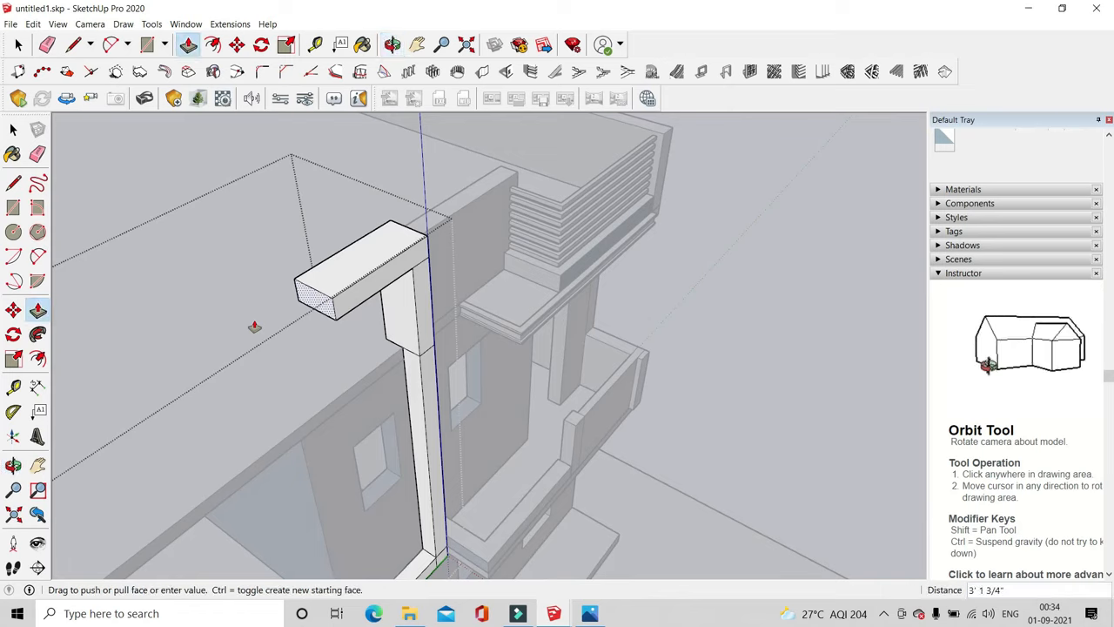
text(2)
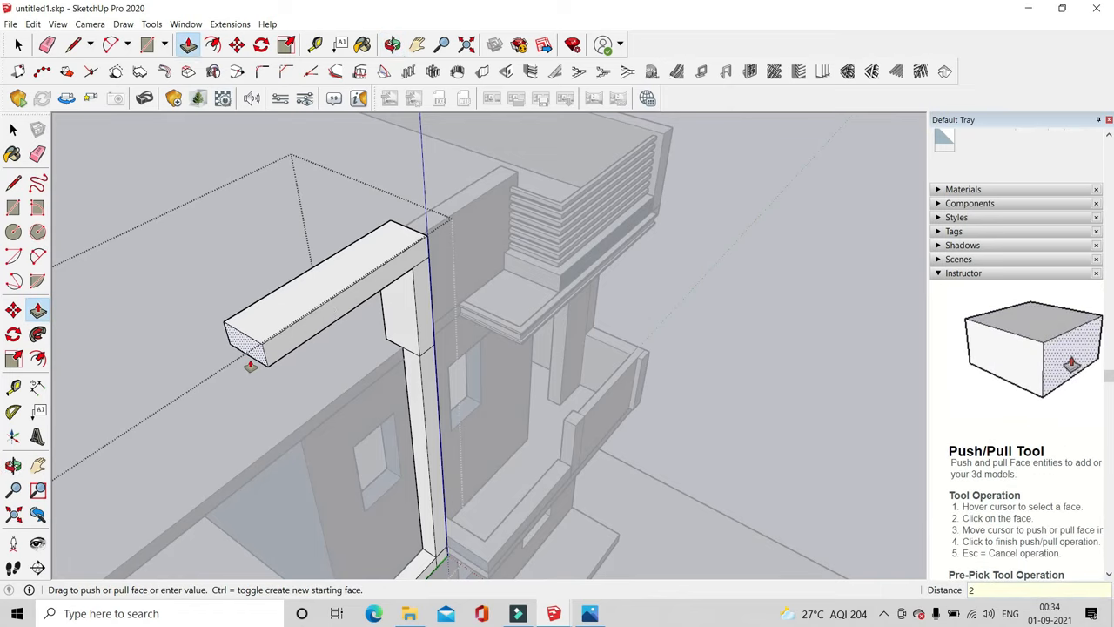
text(')
key(Return)
middle_drag(295, 452, 368, 219)
click(362, 229)
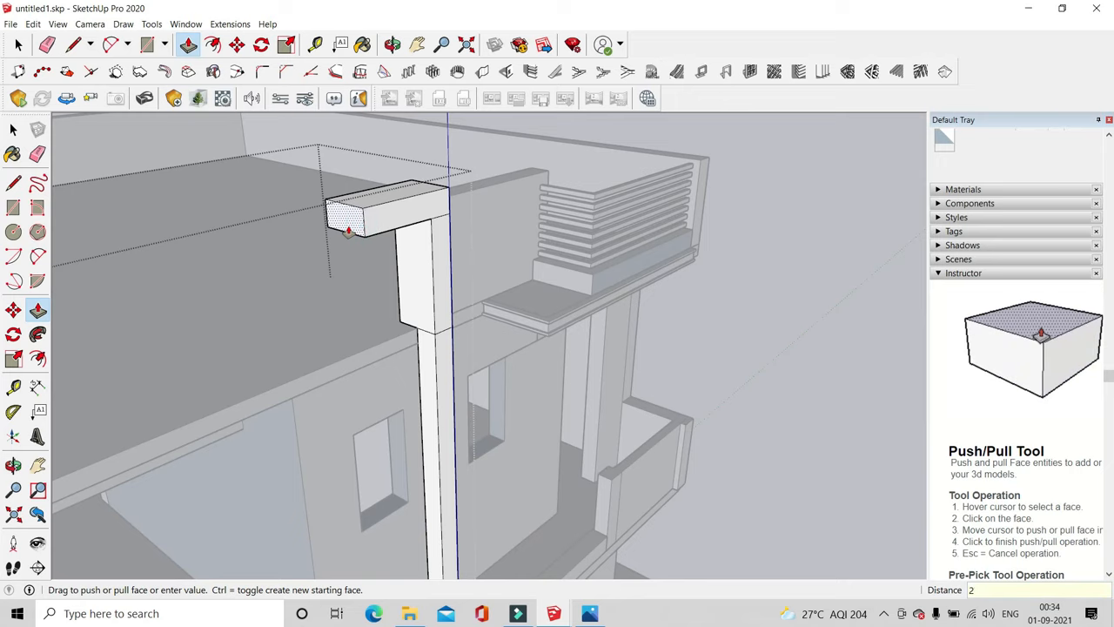
click(418, 254)
Extend the projecting beam's end 1' further and close the column group
middle_drag(418, 254, 883, 328)
middle_drag(793, 301, 404, 257)
scroll(405, 257, down, 5)
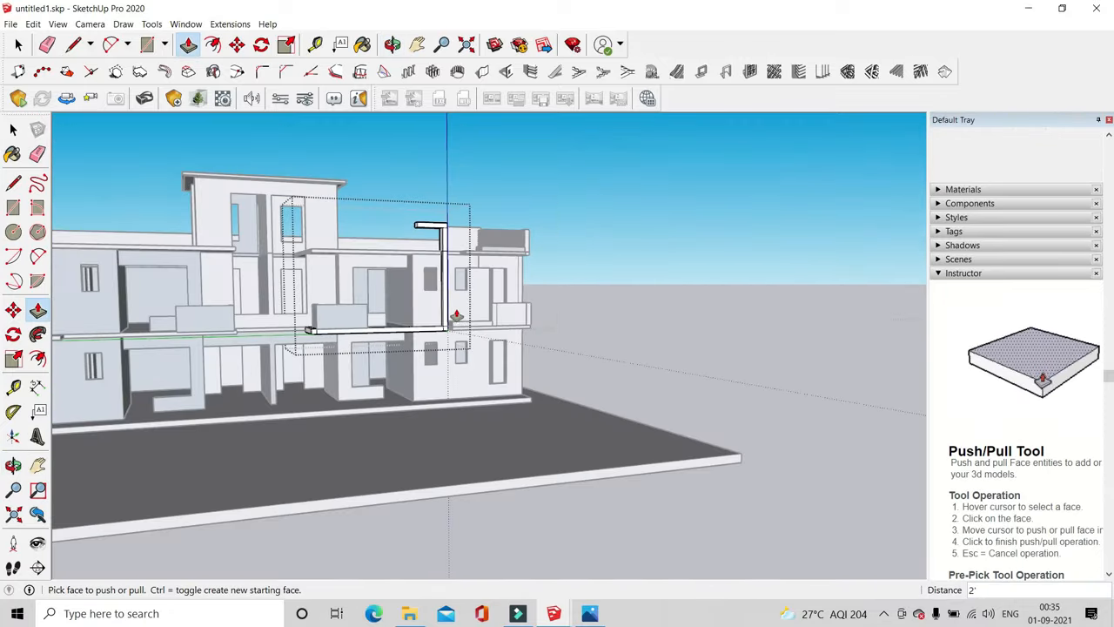
middle_drag(455, 311, 470, 343)
scroll(418, 237, up, 6)
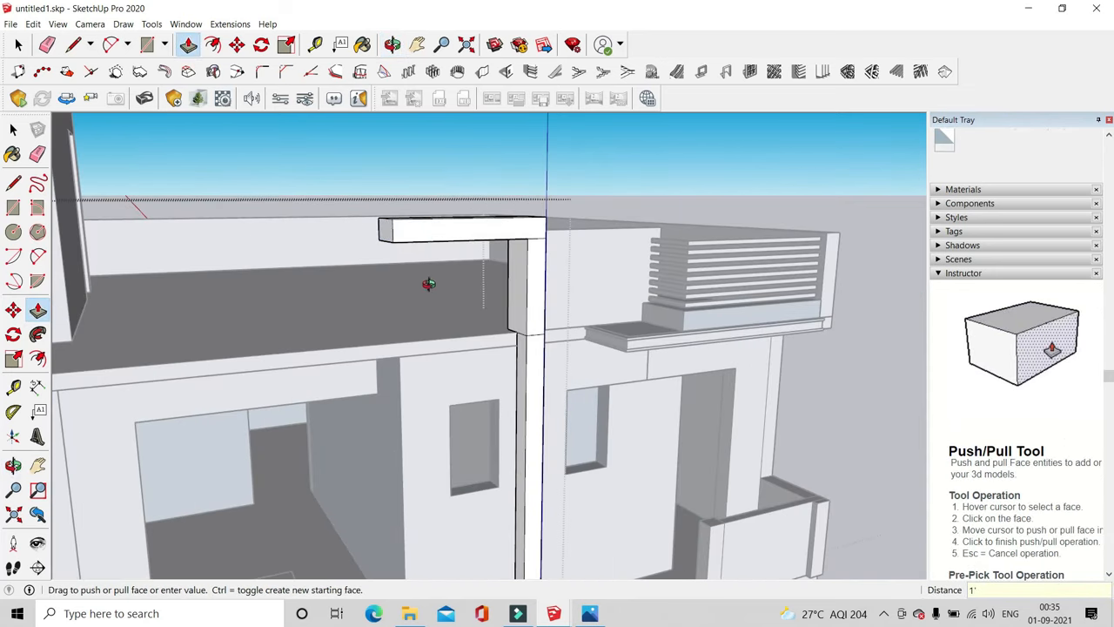
middle_drag(429, 284, 374, 348)
scroll(375, 348, down, 2)
click(18, 38)
click(502, 154)
Draw a line along the roof slab's front edge from its outer corner and close it with a short line across to the edge
middle_drag(565, 261, 318, 389)
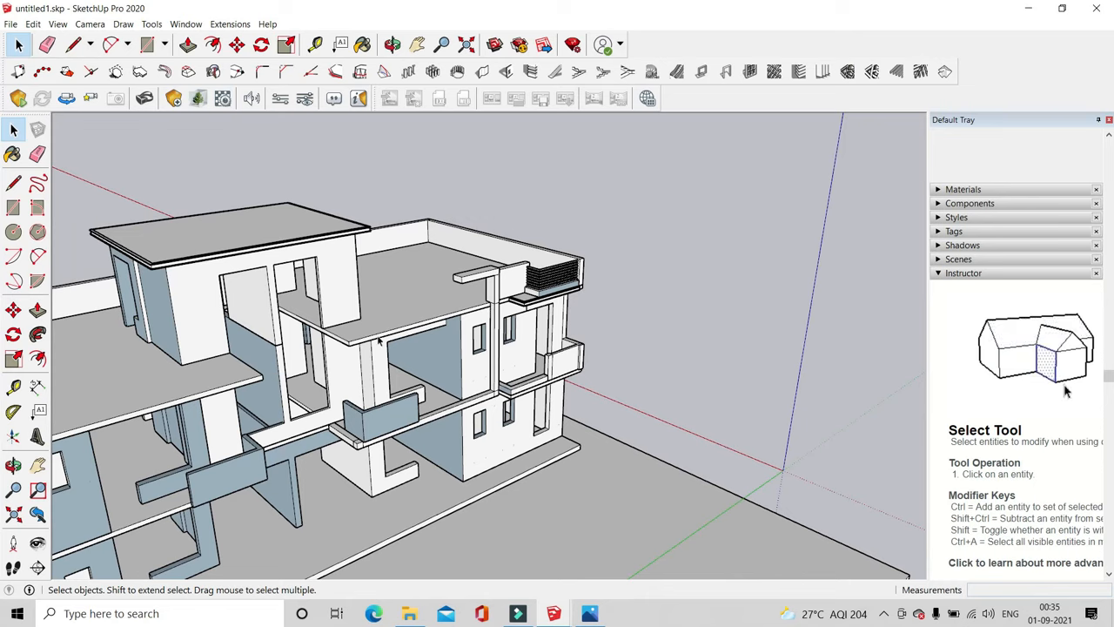
scroll(346, 318, up, 2)
middle_drag(380, 357, 345, 370)
scroll(385, 340, up, 2)
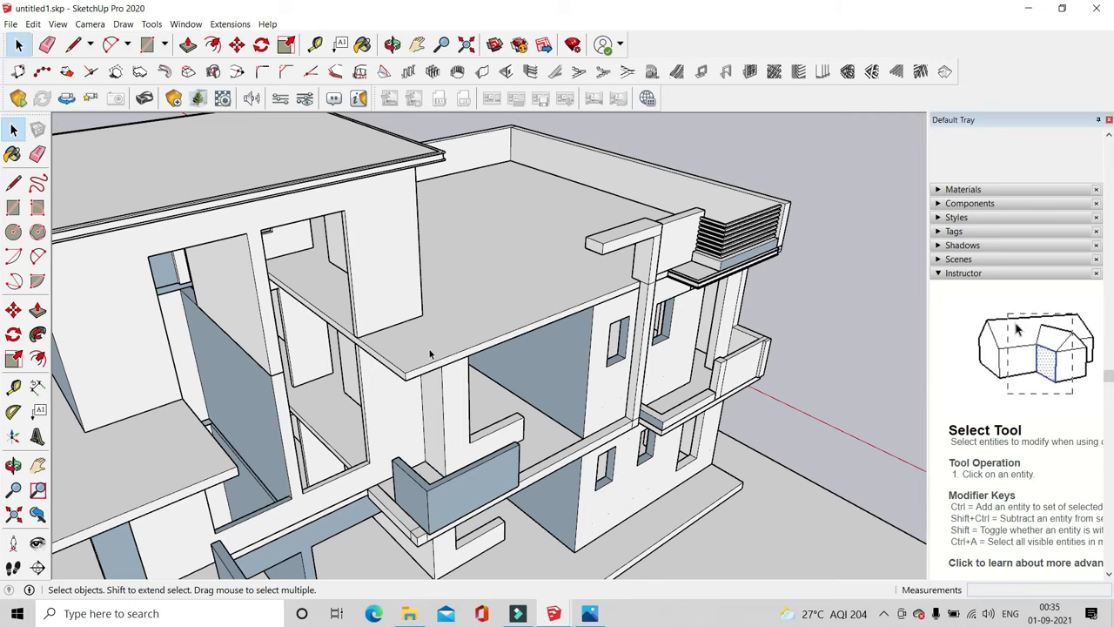
scroll(409, 363, up, 1)
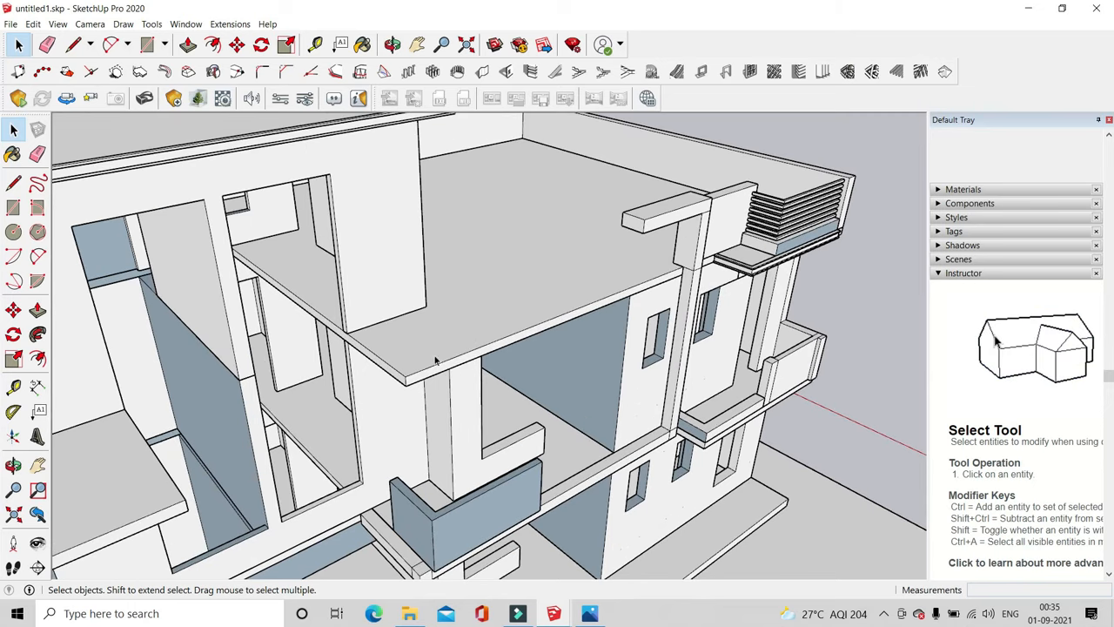
scroll(435, 359, down, 1)
scroll(642, 259, up, 1)
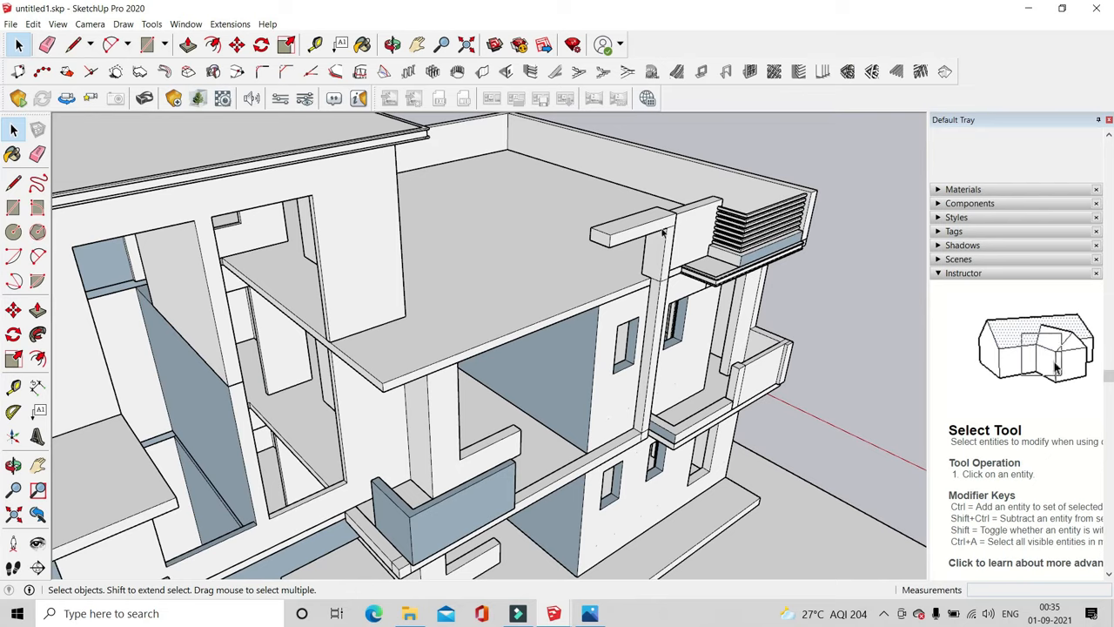
click(74, 45)
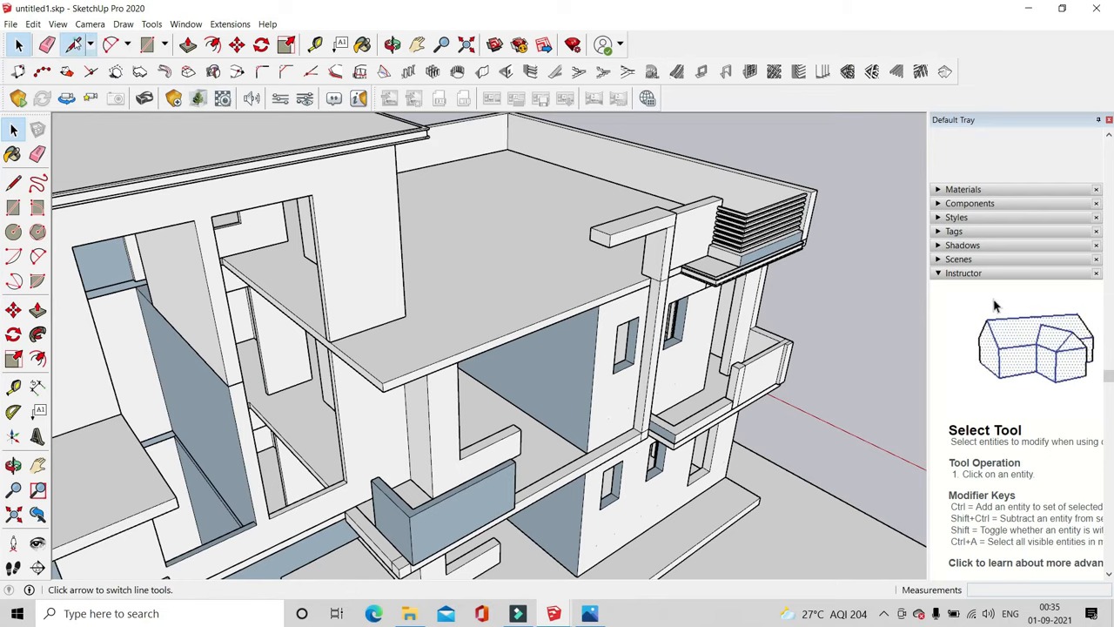
scroll(383, 374, up, 3)
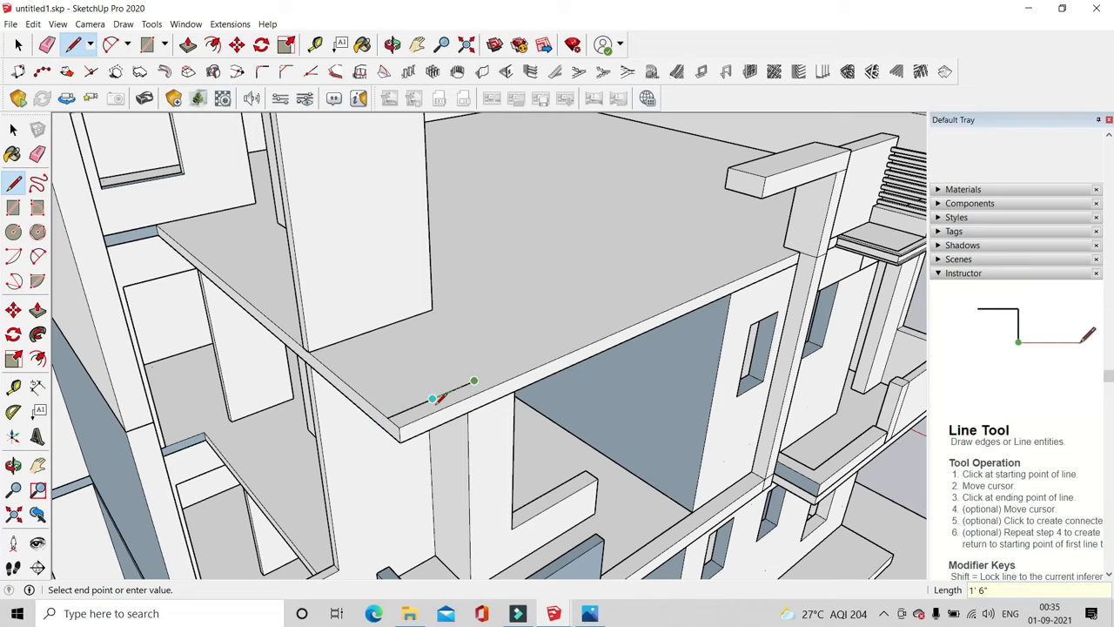
scroll(443, 391, up, 3)
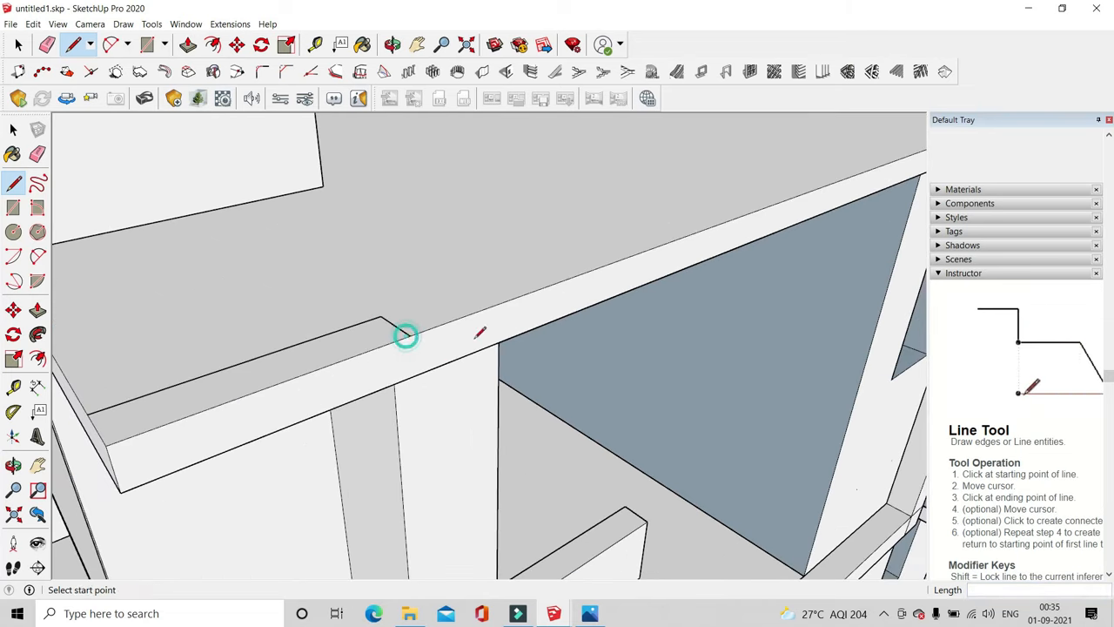
middle_drag(479, 332, 356, 413)
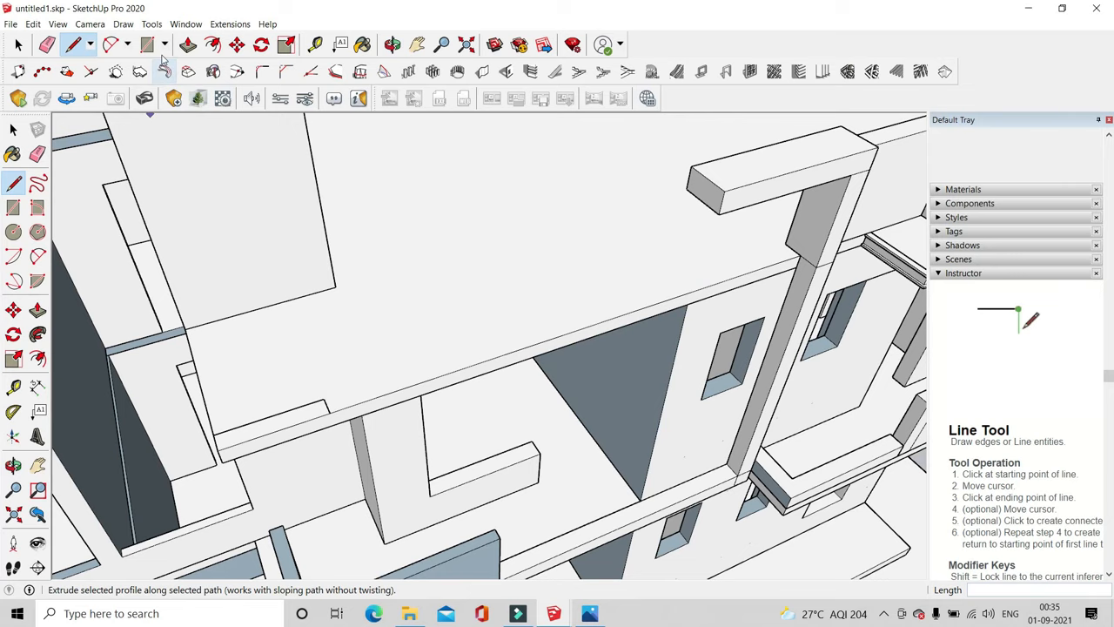
Draw a rectangular strip along the slab's front edge up to the column and pull it up 3' 6" to the beam's underside
click(147, 44)
middle_drag(806, 248, 745, 191)
click(726, 191)
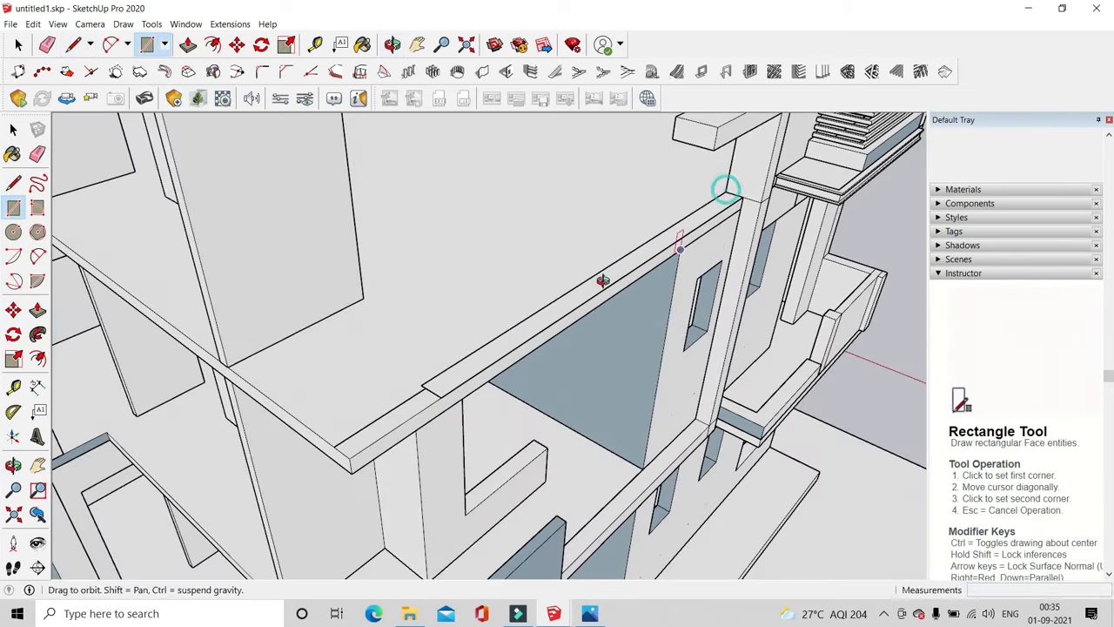
middle_drag(601, 281, 487, 287)
click(188, 44)
click(391, 383)
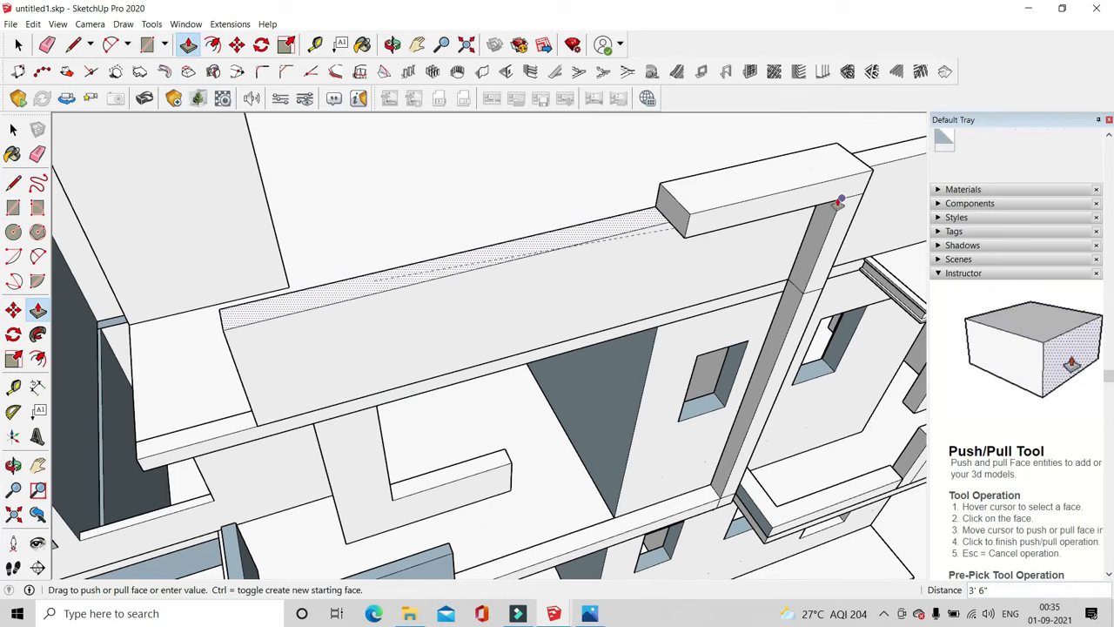
click(837, 197)
Group the new parapet wall and delete the leftover layout line on the slab near the corner
click(18, 45)
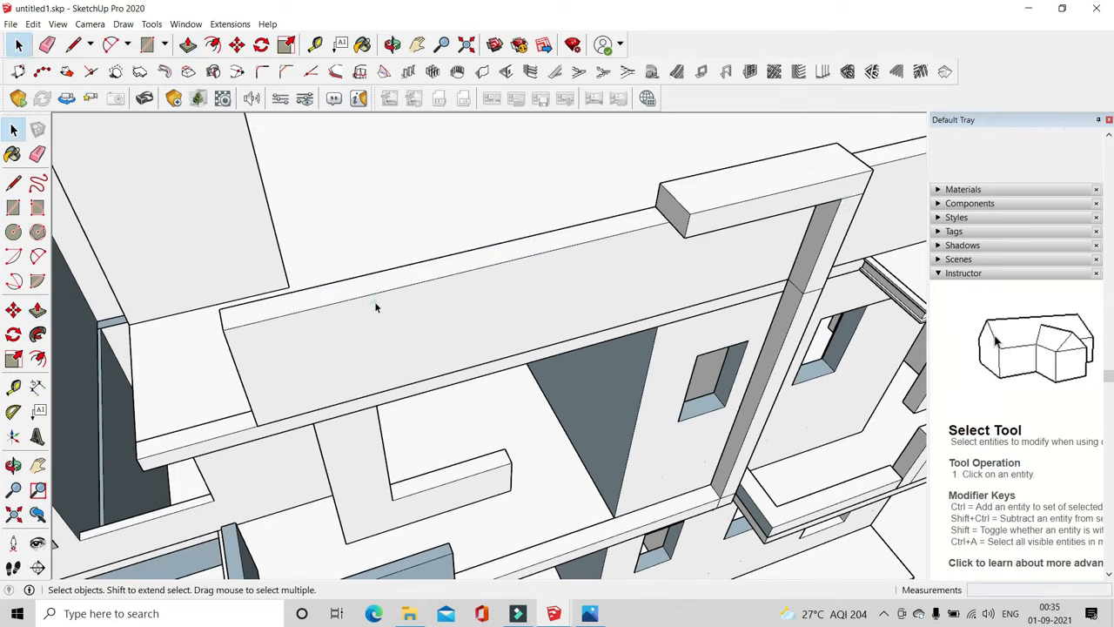
click(375, 301)
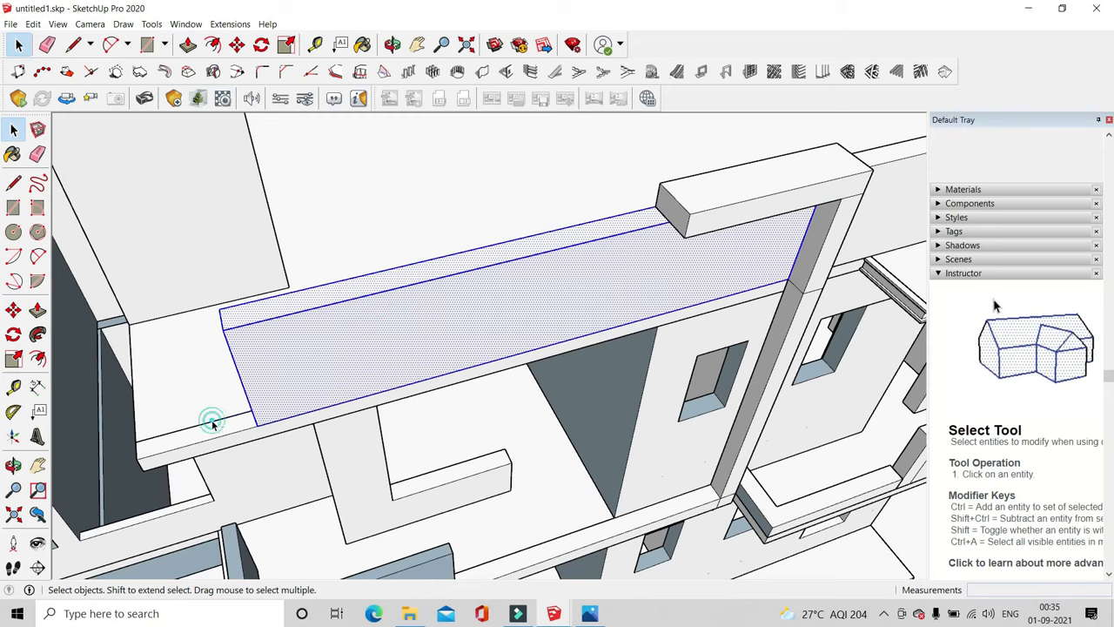
right_click(291, 367)
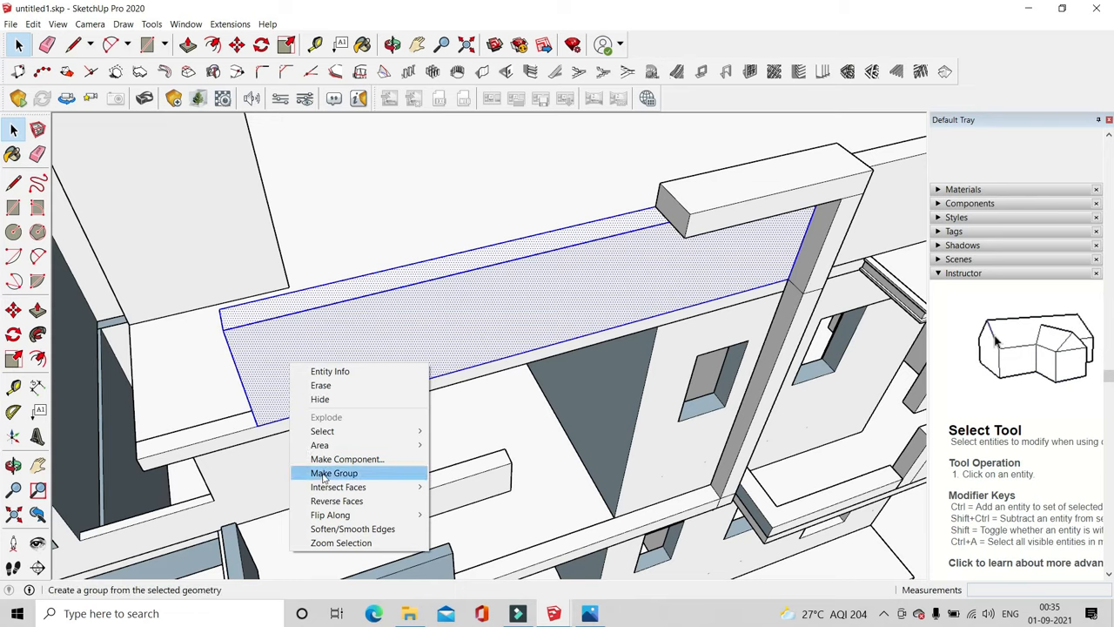
click(326, 470)
scroll(320, 390, down, 3)
scroll(319, 389, down, 1)
scroll(302, 407, up, 3)
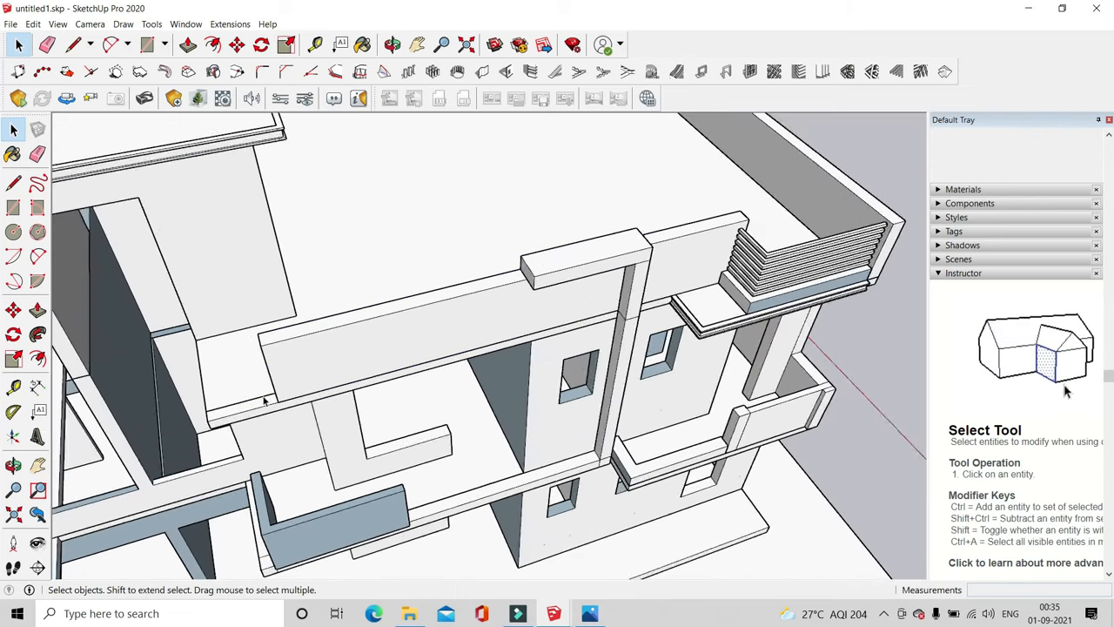
click(262, 399)
key(Delete)
Copy the base block from under the pipe railing to the roof slab's open corner beside the new parapet wall
middle_drag(263, 398, 499, 314)
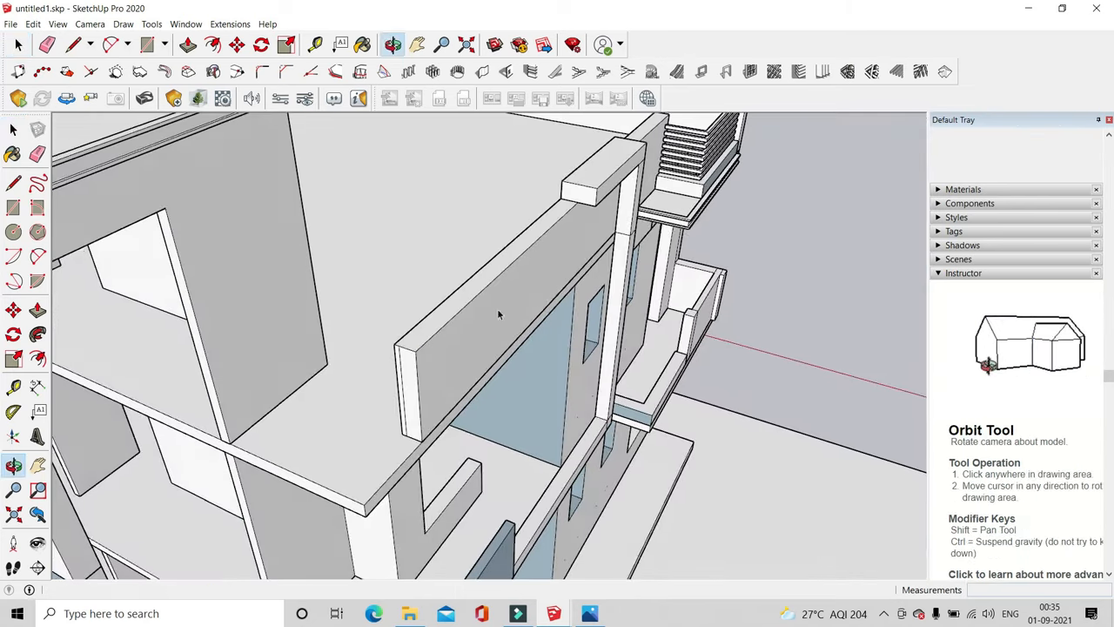
scroll(447, 278, down, 1)
middle_drag(447, 279, 348, 287)
scroll(653, 251, up, 4)
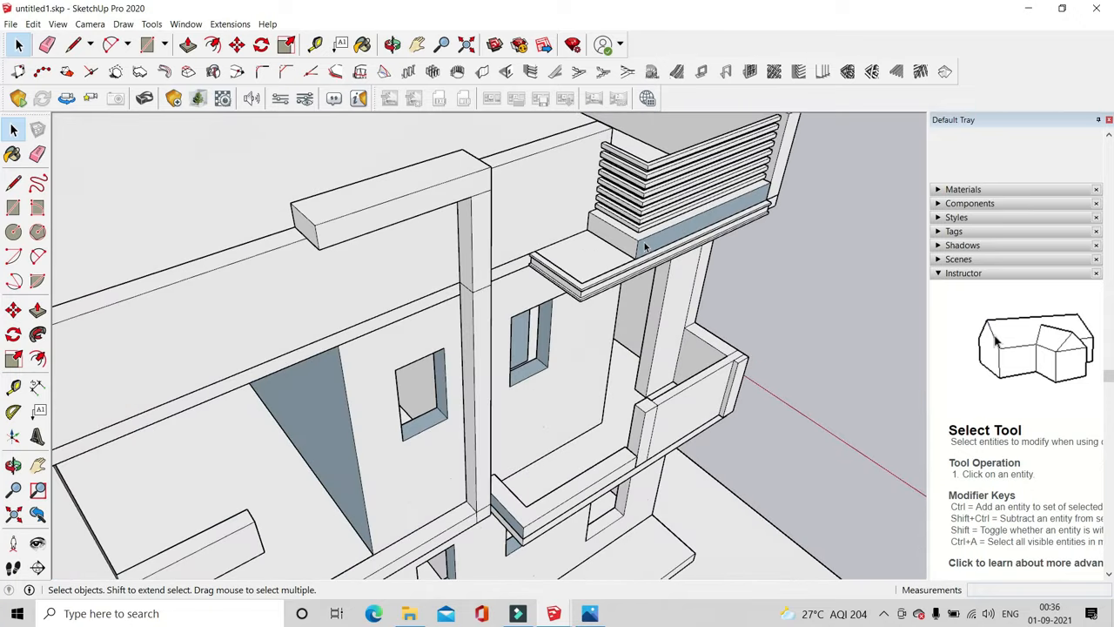
click(644, 246)
key(m)
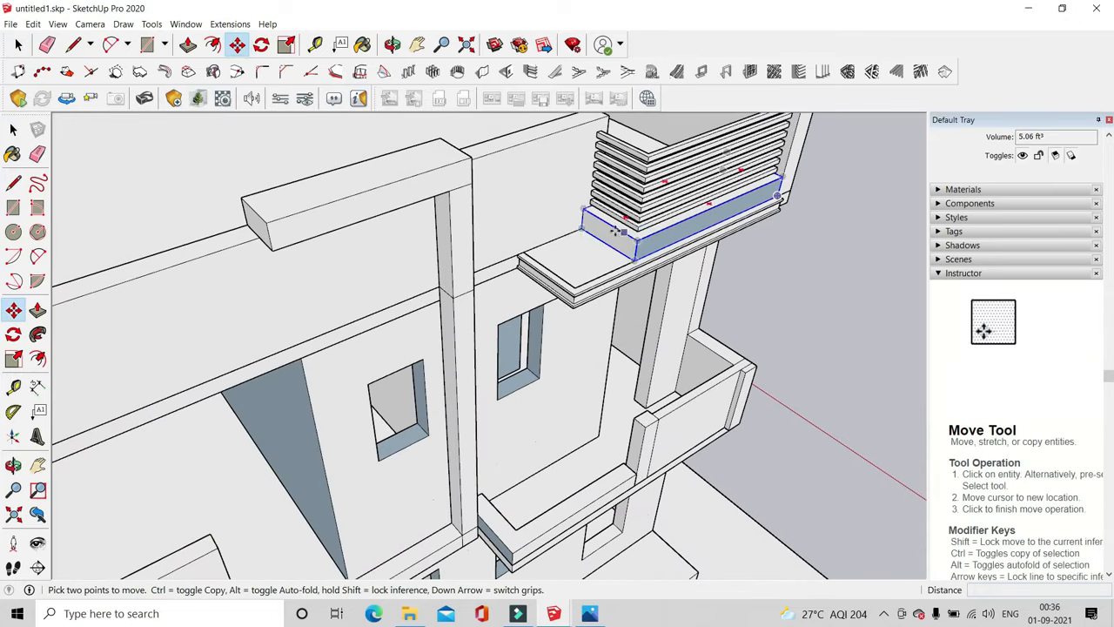
key(ctrl)
click(581, 229)
scroll(715, 230, down, 3)
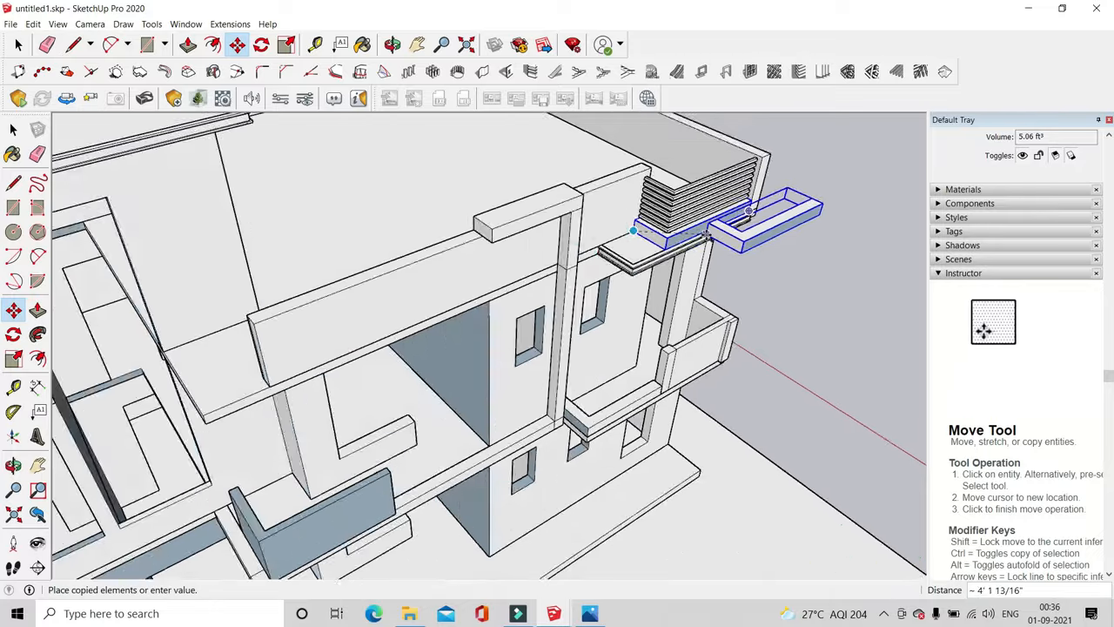
scroll(400, 298, up, 4)
click(396, 302)
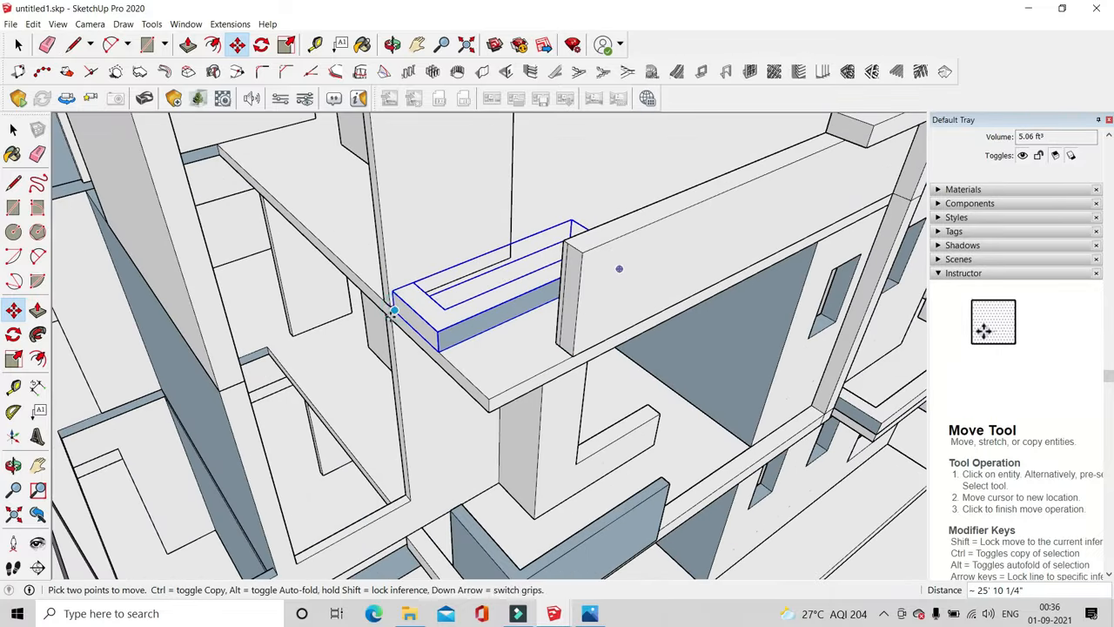
scroll(394, 310, up, 3)
key(space)
Push the end face of the copied base block's long leg back to line up with the new parapet wall's end
middle_drag(490, 288, 452, 435)
key(p)
click(505, 466)
middle_drag(336, 331, 513, 357)
click(475, 450)
scroll(475, 449, down, 5)
middle_drag(475, 436, 348, 317)
Move the copied block's long leg out to the slab's front edge so it meets the new parapet wall
key(space)
scroll(353, 313, up, 5)
drag(340, 263, 602, 597)
middle_drag(531, 426, 748, 313)
key(m)
scroll(584, 331, up, 2)
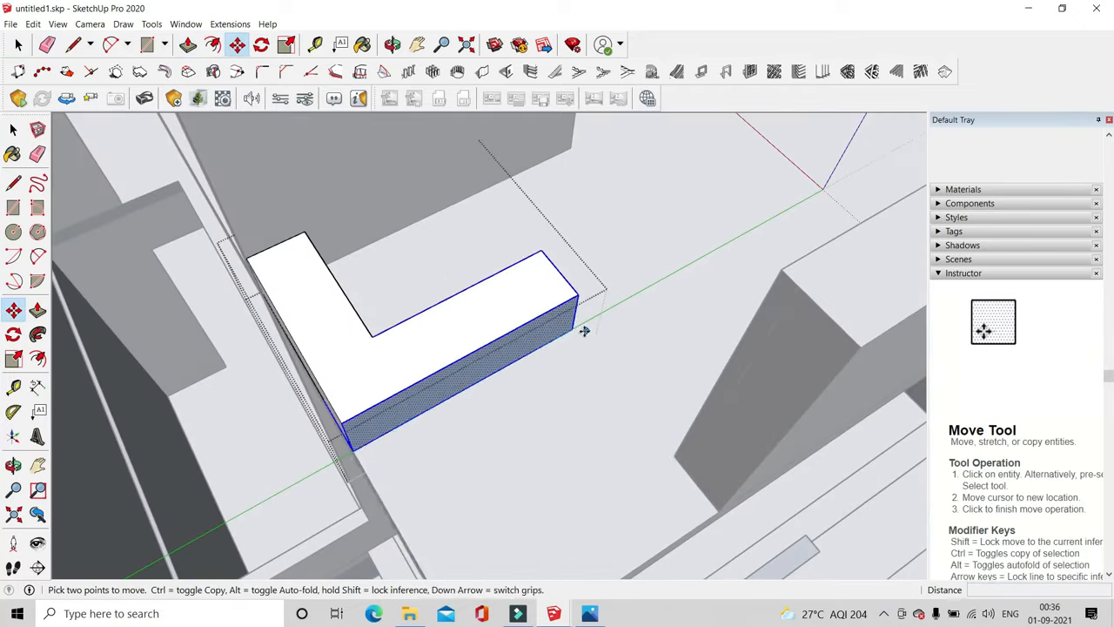
click(584, 331)
click(716, 515)
key(space)
Copy the lowest rail of the existing pipe railing to the inner end of the new base block's side leg
scroll(709, 505, down, 5)
middle_drag(687, 470, 690, 227)
scroll(534, 298, up, 3)
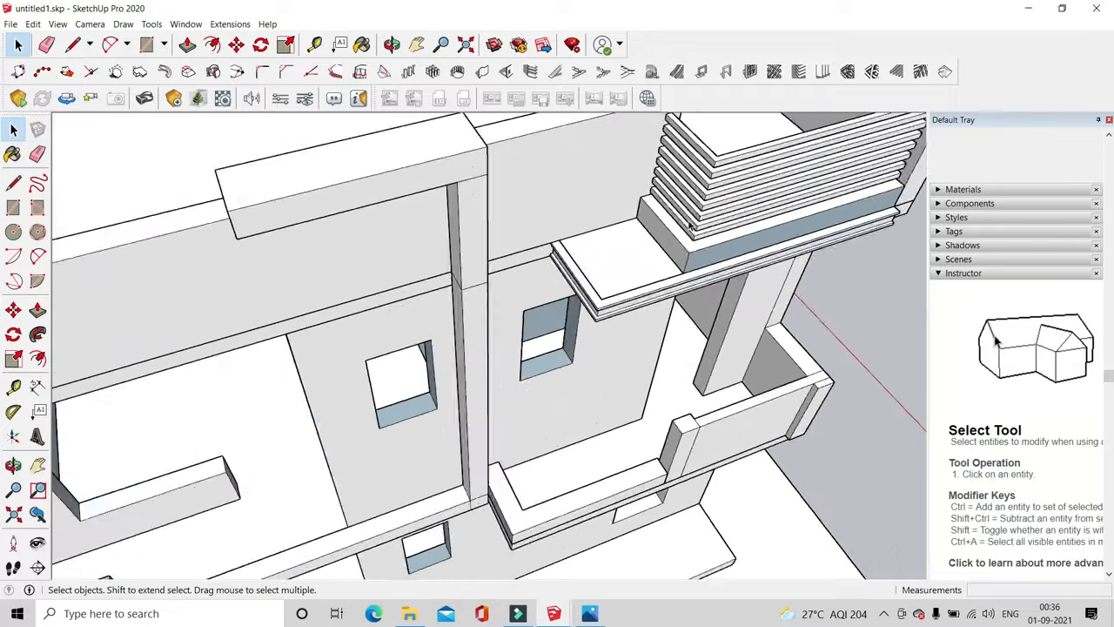
scroll(692, 230, up, 5)
scroll(664, 251, down, 2)
scroll(674, 253, up, 3)
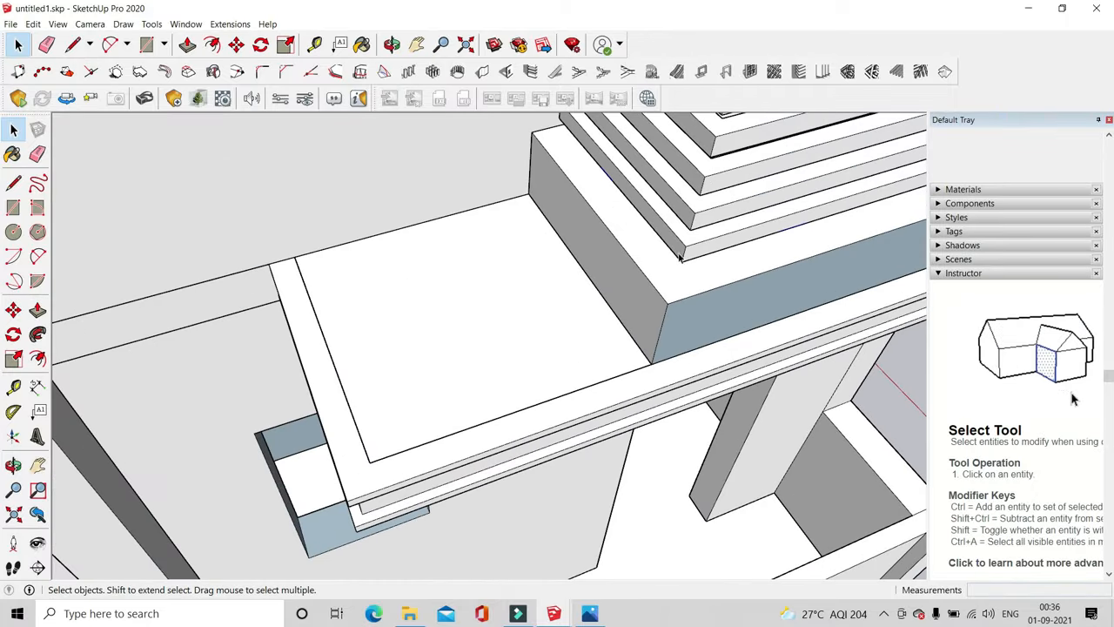
click(680, 257)
scroll(534, 288, down, 5)
middle_drag(398, 273, 653, 261)
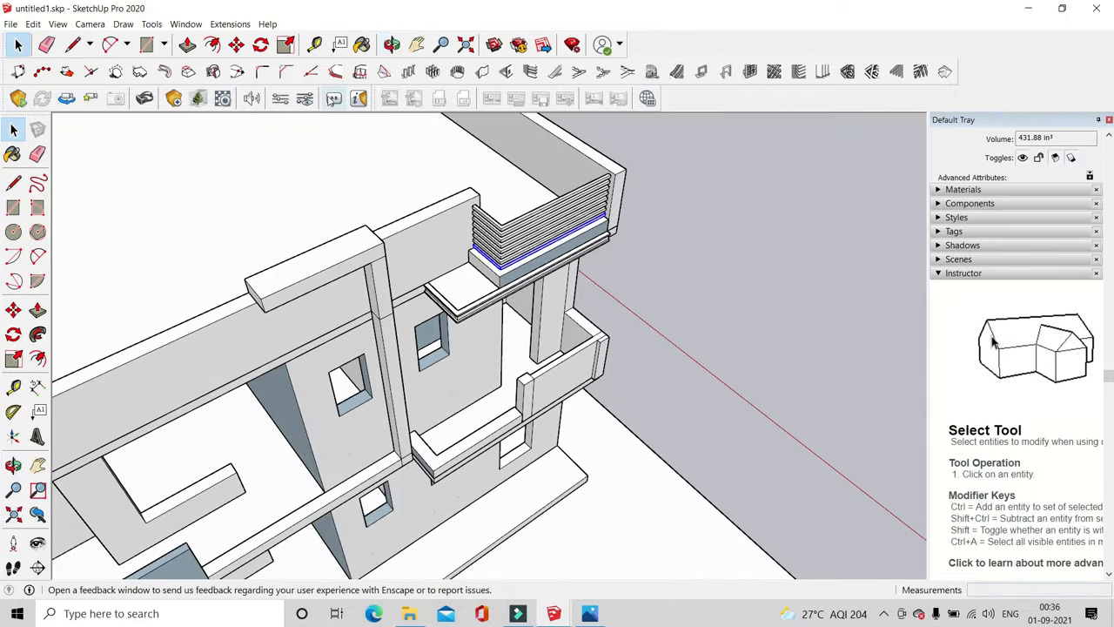
click(236, 45)
scroll(449, 275, up, 6)
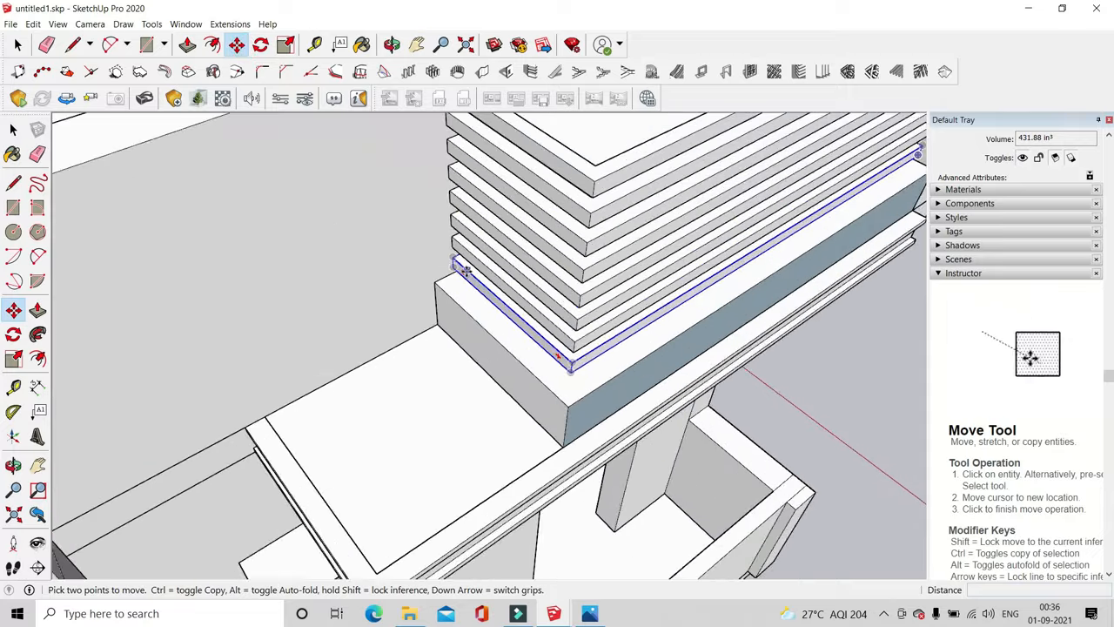
click(415, 294)
key(ctrl)
scroll(522, 273, down, 8)
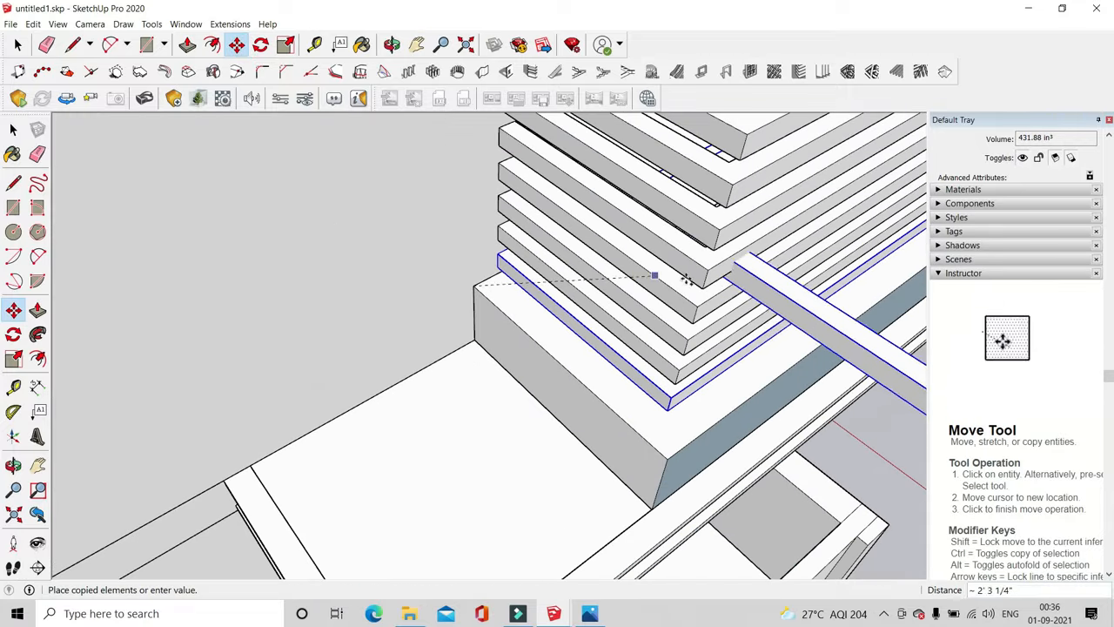
scroll(724, 230, down, 5)
scroll(433, 322, up, 9)
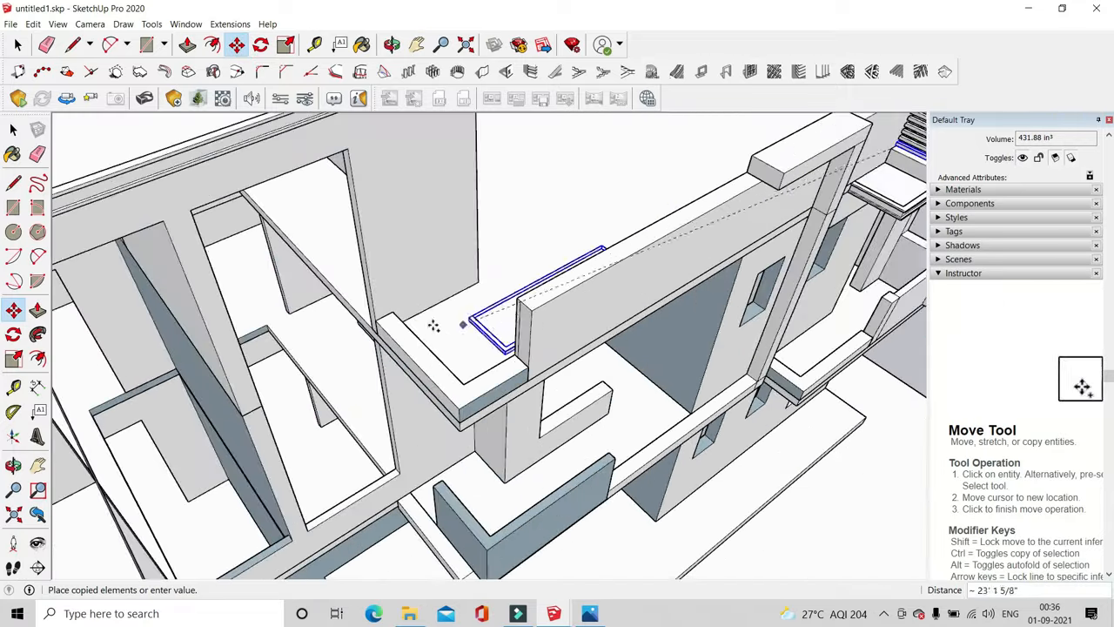
click(336, 314)
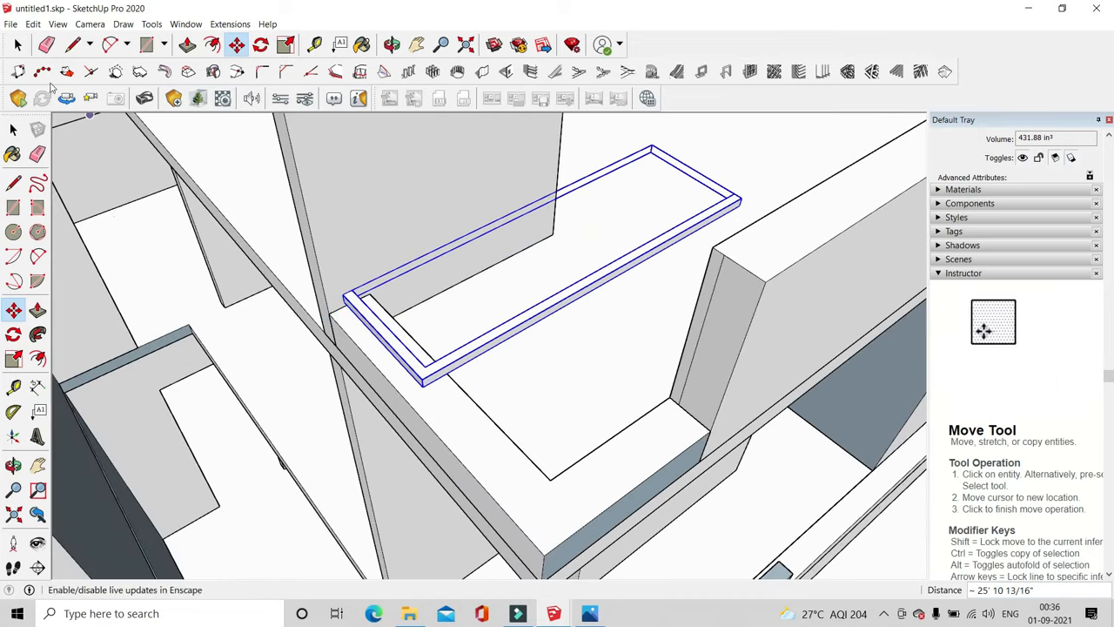
Make the copied rail unique, open it and shorten its long leg by about 4' 4"
click(17, 44)
scroll(475, 321, up, 1)
right_click(475, 324)
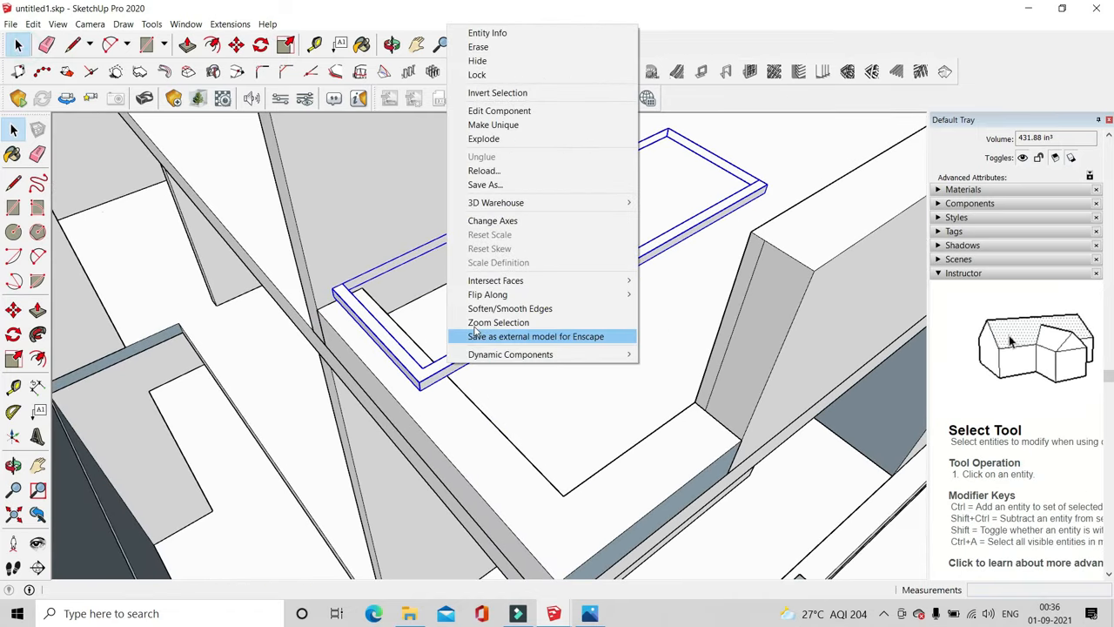
click(499, 124)
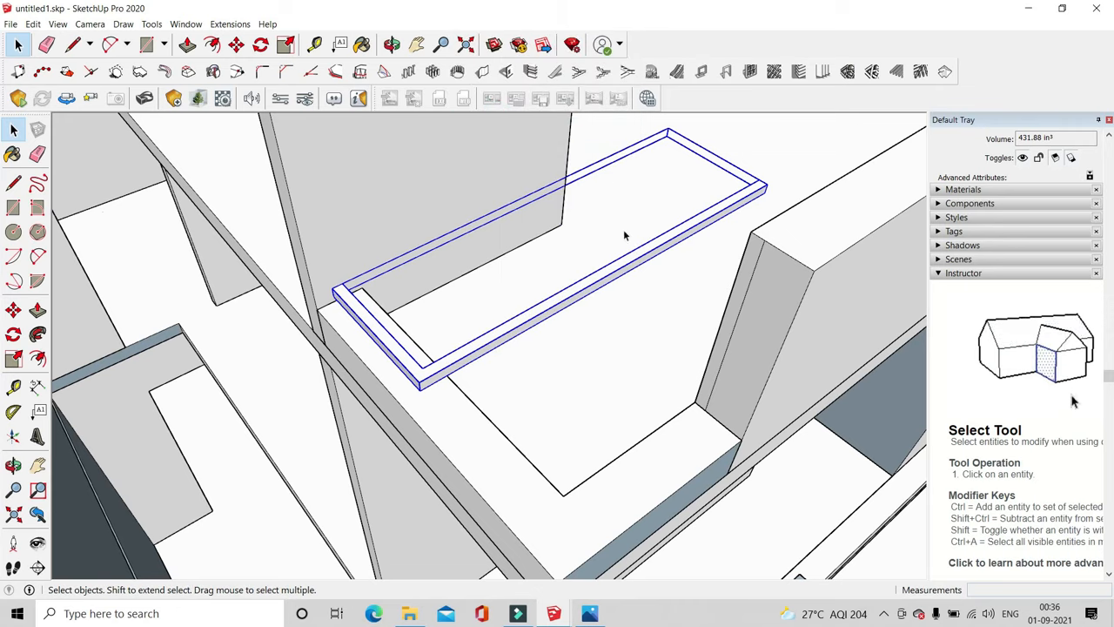
middle_drag(539, 299, 724, 270)
drag(723, 270, 912, 445)
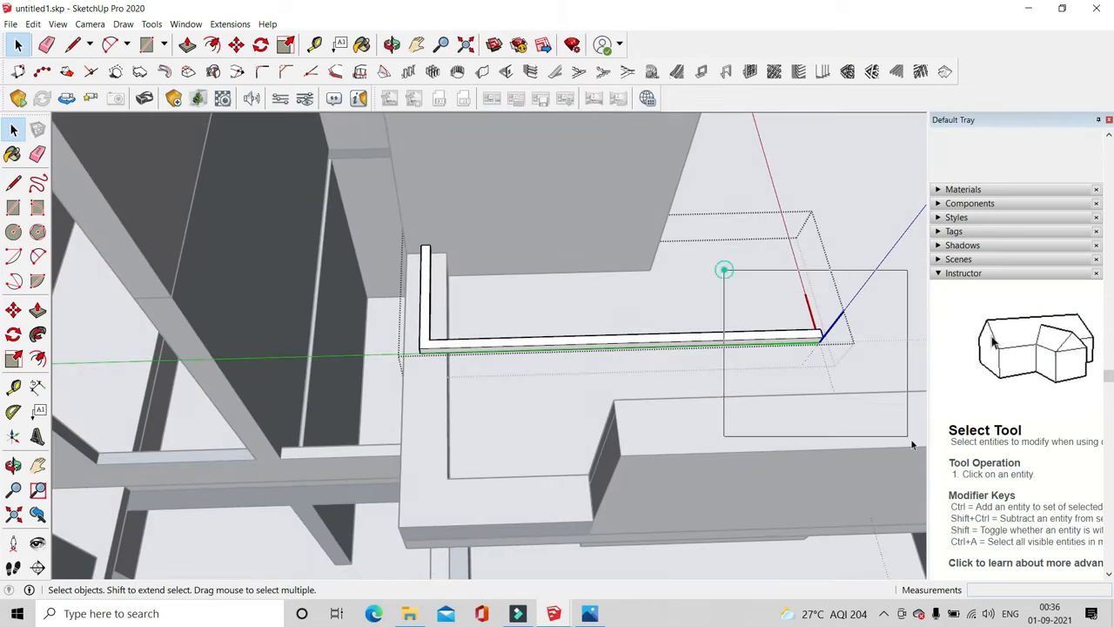
click(236, 45)
scroll(823, 358, up, 3)
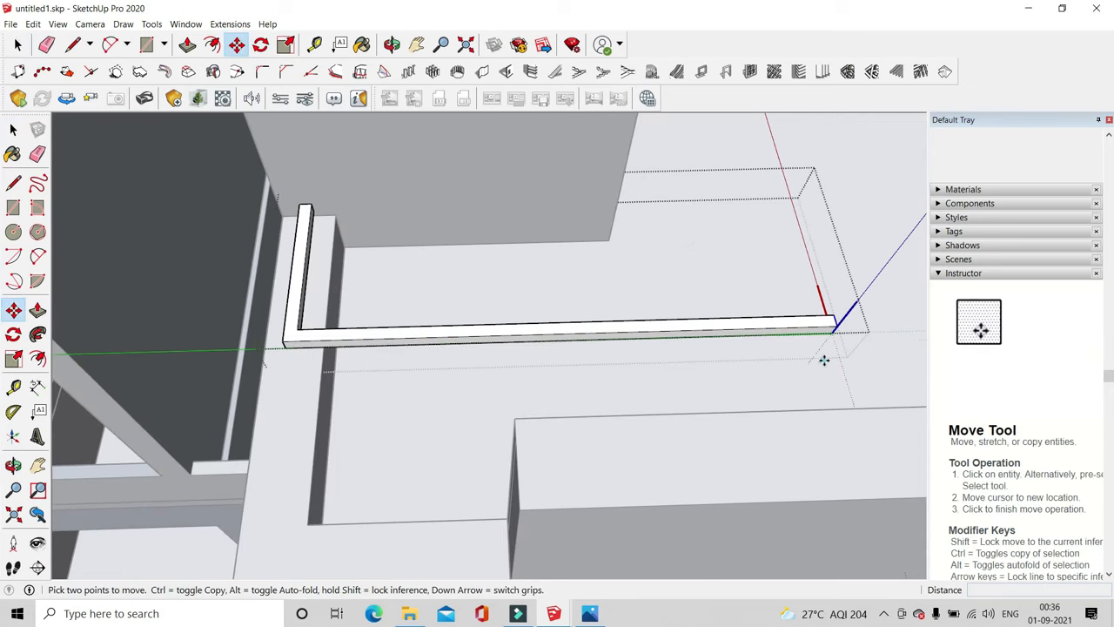
click(825, 352)
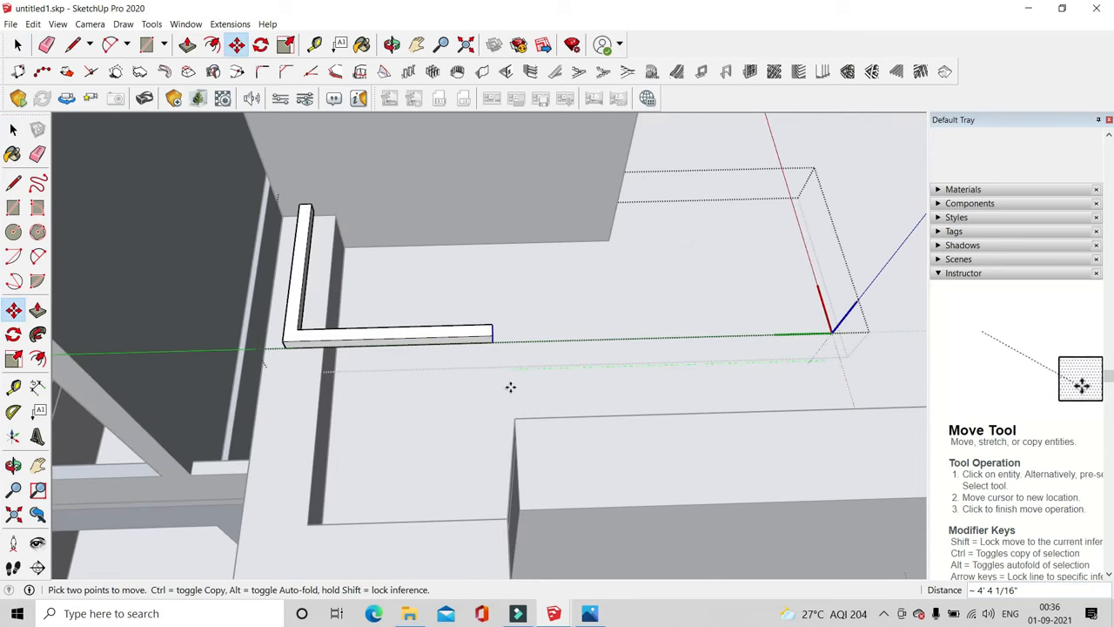
Move the copied rail's long leg about 2' 9" outward over the base block's front leg, stretching the side leg
click(18, 45)
drag(732, 526, 733, 526)
click(236, 44)
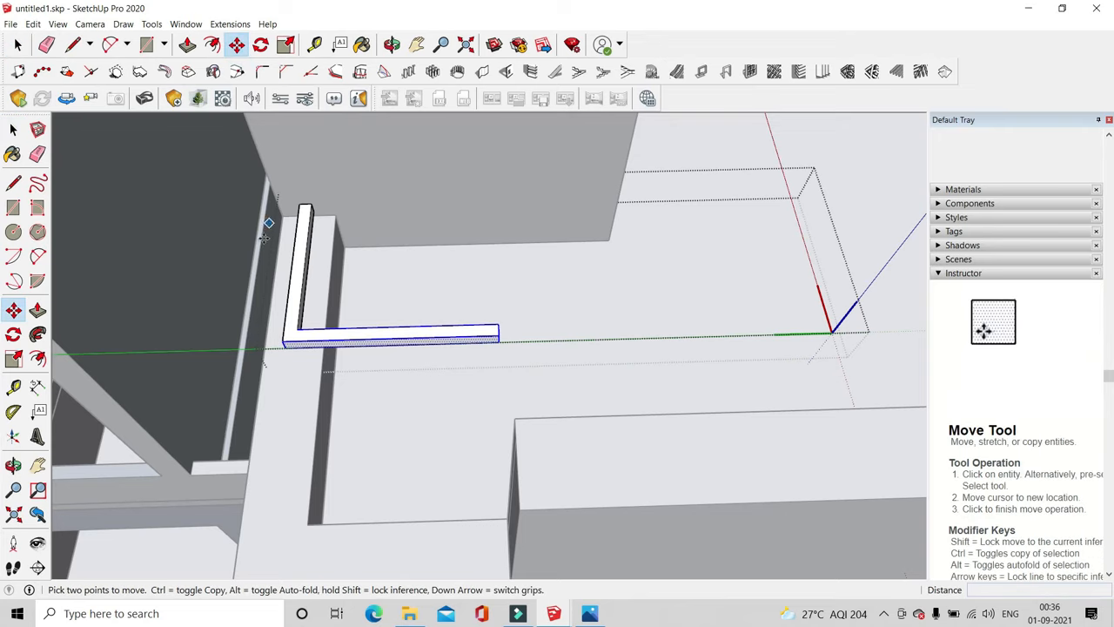
scroll(288, 347, up, 2)
middle_drag(403, 301, 687, 228)
scroll(687, 228, down, 1)
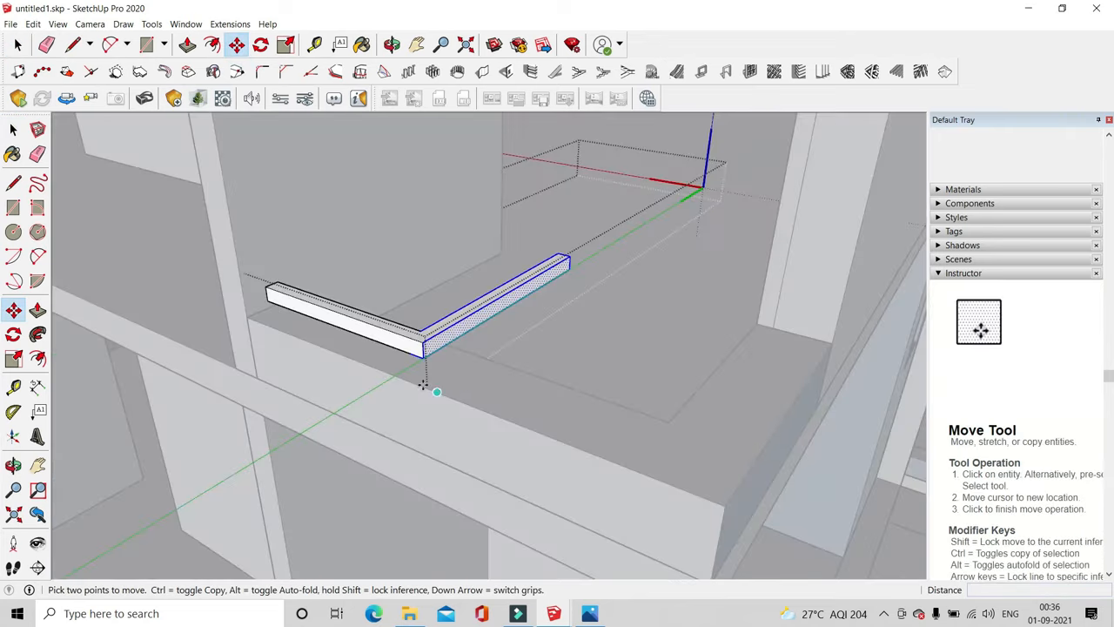
click(423, 359)
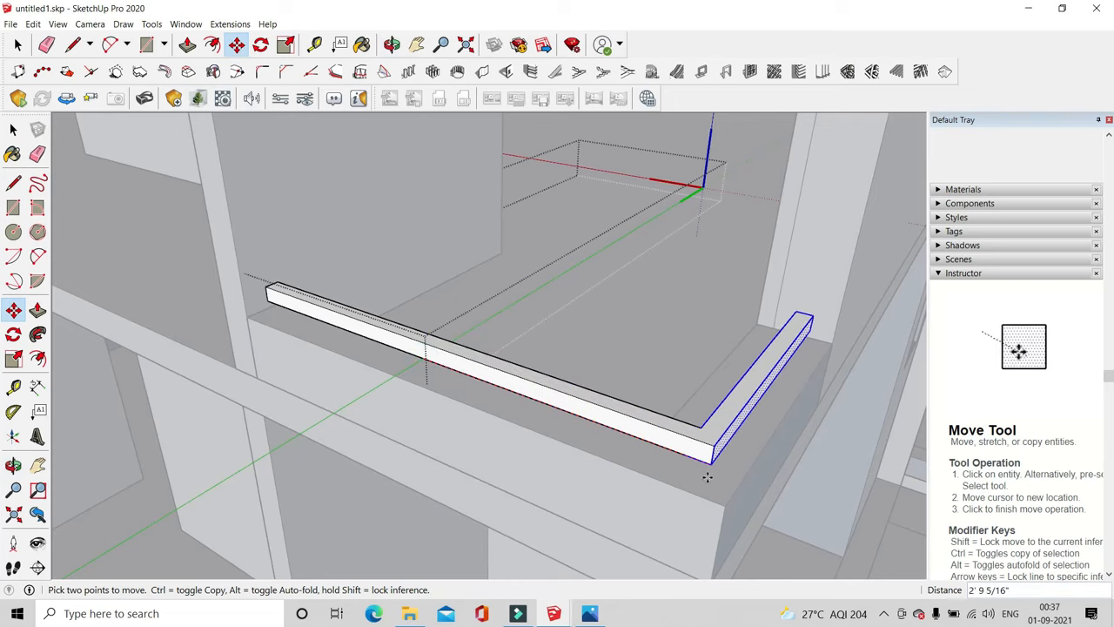
Push/Pull the end face of the rail's side leg to the wall behind it and close the rail component
middle_drag(696, 473, 726, 443)
scroll(786, 460, up, 5)
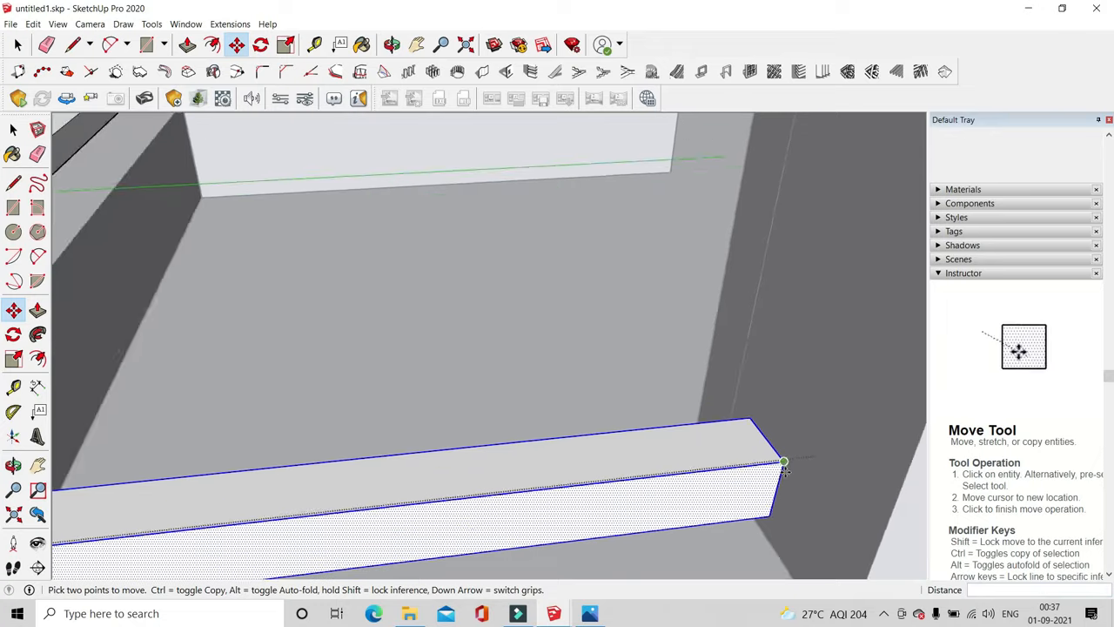
middle_drag(794, 475, 630, 435)
click(189, 47)
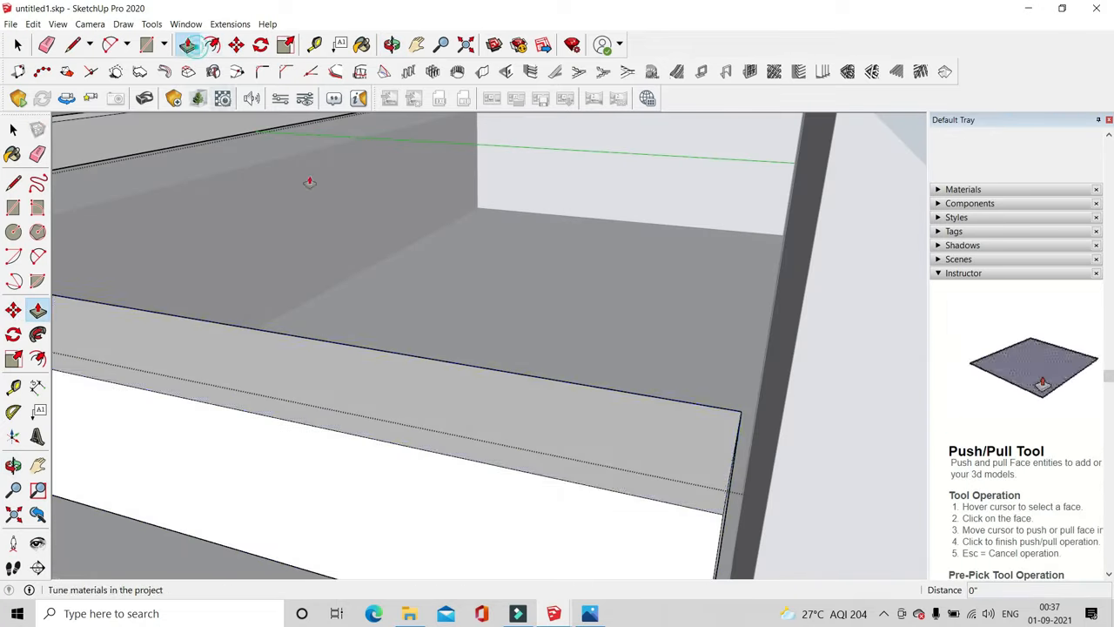
scroll(738, 535, up, 3)
click(716, 527)
middle_drag(717, 459, 756, 391)
scroll(756, 390, down, 3)
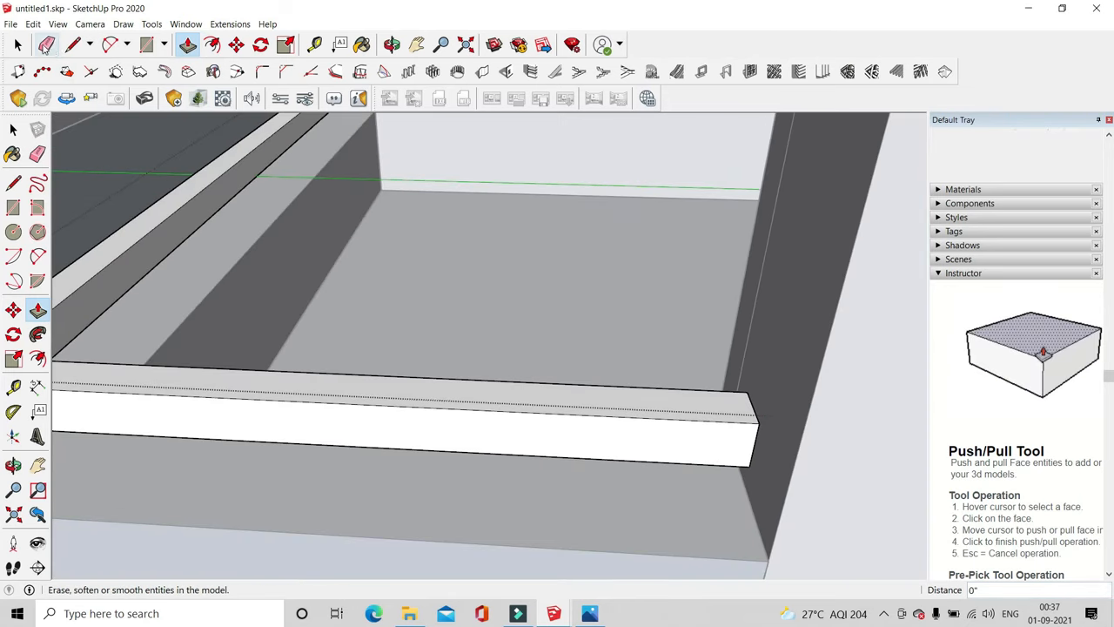
click(18, 44)
click(452, 326)
Copy the new corner rail straight up, leaving a gap of one rail height above the original
scroll(453, 326, down, 5)
scroll(485, 391, up, 2)
right_click(486, 391)
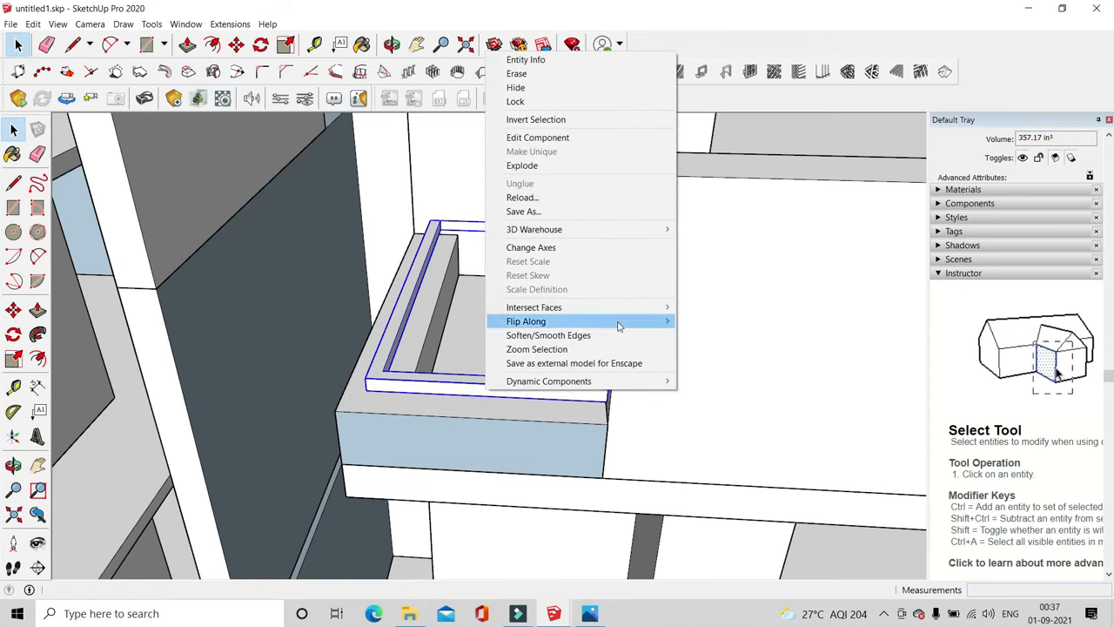
click(754, 443)
middle_drag(602, 411, 510, 427)
scroll(447, 418, up, 2)
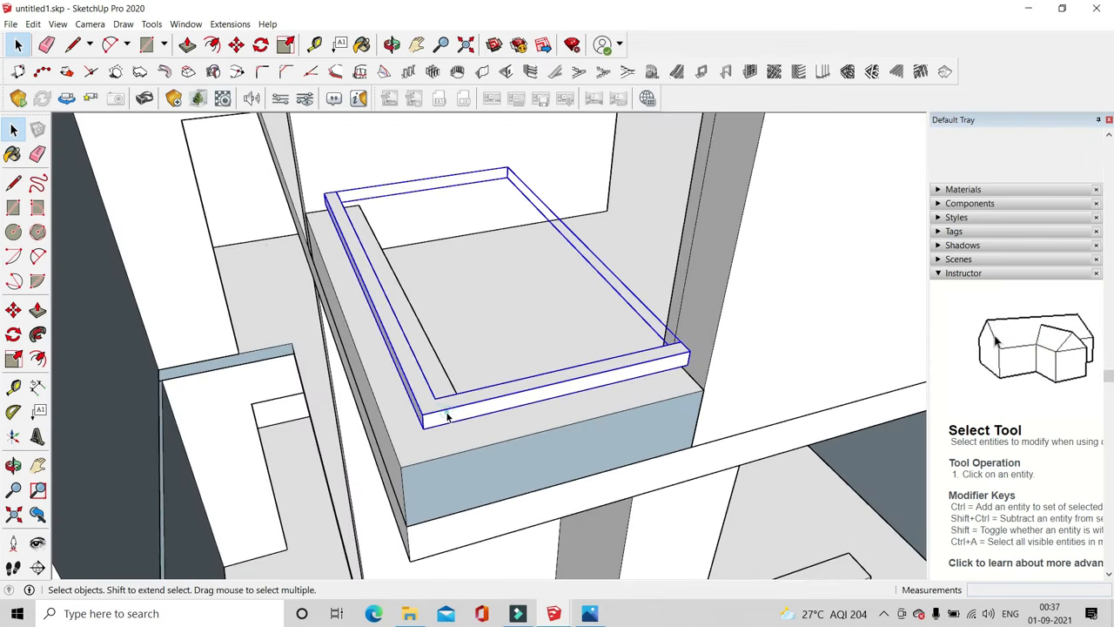
click(236, 44)
scroll(422, 426, up, 5)
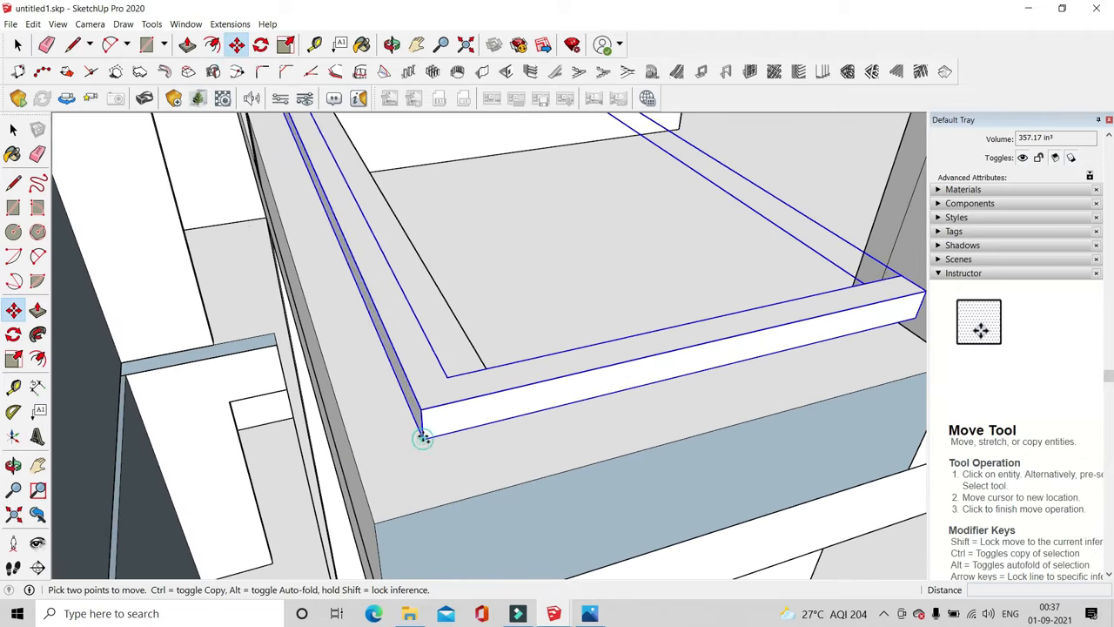
click(420, 408)
click(423, 439)
click(421, 409)
click(423, 438)
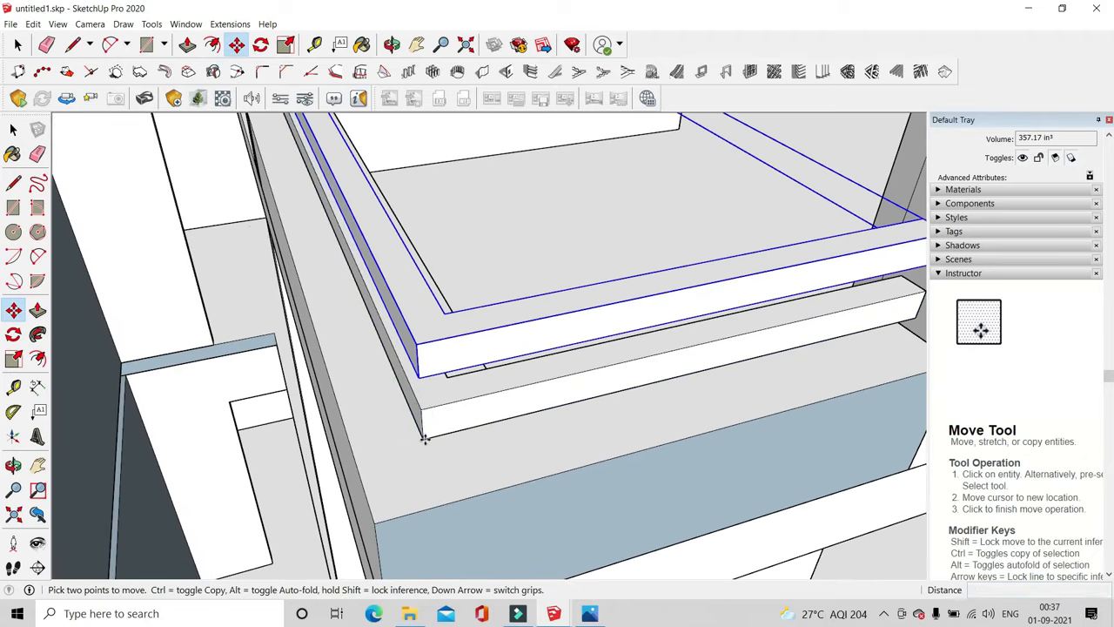
Add further copies of the rail upward at the same spacing to complete the stacked pipe railing
key(ctrl)
click(417, 379)
click(418, 378)
key(ctrl)
click(413, 308)
click(405, 228)
scroll(409, 235, down, 1)
click(446, 328)
click(443, 259)
click(437, 183)
scroll(485, 365, down, 5)
key(space)
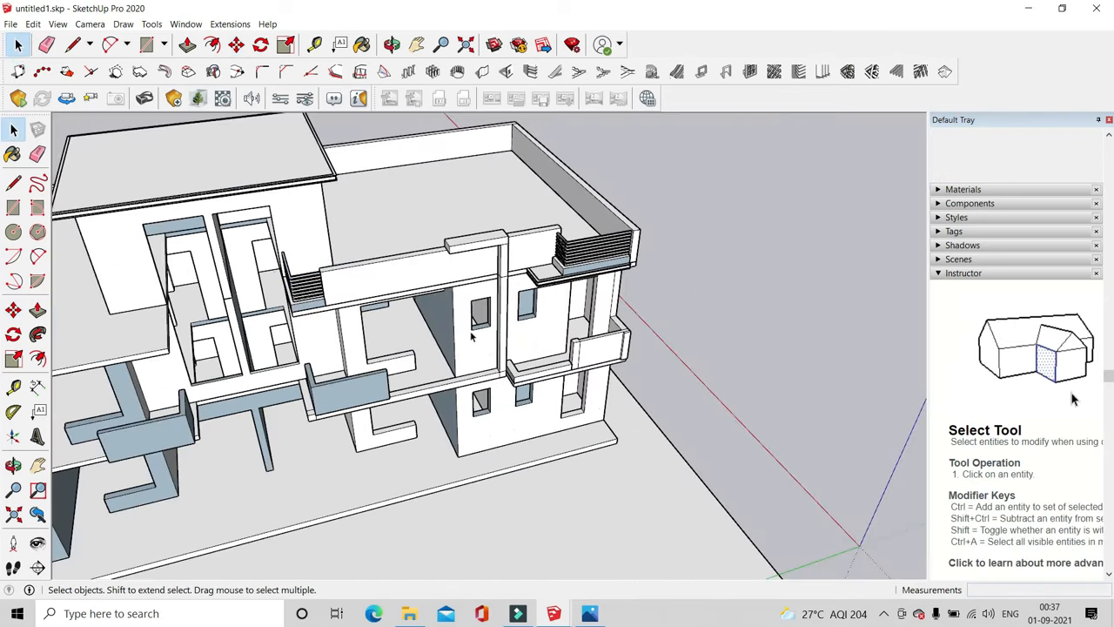
Examine the first-floor balconies, slab edge and parapets along the front elevation
middle_drag(471, 336, 417, 137)
scroll(383, 375, up, 3)
middle_drag(346, 428, 409, 432)
middle_drag(617, 413, 609, 351)
scroll(649, 420, up, 5)
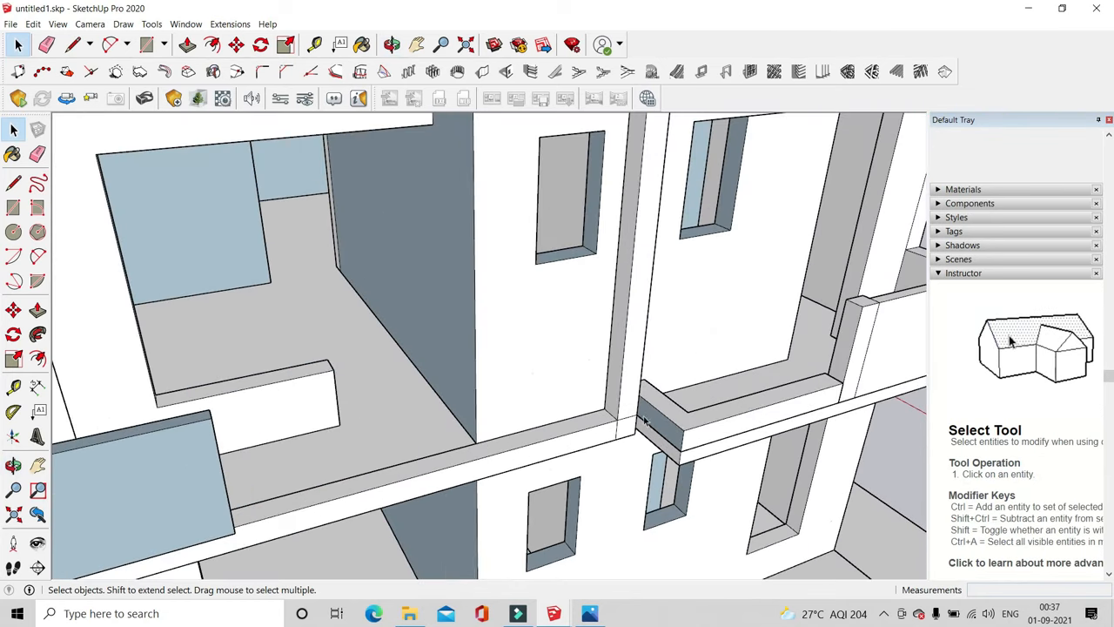
scroll(648, 392, down, 2)
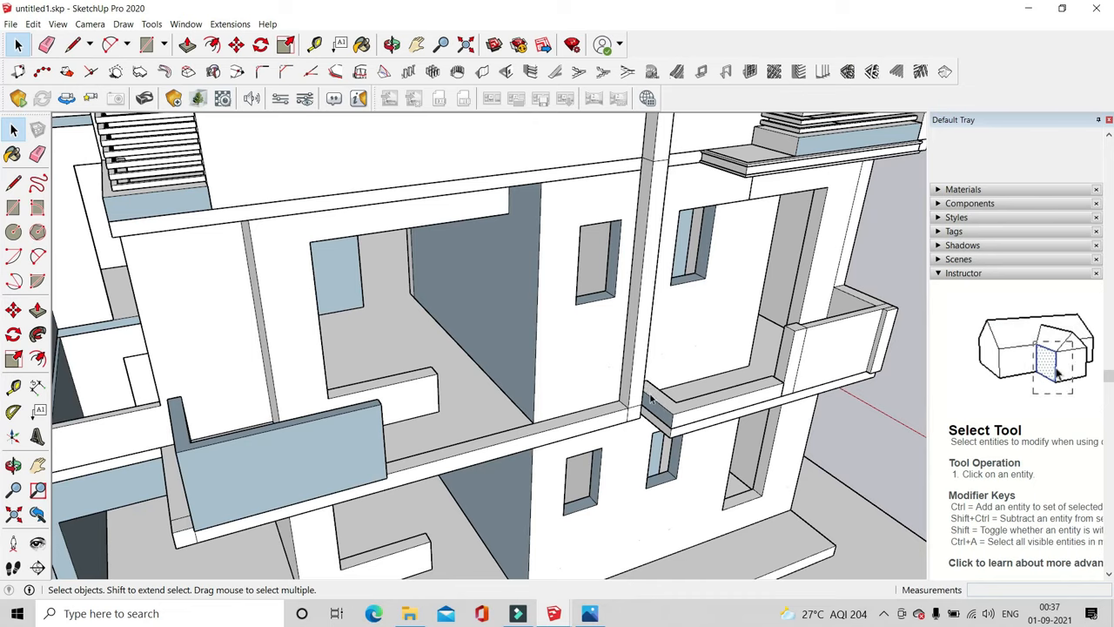
scroll(322, 430, down, 3)
scroll(322, 430, up, 4)
Select the whole L-shaped parapet wall on the first-floor corner slab and make it a group
middle_drag(322, 445, 427, 453)
triple_click(419, 456)
right_click(420, 456)
middle_drag(621, 283, 571, 369)
right_click(571, 369)
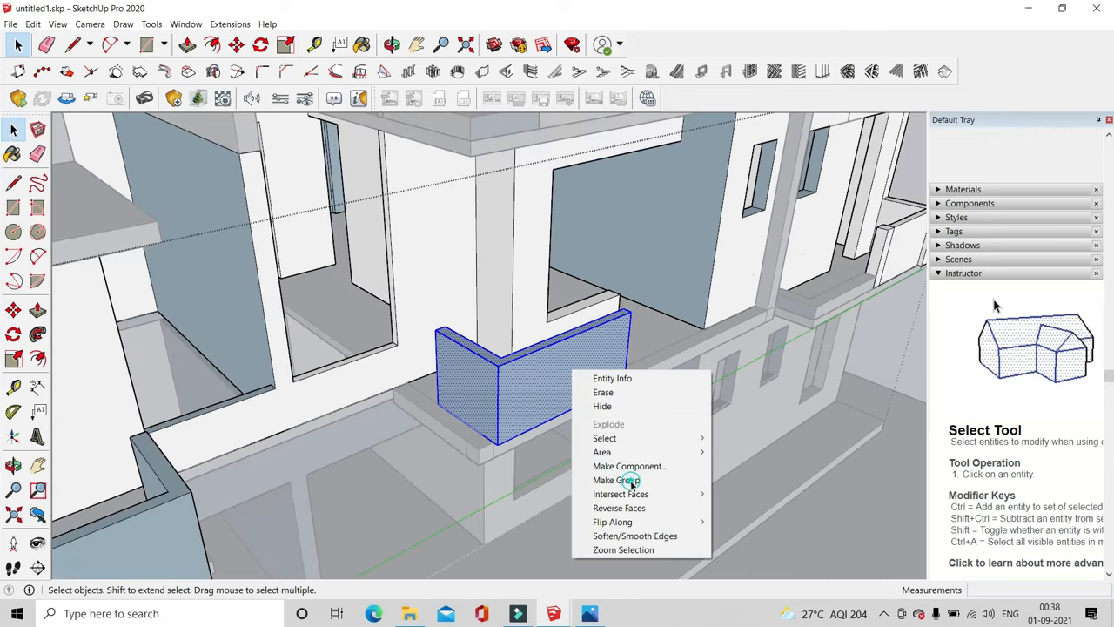
click(633, 481)
Explode the surrounding floor group and regroup its connected wall geometry separately from the L-shaped parapet
right_click(517, 249)
key(Escape)
click(517, 249)
click(517, 250)
right_click(517, 249)
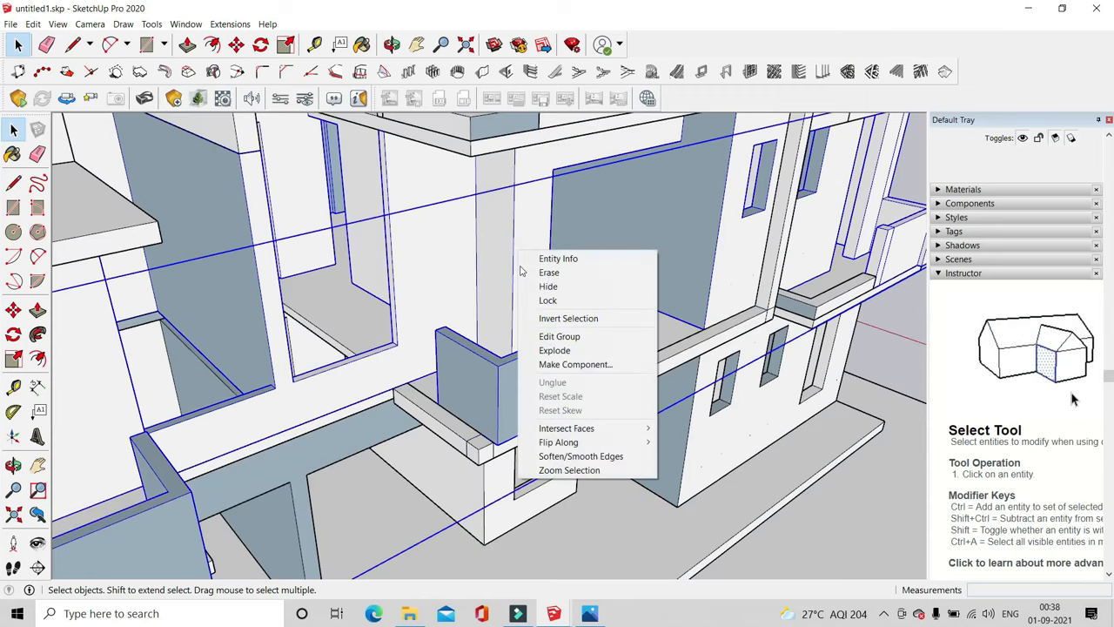
click(549, 349)
triple_click(529, 319)
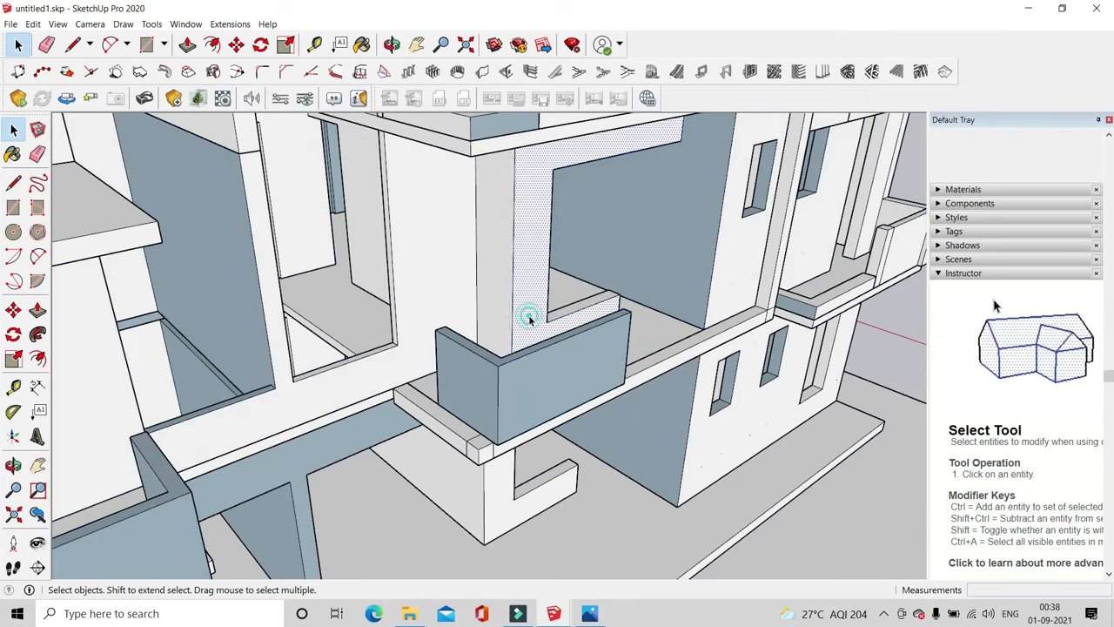
right_click(529, 317)
click(574, 427)
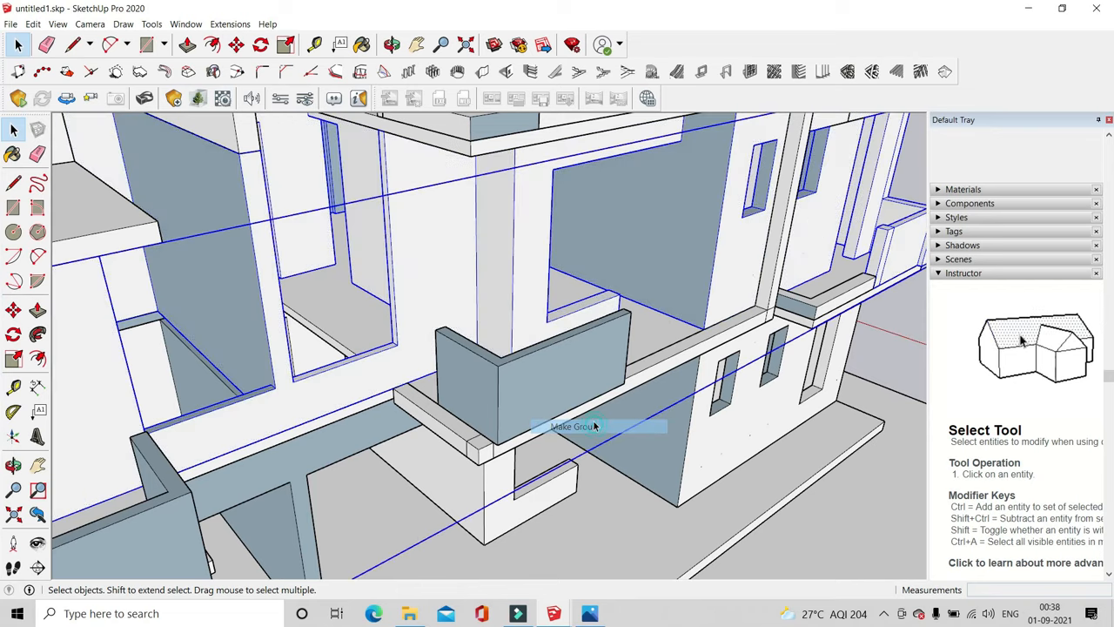
click(654, 464)
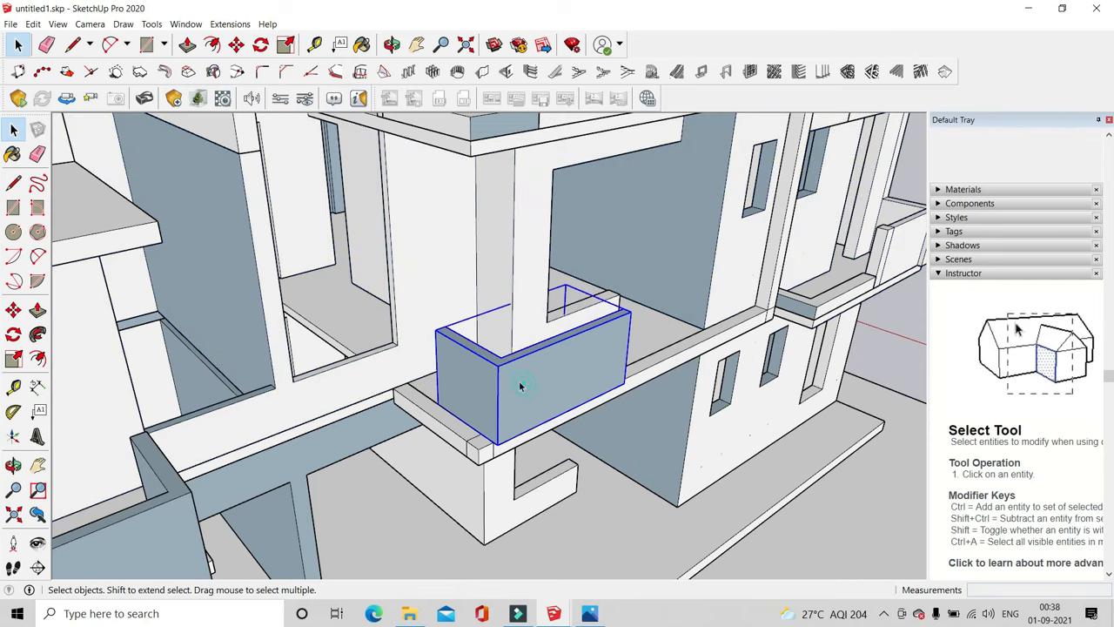
Move the L-shaped parapet group 1' back from the slab's front edge
click(504, 254)
middle_drag(497, 270, 670, 294)
click(796, 291)
middle_drag(795, 290, 620, 449)
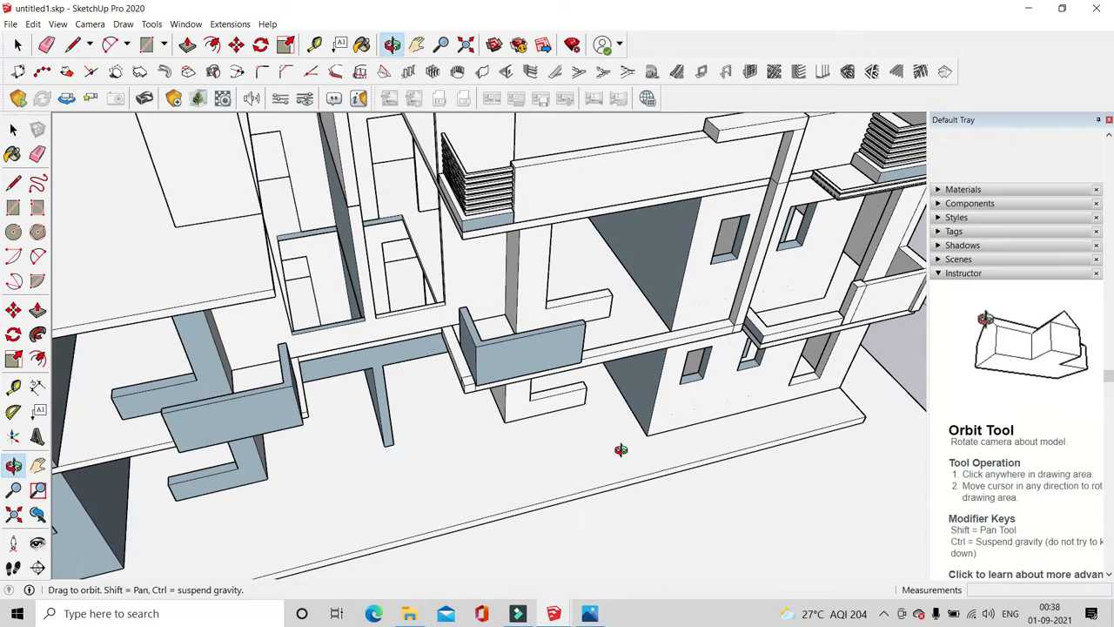
mouse_move(621, 450)
middle_down()
mouse_move(545, 374)
mouse_move(482, 268)
mouse_move(361, 192)
mouse_move(517, 497)
mouse_move(533, 446)
middle_up()
scroll(547, 392, up, 4)
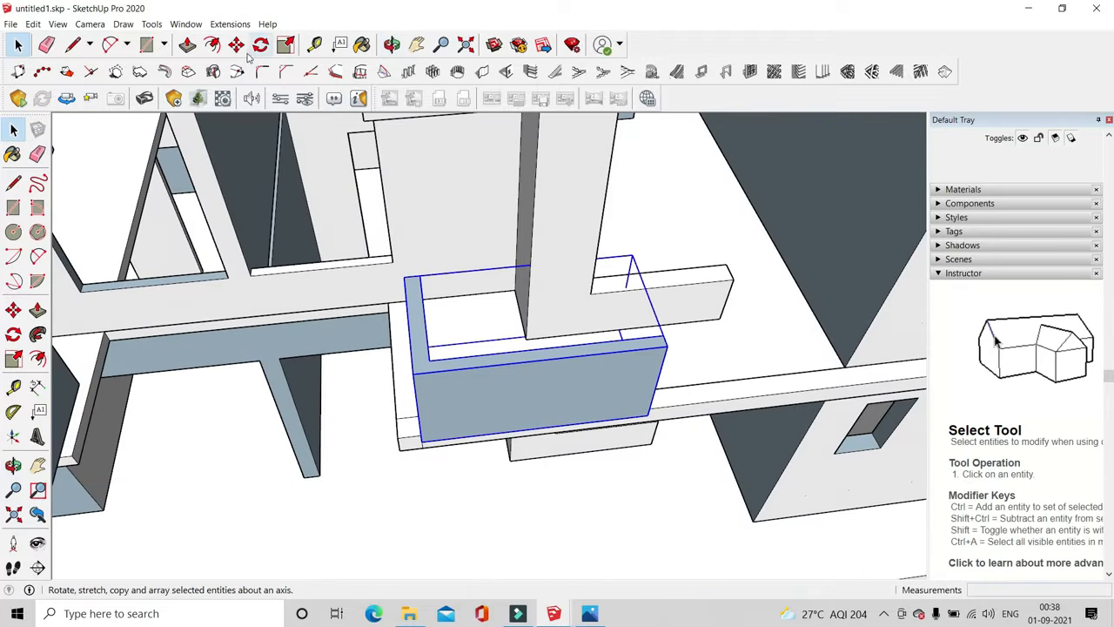
click(237, 45)
scroll(456, 422, up, 5)
click(385, 459)
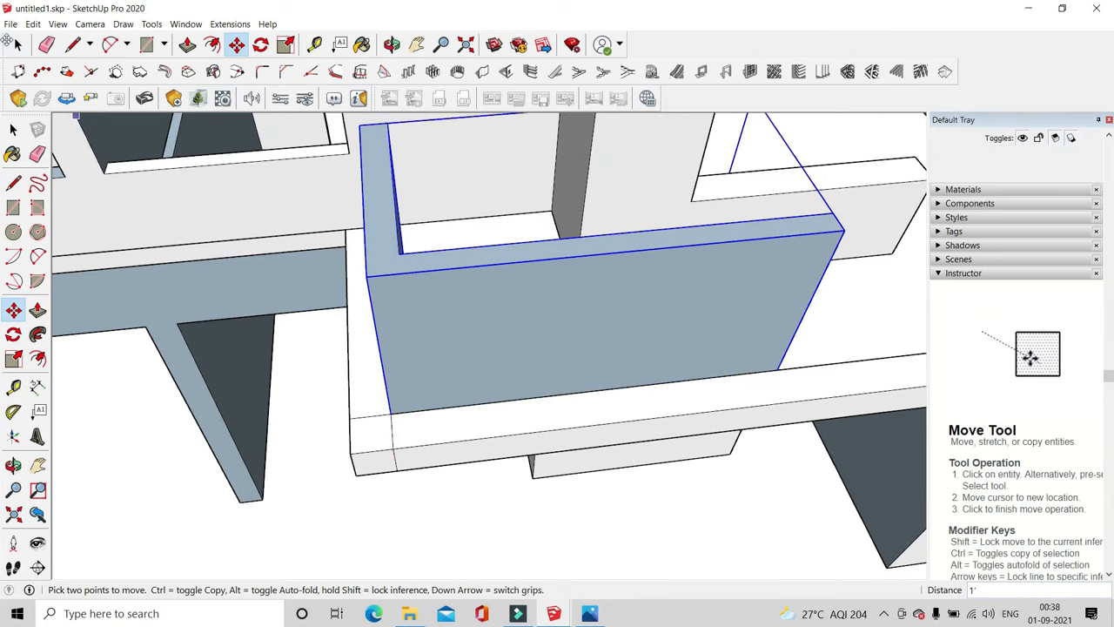
Outline a strip 9" wide and about 7' 3" long on the slab, from the parapet's free end to the cross wall
click(16, 44)
scroll(308, 353, down, 5)
click(296, 390)
middle_drag(474, 444, 185, 101)
click(153, 47)
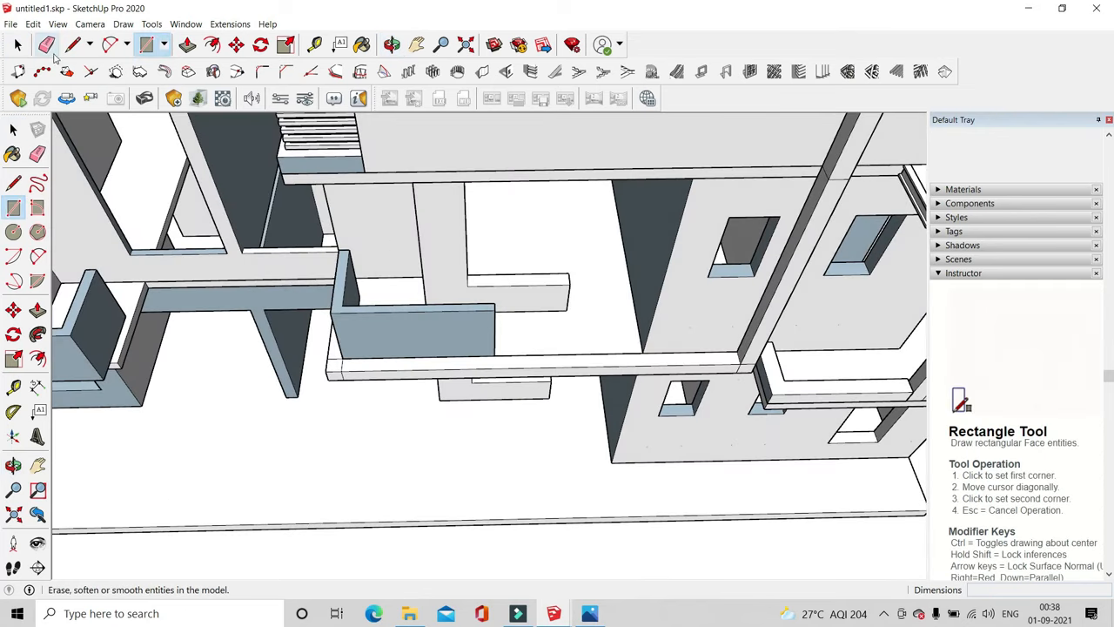
click(75, 49)
scroll(644, 269, up, 4)
middle_drag(644, 344, 264, 331)
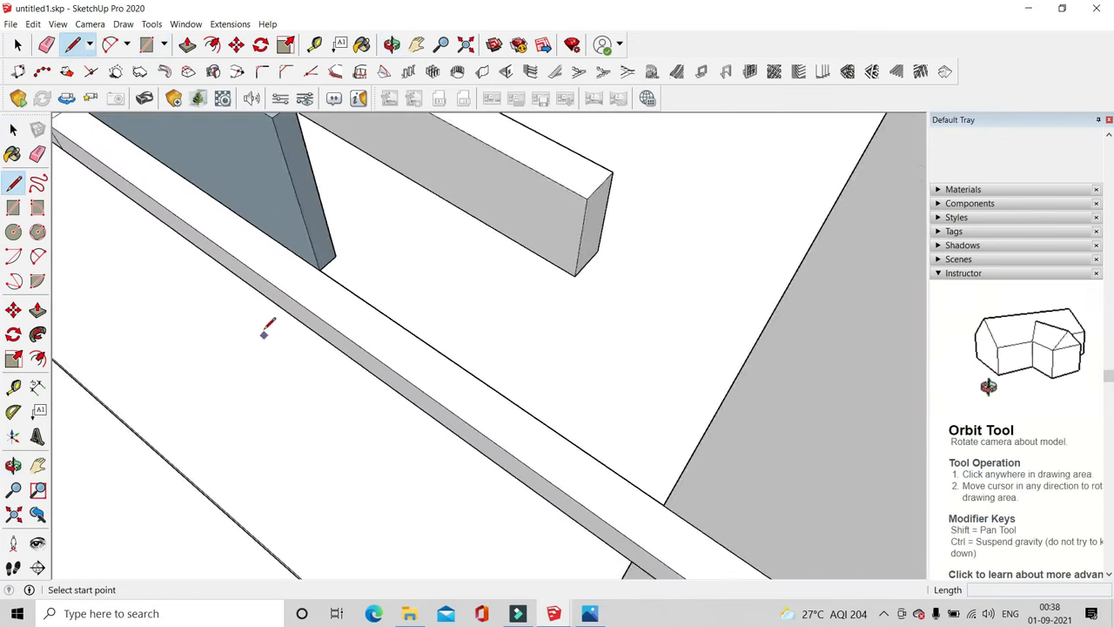
scroll(266, 330, up, 2)
click(351, 233)
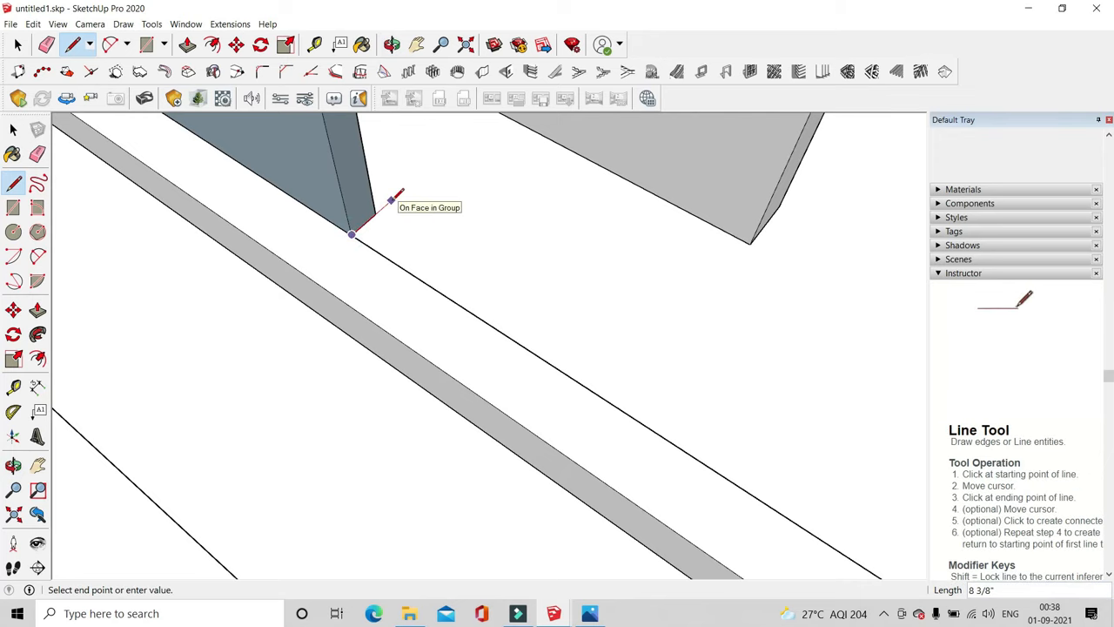
key(Return)
scroll(400, 200, down, 3)
middle_drag(318, 235, 783, 348)
scroll(495, 266, up, 3)
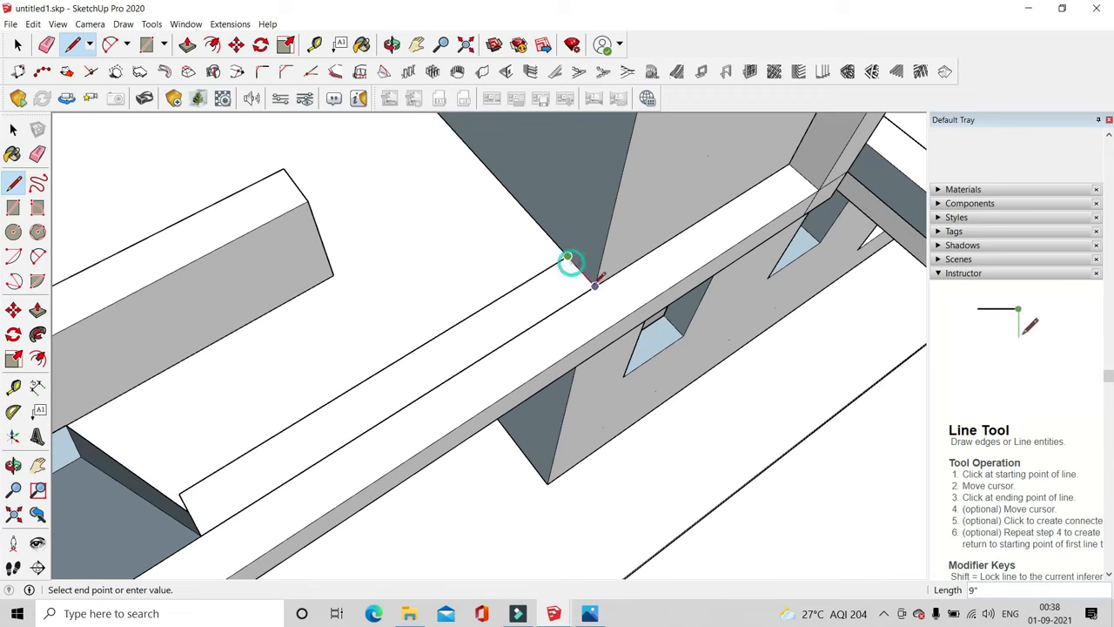
scroll(557, 293, down, 2)
click(318, 456)
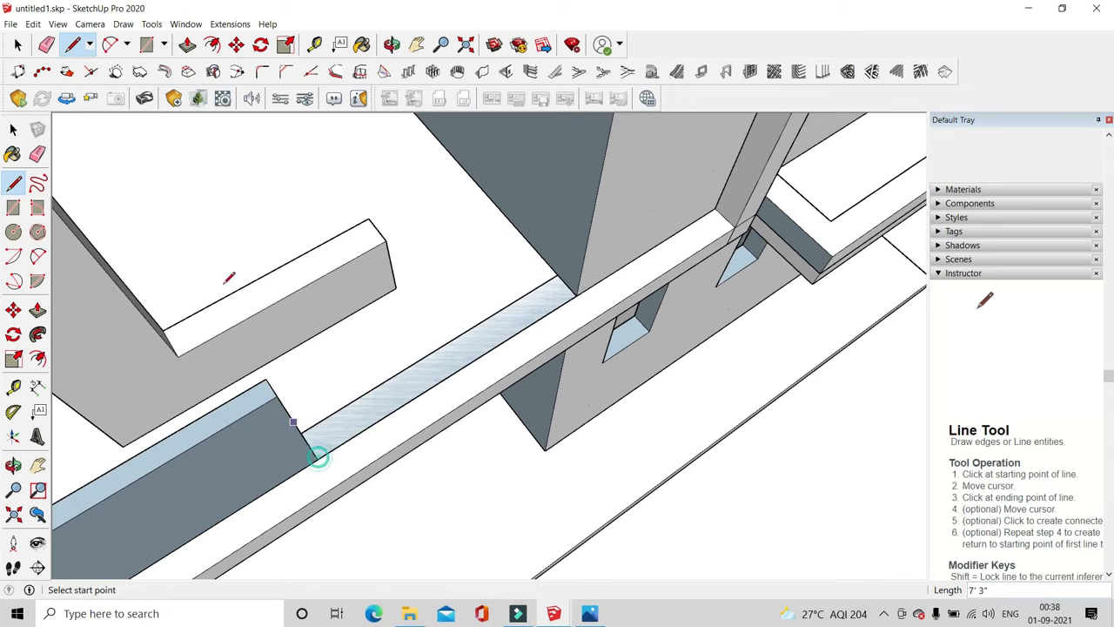
Push/Pull the strip up 9" into a low curb and group it
click(187, 44)
click(412, 368)
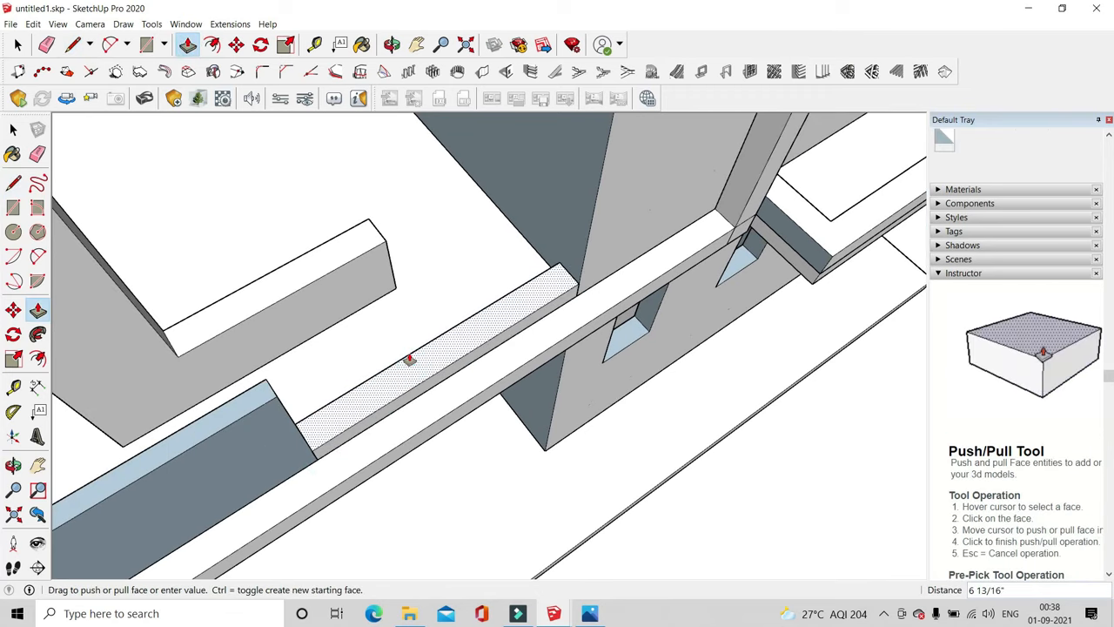
text(9)
key(Return)
click(18, 45)
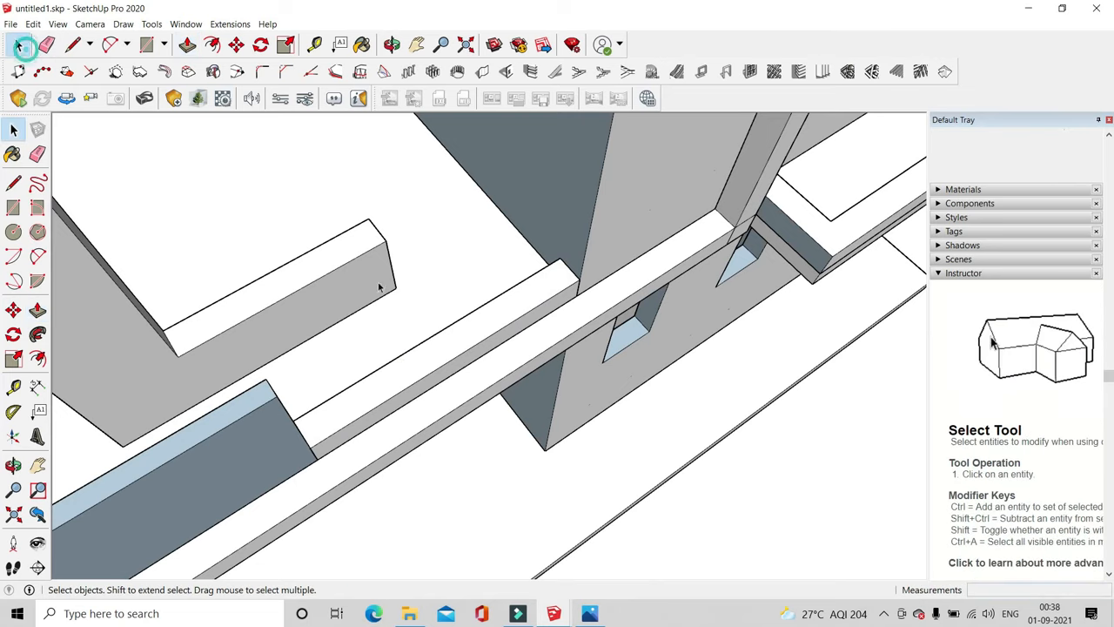
right_click(465, 336)
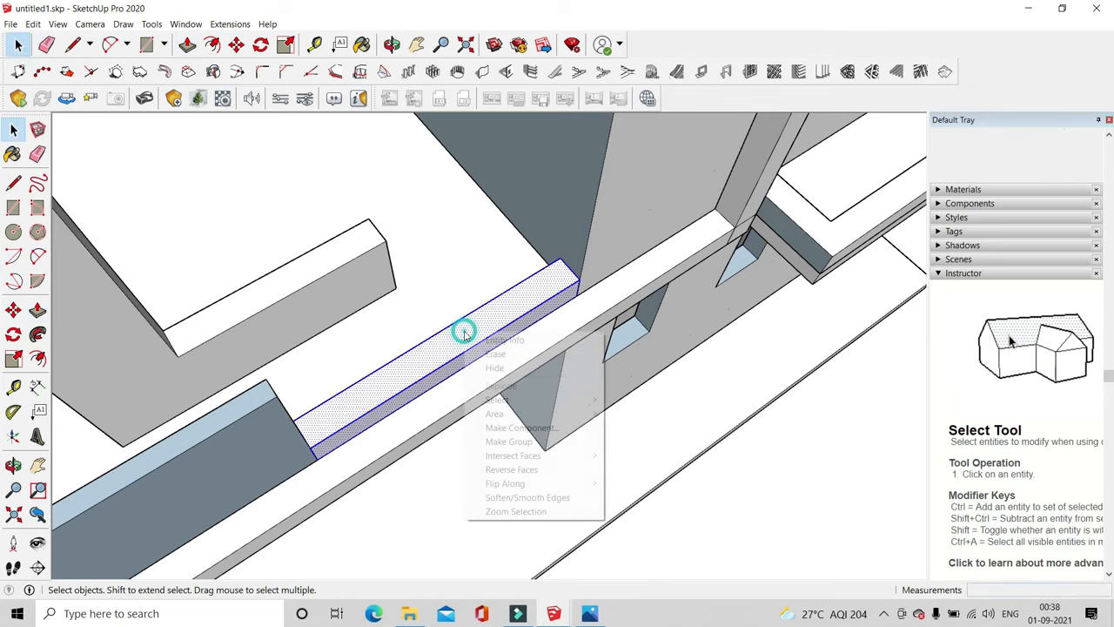
click(514, 438)
Open the L-shaped parapet group and shorten its side leg by 1' at the end facing the house wall
middle_drag(658, 473, 669, 365)
scroll(669, 364, down, 2)
middle_drag(566, 364, 458, 423)
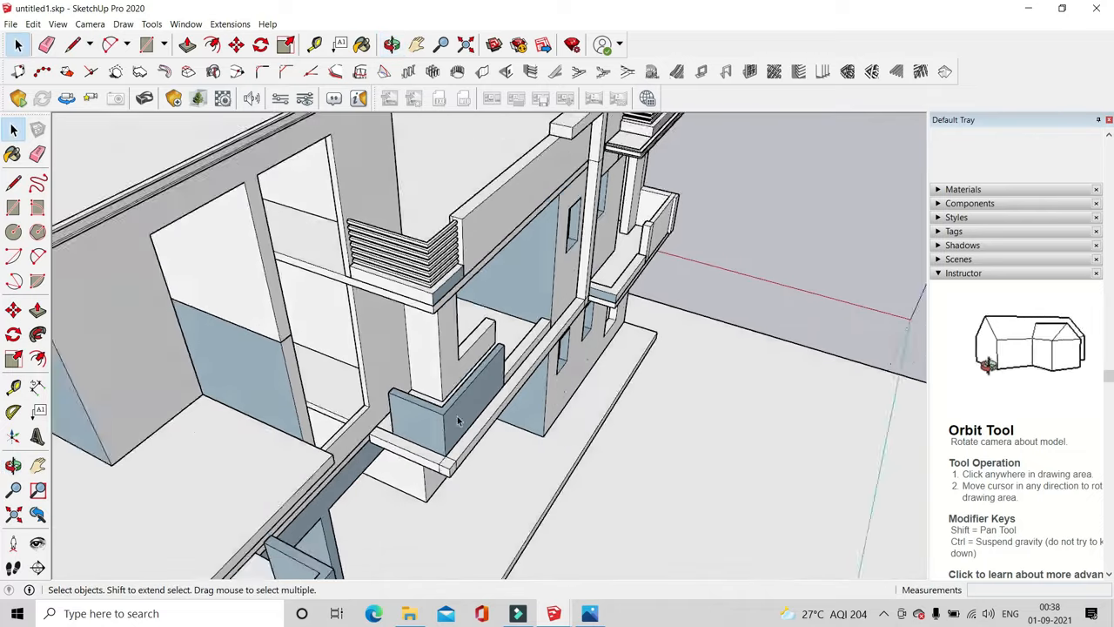
scroll(426, 435, up, 3)
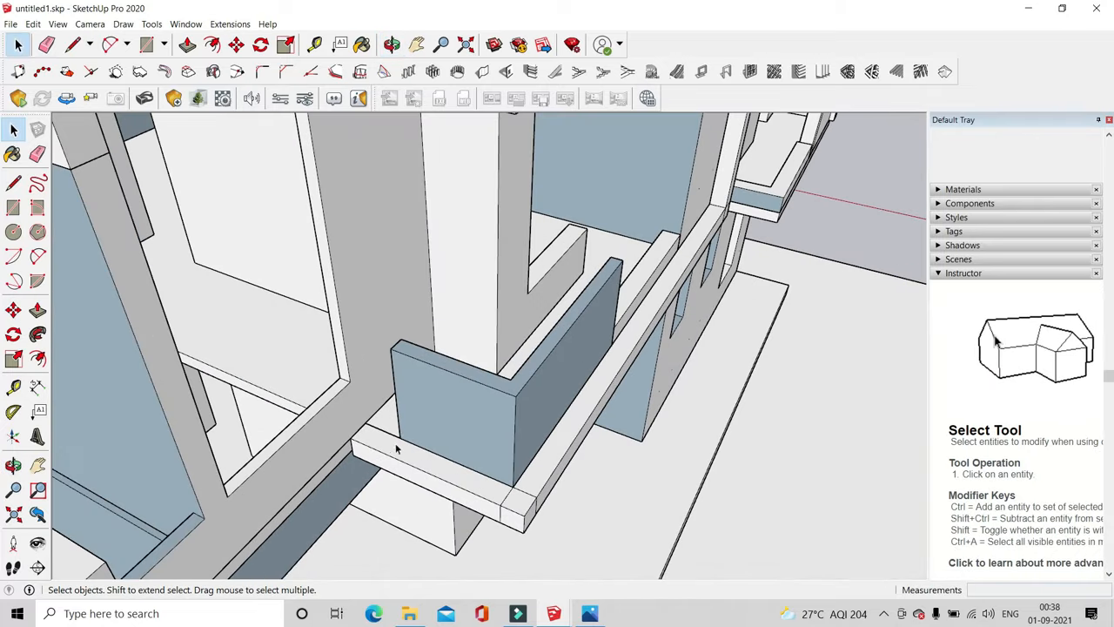
scroll(464, 438, up, 3)
double_click(459, 438)
scroll(440, 409, down, 3)
middle_drag(415, 389, 557, 402)
scroll(520, 403, up, 2)
scroll(487, 431, up, 2)
middle_drag(488, 432, 381, 285)
click(187, 45)
scroll(453, 365, up, 3)
drag(512, 391, 566, 386)
text(1')
key(Return)
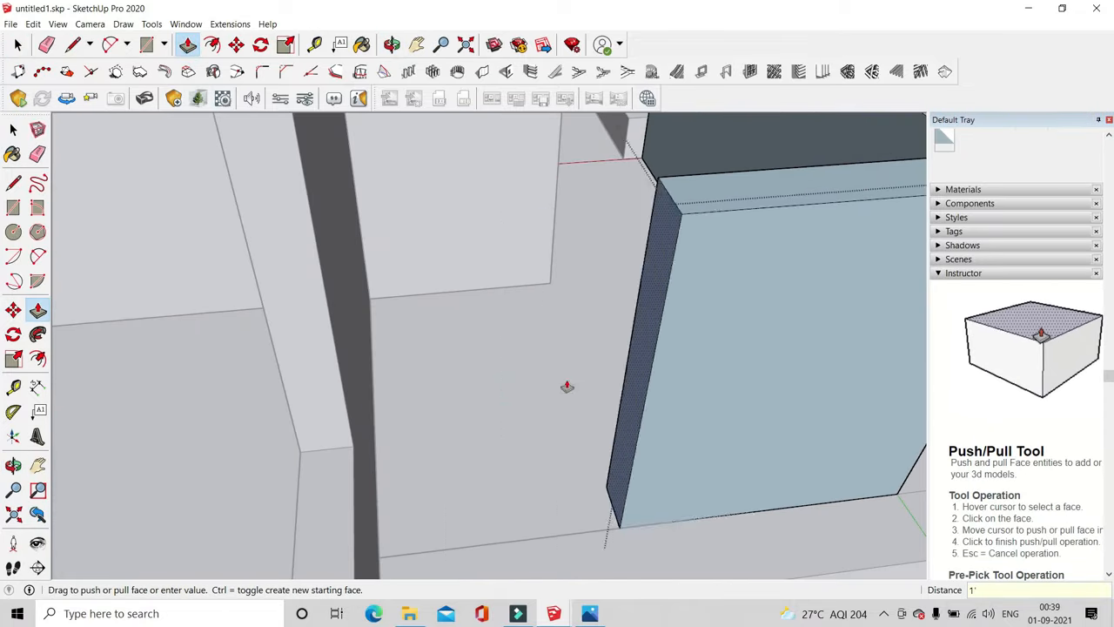
Close the parapet group and outline a strip about 2' 4" long between the side leg's end and the house wall
click(148, 47)
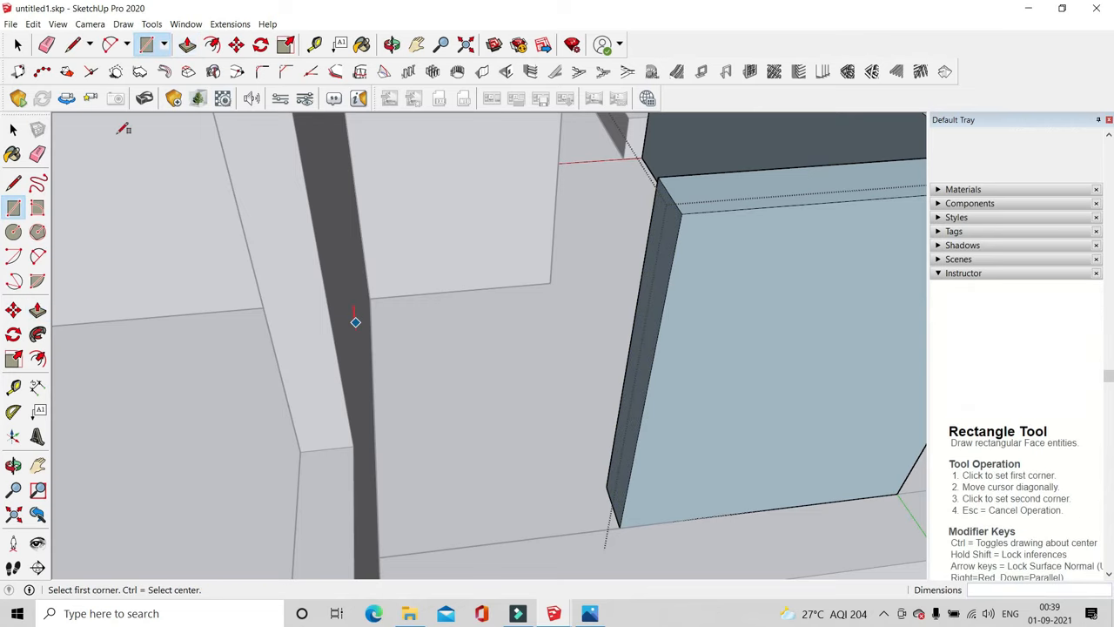
click(21, 44)
click(72, 44)
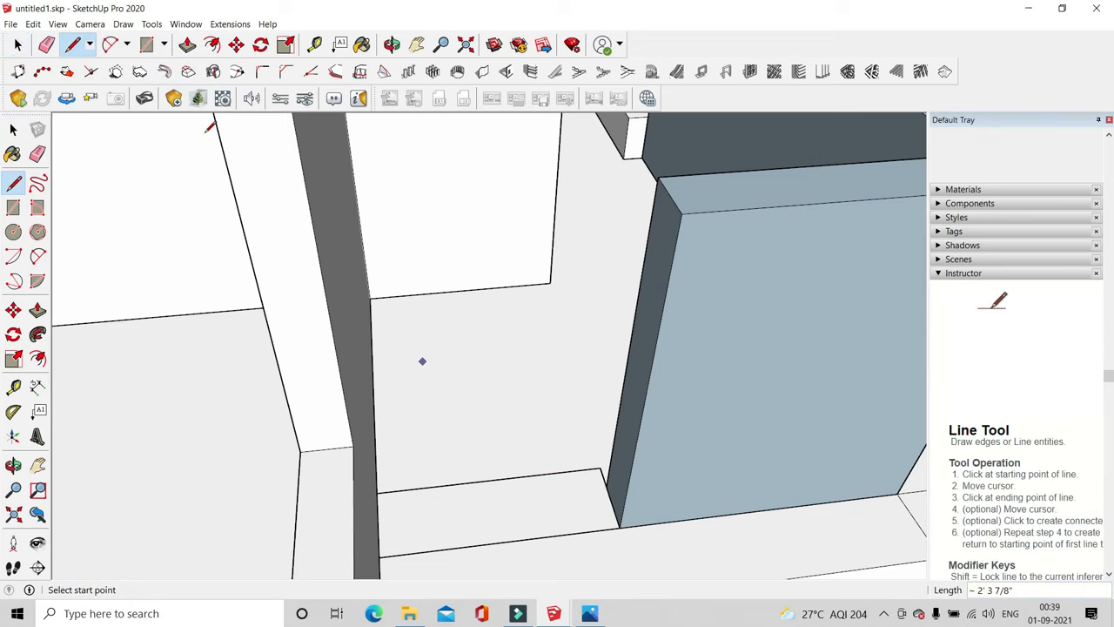
Push/Pull the short side strip up 9" and make the resulting curb a group
key(p)
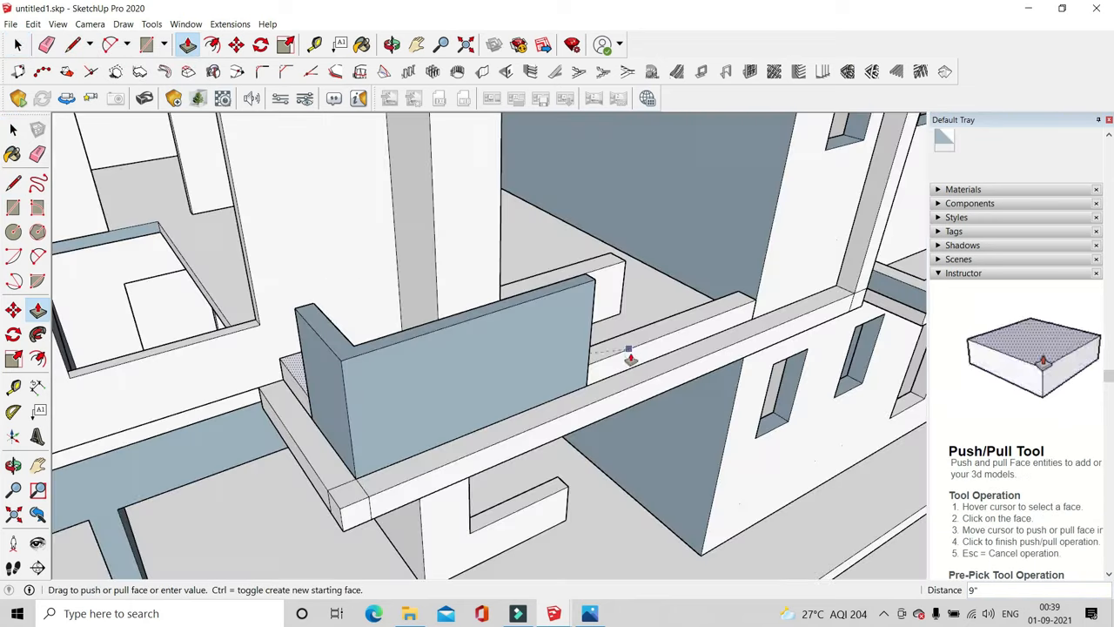
key(space)
right_click(319, 420)
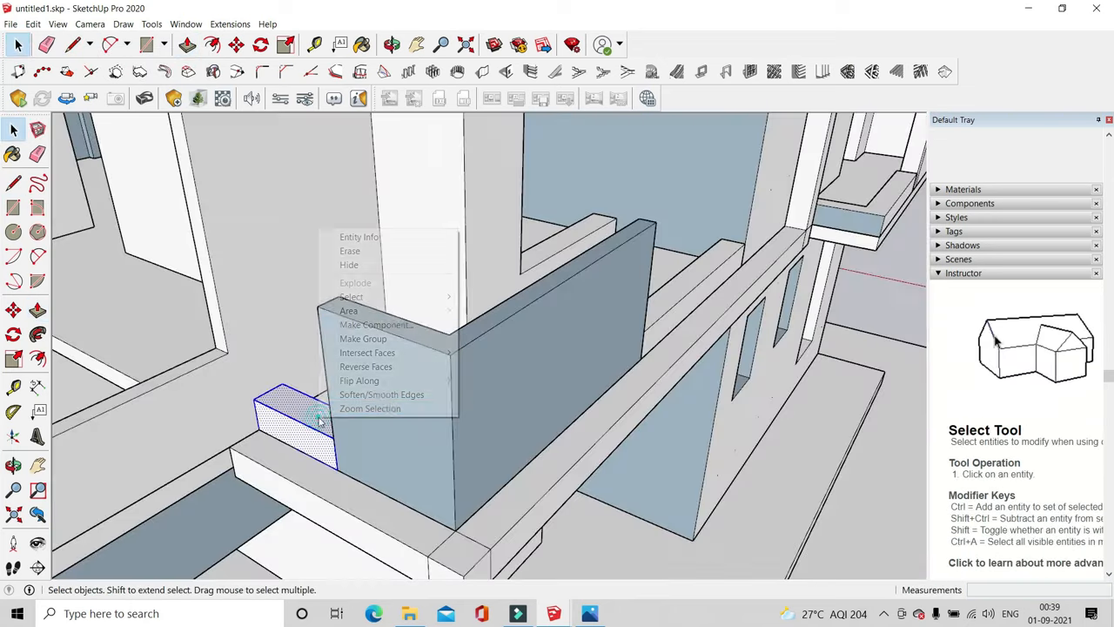
click(363, 339)
scroll(378, 366, down, 2)
drag(687, 436, 721, 482)
middle_drag(722, 482, 552, 388)
scroll(497, 460, down, 3)
scroll(485, 292, up, 8)
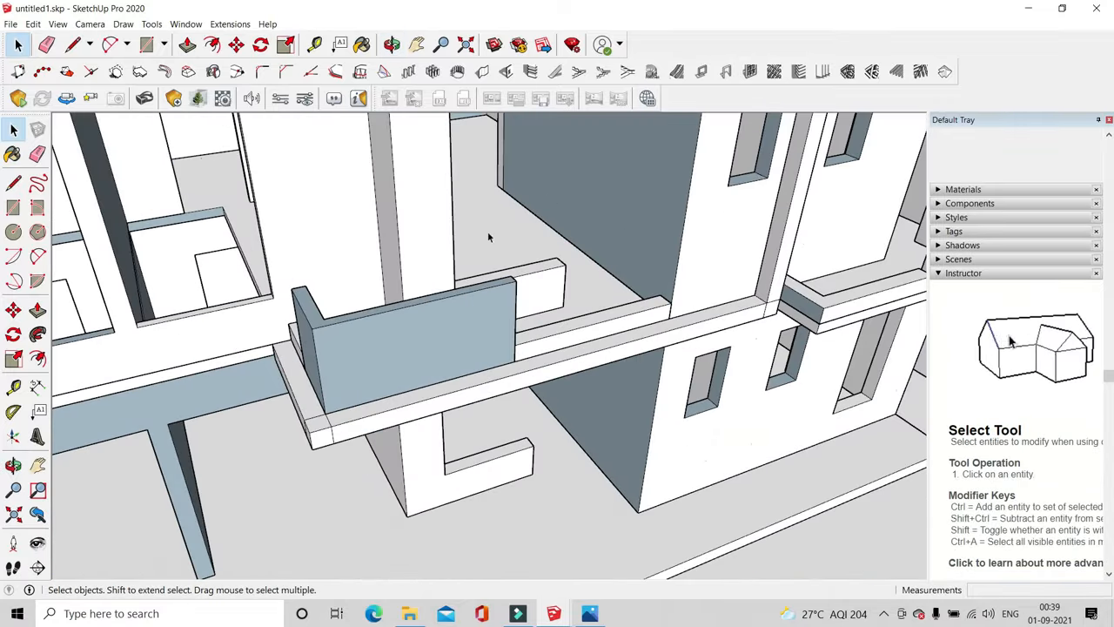
scroll(607, 332, down, 3)
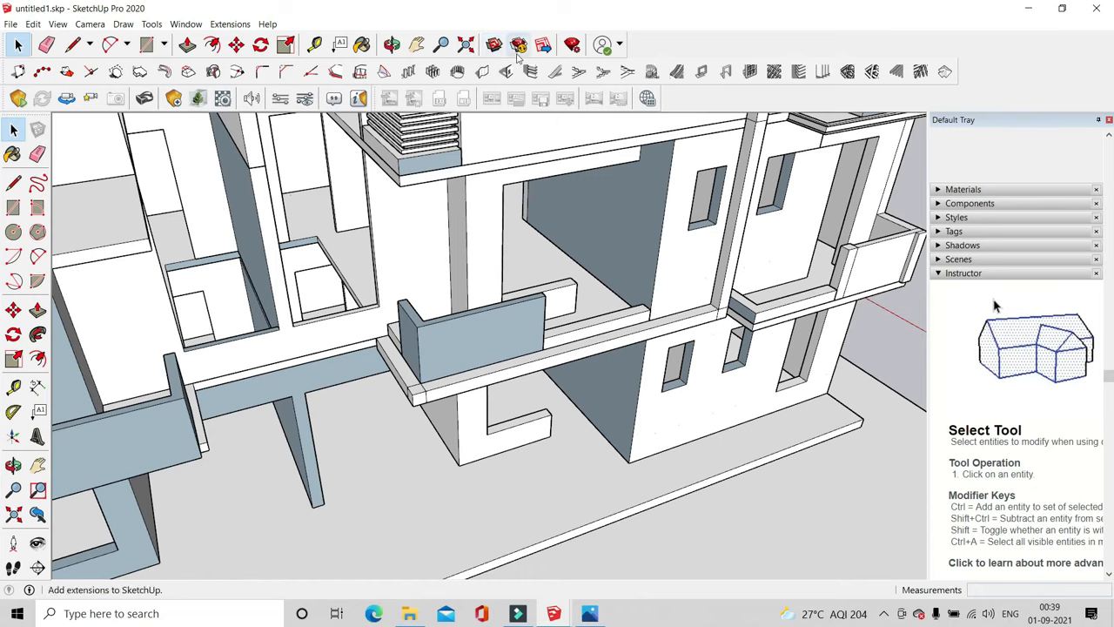
Search the 3D Warehouse for "glass rail" and list the matching results under Models
click(510, 50)
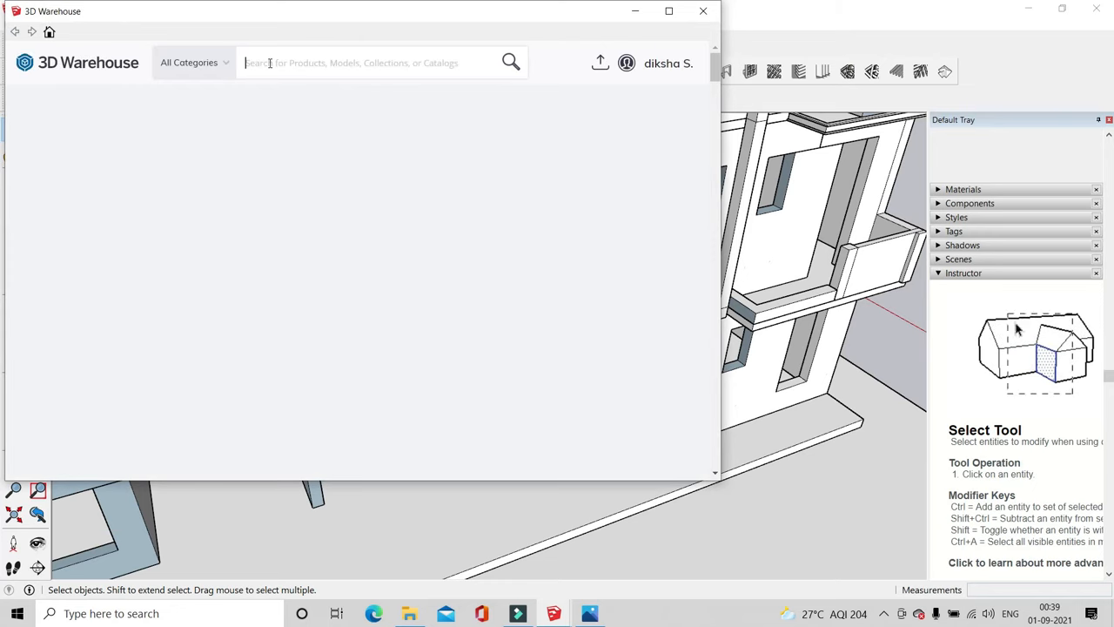
text(glass r)
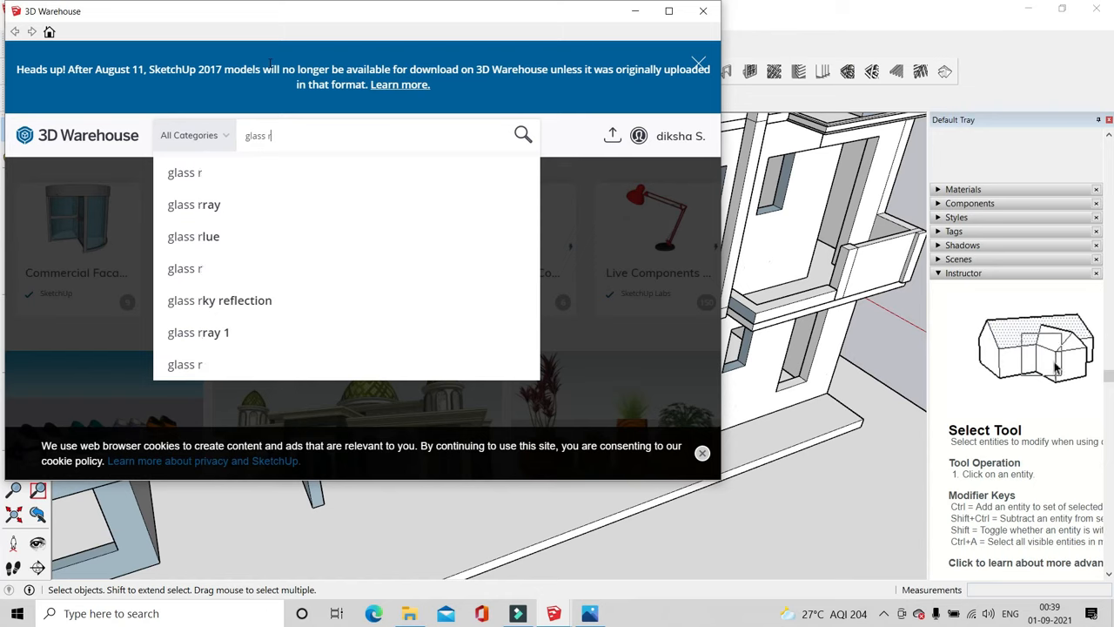
text(ail)
key(Return)
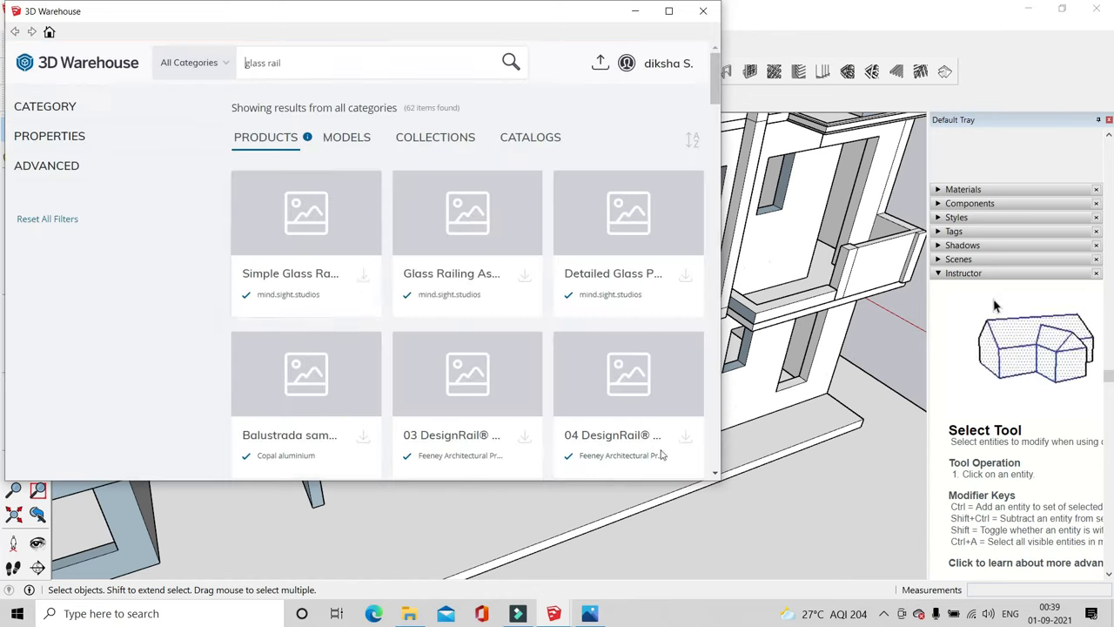
scroll(522, 313, down, 8)
scroll(522, 313, down, 15)
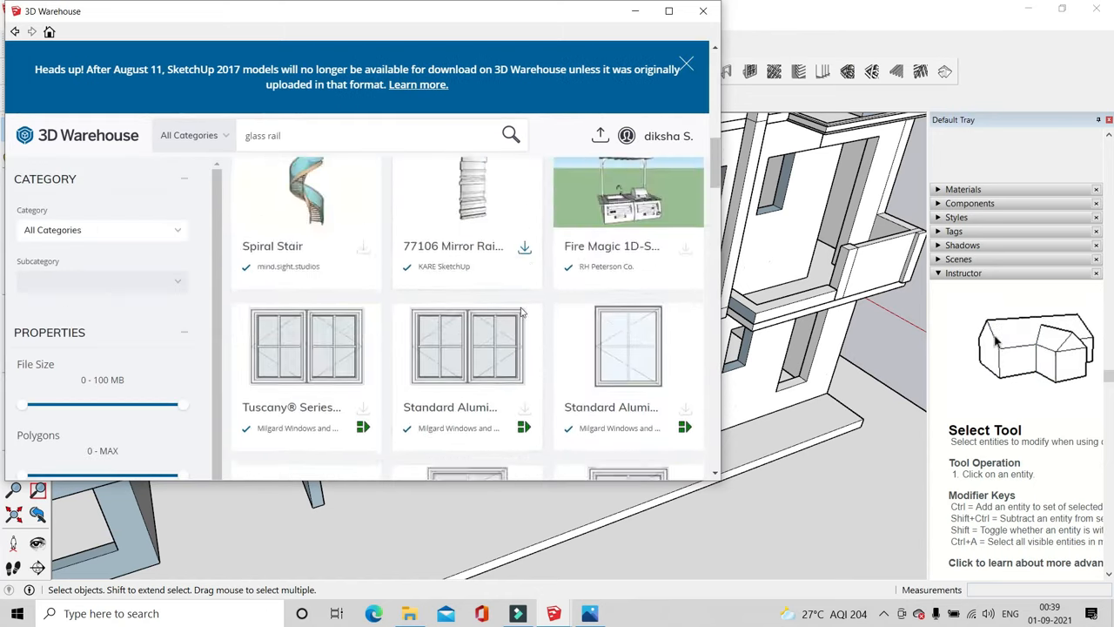
scroll(521, 319, down, 5)
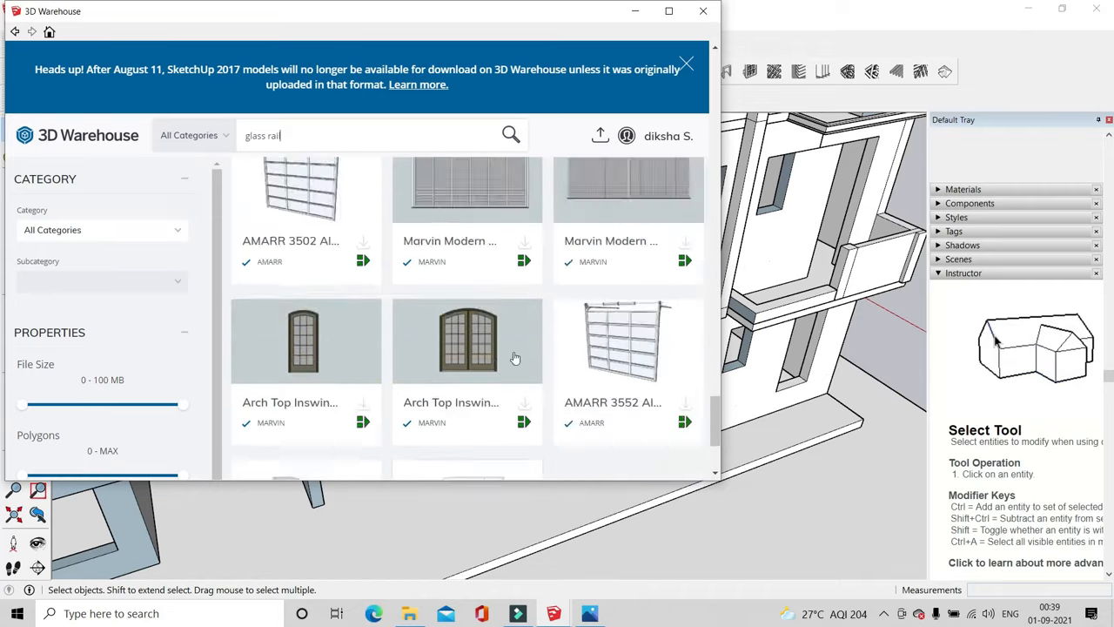
scroll(518, 319, up, 20)
click(350, 210)
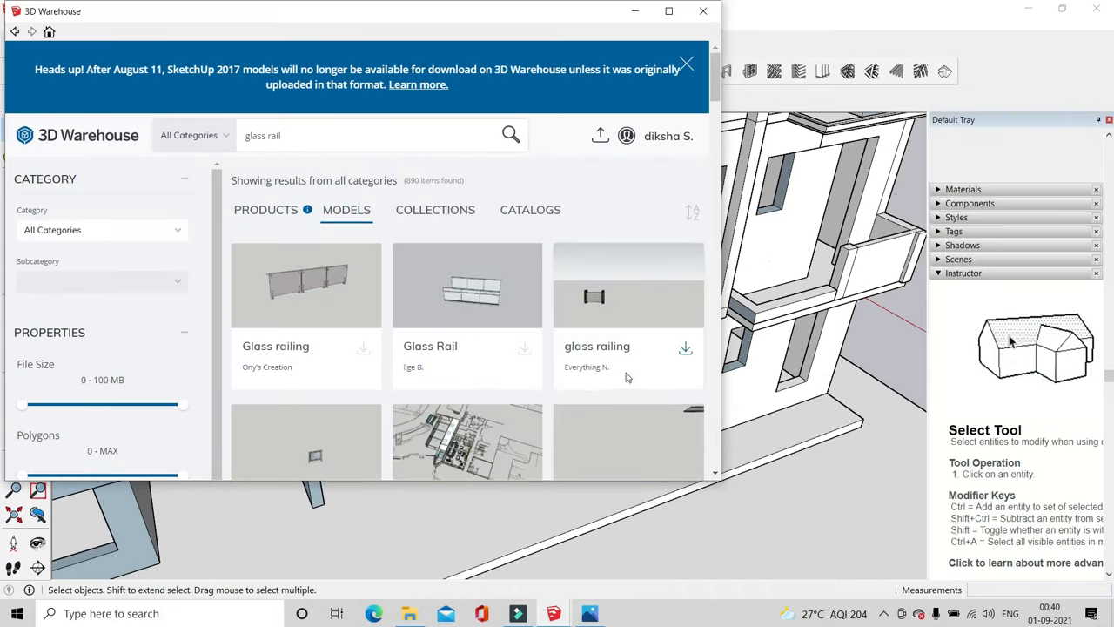
Load the Glass Railing model with two wooden decks and place it on the open ground beside the house plot
scroll(588, 351, down, 5)
scroll(589, 352, up, 1)
scroll(588, 351, down, 5)
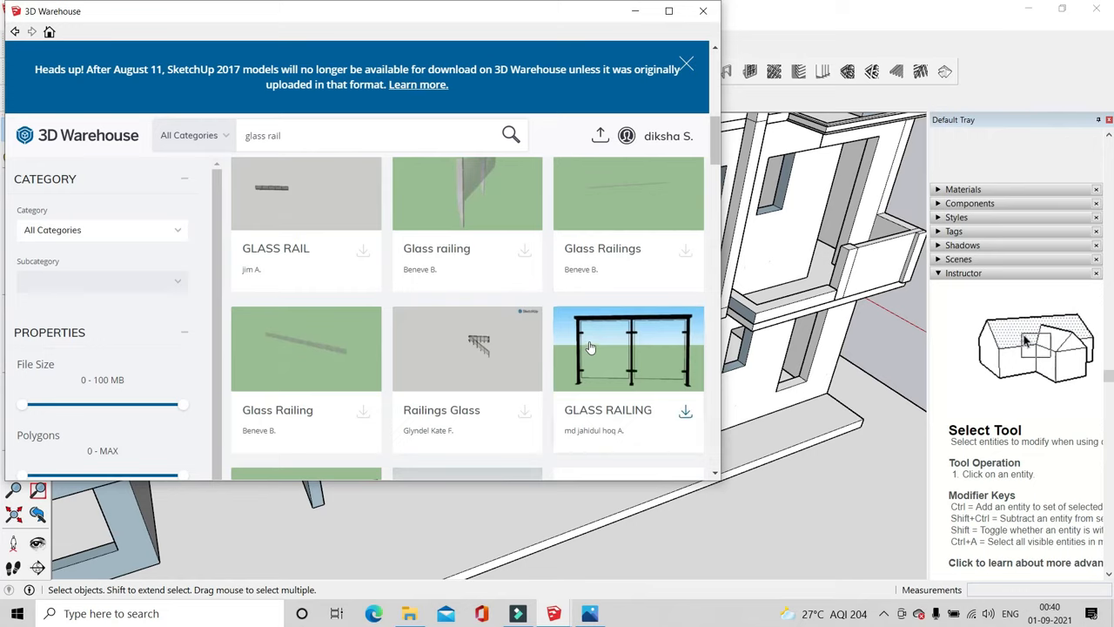
scroll(588, 352, up, 1)
click(588, 351)
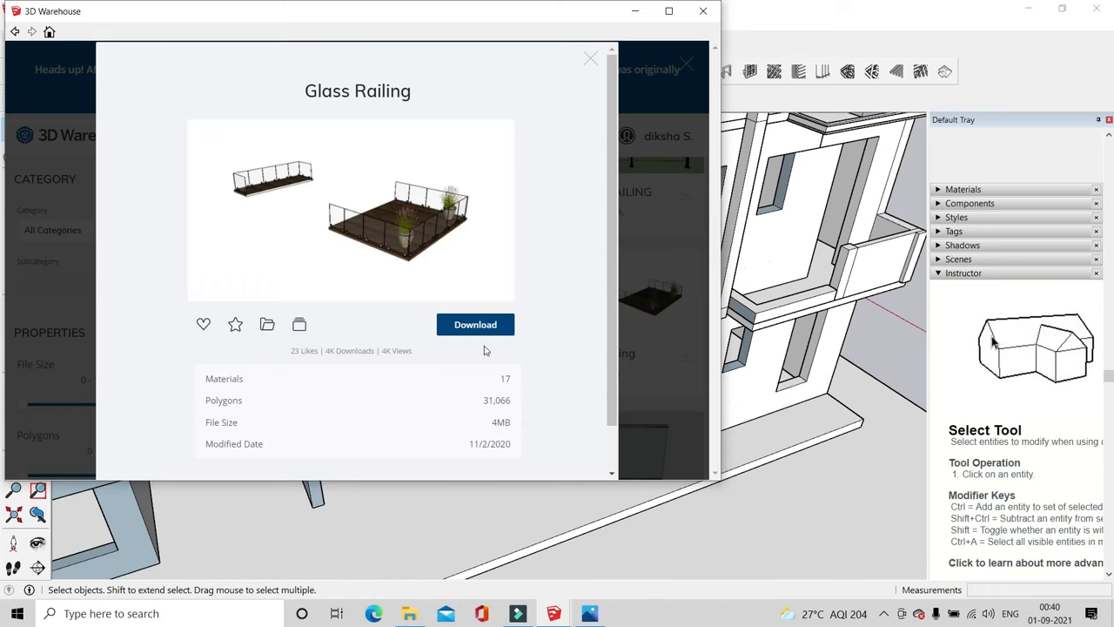
click(318, 284)
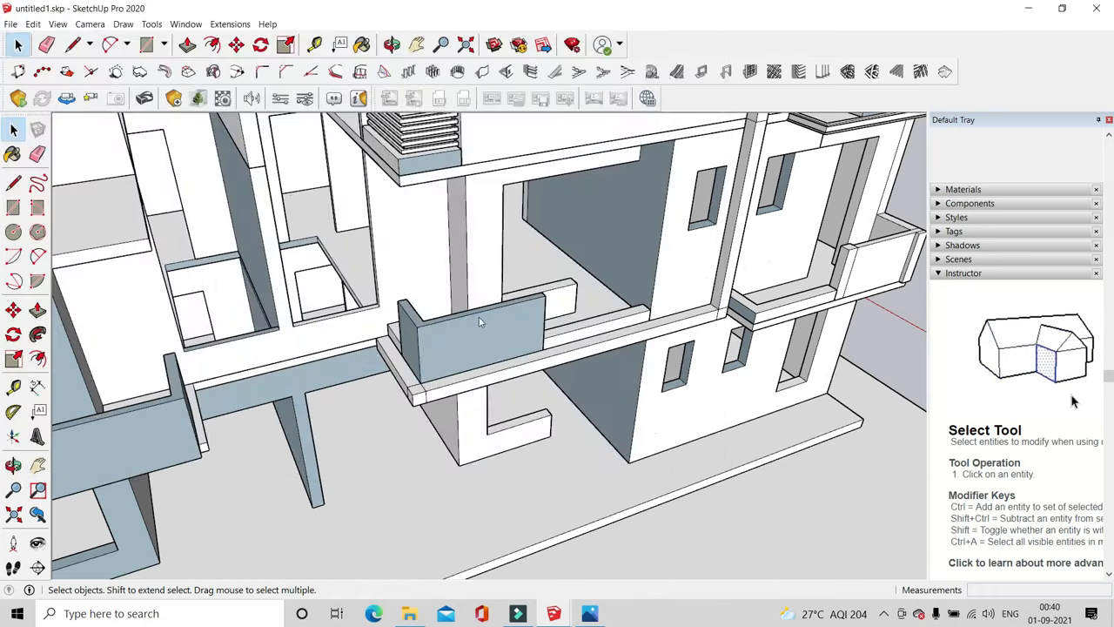
scroll(464, 264, down, 10)
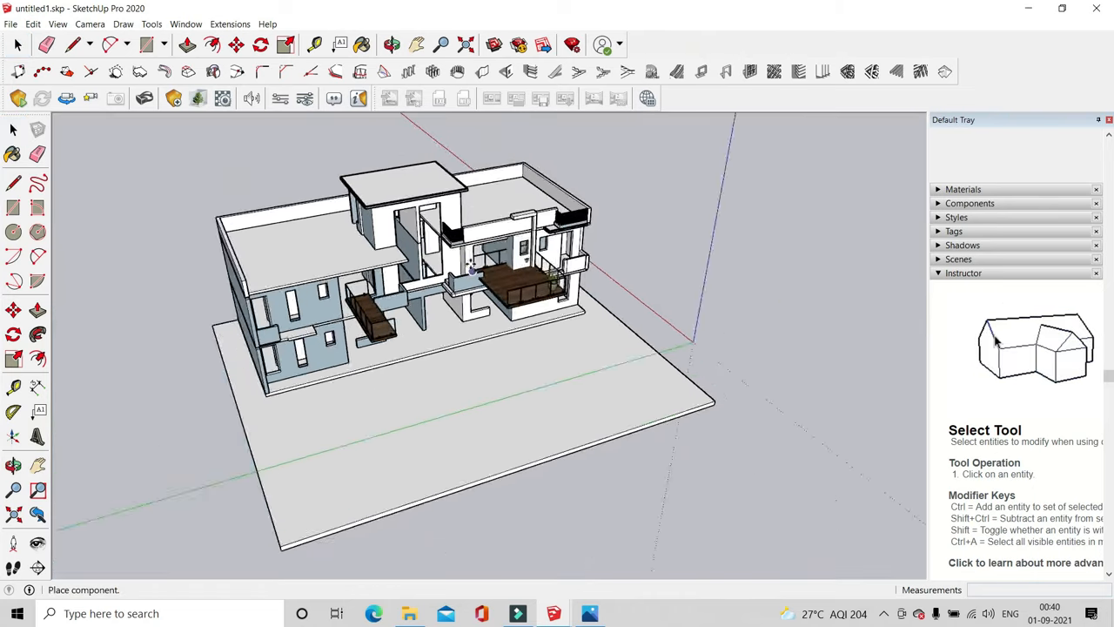
click(660, 380)
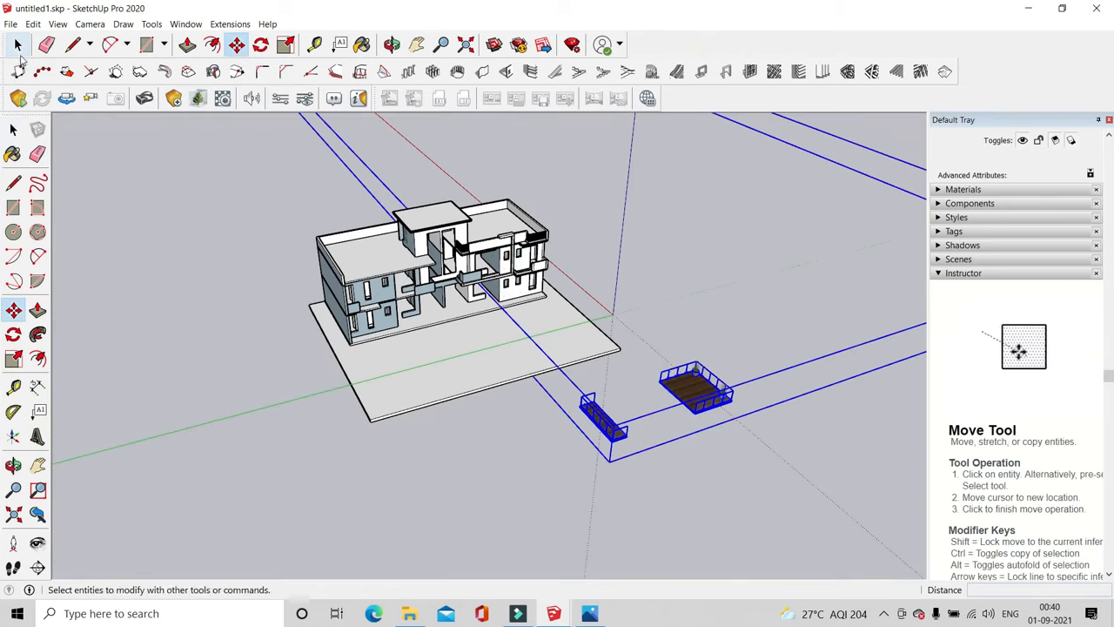
Explode the placed Glass Railing component
click(18, 46)
click(116, 173)
mouse_move(670, 411)
middle_down()
mouse_move(99, 360)
mouse_move(189, 310)
mouse_move(319, 497)
mouse_move(288, 270)
mouse_move(323, 261)
middle_up()
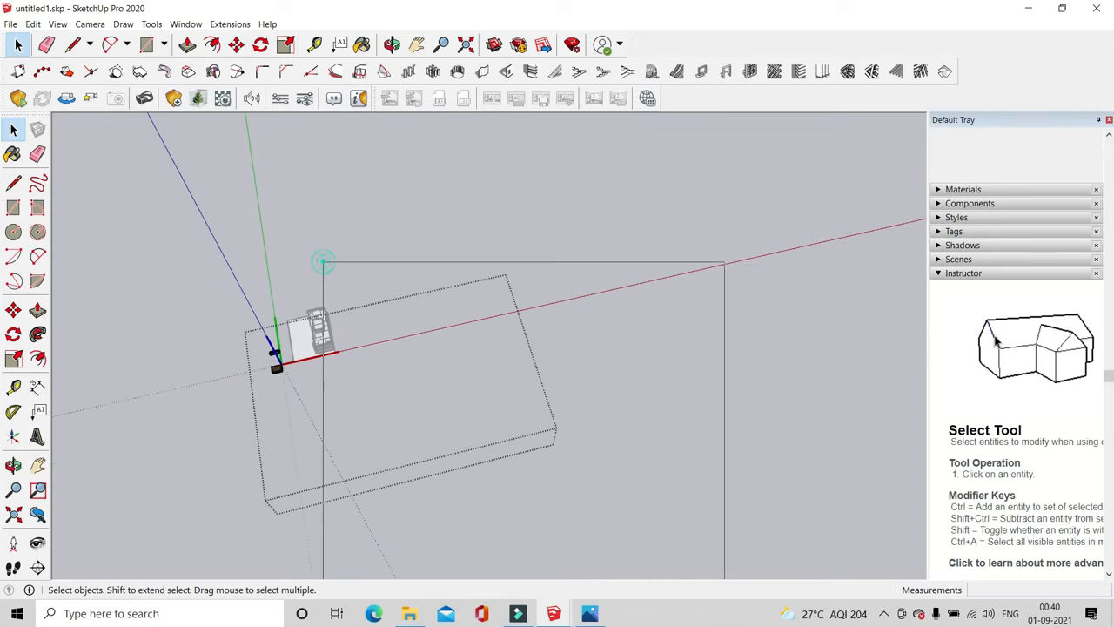
click(282, 428)
scroll(274, 369, up, 6)
click(280, 363)
middle_drag(279, 363, 517, 526)
scroll(470, 509, up, 3)
right_click(425, 495)
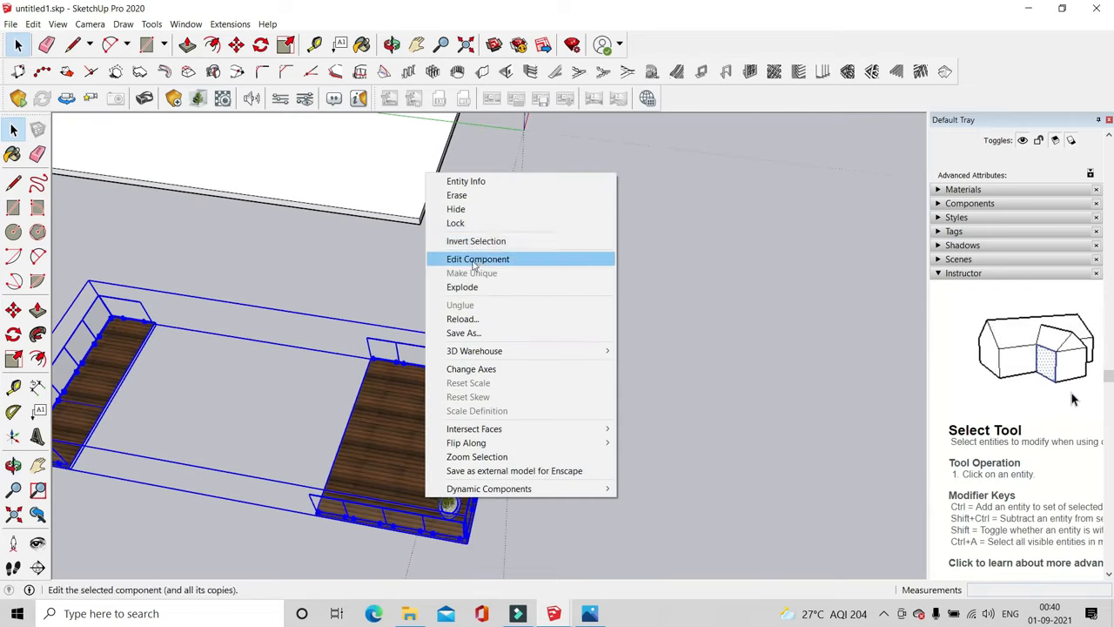
click(474, 291)
Explode the group containing both decks and the group of the smaller deck so its parts can be selected separately
scroll(474, 365, down, 2)
click(282, 425)
scroll(278, 411, up, 4)
right_click(221, 353)
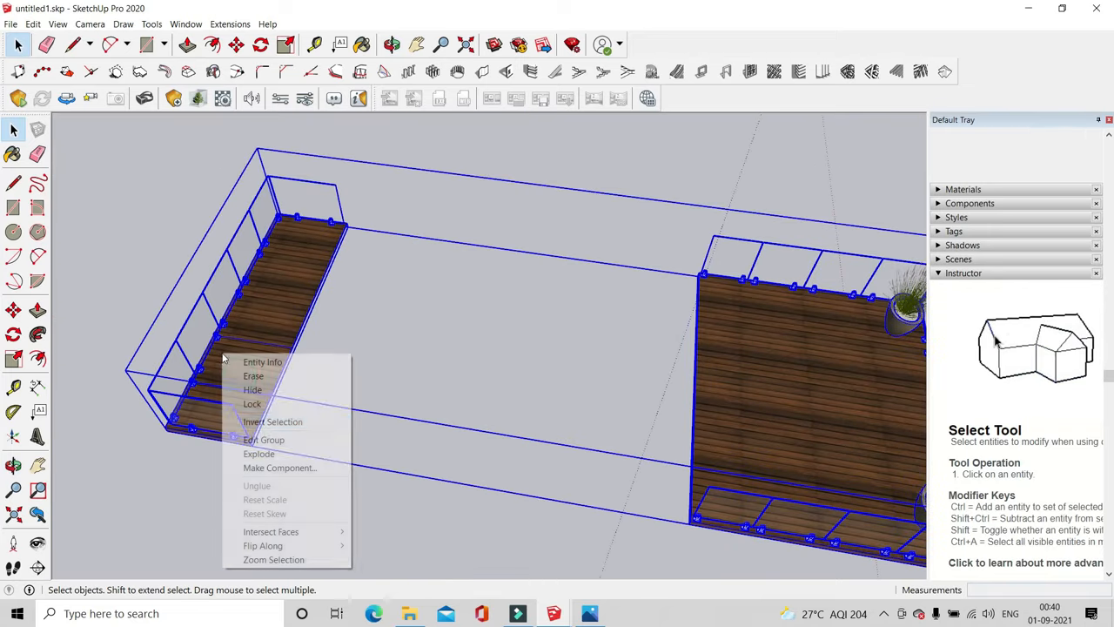
click(263, 453)
click(249, 340)
right_click(249, 342)
click(284, 437)
Delete the smaller deck's wooden floor and the glass panel at one of its short ends
scroll(228, 355, up, 4)
click(169, 358)
scroll(174, 357, down, 2)
middle_drag(179, 357, 249, 172)
scroll(250, 173, down, 2)
middle_drag(390, 395, 482, 381)
scroll(482, 380, up, 2)
right_click(481, 375)
right_click(414, 357)
click(382, 345)
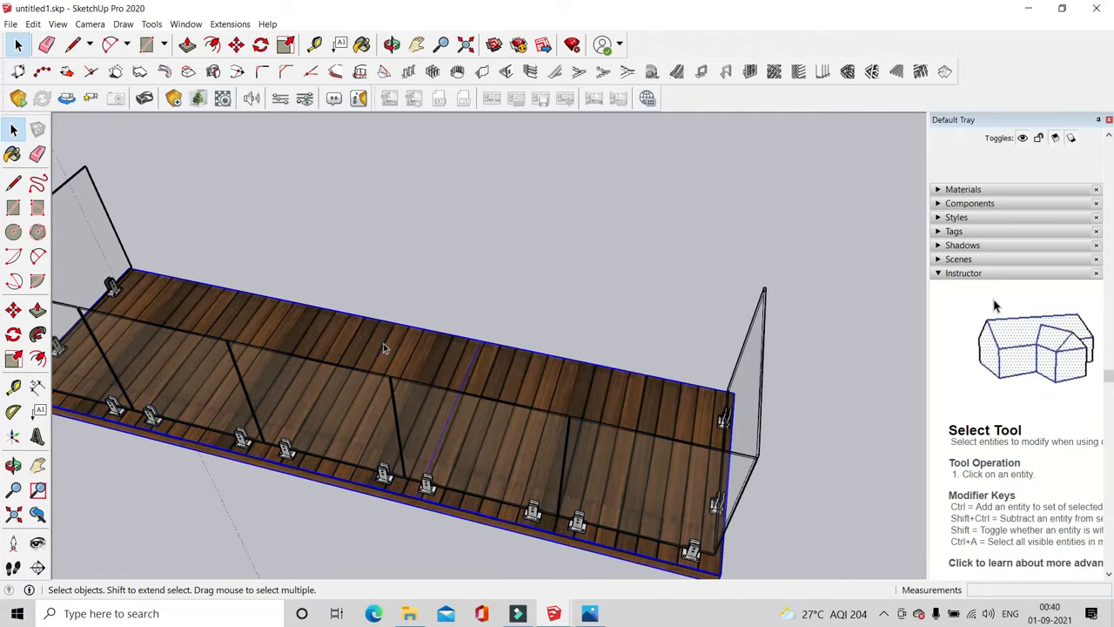
key(Delete)
middle_drag(379, 337, 607, 439)
key(Delete)
Open the long railing group, explode its grouped clamps, and remove three of the five glass panels with their clamps
scroll(598, 358, up, 3)
double_click(453, 365)
scroll(453, 364, down, 5)
middle_drag(453, 362, 526, 329)
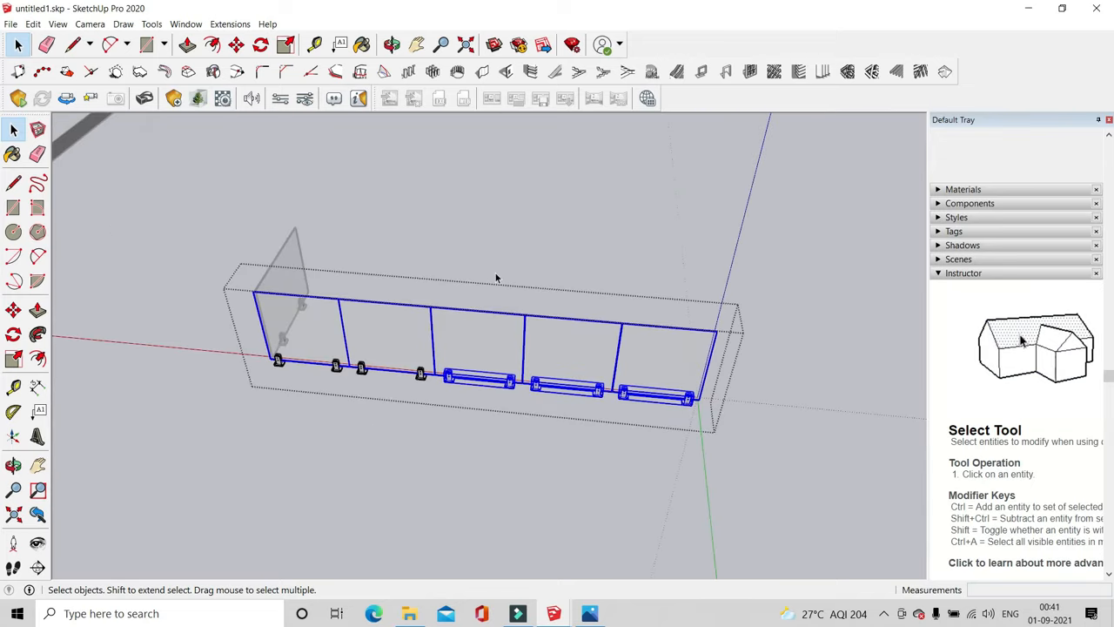
right_click(483, 345)
click(548, 455)
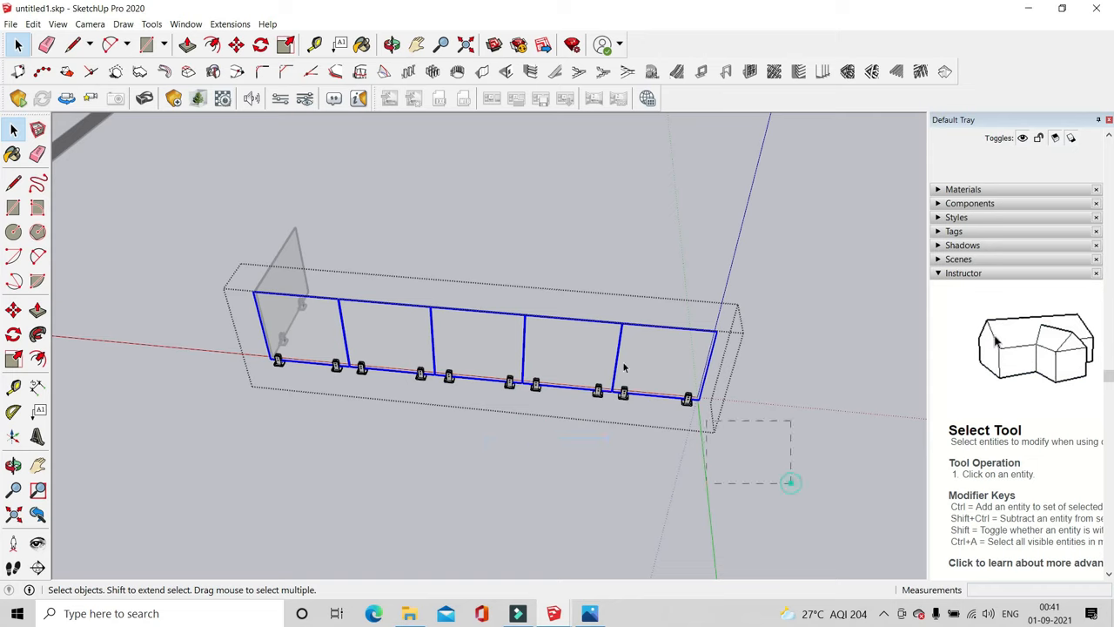
Move the two-panel glass railing from the ground onto the front curb of the end first-floor balcony
key(m)
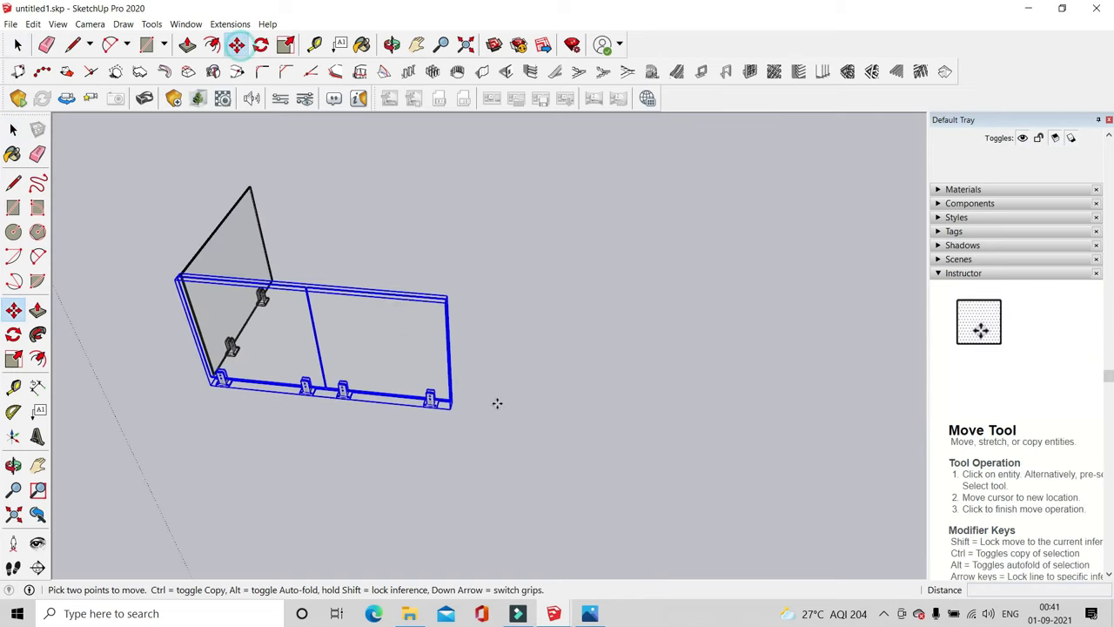
scroll(435, 410, up, 5)
click(439, 406)
scroll(400, 375, down, 5)
scroll(283, 288, up, 8)
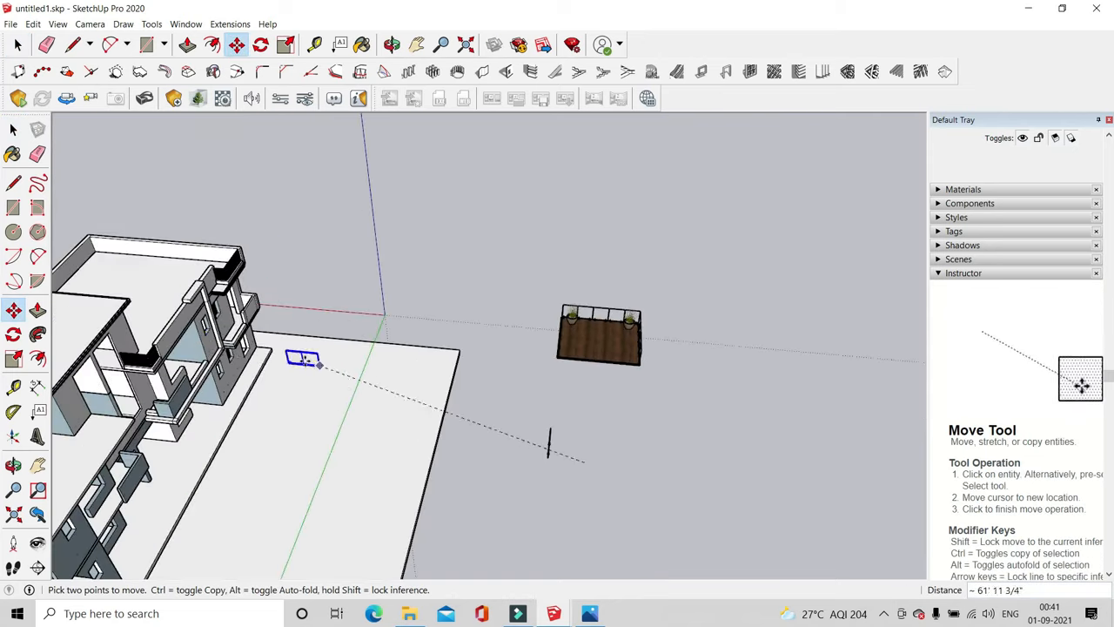
scroll(283, 288, up, 1)
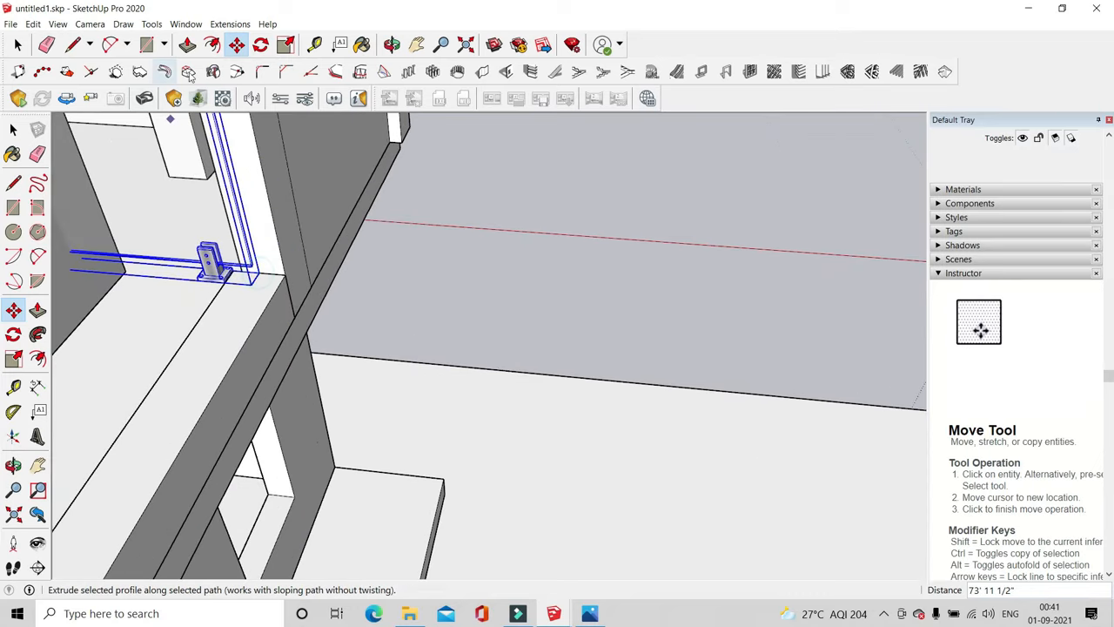
Rotate the two-panel railing about its lower corner so it runs parallel to the balcony's front curb
click(260, 45)
scroll(264, 272, up, 7)
click(263, 274)
click(241, 309)
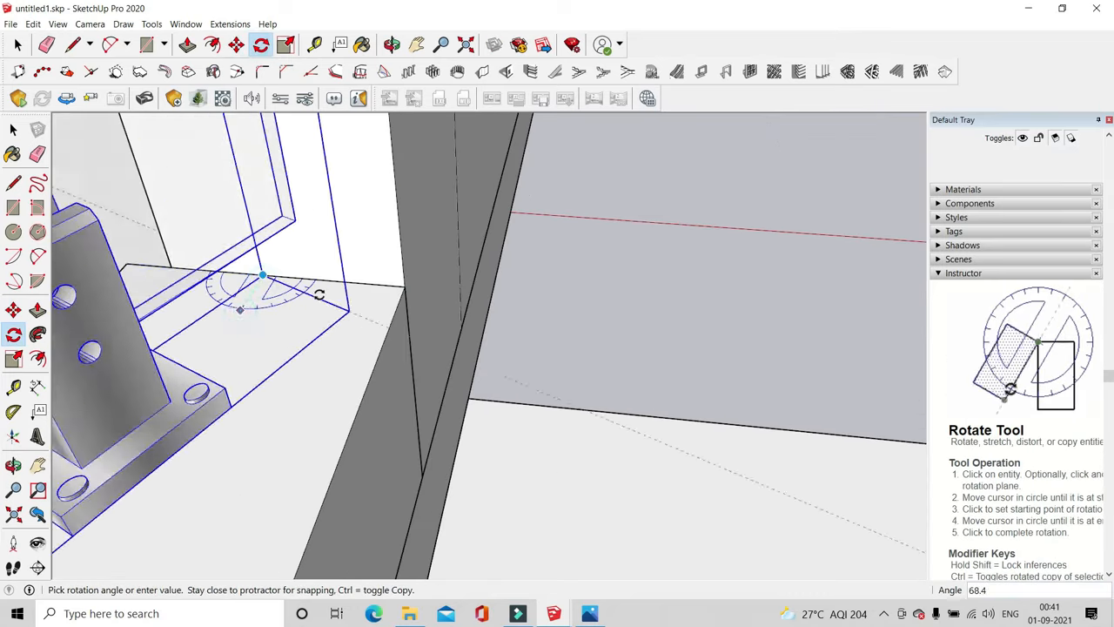
click(333, 281)
middle_drag(479, 299, 374, 291)
scroll(366, 278, down, 4)
Move the railing by its base corner to seat it on the curb against the parapet wall's end
click(237, 45)
scroll(366, 277, up, 4)
click(371, 281)
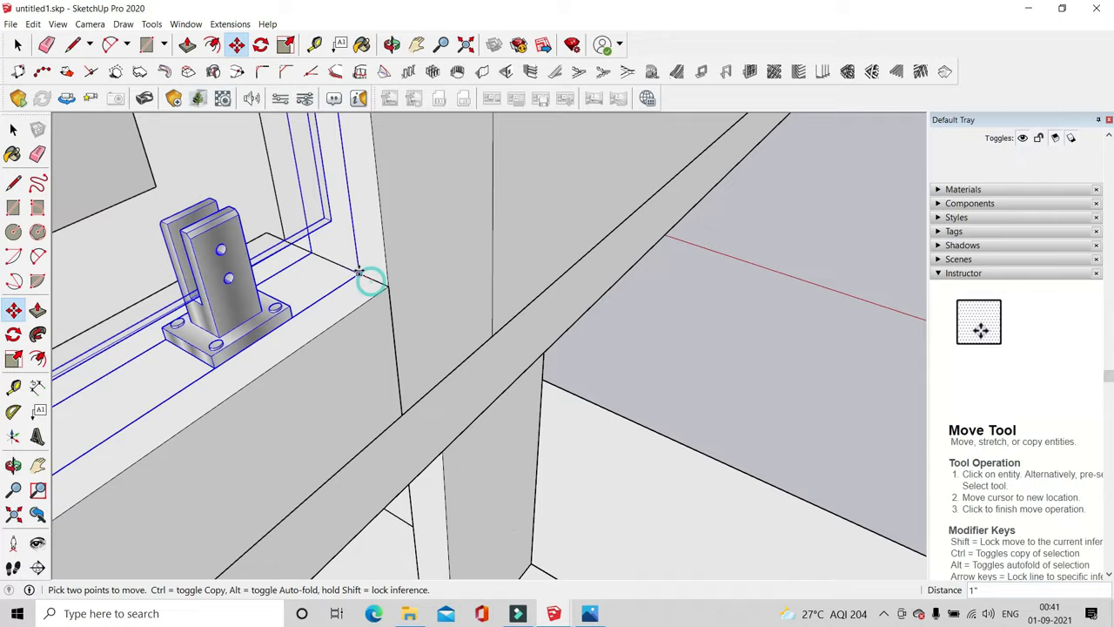
click(335, 263)
scroll(458, 314, down, 7)
scroll(498, 283, up, 4)
Scale the railing's length along the red axis so its free end stops at the curb's outer corner
click(285, 45)
scroll(364, 281, up, 2)
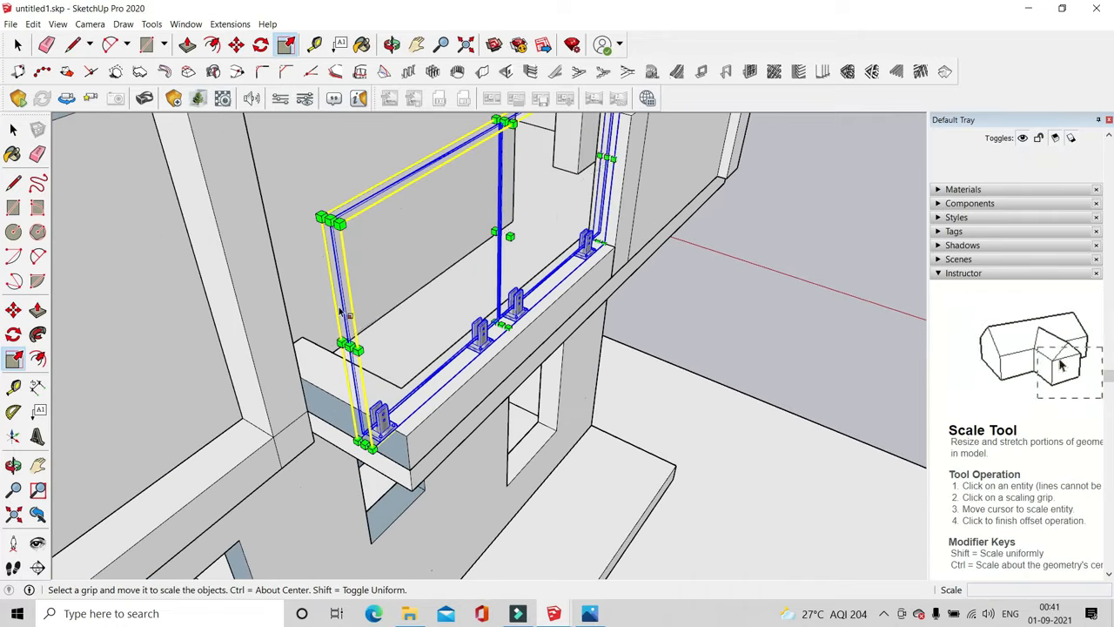
middle_drag(328, 326, 262, 337)
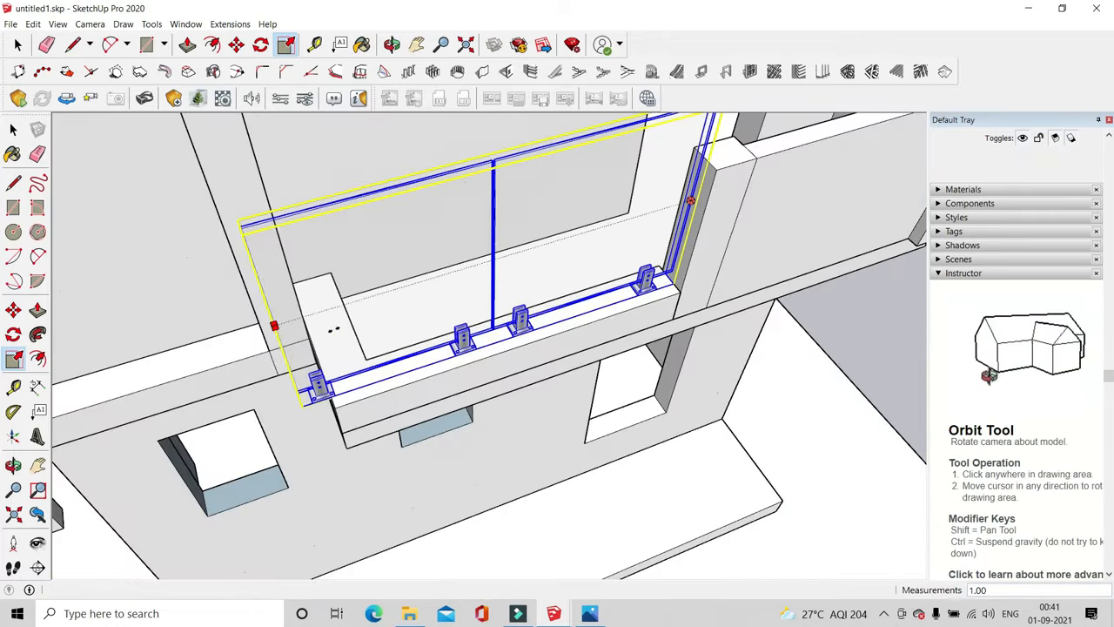
scroll(366, 318, down, 3)
middle_drag(344, 279, 326, 366)
scroll(323, 348, up, 3)
click(304, 317)
scroll(487, 340, down, 4)
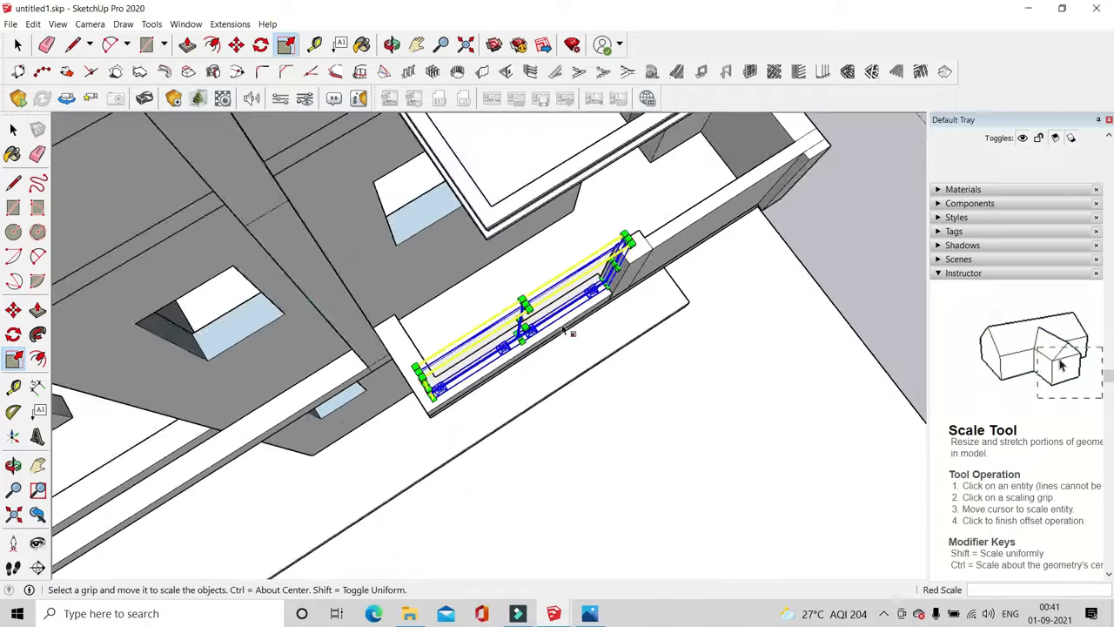
Scale the railing's height down along the blue axis to about the level of the adjoining parapet wall
middle_drag(569, 331, 445, 152)
scroll(496, 214, up, 8)
click(502, 248)
scroll(496, 244, down, 5)
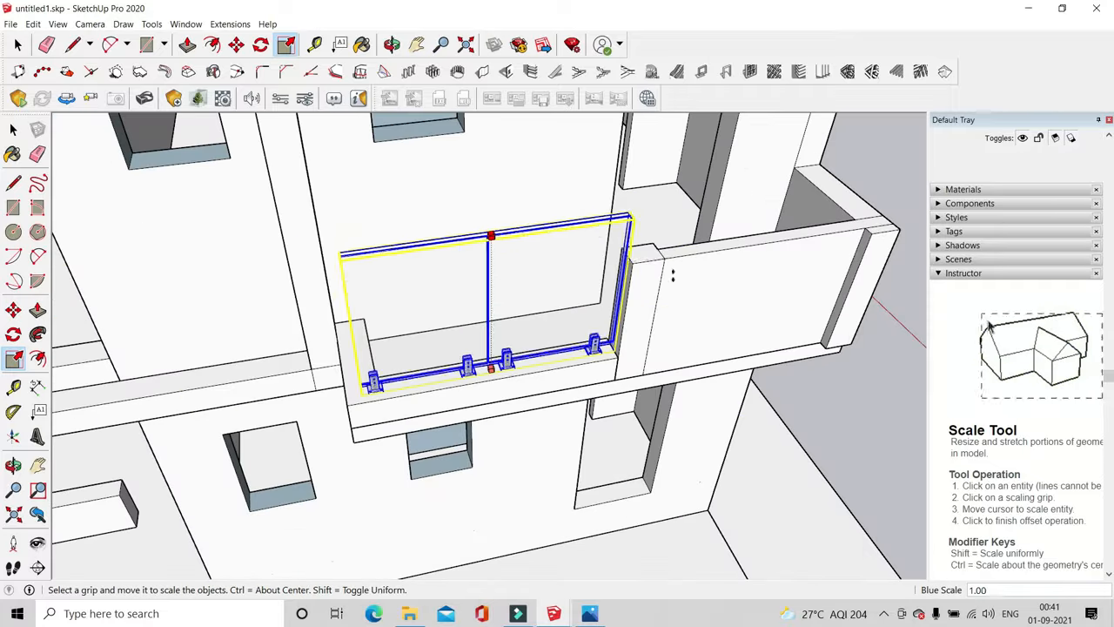
scroll(483, 280, up, 3)
click(492, 294)
key(space)
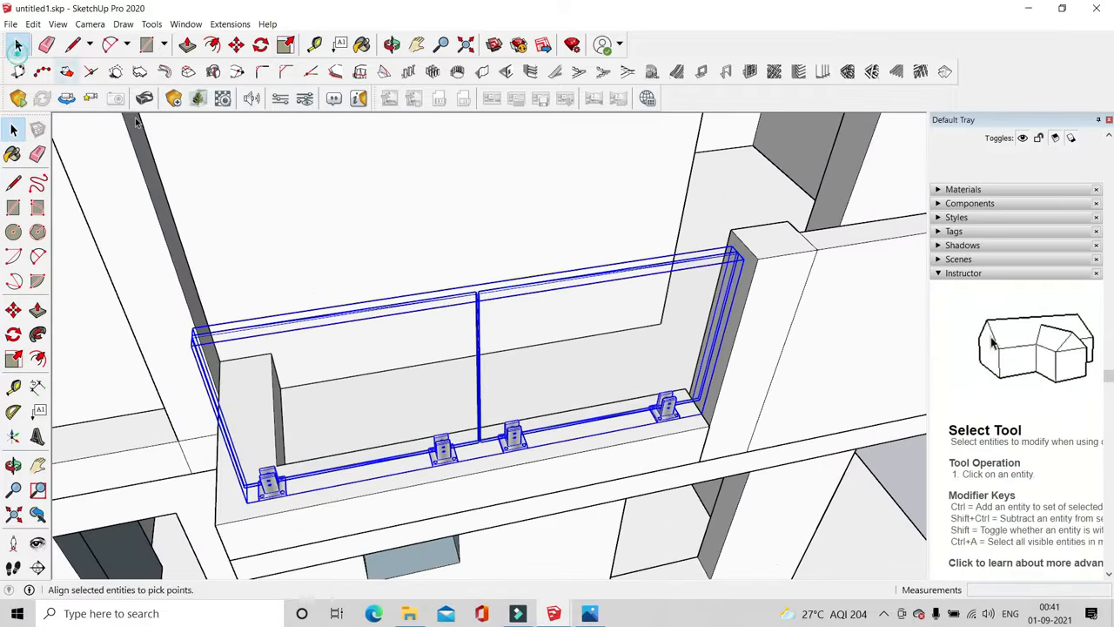
Select the single-panel end railing left on the ground and rotate it to match the balcony's short side
scroll(487, 296, down, 6)
scroll(531, 315, down, 3)
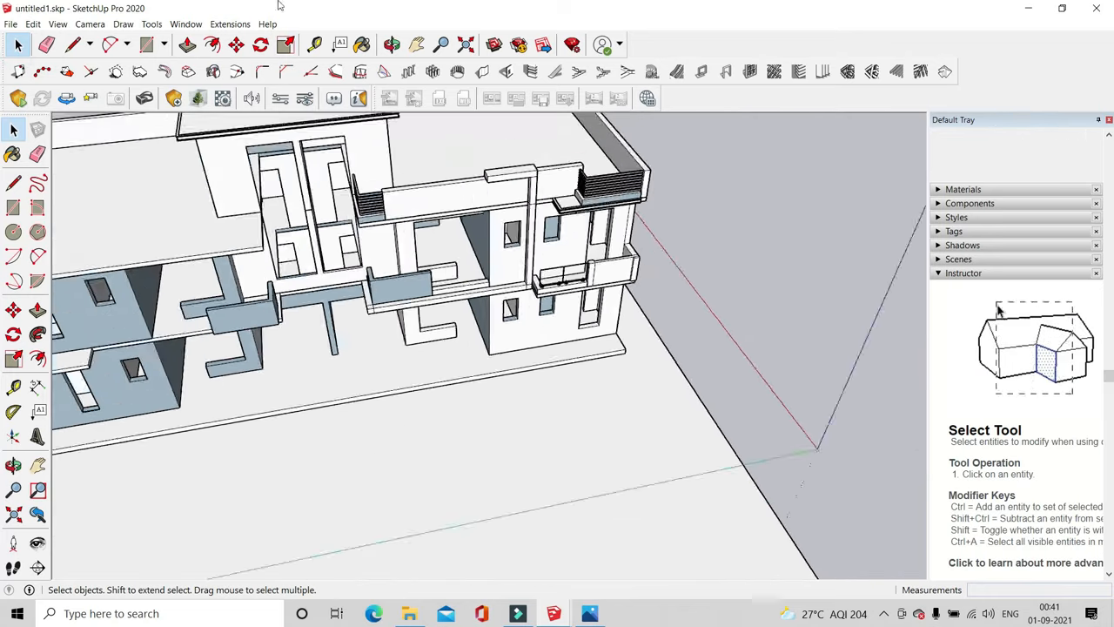
middle_drag(597, 305, 572, 113)
middle_drag(562, 278, 630, 406)
scroll(485, 242, down, 2)
scroll(629, 406, down, 5)
scroll(635, 396, up, 4)
click(647, 396)
click(284, 47)
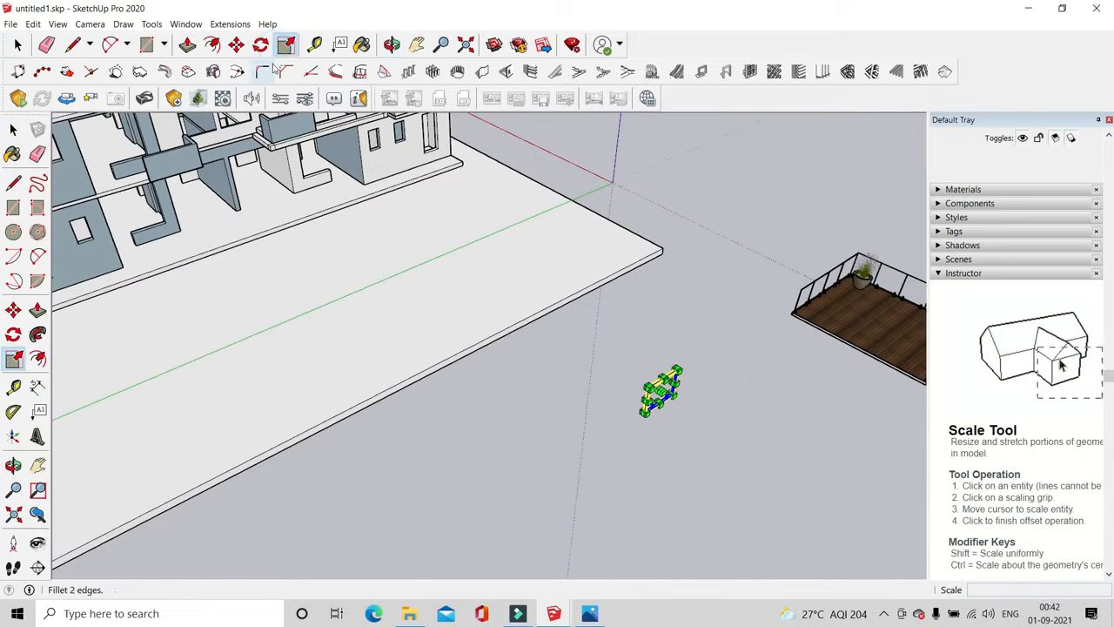
click(261, 47)
scroll(653, 409, up, 2)
Move the single-panel railing onto the balcony's short side curb, with its base corner against the house wall
key(m)
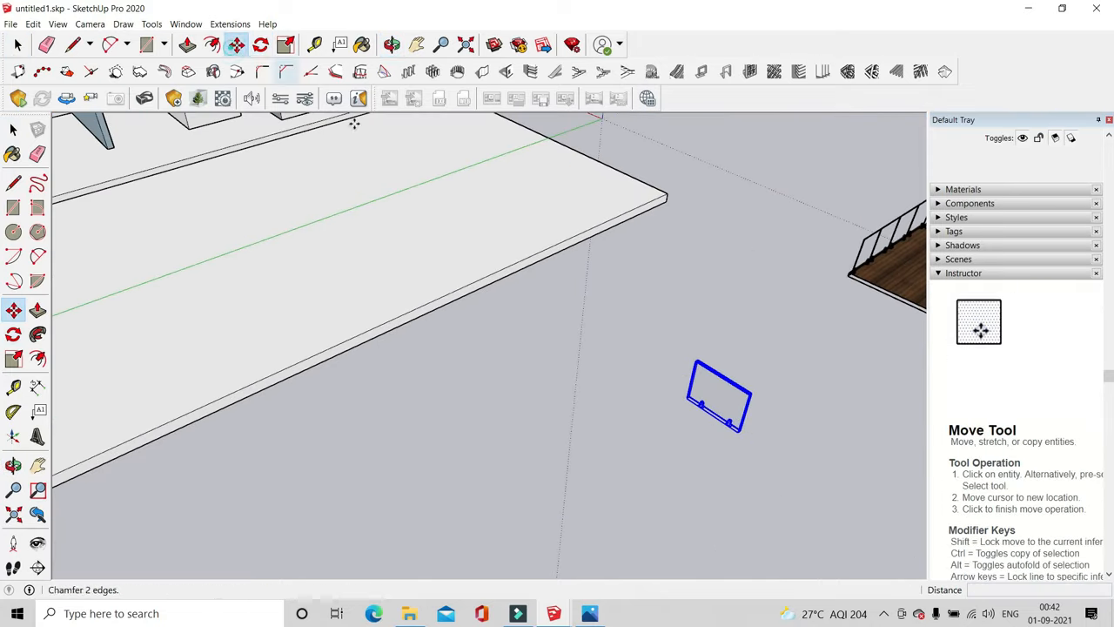
scroll(731, 400, up, 5)
scroll(646, 424, down, 5)
scroll(646, 423, up, 10)
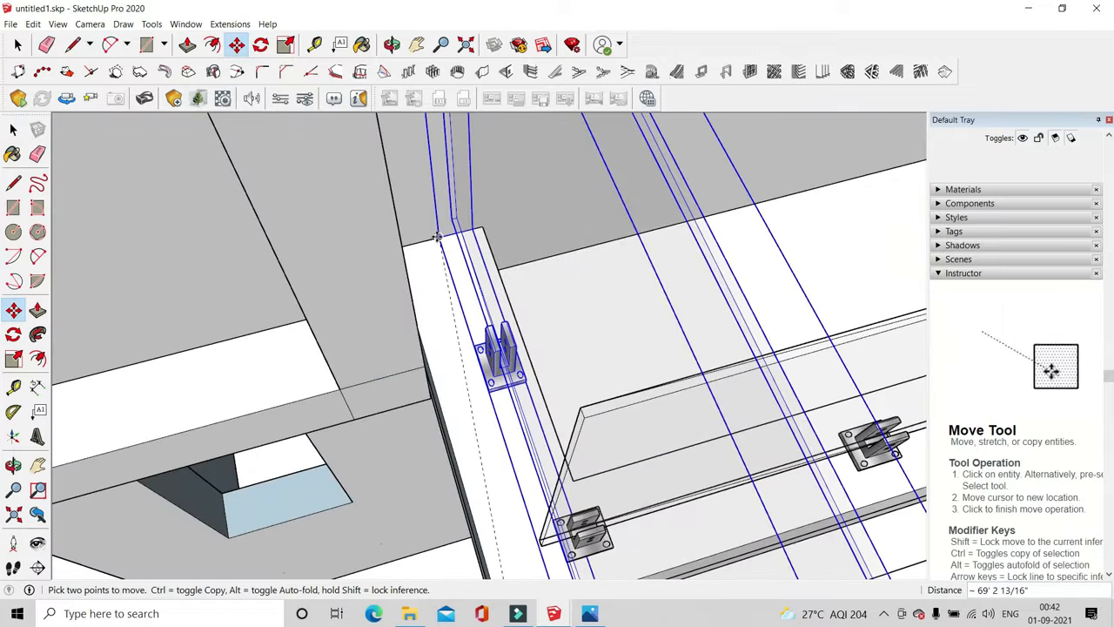
middle_drag(427, 236, 562, 155)
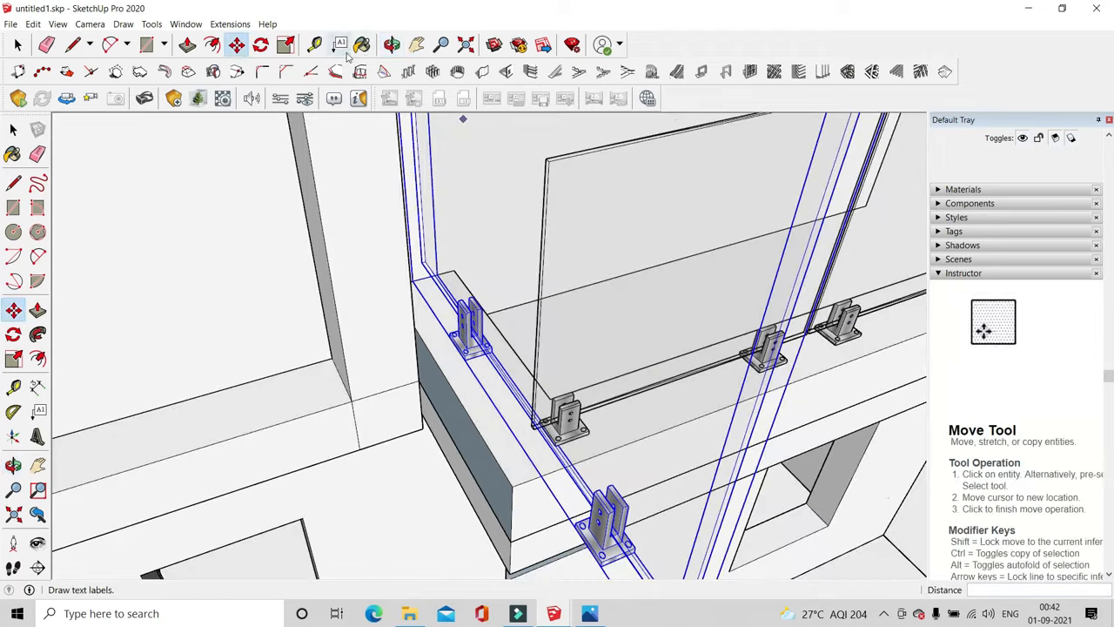
Scale the side railing along the green axis to 0.41 so it fits the short curb
click(286, 44)
scroll(626, 375, down, 2)
click(682, 412)
scroll(642, 210, up, 6)
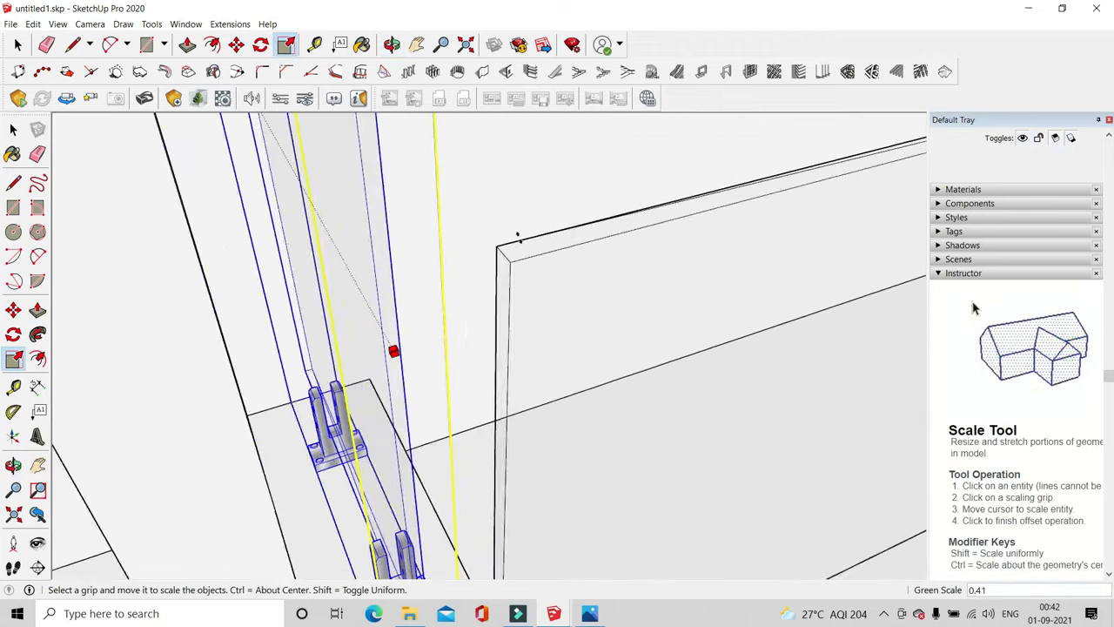
click(379, 291)
Scale the side railing's height so its top meets the top of the front glass railing
scroll(530, 333, down, 3)
scroll(622, 352, down, 5)
middle_drag(622, 352, 709, 366)
click(579, 205)
click(725, 407)
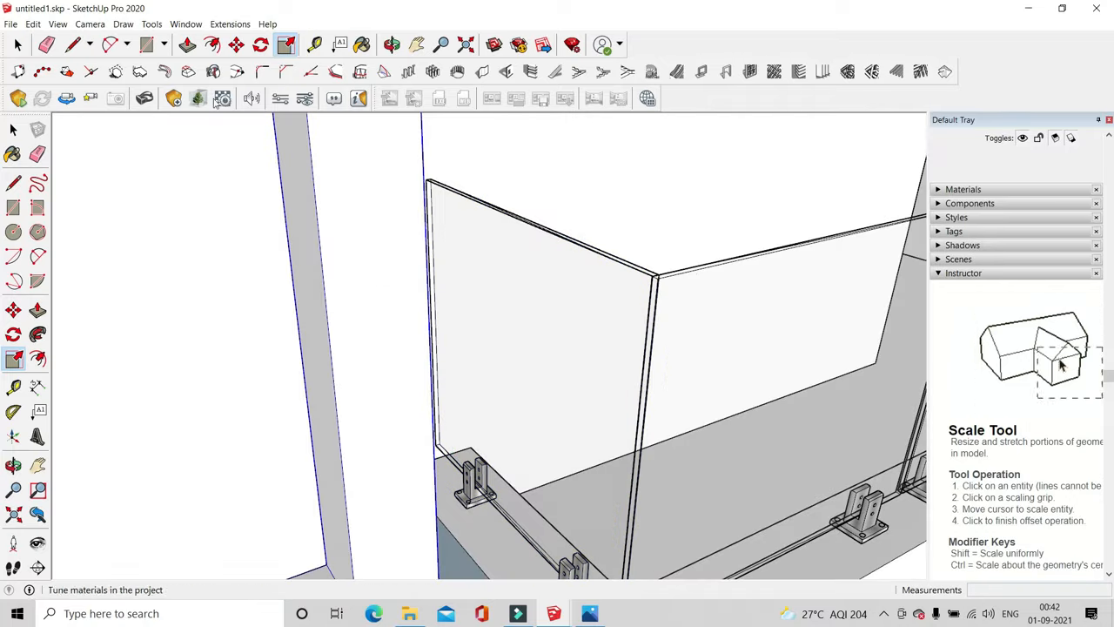
Copy the finished balcony's two-panel front glass railing onto the corner balcony's front curb, with its end against the house wall
click(27, 51)
scroll(428, 275, down, 8)
click(713, 391)
scroll(508, 327, up, 4)
scroll(614, 390, down, 7)
middle_drag(629, 390, 679, 409)
scroll(642, 340, up, 3)
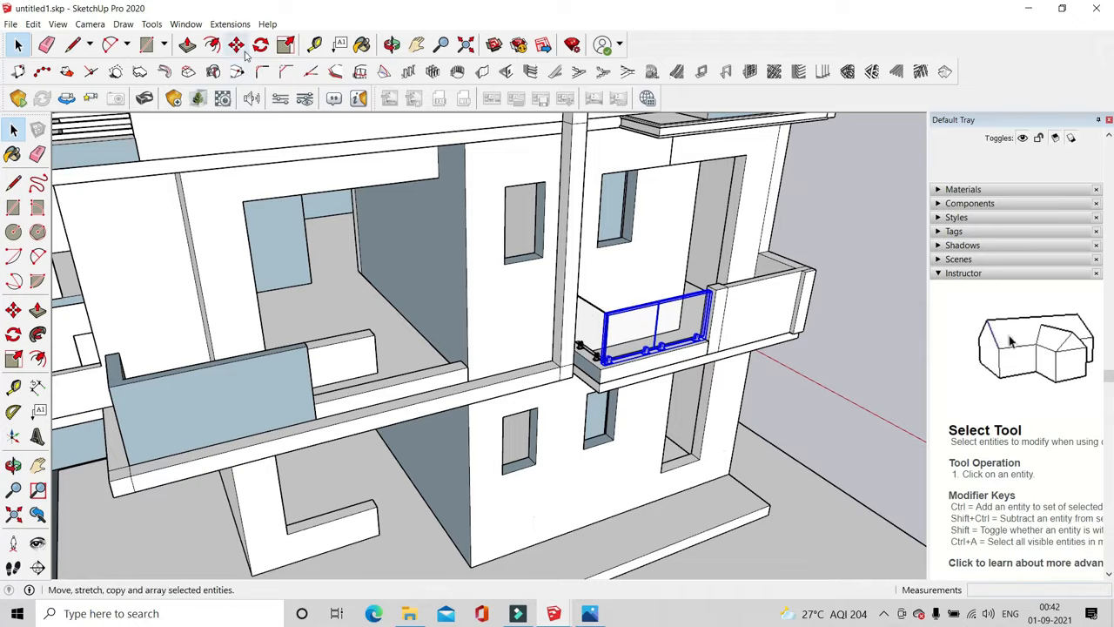
click(237, 45)
scroll(697, 345, up, 7)
click(781, 329)
key(ctrl)
scroll(778, 329, down, 7)
scroll(492, 343, up, 3)
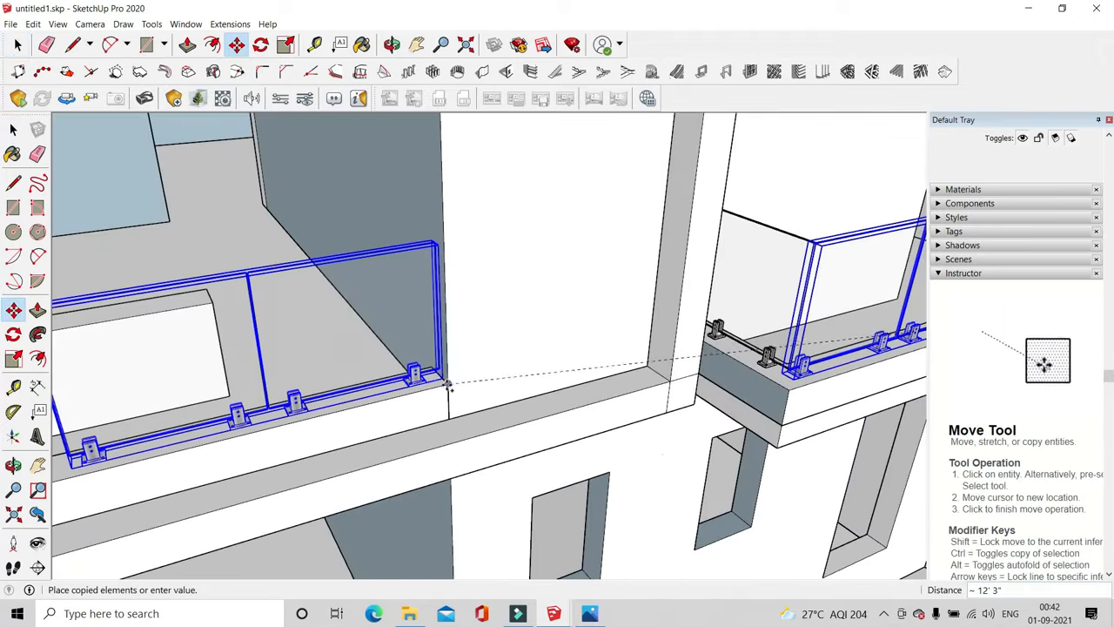
click(447, 383)
middle_drag(447, 383, 311, 345)
click(287, 44)
scroll(469, 365, up, 3)
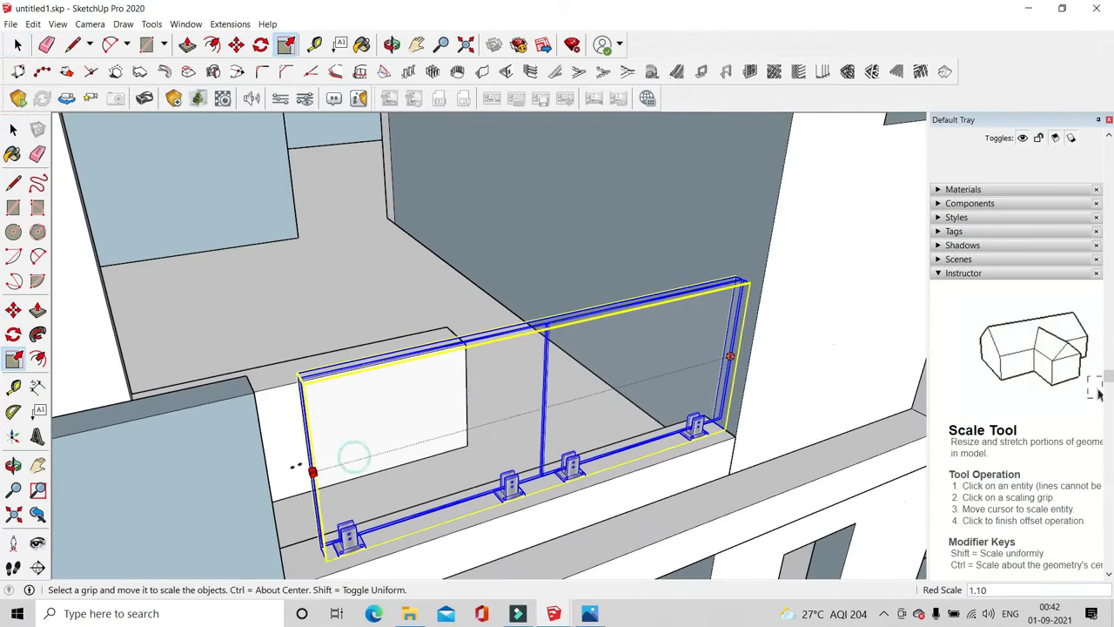
key(Escape)
Inside the copied railing group, stretch the glass panels along the curb until they reach the corner balcony's parapet wall
key(space)
double_click(494, 395)
click(494, 394)
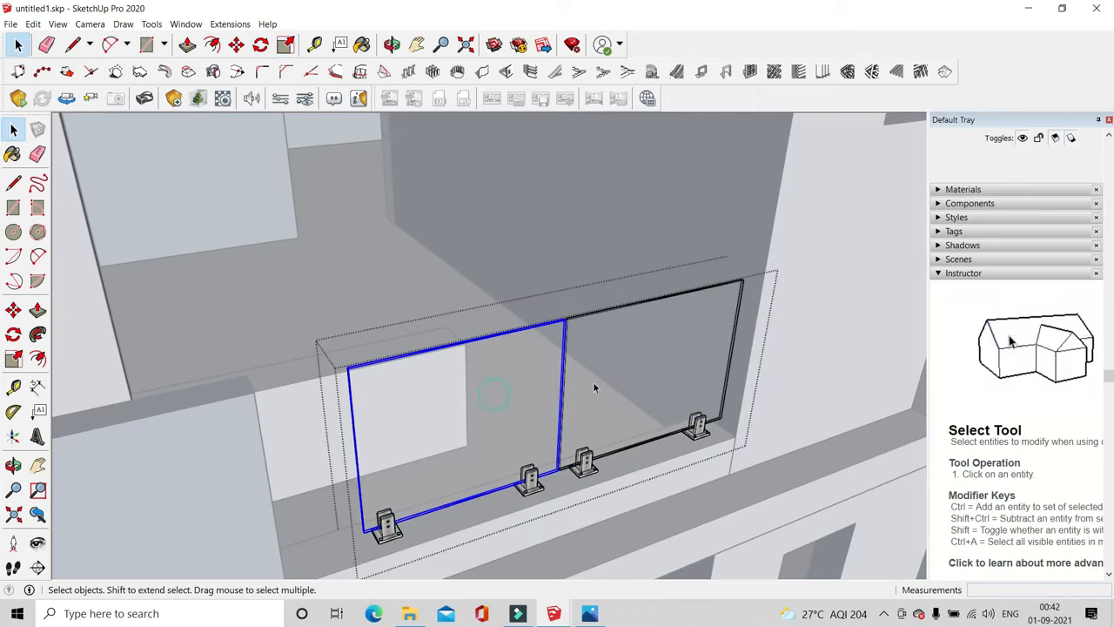
click(287, 44)
scroll(358, 450, up, 1)
scroll(356, 454, up, 5)
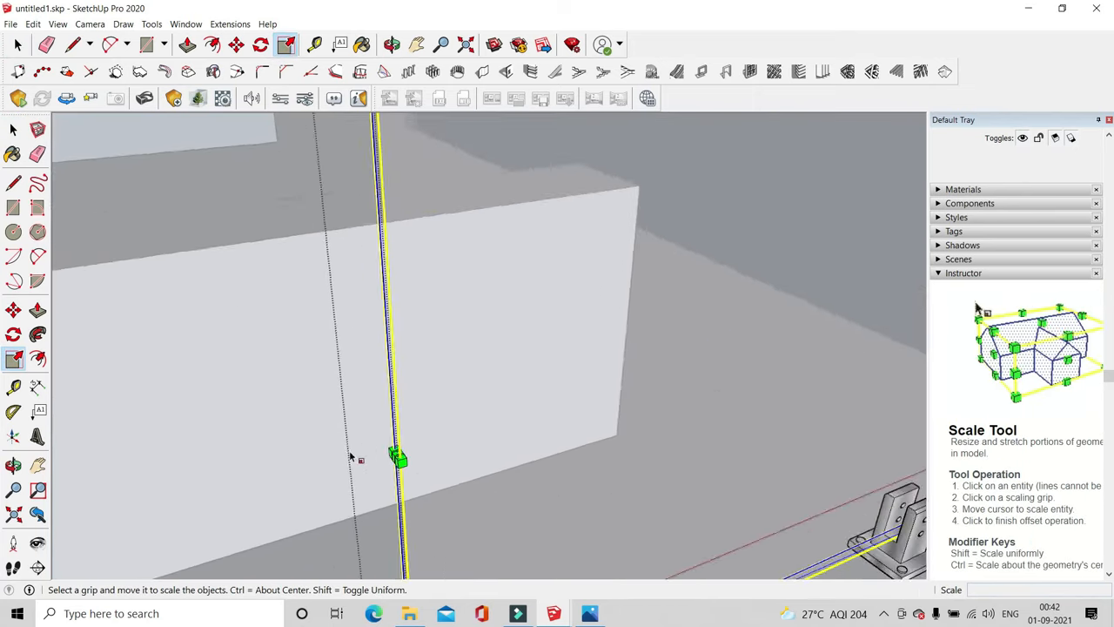
click(466, 462)
scroll(388, 418, down, 5)
click(18, 44)
click(261, 296)
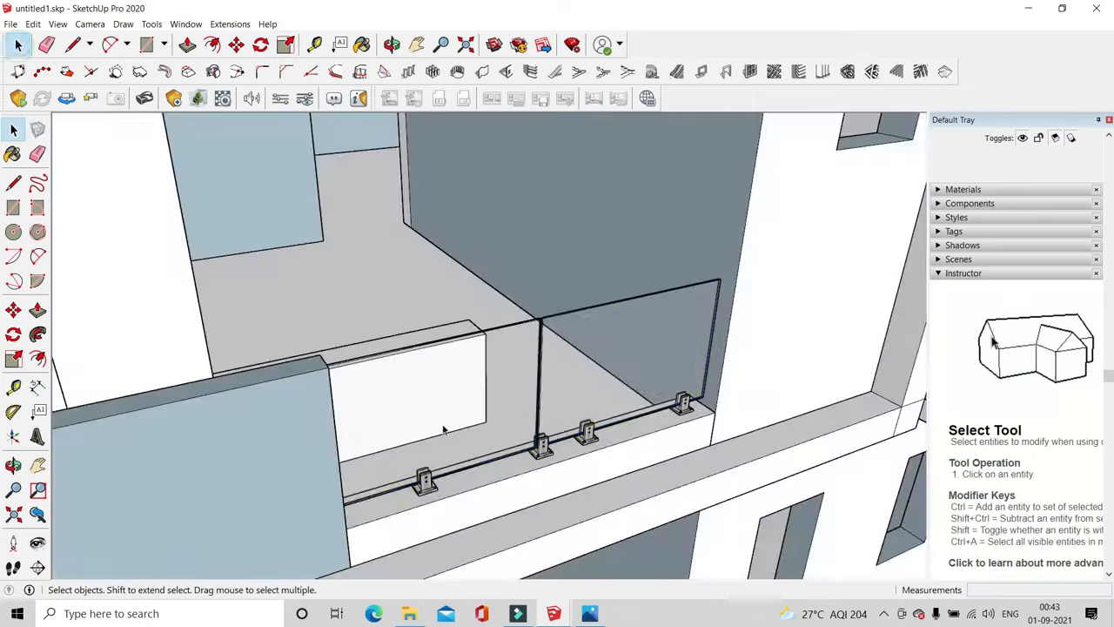
Reopen the copied railing group and shift the clamps of the panel beside the parapet wall to sit near that panel's ends
scroll(557, 449, up, 2)
click(543, 442)
double_click(648, 422)
middle_drag(659, 438, 539, 386)
scroll(577, 428, up, 2)
click(571, 432)
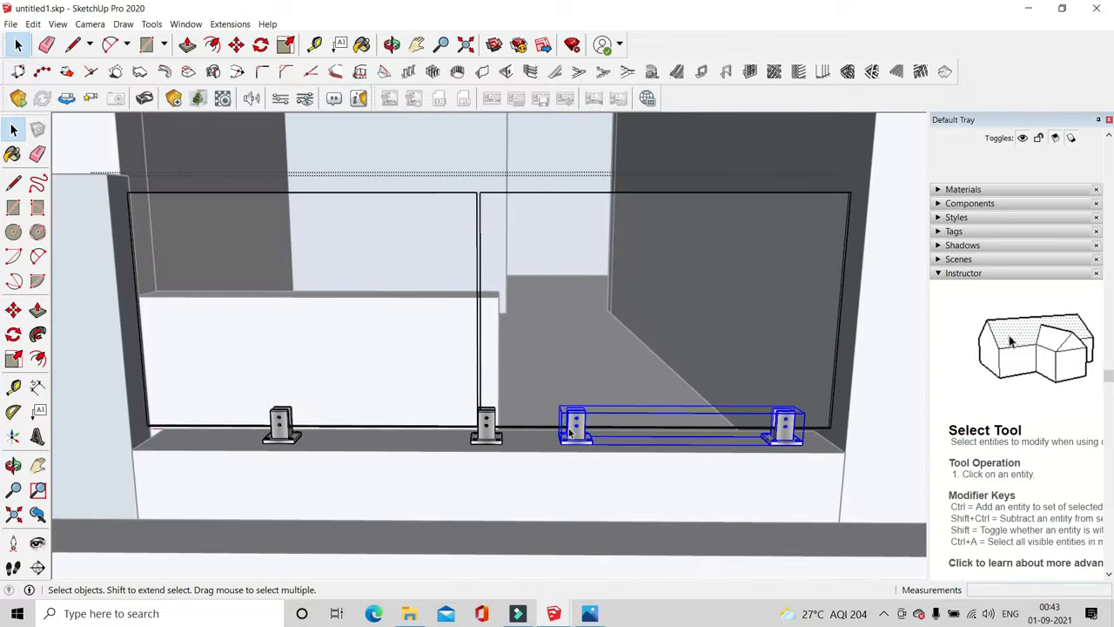
double_click(484, 425)
key(m)
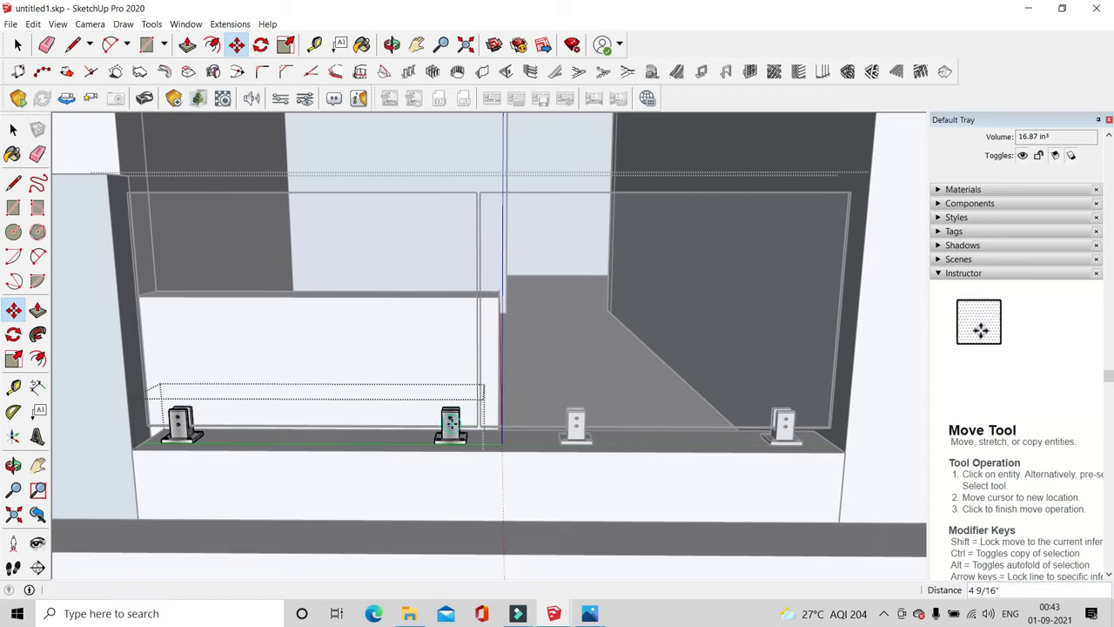
Move the inner clamp of the panel beside the house wall closer to the joint between the two panels
click(18, 45)
click(555, 405)
double_click(574, 426)
key(m)
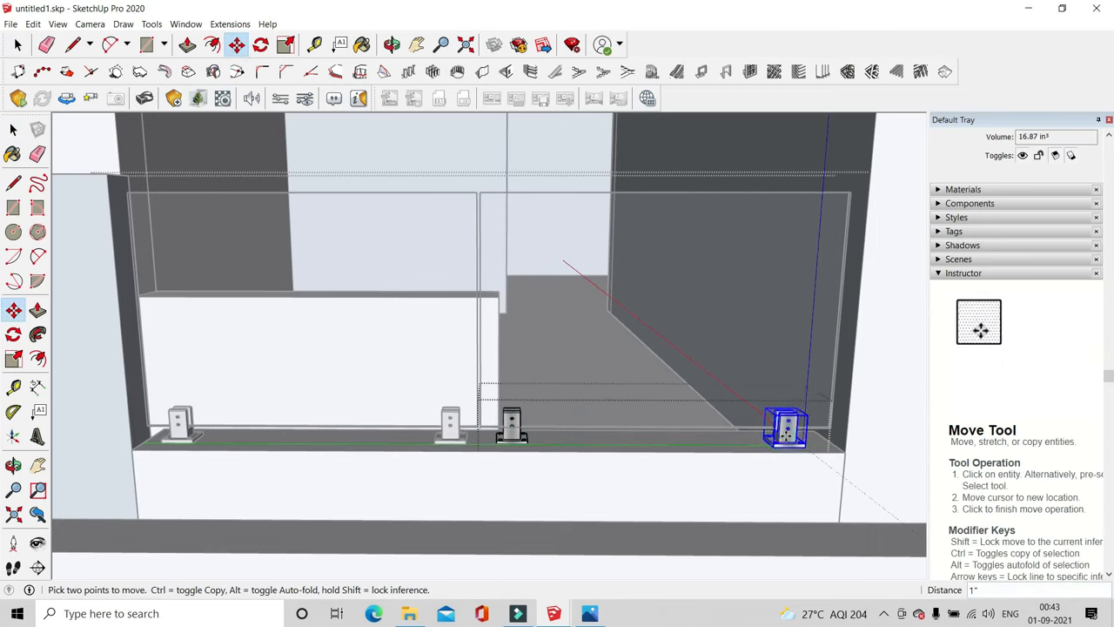
click(24, 47)
click(523, 374)
Try to move the finished balcony's side glass railing onto the corner balcony's short curb
scroll(522, 374, down, 6)
middle_drag(666, 390, 412, 345)
scroll(682, 366, up, 3)
click(650, 339)
scroll(653, 341, up, 3)
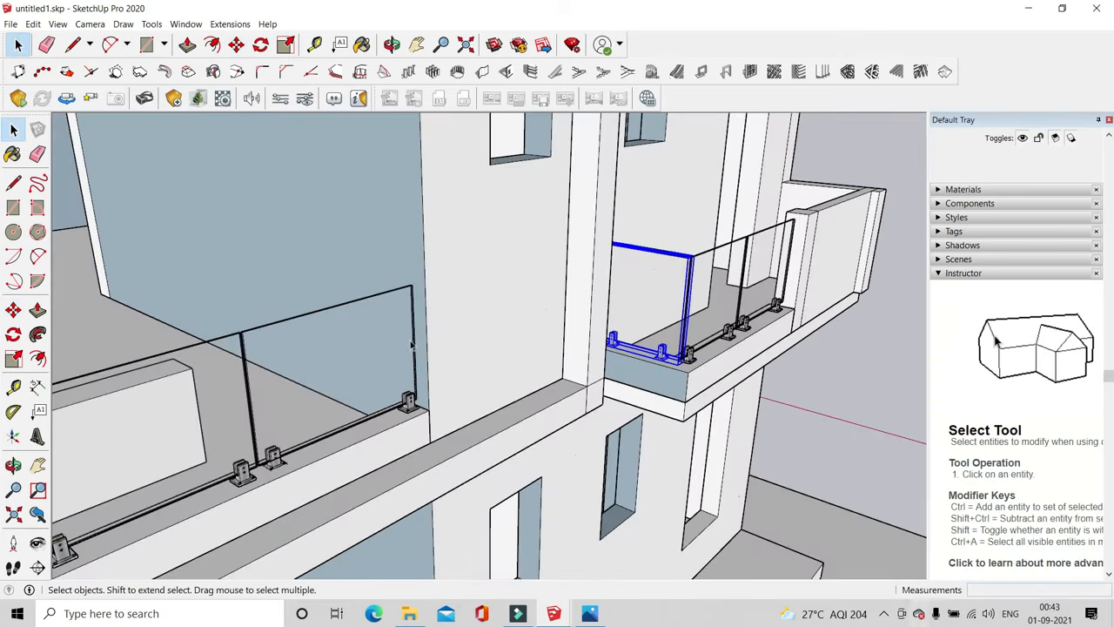
click(237, 44)
scroll(696, 390, up, 2)
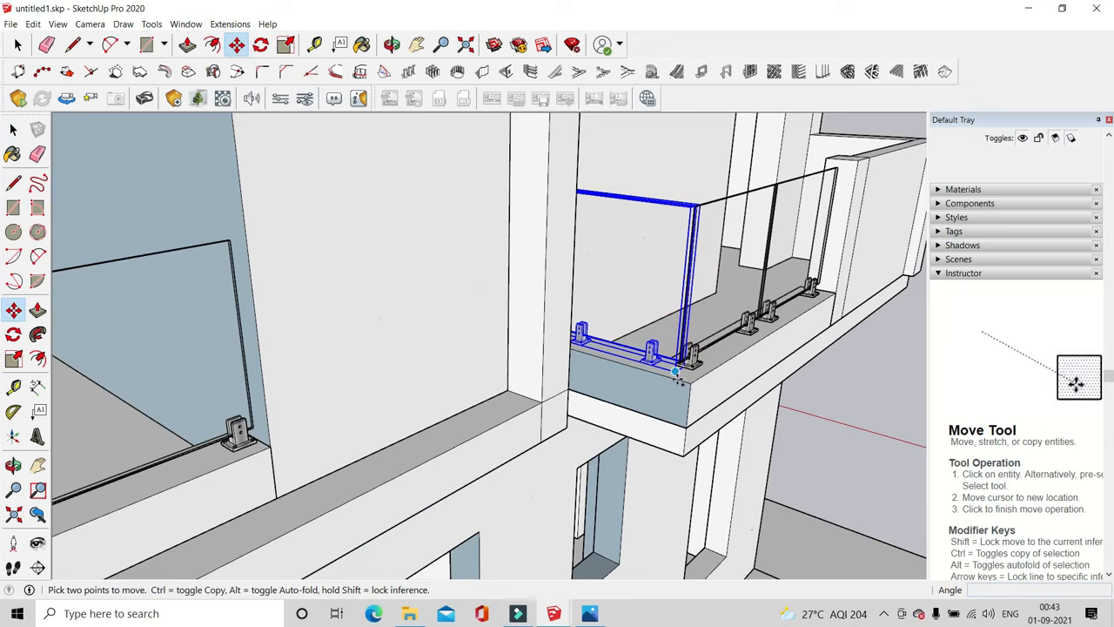
scroll(676, 372, up, 2)
click(676, 372)
scroll(601, 304, down, 6)
scroll(435, 348, up, 4)
middle_drag(392, 357, 741, 389)
scroll(718, 376, up, 3)
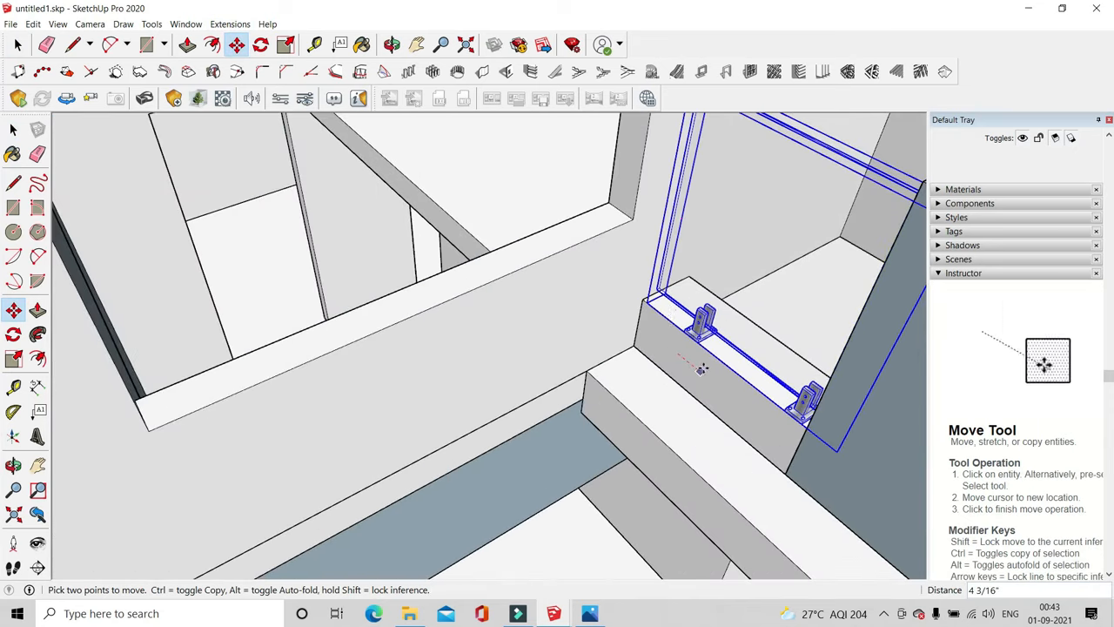
scroll(701, 369, up, 6)
click(660, 277)
Try to scale the moved side railing along the short curb to fit between the house wall and the parapet wall
scroll(513, 149, down, 2)
click(285, 46)
scroll(440, 218, down, 4)
middle_drag(557, 296, 678, 309)
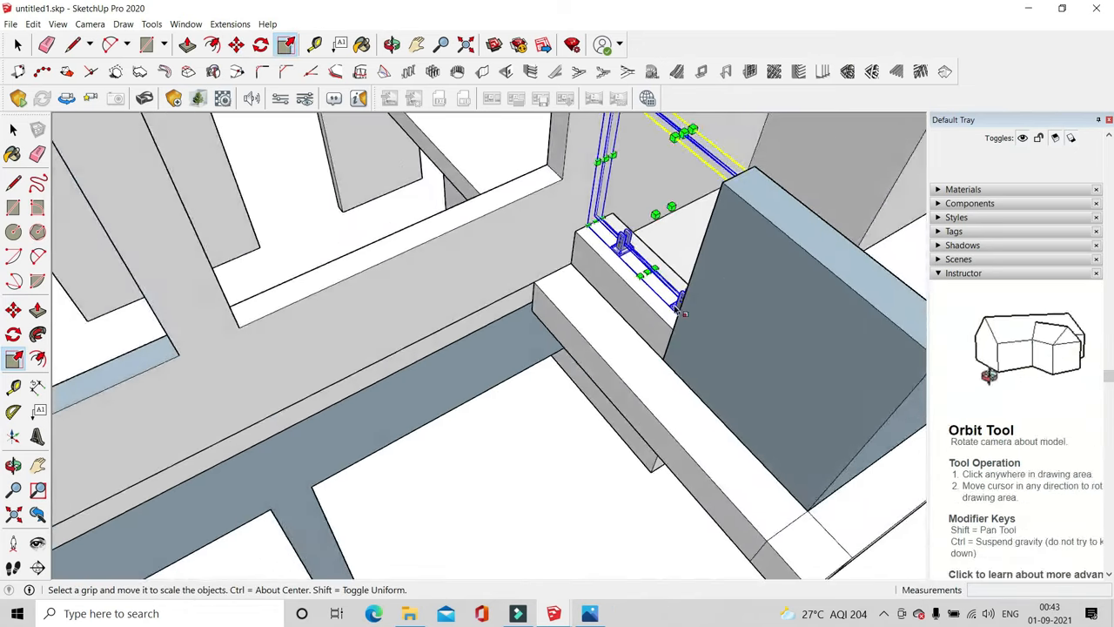
scroll(727, 259, up, 6)
middle_drag(728, 264, 504, 197)
click(613, 282)
middle_drag(616, 284, 795, 306)
scroll(635, 270, down, 7)
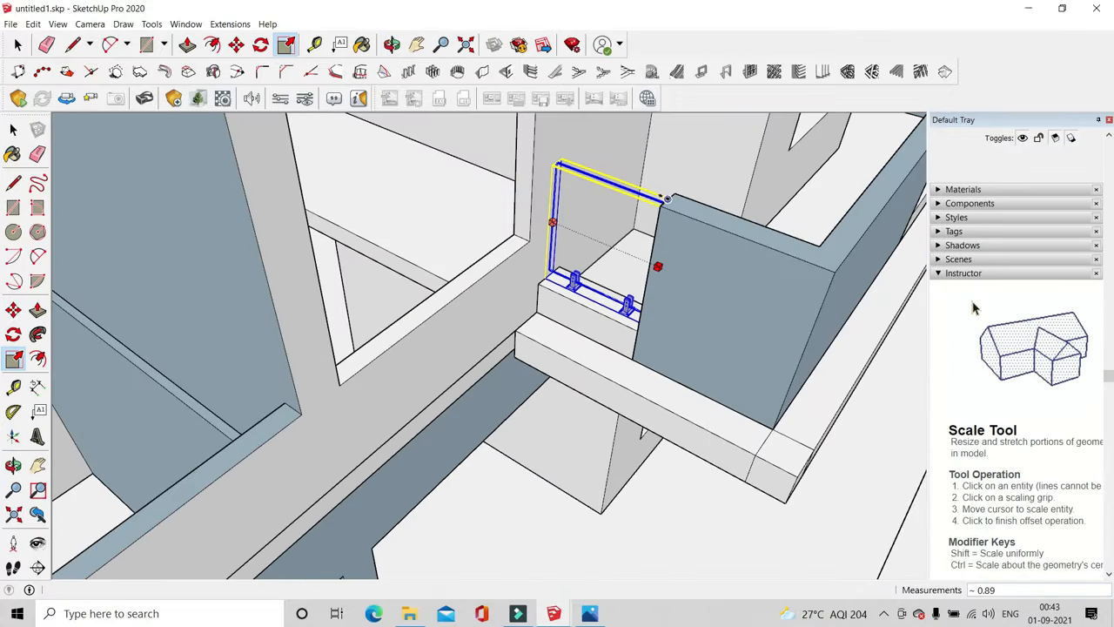
click(18, 45)
scroll(383, 334, down, 7)
middle_drag(761, 267, 624, 429)
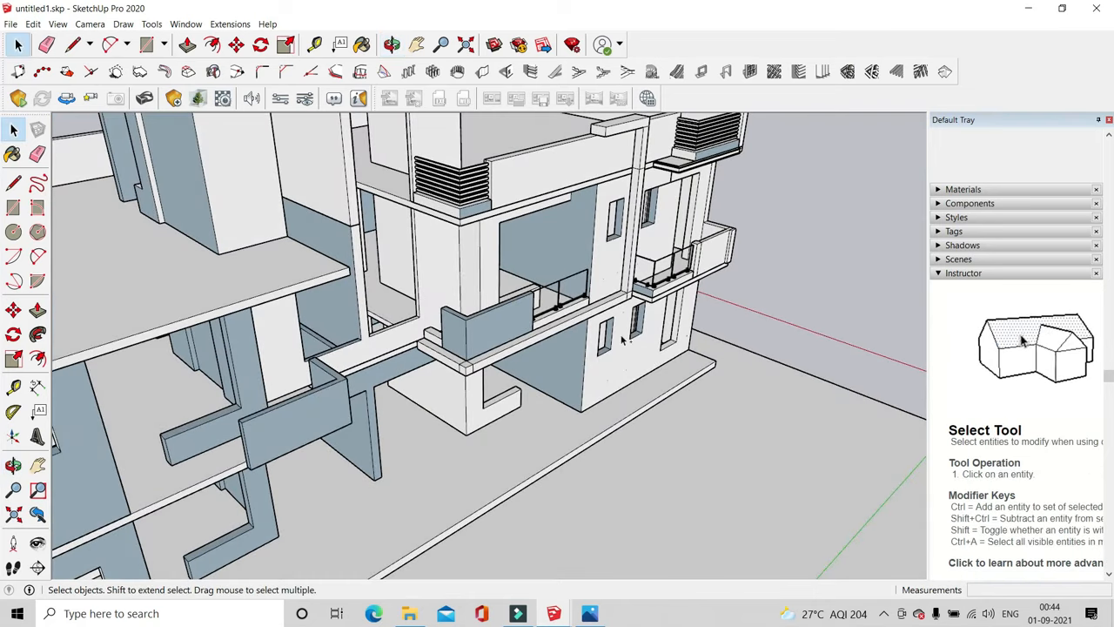
Copy the finished balcony's side glass railing to the corner balcony's short side curb
scroll(646, 274, up, 2)
click(237, 52)
scroll(655, 301, up, 4)
key(ctrl)
click(608, 252)
scroll(684, 322, down, 5)
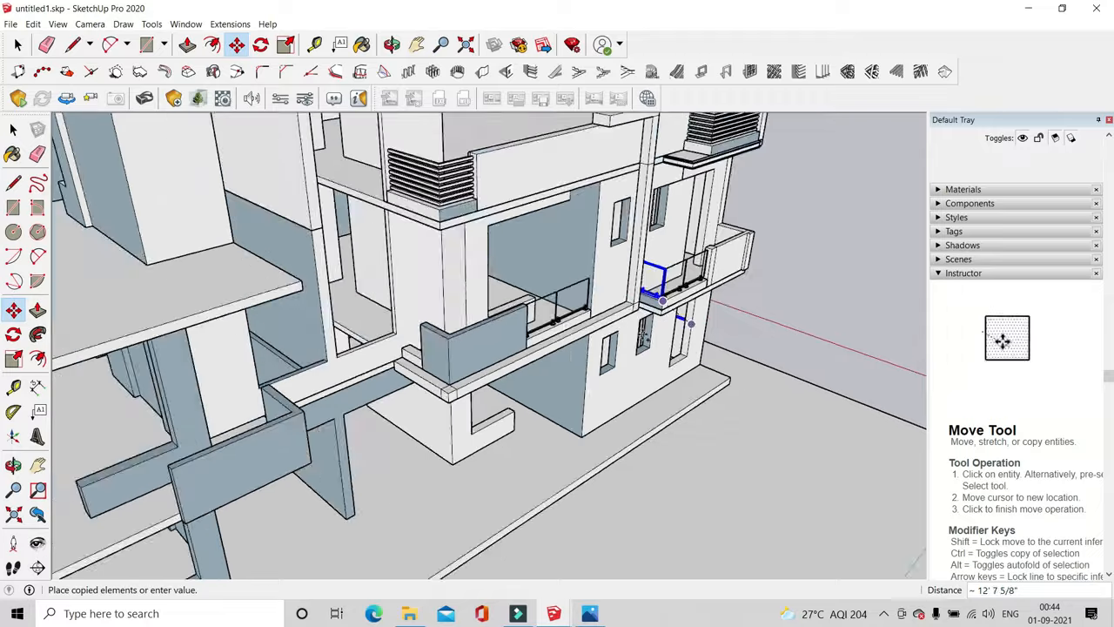
scroll(401, 358, up, 5)
click(494, 347)
Align the copied side railing on the short curb, with its base corner against the house wall
middle_drag(496, 352, 604, 417)
scroll(525, 369, up, 4)
click(490, 355)
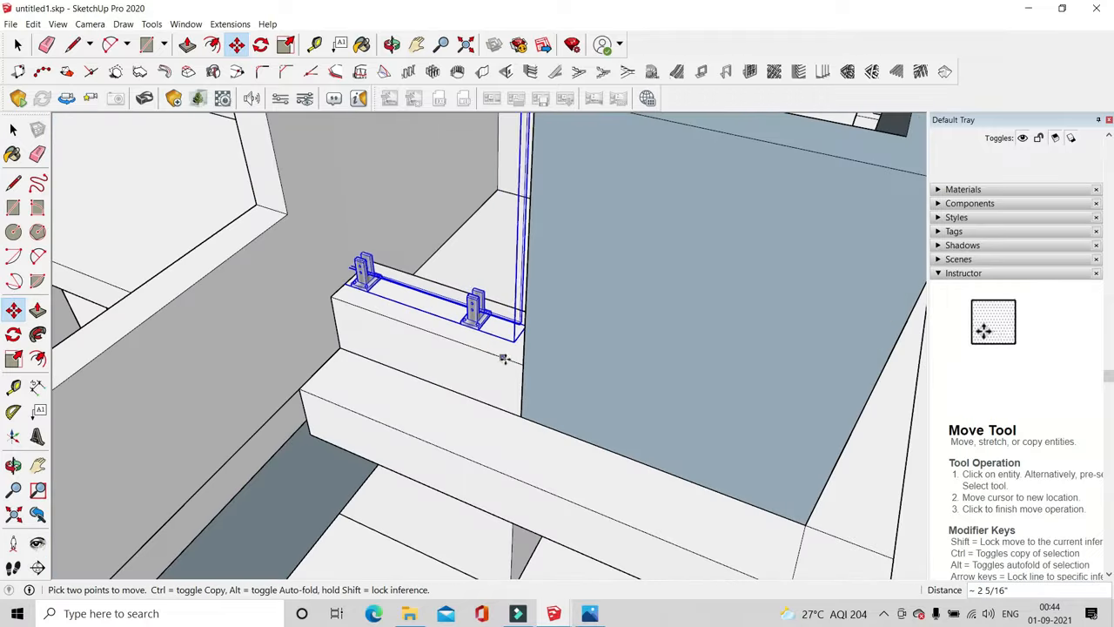
click(548, 376)
scroll(375, 293, up, 5)
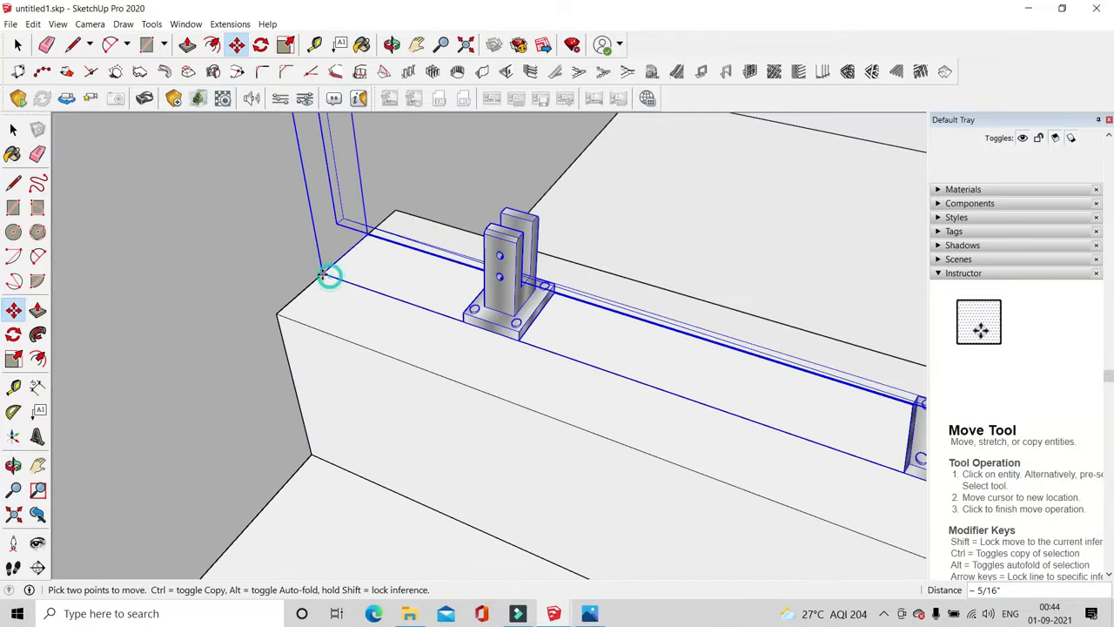
Scale the copied side railing along the short curb so its far end fits against the parapet wall
click(285, 52)
scroll(328, 257, down, 4)
scroll(426, 293, down, 2)
scroll(597, 184, up, 4)
middle_drag(597, 183, 348, 209)
scroll(607, 299, down, 3)
scroll(607, 299, up, 3)
middle_drag(606, 299, 494, 294)
scroll(494, 238, up, 2)
scroll(443, 288, down, 3)
scroll(612, 322, up, 3)
middle_drag(612, 322, 759, 379)
scroll(740, 419, up, 4)
click(585, 548)
scroll(564, 450, down, 3)
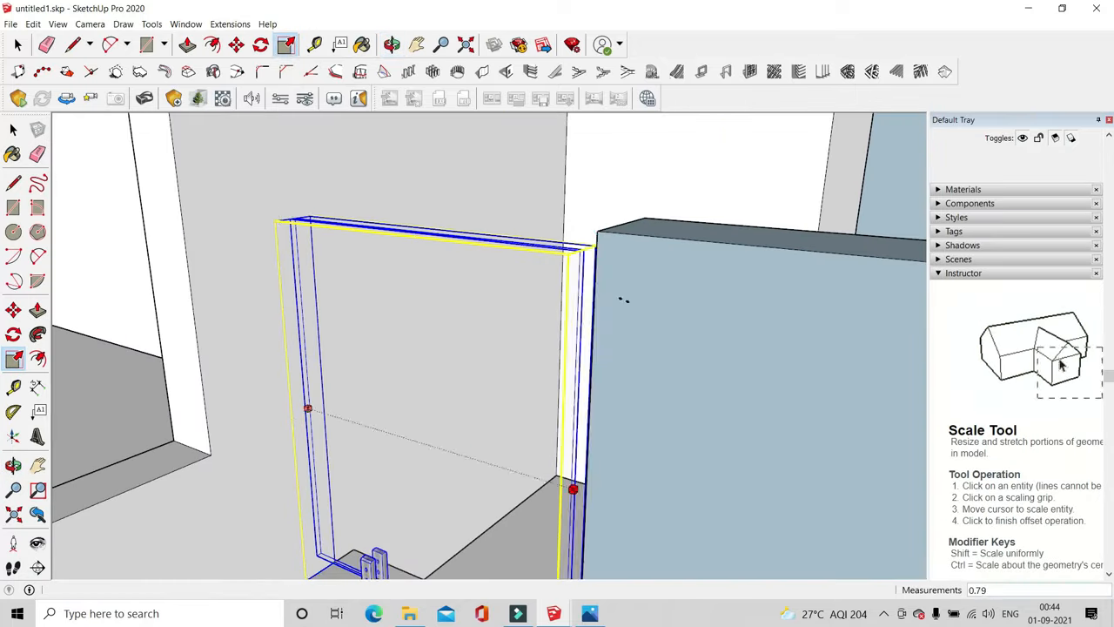
click(601, 229)
click(18, 44)
Examine the fitted glass railings on both balconies from several angles
scroll(415, 329, down, 2)
scroll(415, 329, down, 5)
middle_drag(848, 404, 582, 377)
scroll(748, 436, up, 2)
scroll(745, 410, up, 3)
scroll(551, 308, down, 3)
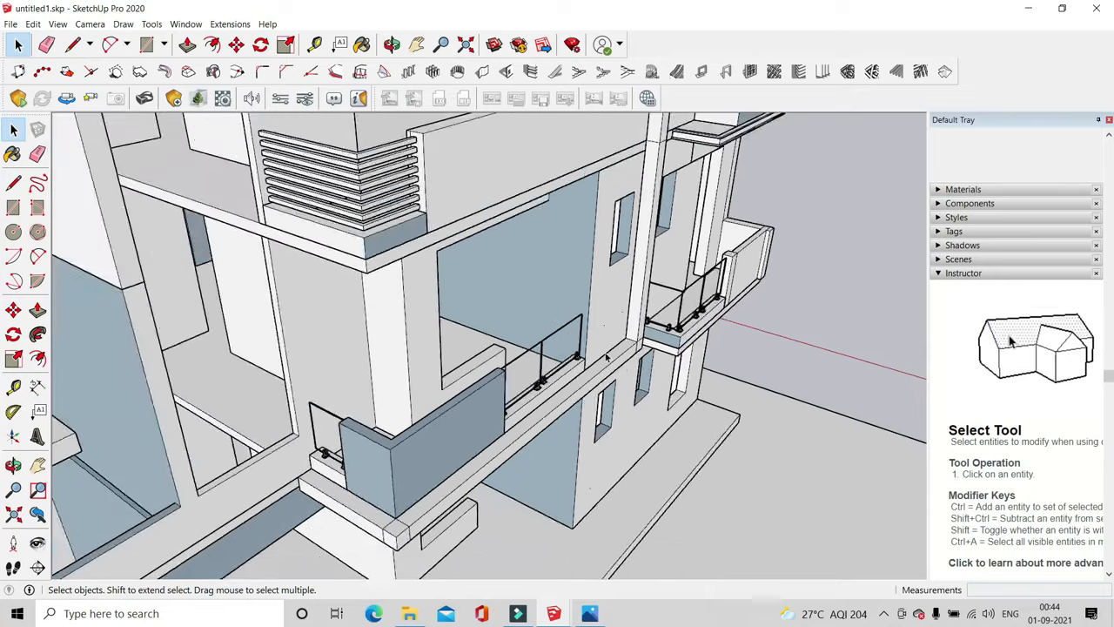
middle_drag(655, 380, 599, 341)
scroll(599, 341, down, 1)
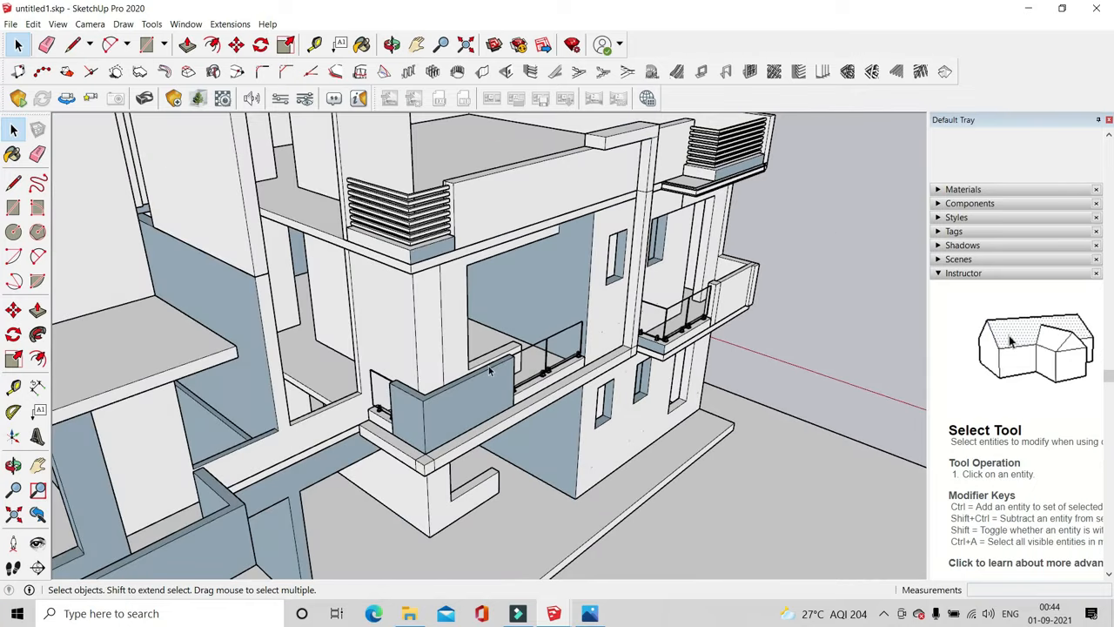
scroll(490, 371, up, 3)
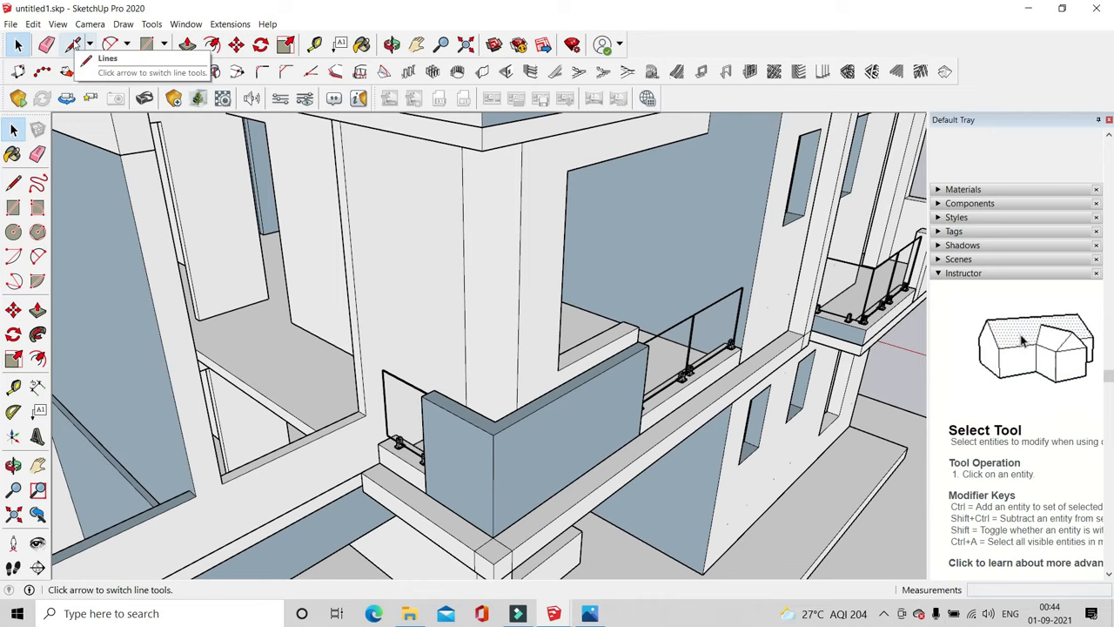
click(74, 44)
scroll(719, 287, up, 5)
scroll(707, 280, down, 3)
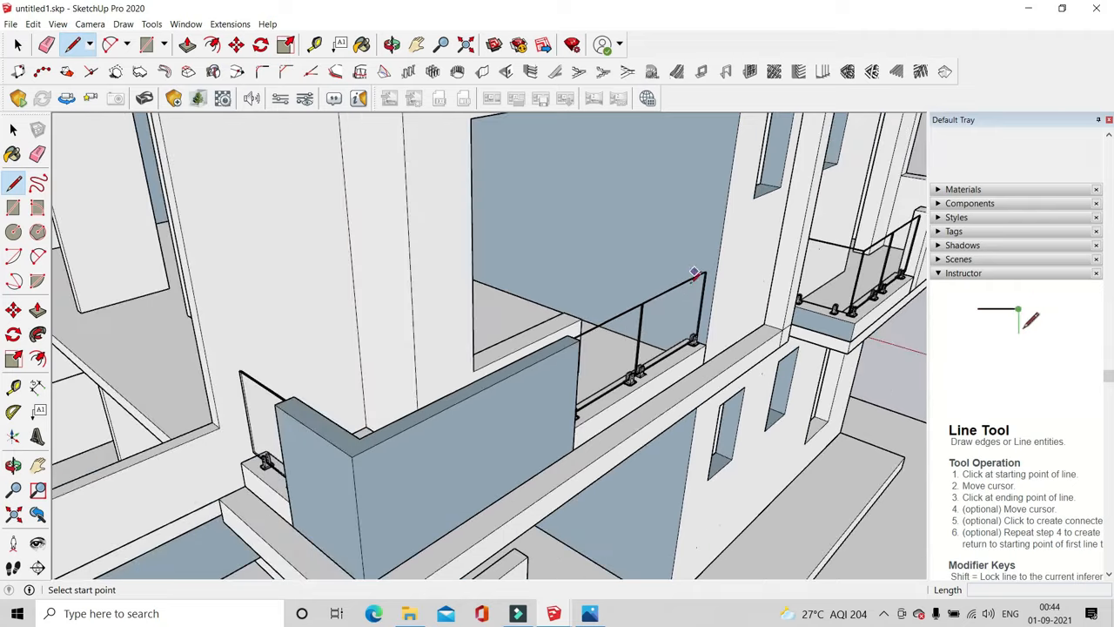
middle_drag(326, 552, 357, 352)
scroll(348, 478, up, 6)
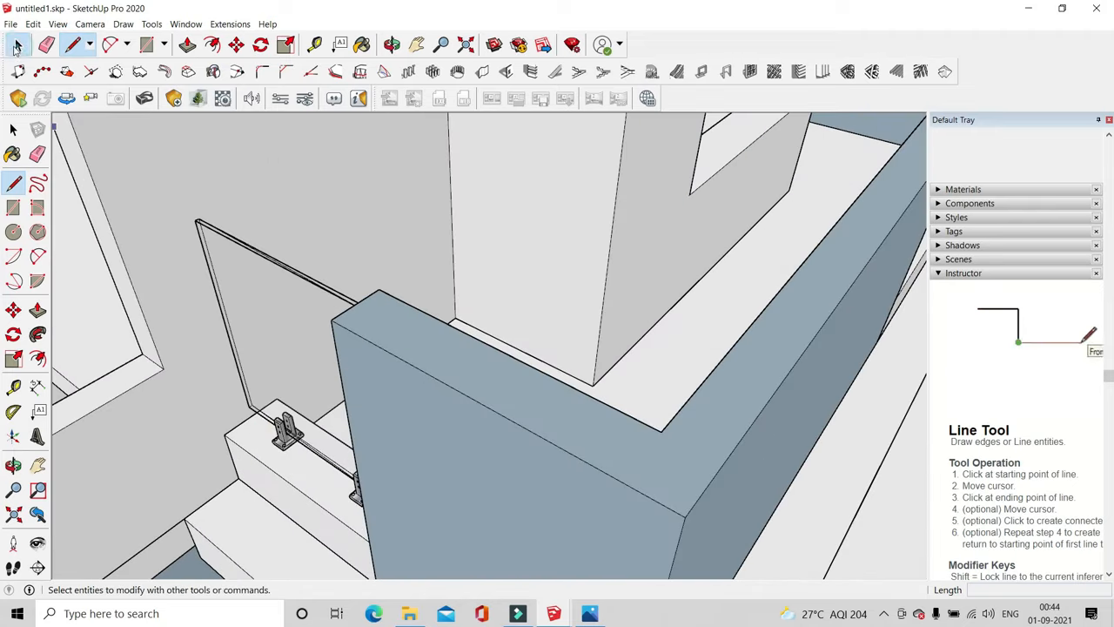
Hide the corner balcony's side railing, parapet wall and front railing together
click(18, 45)
click(256, 338)
shift+click(364, 376)
middle_drag(364, 376, 564, 251)
shift+click(564, 251)
right_click(574, 244)
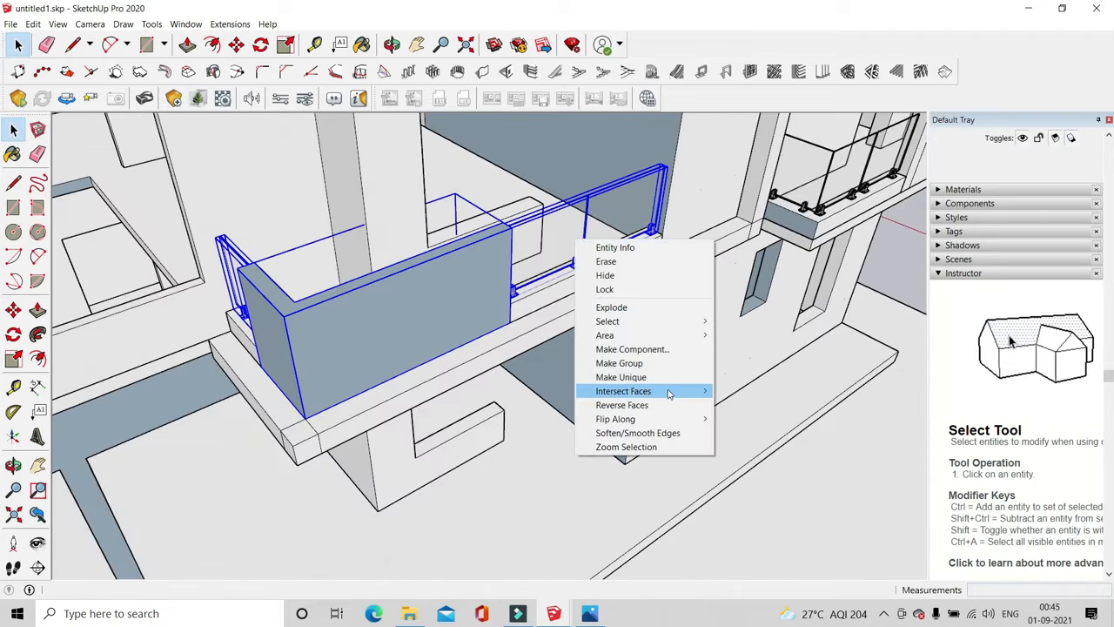
click(601, 290)
middle_drag(600, 289, 391, 357)
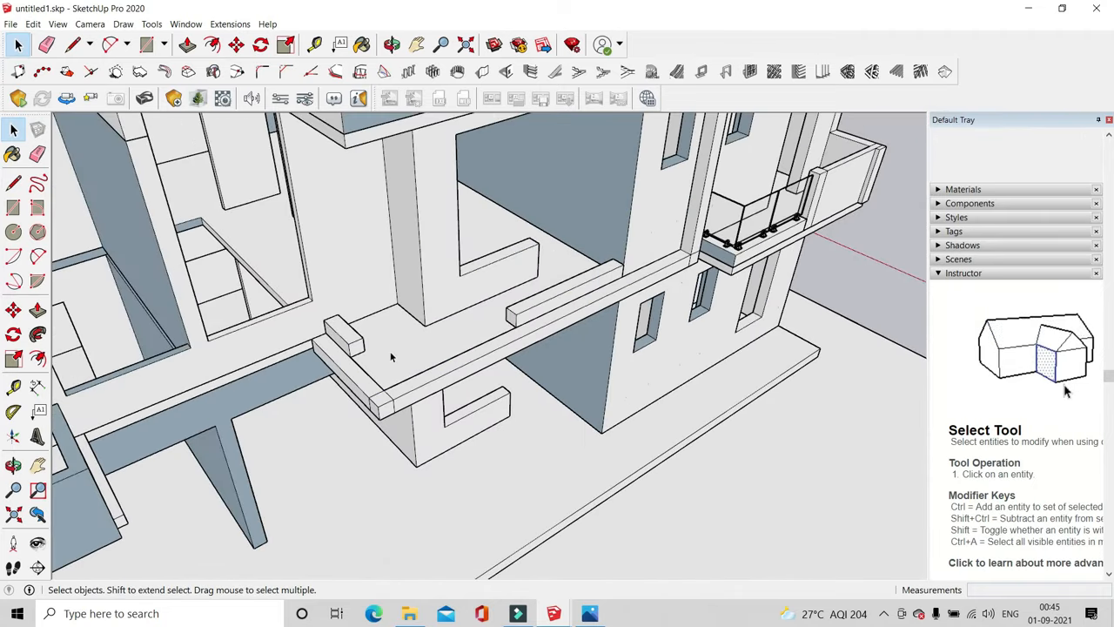
Draw lines along the midlines of both curb tops until they cross at the balcony corner, and erase the overshooting ends
click(75, 46)
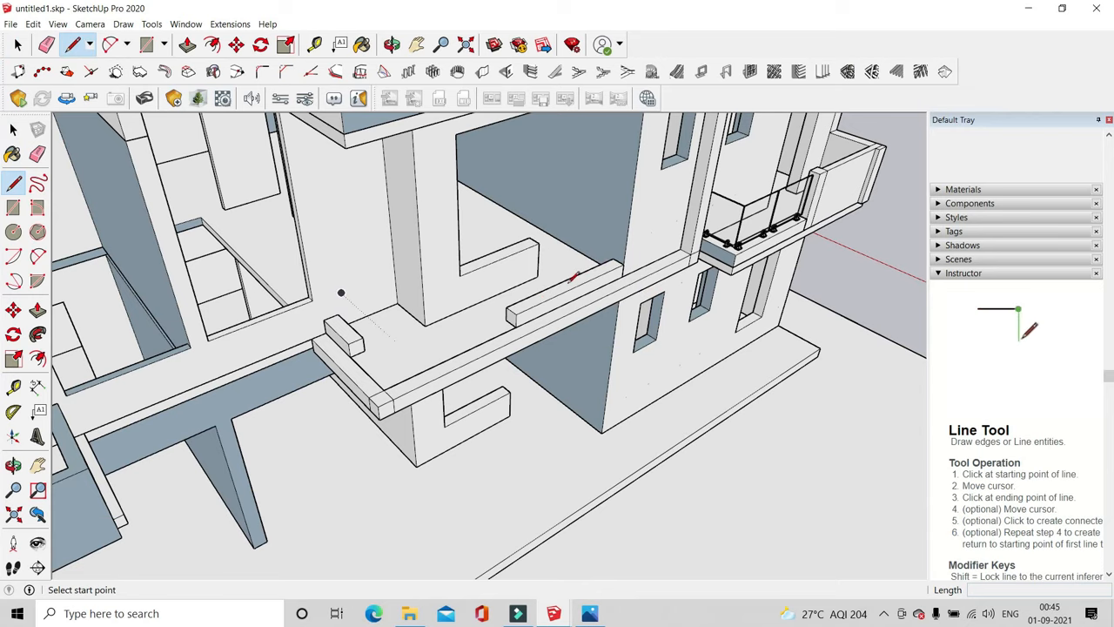
scroll(621, 262, up, 2)
scroll(213, 335, up, 1)
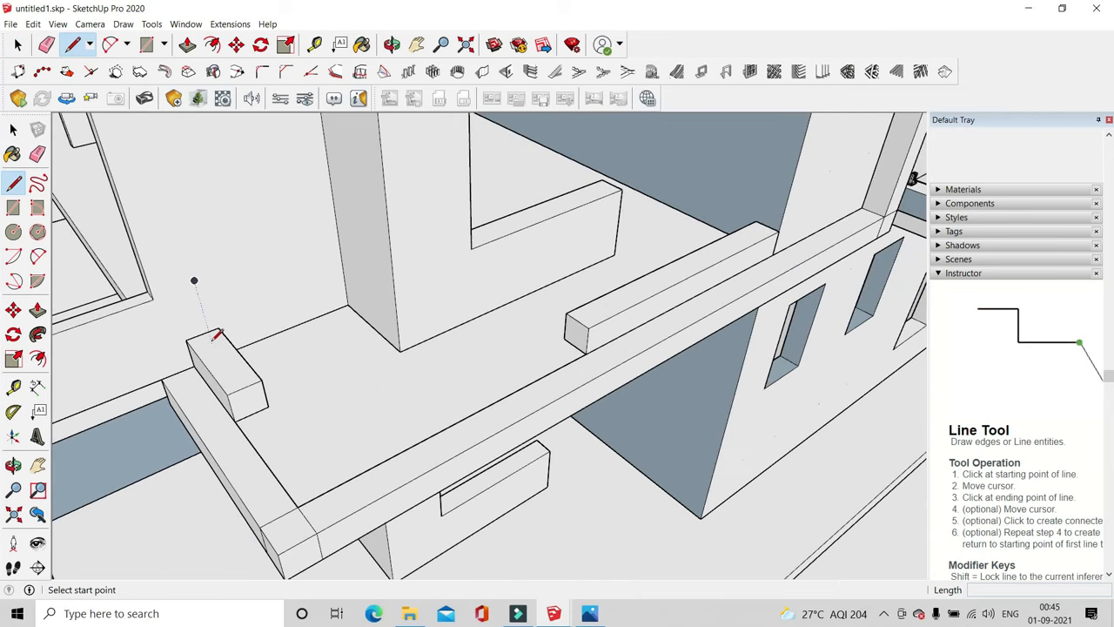
click(202, 334)
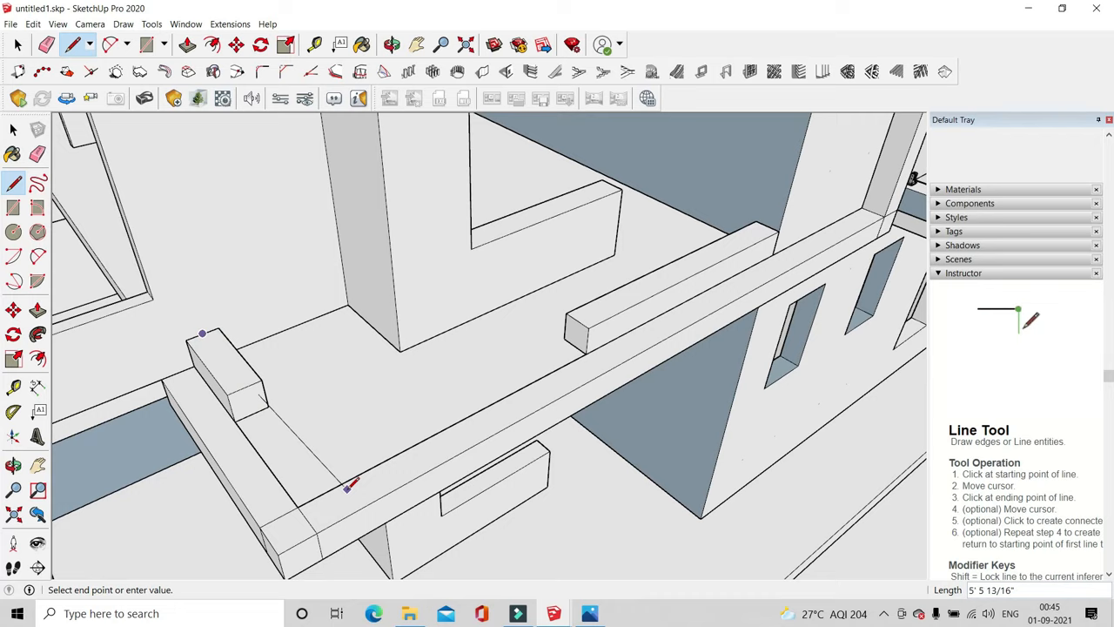
key(Escape)
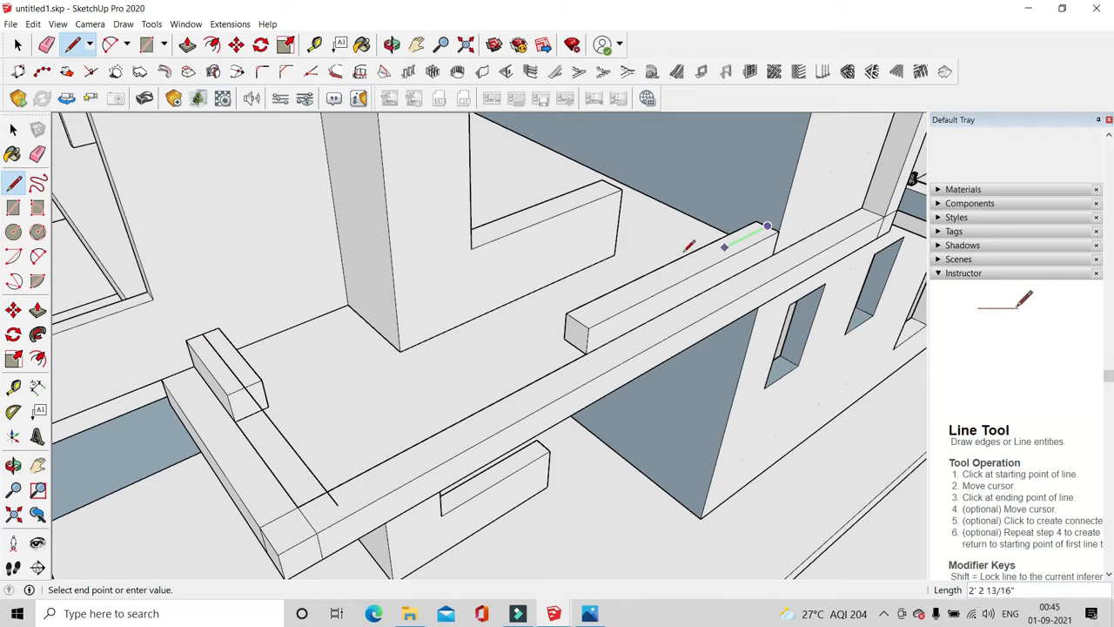
key(Escape)
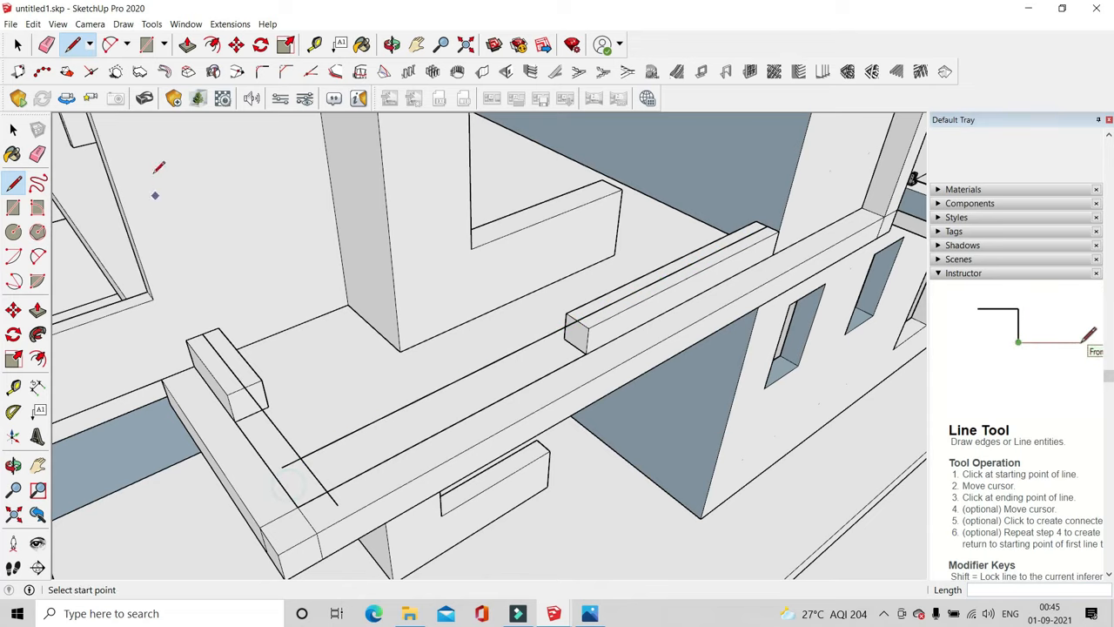
key(e)
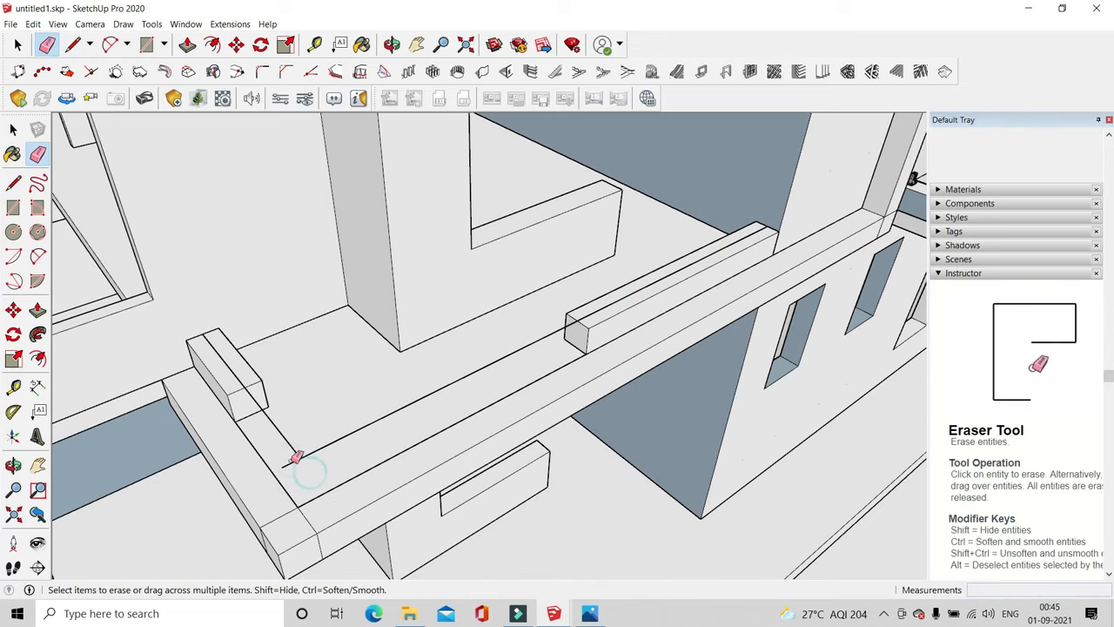
mouse_move(295, 462)
middle_down()
mouse_move(385, 452)
mouse_move(146, 123)
middle_up()
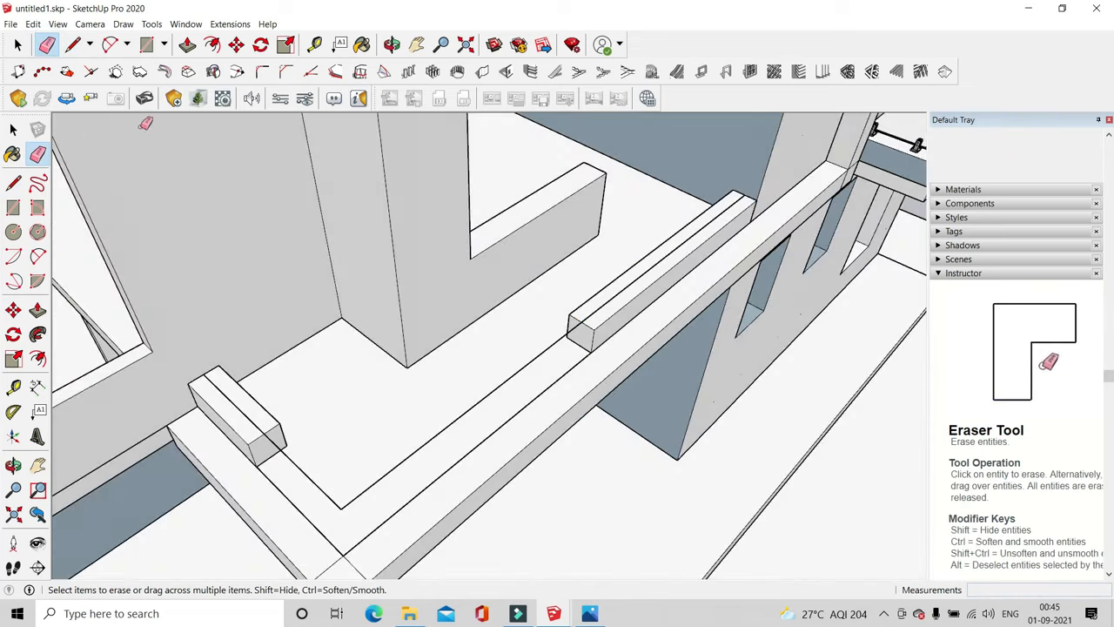
Draw a circle of radius 1" on the wall at the end of the short curb's midline and select it
click(164, 46)
click(176, 101)
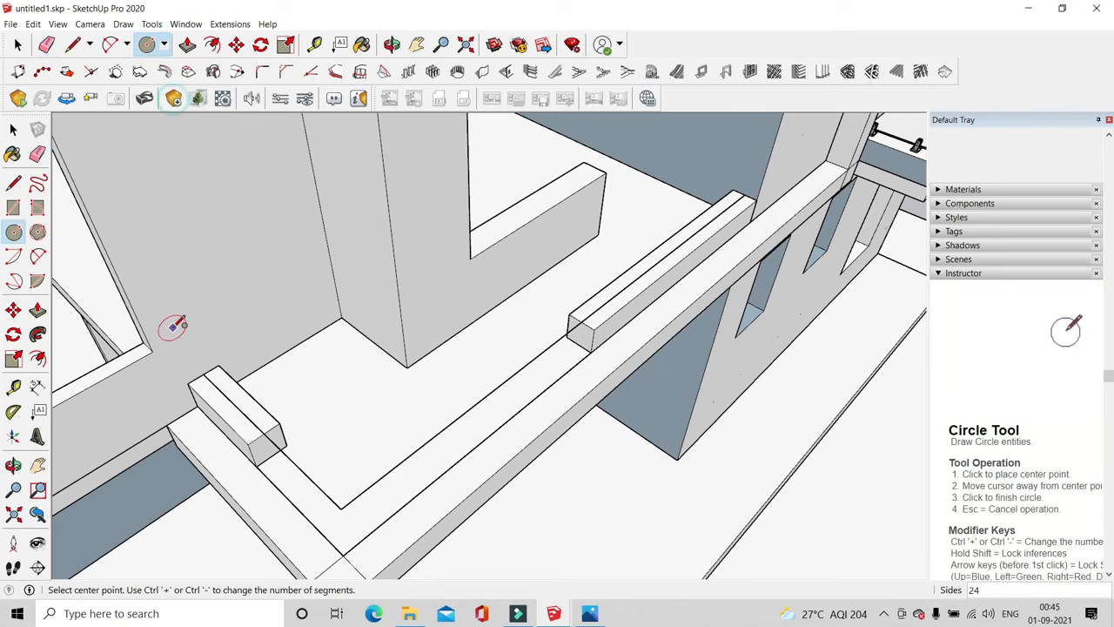
scroll(205, 373, up, 3)
scroll(205, 373, up, 2)
click(216, 392)
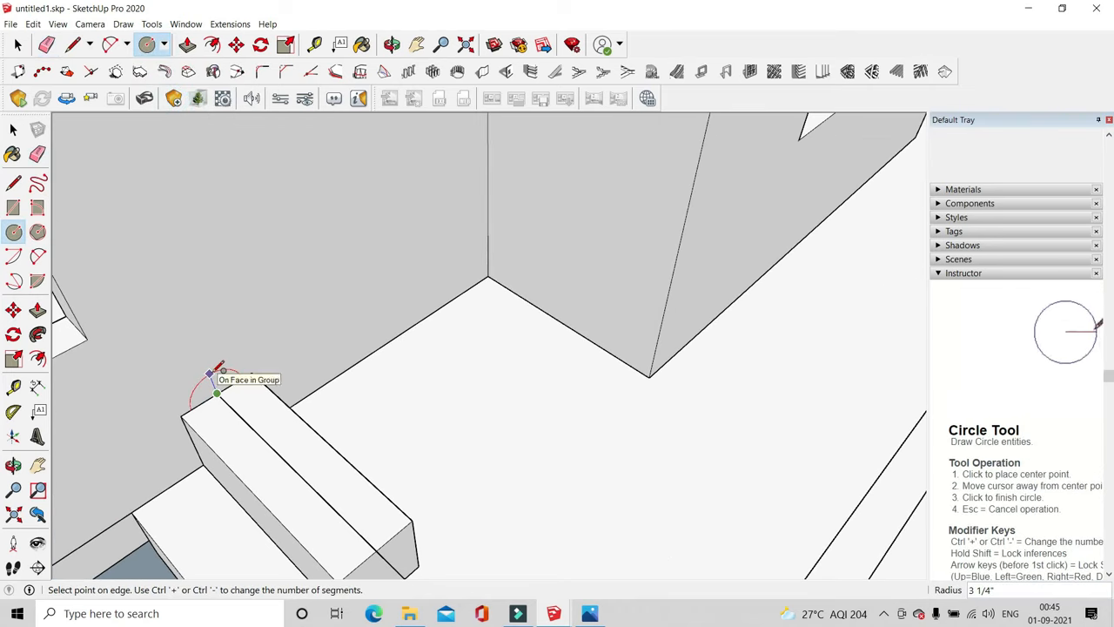
text(1)
key(Return)
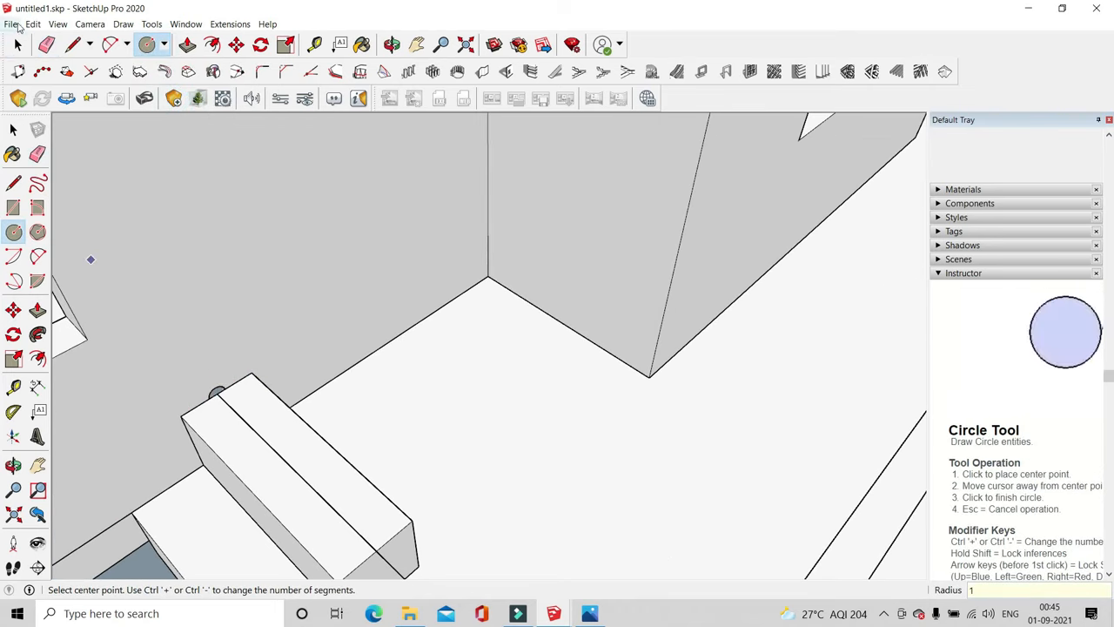
key(space)
scroll(270, 416, up, 2)
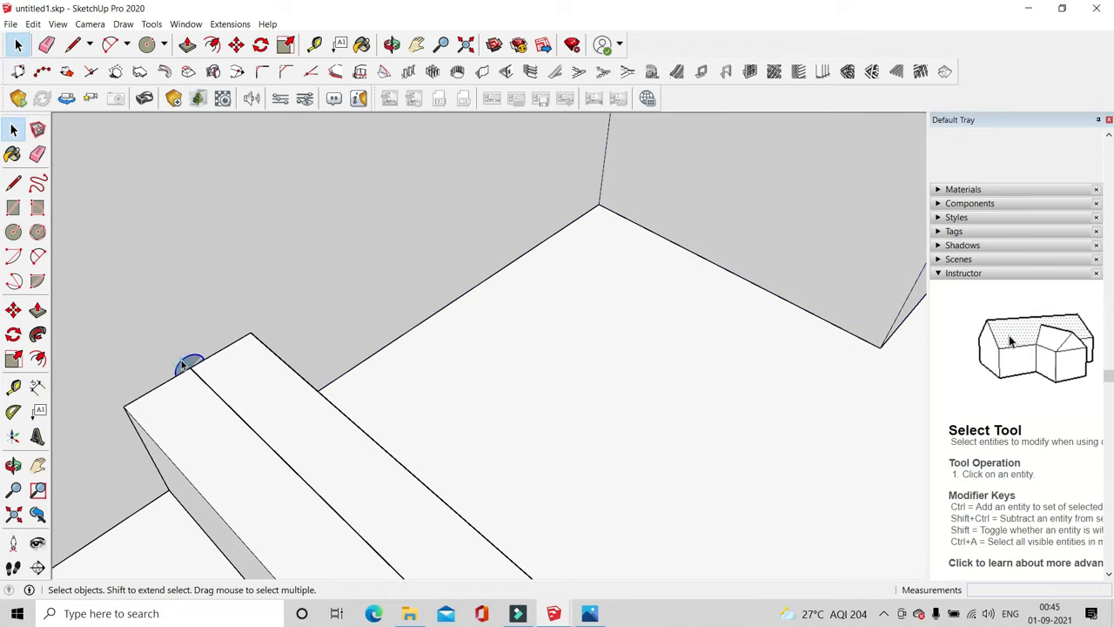
click(237, 44)
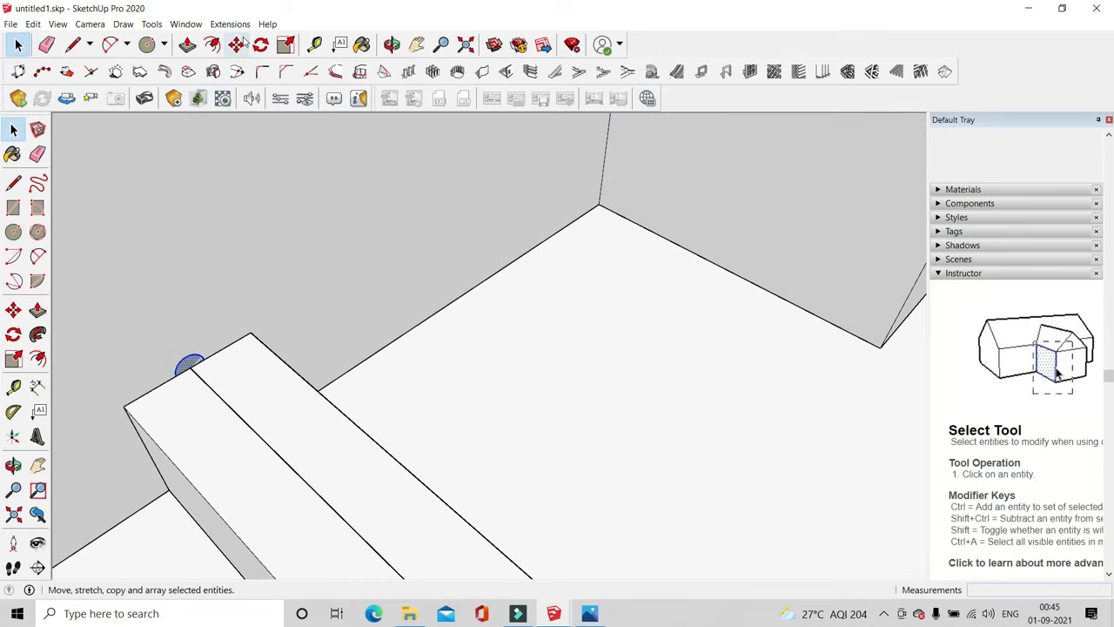
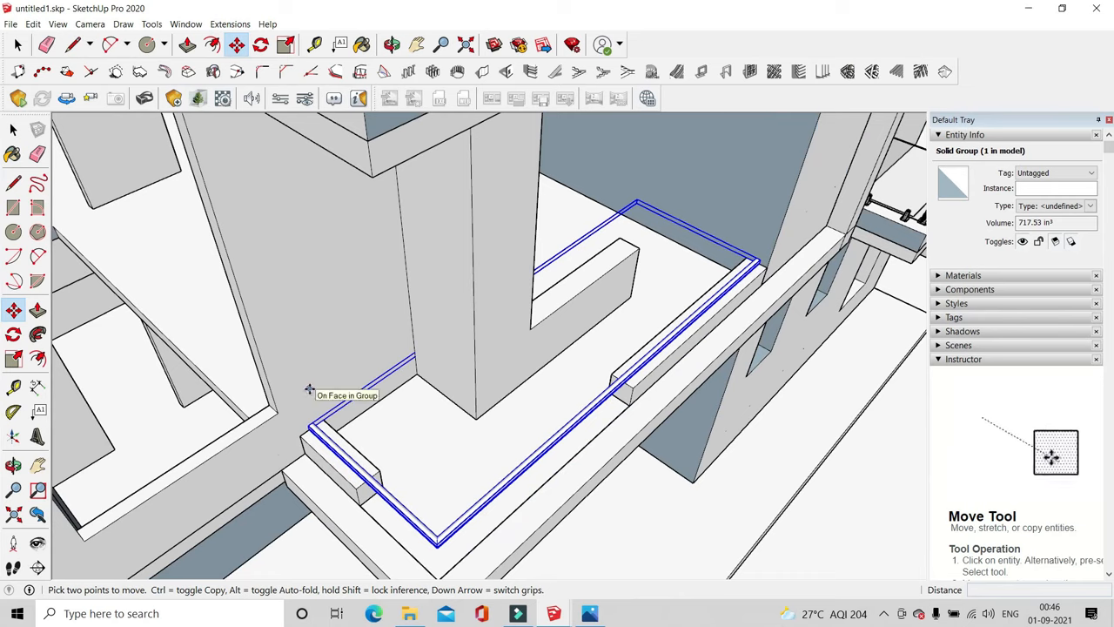
Raise the handrail group above the balcony curbs and unhide all hidden objects
click(261, 226)
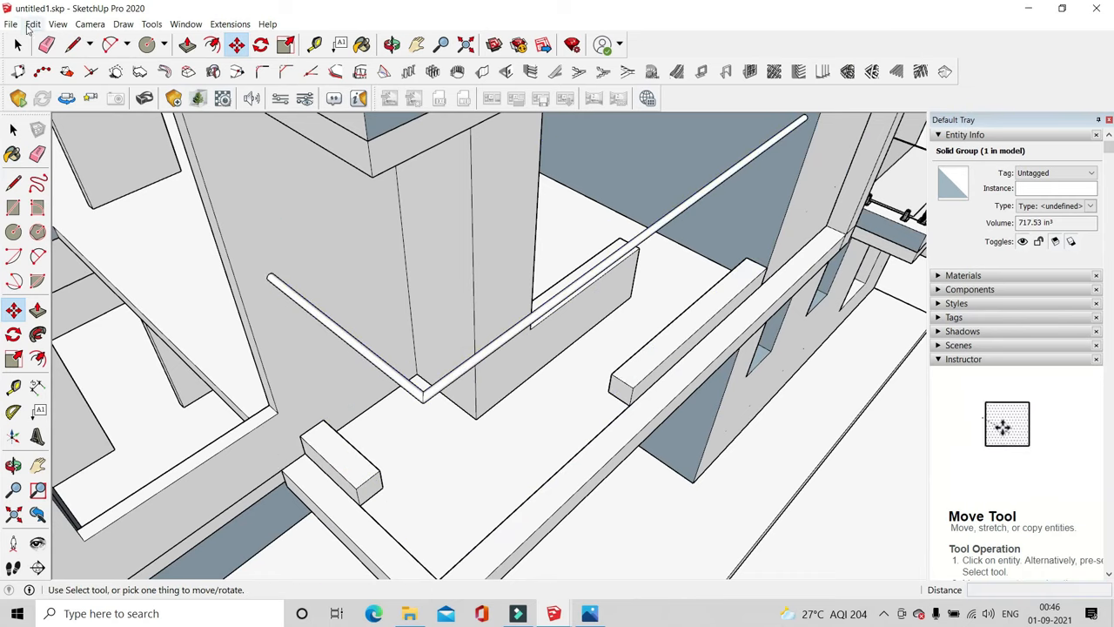
click(32, 23)
mouse_move(105, 219)
click(269, 246)
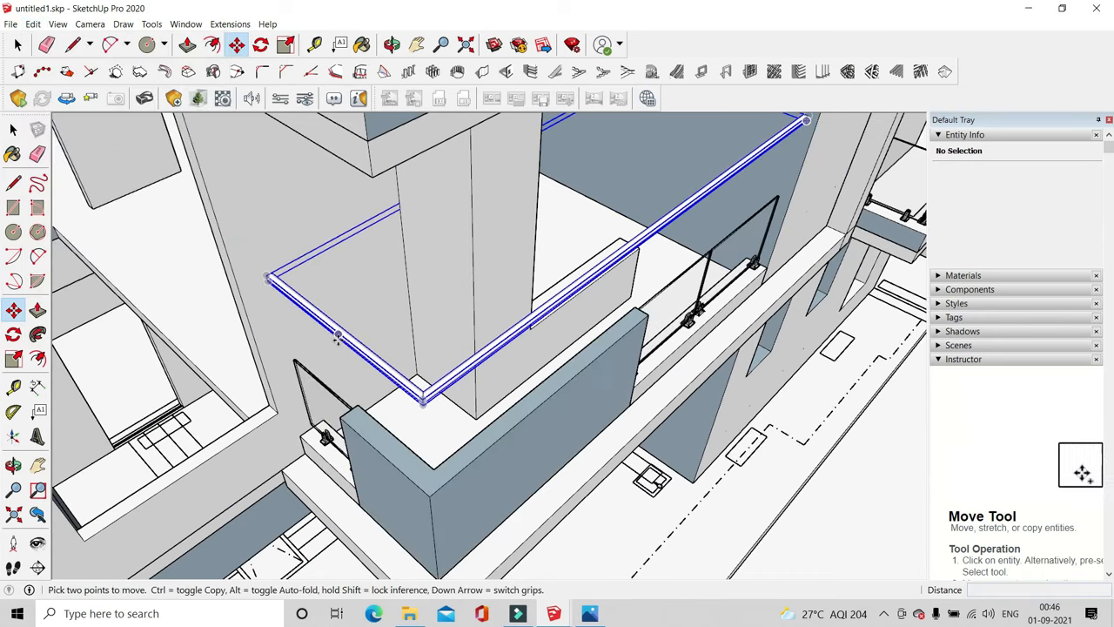
Move the handrail group so its wall end meets the top corner of the side glass railing
click(17, 44)
scroll(276, 292, up, 3)
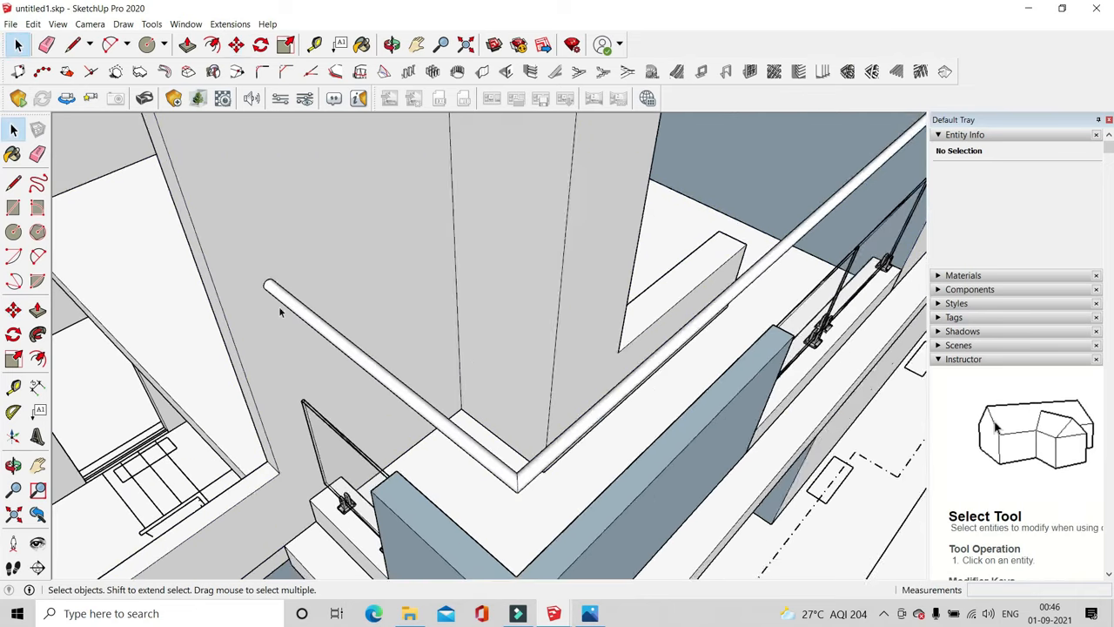
scroll(278, 305, down, 2)
click(277, 292)
key(m)
scroll(253, 302, up, 3)
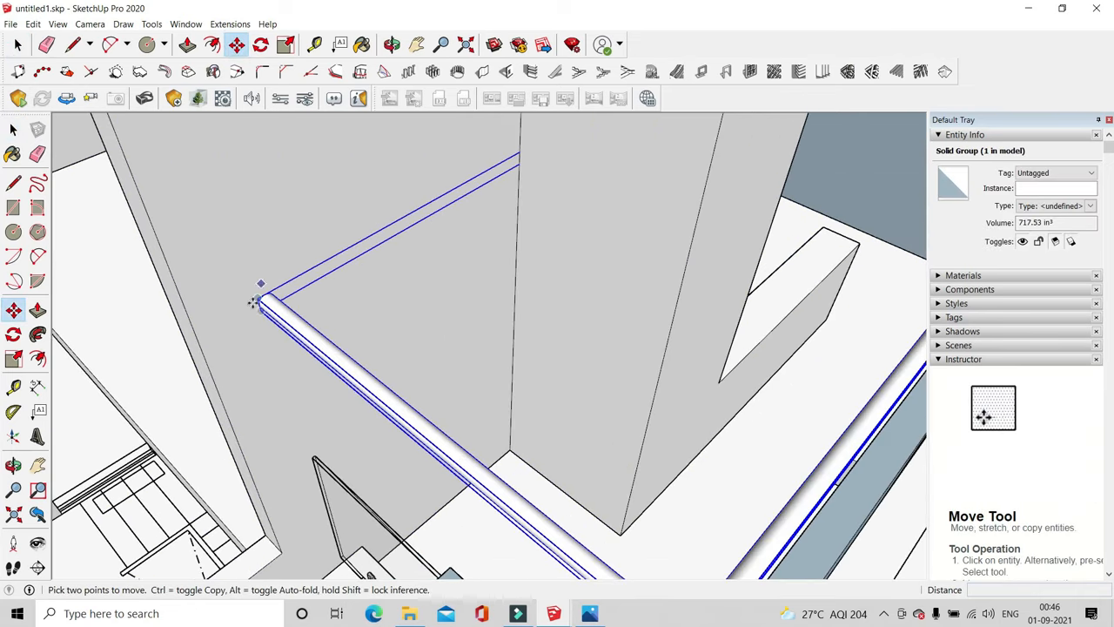
click(303, 460)
Shift the handrail group vertically by 1" from its corner above the parapet wall
middle_drag(304, 460, 254, 226)
scroll(253, 226, down, 5)
middle_drag(548, 277, 555, 329)
scroll(554, 334, up, 4)
click(555, 337)
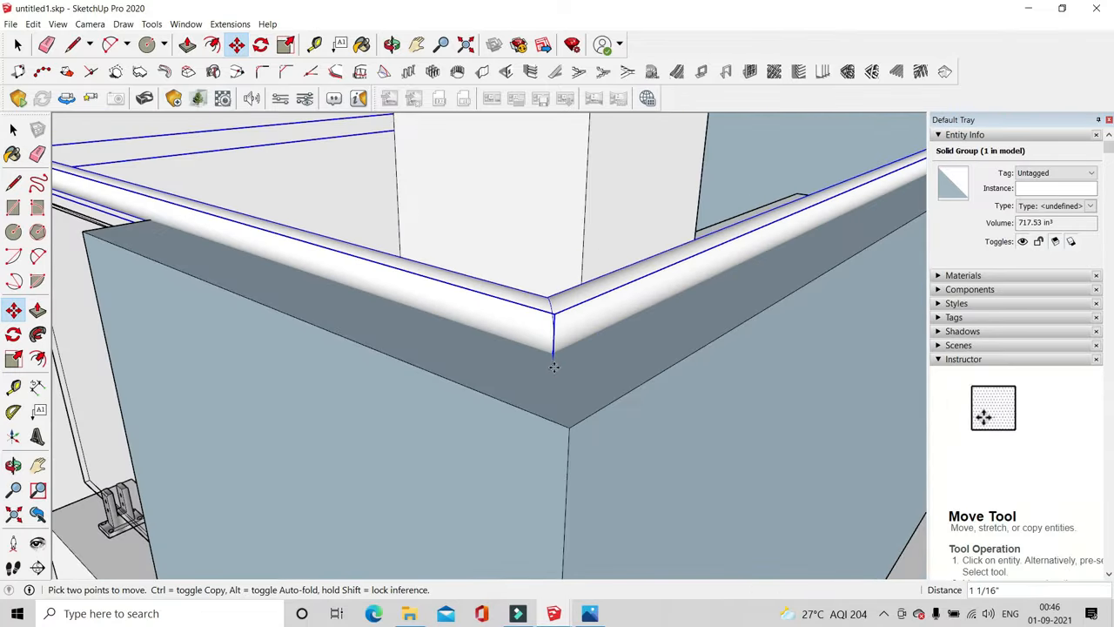
text(1)
click(18, 44)
Move the handrail group along the front glass railing toward the side wall
scroll(237, 238, down, 6)
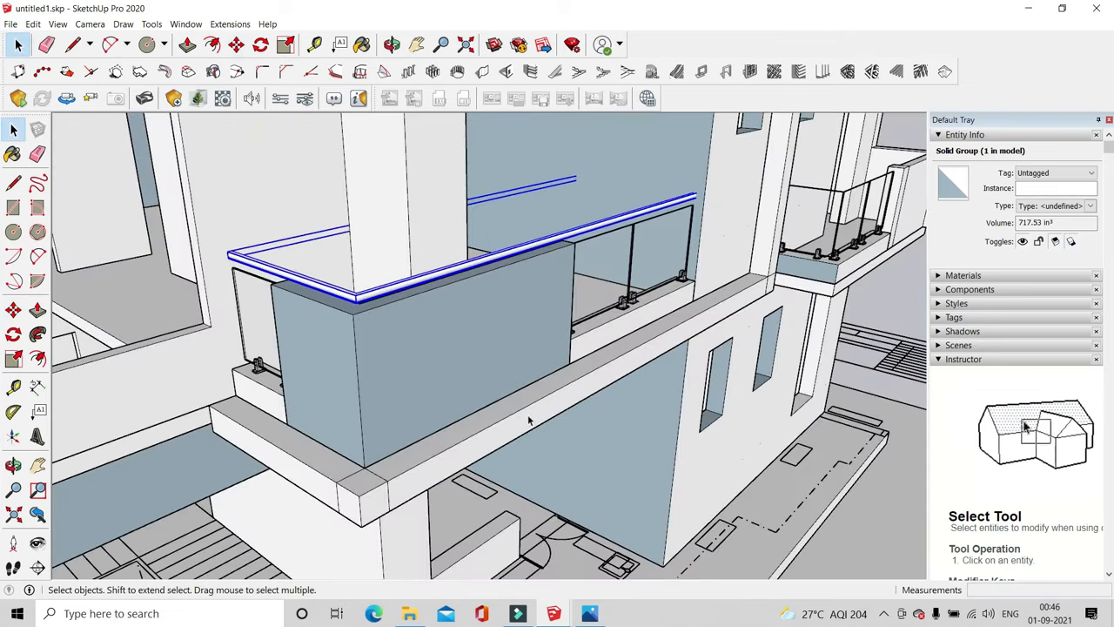
middle_drag(528, 422, 740, 314)
scroll(740, 313, up, 3)
scroll(749, 313, down, 5)
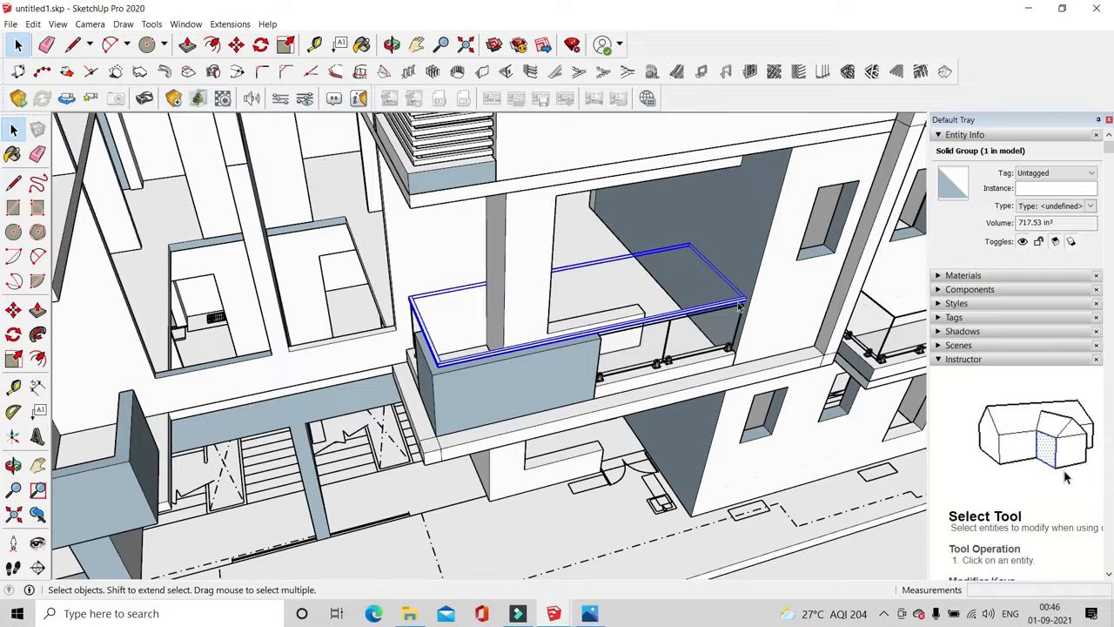
scroll(740, 306, up, 4)
scroll(726, 300, down, 3)
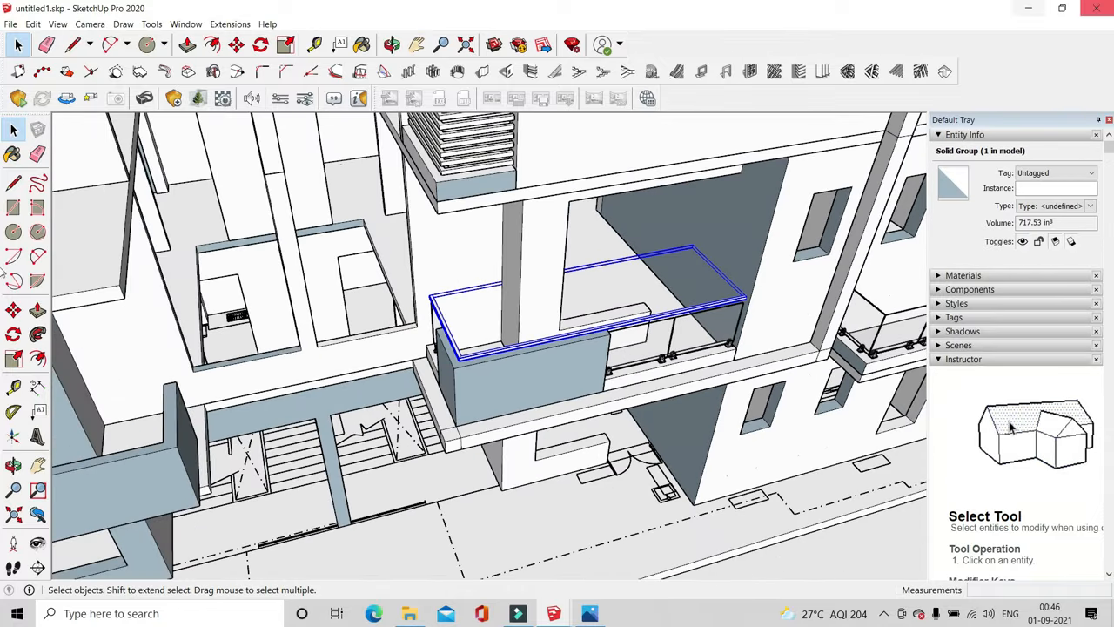
click(235, 45)
scroll(766, 300, up, 6)
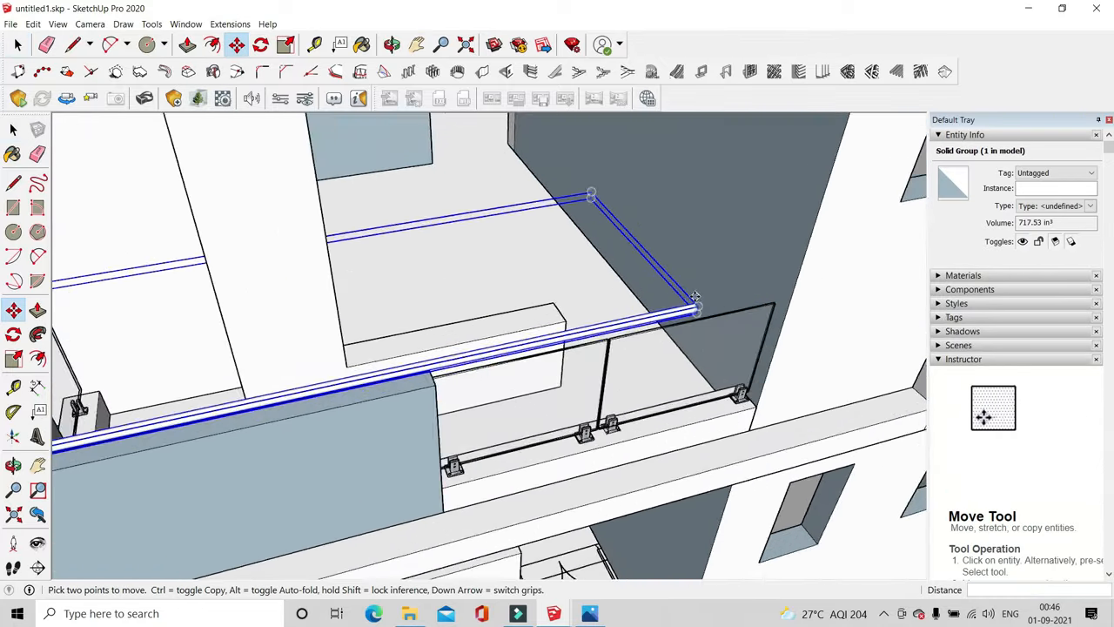
click(703, 327)
scroll(703, 327, down, 5)
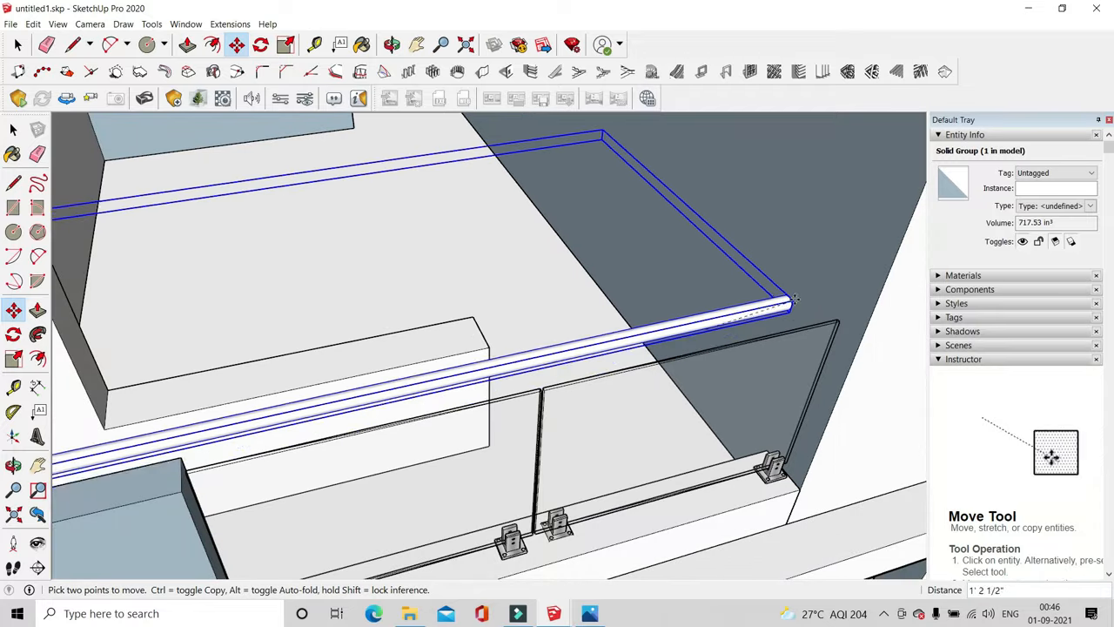
click(18, 44)
Draw a line about 2' 7 5/8" long along the other balcony's side glass railing top, from the wall to the front corner
scroll(458, 291, down, 7)
middle_drag(457, 290, 423, 342)
scroll(770, 324, up, 3)
middle_drag(701, 248, 261, 461)
key(l)
scroll(267, 128, up, 8)
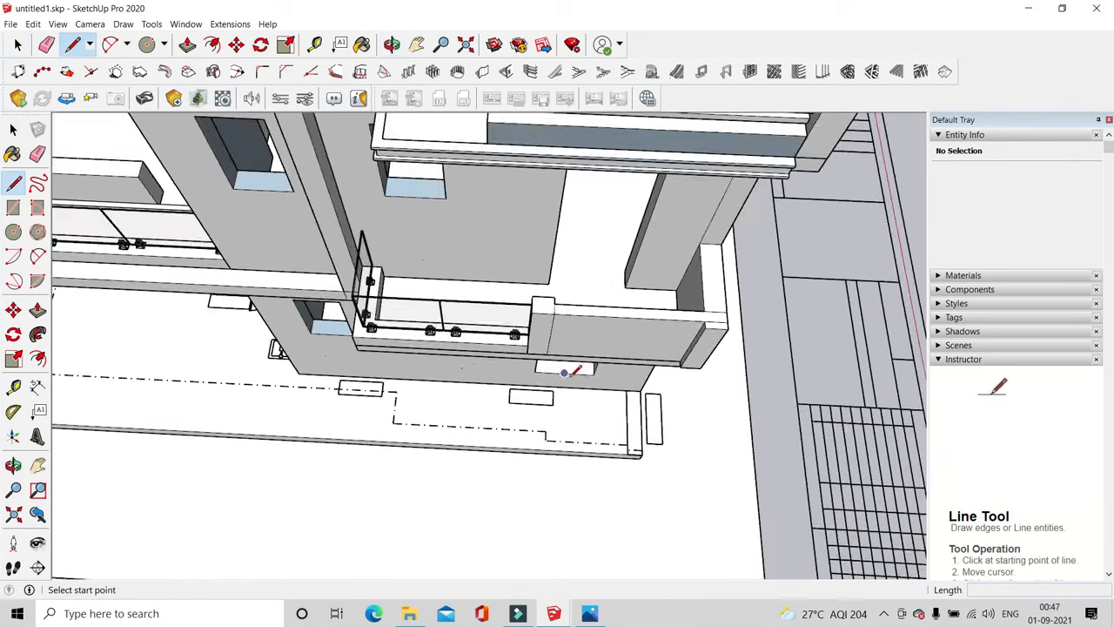
click(267, 128)
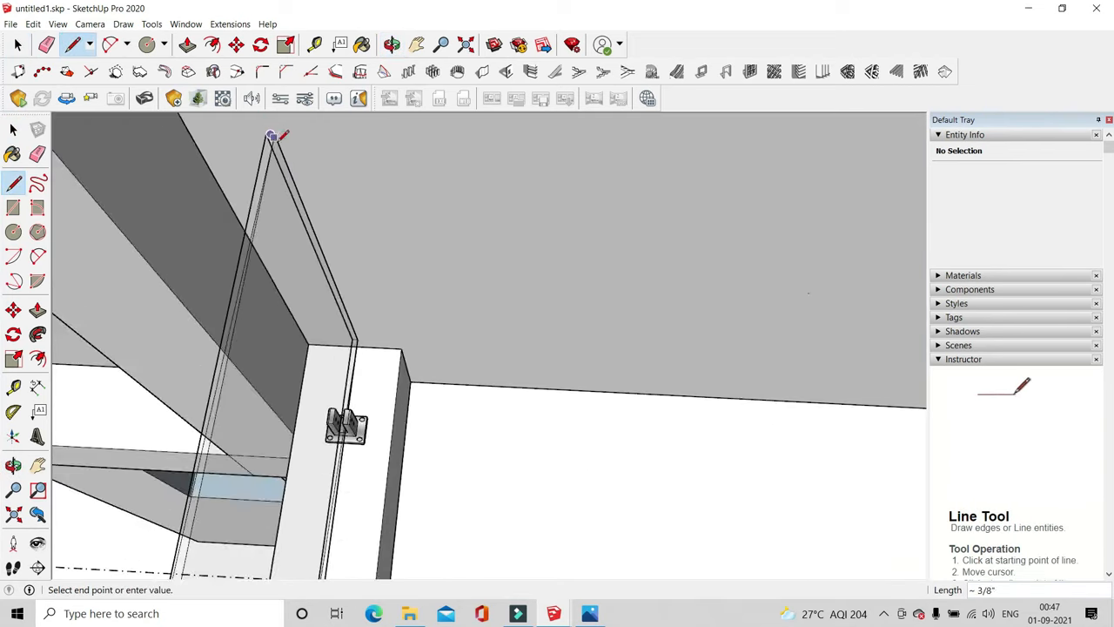
scroll(261, 348, down, 5)
scroll(236, 427, up, 4)
scroll(309, 432, down, 3)
scroll(276, 397, up, 2)
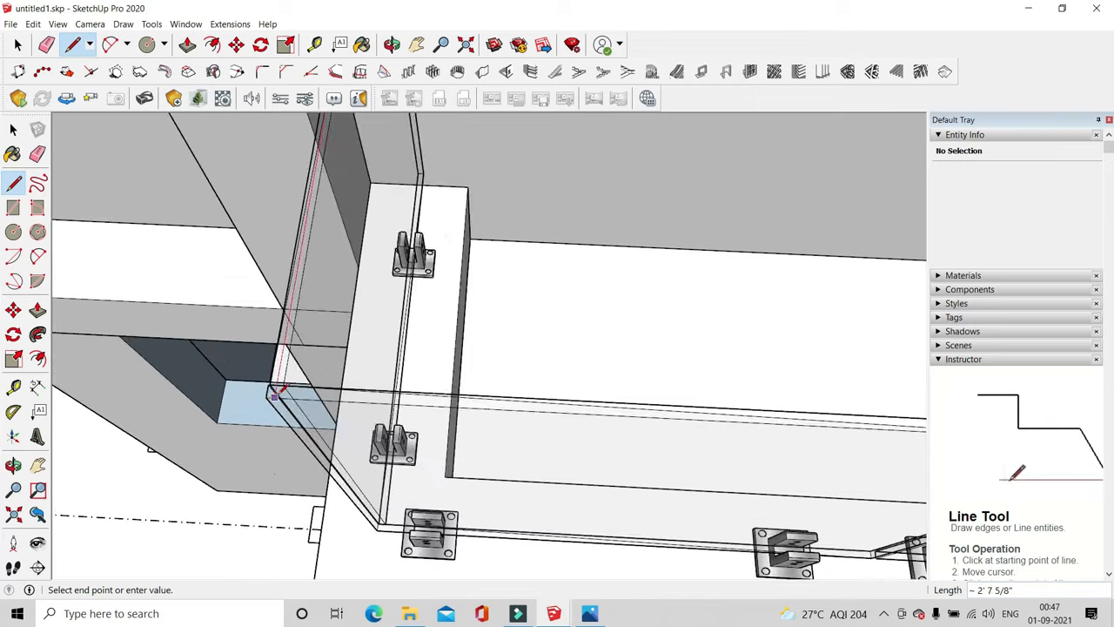
Continue the line along the green axis over the front railing and parapet to the balcony's far corner, turning toward the wall
scroll(148, 373, down, 4)
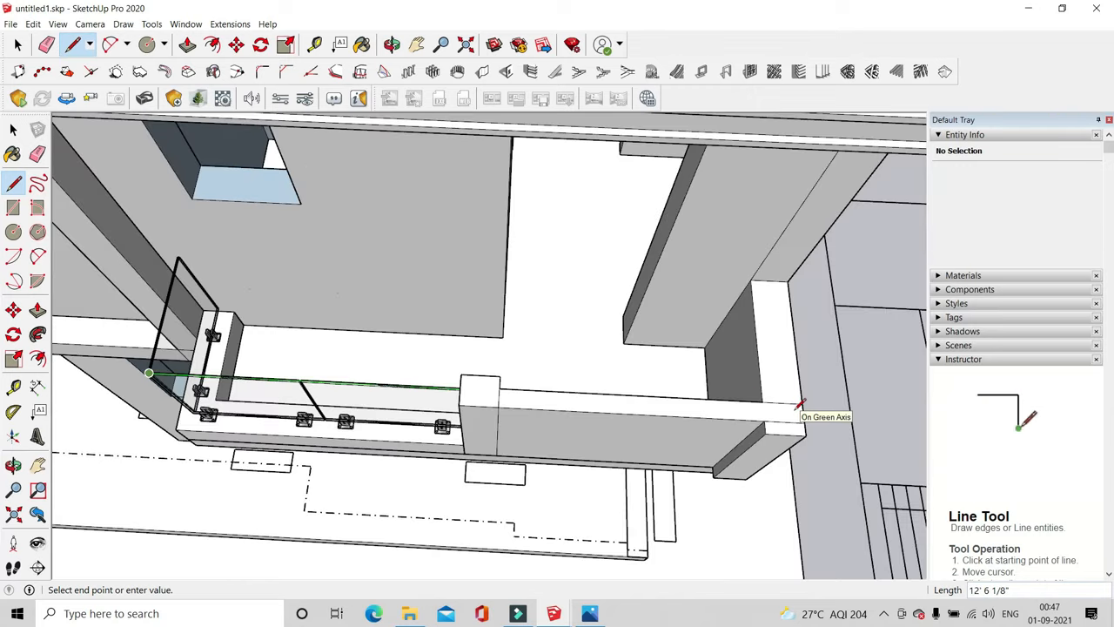
scroll(809, 401, up, 3)
middle_drag(787, 370, 614, 259)
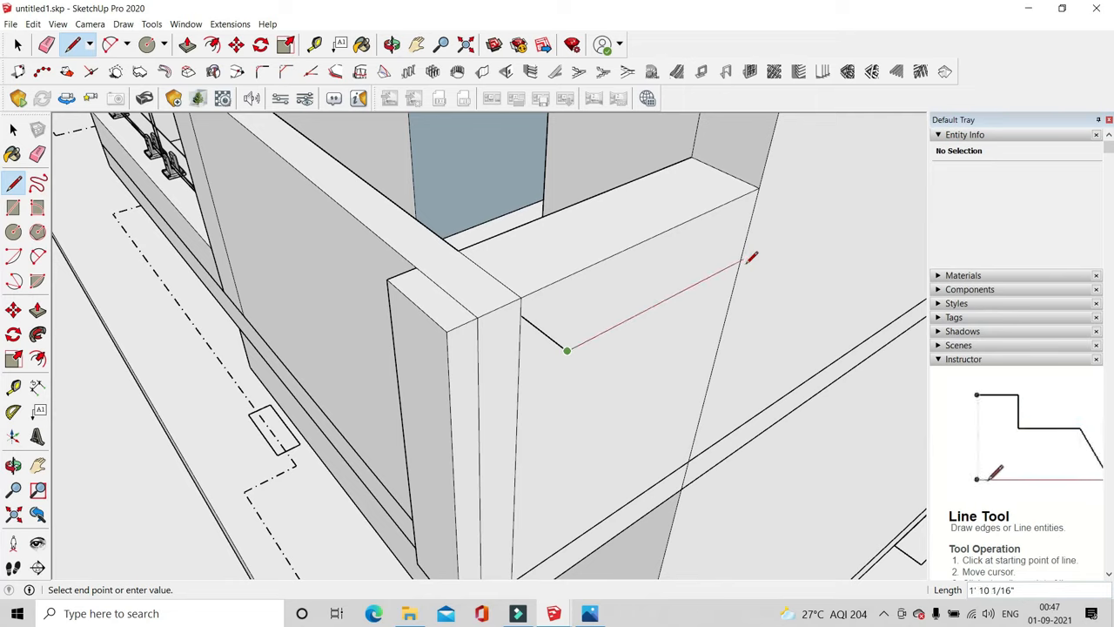
Finish the handrail path line and move its three connected edges over the balcony parapet
key(space)
key(m)
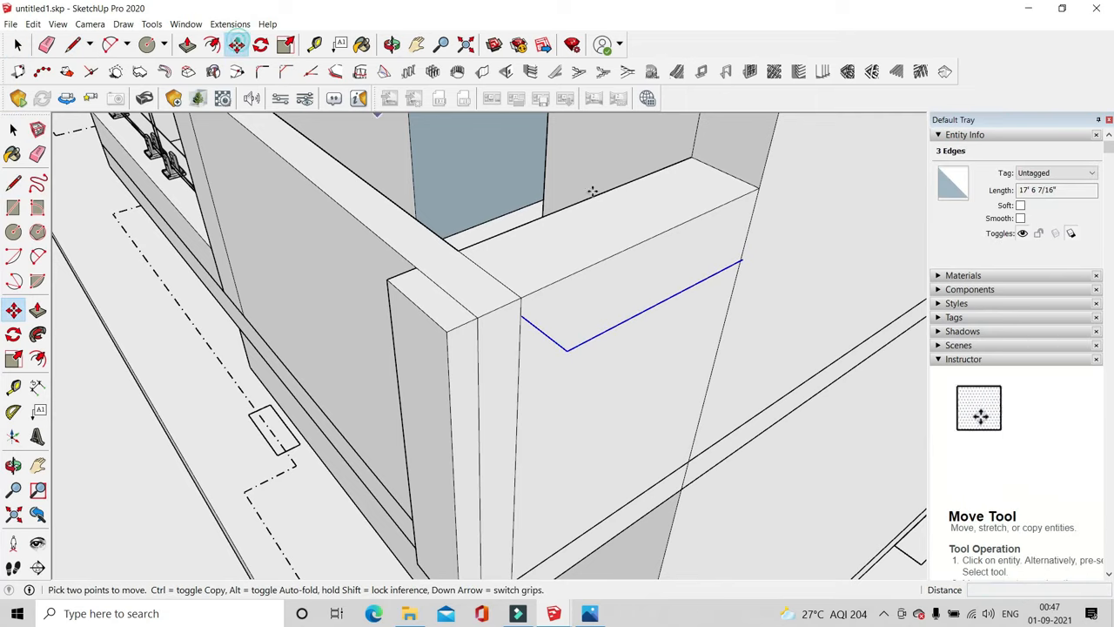
click(682, 261)
click(673, 304)
Draw a new path edge along the balcony's short end parapet and erase the edges overhanging its corner
middle_drag(673, 304, 739, 359)
click(73, 47)
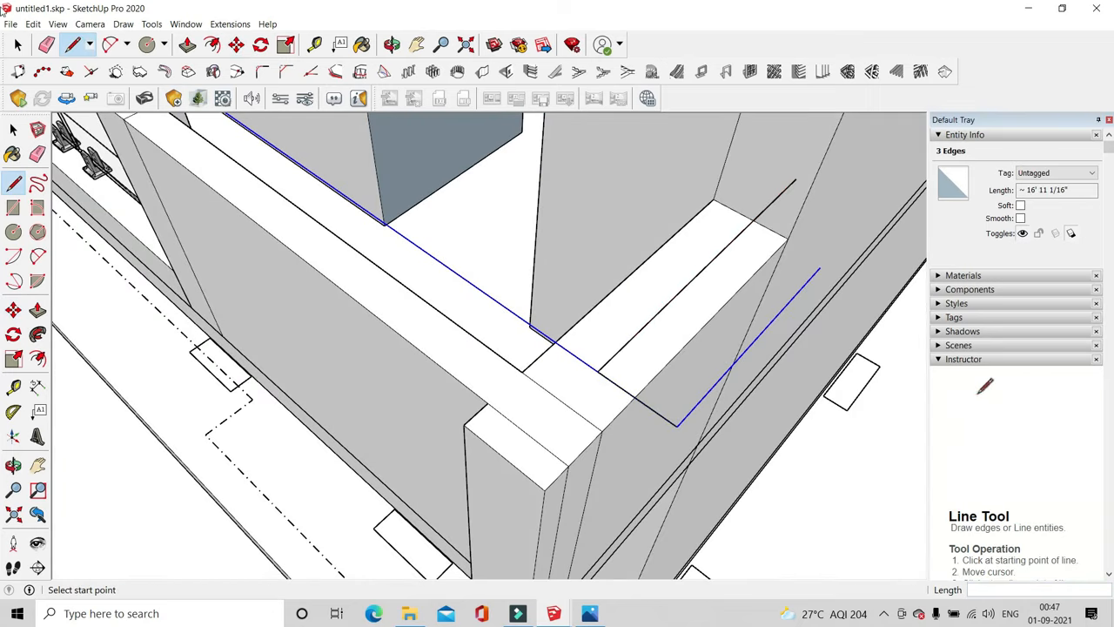
click(46, 44)
click(682, 424)
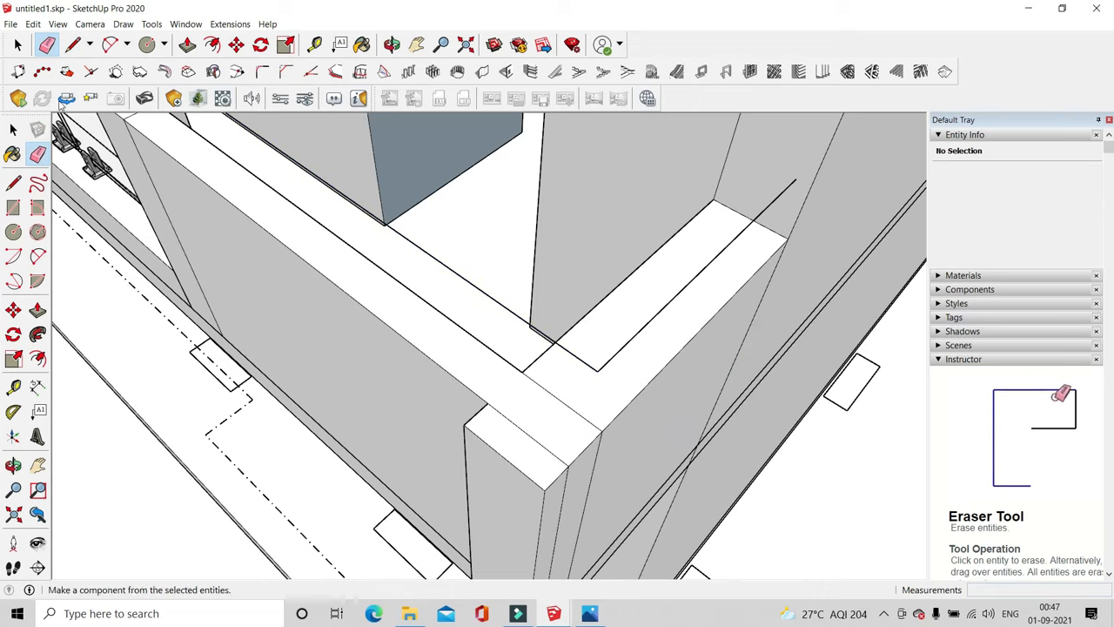
Draw a vertical circle with a 1" radius centred on the path's end at the wall
click(146, 45)
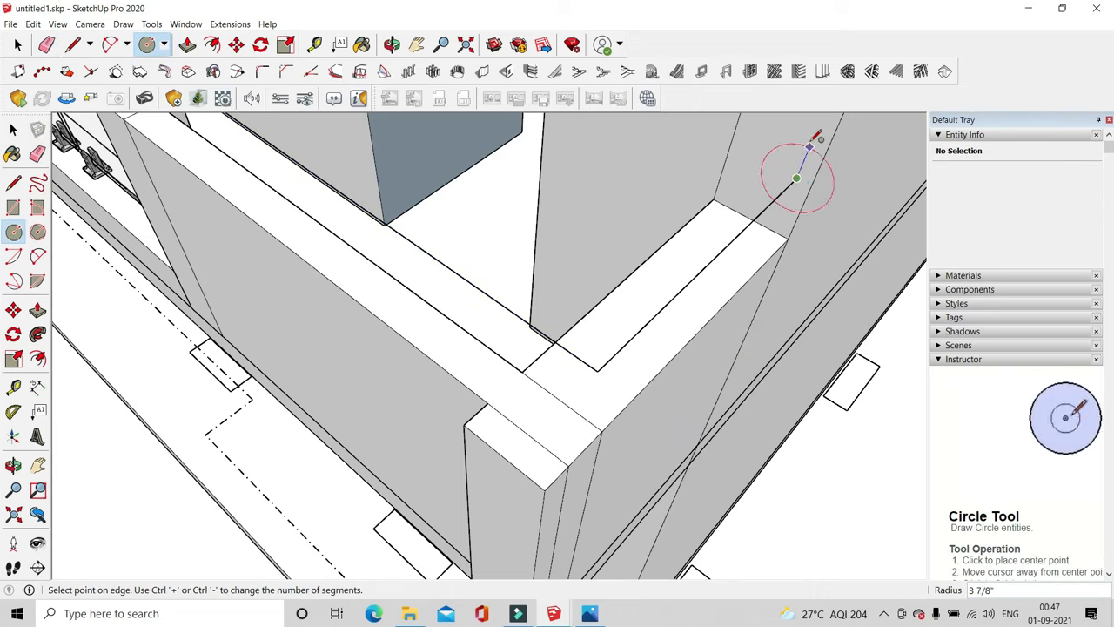
text(16)
key(Return)
key(space)
Set the circle's segment count to 50
scroll(788, 174, up, 3)
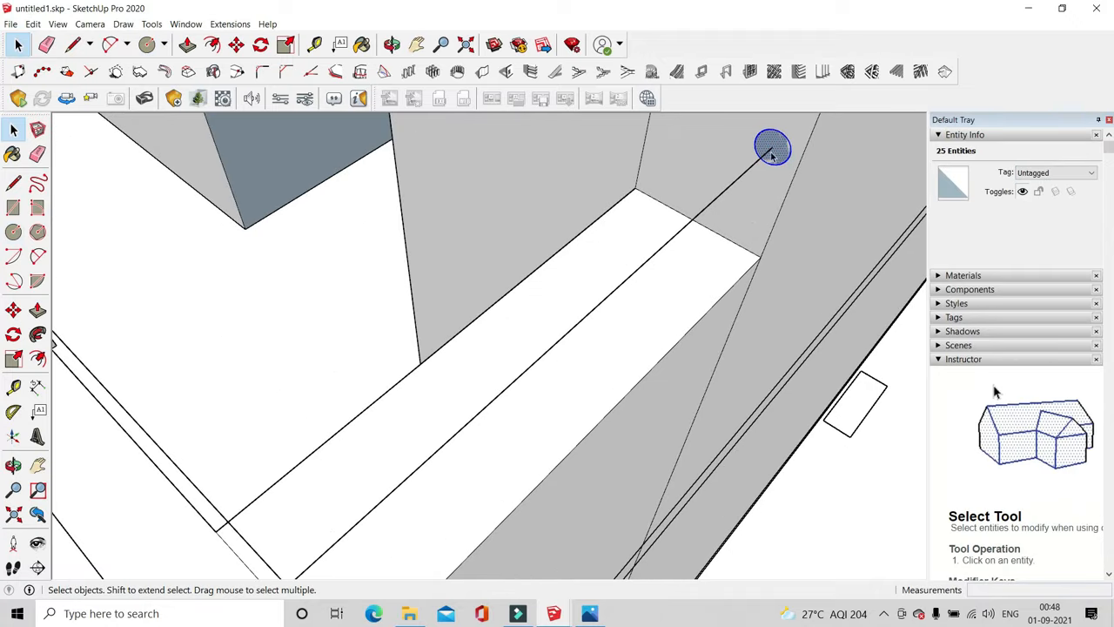
click(790, 157)
click(1024, 206)
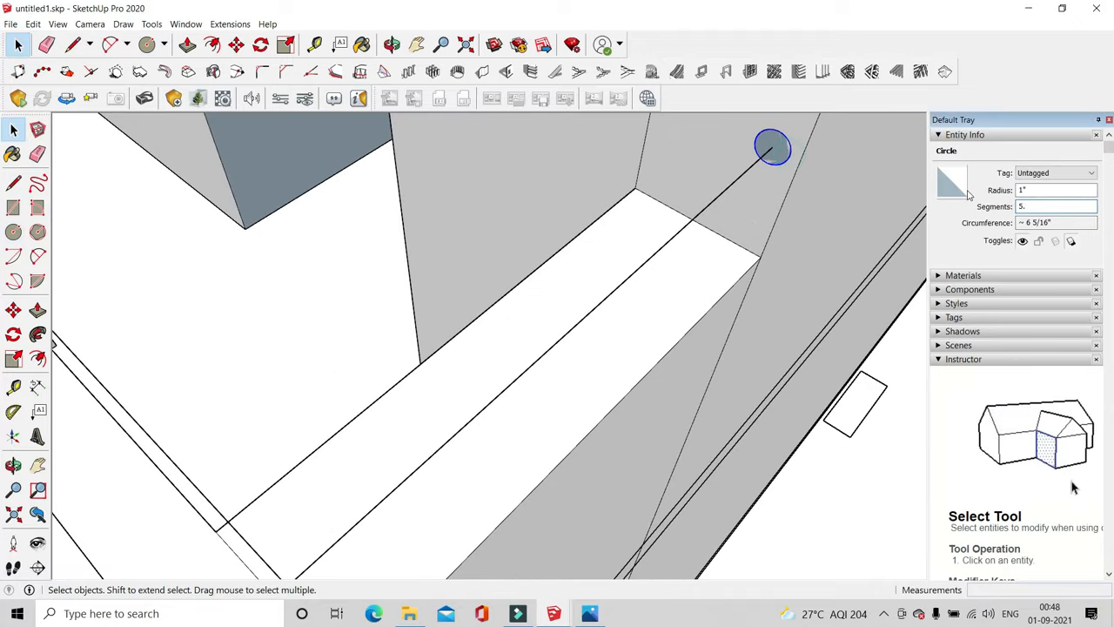
text(50)
key(Return)
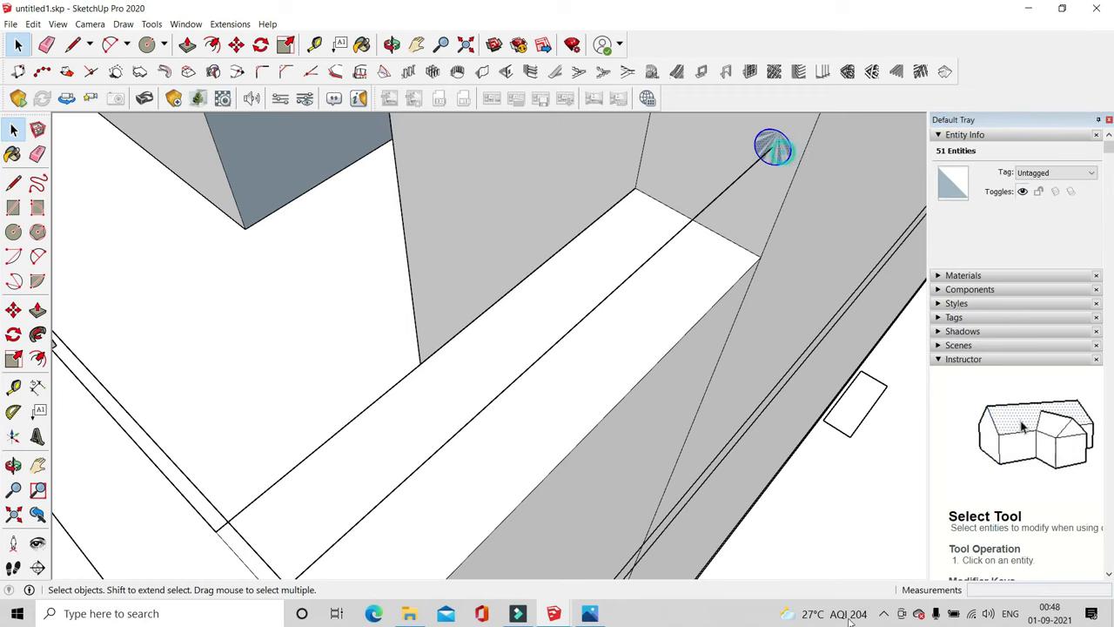
Shift the circle so its lower edge meets the path's end, and extrude it along the whole path with Follow Me
key(m)
scroll(765, 148, up, 2)
scroll(722, 324, down, 5)
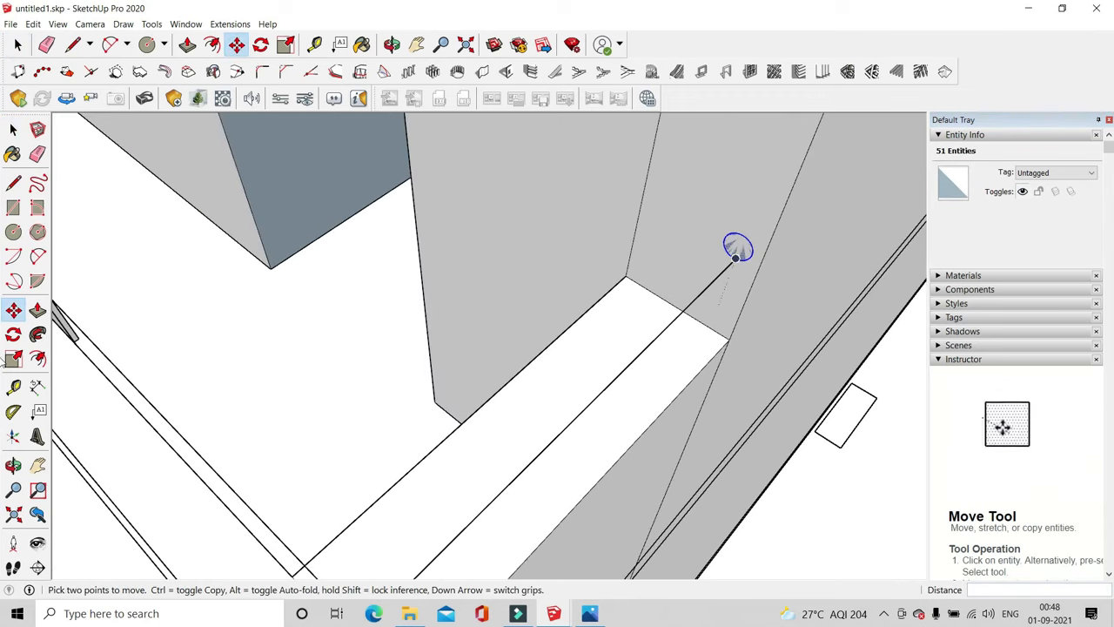
click(38, 334)
middle_drag(552, 346, 446, 451)
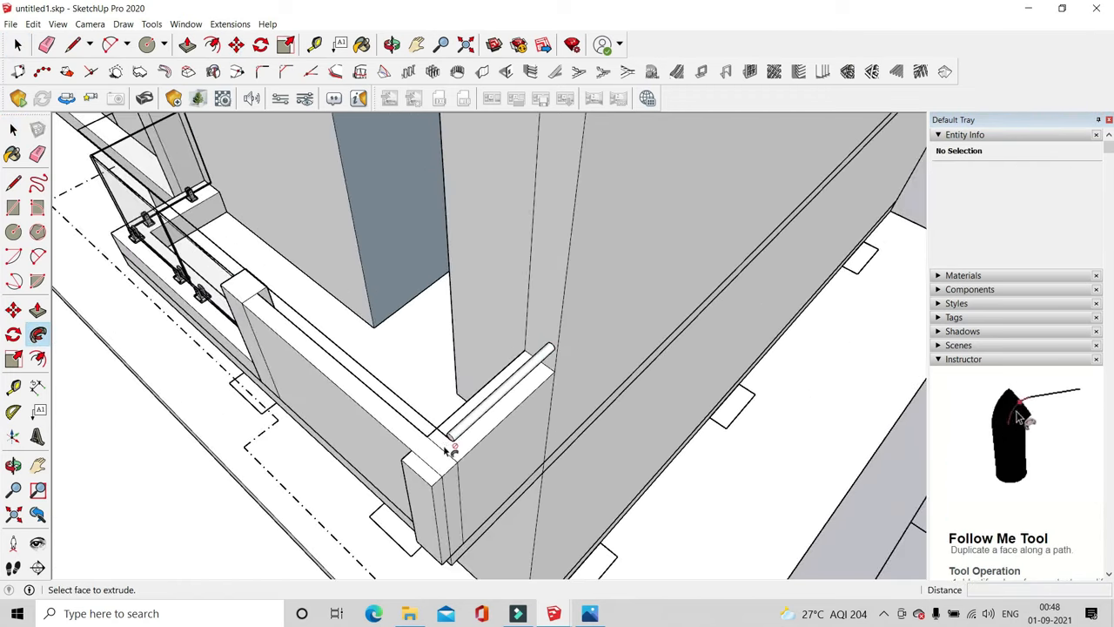
middle_drag(508, 402, 559, 357)
scroll(533, 388, down, 5)
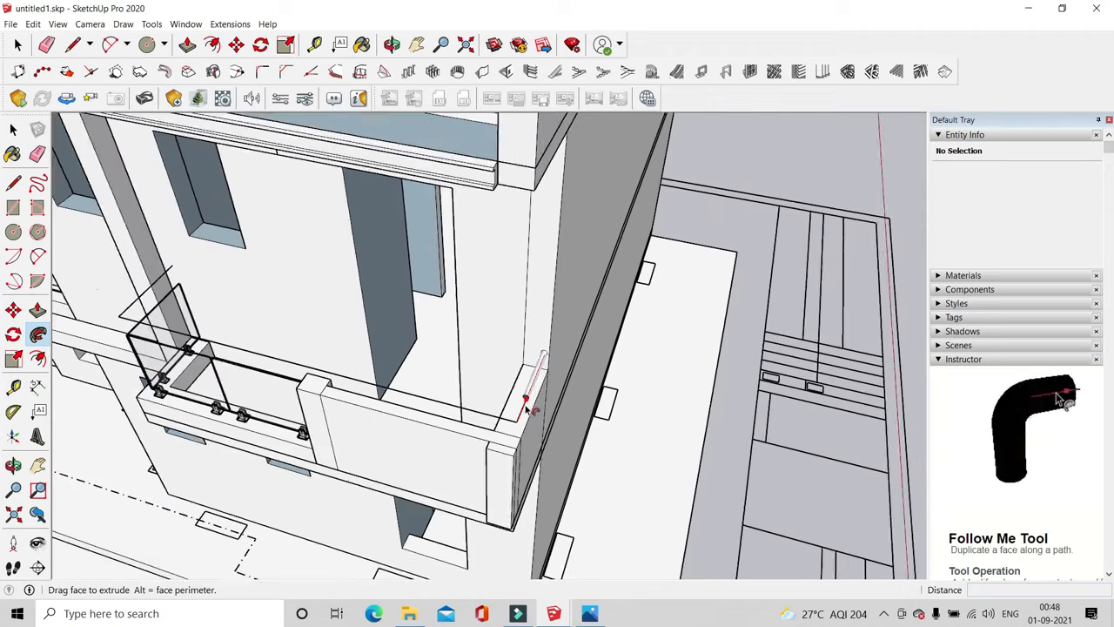
scroll(198, 338, up, 2)
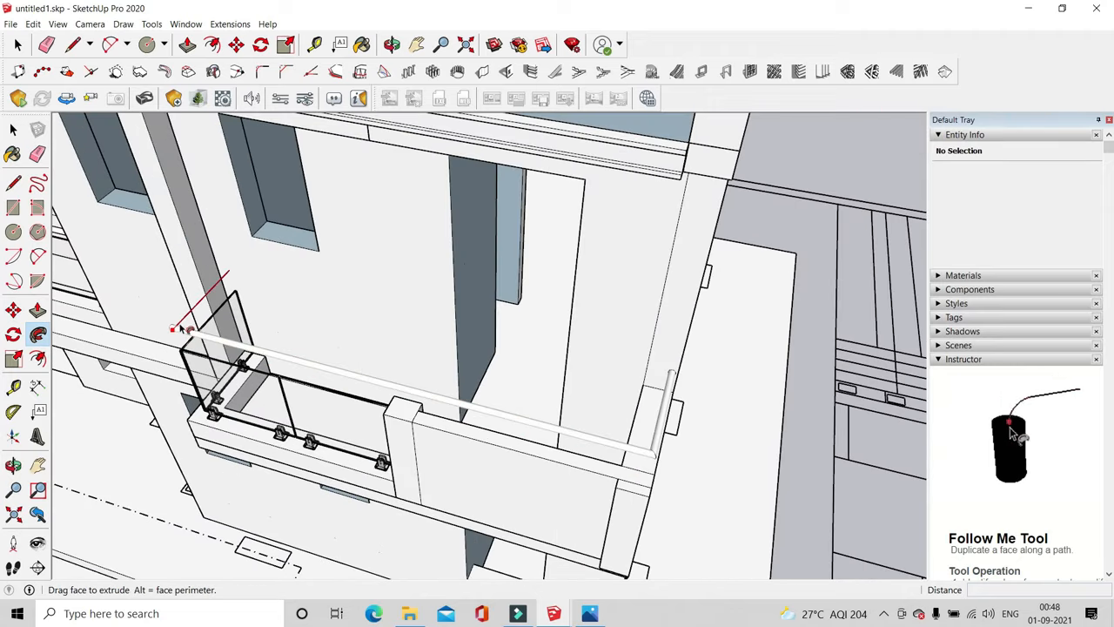
click(228, 277)
Select the entire round handrail geometry and make it a group
key(space)
scroll(261, 358, up, 3)
triple_click(190, 322)
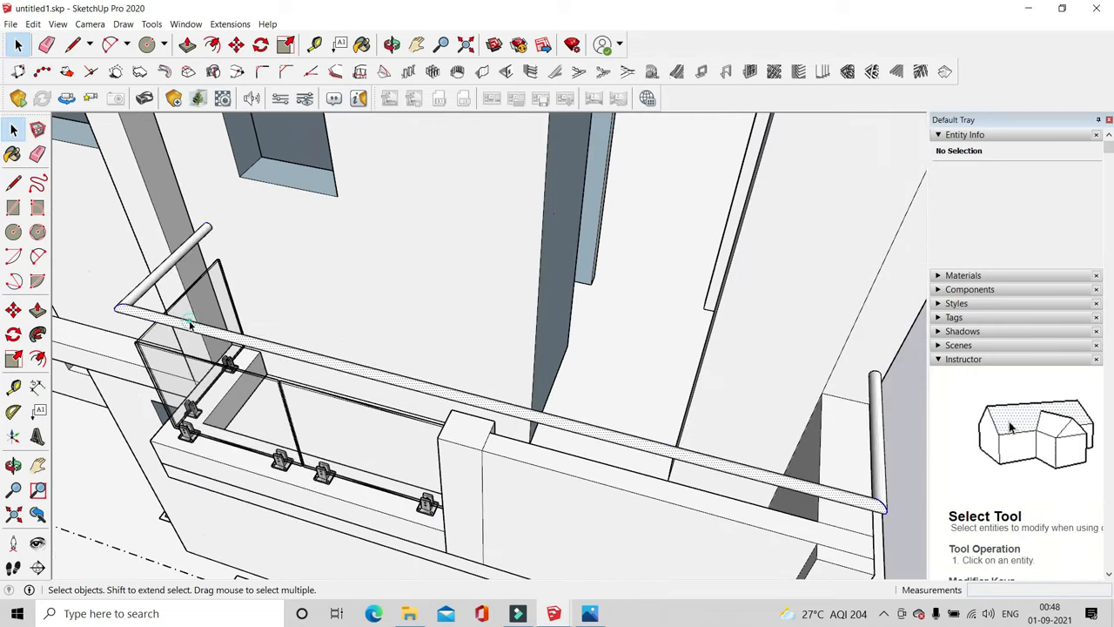
right_click(190, 322)
click(241, 433)
Move the handrail group from its corner down onto the top of the balcony parapet
click(237, 45)
scroll(205, 226, up, 3)
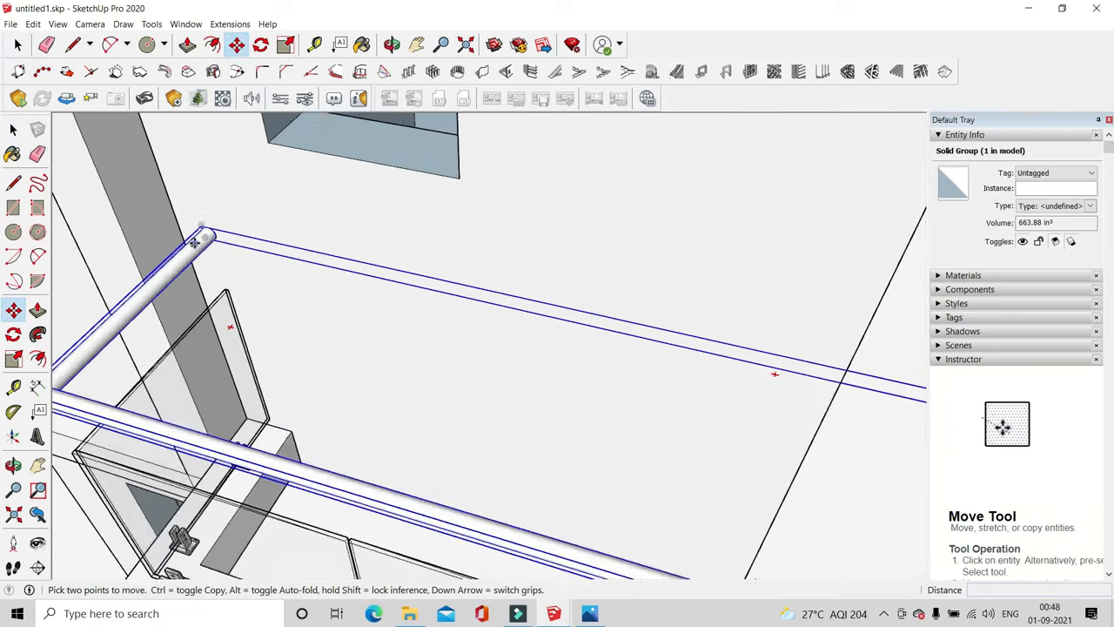
scroll(187, 202, down, 4)
shift+middle_drag(820, 446, 339, 328)
scroll(338, 329, up, 4)
click(272, 349)
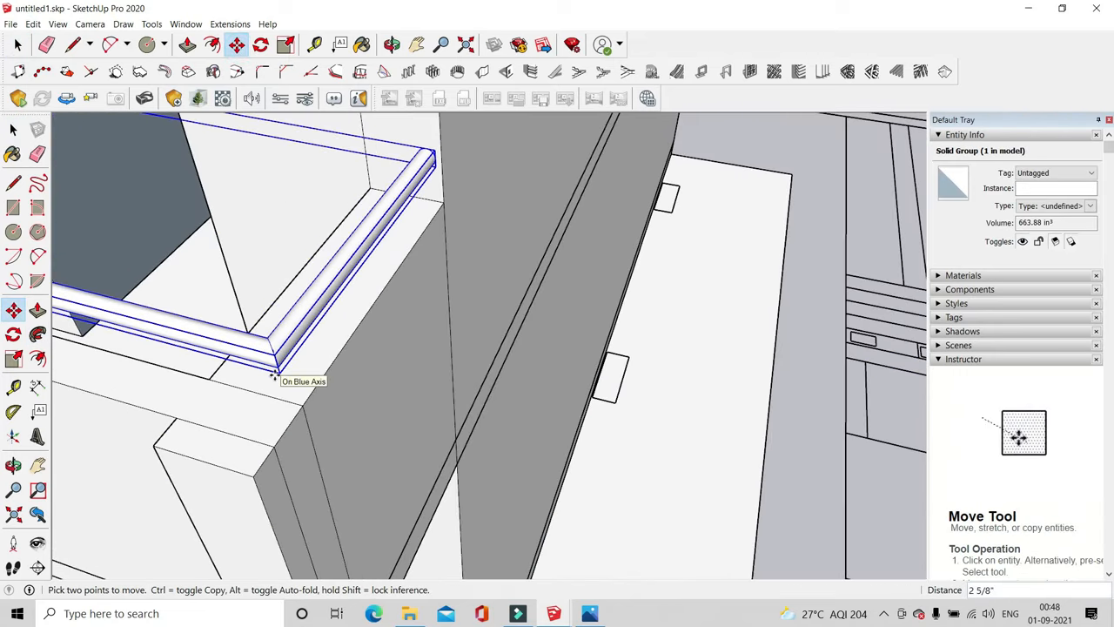
click(295, 416)
middle_drag(296, 416, 400, 470)
Open the handrail group, adjust its geometry where the rail meets the wall, and close the group
click(17, 45)
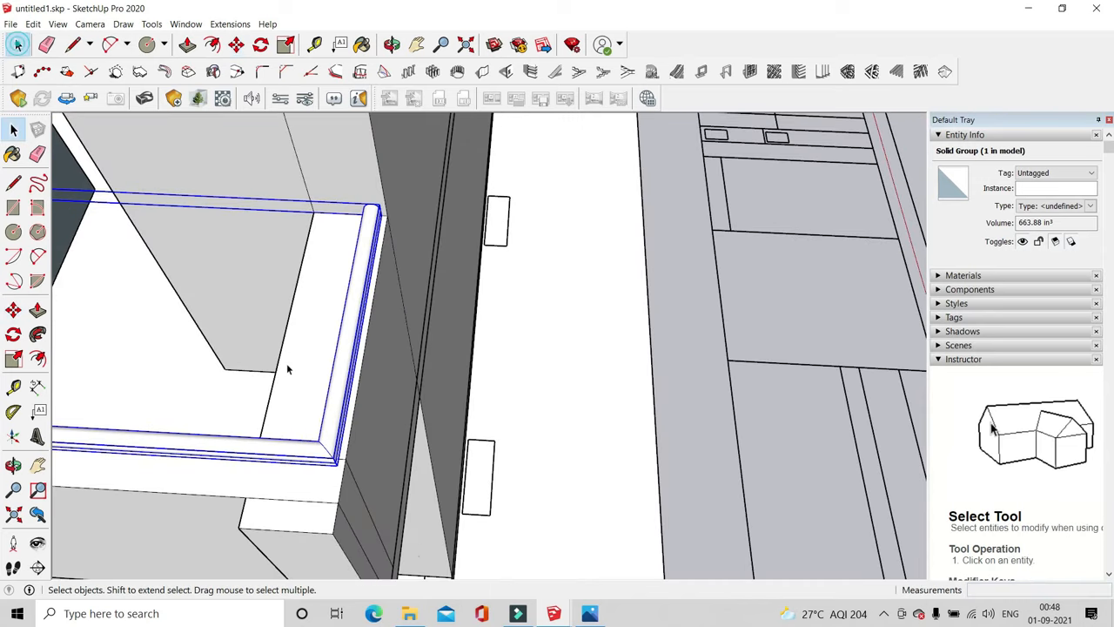
double_click(319, 458)
scroll(567, 361, down, 5)
middle_drag(566, 361, 635, 370)
key(ctrl+a)
key(m)
scroll(534, 288, up, 6)
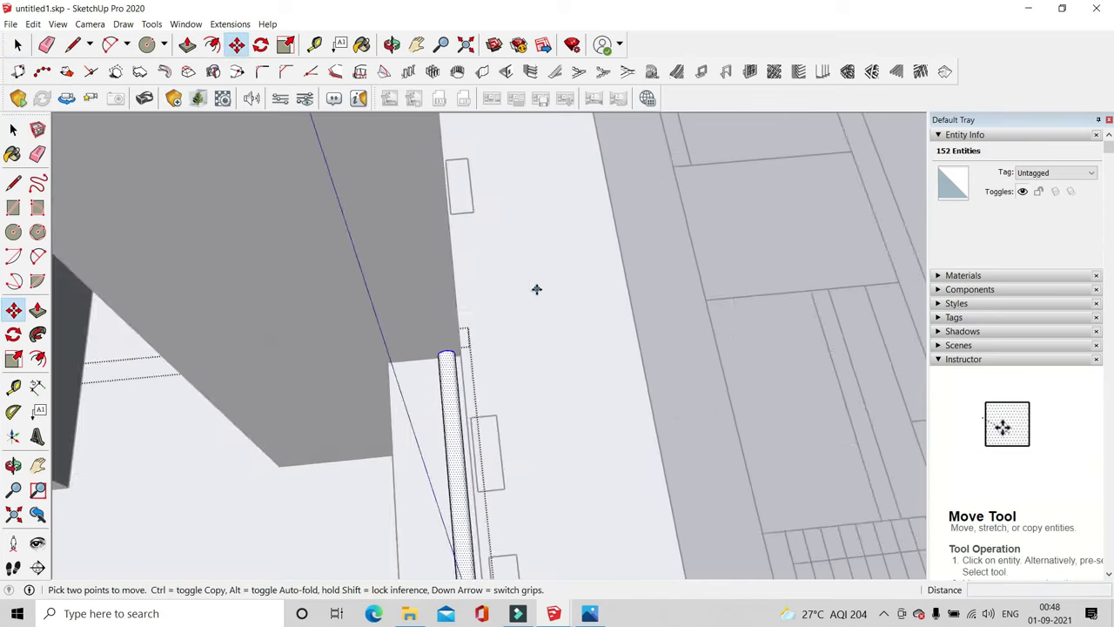
middle_drag(417, 303, 611, 490)
scroll(440, 324, up, 3)
click(466, 304)
key(Escape)
click(18, 45)
click(495, 338)
scroll(611, 489, up, 1)
click(547, 473)
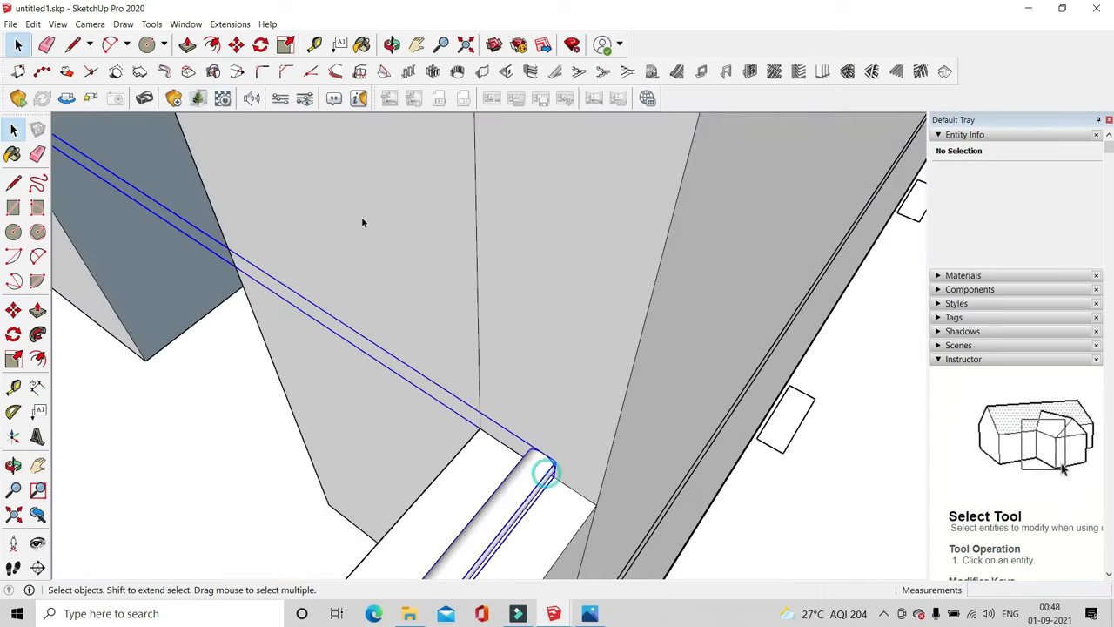
Move the handrail group by 1" and deselect it
click(234, 46)
scroll(527, 363, up, 2)
click(542, 384)
text(1)
key(Return)
middle_drag(543, 350, 593, 260)
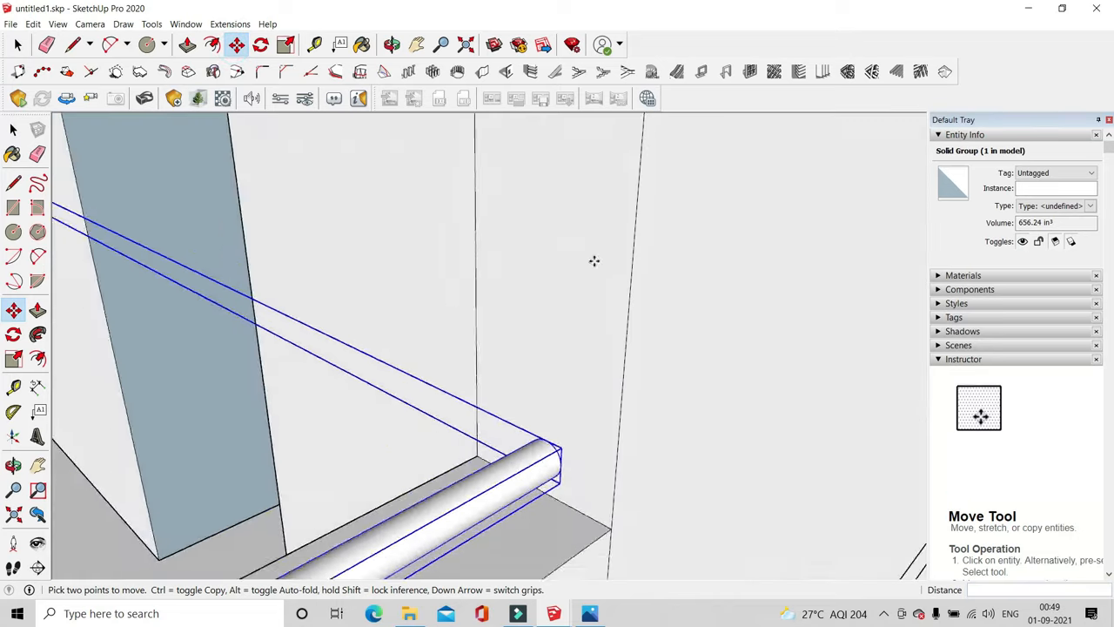
scroll(594, 261, down, 3)
middle_drag(592, 435, 589, 360)
middle_drag(514, 366, 670, 388)
scroll(562, 372, down, 1)
scroll(670, 387, down, 2)
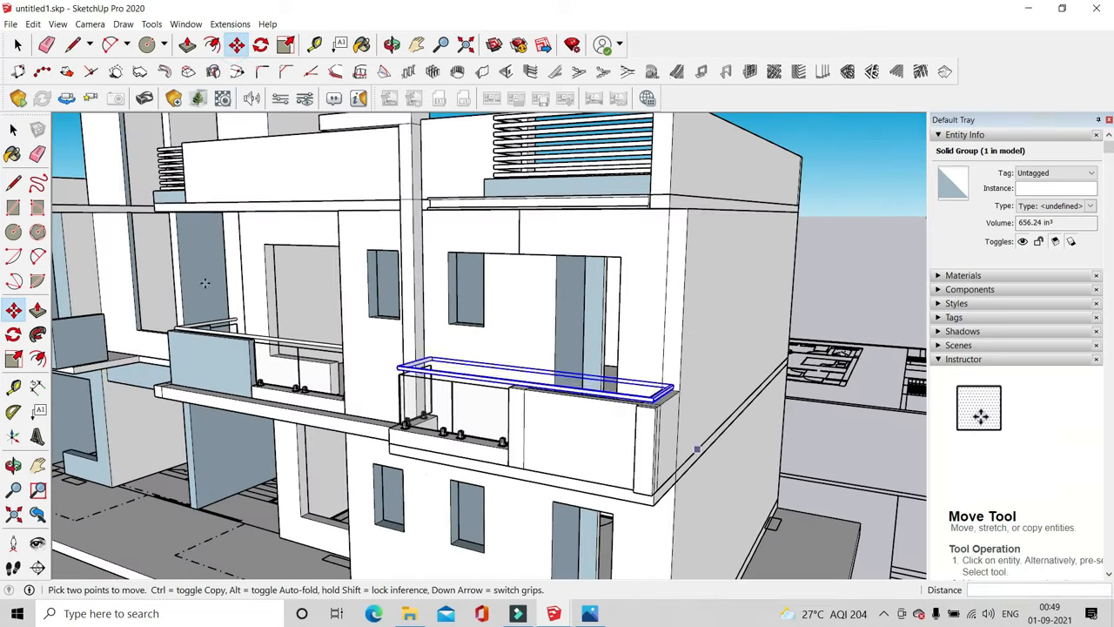
click(17, 45)
click(866, 392)
Examine the building's front balconies, roof parapet and louvre screens from several angles
scroll(774, 201, down, 4)
middle_drag(775, 201, 754, 293)
scroll(774, 261, down, 3)
scroll(748, 261, up, 4)
scroll(630, 283, up, 3)
middle_drag(630, 283, 733, 277)
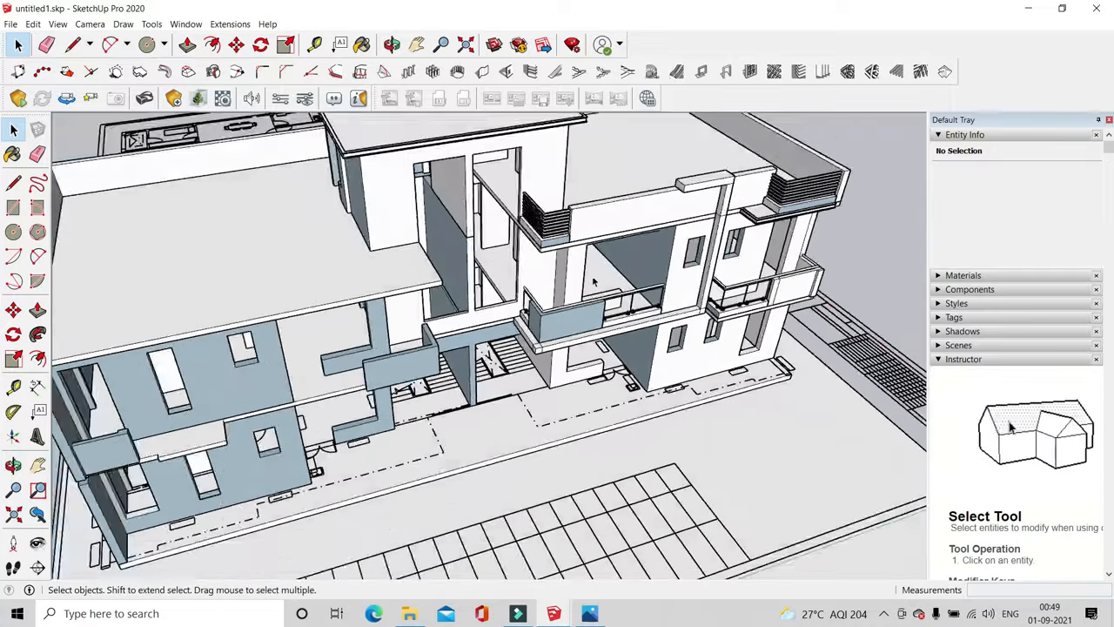
middle_drag(592, 289, 589, 294)
scroll(624, 446, up, 3)
middle_drag(621, 423, 617, 450)
scroll(575, 383, down, 3)
scroll(556, 279, up, 8)
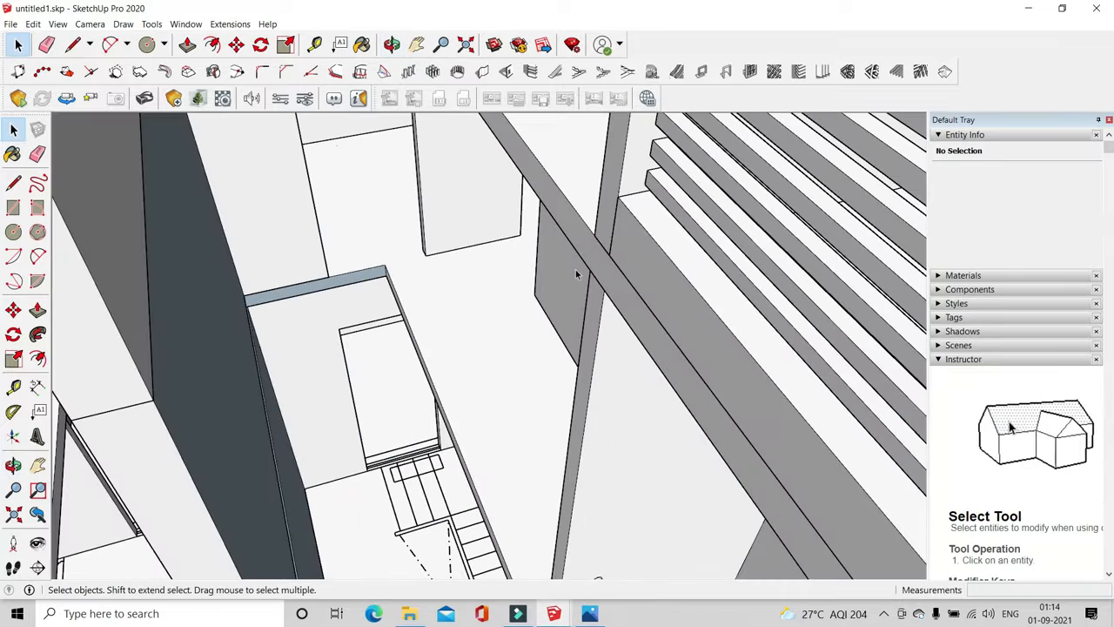
scroll(575, 275, down, 8)
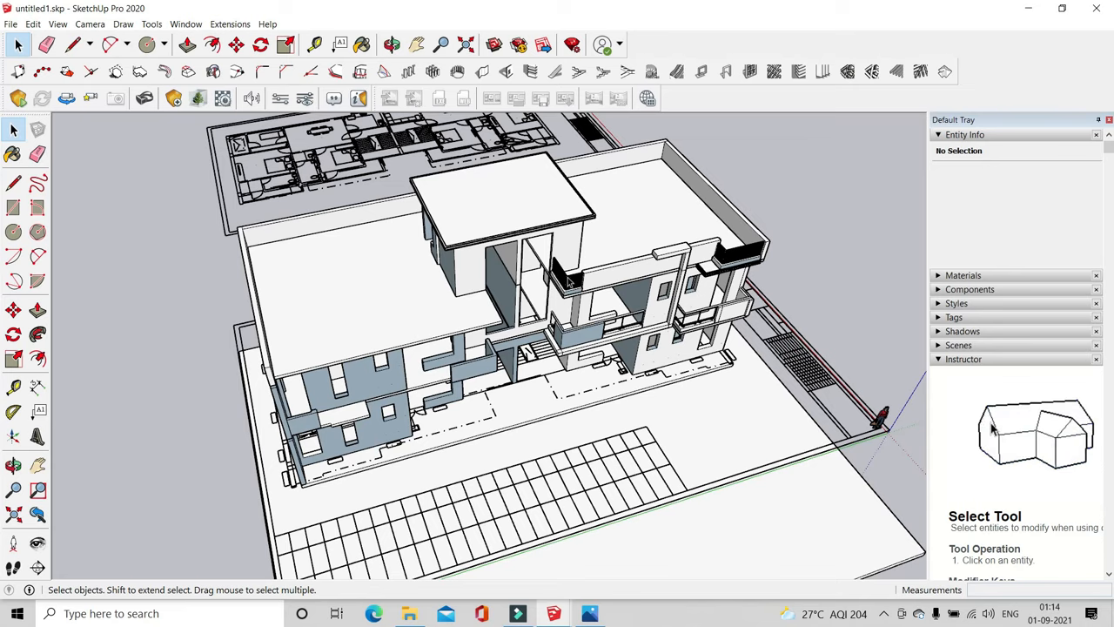
scroll(570, 280, up, 5)
middle_drag(570, 280, 562, 255)
scroll(520, 283, down, 4)
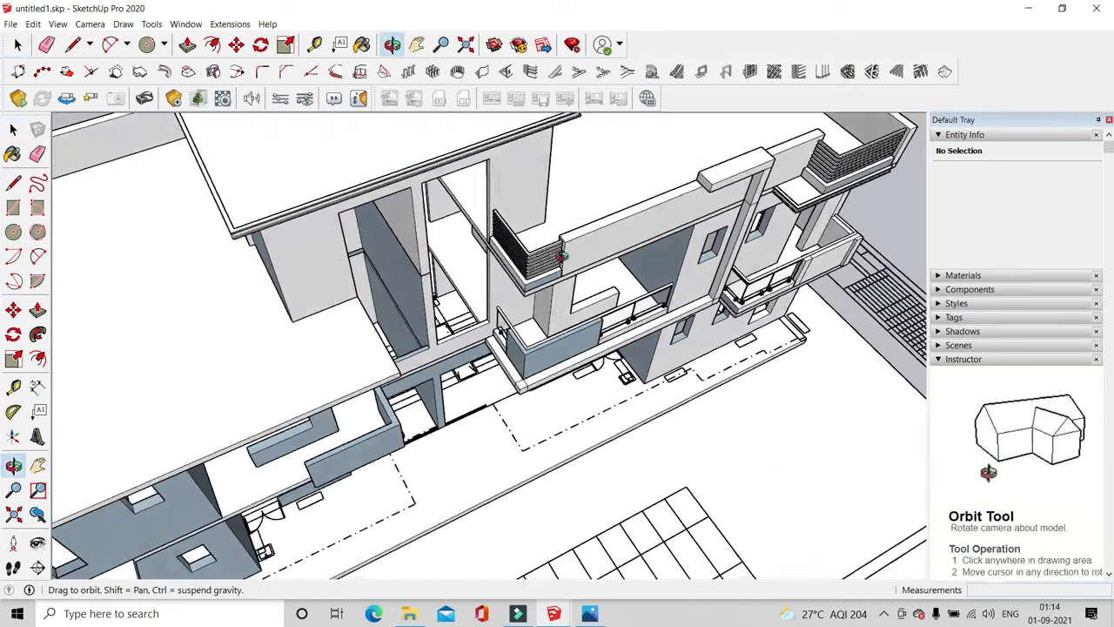
Inside the roof parapet wall's group, move the wall's end beside the louvre screen back by 1'
scroll(564, 248, up, 5)
double_click(598, 224)
scroll(597, 218, down, 3)
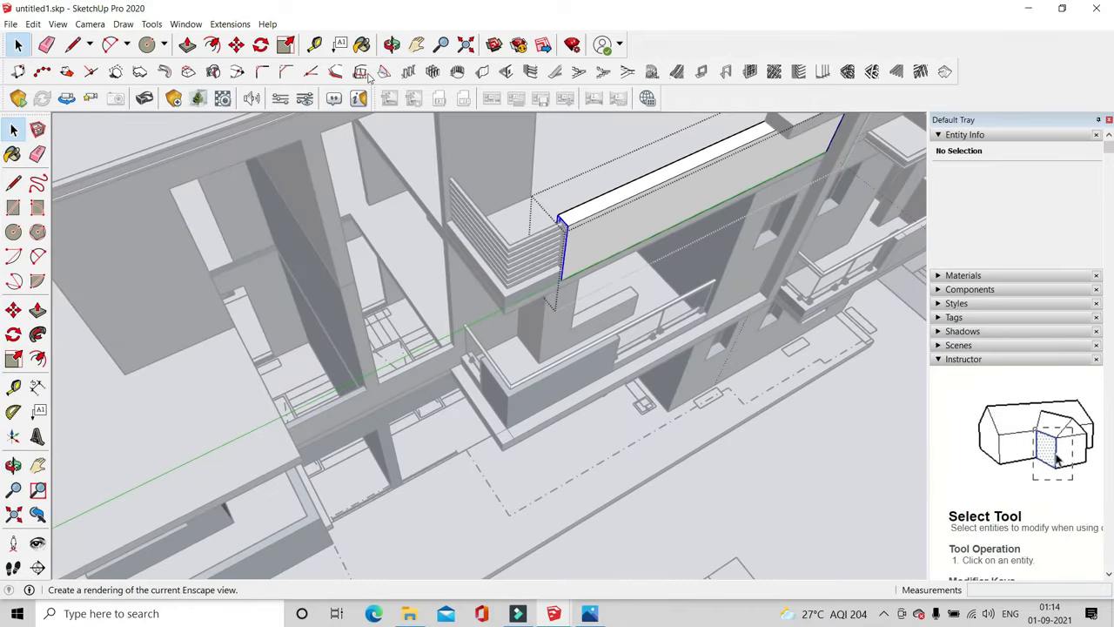
key(ctrl+a)
click(235, 44)
scroll(526, 298, down, 2)
middle_drag(525, 303, 531, 313)
scroll(531, 311, up, 2)
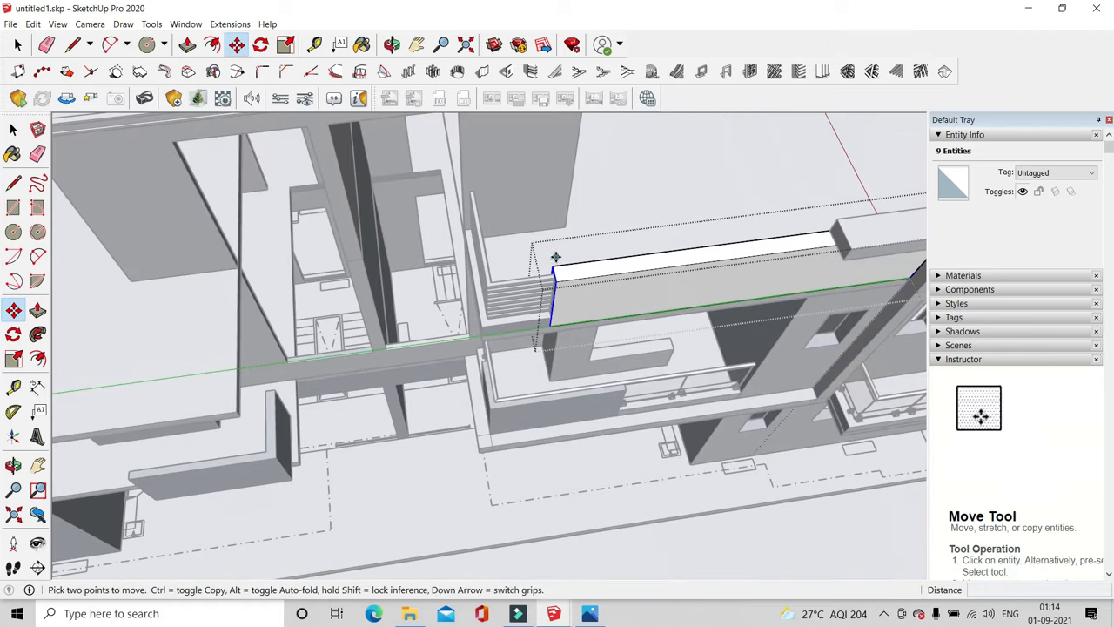
click(555, 258)
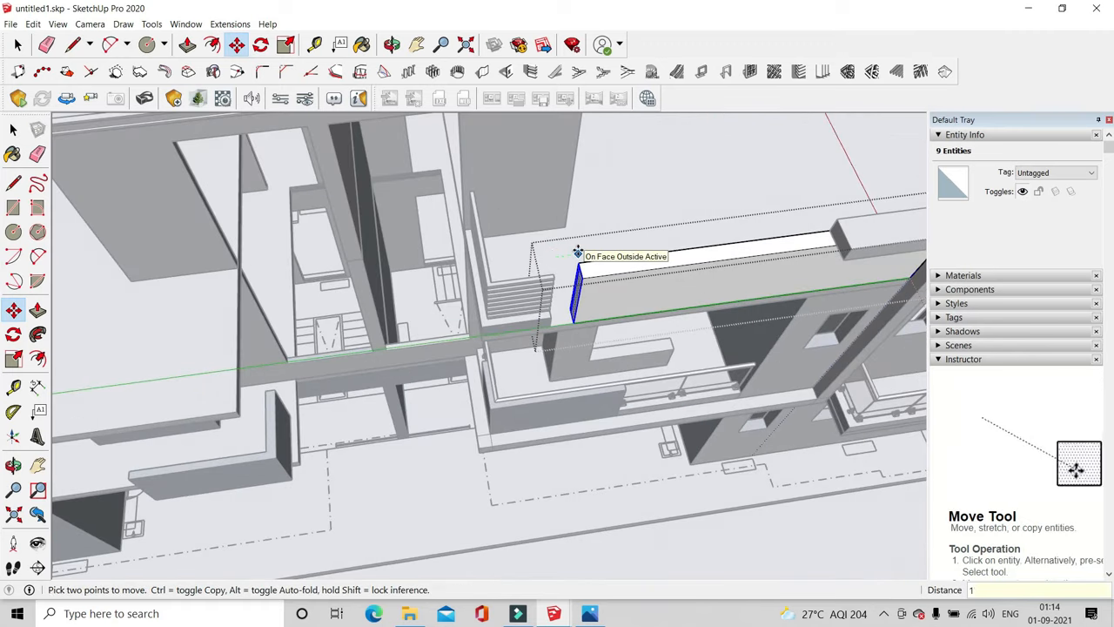
click(577, 253)
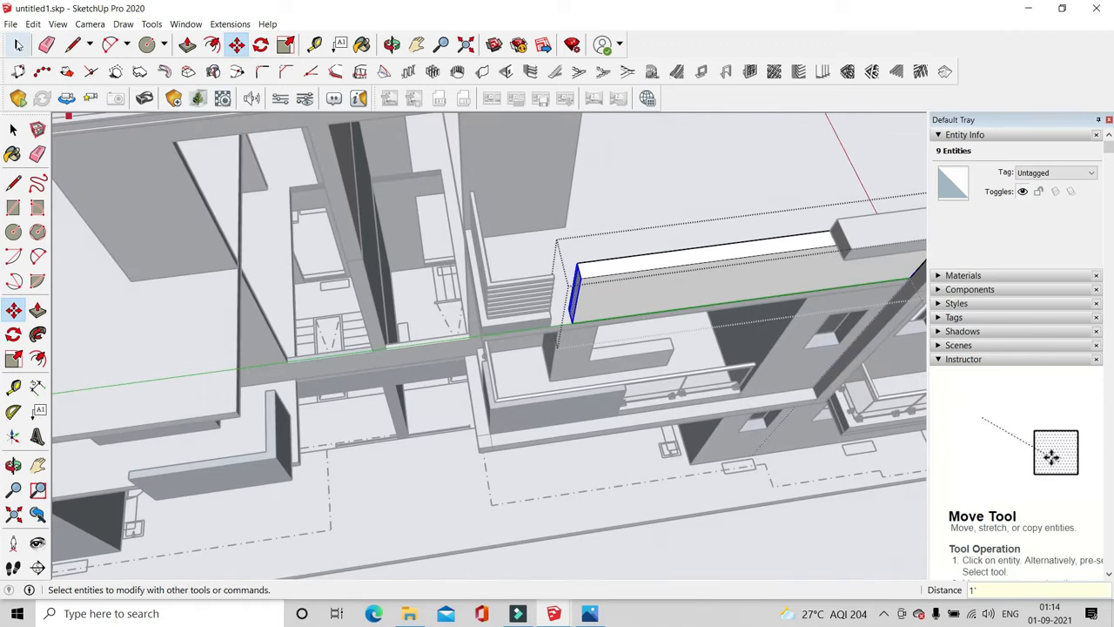
key(space)
click(511, 325)
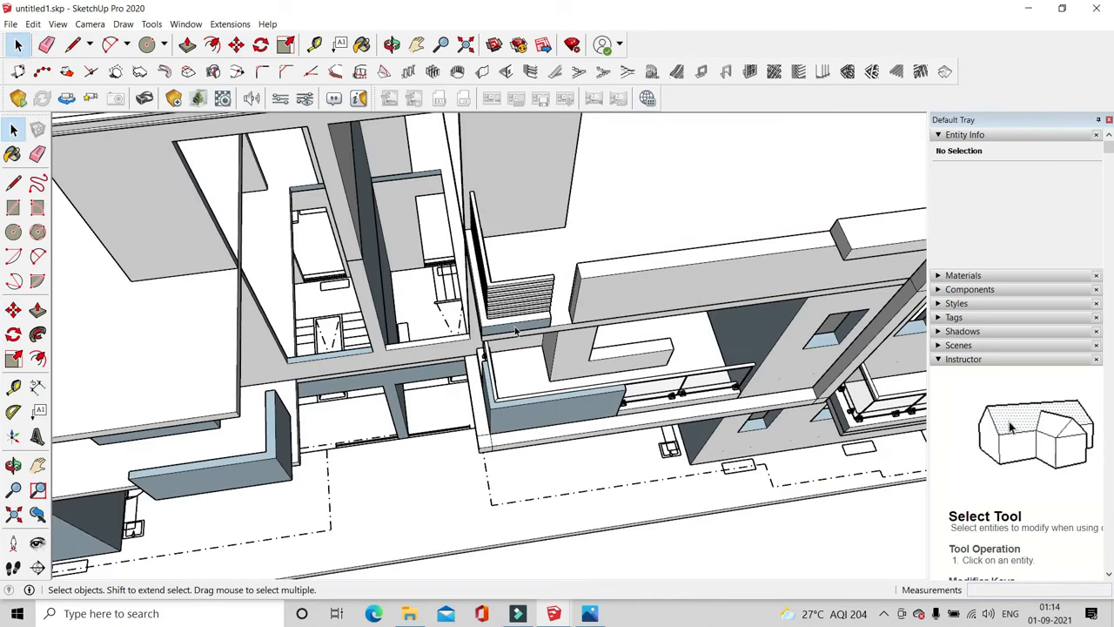
Select the corner louvre slats with their base block and move them 1' along the slab to meet the parapet wall
scroll(515, 330, up, 2)
click(511, 320)
scroll(511, 320, up, 1)
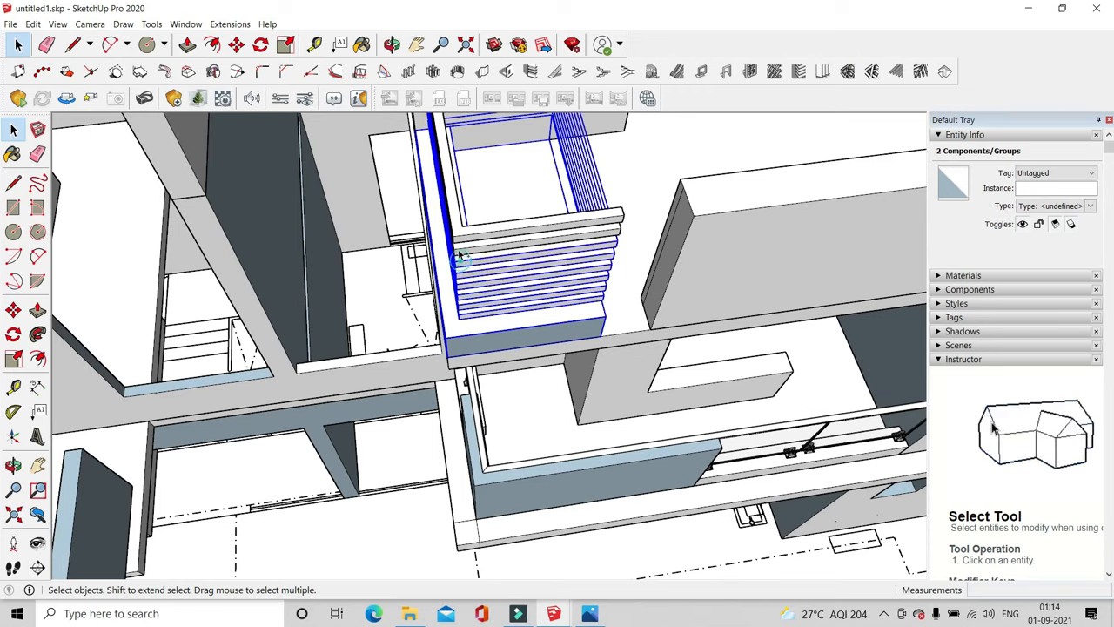
click(245, 48)
scroll(595, 345, up, 3)
click(577, 297)
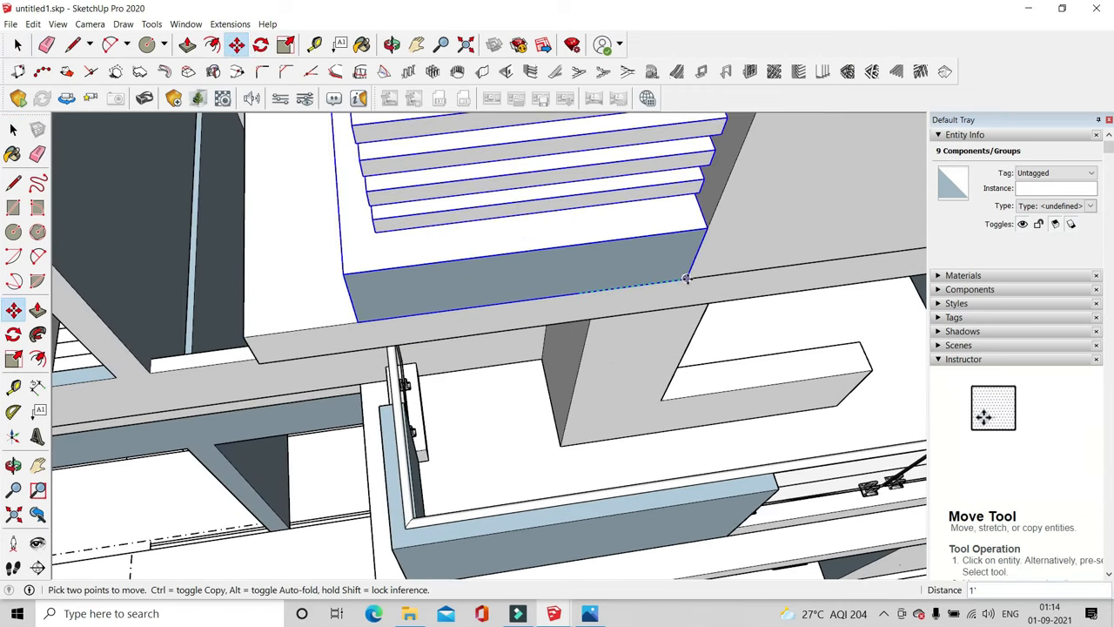
scroll(600, 366, down, 6)
middle_drag(544, 357, 614, 332)
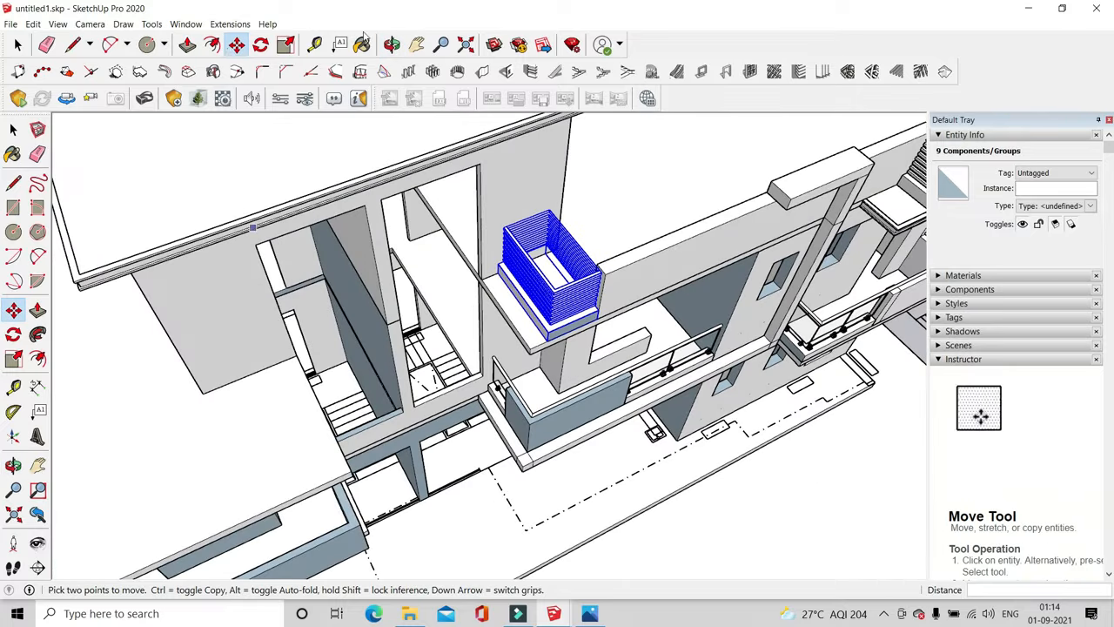
click(18, 44)
Inside the roof slab's group, draw a 5' 2 1/2" by 6" rectangle on the slab's side edge and push it back to the louvre base
scroll(535, 287, up, 4)
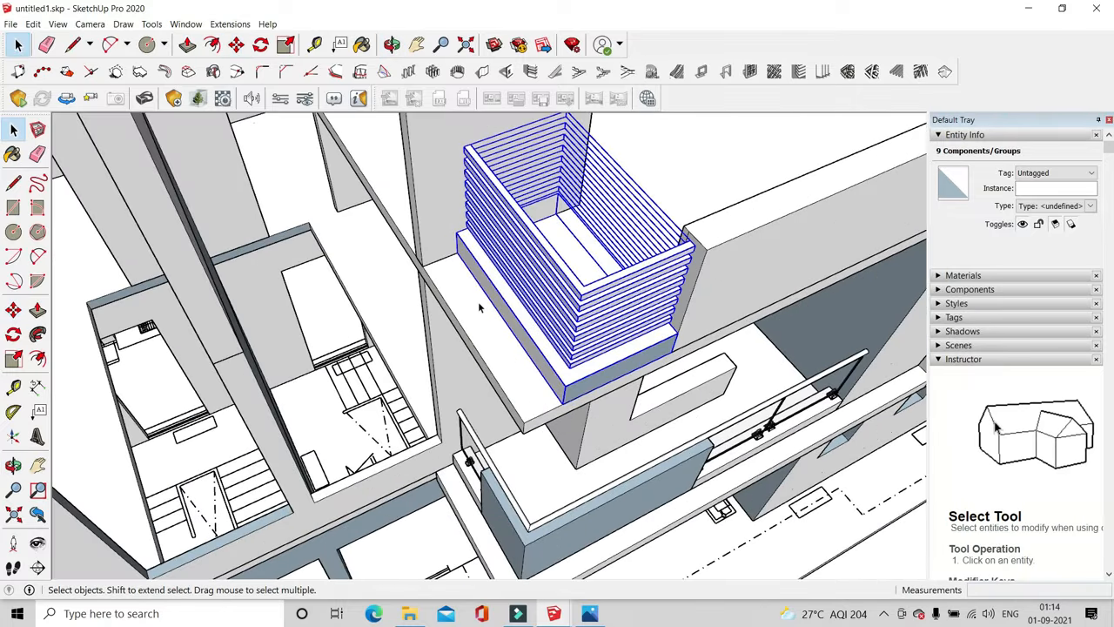
double_click(477, 301)
click(163, 44)
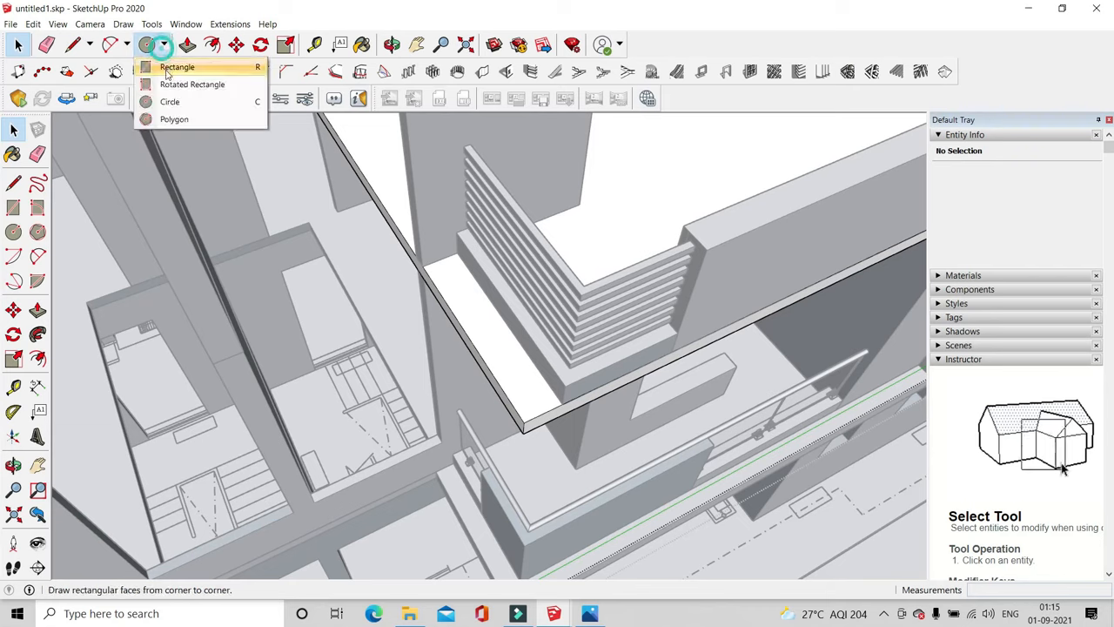
click(164, 70)
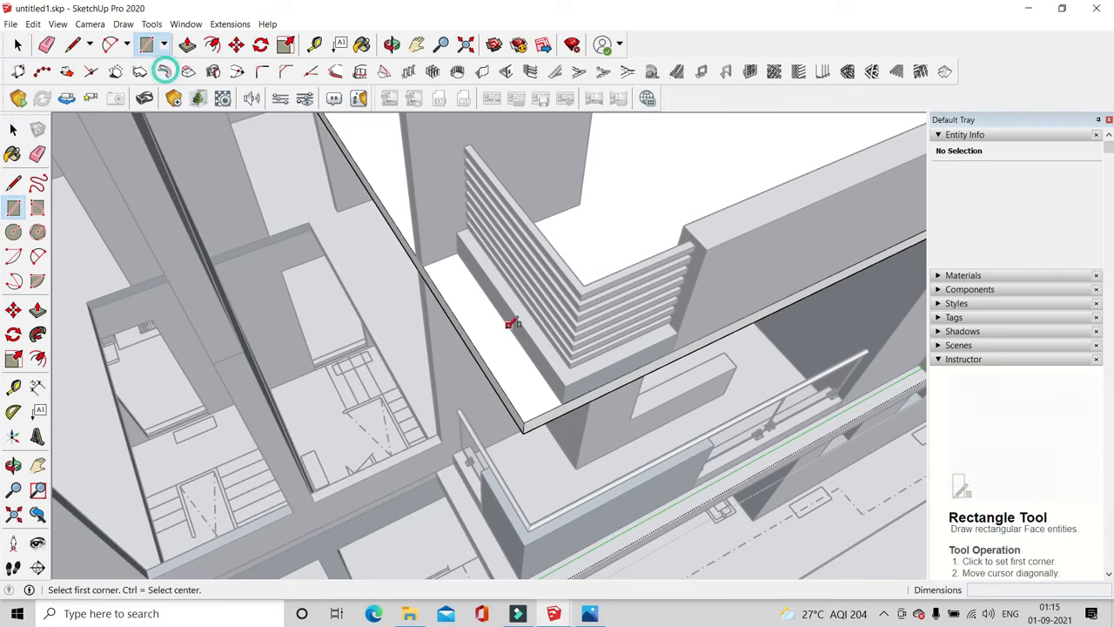
click(421, 263)
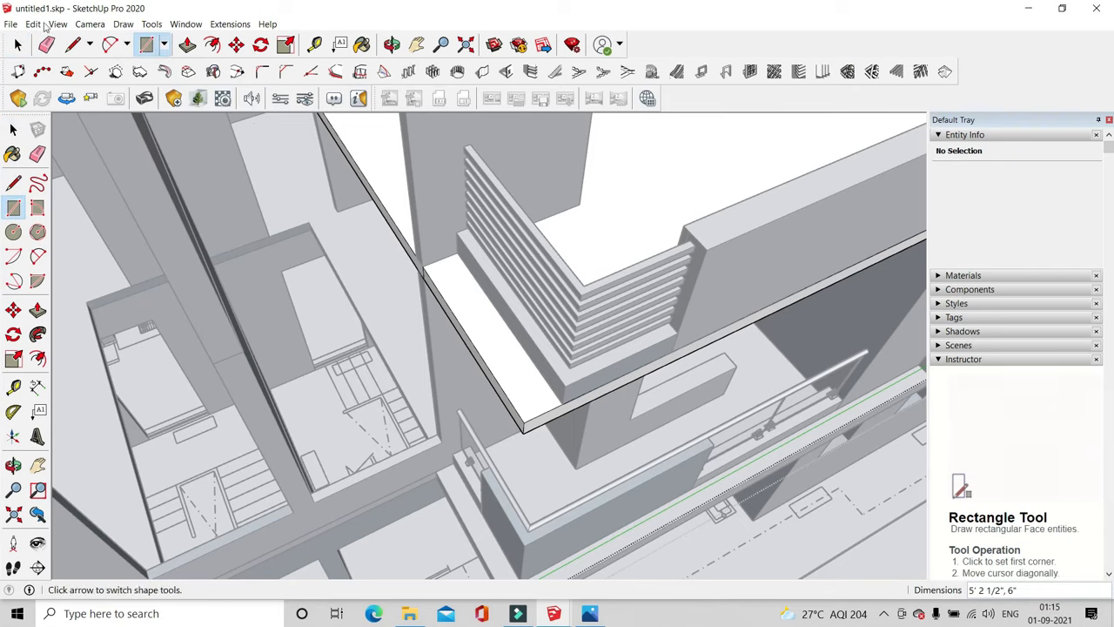
click(187, 45)
click(454, 315)
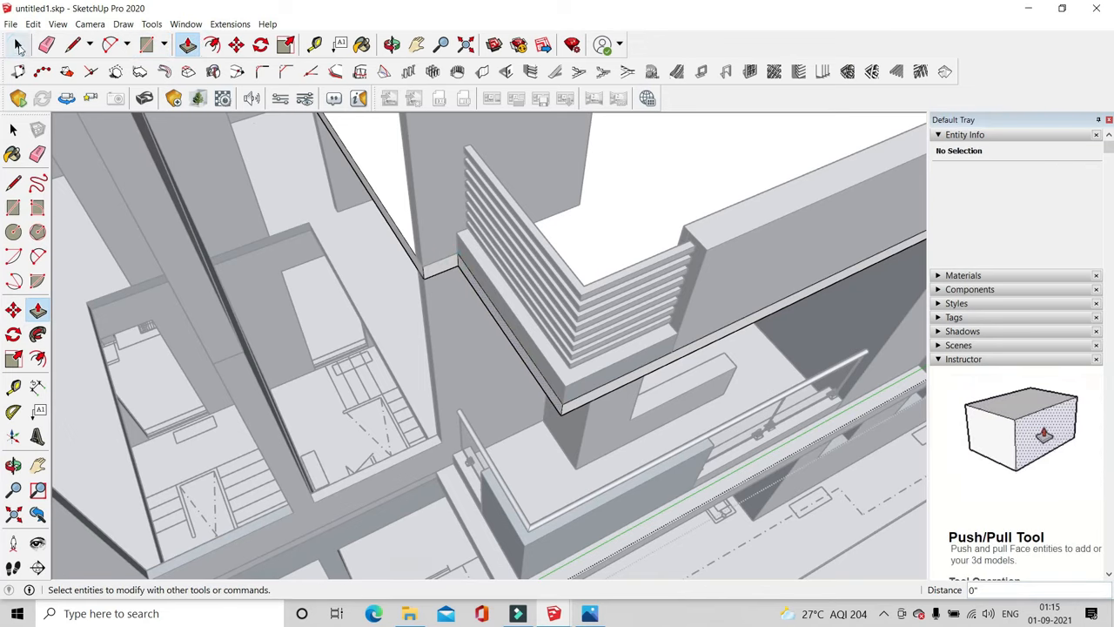
click(18, 44)
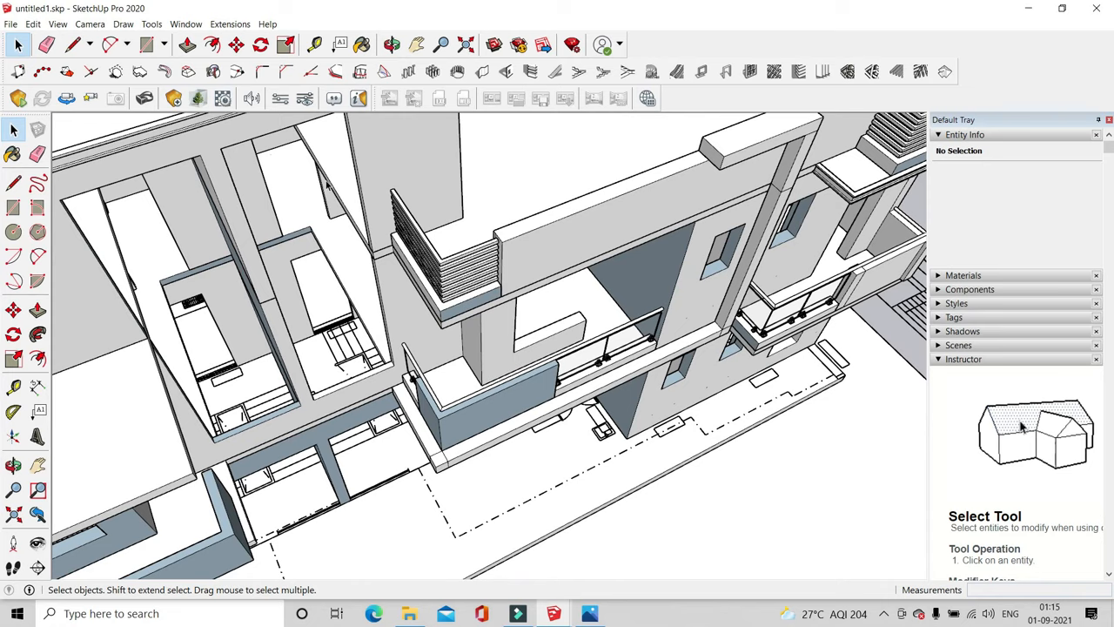
Draw a 6" by 1' rectangle on the slab's exposed end face and extrude it along the louvre base past its front corner
middle_drag(432, 324, 481, 255)
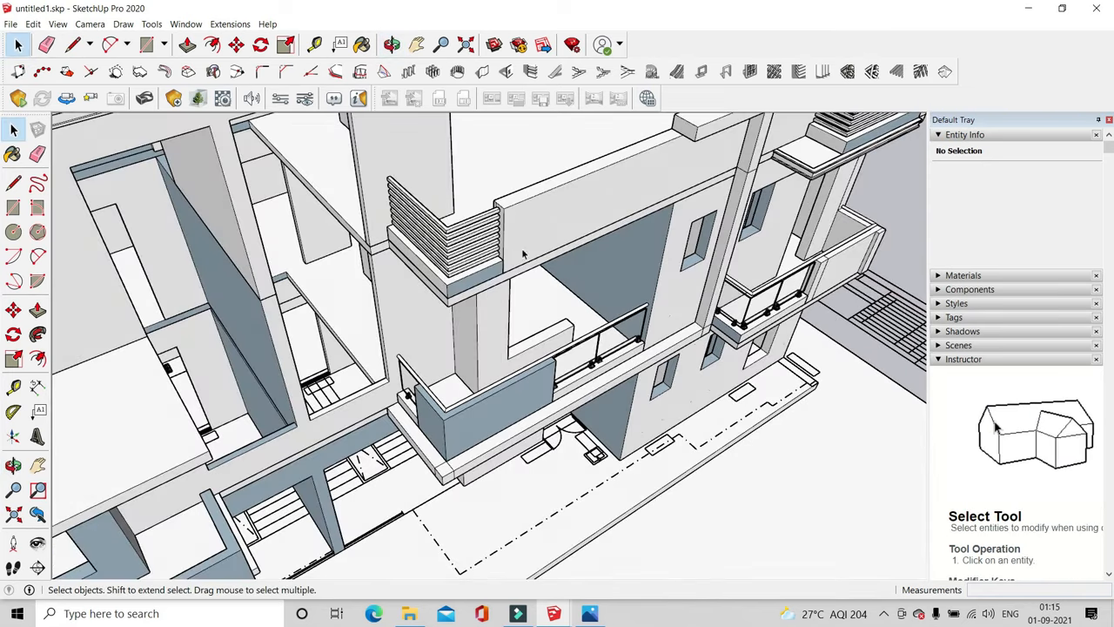
click(146, 44)
scroll(390, 233, up, 5)
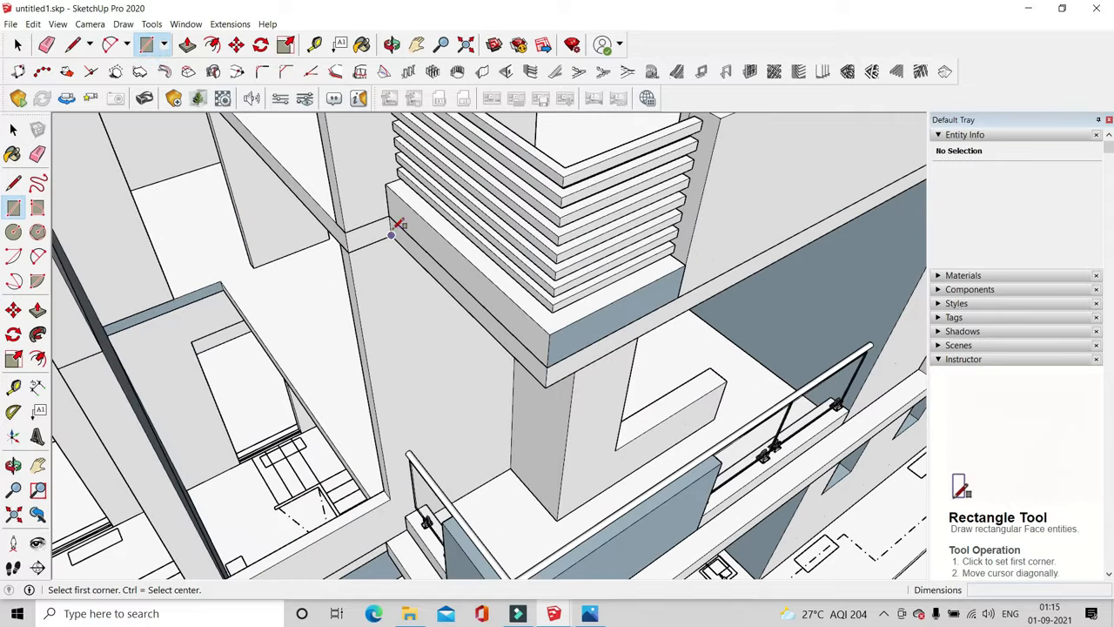
click(390, 234)
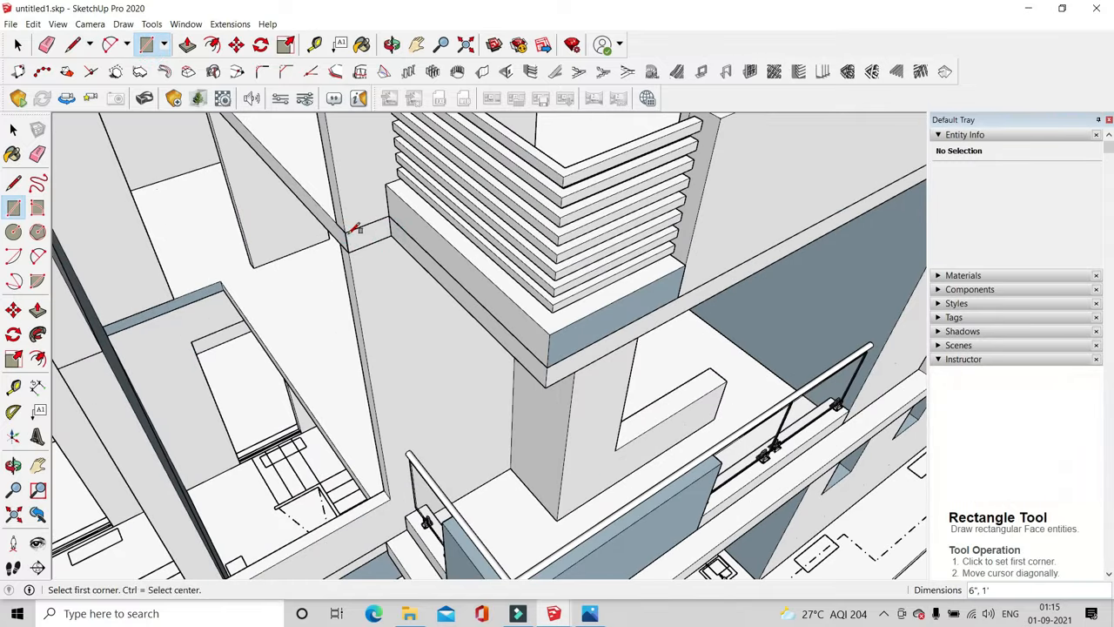
click(189, 44)
click(486, 342)
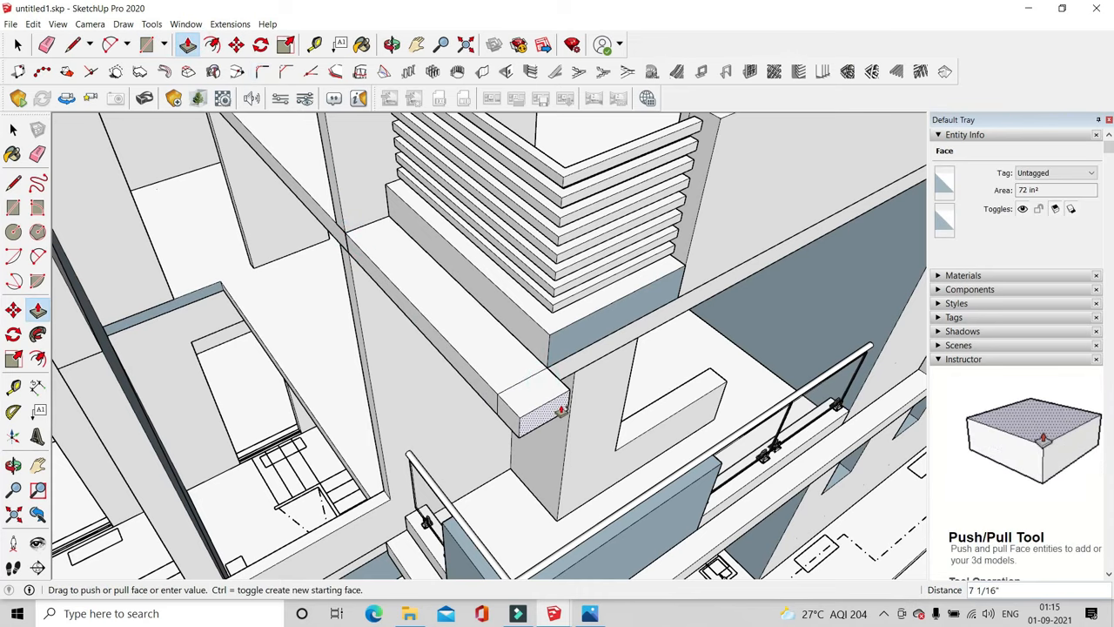
key(Return)
Extrude the side face of the new block's end 16' 10 1/2" along the front facade to the vertical frame
middle_drag(635, 385, 170, 322)
click(311, 299)
scroll(461, 375, down, 2)
middle_drag(470, 376, 732, 468)
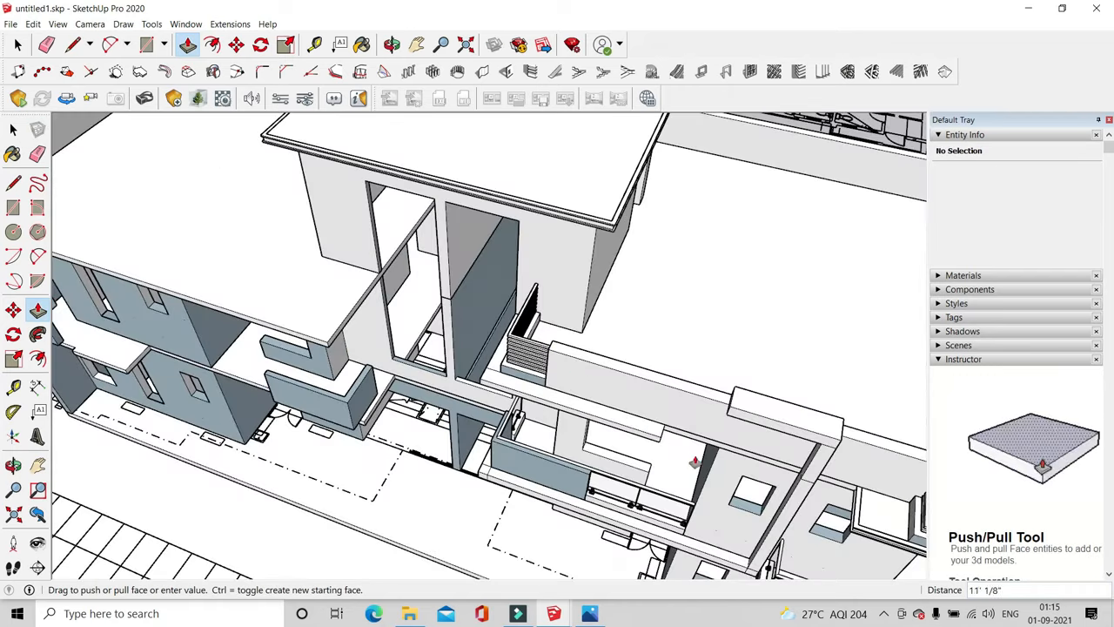
middle_drag(669, 436, 734, 440)
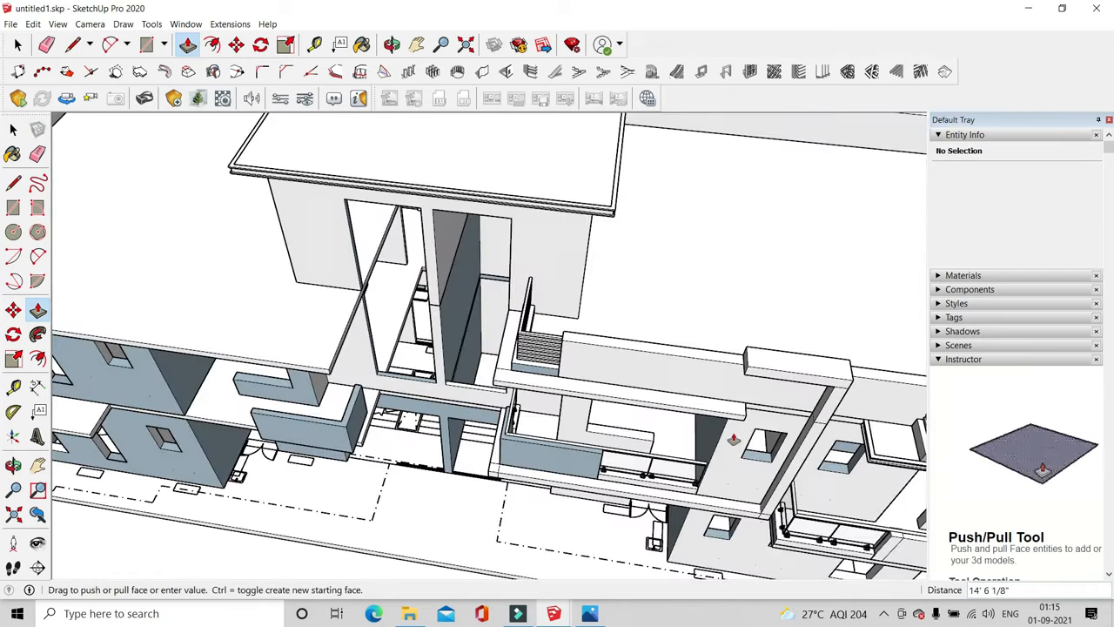
scroll(719, 446, up, 1)
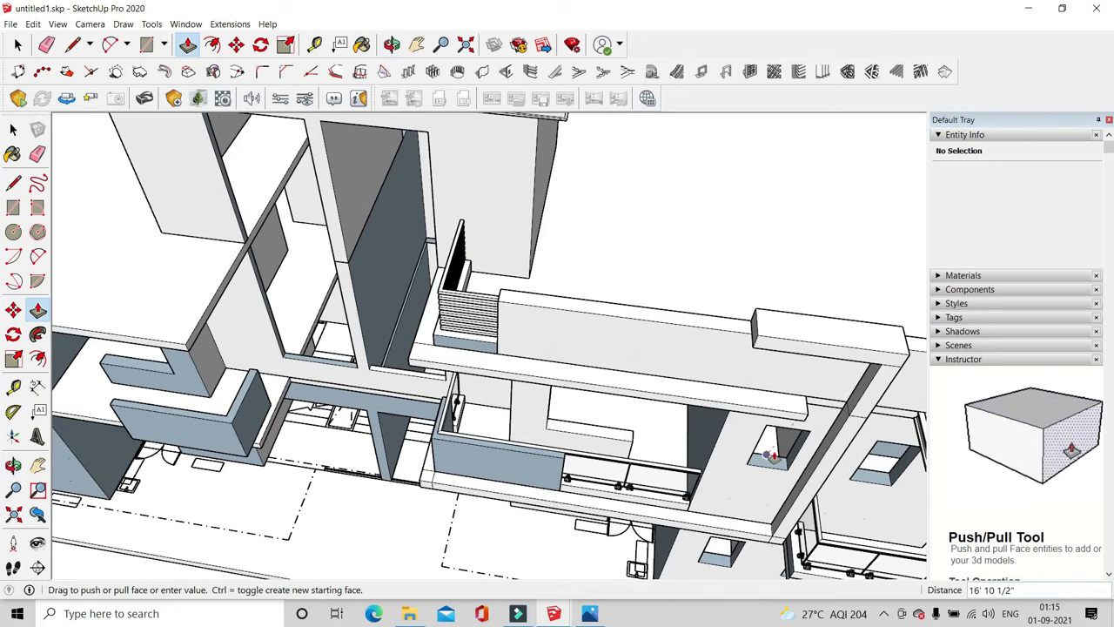
click(787, 430)
middle_drag(788, 430, 954, 460)
scroll(719, 243, down, 1)
scroll(730, 243, up, 1)
scroll(736, 241, down, 3)
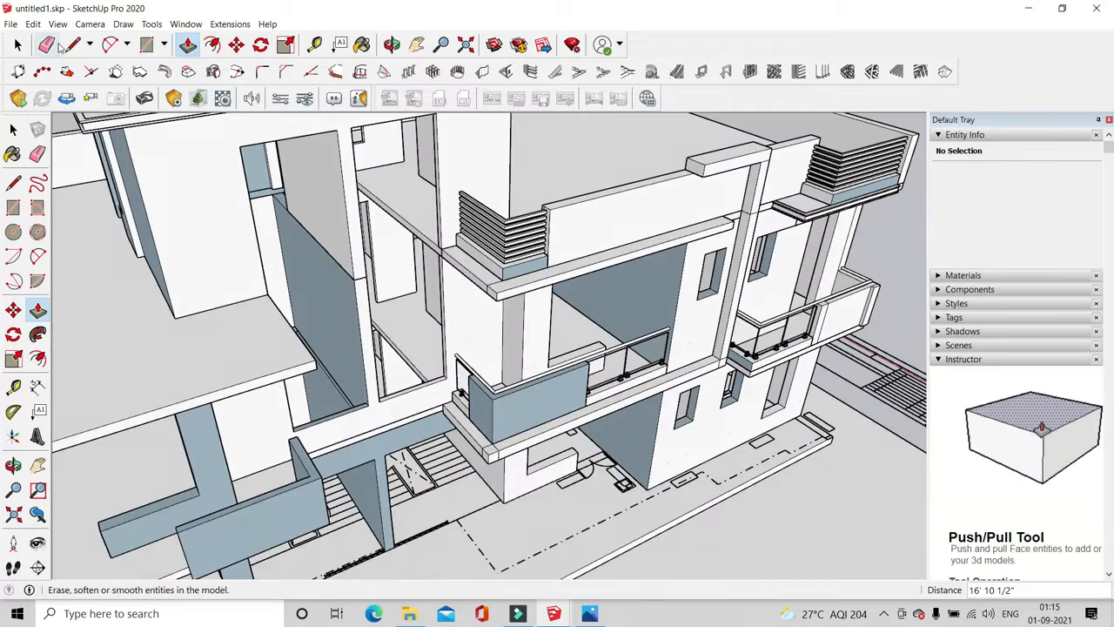
Erase the seam edges at the corner of the new L-shaped band and make the whole band a group
click(46, 45)
scroll(415, 246, up, 5)
mouse_move(595, 325)
middle_down()
mouse_move(599, 73)
mouse_move(619, 570)
middle_up()
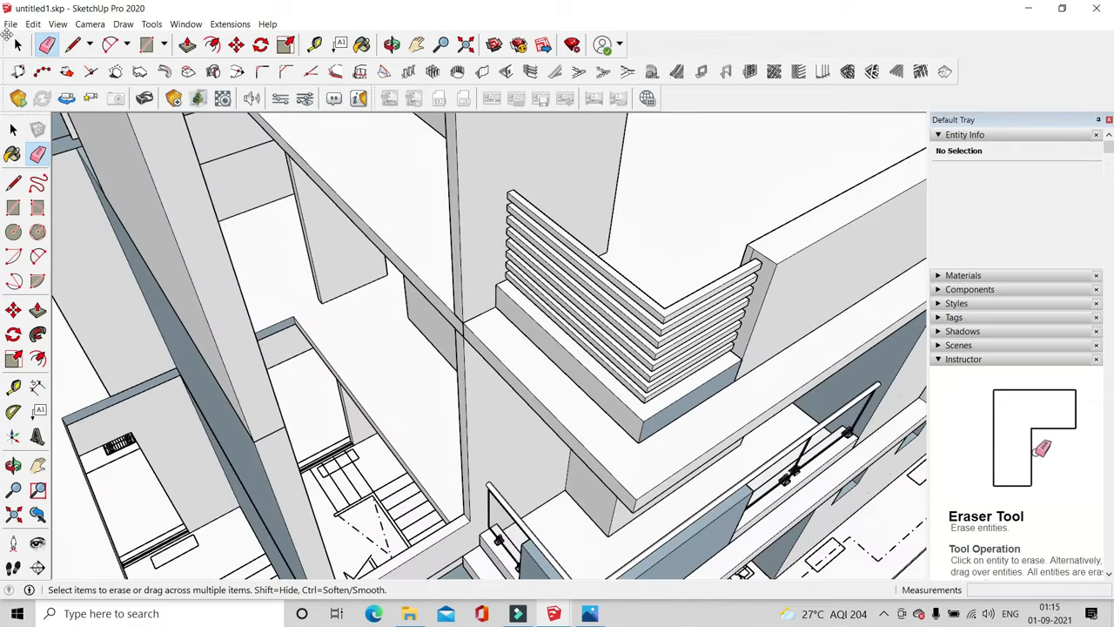
click(18, 46)
click(562, 405)
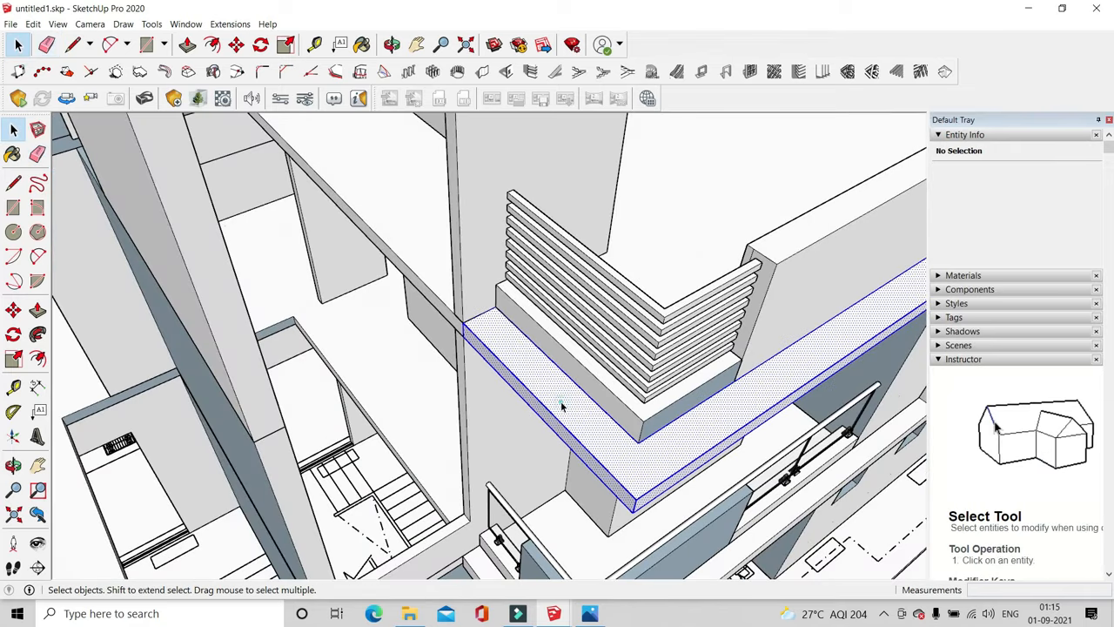
right_click(561, 405)
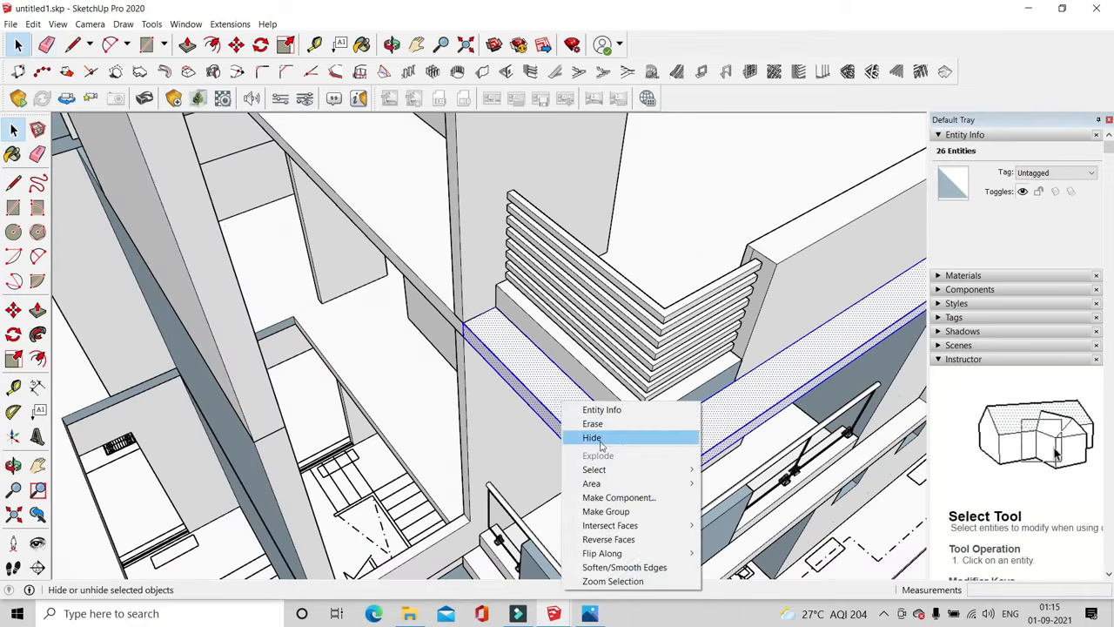
click(609, 511)
drag(716, 315, 717, 317)
scroll(709, 315, down, 3)
middle_drag(696, 315, 617, 380)
scroll(555, 330, up, 3)
scroll(554, 330, down, 3)
middle_drag(553, 330, 568, 346)
scroll(566, 346, up, 2)
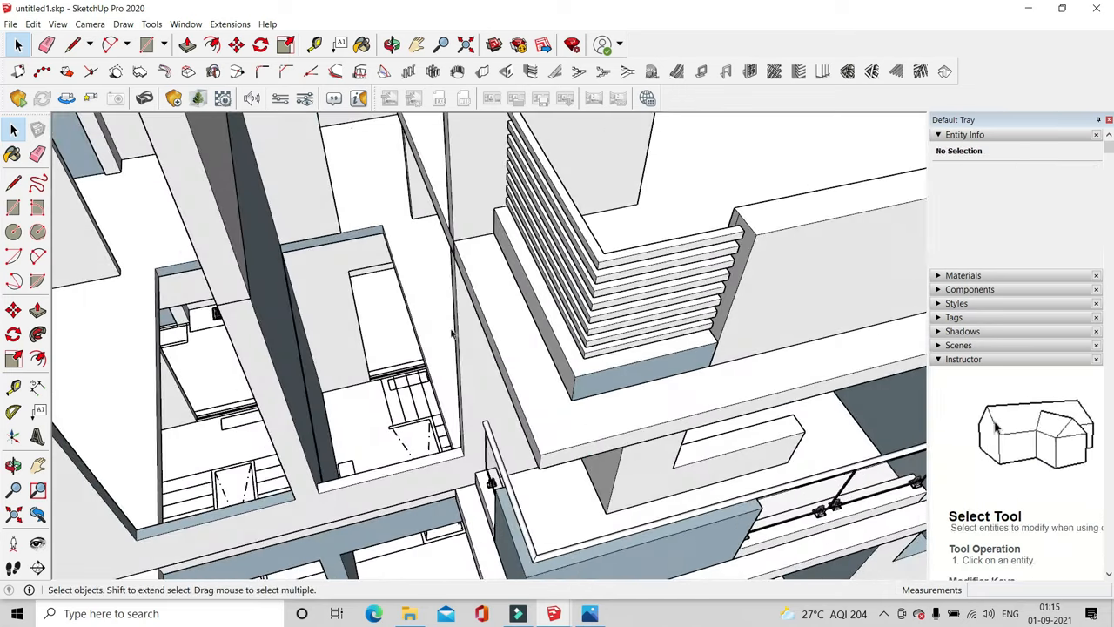
Inside the L-shaped band's group, extrude its long front face outward by 1'
middle_drag(451, 330, 485, 349)
scroll(484, 348, up, 2)
double_click(484, 348)
click(212, 44)
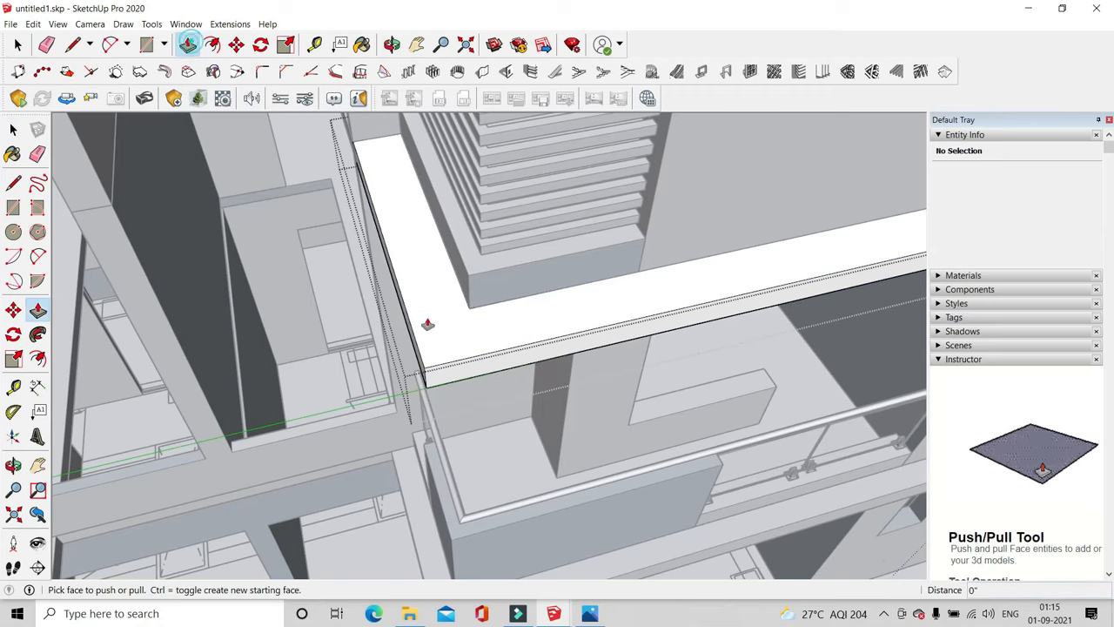
scroll(427, 404, up, 2)
click(507, 391)
text(1')
key(Return)
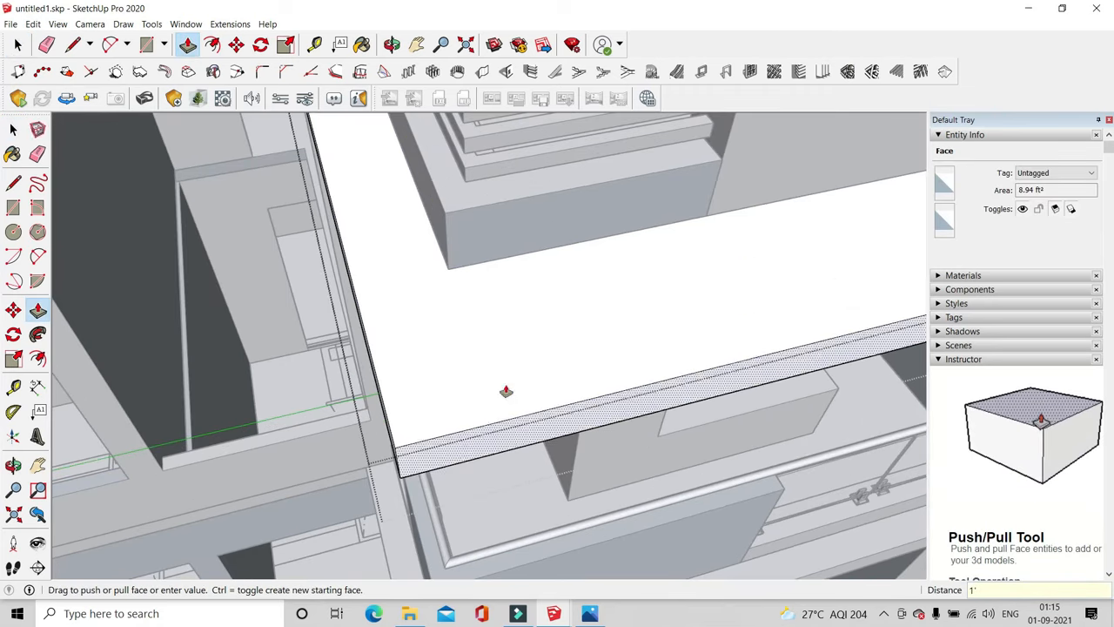
click(17, 44)
click(237, 237)
scroll(236, 237, down, 3)
scroll(356, 246, up, 3)
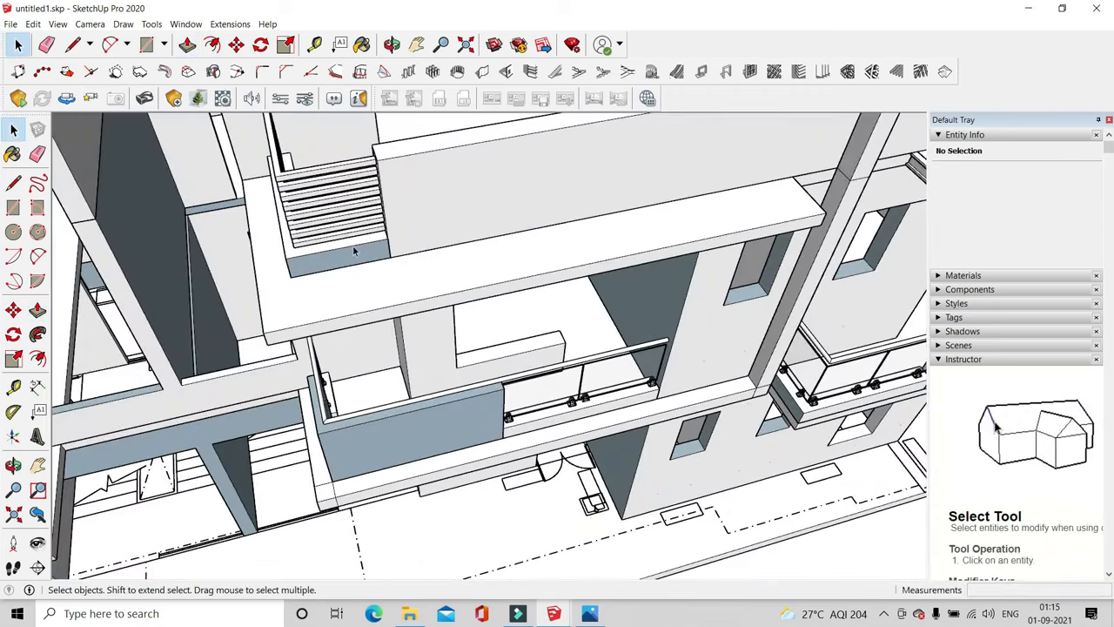
scroll(526, 299, down, 3)
Inside the roof parapet wall's group, move the wall's end beside the louvre screen back by another 1'
mouse_move(459, 211)
middle_down()
mouse_move(477, 219)
mouse_move(460, 223)
middle_up()
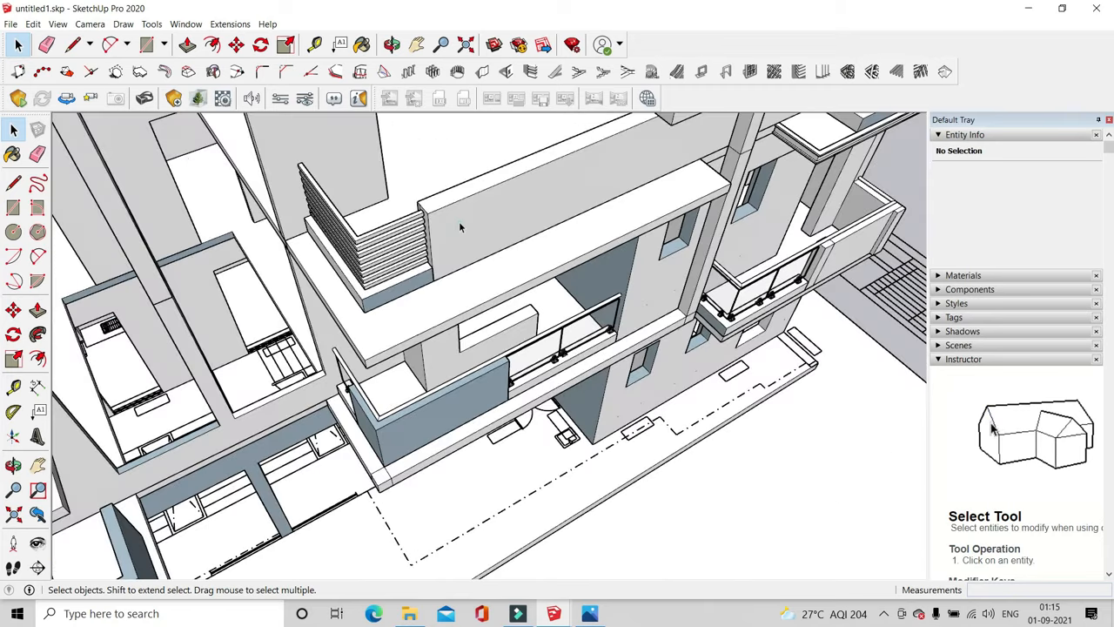
double_click(460, 223)
click(188, 46)
scroll(415, 221, up, 2)
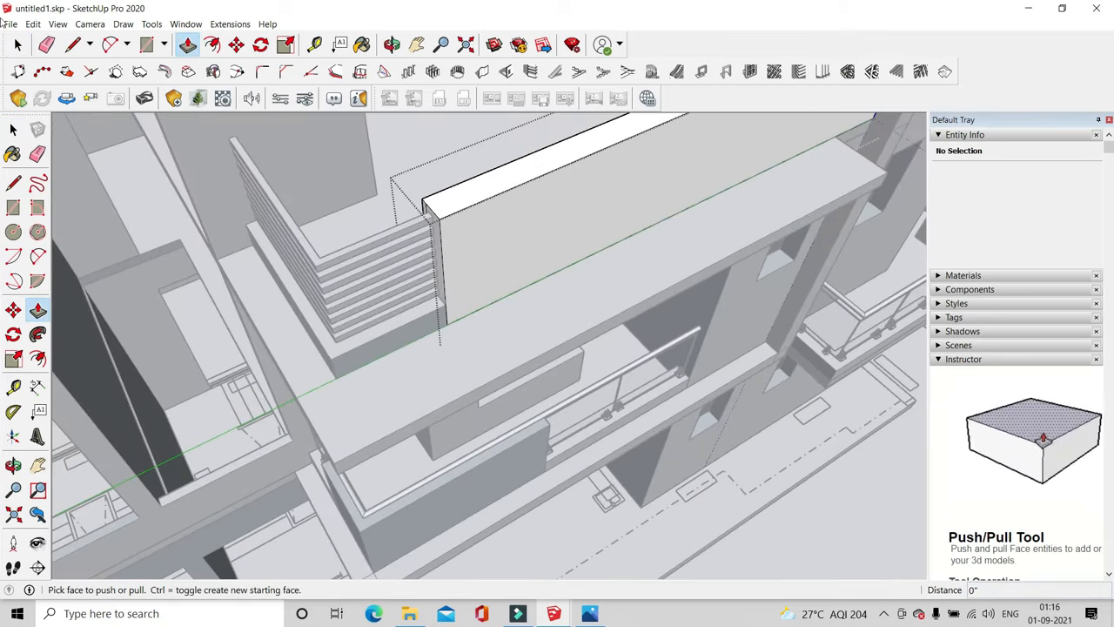
click(18, 45)
middle_drag(414, 251, 350, 266)
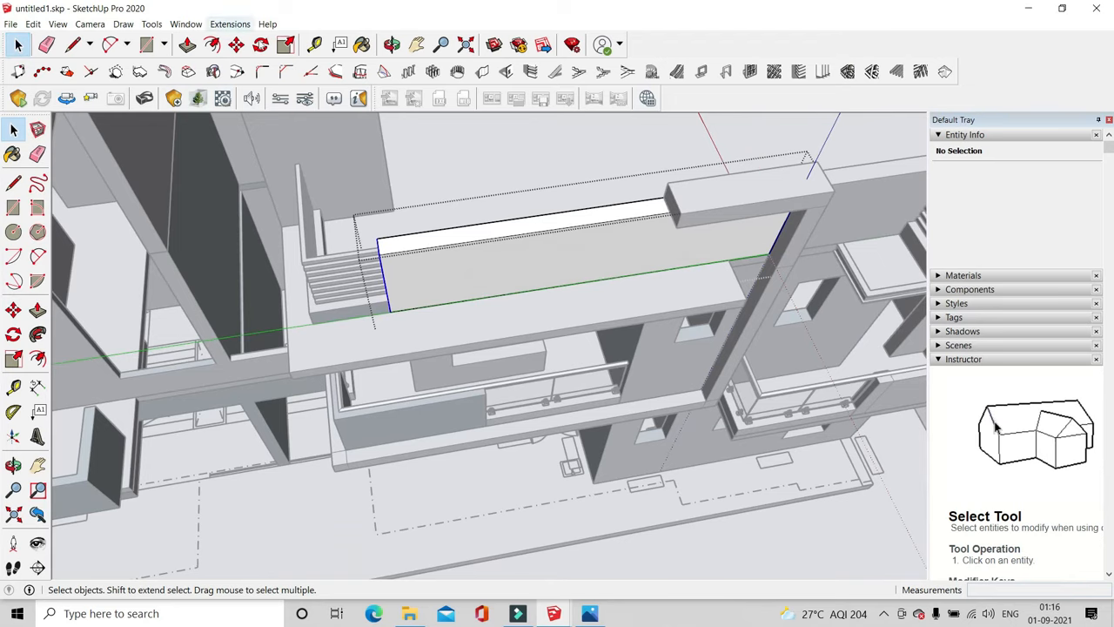
key(m)
scroll(459, 211, up, 3)
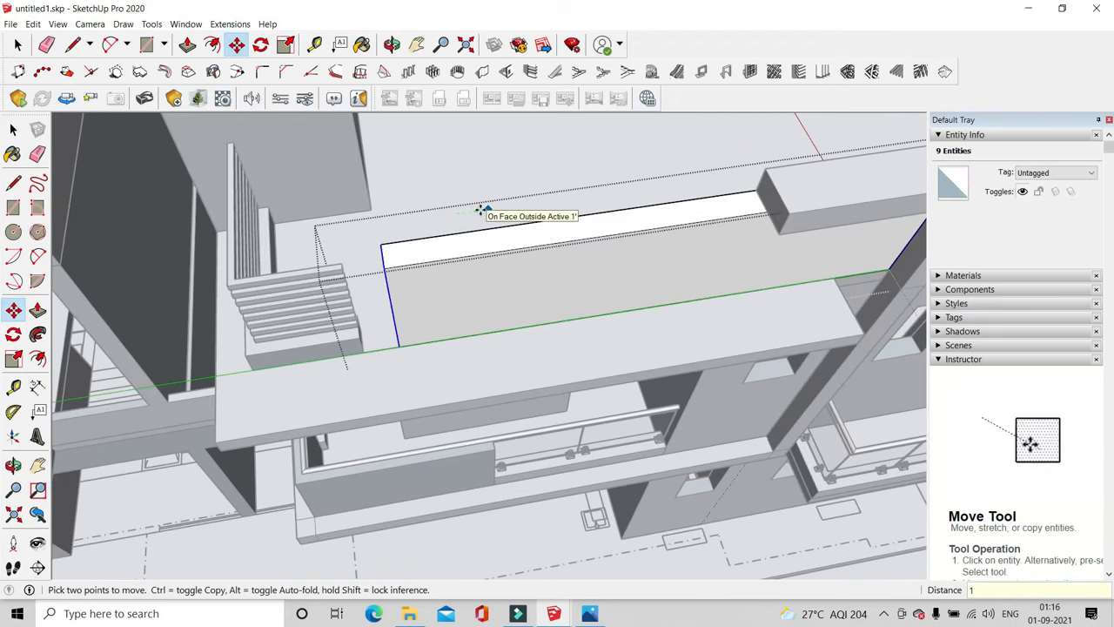
click(17, 46)
click(348, 242)
scroll(349, 235, down, 2)
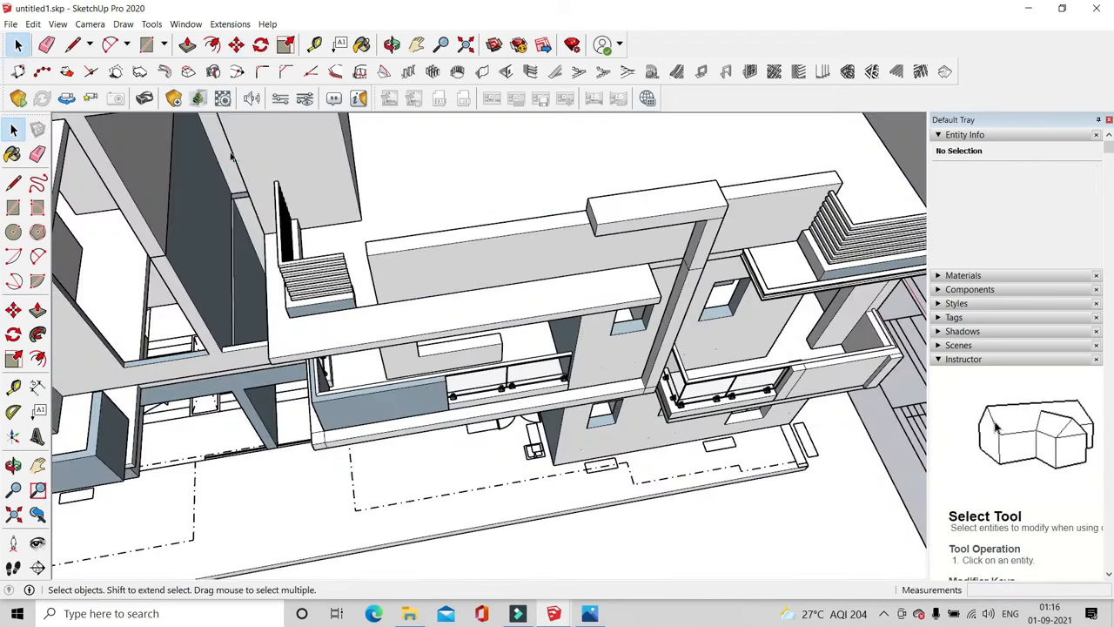
Select the corner louvre slats with their base block and move them 1' along the facade to the parapet wall's end
drag(355, 337, 355, 338)
click(236, 44)
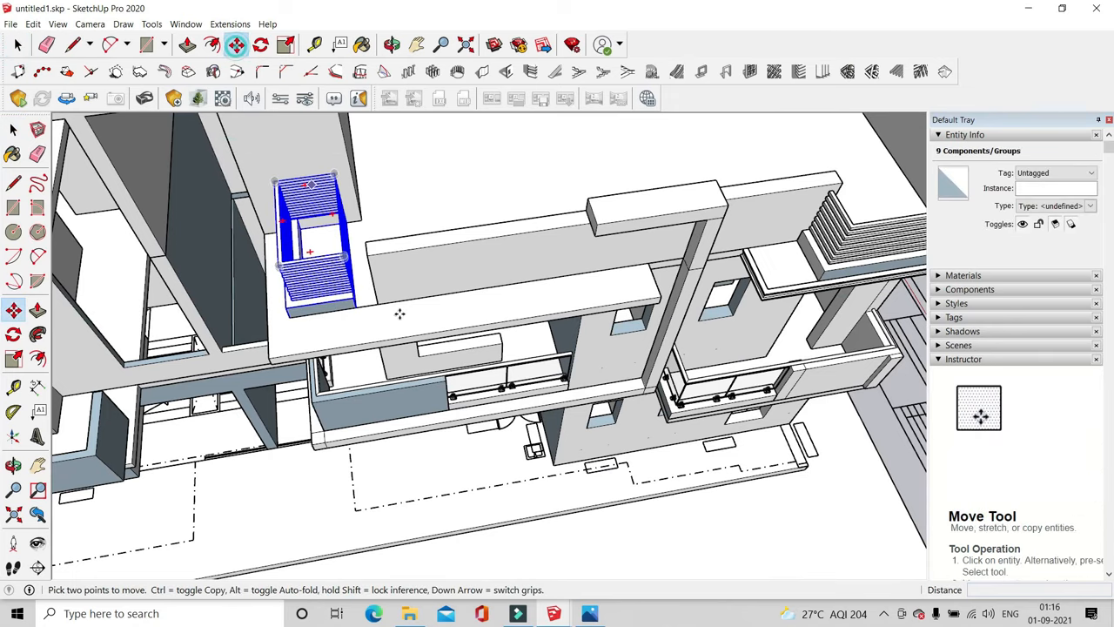
scroll(324, 290, up, 3)
click(345, 282)
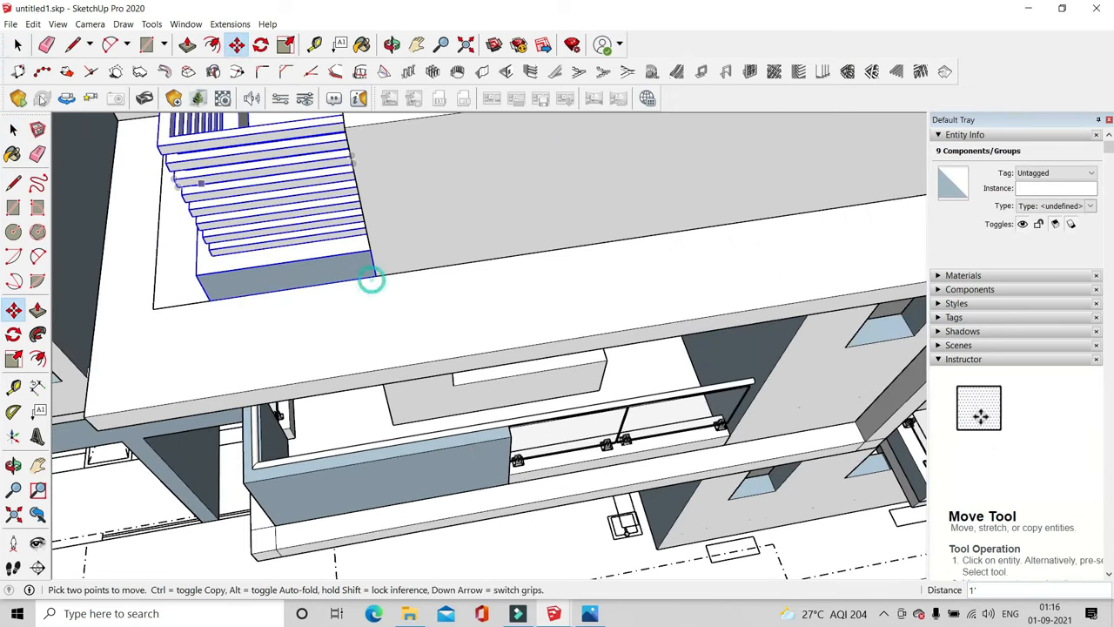
click(23, 54)
Inside the roof slab's group, push the slab's side edge beside the L-shaped band back to the louvre base
scroll(488, 348, down, 2)
middle_drag(462, 339, 566, 382)
scroll(537, 278, down, 4)
click(552, 283)
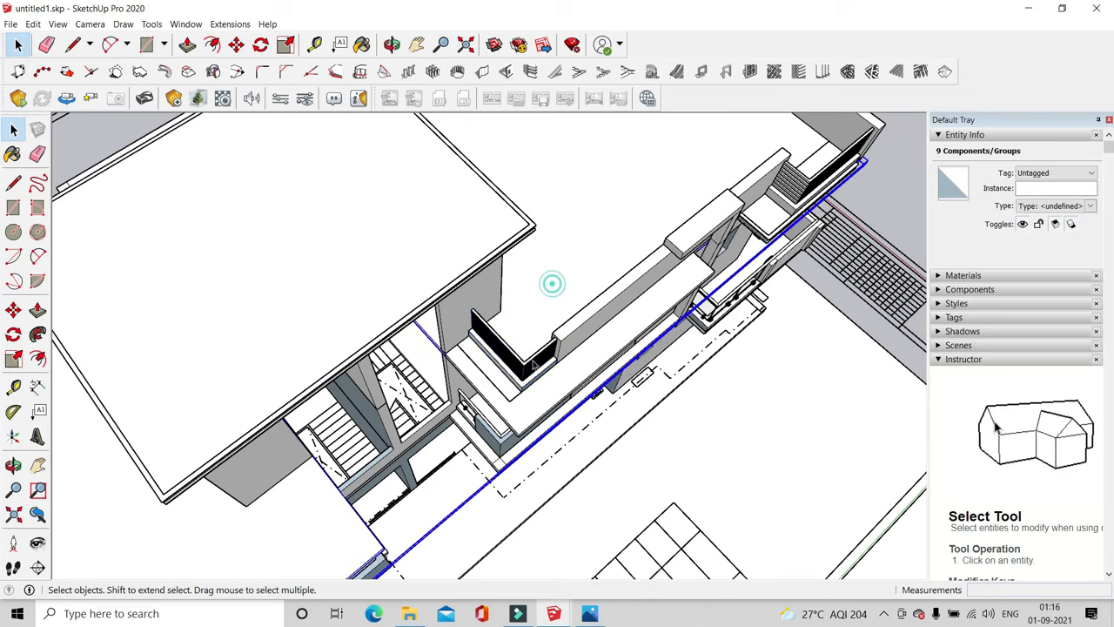
scroll(536, 310, up, 3)
middle_drag(536, 311, 548, 326)
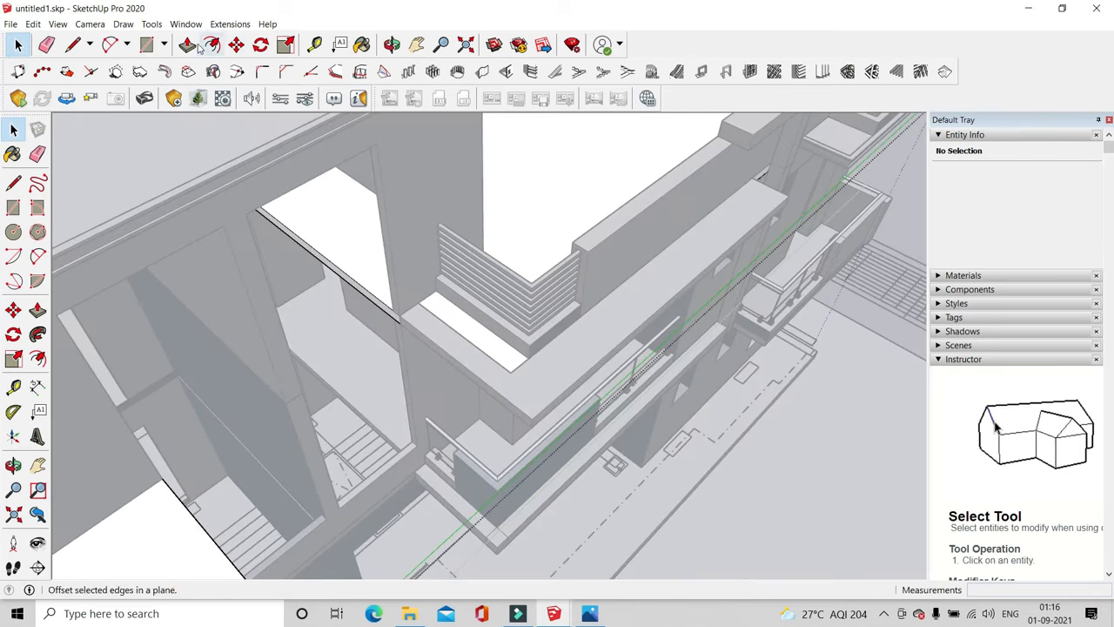
click(188, 46)
scroll(483, 366, up, 2)
click(493, 362)
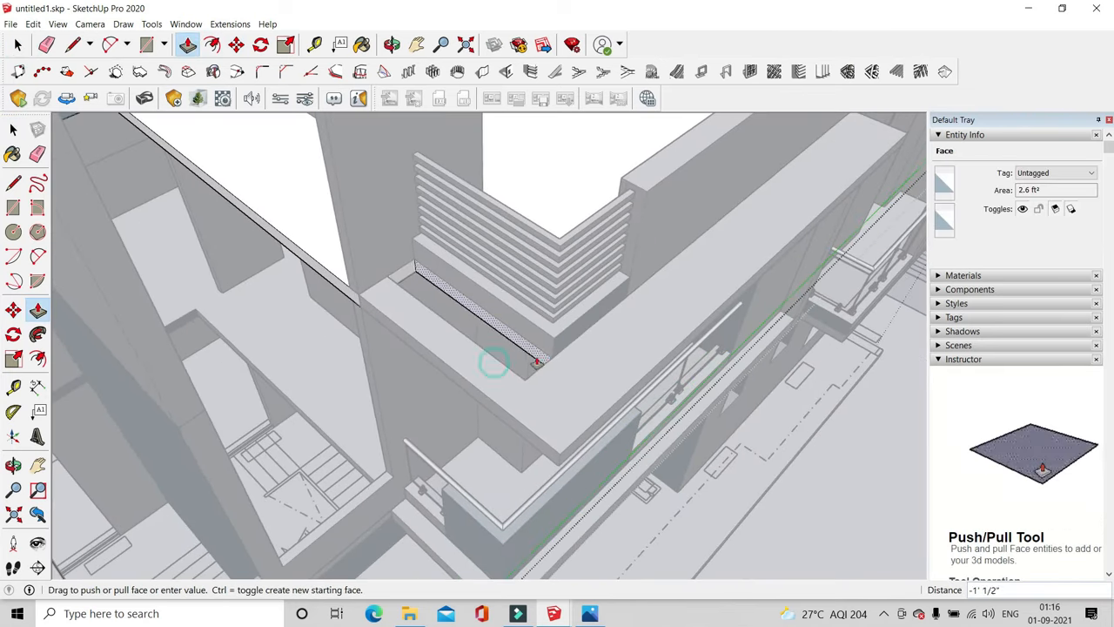
click(541, 351)
key(space)
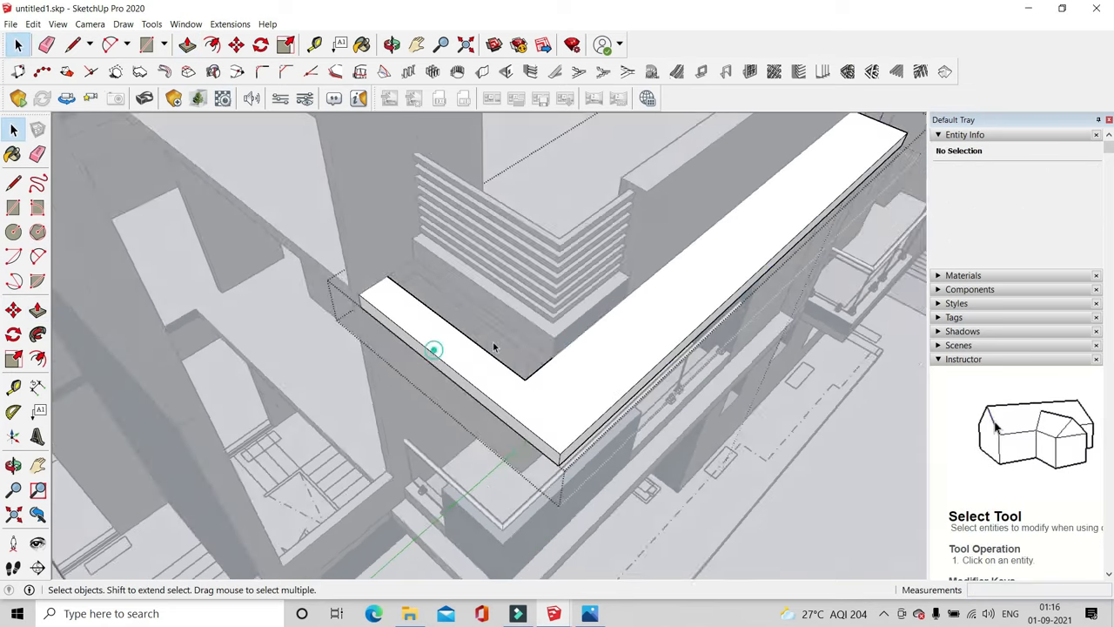
Inside the L-shaped band's group, extrude the short arm's inner face 1' to meet the louvre base
middle_drag(493, 346, 217, 323)
click(187, 45)
scroll(325, 274, up, 4)
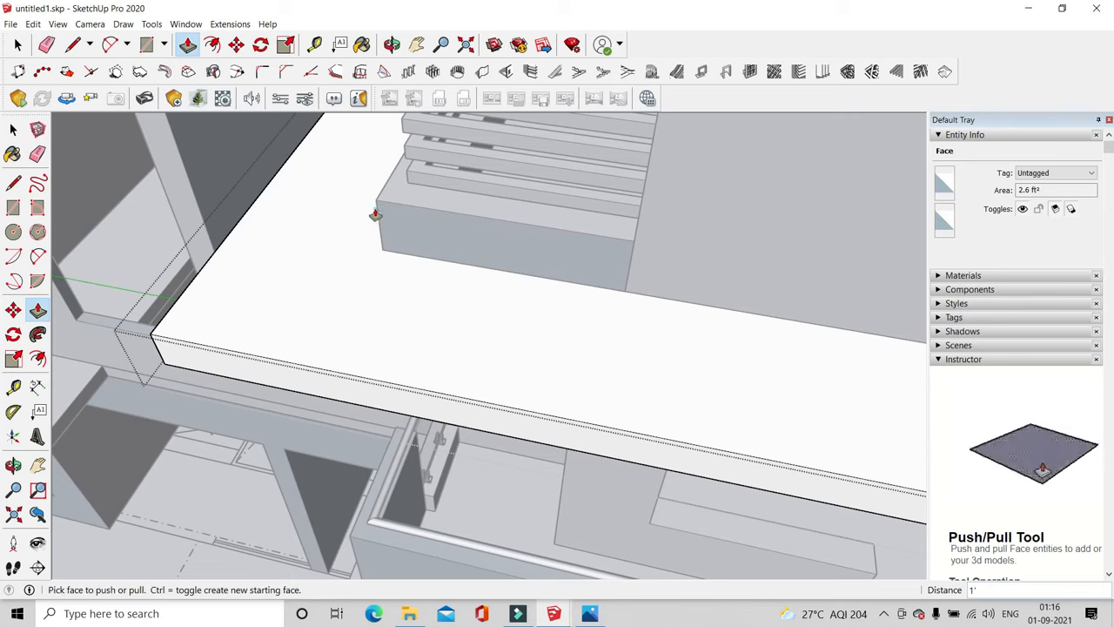
key(space)
scroll(378, 439, down, 10)
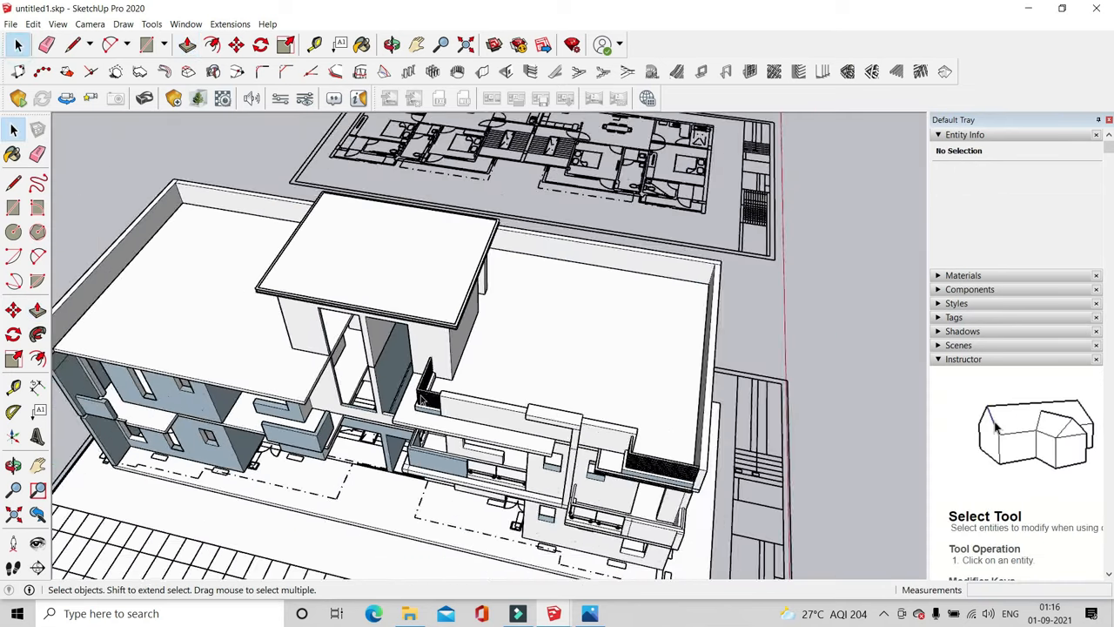
scroll(378, 440, up, 3)
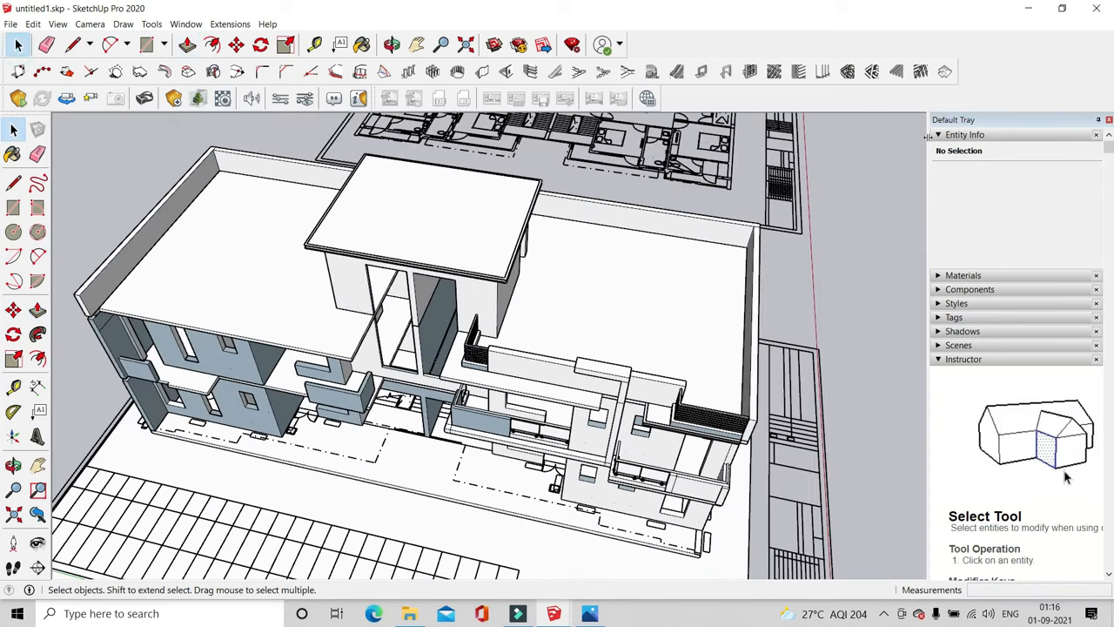
Examine the roof parapet, corner louvre screens and overhanging upper roof on the front facade from several angles
drag(857, 301, 860, 304)
middle_drag(536, 291, 870, 127)
scroll(644, 311, up, 4)
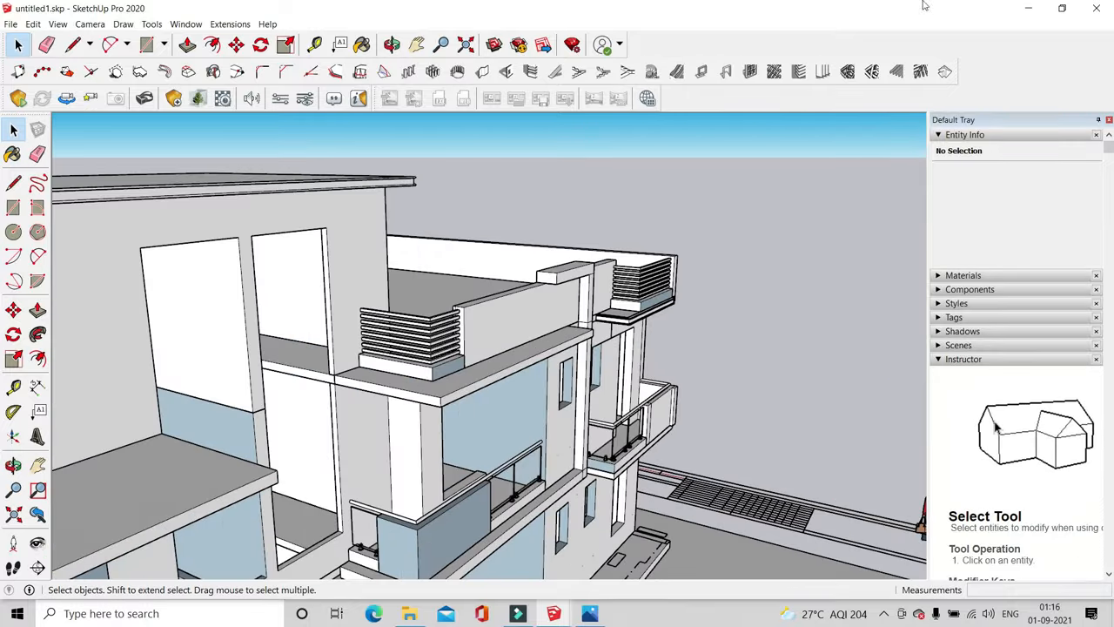
middle_drag(497, 407, 370, 404)
middle_drag(372, 261, 372, 356)
scroll(372, 356, down, 1)
scroll(374, 339, up, 2)
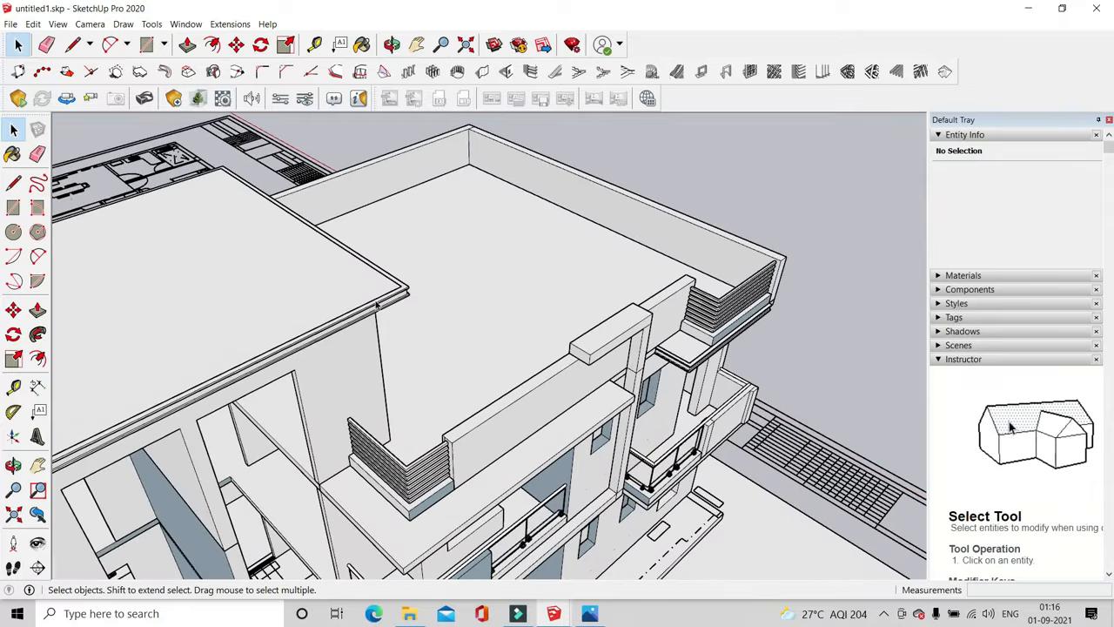
scroll(376, 310, down, 1)
scroll(377, 326, up, 1)
scroll(413, 353, down, 2)
scroll(407, 398, up, 3)
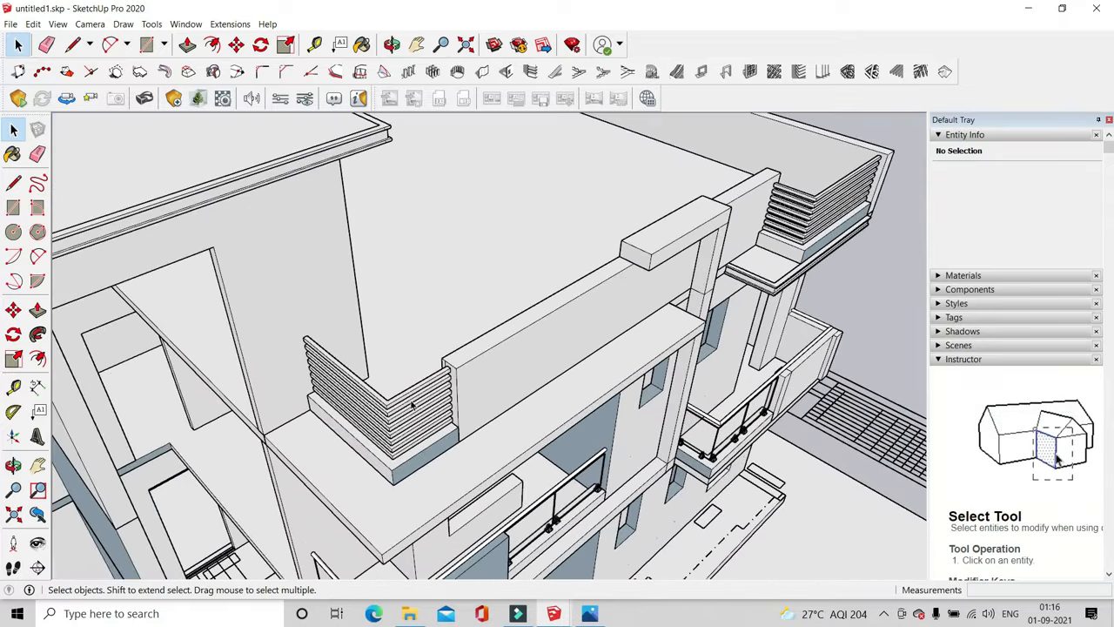
middle_drag(406, 434, 347, 298)
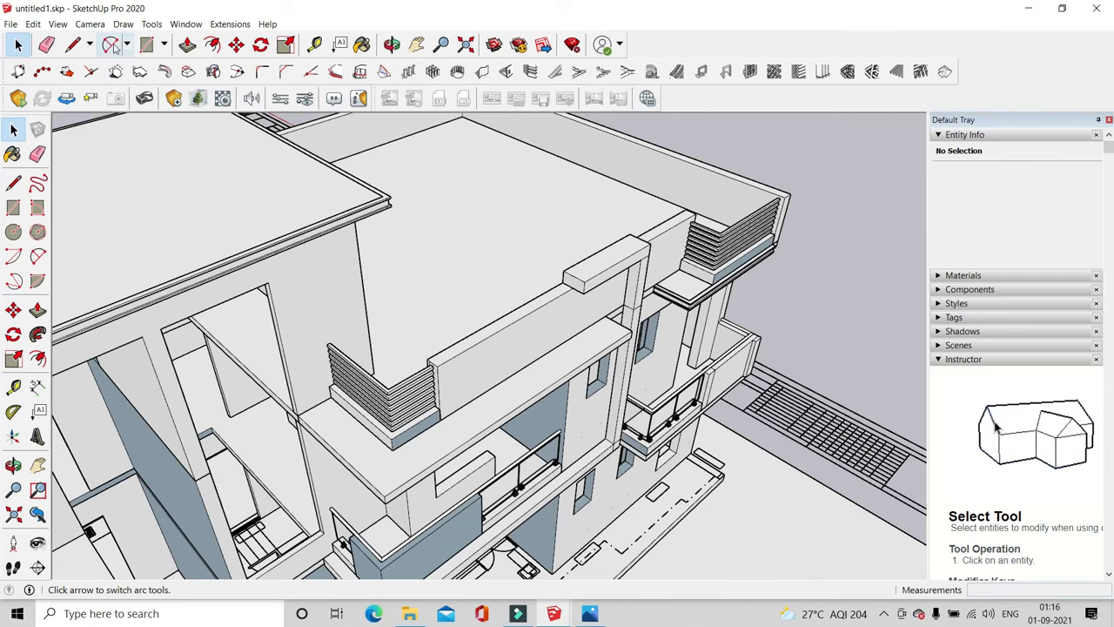
Draw a closed 3" by 2" rectangle of lines on the roof slab in front of the corner louvre base
click(73, 44)
scroll(418, 374, up, 5)
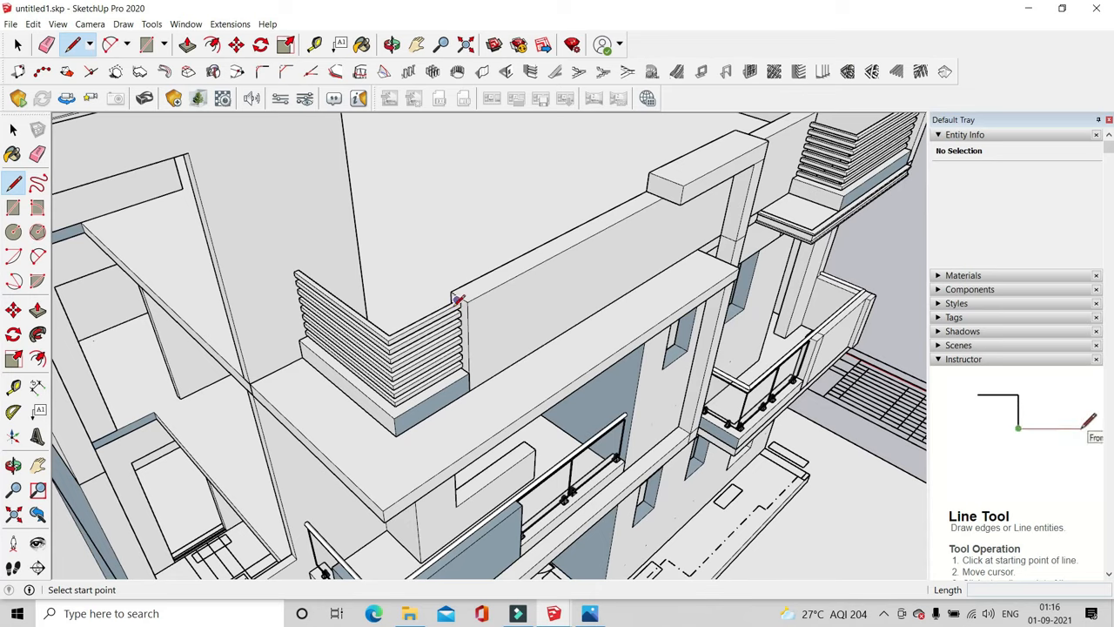
scroll(457, 300, up, 4)
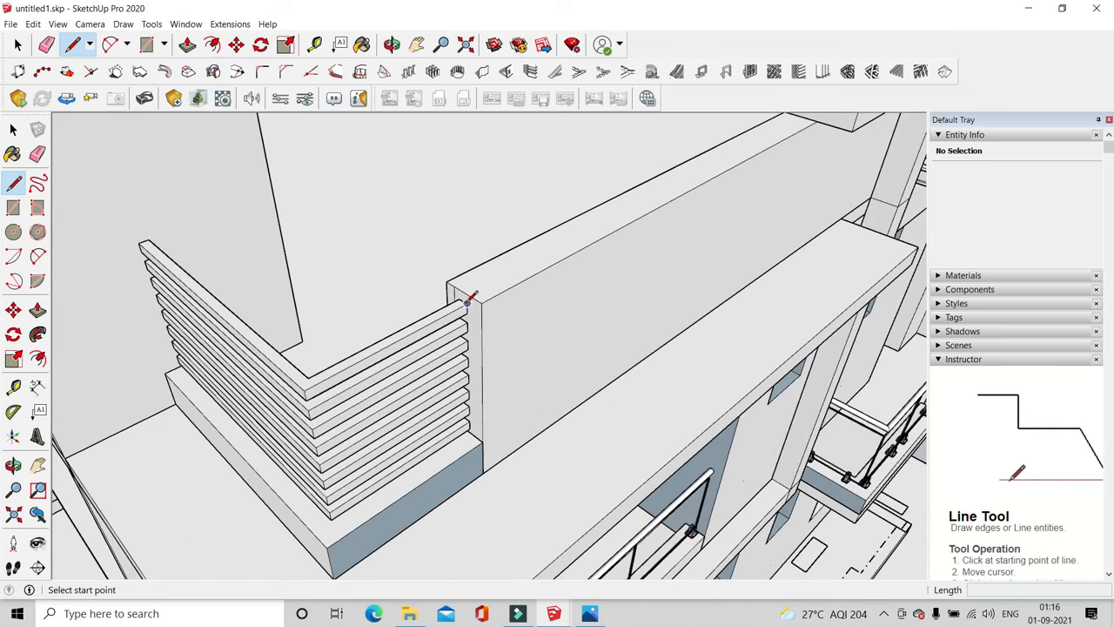
scroll(468, 302, down, 3)
scroll(453, 462, up, 3)
mouse_move(453, 457)
middle_down()
mouse_move(435, 465)
mouse_move(489, 448)
middle_up()
scroll(435, 464, down, 2)
scroll(472, 461, up, 2)
scroll(503, 423, down, 3)
click(495, 439)
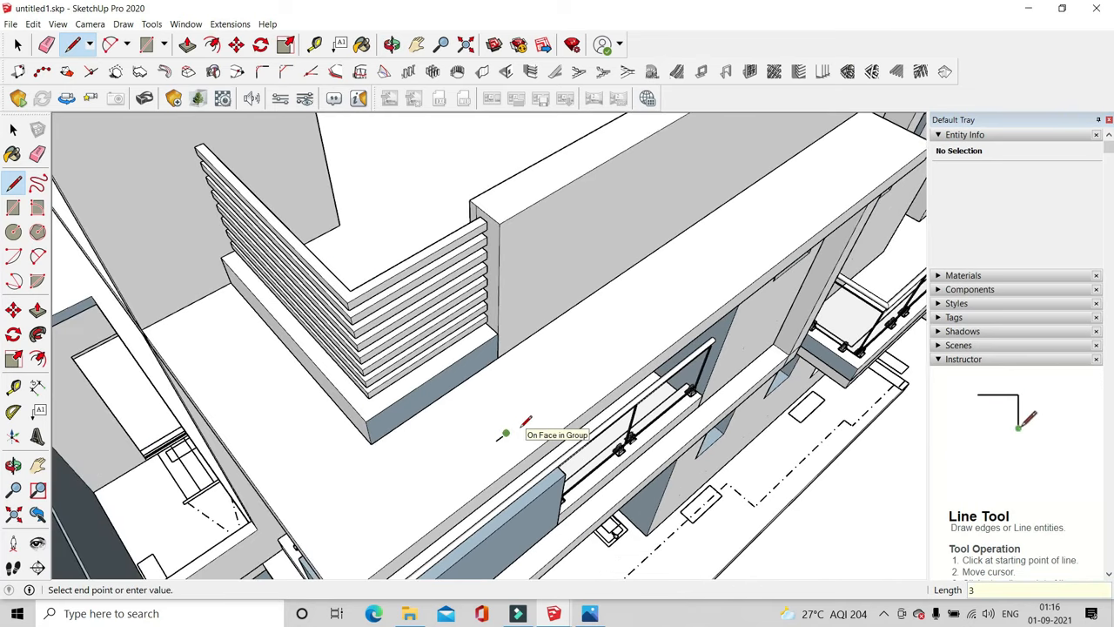
scroll(522, 444, up, 5)
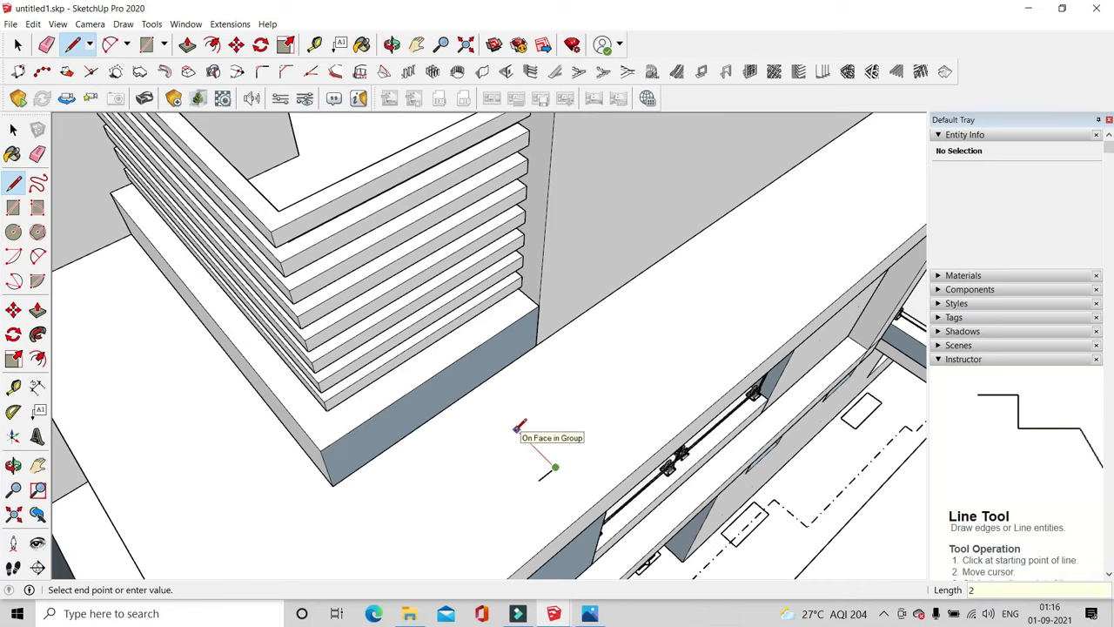
middle_drag(530, 514, 500, 487)
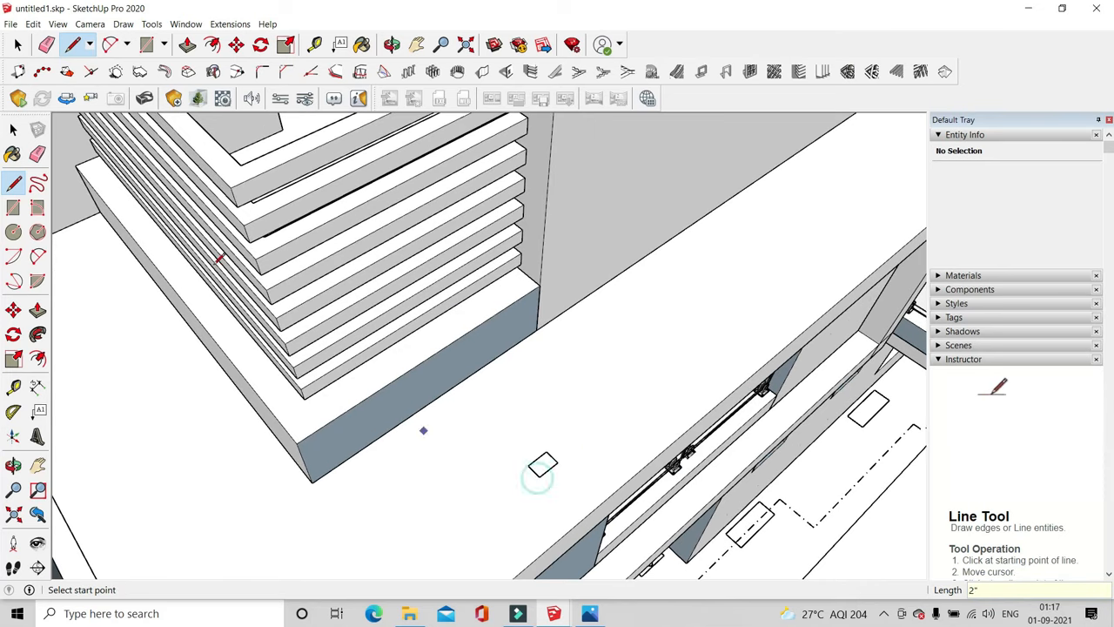
Extrude the small rectangle into a vertical post reaching up to the overhanging upper roof
click(187, 44)
click(537, 467)
scroll(554, 389, down, 6)
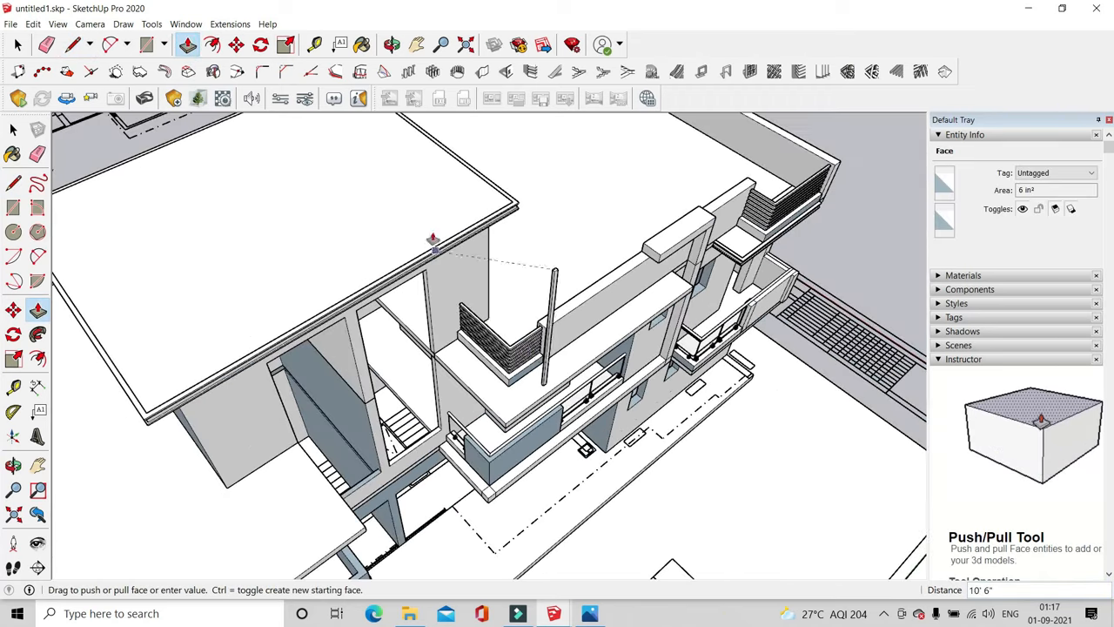
scroll(448, 230, up, 4)
middle_drag(542, 224, 448, 206)
scroll(447, 206, down, 3)
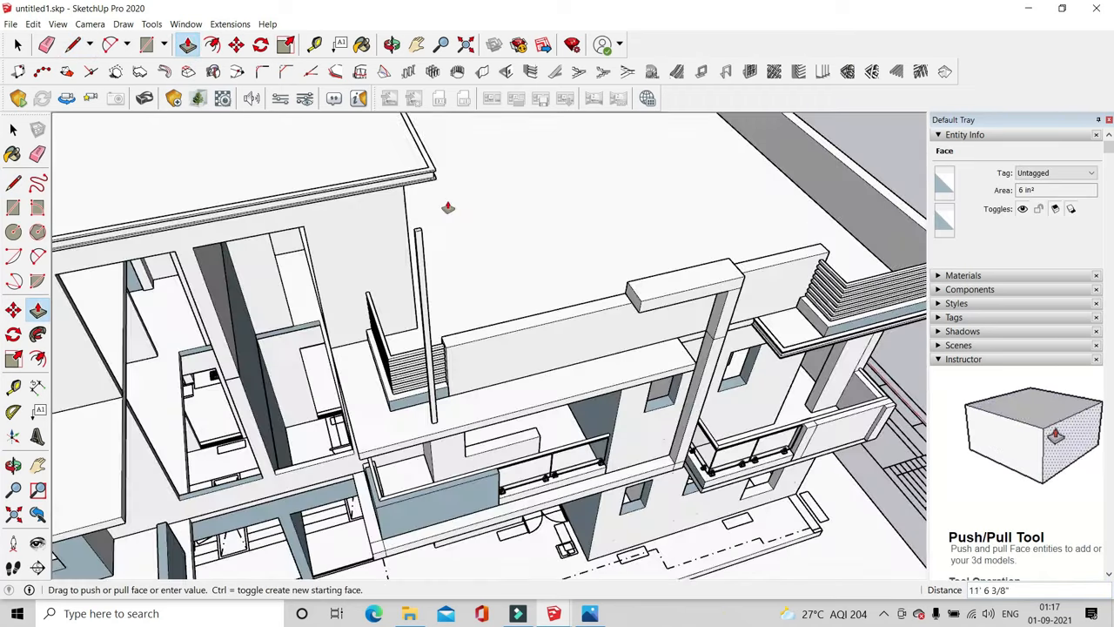
scroll(438, 179, up, 4)
click(440, 171)
Add a short segment on the post's top and extrude its rear face back to the upper roof's edge as a beam
scroll(462, 196, down, 3)
scroll(447, 285, up, 3)
scroll(447, 285, up, 3)
click(448, 439)
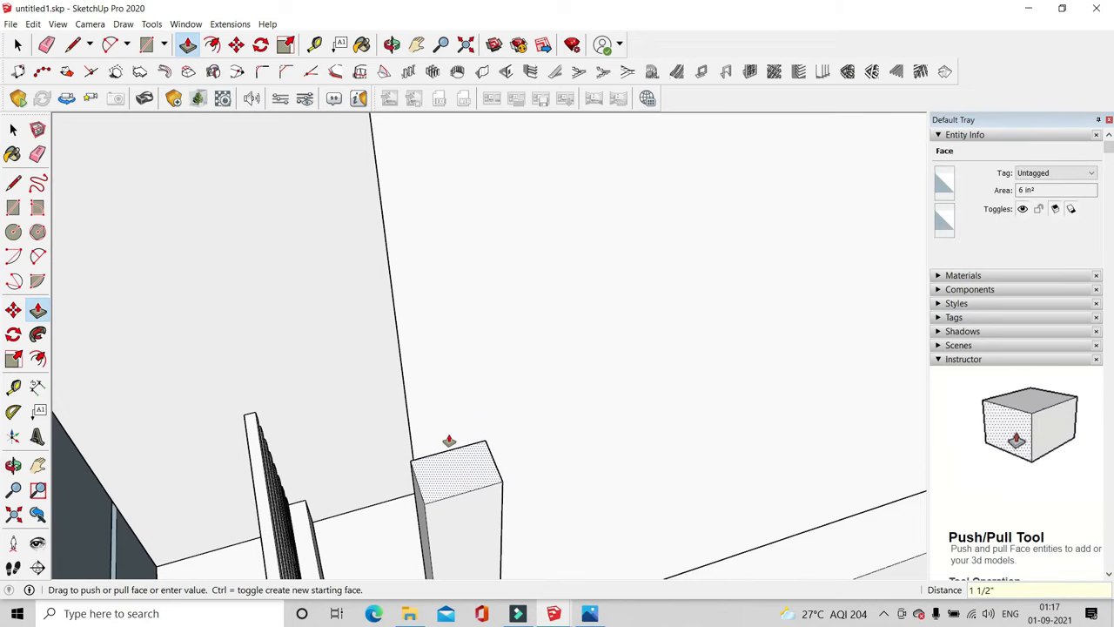
click(482, 422)
middle_drag(482, 422, 488, 386)
scroll(487, 386, down, 4)
middle_drag(557, 365, 722, 309)
click(774, 258)
middle_drag(714, 253, 386, 149)
scroll(378, 206, up, 8)
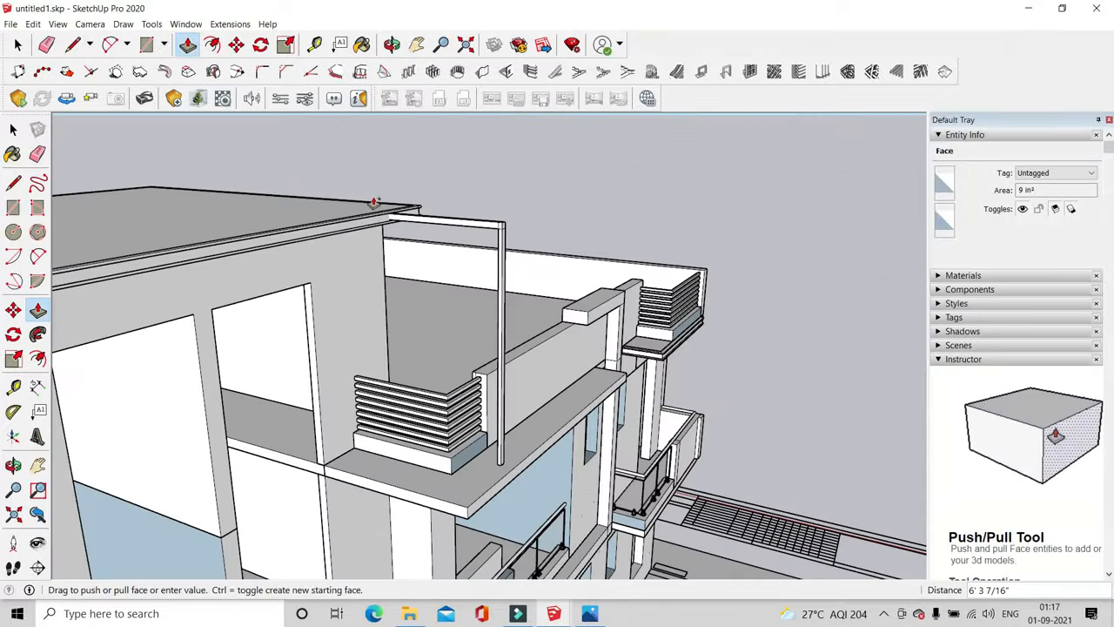
click(387, 162)
scroll(388, 165, down, 4)
Erase the leftover seam edges where the vertical post meets the horizontal beam
click(46, 44)
scroll(484, 274, down, 3)
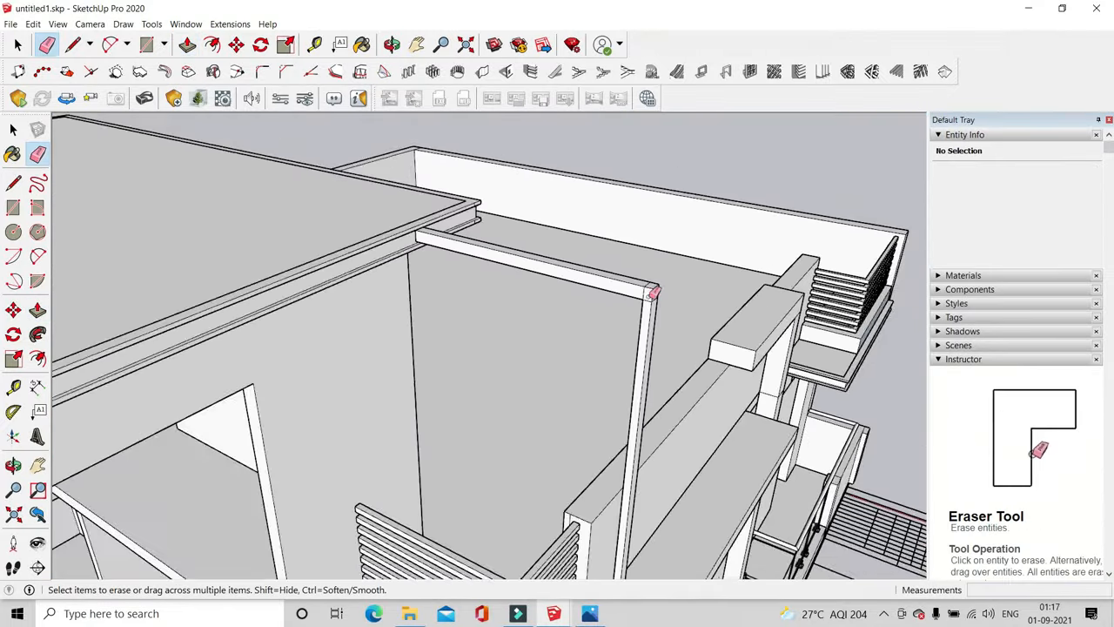
scroll(649, 294, up, 4)
click(645, 301)
mouse_move(648, 309)
middle_down()
mouse_move(541, 360)
mouse_move(388, 310)
middle_up()
click(610, 320)
scroll(388, 310, down, 3)
scroll(233, 265, up, 5)
scroll(236, 262, down, 2)
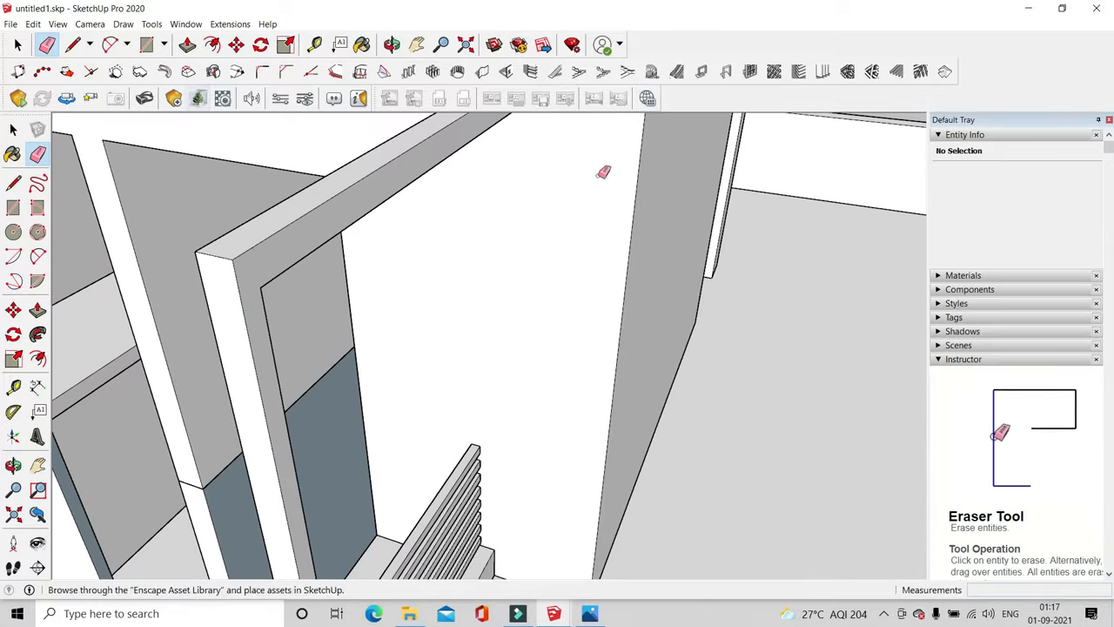
Try to copy the long side edges of the post and beam 1" inward across their outer faces
click(21, 45)
scroll(243, 256, up, 1)
click(236, 45)
middle_drag(236, 268, 233, 301)
click(19, 47)
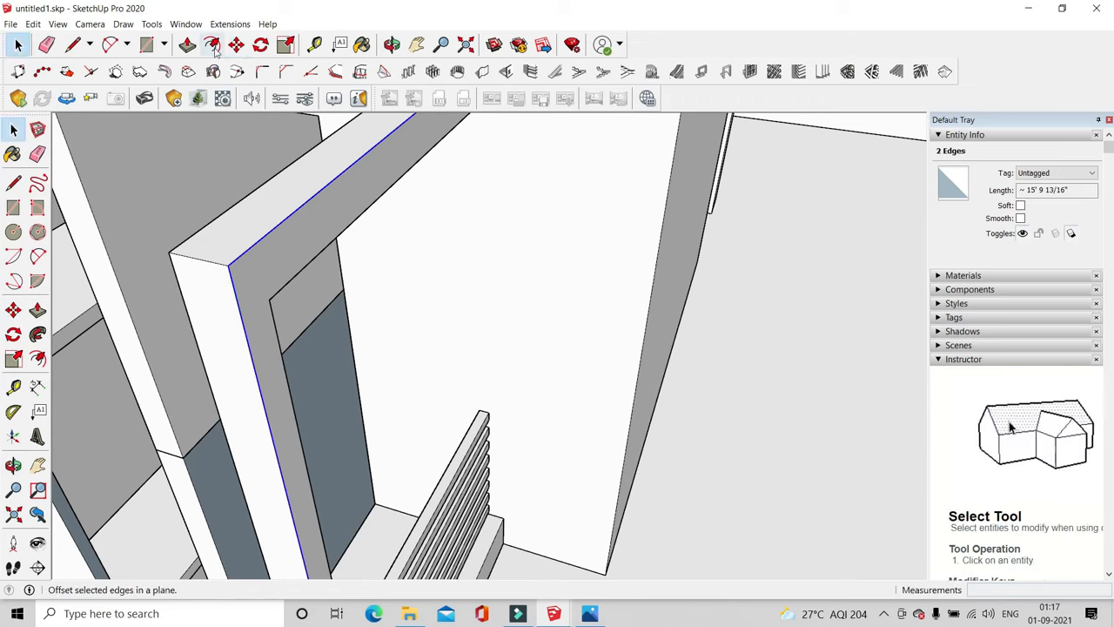
click(236, 44)
click(224, 257)
key(ctrl)
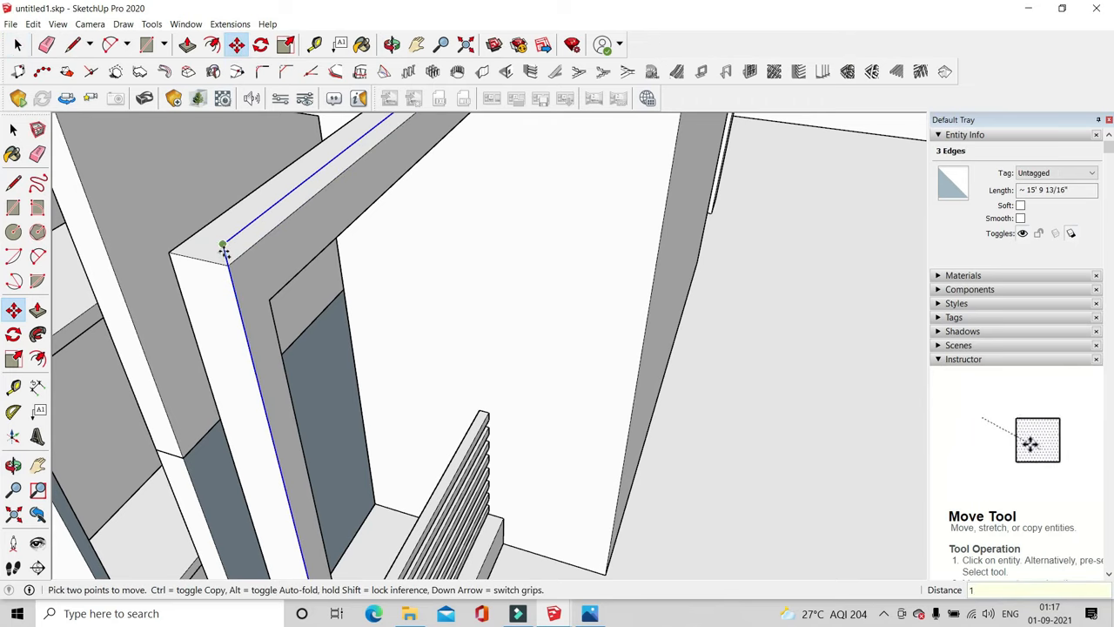
key(space)
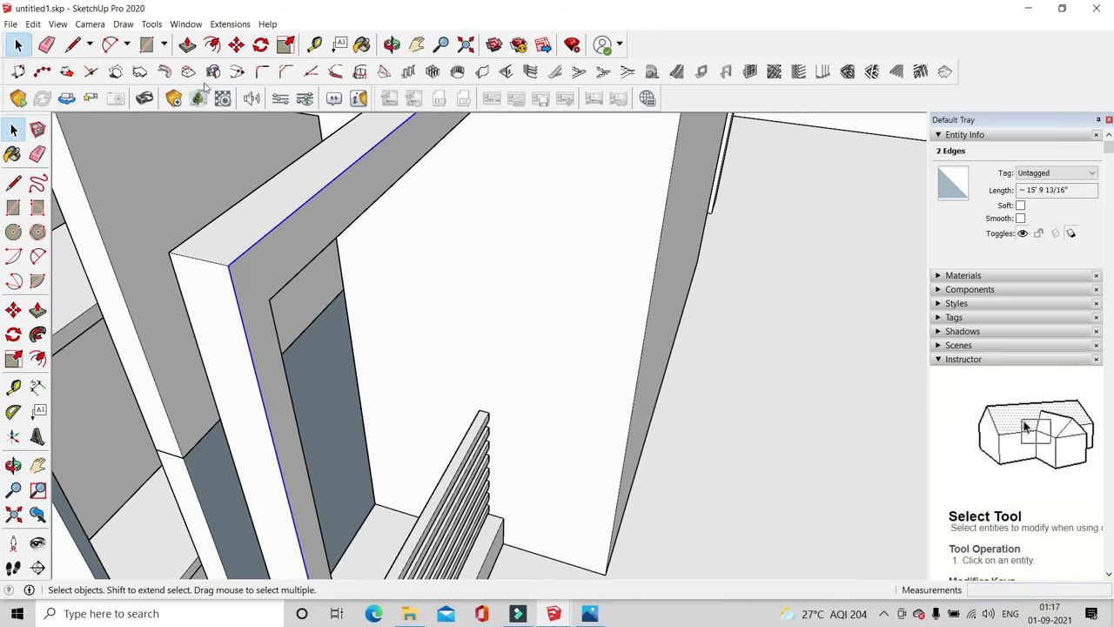
click(236, 45)
click(210, 259)
key(ctrl)
middle_drag(219, 269, 433, 391)
Offset the outer faces of the post and beam 1" inward and join the two insets into one strip around the corner
click(212, 45)
double_click(217, 491)
middle_drag(217, 492, 186, 365)
scroll(179, 370, up, 1)
click(73, 45)
scroll(166, 363, up, 2)
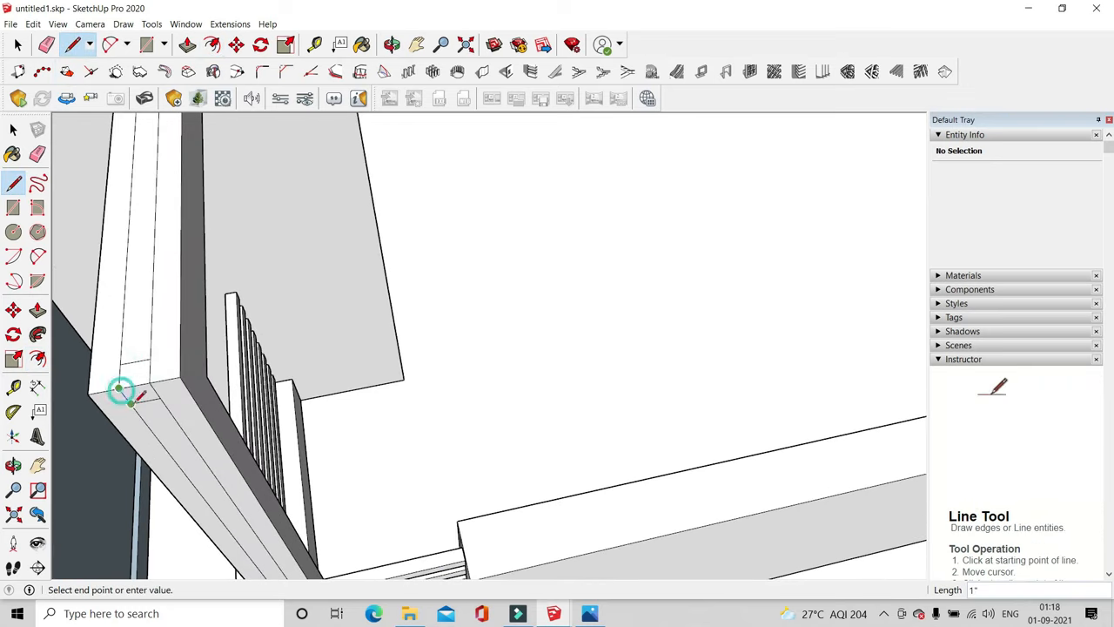
click(47, 45)
middle_drag(142, 360, 252, 330)
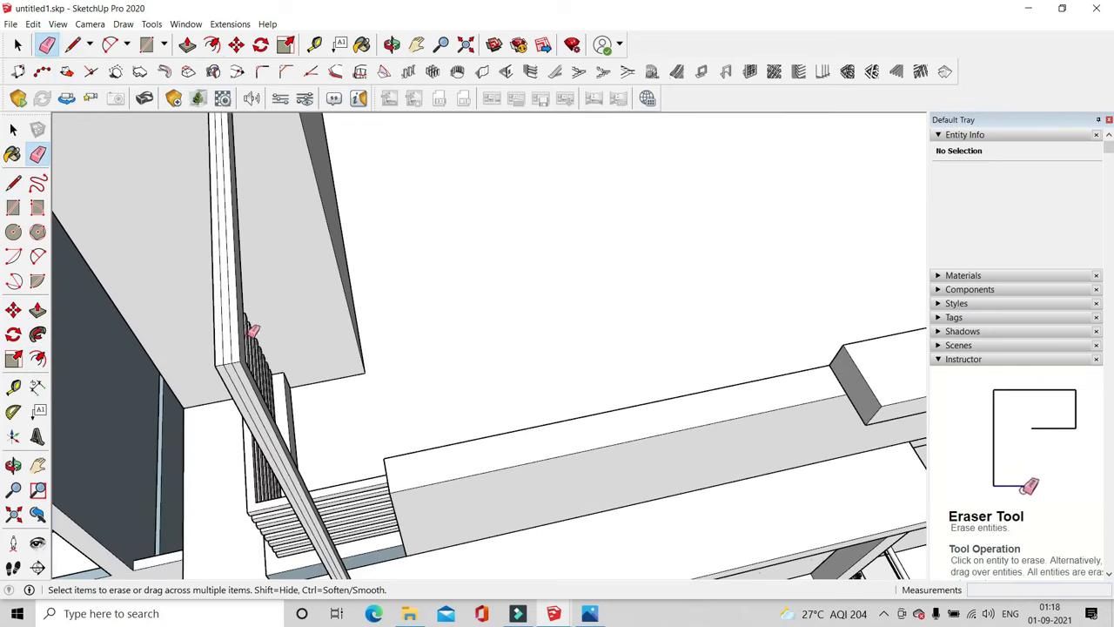
Recess the middle strip on the outer faces of the post and beam by 1" to form a groove
click(189, 45)
scroll(244, 387, up, 2)
click(245, 387)
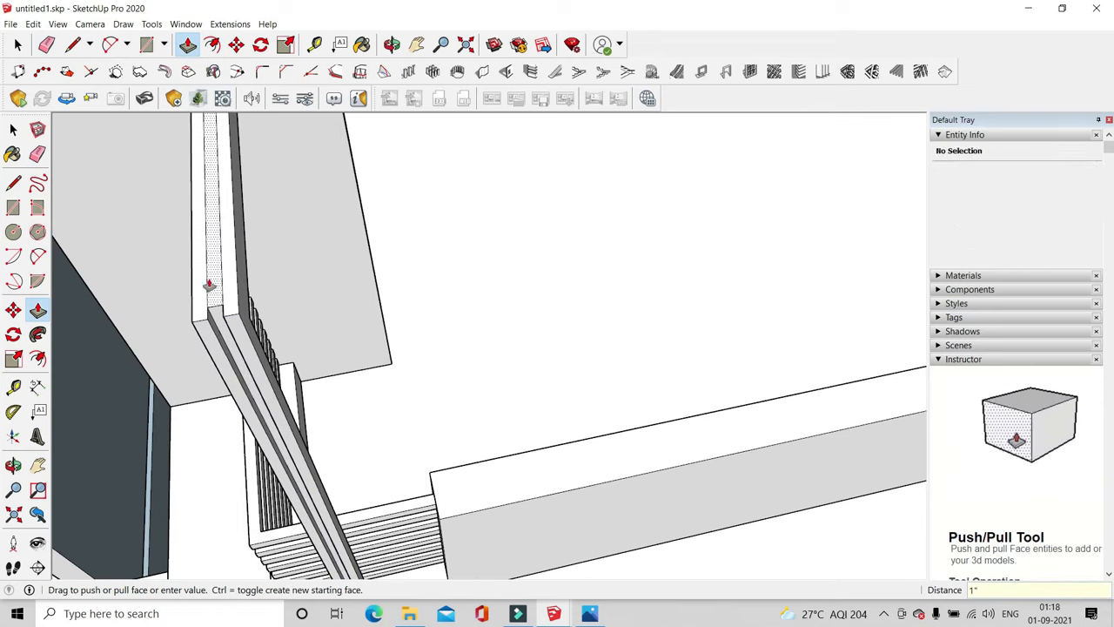
scroll(348, 218, down, 4)
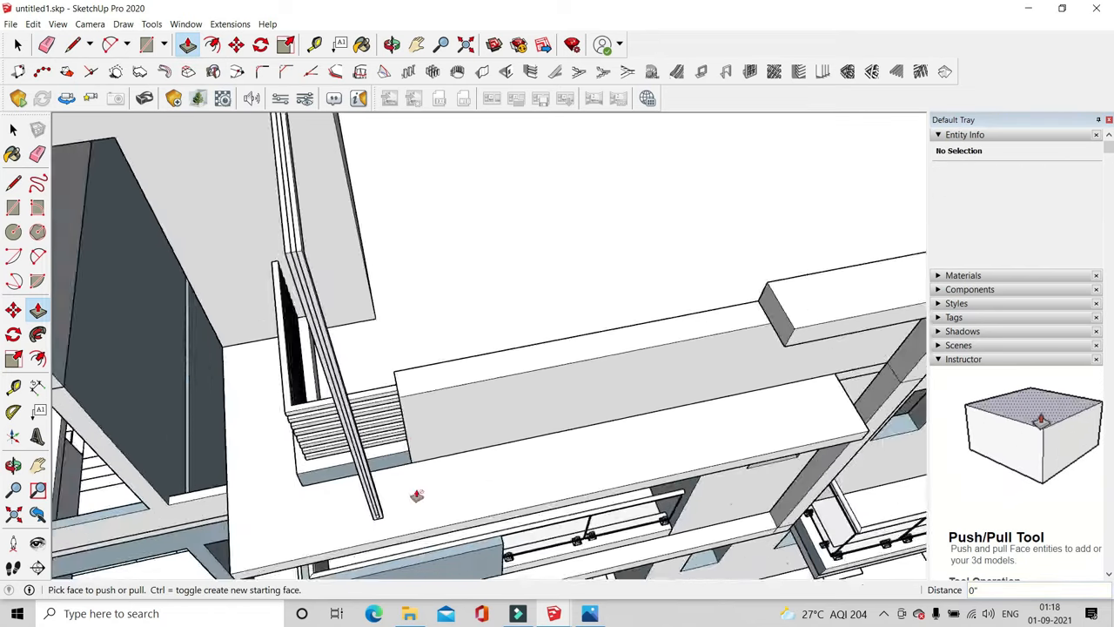
Push in the remaining end pieces of the groove by 1" at the post's foot and the beam's roof end
scroll(370, 523, up, 6)
click(364, 531)
click(404, 538)
scroll(465, 554, down, 6)
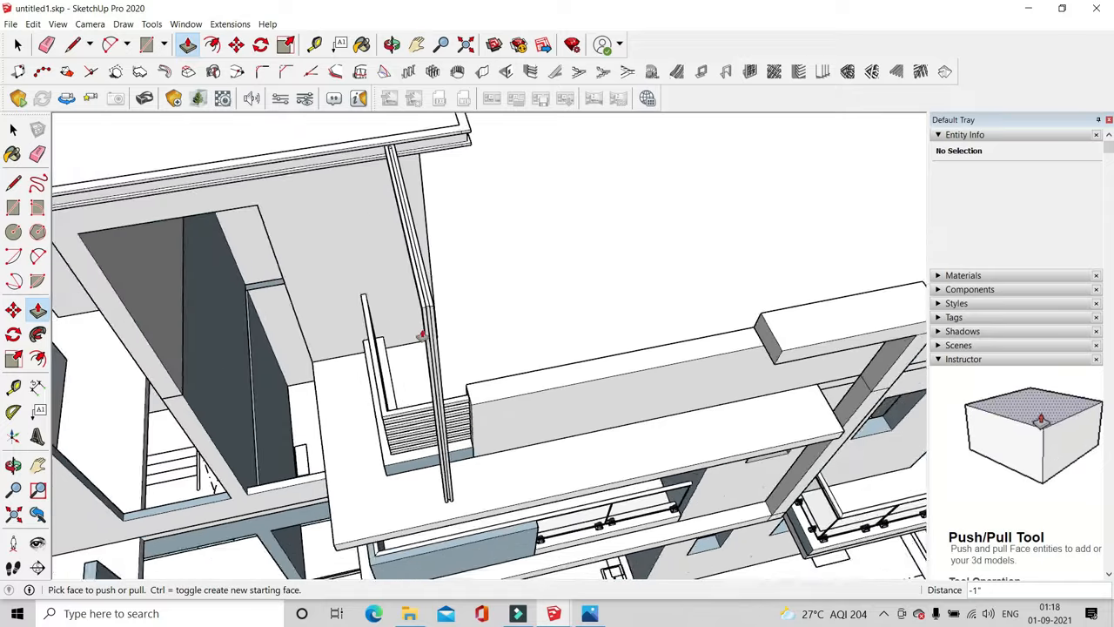
scroll(398, 153, up, 4)
double_click(385, 148)
Select all the connected geometry of the grooved post and beam and make it a group
middle_drag(356, 154, 609, 487)
click(17, 44)
scroll(527, 361, up, 5)
triple_click(397, 307)
right_click(397, 303)
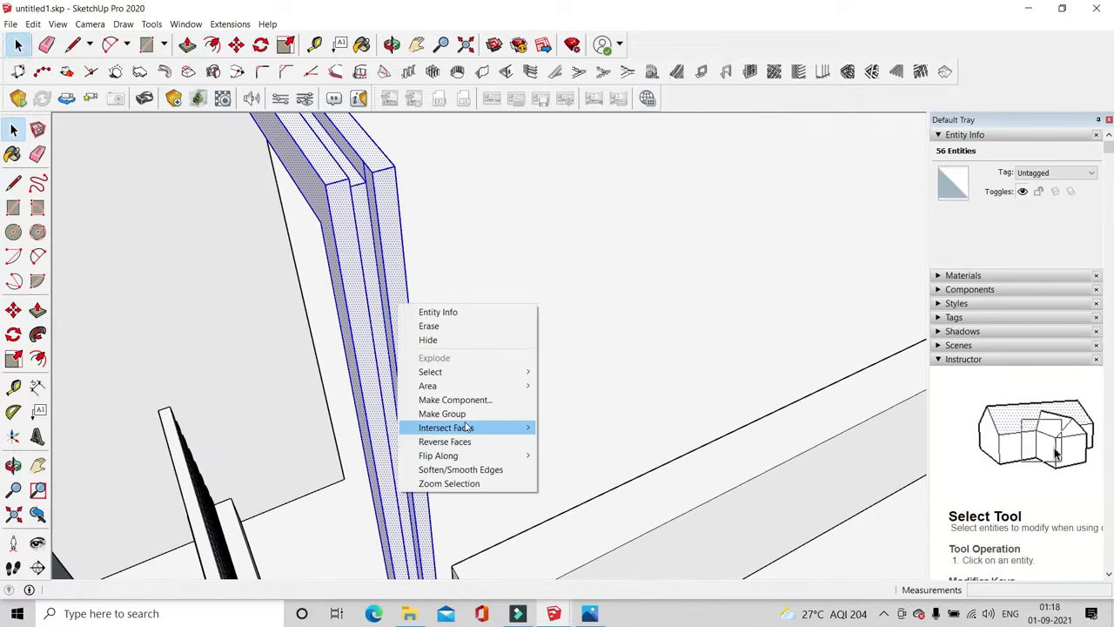
click(442, 413)
Copy the grooved post-and-beam group twice along the facade, leaving 3" gaps between the frames
scroll(473, 373, down, 7)
click(237, 46)
scroll(470, 519, up, 7)
click(451, 507)
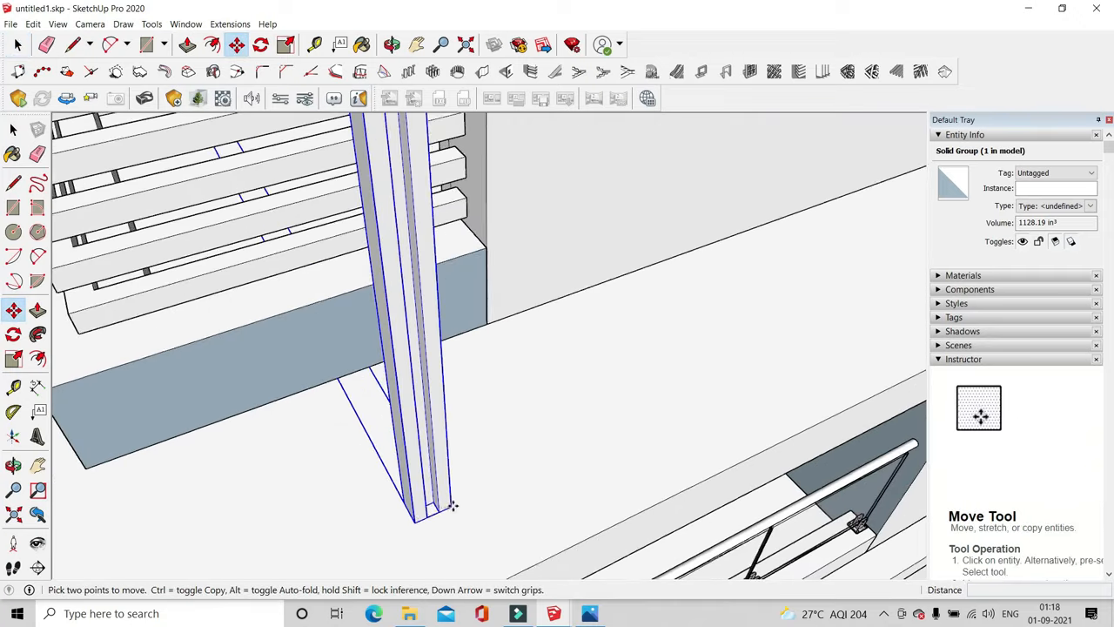
scroll(432, 515, up, 2)
key(ctrl)
click(405, 523)
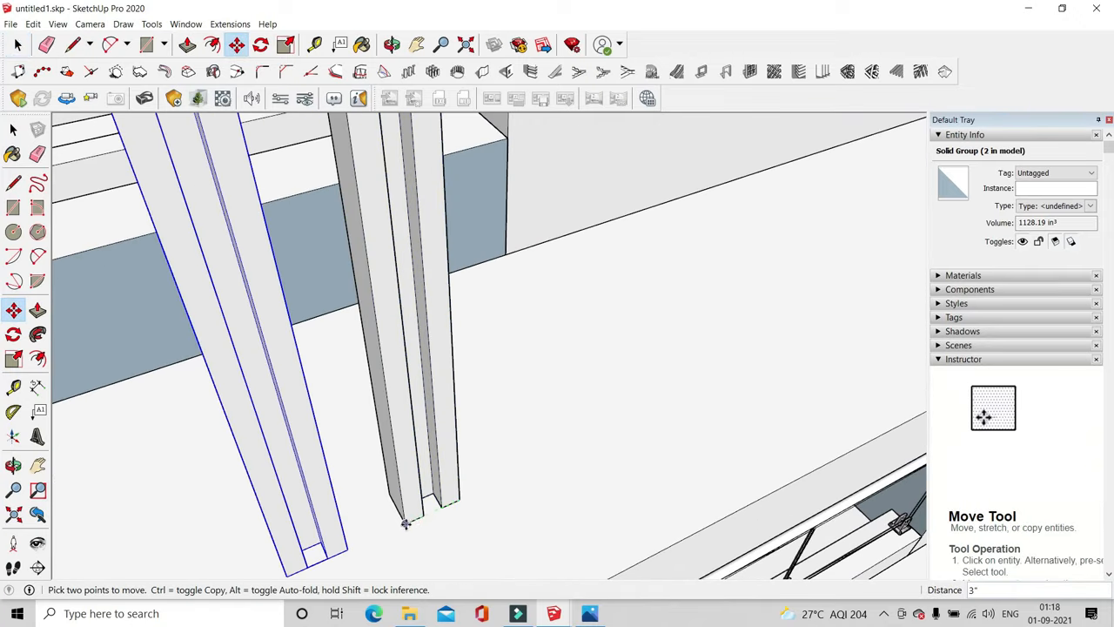
click(462, 502)
scroll(481, 474, down, 4)
key(space)
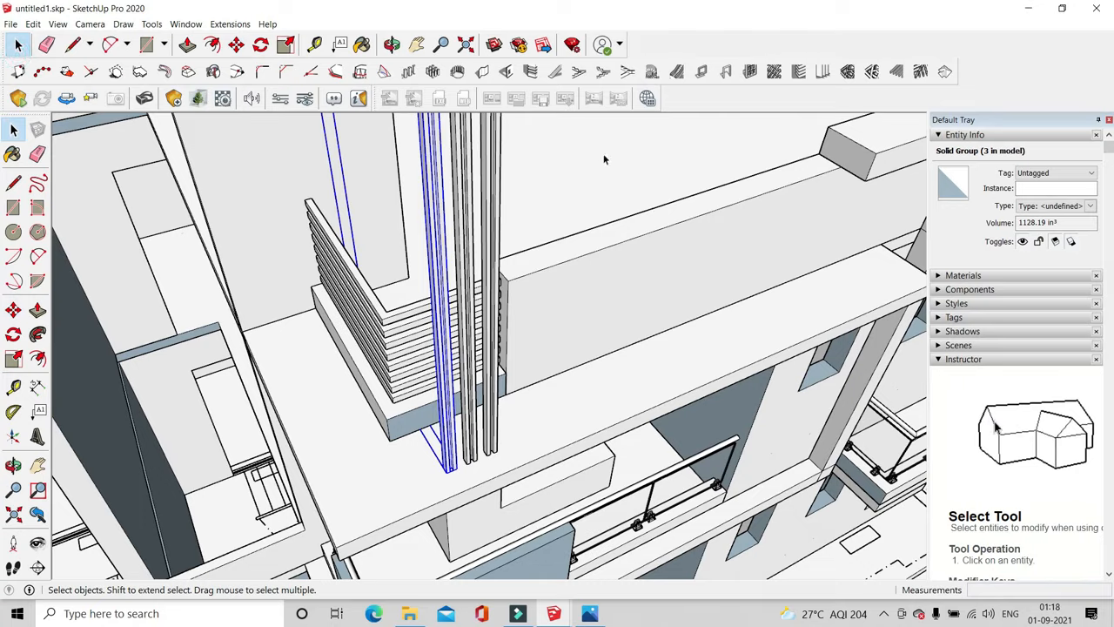
Select all three grooved frames and move them 1" along the facade
click(604, 159)
scroll(636, 293, down, 3)
middle_drag(636, 294, 607, 418)
scroll(583, 292, down, 1)
middle_drag(583, 293, 540, 270)
scroll(557, 304, down, 2)
middle_drag(548, 322, 505, 274)
scroll(523, 376, up, 4)
click(520, 381)
shift+click(499, 384)
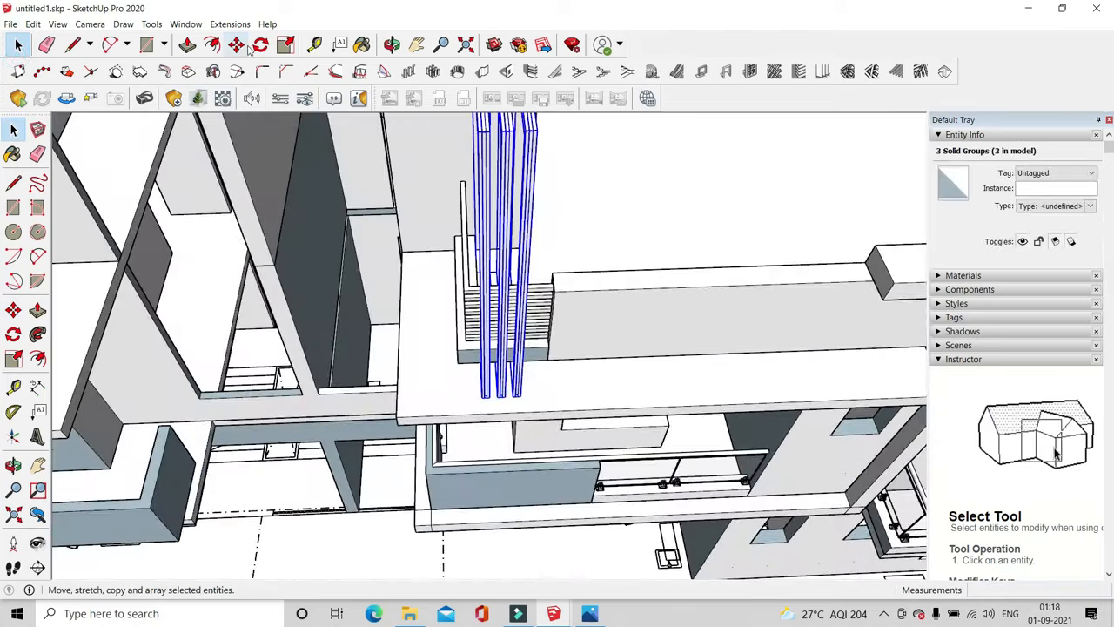
click(248, 48)
scroll(534, 409, up, 5)
click(561, 398)
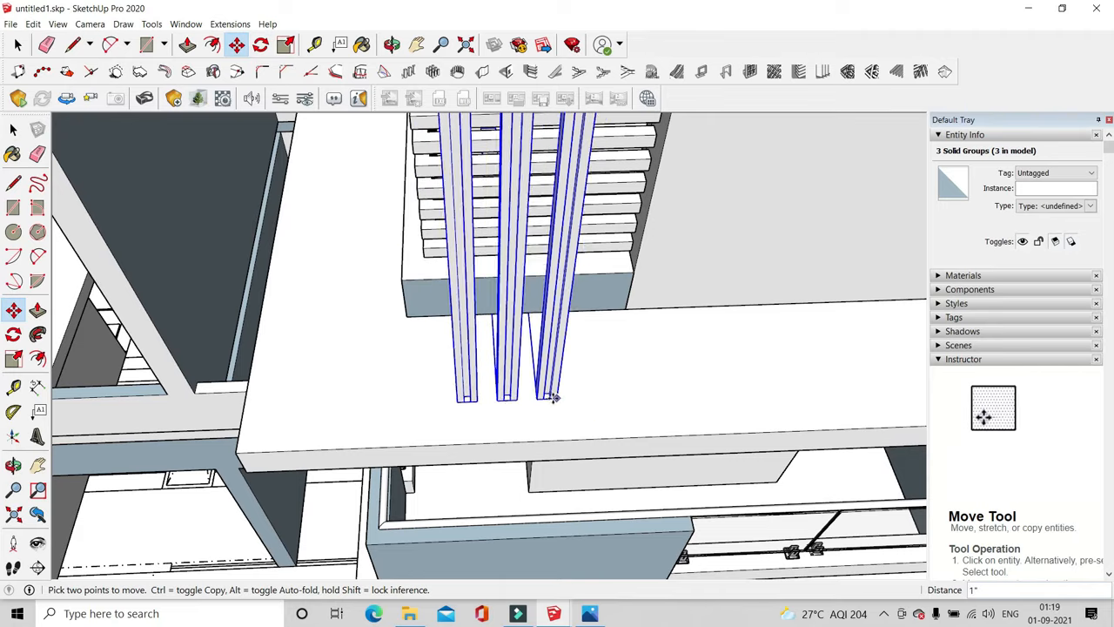
click(17, 44)
Examine the three vertical frames and the building's front and side facades from several angles
scroll(559, 386, down, 10)
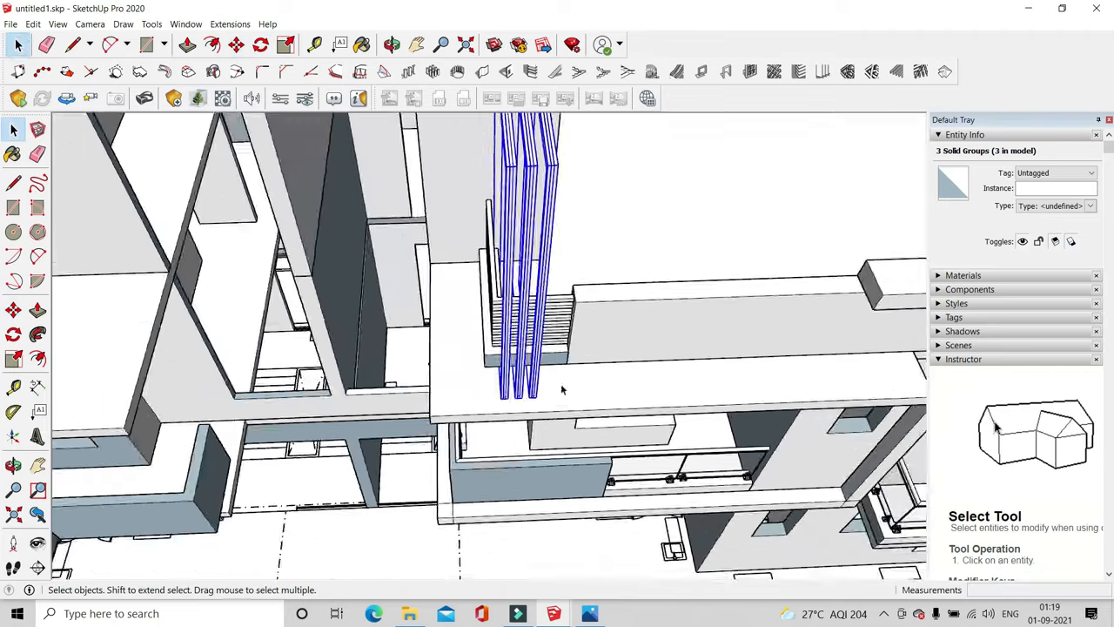
middle_drag(560, 386, 775, 485)
scroll(637, 350, up, 5)
scroll(634, 423, up, 6)
middle_drag(635, 417, 633, 462)
scroll(633, 462, down, 5)
middle_drag(646, 373, 644, 358)
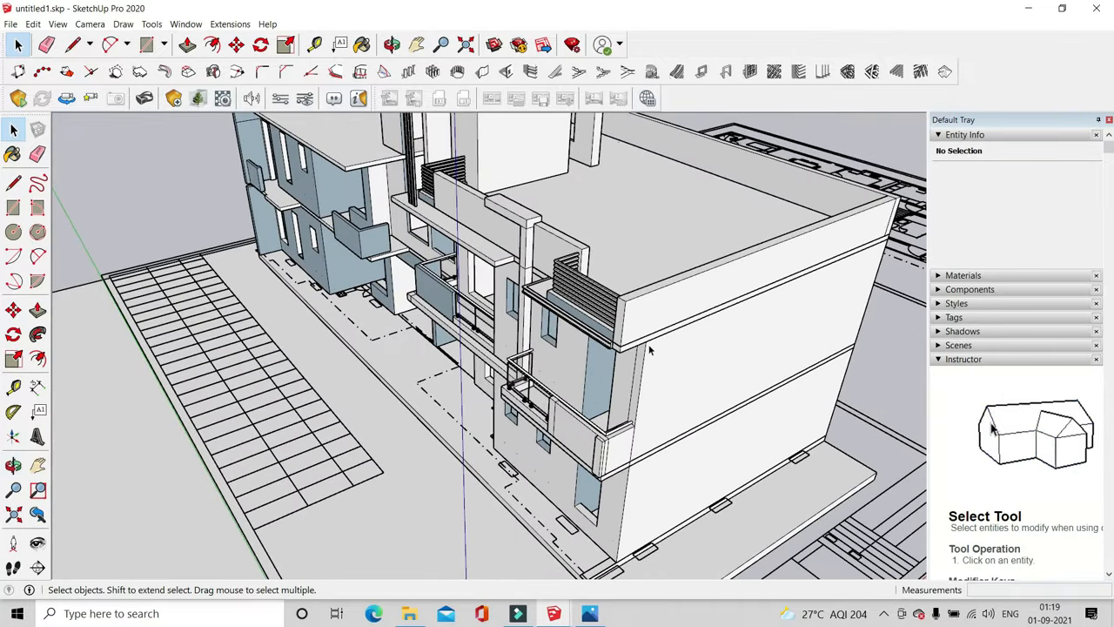
Inside the corner balcony wall group, push the side return wall's outer face back through its thickness to remove the wall
middle_drag(597, 458, 671, 468)
scroll(649, 425, up, 6)
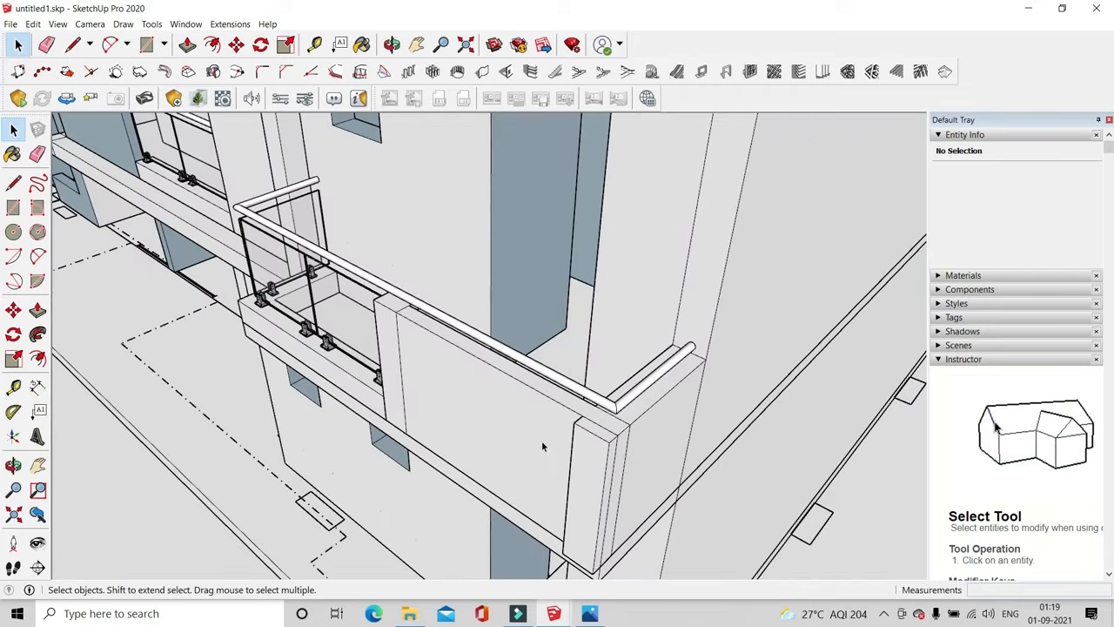
click(648, 433)
double_click(646, 434)
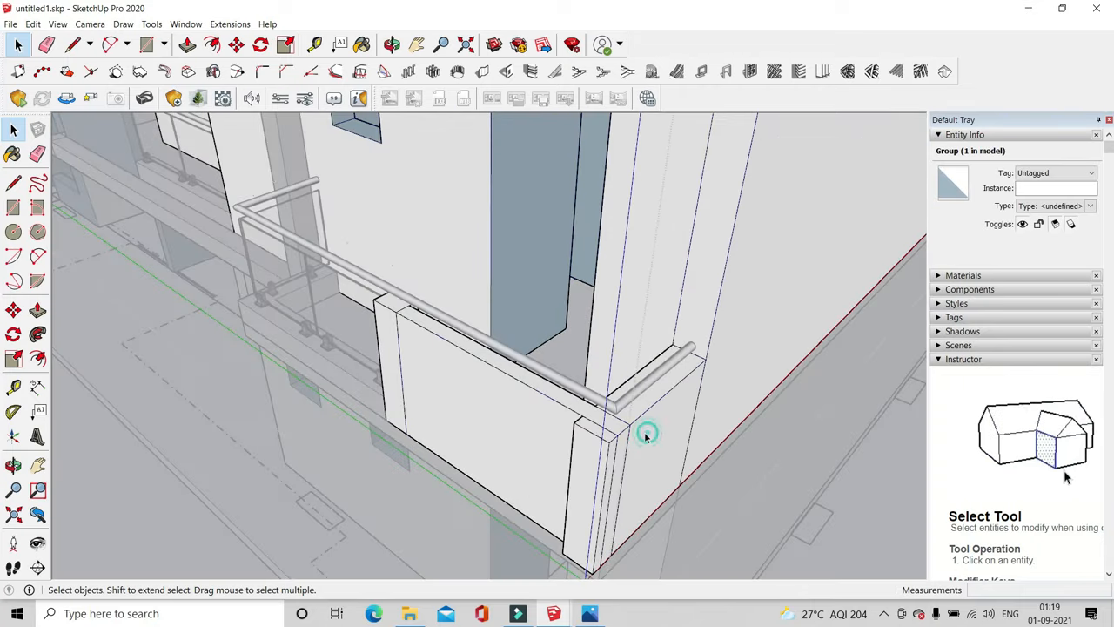
click(187, 45)
scroll(652, 427, up, 1)
click(652, 426)
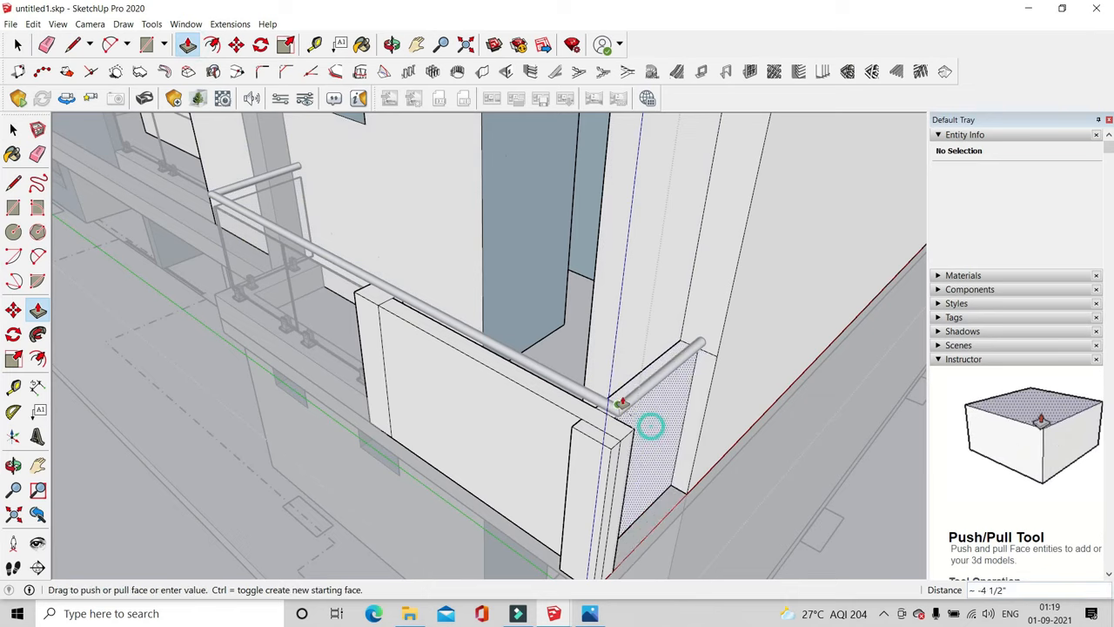
click(620, 388)
Push the leftover corner pier at the end of the balcony's front wall back 9" to clear it away
middle_drag(621, 386, 623, 454)
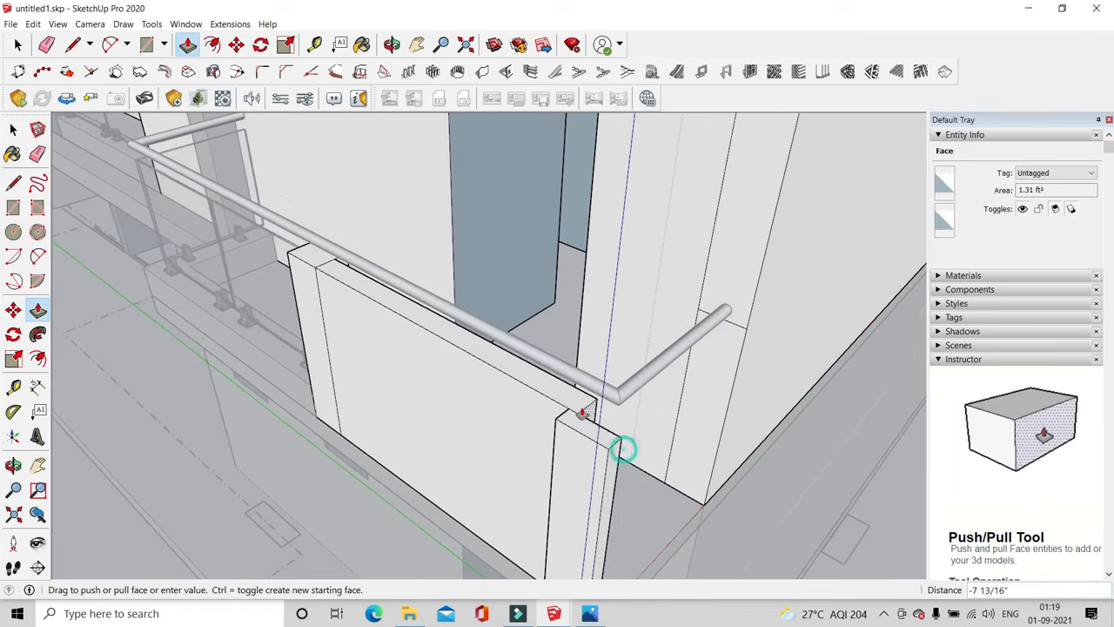
click(600, 454)
click(567, 409)
key(space)
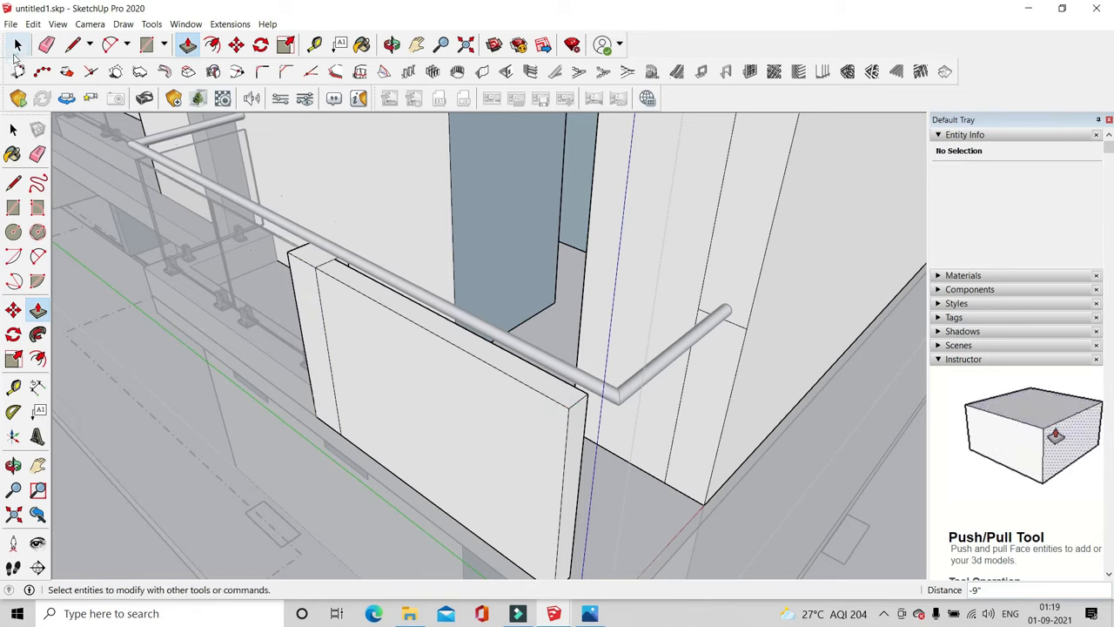
Erase the leftover edge lines on the building wall where the balcony's side wall was attached
click(799, 480)
scroll(707, 379, up, 1)
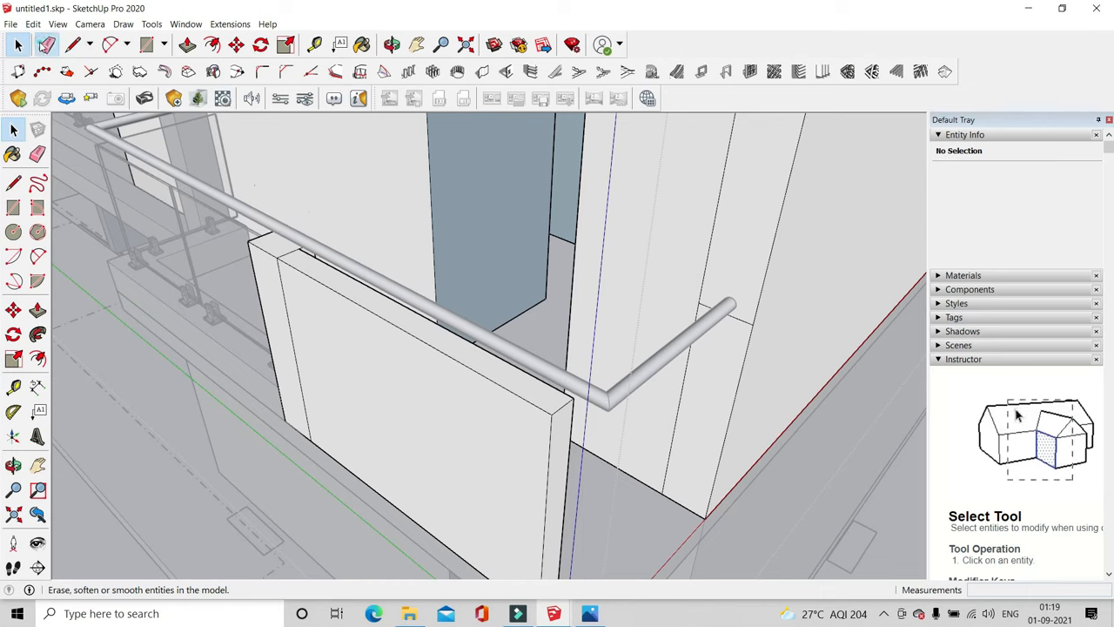
click(46, 45)
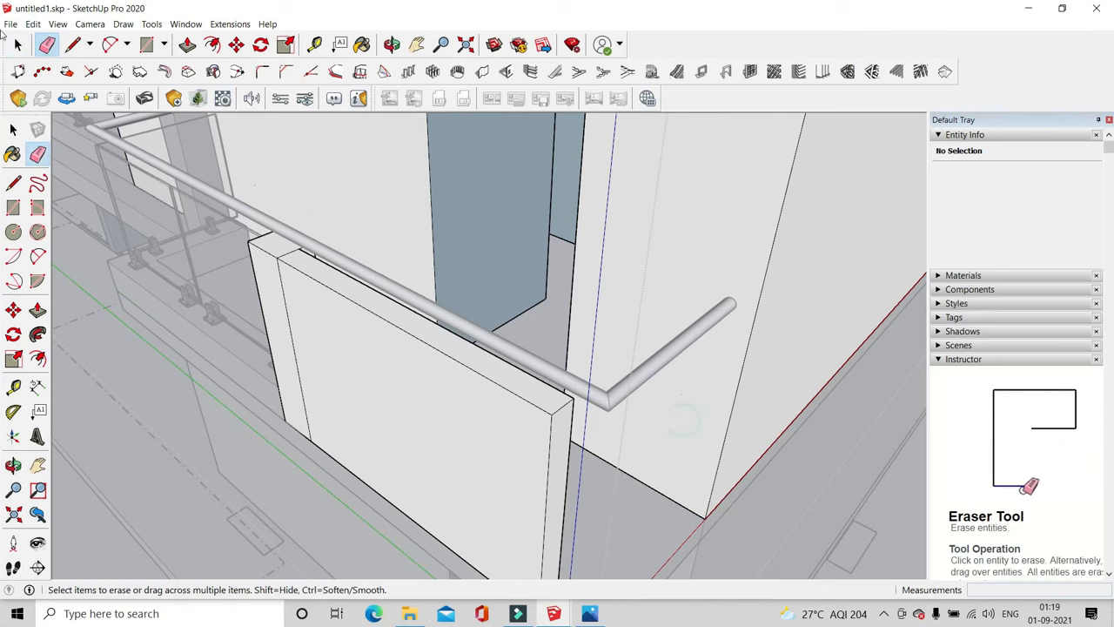
click(17, 44)
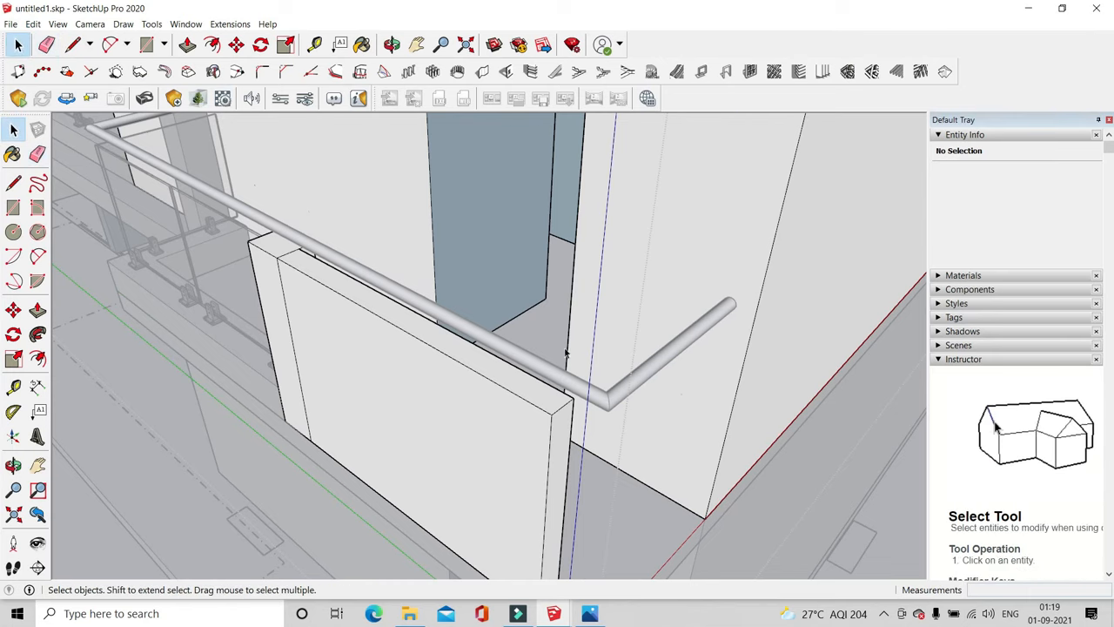
Leave the wall group and delete the existing handrail of the corner balcony
scroll(696, 409, down, 3)
middle_drag(715, 409, 619, 415)
scroll(576, 413, up, 1)
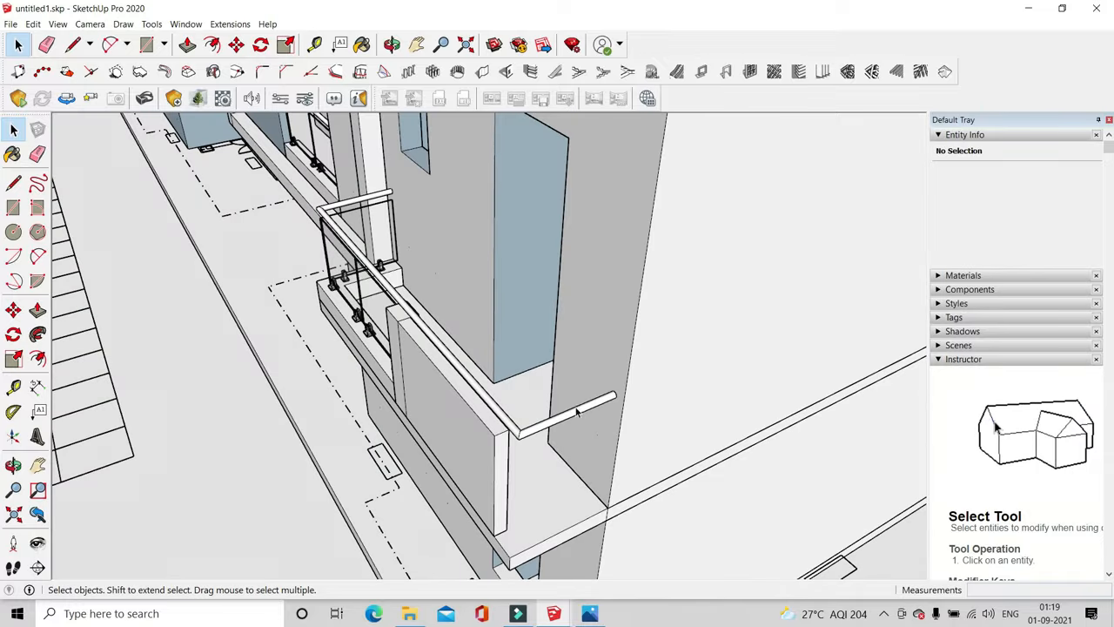
key(Delete)
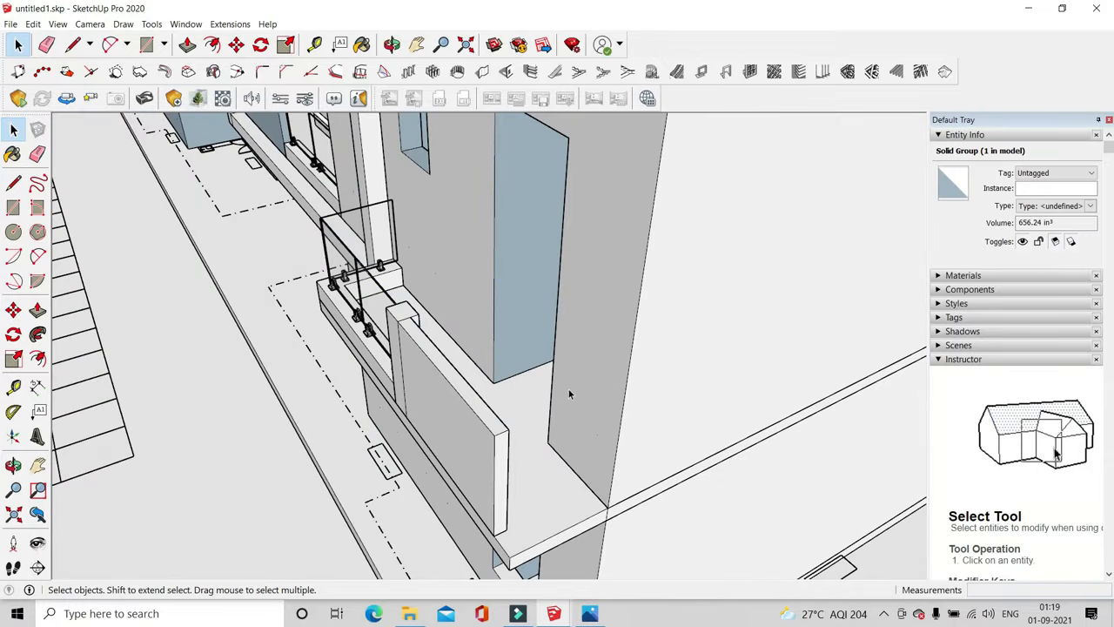
Select the handrail group of the neighbouring balcony and get it ready to move from its outer corner
scroll(568, 389, down, 3)
middle_drag(568, 389, 718, 414)
scroll(271, 232, up, 3)
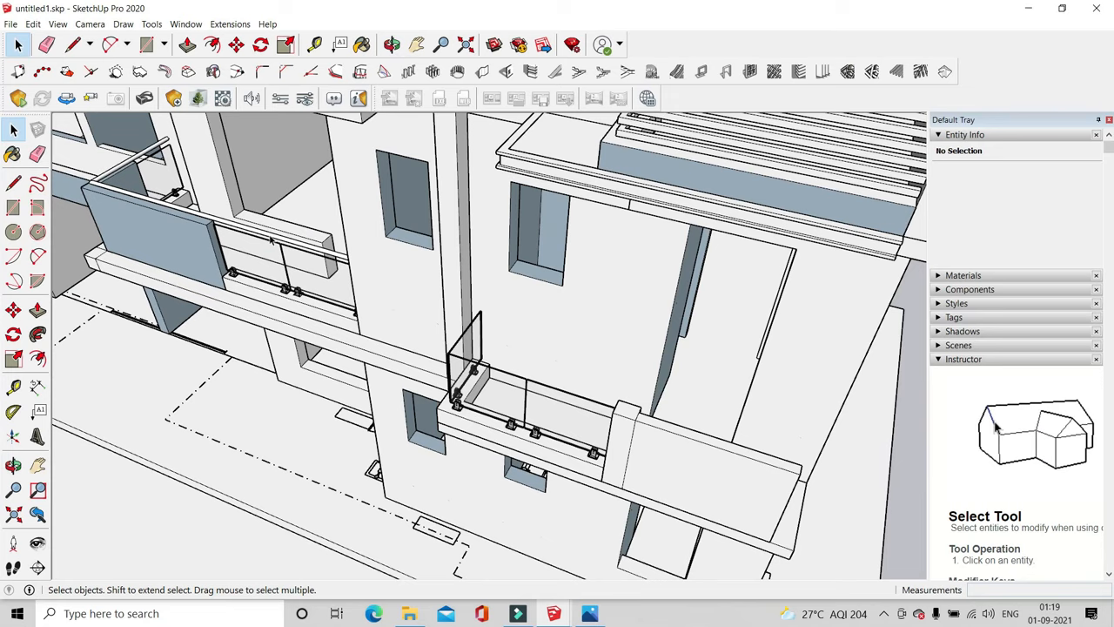
click(271, 231)
middle_drag(277, 235, 390, 279)
click(236, 44)
shift+middle_drag(169, 202, 420, 209)
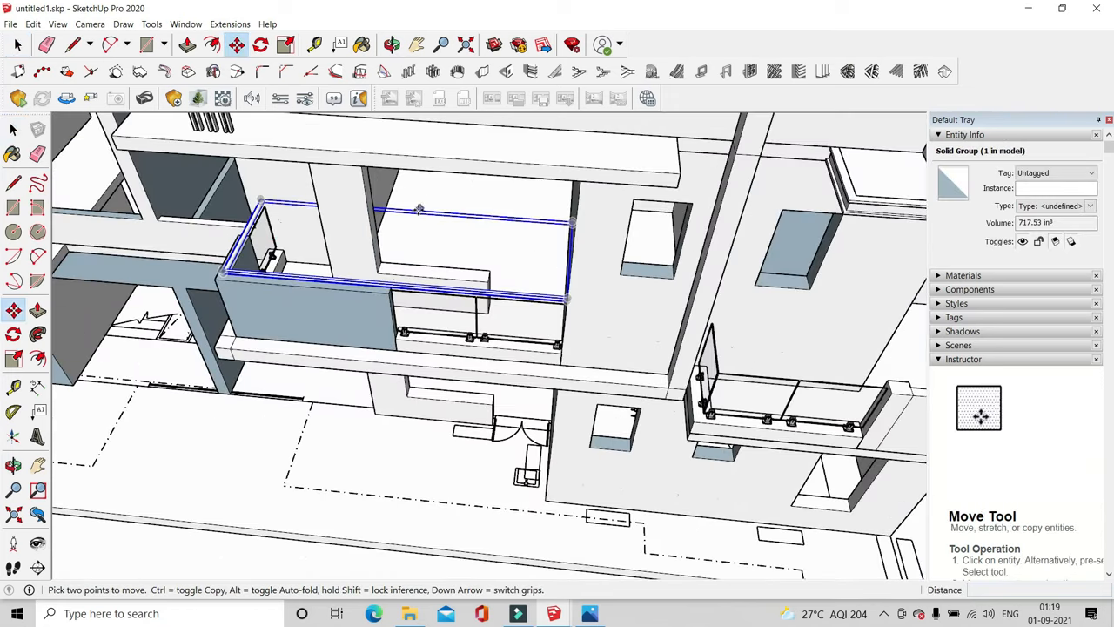
scroll(235, 254, up, 4)
click(187, 314)
key(ctrl)
scroll(285, 239, down, 4)
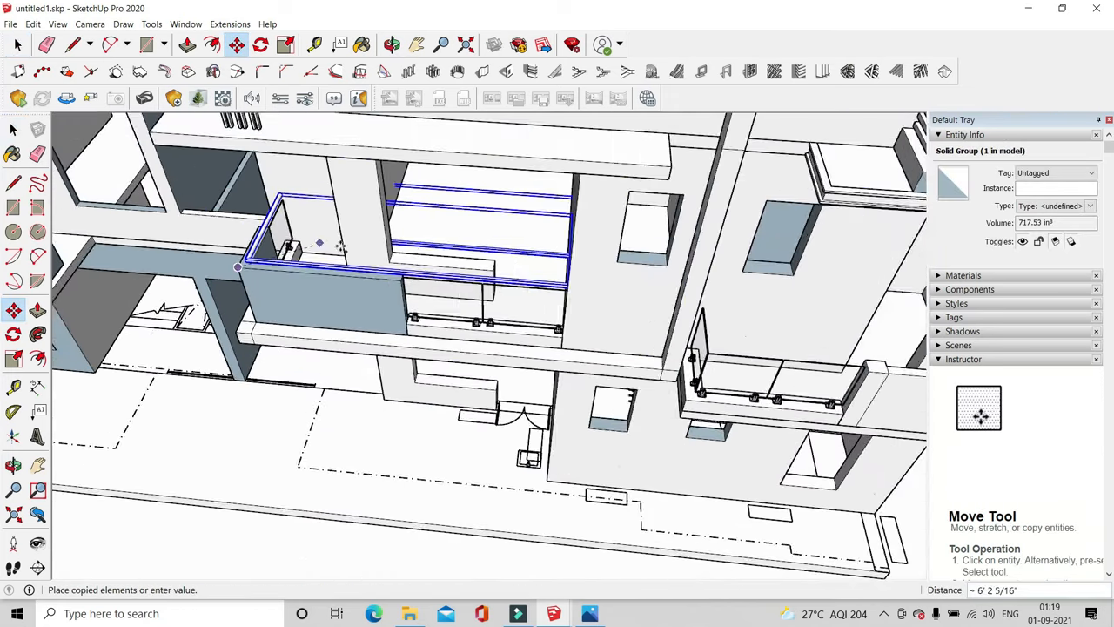
key(Escape)
Copy the neighbouring balcony's handrail along the facade to the corner balcony, using the balcony slab corners as reference points
scroll(323, 311, up, 5)
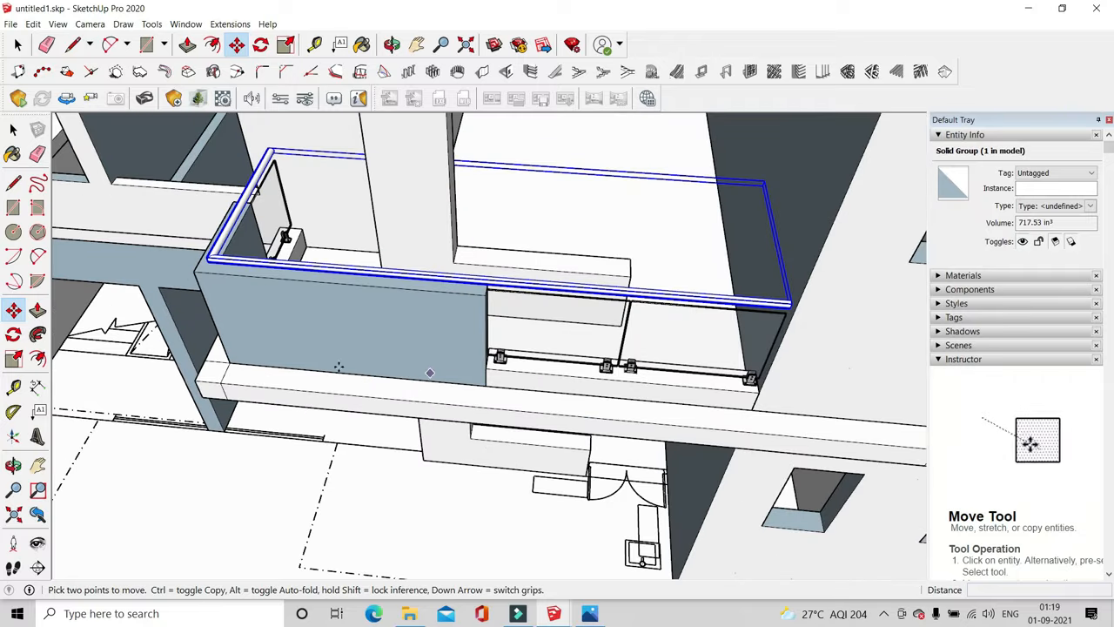
click(194, 383)
key(ctrl)
scroll(443, 204, down, 3)
scroll(716, 326, up, 2)
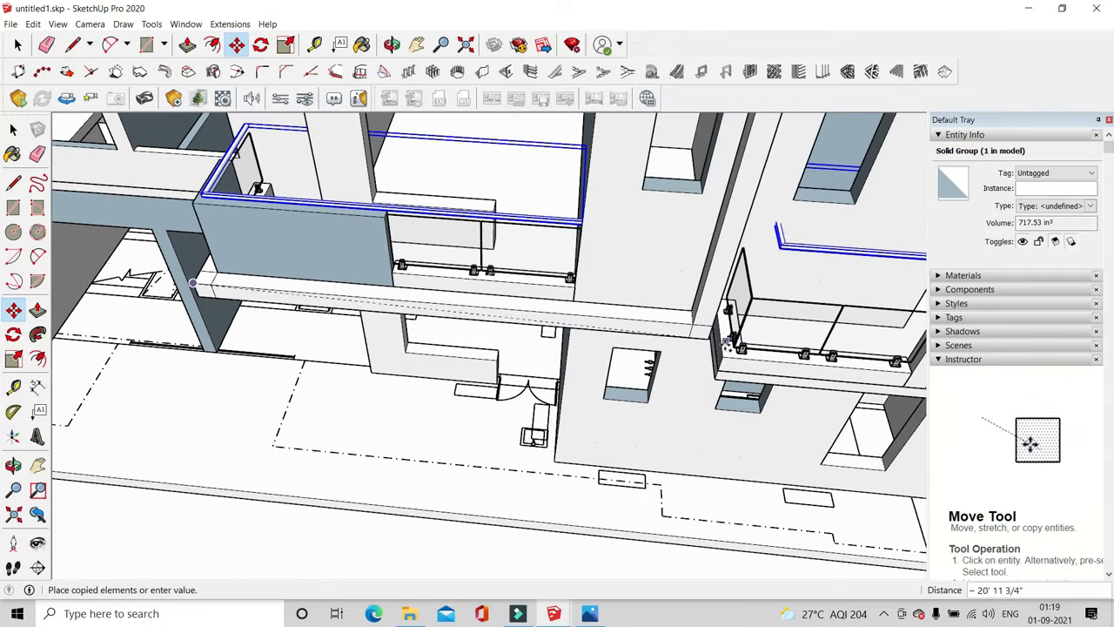
click(725, 352)
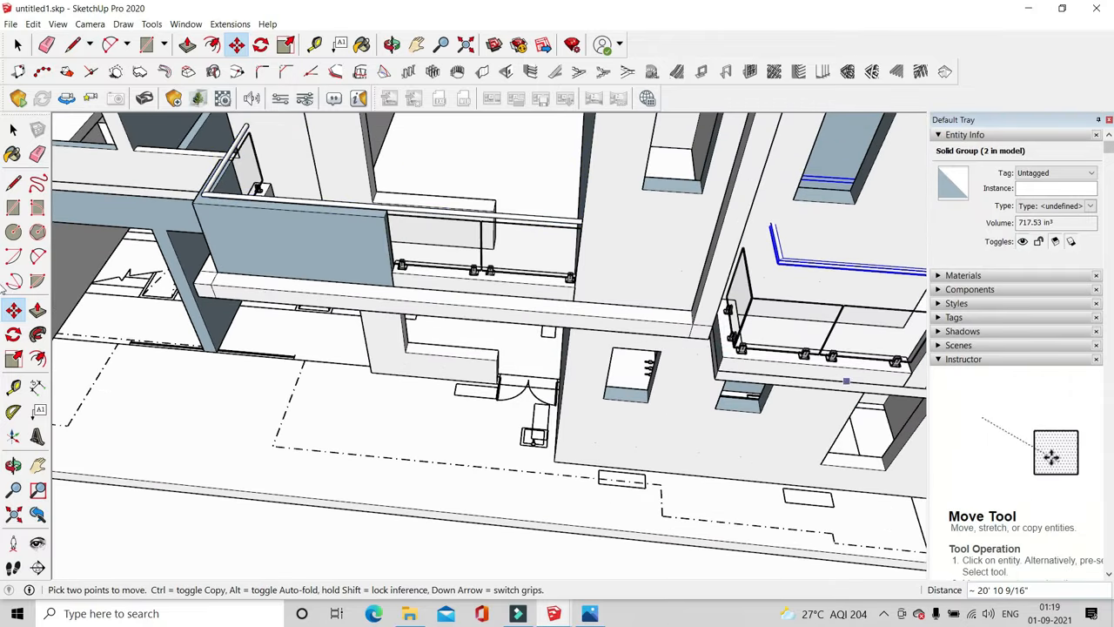
Shift the copied handrail 6 1/2" and line it up over the corner balcony's glass railing
scroll(679, 352, up, 3)
middle_drag(709, 392, 744, 402)
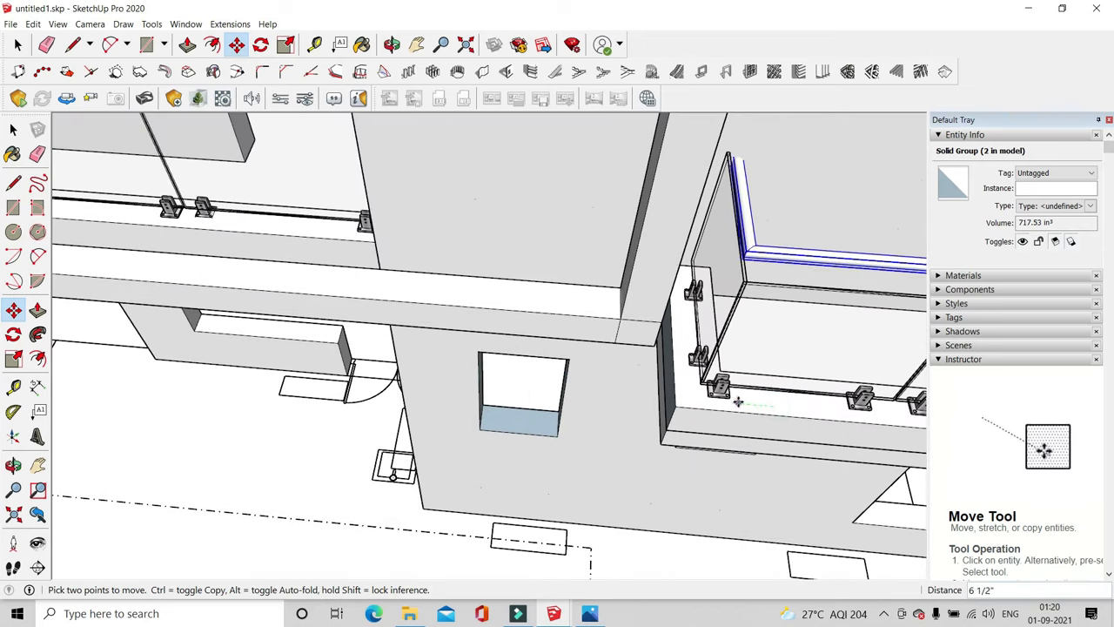
scroll(651, 154, up, 5)
middle_drag(641, 229, 526, 302)
scroll(522, 296, down, 5)
click(18, 44)
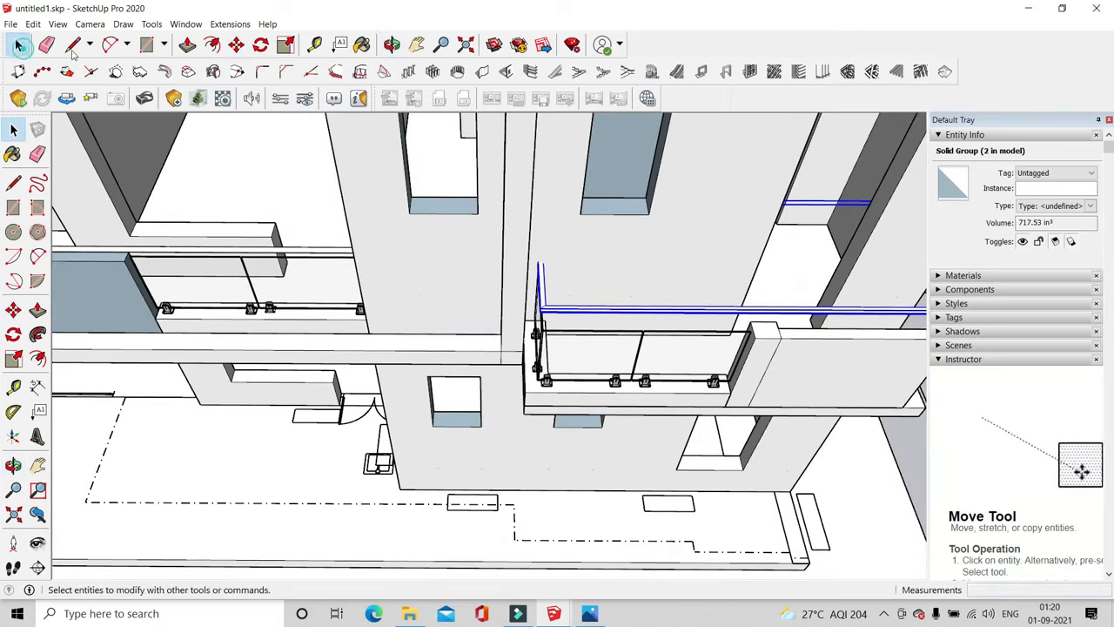
Inside the copied handrail group, move the long run with its corner outward, stretching the short return to suit the corner balcony
scroll(578, 309, up, 2)
double_click(579, 309)
scroll(447, 241, down, 5)
middle_drag(447, 241, 599, 517)
click(236, 45)
scroll(591, 363, up, 5)
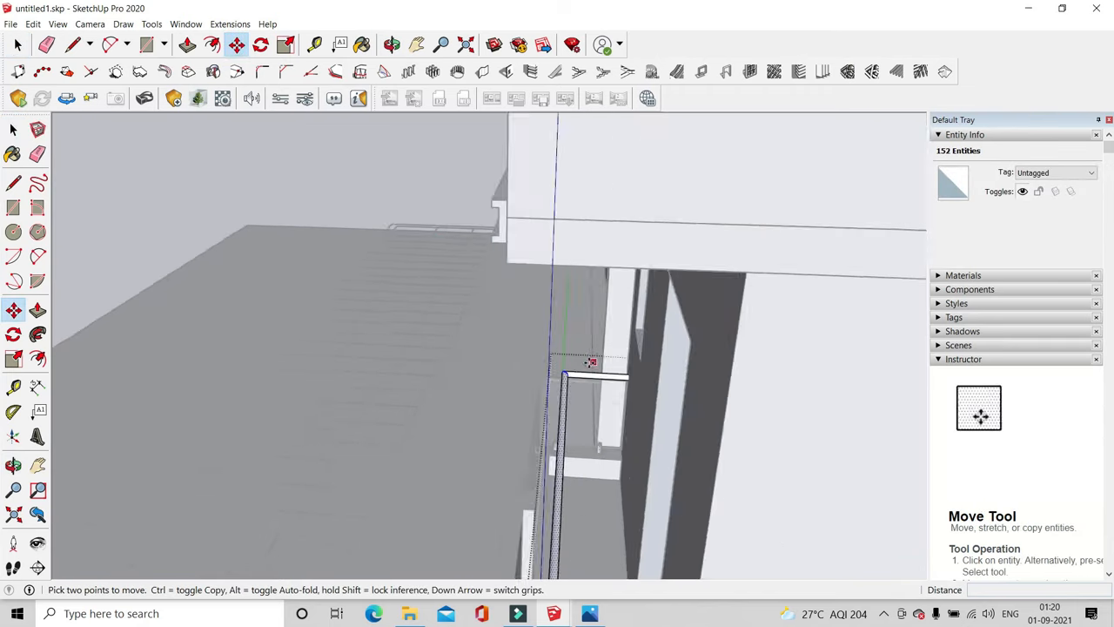
click(599, 418)
click(548, 415)
middle_drag(548, 416, 540, 386)
scroll(539, 386, down, 4)
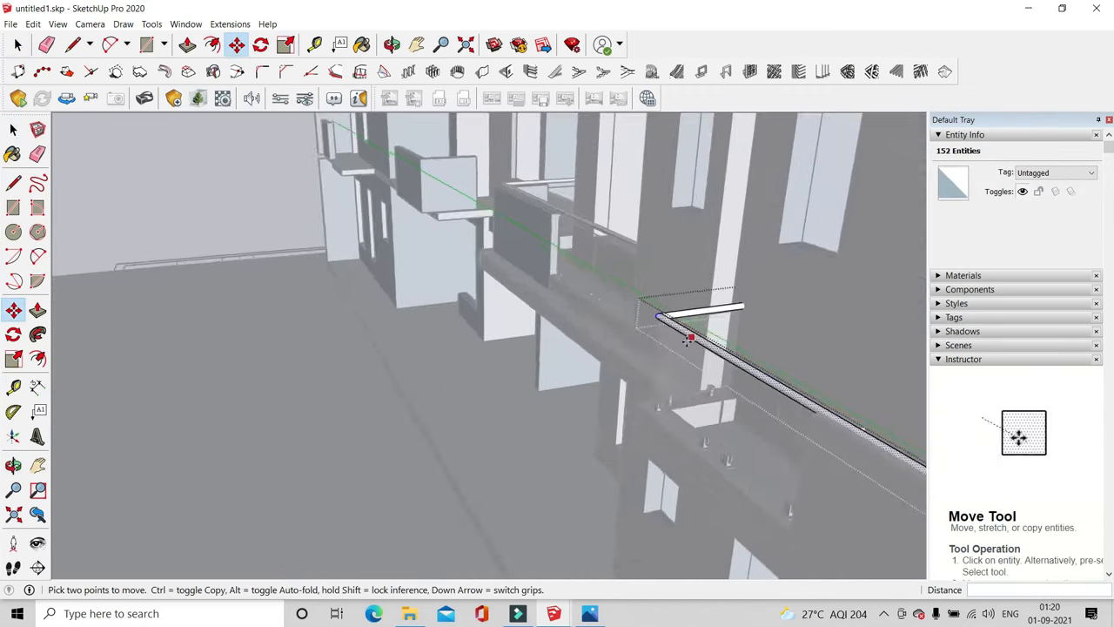
middle_drag(691, 330, 905, 447)
click(18, 45)
click(348, 305)
Raise the corner balcony's handrail group 1/2" so that it sits on top of the front wall
scroll(349, 305, down, 4)
scroll(649, 350, up, 3)
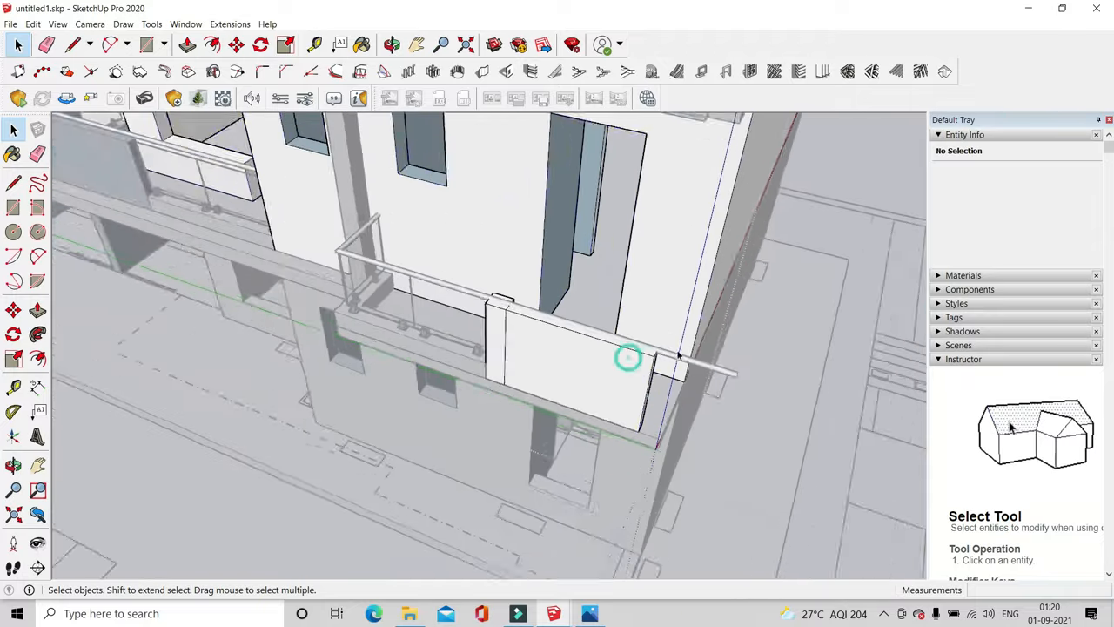
scroll(707, 370, up, 3)
click(707, 370)
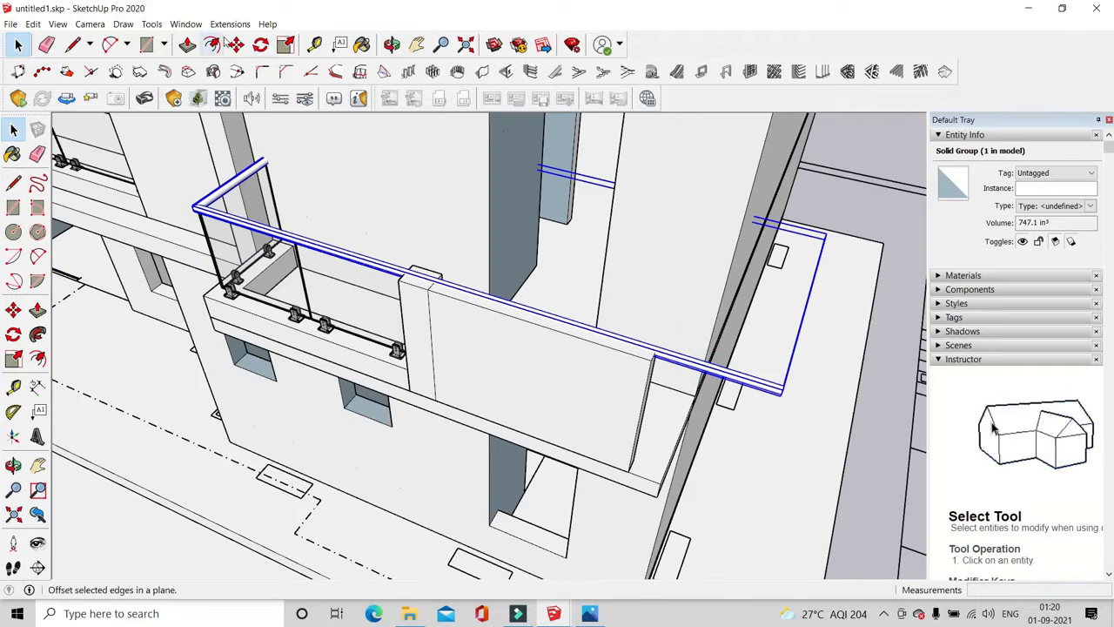
key(m)
scroll(642, 361, up, 6)
scroll(642, 361, up, 2)
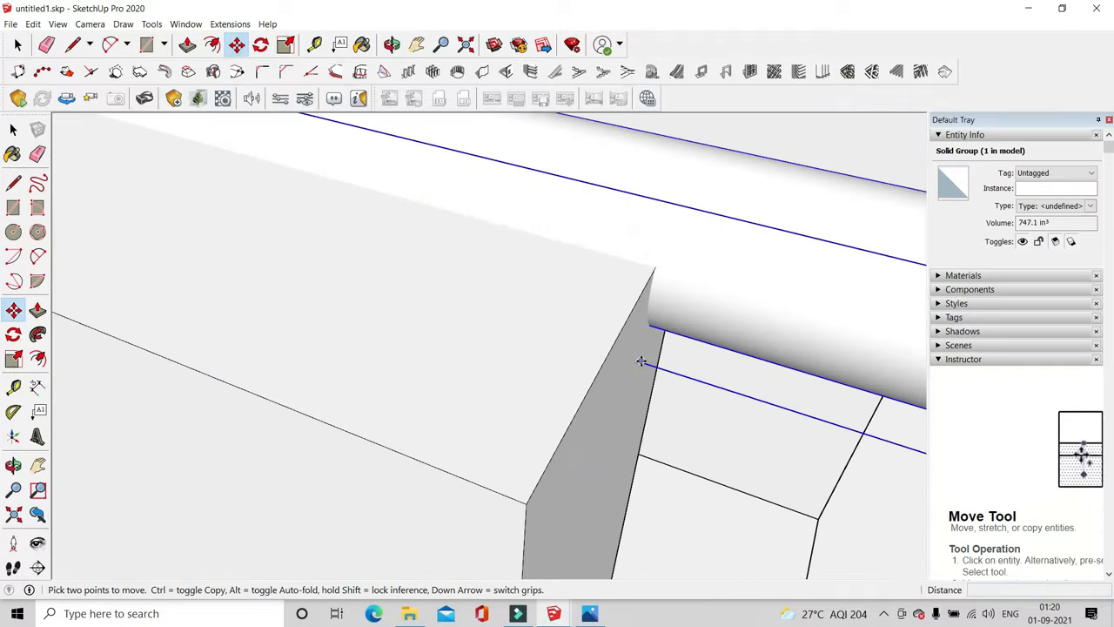
click(649, 324)
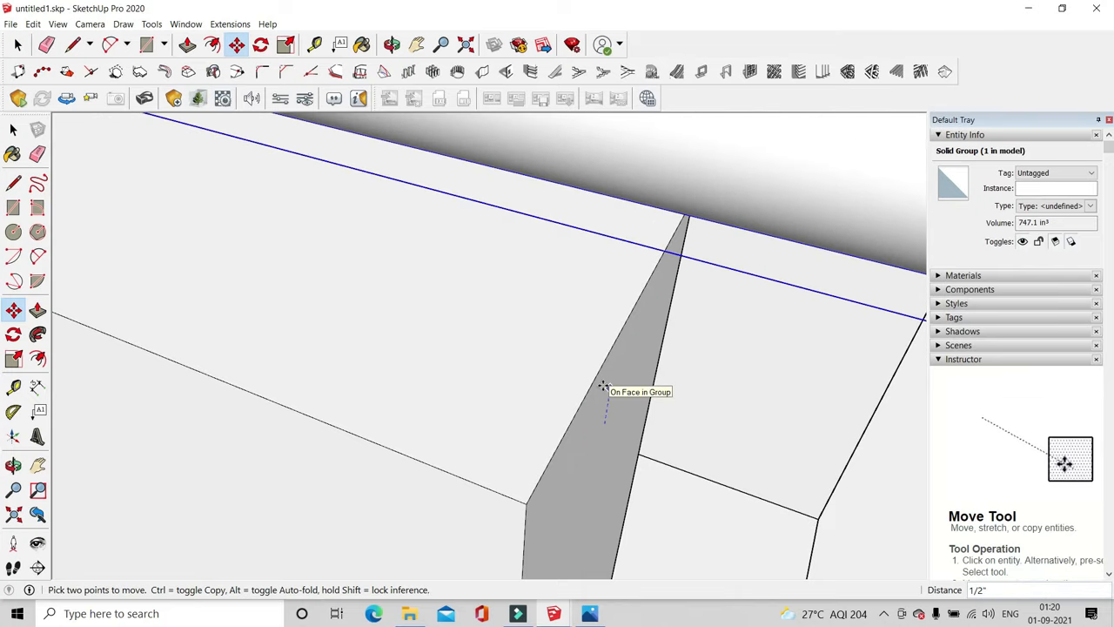
key(Return)
Inside the handrail group, push the overhanging free end of the rail back to the end of the balcony's front wall
key(space)
double_click(587, 125)
scroll(498, 250, down, 9)
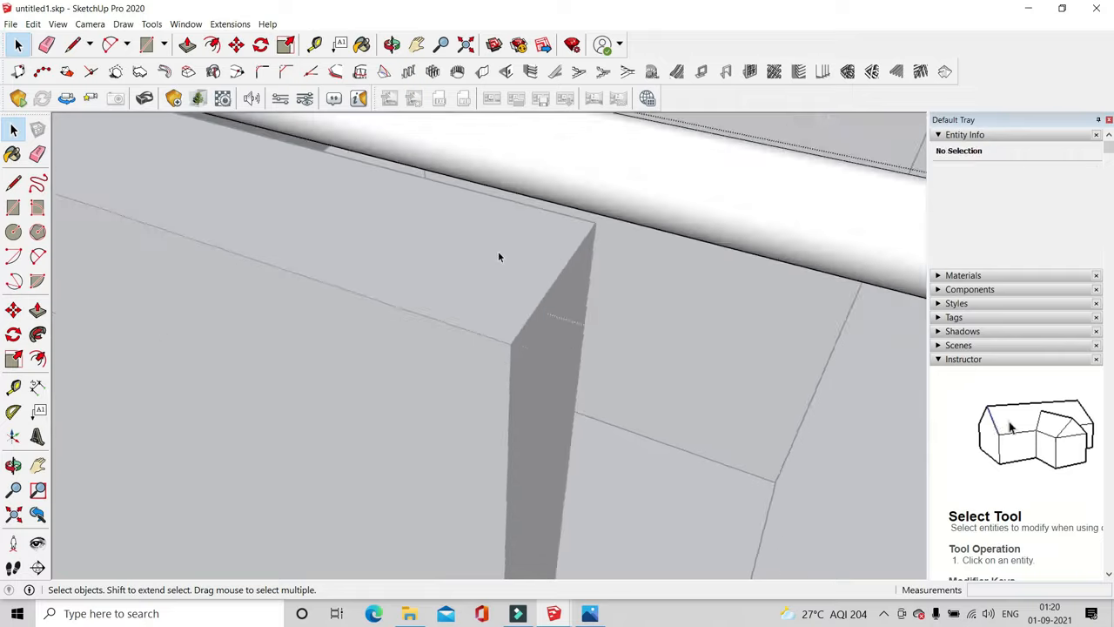
scroll(605, 295, up, 4)
click(188, 44)
scroll(519, 271, down, 5)
scroll(522, 253, up, 2)
click(522, 250)
click(283, 248)
key(space)
scroll(688, 380, down, 6)
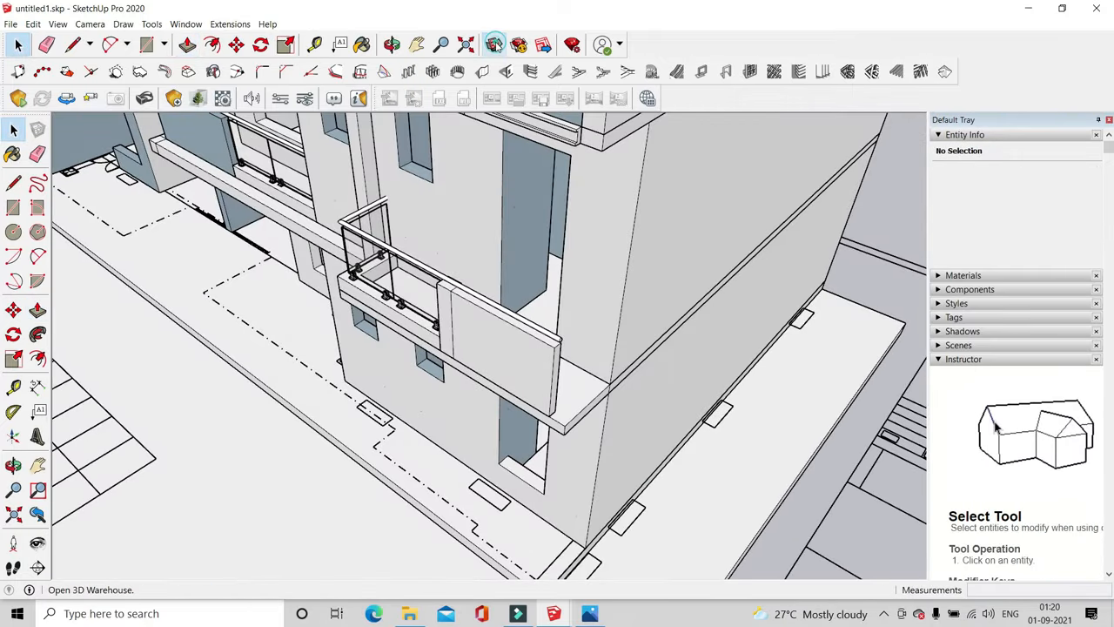
Search 3D Warehouse for "jali" and browse the models in a maximized window for a suitable screen panel
click(494, 45)
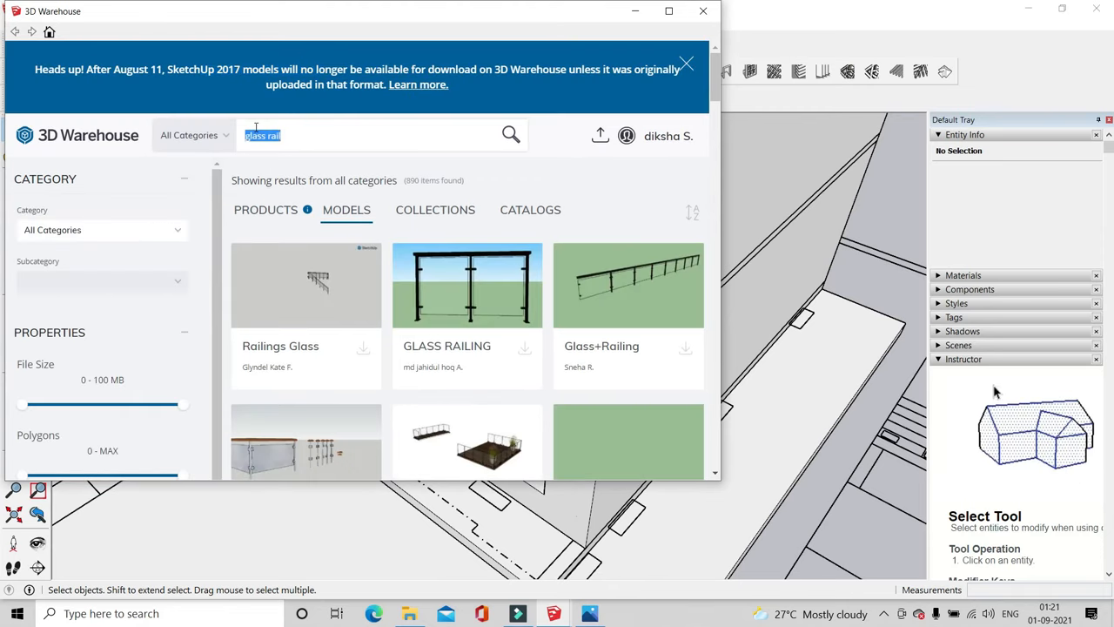
text(ali)
key(Return)
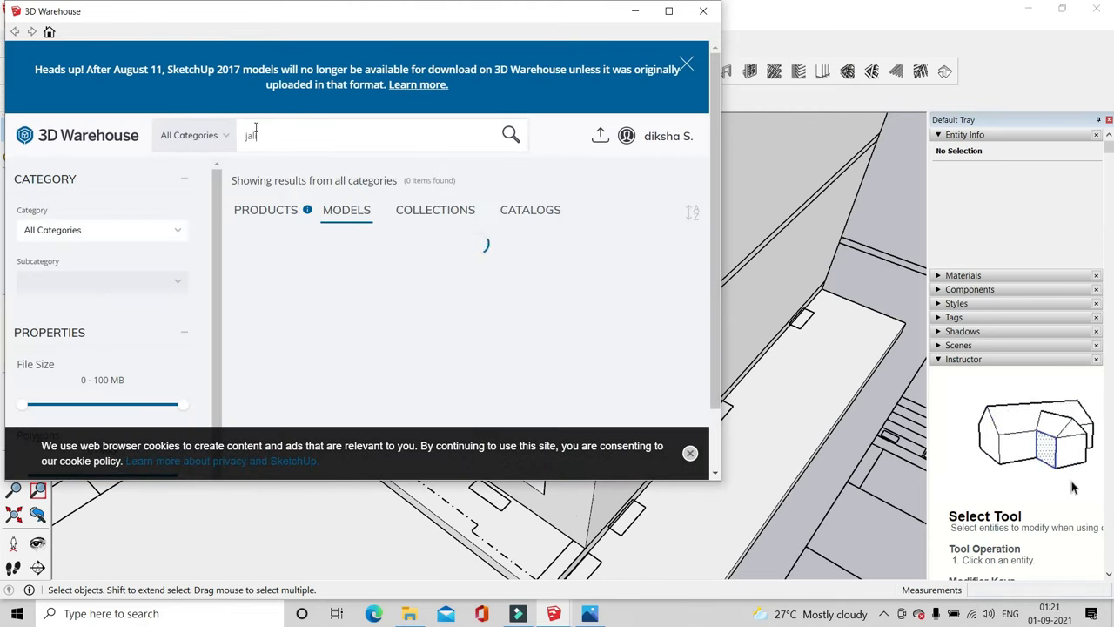
scroll(612, 284, down, 10)
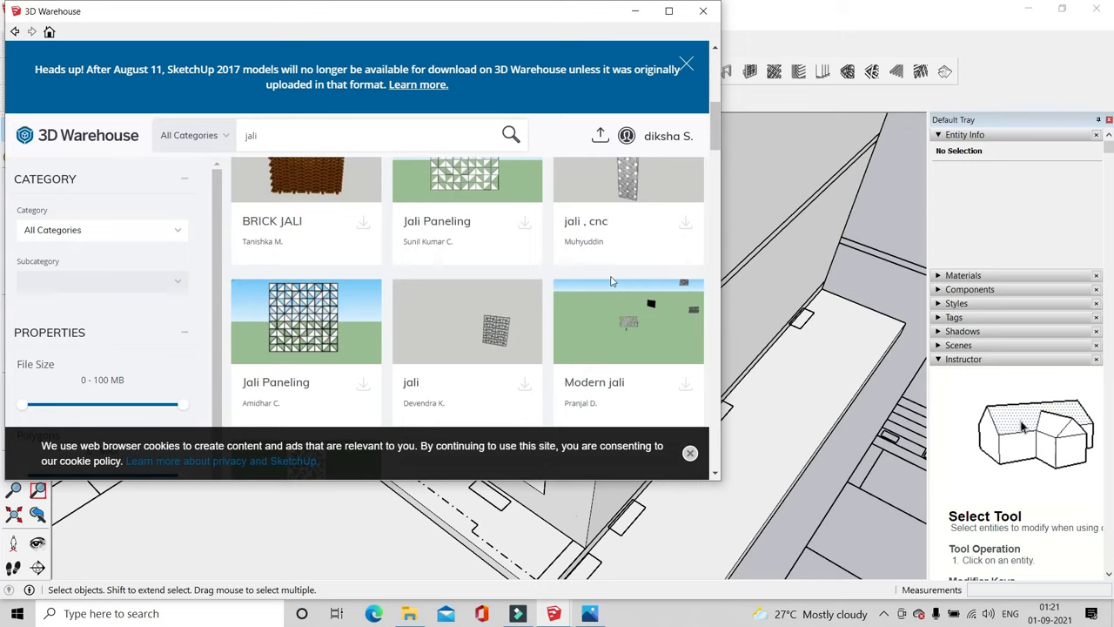
scroll(611, 280, down, 6)
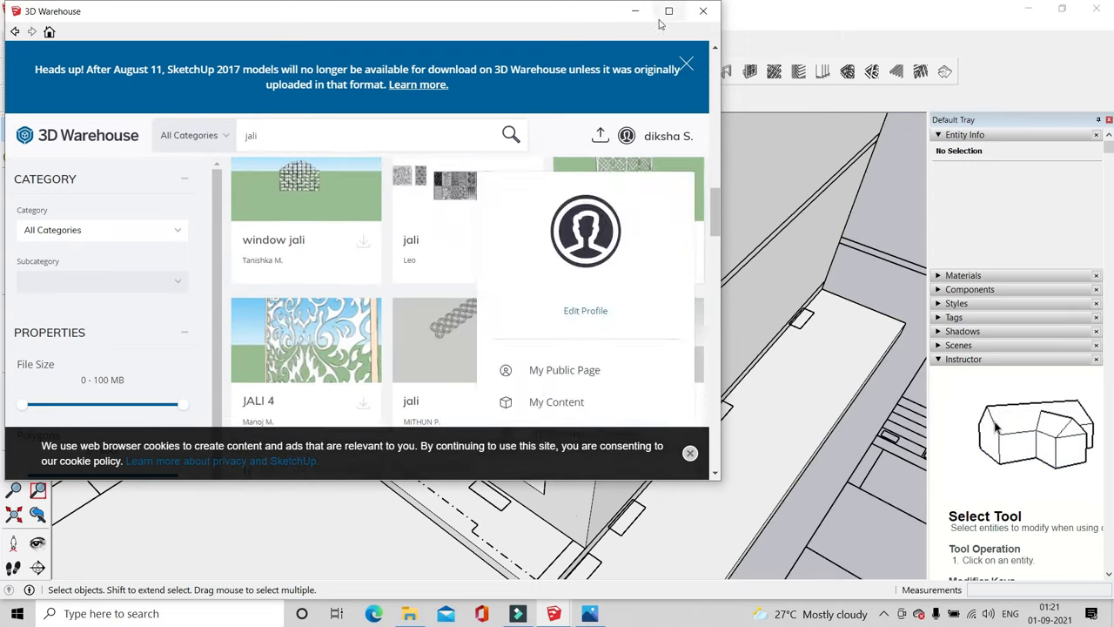
click(668, 10)
scroll(635, 349, down, 1)
scroll(635, 349, down, 3)
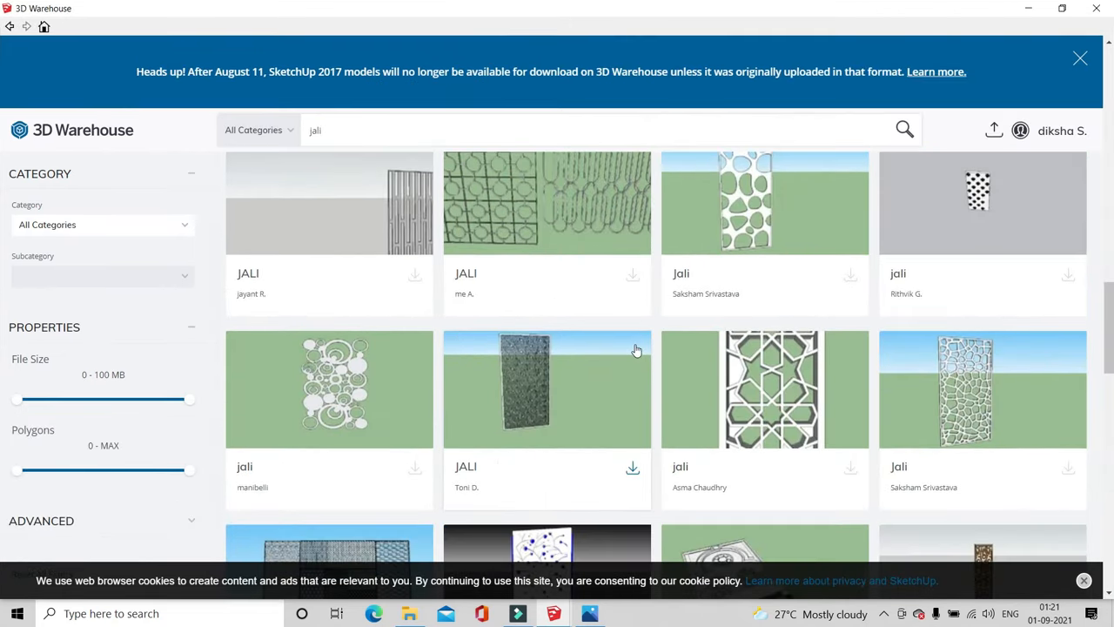
scroll(637, 350, down, 5)
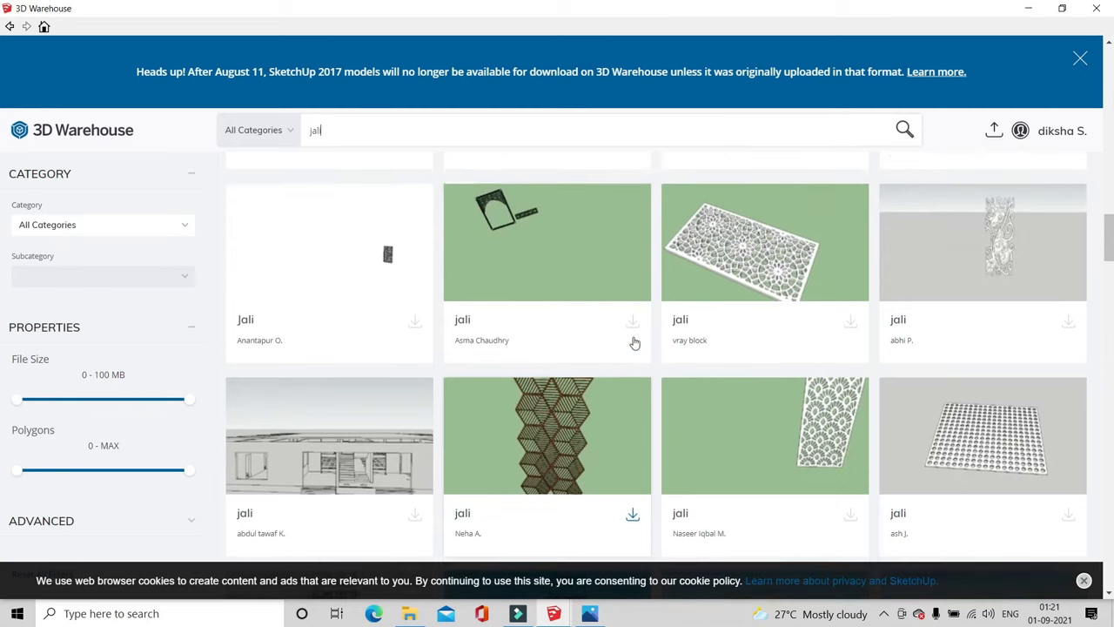
scroll(635, 343, down, 5)
Open the white Jali panel with the interlocking curved pattern and download it directly into the building model
click(781, 436)
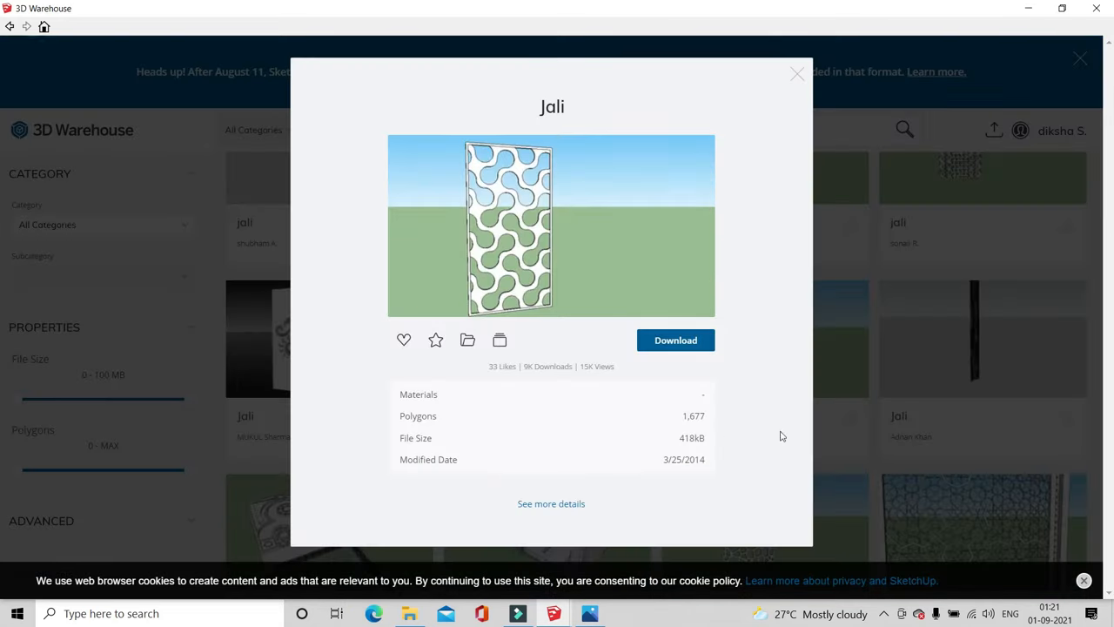
click(852, 351)
scroll(859, 315, down, 2)
click(818, 210)
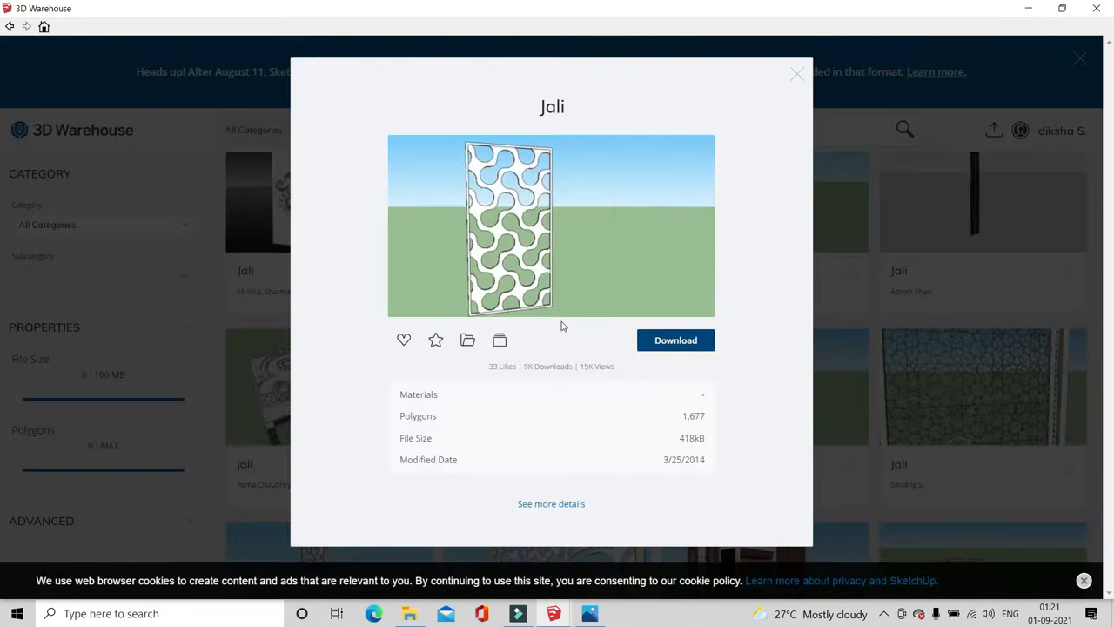
click(502, 339)
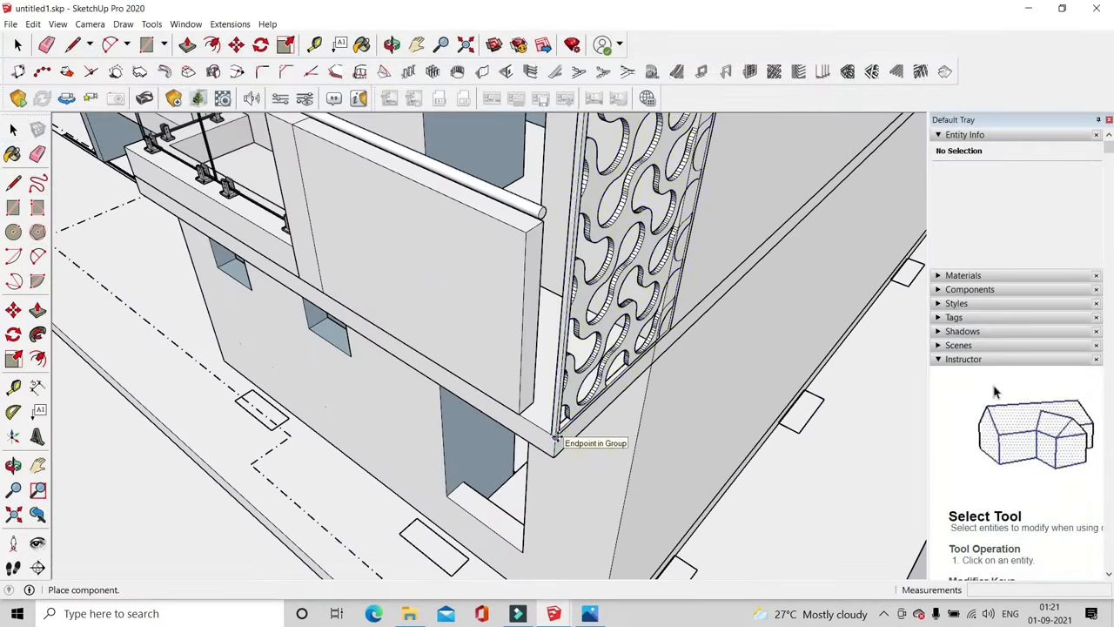
Place the jali panel at the corner of the balcony slab and scale it sideways to fit up to the side wall
scroll(671, 403, up, 4)
scroll(632, 433, down, 2)
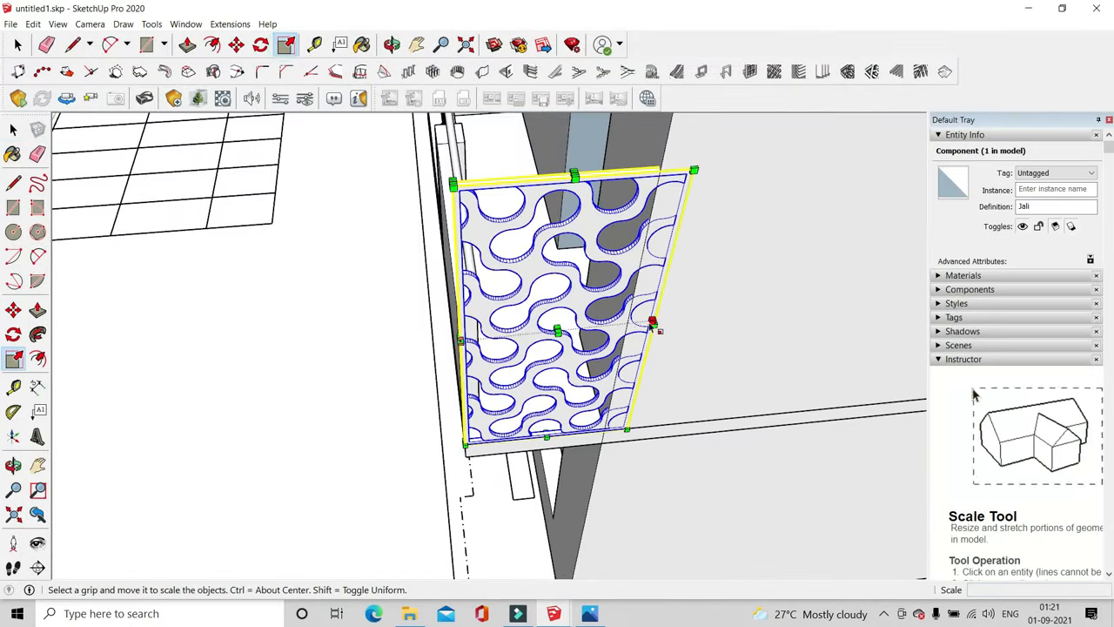
middle_drag(480, 352, 551, 320)
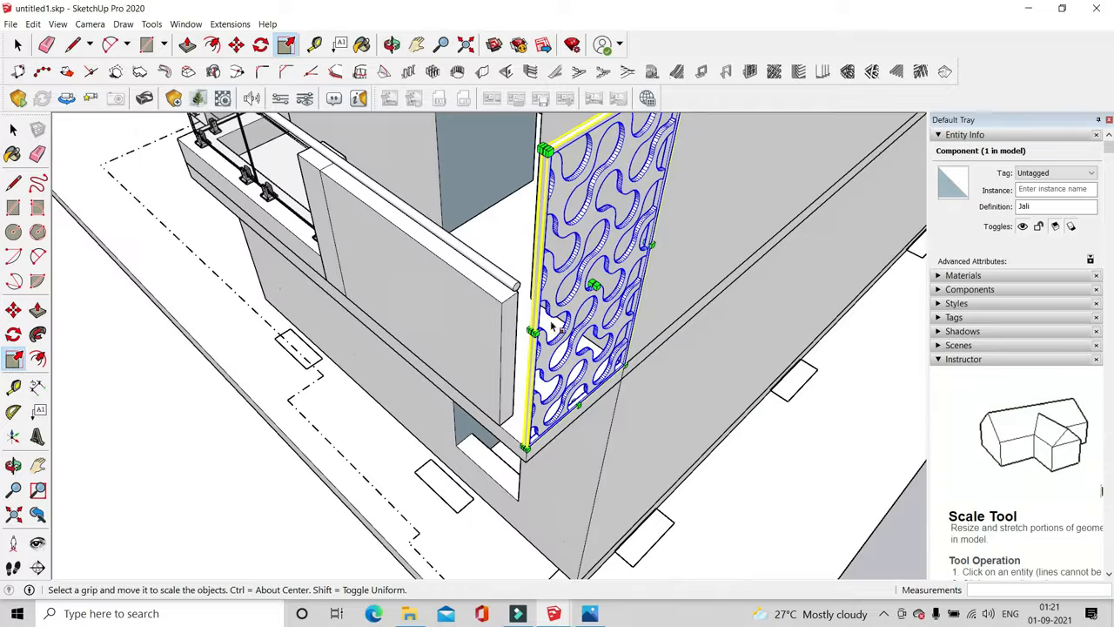
scroll(548, 322, up, 5)
click(534, 317)
click(490, 186)
Scale the jali panel vertically so its top edge meets the underside of the slab above
scroll(546, 293, down, 3)
middle_drag(418, 276, 625, 366)
scroll(633, 350, down, 3)
scroll(644, 344, up, 4)
scroll(712, 358, up, 4)
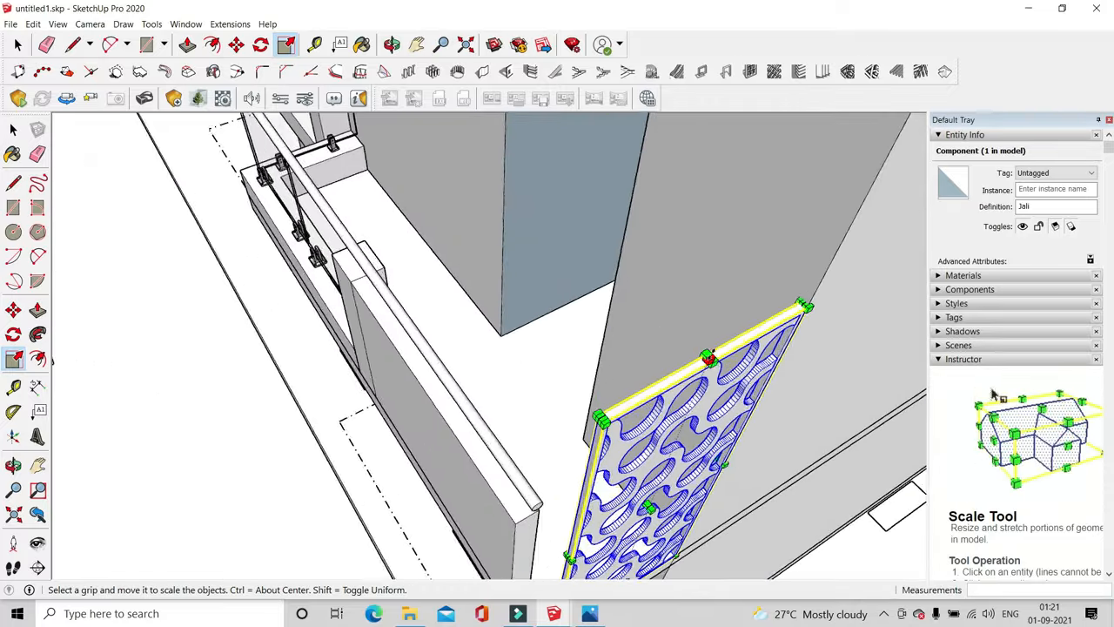
click(709, 359)
scroll(710, 355, down, 6)
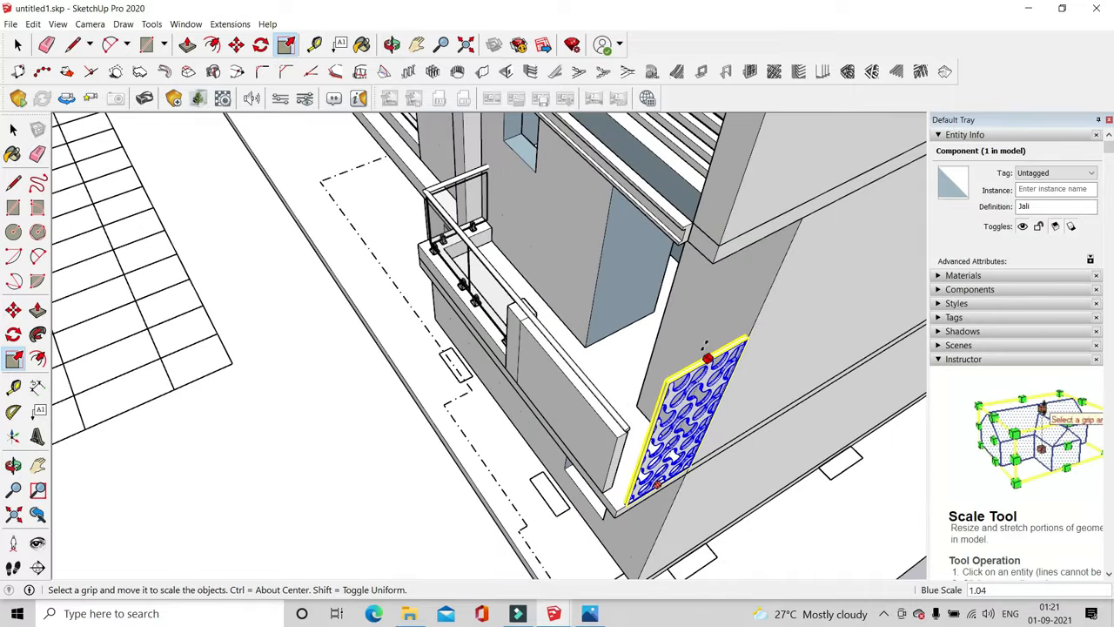
scroll(706, 353, up, 4)
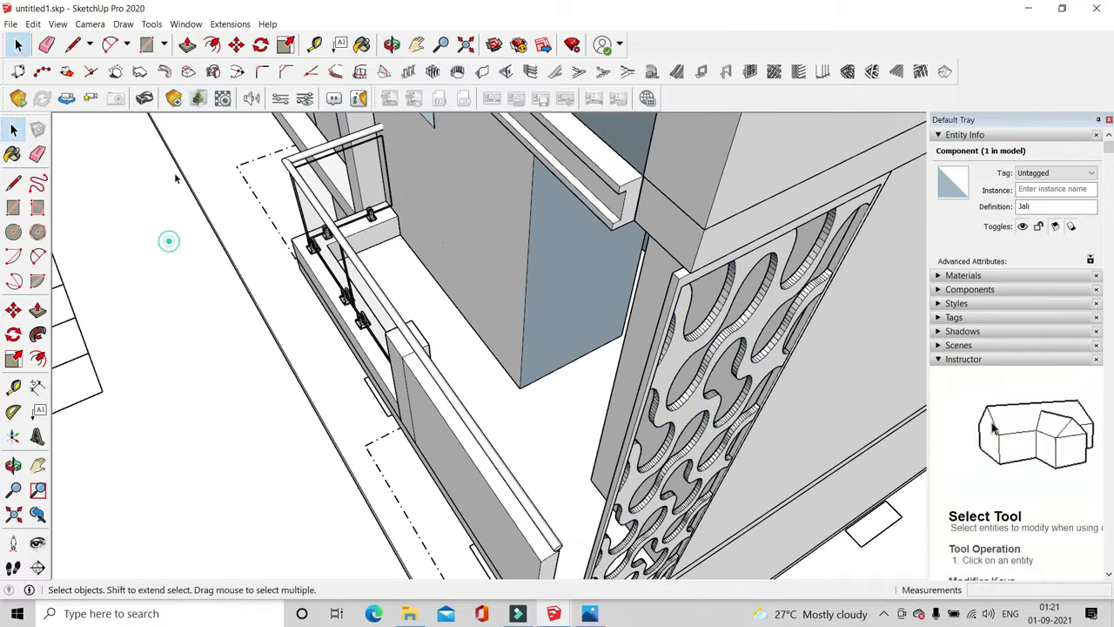
Draw a 4 1/2" square on the balcony slab's corner, directly beside the jali panel
click(146, 44)
scroll(379, 230, down, 3)
key(l)
scroll(433, 306, up, 5)
click(425, 506)
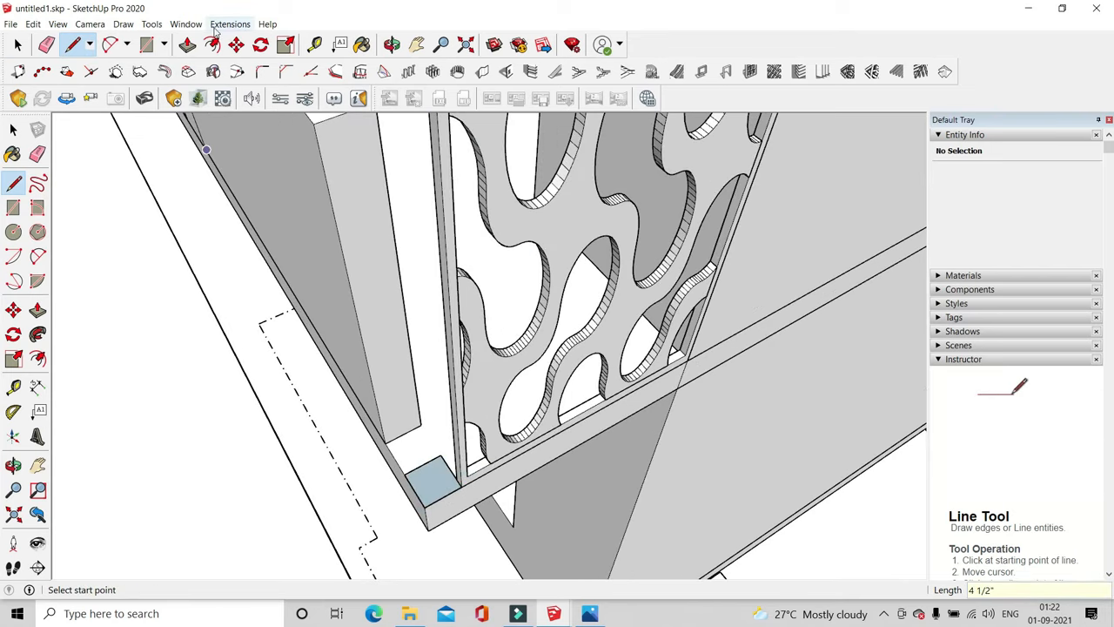
click(450, 485)
Pull the corner square up 11' and extend it a further 4' to form a column reaching the parapet's top
scroll(450, 481, down, 5)
scroll(457, 235, up, 6)
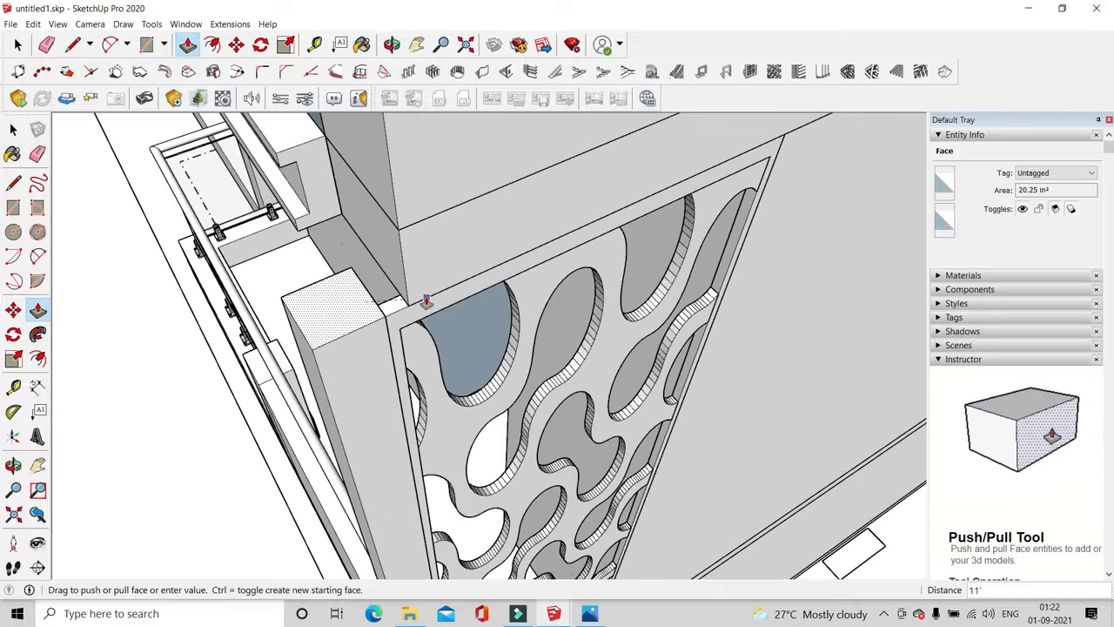
middle_drag(359, 378, 405, 224)
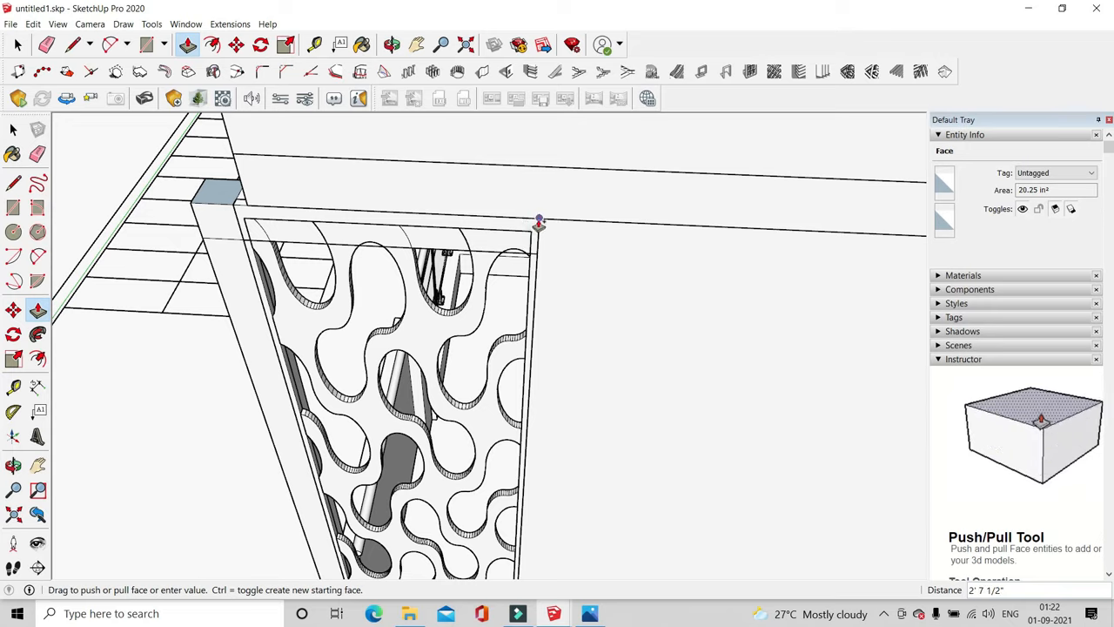
scroll(250, 233, down, 3)
middle_drag(323, 238, 329, 330)
click(315, 194)
middle_drag(409, 366, 348, 166)
scroll(380, 487, down, 3)
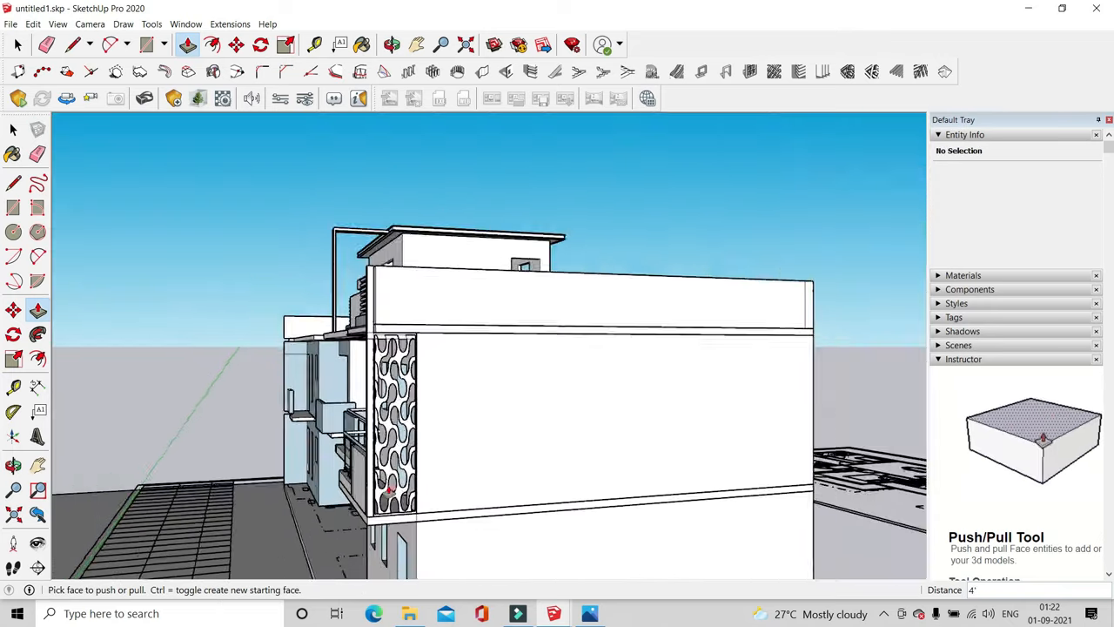
Select all connected geometry of the new corner column and make it a group
scroll(370, 517, up, 5)
scroll(645, 411, down, 3)
mouse_move(360, 517)
middle_down()
mouse_move(645, 412)
mouse_move(505, 375)
mouse_move(612, 328)
mouse_move(360, 381)
middle_up()
key(e)
scroll(497, 365, up, 6)
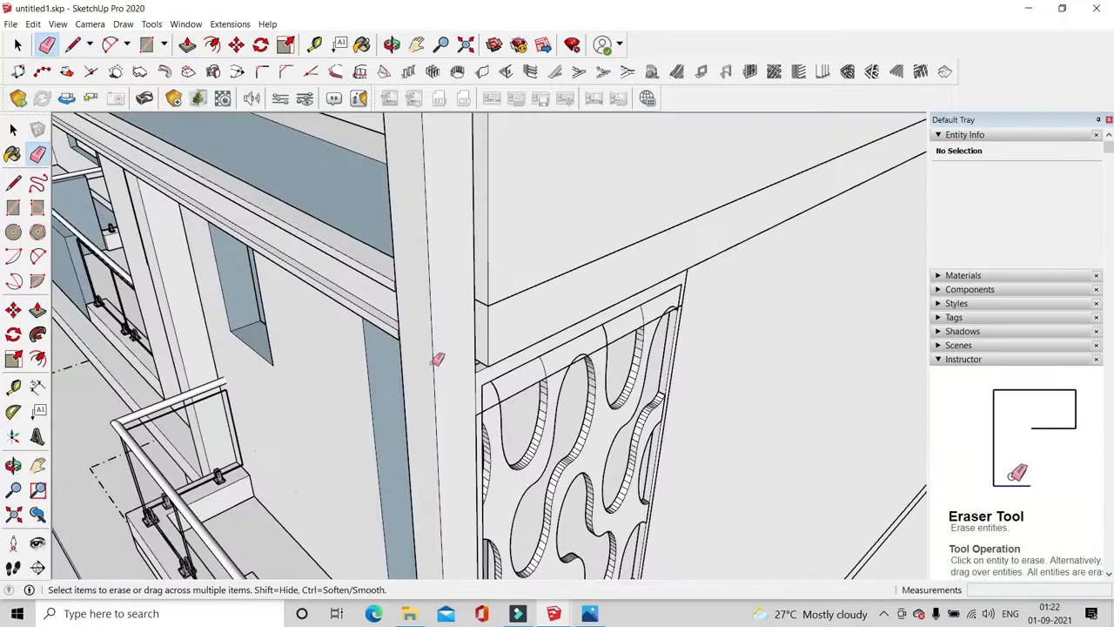
middle_drag(438, 359, 490, 410)
scroll(479, 337, up, 3)
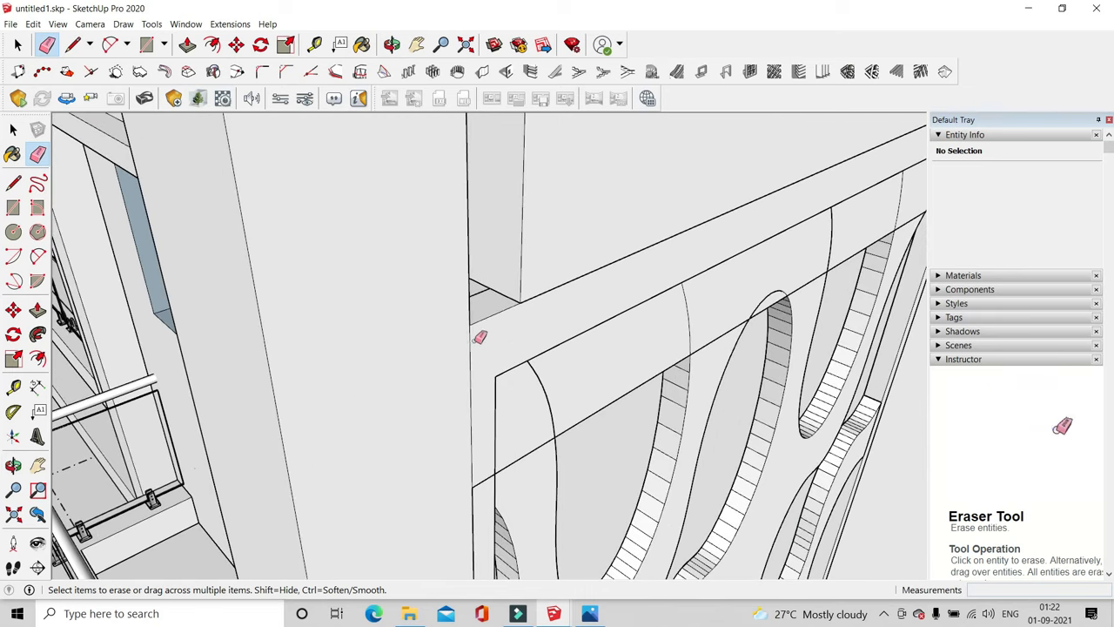
click(18, 45)
scroll(361, 292, down, 3)
triple_click(375, 303)
right_click(375, 303)
click(424, 415)
double_click(400, 396)
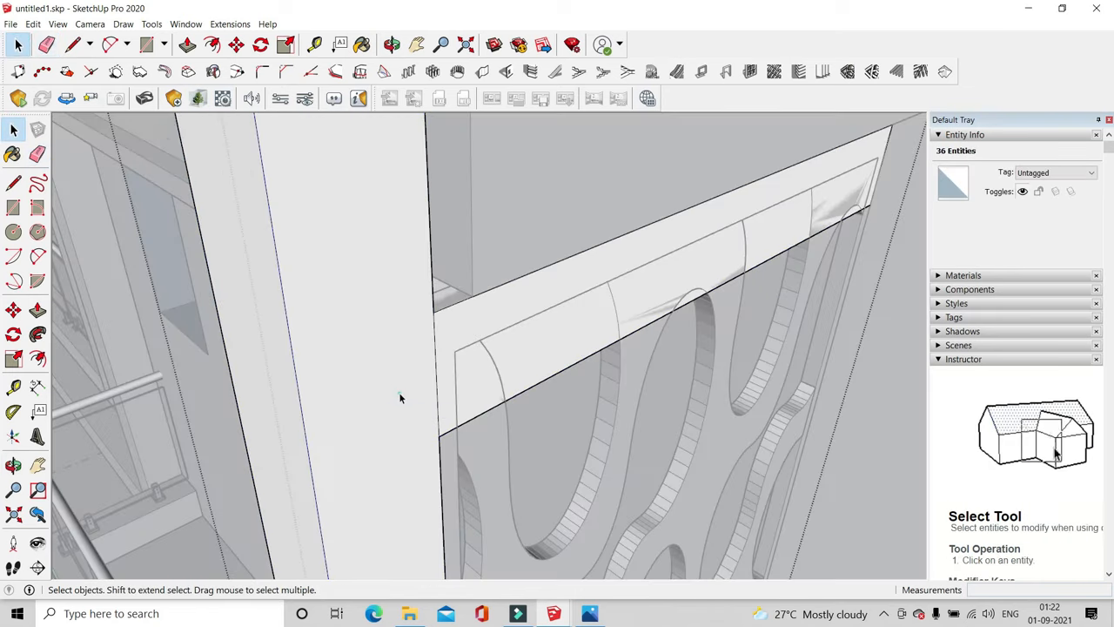
click(18, 47)
Scale the jali panel's height down to meet the underside of the narrow band below the upper slab
scroll(249, 241, down, 5)
click(666, 316)
scroll(653, 306, down, 2)
click(577, 311)
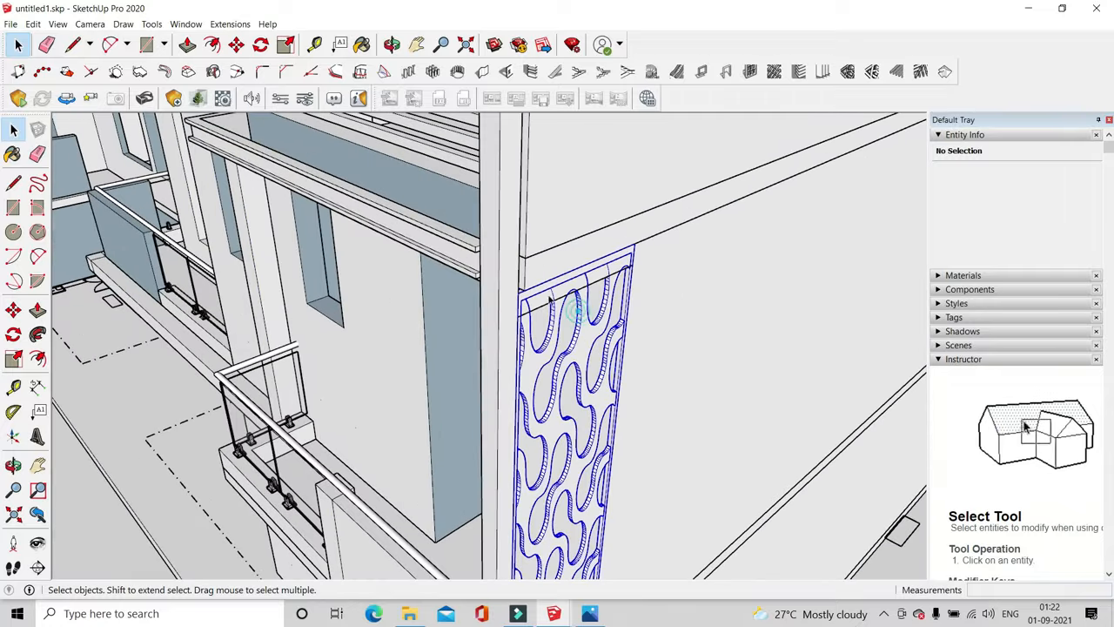
click(287, 44)
scroll(575, 300, up, 2)
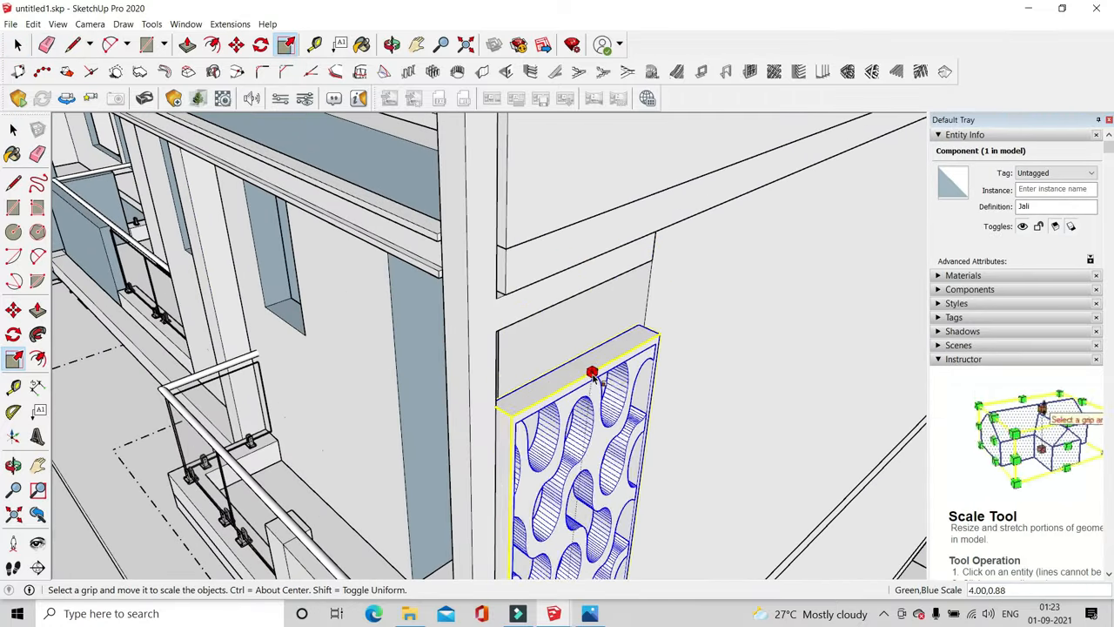
scroll(592, 376, up, 5)
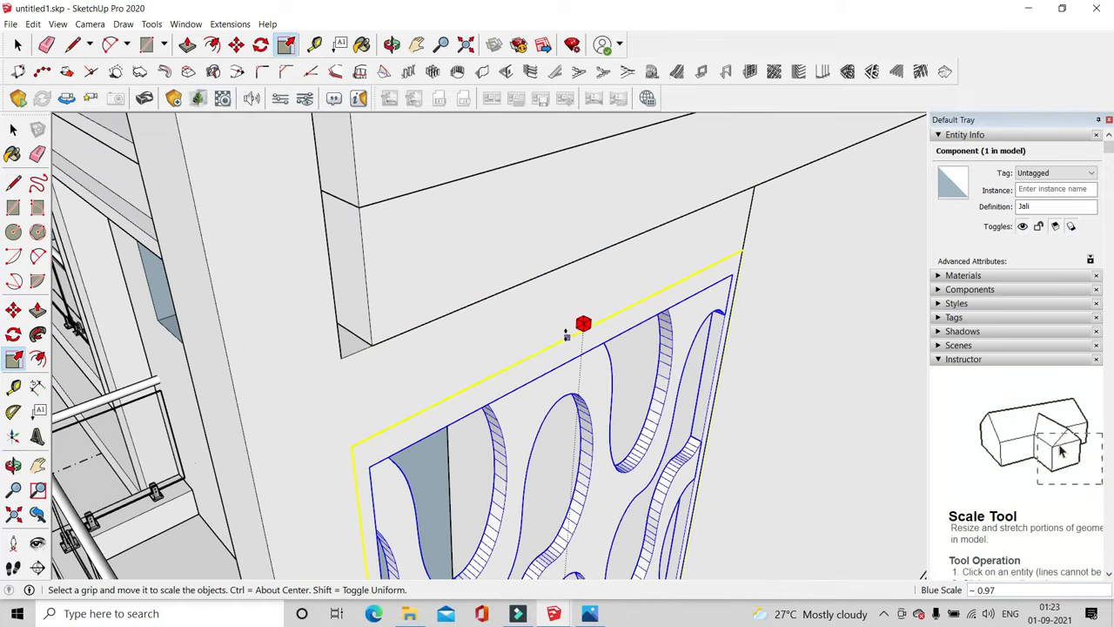
scroll(566, 334, down, 6)
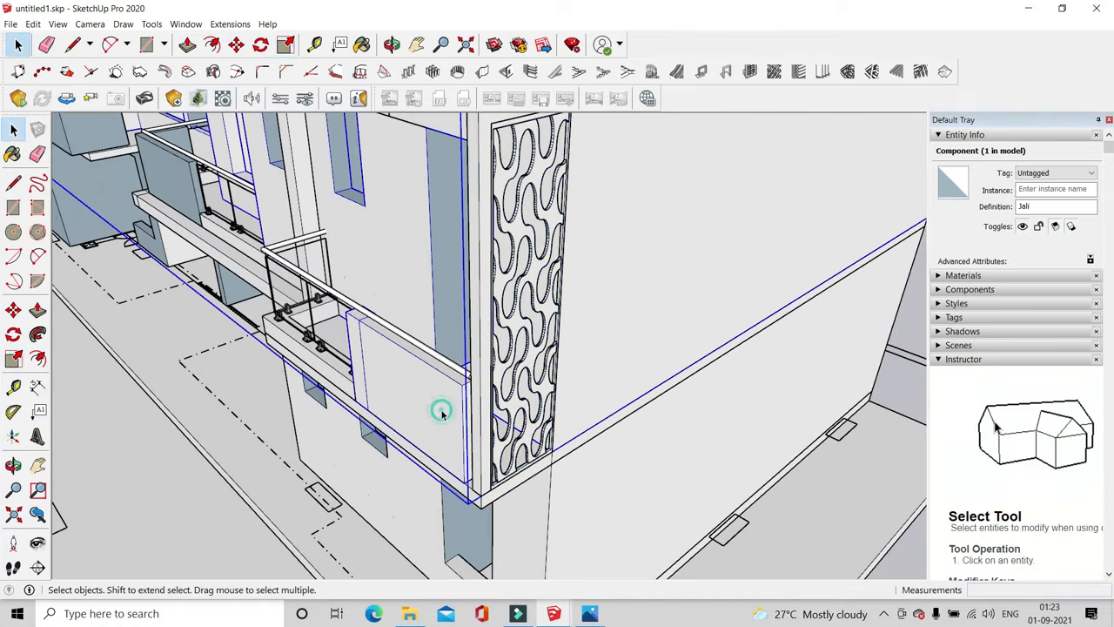
Inside its group, extend the end face of the balcony's front wall to meet the corner column
triple_click(441, 412)
click(188, 45)
scroll(470, 461, up, 4)
click(452, 432)
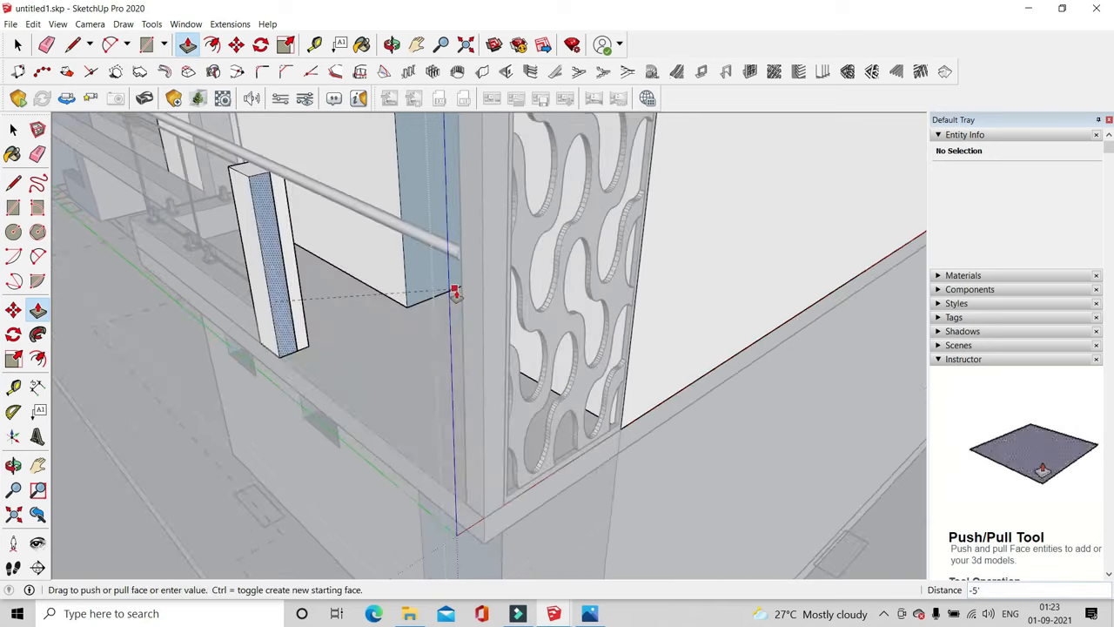
click(463, 277)
Inside the handrail group, extend the rail's free end 4 1/2" to meet the corner column
middle_drag(341, 212, 374, 135)
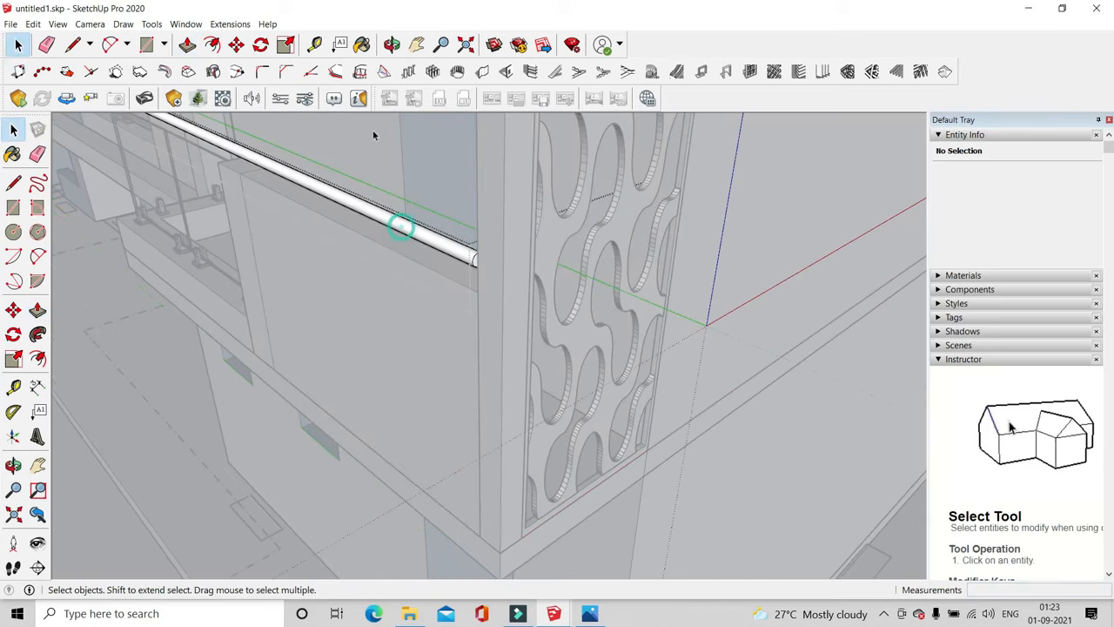
click(197, 46)
scroll(409, 188, up, 3)
click(517, 311)
middle_drag(517, 311, 753, 254)
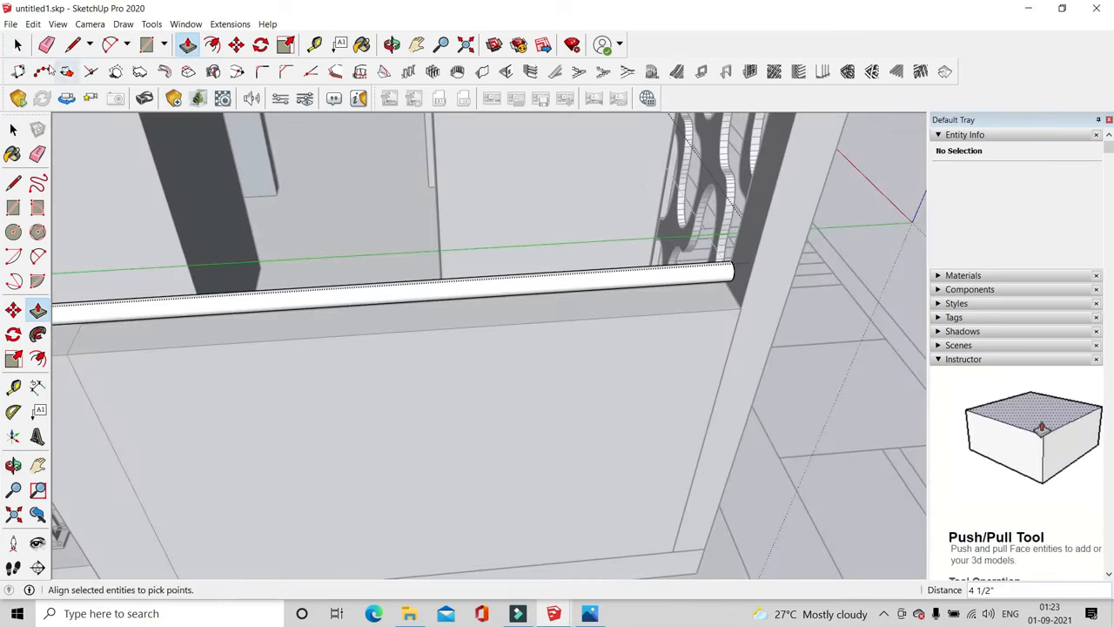
click(17, 44)
scroll(749, 351, down, 4)
click(749, 352)
Inside the roof parapet group, pull the side face out 1 1/2" to sit flush with the corner column
scroll(731, 353, down, 3)
middle_drag(714, 356, 816, 378)
scroll(582, 401, down, 3)
scroll(775, 408, down, 4)
scroll(722, 258, up, 6)
middle_drag(722, 257, 461, 291)
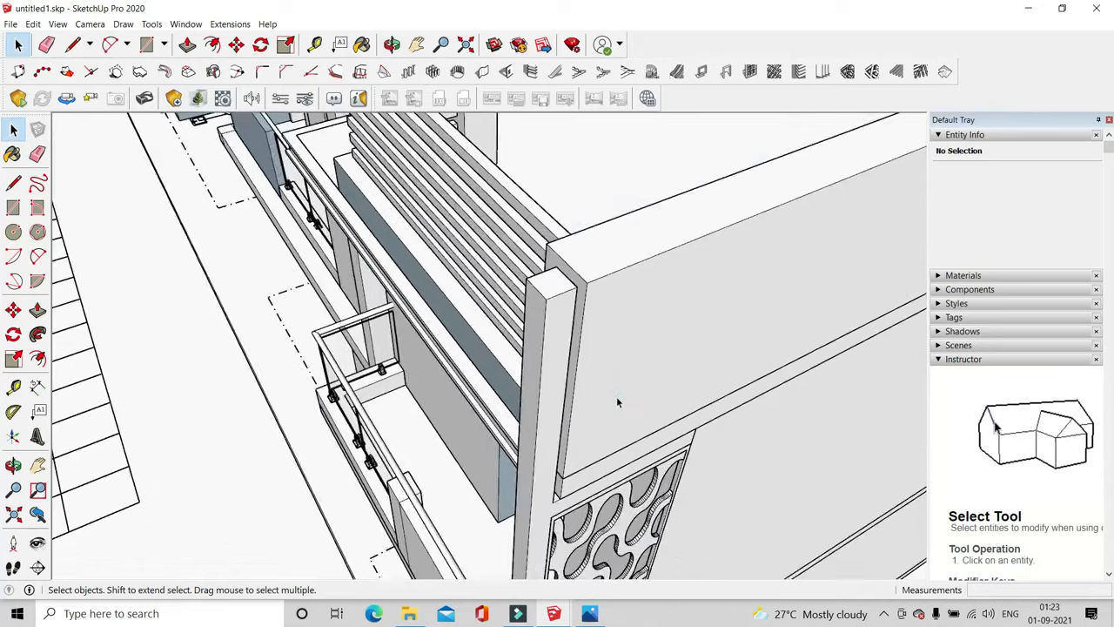
double_click(616, 402)
scroll(570, 374, up, 2)
click(570, 360)
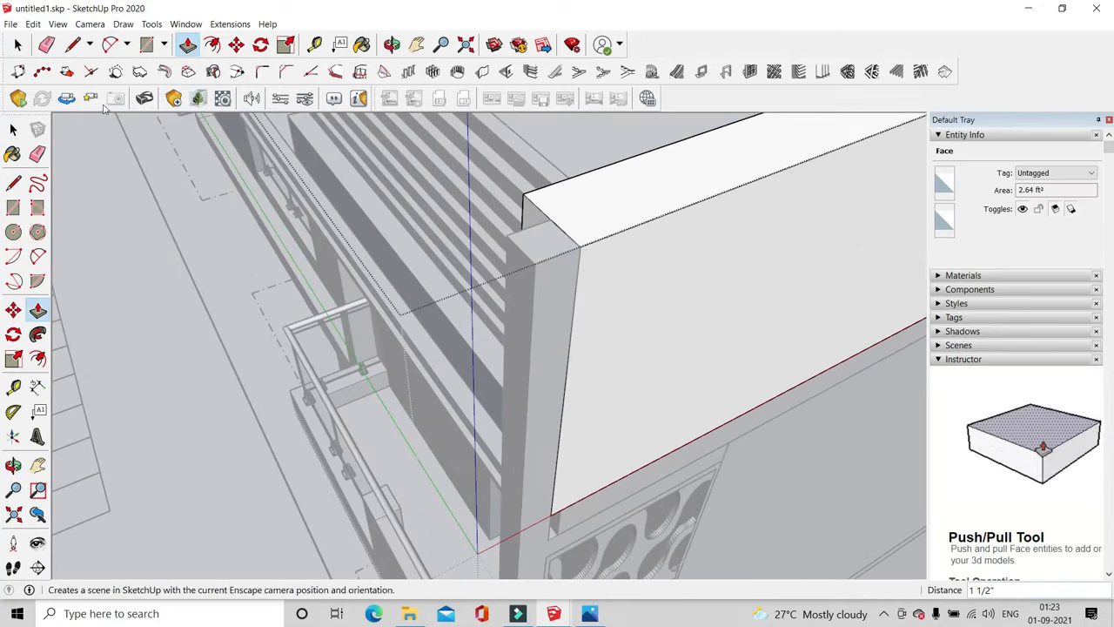
click(18, 45)
Inside the slab group below the parapet, pull the side face out 1 1/2" to sit flush with the corner column
key(ctrl+z)
key(ctrl+z)
key(ctrl+z)
key(ctrl+z)
middle_drag(617, 478, 649, 326)
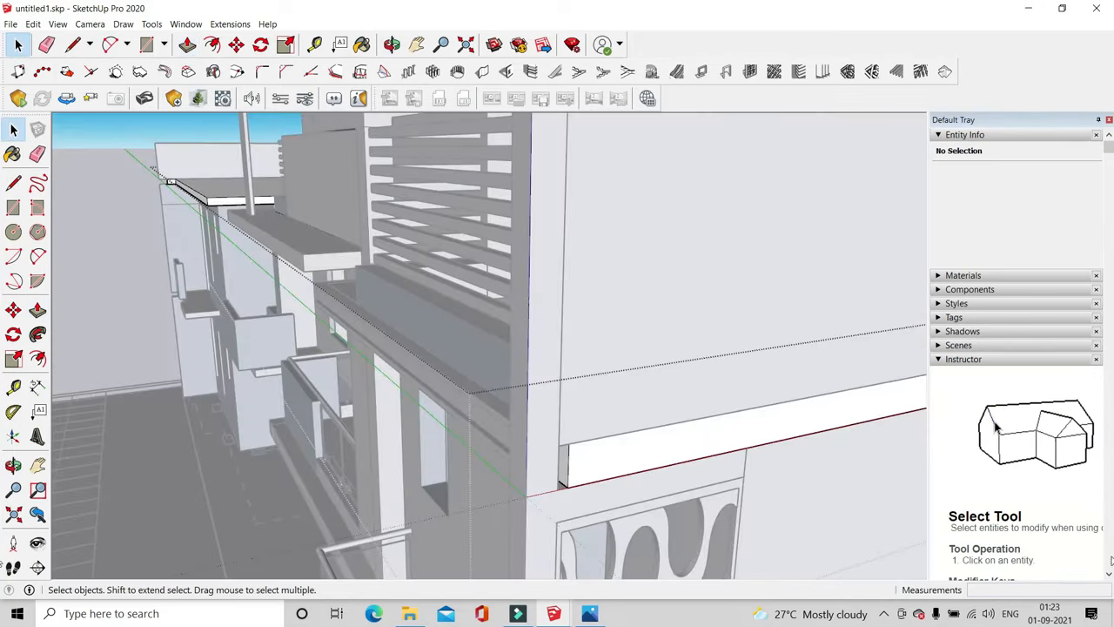
click(187, 45)
middle_drag(627, 522, 632, 445)
click(645, 396)
scroll(646, 396, down, 3)
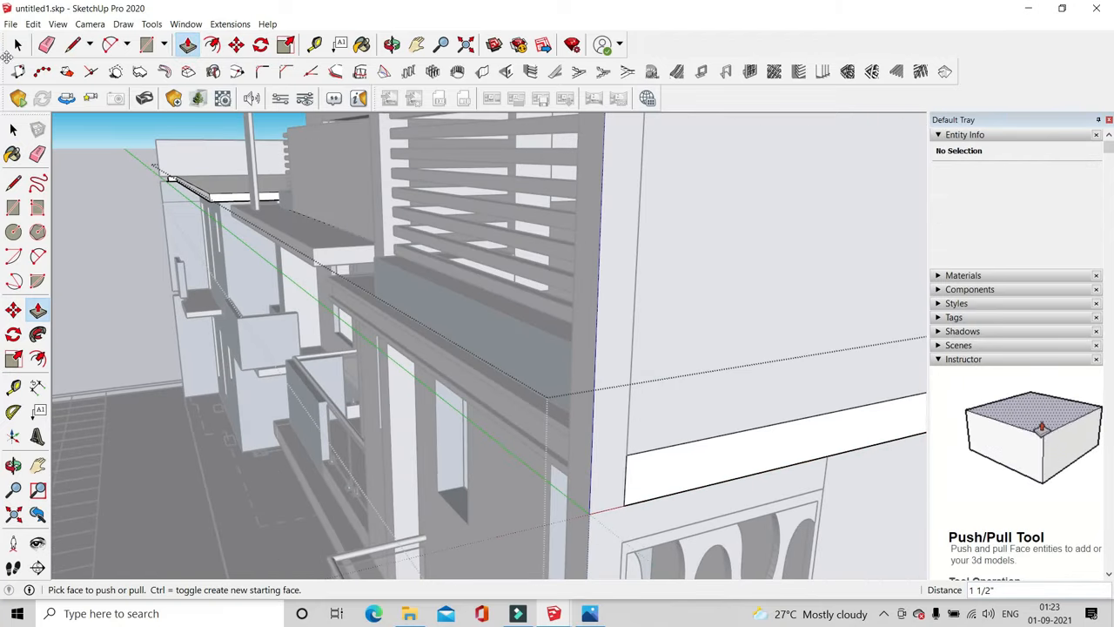
click(18, 44)
click(111, 189)
Draw a coping rectangle over the top of the side parapet, from the front corner column to the rear corner
scroll(348, 261, down, 4)
middle_drag(344, 253, 369, 430)
scroll(369, 430, down, 4)
click(148, 44)
scroll(436, 470, up, 6)
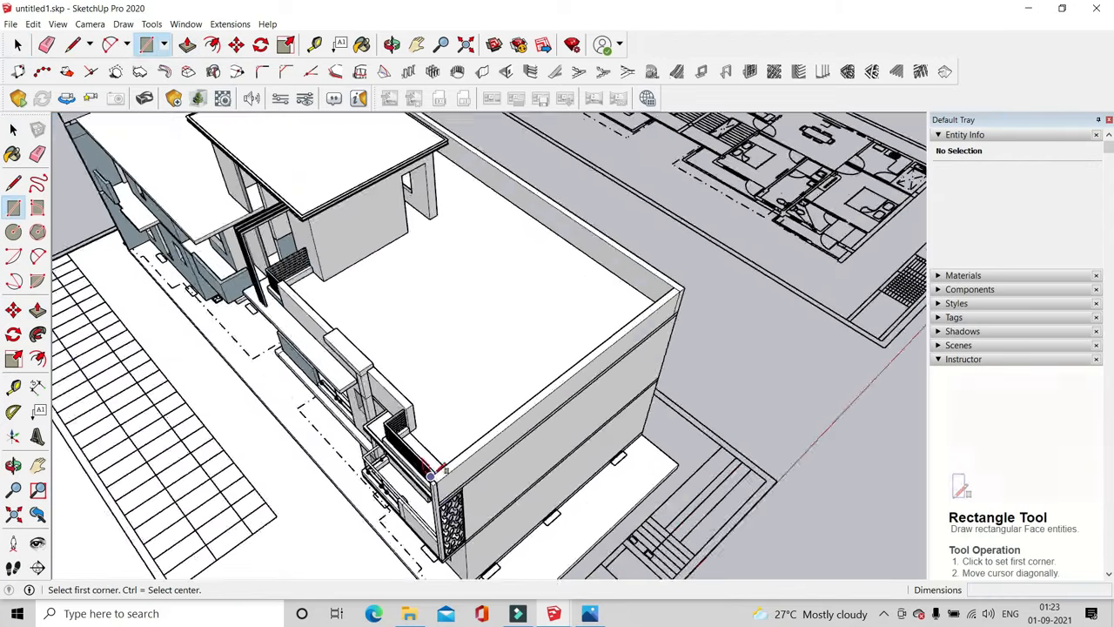
click(440, 477)
scroll(676, 361, down, 4)
scroll(810, 230, up, 6)
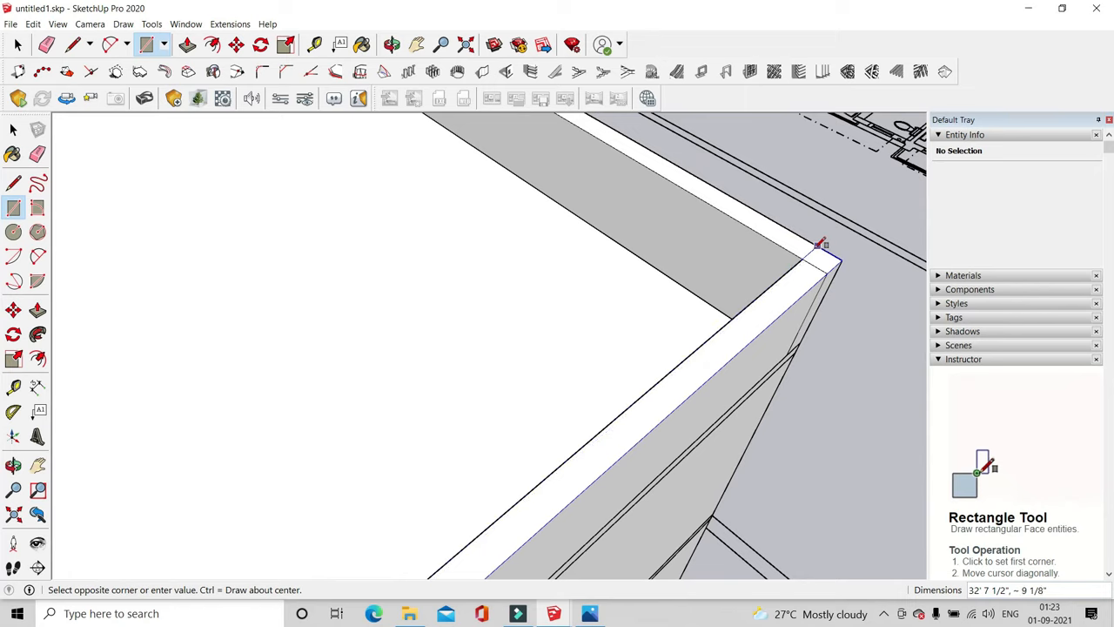
click(822, 263)
Outline the remaining parapet tops with 9" wide rectangles around the roof and extrude the coping 1"
scroll(822, 262, down, 6)
scroll(423, 261, up, 6)
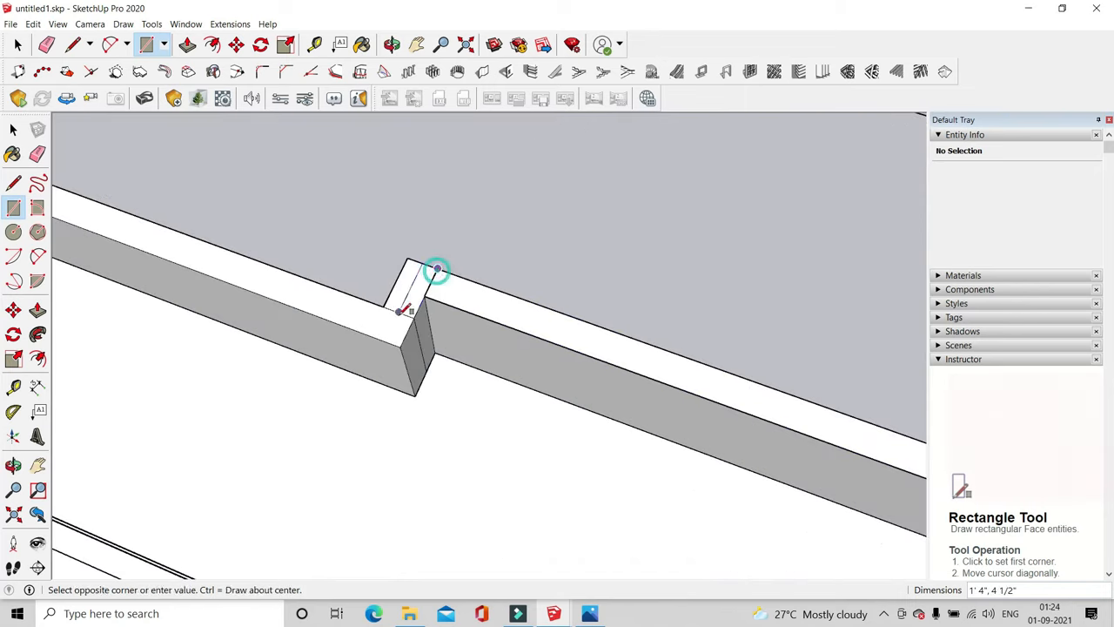
click(401, 346)
scroll(614, 407, down, 6)
scroll(366, 341, up, 6)
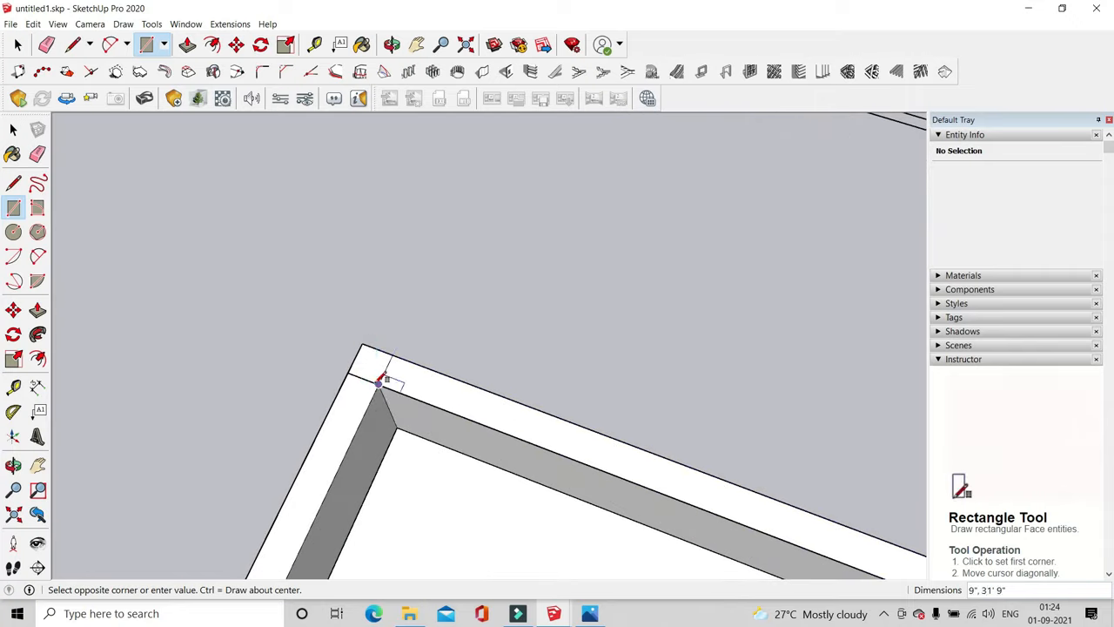
scroll(381, 380, down, 6)
scroll(348, 410, up, 6)
click(340, 408)
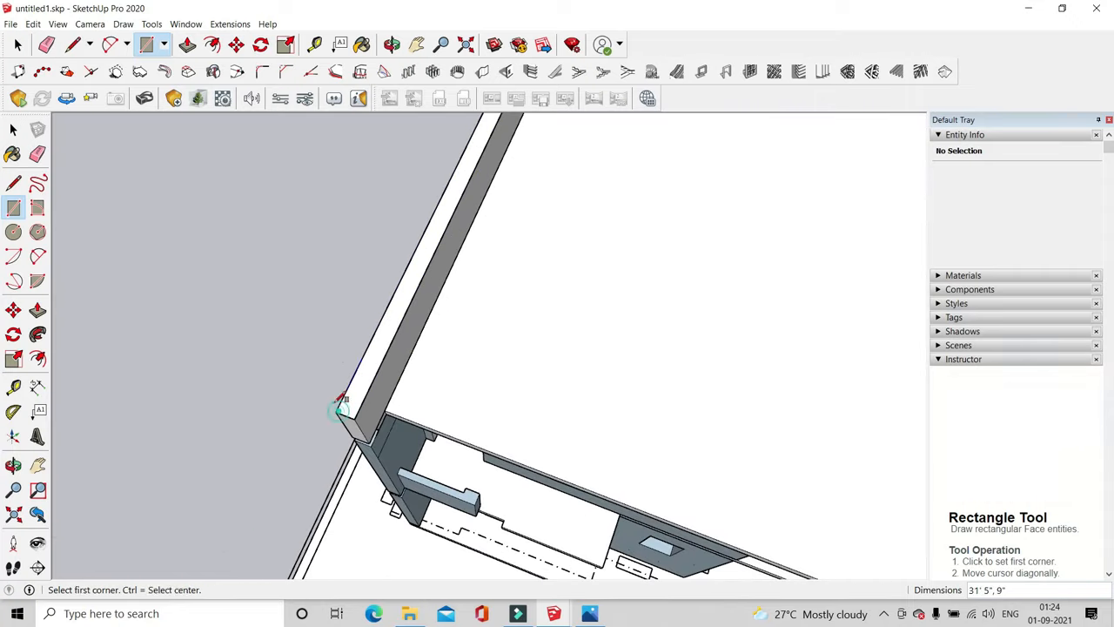
click(366, 386)
key(Return)
scroll(391, 470, down, 3)
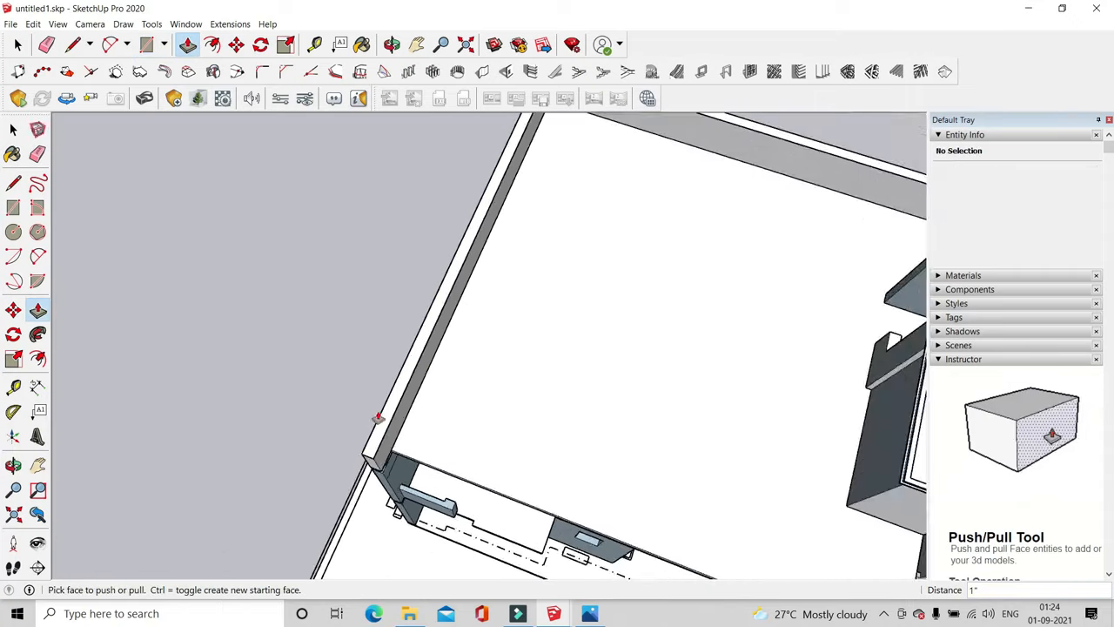
Pull the coping's outer edge faces outward at the parapet corner to overhang the wall
scroll(375, 417, up, 4)
middle_drag(376, 418, 353, 356)
scroll(353, 357, up, 3)
scroll(294, 374, down, 5)
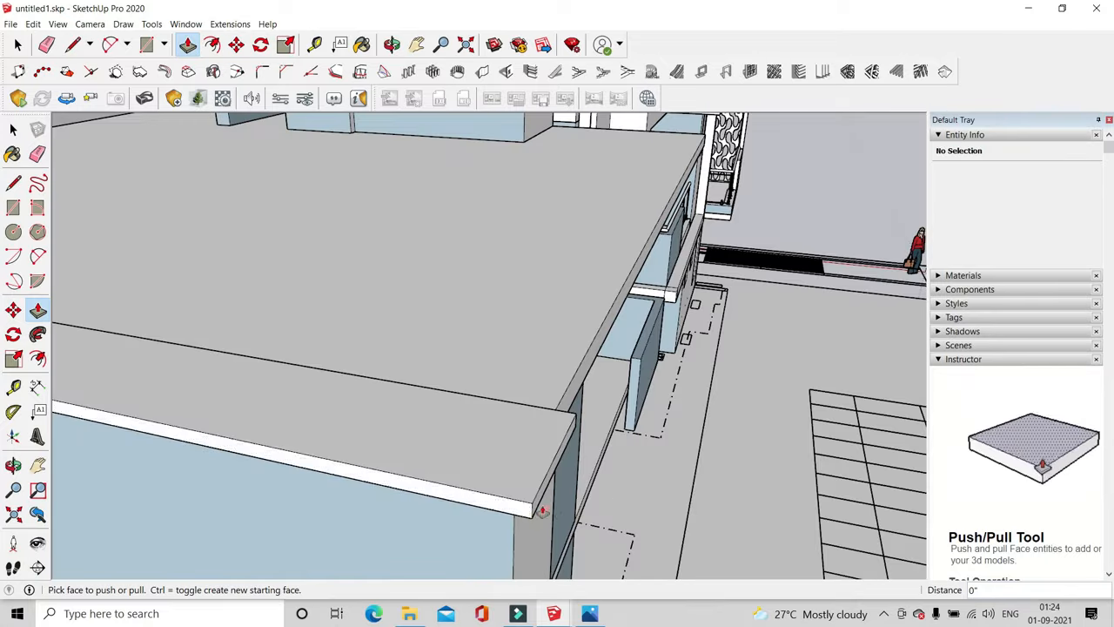
scroll(482, 535, up, 6)
click(461, 472)
middle_drag(461, 472, 558, 472)
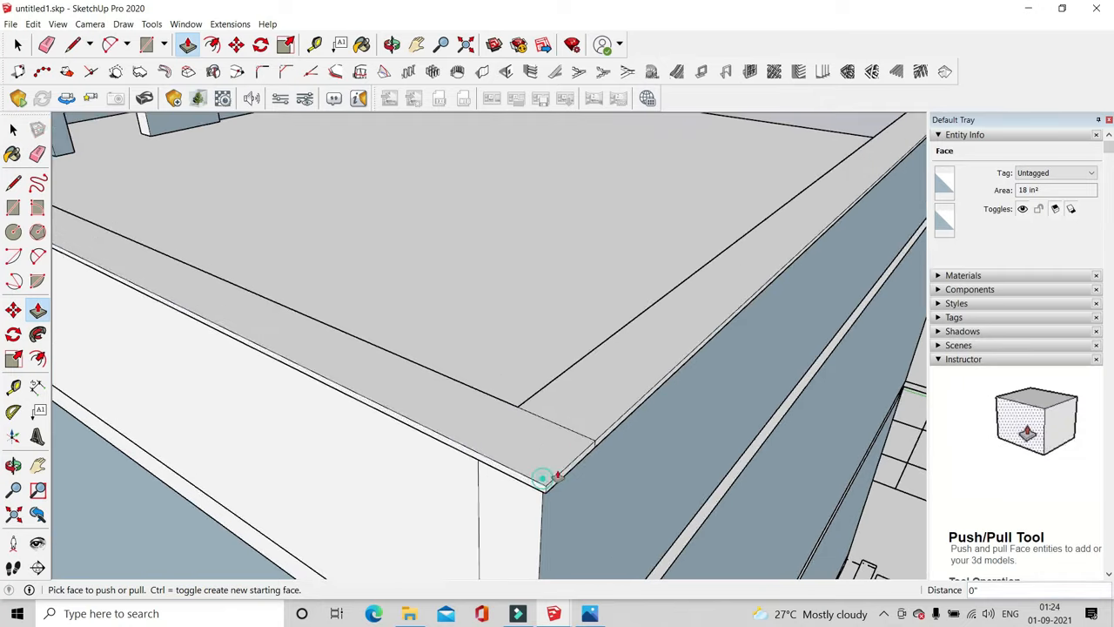
Pull the coping's edge faces outward where the parapet steps back at the jog
scroll(542, 476, down, 5)
scroll(305, 291, up, 6)
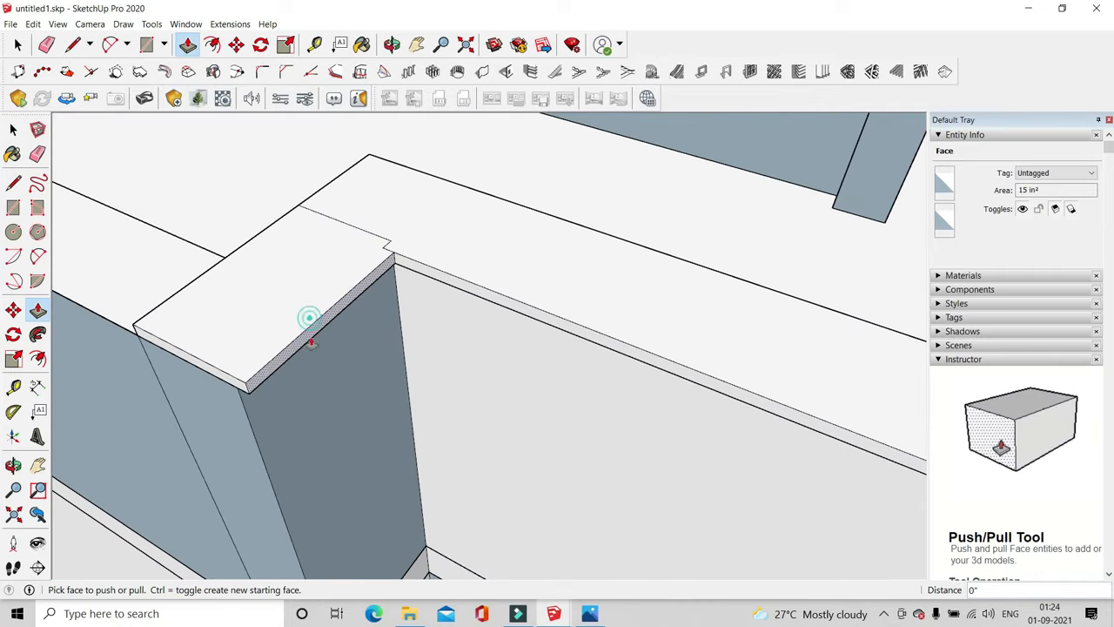
click(132, 281)
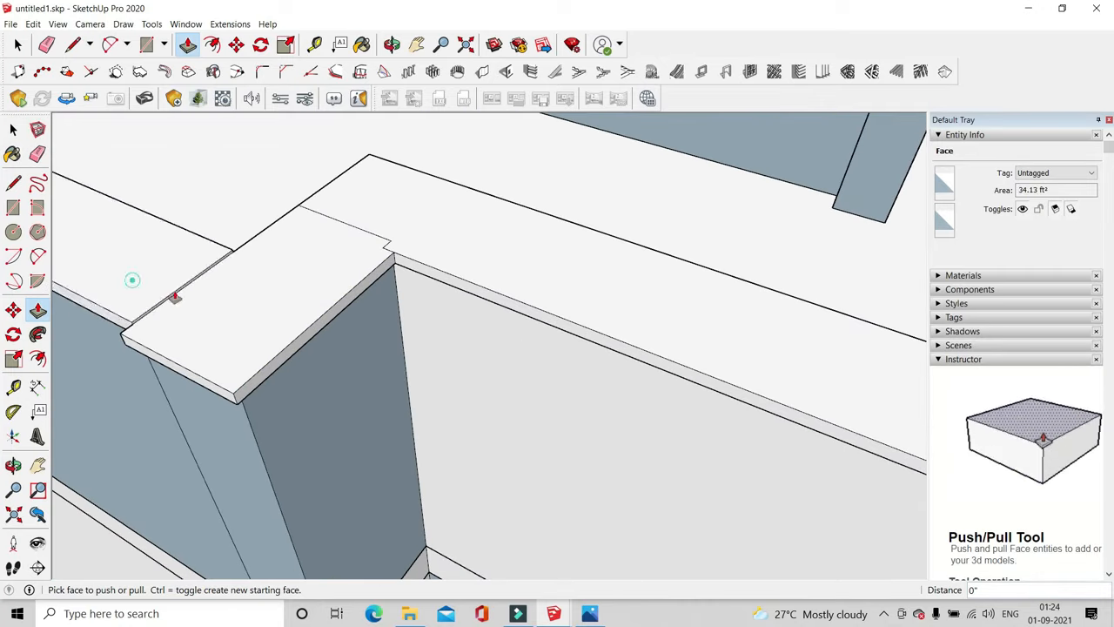
Push the thin protruding strips of the coping back 3/16" so its pieces sit flush at the corner joint
scroll(296, 356, up, 3)
double_click(266, 360)
scroll(292, 390, up, 4)
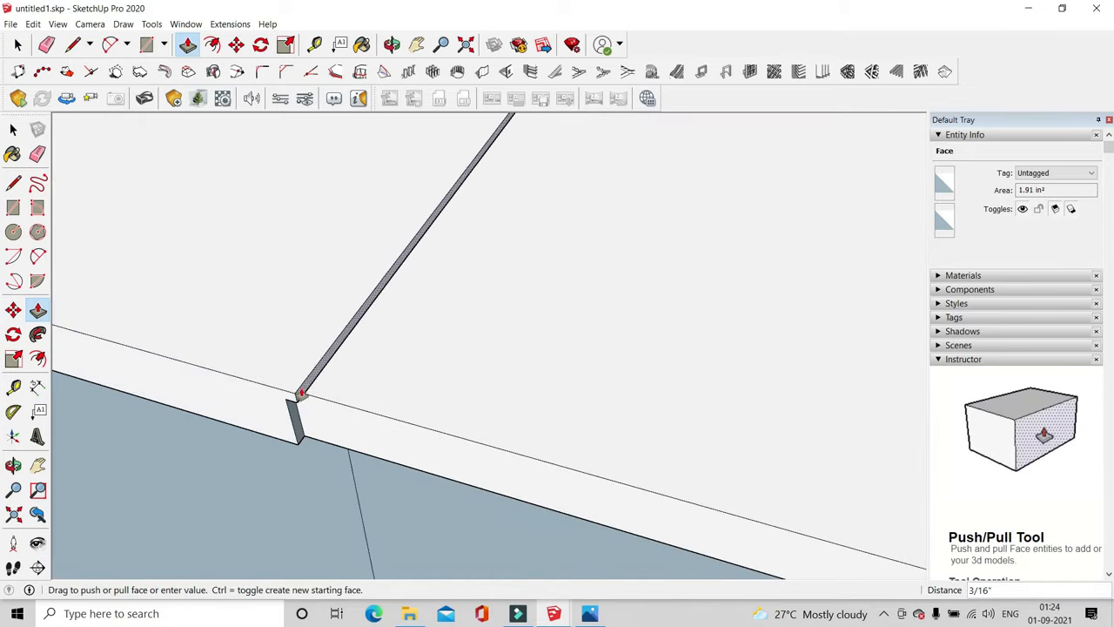
click(313, 385)
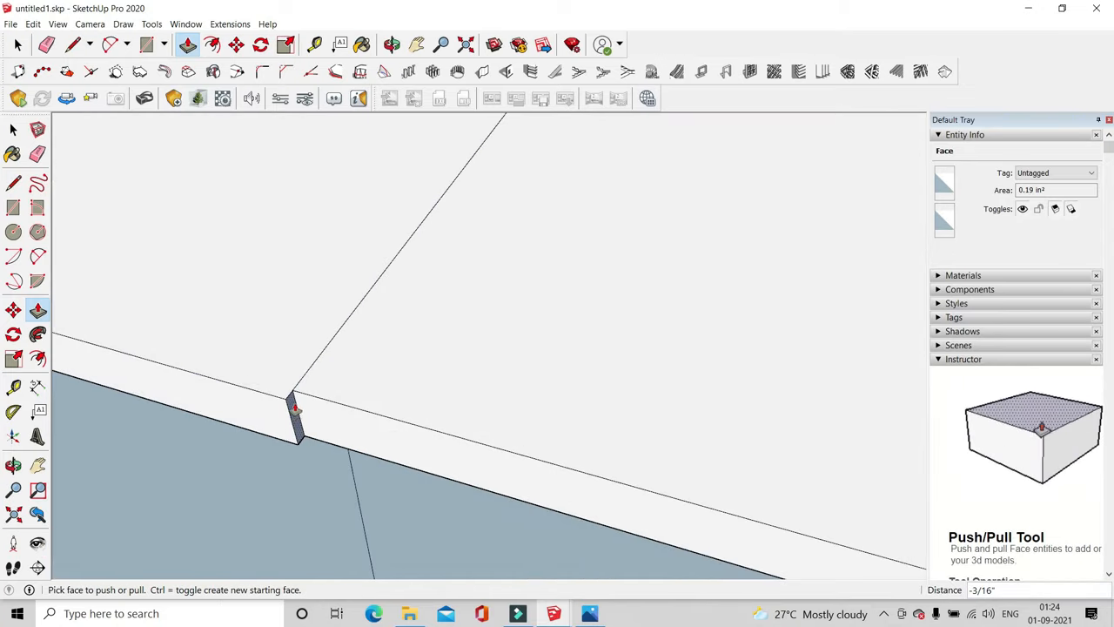
scroll(300, 409, down, 1)
click(325, 410)
click(304, 407)
Pull the coping's outer edge faces outward at the parapet's other corner so the adjoining pieces line up
scroll(377, 394, down, 3)
middle_drag(563, 412, 792, 426)
scroll(485, 361, down, 3)
scroll(247, 396, down, 2)
scroll(300, 399, up, 5)
middle_drag(349, 398, 382, 400)
click(306, 405)
click(307, 404)
click(312, 403)
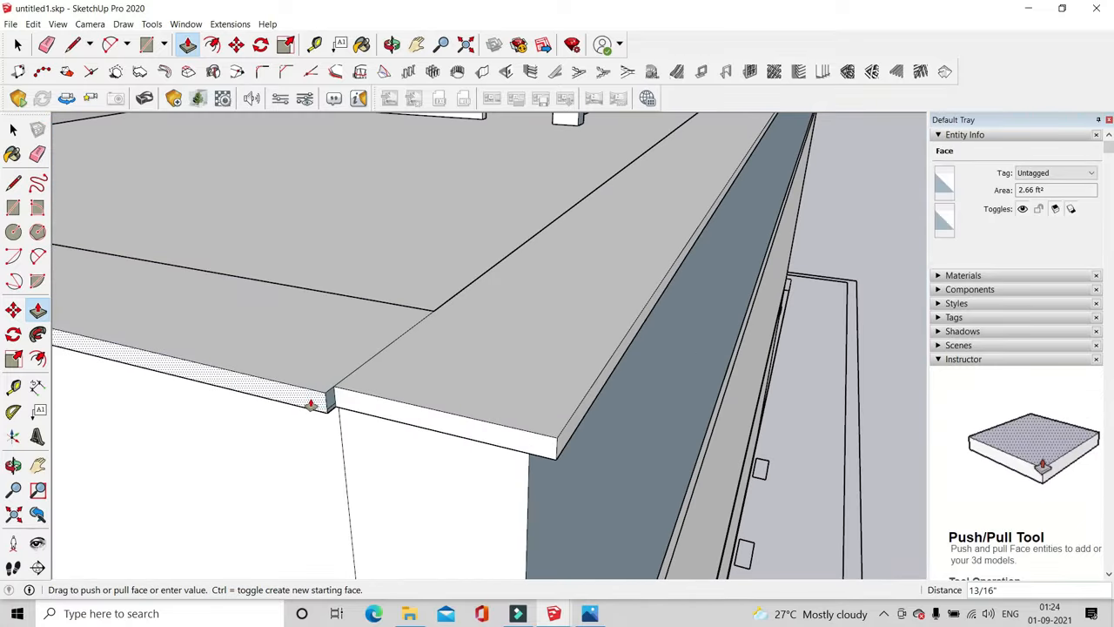
click(317, 371)
scroll(360, 399, up, 1)
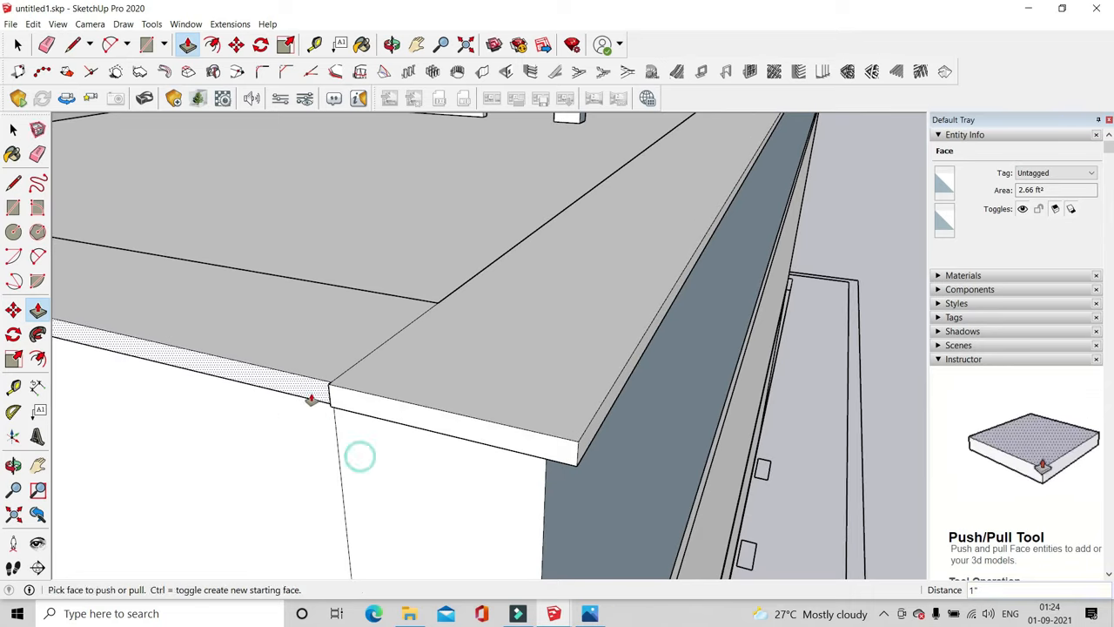
Inspect the coping along the side parapet and select its top face above the front corner column
scroll(585, 397, down, 8)
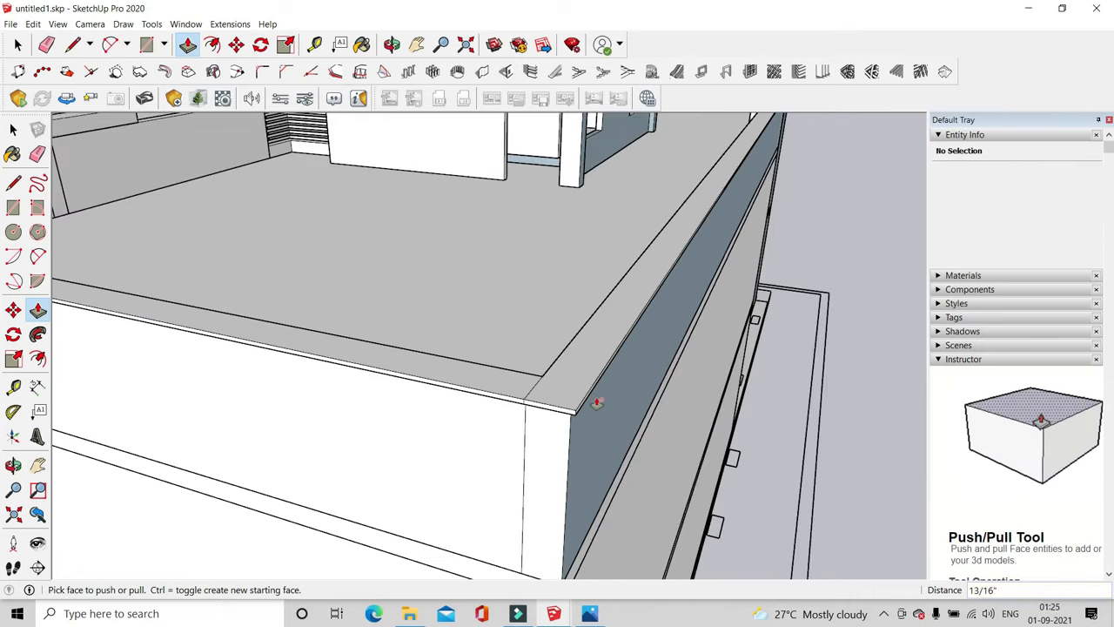
scroll(284, 339, up, 3)
middle_drag(284, 339, 566, 374)
scroll(373, 372, down, 5)
scroll(561, 365, up, 8)
key(p)
scroll(568, 378, up, 1)
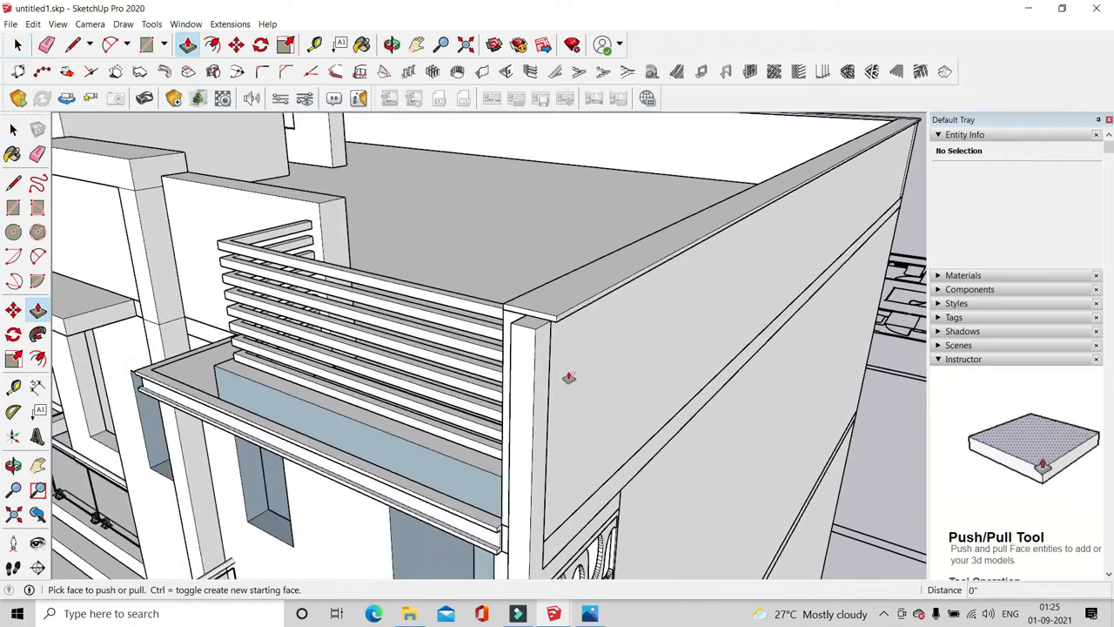
scroll(552, 348, up, 1)
click(537, 319)
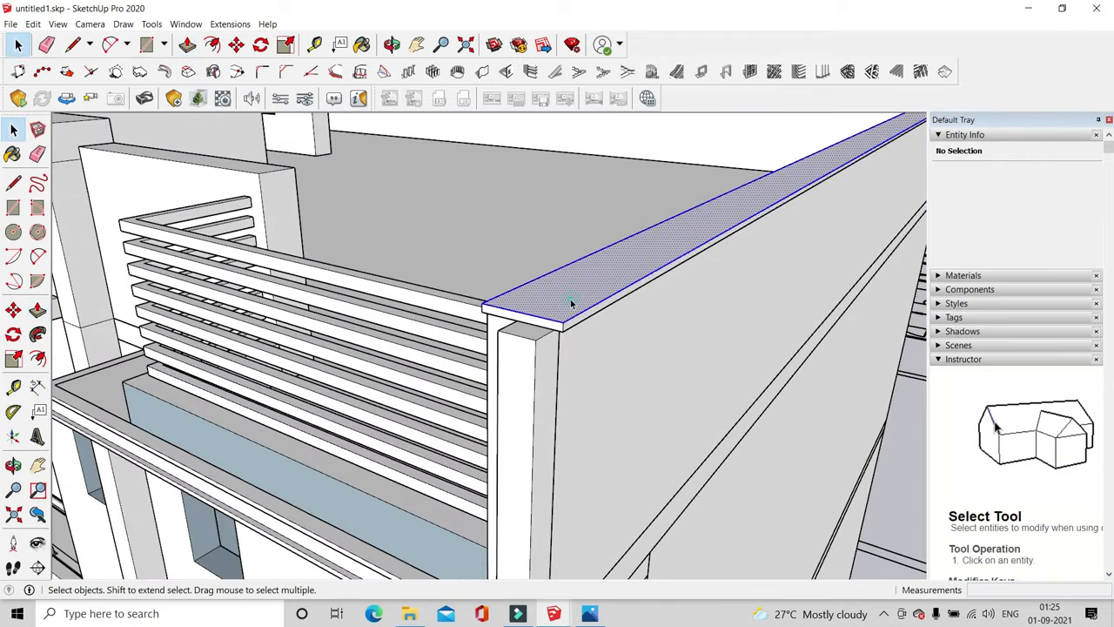
click(623, 412)
Extend the left wing's balcony slab edge by 9" to line up with the right wing's slab, then leave the slab group
scroll(765, 182, down, 4)
middle_drag(676, 254, 299, 418)
scroll(482, 370, up, 4)
scroll(383, 426, down, 3)
middle_drag(209, 448, 737, 520)
click(187, 45)
scroll(296, 436, up, 3)
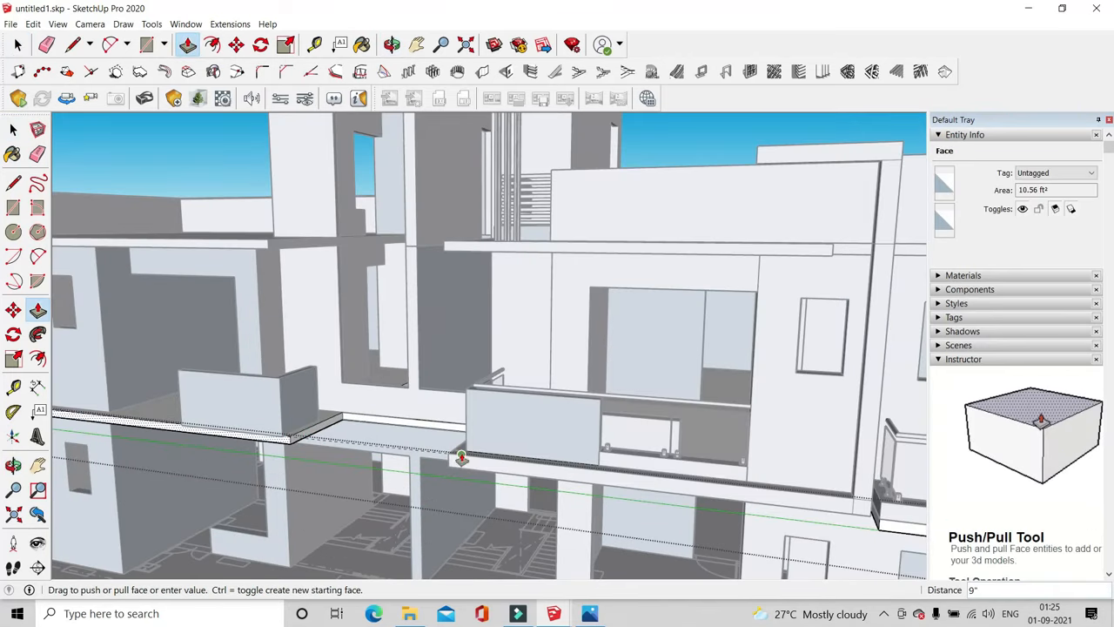
middle_drag(462, 457, 723, 447)
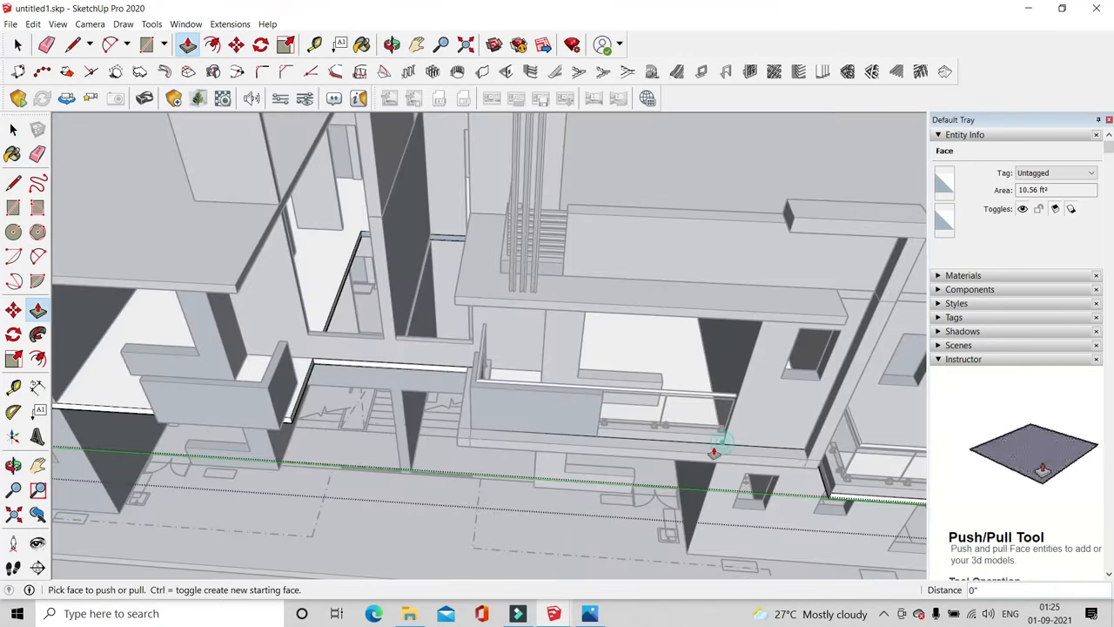
scroll(714, 450, down, 5)
scroll(259, 404, up, 2)
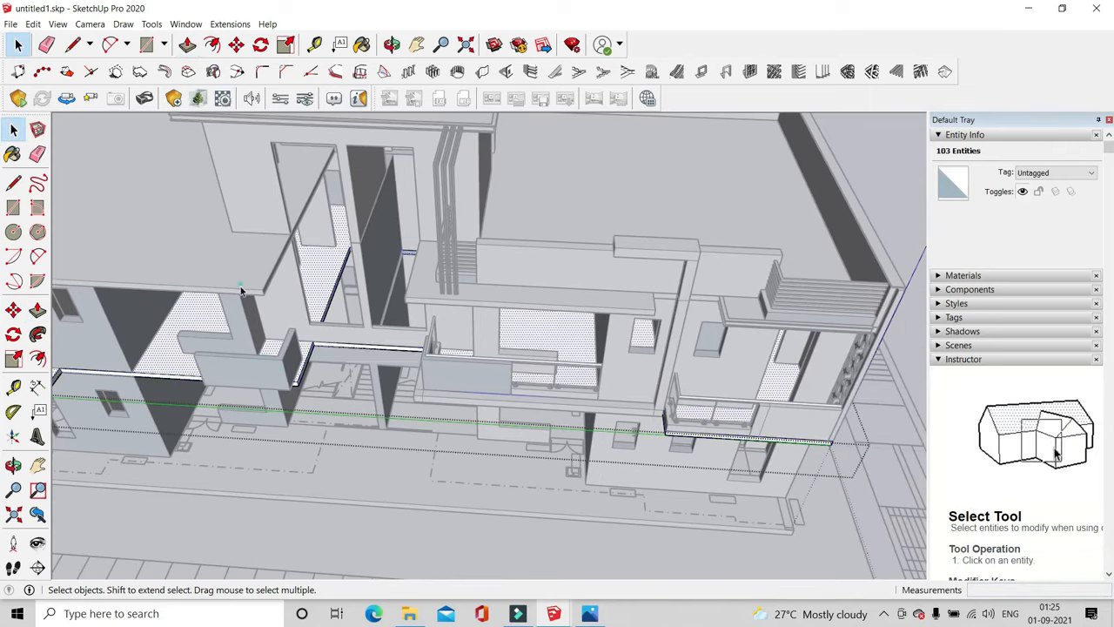
click(321, 544)
scroll(379, 510, down, 5)
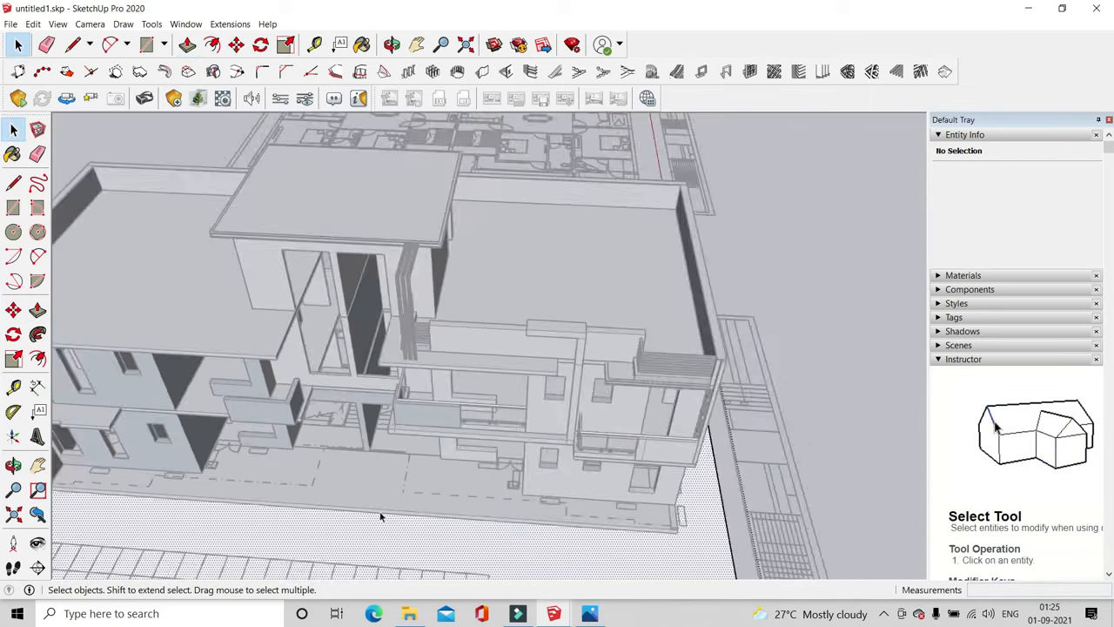
click(796, 458)
Move the left wing's balcony wall group from its lower corner to the corner of the extended slab
scroll(329, 464, up, 6)
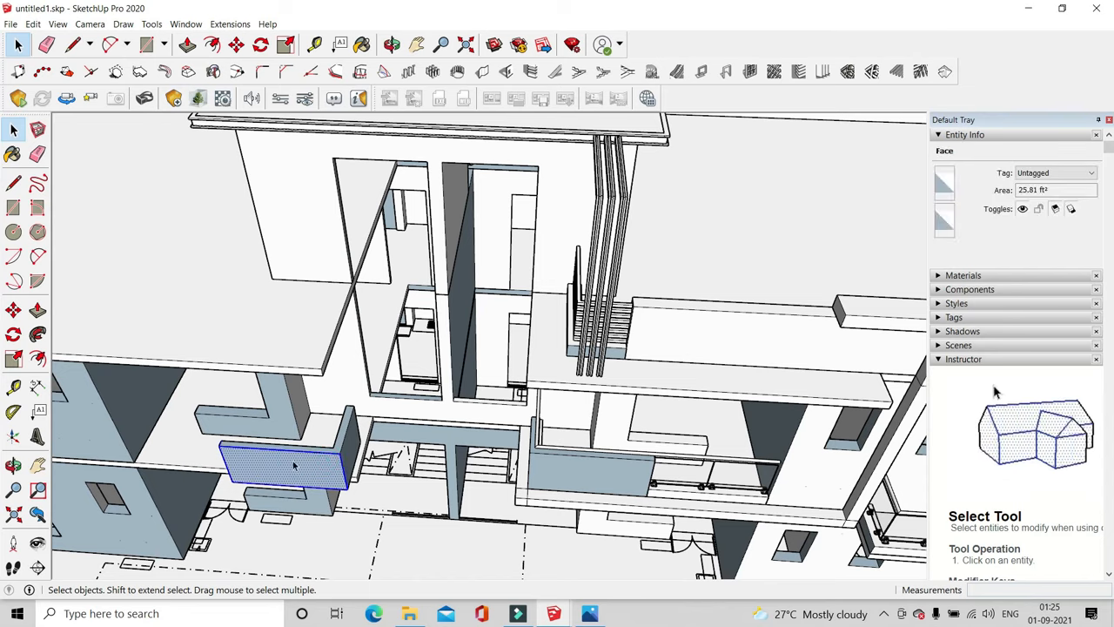
scroll(348, 485, up, 2)
click(349, 485)
scroll(366, 472, up, 1)
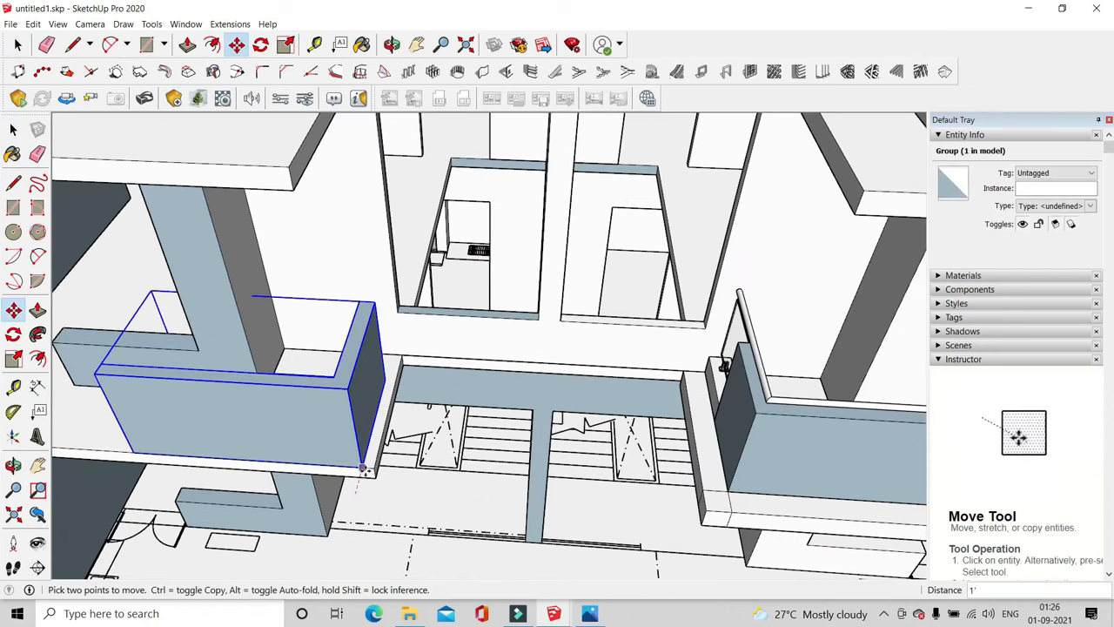
click(380, 470)
scroll(379, 470, down, 4)
click(378, 508)
Examine the left wing's balconies and the overall front facade
scroll(378, 509, down, 2)
scroll(357, 457, up, 3)
middle_drag(356, 452, 439, 427)
scroll(440, 426, down, 3)
scroll(317, 448, up, 3)
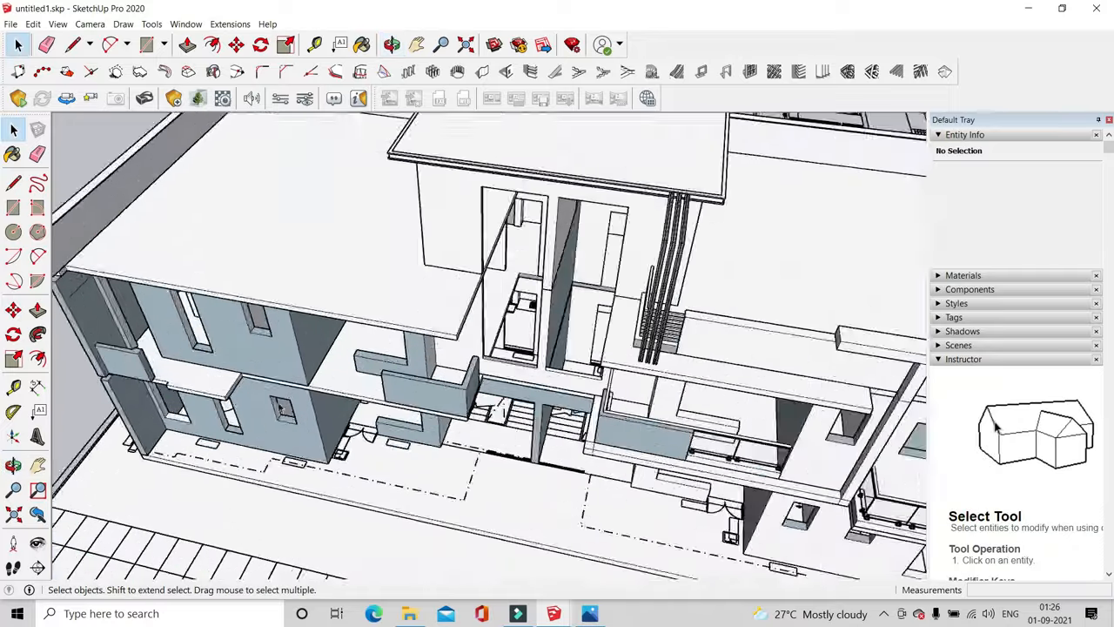
scroll(317, 448, down, 3)
scroll(238, 416, up, 4)
double_click(239, 416)
click(76, 145)
scroll(261, 226, down, 3)
middle_drag(287, 218, 522, 283)
scroll(522, 283, up, 3)
scroll(516, 248, down, 5)
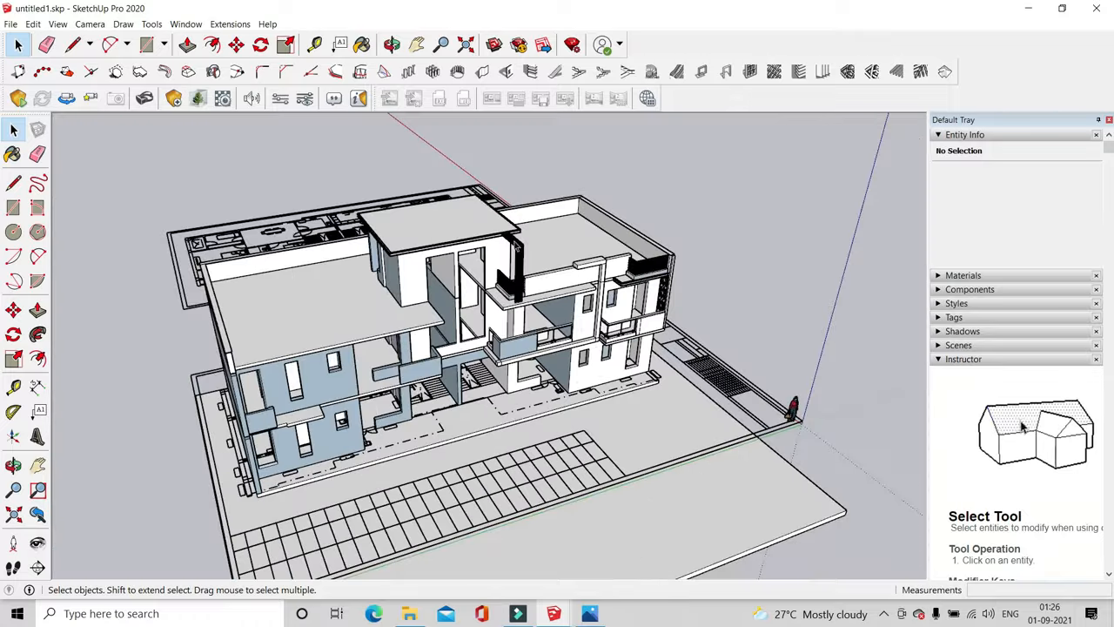
Select all the right wing's facade elements, including the tall vertical frame, and hide them
drag(759, 456, 757, 452)
scroll(618, 357, up, 5)
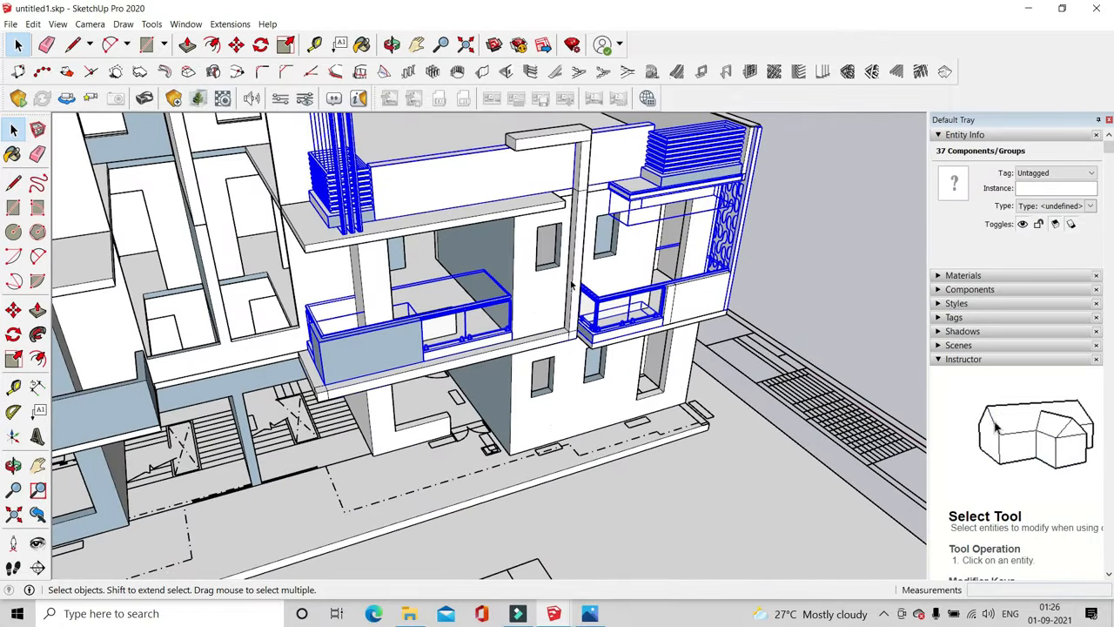
shift+click(572, 280)
scroll(574, 282, down, 4)
middle_drag(600, 315, 435, 52)
scroll(445, 368, up, 4)
scroll(308, 281, down, 2)
middle_drag(308, 281, 375, 440)
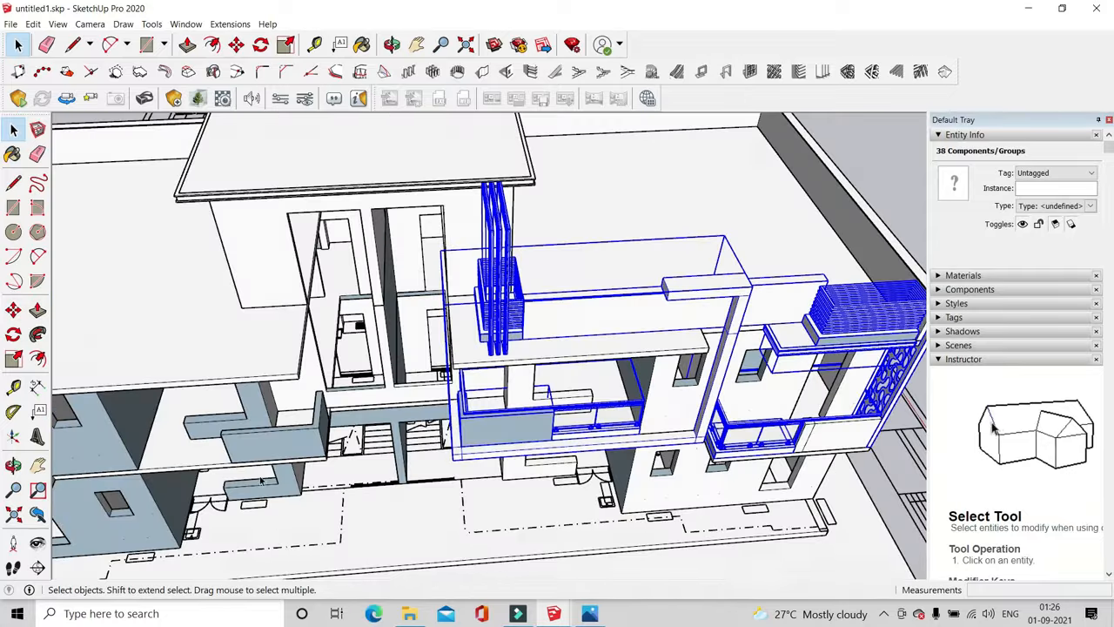
scroll(374, 439, up, 4)
click(664, 311)
Step the left roof slab's inner side edge and push its front edge back 2' to match the right slab
middle_drag(667, 313, 624, 300)
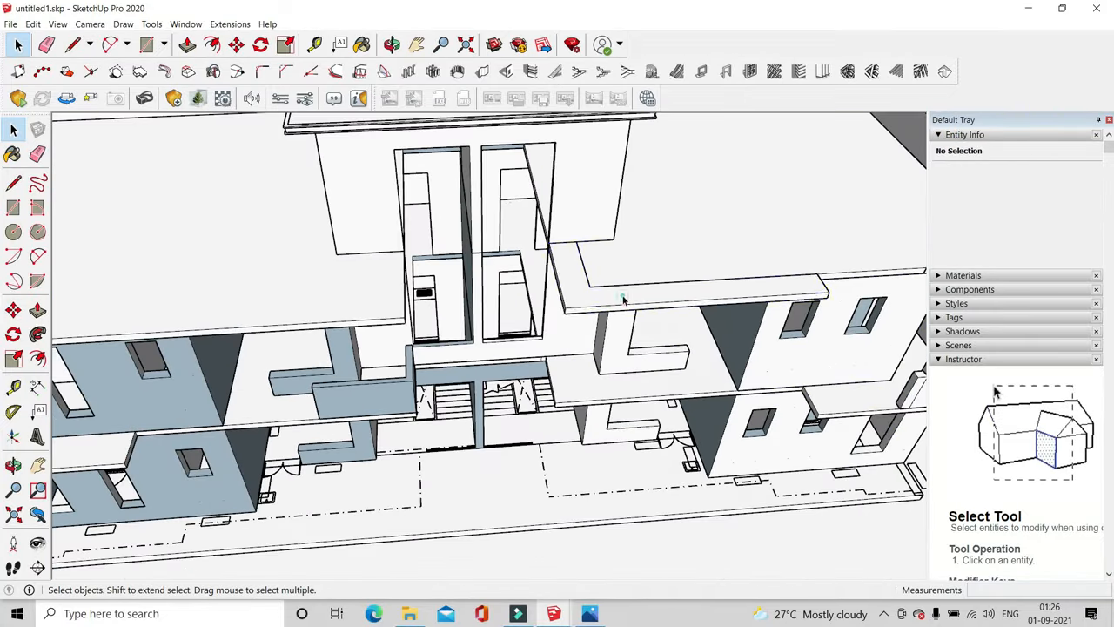
click(659, 337)
double_click(398, 301)
middle_drag(398, 301, 348, 301)
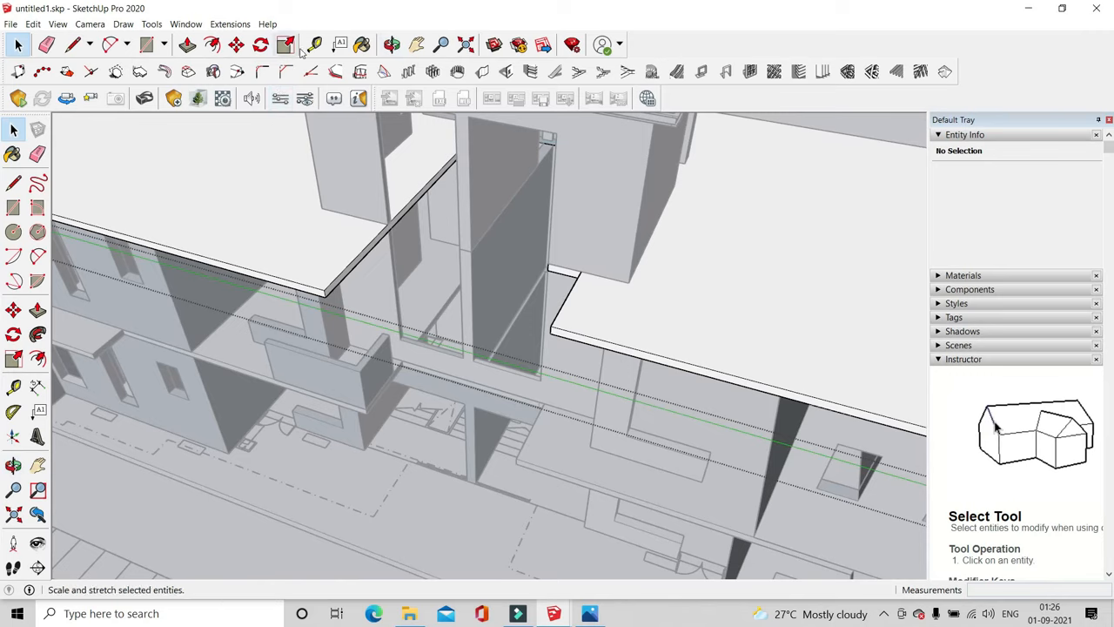
click(314, 45)
scroll(556, 275, up, 4)
scroll(660, 333, down, 3)
key(p)
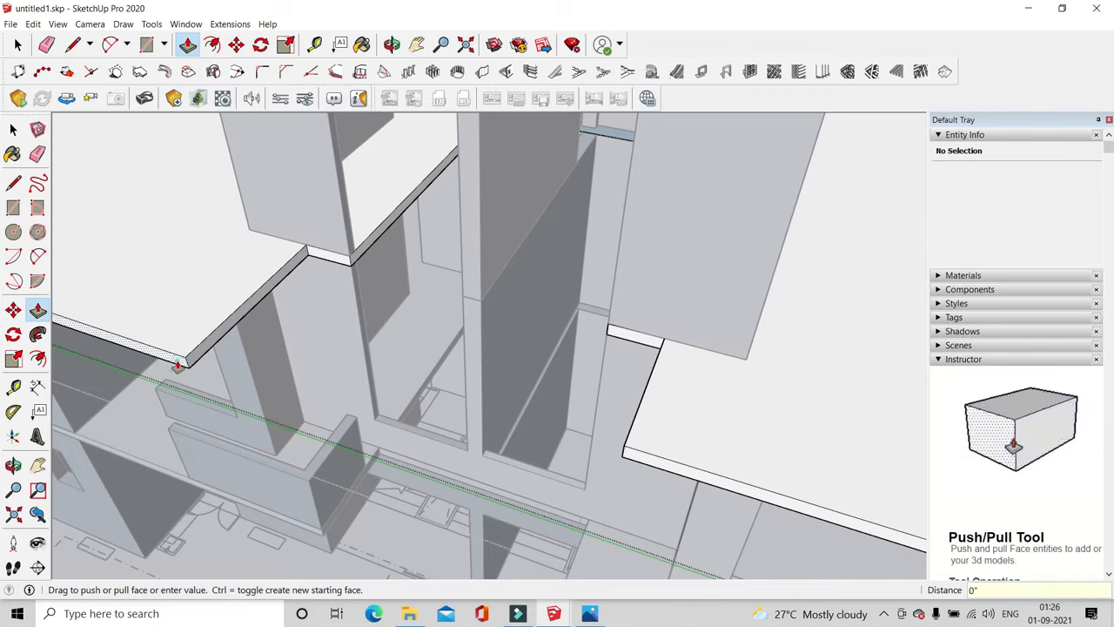
scroll(487, 410, down, 10)
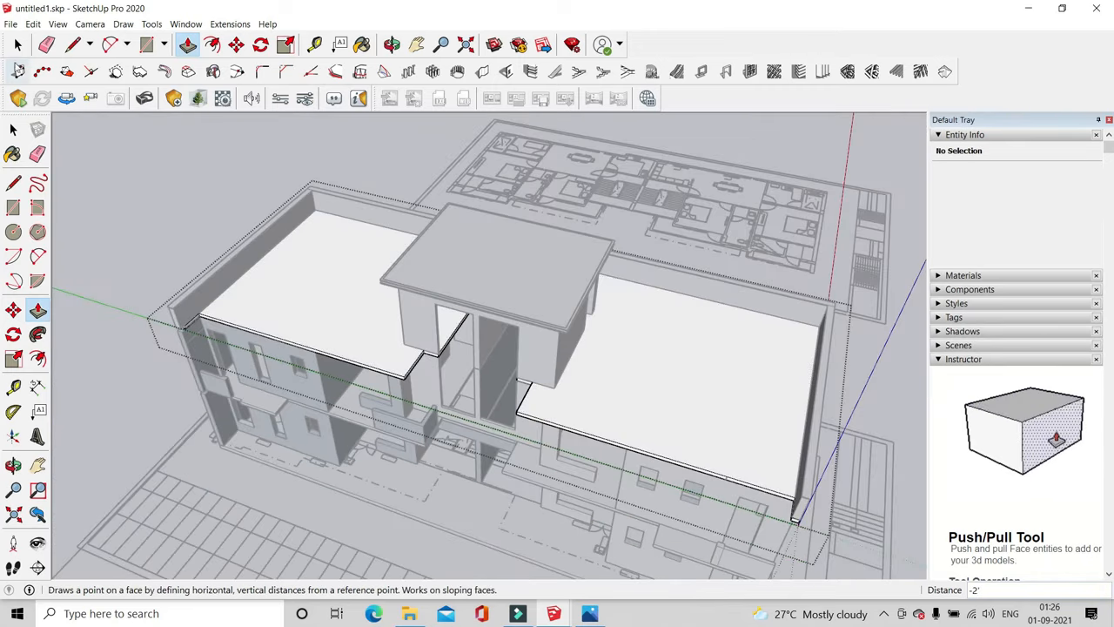
Leave the roof slab group and unhide the right wing's facade elements
click(18, 46)
drag(155, 186, 174, 214)
middle_drag(498, 335, 575, 397)
click(32, 24)
mouse_move(140, 224)
click(294, 250)
Select the right wing's facade elements together and make them one group
scroll(614, 268, down, 3)
middle_drag(348, 264, 534, 232)
drag(534, 233, 774, 462)
scroll(731, 365, up, 6)
right_click(627, 255)
click(682, 380)
Copy the facade group about 76' 6" along the building front to the left wing's outer corner
scroll(581, 298, down, 1)
scroll(581, 298, down, 3)
middle_drag(580, 297, 566, 348)
click(237, 46)
scroll(462, 241, down, 2)
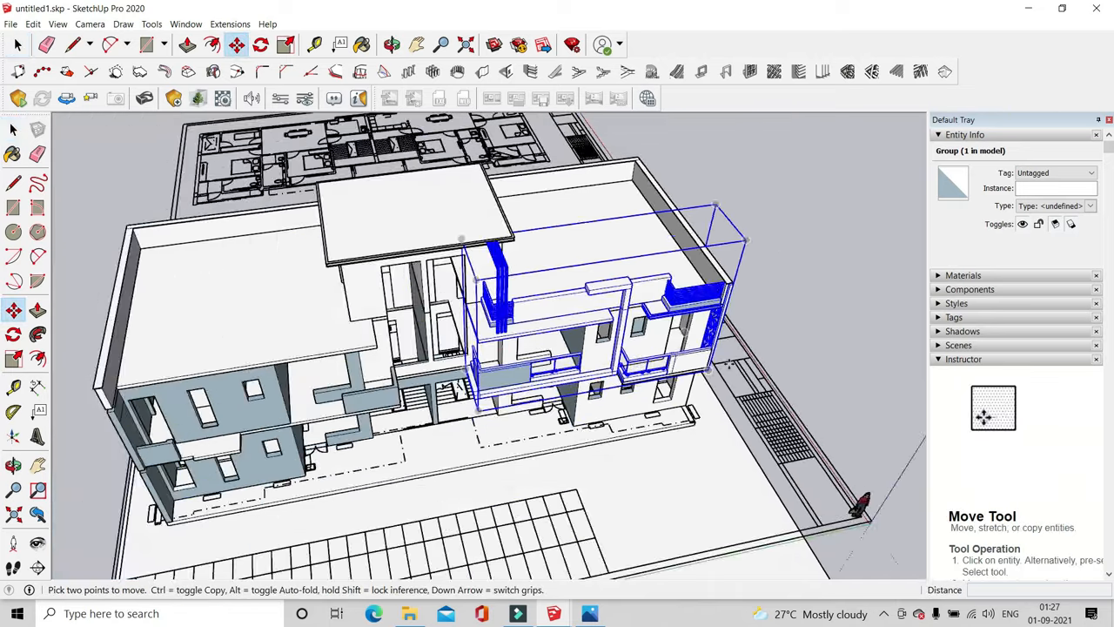
scroll(654, 394, up, 6)
click(653, 392)
key(ctrl)
scroll(740, 365, down, 3)
scroll(746, 356, down, 4)
scroll(338, 443, up, 4)
middle_drag(338, 443, 296, 417)
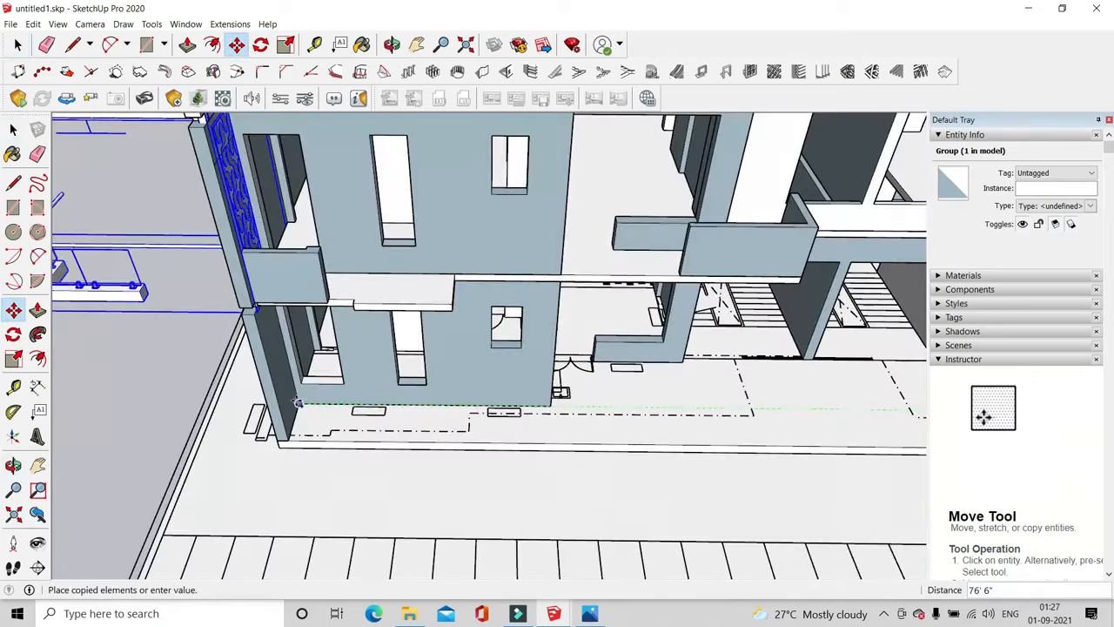
click(304, 404)
Flip the copied facade group along its green axis
scroll(304, 404, down, 4)
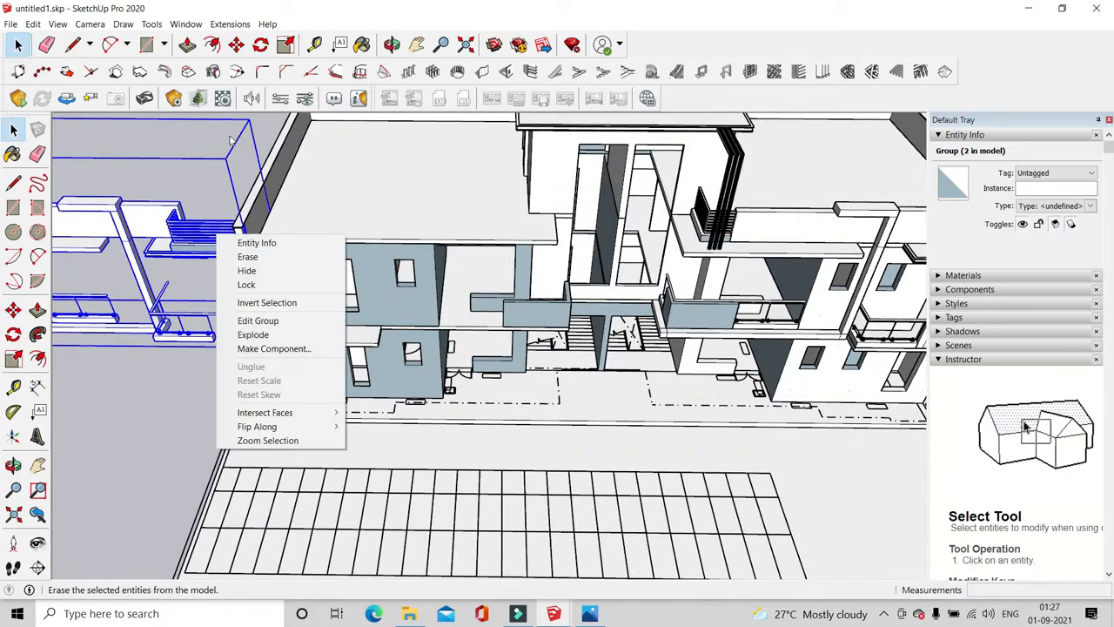
click(218, 146)
scroll(287, 174, down, 4)
middle_drag(287, 200, 335, 239)
click(348, 240)
scroll(351, 240, up, 3)
right_click(352, 239)
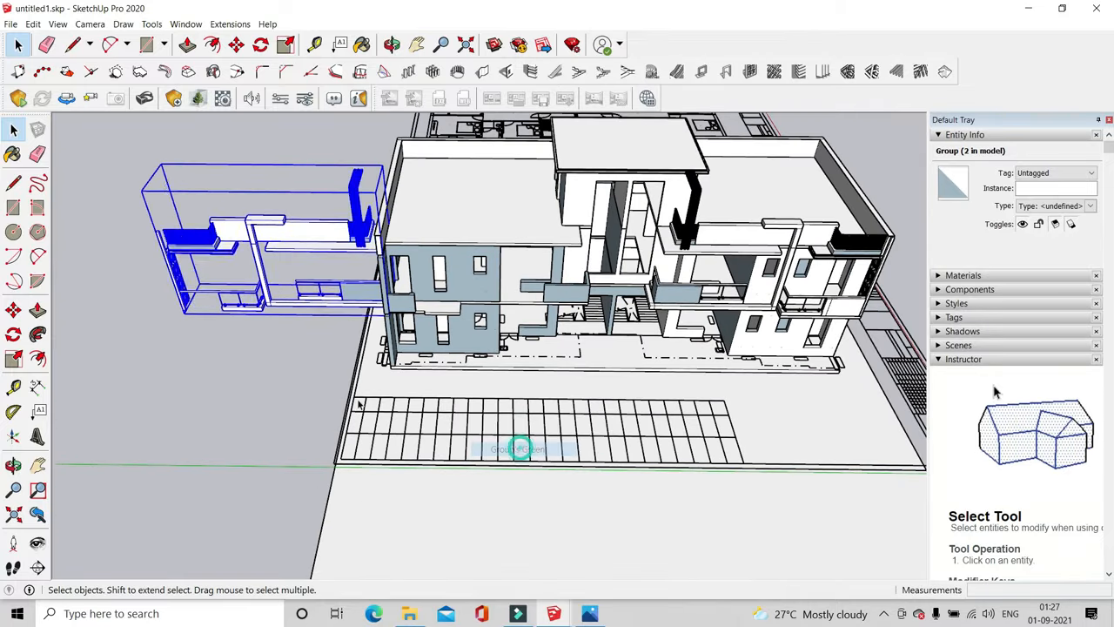
Move the mirrored facade group by its balcony slab corner onto the left wing's front
scroll(165, 222, up, 5)
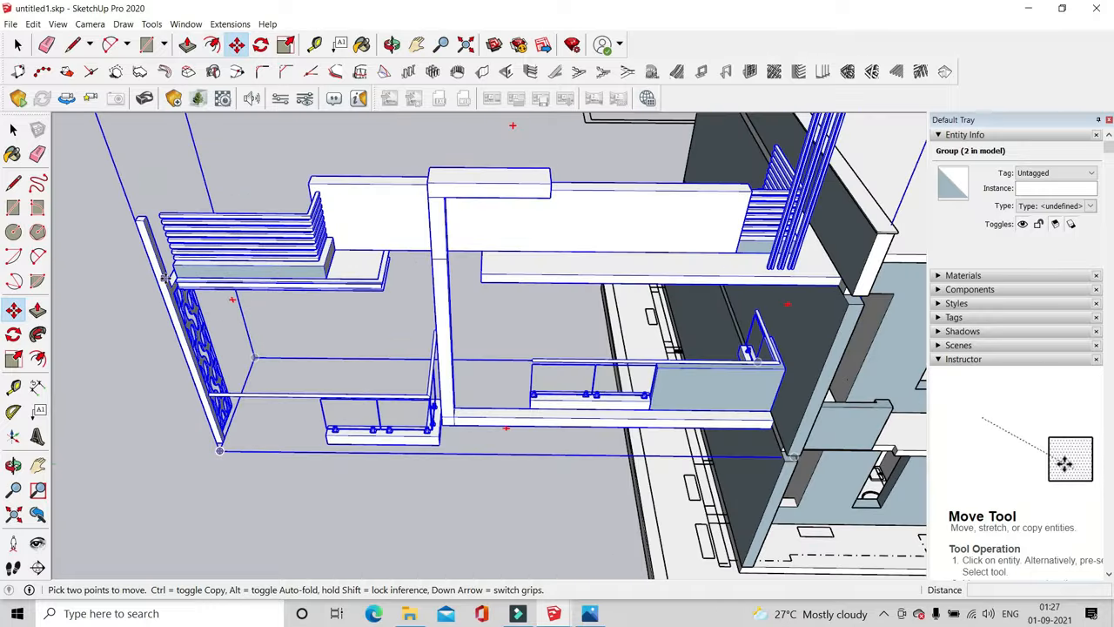
scroll(191, 291, down, 2)
middle_drag(214, 296, 302, 255)
scroll(301, 274, down, 3)
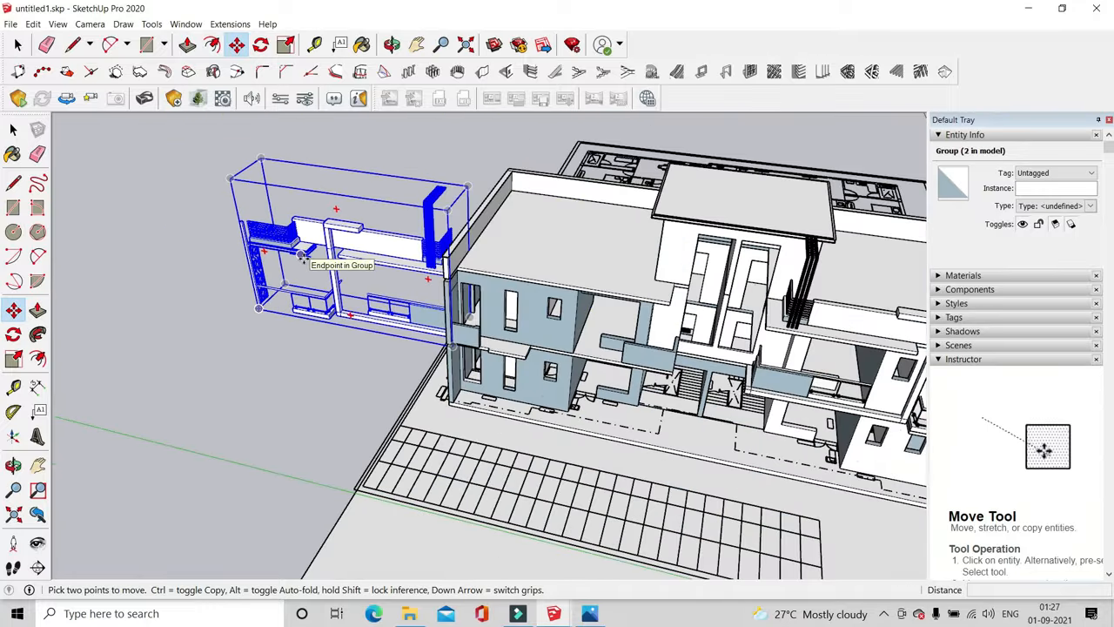
middle_drag(361, 331, 347, 331)
scroll(342, 333, up, 6)
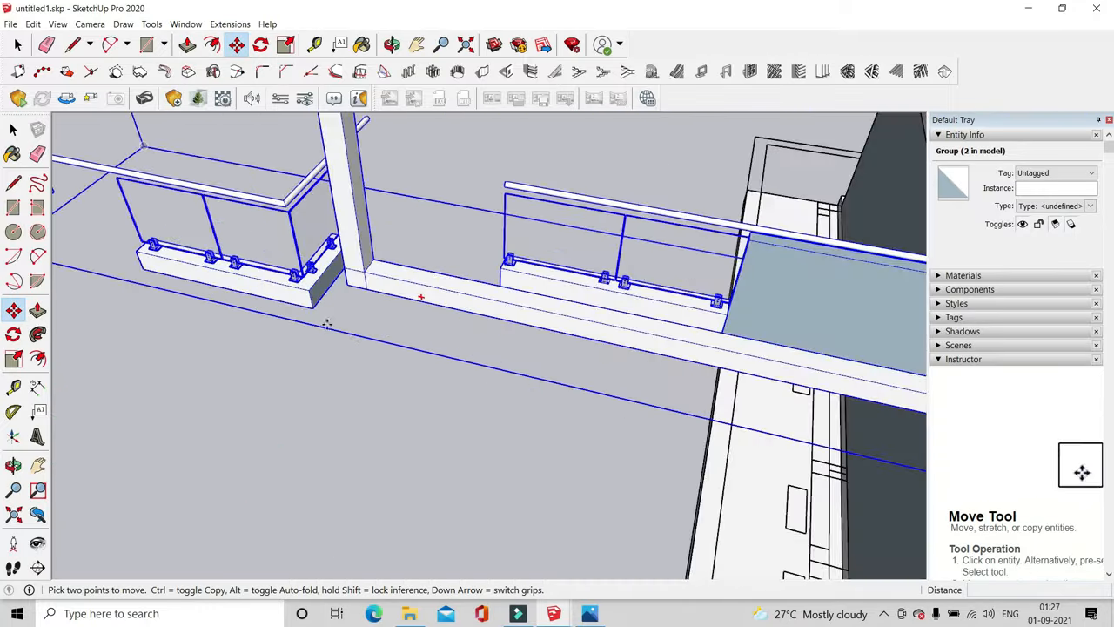
click(311, 307)
scroll(311, 309, down, 5)
click(621, 376)
Shift the mirrored facade group so the base of its louvered screen meets the stepped roof slab corner
middle_drag(335, 274, 552, 304)
scroll(452, 257, down, 8)
scroll(514, 235, up, 5)
middle_drag(513, 231, 492, 244)
scroll(487, 235, down, 5)
scroll(470, 170, up, 5)
middle_drag(496, 157, 356, 162)
scroll(356, 174, up, 4)
middle_drag(353, 217, 325, 319)
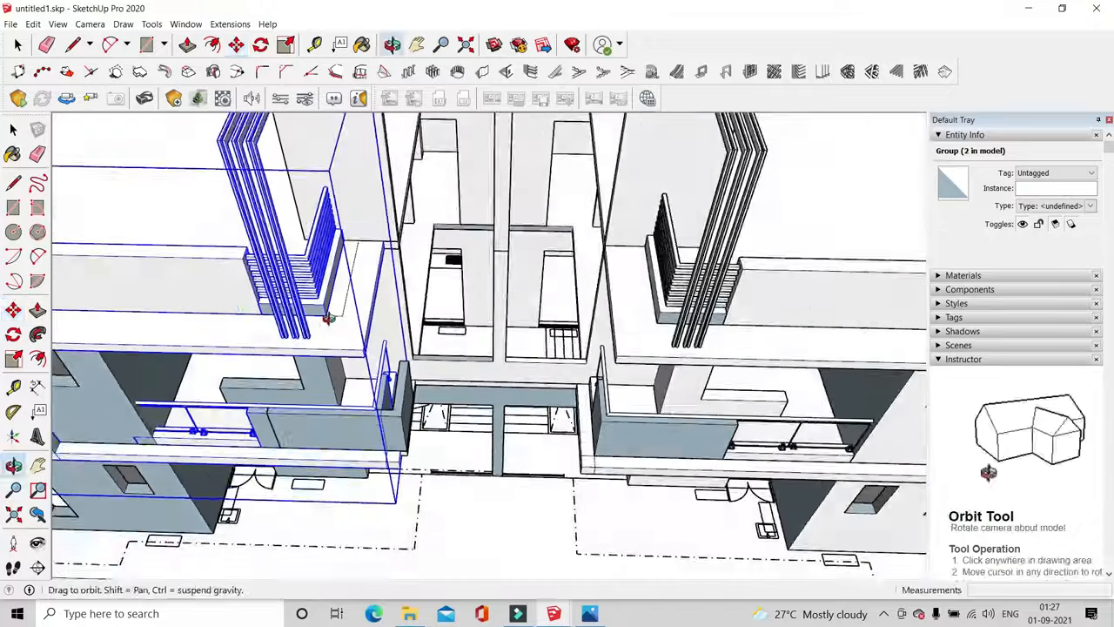
scroll(327, 318, up, 1)
click(327, 316)
click(348, 316)
scroll(509, 306, down, 5)
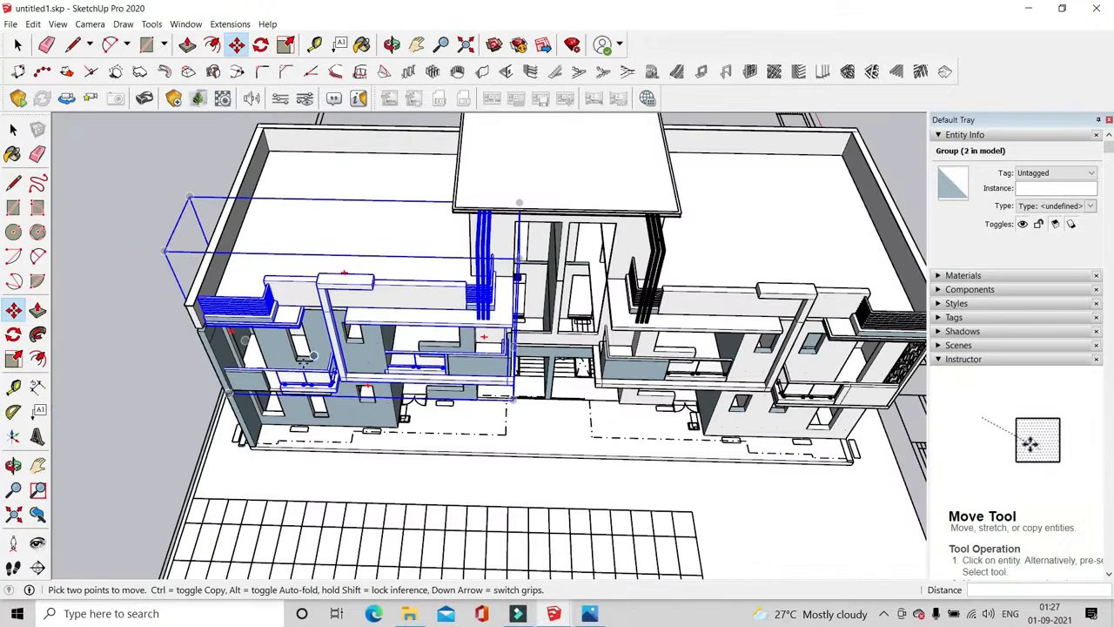
Fine-tune the mirrored facade group's position at its inner ledge corner beside the staircase, then deselect it
scroll(492, 305, up, 7)
click(505, 316)
scroll(475, 287, up, 2)
click(523, 336)
scroll(435, 252, down, 4)
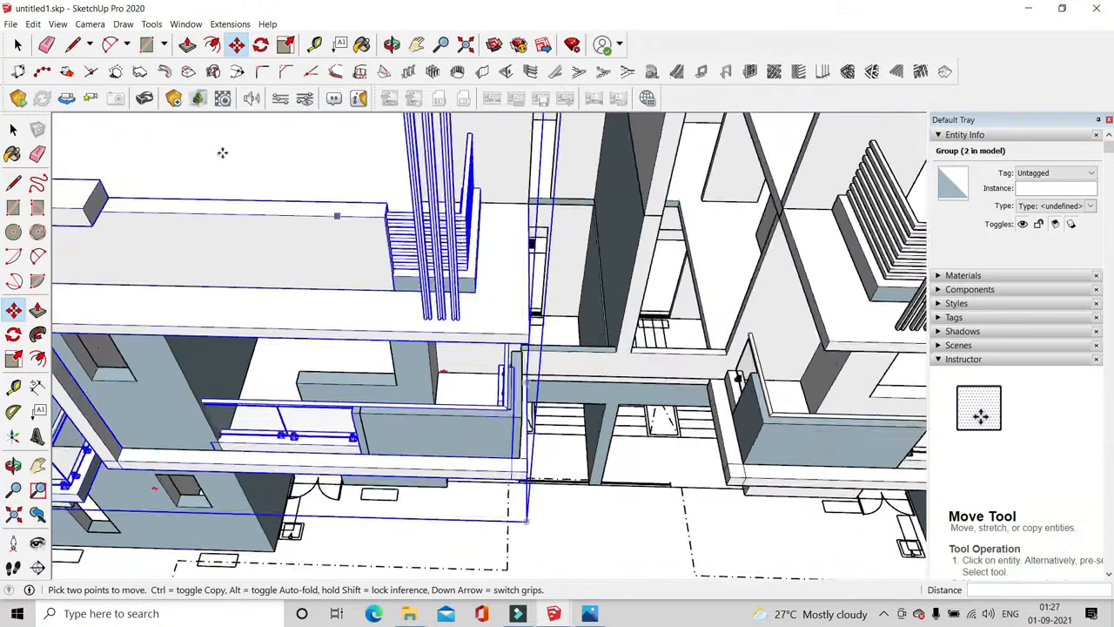
key(space)
click(178, 201)
Open the left wing's wall group and push the wall end face at the front corner column by 1 1/2"
scroll(178, 205, down, 4)
scroll(287, 339, up, 3)
middle_drag(322, 383, 462, 378)
middle_drag(392, 322, 520, 328)
double_click(476, 298)
scroll(475, 298, up, 2)
key(p)
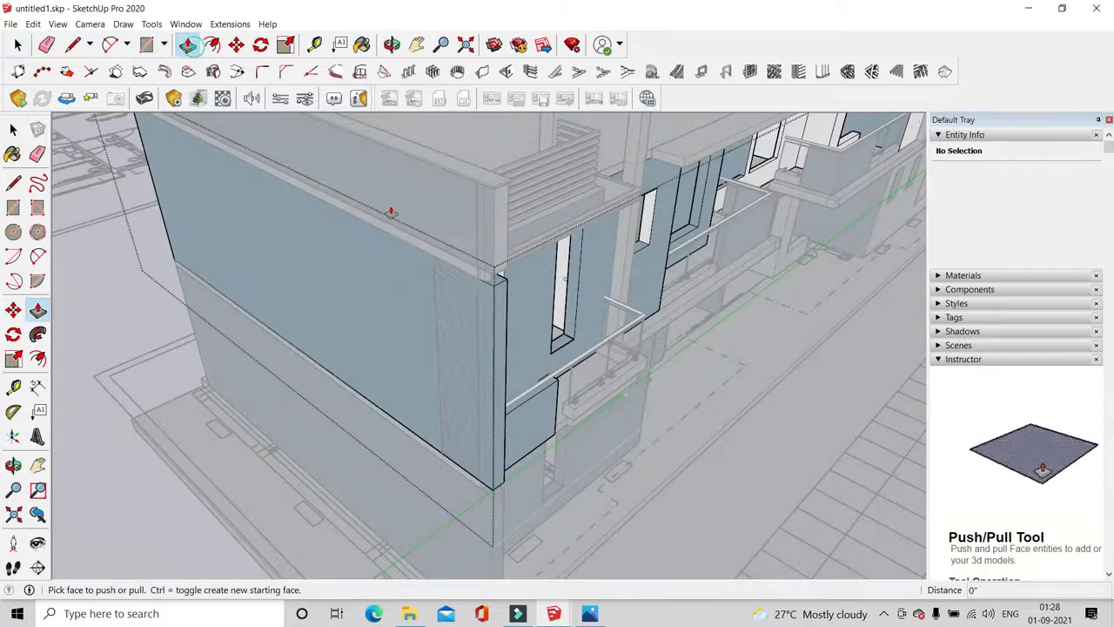
scroll(499, 291, up, 1)
click(501, 296)
scroll(452, 288, up, 1)
click(515, 304)
click(496, 275)
click(467, 270)
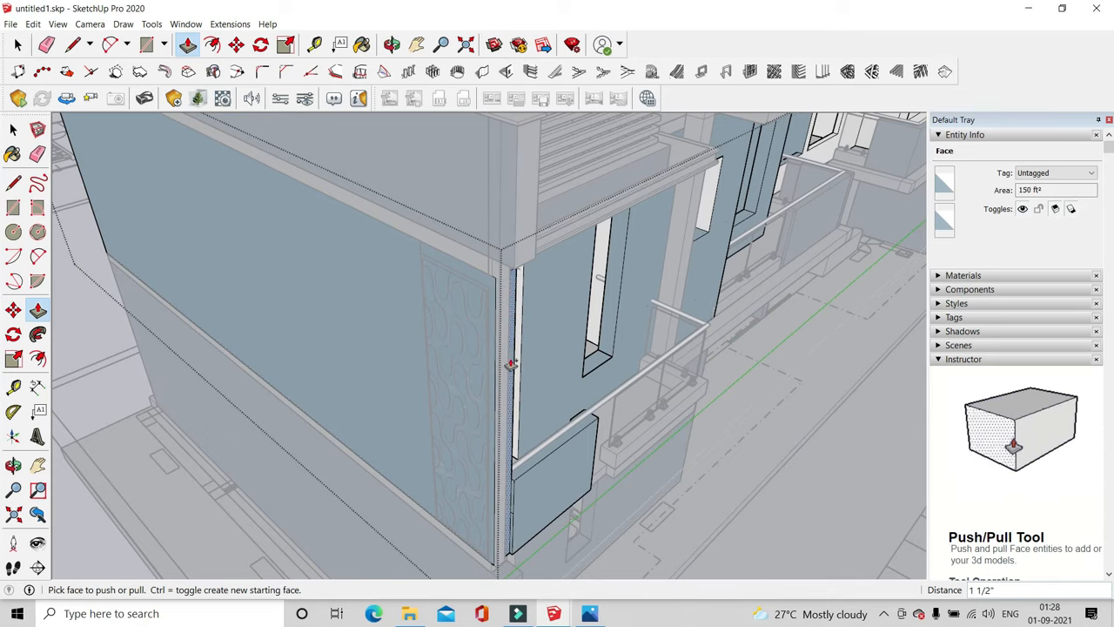
Draw a 2' 10 5/8" by 11' rectangle on the left wing's side wall over the jali screen area
key(r)
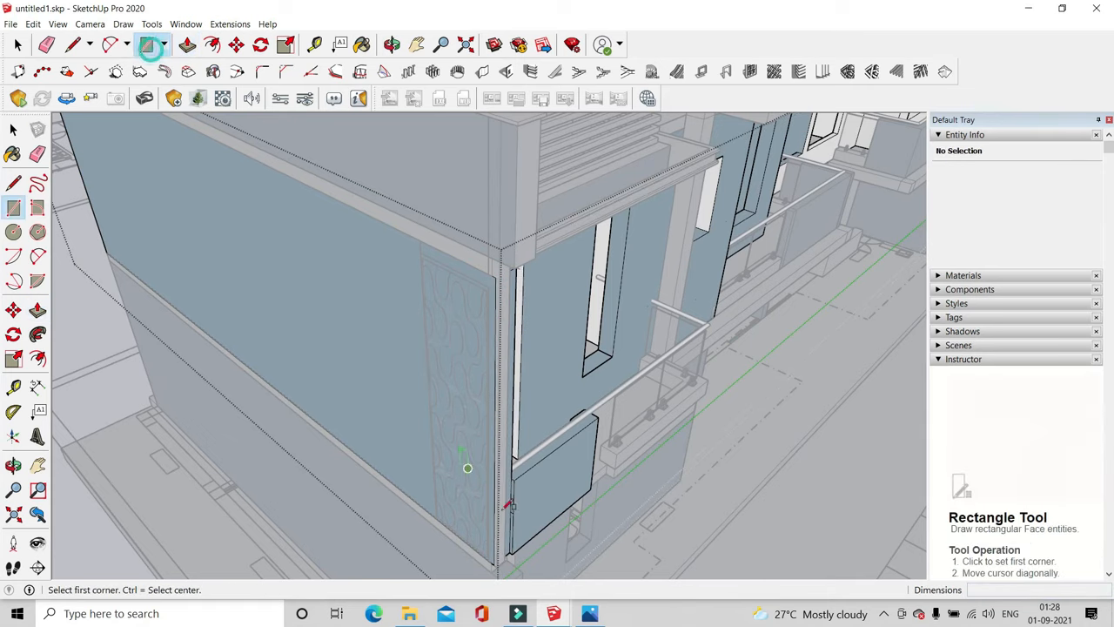
scroll(418, 505, up, 2)
click(418, 510)
scroll(488, 535, down, 2)
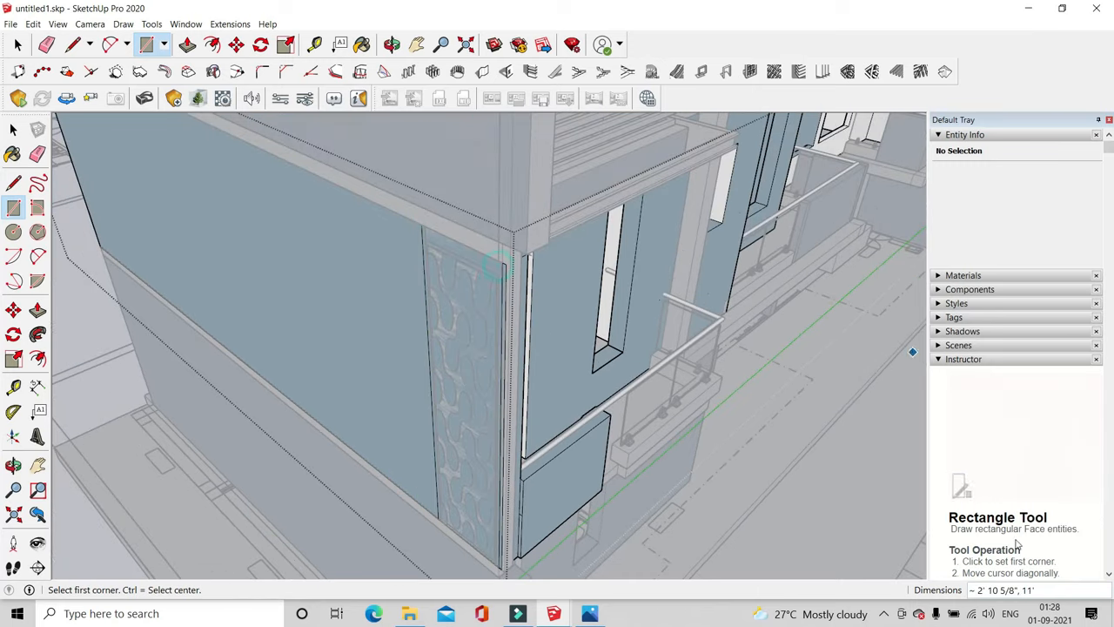
Push the rectangle on the left wing's side wall through its thickness to open the wall behind the jali screen
click(192, 43)
middle_drag(599, 355, 316, 348)
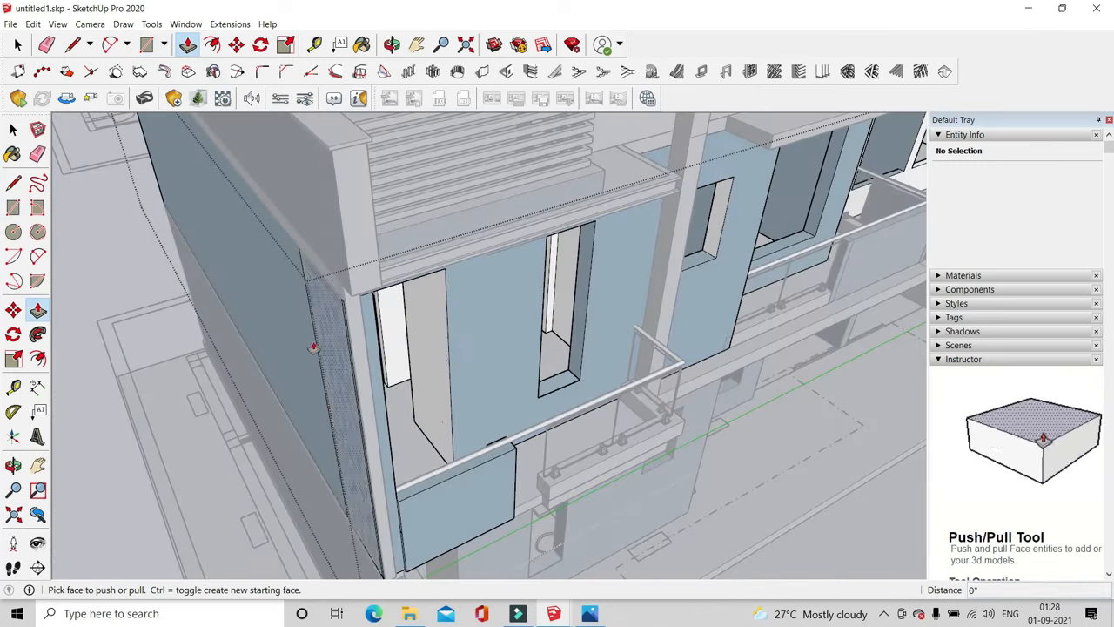
click(333, 352)
middle_drag(450, 358, 699, 304)
click(218, 412)
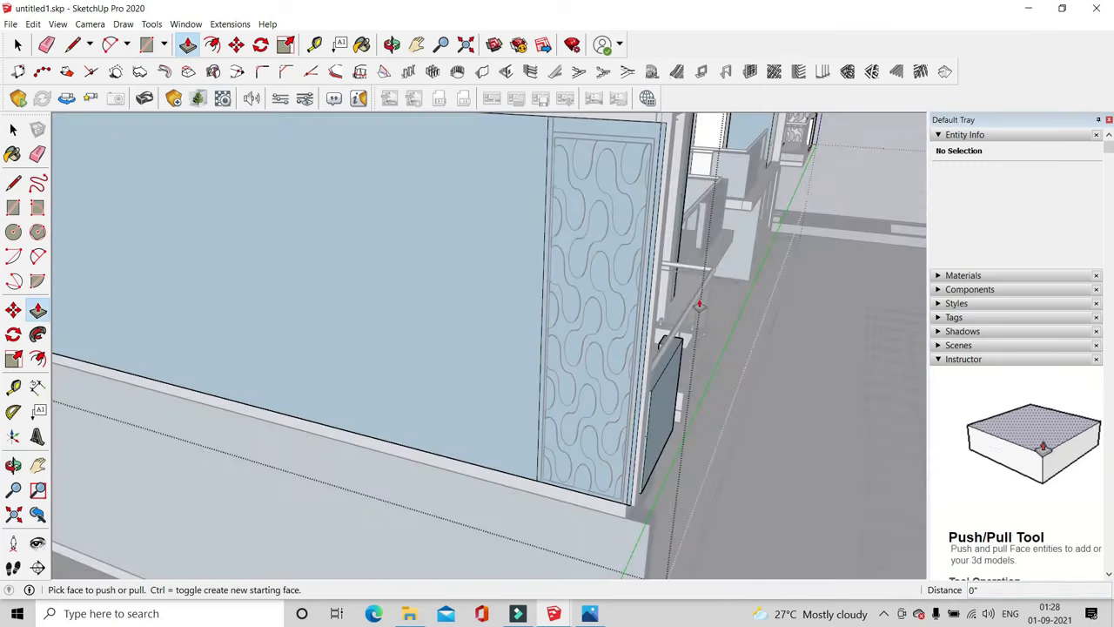
key(ctrl+z)
key(ctrl+z)
key(ctrl+z)
middle_drag(661, 373, 589, 432)
scroll(589, 432, down, 3)
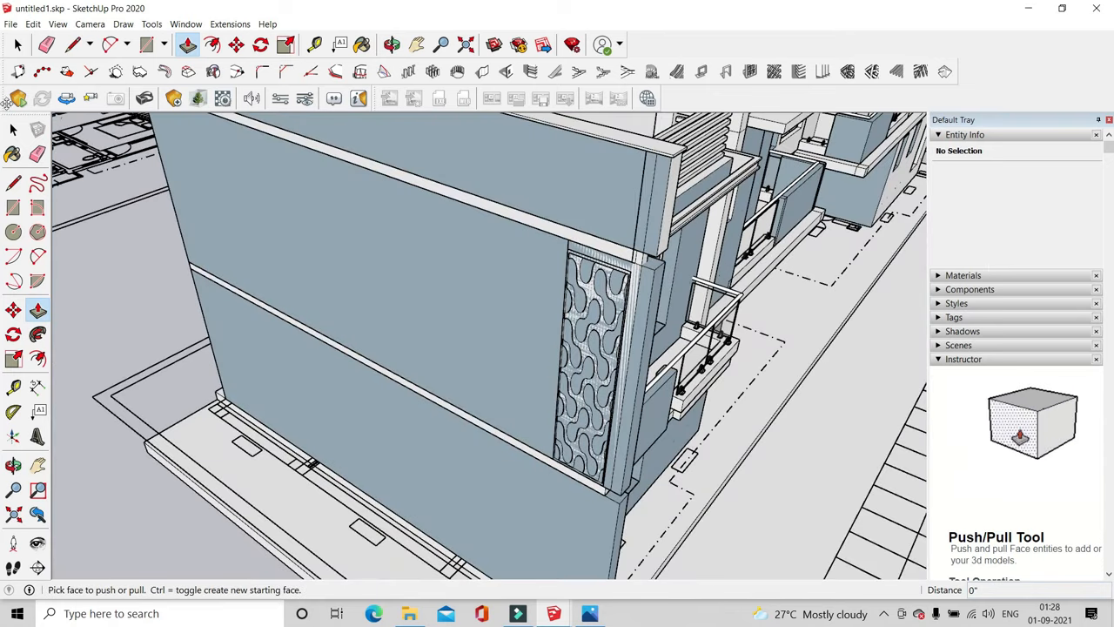
Open the left wing's roof parapet group and push its end face to line up with the front corner, then close the group
click(18, 43)
double_click(590, 167)
click(188, 44)
scroll(671, 252, up, 4)
click(571, 239)
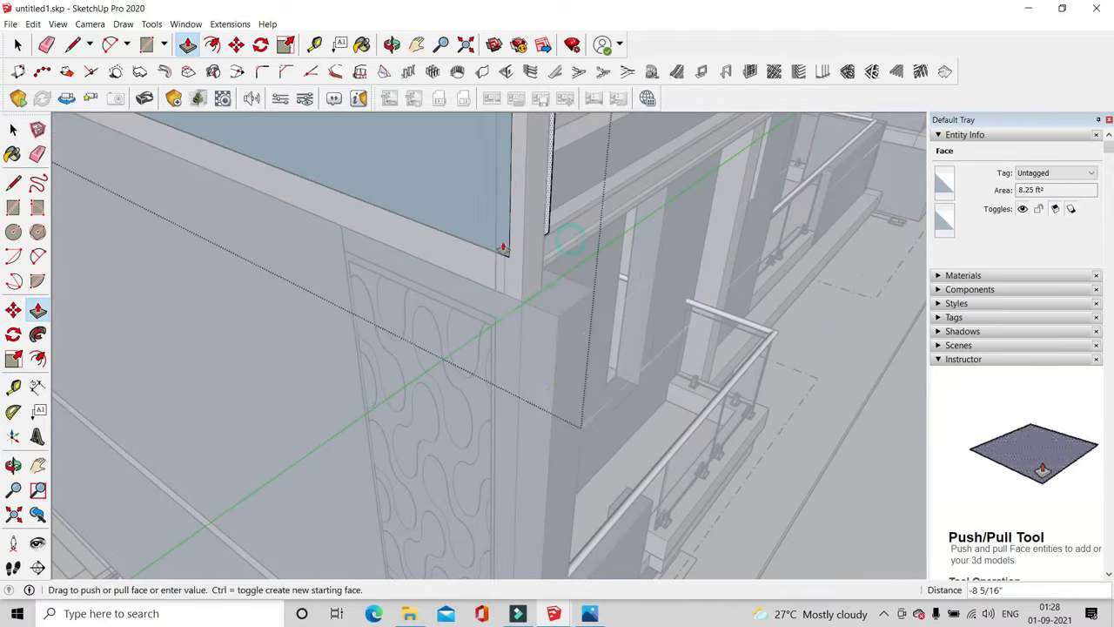
click(552, 296)
scroll(552, 296, down, 3)
click(18, 45)
click(254, 266)
middle_drag(487, 304, 322, 257)
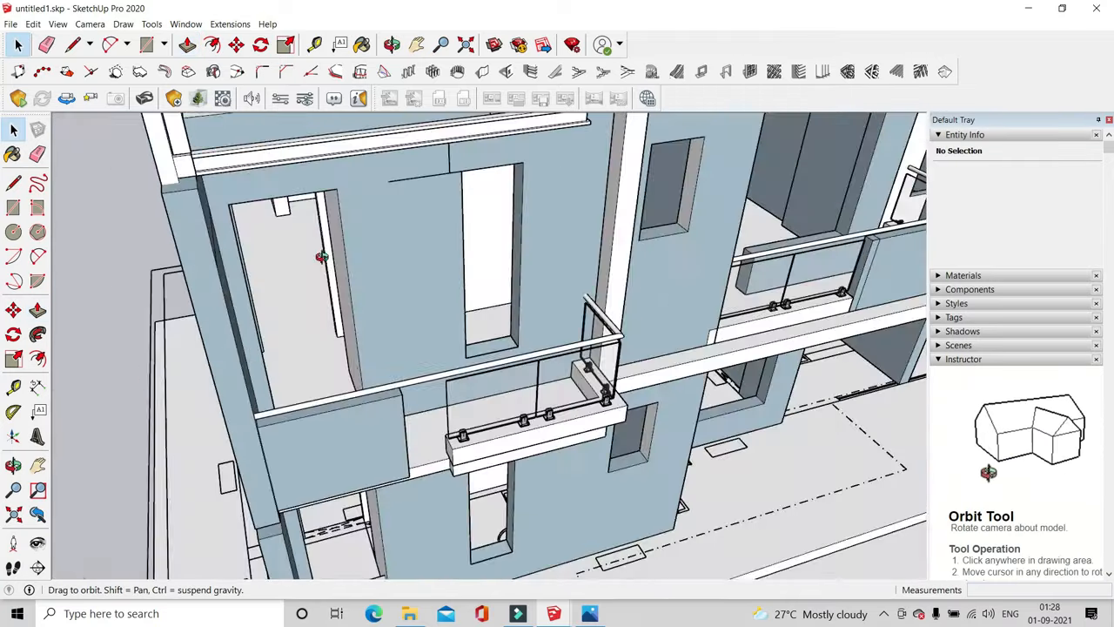
Explode the mirrored facade group on the left wing and deselect it
scroll(305, 274, down, 4)
right_click(314, 170)
click(361, 268)
scroll(380, 278, up, 2)
middle_drag(396, 270, 288, 353)
click(82, 292)
Open the ground-floor wall group and push the left wing's front corner wall end face by 6"
scroll(83, 291, down, 3)
middle_drag(83, 291, 380, 399)
scroll(406, 447, up, 4)
scroll(348, 396, down, 3)
mouse_move(300, 370)
middle_down()
mouse_move(321, 406)
mouse_move(317, 374)
middle_up()
double_click(322, 407)
scroll(333, 417, up, 3)
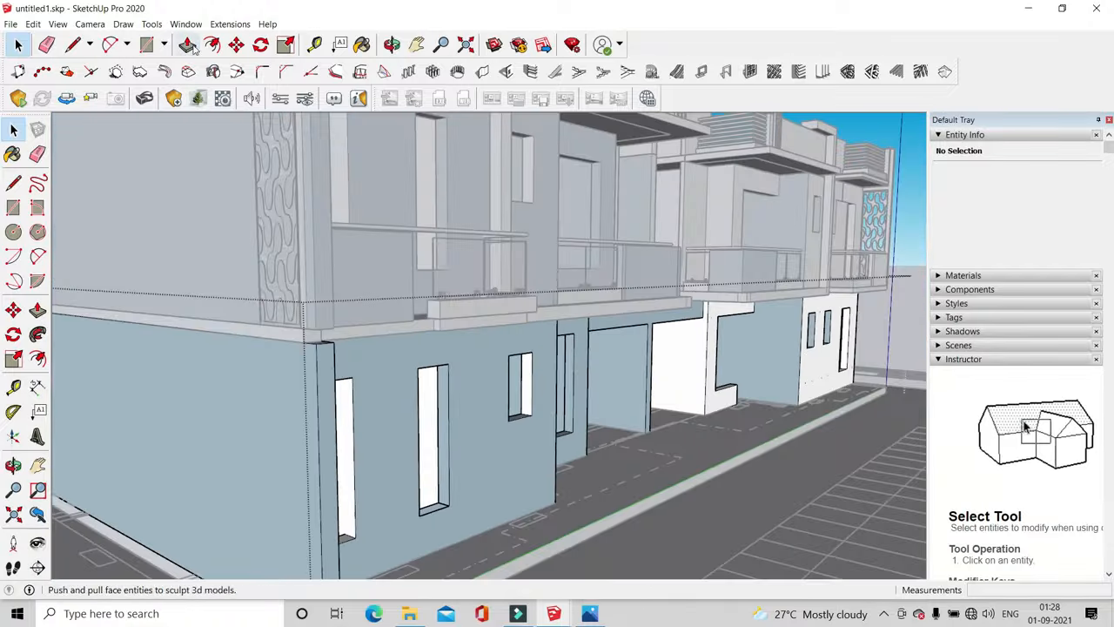
click(187, 44)
scroll(296, 348, up, 2)
click(296, 348)
click(281, 303)
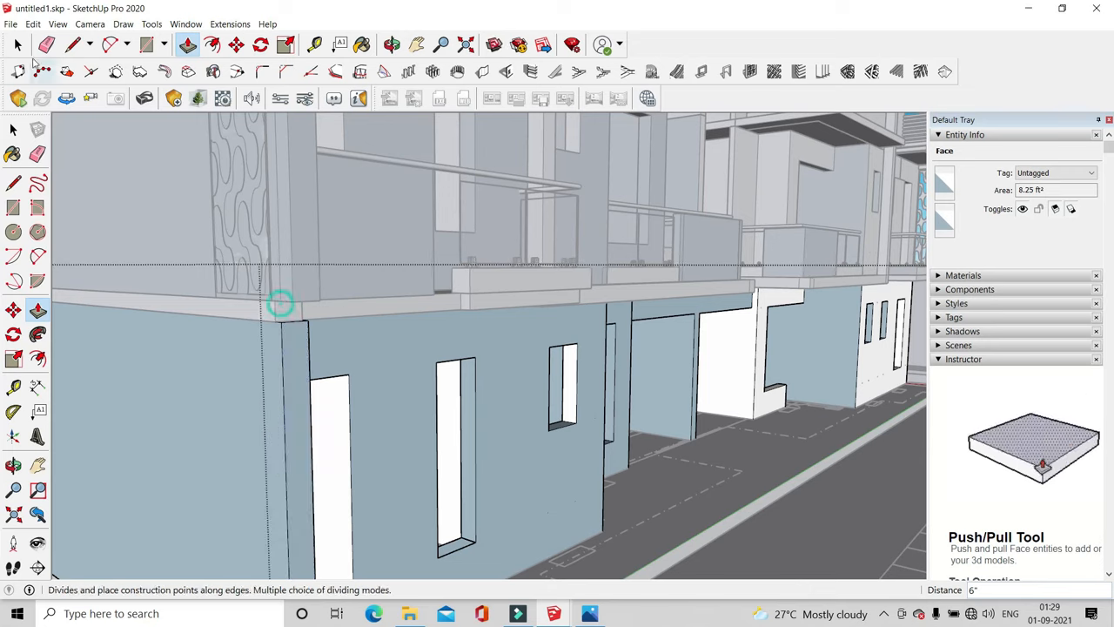
Open the first-floor wall group and push the front corner wall's end face beside the solid balcony panel by 3"
click(18, 44)
click(193, 240)
double_click(193, 240)
middle_drag(193, 241, 141, 307)
scroll(141, 307, up, 2)
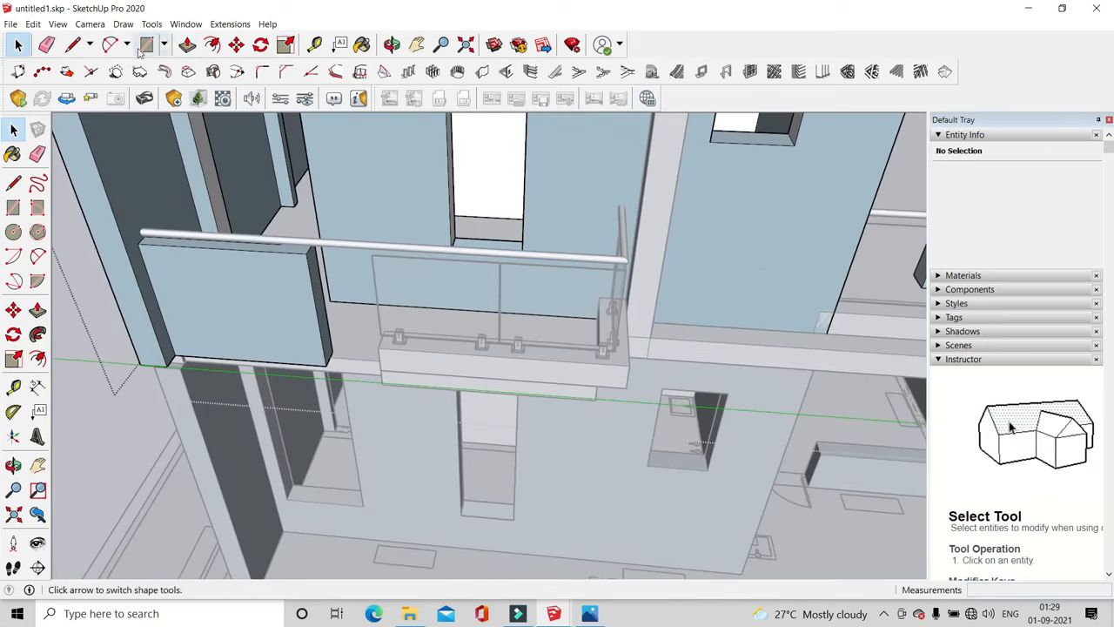
click(187, 45)
click(152, 311)
click(174, 278)
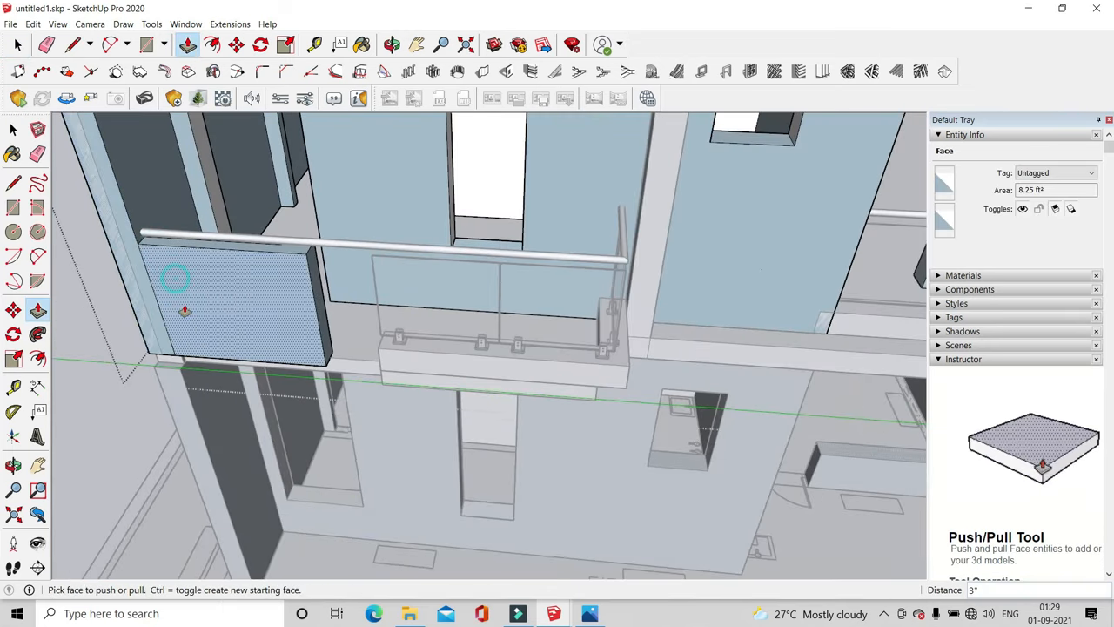
Push the first-floor corner wall's end face by another 1 1/2" and close the wall group
middle_drag(184, 311, 97, 397)
click(97, 398)
middle_drag(142, 328, 295, 418)
click(296, 418)
scroll(296, 418, down, 4)
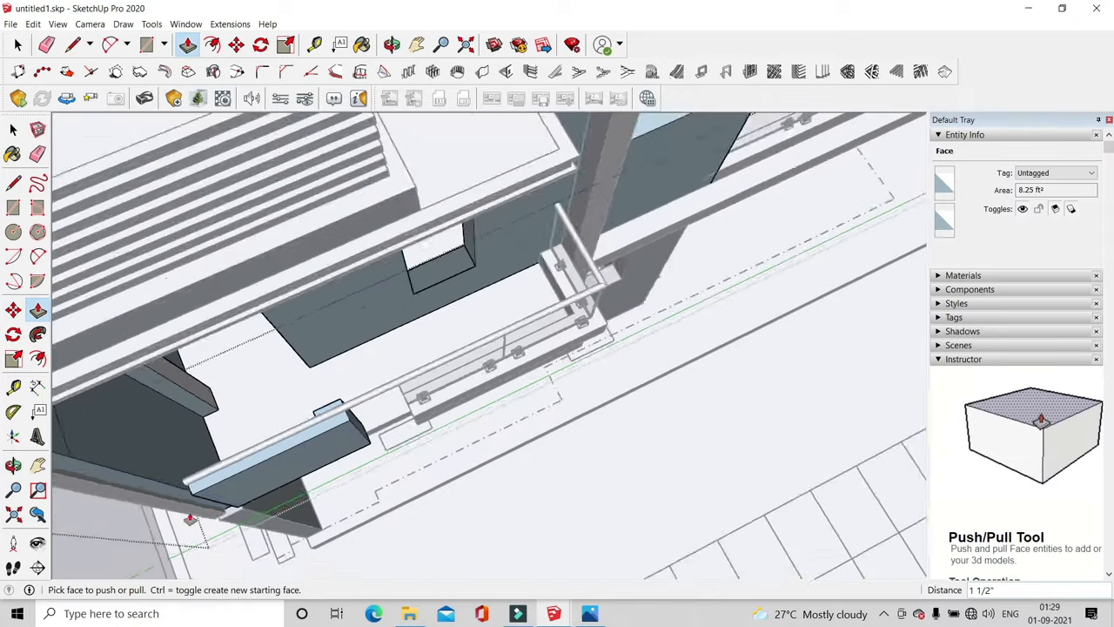
middle_drag(218, 474, 298, 427)
scroll(298, 426, up, 2)
click(297, 424)
scroll(169, 265, up, 2)
middle_drag(207, 241, 609, 93)
click(18, 45)
click(646, 187)
Open the left wing's first-floor slab group and push its front edge face flush with the corner wall
scroll(528, 325, down, 5)
middle_drag(529, 325, 261, 409)
middle_drag(571, 303, 567, 271)
scroll(391, 235, up, 3)
scroll(356, 374, up, 2)
middle_drag(357, 374, 355, 288)
double_click(298, 417)
click(187, 45)
scroll(278, 391, up, 3)
click(331, 450)
click(323, 432)
drag(383, 462, 334, 492)
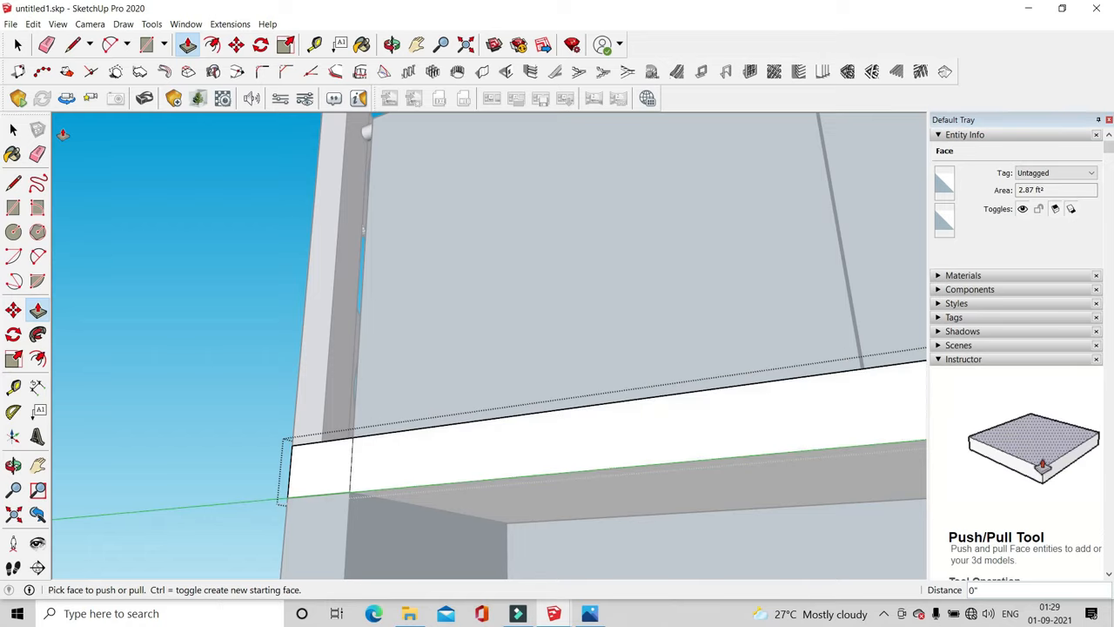
click(13, 130)
Push the balcony slab's side face until it is flush with the ledge above, then close the slab group
scroll(224, 354, down, 5)
scroll(391, 443, down, 3)
middle_drag(223, 353, 309, 259)
scroll(398, 439, up, 5)
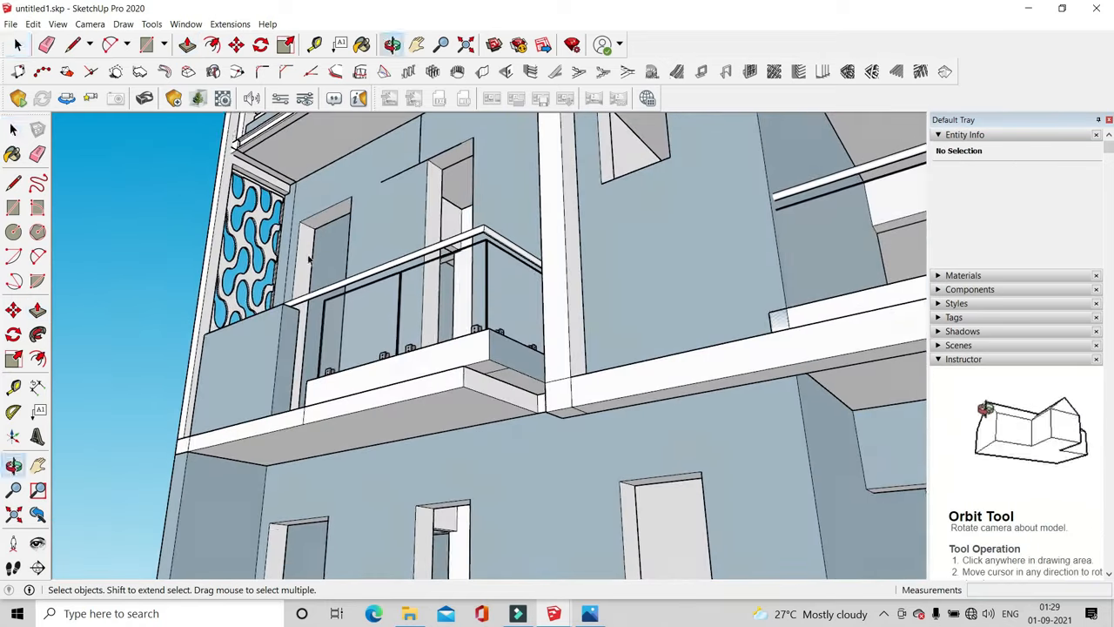
double_click(409, 389)
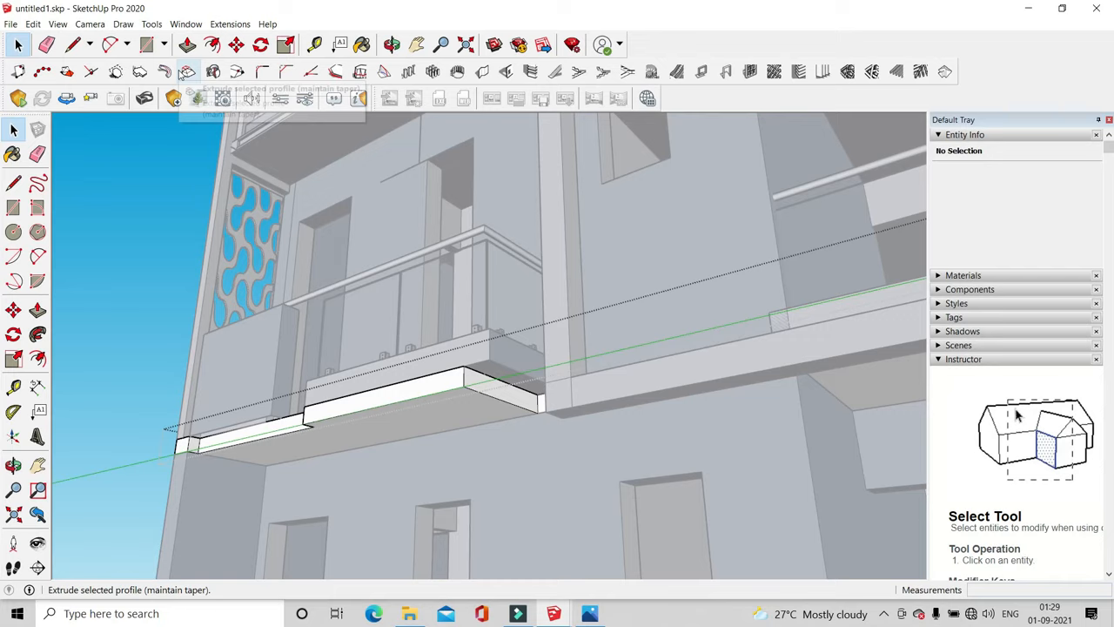
key(Escape)
scroll(523, 438, up, 3)
middle_drag(523, 438, 557, 314)
double_click(516, 271)
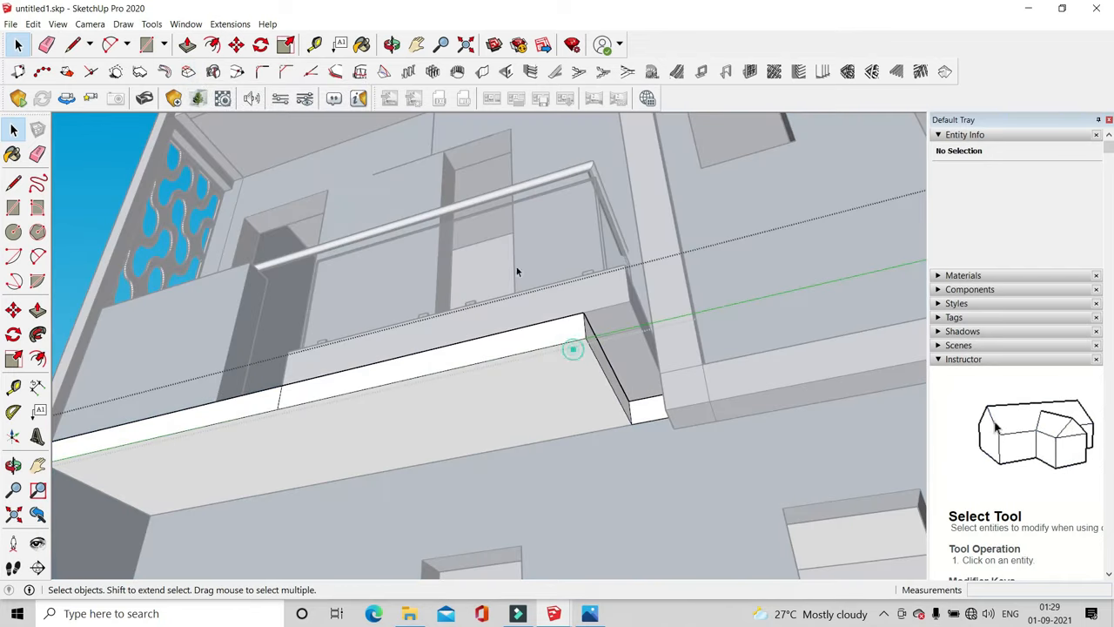
click(192, 48)
scroll(714, 376, up, 1)
click(600, 374)
click(617, 294)
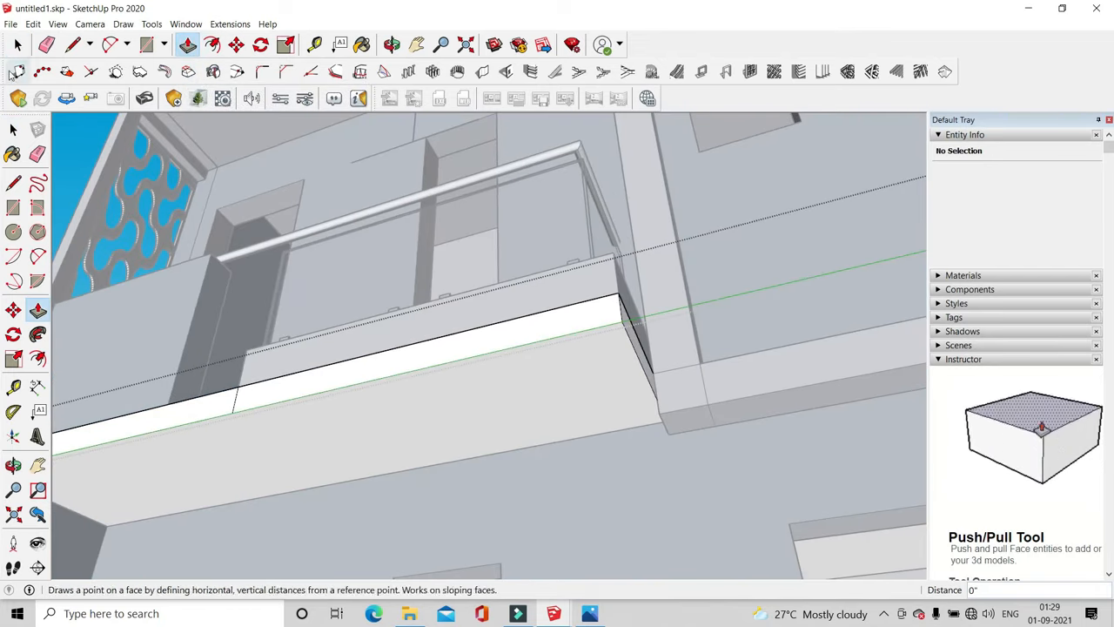
click(18, 47)
click(88, 128)
Open the lintel group above the left wing's first-floor balcony openings, delete its vertical seam line and leave the group
middle_drag(91, 149, 356, 416)
scroll(360, 412, up, 2)
click(377, 229)
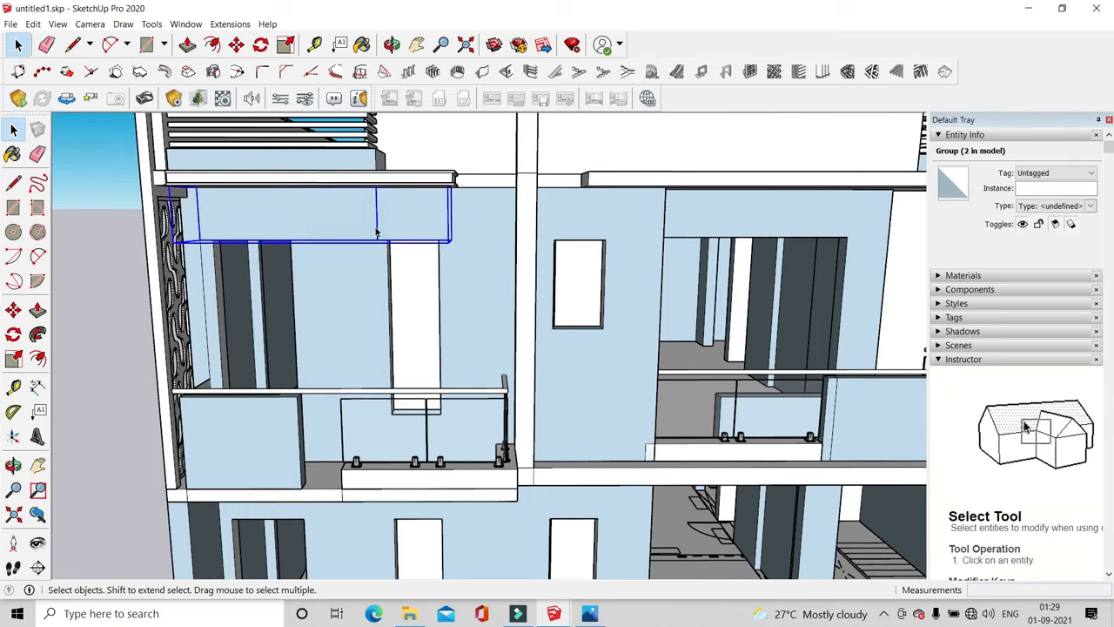
middle_drag(377, 229, 418, 363)
double_click(375, 263)
triple_click(371, 261)
key(Delete)
click(92, 297)
scroll(274, 280, down, 6)
Explode the right wing's original facade group and deselect it
scroll(827, 250, up, 5)
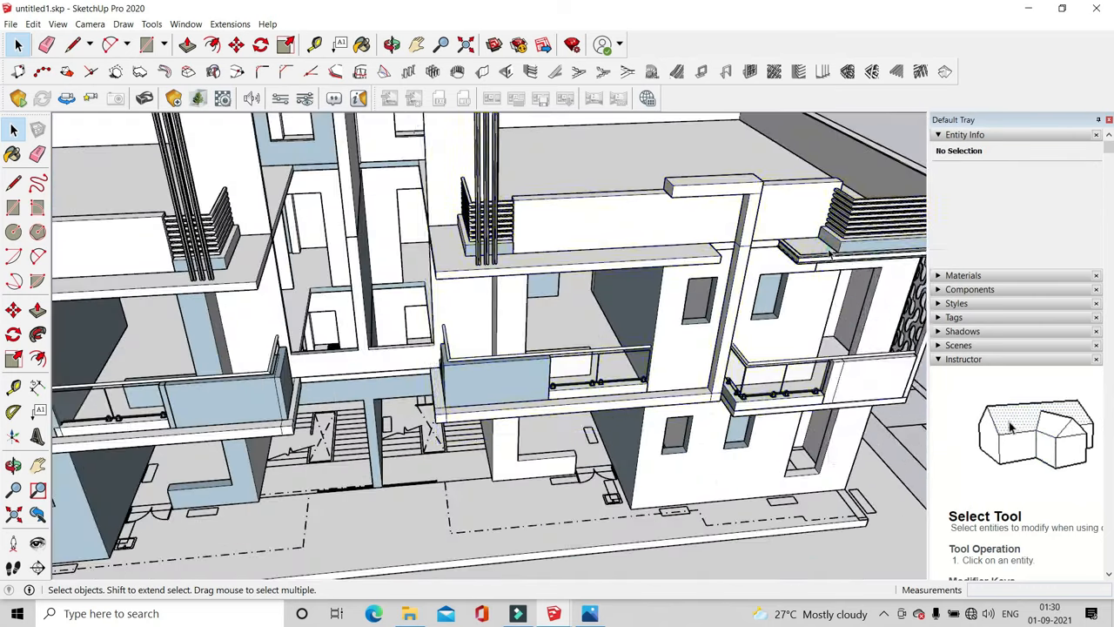
right_click(829, 250)
click(869, 350)
scroll(500, 314, down, 5)
click(574, 277)
middle_drag(575, 277, 522, 292)
scroll(418, 322, up, 3)
middle_drag(418, 330, 488, 365)
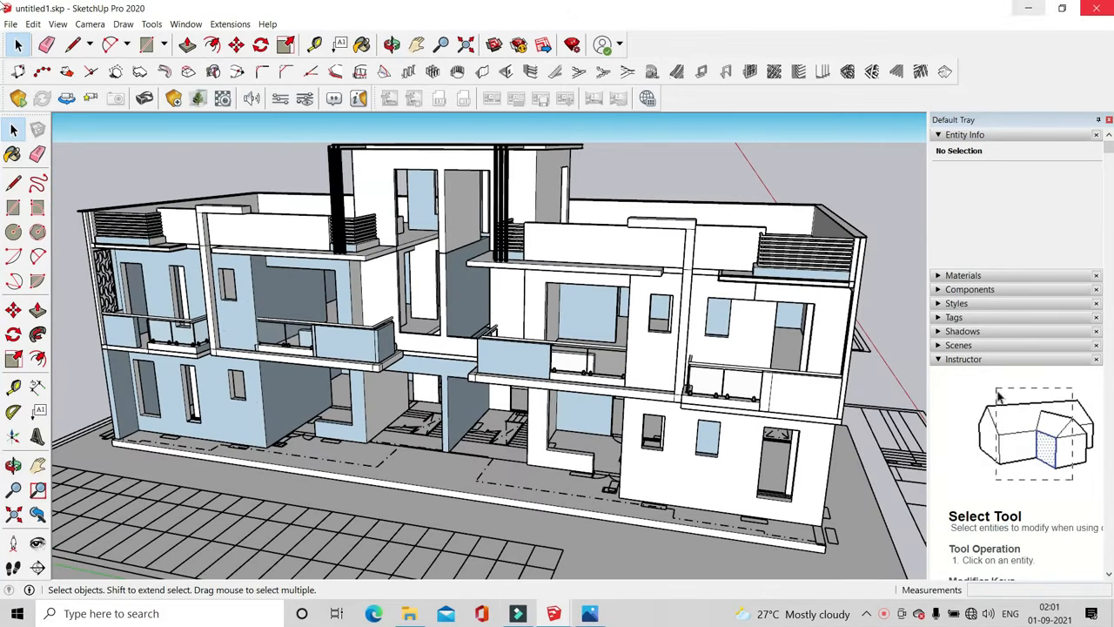
middle_drag(452, 414, 635, 450)
scroll(570, 474, up, 5)
scroll(634, 450, down, 4)
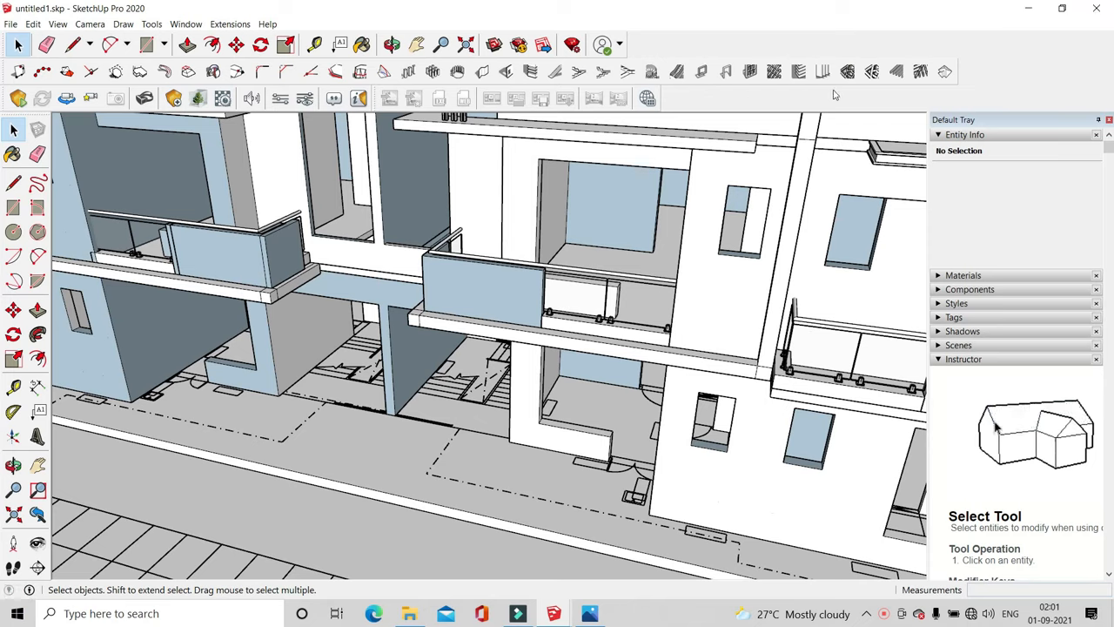
scroll(461, 253, down, 3)
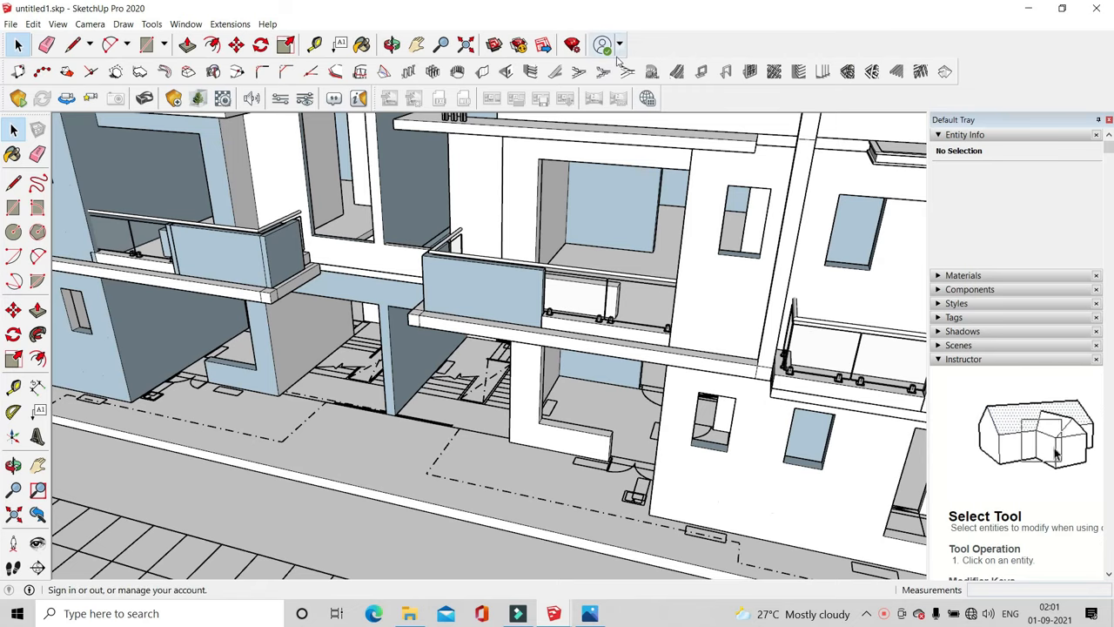
scroll(657, 315, up, 3)
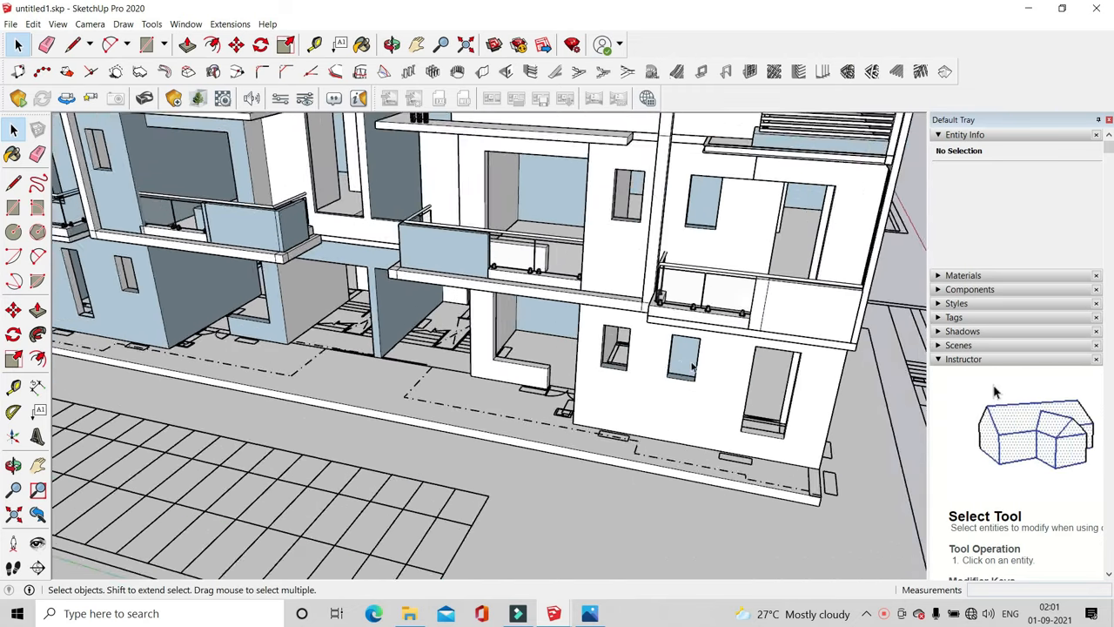
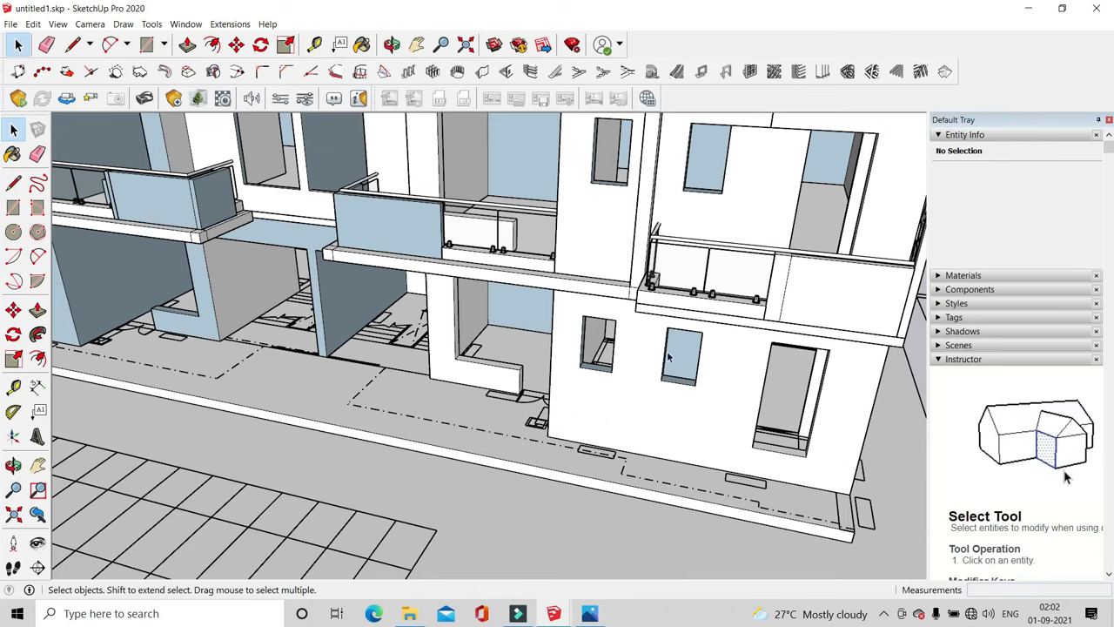
Draw a rectangle from corner to corner across the tall ground-floor window opening at the right wing's outer end
scroll(565, 339, up, 1)
middle_drag(547, 393, 513, 391)
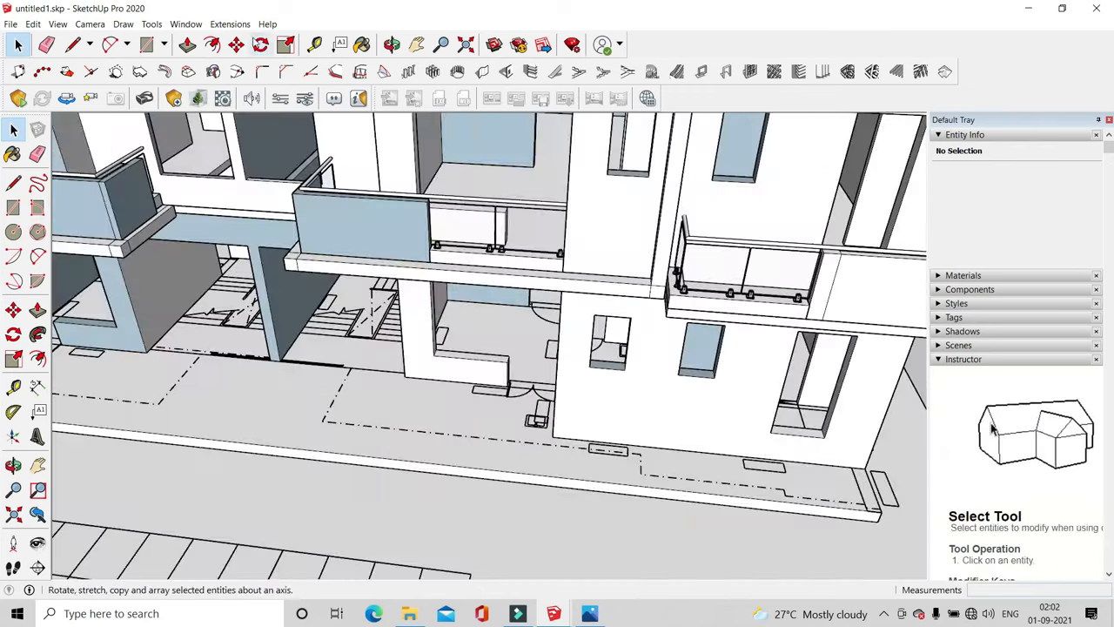
click(146, 51)
scroll(763, 428, up, 2)
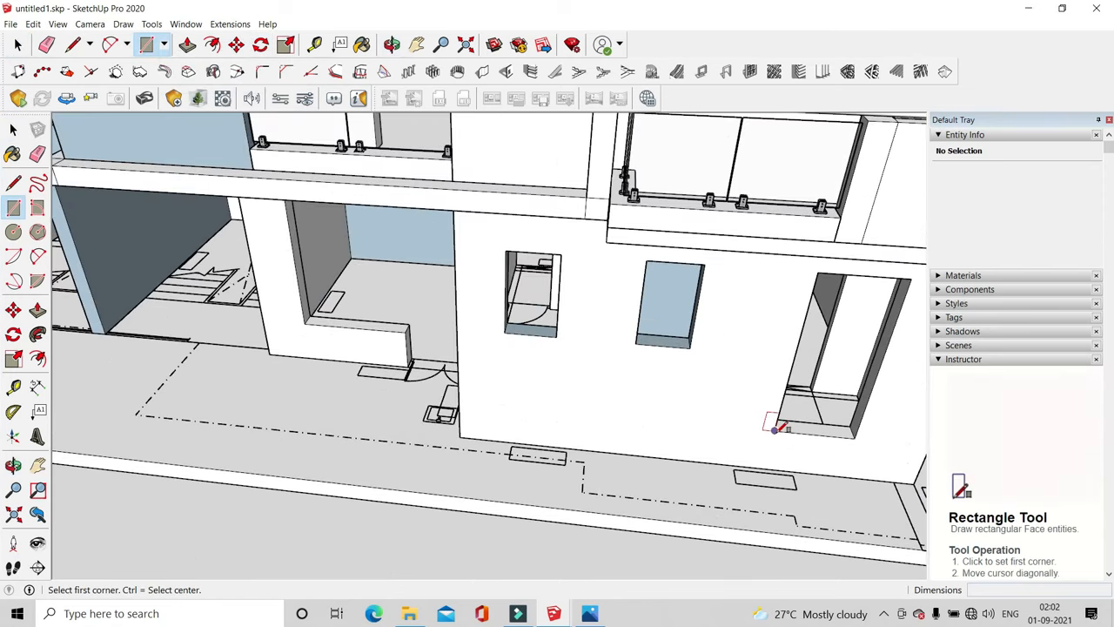
click(774, 428)
scroll(524, 368, down, 3)
scroll(758, 316, up, 4)
click(770, 305)
middle_drag(771, 305, 710, 389)
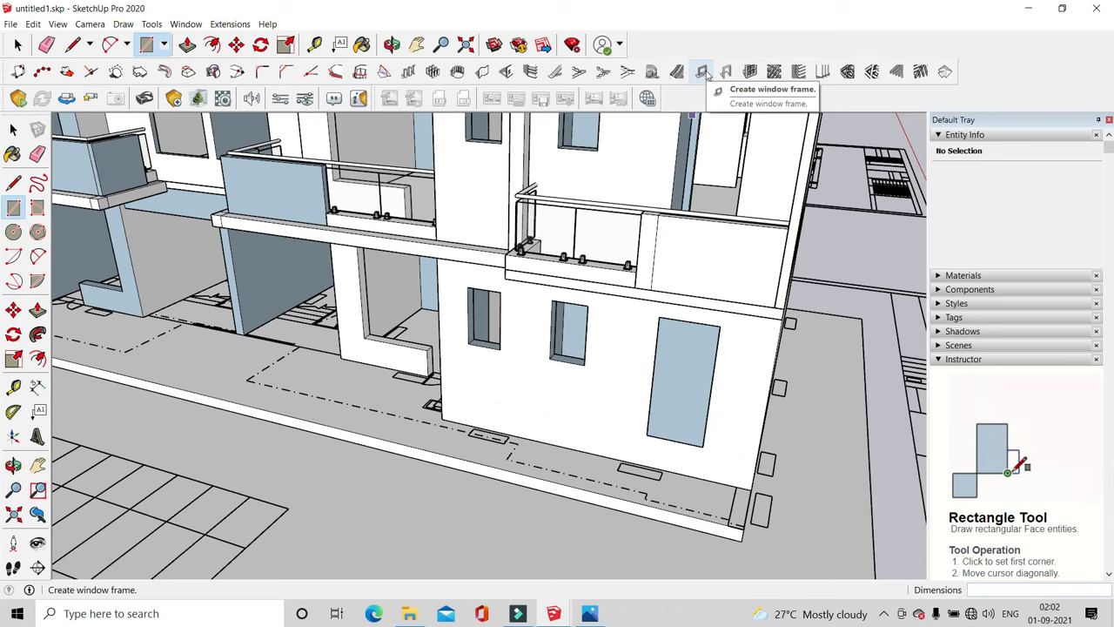
Create a rectangular panel-divider frame with 1 row, 1 column, 5 7/8" depth, 3 15/16" width and back location on the tall ground-floor window face
scroll(849, 367, down, 3)
scroll(312, 286, up, 3)
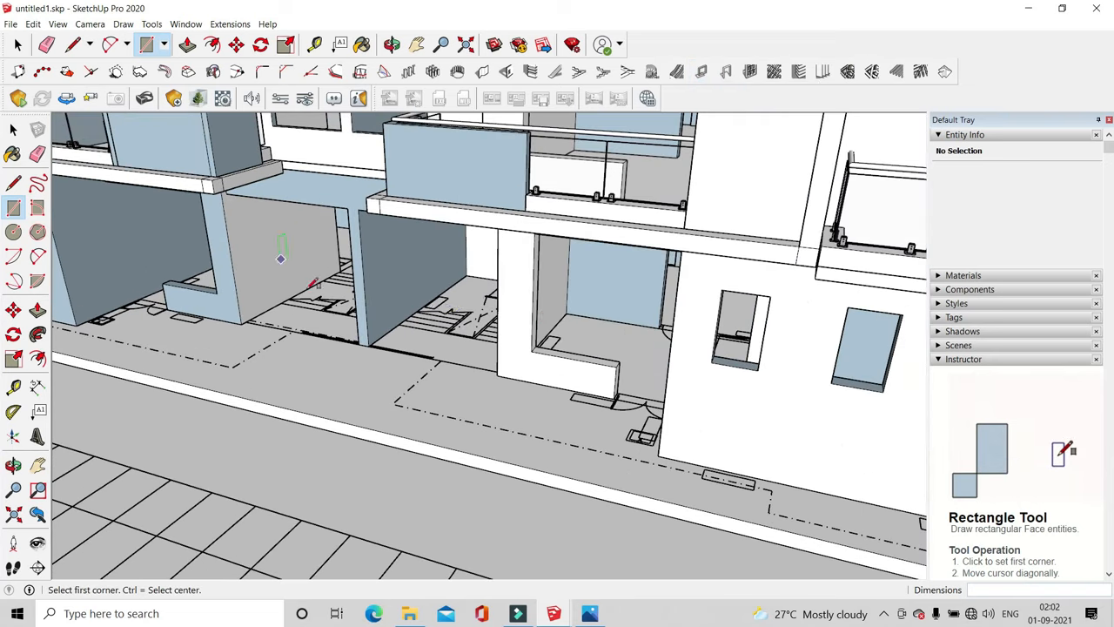
scroll(471, 328, down, 2)
scroll(470, 327, up, 1)
scroll(566, 328, down, 2)
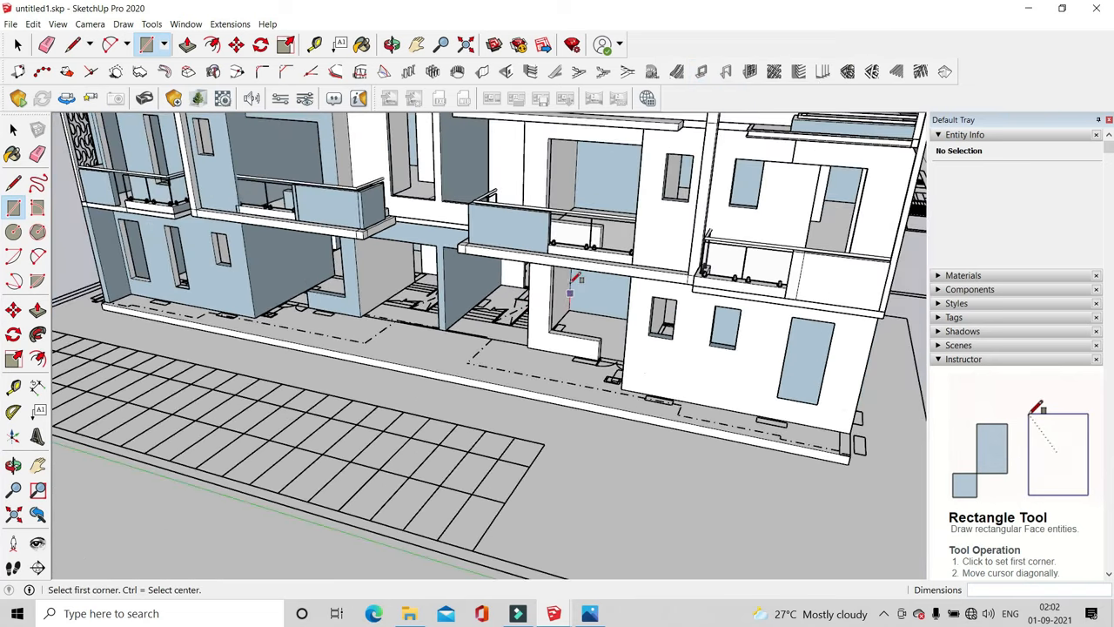
scroll(581, 298, down, 1)
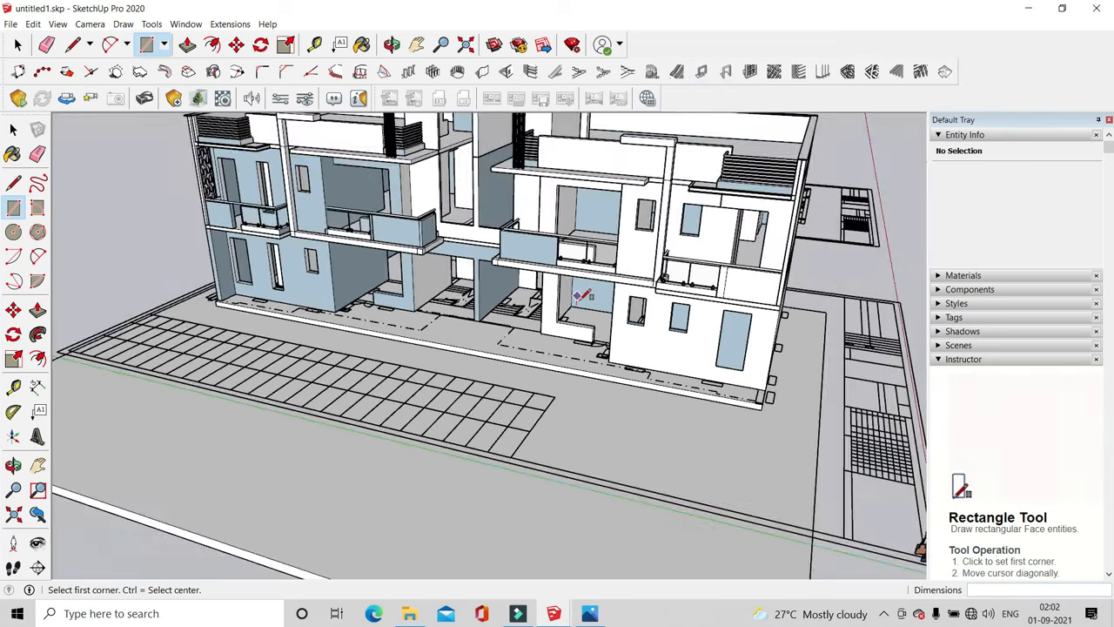
click(751, 73)
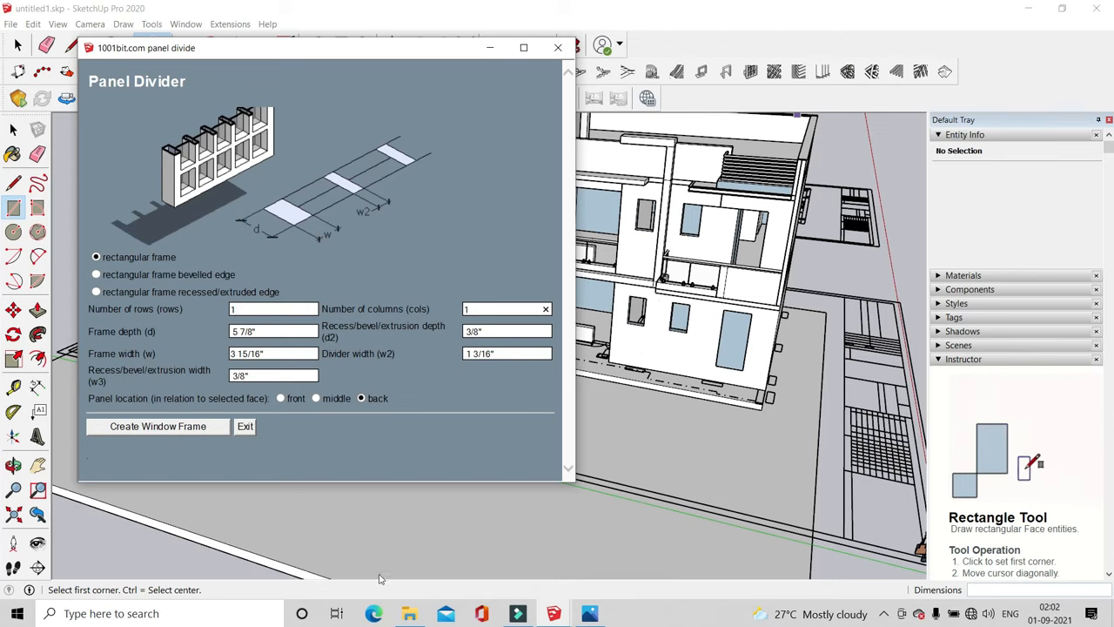
click(158, 426)
scroll(691, 356, up, 2)
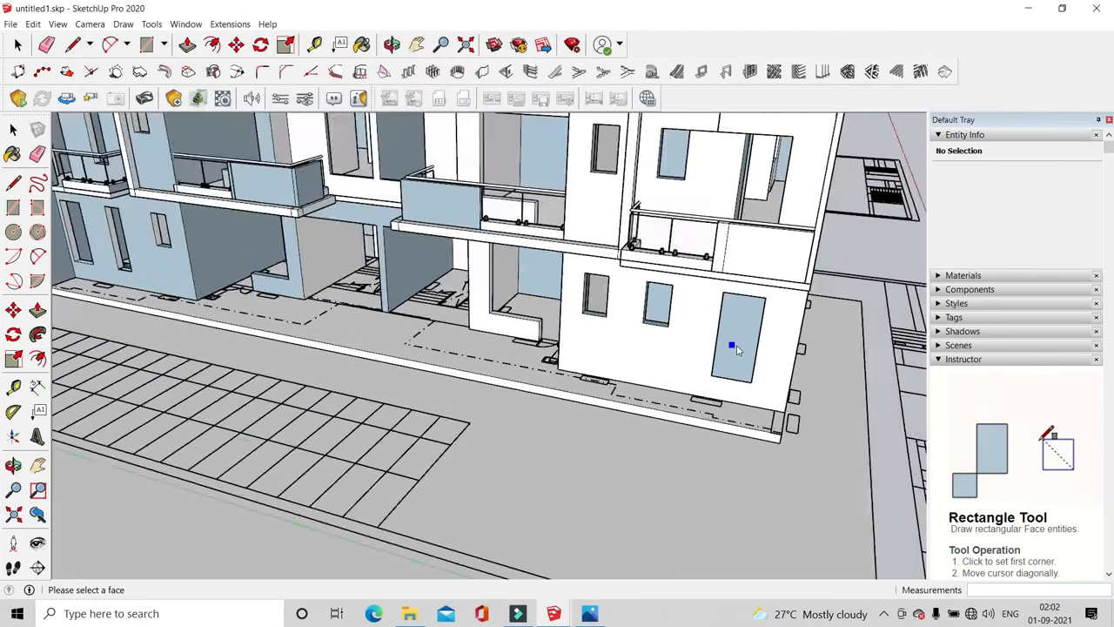
click(738, 348)
middle_drag(736, 348, 710, 412)
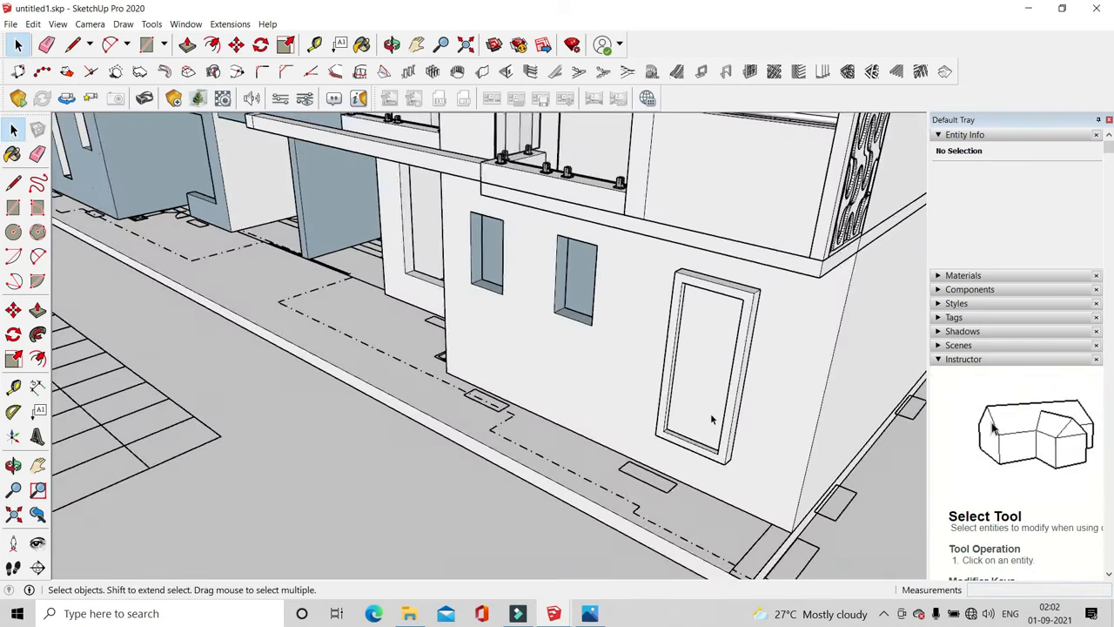
Move the new window frame 5 7/8" into the wall opening so it sits flush with the facade, then deselect it
scroll(710, 413, up, 2)
click(237, 44)
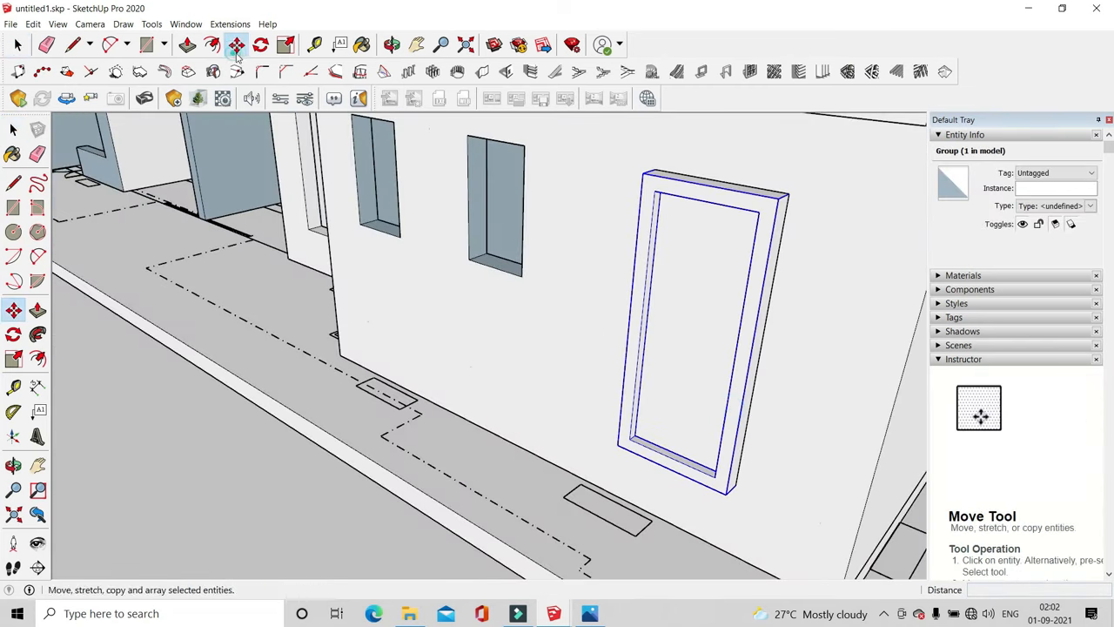
scroll(784, 195, up, 3)
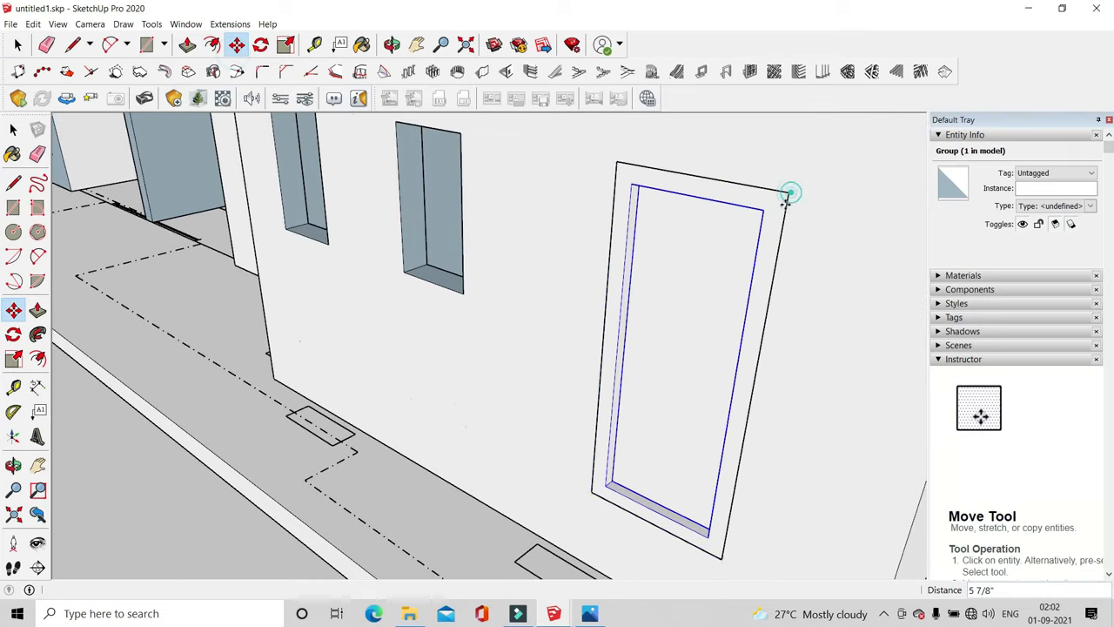
scroll(719, 330, down, 3)
click(17, 44)
mouse_move(171, 413)
mouse_down()
mouse_move(240, 476)
mouse_move(158, 402)
mouse_up()
Draw a rectangle across the right wing's large ground-floor window opening beside the entrance, from its lower outer corner to the opposite corner
scroll(487, 470, down, 2)
middle_drag(609, 470, 721, 409)
shift+middle_drag(301, 374, 591, 383)
scroll(582, 390, up, 4)
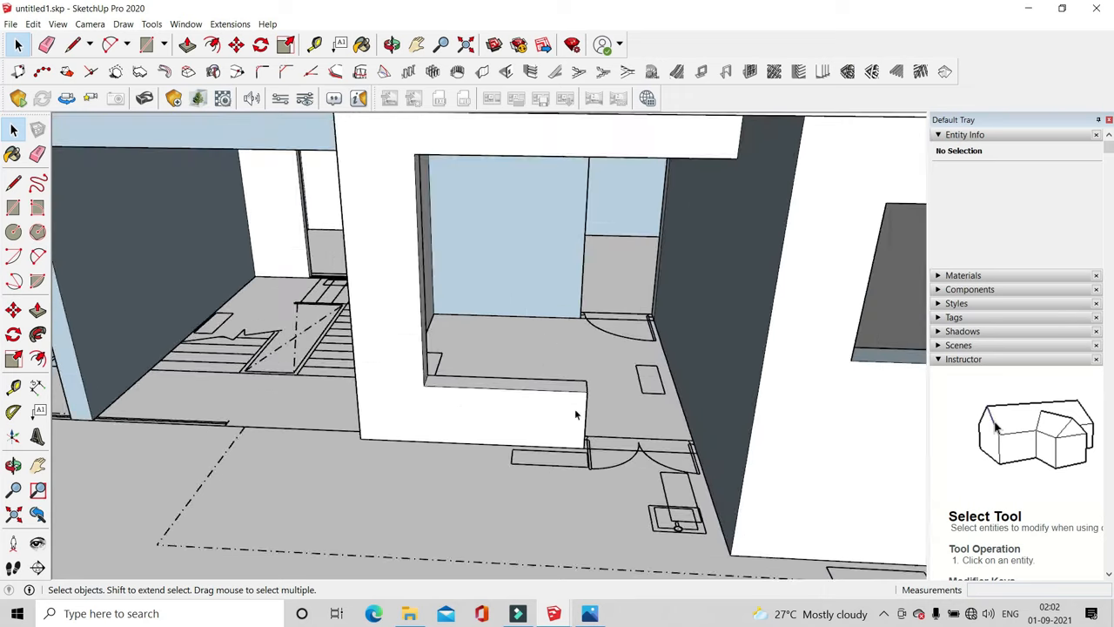
click(146, 44)
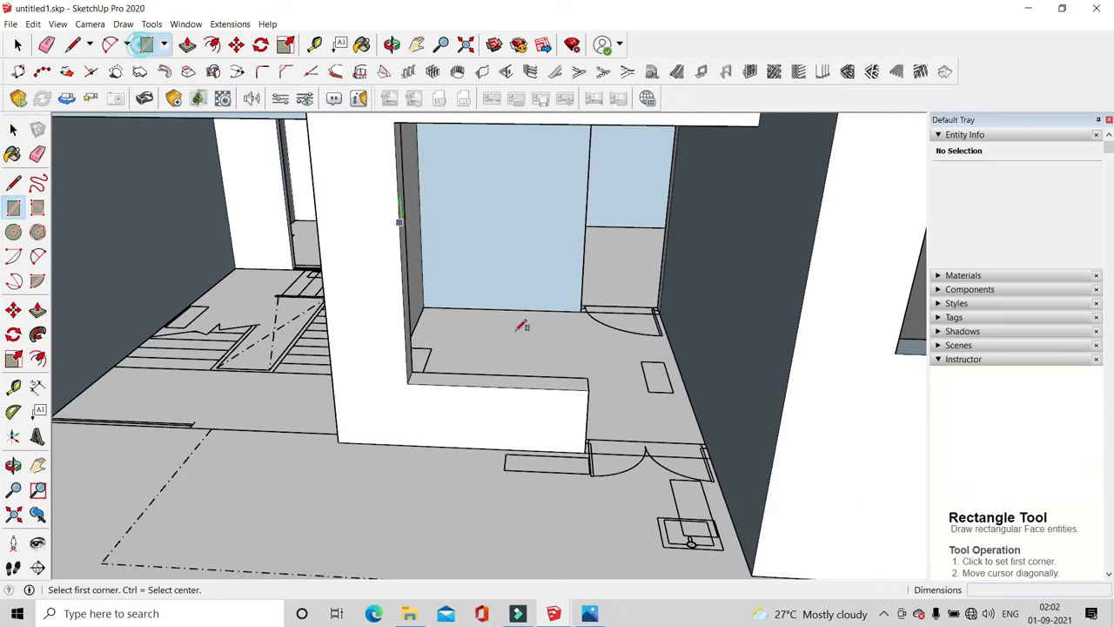
click(588, 390)
scroll(594, 409, down, 4)
click(468, 236)
middle_drag(563, 310, 522, 246)
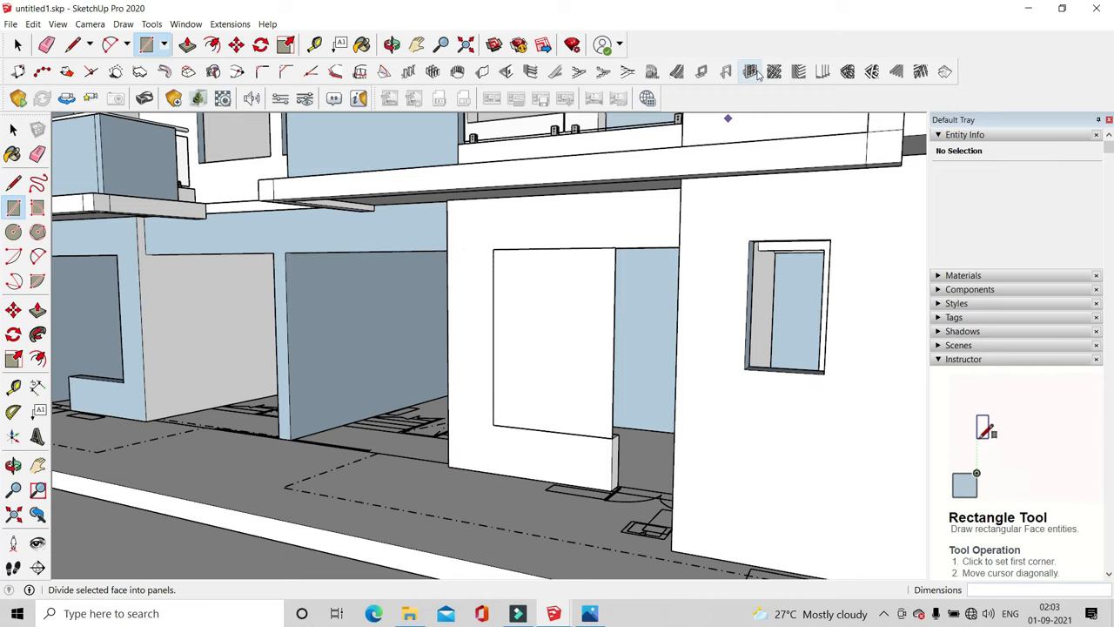
Create a rectangular panel-divider frame with 1 row, 3 columns, 5 7/8" depth, 3 15/16" width and back location on the new face
click(750, 72)
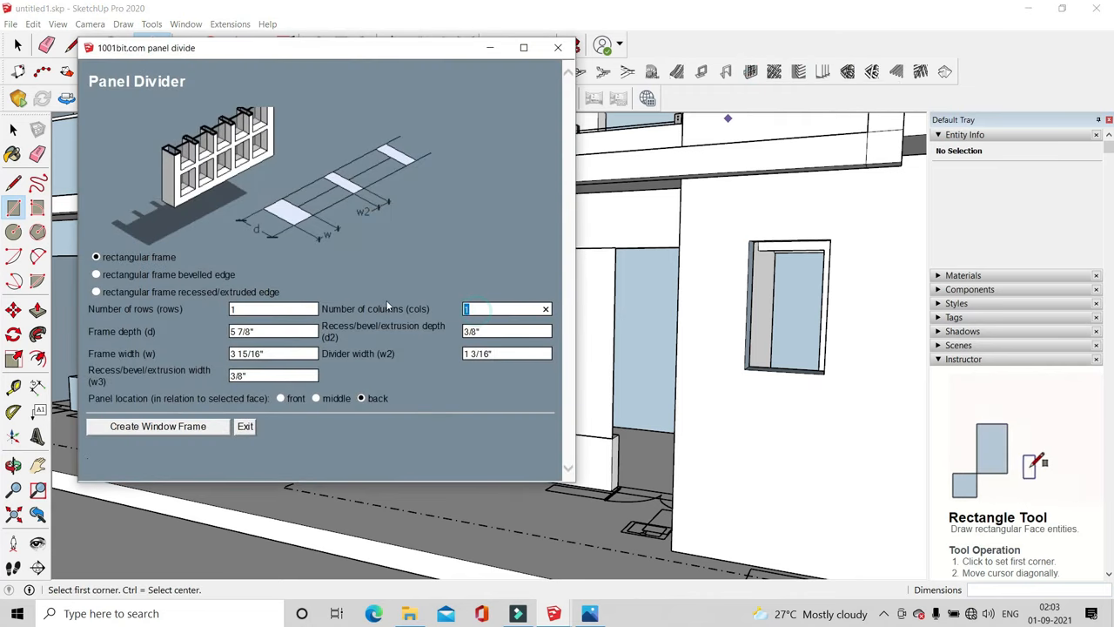
click(207, 431)
middle_drag(558, 381, 560, 313)
click(581, 307)
middle_drag(581, 307, 622, 325)
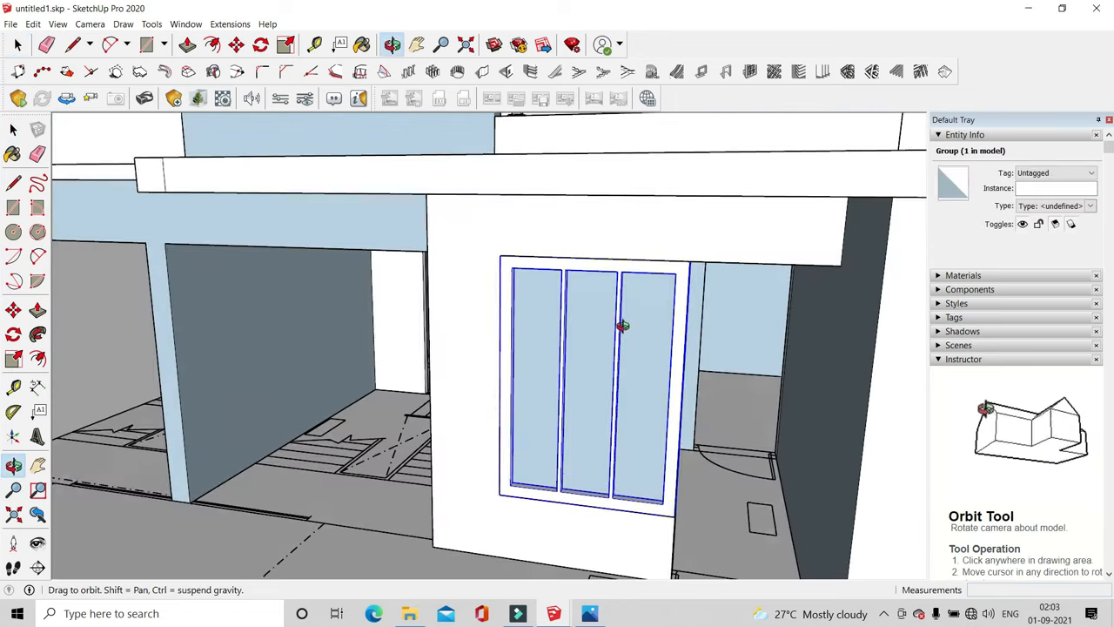
Draw a short horizontal reference line from the opening's upper inner corner across the wall, then a short vertical line down from its end
scroll(566, 294, down, 3)
scroll(562, 293, up, 3)
scroll(533, 300, down, 1)
scroll(533, 300, down, 1)
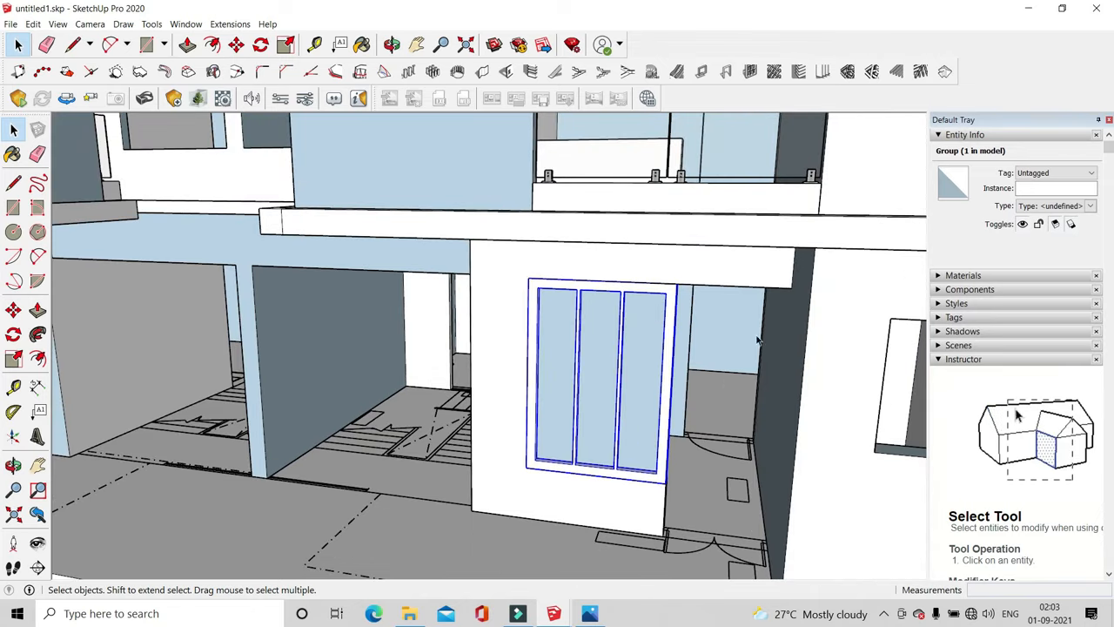
scroll(626, 290, up, 4)
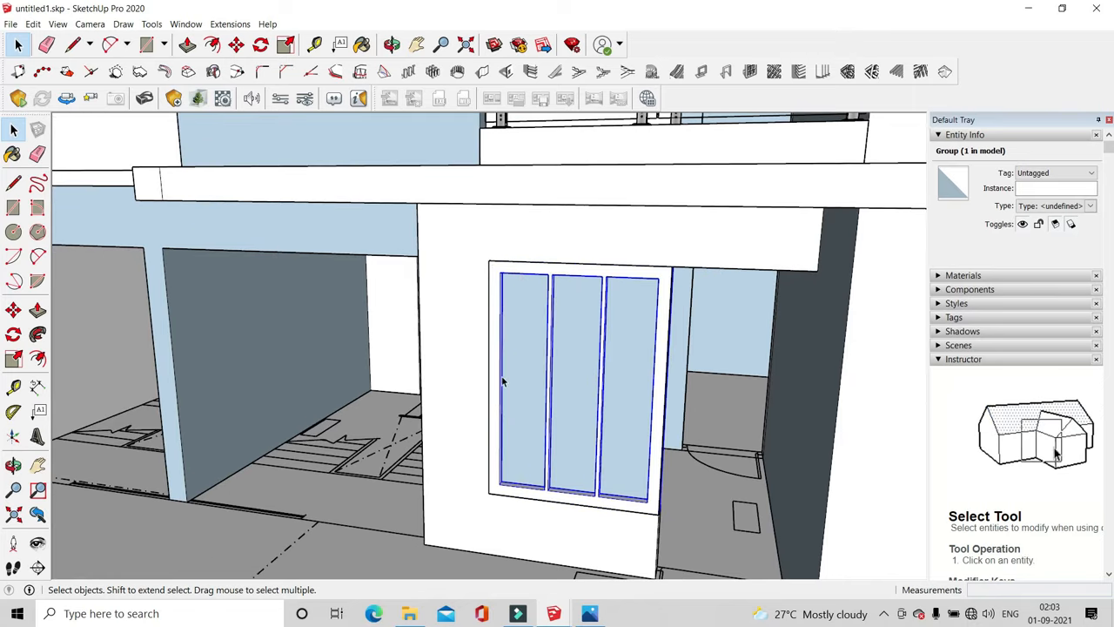
click(73, 45)
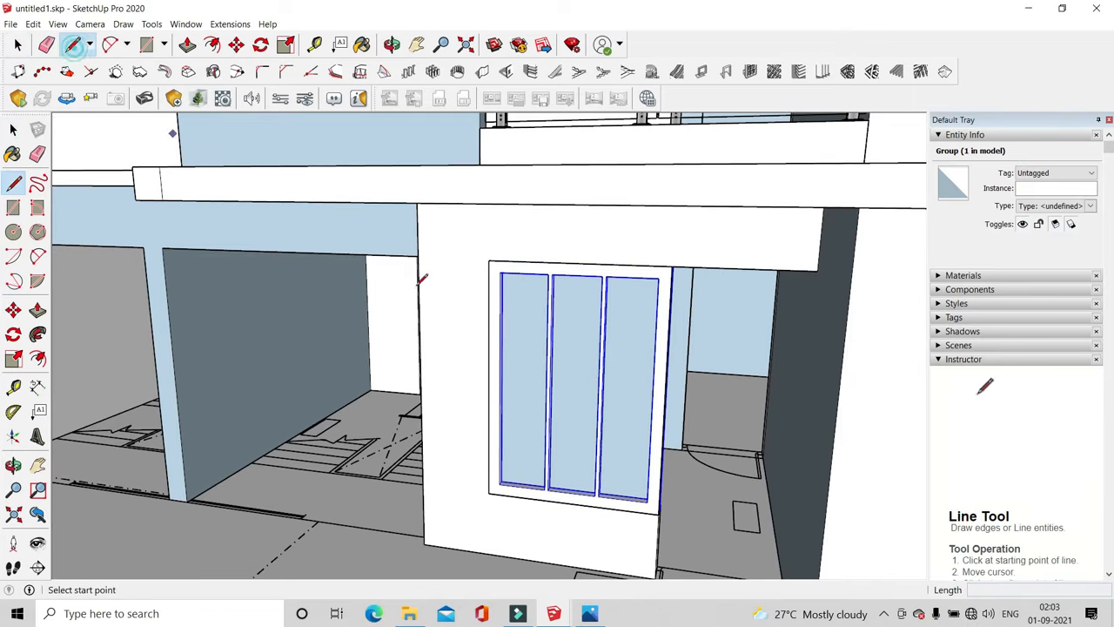
scroll(495, 252, up, 2)
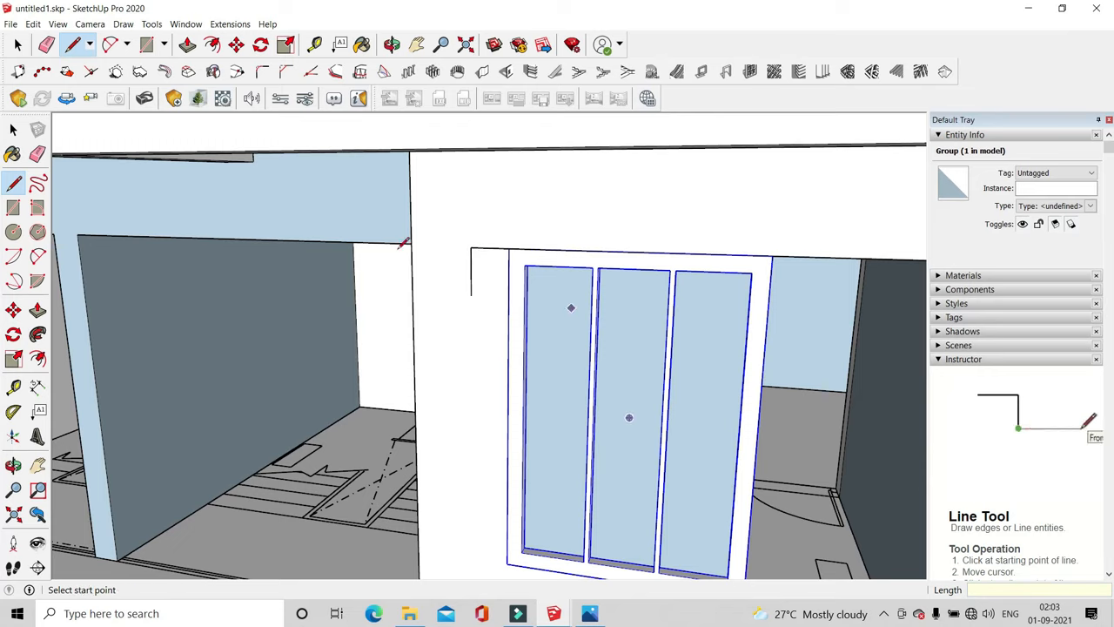
click(17, 50)
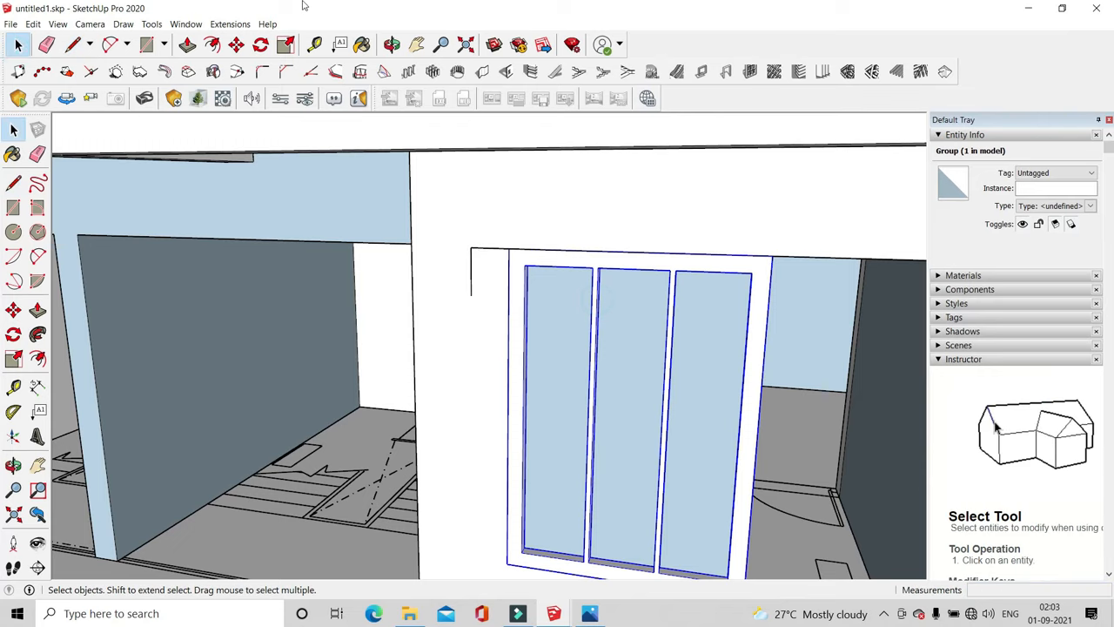
Scale the three-panel window frame down from its upper edge to the lower end of the reference line, and deselect it
click(286, 44)
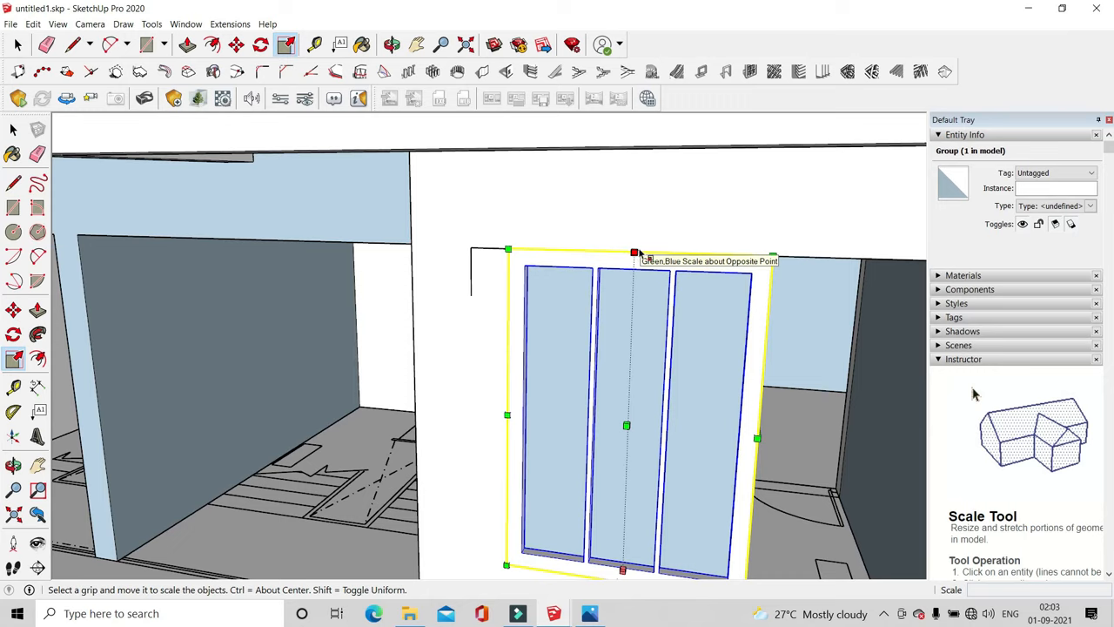
drag(638, 251, 469, 293)
click(18, 44)
scroll(386, 278, down, 5)
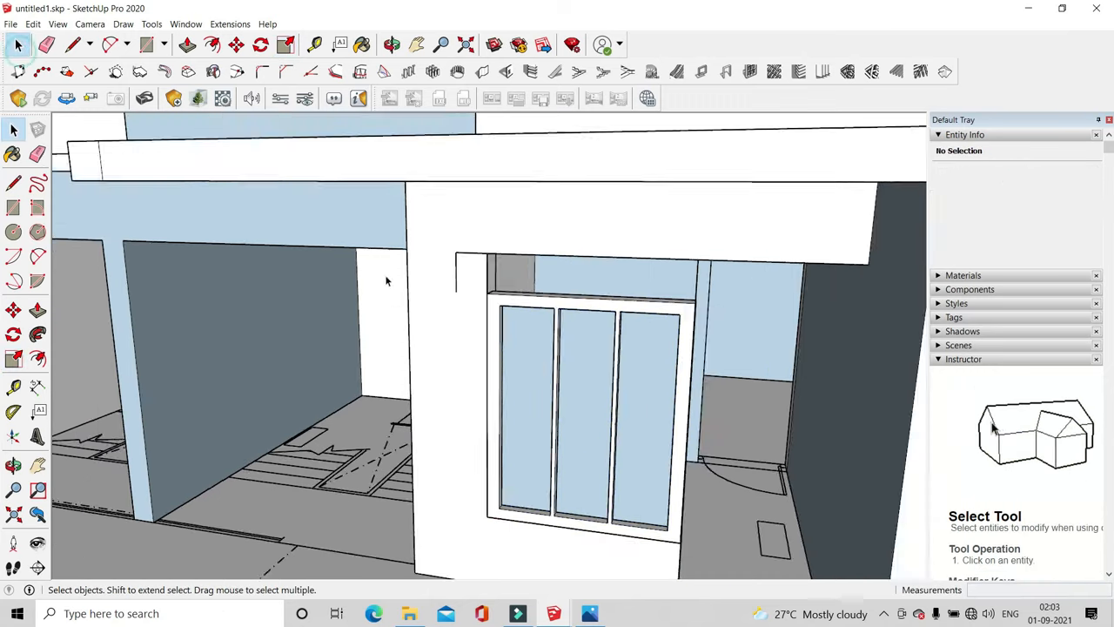
Delete the horizontal reference line beside the window opening
scroll(431, 287, up, 4)
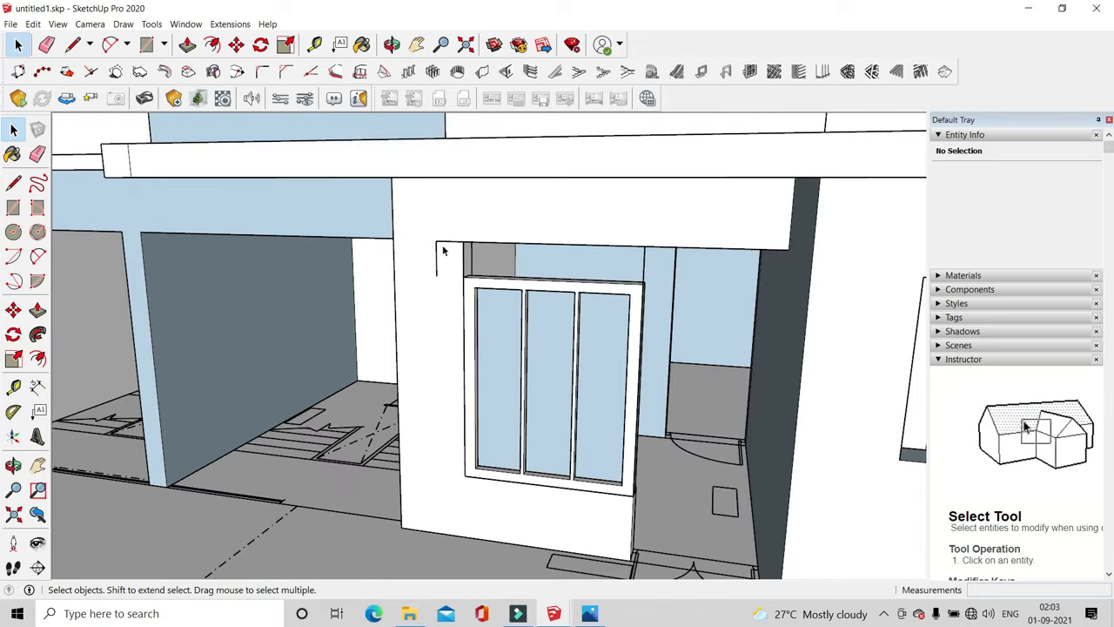
click(442, 247)
key(Delete)
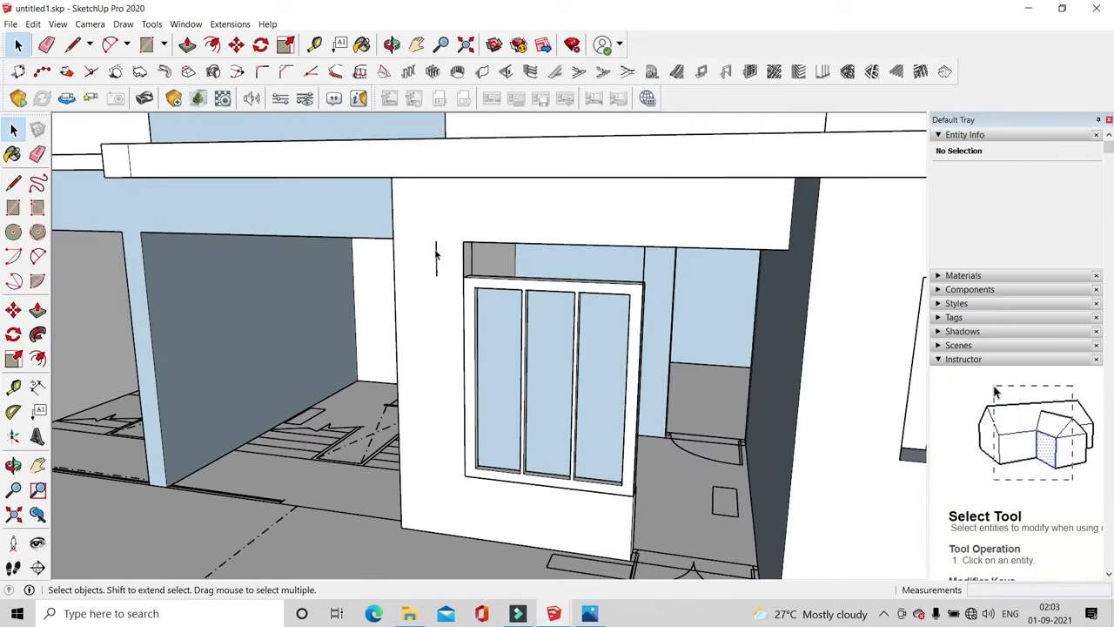
Examine the front facade of both wings for matching window openings
scroll(443, 268, down, 3)
middle_drag(555, 335, 508, 373)
middle_drag(529, 323, 629, 420)
scroll(630, 421, down, 5)
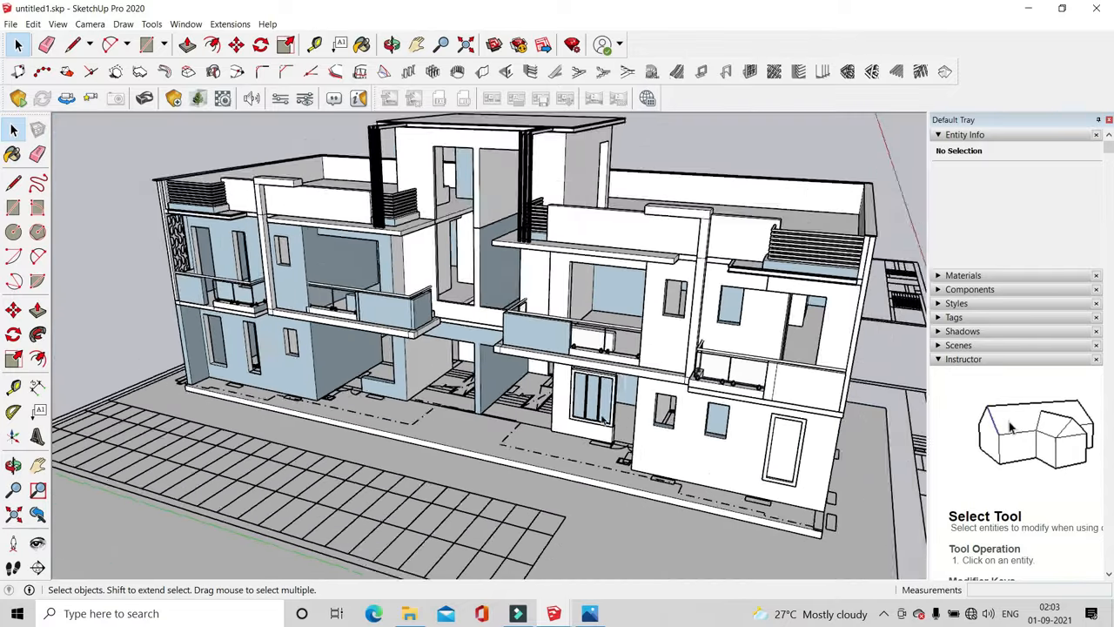
scroll(577, 387, up, 3)
scroll(603, 398, down, 5)
scroll(573, 303, up, 6)
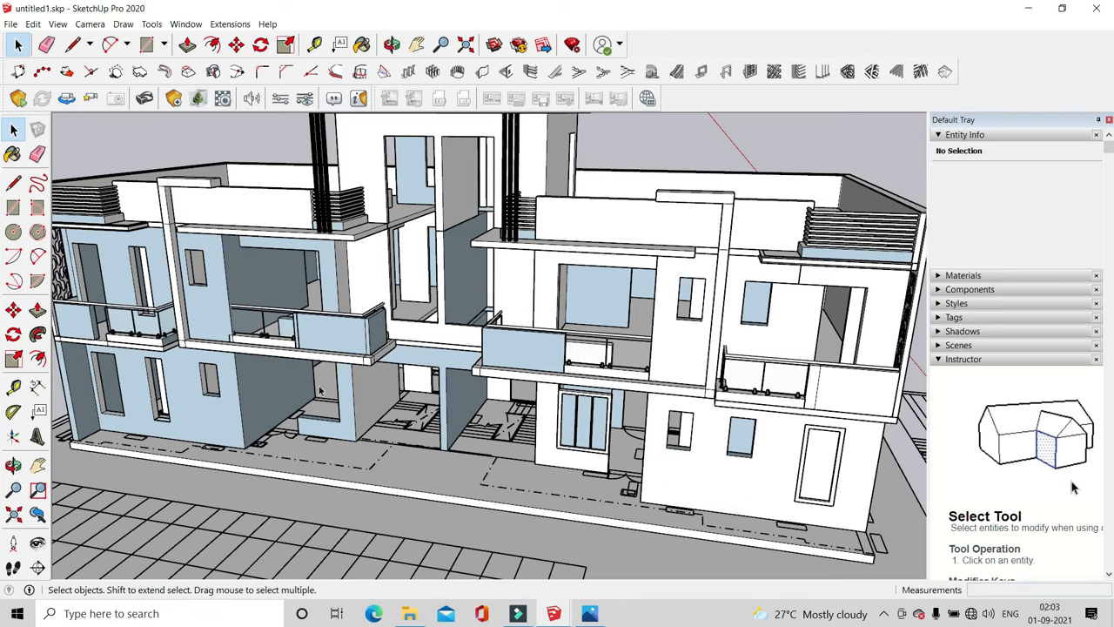
scroll(554, 465, up, 4)
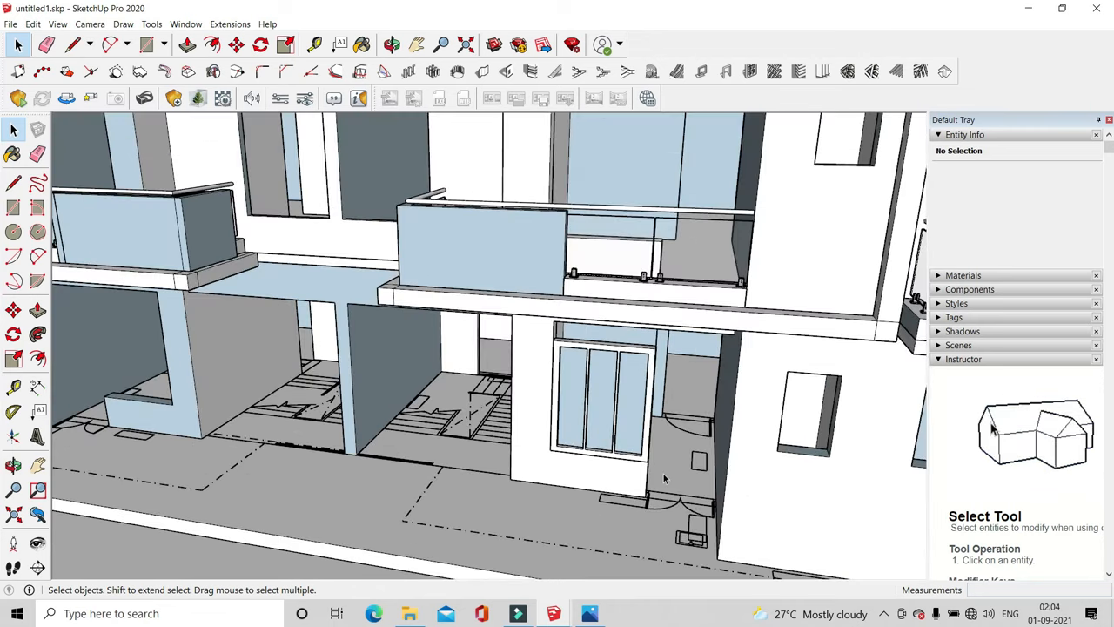
Convert the three-panel window frame group into a component named window
scroll(664, 477, up, 2)
middle_drag(657, 476, 604, 470)
scroll(652, 334, up, 5)
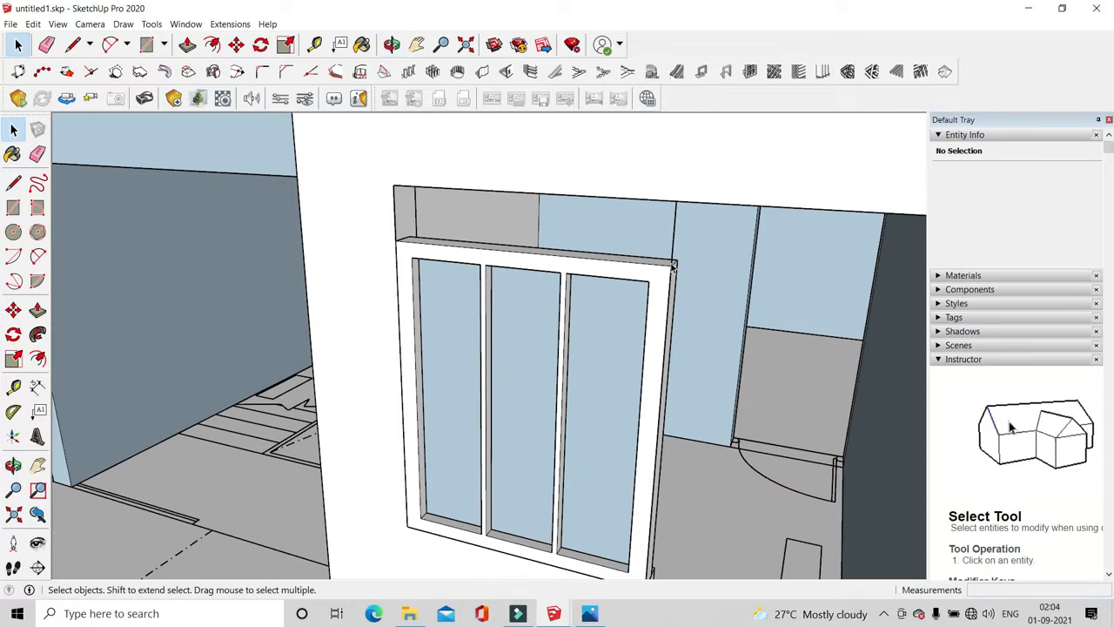
scroll(599, 308, down, 4)
click(598, 312)
right_click(604, 304)
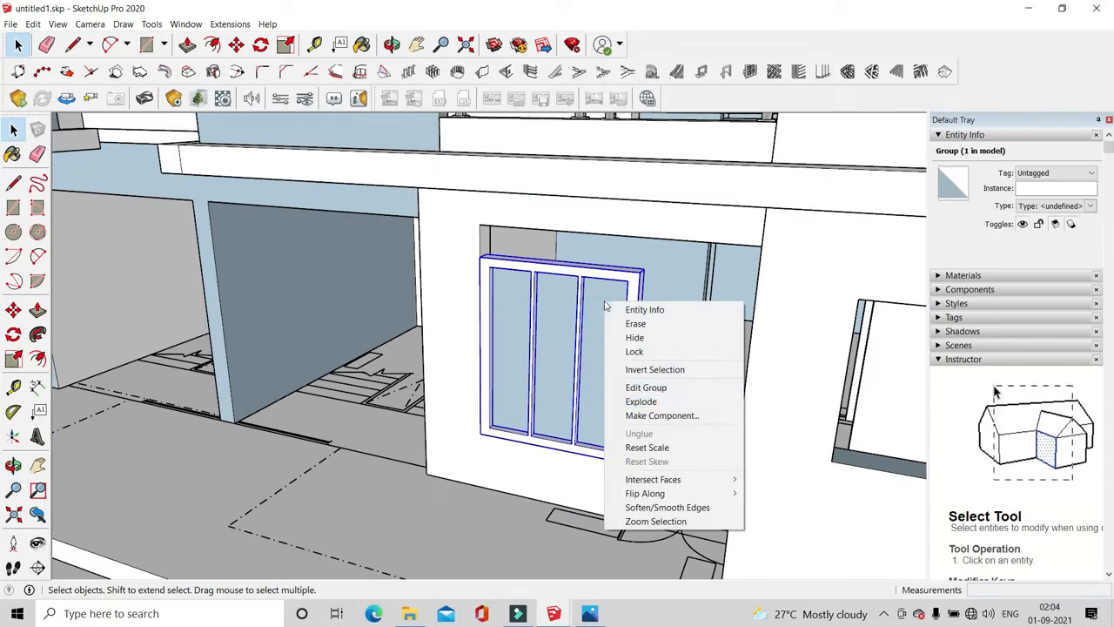
click(657, 416)
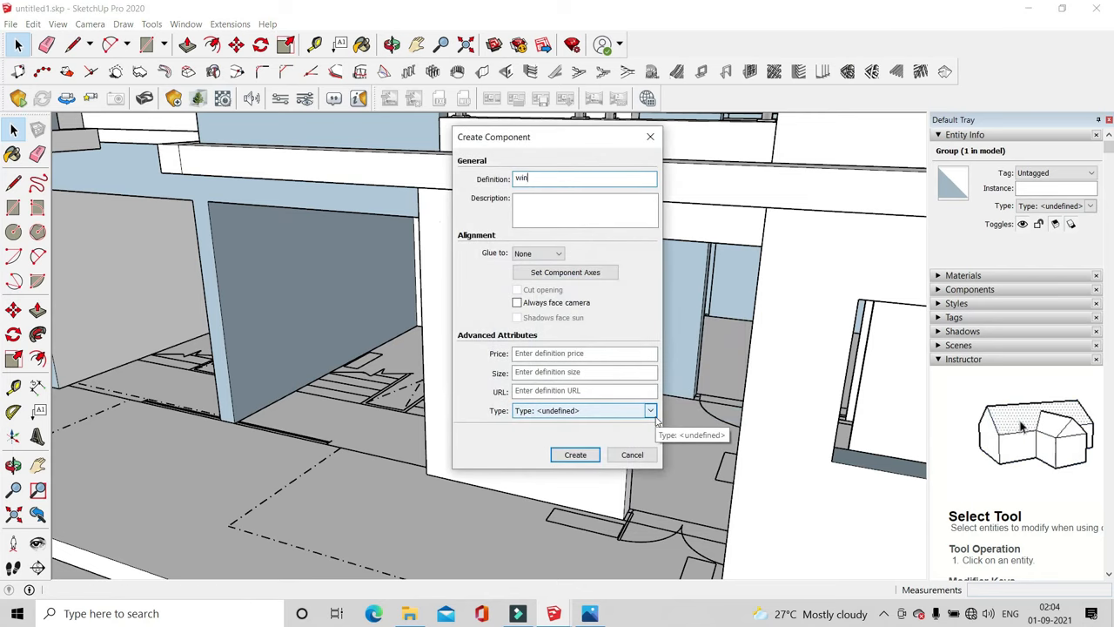
key(Return)
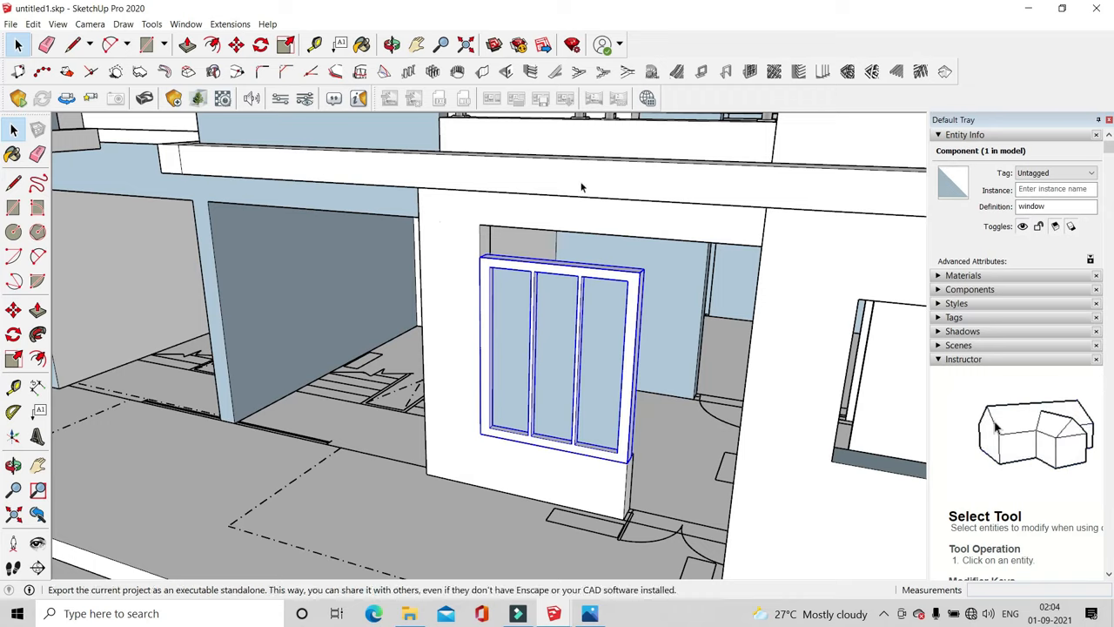
Copy the window component from its lower corner up to the matching corner of the right wing's first-floor opening above
click(235, 44)
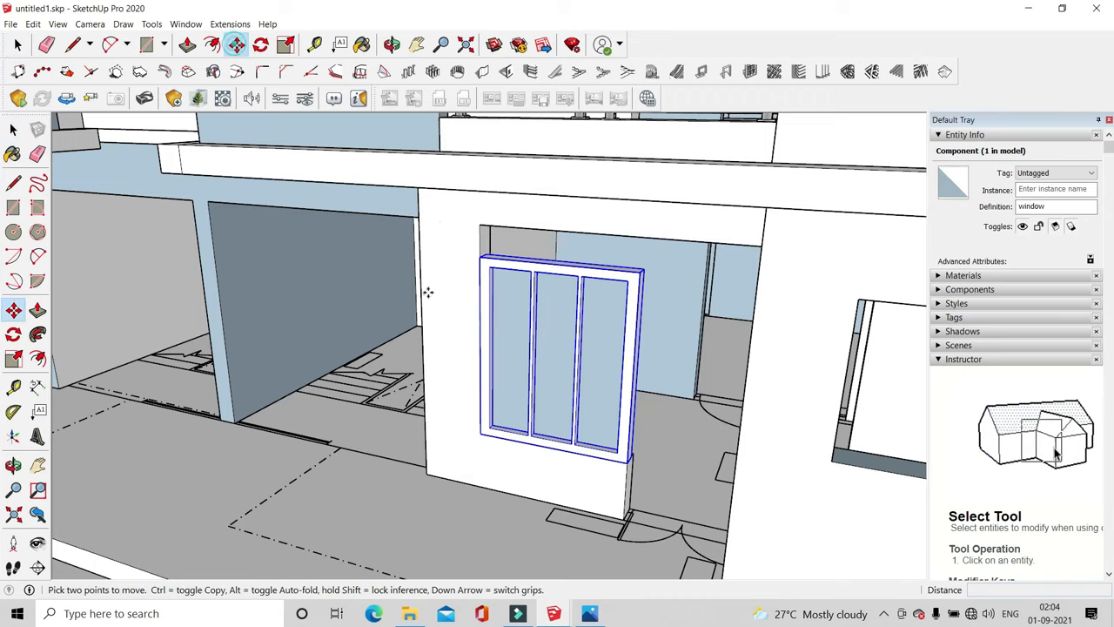
scroll(498, 433, up, 3)
click(465, 435)
key(ctrl)
middle_drag(549, 366, 545, 535)
scroll(509, 435, down, 2)
scroll(544, 291, up, 3)
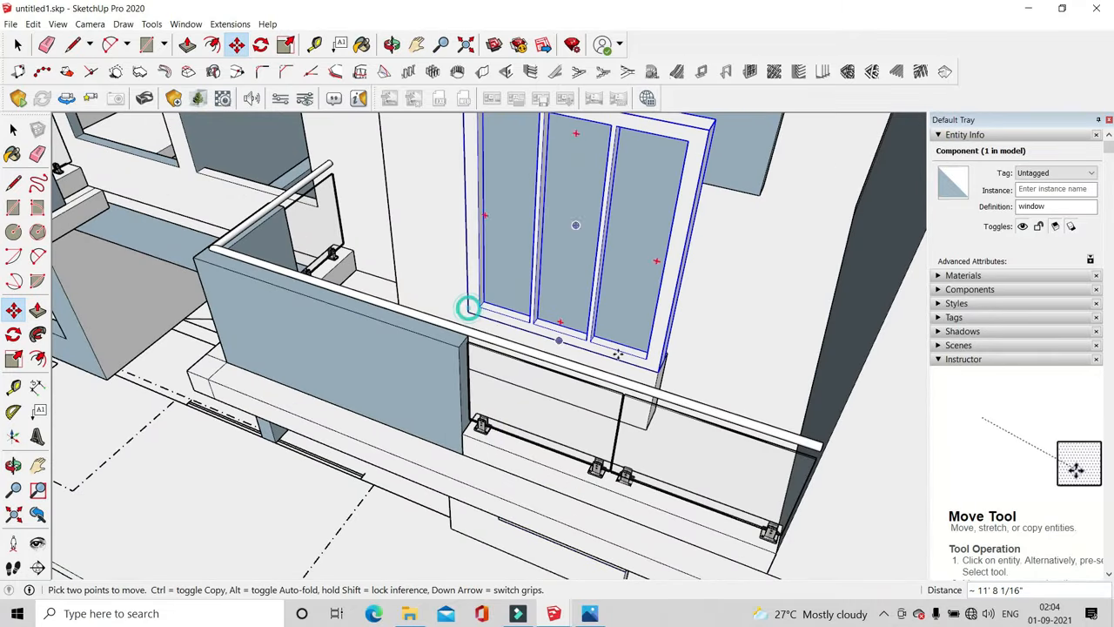
click(467, 307)
scroll(659, 375, up, 1)
Copy the window component to the left wing's matching first-floor and ground-floor openings, then deselect it
click(657, 374)
key(ctrl)
scroll(810, 369, down, 4)
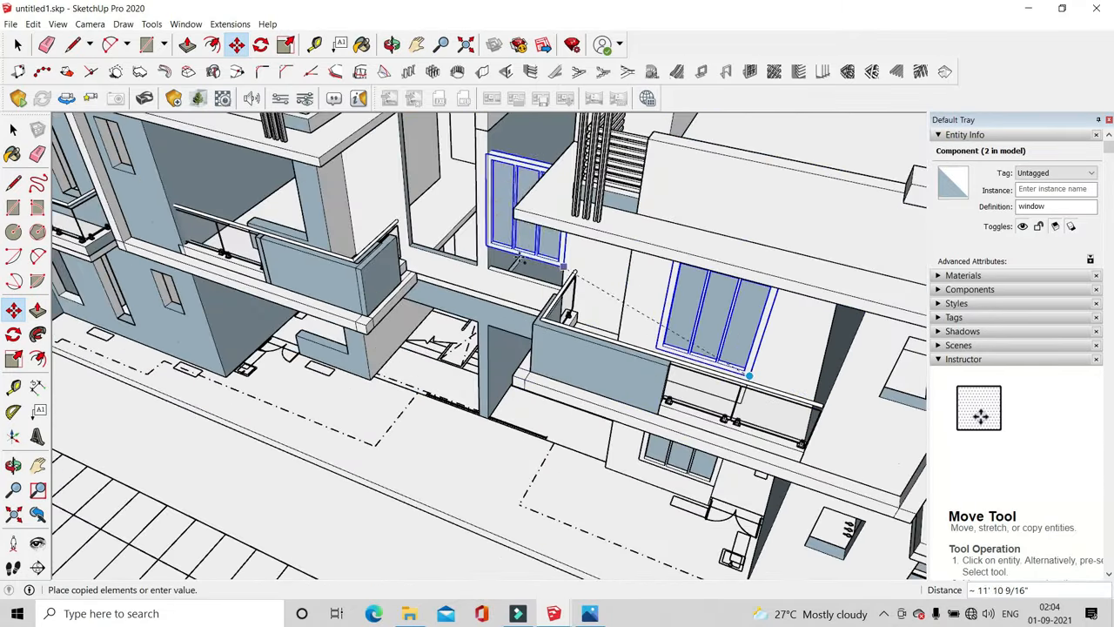
scroll(409, 261, up, 5)
middle_drag(388, 271, 319, 337)
scroll(320, 340, down, 5)
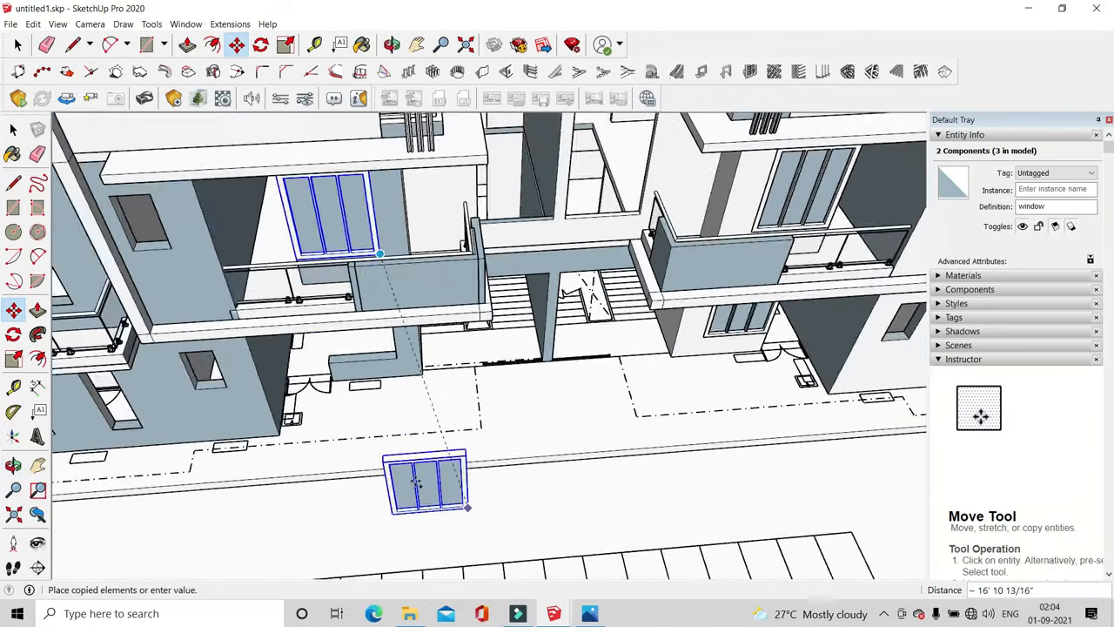
scroll(394, 311, up, 5)
key(Escape)
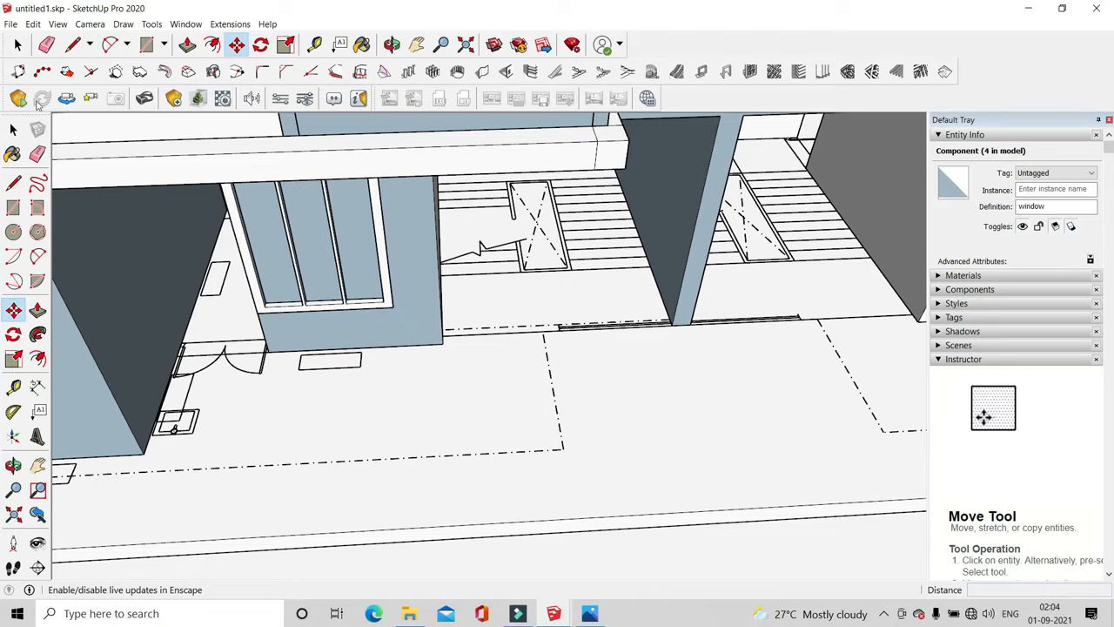
key(space)
middle_drag(633, 498, 584, 447)
scroll(583, 447, down, 5)
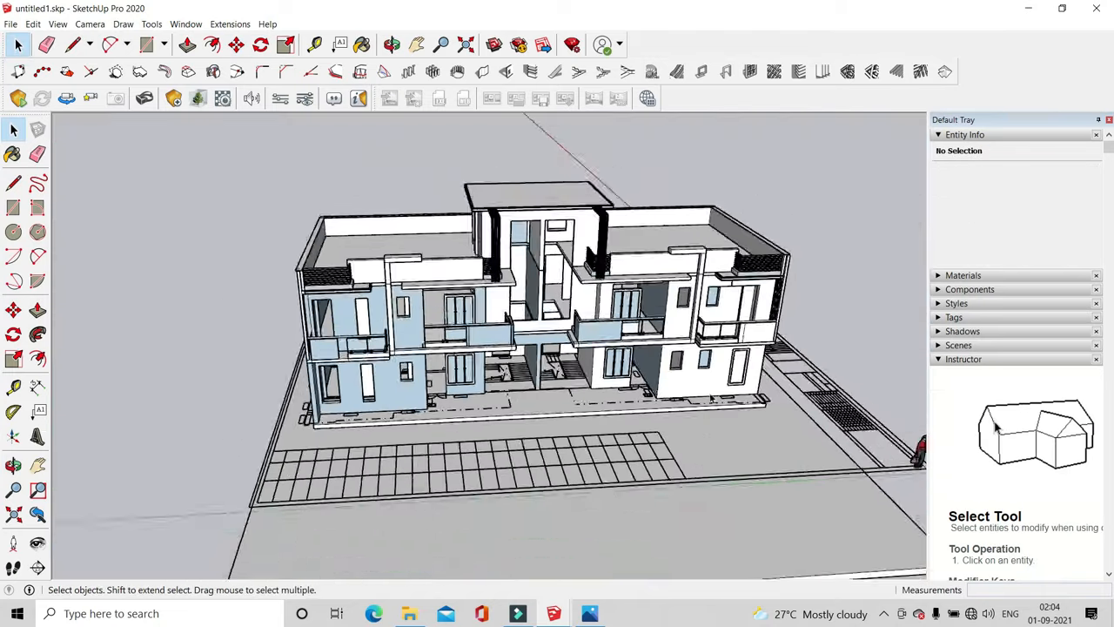
Open the ground-floor wall group and push the sills of the right wing's two small windows down level with the tall window frame's base
scroll(697, 496, up, 6)
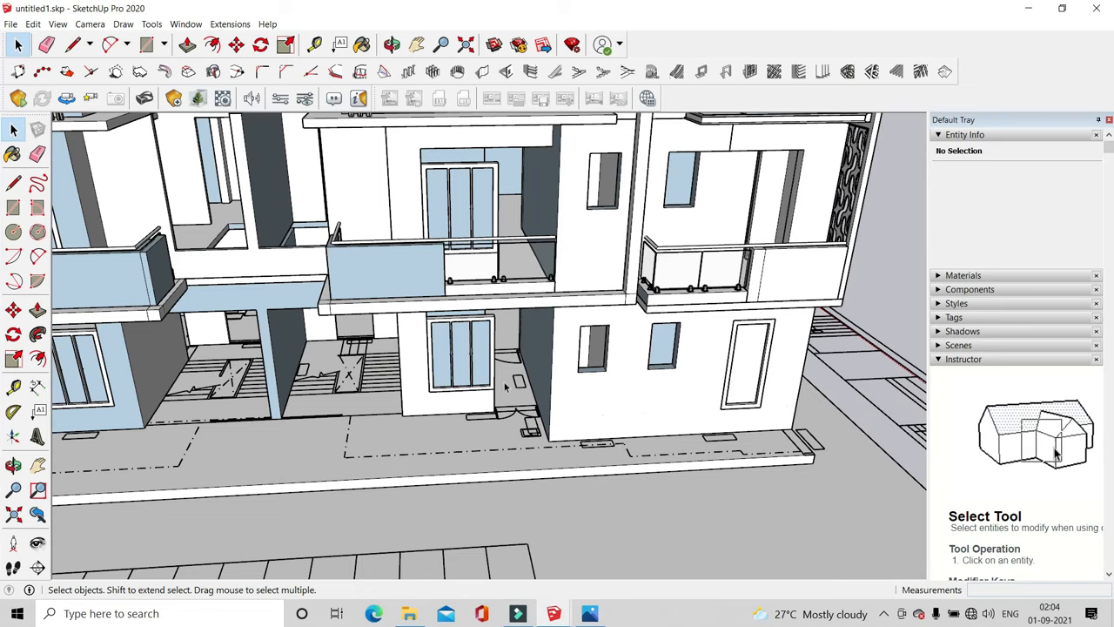
scroll(505, 385, up, 2)
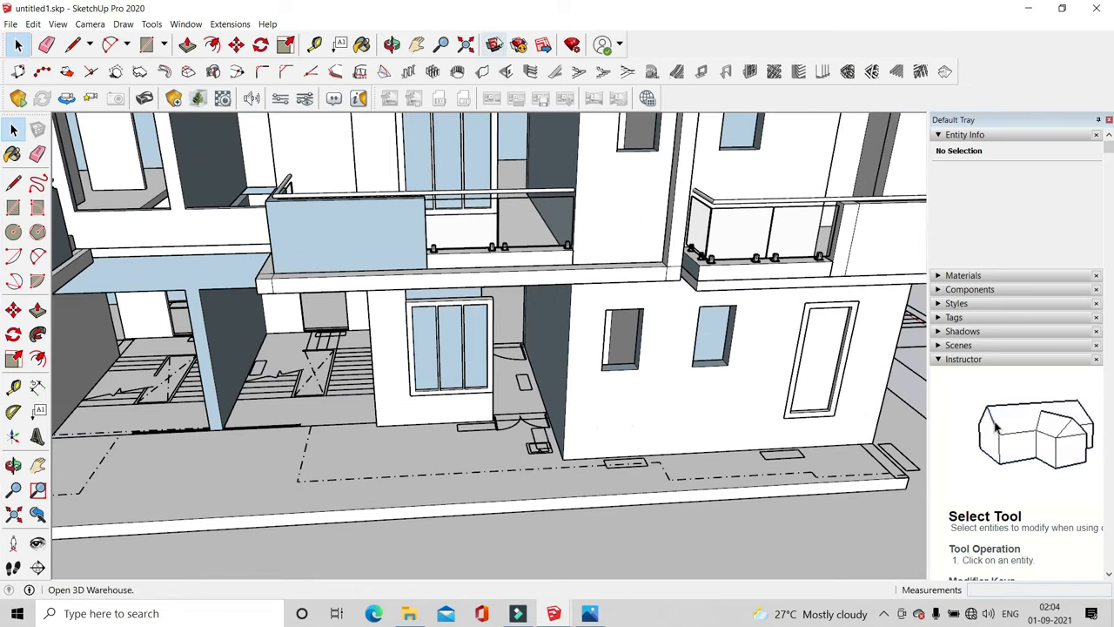
mouse_move(666, 402)
middle_down()
mouse_move(632, 262)
mouse_move(639, 391)
mouse_move(676, 421)
mouse_move(665, 419)
middle_up()
scroll(659, 417, down, 2)
scroll(658, 417, up, 1)
double_click(636, 394)
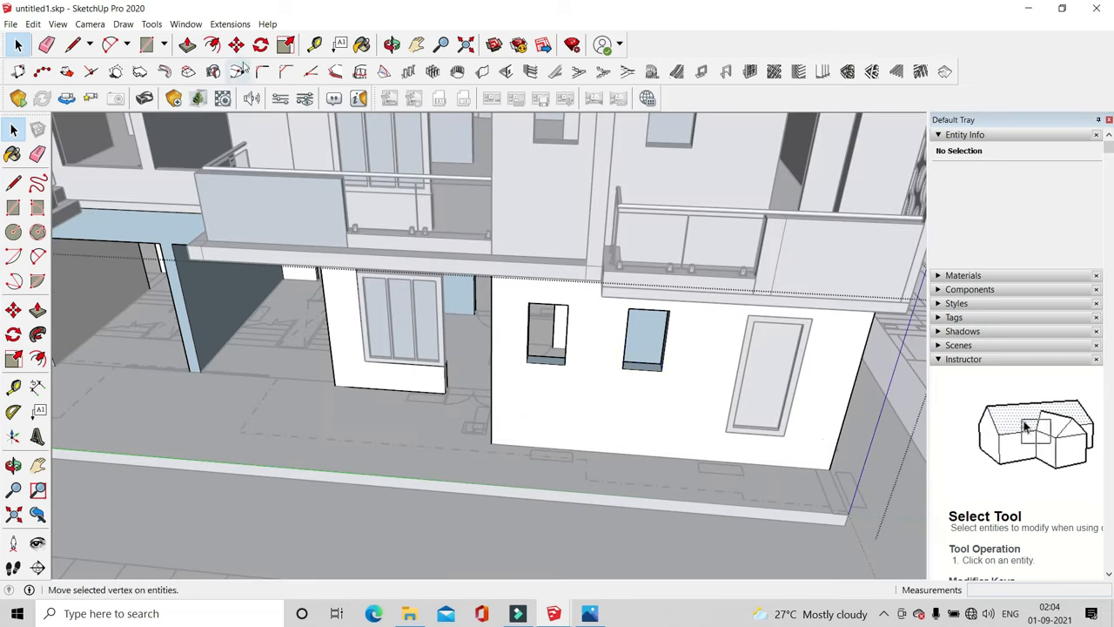
click(187, 44)
scroll(644, 369, up, 4)
click(654, 375)
click(810, 493)
click(487, 364)
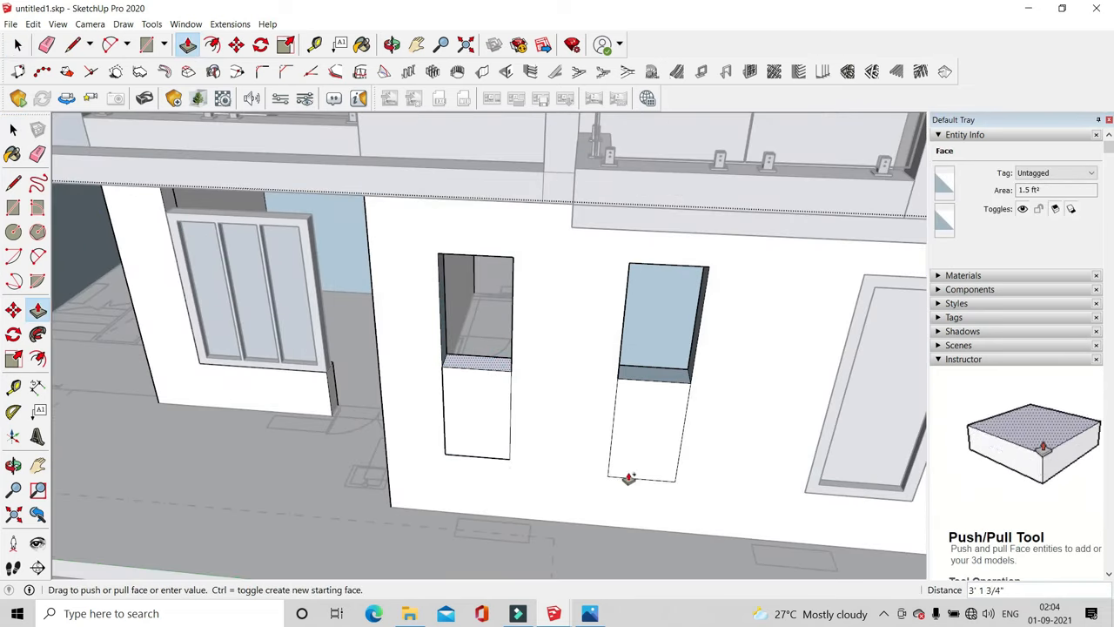
click(629, 478)
Push the sill of the left wing's small ground-floor window down to the base level of the neighbouring narrow opening
scroll(693, 404, down, 5)
scroll(131, 375, up, 3)
click(346, 331)
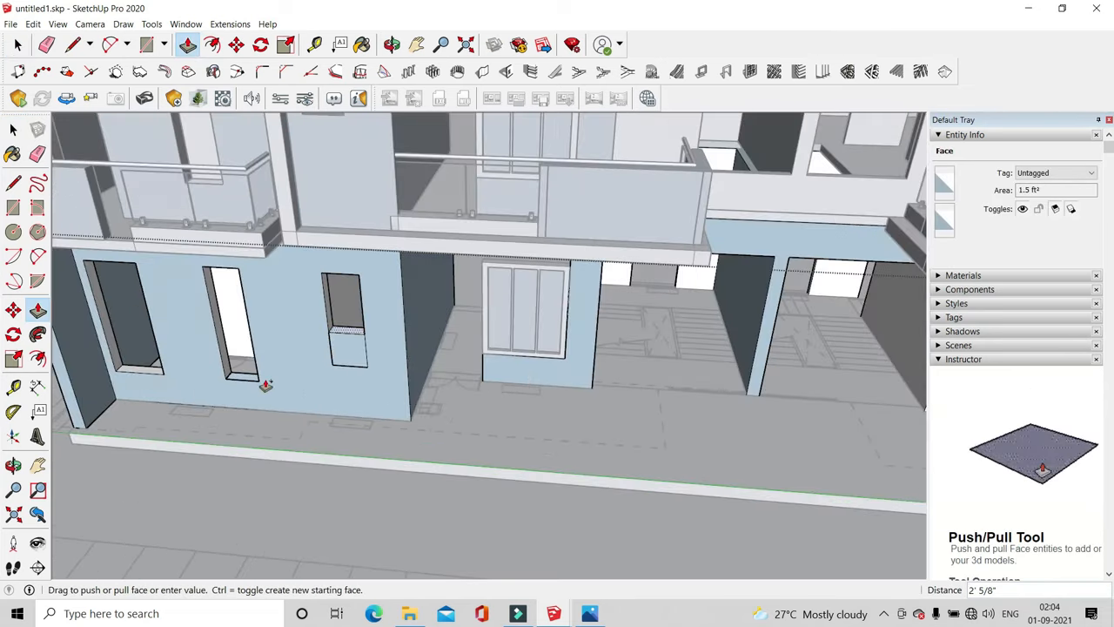
click(304, 361)
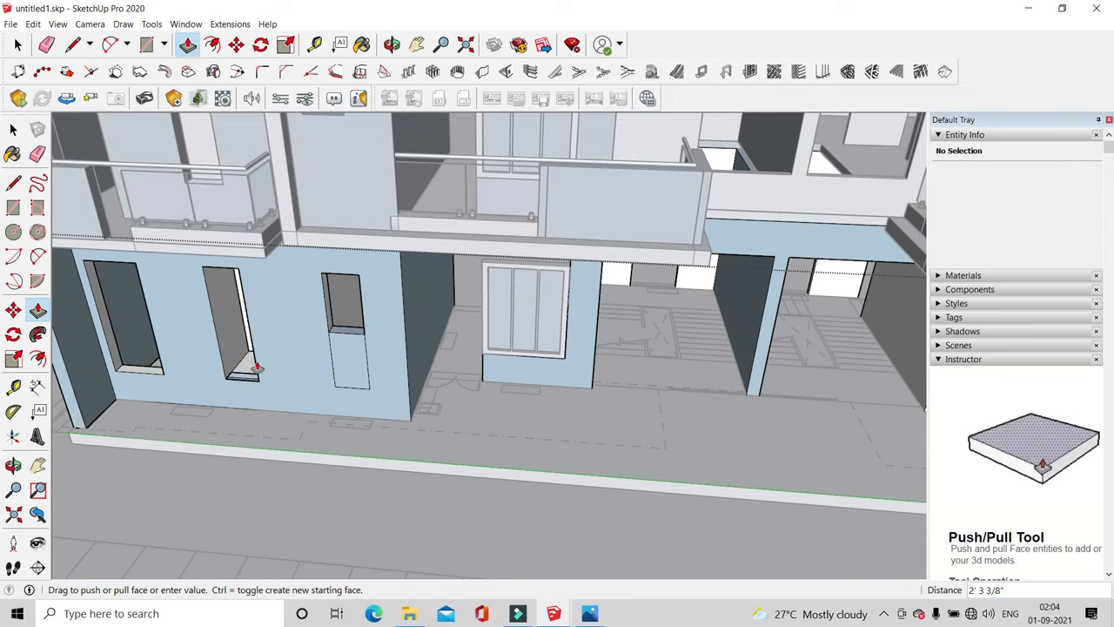
scroll(243, 362, up, 3)
scroll(232, 377, up, 2)
scroll(249, 306, down, 3)
middle_drag(249, 305, 284, 450)
click(284, 450)
key(Escape)
Try to adjust the sill of the left wing's narrow ground-floor opening with Push/Pull
middle_drag(348, 404, 524, 474)
scroll(524, 476, up, 2)
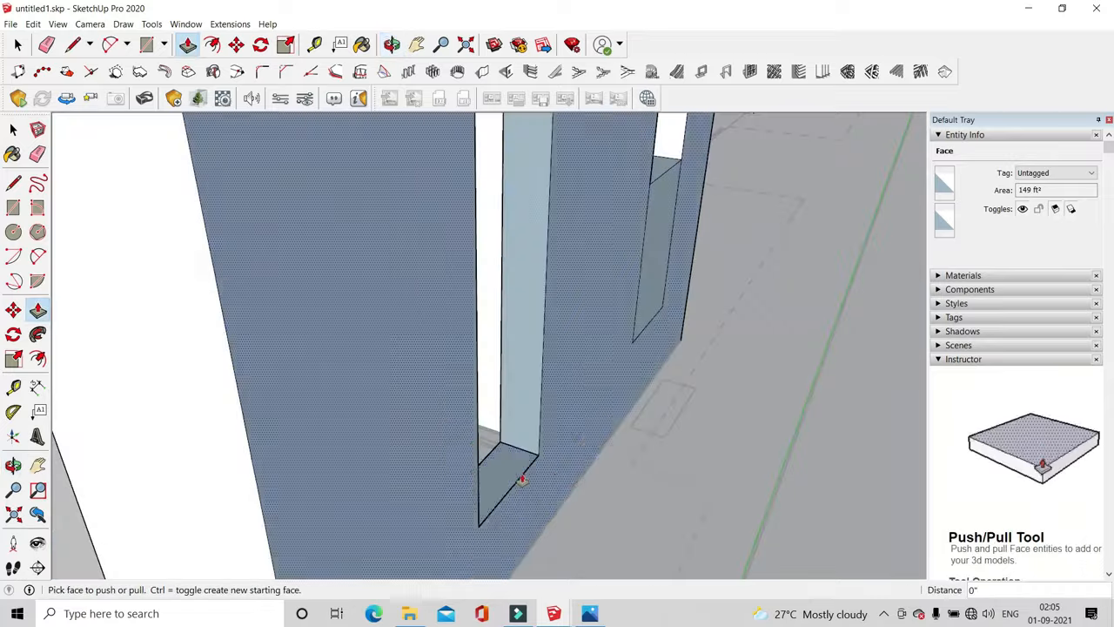
click(516, 471)
click(514, 428)
click(470, 382)
middle_drag(640, 357, 409, 365)
key(Escape)
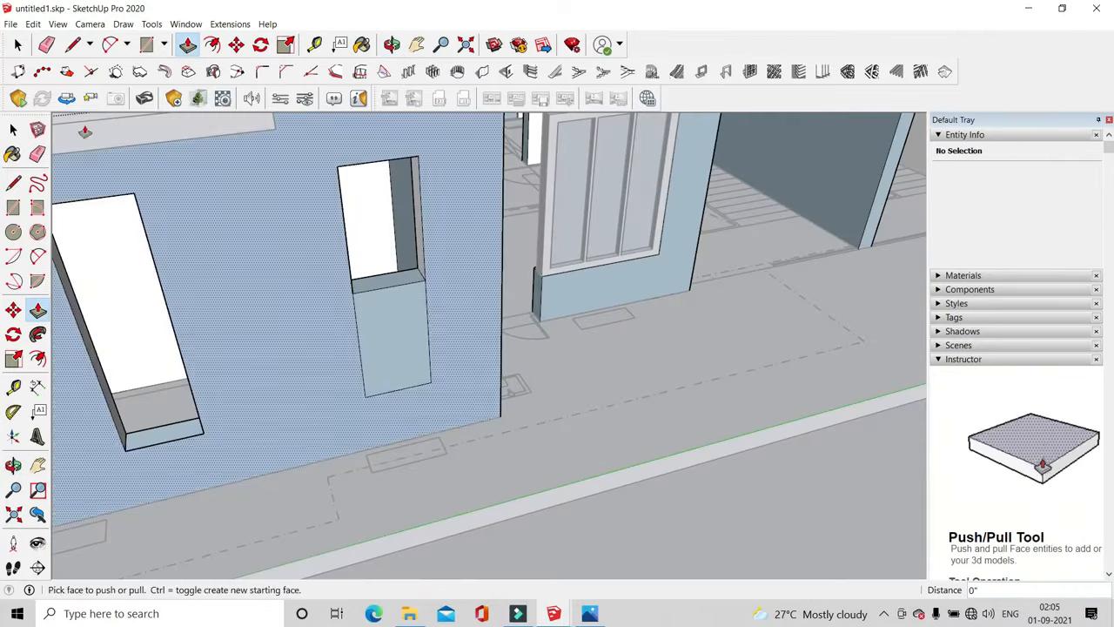
Push the leftover strip at the base of the left wing's narrow ground-floor opening 9" through the wall and close the wall group
click(148, 45)
scroll(122, 484, up, 2)
click(109, 496)
middle_drag(110, 496, 418, 409)
click(187, 45)
click(450, 379)
scroll(455, 376, down, 2)
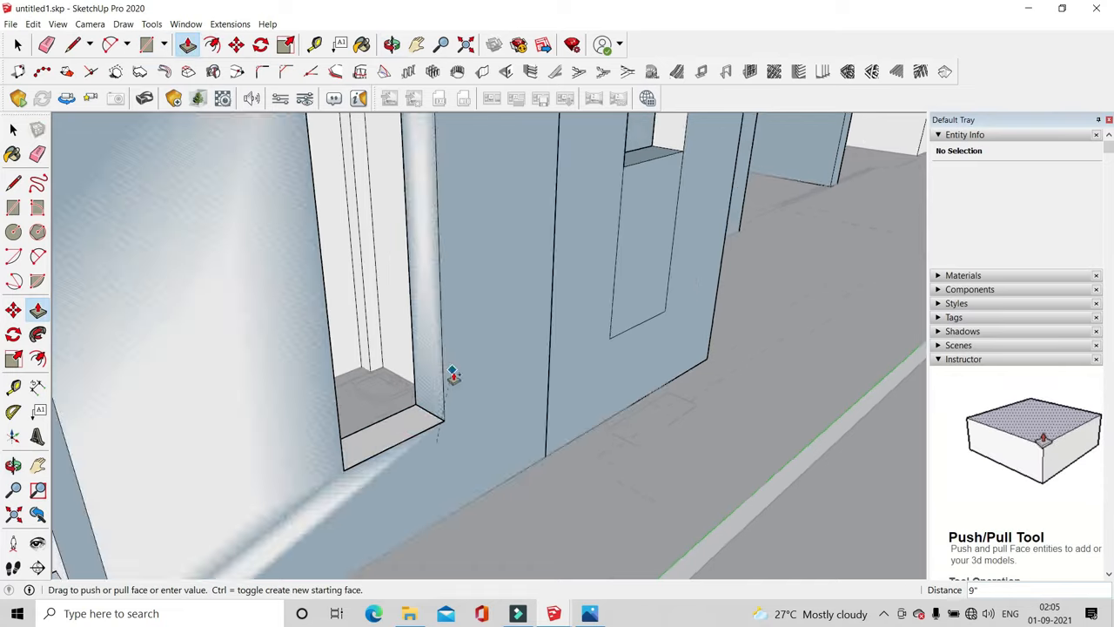
key(Escape)
click(18, 45)
click(407, 349)
scroll(407, 349, down, 4)
middle_drag(714, 435, 461, 366)
scroll(565, 465, up, 2)
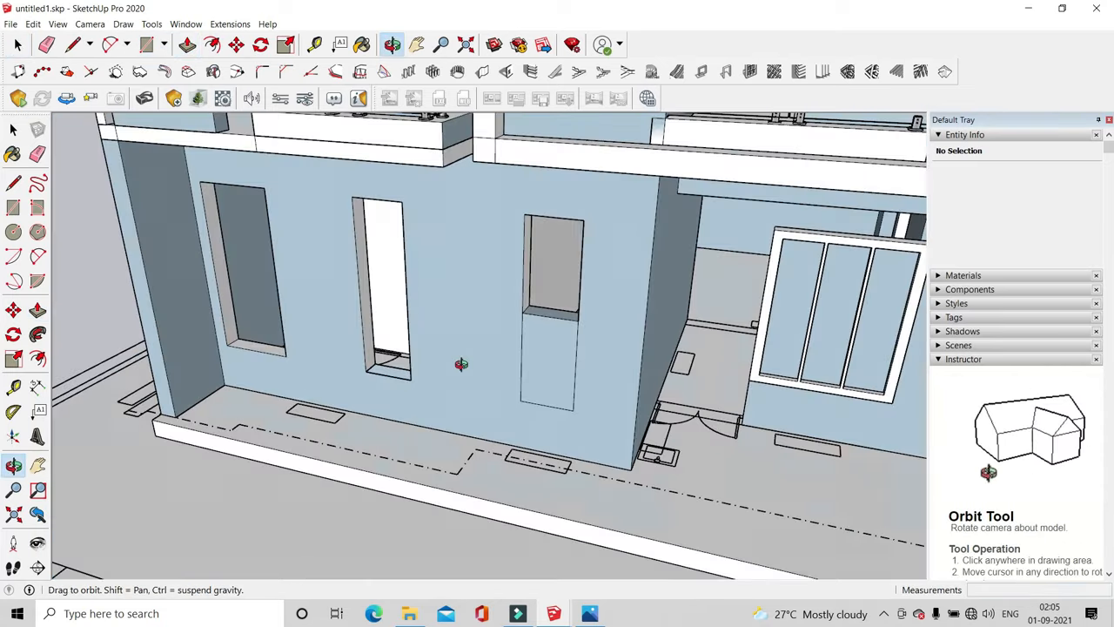
Cover the small corner opening with a 3' 6" by 2' rectangle and turn it into a single-pane rectangular window frame with Panel Divider
scroll(535, 348, down, 3)
click(148, 44)
scroll(561, 377, up, 2)
scroll(534, 300, up, 2)
click(477, 293)
click(423, 187)
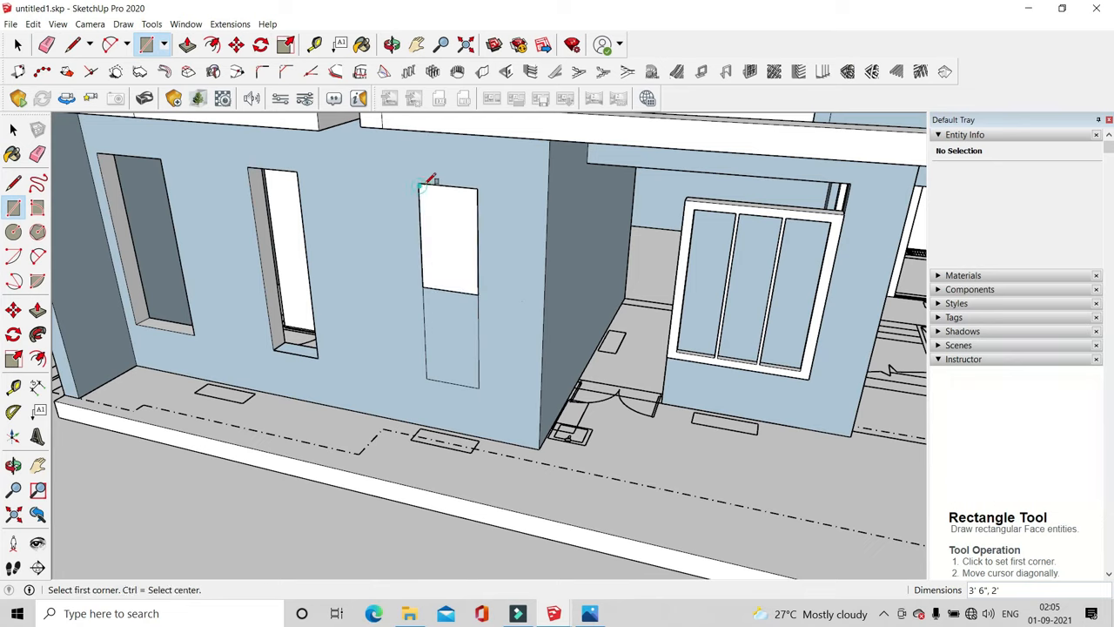
click(784, 83)
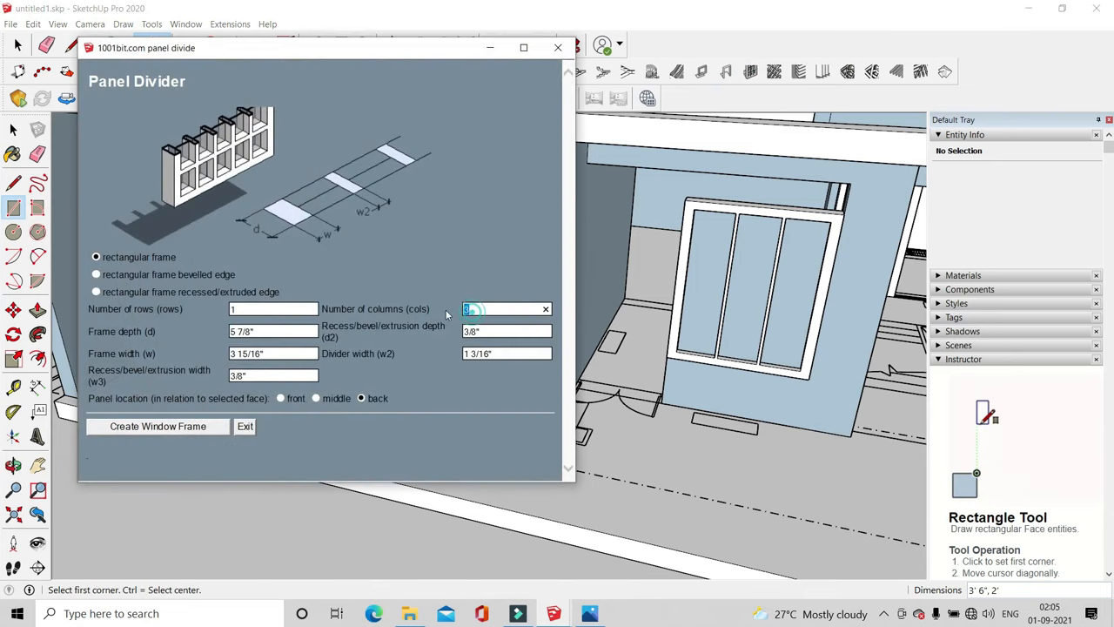
click(217, 426)
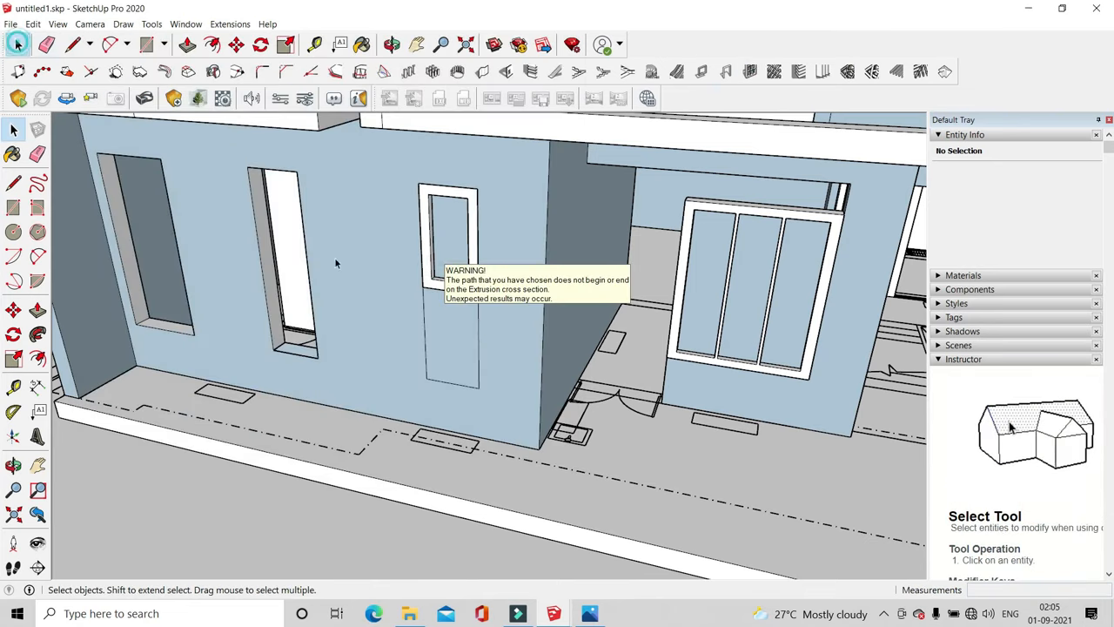
Open the ground-floor wall group and push the outlined panel below the new frame through the wall, leaving an opening there
scroll(480, 316, up, 3)
click(479, 318)
scroll(479, 318, up, 2)
key(p)
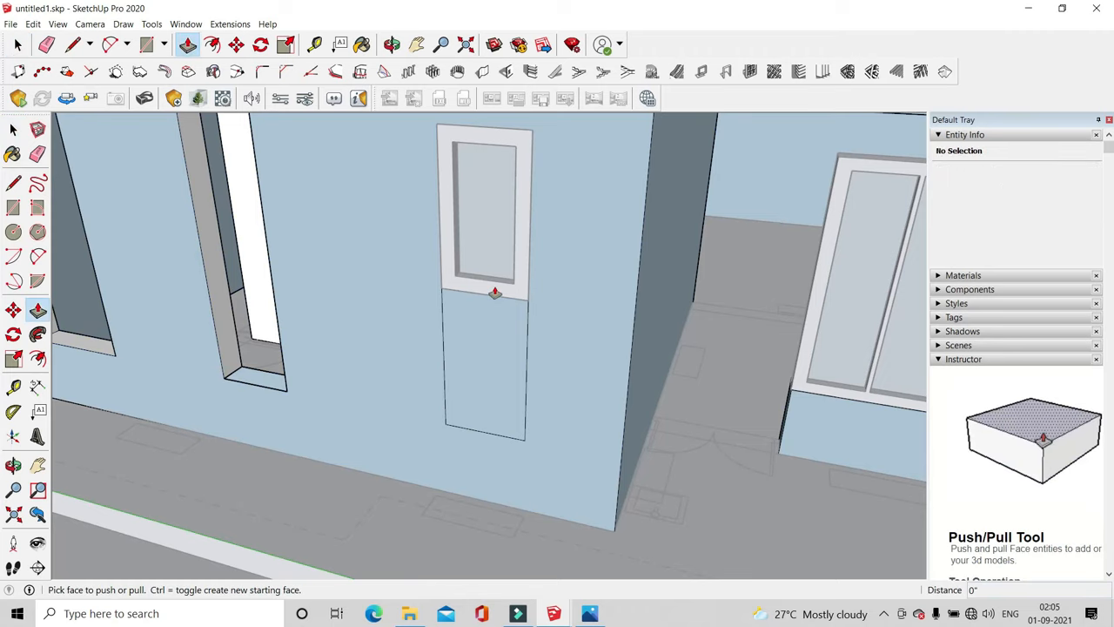
click(494, 292)
click(460, 428)
click(13, 129)
click(322, 186)
scroll(487, 287, up, 2)
middle_drag(557, 270, 374, 339)
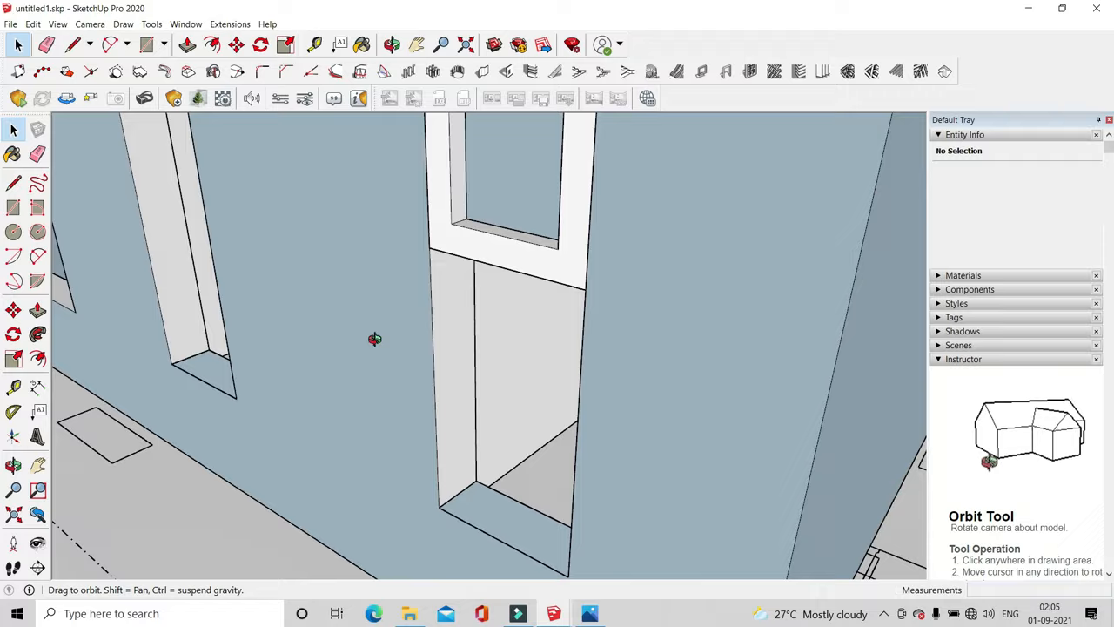
scroll(446, 289, down, 4)
scroll(455, 370, up, 2)
scroll(174, 122, down, 5)
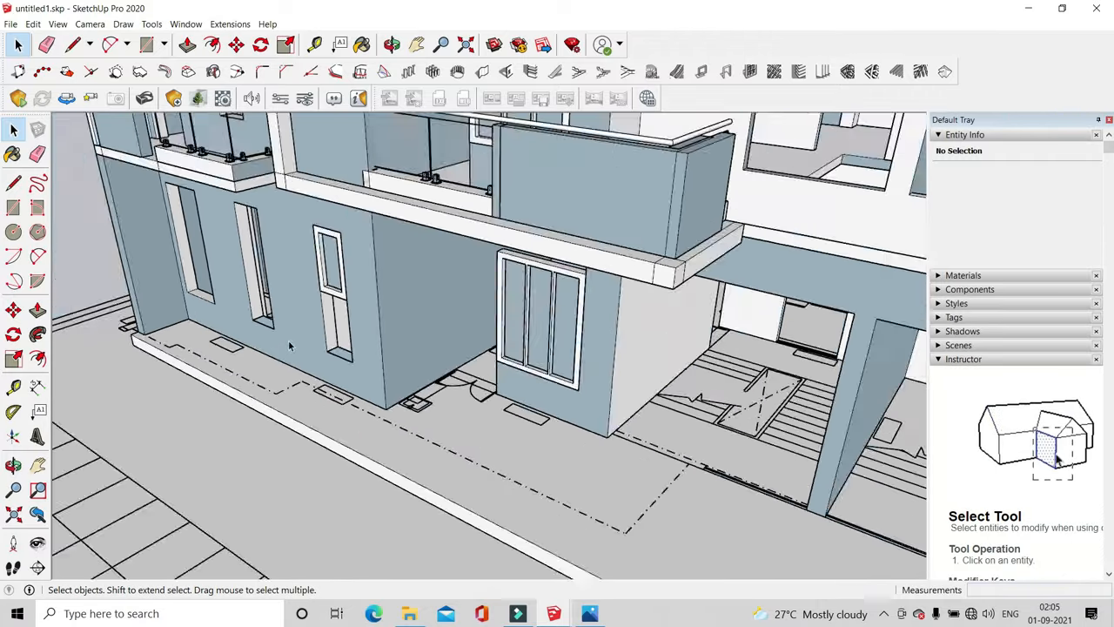
Draw a thin strip along the base of the lower opening's side jamb and extrude it 2' across the opening as a slat
scroll(186, 131, up, 4)
click(146, 44)
scroll(365, 370, up, 5)
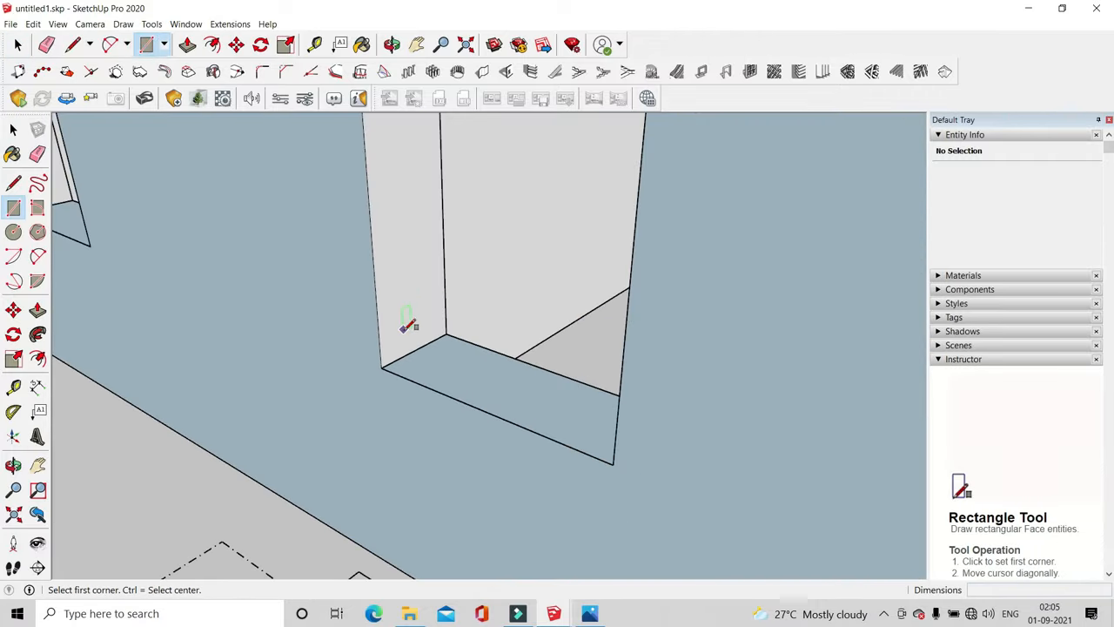
click(381, 367)
scroll(447, 329, up, 3)
click(449, 326)
click(187, 45)
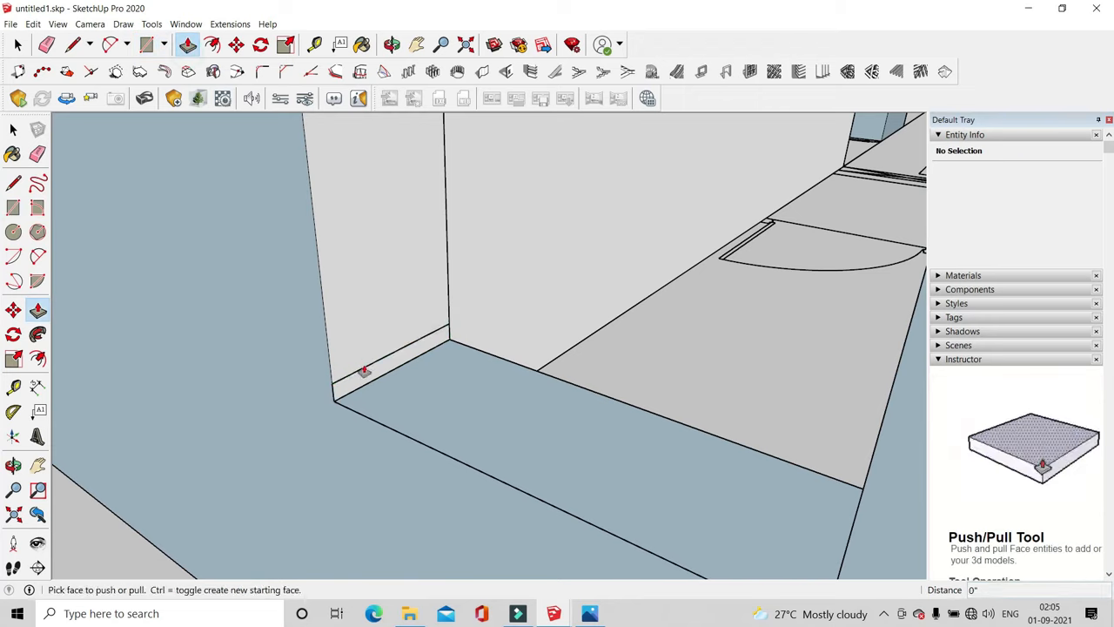
click(363, 373)
scroll(470, 364, down, 3)
scroll(609, 446, up, 1)
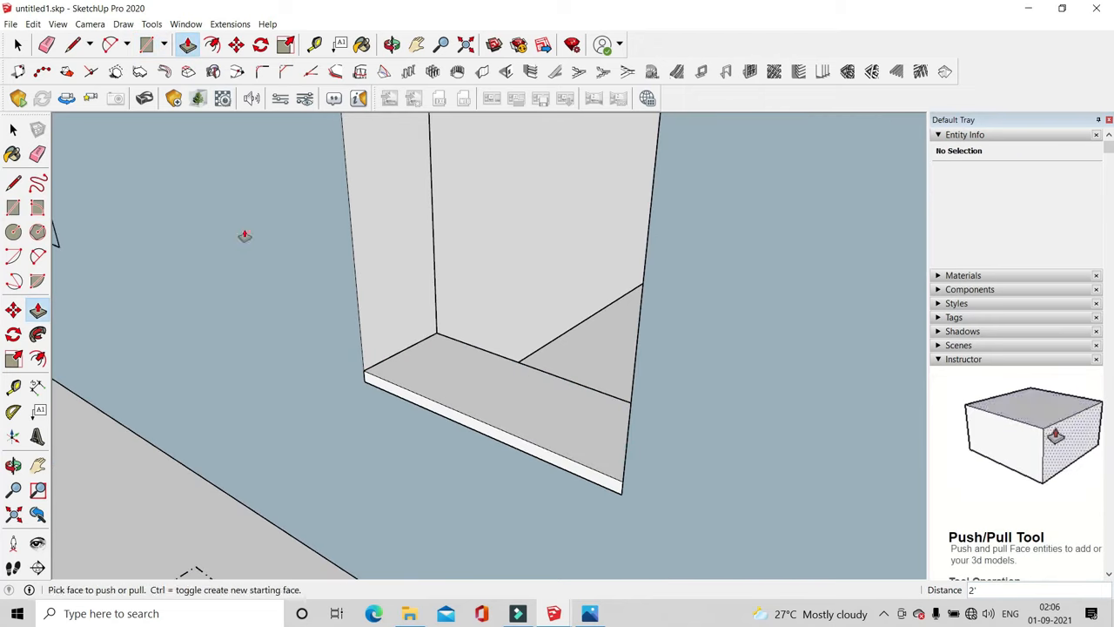
Push the slat's front face back into the opening to make the slat narrower
scroll(361, 376, up, 1)
click(369, 381)
click(421, 361)
scroll(421, 359, up, 2)
click(422, 354)
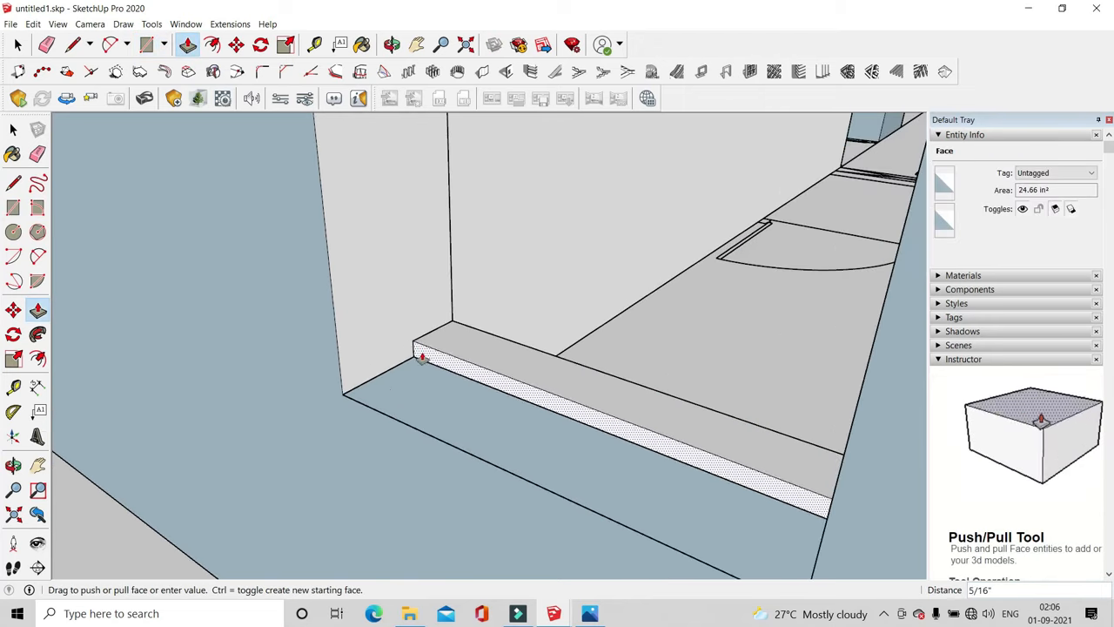
Make the whole slat a group and move it forward to the front bottom corner of the opening
key(space)
click(452, 350)
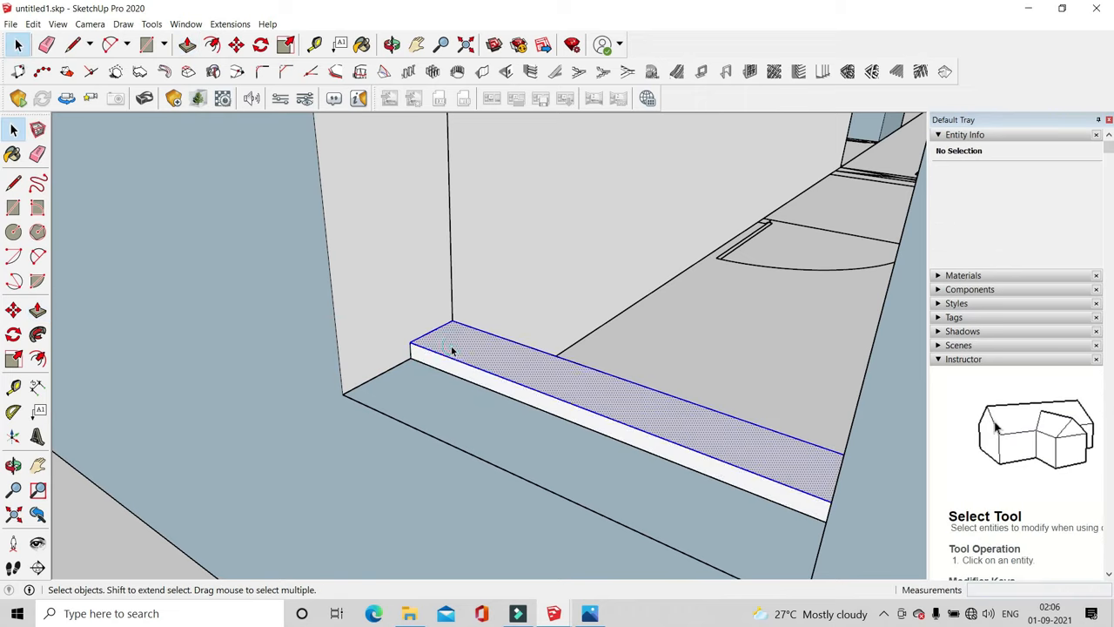
triple_click(452, 350)
right_click(452, 350)
click(488, 456)
key(m)
scroll(389, 361, up, 1)
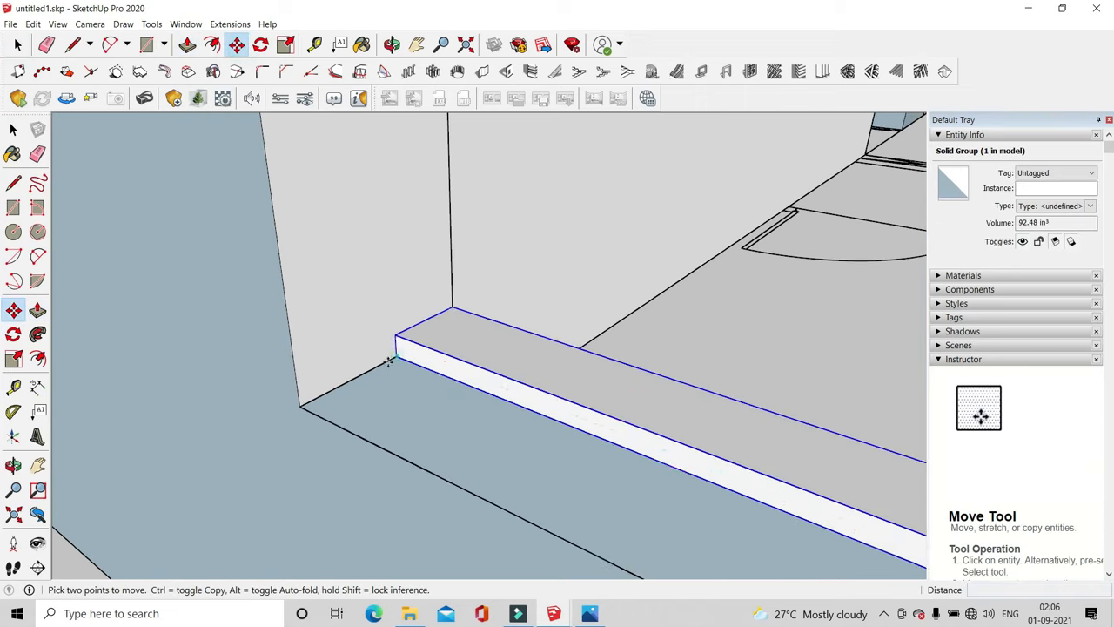
click(389, 362)
click(297, 384)
click(300, 408)
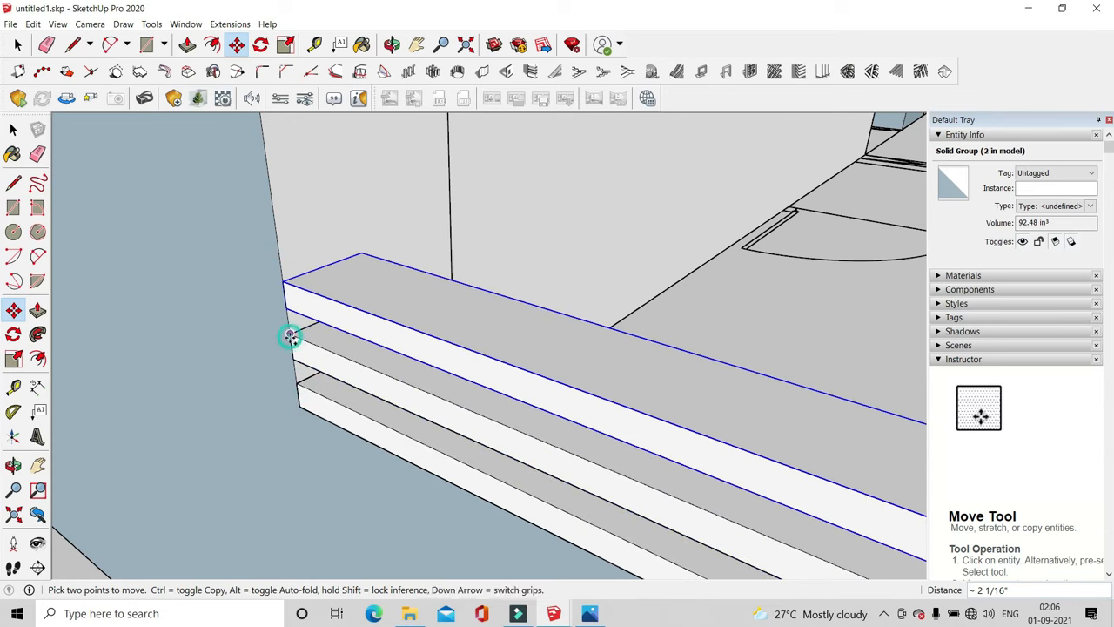
Copy the slat repeatedly upward at about 2 1/16" spacing until the louvres fill the opening up to the window frame
click(289, 334)
key(ctrl)
click(286, 283)
ctrl+click(287, 284)
click(277, 225)
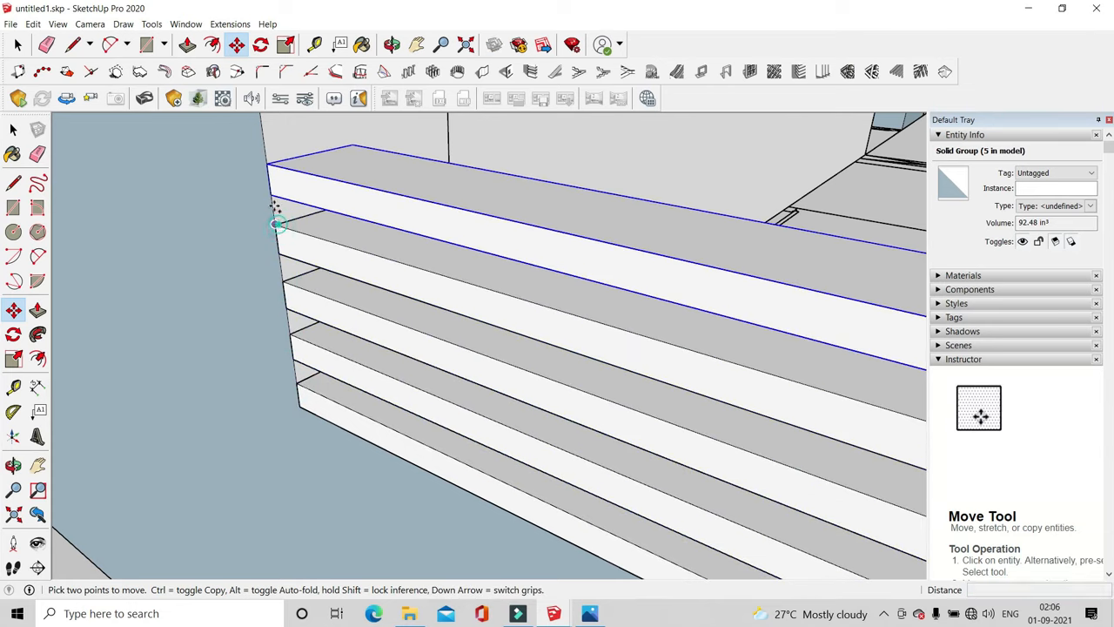
ctrl+click(275, 221)
click(267, 165)
scroll(315, 191, down, 2)
scroll(315, 191, up, 2)
click(333, 268)
click(331, 251)
click(331, 250)
click(320, 214)
click(319, 214)
click(319, 171)
scroll(400, 341, down, 3)
scroll(365, 252, up, 2)
ctrl+click(357, 265)
click(356, 229)
ctrl+click(356, 229)
click(351, 191)
ctrl+click(350, 190)
click(348, 147)
scroll(442, 342, down, 2)
scroll(367, 189, up, 2)
ctrl+click(397, 257)
click(394, 215)
ctrl+click(394, 215)
click(391, 172)
ctrl+click(392, 171)
click(389, 126)
scroll(408, 189, down, 2)
click(441, 263)
click(438, 226)
click(438, 227)
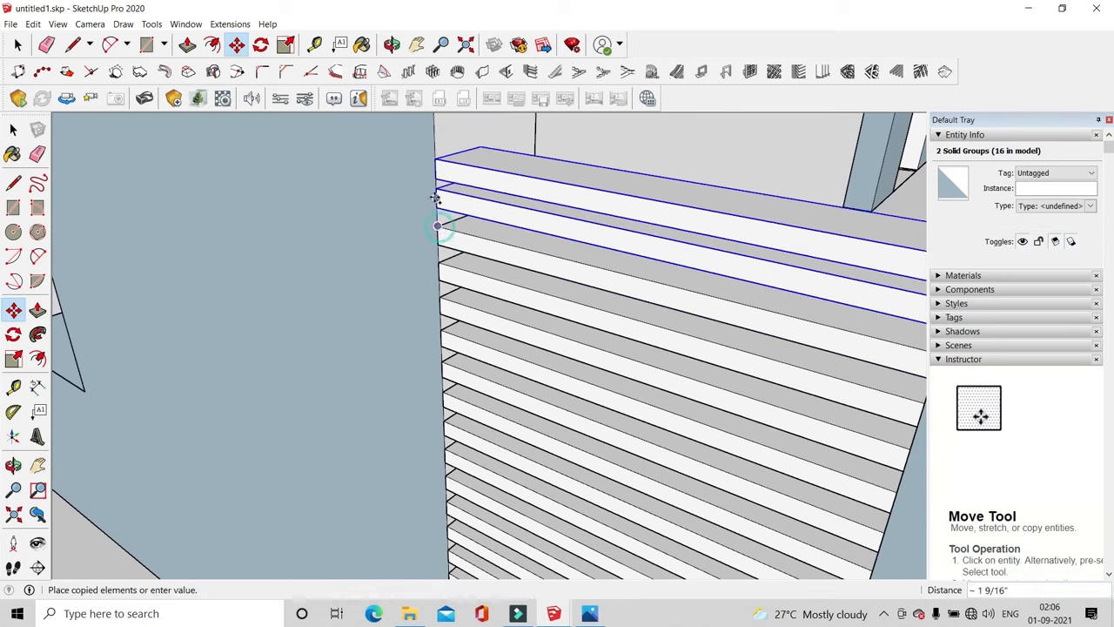
click(436, 188)
click(436, 188)
click(435, 149)
scroll(522, 391, down, 2)
ctrl+click(475, 272)
click(473, 240)
ctrl+click(474, 240)
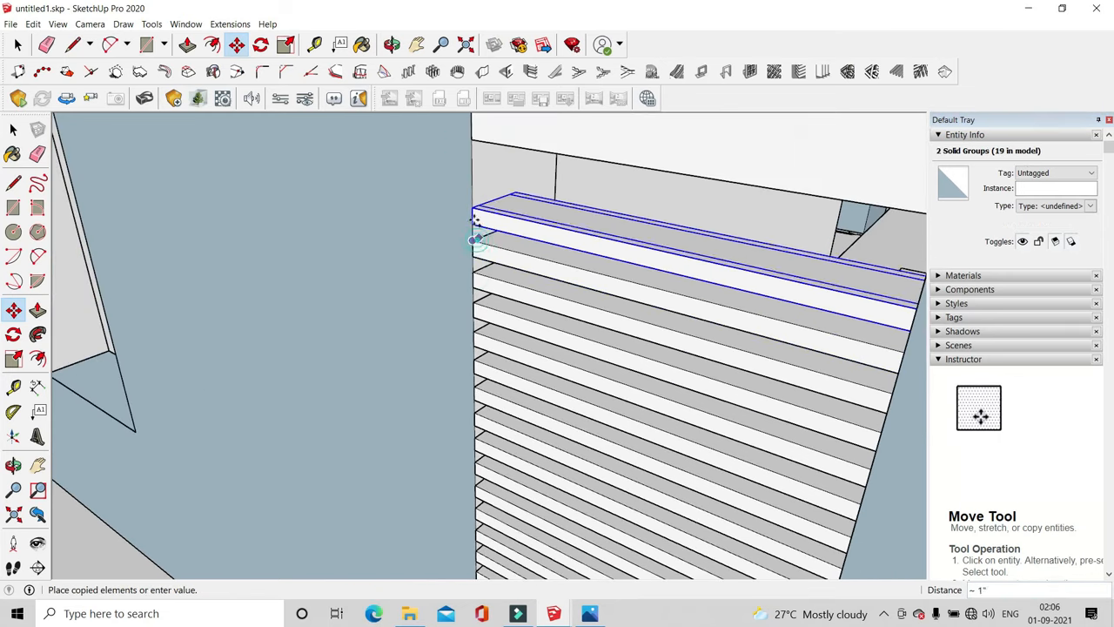
click(472, 207)
click(473, 173)
key(space)
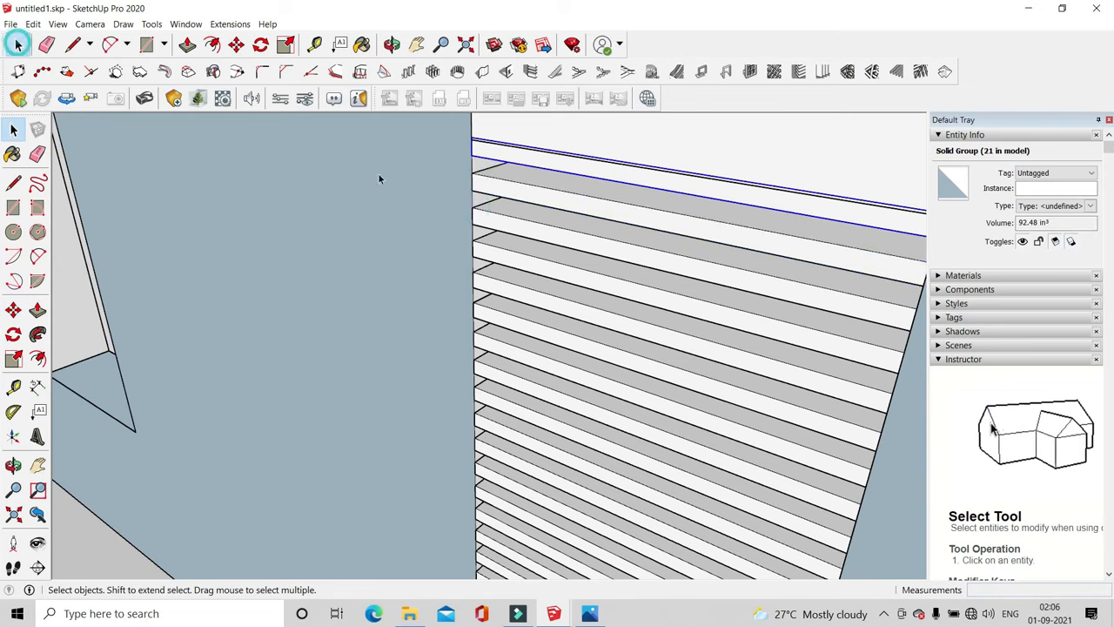
Delete the top slat overlapping the window frame and raise all the remaining slats together by about 9/16"
scroll(510, 179, down, 2)
shift+click(514, 192)
shift+click(510, 208)
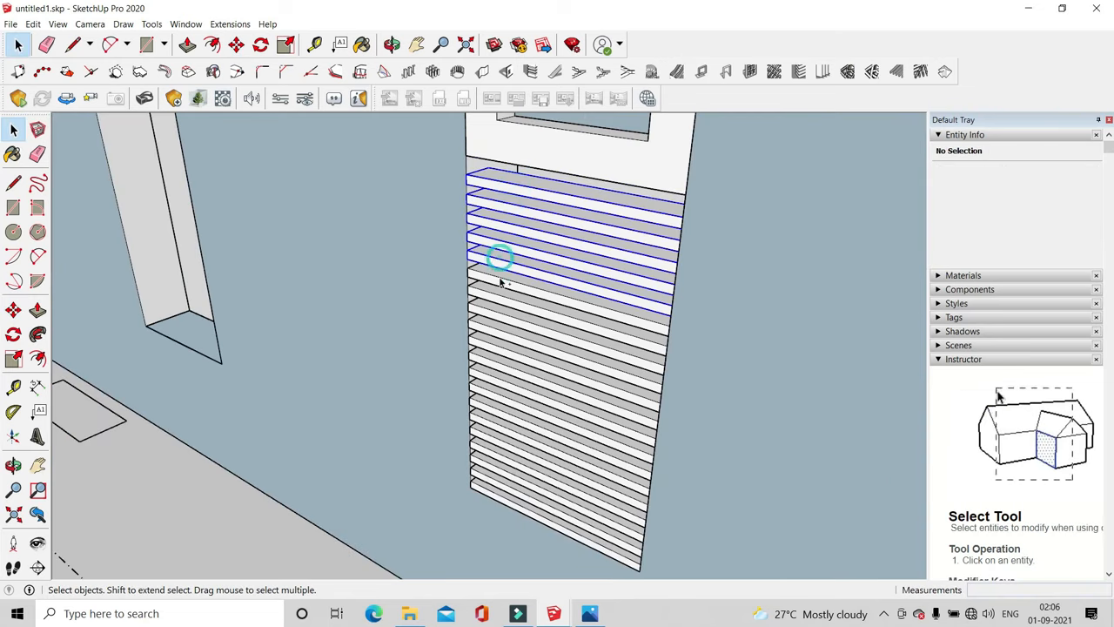
shift+click(498, 432)
shift+click(499, 455)
shift+click(498, 469)
shift+click(499, 482)
shift+click(499, 496)
scroll(490, 440, up, 2)
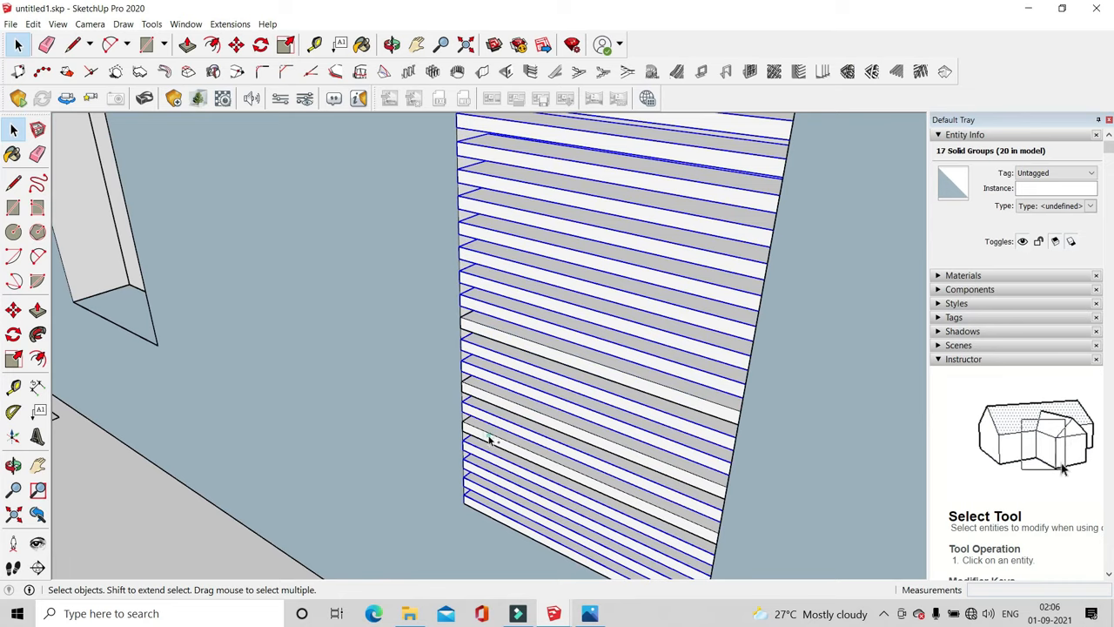
key(m)
scroll(465, 523, up, 3)
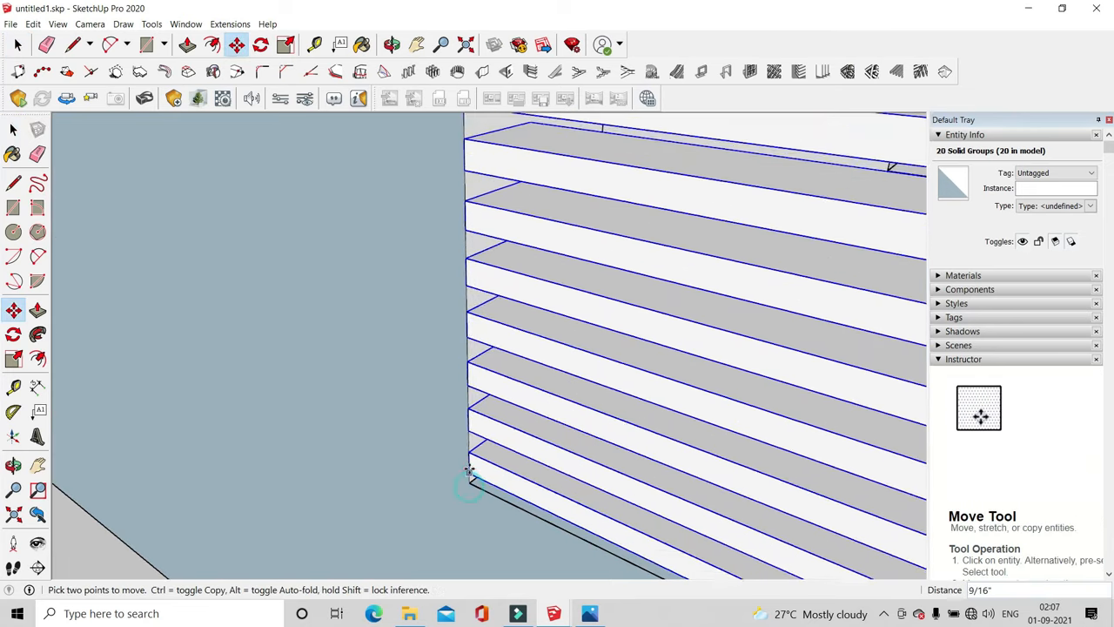
scroll(461, 487, down, 5)
scroll(456, 481, up, 2)
key(Escape)
key(space)
scroll(282, 331, down, 8)
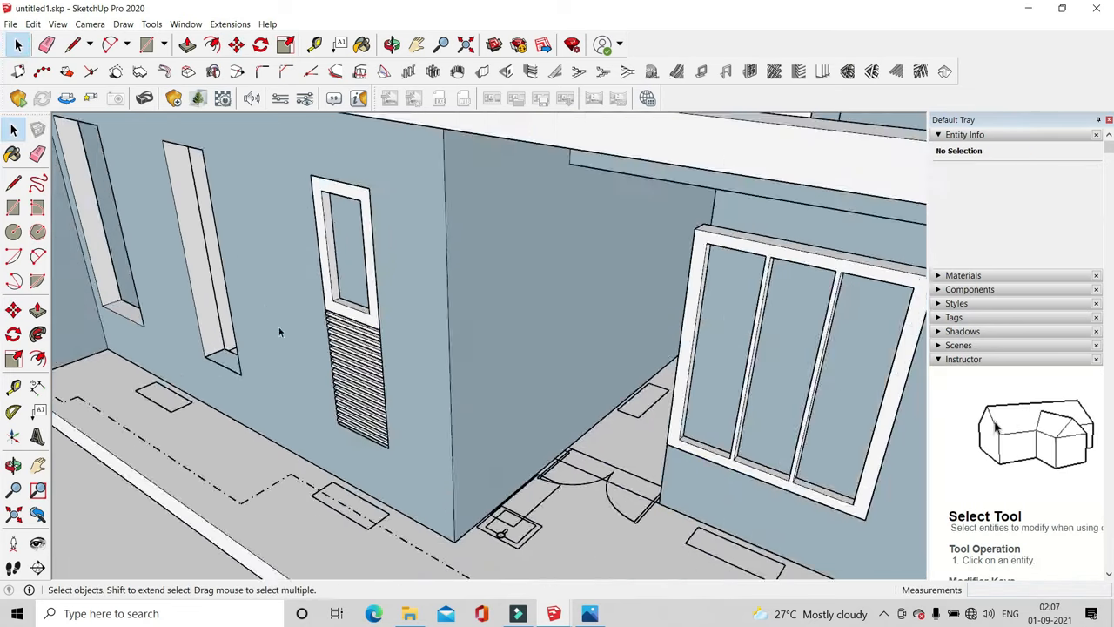
Delete every second louvre slat in the opening below the small window frame
middle_drag(392, 385, 435, 330)
scroll(398, 487, down, 3)
mouse_move(398, 488)
middle_down()
mouse_move(442, 343)
mouse_move(409, 500)
middle_up()
scroll(407, 393, up, 10)
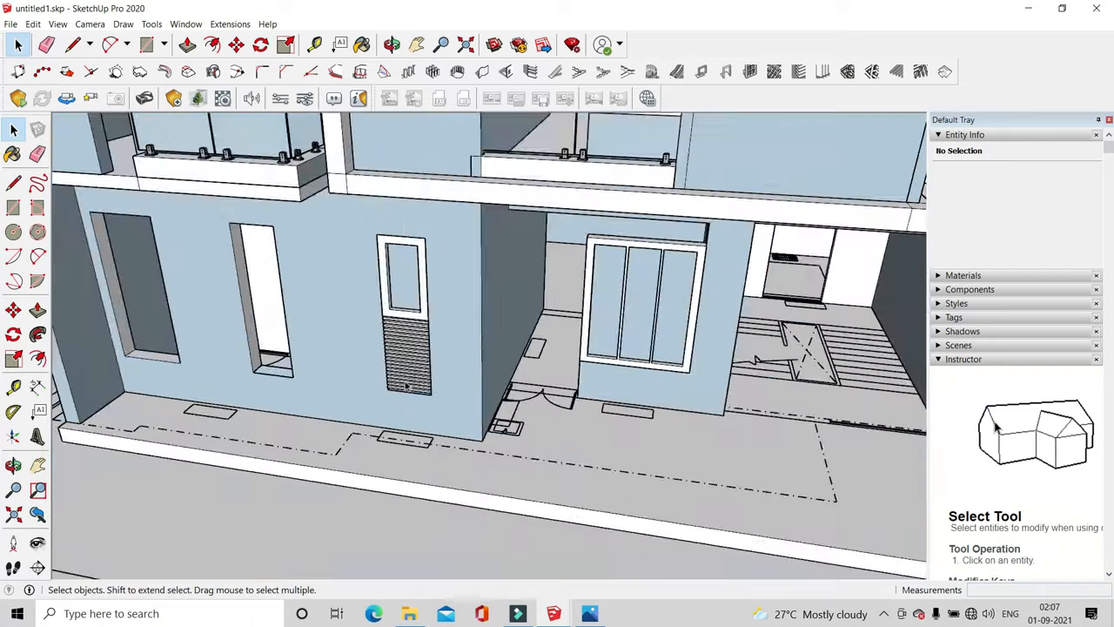
click(368, 376)
scroll(357, 357, up, 2)
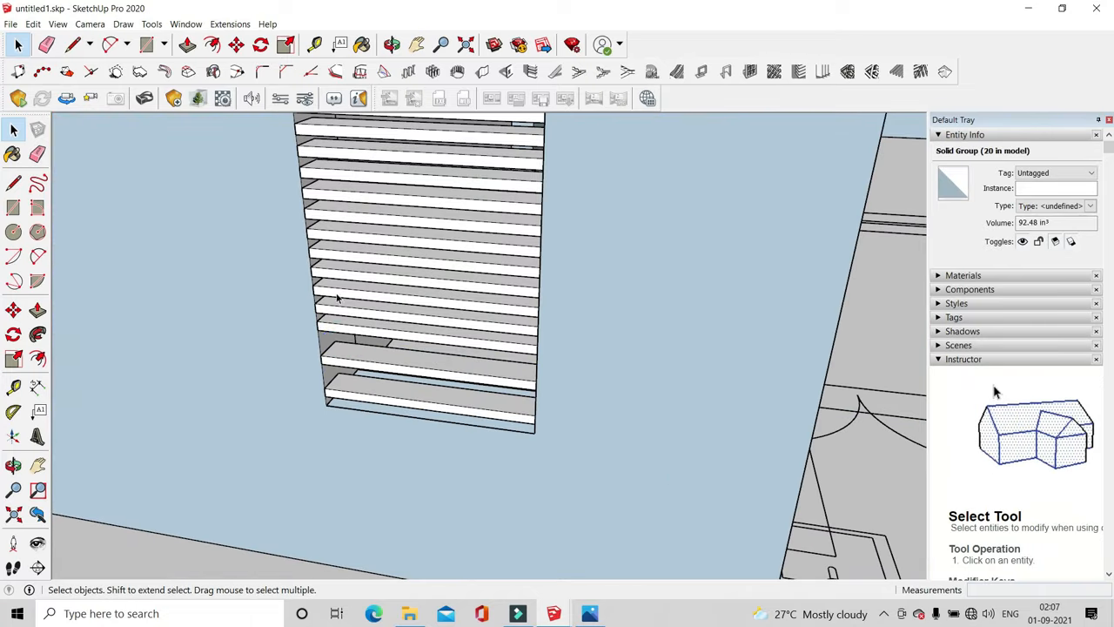
key(Delete)
scroll(327, 183, down, 3)
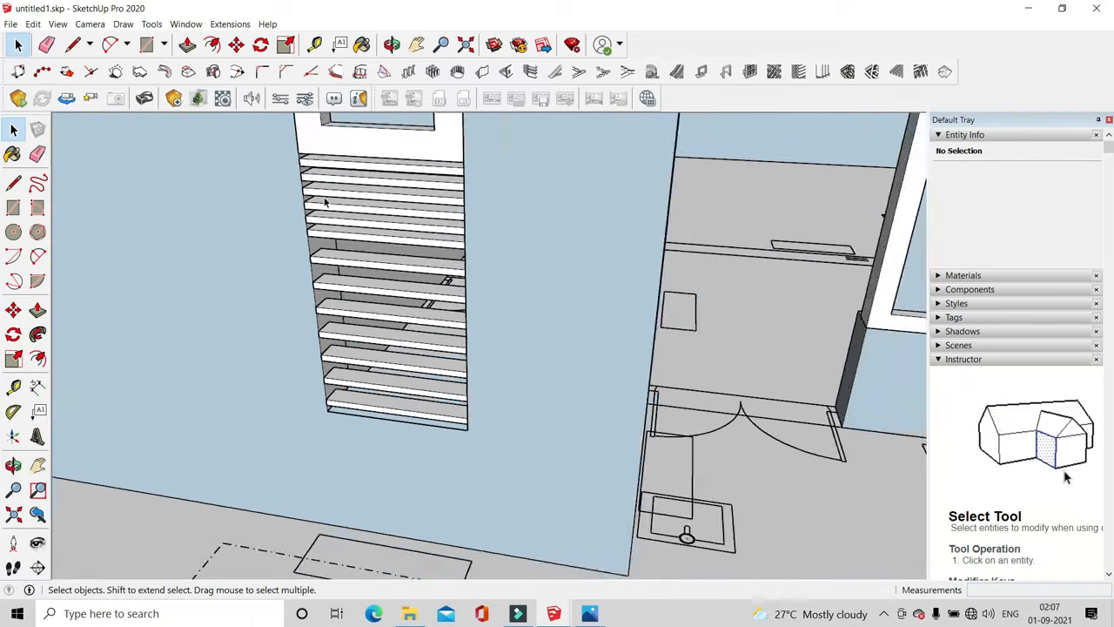
scroll(306, 177, up, 4)
scroll(310, 130, down, 2)
Select all the remaining louvre slats and try to rotate them together about the side wall's plane
click(333, 259)
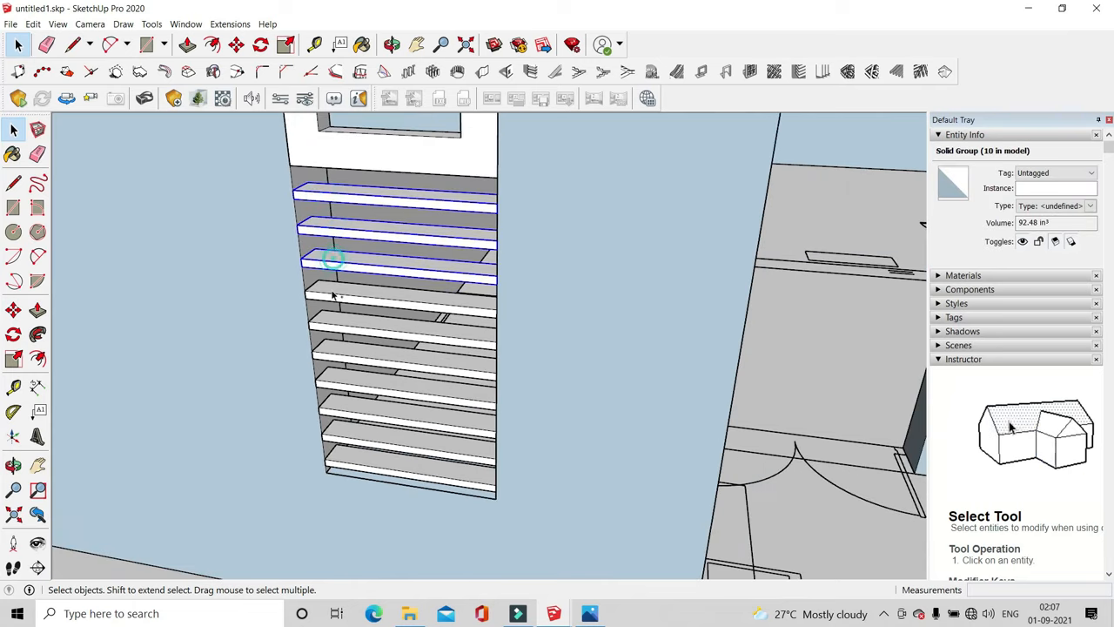
key(ctrl+a)
key(q)
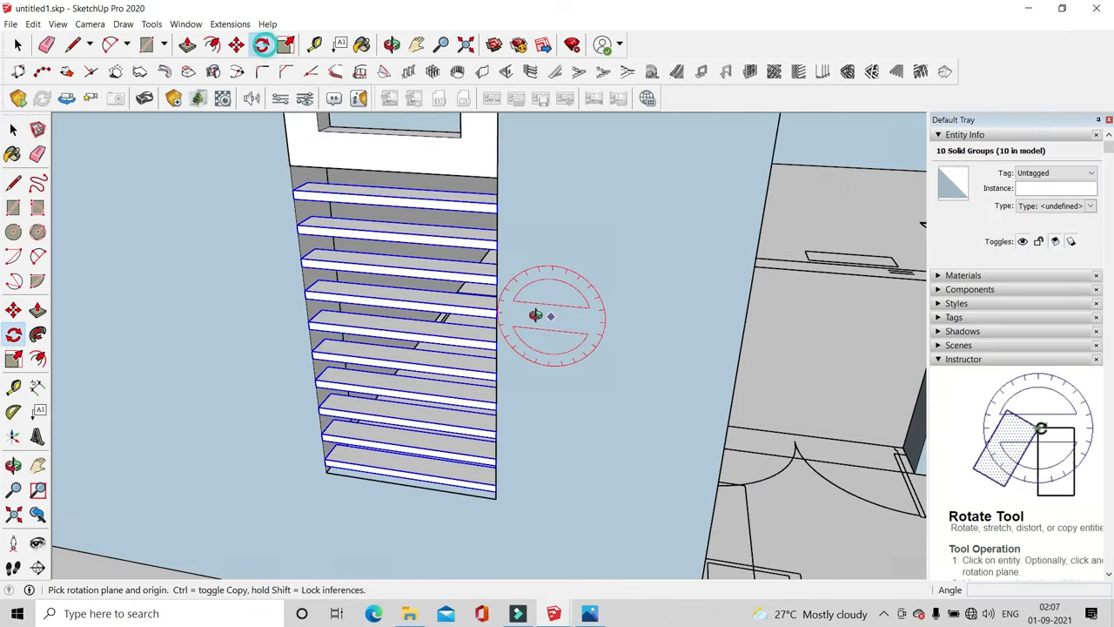
middle_drag(534, 316, 686, 374)
click(739, 363)
key(Escape)
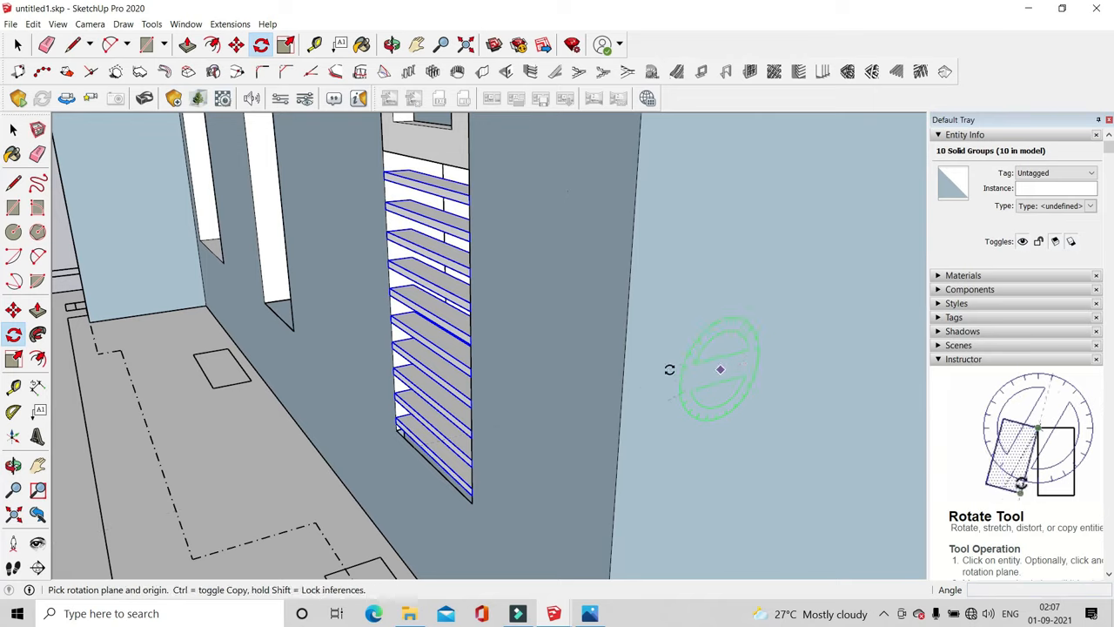
Delete all the louvre slats except the topmost one
click(17, 45)
middle_drag(363, 211, 473, 236)
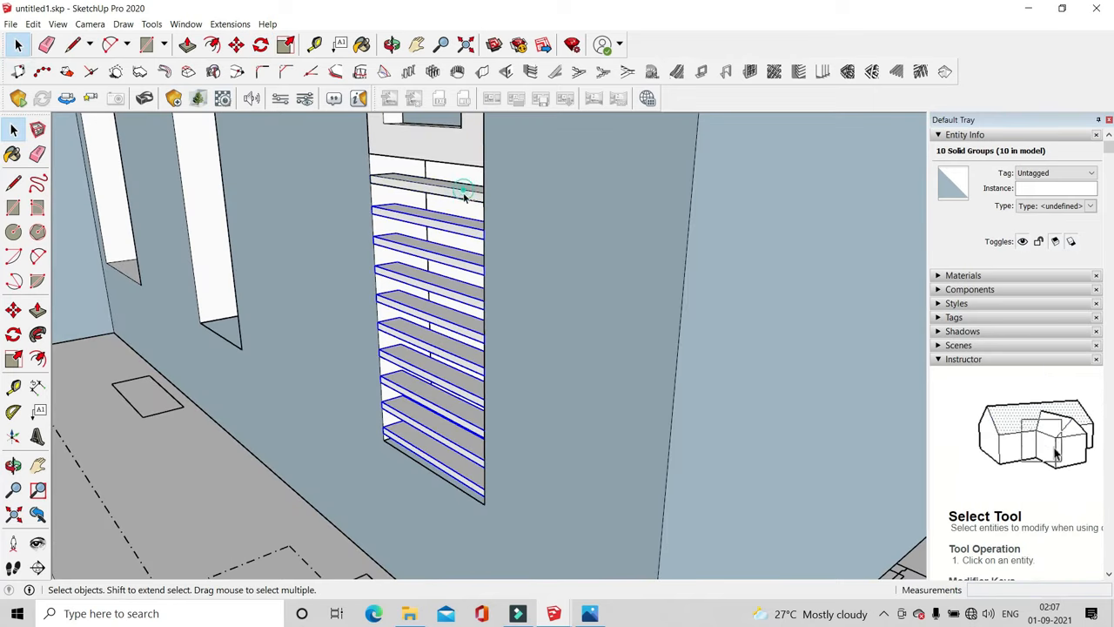
key(Delete)
Rotate the remaining top slat in the side wall's plane so that it slopes down towards the outside
click(460, 192)
middle_drag(457, 196, 428, 207)
click(260, 45)
middle_drag(733, 275, 714, 259)
click(703, 265)
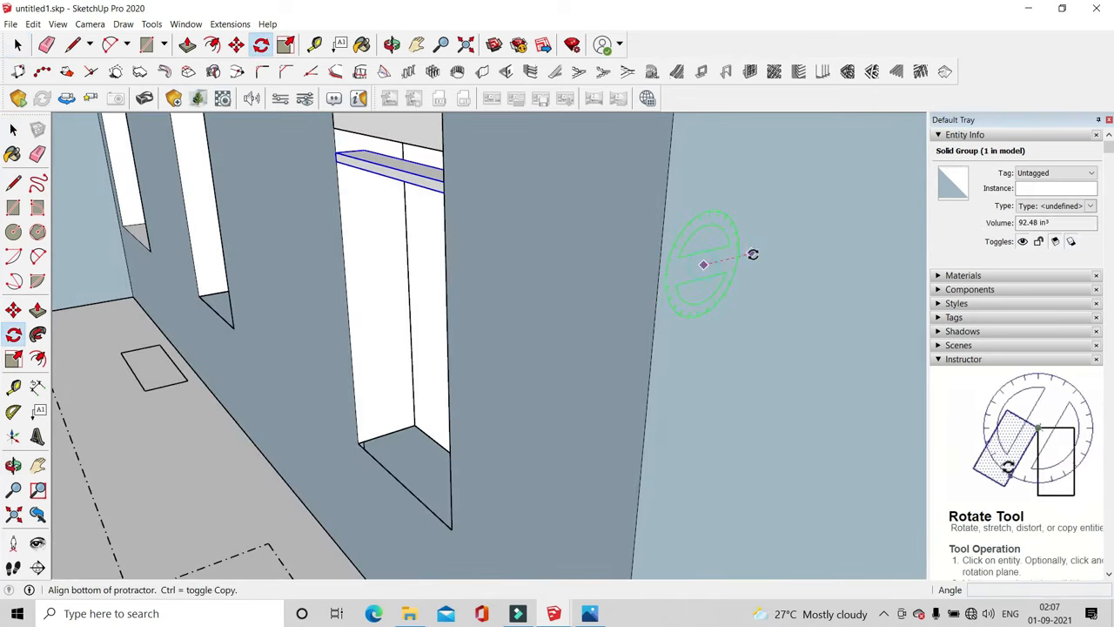
click(754, 252)
Copy the tilted top slat straight down along the opening's edge to place a second slat directly beneath it
key(m)
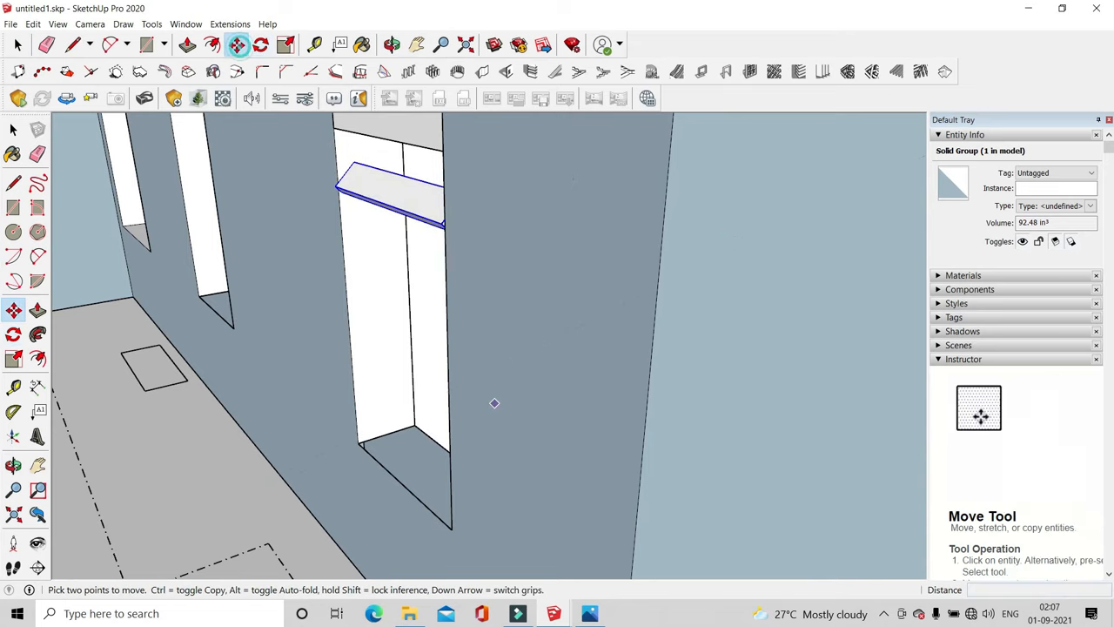
scroll(325, 179, up, 3)
click(363, 191)
scroll(367, 188, up, 4)
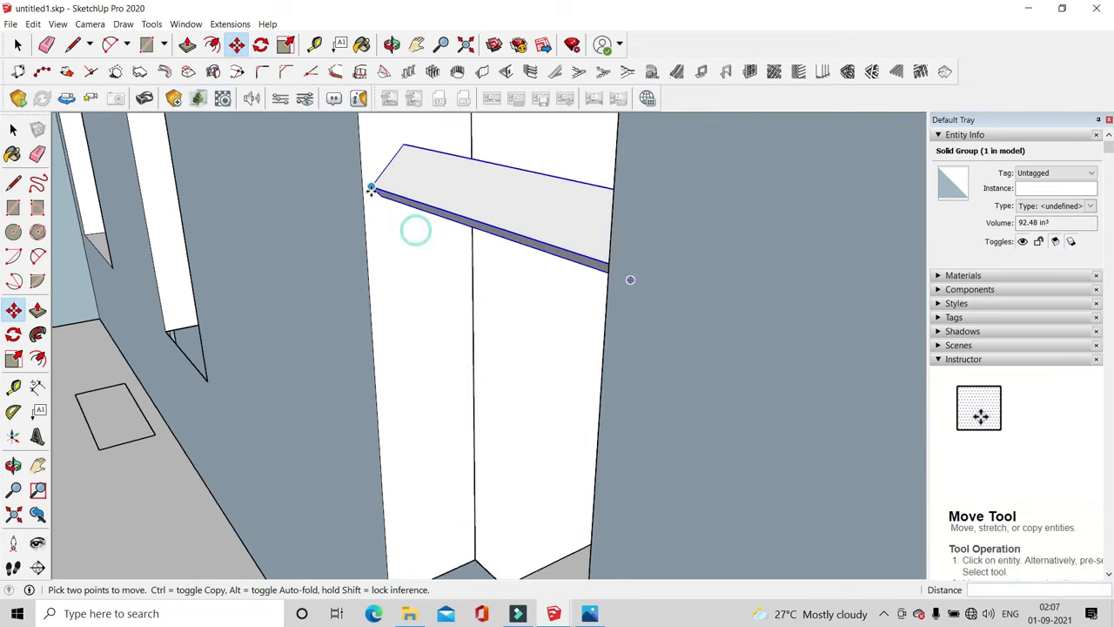
middle_drag(364, 189, 405, 237)
click(406, 237)
key(ctrl)
click(408, 289)
click(407, 288)
key(ctrl)
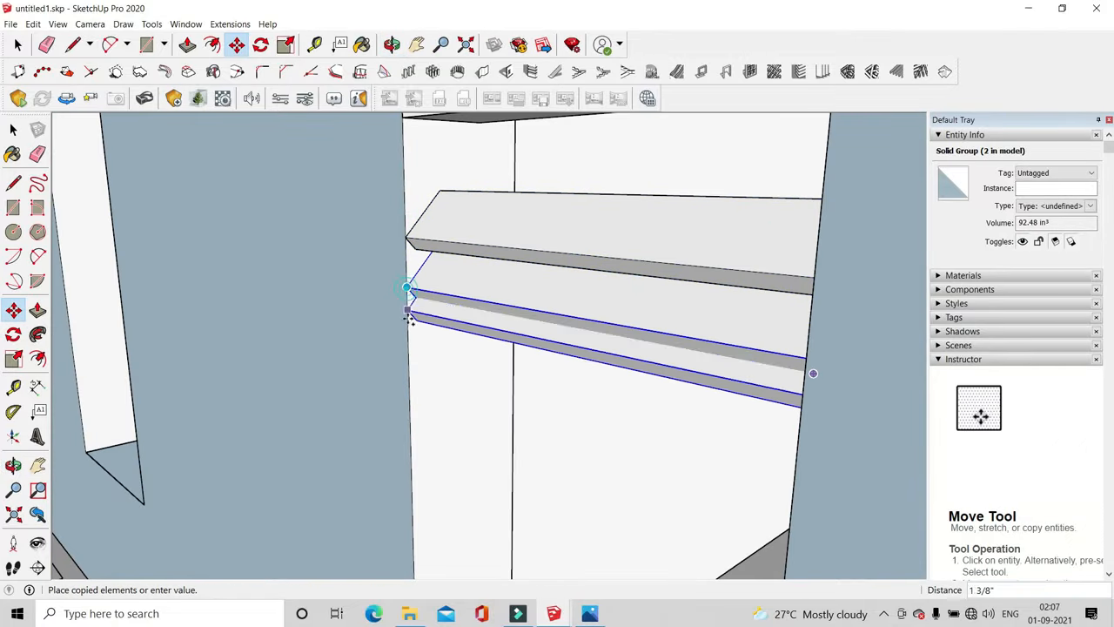
Keep copying the lowest slat downward at the same spacing until the upper half of the opening is louvred
click(409, 332)
click(409, 331)
key(ctrl)
click(409, 375)
click(409, 374)
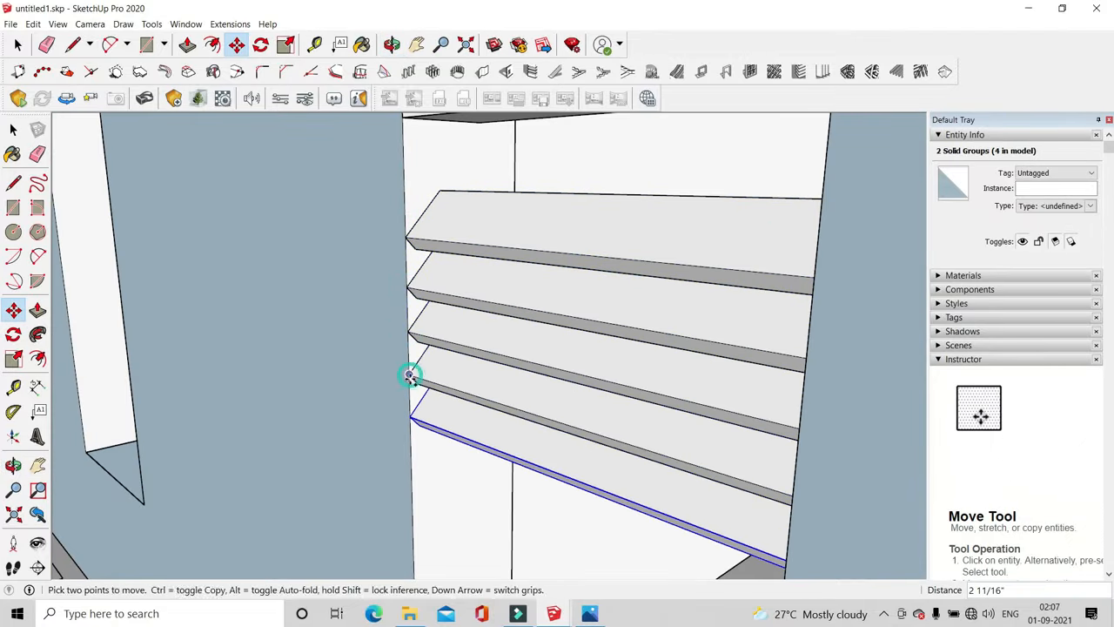
key(ctrl)
middle_drag(409, 418, 426, 342)
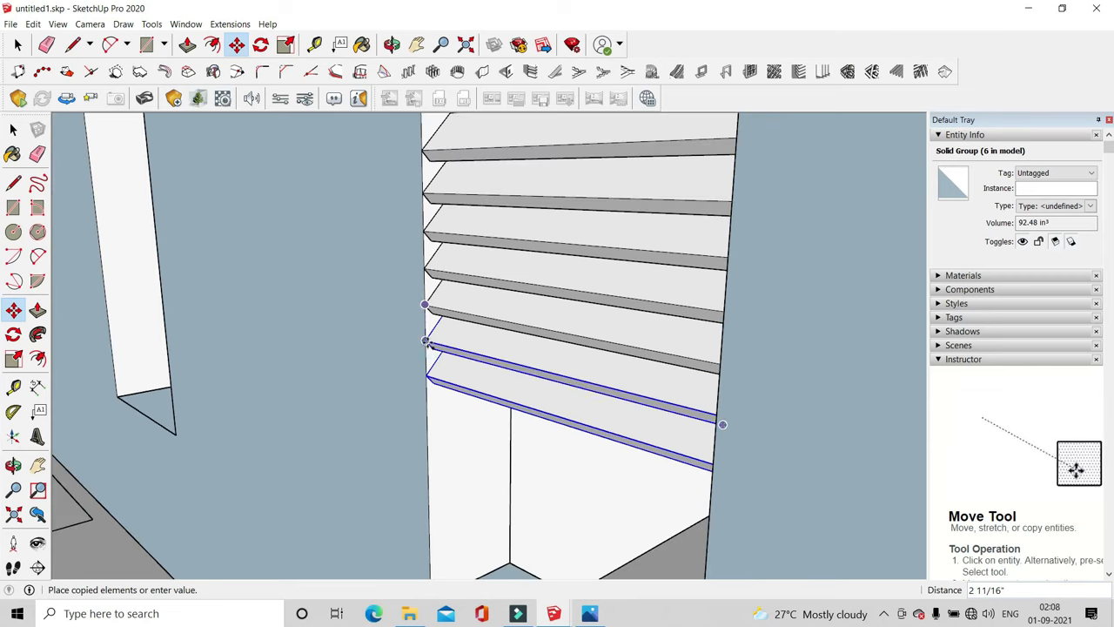
Select the six slats below the topmost one and copy them down as a block to continue the louvre
click(25, 50)
click(236, 44)
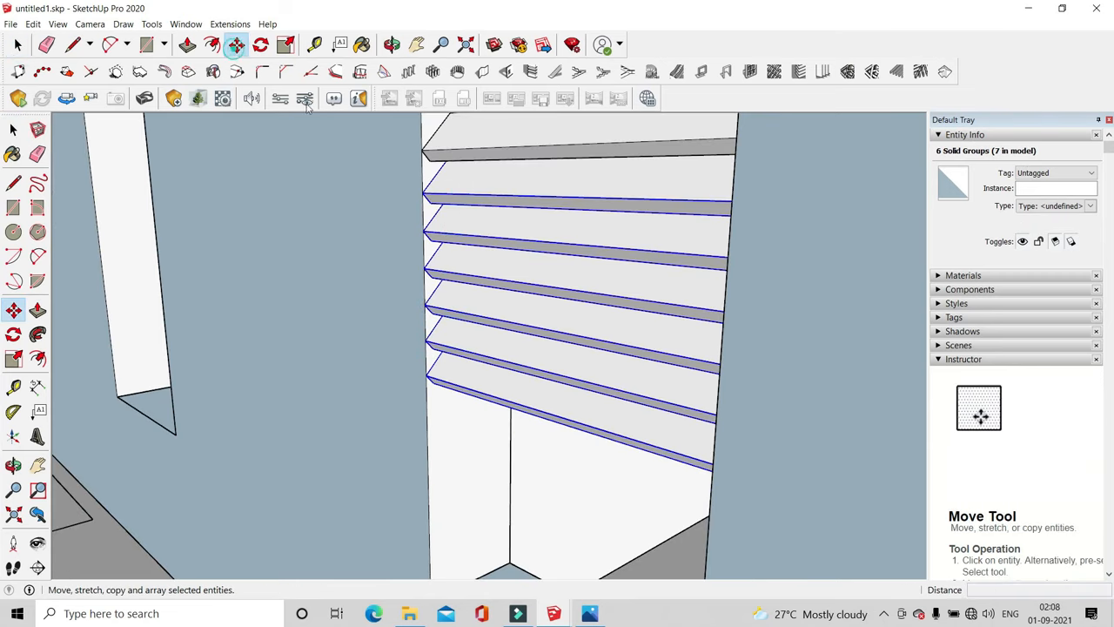
click(423, 151)
key(ctrl)
click(426, 376)
scroll(470, 370, down, 4)
key(space)
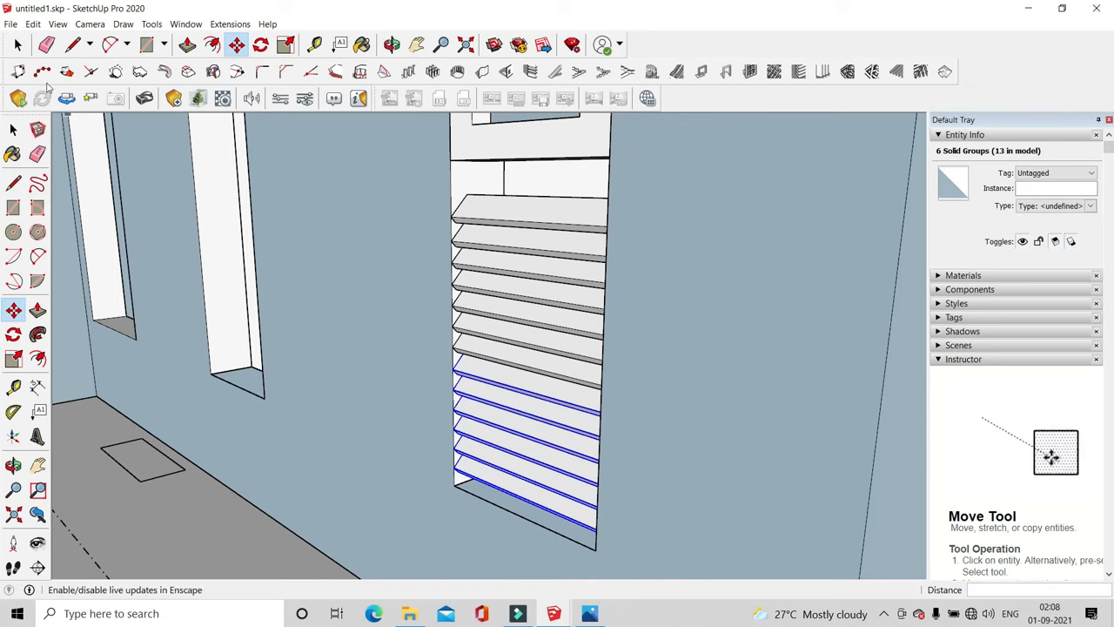
Copy slats upward to fill the remaining gap between the louvre and the window frame above it
scroll(487, 237, up, 1)
click(237, 45)
scroll(457, 257, up, 2)
click(457, 286)
key(ctrl)
click(453, 215)
middle_drag(295, 162, 110, 101)
key(space)
click(288, 183)
Select all the louvre slats and move them down together to sit at the foot of the opening
scroll(531, 283, down, 5)
middle_drag(542, 288, 526, 352)
scroll(518, 367, up, 5)
click(463, 353)
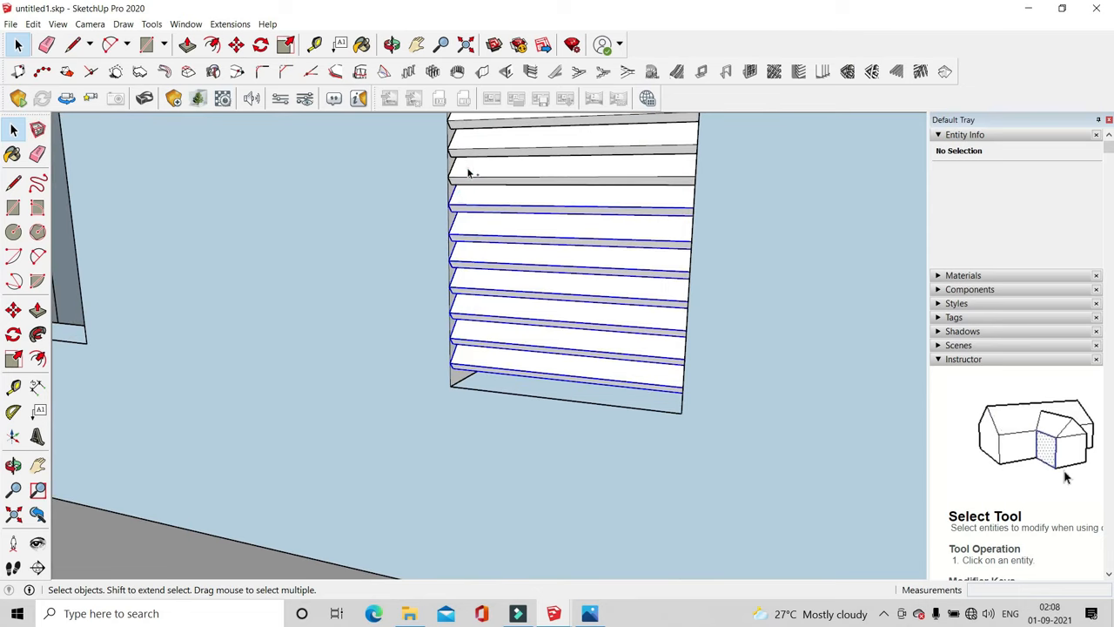
shift+click(469, 174)
scroll(570, 366, down, 3)
scroll(564, 244, up, 3)
shift+click(493, 195)
shift+click(490, 169)
scroll(526, 374, down, 3)
scroll(530, 217, up, 3)
shift+click(497, 197)
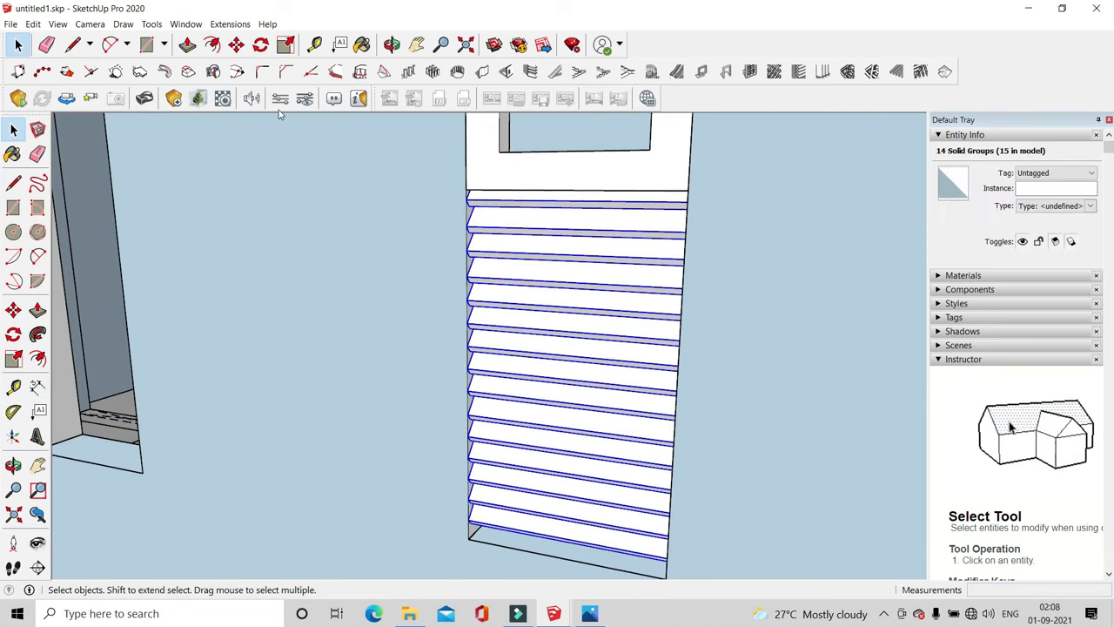
key(m)
scroll(418, 279, down, 2)
scroll(479, 458, up, 4)
scroll(407, 418, down, 5)
middle_drag(406, 418, 531, 444)
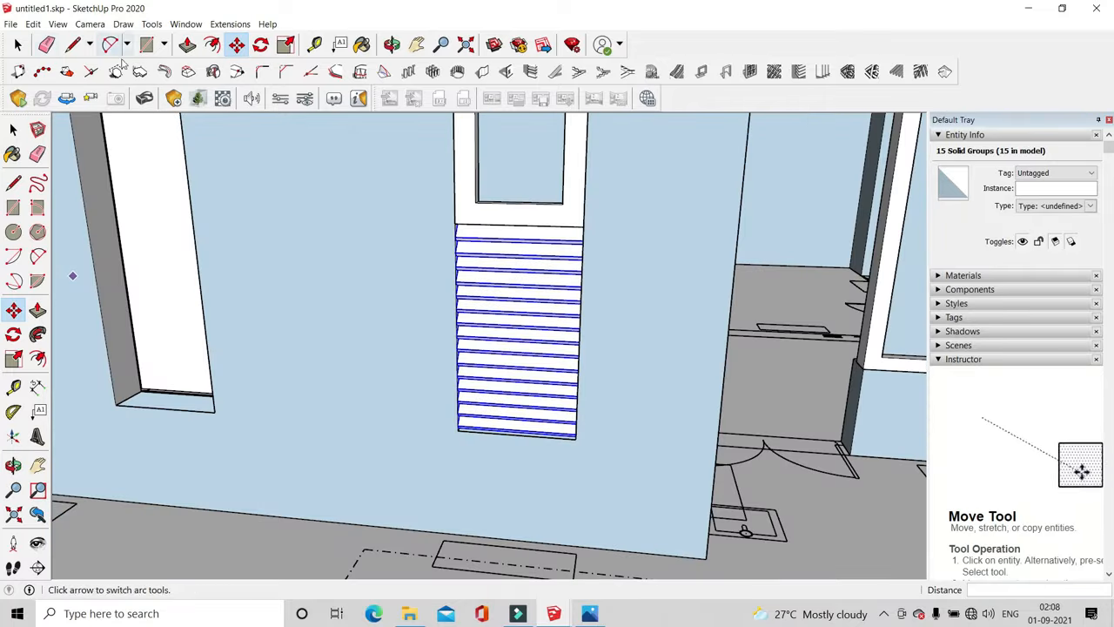
Copy the complete set of louvre slats into the neighbouring narrow opening on the same ground-floor wall
click(459, 431)
scroll(305, 410, down, 5)
scroll(259, 398, up, 4)
click(229, 409)
scroll(230, 409, up, 4)
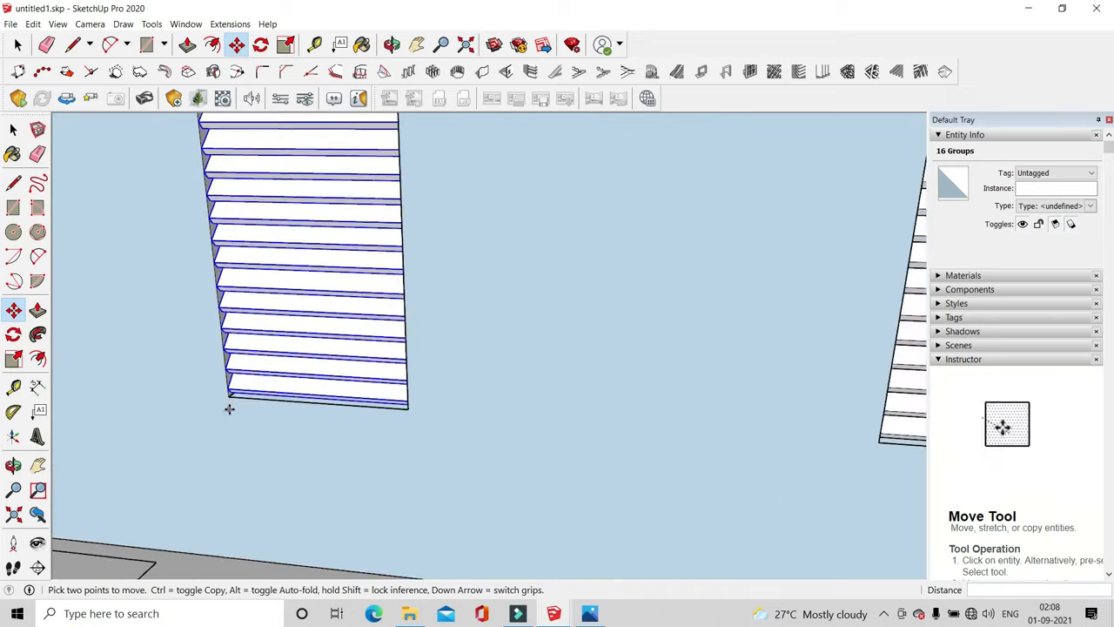
Copy the small window frame with its louvre across to the matching ground-floor opening on the other wing
key(ctrl)
click(228, 409)
scroll(209, 400, down, 5)
scroll(638, 425, up, 2)
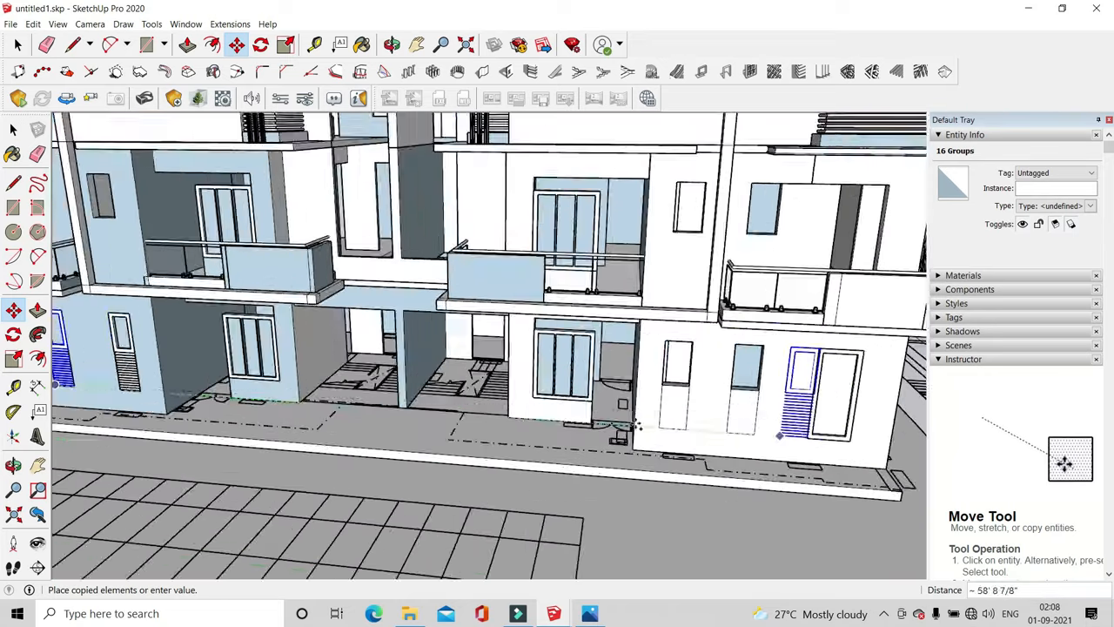
scroll(638, 426, up, 3)
key(space)
Open the other wing's ground-floor wall for editing and push the first narrow opening's sill down to the louvre's foot
scroll(557, 276, up, 1)
double_click(564, 281)
middle_drag(564, 281, 505, 343)
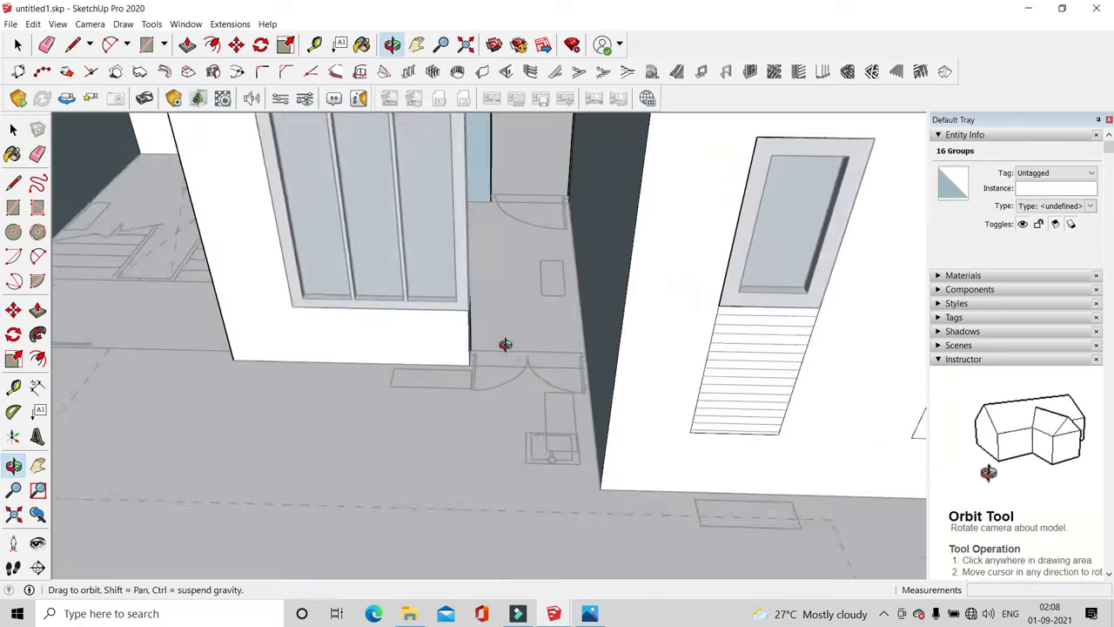
scroll(504, 343, down, 2)
click(187, 45)
scroll(644, 287, up, 2)
click(659, 333)
scroll(635, 432, up, 2)
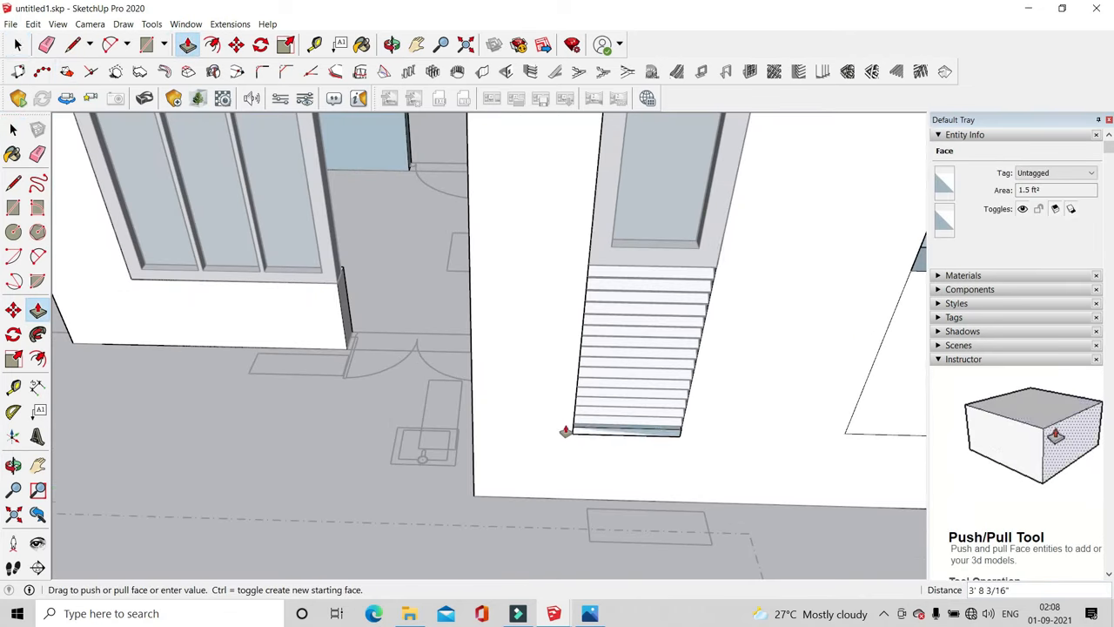
scroll(450, 367, down, 3)
Push the second narrow opening's sill down to the same level and finish editing the wall
scroll(727, 342, up, 2)
click(734, 322)
click(738, 289)
key(space)
click(317, 409)
scroll(407, 279, down, 3)
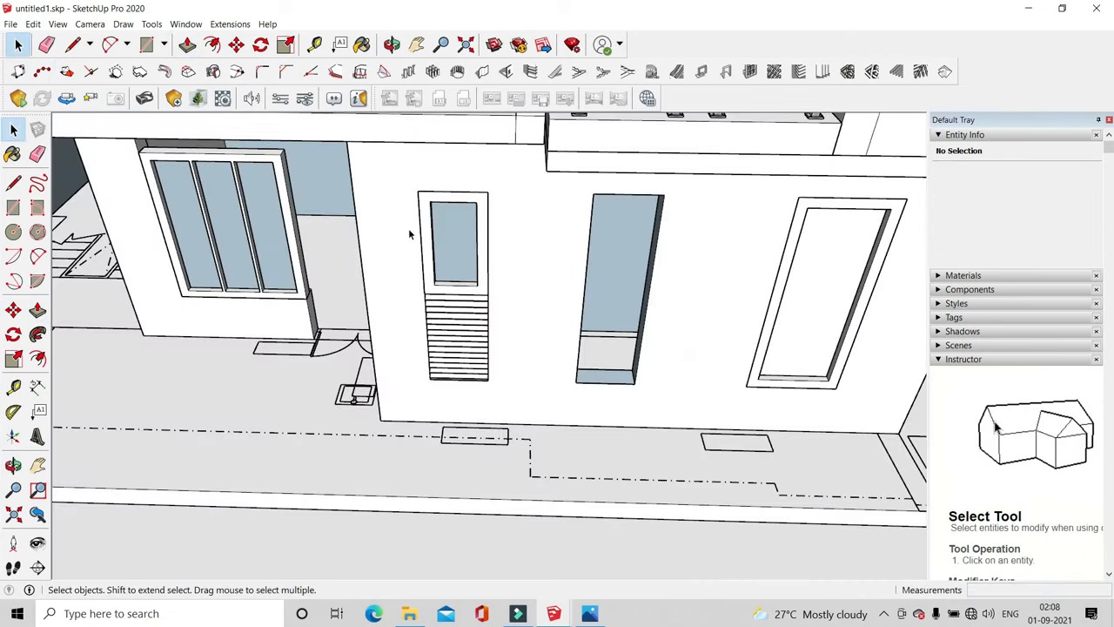
Copy the window frame and louvre sideways by corner point into the second narrow opening on this wing
click(235, 44)
scroll(418, 184, up, 2)
key(ctrl)
click(415, 182)
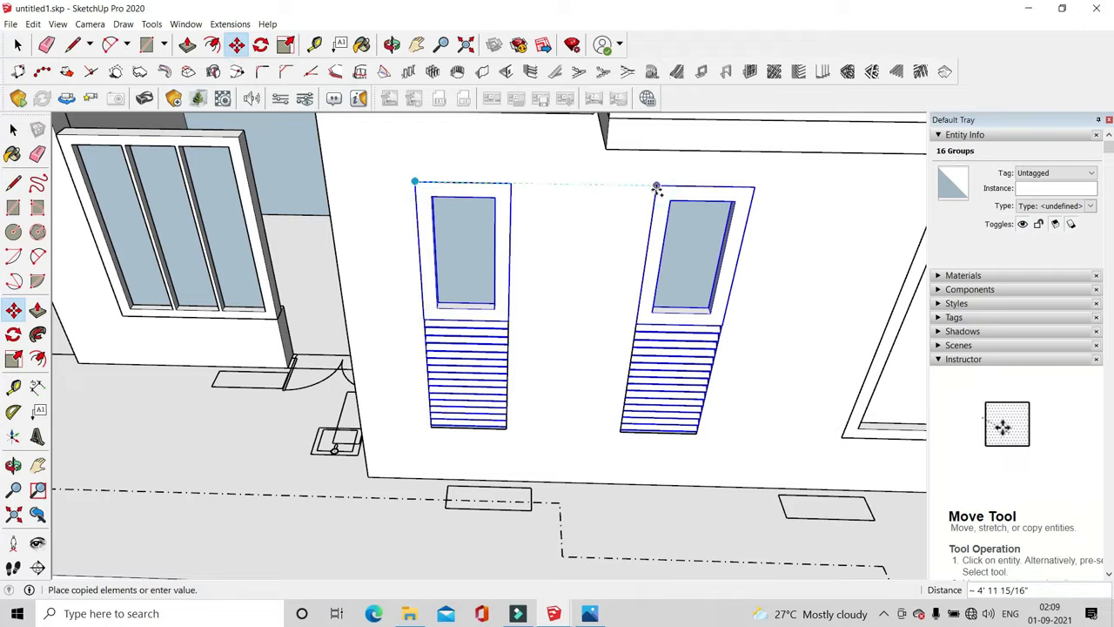
key(space)
Select the small ground-floor window frames and their louvres on both wings
scroll(451, 358, down, 5)
middle_drag(589, 438, 549, 296)
click(557, 435)
scroll(537, 369, down, 4)
middle_drag(534, 375, 538, 357)
scroll(574, 349, up, 5)
drag(596, 237, 723, 516)
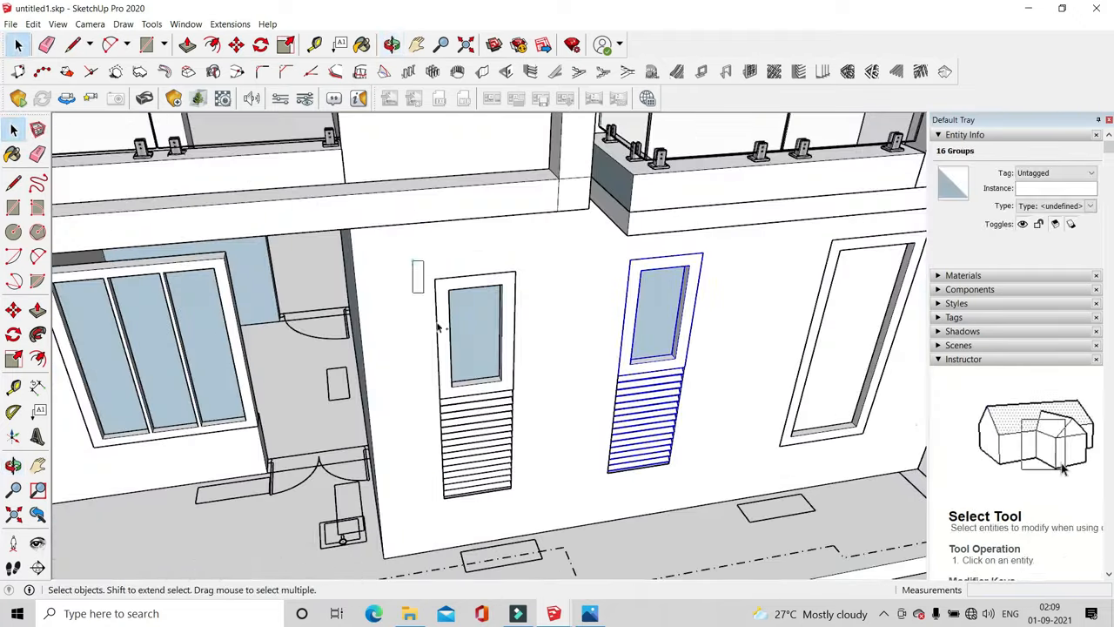
ctrl+drag(438, 328, 542, 522)
scroll(708, 353, down, 7)
scroll(252, 340, up, 7)
ctrl+drag(249, 283, 370, 516)
scroll(218, 374, down, 2)
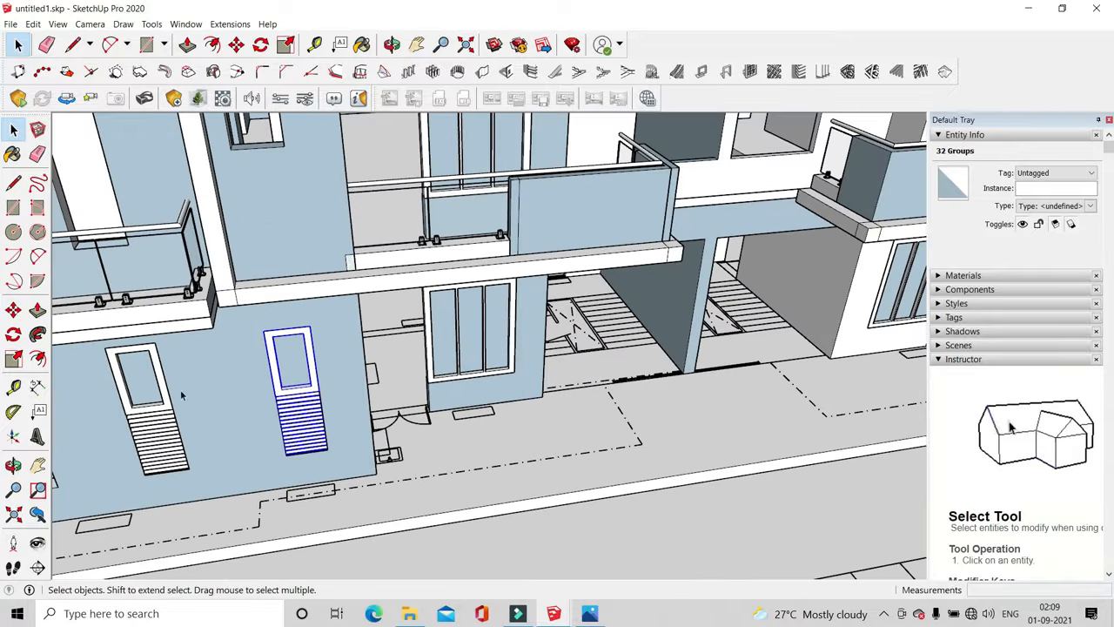
scroll(181, 438, up, 2)
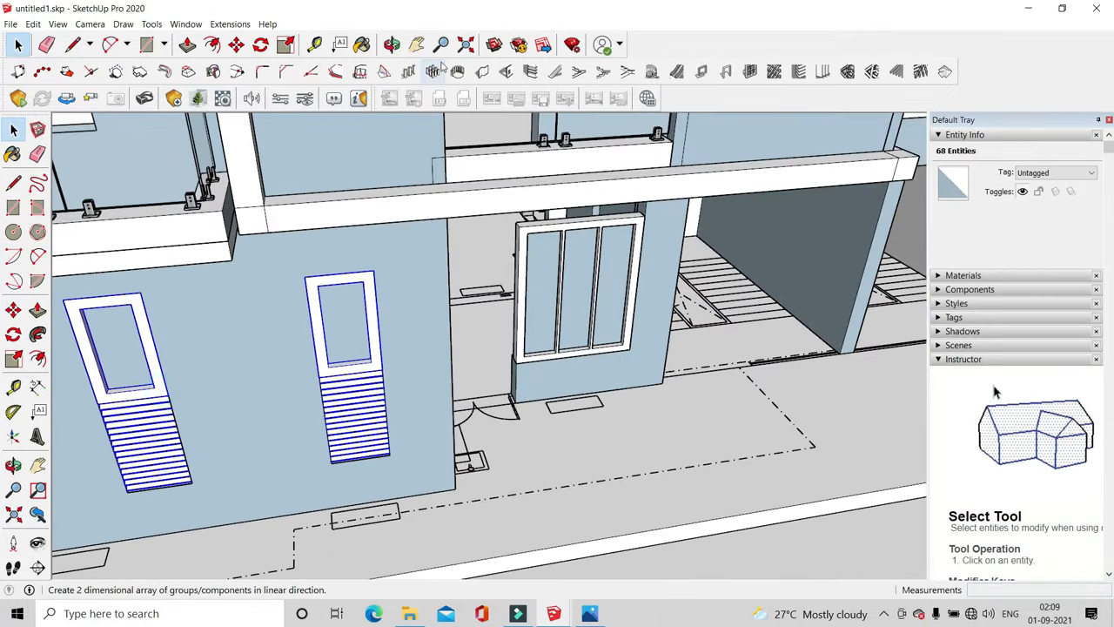
Copy the selected window frames and louvres up to the matching first-floor openings on both wings
scroll(173, 247, down, 2)
shift+middle_drag(173, 247, 383, 301)
click(292, 299)
key(ctrl)
scroll(293, 299, down, 4)
shift+middle_drag(292, 299, 365, 373)
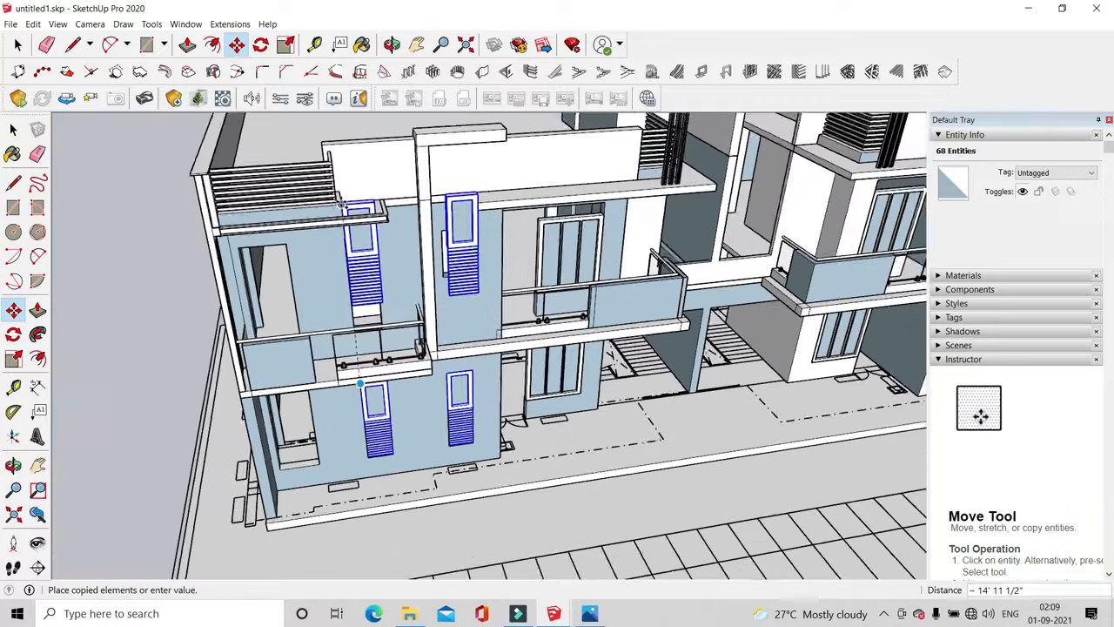
scroll(350, 230, up, 2)
Edit the first-floor wall and push the sill of its narrow opening down level with the neighbouring opening's foot
click(21, 47)
scroll(552, 291, up, 2)
click(539, 290)
click(188, 45)
scroll(462, 291, up, 3)
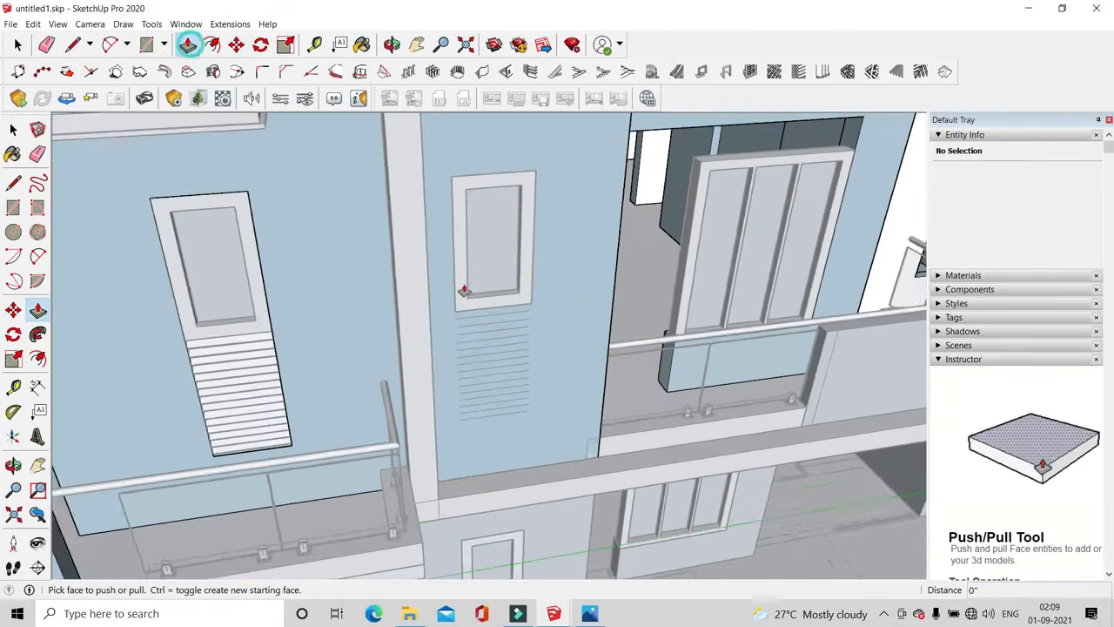
click(463, 287)
scroll(533, 427, up, 3)
scroll(541, 433, down, 3)
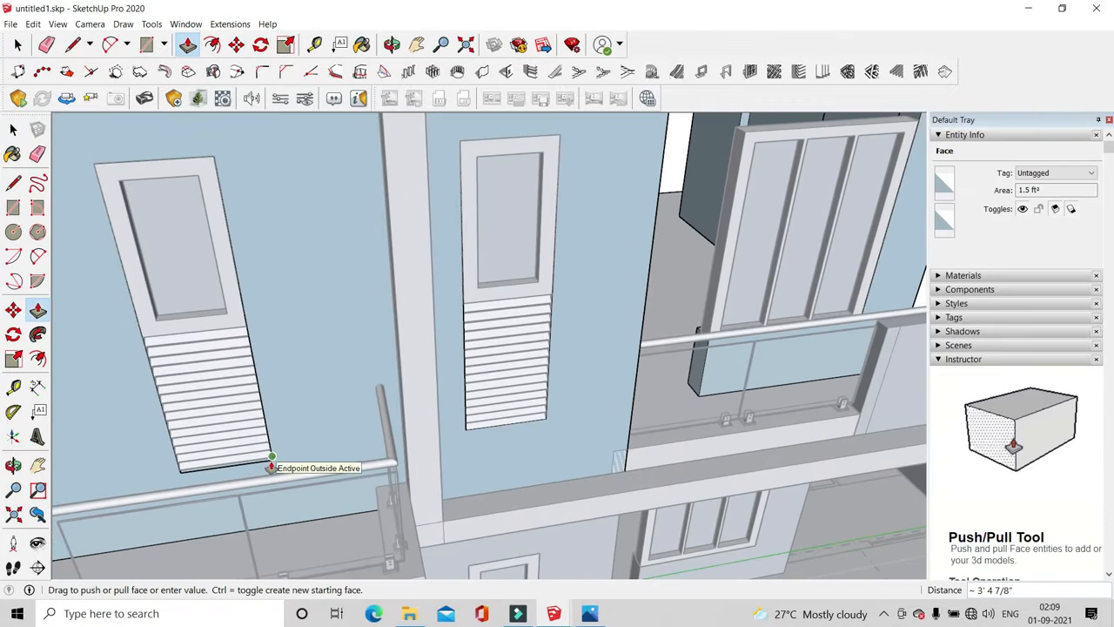
scroll(271, 467, up, 3)
click(267, 467)
scroll(233, 376, down, 7)
Push the sills of the other wing's narrow first-floor openings down to expose the copied louvres
scroll(522, 300, down, 4)
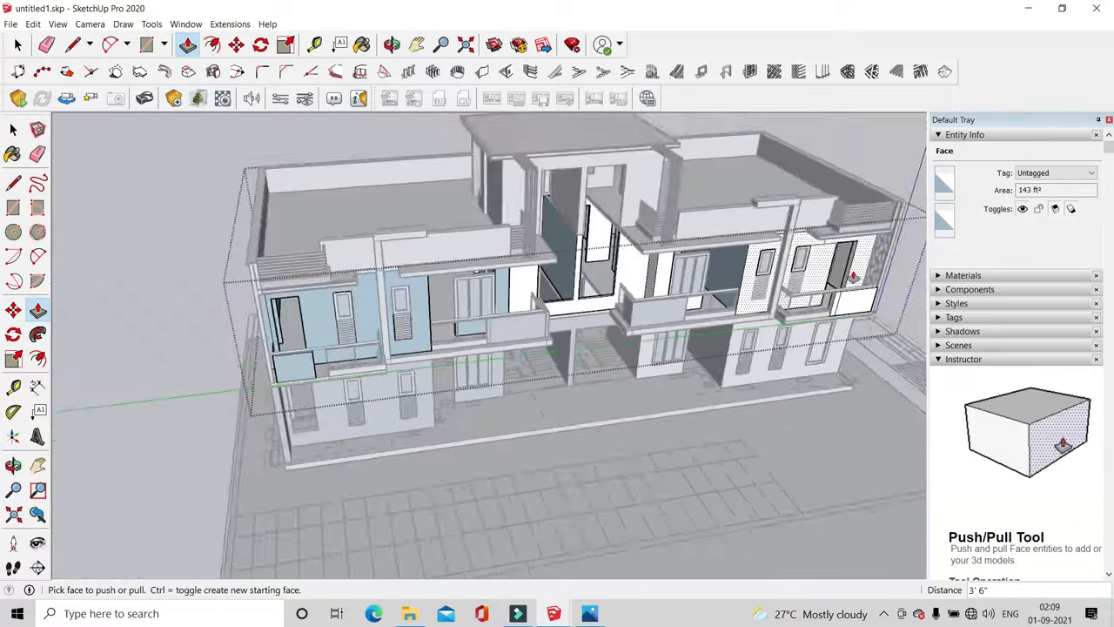
scroll(853, 277, up, 8)
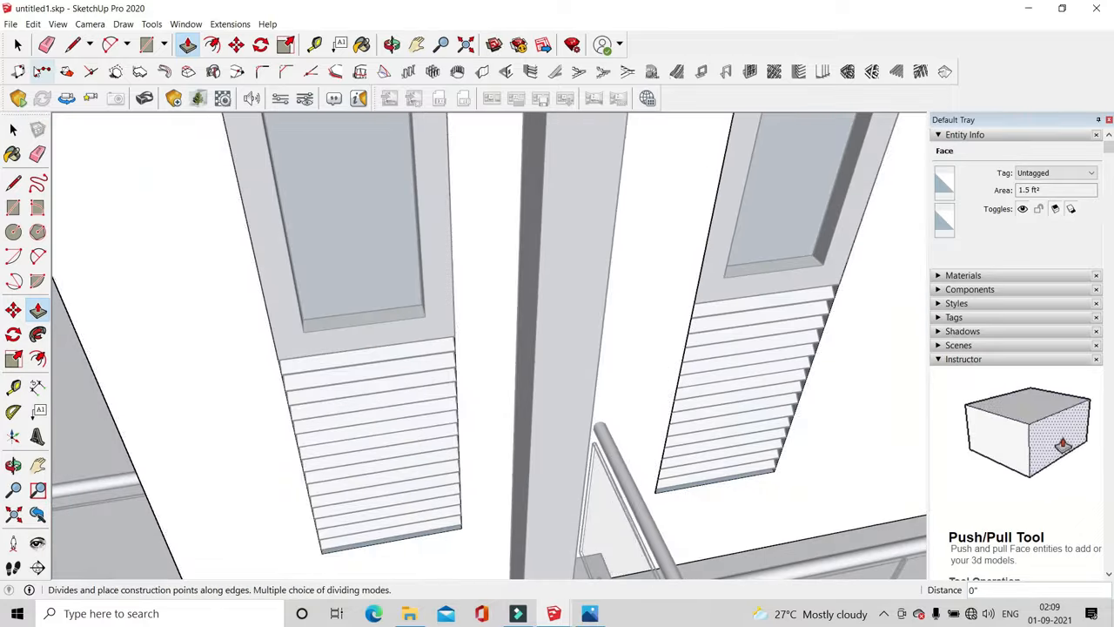
click(17, 44)
click(529, 346)
Draw a 1' by 5' rectangle filling the gap above the first-floor three-pane window frame
scroll(533, 347, down, 8)
middle_drag(658, 417, 565, 365)
scroll(466, 405, up, 5)
middle_drag(461, 396, 422, 400)
scroll(422, 400, down, 3)
scroll(407, 249, up, 5)
middle_drag(408, 253, 410, 211)
click(146, 45)
scroll(341, 251, up, 5)
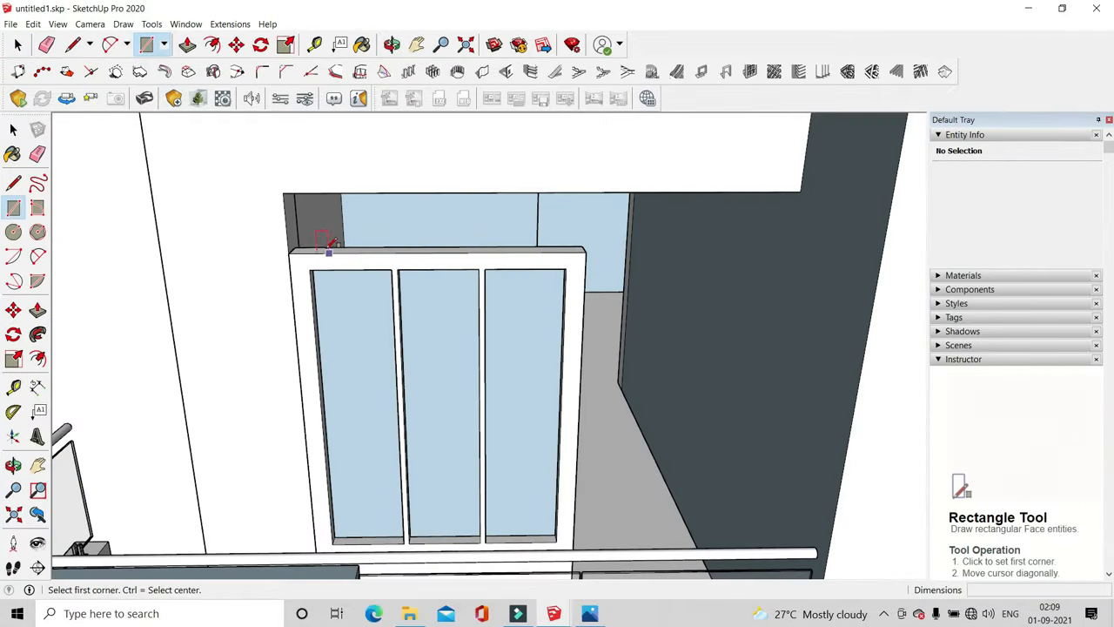
scroll(306, 192, up, 2)
click(285, 195)
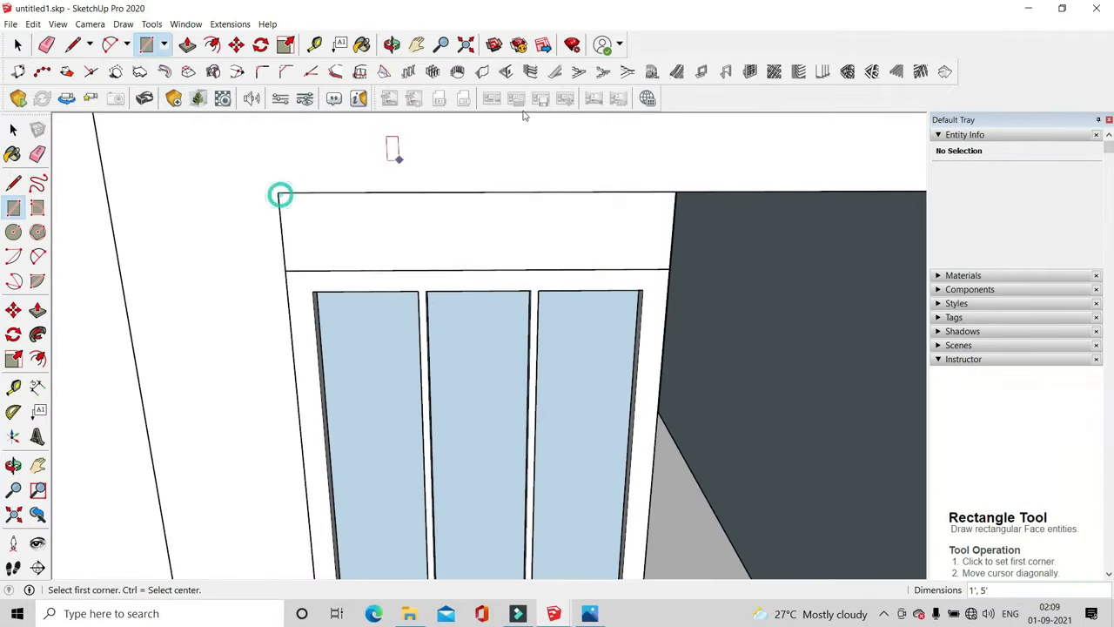
Try to create a Panel Divider frame on the rectangle above the three-pane window
click(774, 72)
click(213, 428)
click(497, 249)
middle_drag(497, 249, 647, 334)
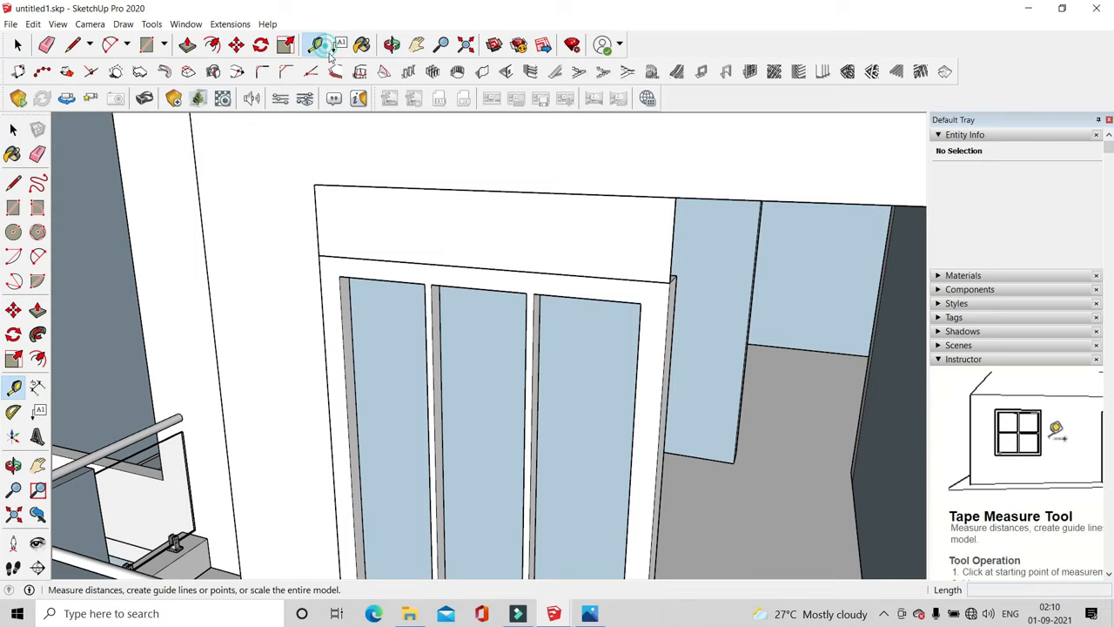
Create a rectangular Panel Divider frame with one row and one column on the rectangle above the three-pane window
scroll(558, 267, up, 3)
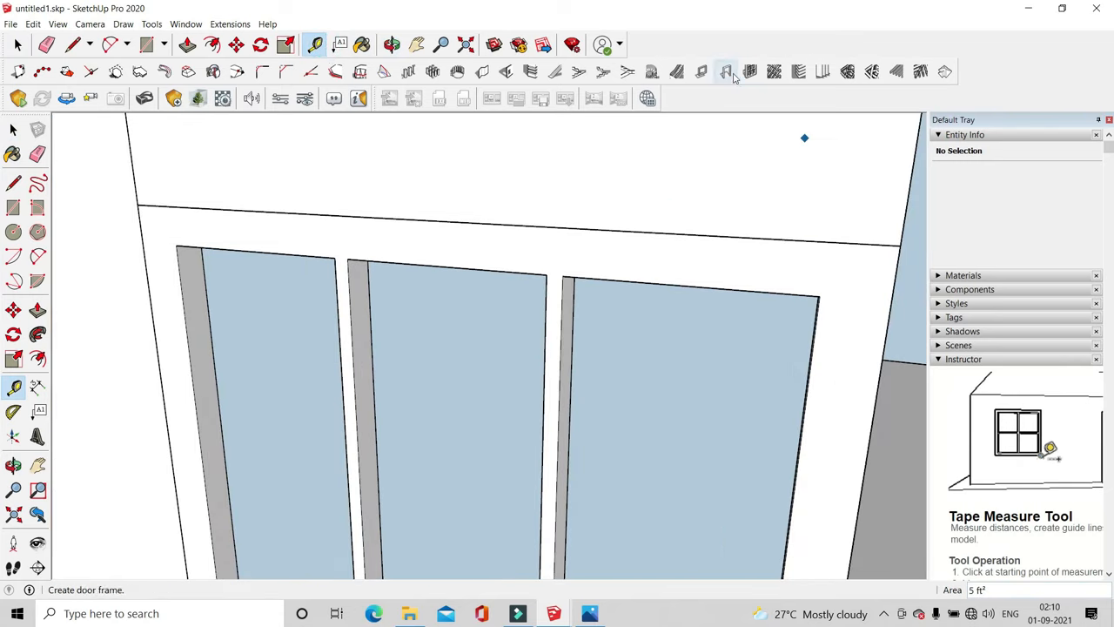
drag(507, 352, 434, 357)
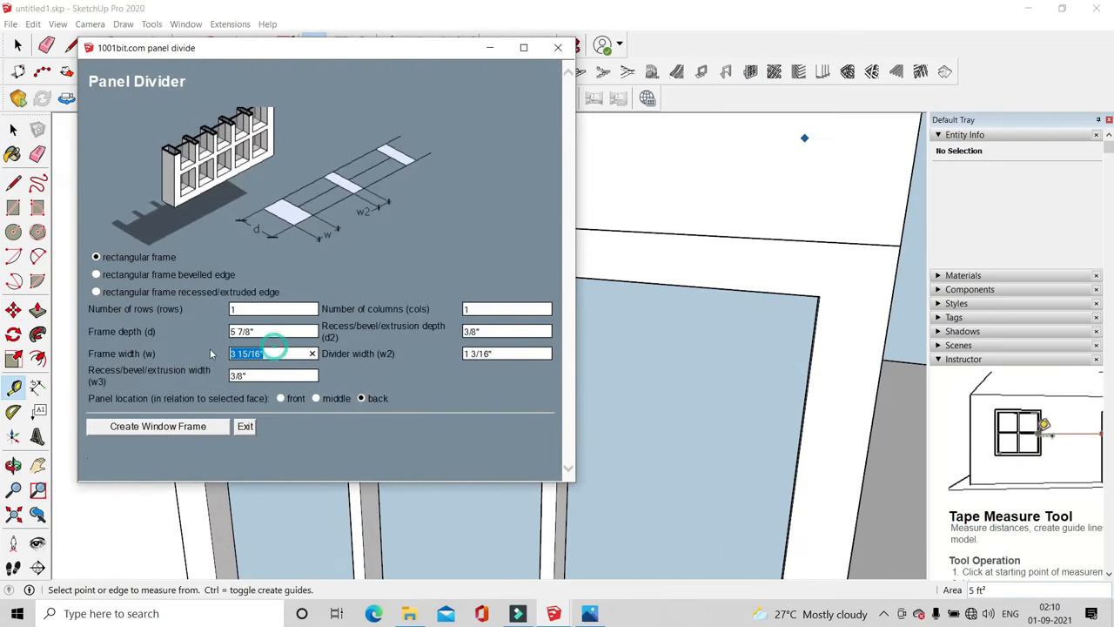
click(199, 427)
scroll(481, 347, down, 2)
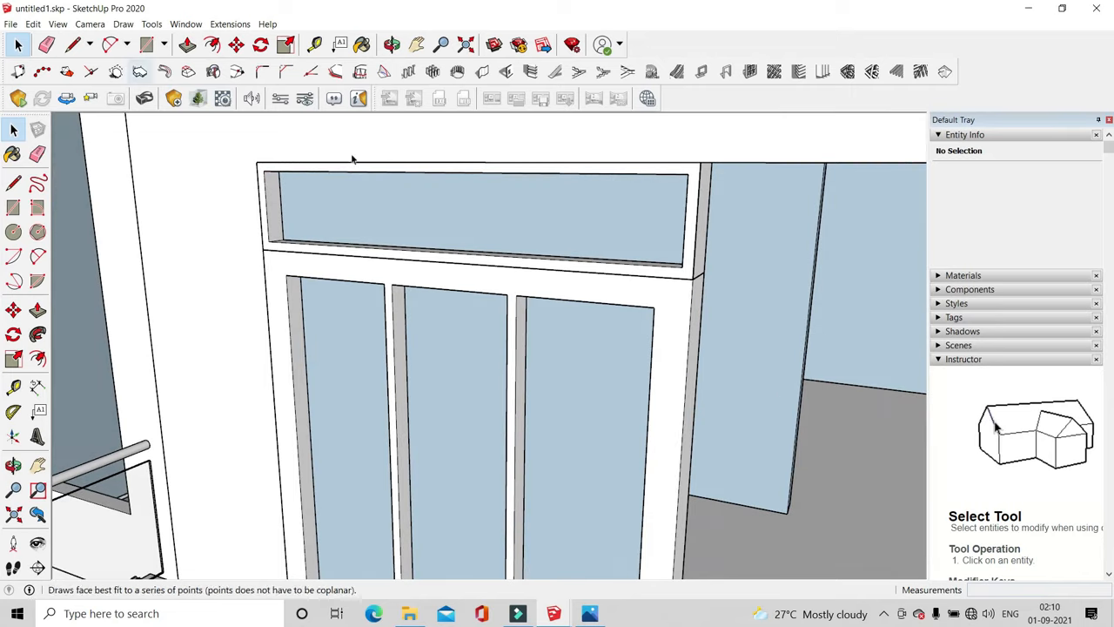
Make the new top-light frame a component and copy it into the adjacent gap above the passage
right_click(464, 246)
click(523, 356)
click(571, 454)
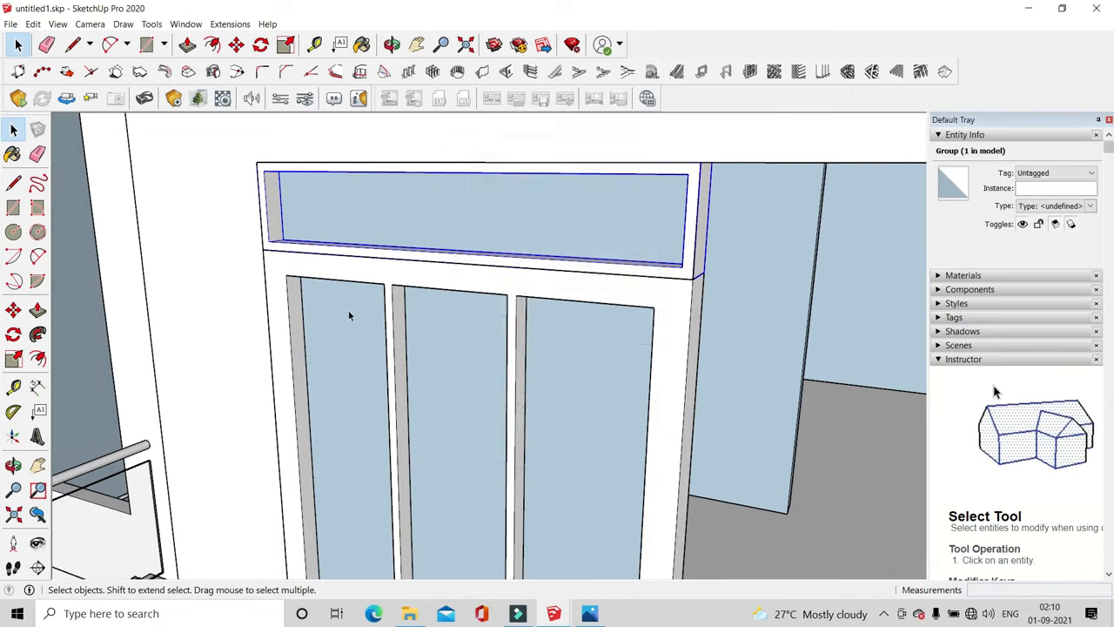
scroll(348, 314, down, 2)
click(235, 45)
scroll(282, 193, up, 3)
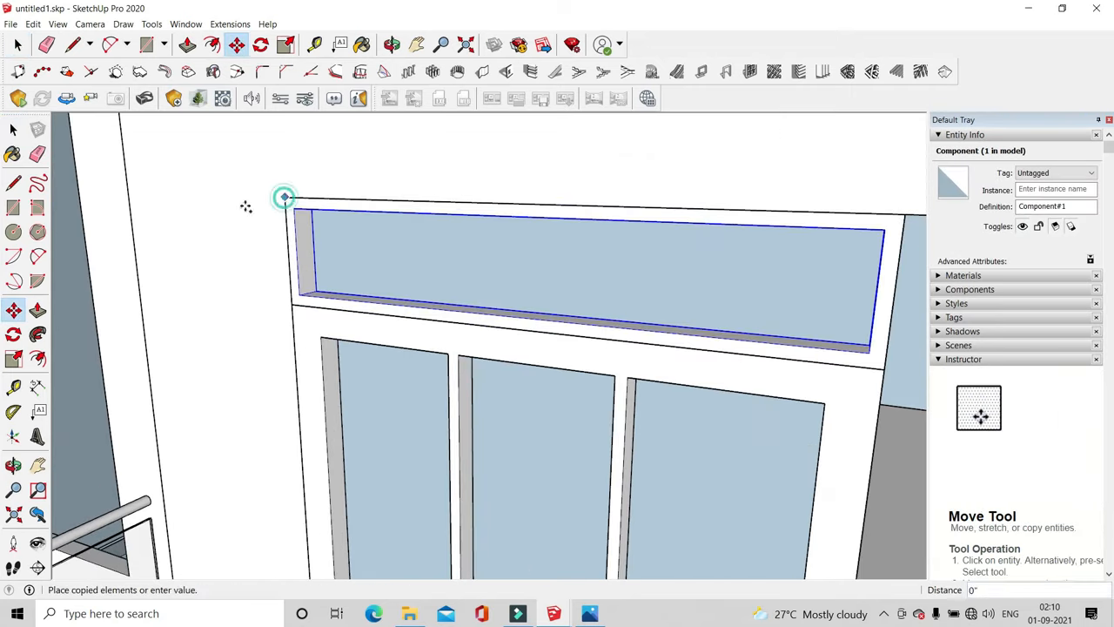
scroll(247, 207, down, 2)
click(21, 48)
Make the copied frame unique and move its end member inward to shorten the frame to the passage width
right_click(667, 281)
click(715, 360)
double_click(692, 287)
scroll(707, 293, down, 3)
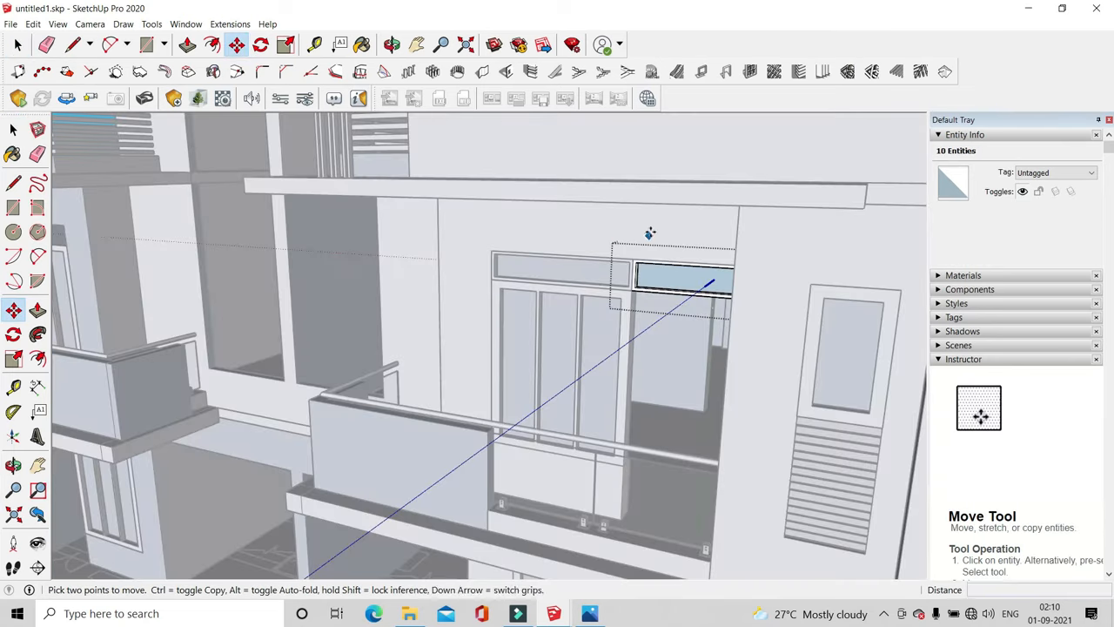
scroll(731, 282, up, 5)
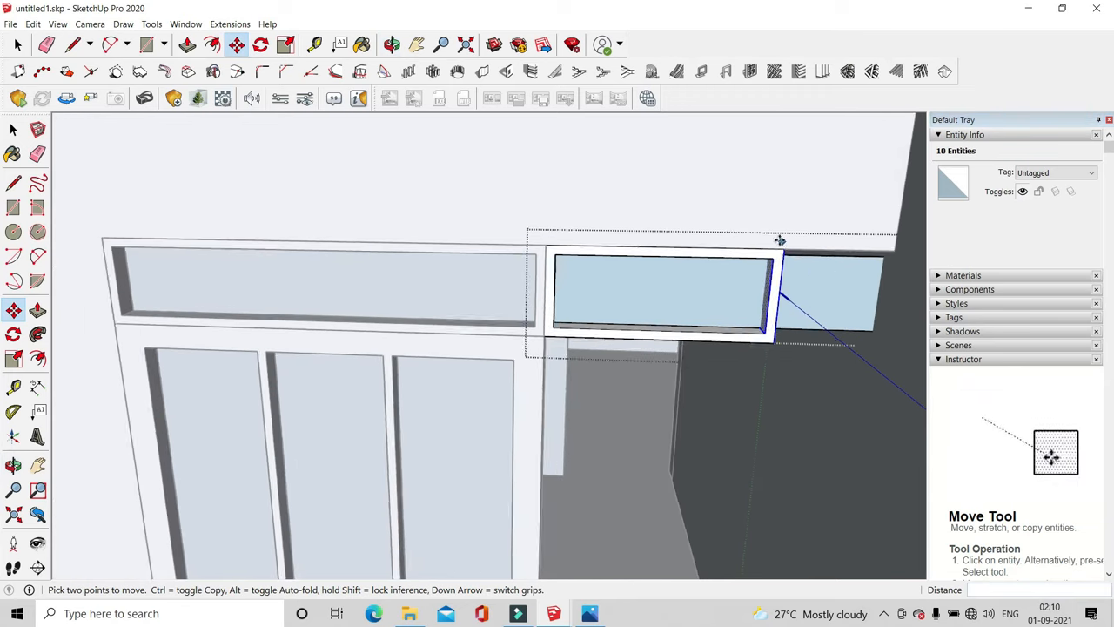
Resize the glass pane inside the shortened top-light frame and reposition it to fit between the frame members
click(614, 318)
scroll(517, 274, down, 3)
scroll(727, 304, up, 2)
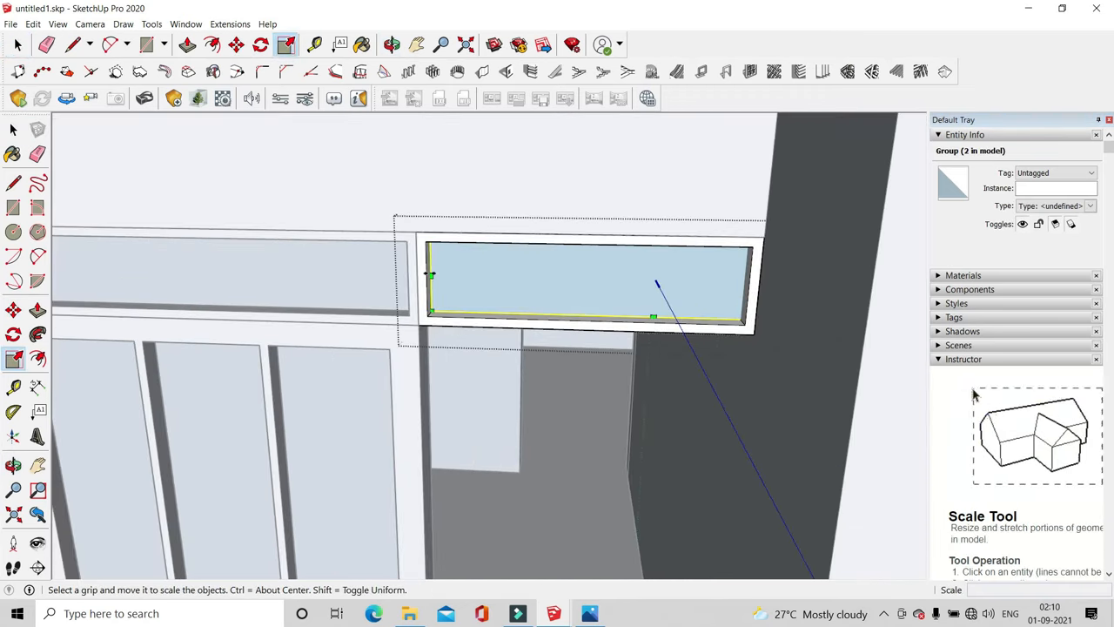
drag(430, 276, 657, 281)
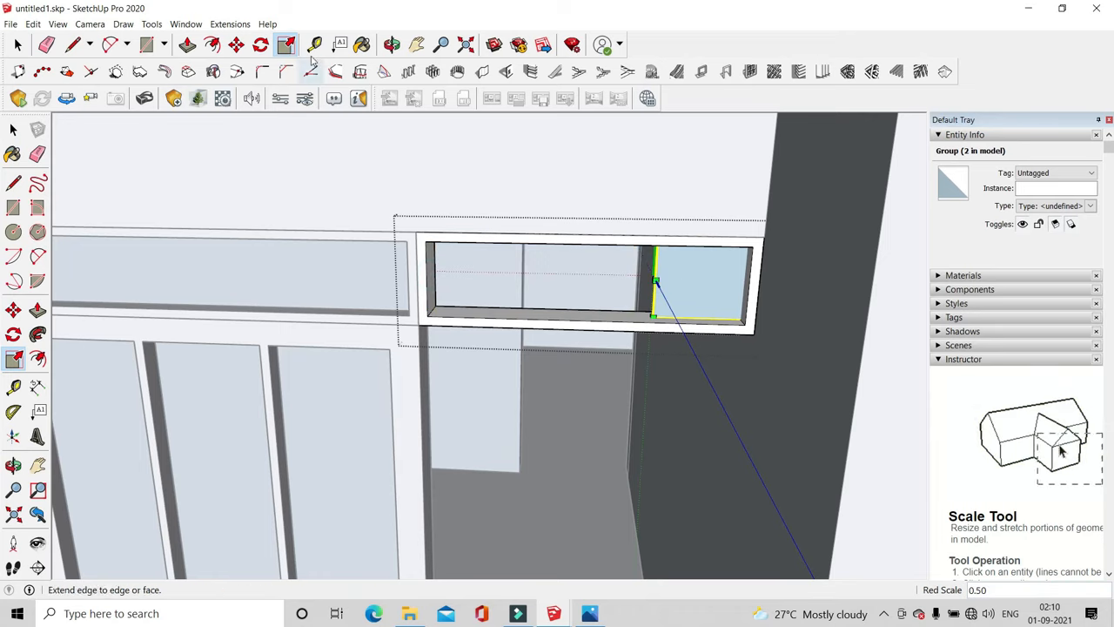
key(m)
scroll(716, 333, up, 3)
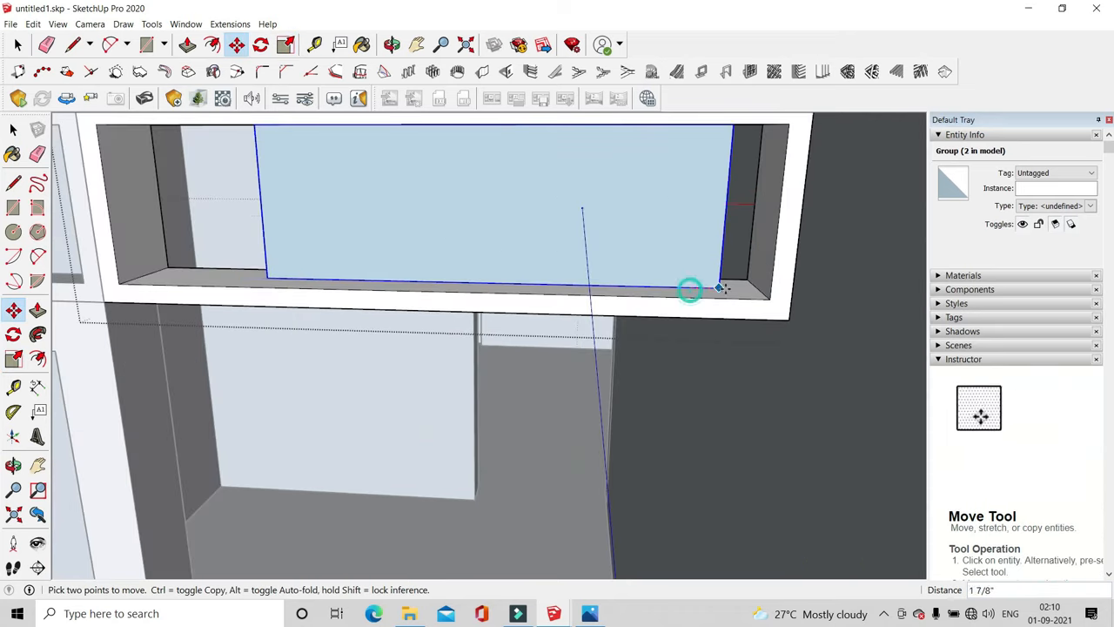
click(285, 44)
scroll(661, 330, down, 5)
scroll(696, 326, up, 4)
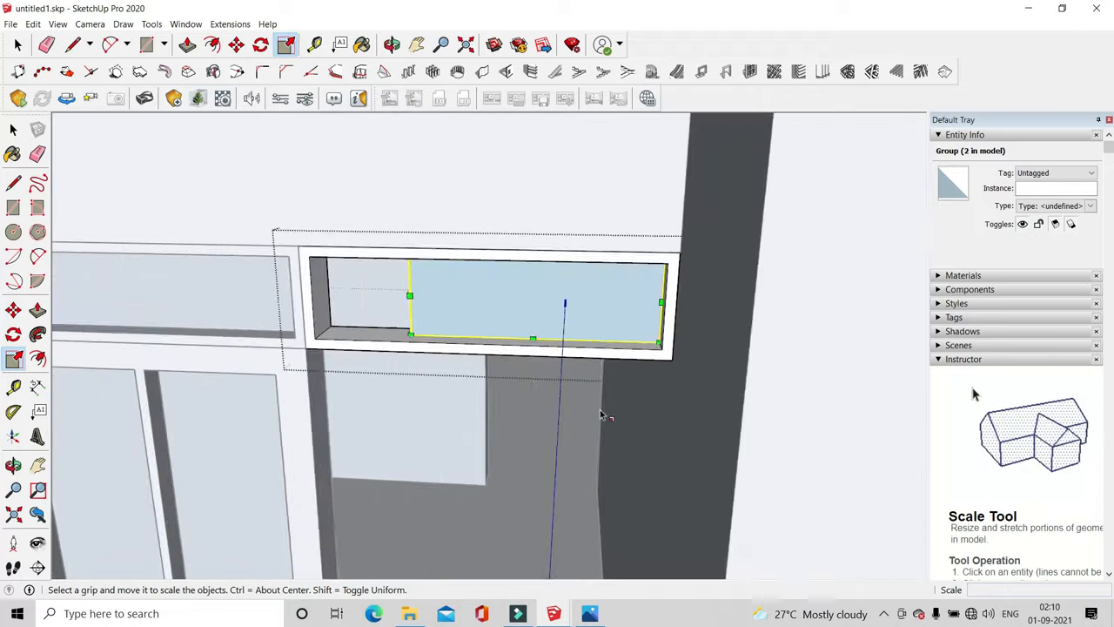
key(space)
Copy both upper-floor top-light frames down to the ground floor, above the three-pane window and the passage beside it
scroll(845, 460, down, 8)
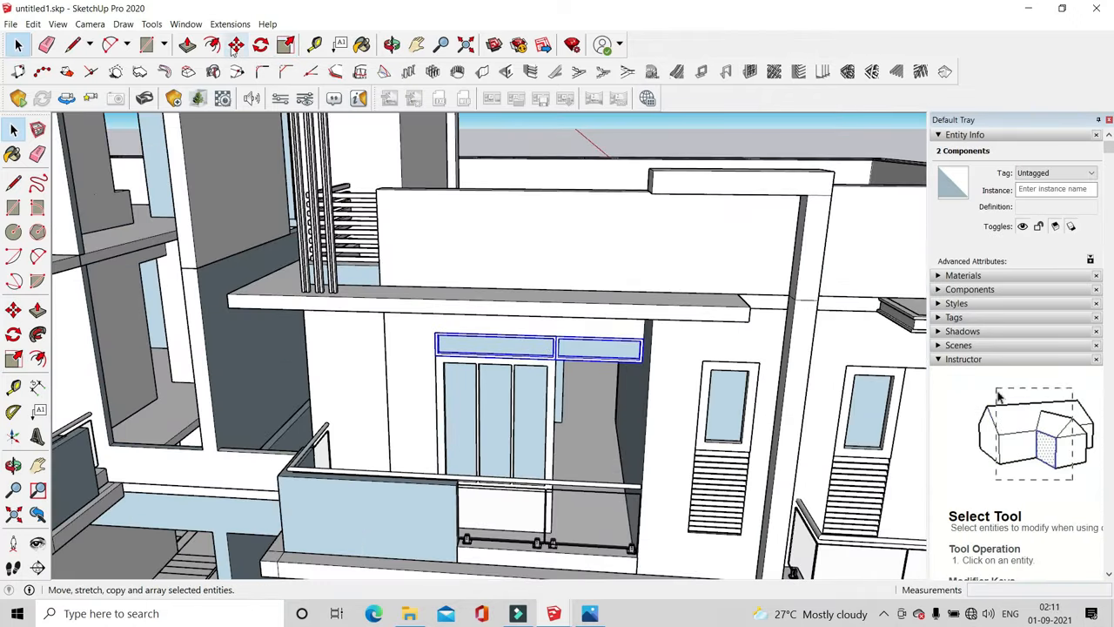
click(236, 45)
scroll(431, 334, up, 5)
click(425, 333)
key(ctrl)
scroll(446, 208, down, 6)
middle_drag(476, 430, 485, 393)
scroll(466, 383, up, 3)
click(426, 373)
Copy the pair of ground-floor top-light frames across to the window and passage of the opposite wing
key(ctrl)
click(426, 373)
scroll(697, 253, down, 7)
scroll(368, 283, up, 5)
middle_drag(376, 242, 379, 228)
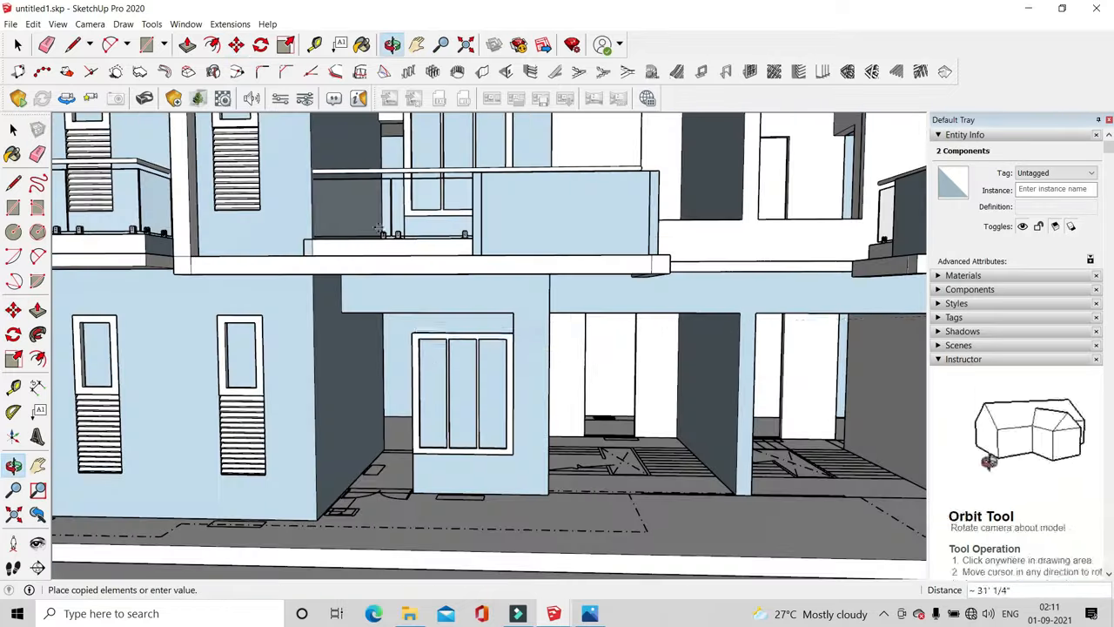
scroll(411, 315, down, 5)
scroll(778, 301, up, 6)
key(ctrl)
click(791, 322)
scroll(722, 275, down, 7)
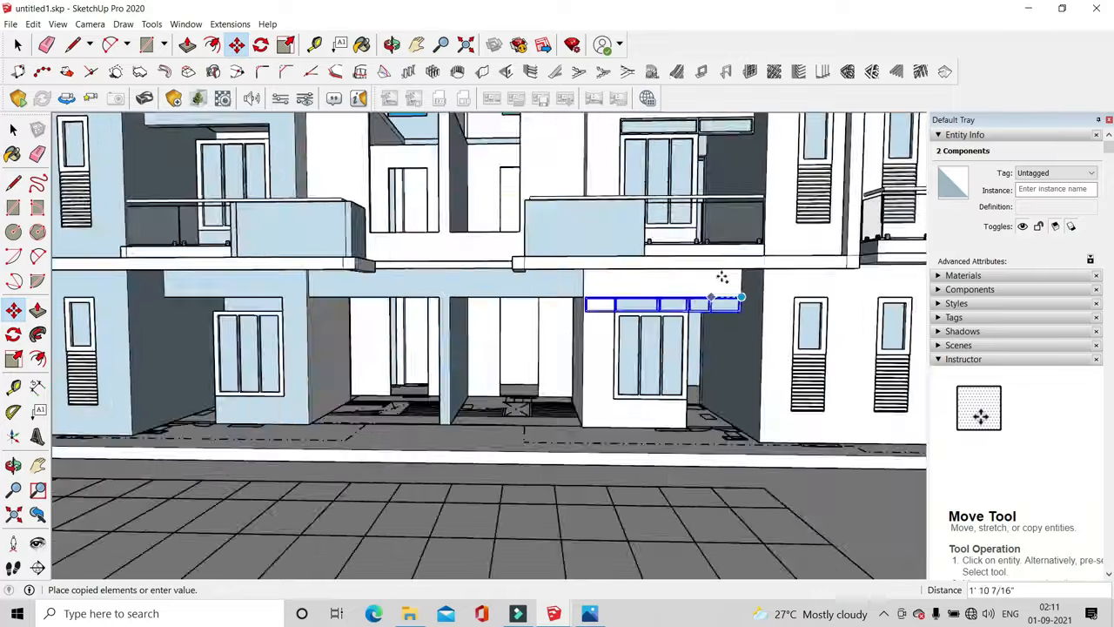
middle_drag(721, 275, 784, 261)
scroll(402, 296, up, 7)
click(400, 288)
middle_drag(400, 288, 346, 346)
scroll(347, 347, down, 3)
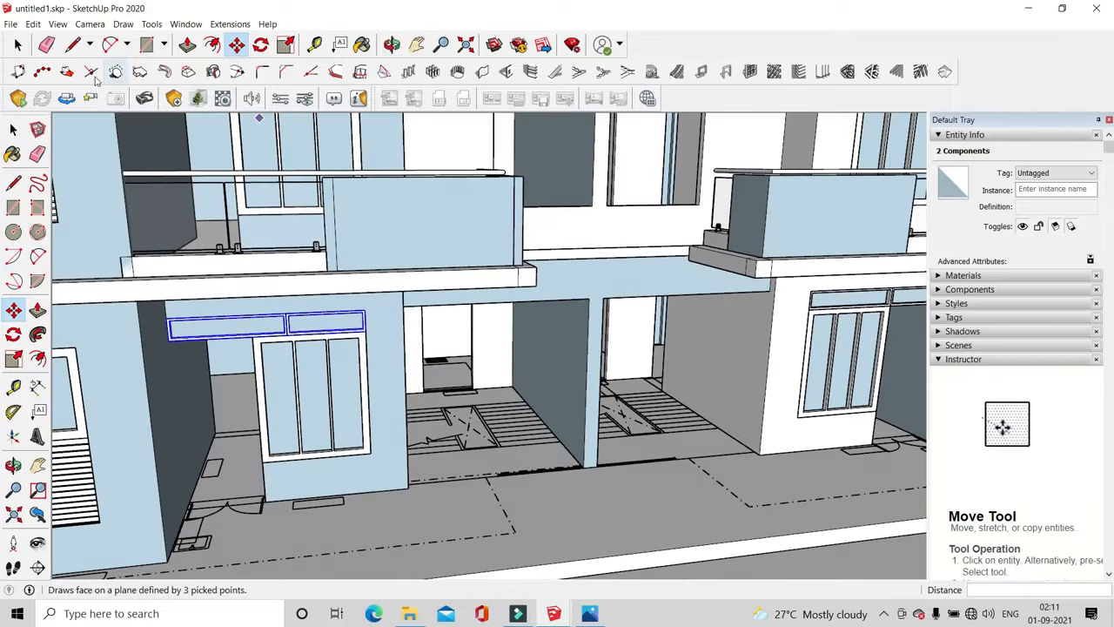
Flip the copied pair of top-light frames along the green direction to mirror it for the opposite wing
scroll(294, 336, up, 3)
right_click(265, 323)
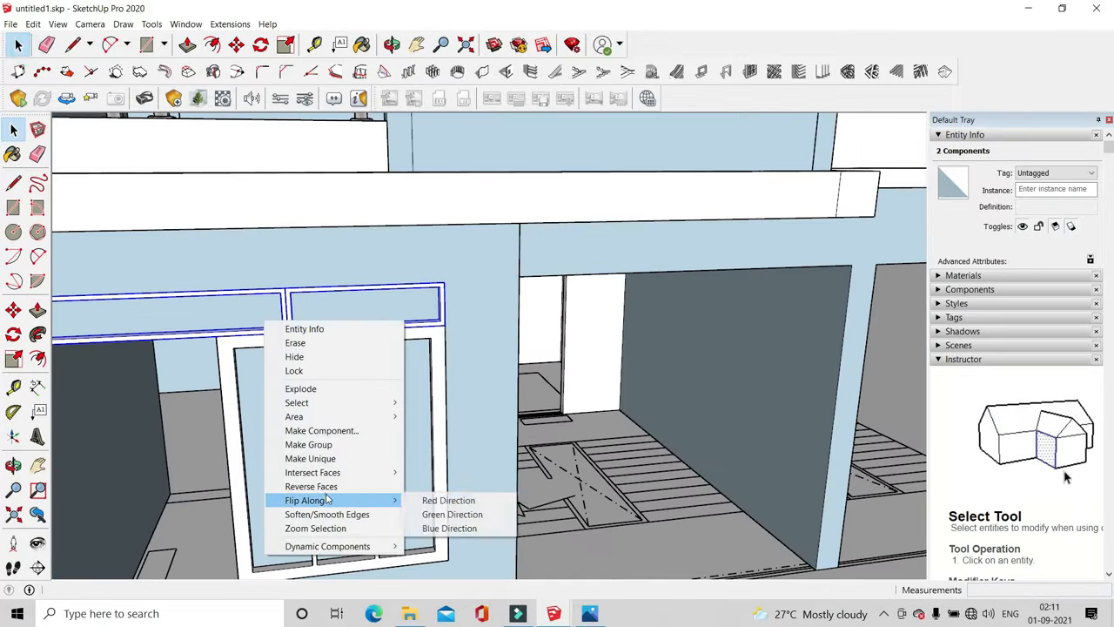
click(452, 515)
scroll(531, 217, down, 2)
click(589, 166)
scroll(370, 288, up, 2)
right_click(347, 280)
mouse_move(396, 455)
click(496, 471)
Copy the mirrored top-light frames up to the upper floor of the same wing, above its window and passage
click(236, 44)
scroll(515, 265, up, 4)
key(ctrl)
click(487, 212)
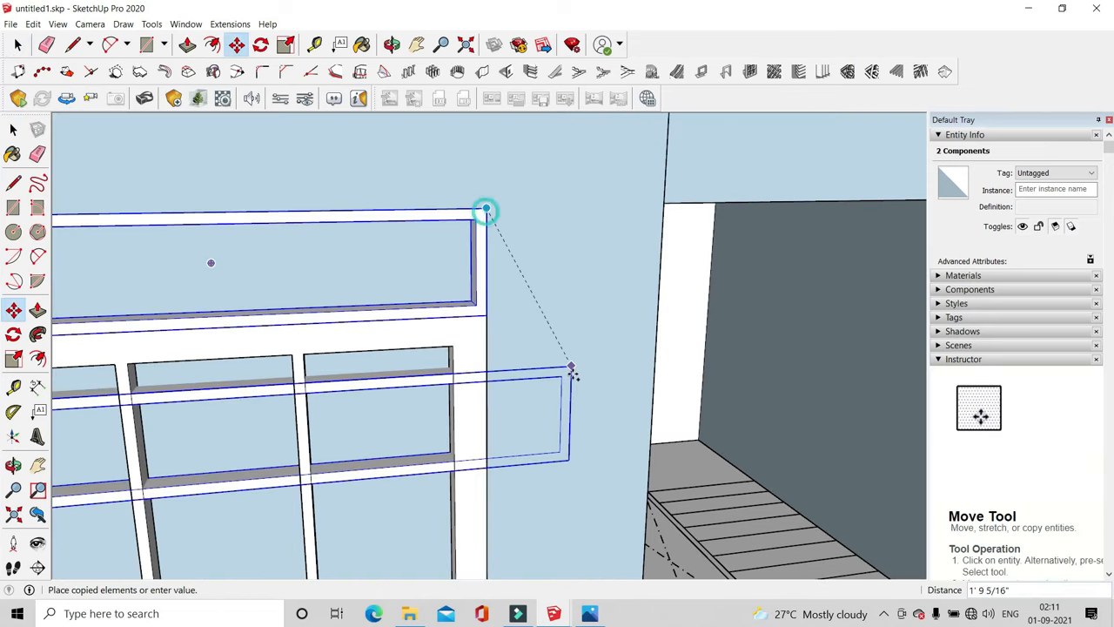
scroll(574, 373, down, 6)
scroll(581, 144, up, 2)
click(18, 45)
scroll(609, 418, down, 6)
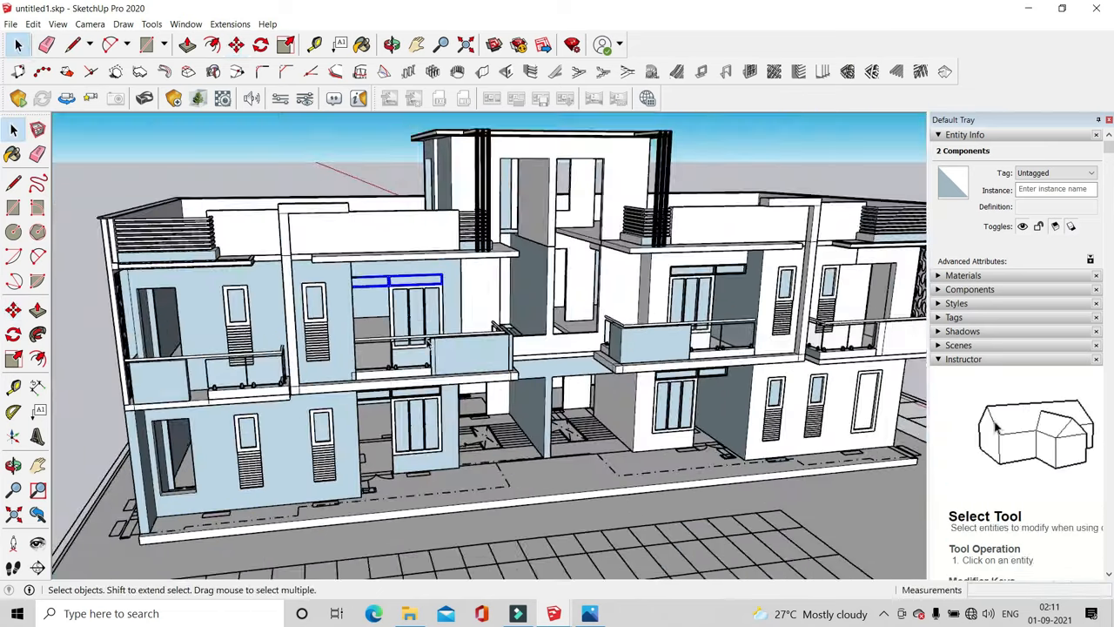
Bring the wooden door from the Untitled.skp model into untitled1.skp and paste it in the ground-floor passage opening
middle_drag(775, 495, 592, 465)
click(592, 470)
scroll(507, 403, up, 2)
middle_drag(506, 403, 492, 113)
click(539, 558)
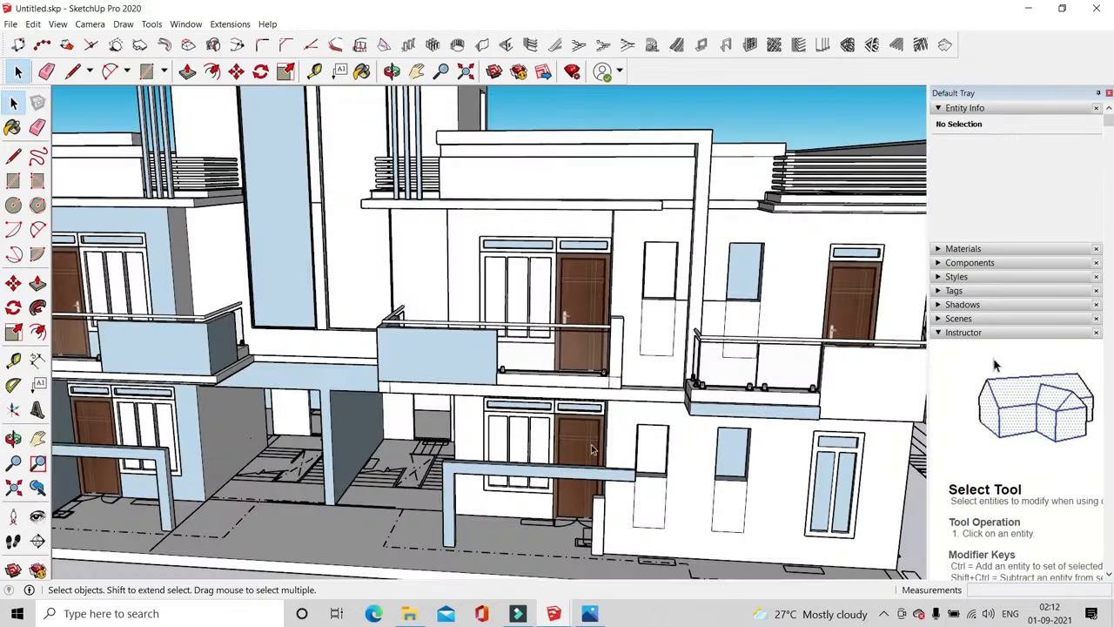
click(592, 574)
scroll(675, 435, up, 12)
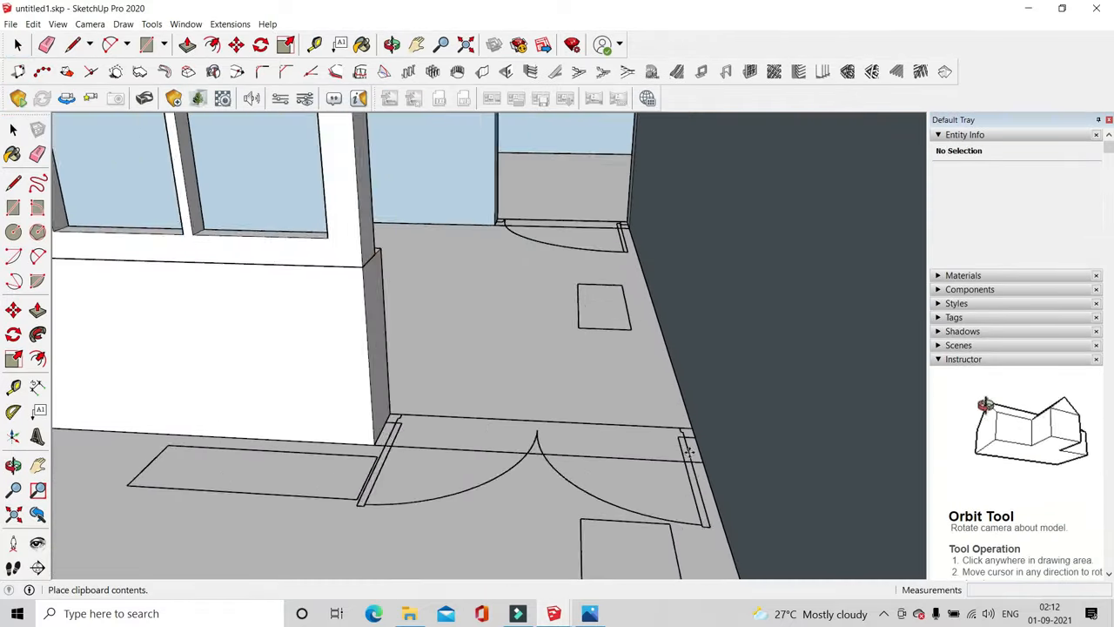
scroll(691, 449, up, 2)
click(693, 430)
Move the pasted wooden door into line with the ground-floor passage opening
key(m)
scroll(365, 423, up, 2)
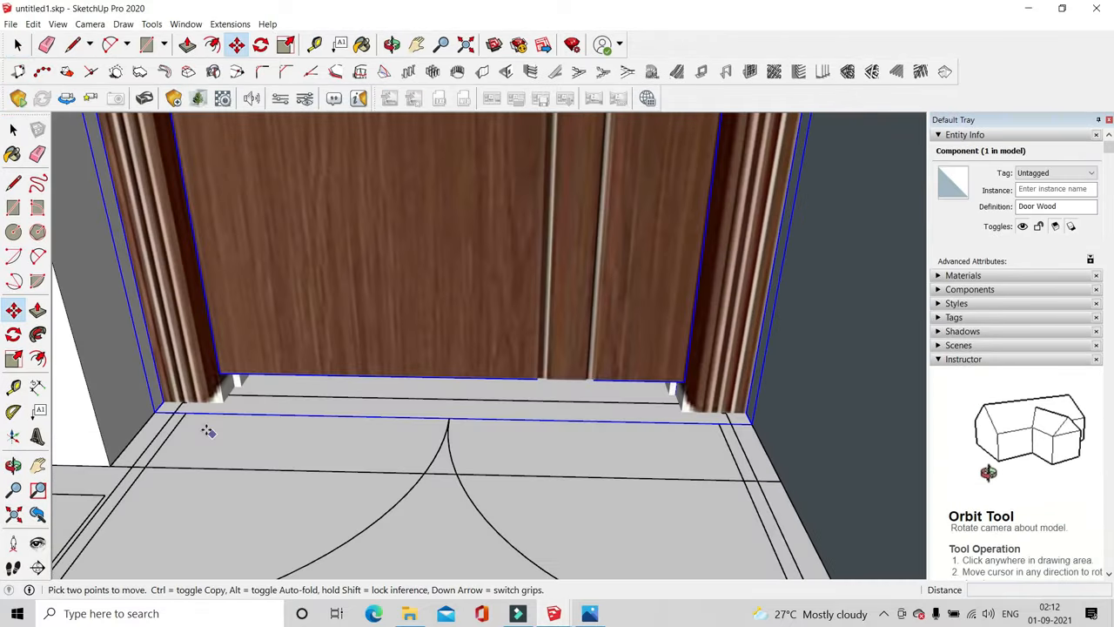
click(143, 413)
key(ctrl)
scroll(360, 411, down, 2)
scroll(423, 411, down, 3)
scroll(284, 416, up, 3)
key(Escape)
click(342, 399)
click(323, 438)
Copy the wooden door up to the balcony opening beside the upper-floor window
click(323, 438)
key(ctrl)
scroll(460, 408, down, 7)
middle_drag(582, 465, 609, 553)
scroll(534, 383, up, 3)
scroll(533, 381, up, 5)
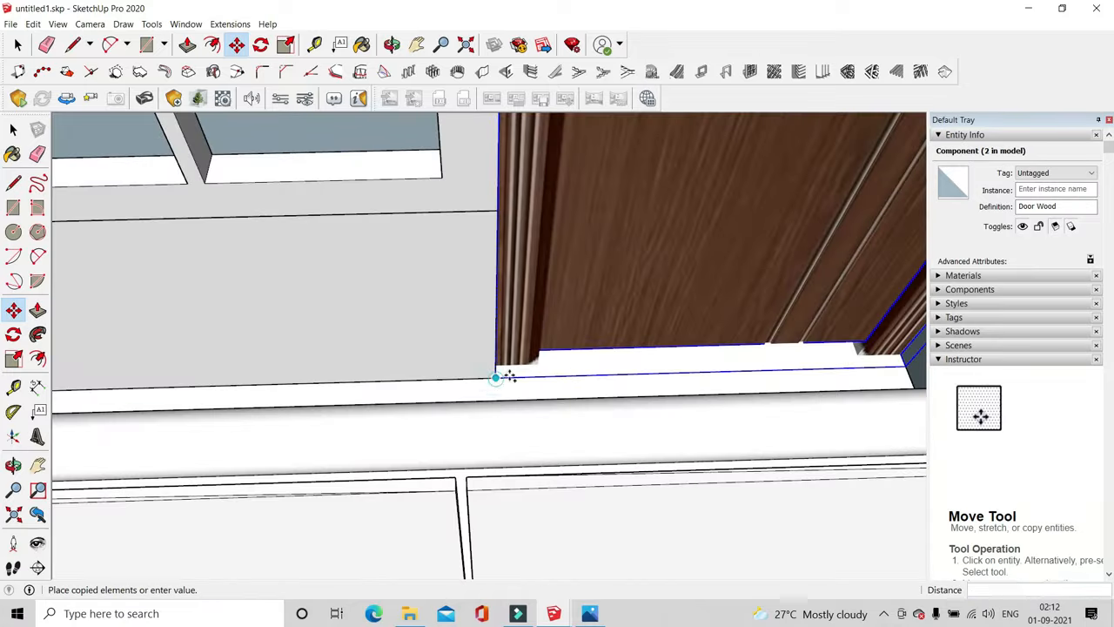
Copy the wooden door to the opposite wing's upper-floor balcony opening and mirror it there
scroll(509, 376, down, 6)
scroll(433, 300, up, 6)
scroll(432, 299, up, 3)
middle_drag(432, 300, 430, 421)
click(430, 421)
scroll(592, 418, up, 2)
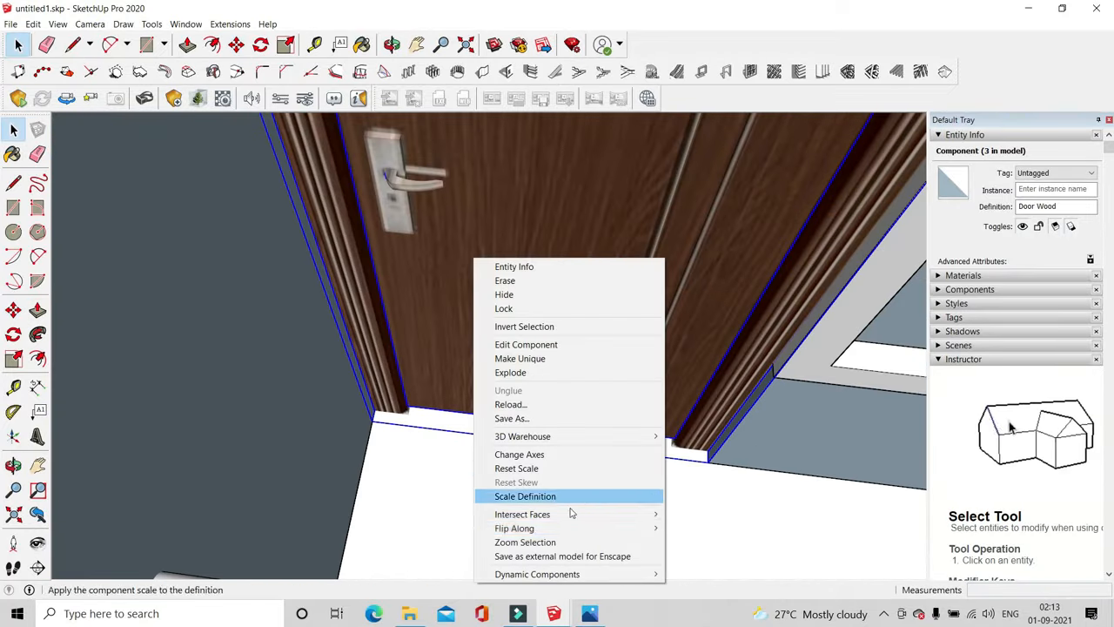
middle_drag(664, 450, 621, 381)
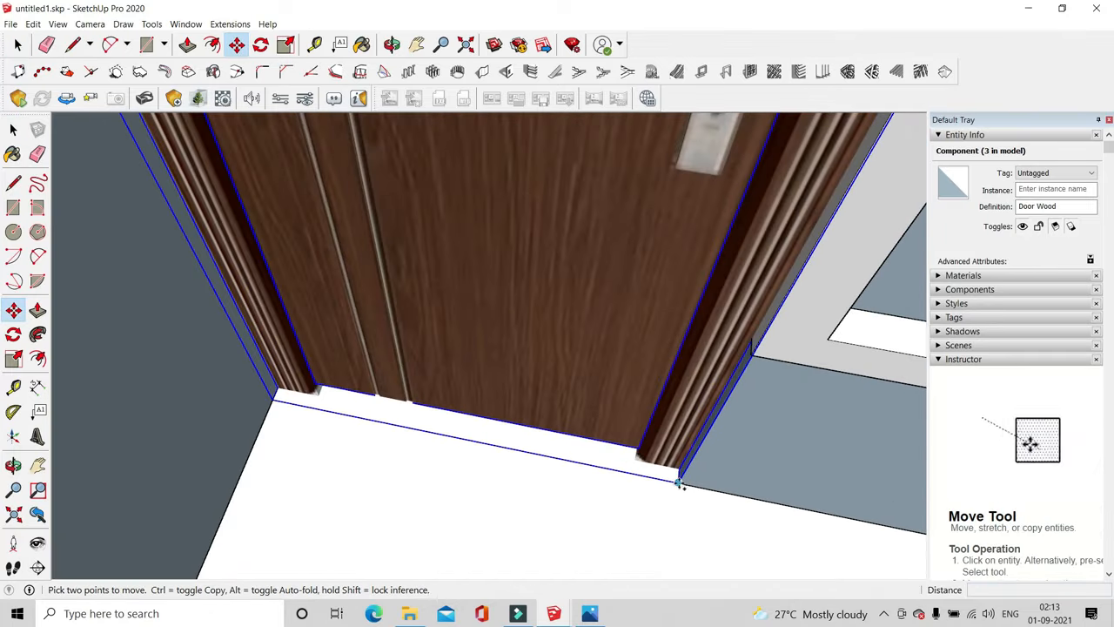
Copy the mirrored door down to the ground-floor opening of the same wing
click(679, 483)
scroll(679, 483, down, 5)
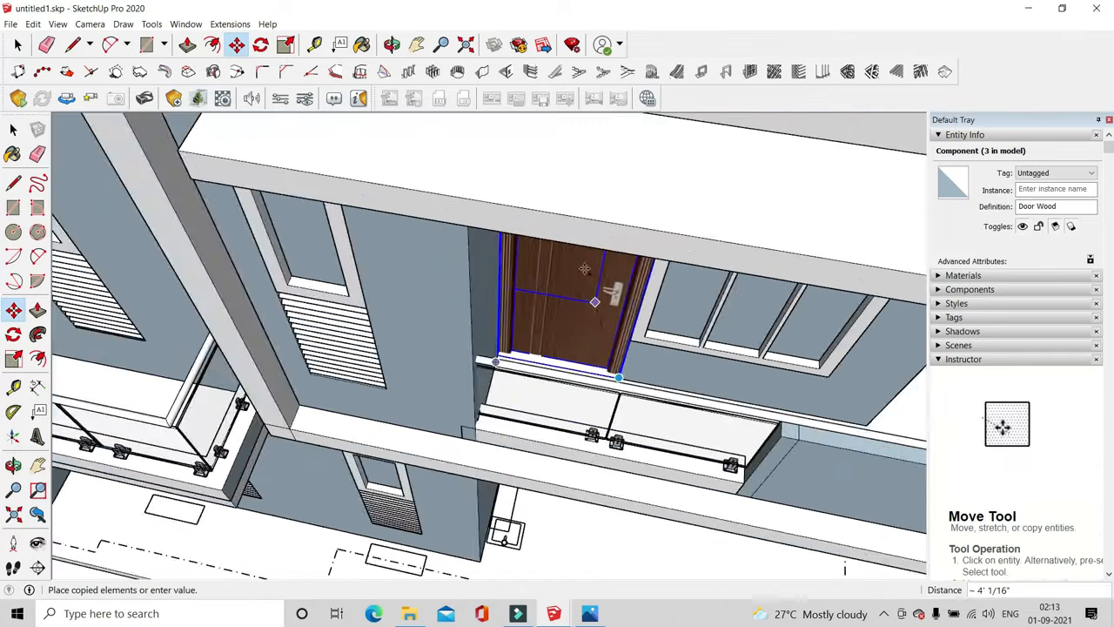
middle_drag(636, 531, 645, 474)
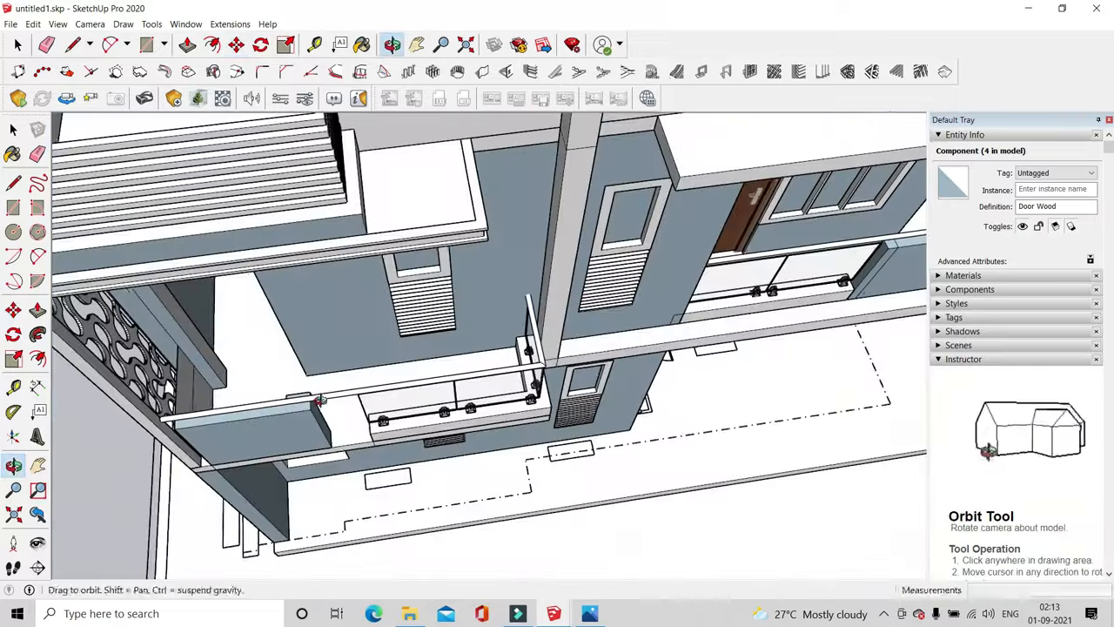
Copy the mirrored door to the upper-floor opening at the end balcony of the same wing
middle_drag(320, 399, 307, 368)
scroll(307, 368, up, 4)
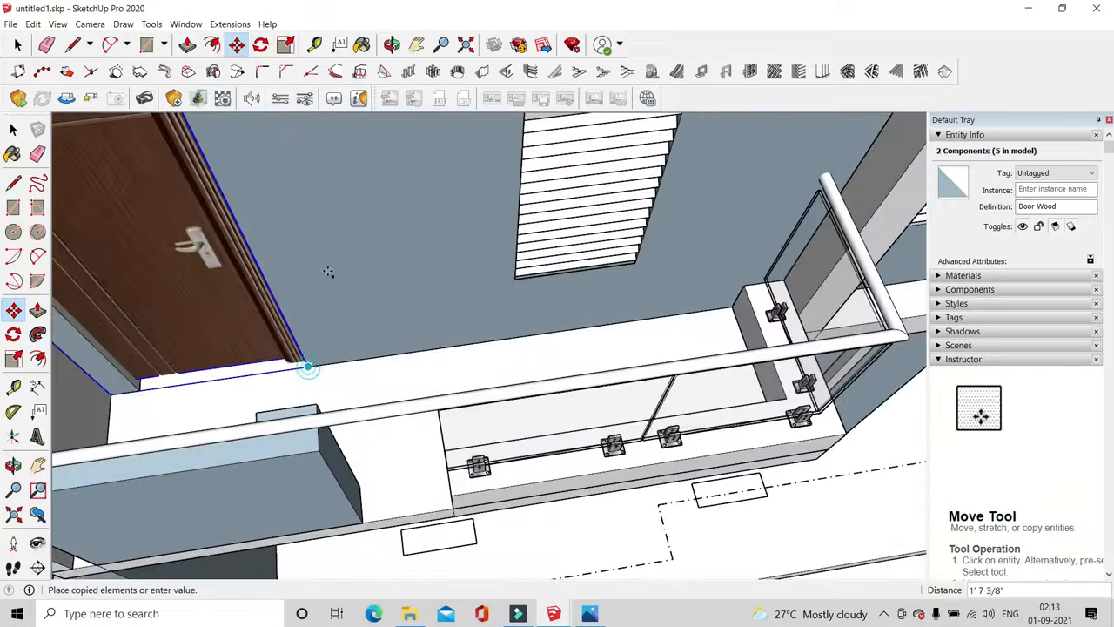
scroll(328, 271, down, 3)
middle_drag(328, 272, 375, 331)
scroll(375, 336, down, 4)
Copy the other wing's upper-floor door to the opening at that wing's end balcony
click(17, 44)
scroll(234, 273, down, 1)
scroll(648, 229, up, 2)
shift+middle_drag(905, 340, 609, 413)
click(649, 228)
key(m)
scroll(630, 252, up, 5)
key(ctrl)
click(629, 247)
scroll(336, 276, down, 2)
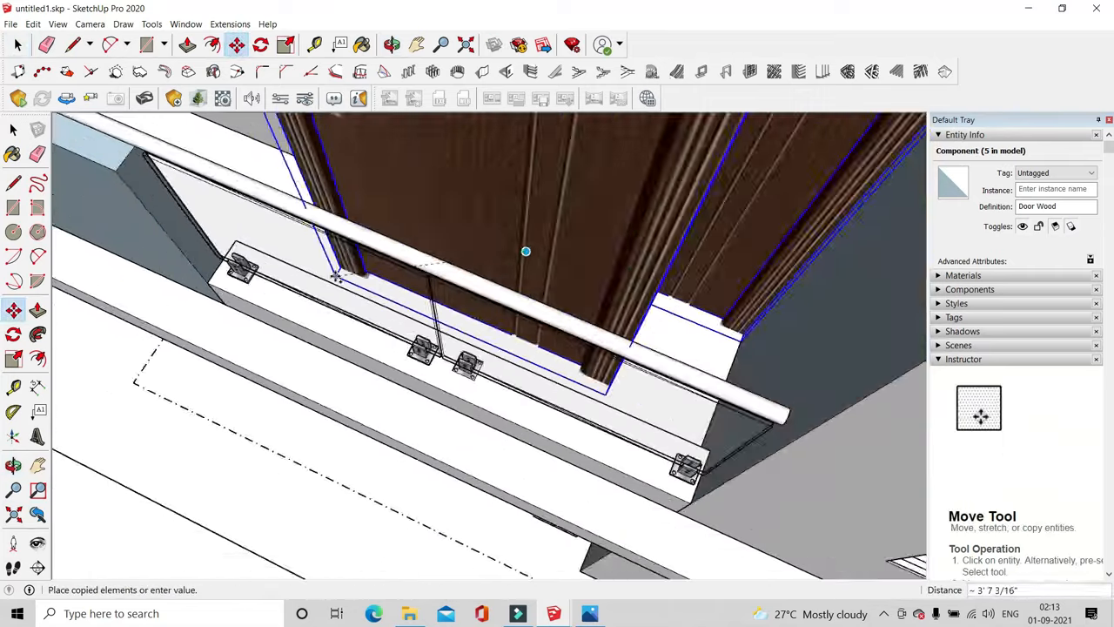
scroll(336, 276, down, 3)
scroll(174, 366, down, 3)
middle_drag(174, 365, 444, 226)
scroll(443, 226, down, 2)
scroll(522, 366, up, 6)
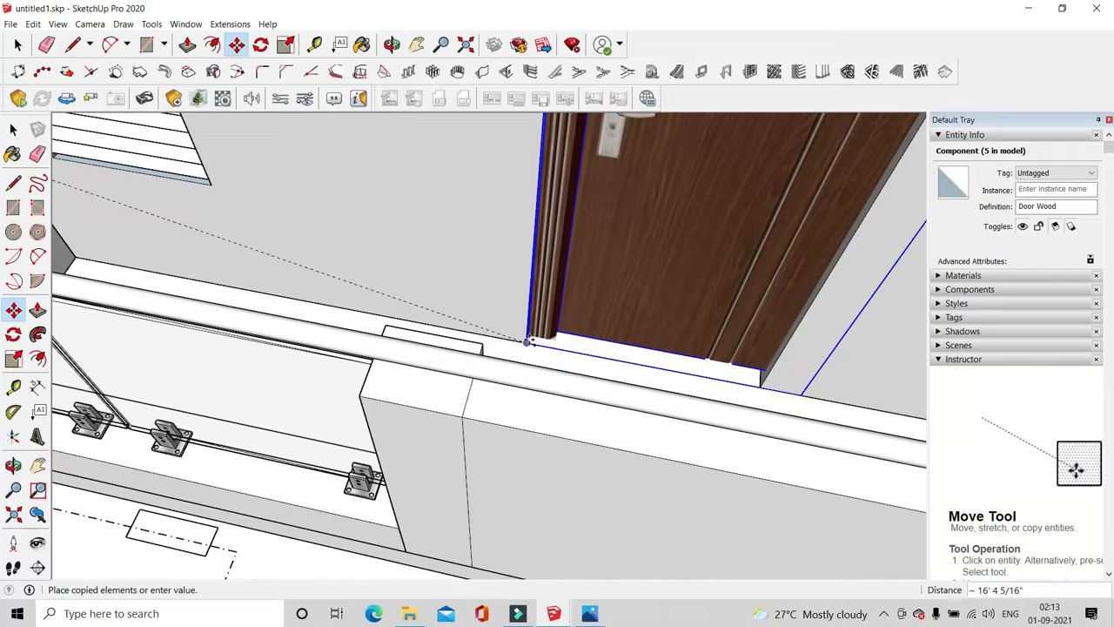
Copy the upper-floor door beside the three-pane window up to the roof terrace, near the stair tower wall
click(20, 50)
scroll(527, 311, down, 5)
click(721, 358)
scroll(722, 358, down, 3)
middle_drag(721, 358, 496, 261)
scroll(533, 283, up, 4)
click(535, 285)
click(237, 44)
scroll(500, 335, up, 6)
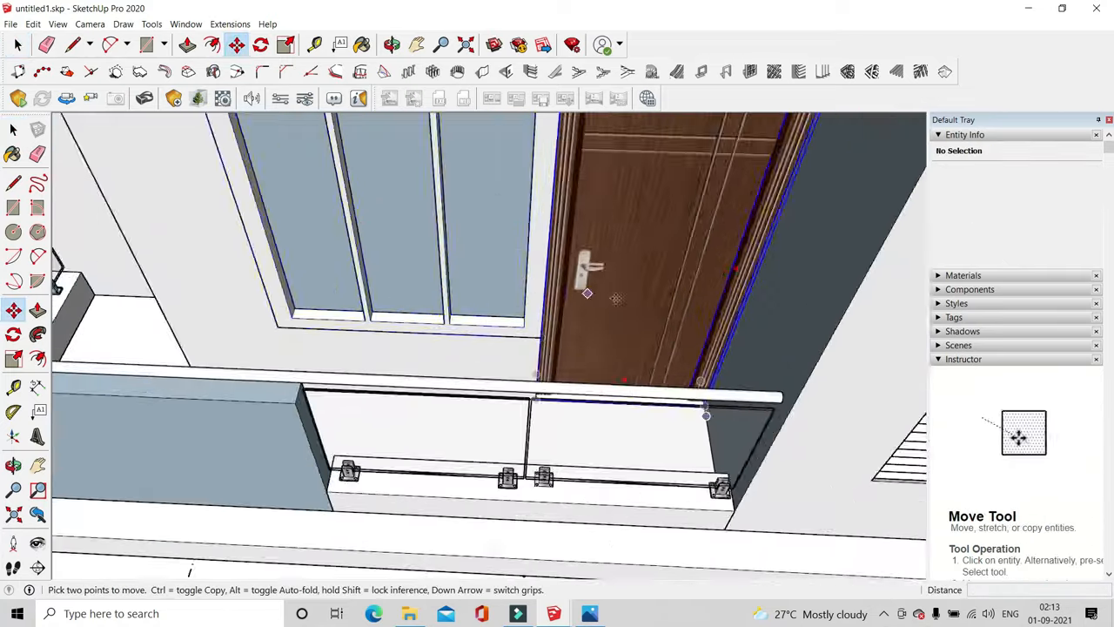
scroll(476, 425, up, 1)
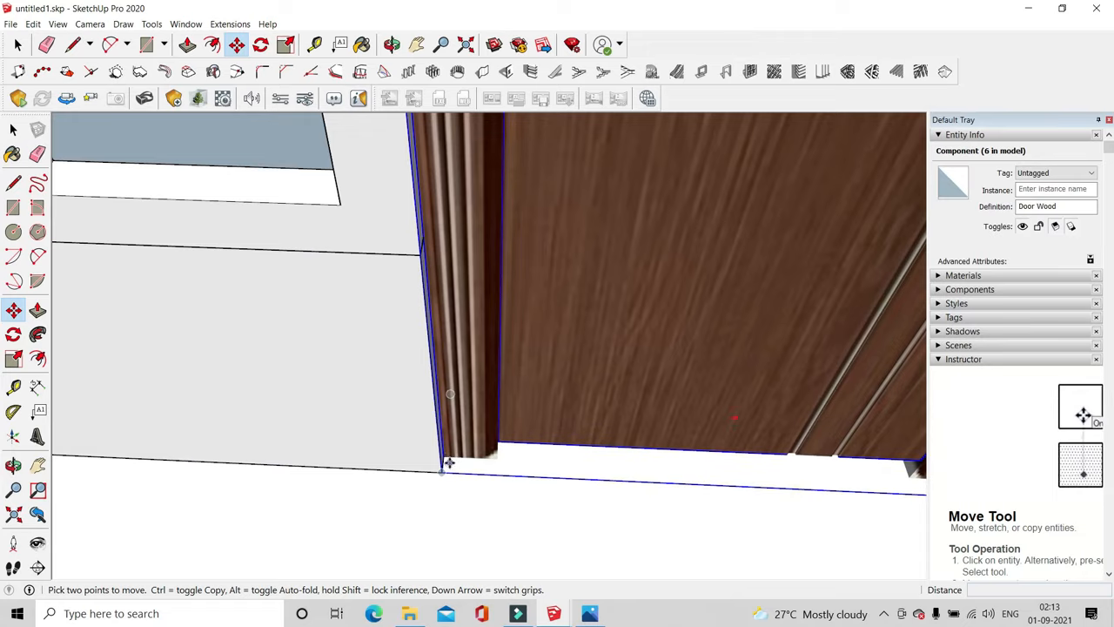
click(445, 470)
key(ctrl)
scroll(325, 351, down, 4)
scroll(331, 350, down, 6)
middle_drag(348, 351, 522, 261)
scroll(529, 220, up, 5)
click(519, 230)
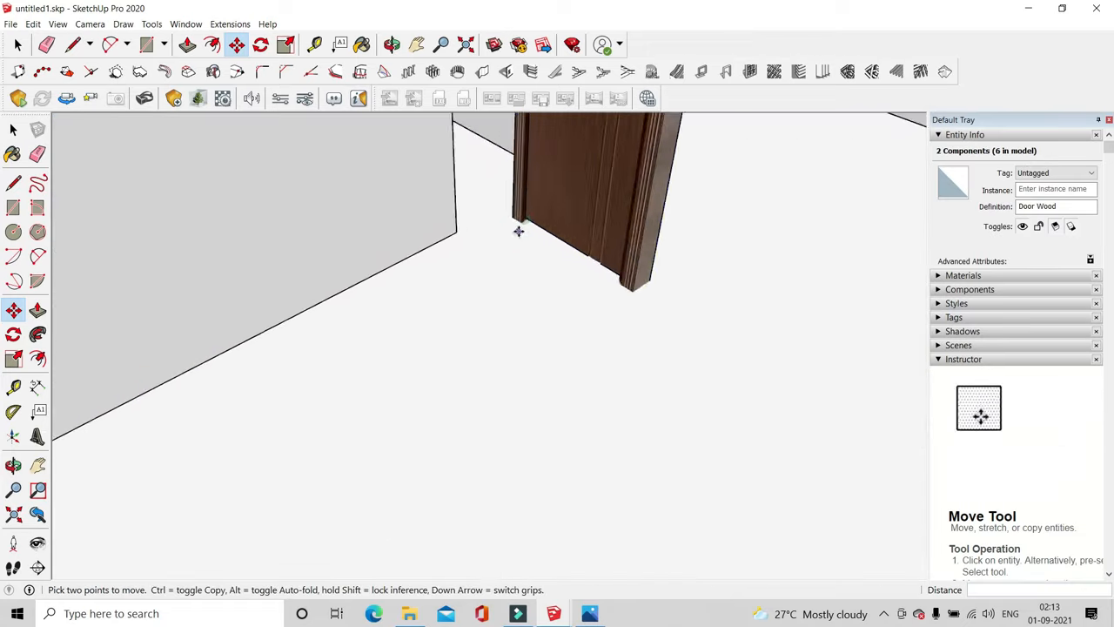
Rotate the rooftop door 90 degrees and move it into the stair tower's door opening
scroll(517, 229, up, 2)
click(259, 45)
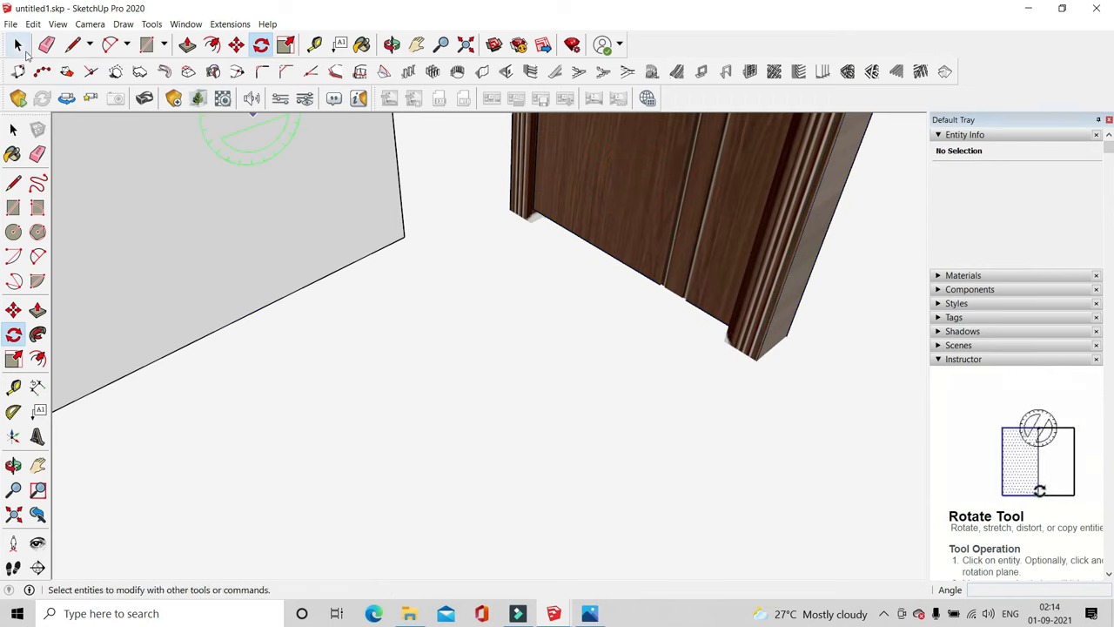
click(457, 365)
click(505, 338)
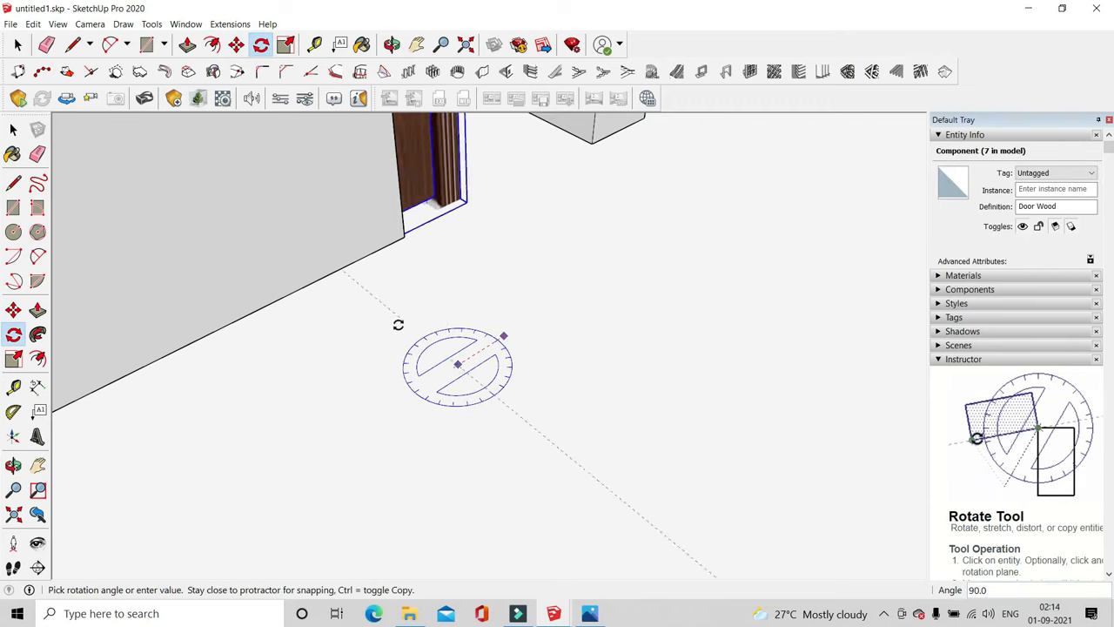
click(235, 45)
click(468, 202)
Scale the rooftop door's width by about 0.93 along the red axis to fit its opening
middle_drag(683, 257, 535, 245)
scroll(616, 268, down, 3)
click(286, 44)
scroll(509, 314, down, 4)
scroll(520, 230, up, 4)
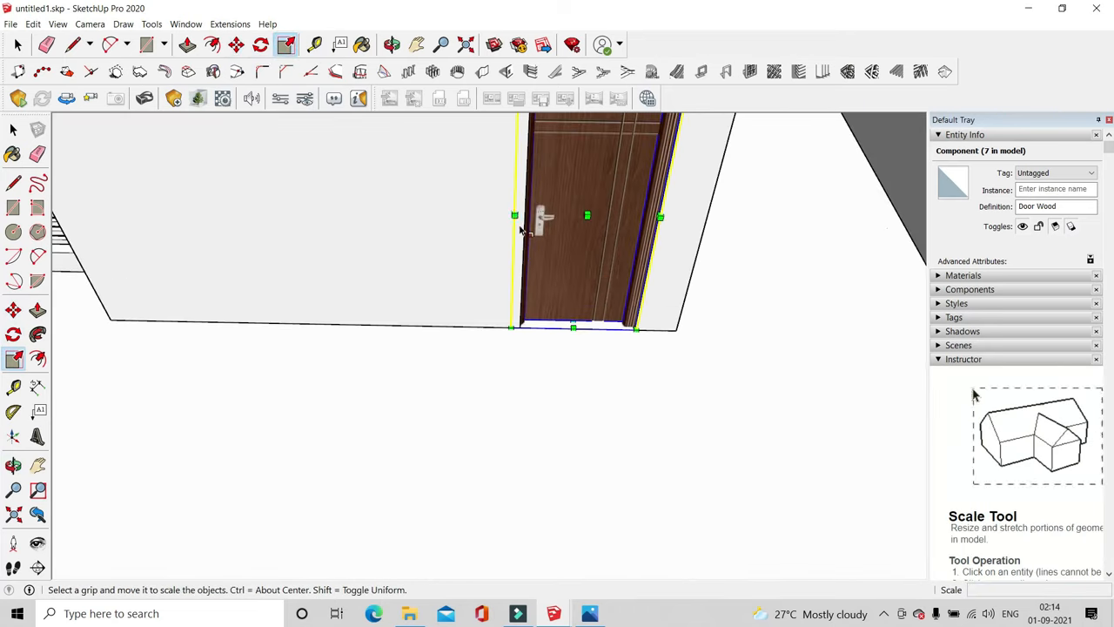
scroll(519, 204, up, 1)
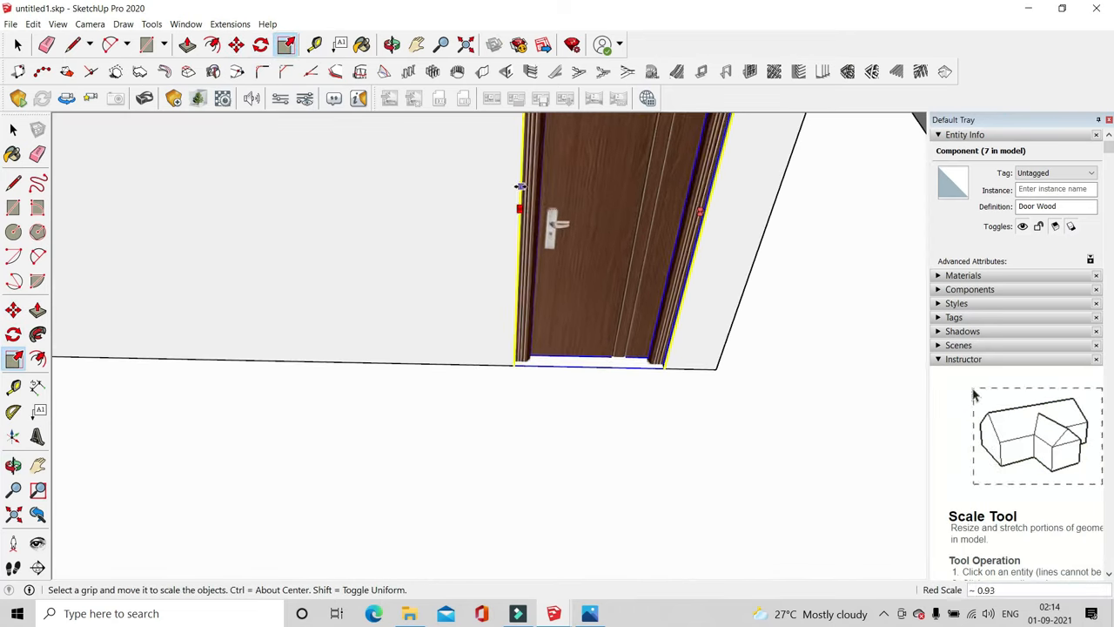
click(520, 202)
scroll(679, 348, down, 2)
Copy the rooftop door about 20' 4 1/2" across to the opposite side of the stair tower
click(236, 45)
scroll(662, 348, up, 4)
click(690, 376)
key(ctrl)
scroll(539, 348, down, 6)
middle_drag(348, 343, 105, 331)
scroll(470, 287, up, 3)
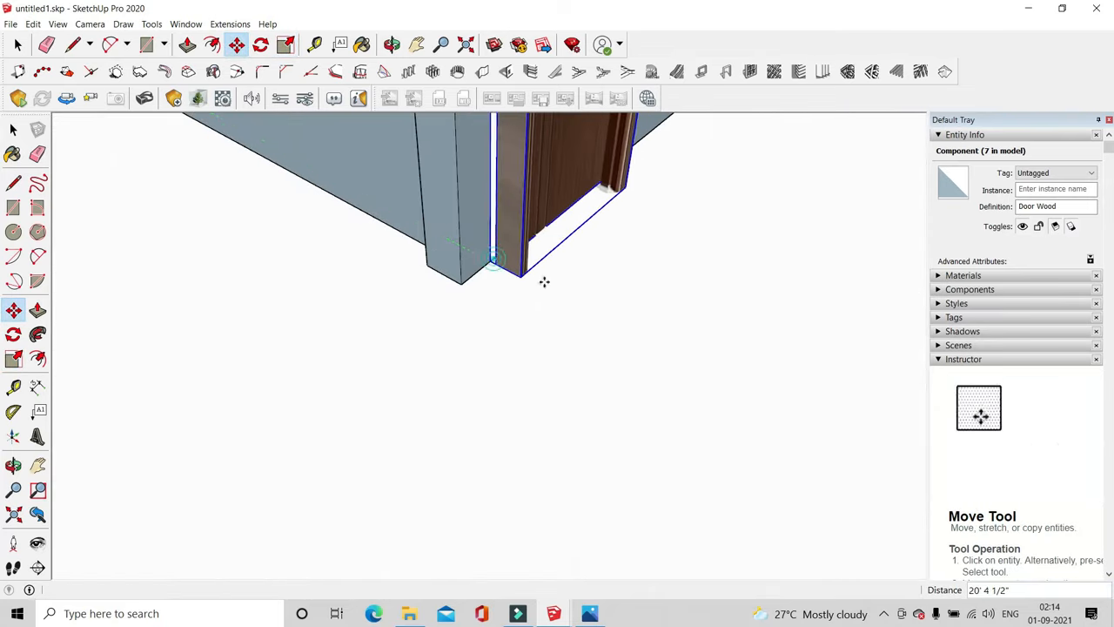
Move the copied rooftop door about 7 3/4" to seat it in its wall opening, and clear the selection
scroll(544, 282, down, 4)
middle_drag(544, 296, 443, 340)
scroll(548, 319, up, 5)
click(525, 339)
click(519, 282)
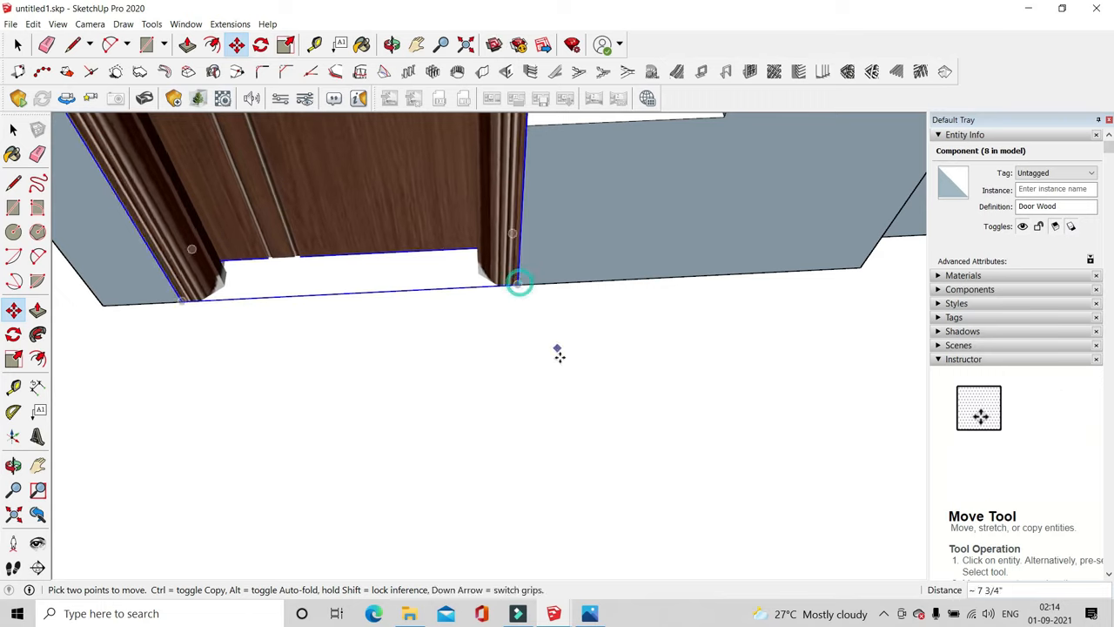
scroll(559, 355, down, 4)
middle_drag(557, 355, 287, 348)
key(space)
drag(241, 360, 318, 423)
scroll(328, 417, down, 4)
middle_drag(331, 418, 623, 365)
scroll(623, 366, down, 2)
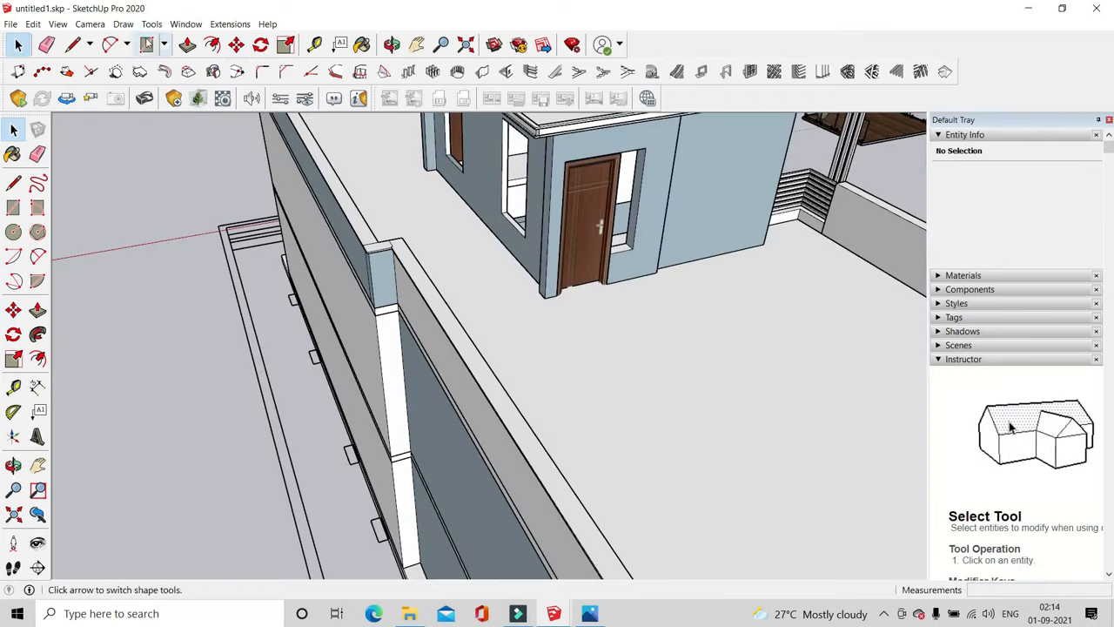
Draw a 1' 6" by 6' rectangle in the opening beside the rooftop door and turn it into a window frame
click(147, 44)
scroll(655, 173, up, 3)
click(634, 133)
scroll(597, 257, up, 2)
scroll(600, 336, up, 2)
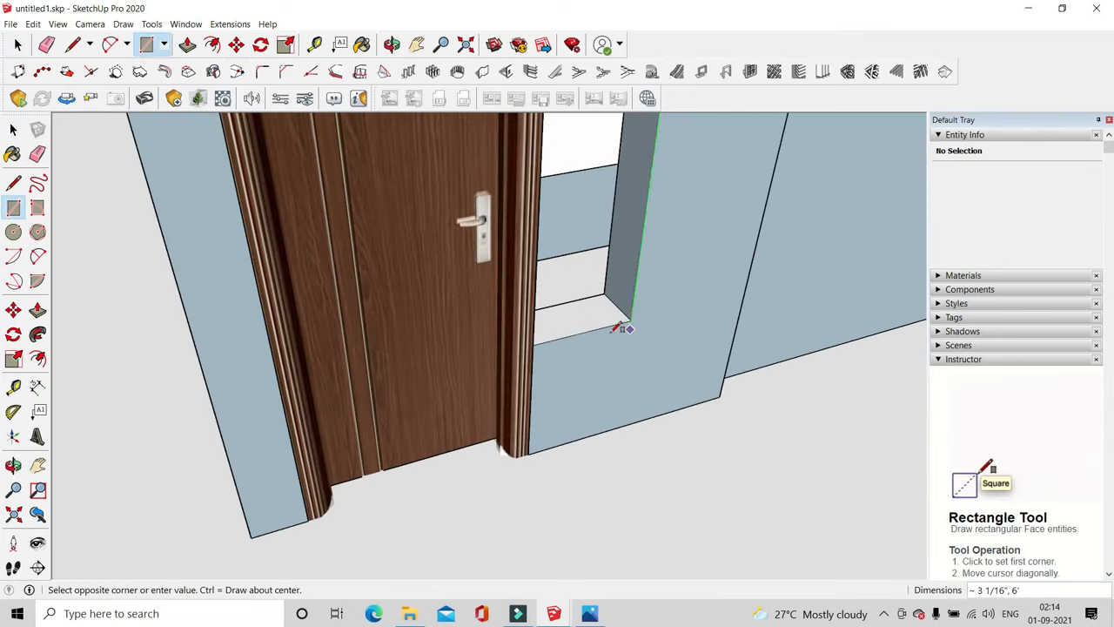
key(Escape)
scroll(561, 335, up, 2)
click(529, 346)
scroll(609, 375, down, 6)
scroll(621, 192, up, 4)
click(661, 172)
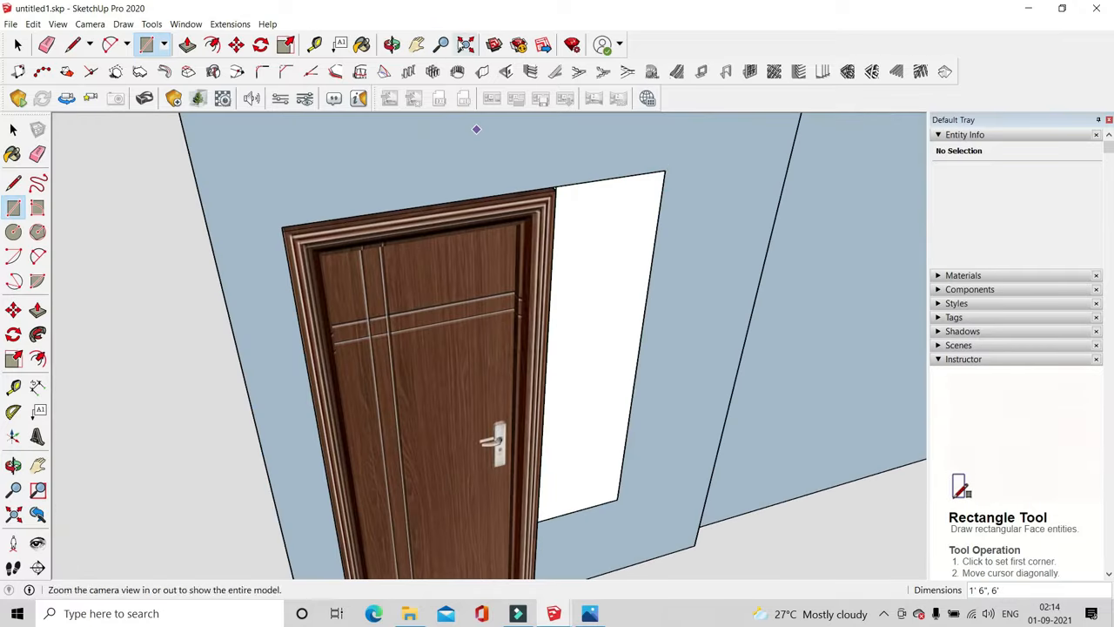
click(701, 71)
click(199, 451)
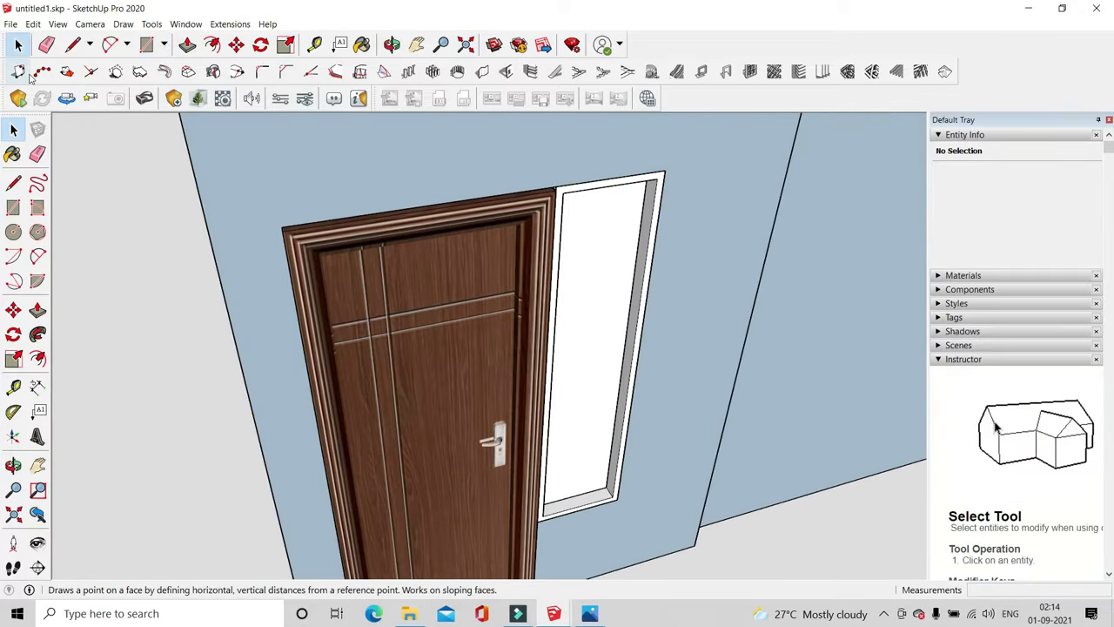
Draw a rectangle filling one of the two tall stairwell openings on the front of the central tower
middle_drag(574, 226, 532, 220)
scroll(453, 269, down, 6)
scroll(258, 186, down, 4)
middle_drag(348, 261, 726, 356)
middle_drag(487, 348, 627, 366)
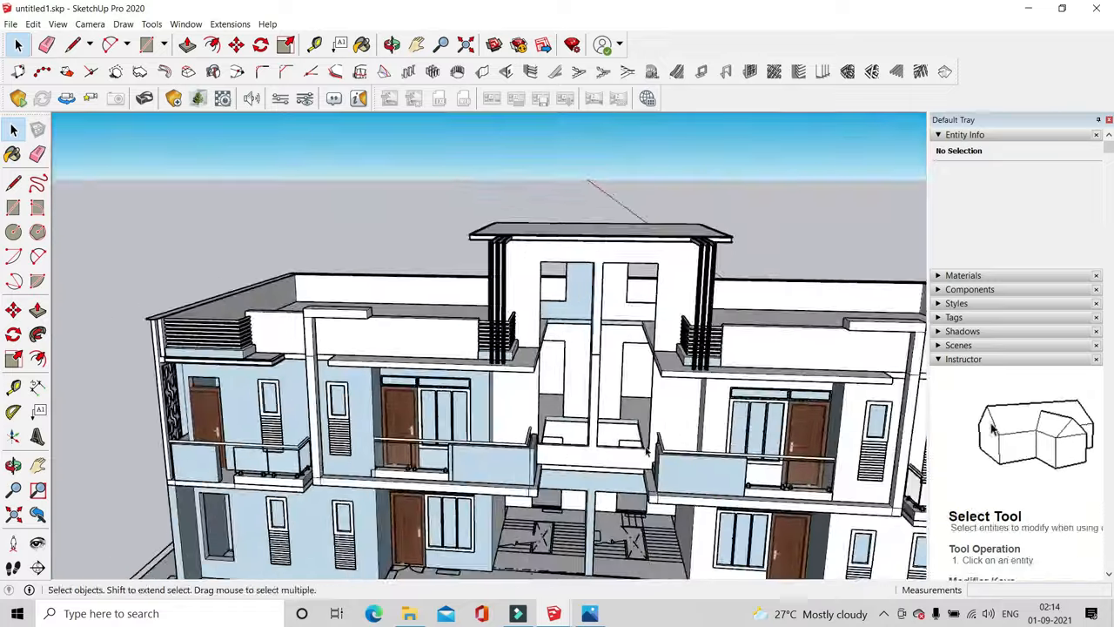
middle_drag(557, 296, 522, 374)
scroll(609, 435, up, 4)
click(586, 442)
scroll(584, 438, down, 3)
scroll(537, 239, up, 4)
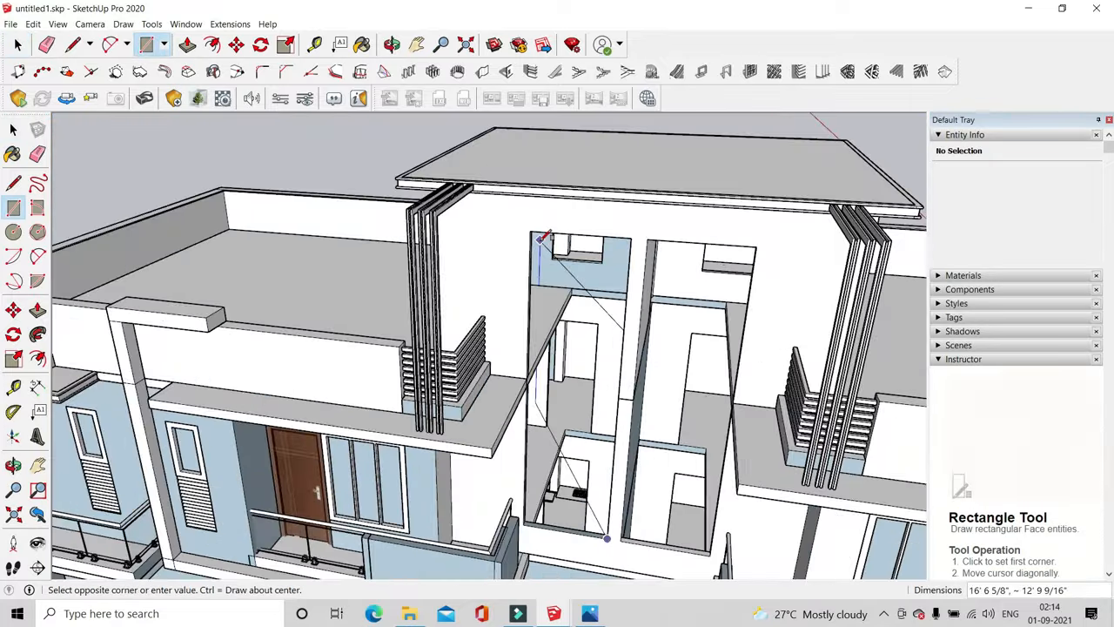
click(525, 226)
scroll(539, 224, down, 2)
Use Panel Divider to turn the tall stairwell rectangle into a rectangular window frame with four stacked panes
click(755, 73)
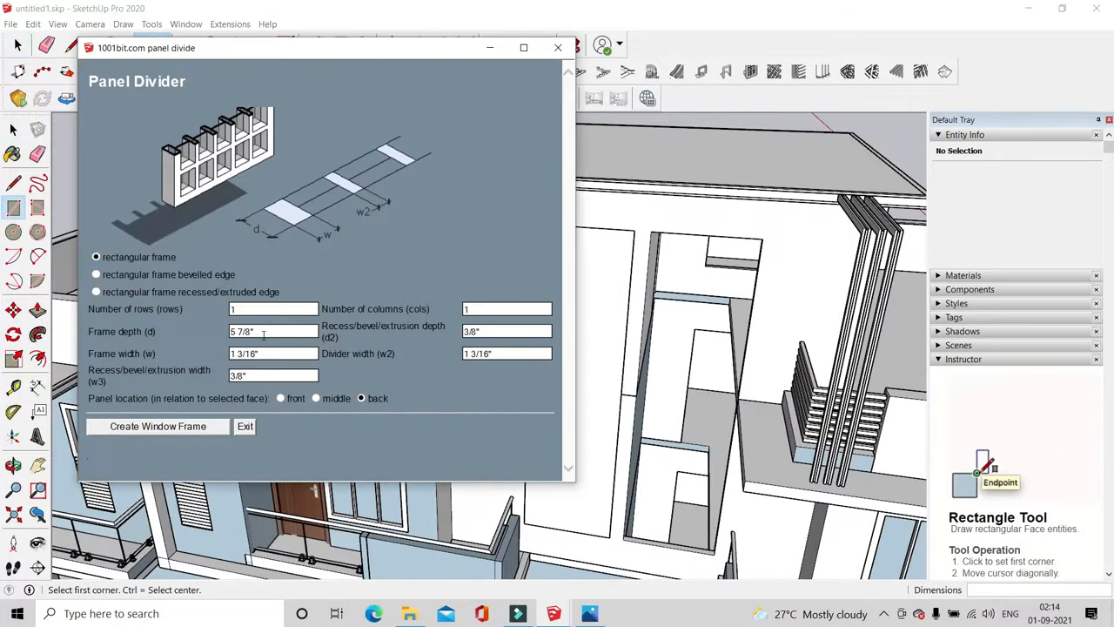
click(179, 427)
click(557, 317)
middle_drag(557, 305, 567, 402)
scroll(567, 402, down, 5)
scroll(558, 271, up, 8)
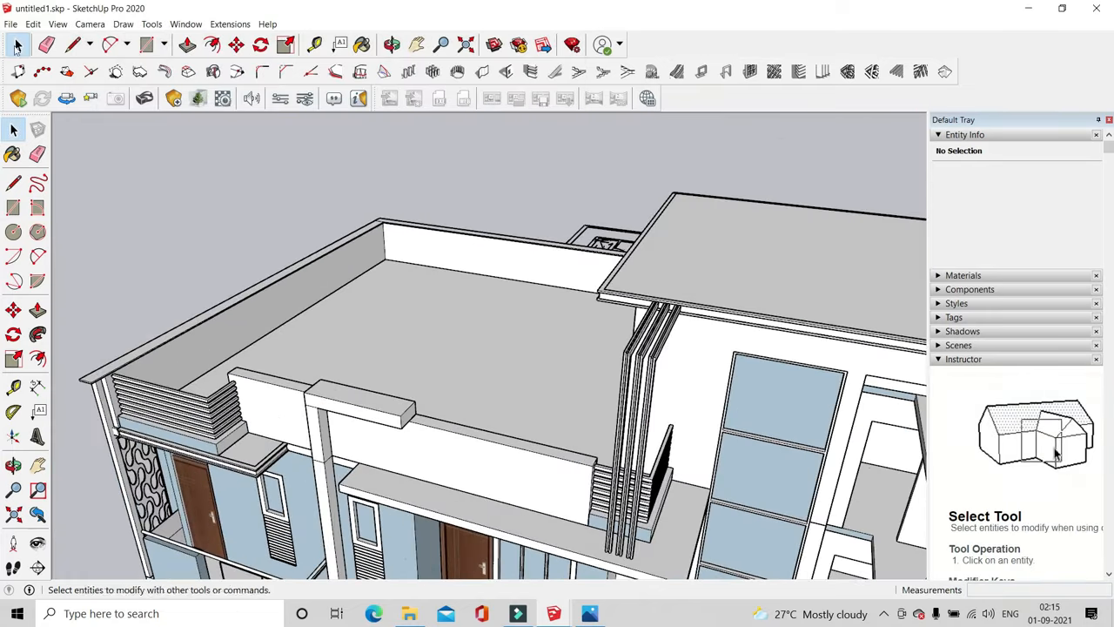
Make the stairwell window a component, copy it 5' 7 1/2" across into the adjacent tall opening, and clear the selection
right_click(537, 234)
click(588, 342)
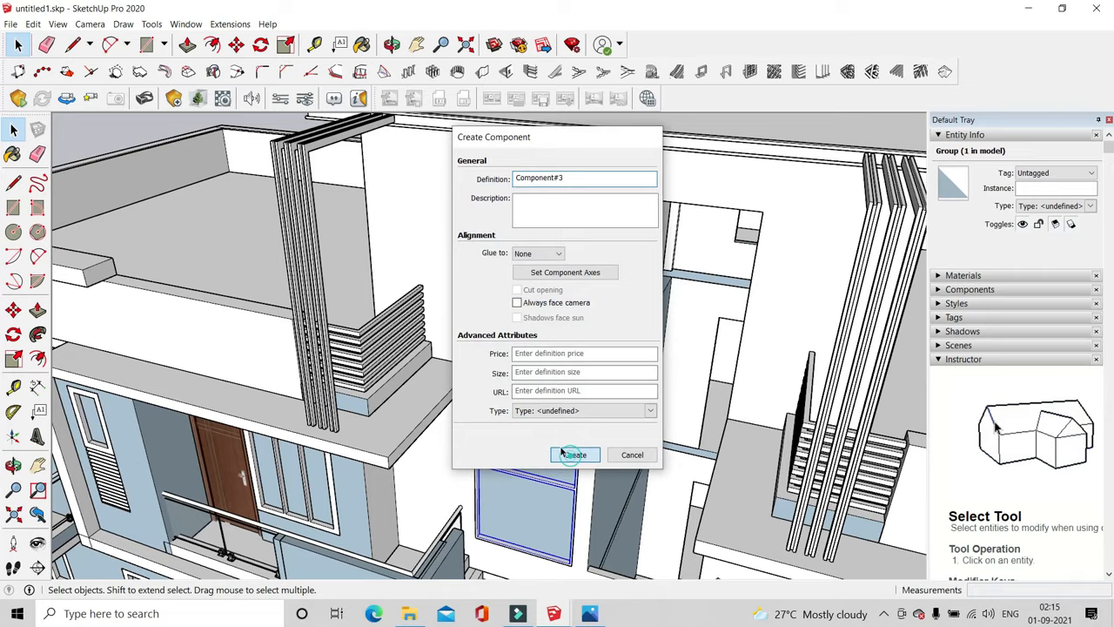
click(566, 454)
key(m)
scroll(580, 195, up, 3)
click(613, 191)
key(ctrl)
scroll(557, 205, down, 4)
scroll(641, 226, up, 3)
click(676, 219)
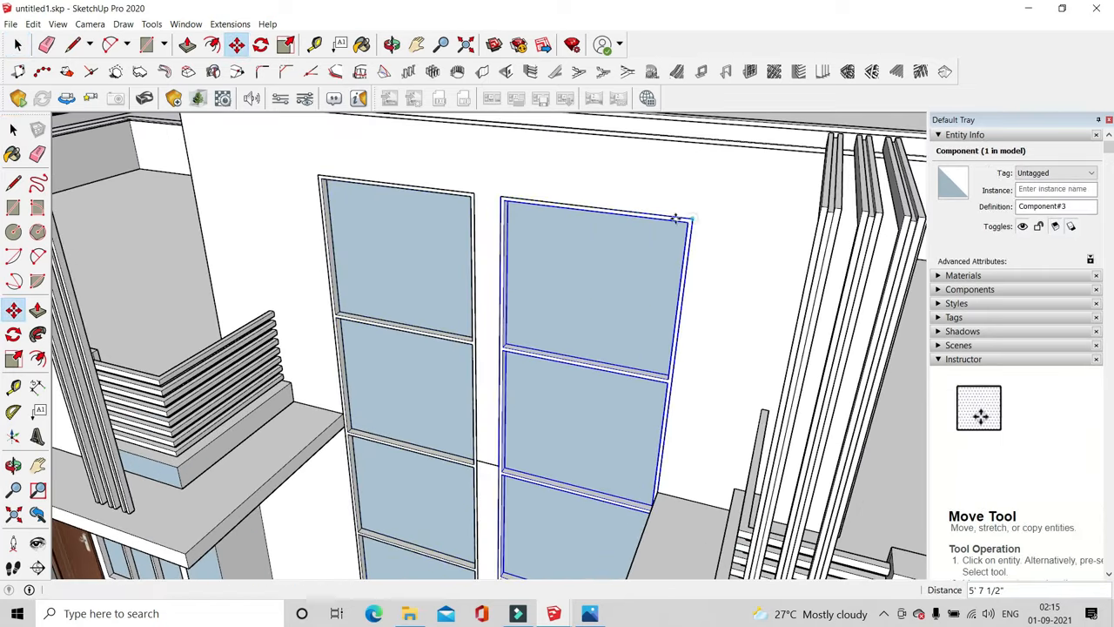
click(17, 45)
click(278, 284)
scroll(381, 306, down, 5)
scroll(568, 255, down, 3)
middle_drag(568, 255, 563, 376)
scroll(560, 375, down, 5)
scroll(561, 403, up, 3)
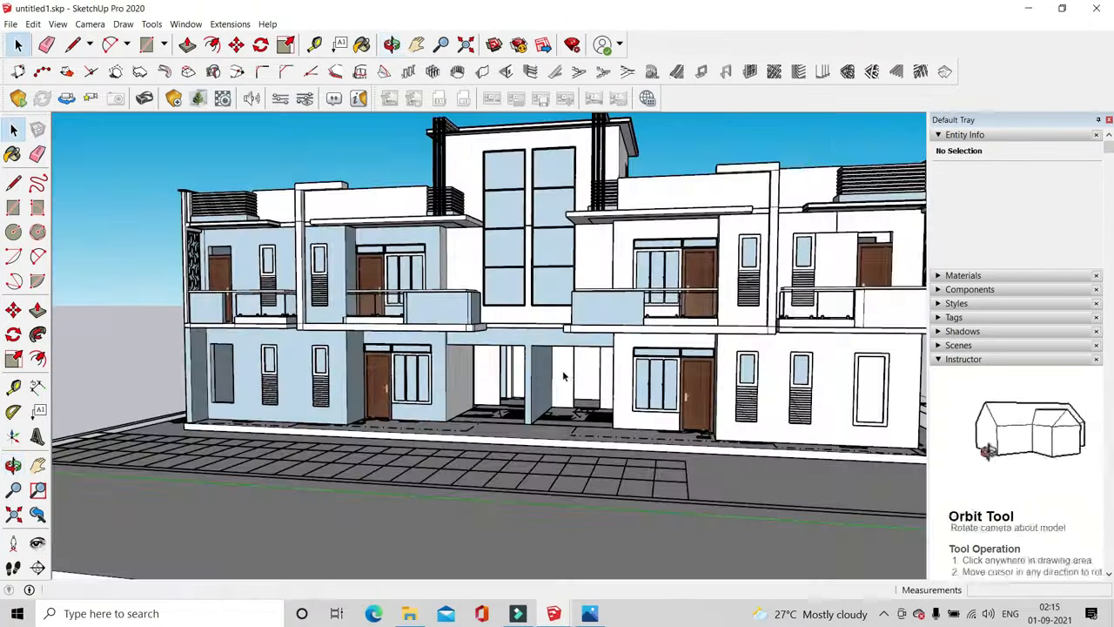
click(855, 584)
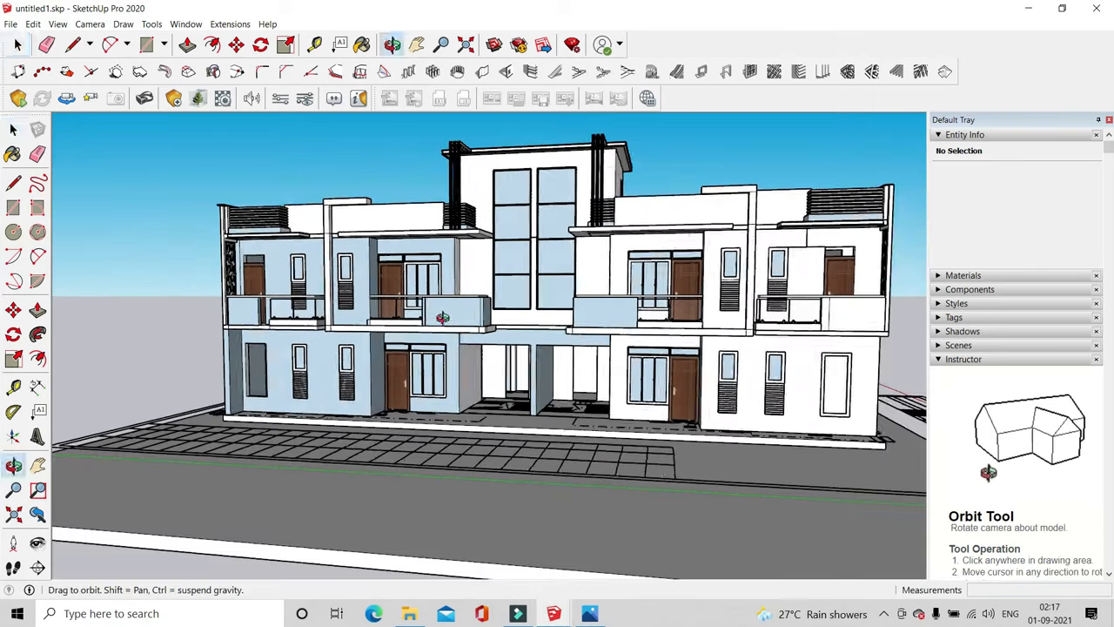
Copy an upper-floor door's top-light frame about 17' 8 9/16" along the facade to above the outer balcony door
scroll(392, 261, up, 5)
click(393, 241)
click(236, 45)
scroll(348, 209, up, 4)
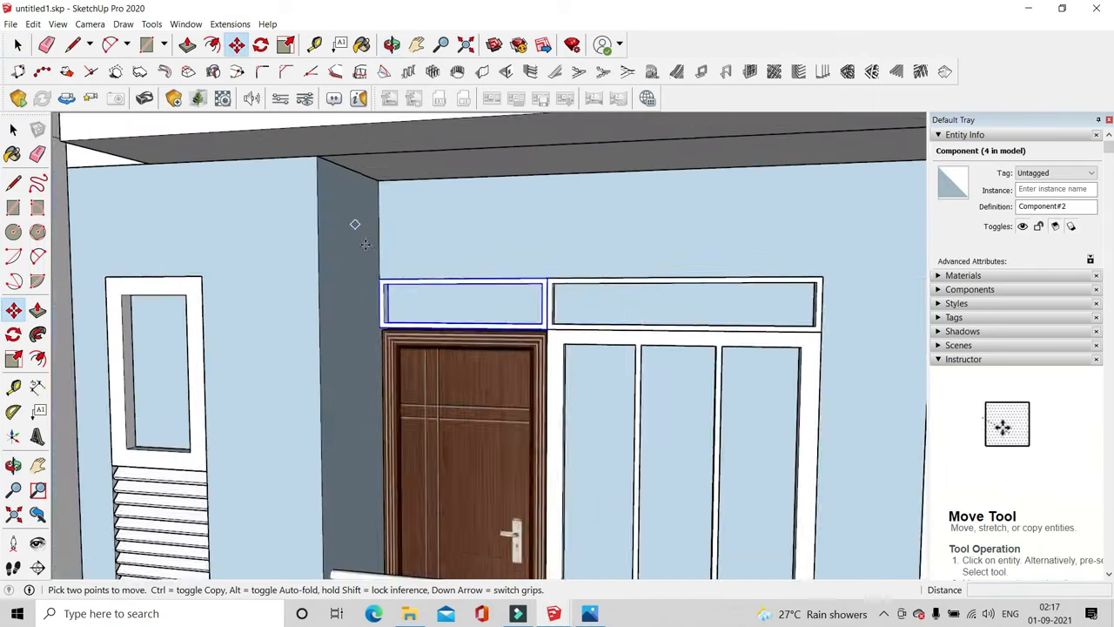
click(381, 278)
key(ctrl)
scroll(565, 244, down, 5)
scroll(213, 256, up, 6)
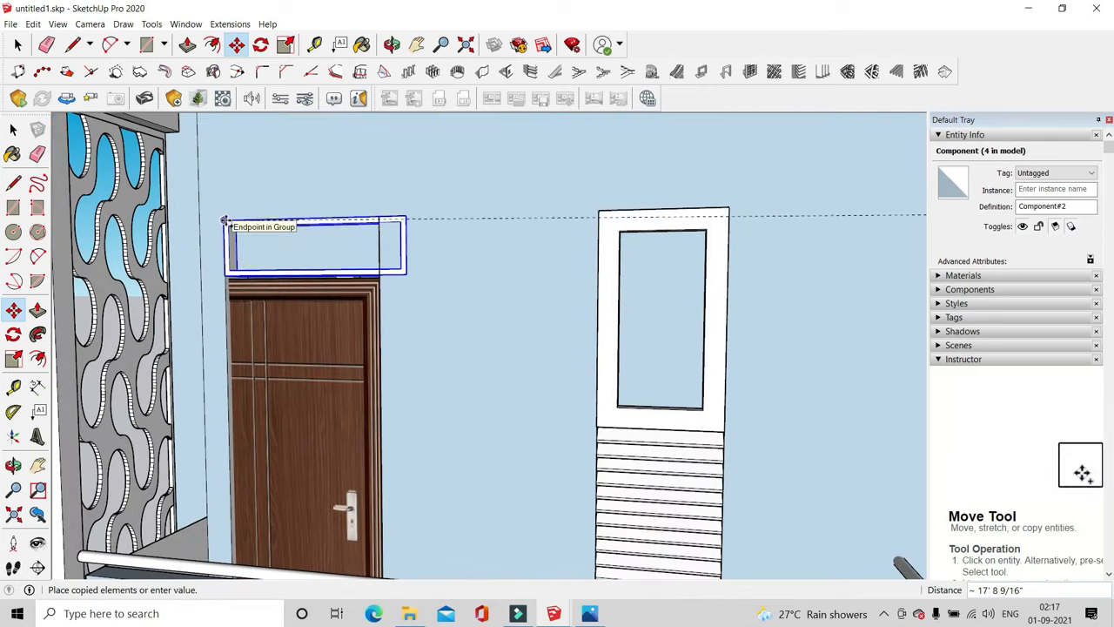
scroll(409, 248, up, 1)
Scale the copied top-light frame's width by about 0.86 along the red axis to match the outer door's opening
key(s)
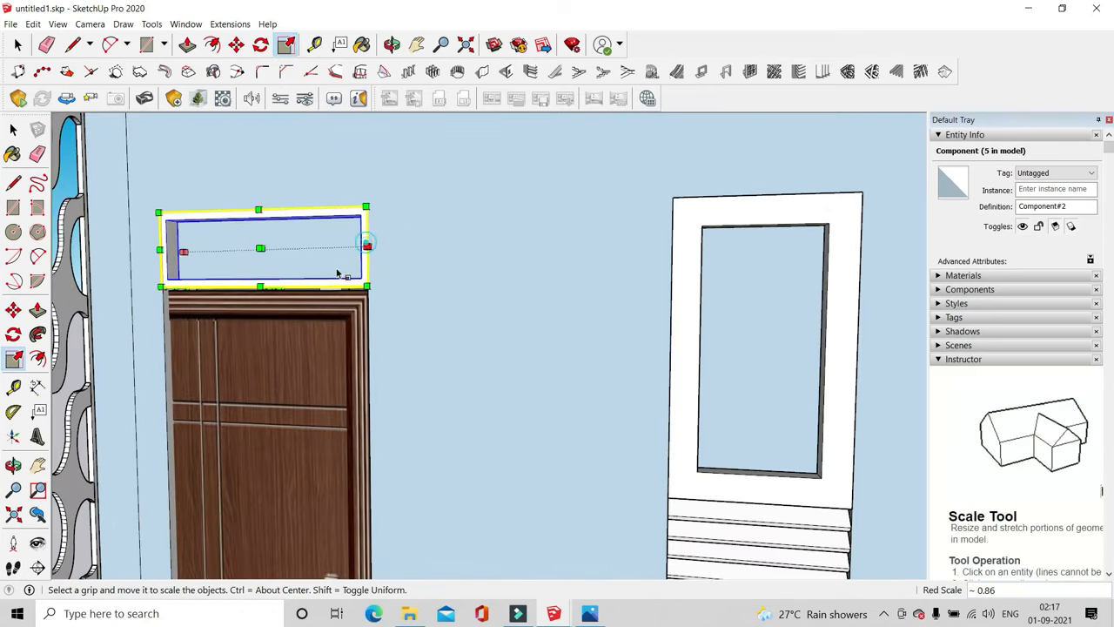
scroll(314, 282, up, 3)
click(499, 288)
scroll(498, 292, down, 3)
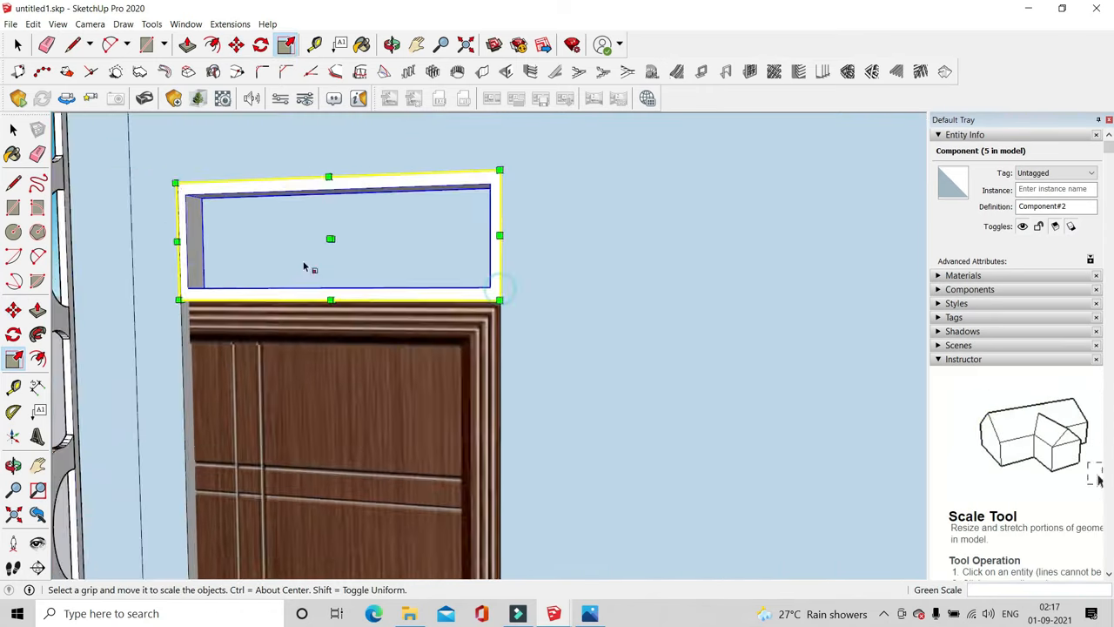
Copy the narrowed top-light frame 70' 3" across to above the outer upper-floor door of the opposite wing
click(236, 45)
scroll(204, 171, up, 2)
click(172, 179)
key(ctrl)
scroll(259, 157, down, 4)
scroll(305, 148, down, 6)
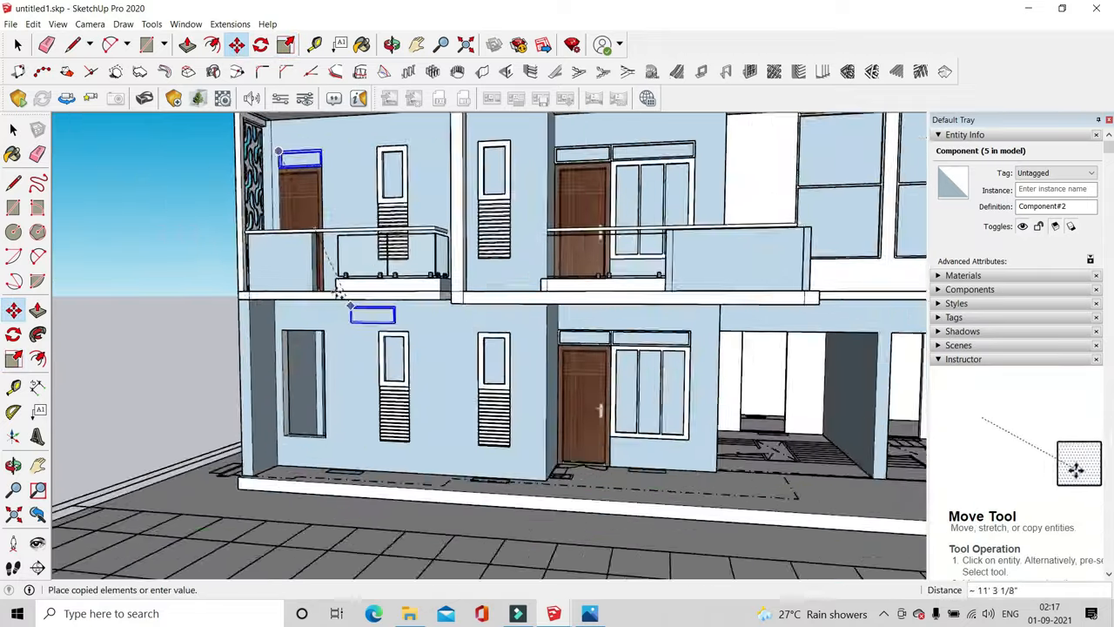
scroll(453, 452, down, 3)
middle_drag(416, 322, 396, 383)
scroll(727, 288, up, 3)
scroll(734, 290, up, 3)
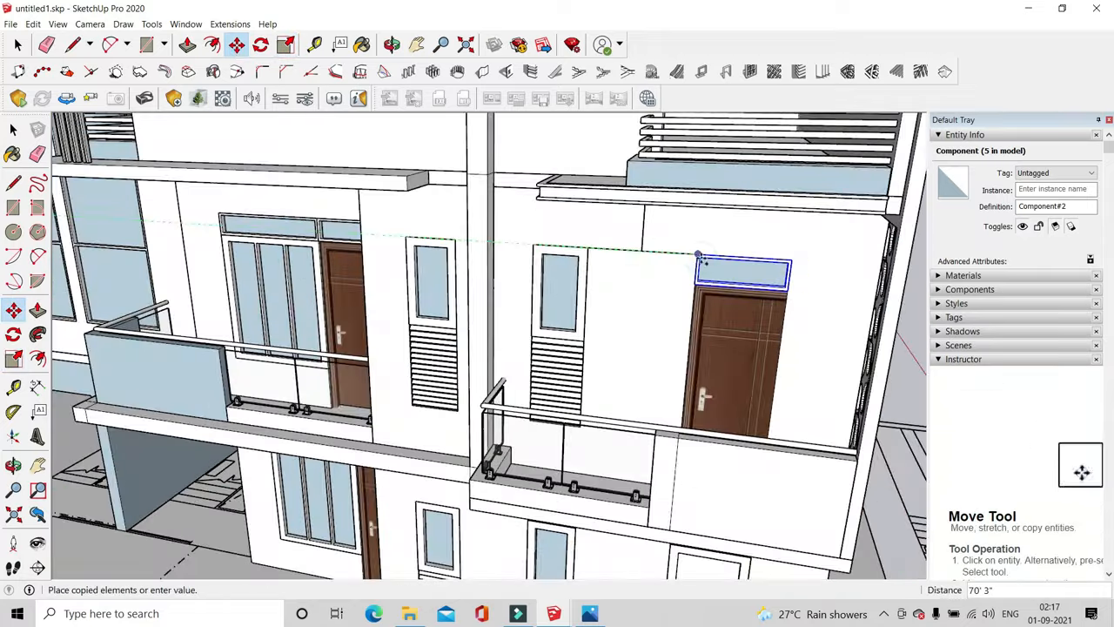
click(17, 44)
Copy the tall ground-floor window frame into the matching opening at the other wing's outer end, and clear the selection
scroll(635, 313, down, 4)
scroll(669, 468, up, 3)
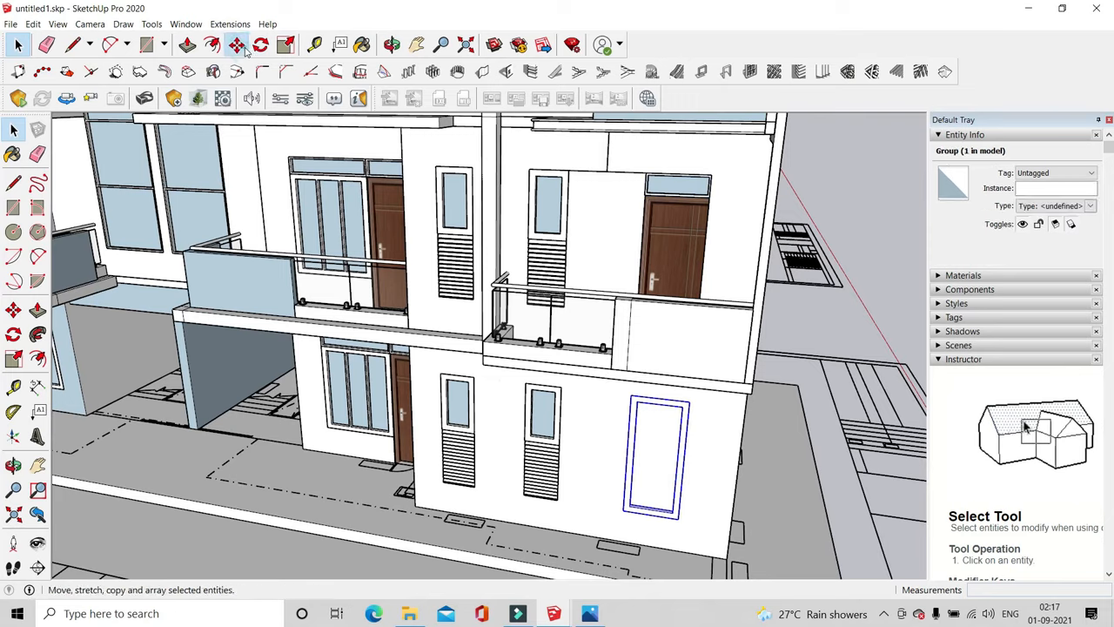
click(238, 45)
scroll(670, 398, up, 2)
click(699, 407)
key(ctrl)
scroll(714, 399, down, 4)
click(95, 300)
scroll(261, 265, down, 4)
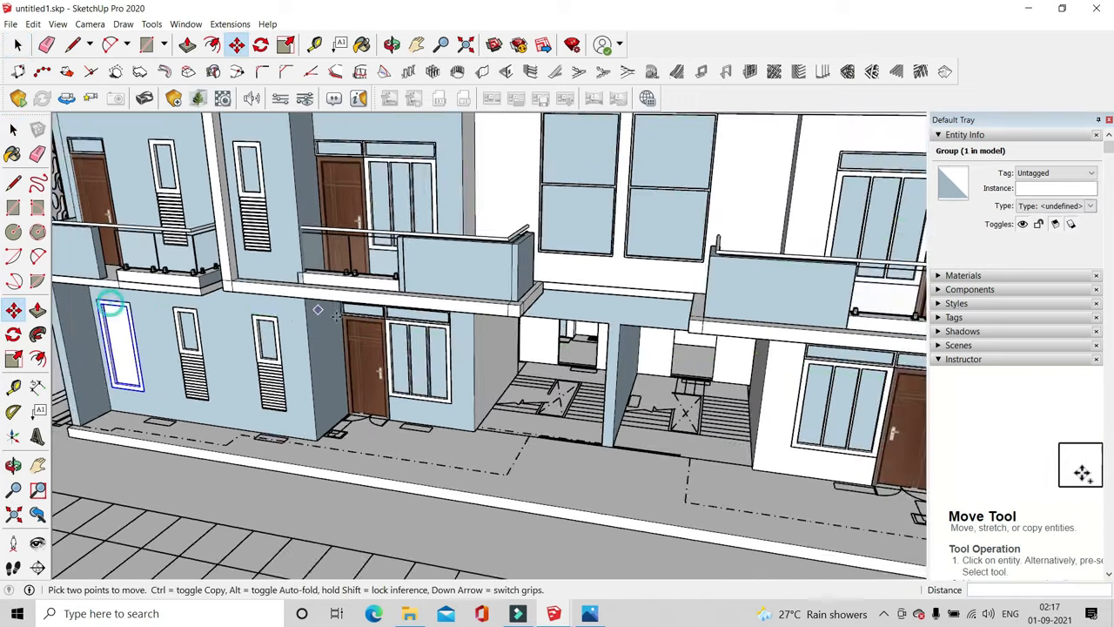
click(17, 45)
click(609, 505)
click(900, 612)
click(884, 613)
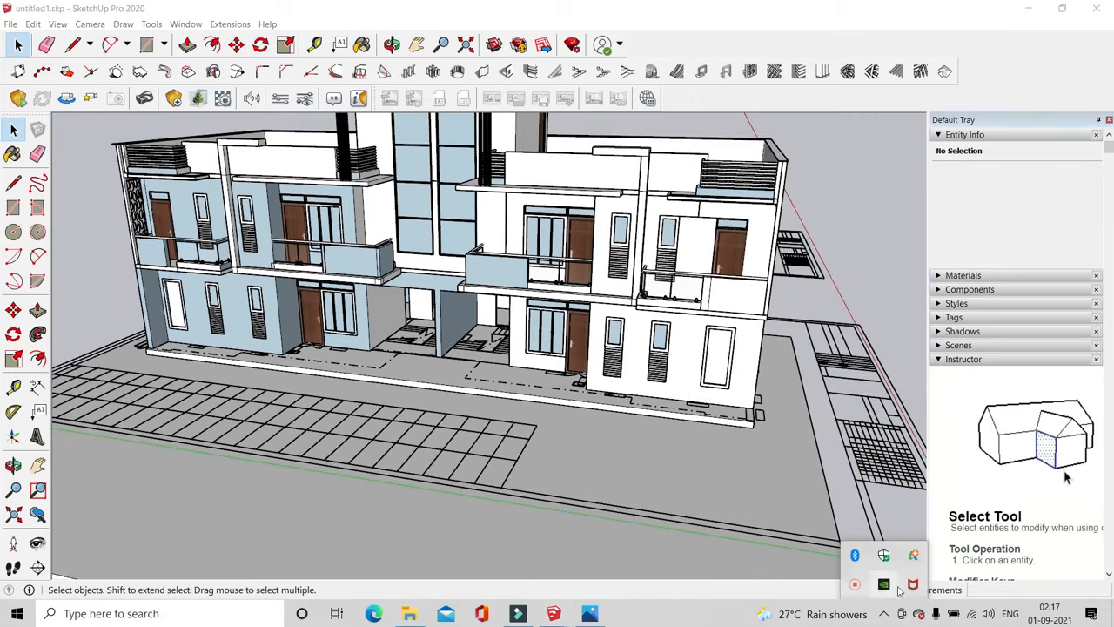
click(860, 585)
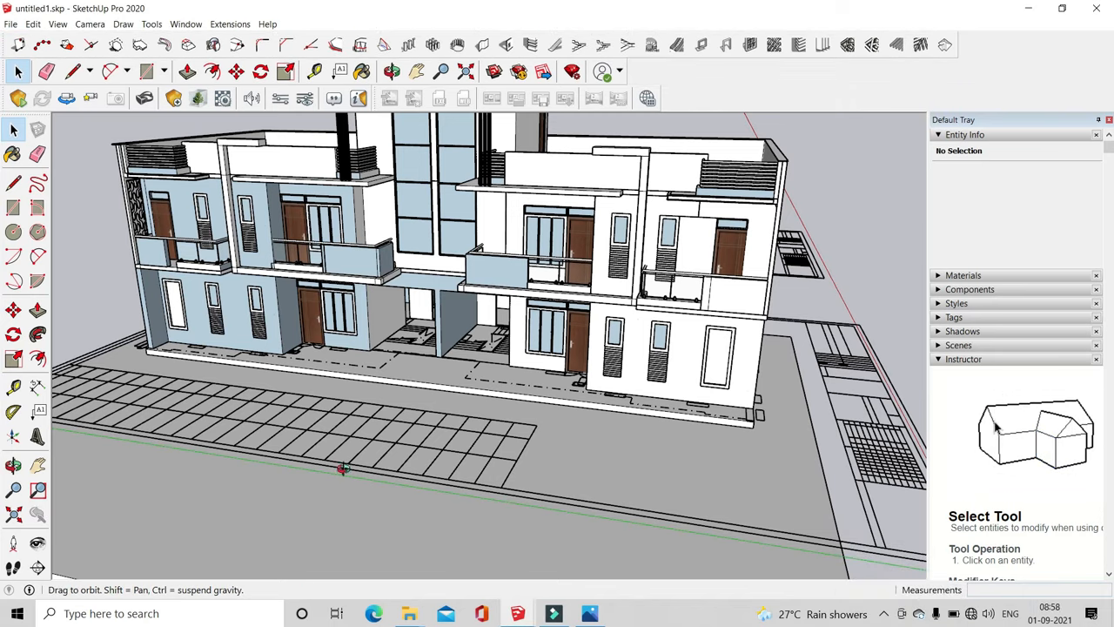
Start a rectangle at the plinth's front corner, beside the end wall with the tall ground-floor window
middle_drag(343, 468, 350, 432)
scroll(343, 396, up, 5)
scroll(301, 392, down, 6)
scroll(214, 394, up, 2)
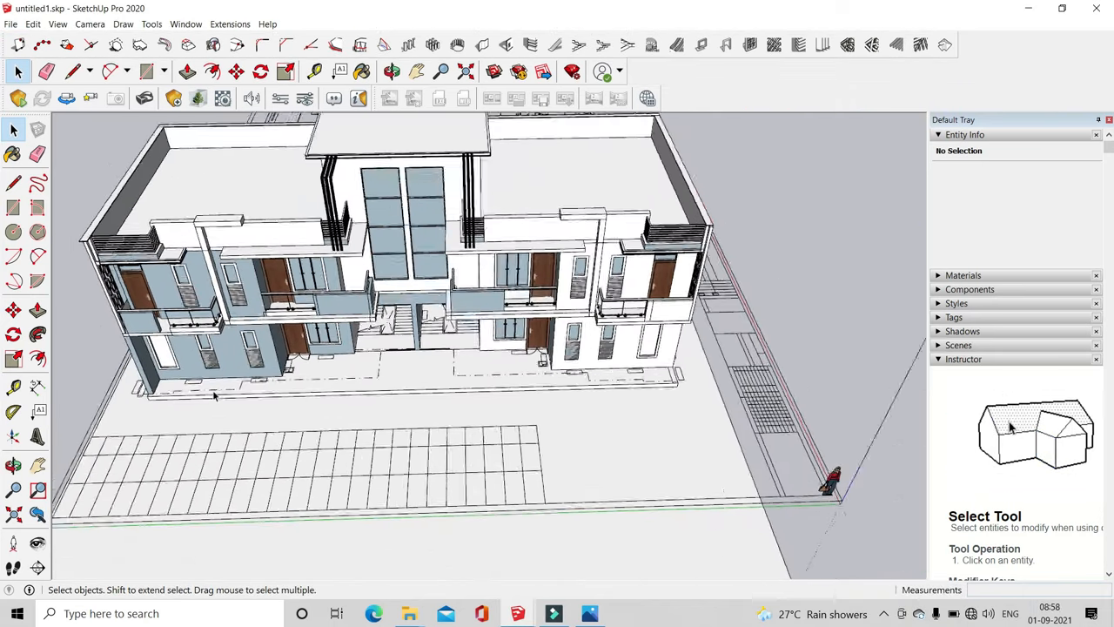
scroll(214, 395, up, 3)
scroll(123, 355, down, 2)
scroll(579, 396, up, 3)
middle_drag(574, 396, 392, 402)
scroll(657, 412, up, 5)
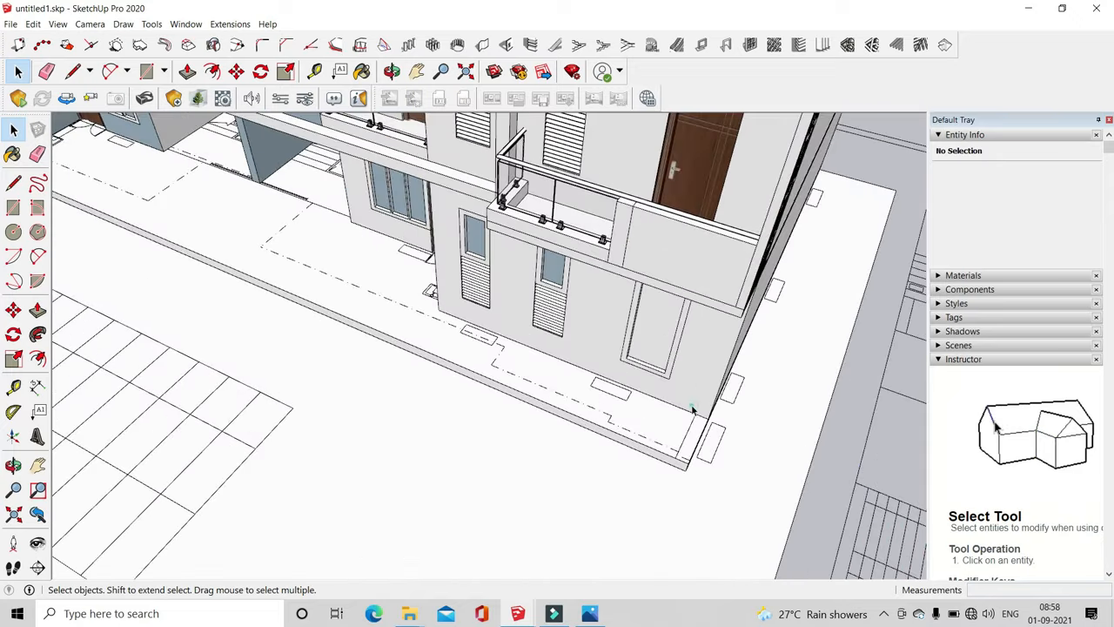
click(146, 71)
scroll(688, 435, up, 4)
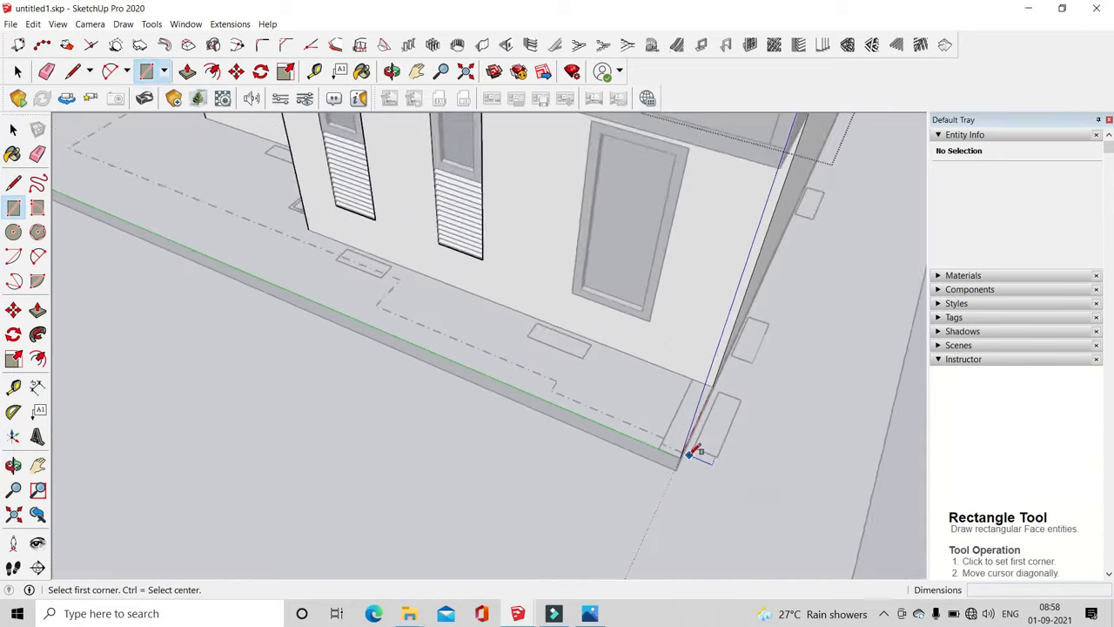
Draw a 3' 6" by 9" rectangle on the plinth between its front corner and the corner of the building wall
click(676, 459)
scroll(692, 357, up, 2)
click(699, 343)
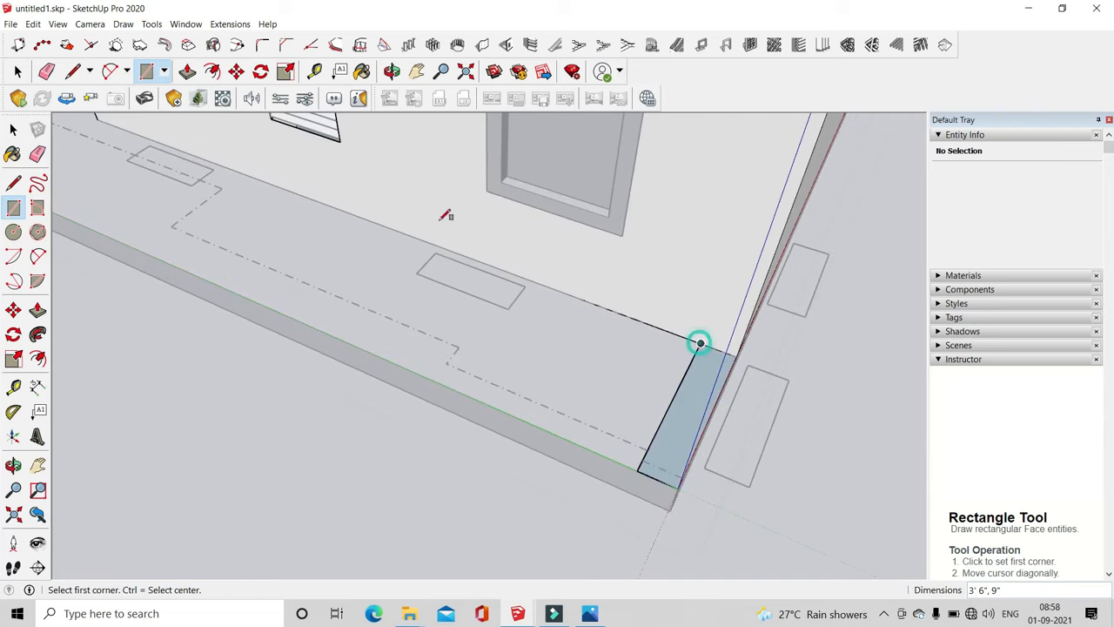
Extrude the plinth-corner rectangle upward 11' 6" into a wall pier reaching the upper floor
click(185, 72)
click(677, 455)
scroll(774, 462, down, 8)
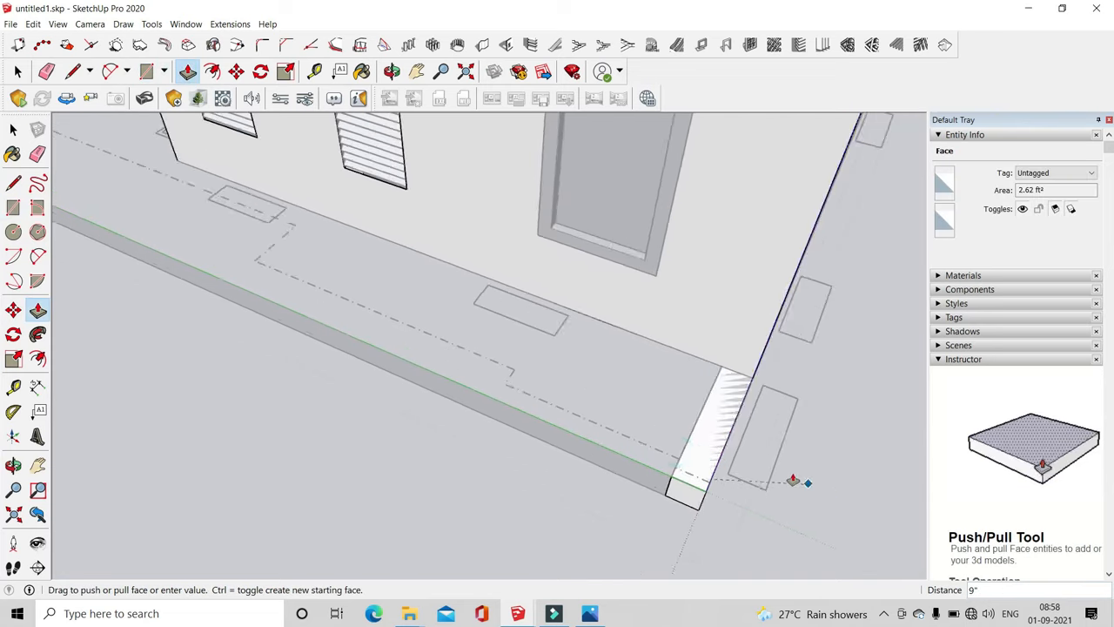
scroll(687, 435, down, 5)
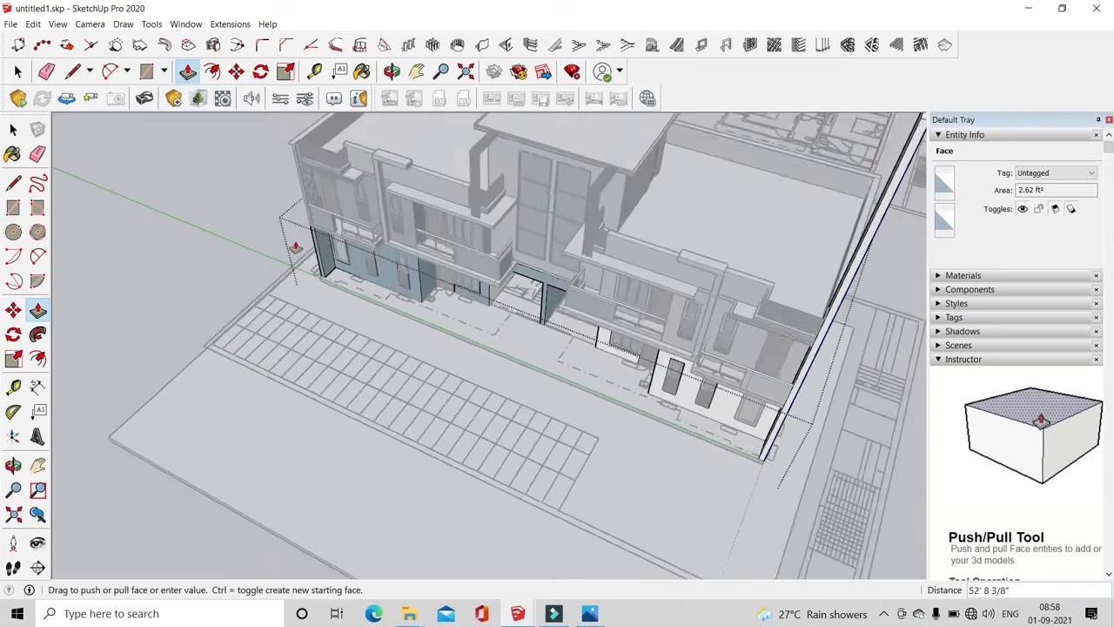
scroll(305, 230, up, 5)
click(318, 224)
Lower the corner pier's top face 6" to the underside of the upper-floor slab and deselect it
scroll(268, 223, down, 3)
middle_drag(266, 224, 492, 309)
scroll(491, 311, up, 8)
scroll(499, 312, down, 4)
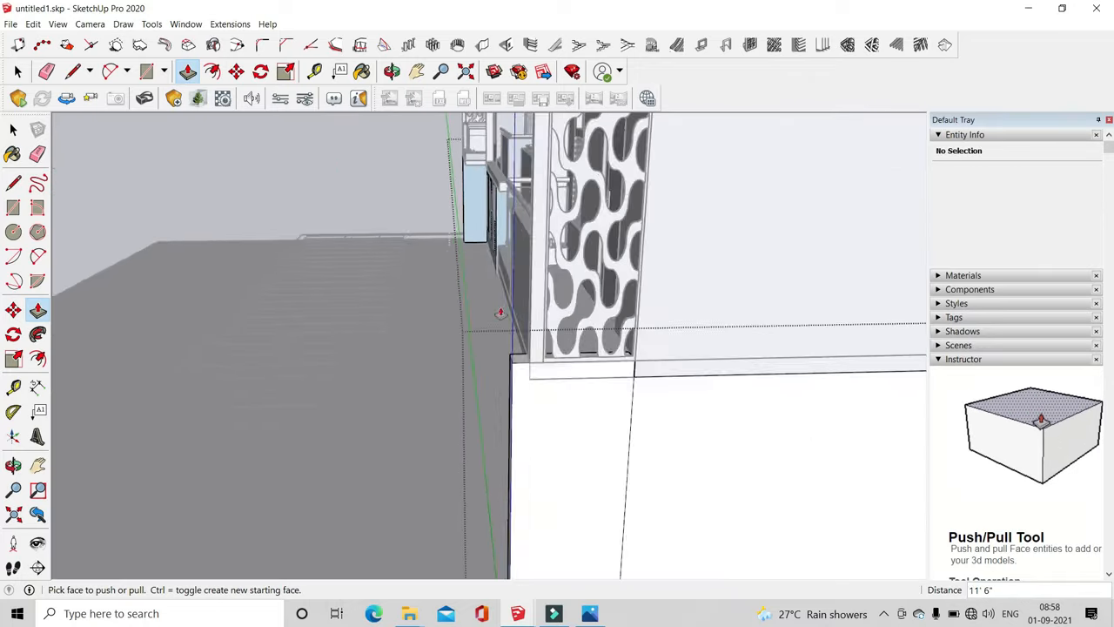
scroll(512, 346, up, 1)
click(514, 344)
click(527, 364)
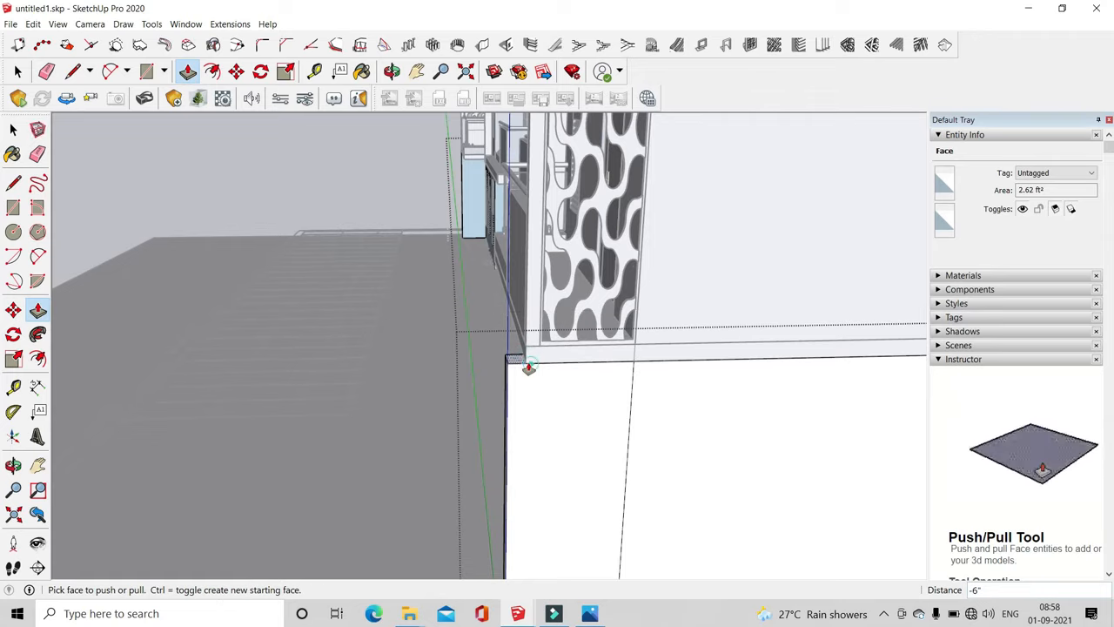
click(17, 73)
click(280, 185)
Examine the ground-floor front facade, its entrances and the dash-dot porch outline on the plinth
middle_drag(429, 303, 684, 365)
scroll(725, 287, up, 4)
middle_drag(726, 313, 740, 345)
scroll(724, 342, down, 4)
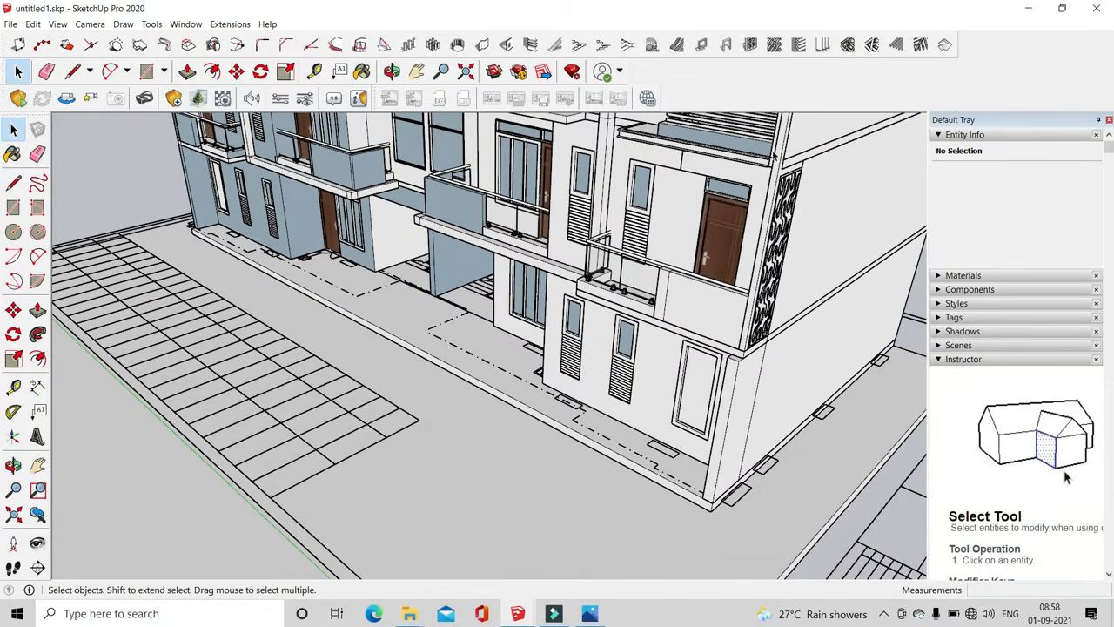
middle_drag(379, 268, 553, 323)
scroll(150, 322, up, 2)
scroll(185, 321, down, 2)
scroll(320, 322, down, 1)
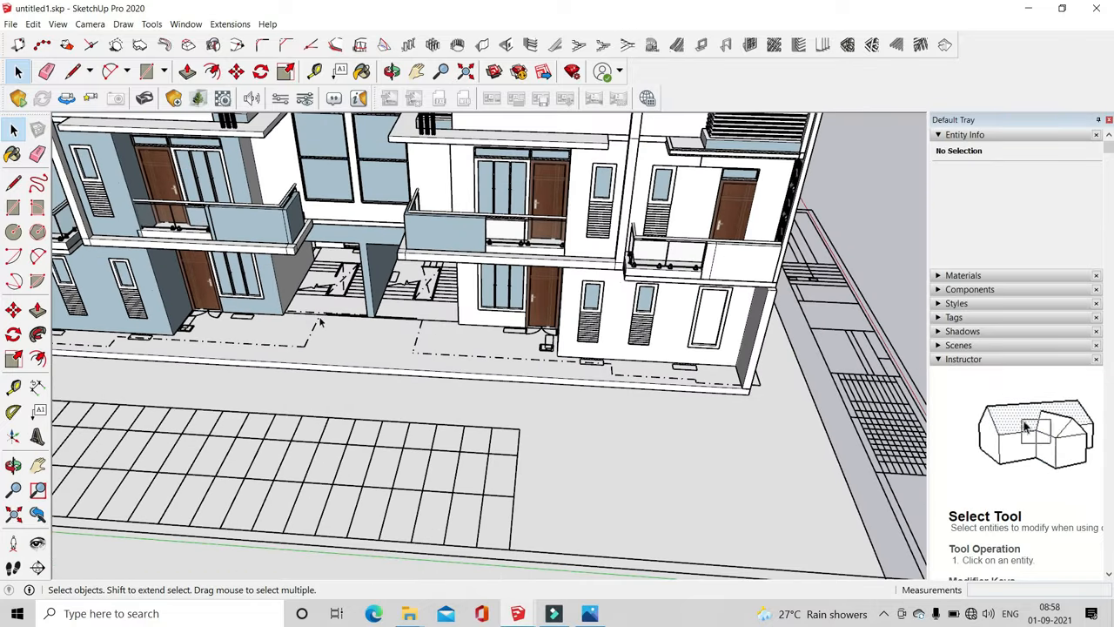
scroll(157, 327, up, 1)
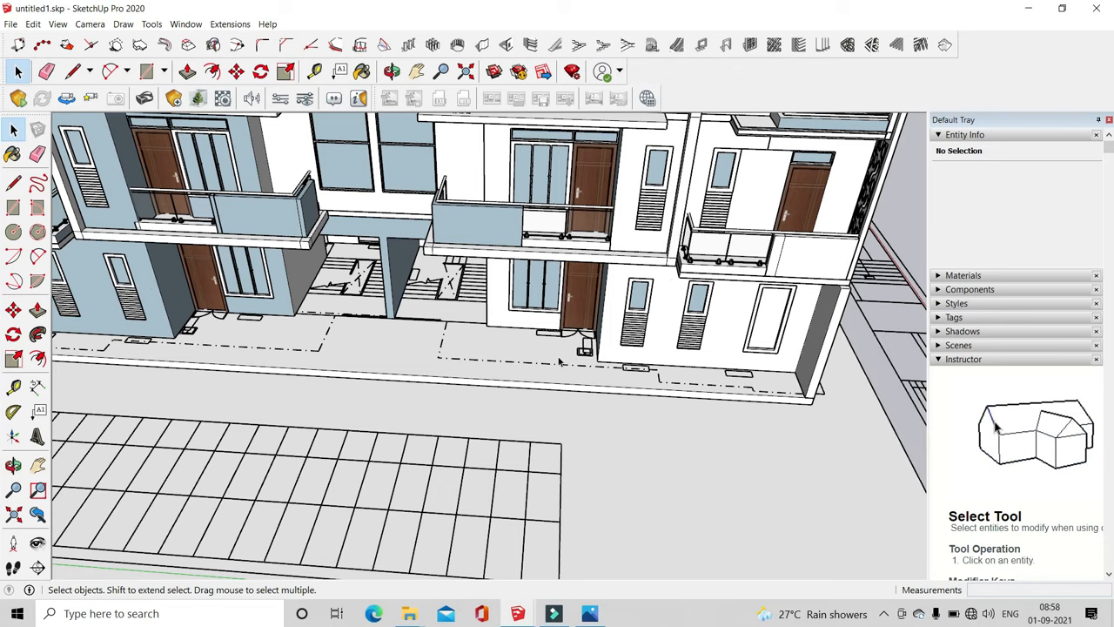
scroll(322, 342, down, 1)
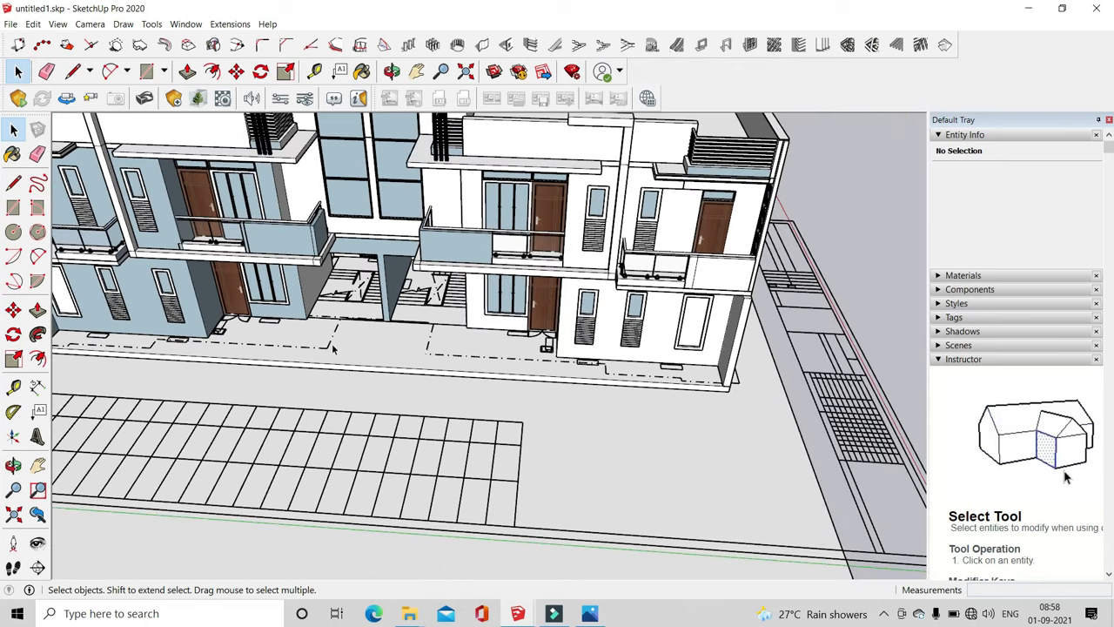
scroll(479, 383, down, 3)
scroll(321, 336, up, 2)
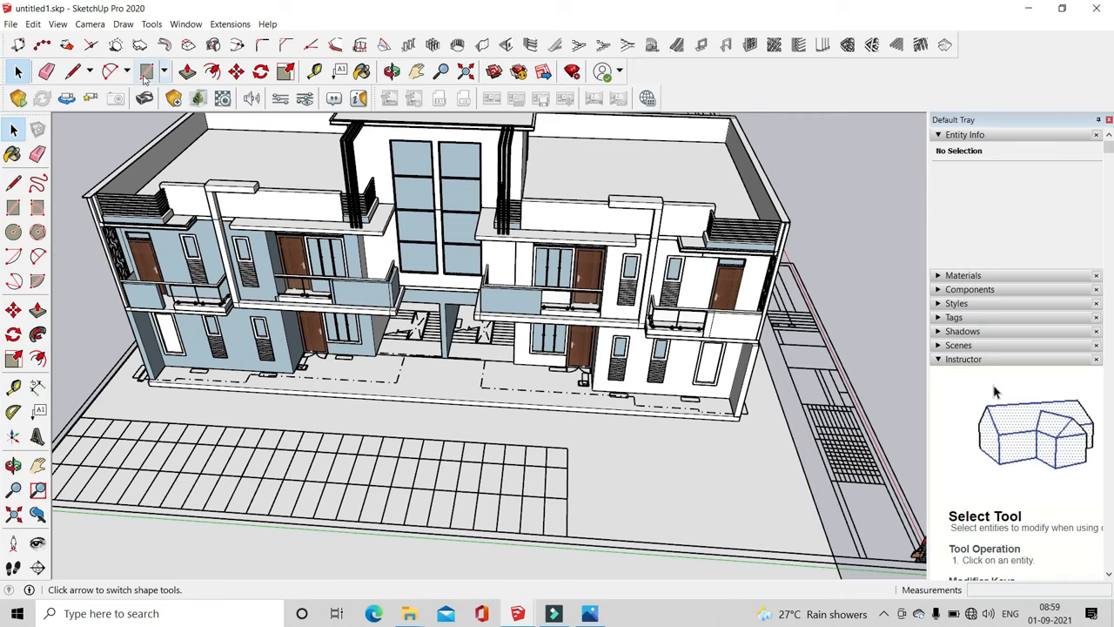
Draw a closed rectangular outline 9" deep on the plinth at the wall corner beside the blue-walled unit's entrance door
click(146, 73)
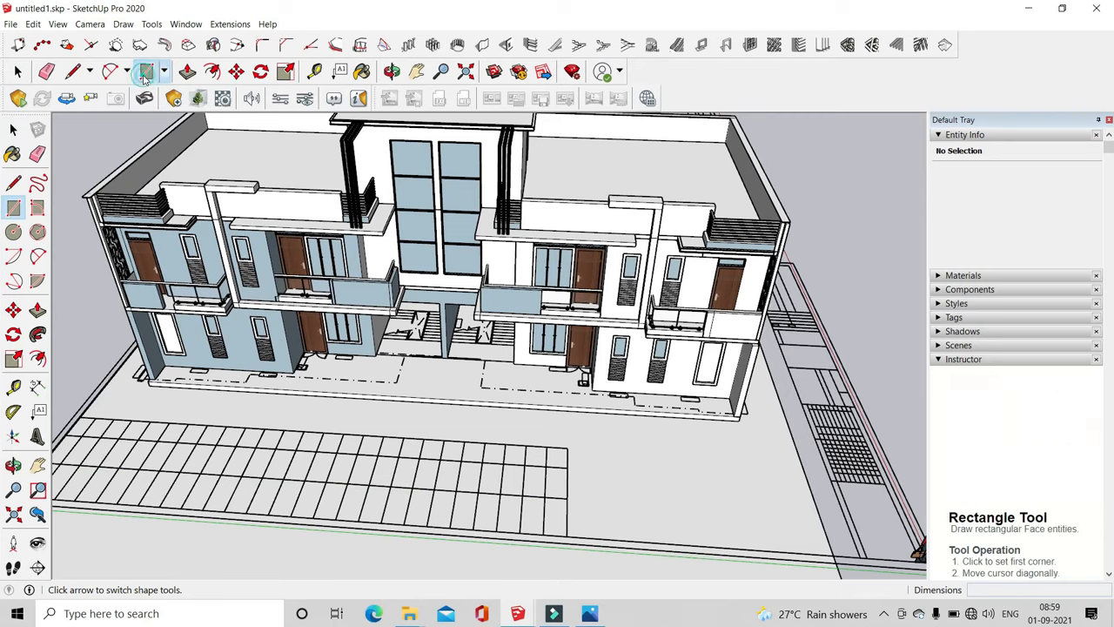
click(69, 74)
scroll(231, 346, up, 6)
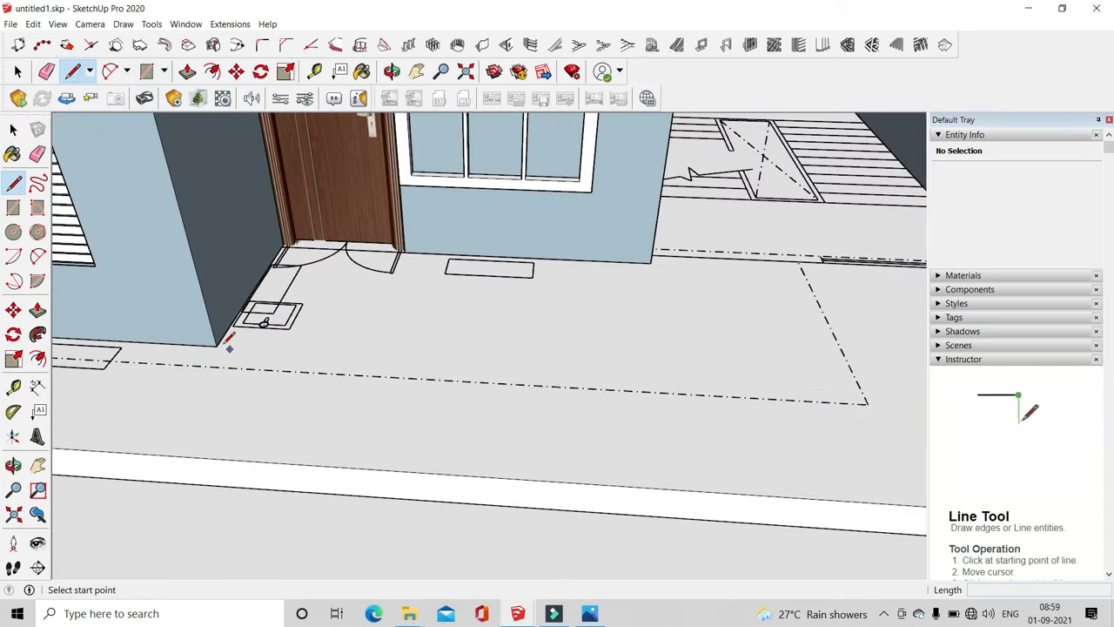
click(217, 346)
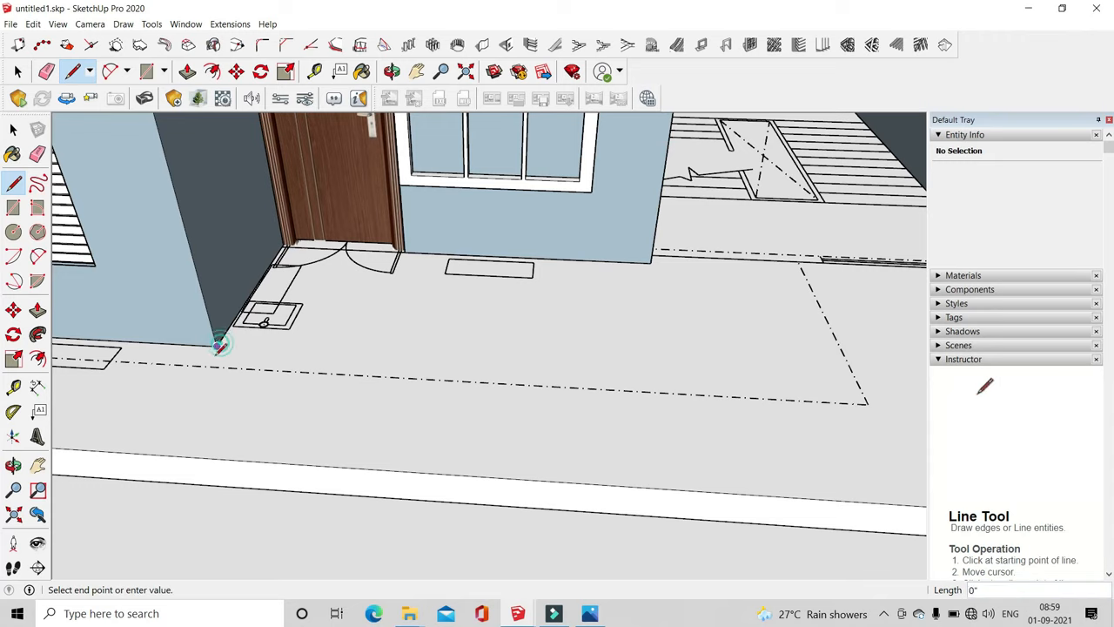
scroll(215, 366, up, 1)
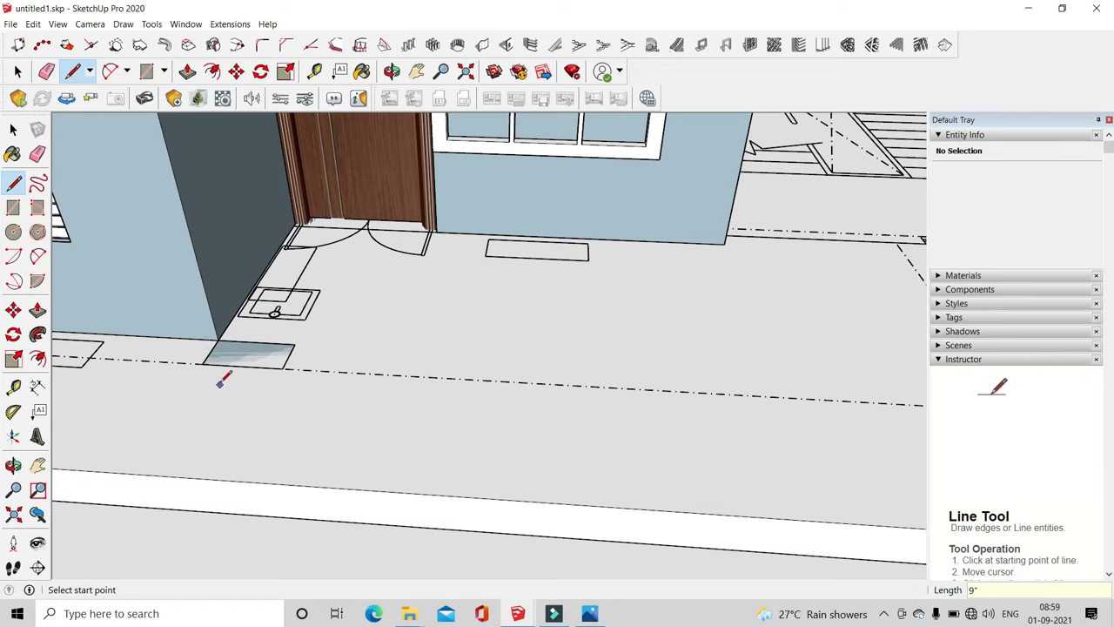
Extrude the small rectangle beside the entrance door upward 4' to form a post
click(188, 71)
click(263, 353)
scroll(261, 345, down, 3)
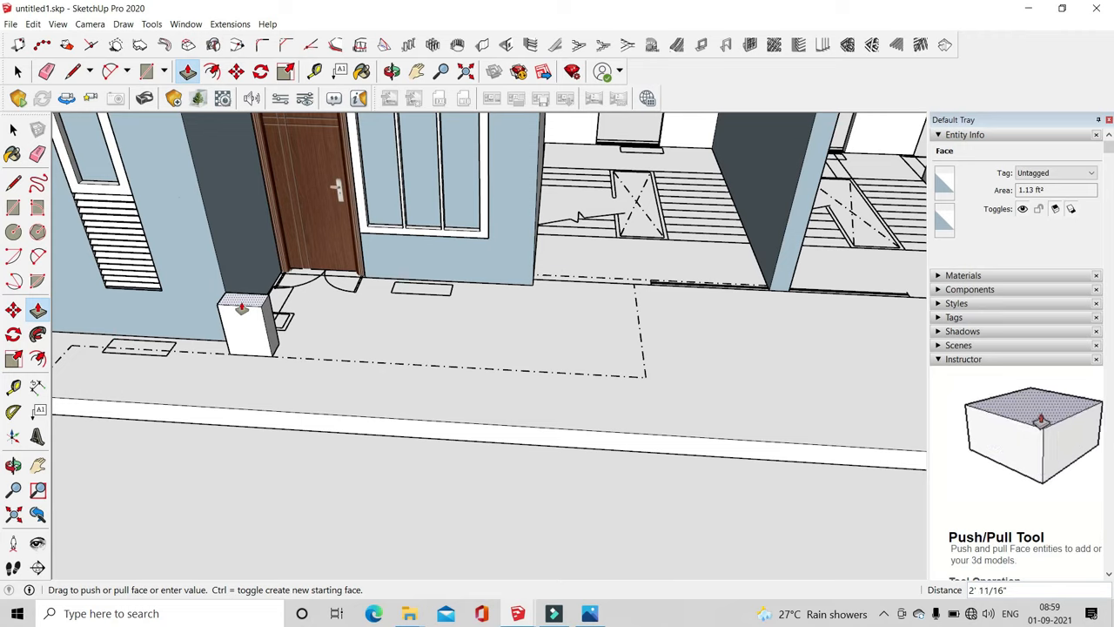
click(242, 254)
middle_drag(243, 254, 274, 310)
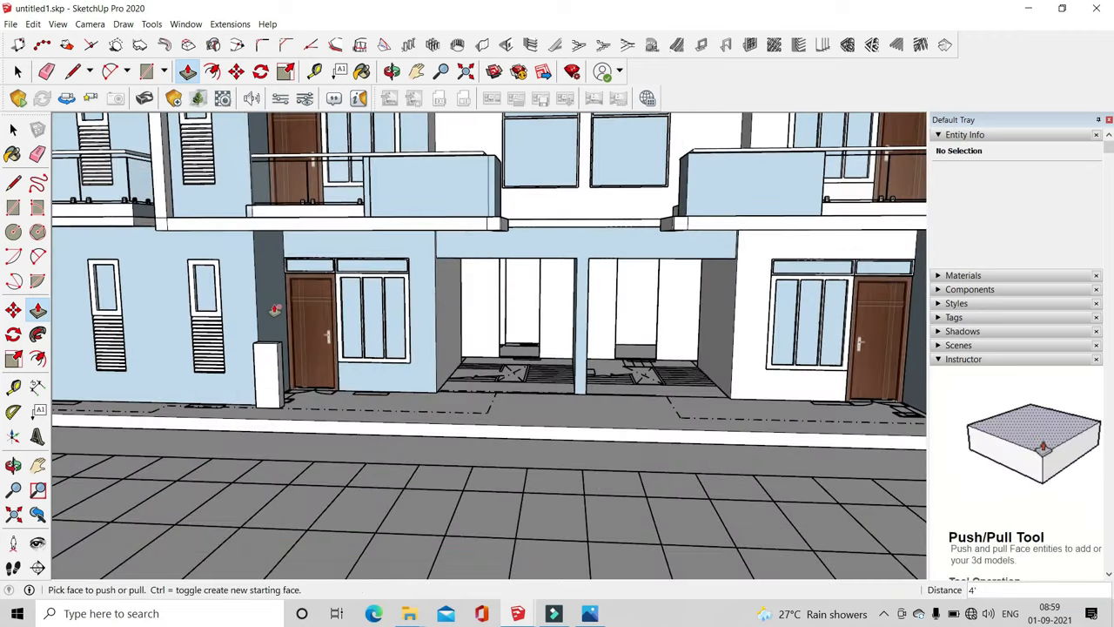
middle_drag(305, 407, 266, 507)
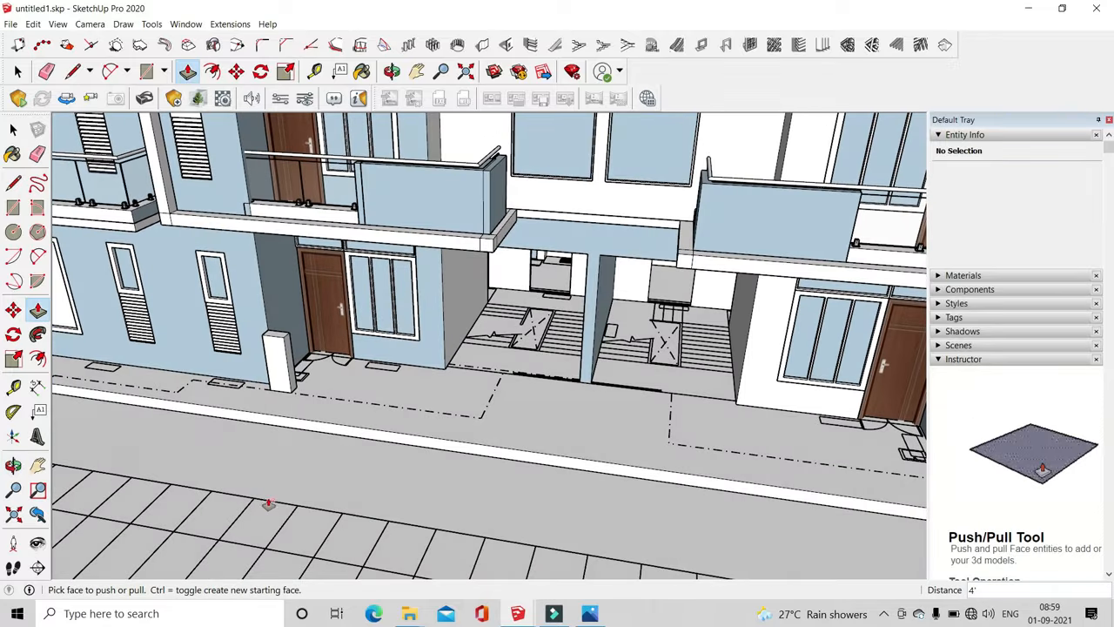
Select the whole post beside the entrance door and make it a group
scroll(279, 353, up, 3)
scroll(279, 340, up, 2)
scroll(390, 423, down, 4)
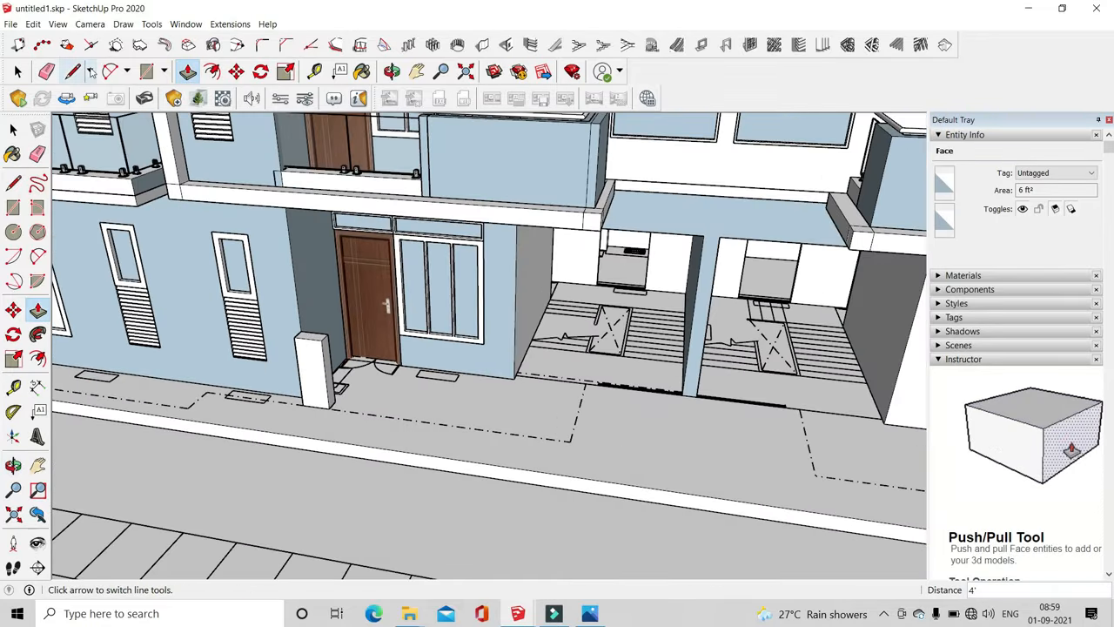
click(21, 70)
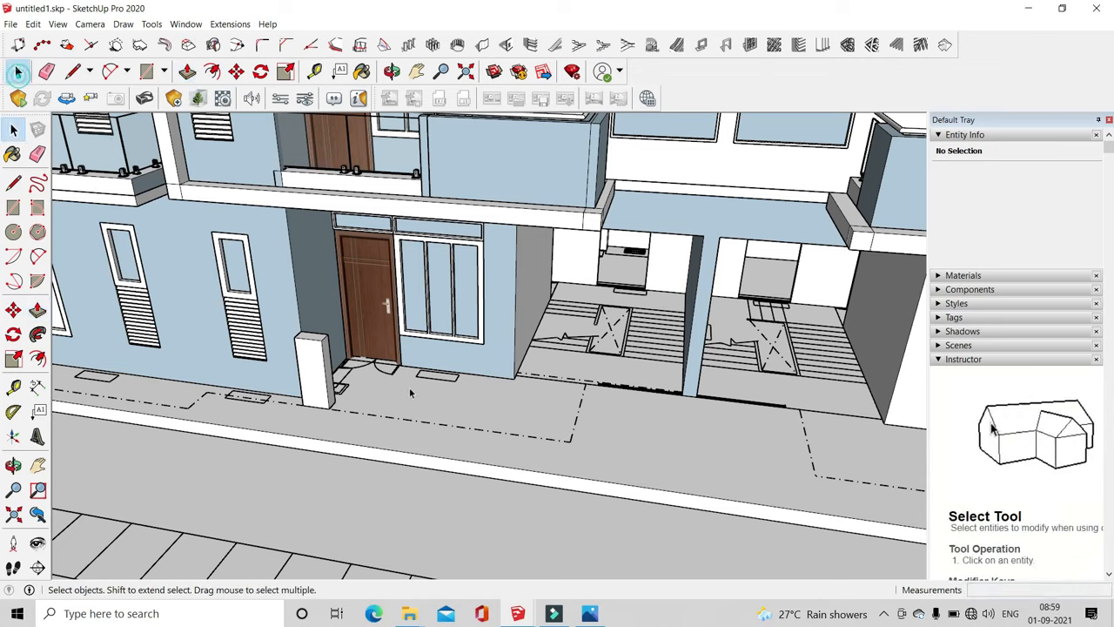
scroll(236, 343, up, 4)
click(235, 344)
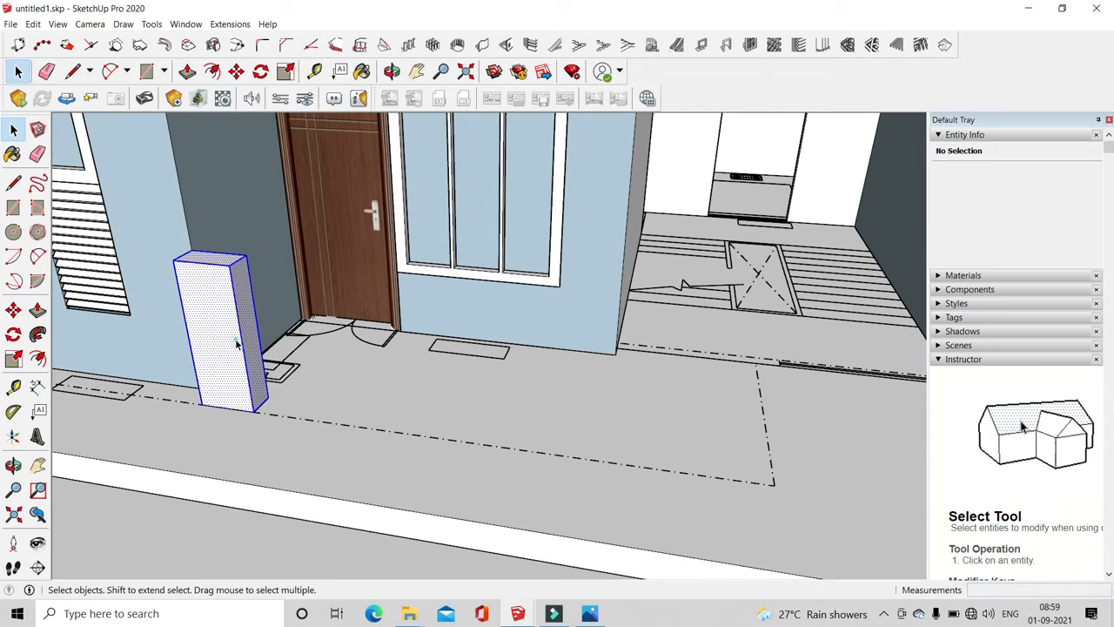
triple_click(235, 343)
right_click(235, 344)
click(280, 450)
middle_drag(282, 511, 266, 444)
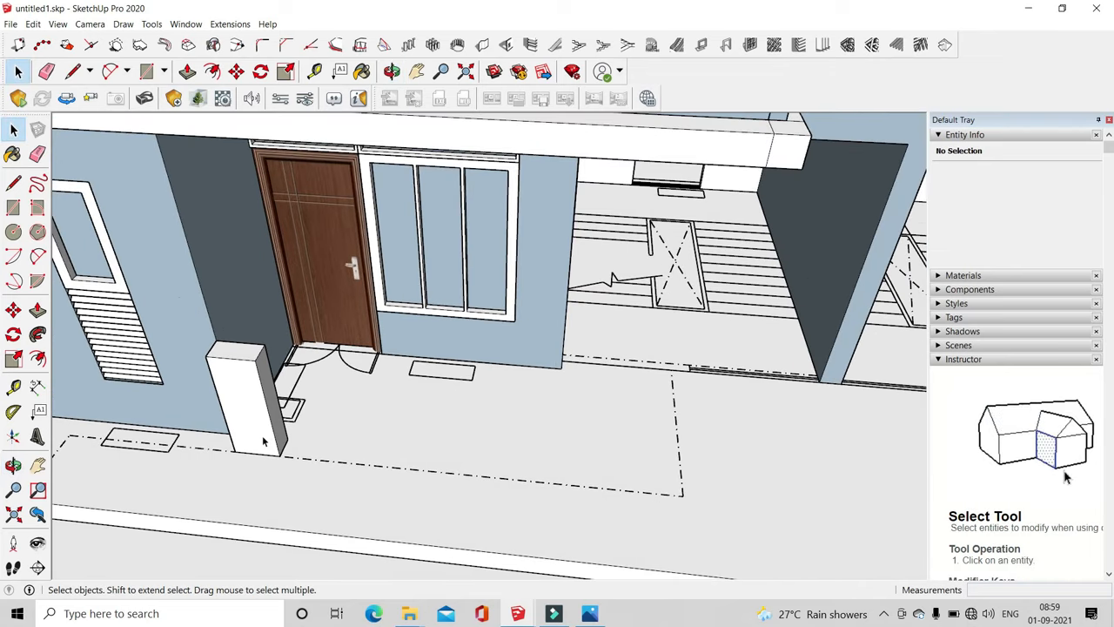
Copy the post group along the green axis to a spot in front of the stair opening
click(236, 71)
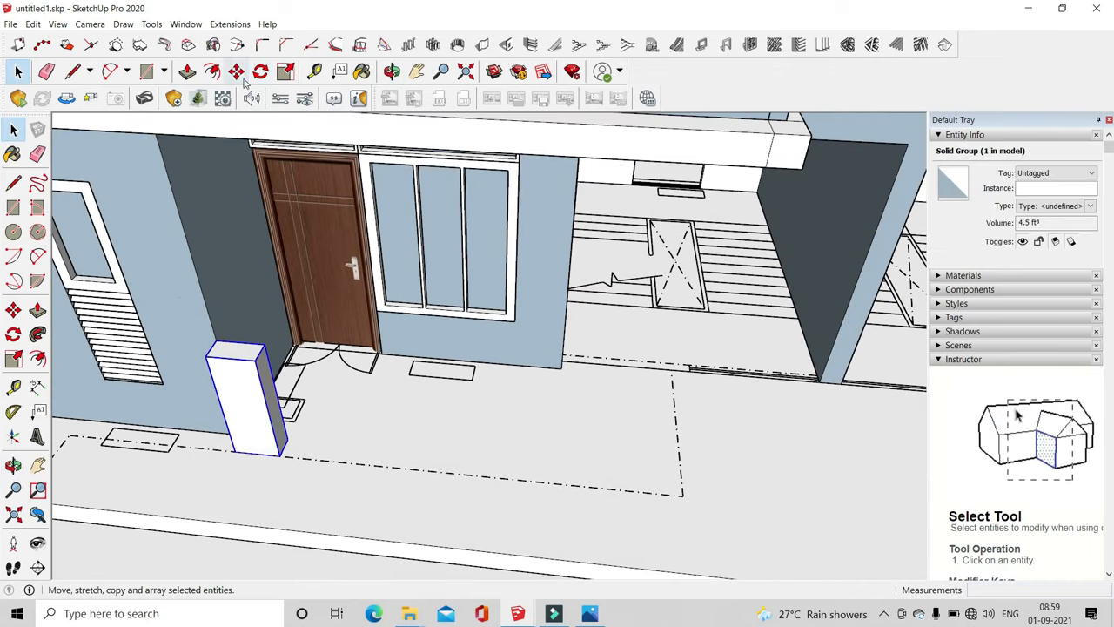
click(281, 458)
key(ctrl)
scroll(281, 455, down, 5)
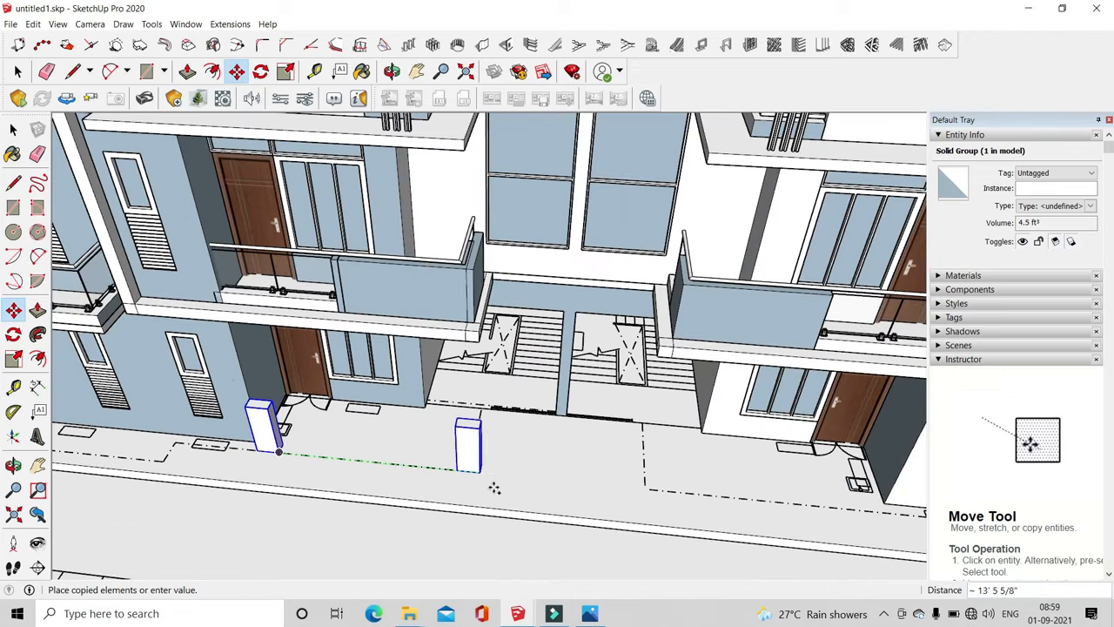
click(560, 485)
Draw a reference line about 6' 10" long from the wall corner beside the window outward along the red axis
middle_drag(560, 485, 664, 477)
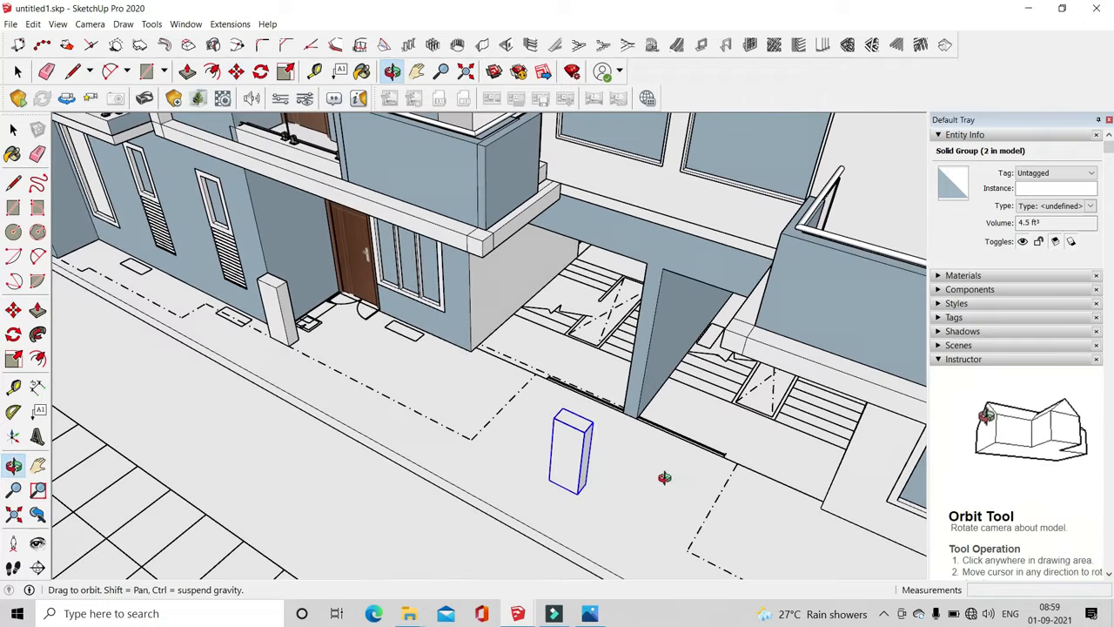
scroll(458, 356, up, 2)
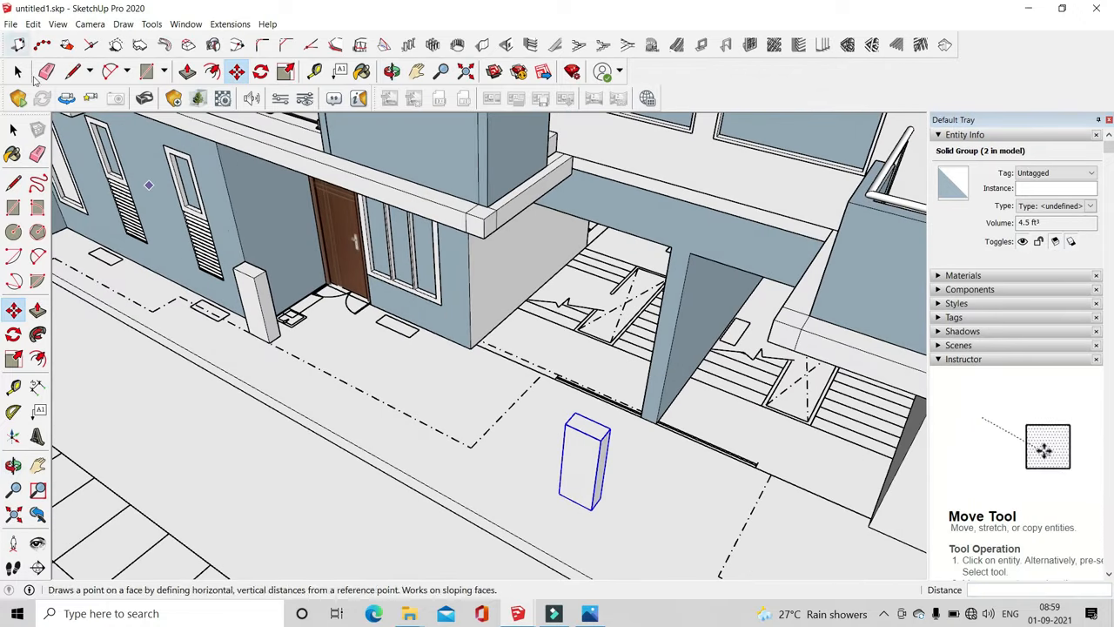
click(72, 71)
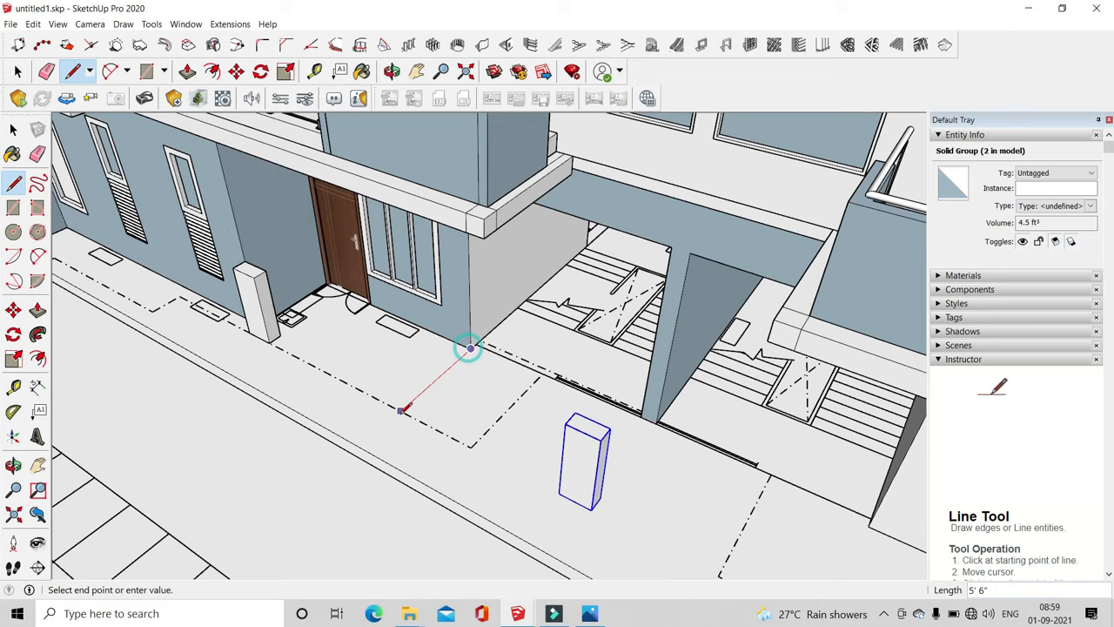
Move the copied post so its base corner sits where the reference line crosses the dash-dot porch outline
click(236, 70)
scroll(589, 521, up, 3)
click(589, 522)
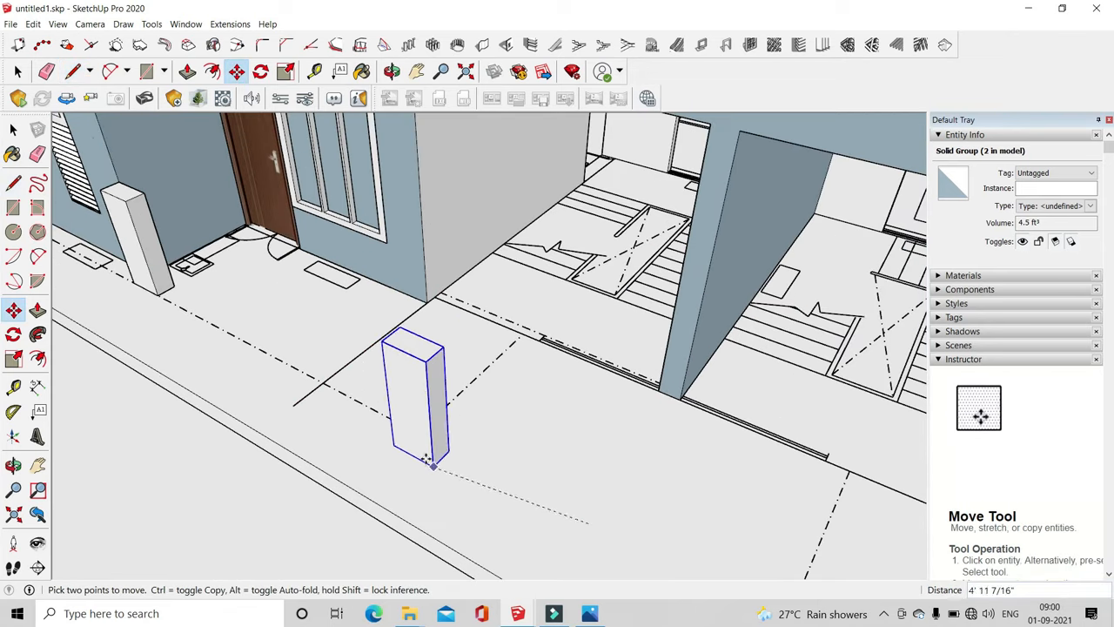
scroll(336, 386, up, 1)
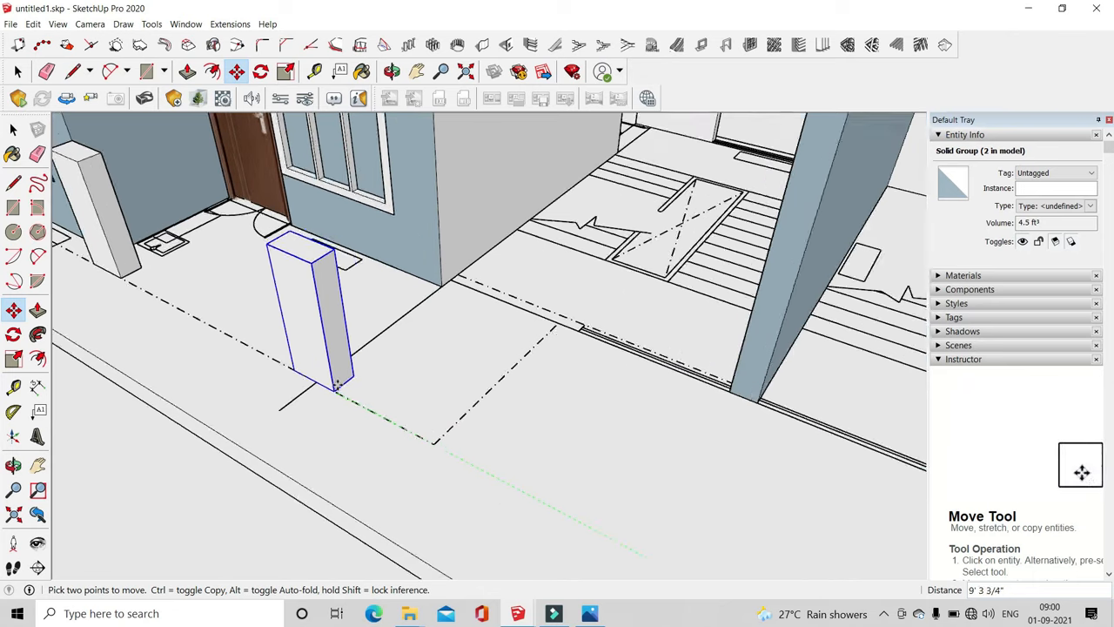
scroll(305, 382, up, 3)
click(302, 378)
key(space)
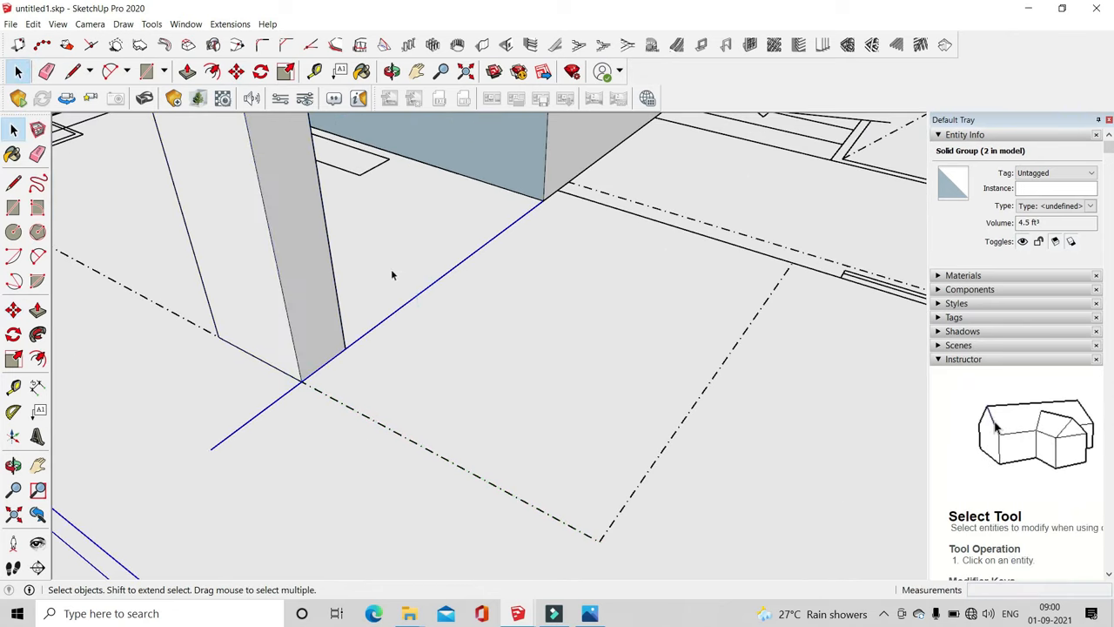
Delete the reference line running from the wall corner past the copied post
click(420, 294)
click(420, 294)
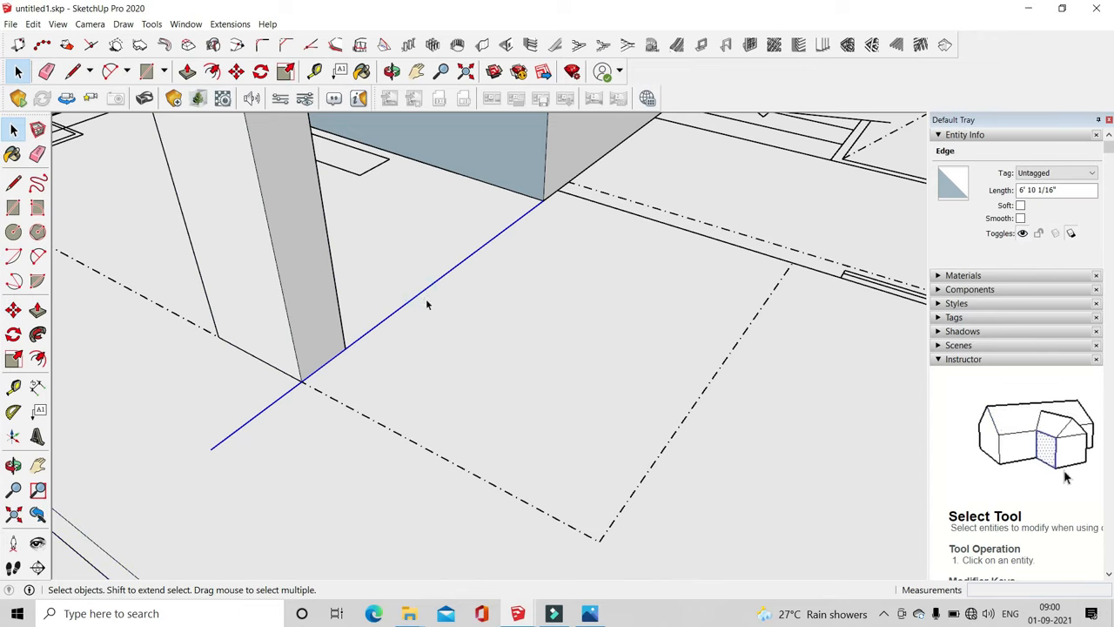
scroll(427, 305, down, 3)
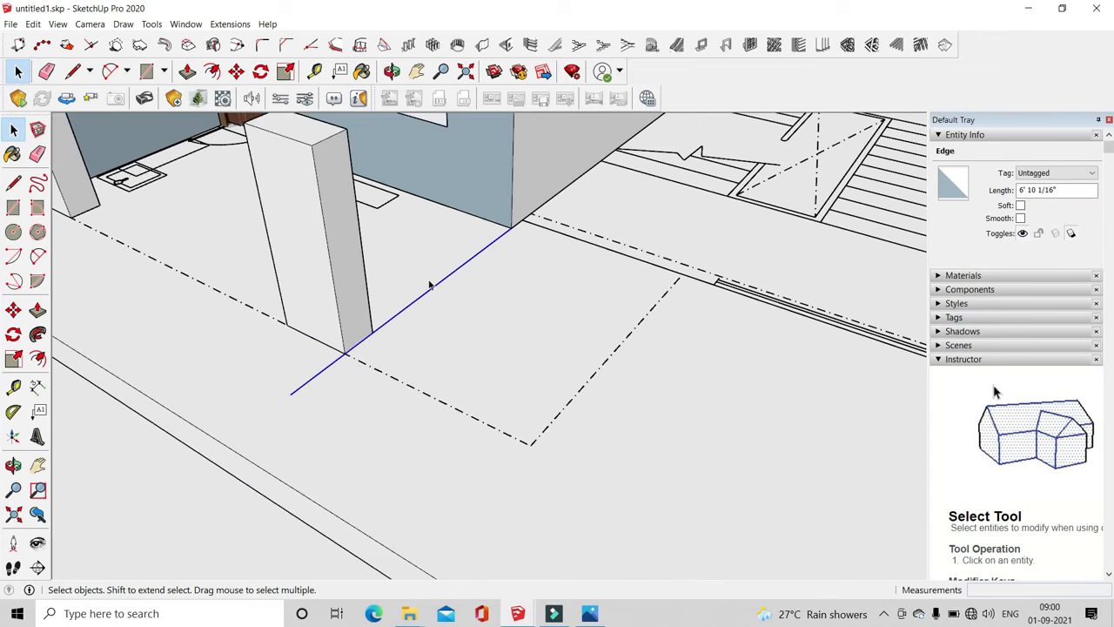
key(Delete)
Narrow the copied post by pushing its side face facing the entrance door inward 6", and leave the group
scroll(440, 320, down, 2)
middle_drag(446, 323, 688, 339)
click(187, 70)
scroll(462, 266, up, 2)
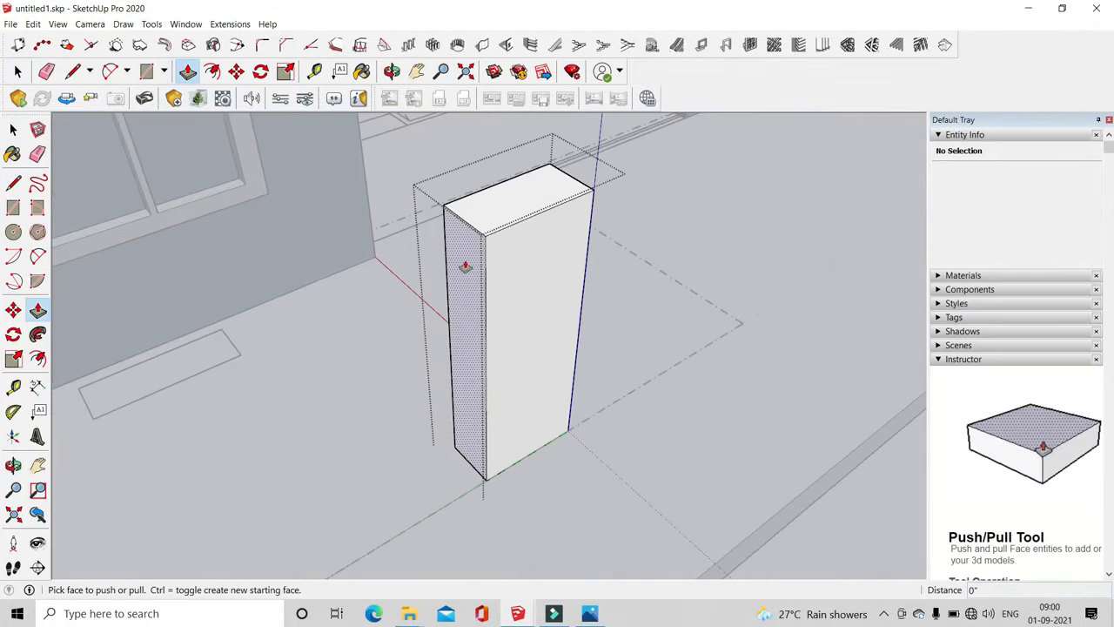
text(6)
key(Return)
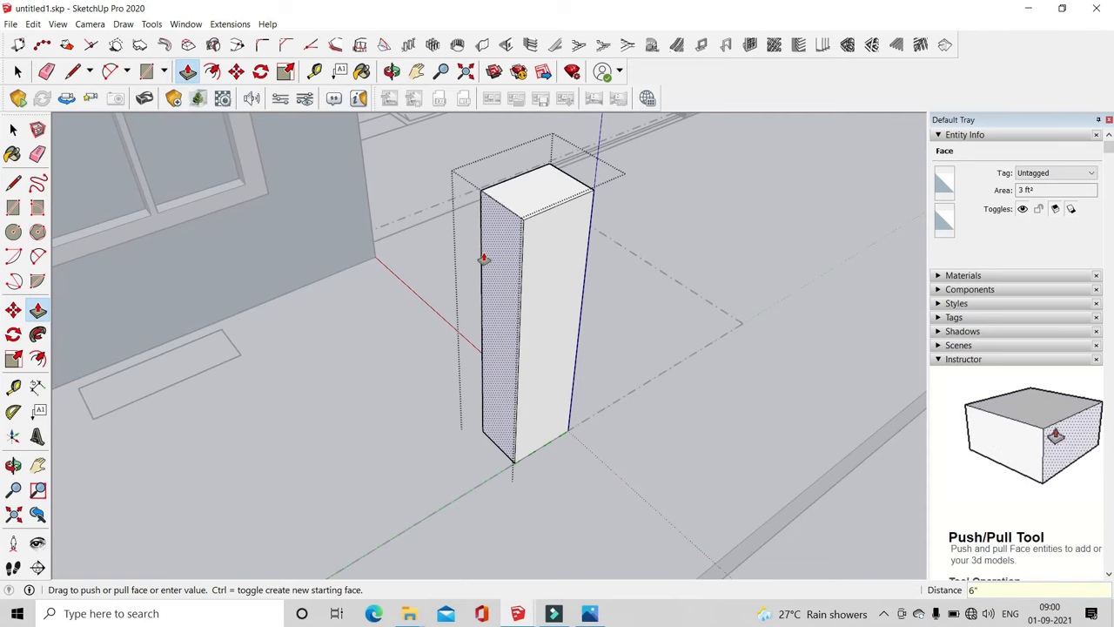
click(18, 71)
key(Escape)
scroll(483, 313, down, 3)
mouse_move(483, 313)
middle_down()
mouse_move(554, 357)
mouse_move(491, 299)
middle_up()
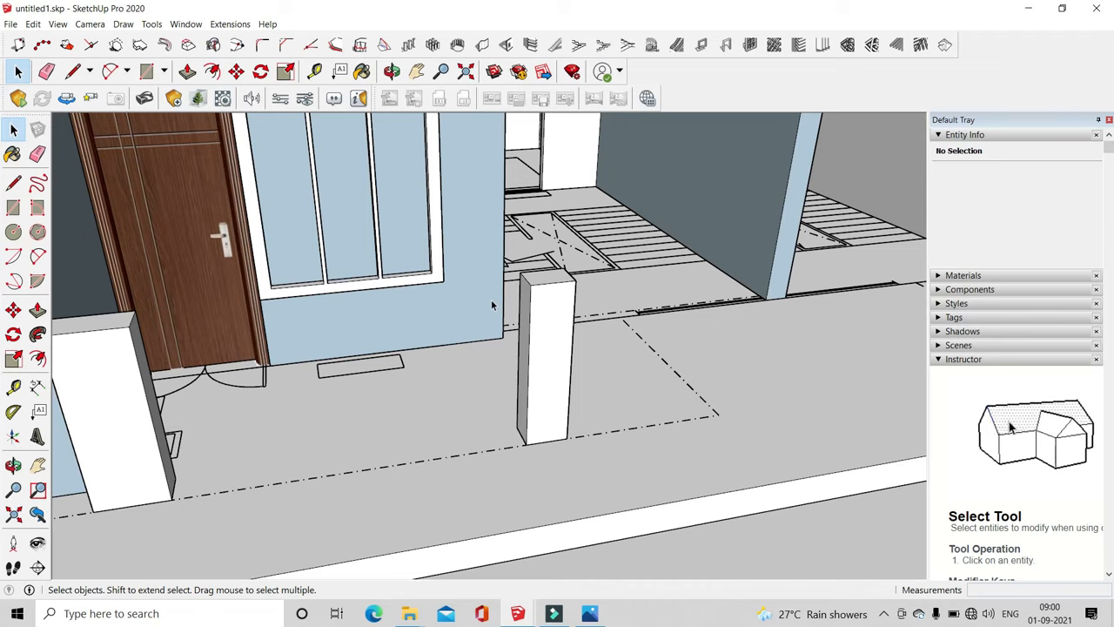
mouse_move(538, 326)
middle_down()
mouse_move(477, 305)
mouse_move(530, 398)
mouse_move(540, 348)
middle_up()
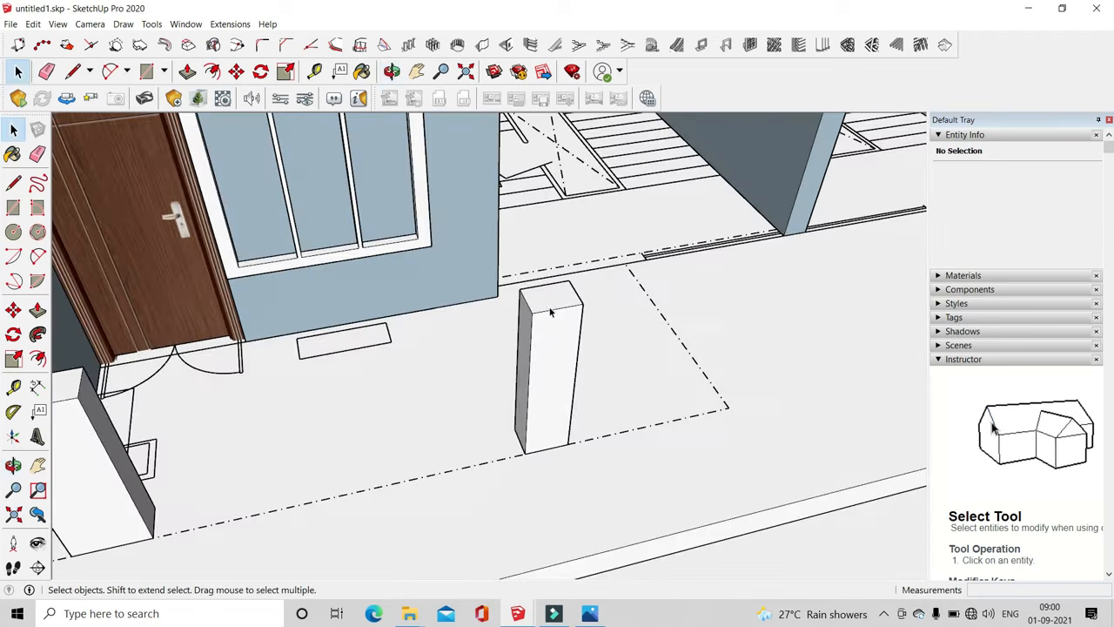
Raise the top face of the copied post by 2' inside its group
scroll(550, 310, up, 3)
click(186, 70)
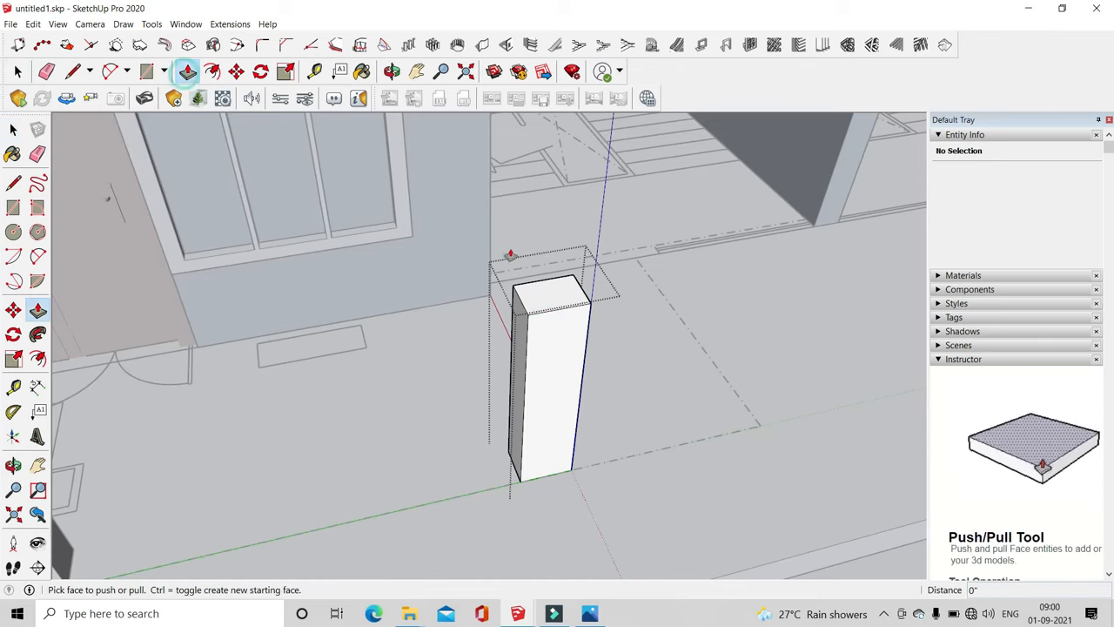
middle_drag(510, 249, 530, 288)
drag(530, 288, 532, 259)
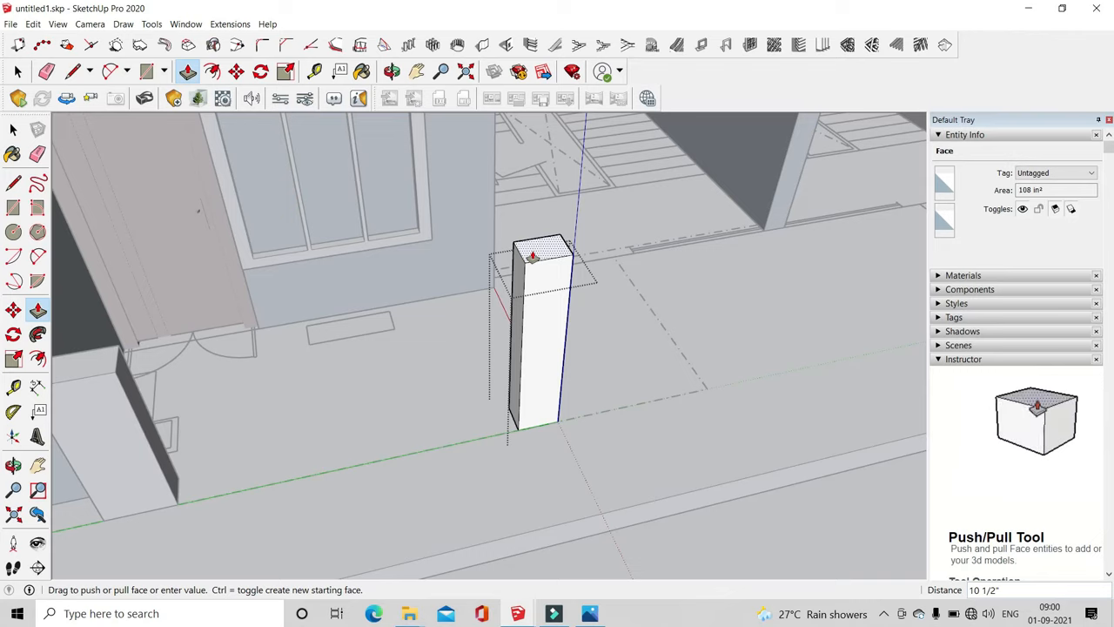
text(2')
key(Return)
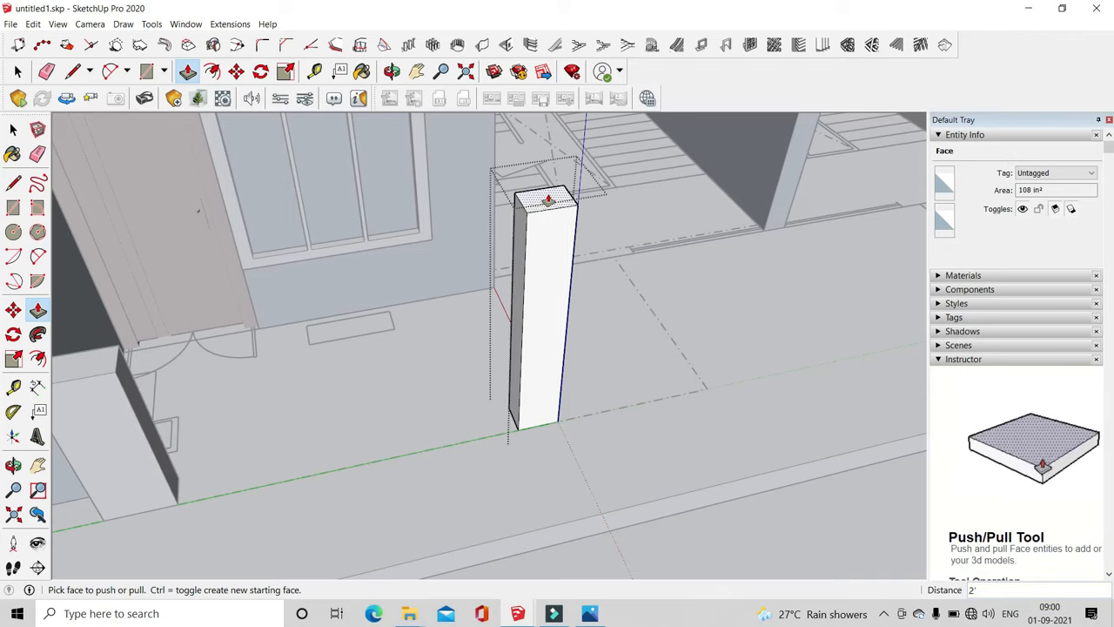
Add a separate segment about 9" high on top of the post with Push/Pull, starting from a new face
scroll(537, 192, up, 1)
click(537, 202)
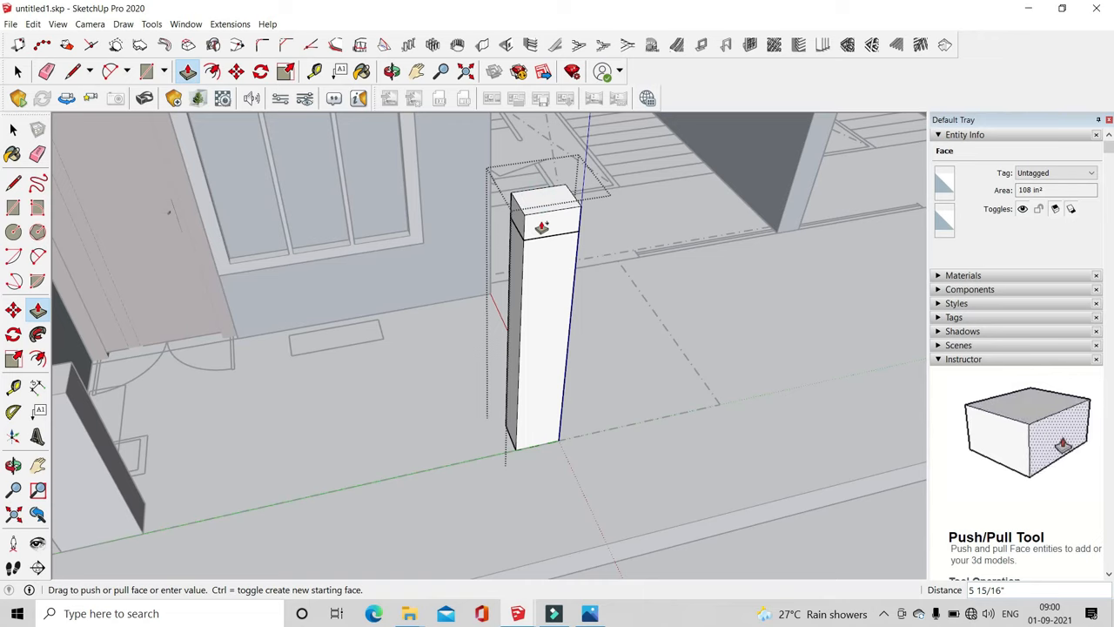
click(542, 228)
Pull the side face of the post's top segment 9' 3" across the entrance to form a beam ending above the low pier's outer edge
middle_drag(527, 316, 549, 217)
click(530, 194)
scroll(393, 226, down, 3)
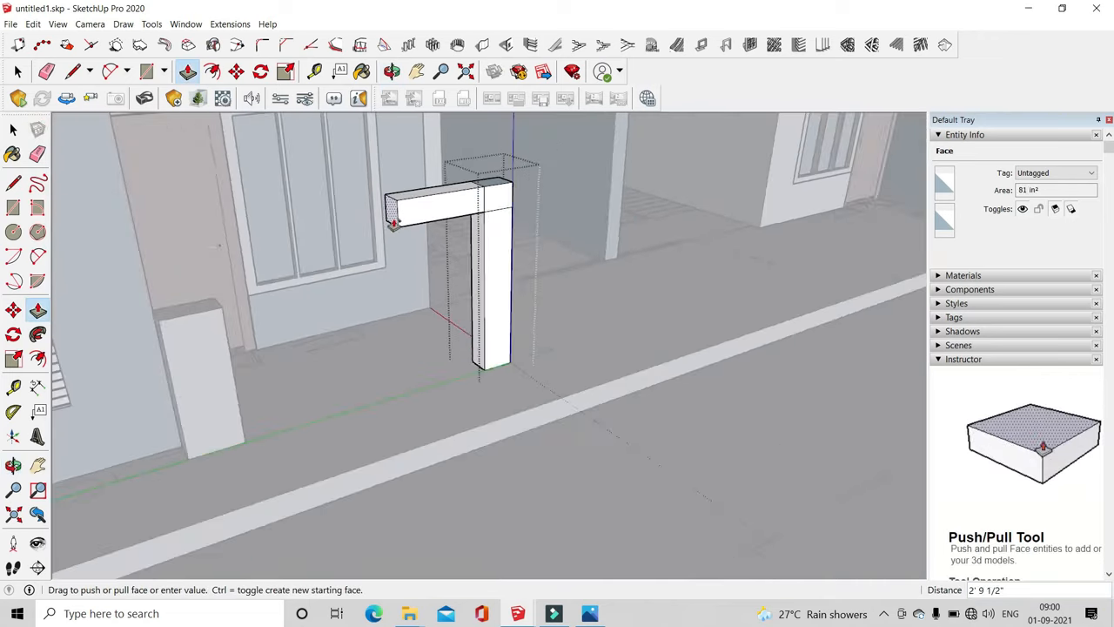
scroll(202, 224, up, 1)
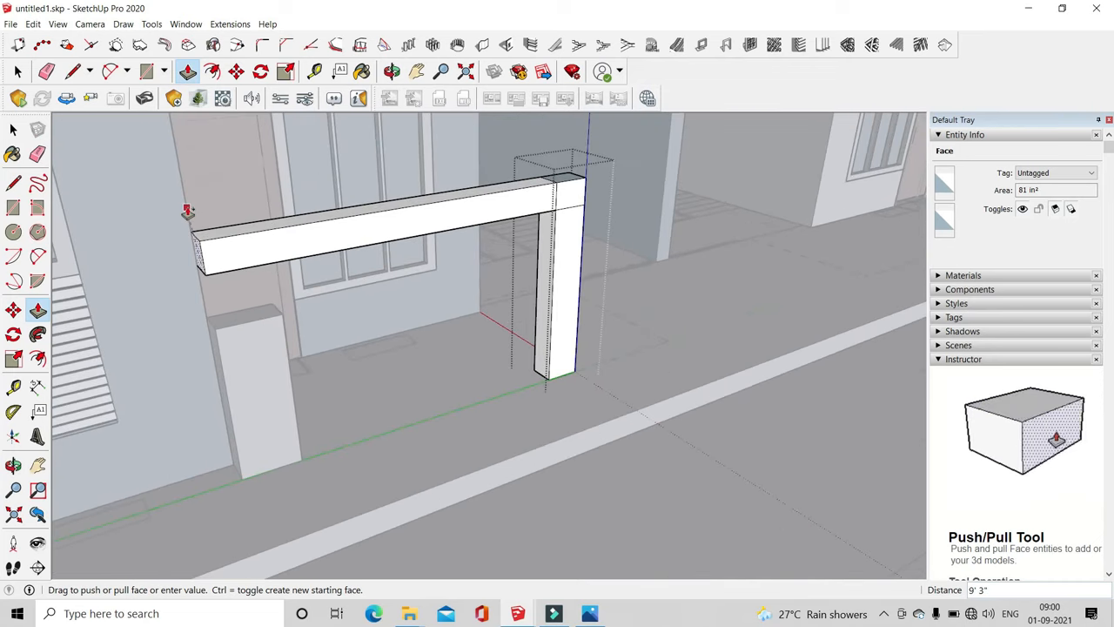
click(187, 212)
middle_drag(187, 207, 304, 342)
key(space)
click(253, 416)
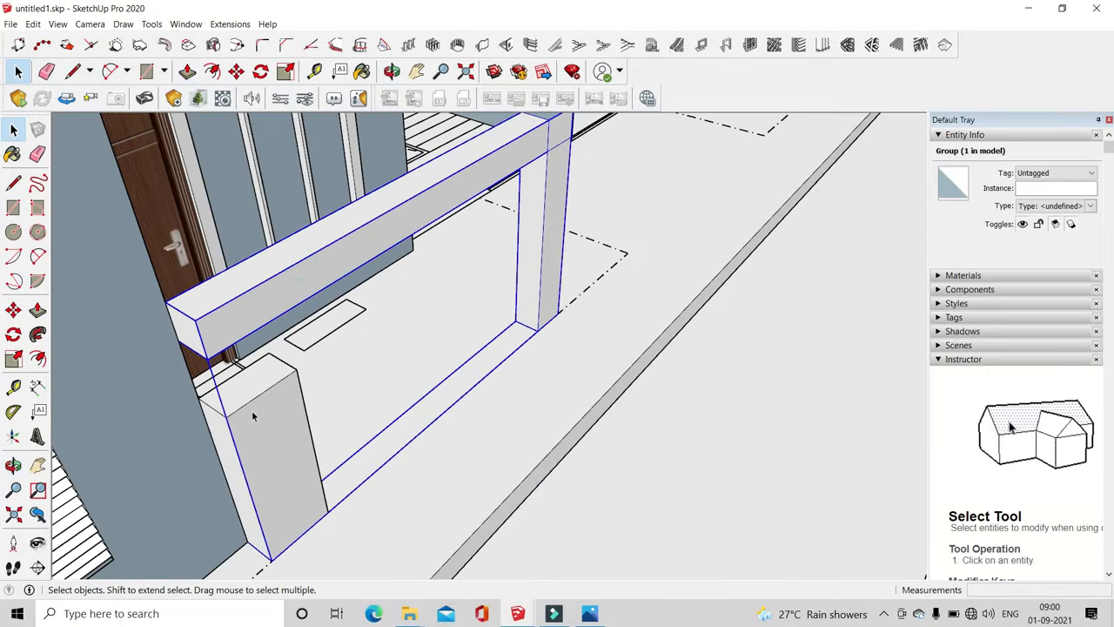
click(236, 70)
scroll(244, 535, up, 5)
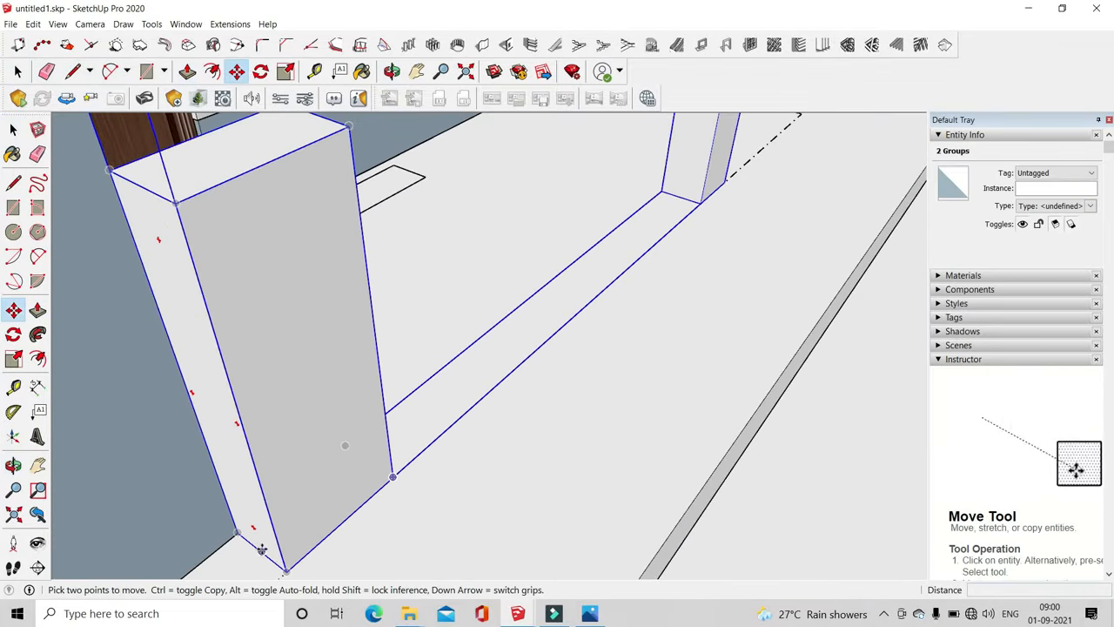
click(239, 533)
scroll(430, 547, down, 3)
key(Escape)
key(space)
scroll(348, 418, down, 3)
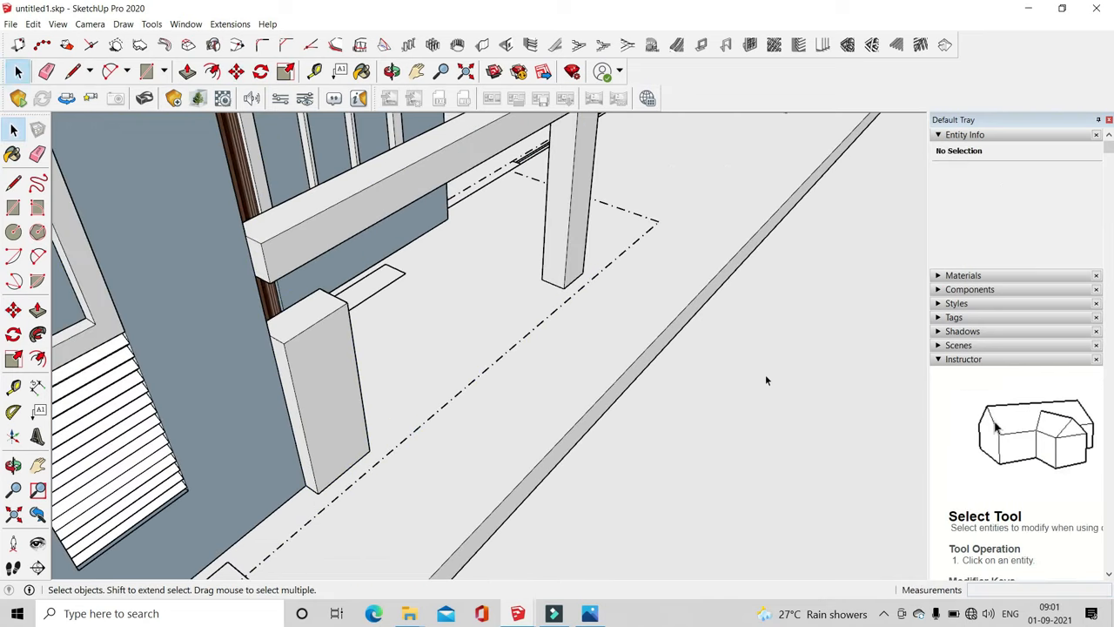
Open the beam group and split the beam's end face with a 9" vertical line at its midpoint
scroll(304, 217, up, 3)
double_click(304, 217)
scroll(260, 237, up, 1)
scroll(320, 310, down, 2)
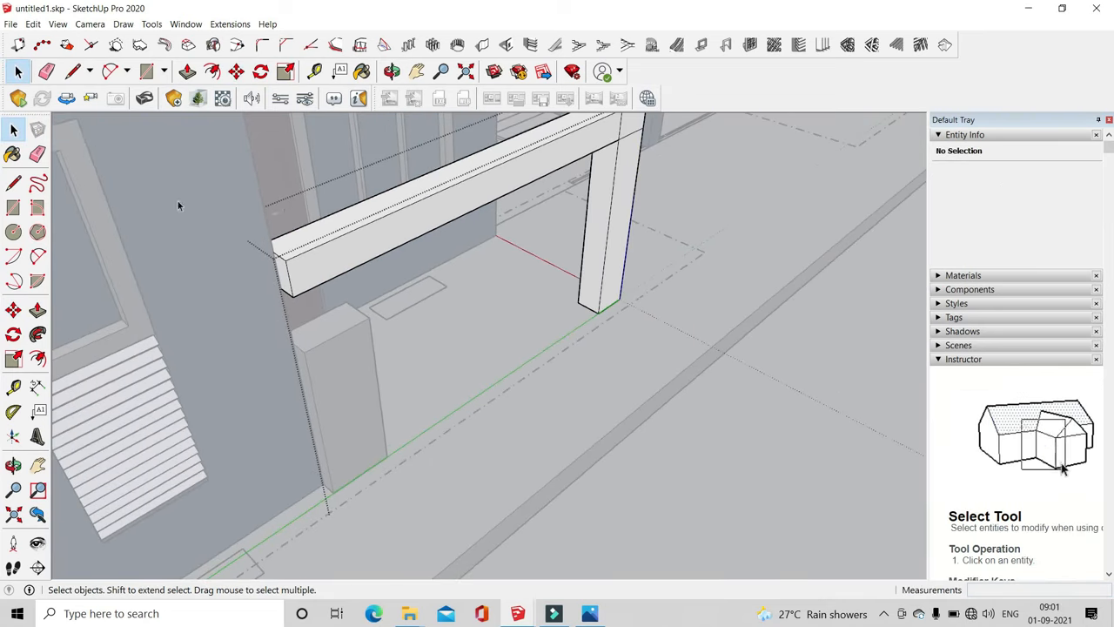
click(80, 75)
scroll(261, 218, up, 3)
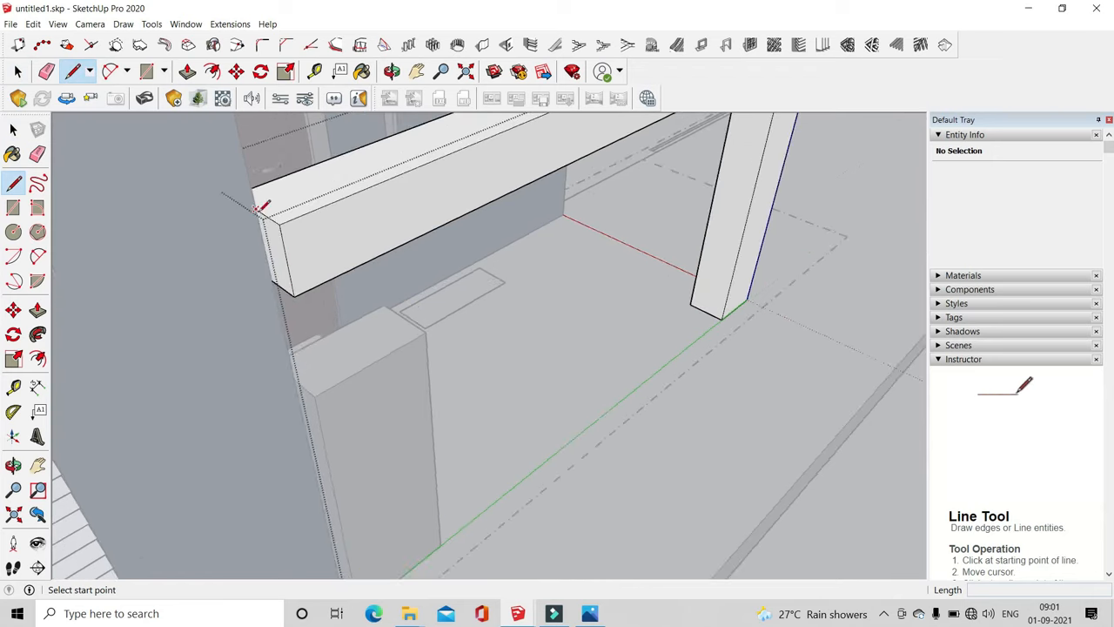
click(256, 210)
scroll(276, 288, up, 1)
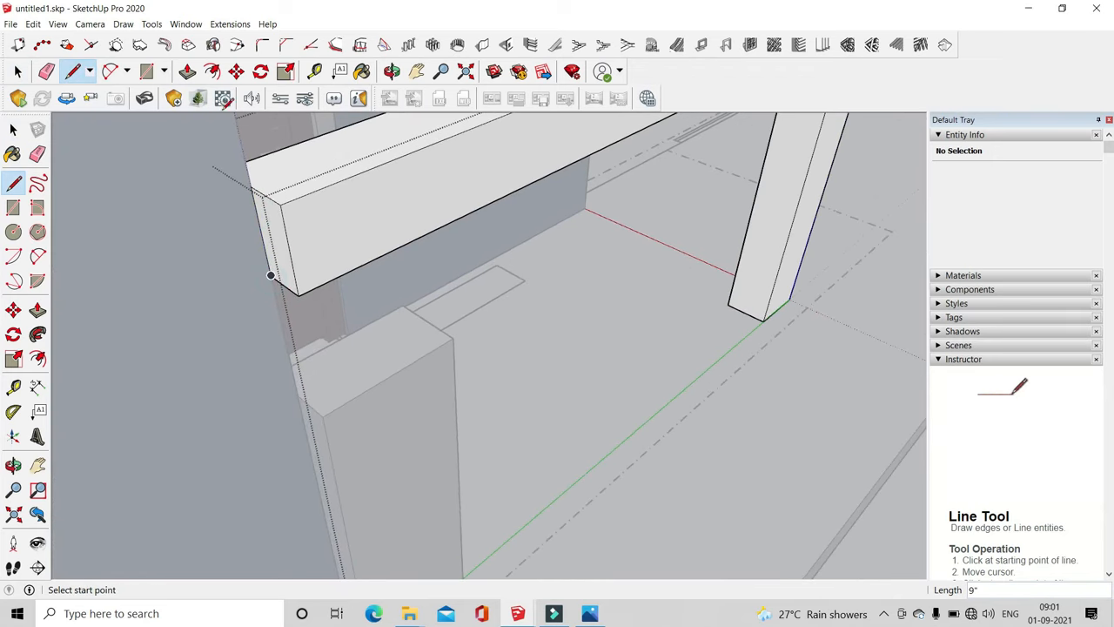
Pull the outer half of the beam's end face about 2' 3" along the wall to the louvred window
click(187, 72)
click(242, 241)
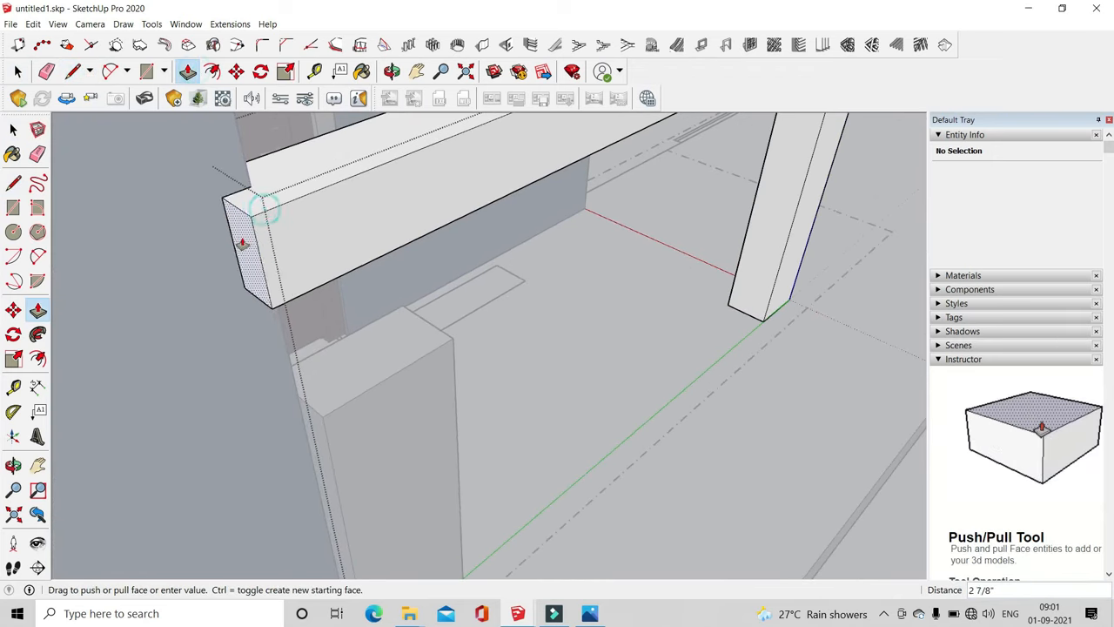
scroll(310, 200, down, 1)
mouse_move(311, 200)
middle_down()
mouse_move(435, 154)
mouse_move(350, 169)
mouse_move(306, 192)
middle_up()
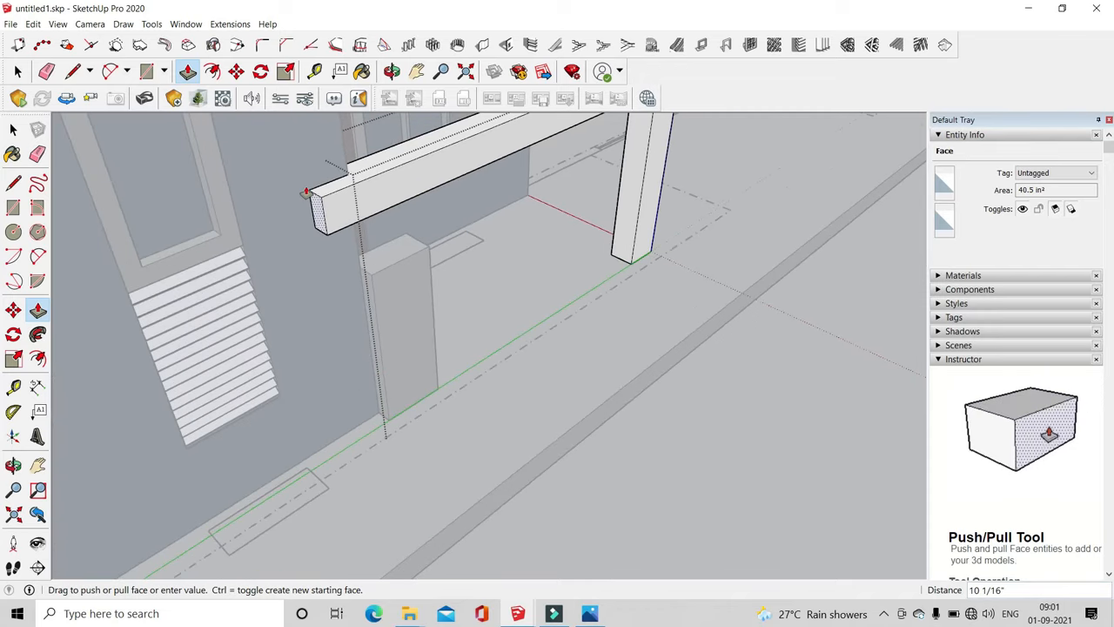
scroll(253, 246, up, 1)
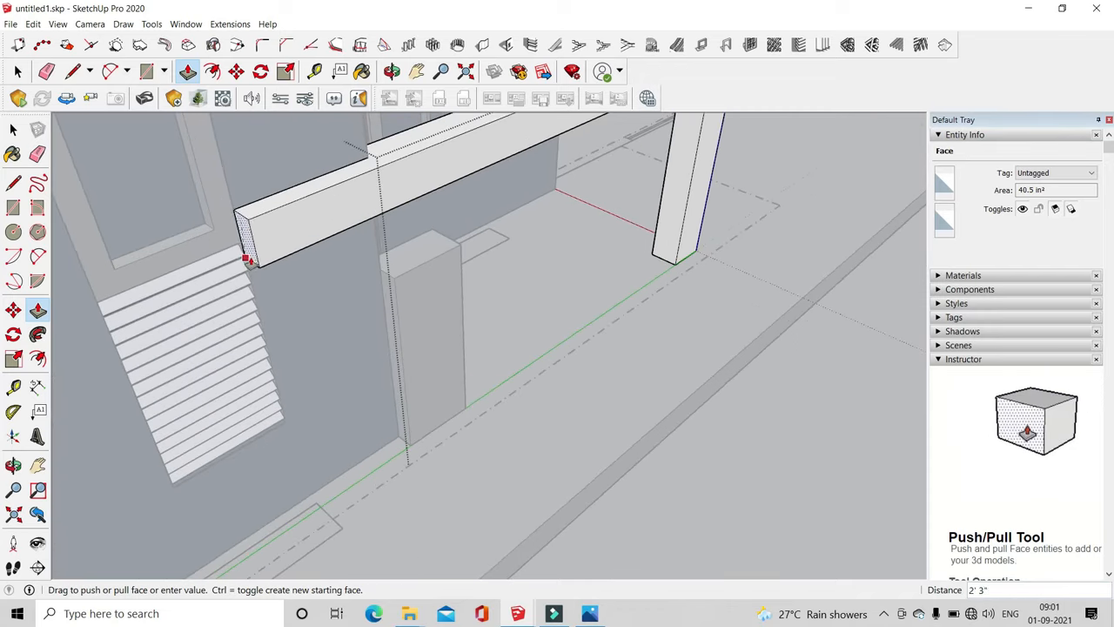
click(224, 172)
Push the beam's extended end back 3" from the louvred window and leave the group
click(248, 225)
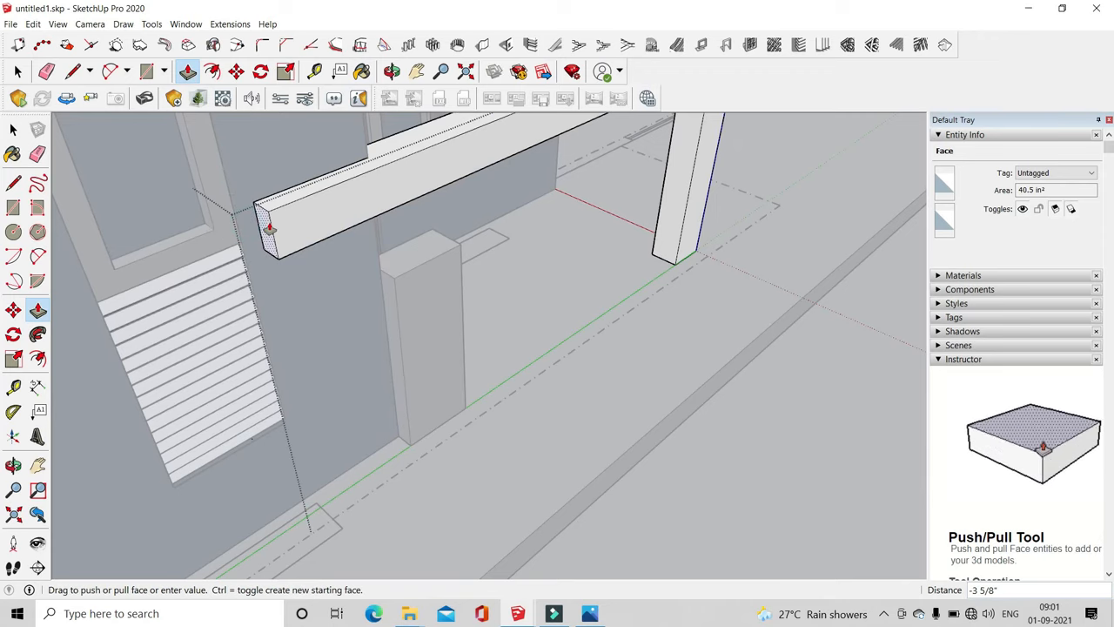
click(269, 229)
click(18, 72)
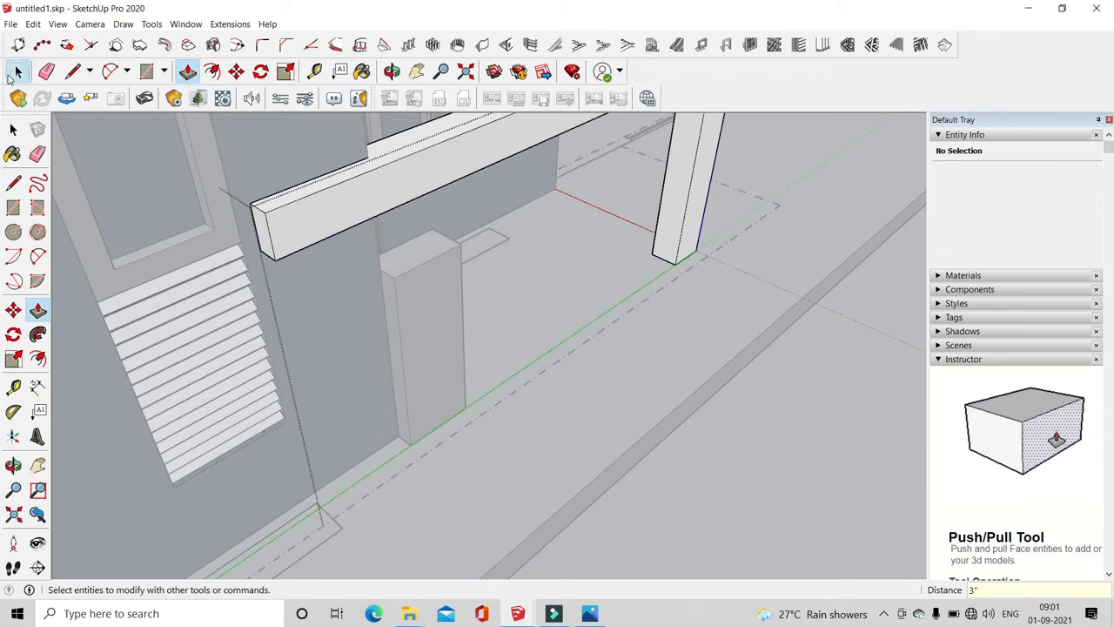
click(632, 325)
Draw a 7' 9" line on the floor between the midpoints of the pier's and post's facing base edges
scroll(633, 325, down, 1)
scroll(717, 417, down, 2)
mouse_move(716, 418)
middle_down()
mouse_move(356, 266)
mouse_move(483, 280)
mouse_move(497, 391)
mouse_move(582, 485)
mouse_move(600, 465)
mouse_move(746, 485)
mouse_move(595, 374)
mouse_move(566, 400)
mouse_move(577, 411)
mouse_move(471, 401)
middle_up()
click(73, 71)
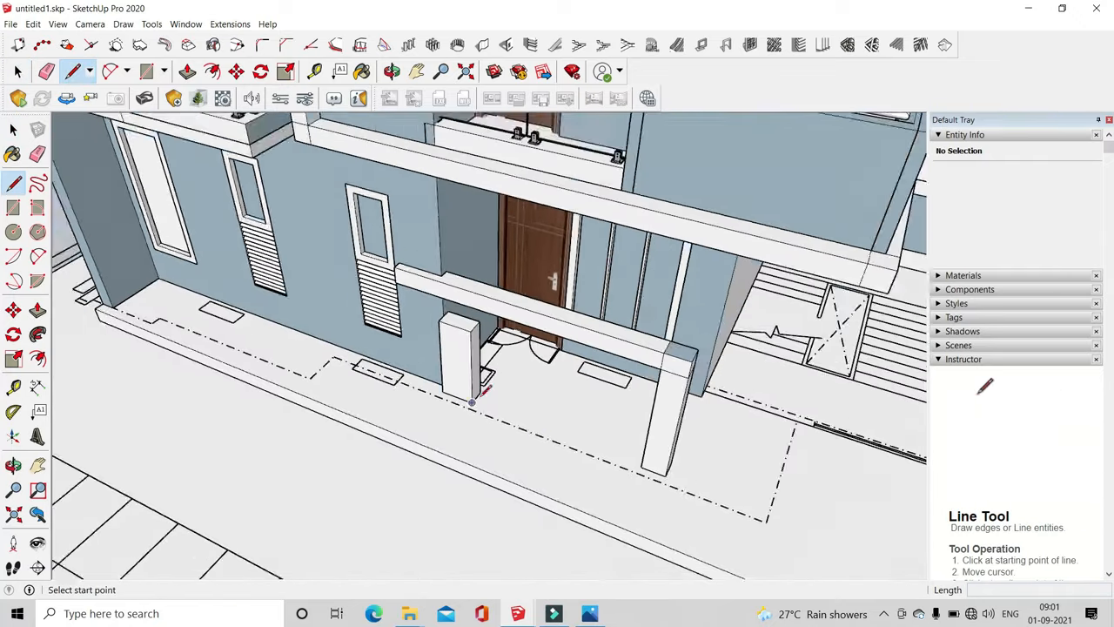
scroll(471, 401, up, 5)
scroll(471, 402, down, 3)
mouse_move(252, 288)
middle_down()
mouse_move(597, 423)
mouse_move(682, 301)
mouse_move(703, 217)
middle_up()
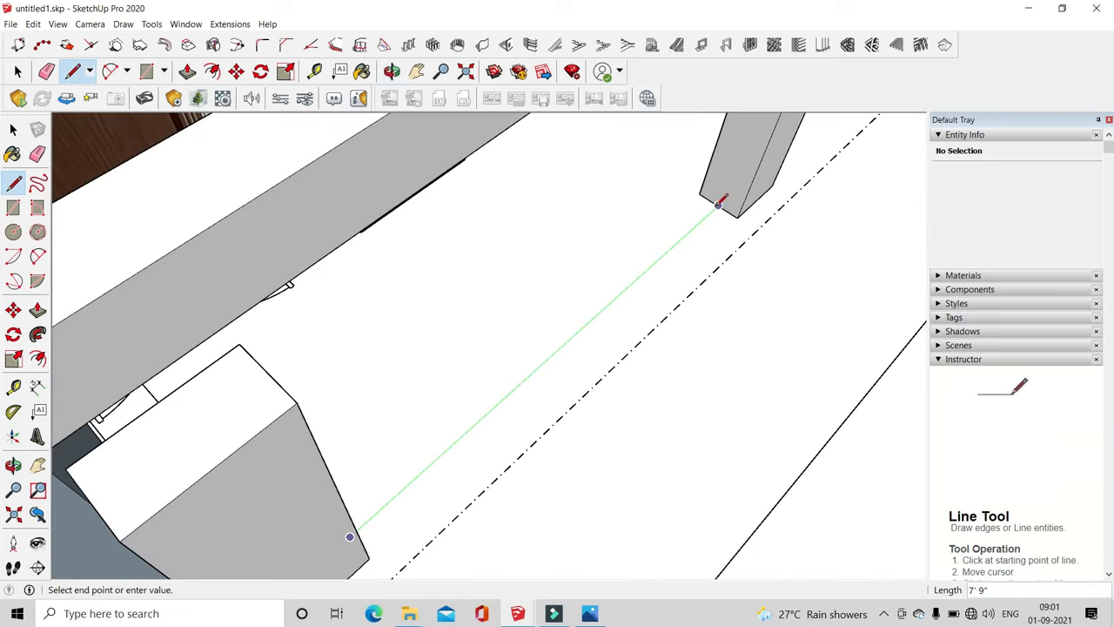
click(719, 206)
scroll(717, 204, up, 2)
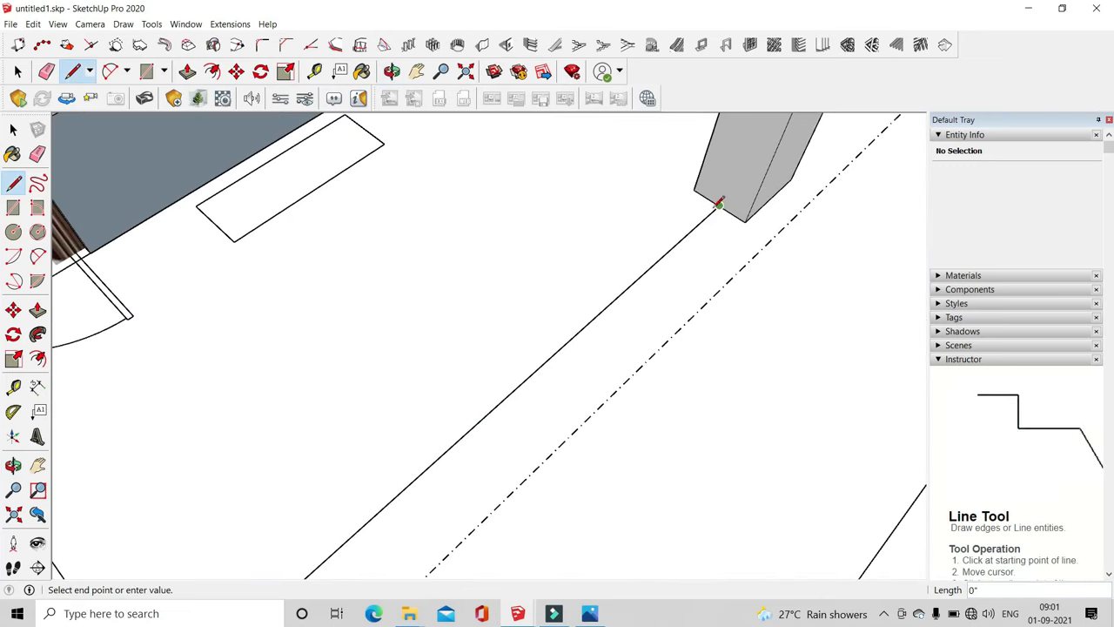
Close the outline into a 4 1/2" wide strip on the floor along the front side between post and pier
scroll(744, 219, down, 3)
middle_drag(708, 204, 560, 433)
scroll(541, 440, up, 3)
click(540, 439)
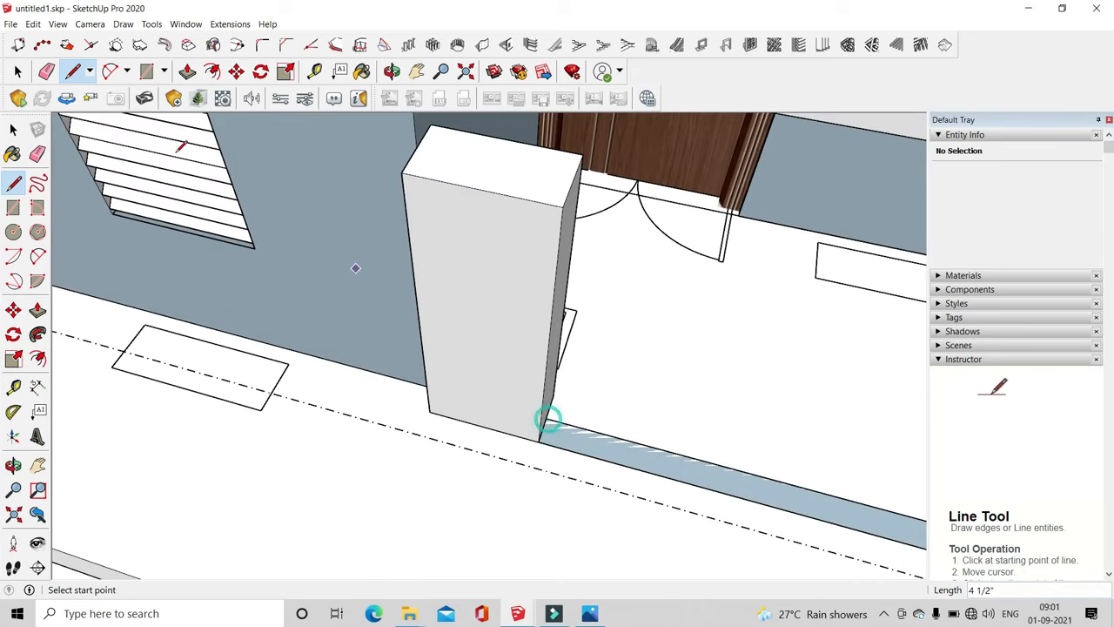
Extrude the floor strip upward into a low wall between the pier and the post
click(188, 73)
click(562, 430)
scroll(561, 427, down, 3)
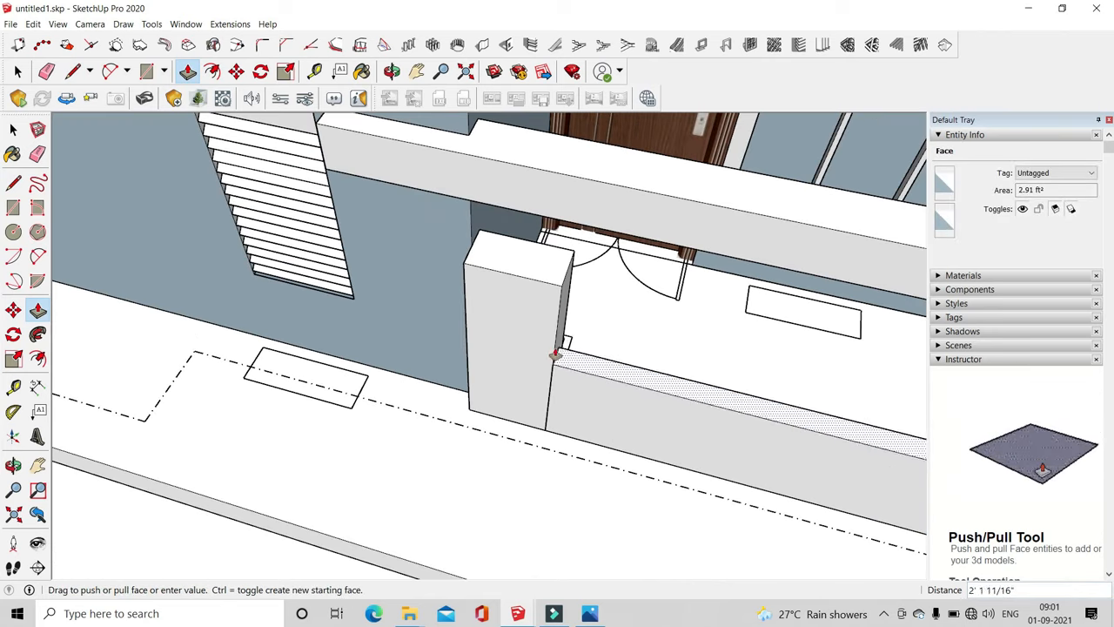
key(Return)
Select all connected geometry of the low wall and make it a group
middle_drag(584, 305, 513, 233)
click(17, 71)
scroll(309, 248, down, 1)
middle_drag(514, 366, 512, 358)
triple_click(512, 358)
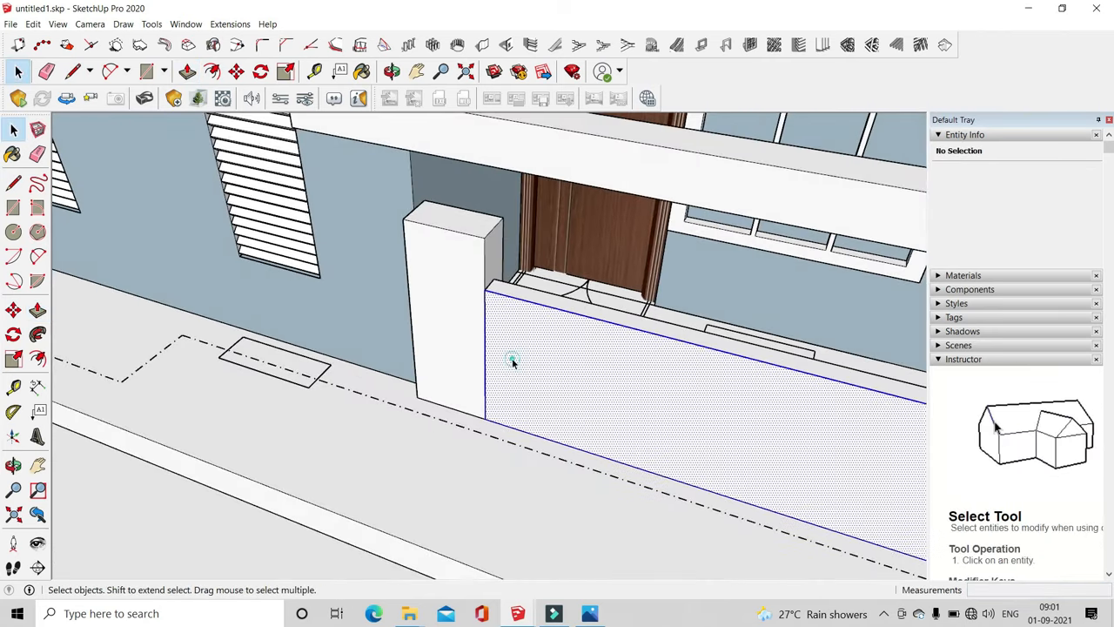
right_click(511, 358)
click(560, 478)
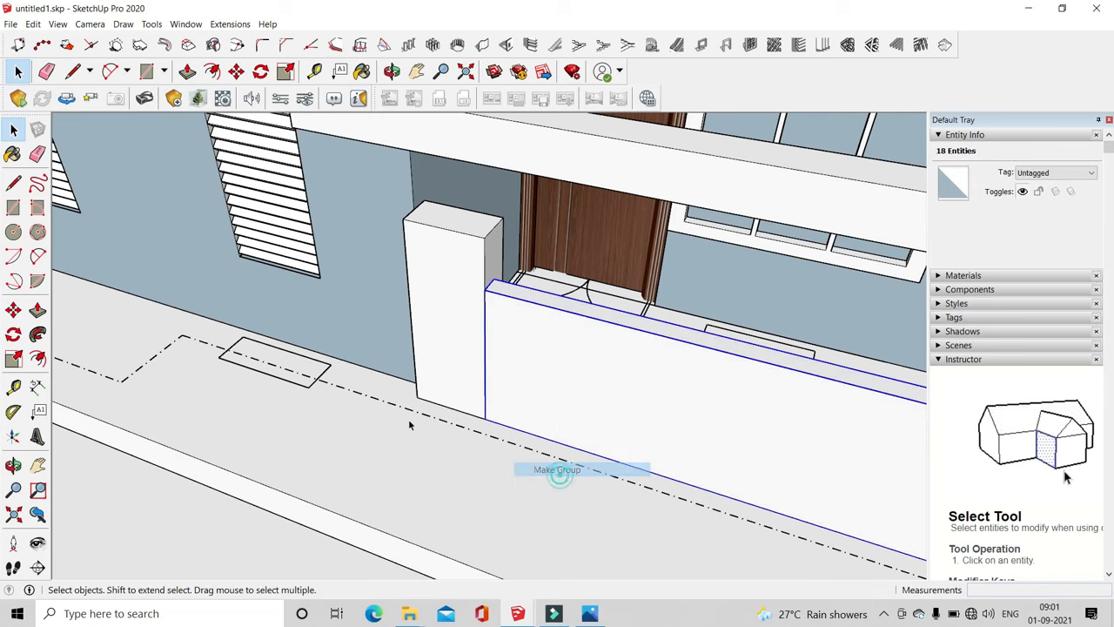
Move the low wall group inward from the pier's front face toward the entrance, adjusting it by a further 1 3/4"
key(m)
scroll(487, 400, up, 3)
scroll(488, 400, up, 1)
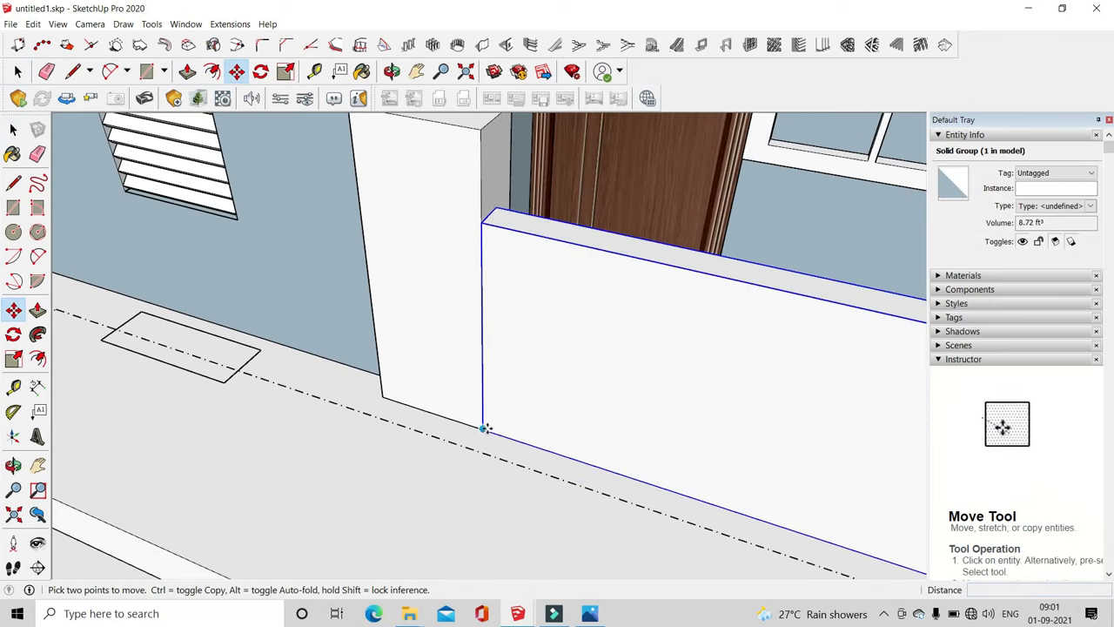
click(482, 428)
click(494, 409)
middle_drag(494, 409, 425, 437)
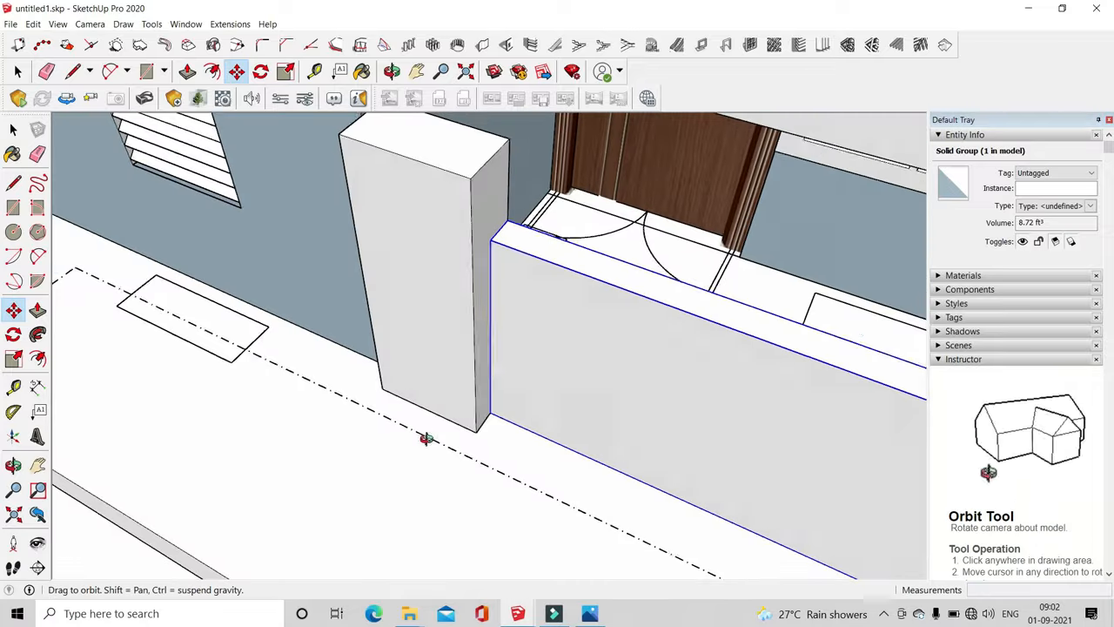
scroll(499, 260, up, 3)
click(496, 213)
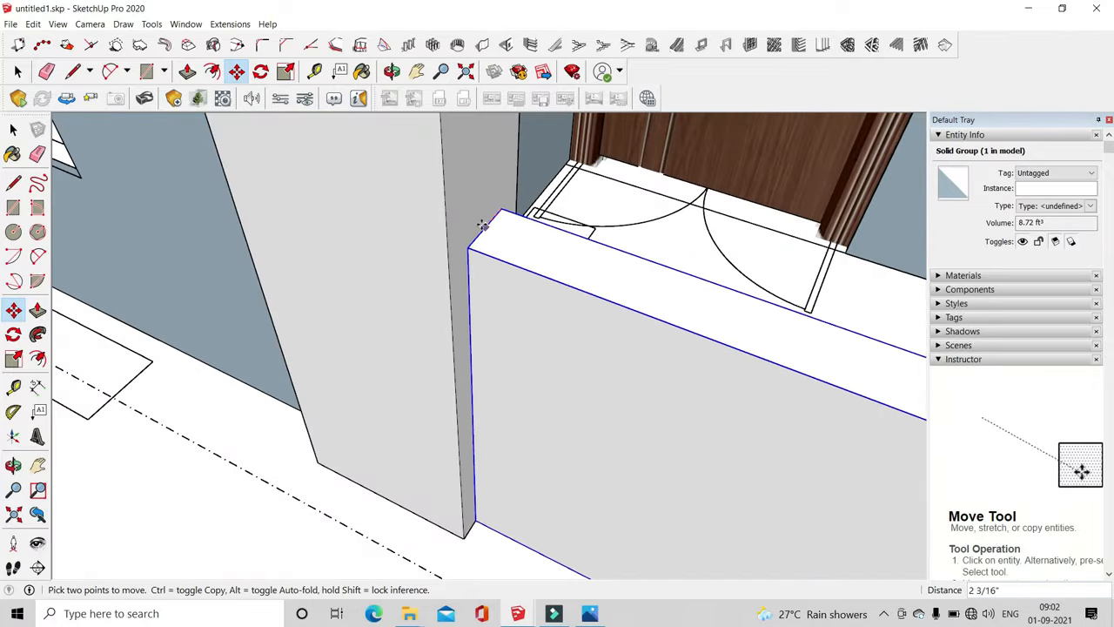
scroll(490, 221, down, 2)
click(490, 218)
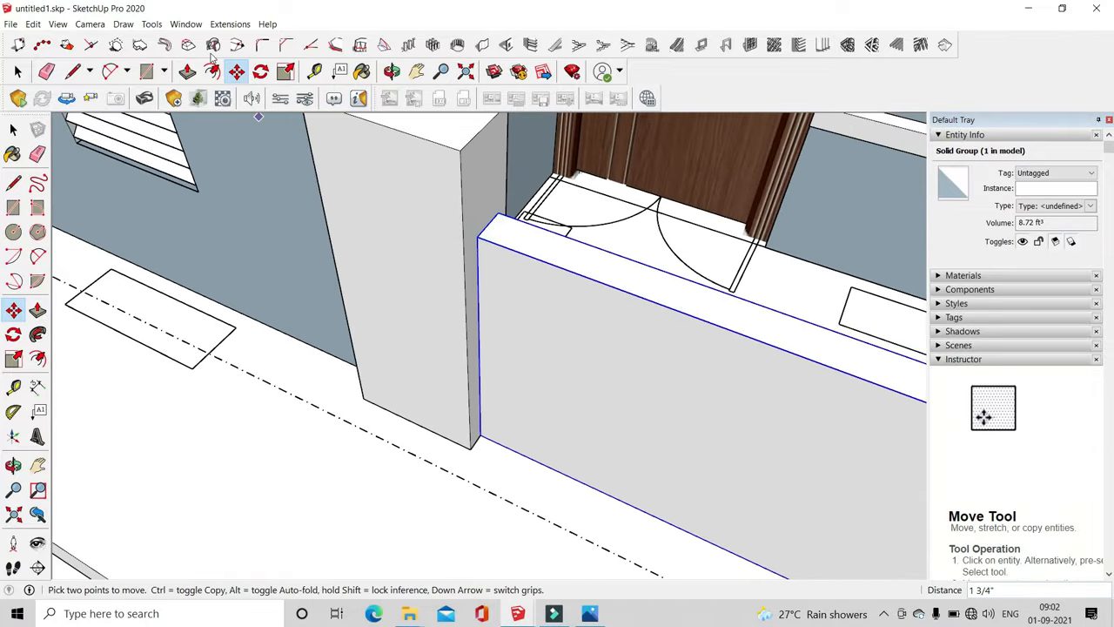
Draw a vertical centre line on the pier's inner side face and move the low wall so its end is centred on it
key(l)
scroll(470, 193, down, 1)
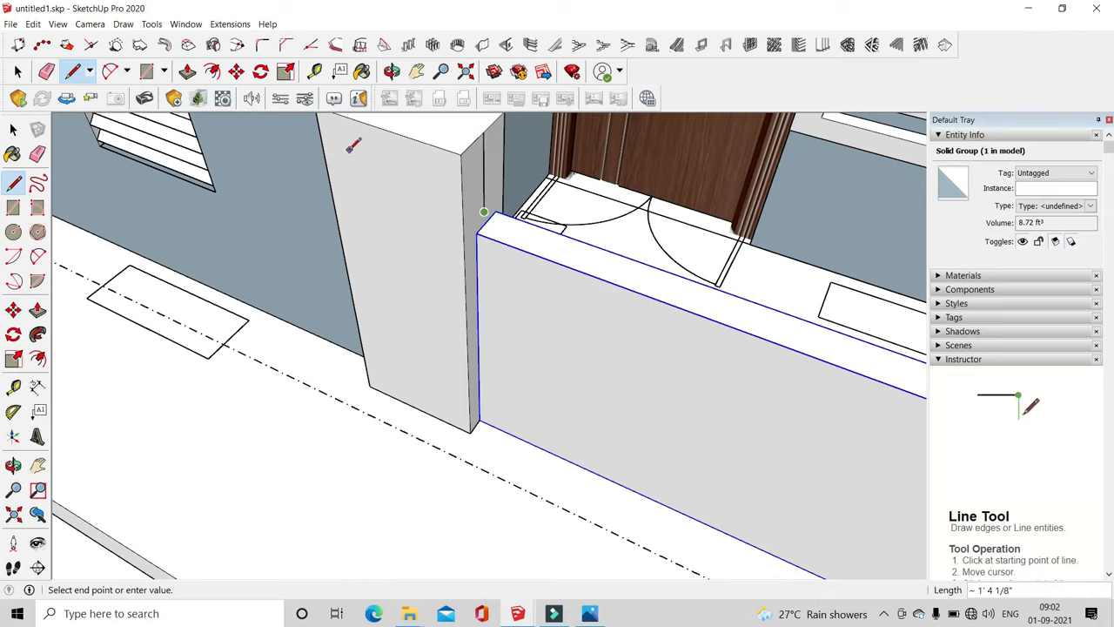
scroll(481, 219, up, 2)
click(237, 71)
scroll(487, 217, up, 3)
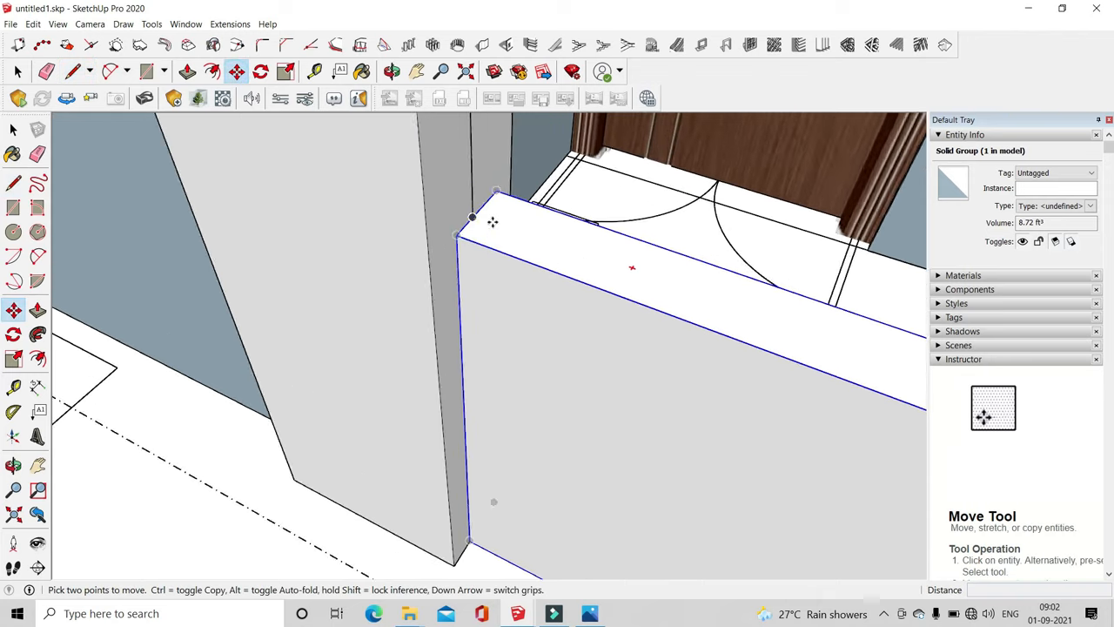
click(473, 204)
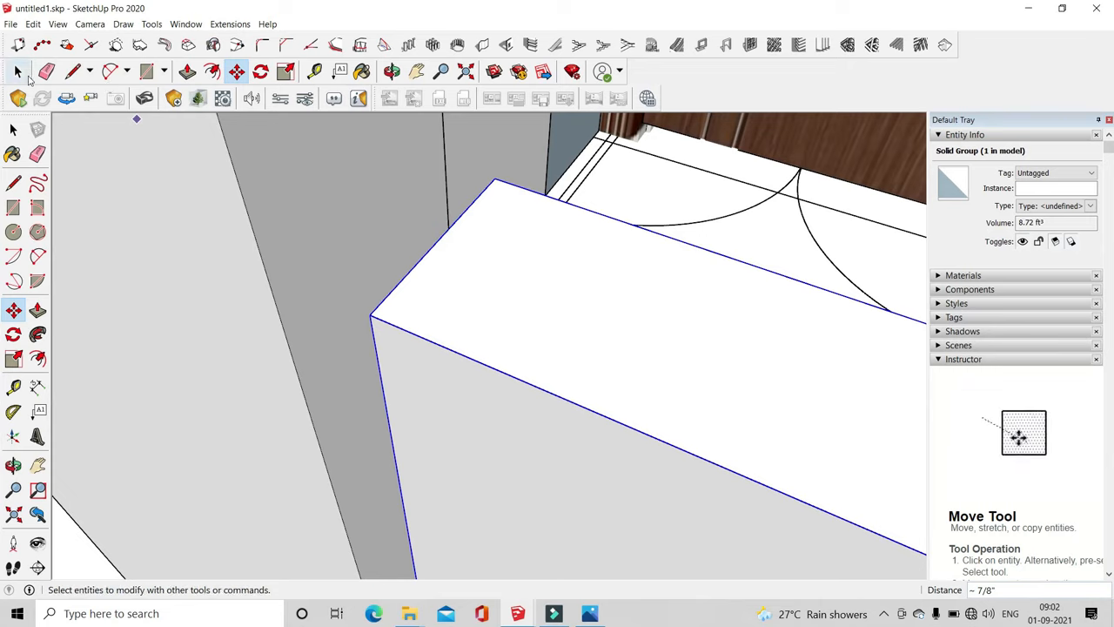
Erase the vertical centre line from the pier's inner side face
click(45, 72)
click(446, 208)
scroll(487, 287, down, 4)
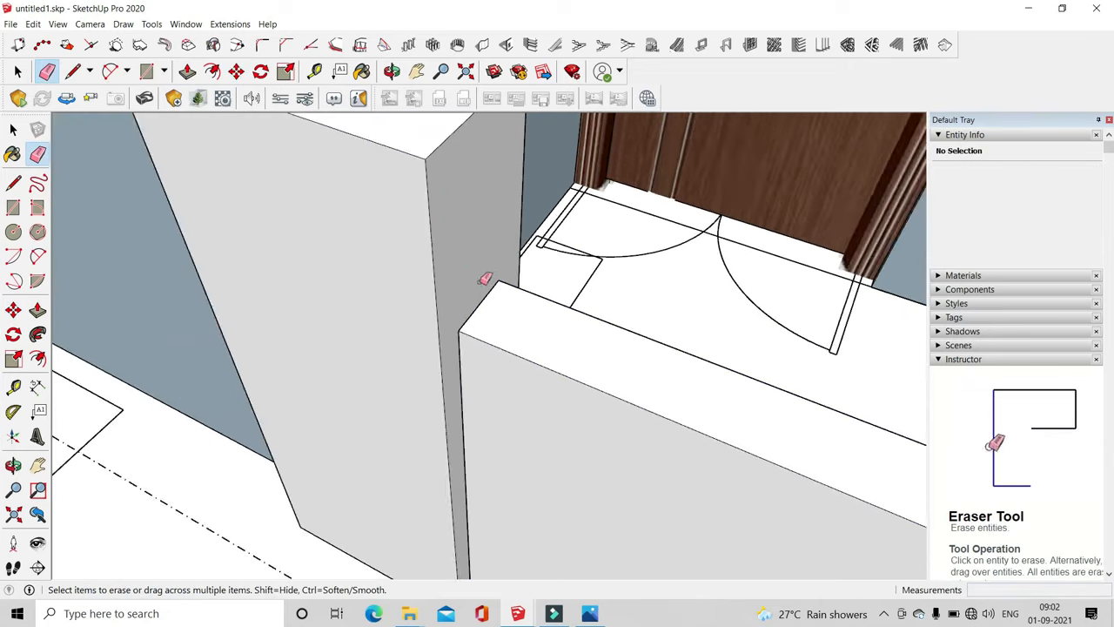
Open the post-and-beam group, lower the whole beam including the segment on top of the post, and leave the group
click(17, 72)
scroll(331, 381, down, 2)
middle_drag(472, 378, 549, 244)
double_click(510, 246)
scroll(549, 243, down, 2)
drag(323, 208, 768, 284)
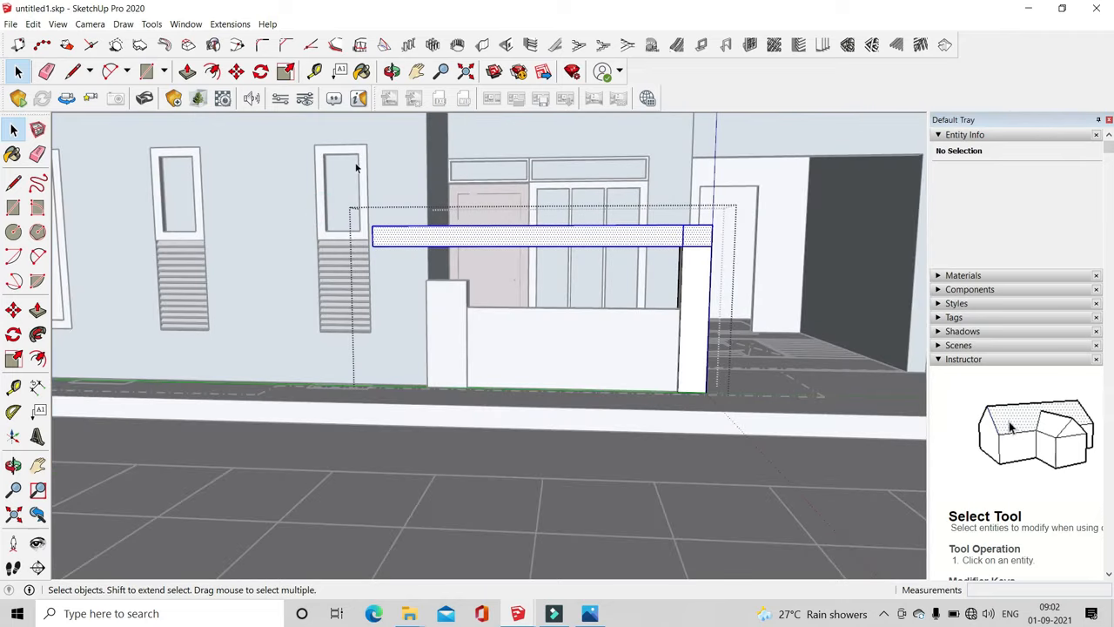
key(m)
scroll(407, 279, up, 3)
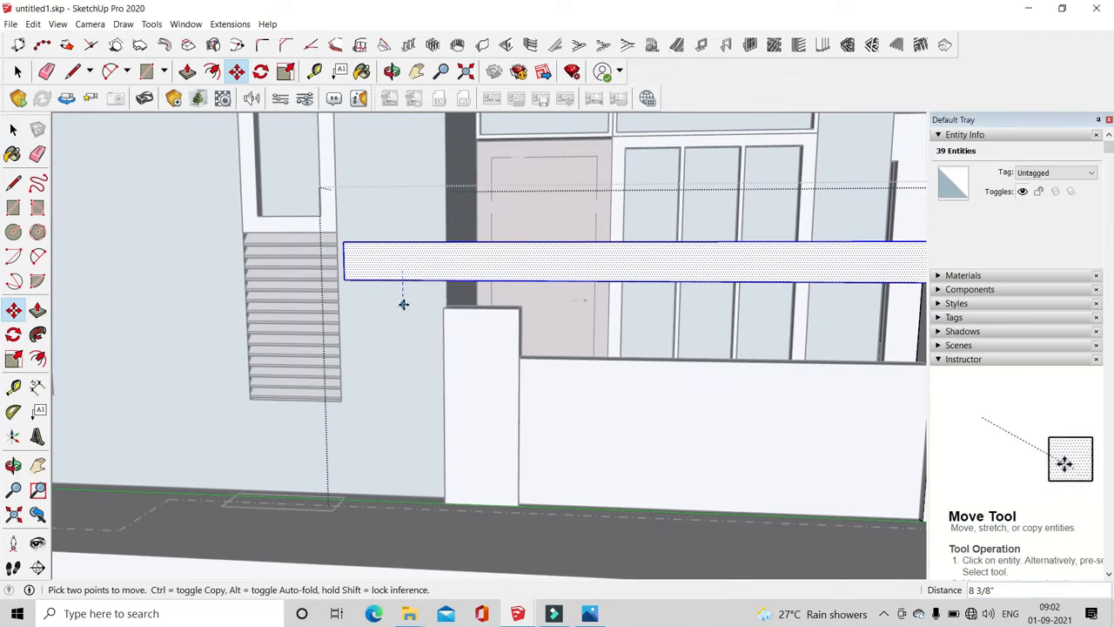
key(Return)
scroll(402, 304, down, 3)
middle_drag(477, 316, 478, 314)
scroll(430, 304, up, 2)
middle_drag(398, 295, 290, 287)
click(18, 72)
click(172, 256)
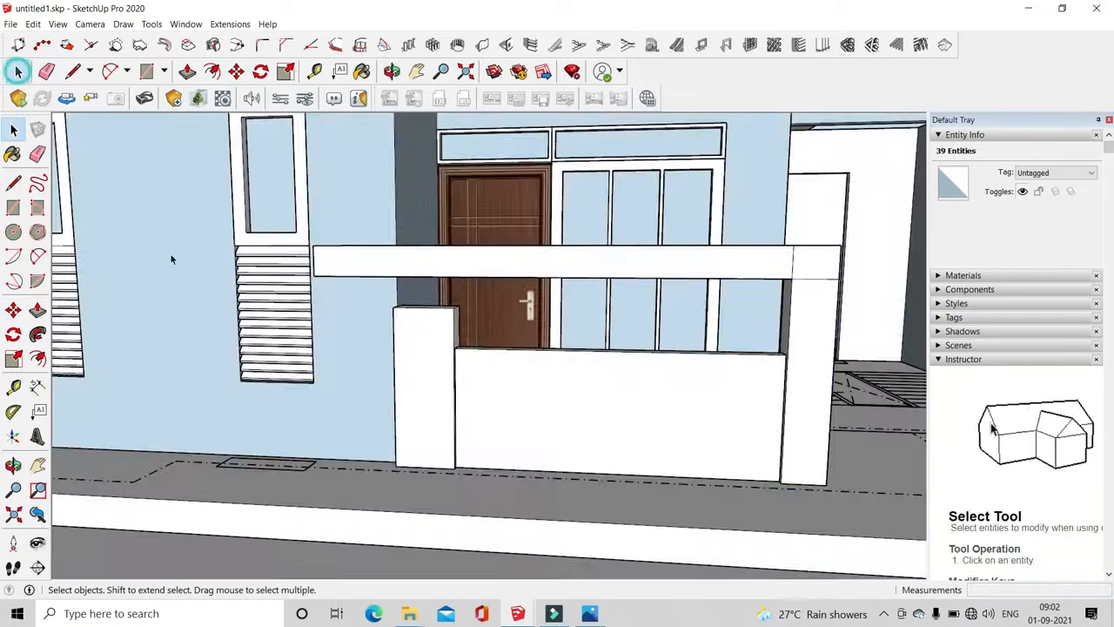
Open the post-and-beam group, erase the leftover seam edges where the beam meets the post, and leave the group
scroll(171, 256, down, 5)
middle_drag(261, 348, 393, 450)
scroll(480, 396, up, 5)
double_click(477, 393)
click(49, 74)
scroll(444, 325, up, 3)
click(474, 330)
mouse_move(454, 316)
middle_down()
mouse_move(470, 322)
mouse_move(36, 323)
middle_up()
click(441, 311)
scroll(271, 262, up, 4)
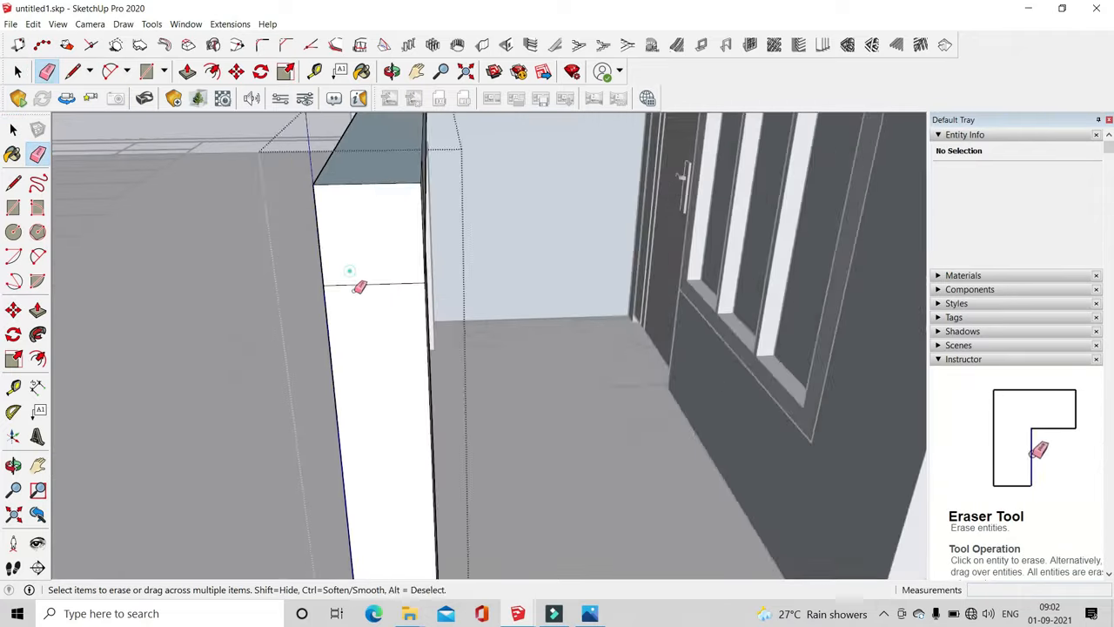
click(354, 282)
middle_drag(357, 288, 287, 277)
middle_drag(393, 272, 627, 287)
click(17, 72)
click(87, 174)
Copy the post-and-beam, pier and low wall groups along the facade to the wall corner beside the other unit's entrance
scroll(366, 318, down, 6)
middle_drag(421, 345, 258, 354)
scroll(239, 341, down, 4)
scroll(388, 409, down, 3)
scroll(492, 335, up, 5)
middle_drag(523, 370, 666, 403)
scroll(667, 403, down, 4)
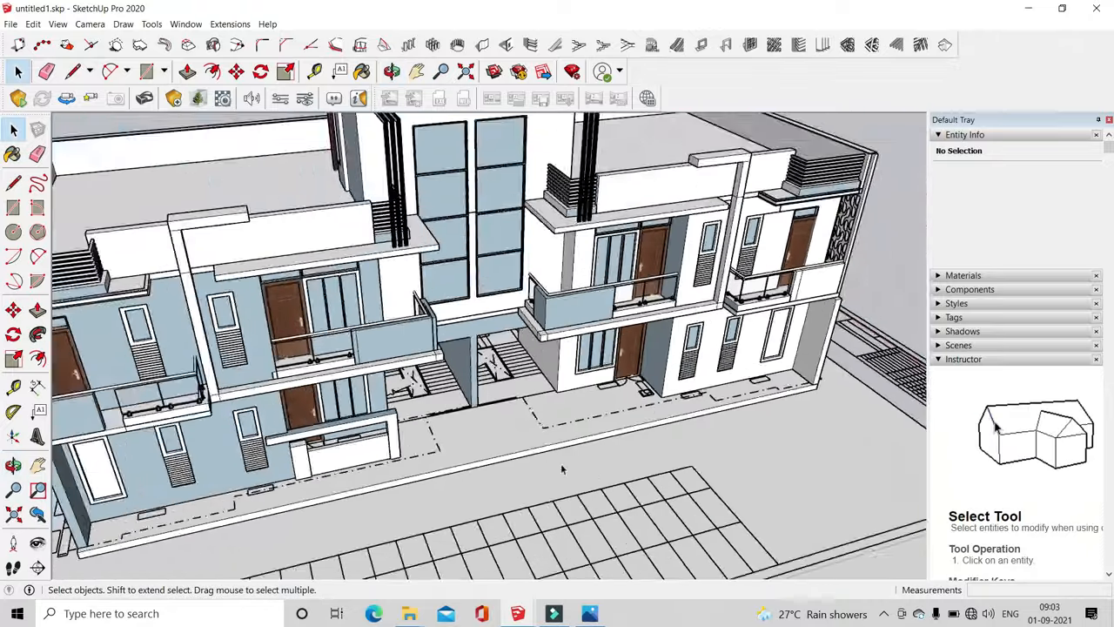
middle_drag(562, 469, 325, 437)
scroll(317, 430, up, 3)
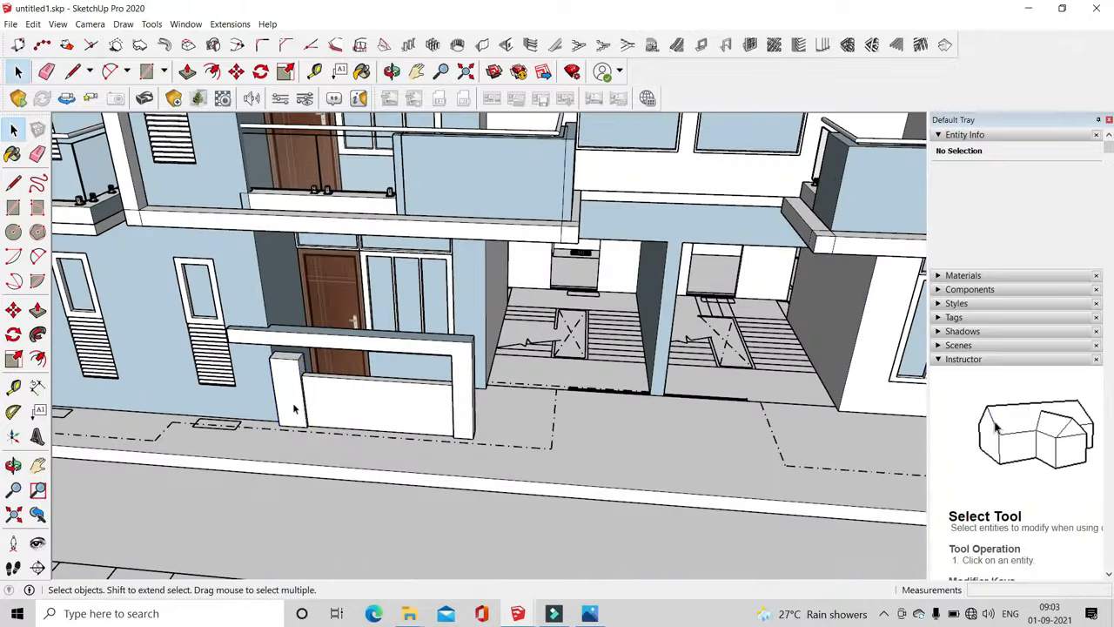
shift+click(459, 379)
click(236, 72)
scroll(276, 419, up, 6)
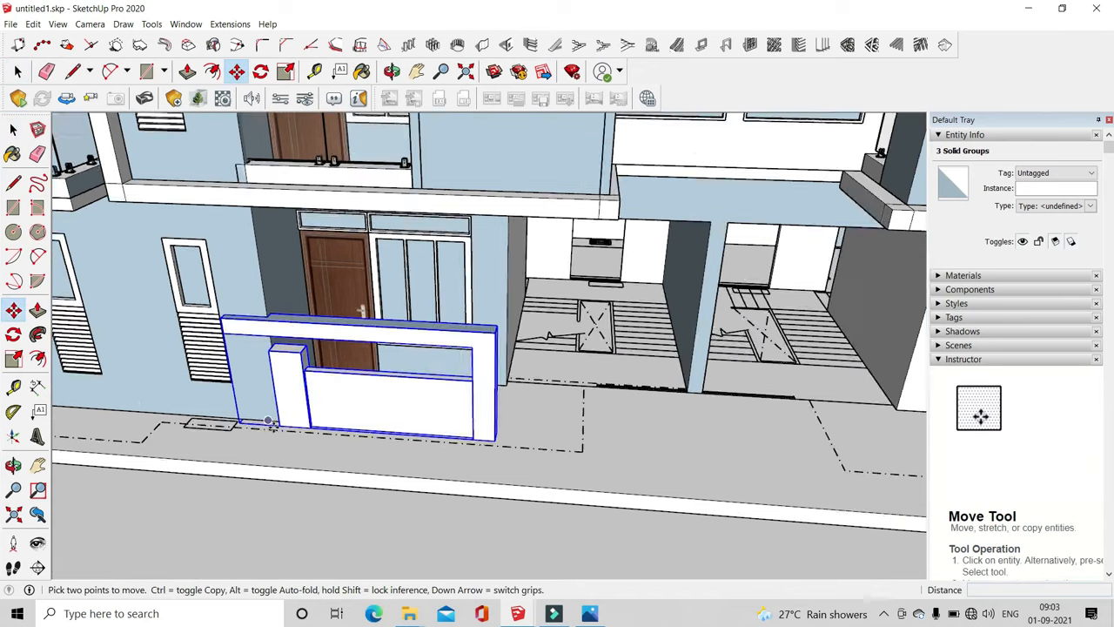
middle_drag(287, 421, 329, 477)
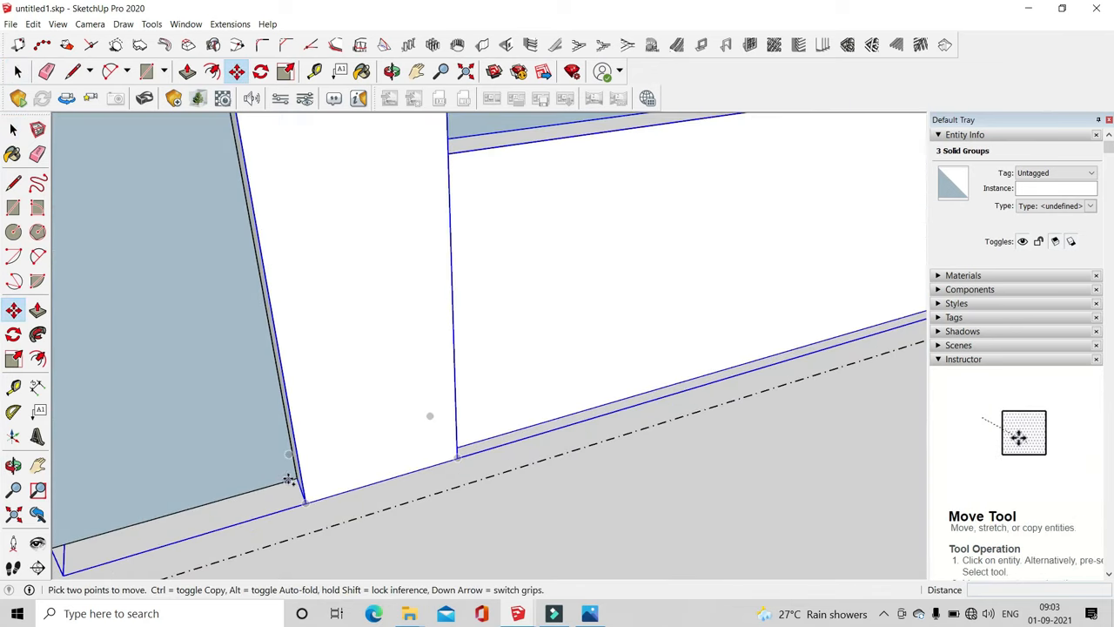
click(294, 481)
scroll(169, 455, down, 10)
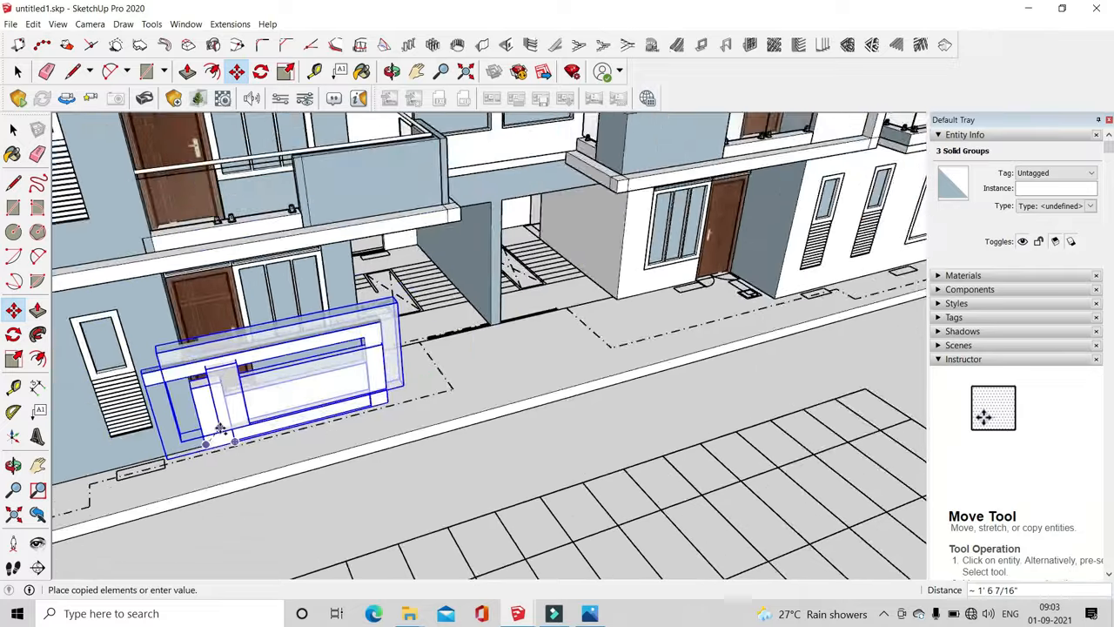
scroll(557, 322, up, 8)
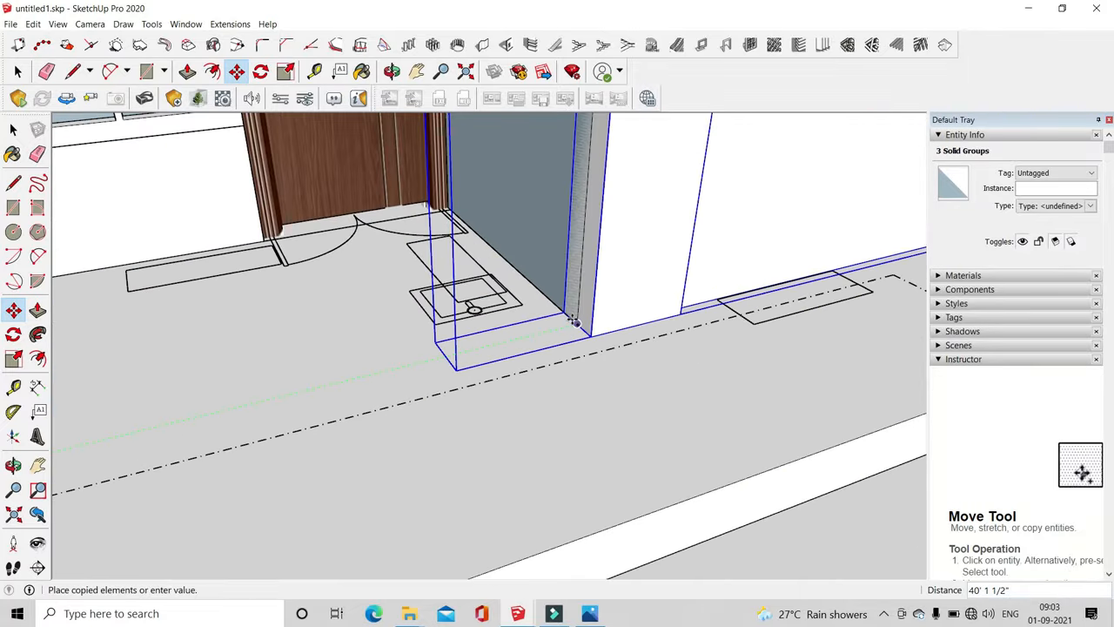
Flip the three copied porch groups along the facade's length so they mirror the originals
click(13, 130)
scroll(409, 348, down, 2)
middle_drag(514, 348, 330, 322)
scroll(493, 281, down, 2)
scroll(492, 283, up, 2)
right_click(490, 274)
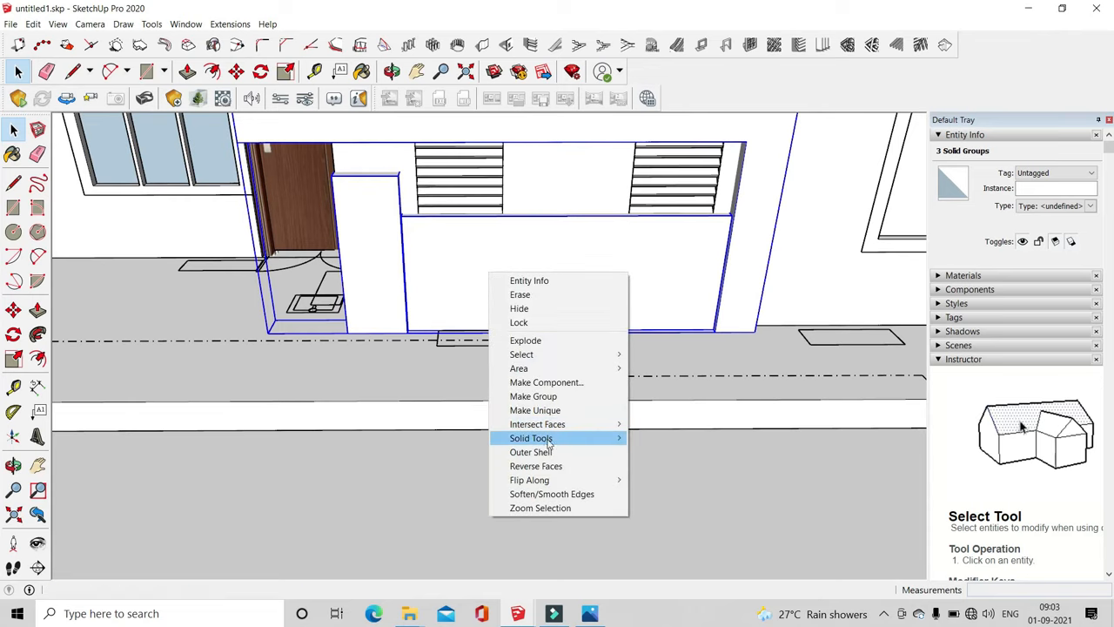
mouse_move(592, 479)
click(676, 494)
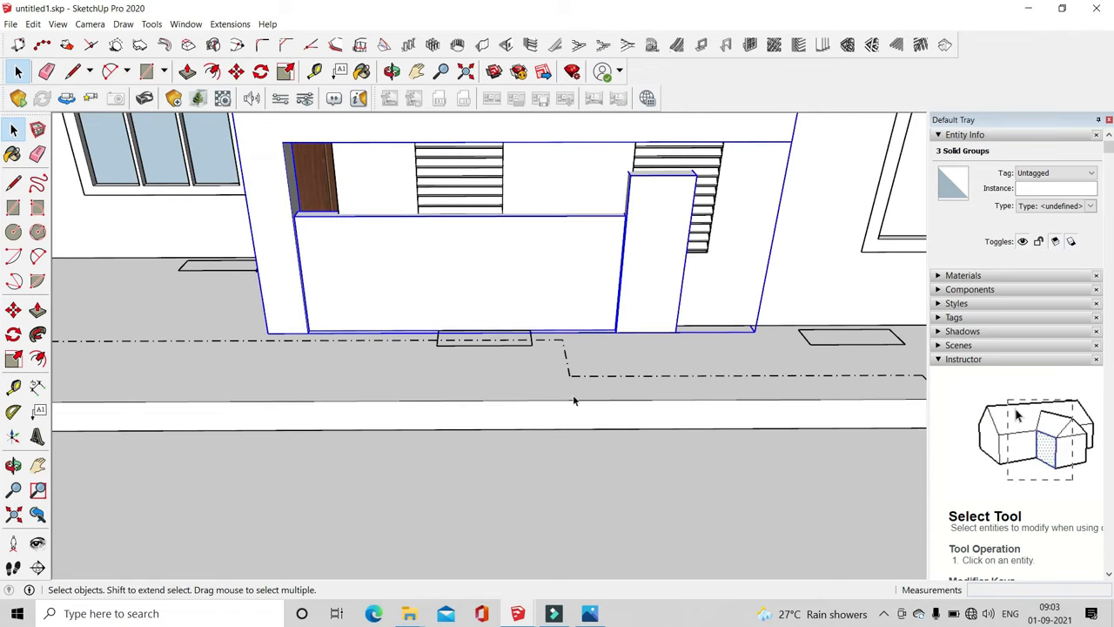
Move the flipped porch groups so the pier's back corner meets the wall corner beside the entrance door
scroll(573, 394, down, 3)
click(236, 71)
scroll(640, 362, up, 3)
middle_drag(640, 362, 557, 376)
scroll(657, 390, up, 2)
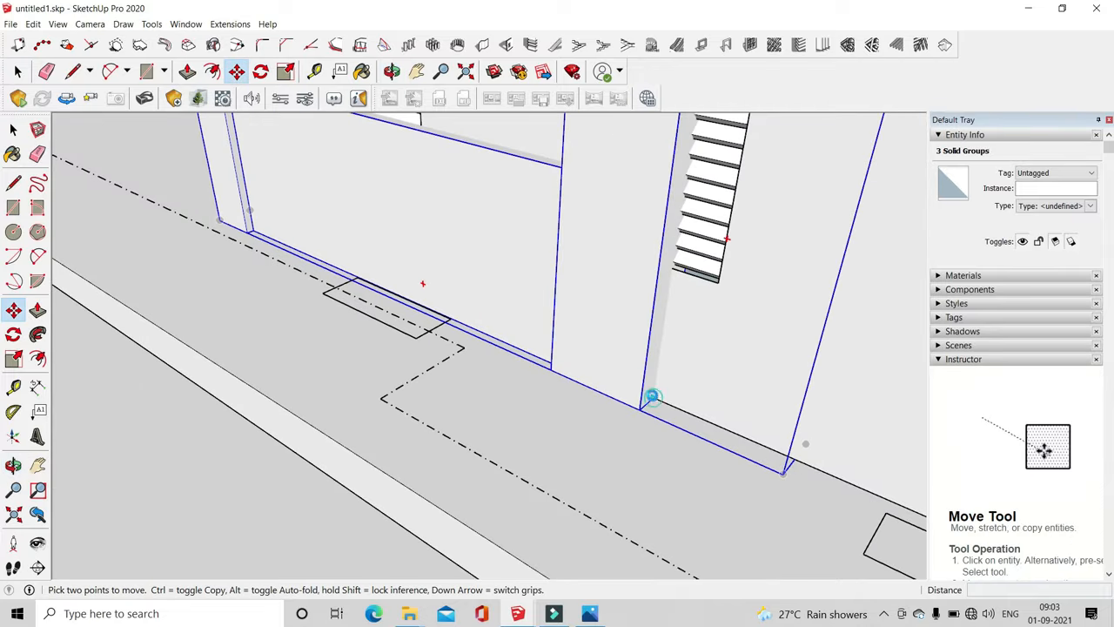
click(652, 396)
scroll(688, 414, down, 5)
scroll(572, 362, up, 3)
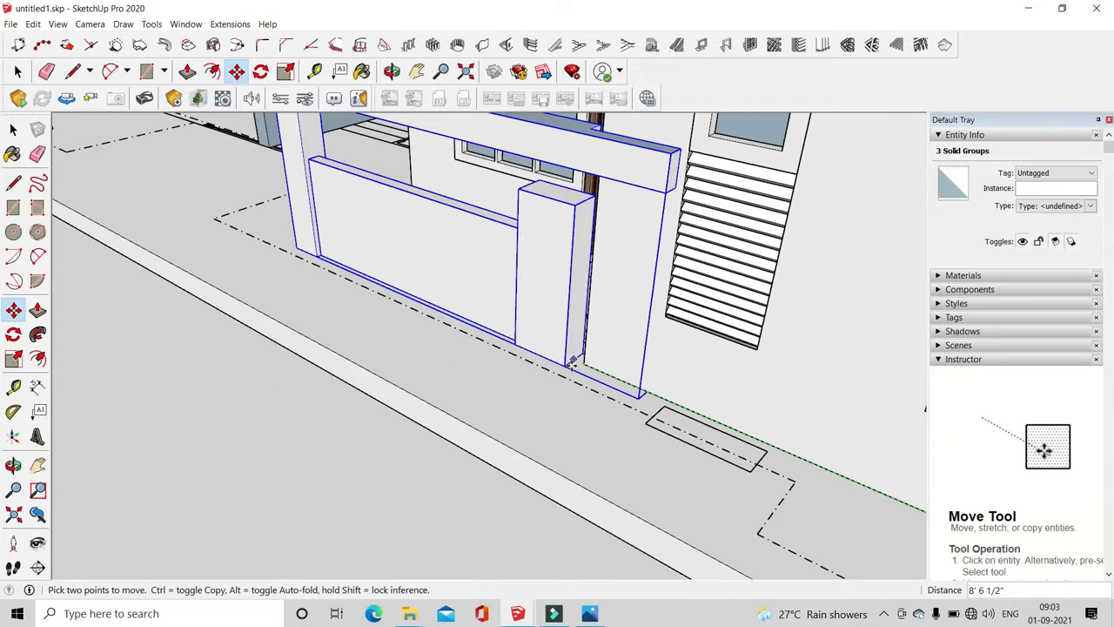
click(589, 361)
click(17, 71)
click(230, 377)
middle_drag(506, 443, 530, 333)
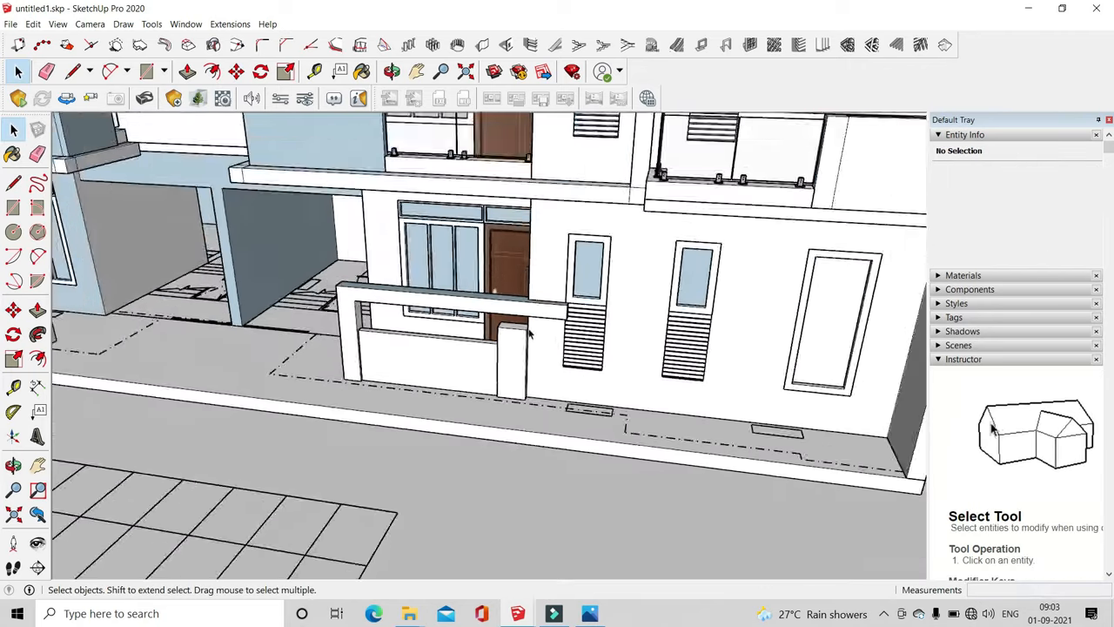
Open the copied post-and-beam group, move the beam's free end to the edge of the louvred window, and leave the group
scroll(531, 329, up, 3)
double_click(554, 310)
scroll(562, 307, up, 2)
drag(582, 214, 665, 357)
click(236, 71)
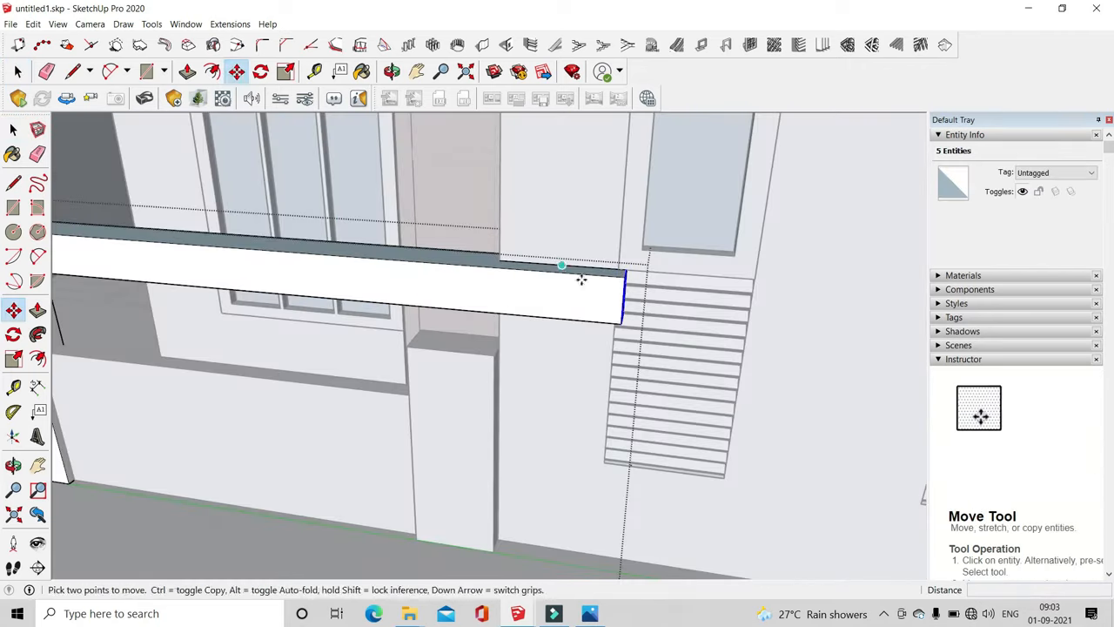
scroll(601, 270, up, 3)
click(621, 258)
scroll(619, 257, up, 2)
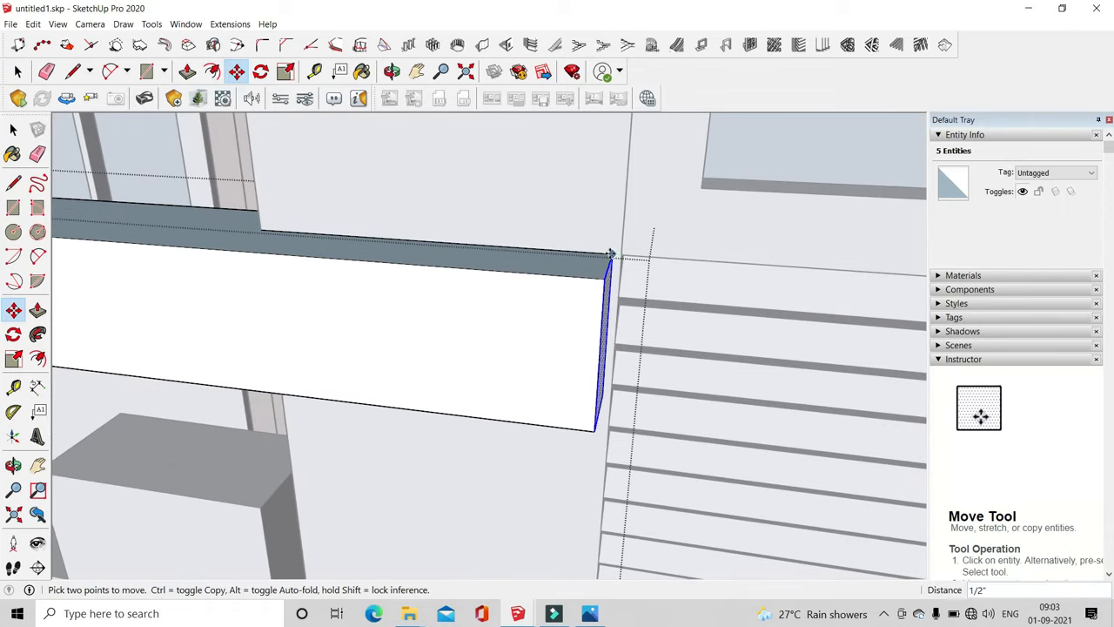
click(568, 252)
key(space)
click(329, 189)
Delete the large ground slab group under the building and site plan
scroll(386, 270, down, 4)
middle_drag(514, 292, 518, 228)
scroll(490, 392, down, 4)
scroll(505, 318, down, 2)
middle_drag(500, 309, 550, 485)
scroll(549, 483, up, 2)
click(545, 469)
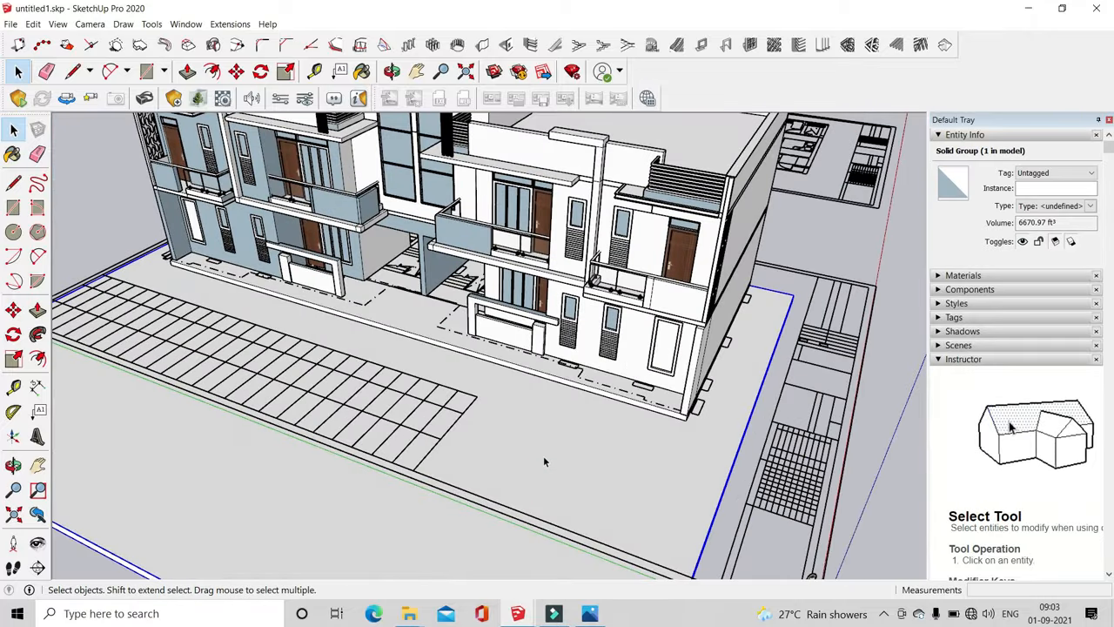
scroll(545, 410, down, 2)
key(Delete)
scroll(640, 432, down, 3)
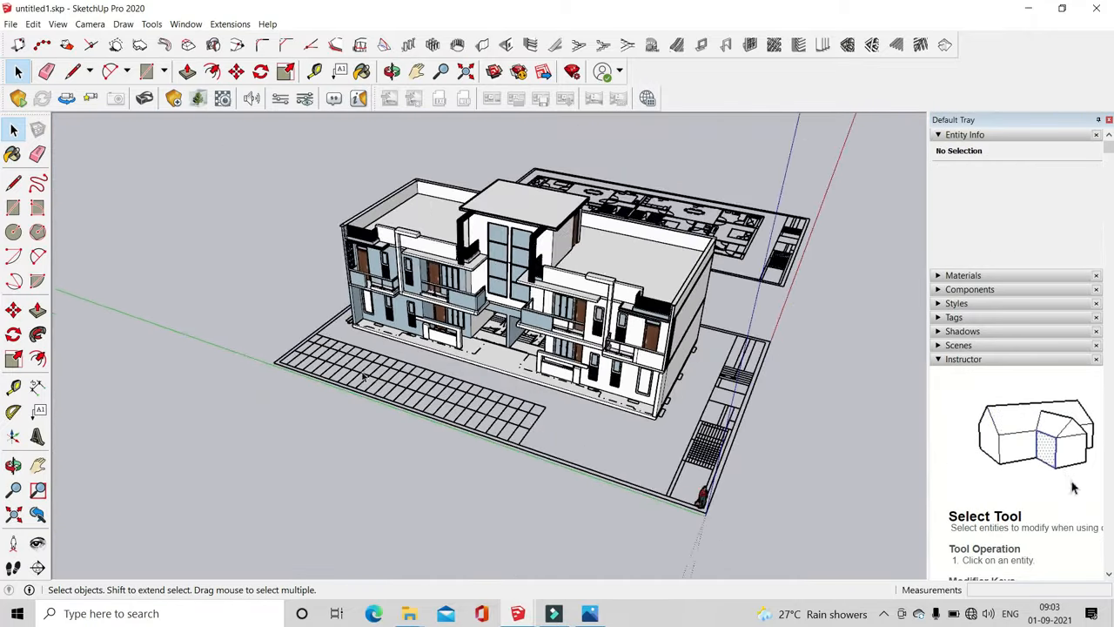
Delete the site and floor plan linework around the building and the scale figure at the origin
click(710, 470)
key(Delete)
drag(671, 467, 760, 564)
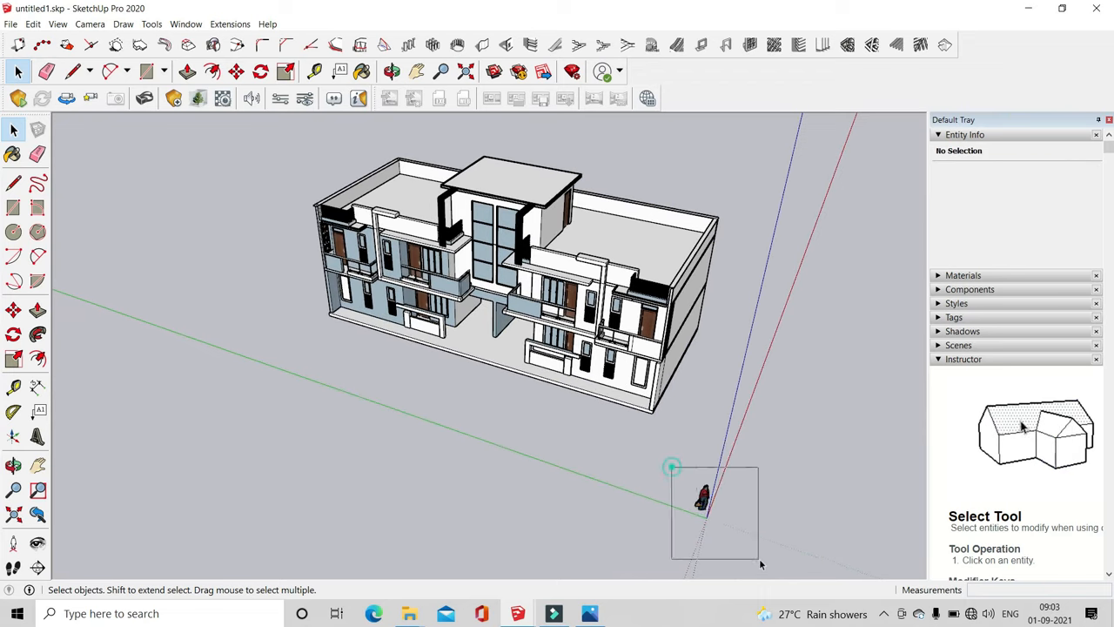
Examine the building's front facade and the porches of both units from several distances and angles
middle_drag(744, 484, 726, 305)
scroll(736, 322, down, 1)
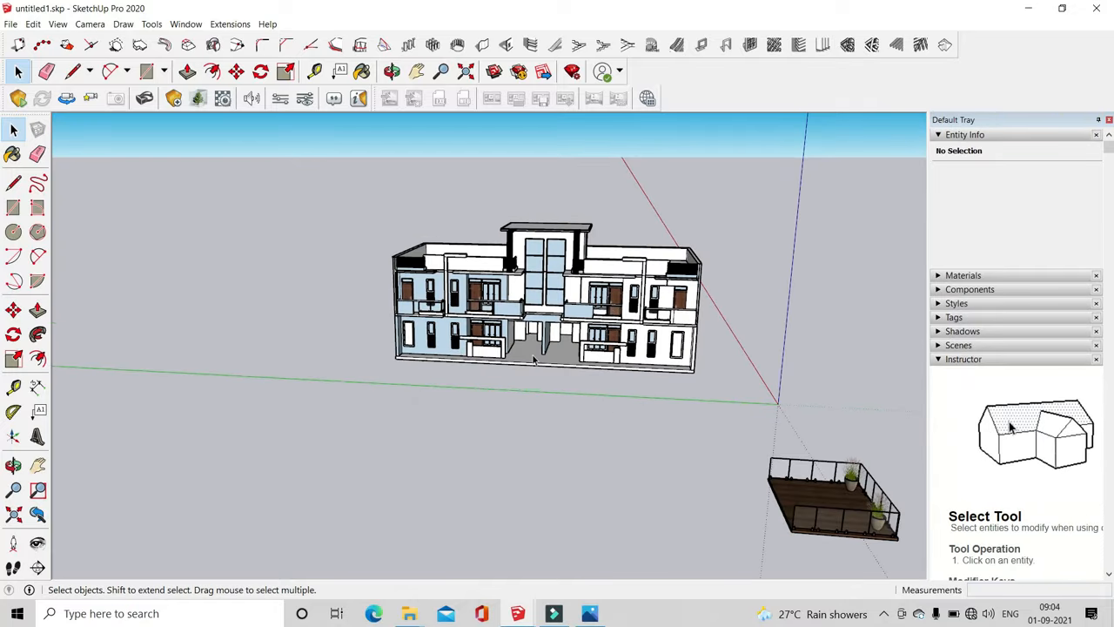
scroll(534, 354, down, 3)
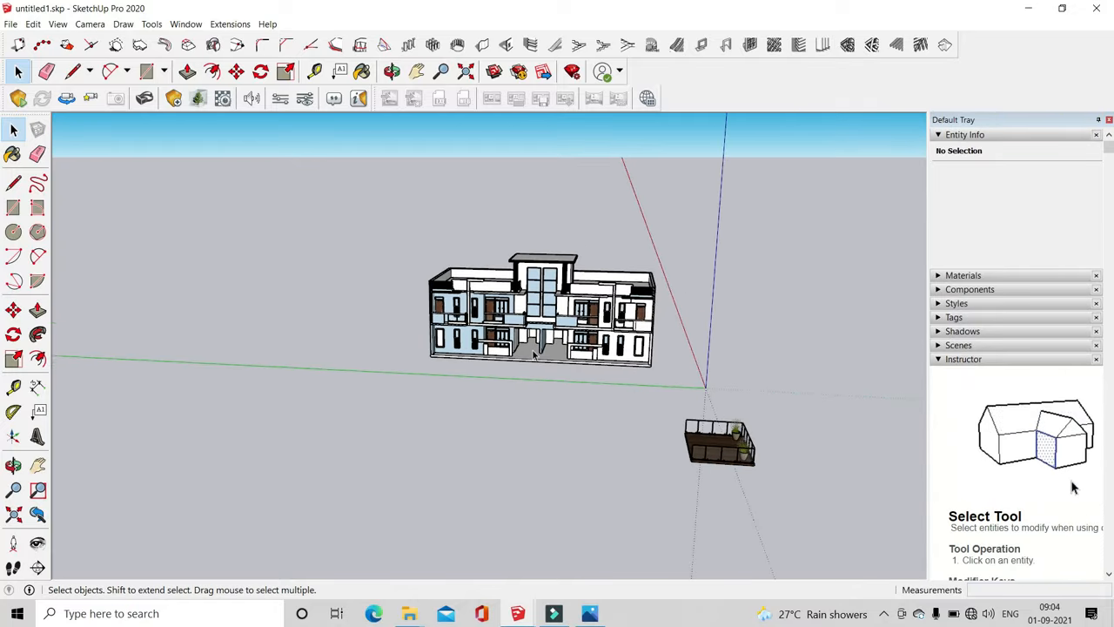
scroll(534, 354, up, 6)
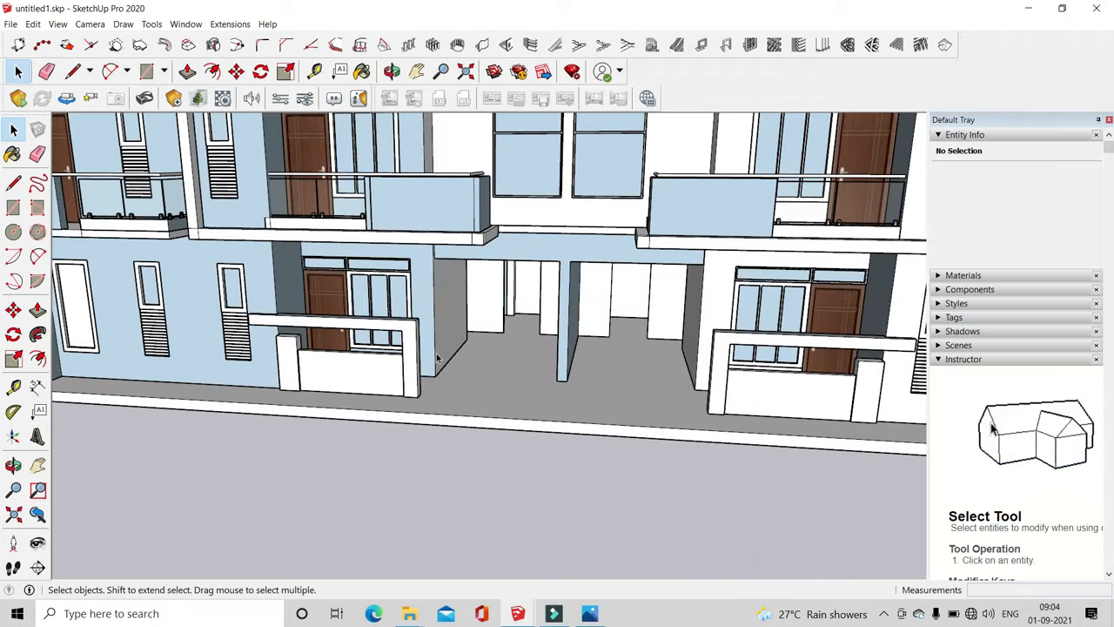
scroll(538, 426, down, 3)
middle_drag(538, 426, 680, 477)
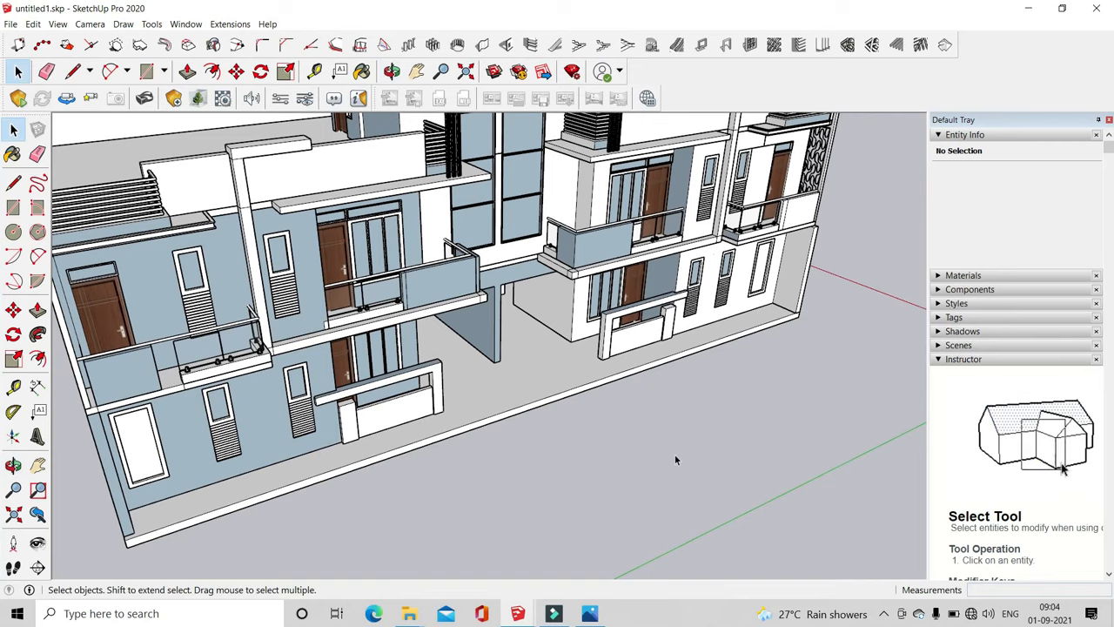
middle_drag(583, 414, 392, 450)
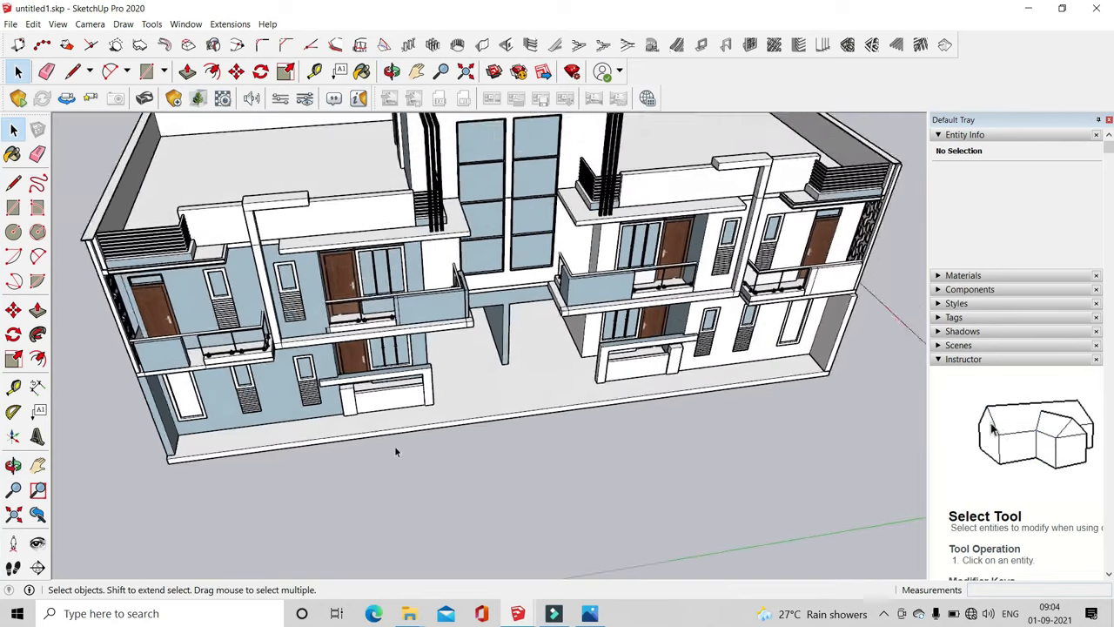
scroll(392, 450, down, 4)
scroll(256, 464, up, 4)
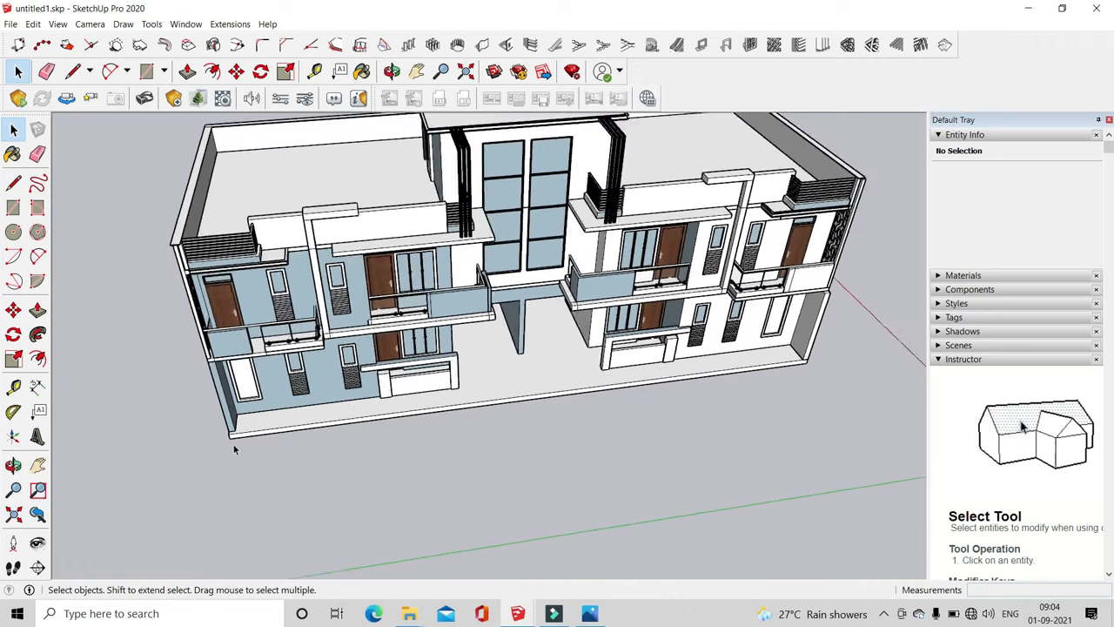
scroll(339, 385, down, 4)
middle_drag(450, 423, 463, 472)
scroll(236, 471, up, 3)
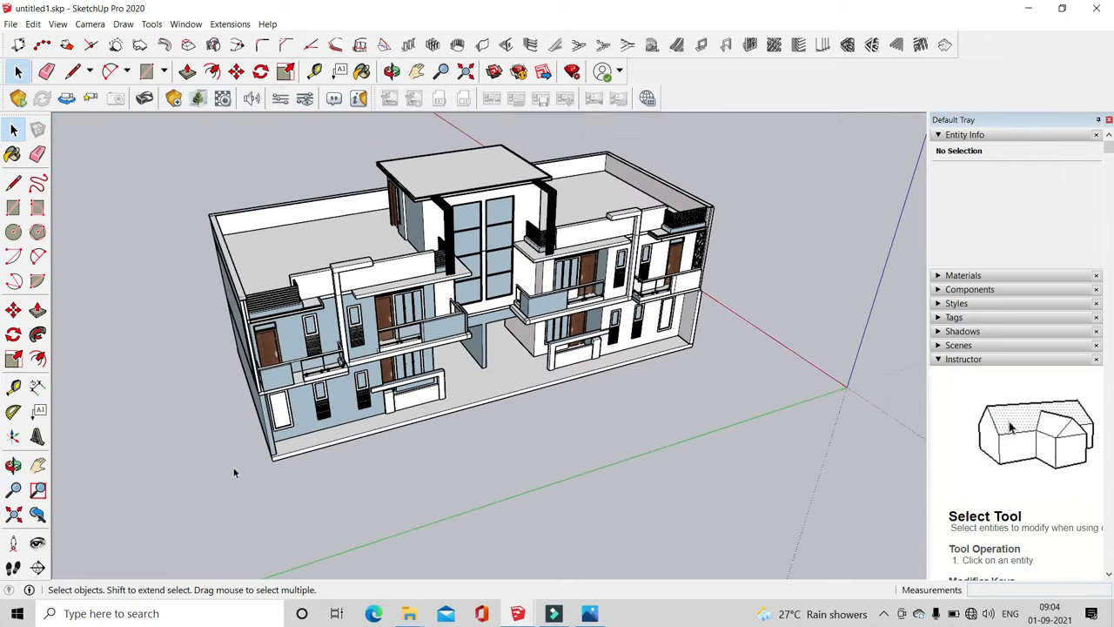
scroll(279, 451, down, 1)
middle_drag(283, 453, 466, 372)
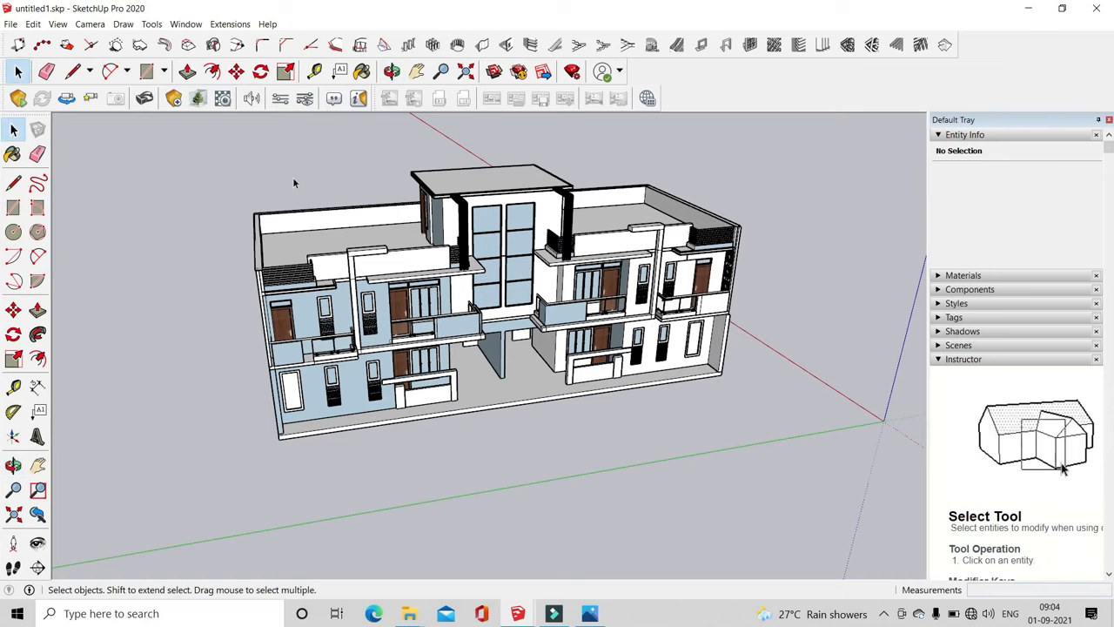
Draw a rectangle 9" by about 3' 3 11/16" on the plinth's front face, starting at the blue unit's outer corner
click(73, 72)
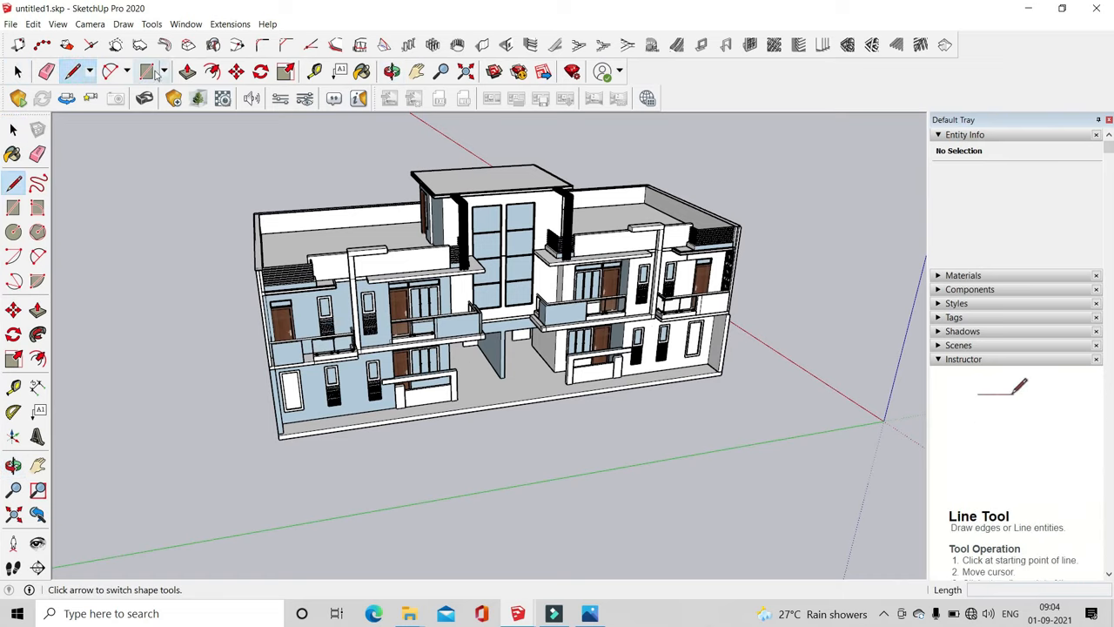
click(147, 71)
scroll(331, 464, up, 2)
scroll(265, 431, up, 1)
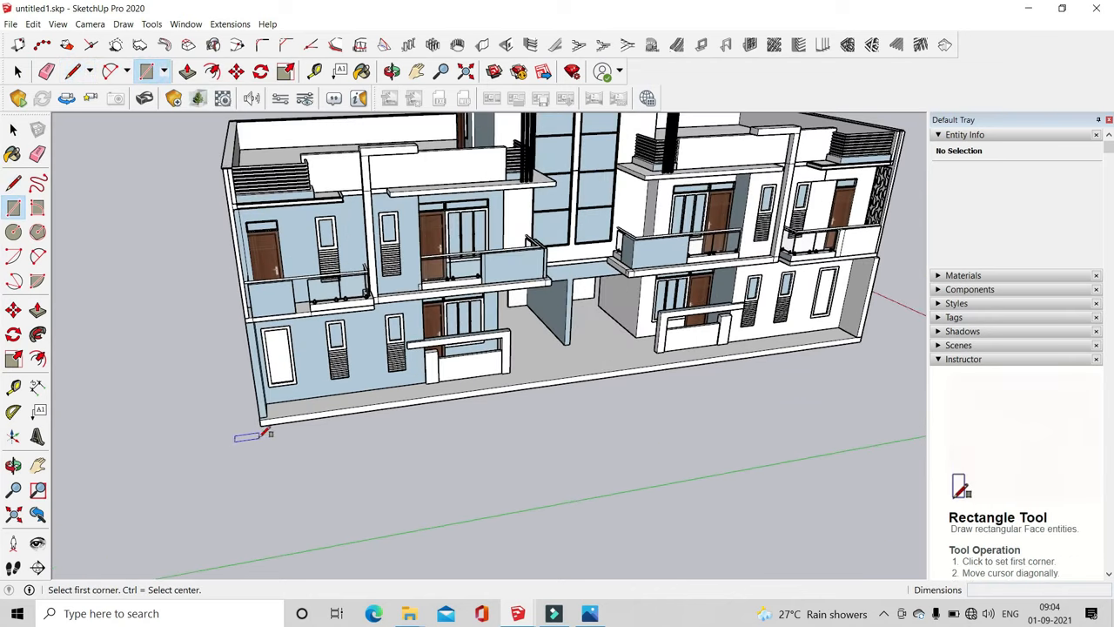
scroll(331, 451, up, 2)
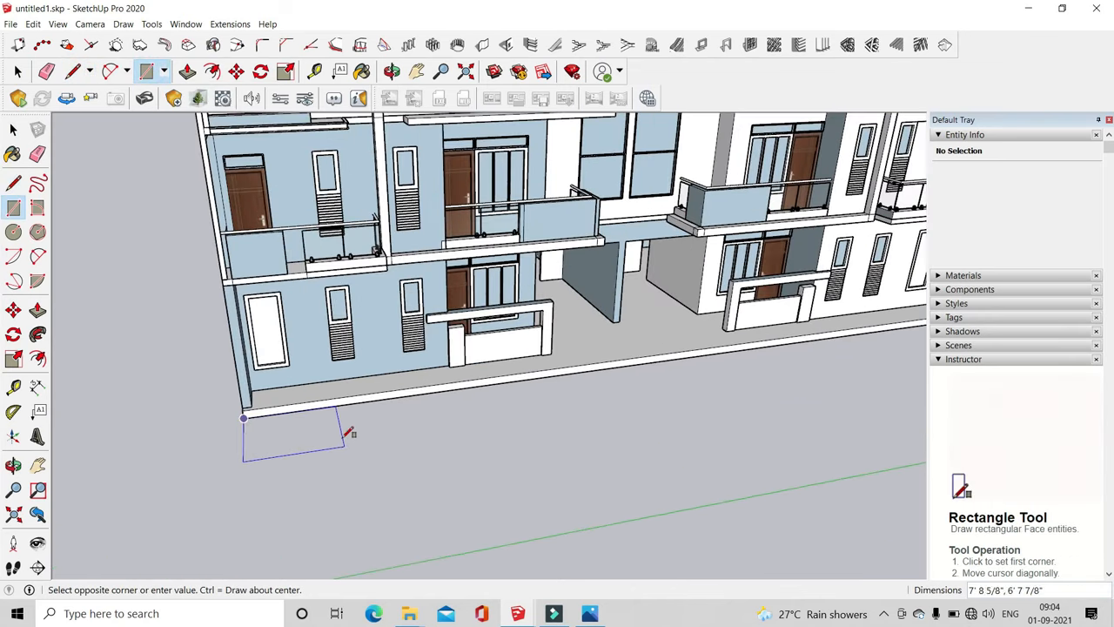
scroll(346, 432, up, 3)
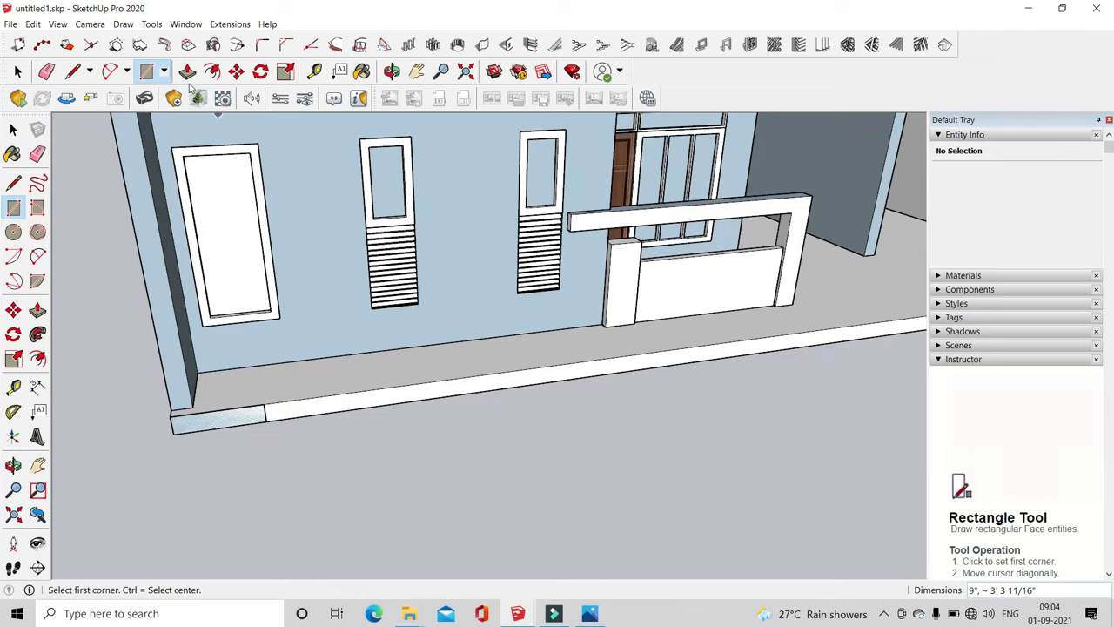
Push/Pull the new plinth rectangle 10' out in front of the building
click(187, 71)
drag(212, 422, 210, 496)
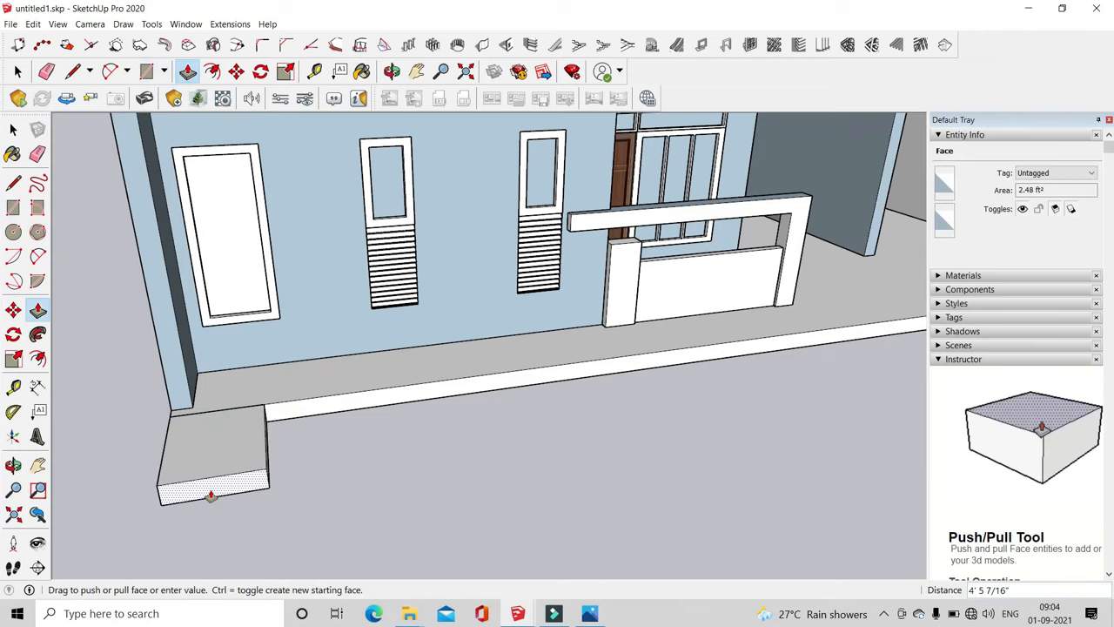
key(Return)
scroll(305, 443, down, 3)
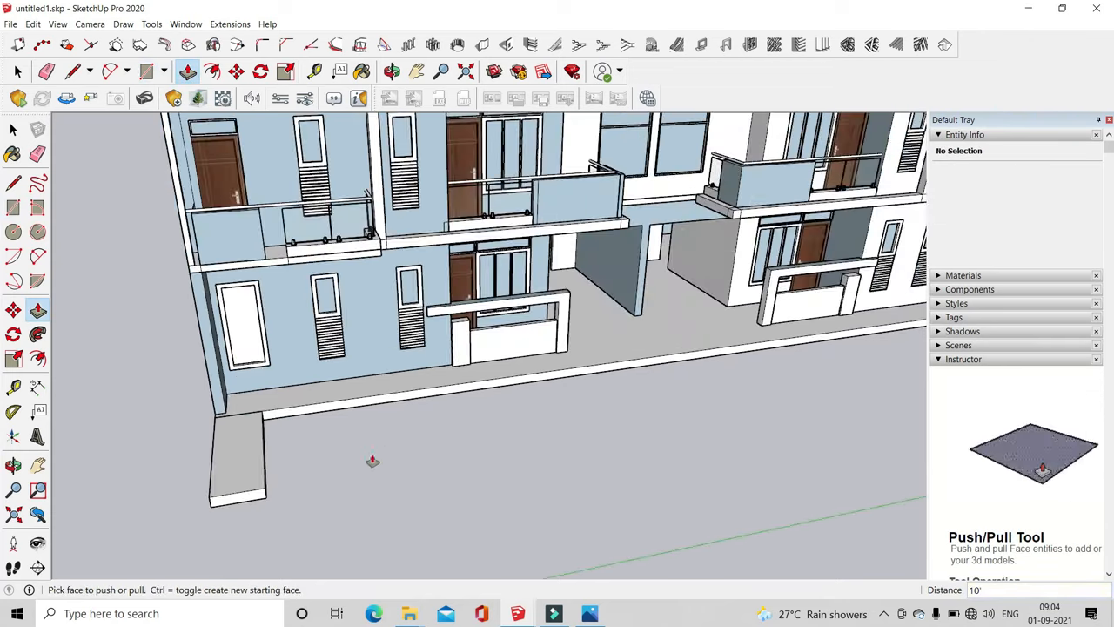
Push/Pull the slab's inner side face along the facade to the building's opposite outer corner
middle_drag(372, 461, 149, 463)
scroll(198, 426, up, 2)
click(233, 390)
scroll(202, 418, down, 10)
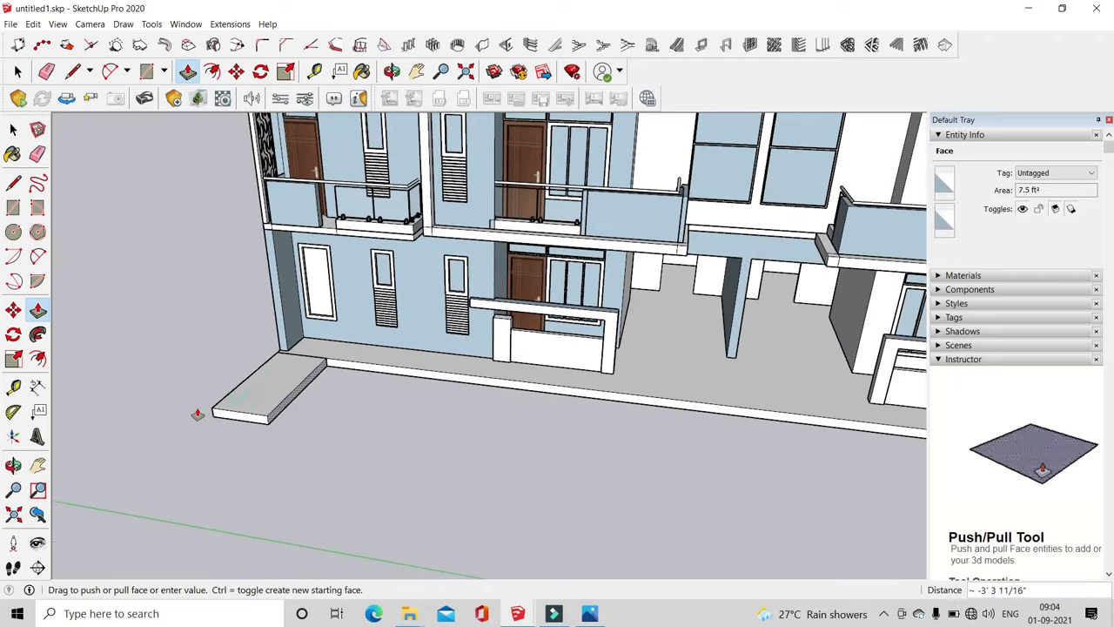
scroll(432, 425, up, 8)
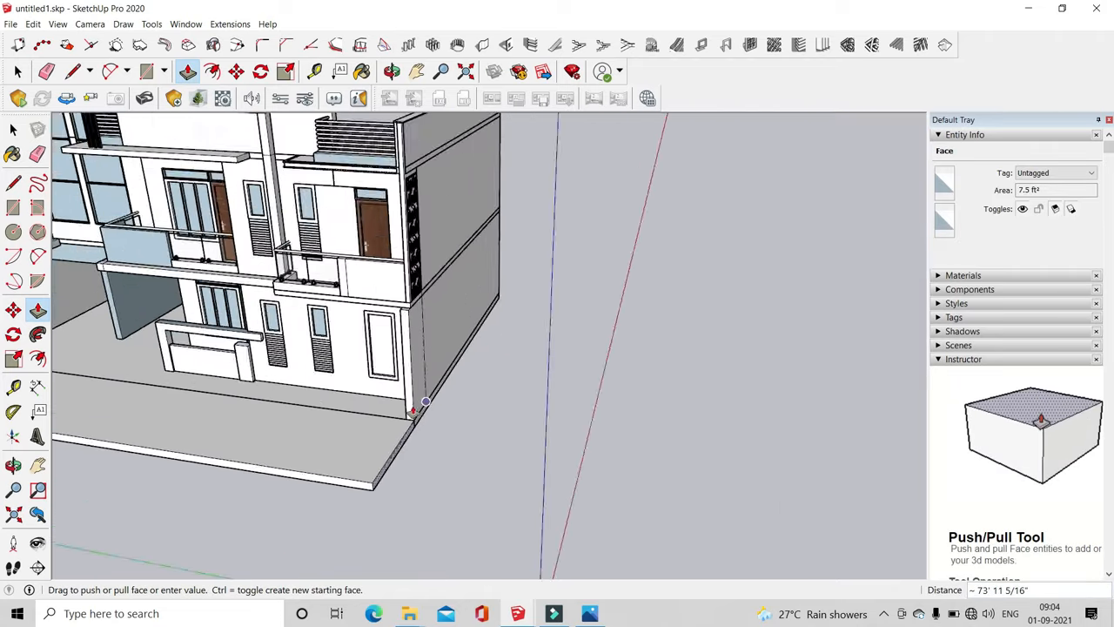
click(426, 406)
scroll(531, 366, down, 3)
Select all connected geometry of the front slab and make it a group
click(18, 71)
scroll(400, 402, up, 4)
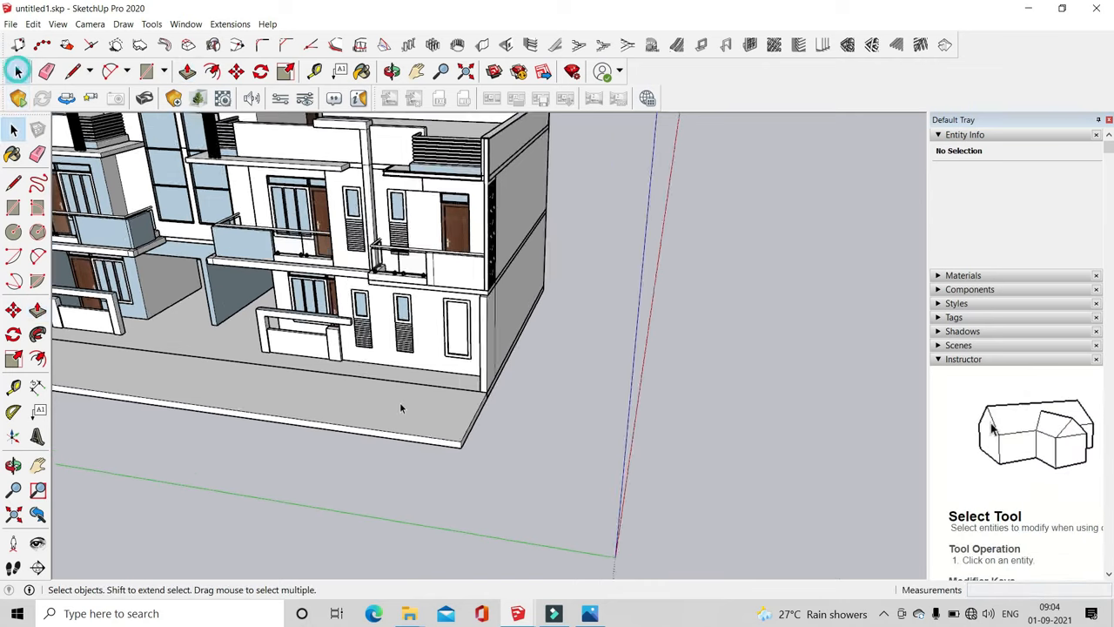
click(396, 396)
right_click(396, 397)
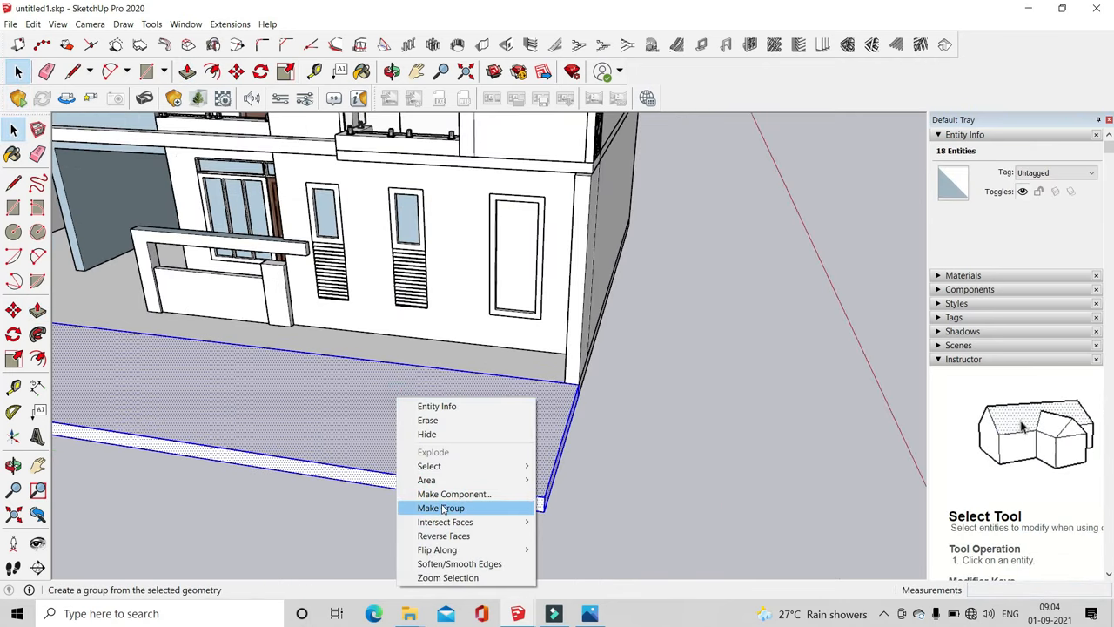
click(447, 505)
Move the slab group down 9" so its top corner meets the bottom corner of the building's plinth
click(235, 72)
scroll(644, 432, up, 1)
middle_drag(644, 433, 482, 400)
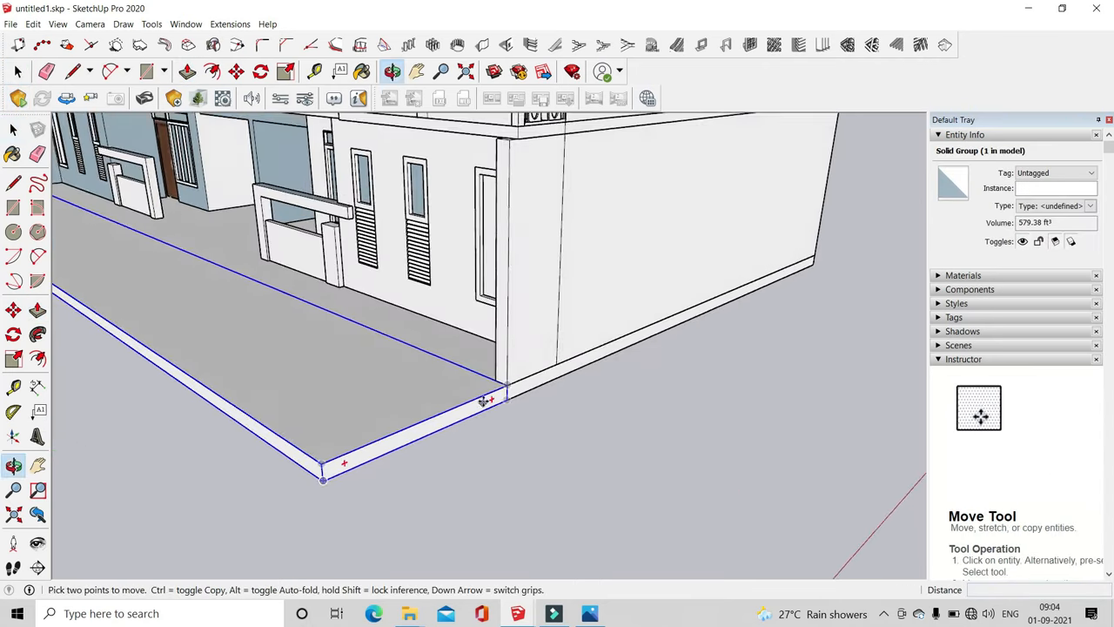
scroll(482, 400, up, 2)
click(517, 380)
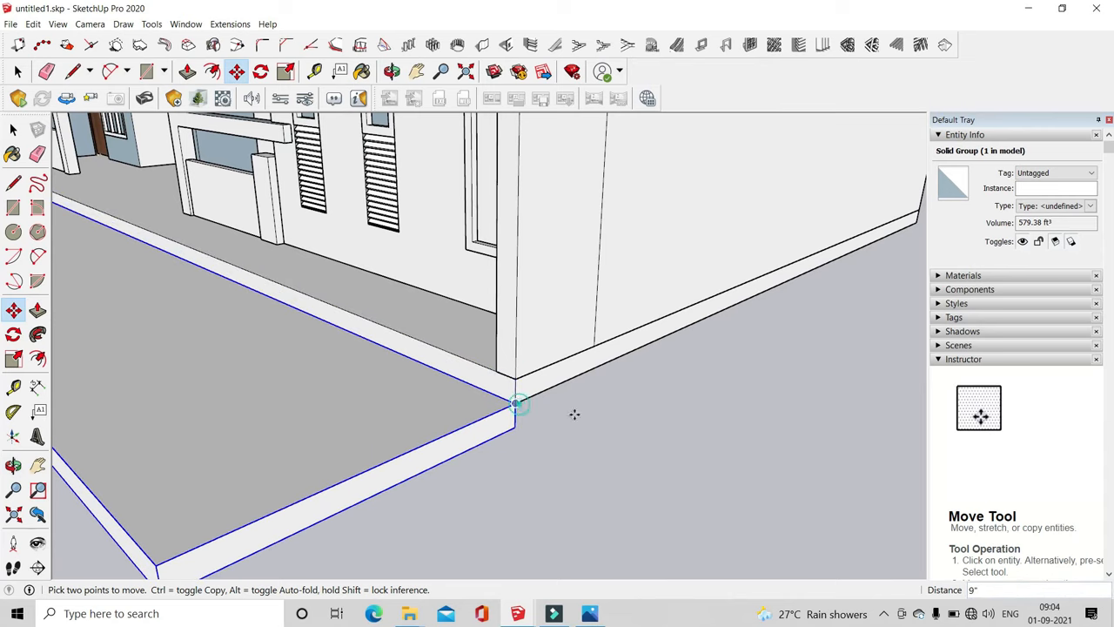
Examine the lowered slab against the full front facade from several distances and angles
scroll(622, 428, down, 3)
middle_drag(671, 450, 716, 505)
scroll(609, 452, down, 3)
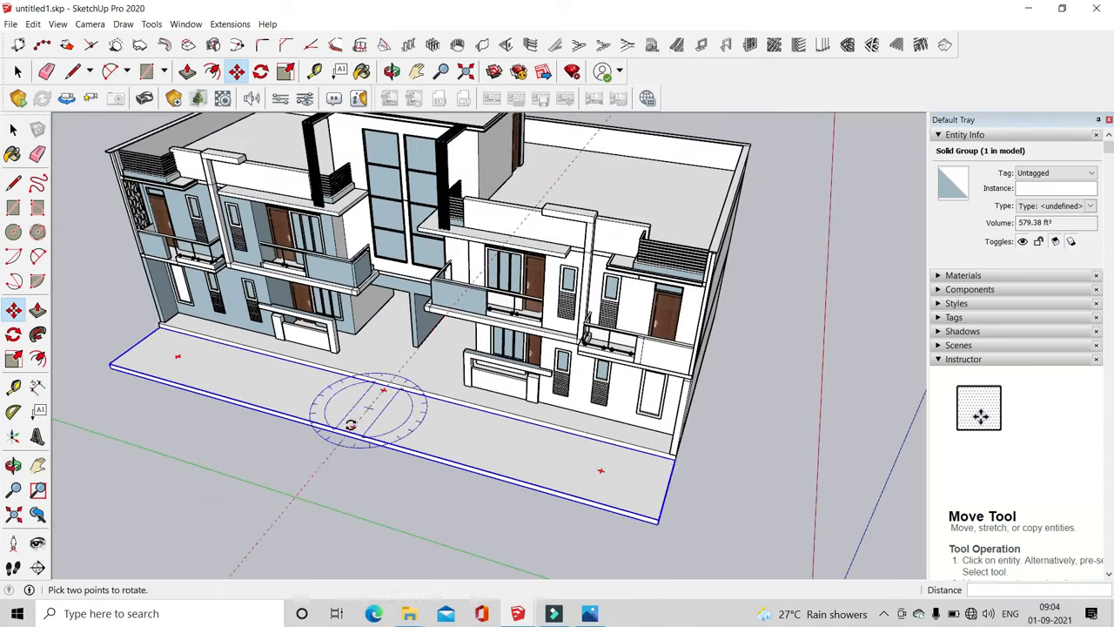
scroll(357, 417, down, 5)
scroll(374, 406, up, 2)
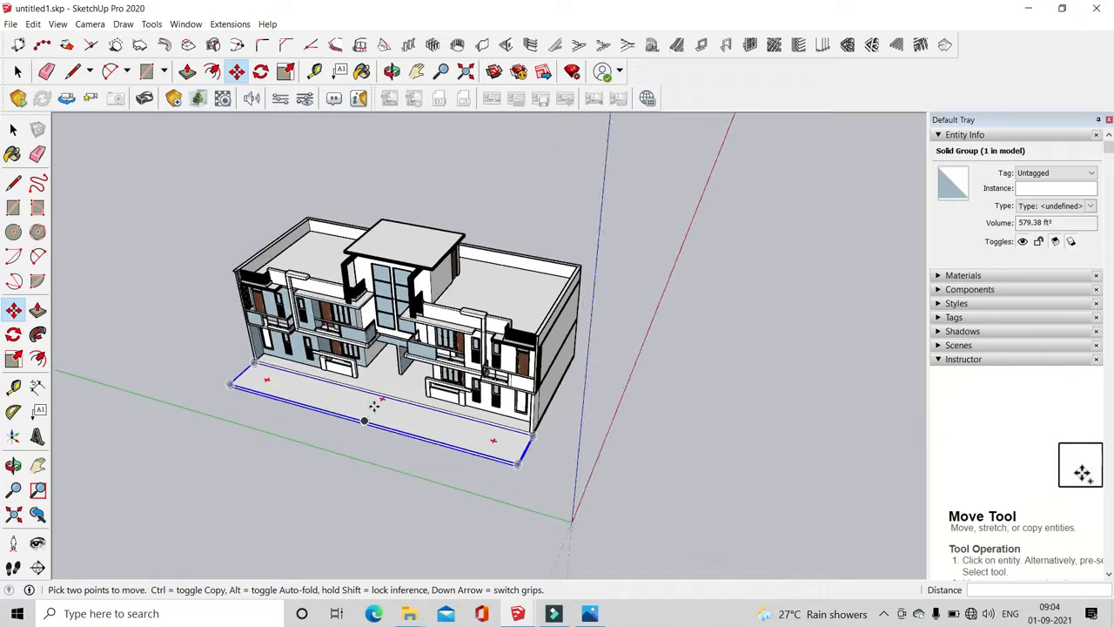
scroll(374, 405, up, 5)
middle_drag(240, 329, 289, 346)
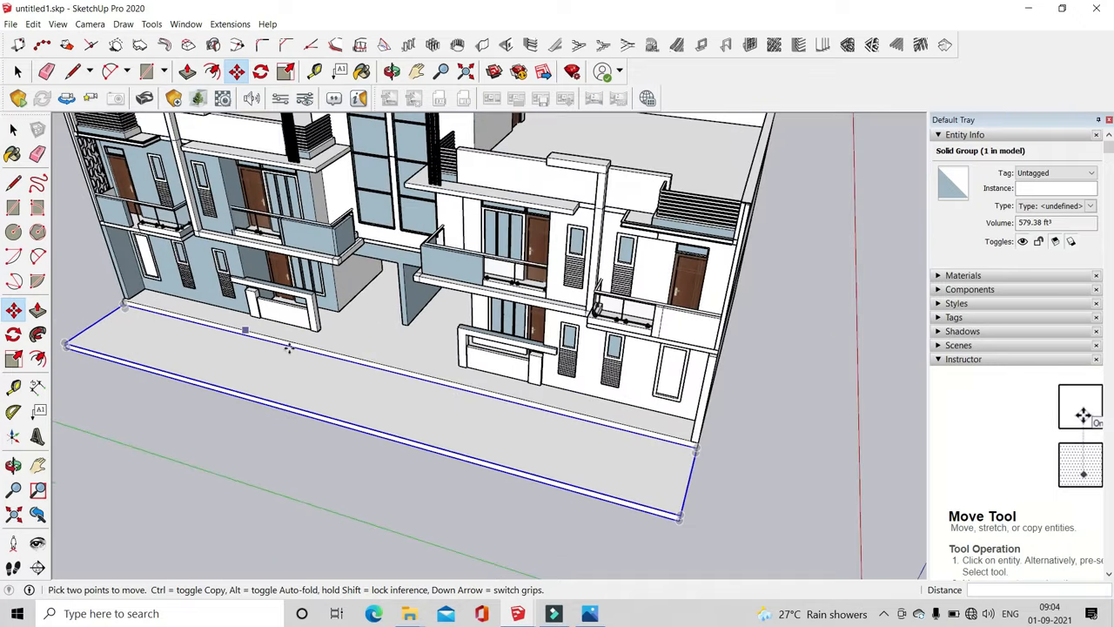
scroll(494, 328, down, 2)
middle_drag(496, 403, 519, 408)
scroll(518, 408, up, 3)
scroll(513, 405, down, 3)
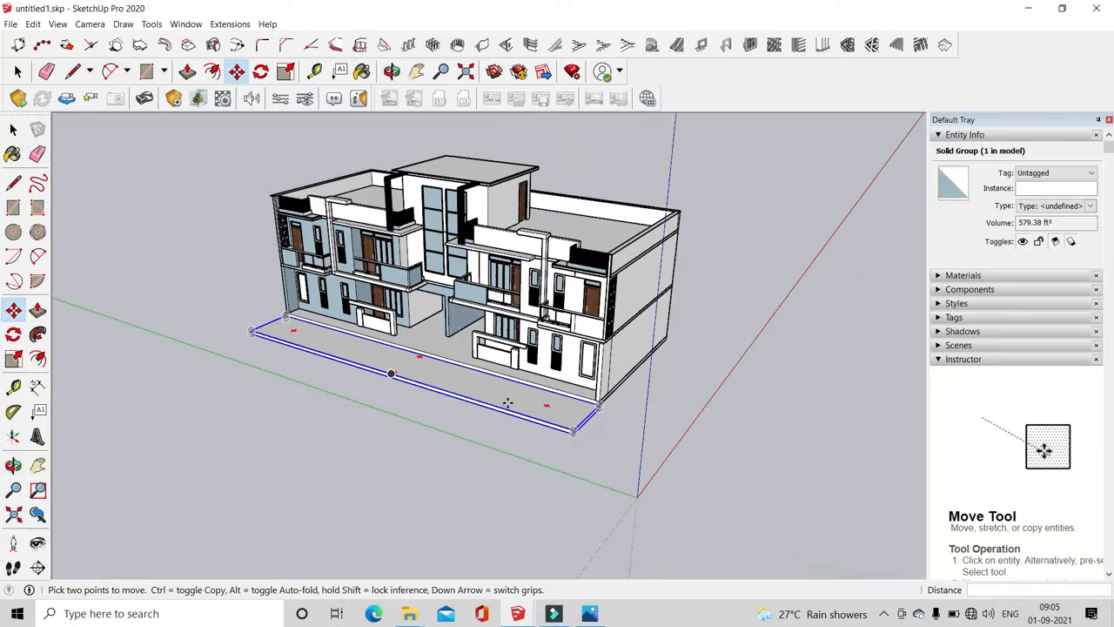
scroll(520, 383, up, 5)
scroll(520, 378, up, 3)
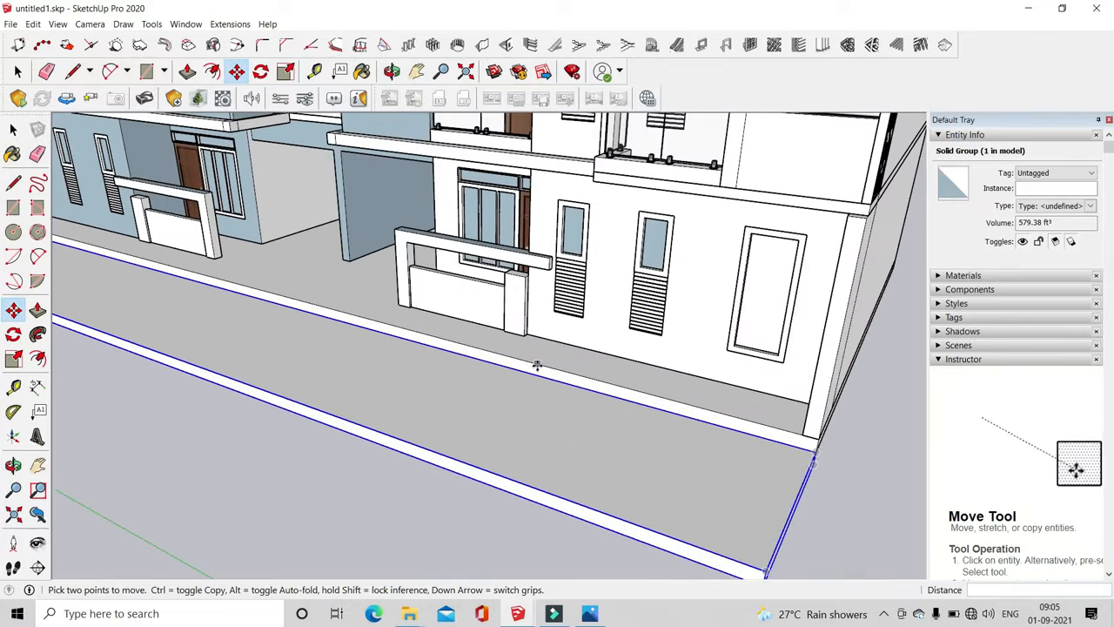
scroll(348, 338, down, 3)
Open the slab group and move its end beside the white unit outward about 190' along the green axis
click(18, 71)
click(261, 470)
middle_drag(261, 470, 565, 473)
scroll(413, 424, down, 1)
scroll(547, 442, down, 2)
drag(496, 381, 631, 551)
scroll(401, 261, down, 2)
click(237, 70)
scroll(354, 462, down, 1)
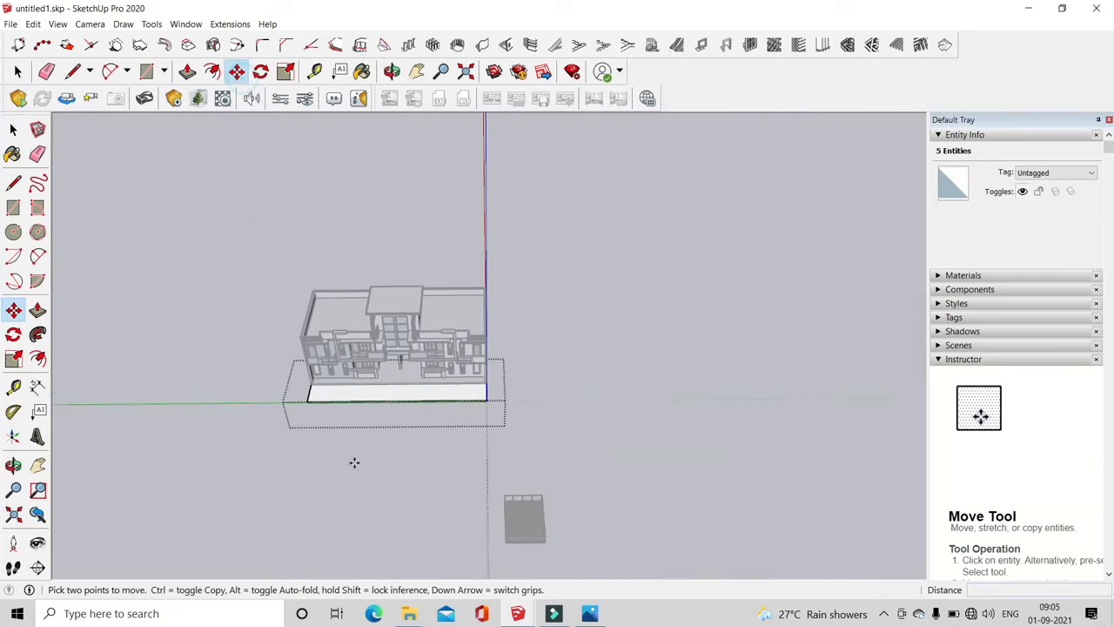
click(352, 463)
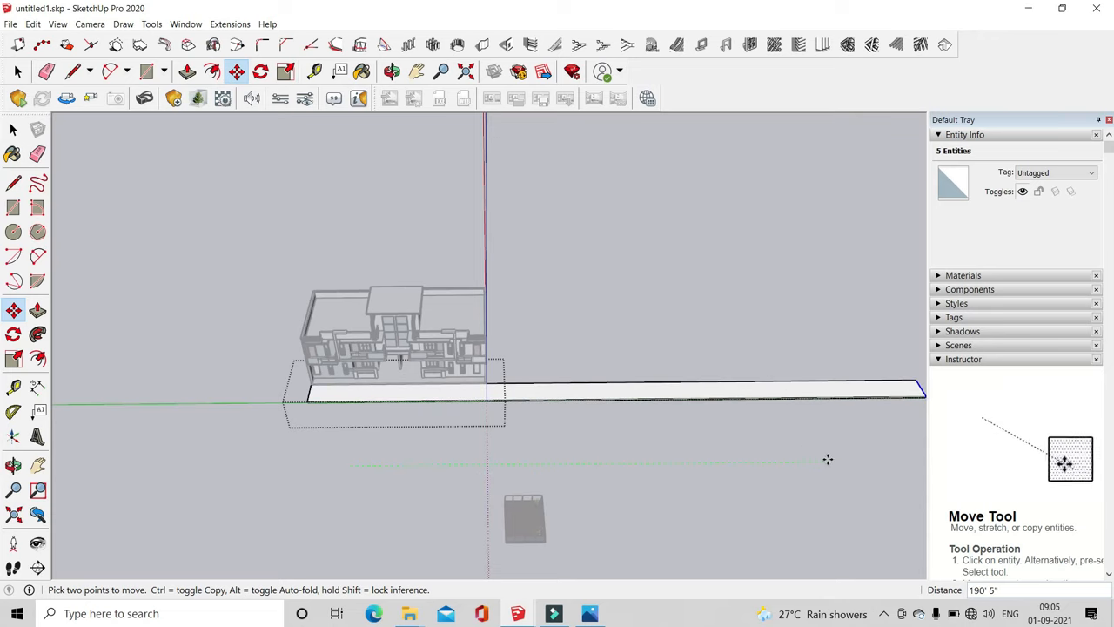
Move the slab's opposite end, beside the blue unit, outward along the green axis well past the building
click(17, 70)
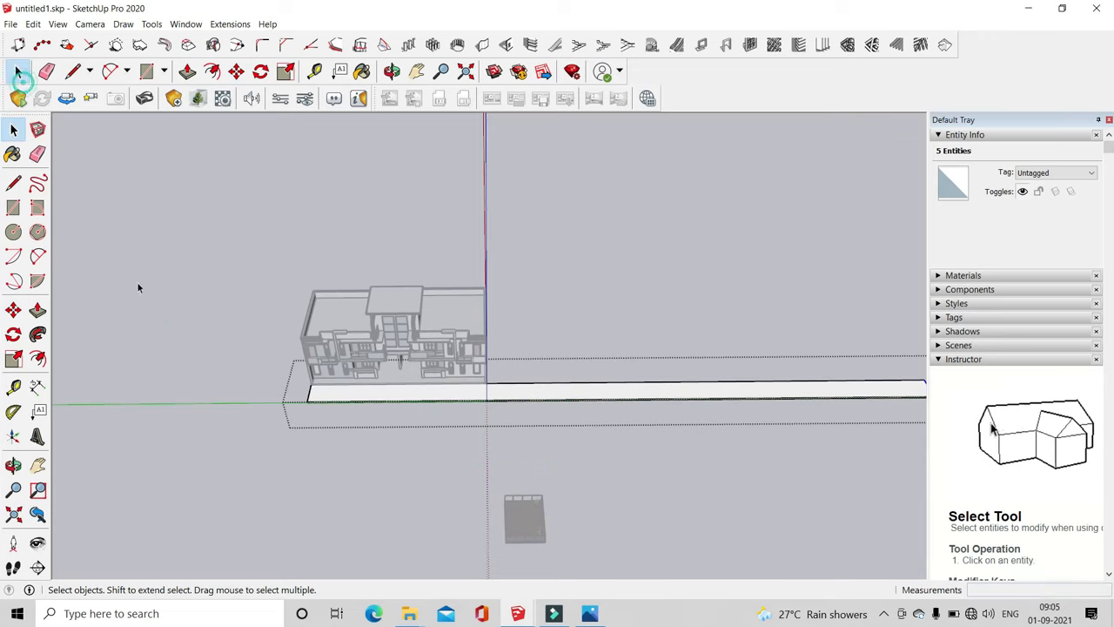
click(237, 70)
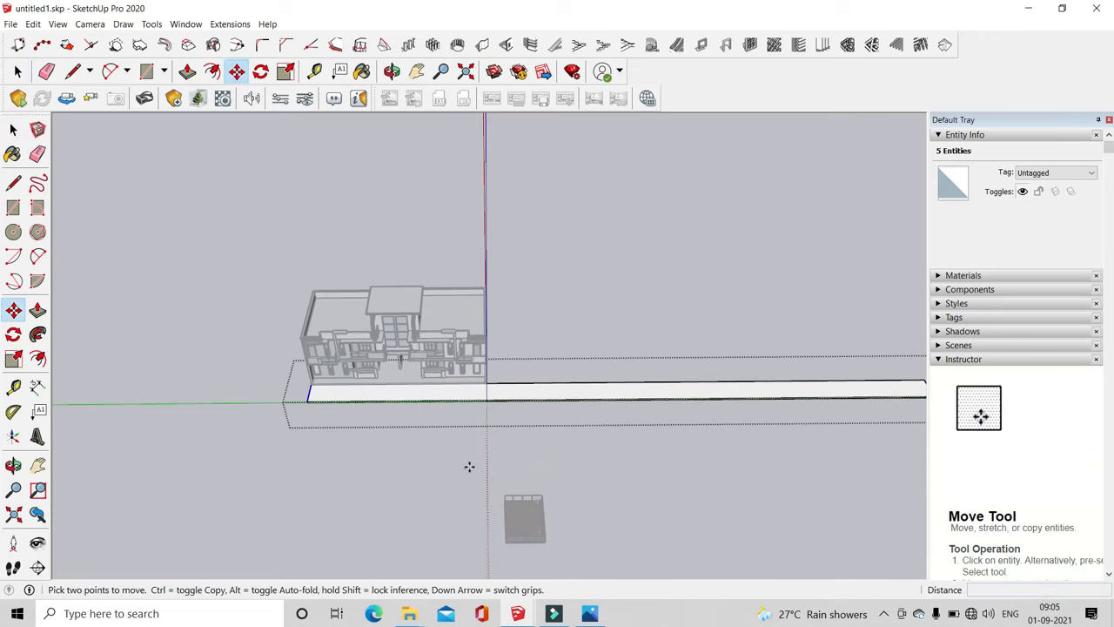
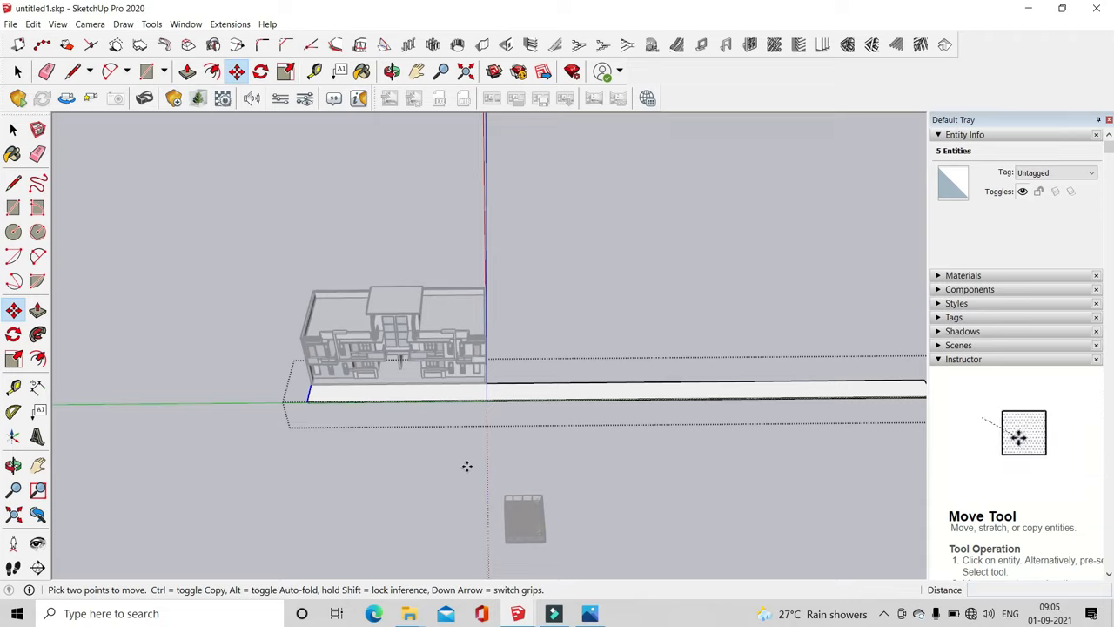
click(885, 613)
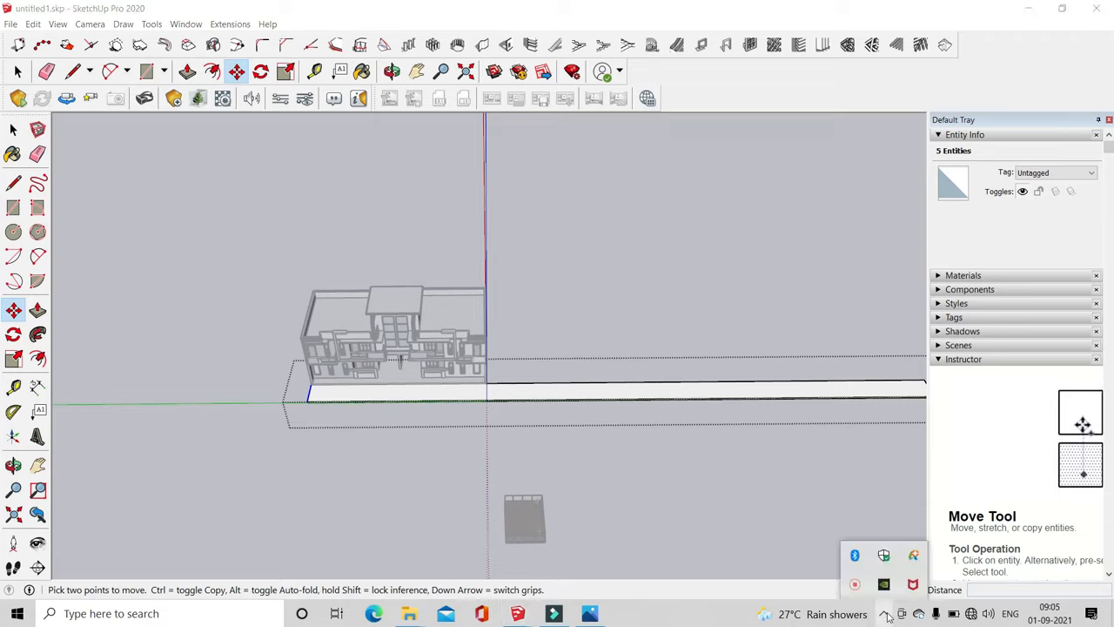
right_click(858, 589)
click(884, 594)
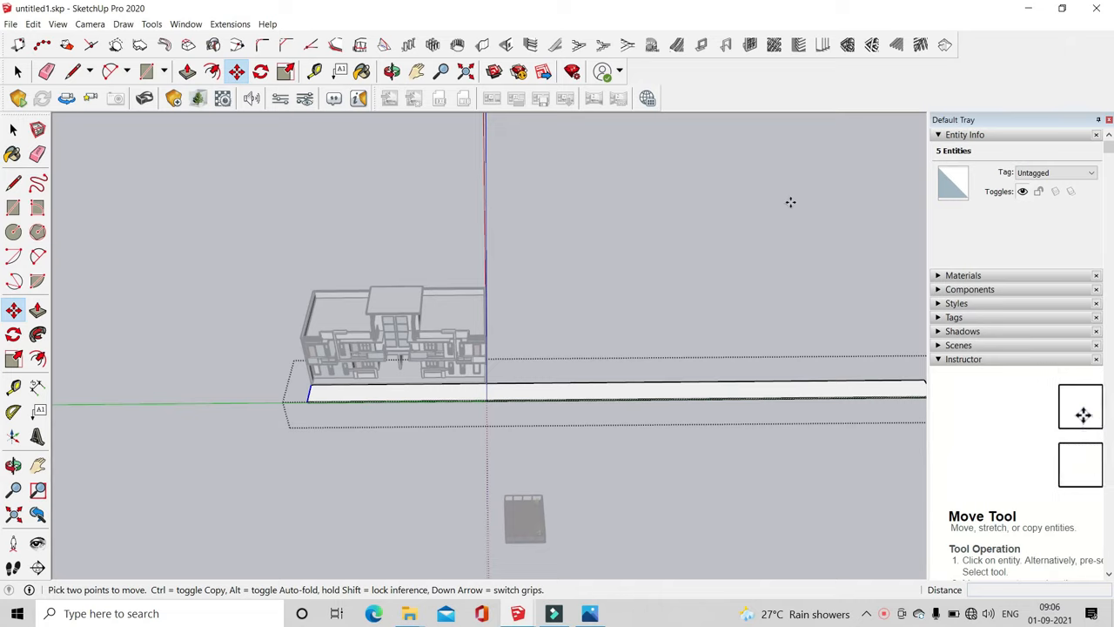
scroll(393, 488, up, 1)
shift+middle_drag(509, 420, 591, 433)
scroll(592, 433, down, 2)
click(454, 475)
scroll(430, 475, down, 2)
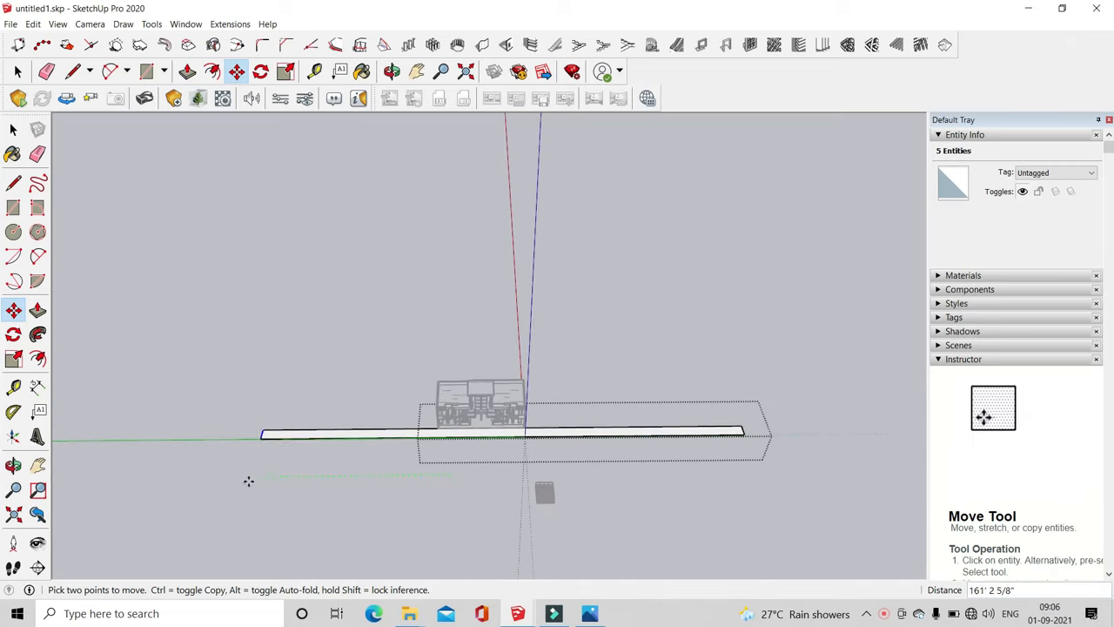
click(193, 478)
Push/Pull the long slab's outer side face 20' away from the building as a separate strip
click(15, 71)
click(366, 348)
middle_drag(462, 453, 396, 443)
double_click(388, 442)
scroll(420, 486, up, 2)
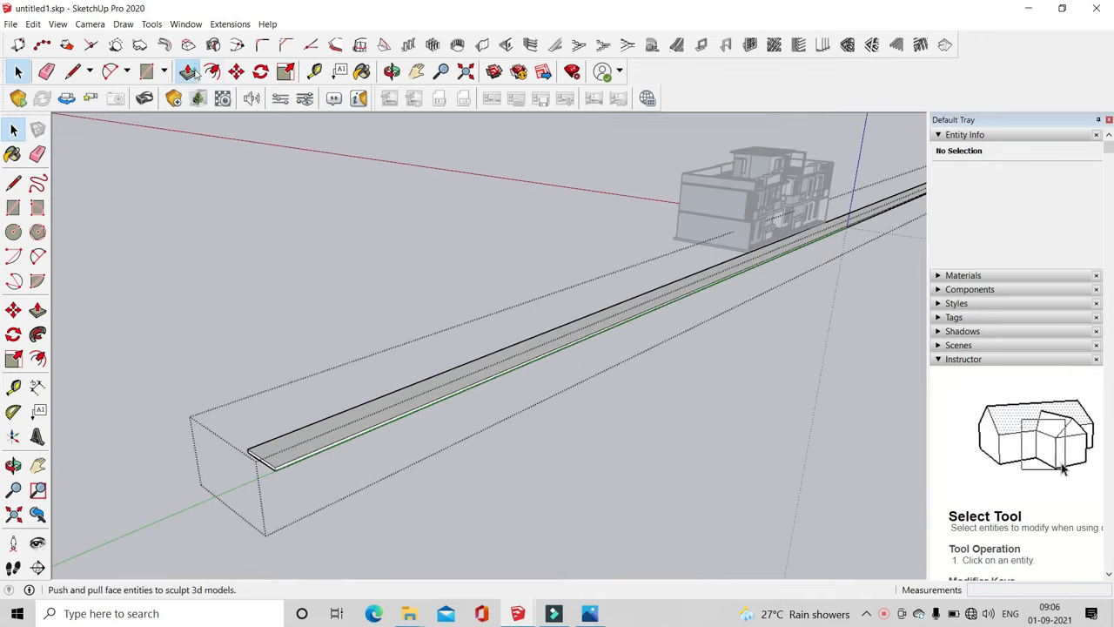
click(188, 72)
scroll(343, 388, up, 2)
click(286, 529)
scroll(296, 529, down, 3)
text(20')
key(Return)
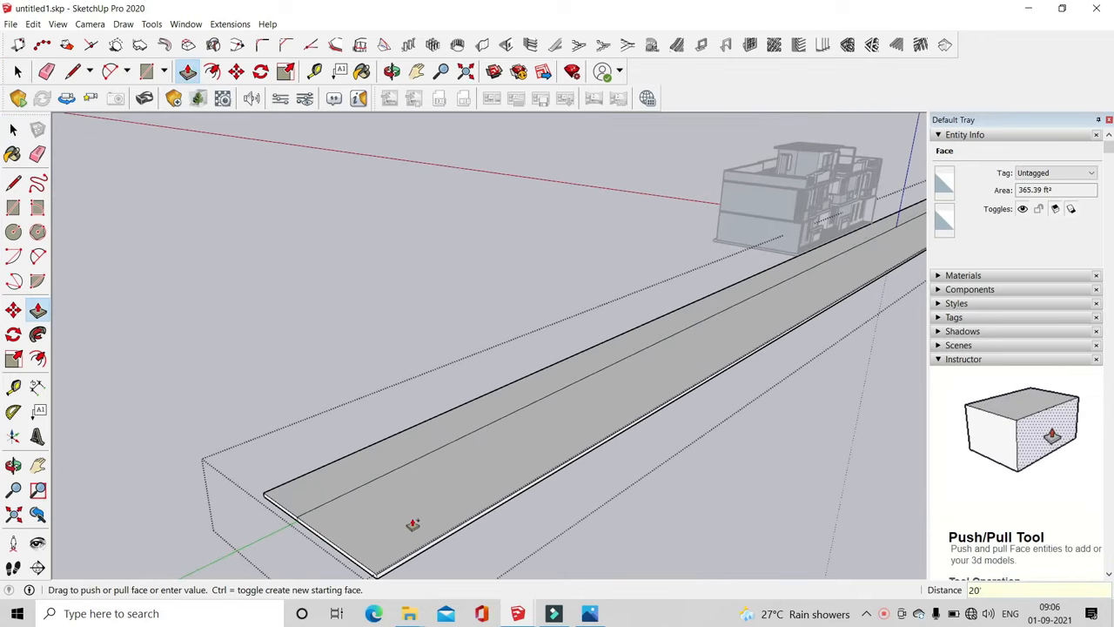
Push/Pull the outer side face another 20' and a further 10', keeping each extension as a separate strip
scroll(474, 496, down, 3)
scroll(482, 494, up, 3)
click(415, 478)
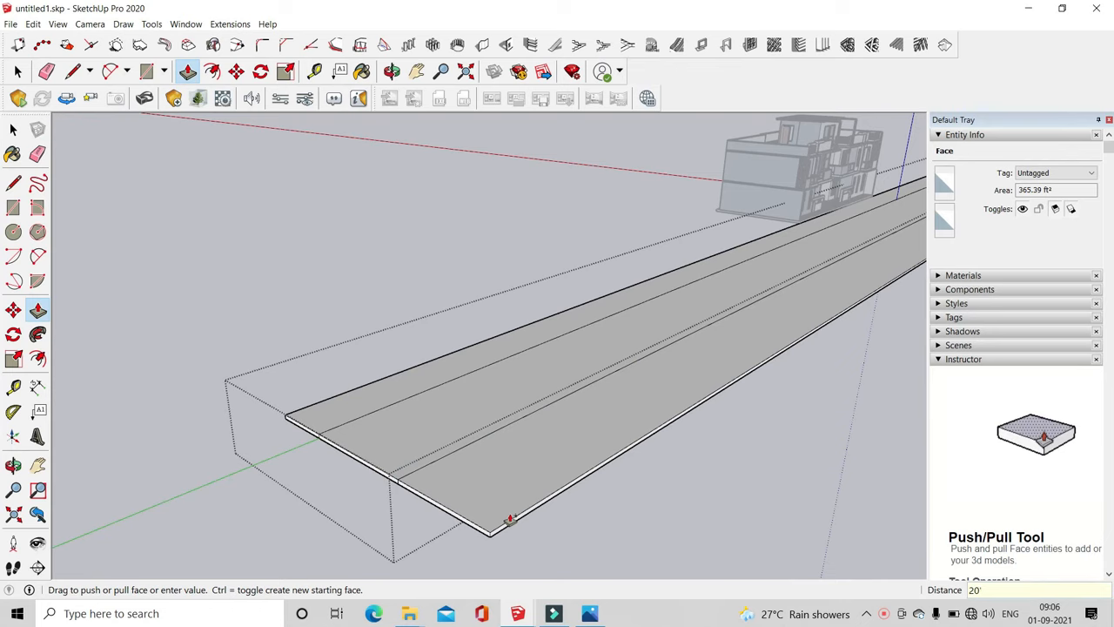
scroll(511, 522, up, 2)
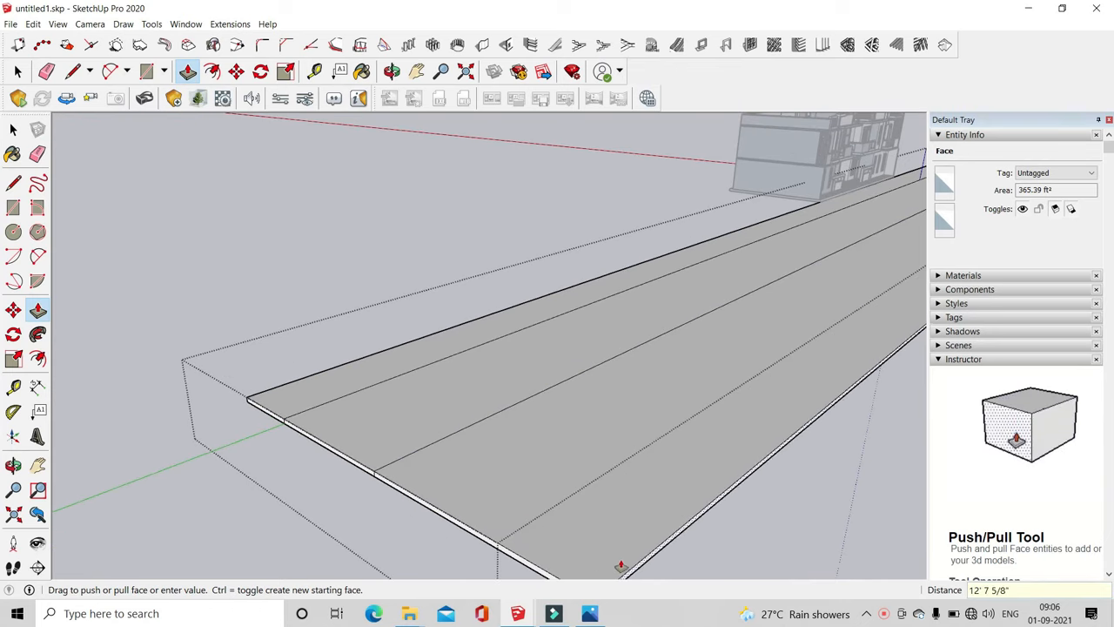
key(Return)
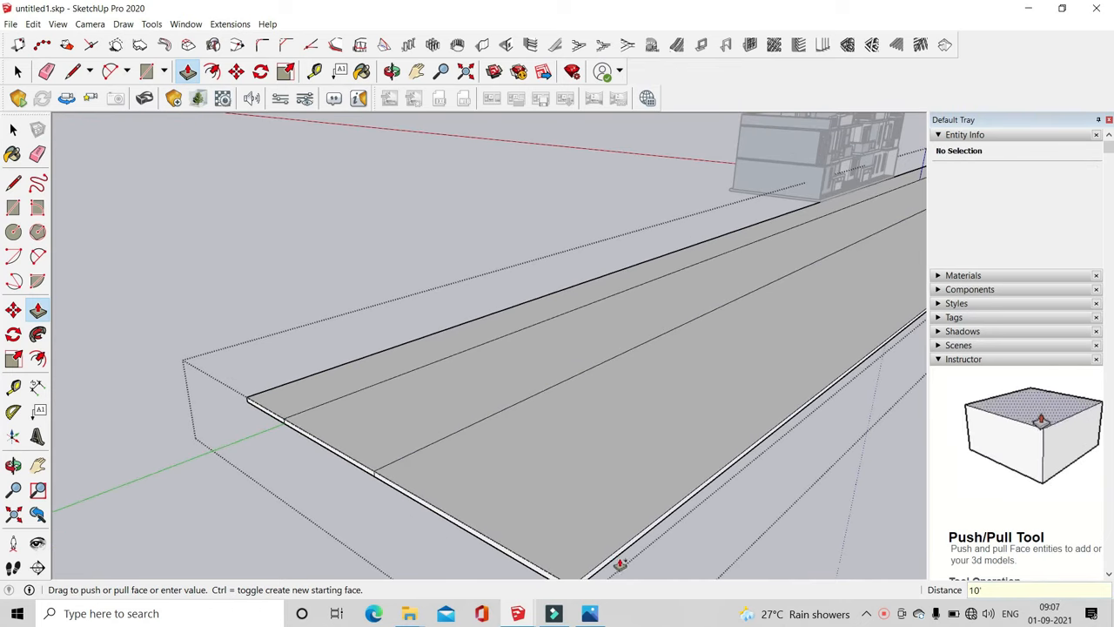
click(599, 572)
text(10')
key(Return)
scroll(583, 565, up, 1)
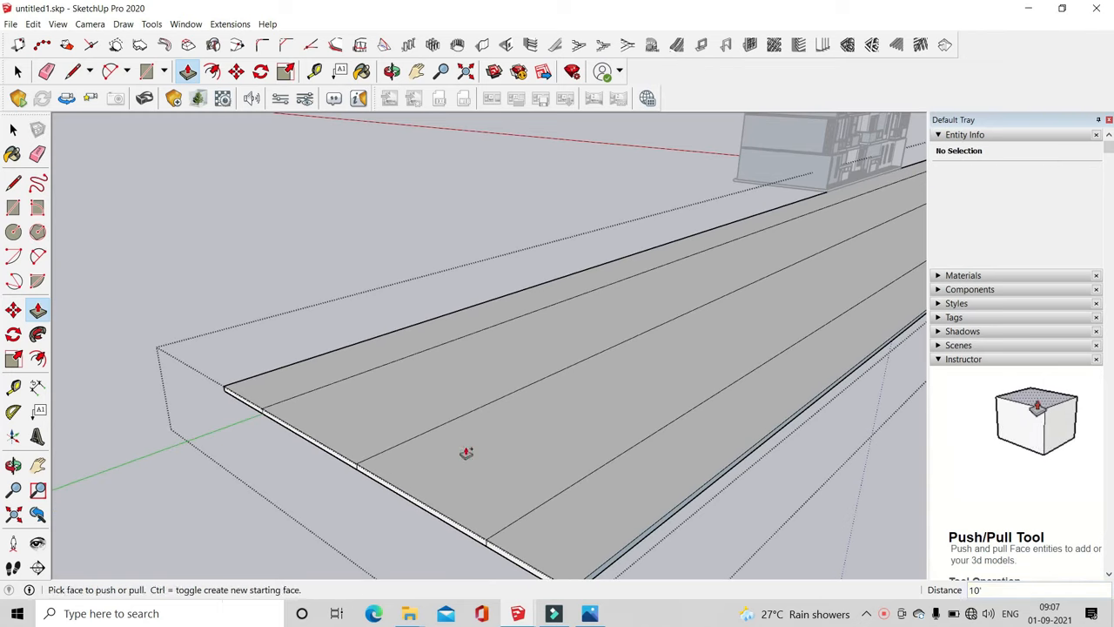
Push/Pull the underside of the slab strips down by 1'
click(22, 74)
middle_drag(470, 313, 469, 343)
click(48, 72)
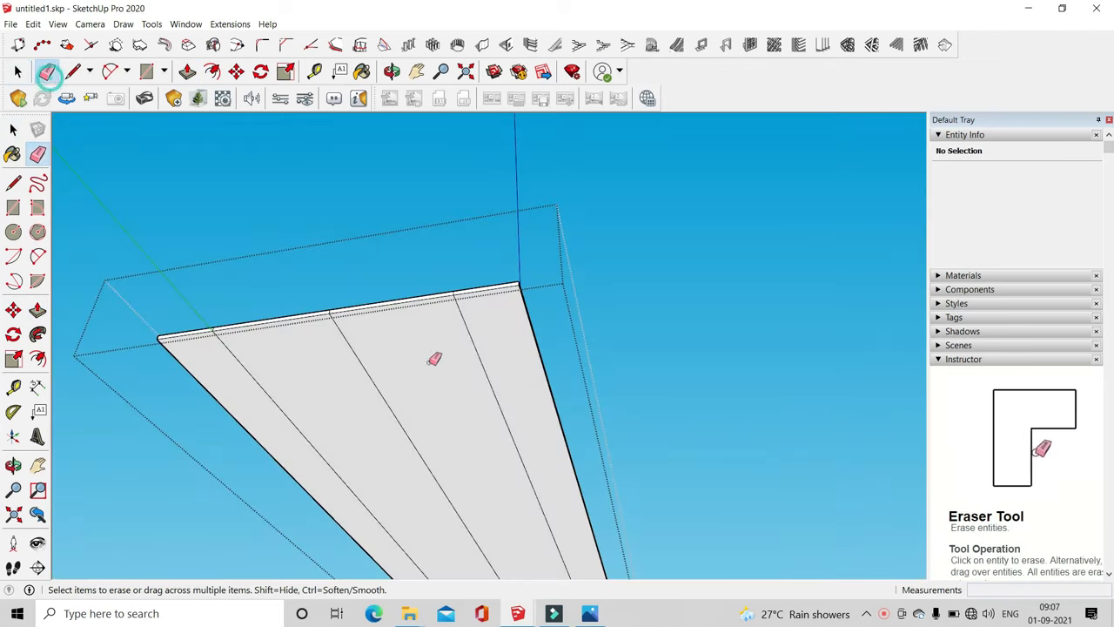
click(187, 71)
click(423, 358)
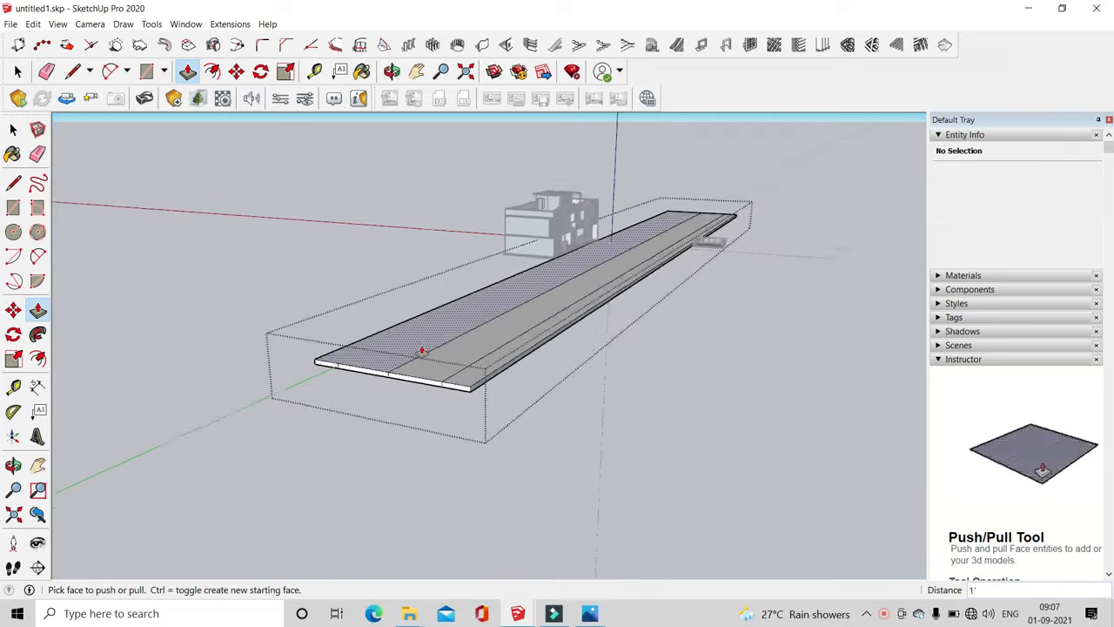
scroll(422, 351, up, 5)
middle_drag(421, 355, 600, 474)
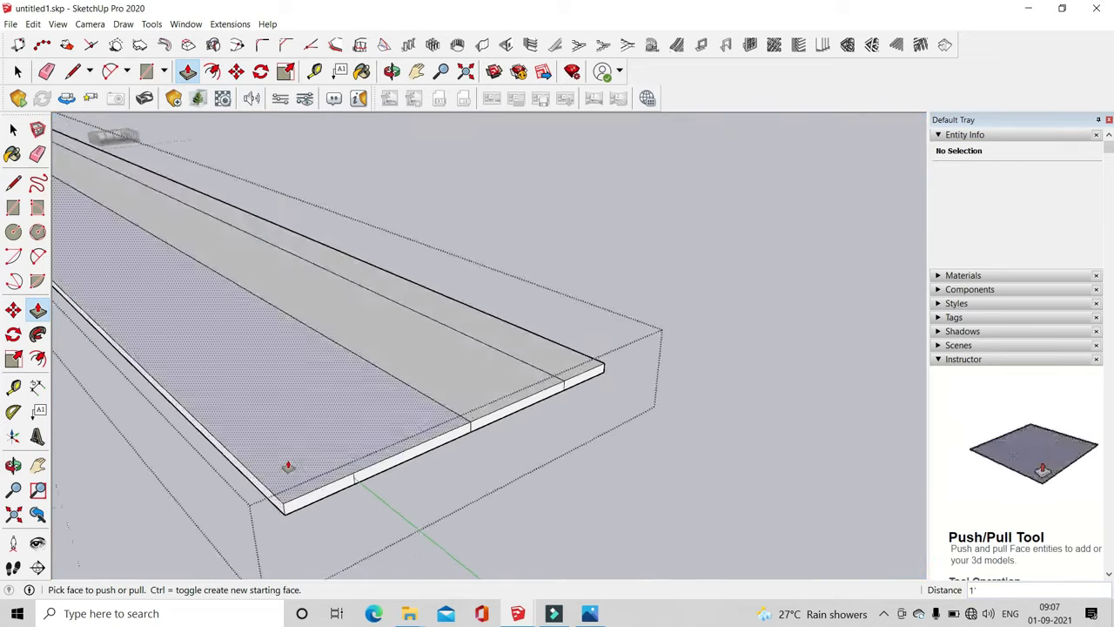
scroll(288, 465, up, 2)
click(282, 503)
click(380, 478)
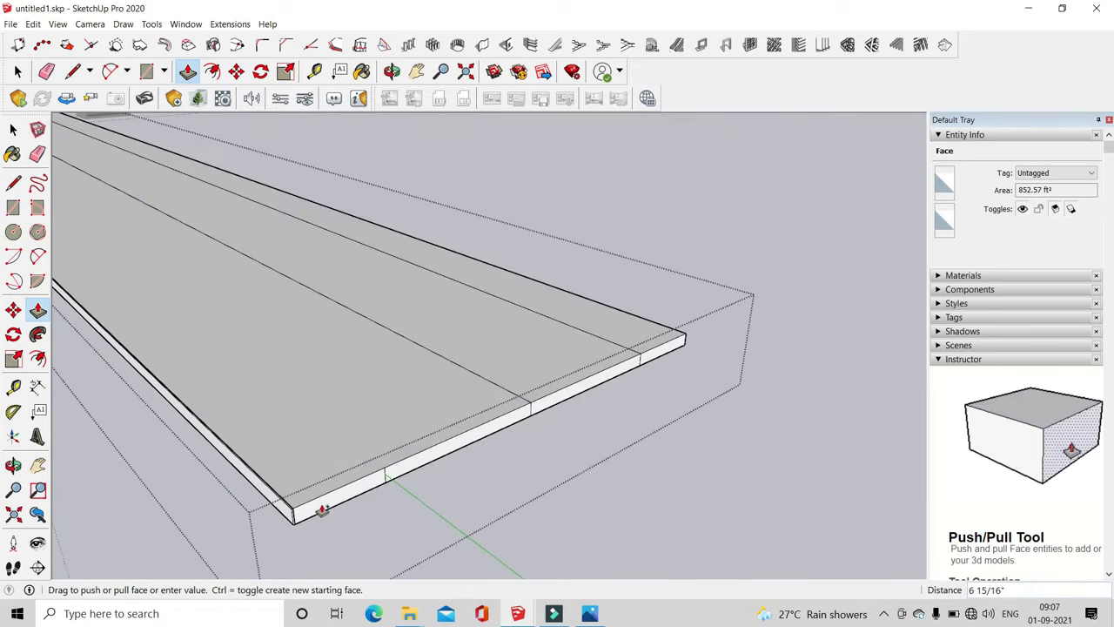
middle_drag(387, 487, 375, 222)
key(e)
mouse_move(232, 271)
middle_down()
mouse_move(340, 575)
mouse_move(630, 339)
mouse_move(266, 109)
middle_up()
Push the top face of the 20' strip nearest the building down by 1'
click(187, 71)
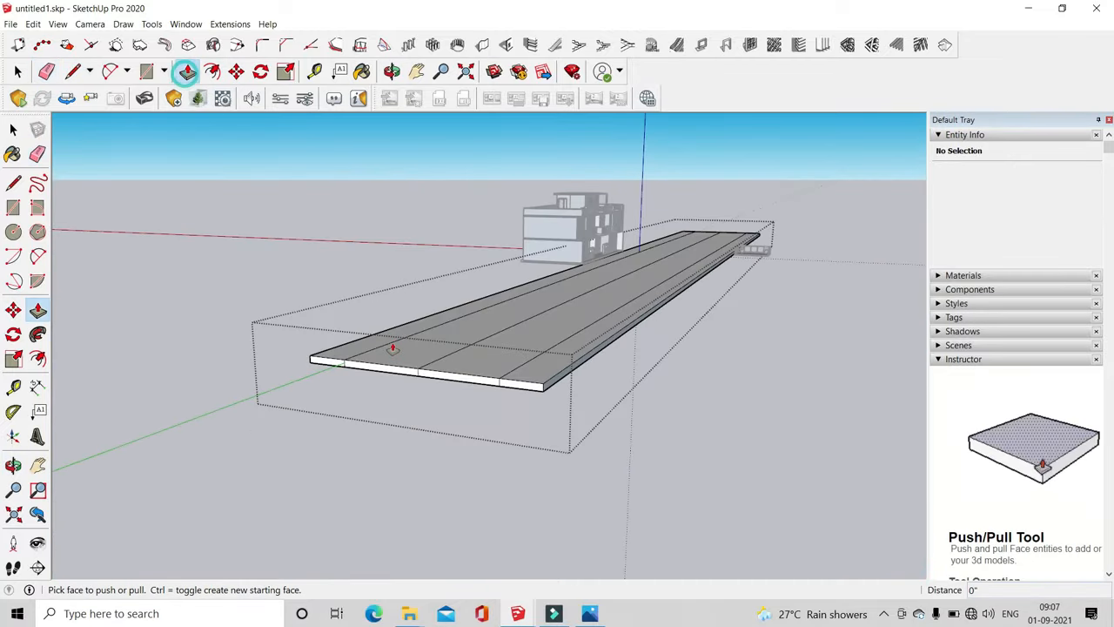
scroll(391, 351, up, 3)
click(417, 352)
text(1')
key(Return)
middle_drag(513, 388, 554, 416)
scroll(542, 376, up, 3)
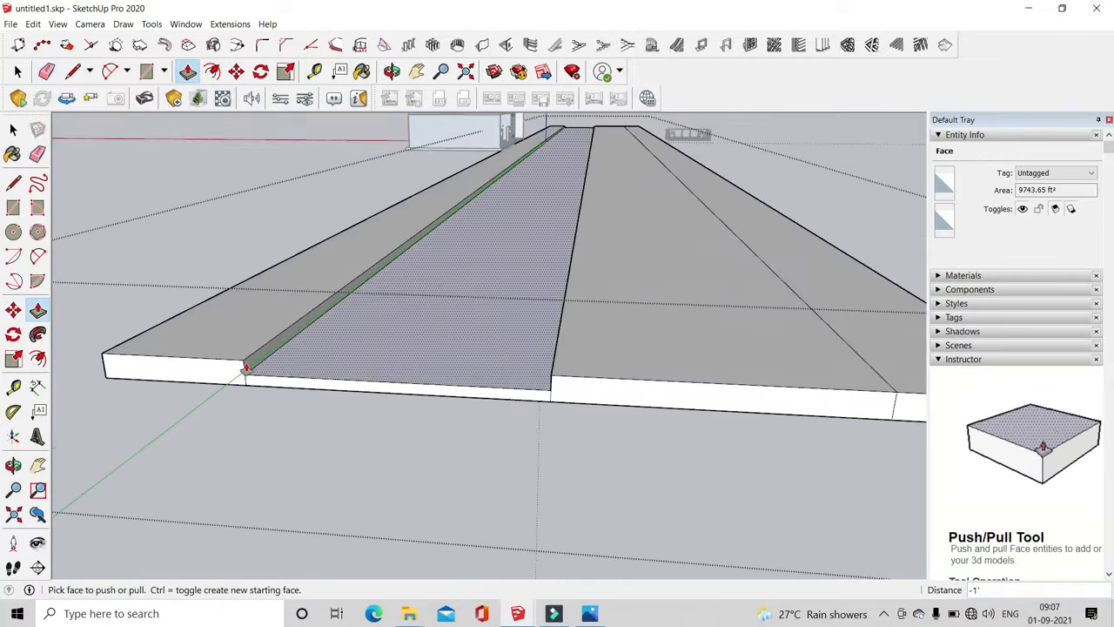
Push the adjacent 20' strip down by the same 1' and erase the edge dividing the two lowered strips
double_click(585, 345)
click(46, 72)
click(554, 370)
scroll(560, 409, up, 2)
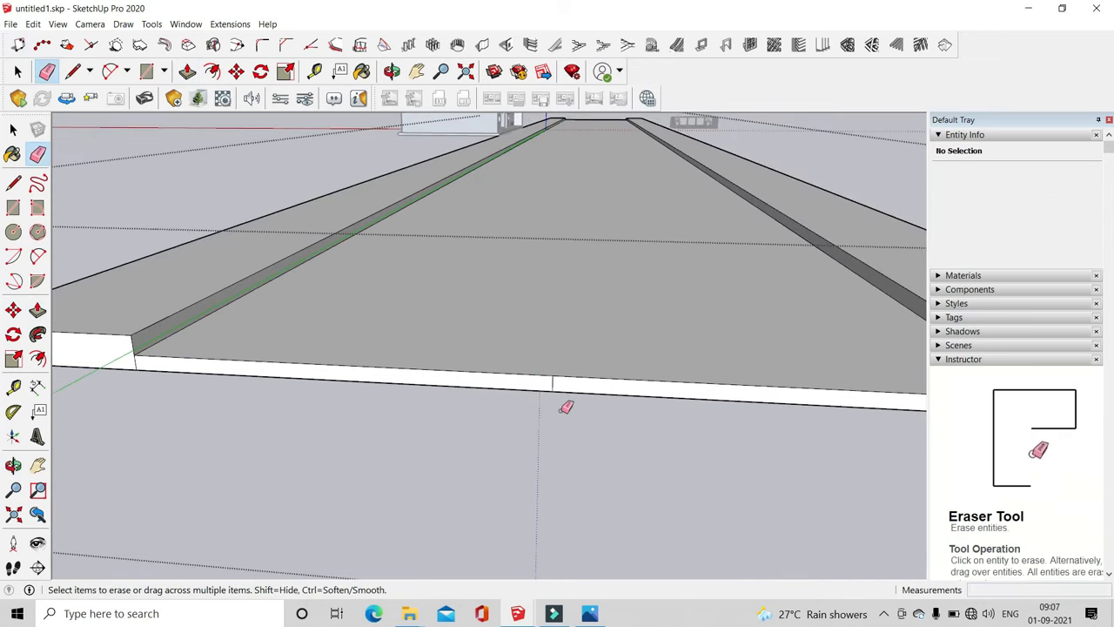
Draw a 2-point arc rounding the upper road-side corner on the end face of the raised building-side strip
middle_drag(615, 364, 529, 435)
scroll(529, 435, down, 3)
middle_drag(815, 447, 629, 372)
scroll(459, 378, up, 2)
click(115, 75)
scroll(562, 358, up, 4)
click(576, 357)
scroll(561, 323, up, 2)
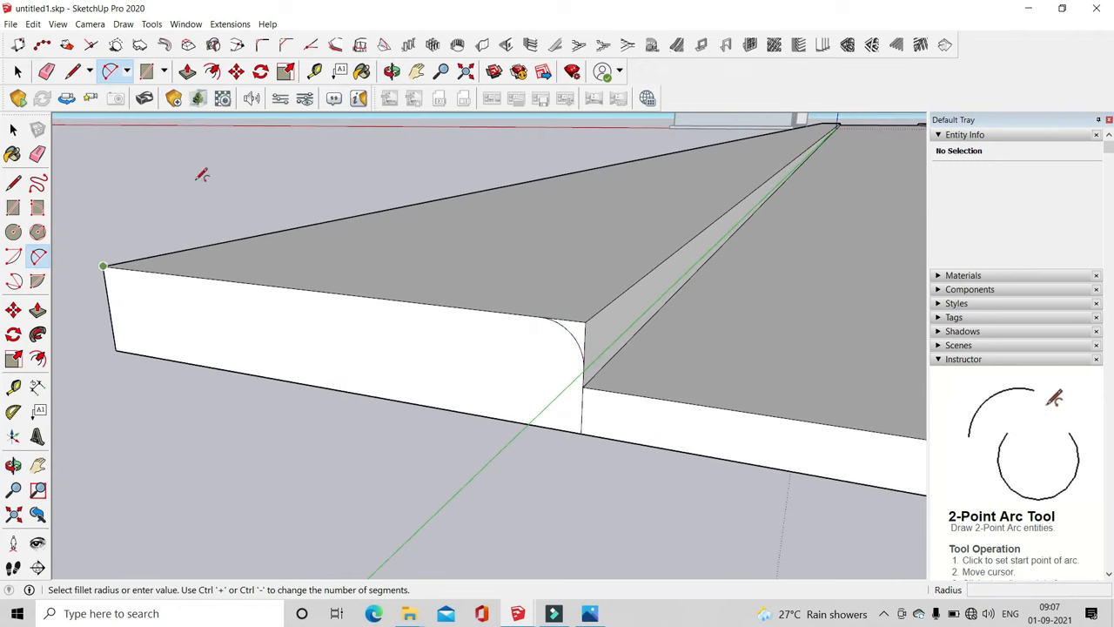
Run Follow Me with the small corner profile along the raised strip's road-side edge to round it off
click(37, 336)
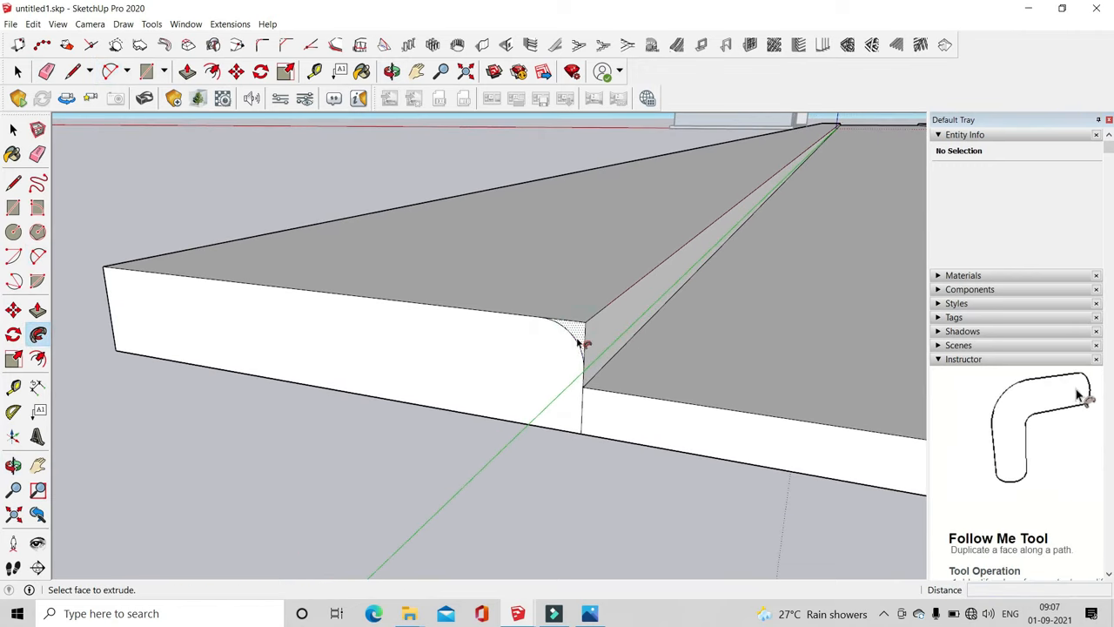
click(589, 329)
mouse_move(679, 366)
middle_down()
mouse_move(639, 371)
mouse_move(543, 341)
middle_up()
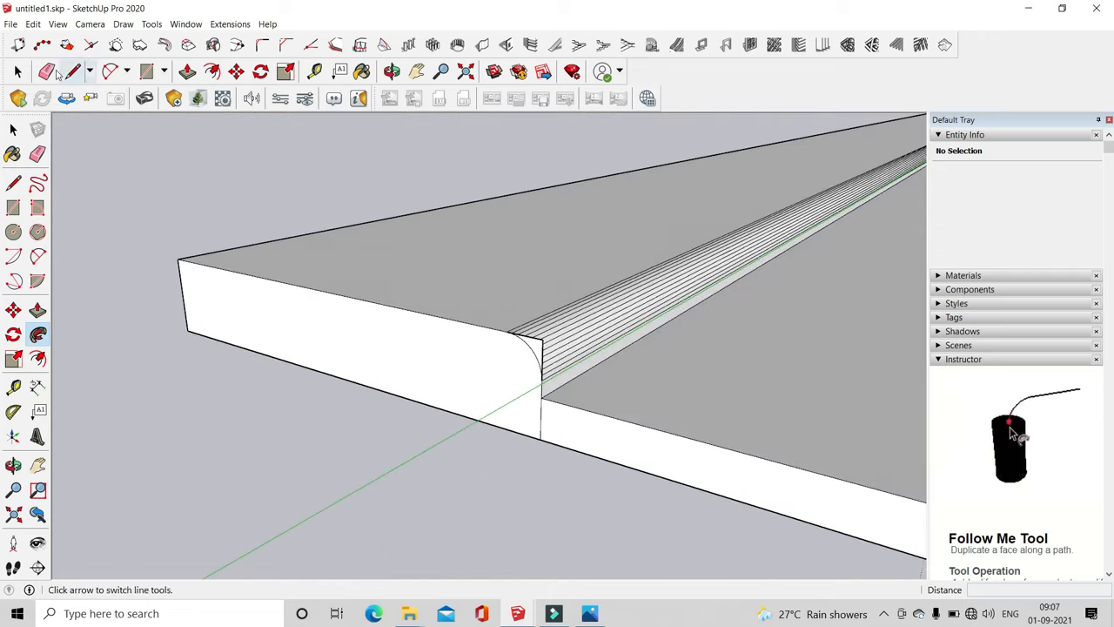
Erase the leftover corner edges beside the arc on the strip's end face and close the slab group
key(e)
scroll(537, 341, up, 5)
drag(537, 340, 521, 356)
key(space)
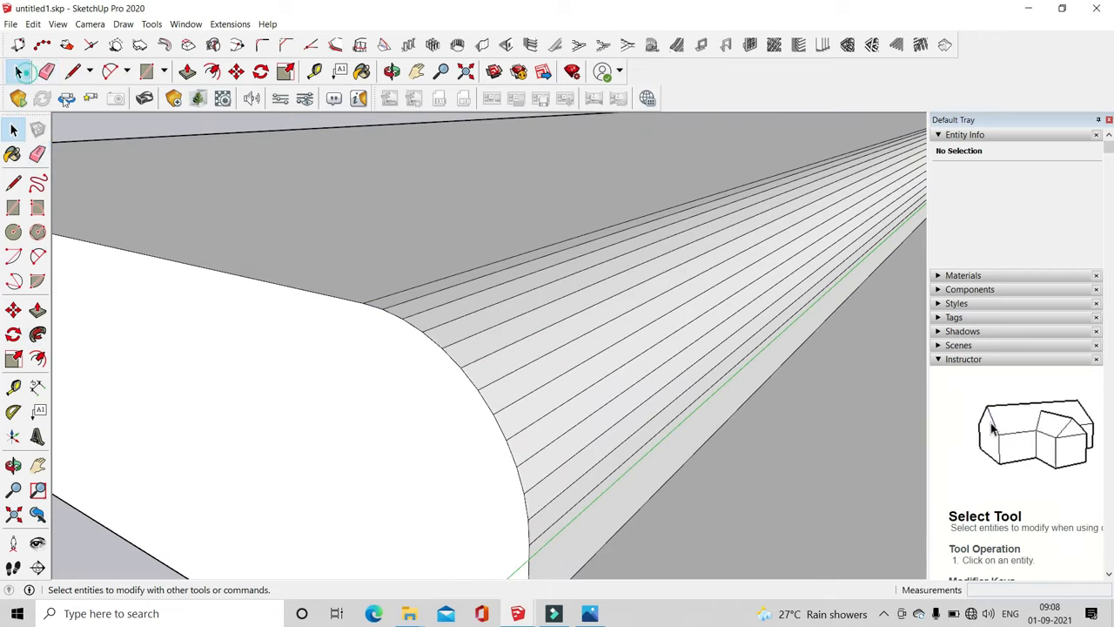
scroll(439, 315, down, 4)
scroll(303, 362, down, 5)
mouse_move(273, 159)
middle_down()
mouse_move(303, 361)
mouse_move(651, 431)
middle_up()
scroll(651, 431, down, 3)
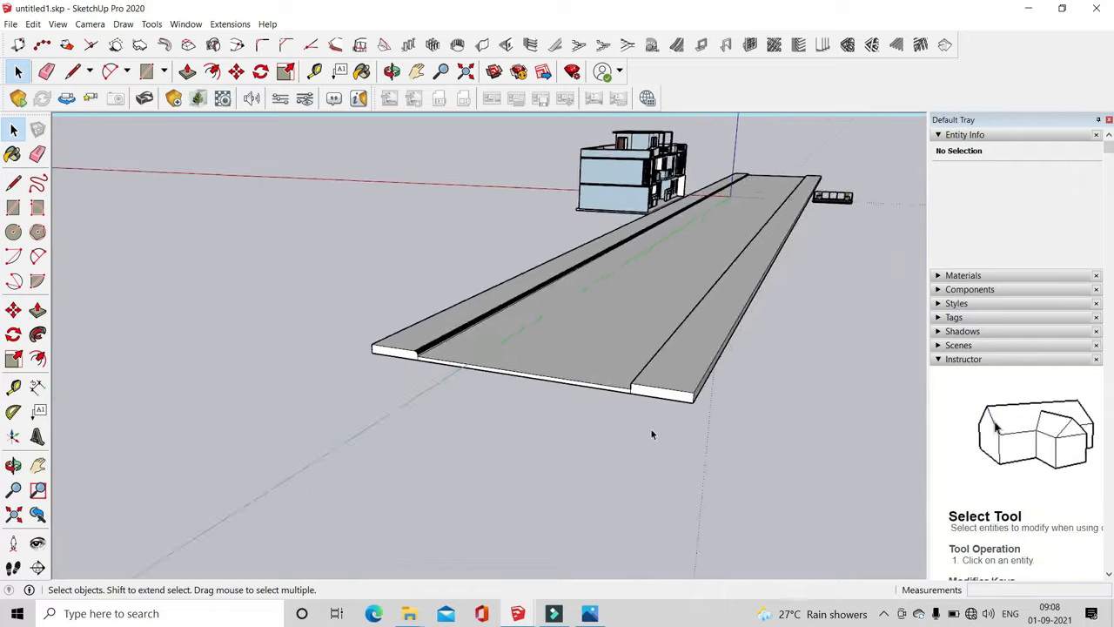
Draw a 2-point arc rounding the upper road-side corner on the end face of the raised strip opposite the building
scroll(651, 430, up, 3)
click(110, 70)
scroll(607, 376, up, 4)
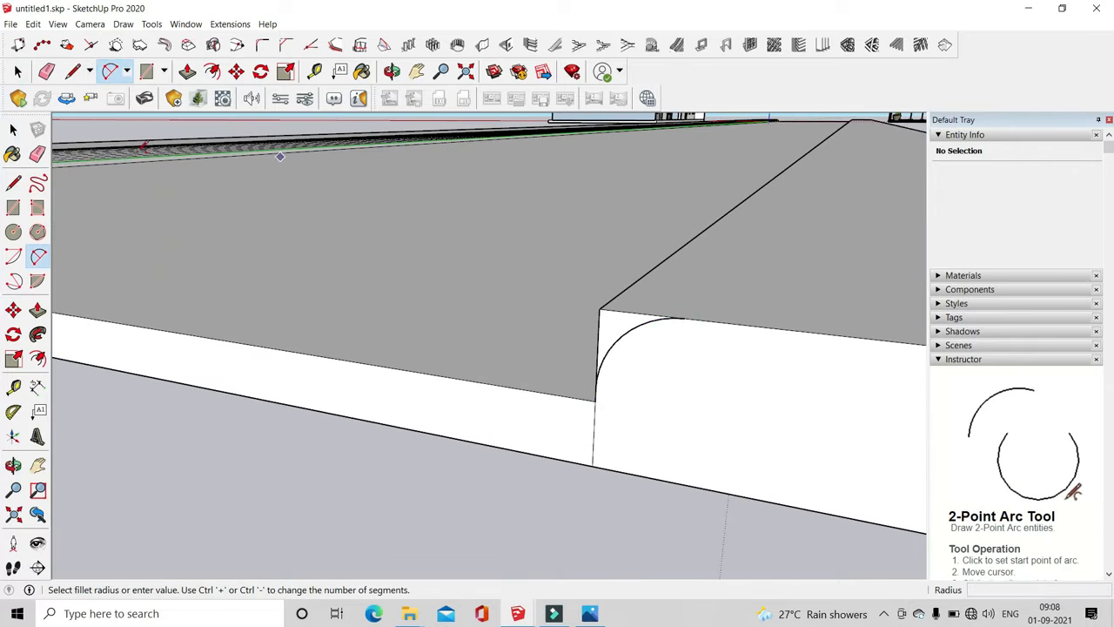
click(37, 337)
scroll(490, 388, down, 2)
click(17, 71)
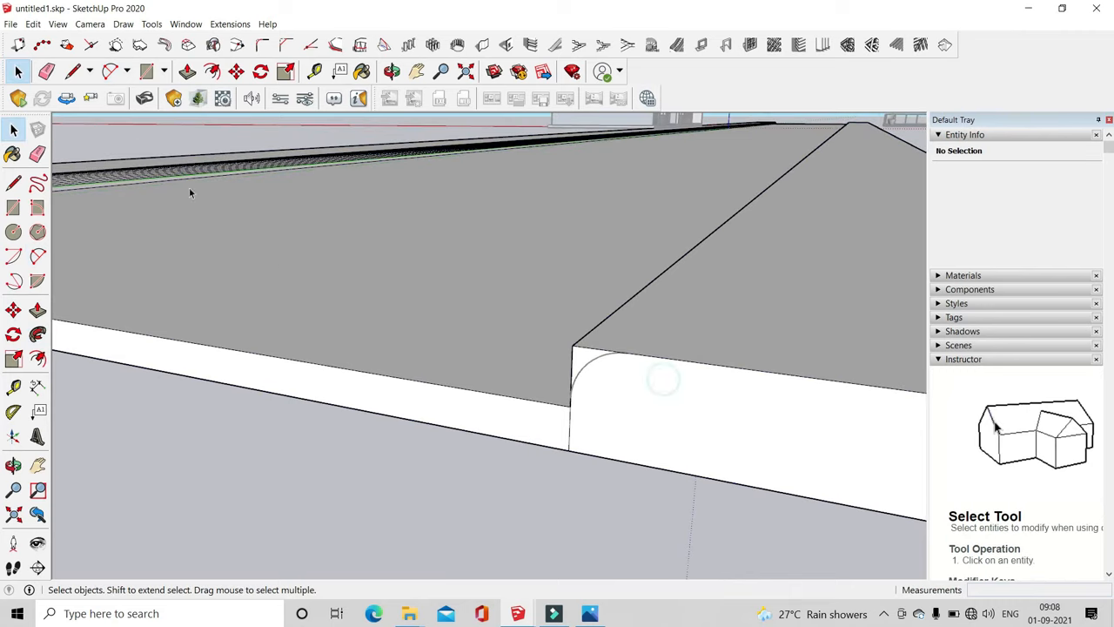
click(38, 256)
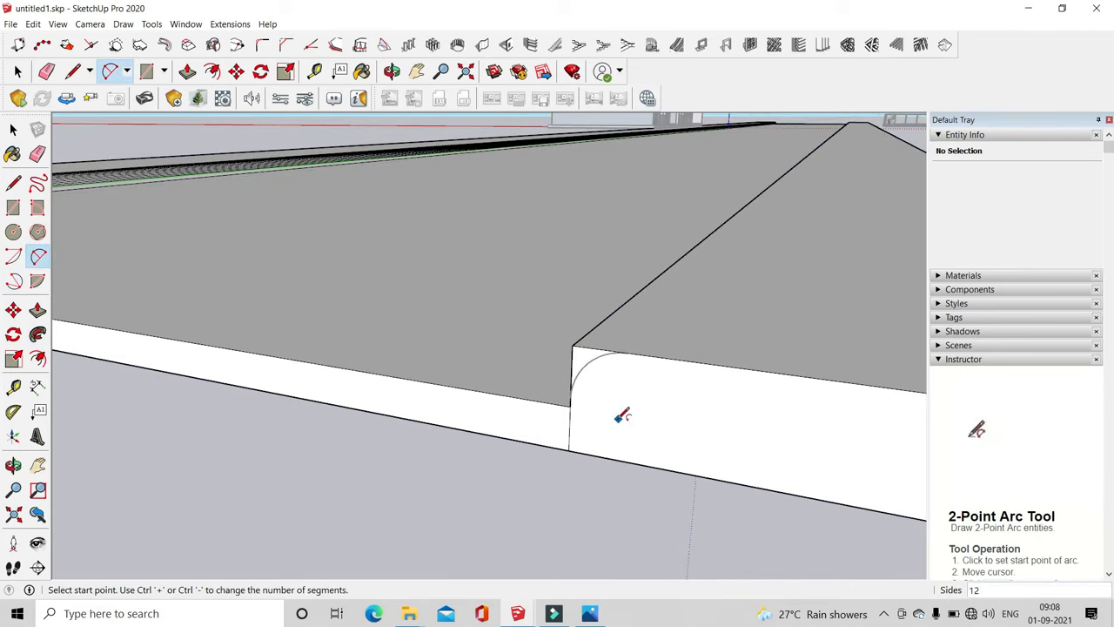
scroll(609, 400, up, 2)
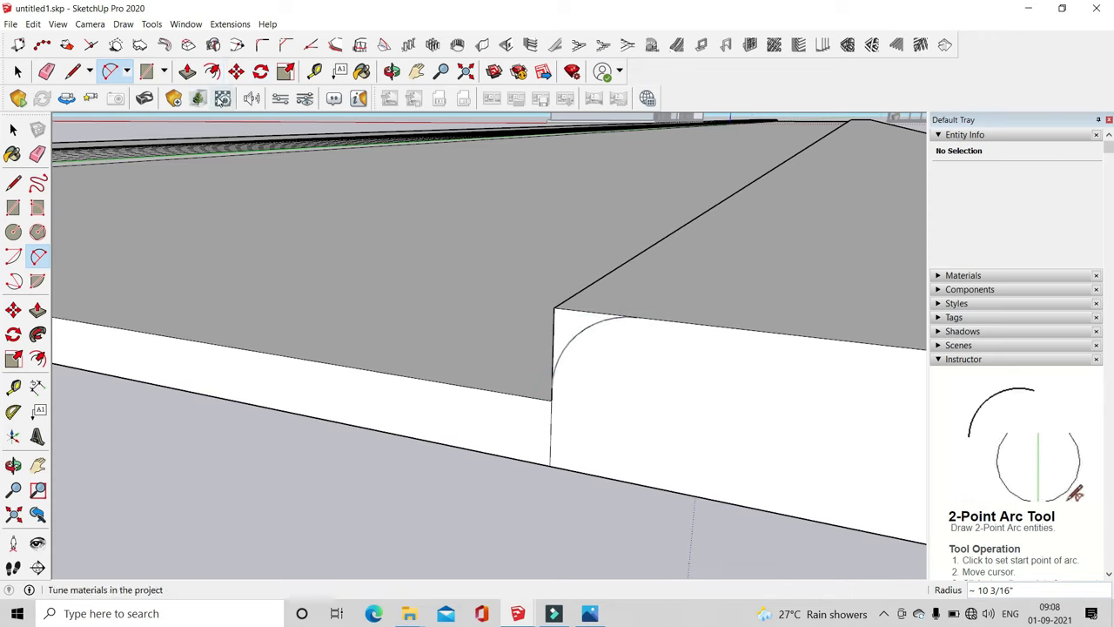
Run Follow Me with the small corner profile along the opposite strip's road-side edge to round it off
click(212, 70)
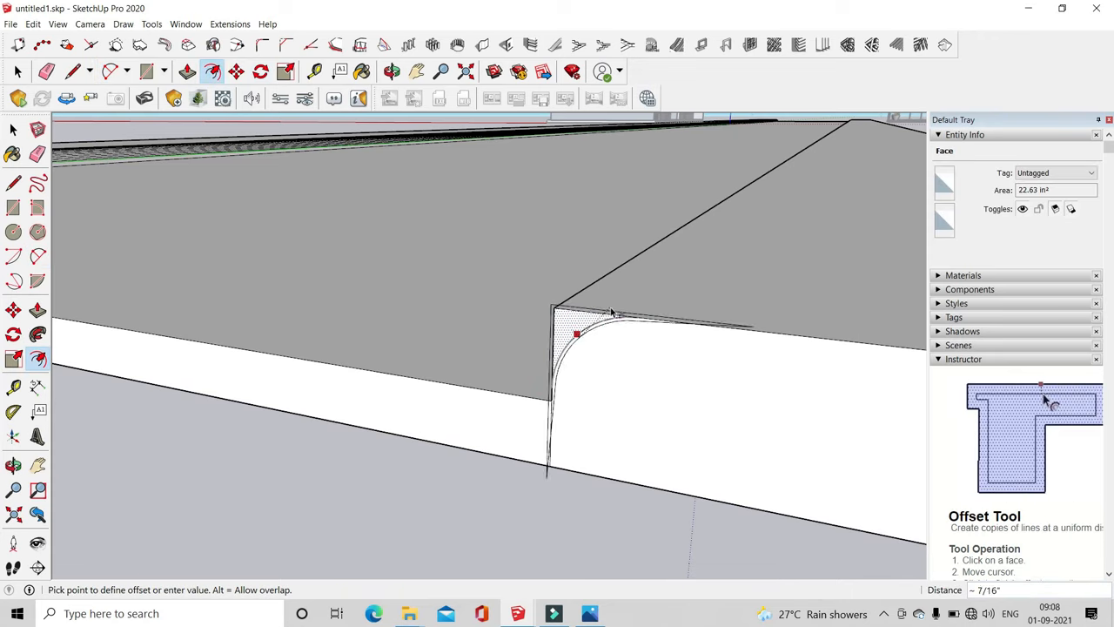
key(Escape)
click(38, 335)
click(579, 319)
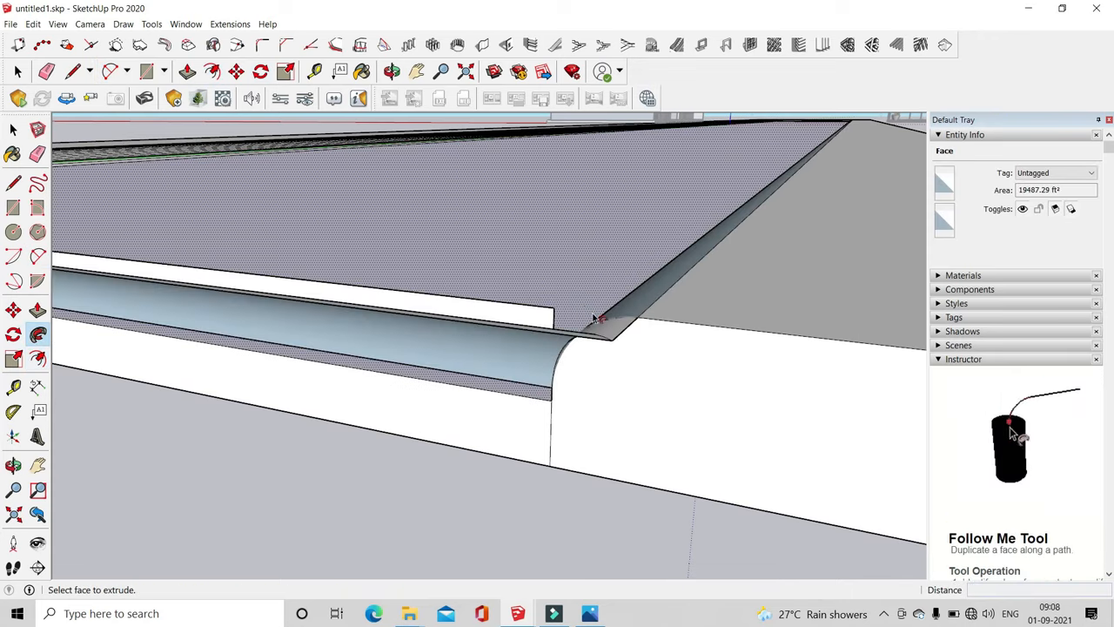
key(ctrl+z)
click(618, 317)
Erase the leftover corner edges beside the arc on the opposite strip's end face and close the slab group
middle_drag(629, 340, 194, 119)
key(e)
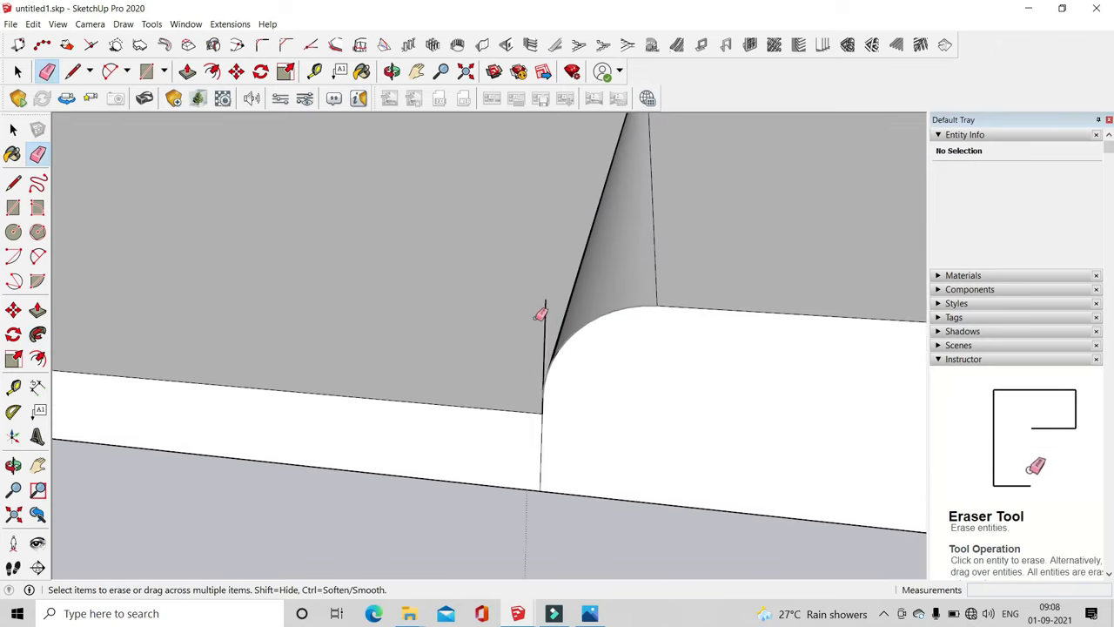
key(space)
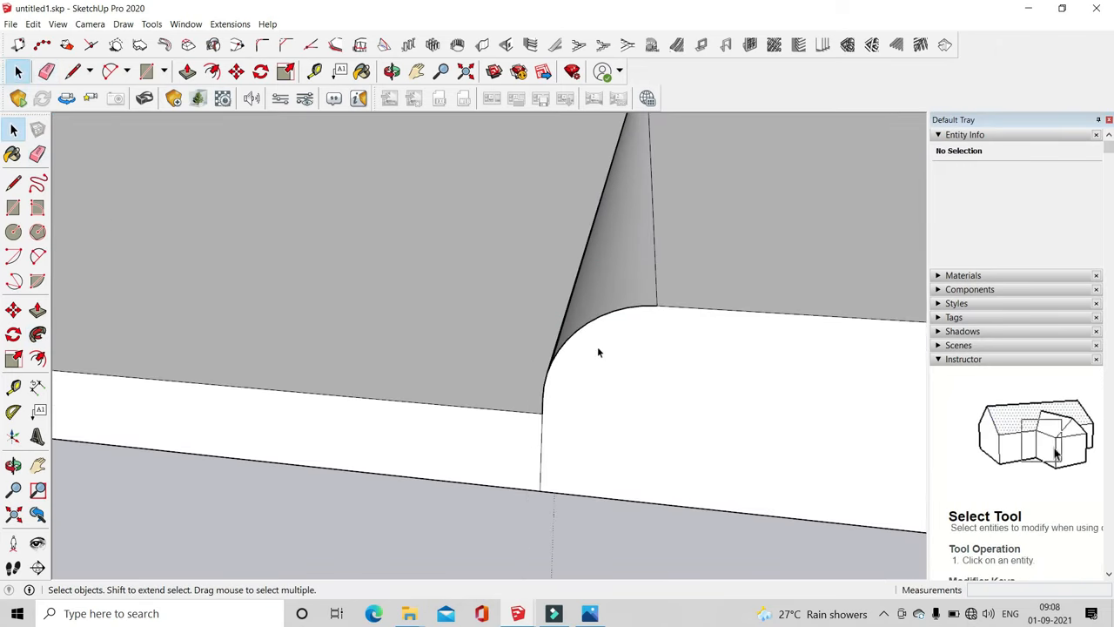
click(455, 510)
Draw a rectangle about 1' 9" by 2' 4 5/8" on the footpath's back face beside the building's plinth corner and pull it out 9"
scroll(636, 507, down, 5)
middle_drag(636, 508, 708, 435)
scroll(388, 491, down, 5)
scroll(554, 502, up, 3)
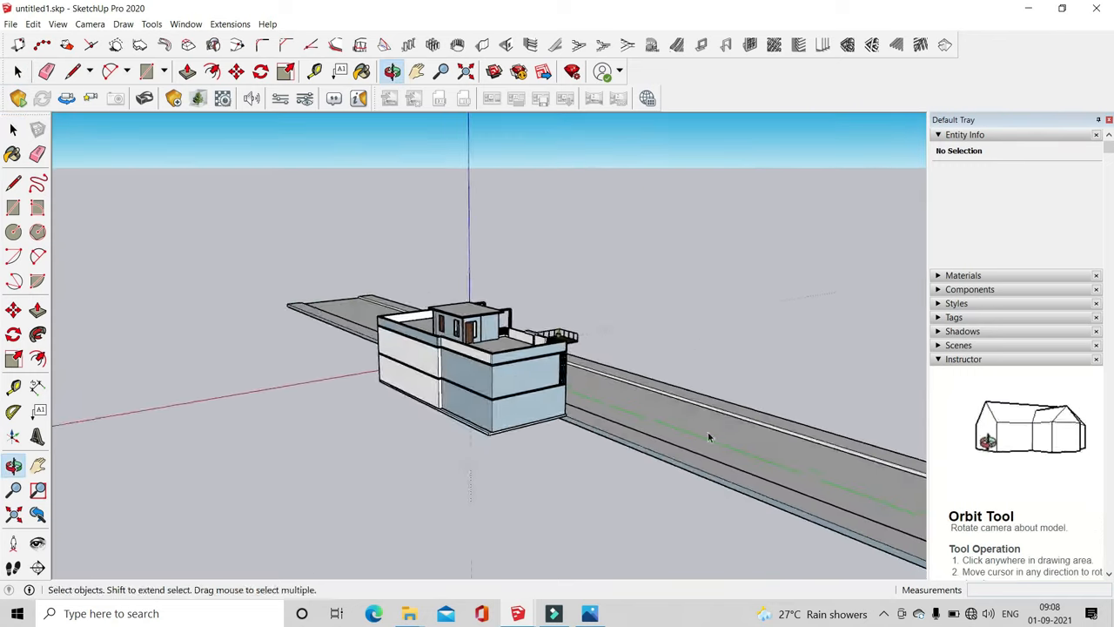
scroll(709, 435, up, 2)
click(148, 71)
scroll(549, 408, up, 6)
click(542, 401)
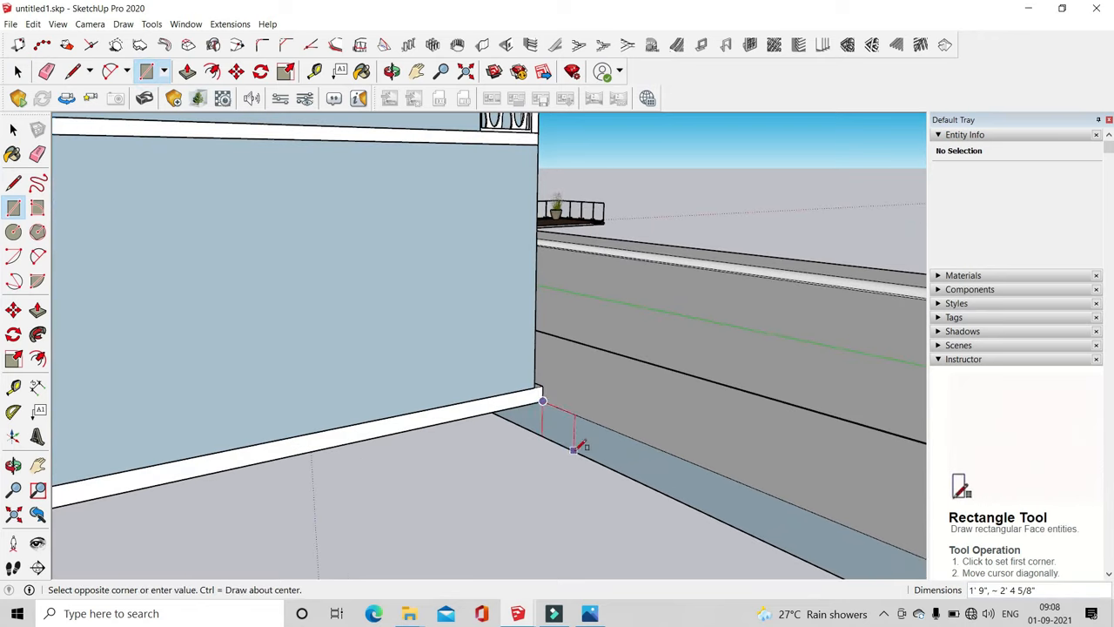
click(188, 71)
click(548, 439)
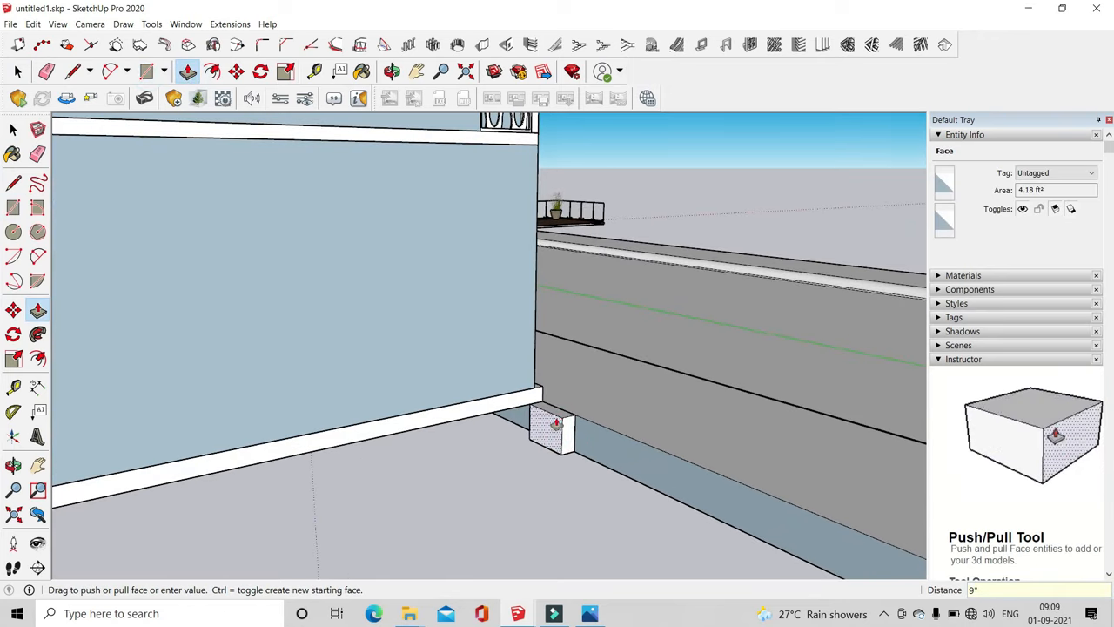
Raise the block's top by 7' and pull its side face along the footpath to the road's end, forming a boundary wall
scroll(529, 261, down, 3)
middle_drag(487, 248, 119, 311)
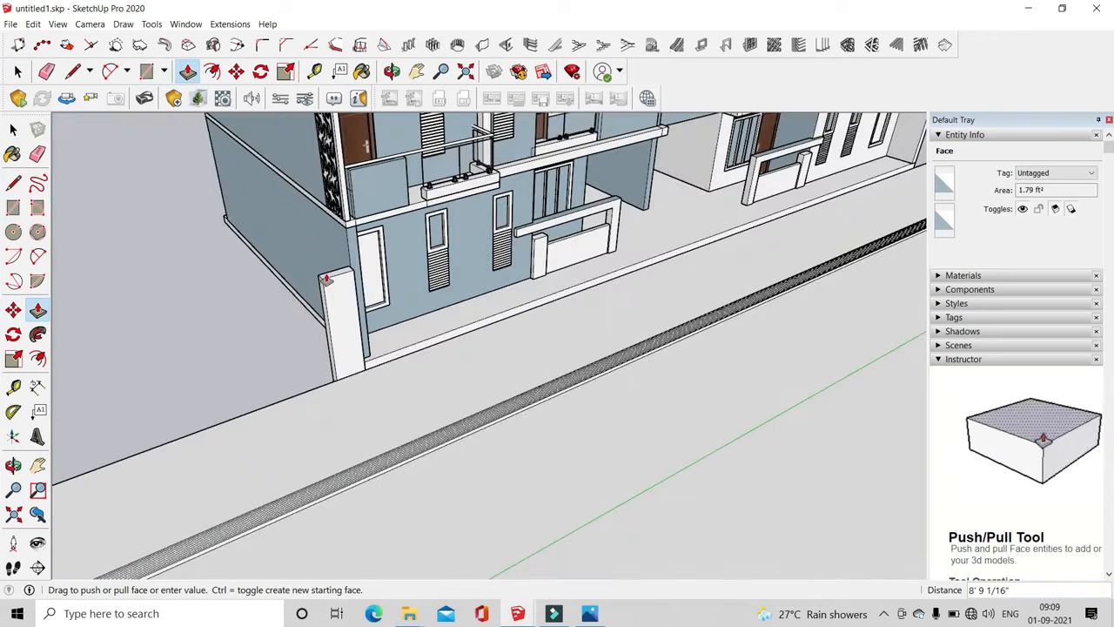
text(7')
key(Return)
click(327, 324)
scroll(586, 288, down, 7)
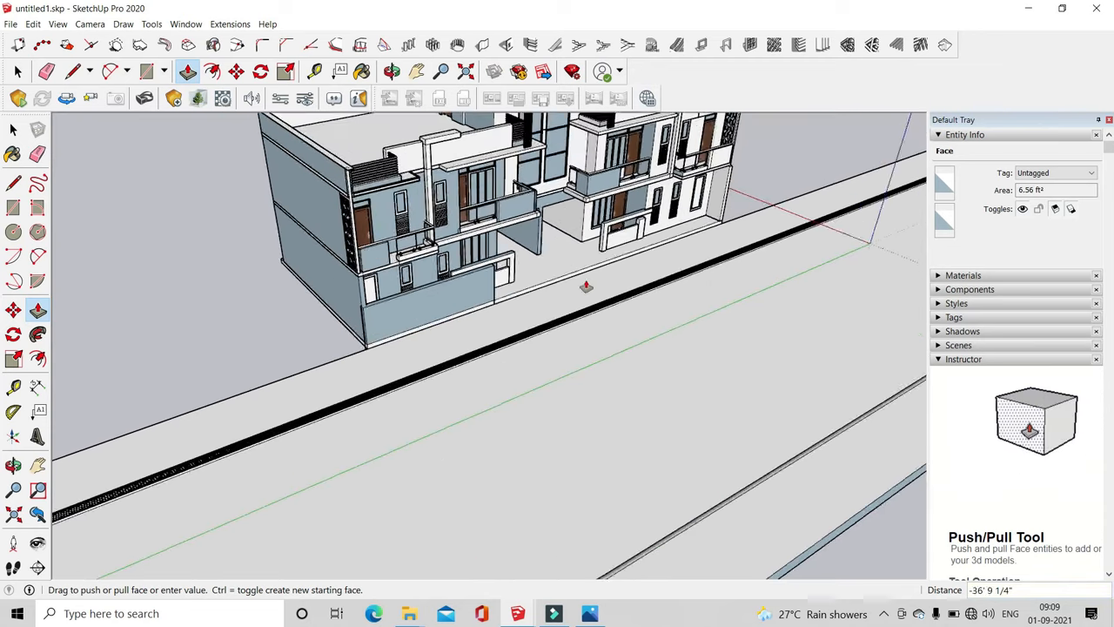
scroll(427, 336, up, 3)
click(425, 334)
Select the whole boundary wall and make it a group
key(space)
scroll(391, 263, up, 3)
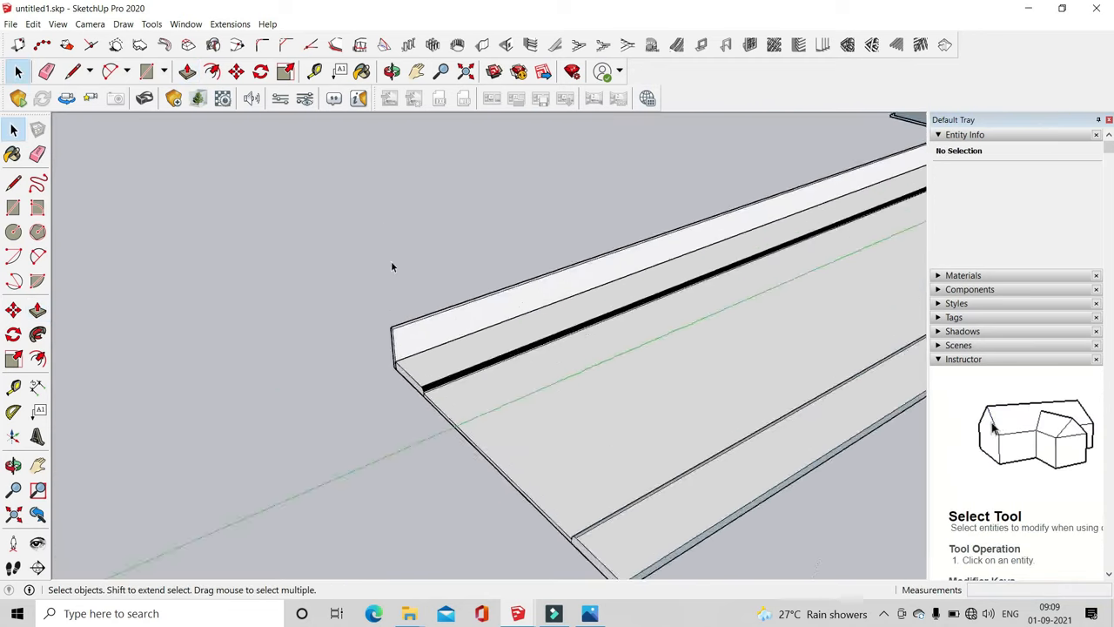
triple_click(410, 360)
right_click(413, 360)
click(461, 467)
Copy the boundary wall group along the footpath to the opposite corner of the building
click(243, 76)
scroll(383, 322, up, 2)
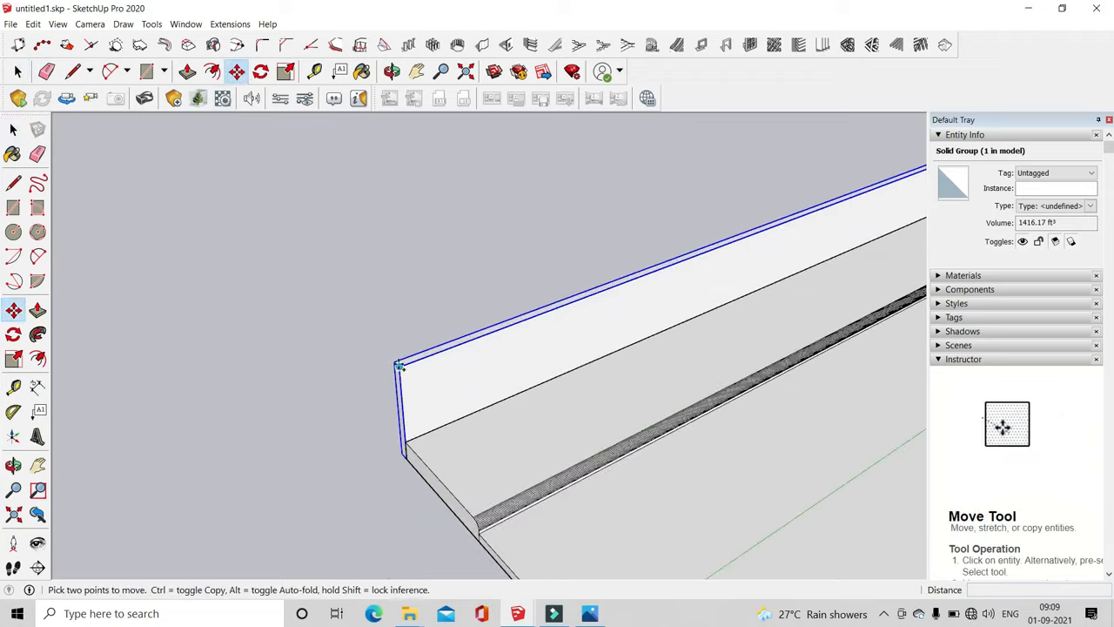
click(395, 363)
key(ctrl)
scroll(261, 313, down, 9)
middle_drag(757, 305, 614, 390)
scroll(614, 389, up, 10)
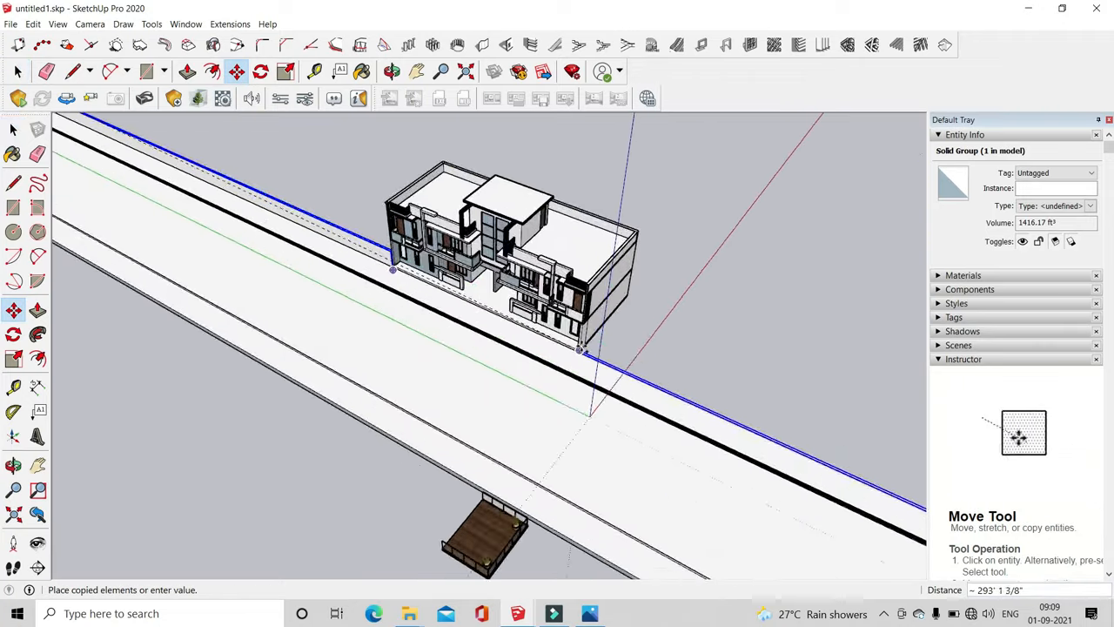
key(space)
Isolate the building's base slab by hiding the other building entities, and open the slab for editing
middle_drag(567, 348, 563, 383)
scroll(563, 384, up, 2)
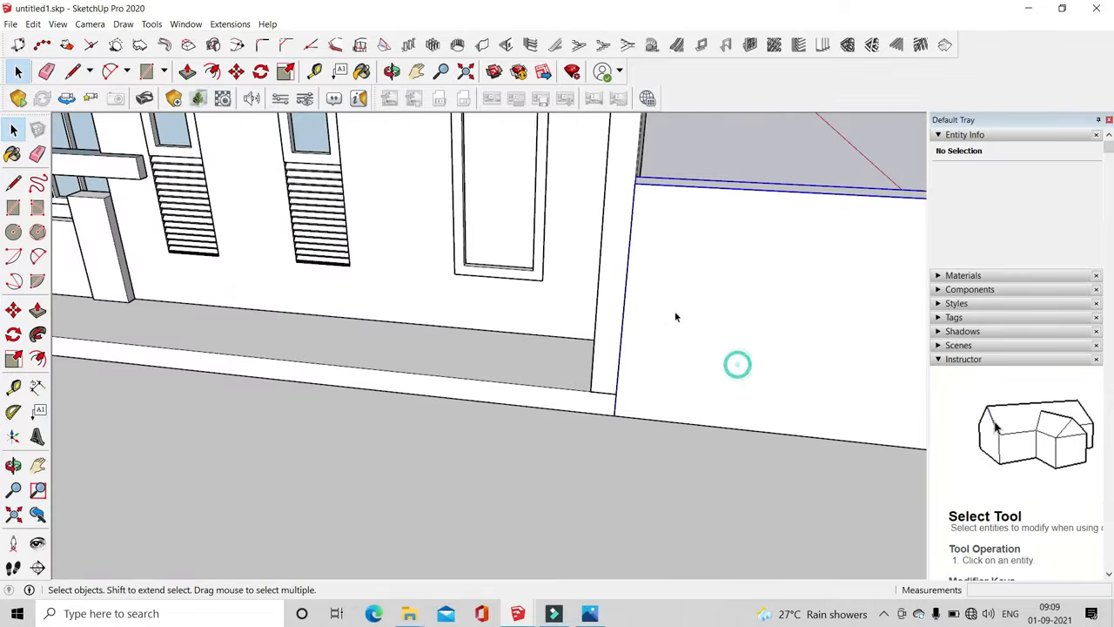
click(571, 394)
key(ctrl+a)
right_click(673, 315)
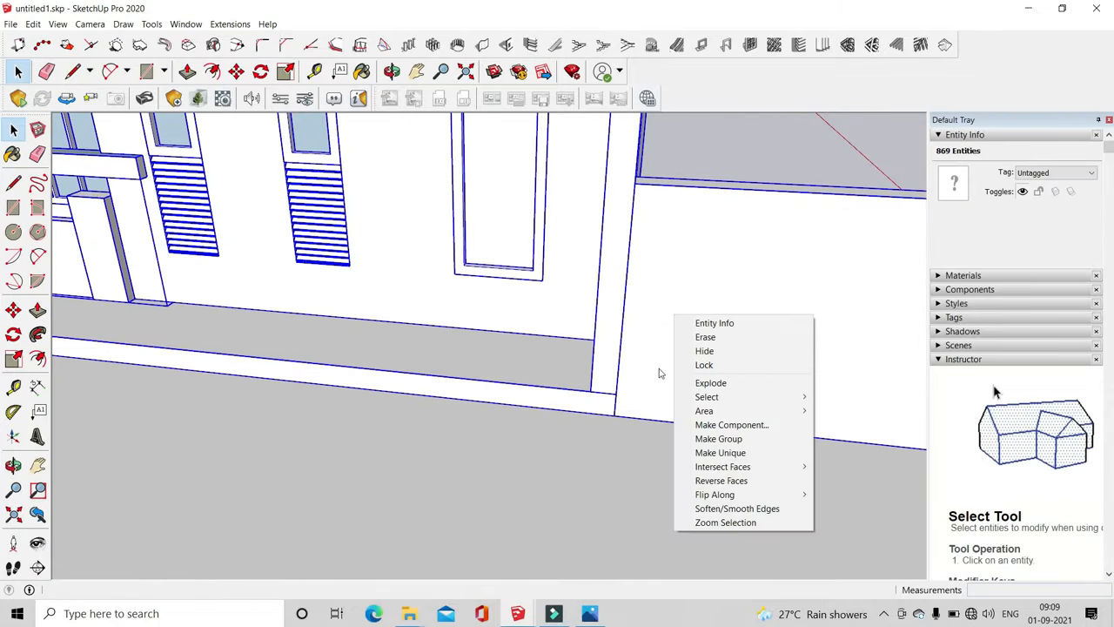
click(706, 354)
middle_drag(684, 373, 557, 348)
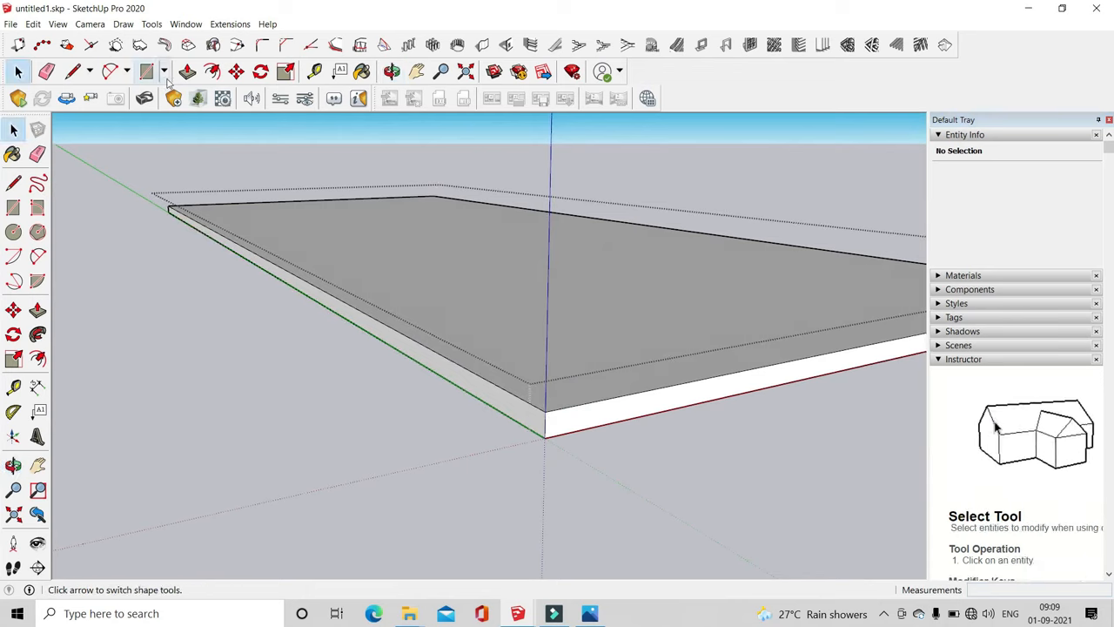
Draw a 2-point arc at the upper corner of the base slab's end face and sweep that profile with Follow Me along the front edge
click(111, 73)
scroll(575, 433, up, 1)
scroll(509, 422, up, 1)
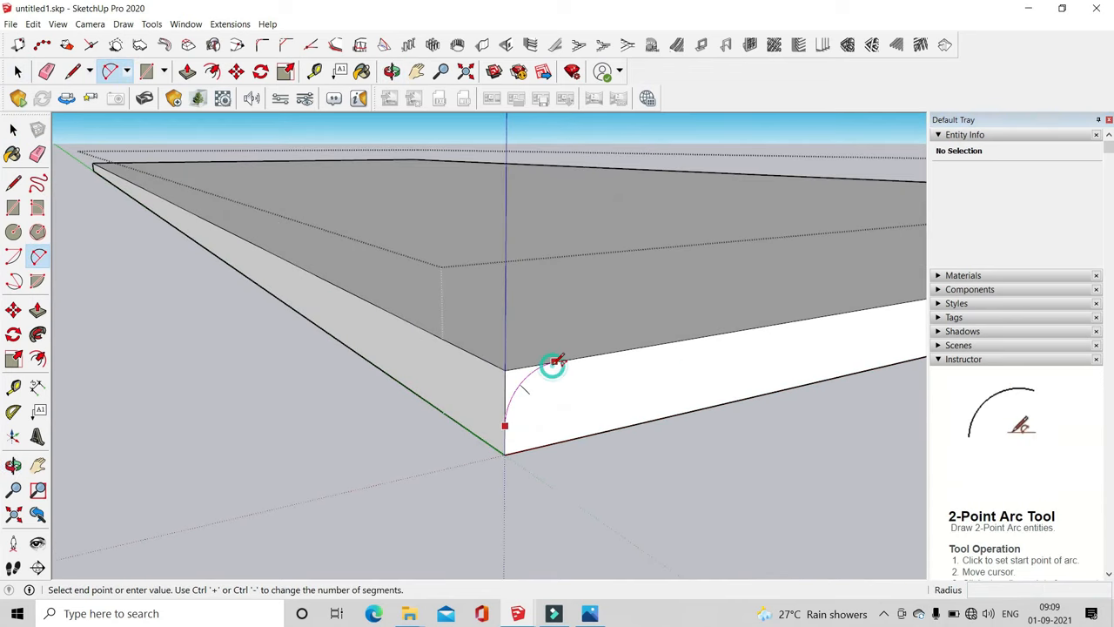
click(38, 357)
mouse_move(522, 383)
mouse_down()
mouse_move(528, 368)
mouse_move(87, 119)
mouse_up()
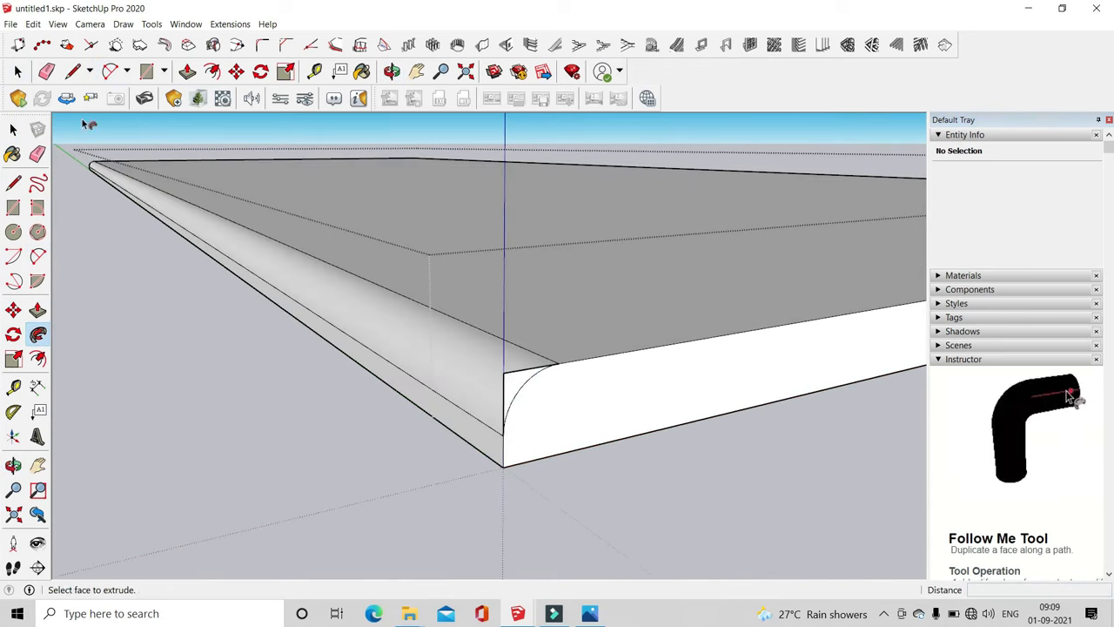
Erase the leftover corner edges beside the base slab's rounded edge and close the slab
key(e)
scroll(476, 376, up, 1)
drag(527, 368, 508, 390)
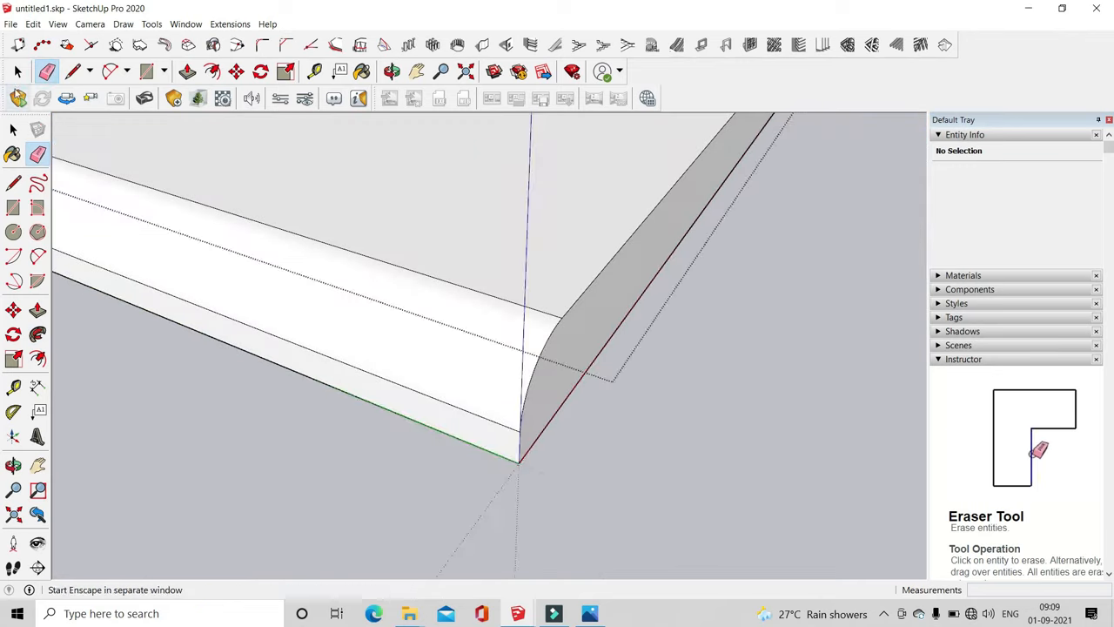
click(17, 71)
key(Escape)
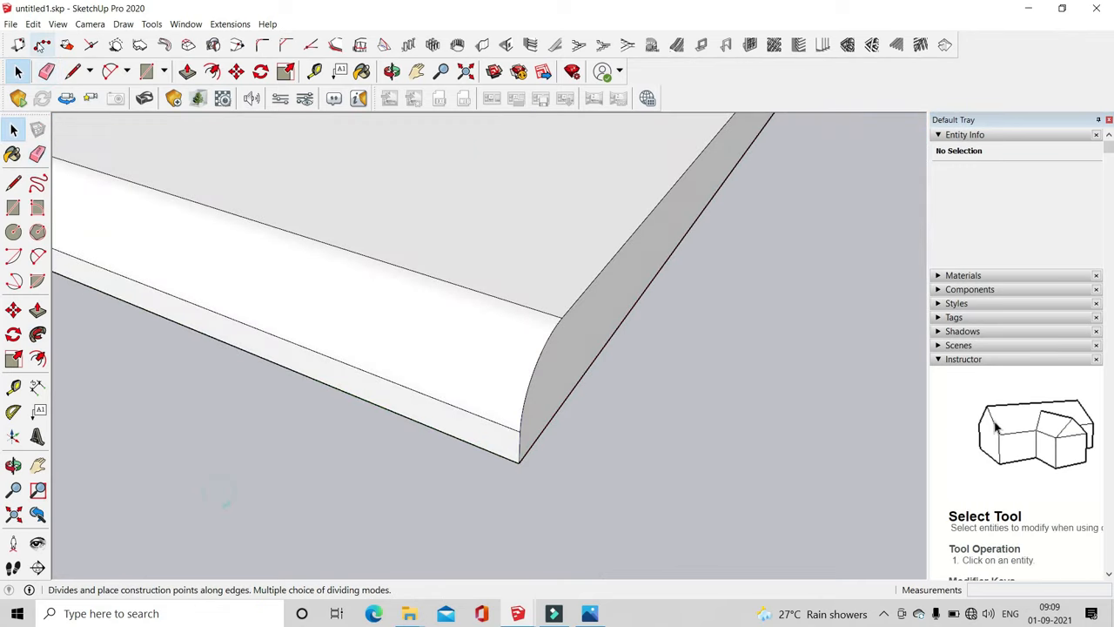
Unhide all the hidden building entities
click(31, 24)
click(87, 219)
click(300, 247)
click(273, 436)
Open the boundary wall at the building's corner for editing and push/pull its end face to meet the plinth
middle_drag(368, 438, 738, 343)
scroll(513, 343, up, 1)
double_click(513, 343)
key(p)
scroll(497, 368, up, 2)
drag(497, 368, 418, 355)
click(17, 72)
click(581, 500)
Examine the building front together with its boundary walls, rounded plinth edge and footpath
middle_drag(581, 500, 588, 570)
scroll(659, 346, down, 5)
middle_drag(659, 345, 299, 391)
scroll(378, 355, down, 2)
scroll(379, 353, up, 5)
scroll(156, 232, down, 8)
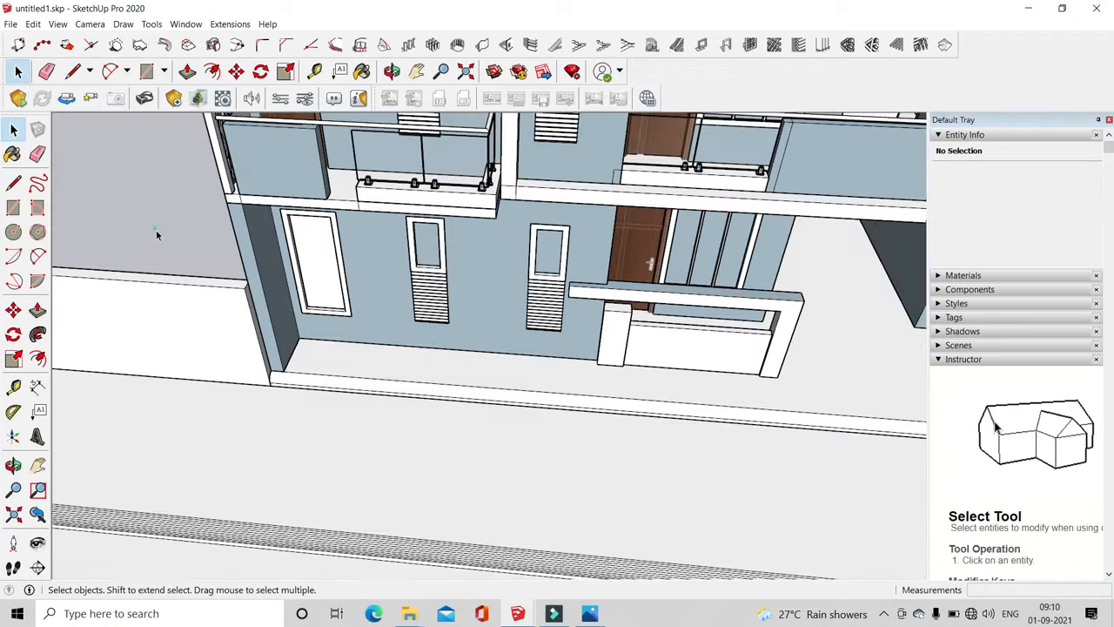
scroll(232, 311, down, 5)
middle_drag(644, 375, 568, 317)
scroll(531, 348, up, 4)
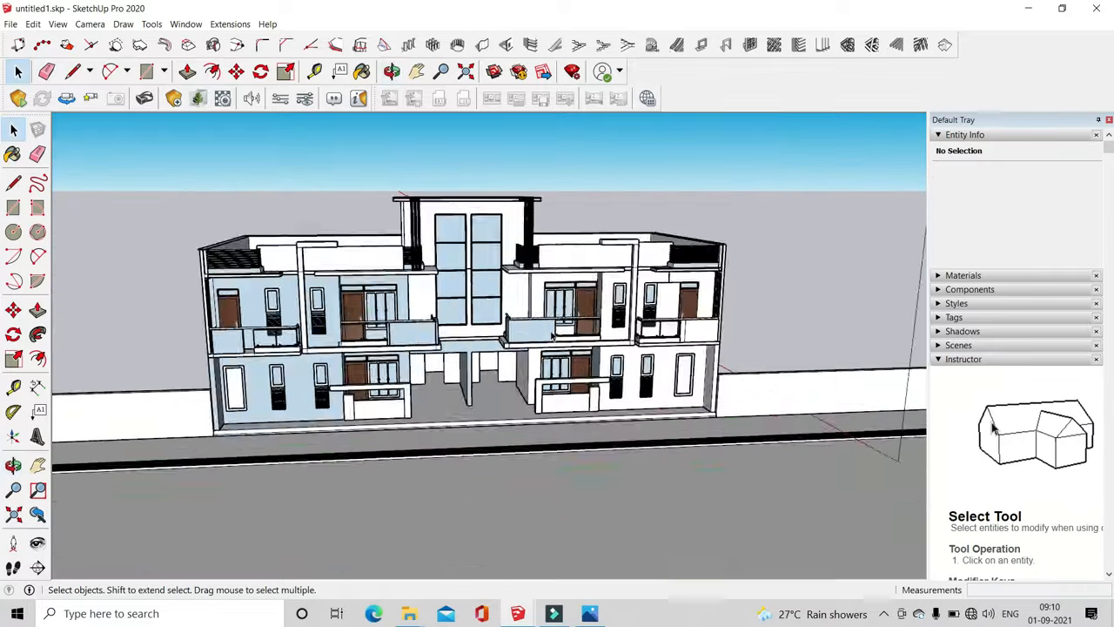
scroll(567, 317, up, 3)
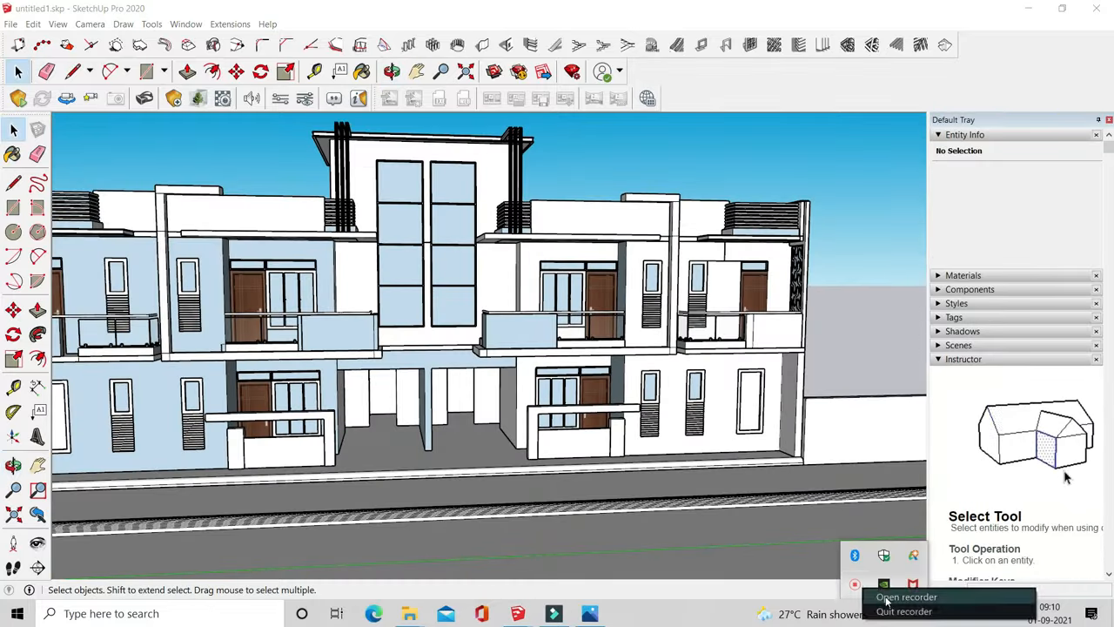
Try to open 3D Warehouse, turn the computer's Wi-Fi off and on again, and check the network connection
click(518, 70)
click(666, 337)
click(884, 614)
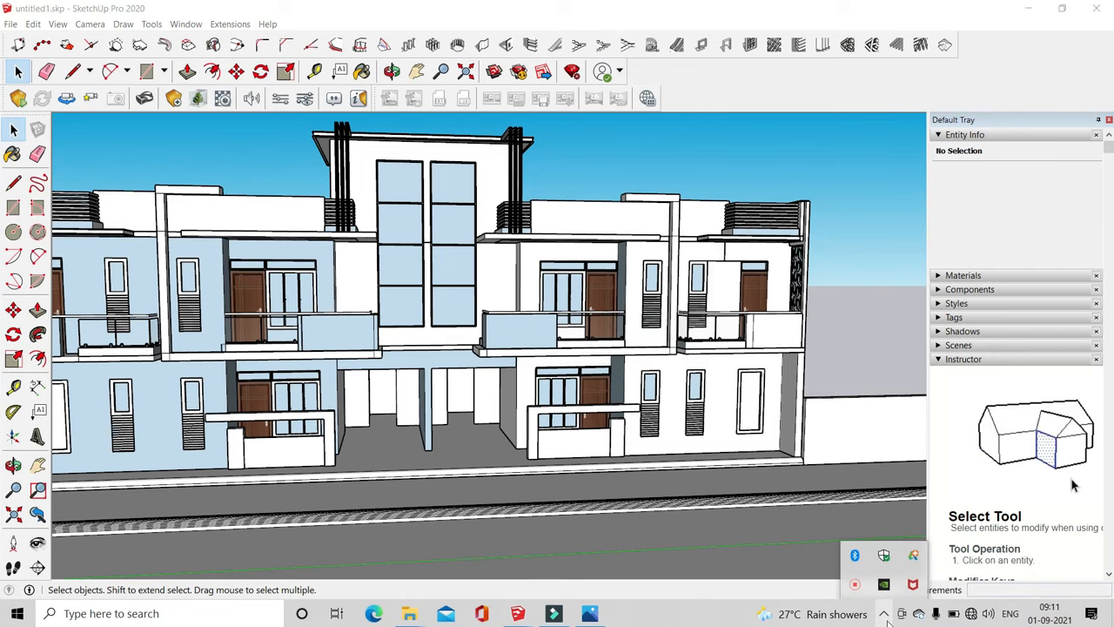
click(971, 613)
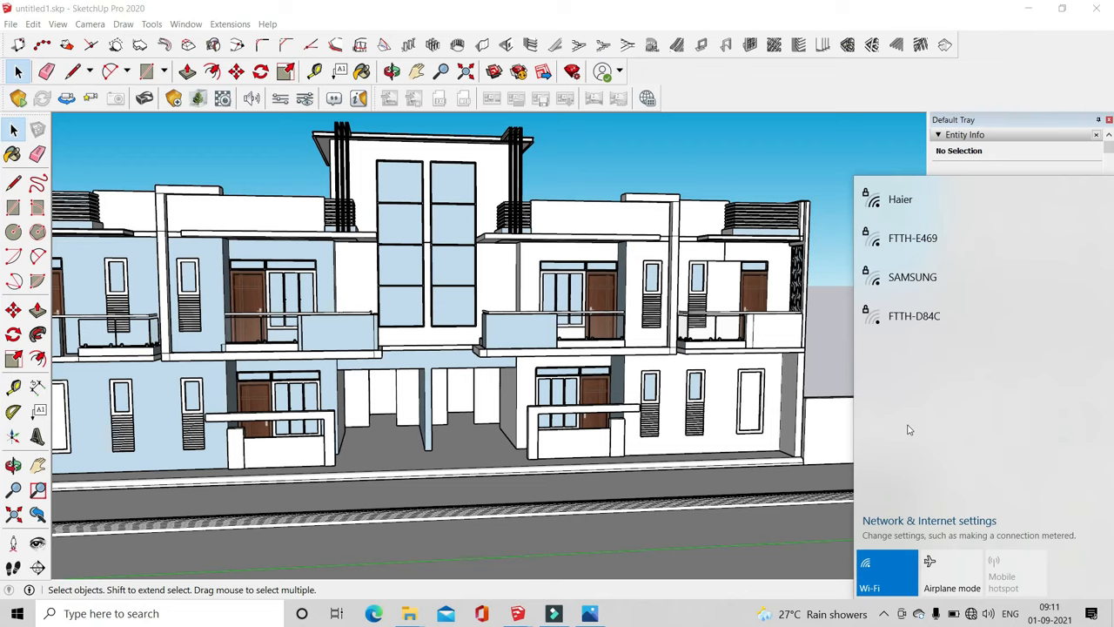
click(878, 583)
click(877, 583)
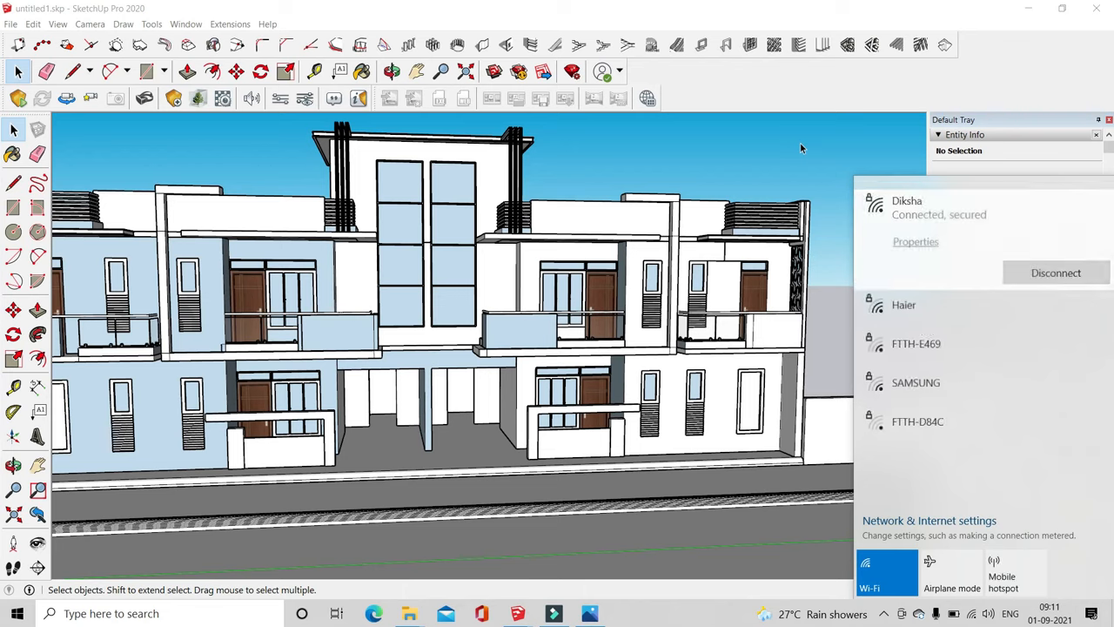
click(800, 142)
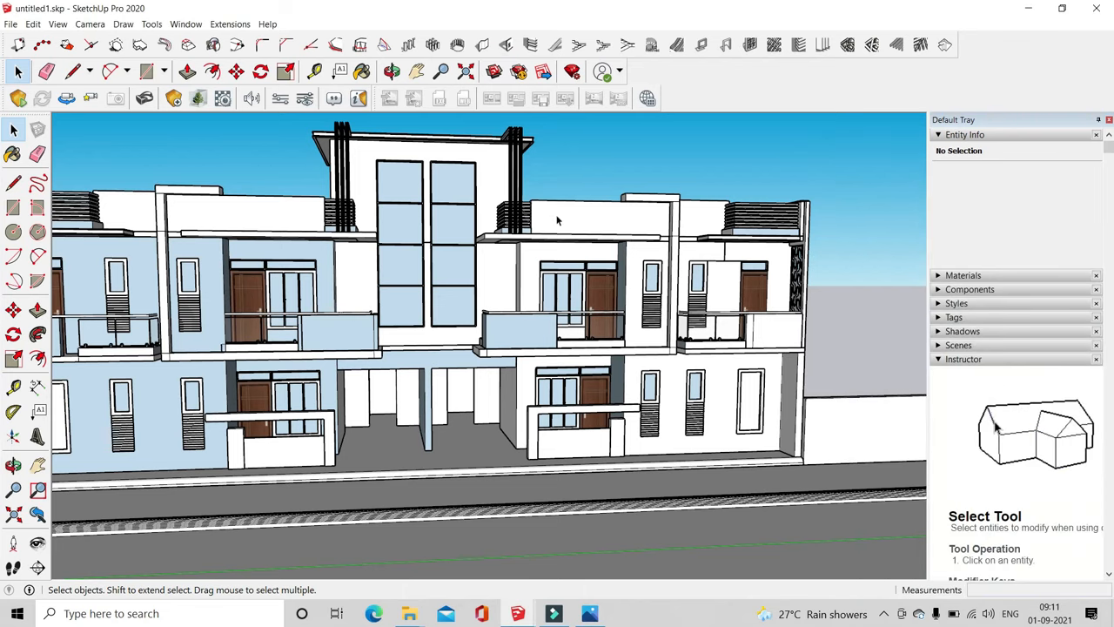
click(661, 338)
click(971, 613)
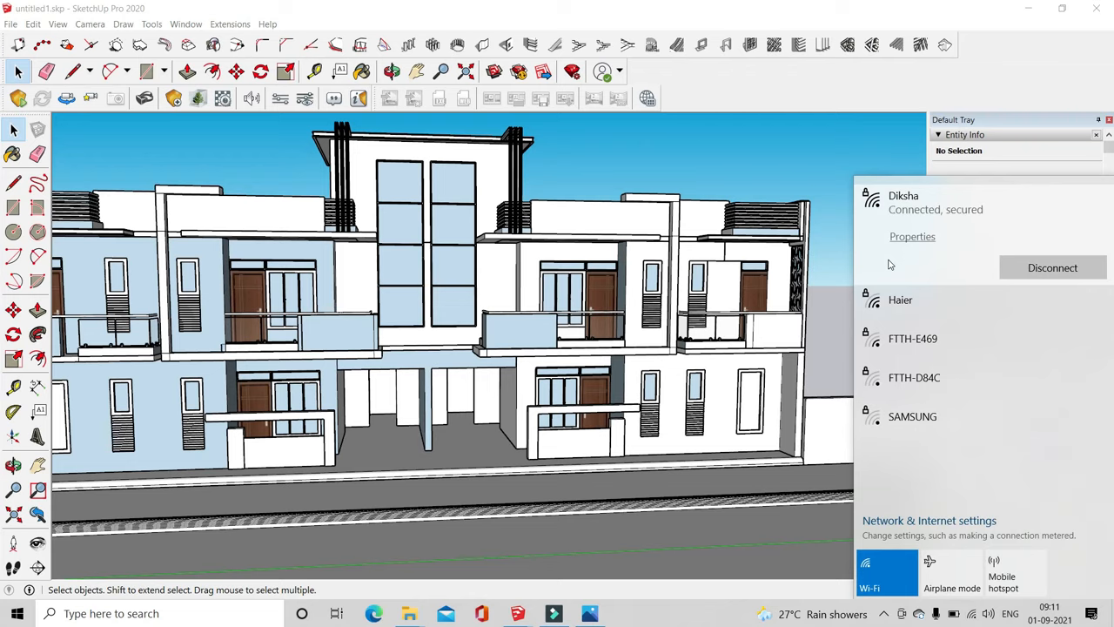
click(787, 154)
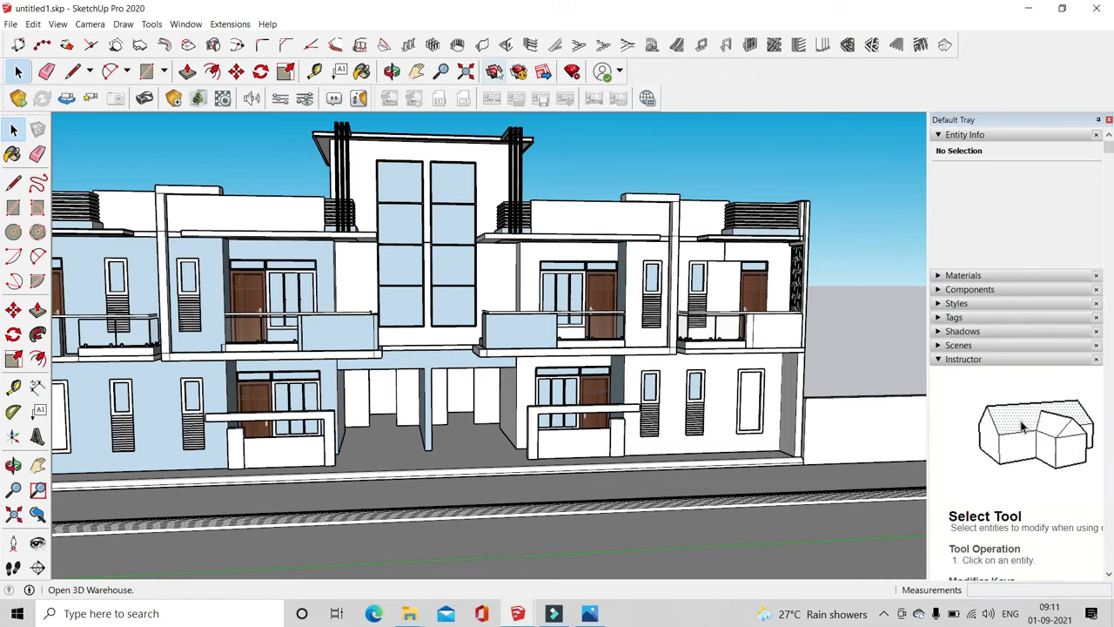
Open 3D Warehouse in a maximized window and search its models for "main gate"
click(515, 98)
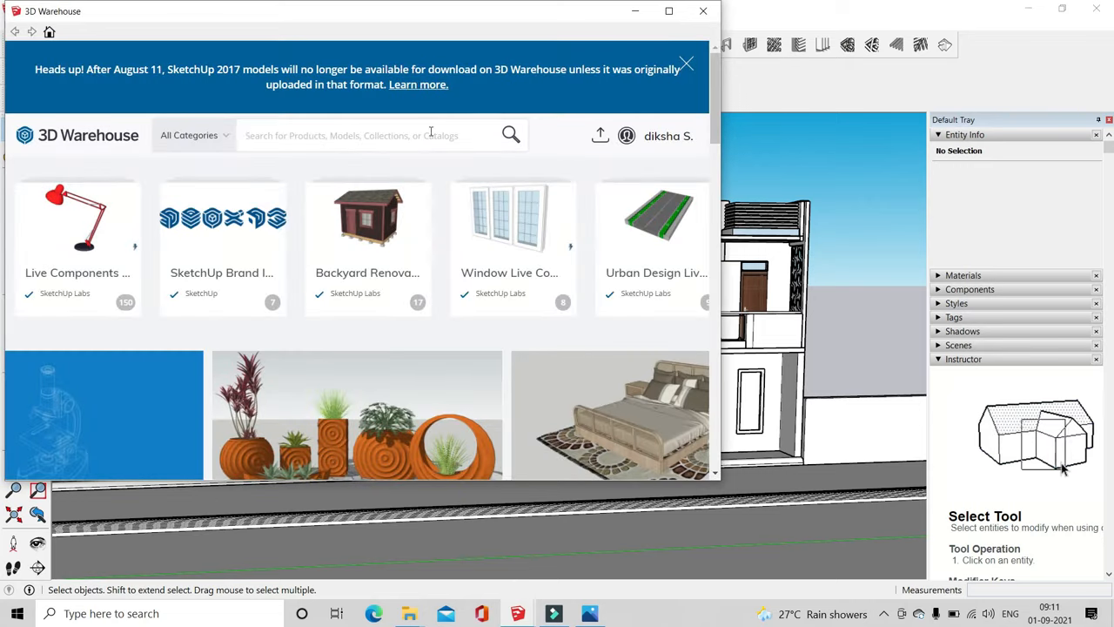
click(669, 12)
click(399, 127)
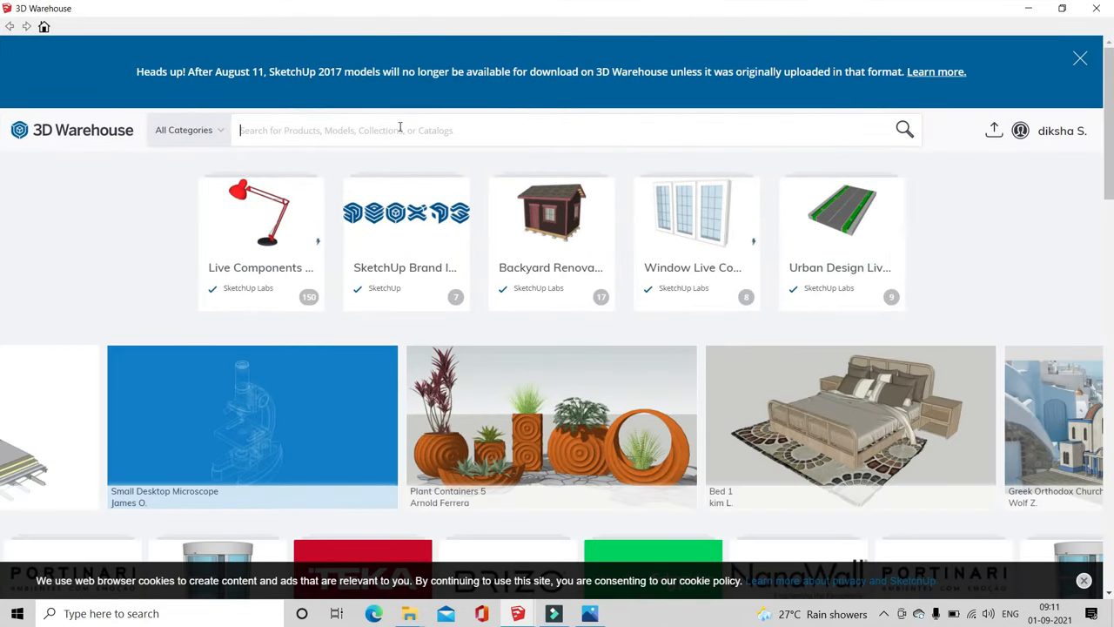
click(400, 126)
text(main gate)
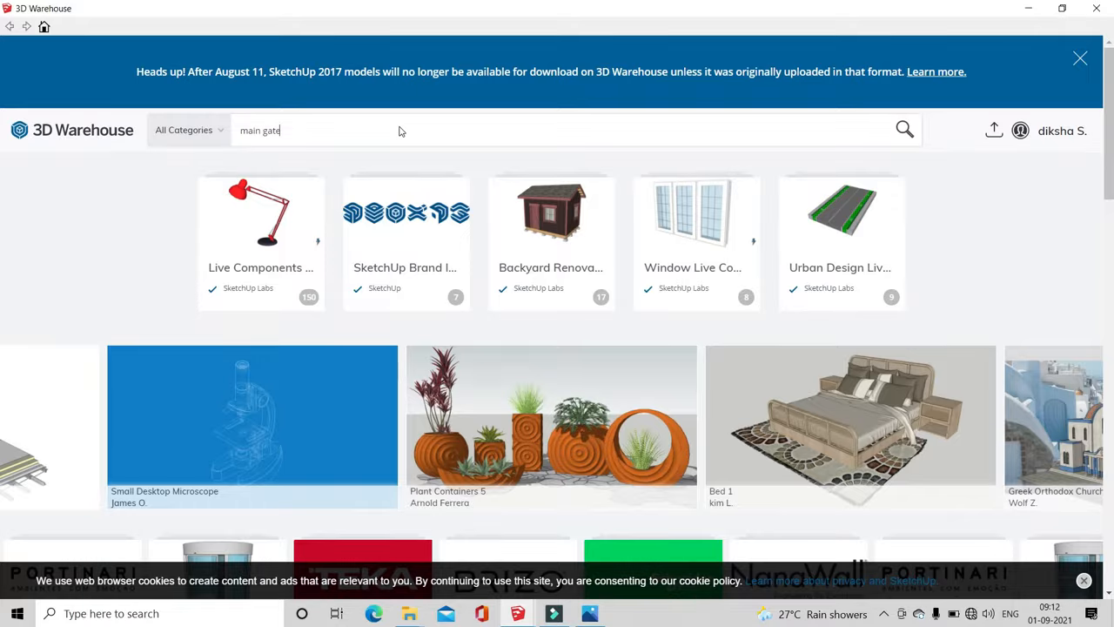
key(Return)
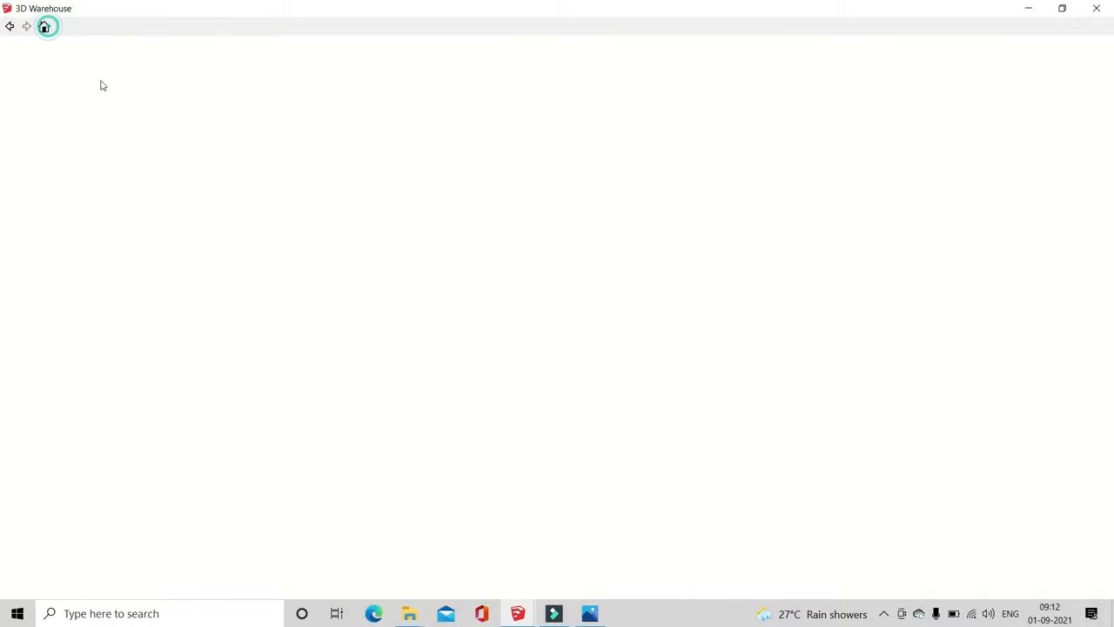
text(main gate)
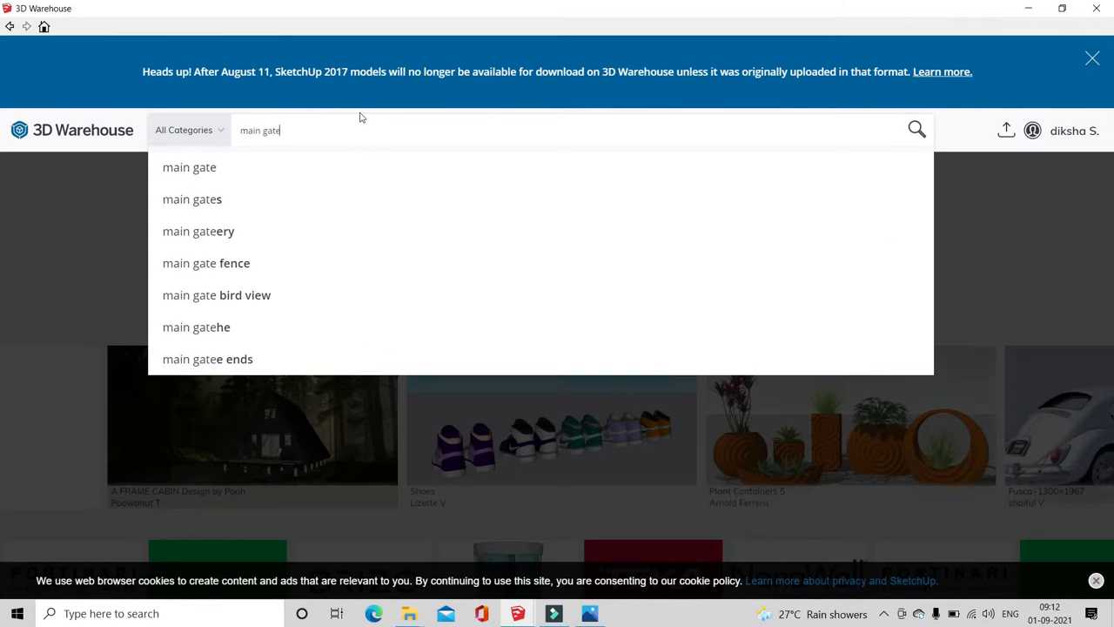
key(Return)
click(345, 218)
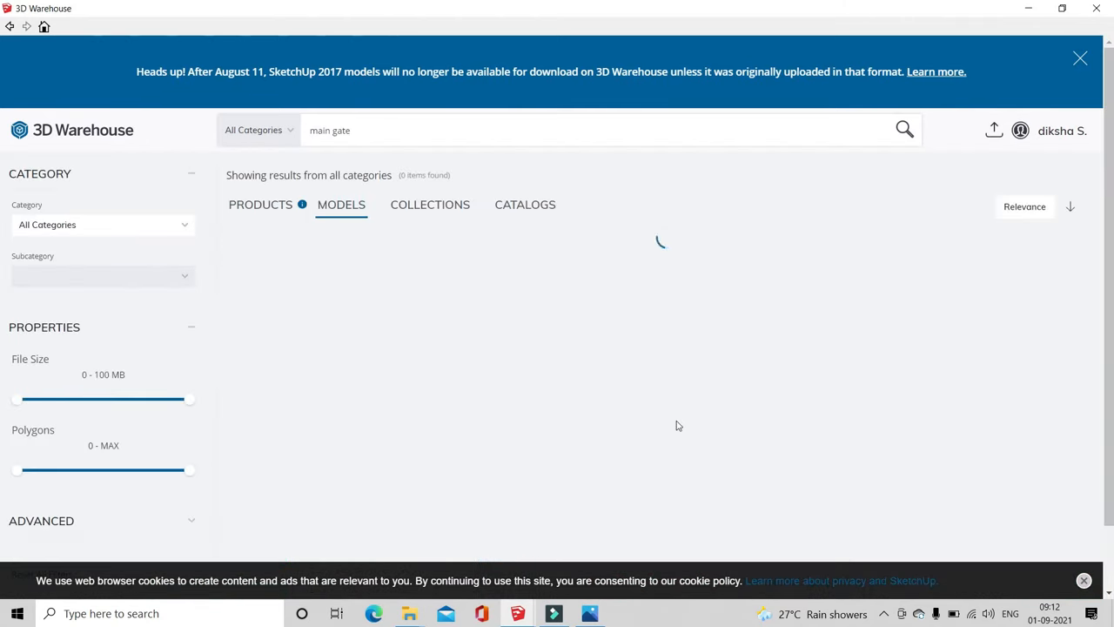
Browse the main gate models in the search results and preview Main gates and INDUSTRIAL MAIN ENTRY GATE
click(649, 377)
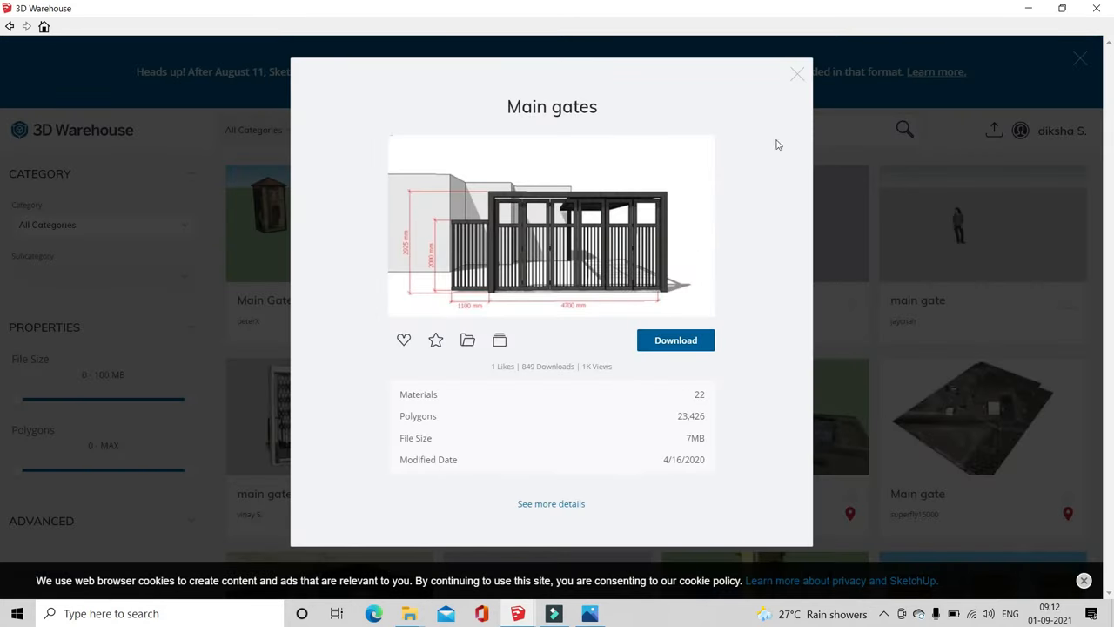
click(797, 74)
scroll(879, 355, down, 3)
scroll(738, 448, down, 3)
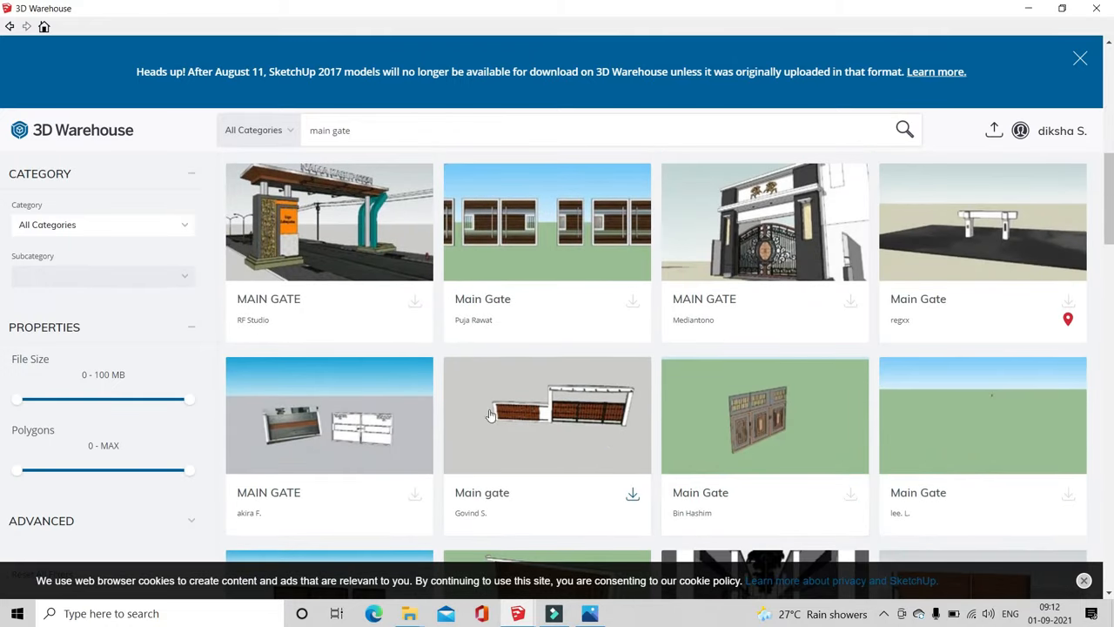
scroll(661, 411, down, 10)
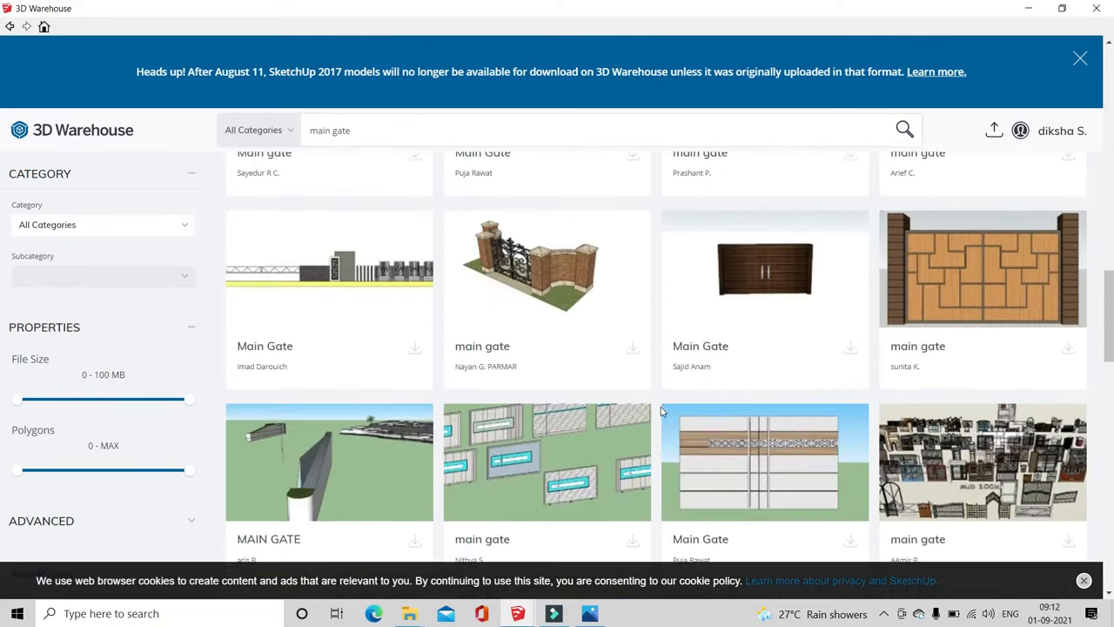
scroll(660, 409, down, 10)
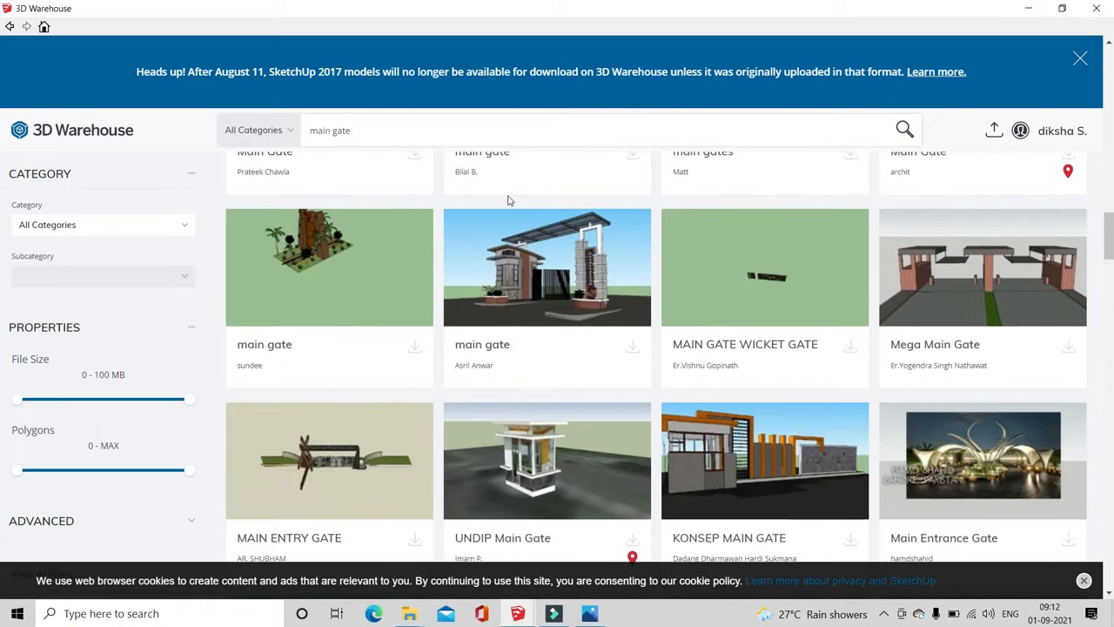
scroll(509, 201, down, 10)
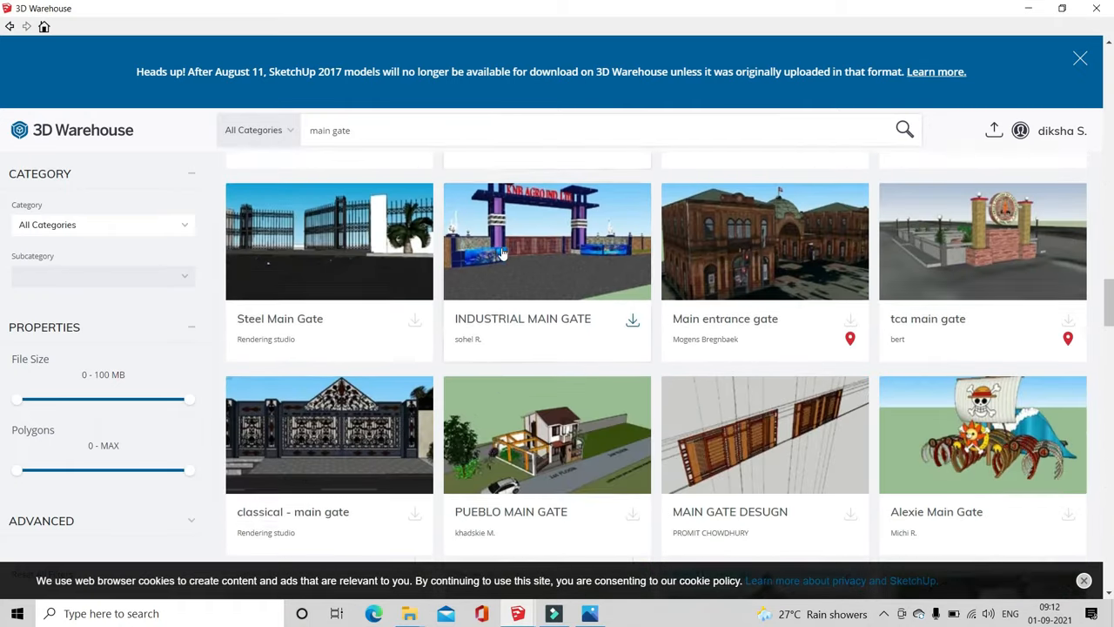
scroll(502, 252, down, 10)
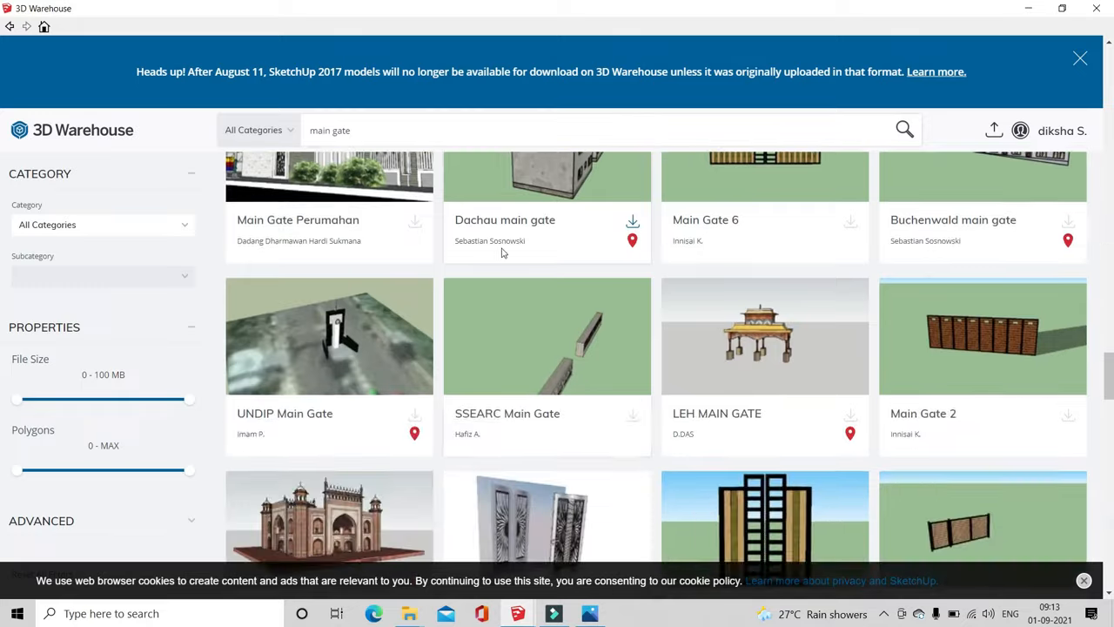
scroll(502, 252, down, 10)
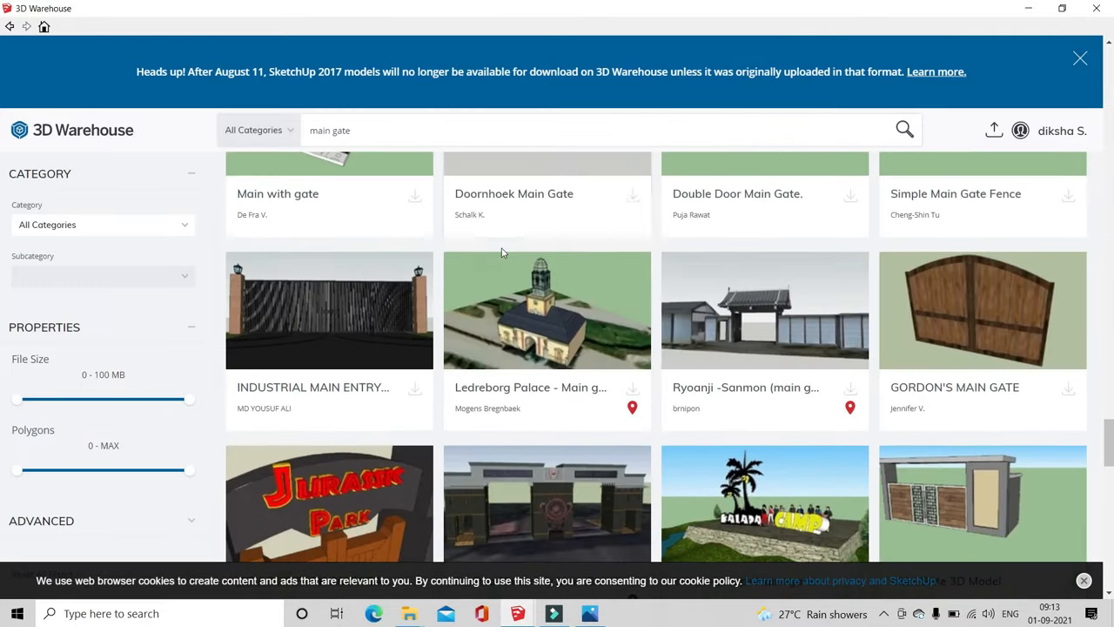
scroll(502, 252, down, 3)
scroll(357, 348, up, 3)
click(345, 356)
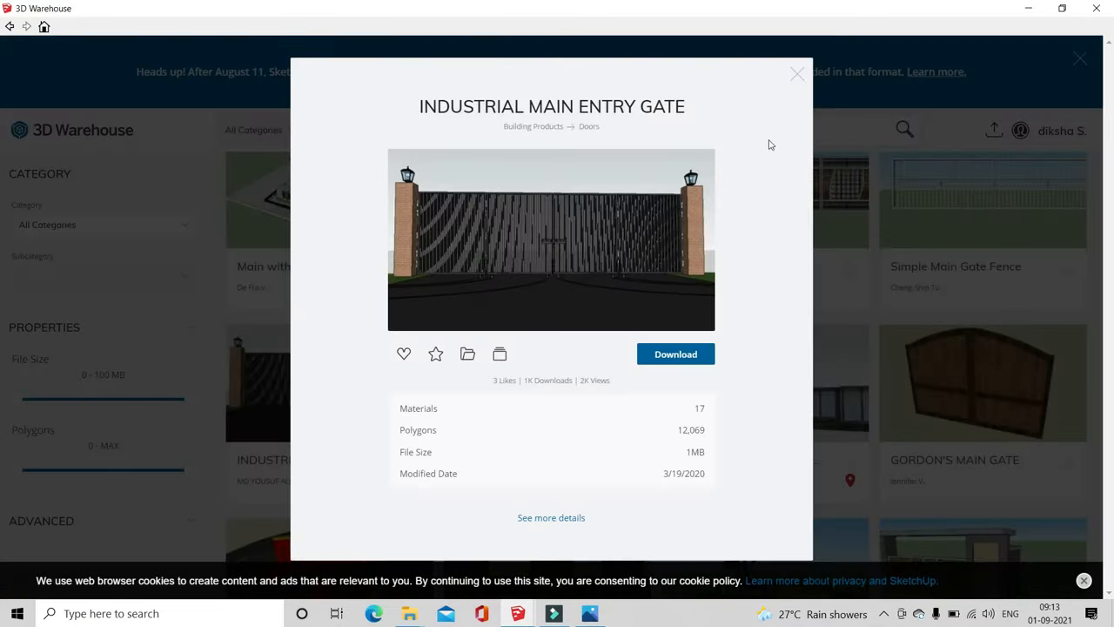
click(789, 73)
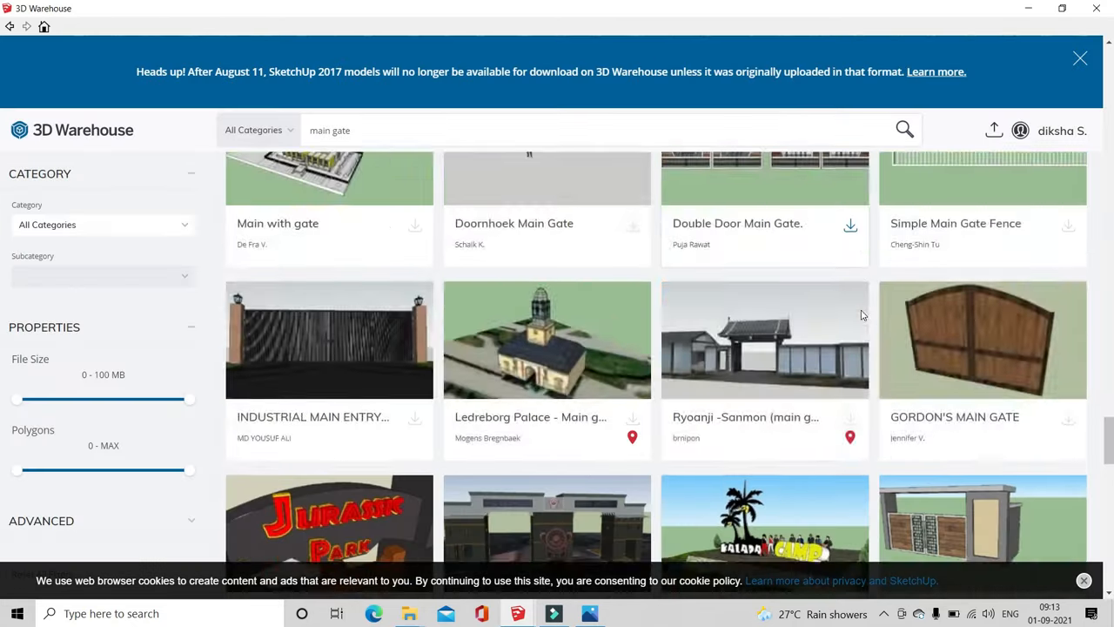
Look through the remaining main gate results for a suitable design and preview Main Gate Perumahan
scroll(862, 313, down, 8)
scroll(861, 313, up, 1)
scroll(862, 312, down, 10)
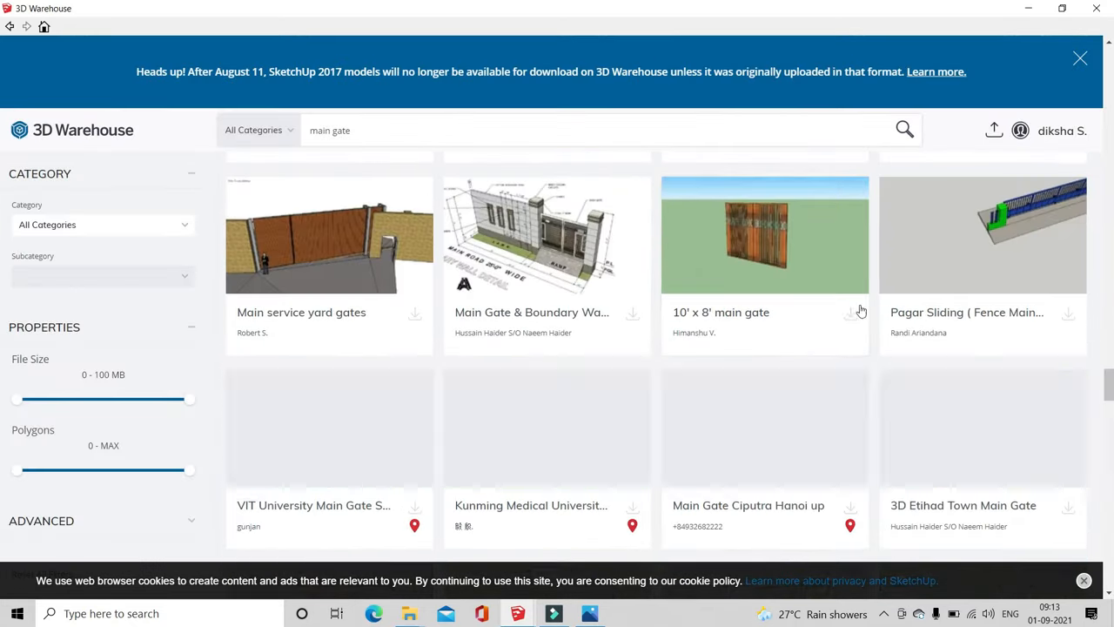
scroll(860, 311, down, 10)
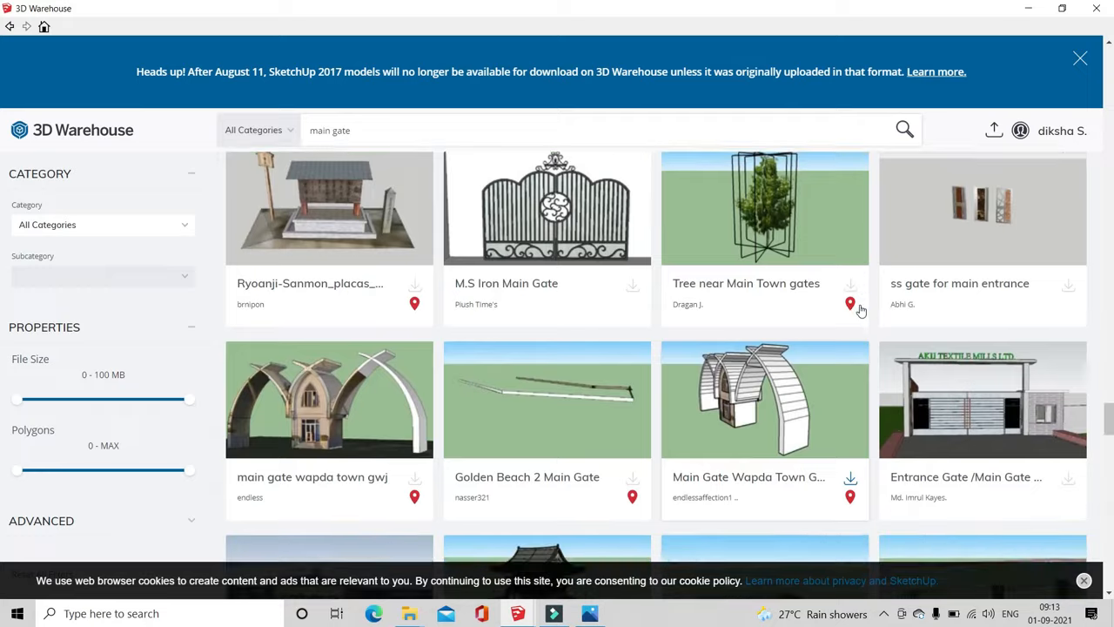
scroll(860, 310, down, 3)
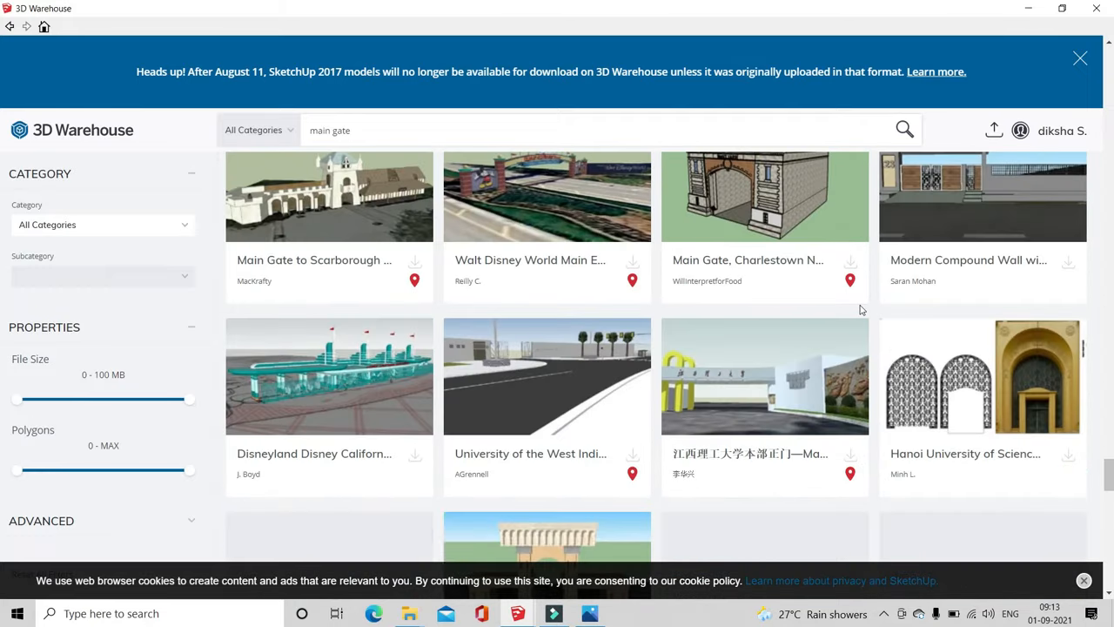
scroll(860, 310, down, 5)
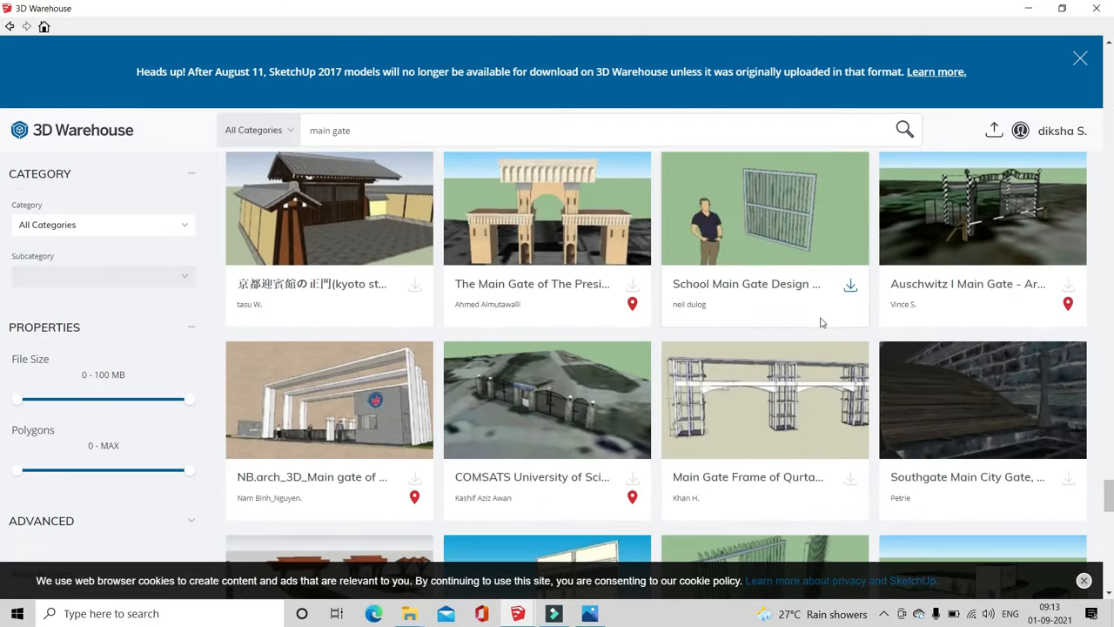
scroll(820, 322, down, 10)
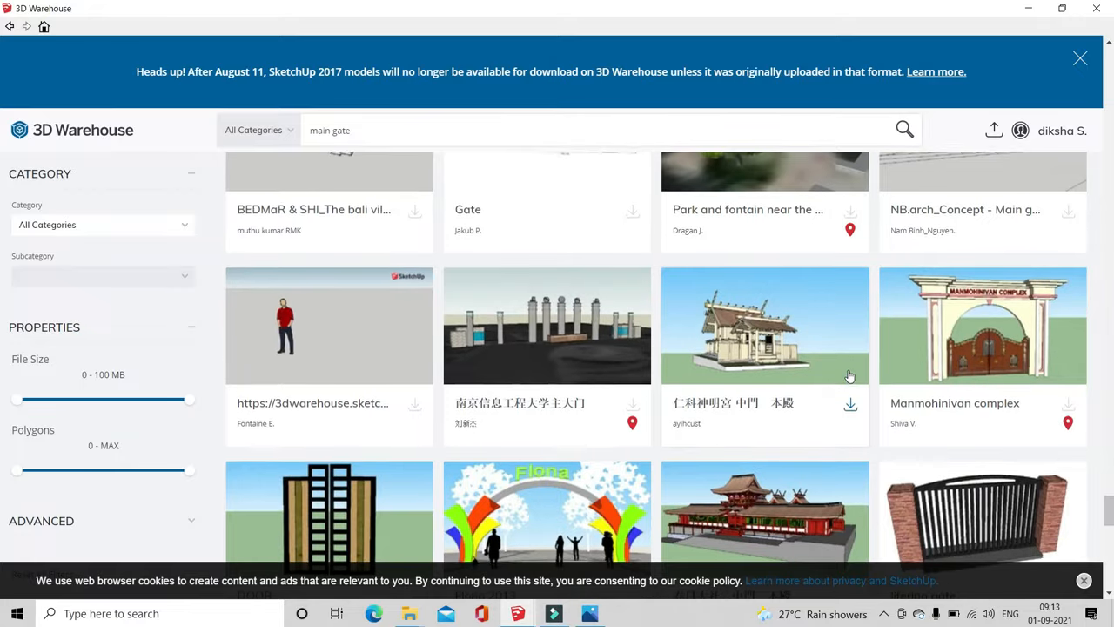
scroll(849, 375, down, 10)
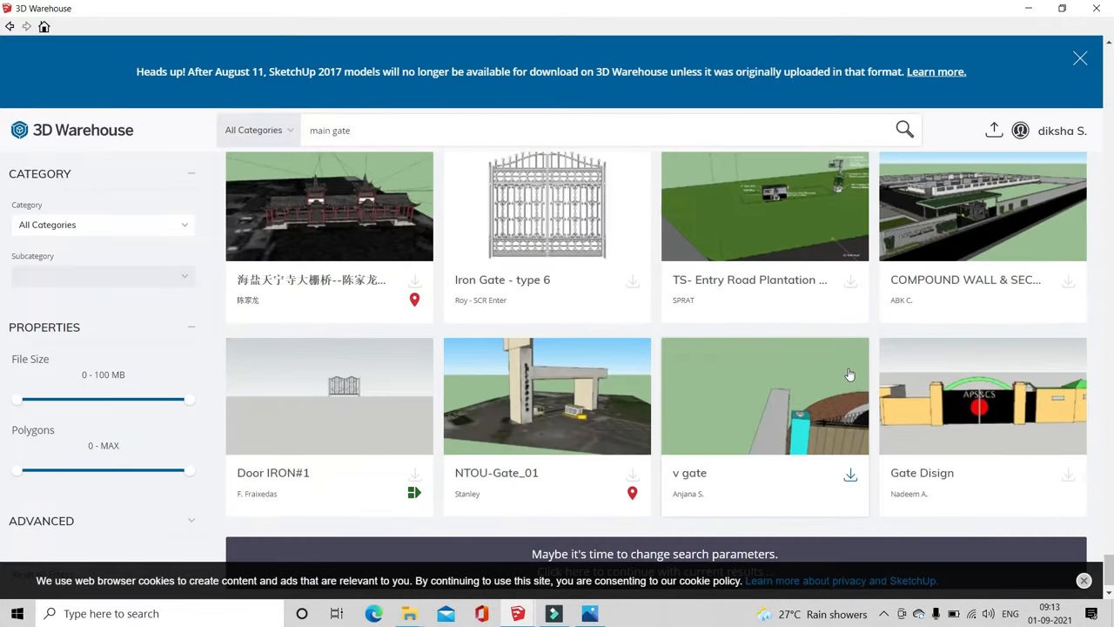
scroll(846, 377, up, 20)
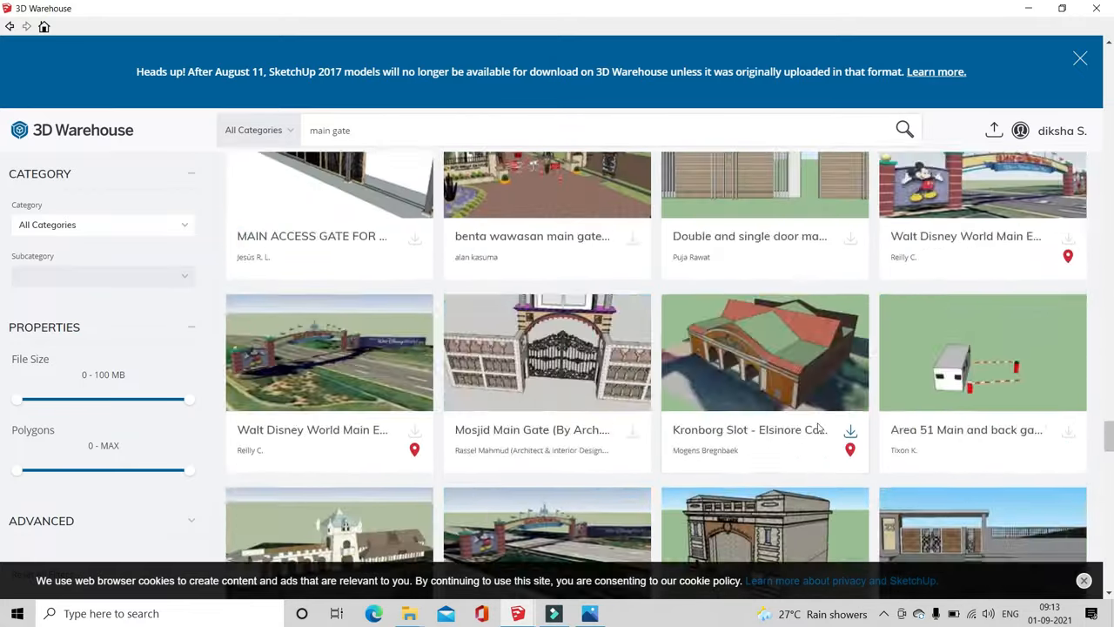
scroll(818, 425, up, 20)
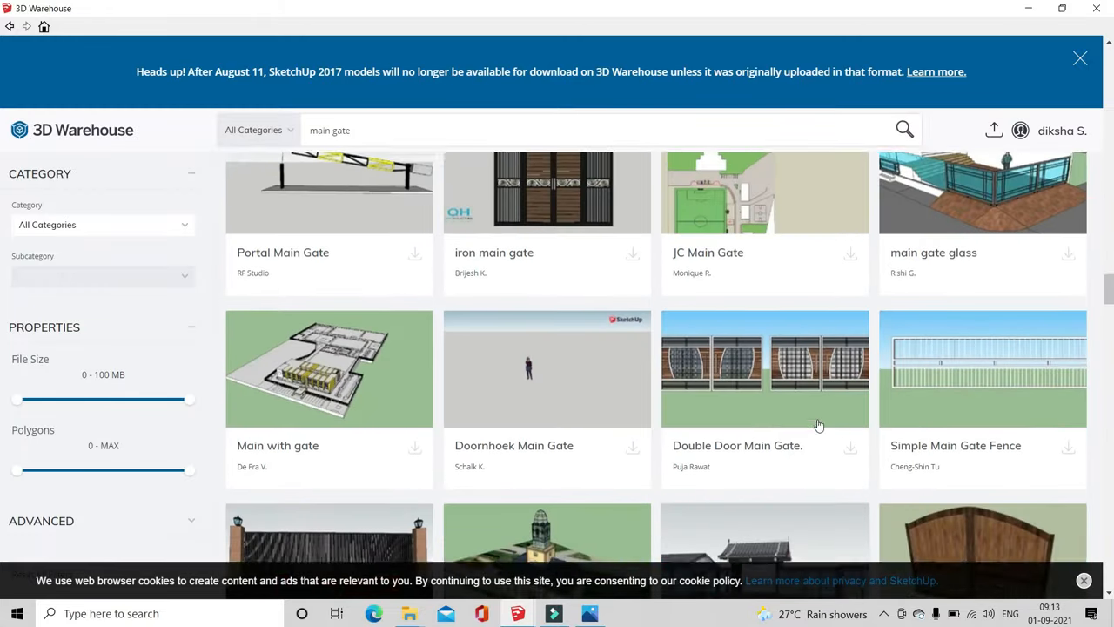
scroll(818, 425, up, 1)
scroll(673, 227, up, 8)
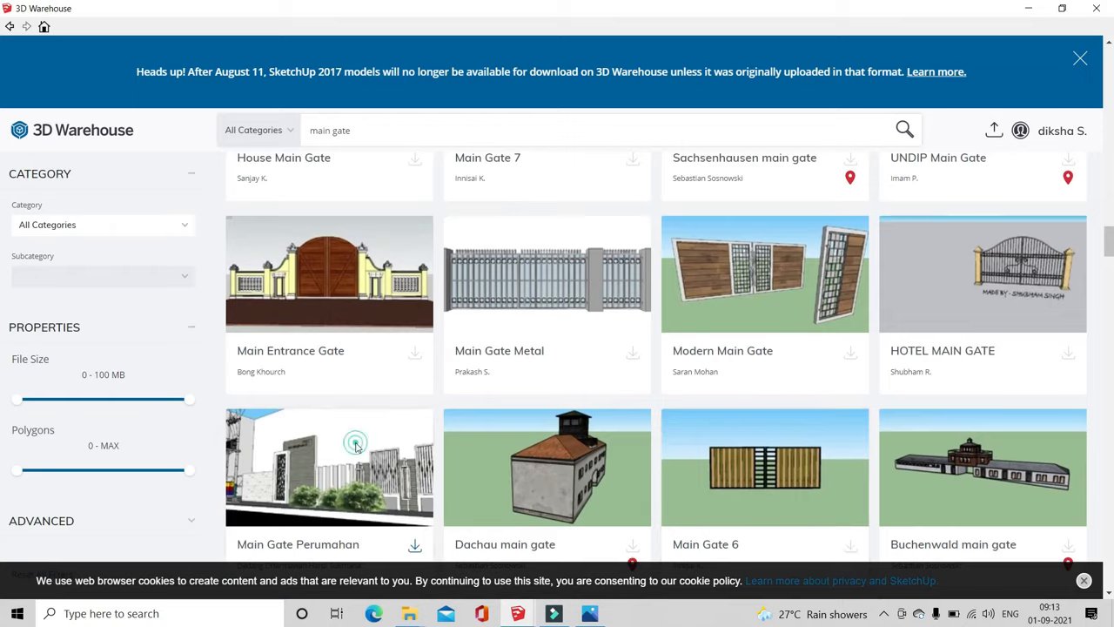
click(355, 447)
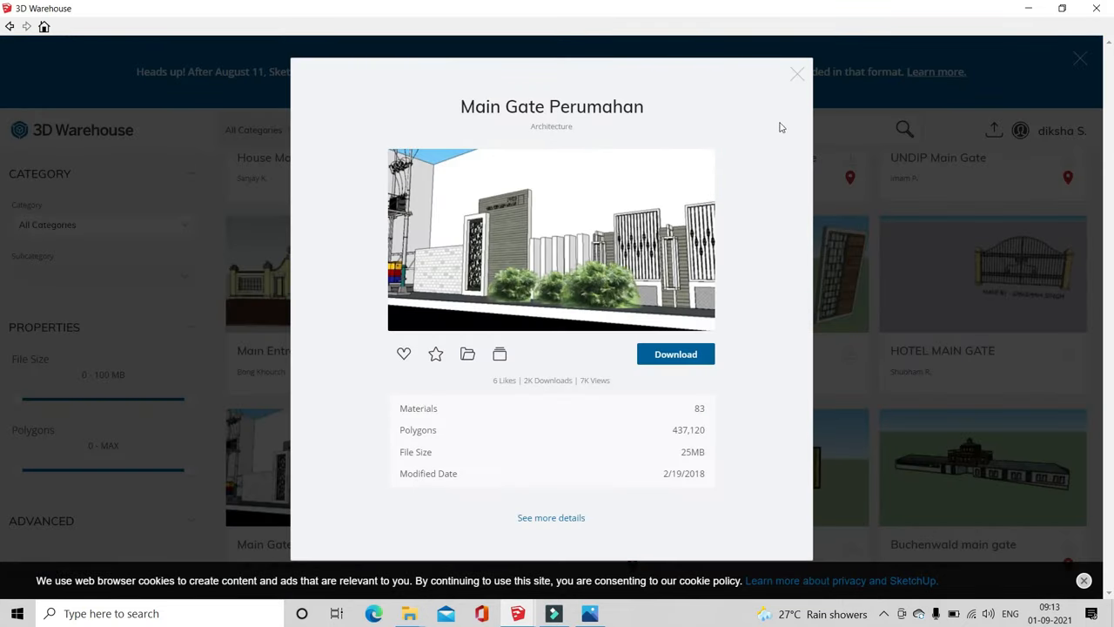
click(797, 77)
Return to the Main gates model among the first search results and download it into the current model
scroll(671, 361, up, 10)
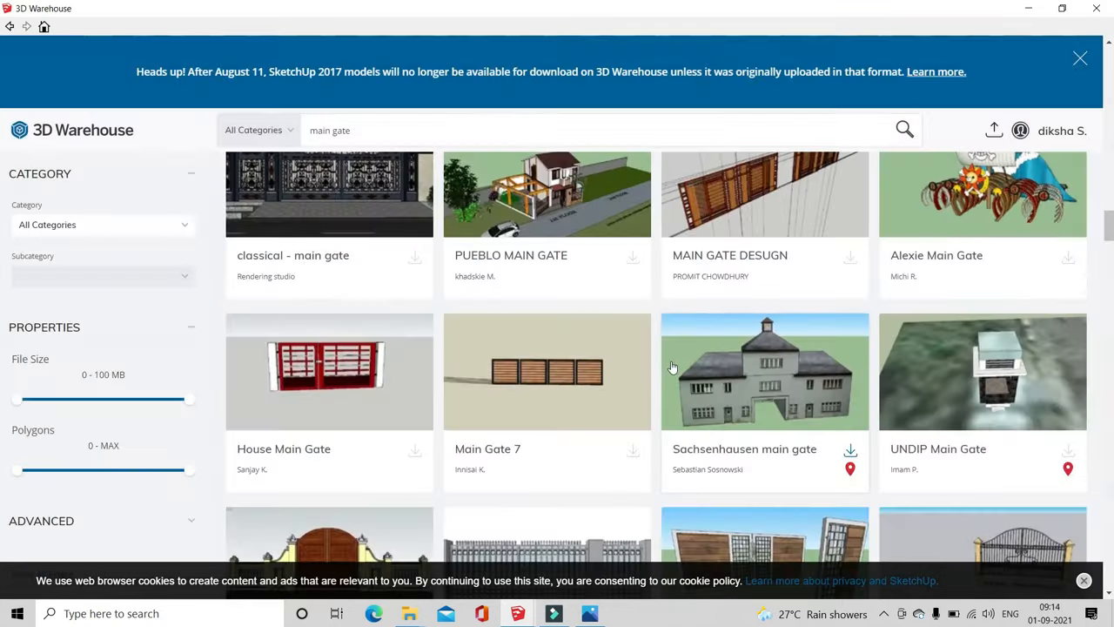
scroll(671, 362, down, 2)
scroll(671, 361, up, 4)
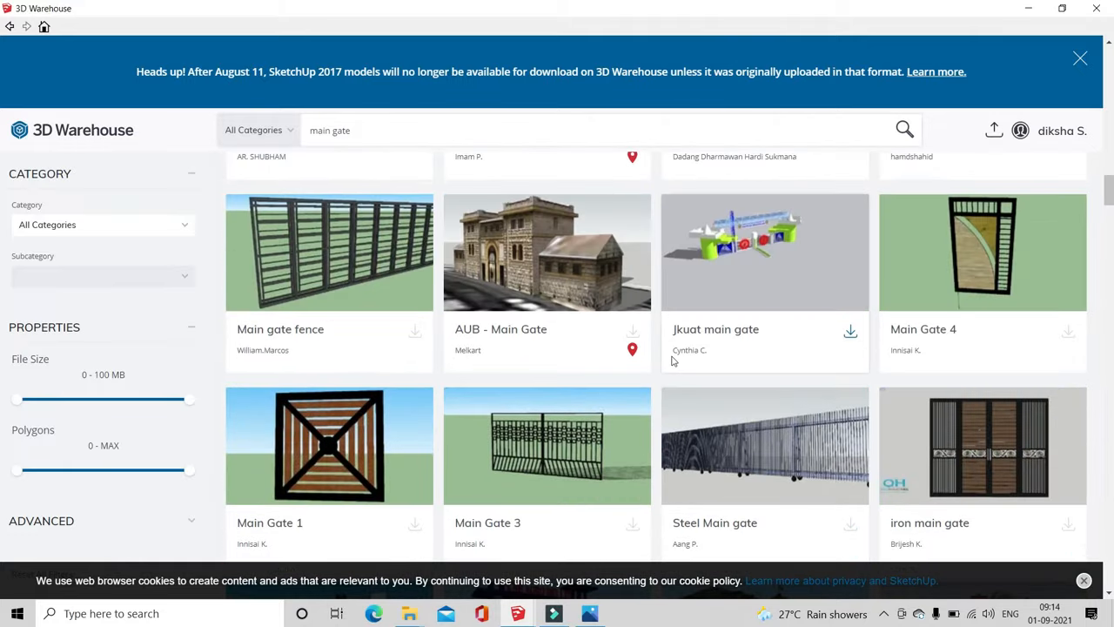
scroll(671, 361, up, 15)
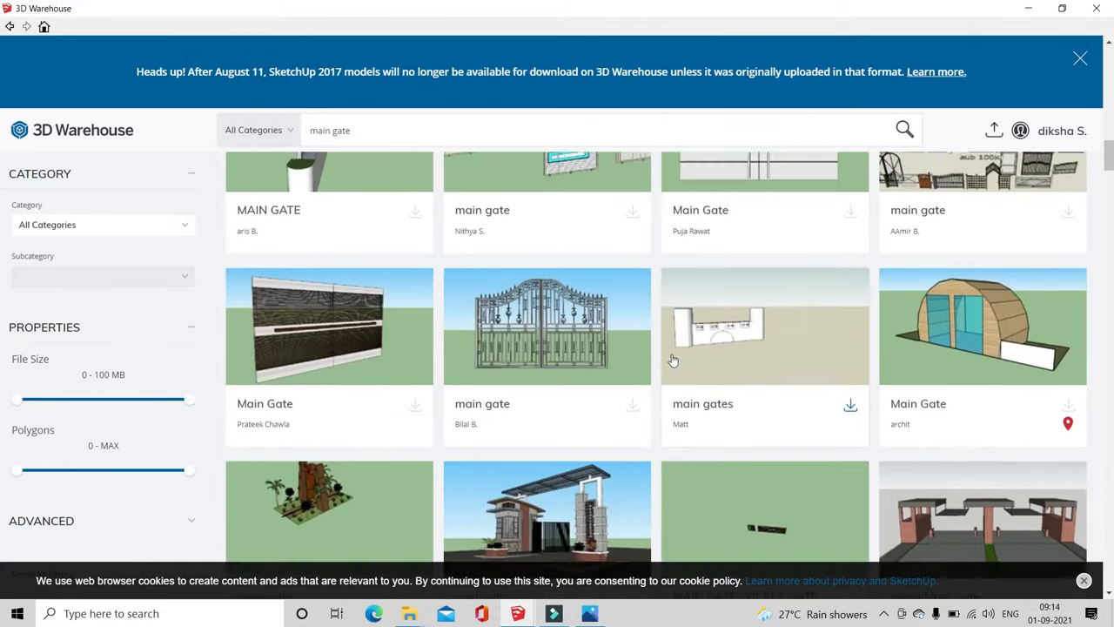
scroll(671, 357, up, 4)
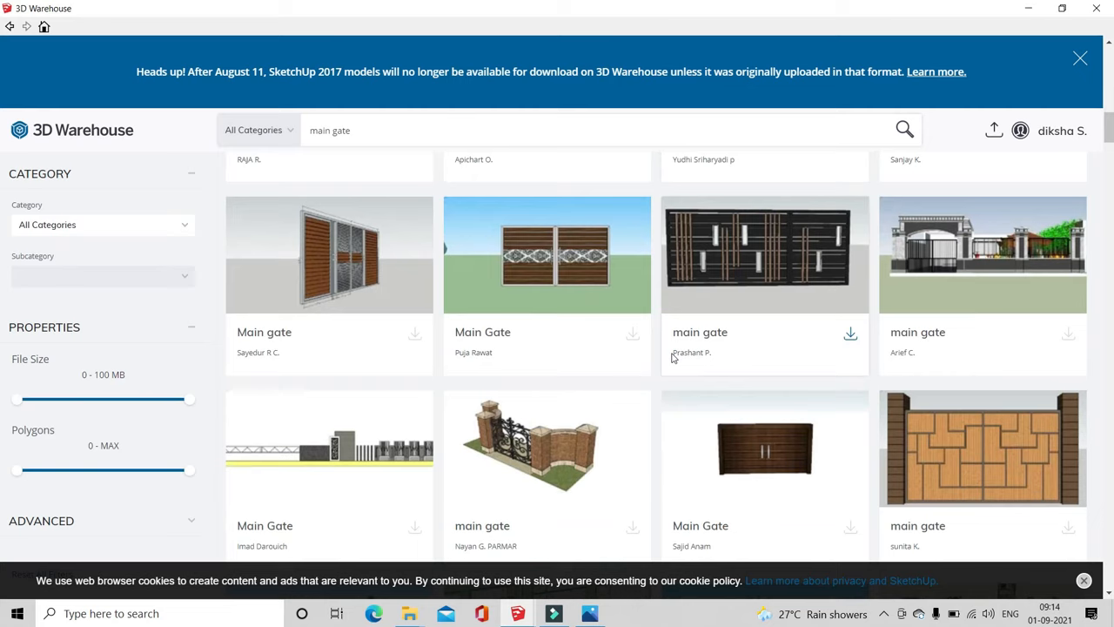
scroll(665, 331, up, 2)
scroll(665, 339, up, 10)
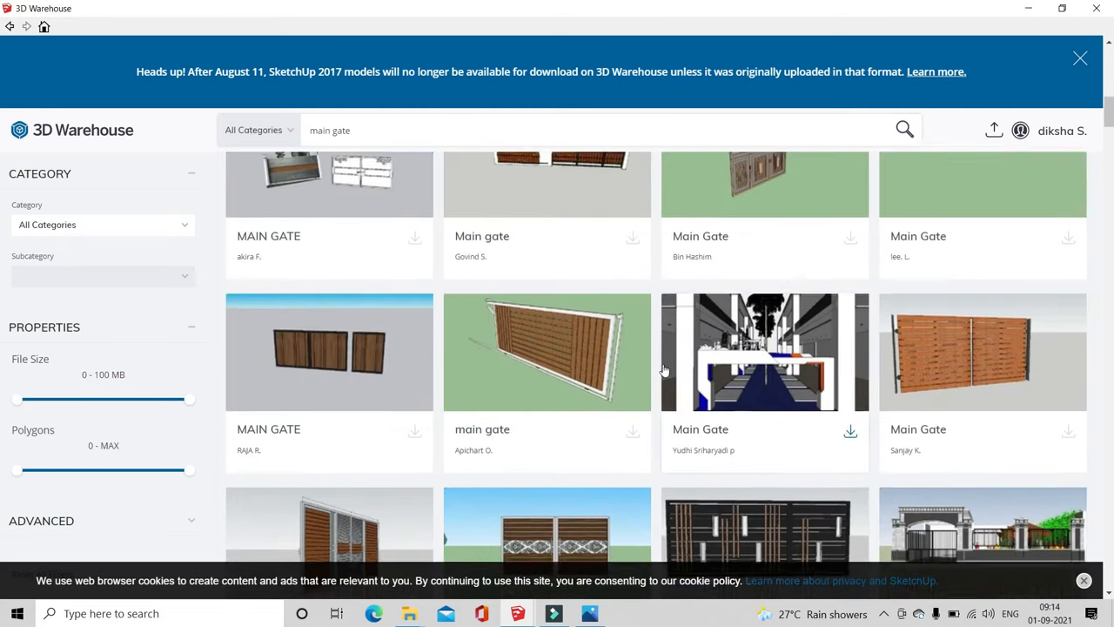
scroll(673, 351, up, 3)
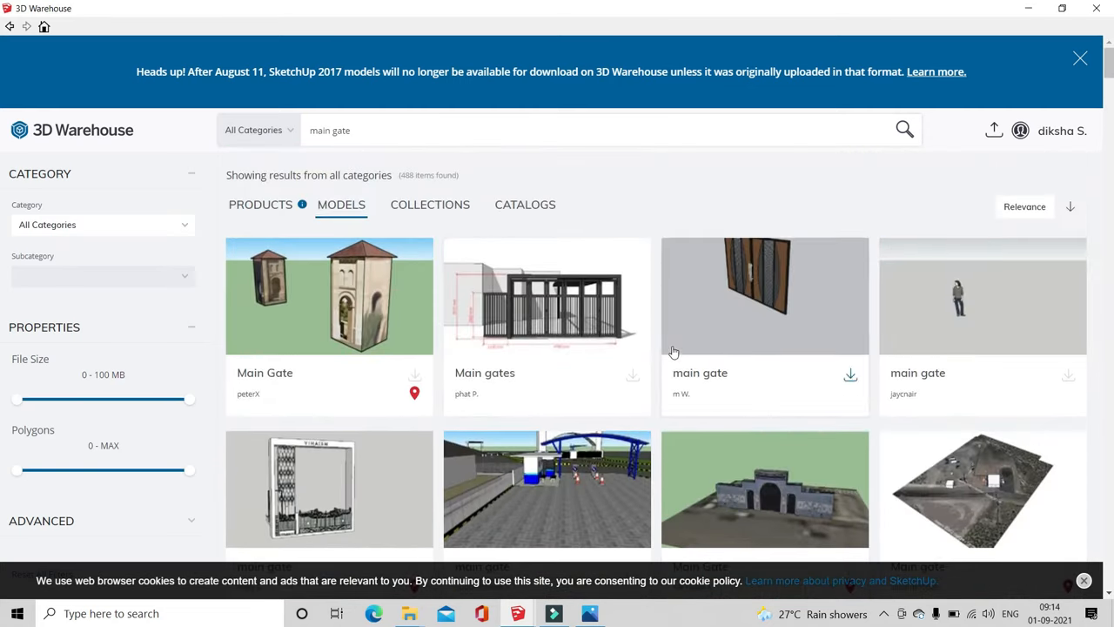
click(616, 318)
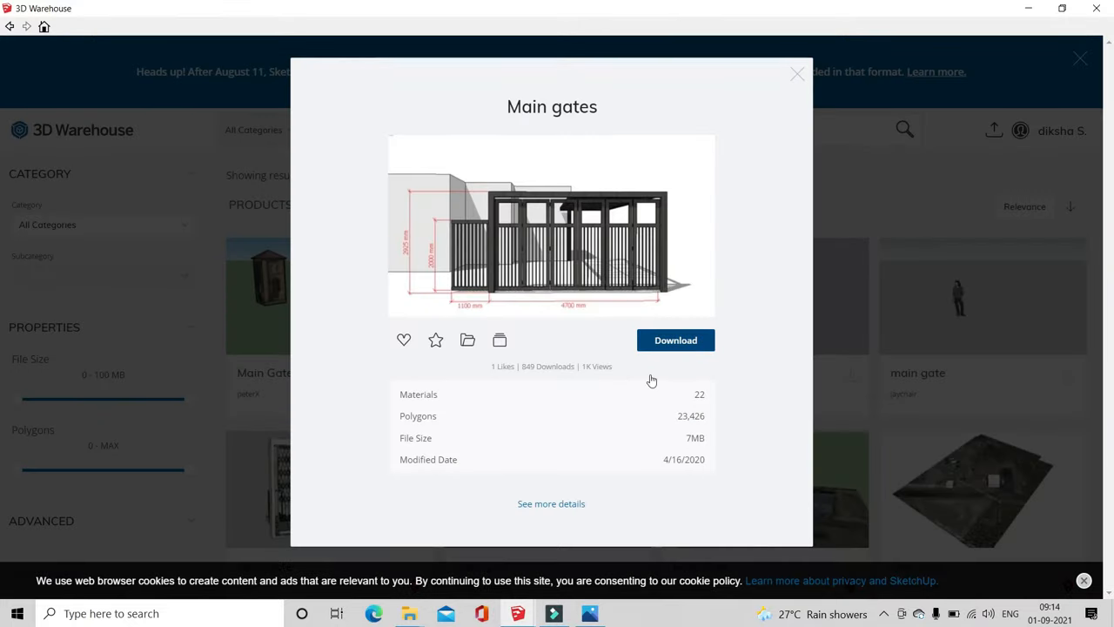
click(674, 340)
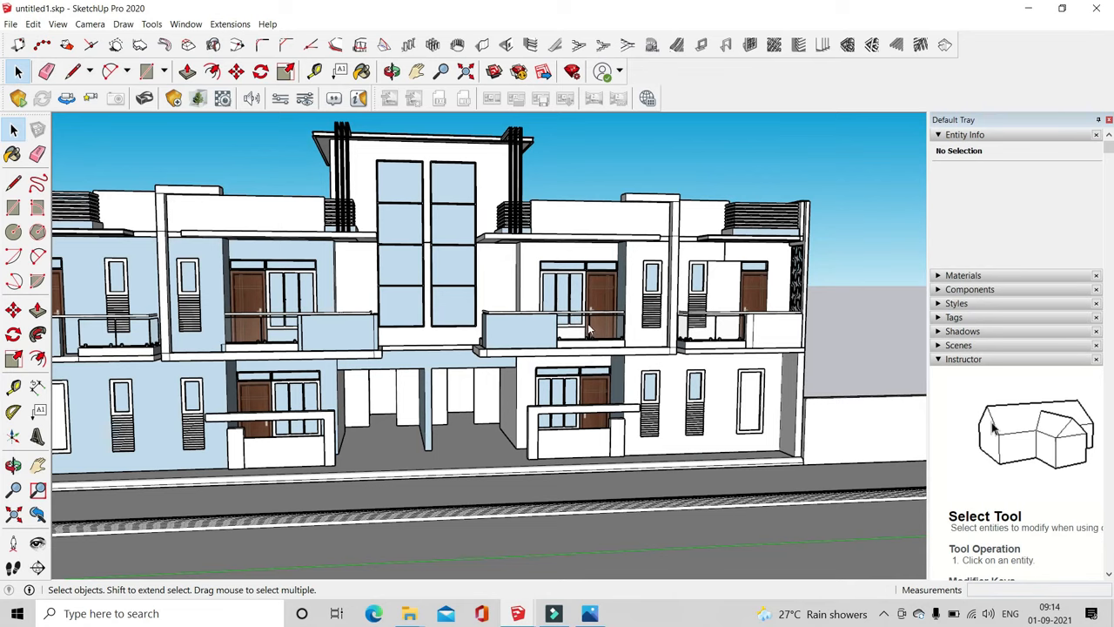
click(585, 333)
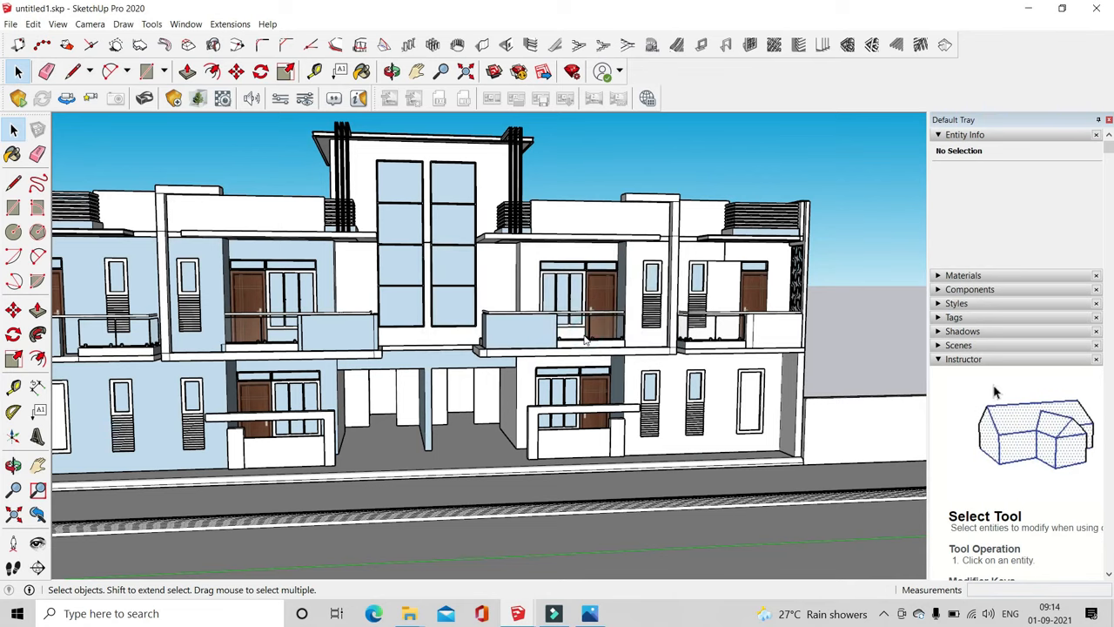
Place the downloaded Main gates component in the building model
scroll(543, 374, down, 6)
middle_drag(543, 374, 693, 382)
click(671, 342)
scroll(668, 342, up, 5)
scroll(675, 392, down, 9)
scroll(681, 398, down, 6)
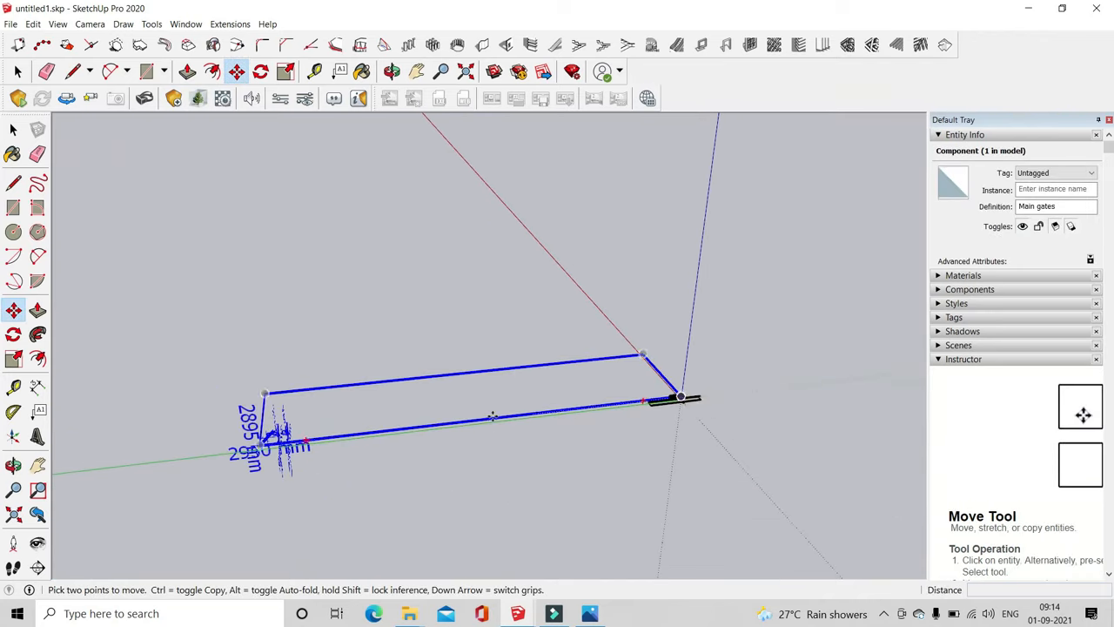
Open the placed Main gates component for editing
scroll(306, 447, up, 3)
click(17, 71)
scroll(234, 398, up, 1)
double_click(255, 415)
scroll(256, 416, down, 5)
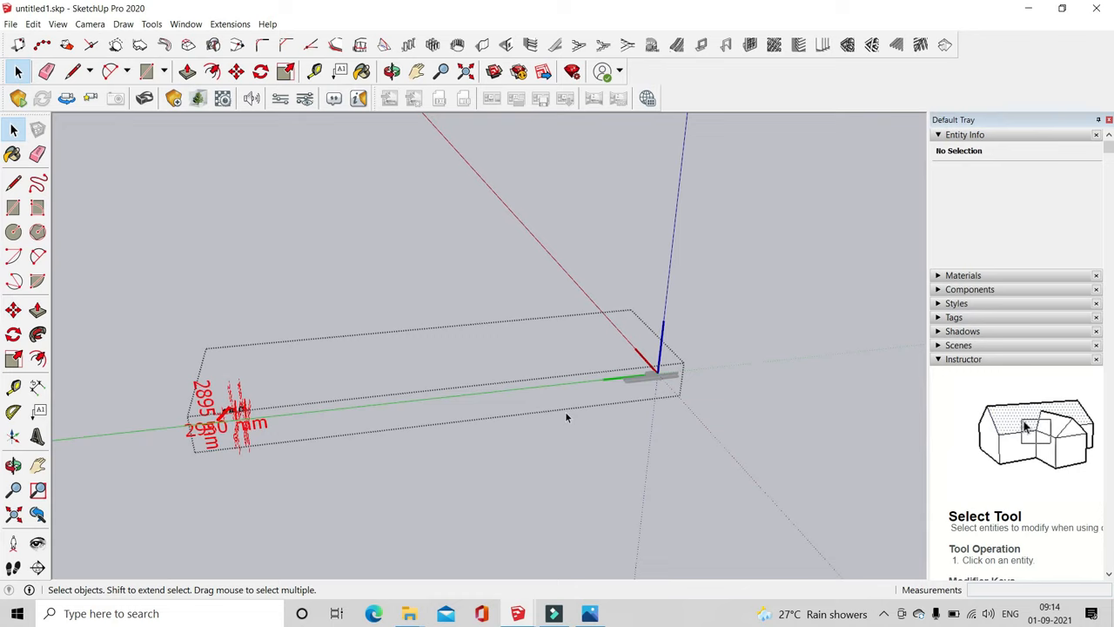
scroll(565, 413, up, 1)
click(889, 550)
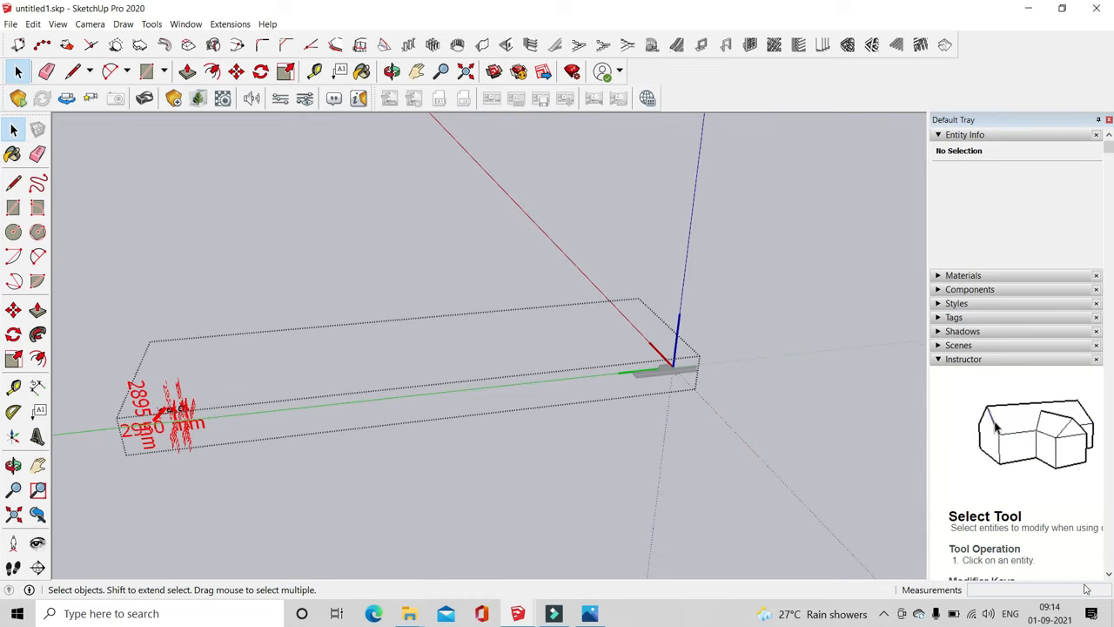
Delete two sets of surplus gate models inside the Main gates component
scroll(152, 435, up, 8)
scroll(327, 355, down, 3)
middle_drag(328, 355, 366, 349)
scroll(589, 373, up, 8)
middle_drag(584, 393, 539, 416)
scroll(552, 417, down, 5)
scroll(740, 479, up, 7)
middle_drag(709, 474, 731, 404)
scroll(735, 406, down, 5)
scroll(735, 407, down, 4)
scroll(418, 296, up, 8)
scroll(450, 288, down, 6)
middle_drag(449, 288, 408, 261)
scroll(408, 261, down, 4)
drag(182, 184, 453, 387)
key(Delete)
drag(434, 485, 123, 264)
key(Delete)
Delete the large house block with its attached 4700 mm gate, canopy and dimensions
middle_drag(124, 265, 377, 395)
scroll(376, 397, down, 5)
scroll(75, 360, up, 3)
scroll(105, 341, up, 8)
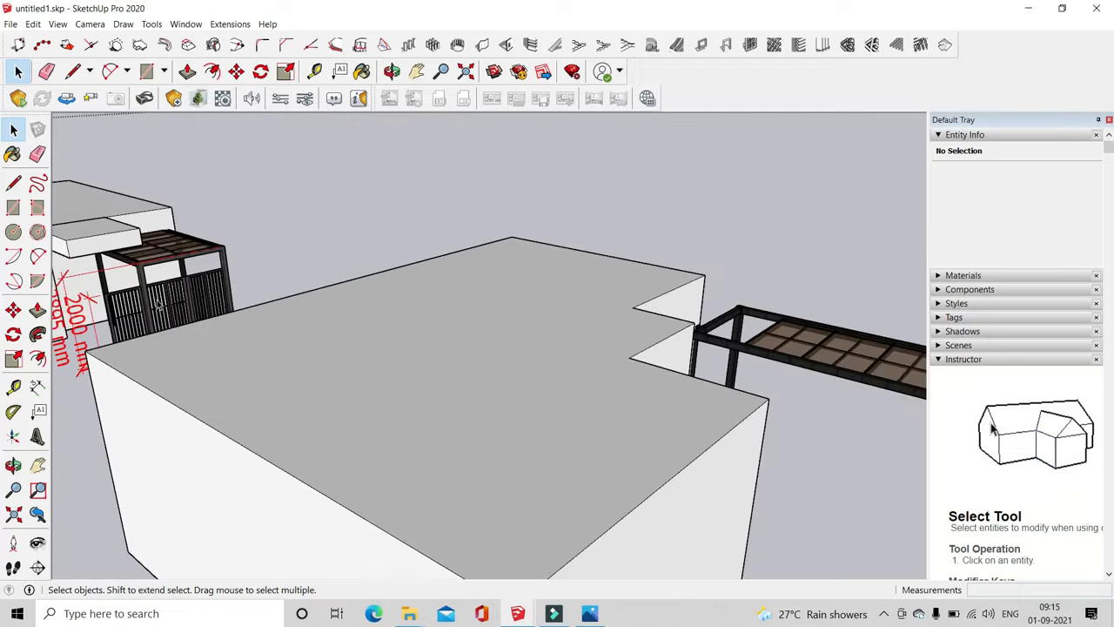
scroll(158, 303, down, 5)
scroll(674, 510, up, 3)
scroll(674, 510, down, 3)
drag(674, 511, 399, 263)
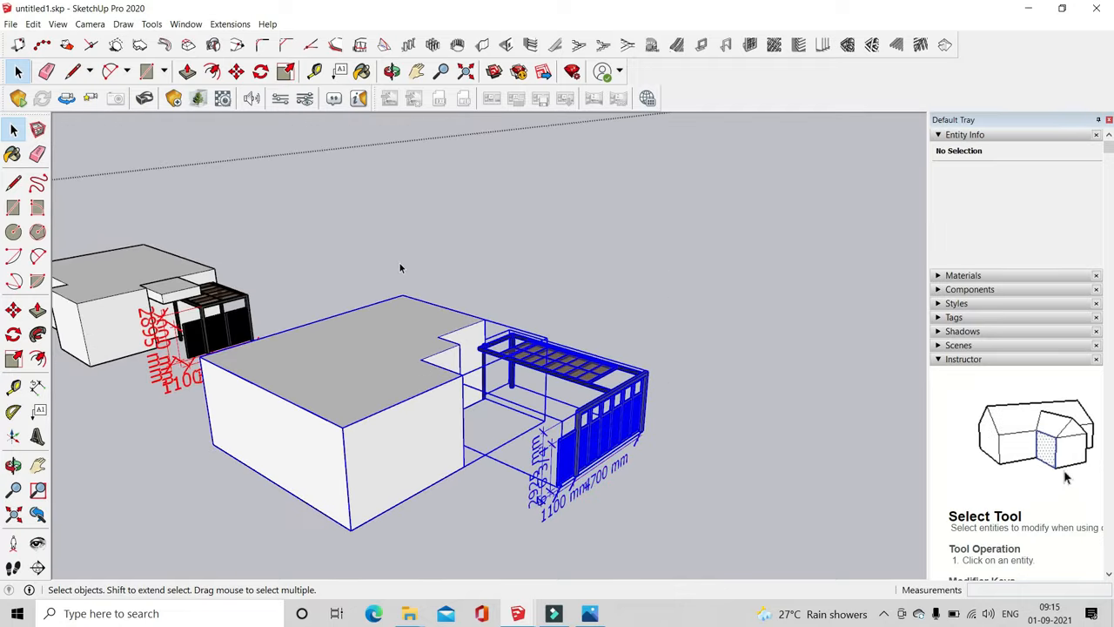
key(Delete)
Delete the dimensions and the house block around the 3060 mm gate, keeping only the gate with its canopy
click(400, 279)
scroll(248, 417, up, 6)
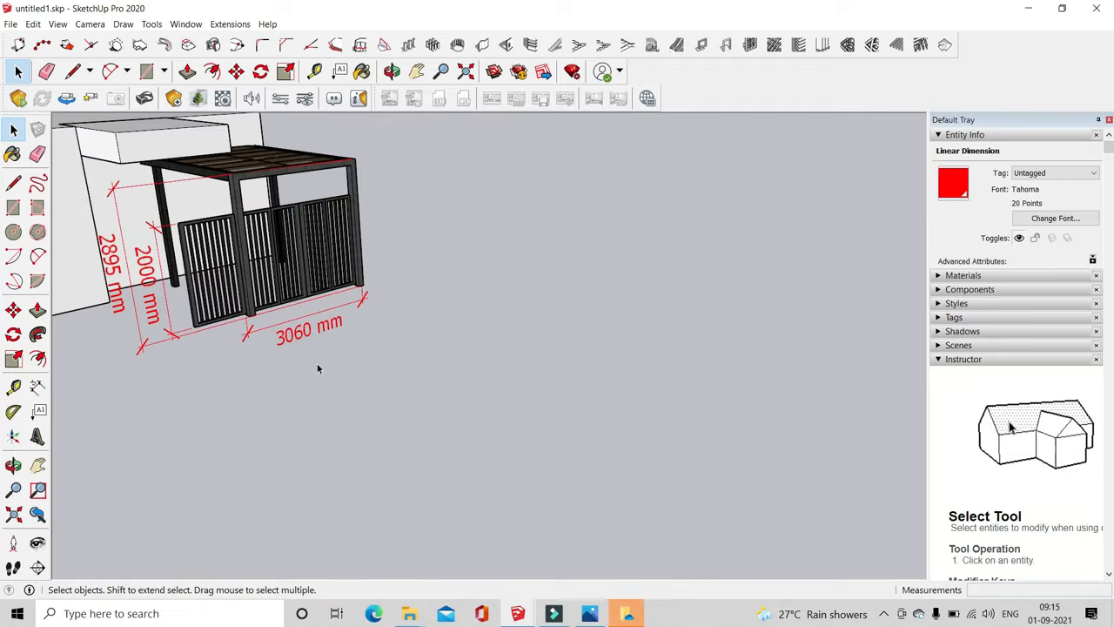
key(Delete)
middle_drag(293, 249, 423, 428)
scroll(179, 272, up, 2)
click(180, 271)
key(Delete)
scroll(180, 271, up, 1)
triple_click(181, 274)
key(Delete)
scroll(522, 378, down, 4)
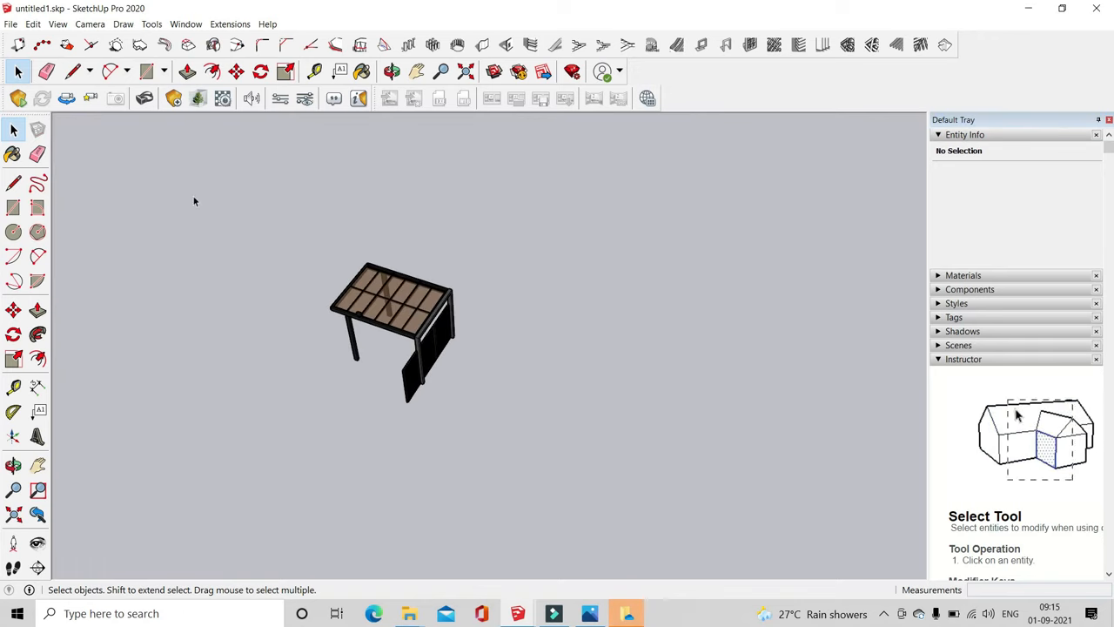
Move the remaining canopy gate next to the building near the model origin
click(402, 289)
scroll(401, 313, down, 8)
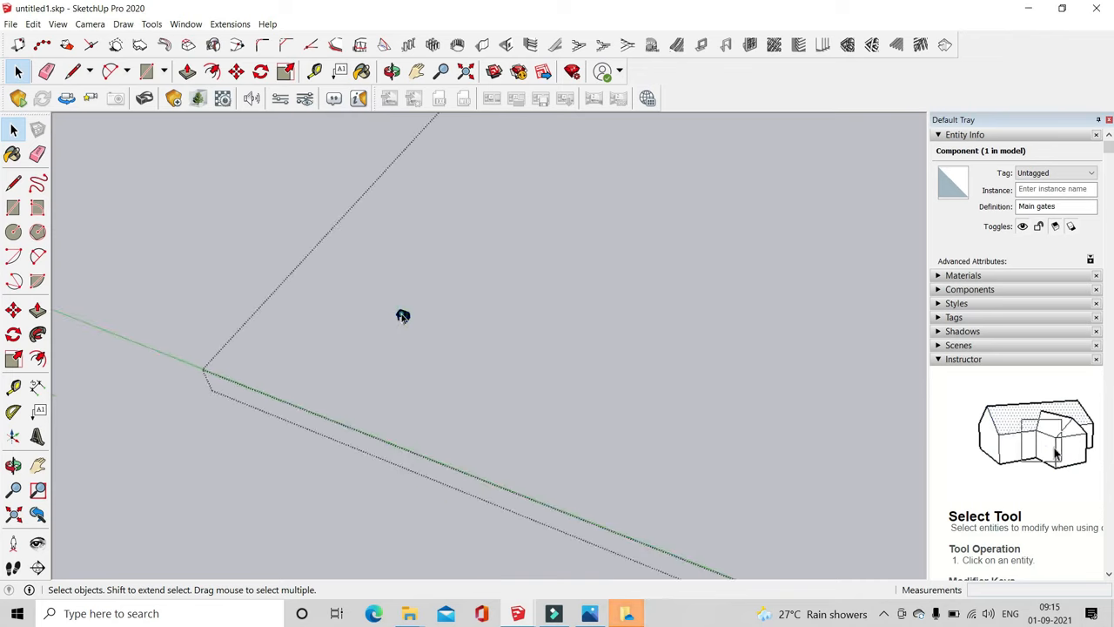
click(400, 320)
scroll(235, 311, down, 8)
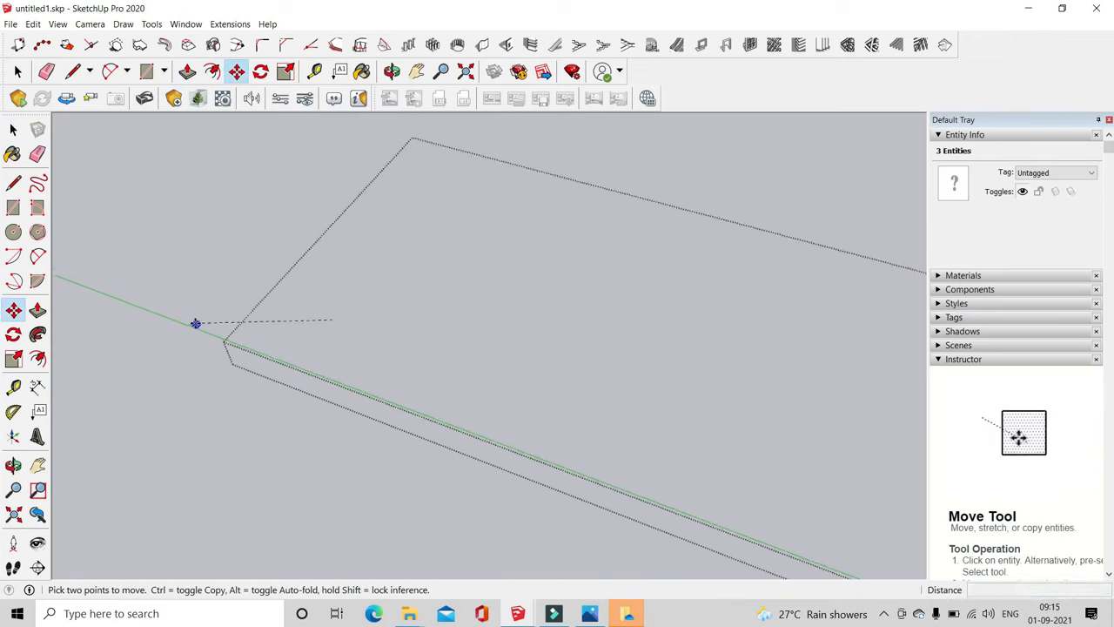
scroll(604, 464, up, 4)
click(587, 439)
scroll(609, 448, down, 3)
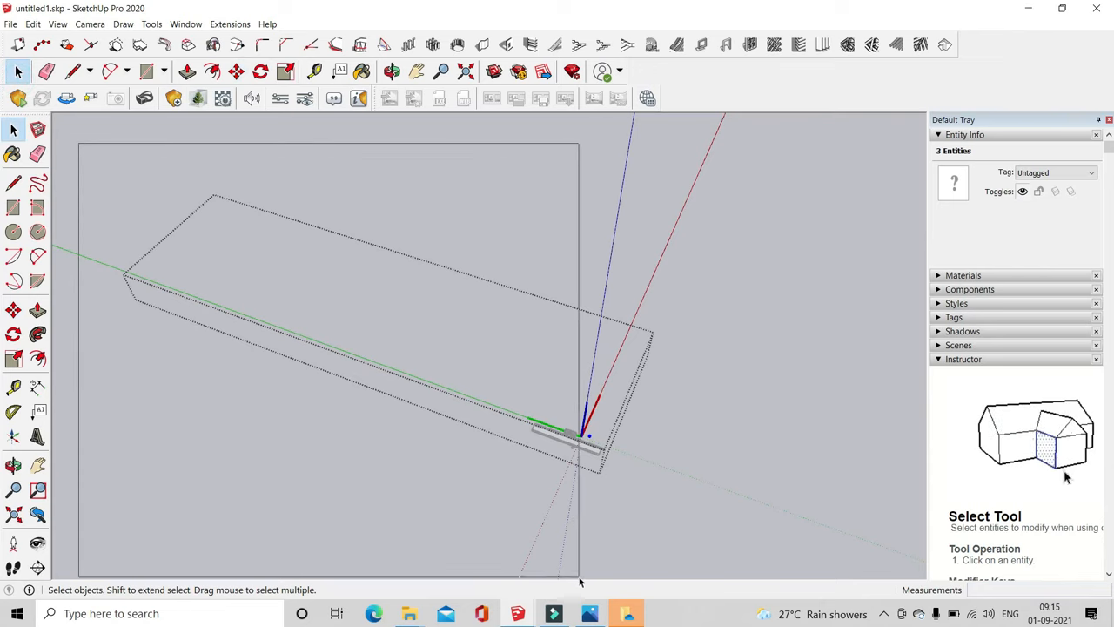
scroll(585, 427, up, 6)
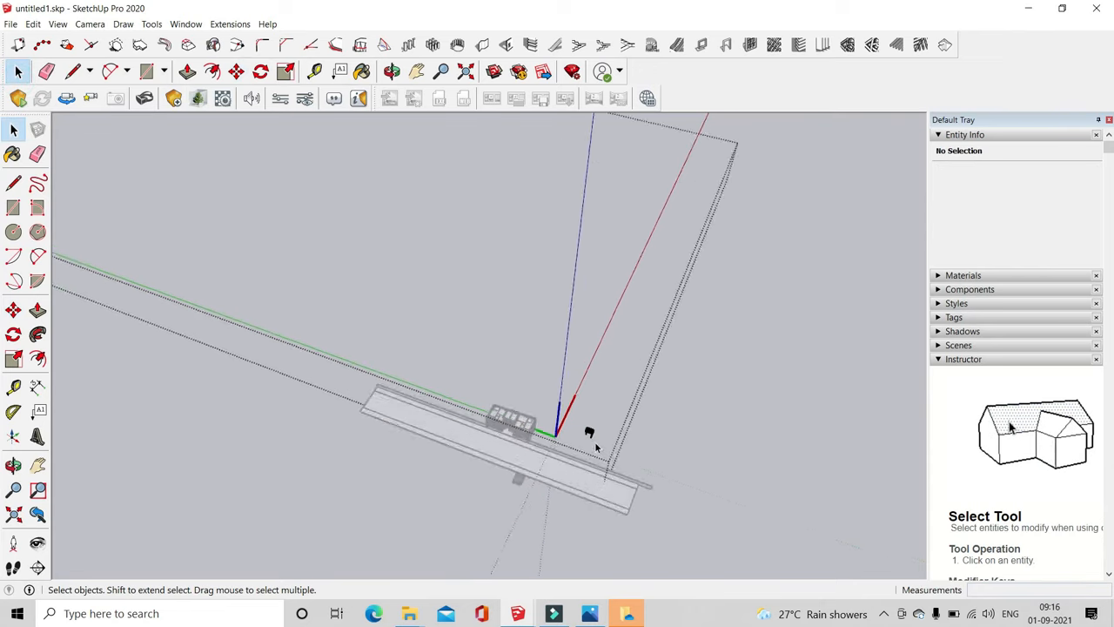
Close the component and try to explode the relocated Main gates component
click(604, 447)
right_click(605, 448)
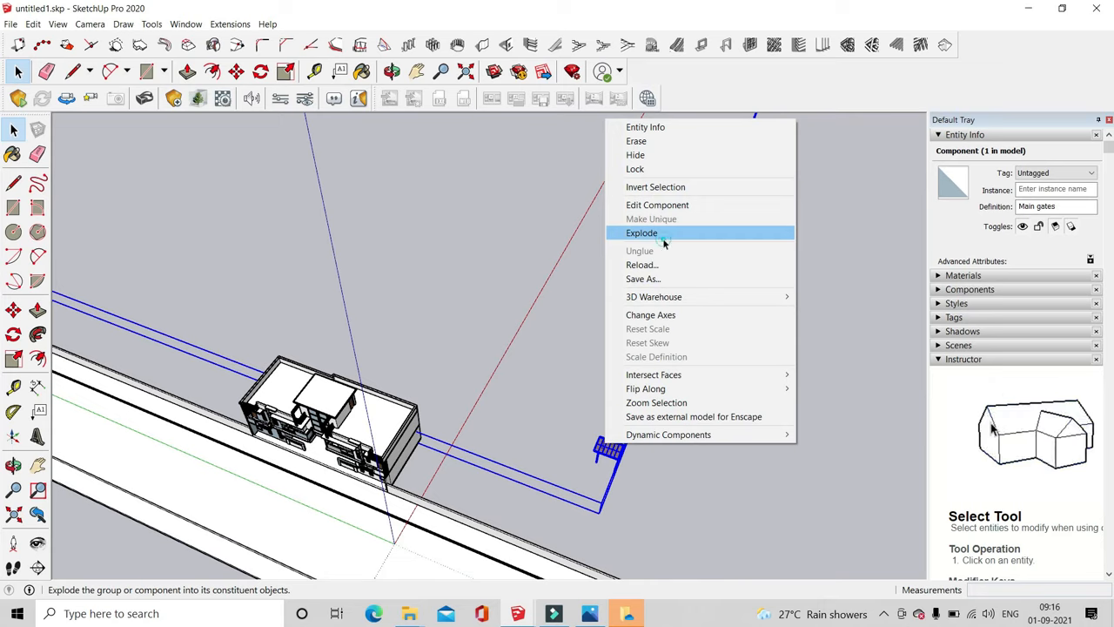
click(542, 414)
right_click(611, 458)
click(668, 359)
click(637, 420)
scroll(609, 453, up, 6)
middle_drag(585, 439, 512, 366)
click(529, 335)
click(679, 387)
click(585, 402)
click(719, 413)
scroll(588, 425, up, 4)
click(586, 424)
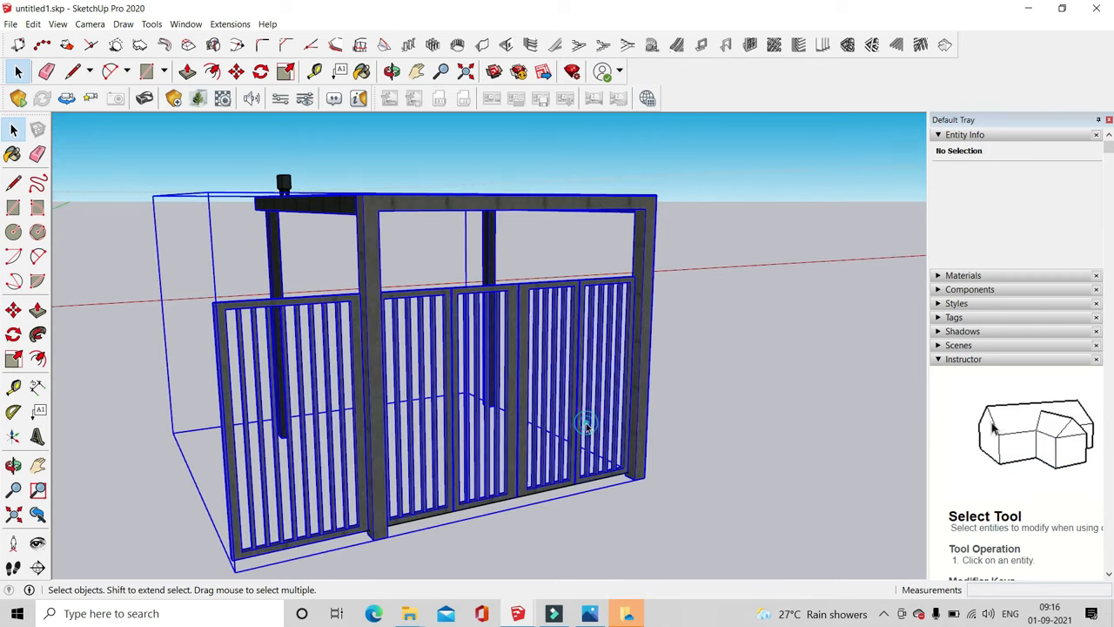
Explode the Main gates component so its gate and canopy are separate parts
scroll(586, 424, down, 4)
right_click(562, 407)
click(614, 284)
click(694, 351)
click(467, 278)
middle_drag(470, 287, 481, 380)
scroll(472, 303, down, 2)
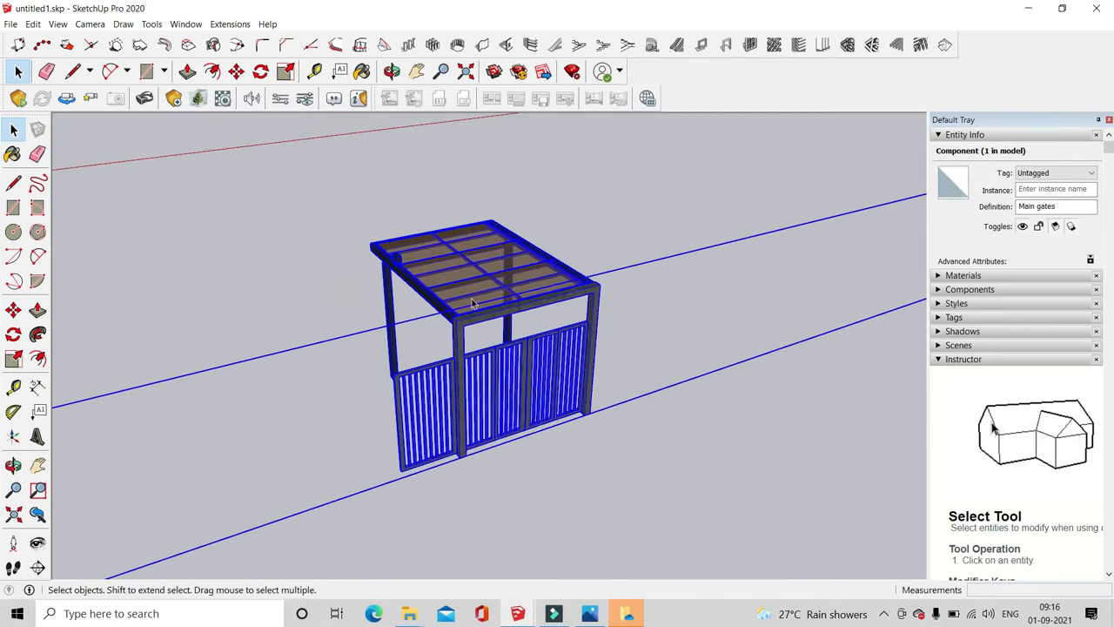
right_click(472, 302)
click(522, 388)
click(561, 368)
click(498, 369)
scroll(553, 369, up, 3)
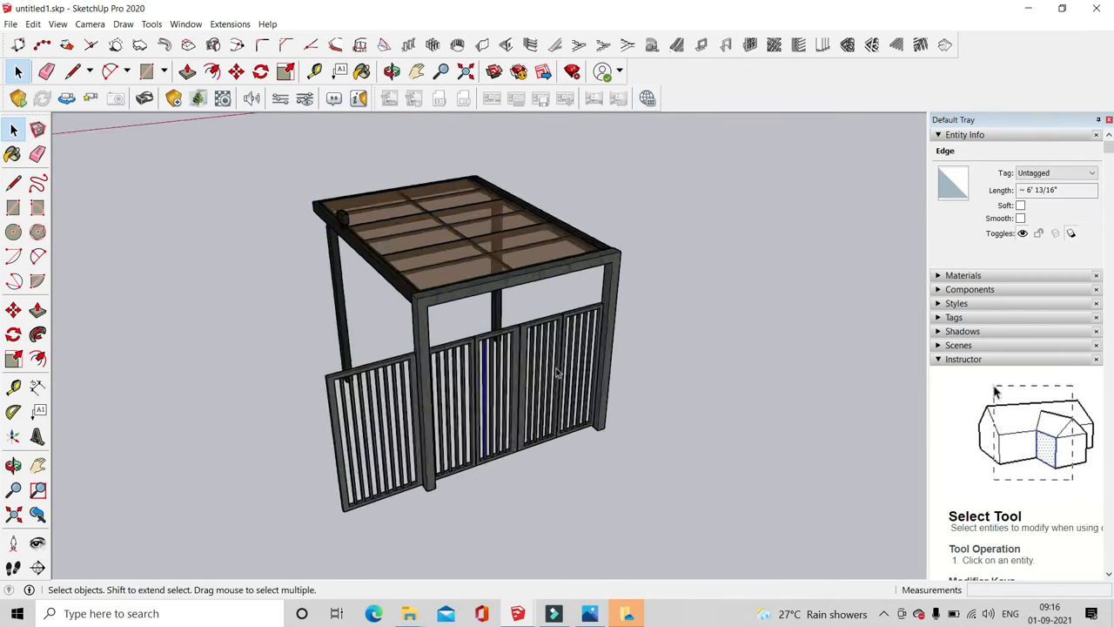
Move the front gate group from the canopy to the foot of the boundary wall's end pillar beside the driveway
click(576, 309)
scroll(619, 477, up, 3)
click(586, 410)
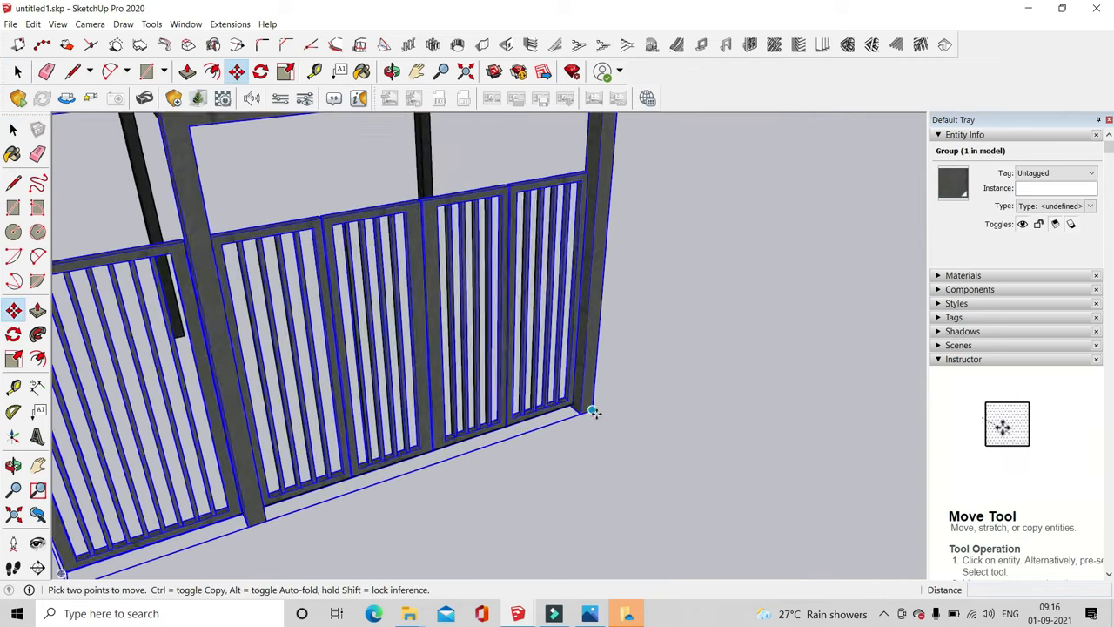
scroll(590, 444, down, 5)
click(671, 487)
click(662, 489)
scroll(644, 494, up, 6)
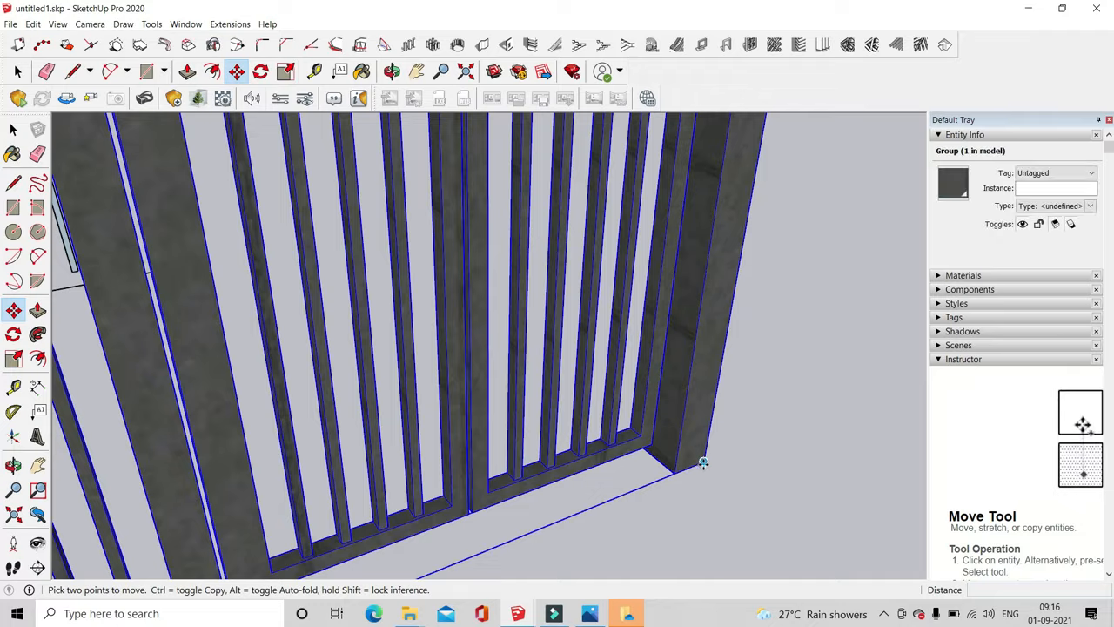
click(703, 463)
scroll(713, 435, down, 12)
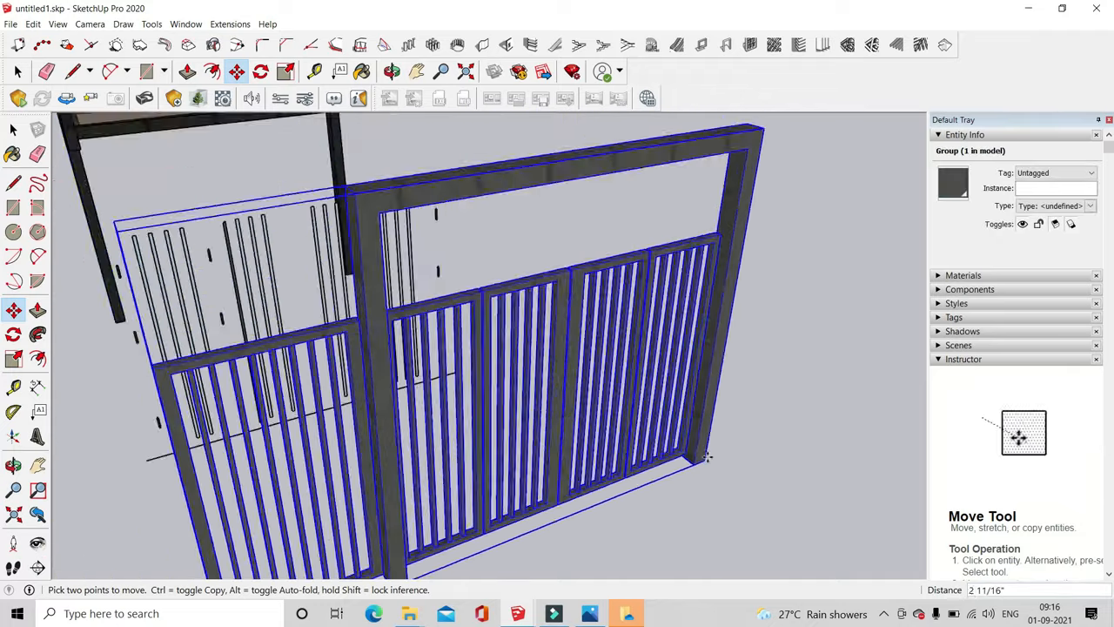
scroll(467, 315, up, 6)
scroll(463, 349, up, 8)
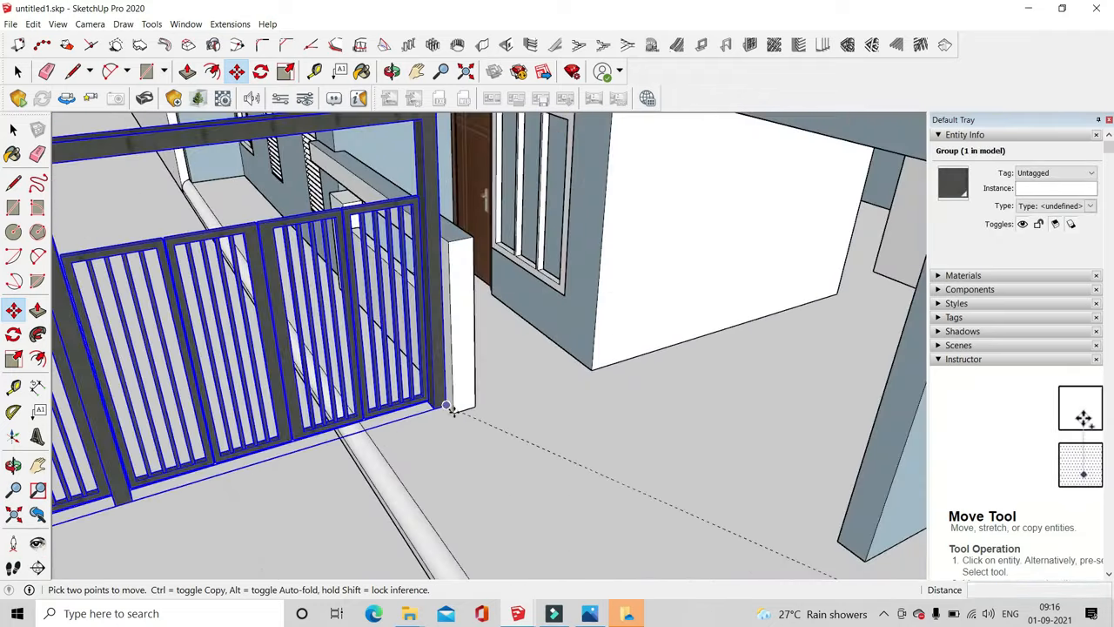
click(453, 412)
Open the placed gate group for editing and select its tall portal frame
scroll(453, 412, down, 3)
click(17, 73)
scroll(427, 370, up, 3)
double_click(435, 347)
scroll(470, 179, up, 2)
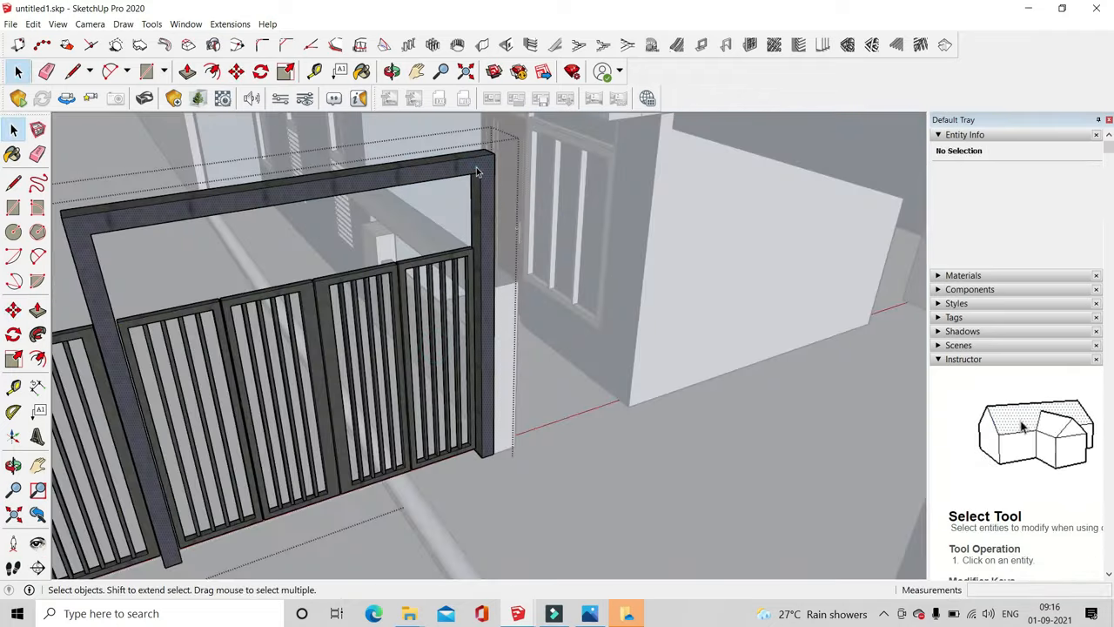
key(Delete)
scroll(562, 348, down, 3)
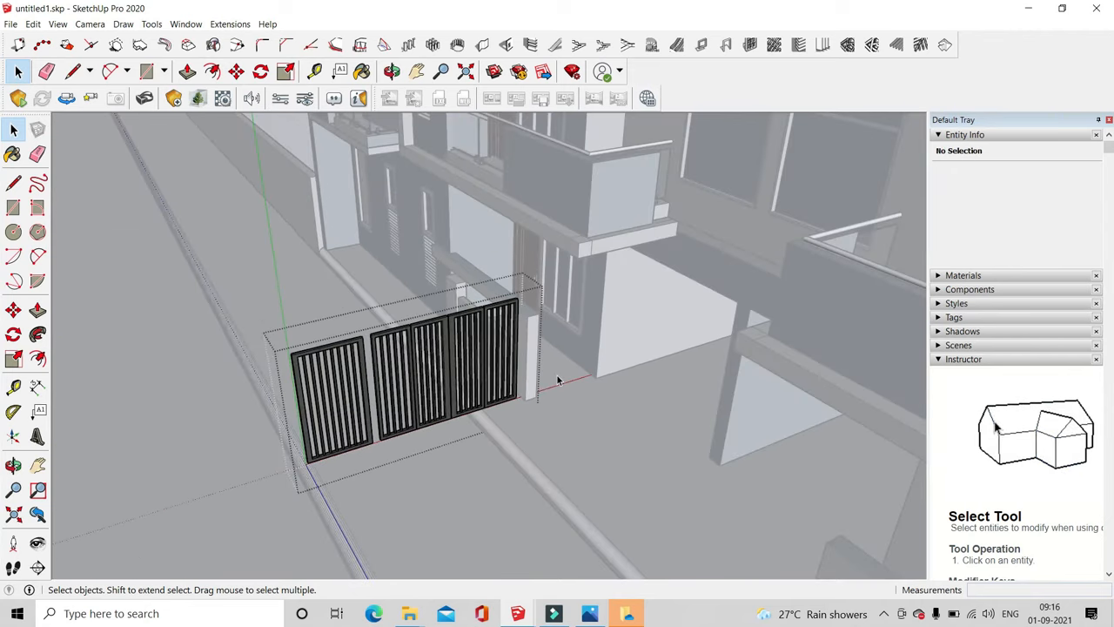
key(ctrl+z)
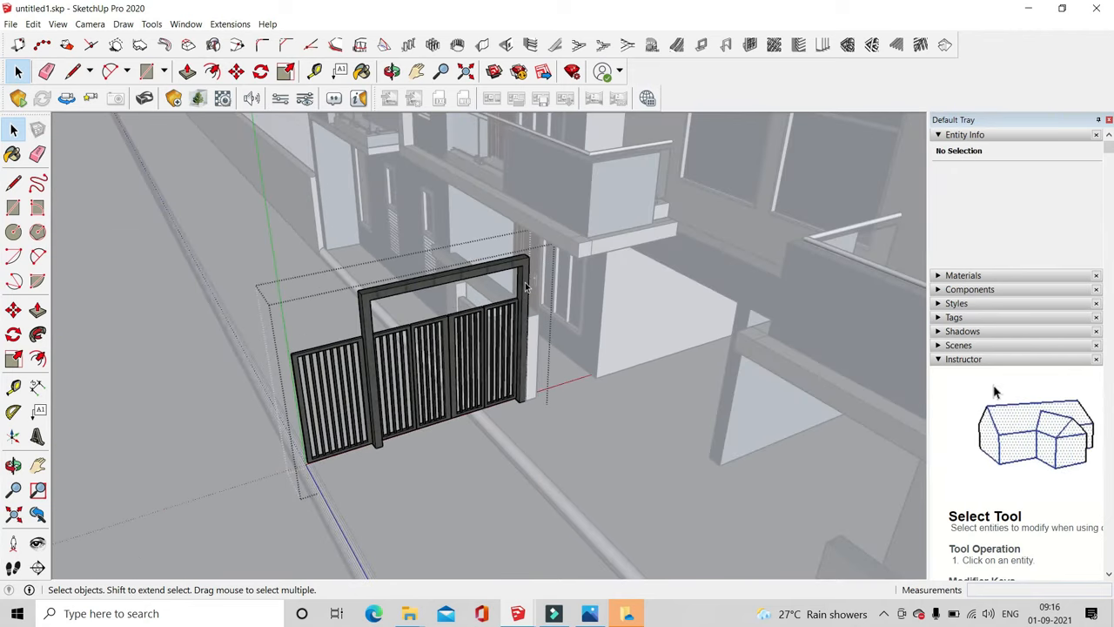
Remove the overhead beam of the gate's frame with Push/Pull and erase its leftover edges, keeping the two posts
click(187, 70)
scroll(383, 322, up, 5)
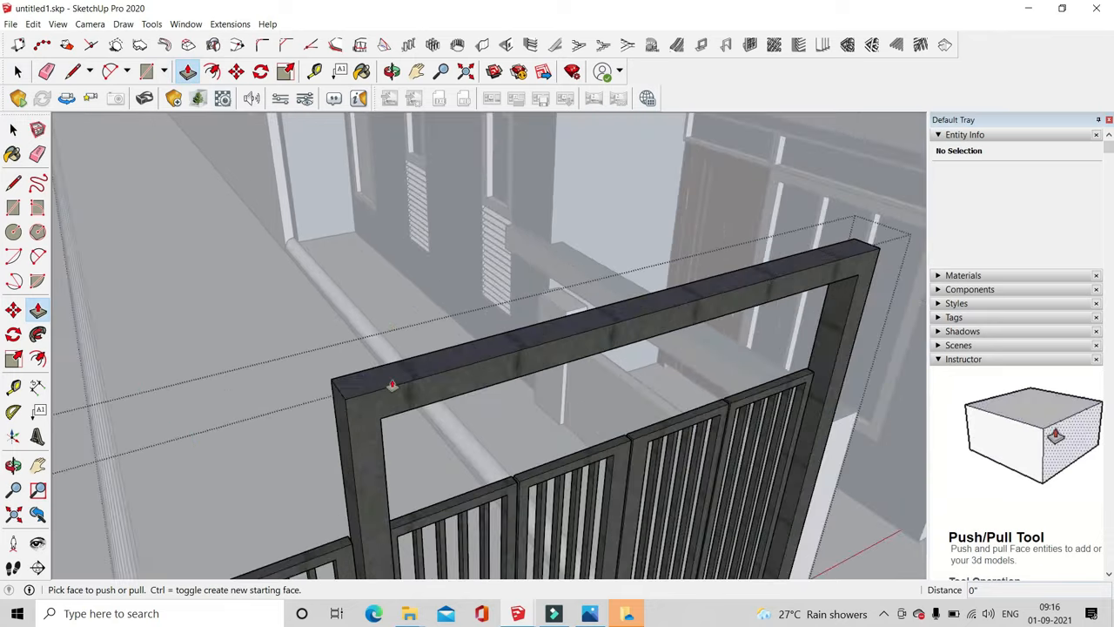
click(399, 414)
click(47, 71)
drag(460, 355, 502, 406)
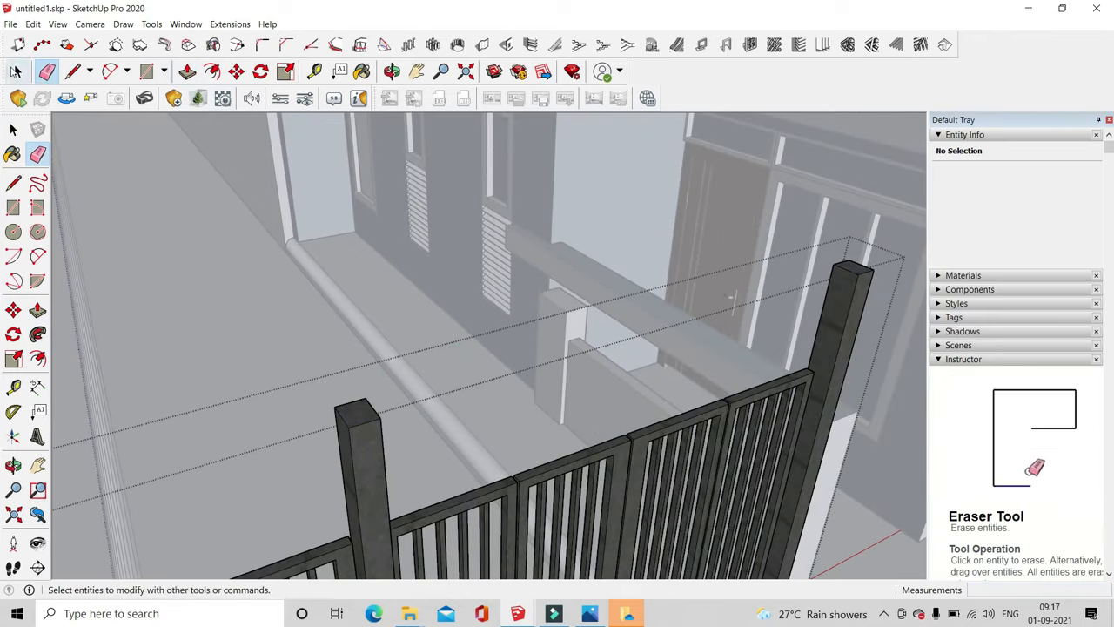
click(18, 71)
Lower both gate posts to the top of the gate panels with Push/Pull
scroll(131, 213, down, 4)
scroll(483, 295, up, 1)
middle_drag(457, 300, 235, 315)
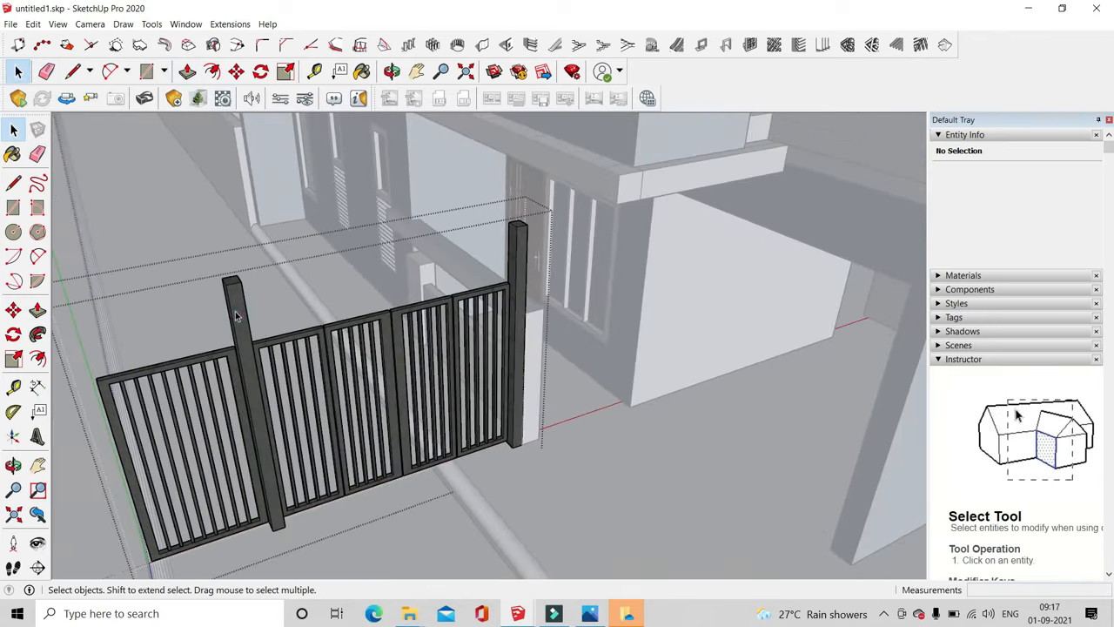
click(188, 72)
scroll(252, 269, up, 4)
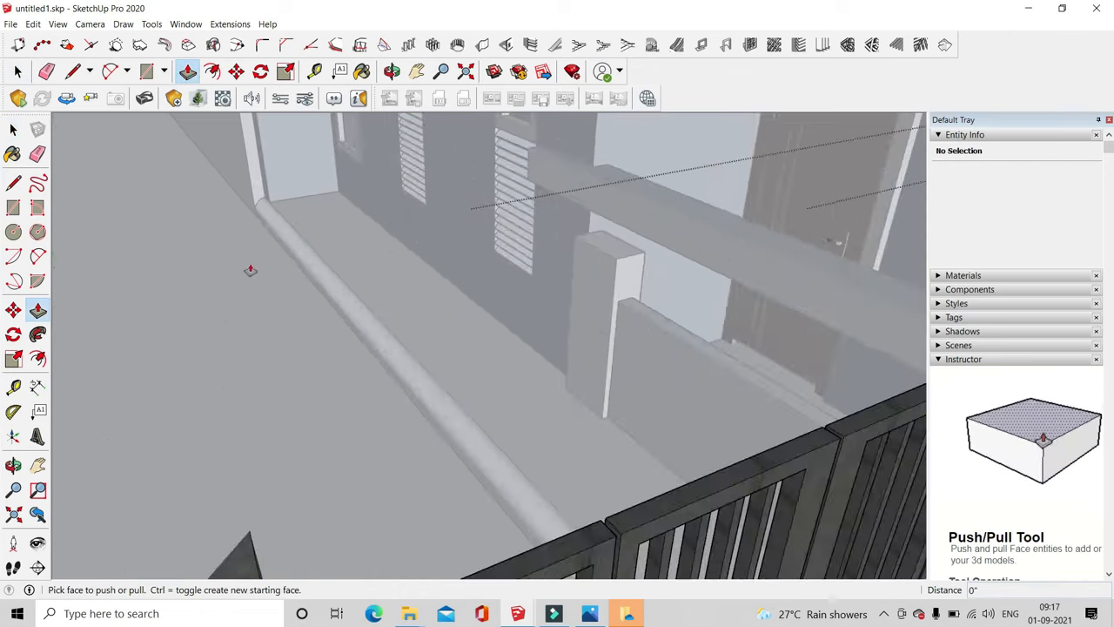
scroll(252, 271, down, 3)
click(241, 269)
scroll(281, 317, up, 3)
click(273, 378)
scroll(283, 367, down, 2)
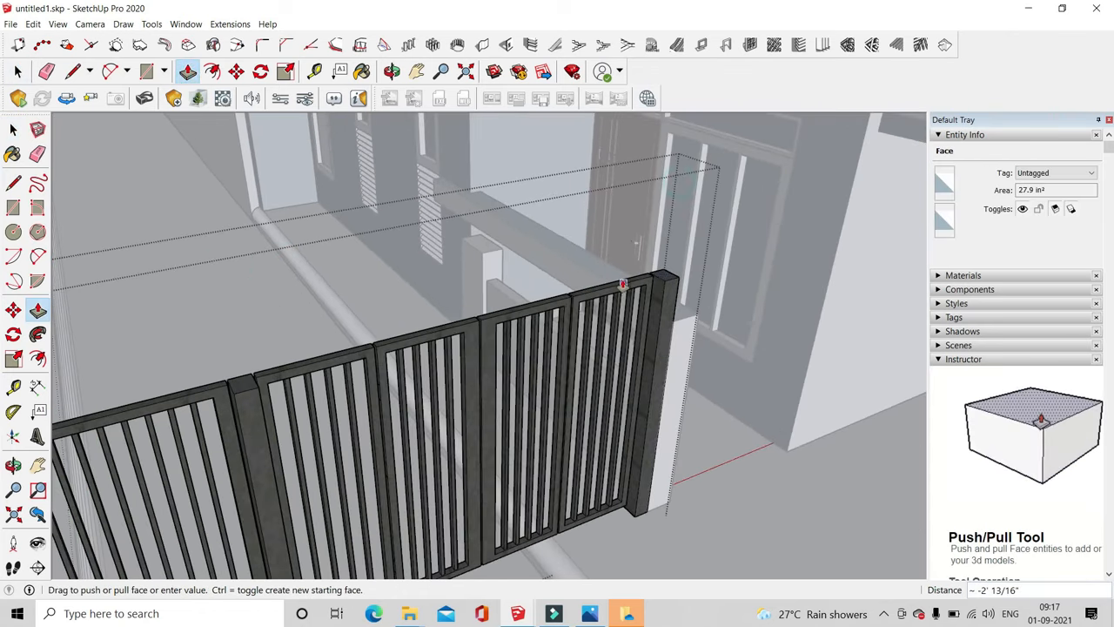
Close the gate group and rotate it 90 degrees so it runs parallel to the road
click(17, 71)
click(180, 239)
click(366, 373)
scroll(392, 244, down, 3)
click(261, 71)
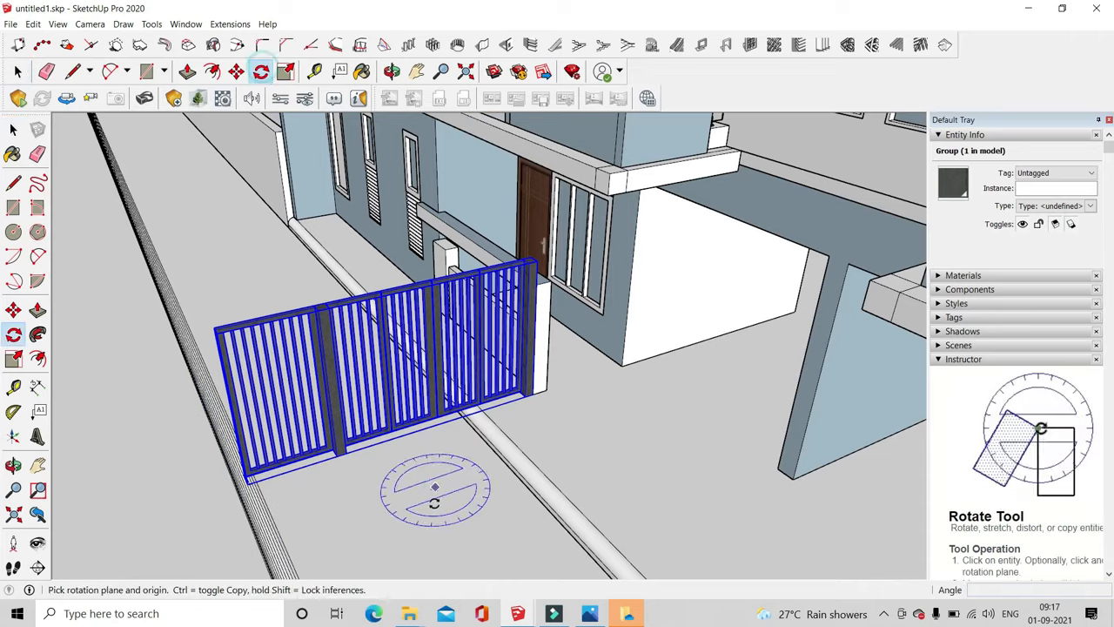
click(481, 476)
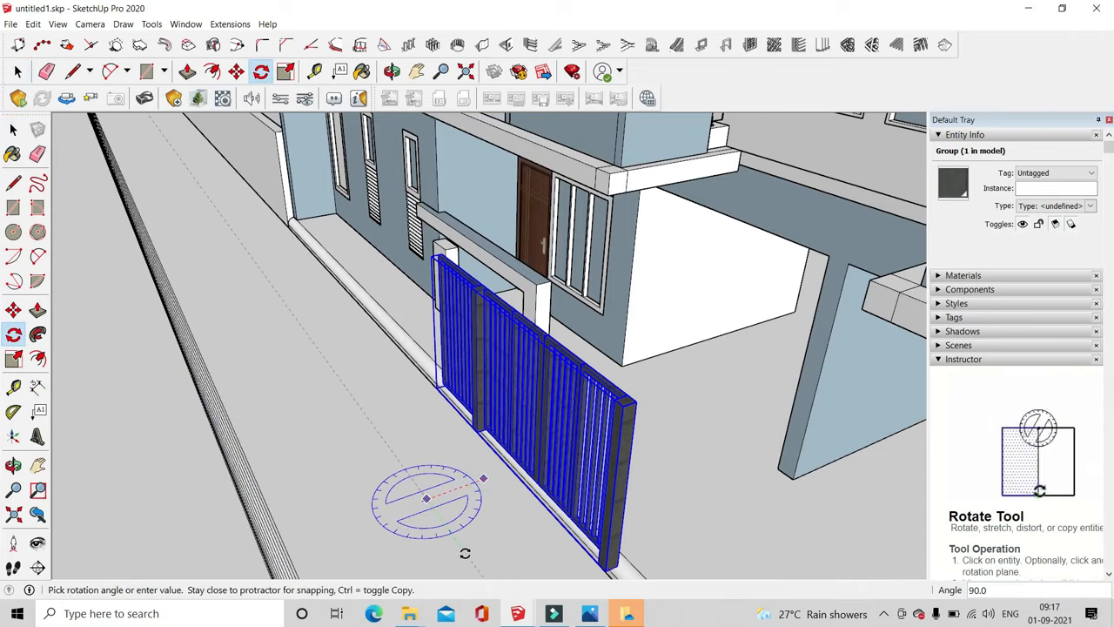
click(465, 553)
Move the rotated gate against the boundary wall's end pillar
middle_drag(465, 550, 666, 513)
click(235, 71)
scroll(572, 385, up, 4)
click(575, 382)
scroll(474, 483, down, 4)
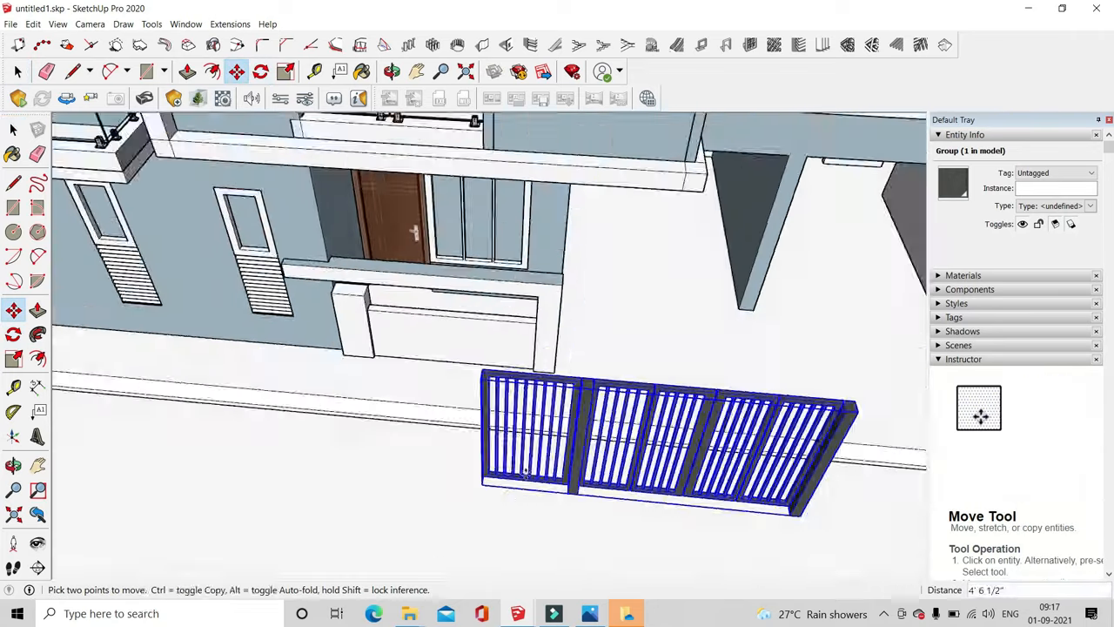
middle_drag(482, 479, 383, 470)
scroll(552, 396, up, 3)
scroll(553, 396, up, 1)
click(523, 382)
scroll(418, 396, down, 4)
Scale the gate's length by a factor of about 0.78
middle_drag(418, 404, 392, 300)
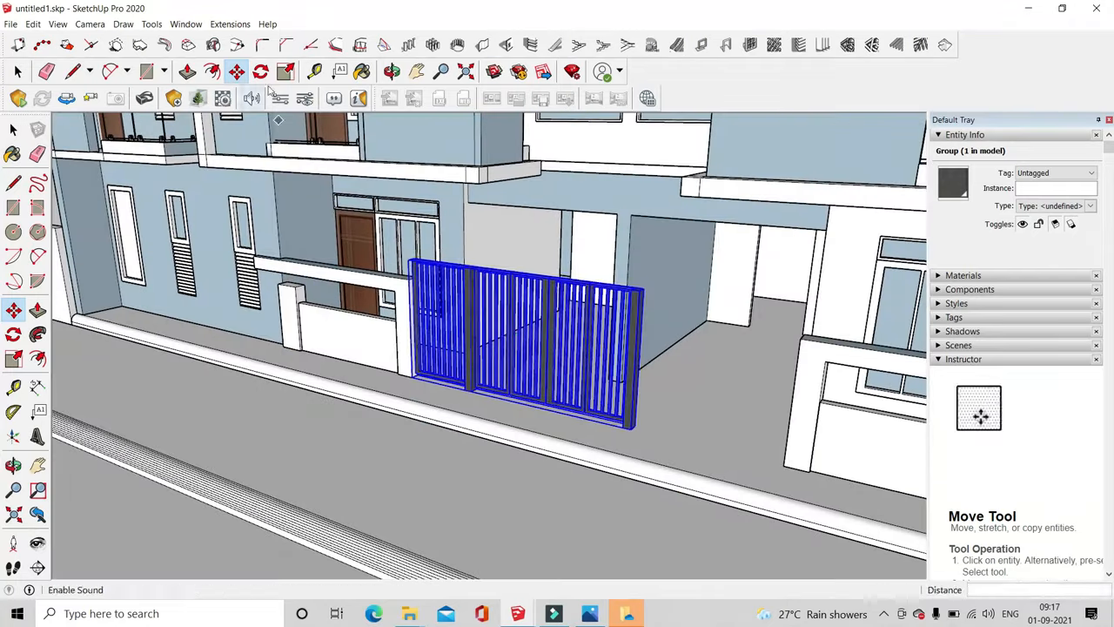
click(285, 71)
scroll(605, 353, up, 2)
scroll(717, 377, up, 2)
click(610, 360)
scroll(619, 221, down, 2)
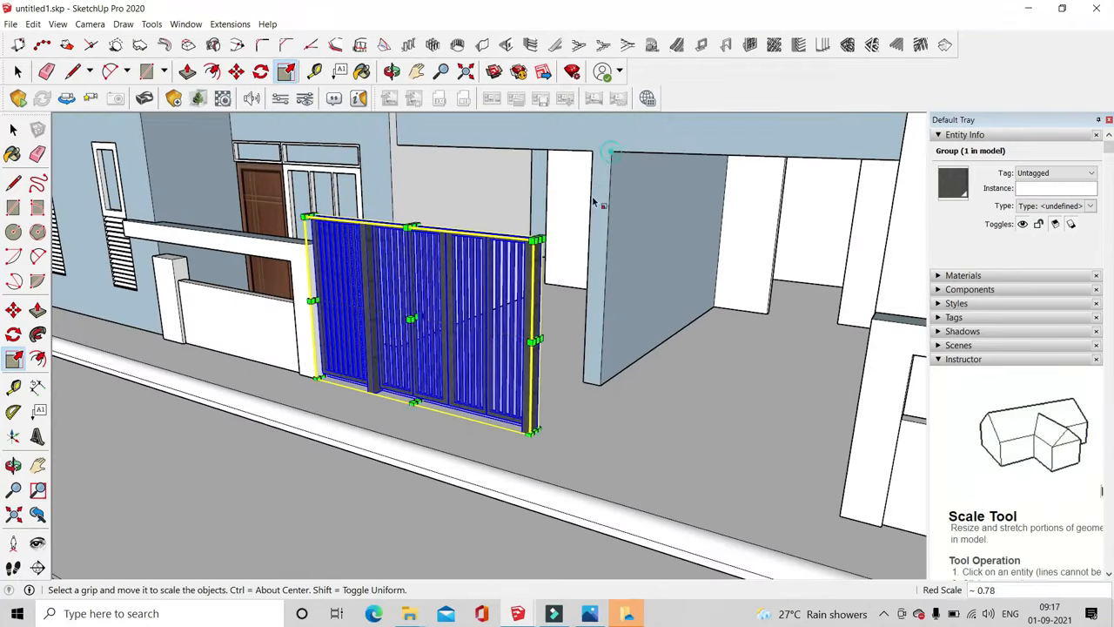
Scale the gate's height so it ends just below the top of the adjoining boundary wall pillar
middle_drag(594, 202, 639, 283)
scroll(493, 326, up, 2)
click(495, 302)
scroll(287, 360, down, 1)
scroll(293, 358, up, 1)
click(263, 398)
scroll(525, 417, down, 2)
middle_drag(524, 418, 557, 391)
scroll(557, 392, down, 1)
scroll(557, 389, up, 5)
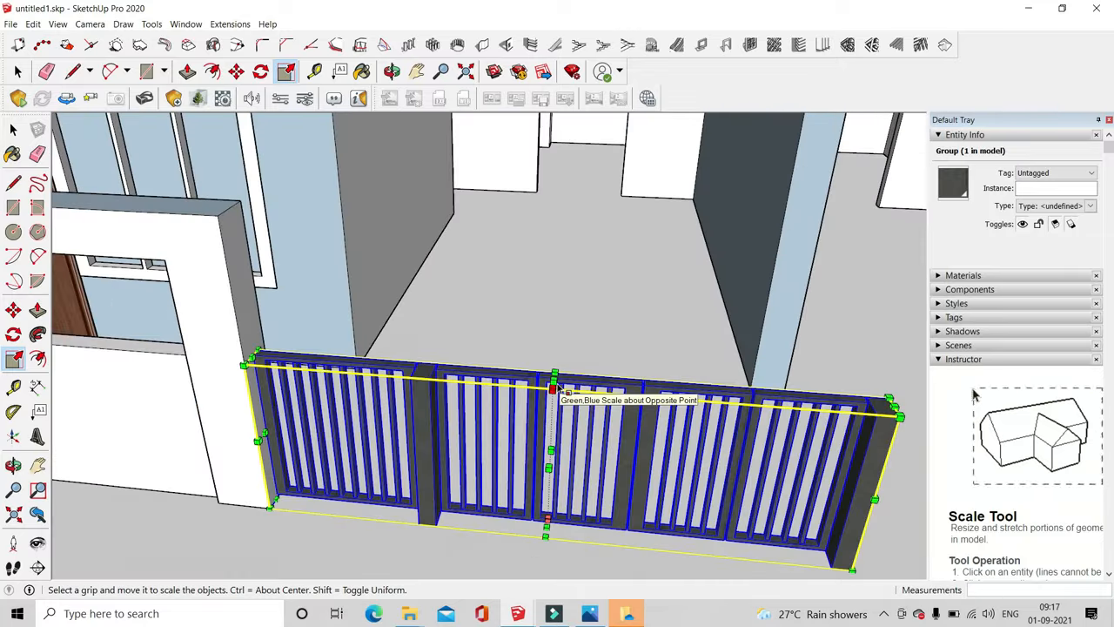
click(554, 379)
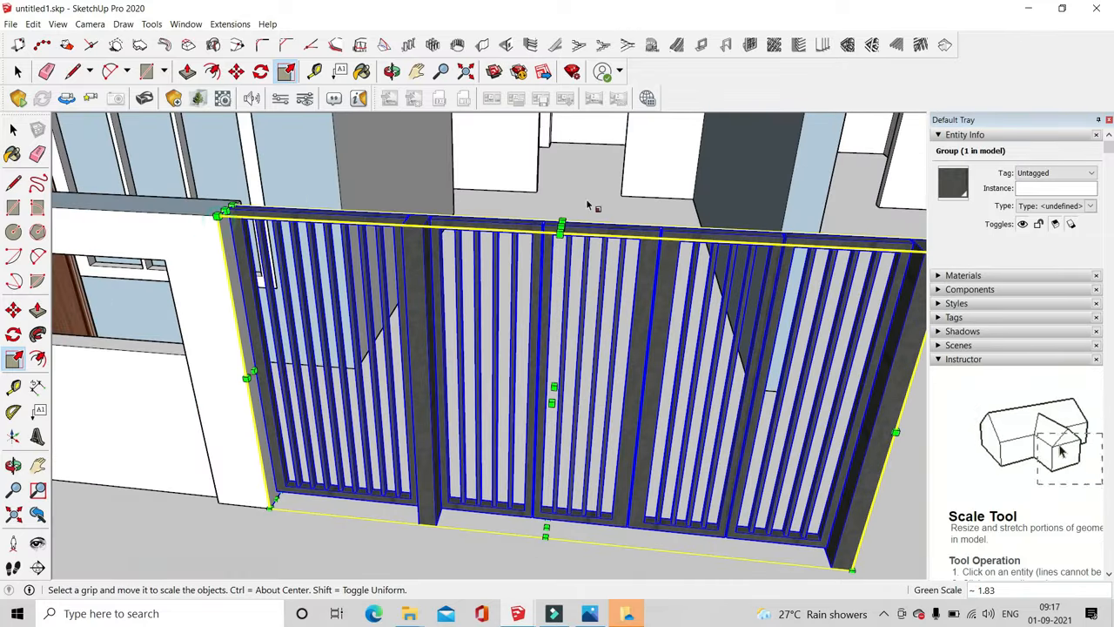
scroll(587, 205, up, 2)
click(554, 237)
click(549, 280)
Flip the gate along its length so the separate single leaf lies at the end away from the boundary wall
click(18, 71)
scroll(385, 306, down, 5)
click(520, 502)
middle_drag(565, 533, 614, 444)
right_click(615, 444)
click(772, 408)
click(346, 494)
scroll(152, 350, down, 2)
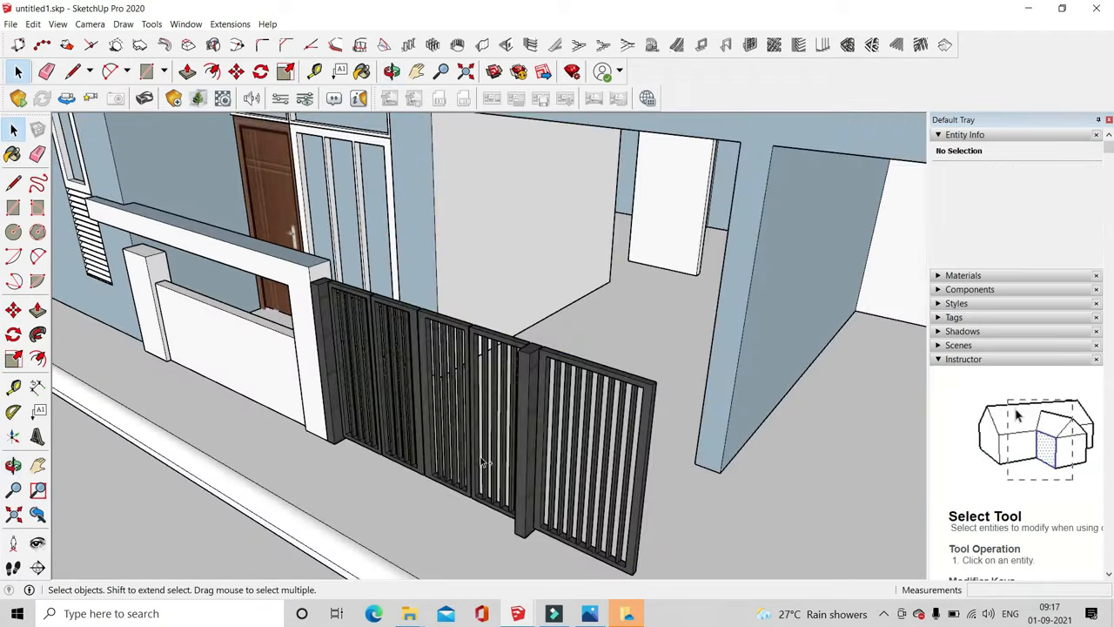
Flip the gate along its length so its separate single leaf adjoins the boundary wall, and flip it across a second axis
right_click(517, 431)
click(584, 393)
click(684, 410)
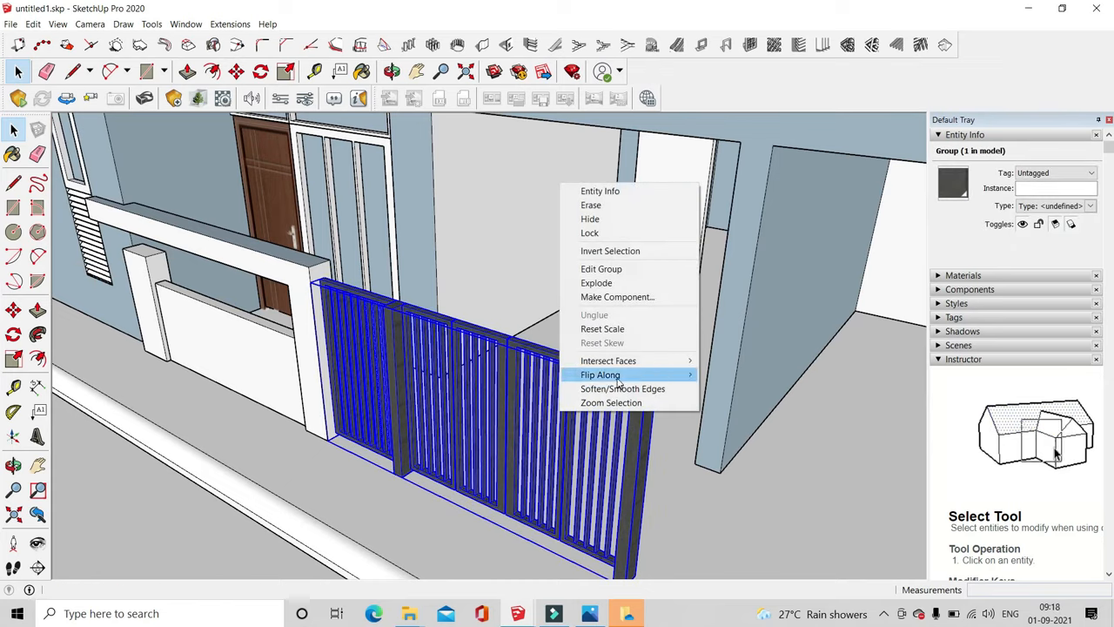
mouse_move(617, 380)
click(712, 399)
click(389, 409)
middle_drag(389, 409, 522, 400)
scroll(310, 378, down, 5)
middle_drag(311, 378, 518, 390)
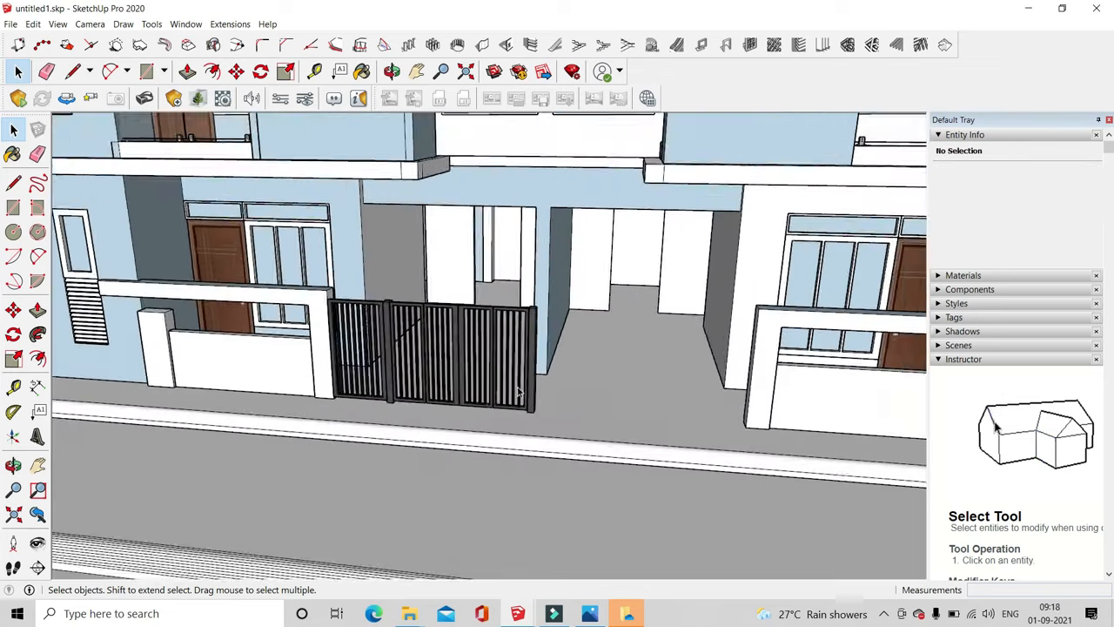
scroll(434, 359, up, 4)
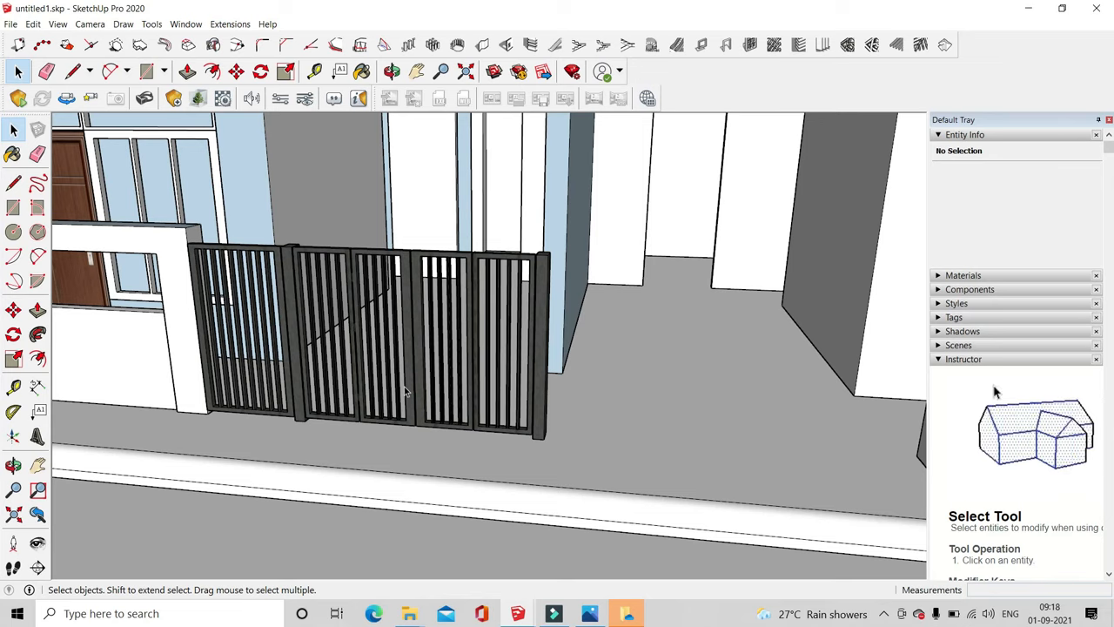
middle_drag(463, 419, 514, 462)
Copy the gate across the driveway opening so the copy's end meets the opposite boundary wall's pillar
click(455, 407)
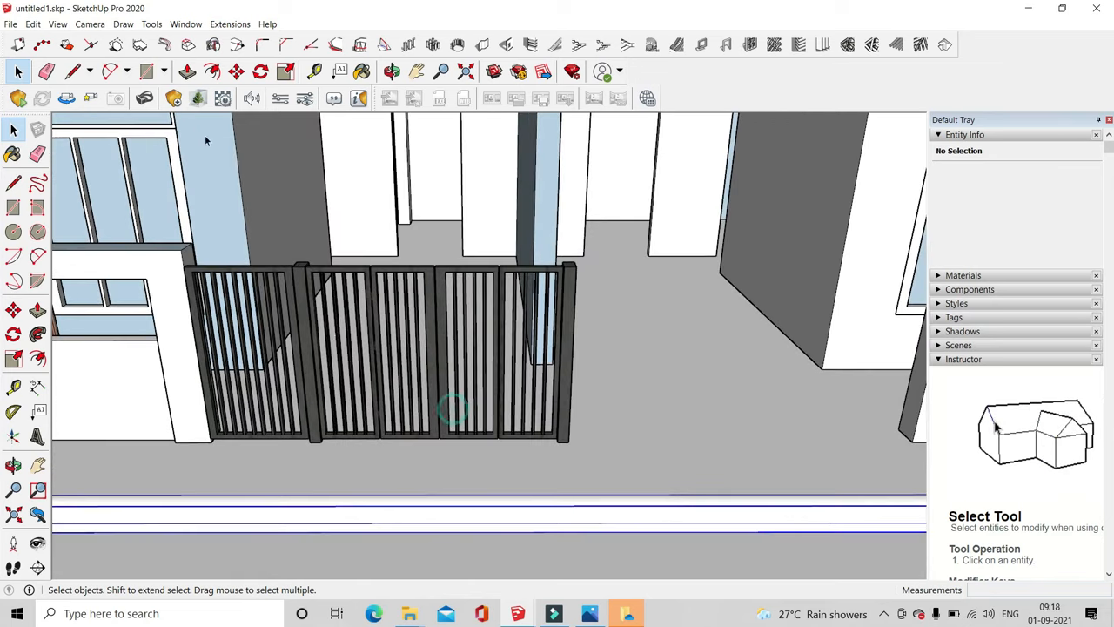
key(m)
scroll(558, 456, up, 2)
scroll(597, 484, up, 1)
click(559, 421)
key(ctrl)
scroll(397, 433, down, 5)
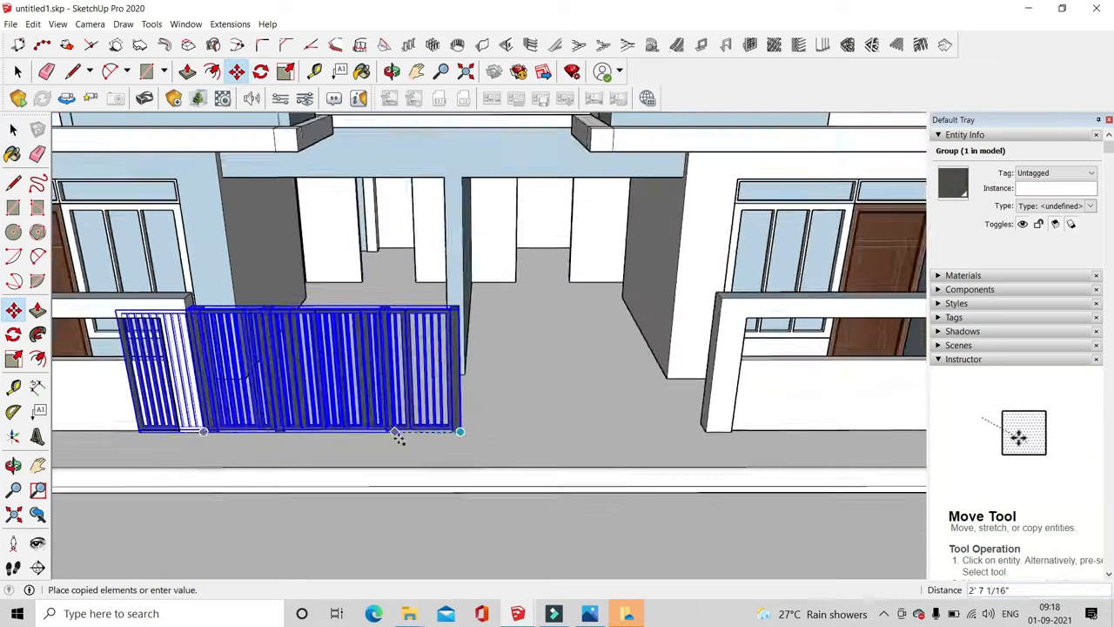
scroll(615, 432, up, 2)
click(710, 430)
Scale the gate copy's length from its inner end so it meets the first gate without overlapping
scroll(479, 386, up, 3)
middle_drag(381, 312, 485, 403)
scroll(338, 229, up, 4)
click(287, 73)
scroll(383, 348, down, 4)
scroll(487, 401, up, 2)
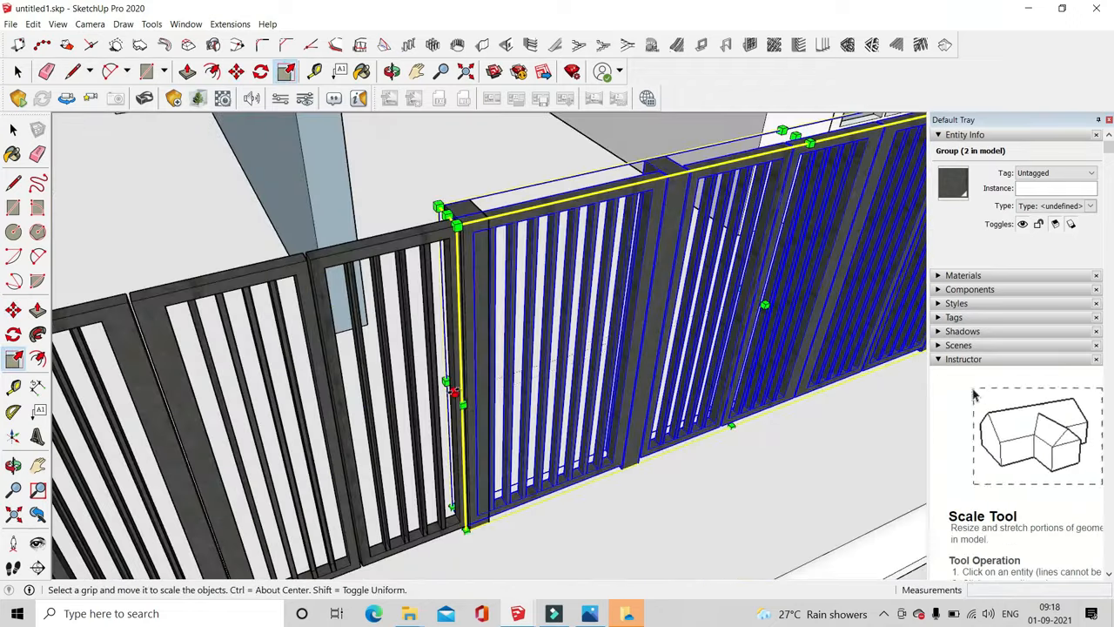
drag(452, 389, 481, 384)
click(16, 72)
click(621, 450)
scroll(620, 449, down, 3)
middle_drag(620, 449, 479, 502)
scroll(480, 502, down, 3)
scroll(509, 460, down, 3)
scroll(509, 461, down, 2)
middle_drag(509, 460, 609, 365)
click(884, 613)
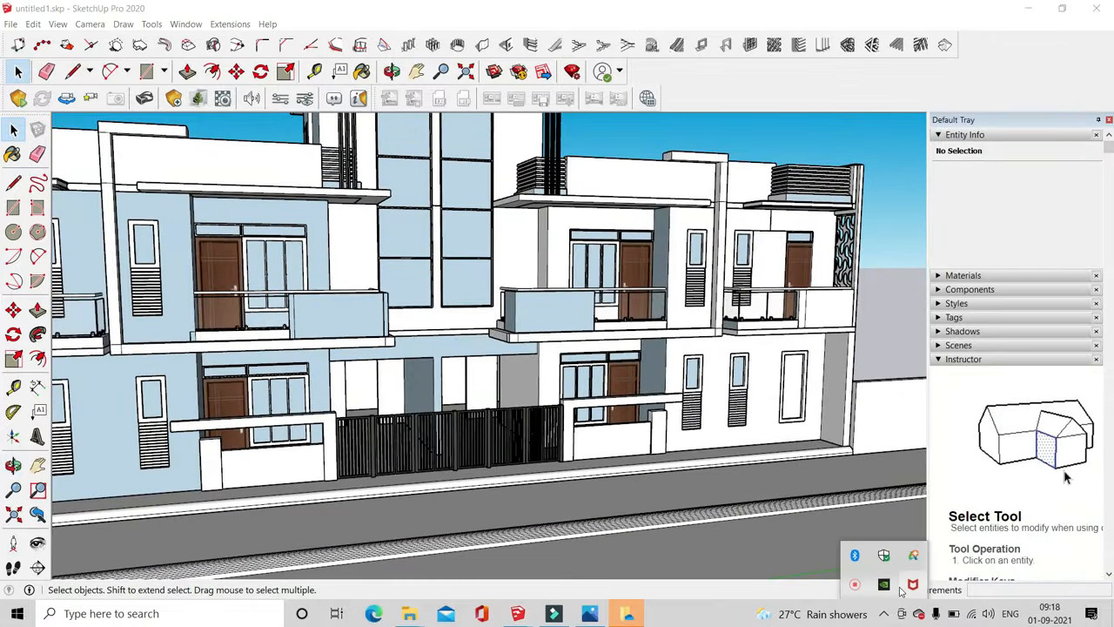
click(884, 585)
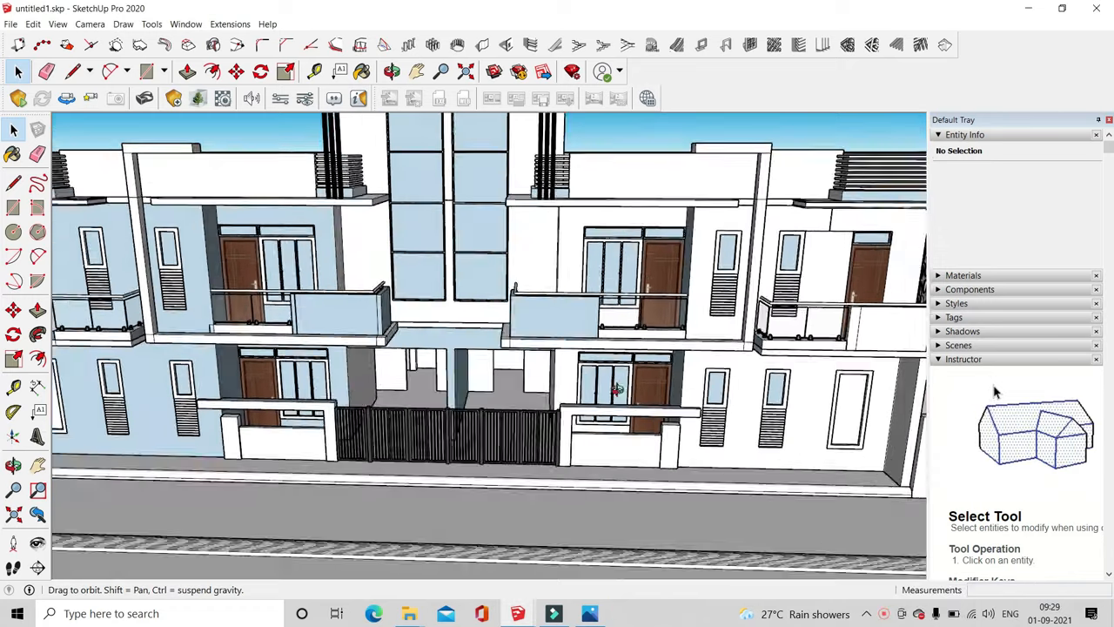
Paint the pane of the ground-floor narrow window nearest the entrance with Translucent Glass Gray from the Glass and Mirrors collection
middle_drag(609, 348, 799, 242)
scroll(668, 413, up, 2)
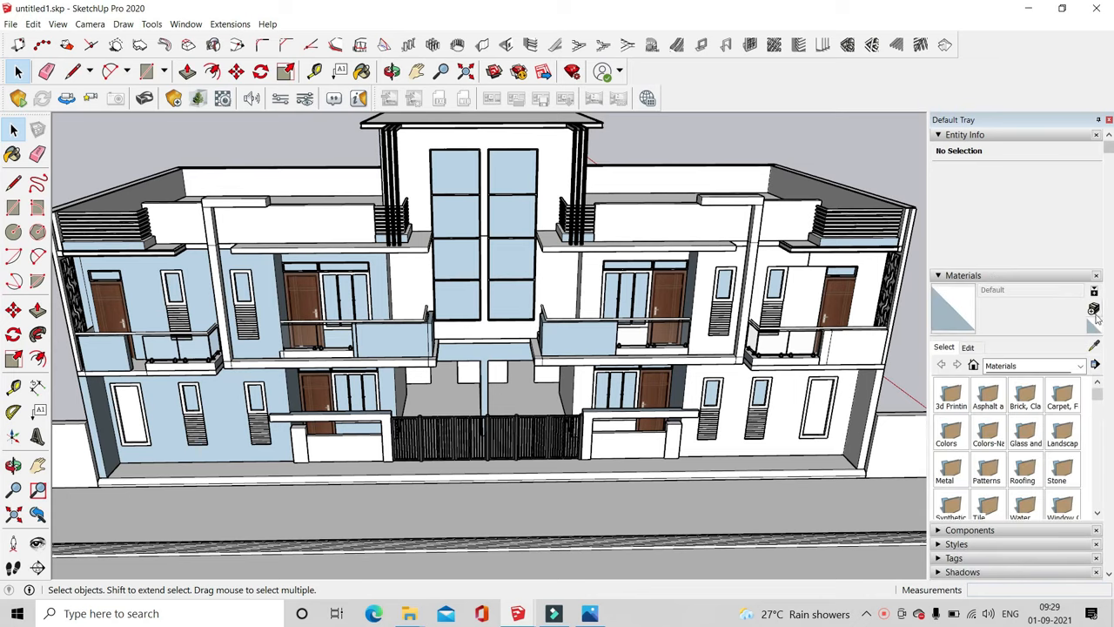
scroll(1014, 279, down, 3)
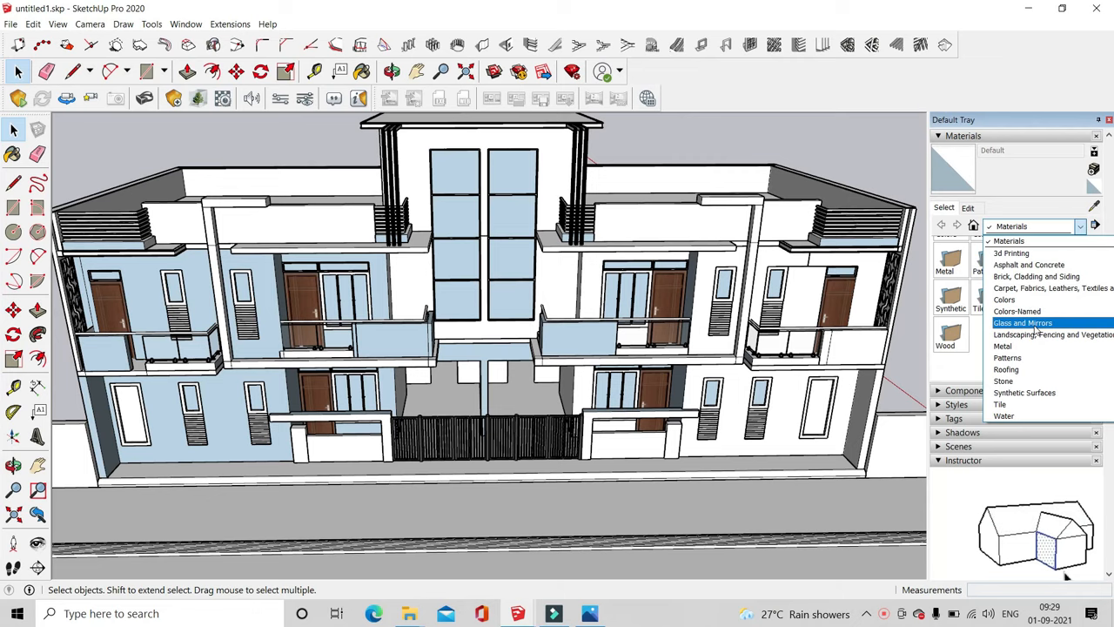
click(1026, 323)
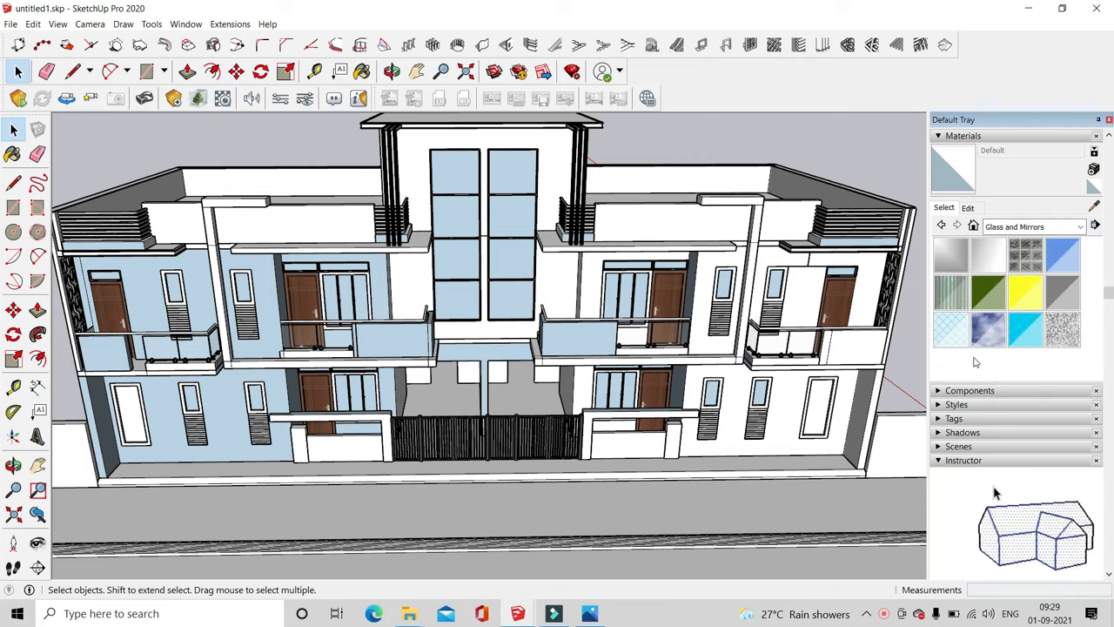
click(1056, 294)
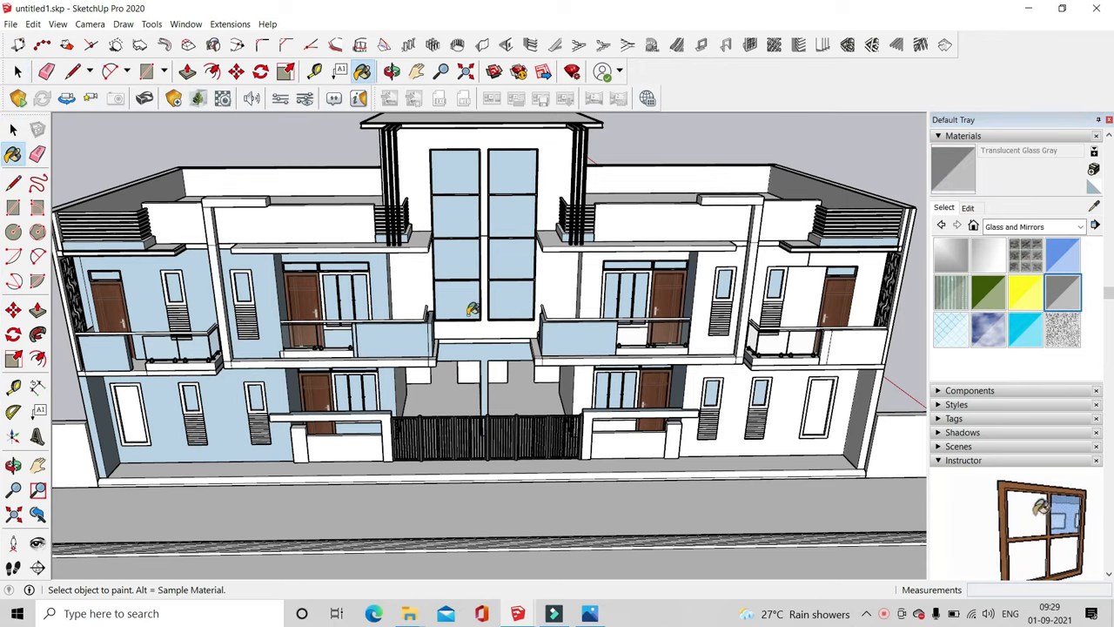
key(space)
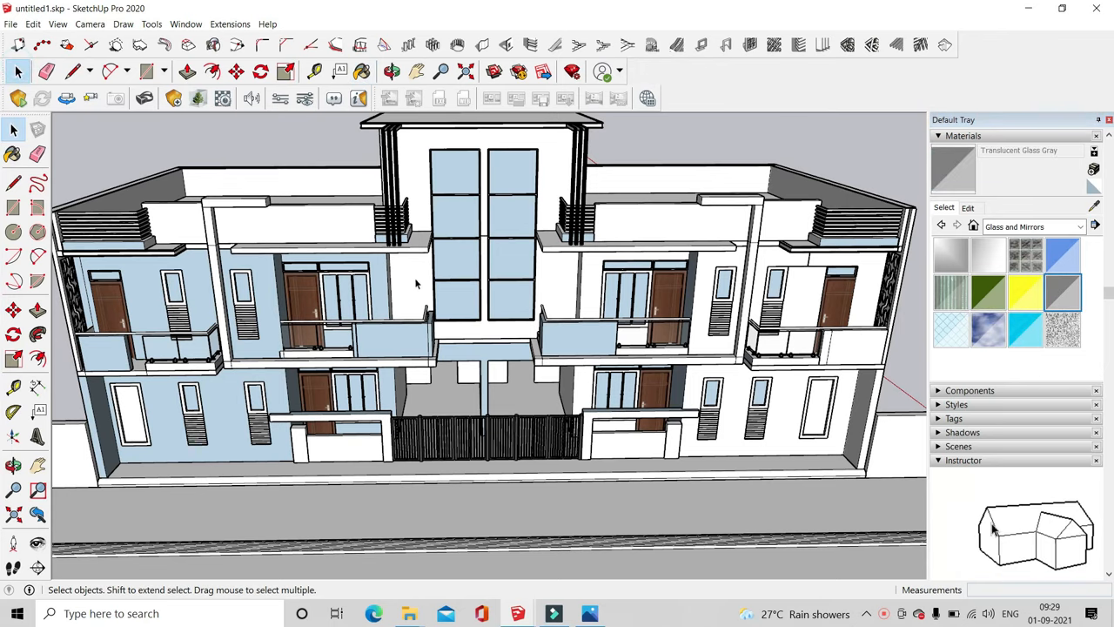
scroll(218, 429, up, 10)
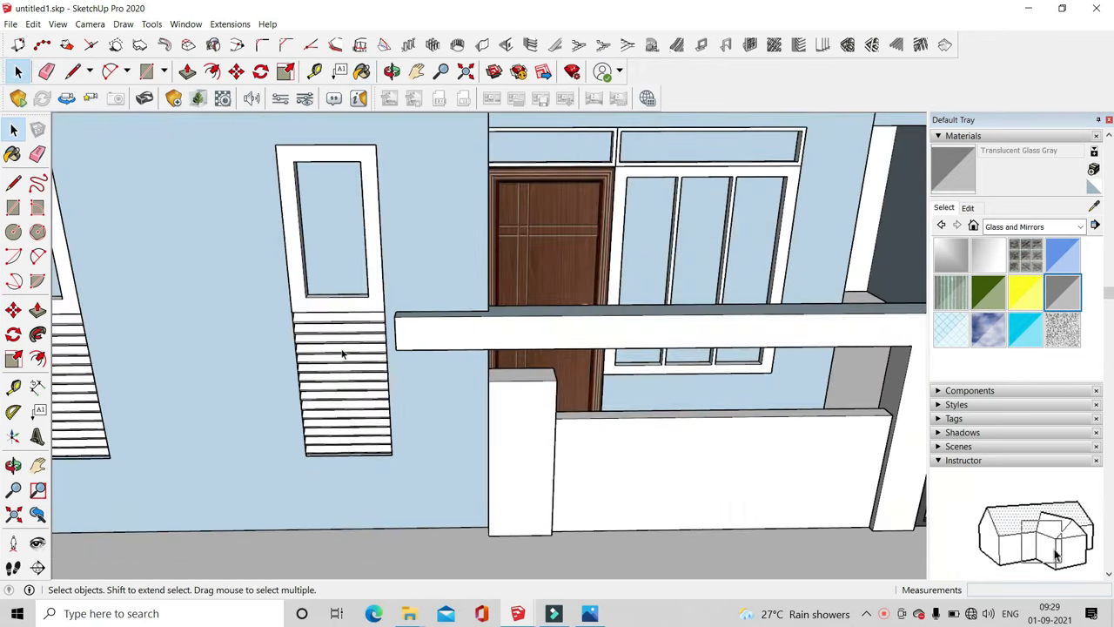
double_click(341, 293)
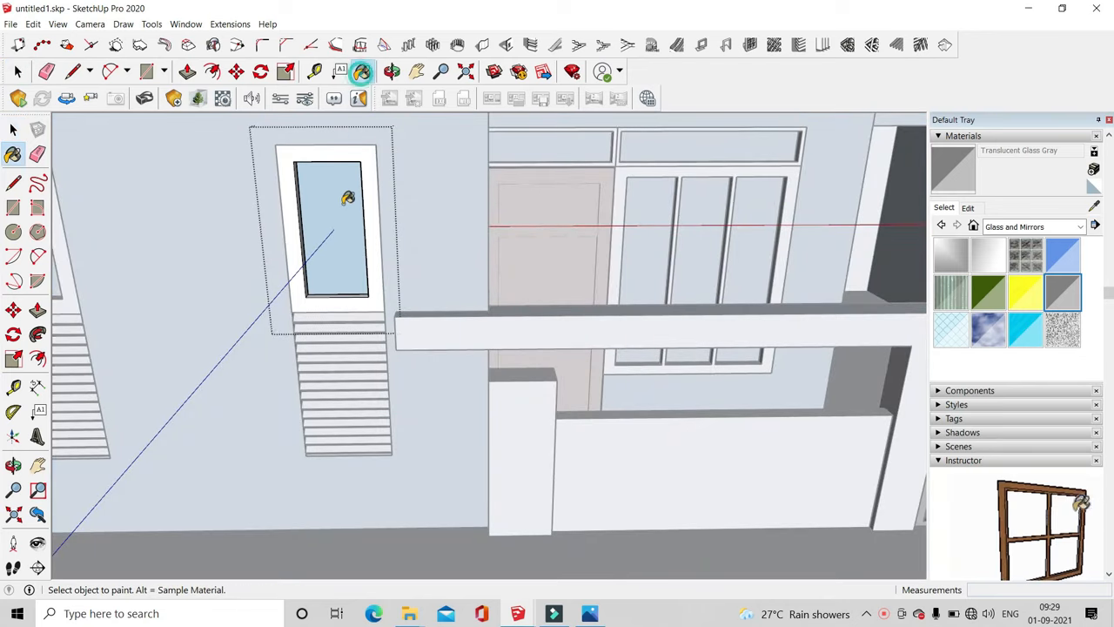
click(348, 198)
mouse_move(340, 199)
middle_down()
mouse_move(343, 267)
mouse_move(197, 268)
middle_up()
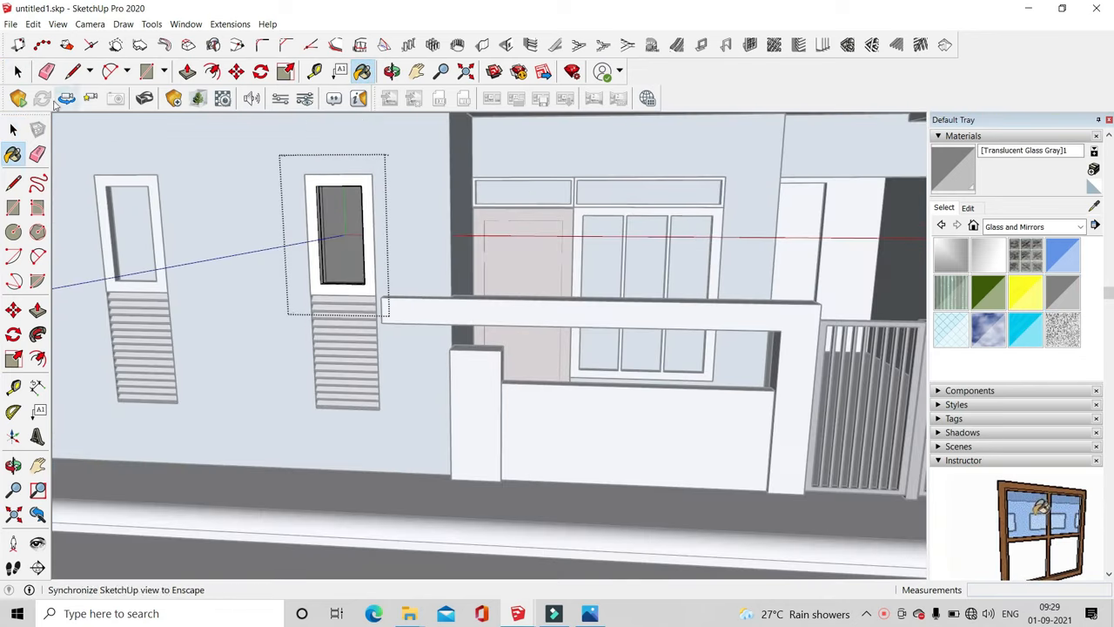
click(358, 473)
Paint the pane of the upper-floor narrow window behind the glass balcony railing with the translucent gray glass
scroll(379, 512, down, 3)
scroll(249, 366, up, 2)
click(248, 366)
scroll(249, 365, down, 2)
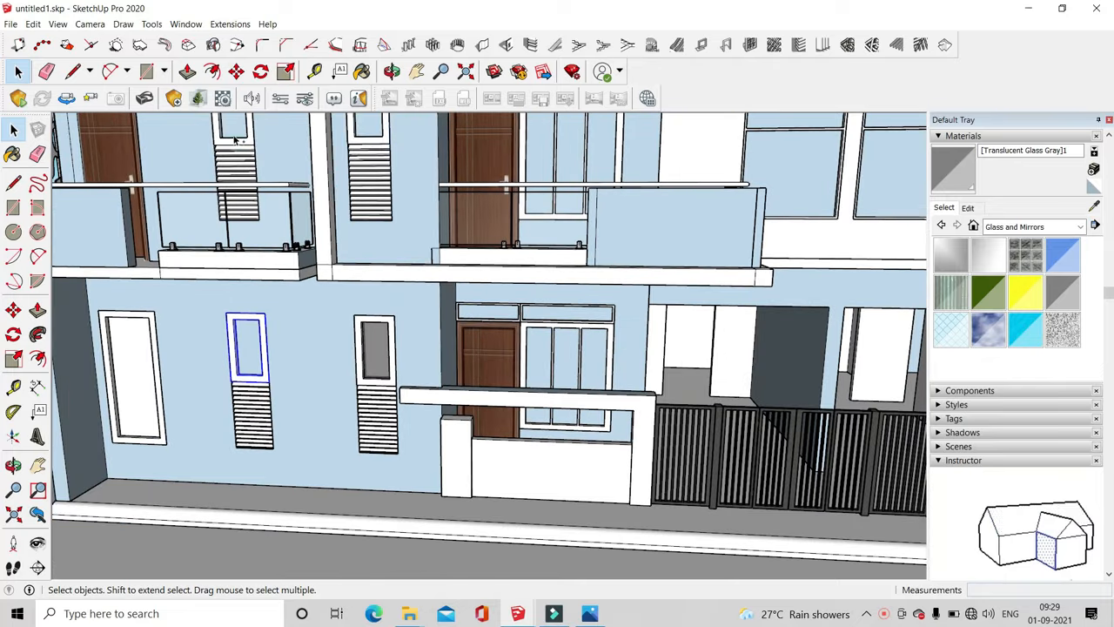
scroll(298, 392, down, 5)
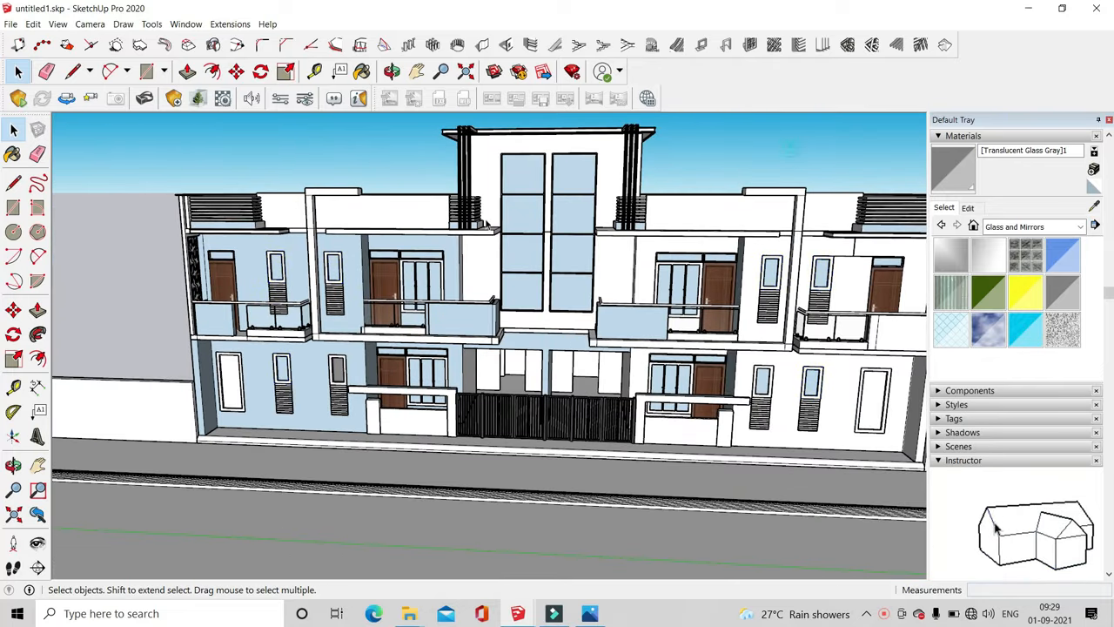
scroll(305, 275, up, 3)
double_click(250, 264)
click(362, 71)
scroll(252, 266, up, 2)
click(253, 262)
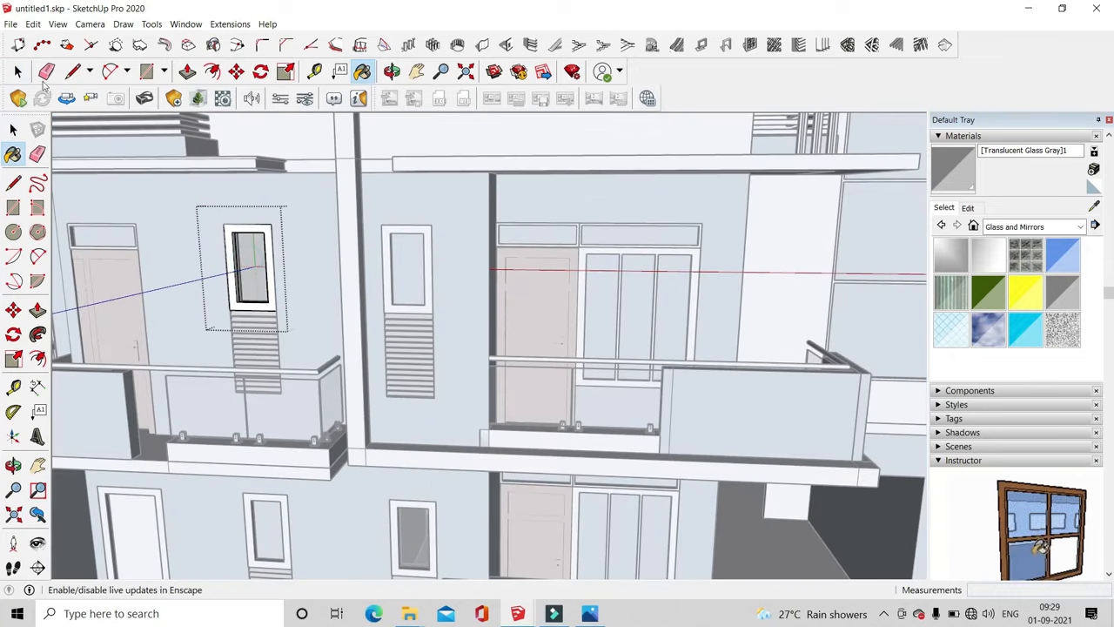
click(17, 73)
Paint the pane of the adjacent upper-floor narrow window, beyond the vertical frame column, with the same gray glass
scroll(442, 269, up, 3)
double_click(442, 269)
click(364, 74)
click(21, 72)
scroll(459, 293, down, 2)
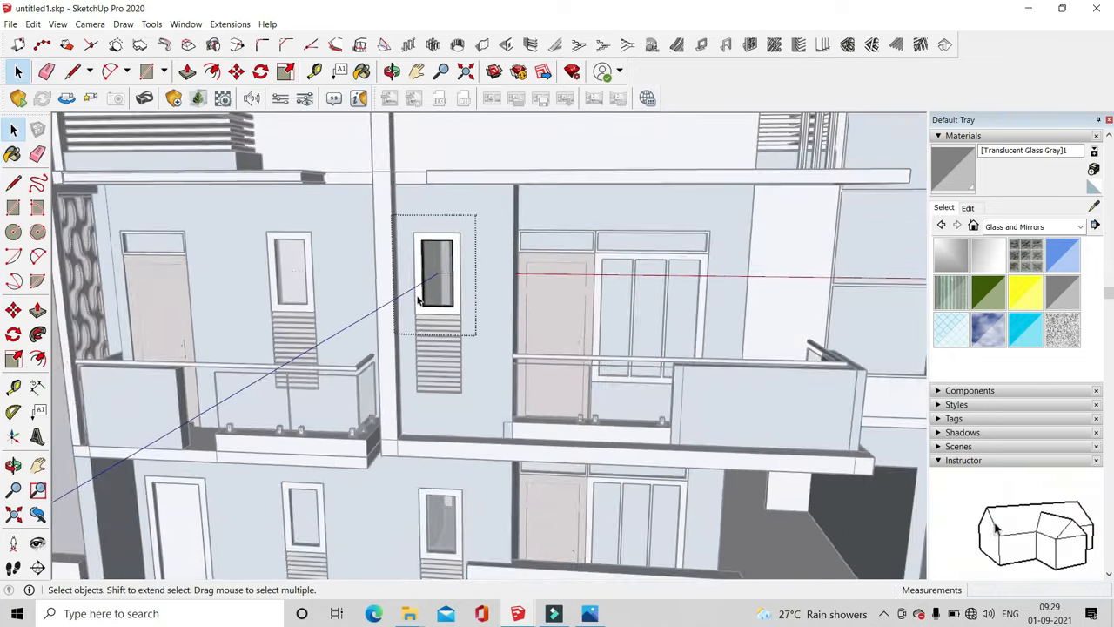
key(Escape)
Delete the other narrow windows above their louvres in the blue half, keeping the glazed ground-floor window
scroll(299, 253, down, 6)
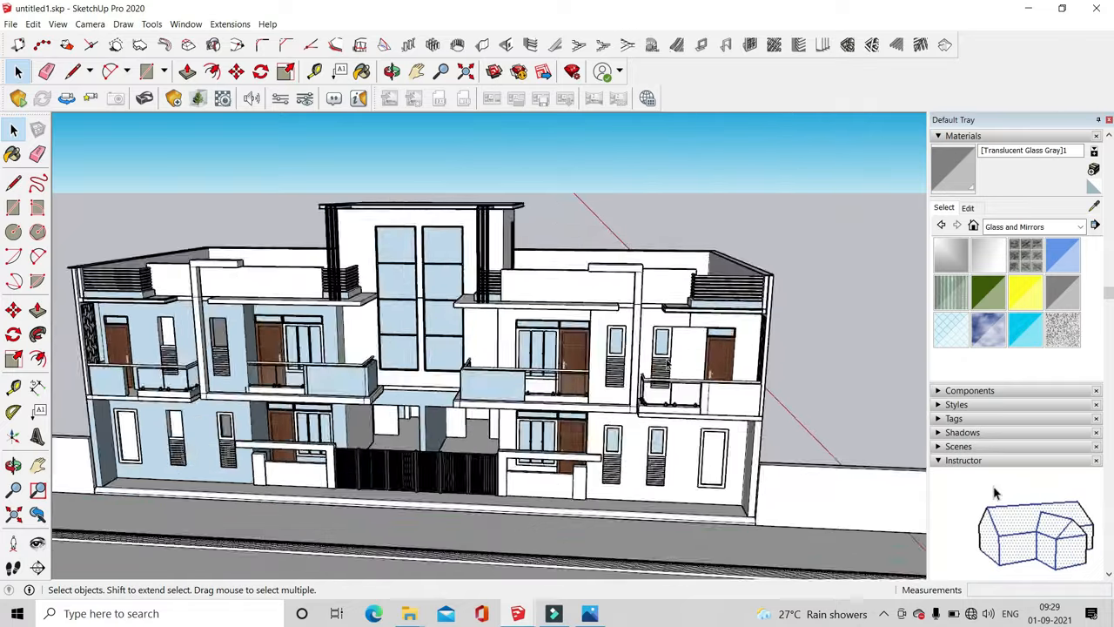
scroll(647, 344, up, 3)
scroll(600, 468, down, 6)
scroll(439, 444, up, 7)
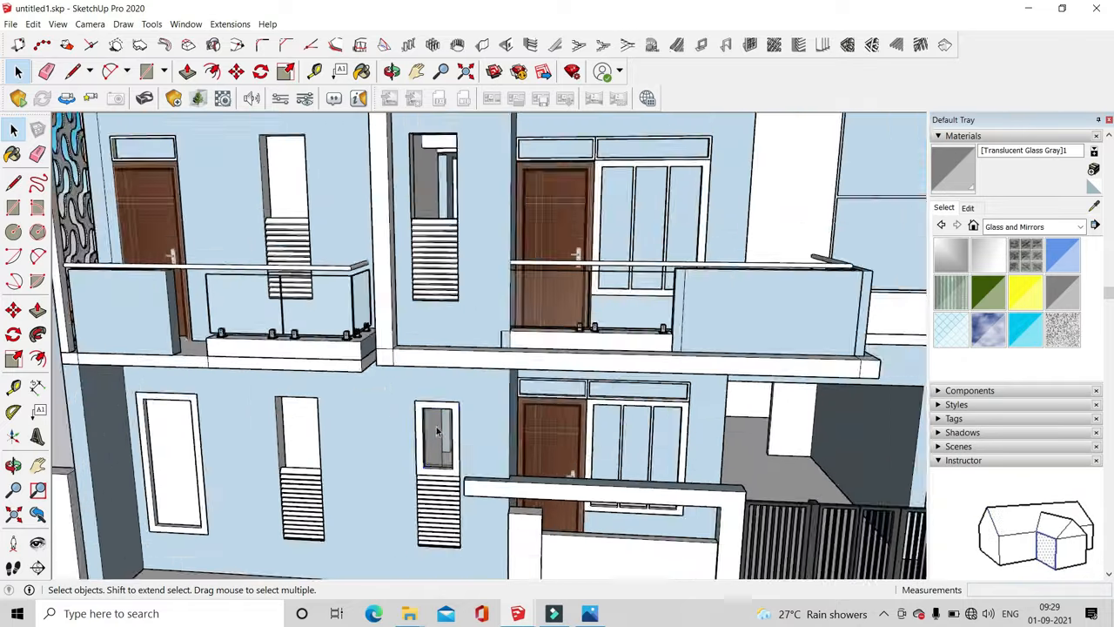
Try to copy the glazed ground-floor narrow window 11' 6" up into the opening above it, and undo the copy
click(235, 72)
key(ctrl)
click(407, 394)
scroll(548, 453, down, 4)
scroll(476, 209, up, 3)
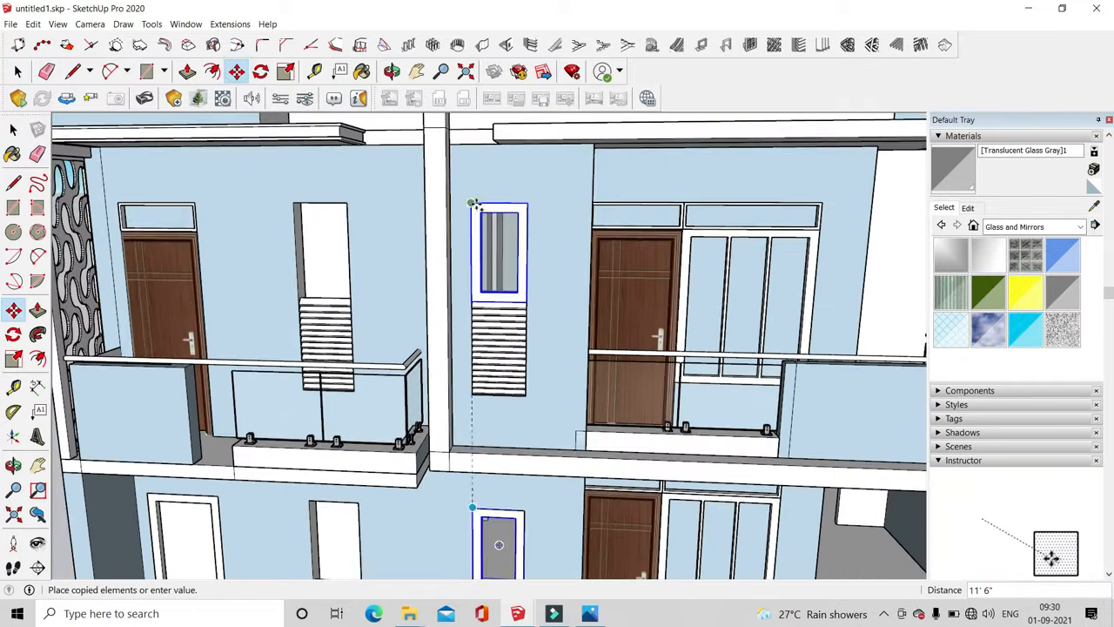
key(ctrl+z)
Convert the glazed ground-floor narrow window into a component
click(13, 130)
scroll(463, 268, down, 2)
click(482, 450)
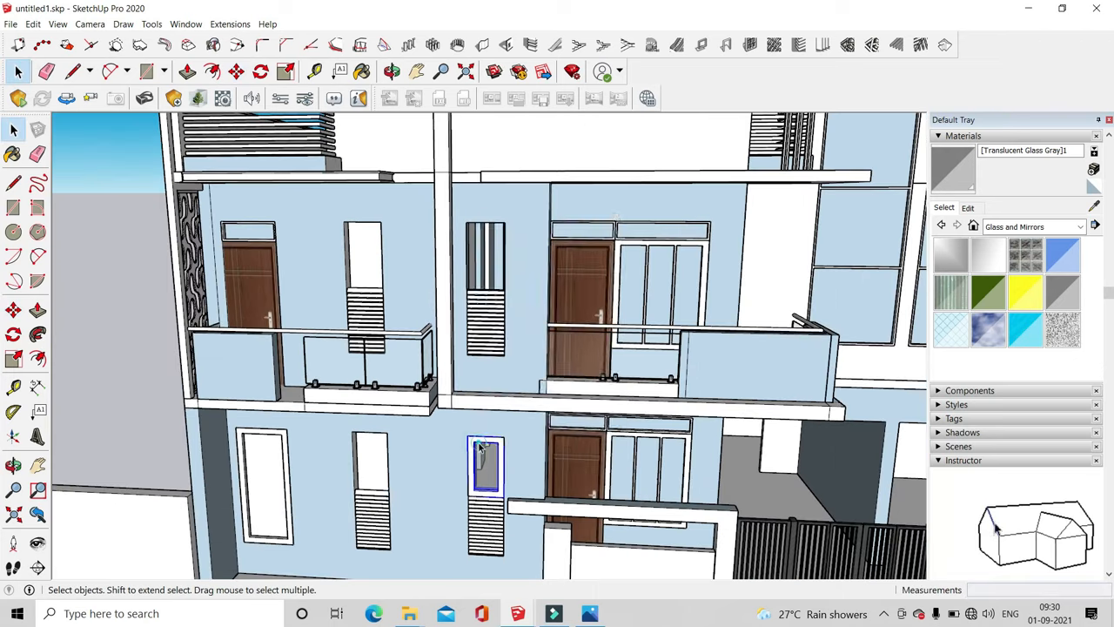
right_click(481, 446)
click(540, 327)
click(575, 455)
Copy the glazed window component into the remaining narrow window openings on both floors of both house halves
click(236, 72)
scroll(469, 442, up, 2)
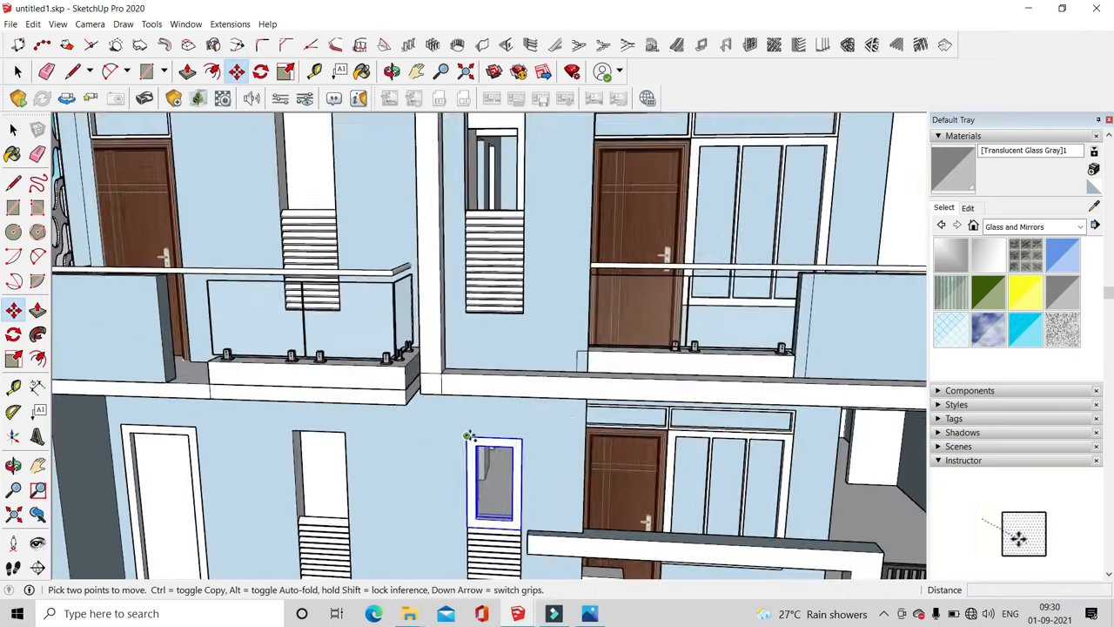
key(ctrl)
click(471, 436)
scroll(522, 331, down, 2)
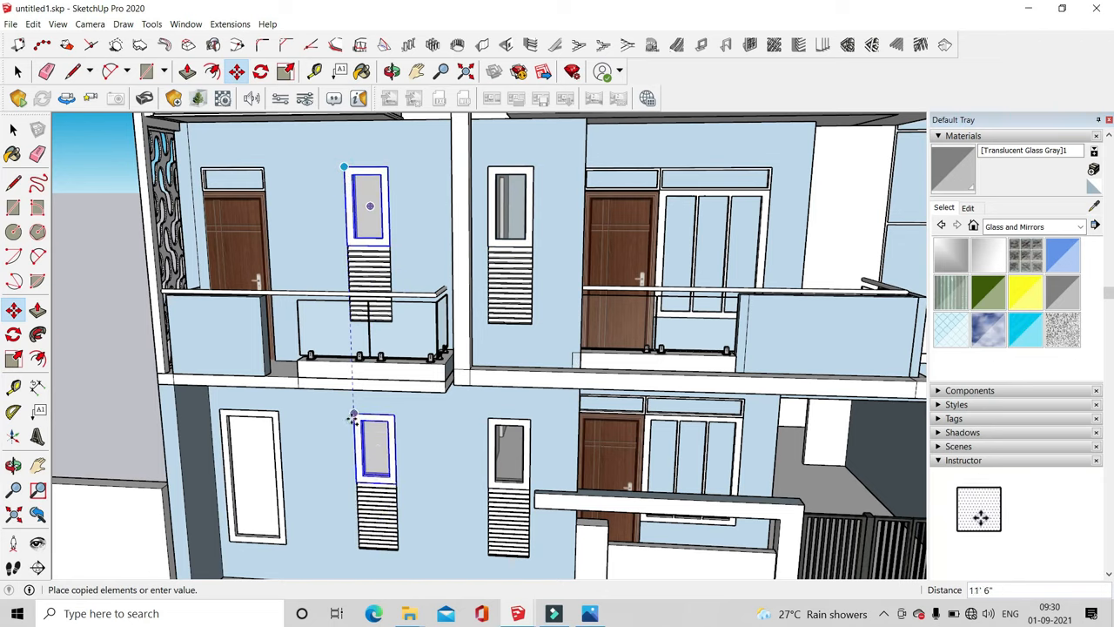
key(ctrl)
click(355, 414)
scroll(355, 409, down, 3)
scroll(826, 261, up, 2)
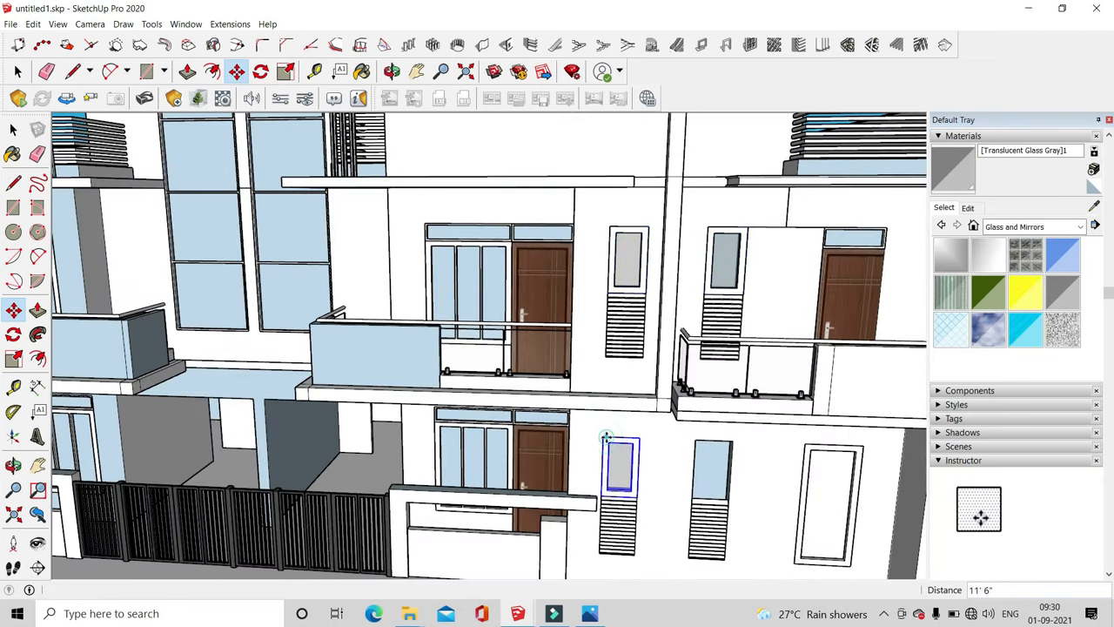
click(18, 73)
Paint the pane of the tall ground-floor window at the white half's outer end with the translucent gray glass
scroll(522, 391, down, 2)
scroll(693, 437, up, 3)
double_click(779, 468)
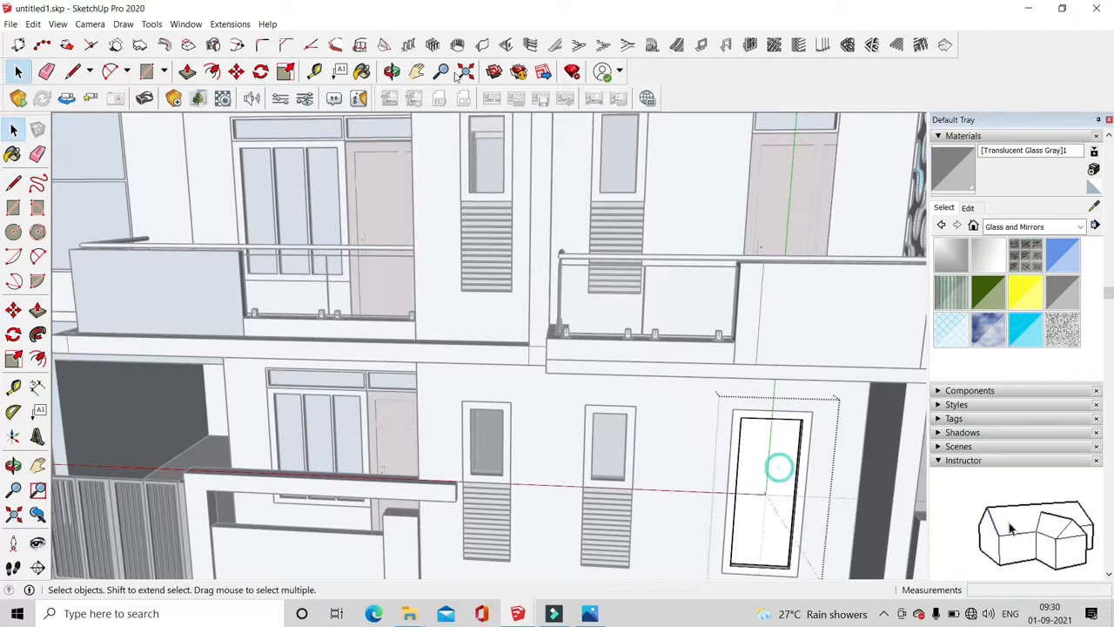
click(777, 460)
click(17, 76)
click(392, 405)
Paint the matching tall ground-floor window's pane at the blue half's outer end with the translucent gray glass
scroll(392, 404, down, 4)
mouse_move(287, 383)
middle_down()
mouse_move(154, 403)
mouse_move(113, 435)
middle_up()
scroll(165, 400, up, 4)
double_click(330, 386)
scroll(331, 386, up, 3)
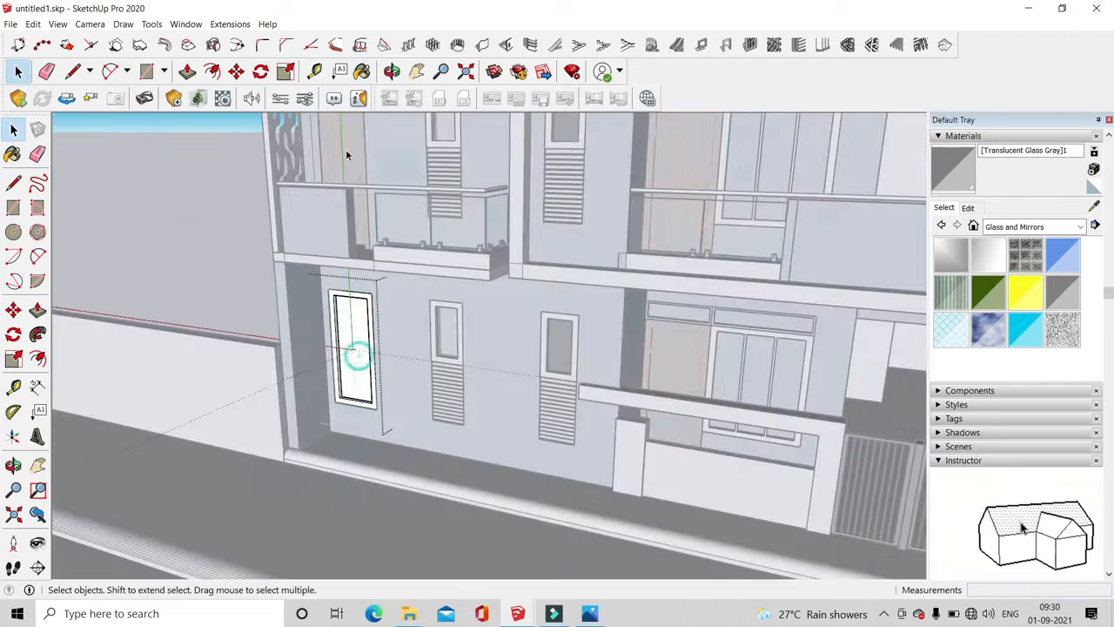
click(18, 73)
click(182, 243)
Paint the glass of the three-pane window beside the blue half's ground-floor entrance door with the translucent gray glass
scroll(230, 285, down, 4)
scroll(482, 310, up, 6)
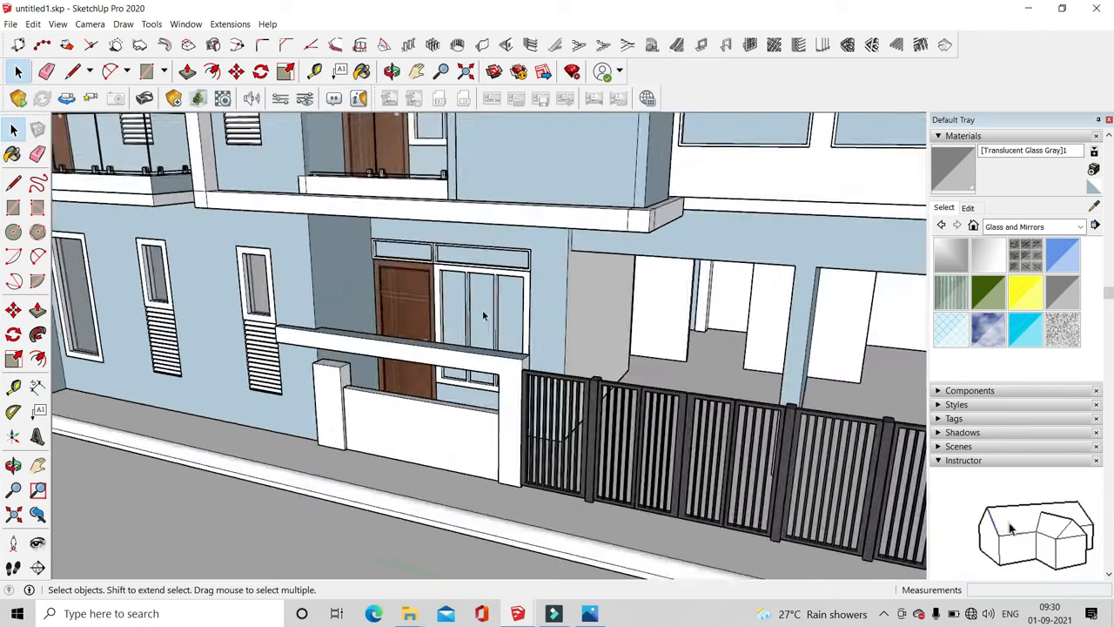
double_click(483, 312)
click(514, 285)
click(17, 72)
Paint the two ventilator panes above the ground-floor entrance door and three-pane window with the translucent gray glass
click(422, 226)
scroll(422, 226, up, 3)
double_click(422, 226)
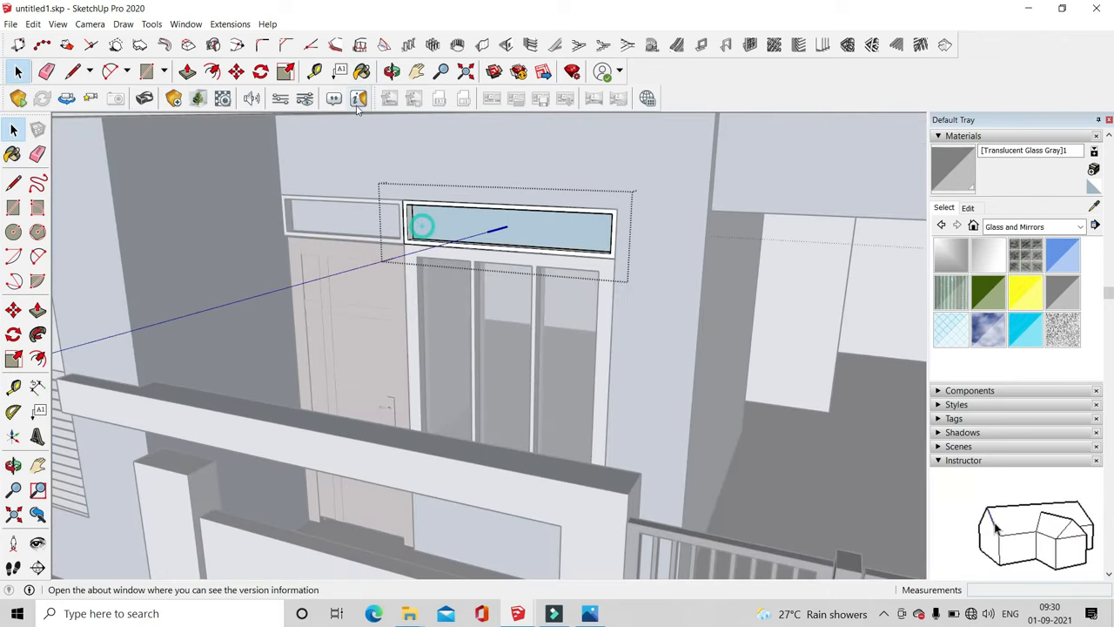
click(20, 73)
click(343, 212)
scroll(343, 212, up, 3)
double_click(343, 214)
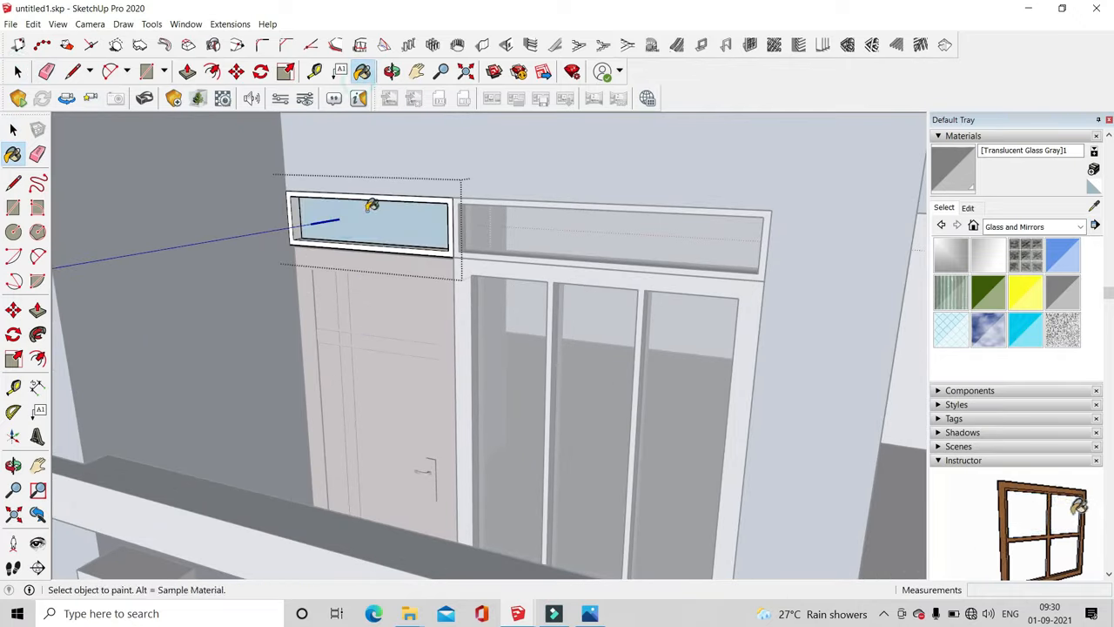
click(29, 77)
click(231, 318)
Examine the glazing of the windows and ventilators on both floors of the front facade
scroll(270, 326, down, 5)
middle_drag(283, 323, 413, 313)
scroll(413, 314, down, 4)
scroll(253, 270, up, 2)
scroll(228, 250, up, 4)
middle_drag(229, 250, 392, 248)
scroll(574, 304, down, 3)
scroll(461, 283, up, 4)
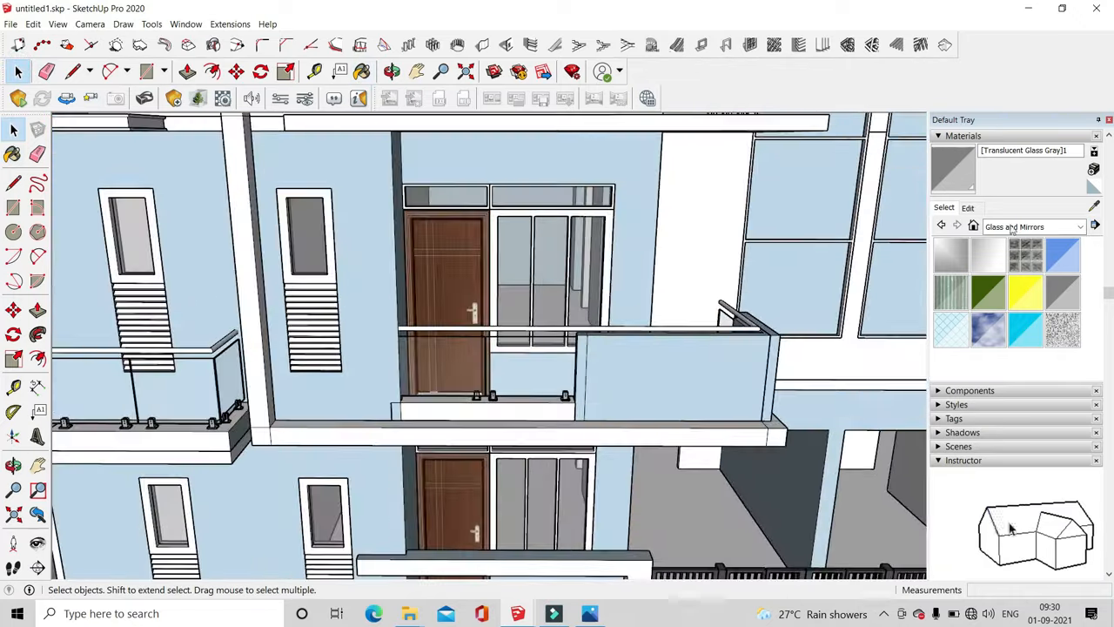
Sample the upper-floor door's pvc-door-china material and open its colour and texture settings
scroll(483, 243, up, 4)
click(967, 208)
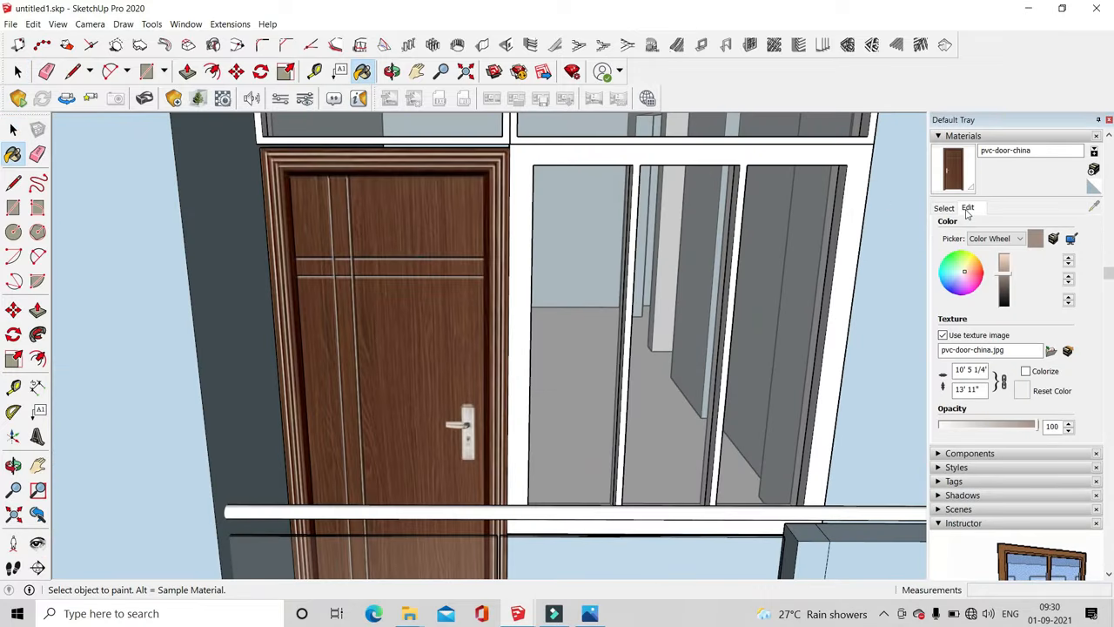
scroll(550, 308, down, 3)
scroll(522, 365, down, 5)
middle_drag(423, 201, 383, 283)
scroll(401, 309, down, 2)
scroll(710, 487, up, 5)
scroll(716, 487, down, 5)
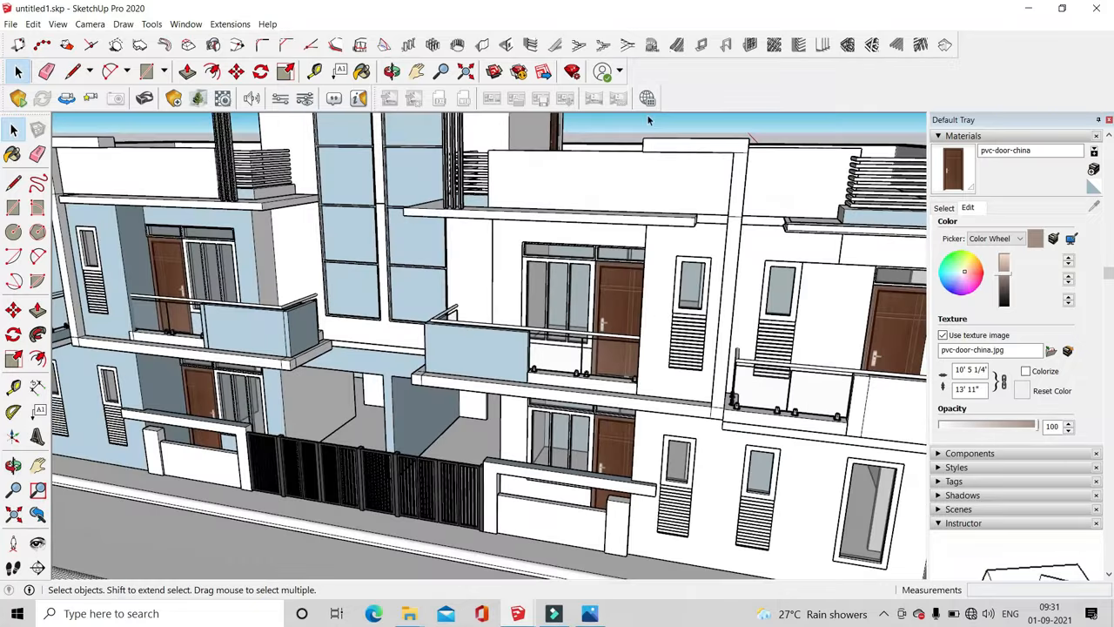
Try to open the 3D Warehouse model library
click(493, 71)
click(669, 340)
click(952, 605)
click(870, 125)
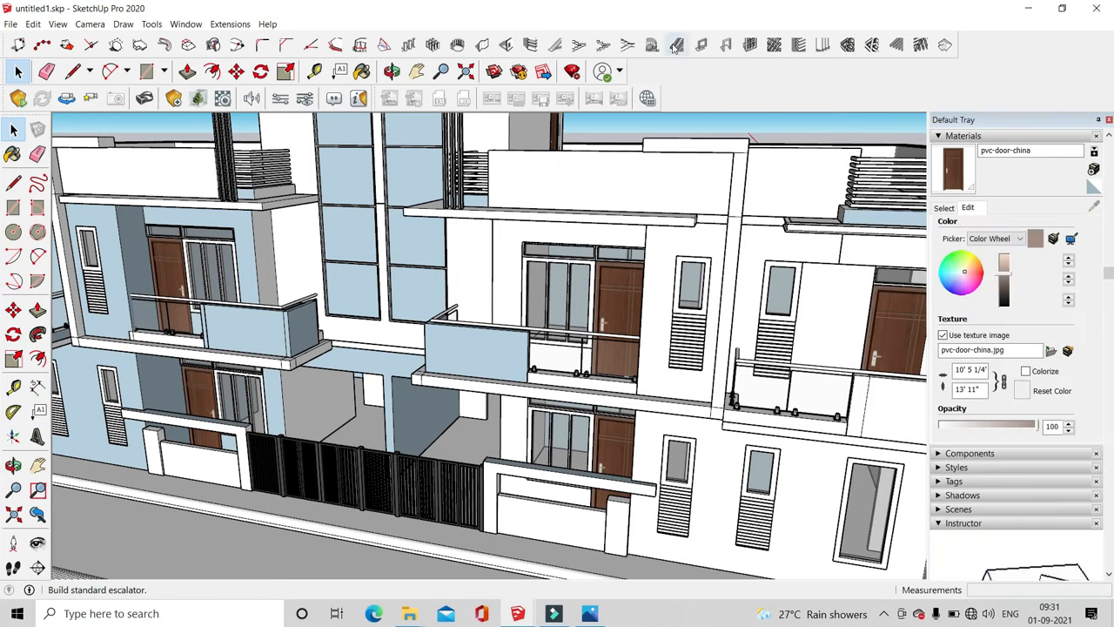
click(497, 72)
click(669, 339)
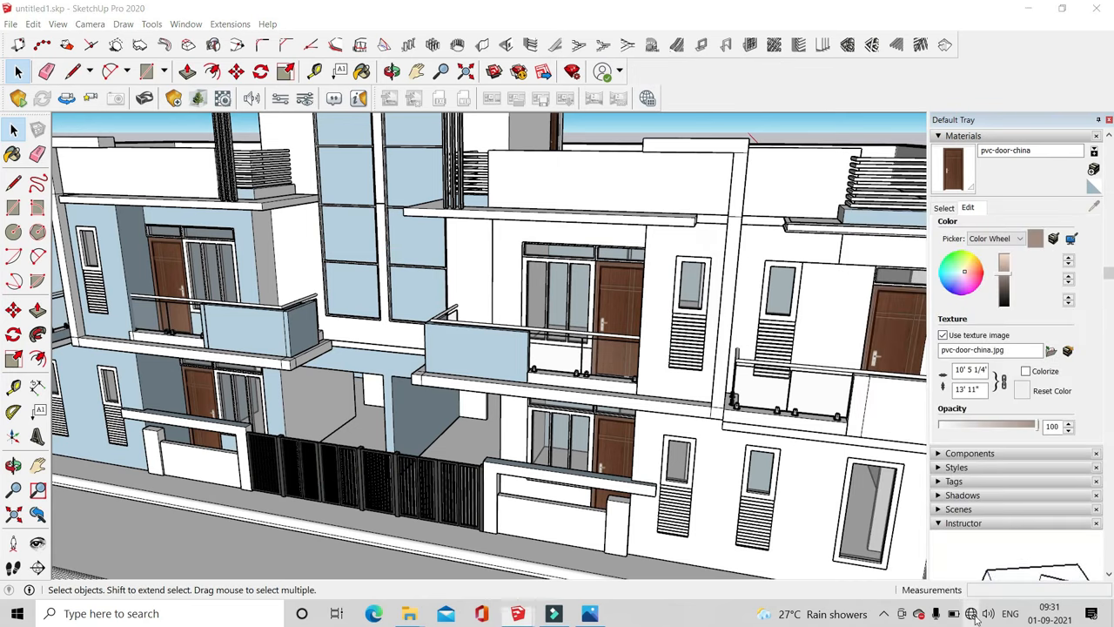
Connect the computer to the first secured Wi-Fi network in the list of available networks
click(969, 615)
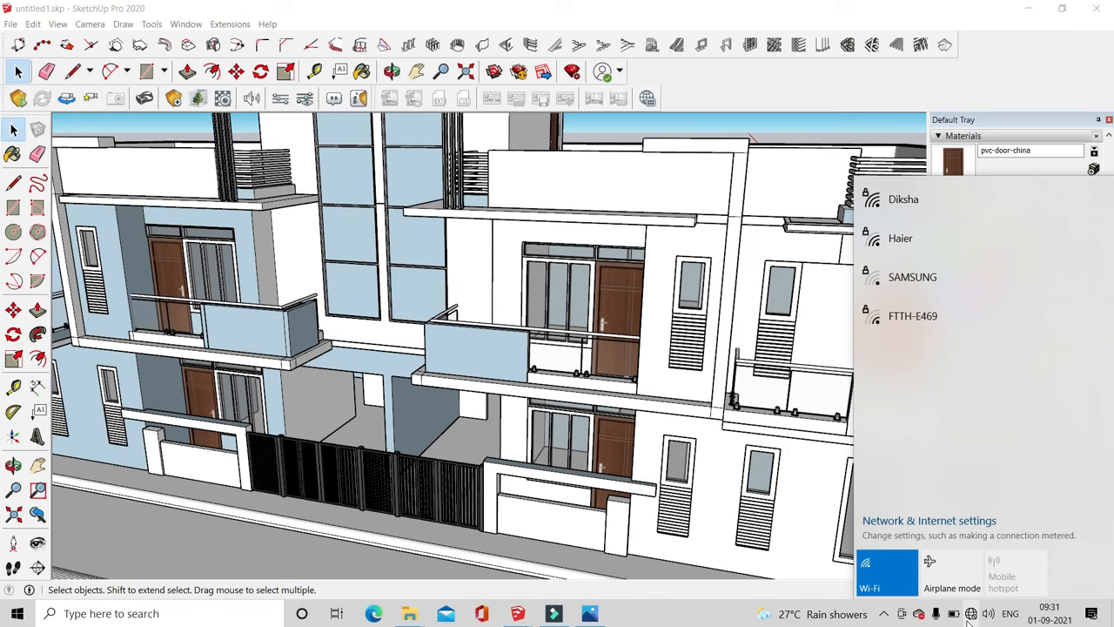
click(904, 200)
click(1051, 265)
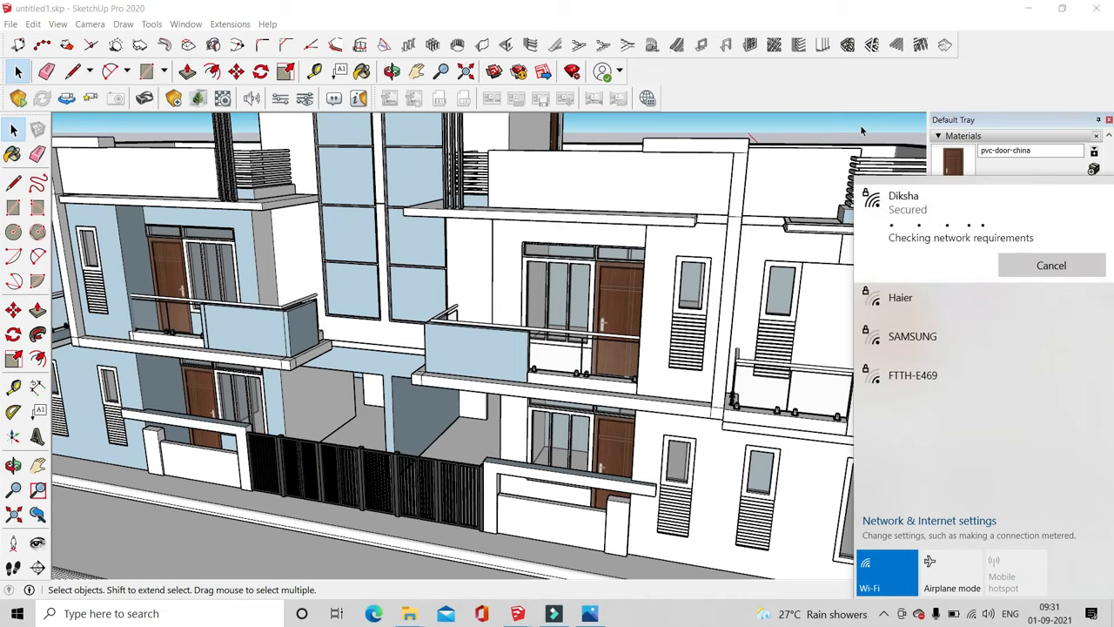
click(860, 125)
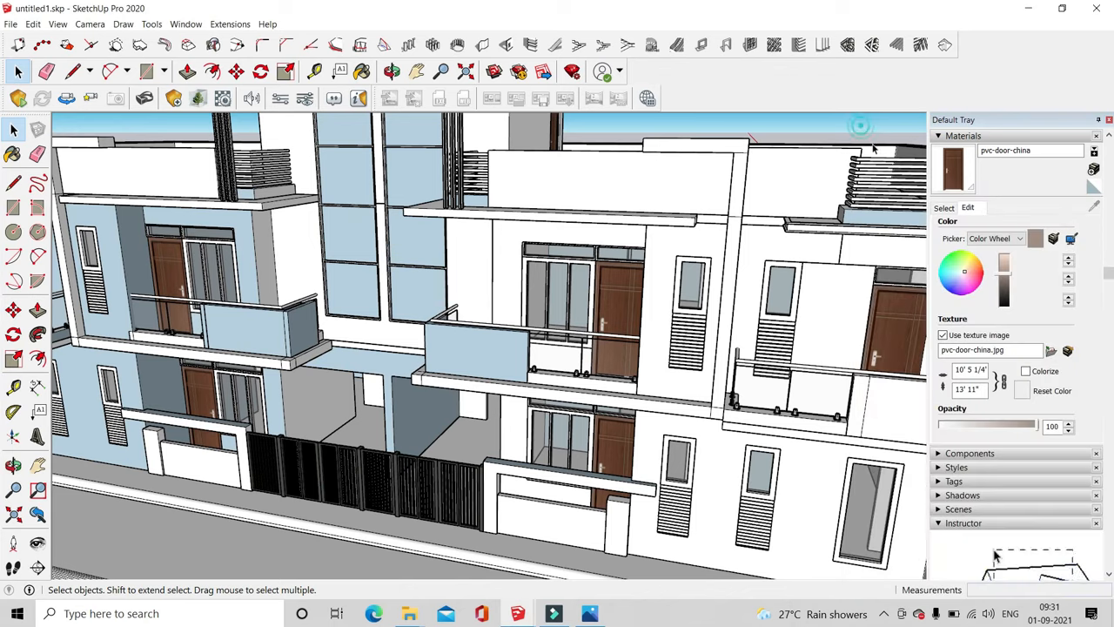
Open 3D Warehouse in a maximised window and search its models for "wood material"
click(494, 71)
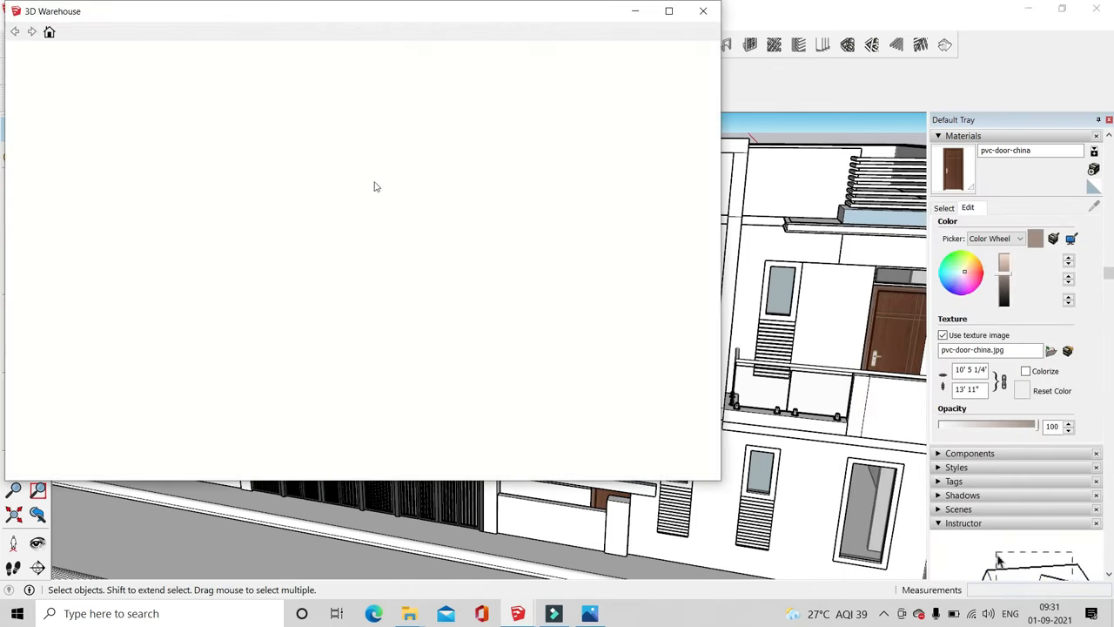
drag(293, 11, 363, 85)
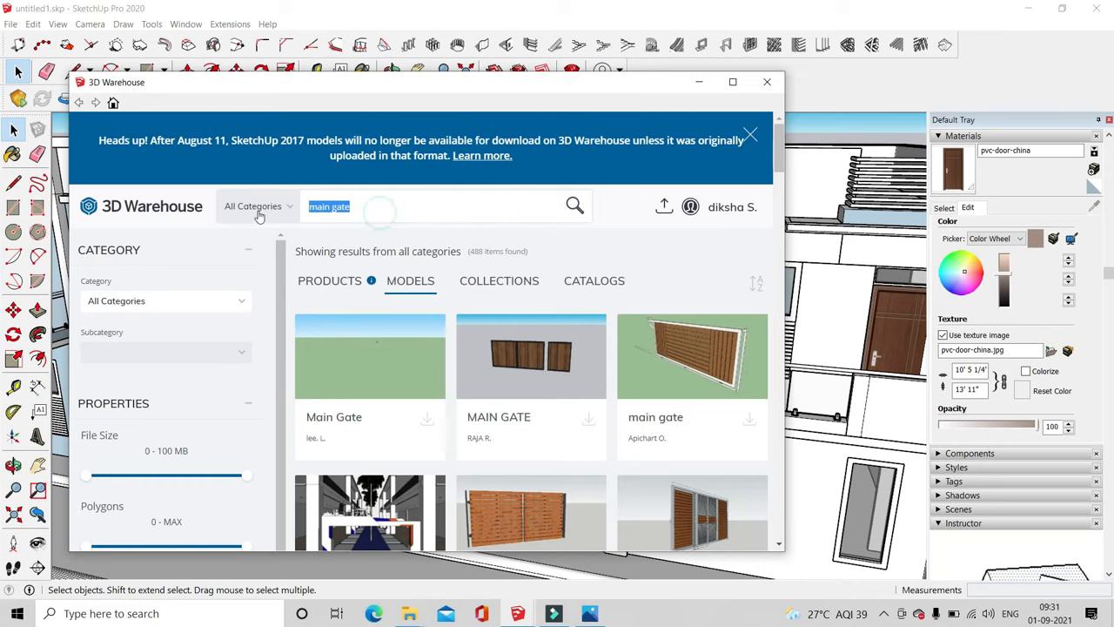
text(wood mateial)
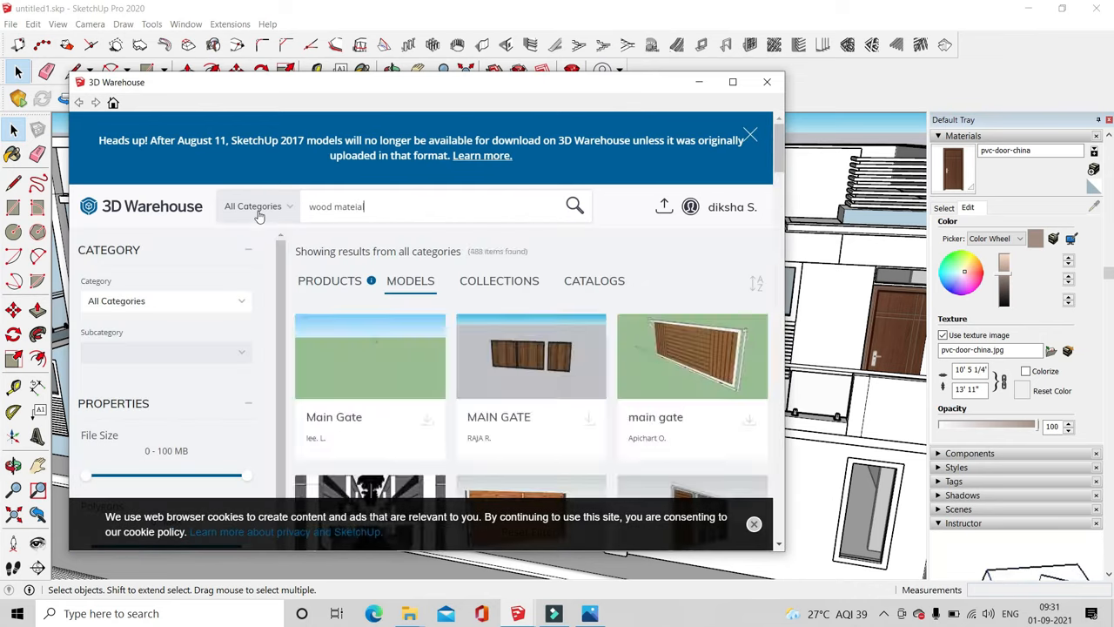
key(Return)
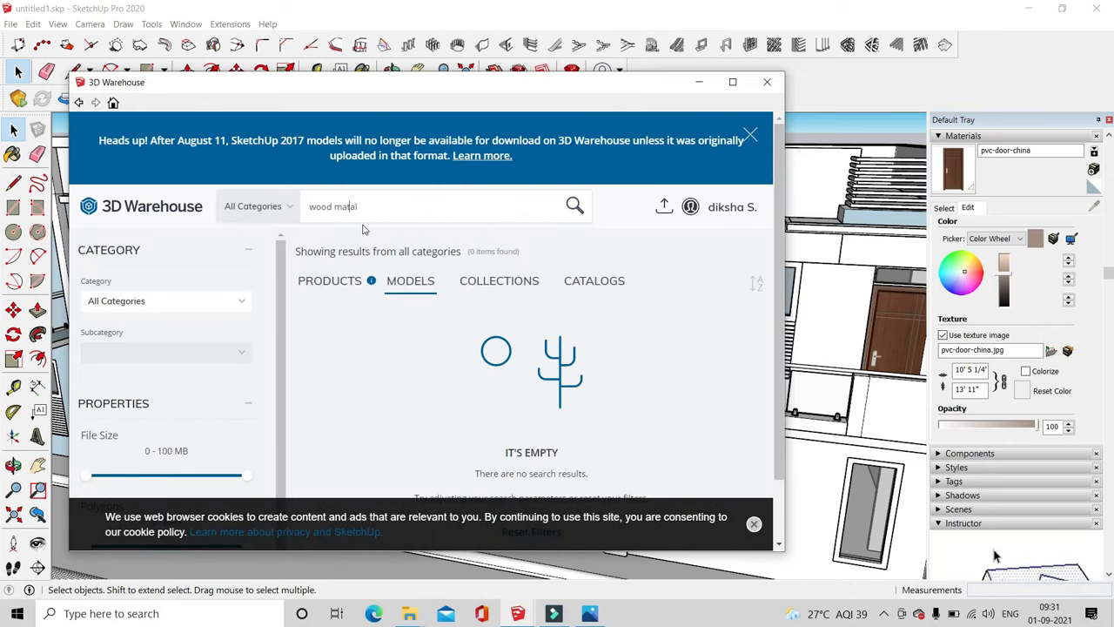
text(i)
click(390, 253)
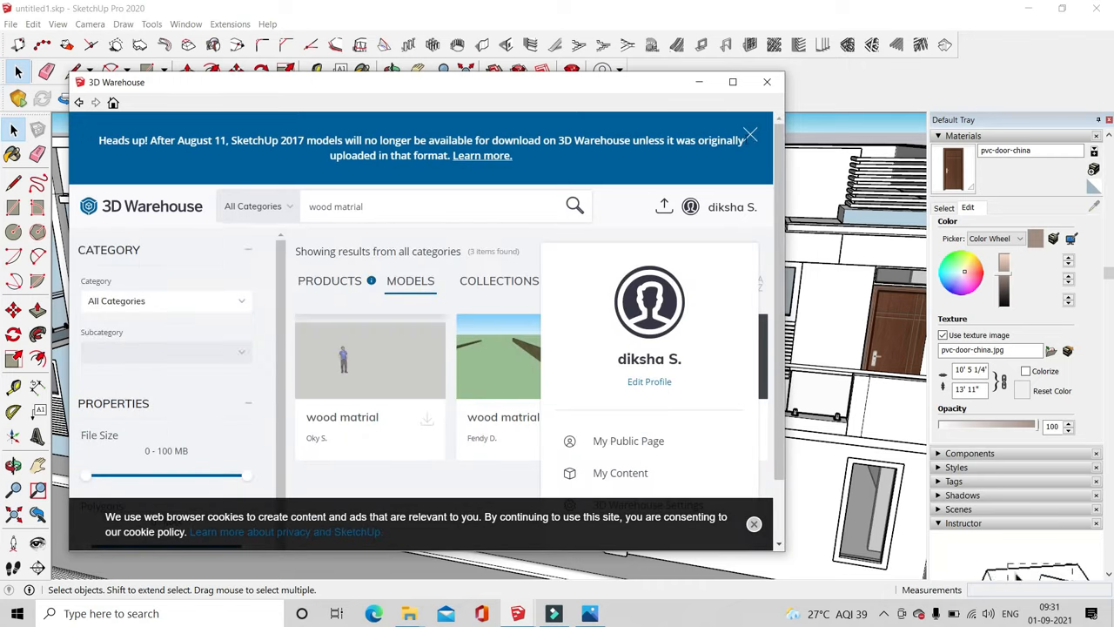
click(733, 82)
click(451, 207)
click(364, 210)
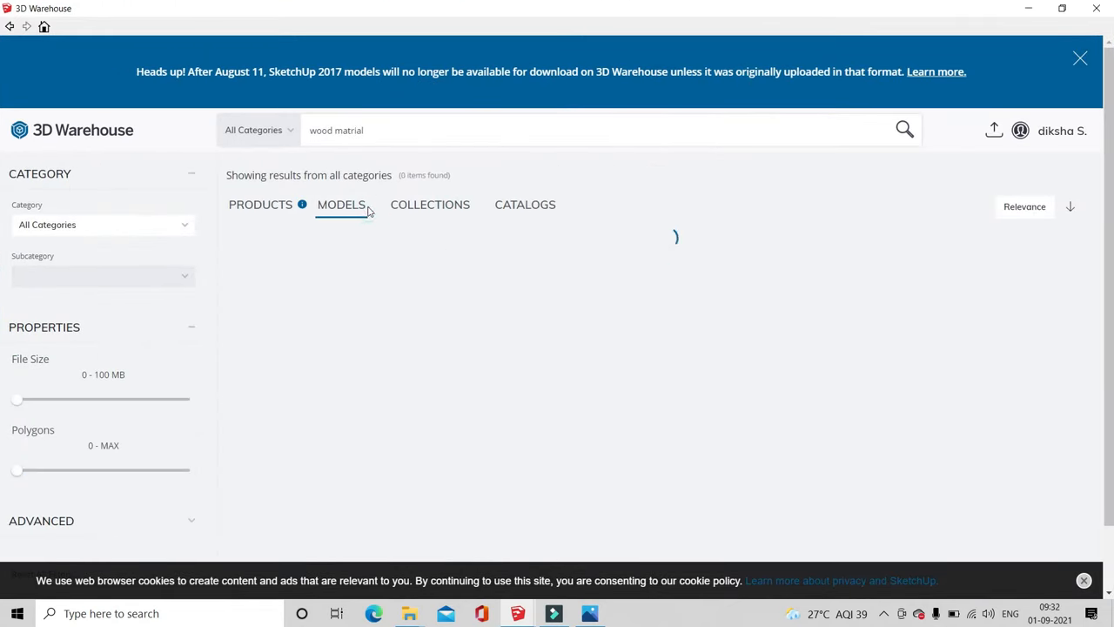
click(353, 133)
text(e)
key(Return)
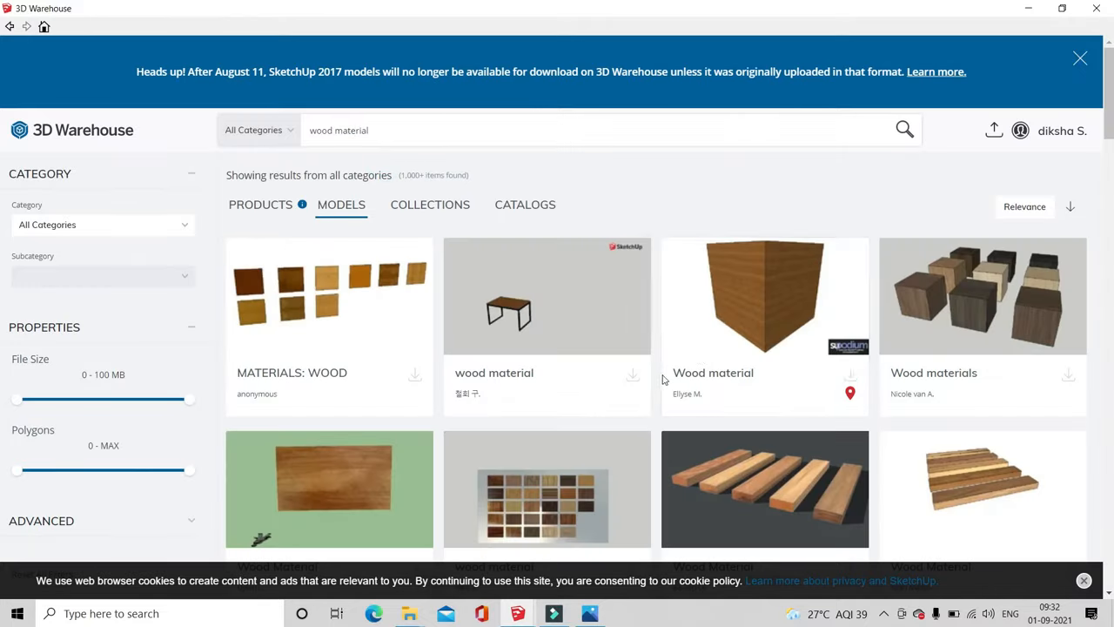
Browse the search results for wood swatch packs, previewing V-Ray Ready Wood Materials and Modern Material Selections (40+)
scroll(698, 361, down, 2)
scroll(738, 340, down, 5)
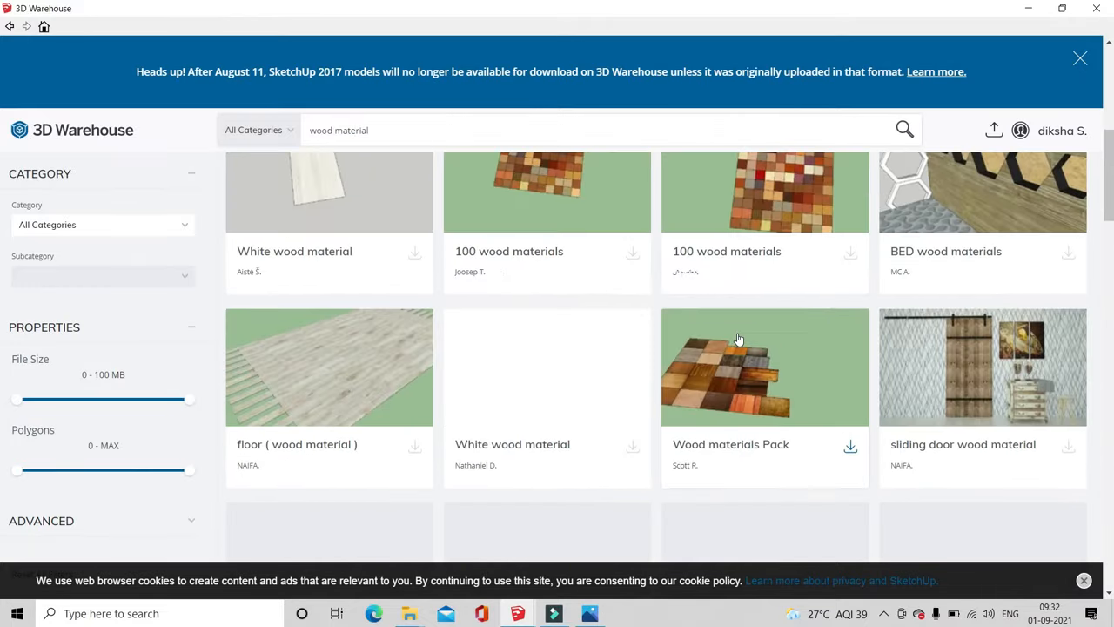
scroll(738, 339, down, 8)
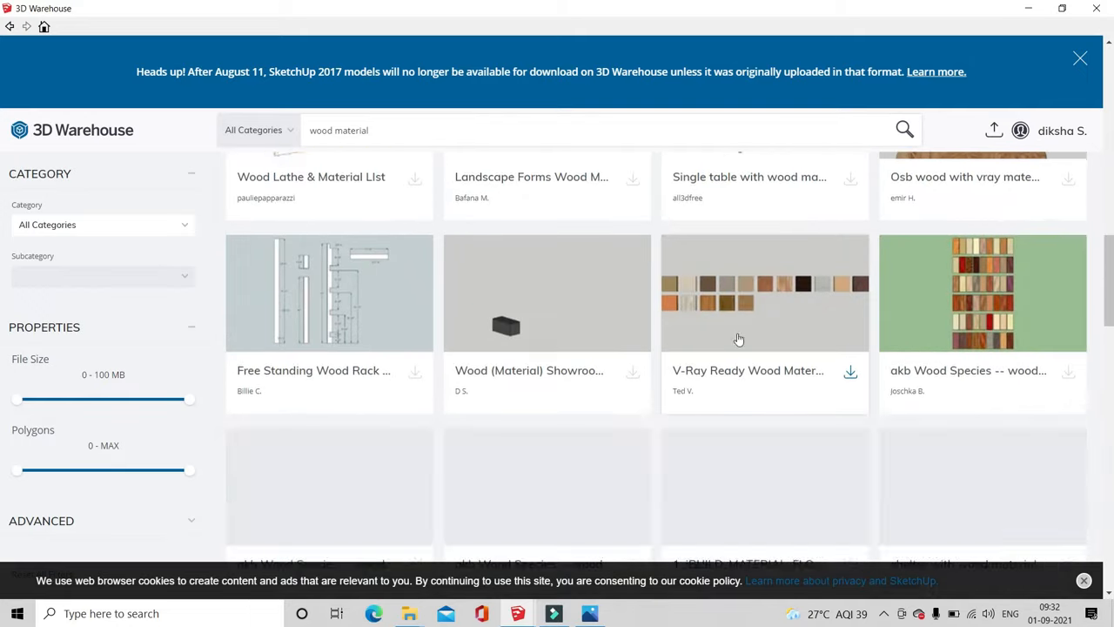
scroll(737, 339, up, 1)
click(749, 360)
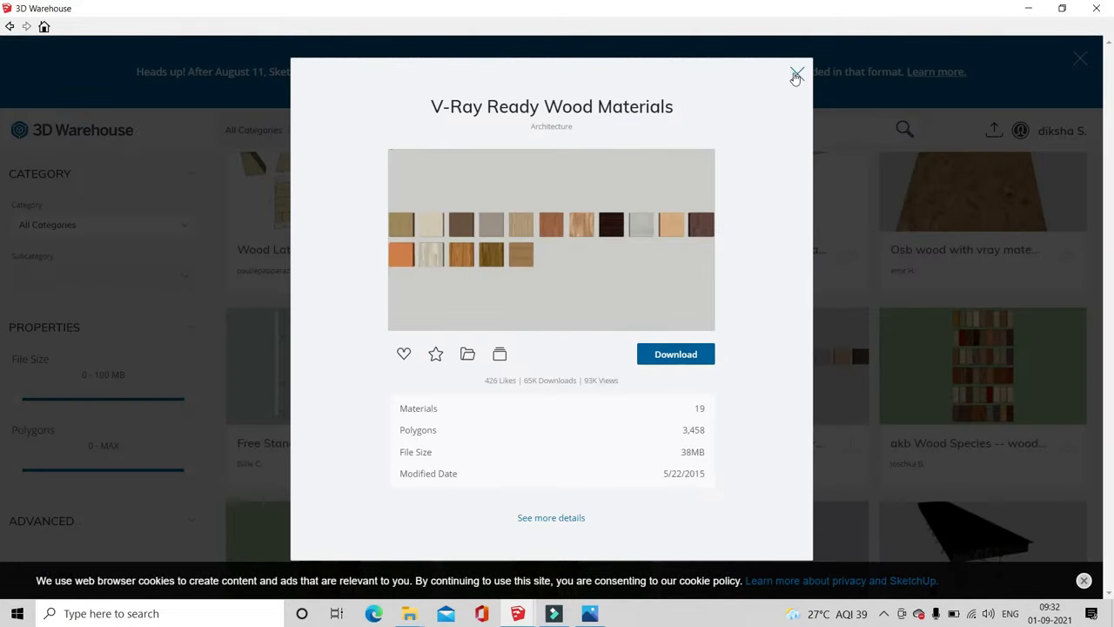
click(796, 77)
scroll(503, 395, down, 5)
scroll(503, 394, up, 2)
scroll(503, 394, down, 4)
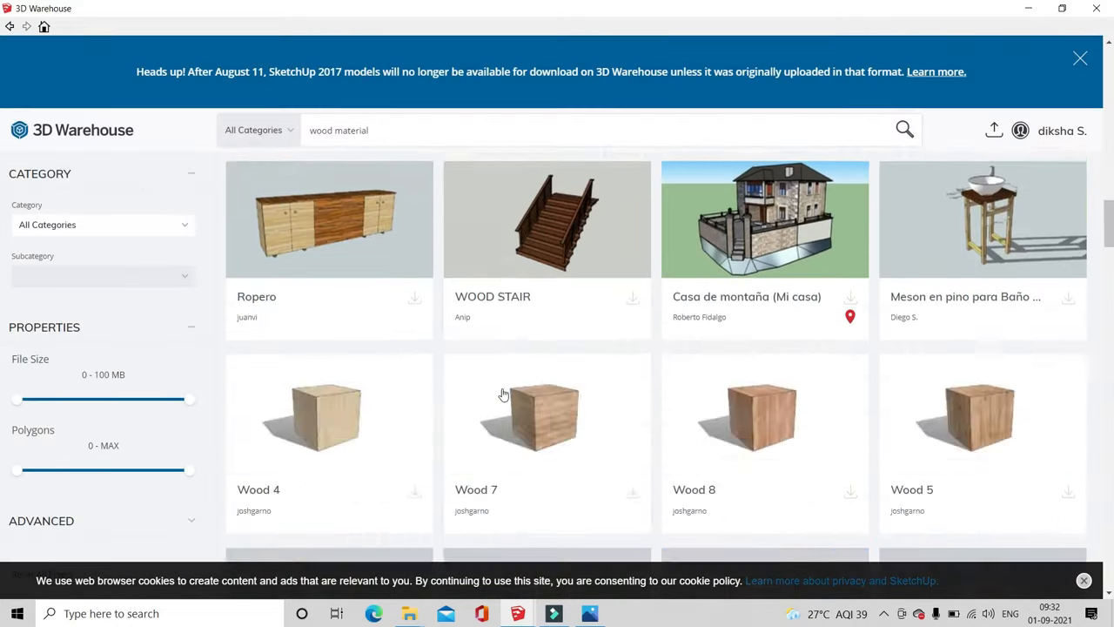
scroll(503, 394, down, 6)
scroll(505, 394, up, 4)
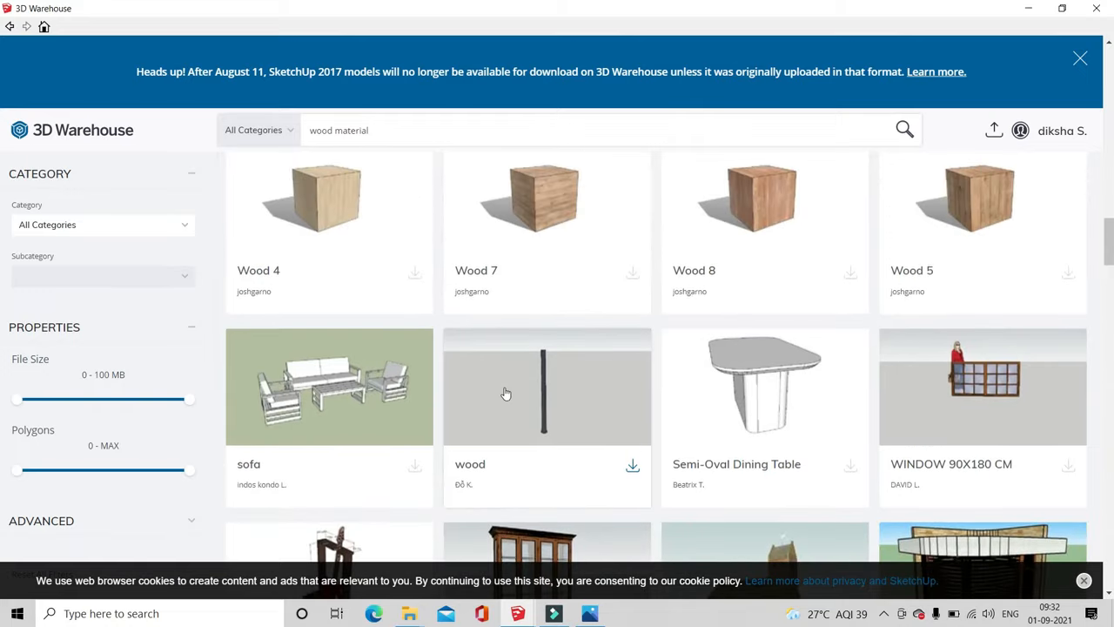
scroll(505, 393, down, 20)
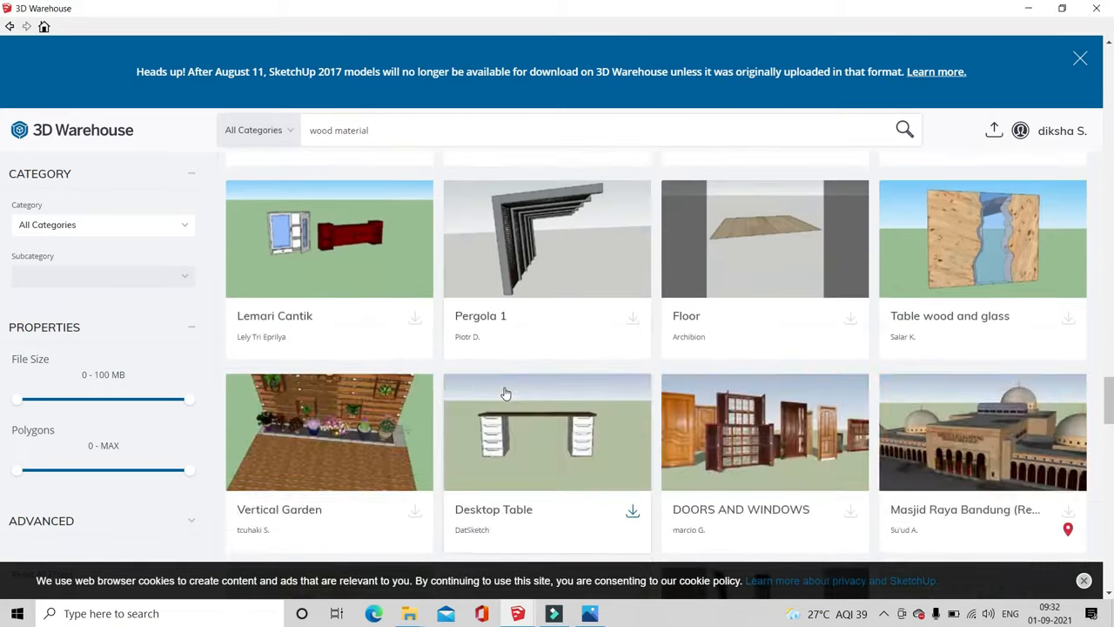
scroll(505, 394, down, 5)
click(383, 416)
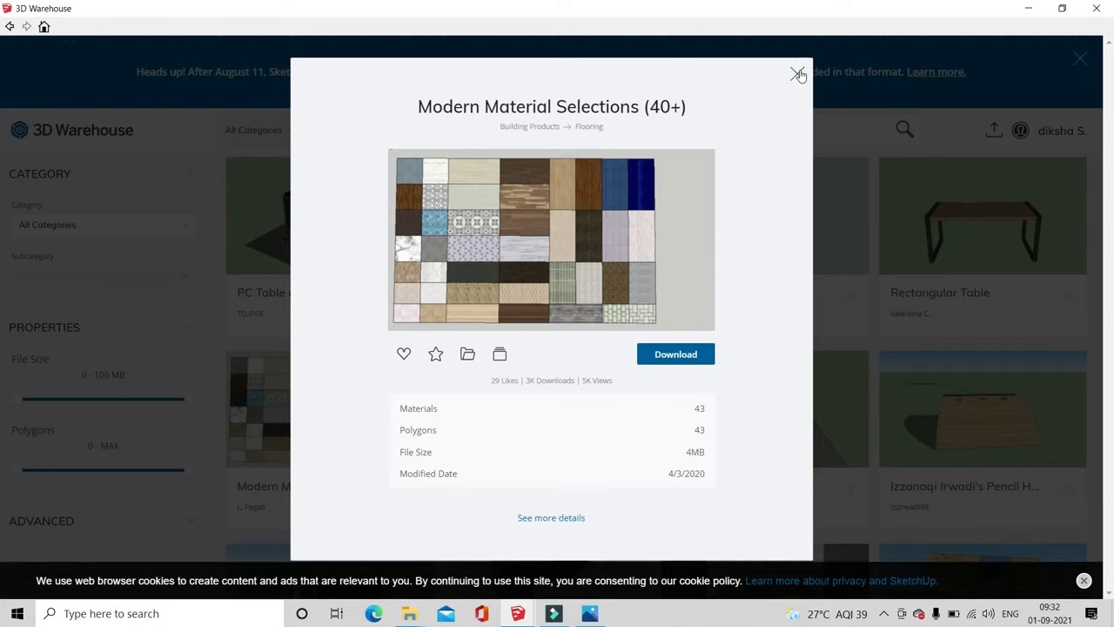
click(799, 76)
Load the "material" pack with maica wood, laminate flooring and wall stone swatches into the model and place it beside the building
scroll(902, 338, down, 10)
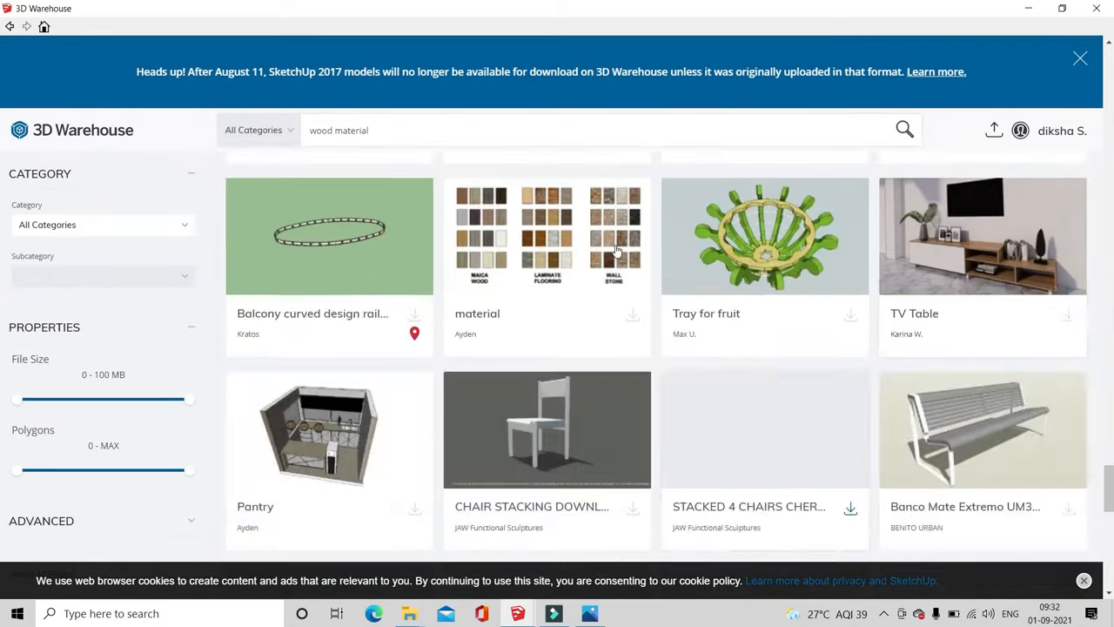
click(615, 250)
click(660, 341)
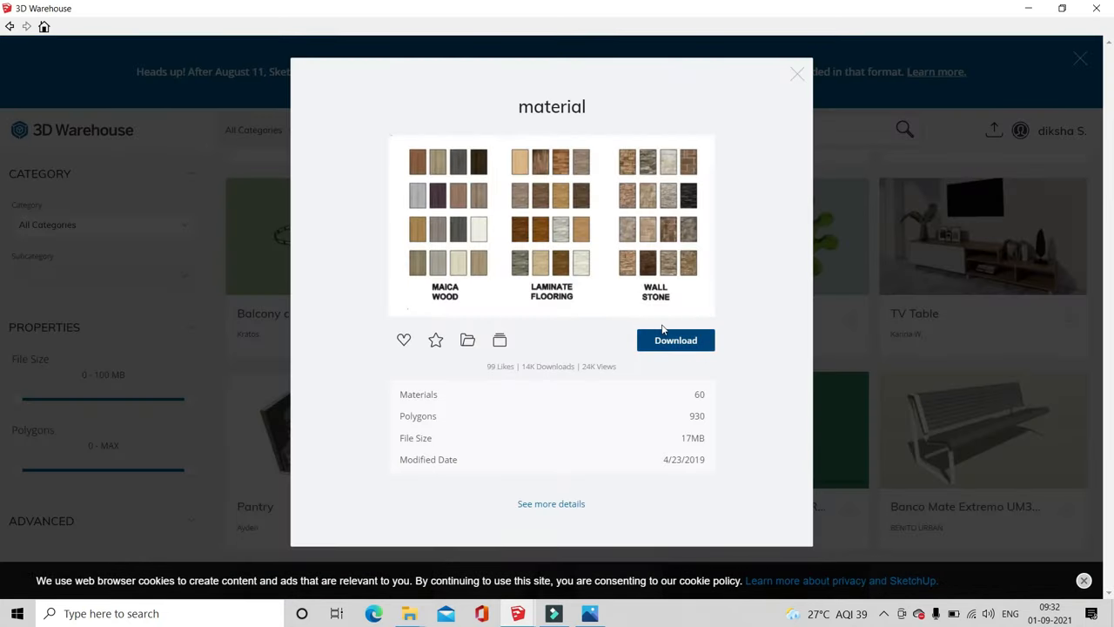
click(522, 339)
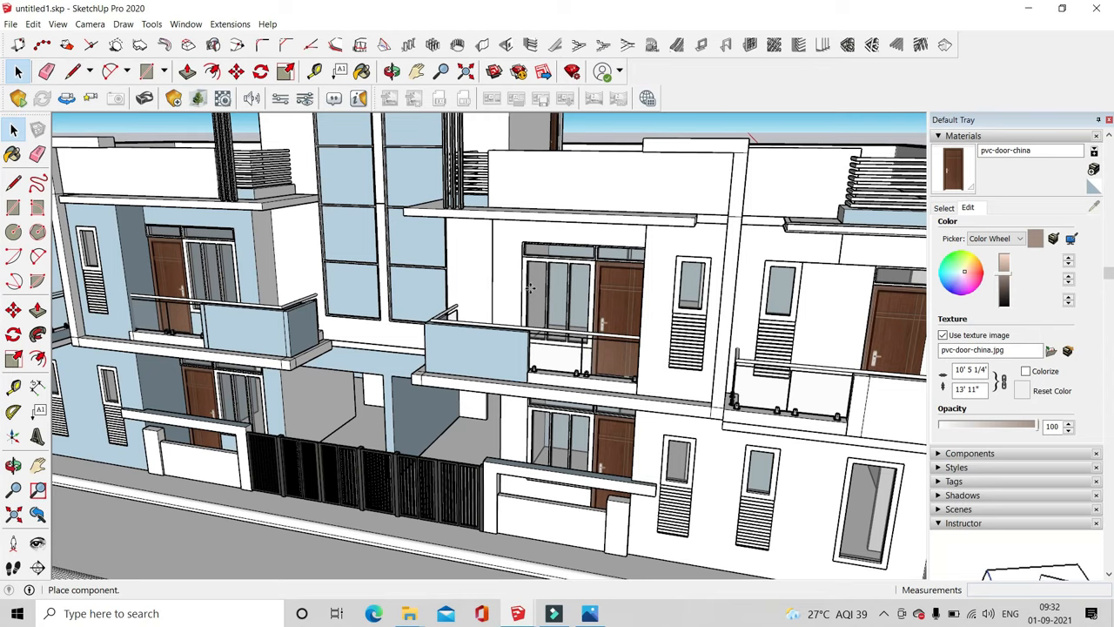
scroll(449, 318, down, 10)
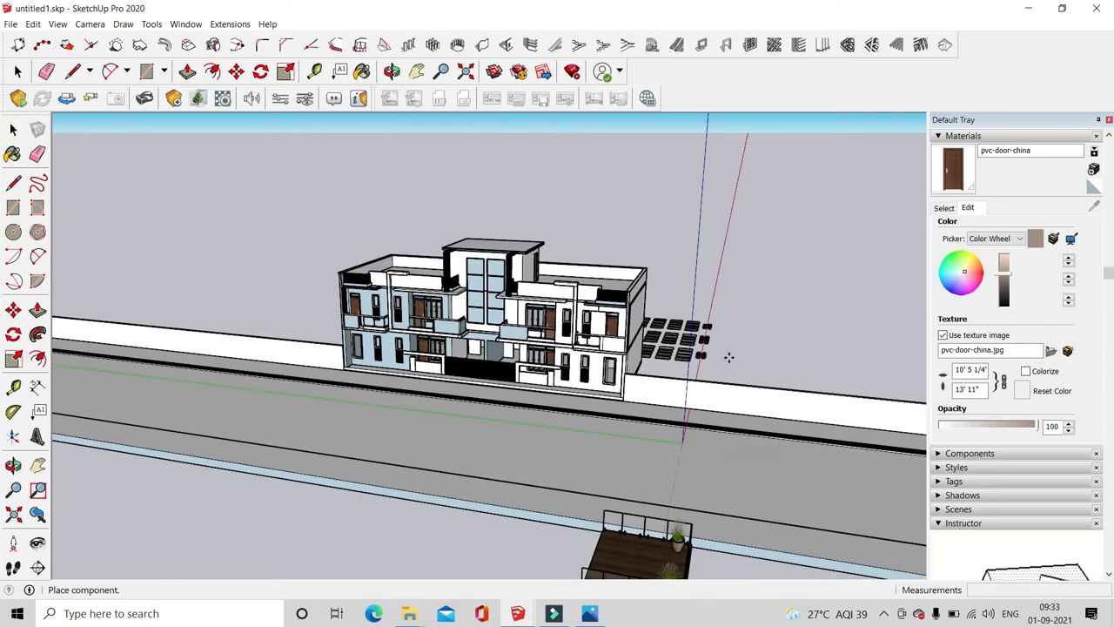
click(787, 351)
click(19, 72)
drag(267, 218, 311, 264)
Sample the darkest brown wood from the maica wood swatches as the current paint material
scroll(768, 331, up, 6)
middle_drag(768, 340, 742, 522)
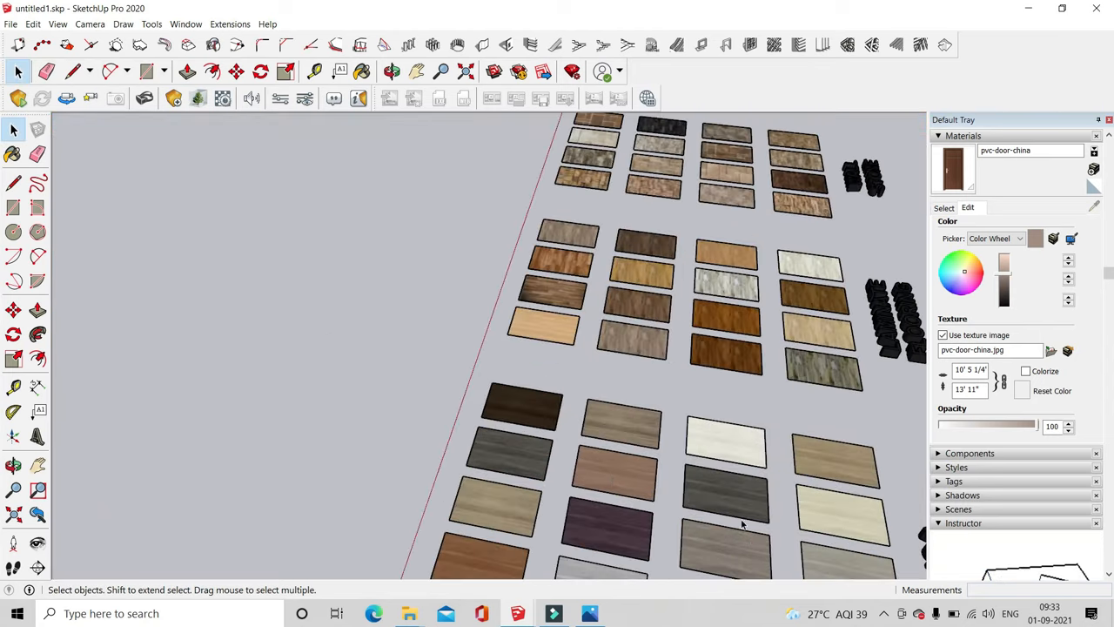
scroll(568, 451, down, 3)
scroll(542, 450, down, 3)
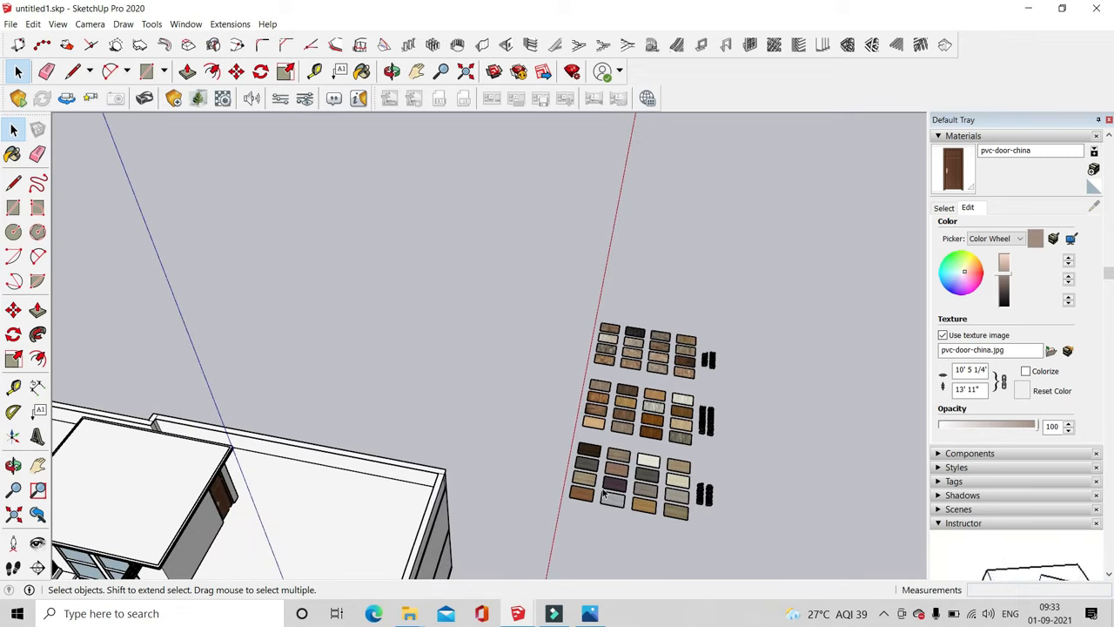
scroll(651, 481, up, 10)
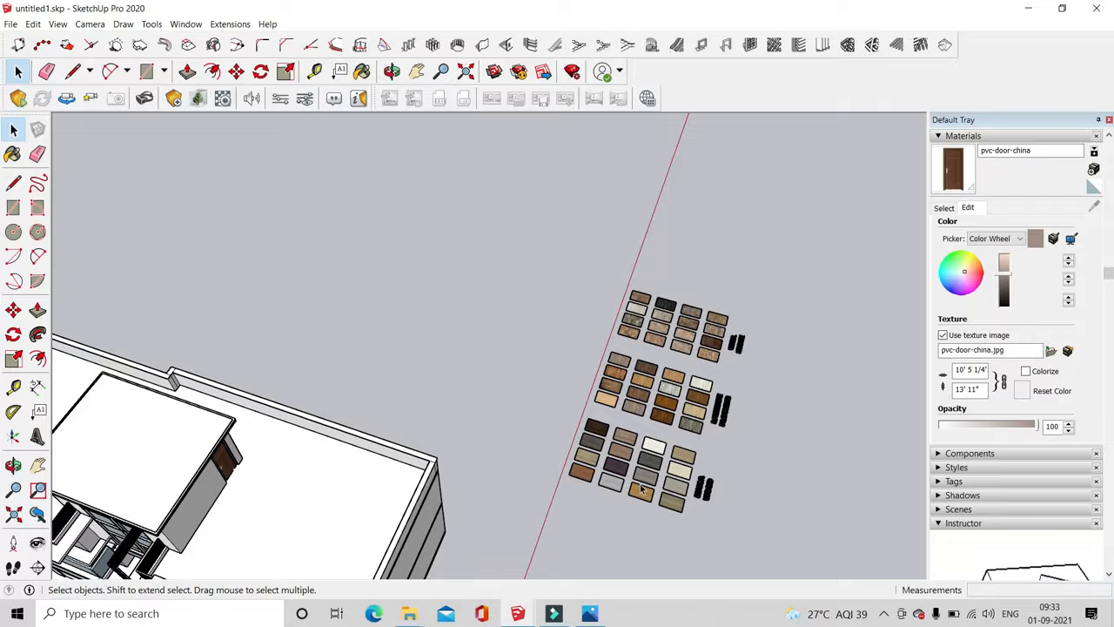
scroll(727, 131, up, 5)
scroll(584, 272, down, 9)
scroll(393, 462, up, 3)
scroll(402, 418, up, 8)
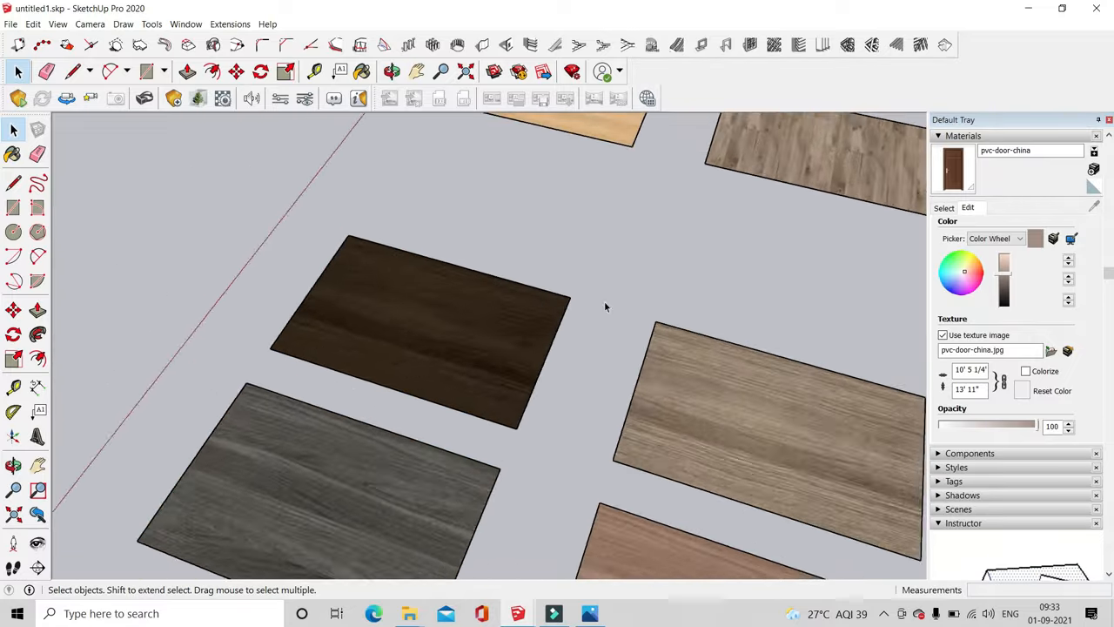
click(949, 208)
click(1094, 208)
click(435, 365)
Paint the frame of the narrow louvred window on the ground floor of the white half with the dark wood Color_L09
scroll(508, 281, down, 15)
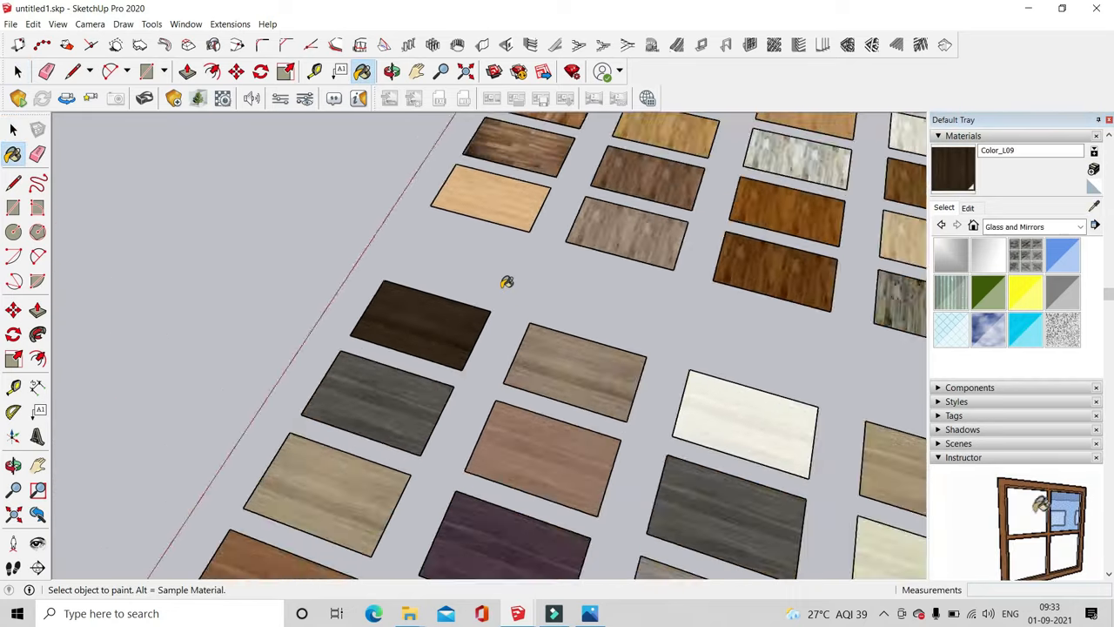
middle_drag(676, 356, 371, 397)
key(space)
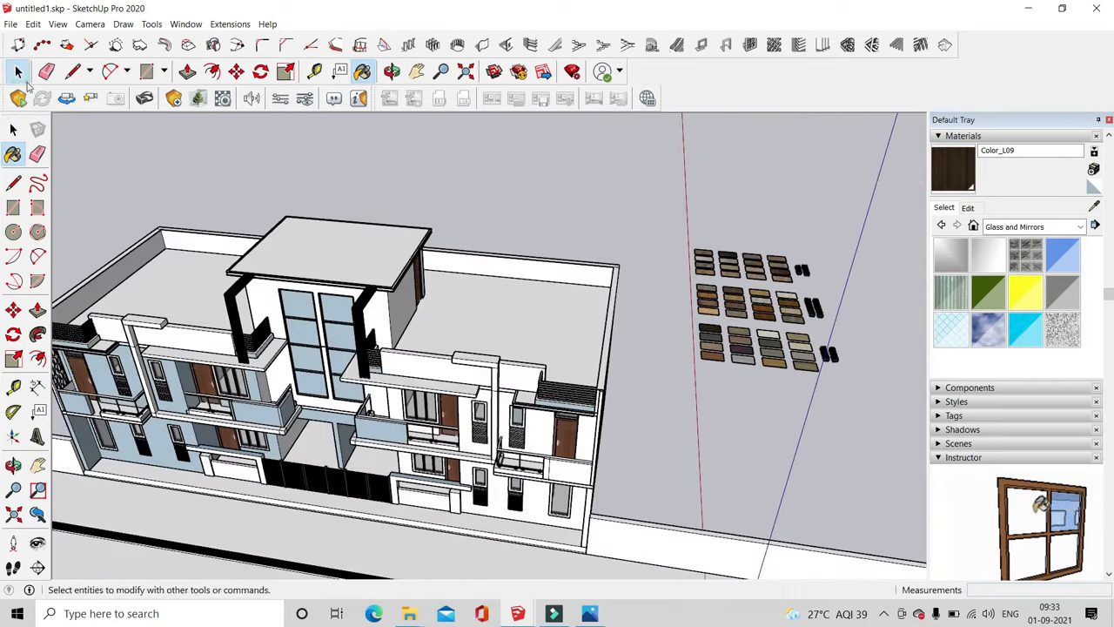
scroll(621, 485, up, 10)
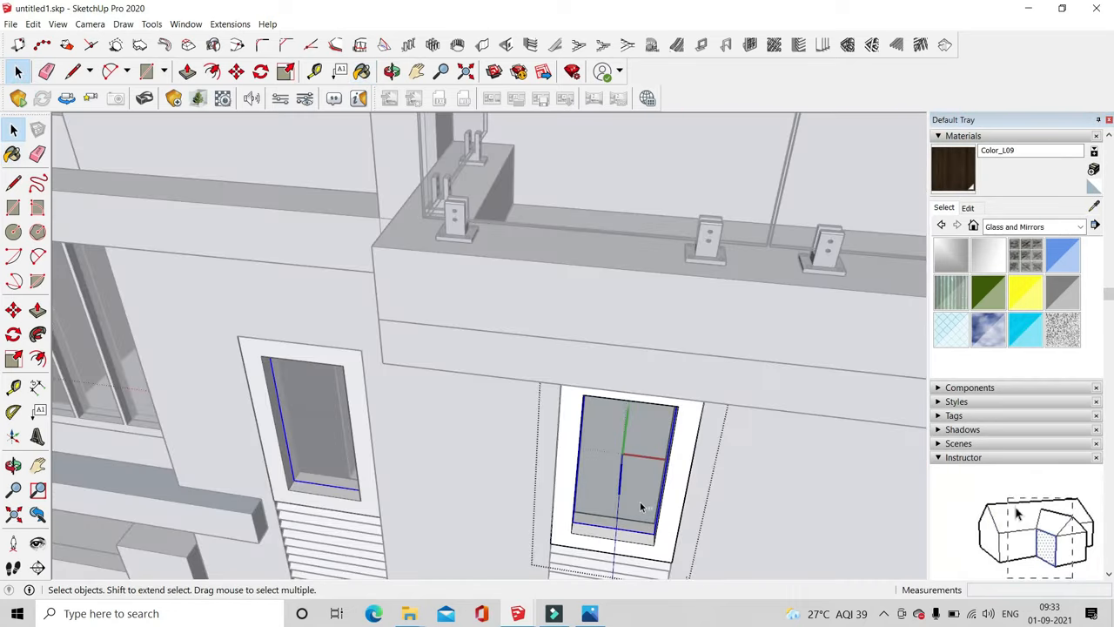
click(640, 503)
key(b)
scroll(669, 444, up, 3)
click(683, 450)
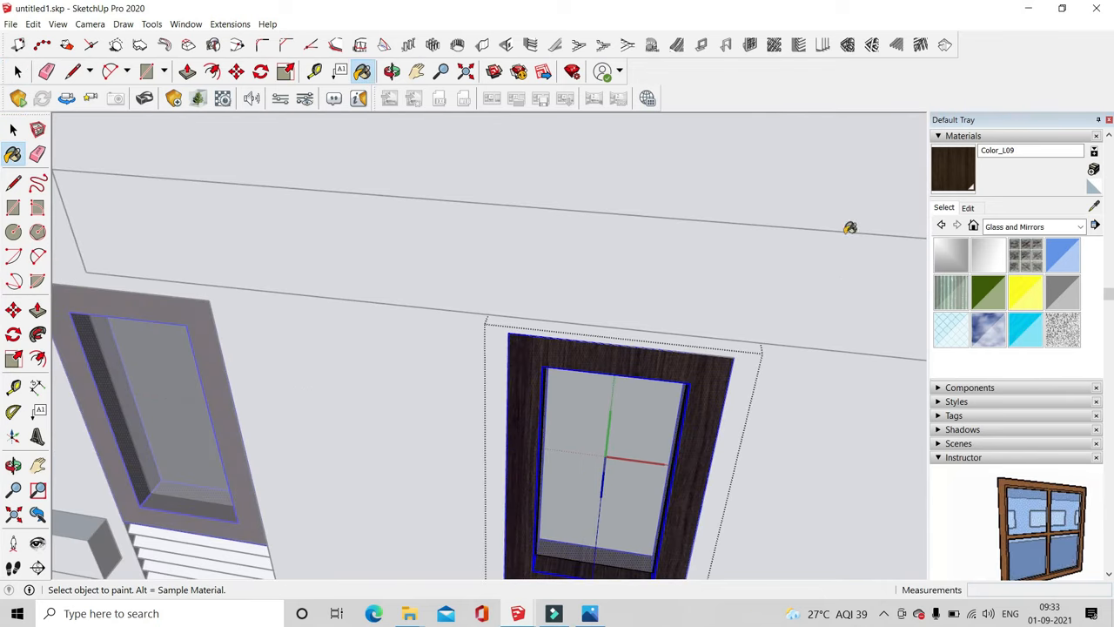
key(space)
click(263, 203)
Try matching the Color_L09 wood to the upper-floor door's colour and adjusting its brightness
scroll(597, 353, down, 8)
middle_drag(597, 353, 532, 296)
scroll(557, 342, down, 5)
scroll(532, 296, up, 8)
click(977, 213)
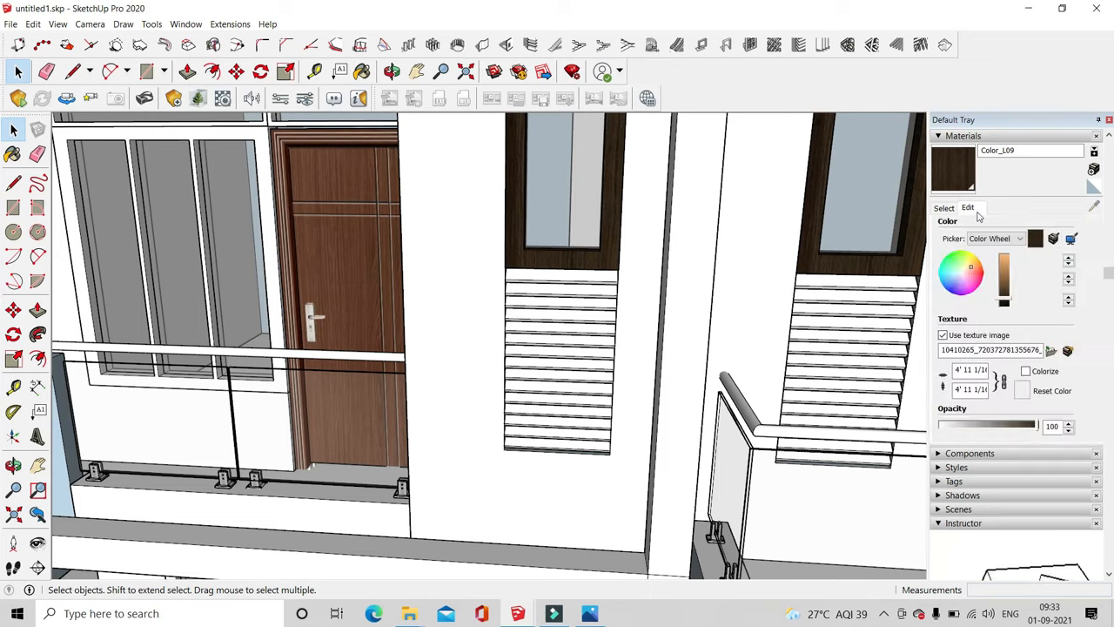
click(1070, 240)
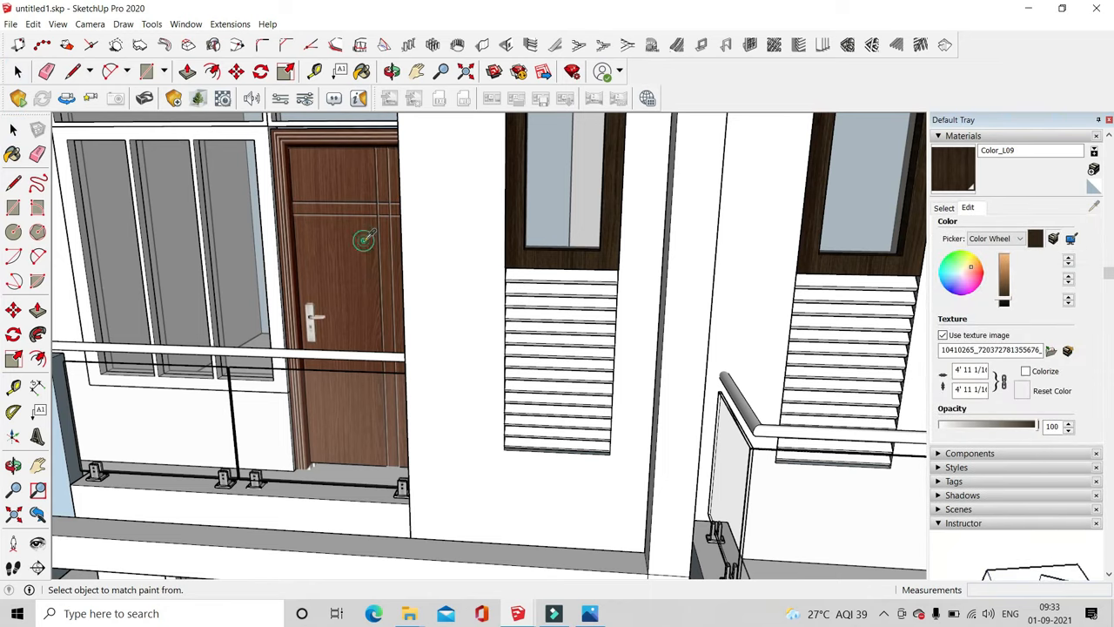
click(364, 240)
middle_drag(558, 276, 519, 318)
scroll(633, 275, up, 4)
click(1007, 278)
drag(1008, 278, 1007, 302)
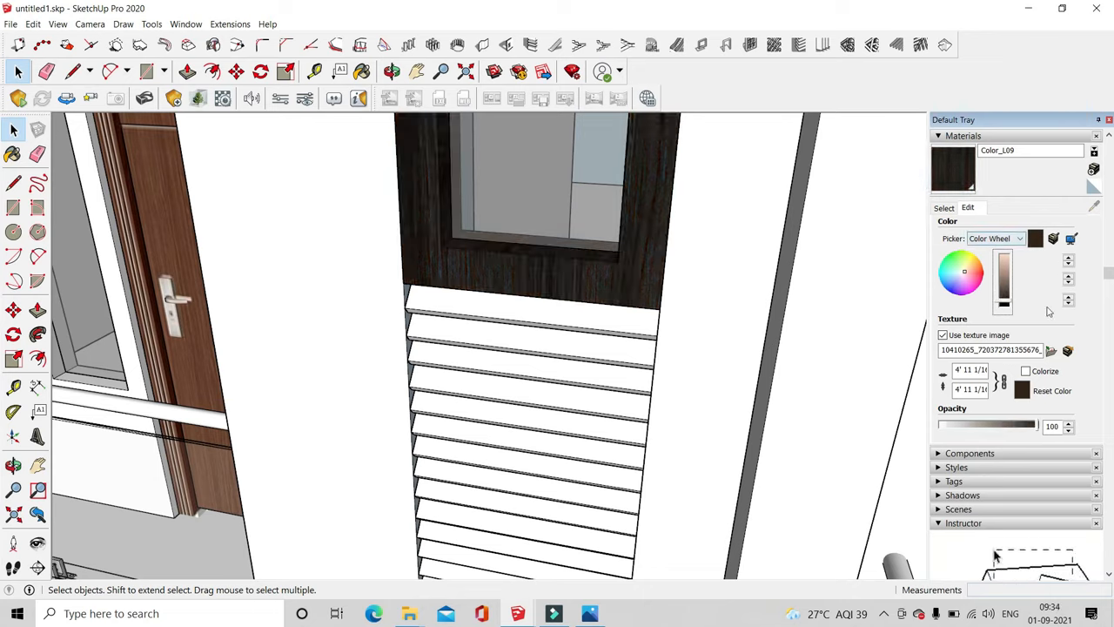
Reset the Color_L09 material's colour and brighten it to a medium brown on the window frames
click(1023, 393)
drag(1005, 302, 1010, 293)
scroll(644, 360, down, 3)
middle_drag(497, 385, 560, 343)
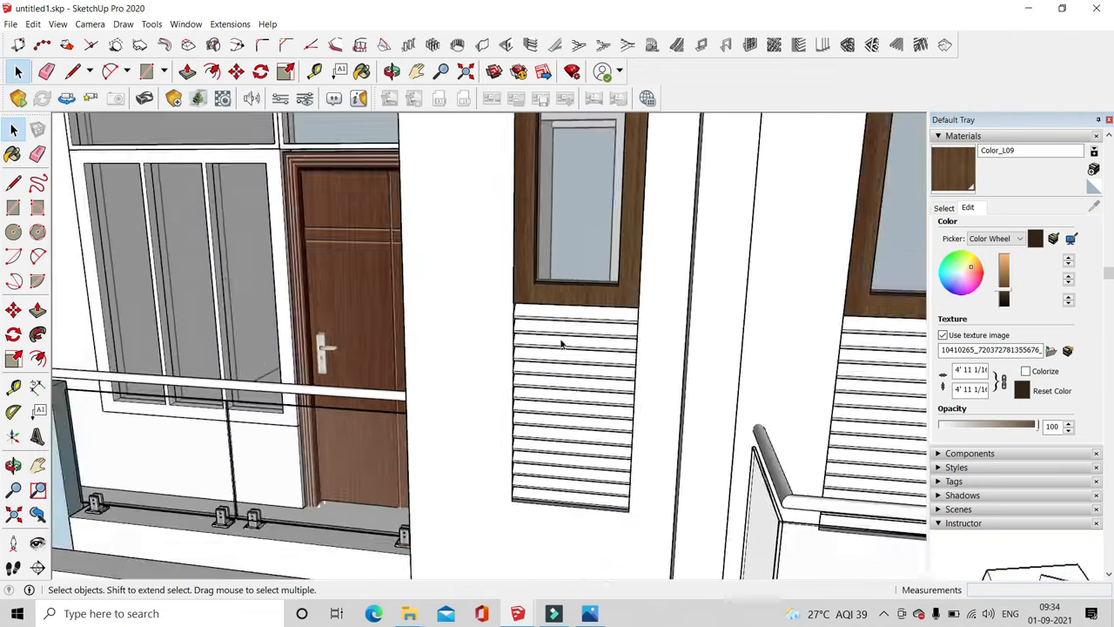
Fine-tune the brightness of Color_L09 and sample it from the louvred window's frame as the current paint material
scroll(559, 343, up, 2)
drag(1010, 290, 1007, 288)
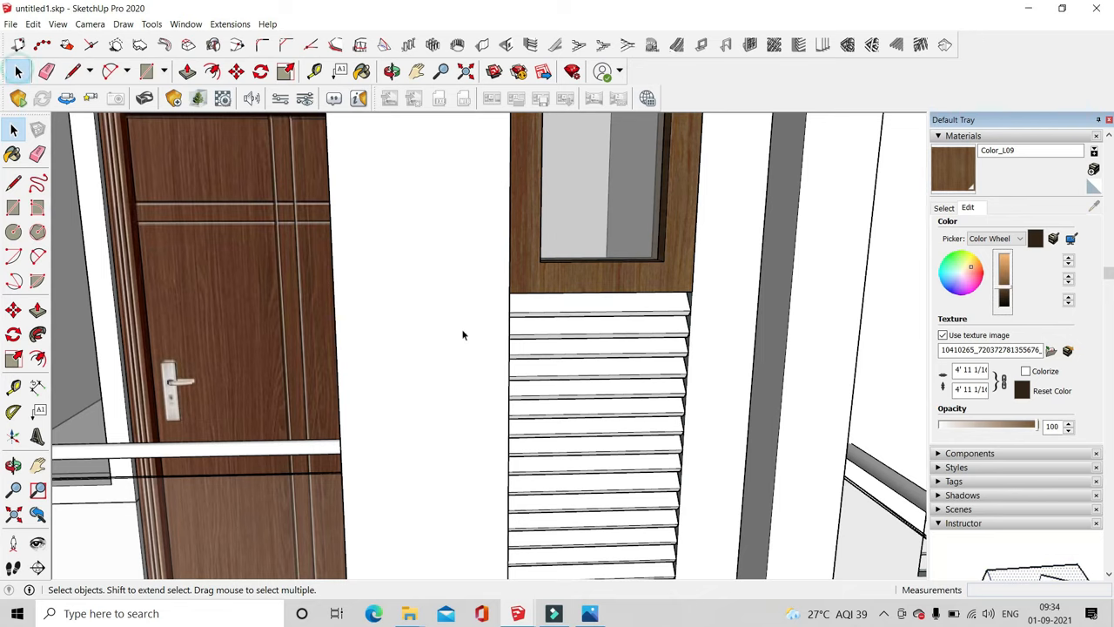
click(950, 209)
click(1094, 207)
click(679, 282)
Paint the frame of the transom window above the upper-floor door on the white half with Color_L09
scroll(442, 332, down, 6)
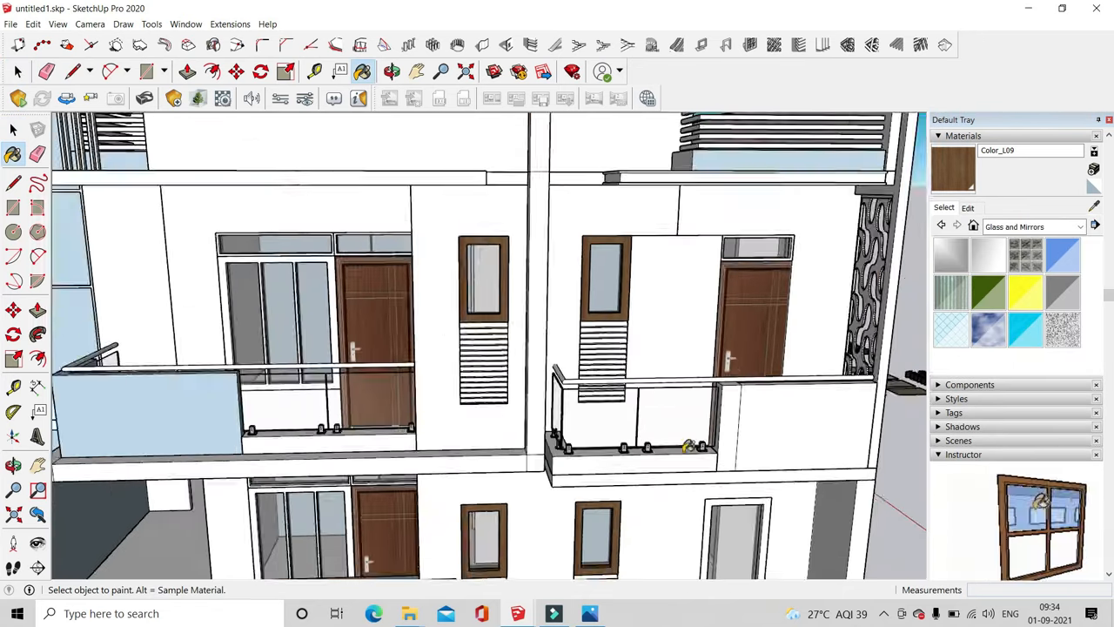
middle_drag(689, 446, 368, 333)
click(14, 75)
scroll(765, 236, up, 5)
double_click(780, 238)
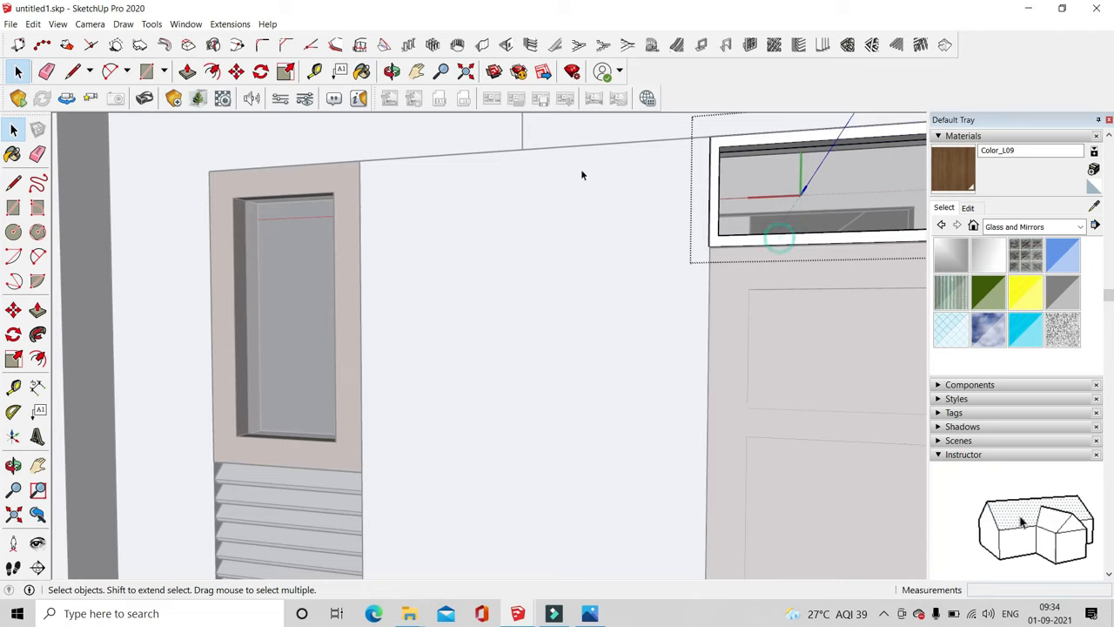
click(822, 197)
click(12, 153)
click(738, 234)
key(space)
Paint the frame of the tall ground-floor window on the white half with the Color_L09 wood
scroll(496, 335, down, 6)
scroll(580, 446, up, 6)
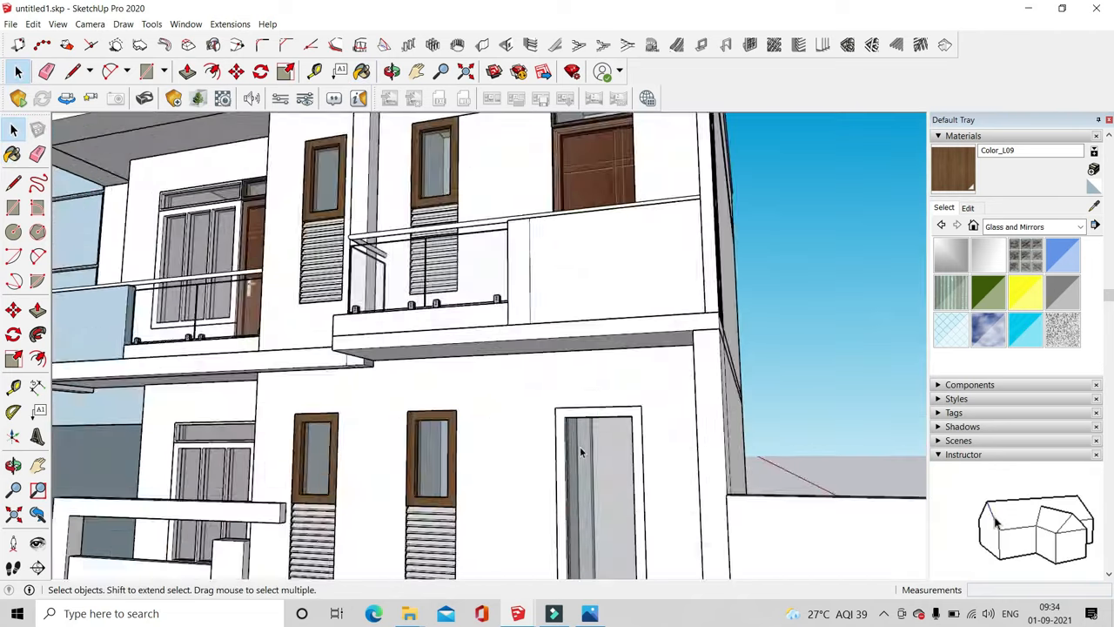
scroll(578, 447, down, 1)
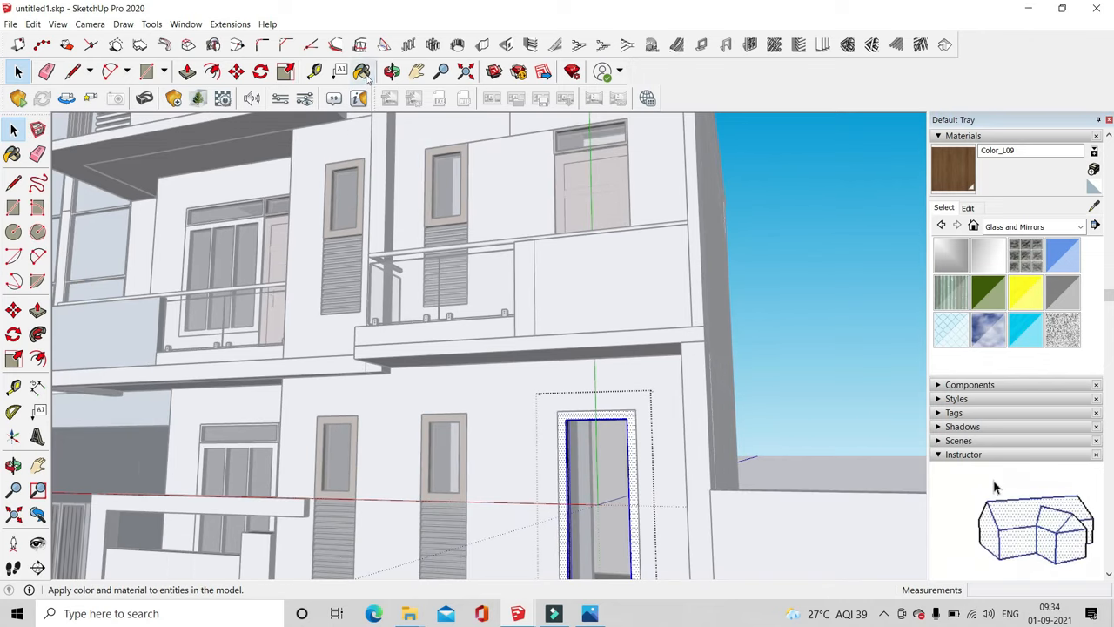
click(12, 153)
click(632, 419)
click(19, 71)
click(662, 383)
Paint the frame of the wide transom above the ground-floor three-panel window with Color_L09
scroll(634, 396, down, 6)
middle_drag(633, 396, 604, 485)
scroll(253, 165, up, 6)
shift+middle_drag(241, 149, 334, 240)
scroll(719, 294, up, 5)
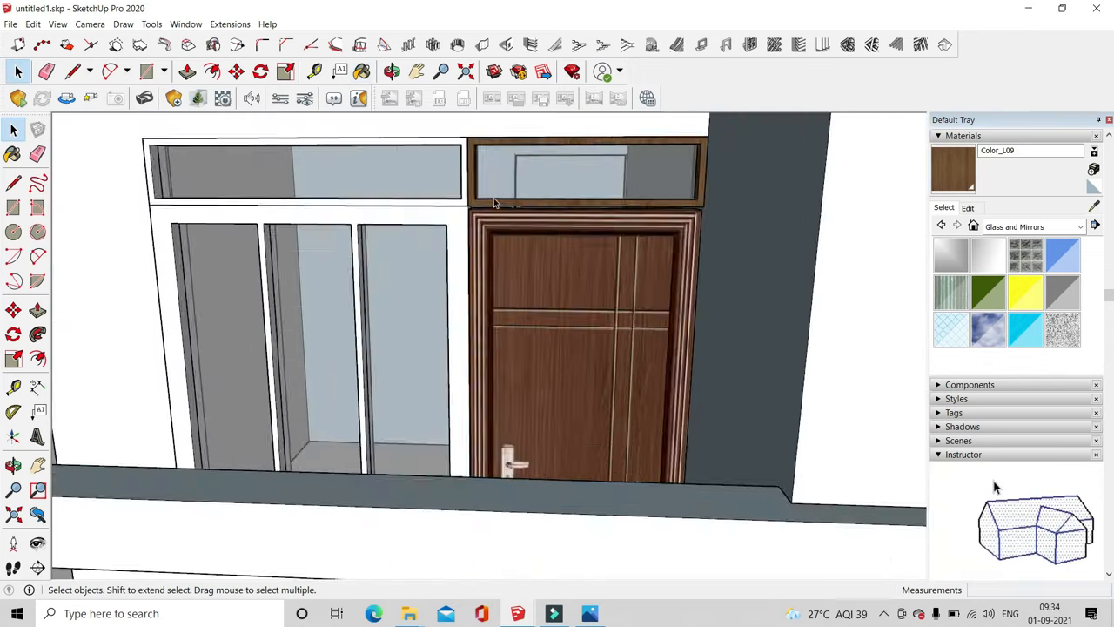
scroll(427, 187, up, 4)
triple_click(426, 184)
click(362, 71)
click(441, 182)
click(18, 72)
Paint the frame and mullions of the three-panel window beside the ground-floor door with Color_L09
double_click(341, 236)
triple_click(343, 233)
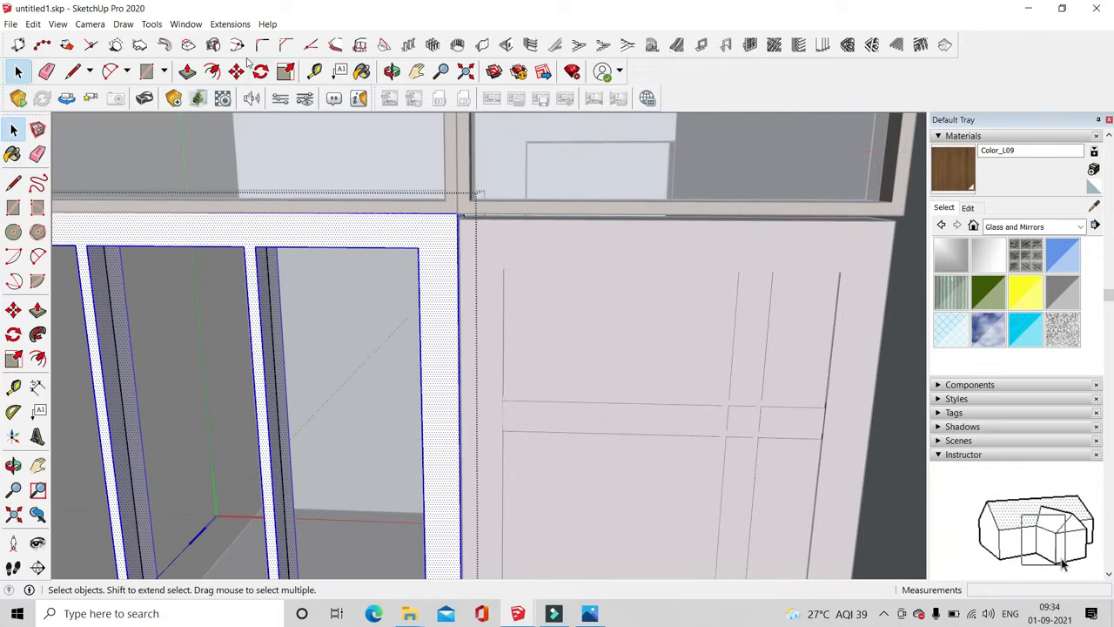
click(362, 72)
click(409, 231)
click(19, 72)
click(542, 340)
Paint the frame of the tall ground-floor window on the blue half with the Color_L09 wood
scroll(611, 397, down, 10)
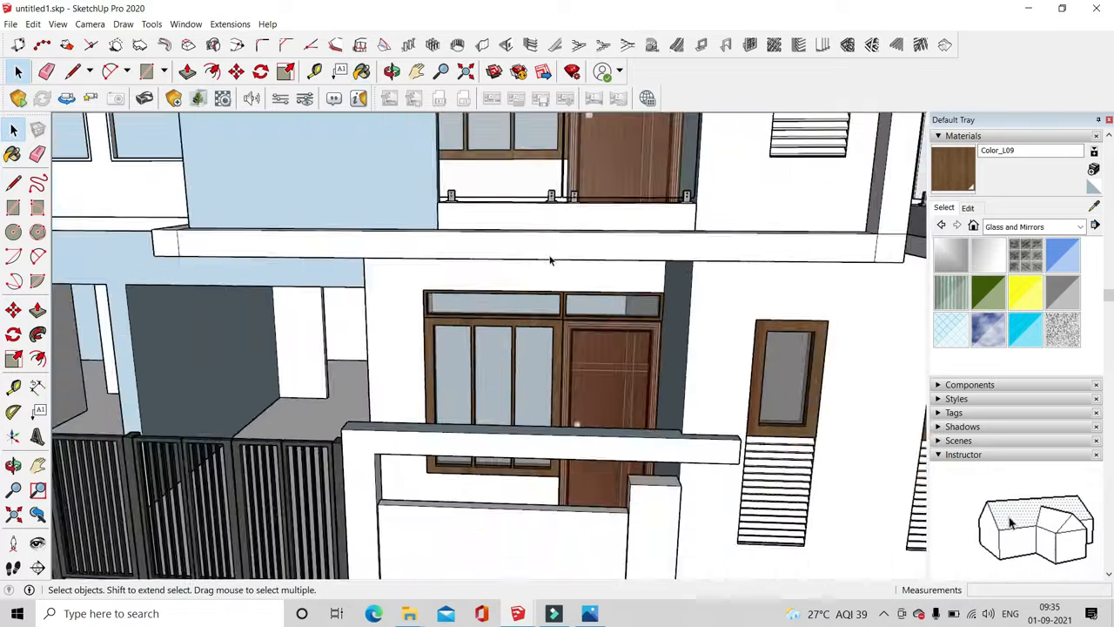
scroll(684, 500, up, 4)
scroll(242, 529, up, 5)
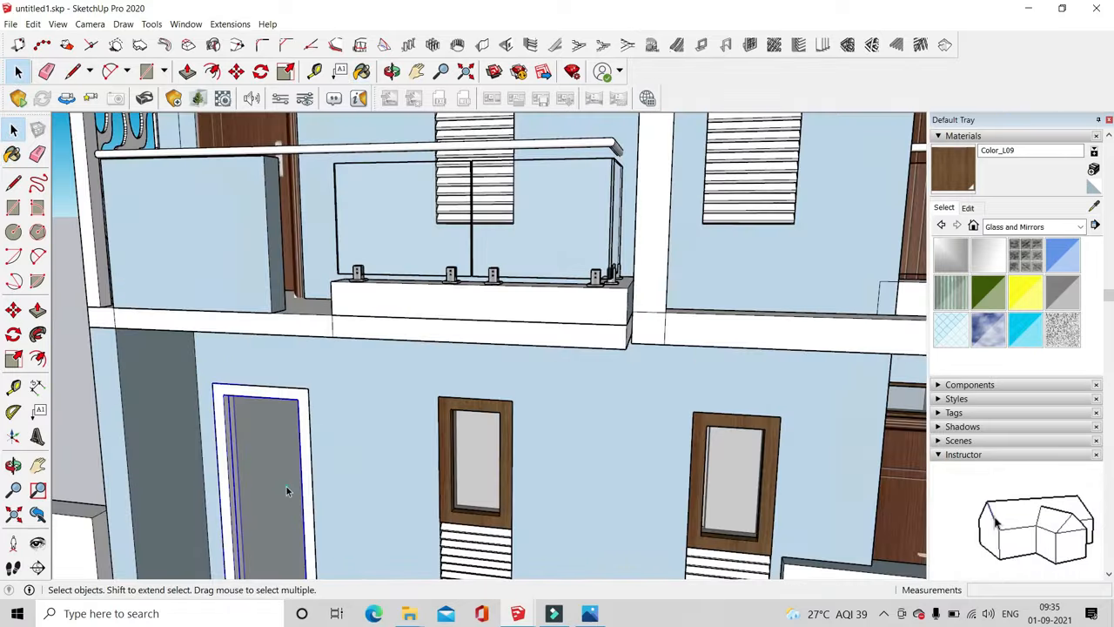
click(286, 486)
click(362, 70)
click(300, 426)
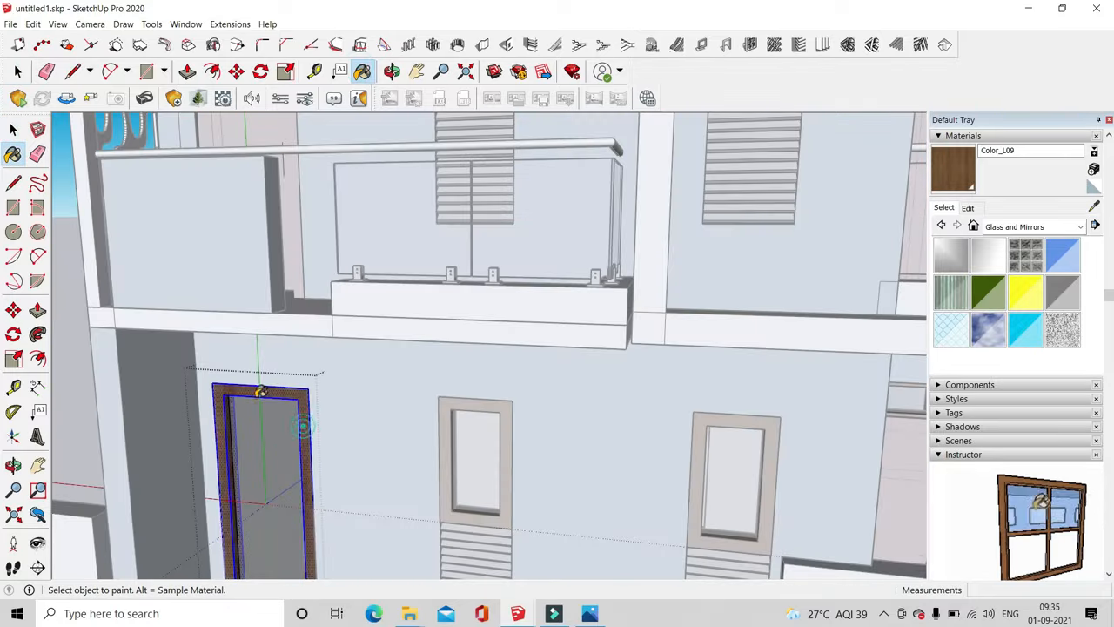
key(space)
Paint the frame of the narrow sidelight window directly beside the door with the Color_L09 wood
scroll(281, 330, down, 8)
middle_drag(384, 411, 522, 365)
scroll(383, 326, up, 8)
double_click(431, 344)
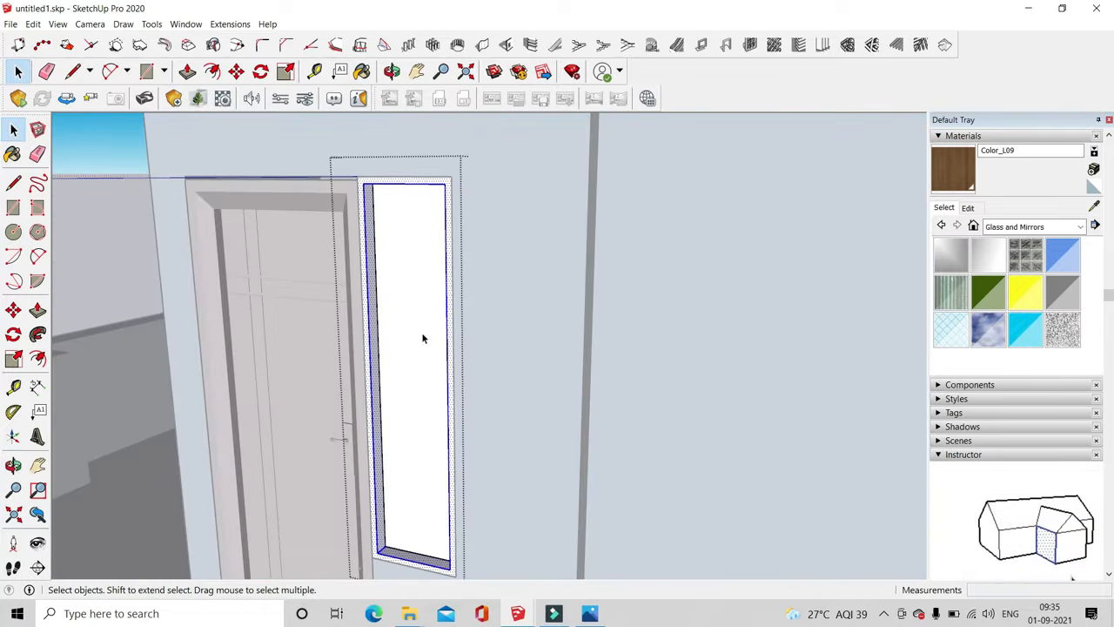
click(362, 70)
click(414, 180)
click(18, 73)
key(Escape)
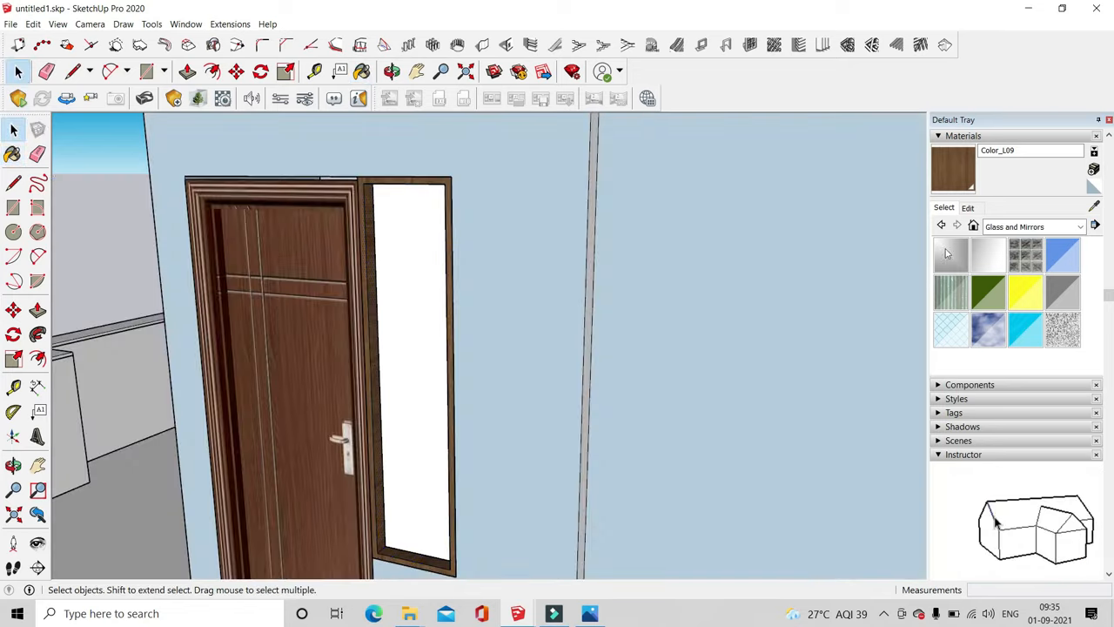
Paint the pane of the sidelight window beside the door with Translucent Glass Gray from Glass and Mirrors
click(1058, 297)
key(space)
double_click(390, 253)
key(b)
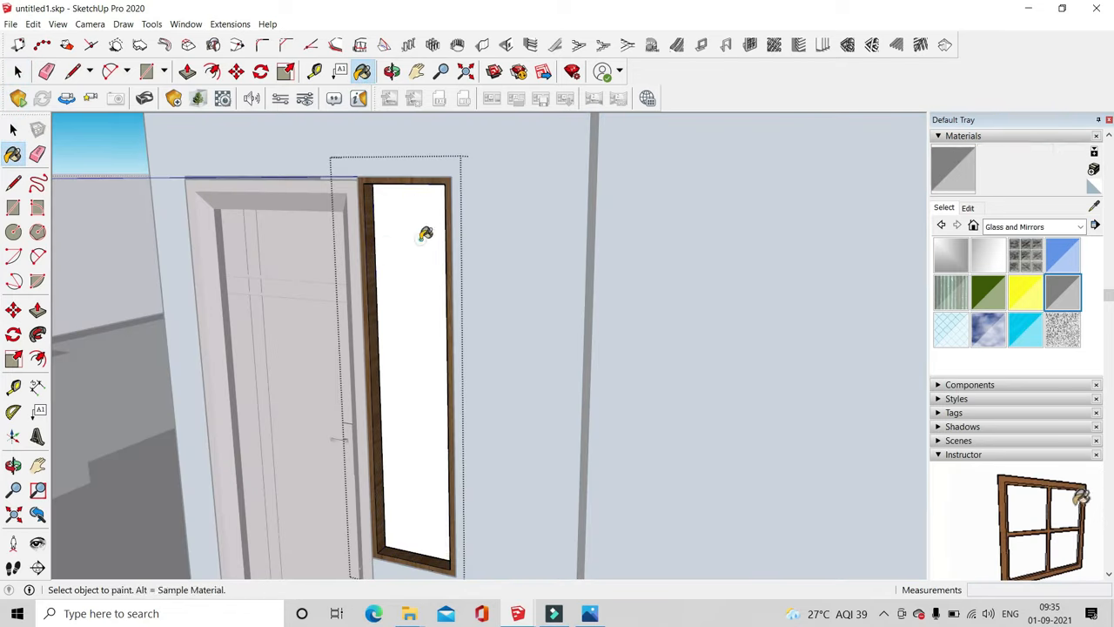
click(425, 239)
click(18, 72)
key(Escape)
Sample the upper-floor window glass and recolour the translucent gray glass material to a lighter, bluish tint
scroll(435, 349, down, 15)
middle_drag(488, 374, 392, 331)
scroll(348, 383, up, 10)
middle_drag(348, 400, 296, 462)
click(966, 208)
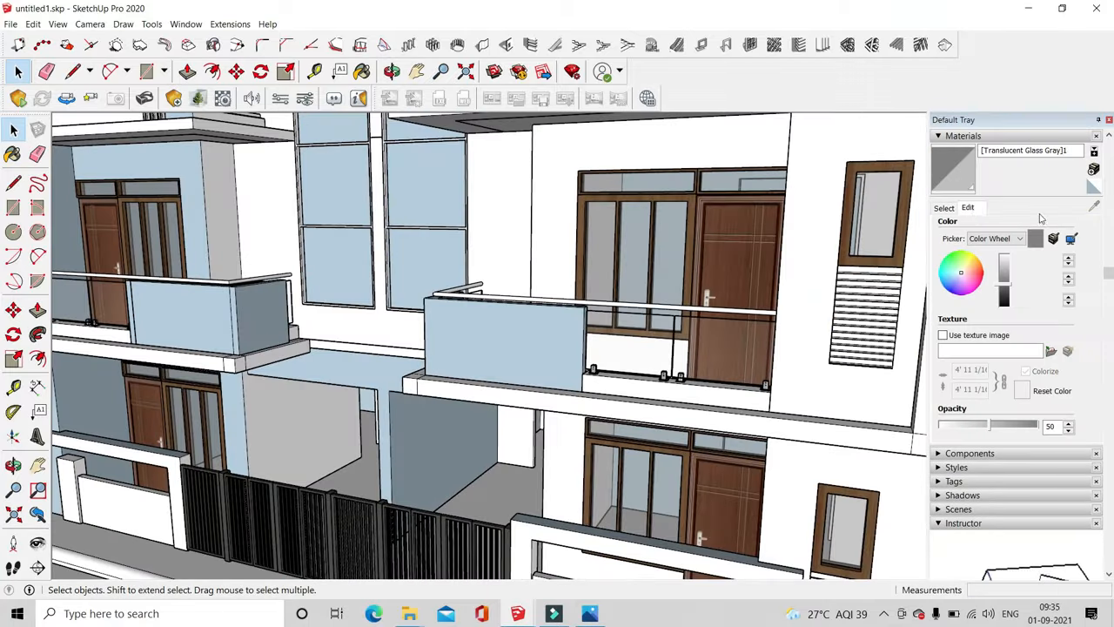
click(944, 207)
click(1094, 206)
scroll(710, 257, up, 3)
click(653, 249)
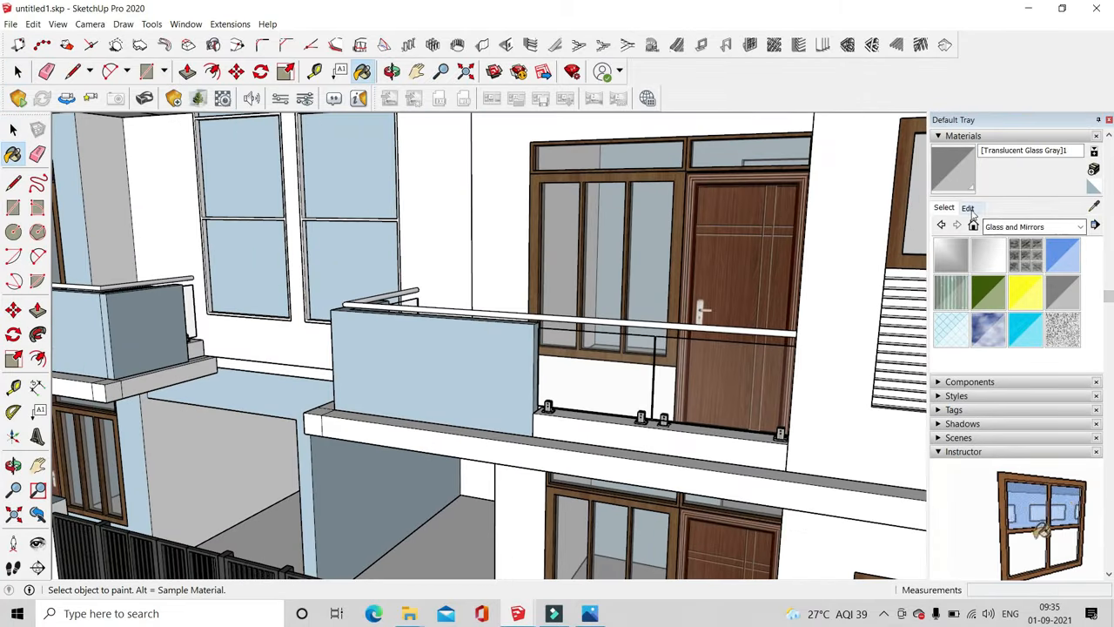
click(968, 207)
click(960, 283)
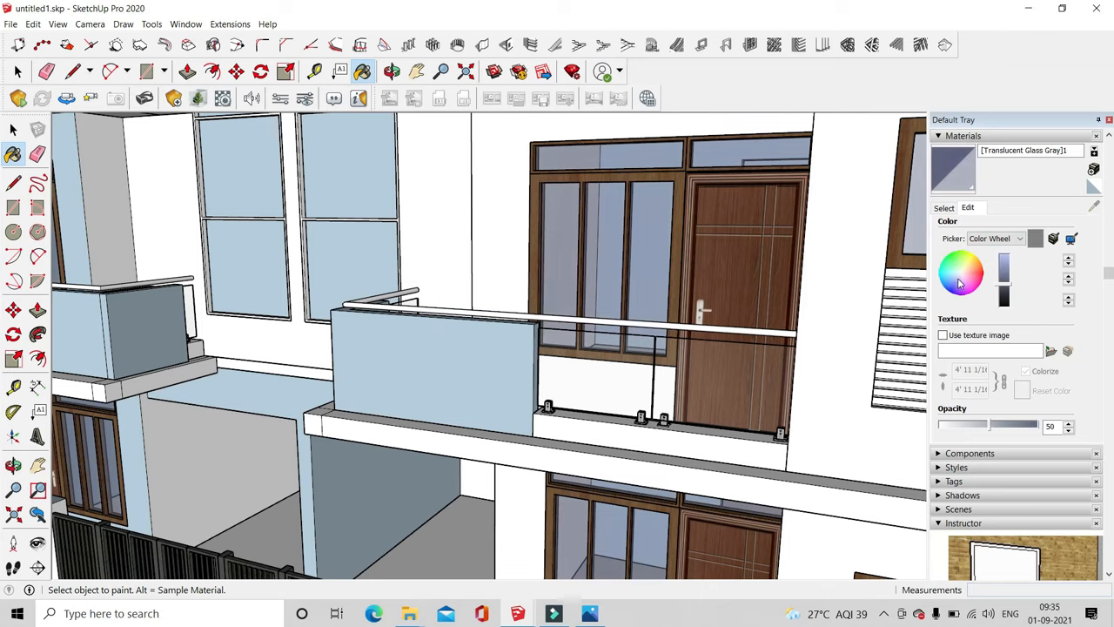
drag(958, 281, 955, 277)
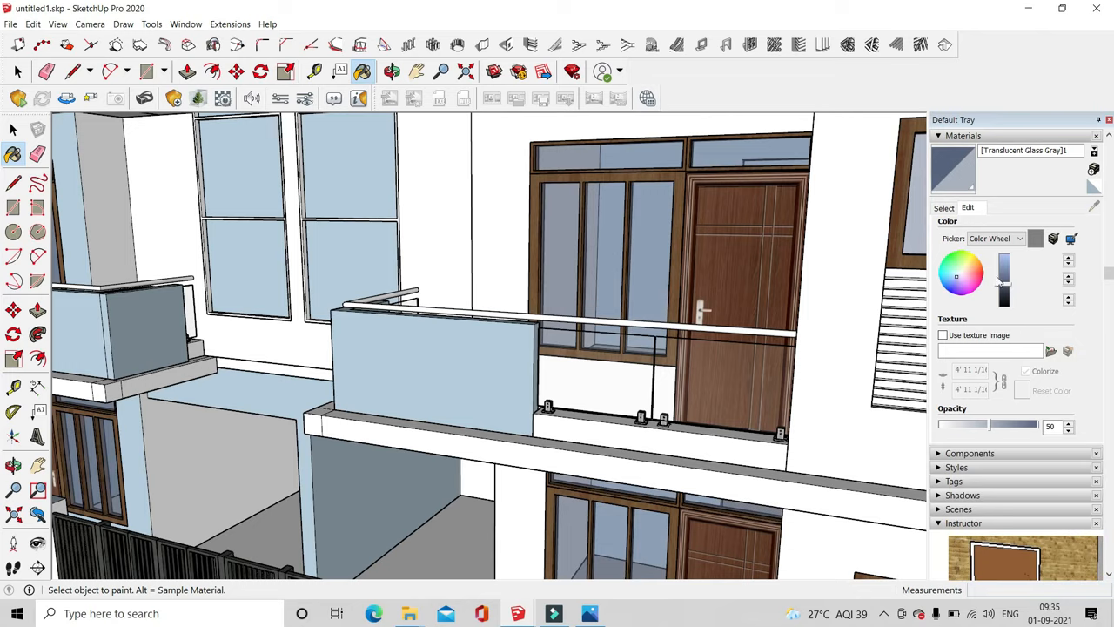
click(1005, 275)
Examine the whole front elevation to check the wood frames and the bluish window glass
scroll(606, 298, down, 5)
mouse_move(493, 350)
middle_down()
mouse_move(453, 291)
mouse_move(350, 345)
middle_up()
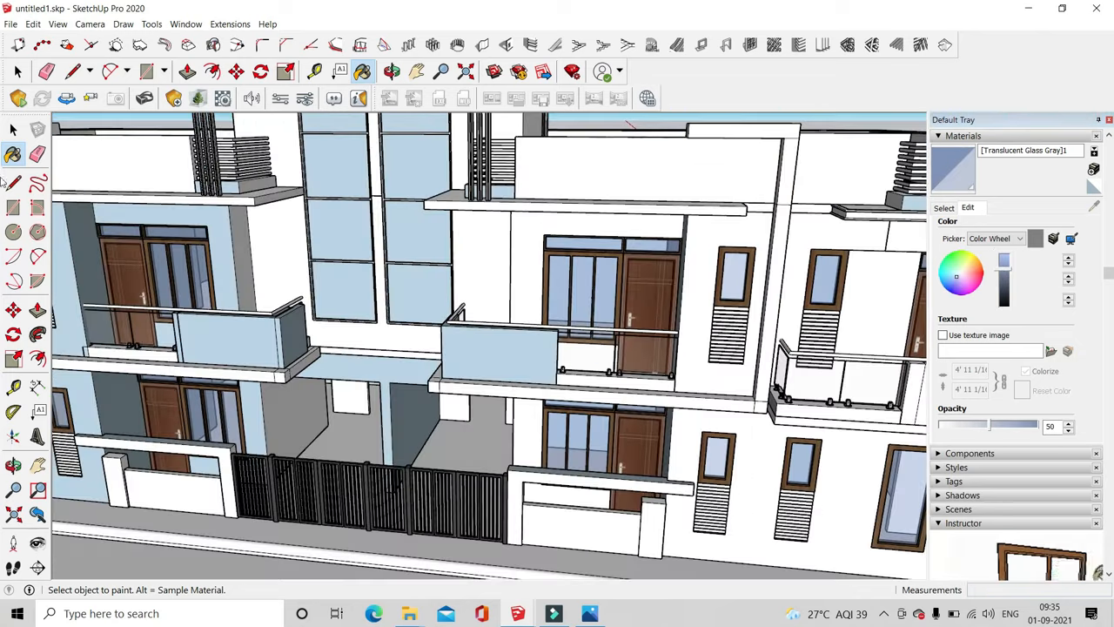
key(space)
scroll(351, 345, down, 4)
click(617, 173)
middle_drag(635, 193, 417, 295)
scroll(418, 296, down, 4)
scroll(444, 344, up, 5)
middle_drag(444, 344, 530, 278)
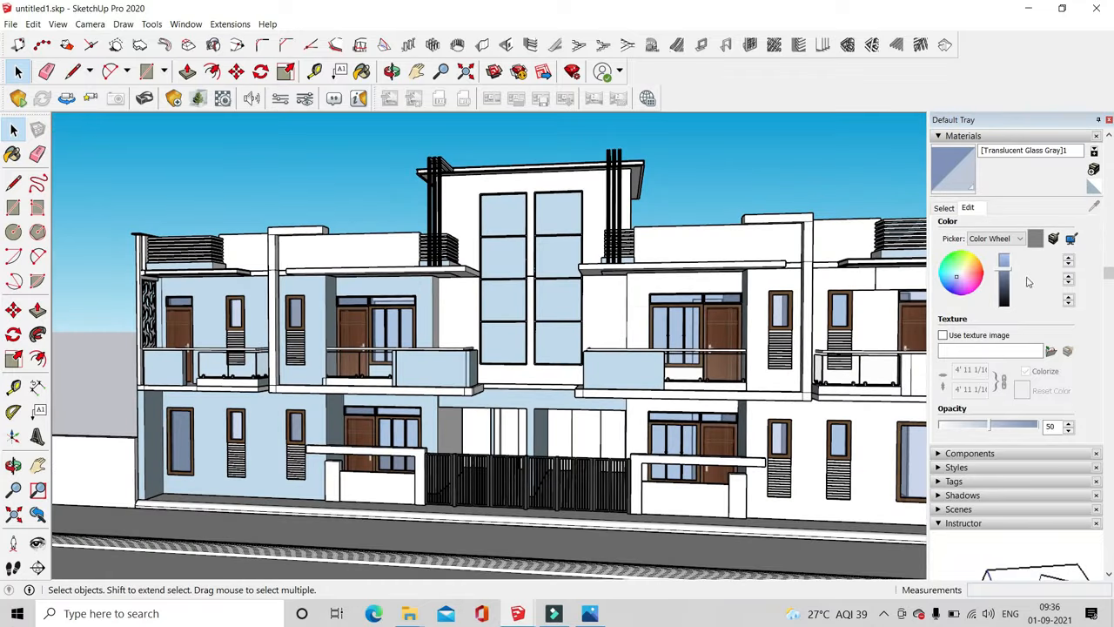
middle_drag(695, 203, 669, 300)
middle_drag(670, 339, 639, 373)
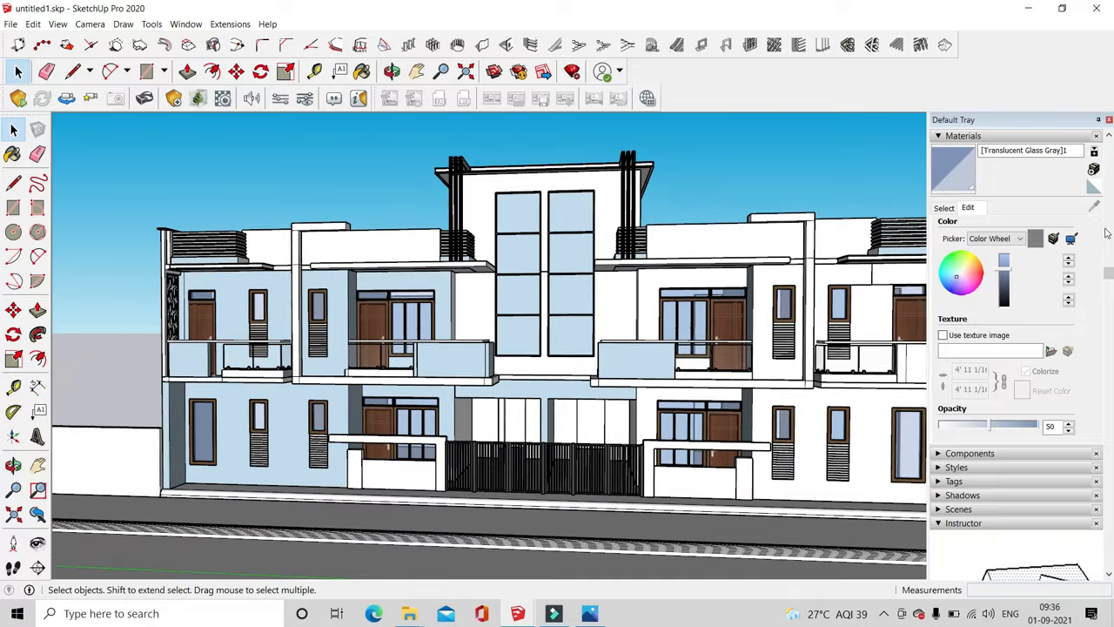
Create a new material, Material1, using the texture image 1.jpg from the Desktop's materials folder
click(1094, 170)
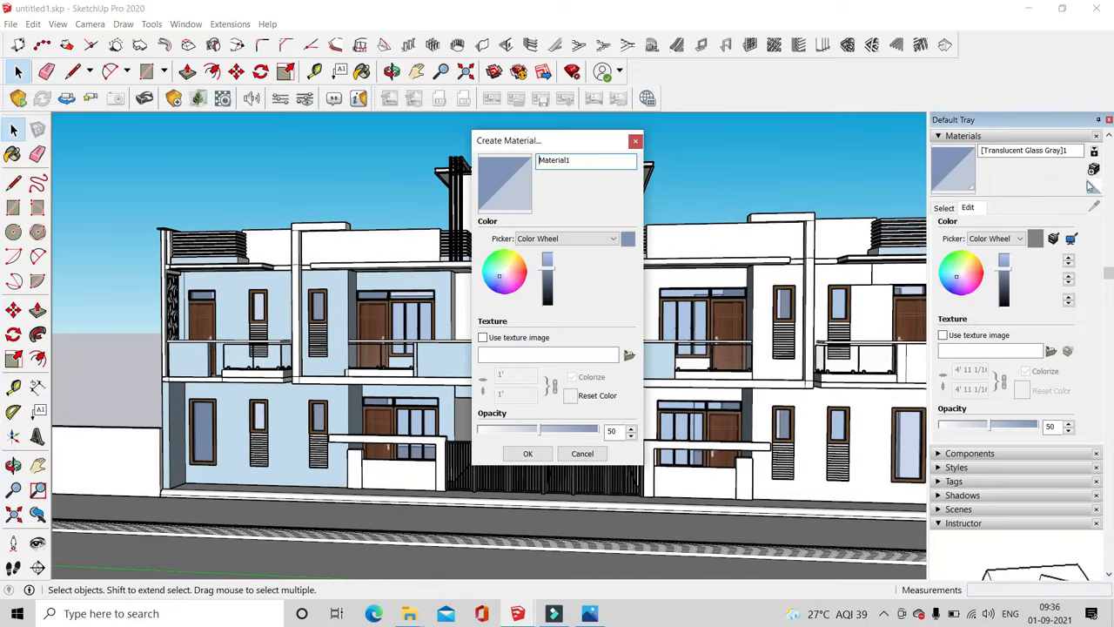
click(630, 353)
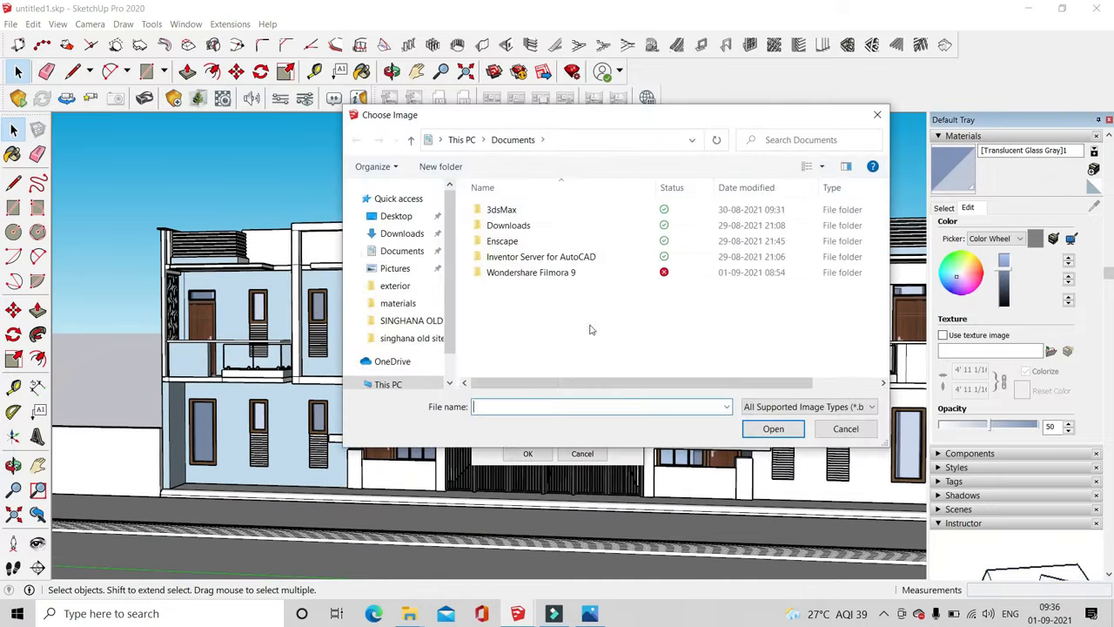
scroll(391, 331, down, 2)
scroll(389, 337, up, 2)
click(396, 217)
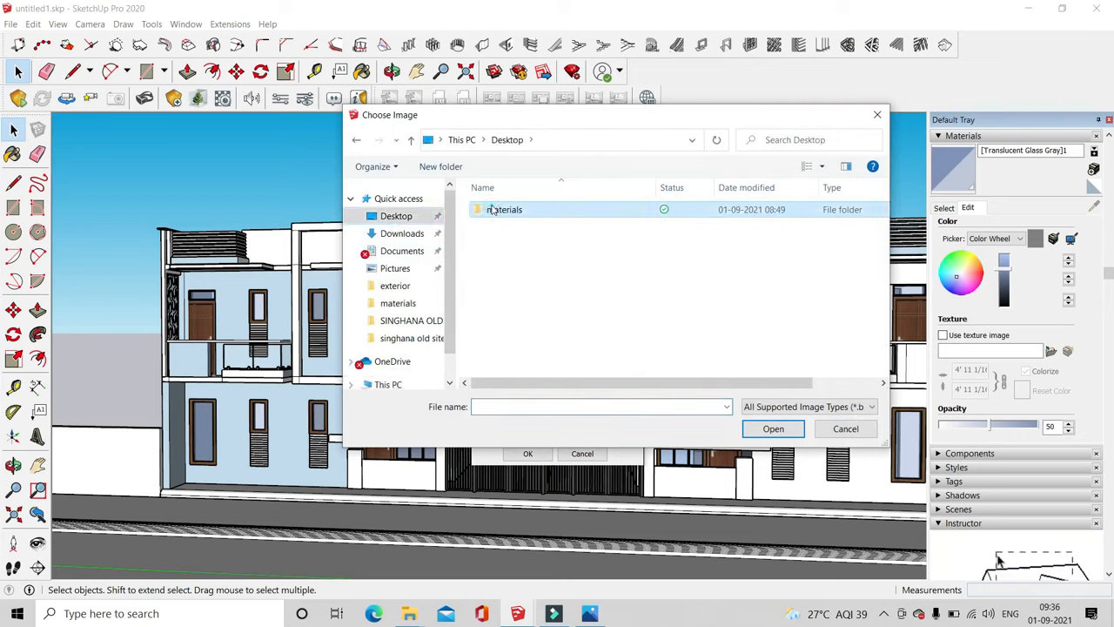
double_click(500, 210)
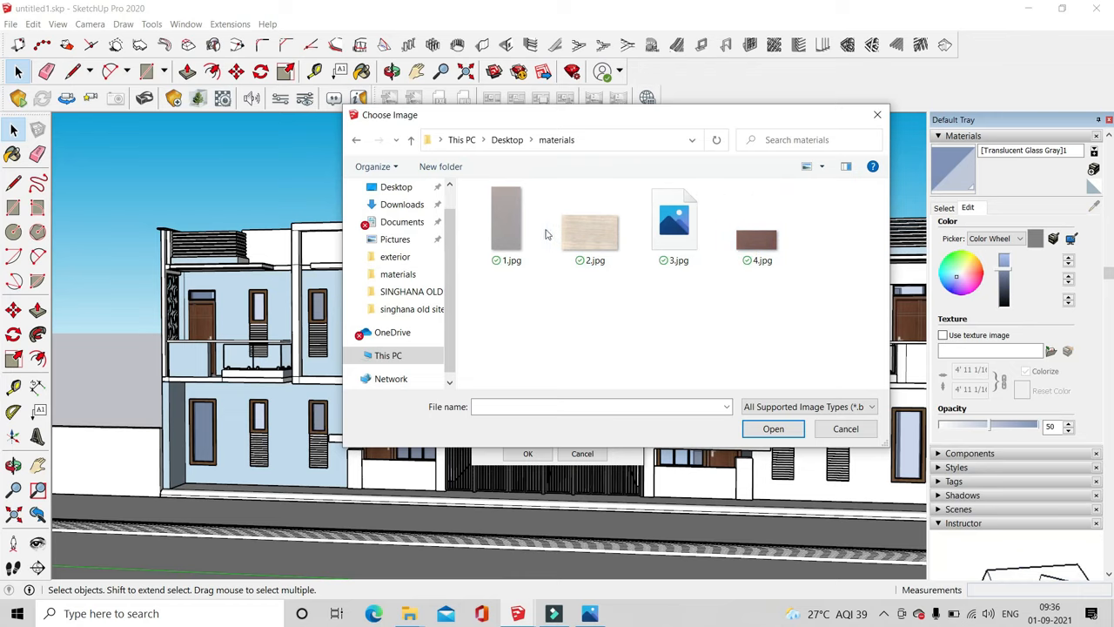
click(511, 223)
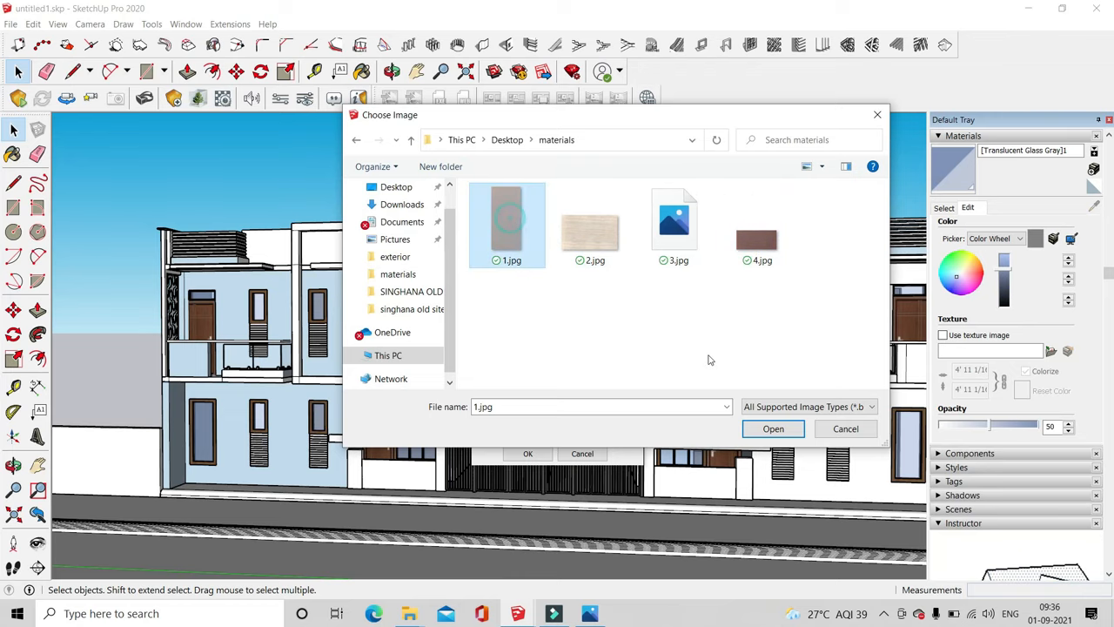
click(774, 427)
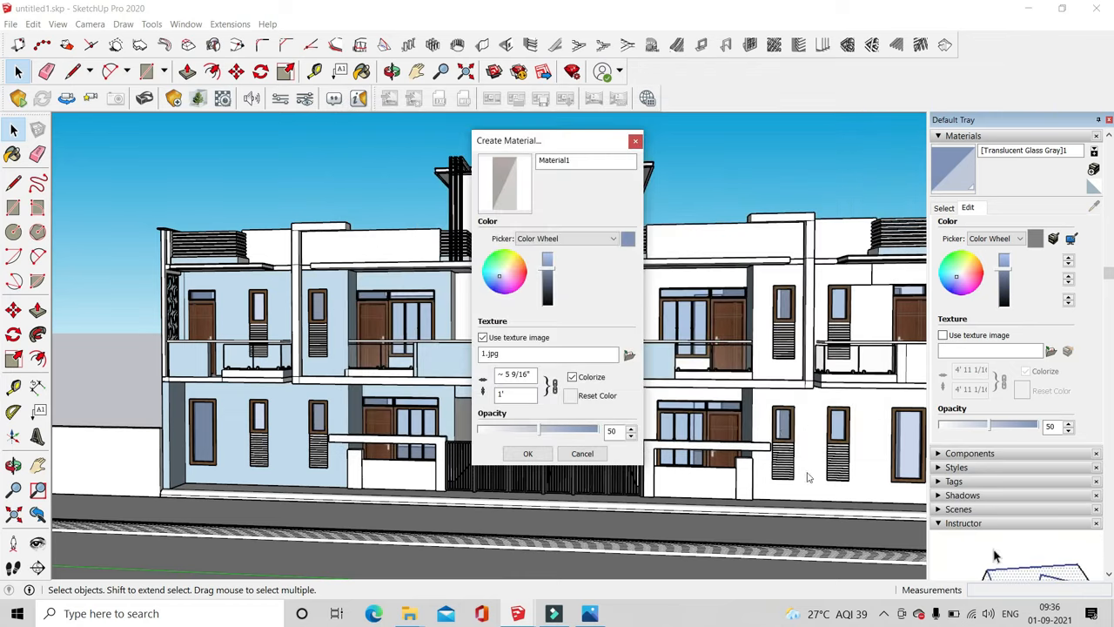
click(534, 451)
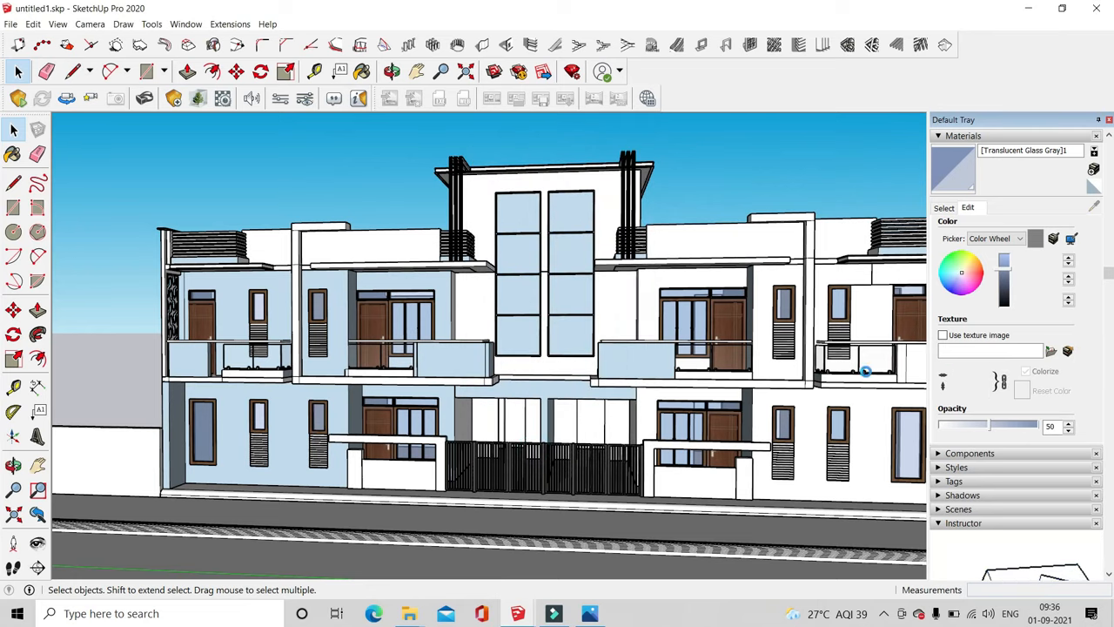
Paint the ground-floor front wall around the windows on the blue half with the 1.jpg texture material
middle_drag(491, 381, 483, 339)
scroll(483, 339, down, 2)
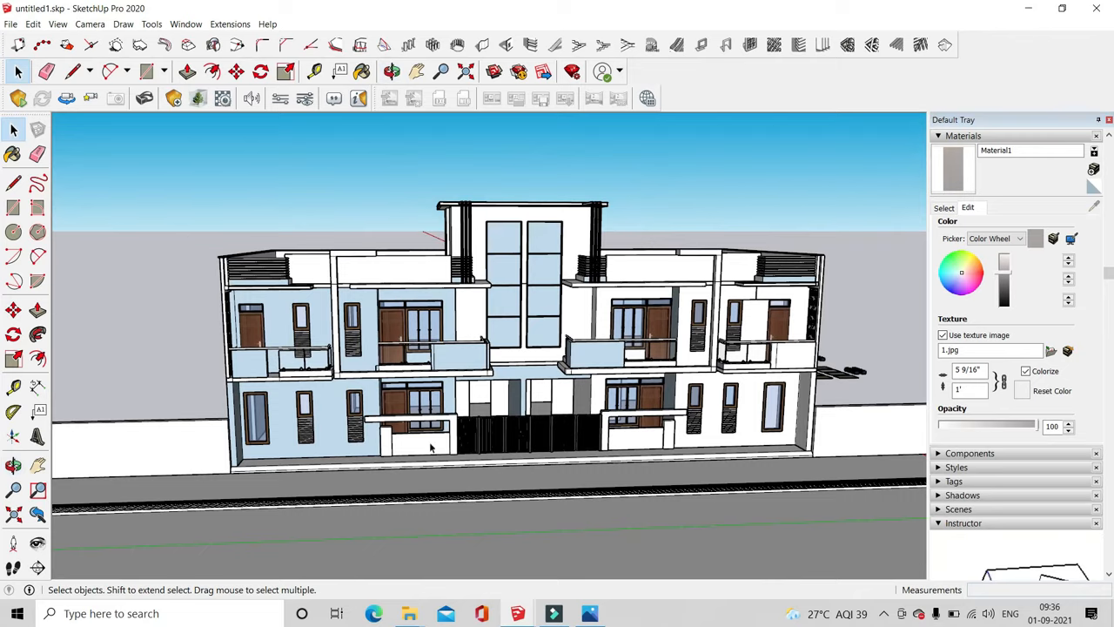
scroll(319, 423, up, 3)
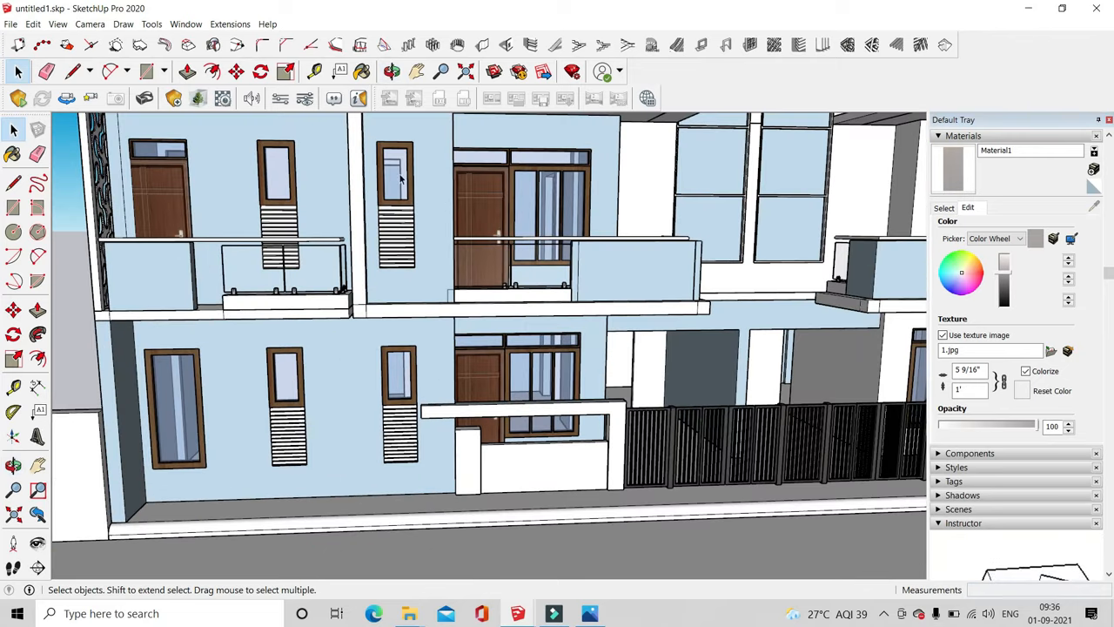
click(19, 74)
scroll(331, 353, up, 3)
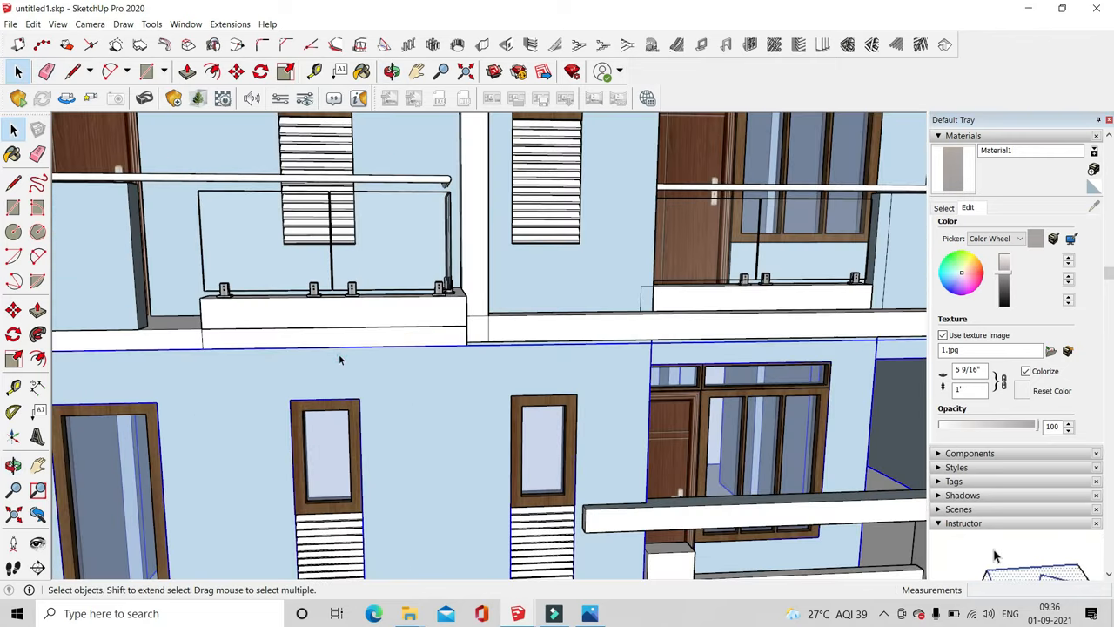
double_click(340, 360)
click(362, 70)
click(502, 415)
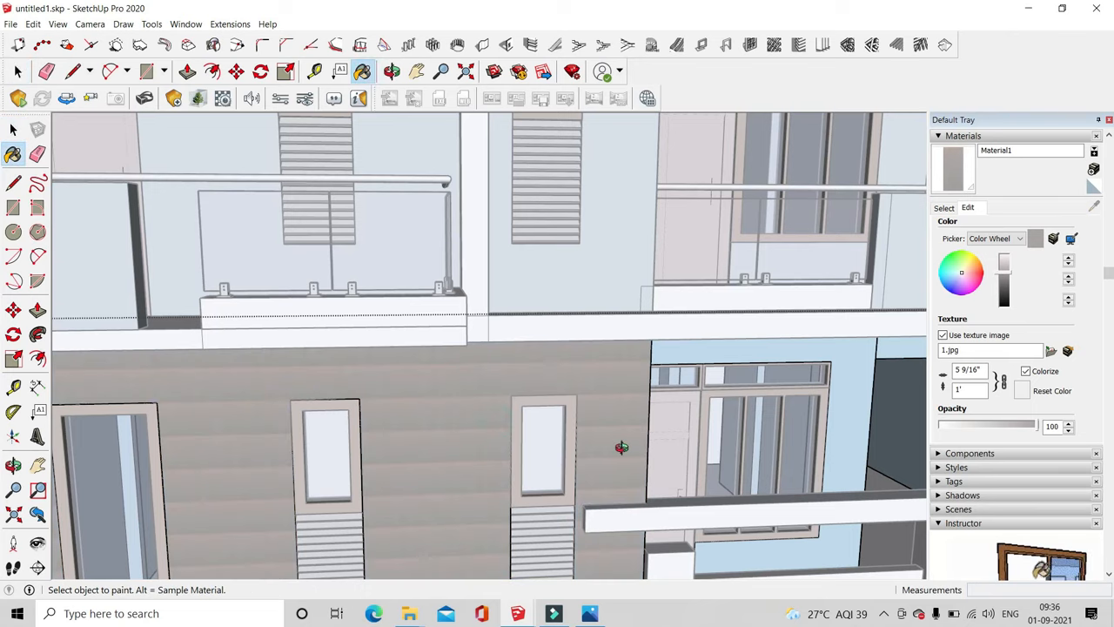
Set the texture width of Material1 on the ground-floor wall to 5'
scroll(527, 439, down, 5)
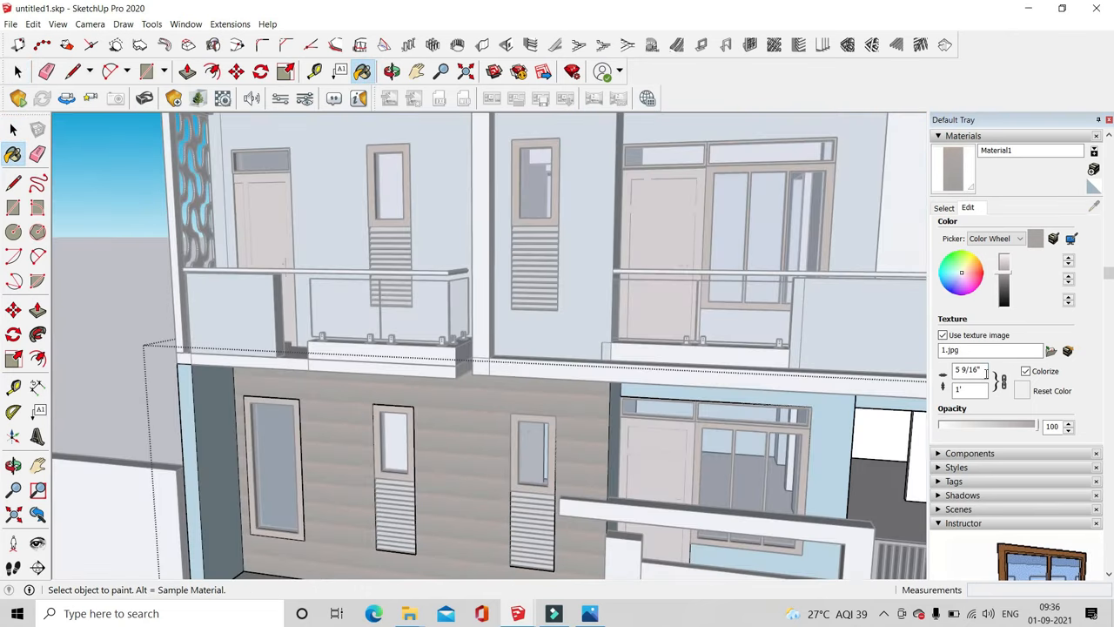
click(978, 372)
text(5)
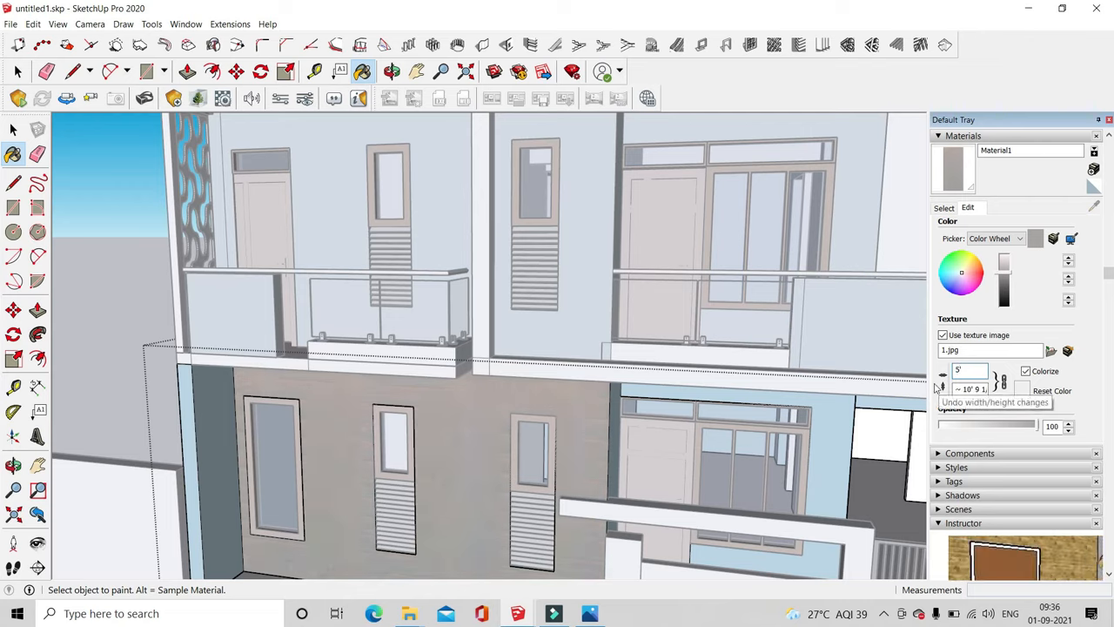
scroll(709, 409, down, 2)
scroll(860, 405, up, 2)
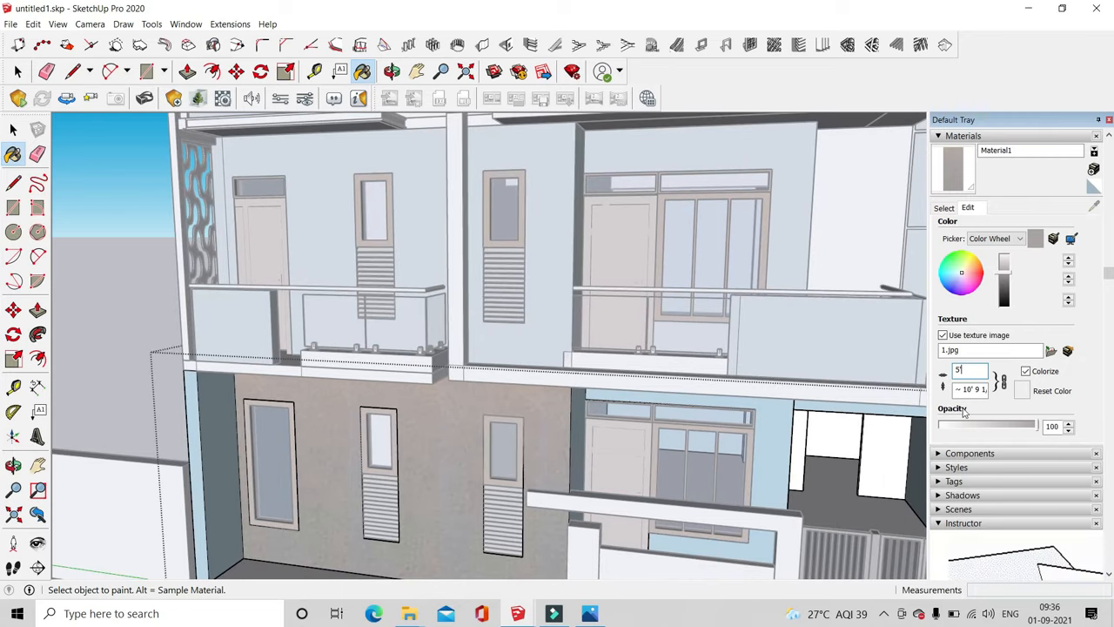
scroll(965, 414, up, 2)
click(20, 72)
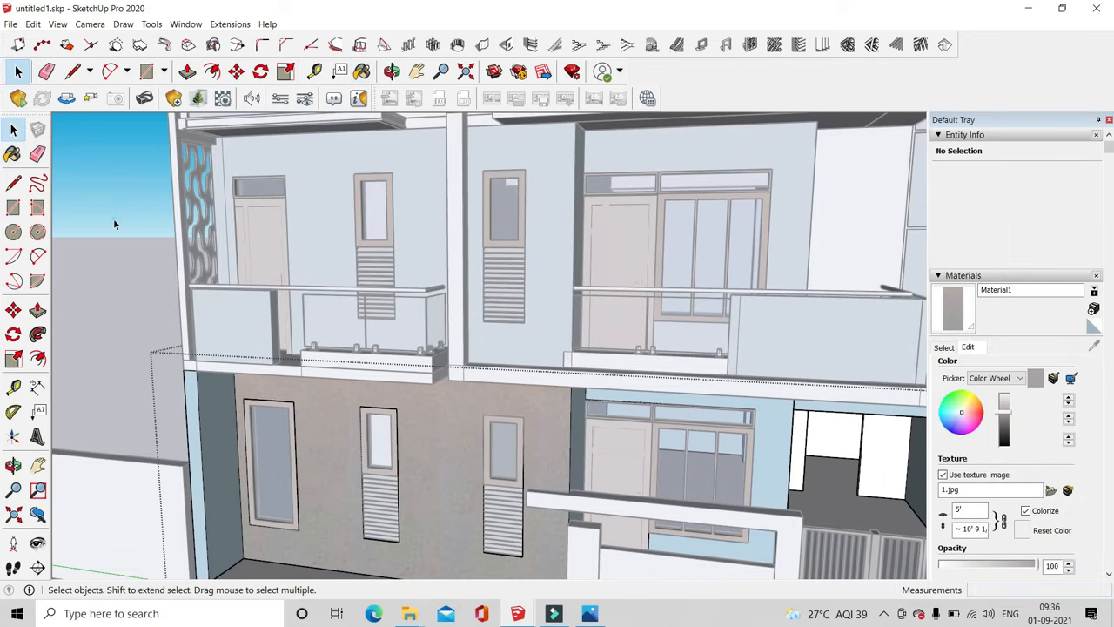
Set the texture width of Material1 on the ground-floor wall to 3
scroll(116, 218, down, 2)
mouse_move(115, 217)
middle_down()
mouse_move(279, 340)
mouse_move(427, 424)
middle_up()
scroll(468, 499, up, 6)
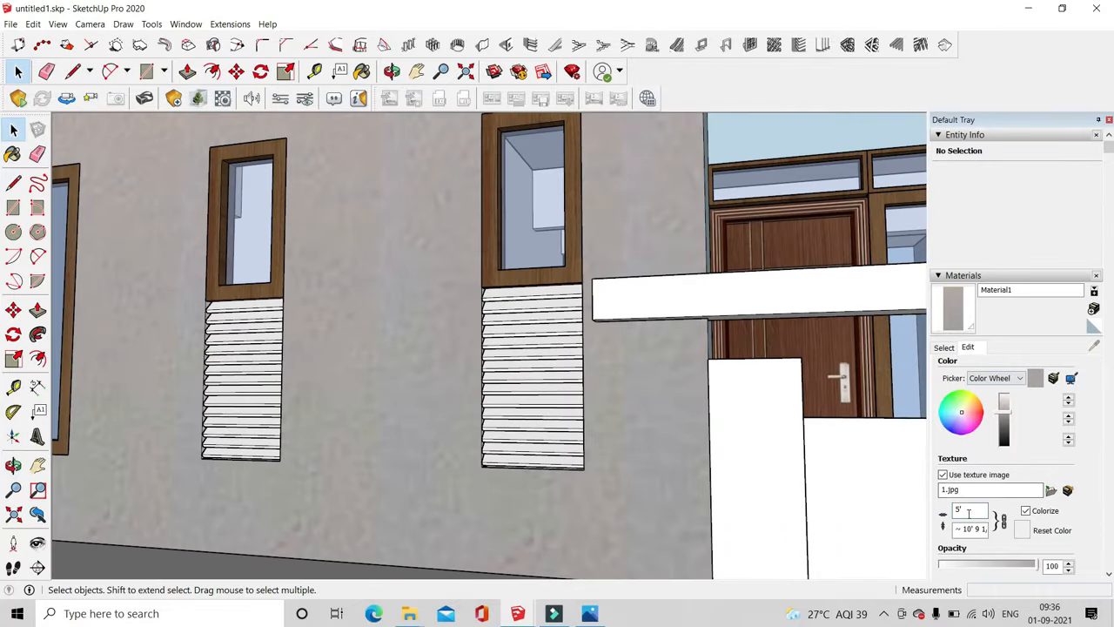
click(969, 513)
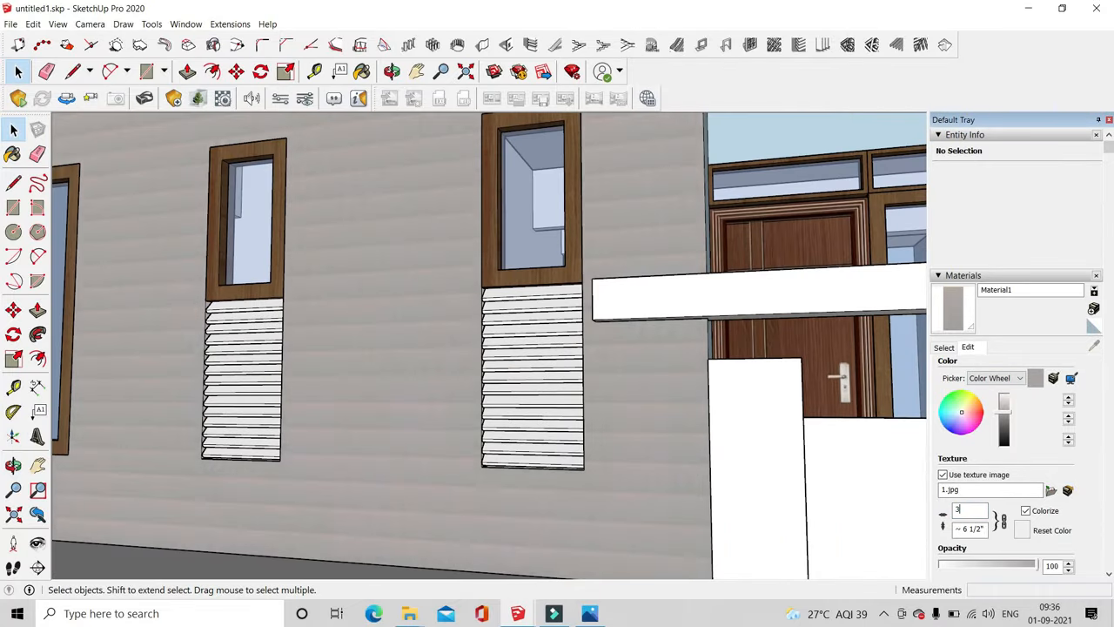
middle_drag(429, 432, 436, 496)
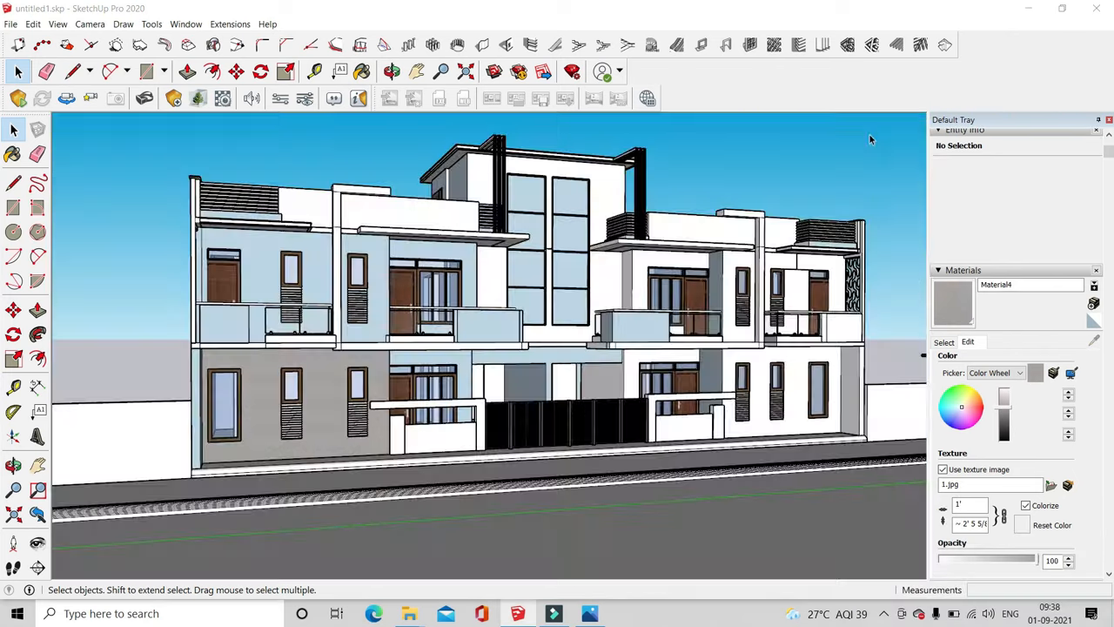
Bring back the hidden parts of the building and paint the white half's ground-floor front wall with the 1.jpg texture
middle_drag(348, 392, 362, 402)
scroll(362, 402, up, 5)
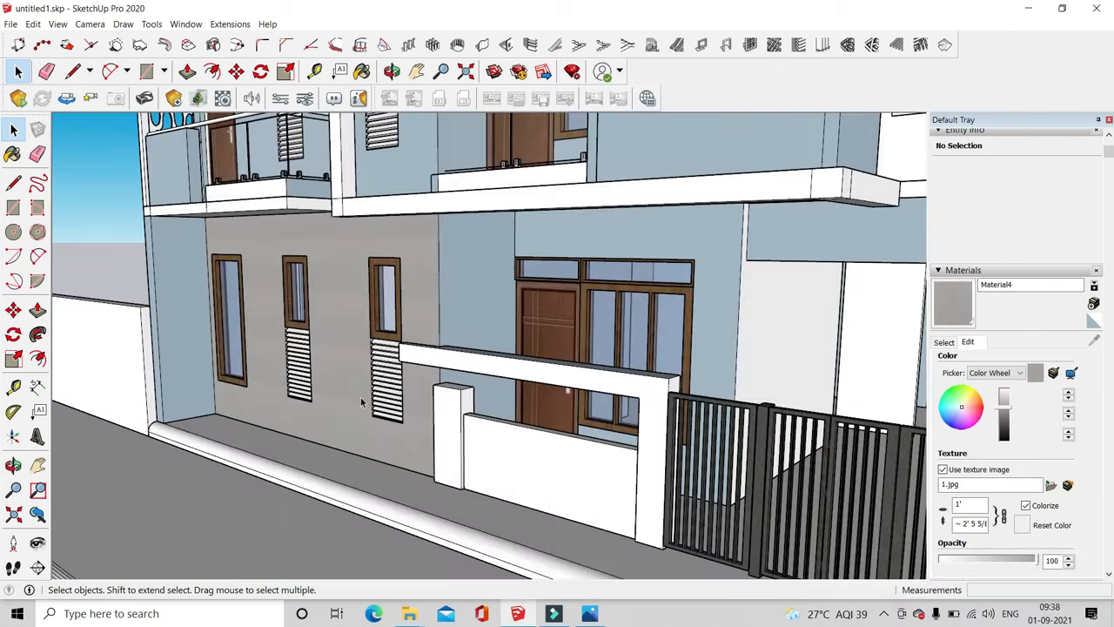
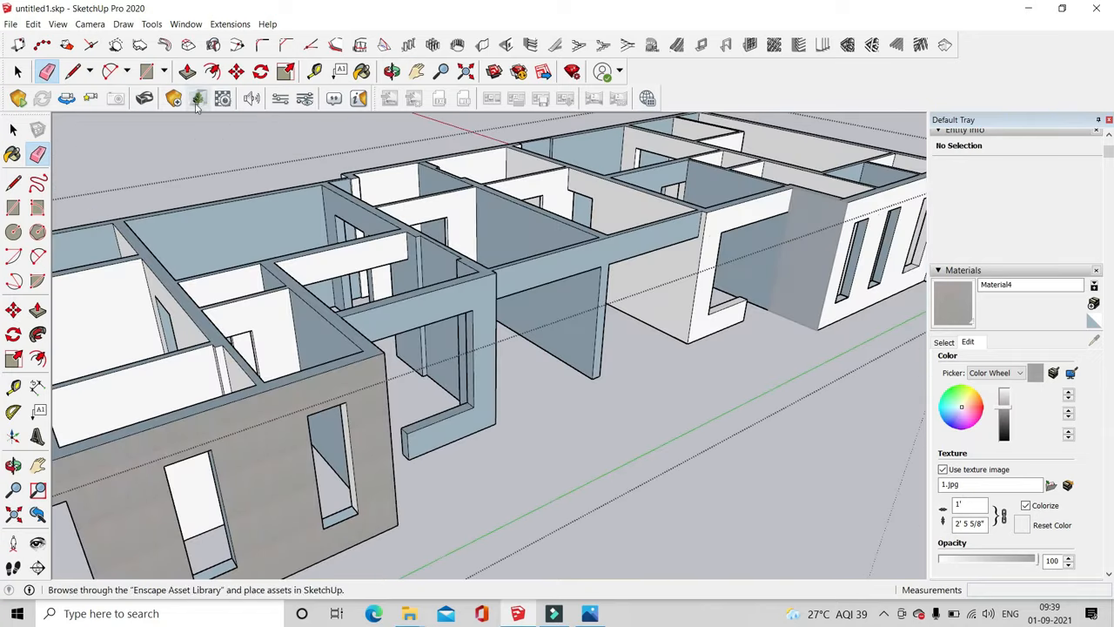
click(146, 70)
click(778, 183)
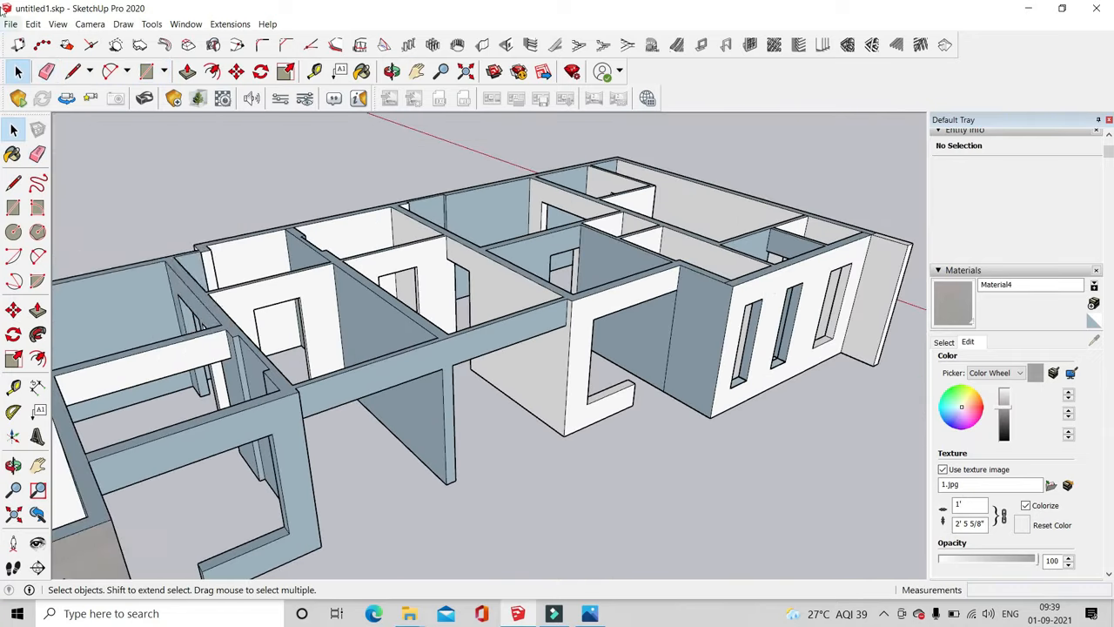
click(32, 24)
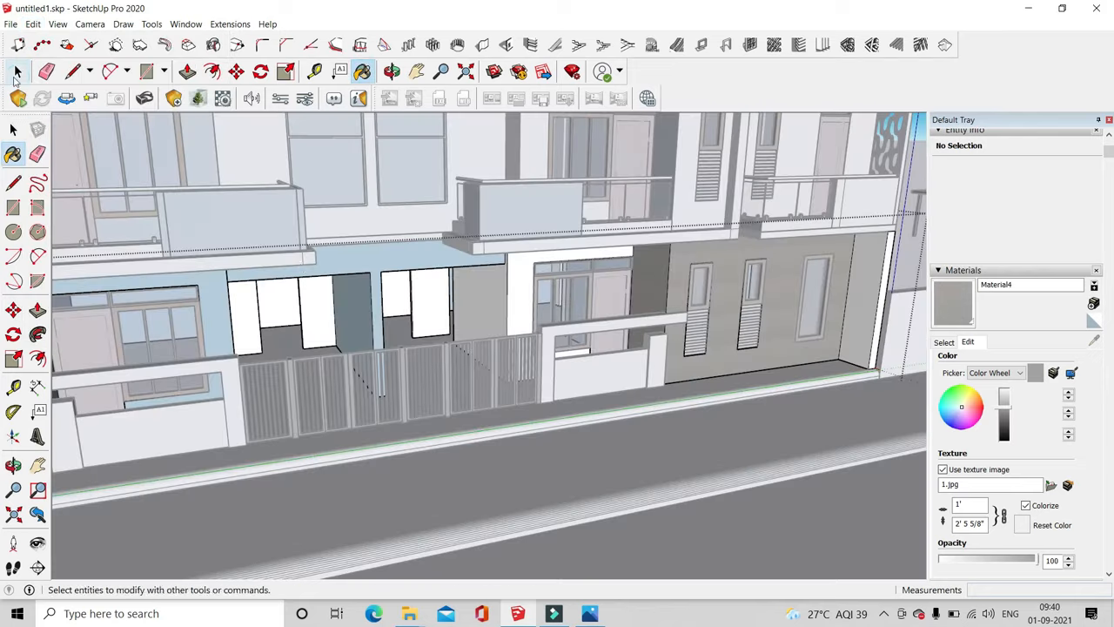
click(18, 72)
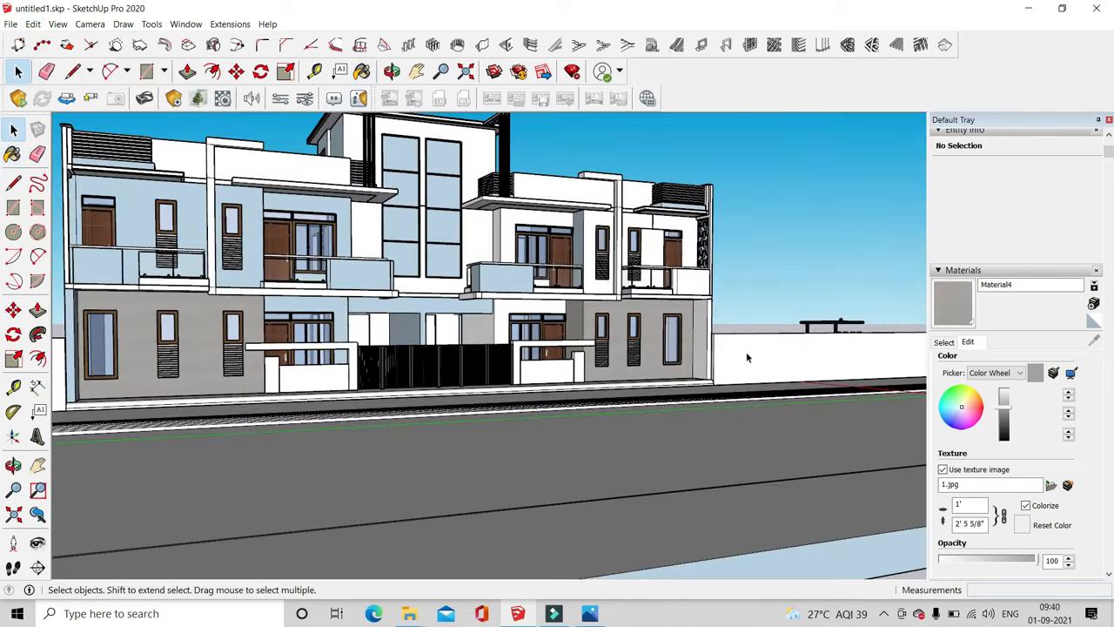
Paint the top-floor tower wall around the tall windows with the 1.jpg texture material, Material4
scroll(746, 351, down, 3)
middle_drag(842, 353, 779, 437)
scroll(609, 240, up, 6)
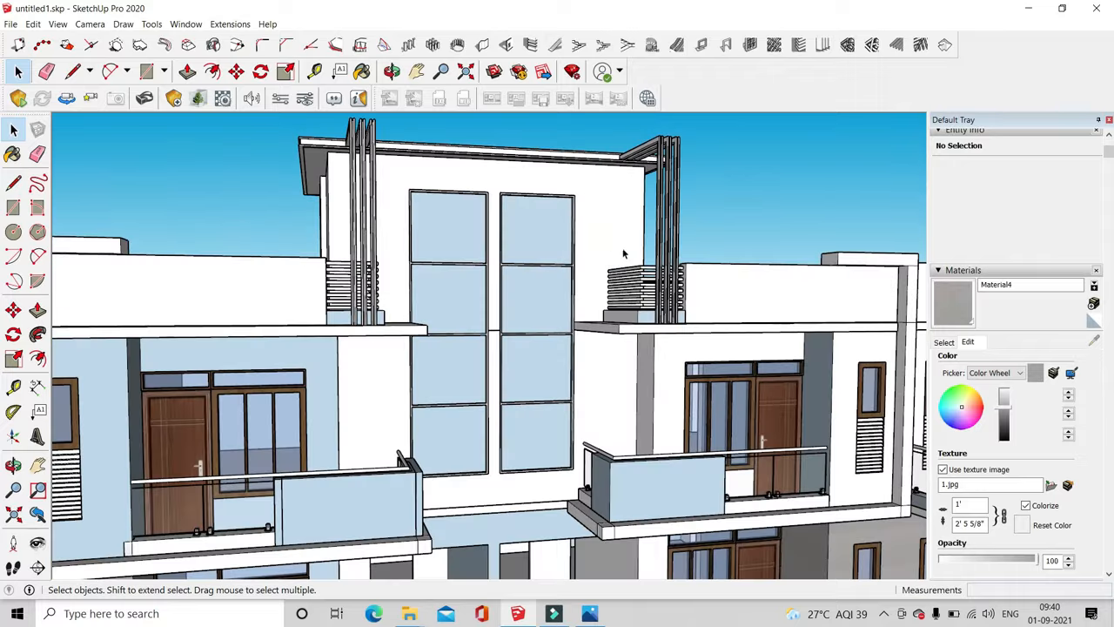
double_click(624, 253)
middle_drag(624, 253, 535, 351)
key(b)
click(467, 180)
click(17, 71)
scroll(404, 376, up, 4)
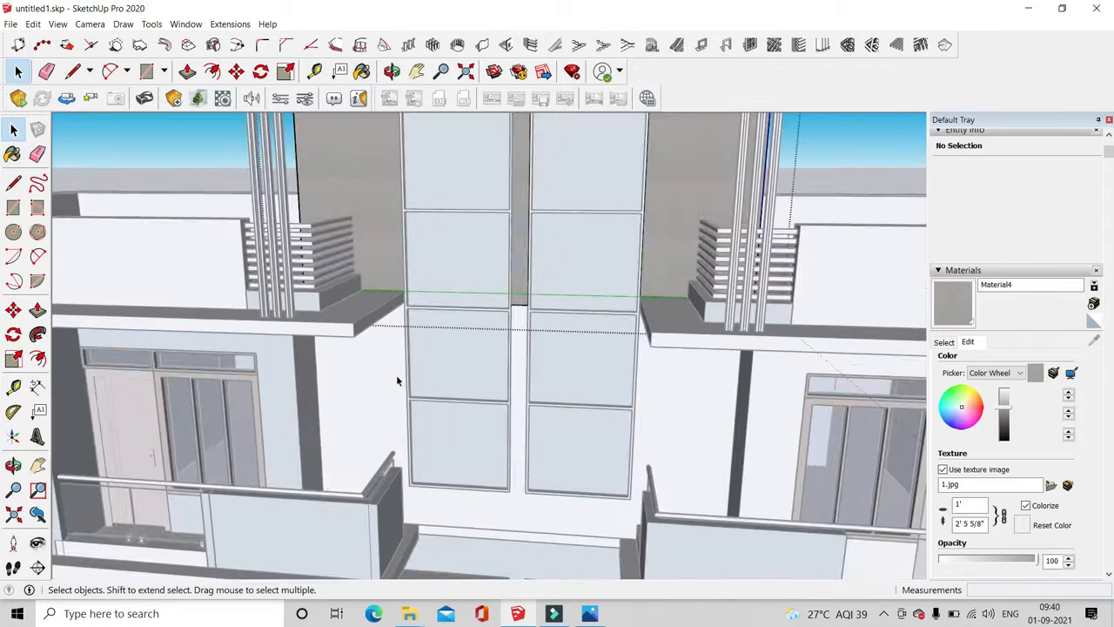
Paint the first-floor part of the tower wall around and beside the tall windows with Material4
click(396, 374)
double_click(387, 370)
click(362, 71)
click(381, 374)
click(18, 72)
click(112, 132)
scroll(453, 348, down, 5)
middle_drag(452, 365, 500, 388)
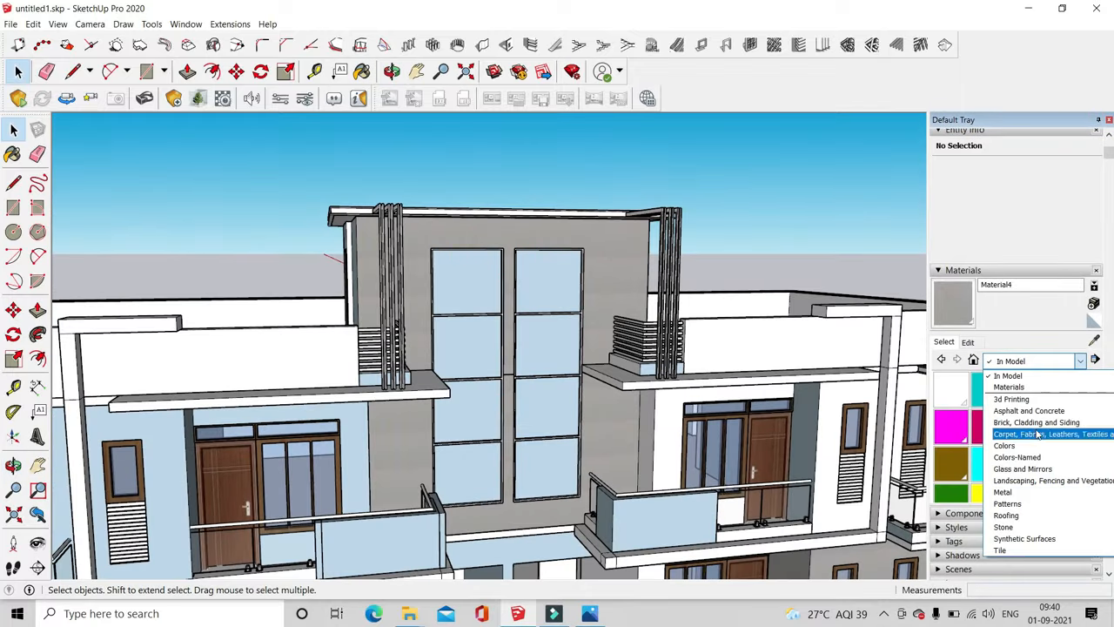
Choose Color M06 from the Colors collection and paint the terrace louvres beside the tower on the white half
click(1030, 445)
click(1025, 478)
scroll(644, 331, up, 8)
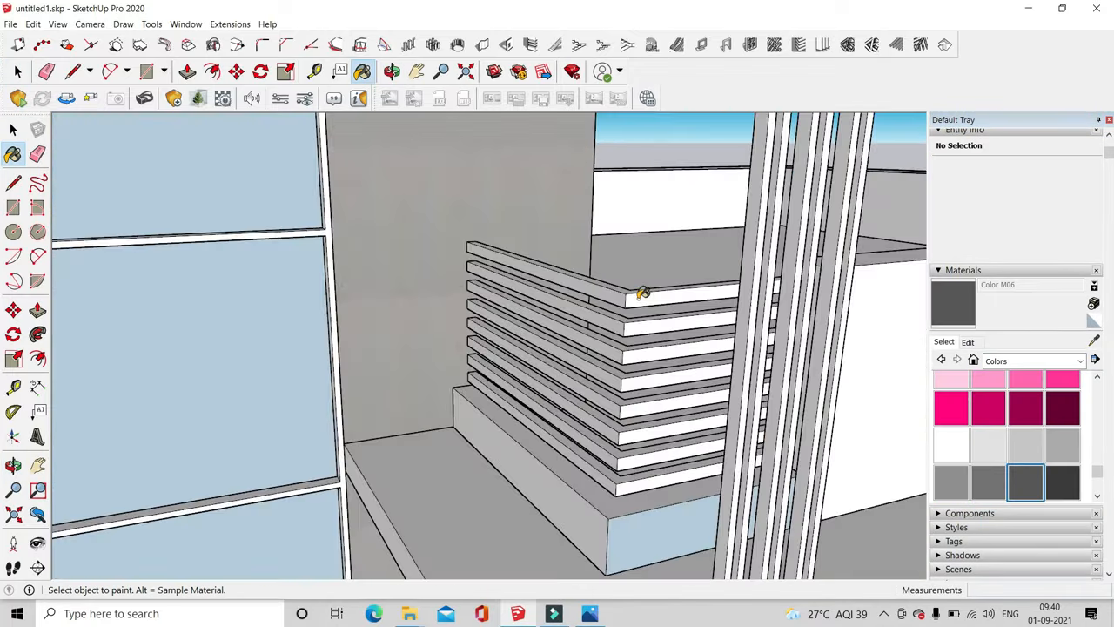
click(614, 509)
click(613, 549)
Paint the three vertical post pairs in front of the white half's louvres with Color M06
scroll(614, 523, down, 3)
click(670, 426)
click(613, 425)
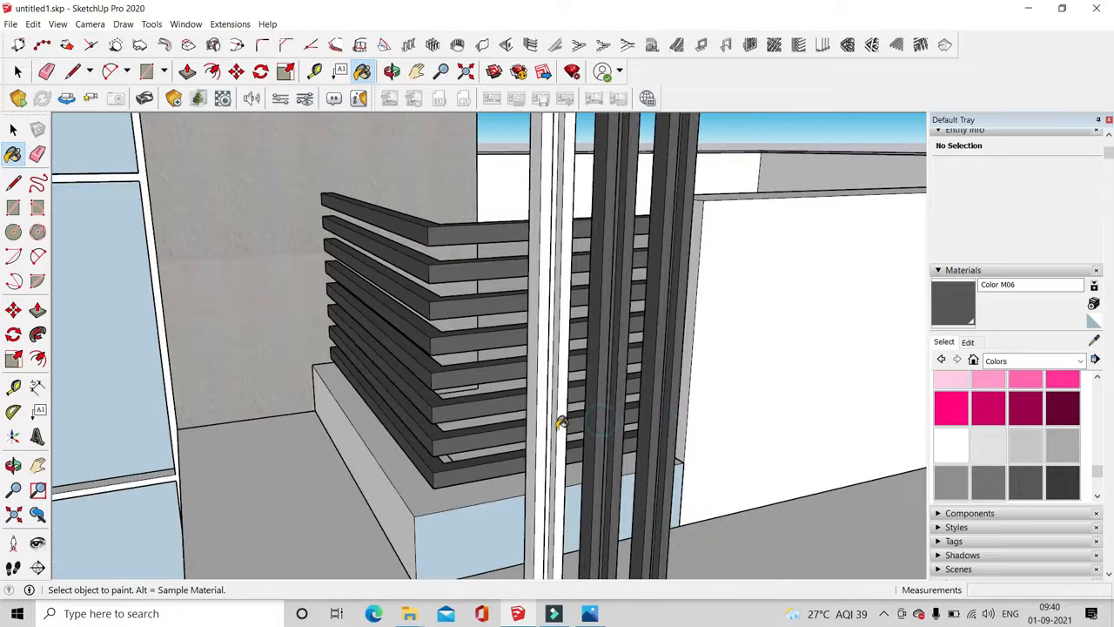
click(557, 423)
Paint the terrace louvres beside the tower on the blue half with Color M06
scroll(700, 256, down, 6)
middle_drag(435, 322, 579, 288)
scroll(577, 289, up, 8)
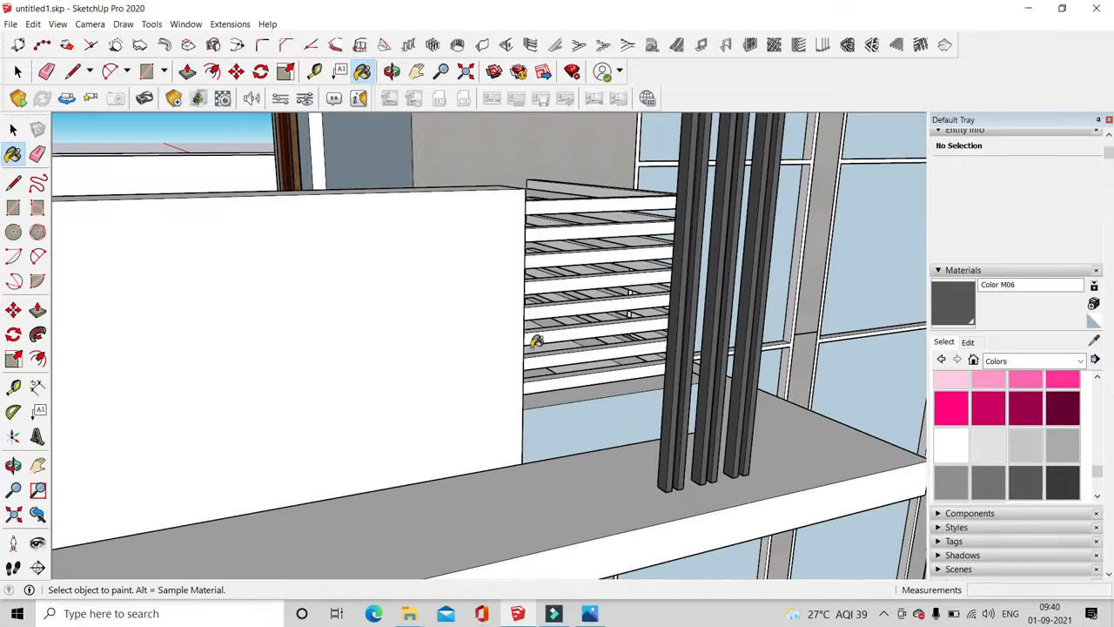
click(534, 359)
scroll(541, 204, down, 10)
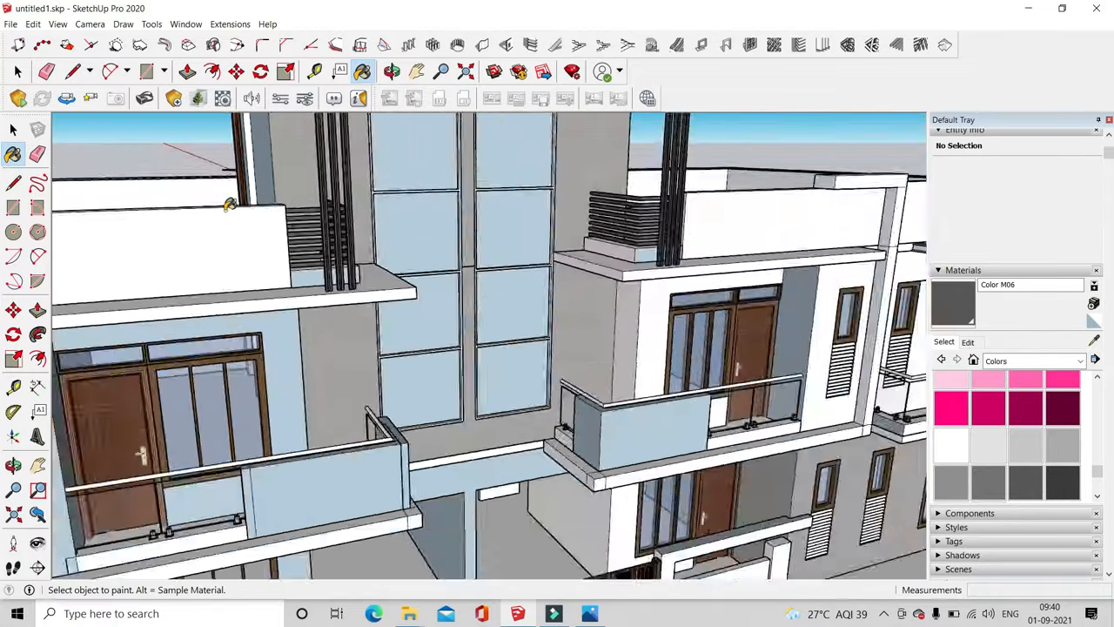
Paint the horizontal louvres at the outer corners of the roof terraces with Color M06
scroll(737, 129, down, 3)
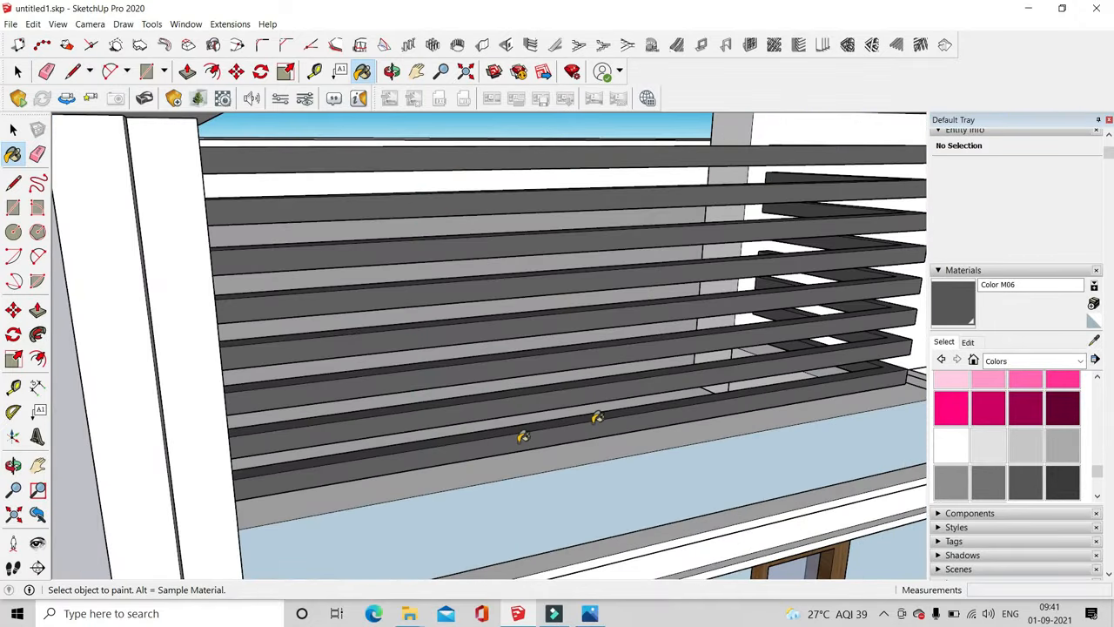
scroll(522, 437, down, 10)
scroll(392, 320, up, 10)
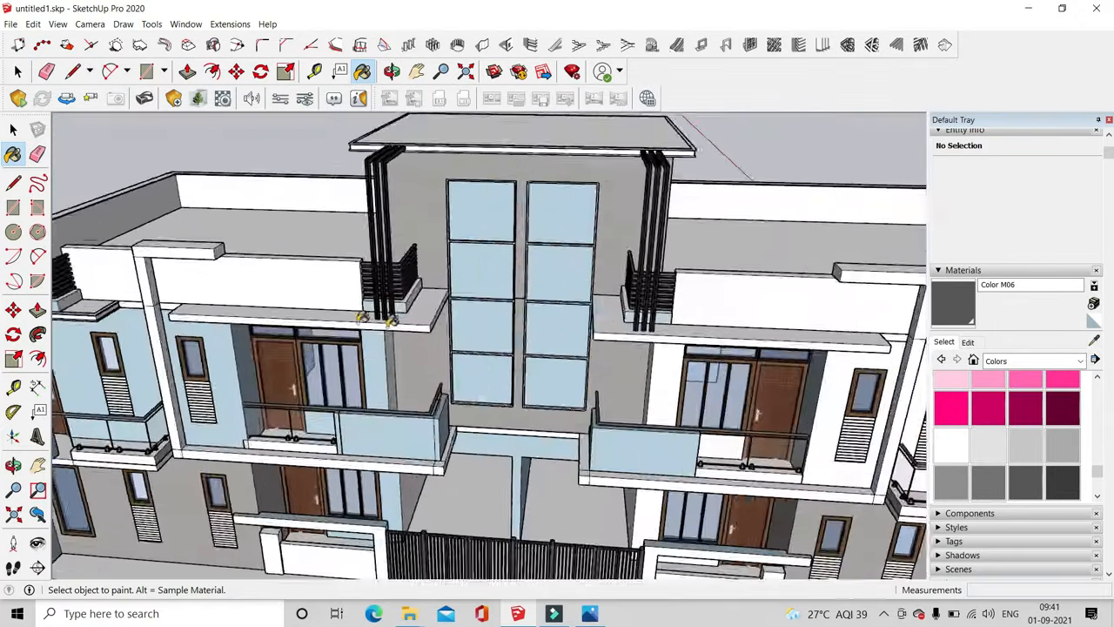
scroll(391, 321, down, 3)
scroll(253, 318, up, 5)
scroll(383, 418, down, 5)
scroll(513, 267, up, 3)
middle_drag(464, 279, 590, 319)
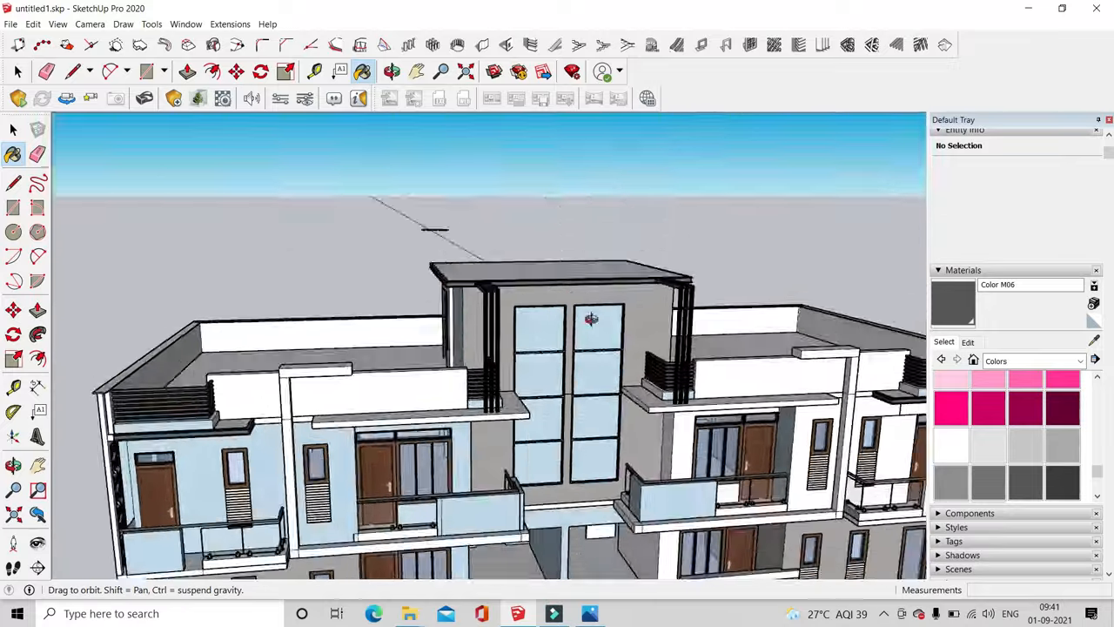
Sample the entrance gate's Metal Seamed material and paint the white half's balcony handrails with it
scroll(494, 442, up, 10)
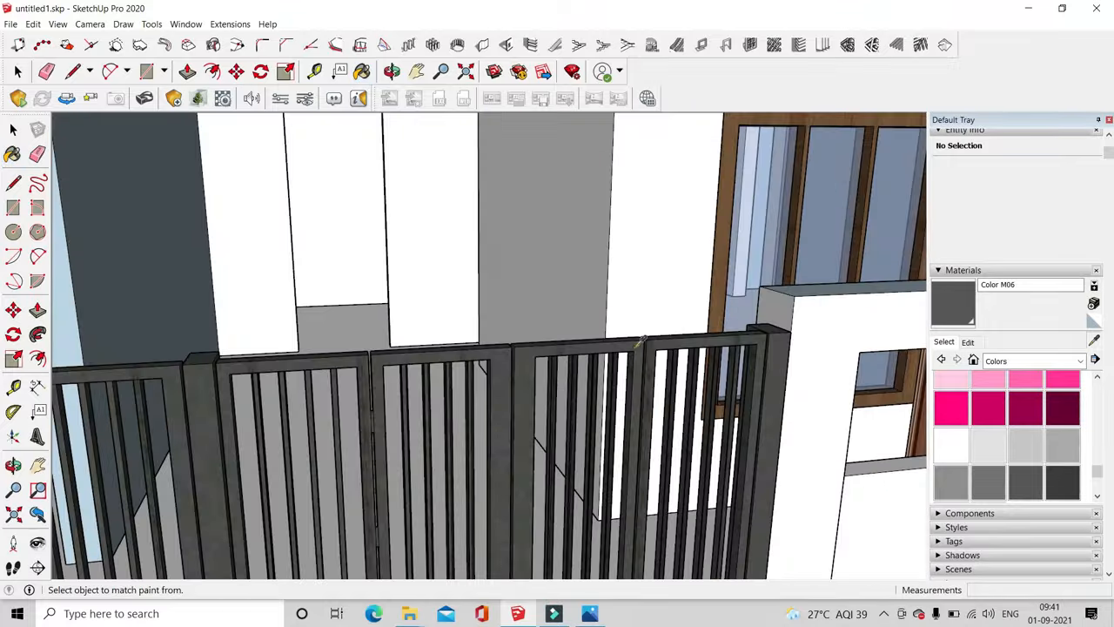
scroll(604, 331, down, 3)
scroll(434, 360, down, 5)
middle_drag(592, 335, 609, 287)
scroll(601, 228, up, 8)
scroll(609, 442, down, 6)
scroll(601, 378, down, 5)
scroll(495, 415, up, 6)
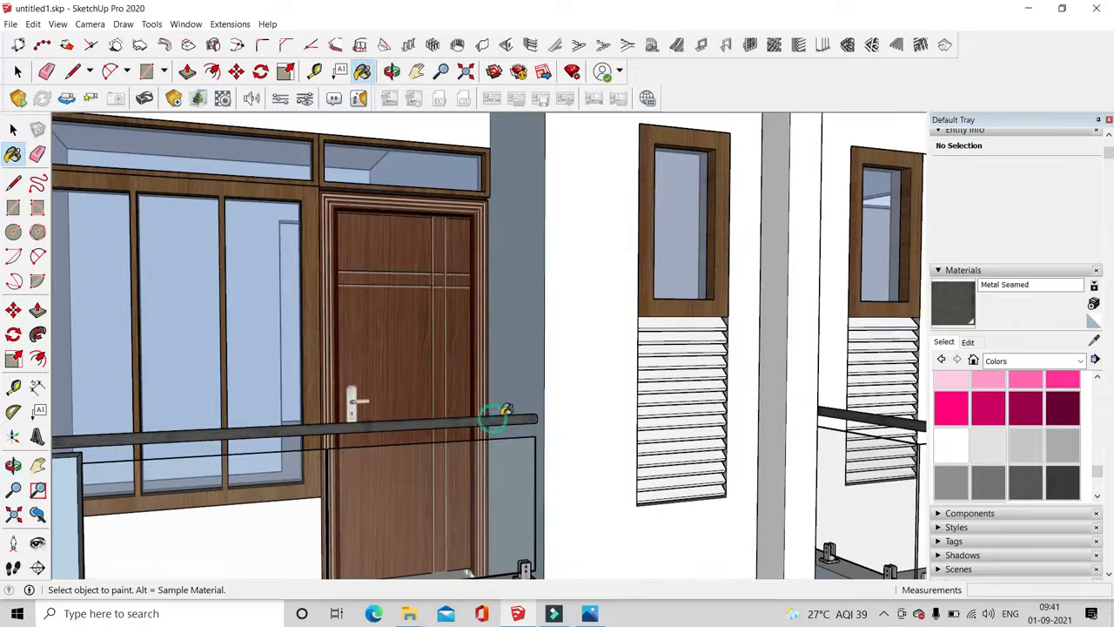
Paint the balcony handrails on the blue half with Metal Seamed
scroll(530, 326, down, 7)
scroll(763, 329, up, 7)
scroll(762, 329, down, 5)
scroll(627, 385, up, 5)
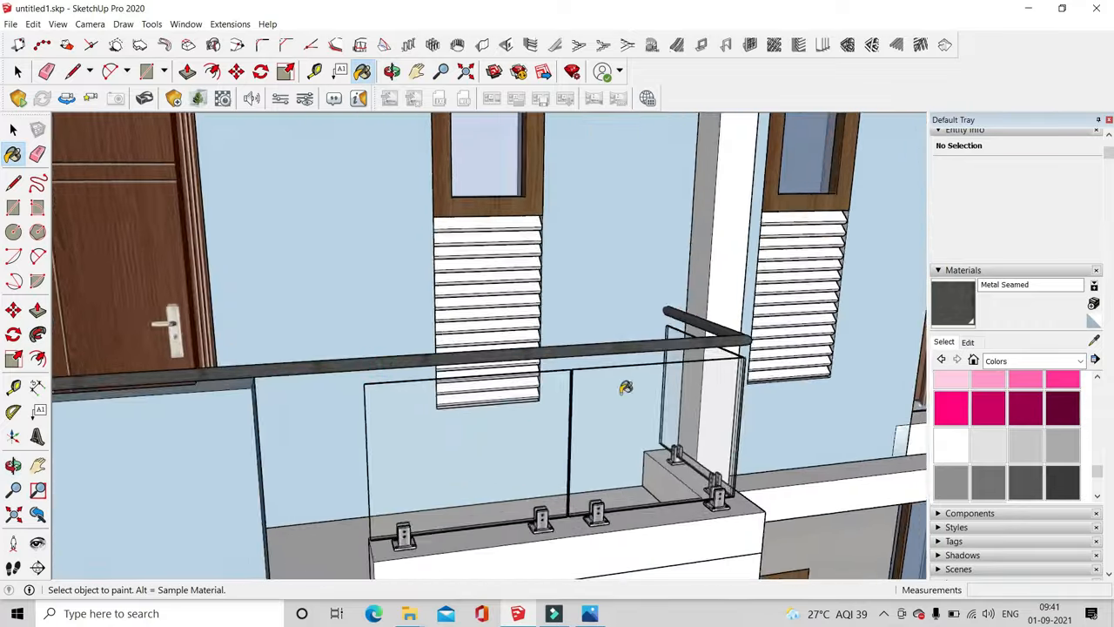
scroll(252, 380, down, 6)
Paint the frames of the tower's two tall windows with Metal Seamed
scroll(609, 228, up, 10)
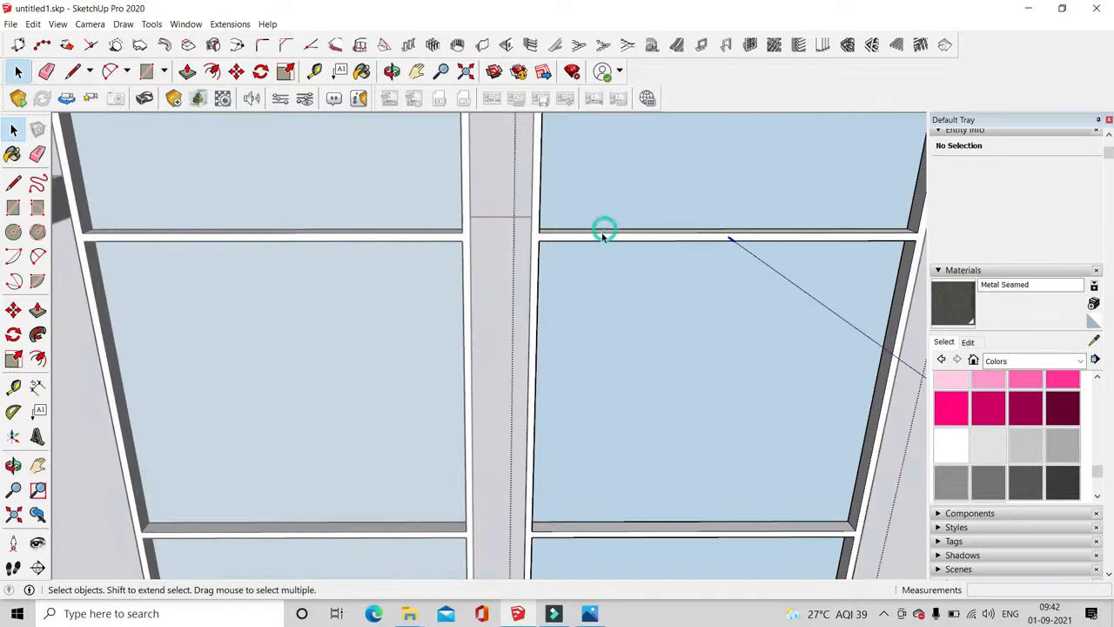
click(619, 205)
key(b)
click(476, 200)
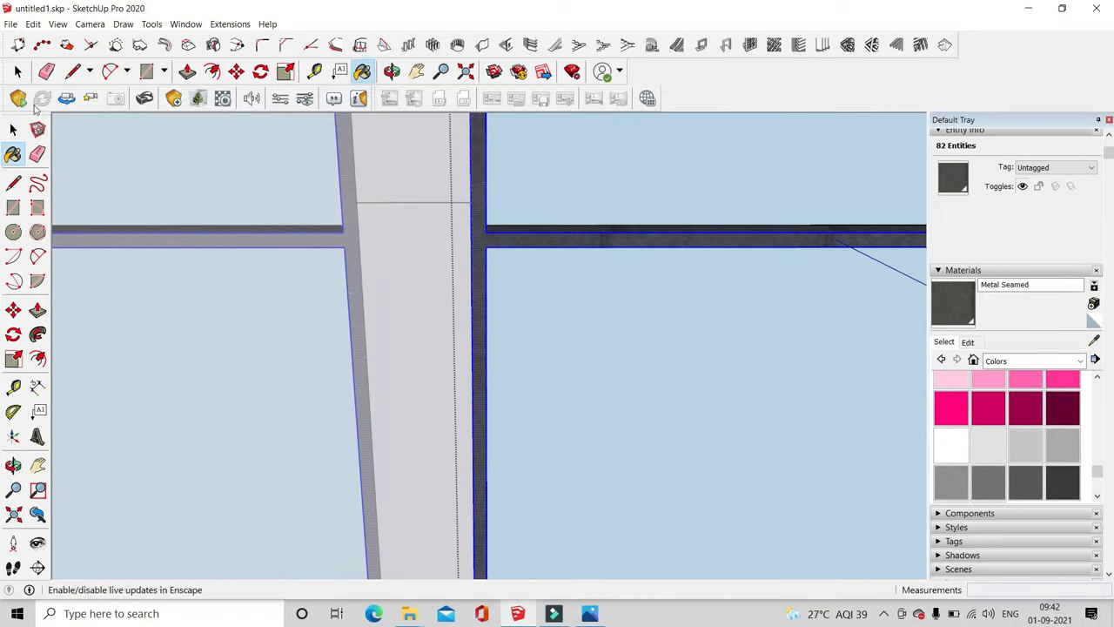
click(18, 73)
scroll(500, 426, down, 8)
click(500, 434)
middle_drag(500, 434, 497, 209)
scroll(497, 296, down, 4)
Create a new material, Material6, using the texture image 4.jpg from the Desktop's materials folder
click(1093, 303)
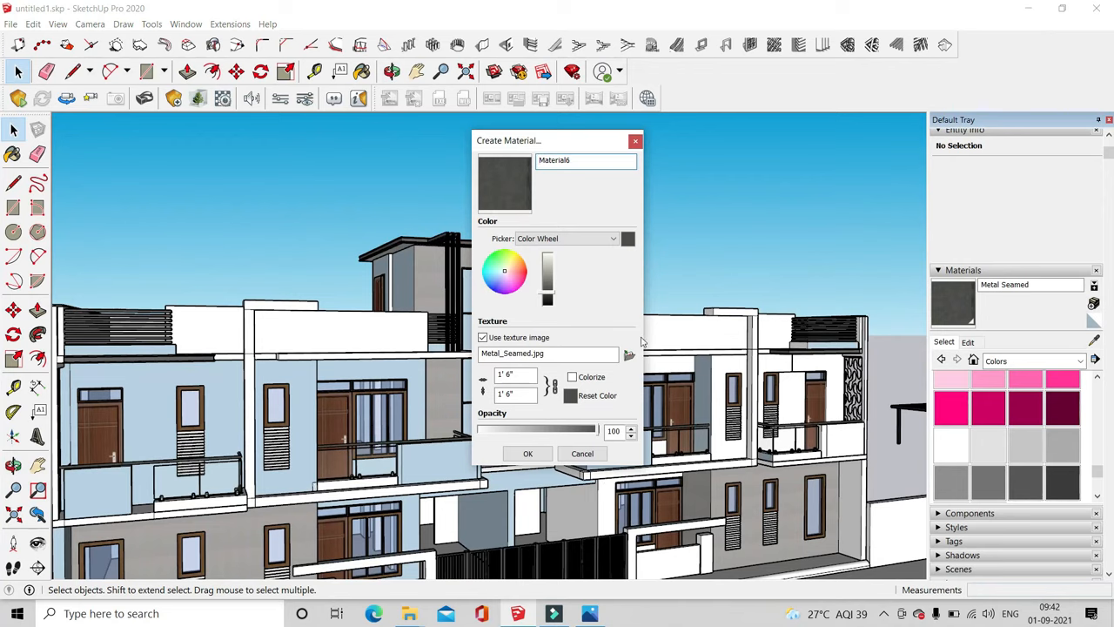
click(630, 353)
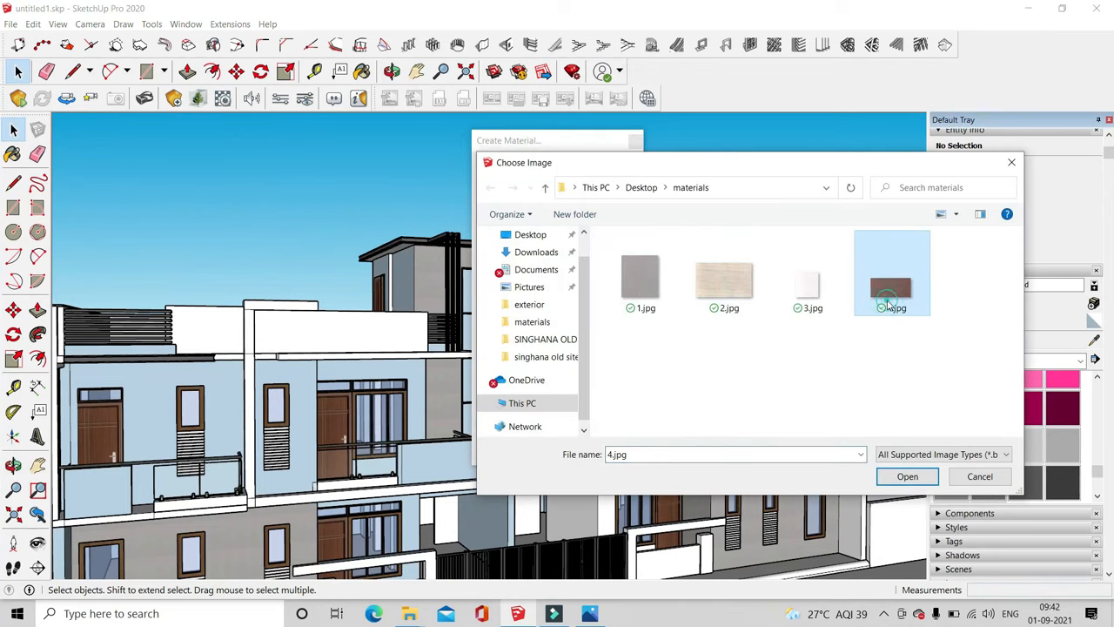
click(912, 473)
click(527, 452)
Paint the solid balcony parapet next to the tower on the white half with Material6
middle_drag(557, 434, 591, 449)
scroll(592, 452, up, 8)
double_click(592, 452)
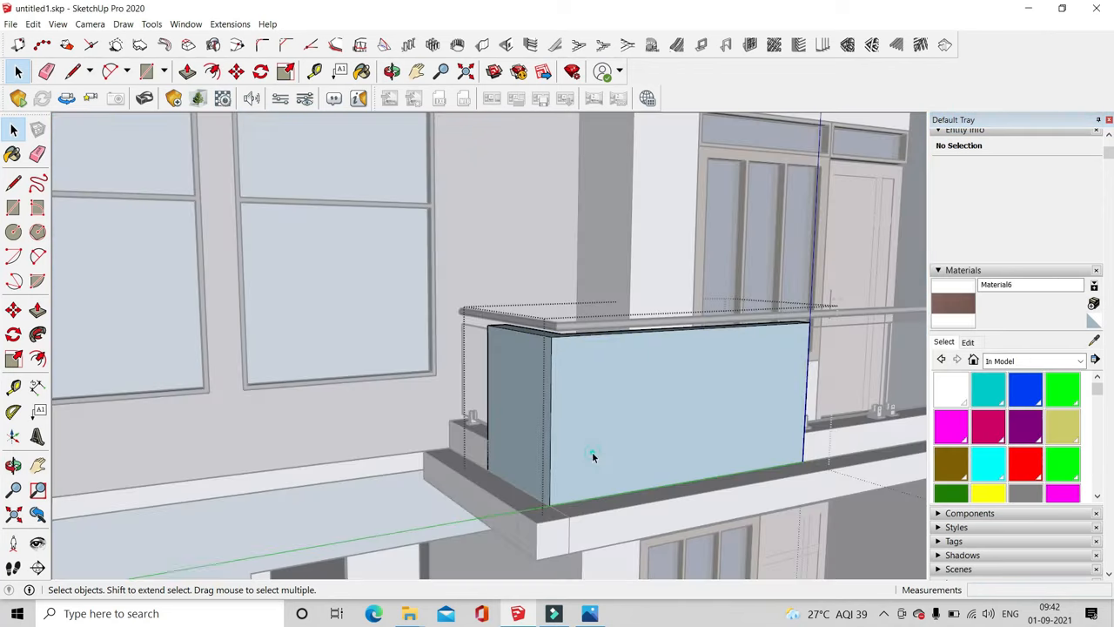
click(661, 413)
scroll(665, 418, up, 3)
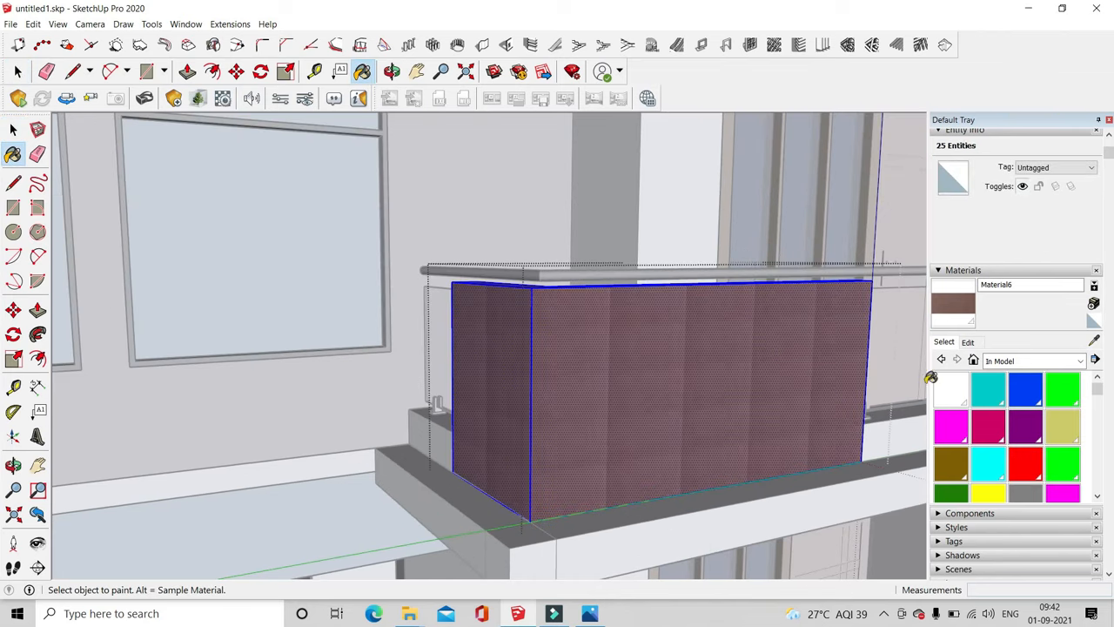
click(467, 281)
Reposition and stretch the brown 4.jpg texture across the front face of the white half's balcony parapet
scroll(468, 281, up, 1)
right_click(595, 326)
mouse_move(689, 493)
click(755, 495)
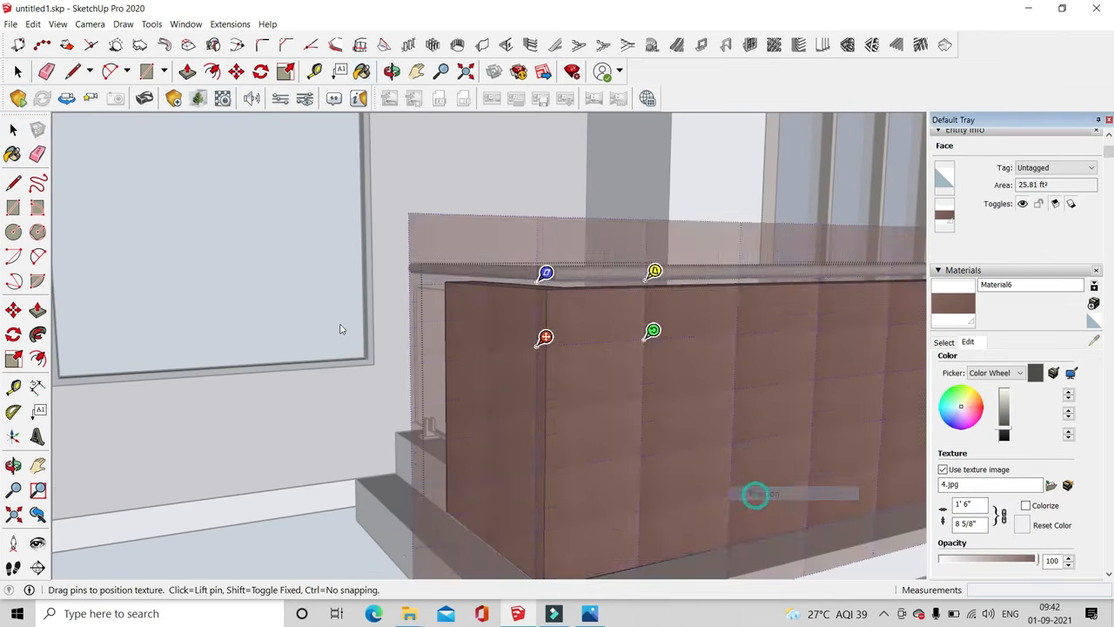
scroll(340, 325, down, 3)
drag(481, 317, 737, 271)
key(Return)
click(325, 166)
middle_drag(417, 313, 496, 348)
scroll(522, 348, down, 2)
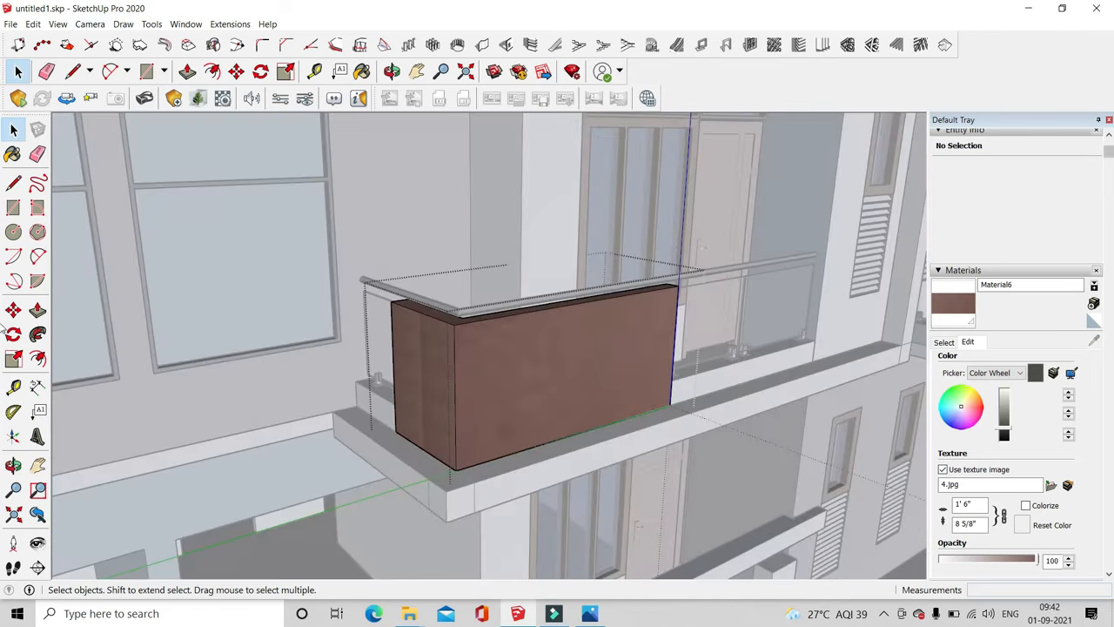
Sample the adjusted Material6 texture from the parapet's front face and repaint all of the white half's parapet with it
click(945, 343)
click(1094, 341)
scroll(575, 357, up, 2)
click(574, 357)
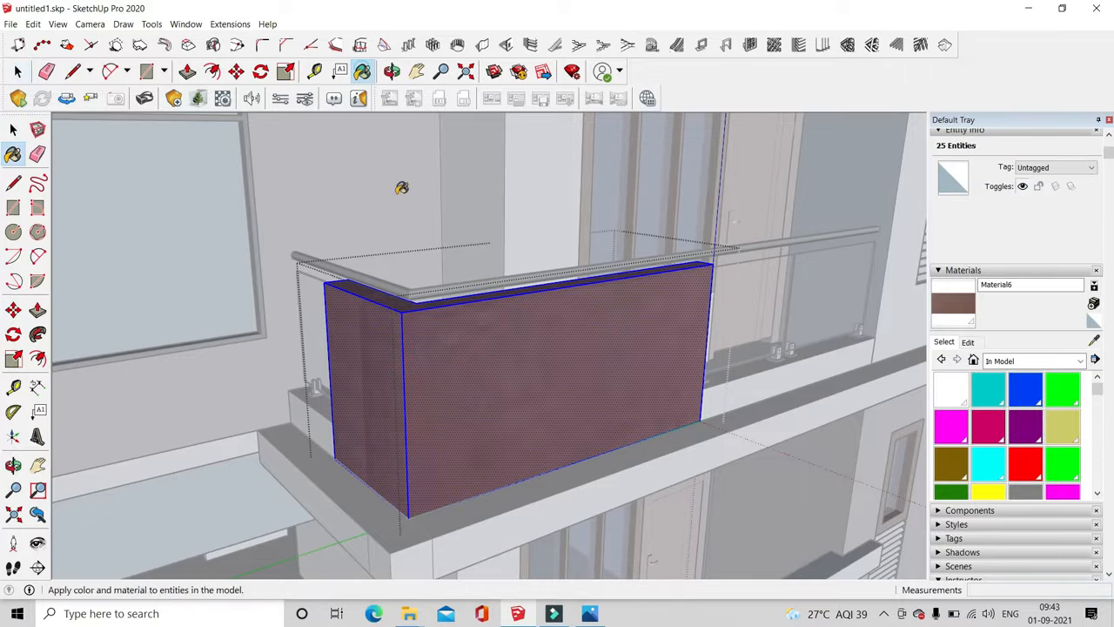
key(space)
click(401, 187)
Paint the matching balcony parapet next to the tower on the blue half with Material6
scroll(484, 404, down, 4)
middle_drag(372, 334, 300, 387)
scroll(391, 409, down, 4)
scroll(300, 386, up, 3)
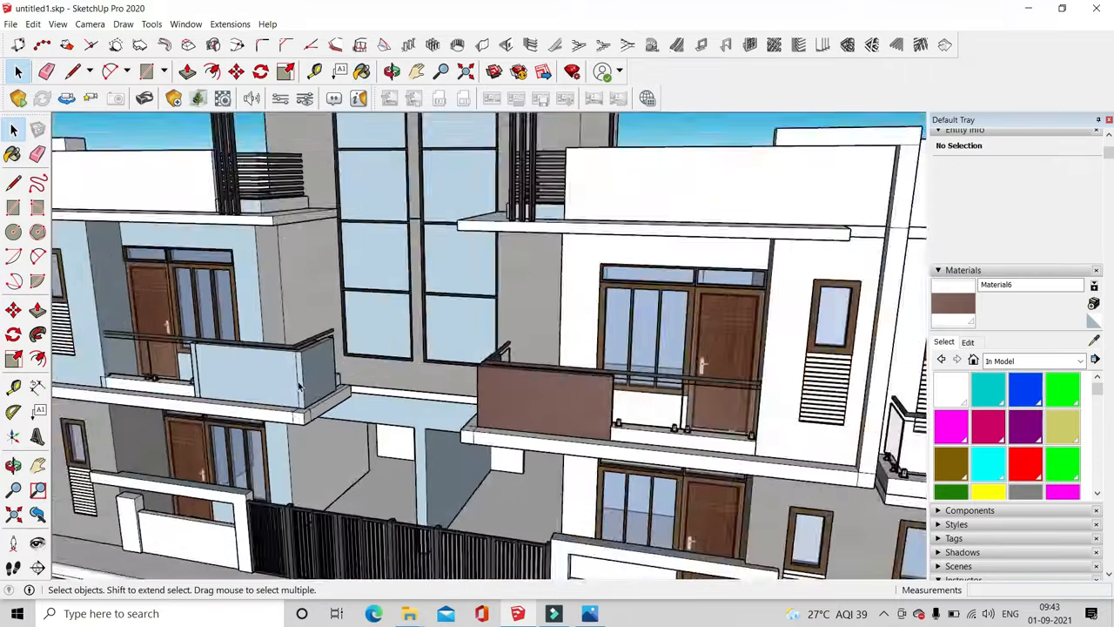
scroll(300, 386, up, 4)
double_click(299, 381)
triple_click(299, 382)
key(b)
click(298, 380)
key(space)
click(102, 135)
Reposition and stretch the Material6 texture to span the front face of the blue half's balcony parapet
mouse_move(206, 340)
middle_down()
mouse_move(295, 376)
mouse_move(308, 430)
middle_up()
click(296, 376)
scroll(301, 374, up, 1)
click(318, 358)
scroll(308, 428, down, 4)
scroll(331, 374, up, 5)
middle_drag(344, 364, 283, 348)
scroll(324, 339, up, 1)
double_click(324, 339)
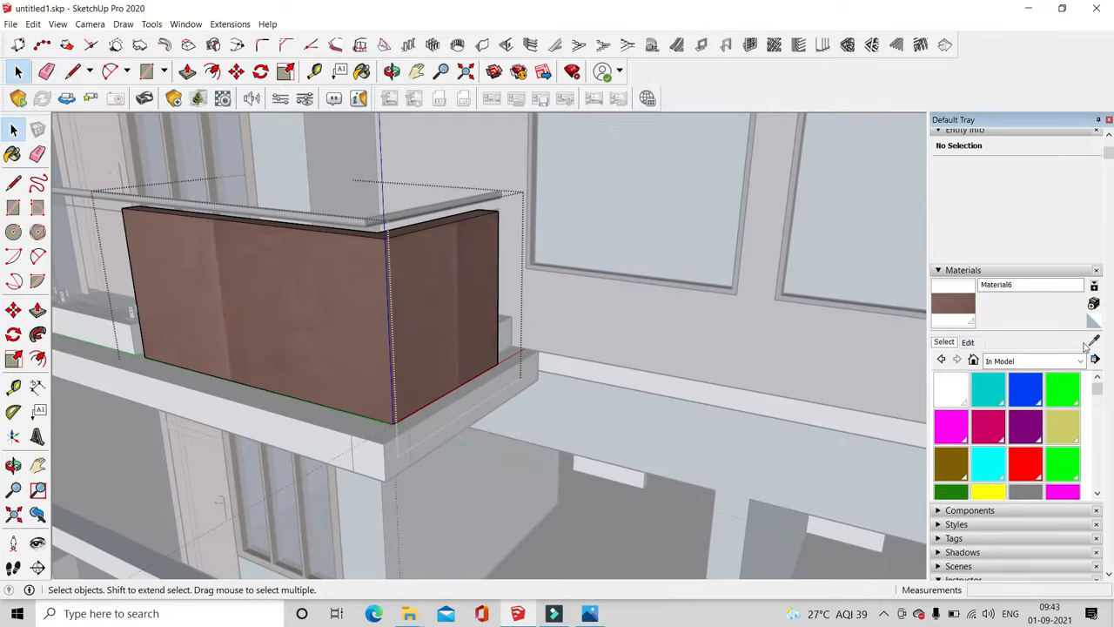
key(b)
scroll(776, 348, down, 4)
scroll(390, 297, up, 4)
right_click(243, 320)
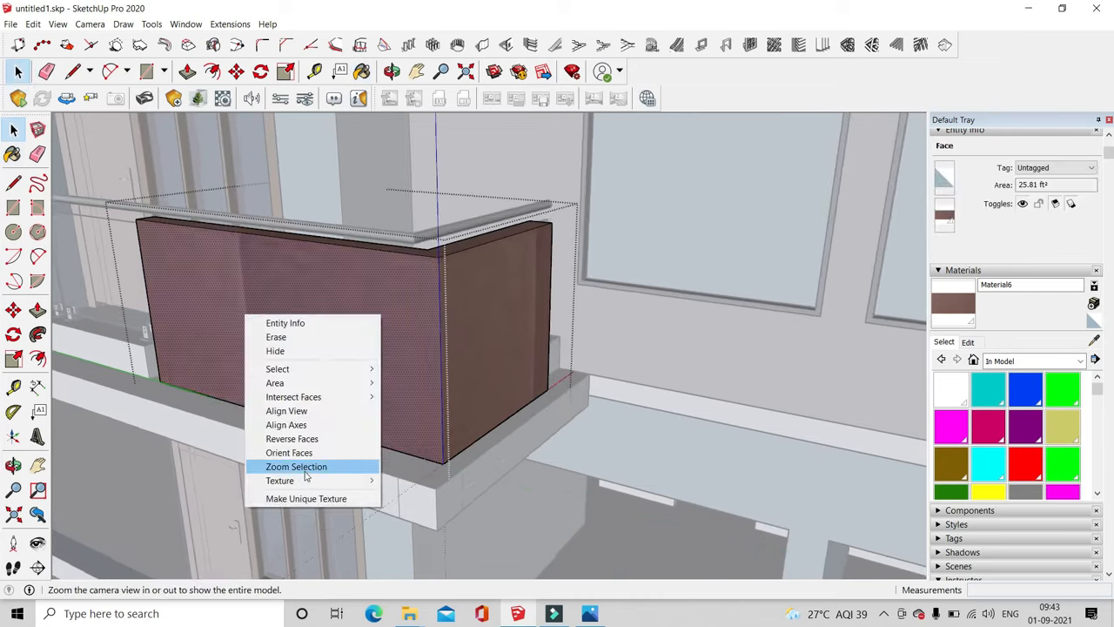
click(298, 464)
click(518, 486)
scroll(403, 428, down, 5)
drag(402, 428, 336, 383)
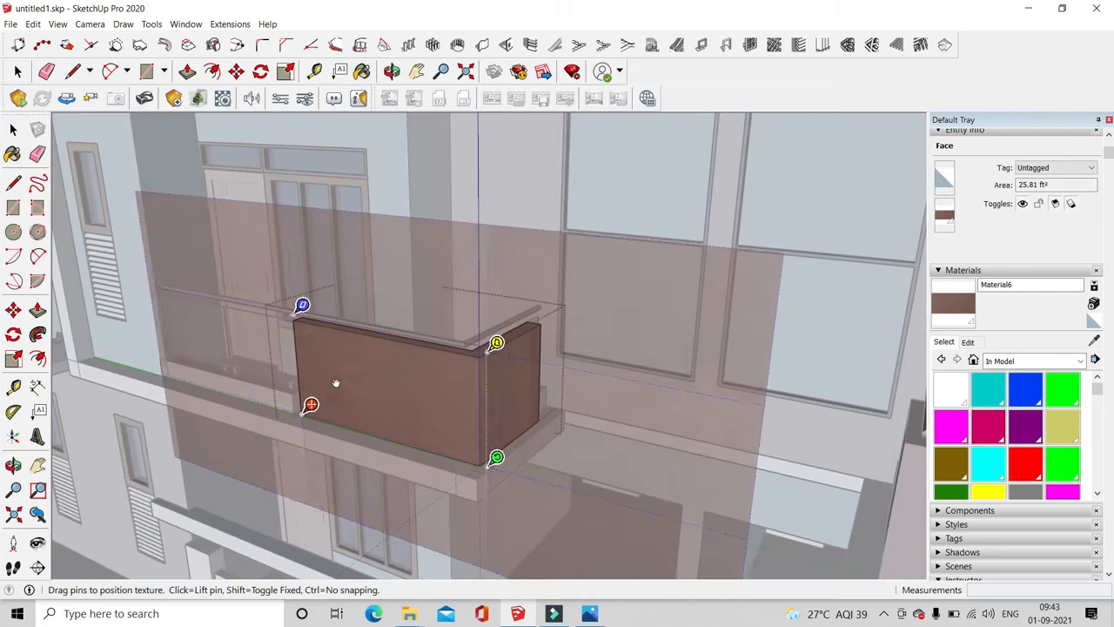
middle_drag(371, 384, 420, 452)
click(202, 224)
click(203, 225)
scroll(339, 336, down, 6)
middle_drag(340, 365, 599, 423)
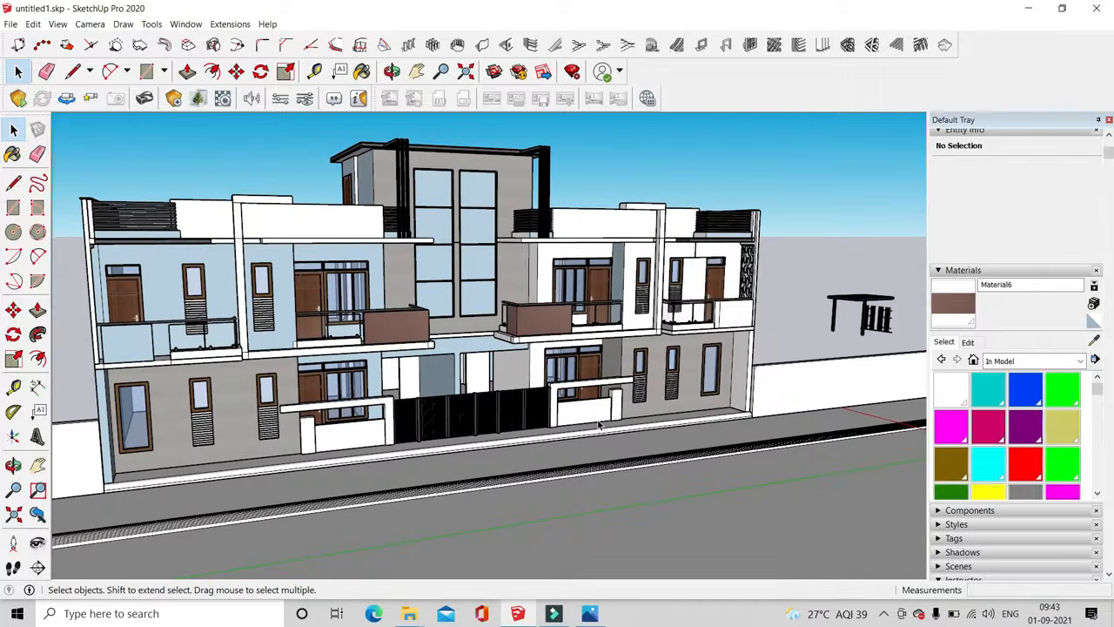
Create a new material, Material7, from the 2.jpg wood texture image
click(1094, 303)
click(628, 354)
double_click(723, 268)
click(525, 452)
Paint the front face of the white half's outer-end balcony parapet with Material7 and open the material's texture settings
middle_drag(694, 351, 721, 379)
scroll(721, 379, up, 5)
double_click(722, 381)
scroll(487, 261, up, 2)
key(b)
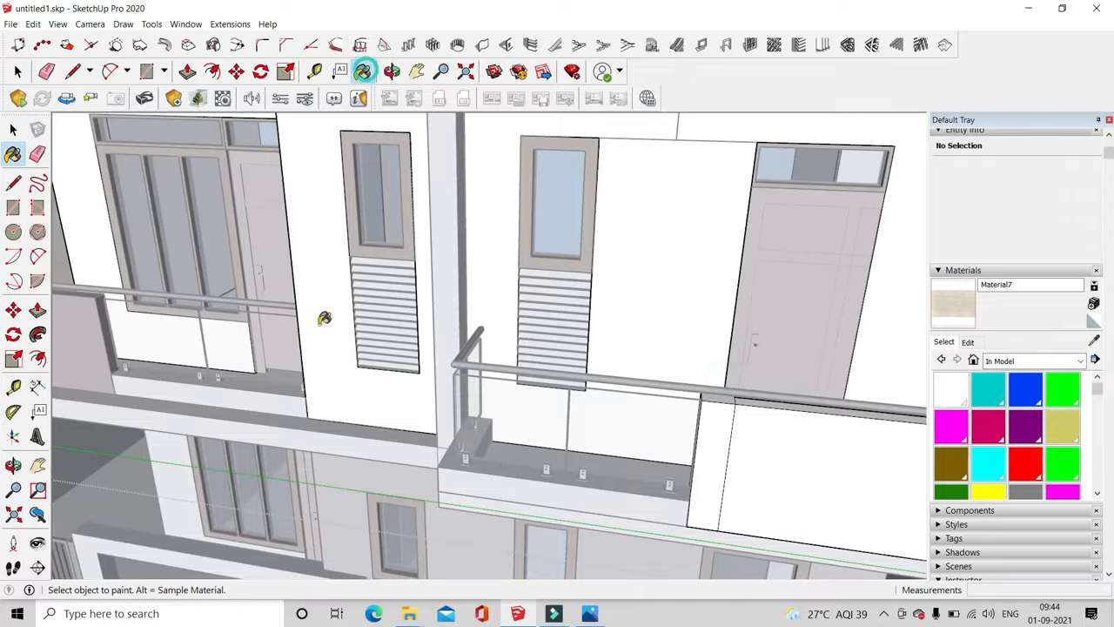
scroll(783, 417, up, 3)
click(638, 400)
click(968, 342)
scroll(705, 451, up, 4)
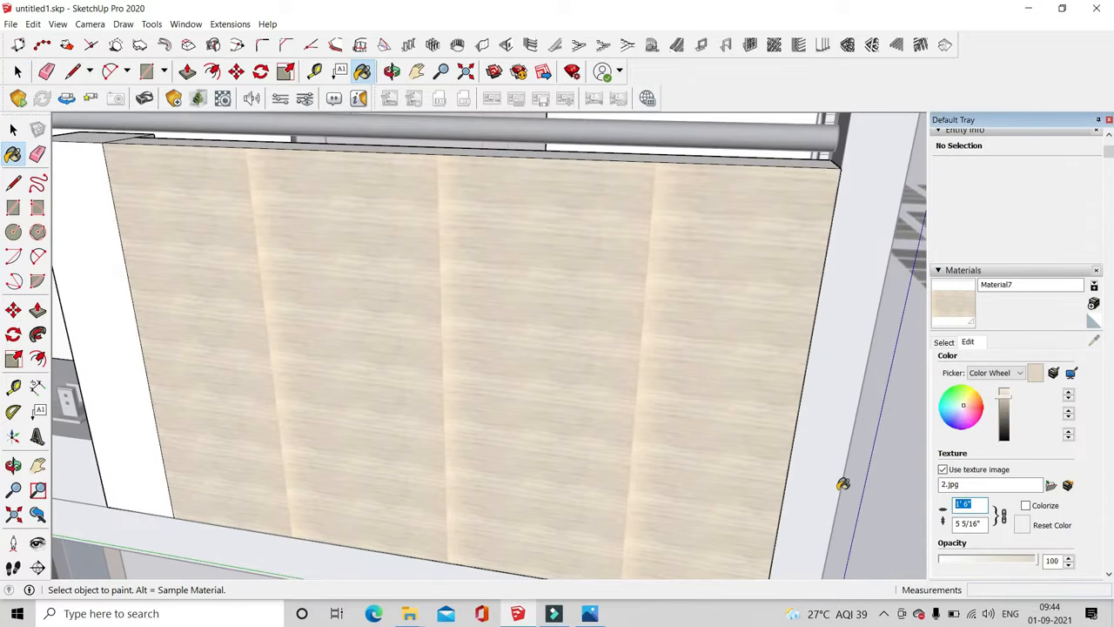
Reposition and stretch the light wood 2.jpg texture across the front face of the white half's outer-end parapet
right_click(343, 259)
click(385, 427)
click(499, 426)
scroll(468, 423, down, 3)
drag(465, 301, 654, 319)
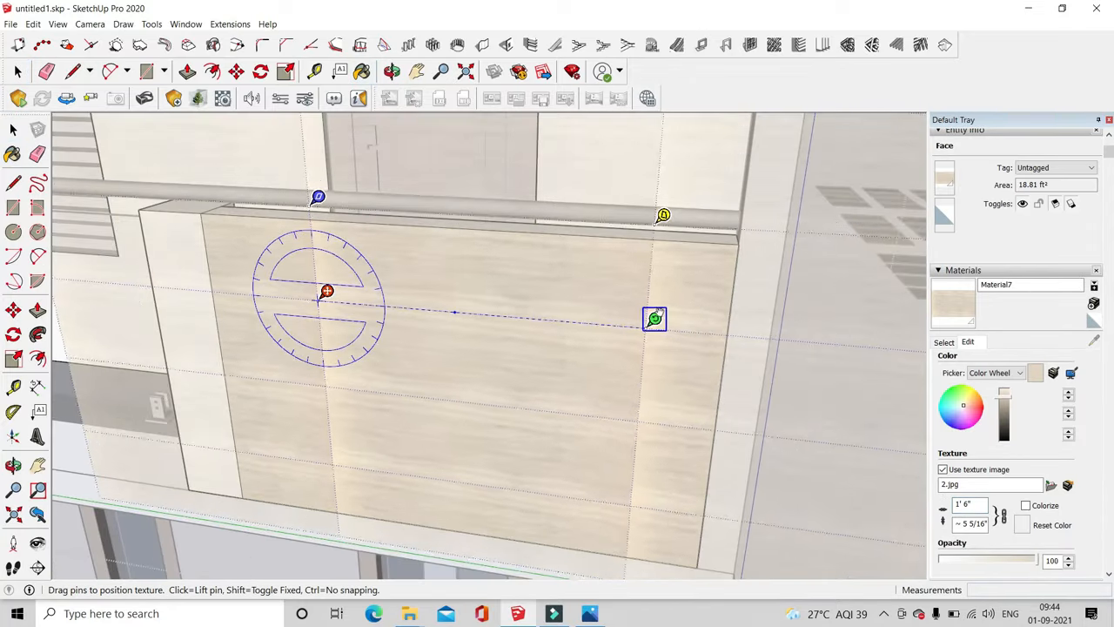
drag(553, 413, 433, 406)
drag(612, 324, 669, 331)
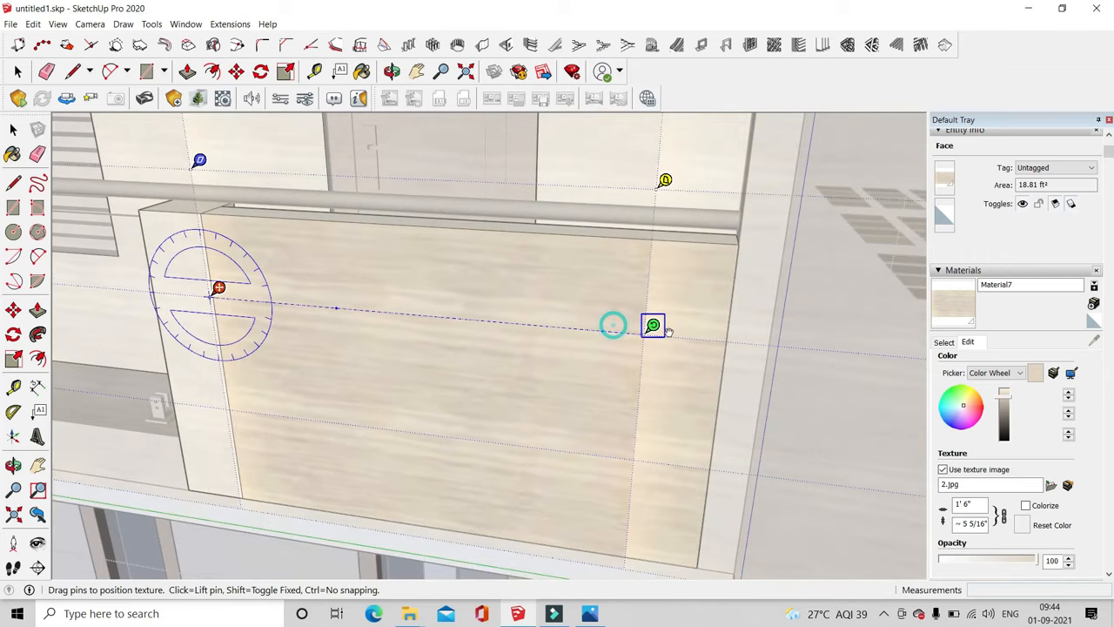
key(Return)
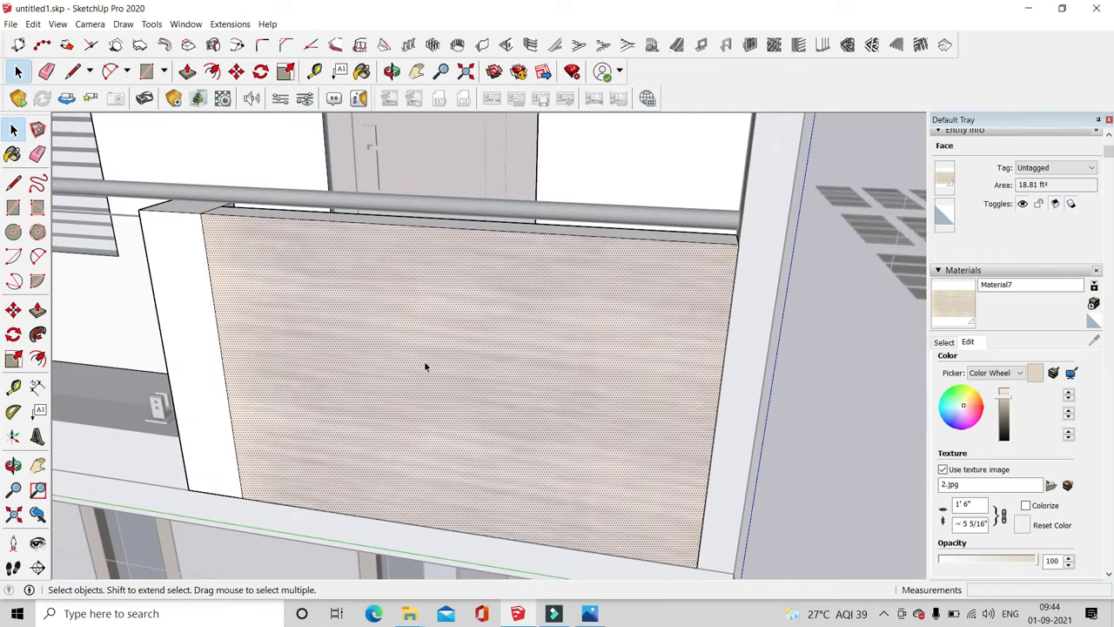
click(944, 343)
click(634, 374)
key(space)
scroll(809, 397, down, 4)
click(814, 401)
middle_drag(814, 401, 696, 338)
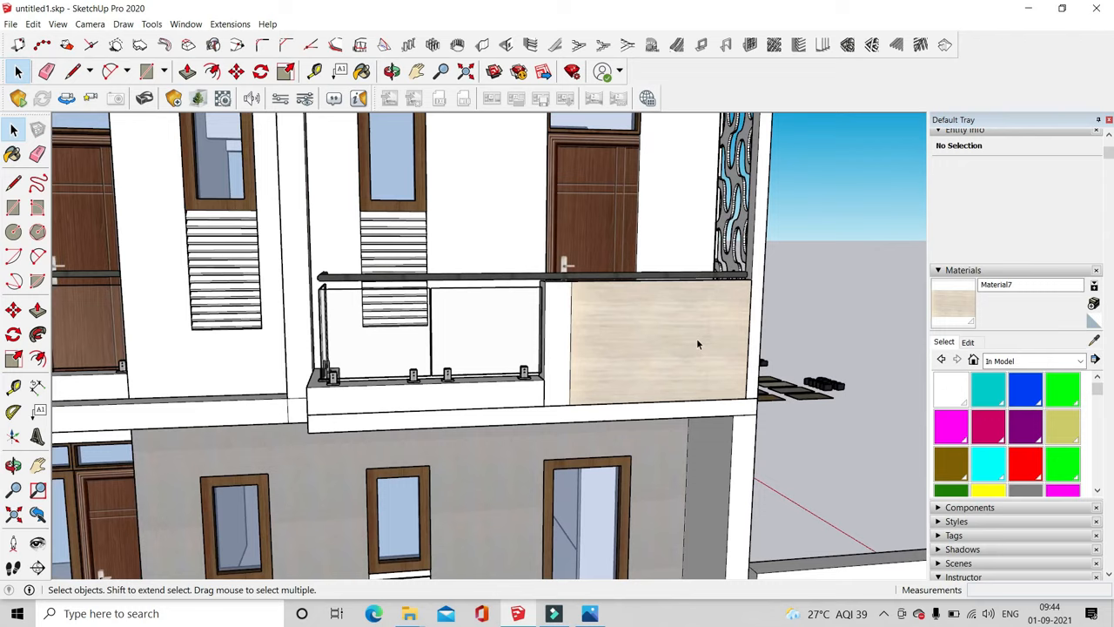
scroll(696, 338, up, 1)
click(362, 72)
click(618, 368)
key(ctrl+z)
Select the whole outer-end parapet on the white half and paint its remaining faces with Material7
key(space)
mouse_move(557, 366)
middle_down()
mouse_move(571, 490)
mouse_move(860, 427)
middle_up()
scroll(644, 318, up, 3)
middle_drag(635, 319, 661, 292)
scroll(560, 313, up, 3)
middle_drag(559, 313, 537, 226)
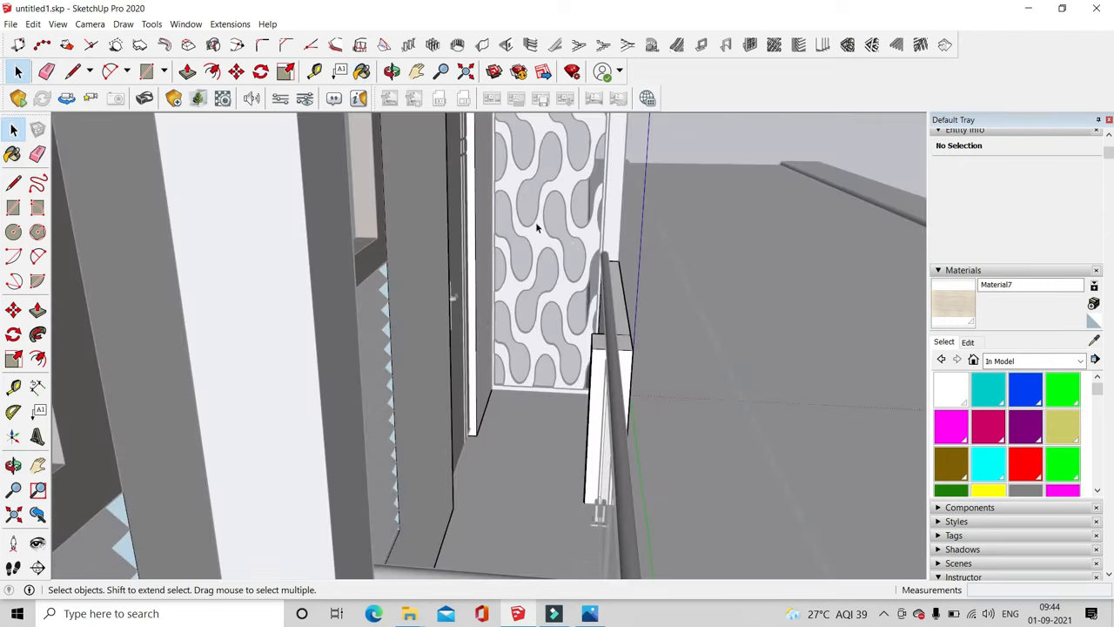
triple_click(600, 376)
middle_drag(601, 376, 584, 510)
click(727, 402)
middle_drag(726, 402, 639, 374)
key(space)
scroll(688, 410, down, 6)
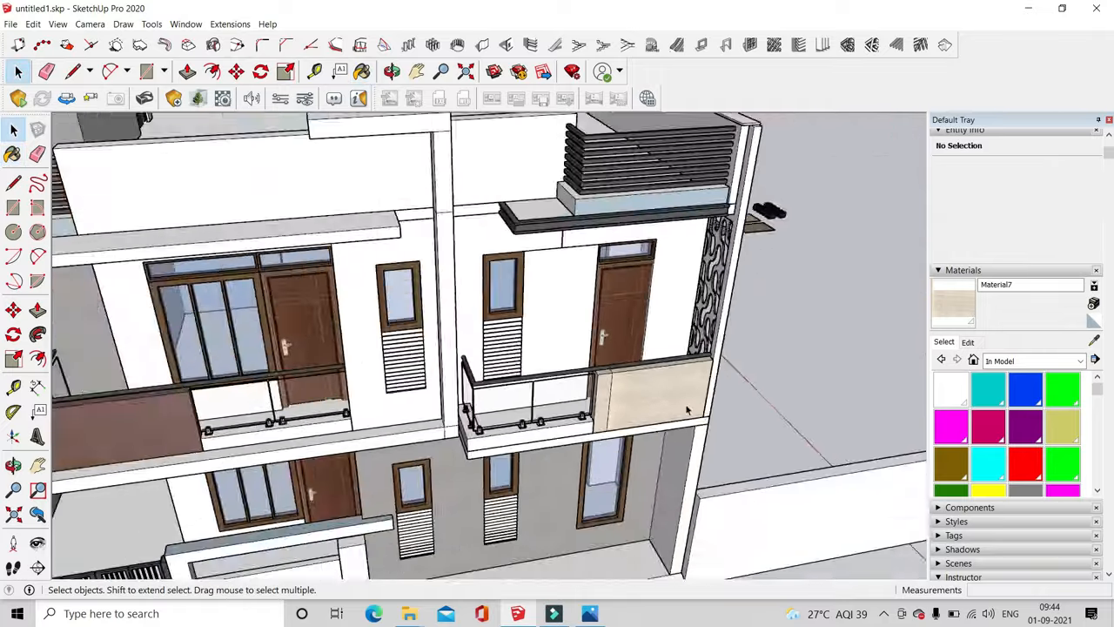
Select the matching outer-end balcony parapet on the blue half and paint it with Material7
middle_drag(689, 410, 180, 261)
scroll(243, 318, up, 4)
double_click(244, 318)
middle_drag(244, 318, 255, 166)
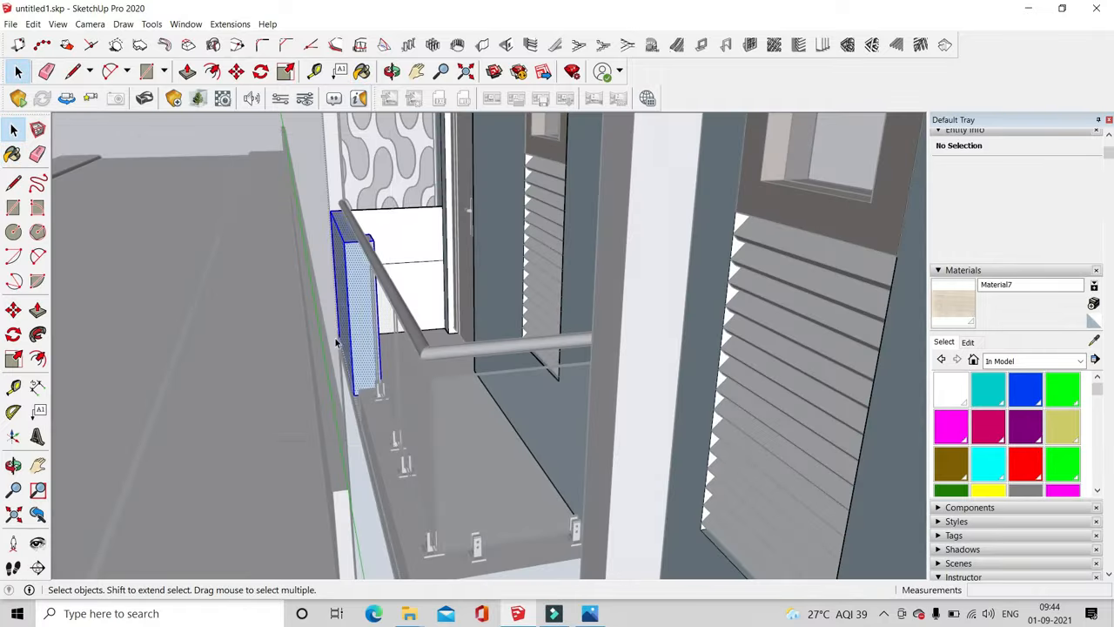
middle_drag(337, 342, 348, 413)
click(362, 72)
click(279, 213)
middle_drag(279, 213, 629, 252)
Reposition the Material7 texture to span the front face of the blue half's outer-end parapet
scroll(629, 251, down, 2)
key(space)
double_click(193, 331)
triple_click(197, 330)
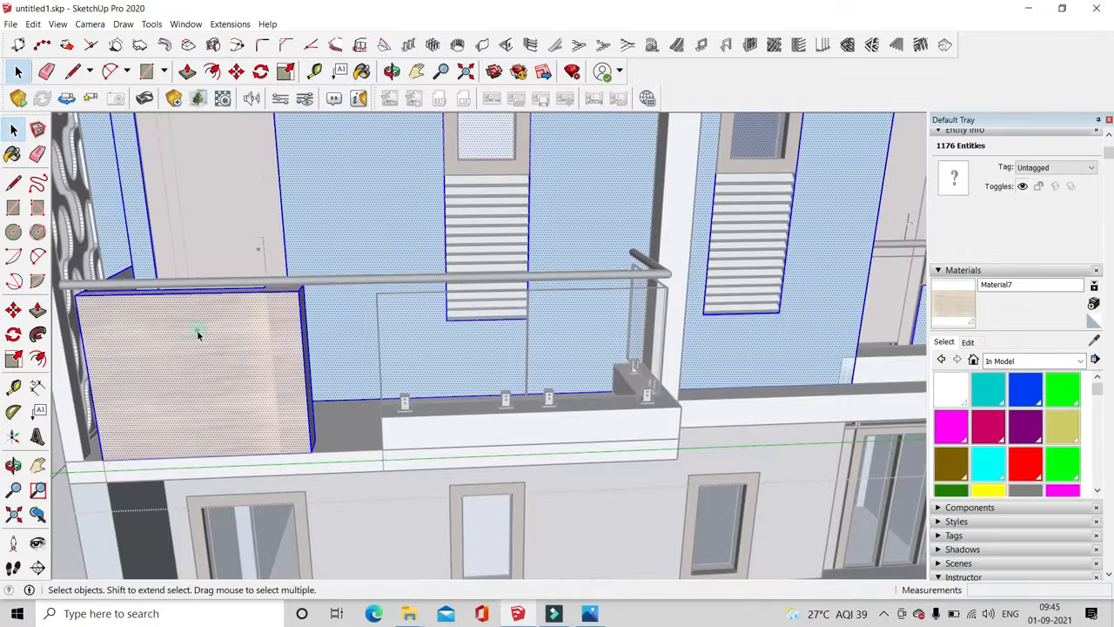
click(230, 356)
right_click(230, 357)
mouse_move(291, 523)
click(388, 524)
key(Return)
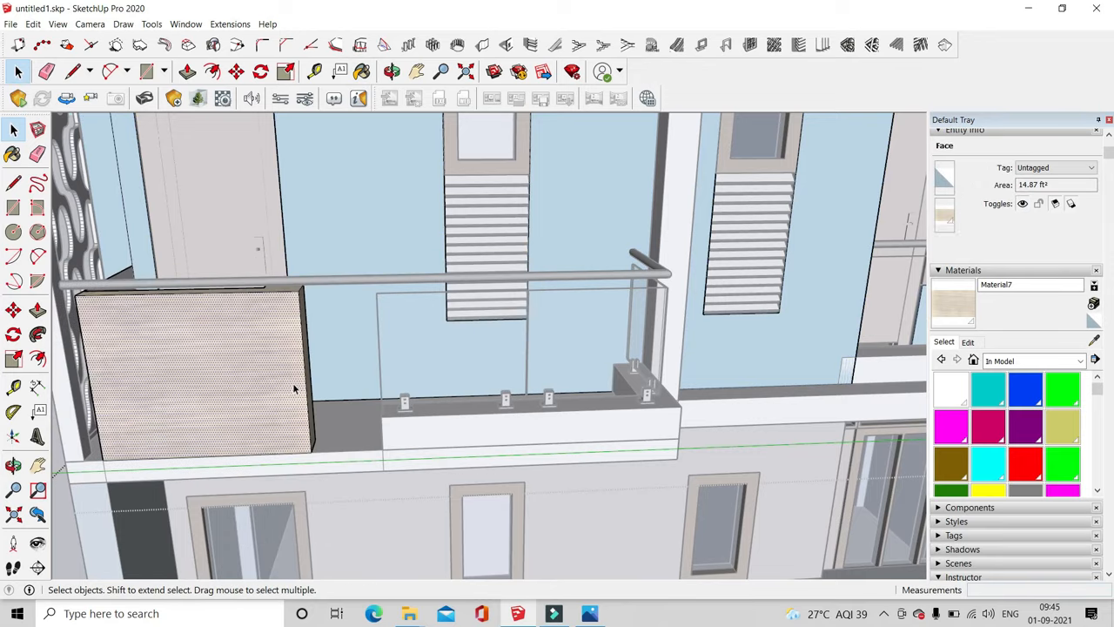
Open the upper-floor front wall group and draw a horizontal edge across the wall from the balcony door's top corner
middle_drag(293, 388, 235, 435)
click(253, 418)
scroll(278, 349, down, 3)
middle_drag(288, 278, 394, 431)
scroll(394, 432, down, 3)
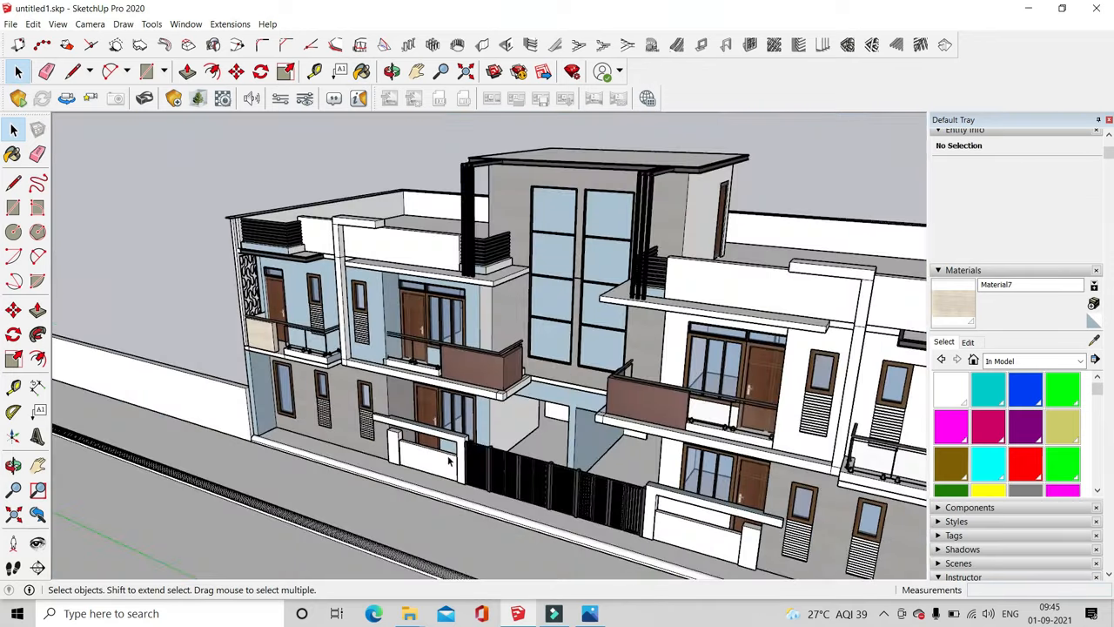
middle_drag(628, 468, 389, 373)
scroll(509, 436, down, 2)
scroll(409, 370, up, 4)
double_click(433, 369)
middle_drag(469, 461, 476, 474)
scroll(475, 474, up, 3)
key(l)
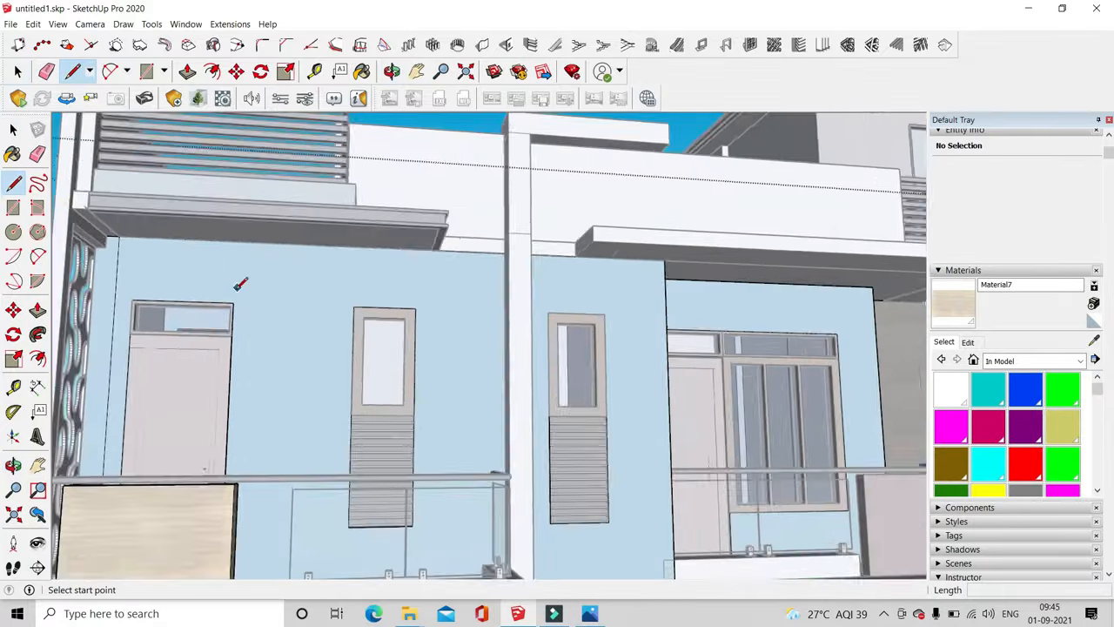
scroll(241, 281, up, 2)
click(232, 309)
click(152, 74)
click(330, 311)
Divide the wall with a full-height vertical edge between the balcony door and the narrow window, and erase the horizontal edge
scroll(303, 228, down, 4)
middle_drag(304, 228, 418, 392)
middle_drag(557, 479, 514, 331)
scroll(481, 422, up, 2)
click(478, 428)
middle_drag(478, 428, 562, 562)
scroll(583, 561, down, 3)
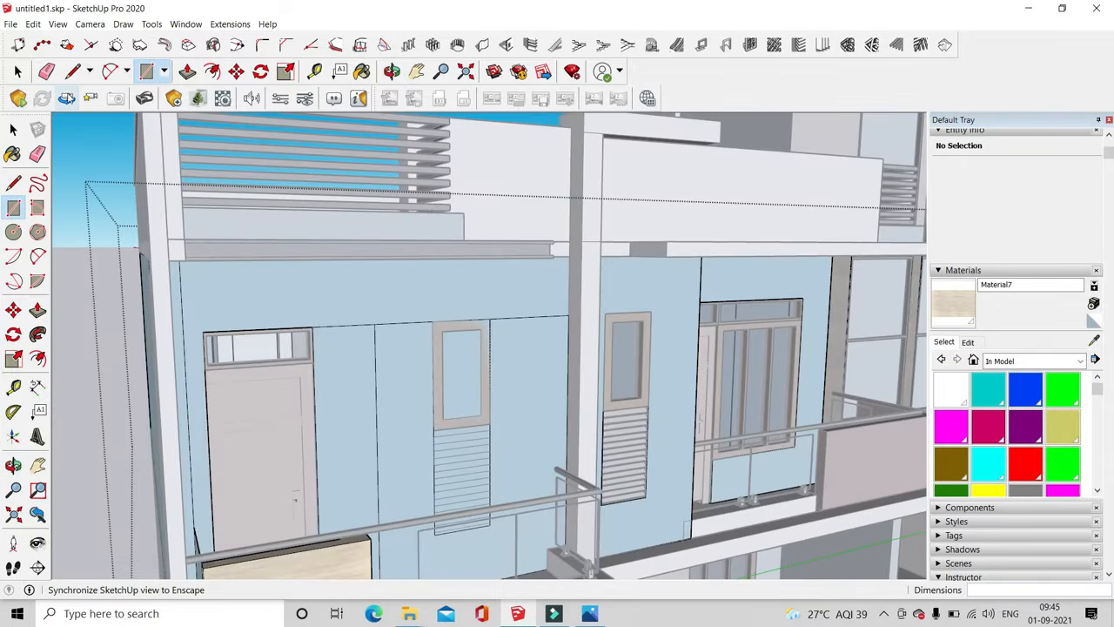
click(72, 73)
scroll(416, 312, up, 3)
click(360, 334)
scroll(367, 331, down, 3)
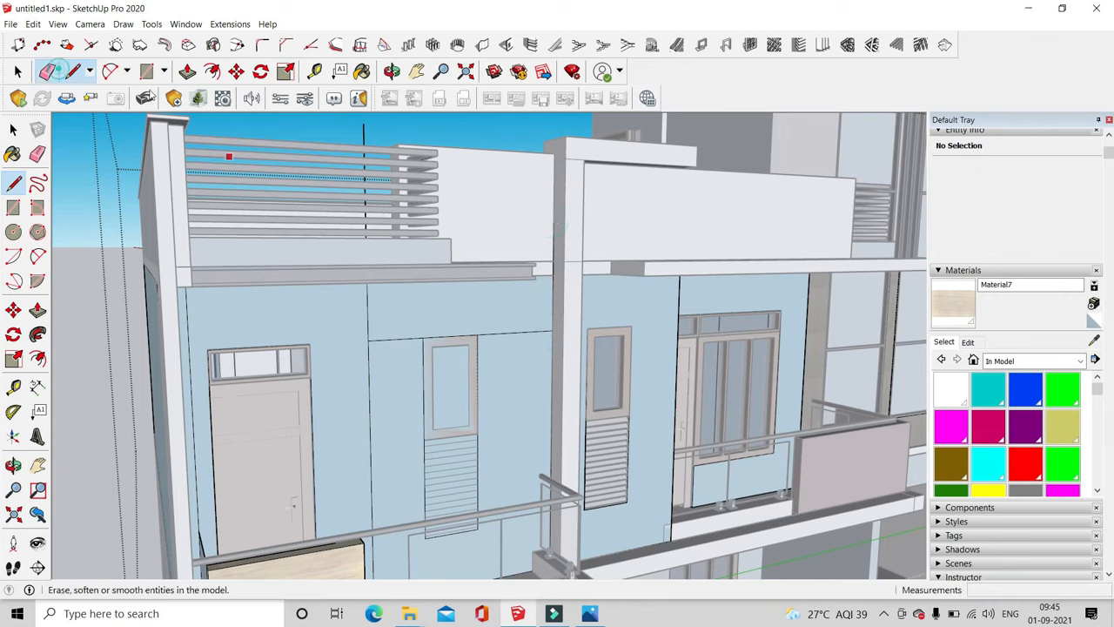
click(50, 71)
scroll(514, 321, down, 1)
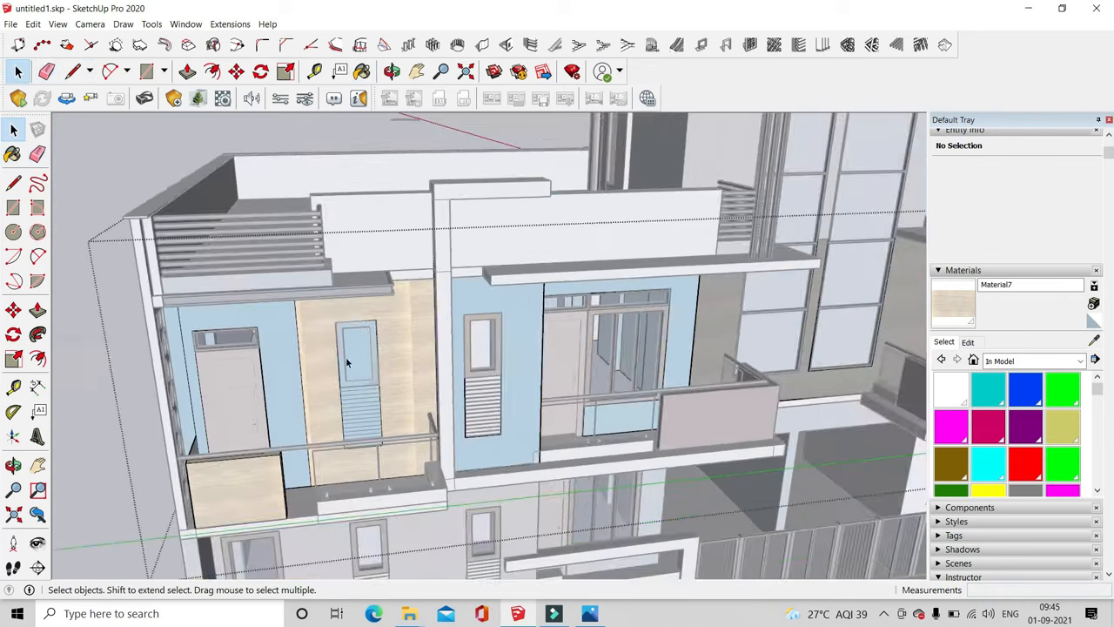
Reposition the light wood texture on the wall panel around the narrow window
scroll(346, 357, up, 3)
right_click(441, 340)
click(513, 504)
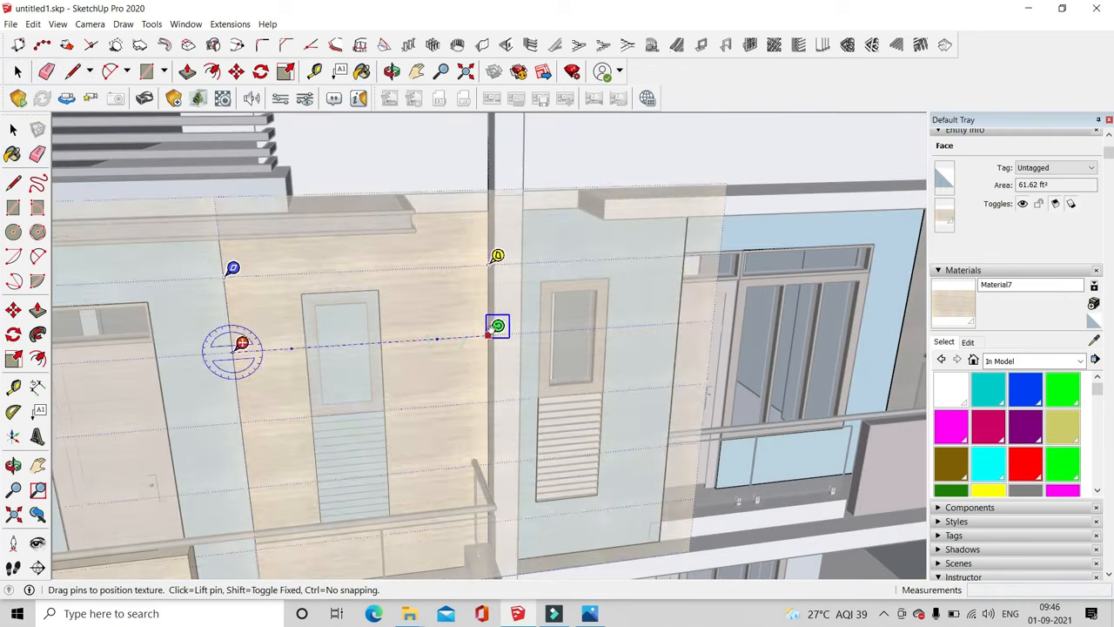
click(105, 236)
click(105, 236)
Sample the Color_L22 wood material from the laminate swatches beside the building
scroll(305, 330, down, 8)
middle_drag(736, 224, 687, 287)
scroll(676, 220, up, 3)
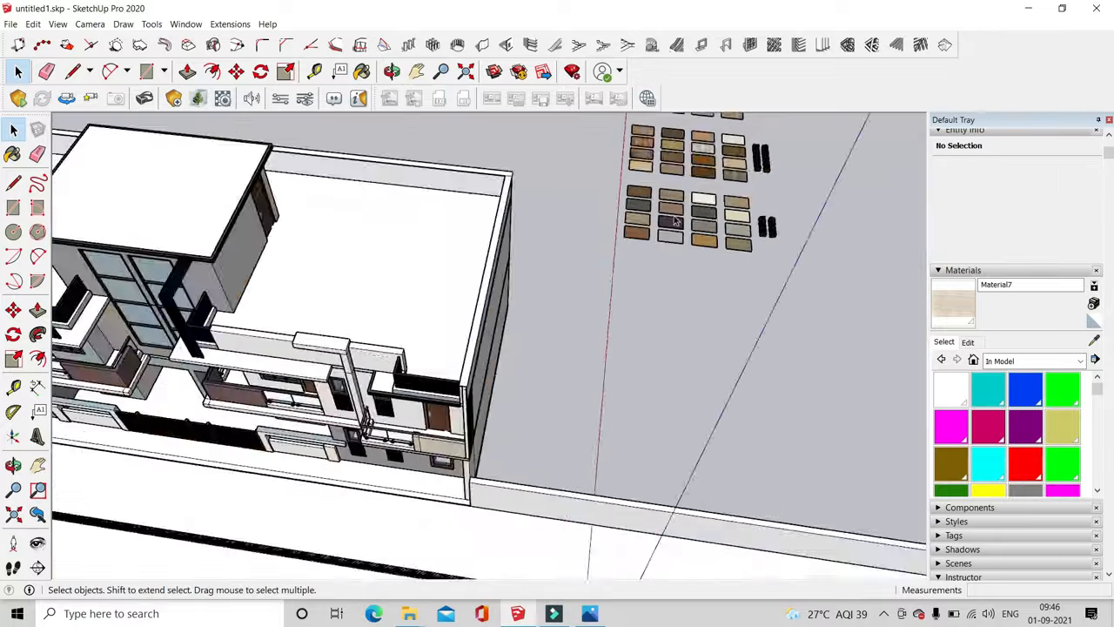
scroll(744, 199, up, 6)
scroll(781, 256, down, 3)
scroll(775, 245, up, 3)
scroll(783, 289, down, 3)
scroll(731, 317, up, 3)
key(b)
alt+click(683, 383)
scroll(684, 382, down, 2)
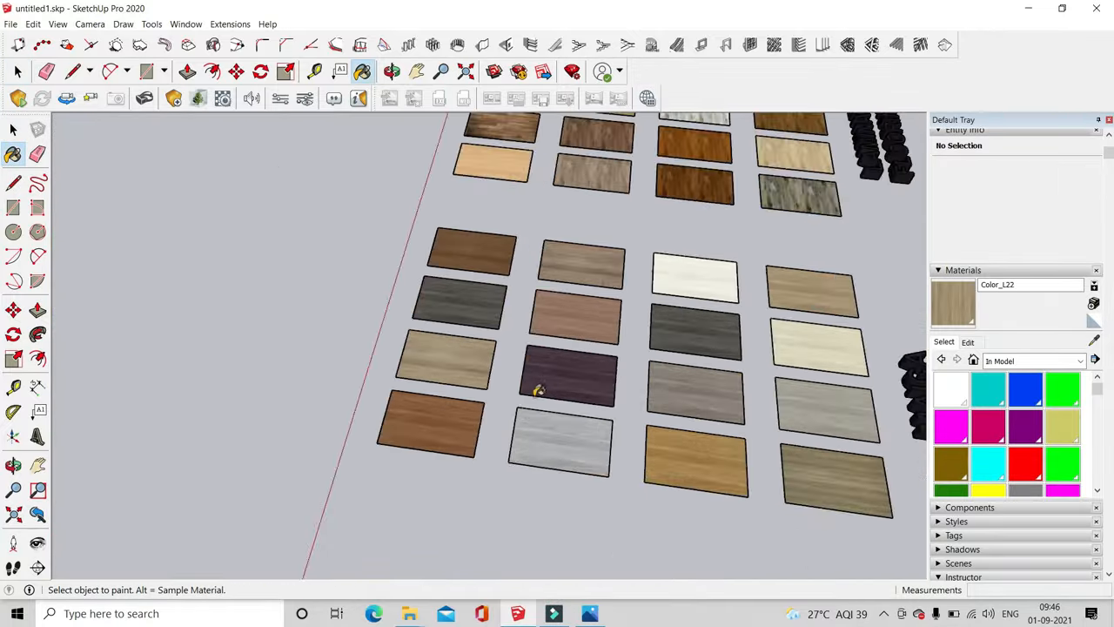
scroll(538, 390, down, 4)
scroll(647, 175, up, 4)
scroll(659, 218, down, 7)
scroll(666, 235, up, 7)
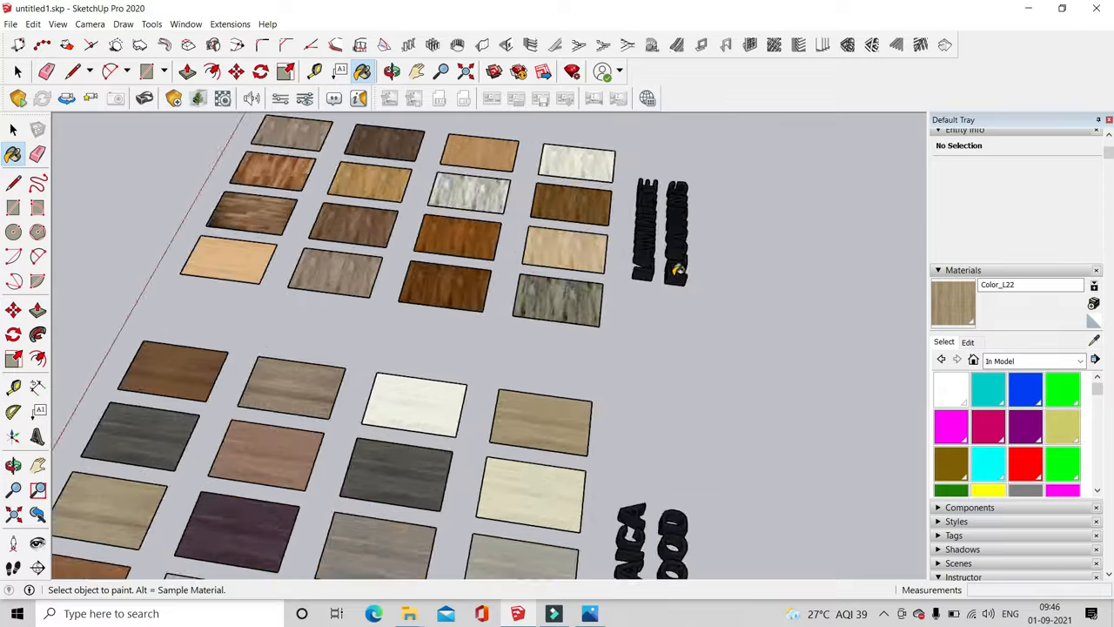
scroll(676, 270, down, 6)
scroll(308, 384, up, 6)
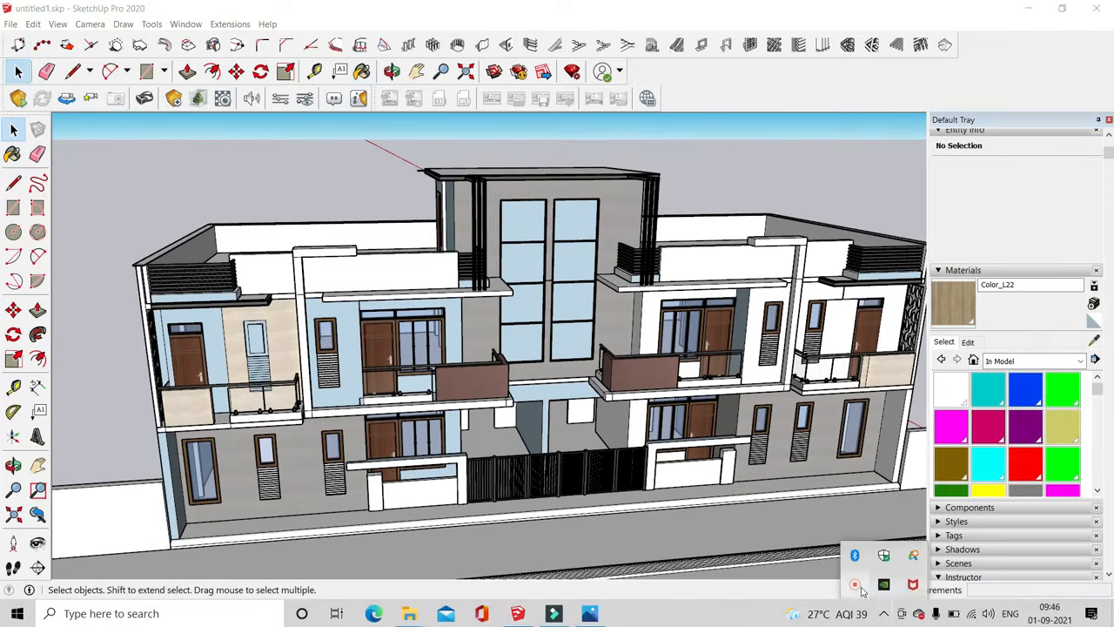
Paint the wall panel around the upper-floor narrow window with the Color_L22 wood material
click(920, 587)
middle_drag(575, 339, 591, 383)
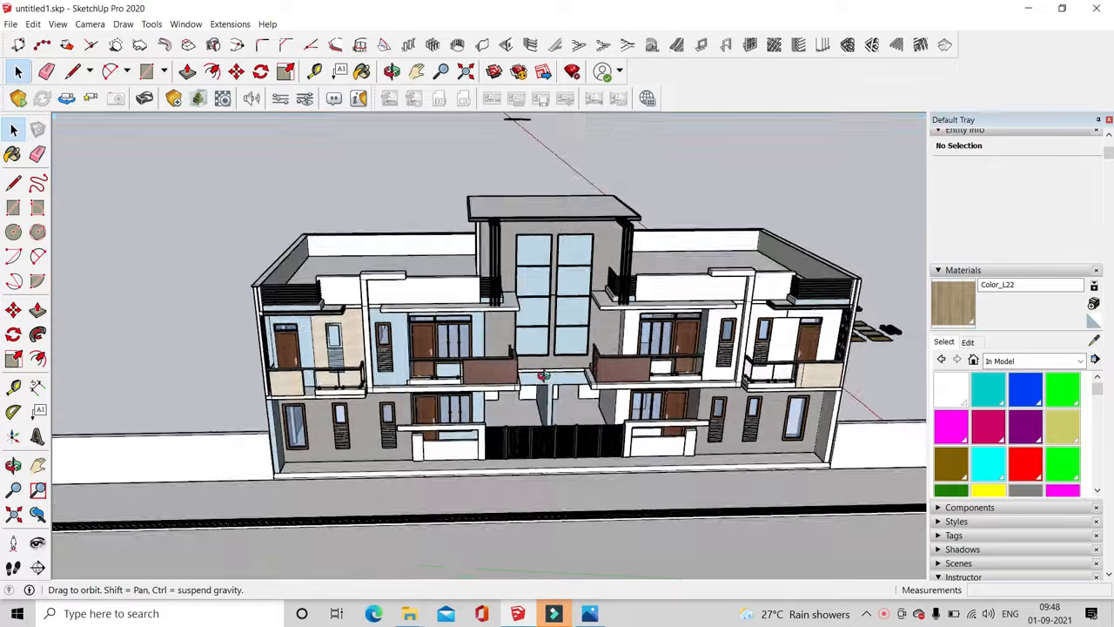
scroll(592, 388, up, 3)
scroll(596, 375, down, 2)
scroll(212, 319, up, 2)
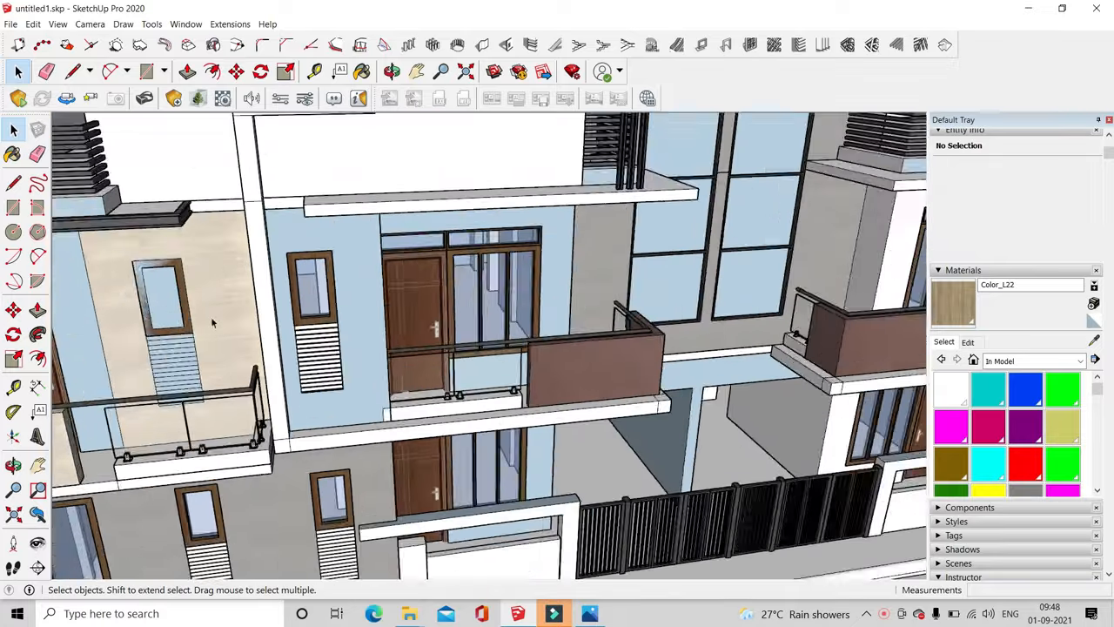
scroll(231, 319, up, 2)
double_click(230, 319)
click(362, 70)
scroll(243, 316, up, 4)
click(968, 342)
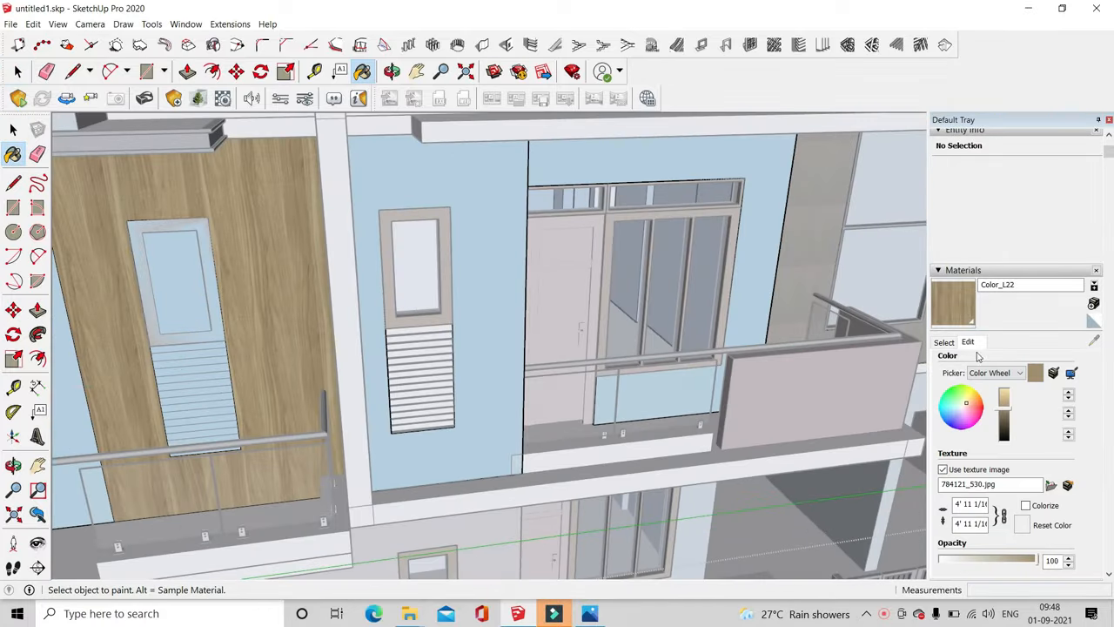
Rotate the Color_L22 texture on the wall panel so that its grain runs horizontally
click(17, 73)
scroll(213, 278, up, 1)
right_click(265, 222)
mouse_move(327, 392)
click(431, 390)
scroll(435, 388, down, 2)
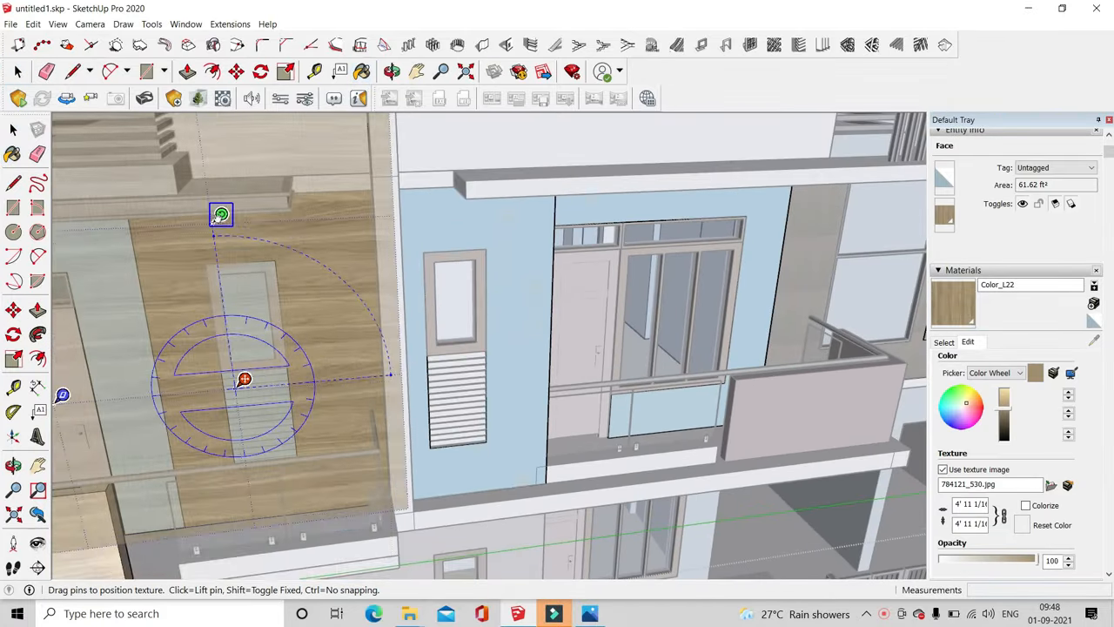
click(1010, 407)
right_click(325, 344)
click(491, 504)
drag(391, 372, 235, 325)
click(493, 146)
click(493, 146)
scroll(493, 344, down, 2)
middle_drag(488, 346, 370, 346)
scroll(366, 345, up, 5)
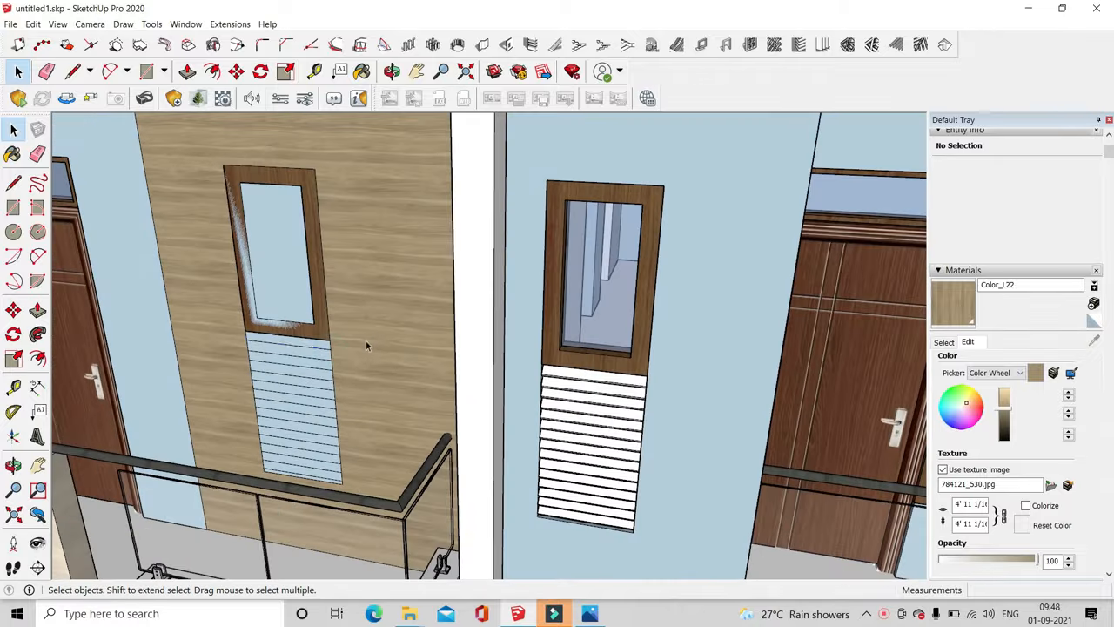
Delete the wall face covering the narrow window and its louvres in the wood panel
scroll(386, 343, down, 3)
double_click(386, 343)
click(334, 316)
key(Delete)
key(Escape)
scroll(397, 308, down, 1)
middle_drag(397, 308, 510, 381)
scroll(366, 374, up, 3)
double_click(467, 368)
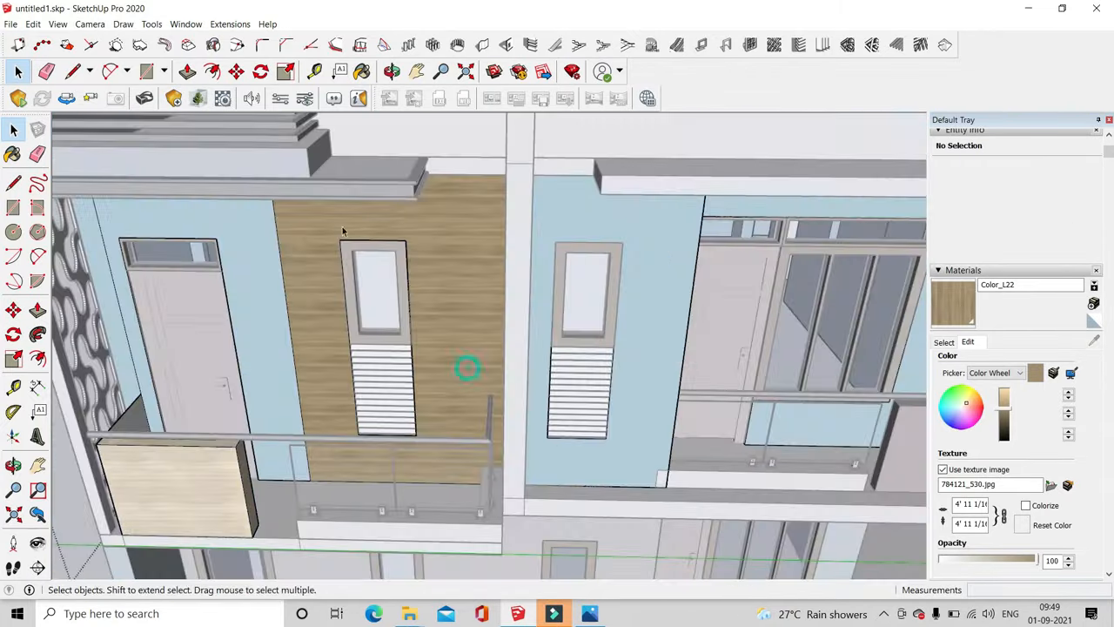
key(p)
scroll(349, 306, up, 1)
key(space)
key(Escape)
mouse_move(357, 310)
middle_down()
mouse_move(380, 319)
mouse_move(346, 324)
middle_up()
scroll(346, 324, down, 5)
scroll(652, 305, up, 3)
middle_drag(581, 360, 739, 308)
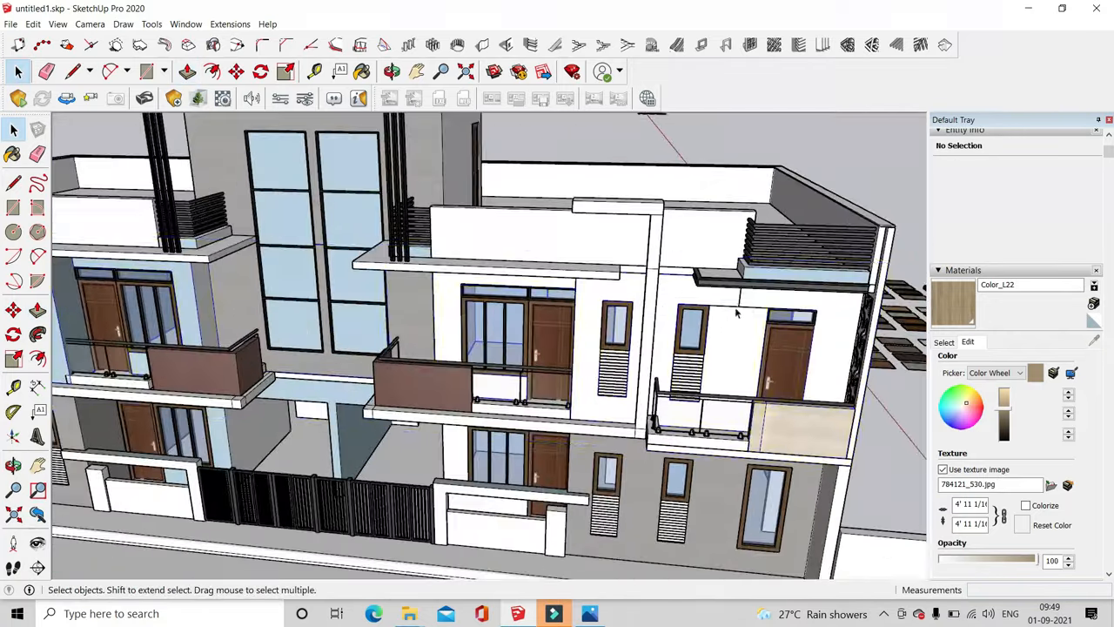
double_click(739, 307)
key(Escape)
scroll(740, 289, down, 3)
scroll(166, 317, up, 6)
middle_drag(174, 317, 339, 331)
scroll(339, 331, down, 2)
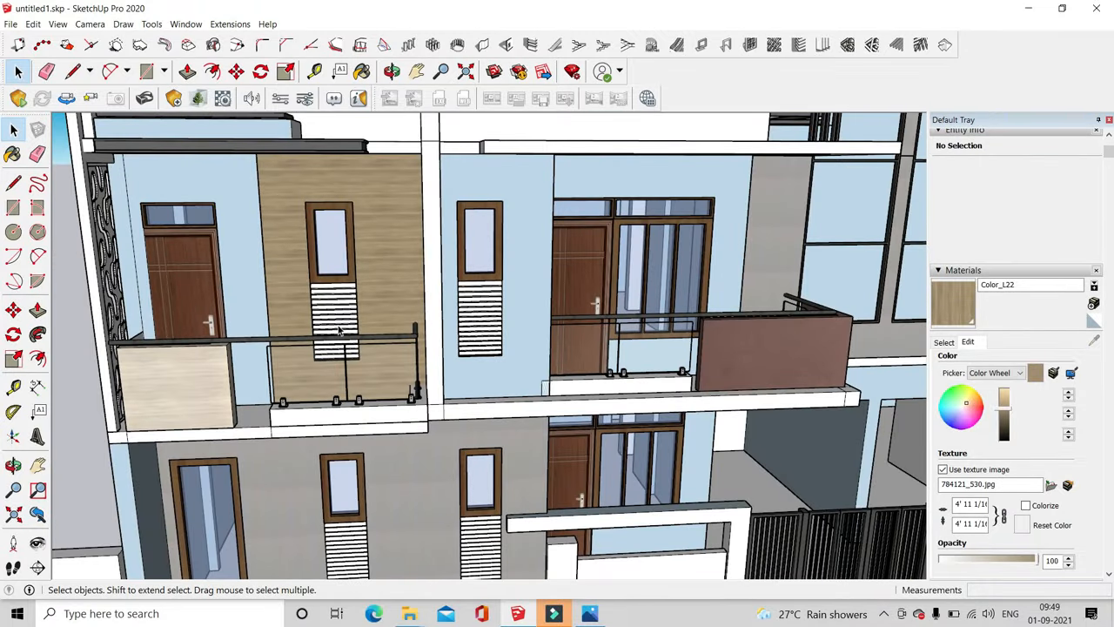
Paint the parapet block above the wood wall panel with Color_L22 and close its group
scroll(409, 384, down, 3)
mouse_move(410, 383)
middle_down()
mouse_move(398, 366)
mouse_move(418, 418)
middle_up()
double_click(409, 195)
middle_drag(462, 304, 514, 317)
click(362, 71)
click(361, 164)
middle_drag(361, 164, 450, 186)
click(463, 225)
scroll(463, 224, up, 2)
click(559, 241)
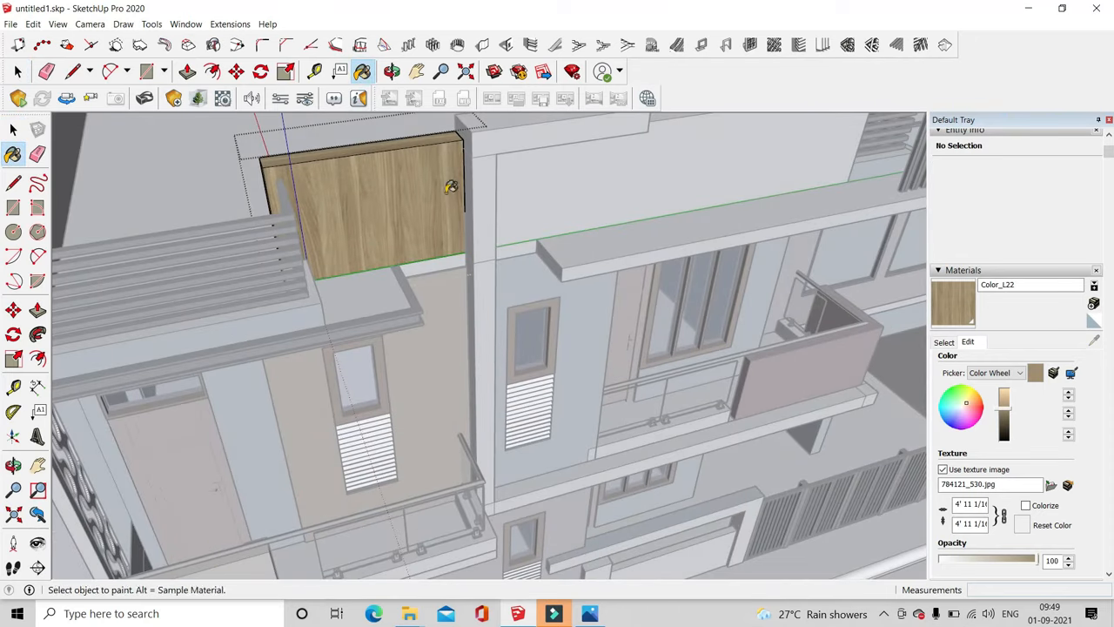
click(20, 79)
scroll(286, 270, down, 2)
triple_click(338, 228)
click(17, 70)
click(433, 277)
scroll(383, 261, down, 5)
middle_drag(418, 287, 340, 294)
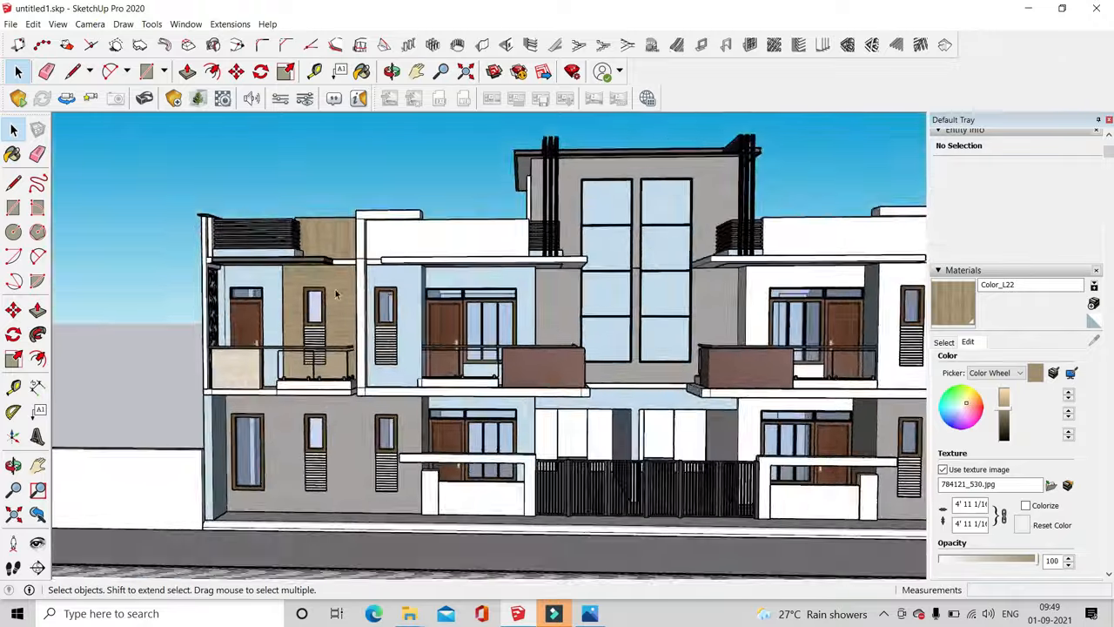
Hide the dark trim and the projecting canopy slab beneath the parapet above the balcony door
double_click(349, 255)
scroll(371, 252, up, 6)
click(371, 244)
middle_drag(273, 165, 264, 261)
click(262, 264)
click(262, 263)
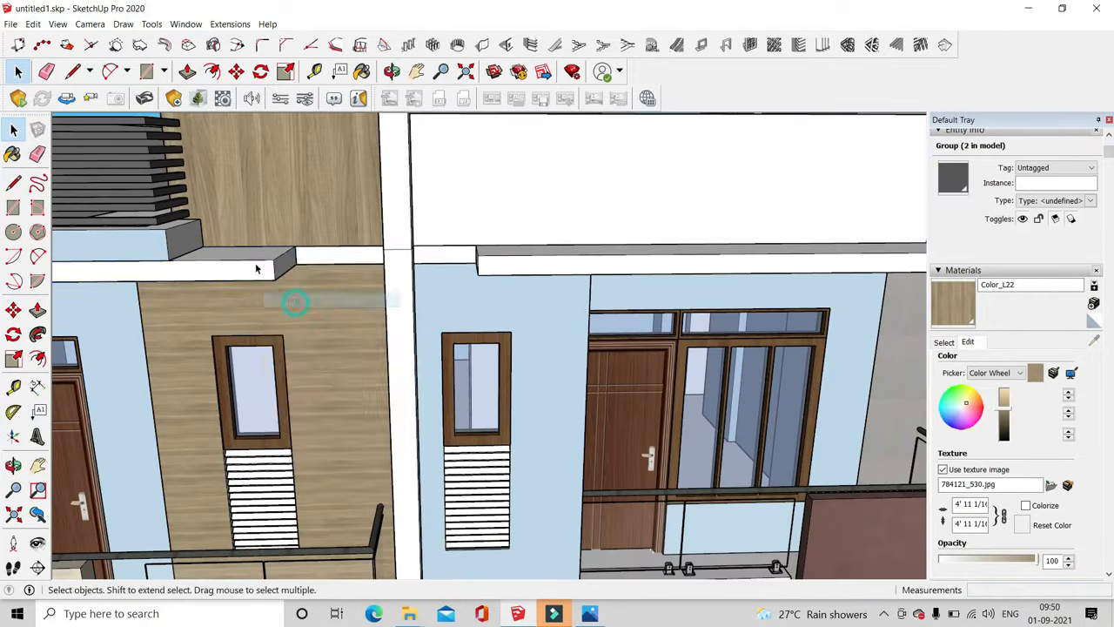
Draw a 6' 10 1/2" by 6" rectangle on the fascia band below the parapet block and extrude it with Push/Pull
double_click(267, 257)
middle_drag(331, 285, 356, 206)
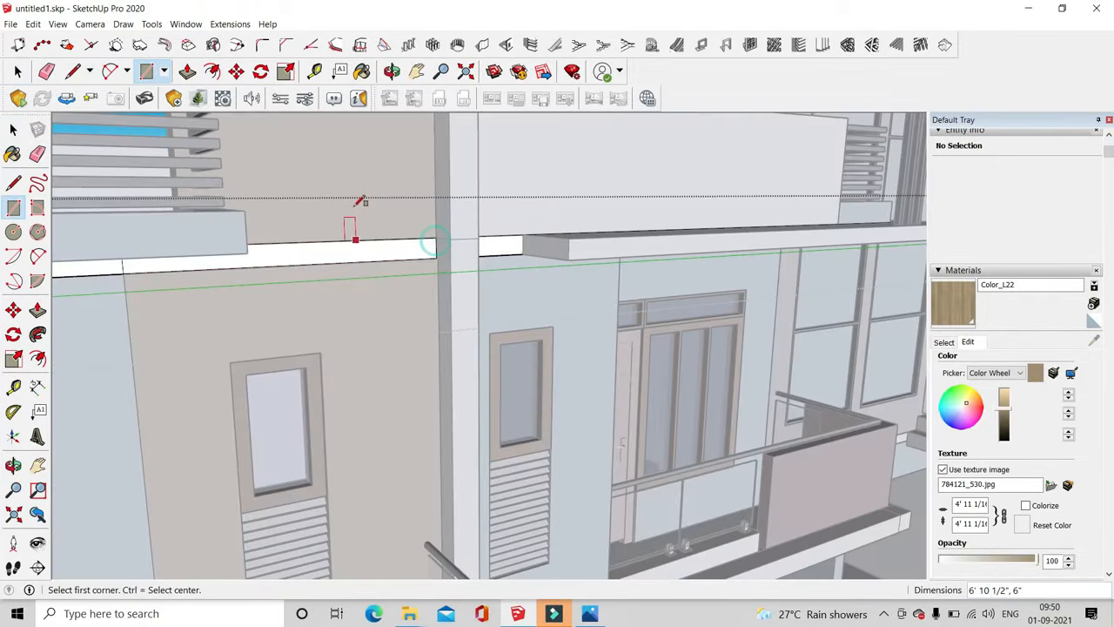
click(187, 71)
scroll(408, 271, up, 3)
click(410, 235)
scroll(417, 350, down, 1)
click(418, 350)
middle_drag(418, 350, 330, 392)
Move the wood parapet block to align it with the extruded fascia strip beneath it
key(space)
click(304, 348)
click(236, 71)
scroll(490, 393, up, 4)
click(526, 383)
click(527, 393)
key(space)
middle_drag(527, 393, 433, 395)
scroll(433, 395, down, 3)
Open the fascia band group and paint the strip below the parapet block with Color_L22
click(943, 341)
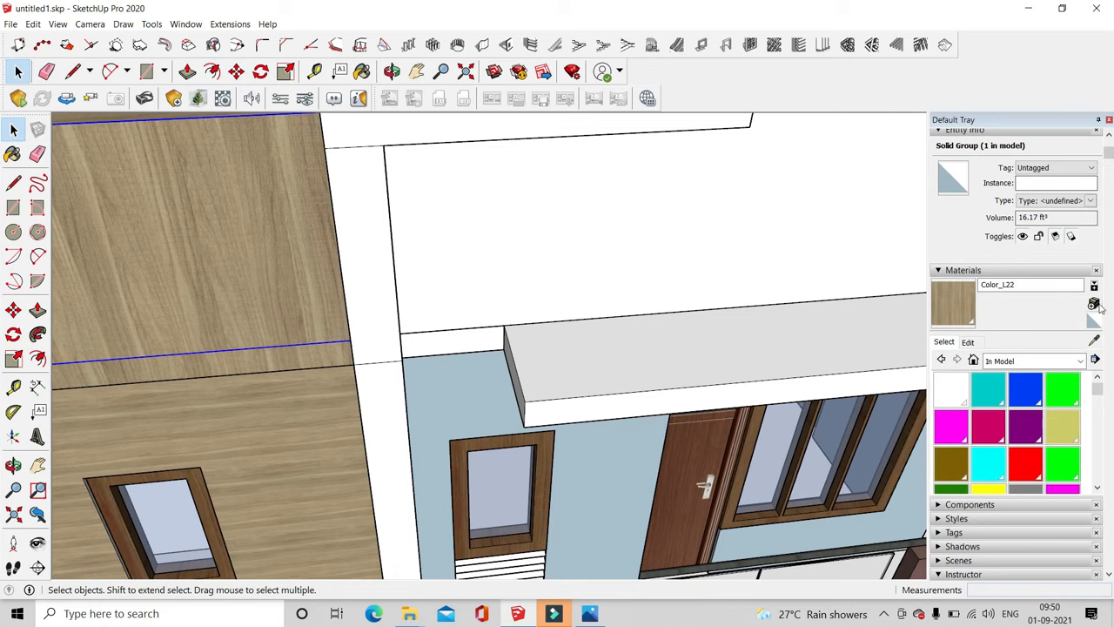
click(18, 71)
double_click(220, 369)
click(363, 72)
click(283, 364)
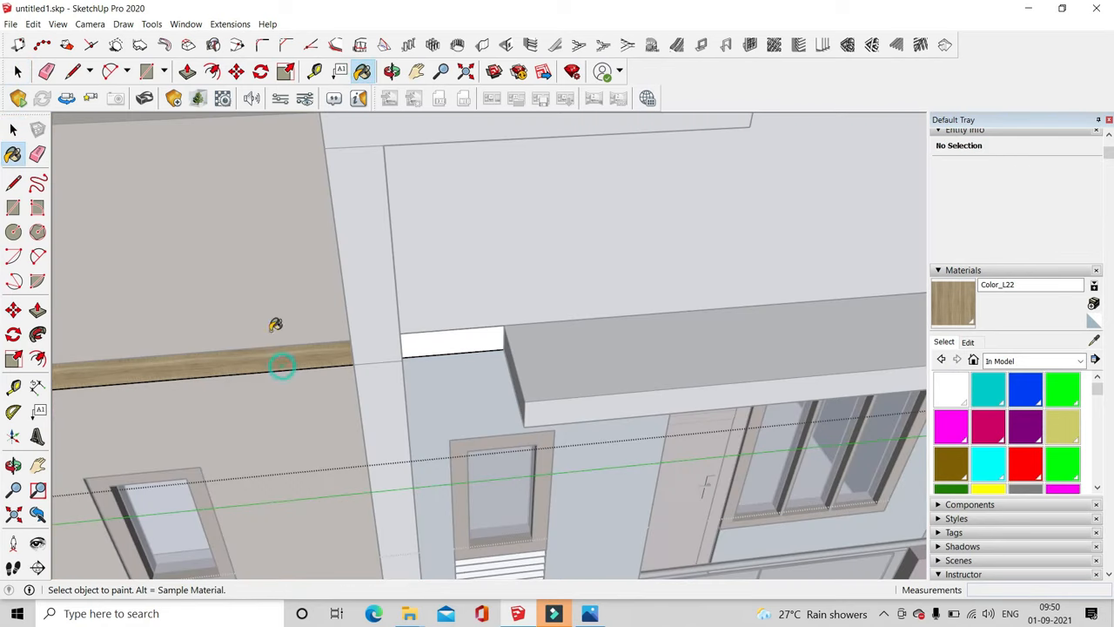
Repaint the parapet block's faces with Color_L22 so that the wood grain runs horizontally
click(18, 71)
double_click(170, 219)
triple_click(248, 219)
click(362, 72)
click(261, 222)
click(25, 70)
click(505, 321)
scroll(505, 321, down, 3)
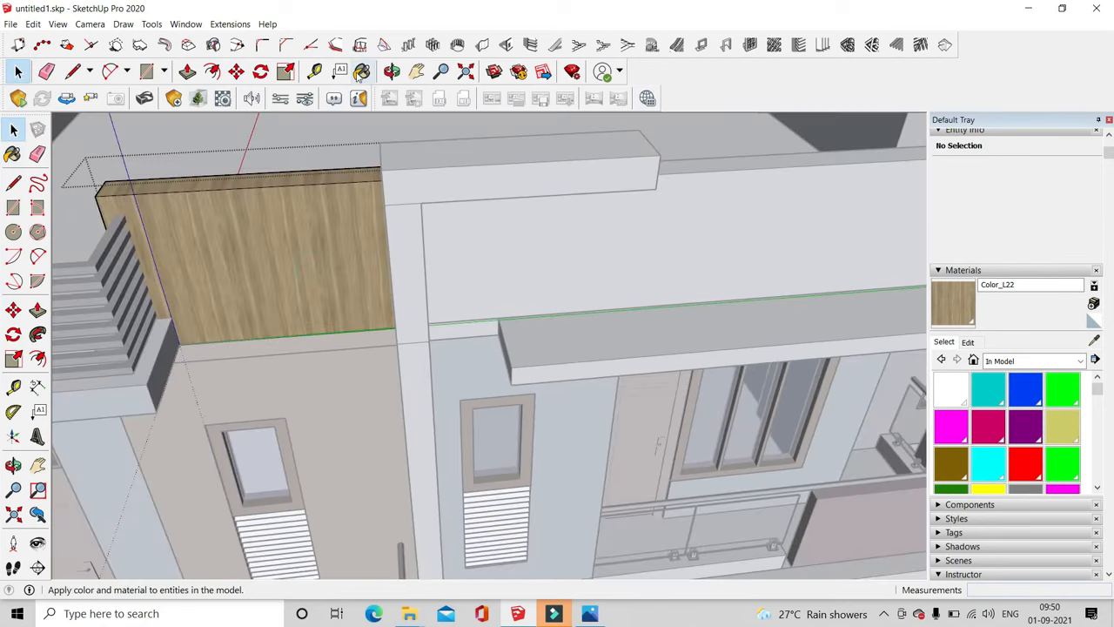
click(362, 72)
scroll(301, 209, up, 2)
scroll(461, 265, down, 3)
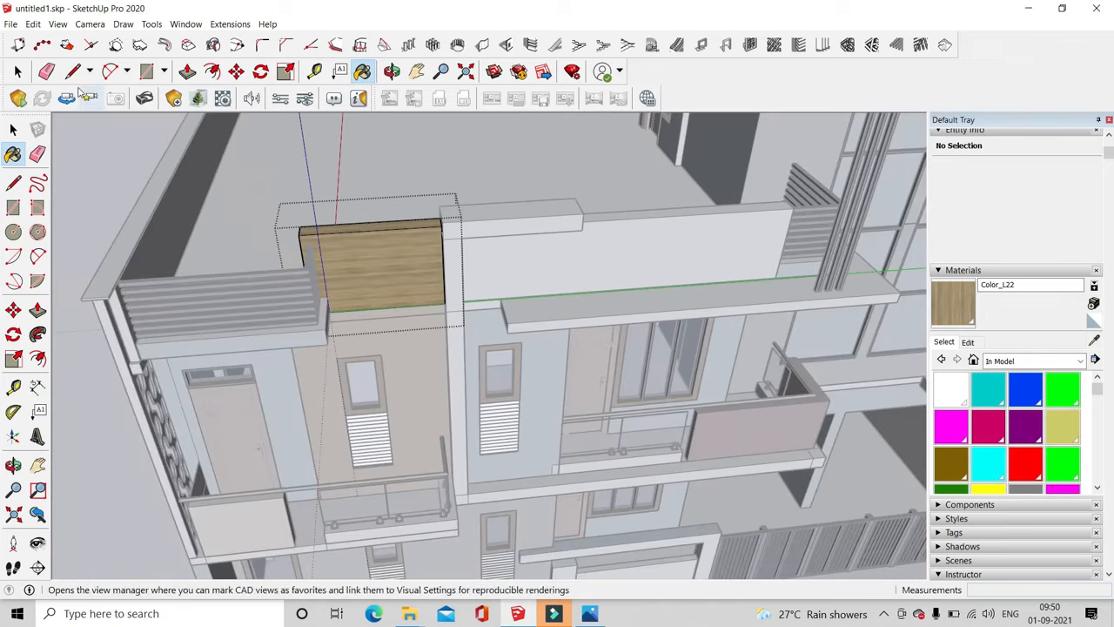
Close the parapet block group and examine the left unit's wood cladding on the front elevation
click(18, 72)
click(389, 357)
middle_drag(389, 357, 392, 217)
scroll(392, 261, up, 3)
middle_drag(435, 383, 448, 348)
scroll(342, 351, down, 3)
middle_drag(342, 351, 337, 384)
scroll(341, 353, down, 4)
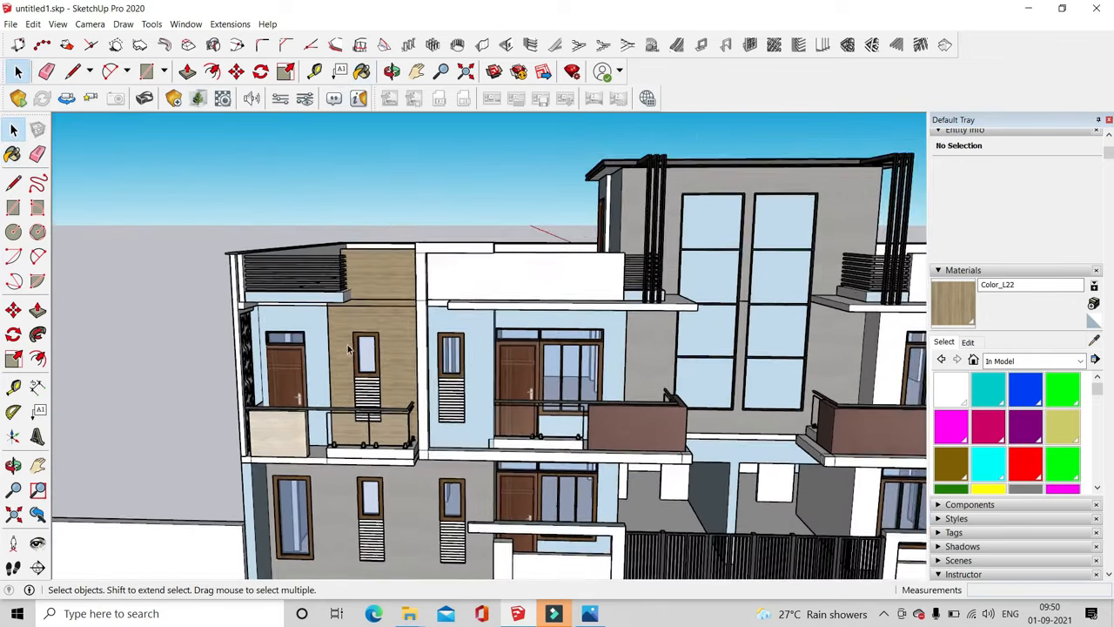
Hide the surrounding groups to isolate the upper-floor wall group and open it for editing at the right unit
middle_drag(784, 314, 753, 388)
scroll(753, 387, up, 2)
scroll(742, 321, up, 3)
right_click(697, 404)
click(601, 323)
key(ctrl+a)
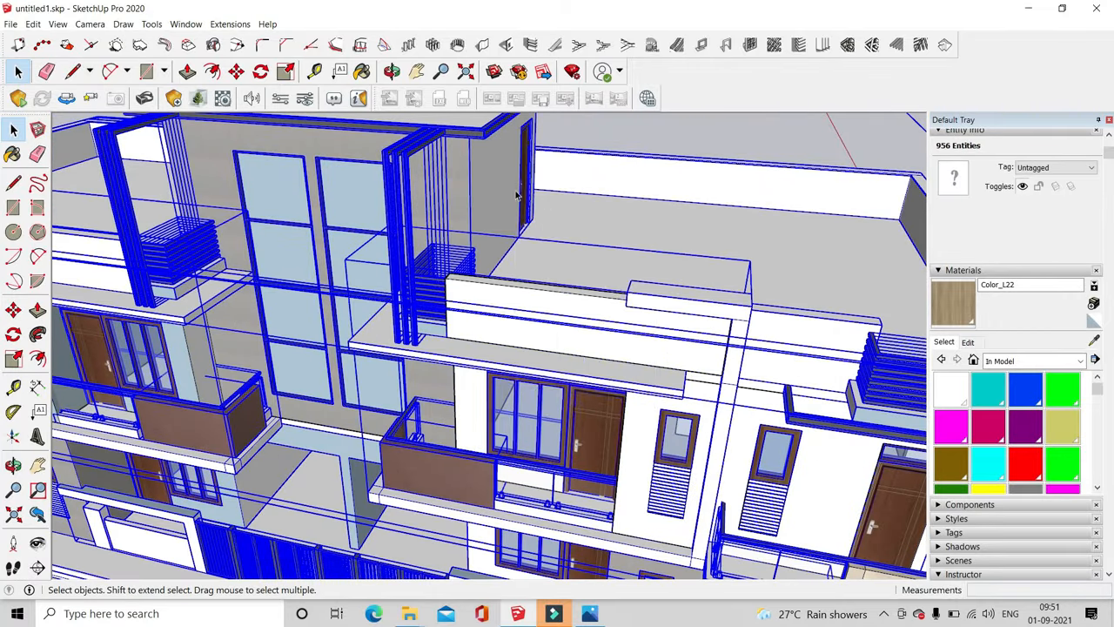
right_click(511, 189)
click(546, 240)
right_click(495, 208)
click(523, 248)
right_click(474, 214)
click(514, 253)
scroll(653, 295, down, 3)
mouse_move(736, 362)
middle_down()
mouse_move(745, 377)
mouse_move(697, 423)
middle_up()
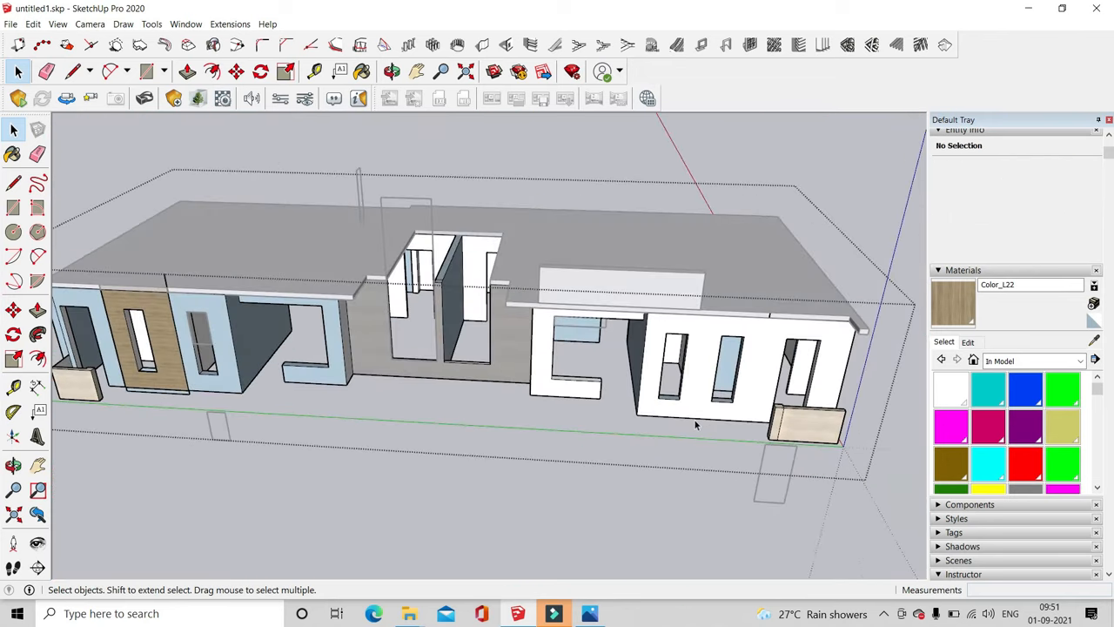
Draw a horizontal guide line between the lower corners of the two narrow windows on the right unit's upper wall
scroll(119, 306, up, 6)
key(e)
shift+middle_drag(226, 387, 392, 381)
scroll(133, 380, down, 2)
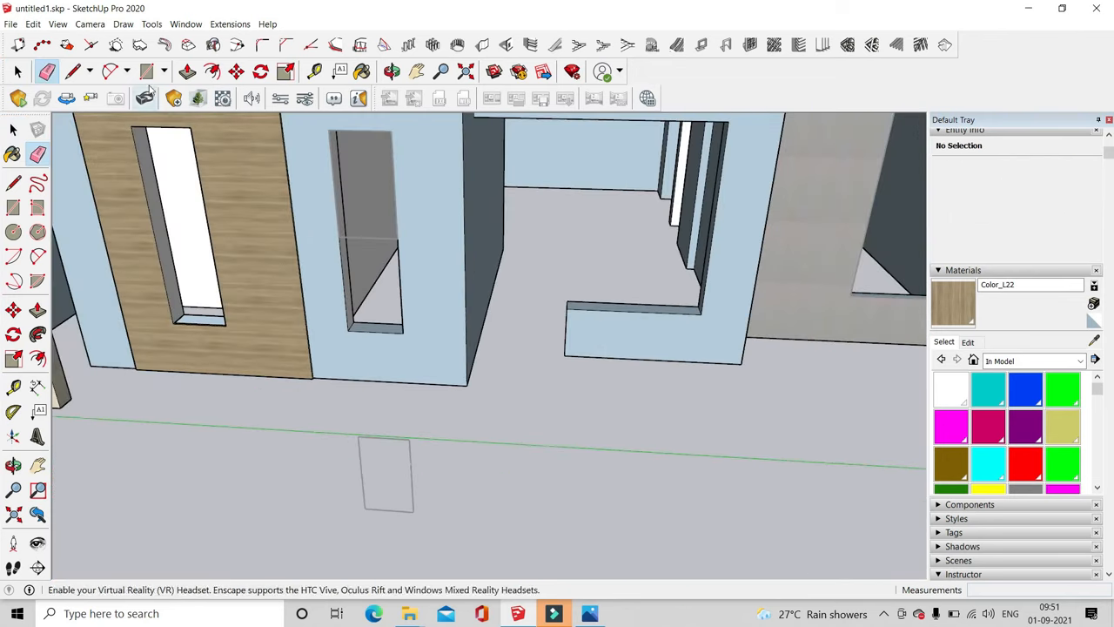
click(146, 72)
scroll(200, 300, down, 5)
scroll(664, 321, up, 4)
click(73, 71)
scroll(655, 336, up, 2)
click(656, 325)
click(741, 329)
scroll(667, 395, down, 2)
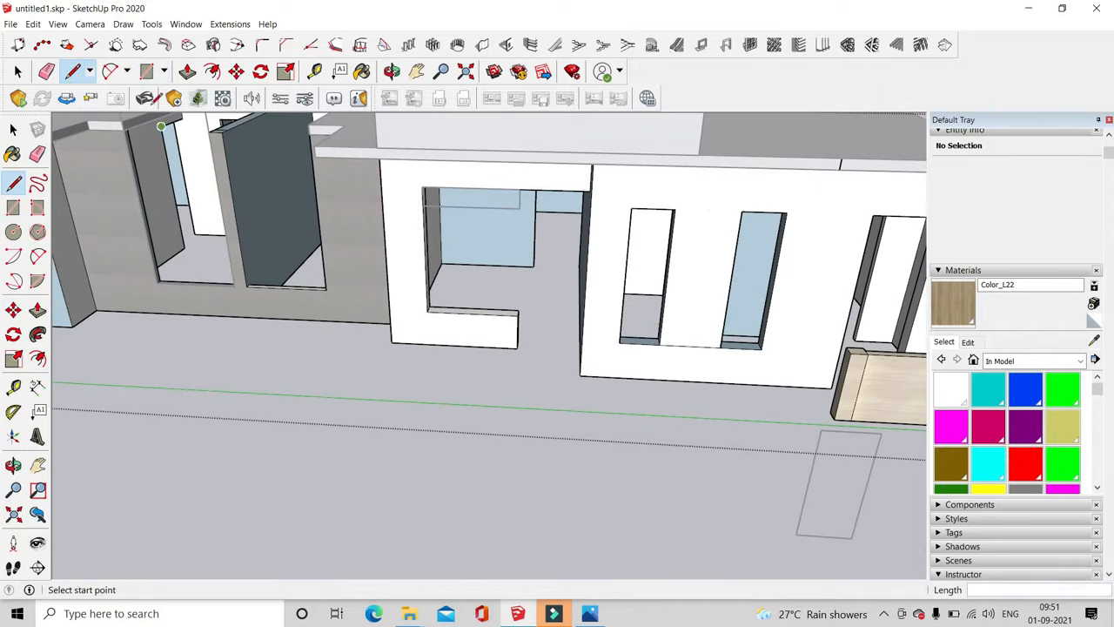
Split the wall with a vertical line midway between the two narrow windows and erase the guide line
click(639, 294)
key(Delete)
click(706, 349)
click(706, 347)
key(Delete)
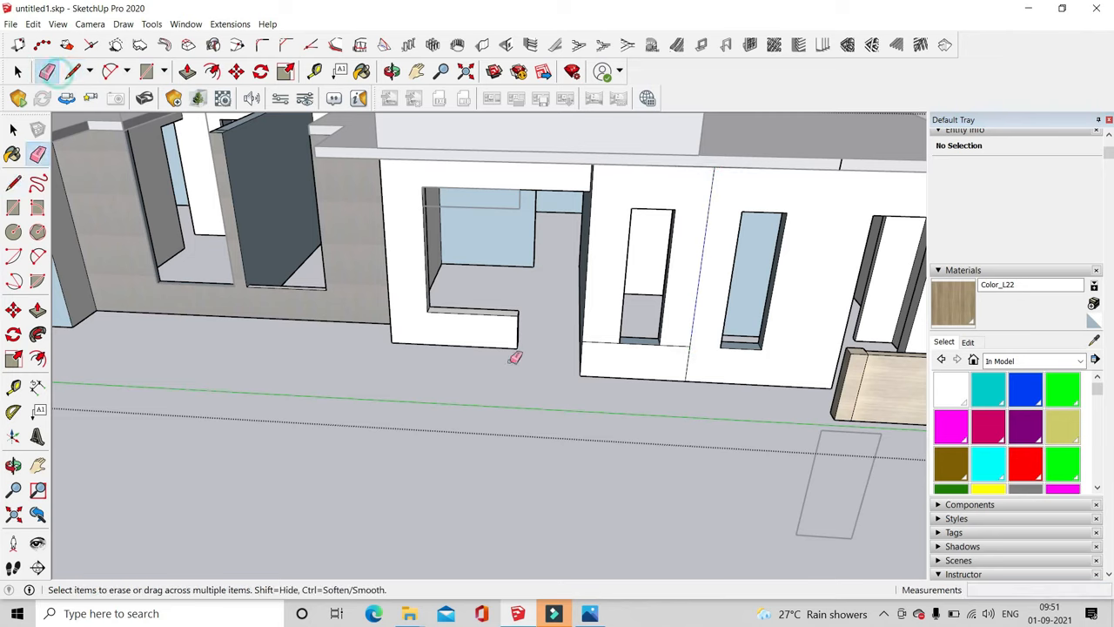
Try extruding the wall panel around the inner narrow window by 1" with Push/Pull
click(188, 72)
click(663, 202)
text(1)
key(Return)
middle_drag(664, 206, 577, 410)
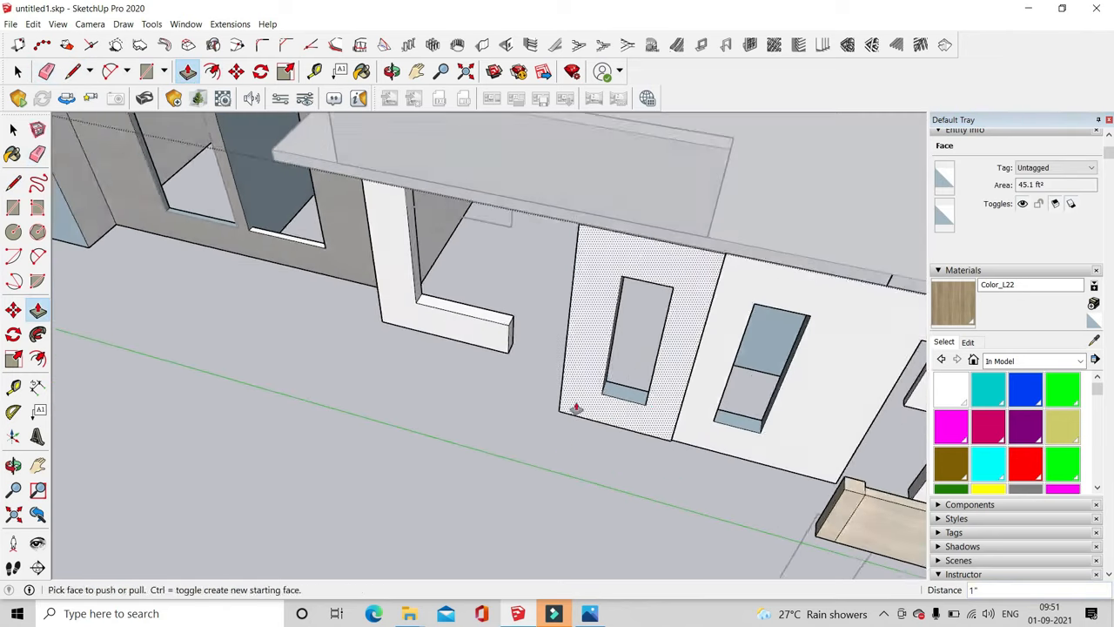
scroll(577, 410, down, 1)
key(space)
Try drawing a rectangle on the fascia band above the inner window panel and extruding it 1"
scroll(542, 272, up, 3)
click(147, 71)
scroll(557, 215, up, 5)
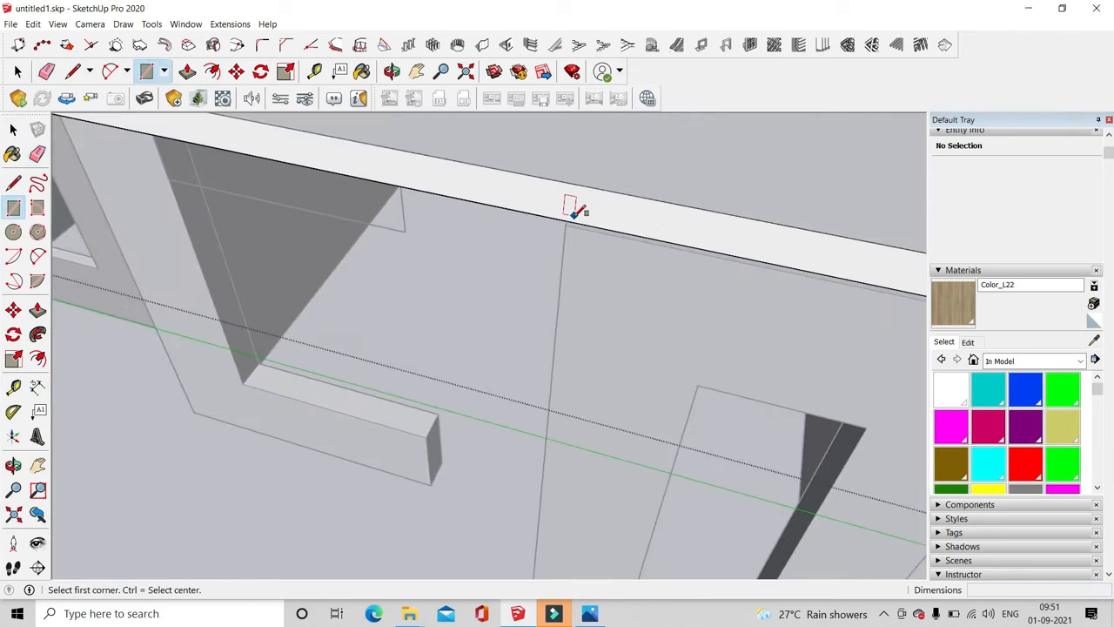
click(625, 209)
text(1)
key(Return)
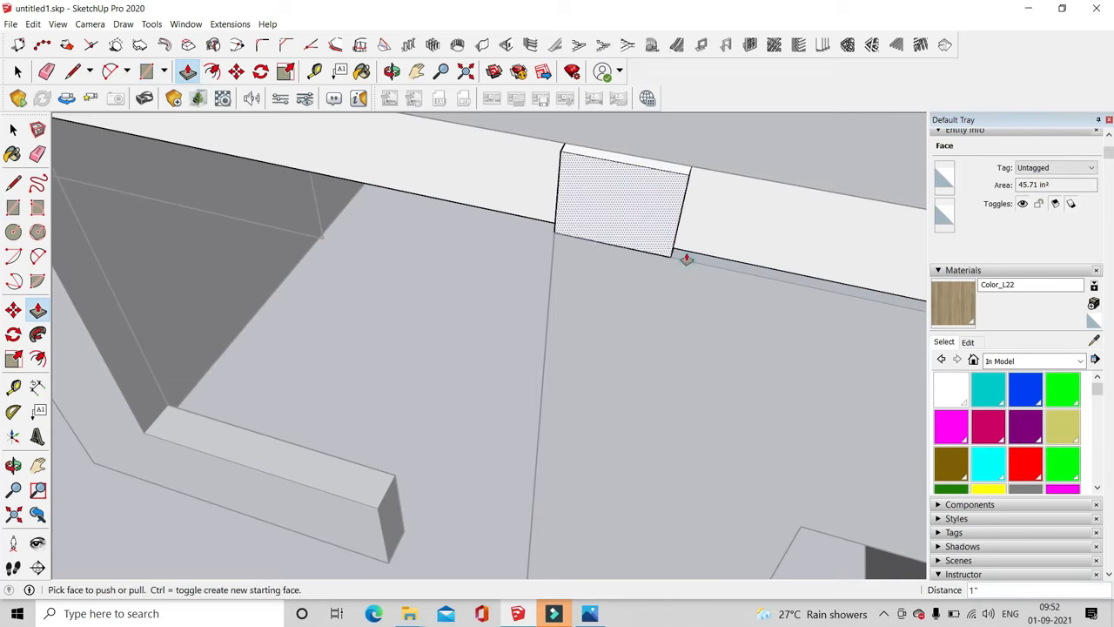
click(689, 268)
middle_drag(689, 268, 507, 256)
scroll(507, 256, down, 3)
Try painting the extruded fascia strip and the inner window's wall panel with Color_L22
click(362, 71)
scroll(630, 258, up, 2)
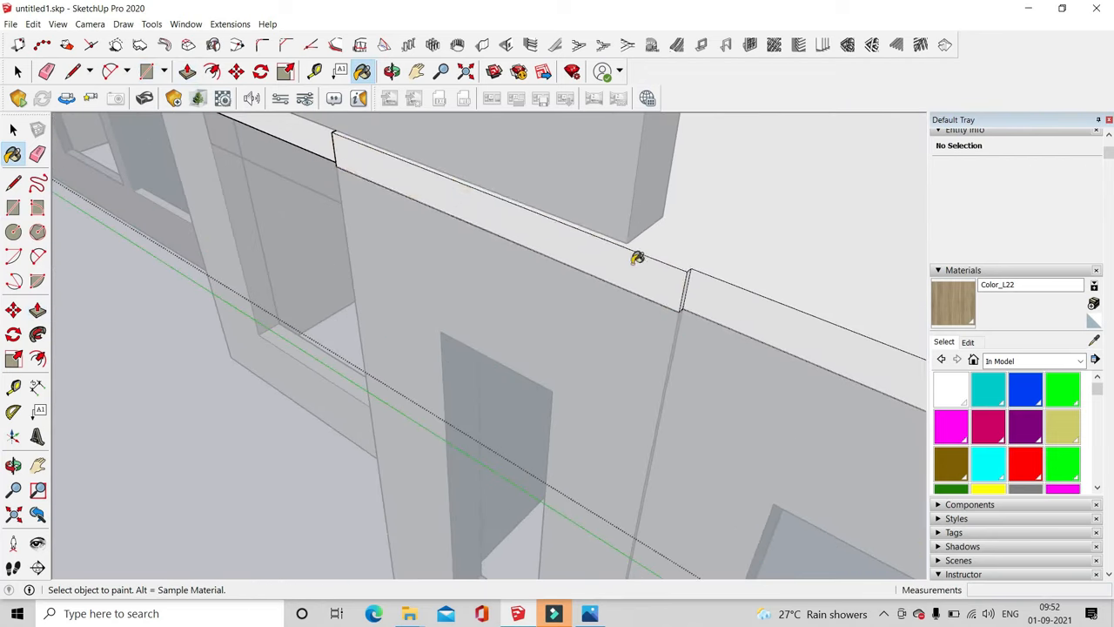
click(637, 256)
click(17, 71)
middle_drag(522, 331, 461, 237)
double_click(455, 231)
click(362, 71)
click(445, 281)
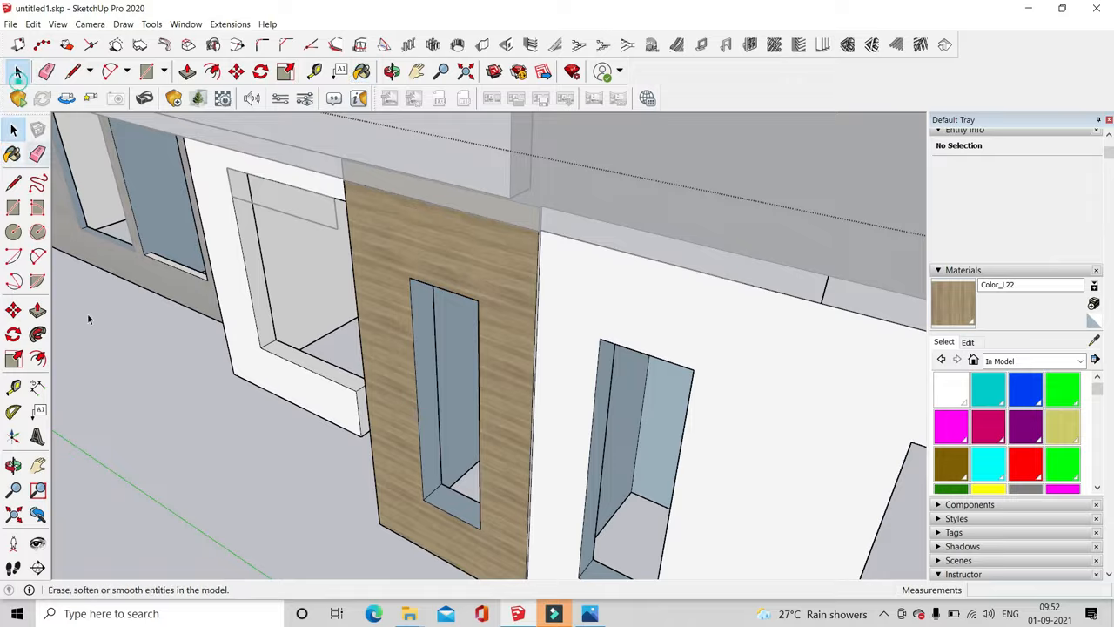
Close the wall group and unhide all hidden geometry
click(88, 318)
scroll(287, 409, down, 6)
click(33, 24)
click(79, 214)
click(256, 249)
Examine the whole front elevation to compare the position of the wood panels on the two units
scroll(371, 356, up, 3)
middle_drag(330, 365, 474, 300)
double_click(413, 322)
scroll(560, 364, down, 5)
middle_drag(560, 365, 587, 344)
scroll(540, 313, up, 2)
scroll(653, 322, down, 3)
click(705, 314)
middle_drag(687, 322, 644, 370)
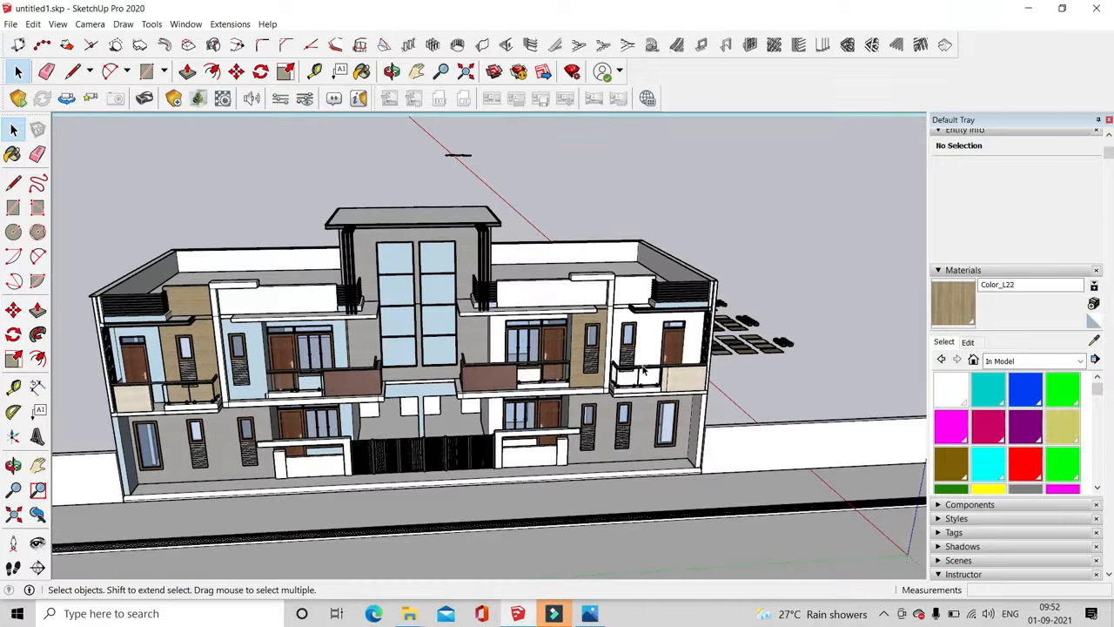
Undo the misplaced cladding and draw a 5' 4 1/2" by 9' rectangle around the outer narrow window of the right unit's upper wall
scroll(644, 370, up, 3)
double_click(600, 341)
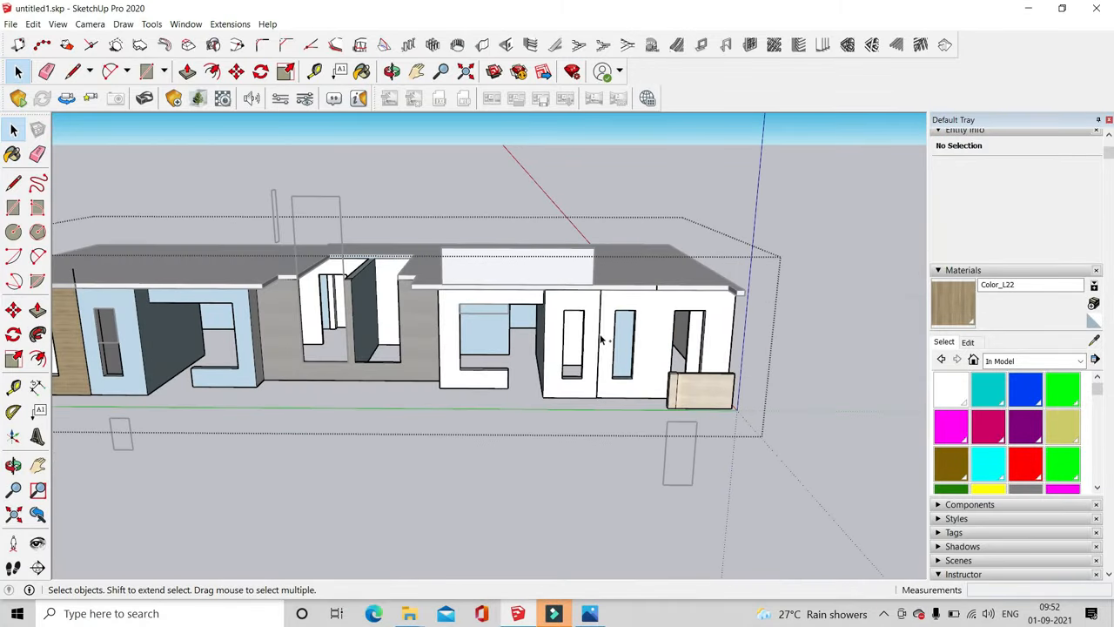
click(146, 70)
scroll(598, 374, up, 3)
click(595, 381)
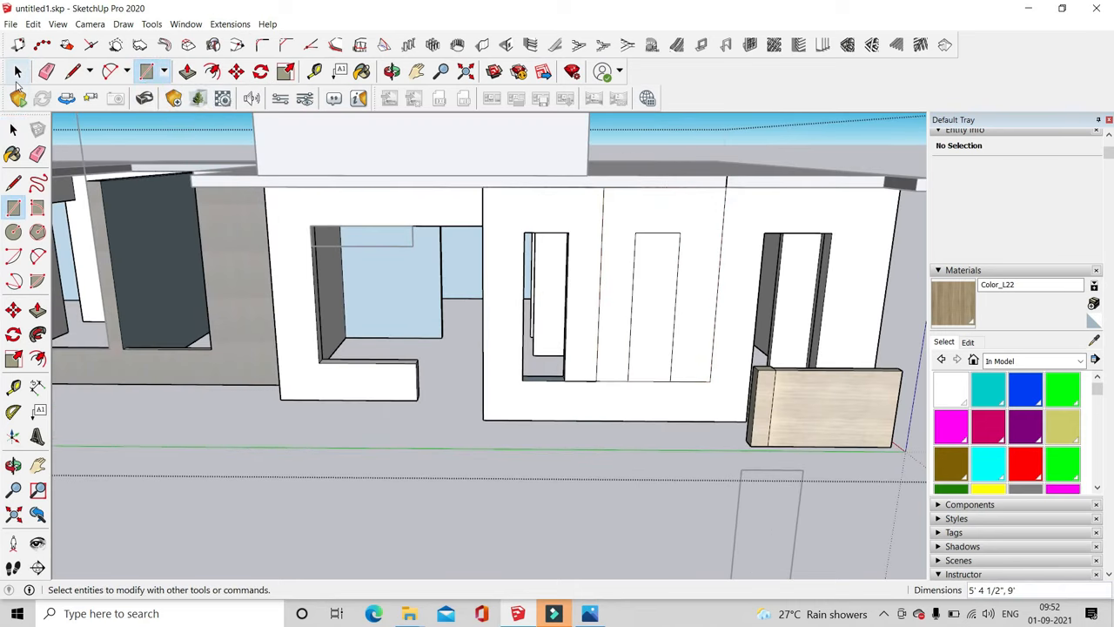
Extend the rectangle's side edge 2' down to the wall's base and erase the leftover horizontal edges
key(l)
scroll(591, 370, up, 1)
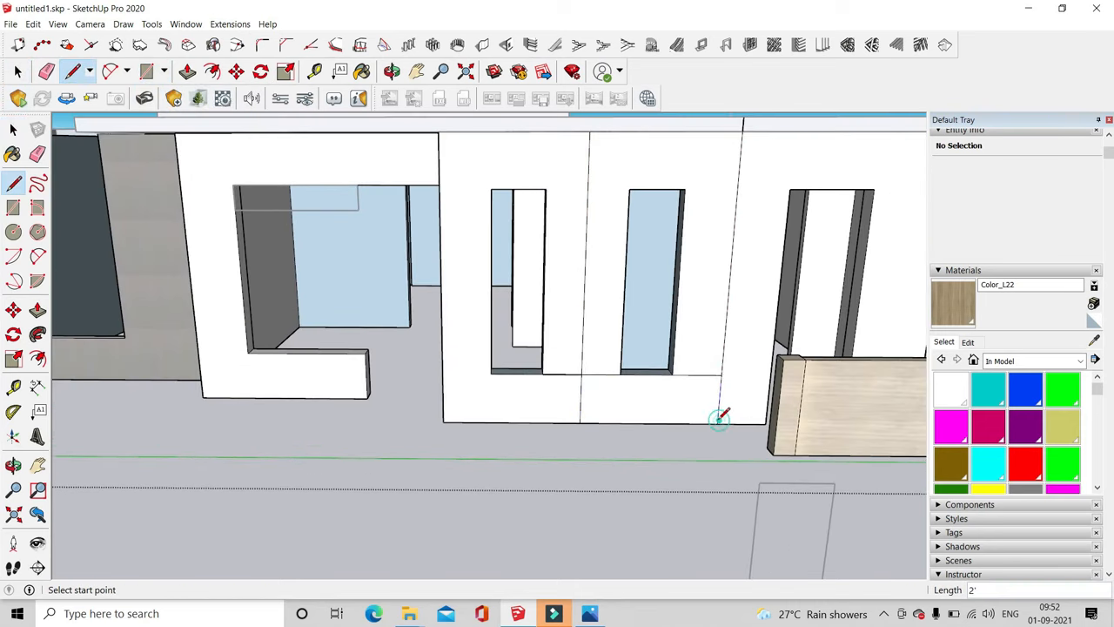
middle_drag(719, 419, 609, 496)
click(47, 72)
scroll(591, 431, up, 3)
click(736, 450)
click(533, 421)
scroll(522, 427, down, 2)
middle_drag(510, 432, 435, 409)
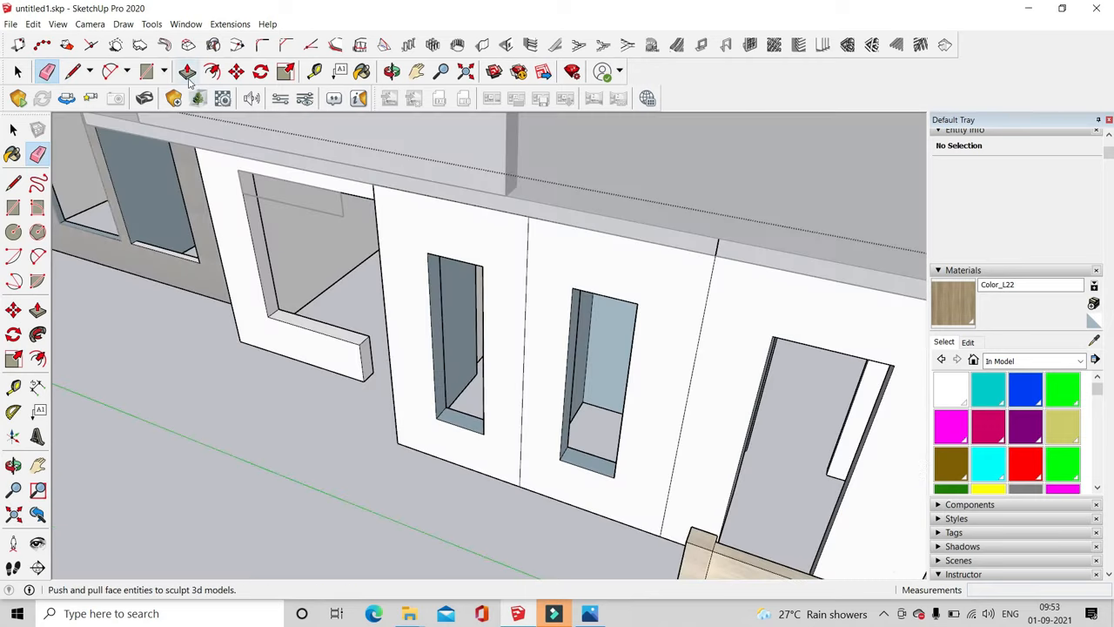
Extrude the wall panel around the outer narrow window with Push/Pull
click(187, 72)
scroll(557, 296, up, 1)
click(18, 72)
Open the fascia band group, draw a rectangle above the outer window panel and extrude it with Push/Pull
double_click(658, 217)
scroll(658, 217, up, 1)
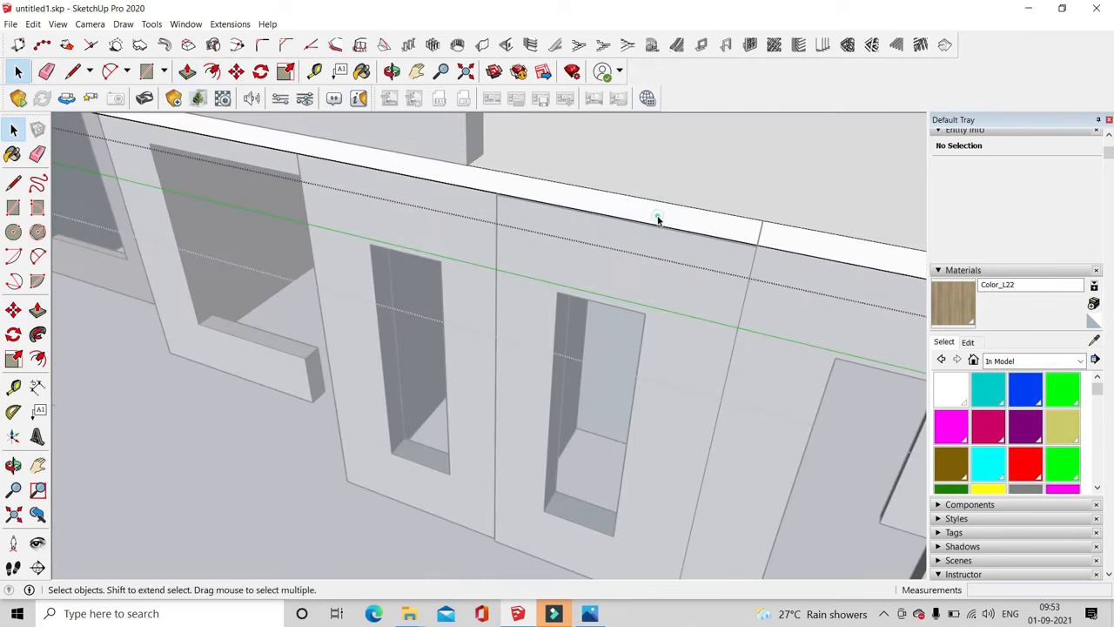
click(147, 72)
scroll(488, 179, up, 3)
click(476, 194)
scroll(476, 195, down, 3)
click(187, 71)
Unhide the whole model and draw a rectangle about 3' 9" by 3' 6" on the front face of the right unit's parapet block
click(32, 23)
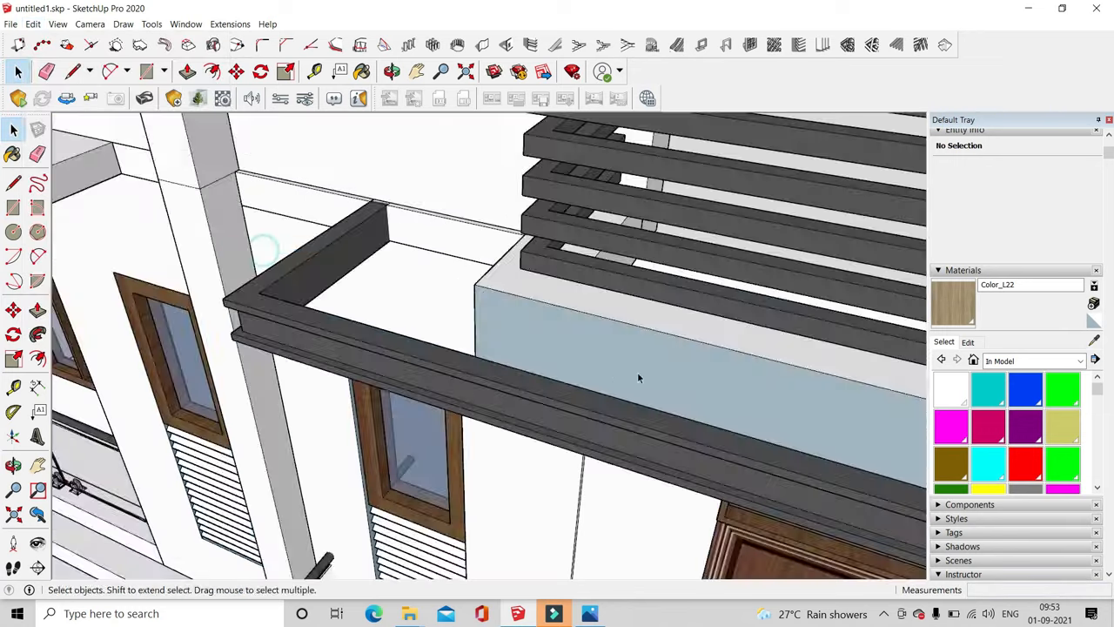
scroll(638, 378, down, 5)
middle_drag(638, 377, 664, 358)
scroll(619, 339, up, 3)
scroll(636, 406, up, 2)
click(147, 71)
click(557, 404)
scroll(466, 444, down, 1)
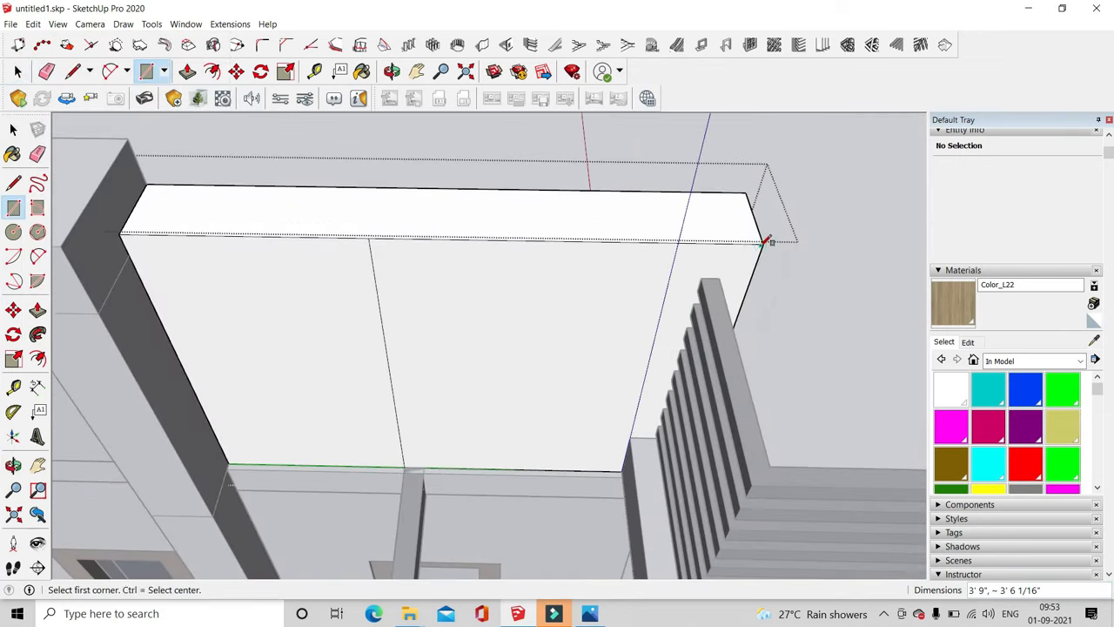
Extrude the outer section of the parapet block and paint its front face with Color_L22
key(p)
key(b)
click(440, 214)
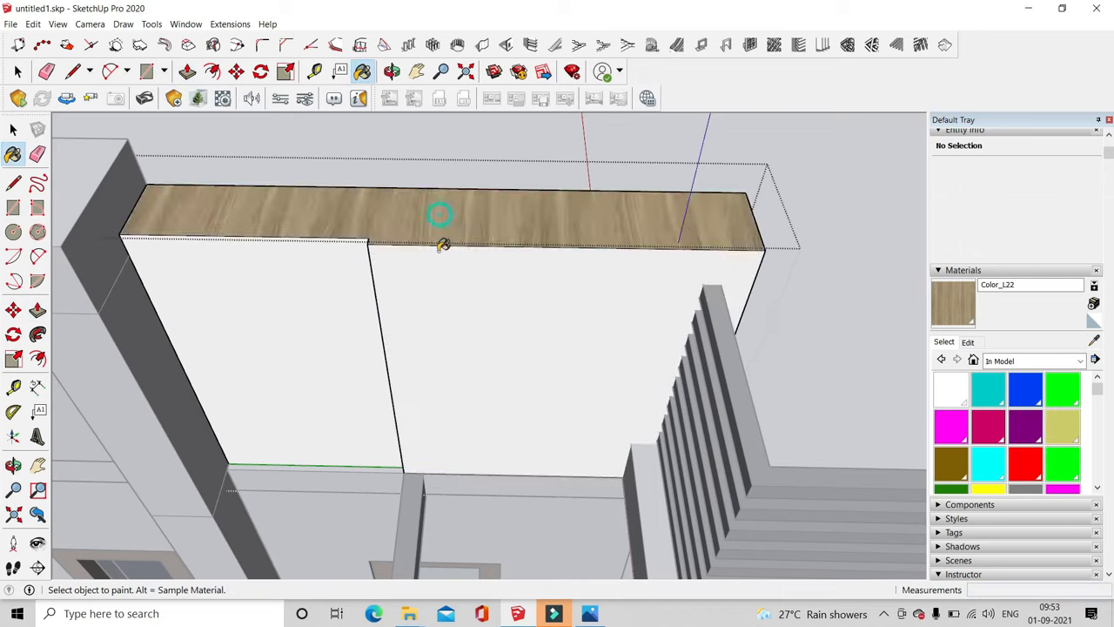
key(ctrl+z)
click(446, 305)
key(space)
scroll(462, 339, down, 5)
Paint the remaining white section of the right unit's parapet block with Color_L22
mouse_move(461, 383)
middle_down()
mouse_move(497, 351)
mouse_move(609, 305)
middle_up()
double_click(521, 247)
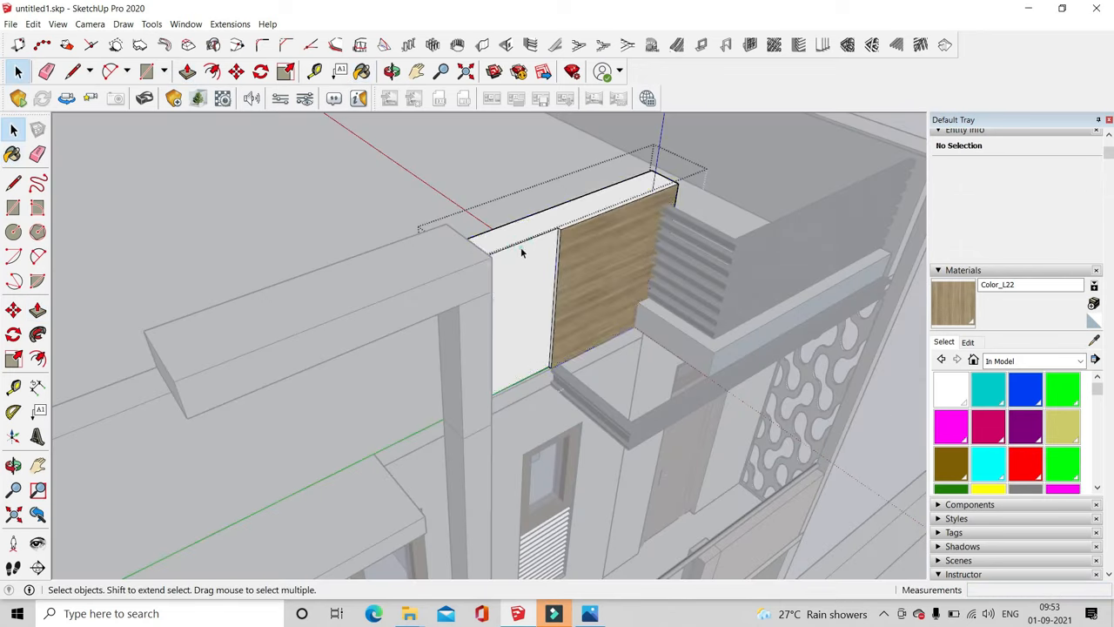
triple_click(521, 247)
key(b)
click(521, 247)
key(space)
click(258, 218)
middle_drag(475, 304, 463, 256)
double_click(463, 256)
Push/Pull the parapet block's two front sections flush and erase the dividing edge between them
click(206, 73)
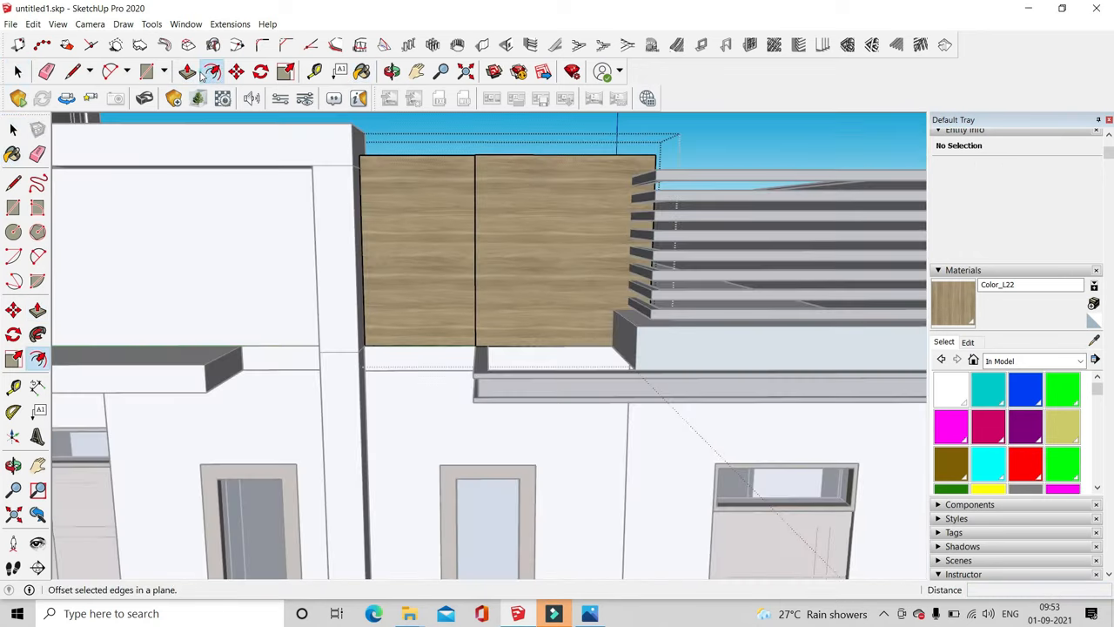
click(187, 72)
scroll(435, 190, up, 1)
click(470, 209)
click(483, 211)
key(e)
click(479, 248)
click(13, 129)
Examine the parapets and wood cladding of both units on the front elevation
scroll(708, 255, down, 6)
scroll(708, 255, down, 3)
middle_drag(557, 349, 661, 357)
middle_drag(418, 374, 463, 397)
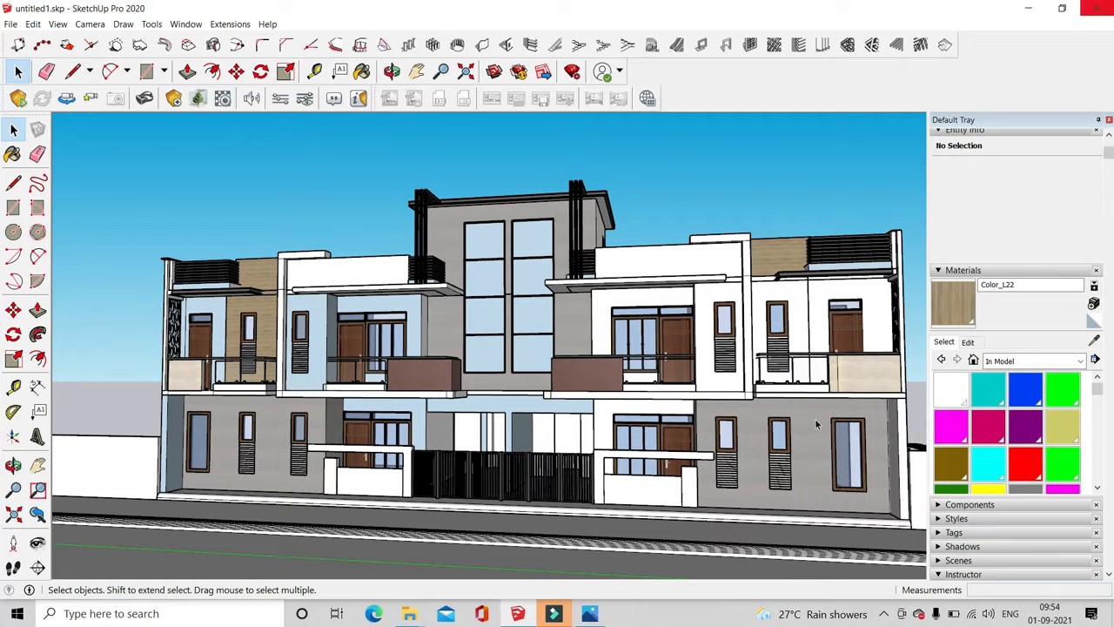
middle_drag(816, 424, 827, 452)
scroll(301, 296, up, 4)
middle_drag(300, 296, 333, 366)
scroll(298, 193, up, 3)
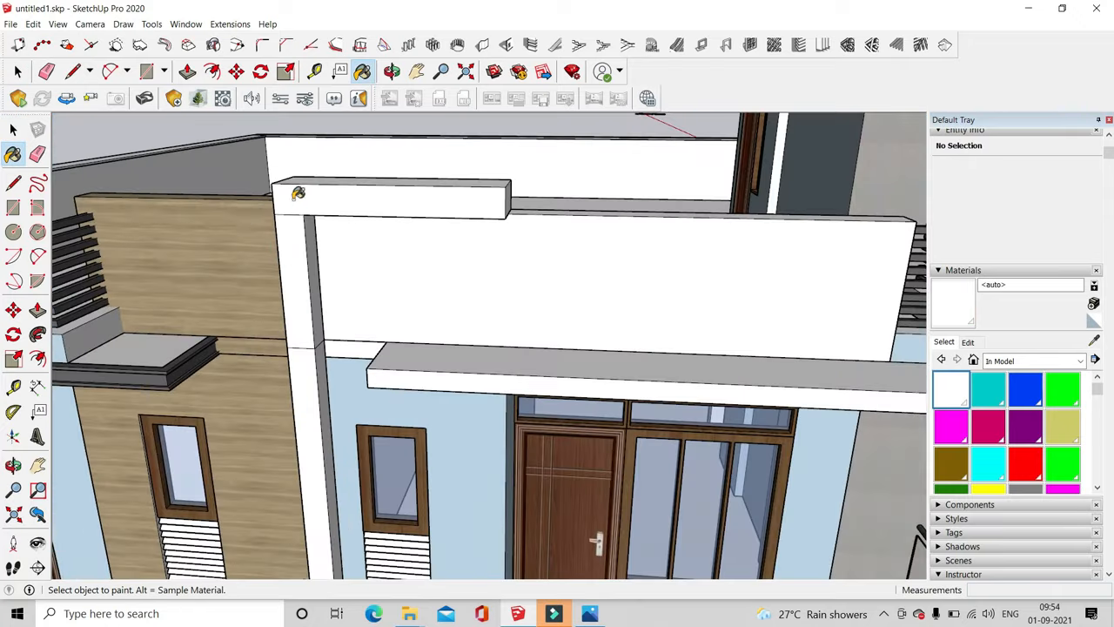
Paint the slab edge below the left unit's upper balcony with the white <auto> material
scroll(298, 194, down, 6)
scroll(614, 239, up, 4)
scroll(620, 221, down, 5)
scroll(286, 278, up, 7)
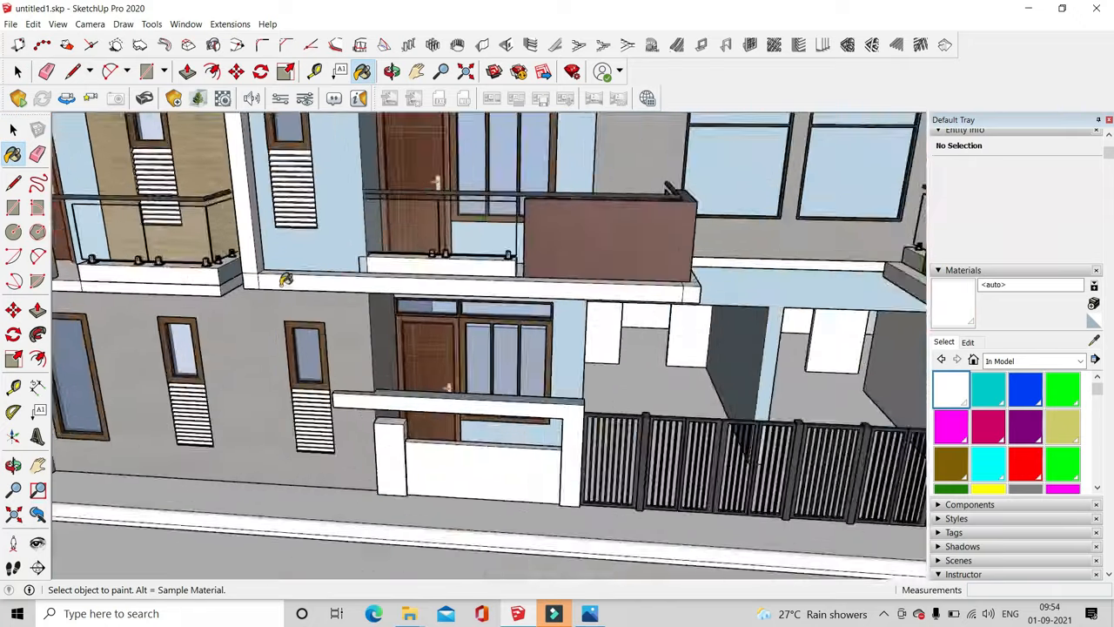
scroll(559, 281, down, 3)
scroll(286, 278, up, 4)
click(286, 279)
Paint the slab edge below the right unit's upper balcony with the same white material
scroll(336, 324, down, 7)
scroll(392, 274, down, 3)
scroll(621, 288, up, 4)
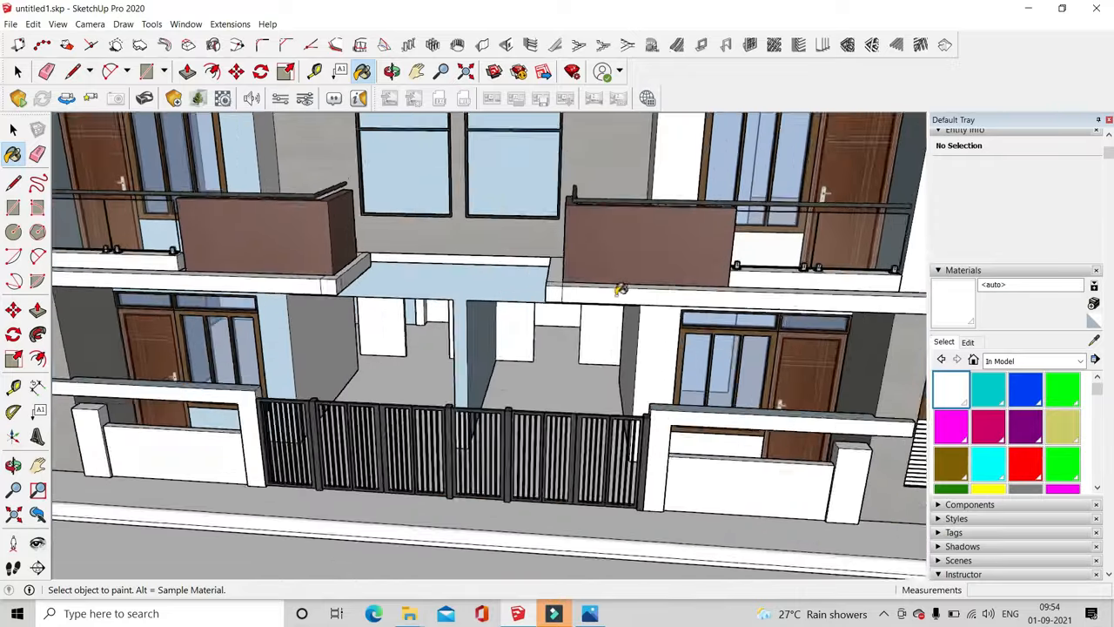
scroll(383, 269, down, 3)
scroll(659, 279, up, 3)
click(816, 325)
Move the glass railing together with its white kerb on the left unit's upper balcony
scroll(818, 323, down, 5)
scroll(462, 289, up, 5)
middle_drag(462, 289, 472, 323)
key(space)
scroll(473, 325, up, 3)
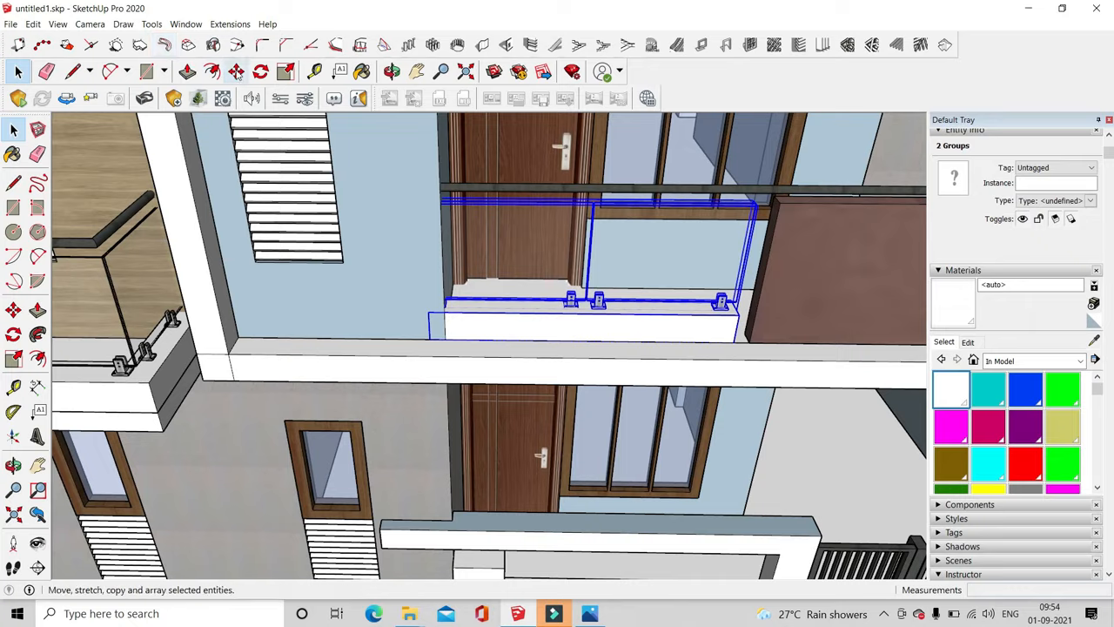
click(236, 70)
scroll(734, 330, up, 3)
click(20, 73)
click(539, 321)
Sample the dark wood plank material Material13 from the freestanding deck with planters across the road
scroll(542, 323, down, 5)
middle_drag(542, 323, 386, 232)
scroll(499, 328, down, 5)
middle_drag(499, 328, 554, 455)
scroll(555, 455, down, 6)
scroll(556, 454, up, 8)
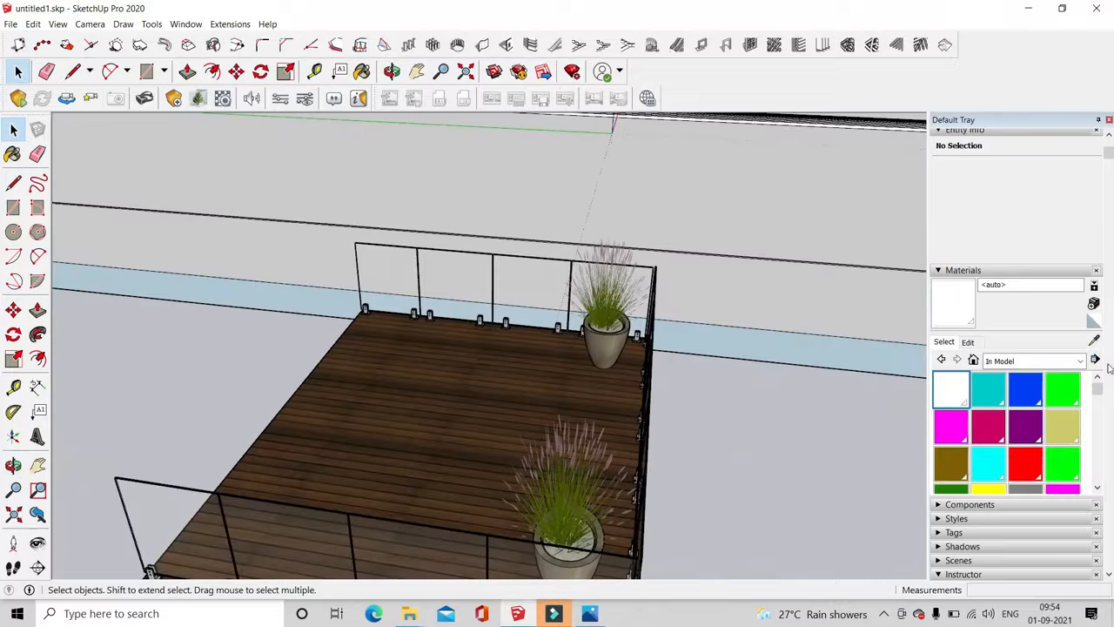
click(446, 409)
middle_drag(446, 409, 456, 507)
scroll(456, 508, down, 8)
scroll(659, 217, up, 8)
scroll(664, 472, down, 10)
key(space)
scroll(551, 300, down, 3)
click(883, 614)
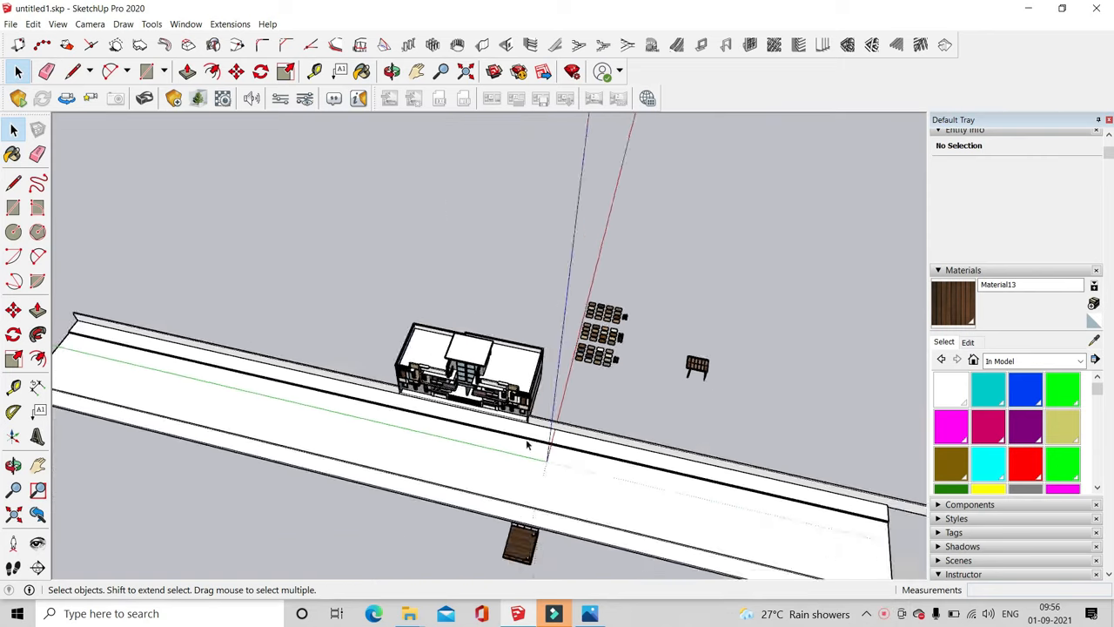
Create a new material using the CityStreetRoadAsphaltTwoLaneWorn texture image from its REGULAR 3K folder
scroll(517, 433, up, 3)
middle_drag(438, 427, 504, 418)
scroll(466, 275, up, 4)
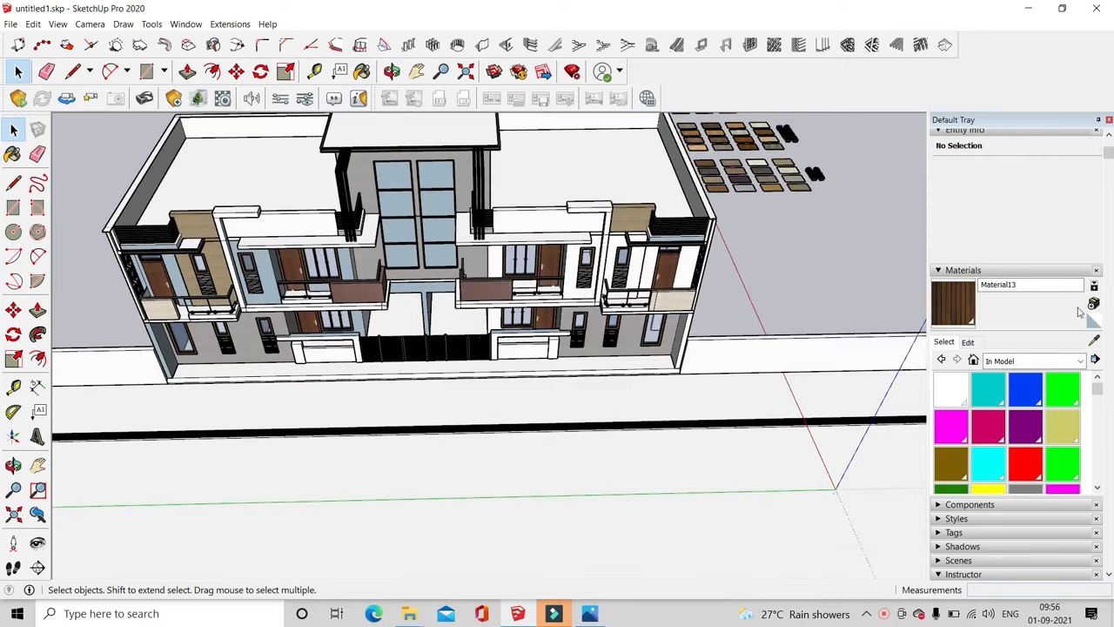
click(1093, 303)
click(627, 354)
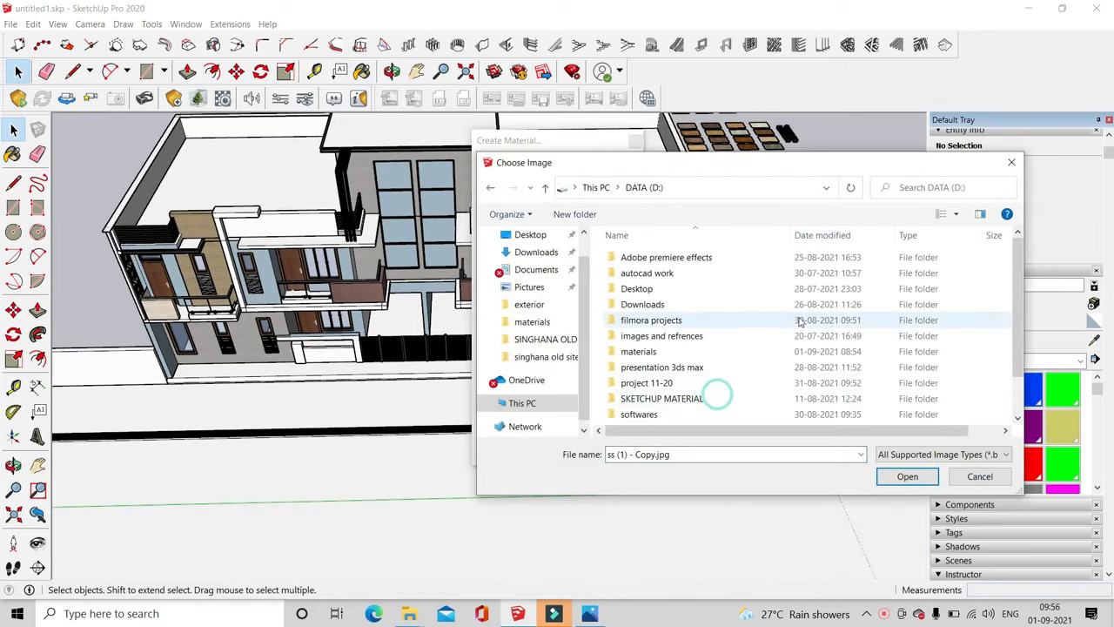
scroll(662, 331, up, 1)
scroll(667, 343, down, 4)
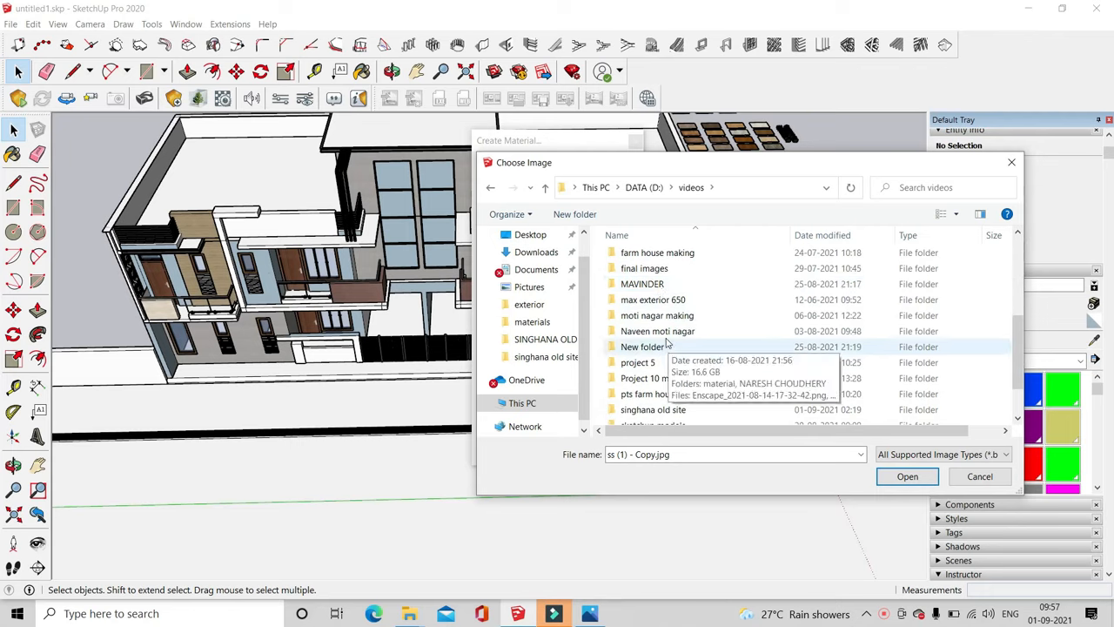
scroll(662, 383, down, 2)
scroll(665, 277, up, 1)
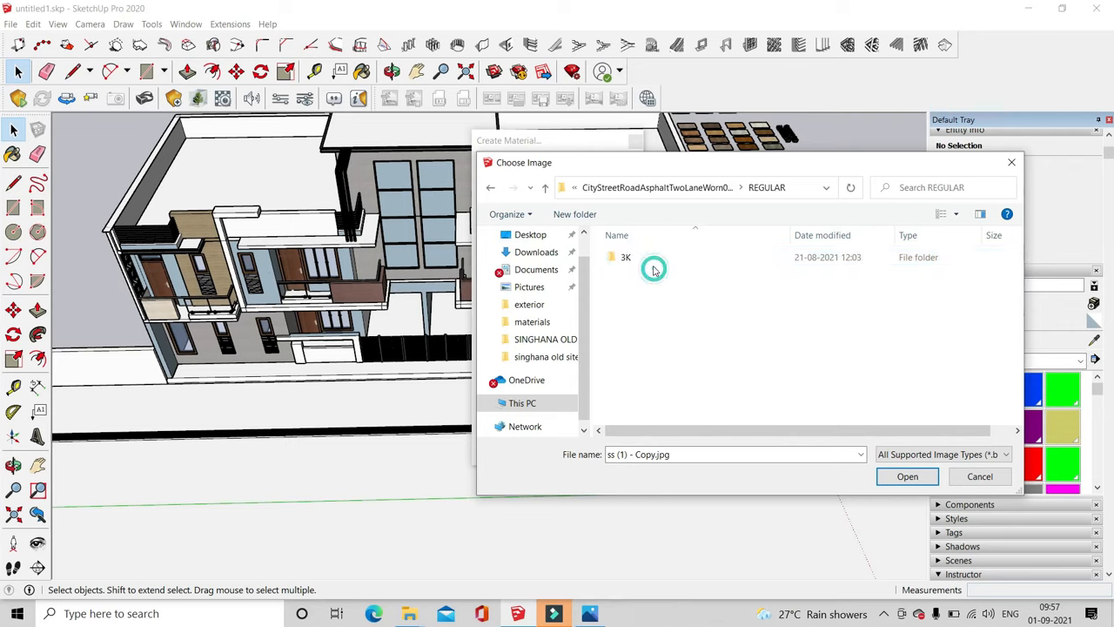
double_click(654, 269)
click(907, 476)
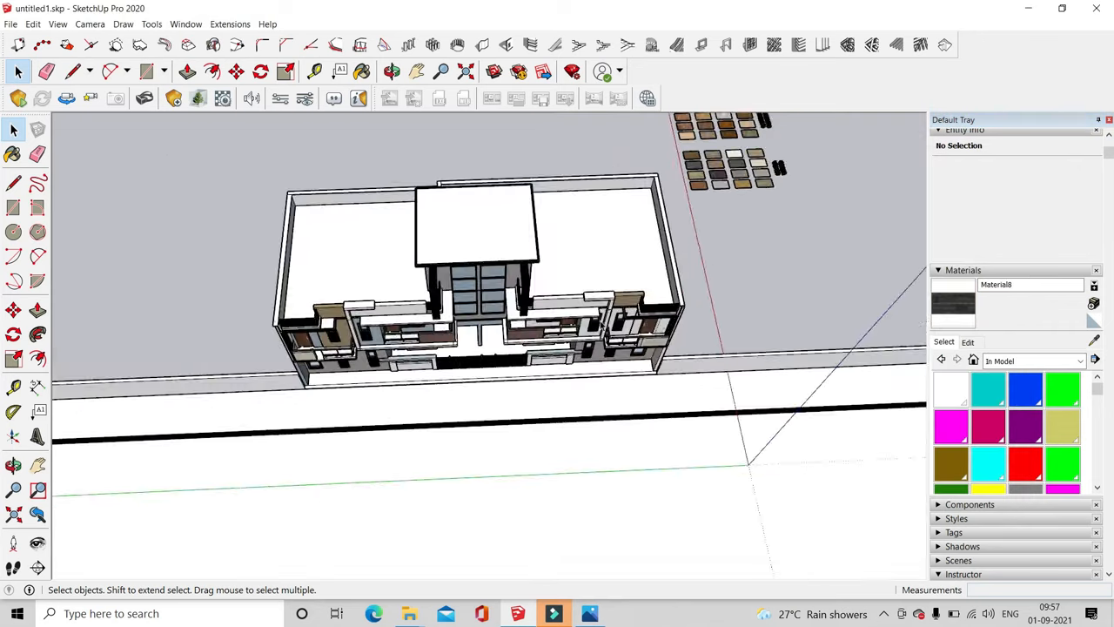
Paint the road surface in front of the house with the new asphalt material Material8
scroll(522, 366, up, 5)
click(522, 447)
scroll(522, 446, up, 8)
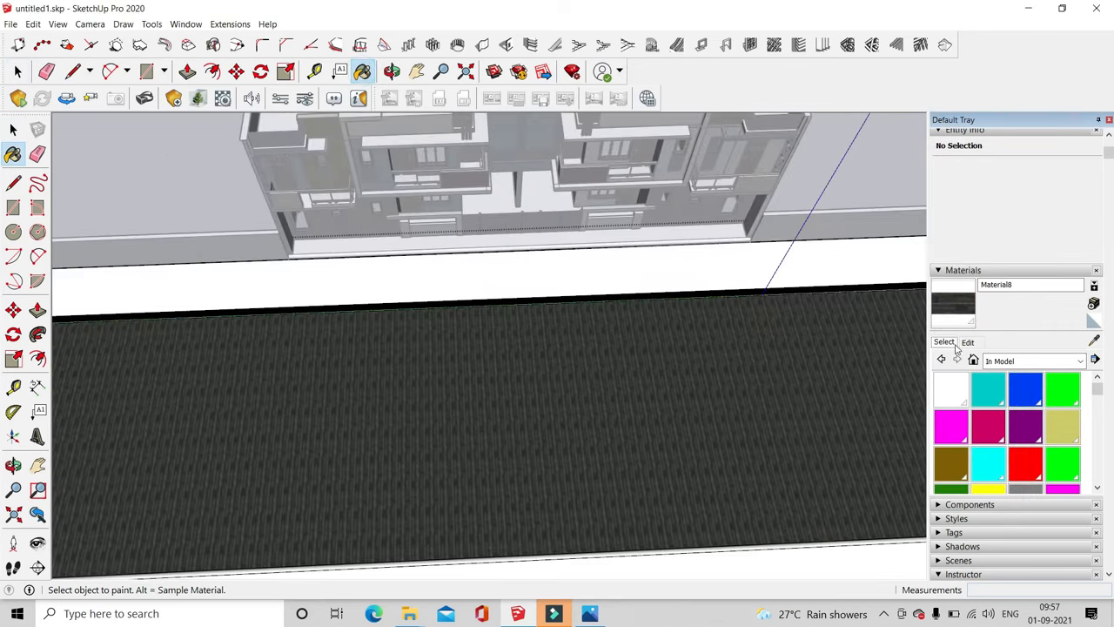
Reposition the road's texture, enlarging and rotating it so the lane markings run along the road
key(space)
scroll(493, 440, up, 2)
right_click(493, 440)
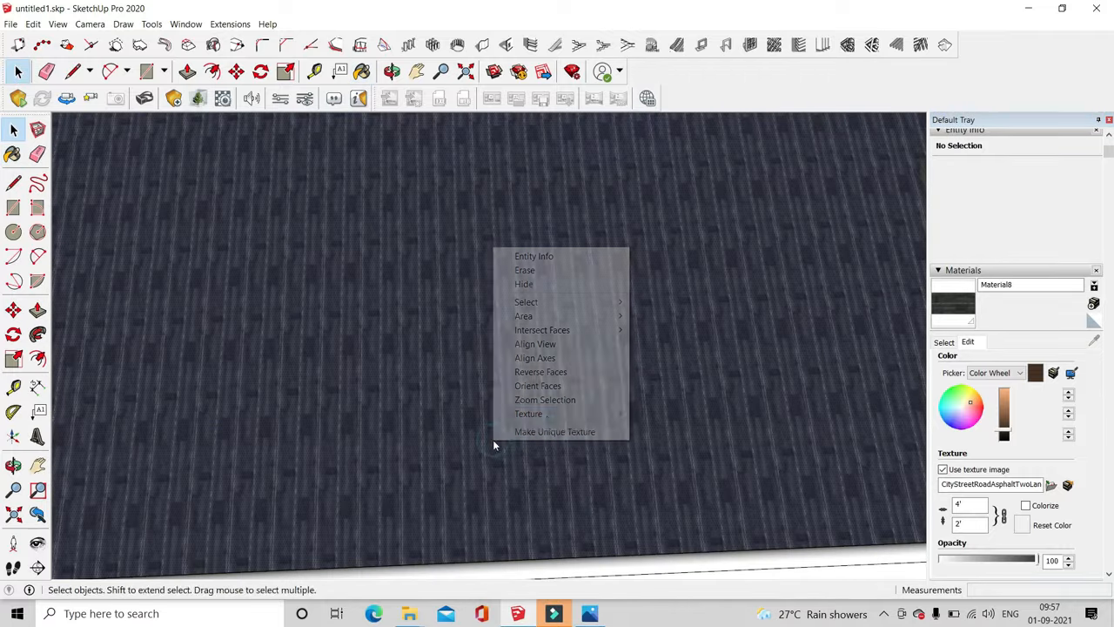
mouse_move(539, 414)
click(673, 418)
scroll(667, 470, down, 4)
drag(570, 424, 901, 384)
scroll(757, 318, down, 3)
scroll(435, 375, down, 3)
drag(681, 371, 733, 368)
drag(590, 336, 582, 359)
Fine-tune the asphalt texture's scale and alignment to the road's width and accept the placement
middle_drag(581, 358, 633, 352)
scroll(634, 351, up, 3)
drag(703, 450, 693, 444)
scroll(601, 380, up, 1)
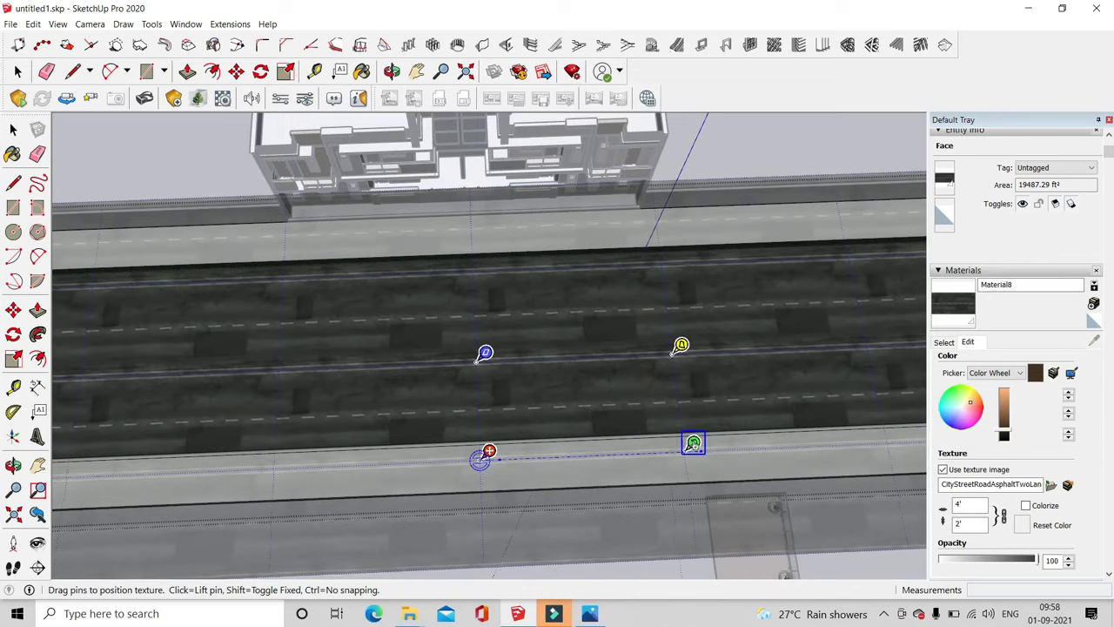
drag(584, 371, 584, 358)
scroll(584, 358, up, 1)
drag(721, 451, 730, 451)
drag(618, 389, 621, 392)
key(Return)
scroll(651, 373, down, 2)
click(731, 199)
click(731, 200)
middle_drag(616, 432, 703, 353)
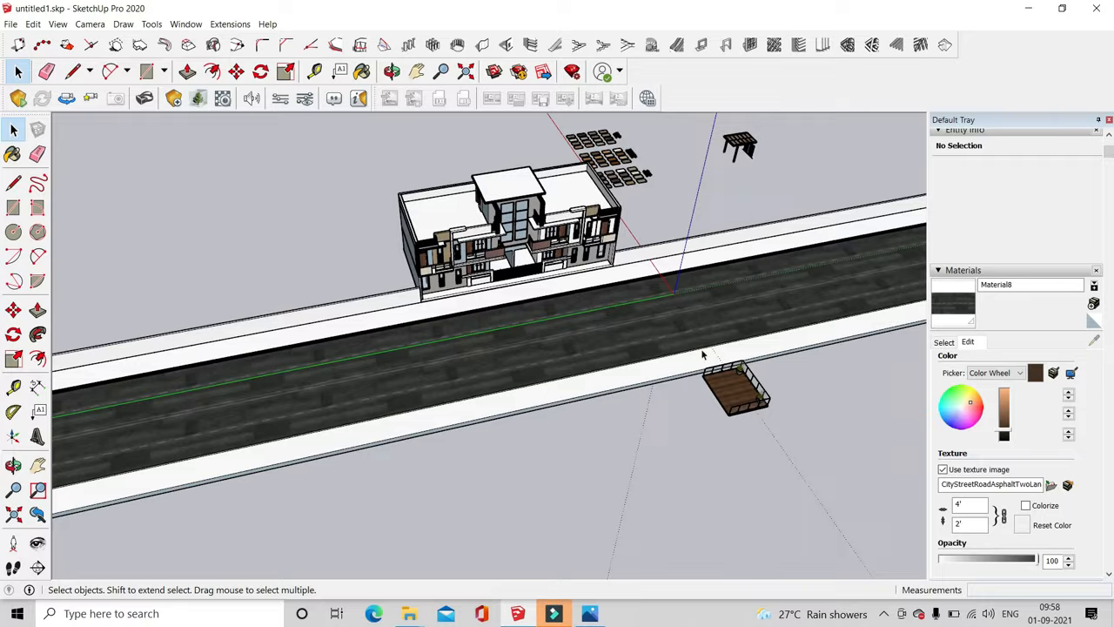
Lighten the asphalt material Material8 and shift its colour to a neutral grey
scroll(703, 353, up, 4)
scroll(610, 218, up, 2)
drag(1006, 426, 1006, 415)
click(963, 405)
click(1025, 525)
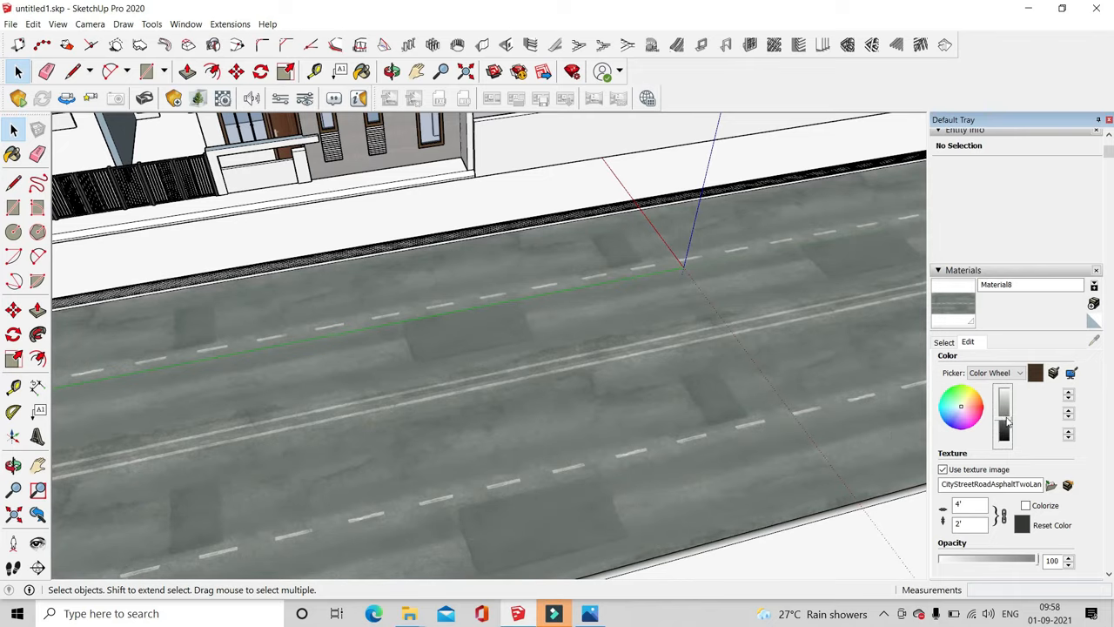
Paint the louvers below the right unit's outer narrow ground-floor window with the wood material Color_L09
scroll(623, 409, down, 5)
mouse_move(648, 348)
middle_down()
mouse_move(600, 231)
mouse_move(644, 339)
middle_up()
scroll(510, 288, up, 5)
middle_drag(792, 470, 719, 497)
scroll(719, 488, up, 5)
middle_drag(705, 417, 709, 261)
scroll(956, 335, up, 1)
click(952, 348)
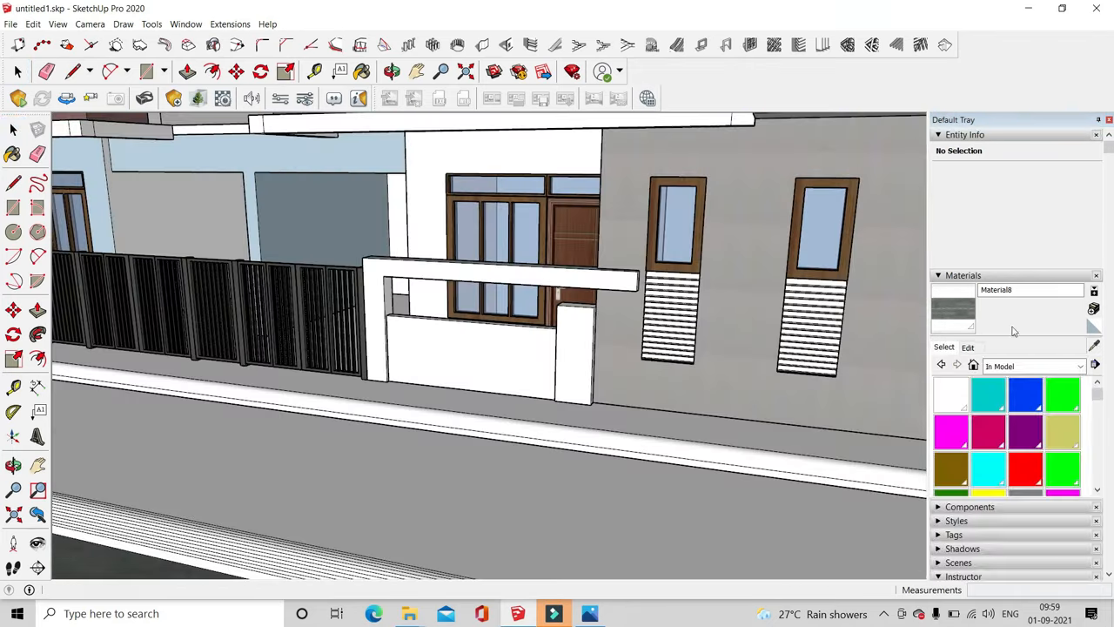
scroll(821, 288, up, 5)
click(815, 357)
click(811, 375)
click(807, 393)
click(802, 412)
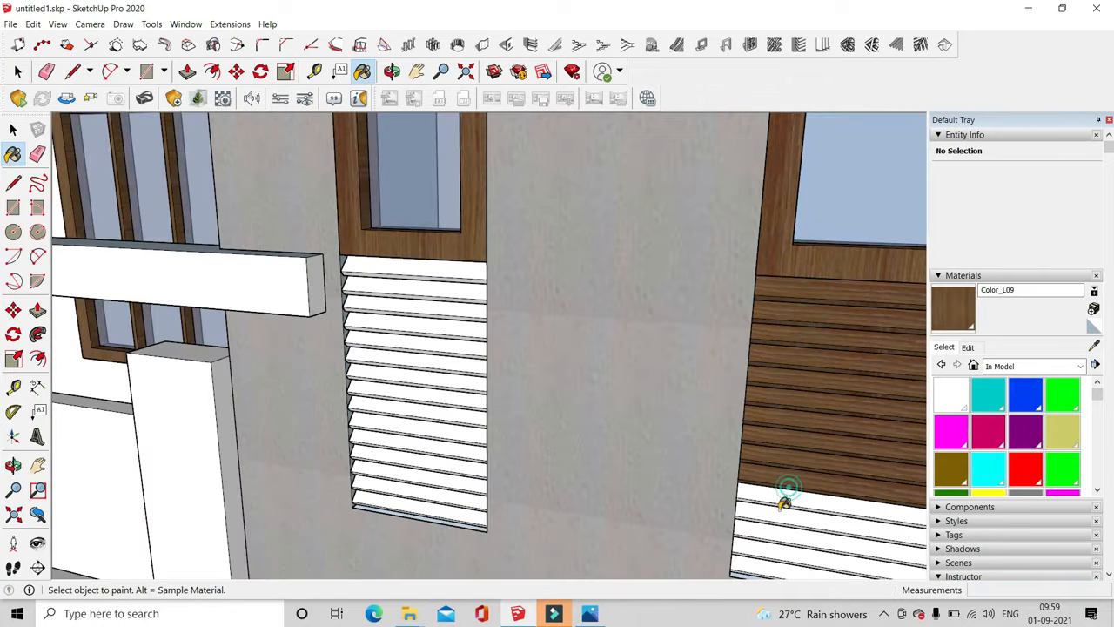
Paint the louvers below the right unit's inner narrow ground-floor window with Color_L09
click(462, 267)
click(459, 285)
click(456, 304)
click(451, 324)
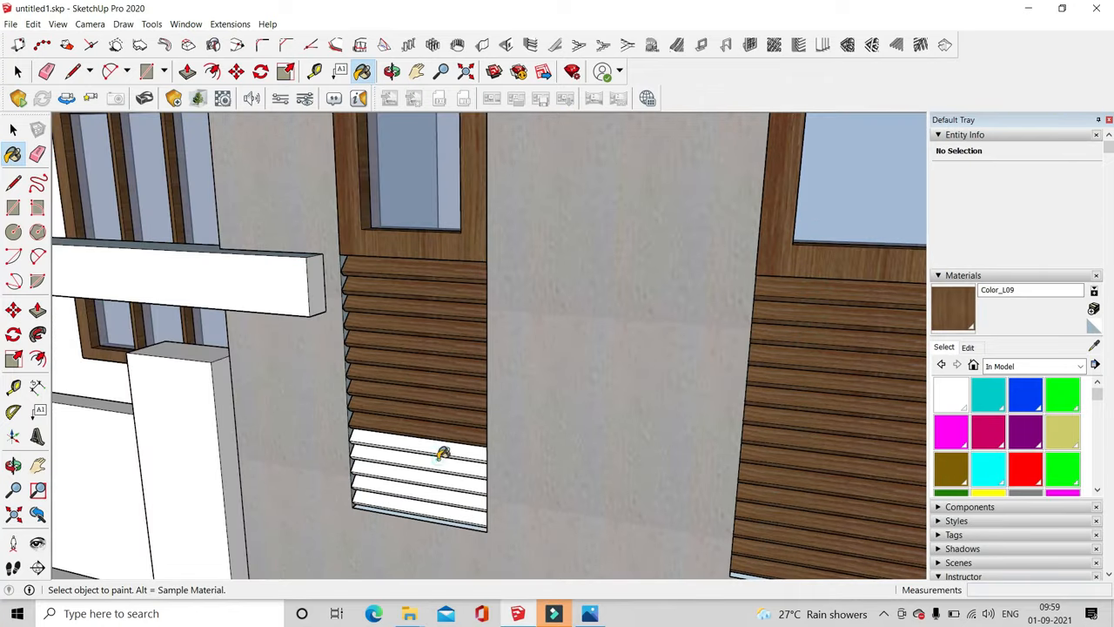
click(441, 448)
Paint the louvers below both narrow upper-floor windows of the right unit with Color_L09
scroll(551, 497, down, 8)
scroll(624, 305, up, 9)
click(624, 331)
click(625, 351)
click(626, 380)
click(625, 456)
mouse_move(625, 463)
middle_down()
mouse_move(620, 483)
mouse_move(614, 466)
middle_up()
scroll(618, 512, down, 3)
scroll(405, 371, up, 6)
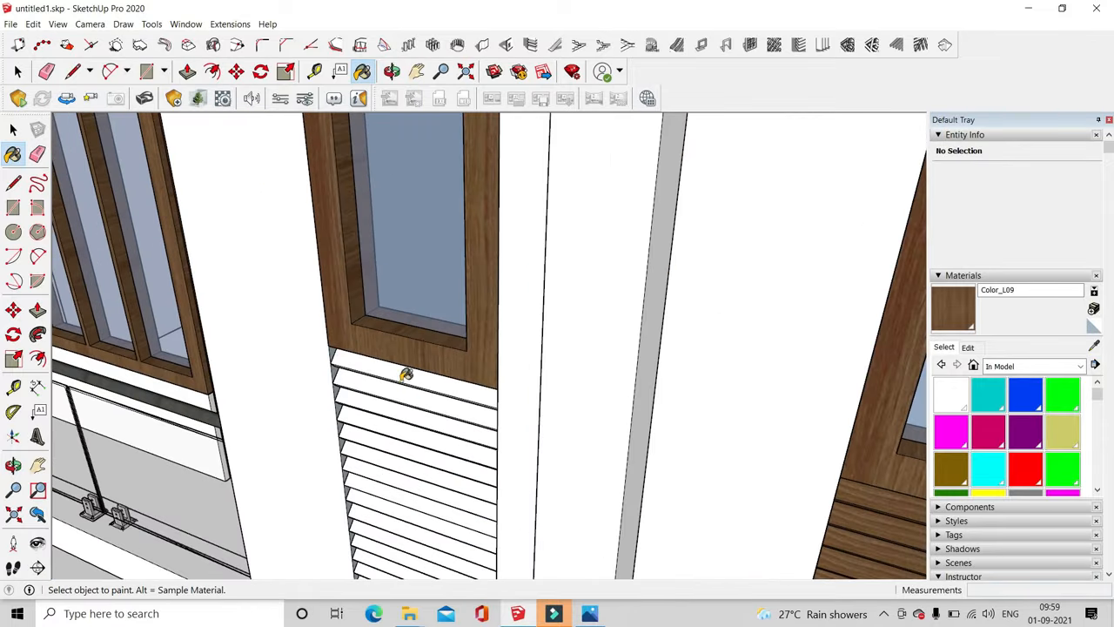
middle_drag(413, 568, 433, 475)
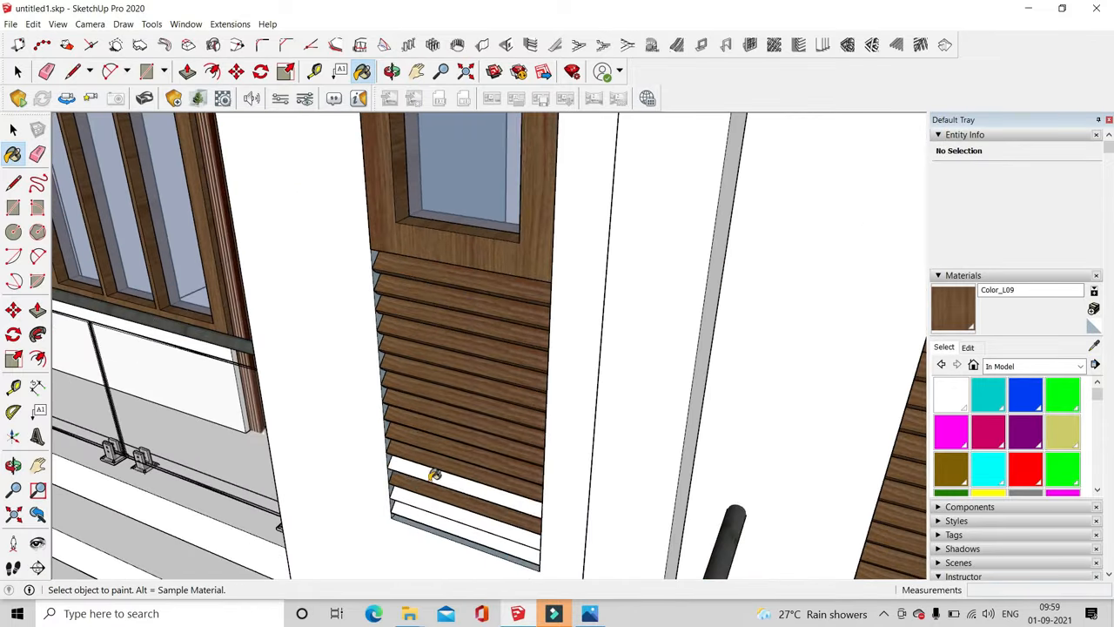
Paint the louvers below the left unit's narrow windows on both floors with the Color_L09 wood
scroll(736, 293, down, 10)
scroll(261, 253, up, 10)
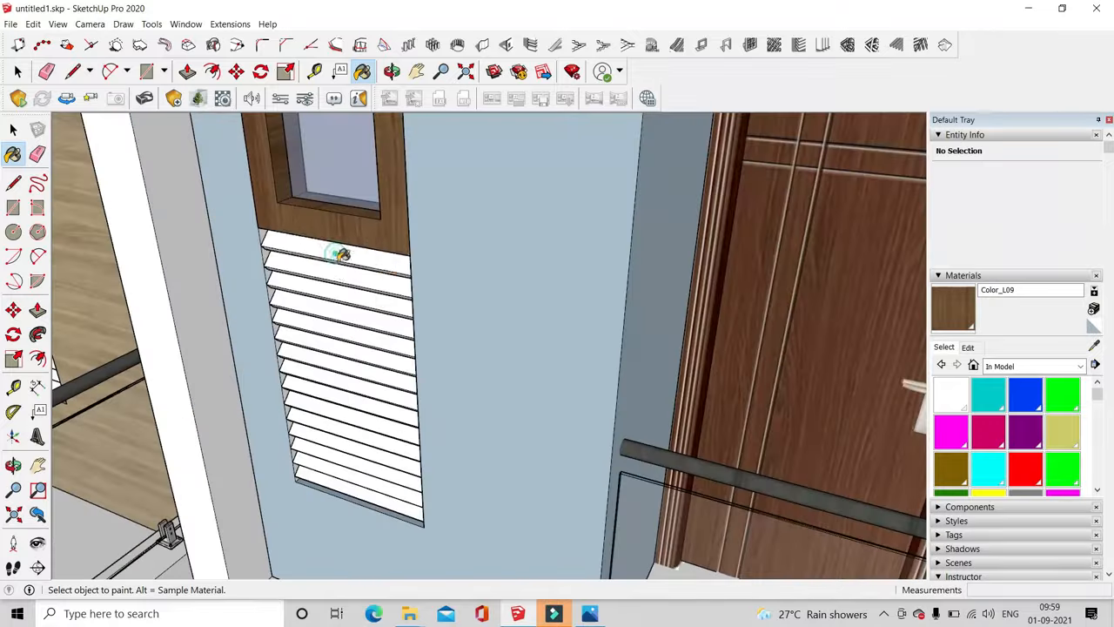
scroll(396, 498, down, 8)
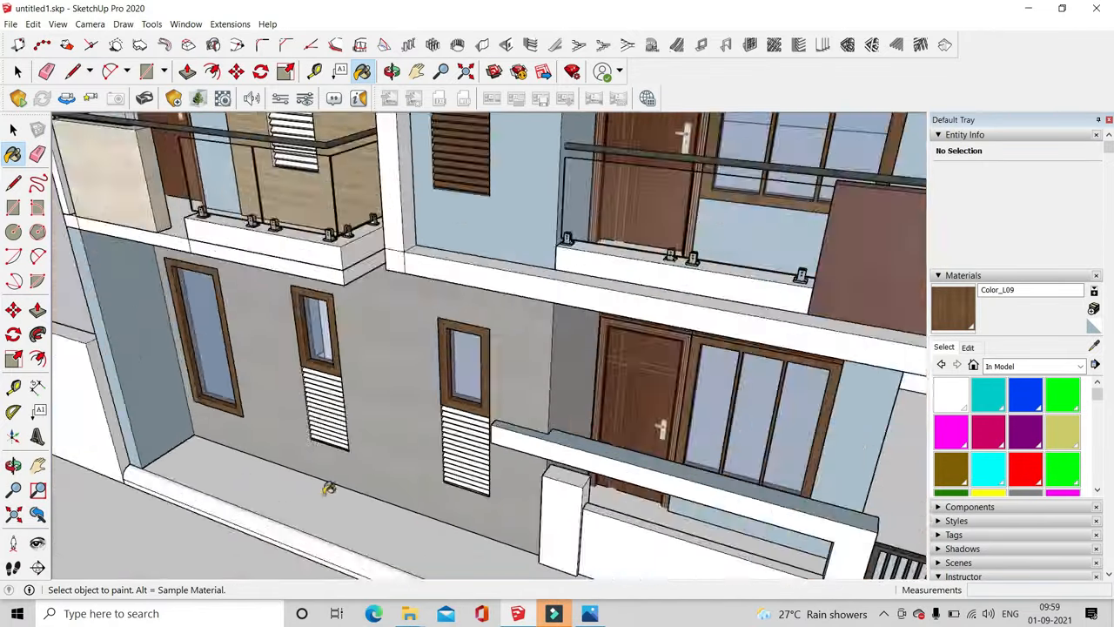
scroll(566, 338, up, 8)
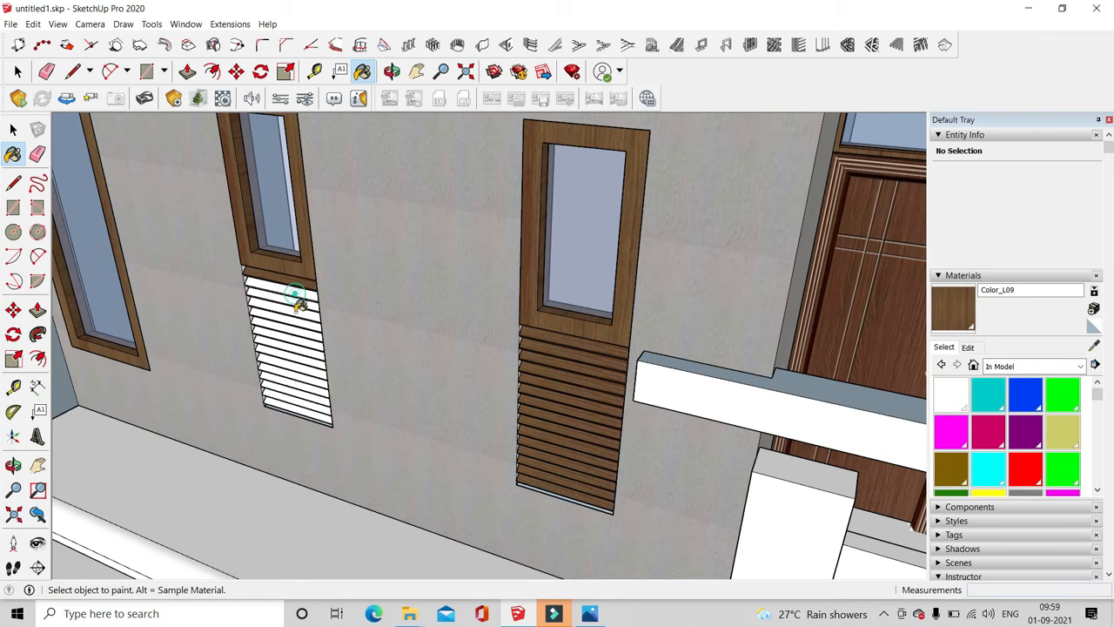
scroll(309, 298, down, 8)
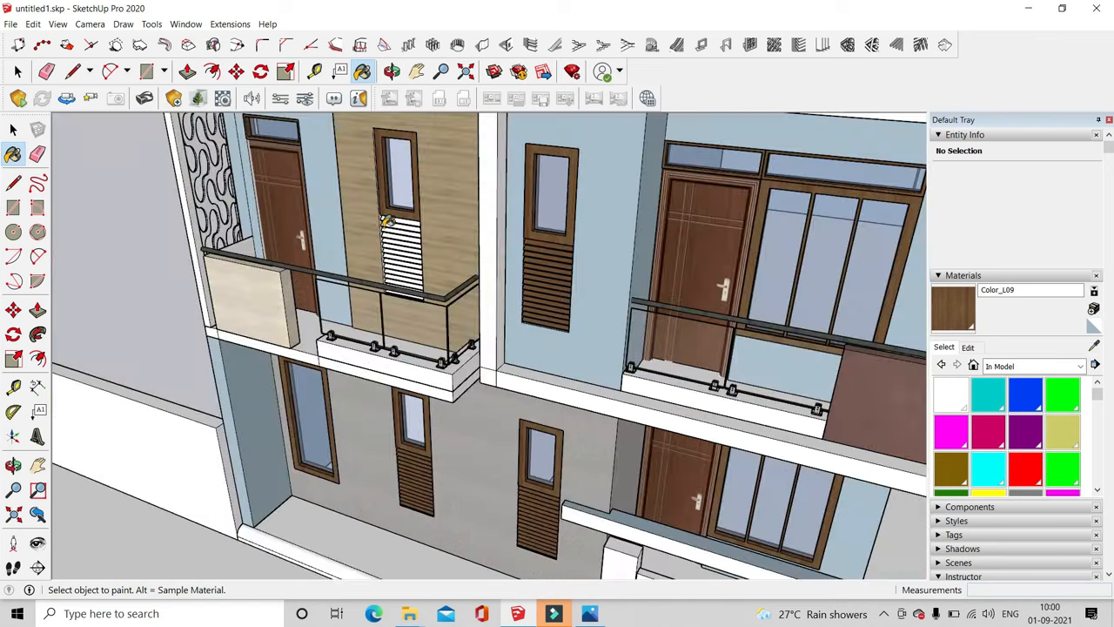
scroll(433, 229, up, 8)
scroll(330, 348, down, 3)
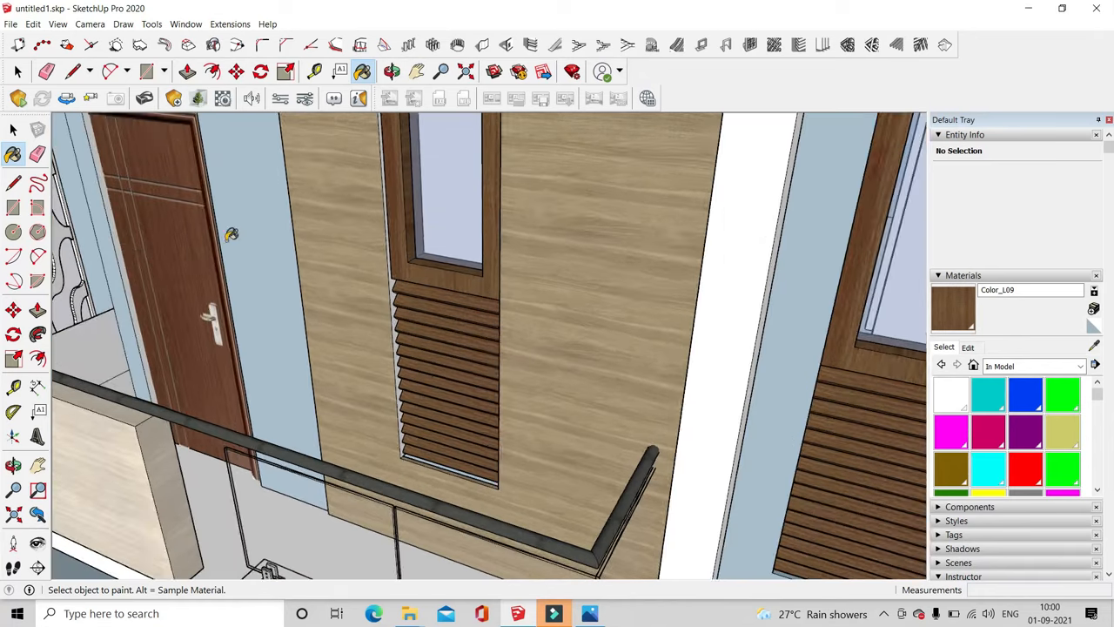
click(18, 71)
Examine the front elevation's walls, balconies and central entrance for surfaces still lacking a finish
scroll(334, 249, down, 8)
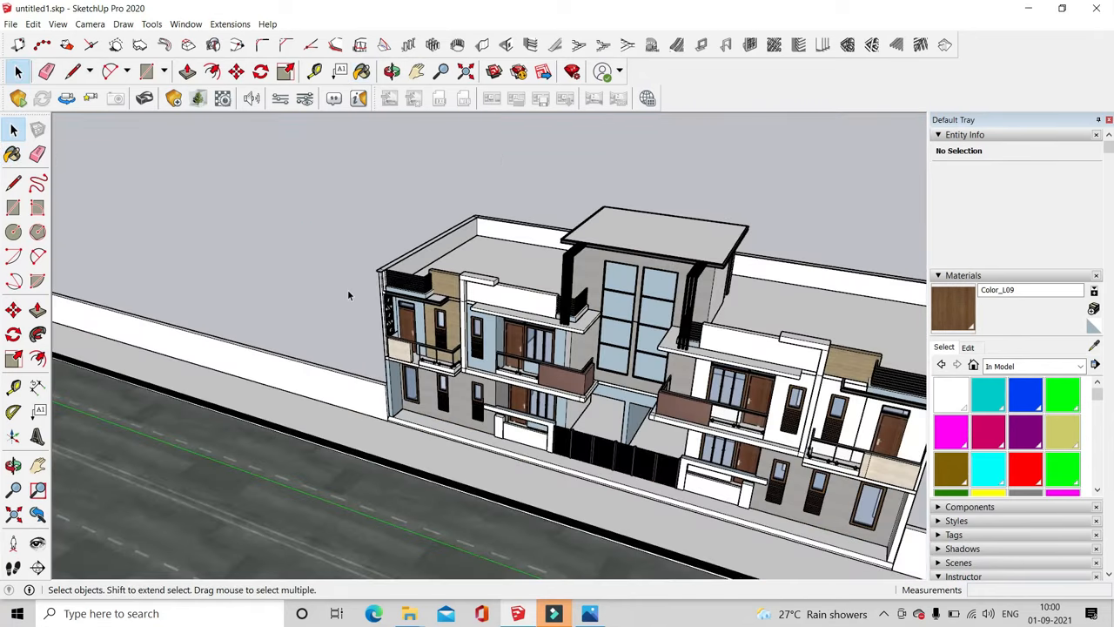
scroll(351, 294, down, 4)
middle_drag(365, 290, 580, 296)
scroll(580, 296, up, 8)
middle_drag(488, 231, 592, 252)
scroll(592, 261, down, 3)
scroll(678, 313, up, 5)
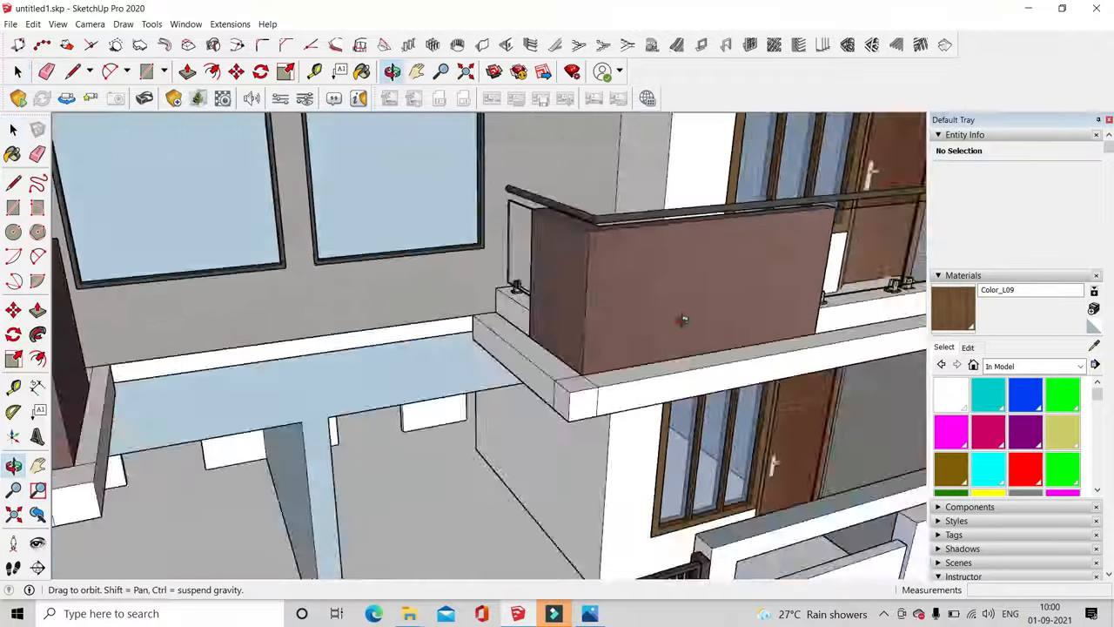
middle_drag(684, 319, 609, 270)
scroll(487, 439, down, 4)
scroll(487, 440, down, 4)
middle_drag(475, 305, 380, 293)
scroll(435, 279, up, 3)
middle_drag(444, 270, 406, 341)
Sample the white <auto> material and paint the left unit's blue upper-floor walls with it
key(b)
alt+click(618, 273)
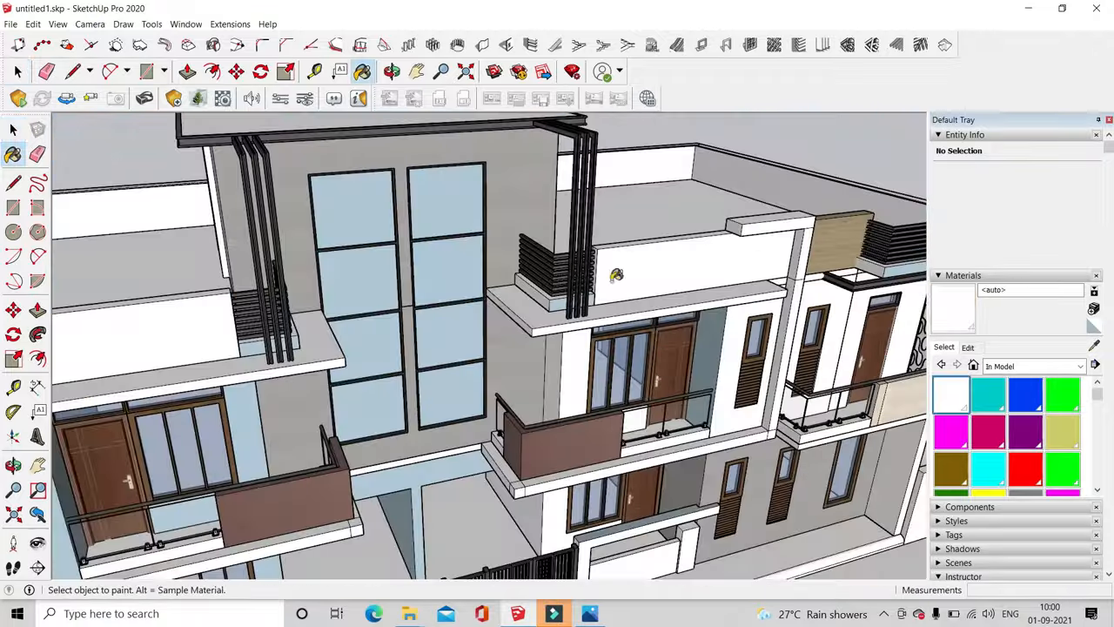
scroll(618, 287, up, 4)
middle_drag(613, 348, 623, 453)
scroll(623, 454, down, 3)
scroll(443, 391, down, 4)
scroll(209, 353, up, 4)
scroll(202, 383, down, 4)
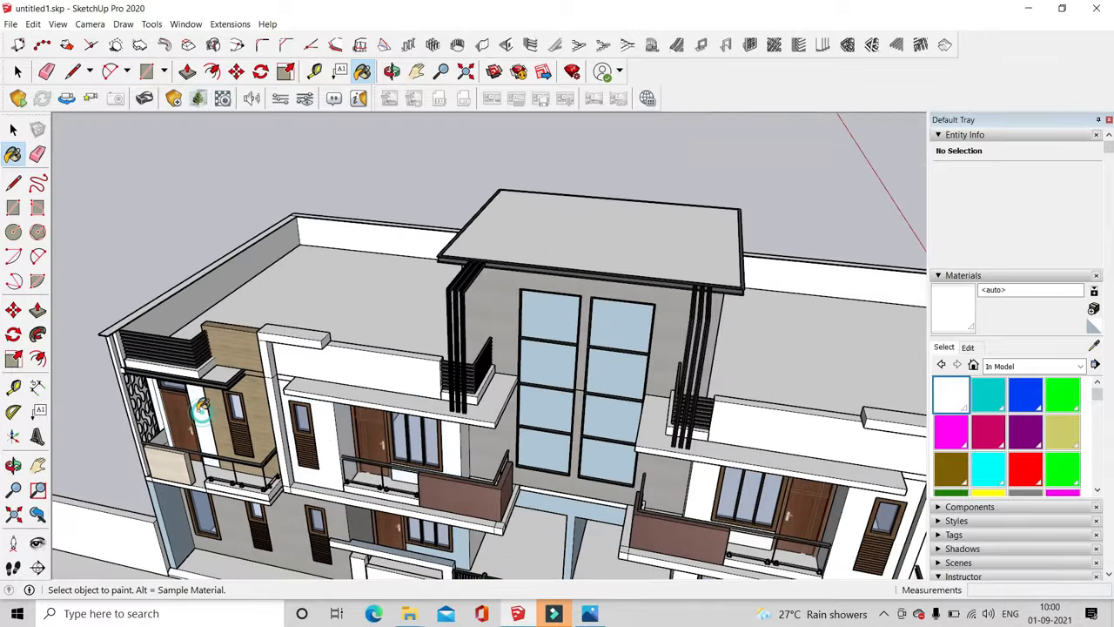
Paint the remaining blue ground-floor walls and the central entrance's slab and columns with the white material
scroll(579, 438, up, 5)
scroll(568, 331, down, 2)
middle_drag(532, 373, 610, 228)
scroll(210, 471, up, 3)
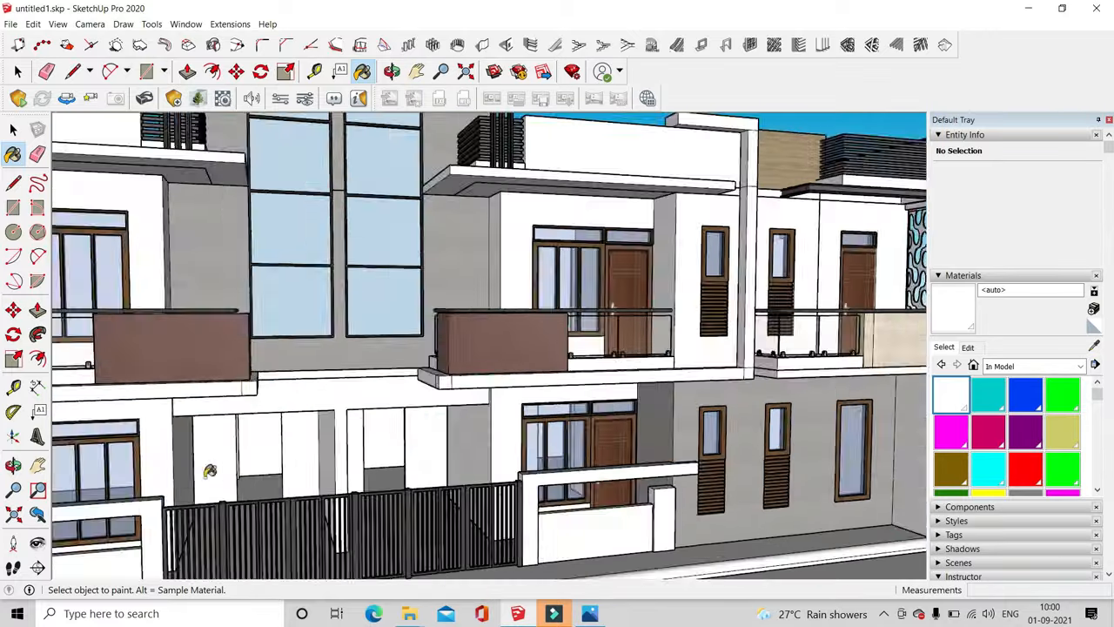
middle_drag(269, 432, 253, 427)
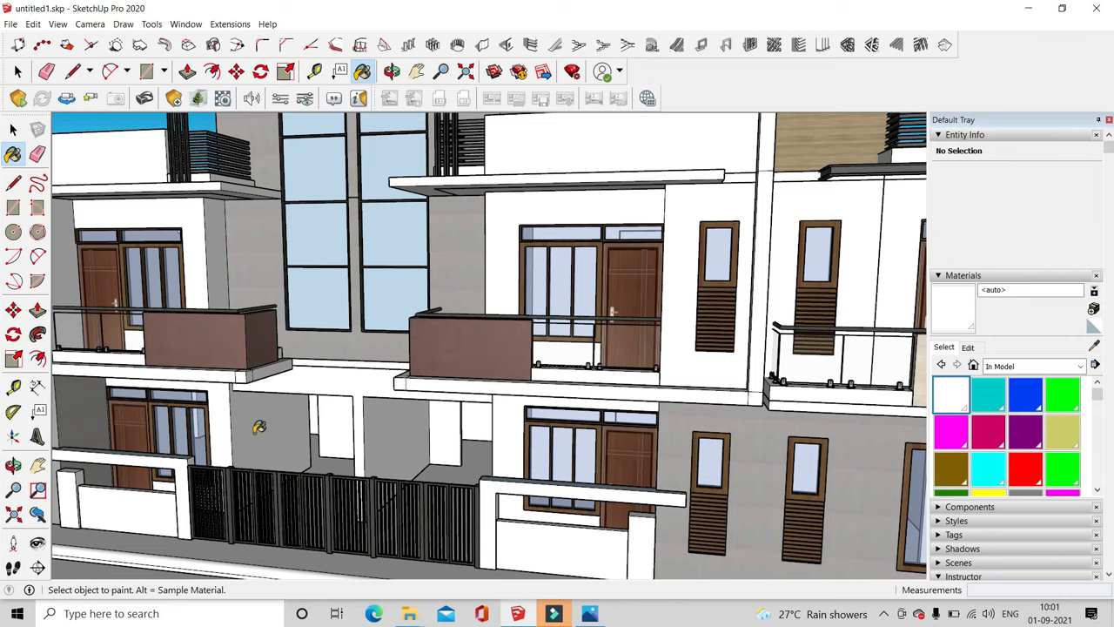
middle_drag(344, 443, 223, 287)
scroll(223, 287, down, 3)
scroll(223, 287, up, 5)
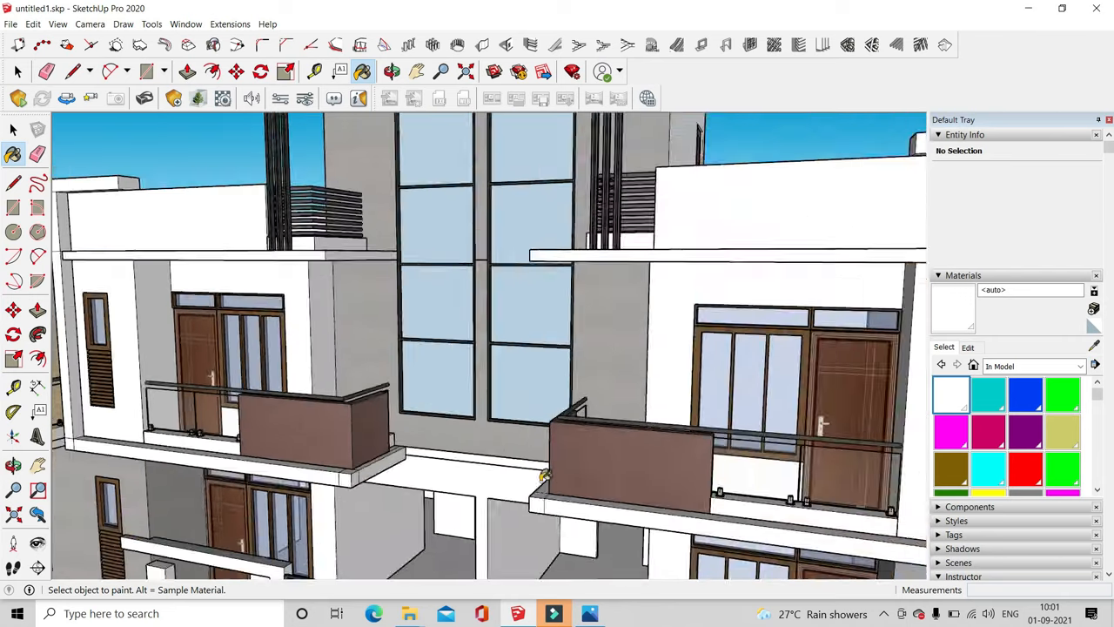
click(18, 72)
click(532, 618)
click(530, 617)
click(883, 613)
click(857, 584)
click(918, 585)
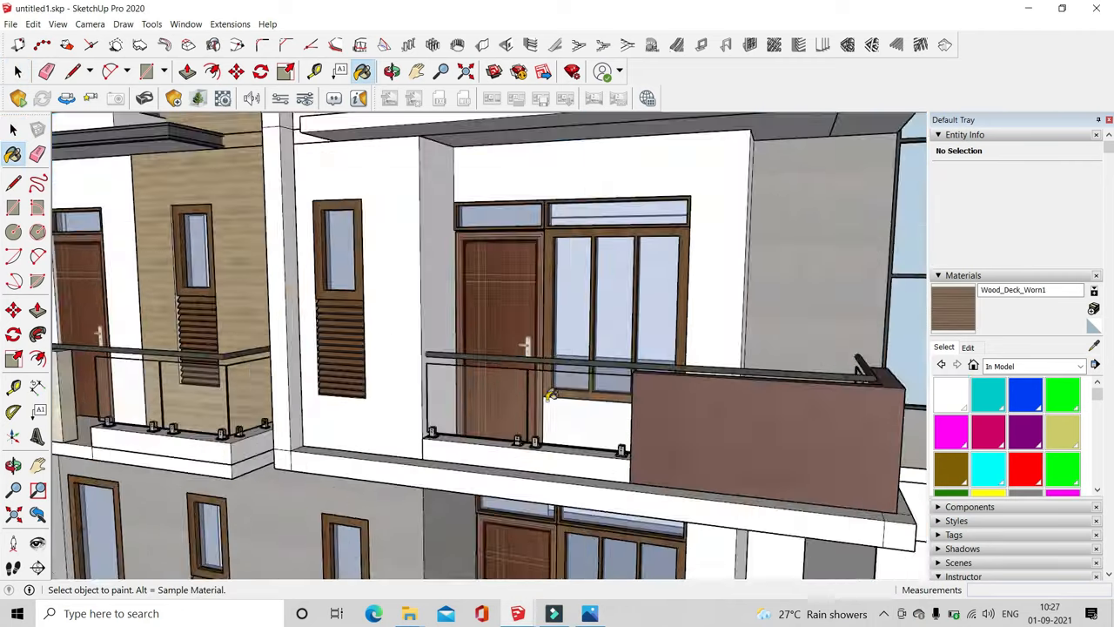
Paint the front of the left unit's long white parapet with the Wood_Deck_Worn1 siding material
scroll(503, 416, down, 2)
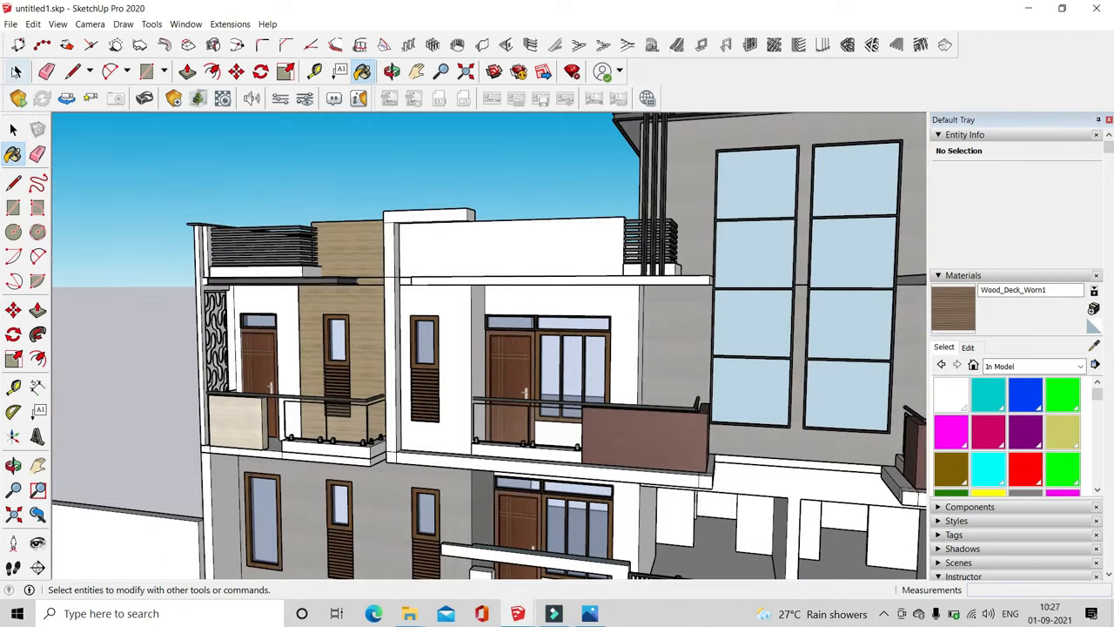
middle_drag(209, 331, 334, 98)
click(535, 233)
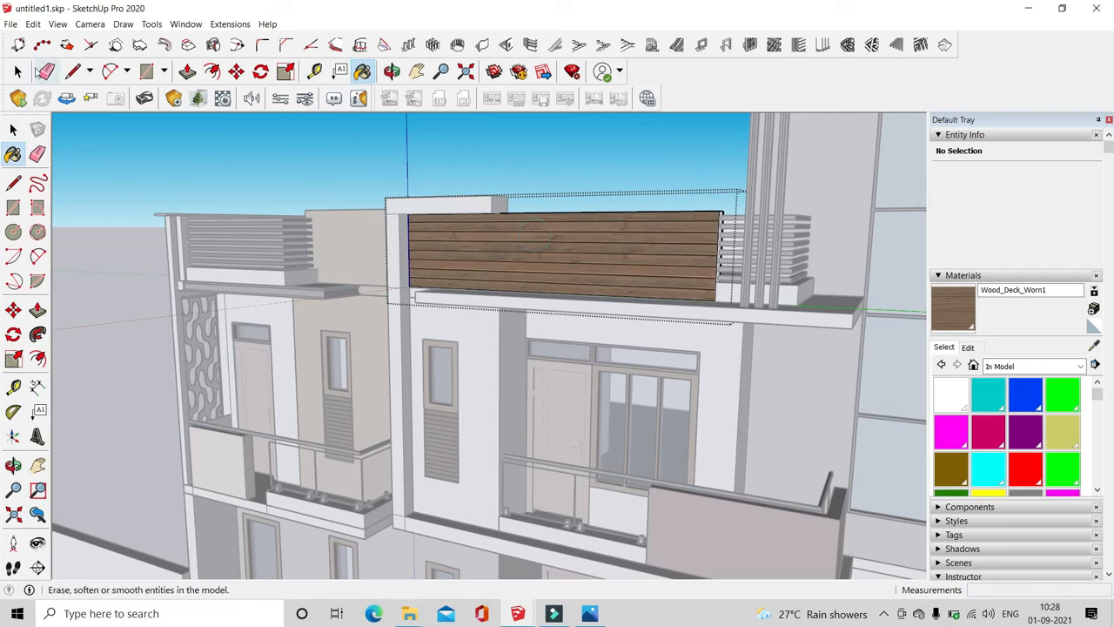
Set the Wood_Deck_Worn1 material's texture width to 45'
click(966, 347)
text(45)
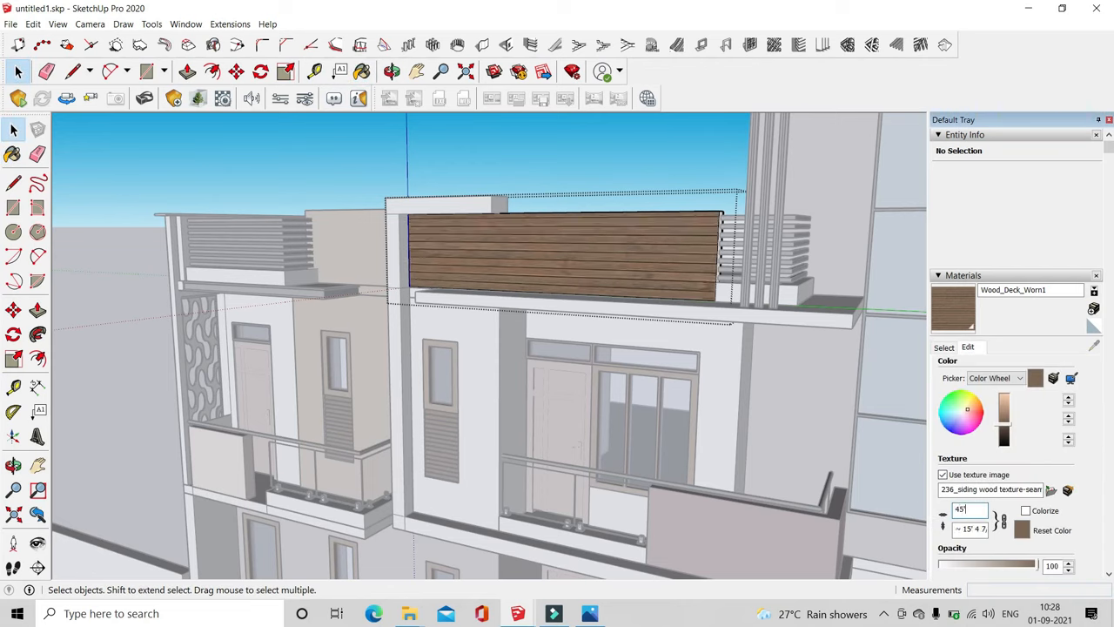
click(944, 347)
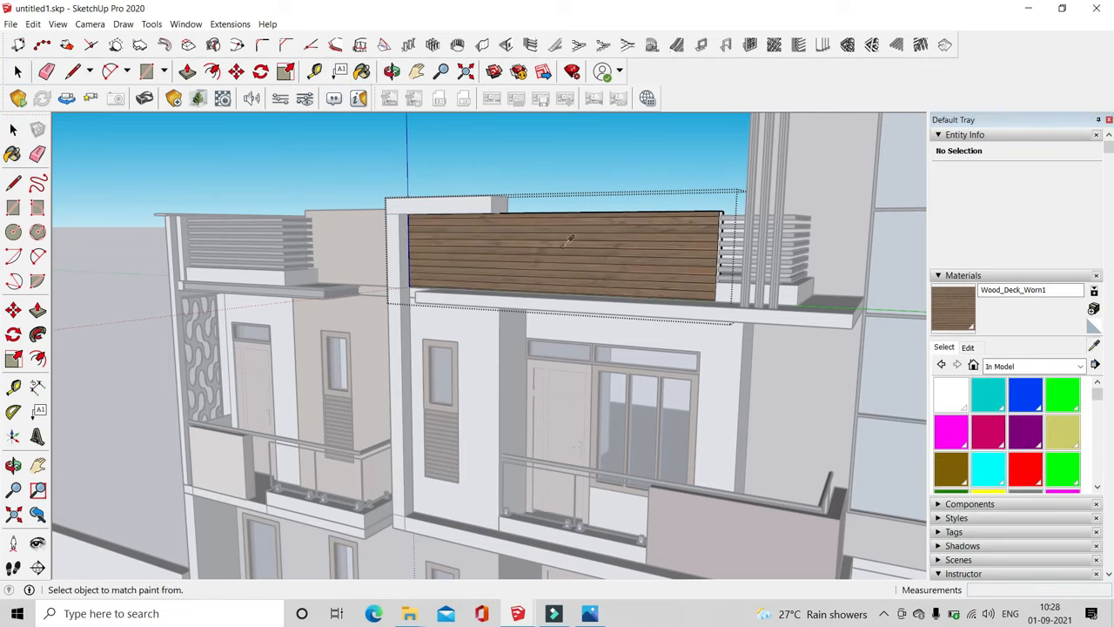
Paint the exposed end face of the left unit's long parapet with the Wood_Deck_Worn1 siding
click(22, 81)
scroll(722, 252, up, 3)
mouse_move(755, 228)
middle_down()
mouse_move(708, 286)
mouse_move(649, 287)
middle_up()
key(b)
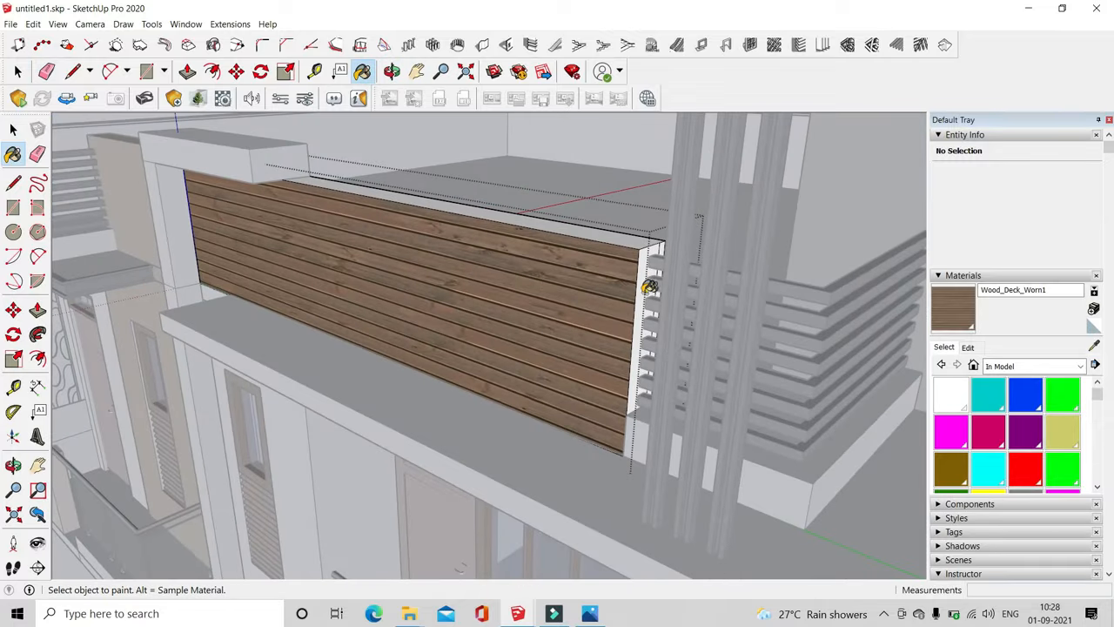
click(19, 73)
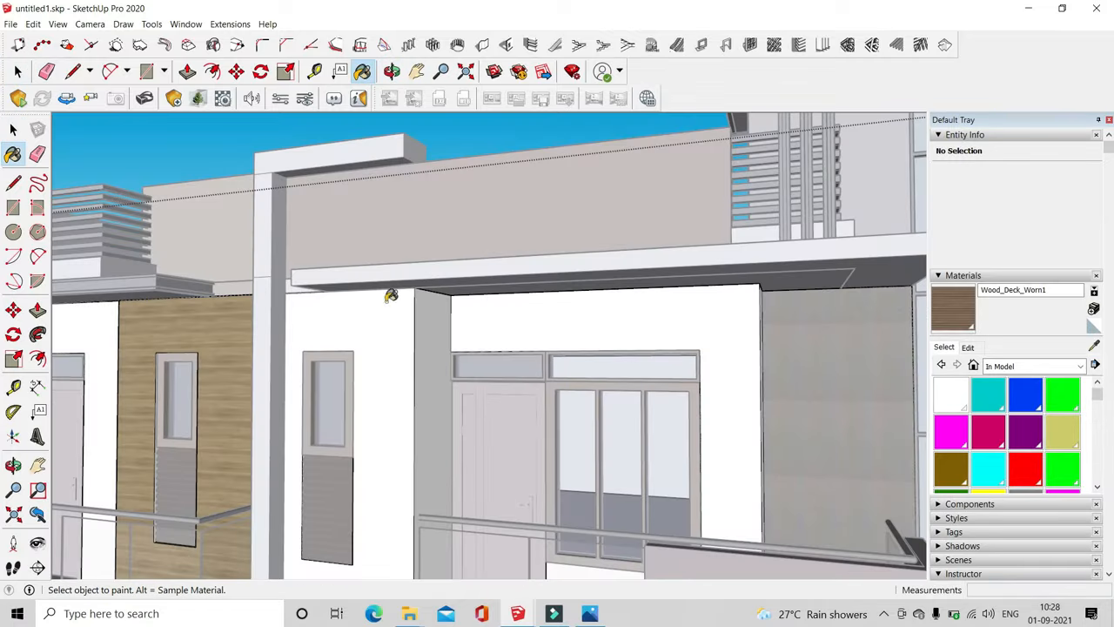
Paint the left unit's upper-floor wall around the narrow window with the Wood_Deck_Worn1 siding
mouse_move(390, 296)
middle_down()
mouse_move(436, 316)
mouse_move(359, 370)
mouse_move(381, 388)
middle_up()
scroll(381, 388, down, 5)
click(19, 74)
click(79, 131)
scroll(391, 348, up, 5)
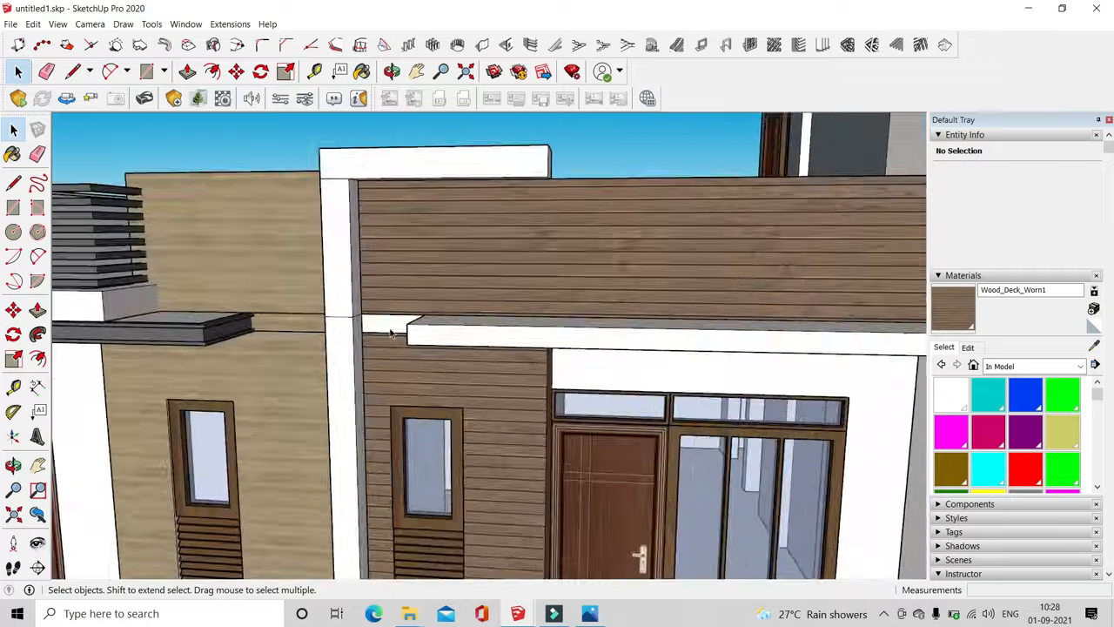
Paint the short white strip below the left unit's wood parapet, beside the column, with Wood_Deck_Worn1
double_click(391, 332)
click(364, 75)
click(21, 76)
click(217, 132)
scroll(383, 331, down, 8)
Paint the front and end faces of the right unit's long parapet with Wood_Deck_Worn1
middle_drag(383, 331, 541, 364)
scroll(487, 335, up, 6)
double_click(581, 322)
scroll(602, 305, up, 8)
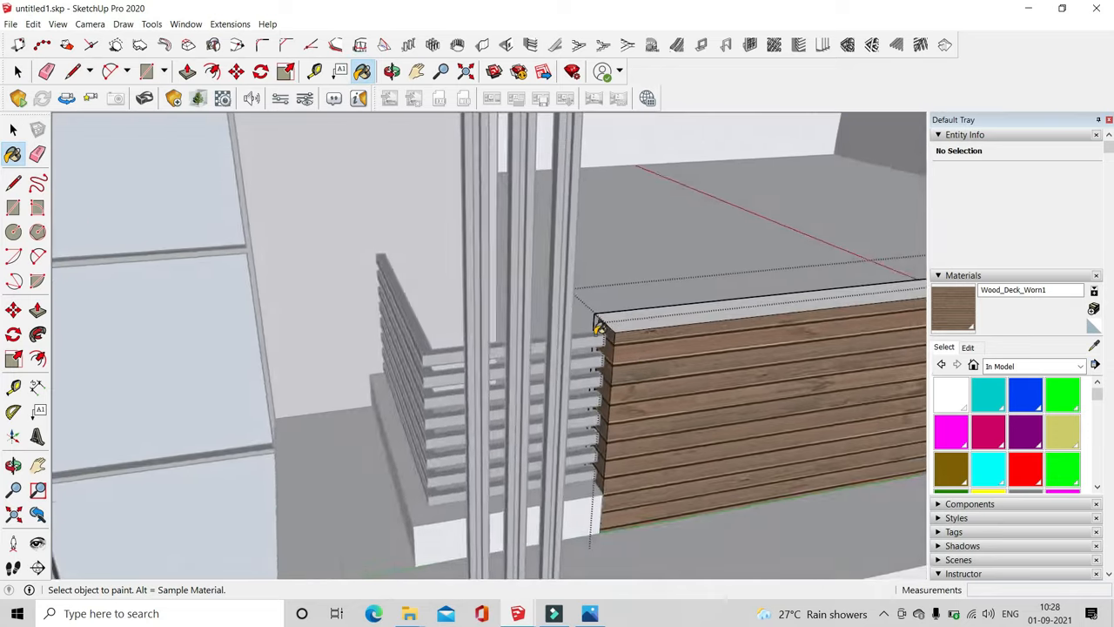
scroll(599, 327, up, 2)
click(599, 325)
key(space)
Paint the right unit's strip below the parapet and its upper-floor narrow-window wall with Wood_Deck_Worn1
scroll(603, 320, down, 10)
mouse_move(603, 320)
middle_down()
mouse_move(619, 325)
mouse_move(644, 294)
middle_up()
double_click(647, 295)
key(b)
click(657, 293)
scroll(661, 293, up, 1)
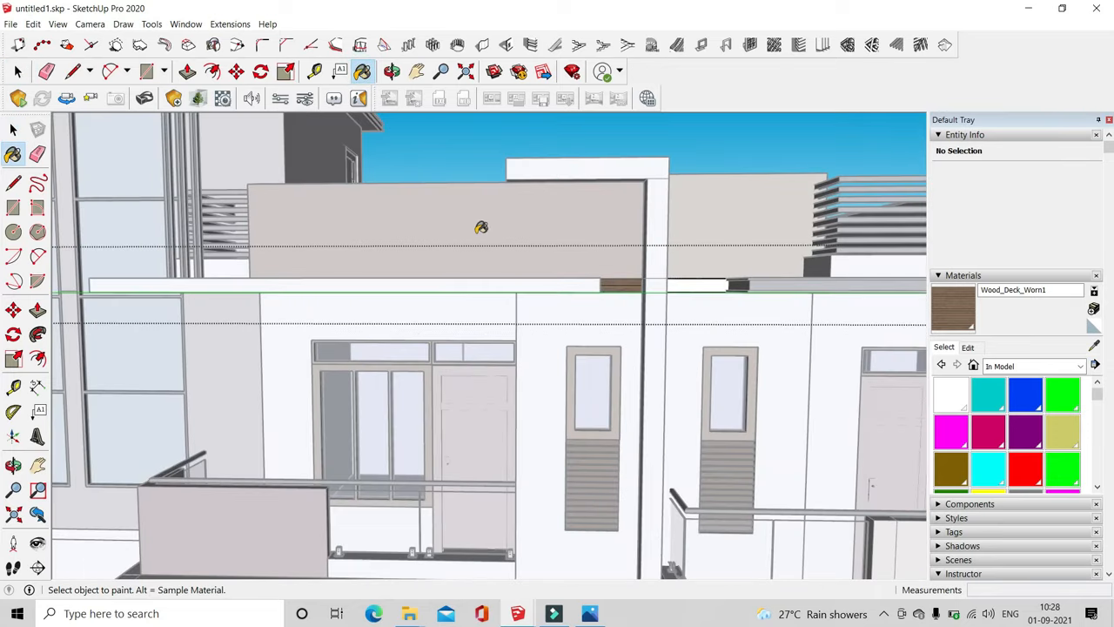
middle_drag(416, 139, 747, 490)
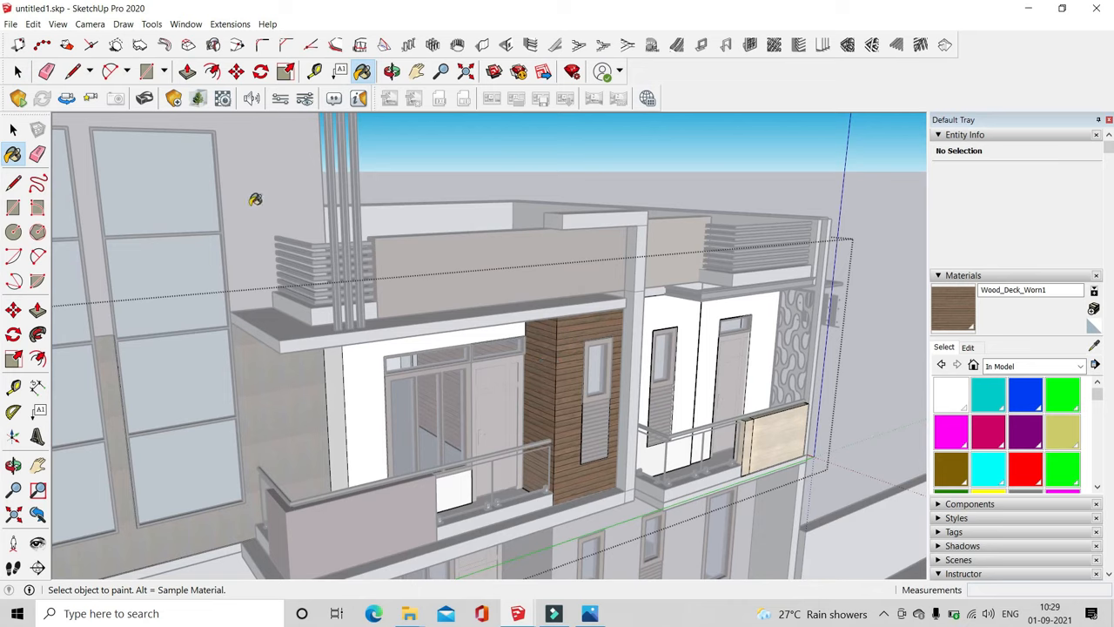
Undo the siding paint on the right unit's return wall beside the balcony door and outline that wall with a rectangle
key(ctrl+z)
middle_drag(532, 399, 557, 365)
click(146, 72)
scroll(525, 299, up, 2)
click(525, 299)
scroll(566, 532, up, 2)
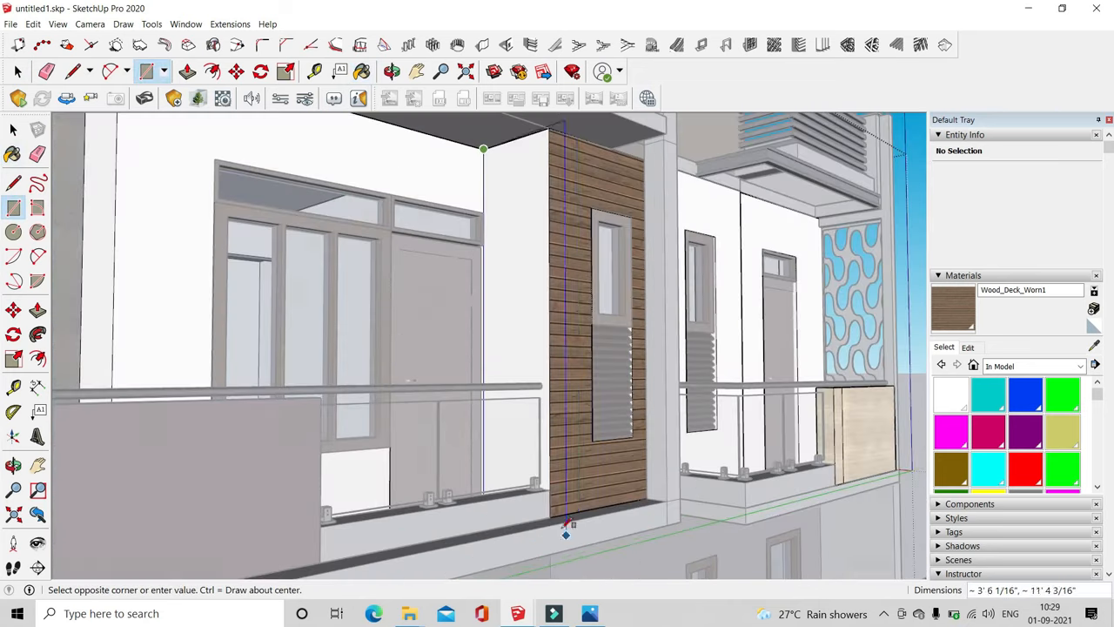
middle_drag(523, 418, 544, 473)
click(574, 215)
Outline the left unit's matching return wall with a rectangle and paint the return walls beside the balcony doors with Wood_Deck_Worn1
scroll(494, 209, up, 3)
scroll(522, 254, down, 2)
middle_drag(523, 254, 904, 260)
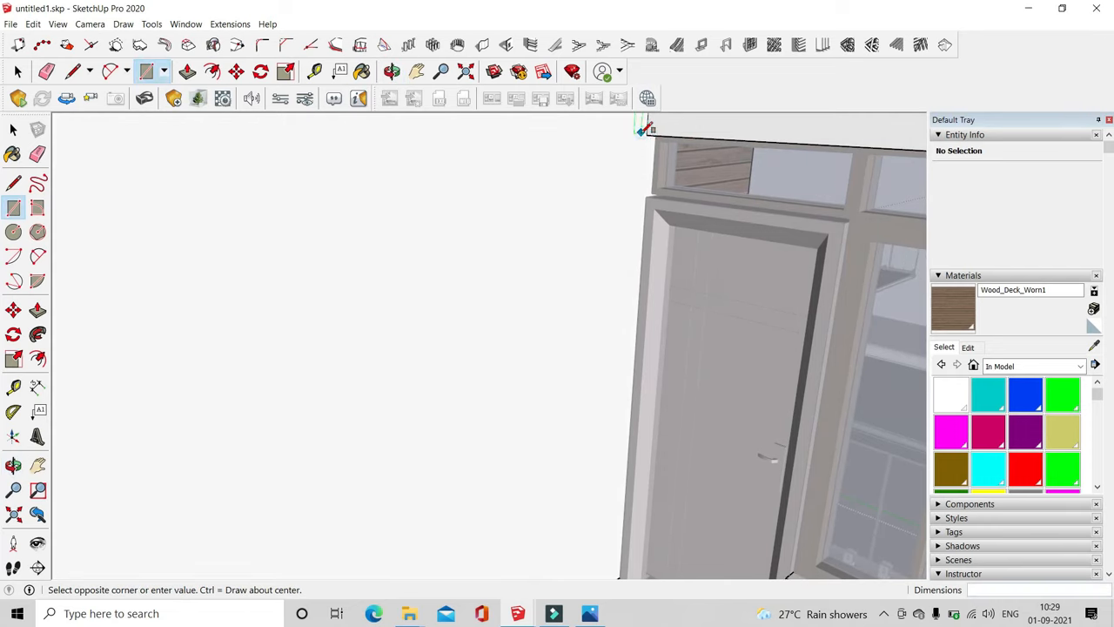
middle_drag(774, 265, 447, 370)
scroll(430, 470, up, 4)
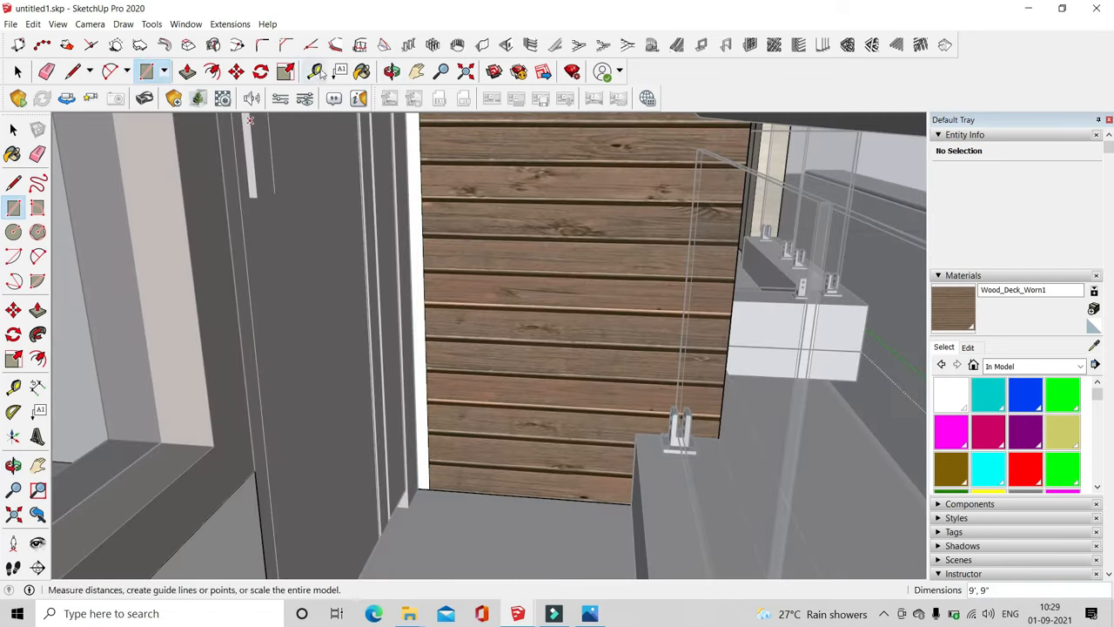
click(16, 74)
Sample the Color_L22 wood from the right unit's short parapet and lighten its colour to match the balcony panel
scroll(536, 354, down, 8)
mouse_move(536, 354)
middle_down()
mouse_move(604, 325)
mouse_move(515, 421)
mouse_move(431, 417)
mouse_move(392, 369)
mouse_move(410, 440)
middle_up()
click(1094, 347)
scroll(769, 397, up, 2)
scroll(765, 315, up, 8)
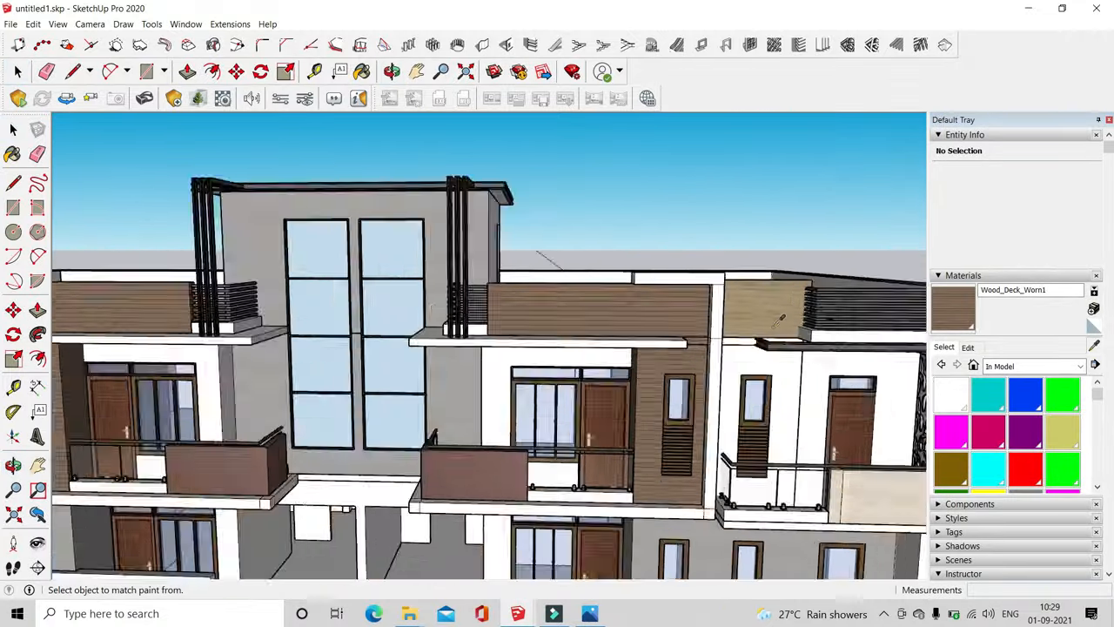
click(746, 281)
scroll(607, 283, down, 6)
scroll(640, 389, up, 2)
click(968, 346)
scroll(659, 435, up, 3)
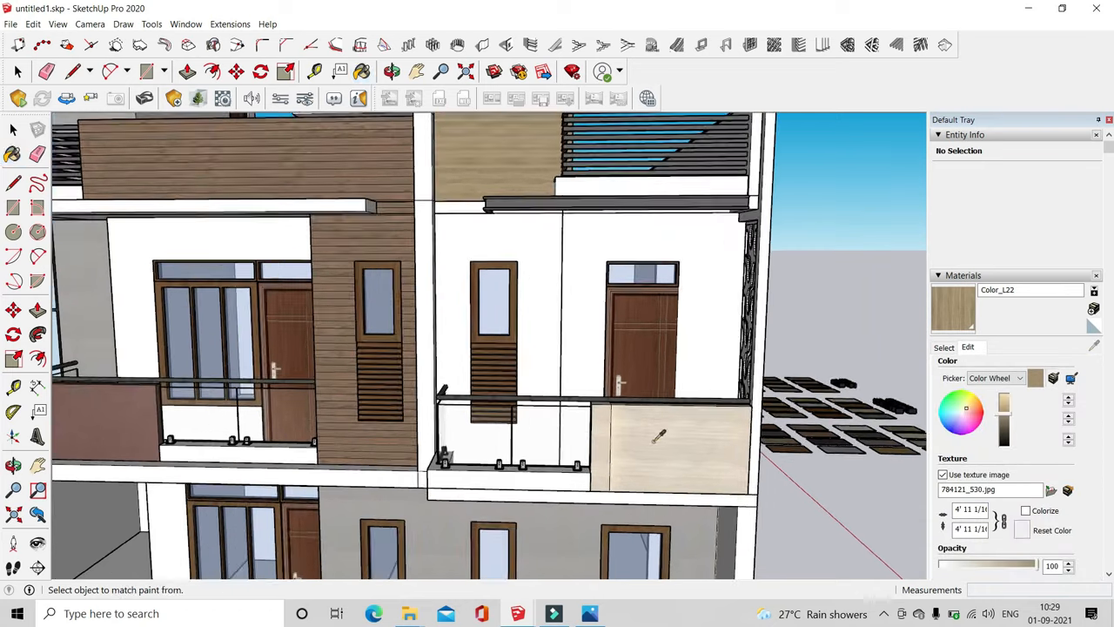
scroll(667, 462, down, 2)
scroll(577, 303, up, 2)
Paint the right unit's solid balcony panel beside the glass railing with the lightened Color_L22 wood
key(space)
scroll(680, 471, up, 1)
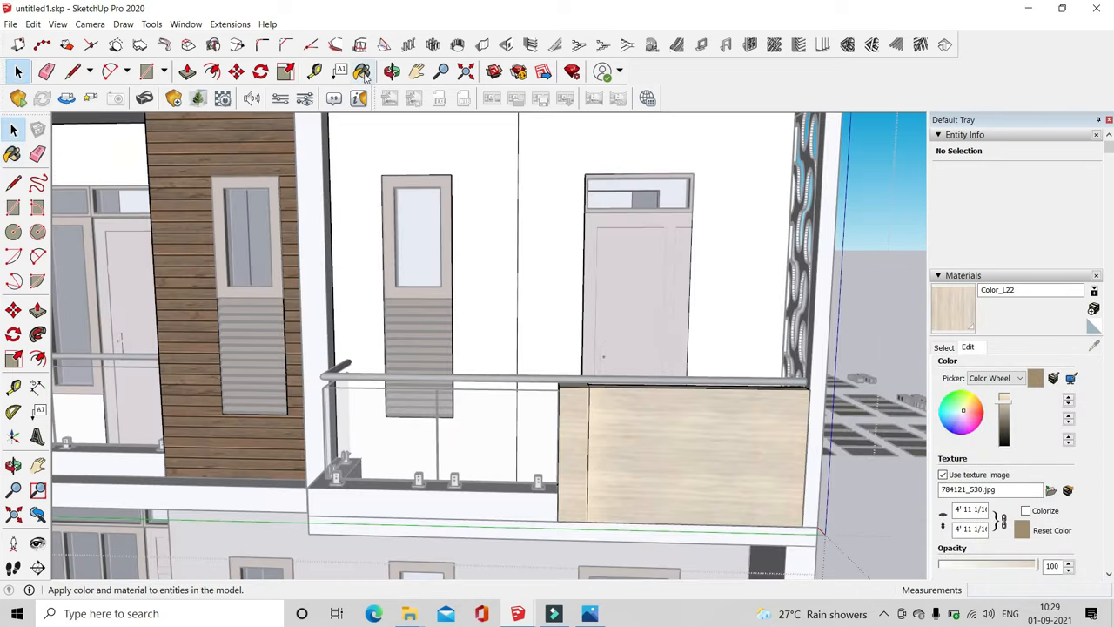
key(space)
click(875, 512)
scroll(539, 392, down, 3)
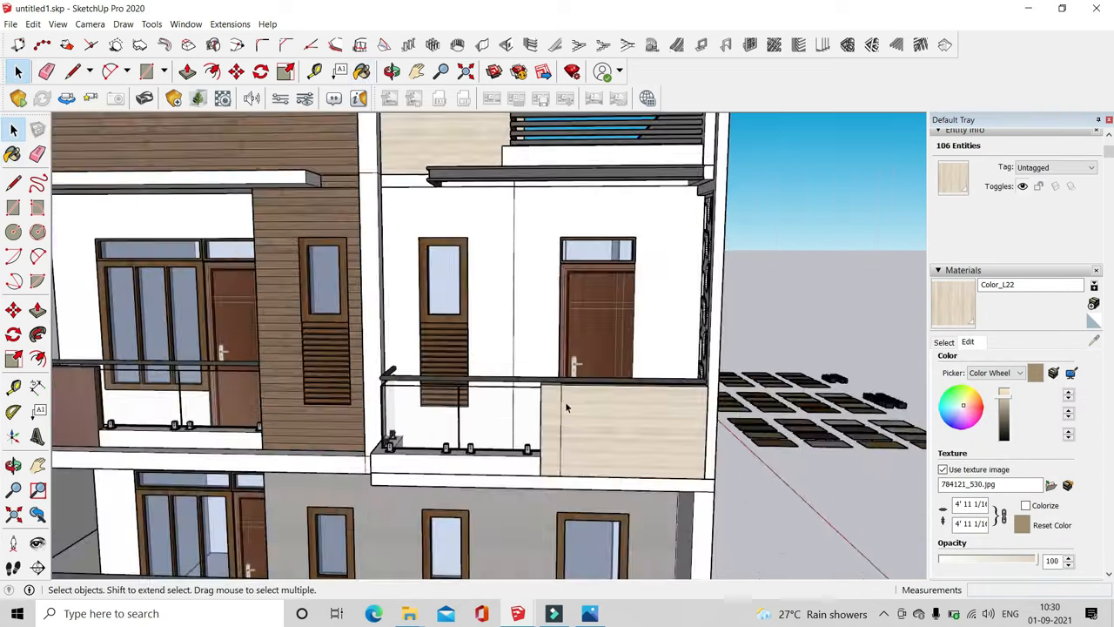
Select the left unit's solid outer balcony panel and paint it with the Color_L22 wood
scroll(567, 406, down, 4)
scroll(383, 398, up, 4)
double_click(356, 409)
triple_click(357, 409)
middle_drag(360, 370, 271, 430)
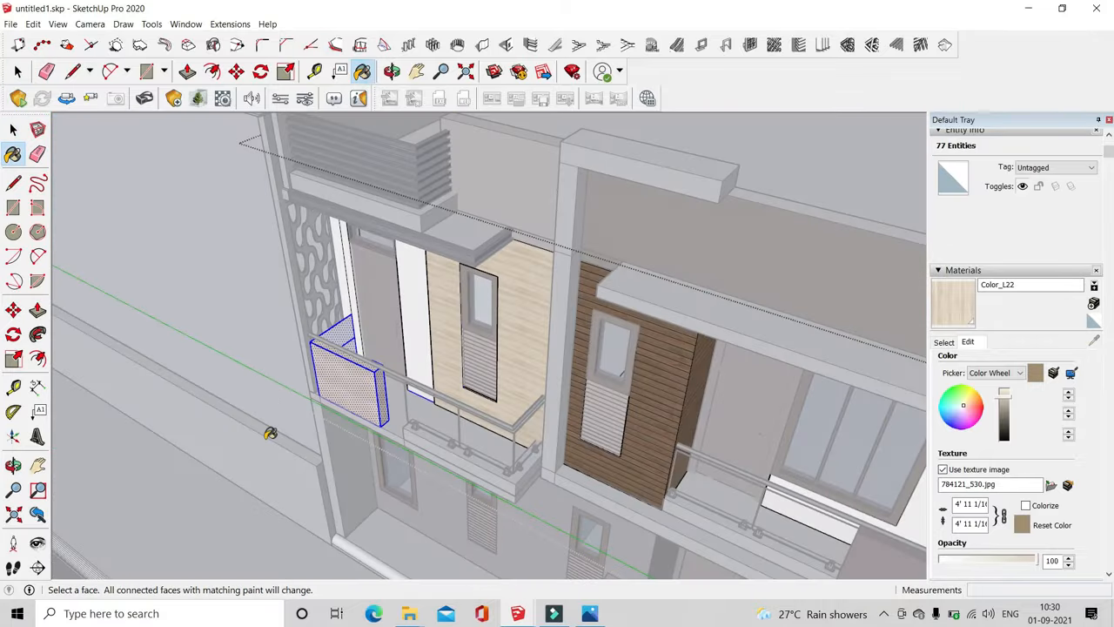
click(343, 383)
scroll(348, 383, up, 3)
Erase a stray edge at the left unit's outer balcony panel and leave the panel's geometry
key(space)
double_click(351, 365)
scroll(339, 365, up, 2)
mouse_move(350, 333)
middle_down()
mouse_move(322, 383)
mouse_move(373, 423)
mouse_move(348, 452)
middle_up()
click(47, 72)
scroll(441, 233, up, 2)
click(315, 234)
click(18, 72)
scroll(348, 383, down, 4)
drag(229, 370, 432, 512)
middle_drag(374, 375, 383, 331)
triple_click(383, 327)
click(18, 71)
click(348, 470)
Paint the right unit's white upper-floor wall around the narrow window beyond the column with Color_L22
scroll(343, 365, down, 3)
middle_drag(335, 369, 557, 253)
scroll(356, 287, down, 5)
scroll(716, 257, up, 3)
double_click(716, 257)
click(362, 72)
click(729, 267)
middle_drag(724, 266, 722, 287)
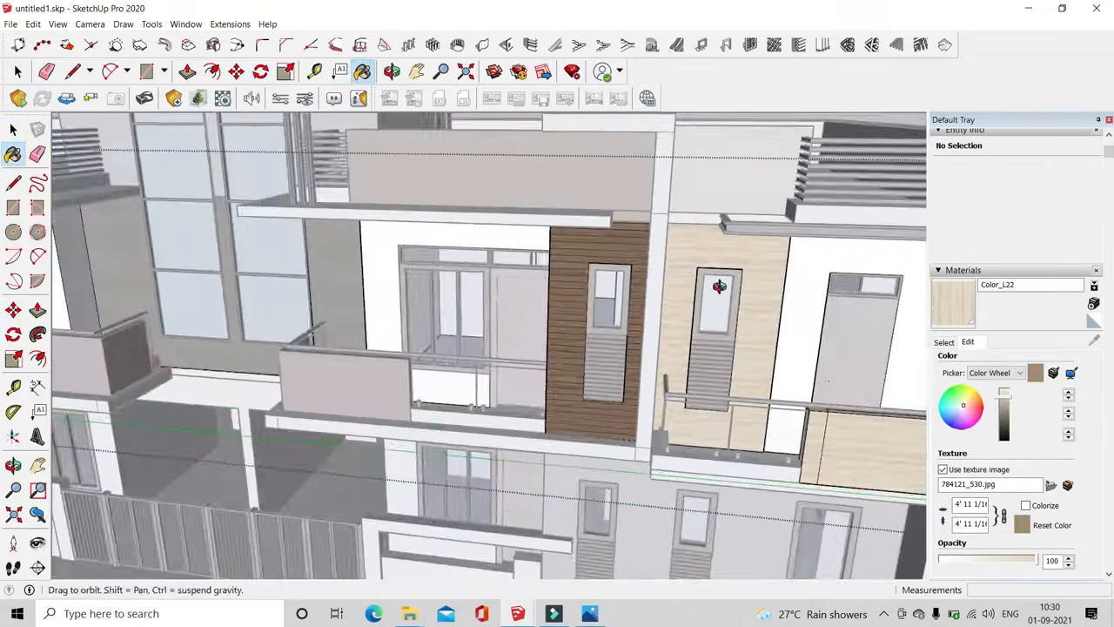
click(18, 72)
Outline the strip above the right unit's narrow window beyond the column with a rectangle and paint it with Color_L22
scroll(679, 213, up, 4)
double_click(690, 223)
middle_drag(488, 266, 984, 284)
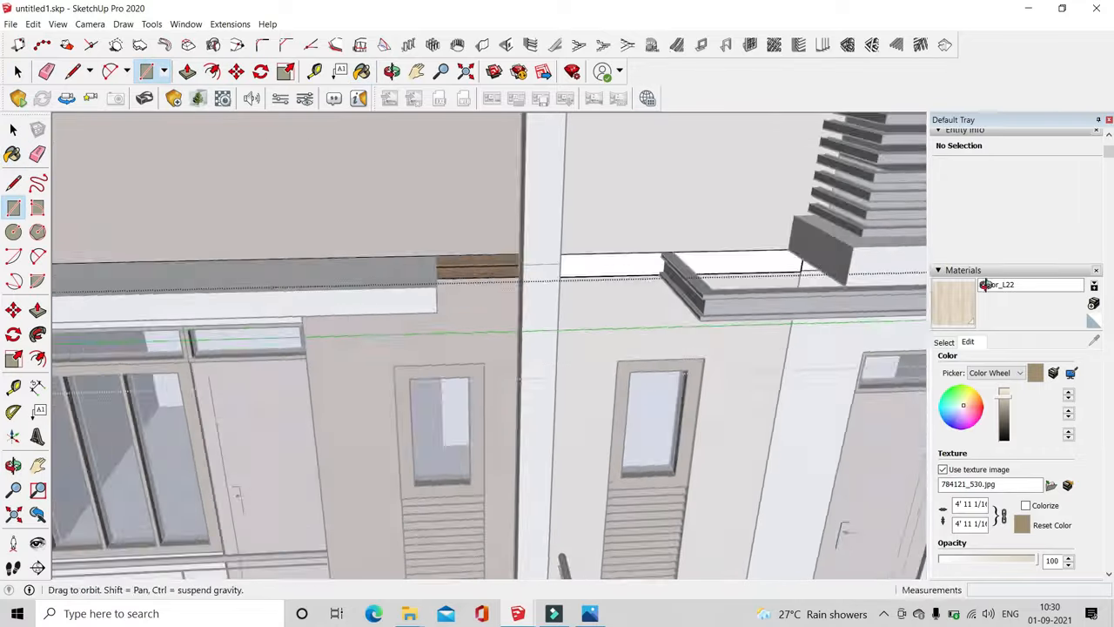
click(16, 79)
click(435, 357)
Paint both units' white upper-floor walls around the balcony doors and large windows with Color_L22
scroll(483, 348, down, 7)
middle_drag(470, 348, 539, 300)
scroll(439, 374, up, 3)
mouse_move(514, 348)
middle_down()
mouse_move(440, 375)
mouse_move(531, 392)
mouse_move(461, 404)
middle_up()
scroll(478, 378, up, 4)
double_click(449, 376)
click(362, 72)
click(439, 339)
scroll(639, 278, down, 5)
middle_drag(522, 383, 309, 366)
scroll(300, 369, up, 2)
click(302, 369)
click(17, 73)
click(262, 165)
Paint both units' ground-floor walls around the entrance doors and large windows with Color_L22
mouse_move(435, 235)
middle_down()
mouse_move(304, 229)
mouse_move(562, 282)
middle_up()
scroll(570, 392, up, 3)
middle_drag(579, 490, 385, 286)
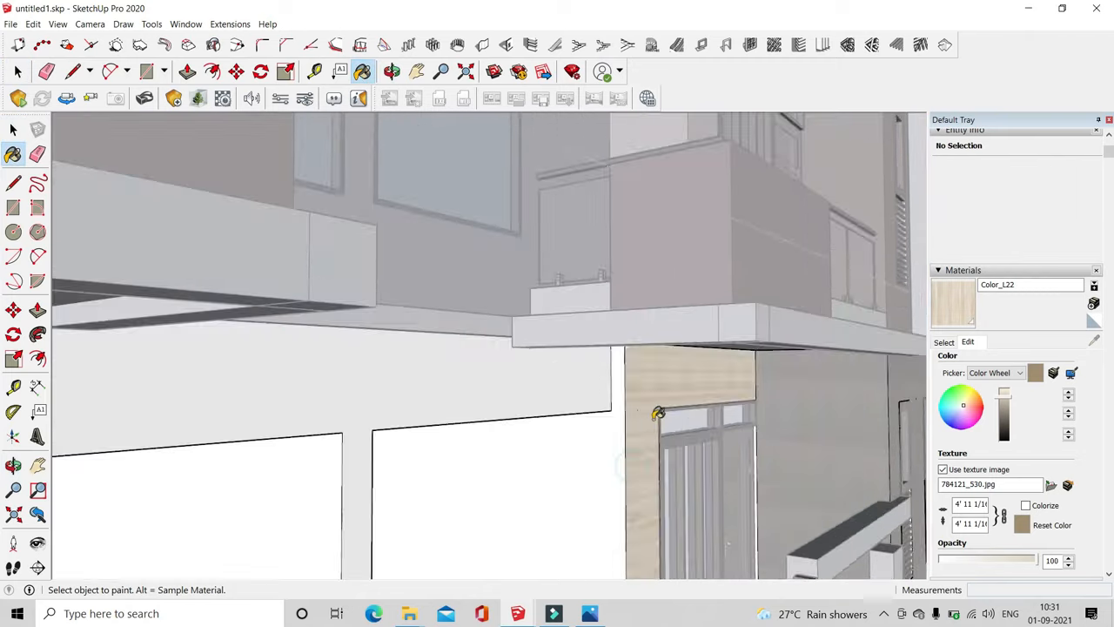
scroll(657, 415, down, 5)
middle_drag(657, 414, 307, 423)
scroll(296, 370, down, 3)
middle_drag(296, 370, 599, 451)
click(357, 75)
scroll(625, 500, up, 3)
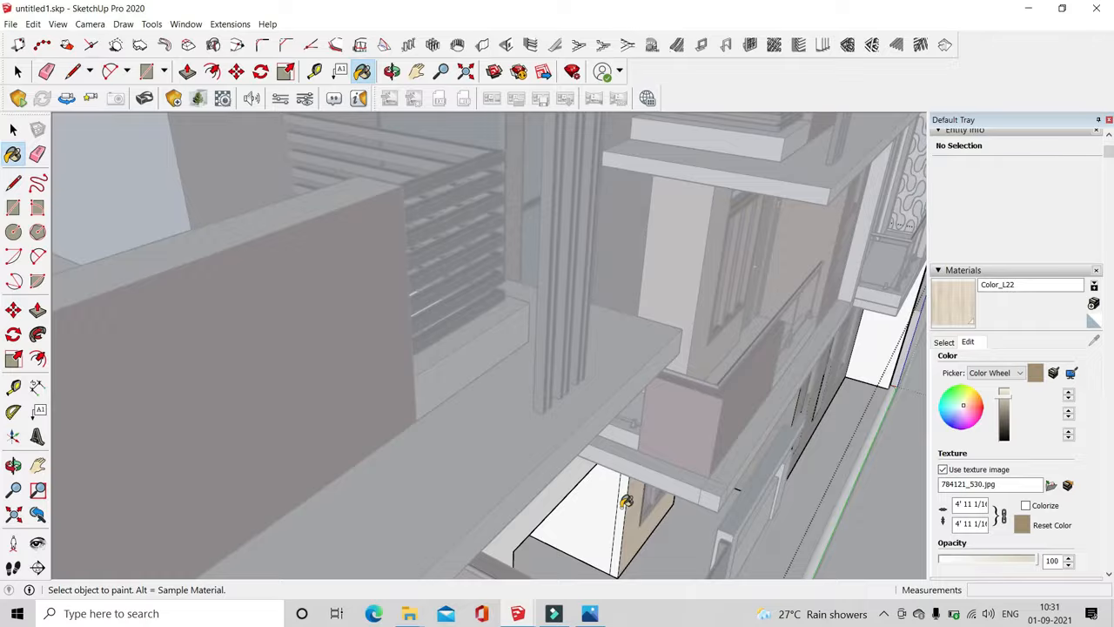
middle_drag(625, 500, 168, 396)
click(209, 209)
Sample Wood_Deck_Worn1 from the right unit's long parapet and lighten the material's colour
scroll(513, 427, down, 3)
mouse_move(514, 426)
middle_down()
mouse_move(530, 429)
mouse_move(497, 363)
mouse_move(520, 406)
middle_up()
scroll(513, 370, down, 5)
middle_drag(415, 403, 396, 435)
scroll(658, 283, up, 6)
scroll(740, 358, down, 3)
click(943, 342)
click(1094, 341)
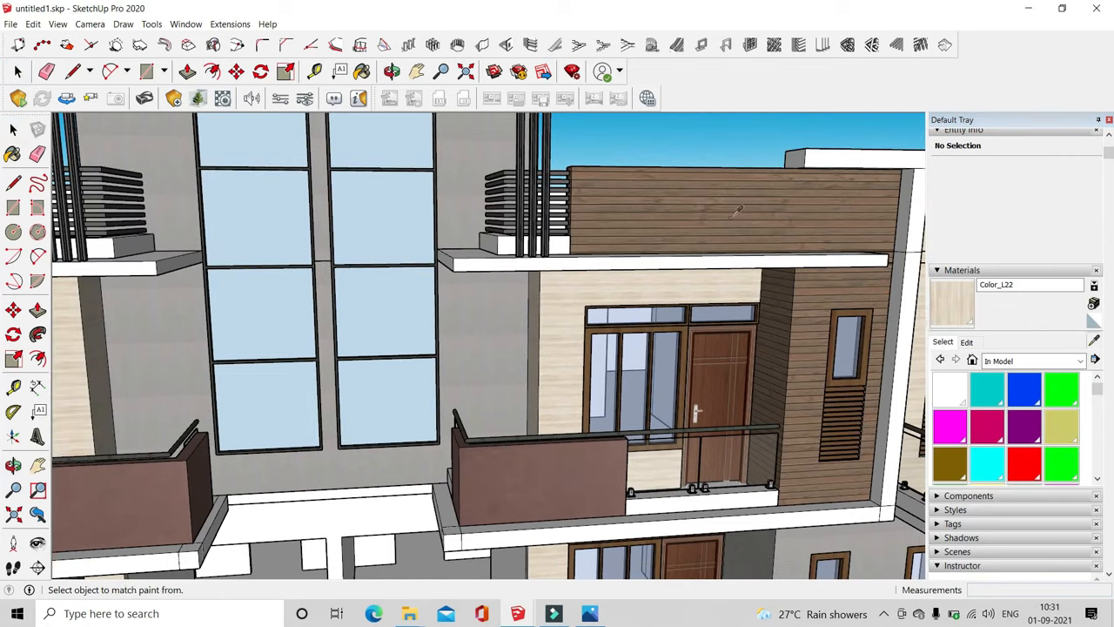
click(734, 213)
click(966, 342)
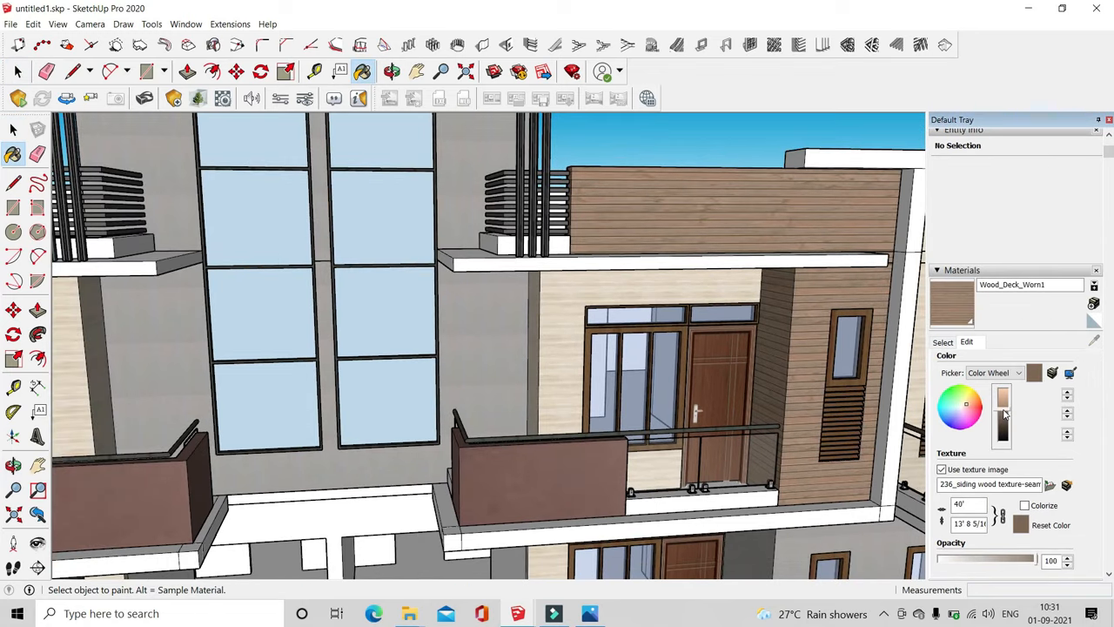
click(17, 71)
Open 3D Warehouse, search it for "glass pattern" and maximize its window
scroll(657, 348, down, 3)
mouse_move(658, 370)
middle_down()
mouse_move(654, 354)
mouse_move(575, 300)
middle_up()
scroll(574, 300, down, 2)
mouse_move(574, 300)
middle_down()
mouse_move(542, 284)
mouse_move(596, 296)
middle_up()
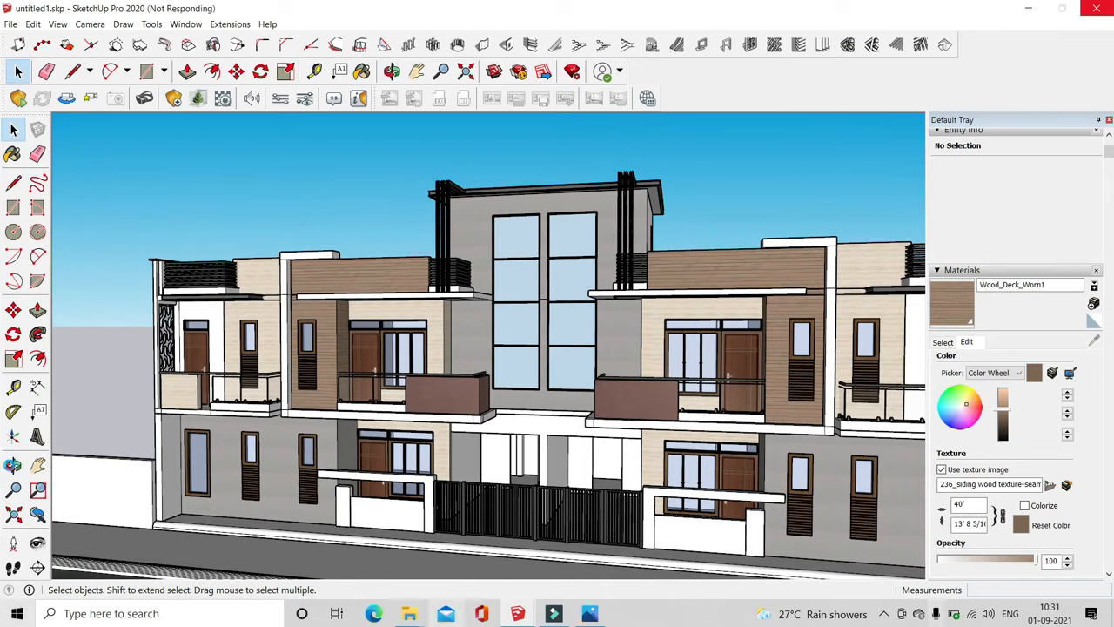
click(493, 73)
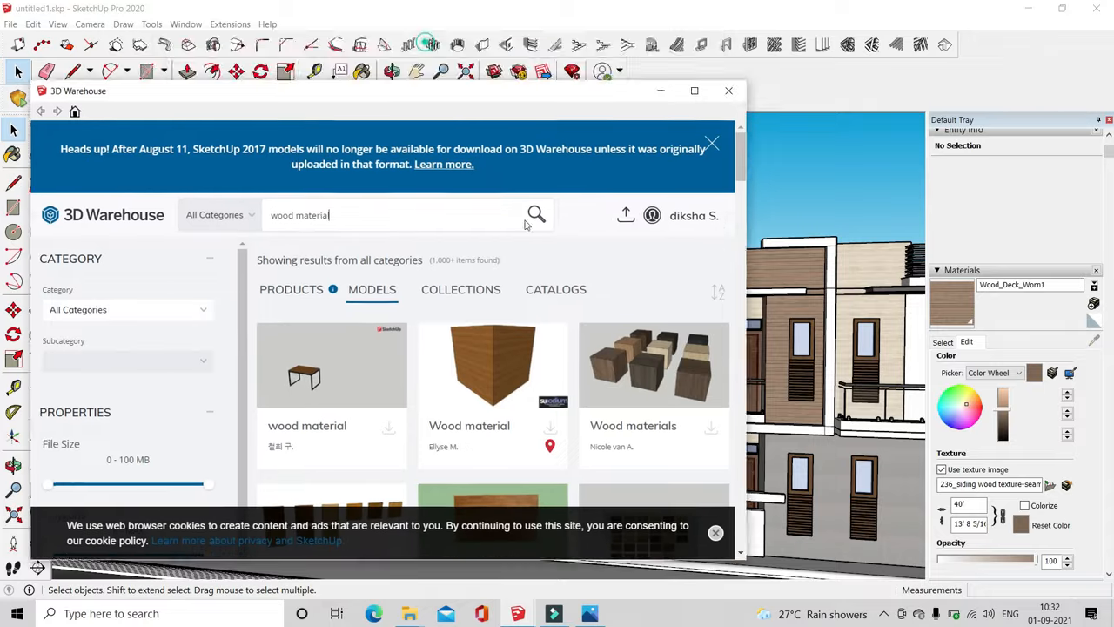
drag(375, 90, 479, 14)
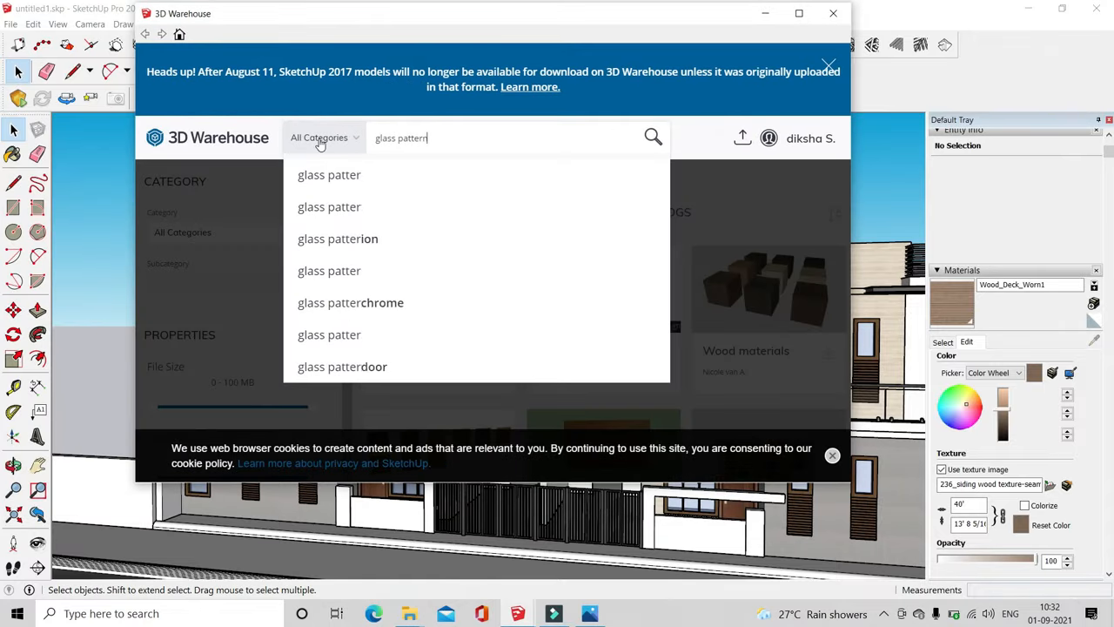
click(393, 178)
click(798, 13)
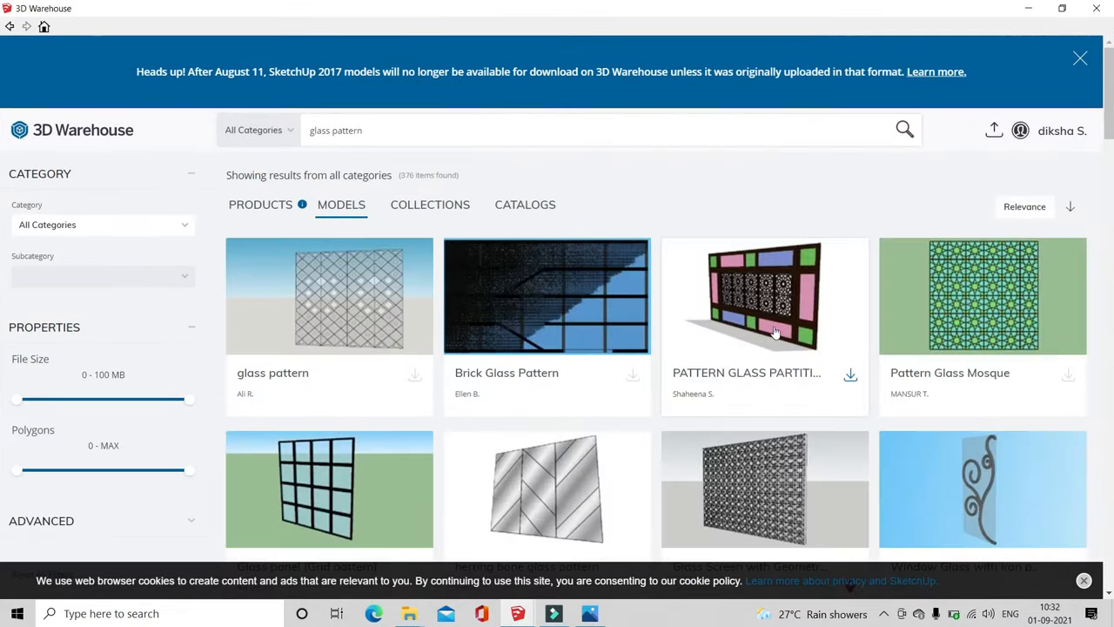
Look through the "glass pattern" models and collections for a pattern suited to the facade glazing
scroll(445, 294, up, 1)
scroll(525, 271, down, 5)
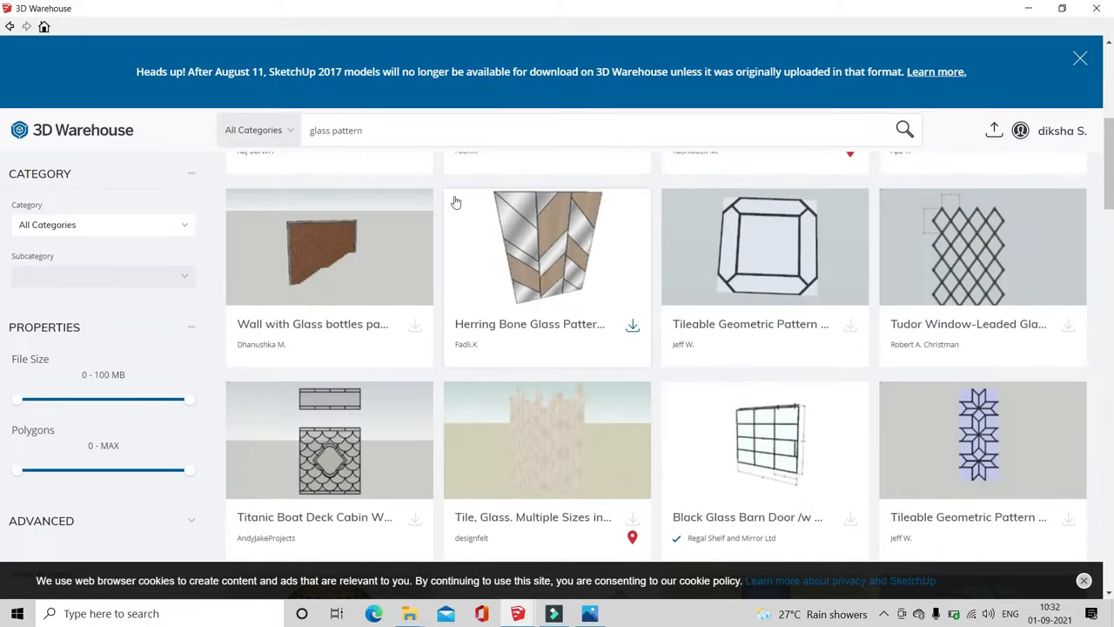
scroll(455, 201, up, 5)
click(437, 212)
scroll(876, 349, down, 3)
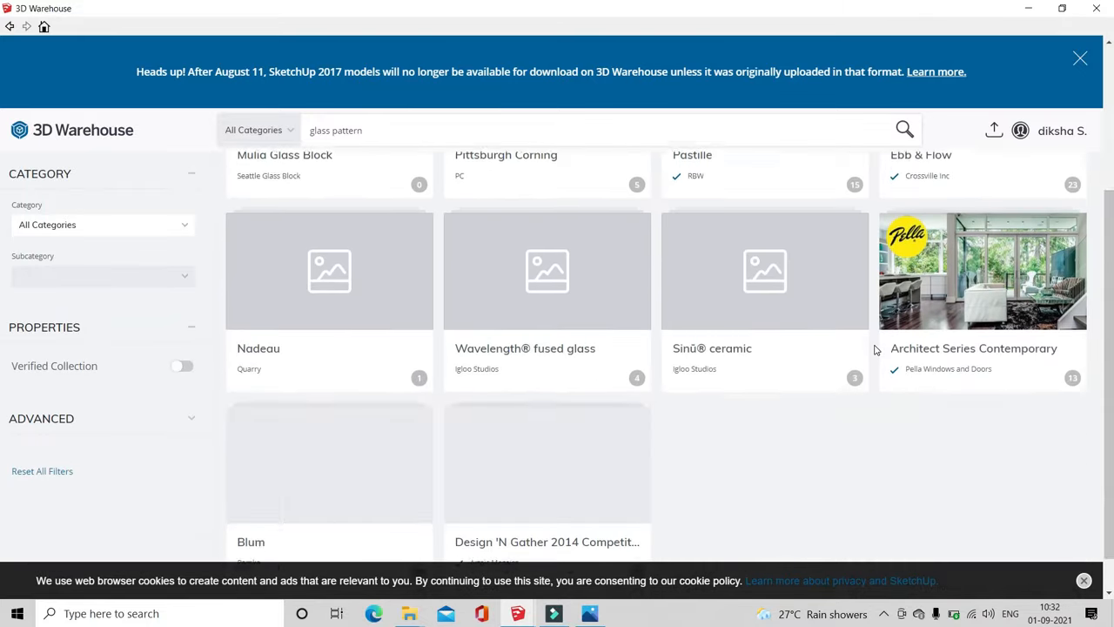
scroll(876, 349, up, 3)
scroll(875, 349, down, 1)
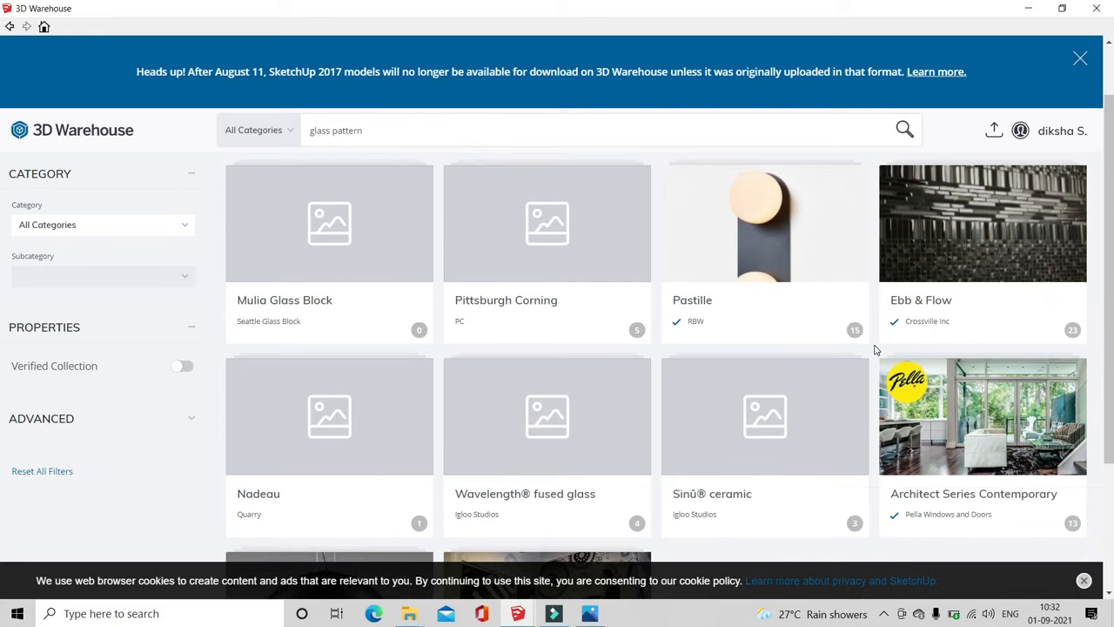
scroll(354, 146, up, 1)
click(342, 206)
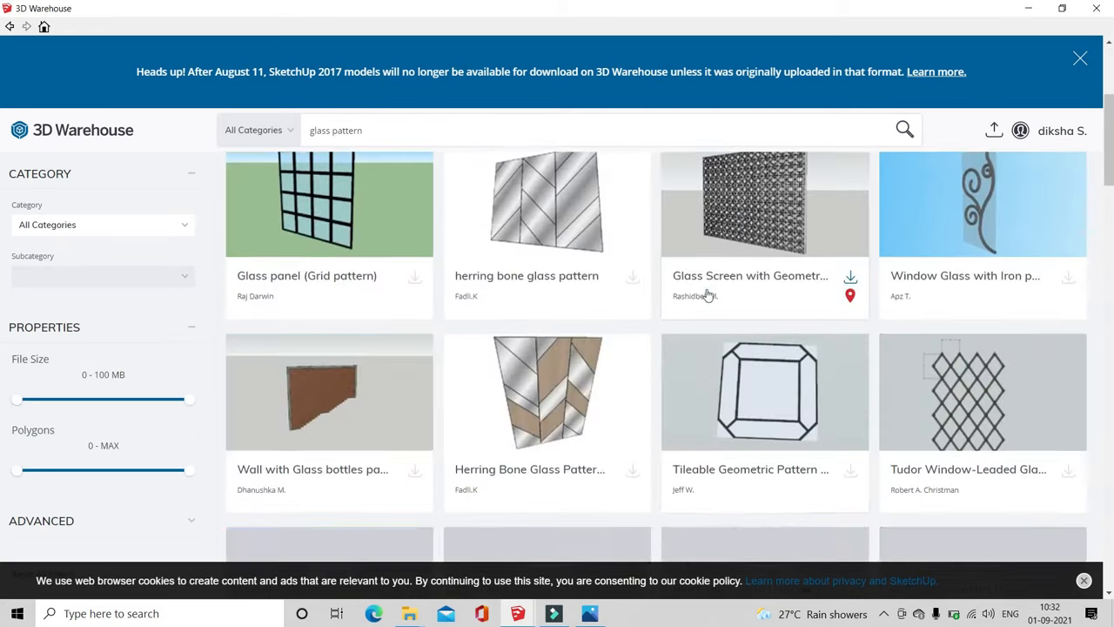
scroll(708, 295, down, 5)
scroll(707, 295, down, 8)
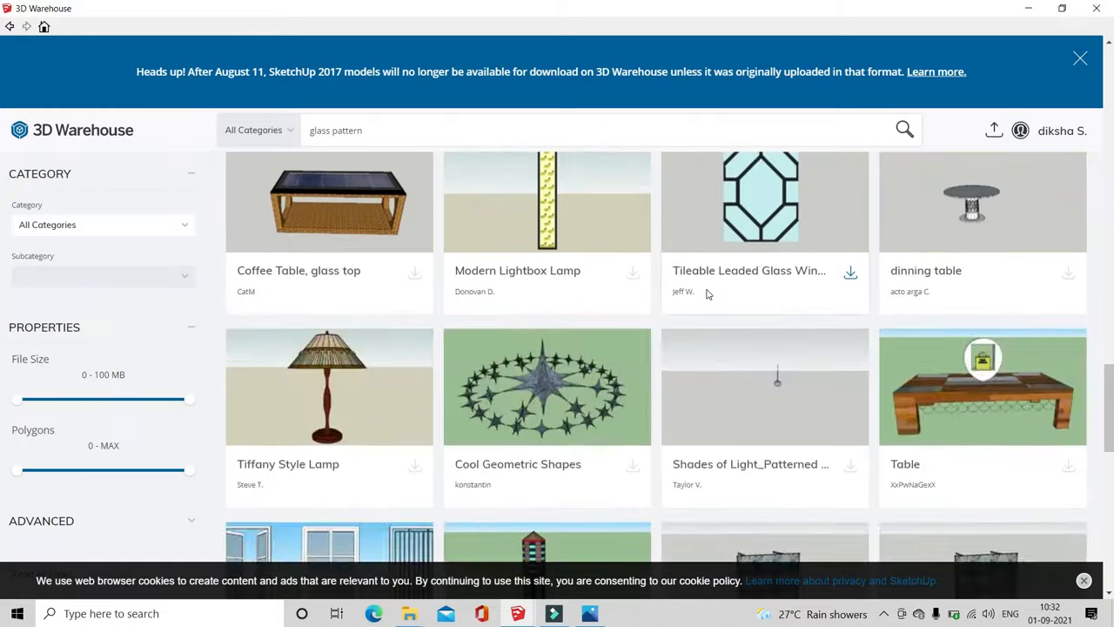
Search for "window glass pattern" and look through the models for a suitable glass design
text(ow)
key(Return)
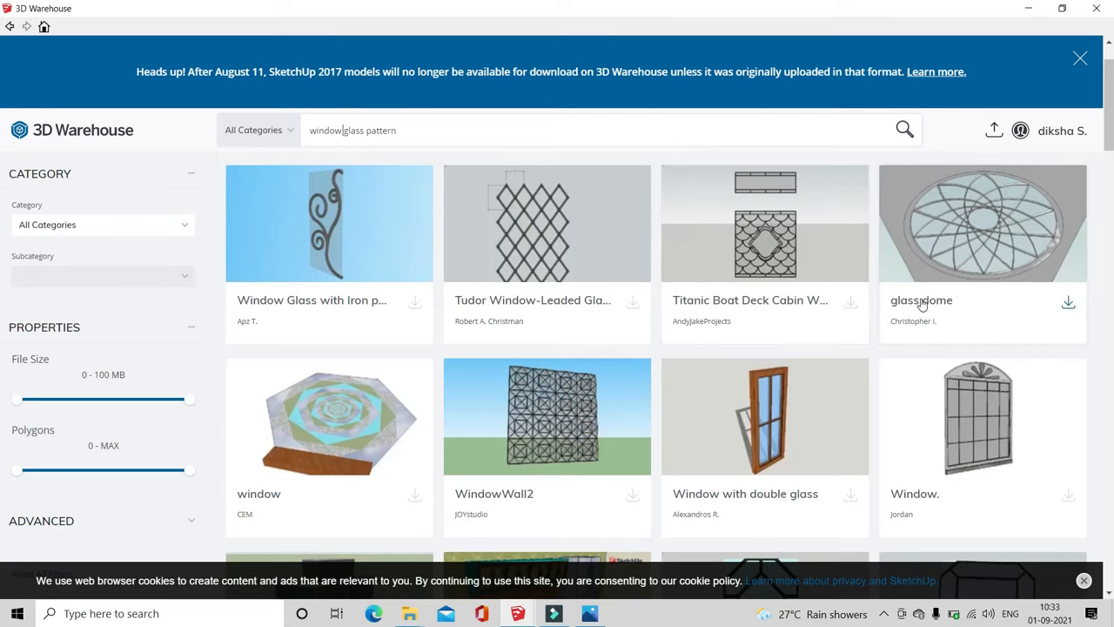
scroll(880, 313, down, 5)
scroll(914, 314, down, 10)
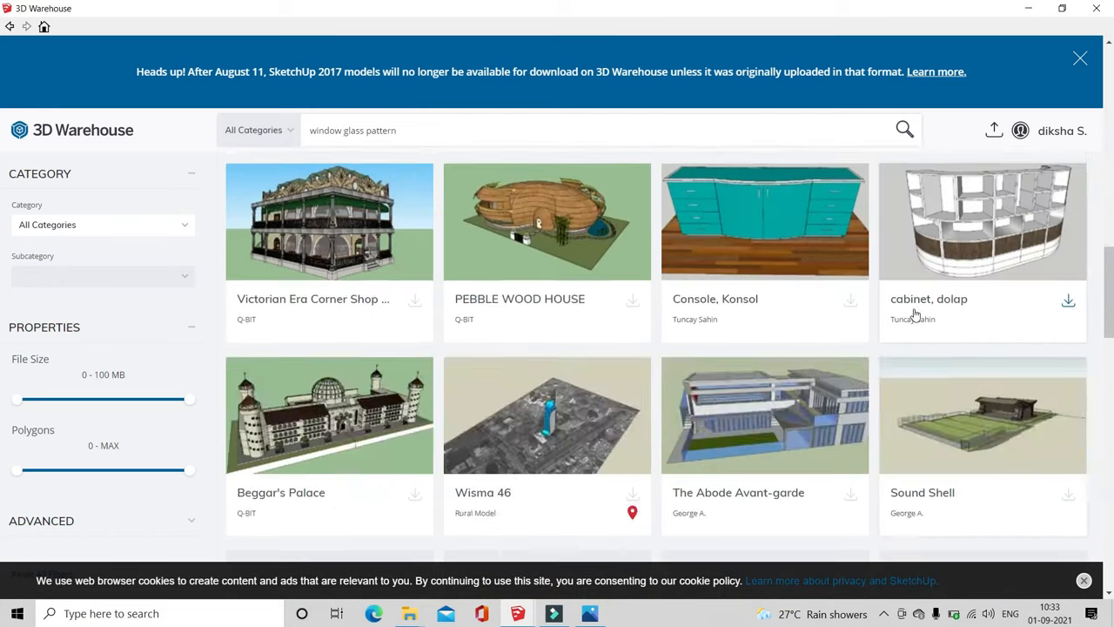
scroll(915, 314, down, 12)
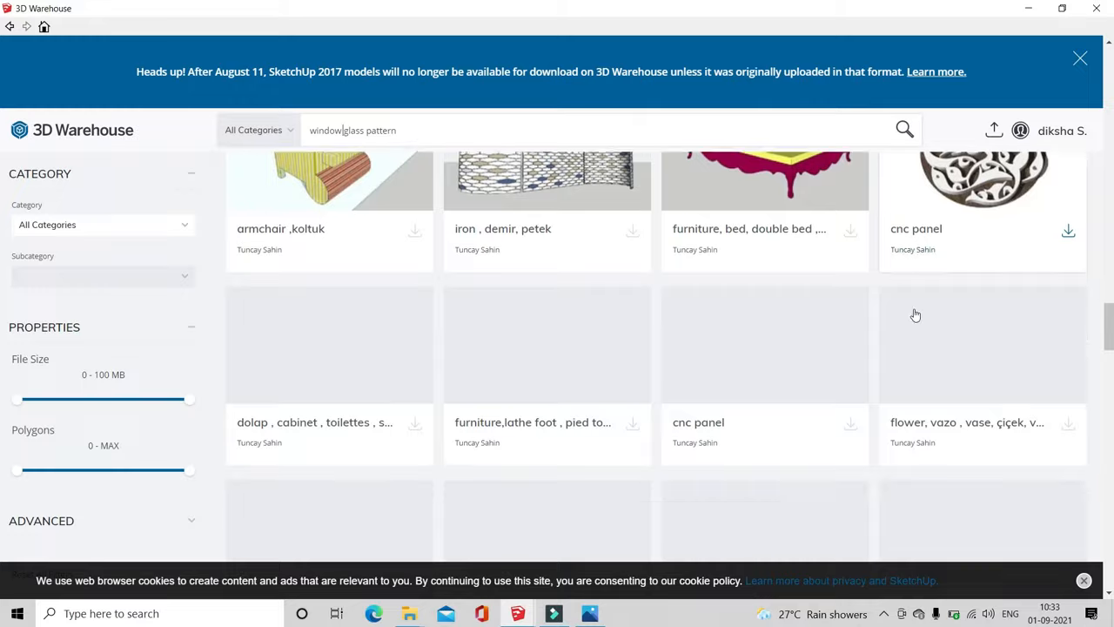
scroll(914, 315, up, 3)
Search the model library for "window glass" and for plain "glass"
drag(404, 124, 378, 129)
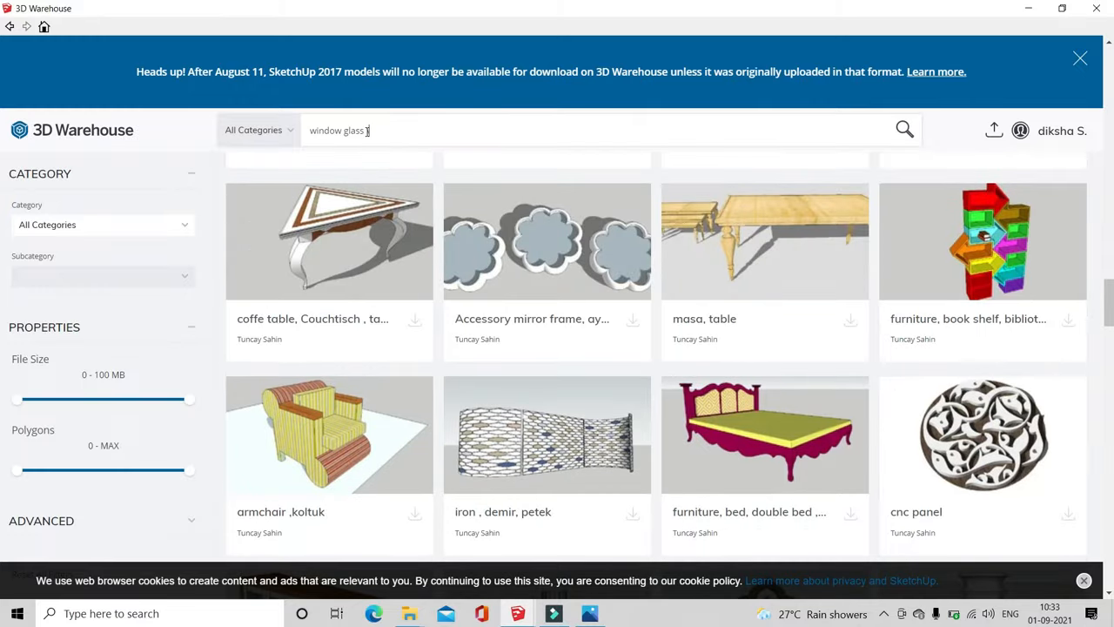
key(BackSpace)
key(Return)
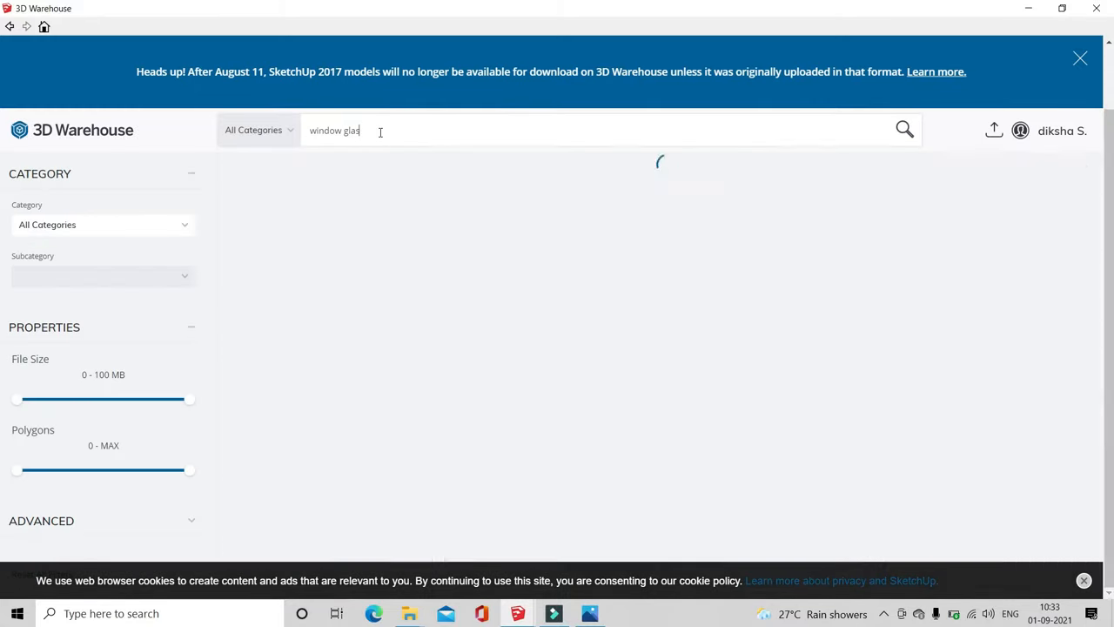
text(ss)
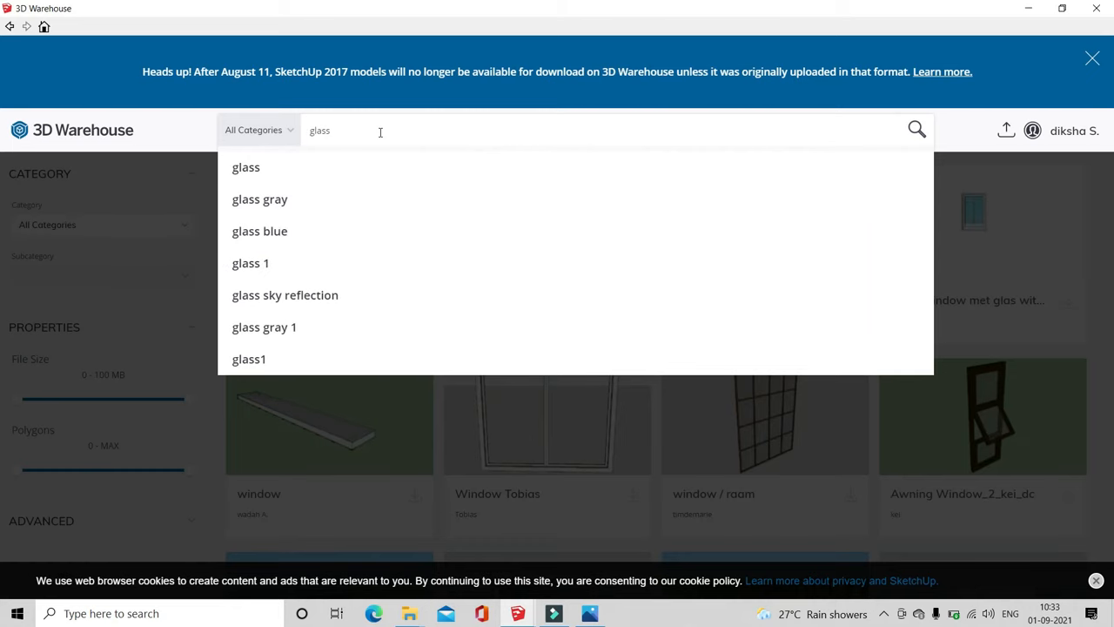
key(Return)
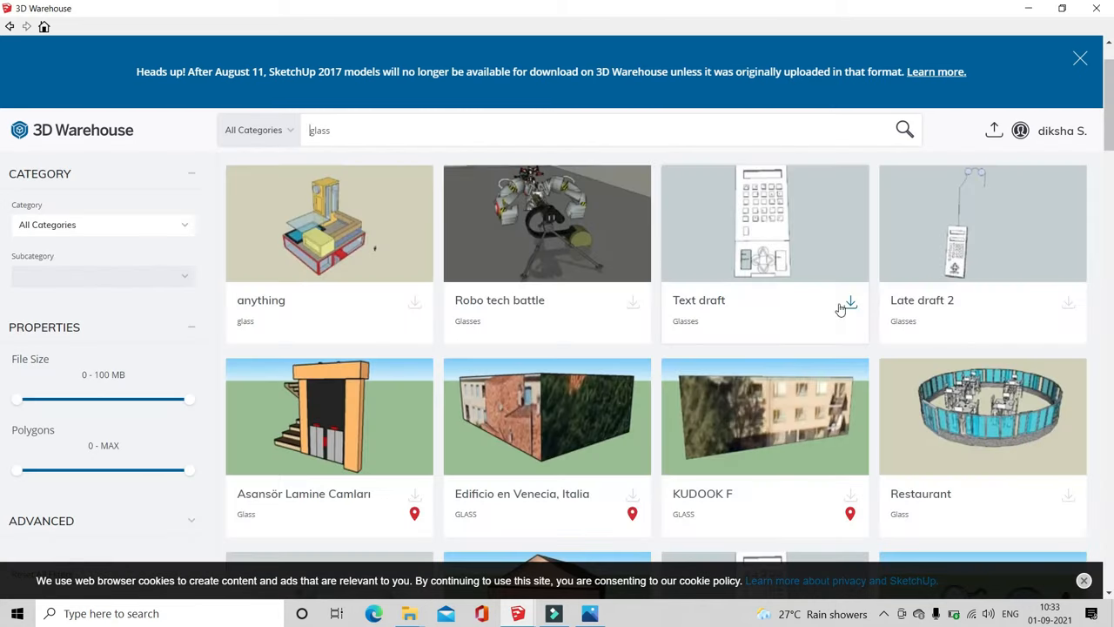
Find the etched transparent cabinet glass sheet among the "glass" collections and load it directly into the model
scroll(869, 300, down, 6)
scroll(869, 299, up, 7)
click(424, 204)
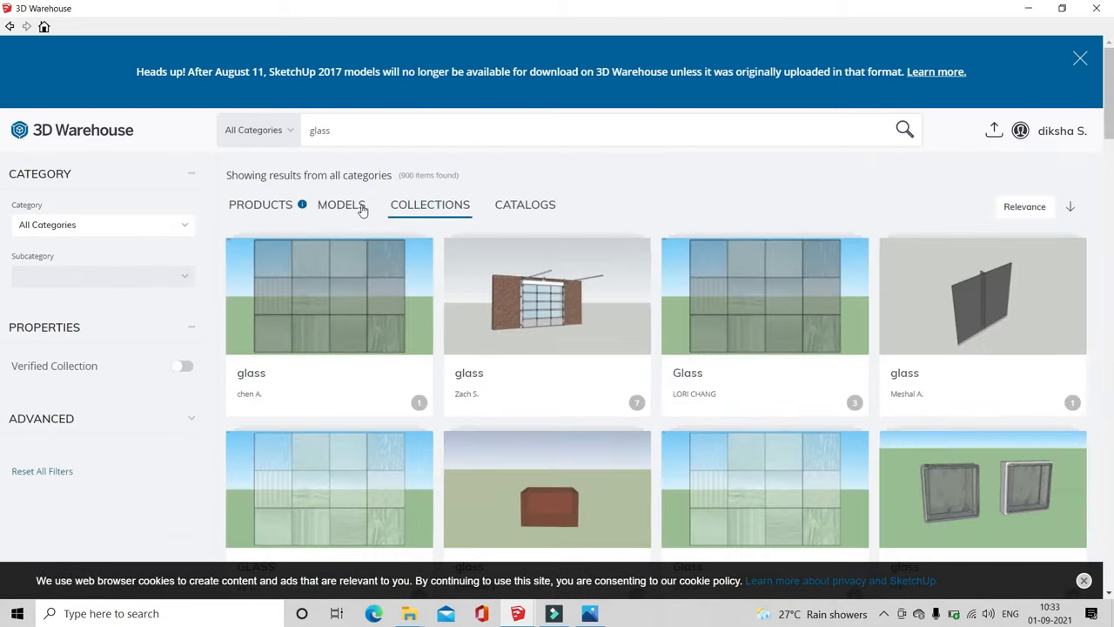
scroll(809, 363, down, 3)
scroll(738, 269, up, 1)
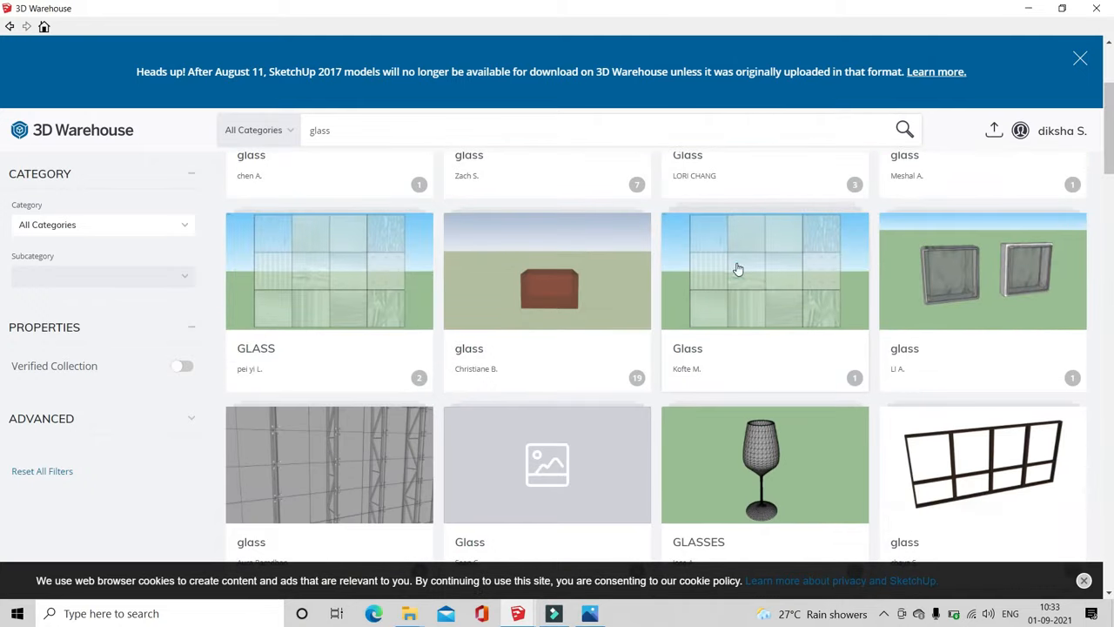
click(737, 269)
click(205, 407)
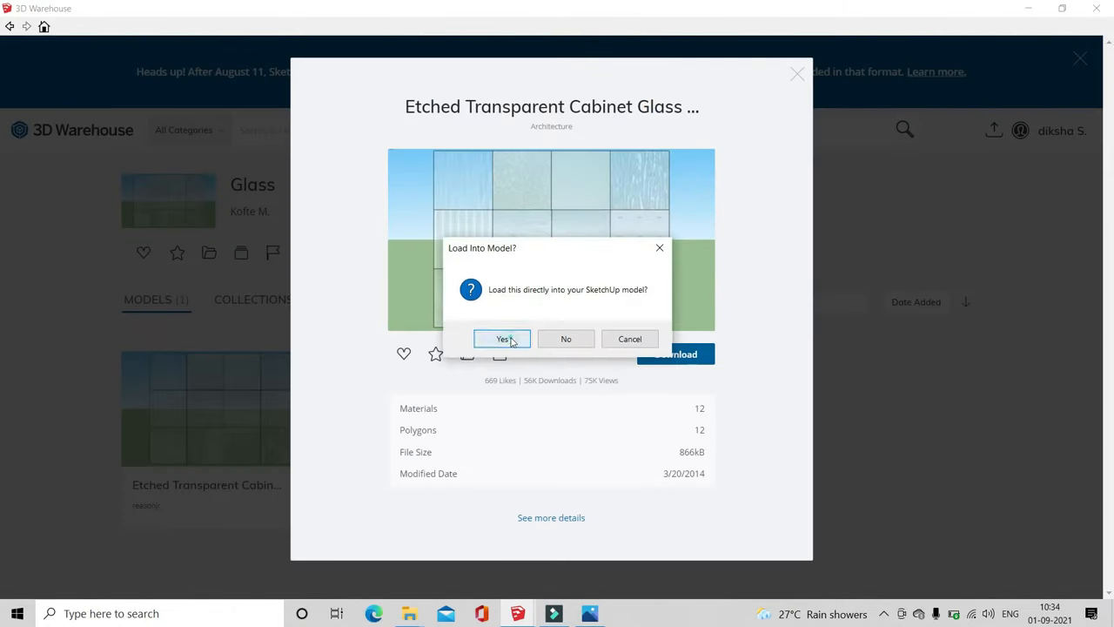
click(503, 338)
Place the etched glass sample panel in front of the house, rotate it parallel to the facade and move it clear of the wall
scroll(582, 392, down, 5)
middle_drag(582, 392, 474, 500)
scroll(485, 499, up, 3)
click(485, 499)
key(q)
scroll(456, 511, down, 1)
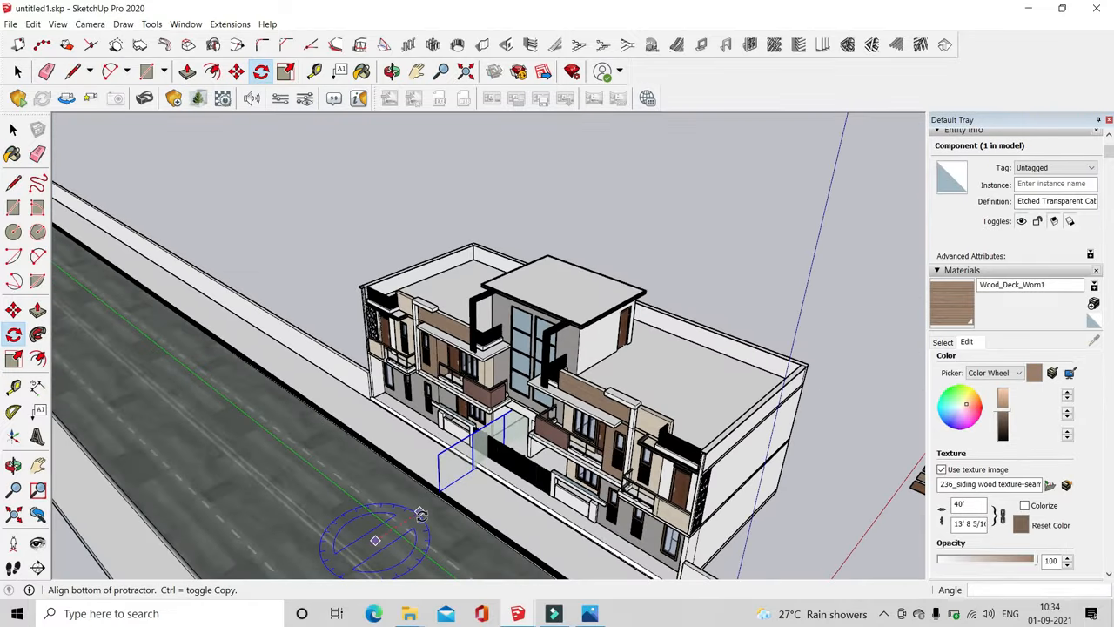
middle_drag(615, 430, 524, 331)
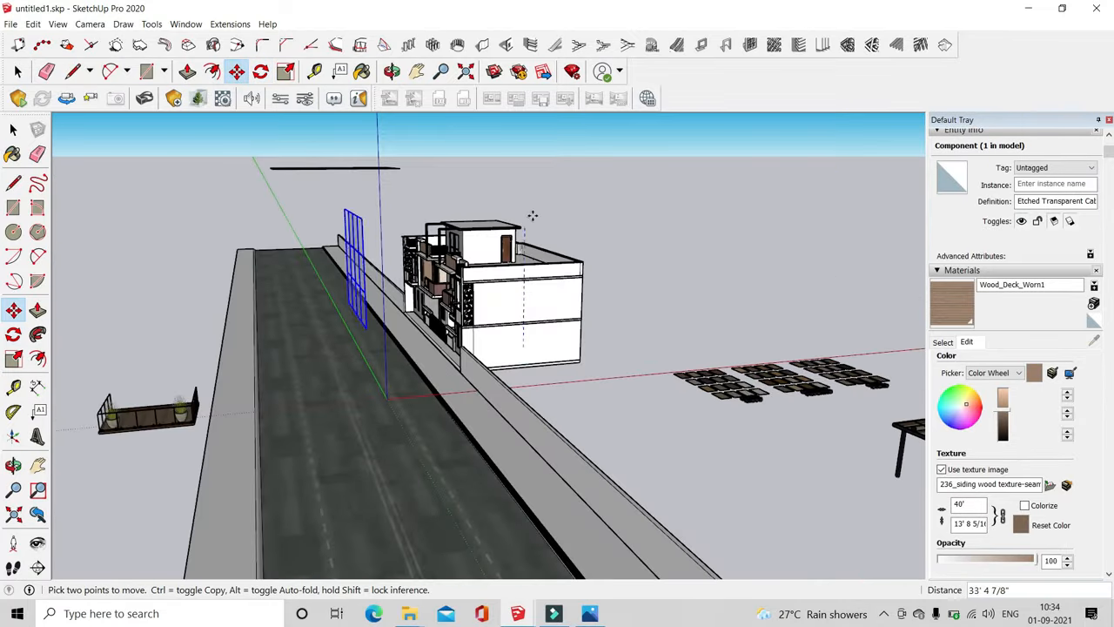
drag(529, 344, 640, 409)
middle_drag(639, 409, 666, 396)
Compare the samples on the etched glass panel and sample the J3 Glass Texture material from it
key(space)
click(179, 171)
scroll(409, 340, up, 4)
middle_drag(409, 340, 428, 378)
scroll(692, 242, up, 4)
scroll(365, 267, down, 4)
middle_drag(361, 435, 517, 392)
scroll(756, 403, up, 3)
click(826, 380)
scroll(566, 414, up, 4)
click(566, 414)
scroll(566, 415, down, 3)
click(944, 342)
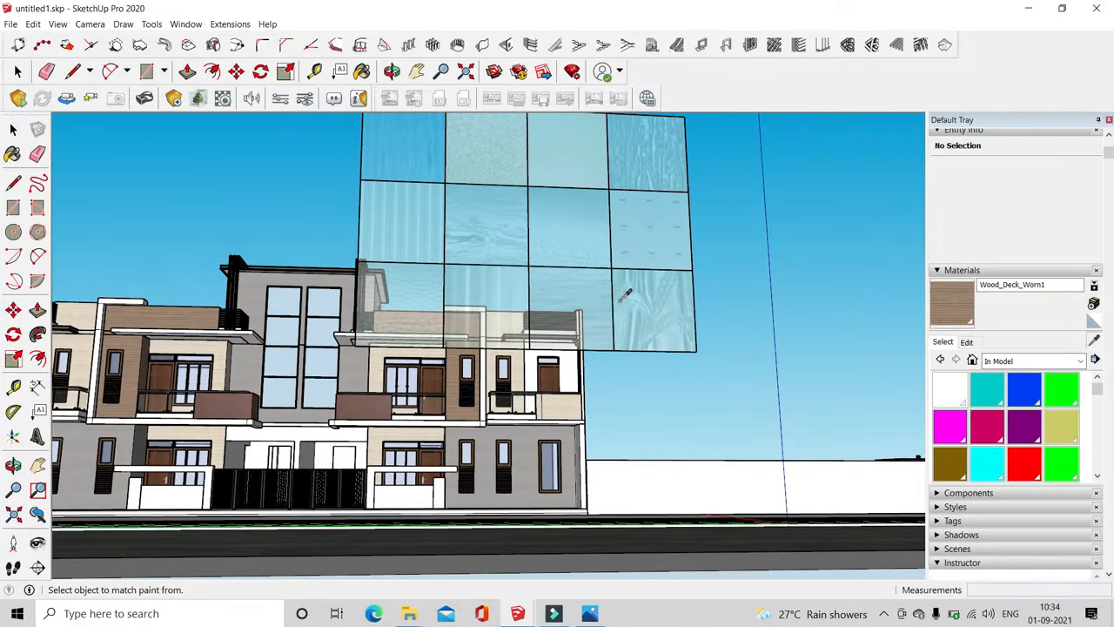
click(504, 155)
Paint the panes of the tall central facade windows with J3 Glass Texture
mouse_move(375, 304)
middle_down()
mouse_move(450, 389)
mouse_move(413, 328)
middle_up()
scroll(412, 328, up, 4)
key(space)
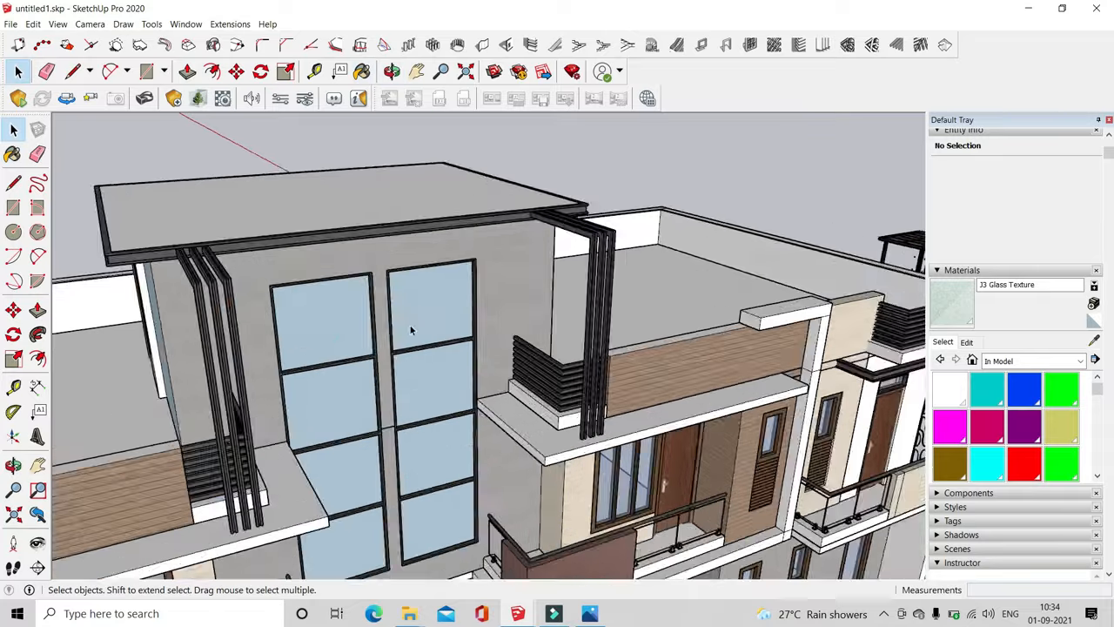
double_click(413, 328)
key(b)
click(468, 314)
click(314, 268)
Delete the etched glass sample panel from in front of the house
middle_drag(374, 296, 522, 322)
scroll(522, 322, down, 6)
click(598, 315)
key(Delete)
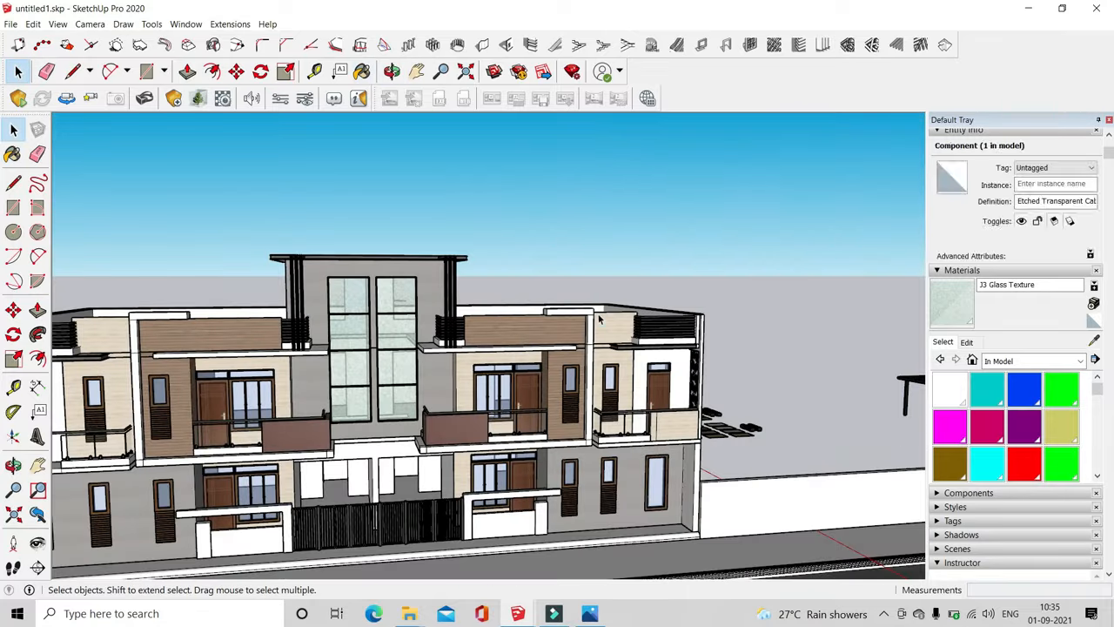
Tint the J3 Glass Texture material a soft blue on the colour wheel
scroll(396, 348, up, 4)
click(966, 342)
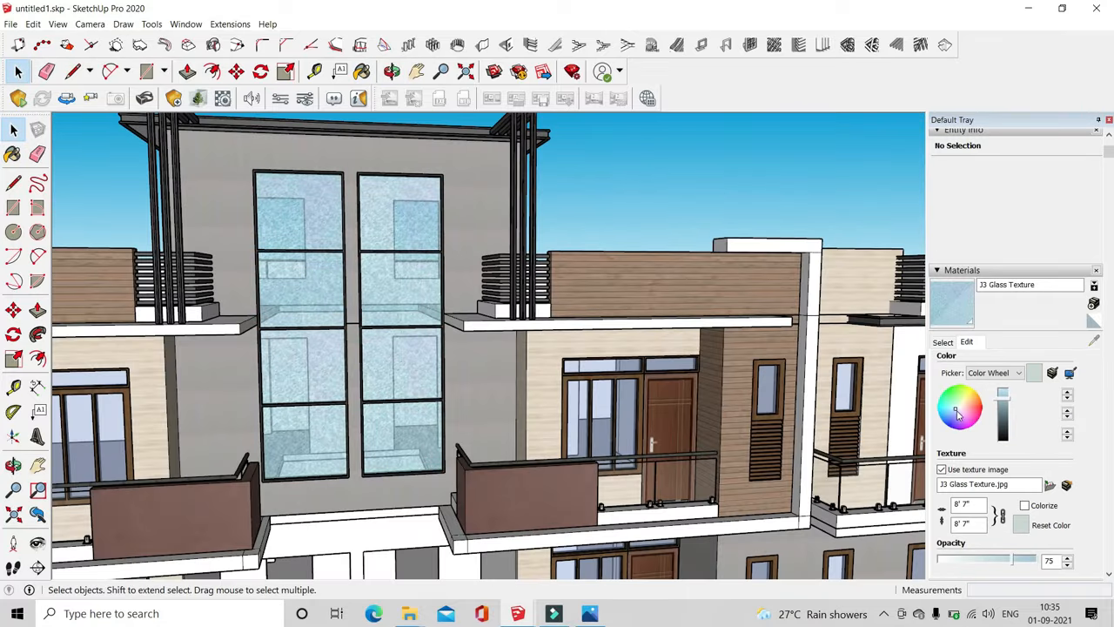
scroll(645, 227, down, 8)
scroll(642, 326, up, 4)
middle_drag(642, 325, 652, 383)
click(1093, 304)
click(629, 354)
click(1011, 161)
Switch to the Untitled.skp model, copy its sidewalk group beside the road and return to untitled1.skp, cancelling the new material
click(517, 613)
click(441, 565)
click(596, 557)
mouse_move(557, 331)
middle_down()
mouse_move(531, 365)
mouse_move(549, 436)
middle_up()
click(289, 517)
click(517, 611)
click(440, 557)
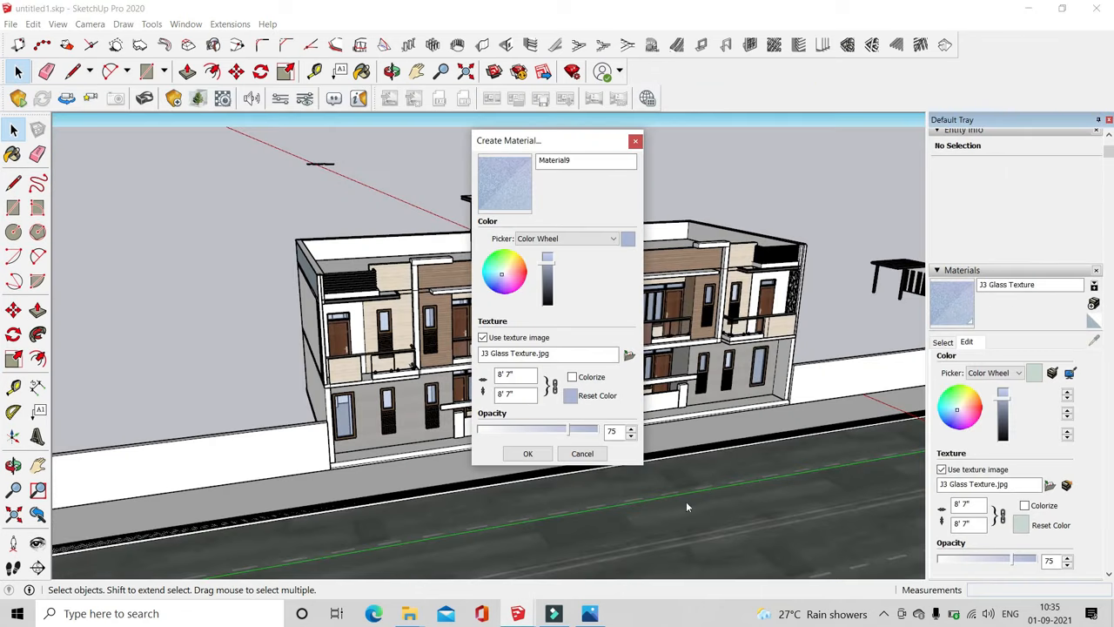
click(583, 454)
Paste the sidewalk group, sample its Tile Travertine 2 inch material and delete the pasted group
key(ctrl+v)
click(943, 342)
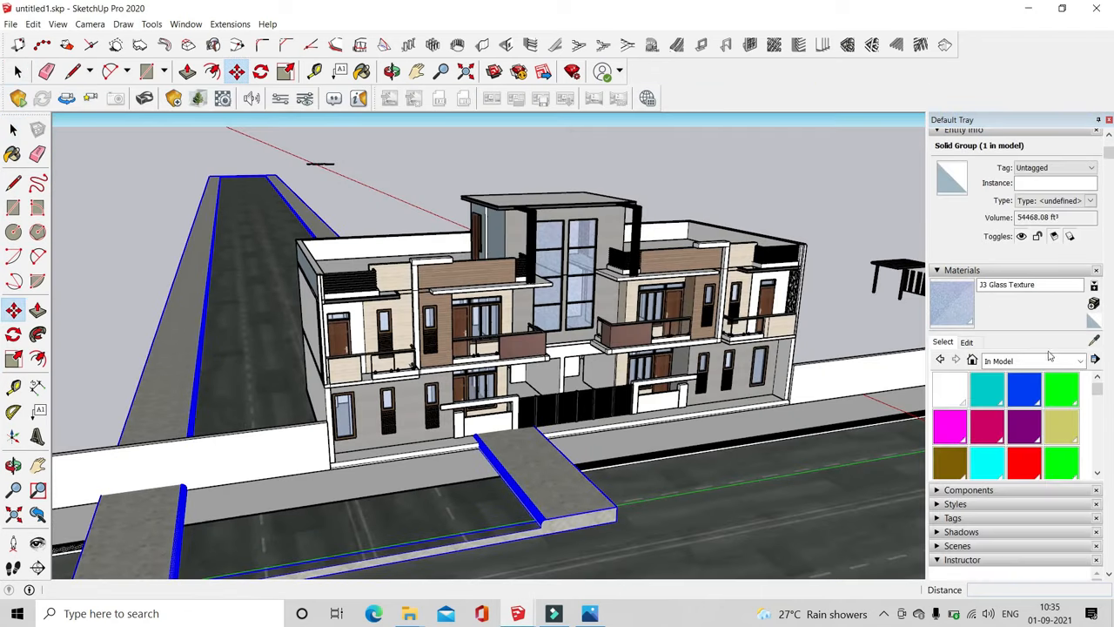
key(Delete)
Select the sidewalk geometry inside the road group and paint it with Tile Travertine 2 inch
middle_drag(369, 293, 433, 462)
double_click(433, 462)
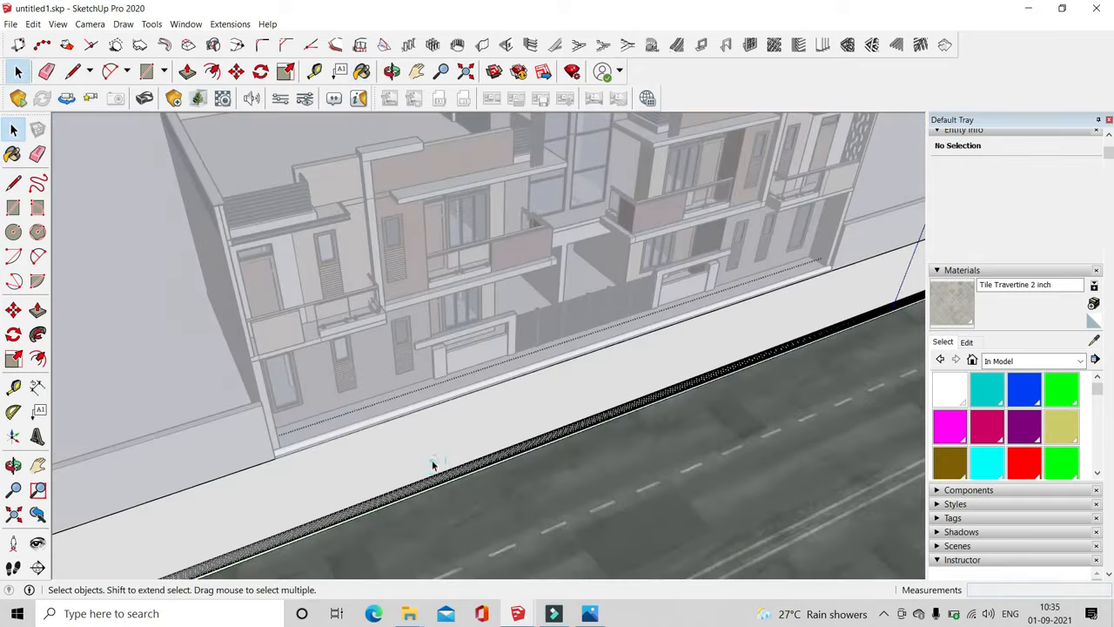
scroll(433, 462, up, 3)
triple_click(609, 534)
shift+click(437, 551)
scroll(437, 551, down, 5)
click(364, 71)
click(392, 467)
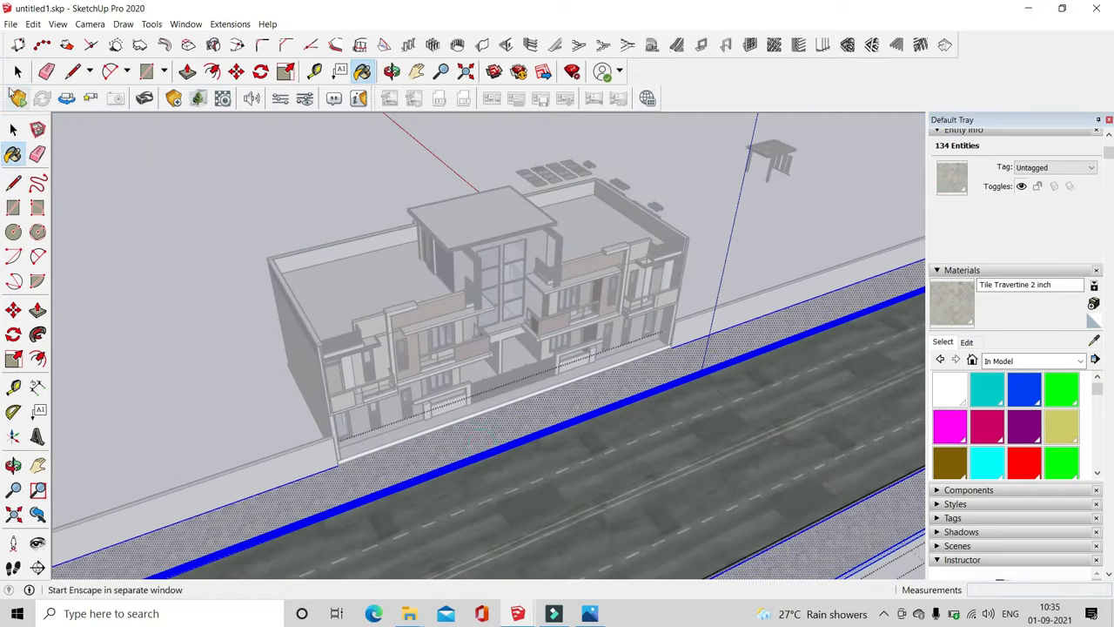
click(18, 71)
click(191, 217)
Copy a grey floor group from Untitled.skp, sample its Material10 in untitled1.skp and delete the pasted group
scroll(405, 494, up, 4)
scroll(505, 381, up, 4)
mouse_move(405, 494)
middle_down()
mouse_move(505, 380)
mouse_move(373, 333)
mouse_move(383, 418)
mouse_move(671, 460)
mouse_move(664, 599)
middle_up()
scroll(384, 417, down, 3)
scroll(383, 418, up, 3)
click(518, 613)
click(596, 548)
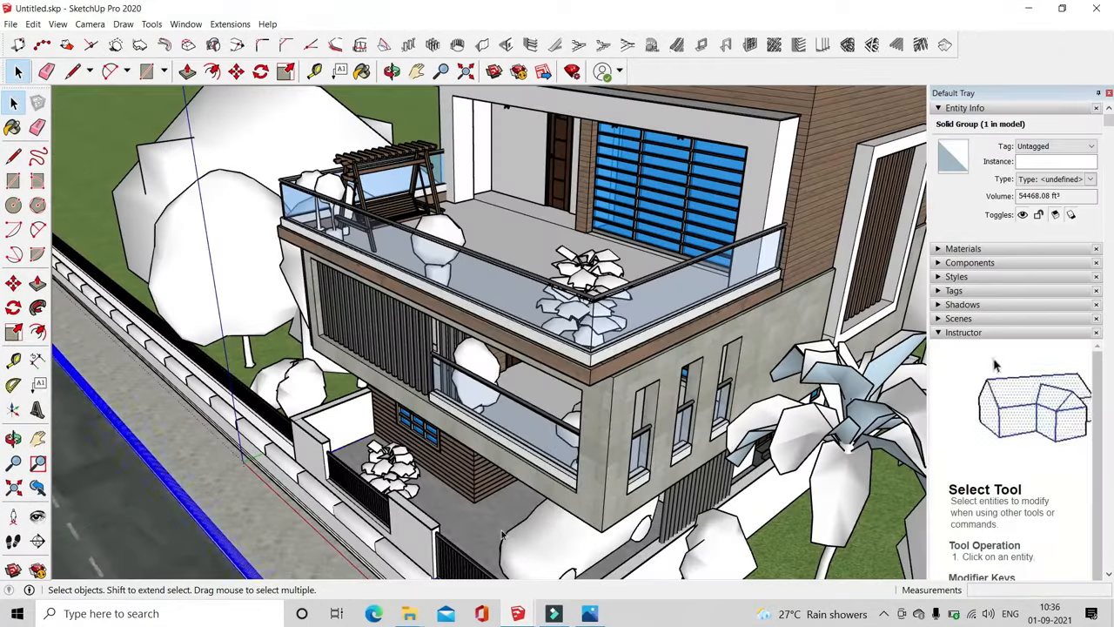
mouse_move(518, 614)
click(477, 547)
key(ctrl+v)
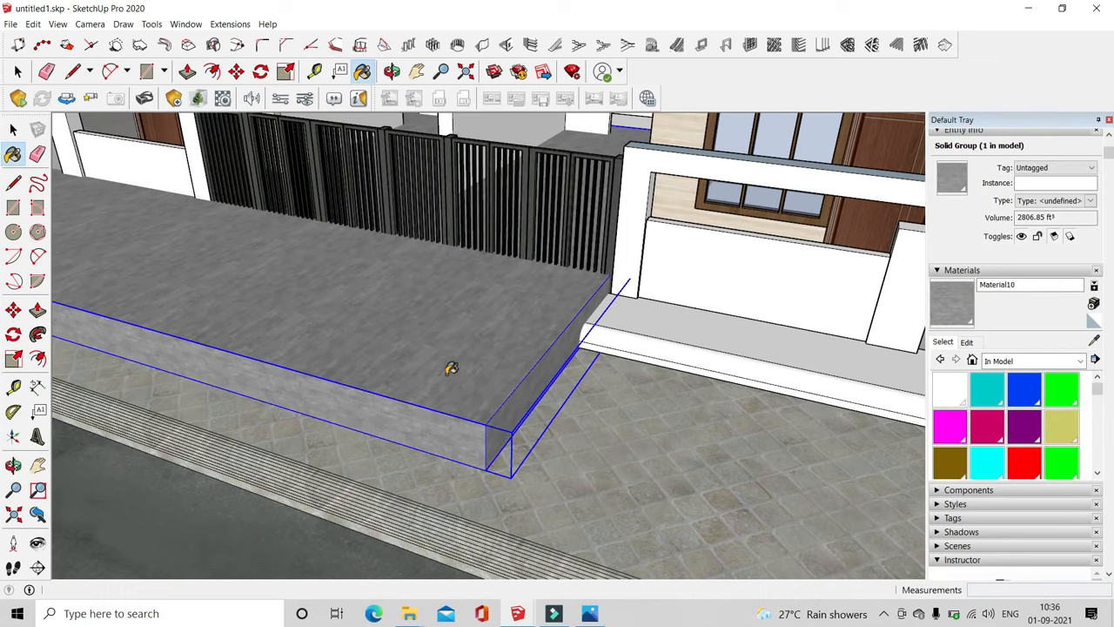
key(Delete)
Open the house's floor group, paint the front step edge with Material10 and undo the fill on the whole floor
scroll(450, 369, down, 5)
key(space)
double_click(373, 345)
key(b)
scroll(416, 363, up, 3)
click(416, 362)
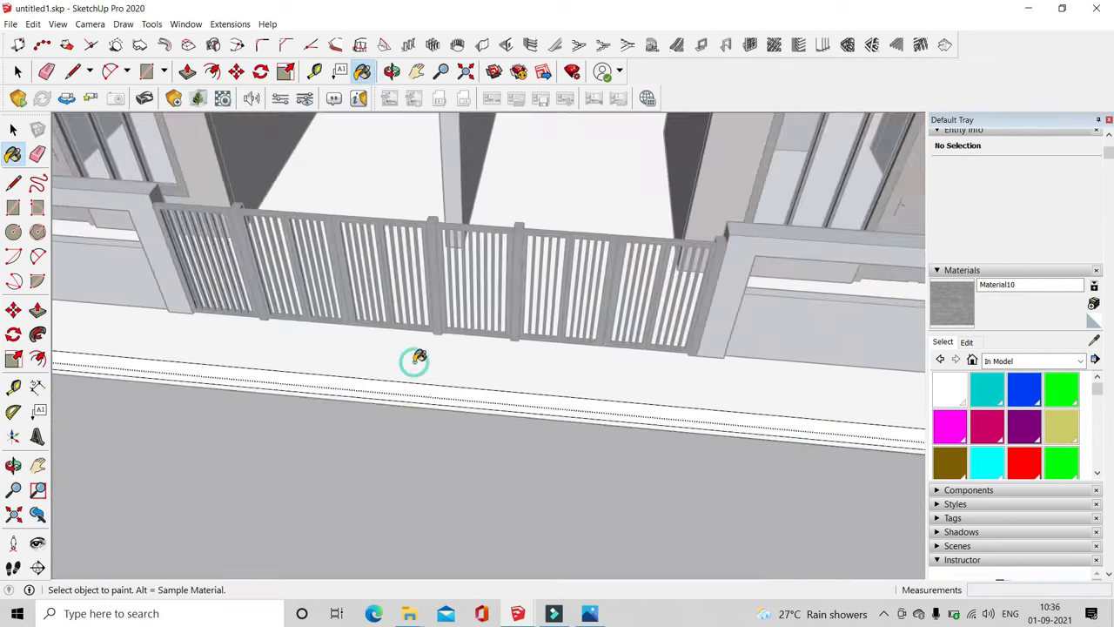
scroll(469, 406, down, 3)
key(ctrl+z)
scroll(461, 415, up, 1)
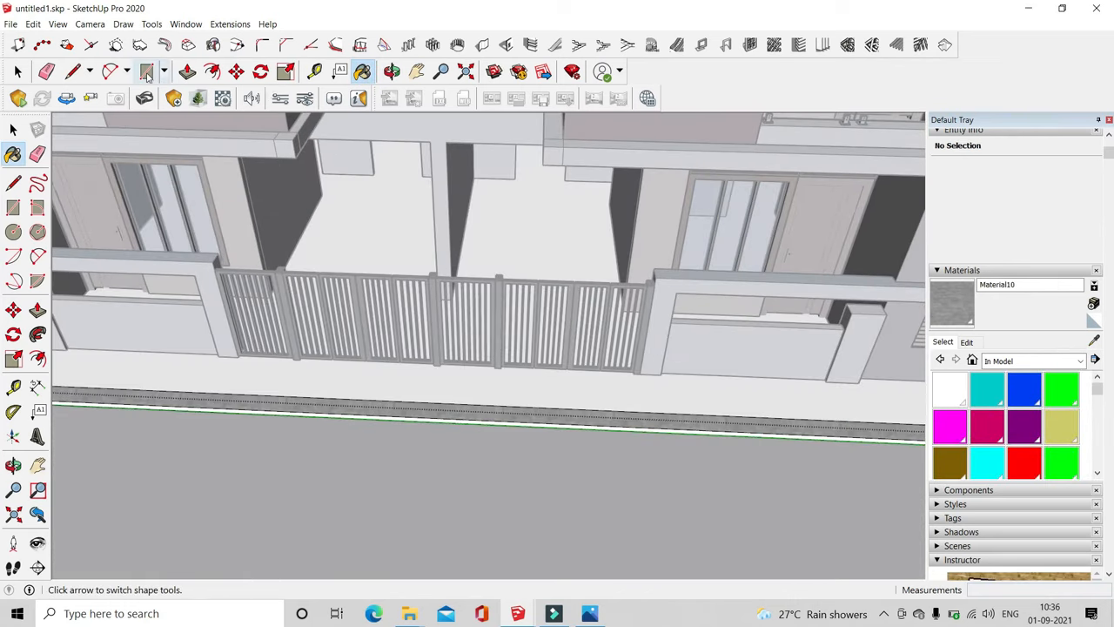
Draw a rectangle along the full width of the house front to separate the front strip of the floor
click(146, 76)
scroll(127, 384, down, 3)
scroll(73, 400, up, 4)
click(77, 406)
scroll(253, 412, down, 6)
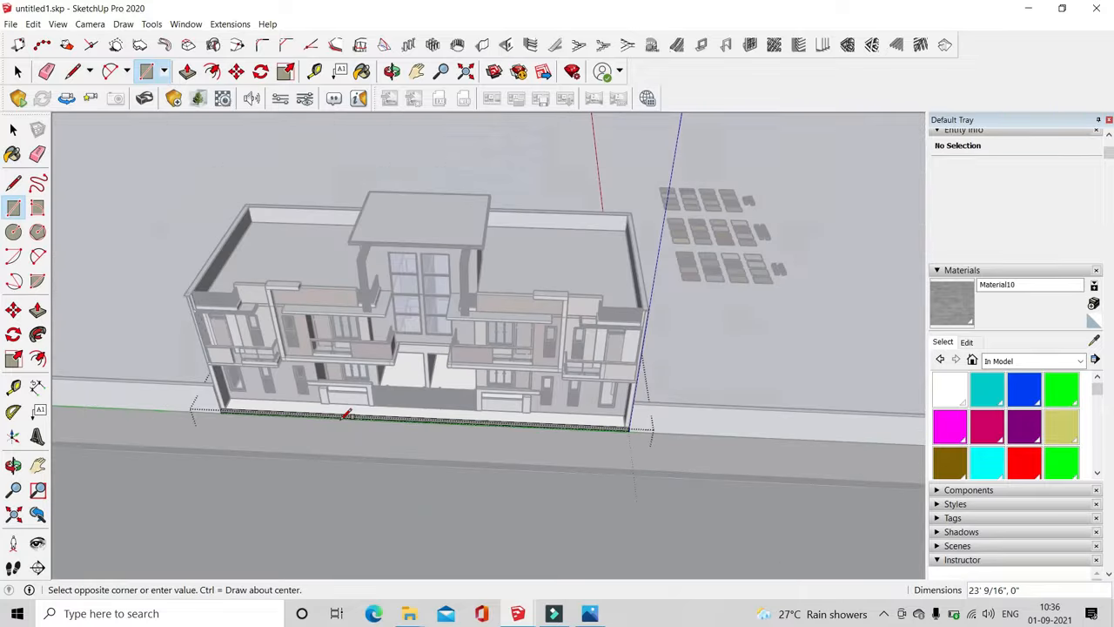
scroll(461, 437, up, 6)
click(557, 494)
Paint the front floor strip behind the gate with Material10 and close the group
key(b)
click(502, 516)
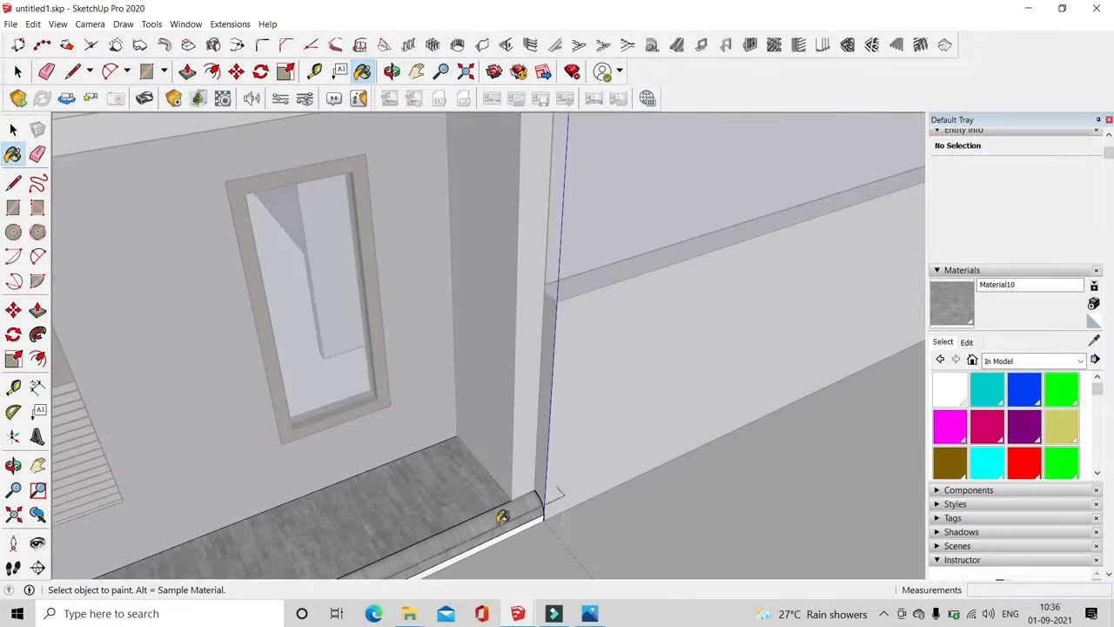
key(space)
click(664, 167)
scroll(693, 341, down, 8)
mouse_move(600, 478)
middle_down()
mouse_move(360, 397)
mouse_move(396, 424)
mouse_move(420, 406)
middle_up()
scroll(396, 424, up, 2)
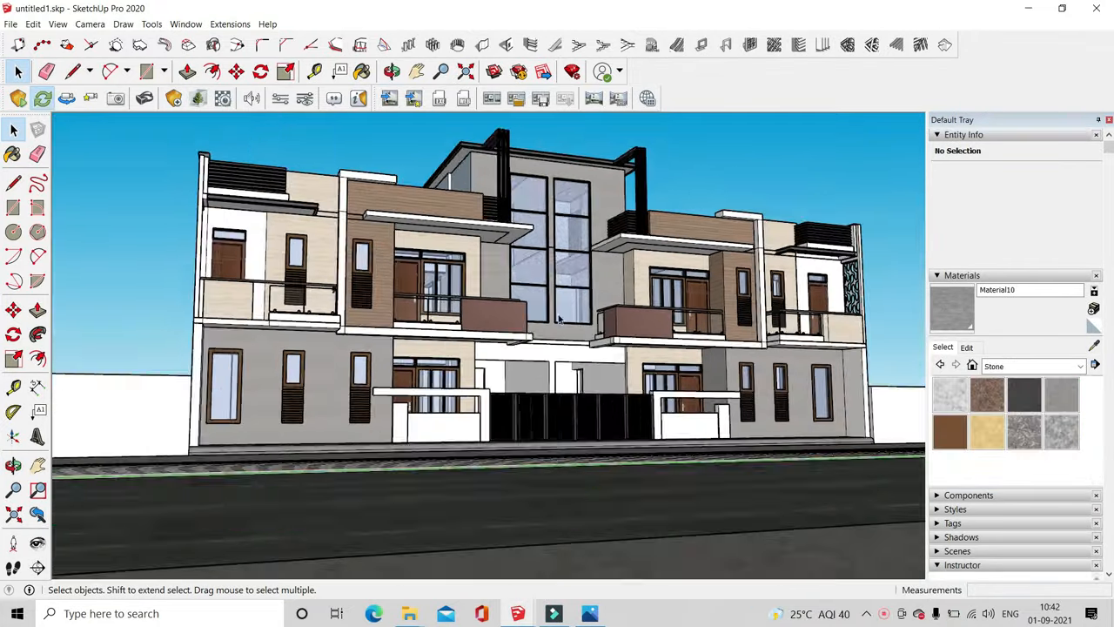
Sample the Wood_Deck_Worn1 material from the left unit's upper parapet
middle_drag(487, 348, 453, 349)
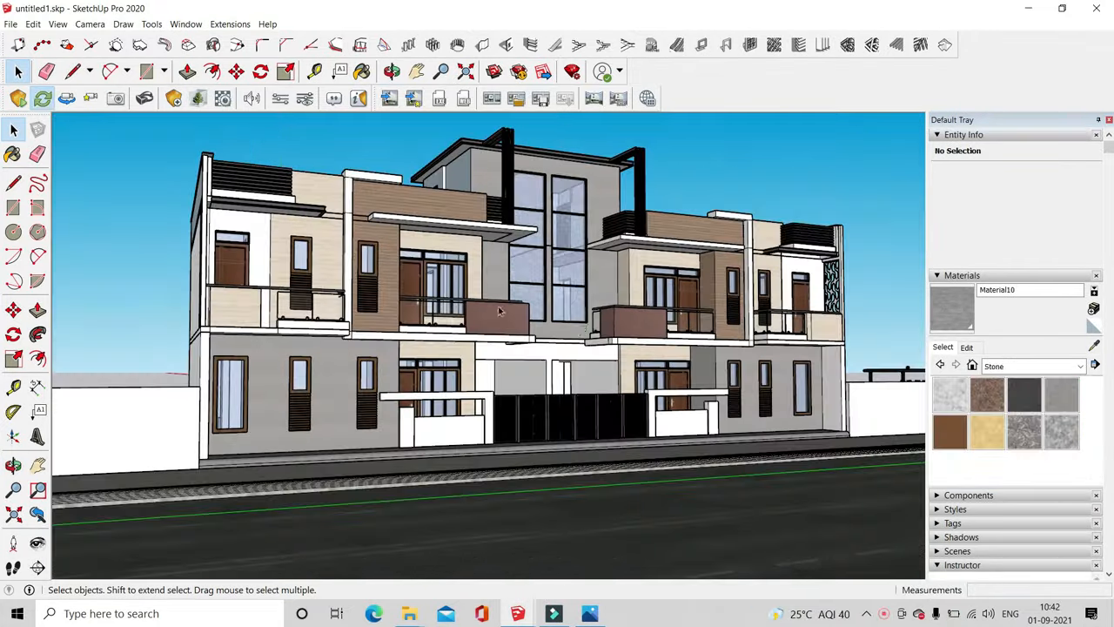
scroll(405, 261, up, 3)
scroll(405, 137, up, 2)
key(b)
click(397, 142)
Open the left unit's balcony canopy group and draw a rectangle over the recessed soffit area
middle_drag(400, 141, 497, 168)
scroll(497, 169, up, 3)
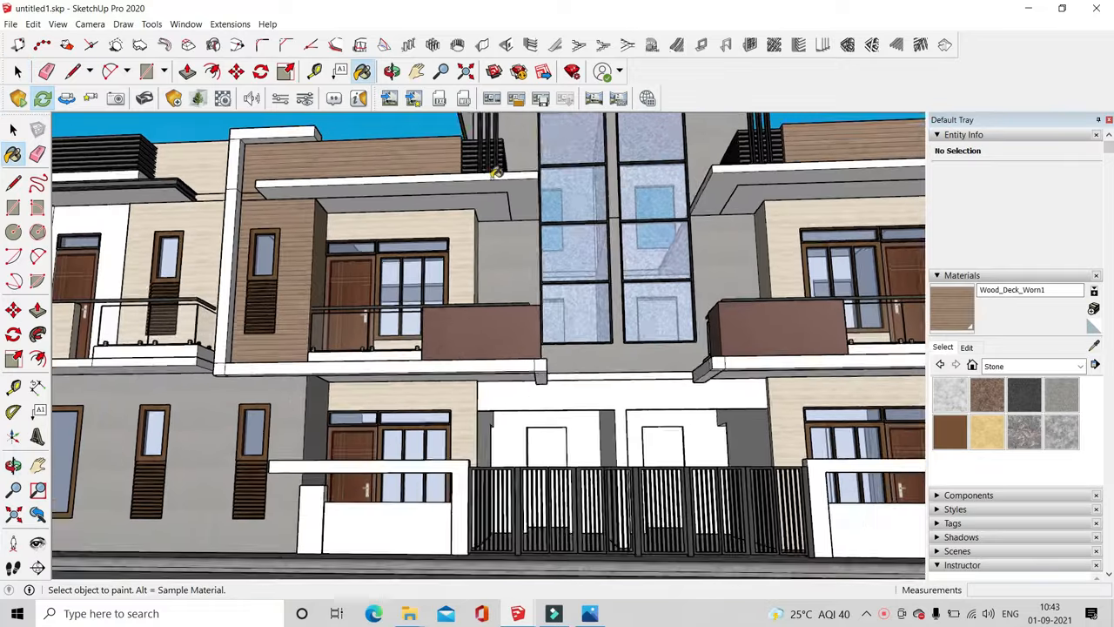
key(space)
scroll(339, 238, up, 4)
double_click(524, 178)
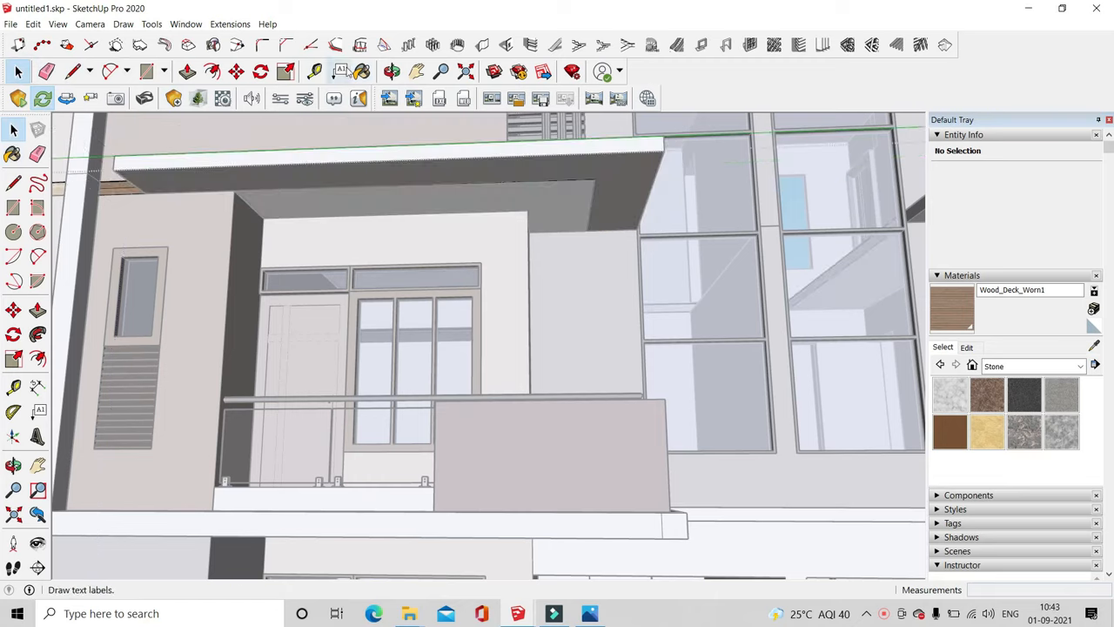
scroll(588, 229, up, 7)
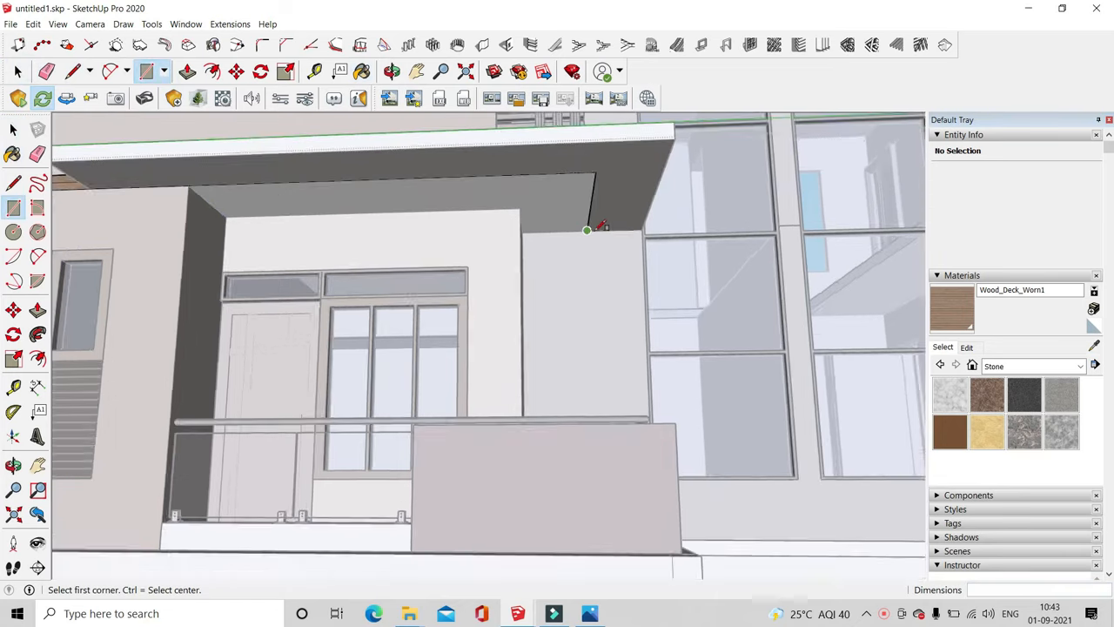
click(566, 238)
scroll(691, 323, down, 5)
scroll(162, 275, down, 1)
scroll(74, 246, up, 1)
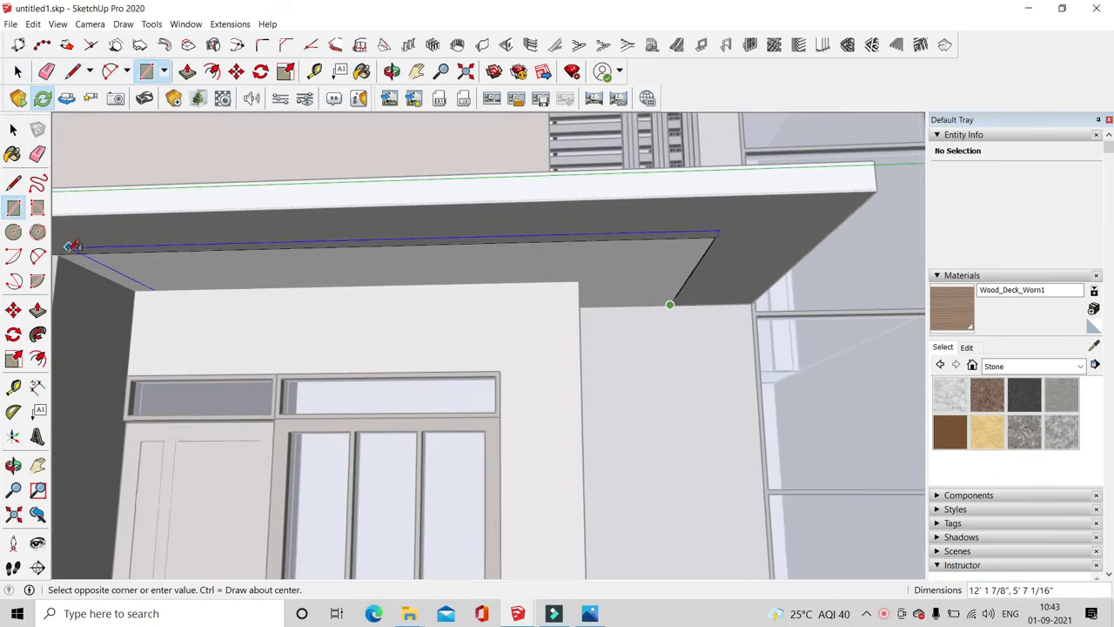
Paint the inner soffit panel of the left canopy with Wood_Deck_Worn1
click(358, 78)
click(607, 270)
middle_drag(607, 270, 550, 280)
scroll(615, 349, down, 3)
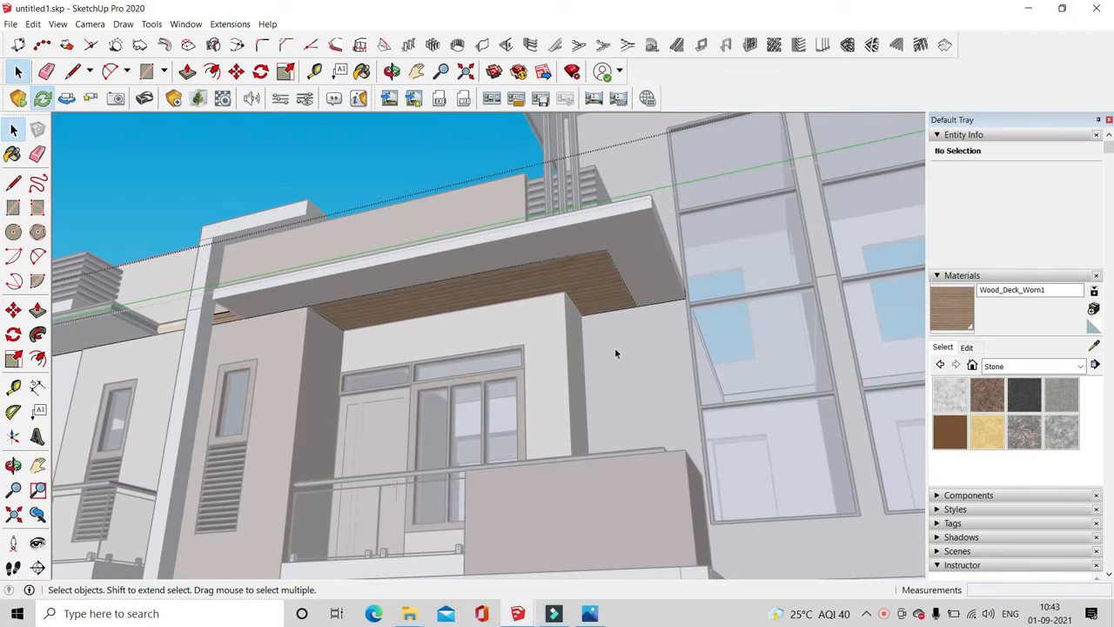
Rotate the wood plank texture on the left canopy's inner soffit panel using texture positioning
scroll(595, 289, up, 3)
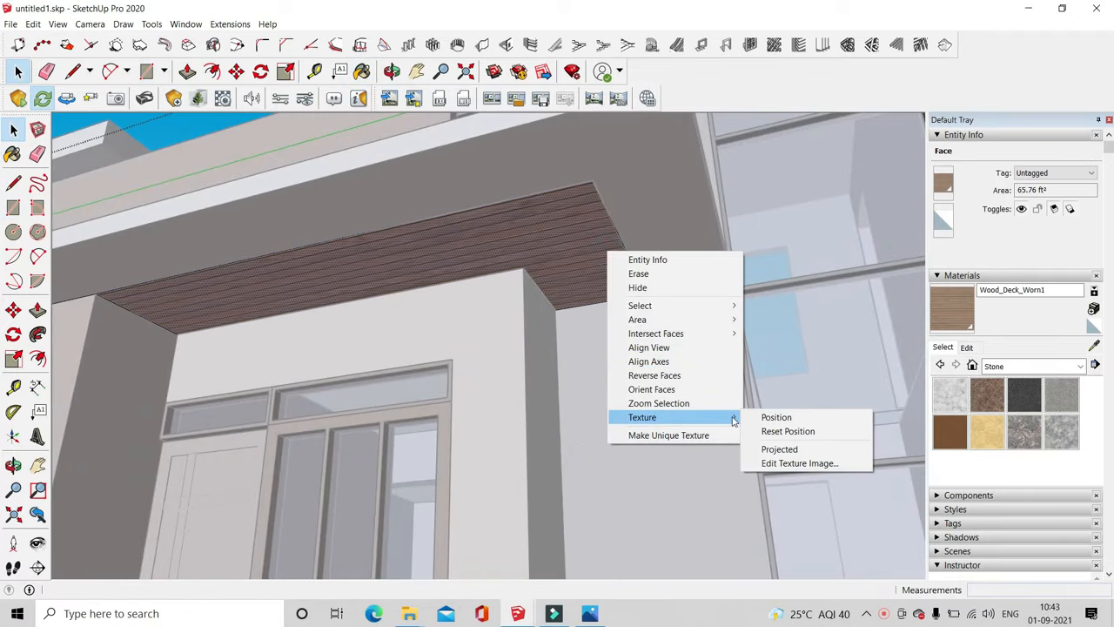
click(775, 417)
drag(509, 148, 274, 459)
middle_drag(273, 459, 253, 423)
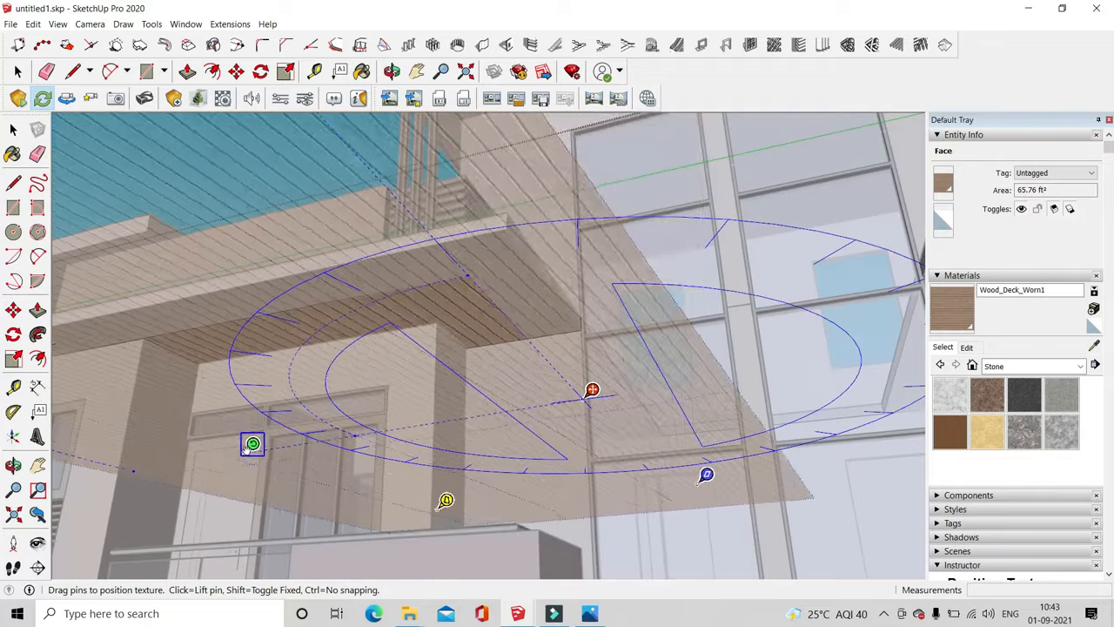
drag(253, 444, 276, 461)
middle_drag(608, 443, 502, 495)
scroll(485, 522, down, 5)
scroll(478, 392, up, 8)
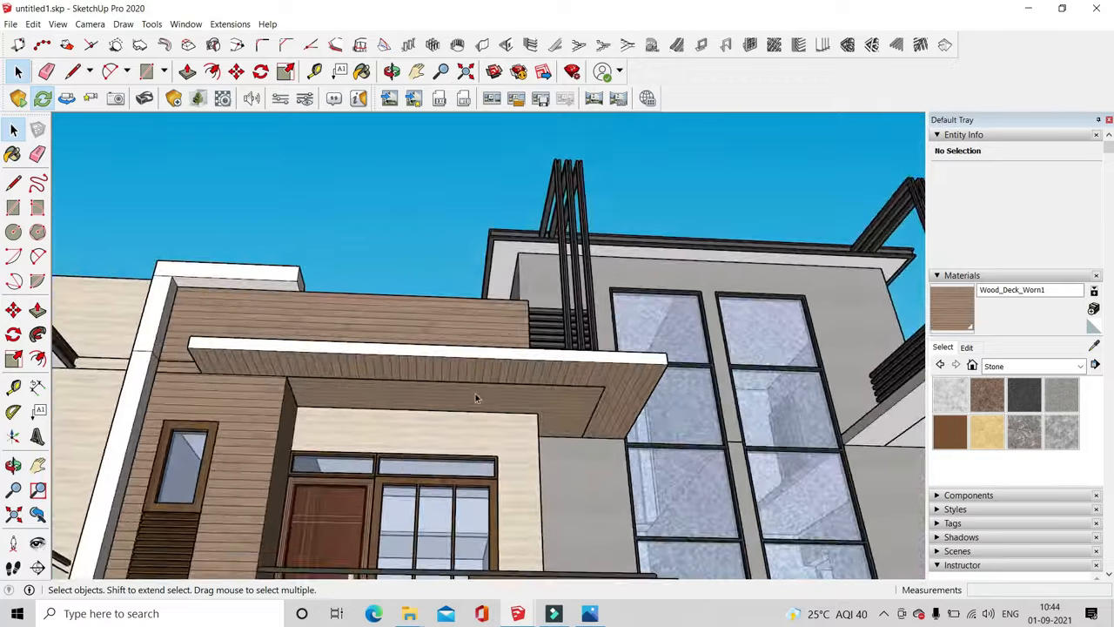
Rotate the plank texture on the left canopy's inner soffit panel so the boards run crosswise like the surrounding rim
double_click(455, 339)
double_click(455, 337)
right_click(455, 338)
click(621, 500)
scroll(728, 256, up, 5)
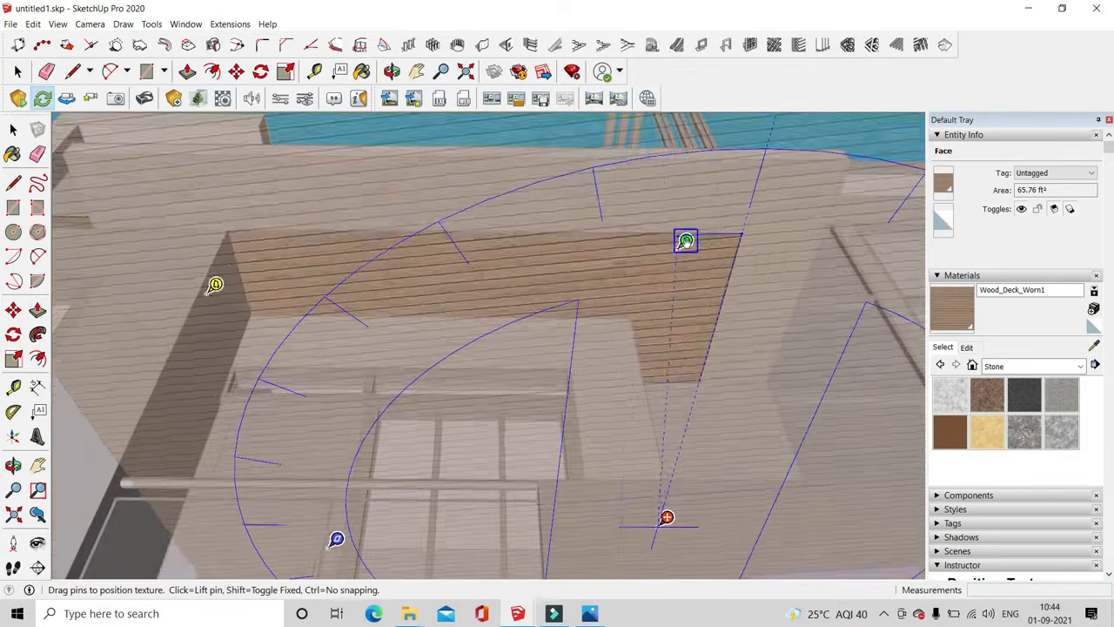
scroll(686, 241, down, 2)
drag(686, 241, 752, 470)
middle_drag(752, 471, 506, 429)
scroll(522, 413, down, 3)
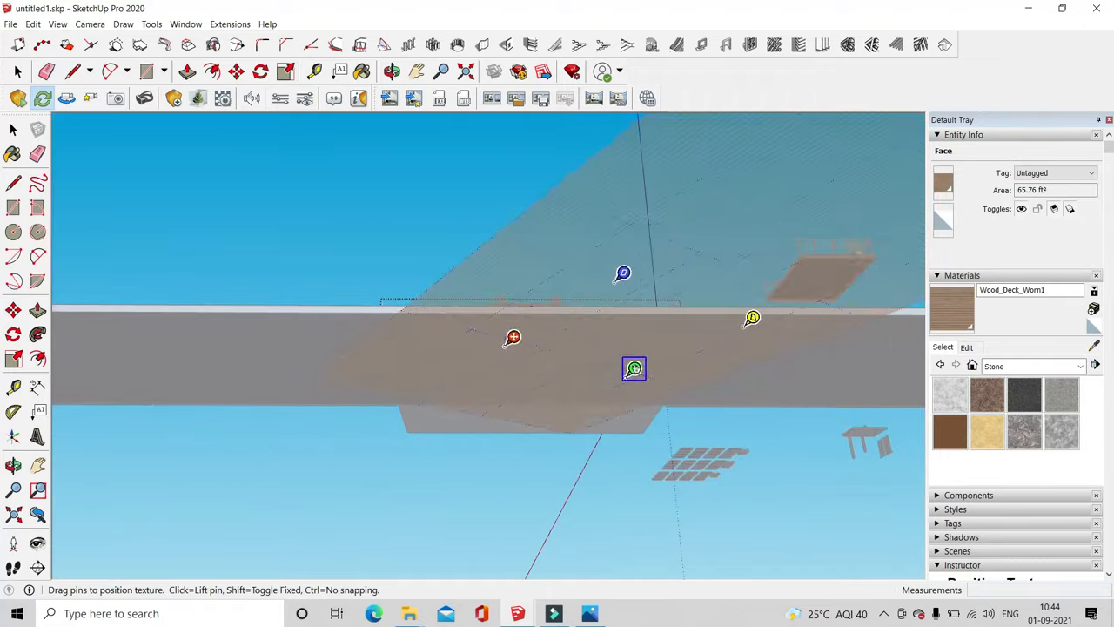
key(Escape)
scroll(531, 291, up, 1)
click(302, 277)
Sample the left canopy's plank finish and paint the right canopy's outer soffit rim with Wood_Deck_Worn1
mouse_move(504, 283)
middle_down()
mouse_move(518, 383)
mouse_move(516, 310)
mouse_move(455, 374)
middle_up()
scroll(518, 383, up, 6)
key(b)
click(566, 248)
key(space)
click(204, 153)
scroll(455, 373, down, 5)
middle_drag(286, 321, 522, 340)
scroll(539, 335, up, 5)
double_click(523, 343)
click(362, 71)
click(622, 303)
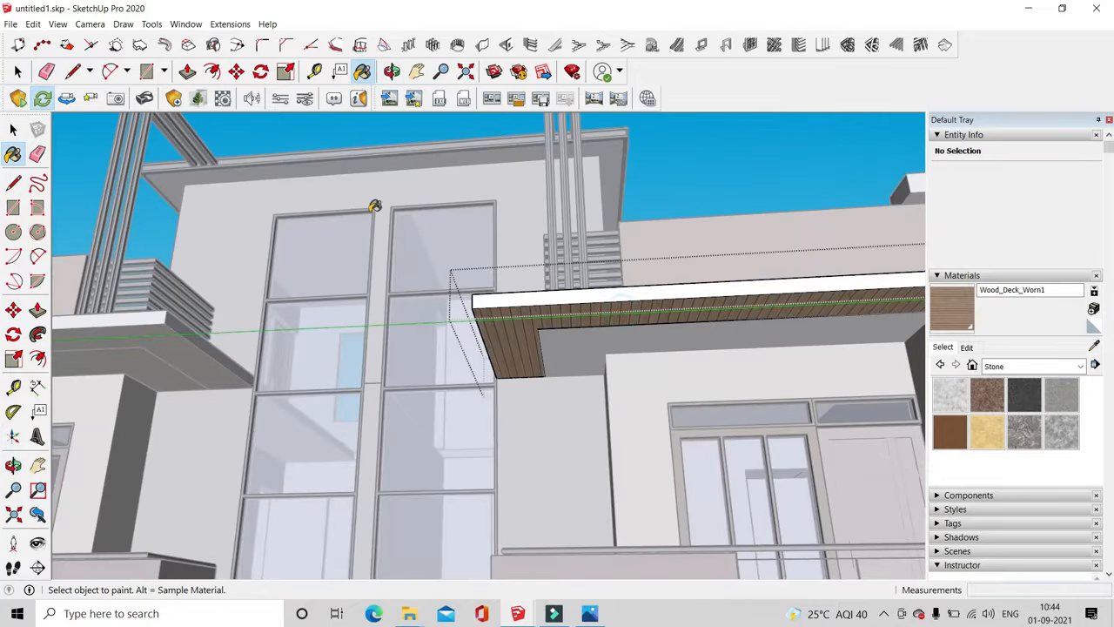
Paint the right canopy's inner soffit panel with Wood_Deck_Worn1 and leave the group
double_click(582, 343)
key(b)
click(567, 367)
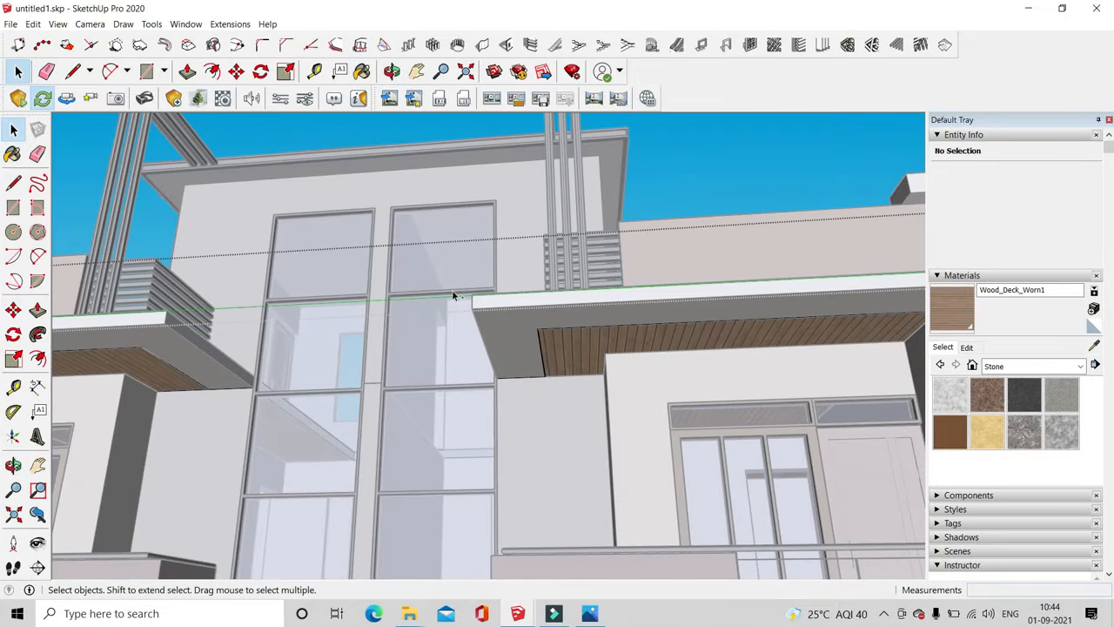
key(ctrl+z)
scroll(380, 390, down, 2)
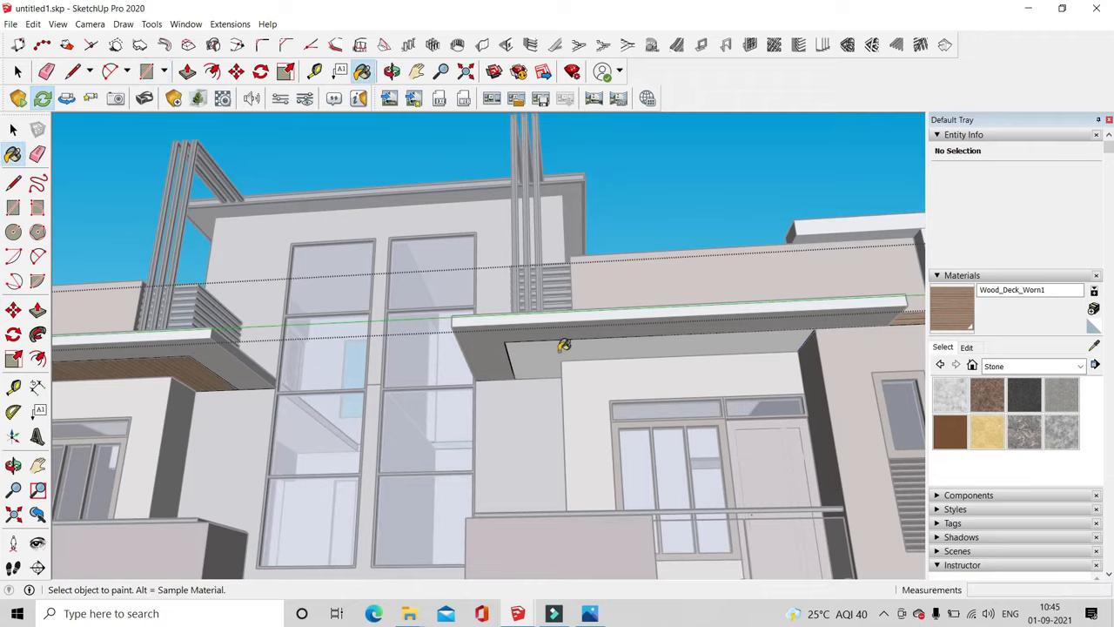
click(20, 71)
click(130, 148)
Choose the Wood Fence material from the Landscaping, Fencing and Vegetation collection
middle_drag(374, 348, 529, 530)
scroll(557, 391, down, 2)
scroll(529, 530, down, 2)
scroll(529, 534, up, 5)
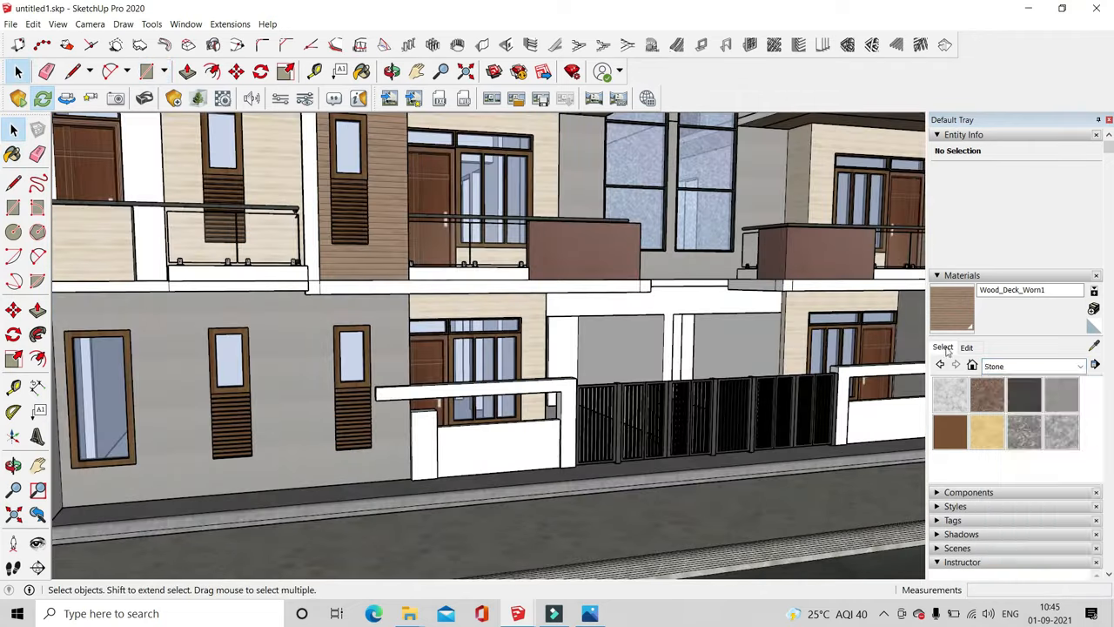
click(1036, 365)
click(1023, 544)
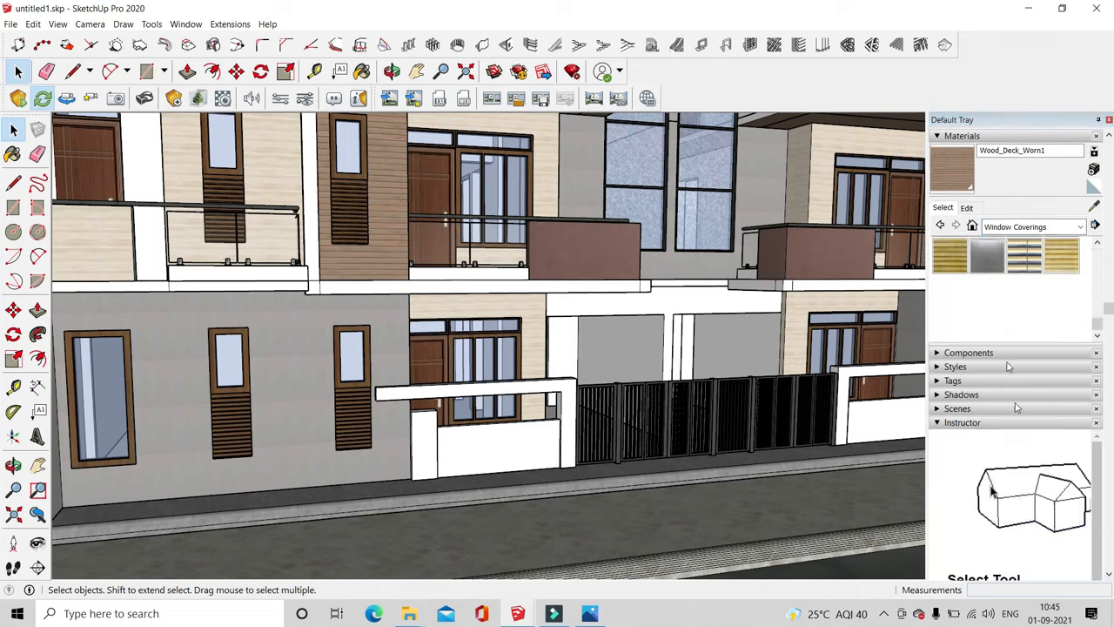
click(1036, 296)
click(1035, 380)
scroll(1018, 357, down, 3)
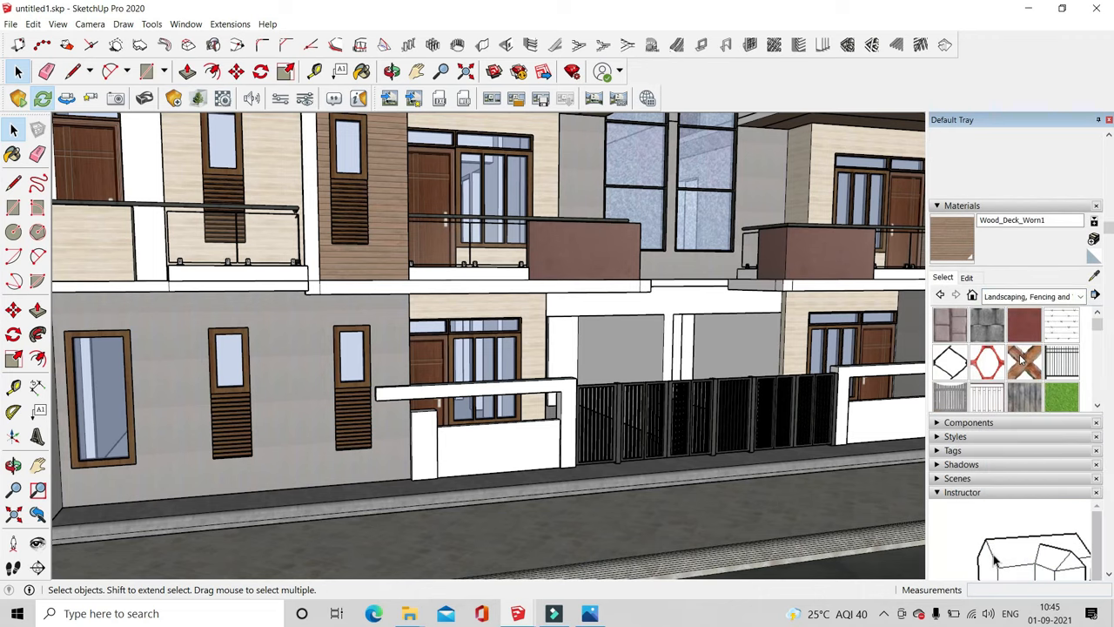
click(1061, 348)
Paint the left unit's low front boundary wall with Wood Fence
scroll(1018, 366, up, 5)
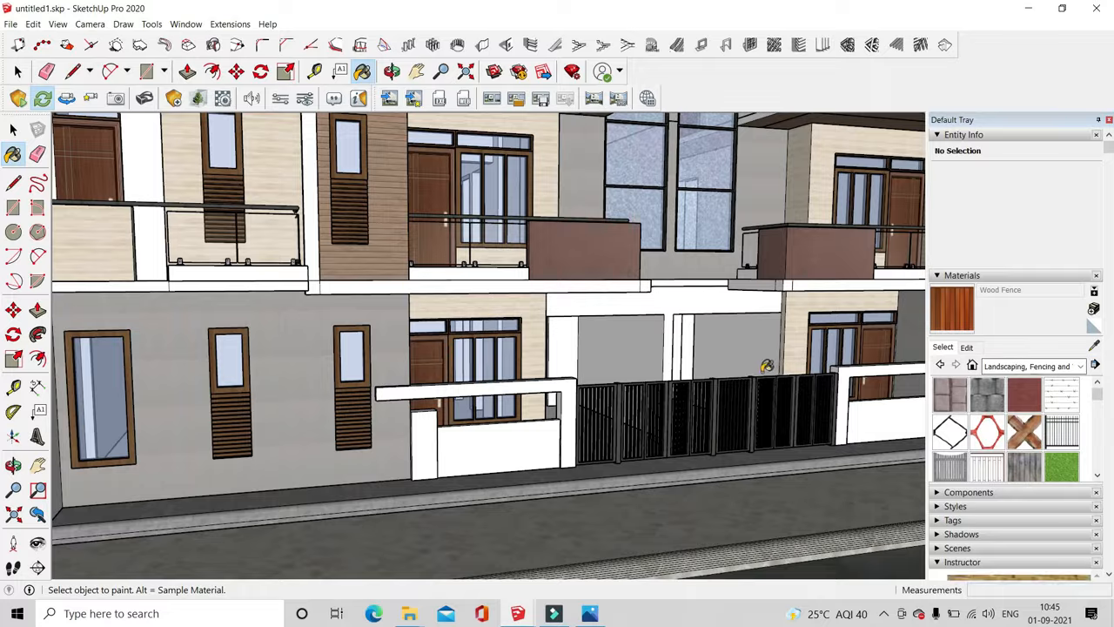
scroll(768, 366, down, 3)
click(630, 425)
middle_drag(629, 425, 578, 430)
scroll(578, 428, up, 5)
Edit the Wood Fence material's colour to a muted, less saturated brown
click(966, 347)
click(943, 348)
click(968, 348)
scroll(681, 527, down, 4)
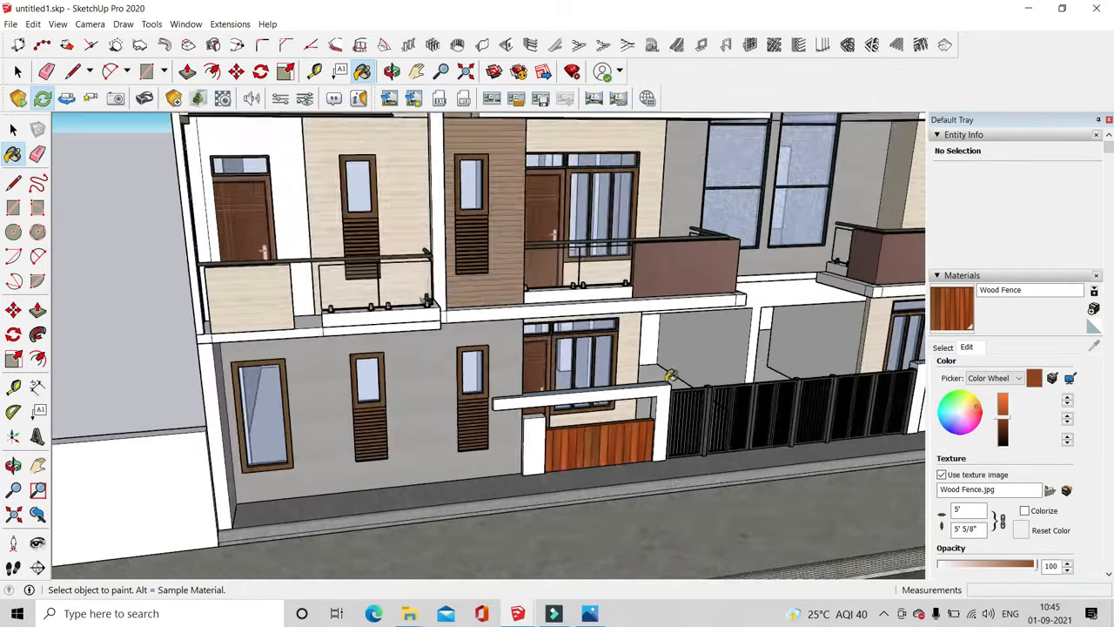
click(531, 312)
middle_drag(609, 492, 607, 456)
scroll(606, 455, up, 5)
drag(1001, 416, 1003, 424)
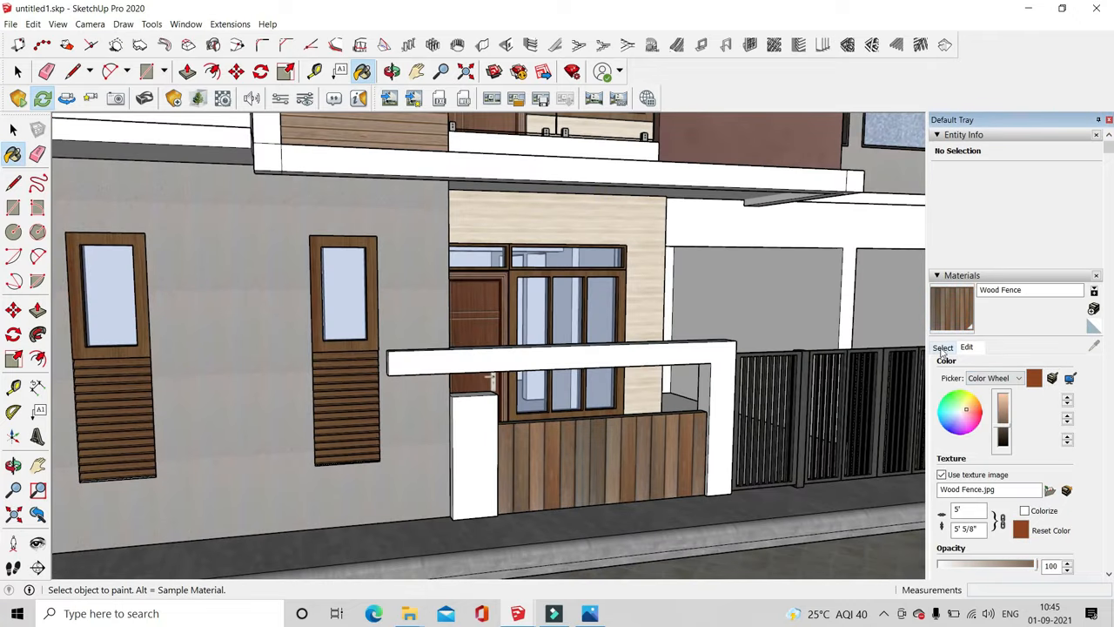
Choose the Cladding Weathered material from the Brick, Cladding and Siding collection for the low front walls
click(943, 347)
scroll(1020, 415, down, 5)
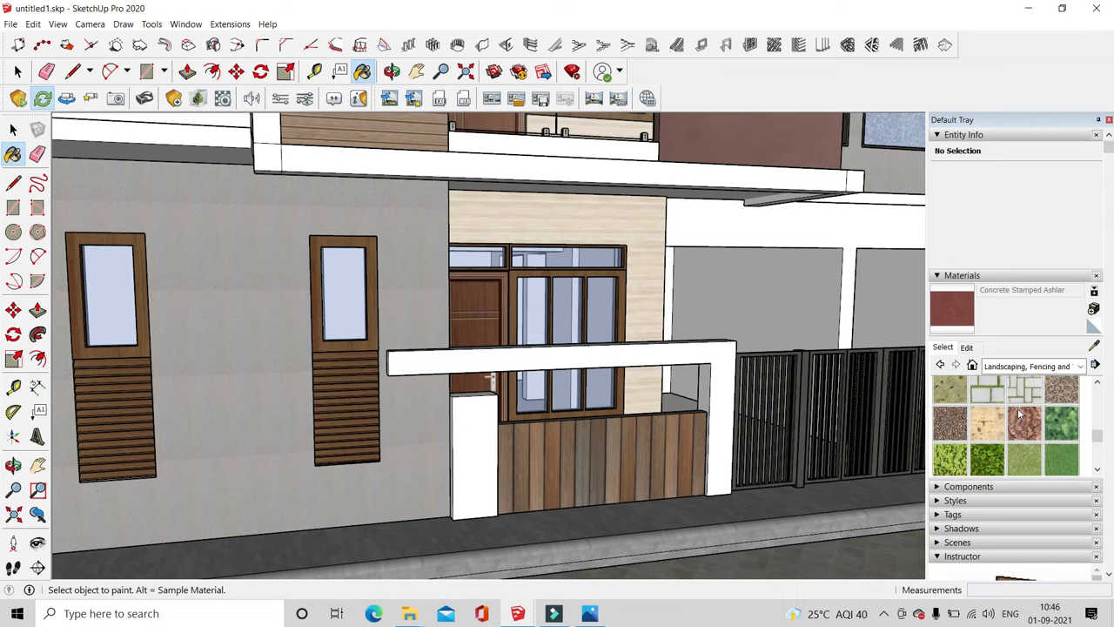
click(1027, 367)
click(1023, 439)
click(1018, 366)
click(1023, 391)
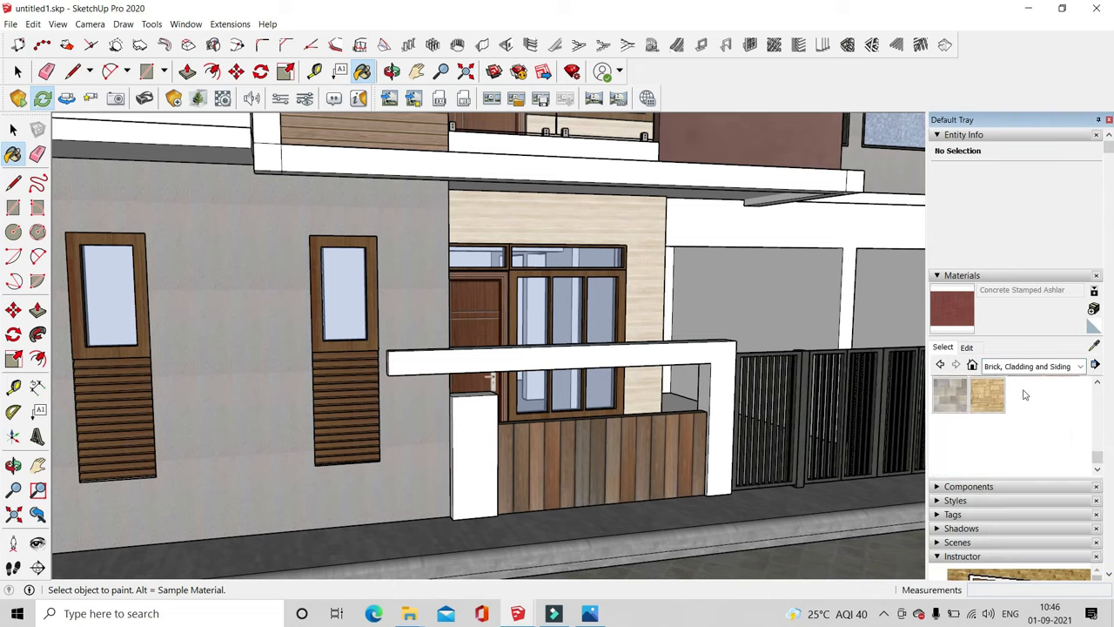
scroll(1023, 389, down, 3)
scroll(1021, 448, up, 2)
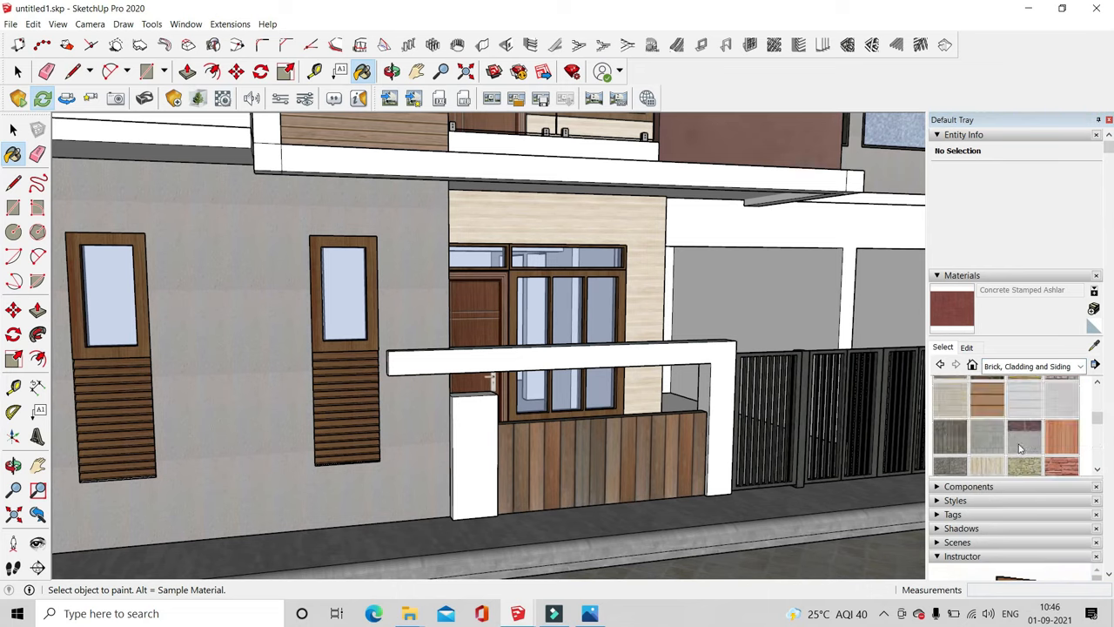
click(536, 453)
mouse_move(536, 453)
middle_down()
mouse_move(470, 497)
mouse_move(418, 509)
middle_up()
scroll(435, 505, down, 3)
click(950, 436)
Paint the low front walls on both sides of the gate with Cladding Weathered
click(671, 479)
scroll(671, 480, up, 3)
mouse_move(671, 480)
middle_down()
mouse_move(564, 552)
mouse_move(609, 522)
middle_up()
scroll(610, 522, down, 5)
scroll(763, 465, up, 3)
middle_drag(763, 465, 731, 435)
scroll(1007, 438, down, 3)
scroll(1005, 430, up, 1)
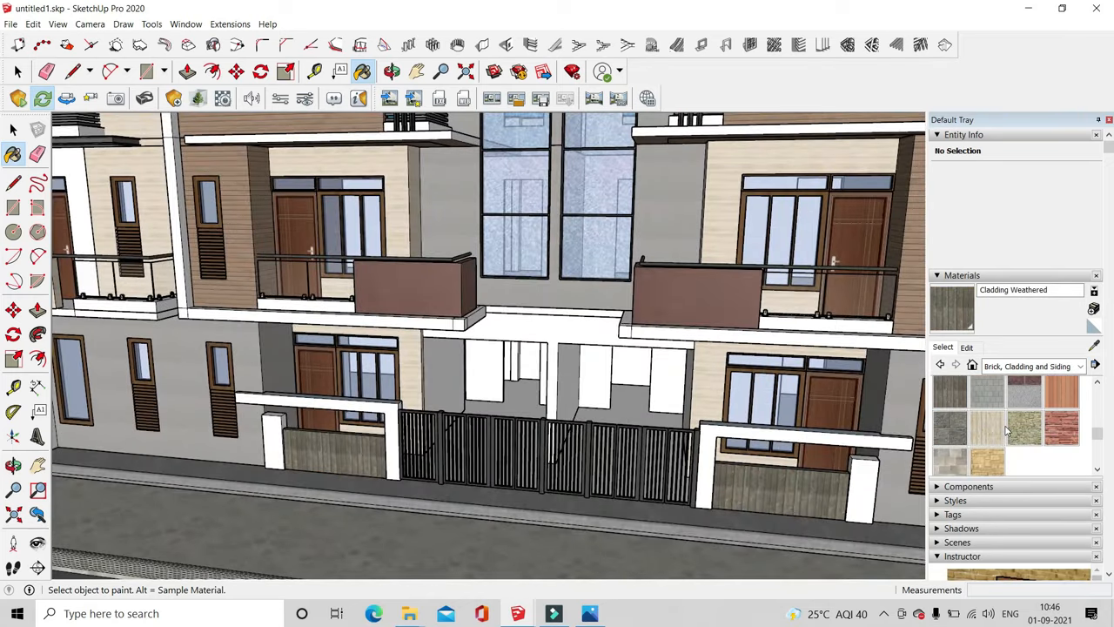
Sample Wood_Deck_Worn1 from the upper-floor wall and paint the left unit's low front wall with it
click(1094, 346)
scroll(218, 250, up, 3)
click(214, 249)
scroll(318, 496, up, 3)
click(317, 493)
key(space)
scroll(303, 475, up, 2)
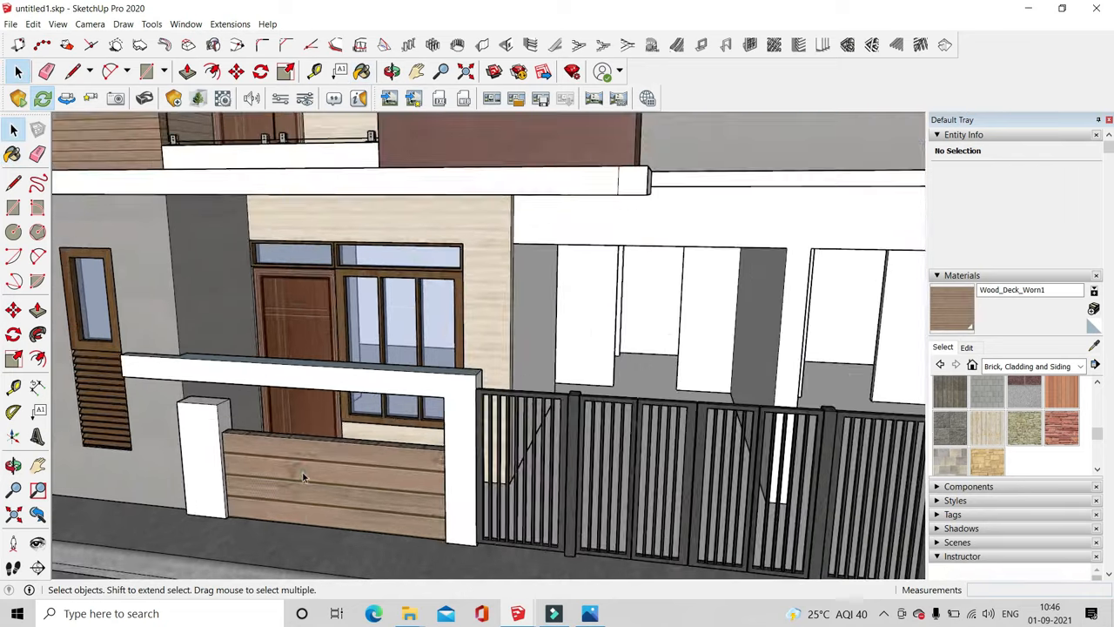
Open the left low wall's group and paint its front face directly with Wood_Deck_Worn1
triple_click(330, 472)
click(363, 71)
click(336, 482)
key(space)
Rotate the plank texture on the left low wall's front face so the boards run vertically
right_click(336, 482)
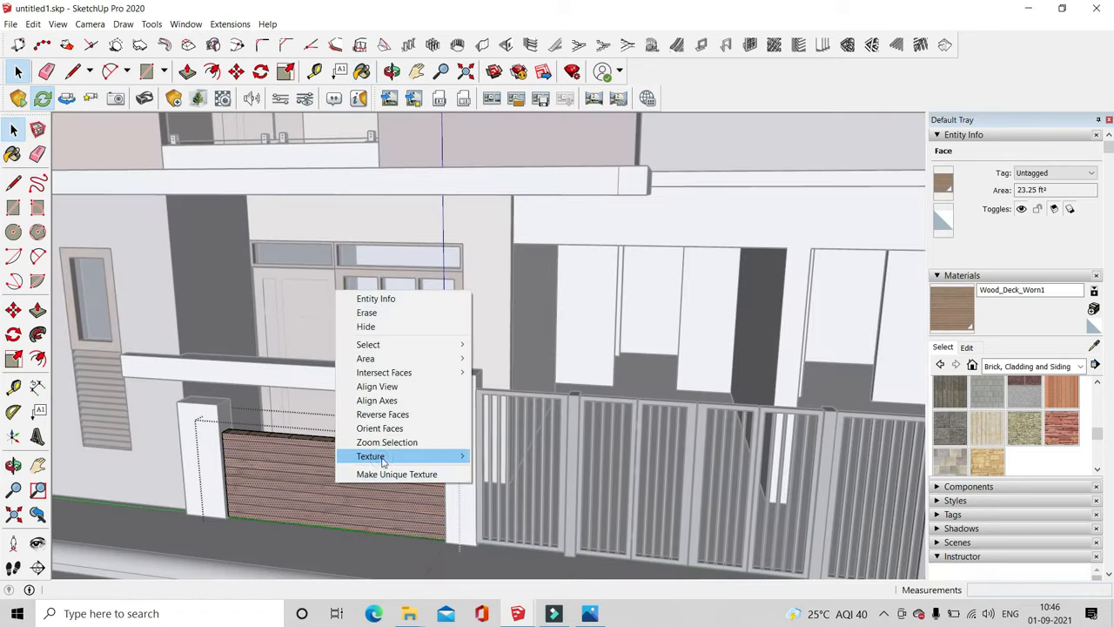
mouse_move(382, 457)
click(492, 455)
scroll(400, 416, down, 2)
mouse_move(515, 532)
mouse_down()
mouse_move(356, 397)
mouse_move(163, 330)
mouse_up()
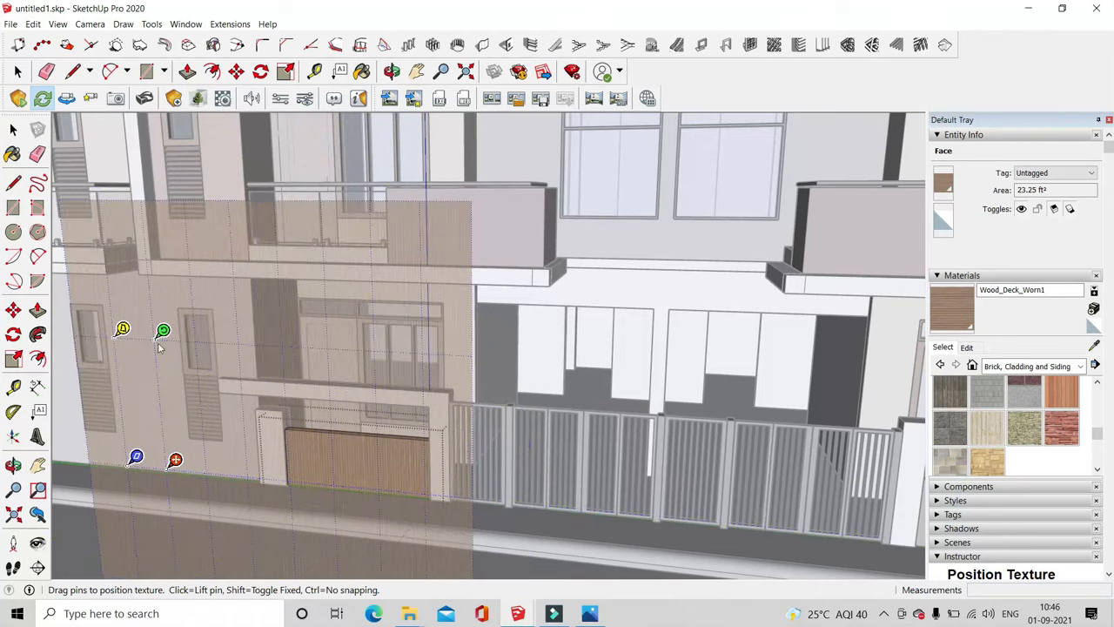
scroll(283, 468, up, 2)
right_click(277, 457)
click(283, 463)
Sample the rotated Wood_Deck_Worn1 texture from the left low wall and close its group
click(1094, 347)
scroll(467, 453, up, 2)
click(461, 453)
key(space)
scroll(296, 335, down, 1)
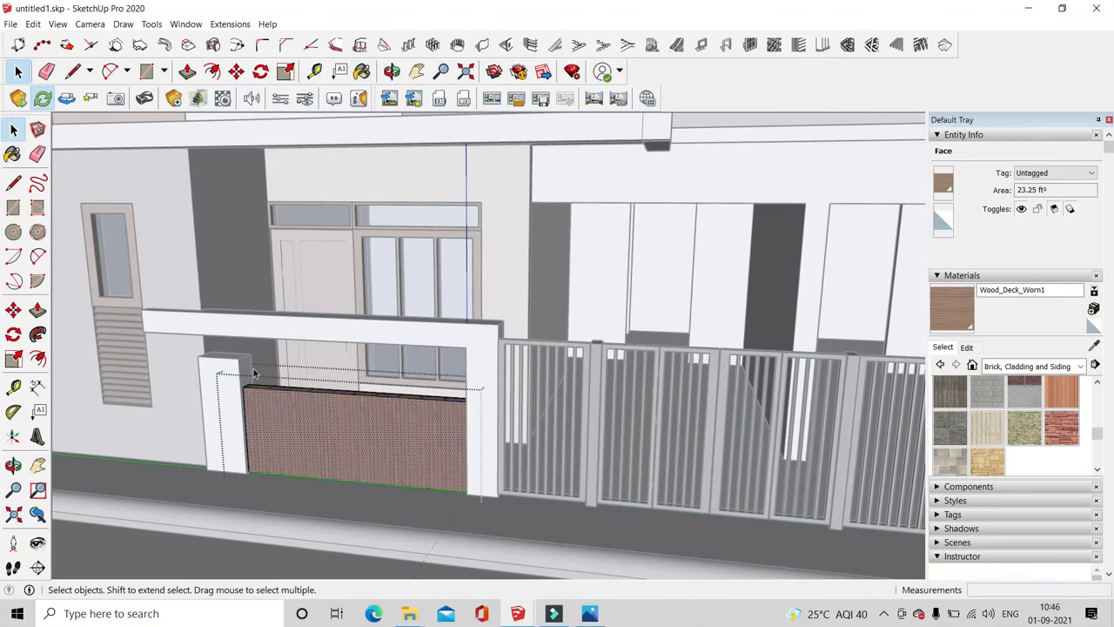
click(17, 72)
scroll(298, 342, down, 3)
click(368, 481)
Open the right unit's low front wall group and paint its front face with the vertical Wood_Deck_Worn1 planks
scroll(368, 481, down, 2)
mouse_move(368, 481)
middle_down()
mouse_move(487, 514)
mouse_move(590, 489)
middle_up()
scroll(648, 498, up, 2)
double_click(679, 496)
triple_click(678, 496)
click(362, 73)
click(683, 503)
click(17, 71)
click(457, 532)
Paint the L-shaped frames on both sides of the gate with Stone Marble from the Stone collection
click(1001, 366)
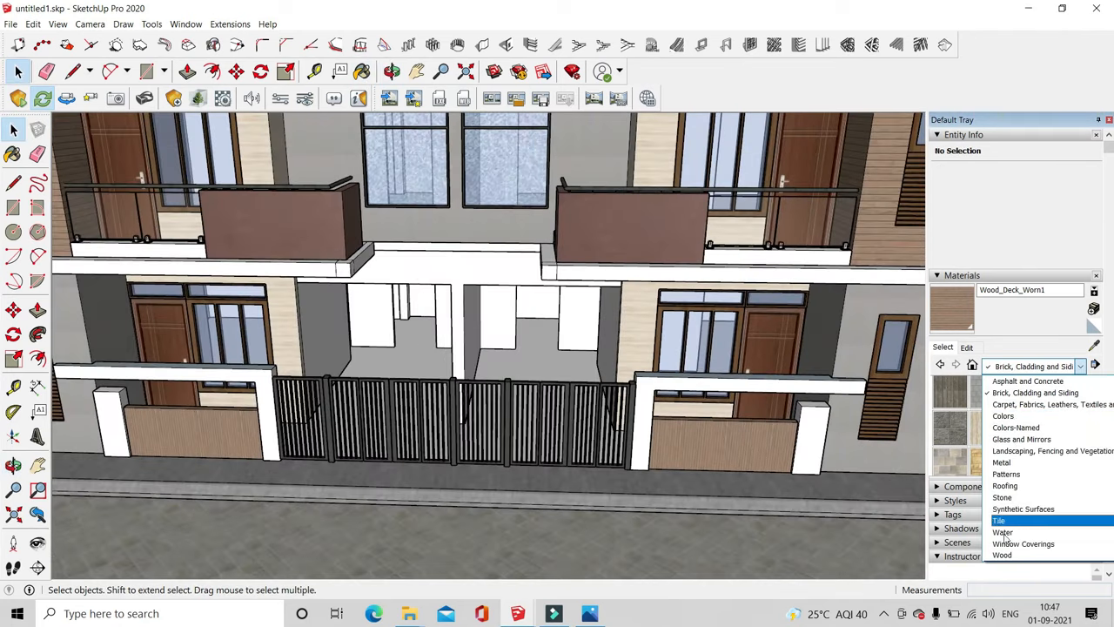
click(1003, 498)
click(1025, 432)
scroll(827, 378, up, 2)
click(827, 378)
scroll(828, 378, down, 4)
middle_drag(540, 435, 385, 423)
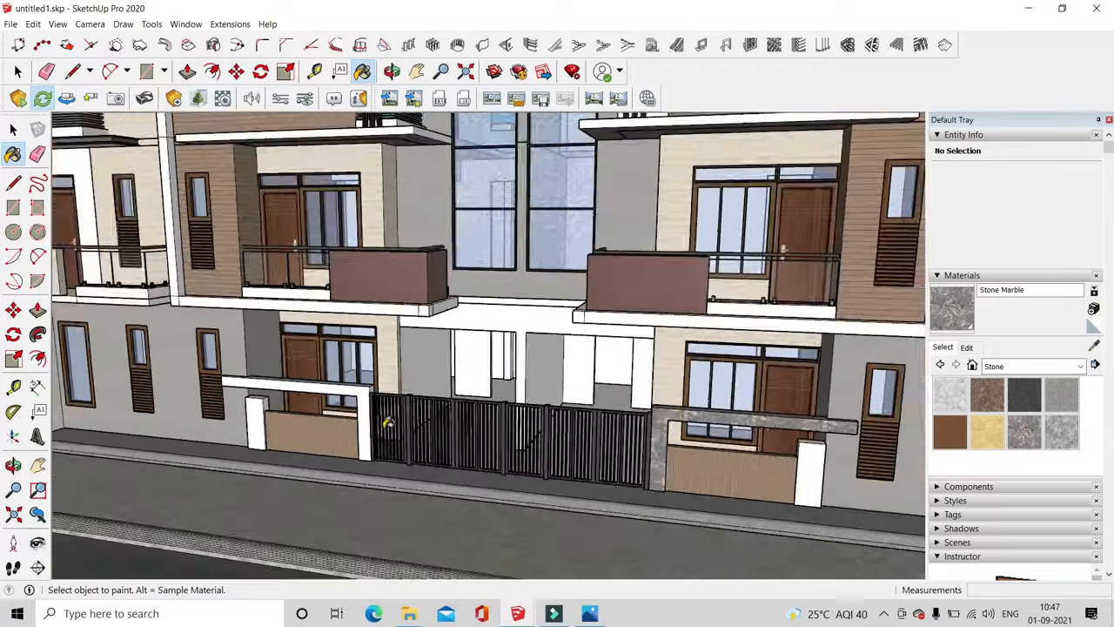
scroll(379, 423, up, 4)
click(392, 412)
click(965, 346)
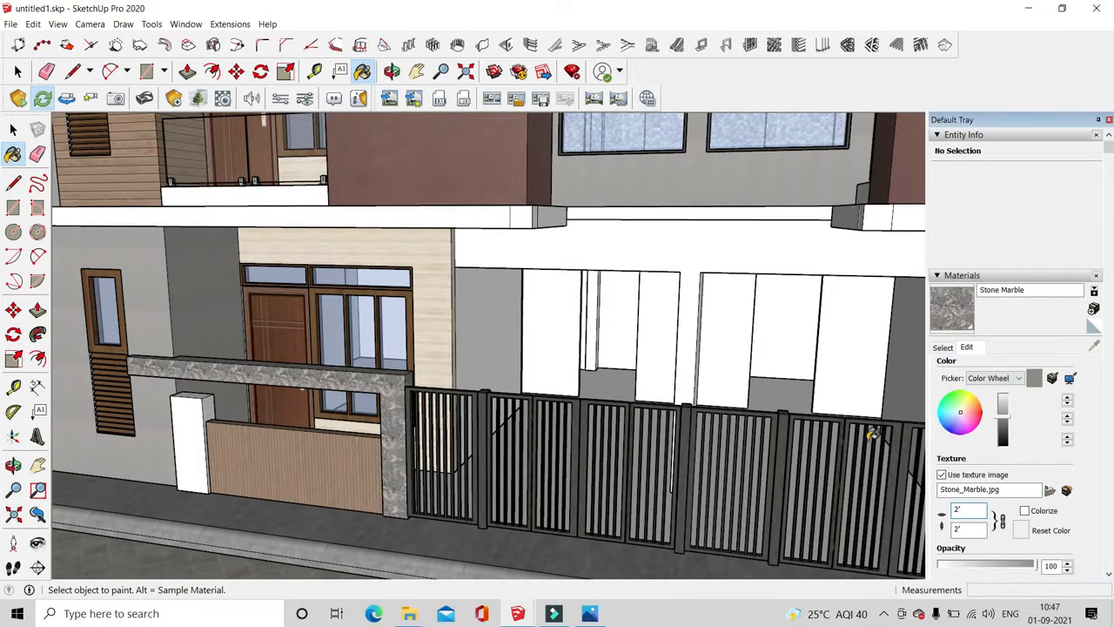
Inspect the front elevation from the street and from below, checking the canopy soffits and the central roof overhang
scroll(281, 362, down, 10)
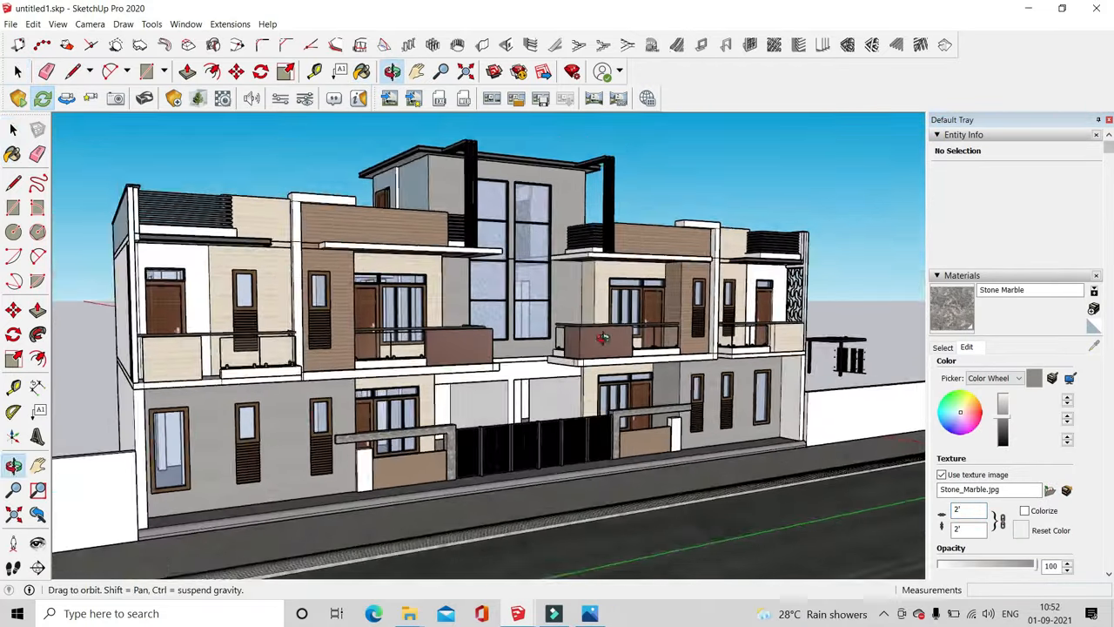
middle_drag(522, 383, 464, 267)
scroll(579, 382, down, 3)
scroll(461, 267, up, 3)
scroll(519, 300, up, 1)
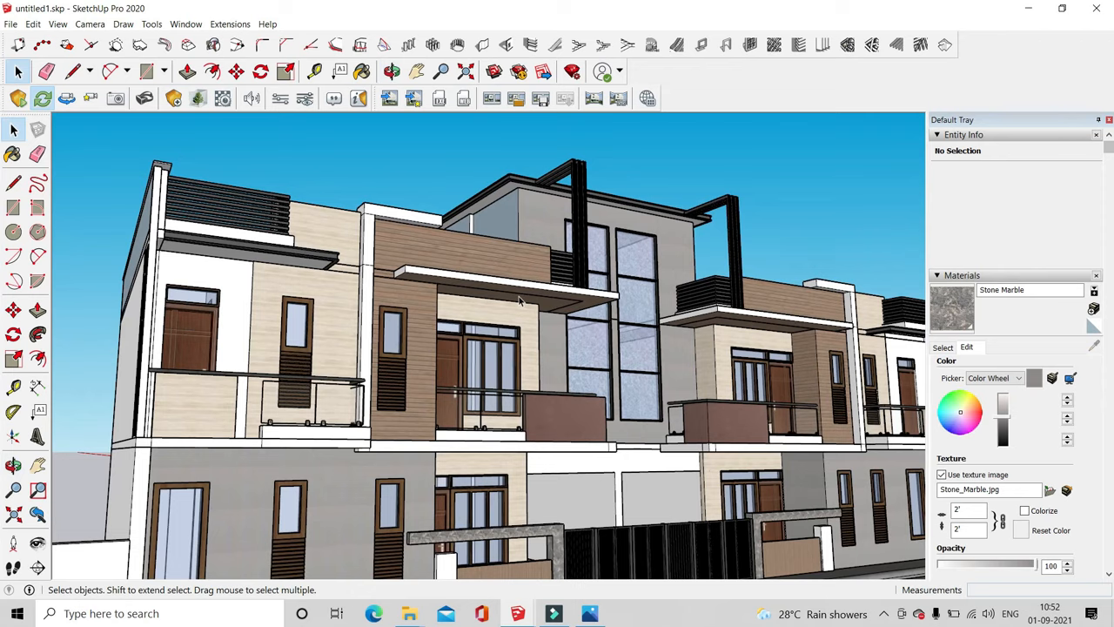
scroll(520, 300, up, 2)
middle_drag(520, 300, 468, 206)
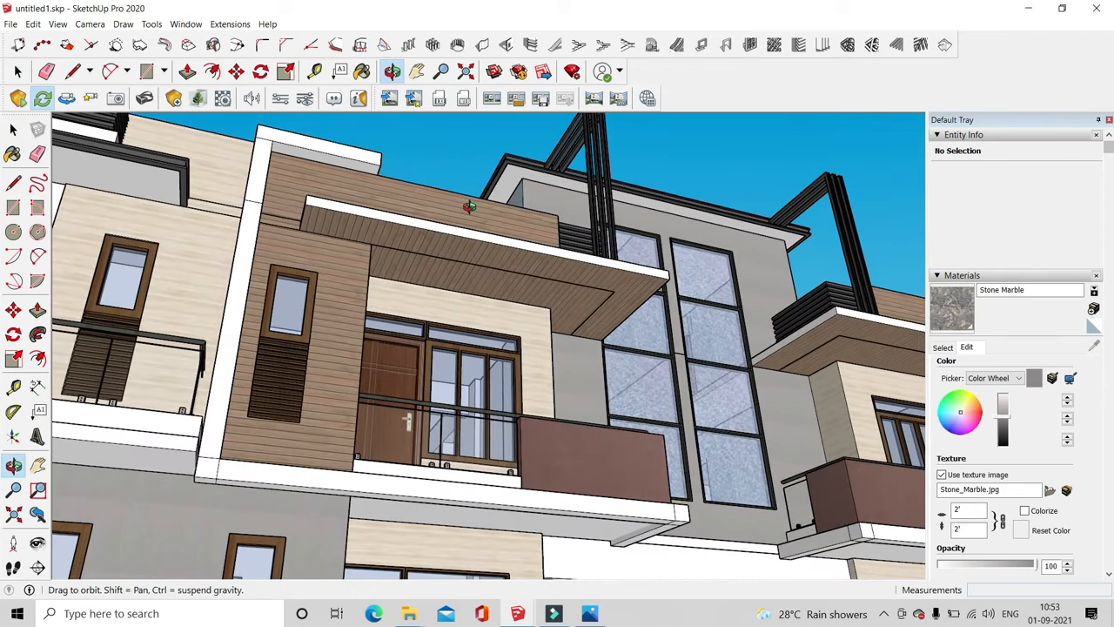
scroll(626, 217, down, 5)
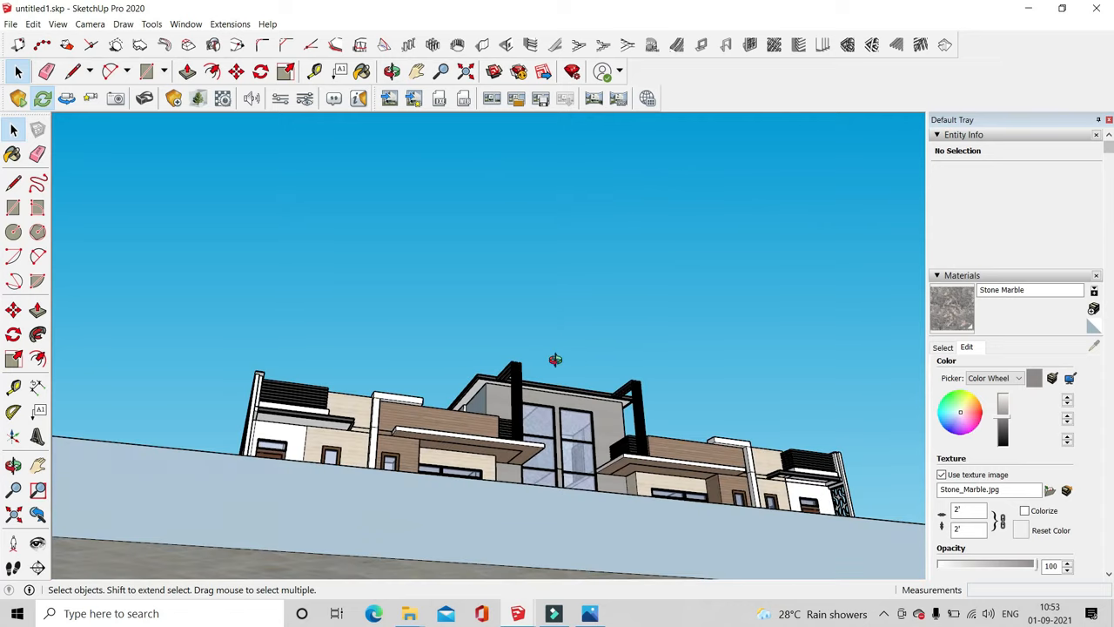
scroll(544, 403, up, 3)
middle_drag(507, 387, 304, 315)
middle_drag(891, 316, 909, 327)
scroll(907, 329, up, 3)
scroll(895, 372, down, 2)
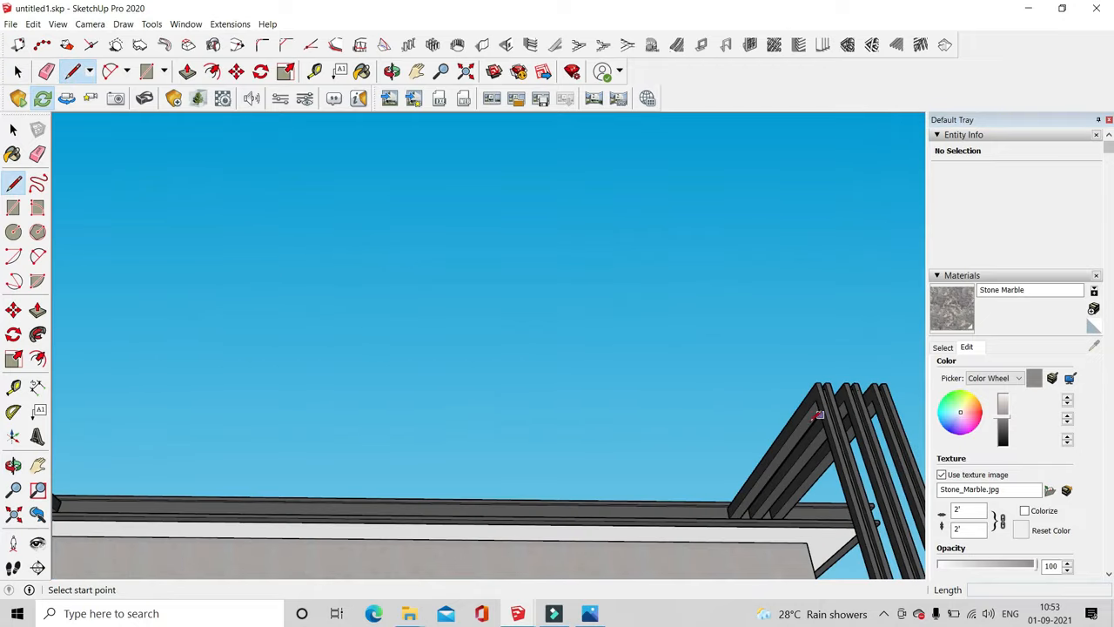
scroll(765, 453, down, 3)
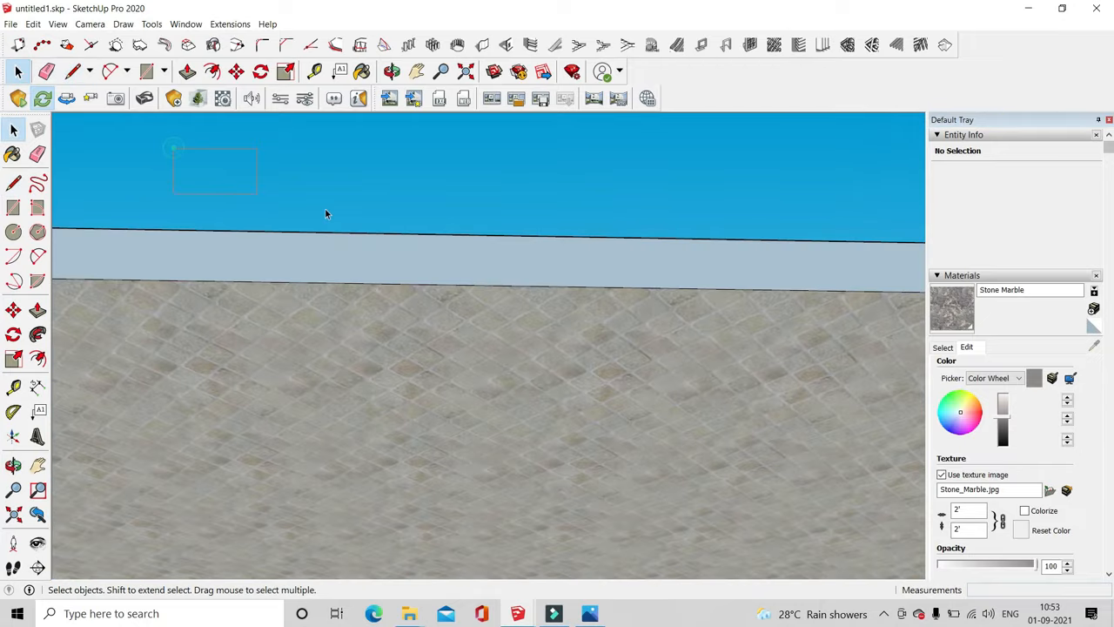
Isolate the central tower's roof slab by inverting the selection and hiding everything else
middle_drag(326, 213, 443, 532)
scroll(448, 525, down, 8)
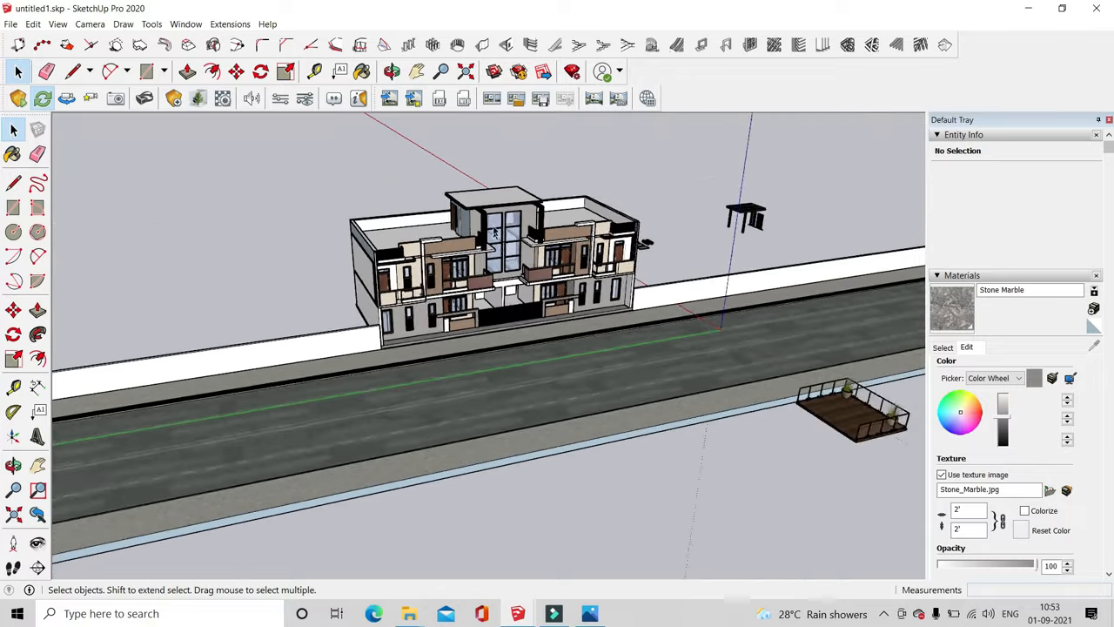
scroll(492, 231, up, 5)
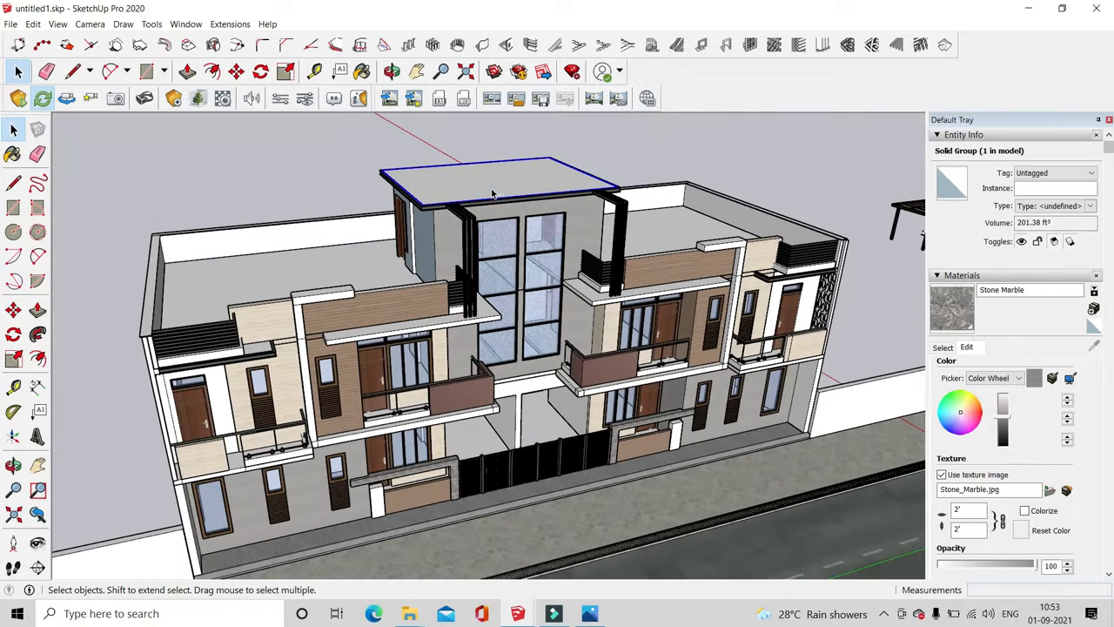
key(ctrl+shift+i)
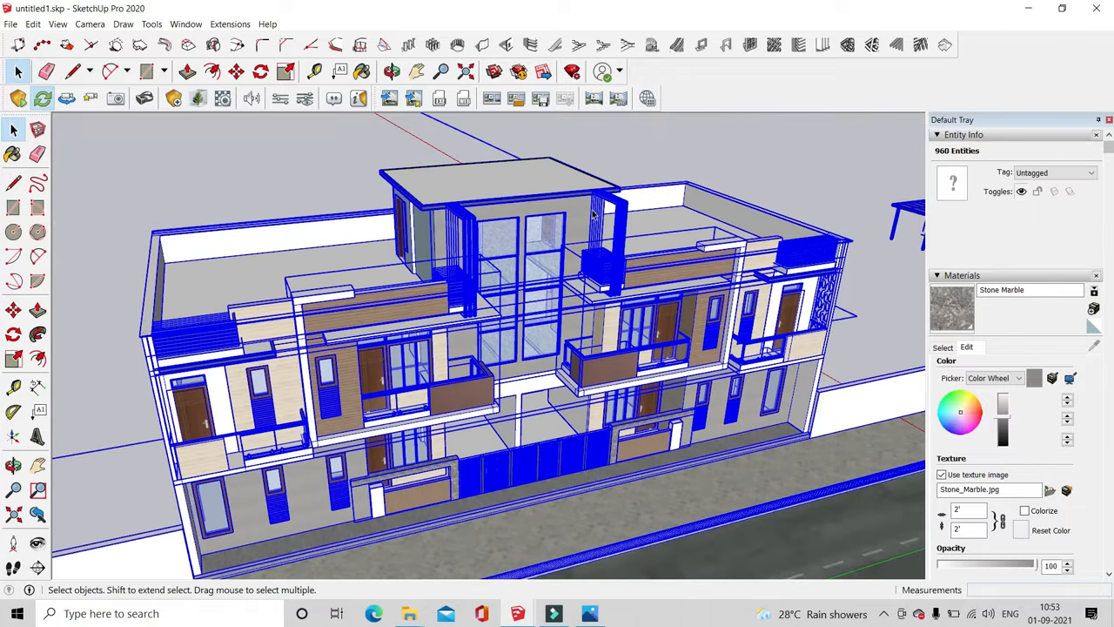
right_click(572, 225)
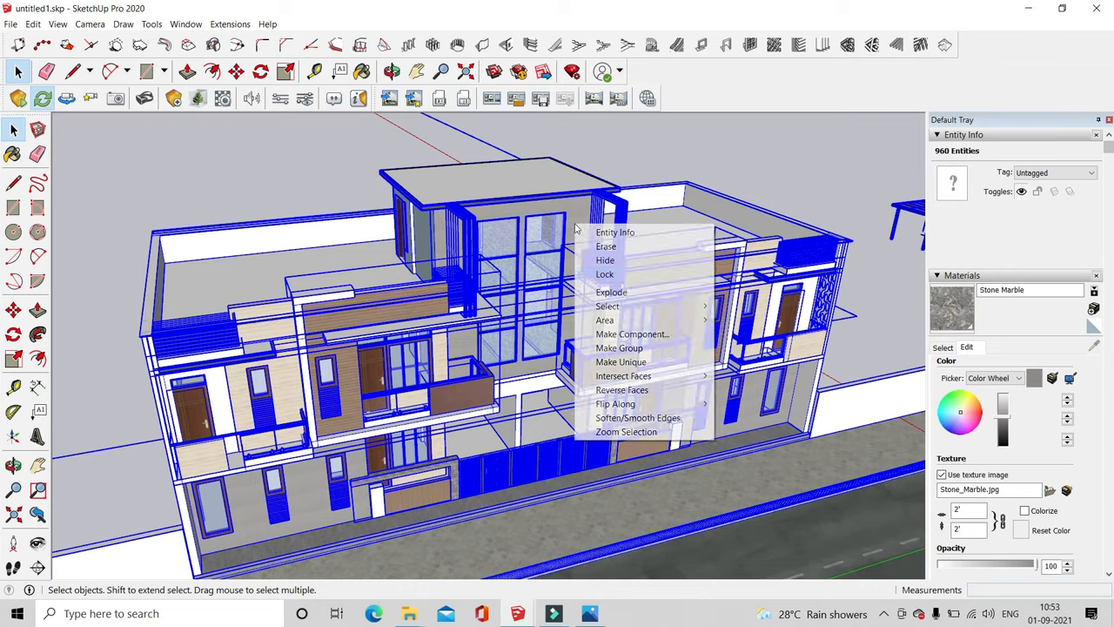
click(613, 265)
Draw a rectangle about 18' by 22' 4 1/2" over the underside of the isolated central roof slab
scroll(576, 172, up, 4)
middle_drag(576, 172, 661, 289)
scroll(640, 365, down, 4)
scroll(659, 371, down, 2)
scroll(659, 370, down, 3)
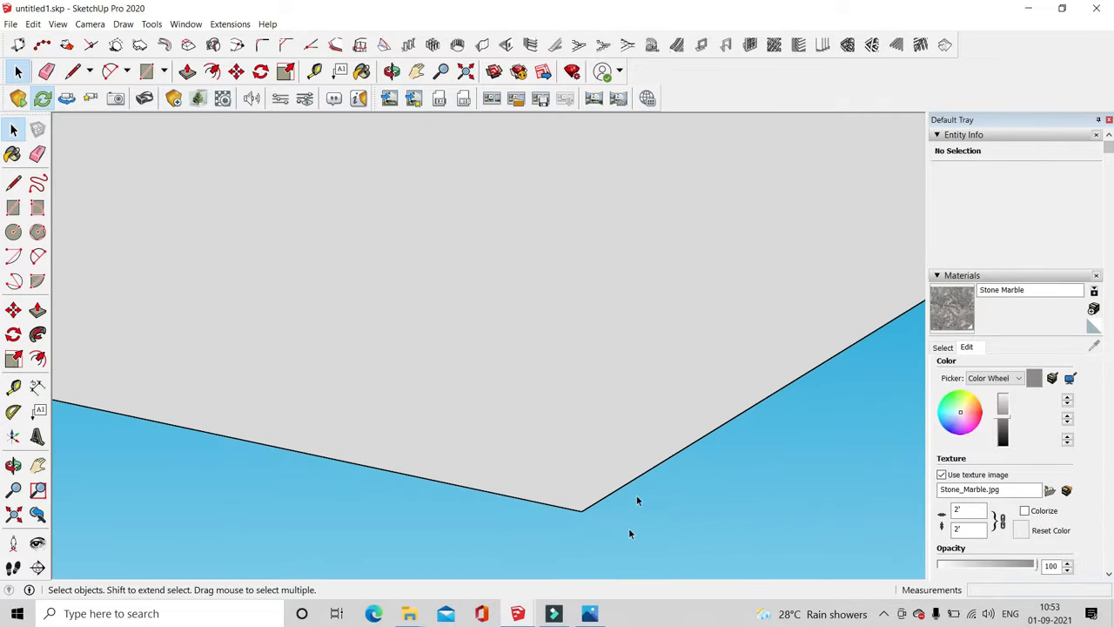
scroll(636, 500, down, 5)
middle_drag(627, 504, 597, 452)
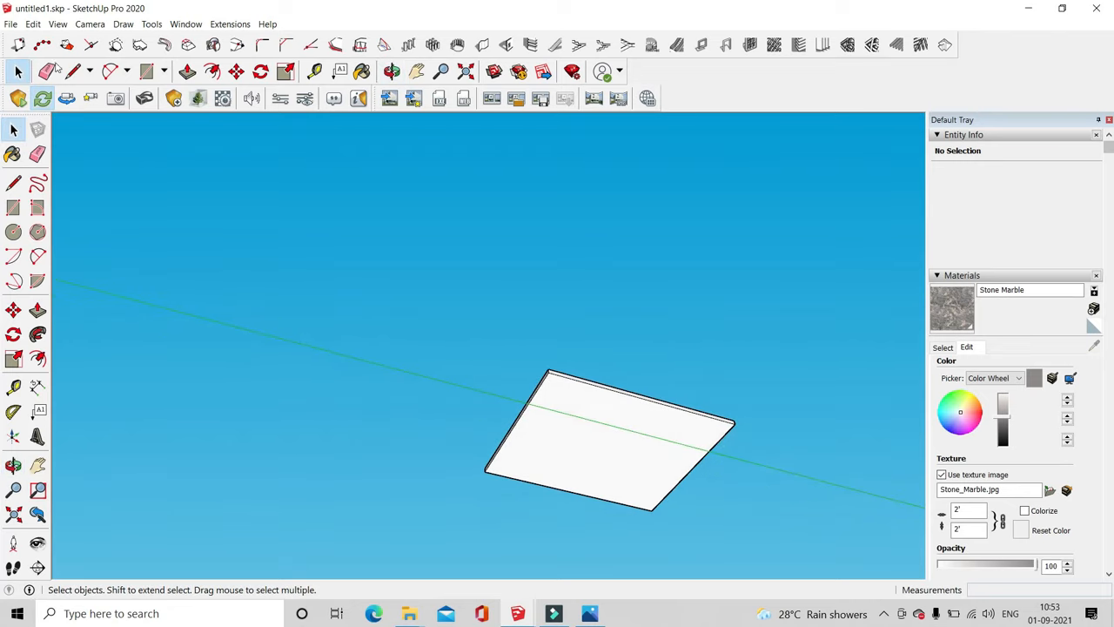
scroll(549, 363, up, 3)
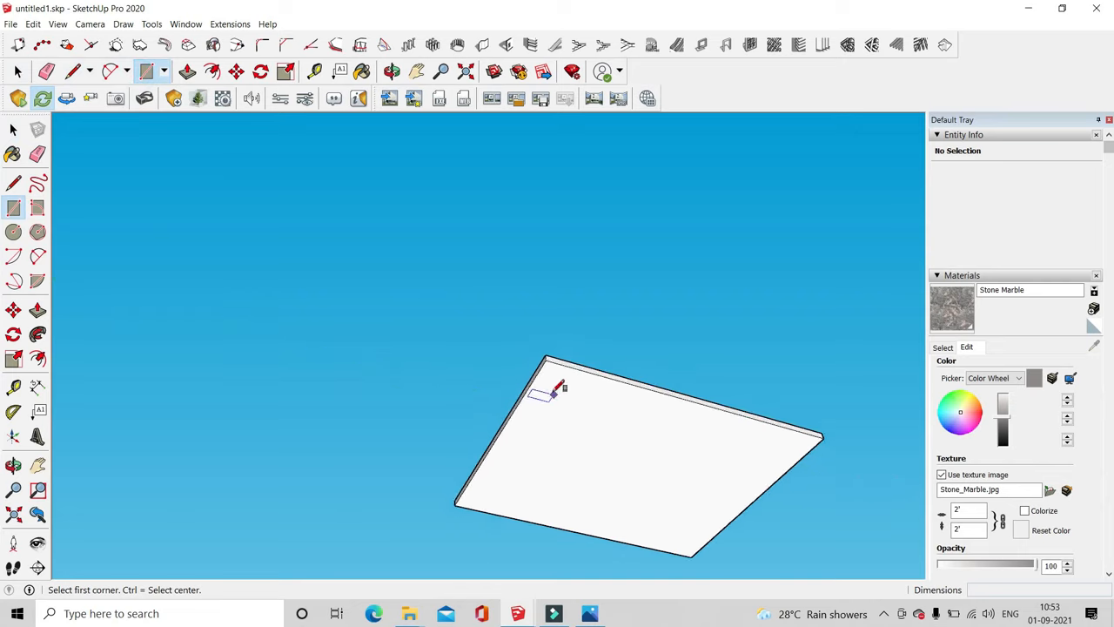
scroll(439, 251, down, 2)
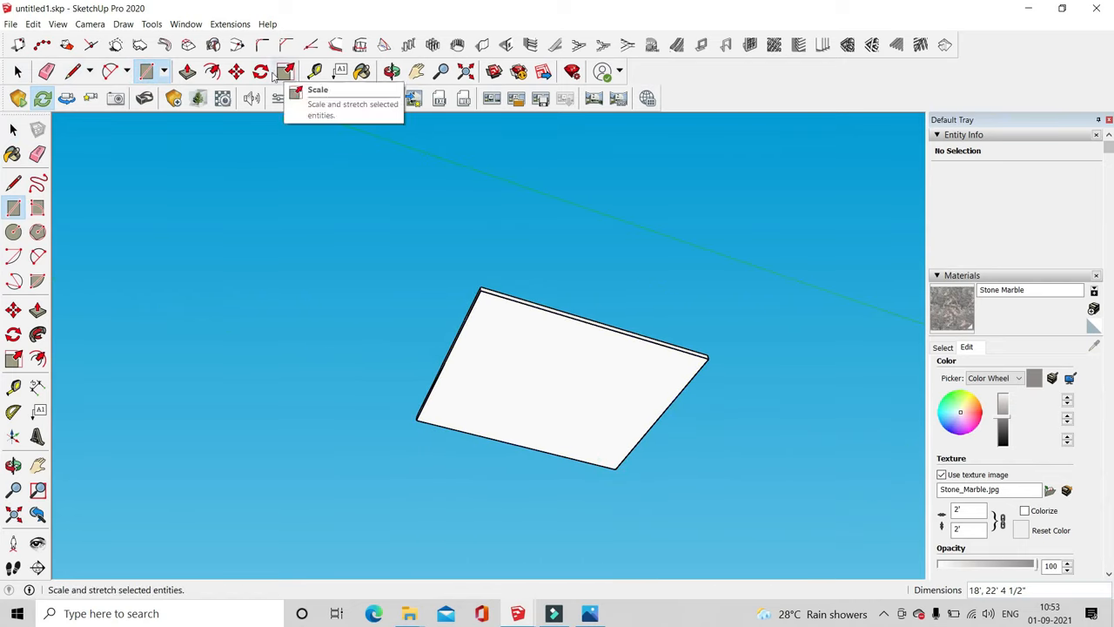
Offset the edges of the roof slab's underside inward by 6 inches
click(212, 73)
scroll(541, 383, up, 2)
click(482, 292)
click(481, 292)
key(ctrl+z)
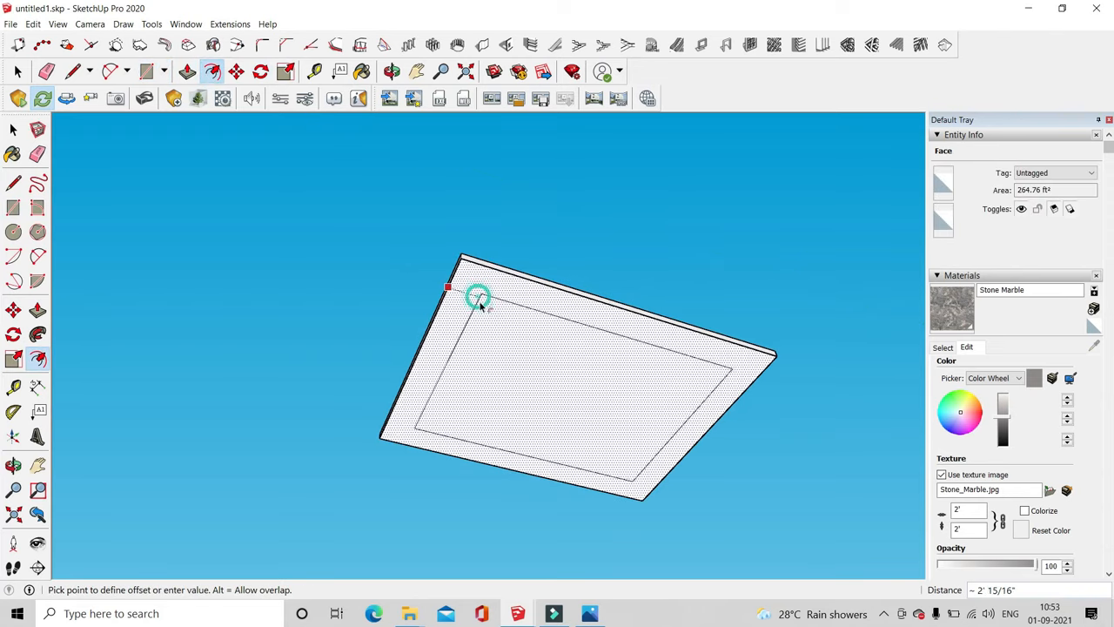
key(Return)
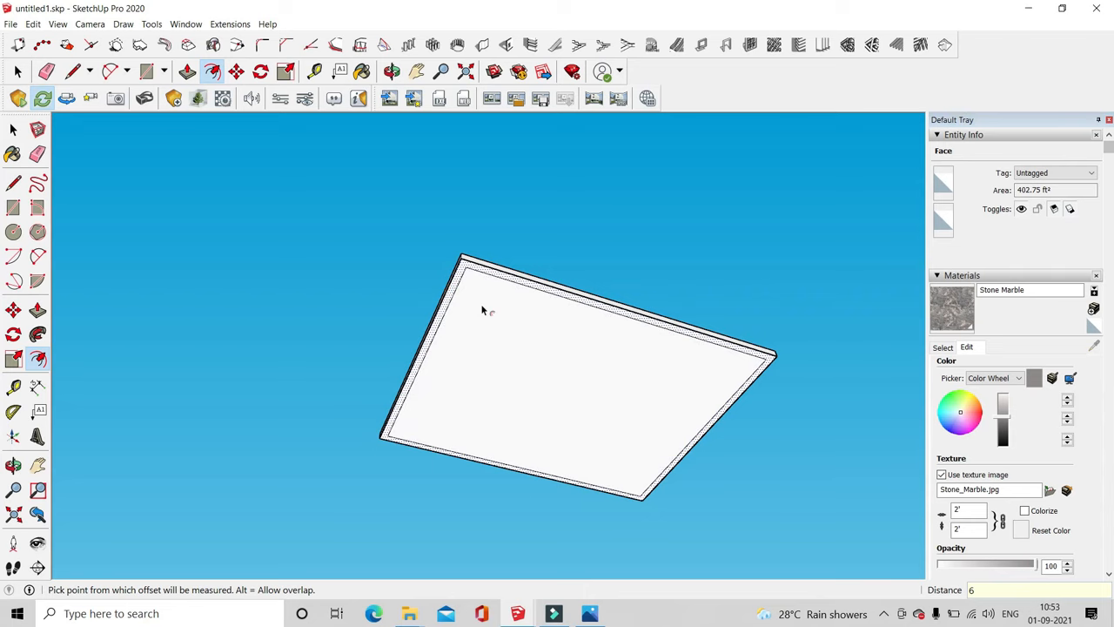
scroll(482, 309, up, 3)
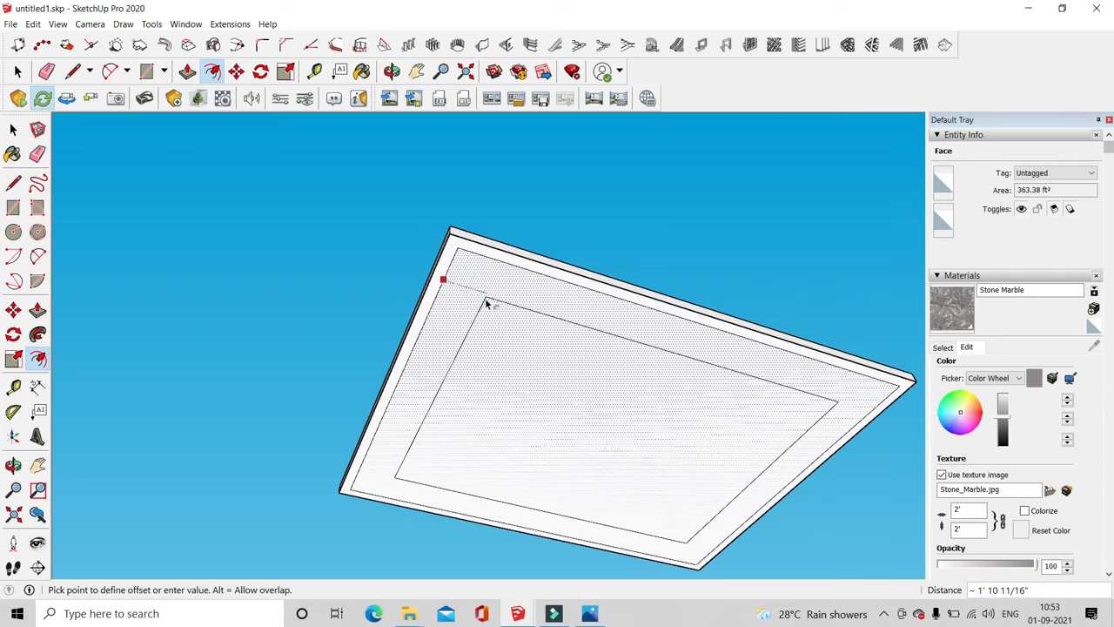
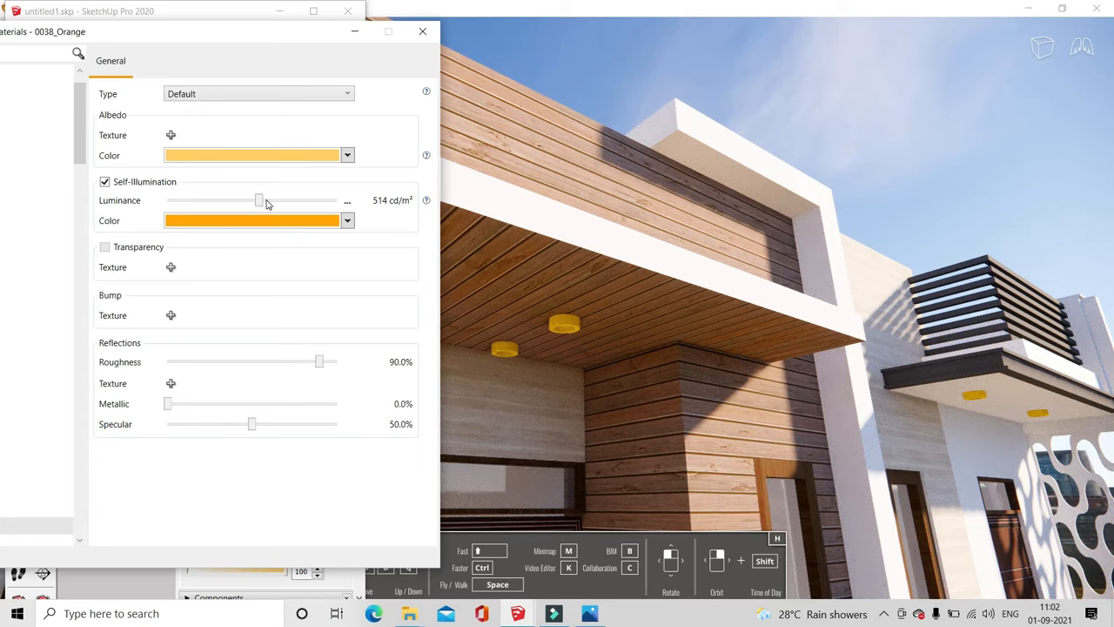
Set the 0038_Orange material's self-illumination colour to coral and its luminance to 7715 cd/m²
drag(261, 200, 273, 202)
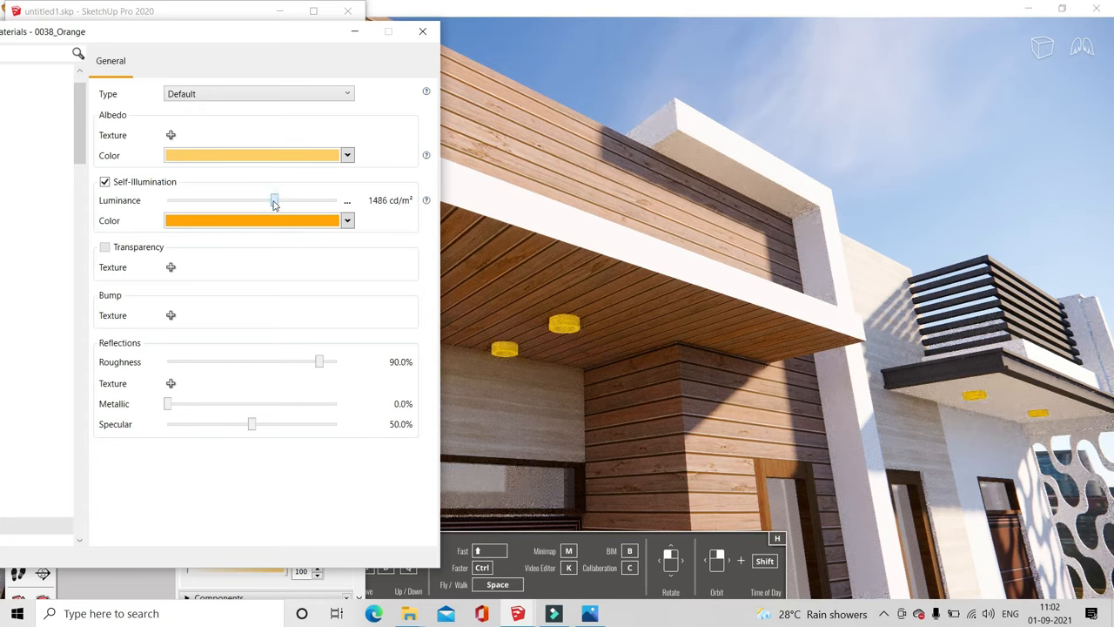
click(274, 221)
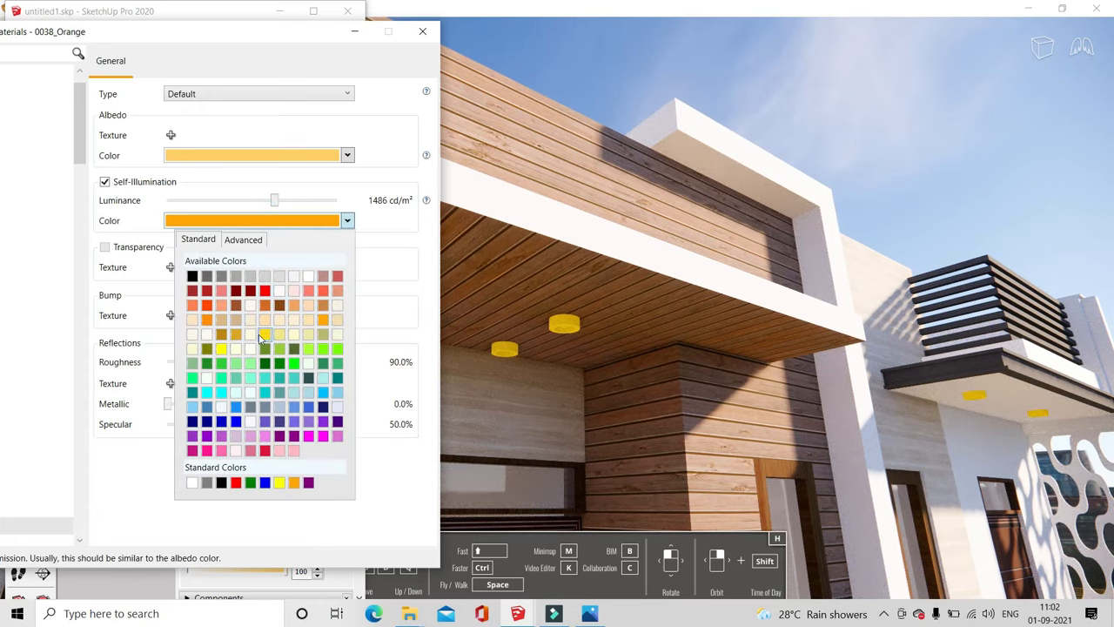
click(194, 307)
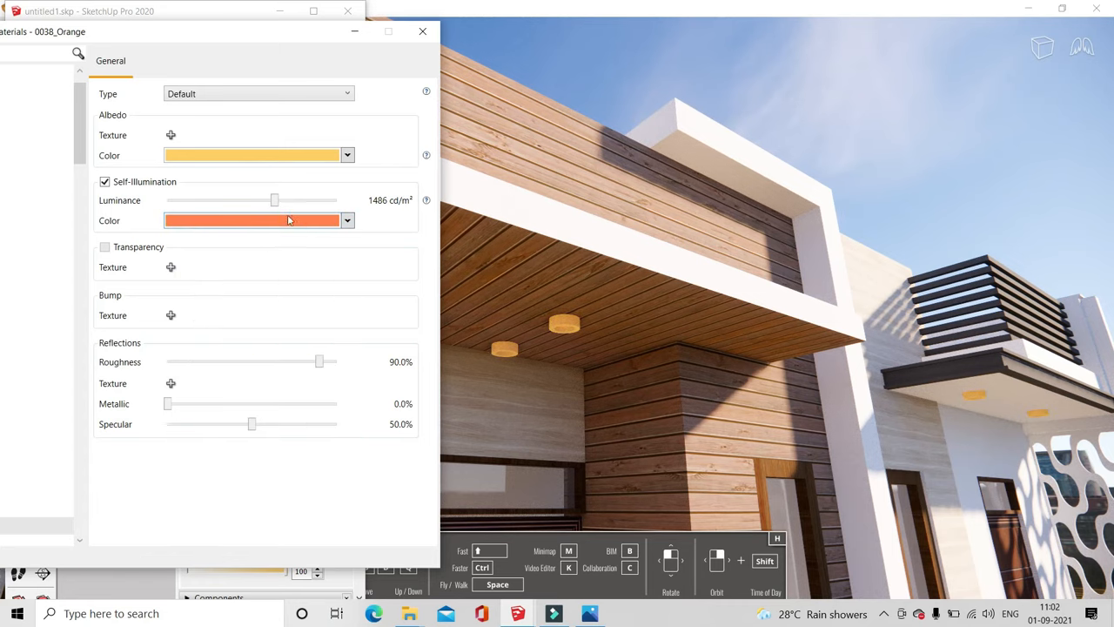
drag(277, 203, 334, 204)
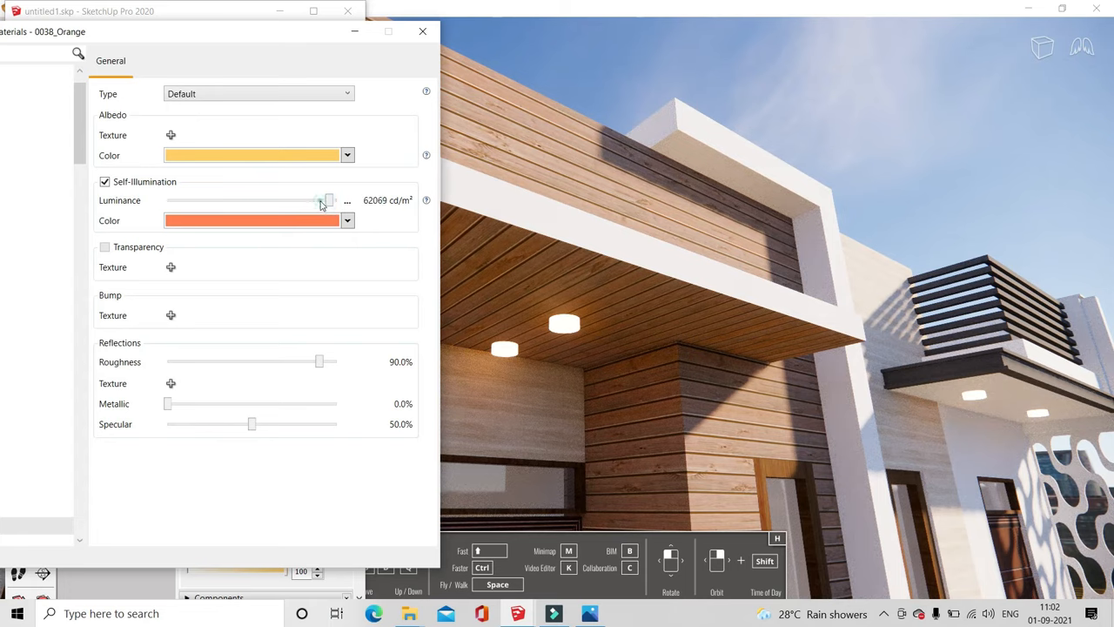
drag(322, 203, 315, 207)
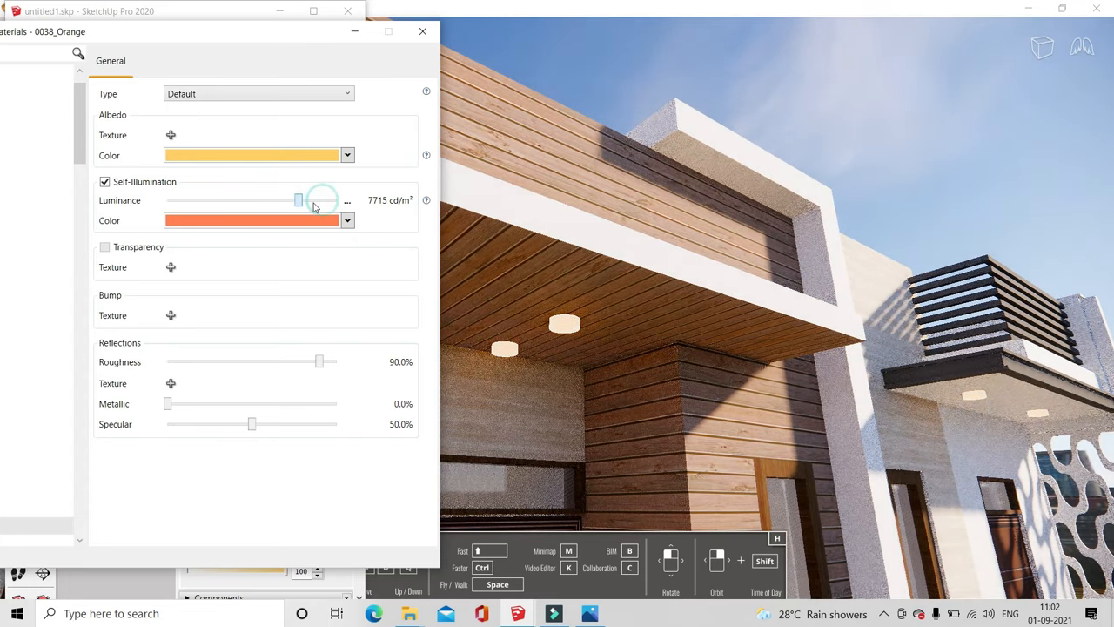
Test the canopy downlights at dusk and from farther away, and set the 0038_Orange luminance to 4092 cd/m²
shift+right_drag(682, 301, 539, 324)
shift+right_drag(691, 326, 691, 325)
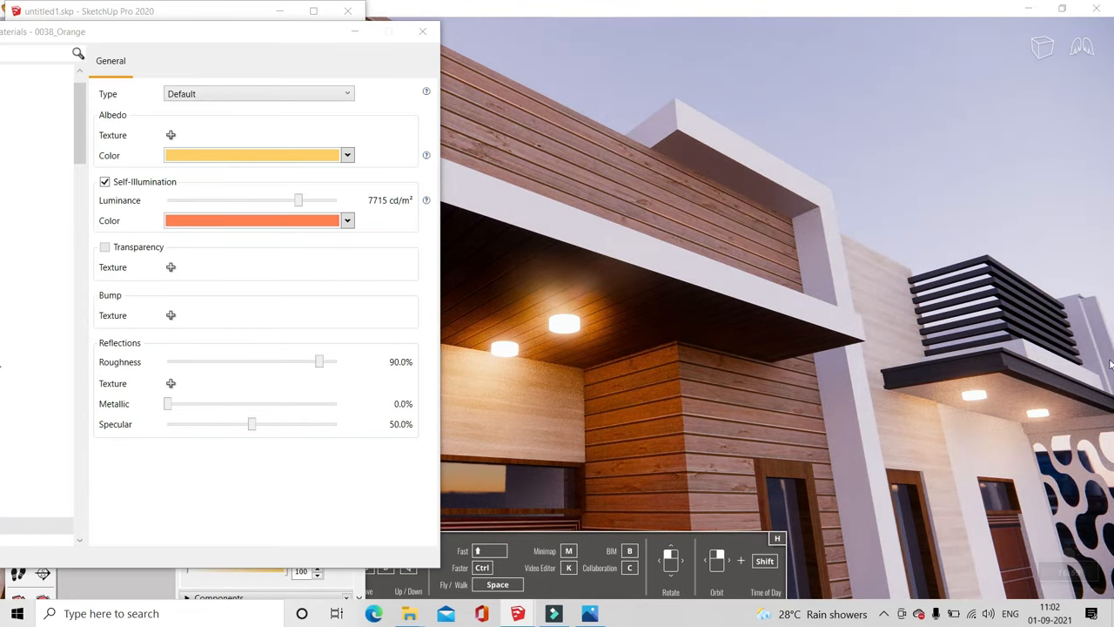
mouse_move(297, 203)
mouse_down()
mouse_move(258, 207)
mouse_move(278, 209)
mouse_up()
right_drag(620, 357, 557, 316)
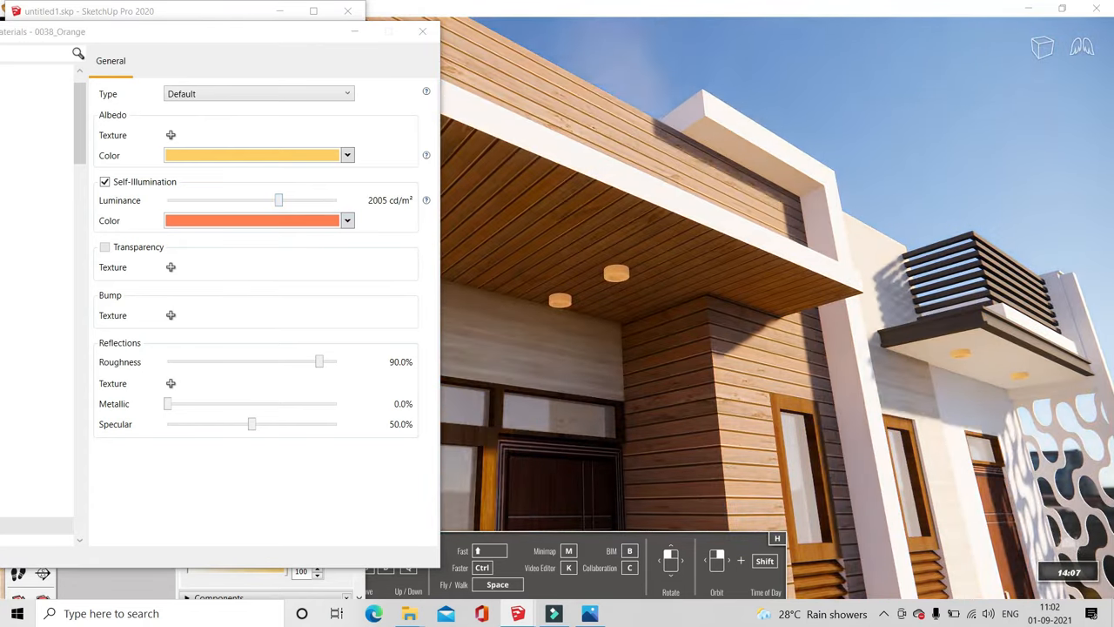
scroll(691, 325, down, 5)
drag(691, 326, 691, 401)
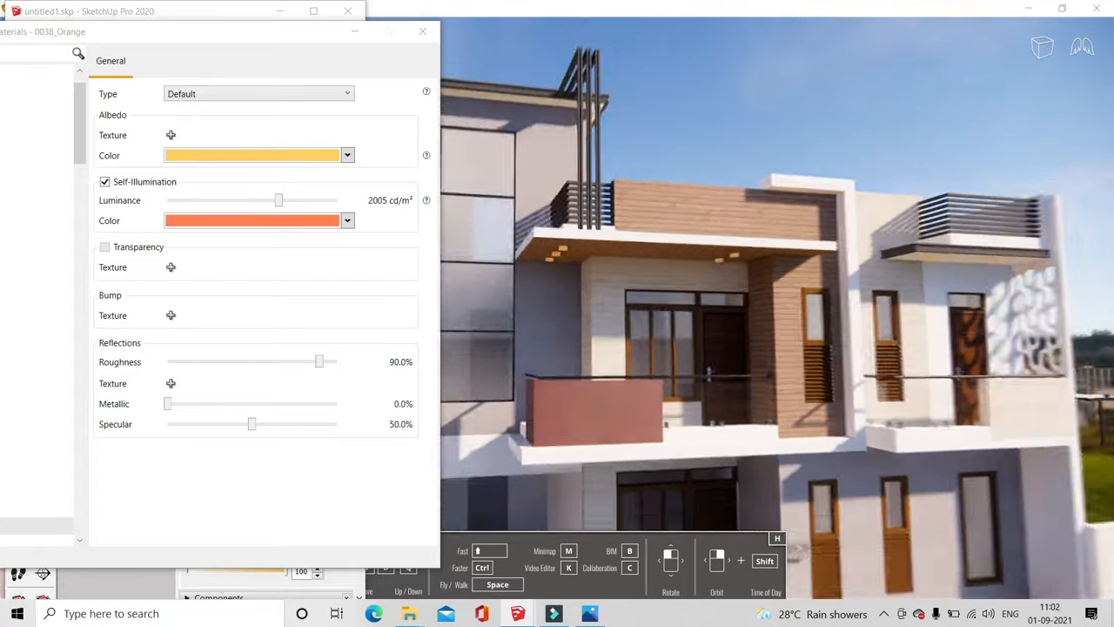
scroll(691, 326, down, 5)
drag(691, 325, 609, 339)
scroll(644, 325, up, 4)
click(298, 199)
Check the reference elevation image, close the Enscape material editor and return to the maximized SketchUp model
click(590, 614)
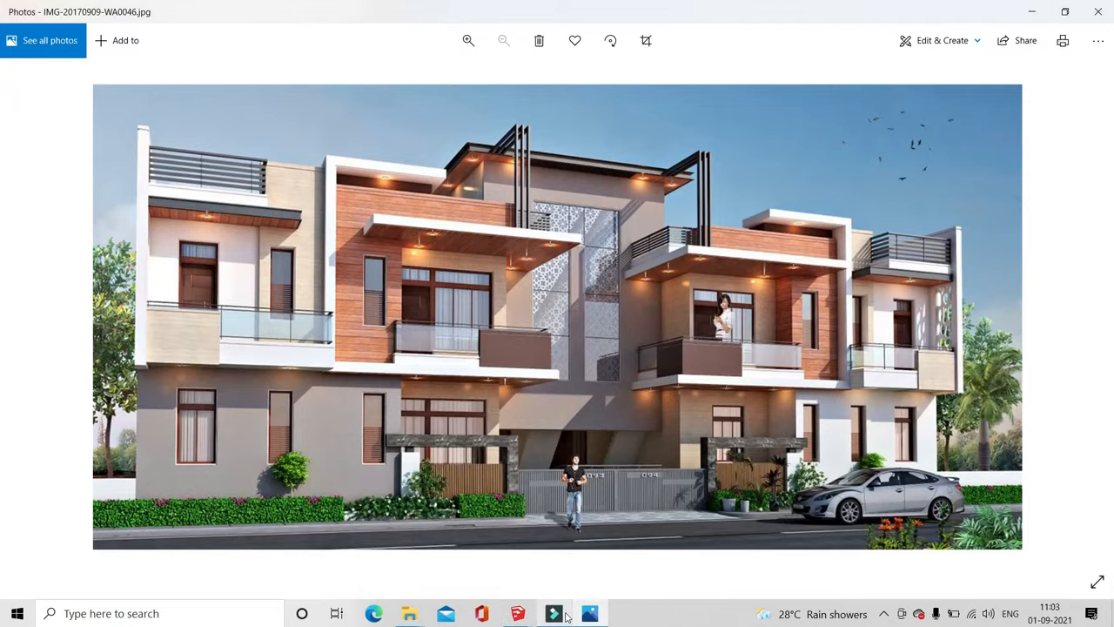
click(553, 614)
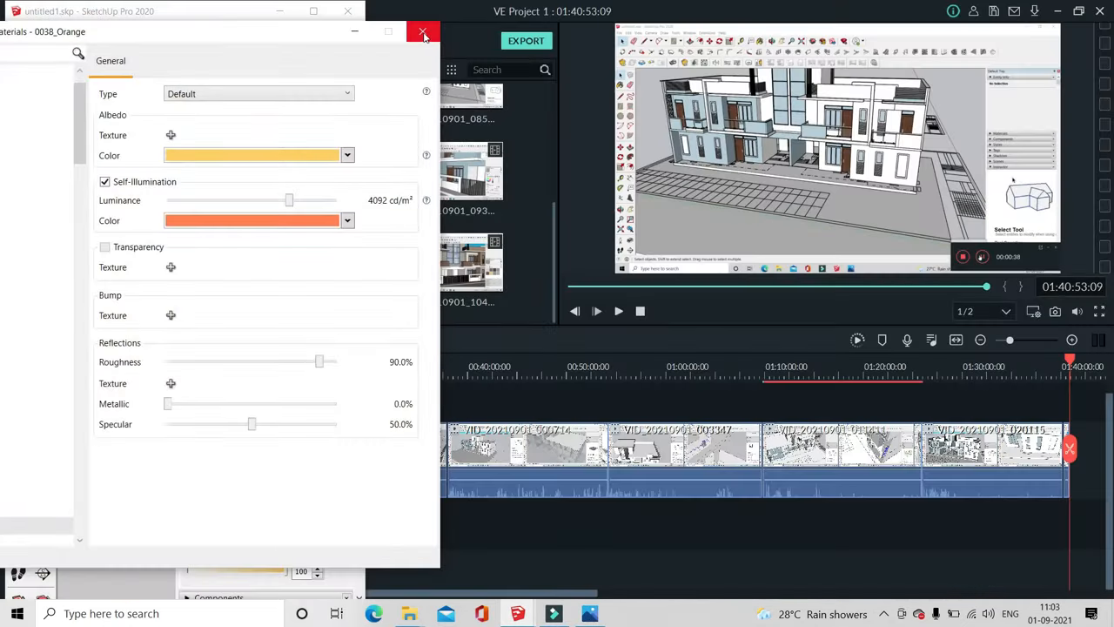
click(423, 32)
click(518, 613)
click(420, 544)
click(314, 11)
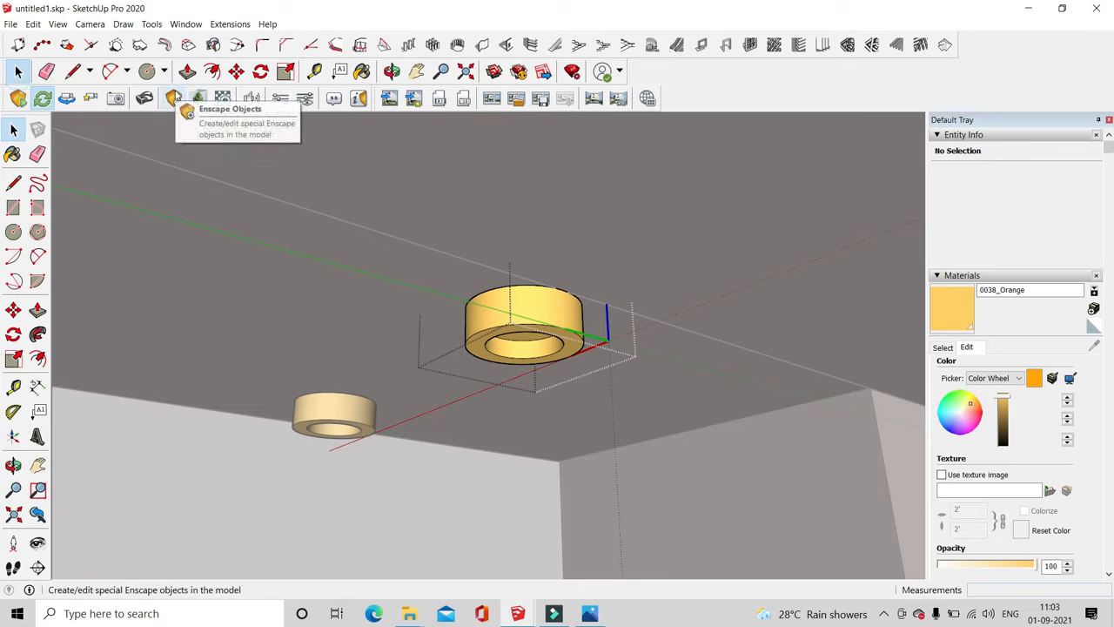
Place an Enscape sphere light inside the ring of the canopy's ceiling light component
click(175, 97)
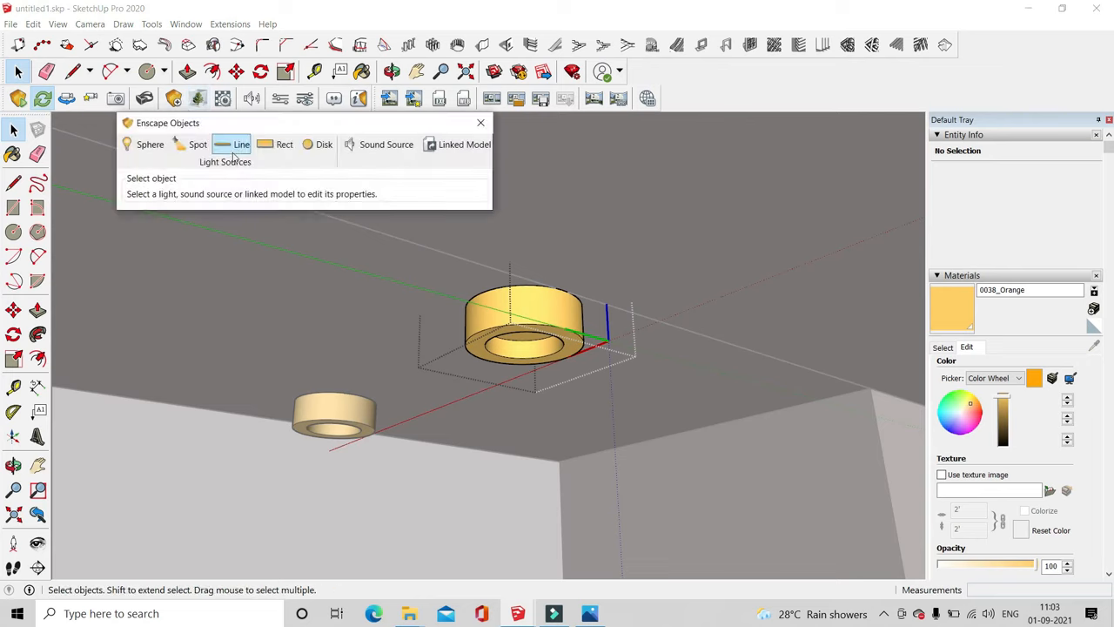
click(148, 144)
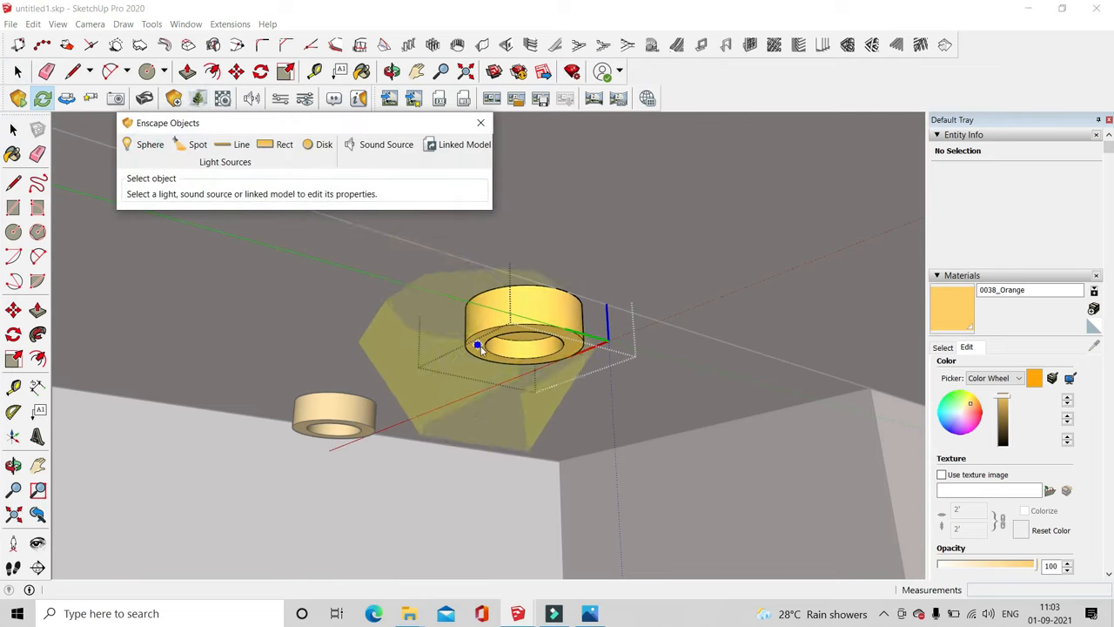
scroll(517, 345, up, 5)
scroll(539, 339, up, 3)
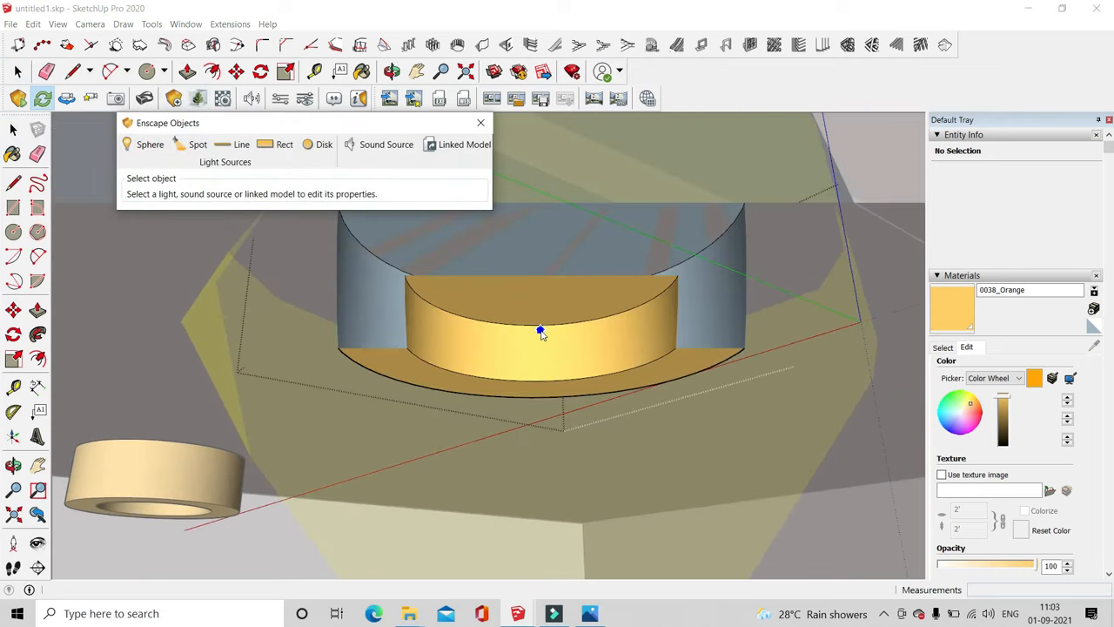
click(535, 327)
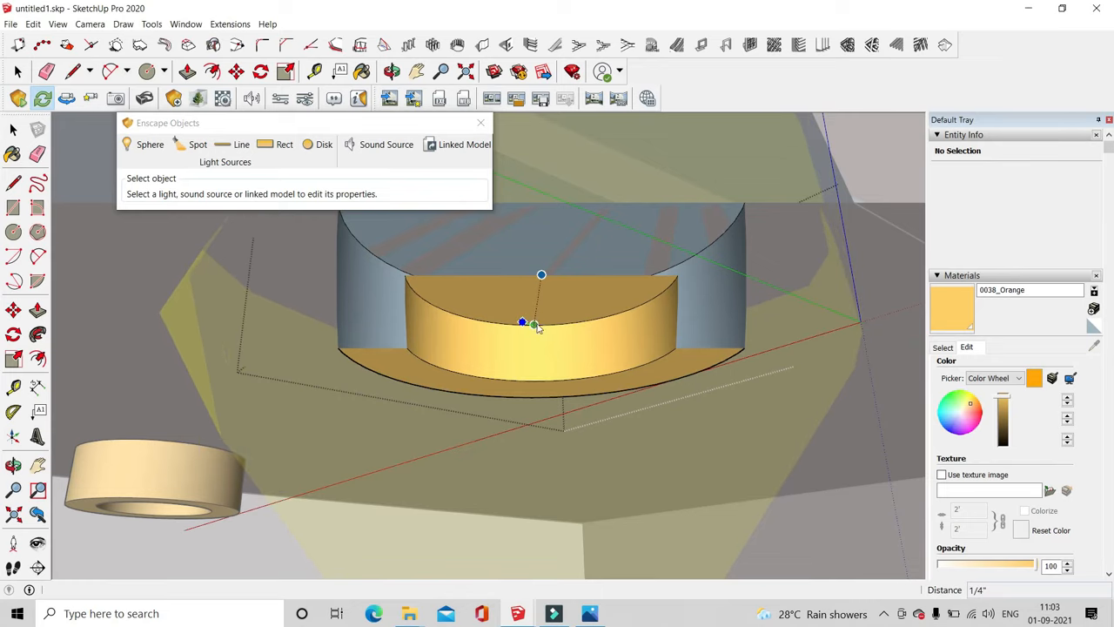
click(535, 380)
middle_drag(534, 382, 567, 456)
scroll(568, 457, down, 5)
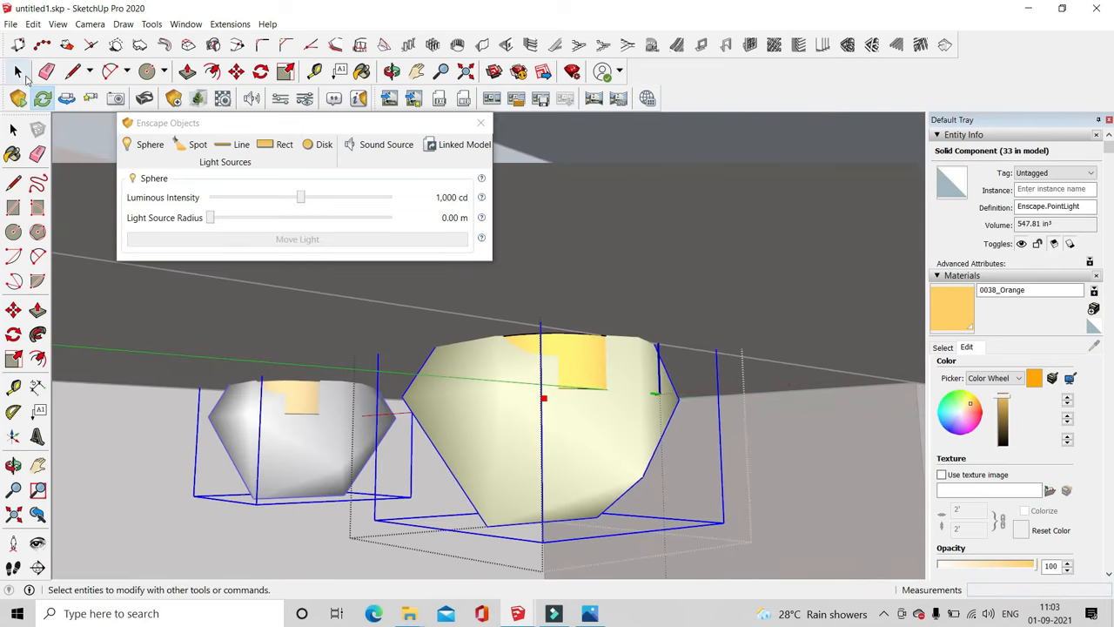
Move the sphere light 2" down so that it hangs below the ceiling light ring
click(18, 70)
scroll(612, 418, up, 3)
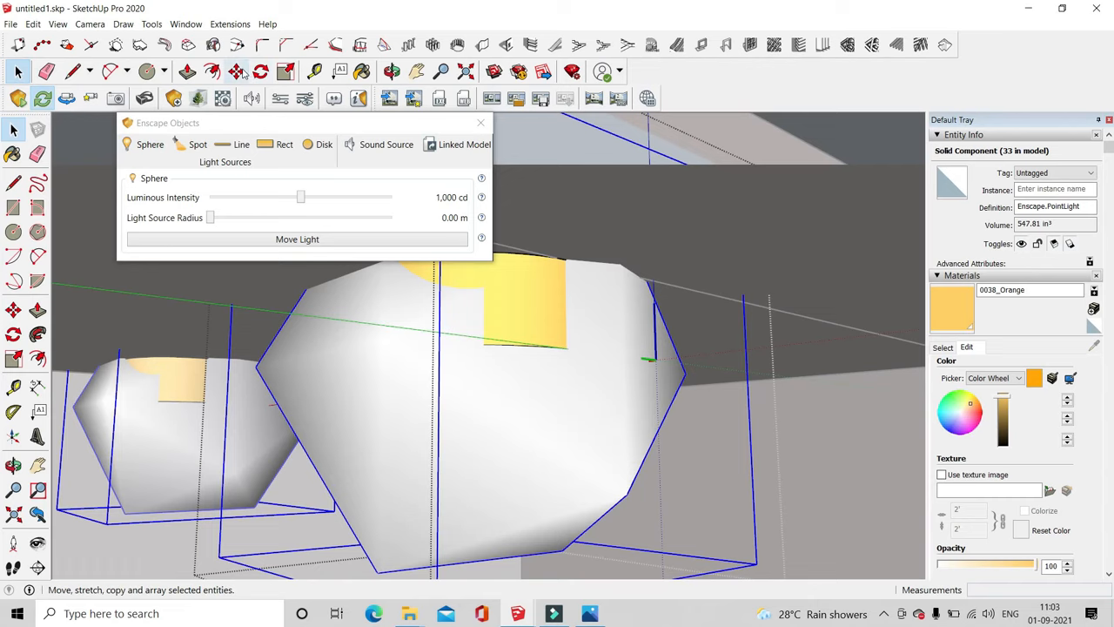
click(241, 72)
scroll(540, 310, down, 2)
scroll(687, 361, up, 2)
scroll(505, 294, down, 3)
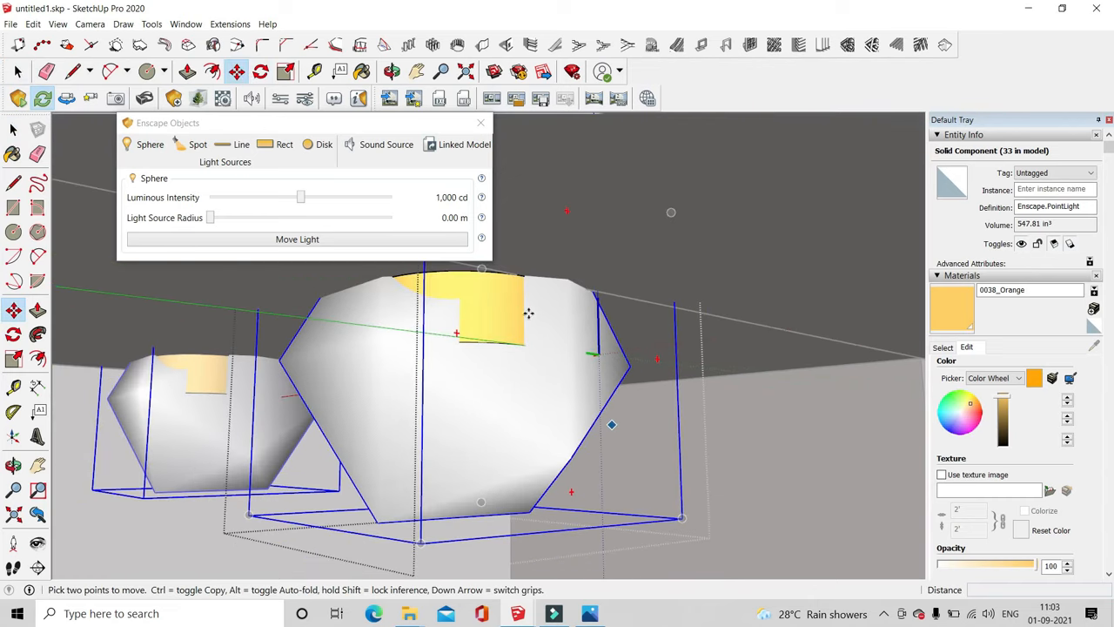
scroll(522, 311, up, 2)
click(548, 333)
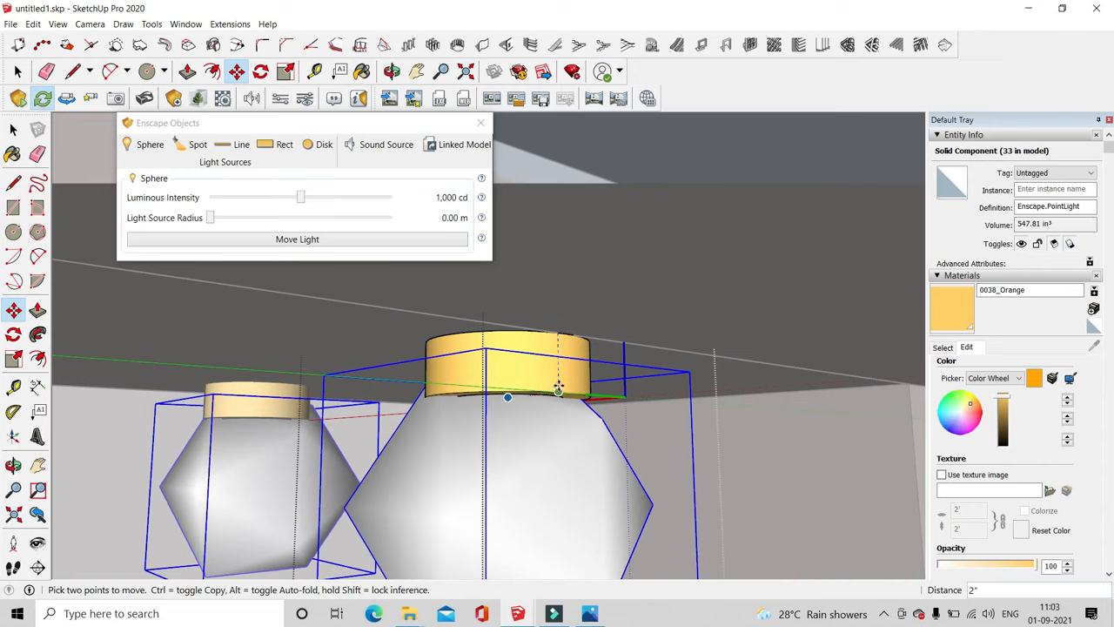
click(558, 389)
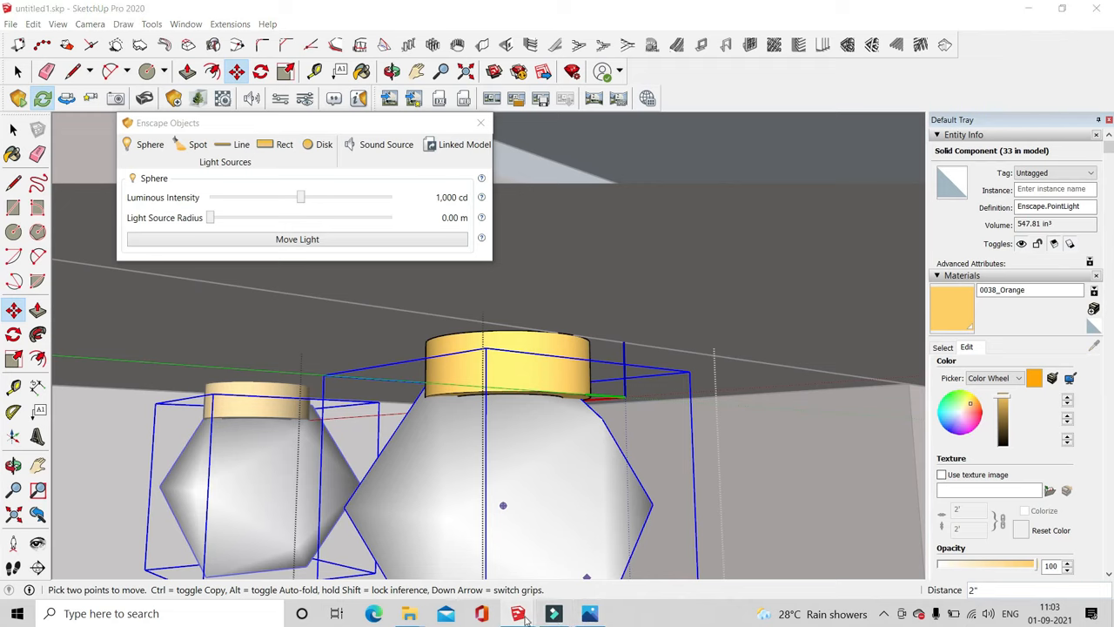
Switch to the Enscape render and inspect the downlights' glow under the canopies, from afar and close up
mouse_move(522, 615)
click(595, 558)
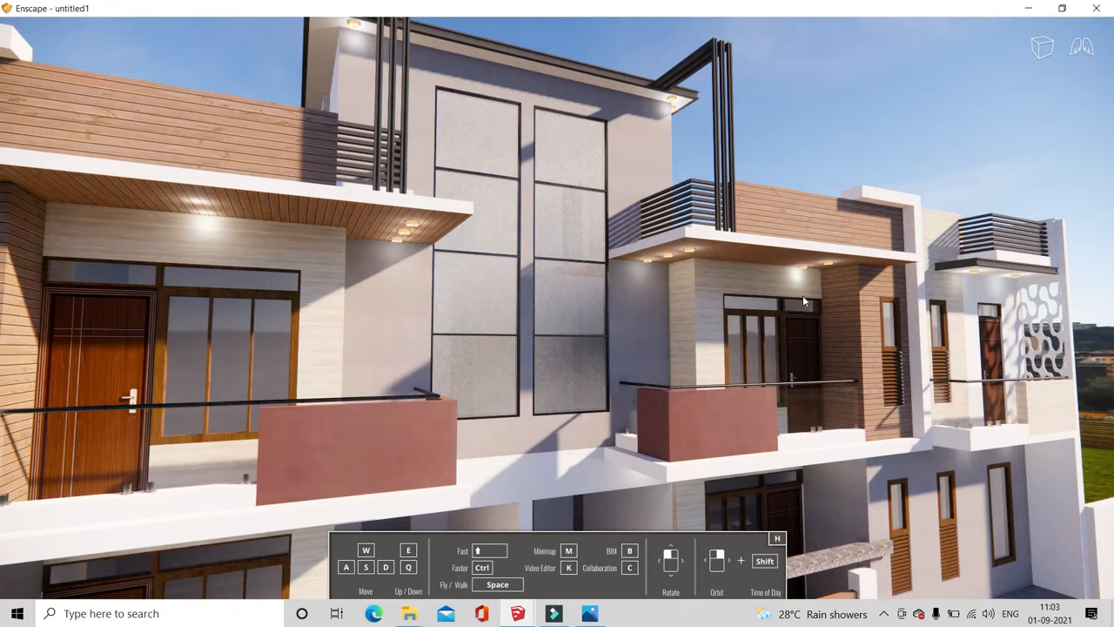
scroll(729, 264, down, 3)
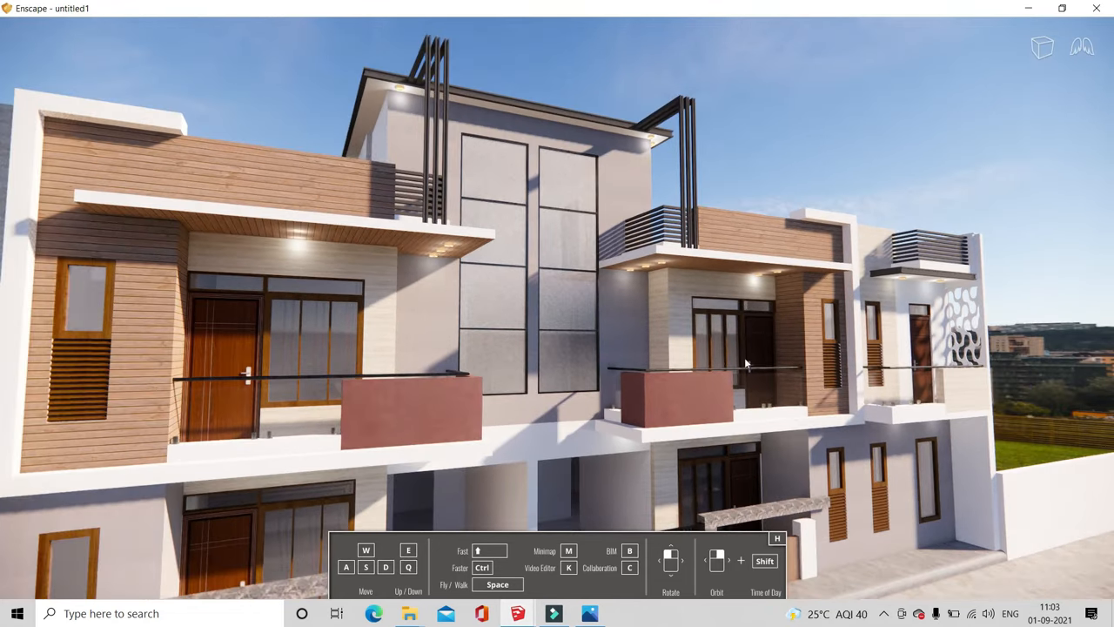
scroll(787, 319, up, 2)
scroll(791, 322, up, 6)
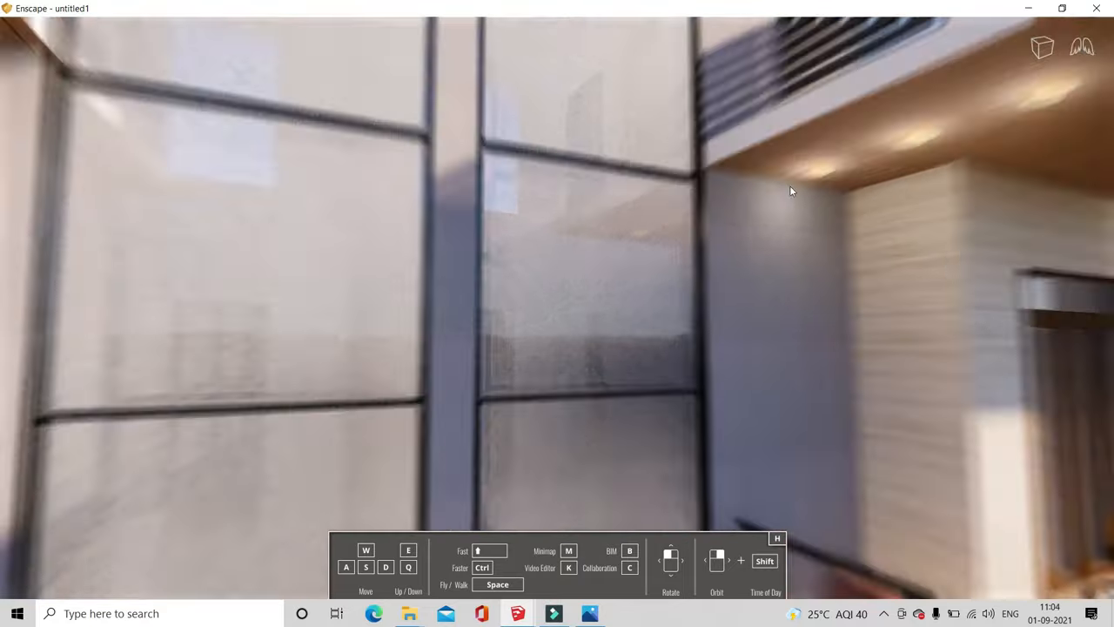
scroll(840, 215, down, 4)
scroll(818, 191, up, 3)
scroll(868, 192, down, 2)
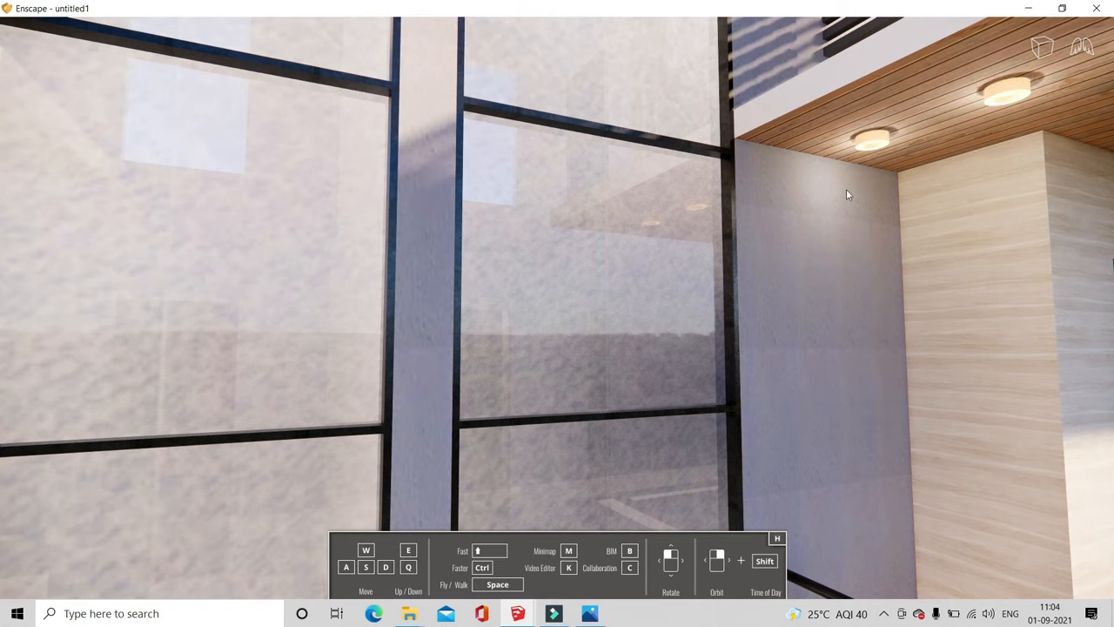
Change the render's time of day and inspect how the canopy lights illuminate the shaded facade
shift+right_drag(654, 246, 618, 248)
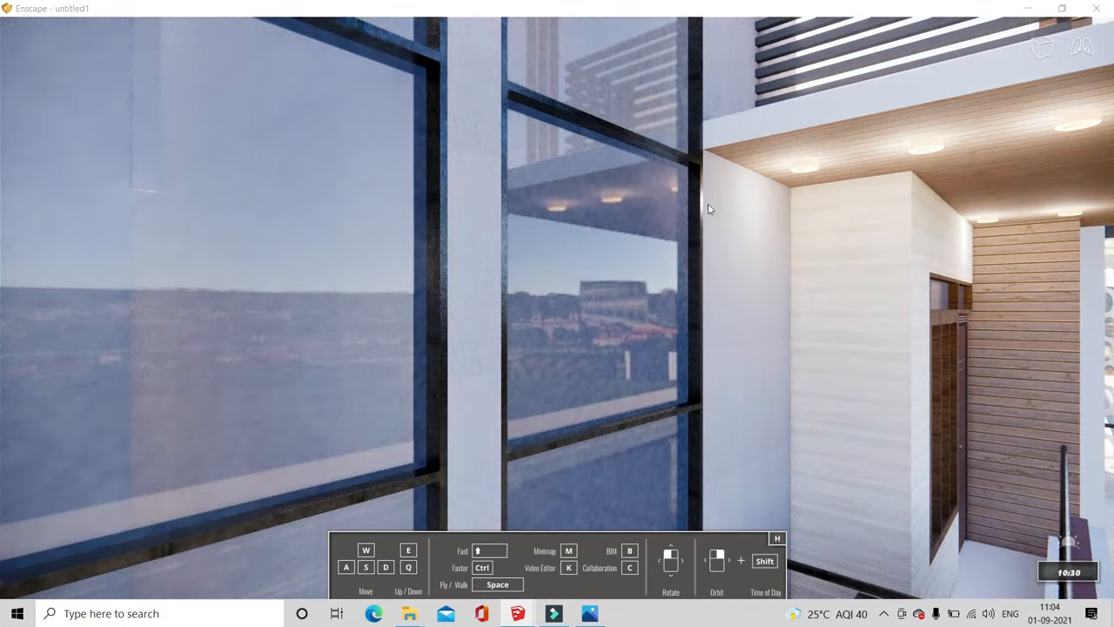
scroll(1001, 197, down, 2)
right_drag(1000, 197, 0, 145)
key(s)
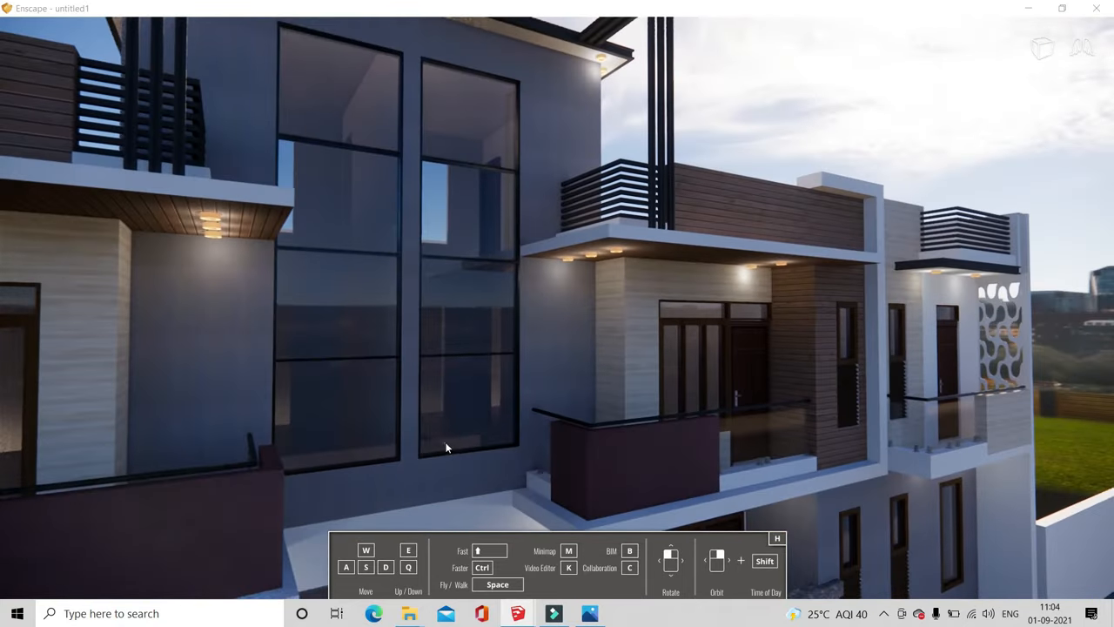
drag(447, 447, 447, 399)
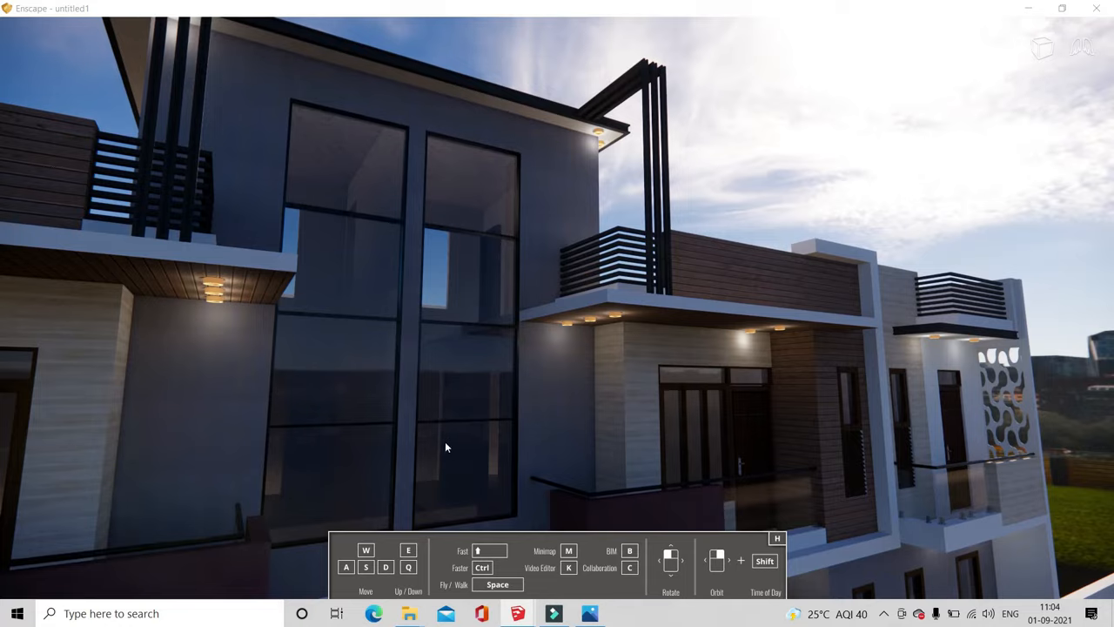
Lower the render view to the balconies and arrange the SketchUp model window beside the render, with the light settings off the model
key(q)
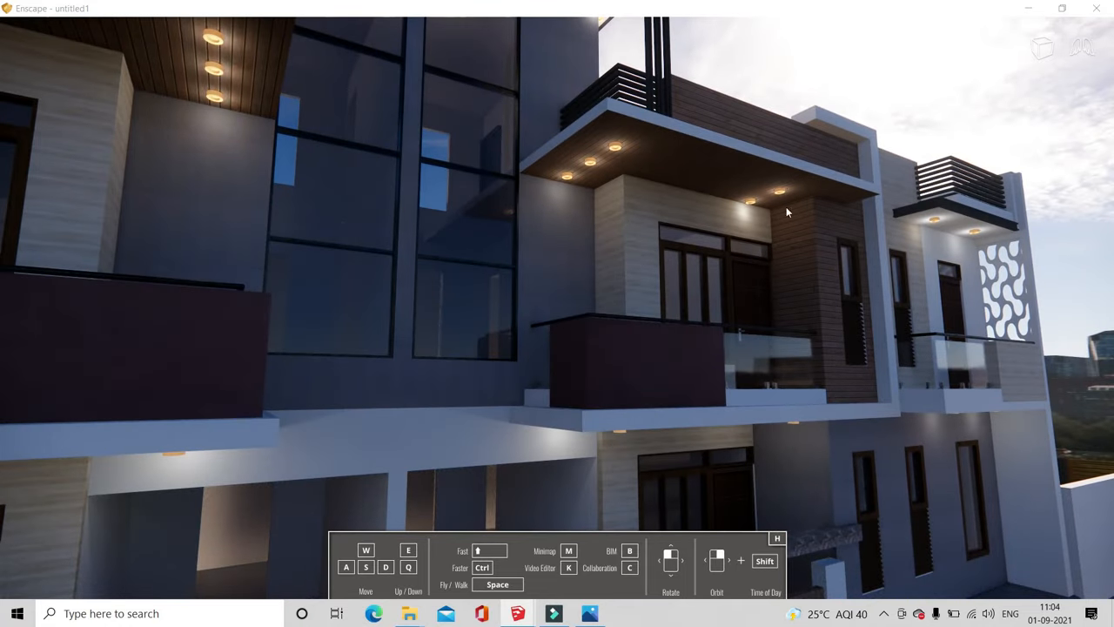
click(518, 614)
click(308, 566)
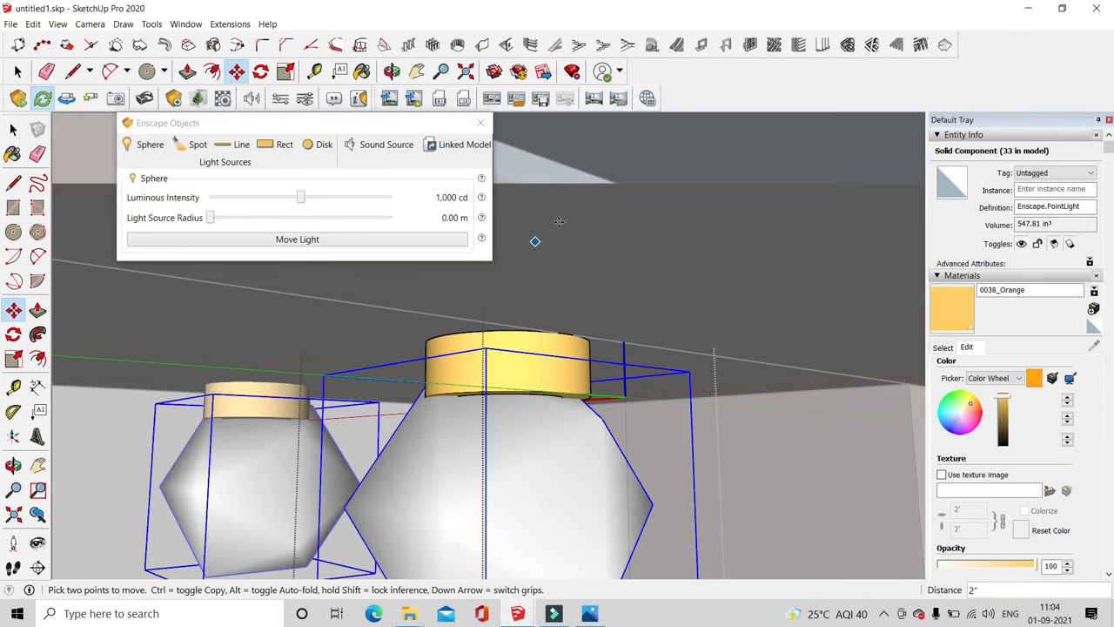
click(1060, 9)
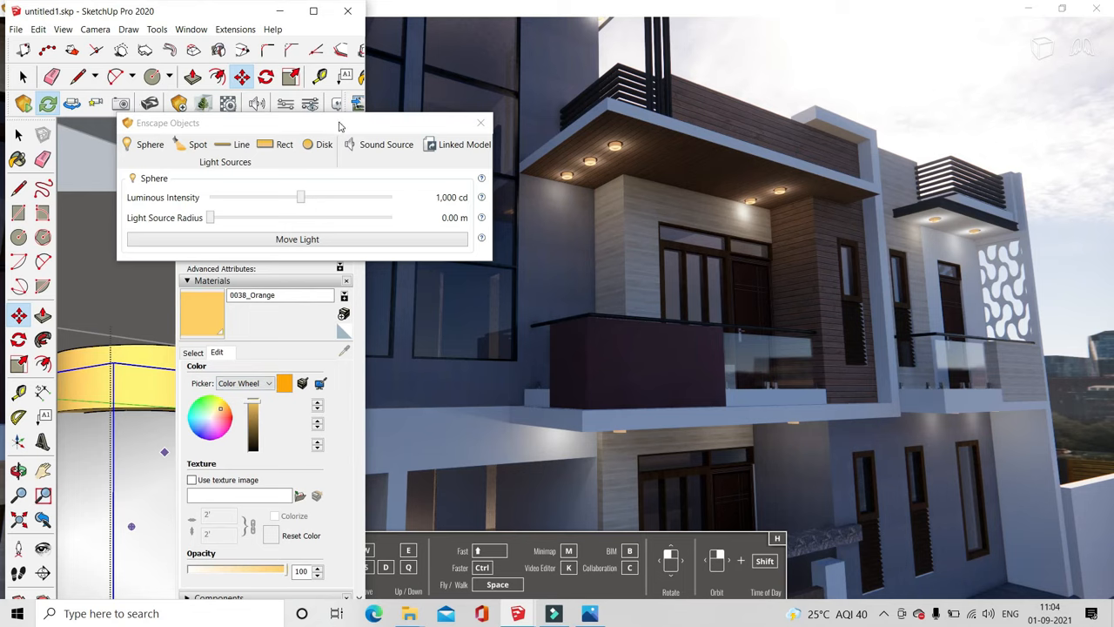
drag(352, 125, 468, 168)
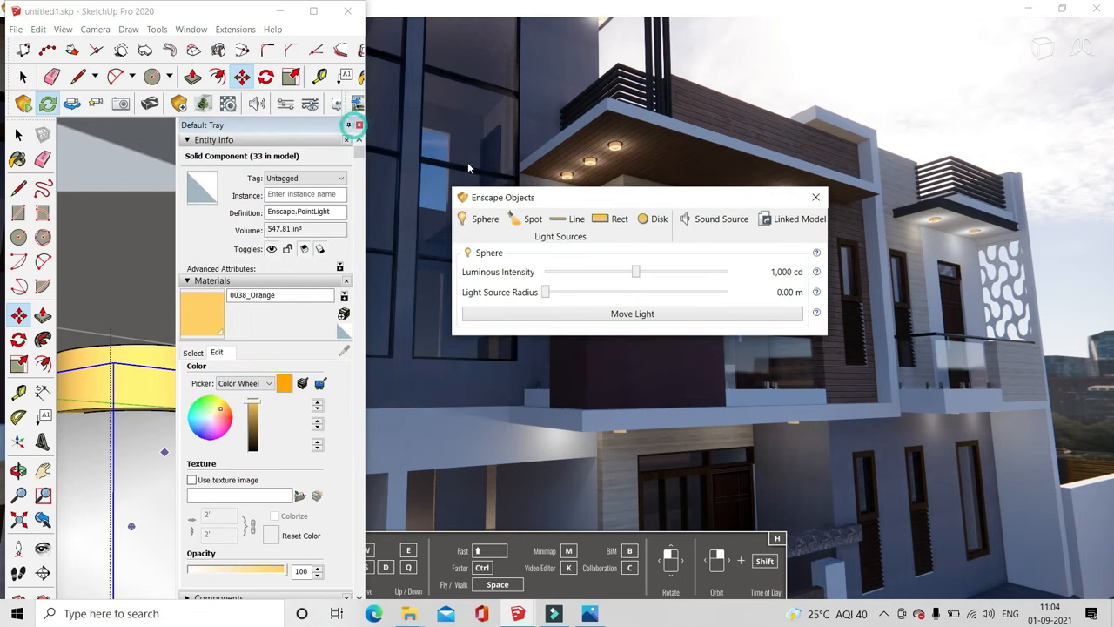
Paint the sphere light component with the ceiling ring's 0038_Orange material, close the light settings and restore the full-size model window
click(193, 352)
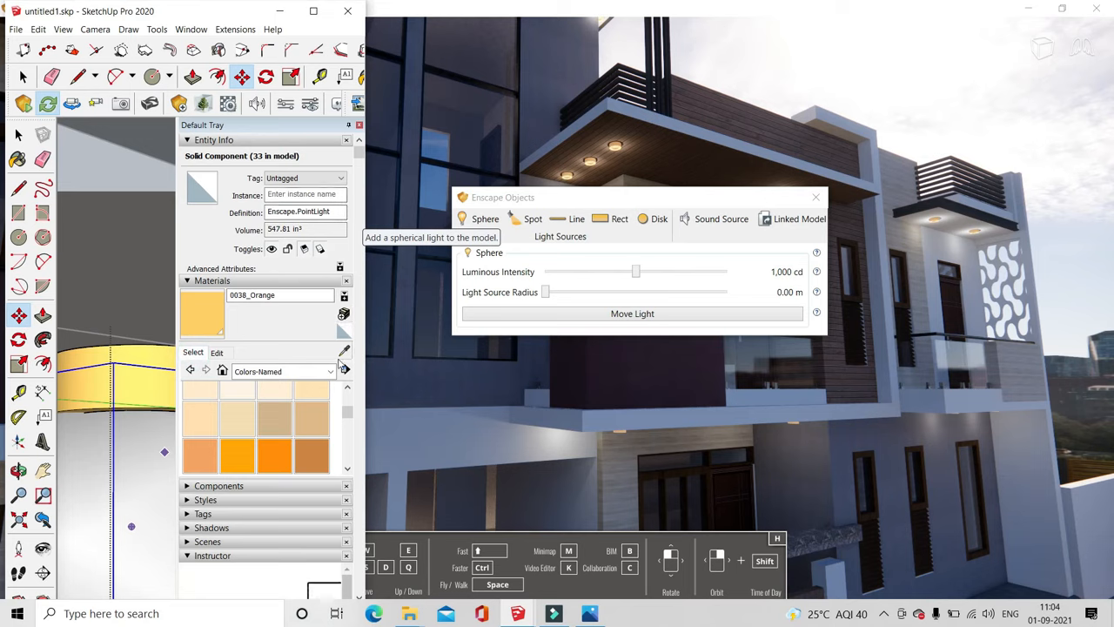
click(149, 393)
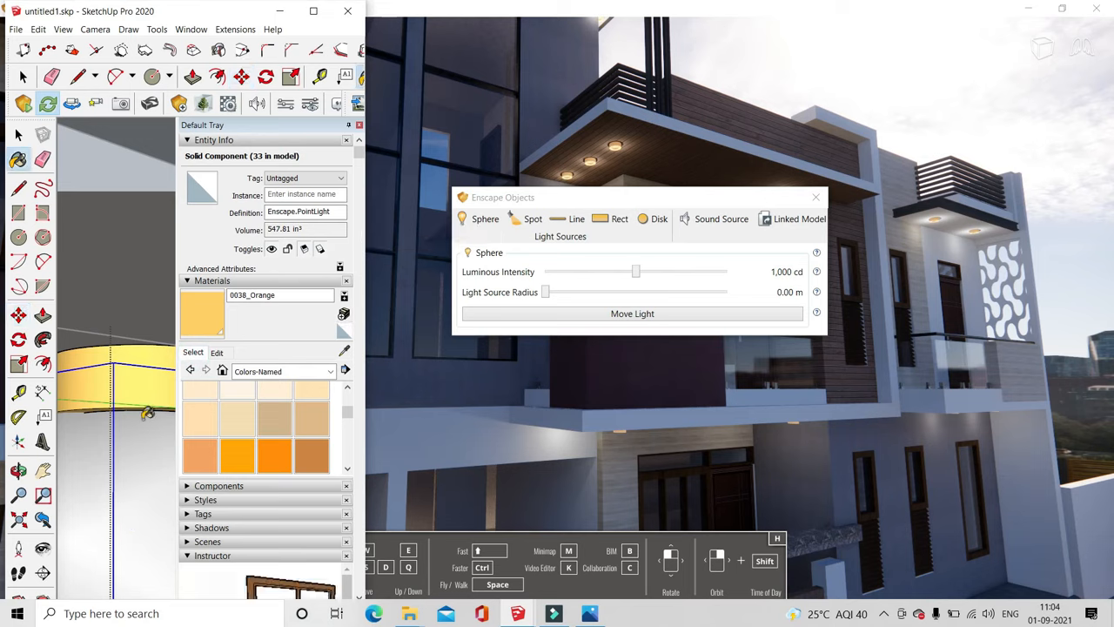
click(145, 415)
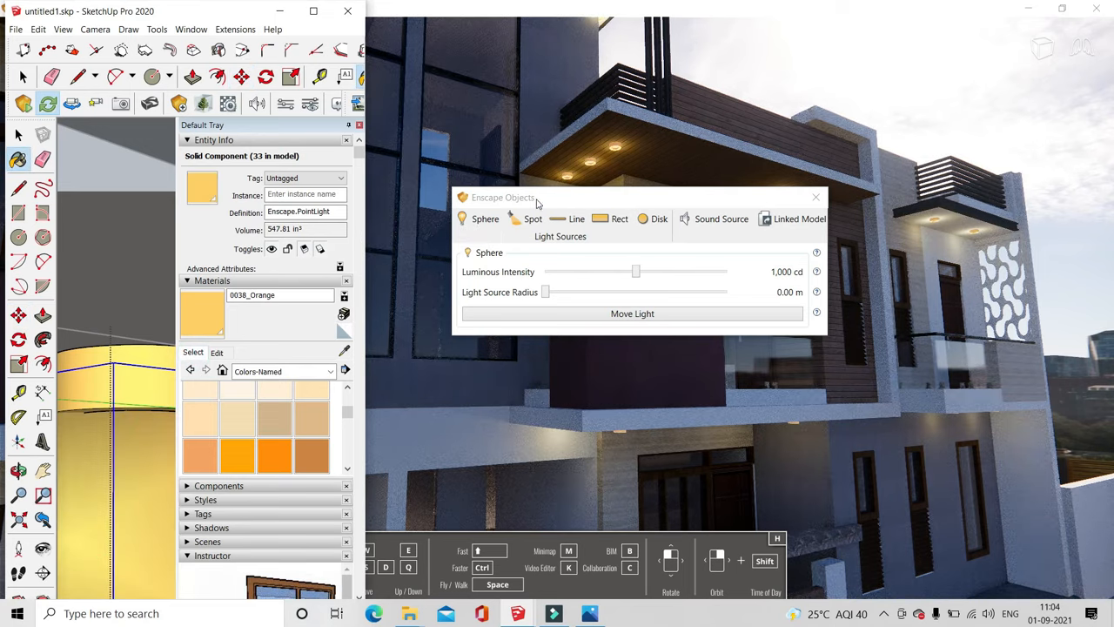
drag(537, 198, 554, 408)
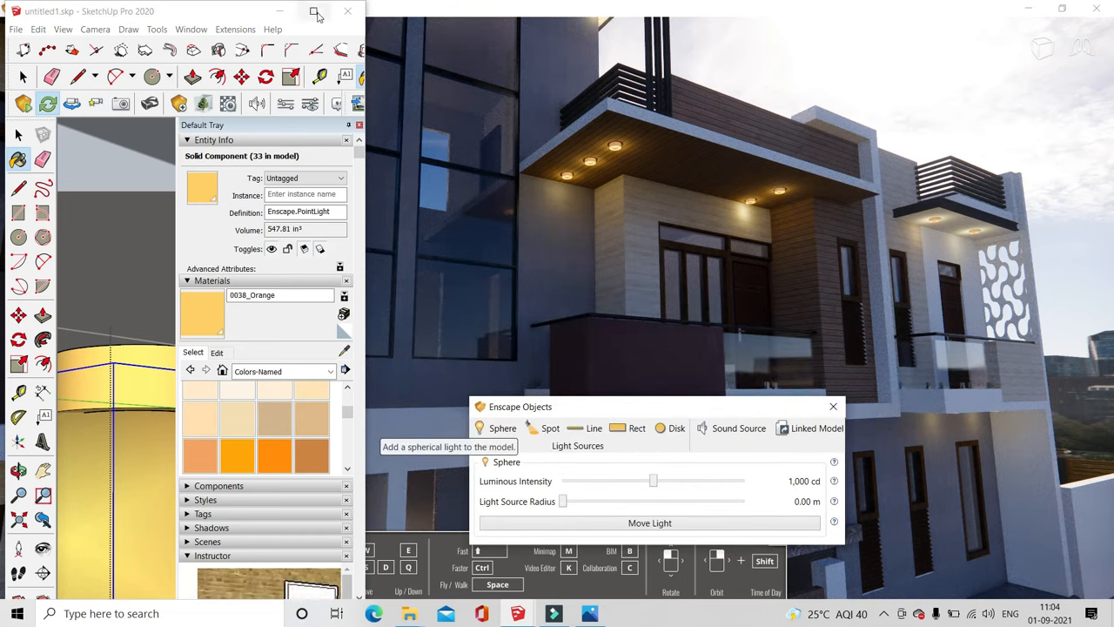
click(831, 407)
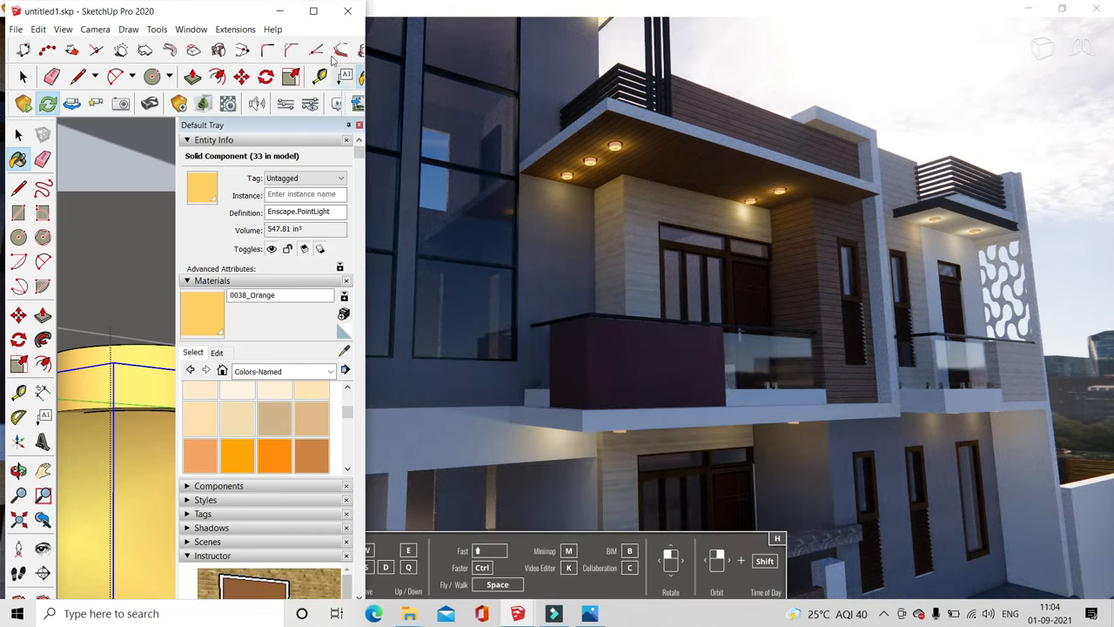
click(313, 12)
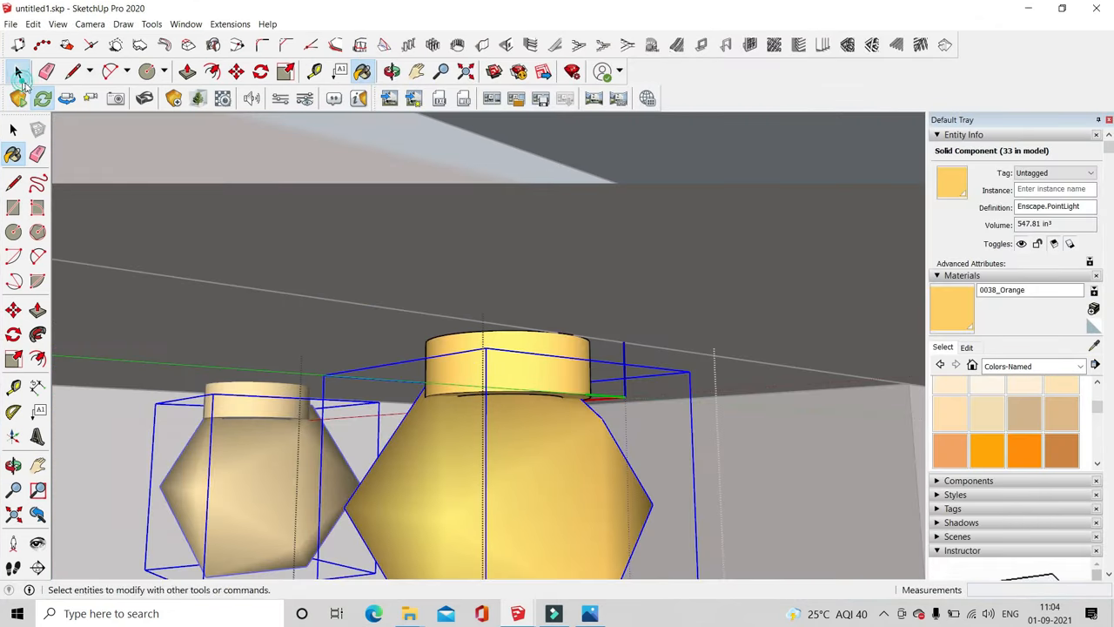
Clear the selection and examine the whole front elevation with its canopy lights from the road side
click(18, 73)
key(Escape)
scroll(545, 375, down, 7)
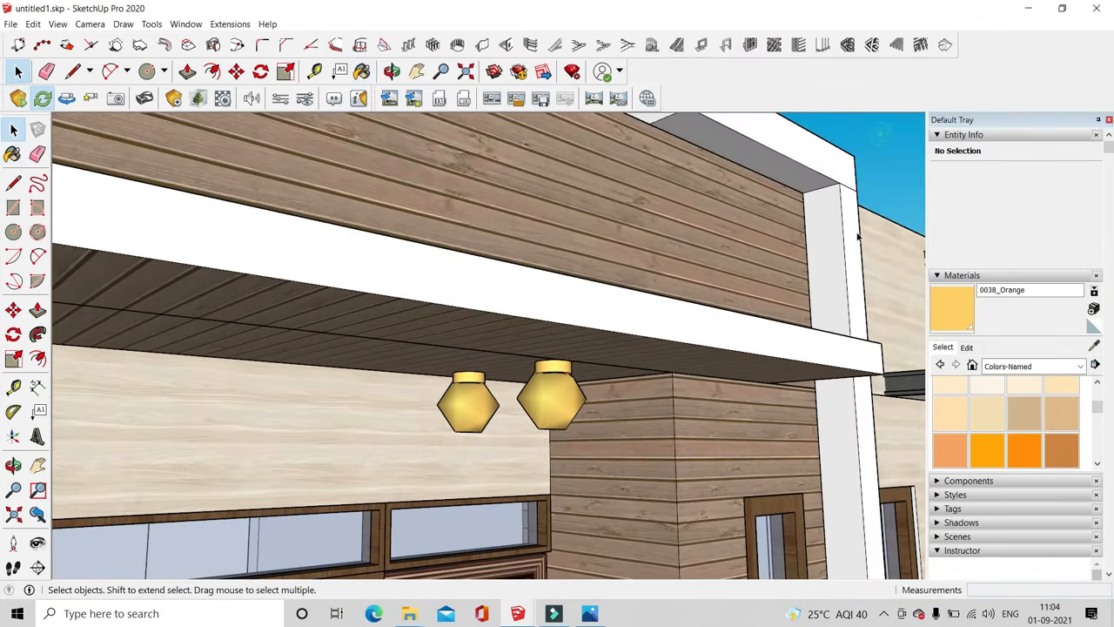
scroll(667, 300, down, 6)
scroll(612, 184, down, 10)
middle_drag(613, 184, 679, 296)
scroll(692, 254, up, 5)
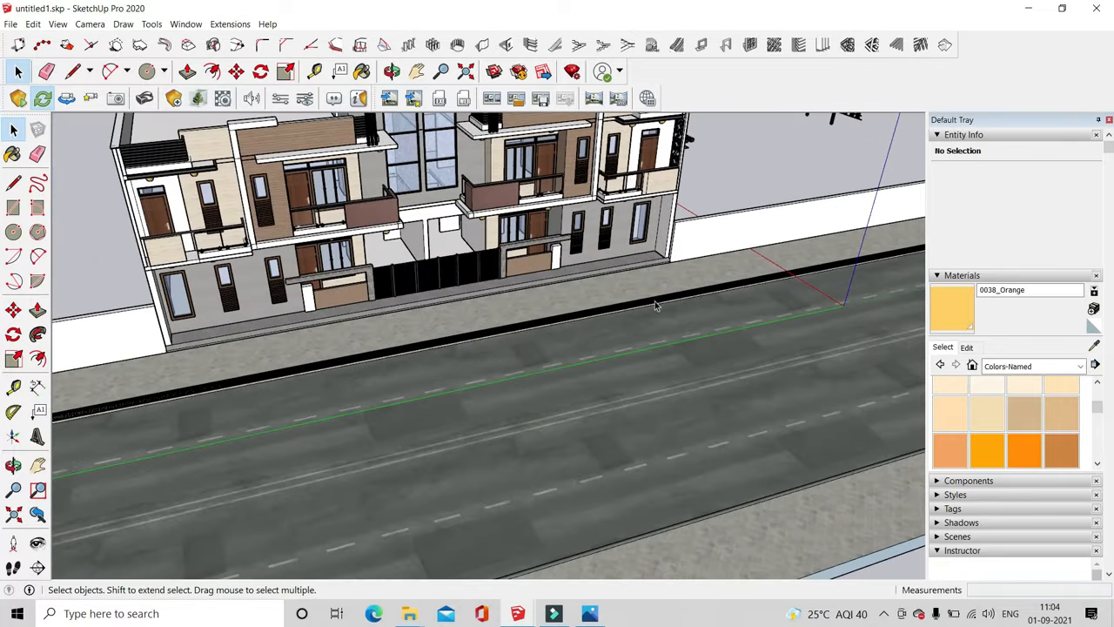
scroll(595, 368, down, 3)
middle_drag(595, 368, 478, 363)
scroll(472, 353, up, 5)
middle_drag(505, 478, 592, 418)
scroll(581, 348, up, 3)
scroll(450, 218, up, 2)
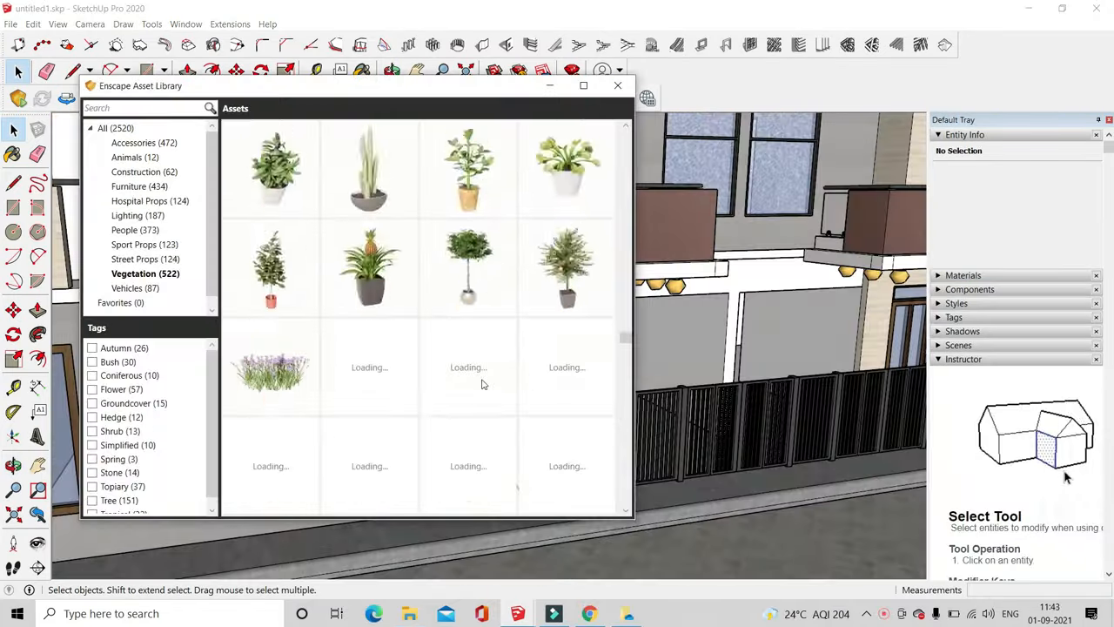
Place a Maple 03 tree from the Enscape vegetation assets behind the boundary wall and move it beside the house
scroll(482, 383, down, 10)
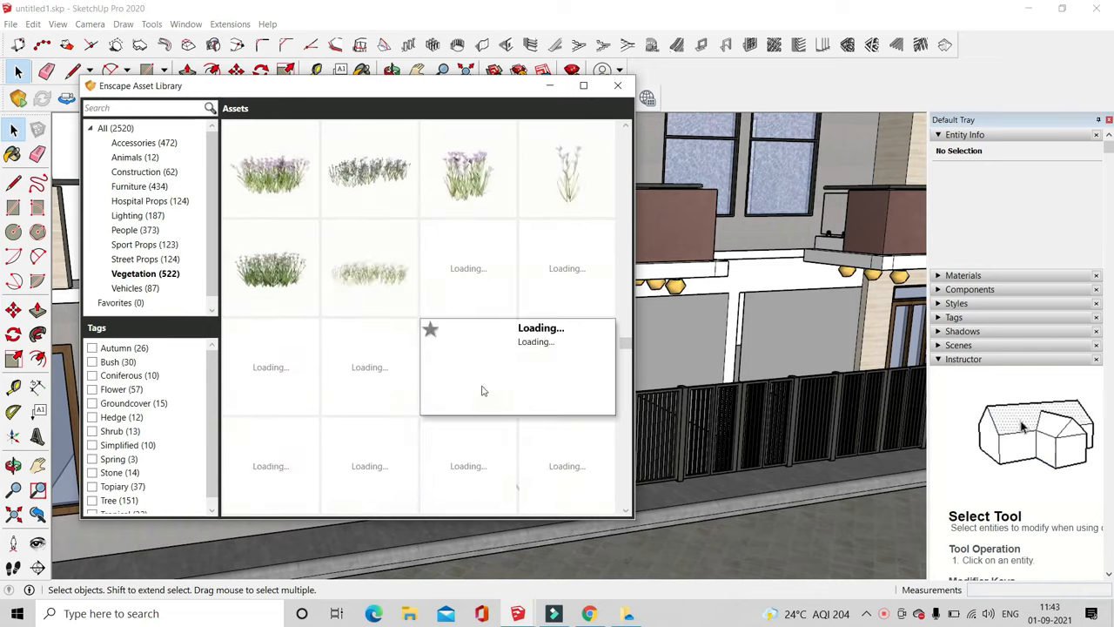
scroll(482, 391, down, 5)
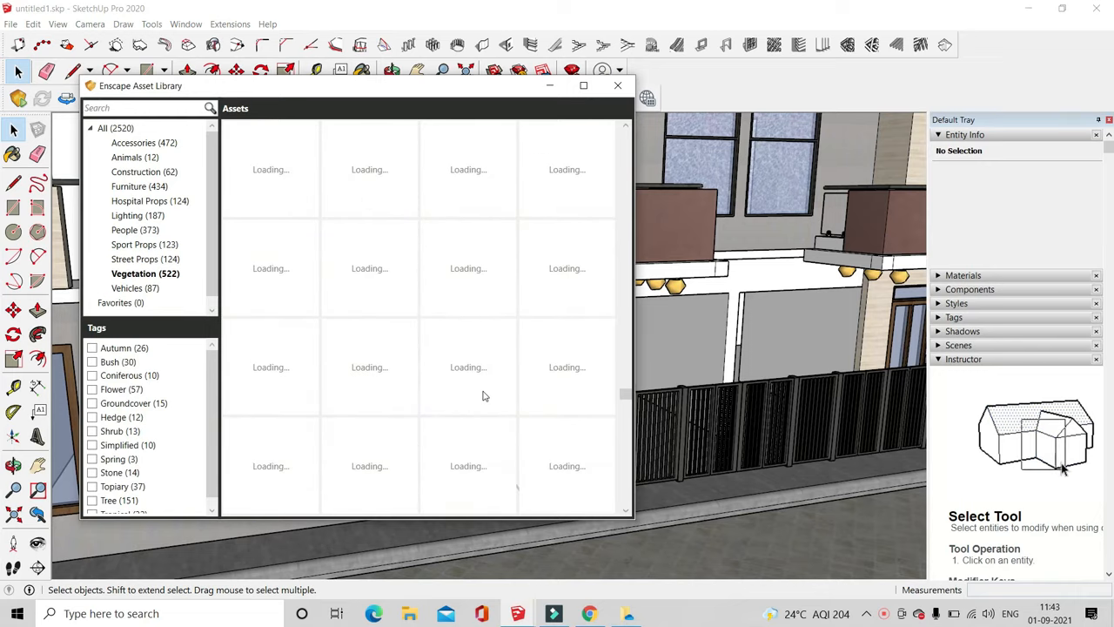
click(484, 395)
scroll(269, 304, down, 5)
middle_drag(269, 304, 461, 409)
scroll(423, 408, up, 4)
click(366, 248)
click(236, 71)
scroll(600, 281, down, 3)
click(374, 385)
click(338, 388)
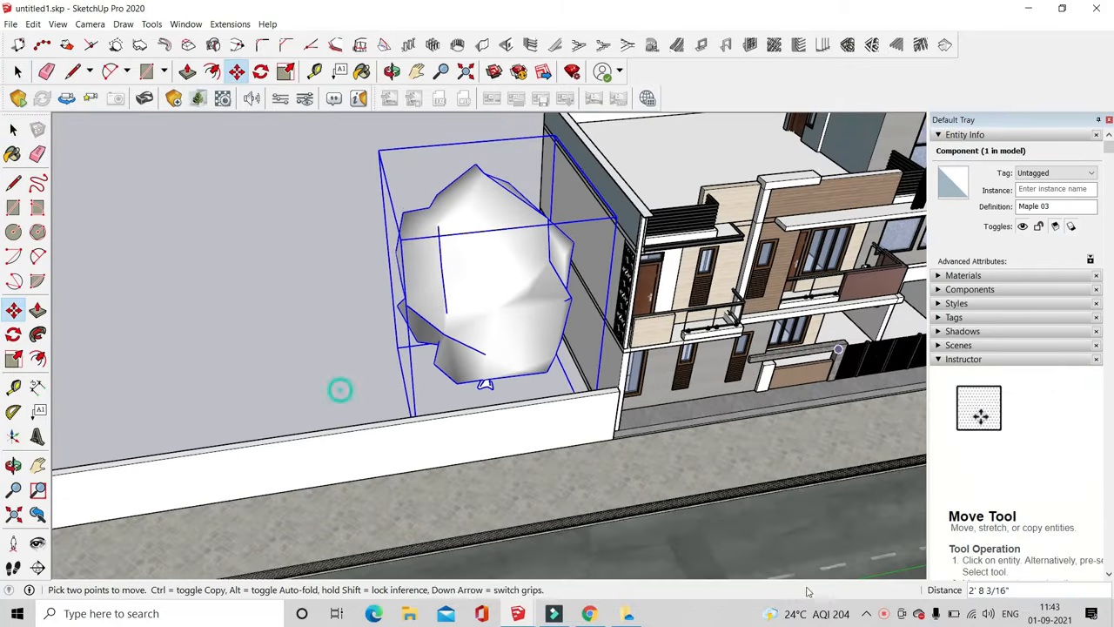
Scale the maple tree down so that it stands lower than the adjoining house
click(286, 71)
middle_drag(380, 159, 621, 191)
scroll(621, 191, down, 5)
key(space)
click(609, 166)
scroll(353, 261, up, 5)
middle_drag(353, 261, 453, 366)
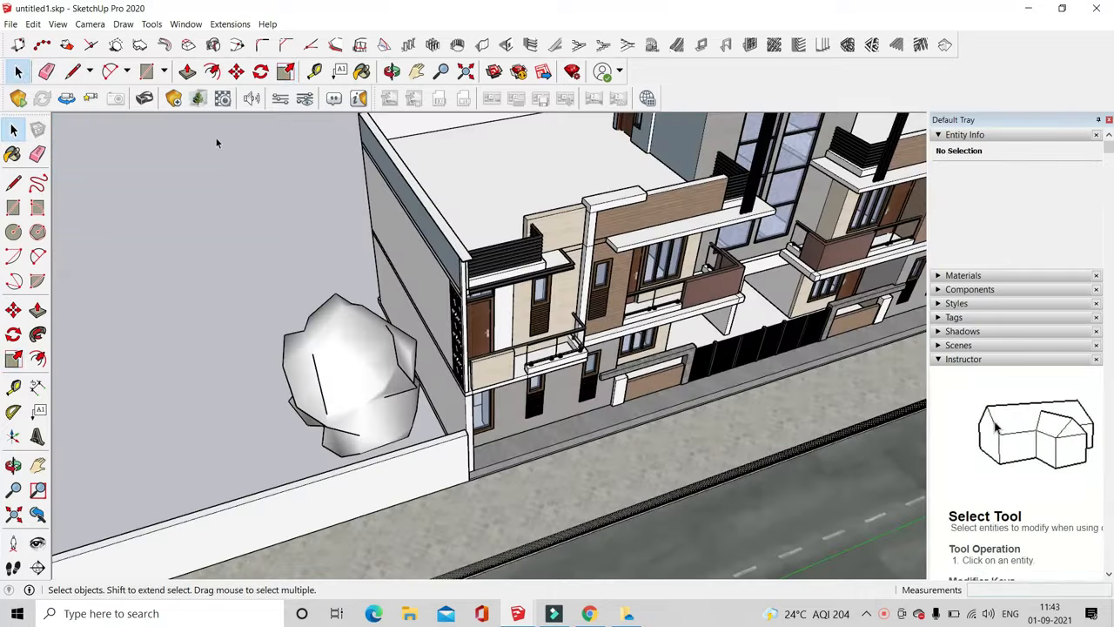
Insert a Modular Hedge 03 from the Enscape vegetation assets near the house's front corner
click(198, 98)
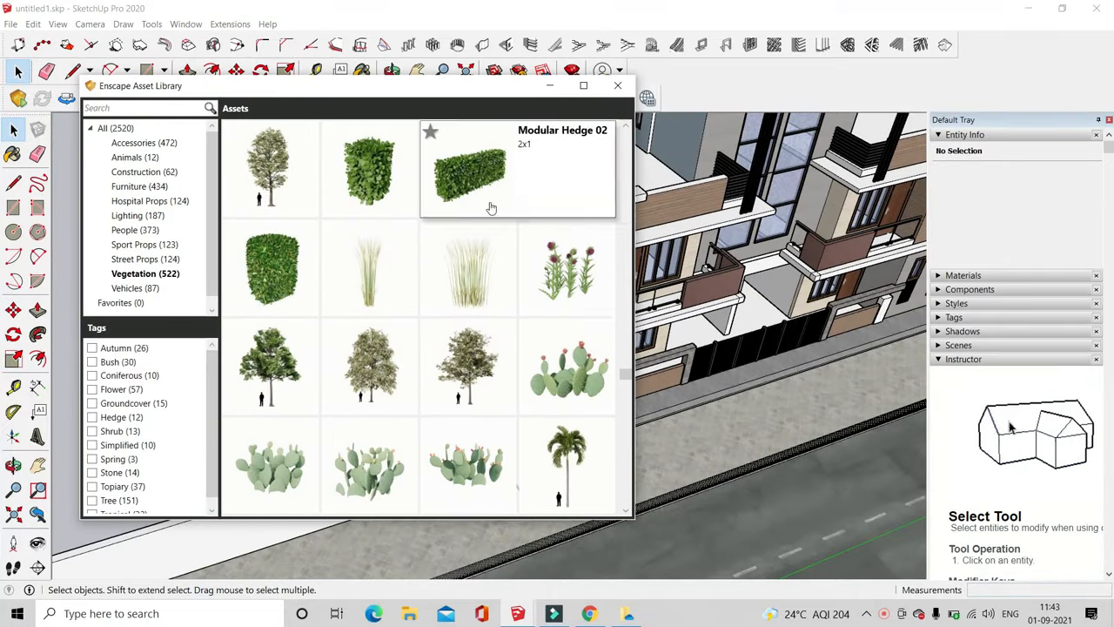
click(558, 196)
scroll(570, 300, down, 3)
scroll(504, 416, up, 5)
click(561, 435)
click(250, 179)
Rotate the hedge 90 degrees so that it runs parallel to the road
key(q)
scroll(702, 407, up, 2)
click(645, 390)
click(714, 368)
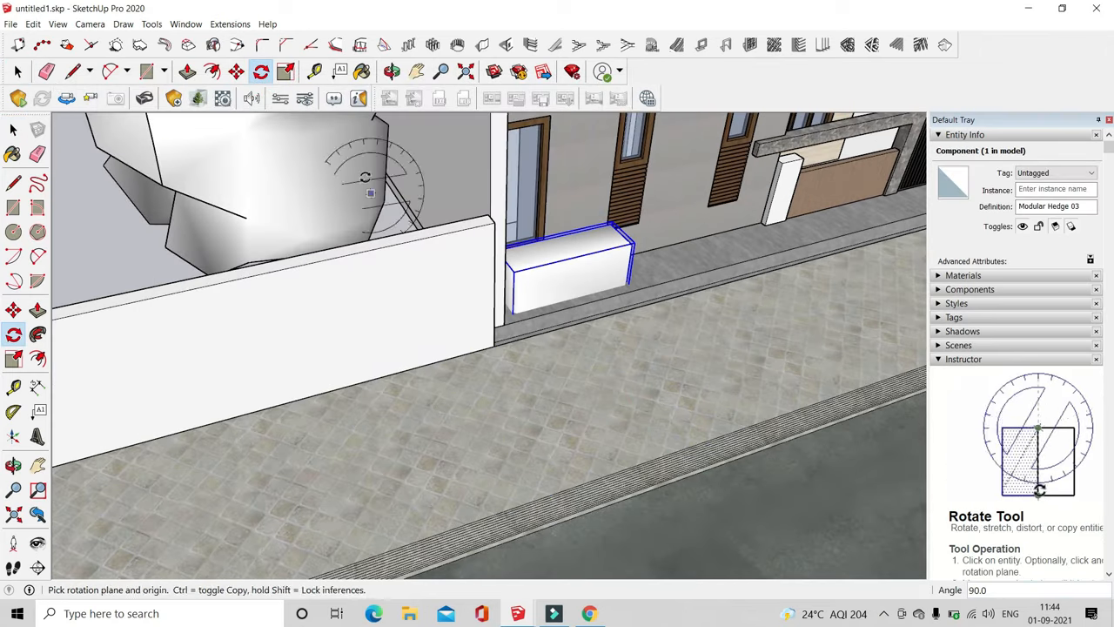
Move the hedge onto the sidewalk, with its back corner at the end of the boundary wall next to the plinth step
click(235, 71)
click(719, 336)
scroll(733, 343, up, 2)
middle_drag(734, 343, 470, 409)
click(633, 472)
scroll(597, 423, up, 3)
shift+middle_drag(597, 423, 368, 306)
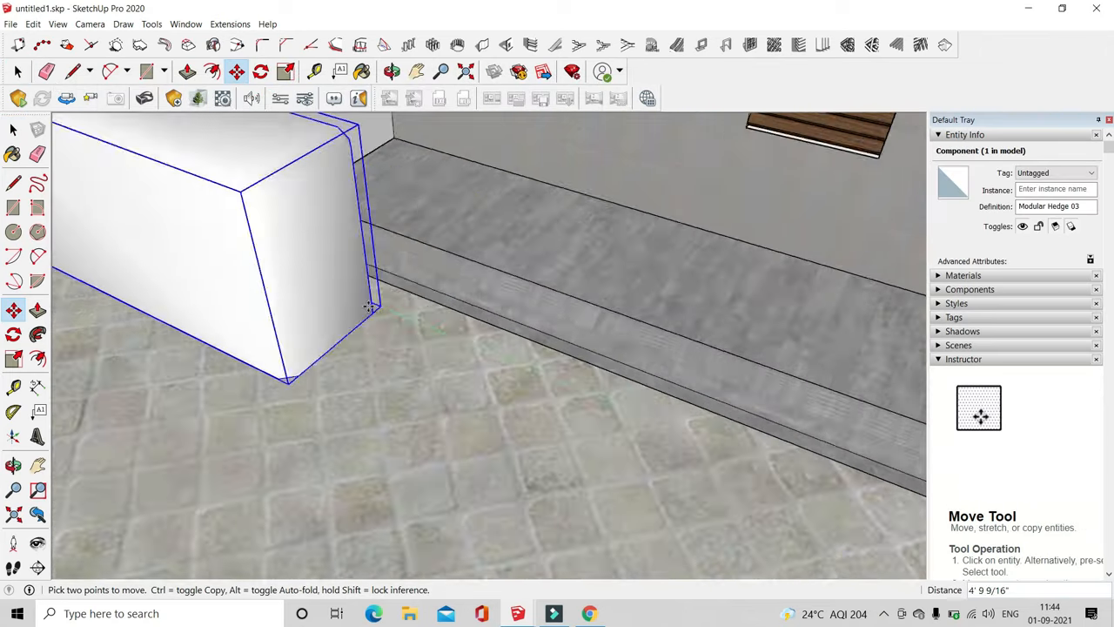
scroll(465, 415, up, 2)
scroll(465, 415, down, 5)
scroll(410, 335, up, 4)
click(504, 447)
Copy the hedge twice end to end along the boundary wall to form a row of three
middle_drag(503, 447, 494, 403)
middle_drag(626, 348, 580, 375)
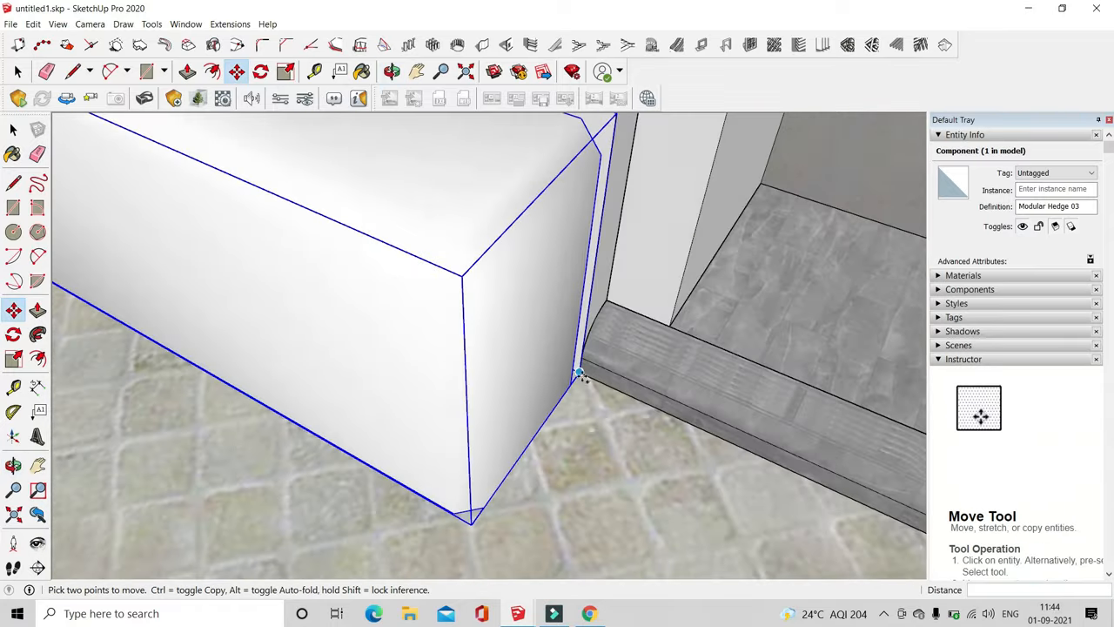
middle_drag(409, 354, 442, 350)
scroll(442, 350, up, 2)
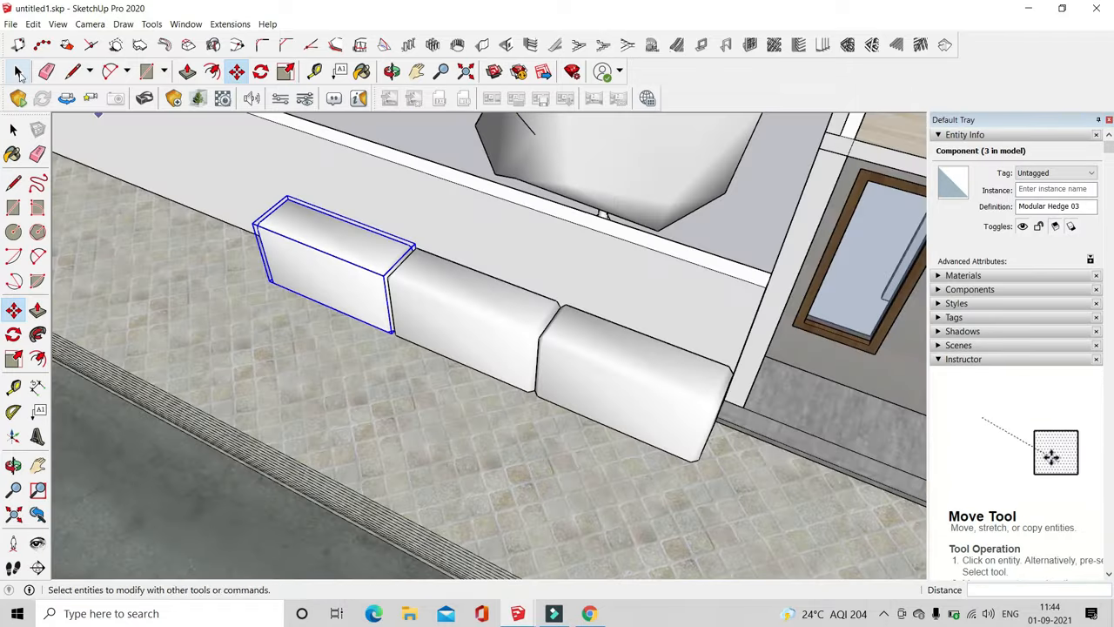
Select the three hedges and copy them end to end along the boundary wall to make six
click(19, 72)
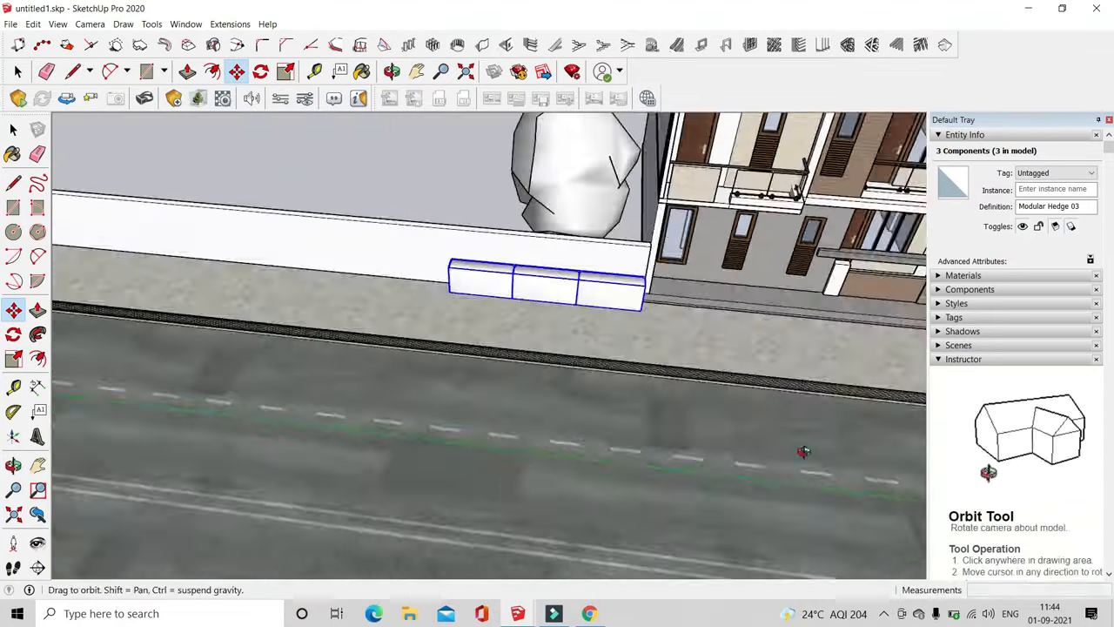
middle_drag(803, 452, 696, 383)
key(ctrl)
click(641, 310)
scroll(483, 246, up, 6)
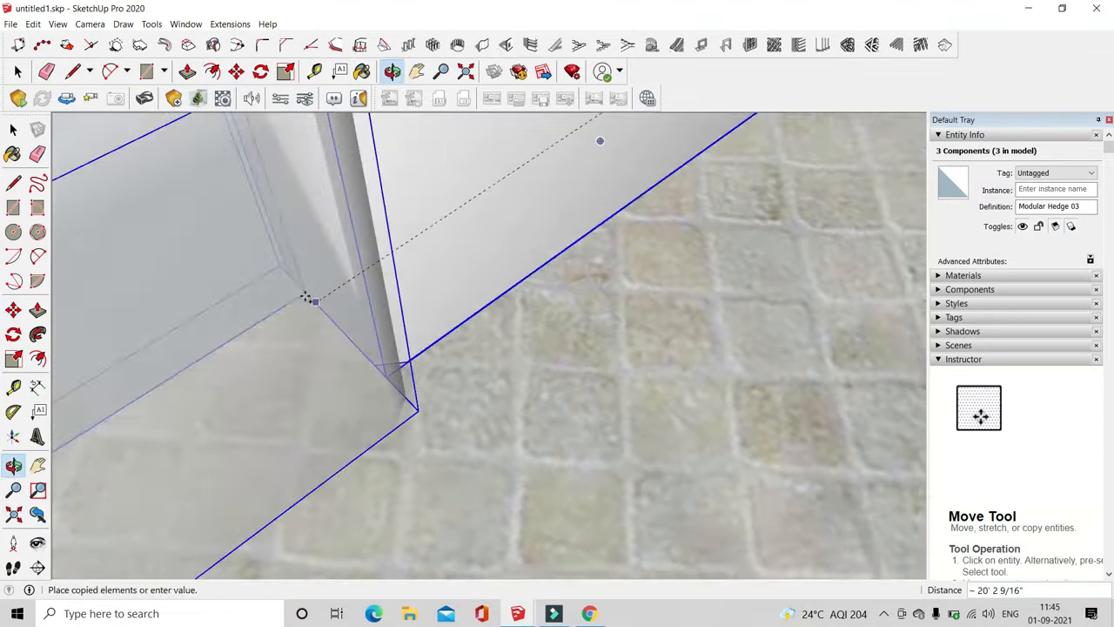
click(291, 284)
scroll(290, 284, down, 4)
middle_drag(291, 284, 333, 344)
scroll(357, 331, down, 6)
key(space)
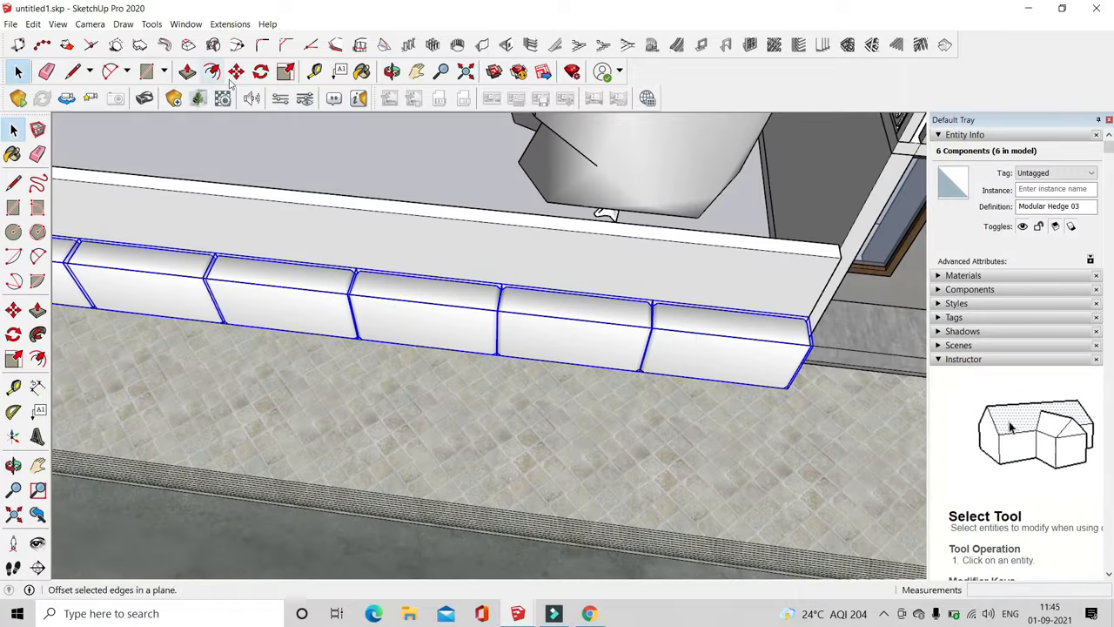
Copy the six hedges end to end along the boundary wall to make twelve
click(236, 72)
middle_drag(788, 453, 622, 446)
scroll(562, 378, up, 6)
click(524, 320)
key(ctrl)
scroll(557, 348, down, 10)
middle_drag(557, 348, 749, 435)
scroll(418, 365, up, 4)
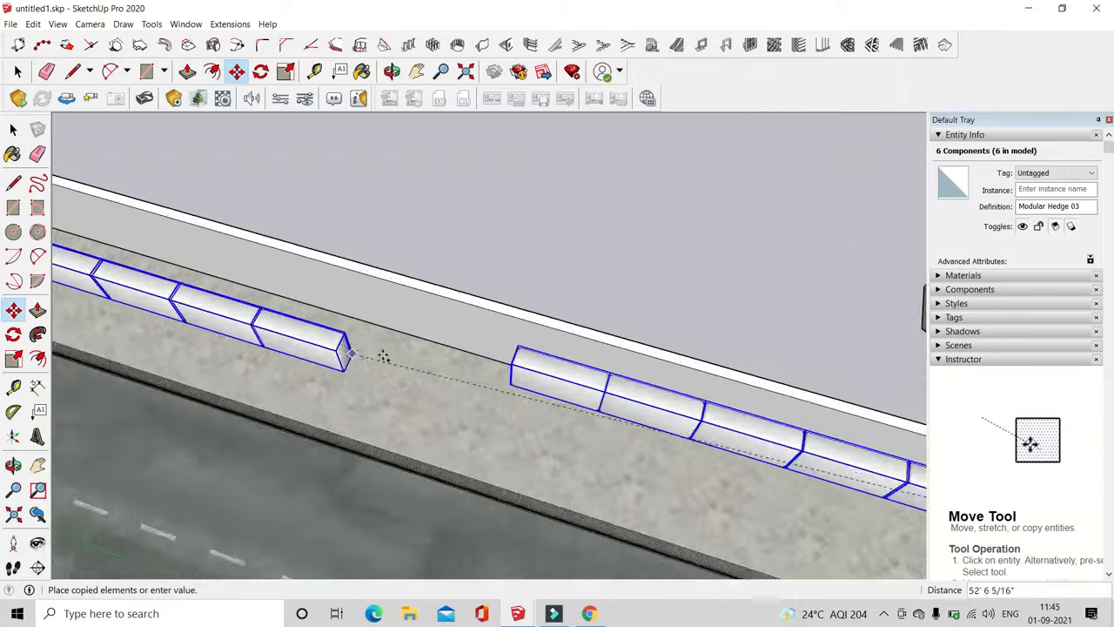
scroll(597, 319, up, 6)
middle_drag(602, 241, 476, 306)
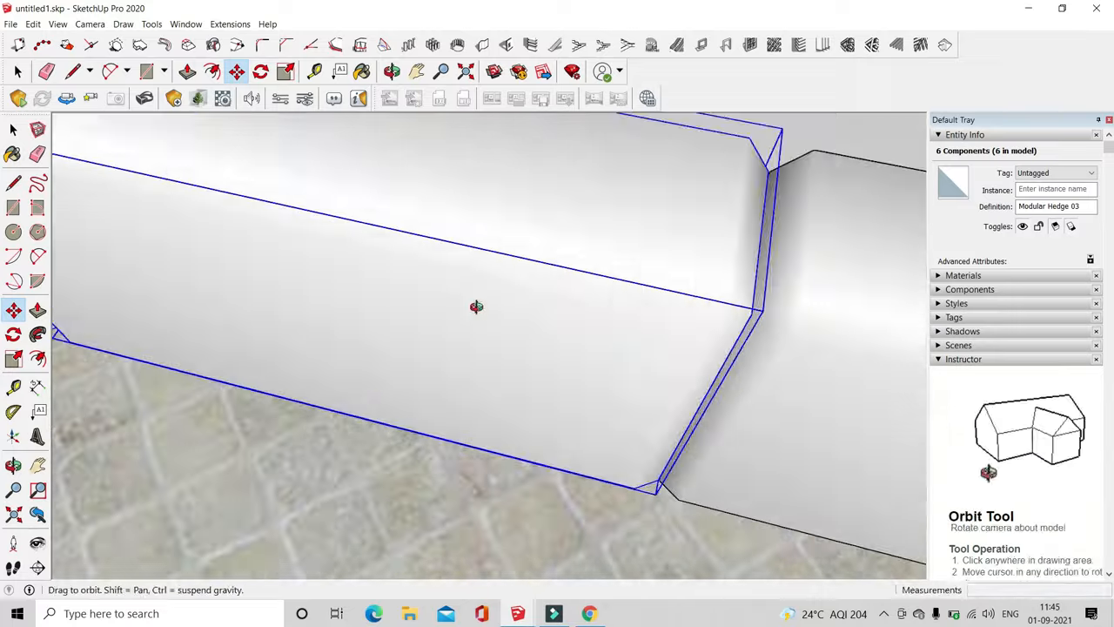
click(658, 493)
Select all twelve hedges and copy them end to end farther along the boundary wall to make 24
key(space)
scroll(348, 237, down, 10)
shift+click(426, 222)
shift+click(550, 245)
shift+click(597, 256)
key(m)
middle_drag(600, 259, 476, 224)
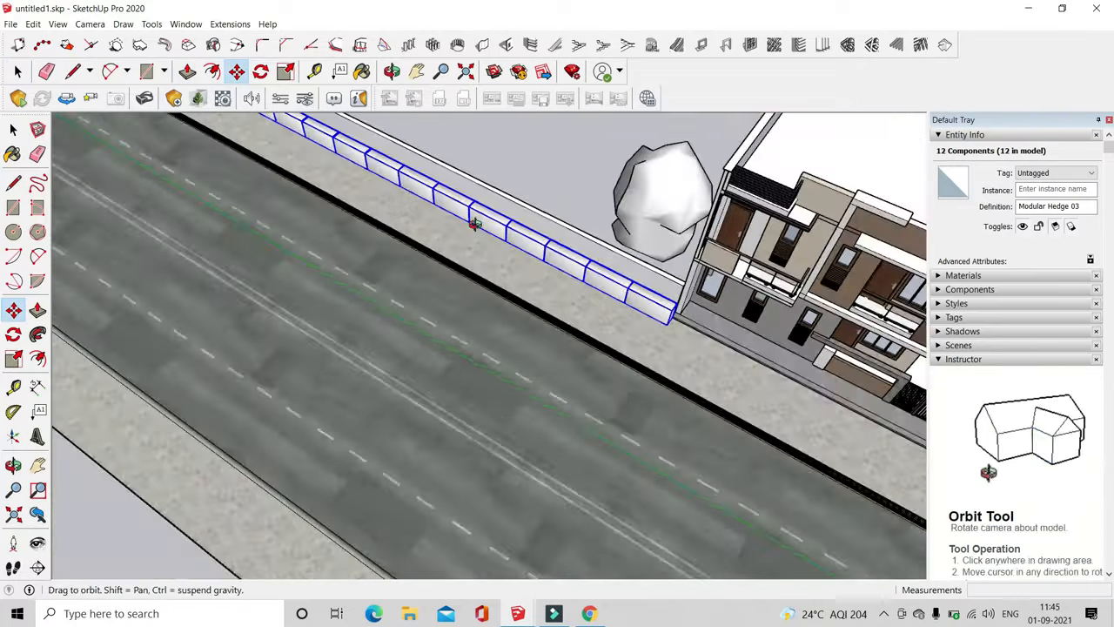
scroll(687, 348, up, 10)
click(697, 366)
key(ctrl)
scroll(644, 374, down, 8)
middle_drag(609, 383, 701, 412)
scroll(540, 348, down, 5)
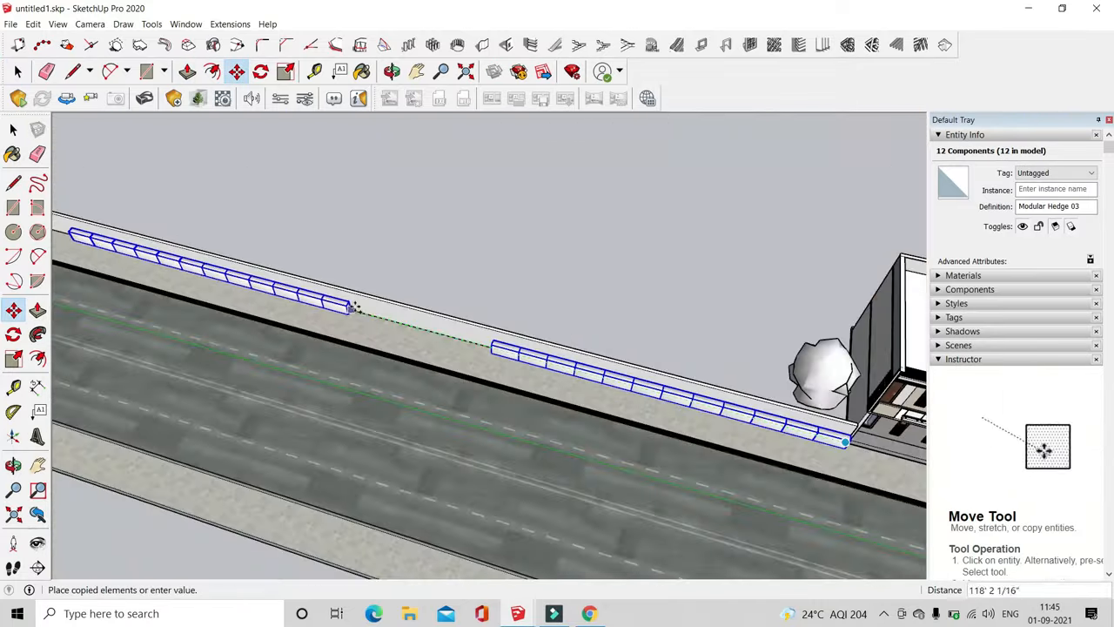
scroll(353, 306, up, 10)
click(761, 415)
scroll(646, 463, down, 3)
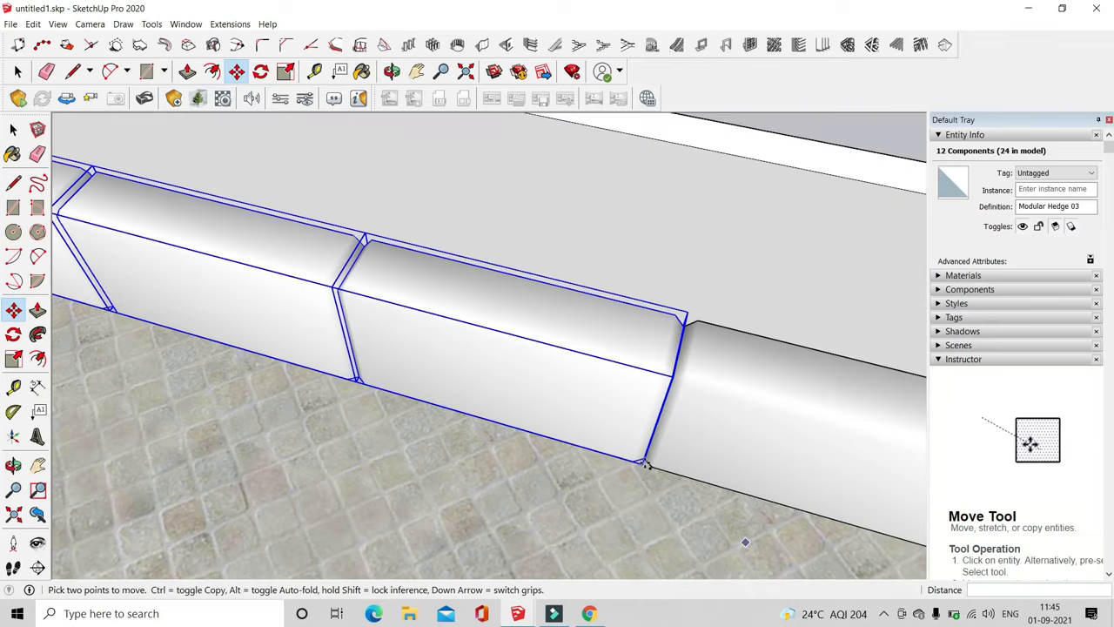
Copy the selected twelve hedges once more, flush with the far end of the row of 24
click(645, 464)
key(ctrl)
scroll(645, 464, down, 8)
scroll(591, 406, up, 8)
click(605, 409)
Delete the surplus hedges that extend beyond the far end of the boundary wall
scroll(605, 409, down, 5)
click(17, 72)
scroll(549, 228, down, 6)
click(549, 228)
middle_drag(549, 230, 679, 253)
drag(148, 222, 309, 336)
key(Delete)
Select the entire row of 32 hedges and copy it against the boundary wall on the house's opposite side
scroll(261, 296, down, 5)
drag(247, 195, 600, 286)
drag(722, 277, 722, 277)
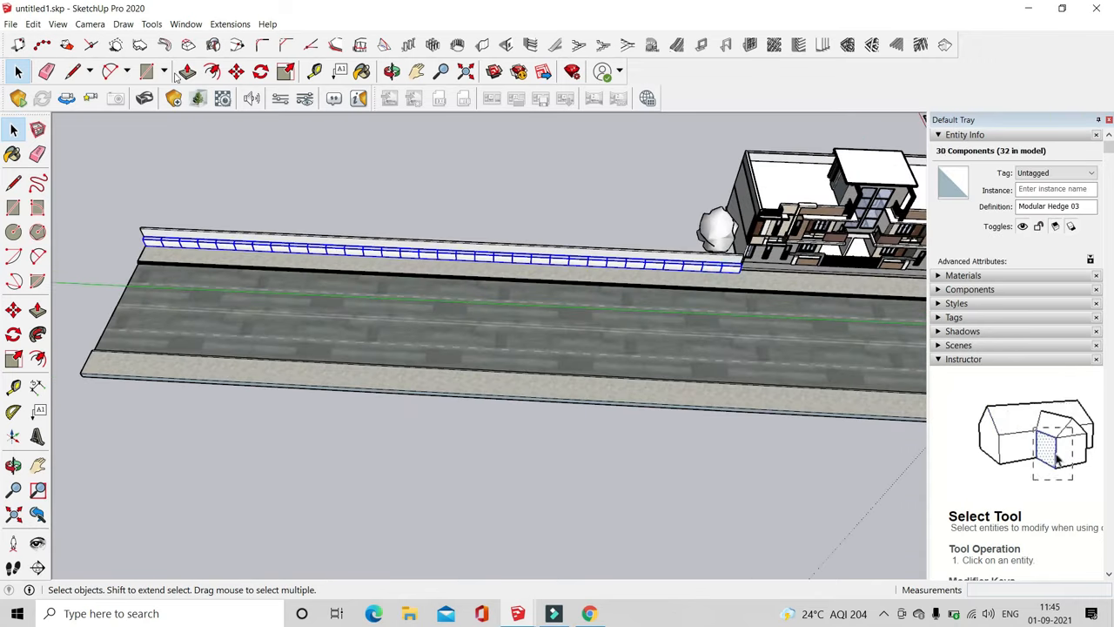
key(m)
scroll(131, 261, up, 10)
click(128, 252)
key(ctrl)
scroll(128, 252, down, 8)
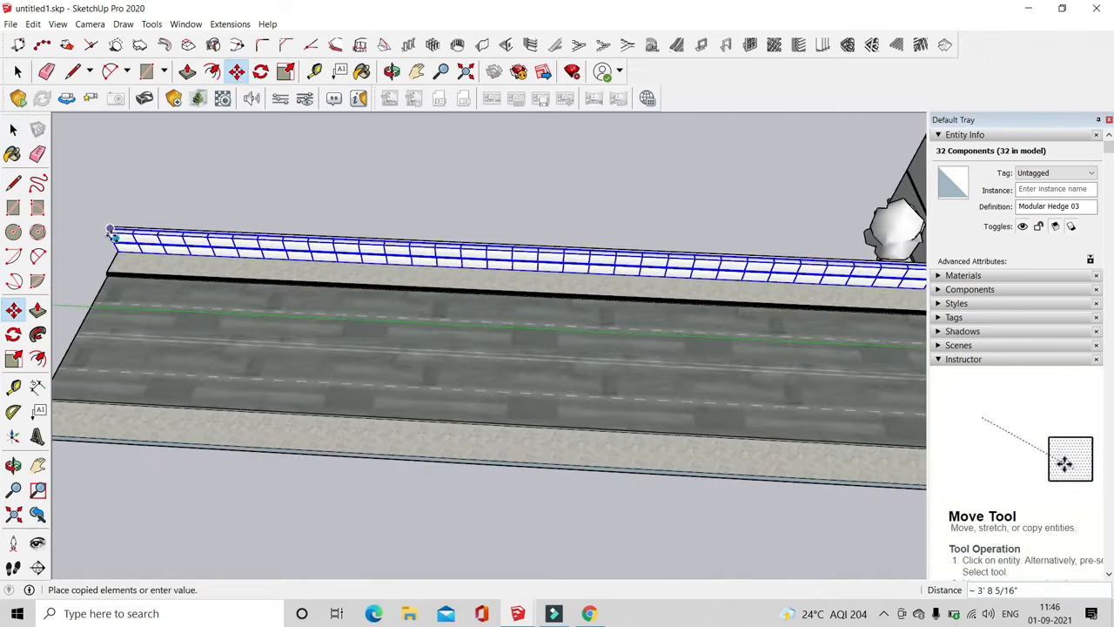
scroll(497, 235, up, 10)
click(479, 230)
scroll(479, 230, down, 5)
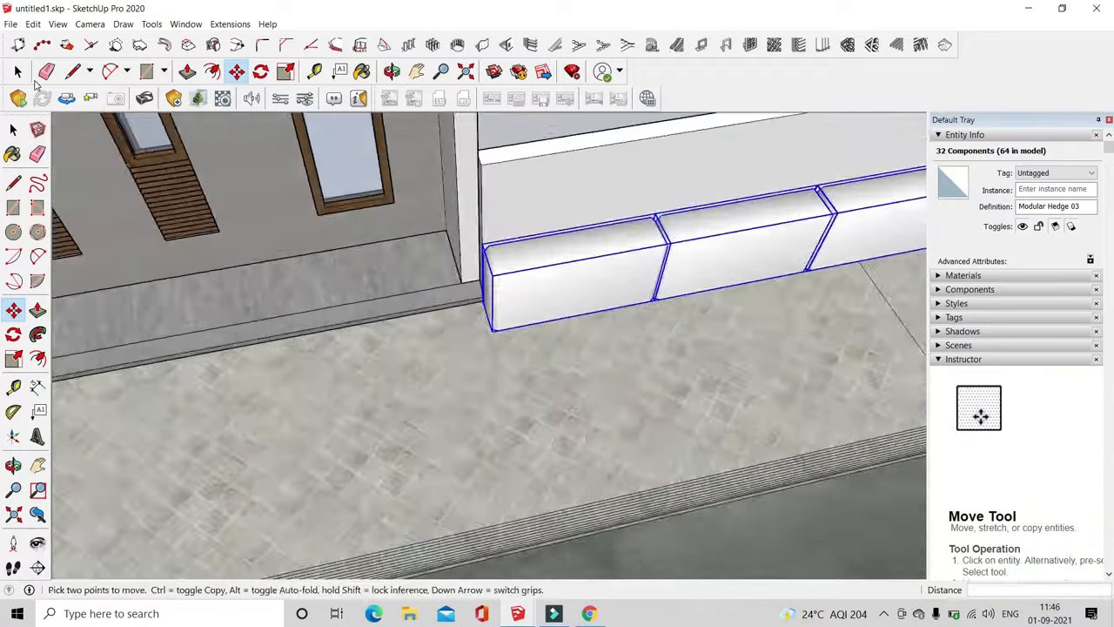
Place a Pine tree behind the second hedge-lined wall beside the house and scale it by about 0.66
key(space)
click(522, 261)
scroll(522, 244, down, 5)
middle_drag(530, 183, 488, 261)
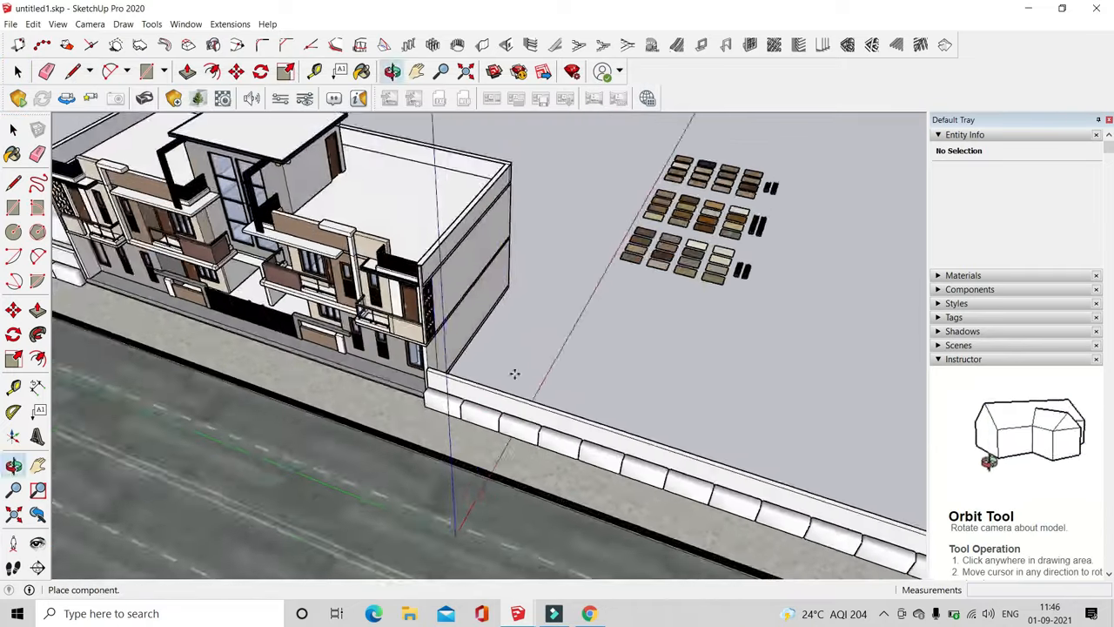
click(567, 362)
click(557, 287)
click(286, 71)
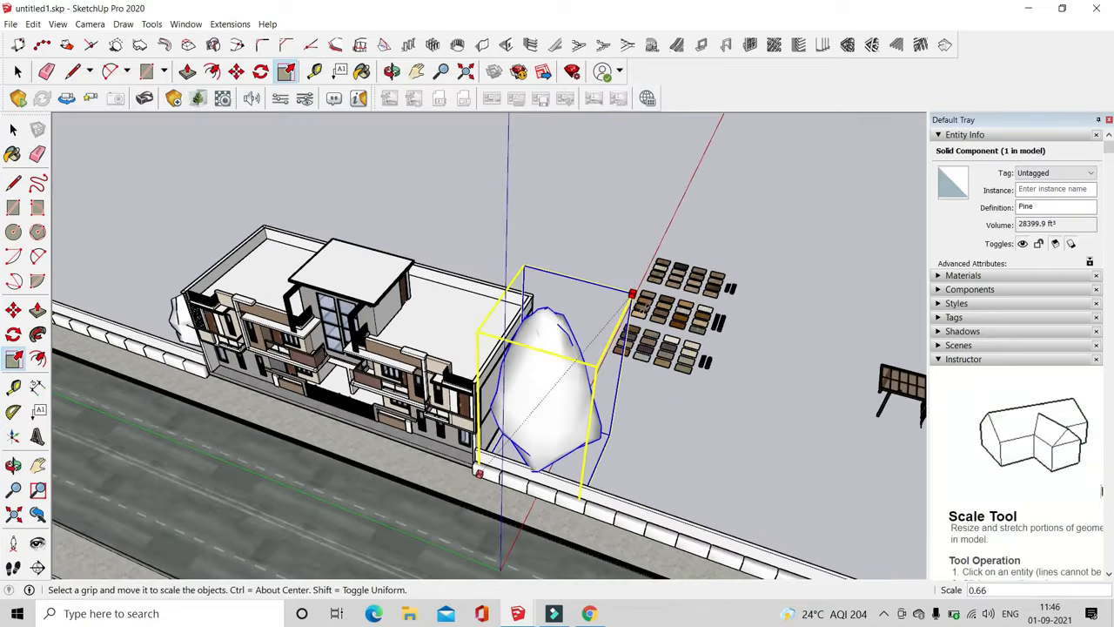
Scale the pine by about 0.74 and move it about 1' 10" beside the house's side wall
middle_drag(627, 261, 550, 375)
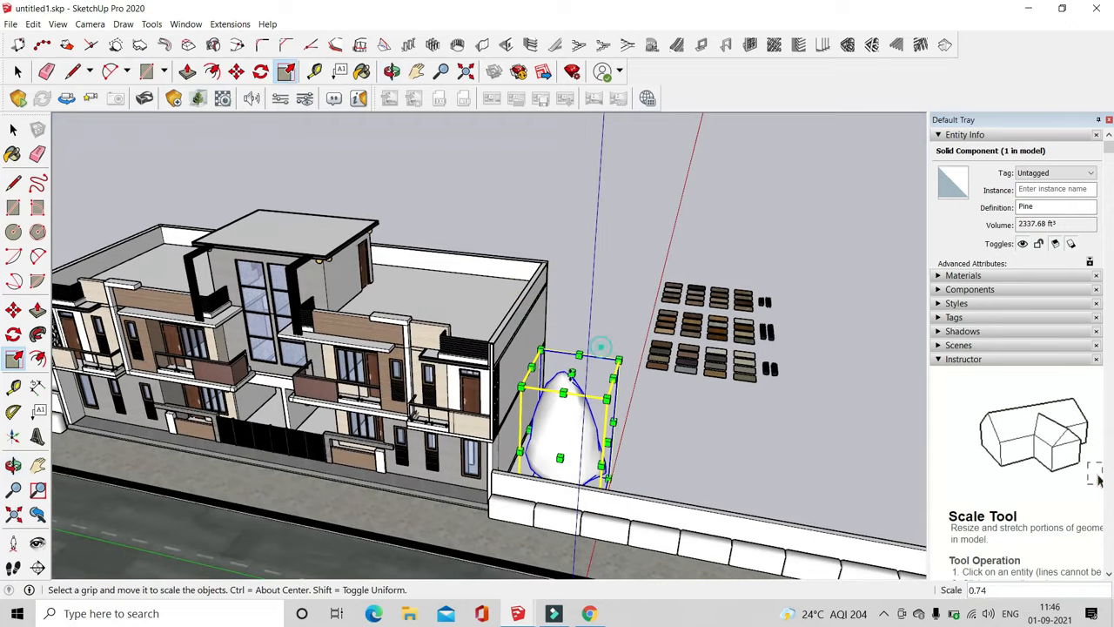
middle_drag(600, 347, 391, 435)
click(237, 71)
middle_drag(644, 392, 688, 375)
scroll(395, 456, up, 3)
click(395, 455)
click(409, 438)
scroll(647, 298, up, 8)
scroll(647, 298, down, 1)
click(612, 221)
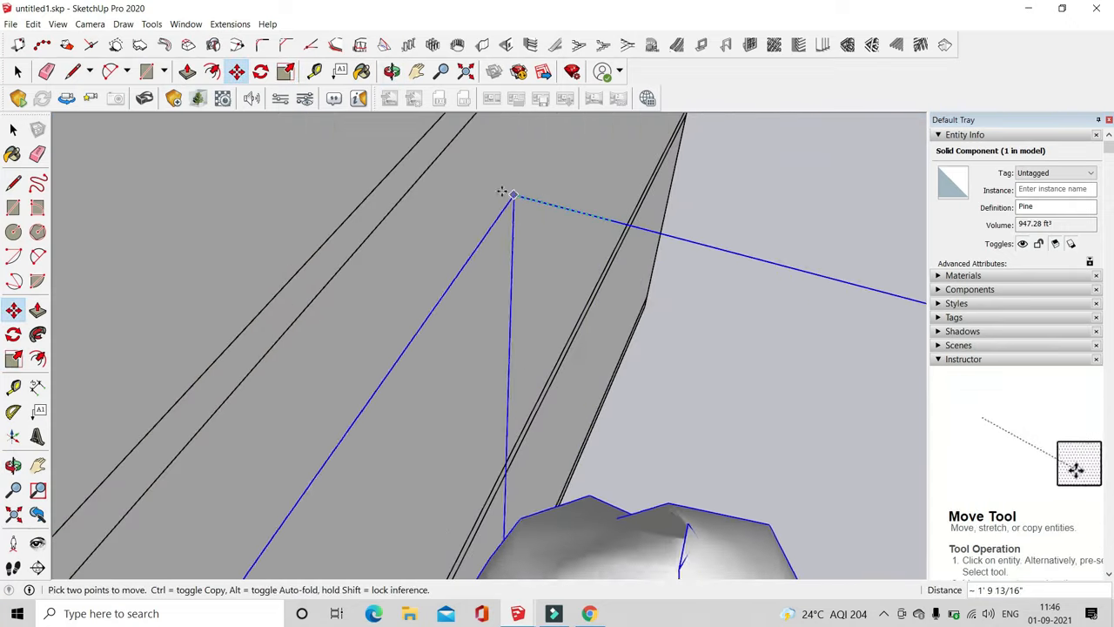
click(511, 192)
scroll(511, 191, down, 5)
click(17, 71)
Place another tree from the Enscape vegetation assets behind the hedge-lined wall, next to the pine
scroll(522, 348, down, 5)
middle_drag(522, 348, 811, 376)
scroll(610, 348, up, 3)
middle_drag(574, 365, 679, 252)
click(199, 98)
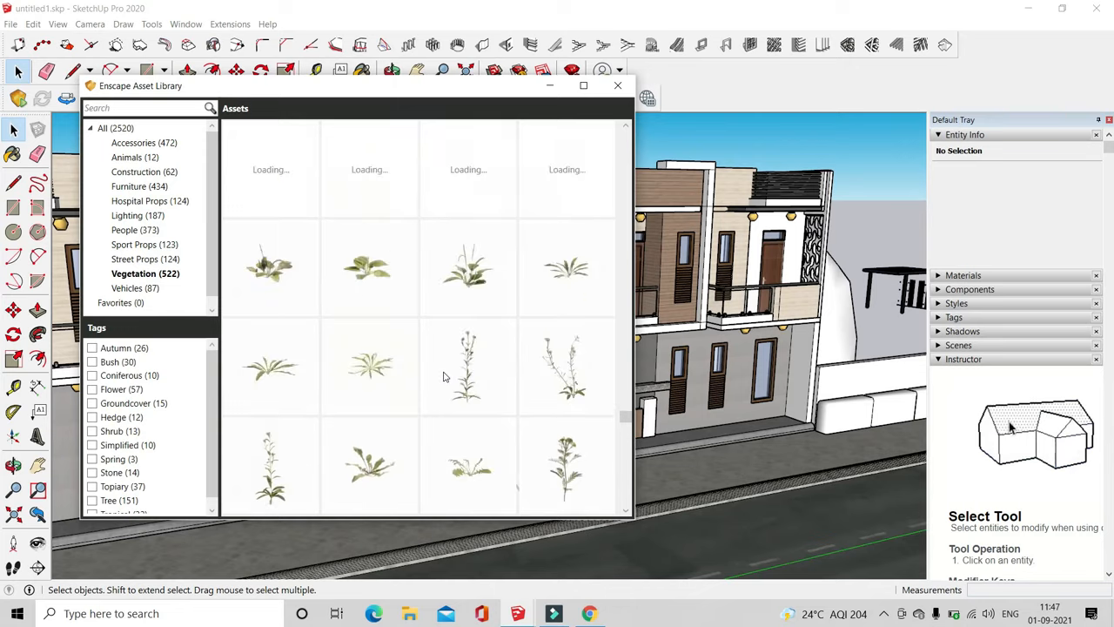
click(373, 303)
scroll(696, 348, down, 5)
middle_drag(749, 292, 809, 383)
click(400, 448)
Scale down the new tree next to the pine to suit the height of the house
click(18, 72)
click(721, 222)
click(287, 71)
middle_drag(696, 288, 601, 348)
drag(877, 192, 809, 243)
mouse_move(626, 417)
middle_down()
mouse_move(737, 363)
mouse_move(626, 435)
middle_up()
drag(756, 253, 751, 264)
Place another Enscape tree behind the boundary wall on the opposite side of the house from the pine
middle_drag(609, 375, 731, 296)
click(198, 99)
scroll(460, 298, down, 10)
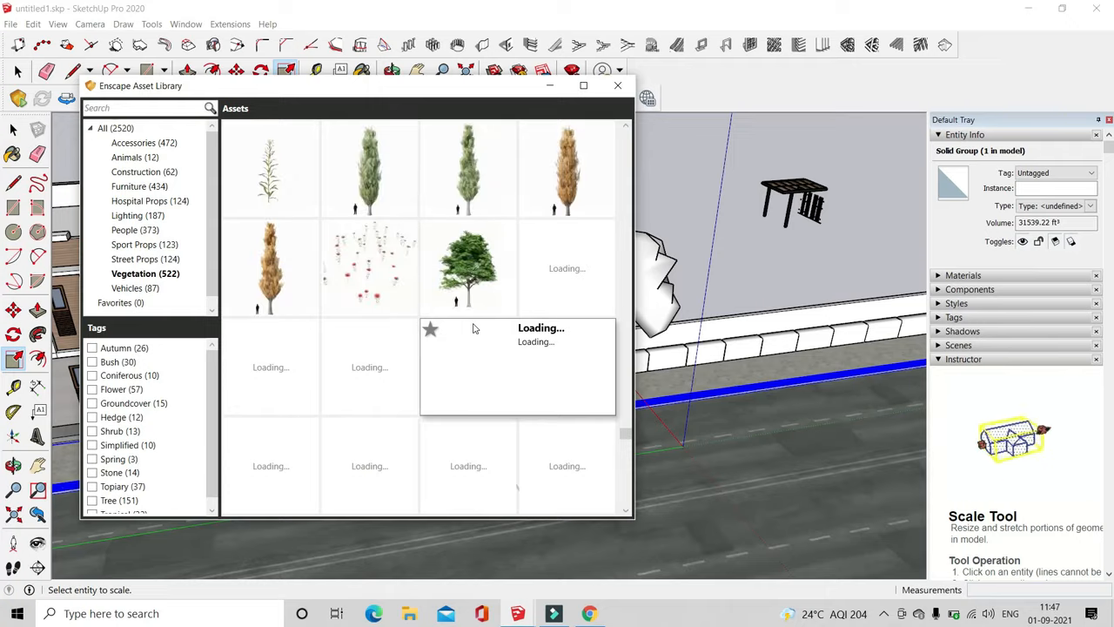
click(489, 265)
scroll(678, 305, down, 4)
middle_drag(679, 296, 757, 400)
click(224, 406)
middle_drag(224, 406, 279, 197)
click(17, 72)
Scale down the newly placed tree on that side in several passes
click(218, 300)
click(286, 71)
middle_drag(487, 348, 348, 374)
drag(112, 219, 156, 253)
mouse_move(348, 374)
middle_down()
mouse_move(470, 227)
mouse_move(348, 375)
middle_up()
drag(194, 304, 239, 336)
middle_drag(322, 348, 357, 305)
drag(244, 308, 252, 316)
middle_drag(252, 130, 260, 180)
click(19, 74)
click(200, 209)
Reposition the Red Maple behind the smaller tree beside the house's side wall
middle_drag(557, 349, 514, 226)
scroll(522, 348, down, 5)
scroll(679, 356, up, 6)
mouse_move(644, 356)
middle_down()
mouse_move(751, 361)
mouse_move(661, 365)
middle_up()
middle_drag(522, 261, 592, 392)
click(356, 368)
key(m)
click(302, 248)
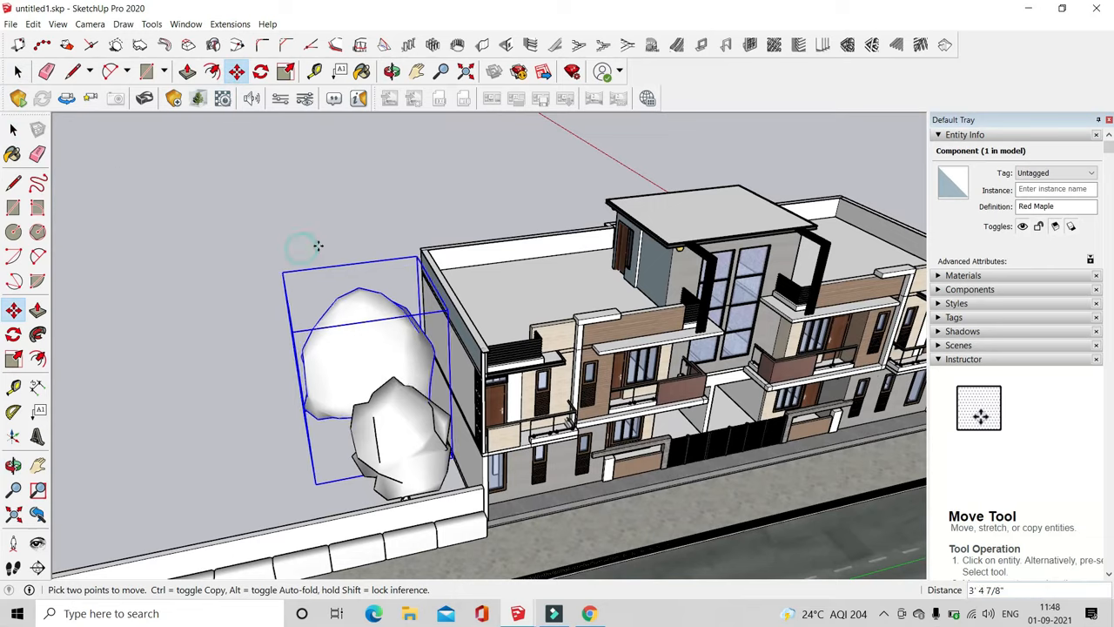
click(13, 130)
click(182, 209)
Show the In Model materials and pick the white material among them
scroll(183, 218, down, 3)
middle_drag(749, 287, 861, 291)
scroll(869, 285, up, 3)
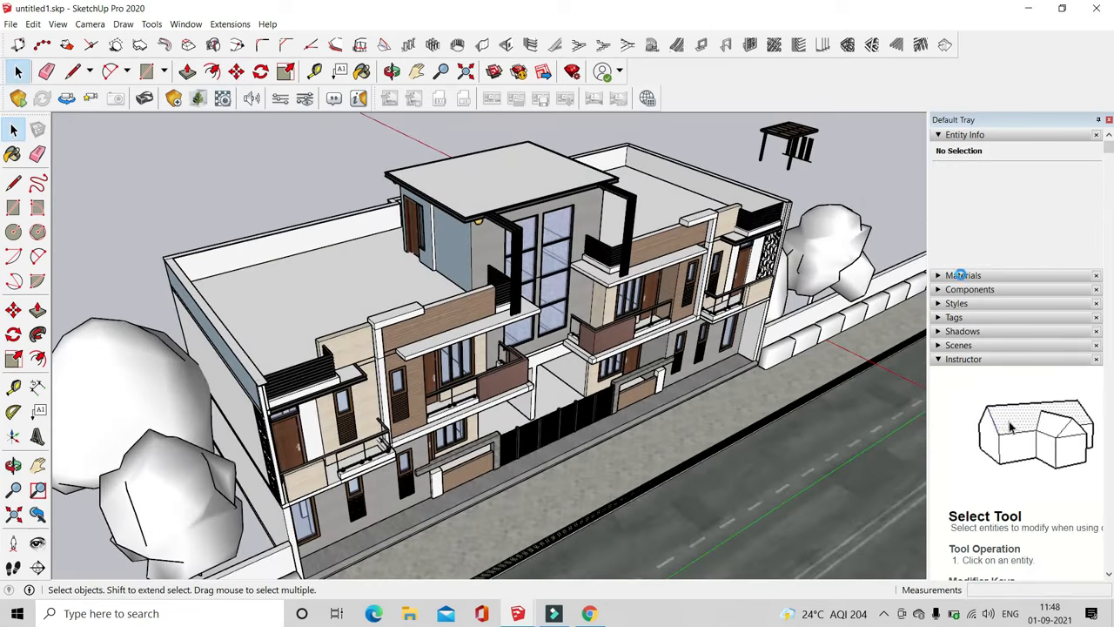
click(960, 275)
click(1032, 366)
click(1010, 377)
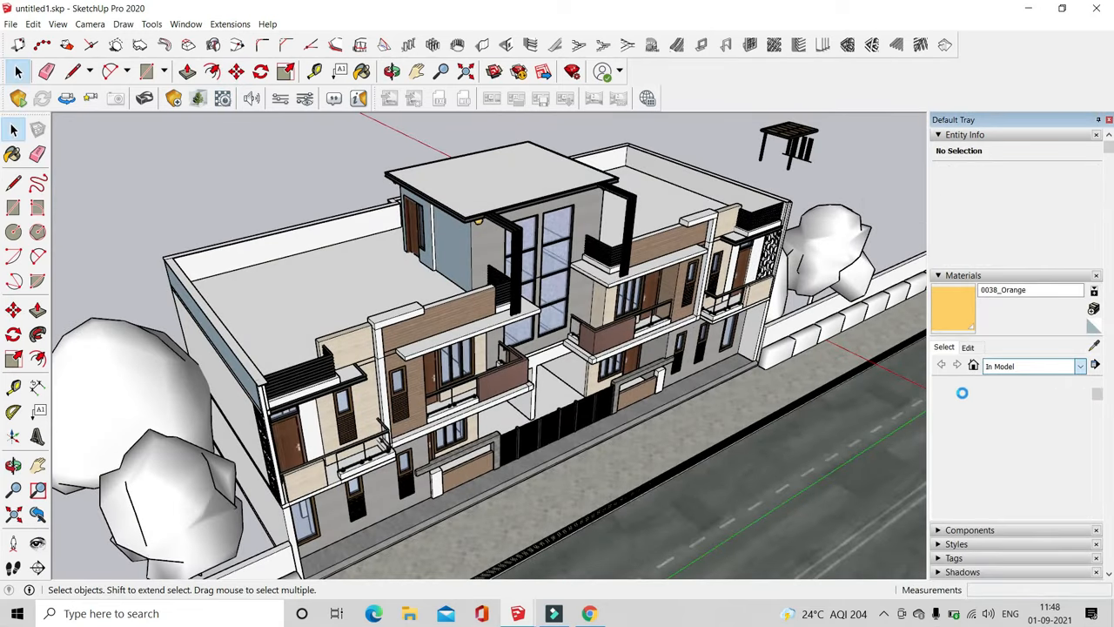
click(988, 394)
scroll(592, 304, up, 2)
click(18, 71)
Place a small potted plant on the paving beside the white pillar at the end of the gate wall
middle_drag(513, 309, 348, 244)
scroll(349, 244, down, 3)
click(198, 99)
scroll(510, 359, down, 2)
scroll(517, 359, down, 1)
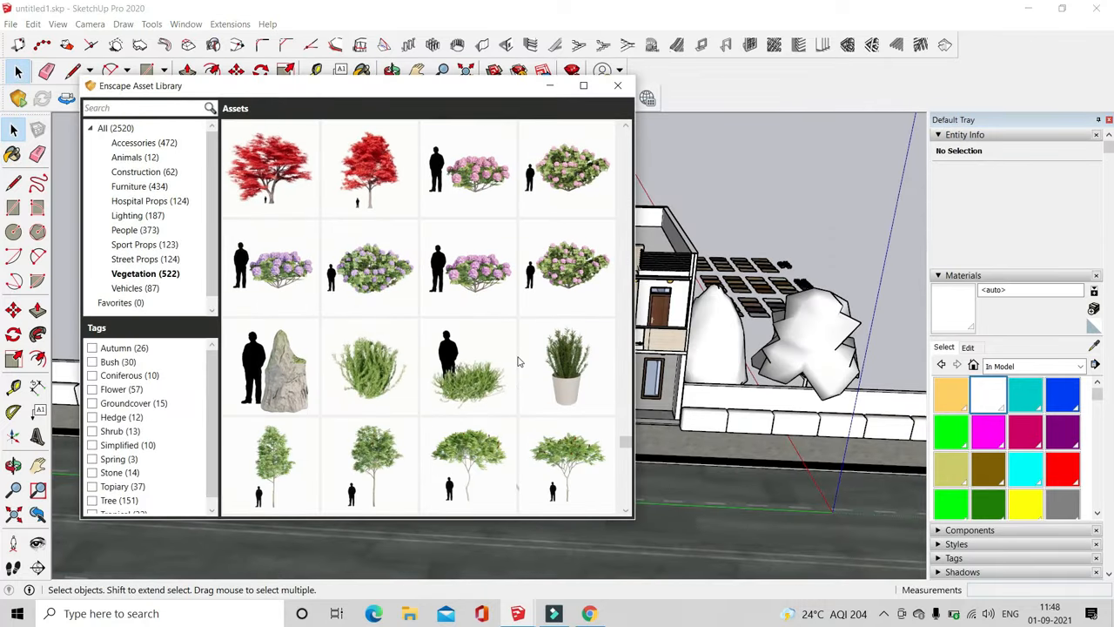
click(566, 261)
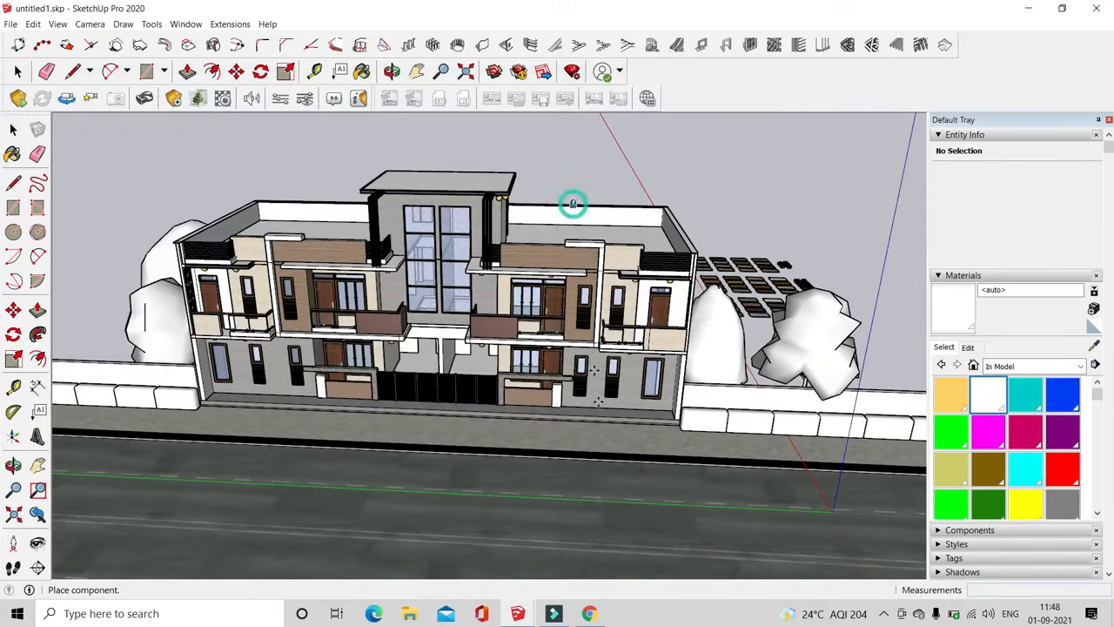
scroll(606, 409, up, 2)
scroll(607, 409, up, 6)
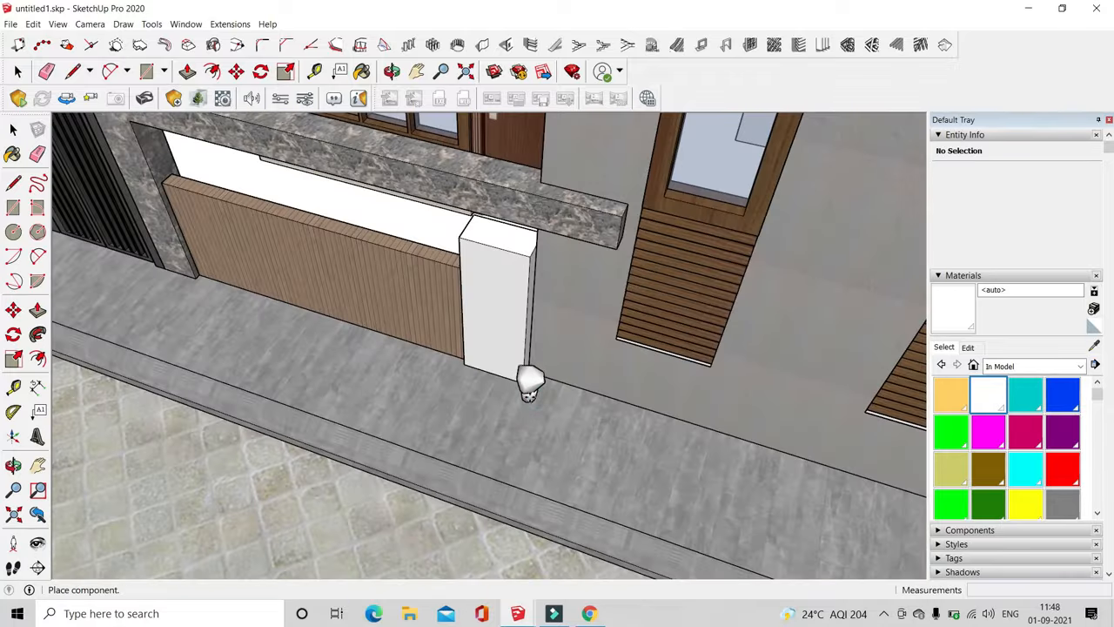
Place a taller potted plant from the vegetation assets next to the small one by the white pillar
click(199, 99)
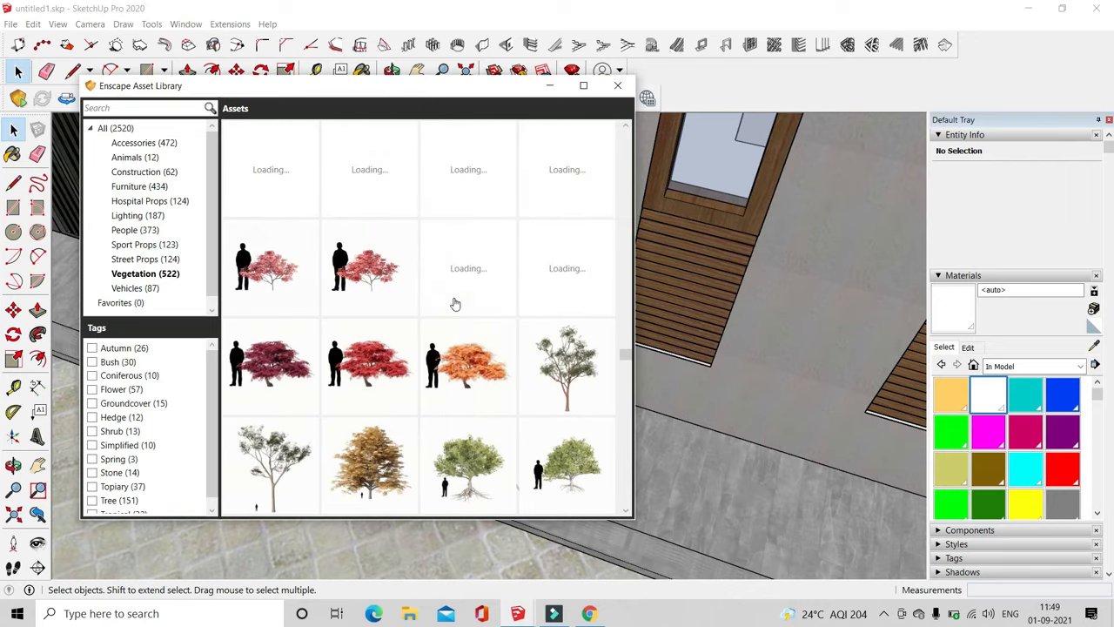
click(373, 398)
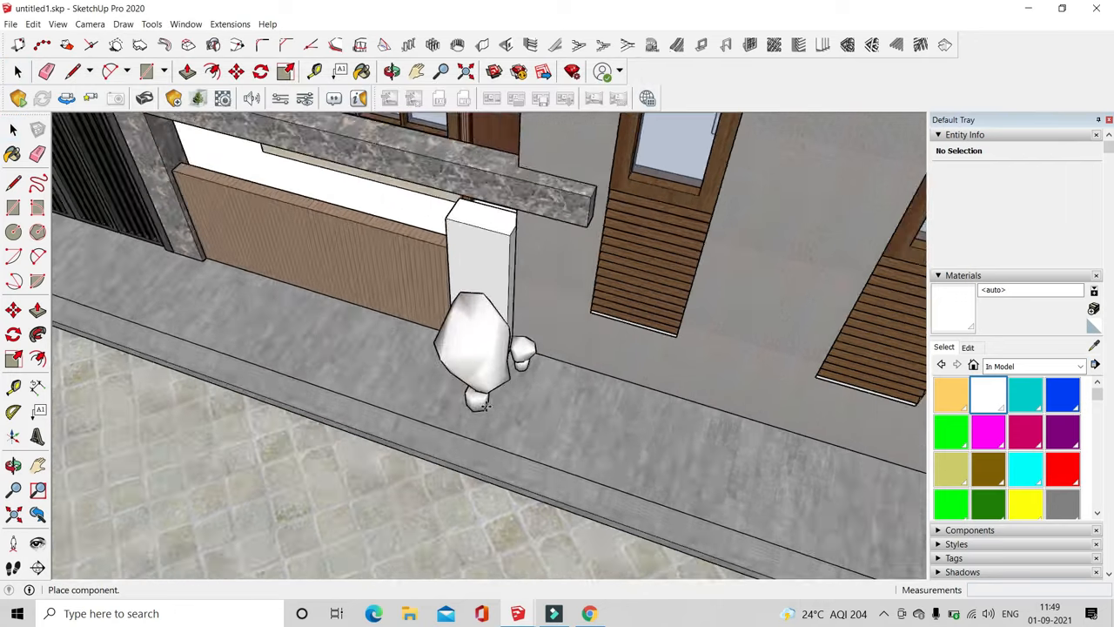
scroll(522, 348, up, 3)
middle_drag(527, 348, 468, 307)
click(468, 307)
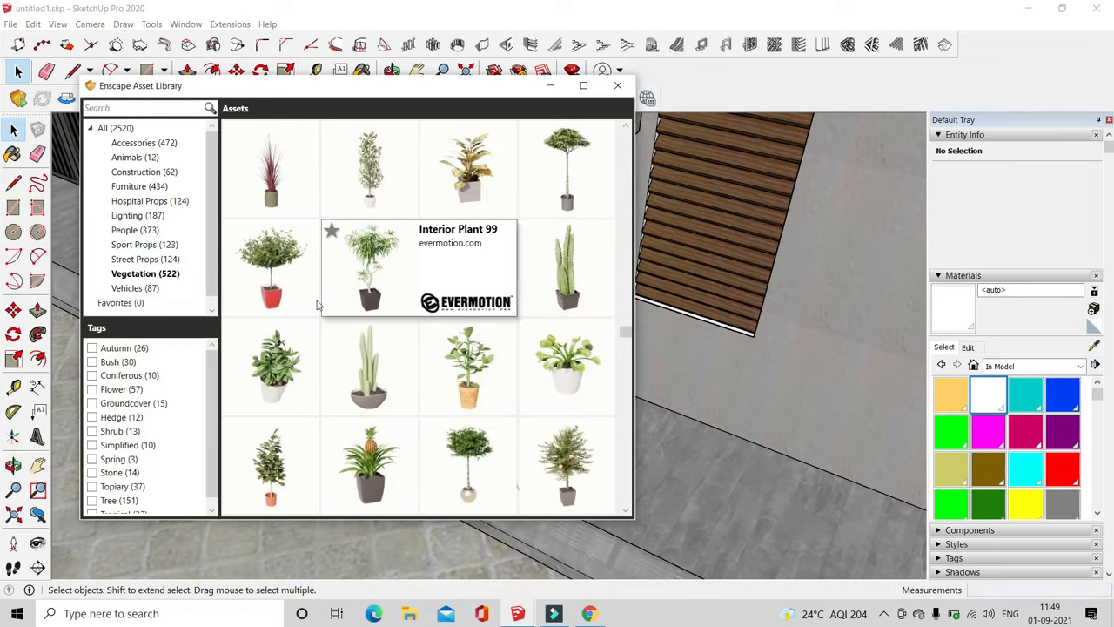
Add the bushy plant in the red pot to the group beside the pillar
click(291, 291)
scroll(522, 348, down, 2)
scroll(551, 390, up, 2)
middle_drag(552, 391, 505, 381)
click(504, 381)
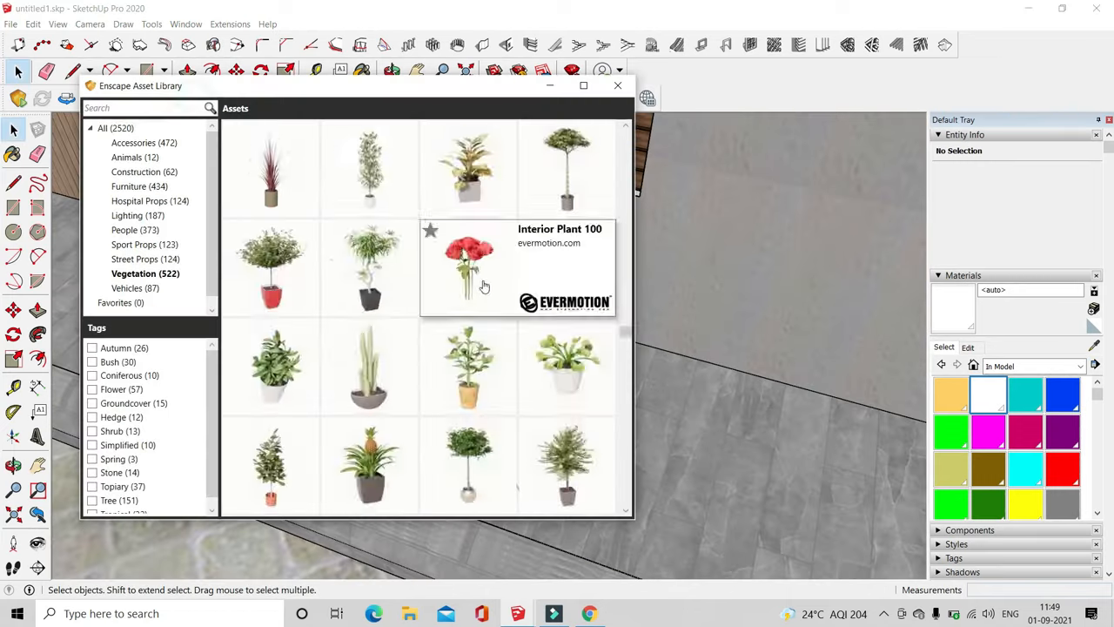
Place another potted plant at the outer end of the group along the front wall
click(481, 213)
middle_drag(523, 339, 630, 334)
click(630, 347)
scroll(511, 332, down, 3)
middle_drag(511, 332, 633, 348)
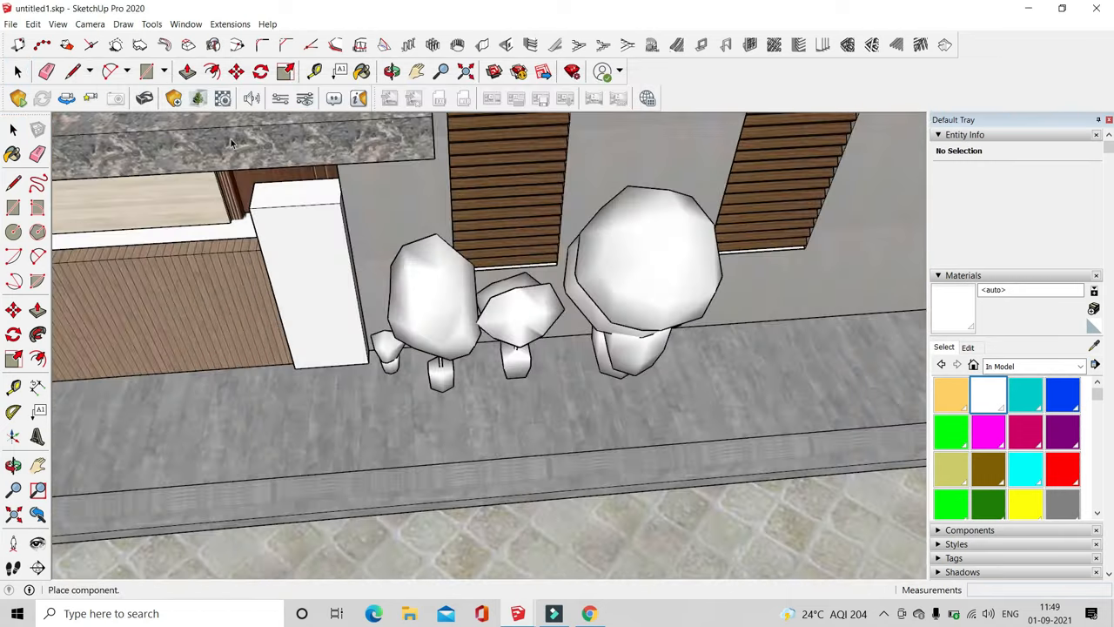
Place one more small potted plant in front of the group by the front wall
key(Escape)
scroll(536, 292, up, 1)
click(535, 291)
scroll(527, 360, up, 2)
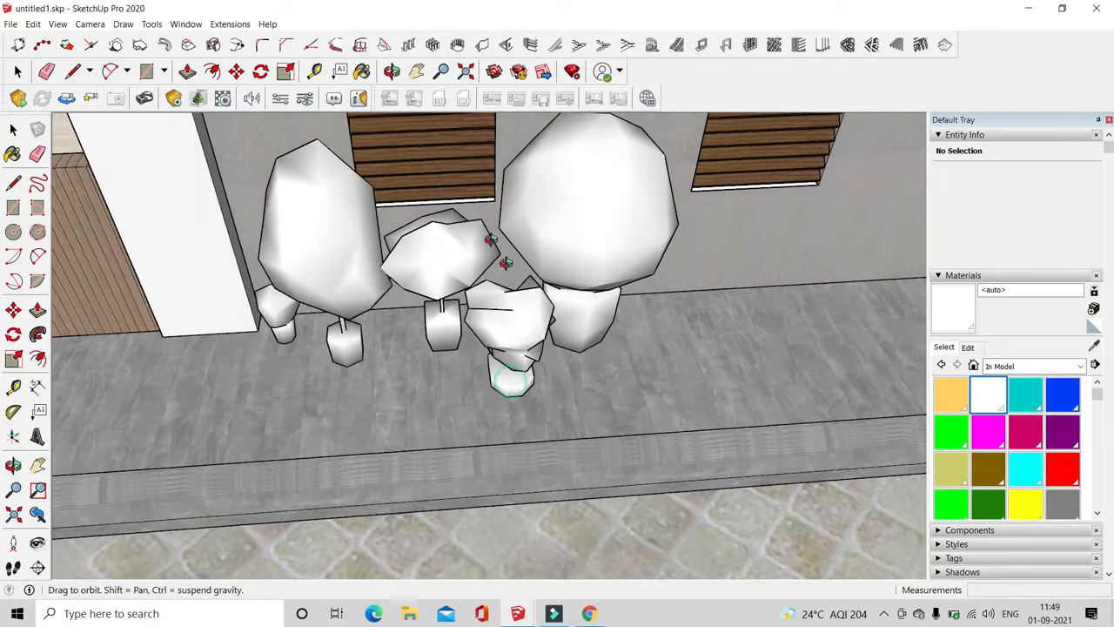
click(512, 370)
Place Interior Plant 75 in front of the potted plants, on the side nearer the pillar
click(199, 99)
click(274, 167)
scroll(388, 370, up, 3)
middle_drag(383, 369, 178, 359)
click(350, 351)
Scale up Interior Plant 75 to a size similar to its neighbouring potted plants
drag(266, 294, 176, 241)
mouse_move(324, 340)
middle_down()
mouse_move(355, 154)
mouse_move(341, 344)
middle_up()
drag(181, 323, 117, 303)
middle_drag(305, 296, 306, 335)
click(237, 72)
middle_drag(348, 383, 323, 452)
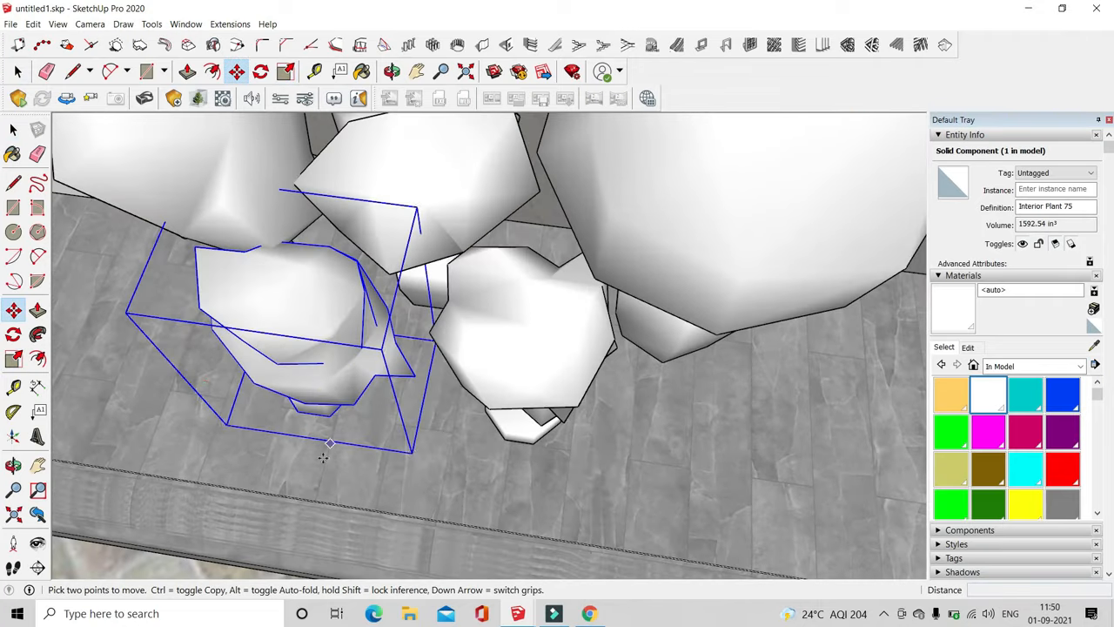
middle_drag(189, 378, 932, 386)
scroll(656, 389, up, 2)
Place a tall potted plant beside the white pillar of the other house's wood-clad gate wall
click(199, 99)
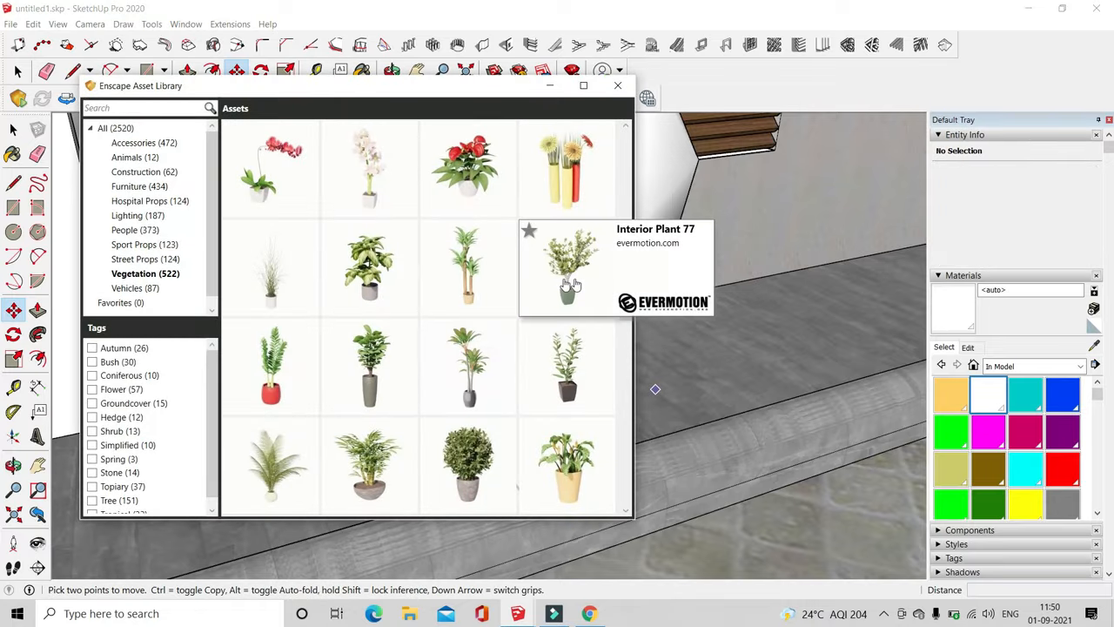
scroll(572, 284, down, 3)
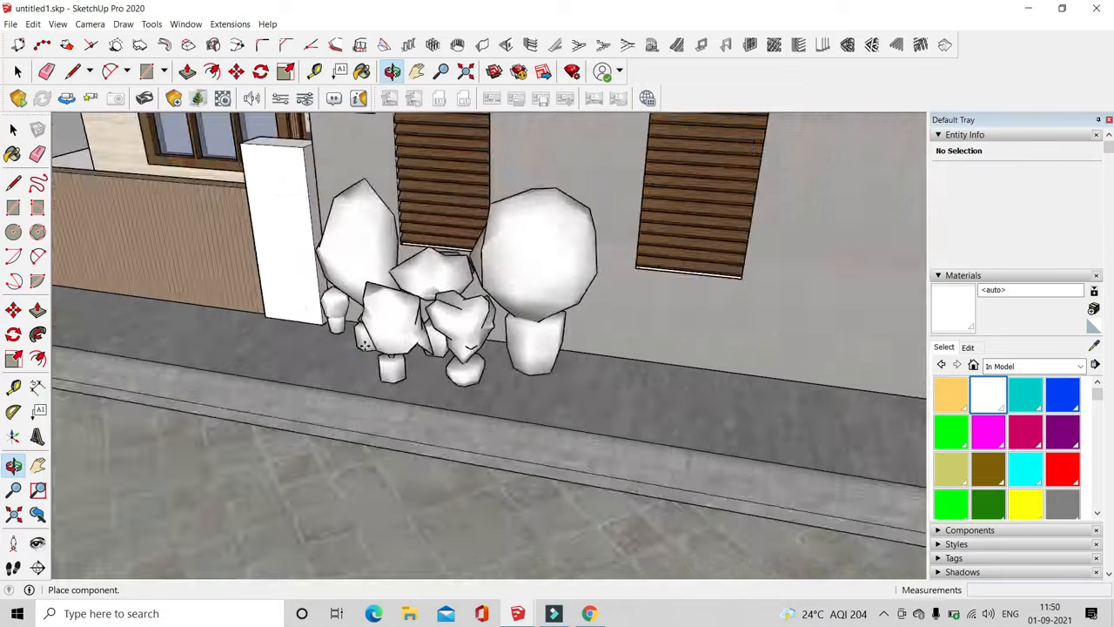
middle_drag(655, 383, 709, 375)
scroll(586, 288, down, 6)
scroll(182, 380, up, 8)
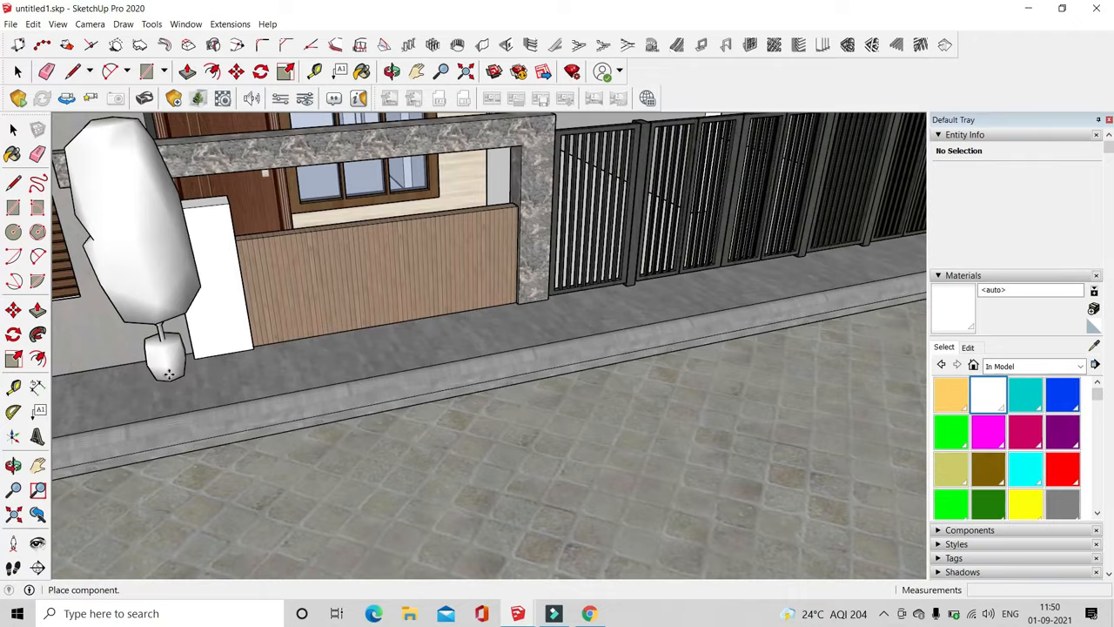
click(171, 374)
Scale down the tall potted plant beside that pillar
middle_drag(173, 374, 235, 335)
key(space)
scroll(188, 268, up, 3)
click(186, 273)
scroll(203, 262, up, 2)
key(s)
drag(215, 296, 215, 331)
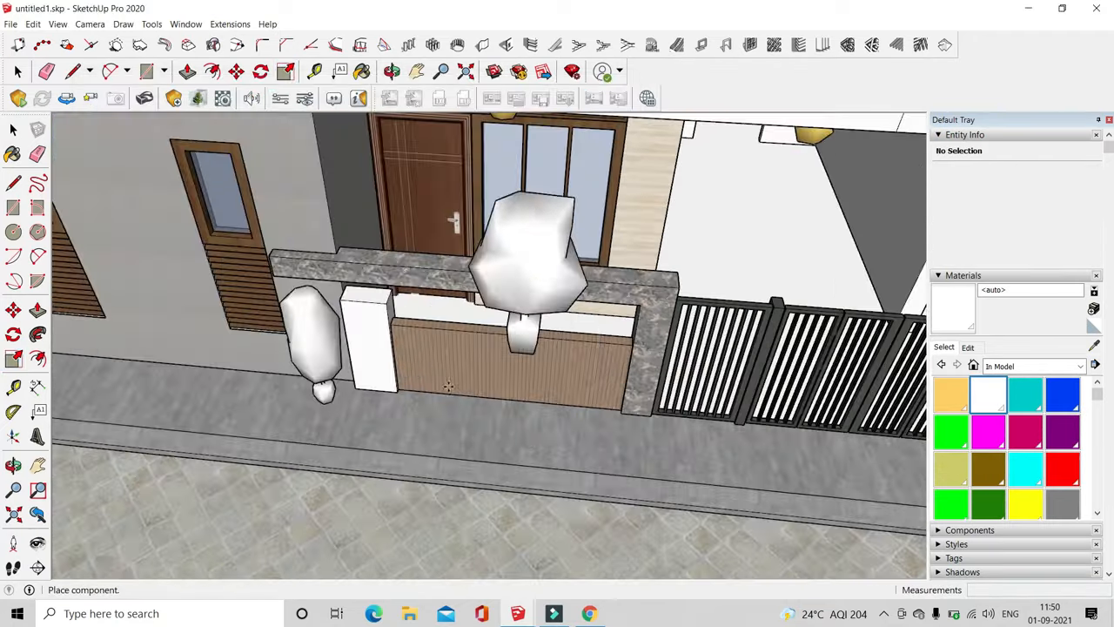
Place Interior Plant 109 in the front corner at the house's far end, beneath the tall window
scroll(449, 387, down, 5)
middle_drag(448, 386, 392, 344)
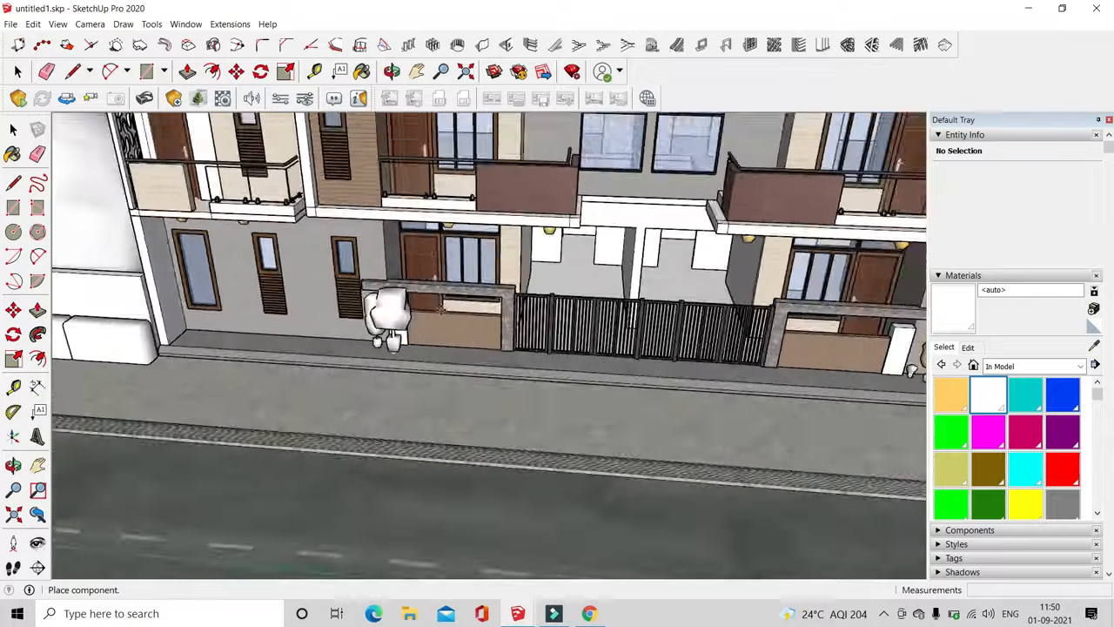
scroll(256, 327, up, 6)
click(257, 331)
middle_drag(258, 331, 228, 376)
Select Interior Plant 109 in the corner and adjust its scale
key(space)
scroll(266, 207, up, 4)
click(287, 209)
key(s)
mouse_move(312, 228)
mouse_down()
mouse_move(294, 217)
mouse_move(312, 229)
mouse_up()
middle_drag(311, 229, 294, 259)
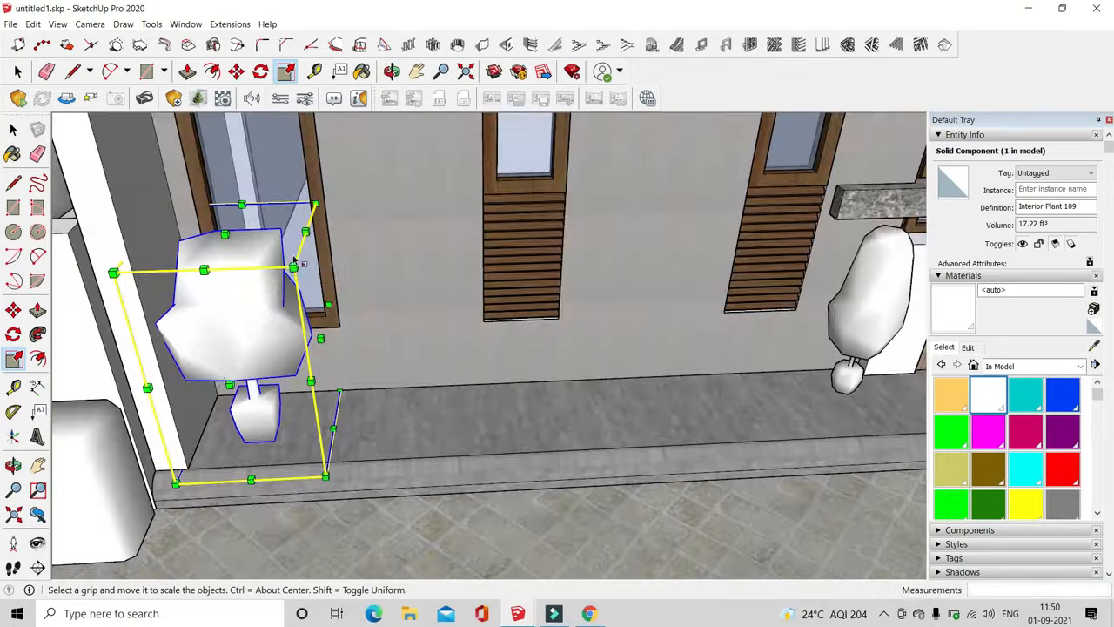
key(space)
click(368, 261)
scroll(368, 261, down, 3)
middle_drag(368, 261, 348, 296)
scroll(349, 296, down, 8)
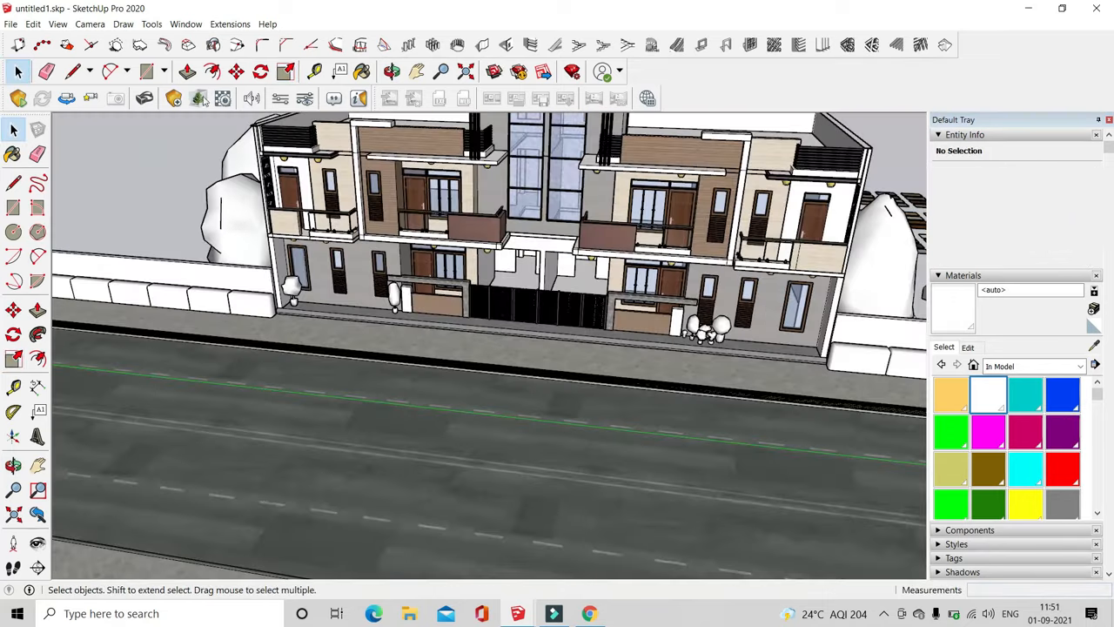
Place a further tree behind the boundary wall, outside the Red Maple and the smaller tree
click(200, 98)
scroll(504, 316, down, 3)
scroll(505, 316, down, 5)
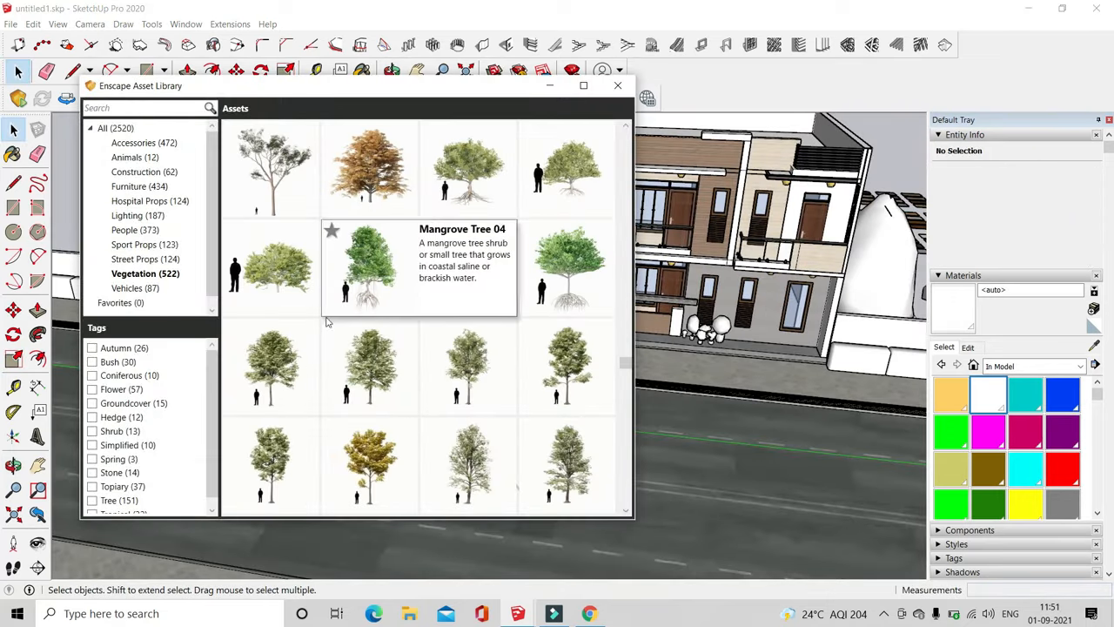
click(364, 265)
scroll(351, 266, down, 3)
middle_drag(351, 266, 257, 346)
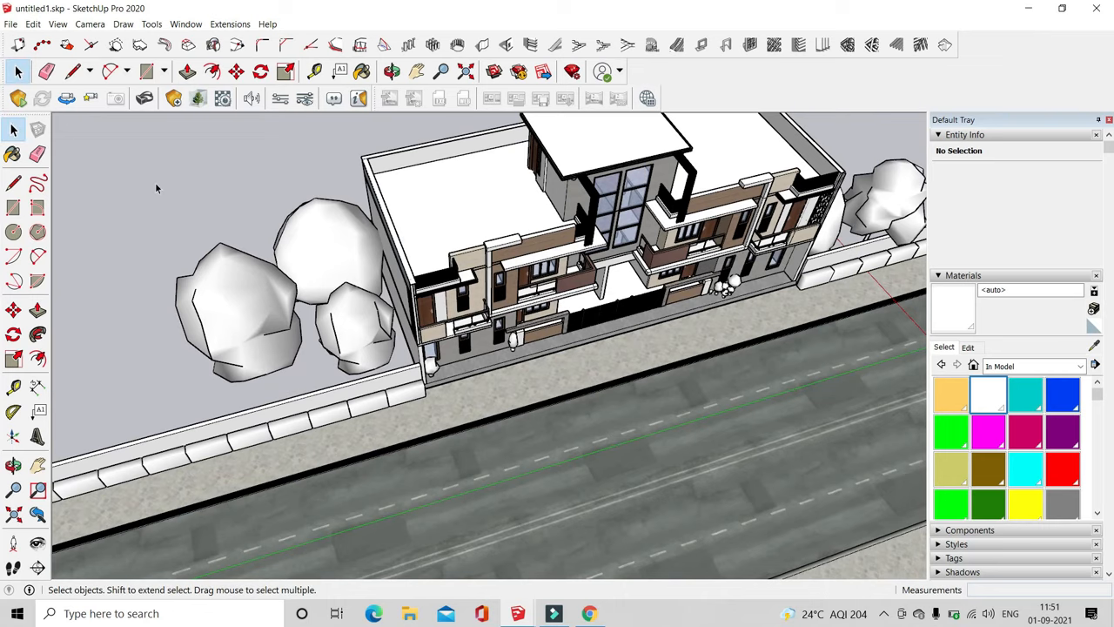
Examine the landscaping around the house from both sides and browse the vegetation assets for further additions
scroll(170, 242, down, 5)
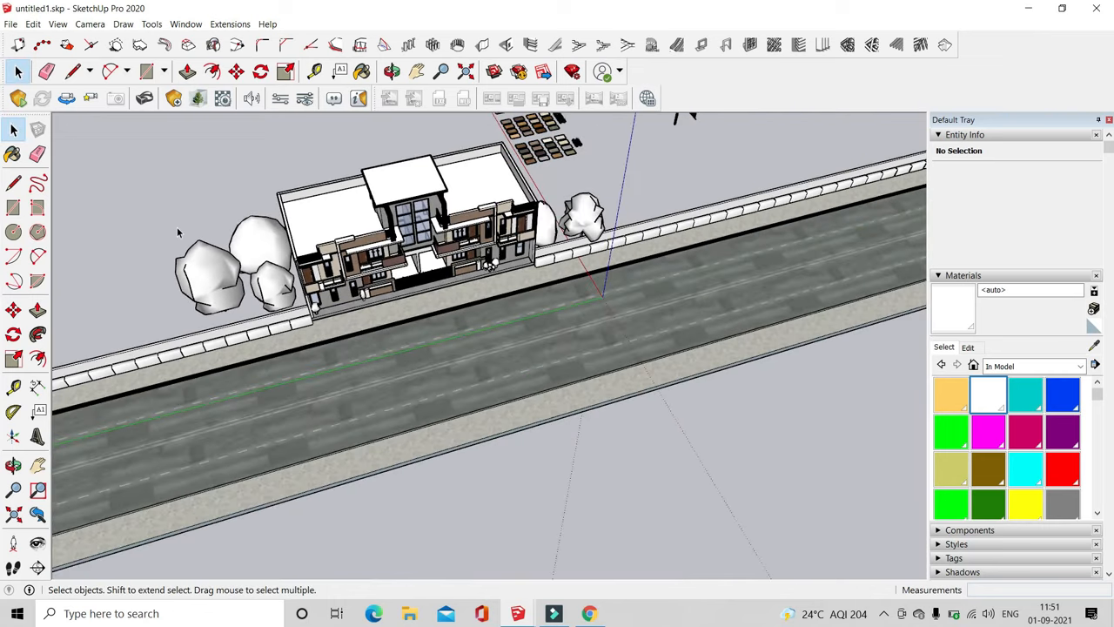
scroll(514, 259, up, 4)
middle_drag(557, 257, 290, 152)
scroll(501, 266, up, 4)
middle_drag(366, 270, 766, 288)
scroll(587, 252, down, 3)
middle_drag(588, 253, 433, 285)
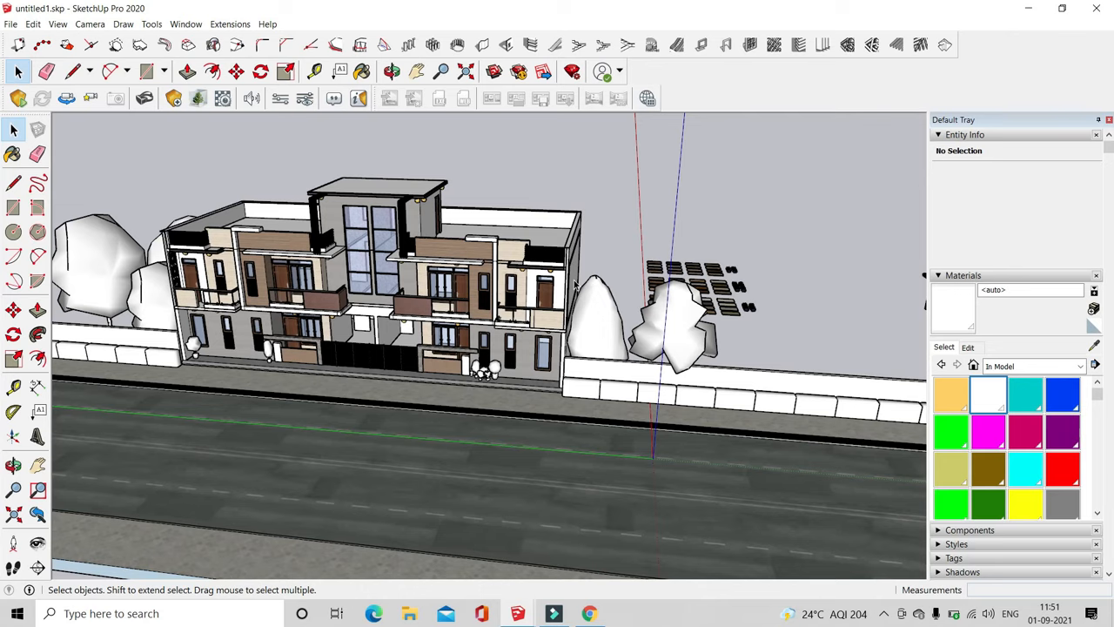
scroll(575, 286, up, 3)
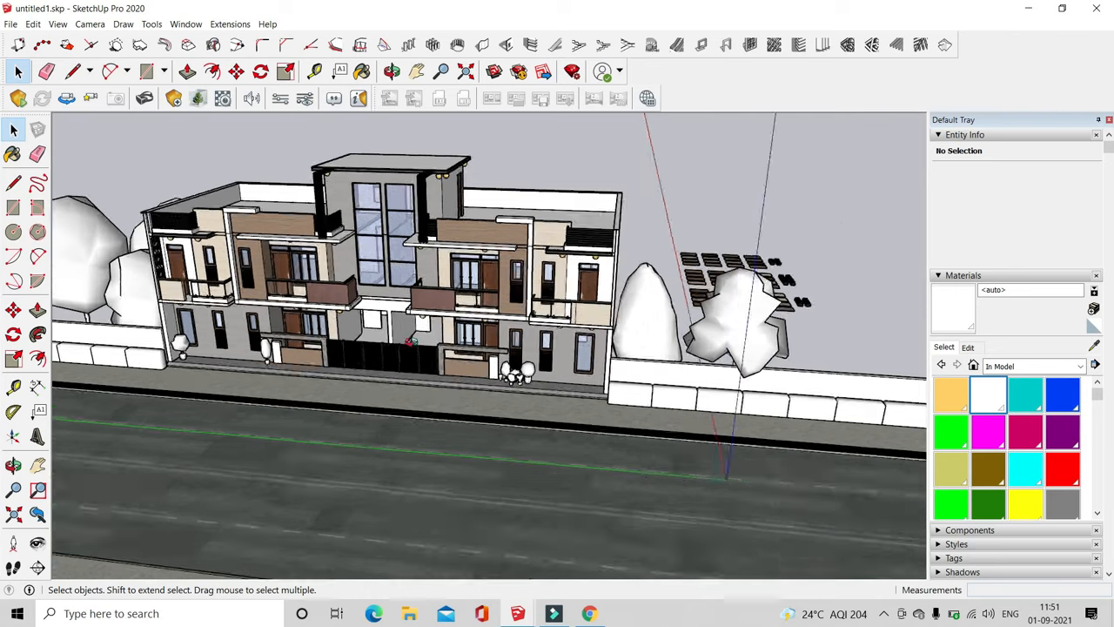
middle_drag(522, 278, 514, 348)
click(199, 98)
scroll(453, 306, down, 10)
Start the Enscape render and inspect the house's front elevation with its trees, hedges and potted plants
mouse_move(361, 246)
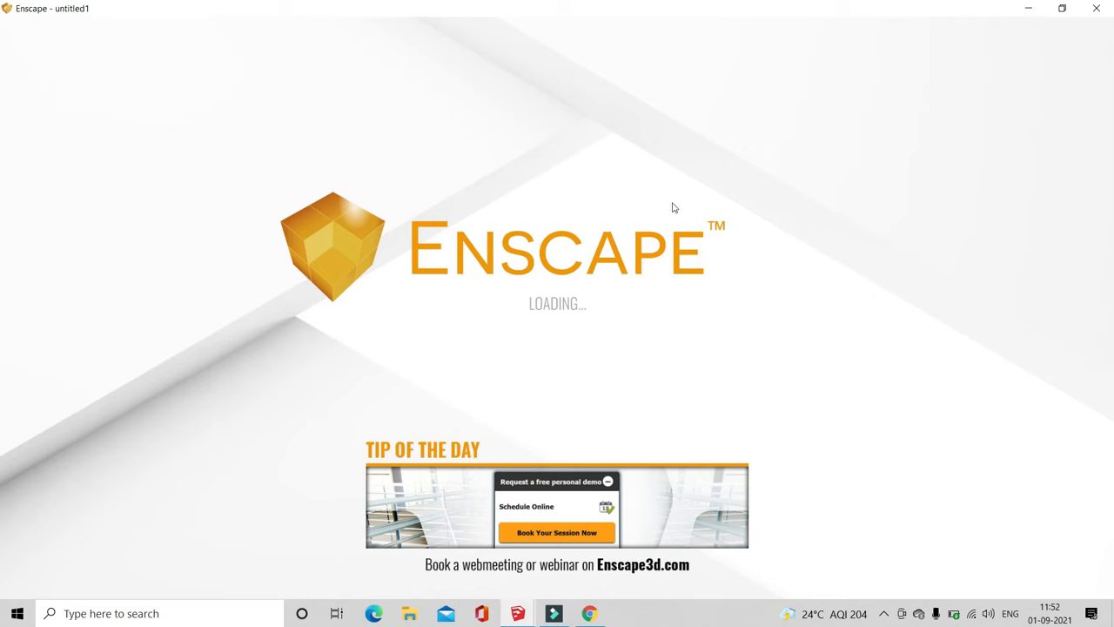
scroll(449, 392, up, 3)
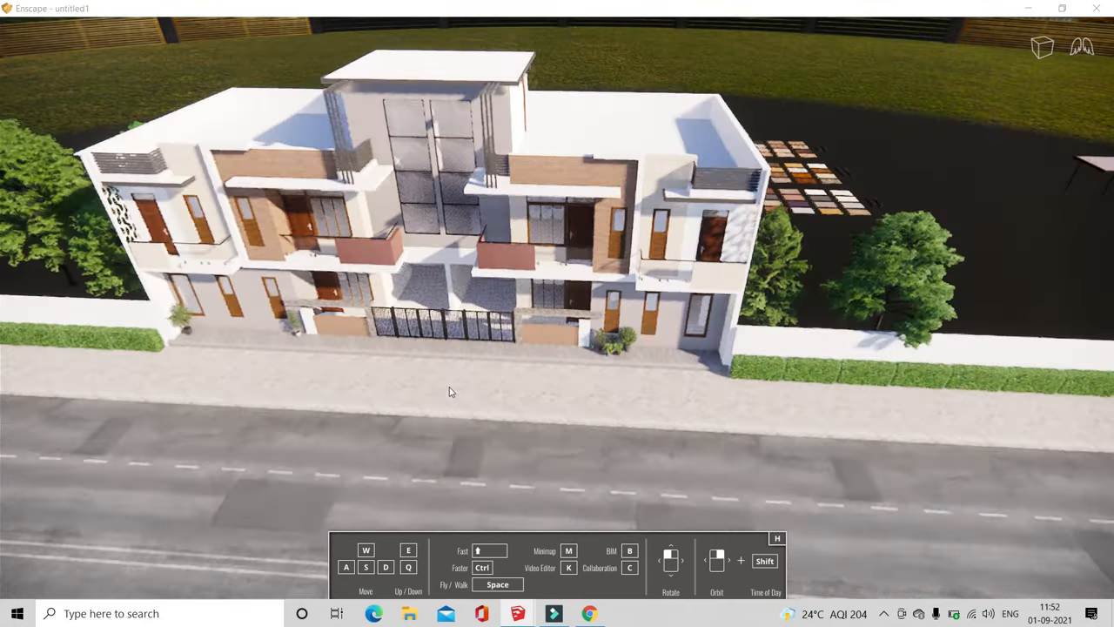
scroll(450, 391, up, 3)
key(a)
drag(487, 440, 527, 369)
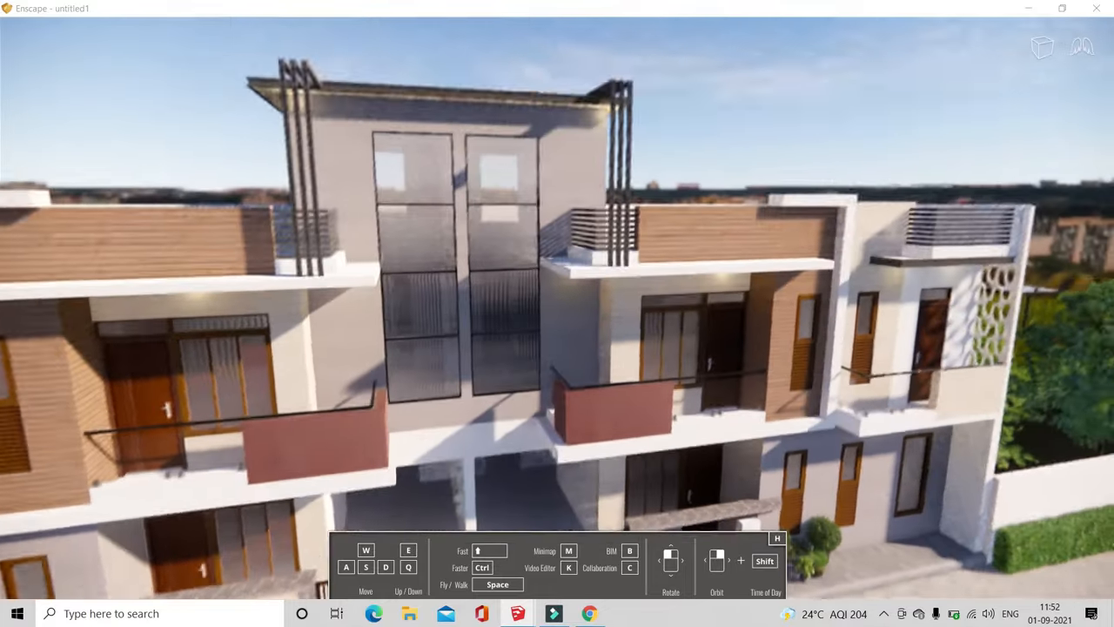
Inspect the front elevation from above and from street level, alternating fly and walk modes, and frame the whole facade from across the road
key(s)
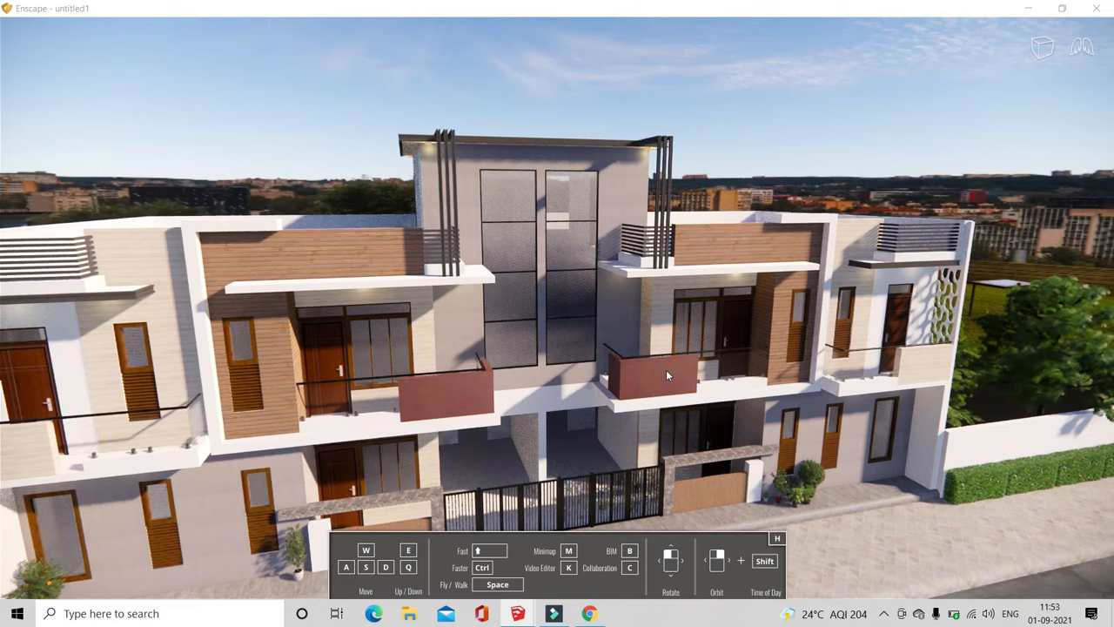
click(1084, 45)
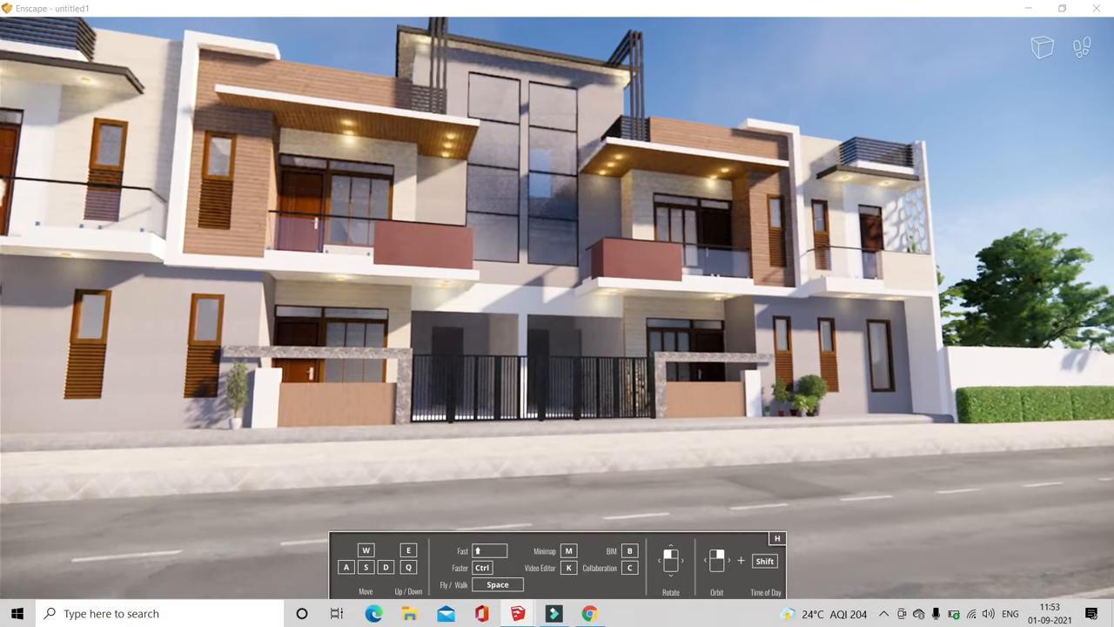
drag(622, 364, 609, 365)
key(s)
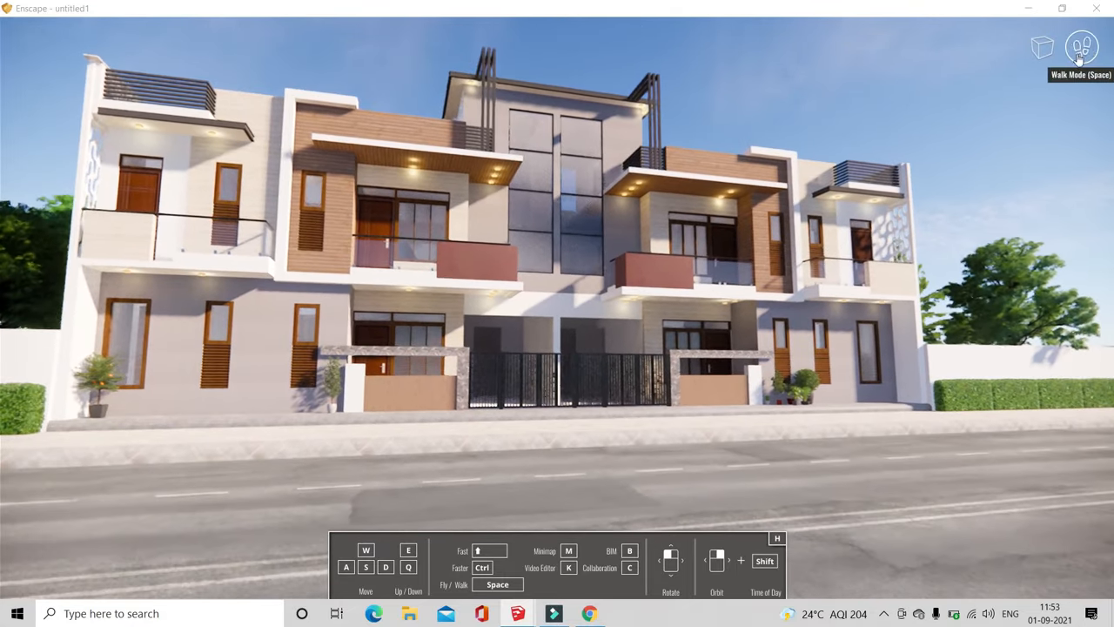
click(1080, 48)
key(e)
right_drag(513, 244, 545, 227)
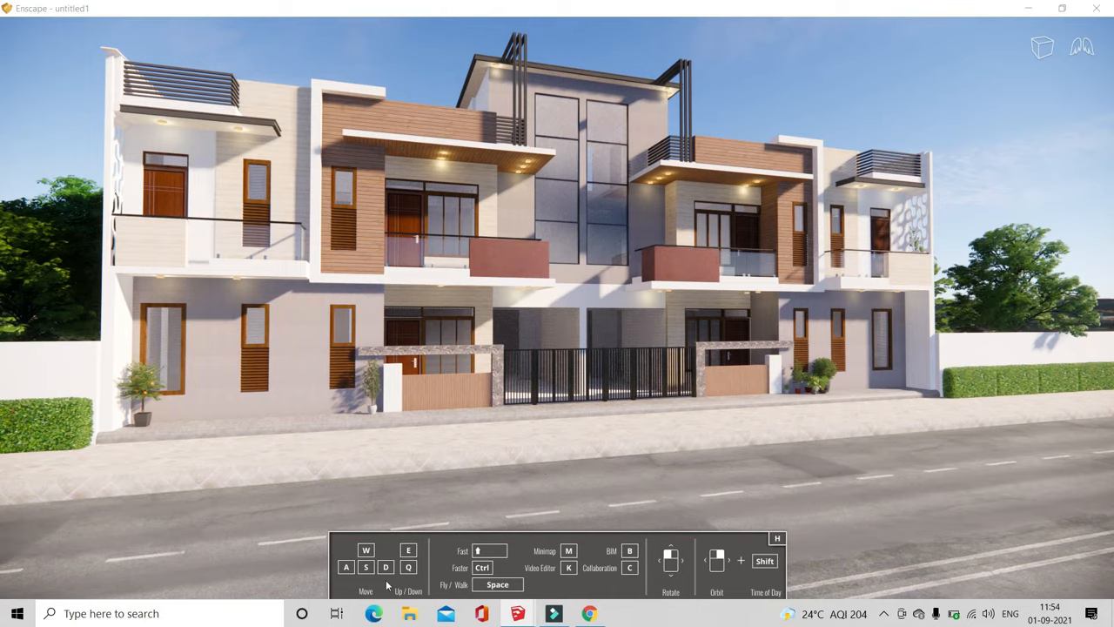
Switch to SketchUp, sample the Color M06 material from the tall stair window's frame, and select the window's connected geometry
click(519, 612)
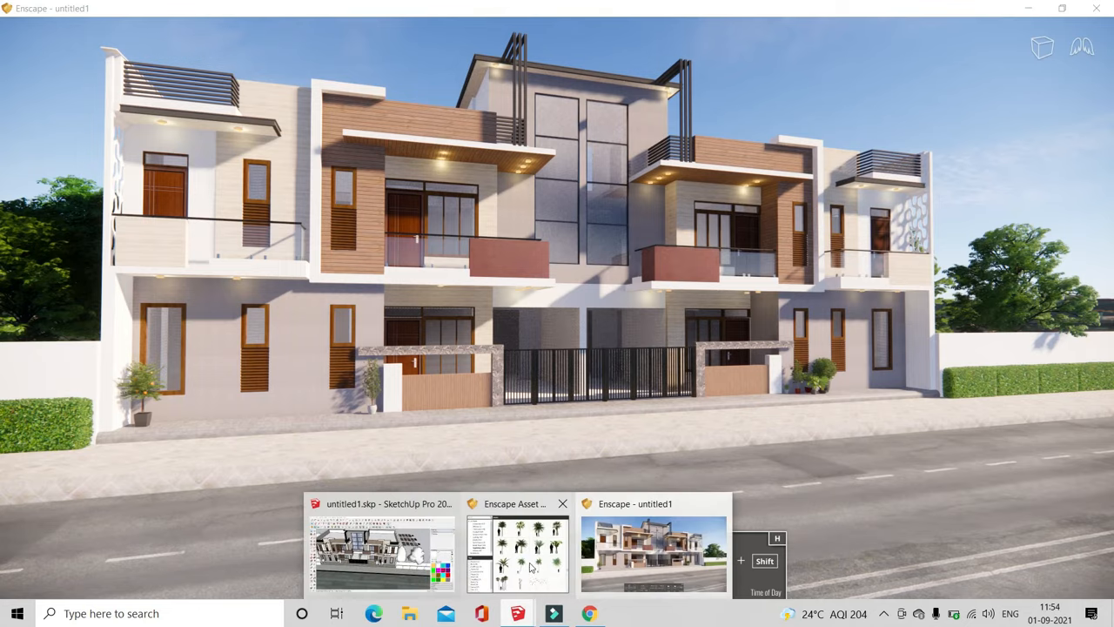
click(376, 566)
click(619, 86)
scroll(366, 191, up, 3)
click(1094, 347)
scroll(435, 256, up, 5)
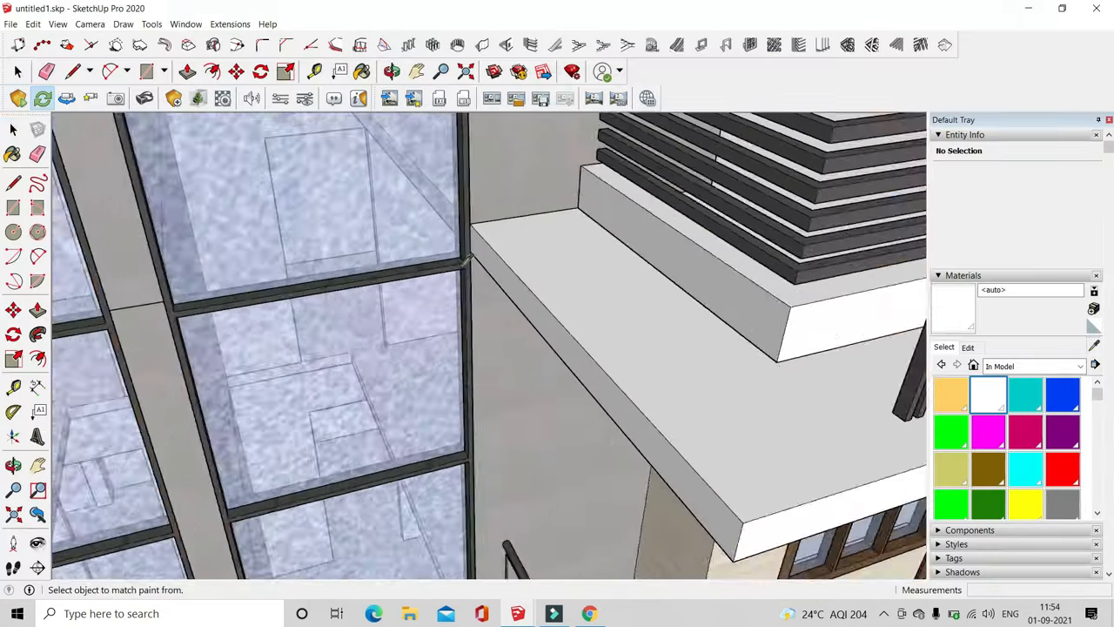
click(464, 259)
click(967, 347)
click(1061, 8)
click(1057, 12)
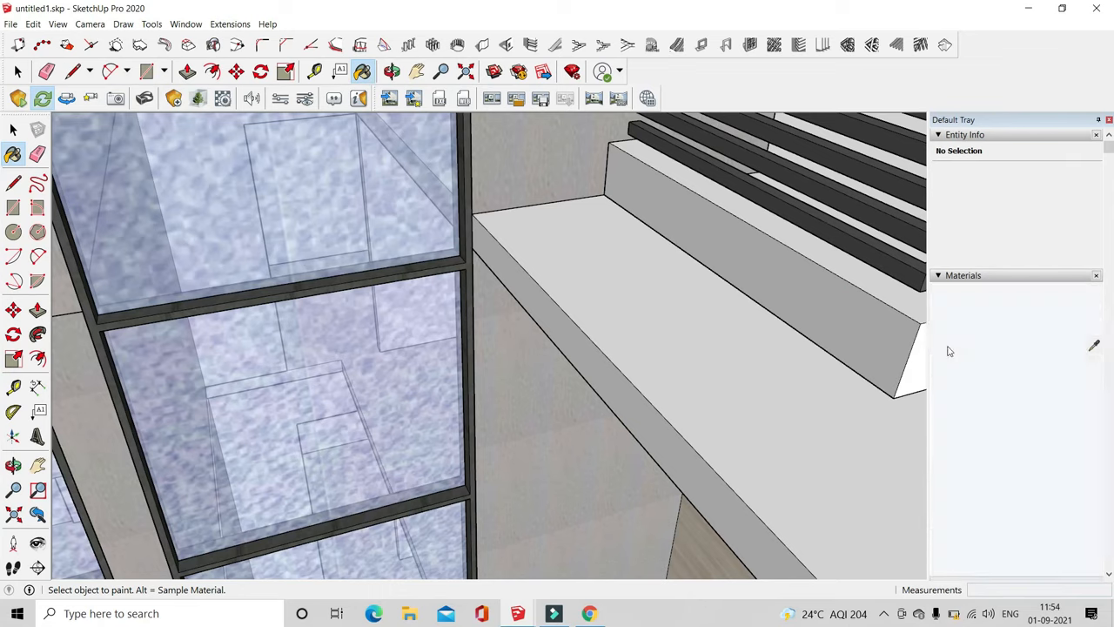
click(944, 347)
click(13, 129)
triple_click(288, 250)
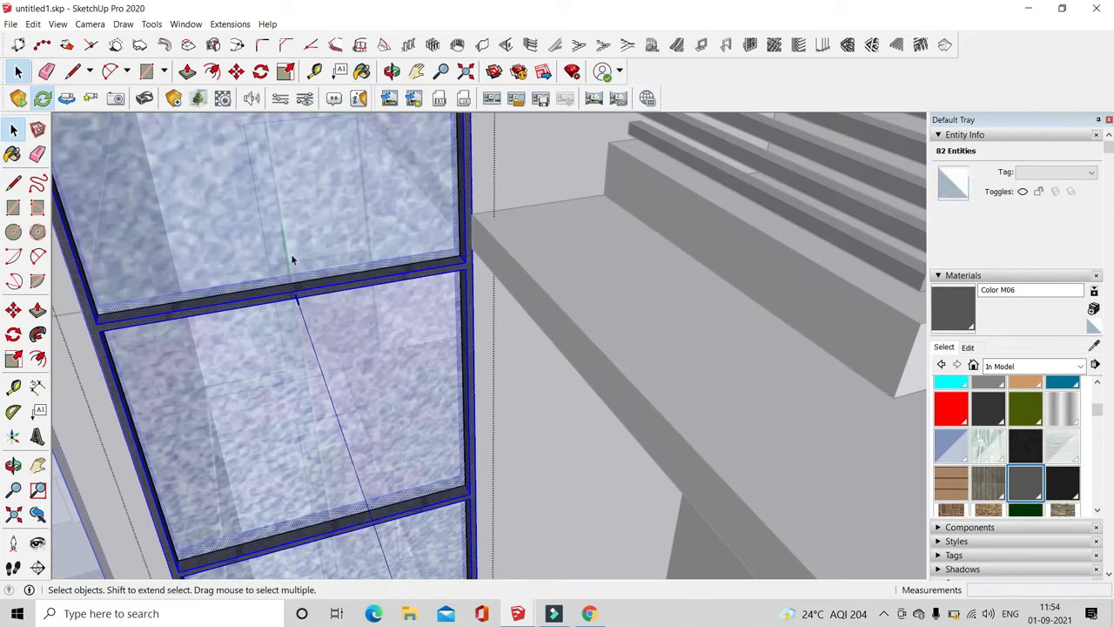
Lighten Color M06 to a mid grey with the render alongside for comparison, and clear the window selection
key(b)
click(1063, 9)
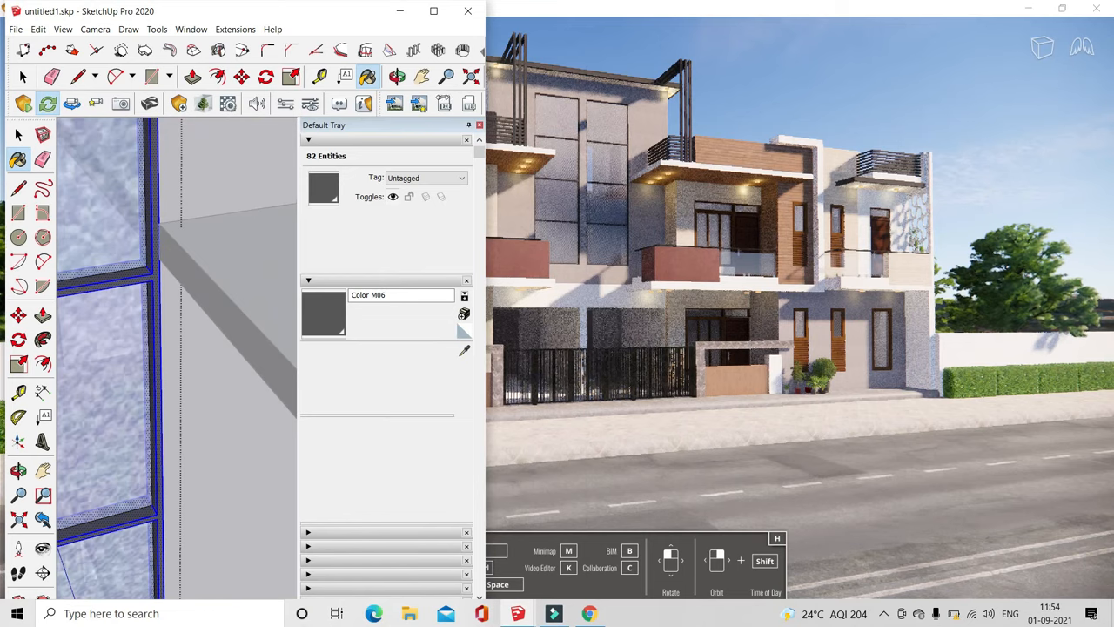
click(293, 212)
click(329, 291)
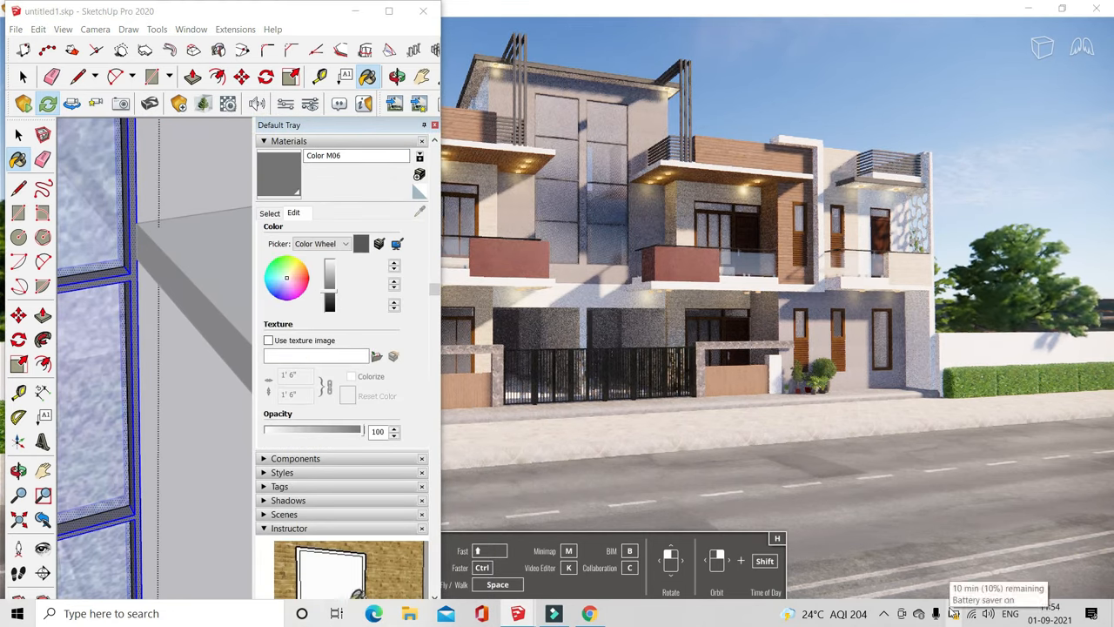
click(331, 293)
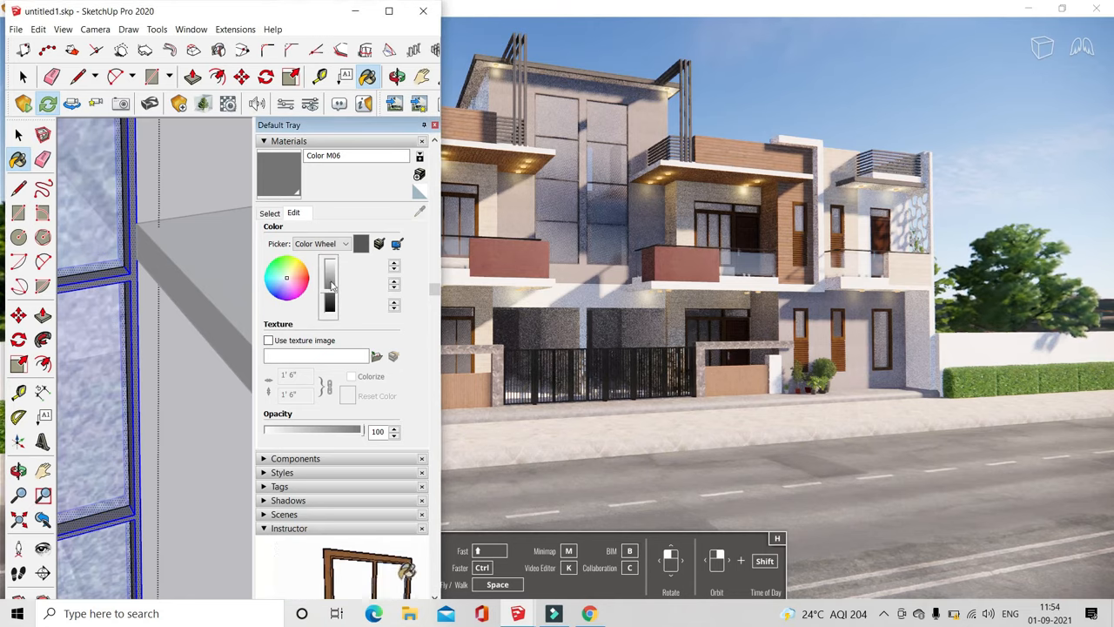
click(331, 286)
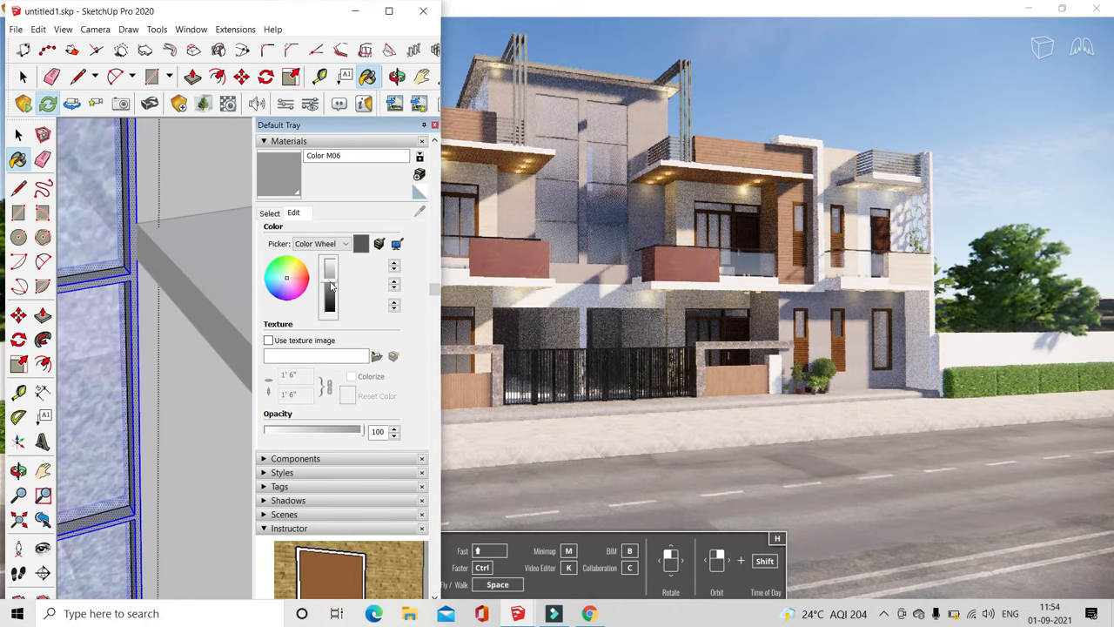
click(389, 11)
click(18, 74)
click(623, 351)
scroll(622, 352, down, 8)
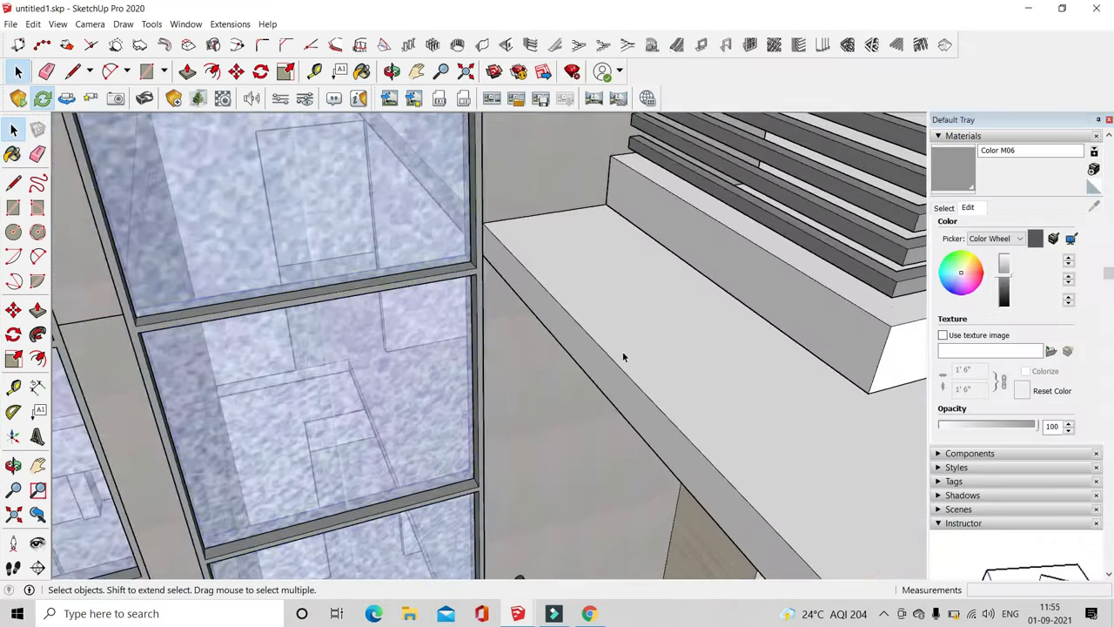
middle_drag(528, 388, 719, 170)
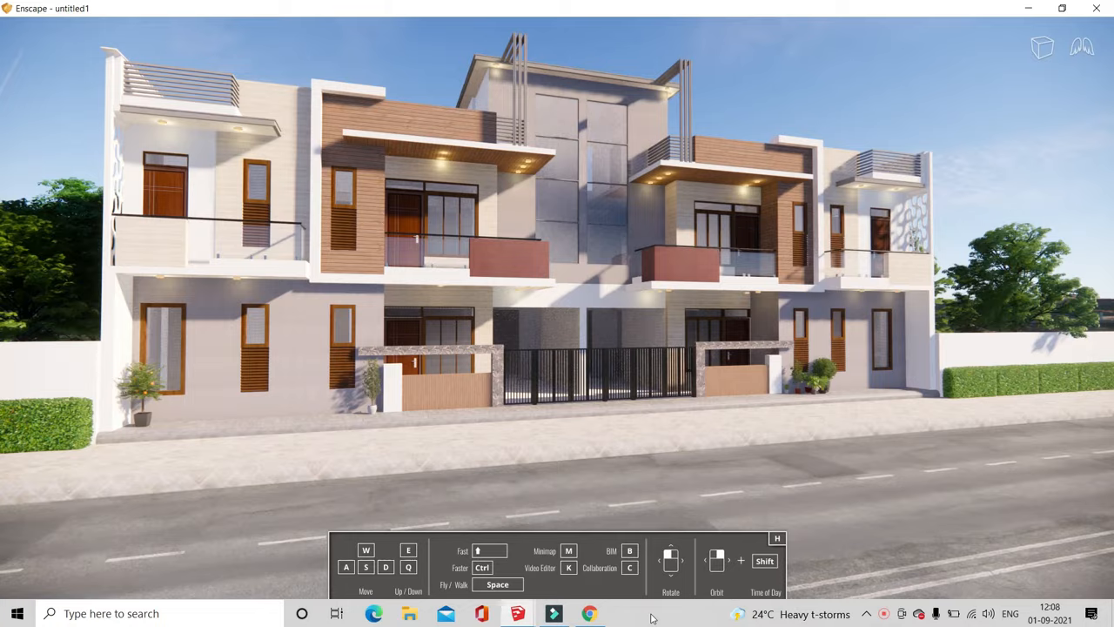
Return to the SketchUp model and set Color M06 to a dark grey, comparing it with the render
mouse_move(518, 613)
click(418, 550)
mouse_move(522, 400)
middle_down()
mouse_move(505, 453)
mouse_move(435, 478)
middle_up()
click(1062, 8)
click(330, 289)
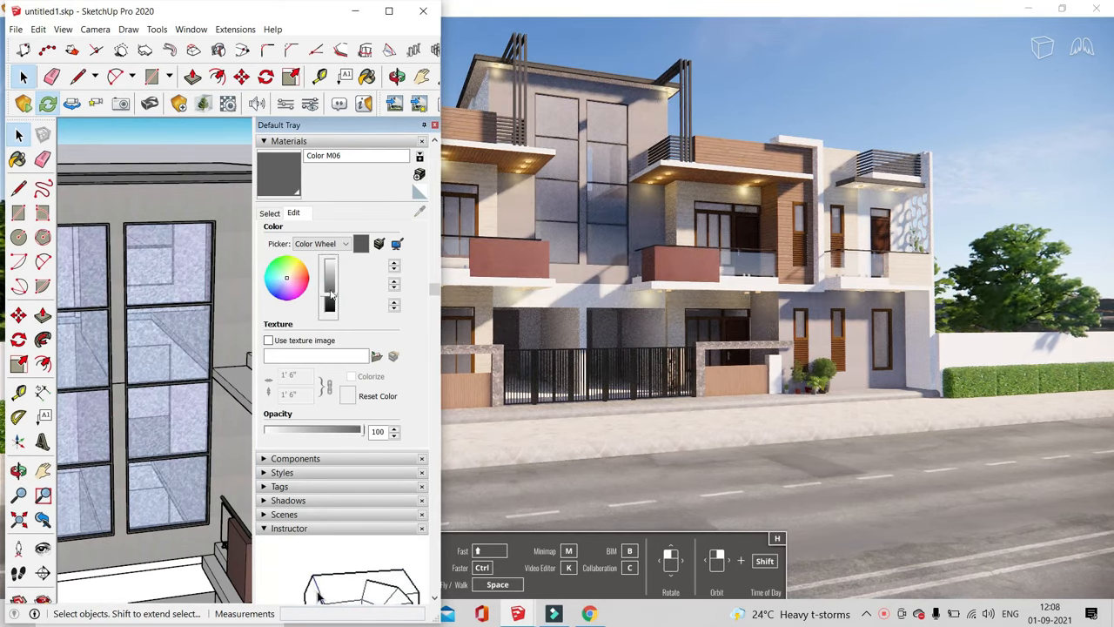
click(389, 11)
middle_drag(433, 348, 421, 377)
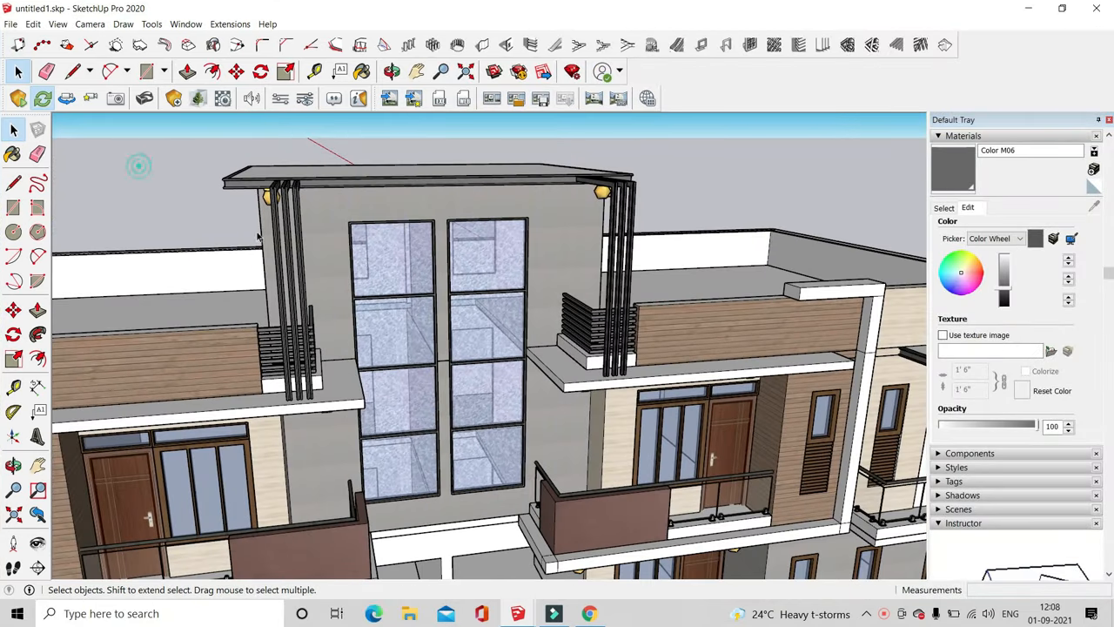
Choose Color M02 from the Colors collection and paint the frames of the tall stair windows with it
click(944, 208)
click(1034, 226)
click(1000, 314)
scroll(1021, 320, down, 10)
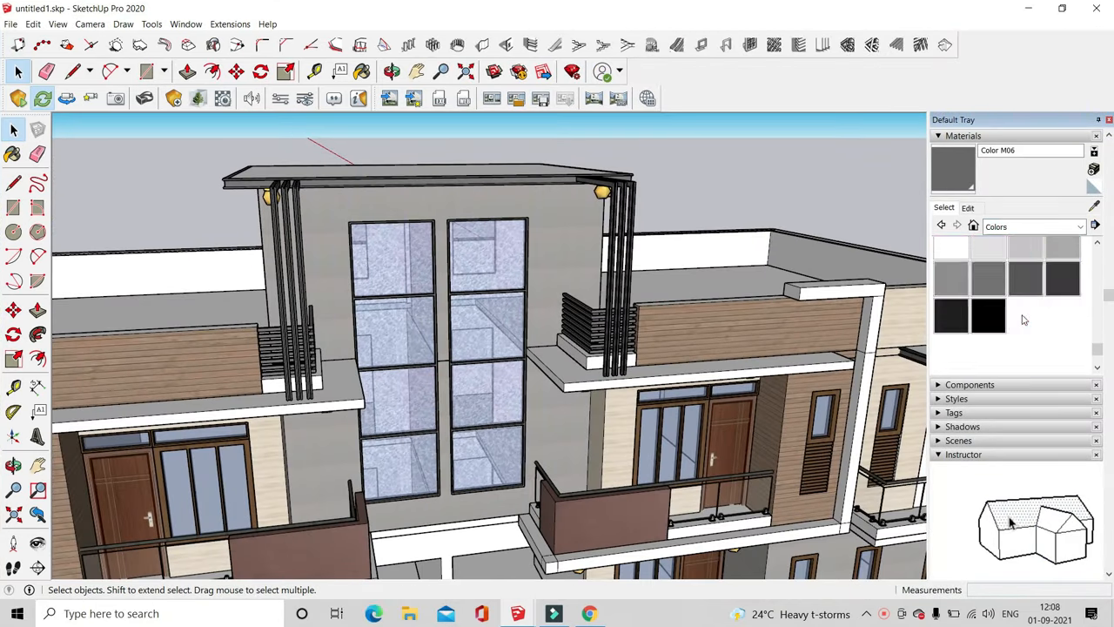
click(1021, 319)
scroll(492, 269, up, 4)
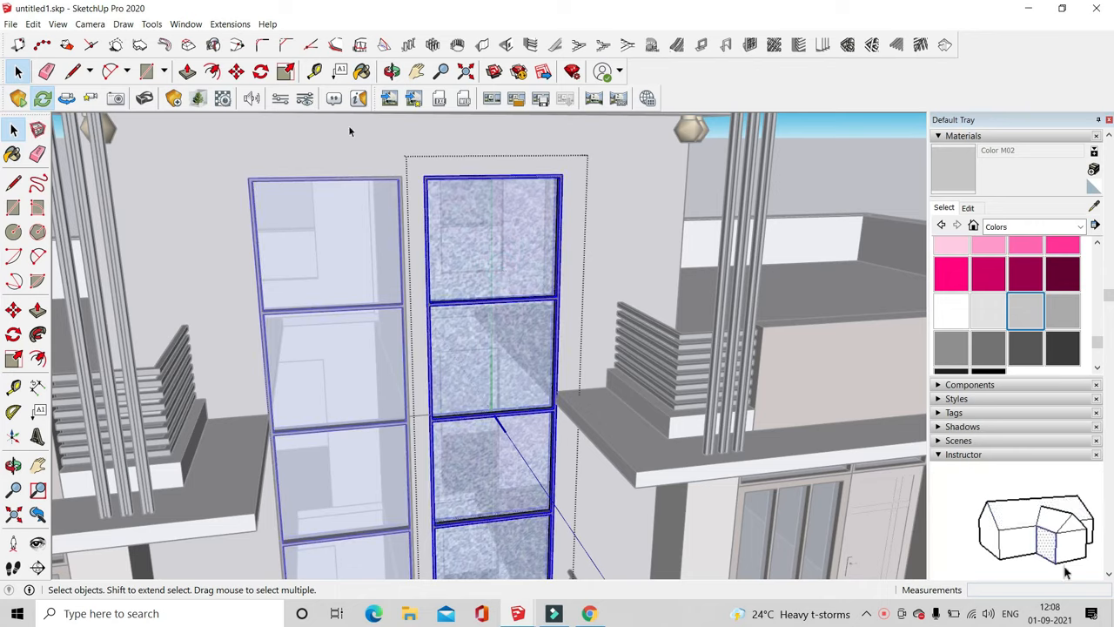
scroll(581, 183, up, 3)
key(space)
Darken Color M02 slightly with the render alongside for comparison
scroll(583, 186, down, 3)
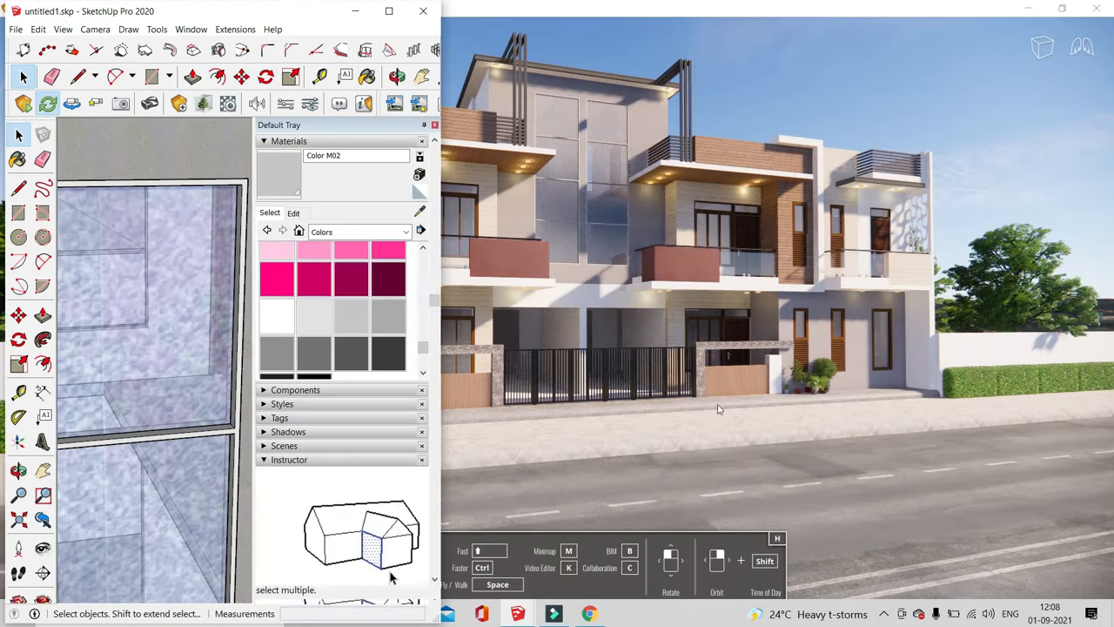
click(294, 213)
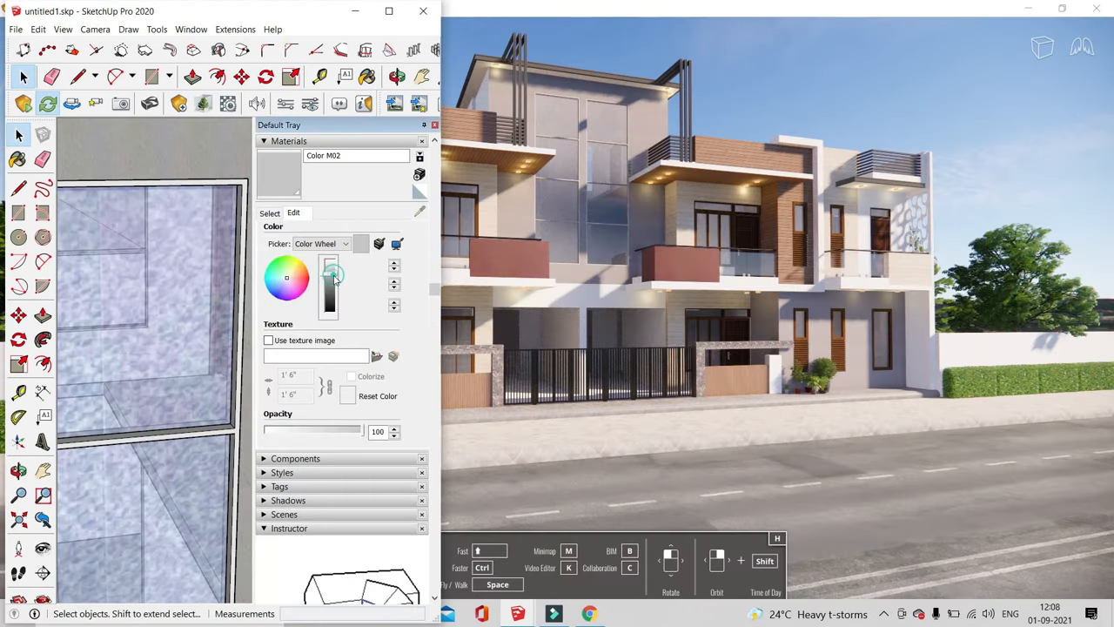
click(389, 10)
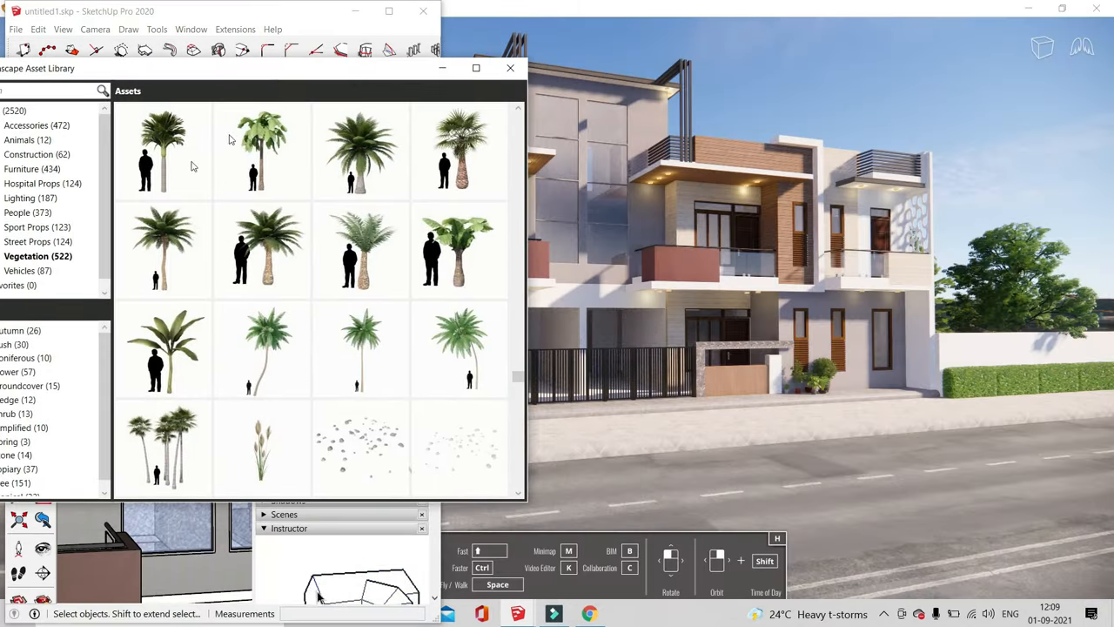
Browse the vegetation and street prop assets in the Enscape Asset Library for surroundings to add around the house
drag(331, 70, 354, 415)
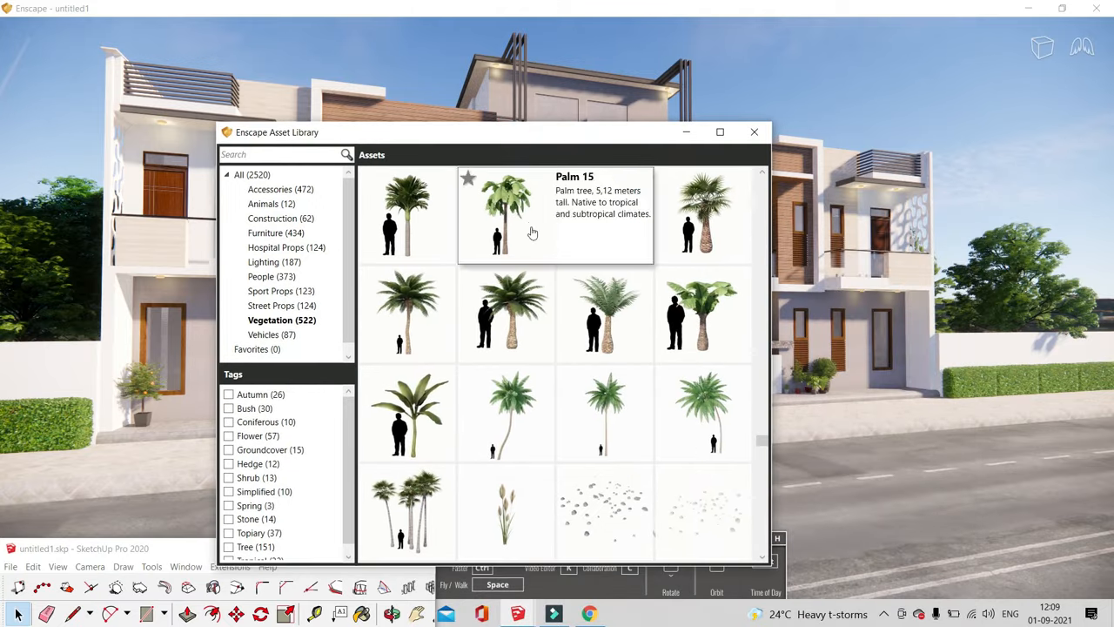
scroll(548, 304, down, 4)
scroll(568, 360, down, 6)
scroll(609, 402, up, 4)
click(287, 293)
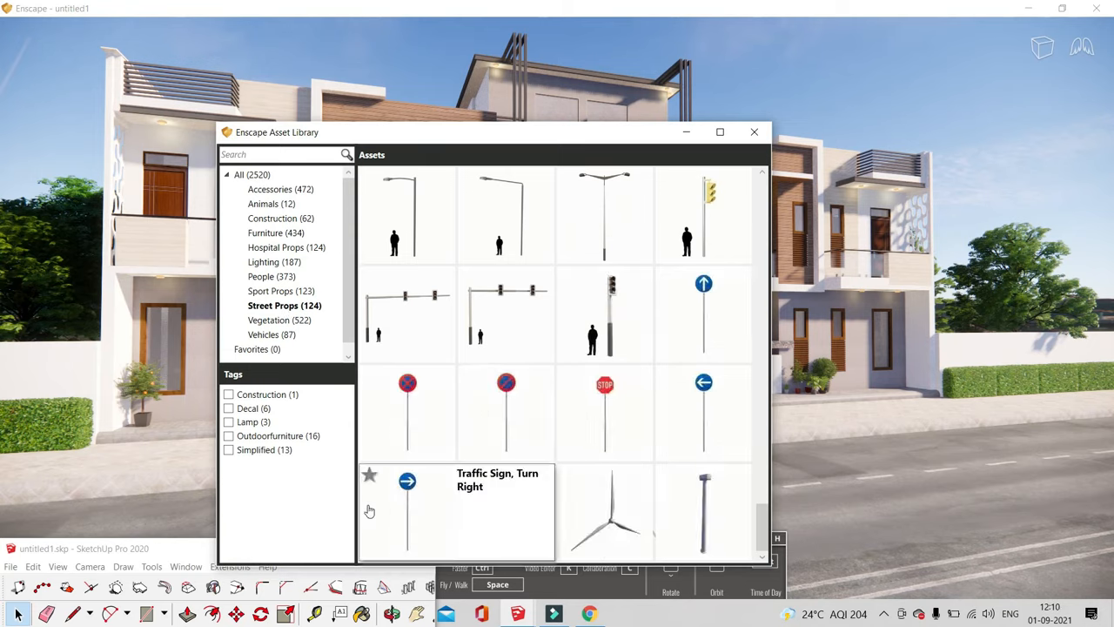
scroll(369, 511, up, 15)
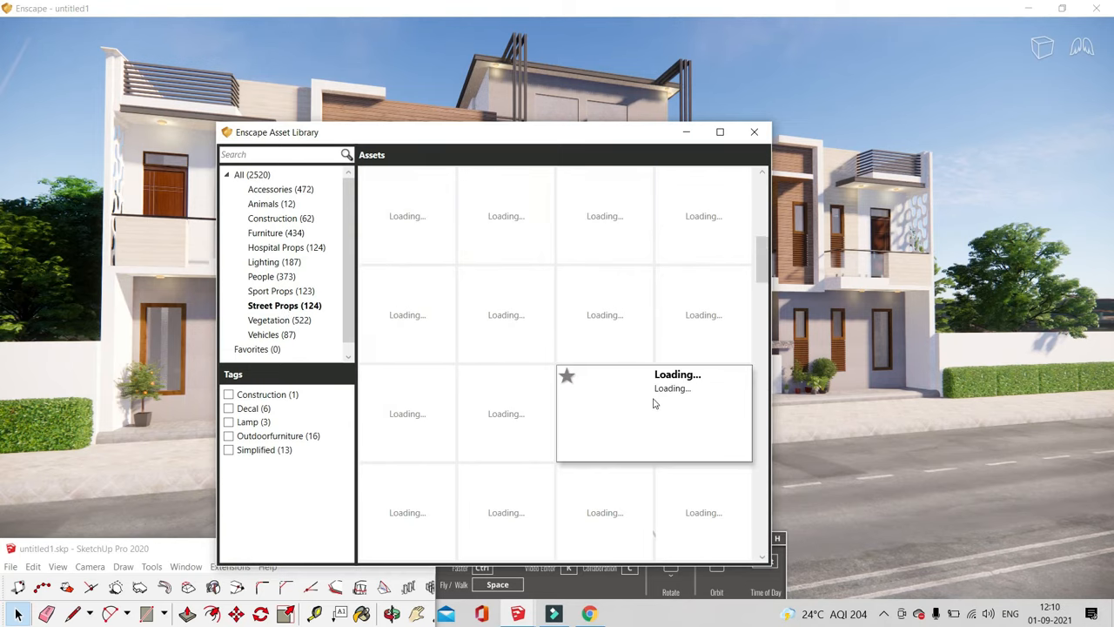
mouse_move(659, 406)
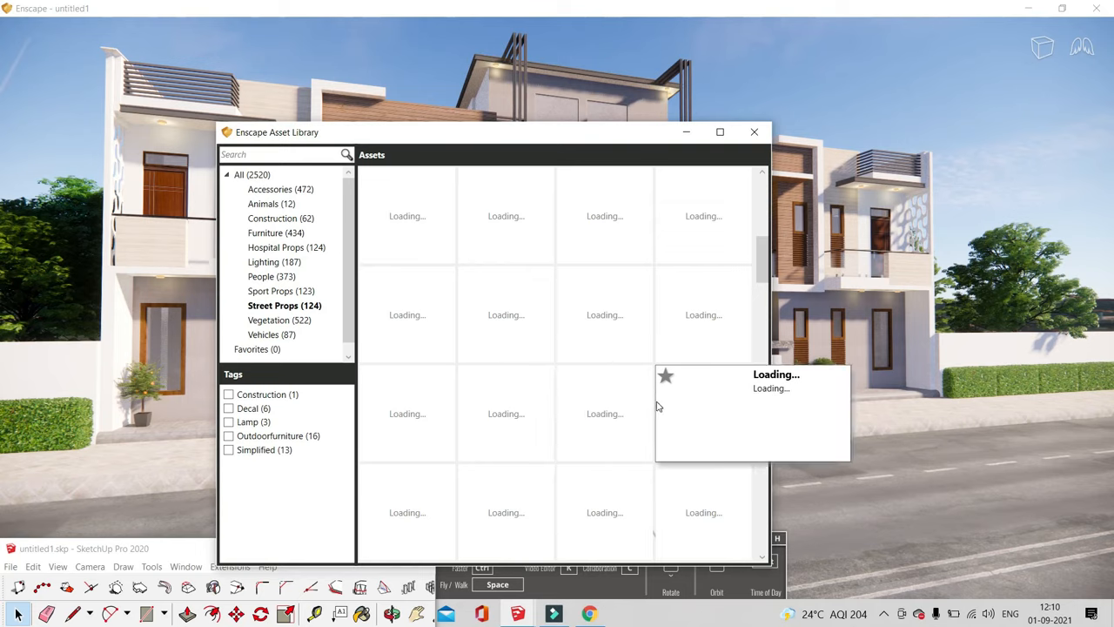
scroll(639, 364, up, 1)
scroll(671, 363, down, 2)
Place two simplified building assets from the street props behind the trees on either side of the twin house
click(657, 389)
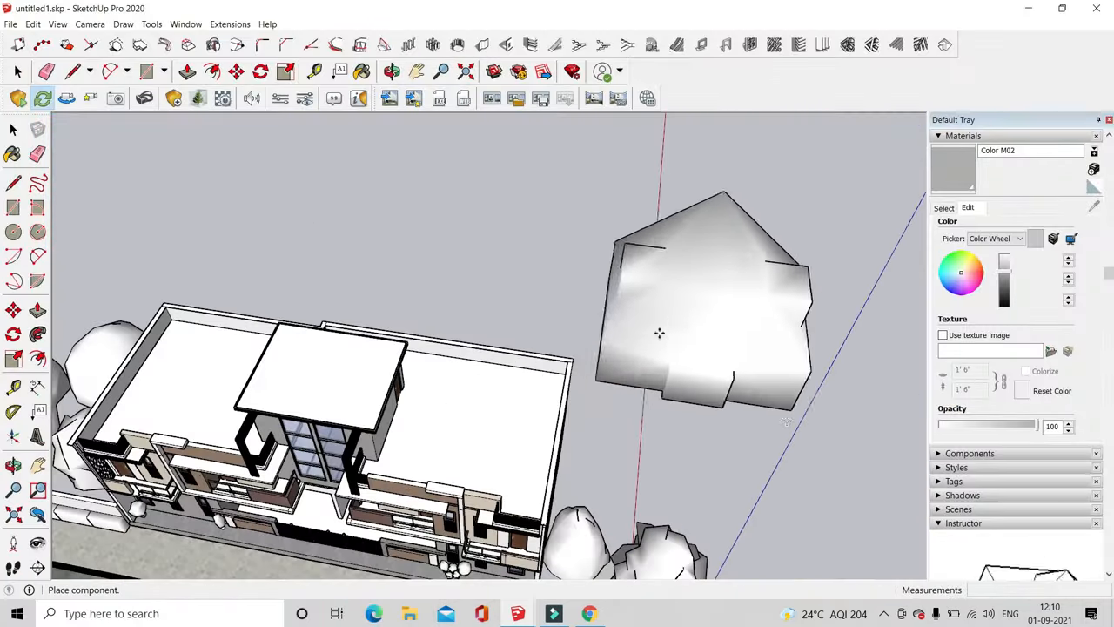
middle_drag(647, 338, 655, 402)
click(200, 99)
click(706, 331)
scroll(688, 325, down, 4)
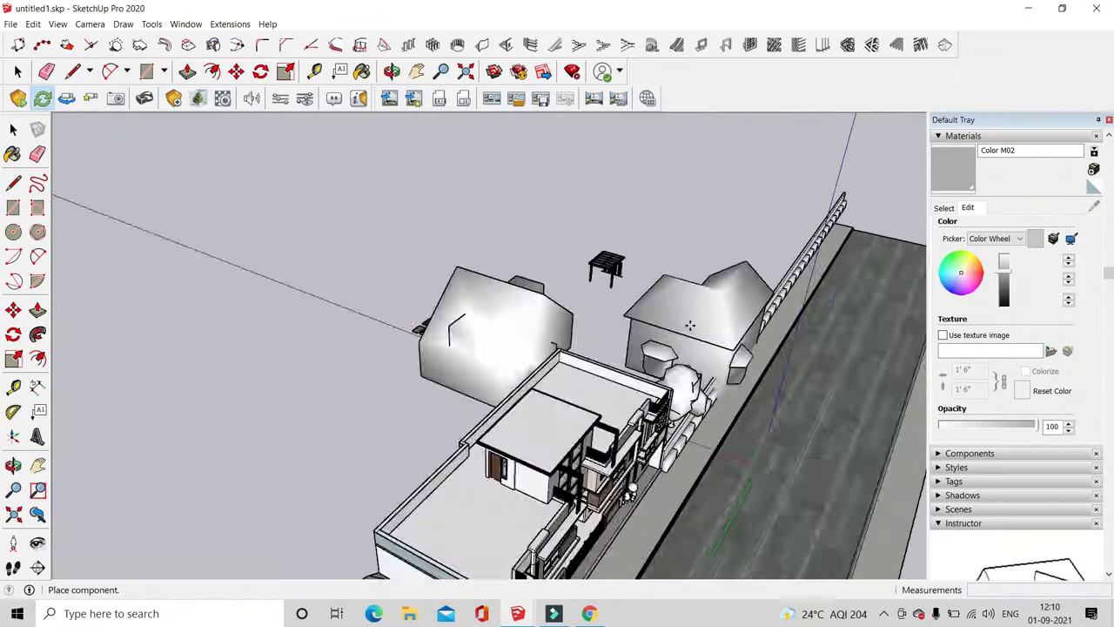
click(484, 435)
Place a further house asset with a porch behind the boundary wall, beyond the trees left of the twin house
middle_drag(484, 435, 261, 261)
click(200, 99)
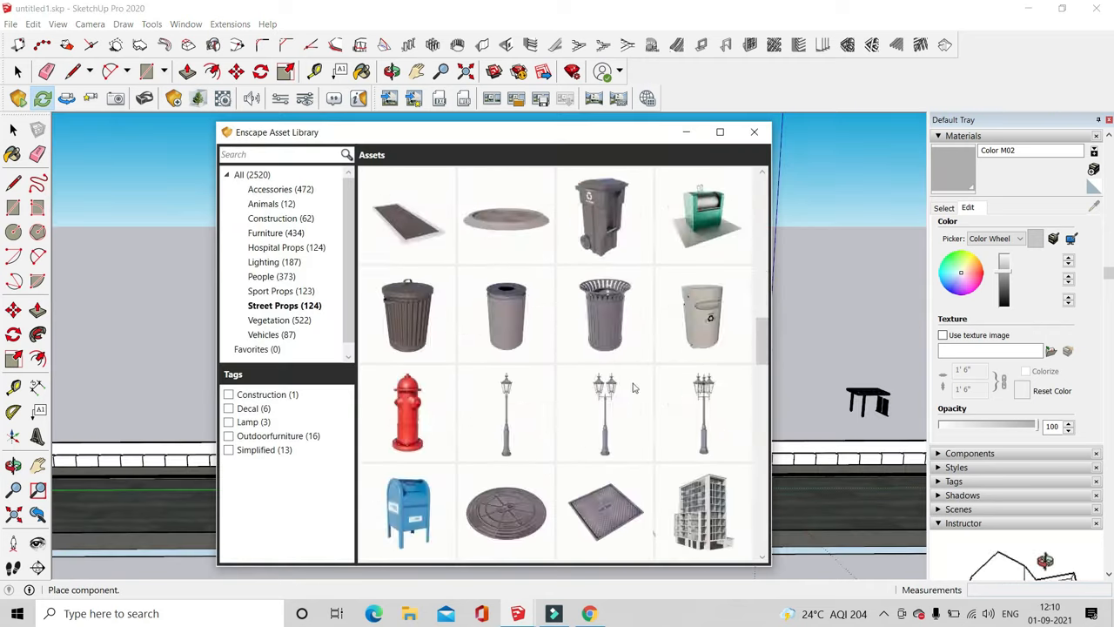
click(708, 241)
middle_drag(215, 313, 215, 357)
click(219, 362)
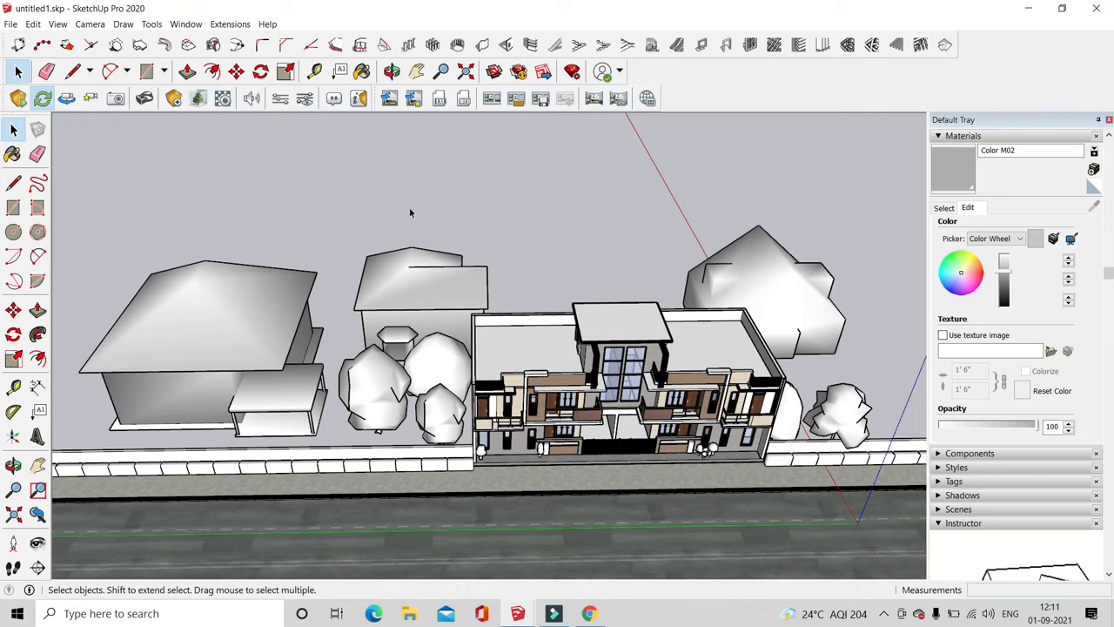
Place another porch house beyond the trees right of the twin house and select the small pergola structure overlapping a neighbouring house
click(197, 99)
click(502, 331)
middle_drag(523, 339, 305, 228)
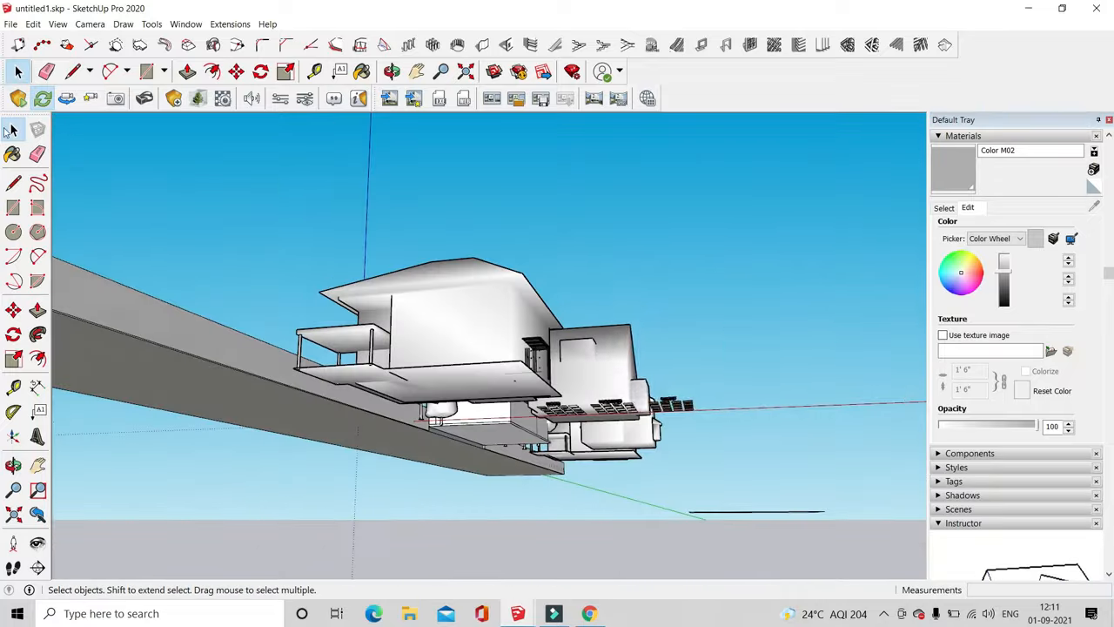
scroll(490, 338, up, 3)
middle_drag(503, 339, 503, 448)
click(684, 467)
drag(389, 320, 600, 553)
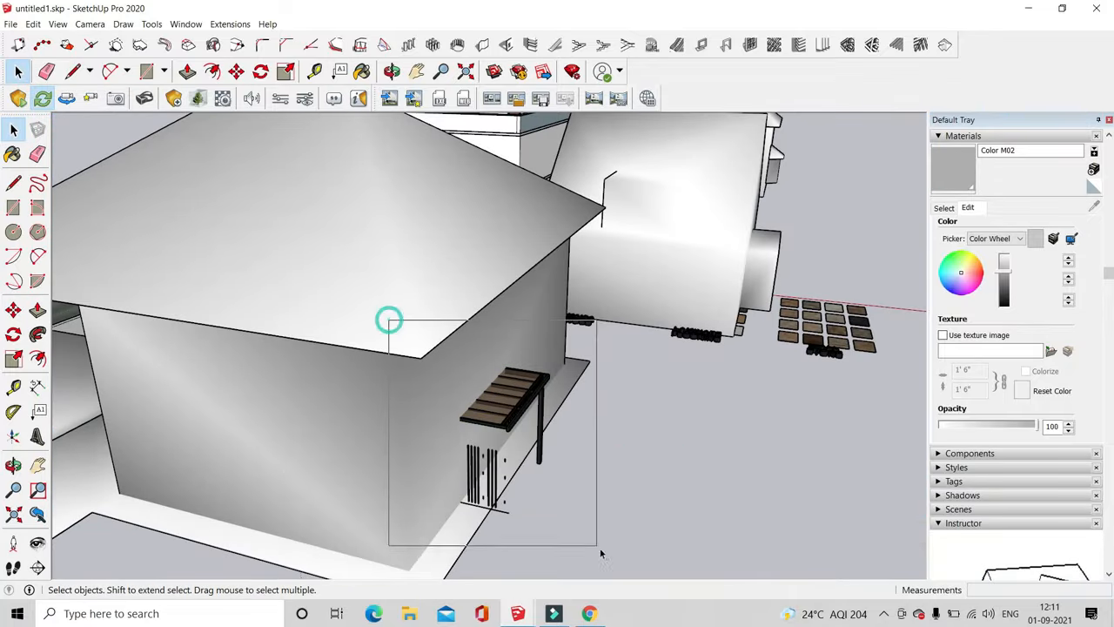
middle_drag(756, 345, 709, 435)
scroll(612, 447, down, 8)
Place the Car 25 sports car from the Enscape vehicle assets on the road in front of the boundary wall right of the twin house
click(199, 99)
scroll(691, 403, down, 5)
scroll(662, 393, down, 3)
scroll(586, 359, down, 2)
scroll(567, 359, up, 10)
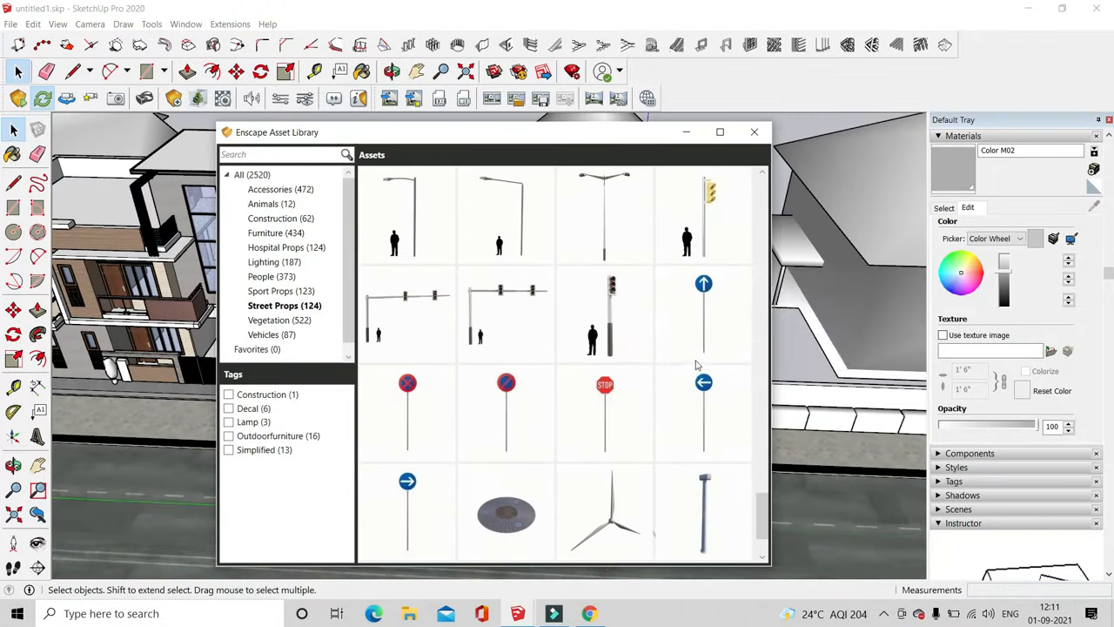
scroll(615, 425, up, 6)
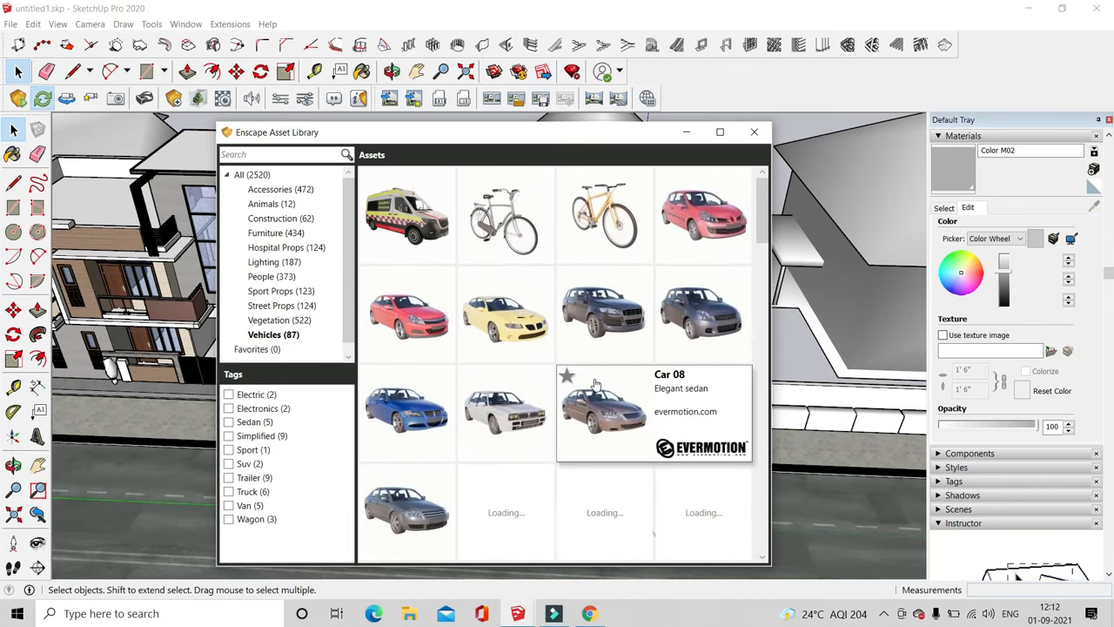
scroll(609, 435, down, 8)
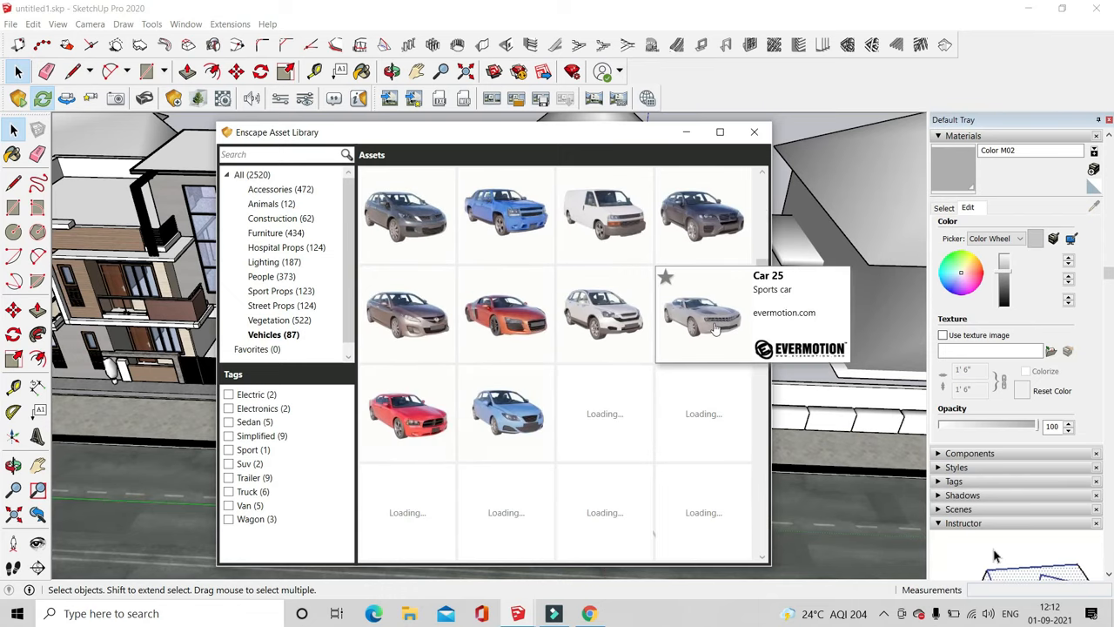
click(696, 317)
scroll(670, 418, down, 3)
scroll(620, 508, up, 1)
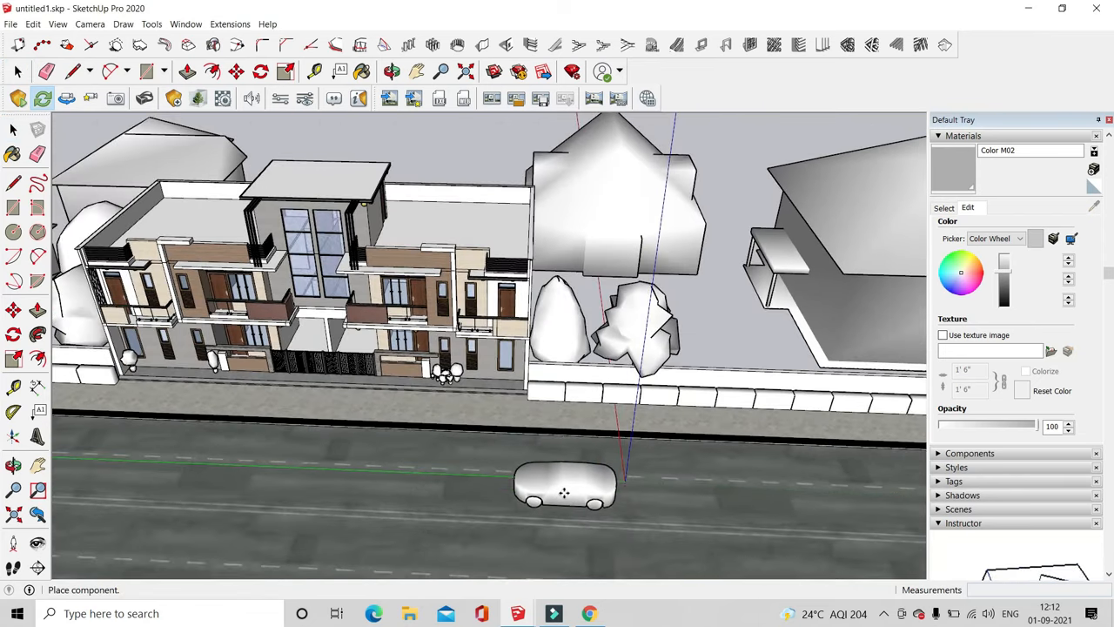
Place a second car from the Enscape vehicle assets on the road lane farther from the house
click(222, 98)
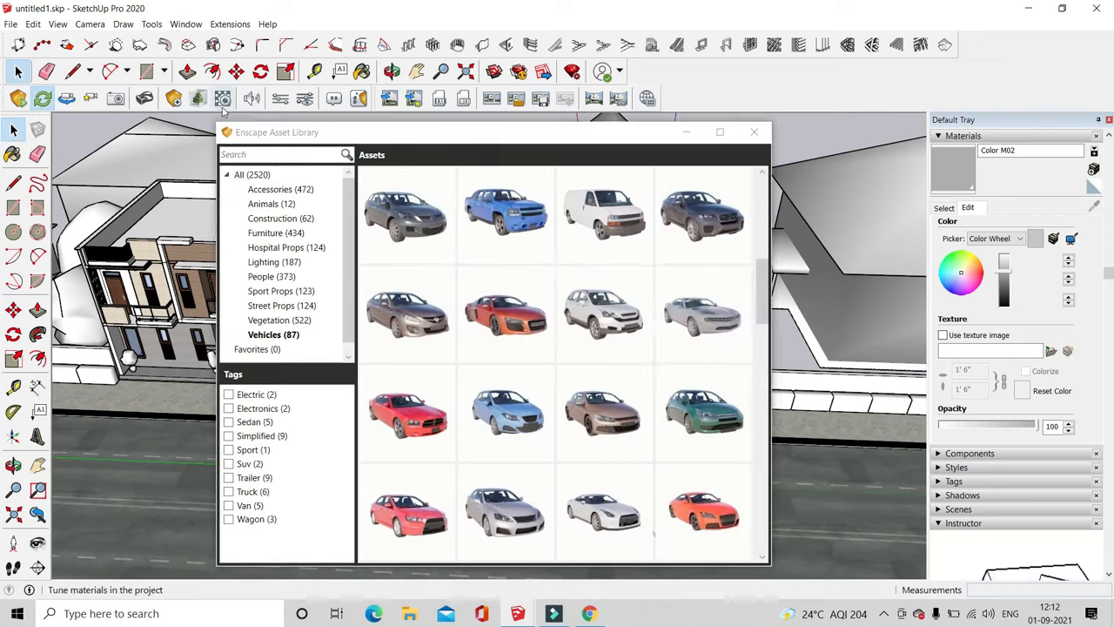
click(620, 344)
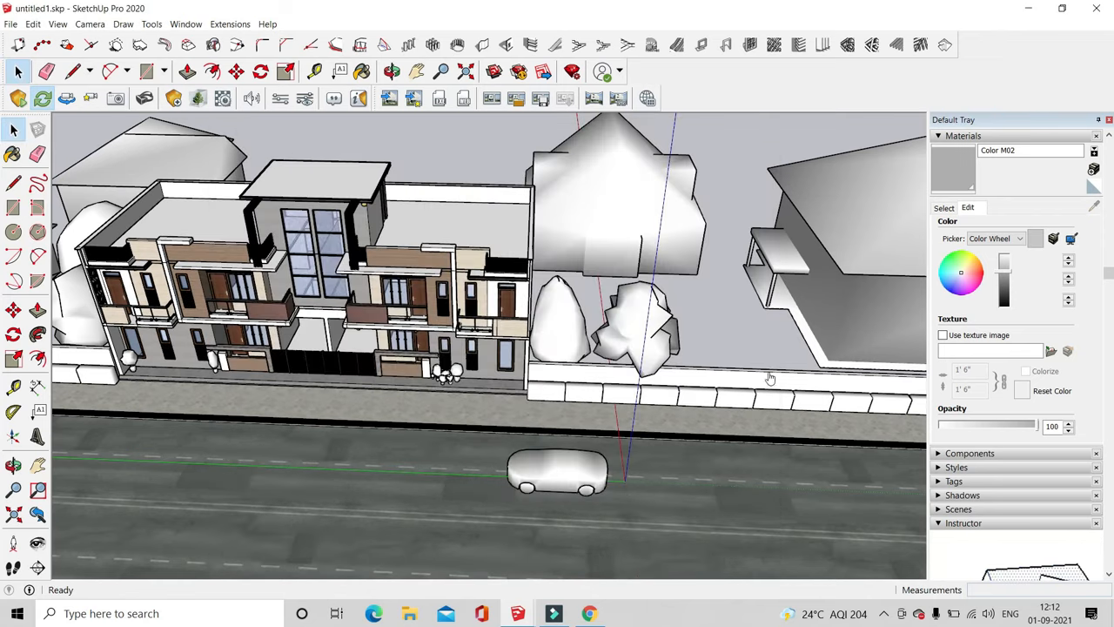
scroll(646, 423, down, 3)
scroll(340, 415, up, 4)
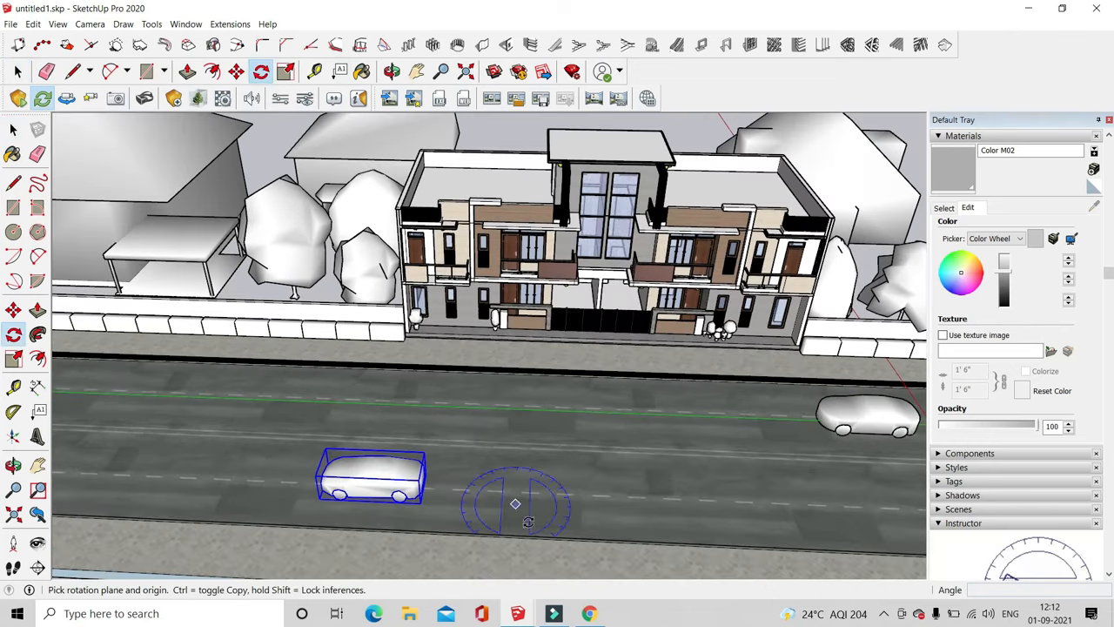
Rotate the second car to face the opposite direction and move it along the far lane, away from the first car
scroll(515, 504, up, 4)
click(401, 447)
click(484, 449)
click(314, 442)
click(13, 310)
scroll(600, 252, down, 2)
click(647, 431)
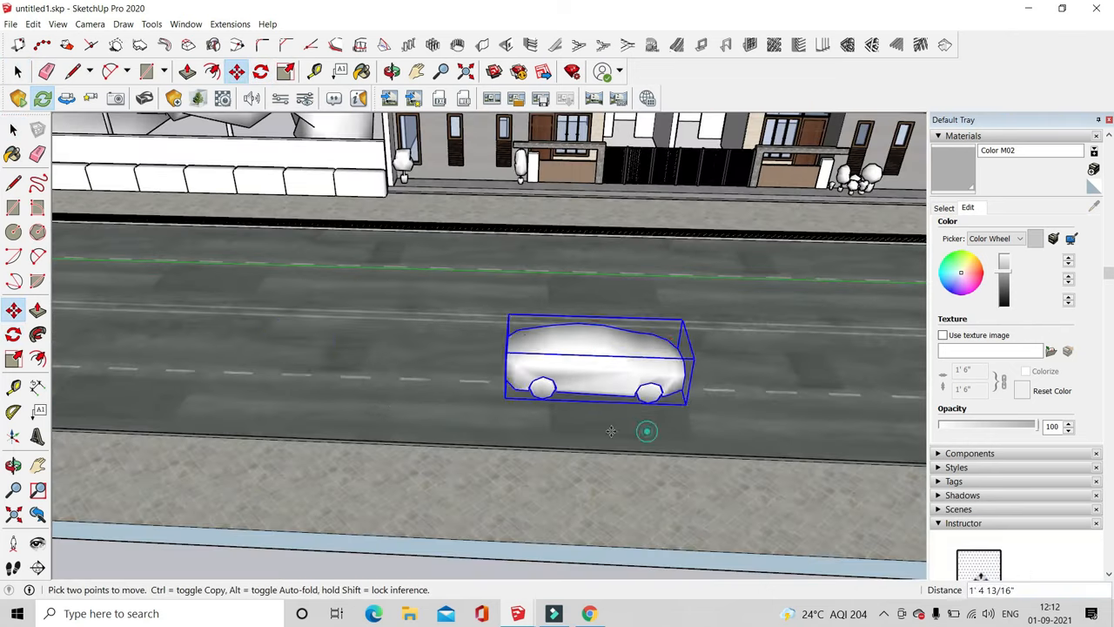
click(336, 418)
click(13, 128)
Browse the remaining vehicle assets in the Enscape Asset Library
scroll(542, 409, down, 4)
middle_drag(815, 215, 881, 172)
scroll(560, 170, up, 5)
middle_drag(574, 187, 651, 304)
click(198, 99)
scroll(665, 414, down, 1)
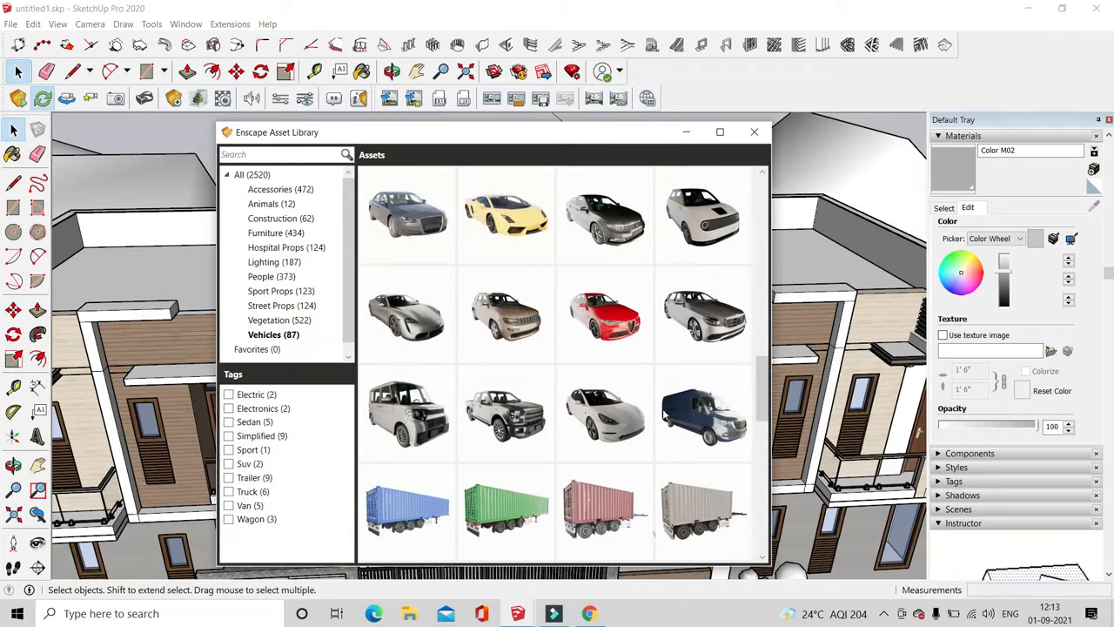
mouse_move(686, 406)
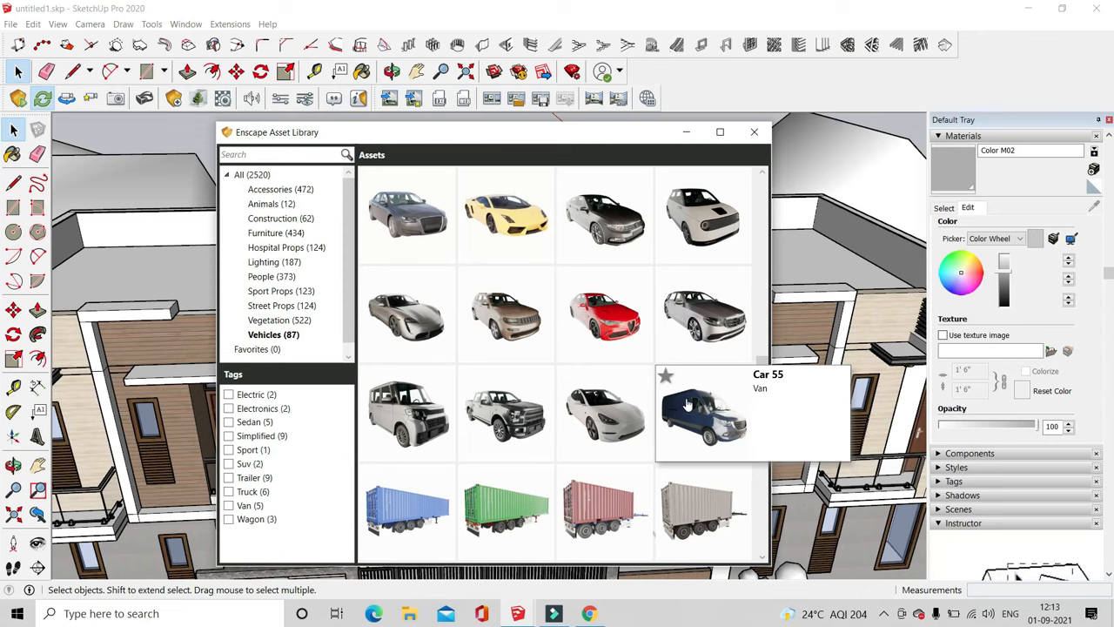
scroll(670, 427, down, 10)
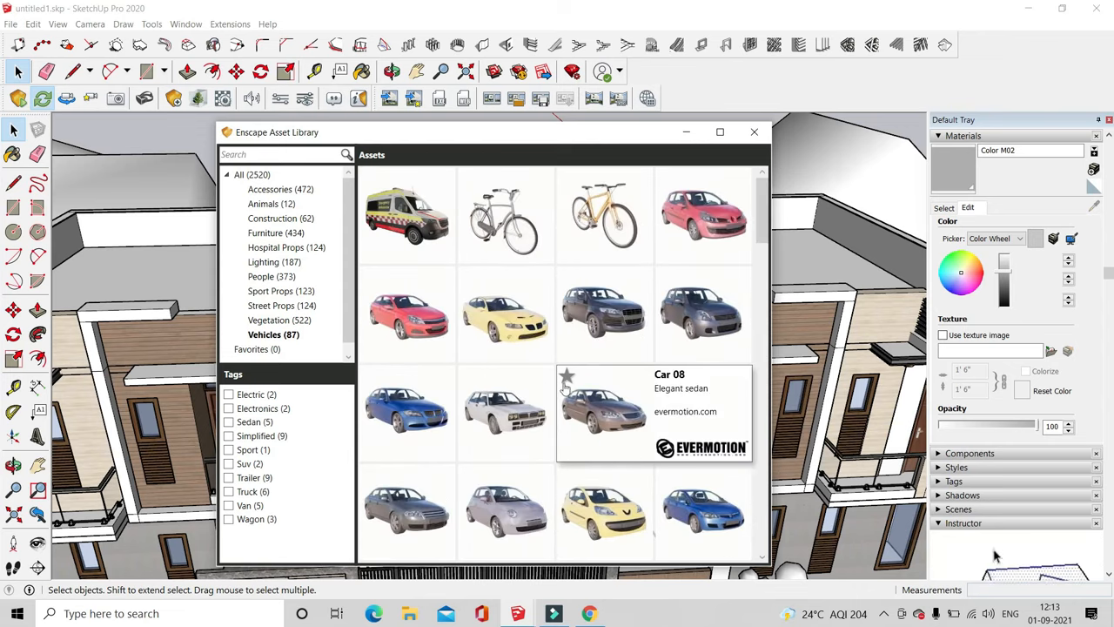
Place a standing figure from the Enscape People assets on the first-floor balcony beside the wooden door
click(274, 277)
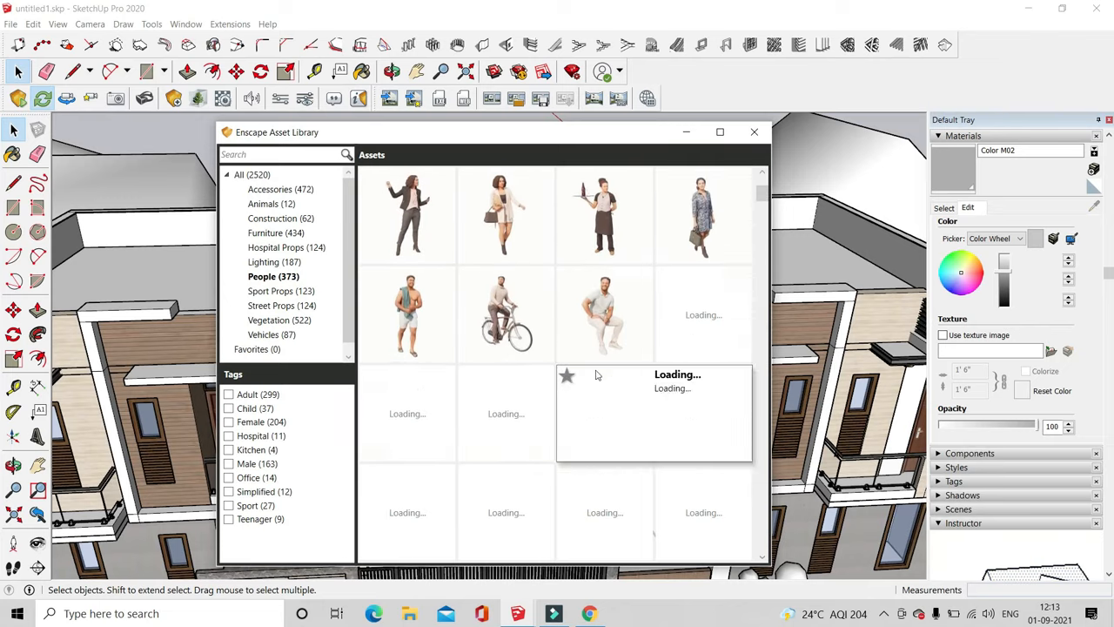
click(702, 250)
scroll(686, 425, up, 3)
middle_drag(610, 392, 659, 304)
scroll(522, 365, up, 4)
scroll(652, 343, down, 3)
scroll(661, 296, up, 3)
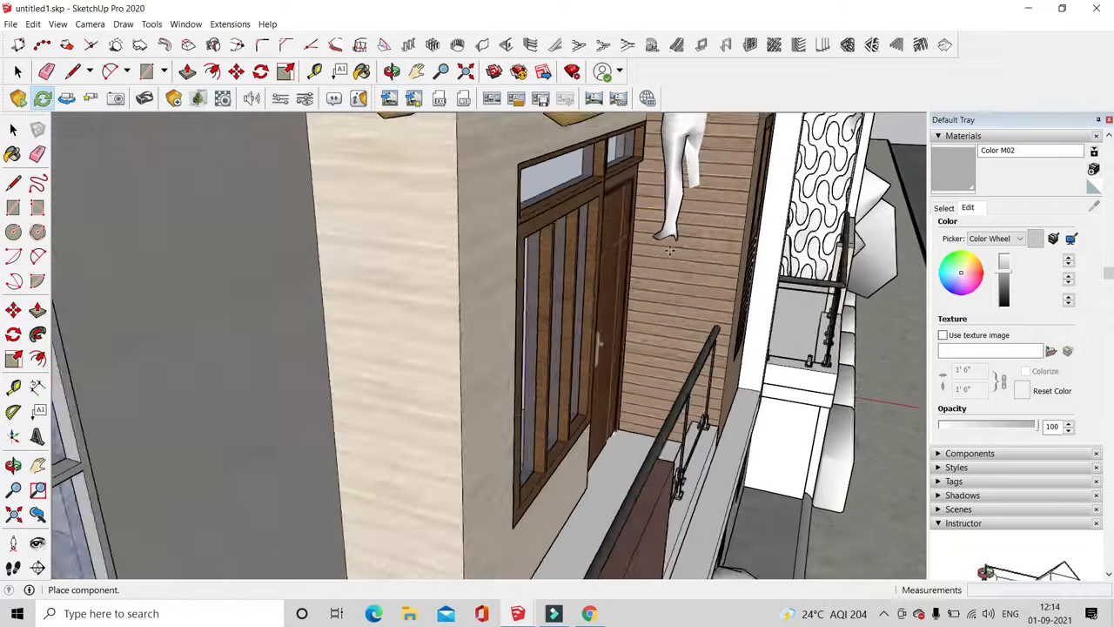
middle_drag(669, 250, 646, 470)
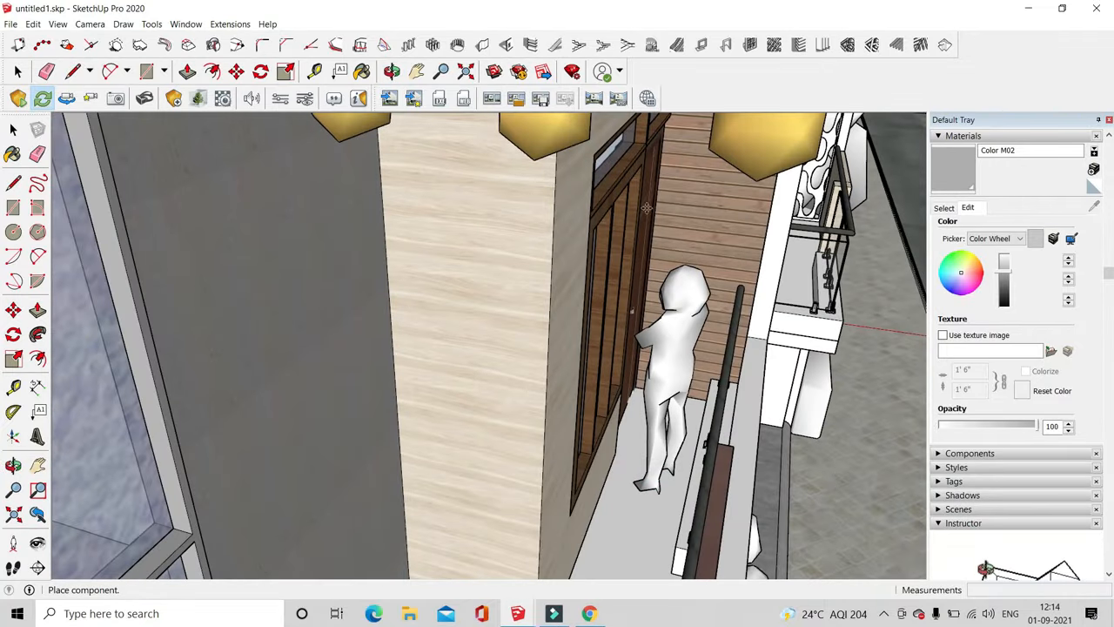
middle_drag(700, 396, 626, 361)
click(627, 360)
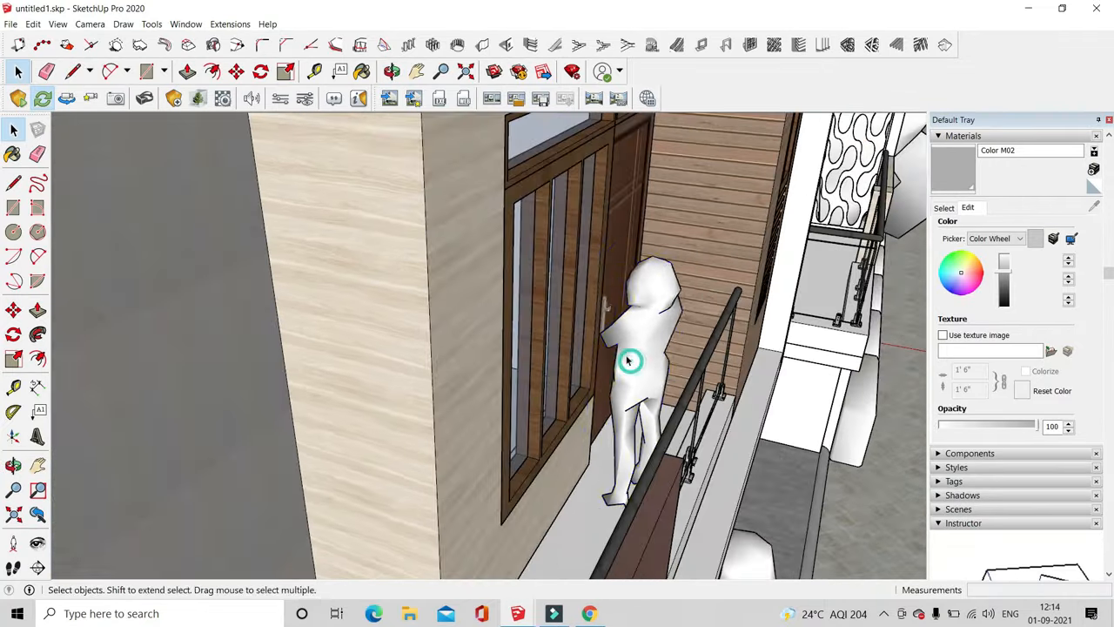
Turn the balcony figure to face the railing and move it along the balcony floor in front of the window
scroll(557, 513, up, 3)
click(612, 560)
scroll(619, 535, down, 3)
click(620, 545)
click(651, 287)
middle_drag(651, 287, 470, 339)
key(m)
click(470, 557)
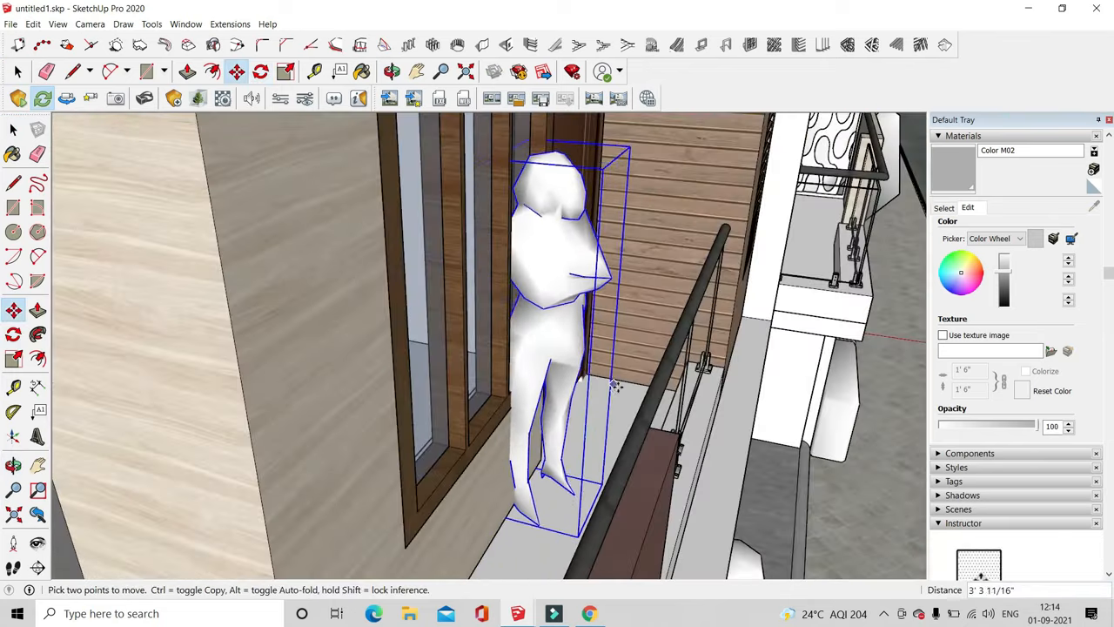
scroll(557, 500, up, 2)
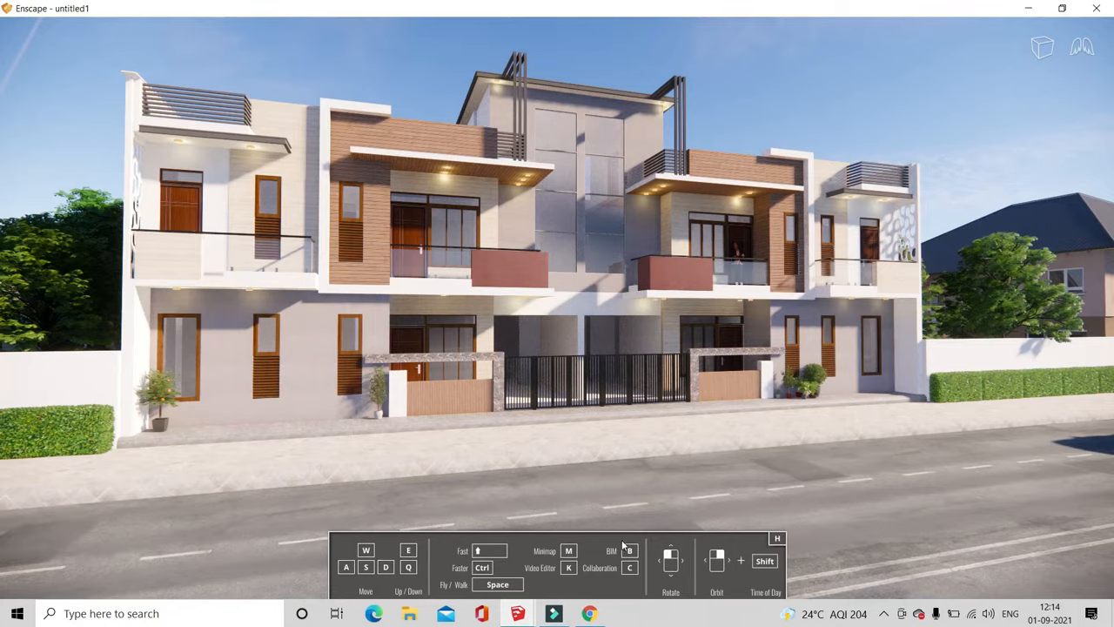
Look through the People assets in the Enscape Asset Library for a pedestrian to stand outside the house
click(1029, 10)
scroll(601, 440, down, 3)
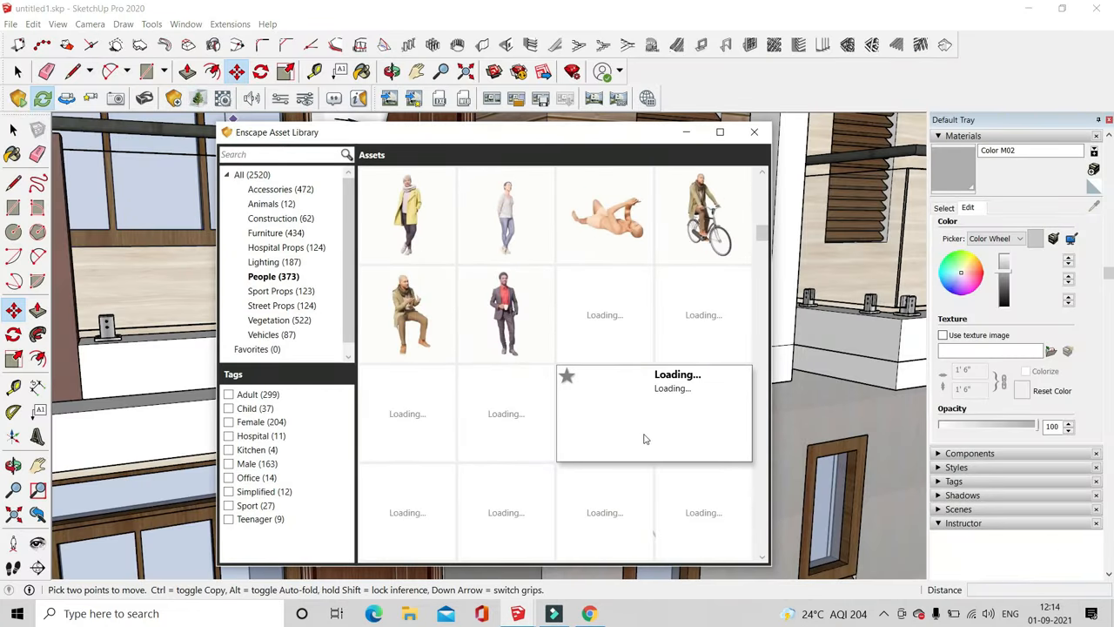
scroll(634, 439, up, 3)
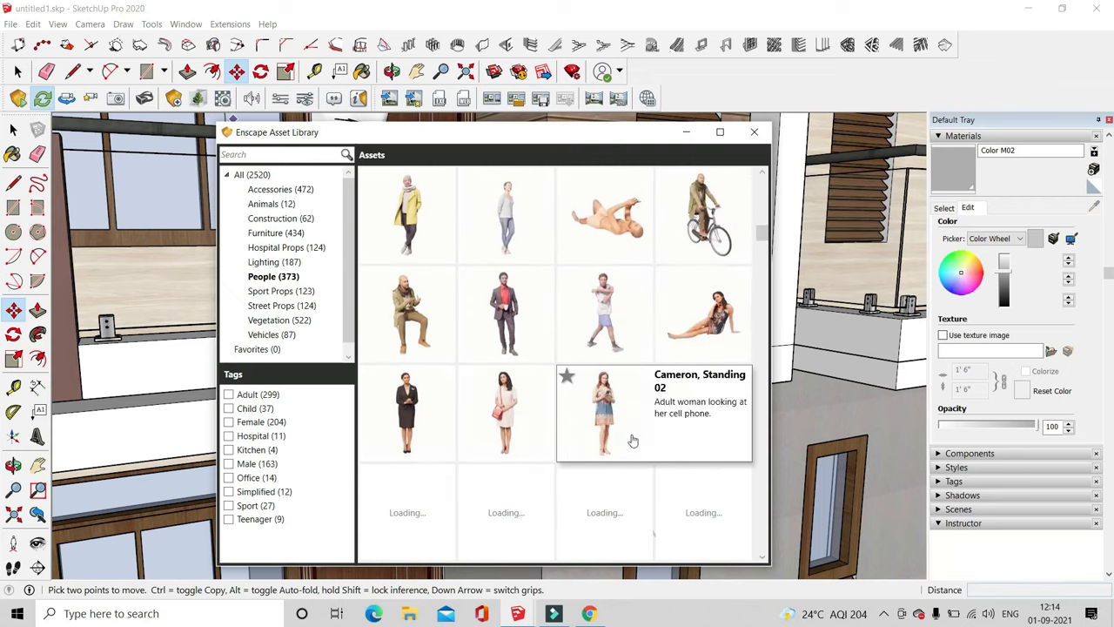
scroll(629, 432, down, 2)
scroll(633, 422, up, 1)
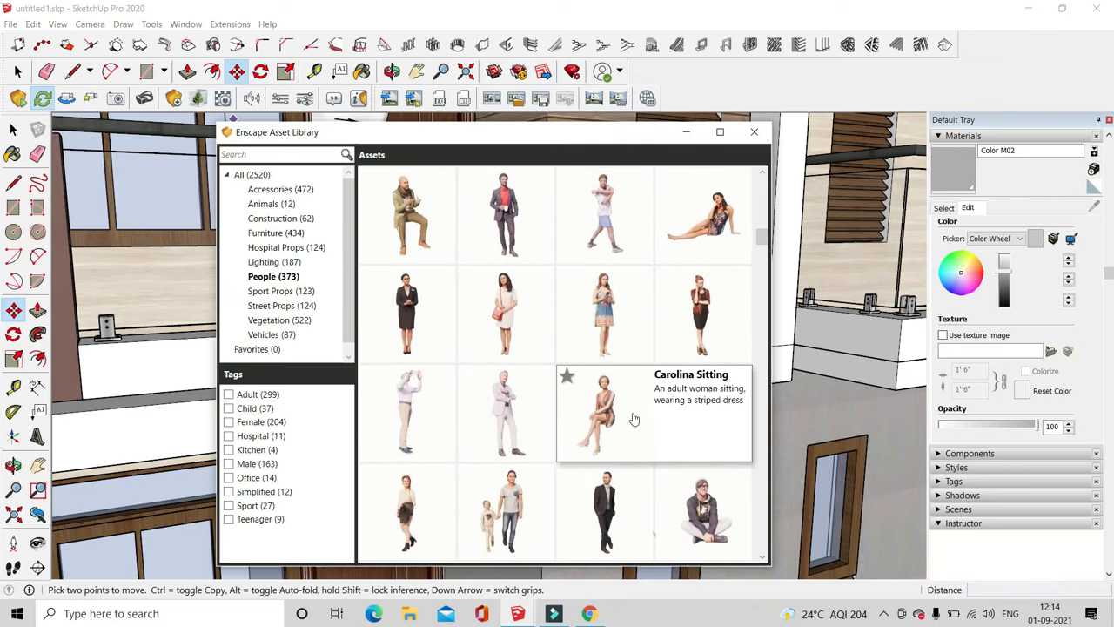
scroll(656, 376, down, 3)
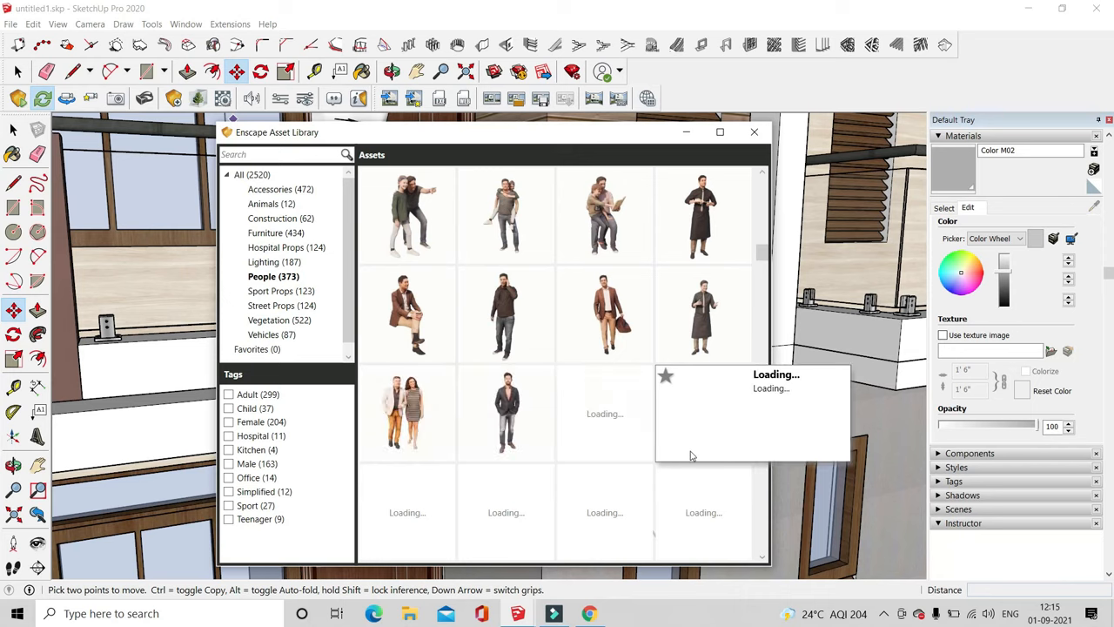
scroll(611, 417, down, 3)
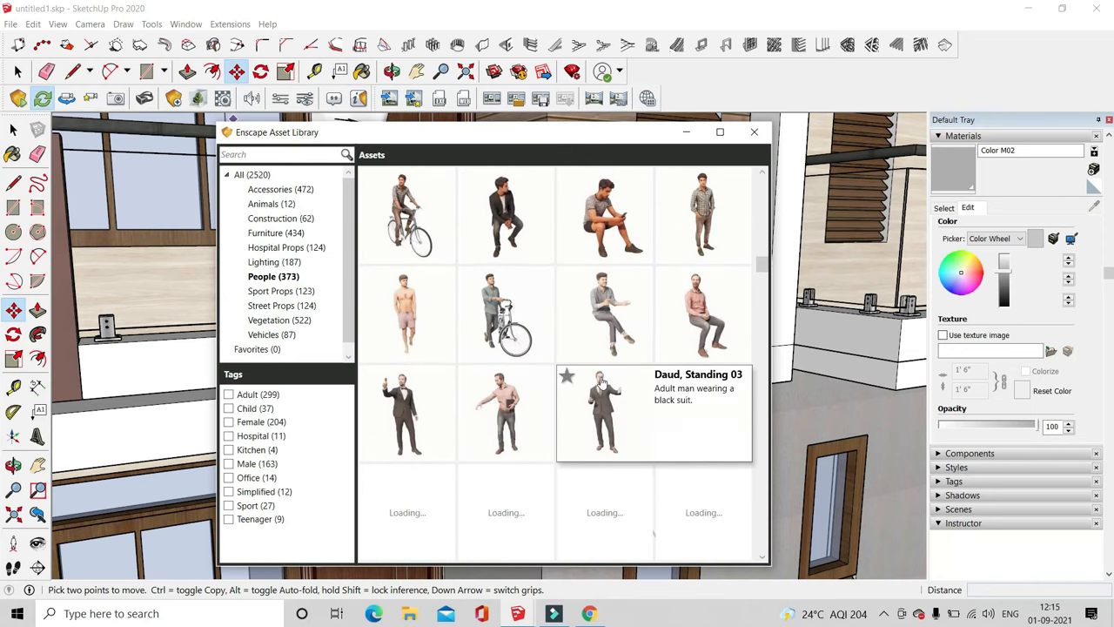
scroll(600, 391, down, 1)
Place a standing woman asset on the sidewalk beside the hedge, just left of the twin house
click(530, 385)
scroll(542, 385, down, 4)
middle_drag(542, 366, 470, 409)
scroll(461, 376, down, 4)
scroll(120, 465, up, 8)
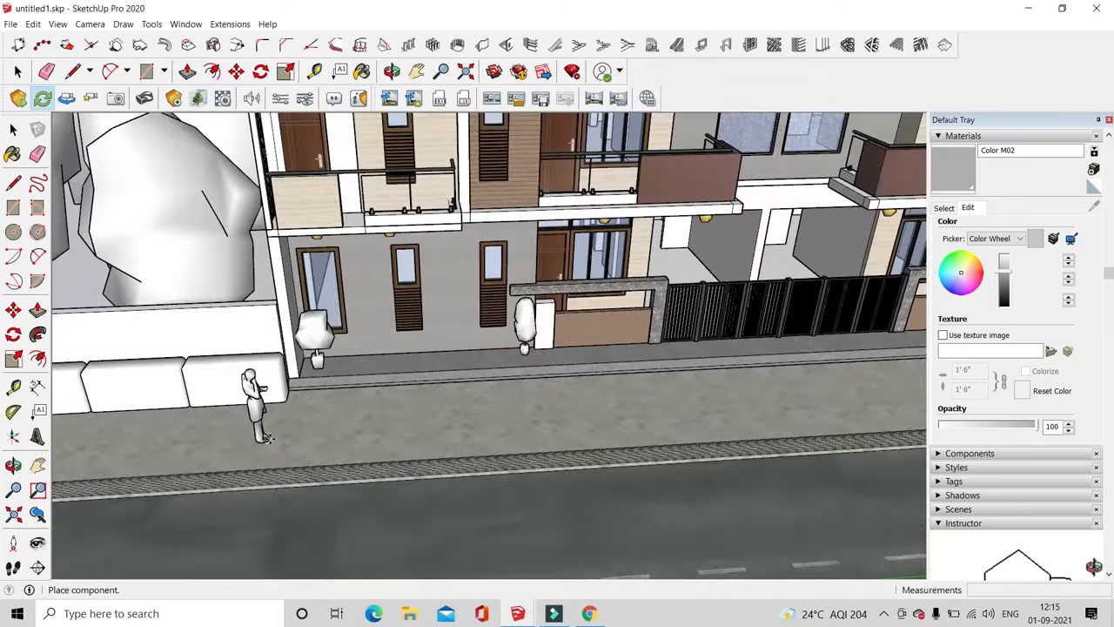
Review the front elevation with the new pedestrian in the Enscape view, then return to SketchUp
click(622, 536)
drag(561, 424, 622, 406)
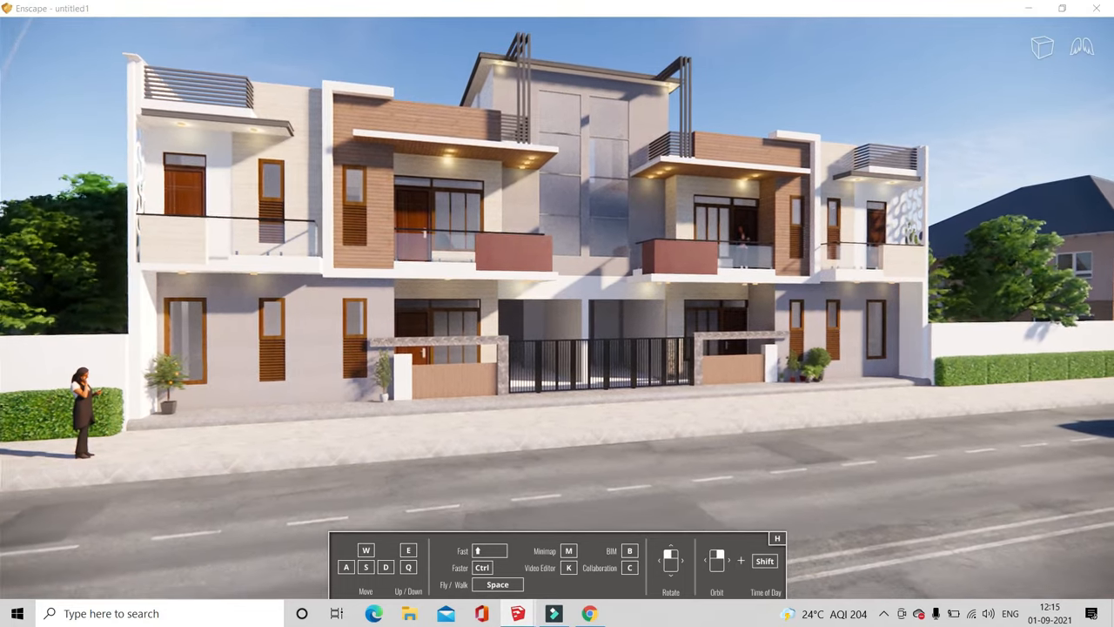
scroll(623, 405, down, 3)
scroll(622, 410, up, 2)
click(401, 547)
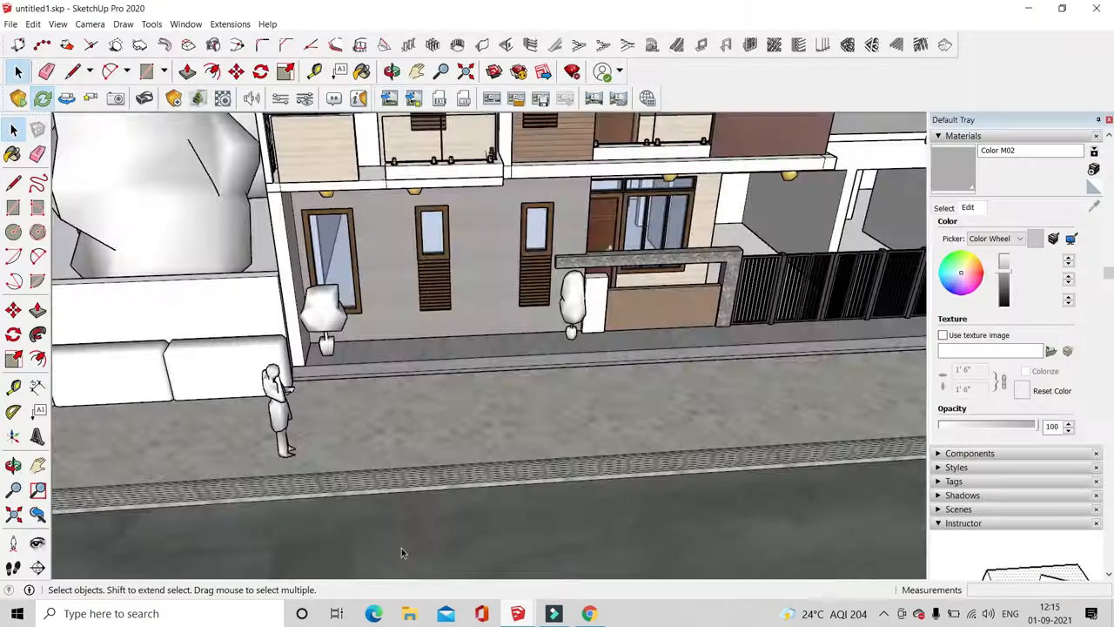
Move the sports car about 22 feet along the house-side lane towards the front of the twin house
scroll(452, 396, down, 7)
scroll(766, 409, up, 3)
click(768, 409)
click(238, 72)
scroll(729, 457, up, 2)
click(771, 452)
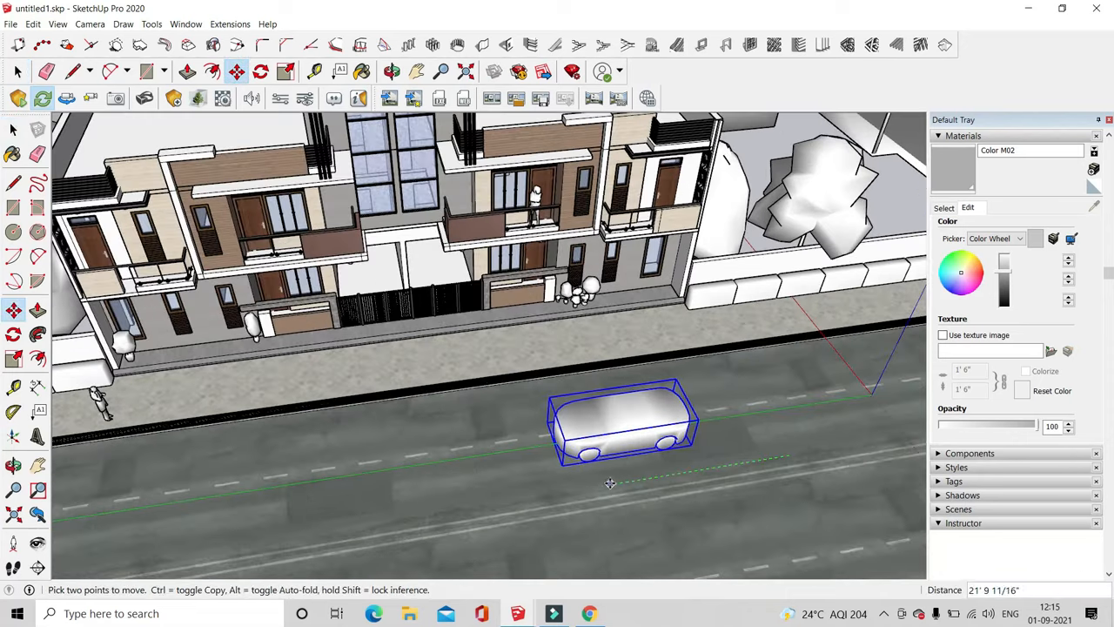
click(609, 485)
Check the sports car's new position in the Enscape view from the front of the house
middle_drag(523, 533, 512, 492)
click(640, 540)
drag(794, 418, 724, 394)
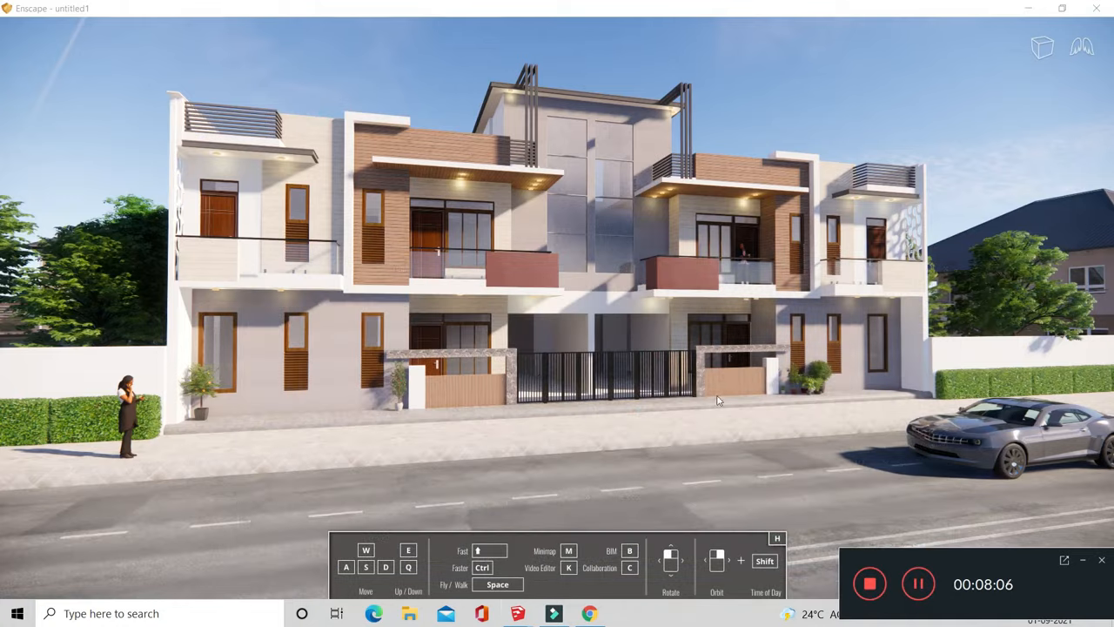
click(919, 583)
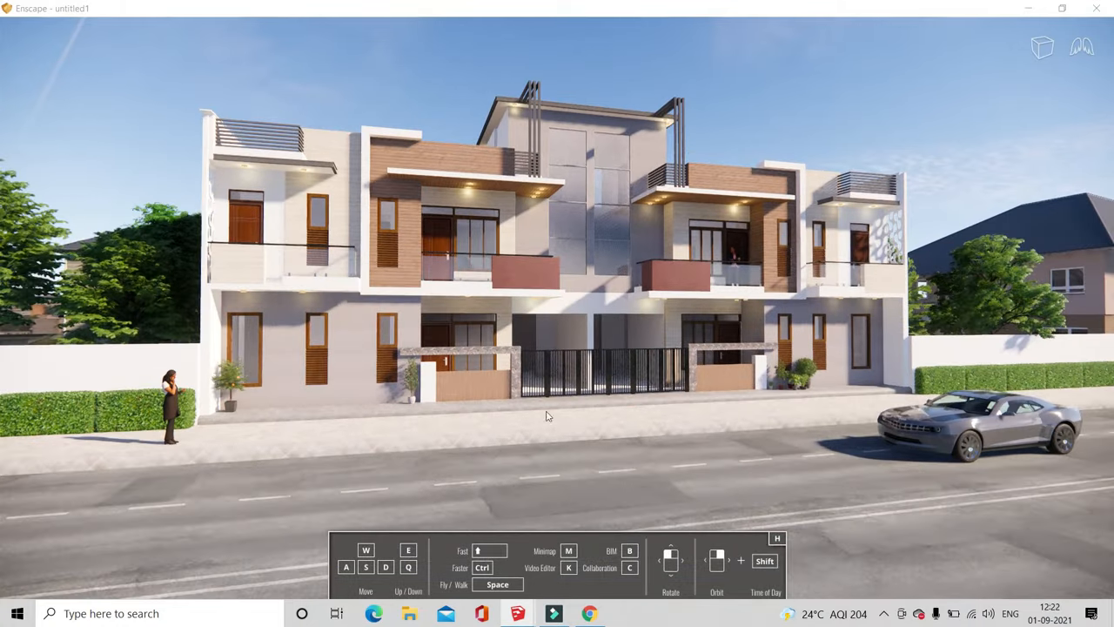
Darken the colour of the road's asphalt texture material while comparing it with the Enscape view
click(517, 613)
click(518, 548)
scroll(596, 363, down, 6)
click(754, 131)
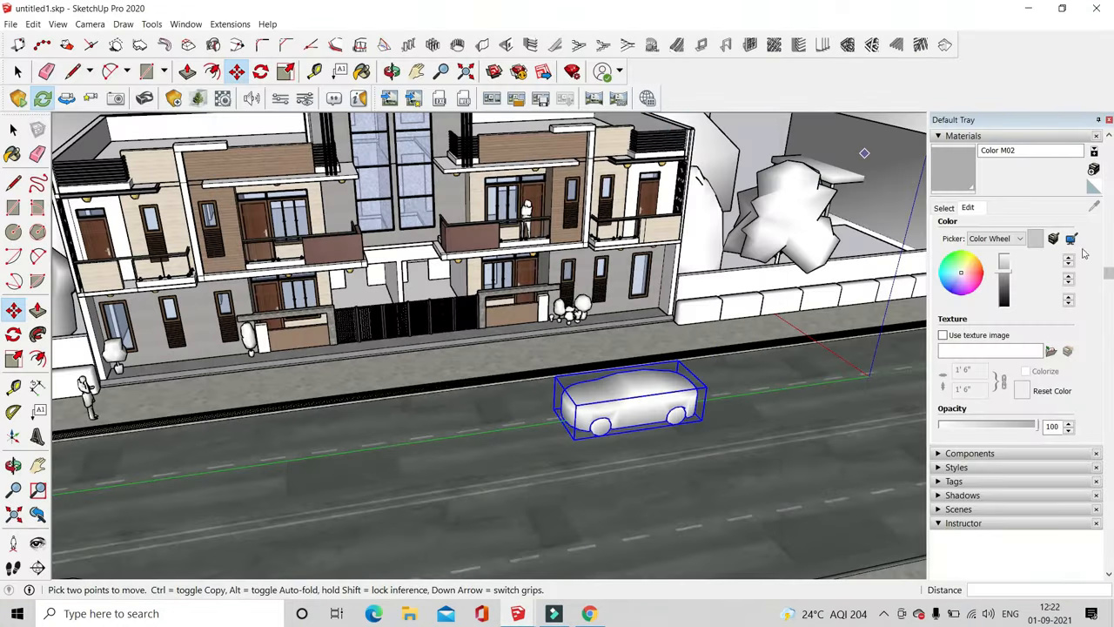
click(944, 208)
click(1060, 7)
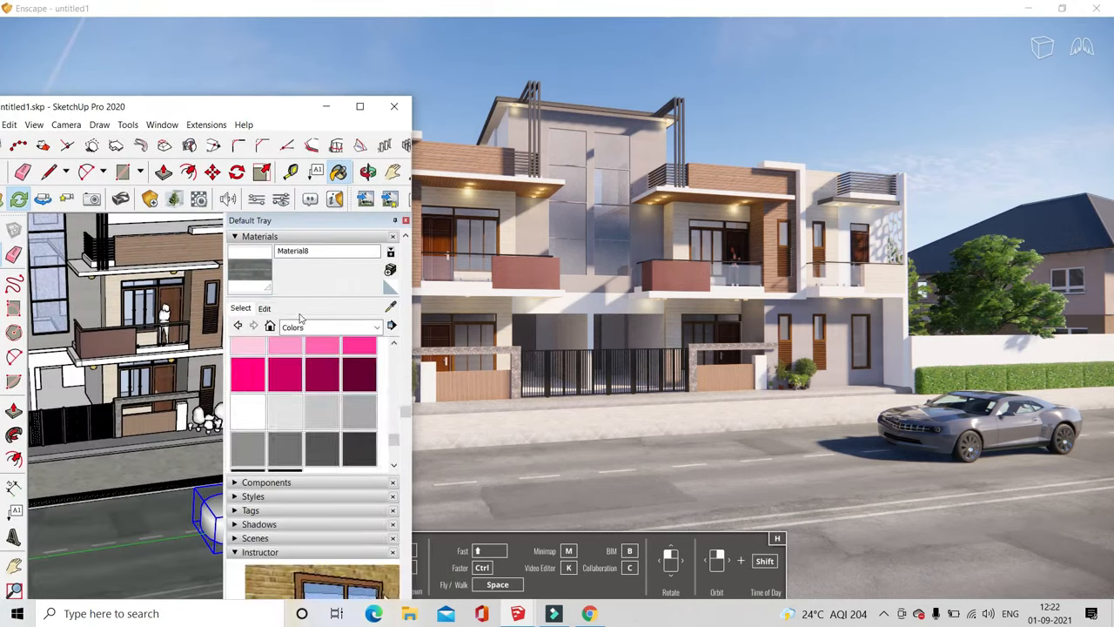
click(263, 307)
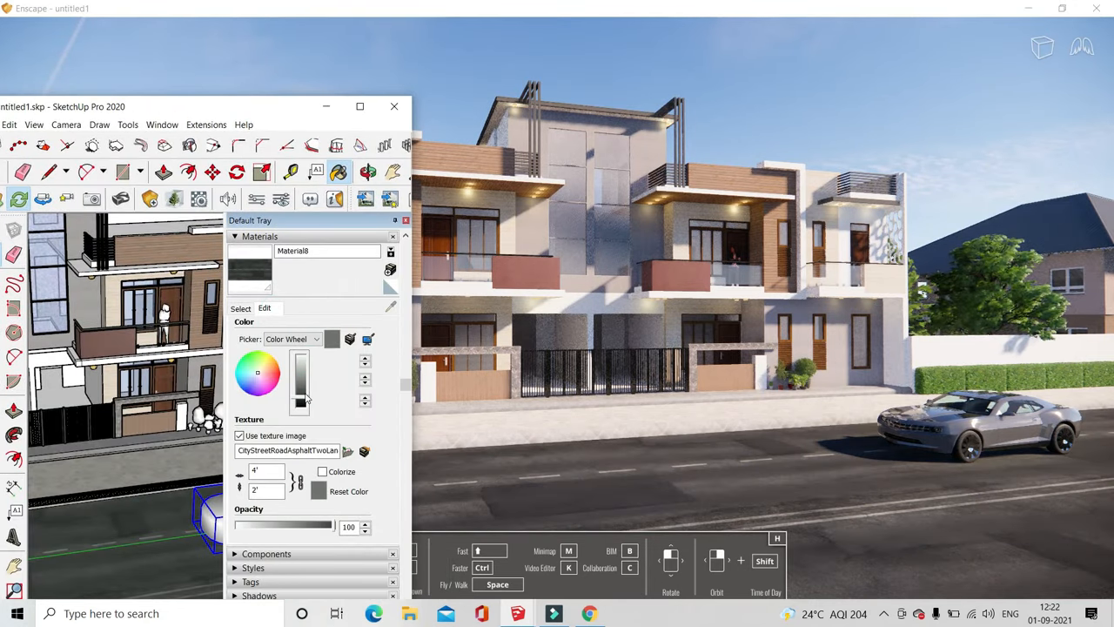
click(358, 107)
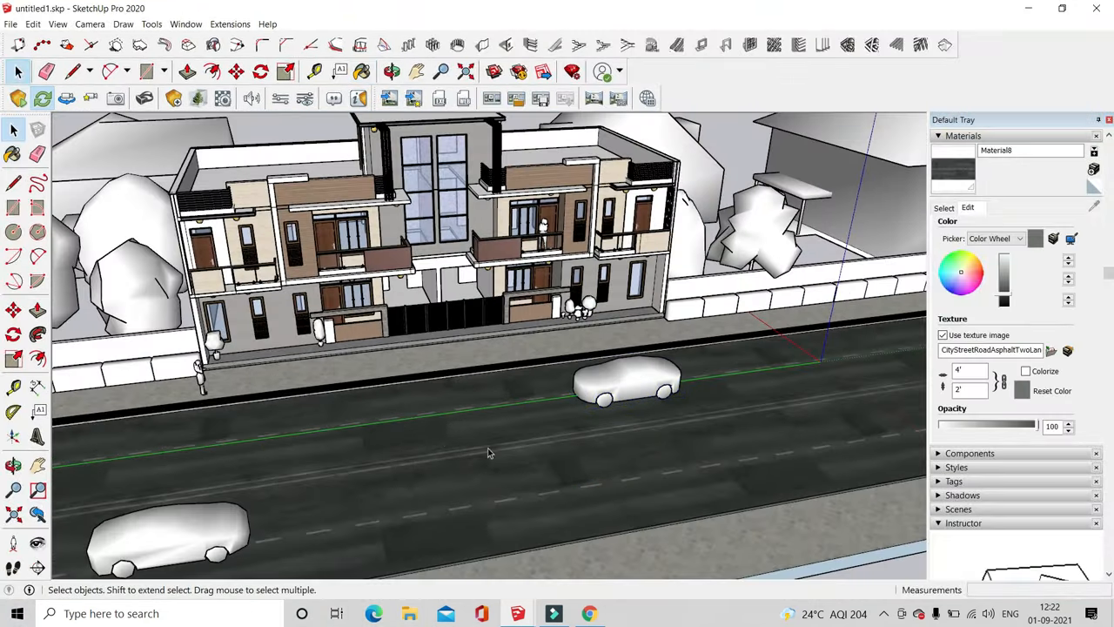
Browse the People assets in the Enscape Asset Library and check the front elevation in the Enscape view
click(174, 99)
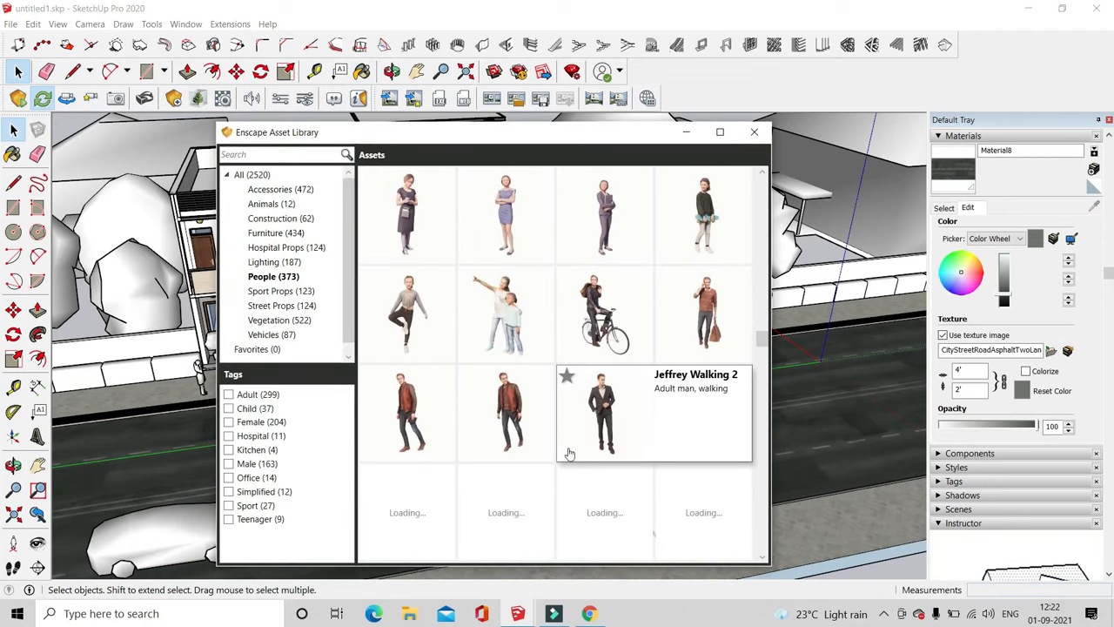
right_click(3, 611)
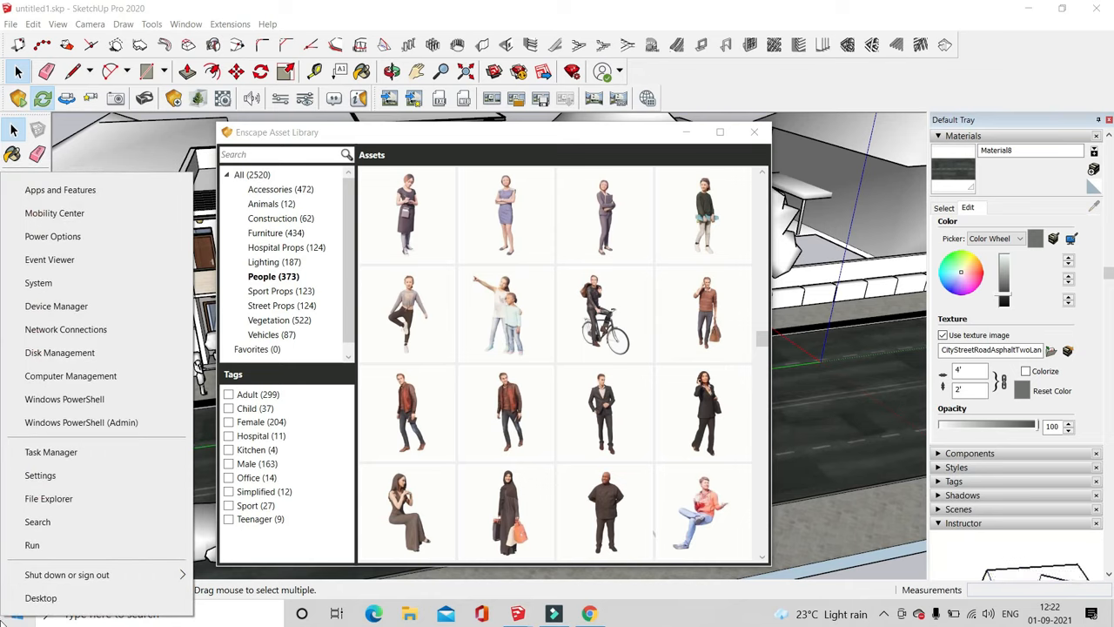
scroll(625, 436, down, 4)
click(624, 436)
scroll(625, 436, up, 5)
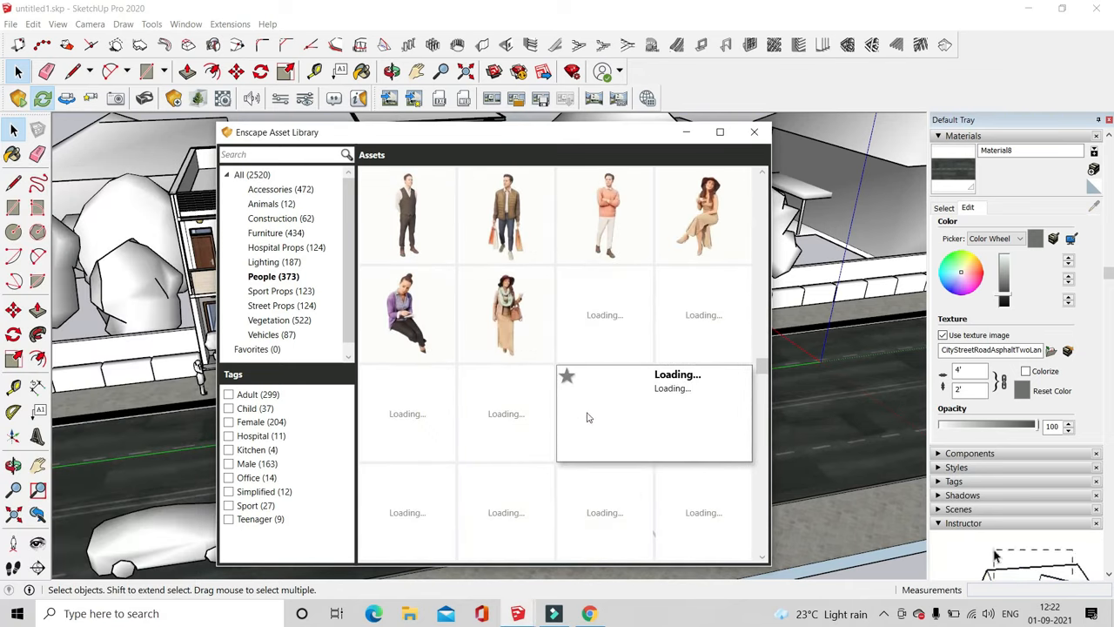
scroll(557, 385, up, 3)
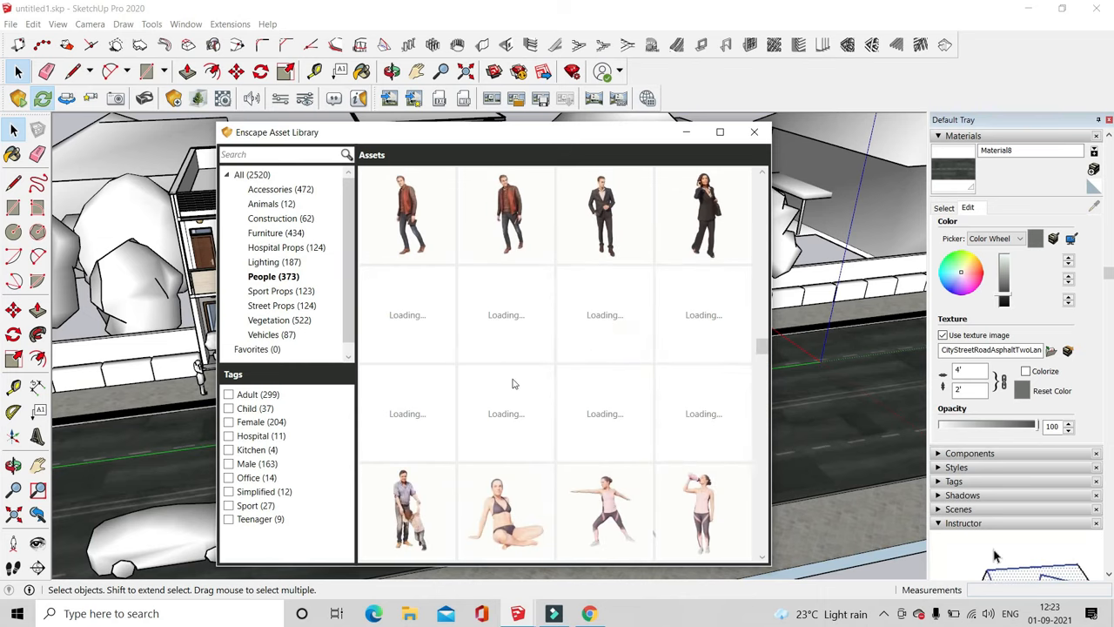
click(557, 615)
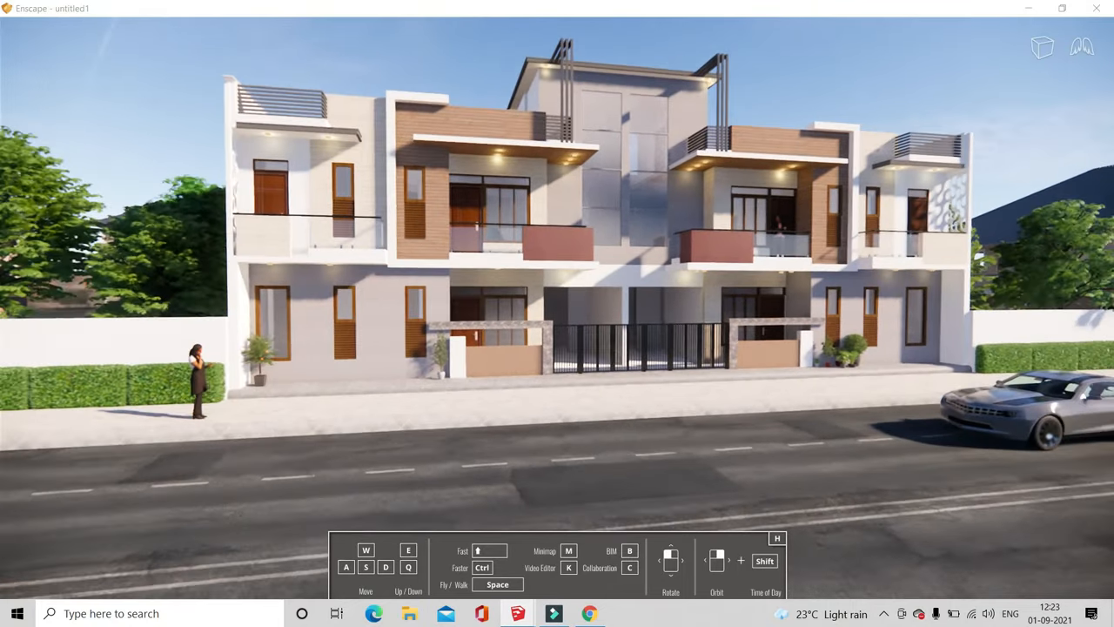
key(w)
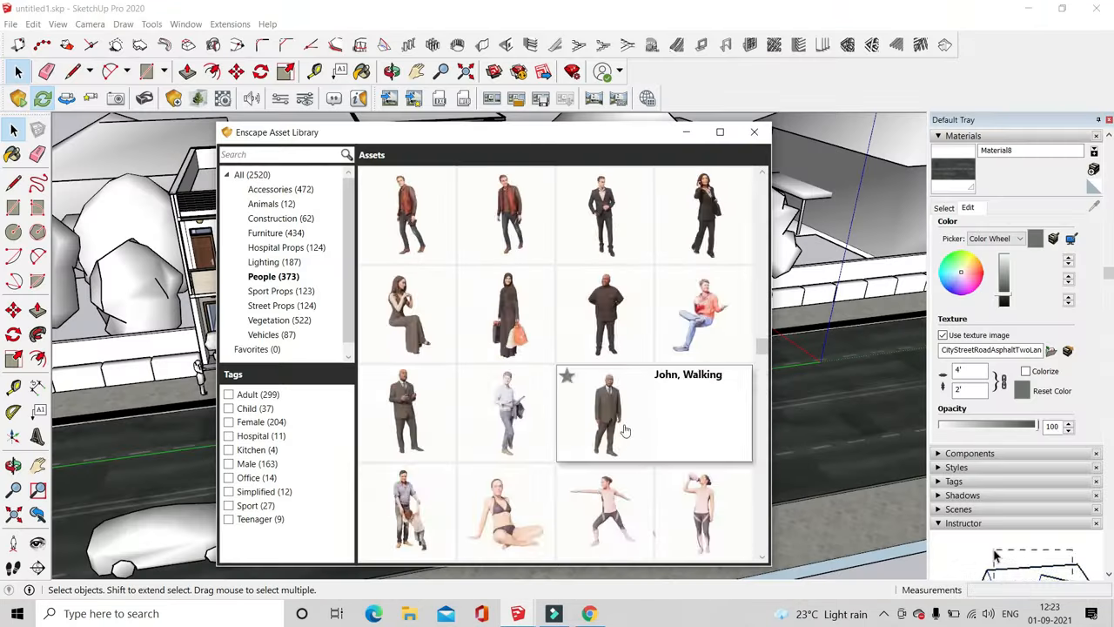
Place a standing woman in black from the People assets on the pavement near the hedge boxes at the house's far corner
scroll(630, 432, down, 3)
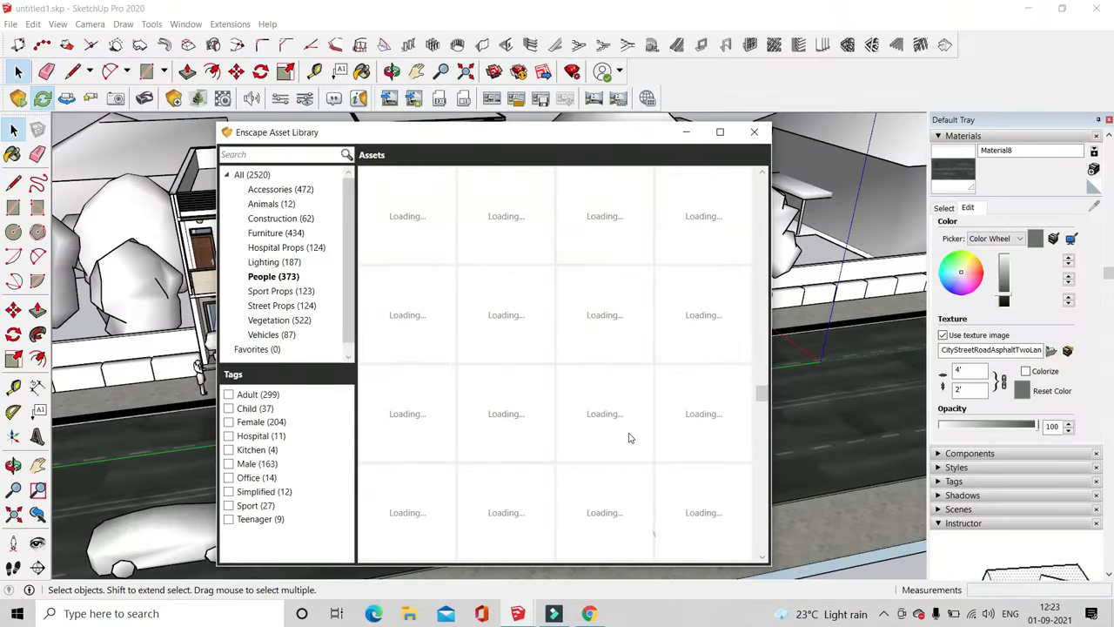
scroll(630, 439, up, 3)
click(697, 423)
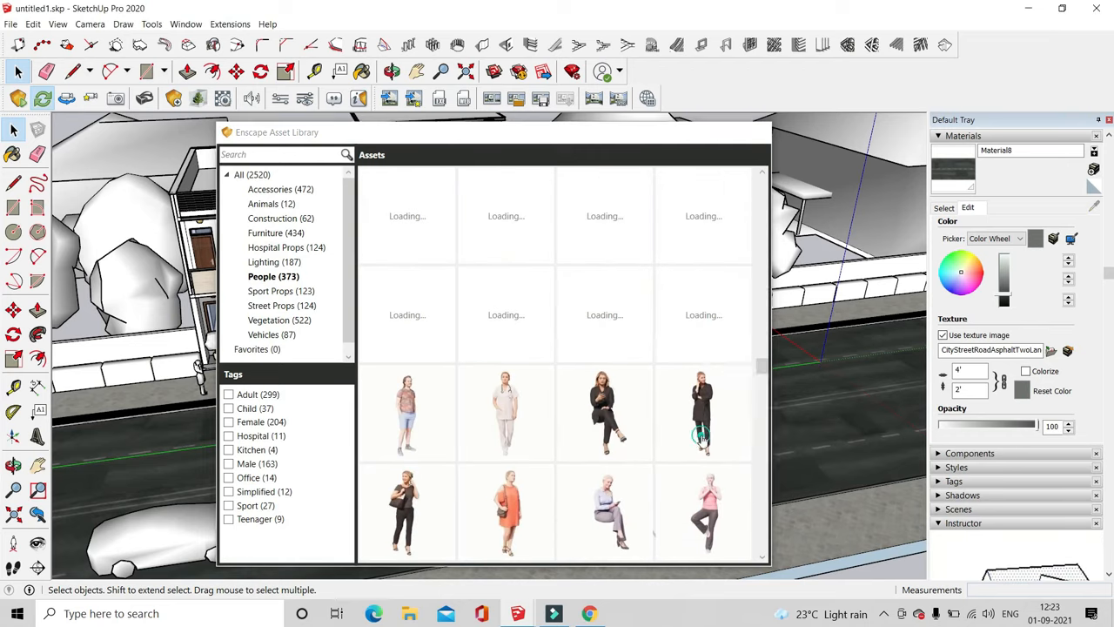
scroll(579, 330, up, 5)
middle_drag(626, 334, 521, 388)
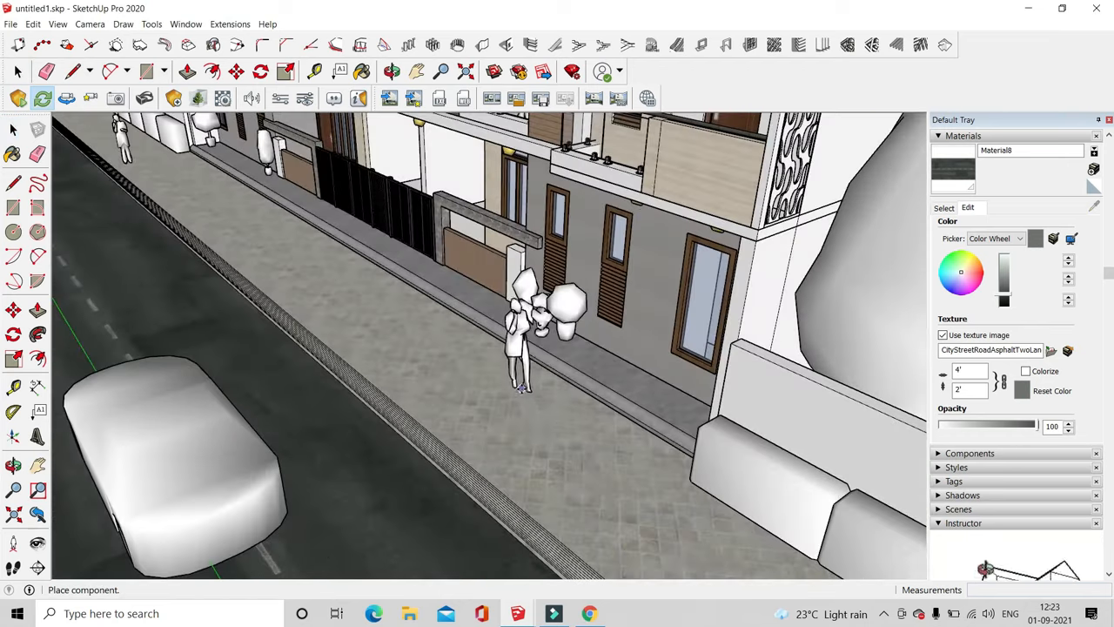
mouse_move(527, 616)
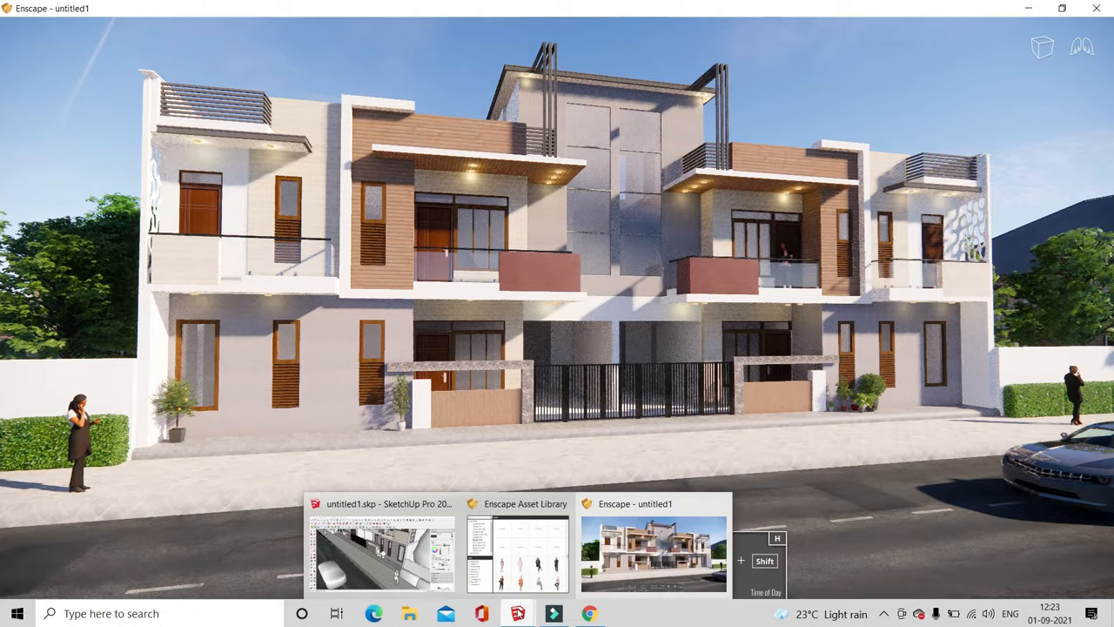
click(549, 552)
scroll(614, 355, down, 3)
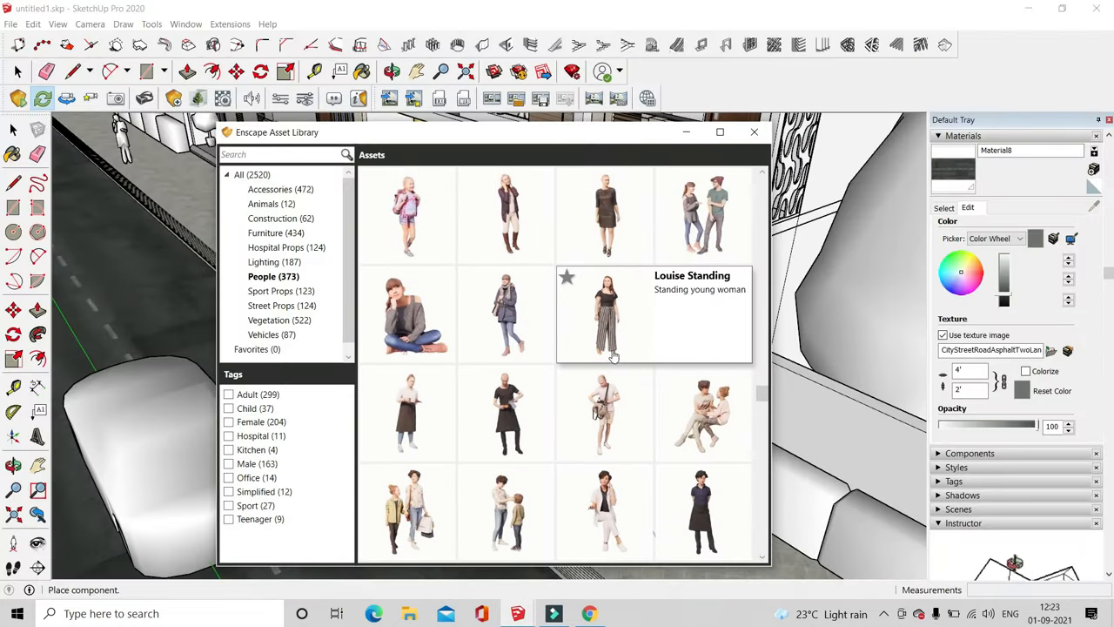
scroll(592, 375, down, 2)
scroll(640, 391, down, 3)
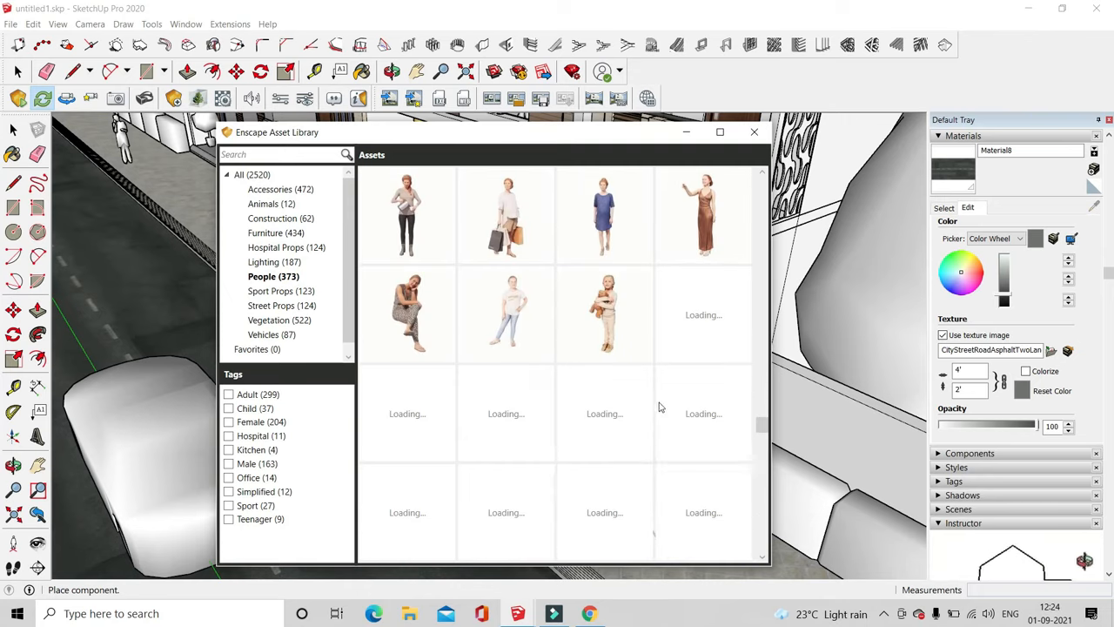
click(427, 351)
scroll(613, 305, down, 5)
scroll(531, 324, up, 4)
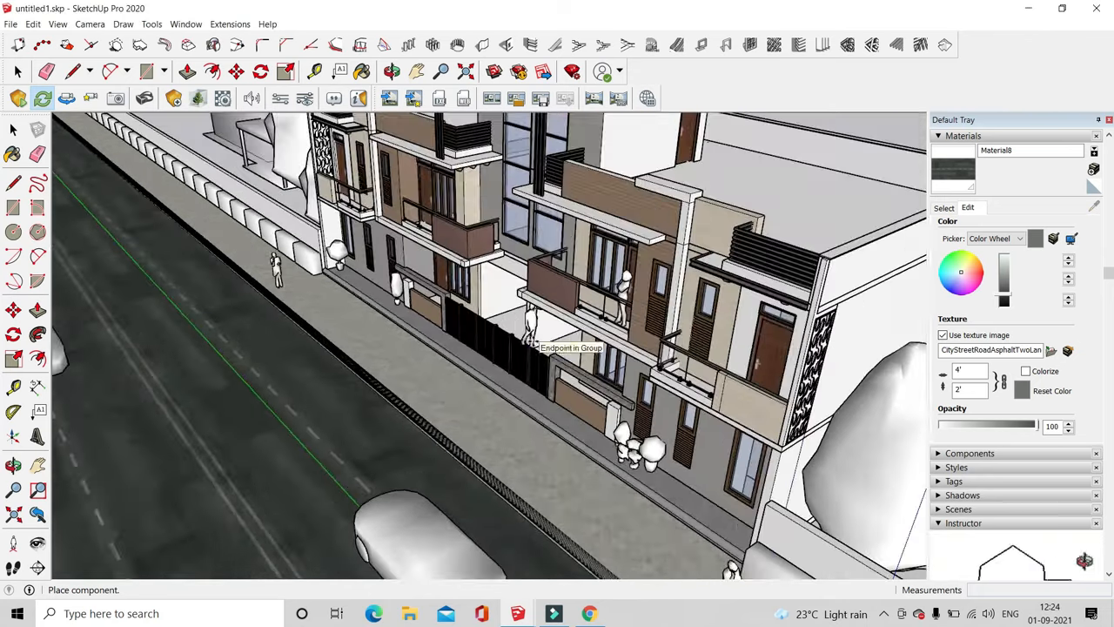
middle_drag(530, 324, 594, 372)
scroll(594, 378, up, 5)
middle_drag(487, 322, 538, 304)
Pick a standing young woman from the People assets and place her on the first-floor balcony of the house's other half
click(198, 98)
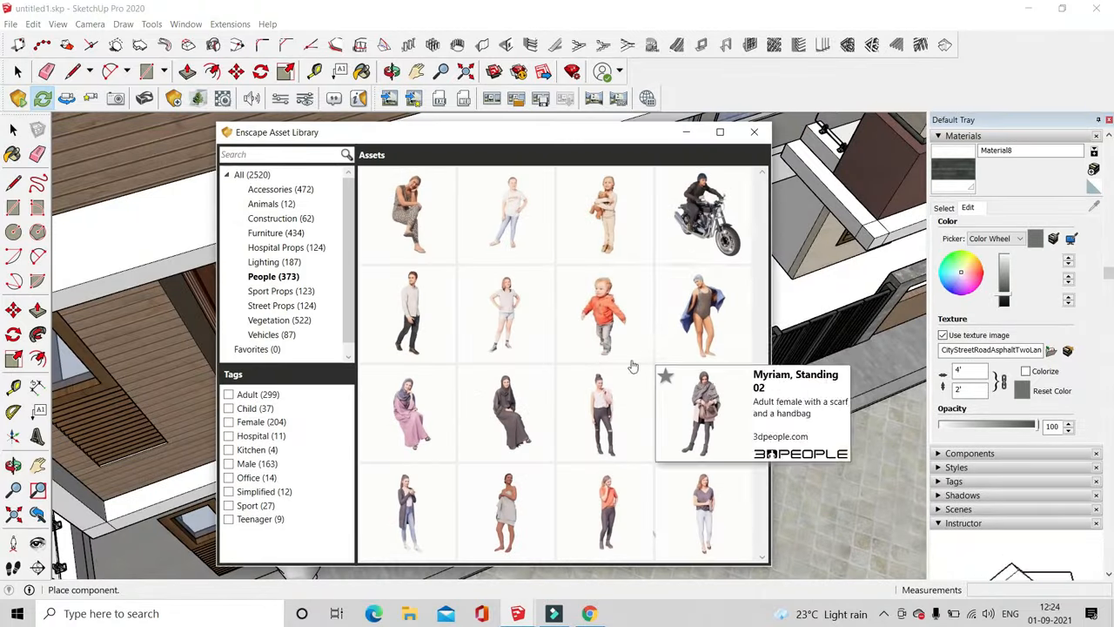
scroll(677, 299, down, 5)
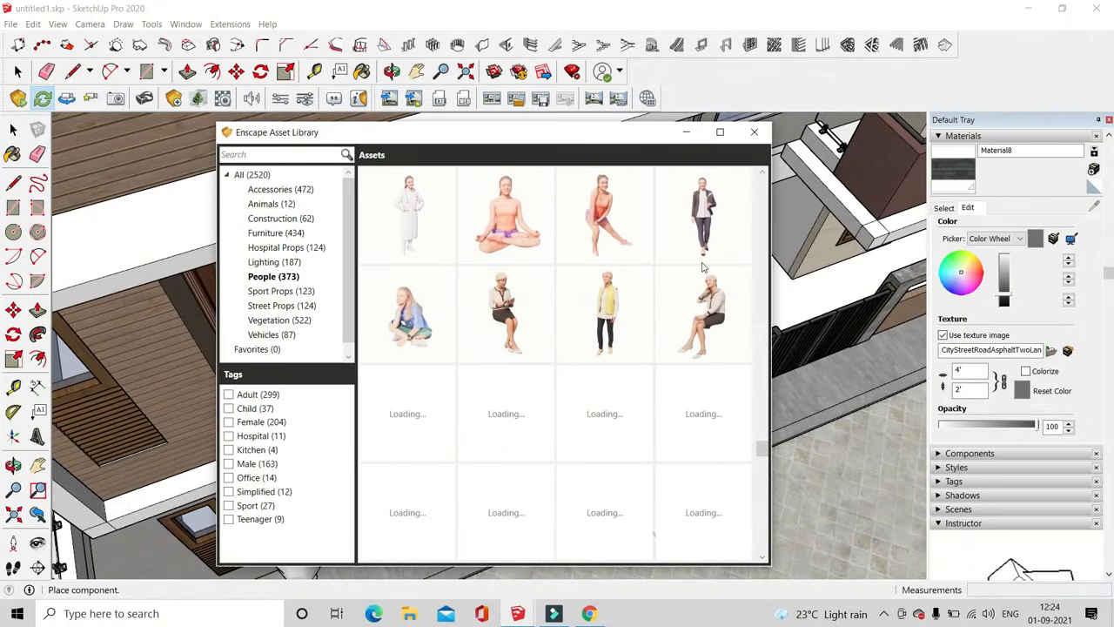
scroll(658, 364, down, 2)
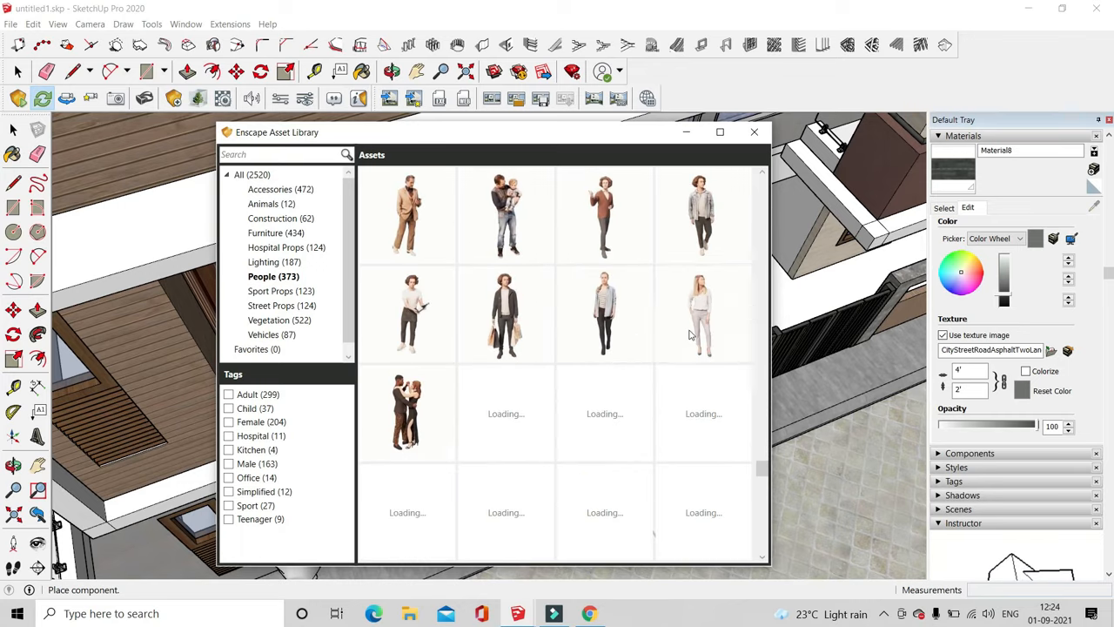
click(690, 335)
middle_drag(695, 336, 435, 283)
scroll(535, 291, down, 2)
scroll(277, 283, up, 1)
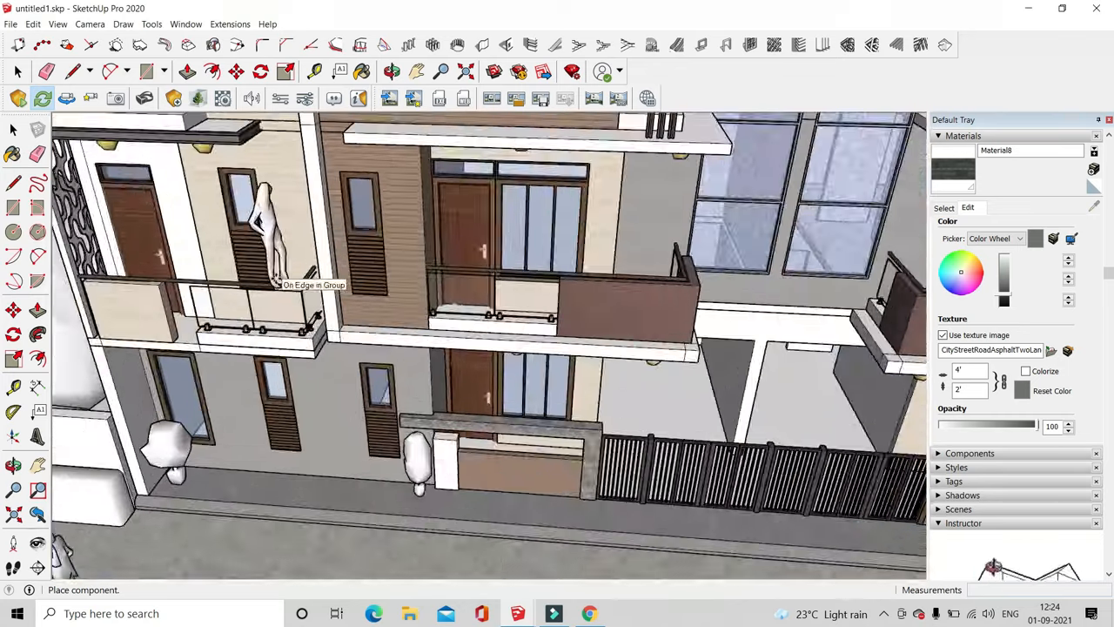
scroll(277, 283, up, 6)
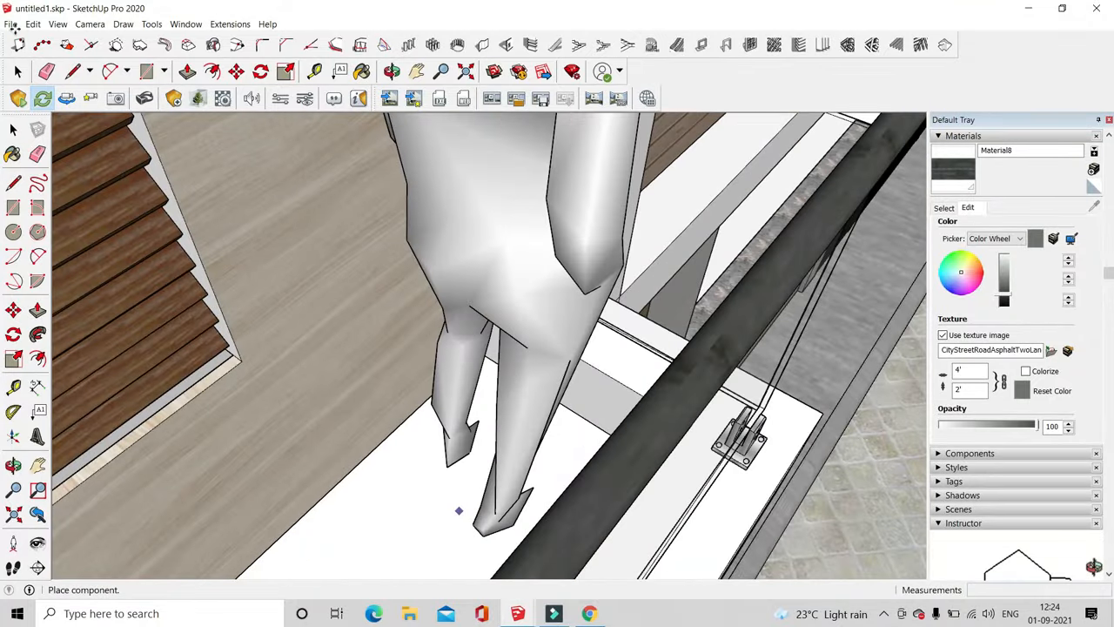
middle_drag(676, 427, 681, 466)
click(551, 363)
Move the woman about 8 1/4" on the balcony floor so she stands behind the glass railing
click(351, 533)
click(318, 505)
click(397, 564)
middle_drag(505, 409, 327, 378)
click(236, 71)
middle_drag(269, 418, 409, 527)
click(398, 551)
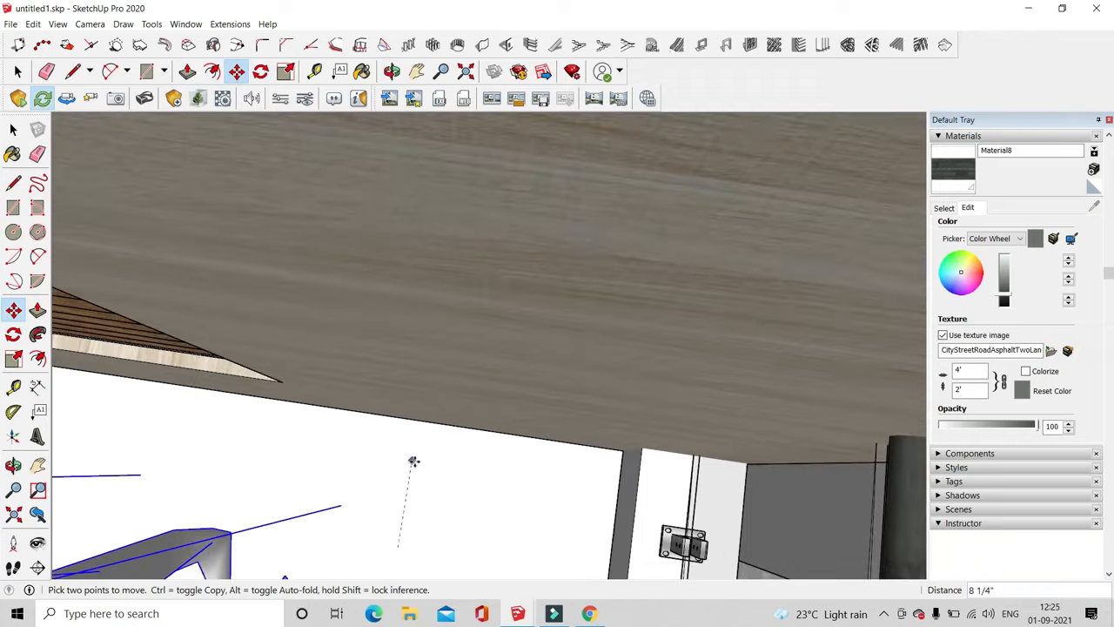
click(413, 457)
middle_drag(416, 417, 438, 468)
scroll(438, 467, down, 4)
click(438, 467)
click(470, 487)
click(18, 72)
Extend the balcony's wooden parapet panel towards the glass railing with Push/Pull inside its group
middle_drag(435, 391, 162, 310)
scroll(392, 368, down, 3)
double_click(194, 276)
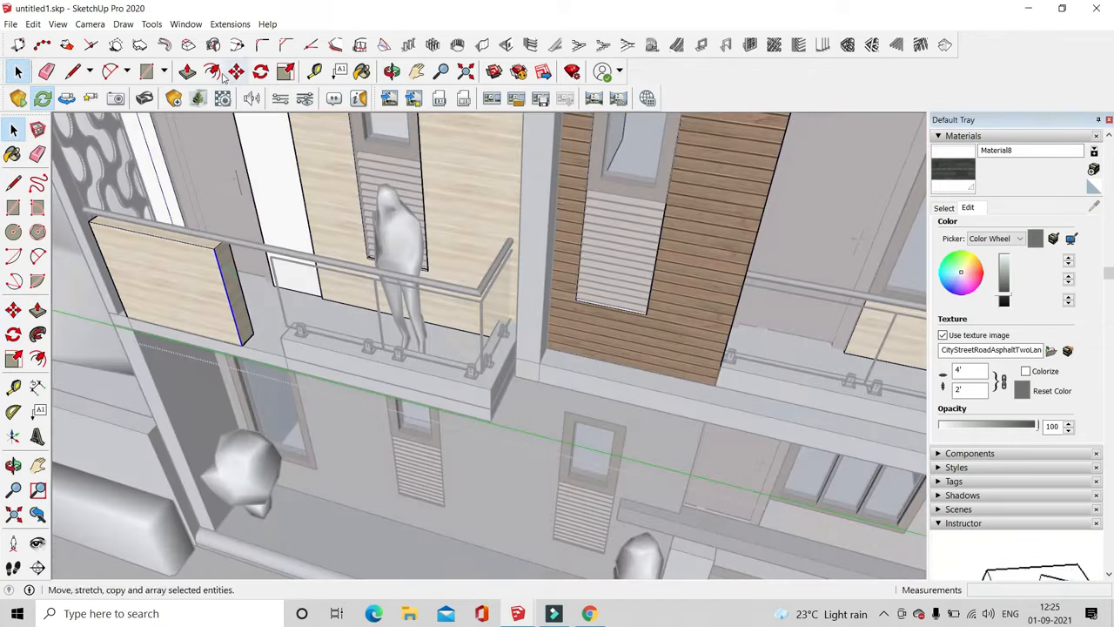
click(187, 71)
scroll(239, 287, up, 2)
click(247, 300)
click(304, 368)
click(18, 72)
click(390, 317)
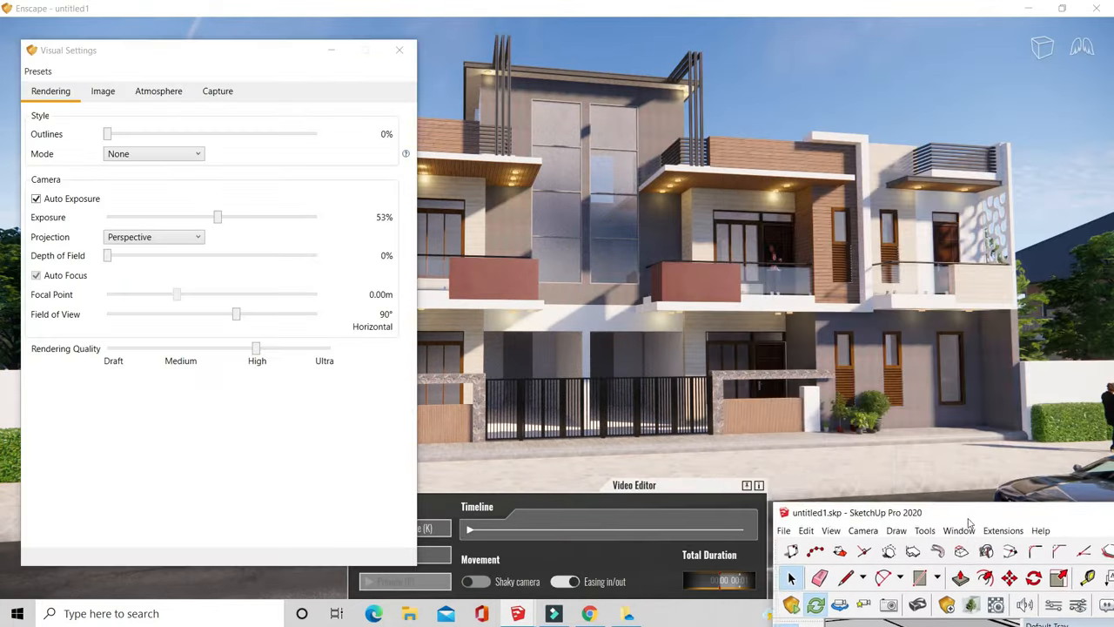
Set the exposure to 50% in Enscape's visual settings and reframe the view of the house
mouse_move(319, 42)
mouse_down()
mouse_move(778, 94)
mouse_move(999, 69)
mouse_up()
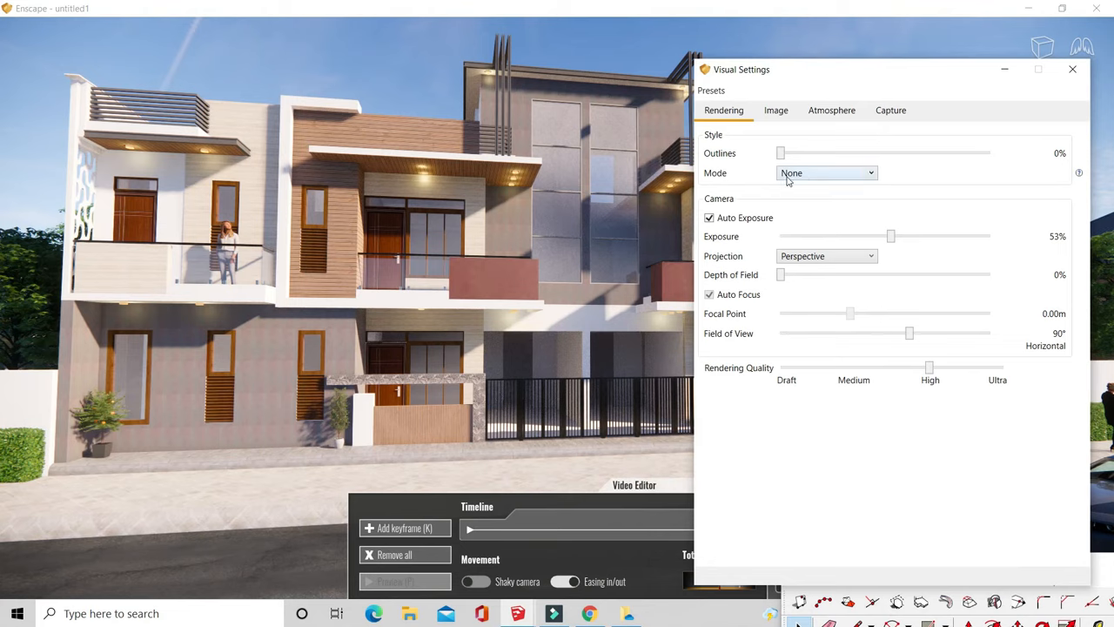
mouse_move(891, 245)
mouse_down()
mouse_move(871, 245)
mouse_move(888, 252)
mouse_up()
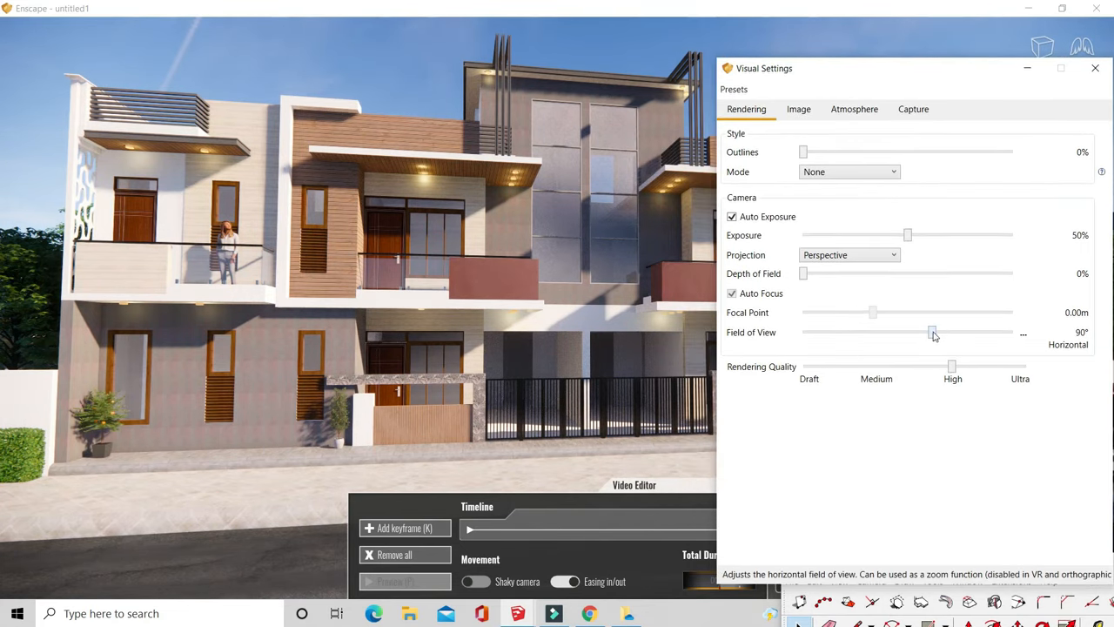
mouse_move(933, 335)
mouse_down()
mouse_move(910, 336)
mouse_move(932, 335)
mouse_up()
right_drag(427, 265, 522, 166)
Set the image saturation to 110% and colour temperature to 6500K, and adjust the ambient brightness
click(799, 109)
click(746, 109)
click(799, 111)
drag(802, 71, 808, 158)
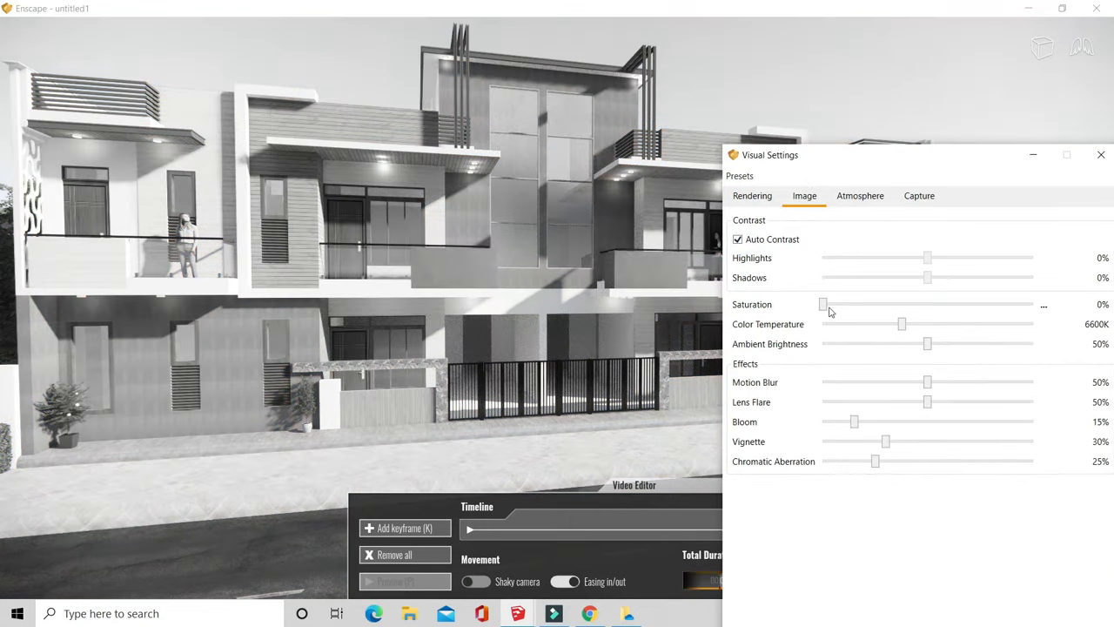
drag(827, 317, 924, 311)
click(1043, 306)
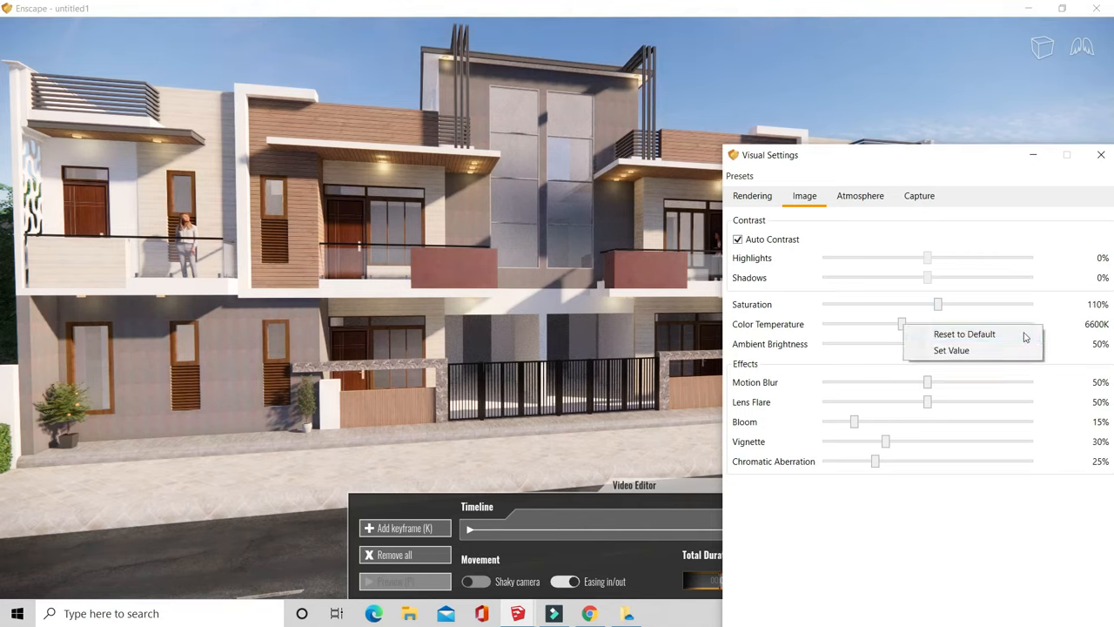
drag(931, 348, 860, 353)
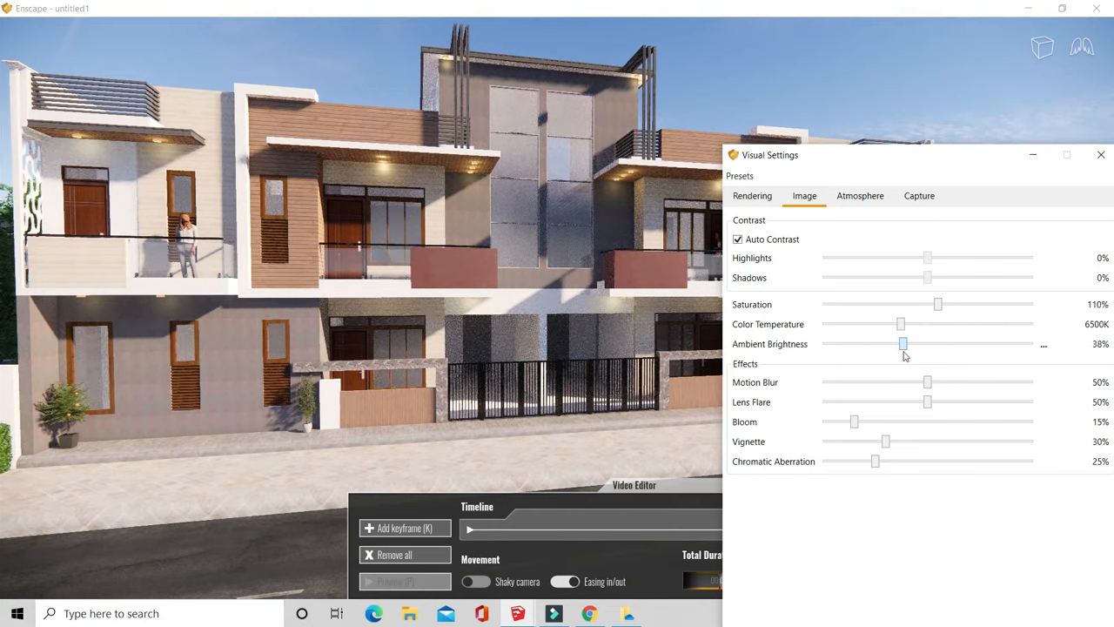
Set the fog intensity to 9% and the sun brightness to 50% in the atmosphere settings
click(859, 196)
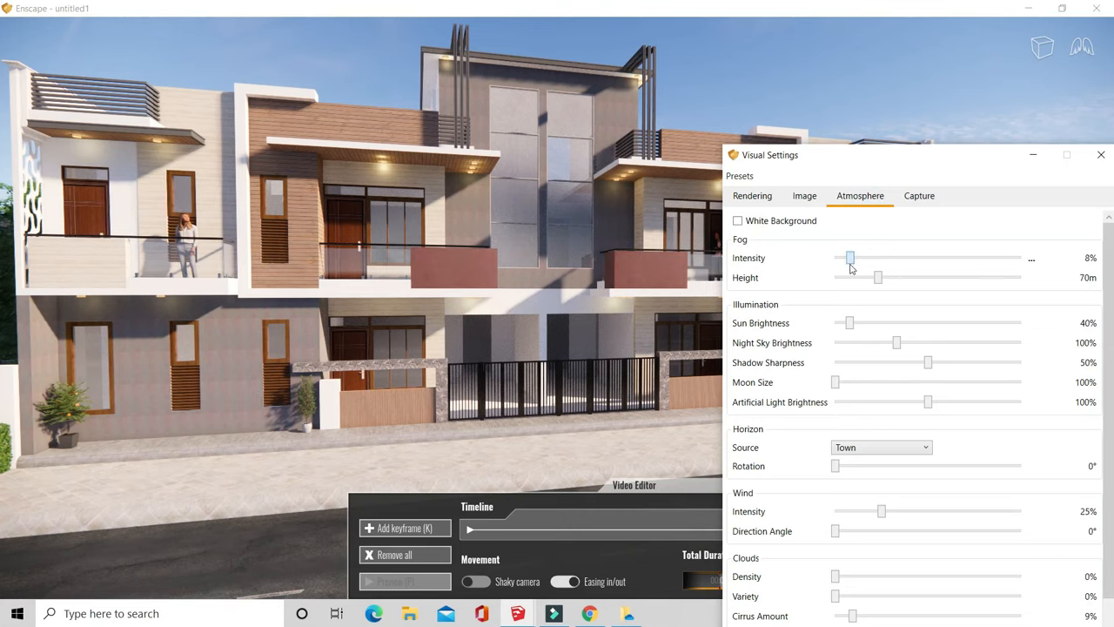
mouse_move(850, 327)
mouse_down()
mouse_move(891, 331)
mouse_move(846, 323)
mouse_move(858, 326)
mouse_up()
drag(842, 167, 829, 102)
scroll(977, 374, down, 1)
Try the Desert, Mountains and Construction Site horizons, and set the horizon source back to Town
click(876, 345)
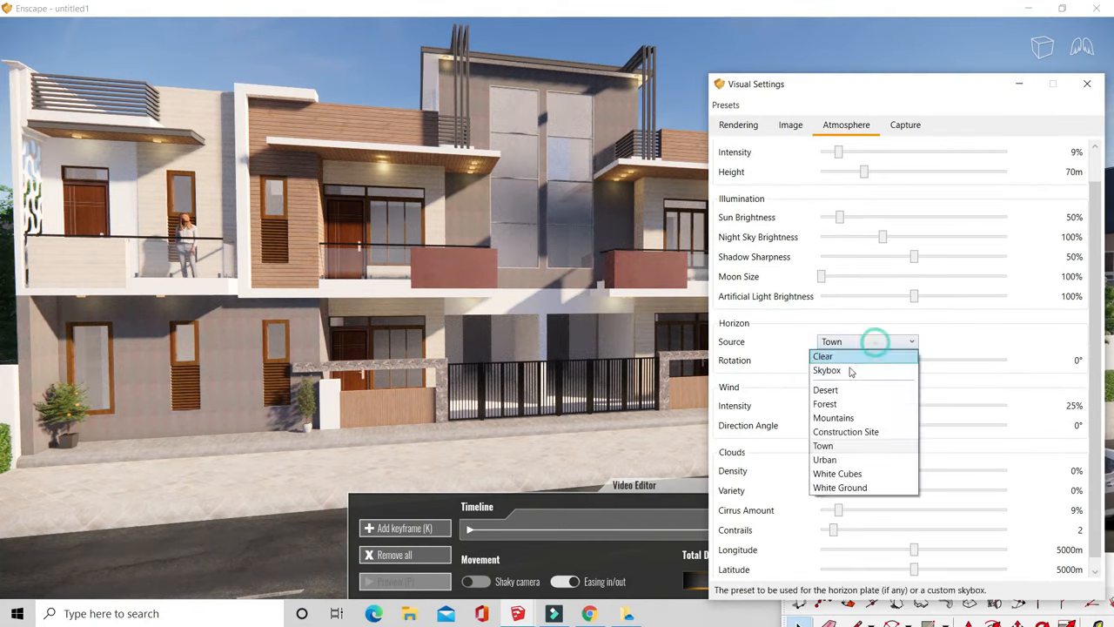
click(837, 390)
click(841, 344)
click(841, 417)
click(843, 346)
click(845, 431)
click(844, 348)
click(838, 444)
Set the cloud variety to 39% and the cirrus amount to 14%, and put the visual settings away
drag(828, 82, 913, 175)
drag(679, 253, 609, 278)
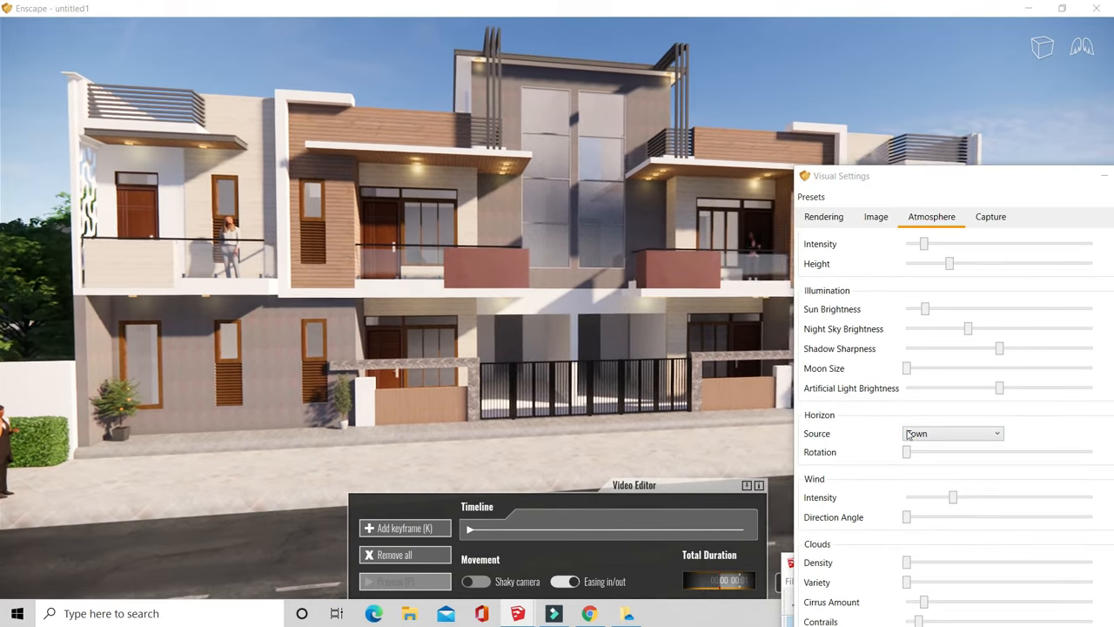
drag(913, 175, 811, 75)
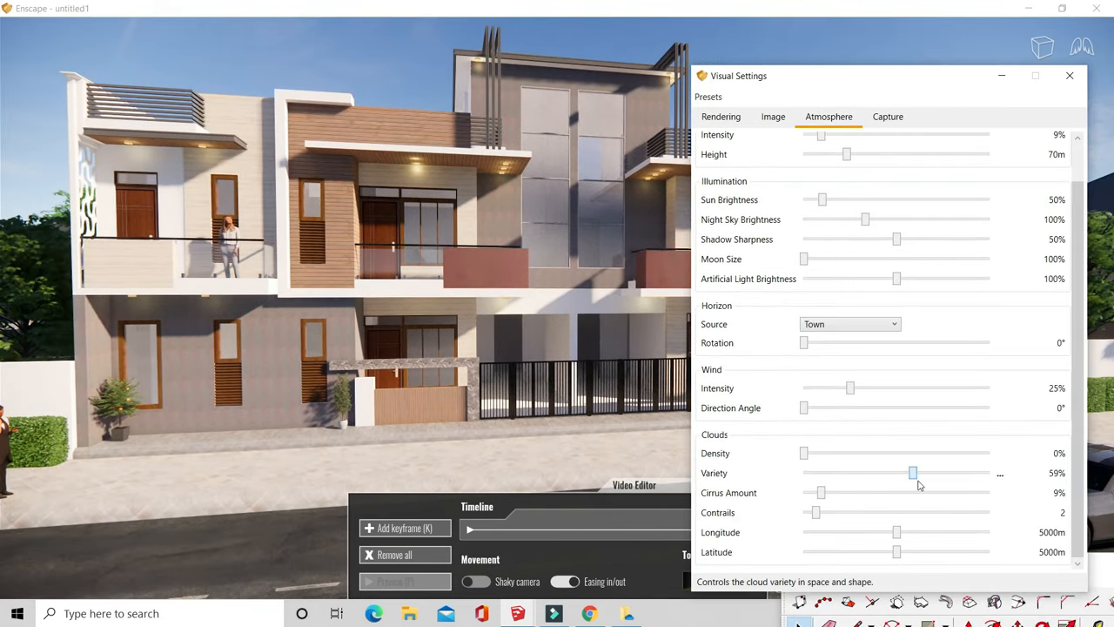
drag(868, 84, 687, 39)
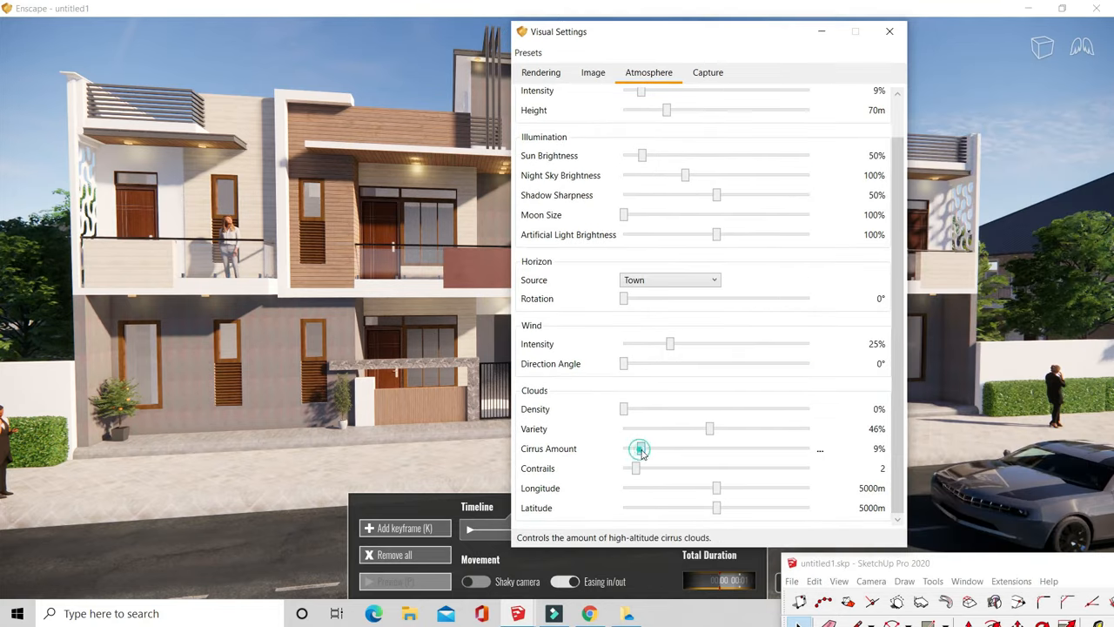
drag(650, 454, 648, 455)
drag(703, 39, 623, 65)
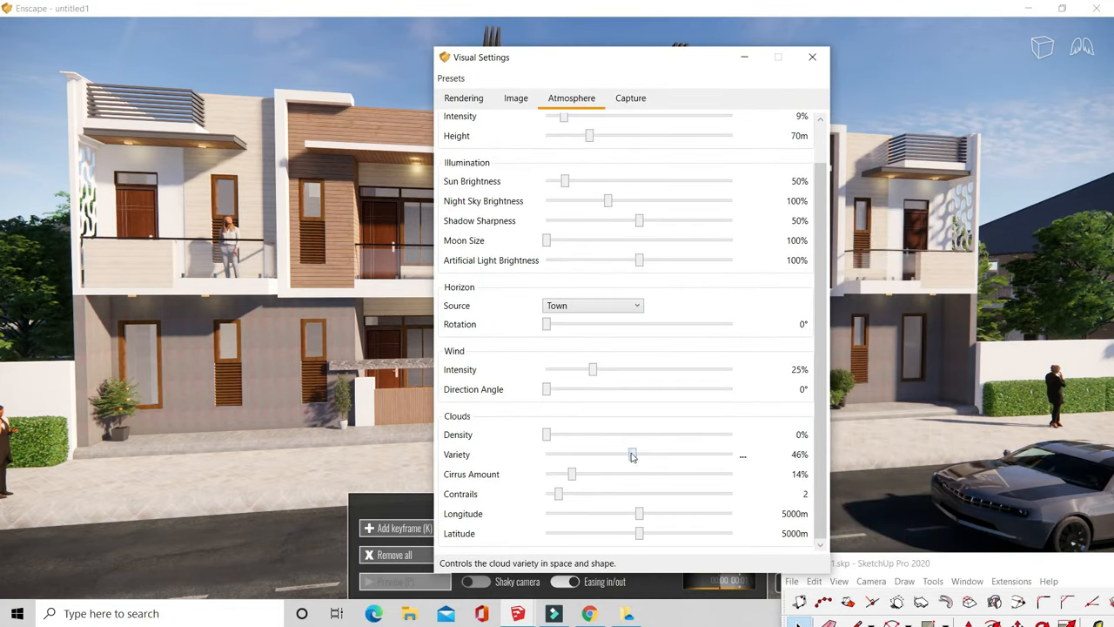
click(630, 98)
click(744, 57)
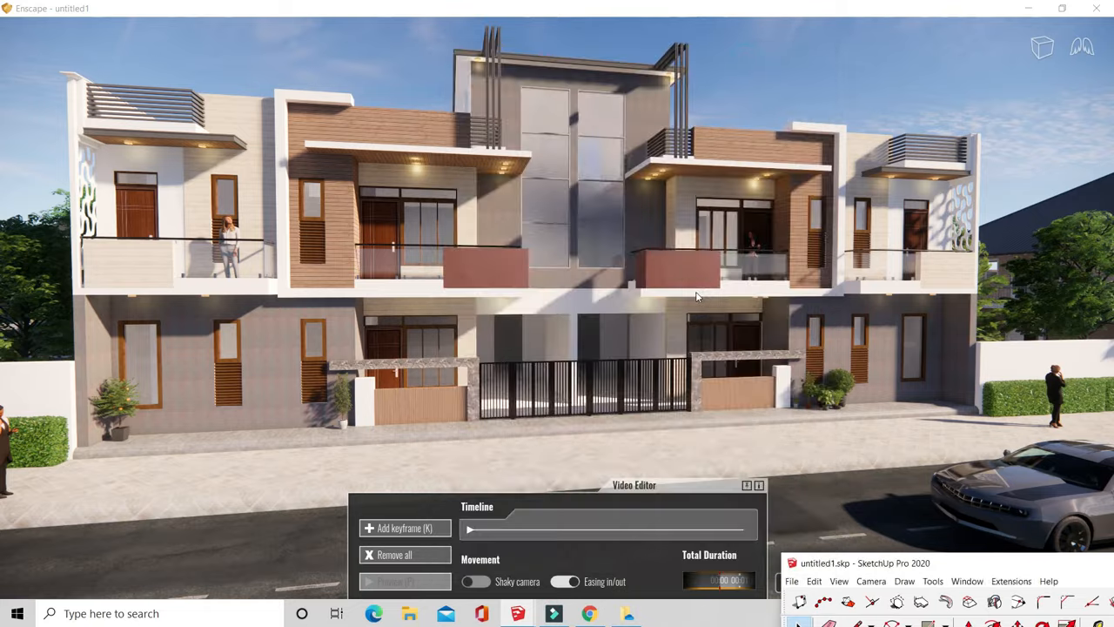
Start an Enscape screenshot of the front elevation and create a new folder on the Desktop for it
drag(1022, 564, 644, 212)
click(792, 304)
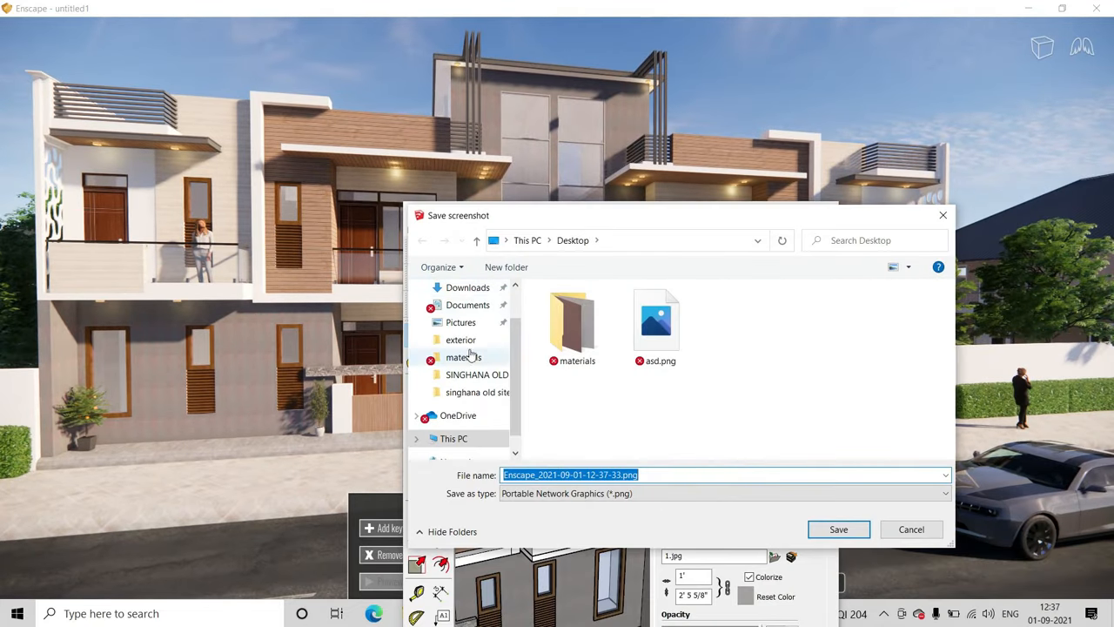
right_click(736, 358)
mouse_move(617, 324)
click(766, 321)
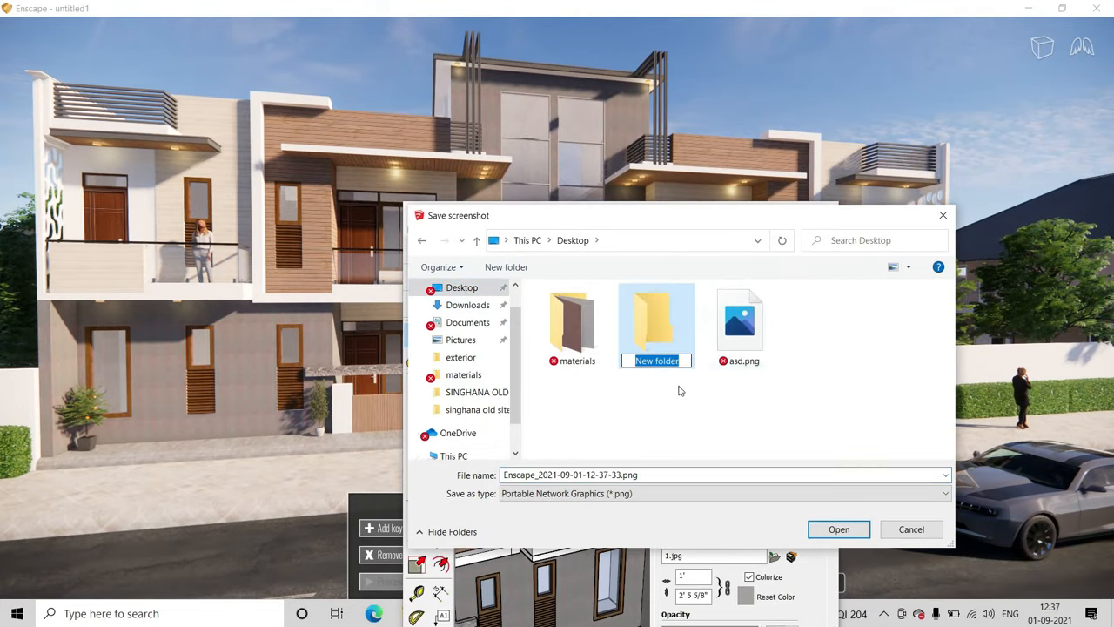
click(677, 387)
Save the screenshot as a PNG named 1 inside the new folder
double_click(659, 328)
click(636, 476)
text(1)
click(837, 530)
Shift the time of day in the Enscape view and open the shadow settings in SketchUp
mouse_move(741, 219)
mouse_down()
mouse_move(352, 39)
mouse_move(401, 485)
mouse_move(252, 483)
mouse_up()
shift+right_drag(541, 390, 510, 391)
mouse_move(261, 473)
mouse_down()
mouse_move(419, 175)
mouse_move(363, 24)
mouse_up()
scroll(396, 193, up, 3)
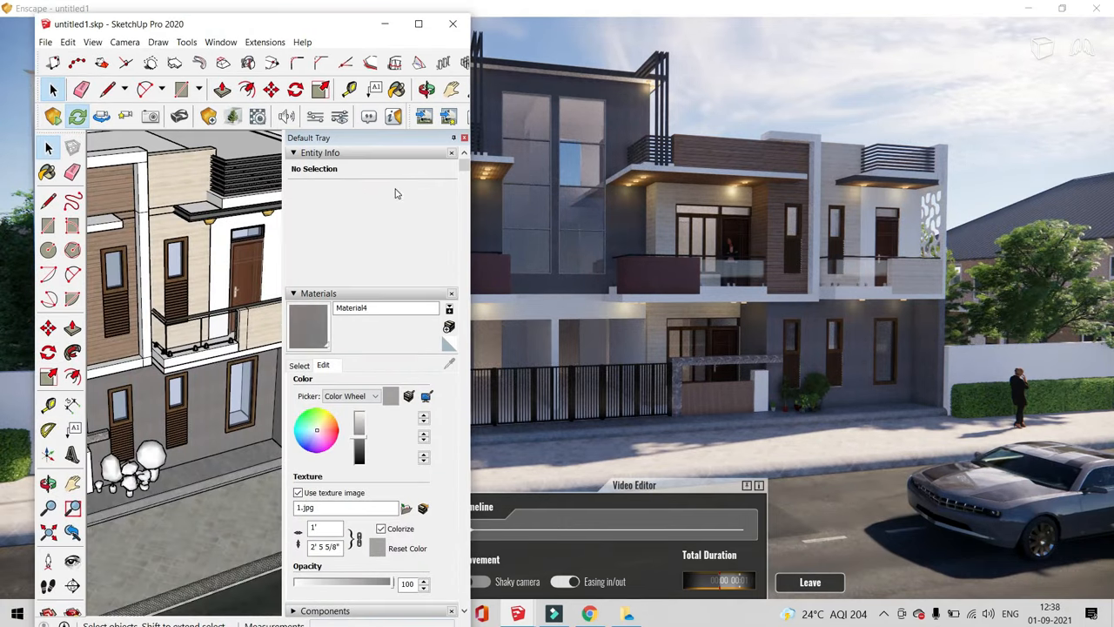
click(415, 28)
click(961, 136)
click(1025, 151)
click(970, 206)
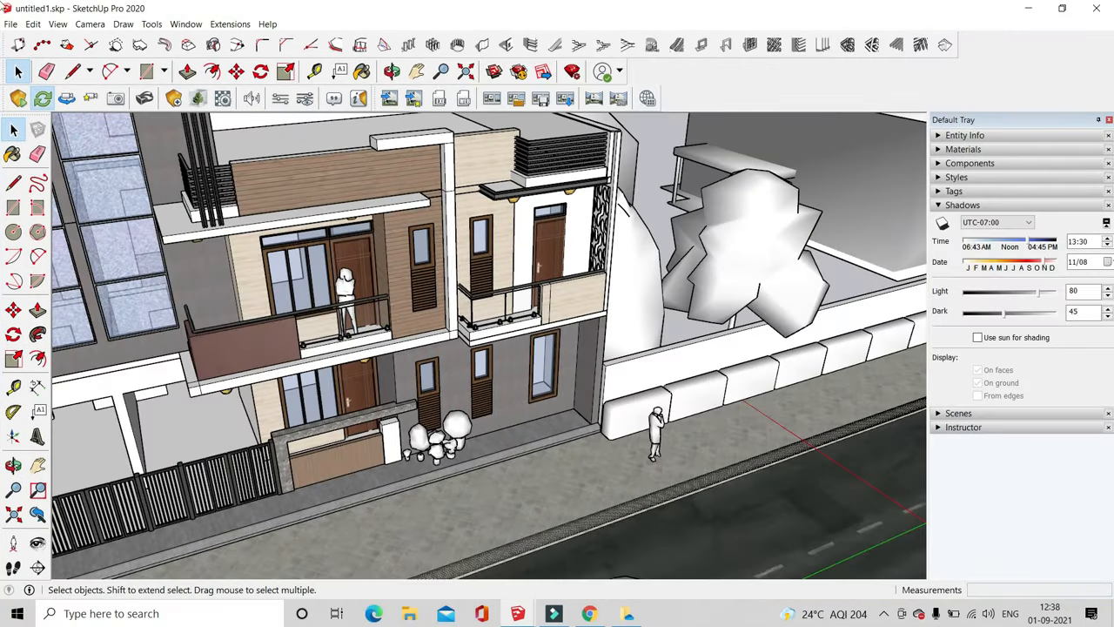
Set the shadow time to 13:39, the date to 03/08 and the light to 63 beside the Enscape view
click(1062, 8)
drag(382, 264, 376, 264)
mouse_move(299, 25)
mouse_down()
mouse_move(87, 68)
mouse_move(201, 12)
mouse_up()
mouse_move(279, 248)
mouse_down()
mouse_move(308, 271)
mouse_move(229, 276)
mouse_move(279, 251)
mouse_up()
Lower Enscape's sun brightness to 37% in the atmosphere settings and put the visual settings away
click(242, 104)
click(570, 100)
drag(565, 181, 555, 183)
drag(669, 69, 452, 108)
mouse_move(338, 220)
mouse_down()
mouse_move(363, 235)
mouse_move(343, 236)
mouse_up()
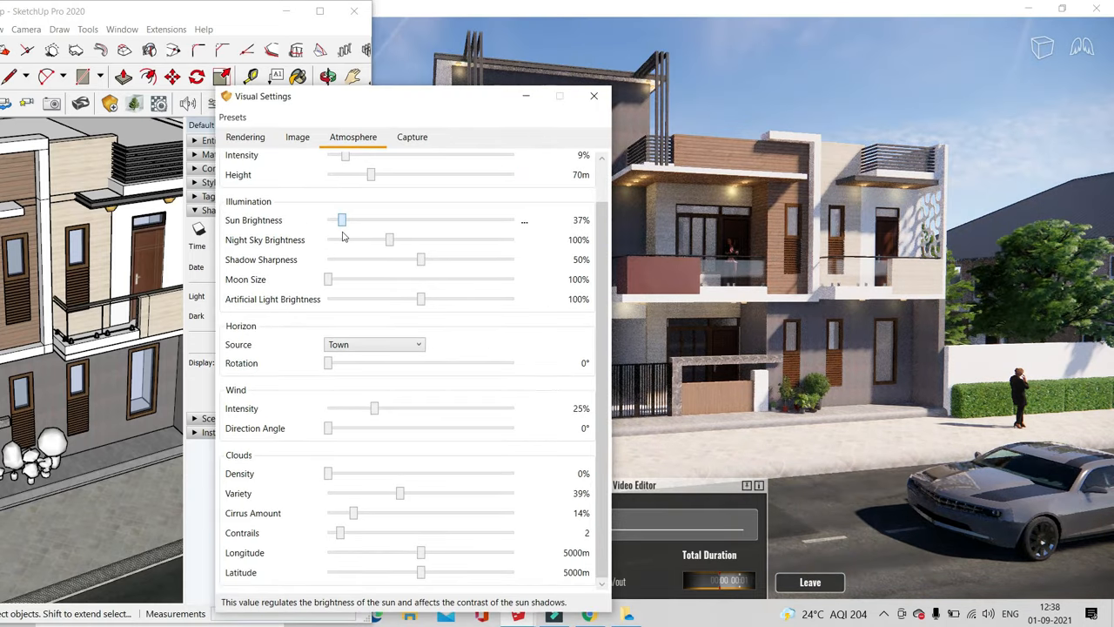
click(525, 98)
Render and save another Enscape screenshot of the relit front elevation
drag(131, 16, 183, 21)
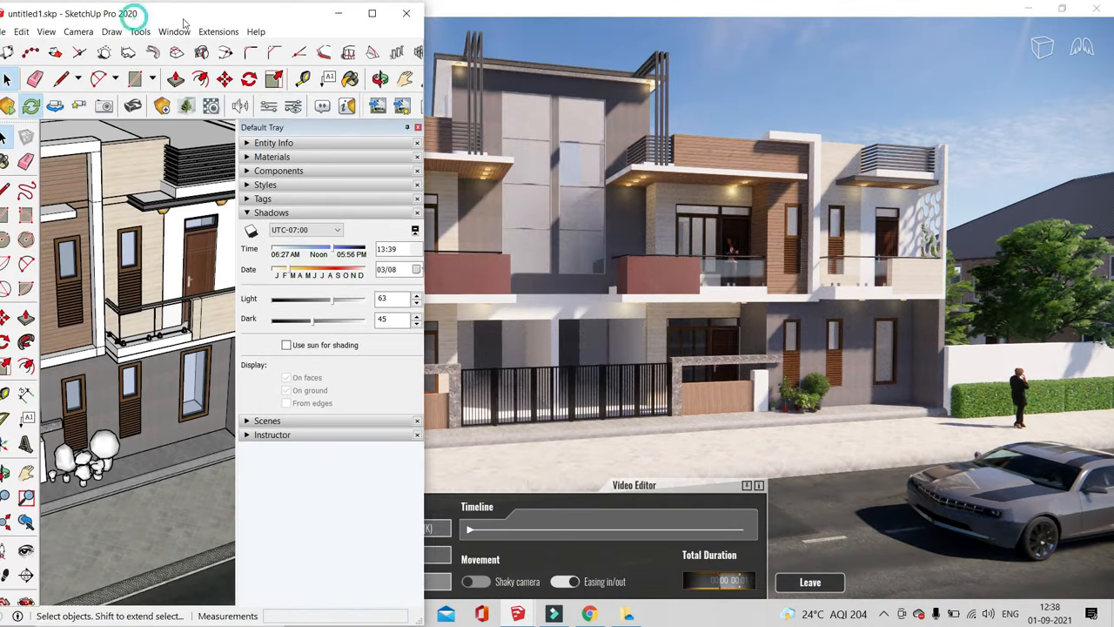
click(377, 105)
key(Return)
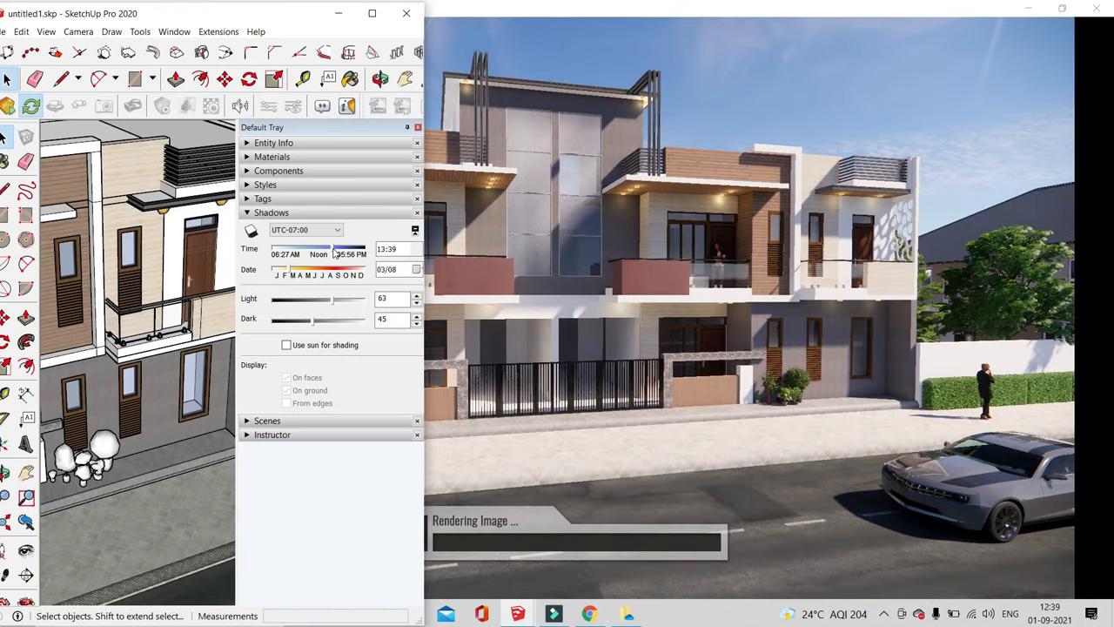